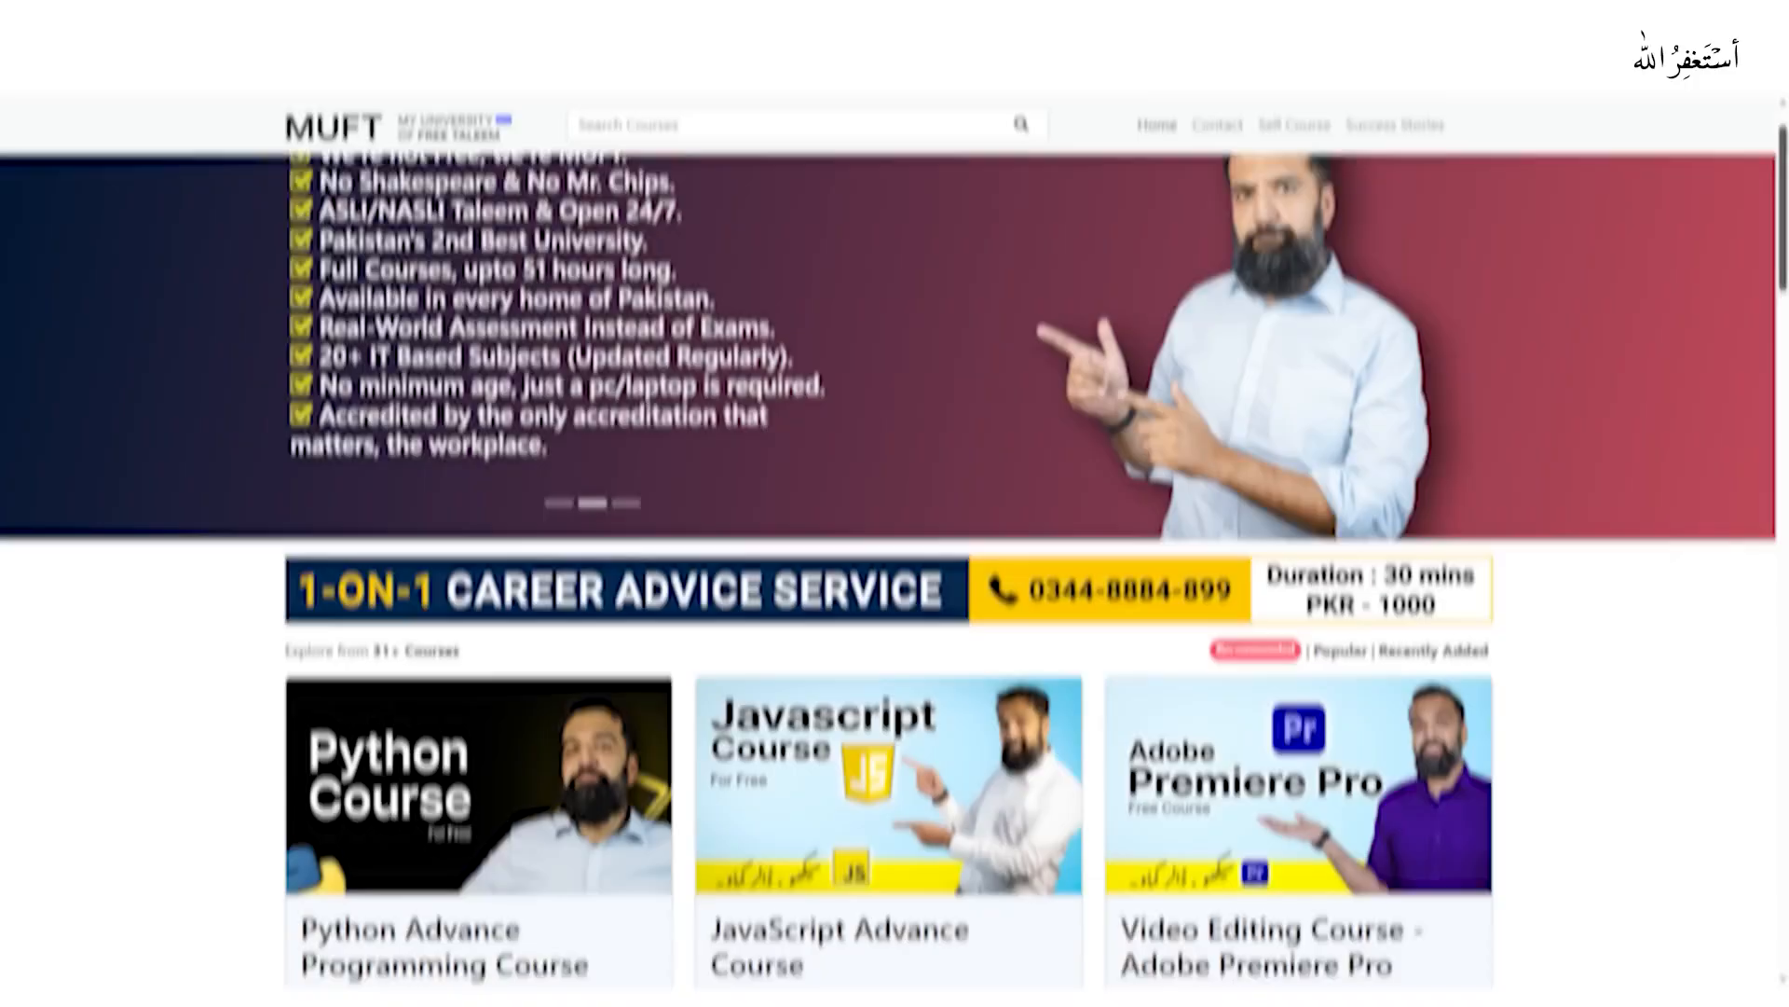
scroll(895, 538, "down", 6)
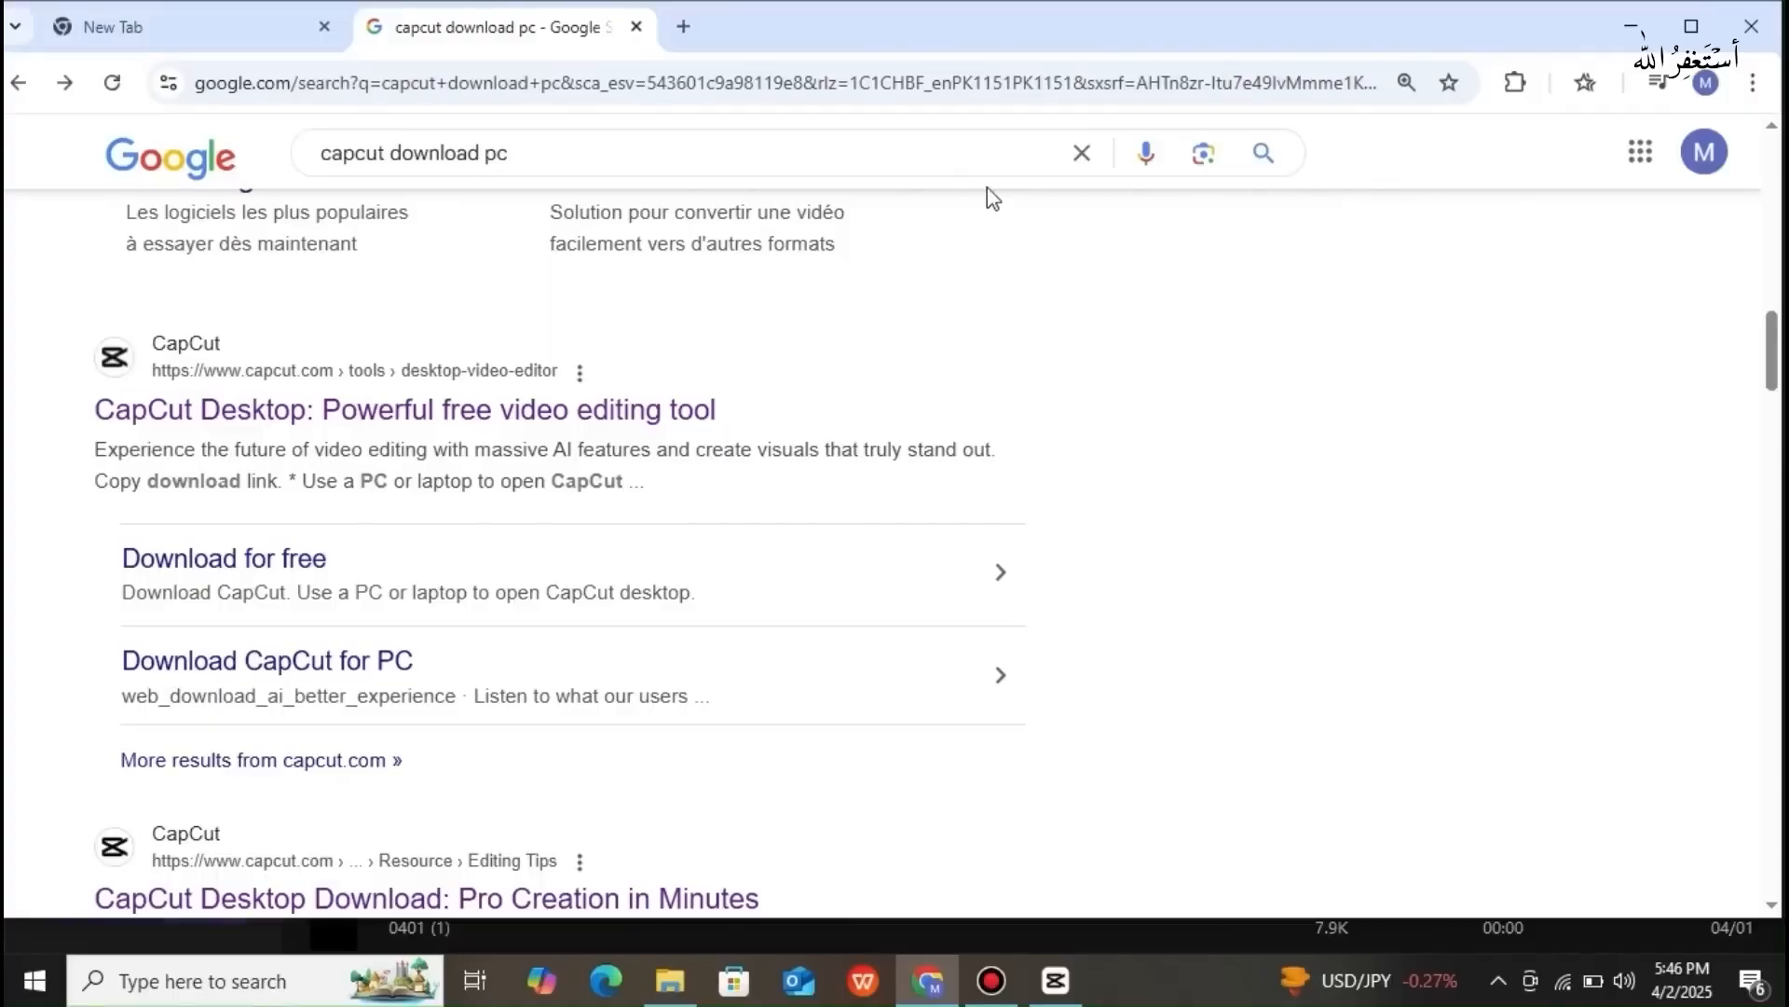
- Open the official CapCut Desktop video editor page from the Google results for "capcut download pc"
left_click(966, 164)
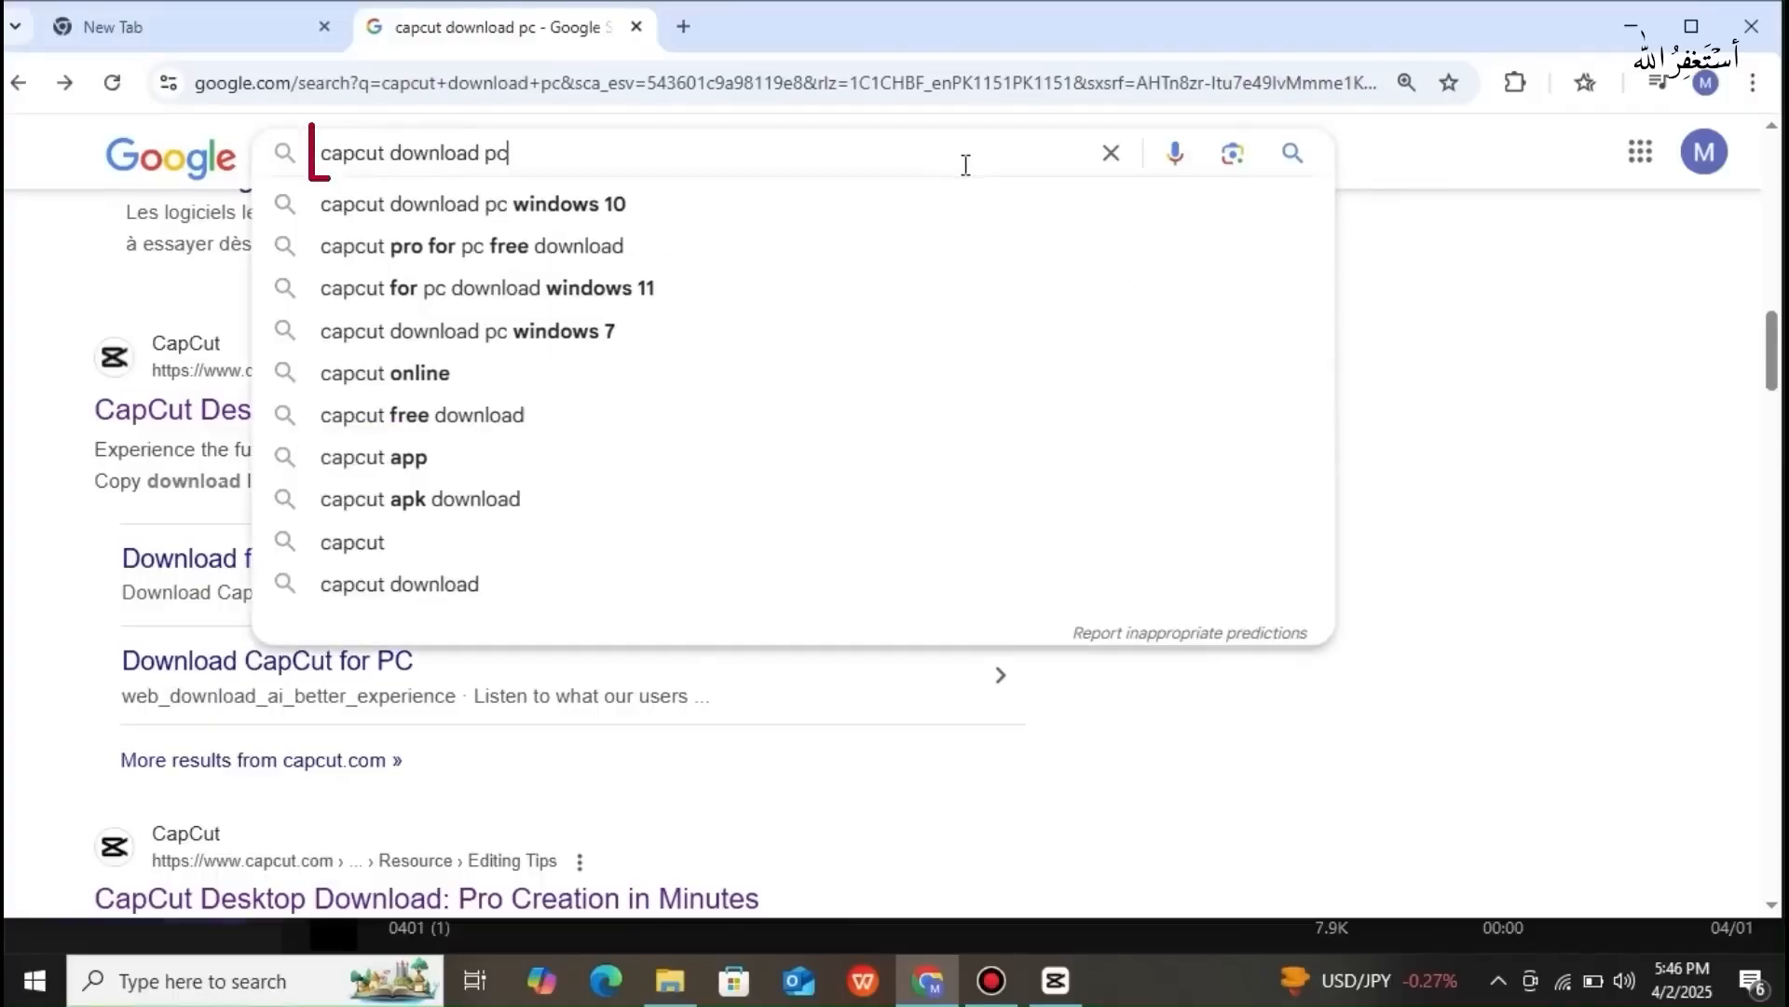
left_click(1396, 270)
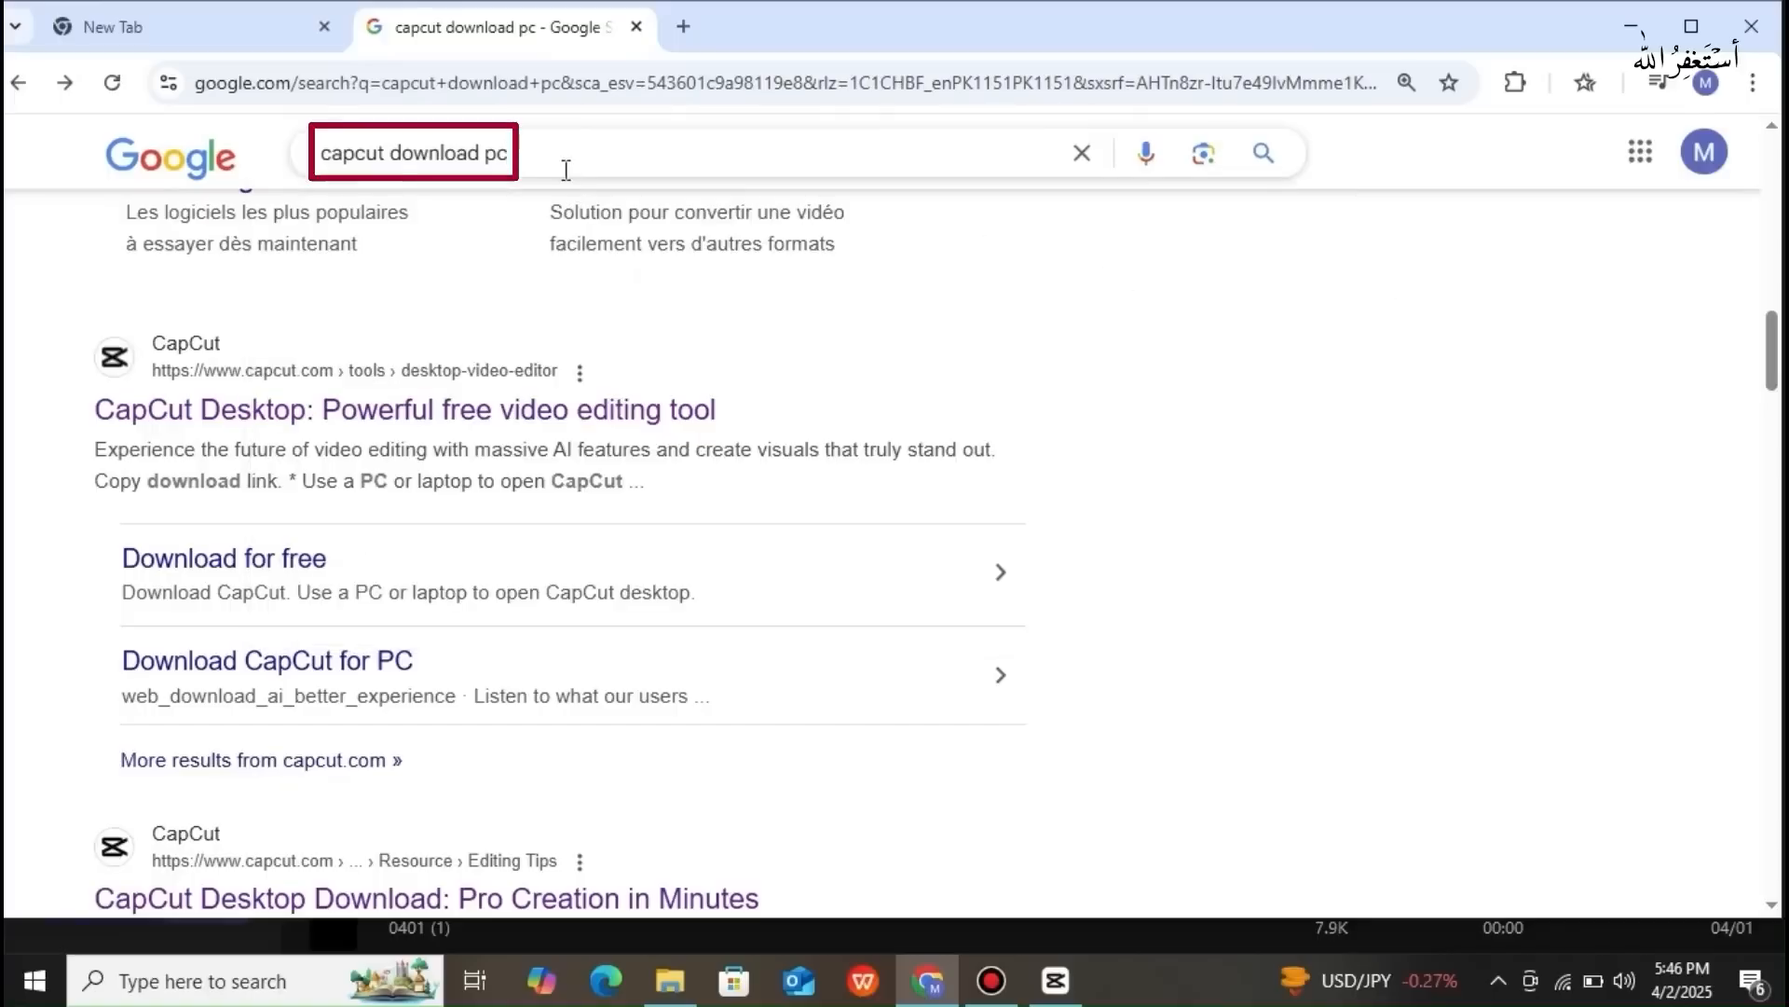
left_click(188, 361)
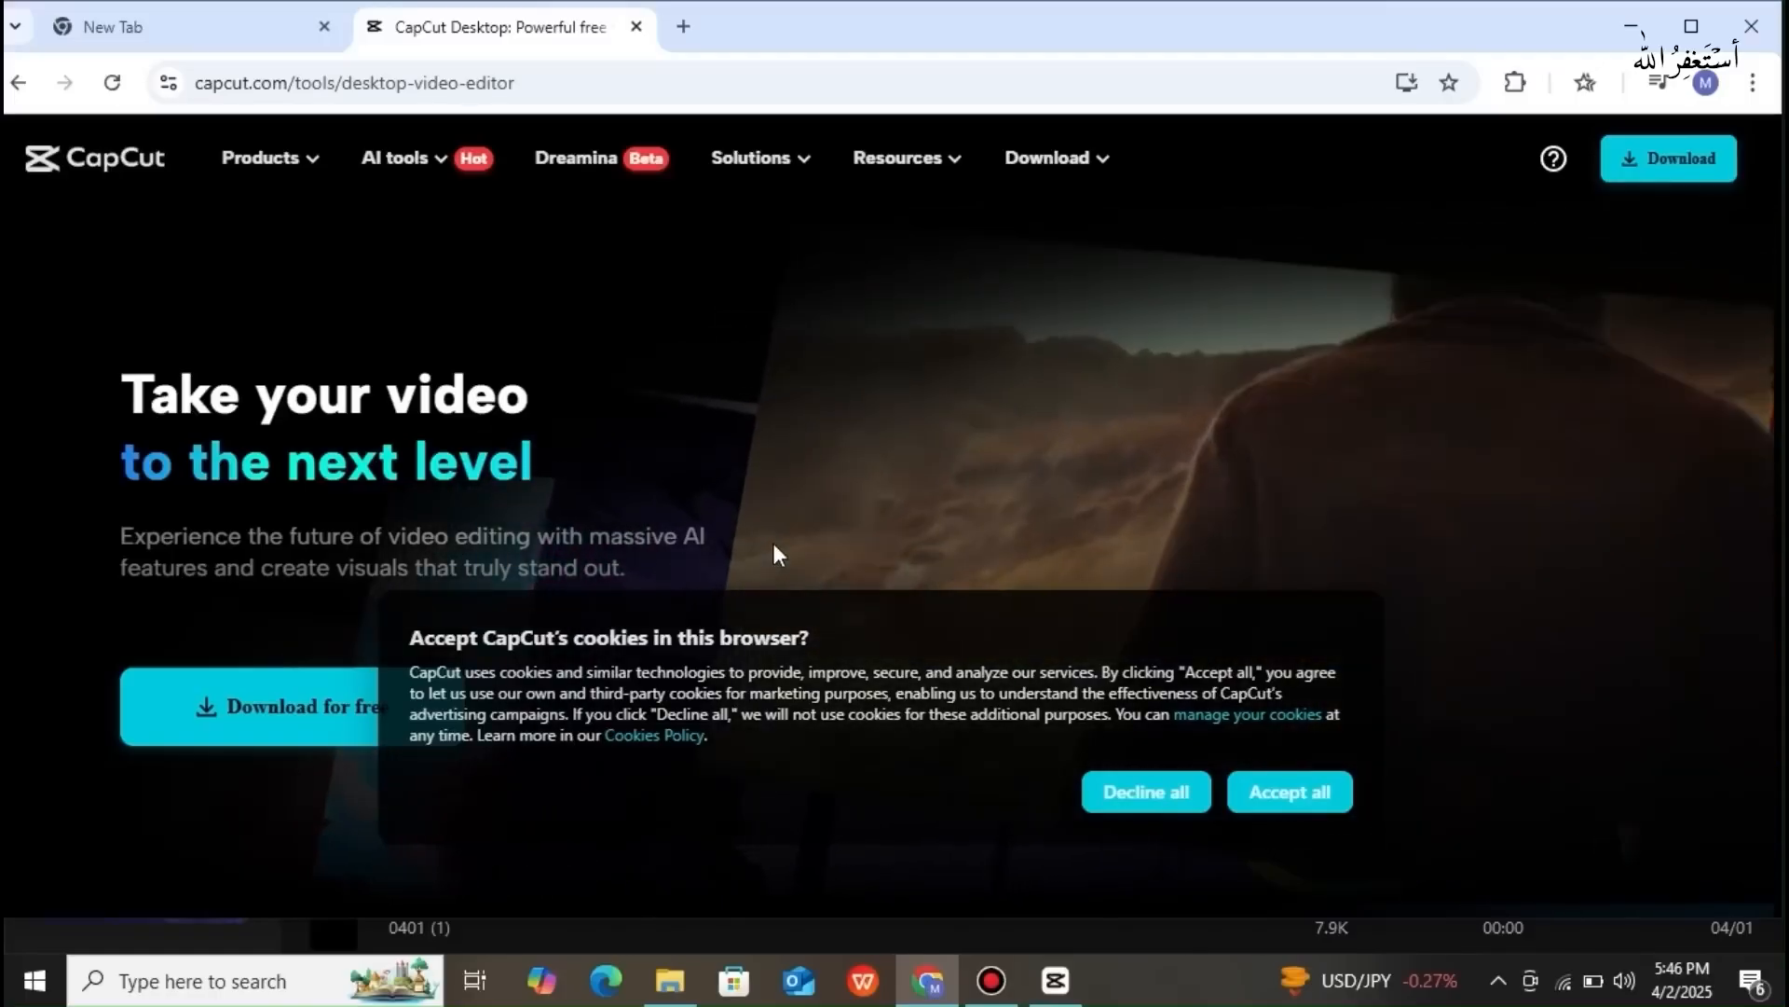
- Switch to the CapCut desktop app and set the project list layout to Grid
left_click(1039, 981)
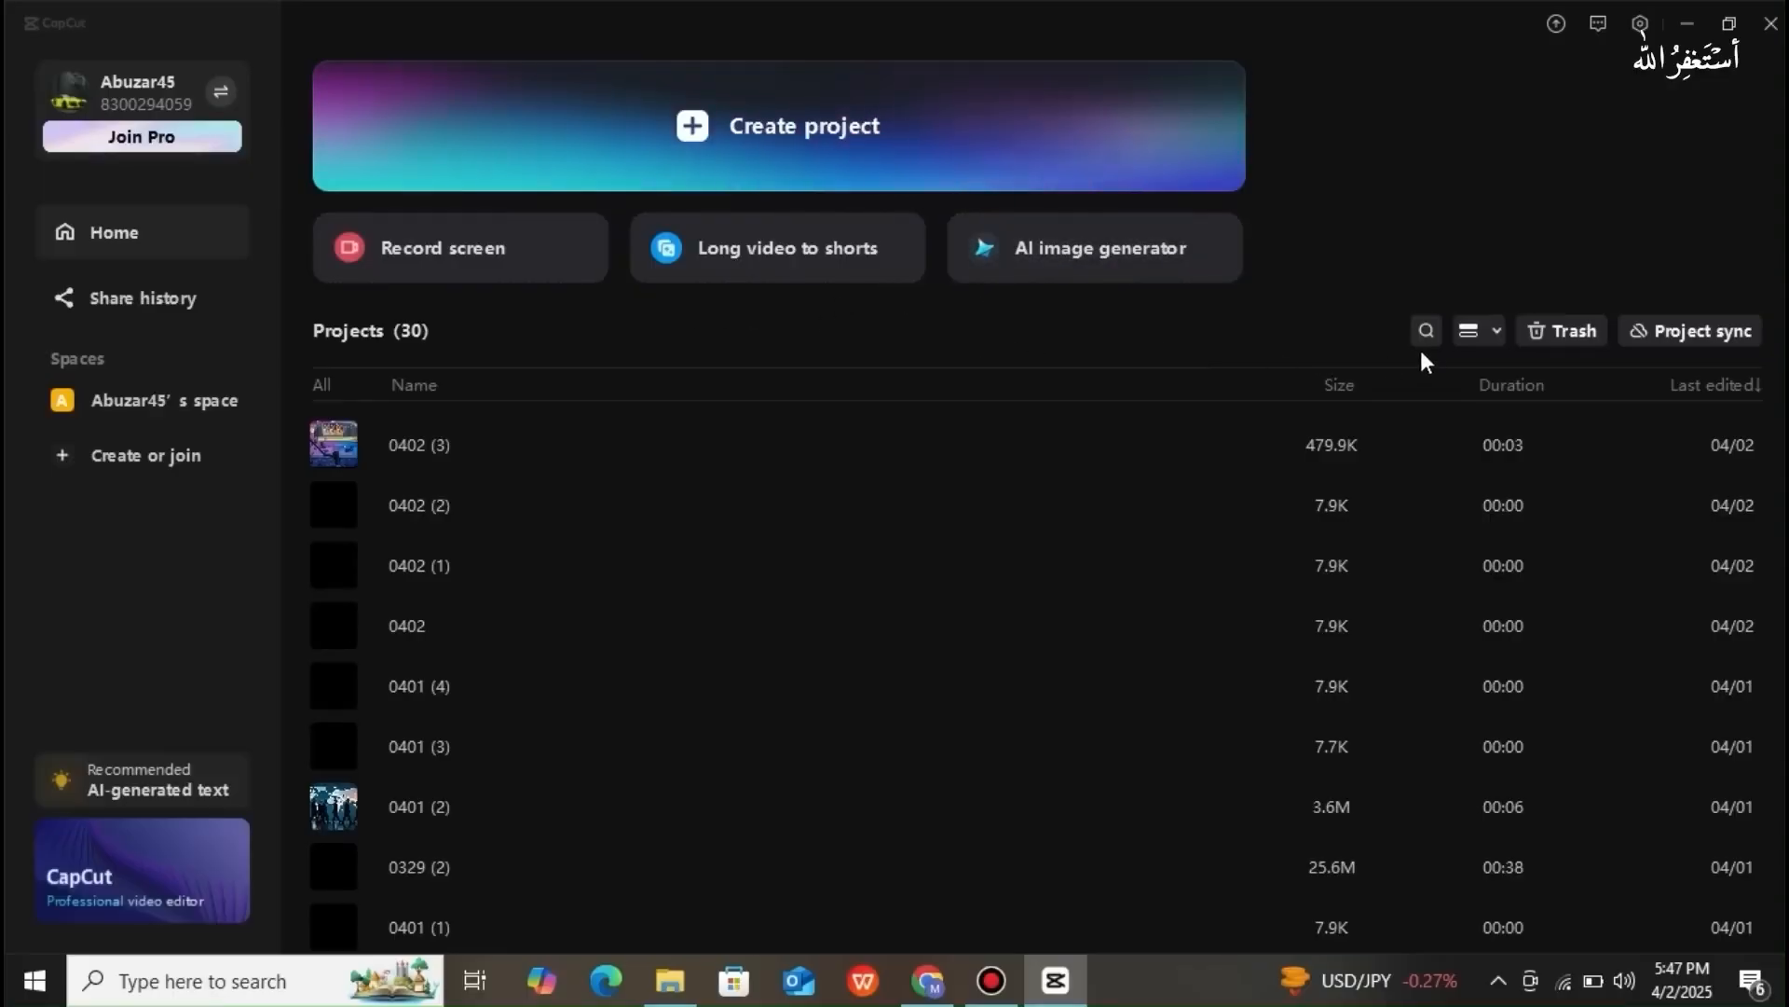
left_click(1496, 337)
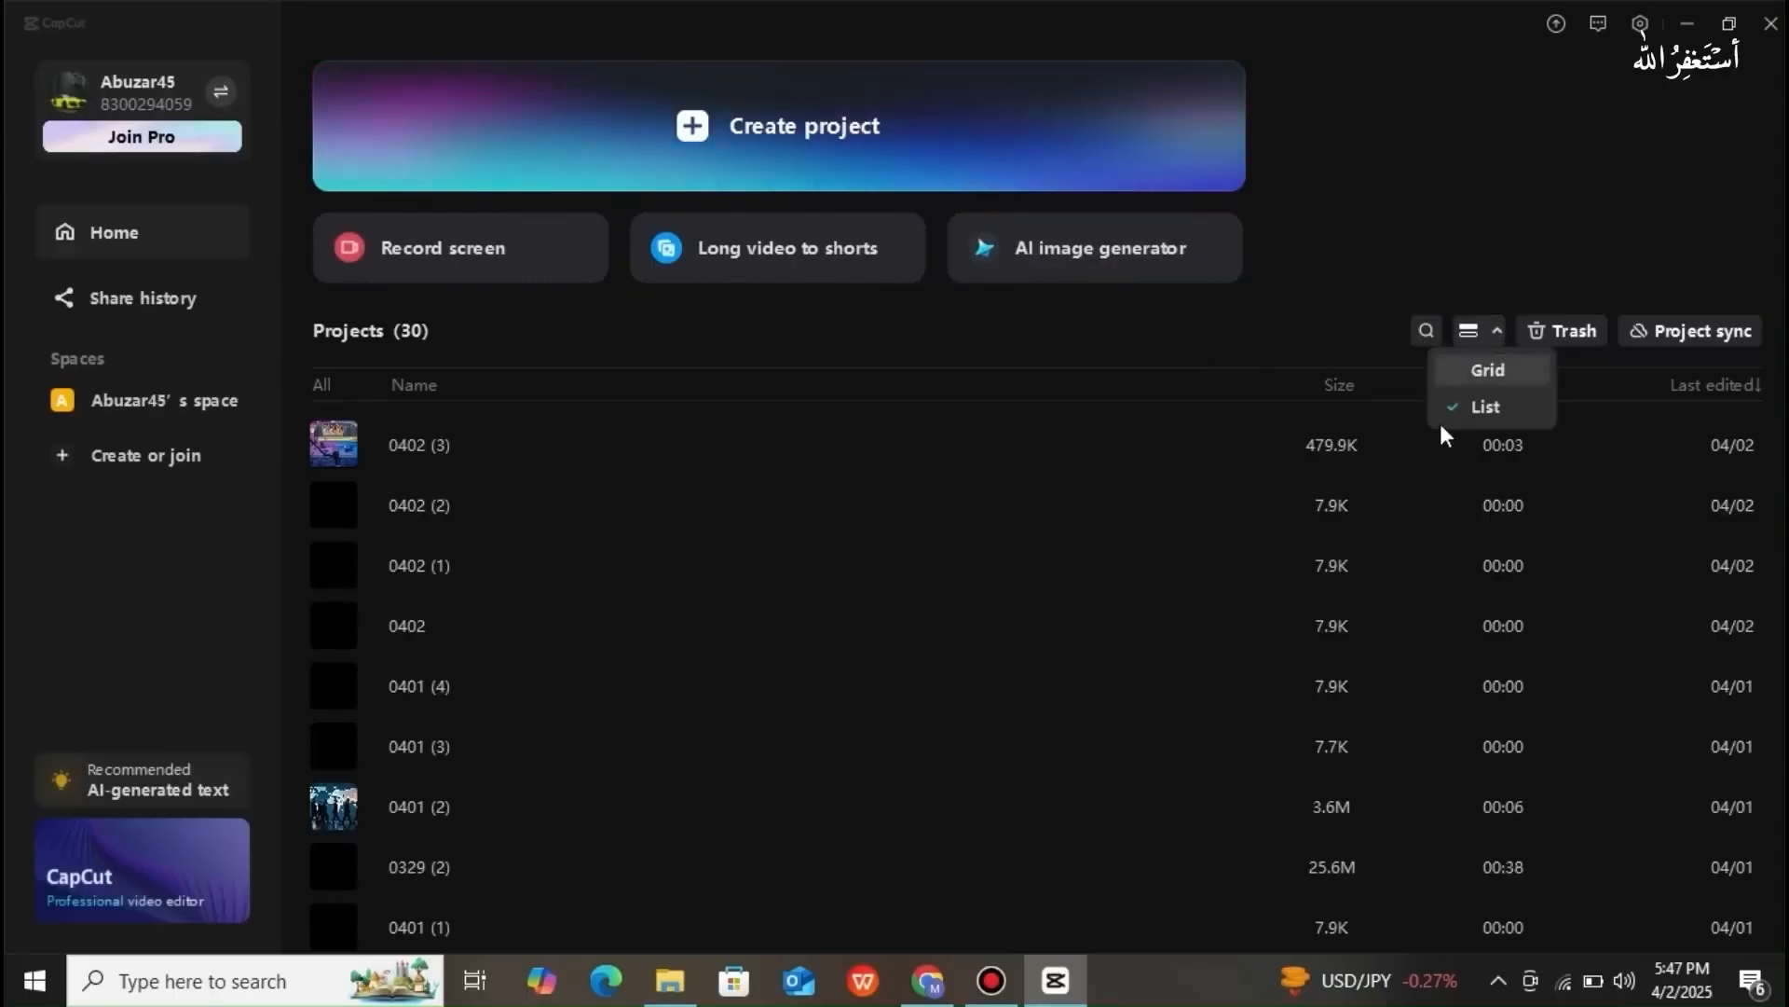
left_click(1473, 373)
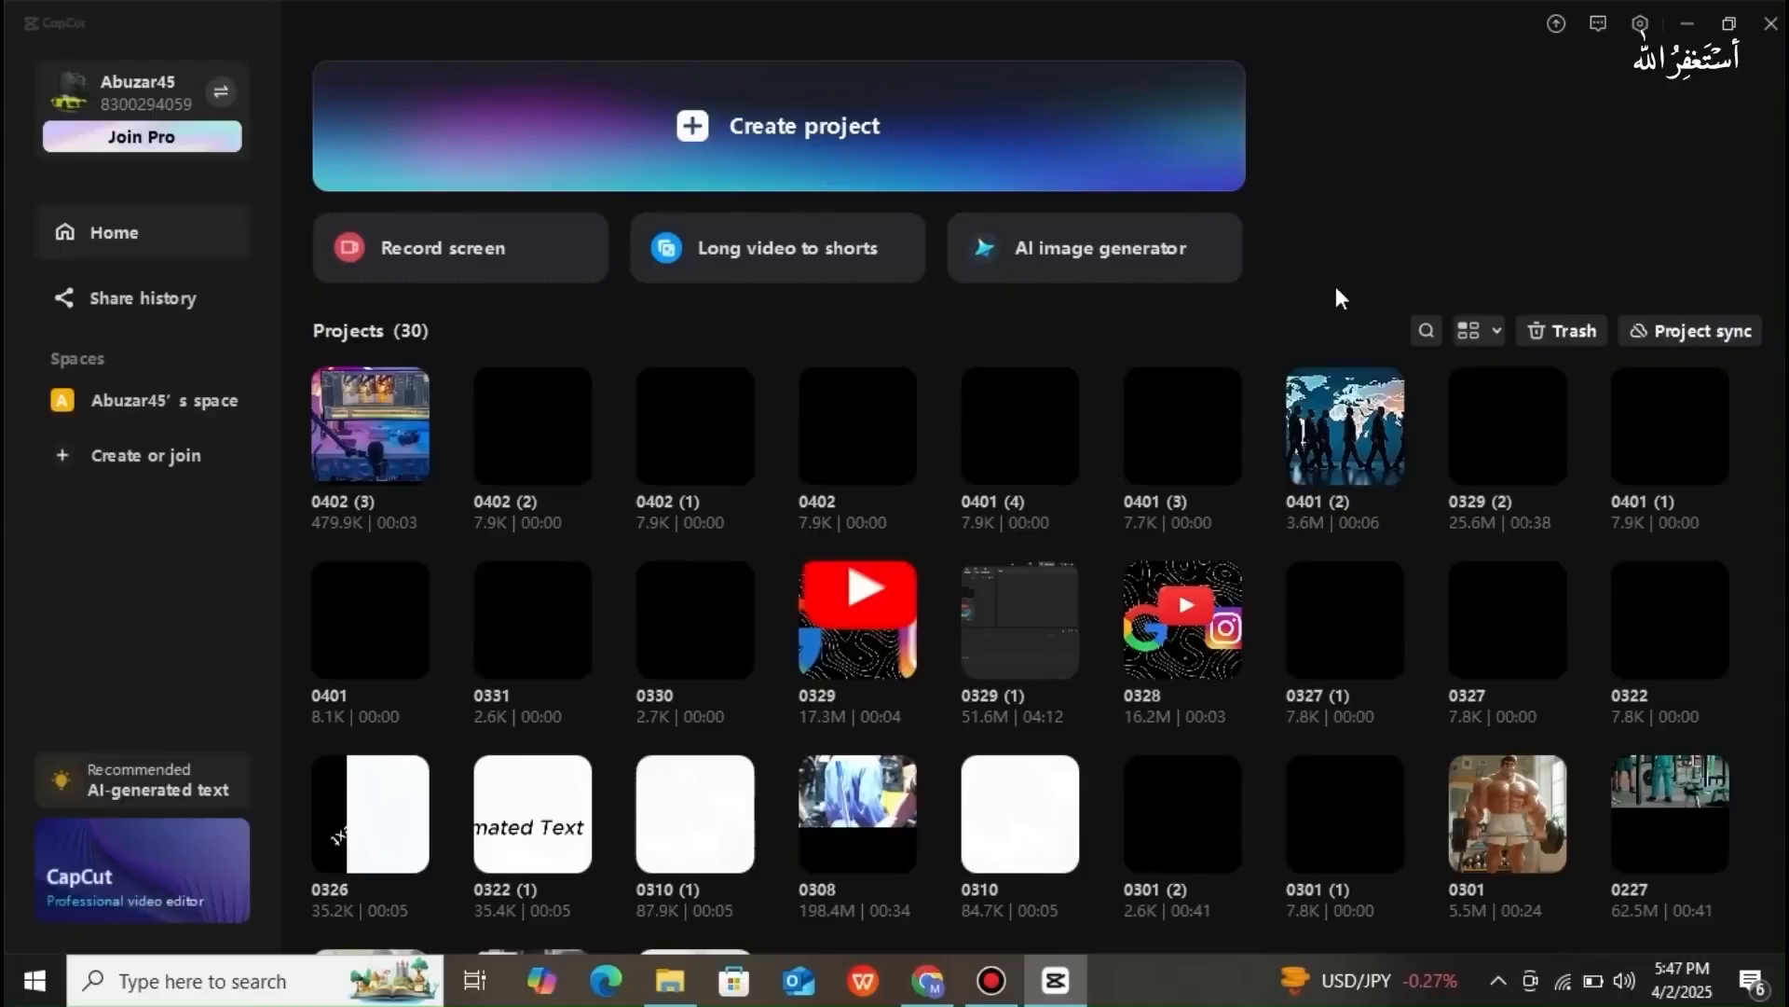
- Open the project name search, and switch the project layout to List and back to Grid
left_click(1424, 330)
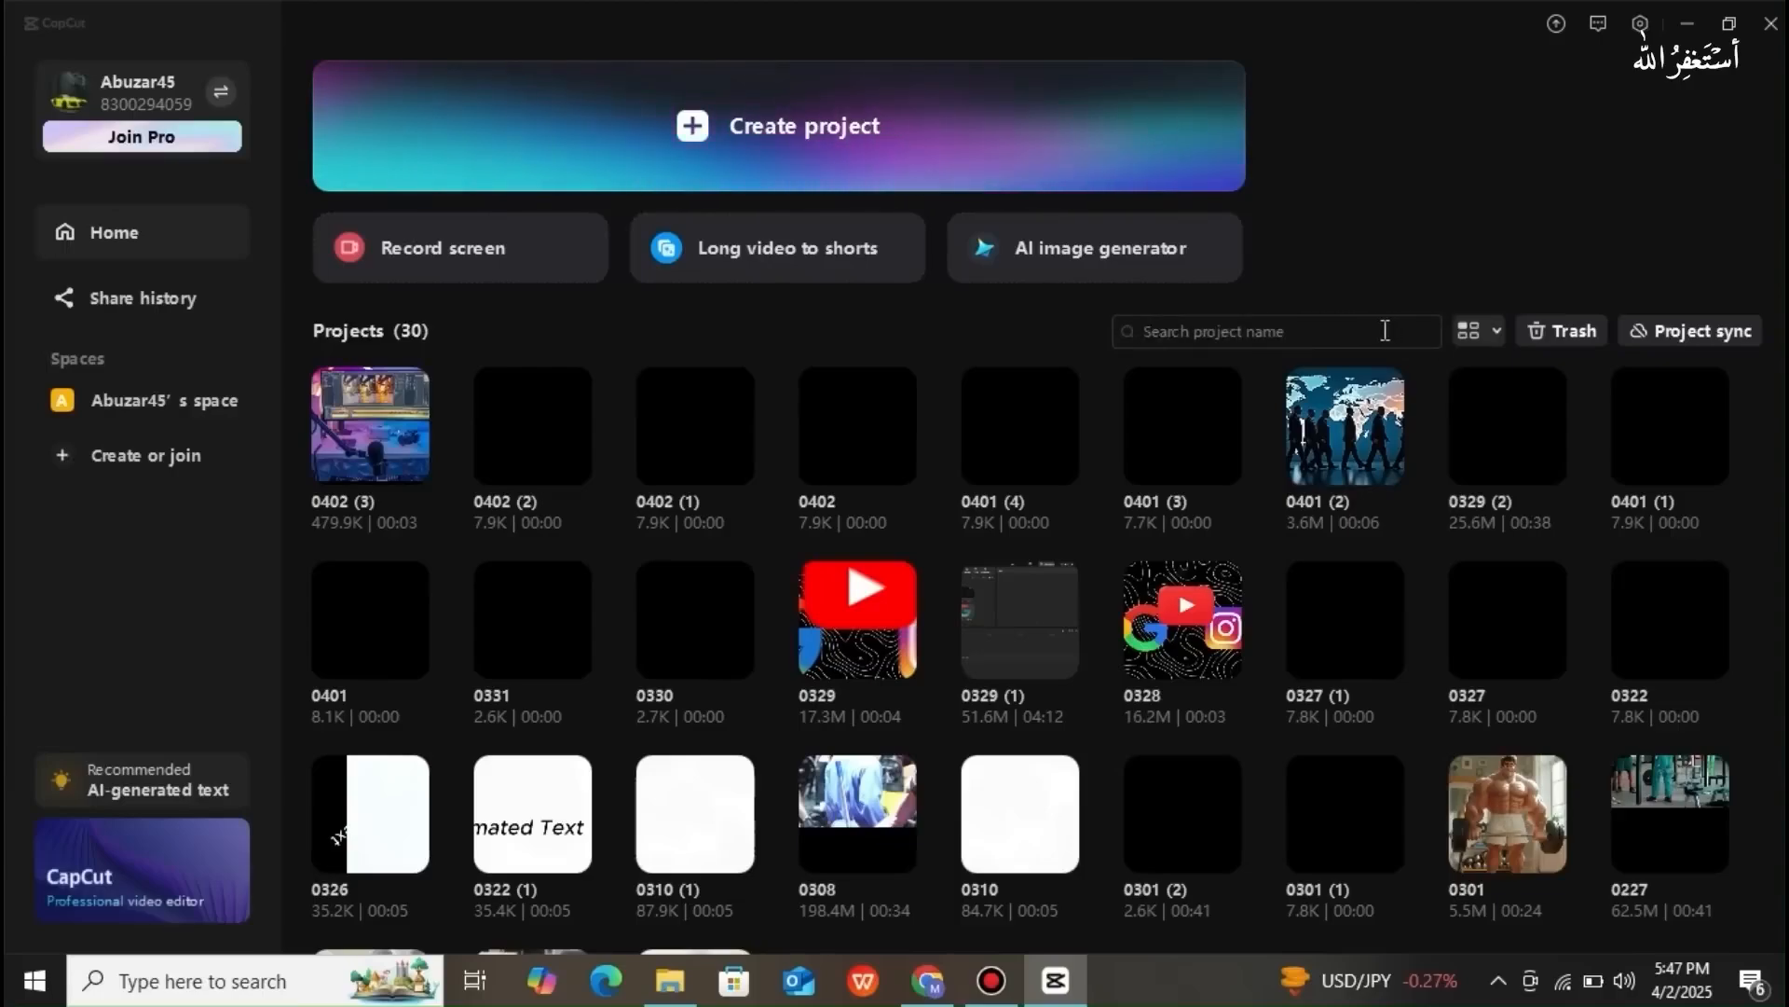
left_click(1491, 334)
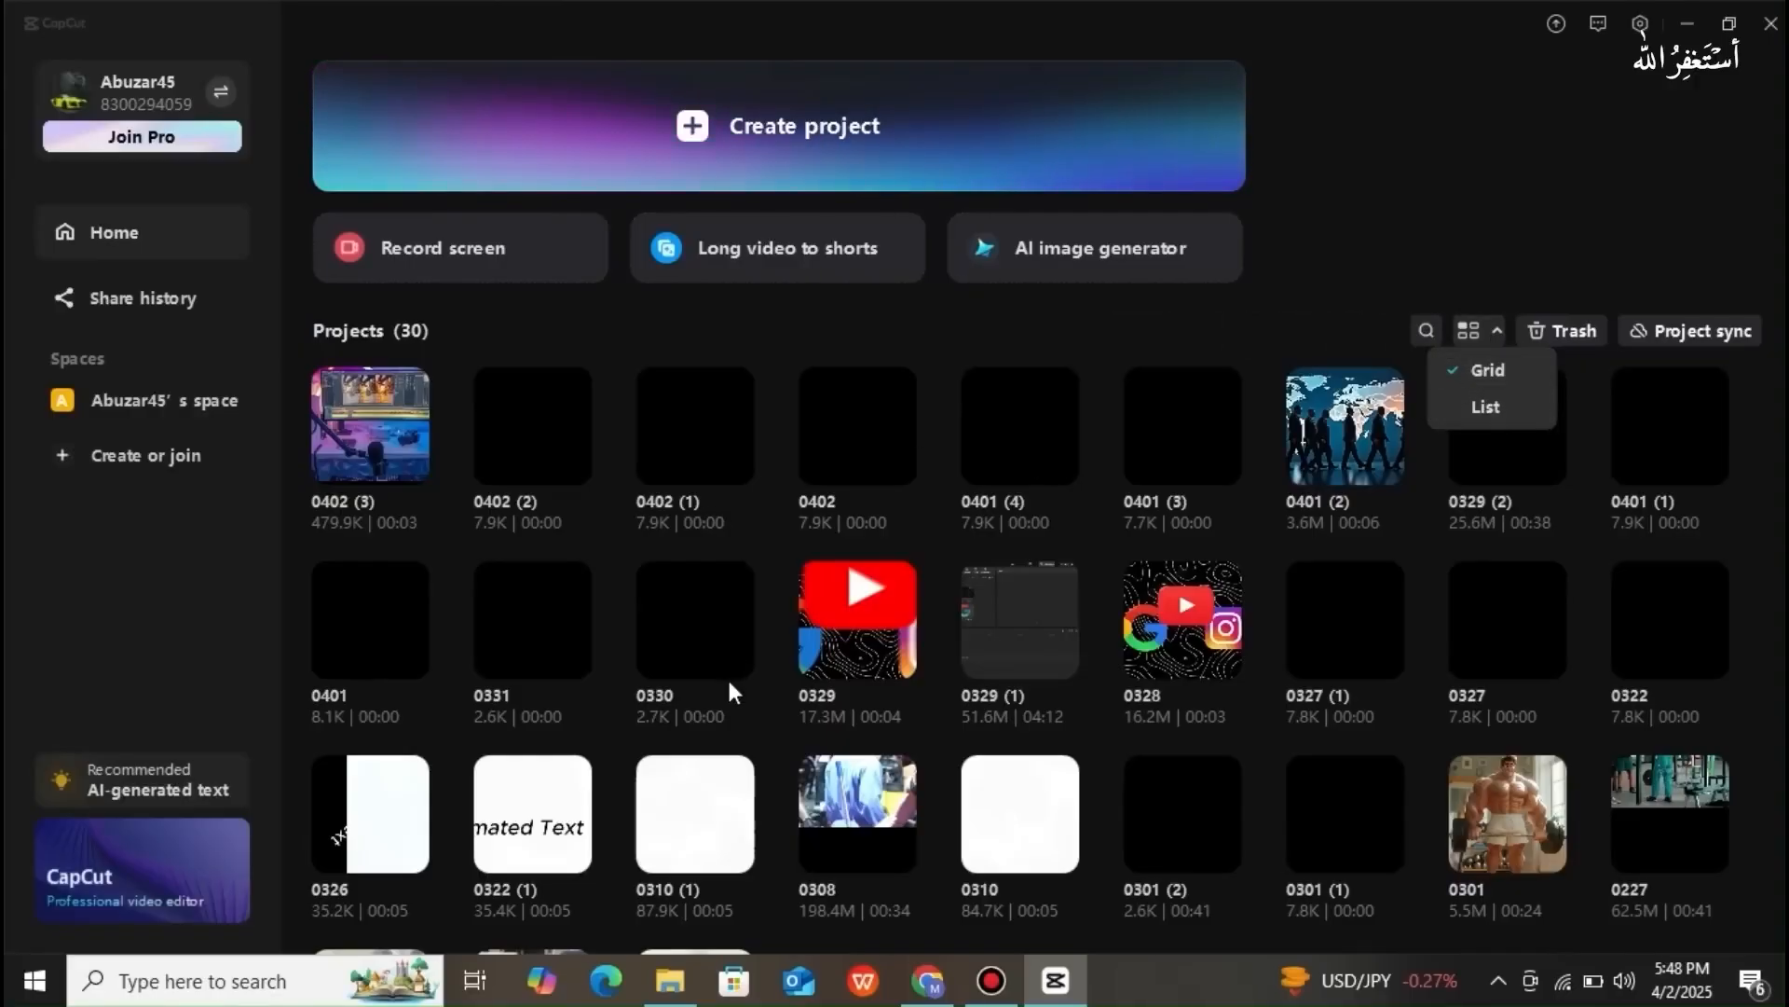
left_click(1480, 410)
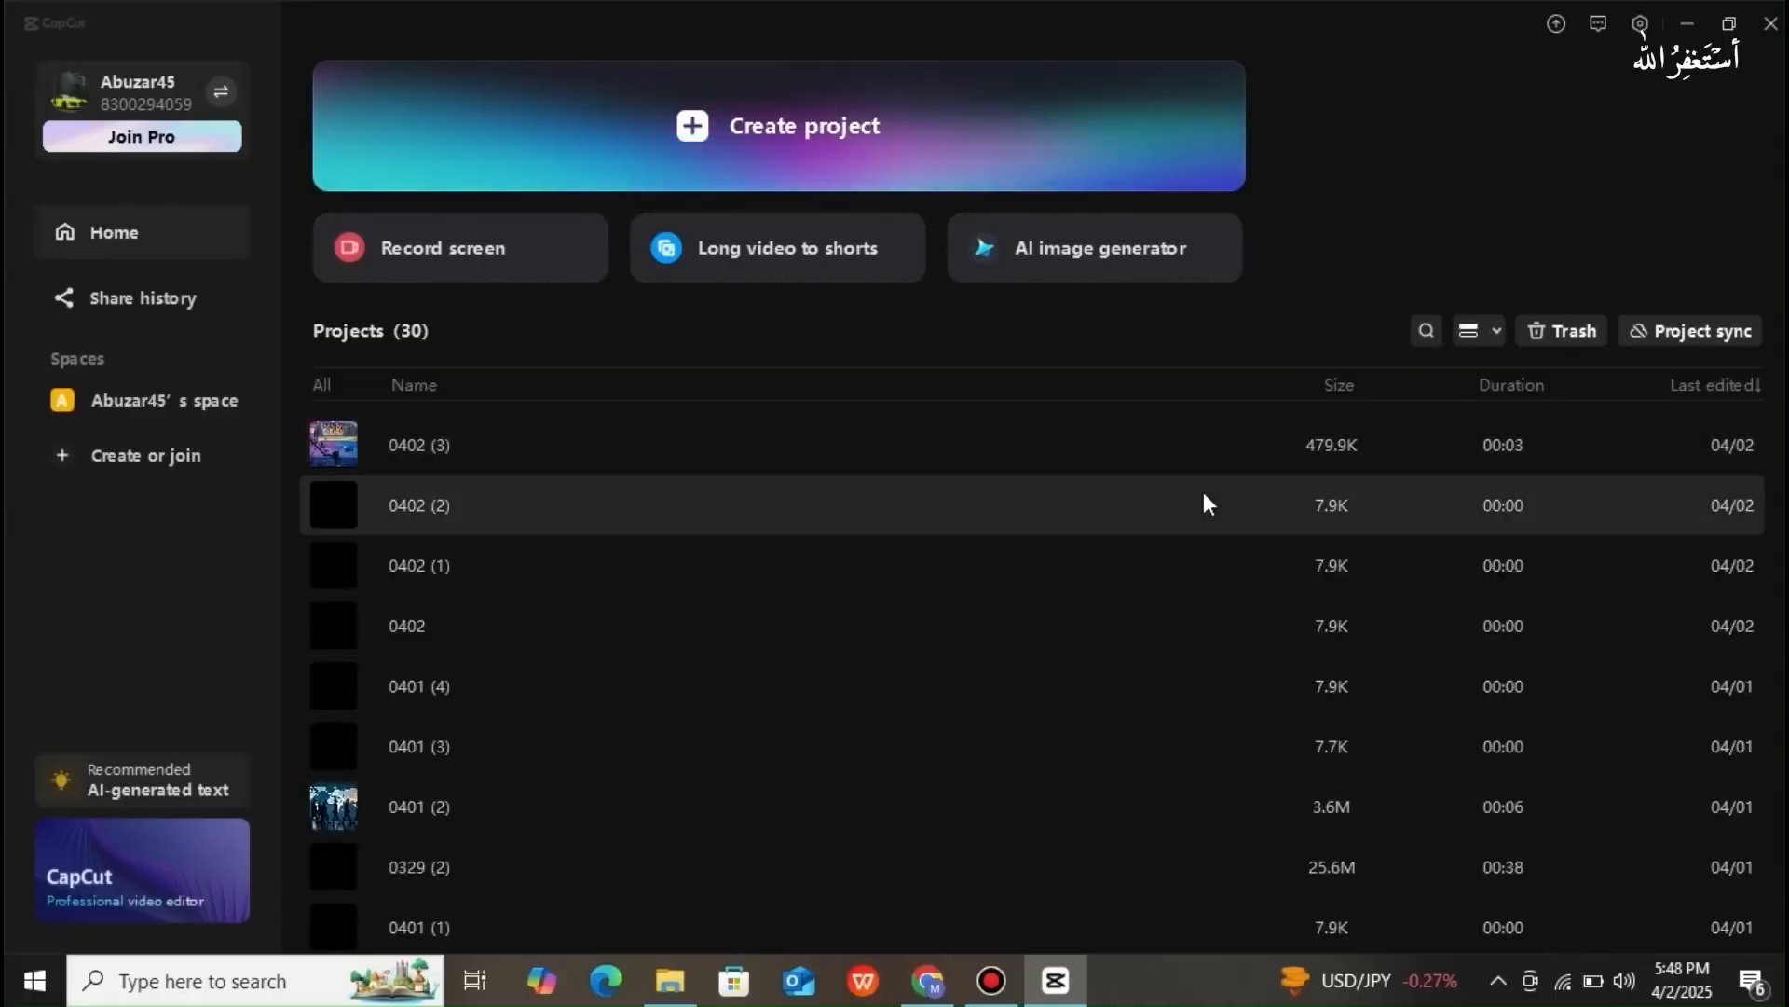
left_click(1493, 332)
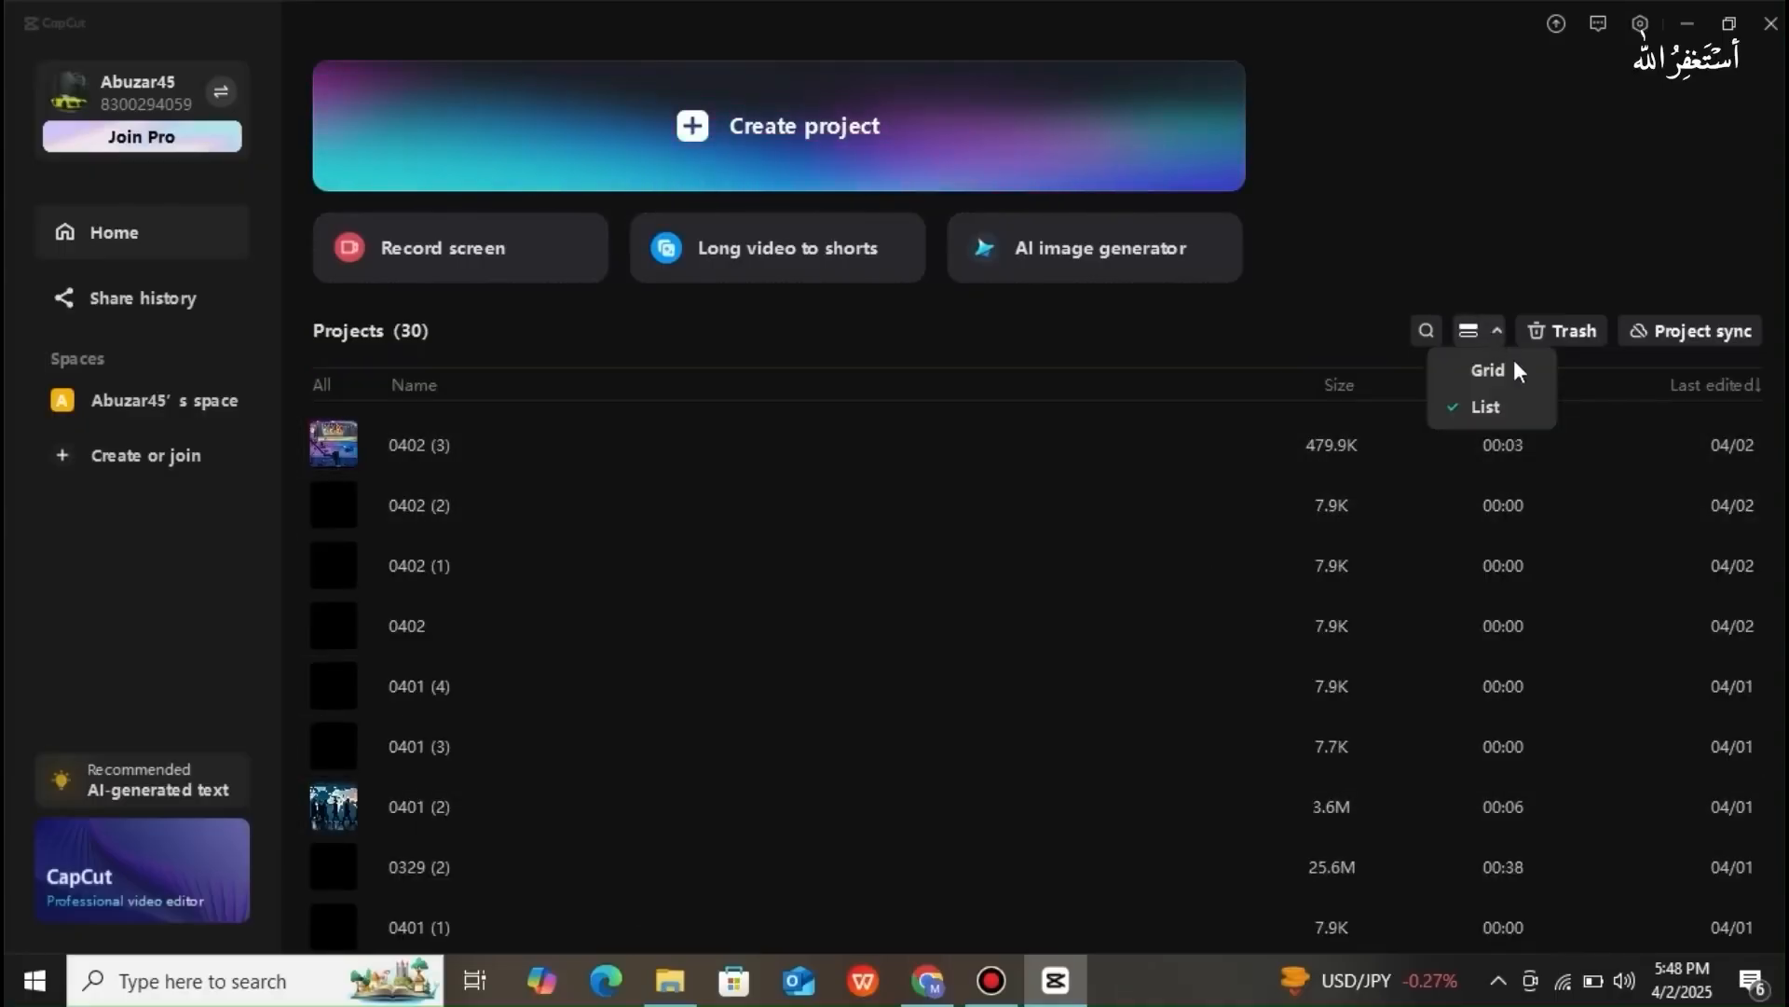
left_click(1514, 364)
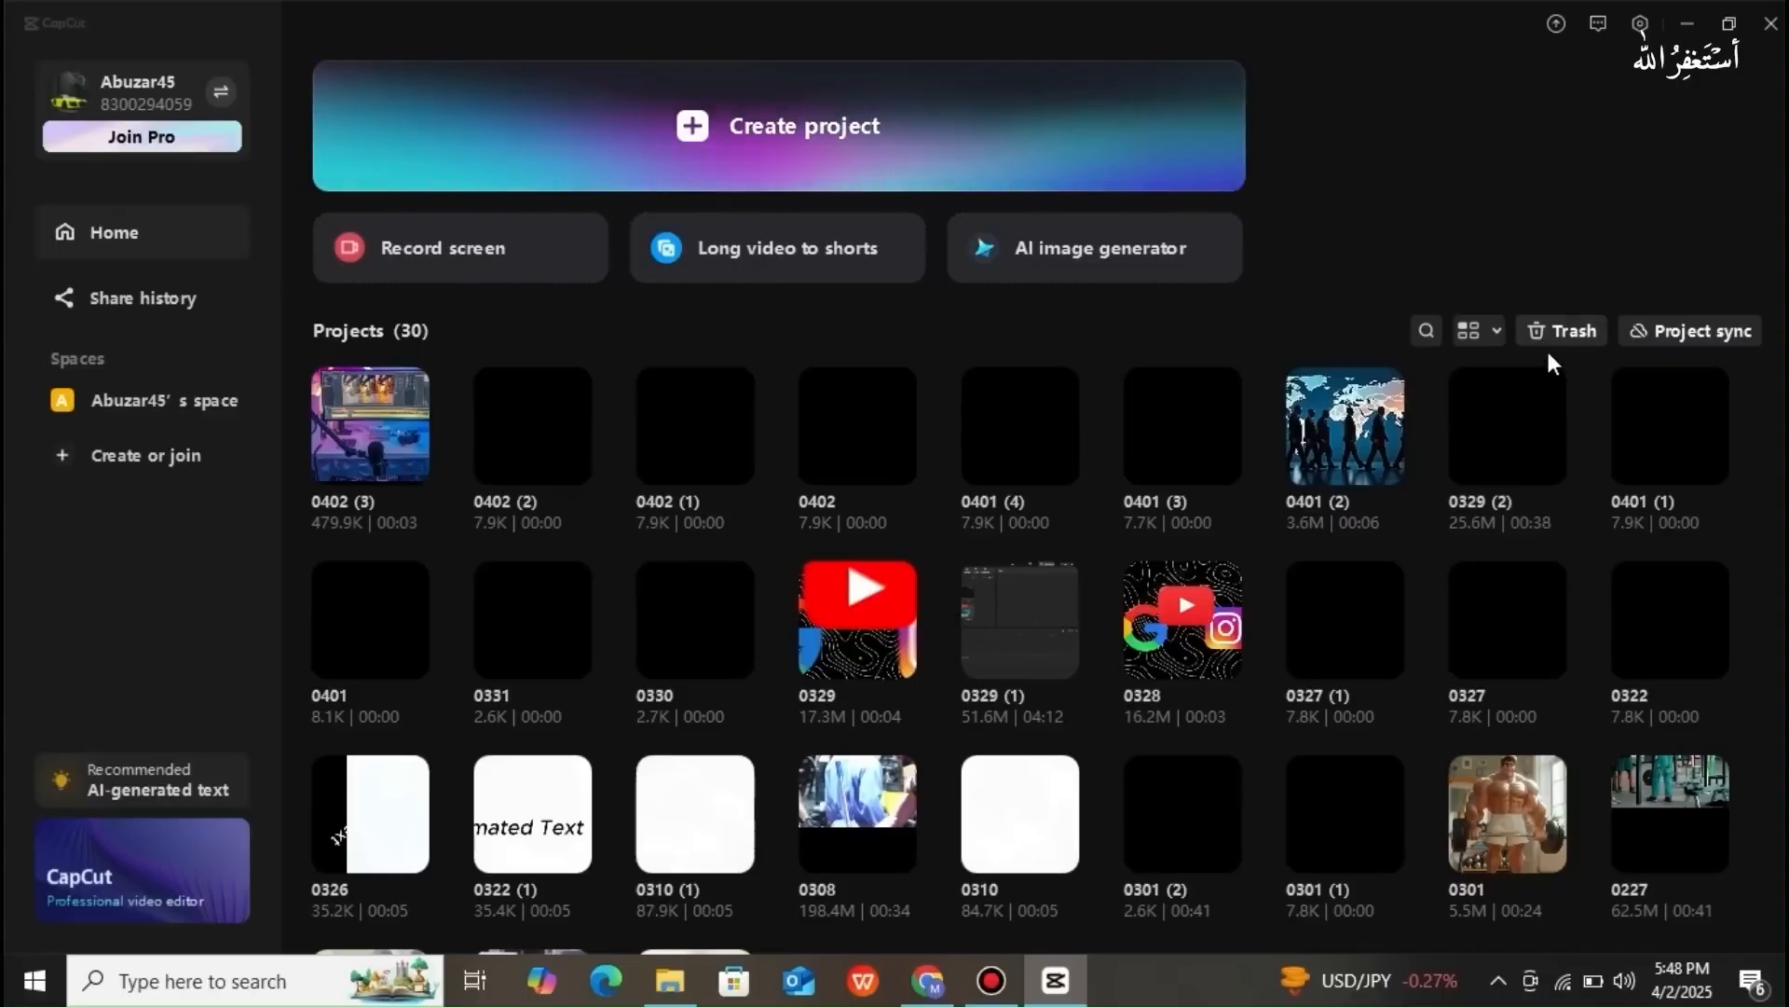
- Look at the project sync option and create a new project
left_click(1654, 330)
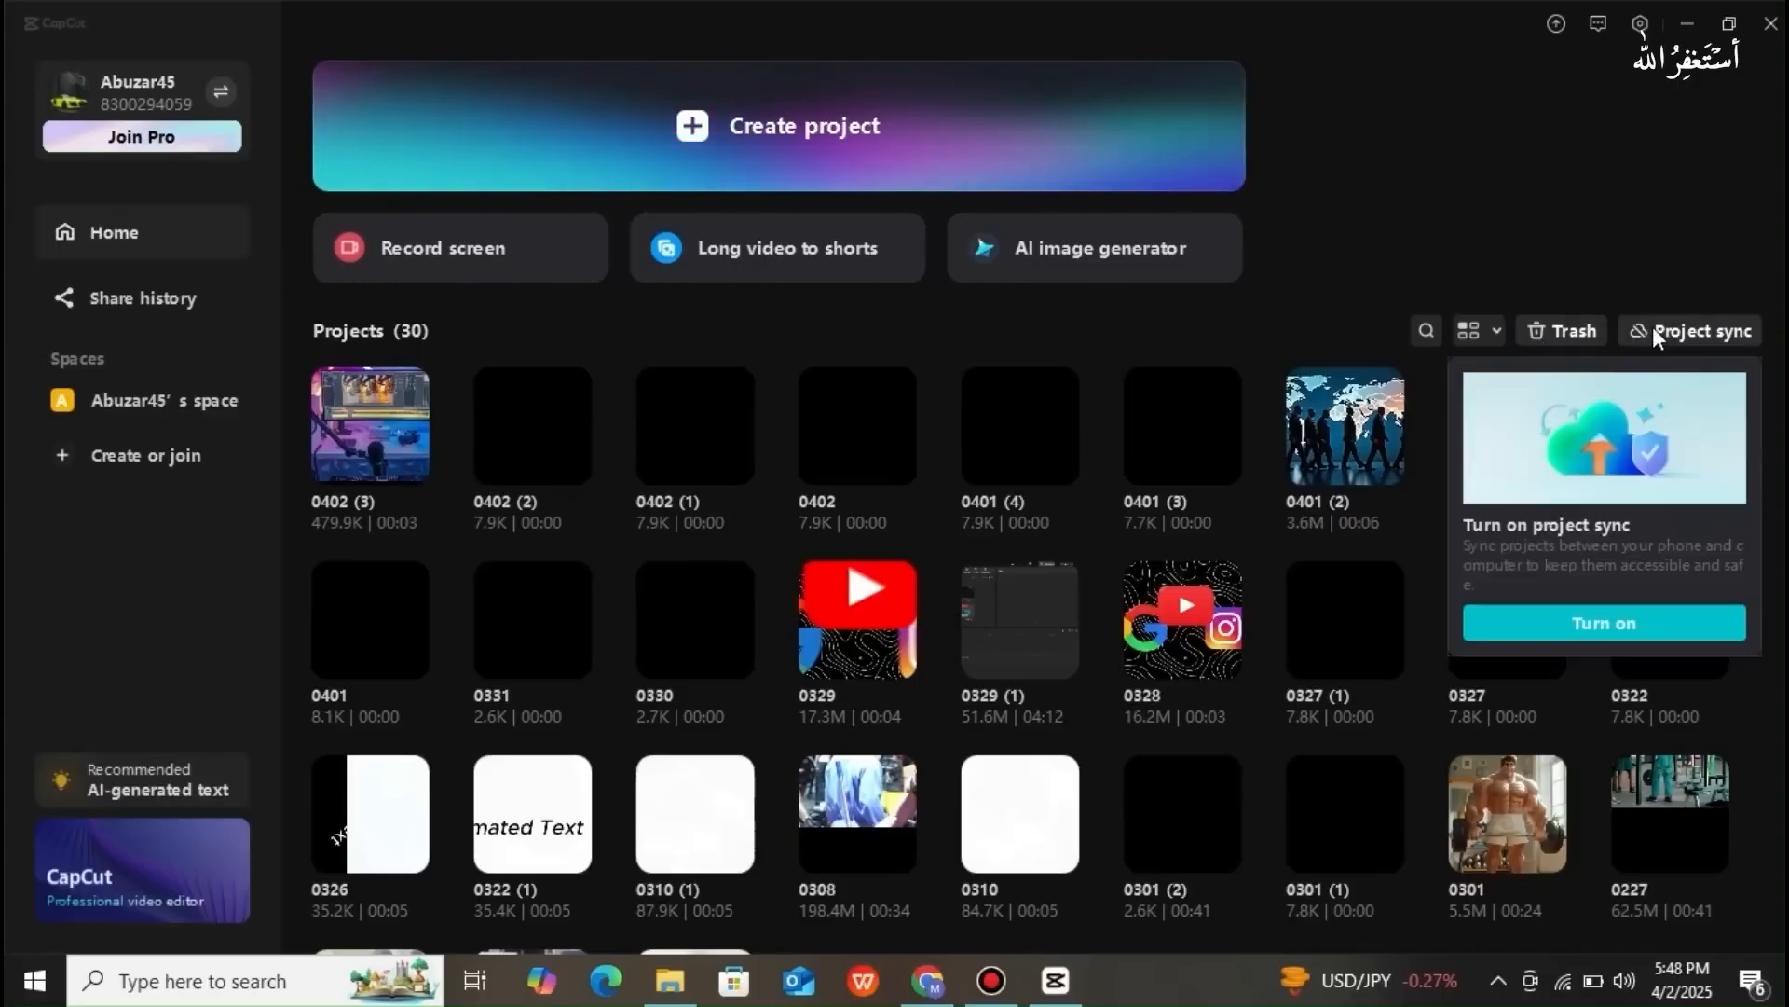
left_click(794, 131)
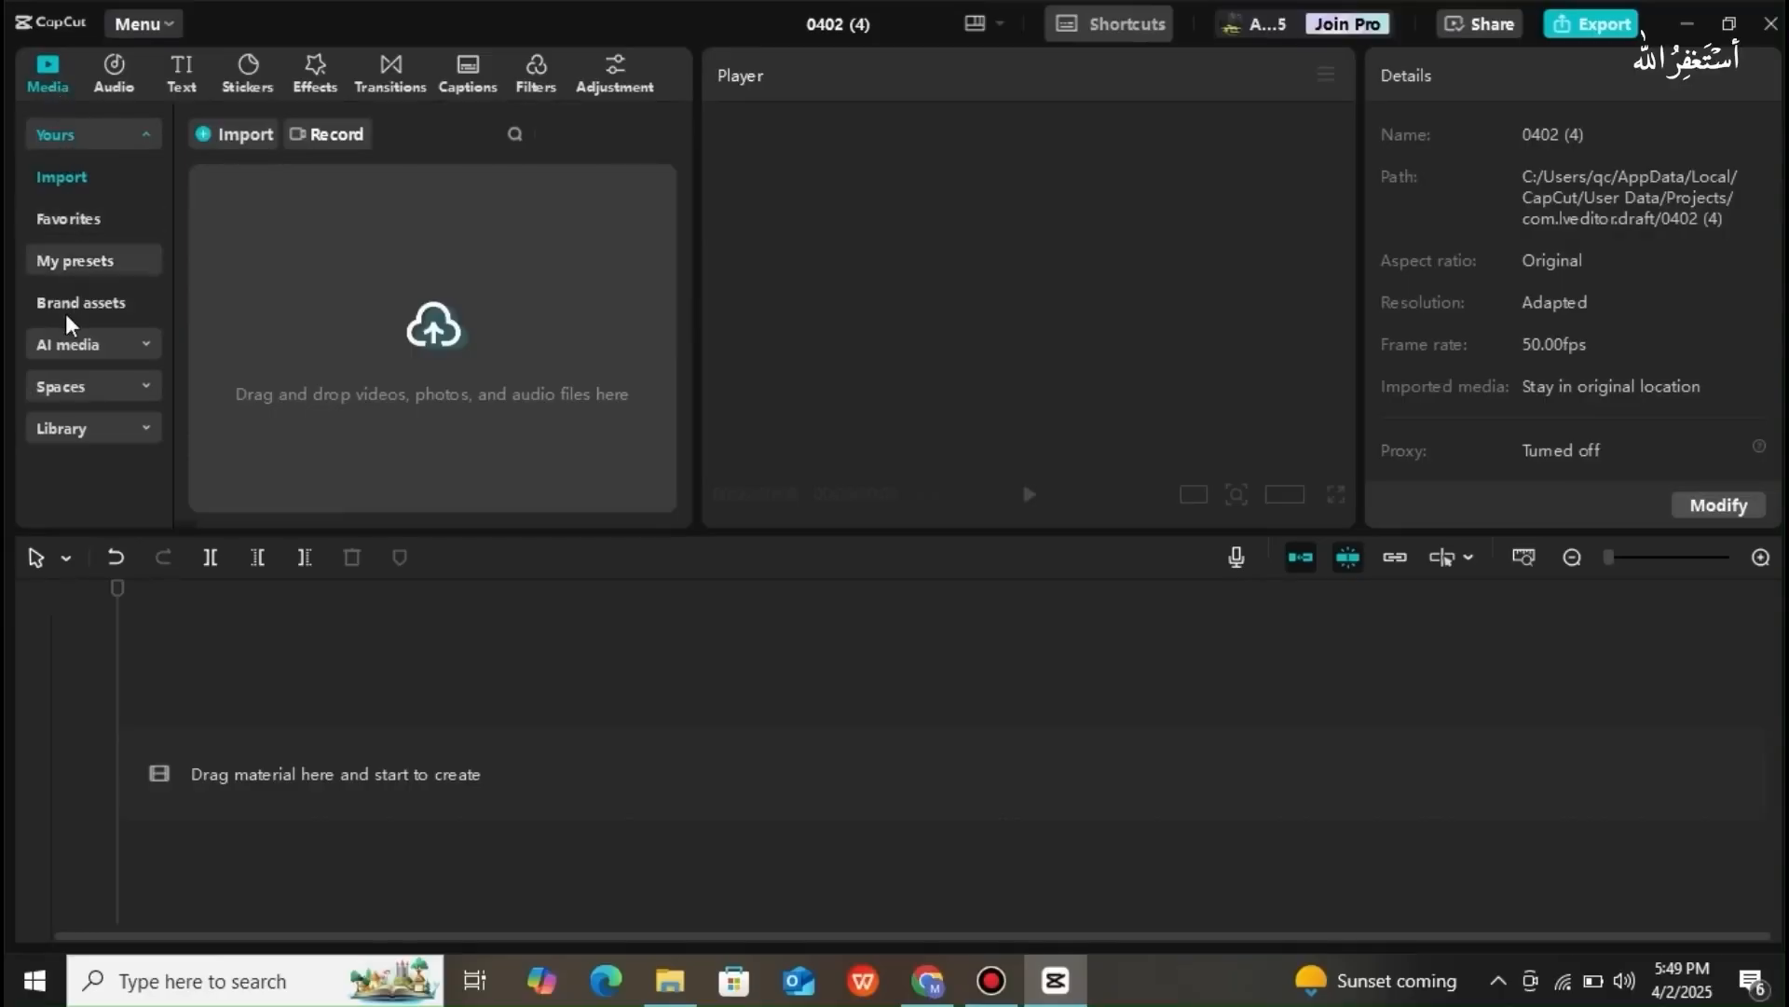
- Browse the Audio and Stickers libraries, and return to the imported media section
left_click(115, 62)
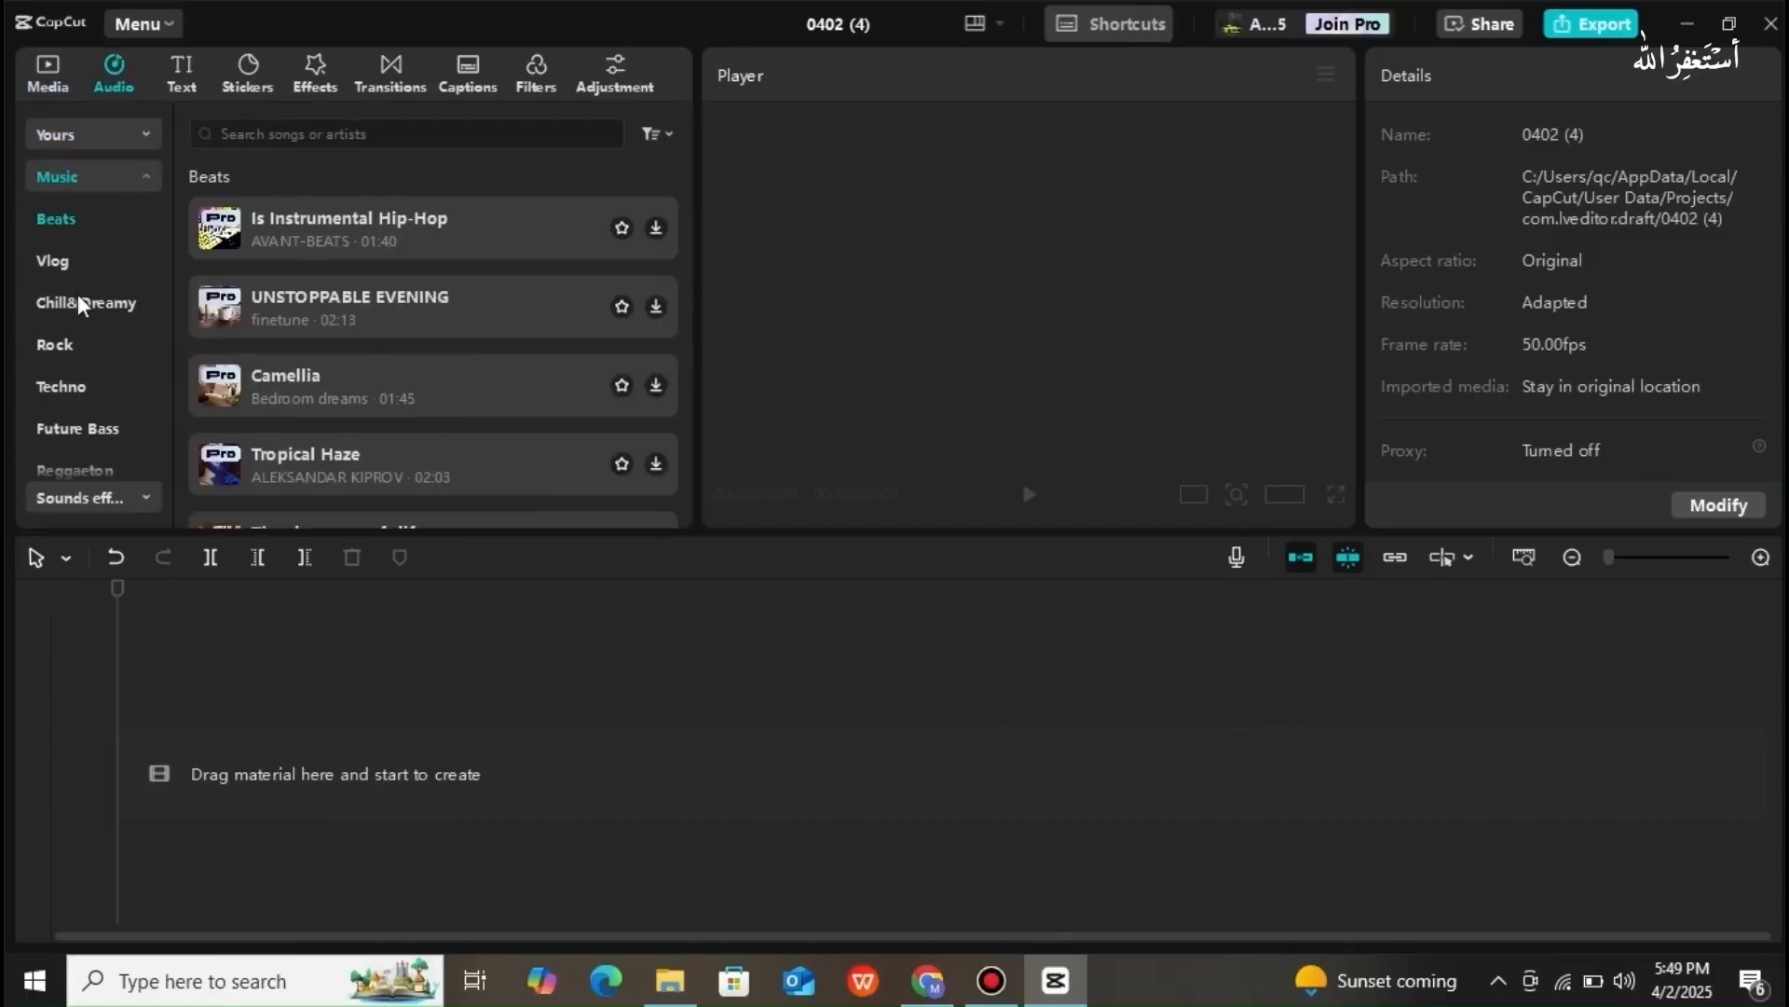
left_click(256, 78)
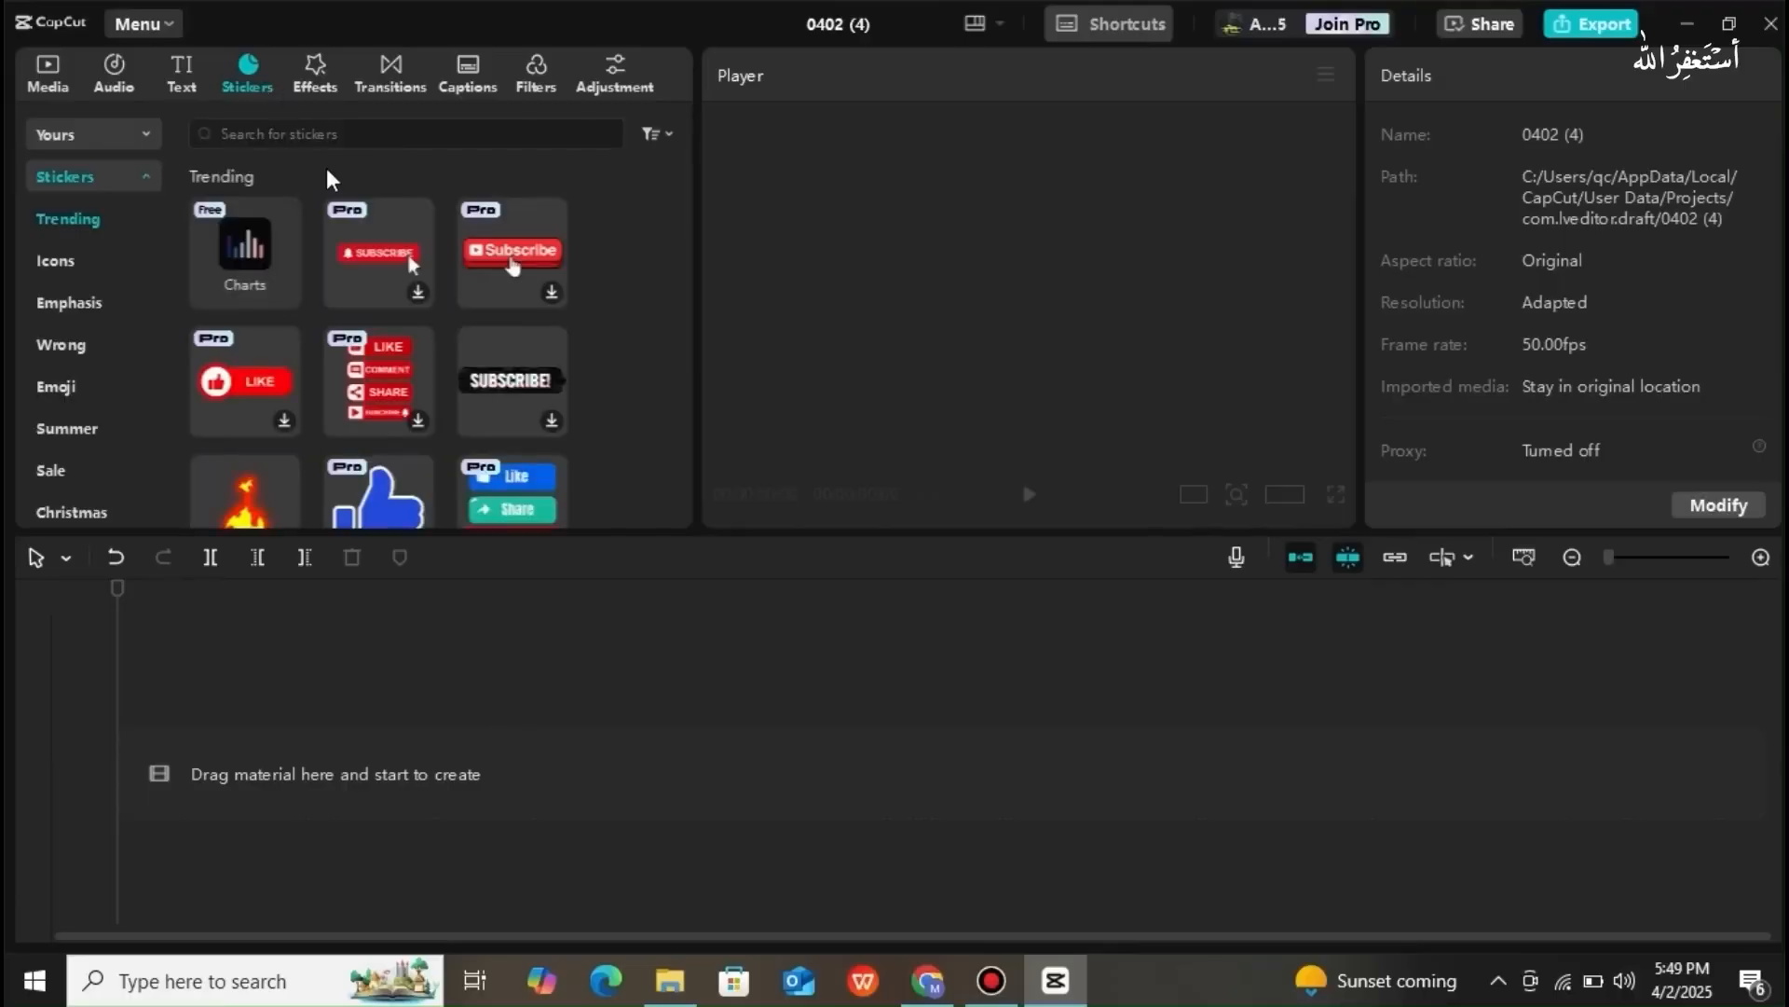
left_click(54, 67)
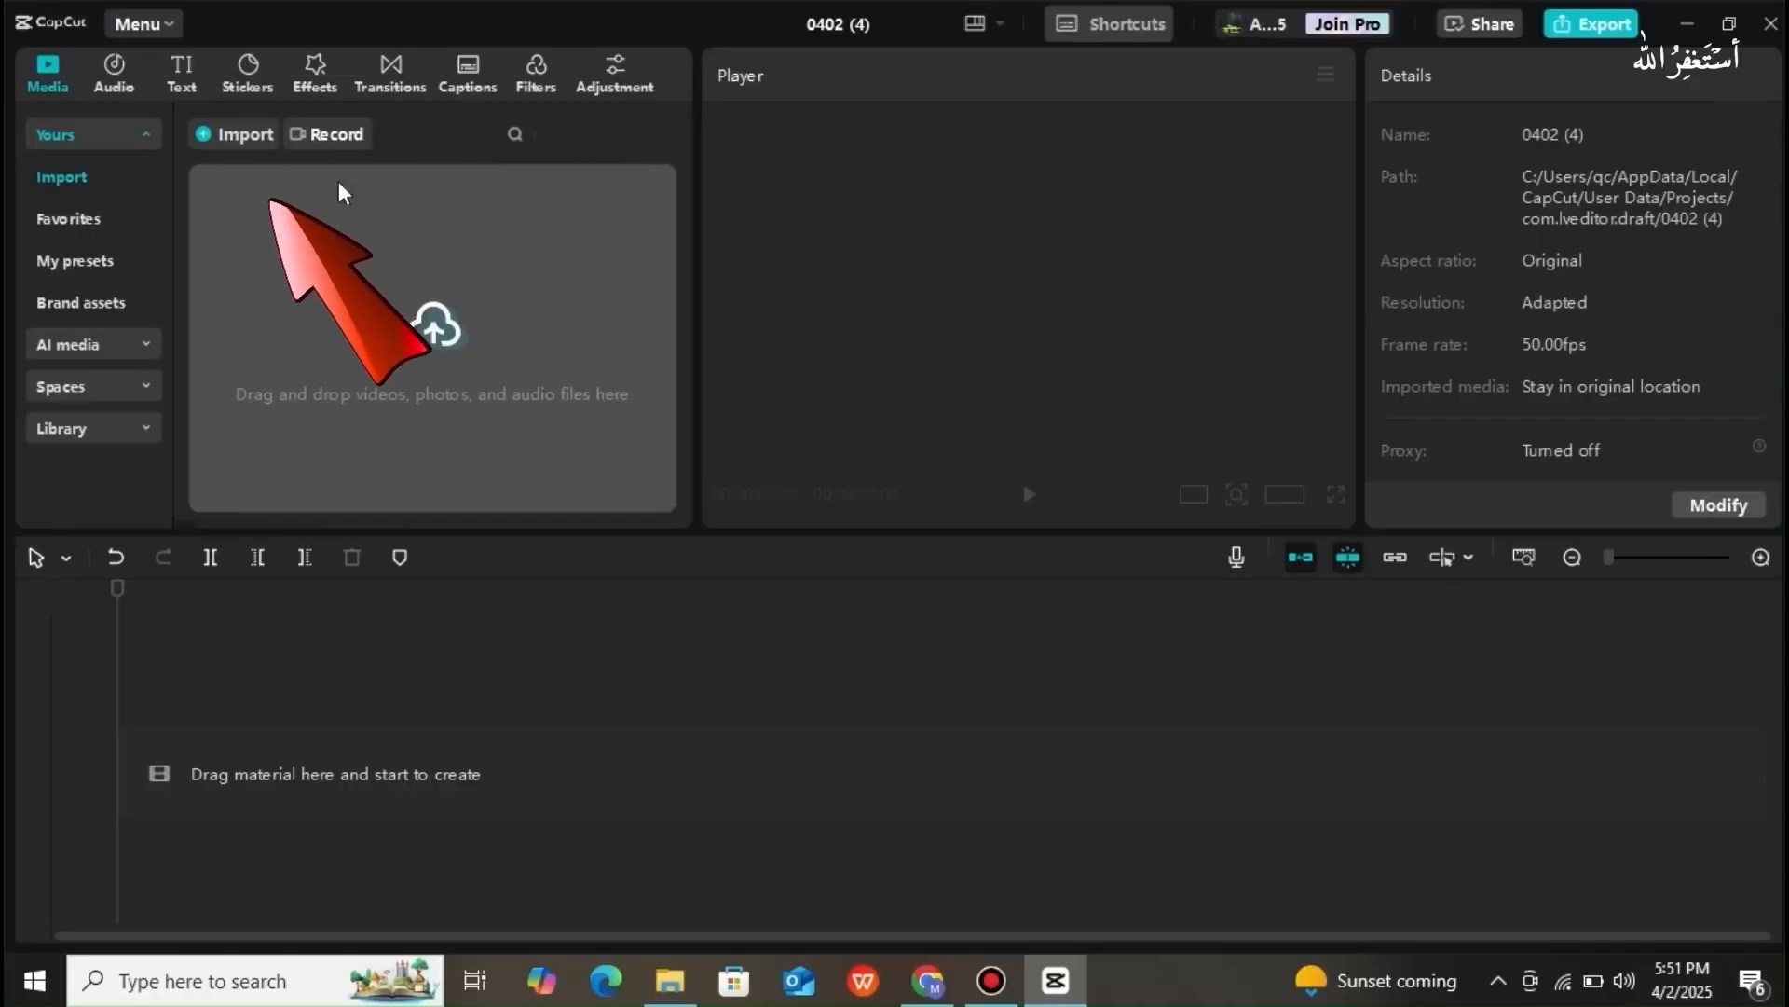
left_click(244, 132)
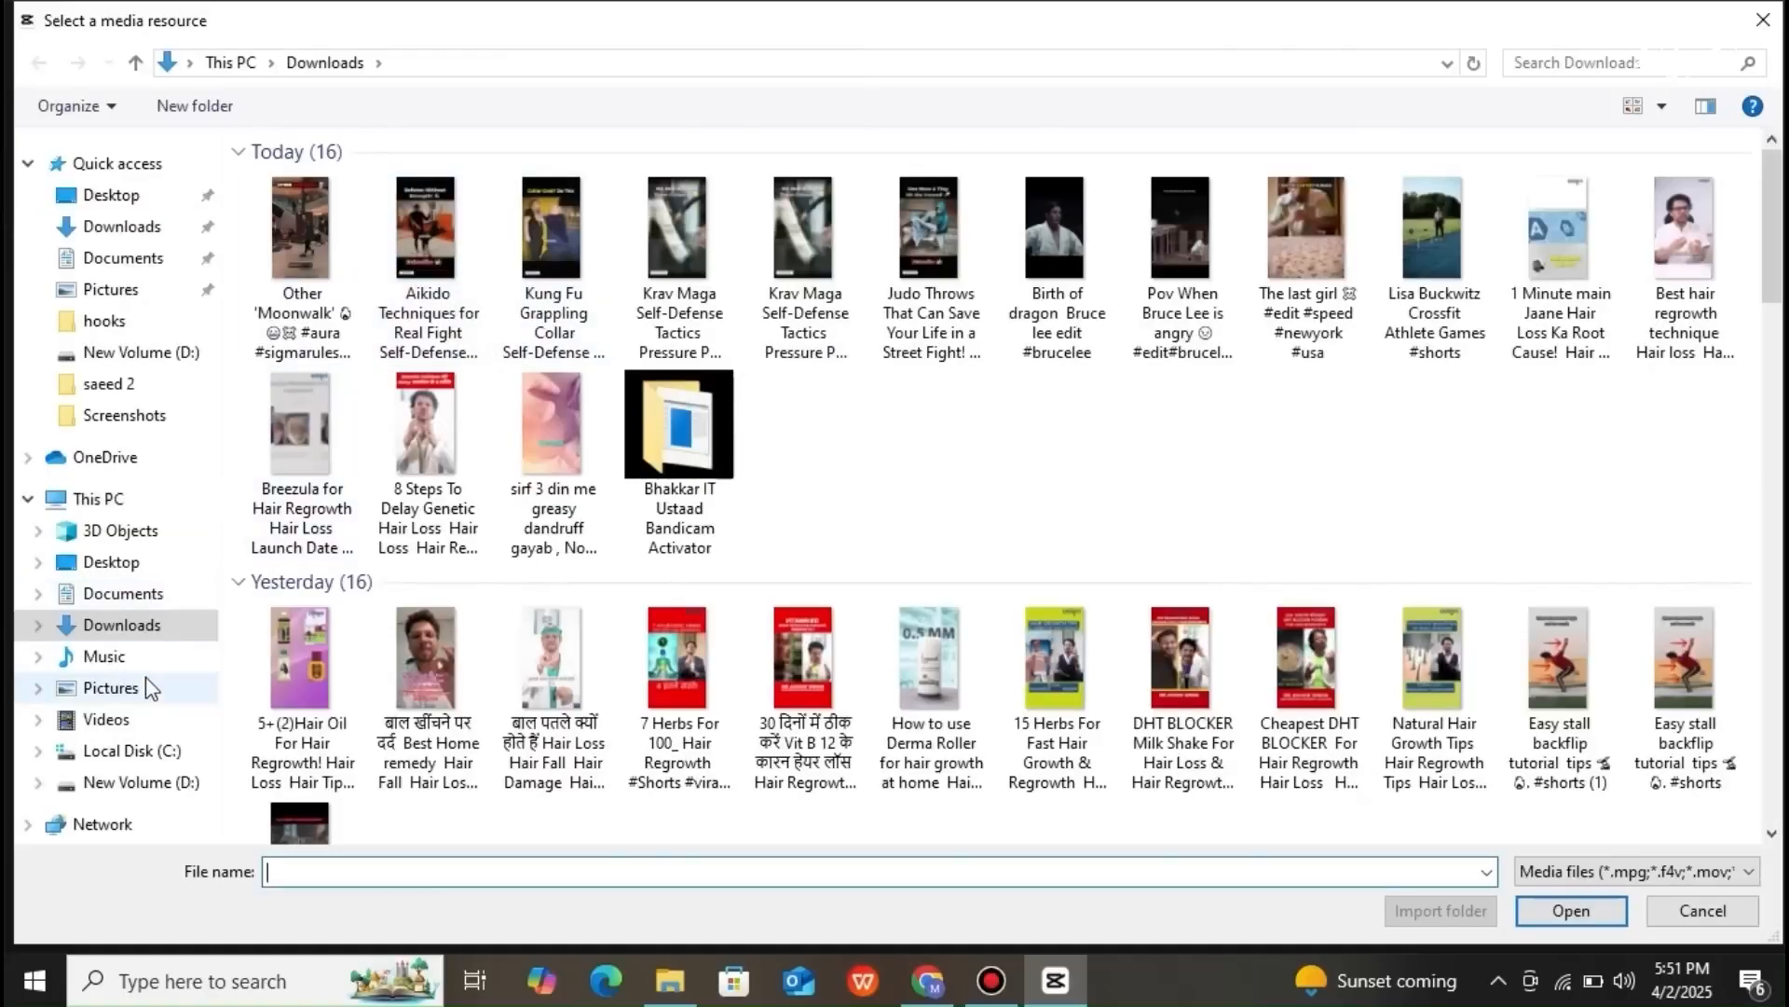
left_click(135, 596)
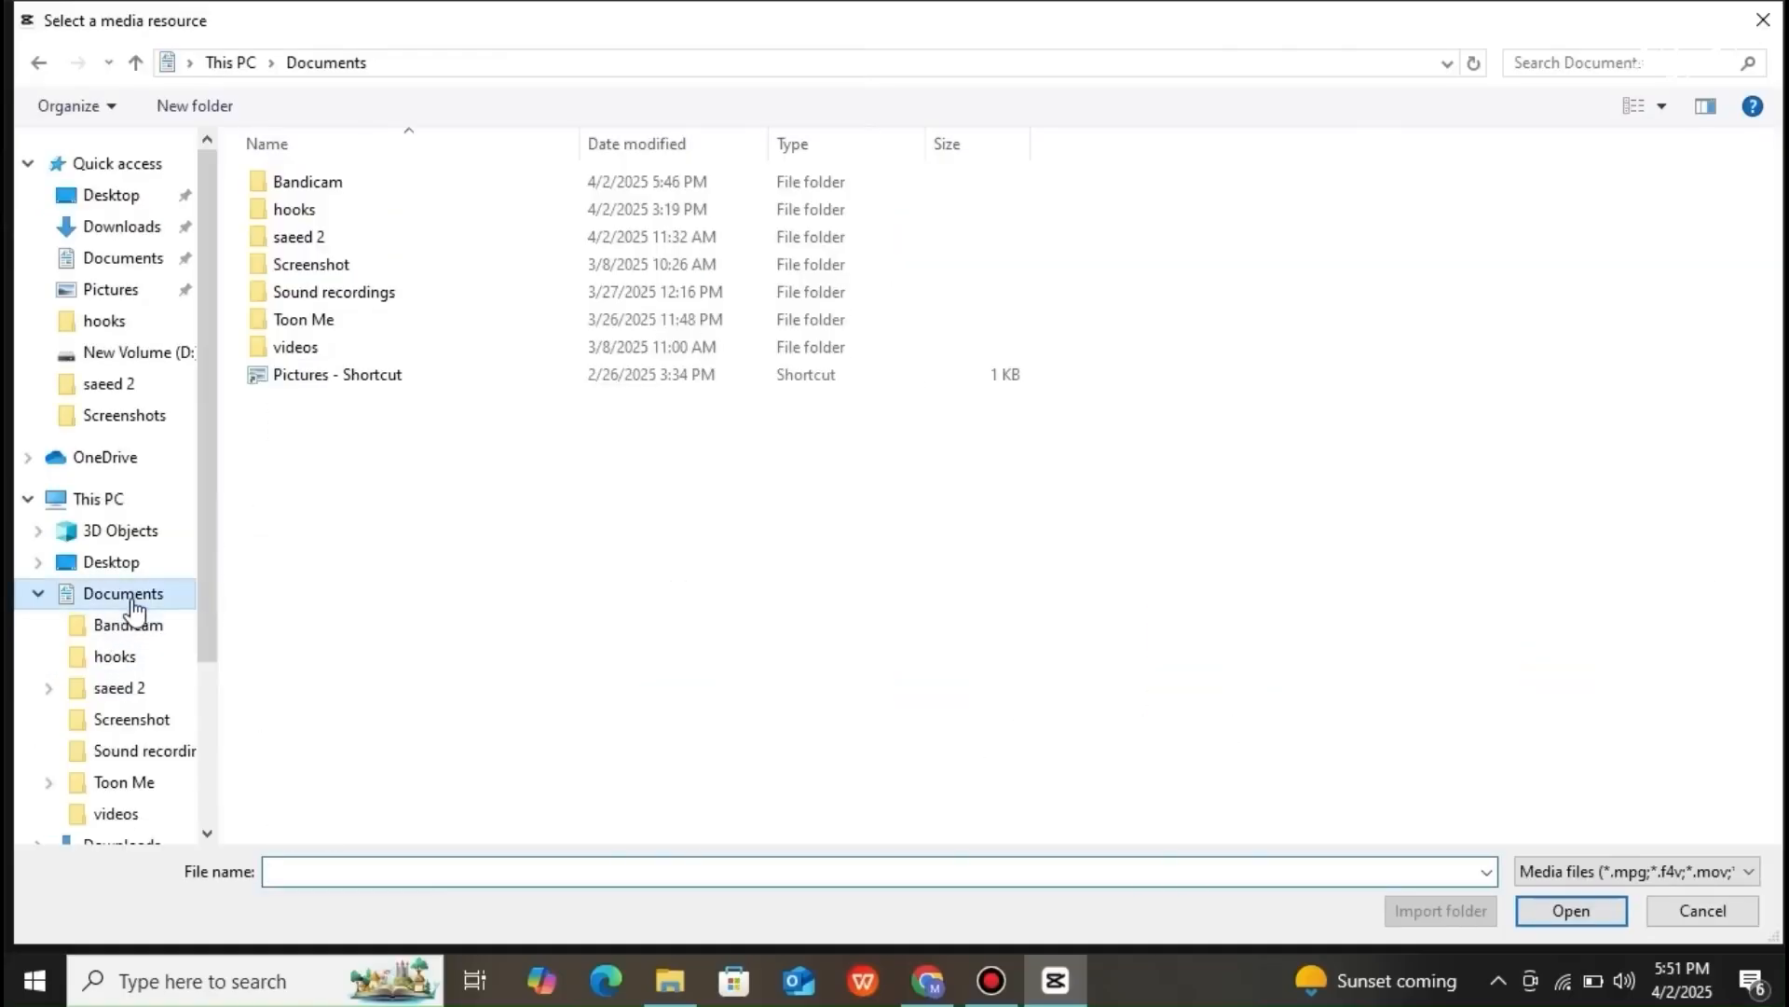
double_click(322, 209)
left_click(327, 212)
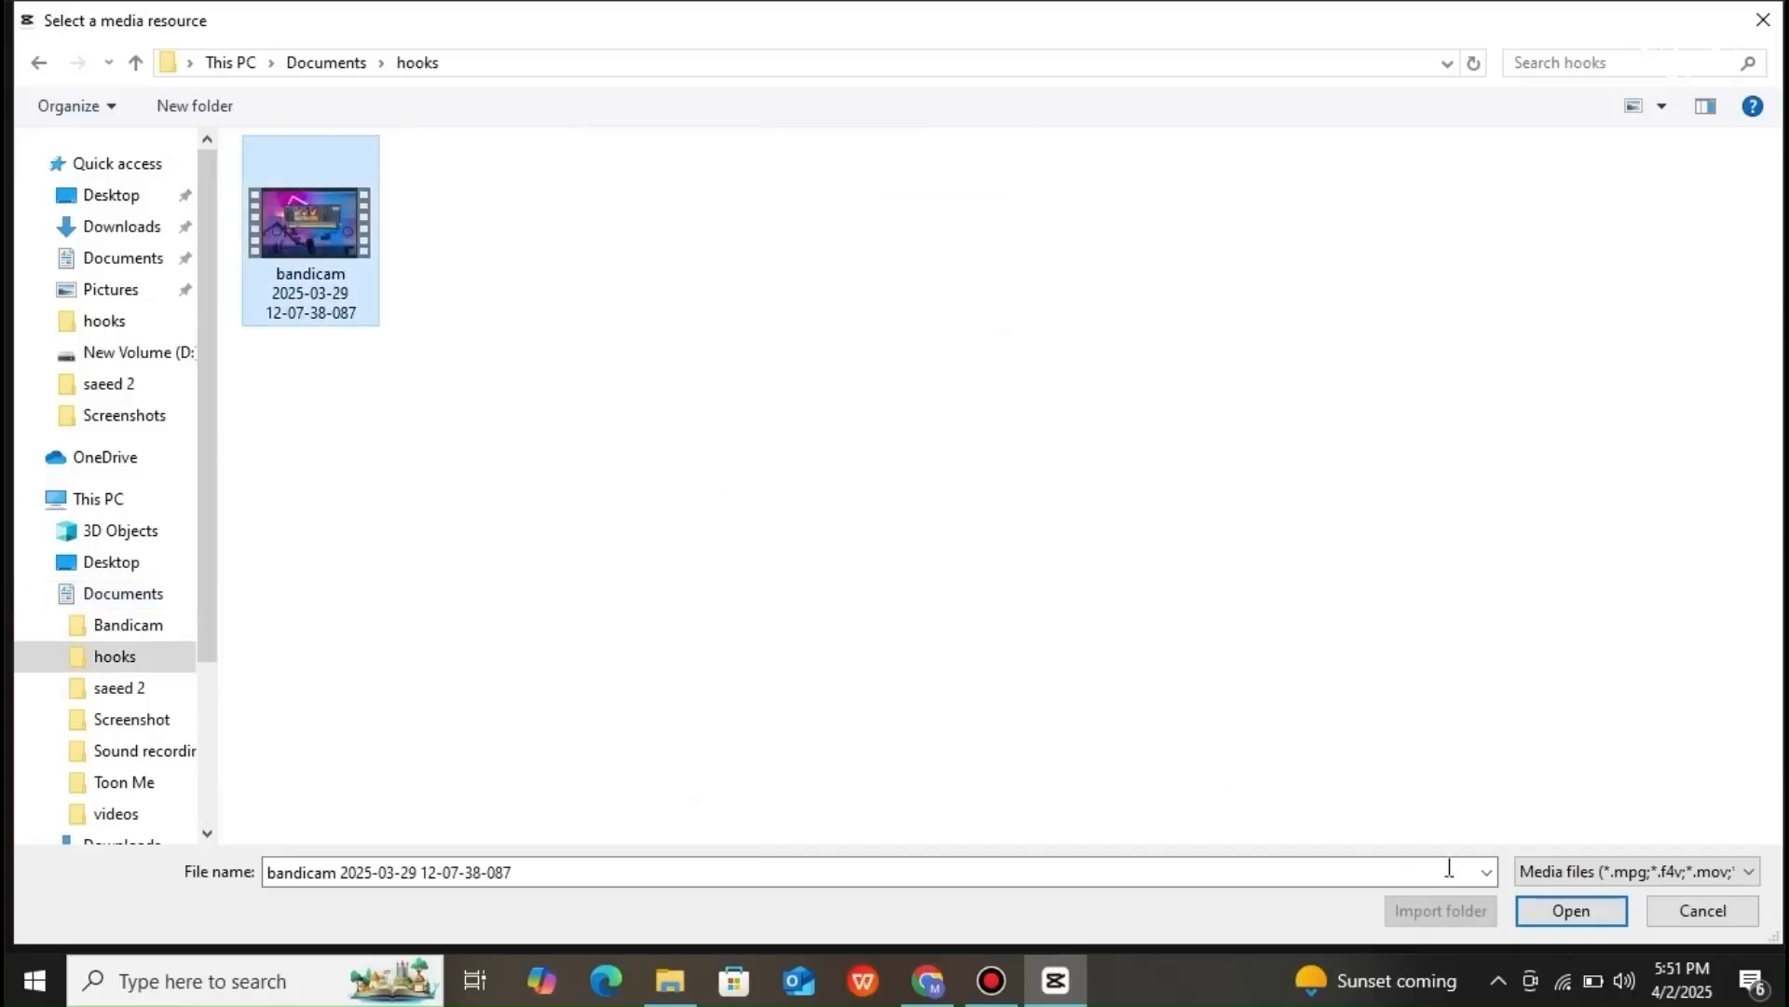
left_click(1569, 918)
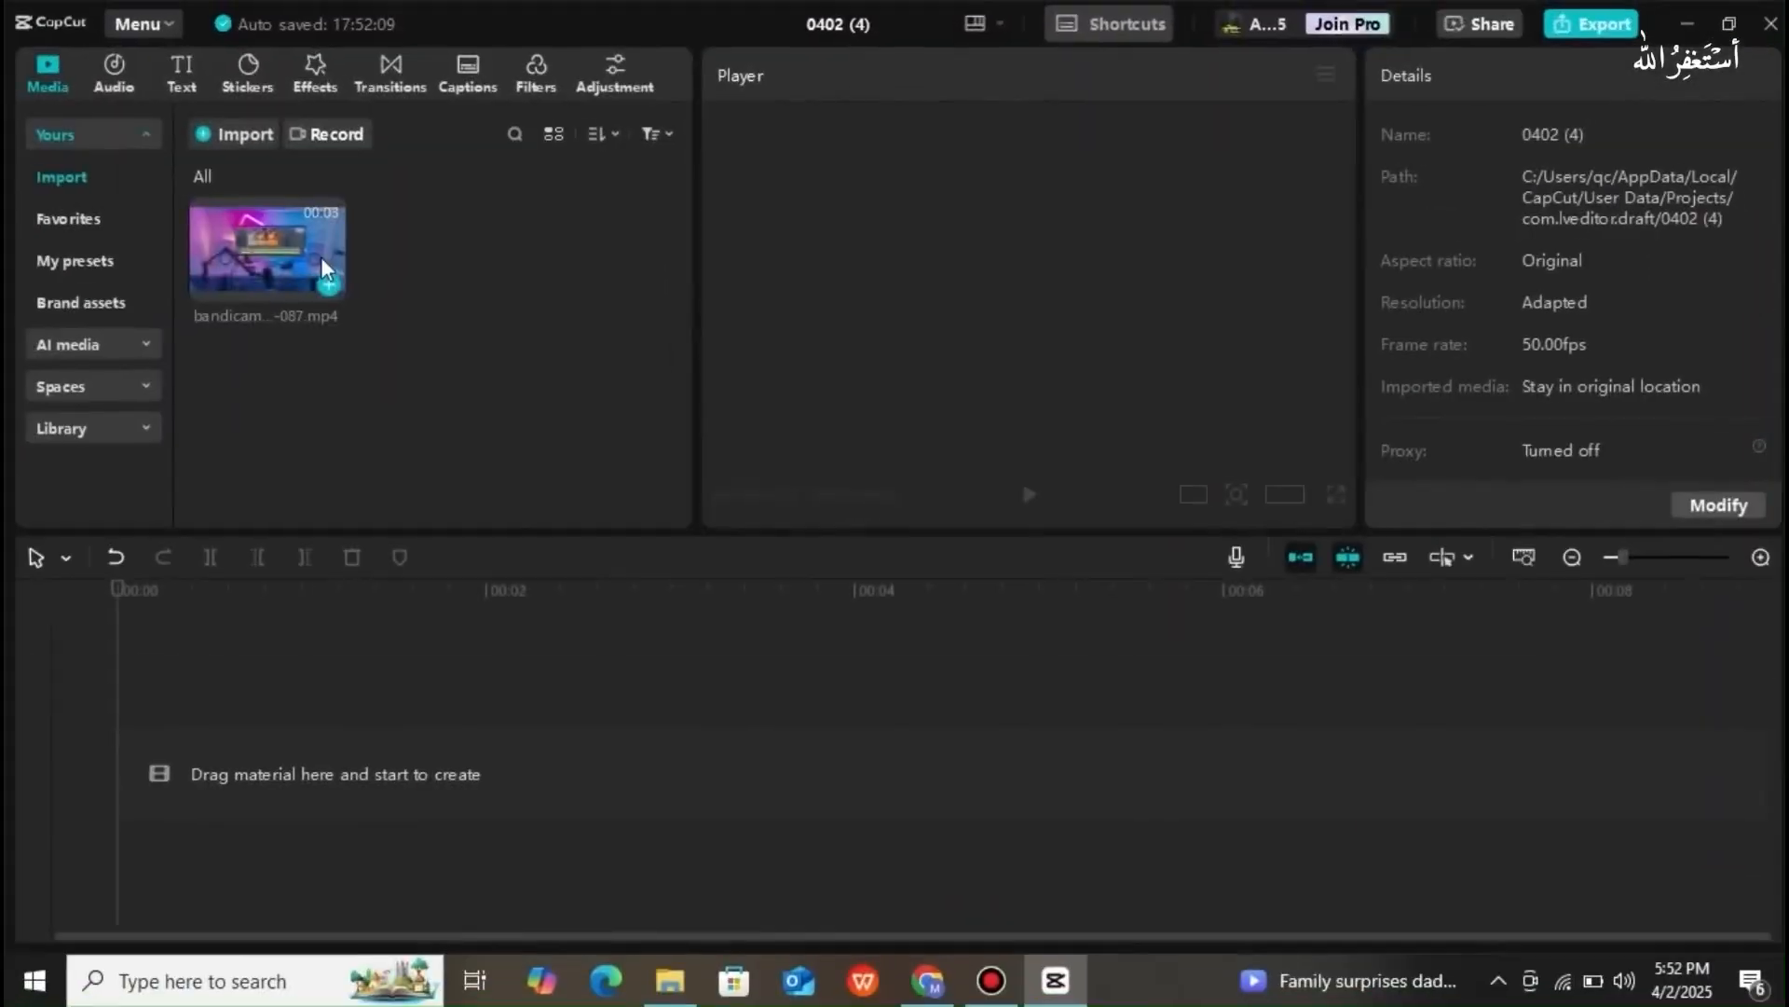
left_click_drag(287, 248, 248, 747)
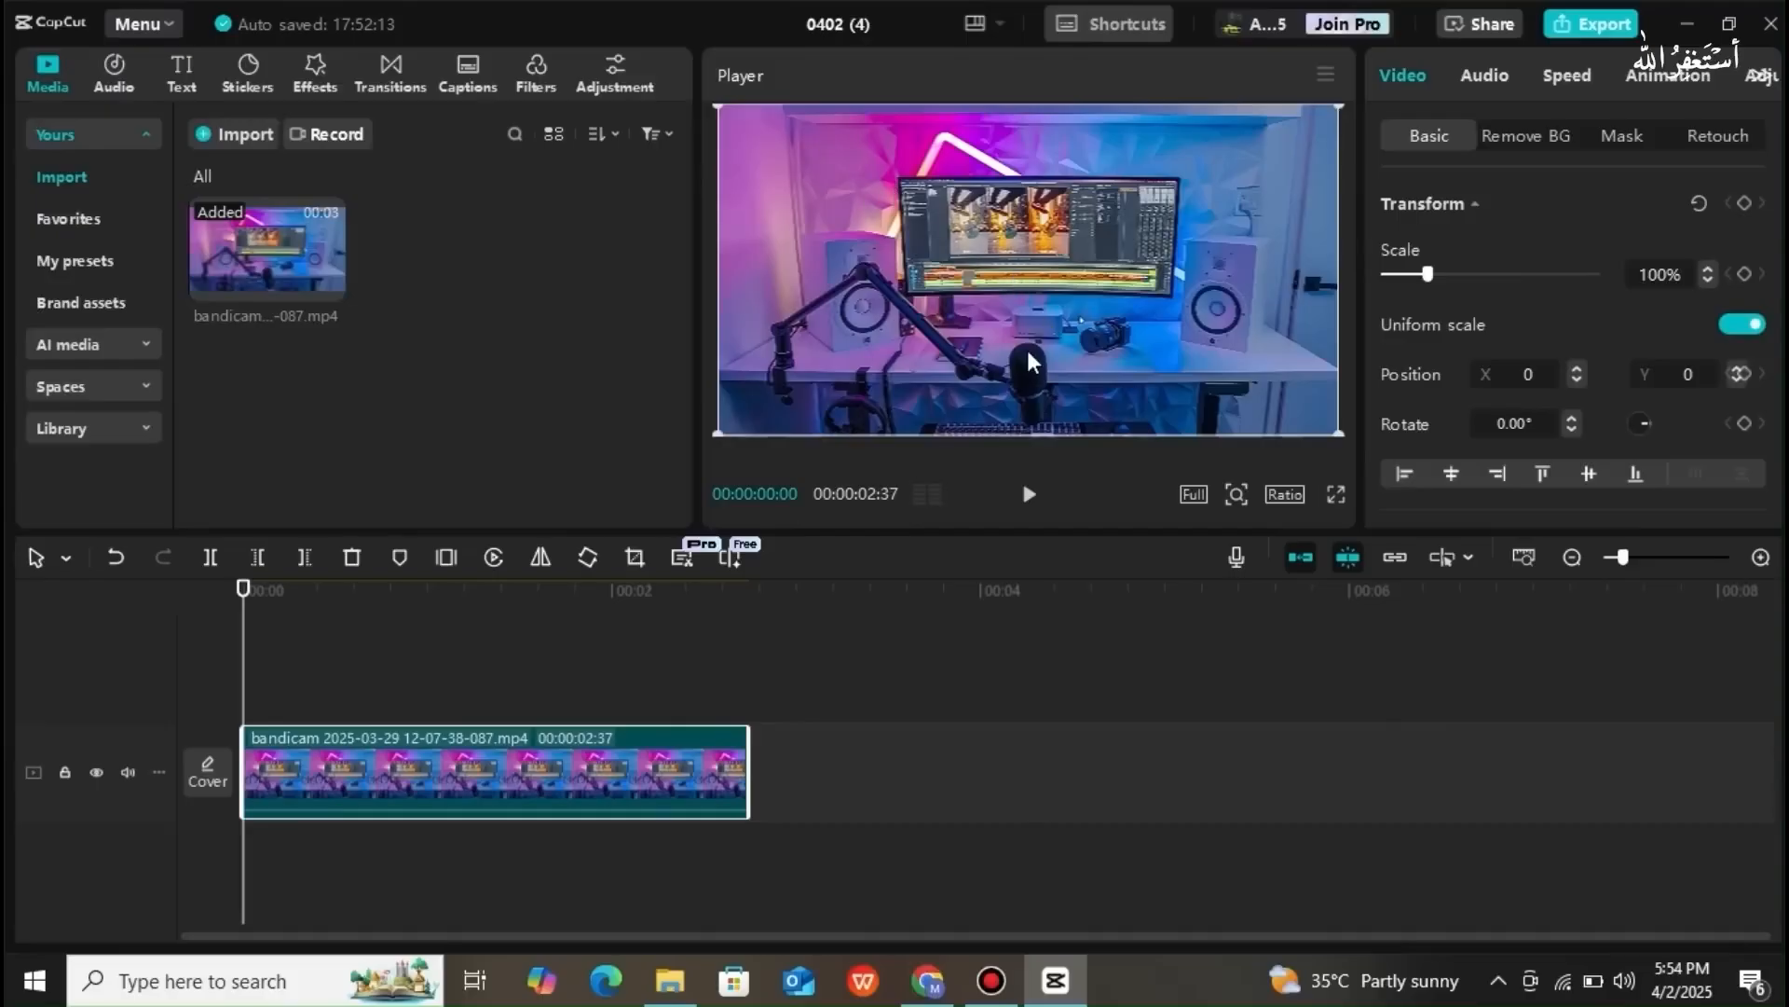
- Play the clip to the one-second mark and examine the player's preview quality and zoom controls
left_click(1029, 496)
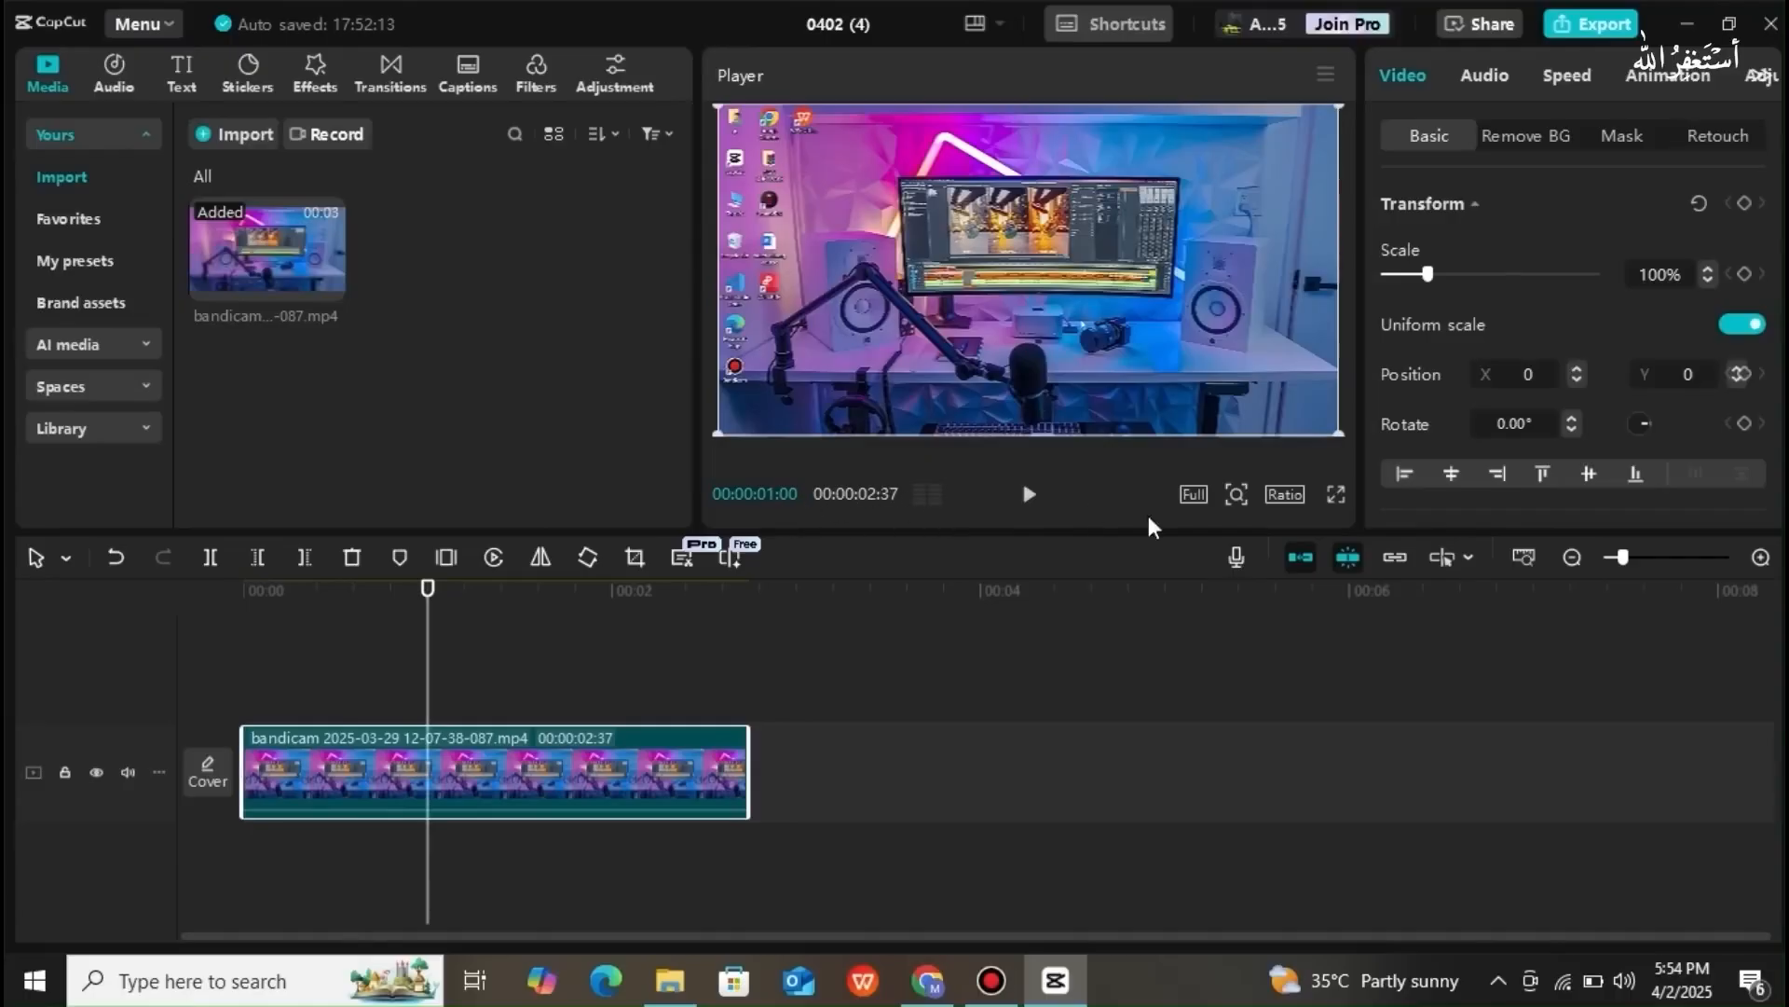
left_click(1195, 494)
mouse_move(1238, 496)
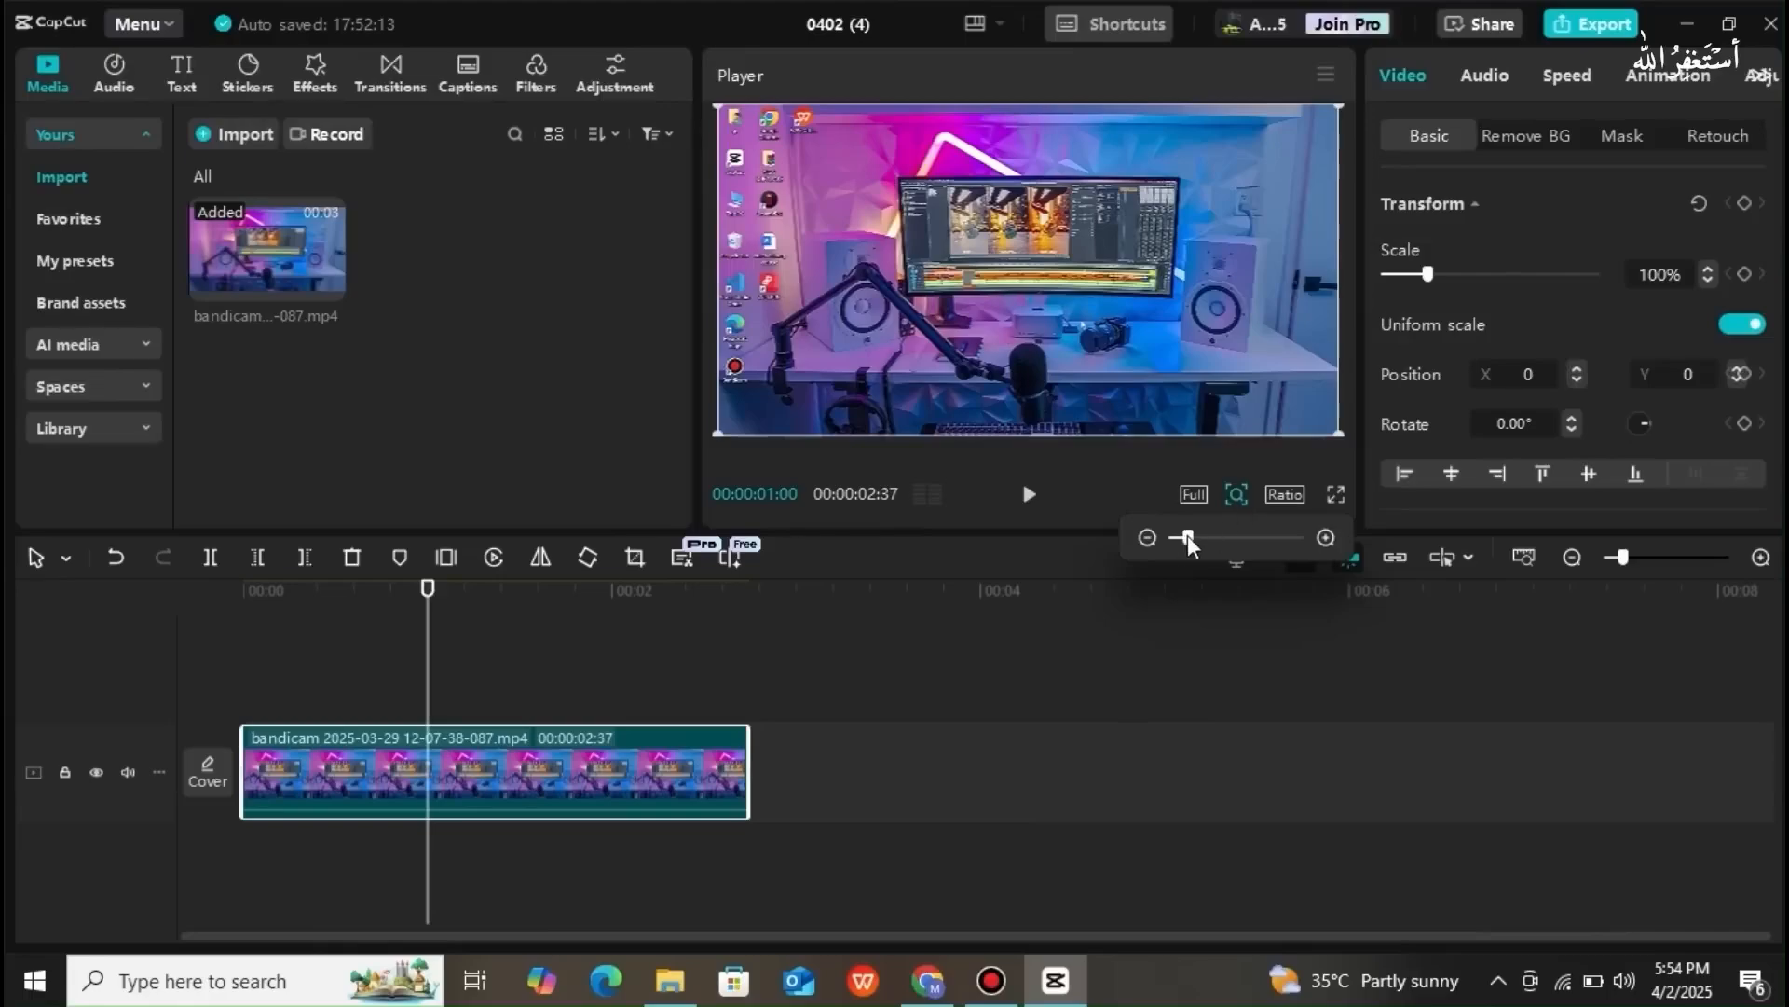
mouse_move(1187, 535)
left_mouse_down()
mouse_move(1215, 539)
mouse_move(1187, 535)
left_mouse_up()
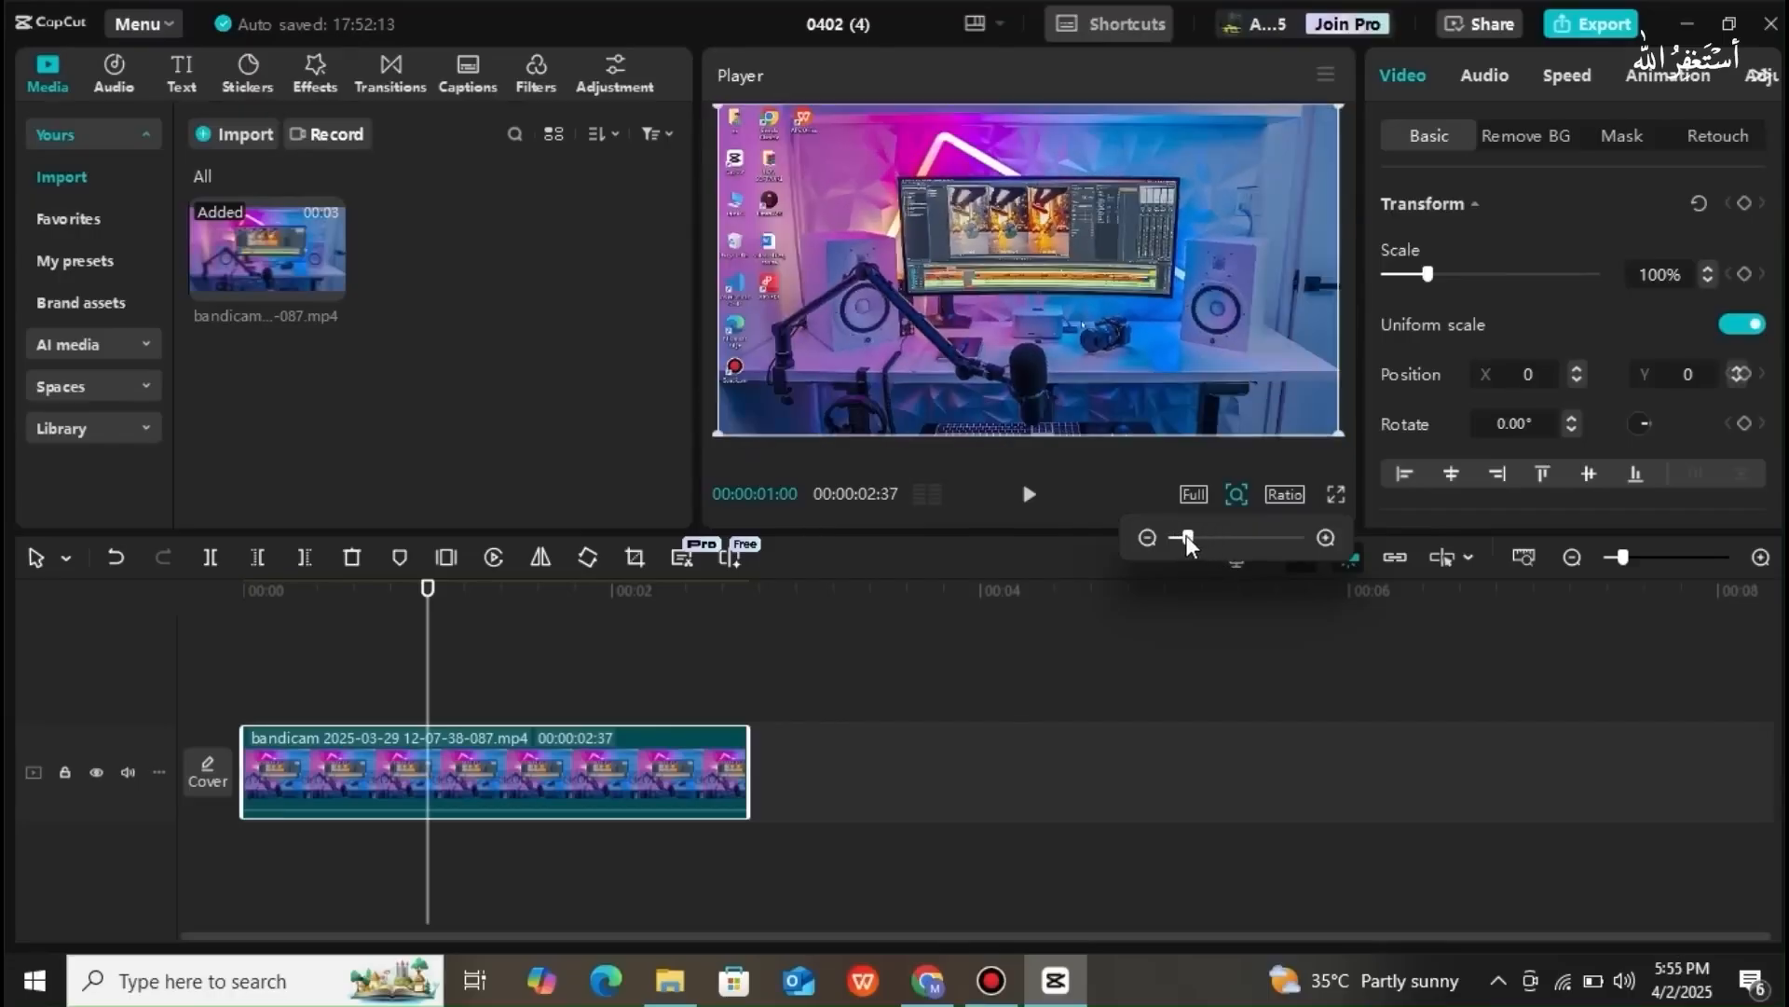
- Review the available aspect ratios without choosing one, and view the frame in full screen before returning to the editor
left_click(1280, 494)
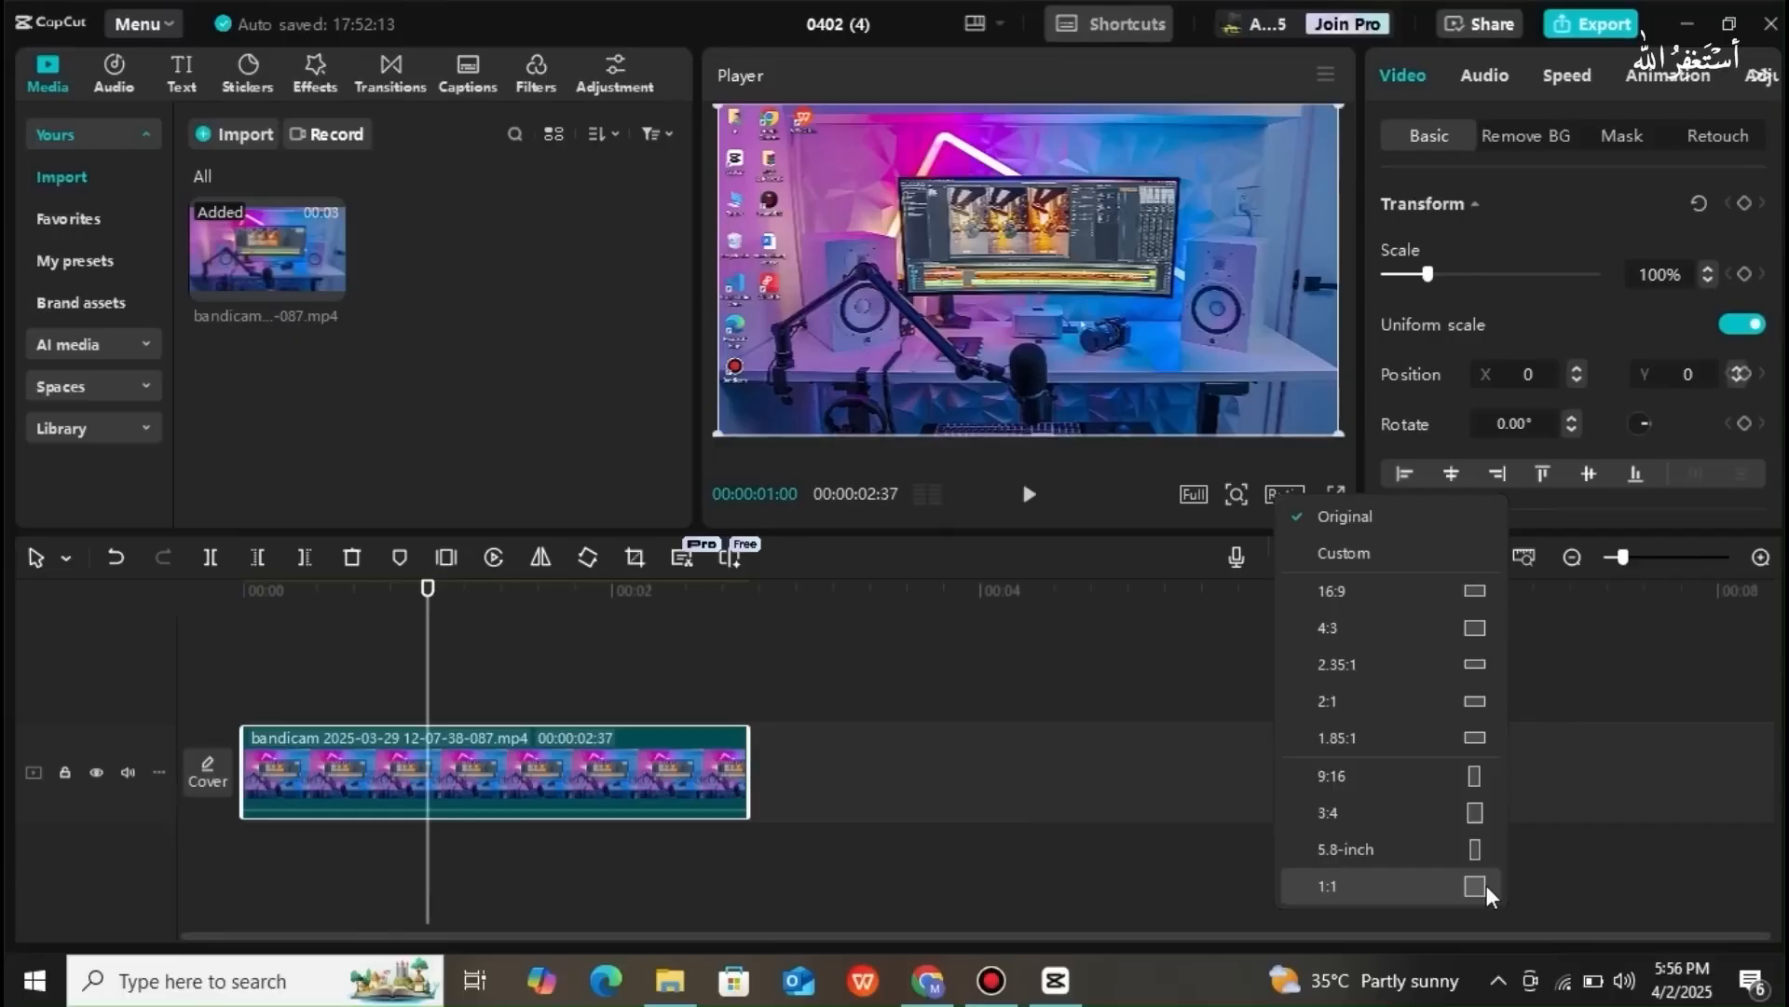
left_click(1165, 619)
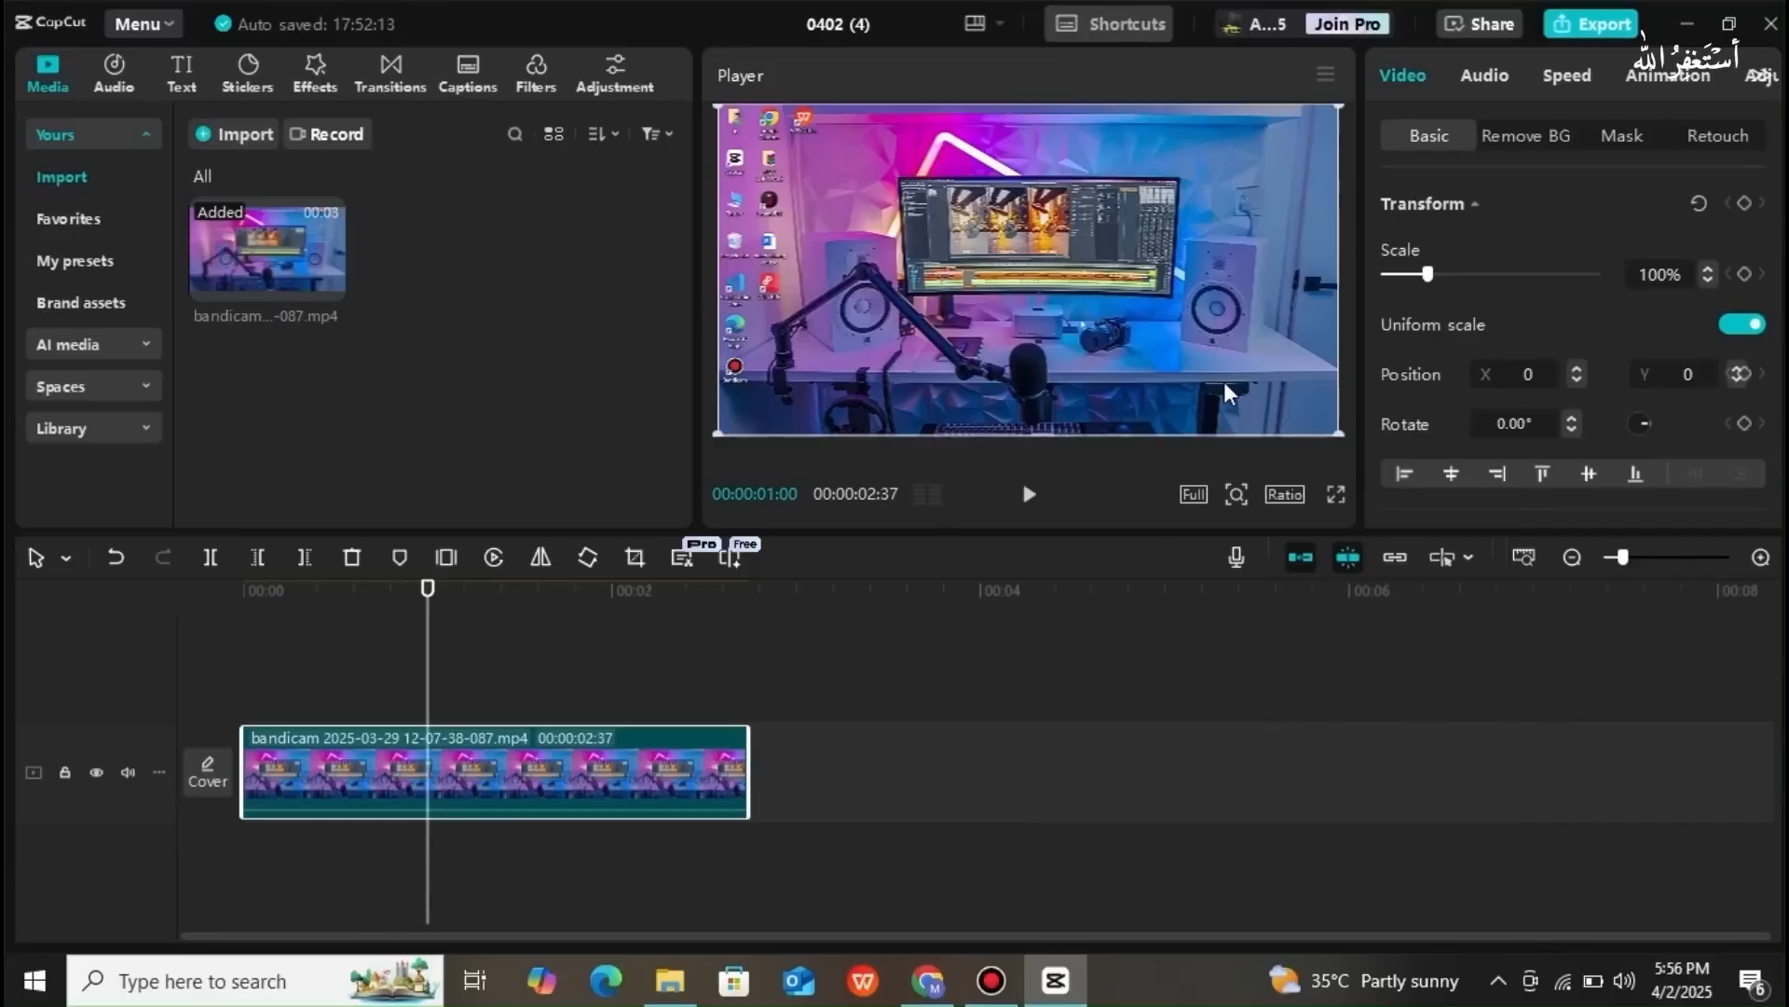
left_click(1335, 495)
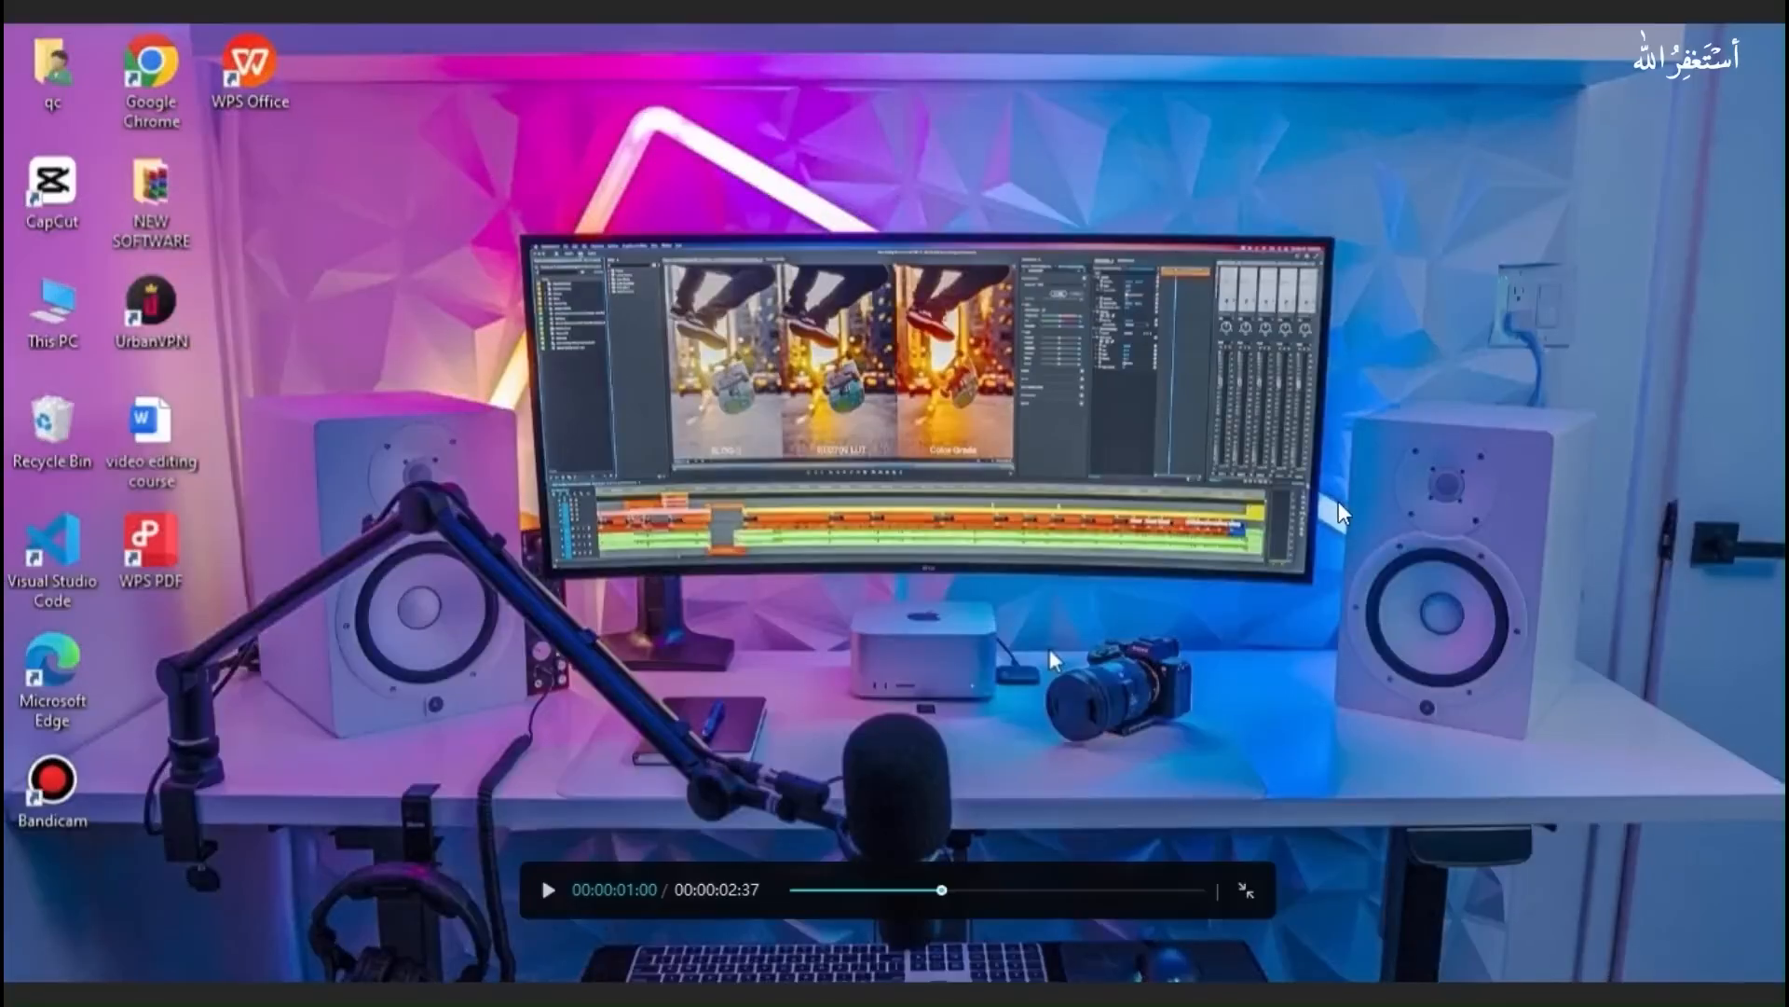
left_click(1246, 891)
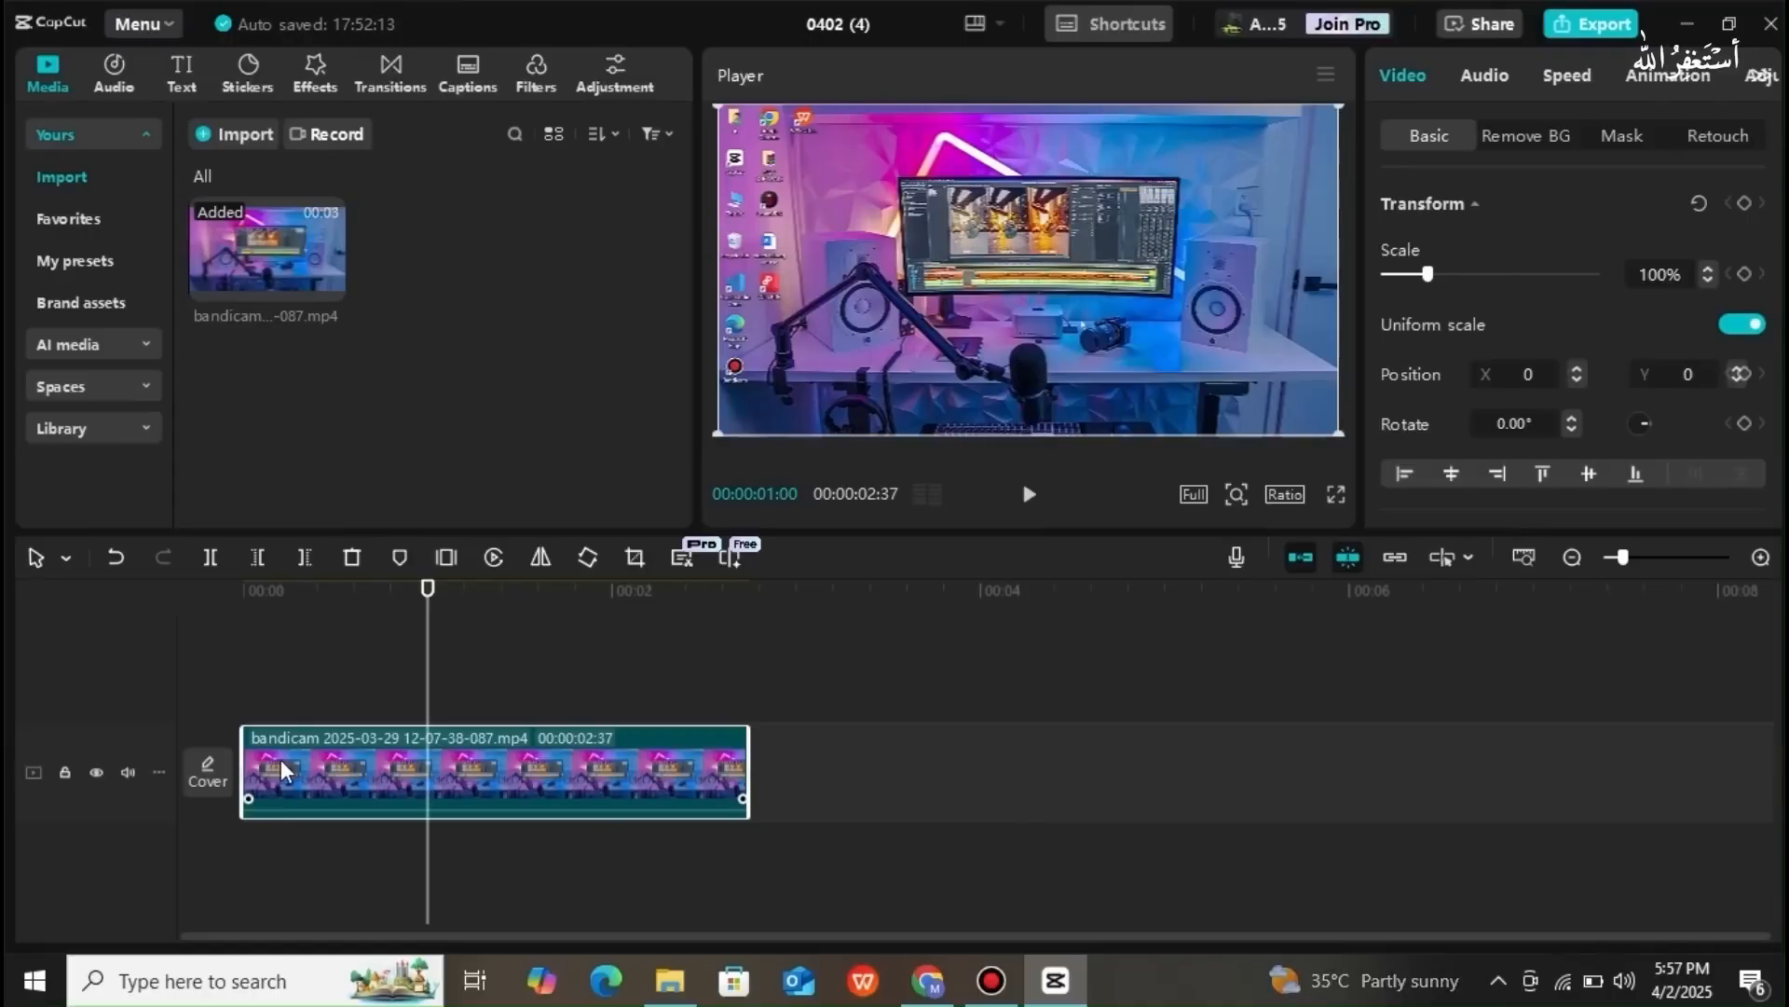
- Try to move the bandicam clip away from the start of the main track
left_click_drag(280, 761, 1264, 786)
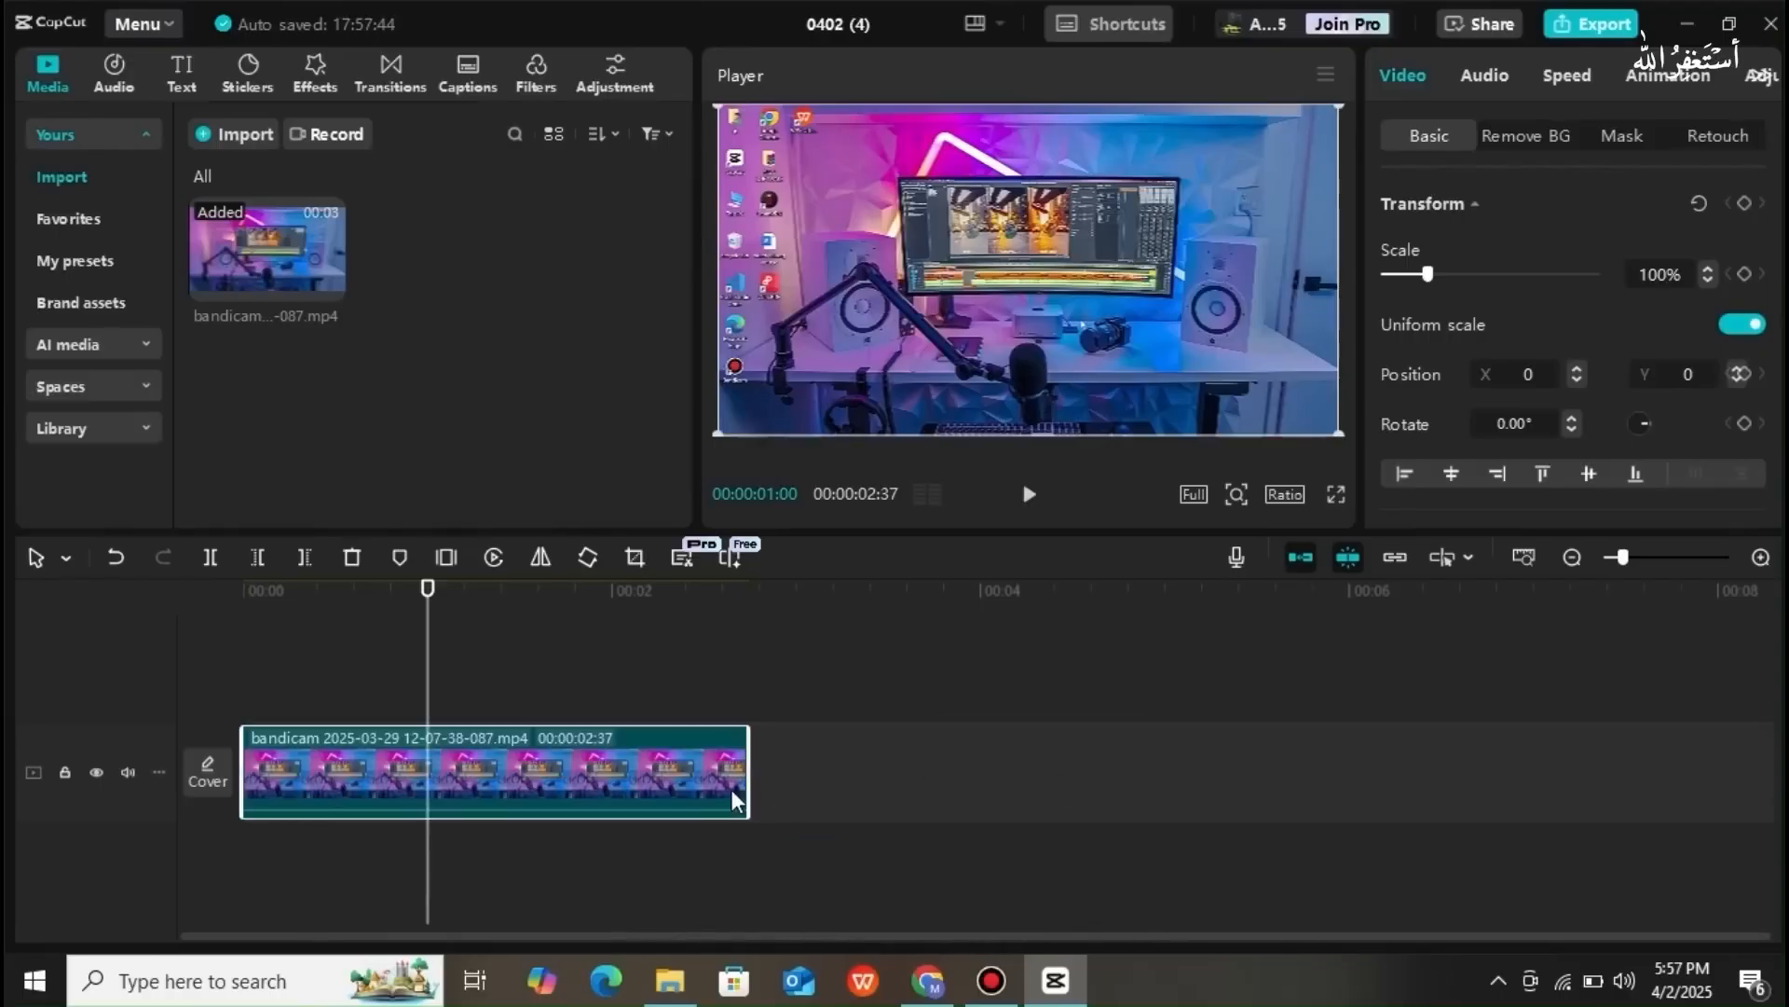
left_click_drag(622, 775, 1232, 780)
left_click_drag(606, 753, 600, 807)
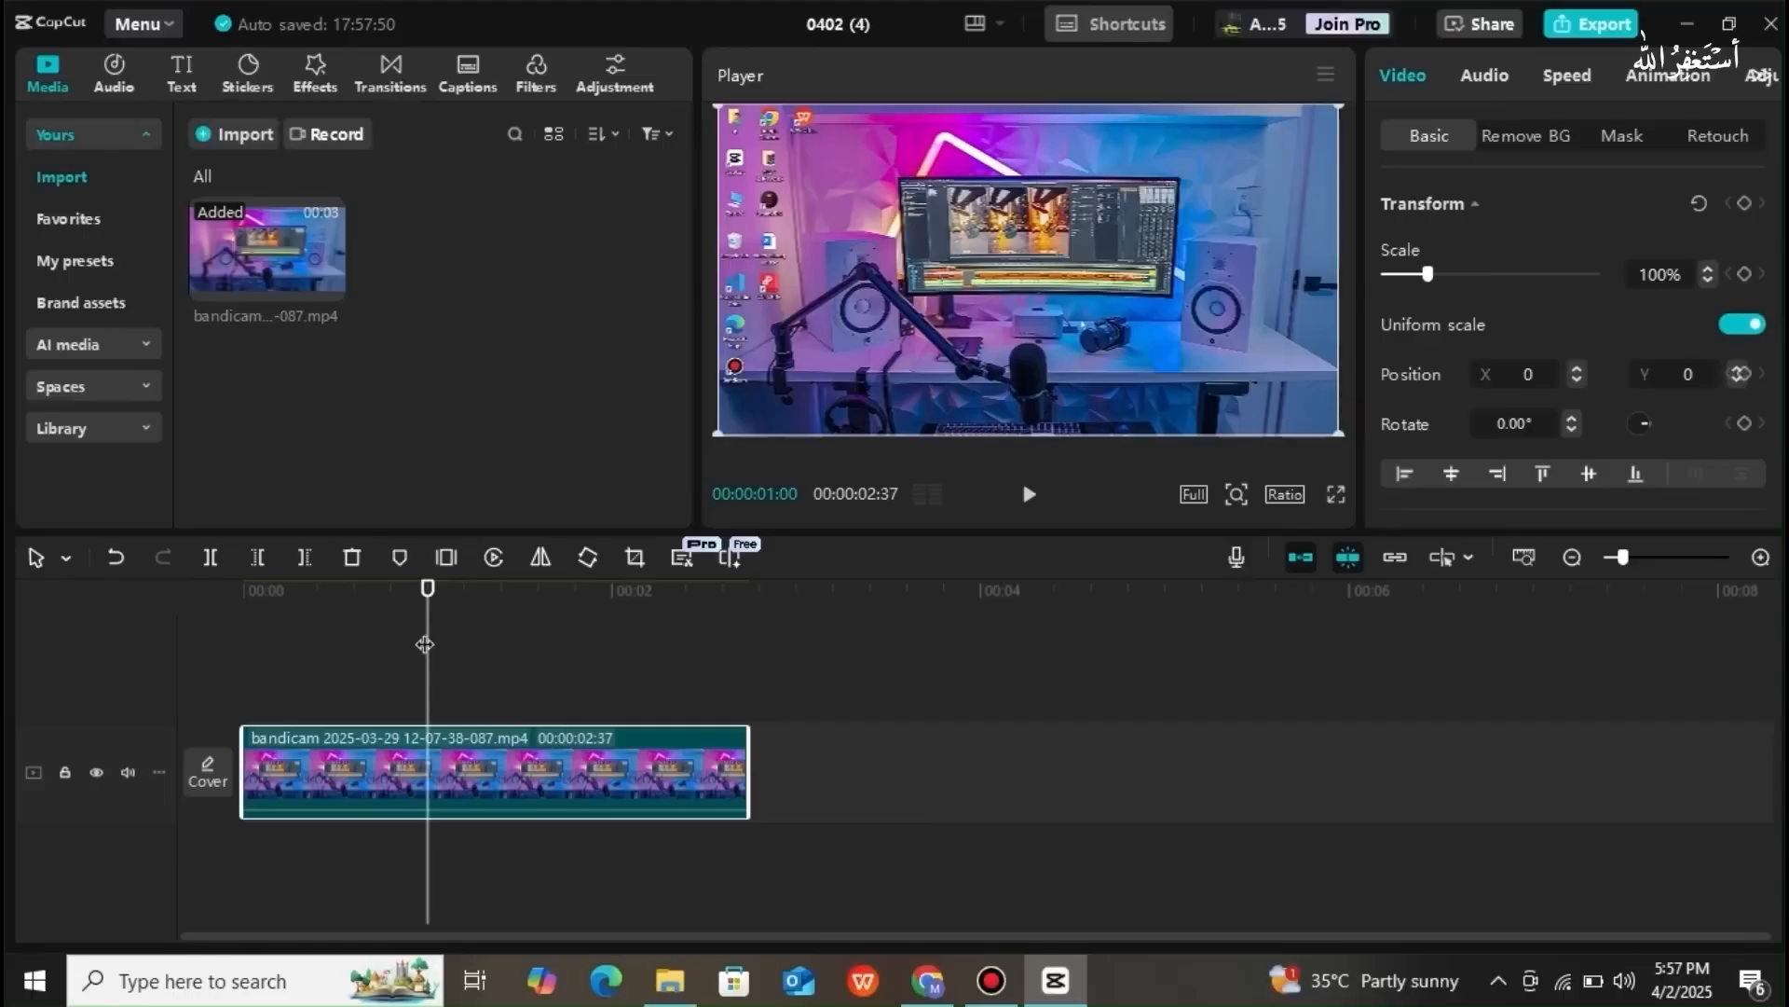
left_click_drag(428, 643, 272, 667)
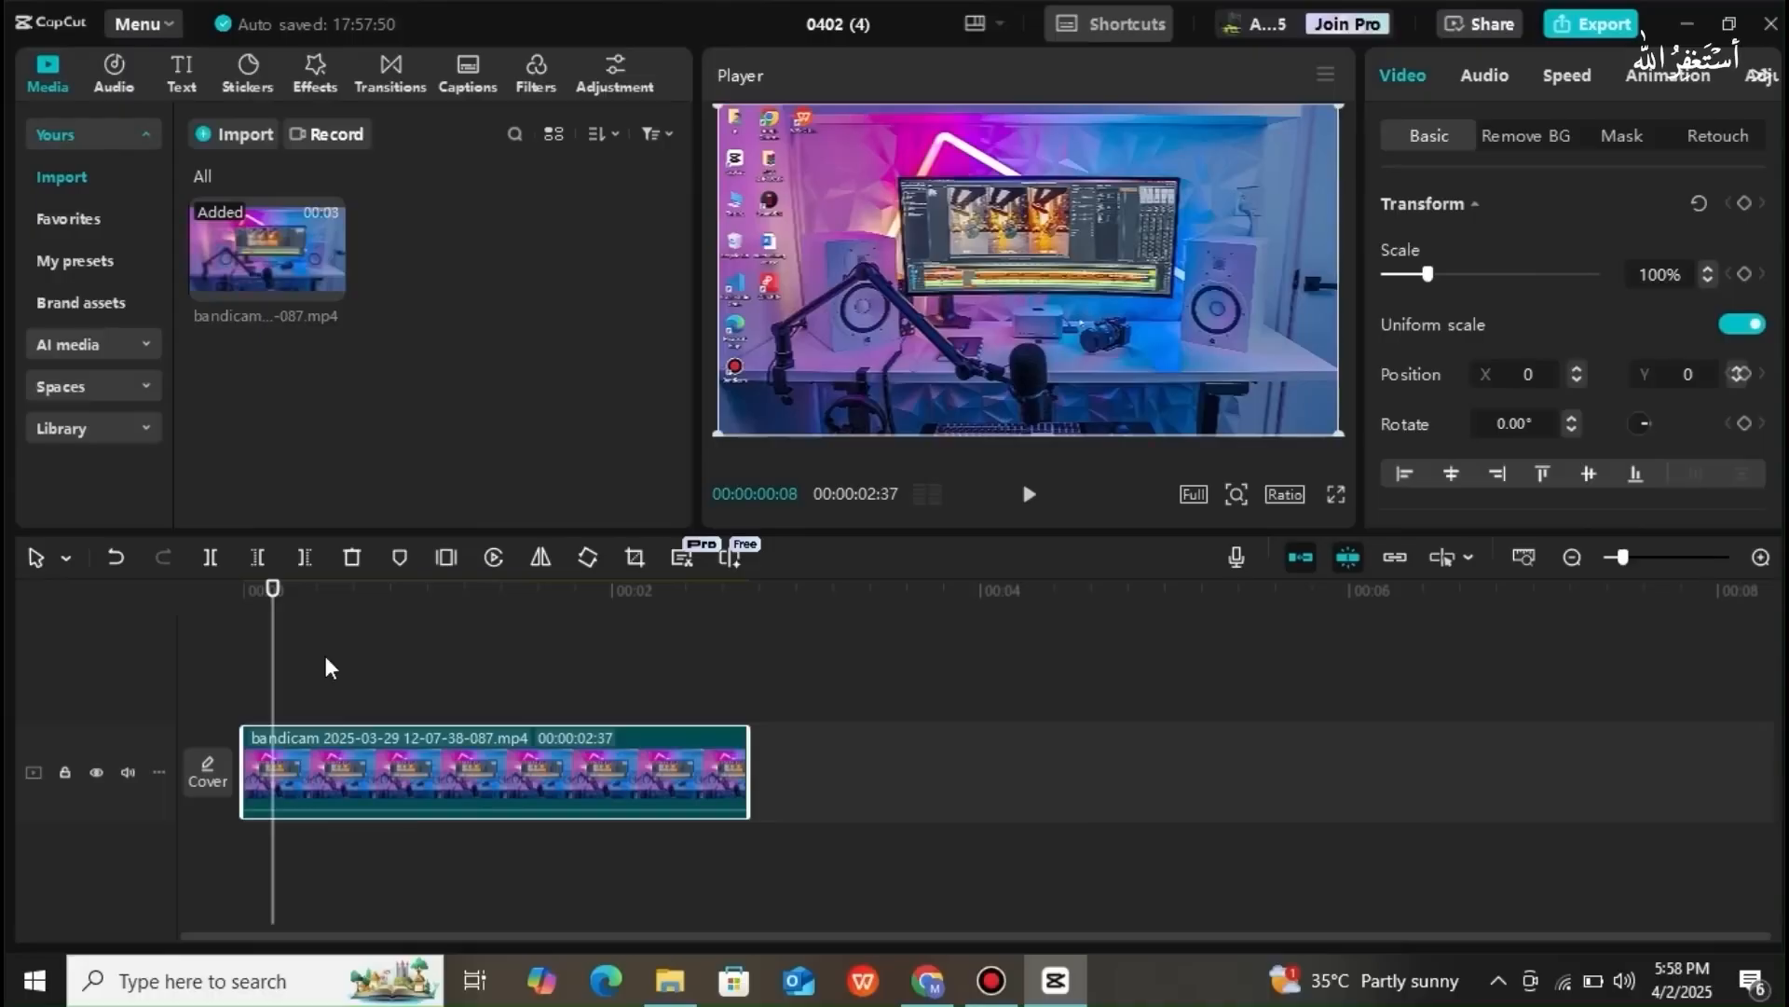
left_click(216, 133)
left_click(1182, 317)
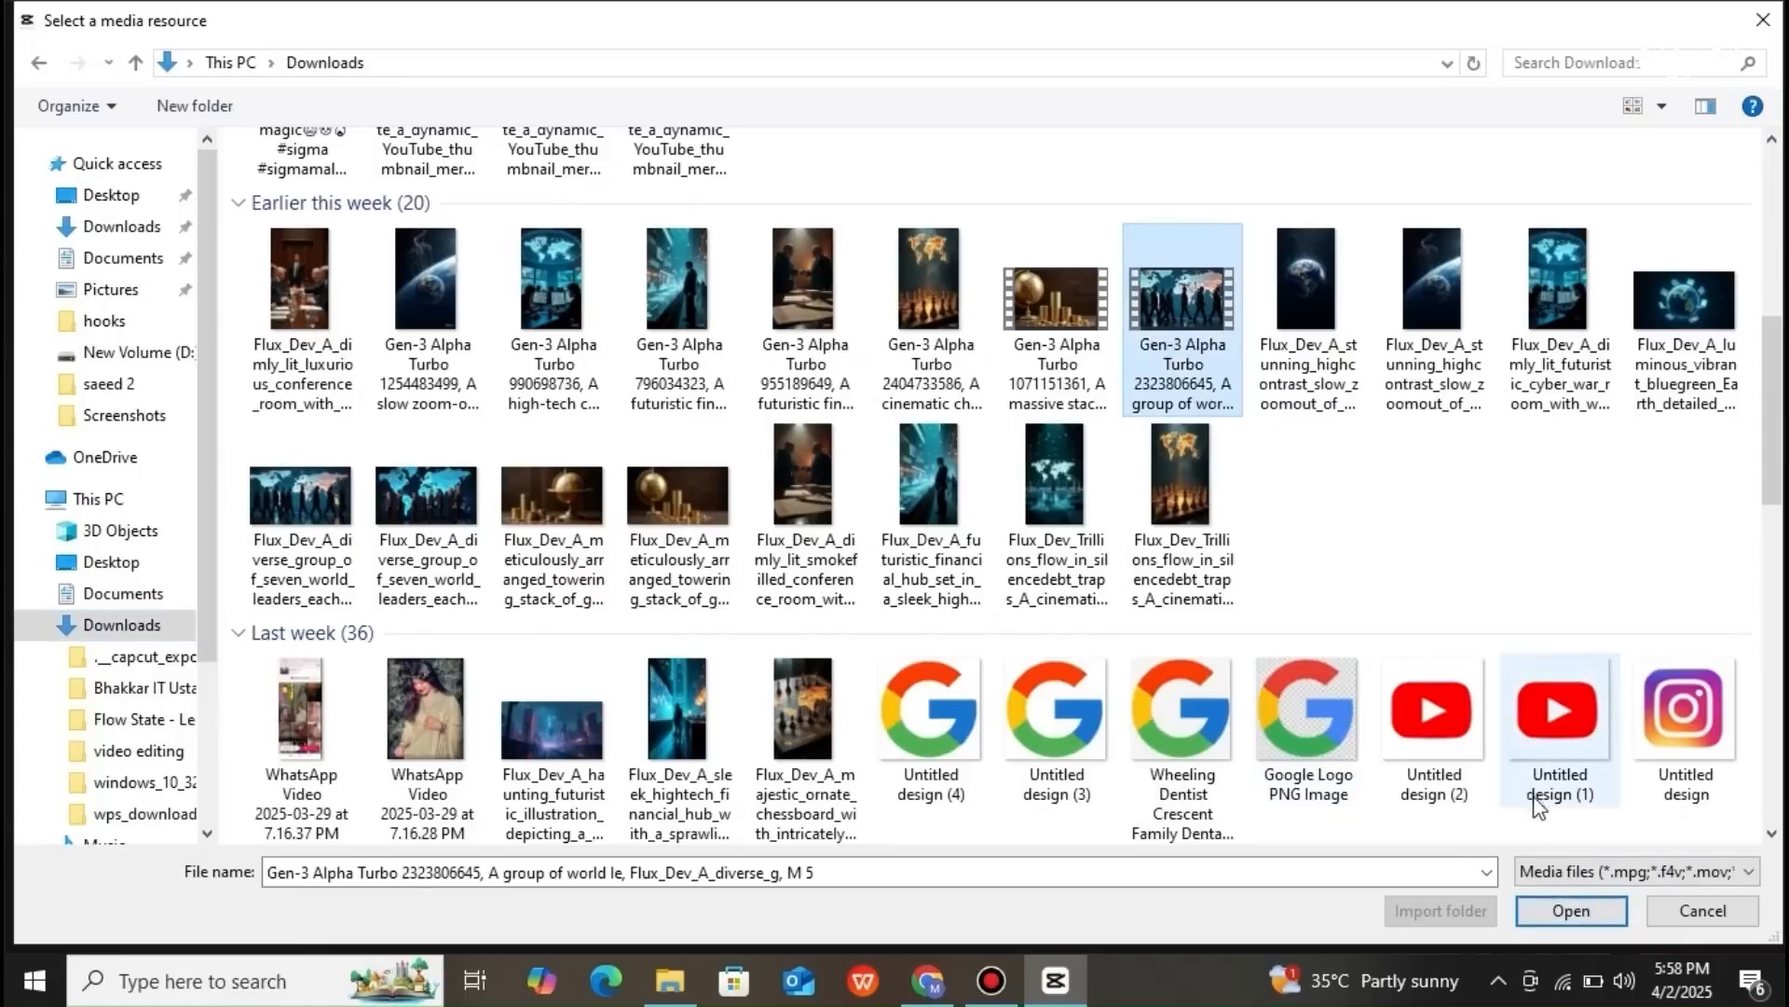
left_click(1571, 911)
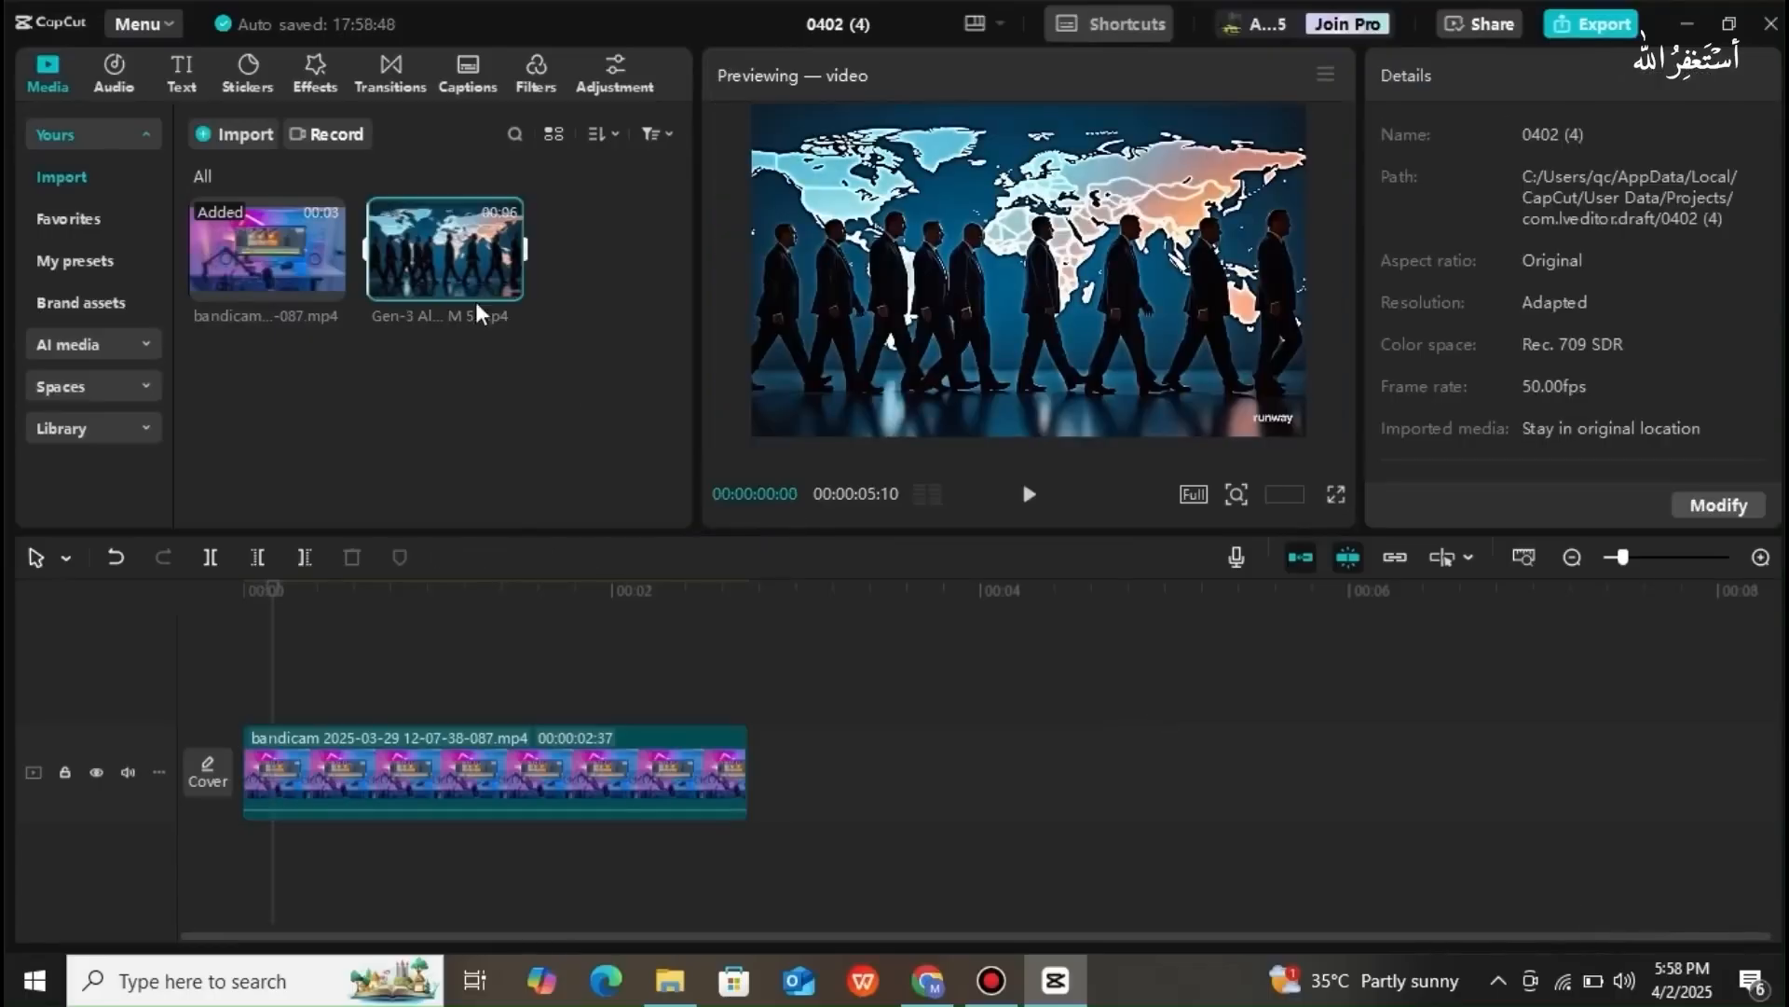
left_click_drag(442, 259, 239, 674)
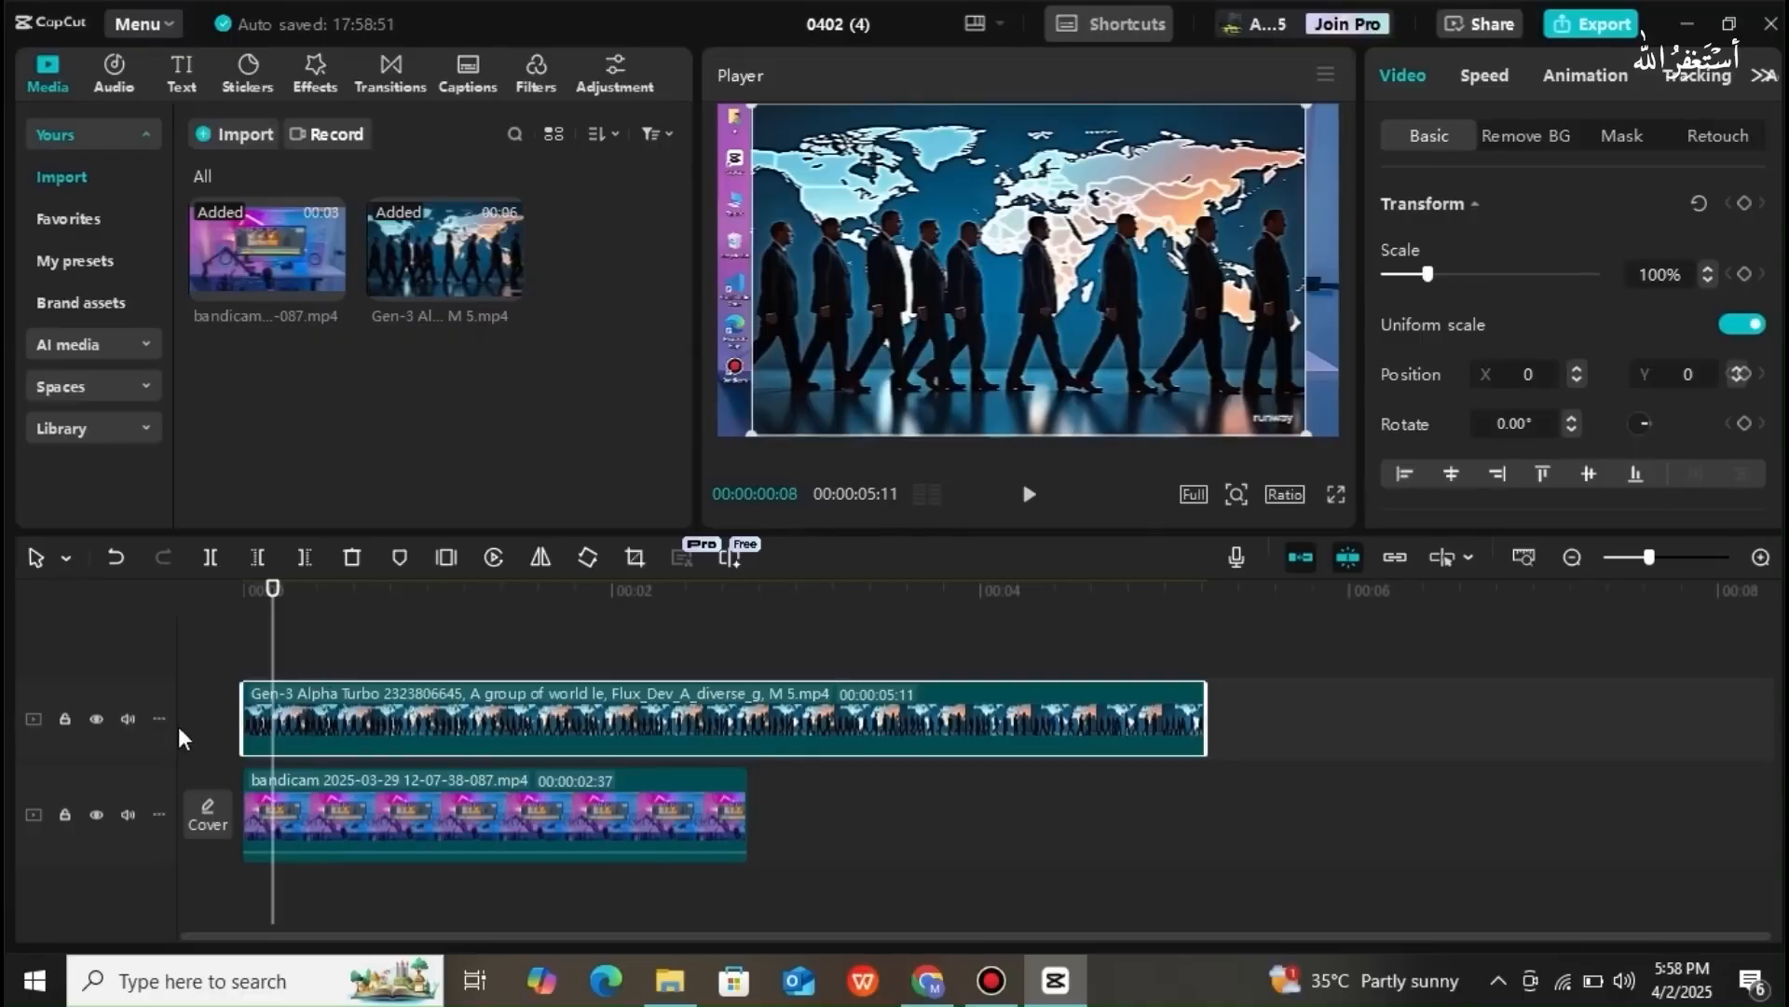
- Lock and unlock the Gen-3 clip's track, and hide and show that track again
left_click(64, 719)
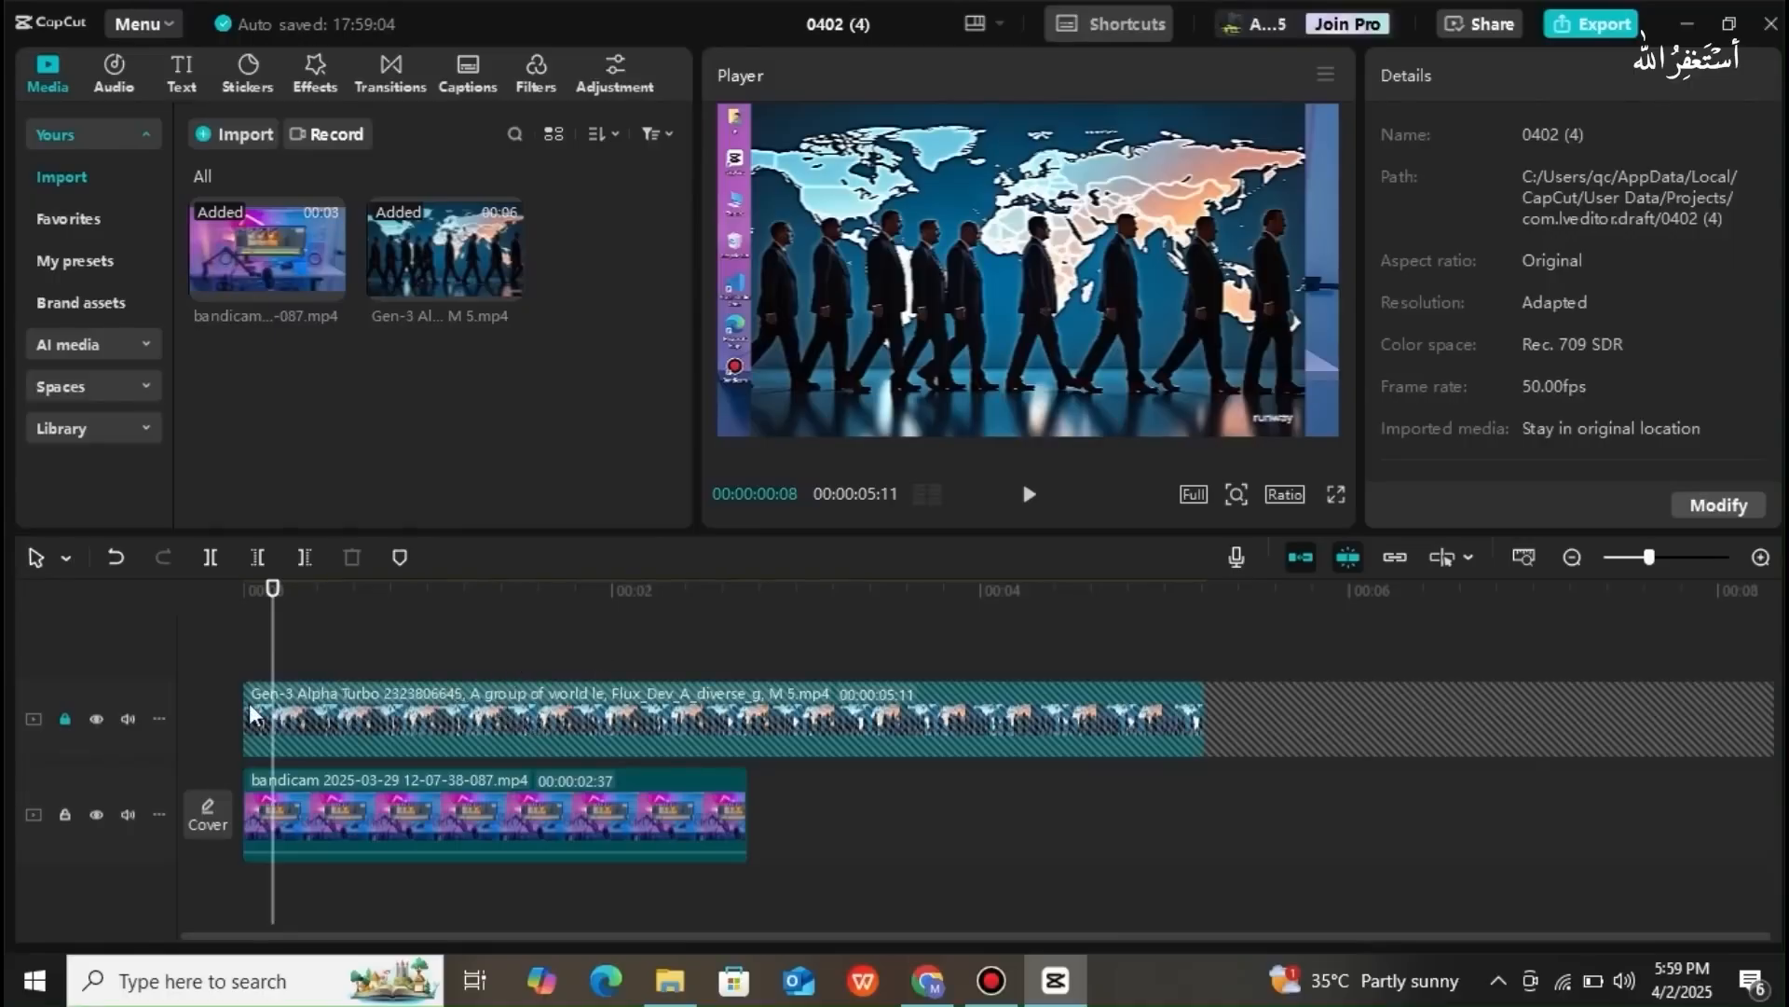
left_click(67, 721)
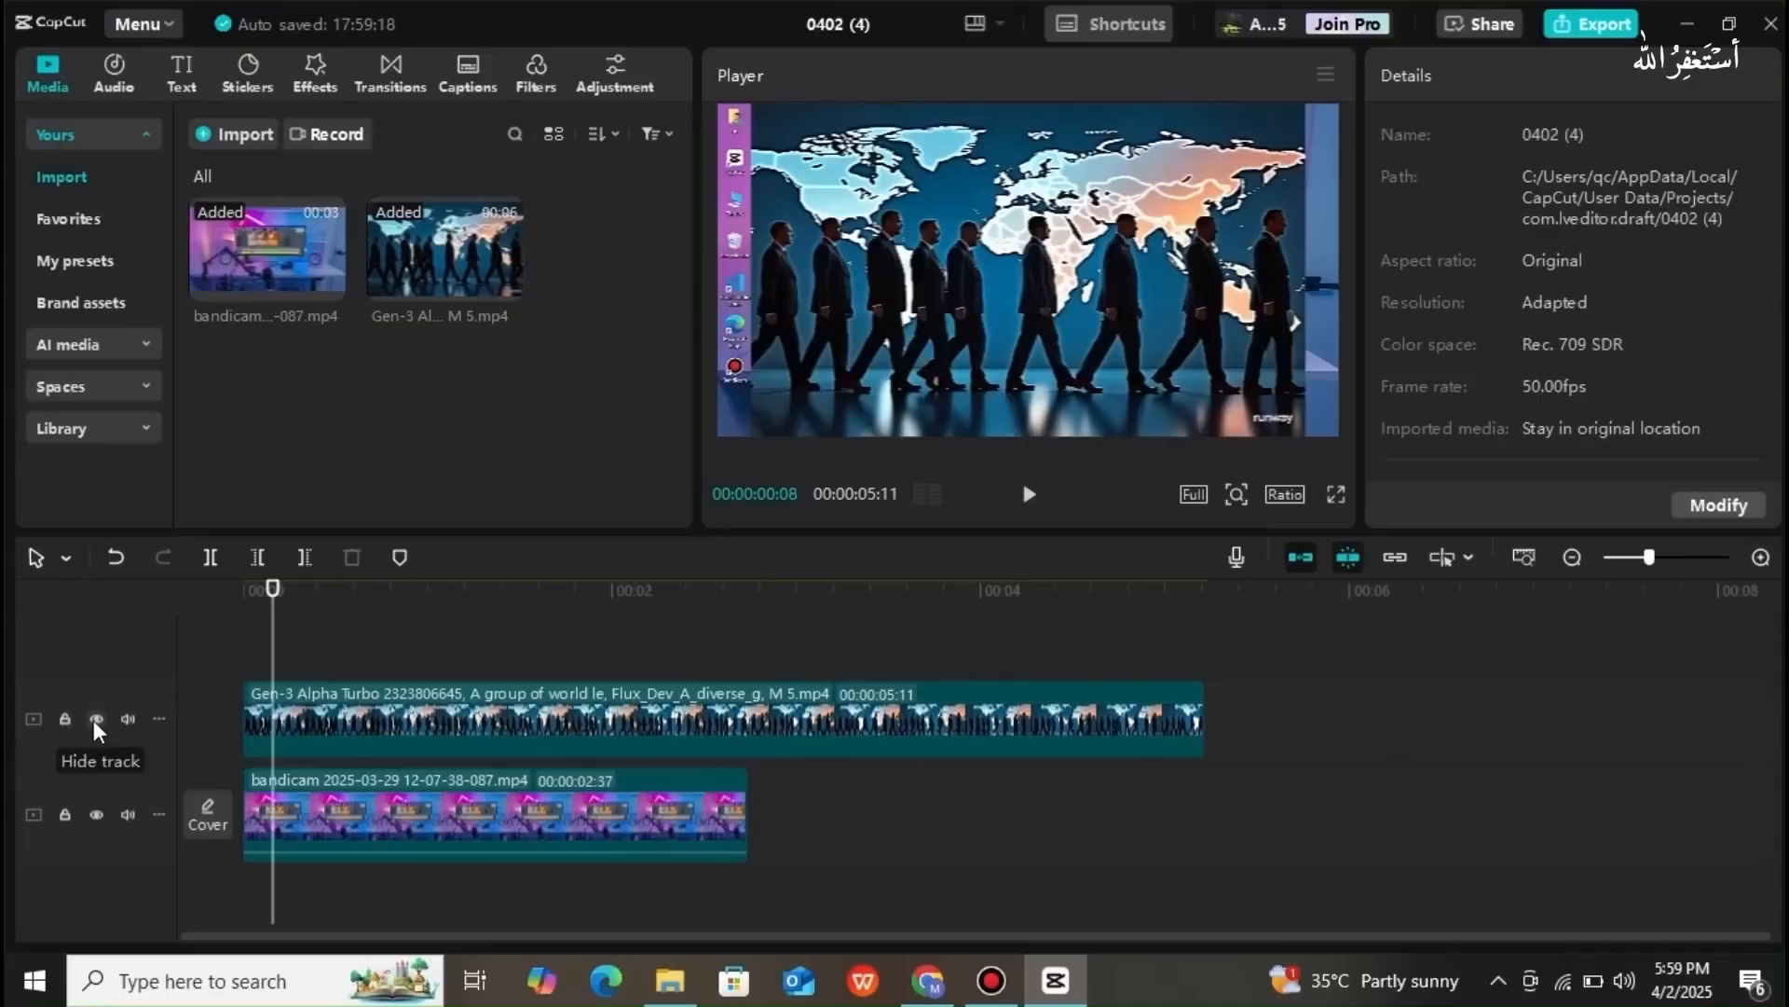
left_click(95, 719)
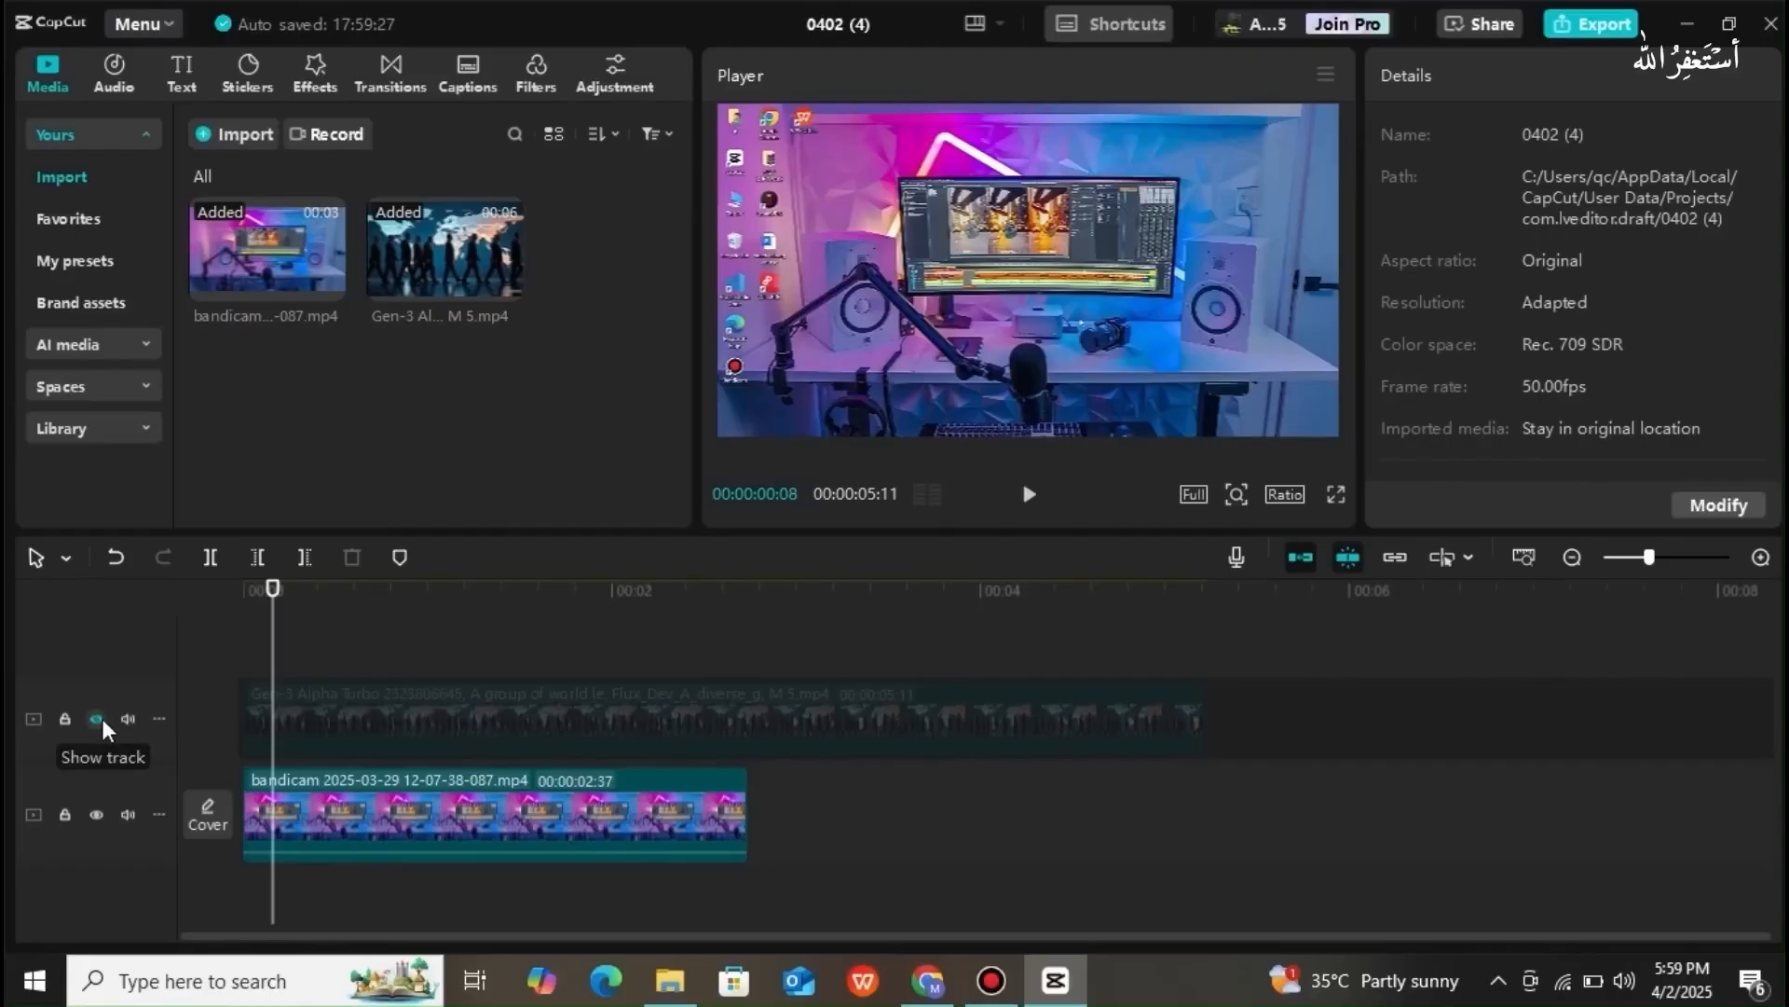
left_click(95, 719)
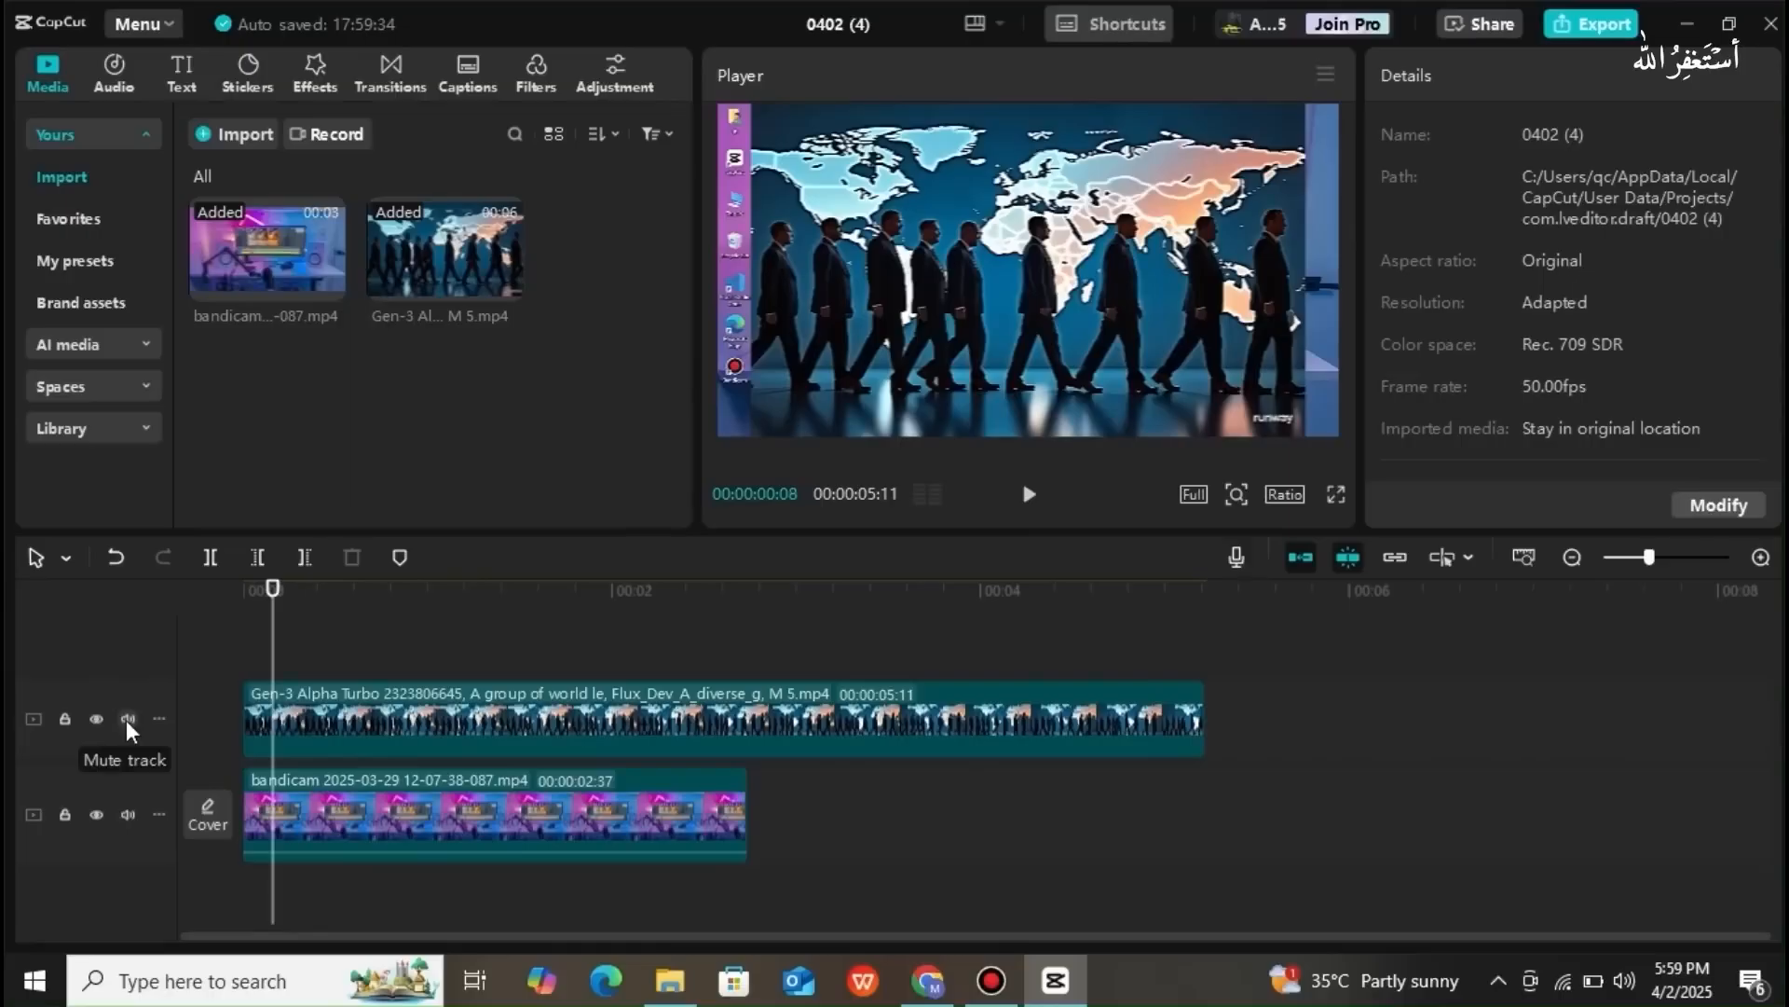
- Mute the track holding the Gen-3 clip
left_click(128, 717)
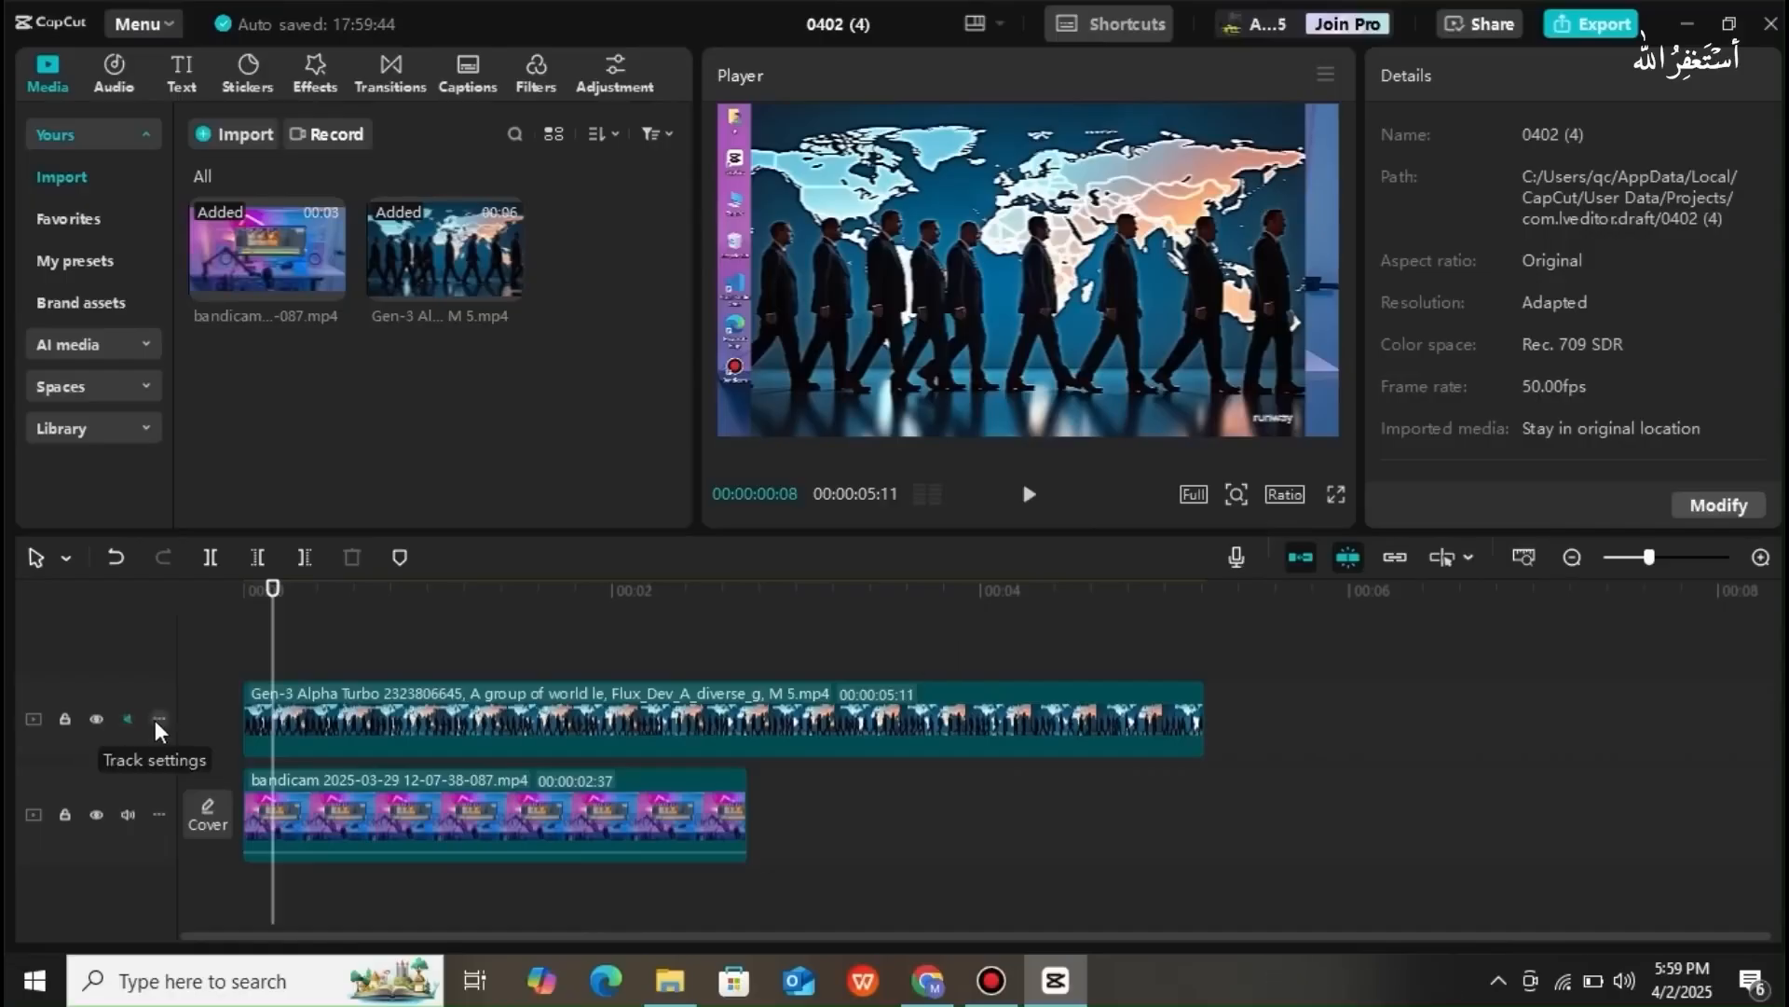
- Try the Short and Tall heights on the Gen-3 clip's track, and set the track height back to Default
left_click(156, 719)
mouse_move(200, 741)
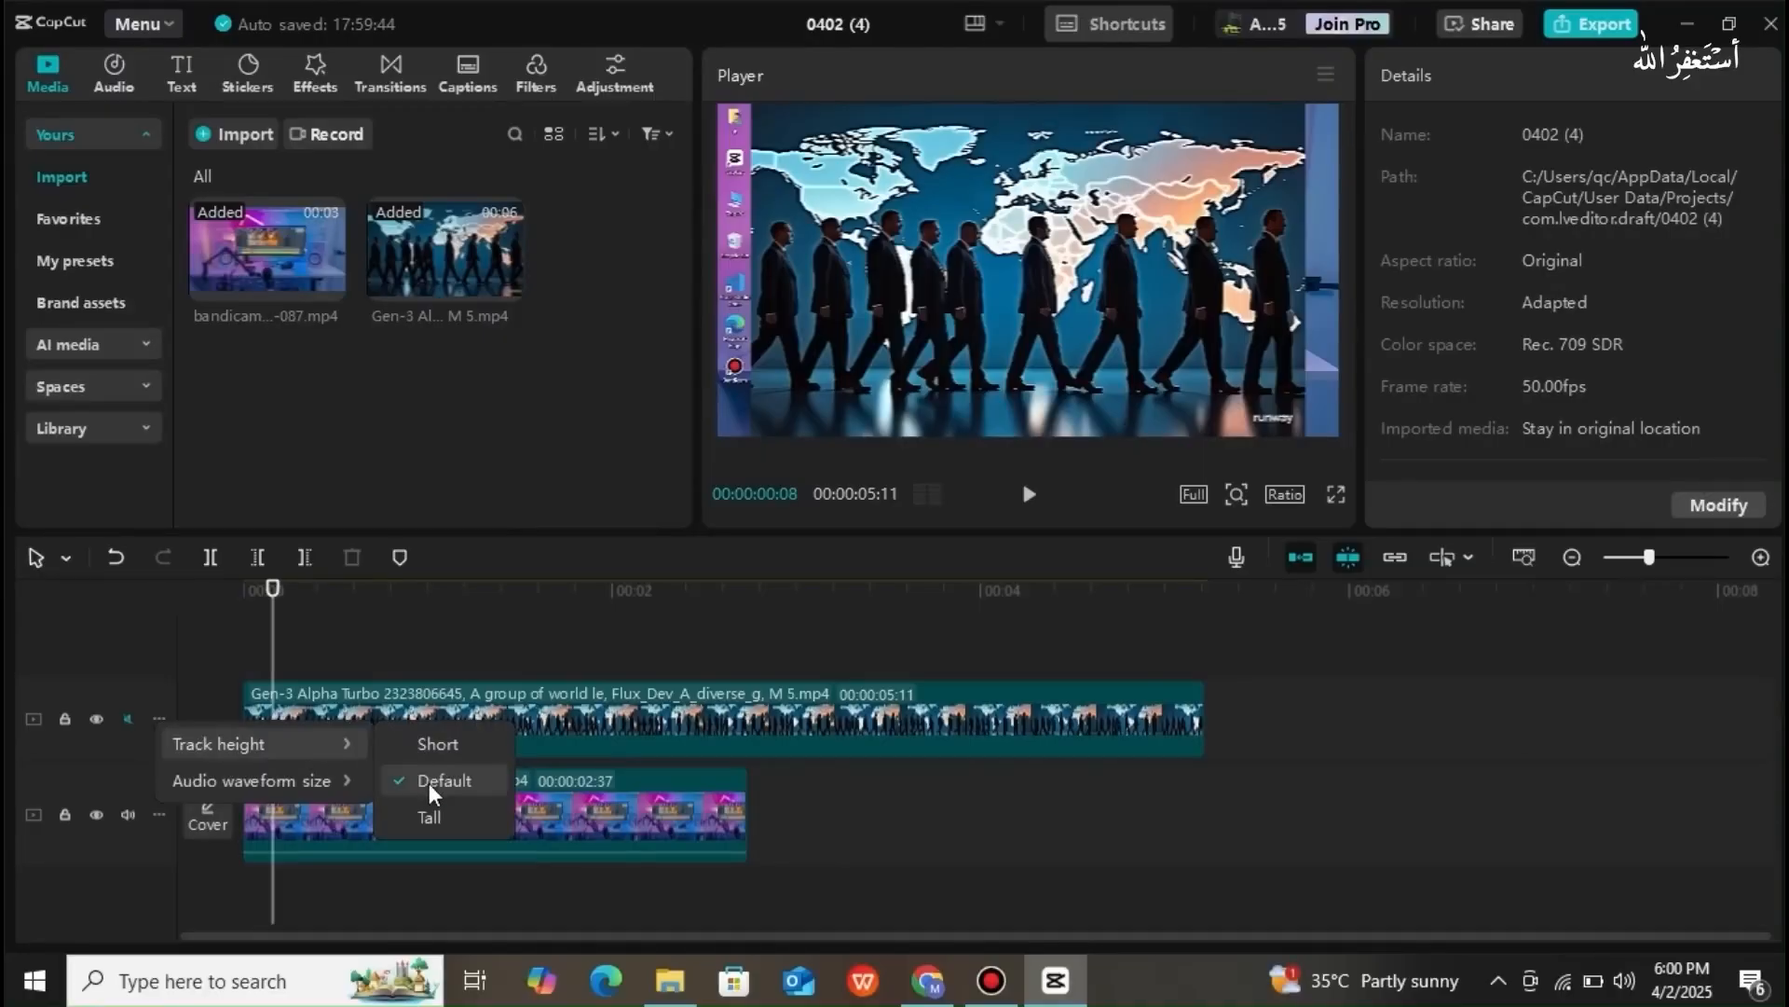
left_click(433, 742)
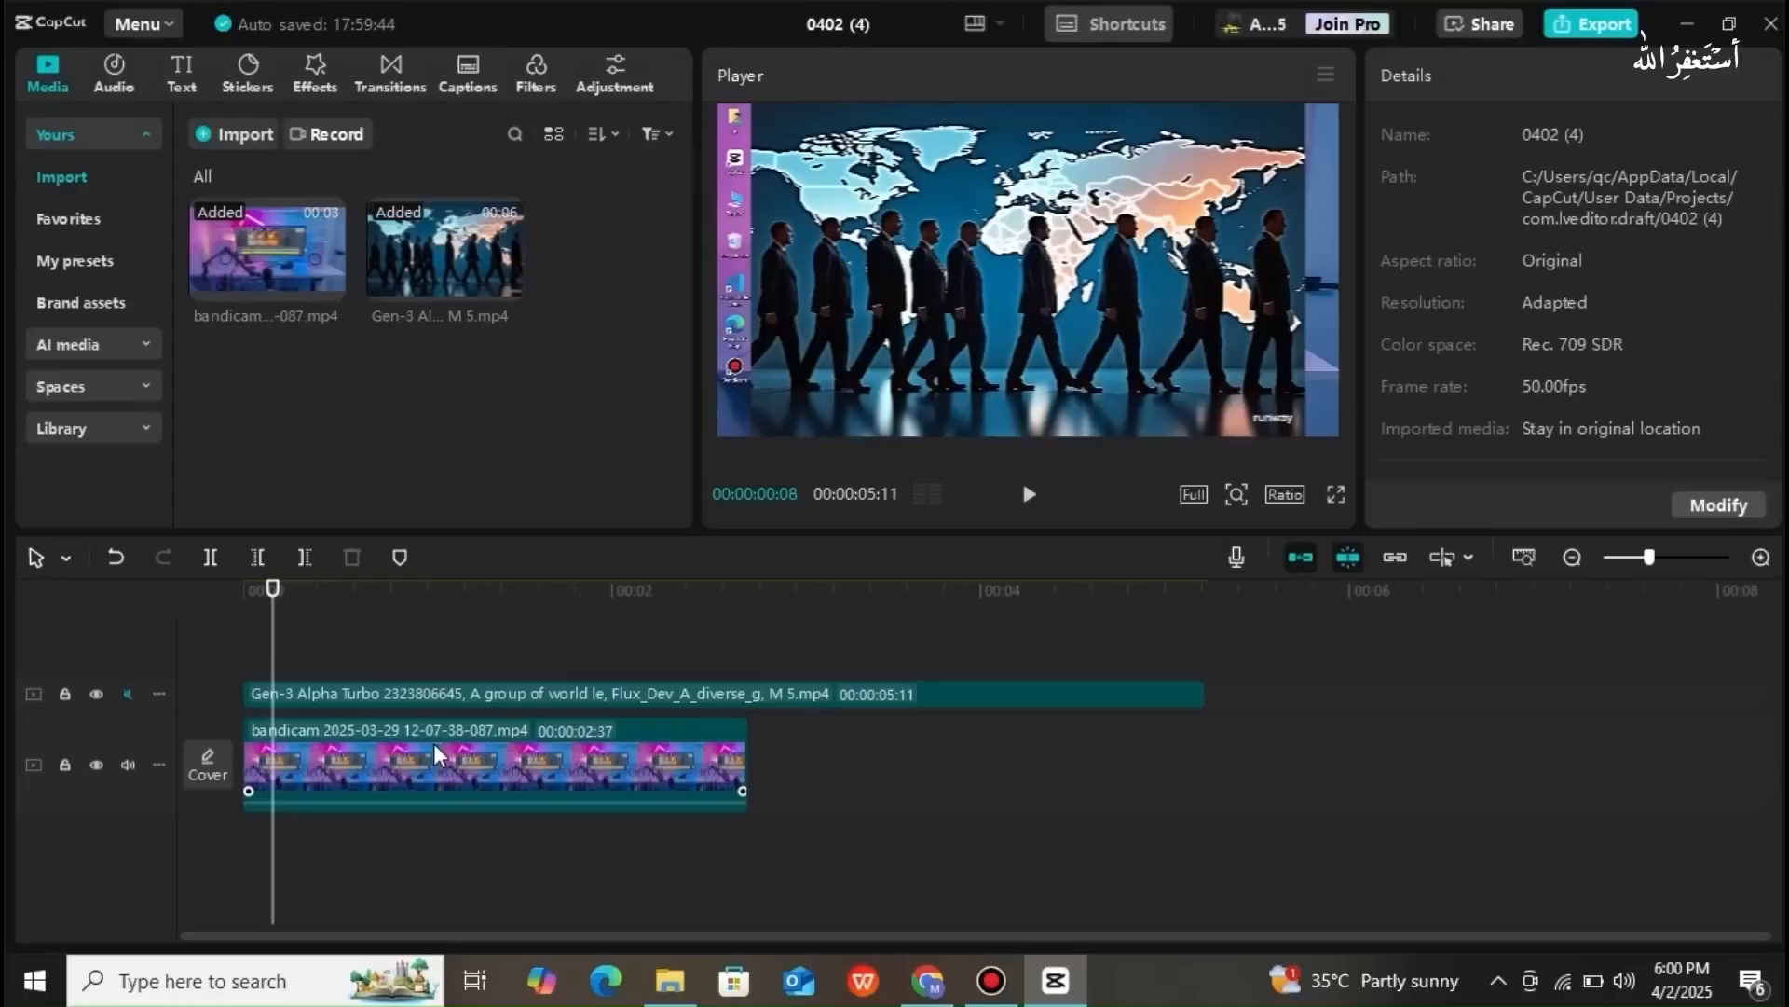
left_click(163, 694)
mouse_move(311, 729)
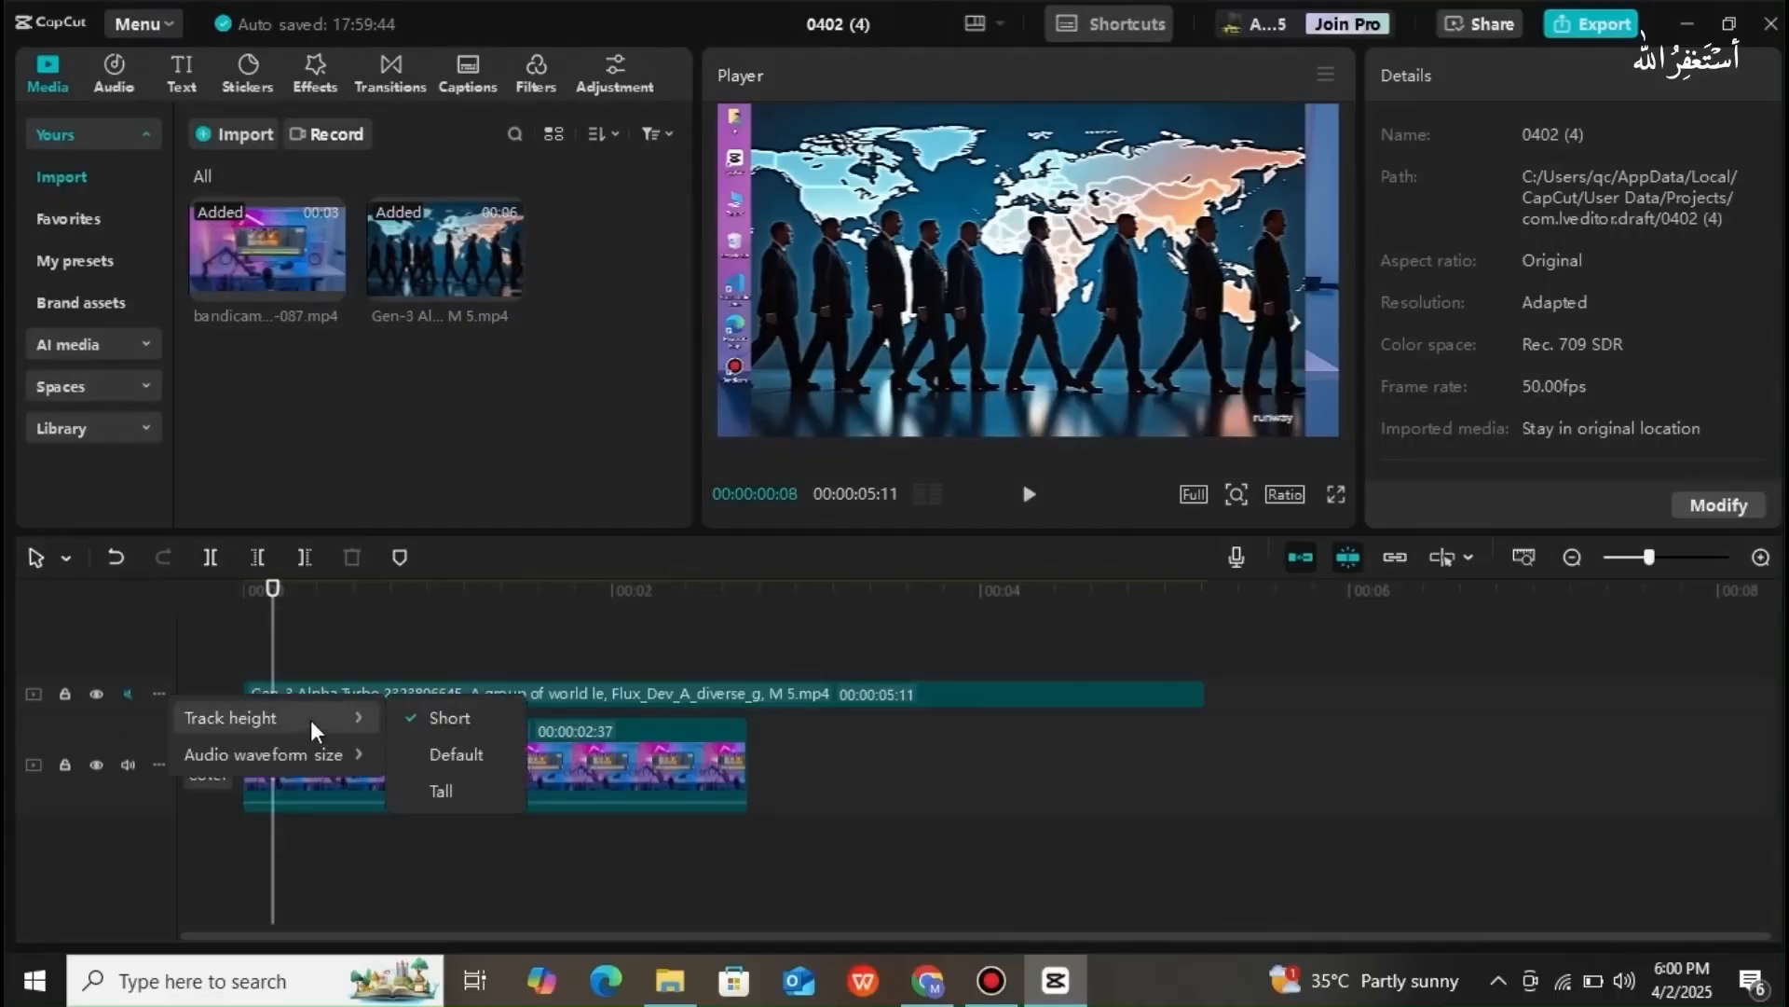
left_click(457, 787)
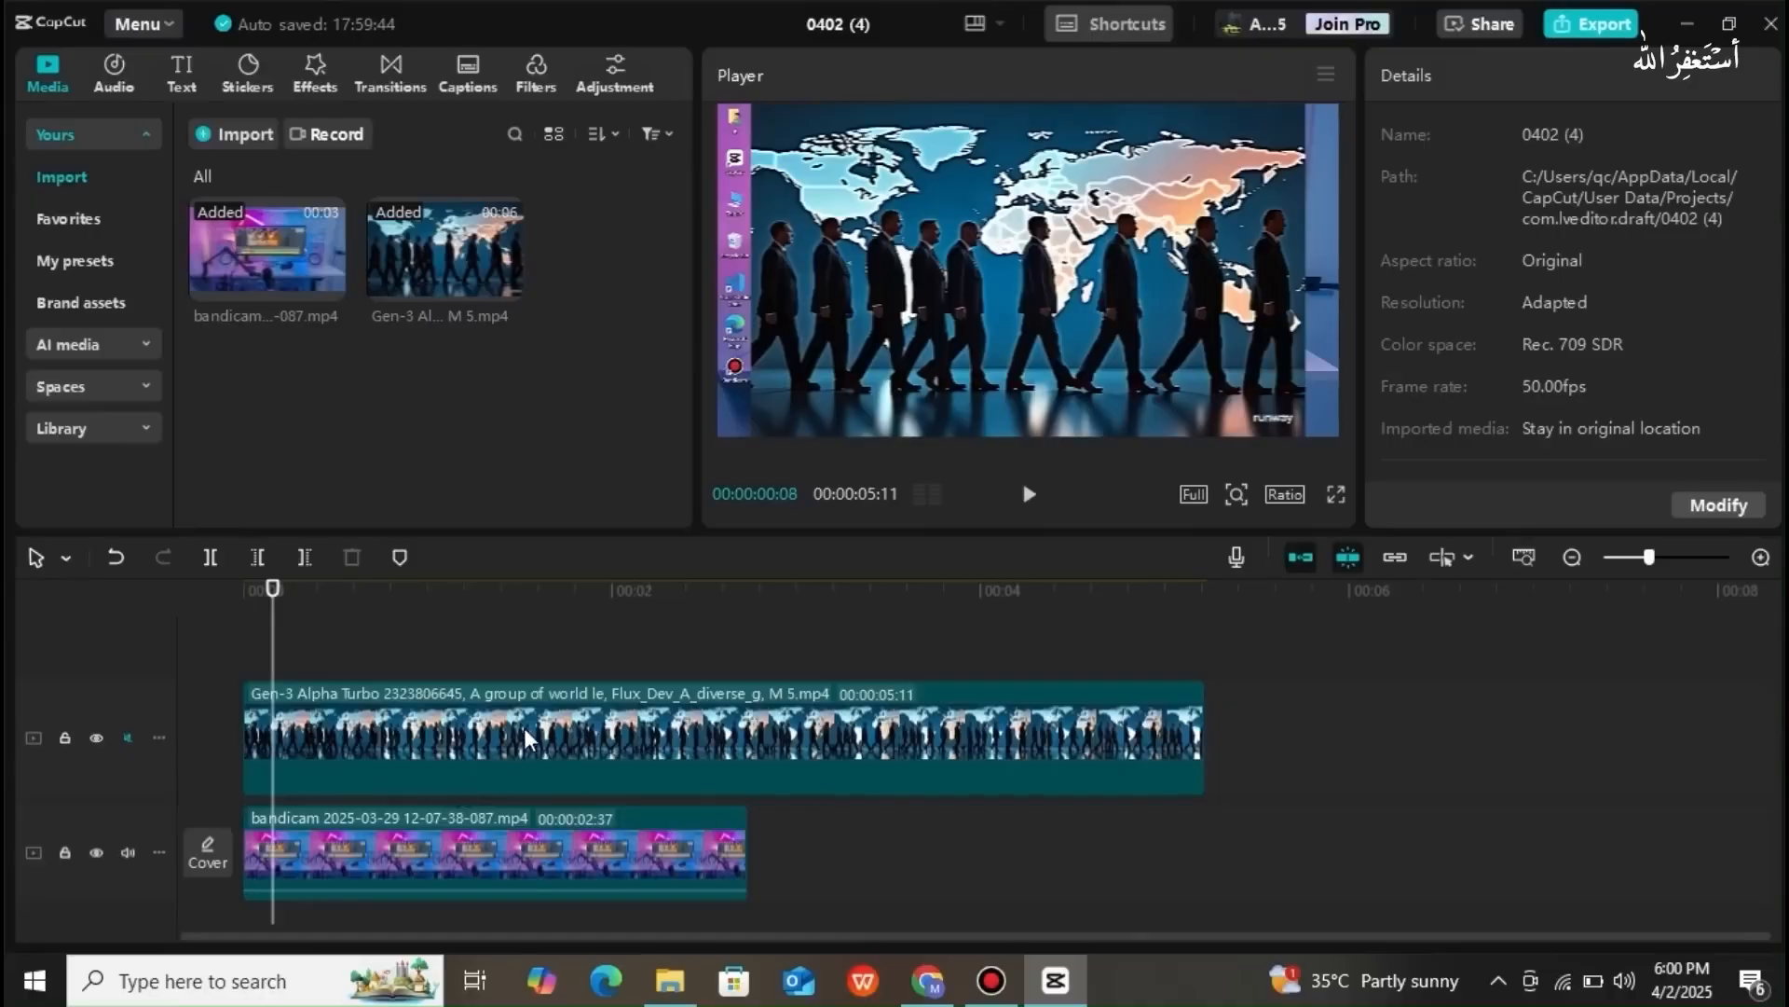
left_click(160, 736)
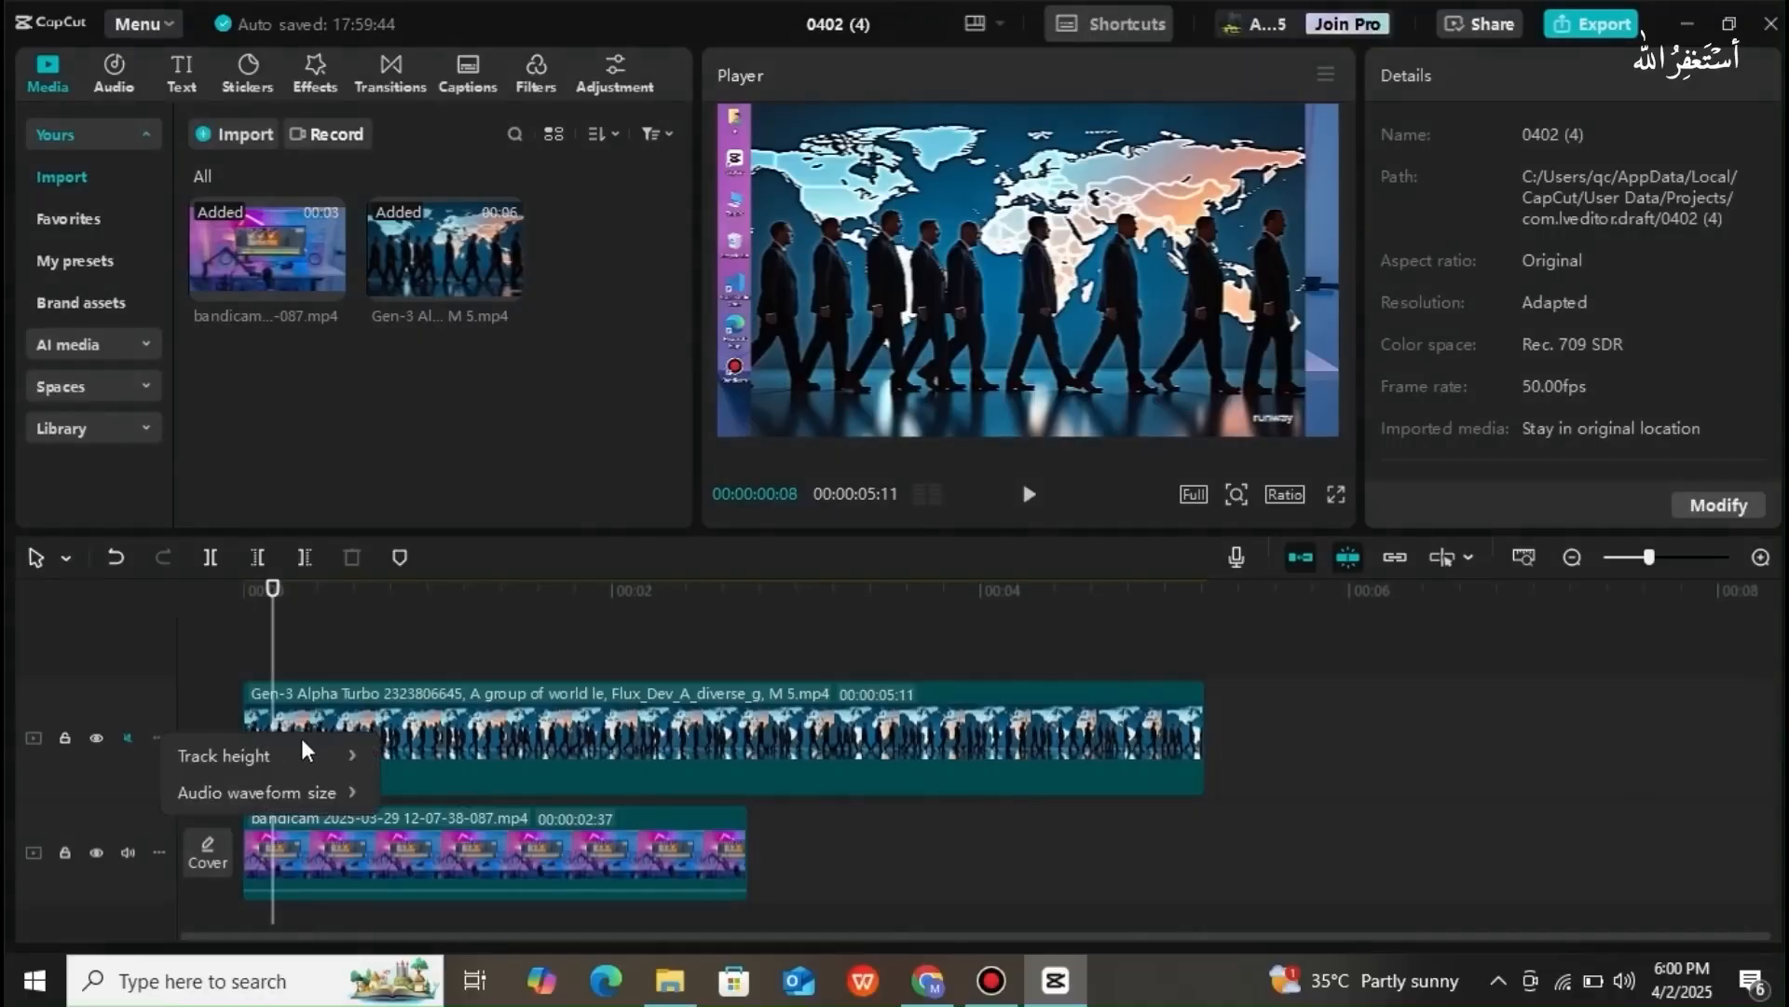
mouse_move(277, 756)
left_click(403, 791)
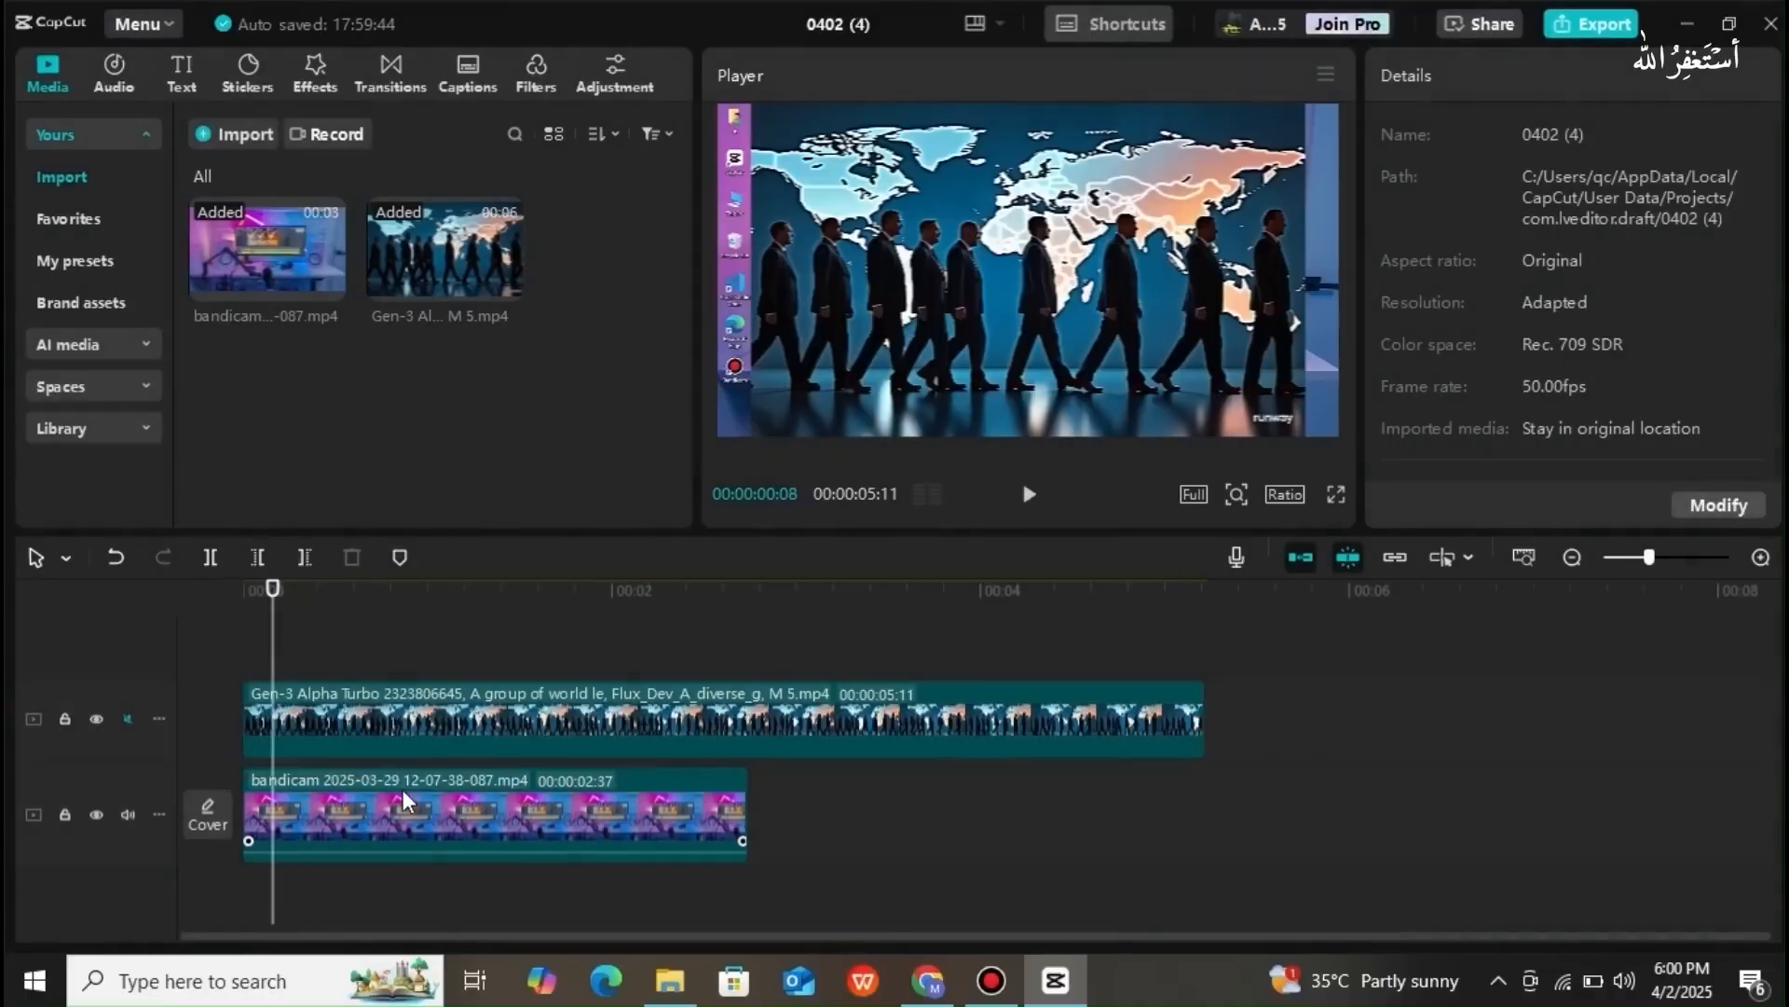
- Review the audio waveform size options for the Gen-3 clip's track without choosing one
left_click(157, 718)
mouse_move(210, 768)
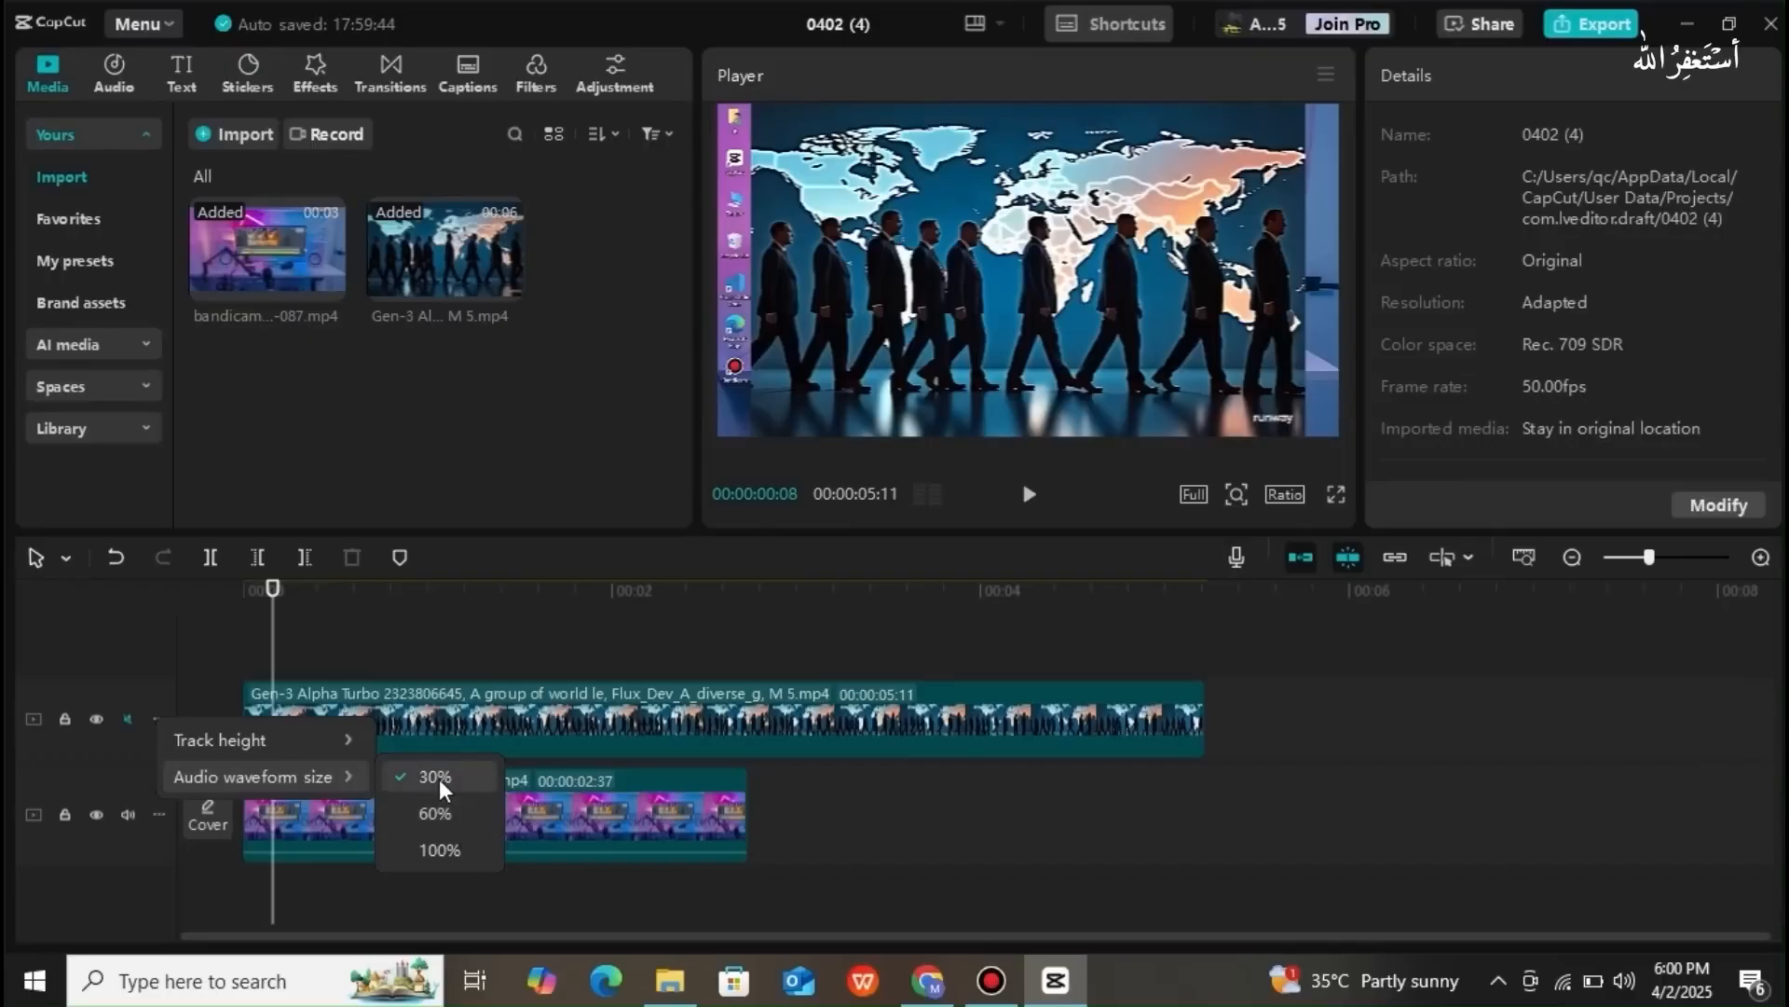
left_click(443, 650)
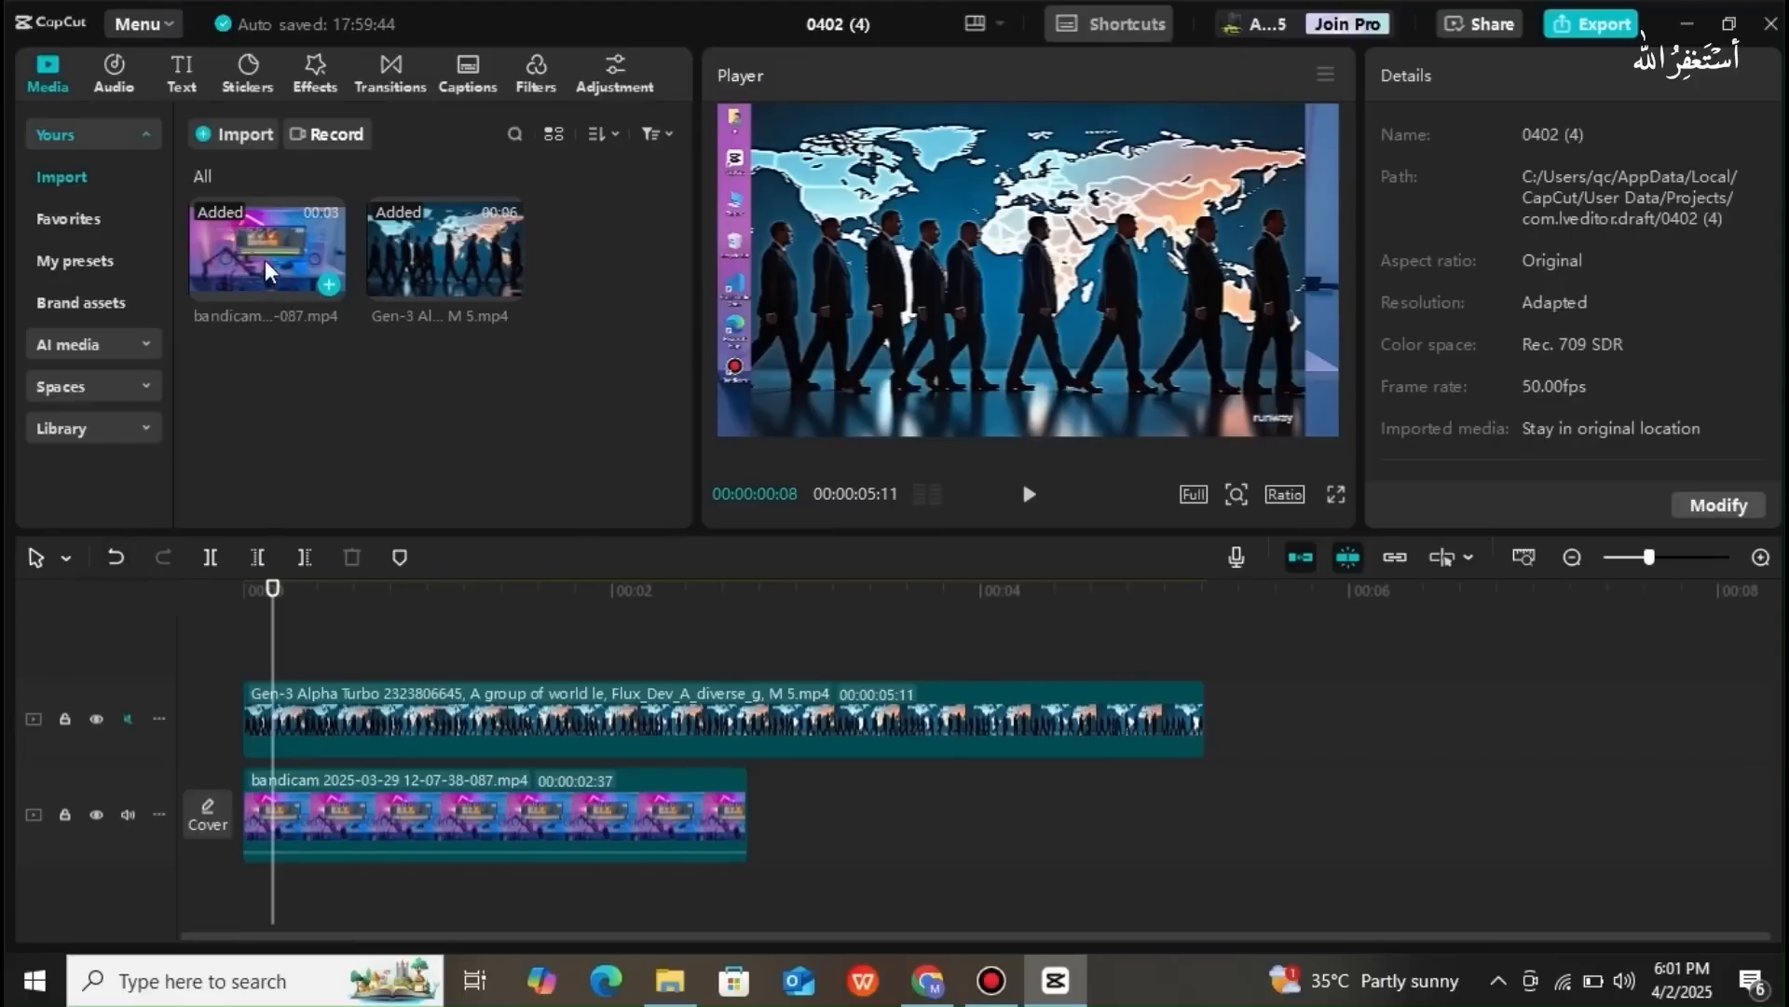
- Add a second copy of the bandicam clip directly after the first on the main track, undoing and redoing the addition
left_click_drag(261, 259, 763, 809)
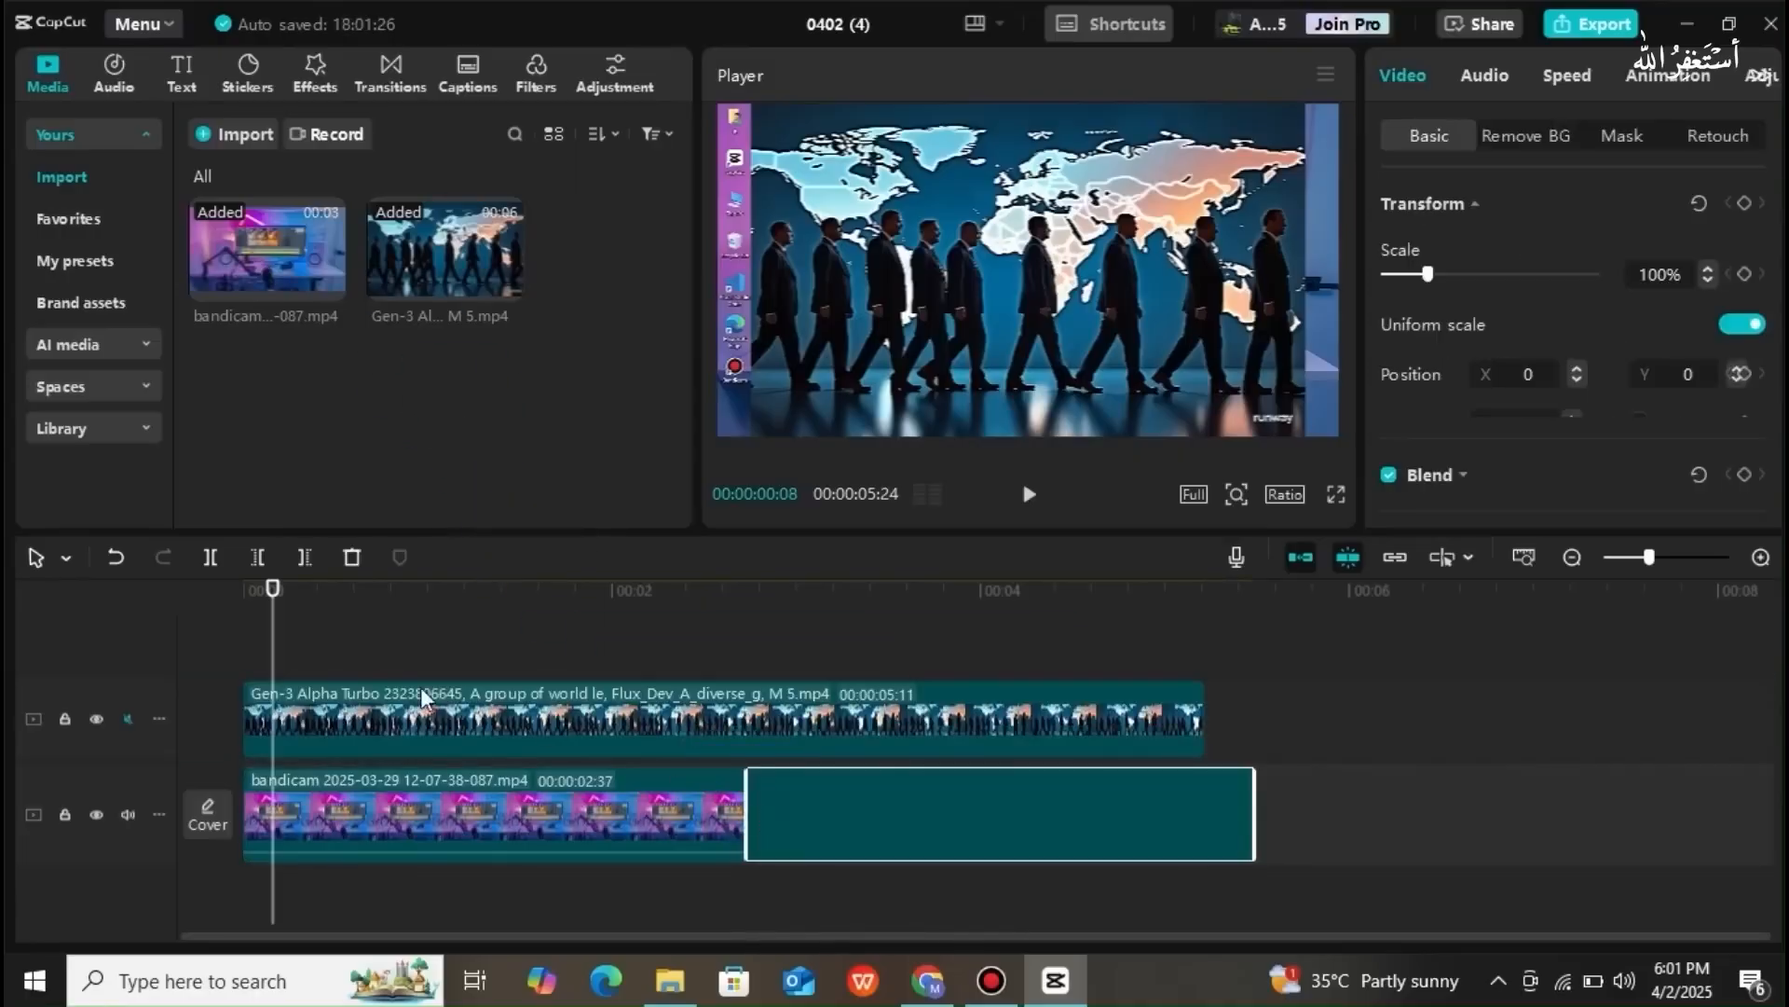
left_click(116, 557)
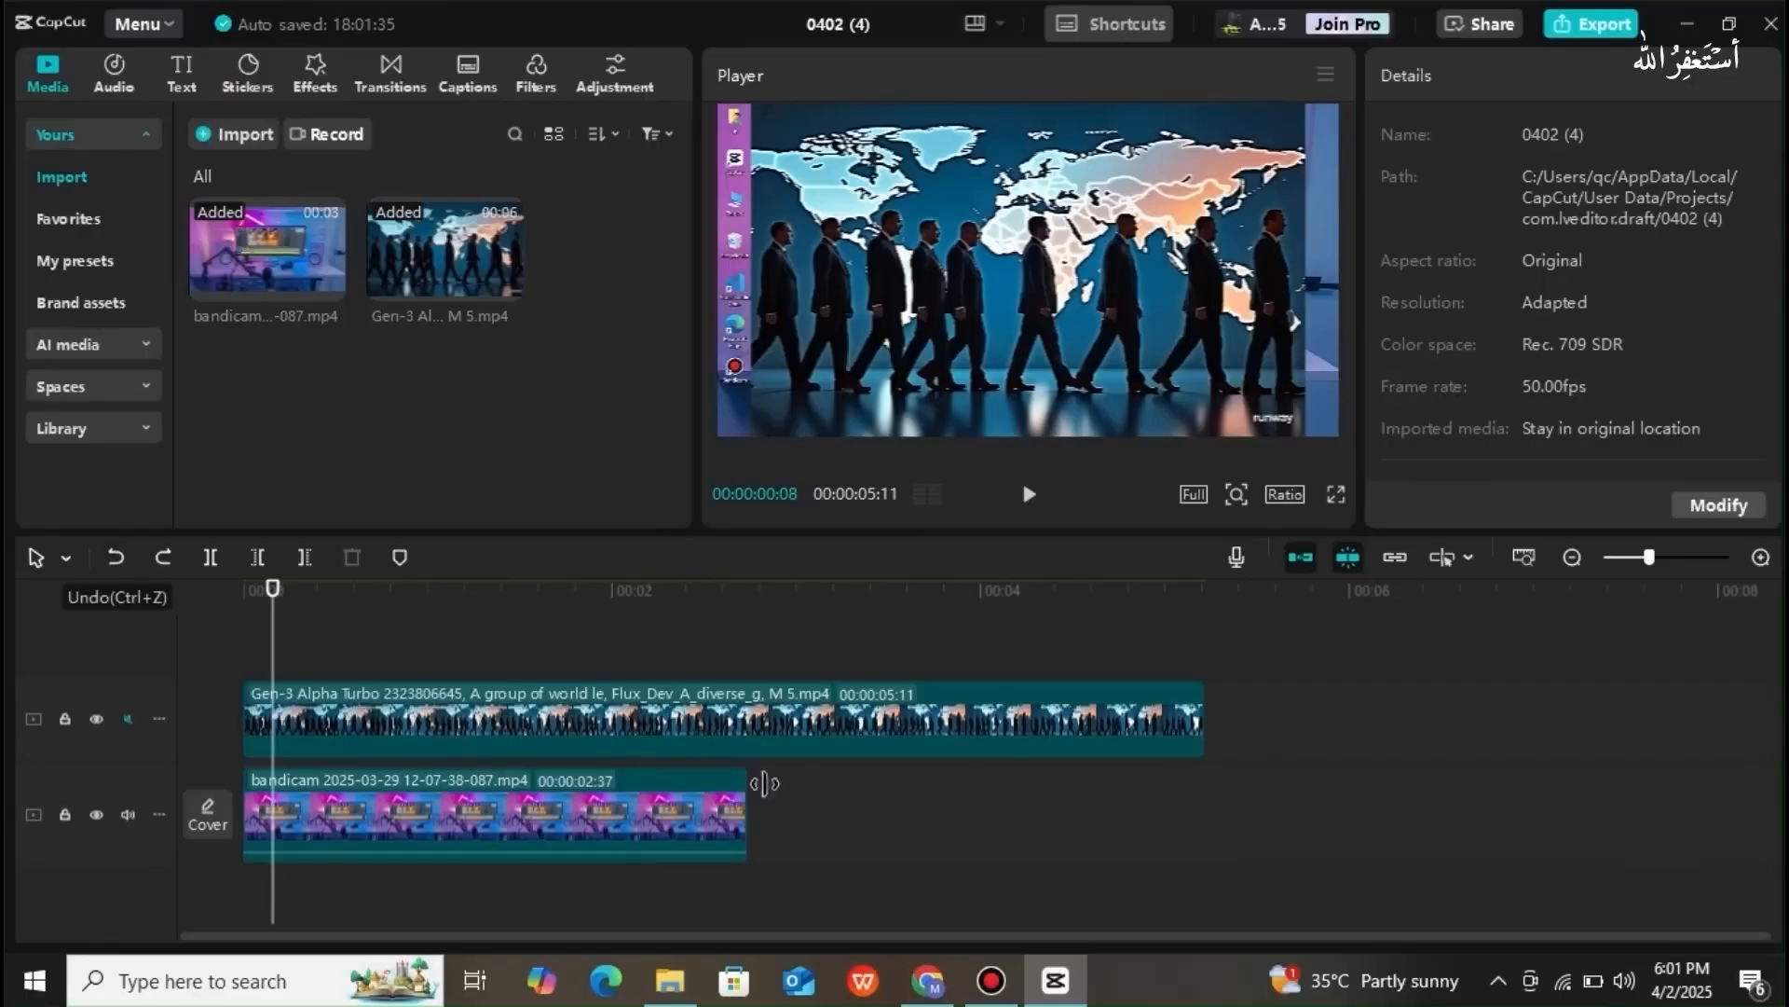
left_click(162, 558)
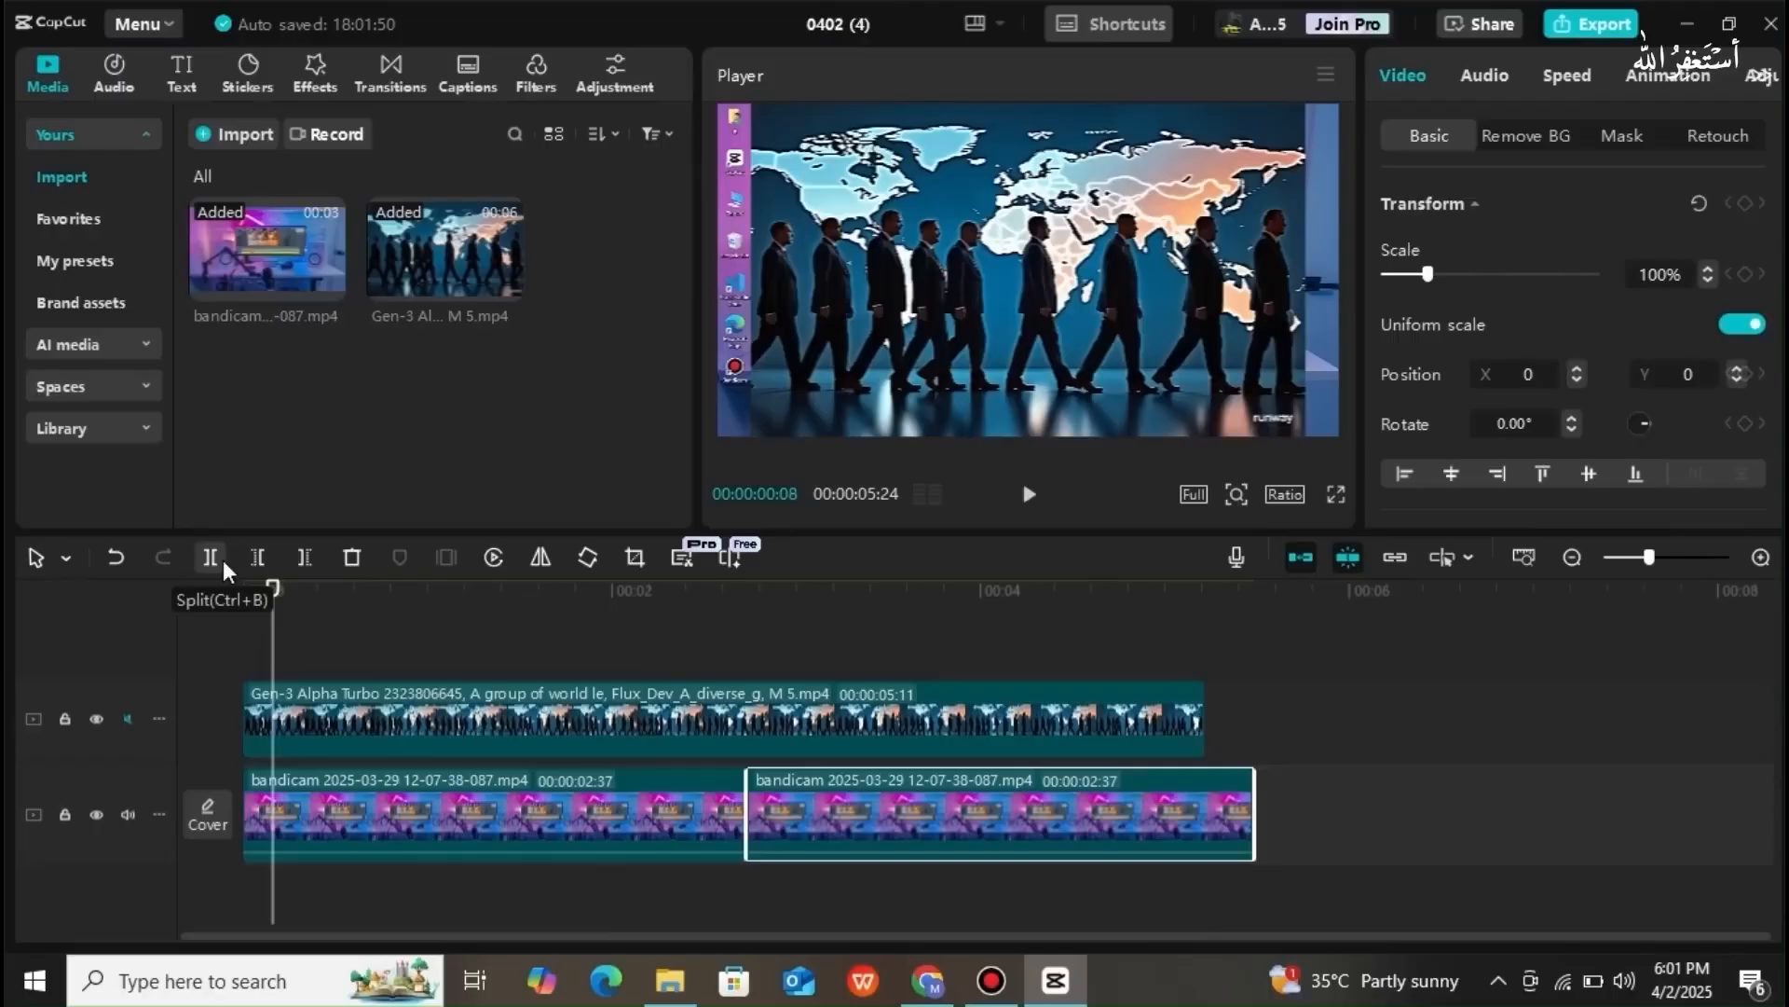
- Move the Gen-3 clip to start just before the four-second mark, and split the first bandicam clip at 00:00:01:11
left_click_drag(337, 684, 1051, 694)
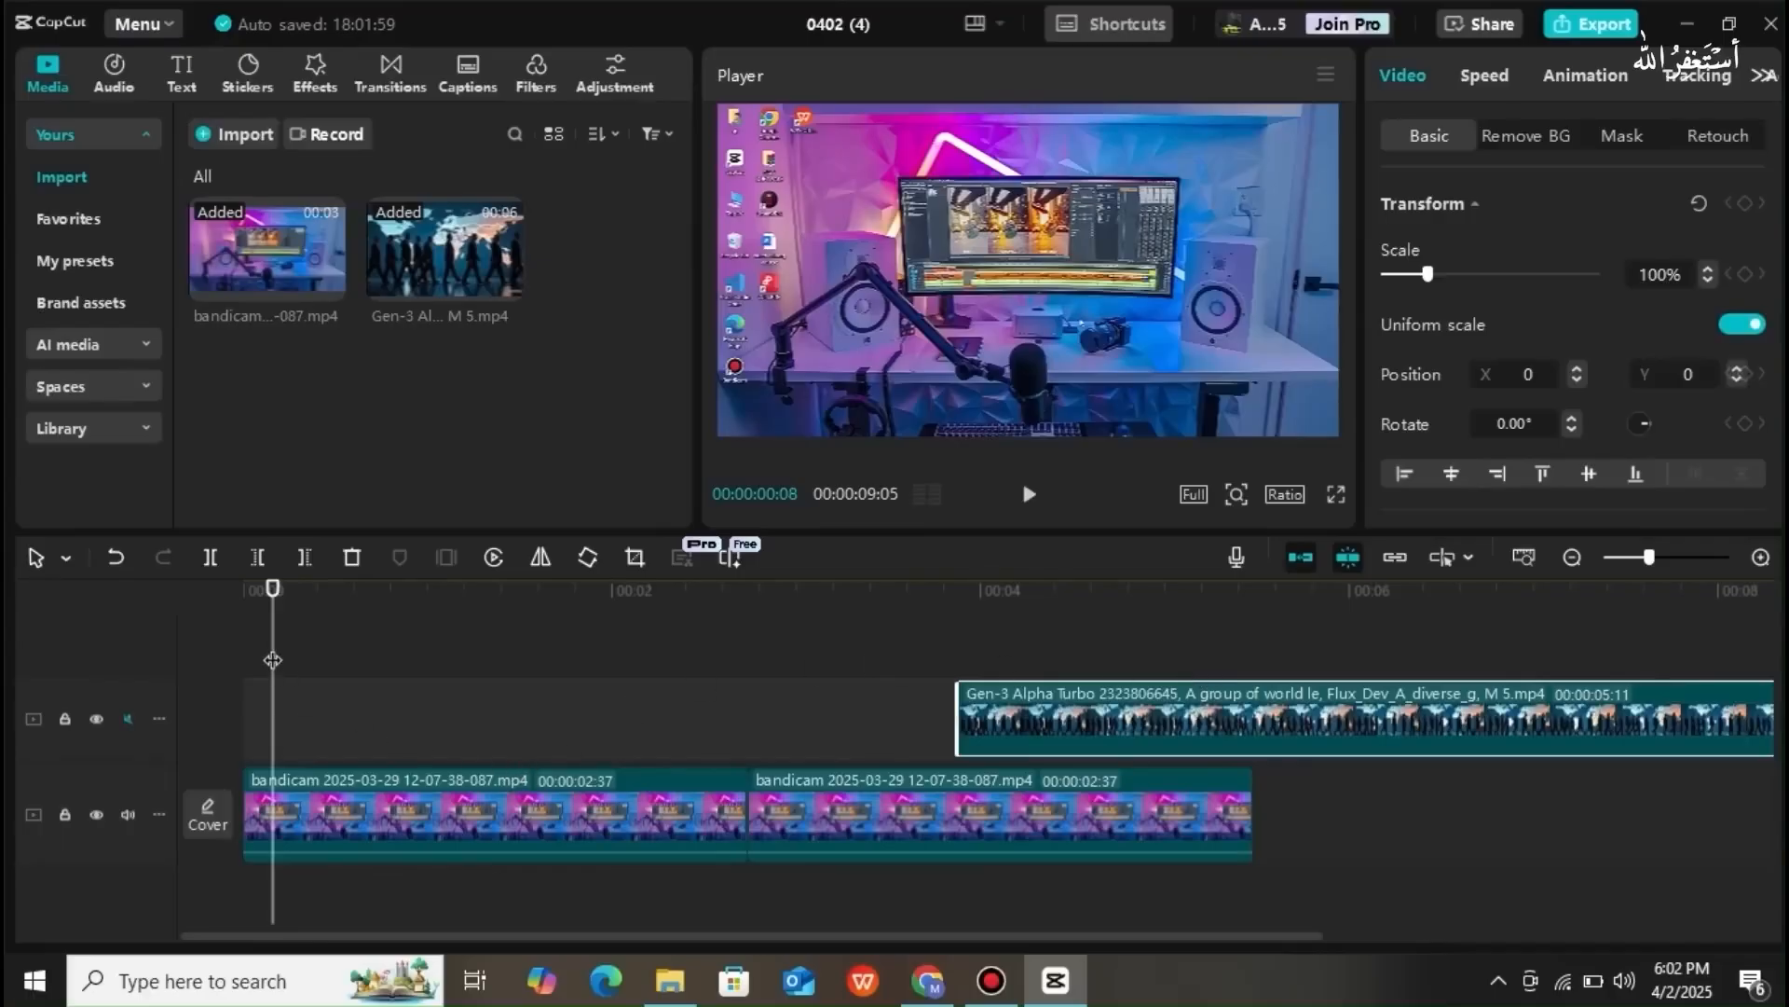
left_click(474, 698)
left_click_drag(474, 698, 468, 698)
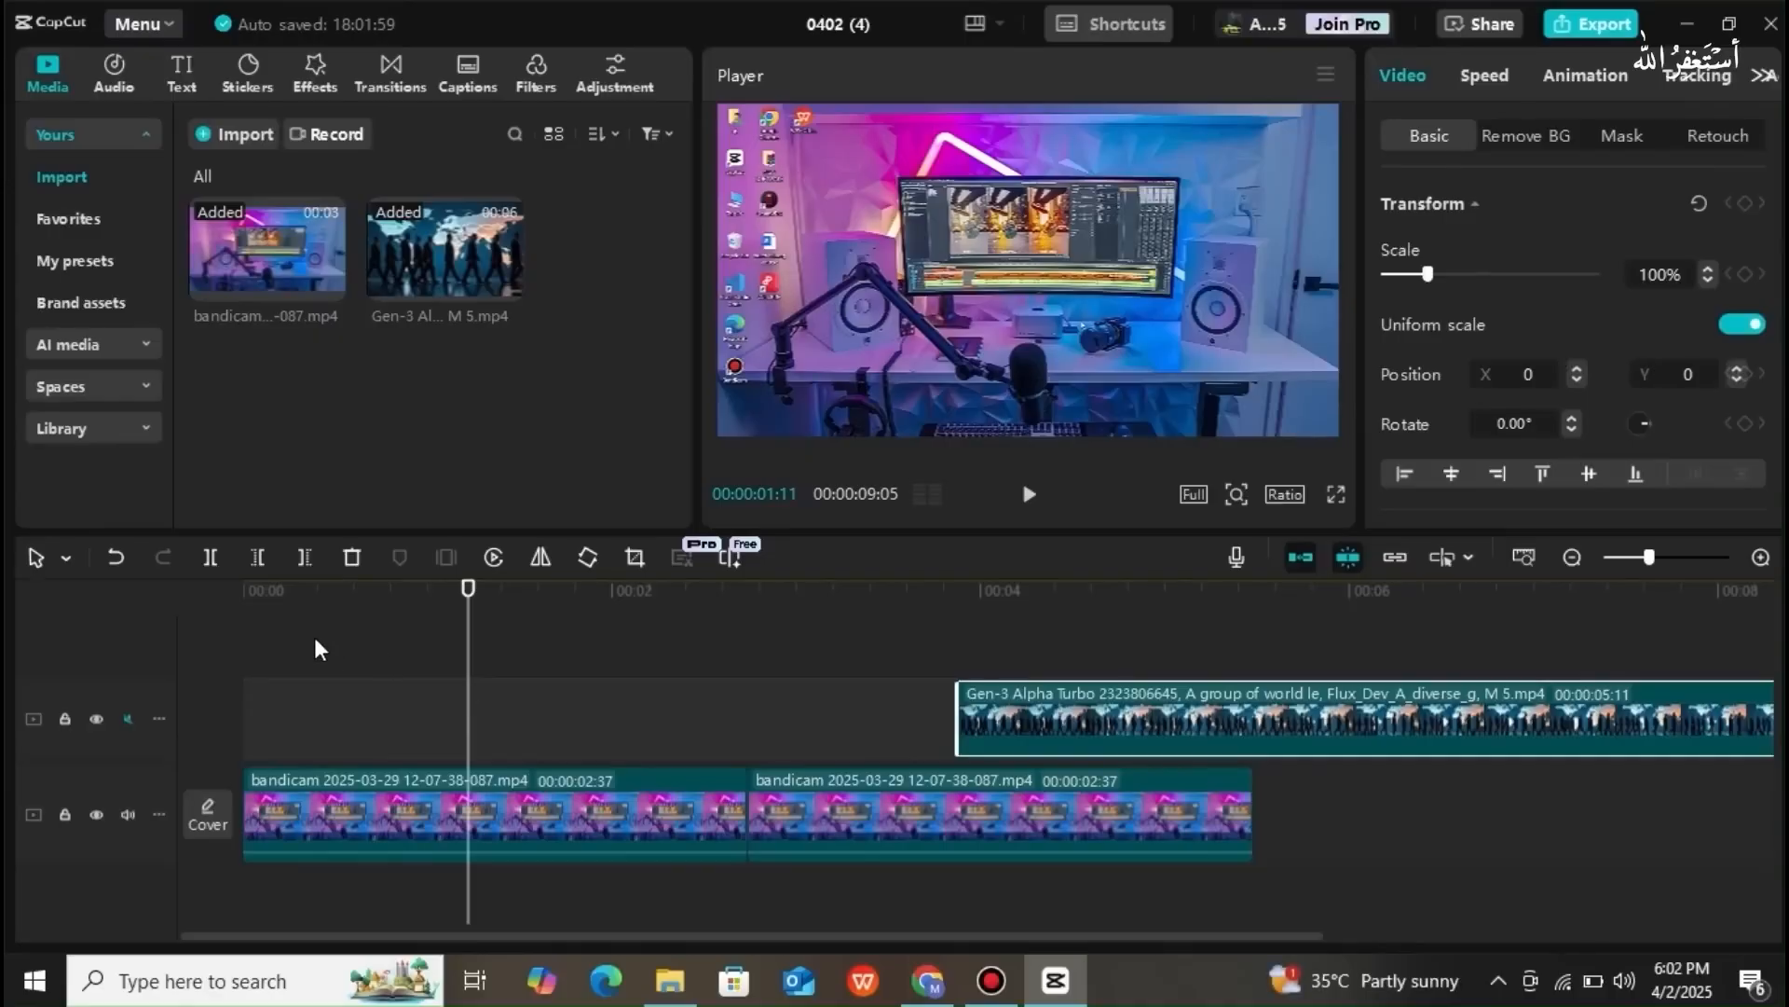
left_click(326, 803)
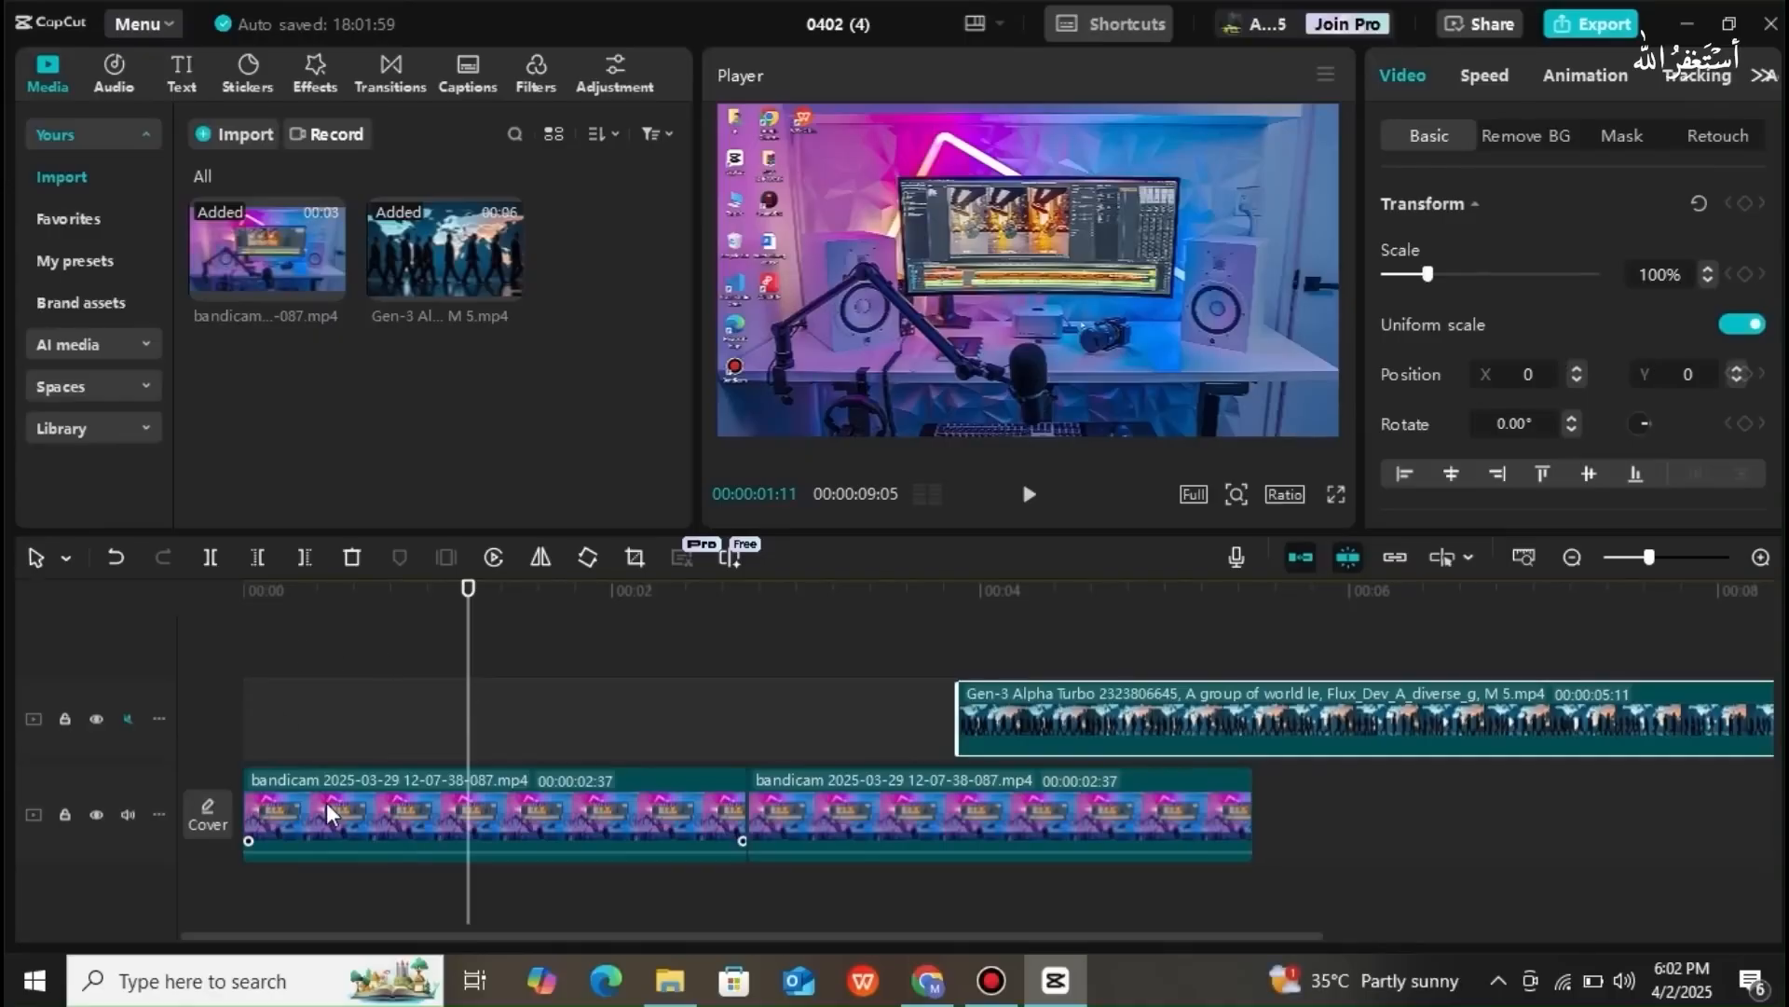
left_click(211, 559)
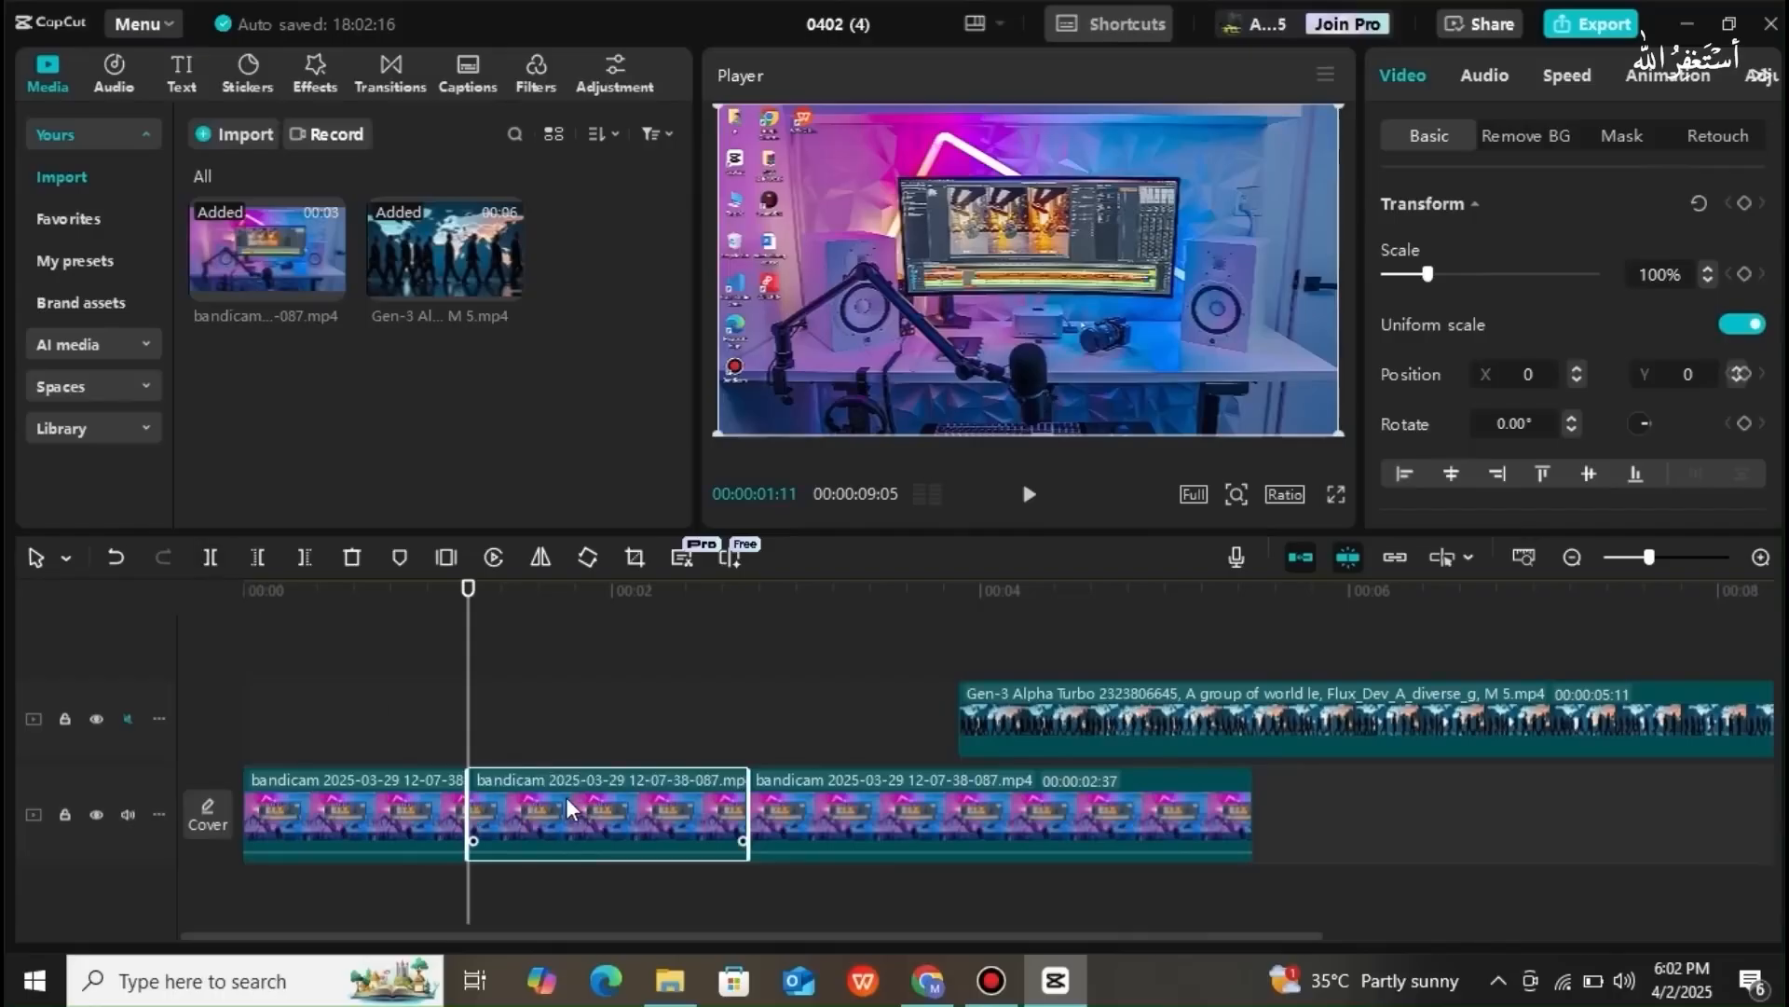
mouse_move(567, 803)
left_mouse_down()
mouse_move(1132, 797)
mouse_move(565, 791)
left_mouse_up()
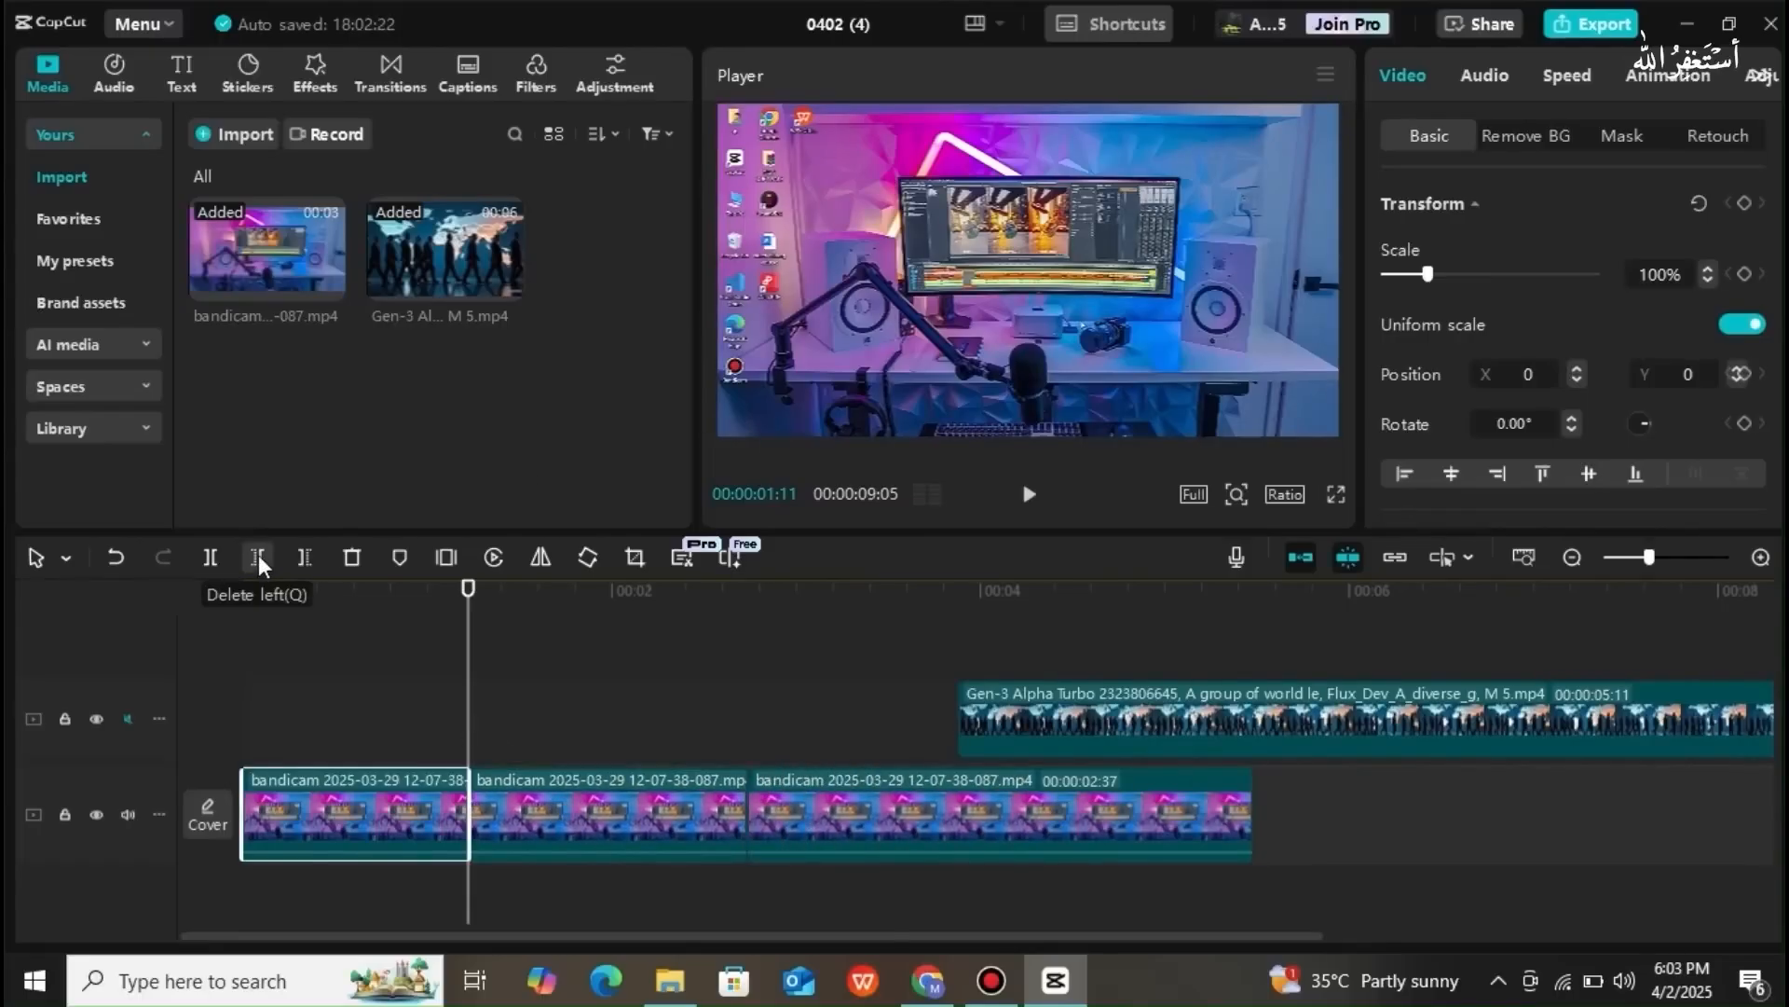
- Try trimming the start of the last bandicam clip at 00:00:02:49 and again at 00:00:03:10, and undo both trims
left_click(835, 809)
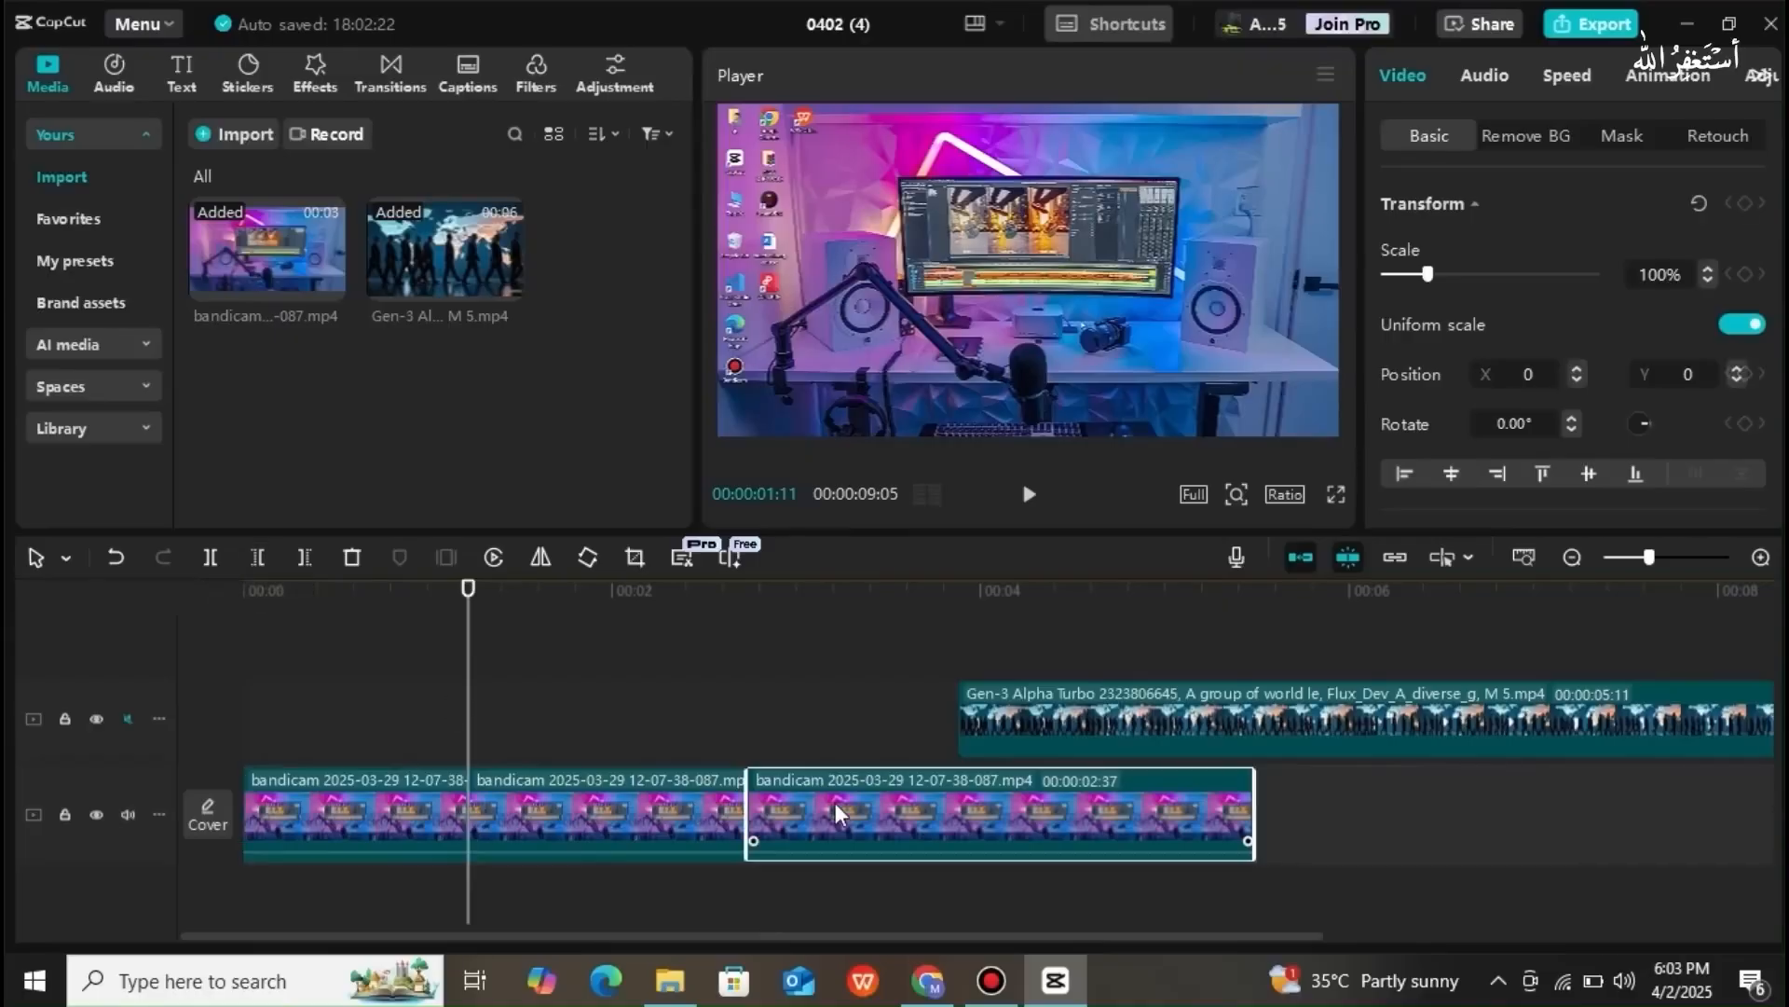
left_click_drag(466, 693, 793, 694)
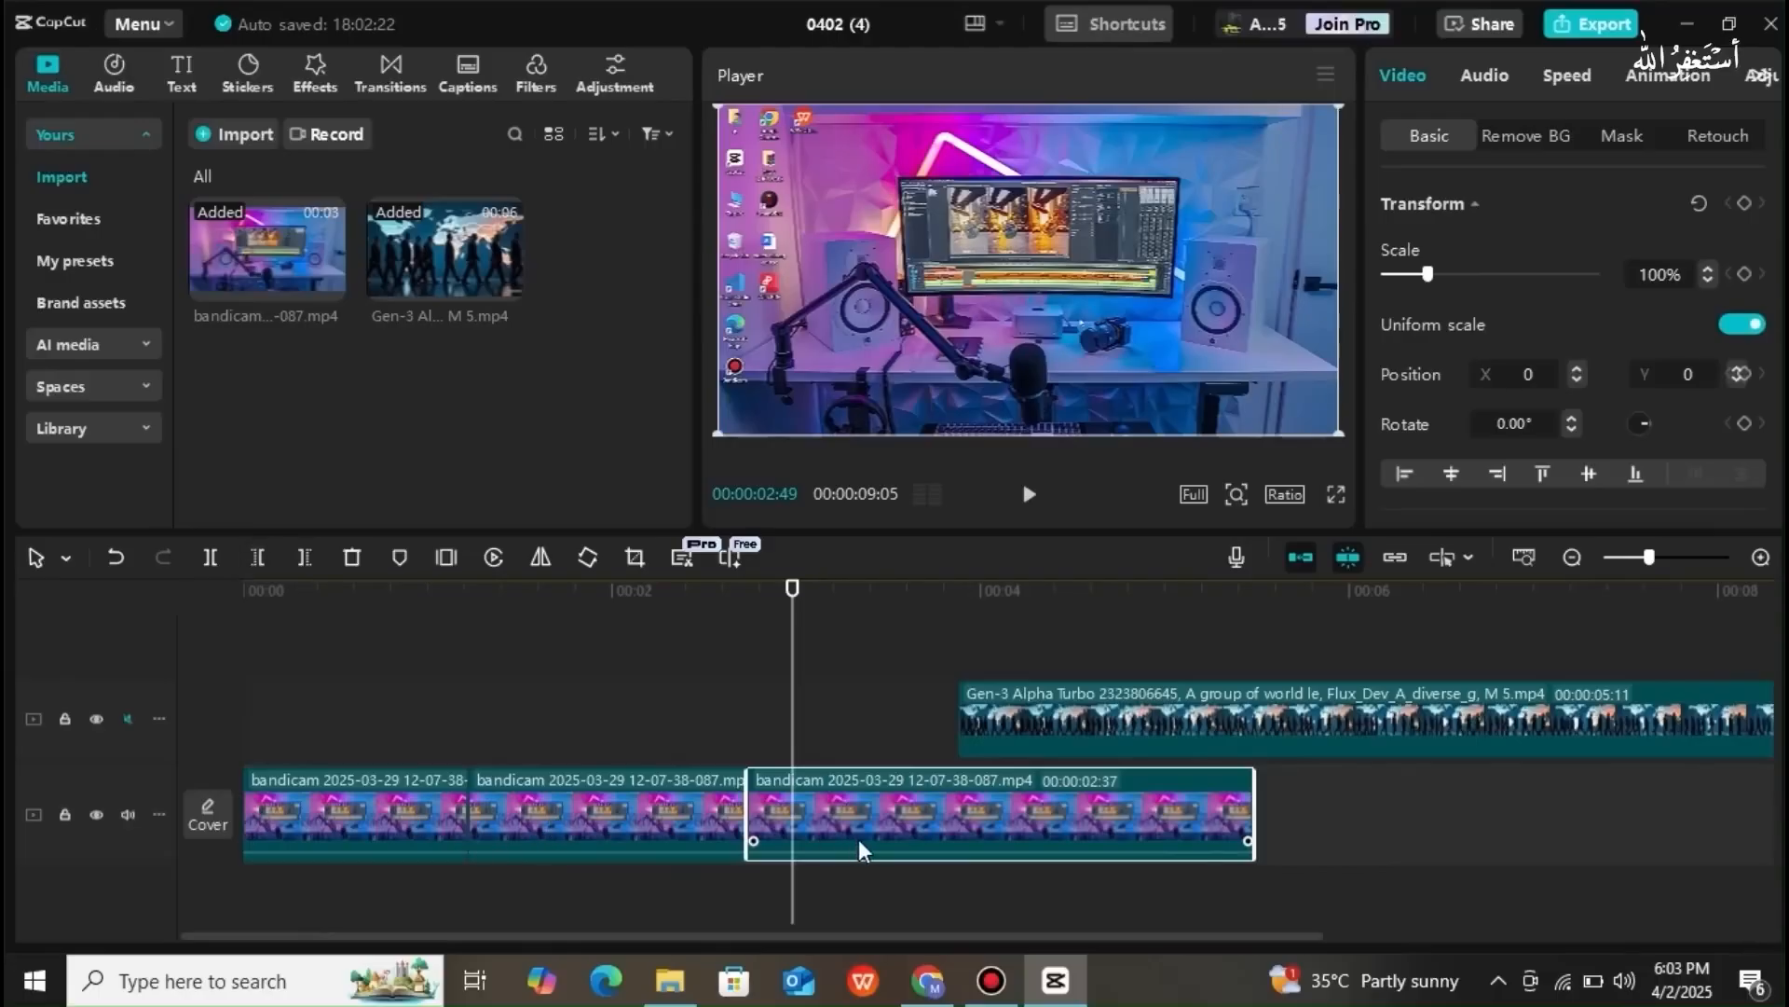
left_click(256, 555)
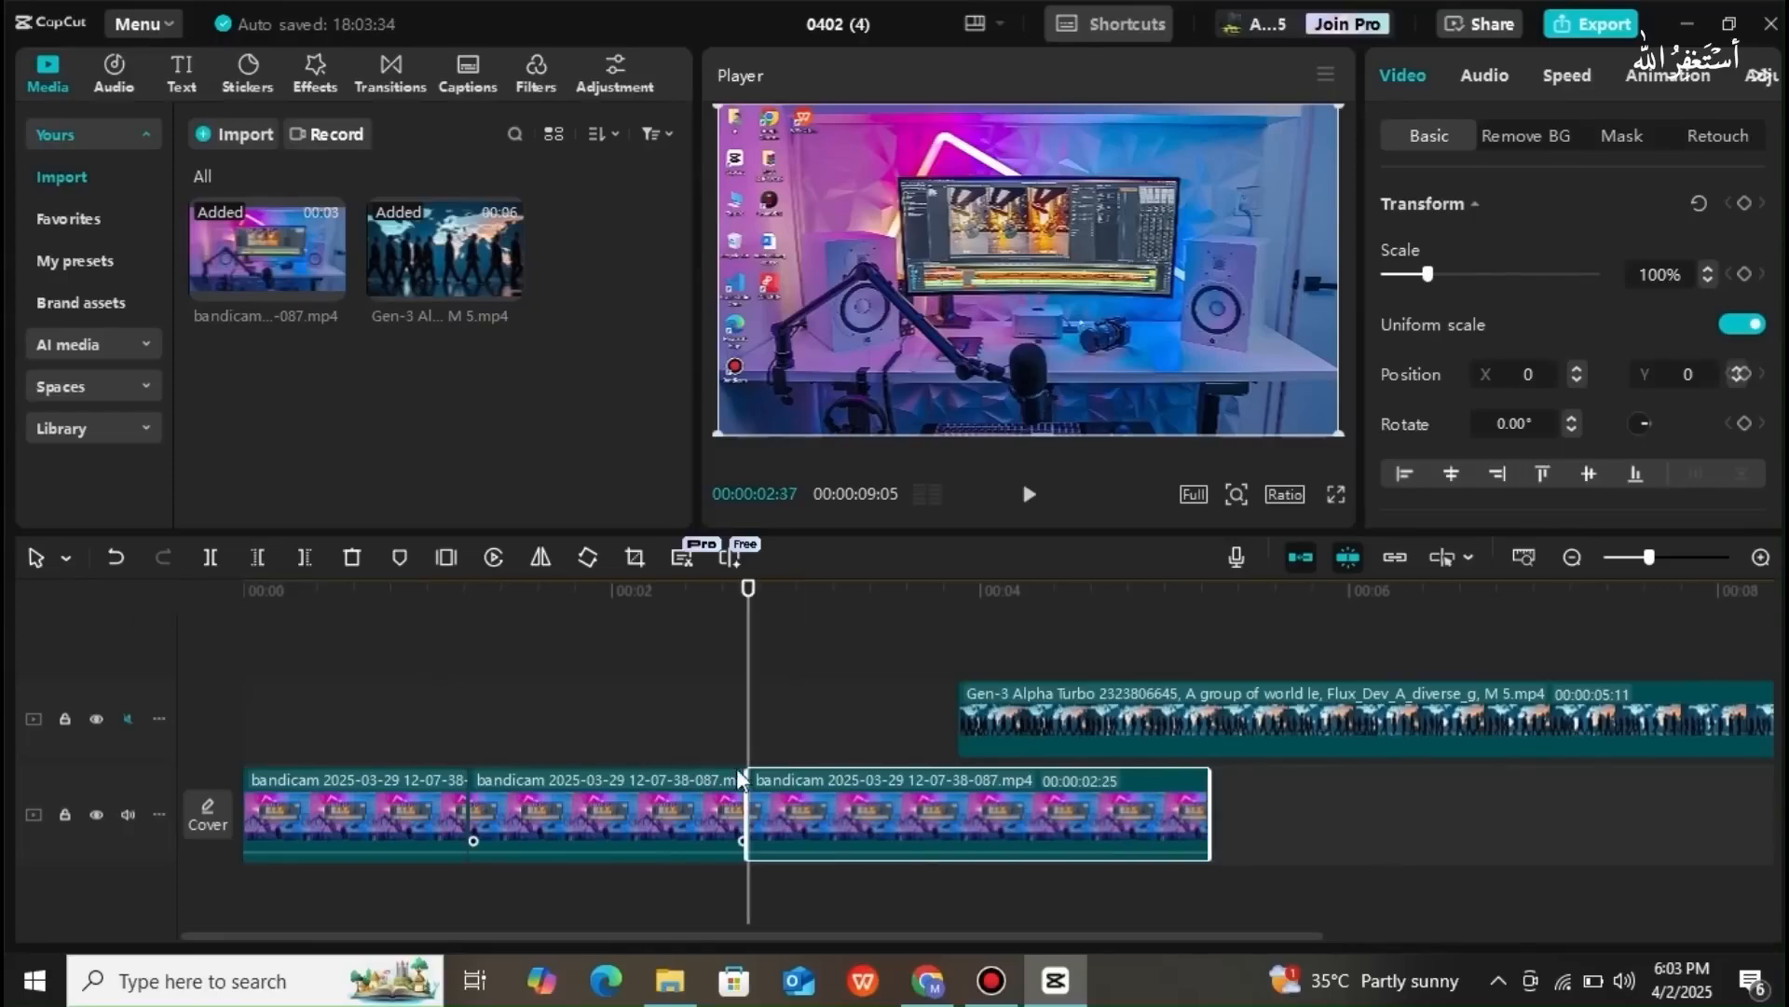
left_click_drag(750, 749, 833, 764)
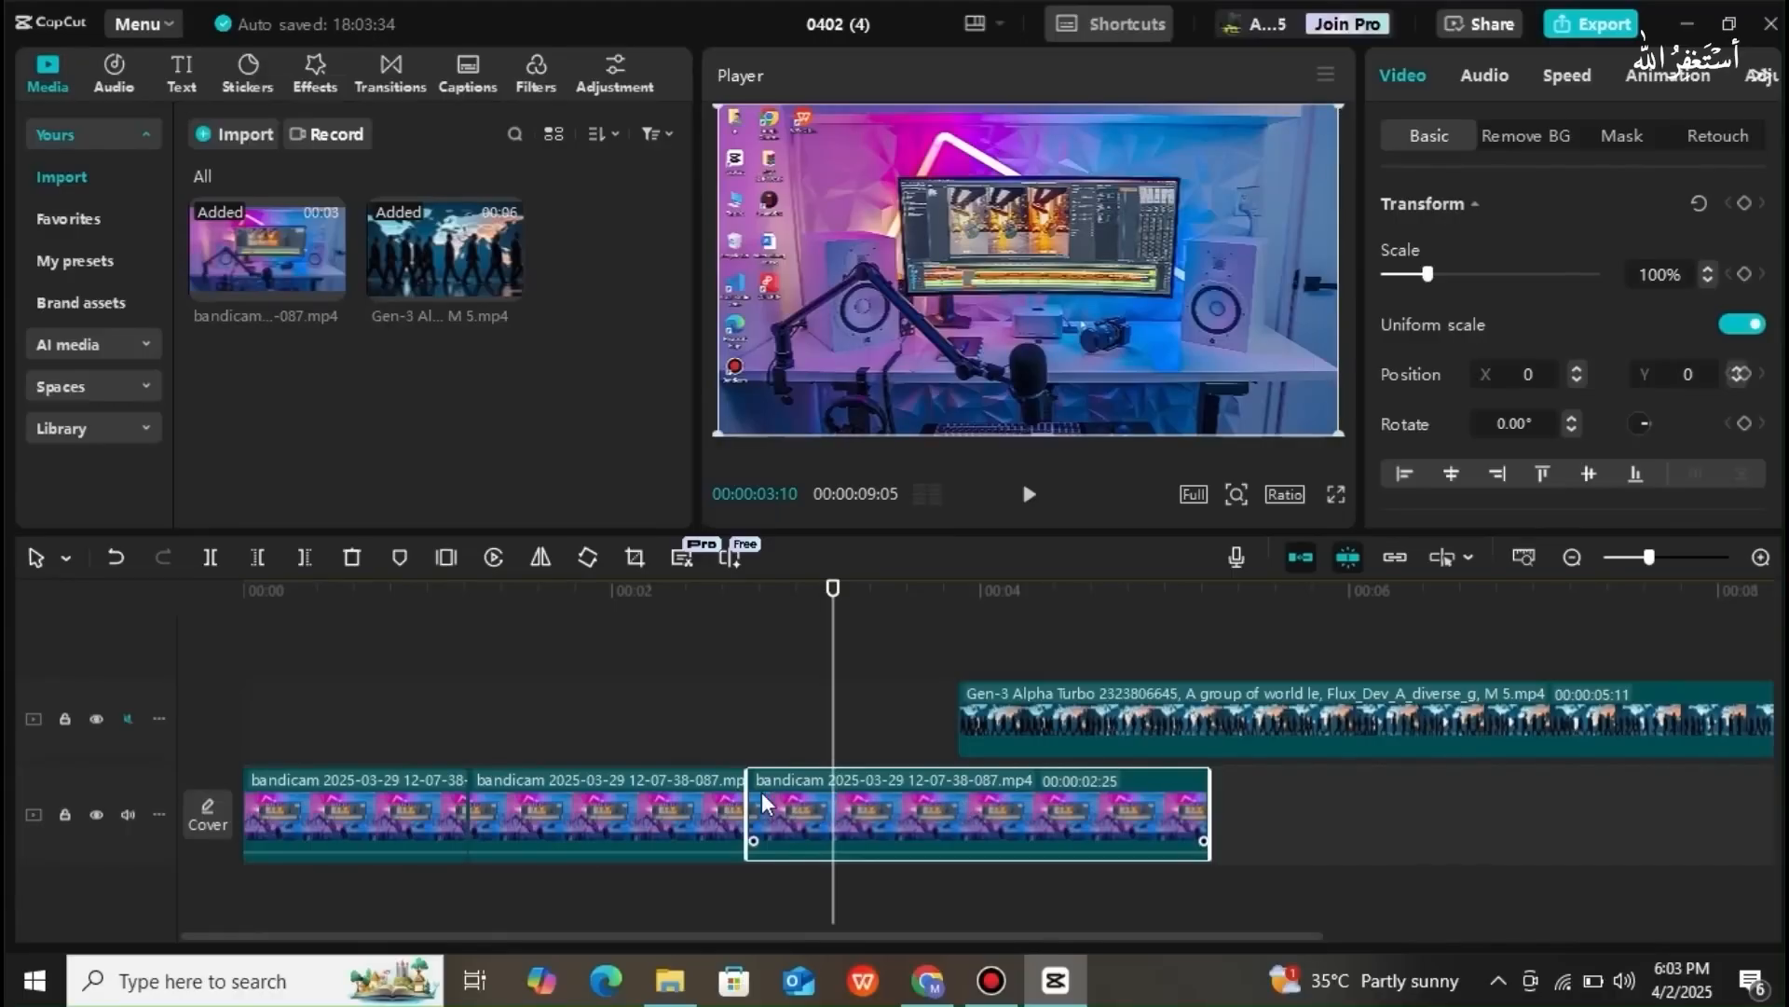
left_click(265, 556)
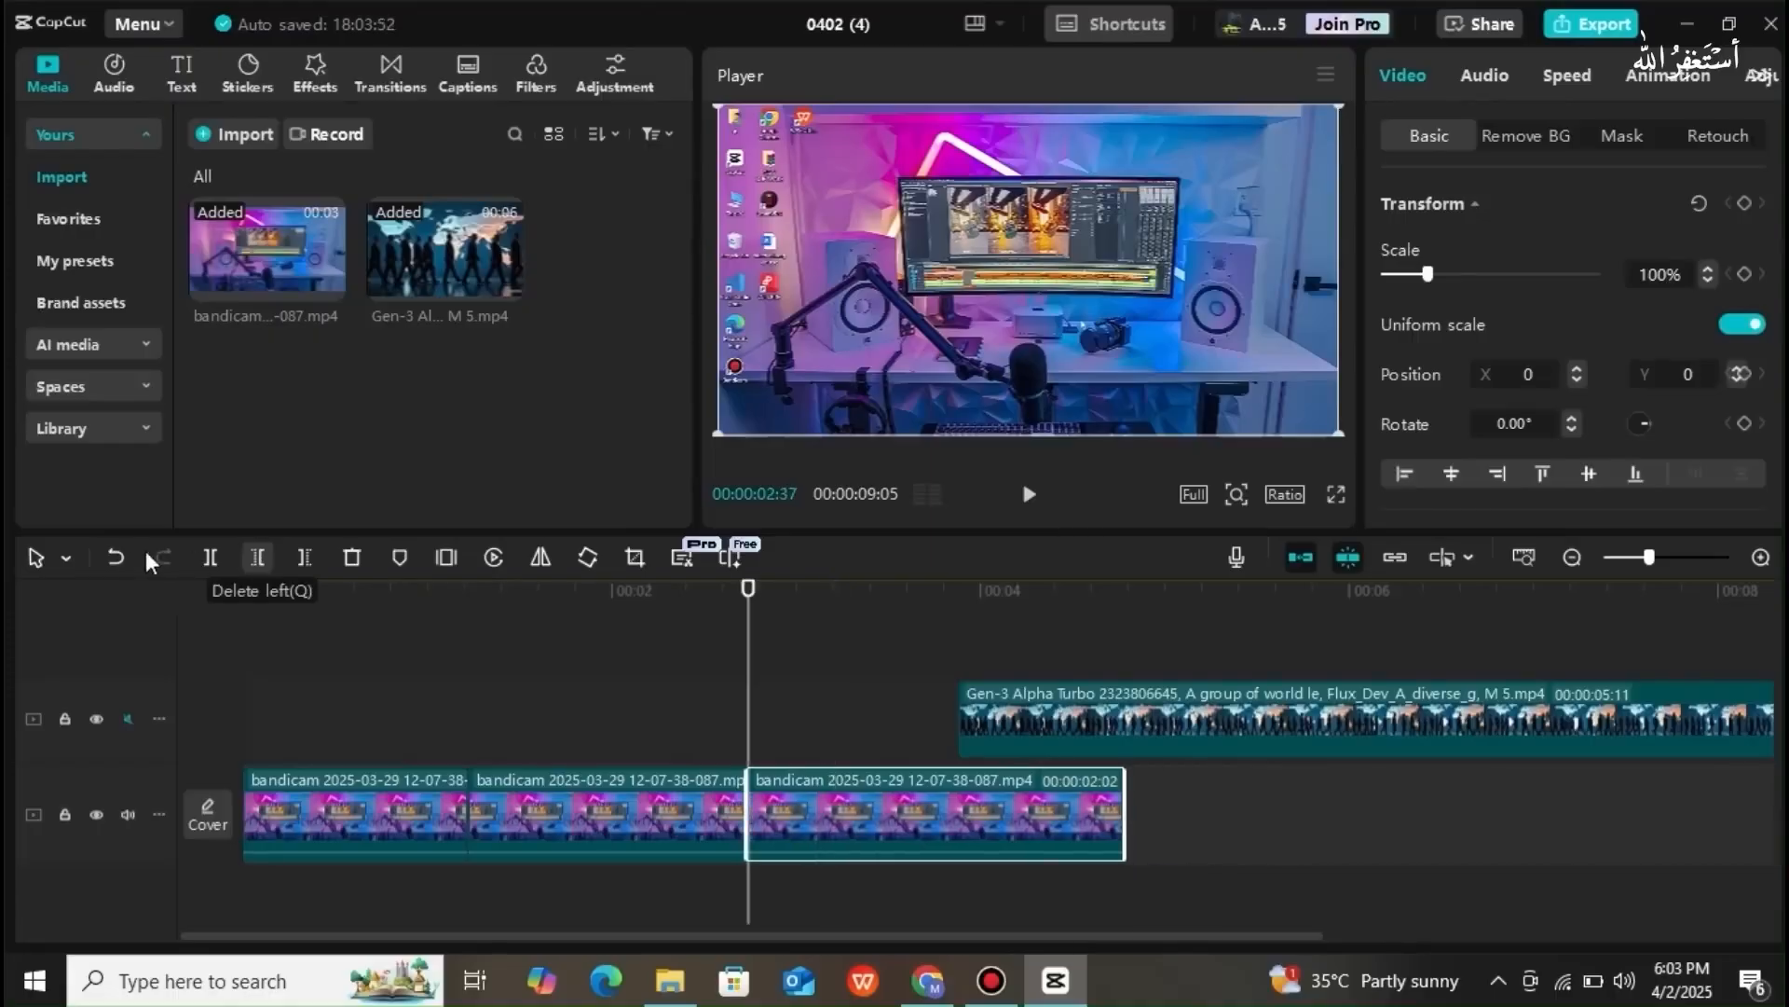
left_click(118, 556)
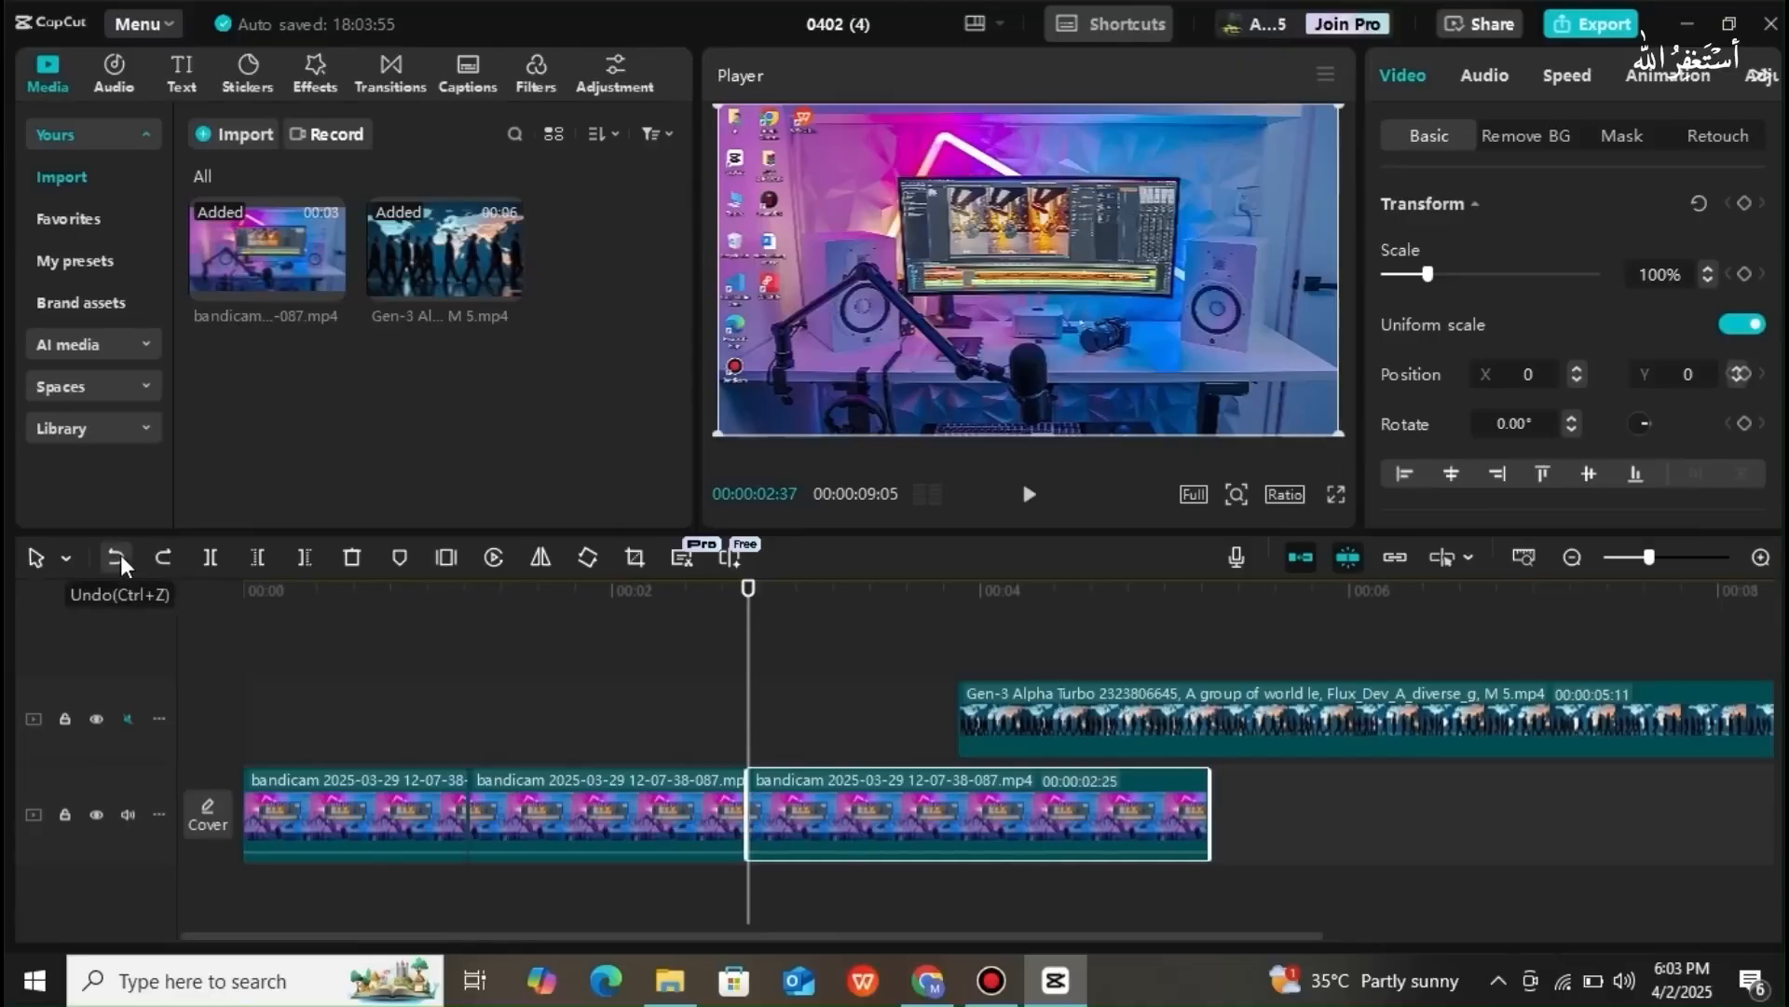
left_click(118, 557)
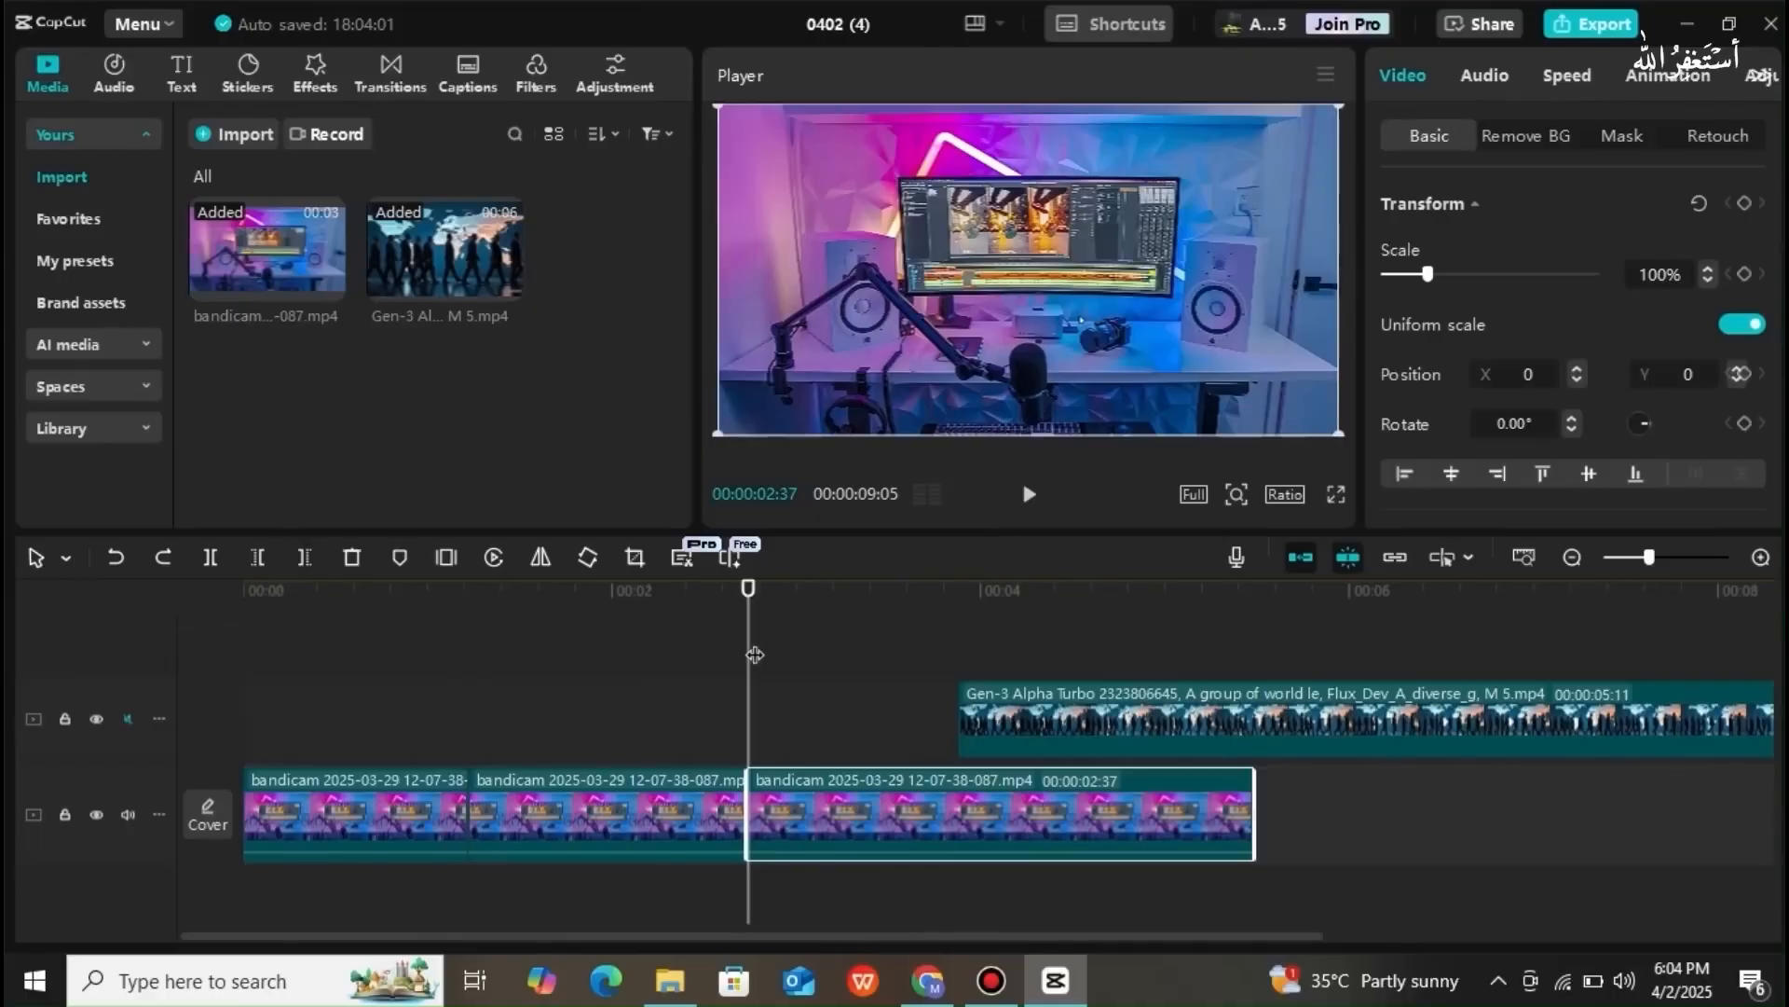
- Cut away the part of the last bandicam clip after 00:00:03:47, and delete the rest of that clip
left_click(881, 696)
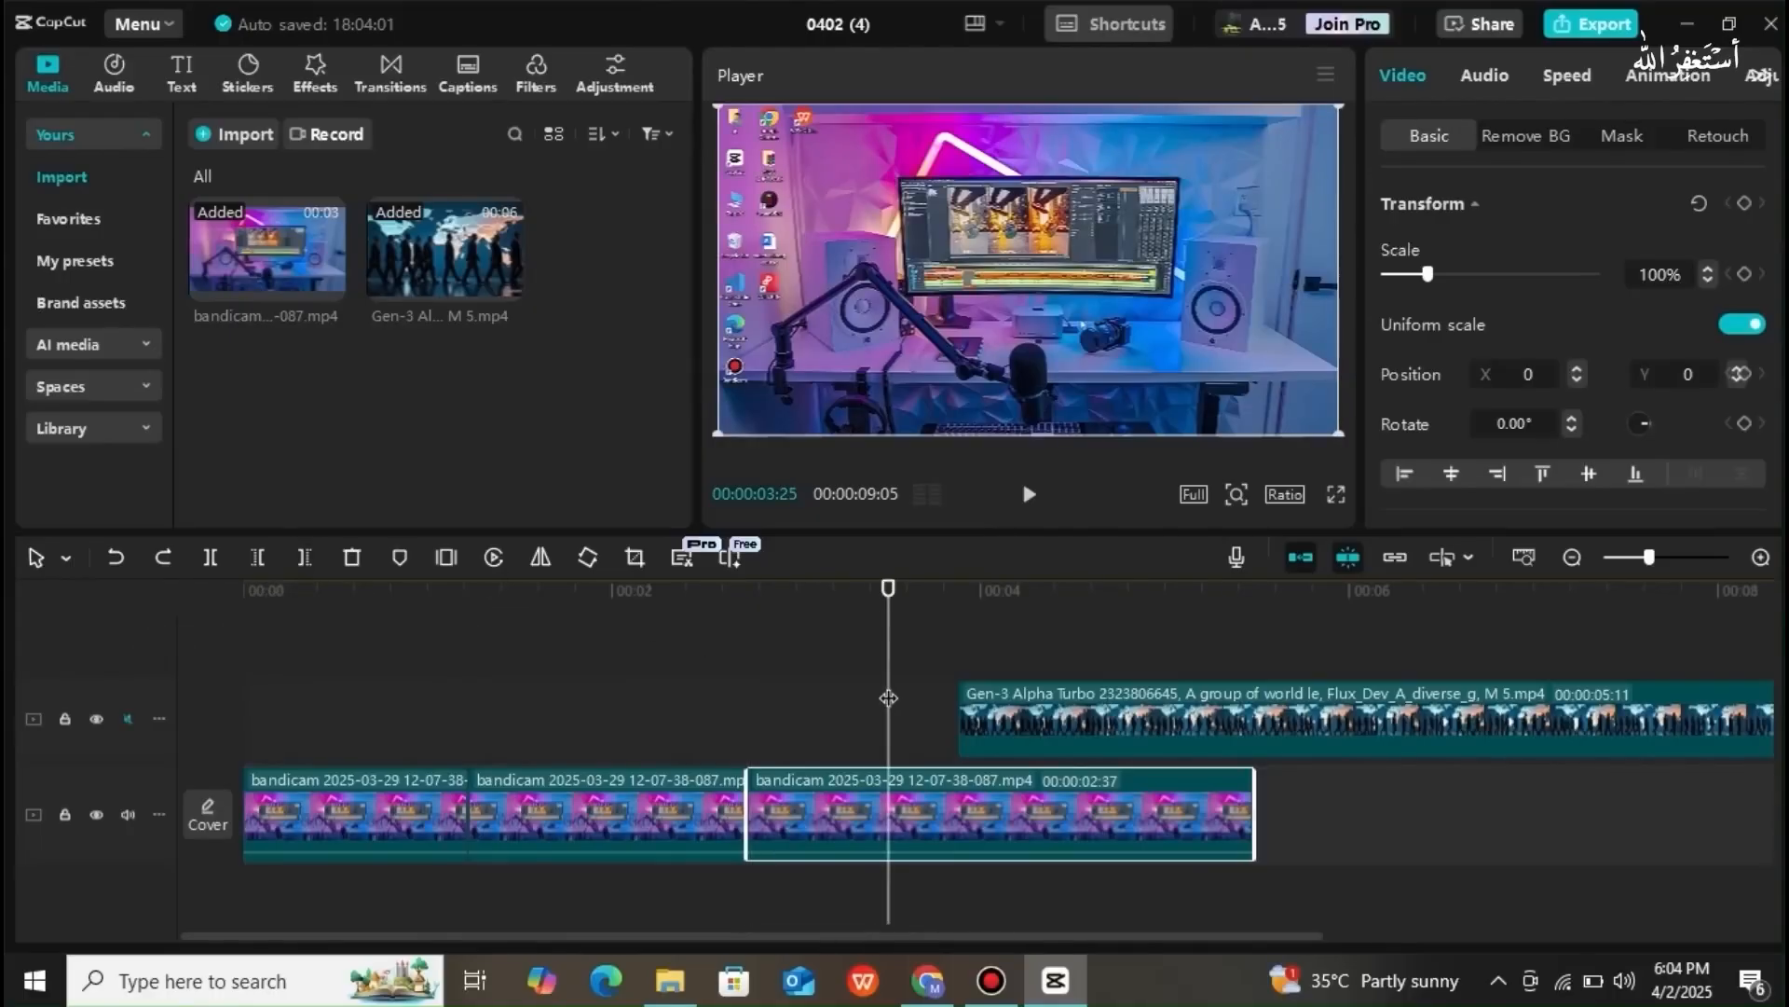
left_click(969, 724)
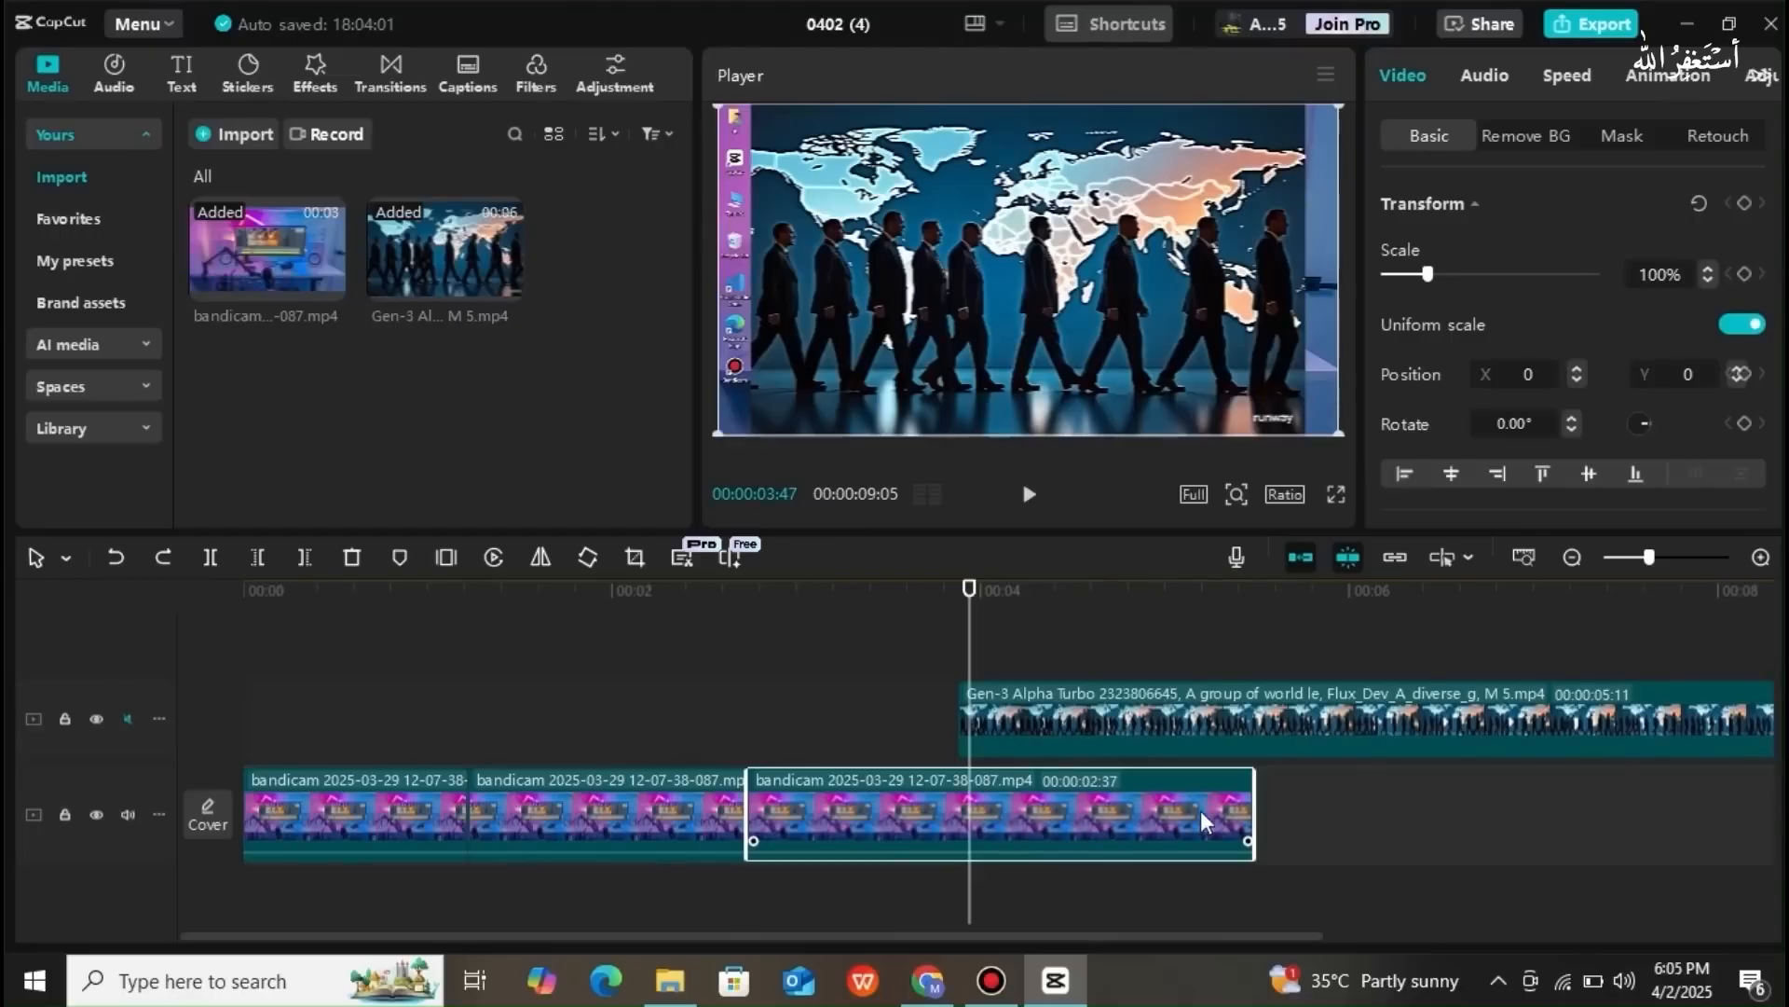
left_click(306, 557)
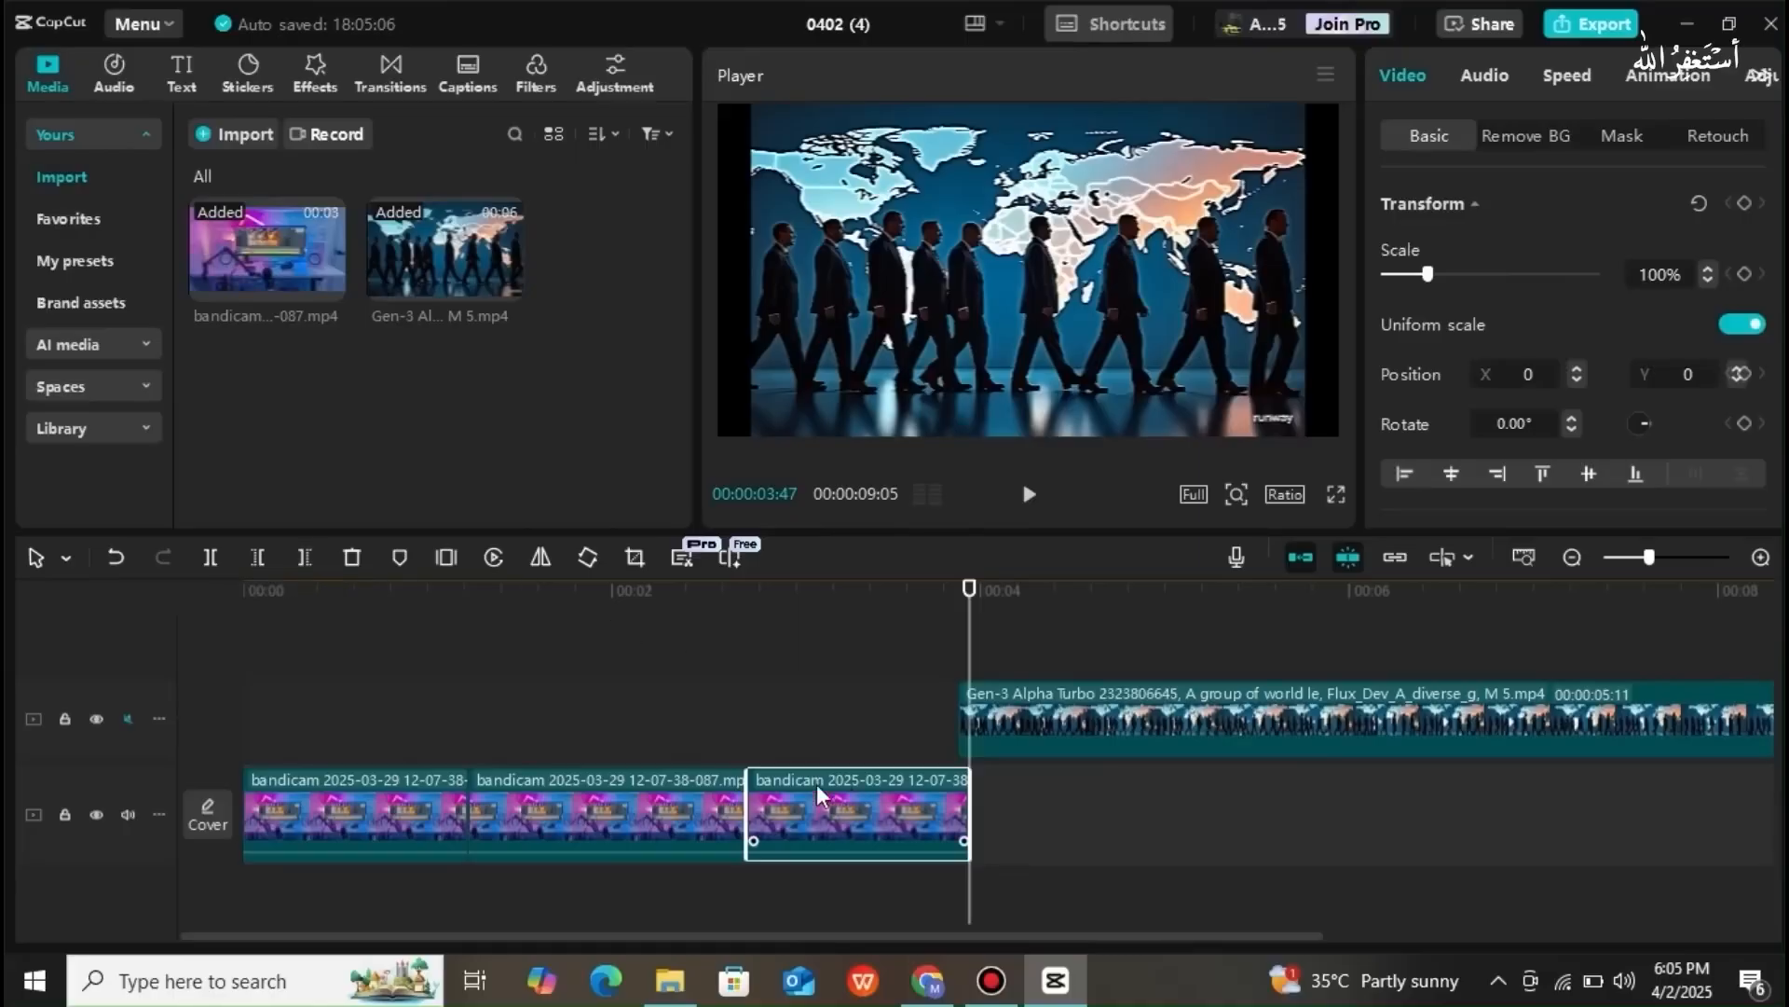
left_click(352, 558)
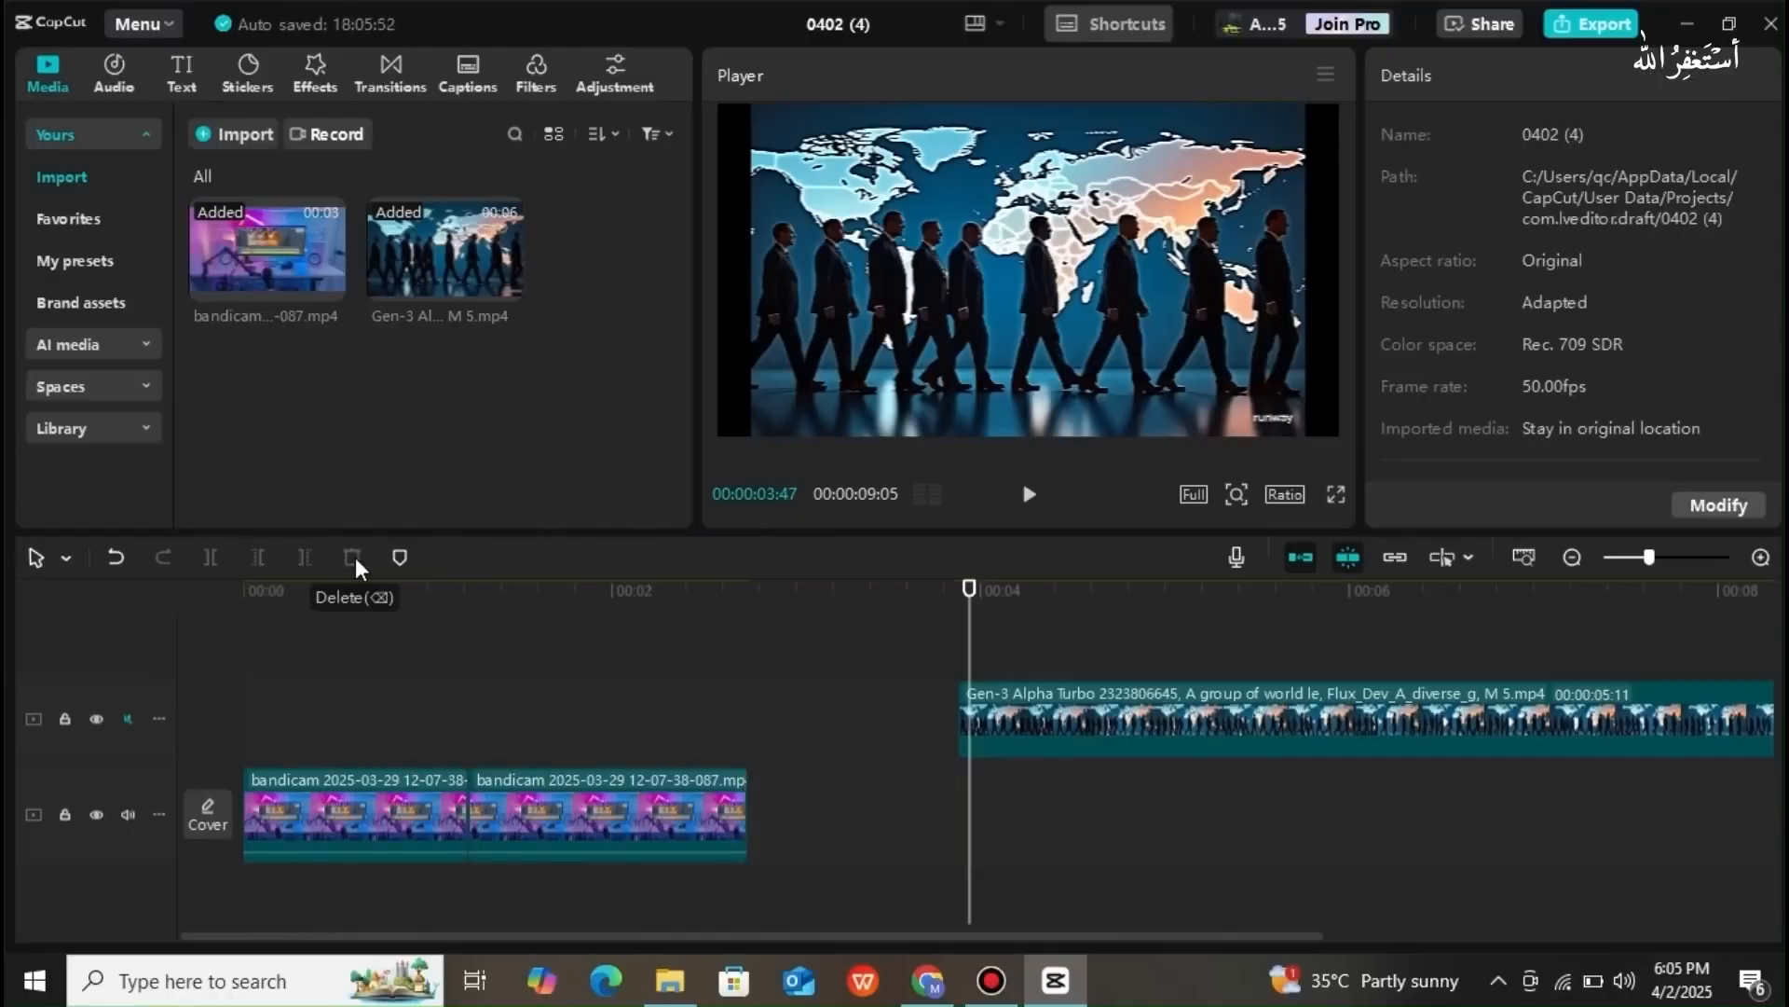
- Reverse the second bandicam segment on the main track
left_click(685, 850)
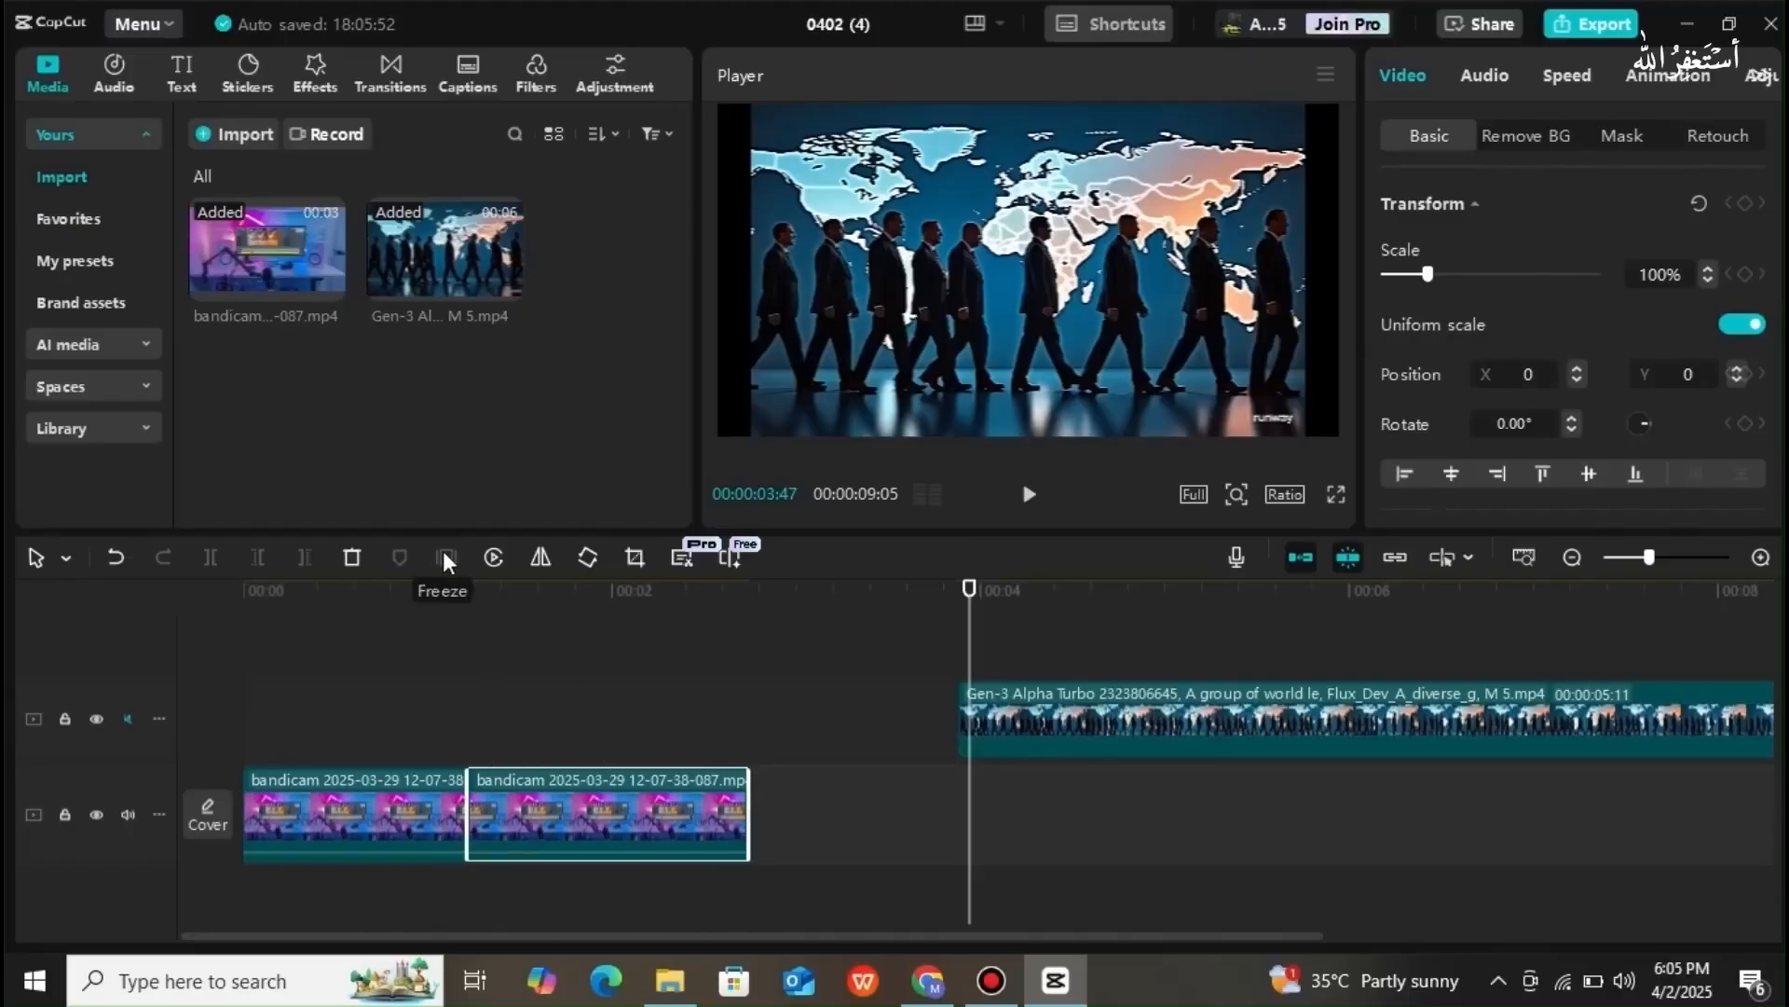
left_click(491, 563)
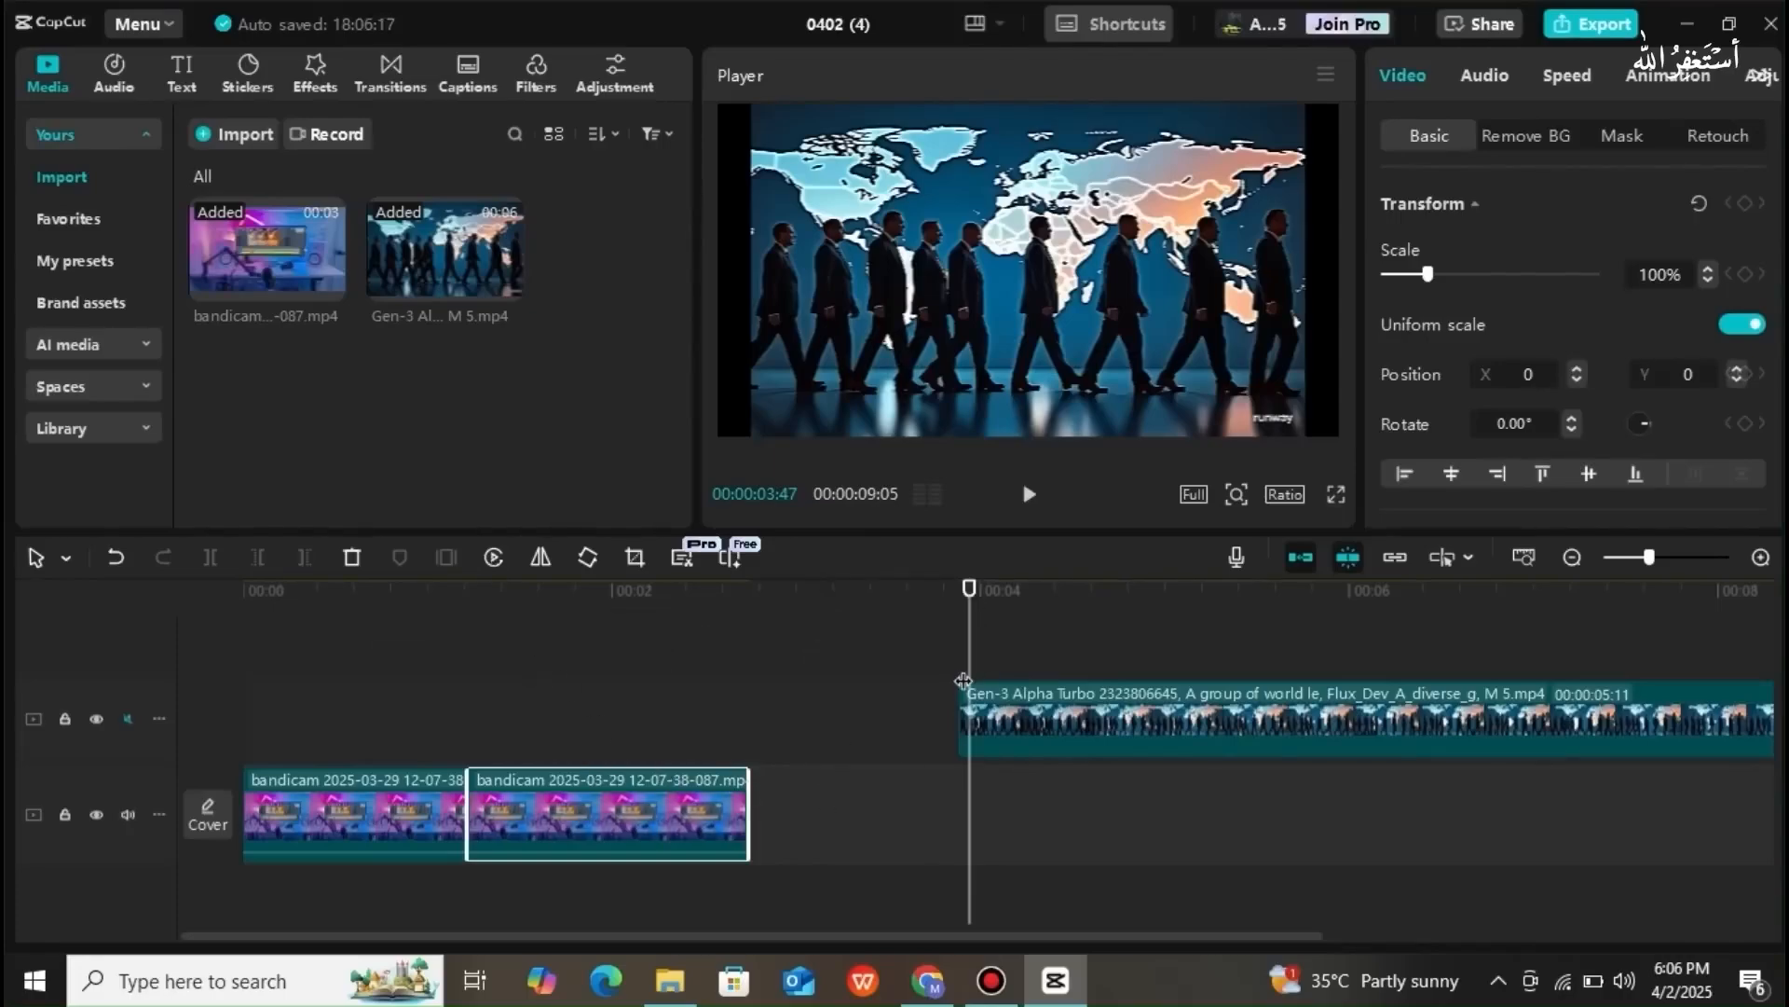
- Move the Gen-3 clip earlier on its track to start where the second bandicam segment ends
left_click_drag(998, 710, 789, 708)
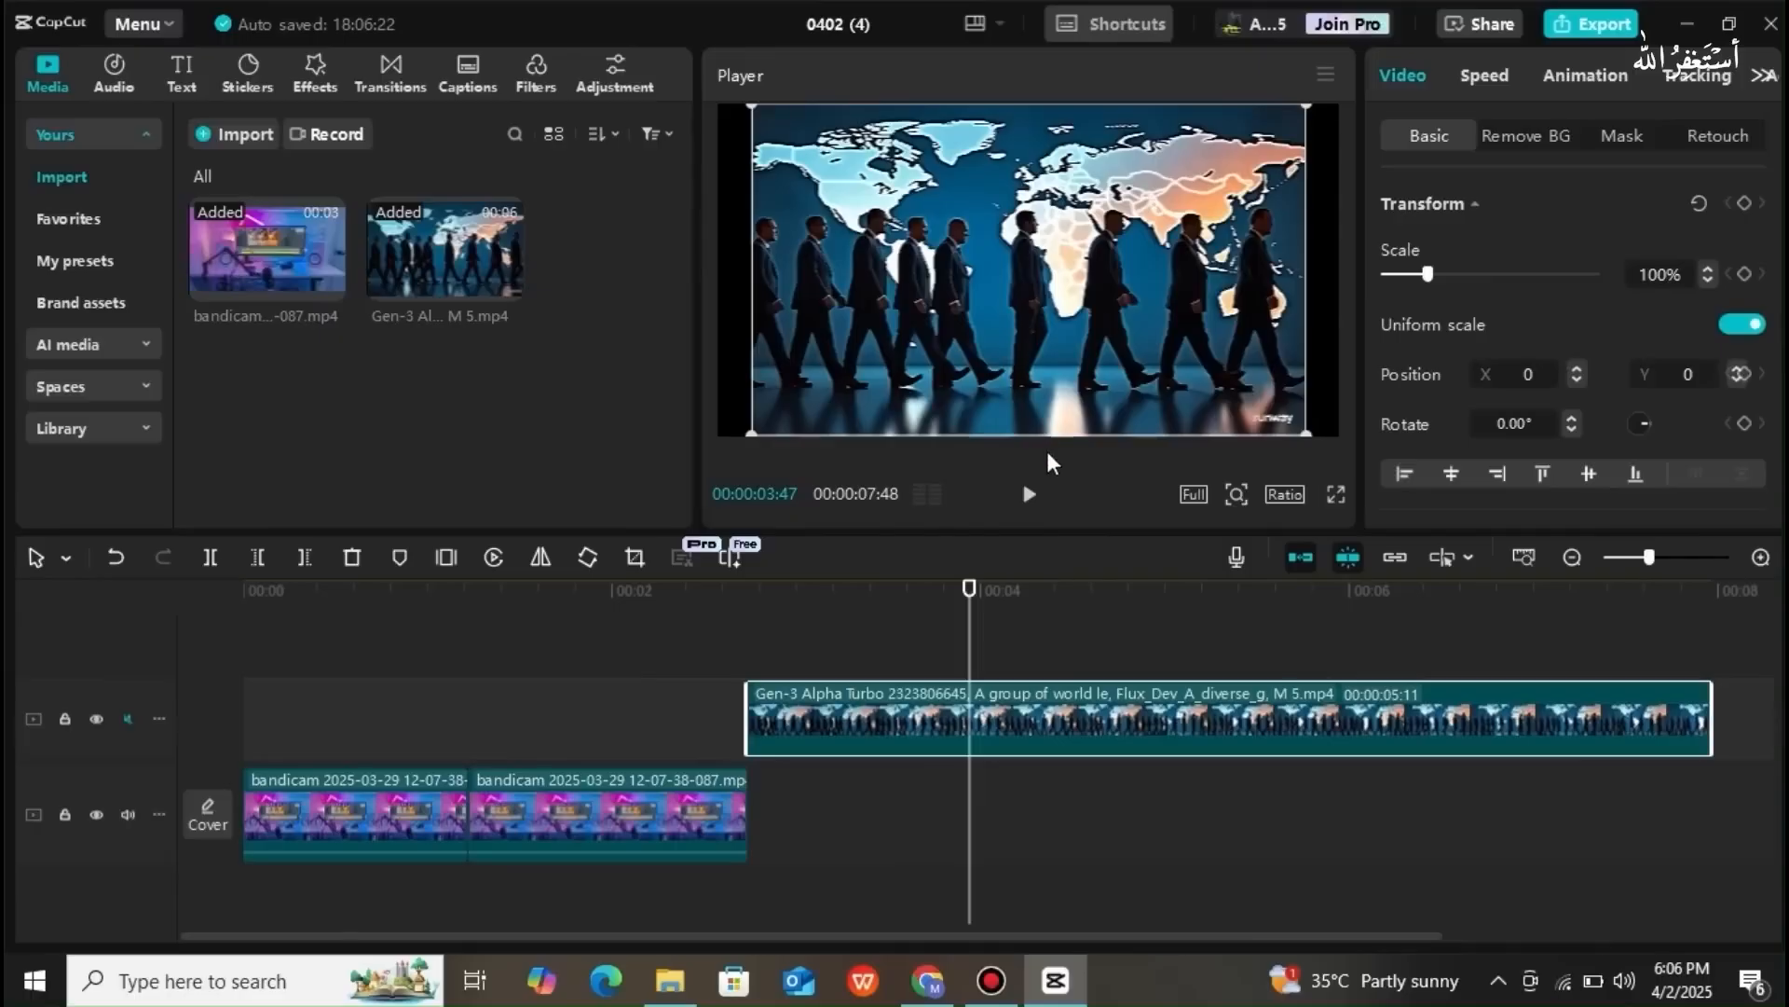
- Reverse the Gen-3 clip on the upper track and play back the reversed footage
left_click(1034, 492)
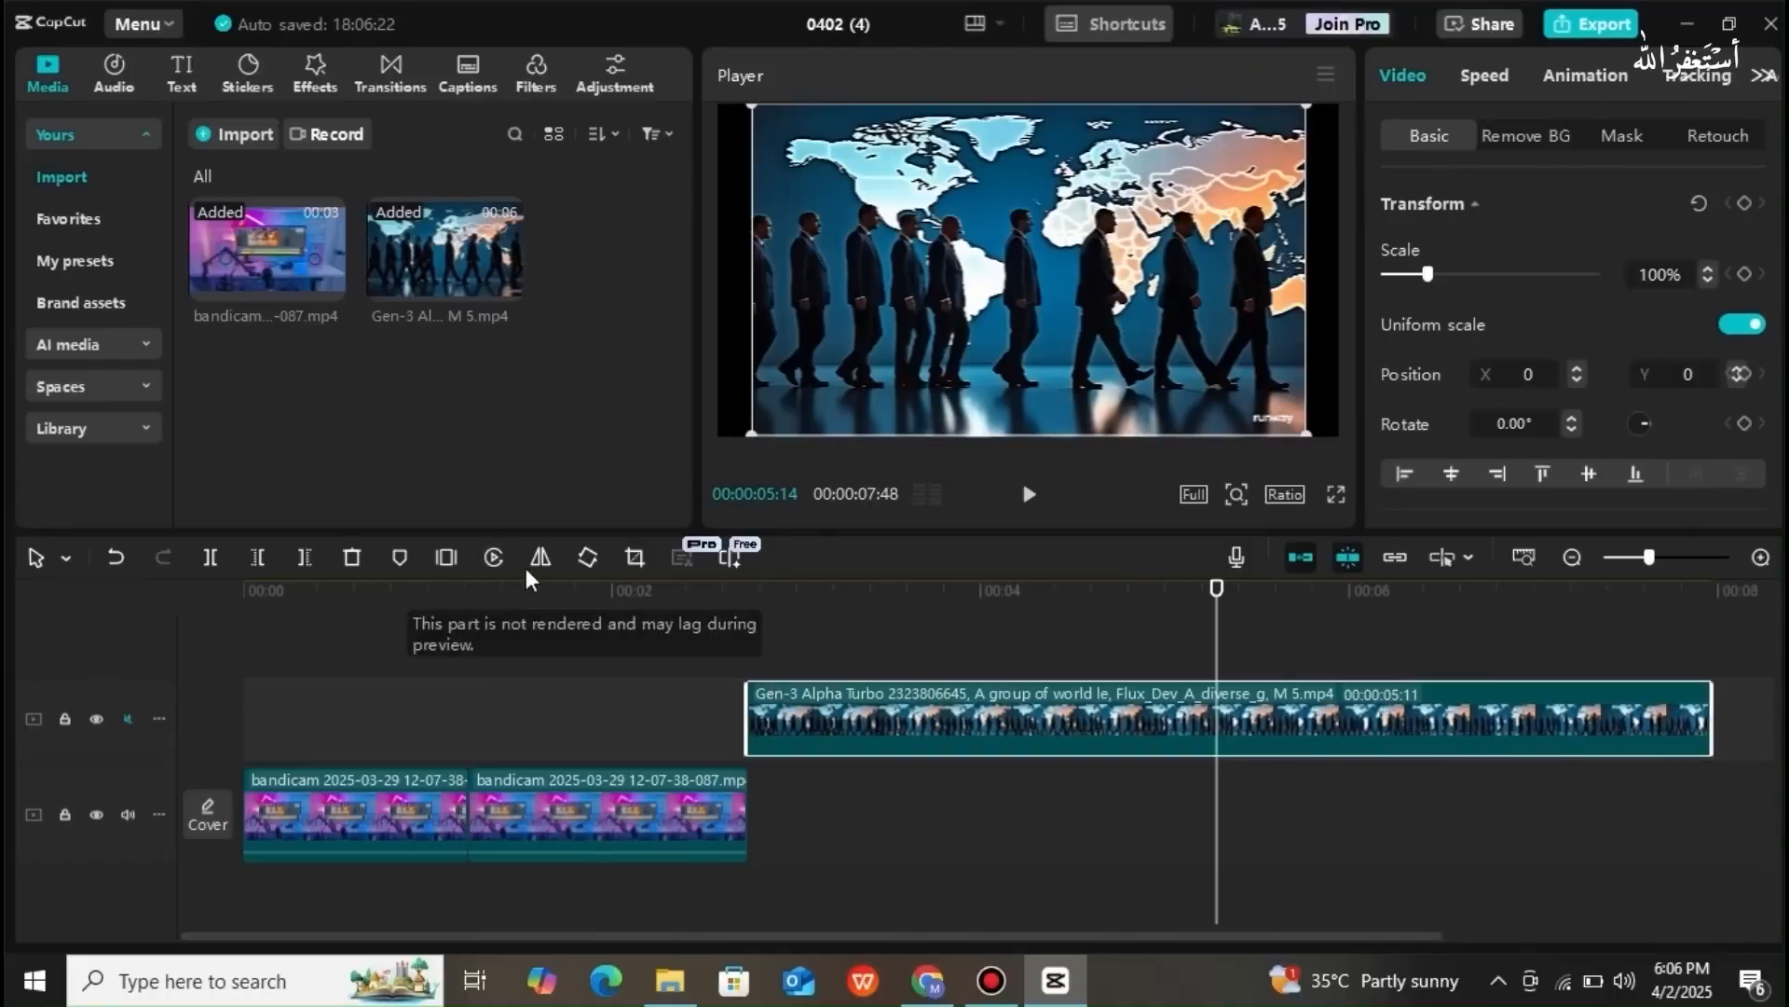
left_click(493, 557)
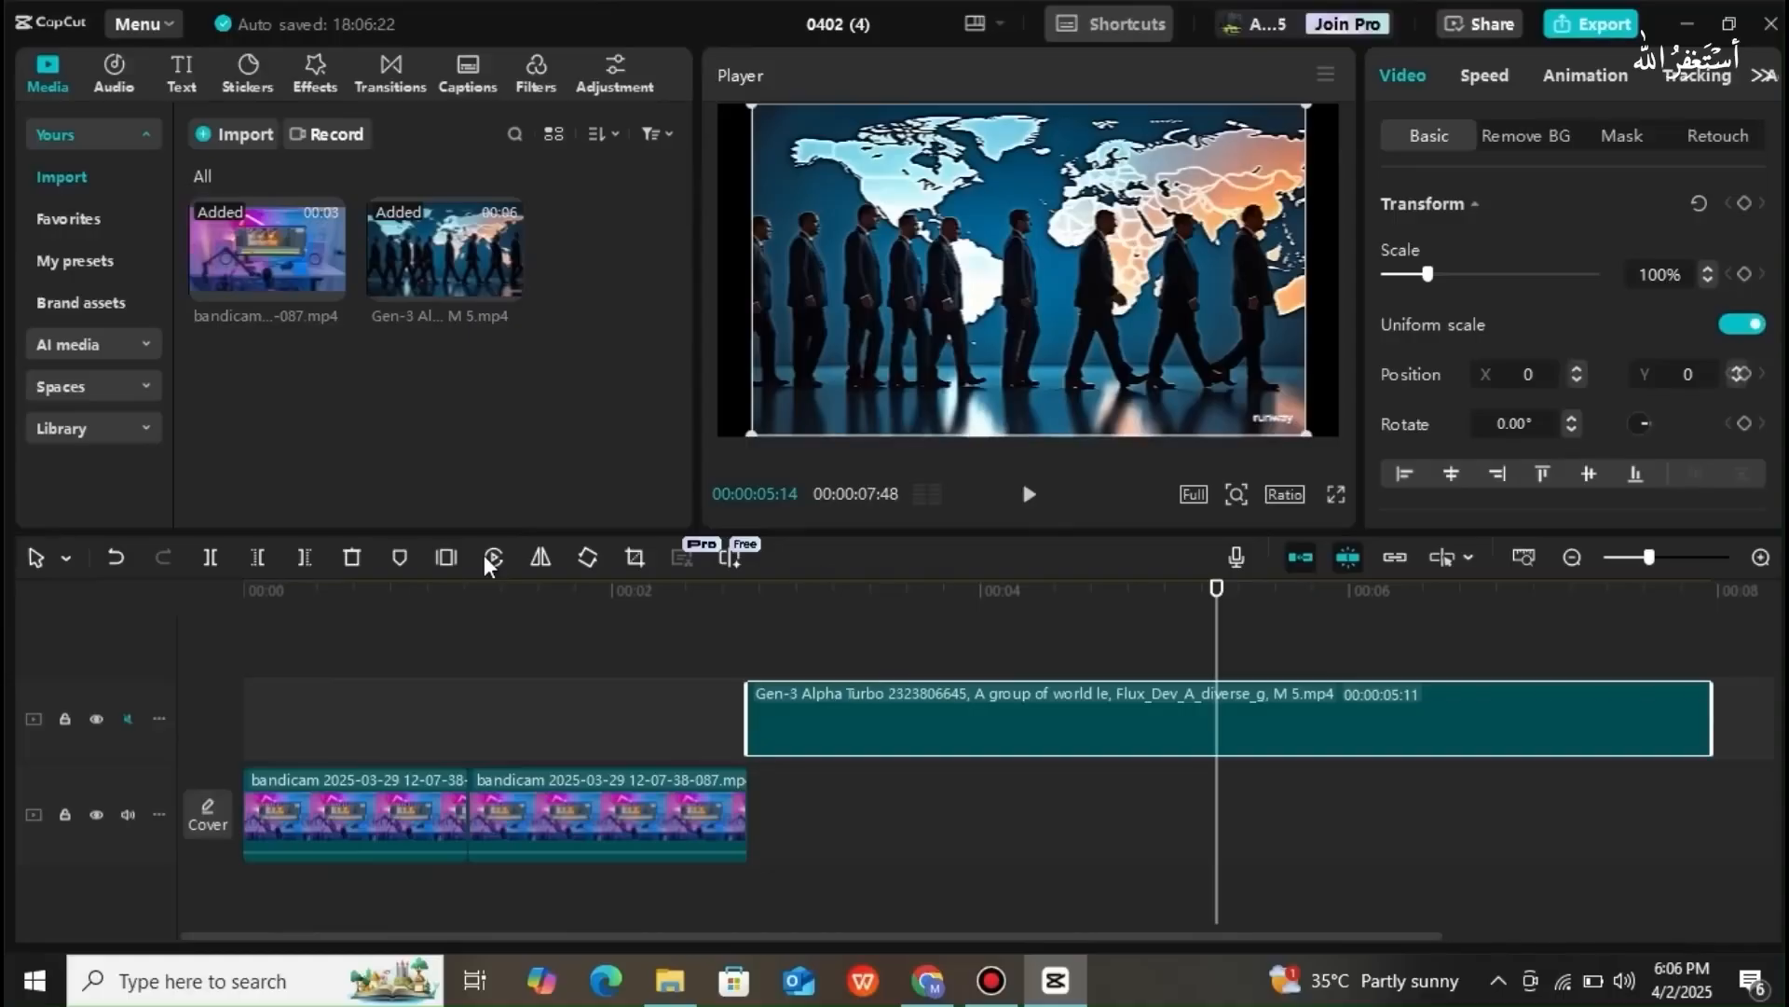
left_click(1028, 495)
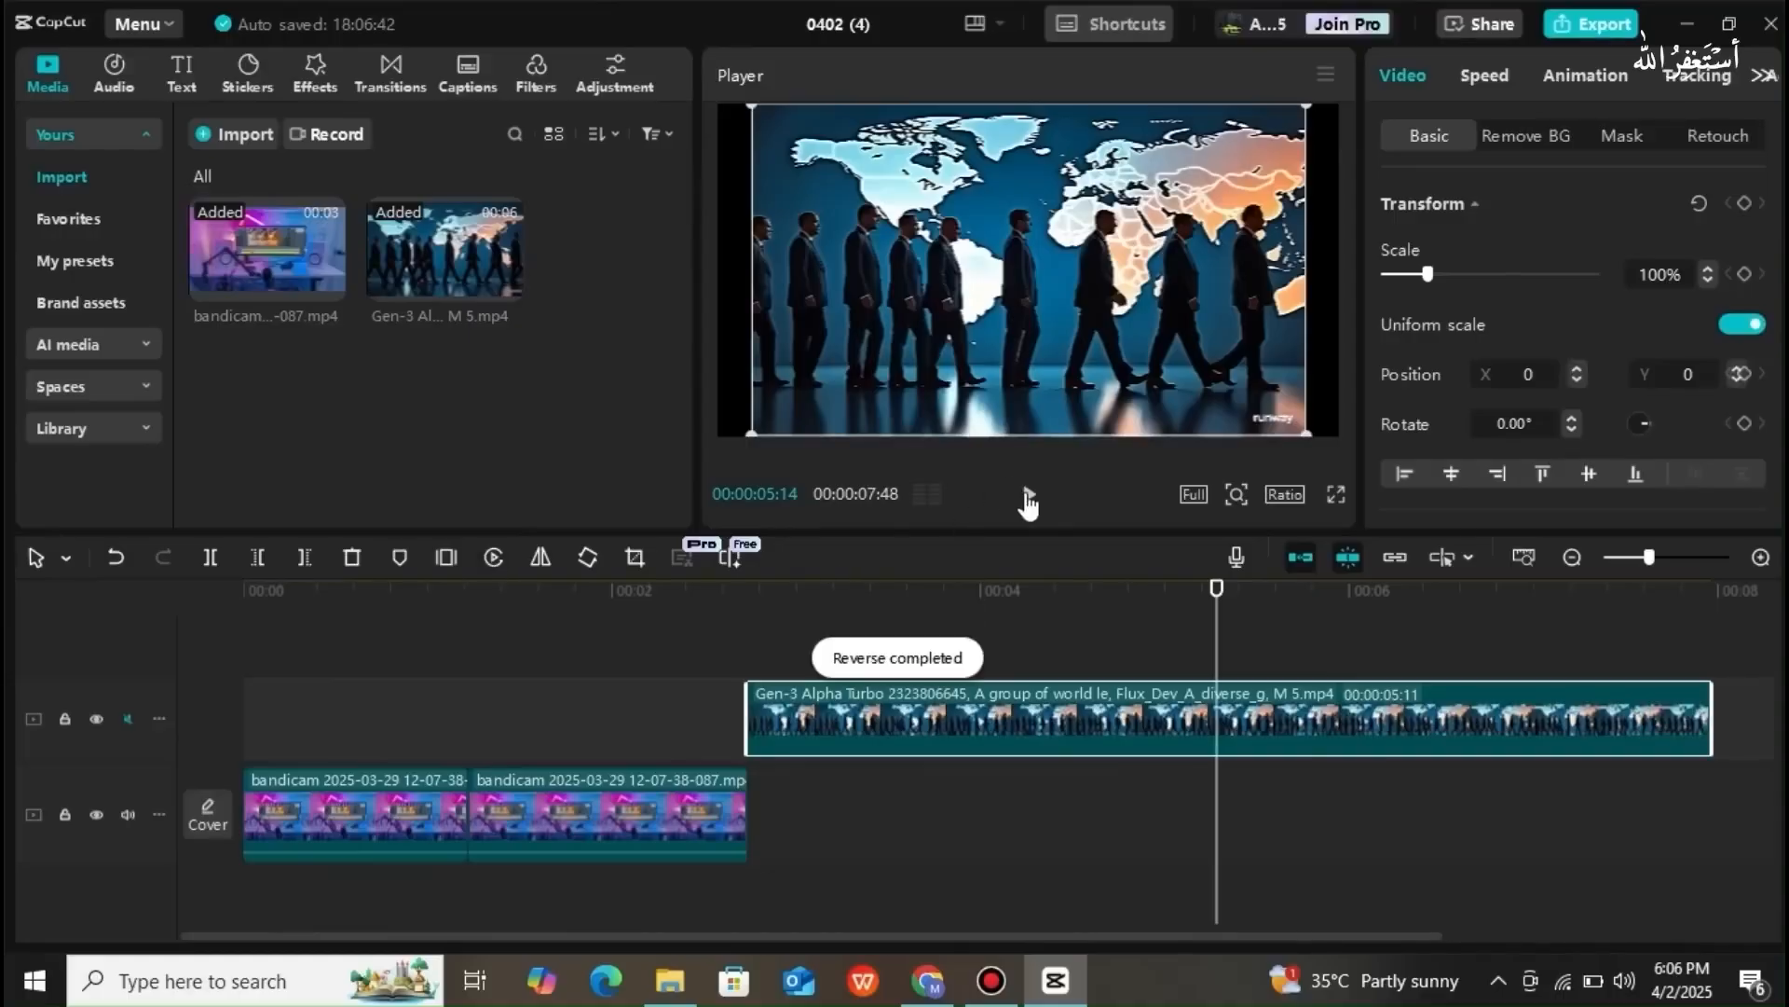
left_click(1028, 495)
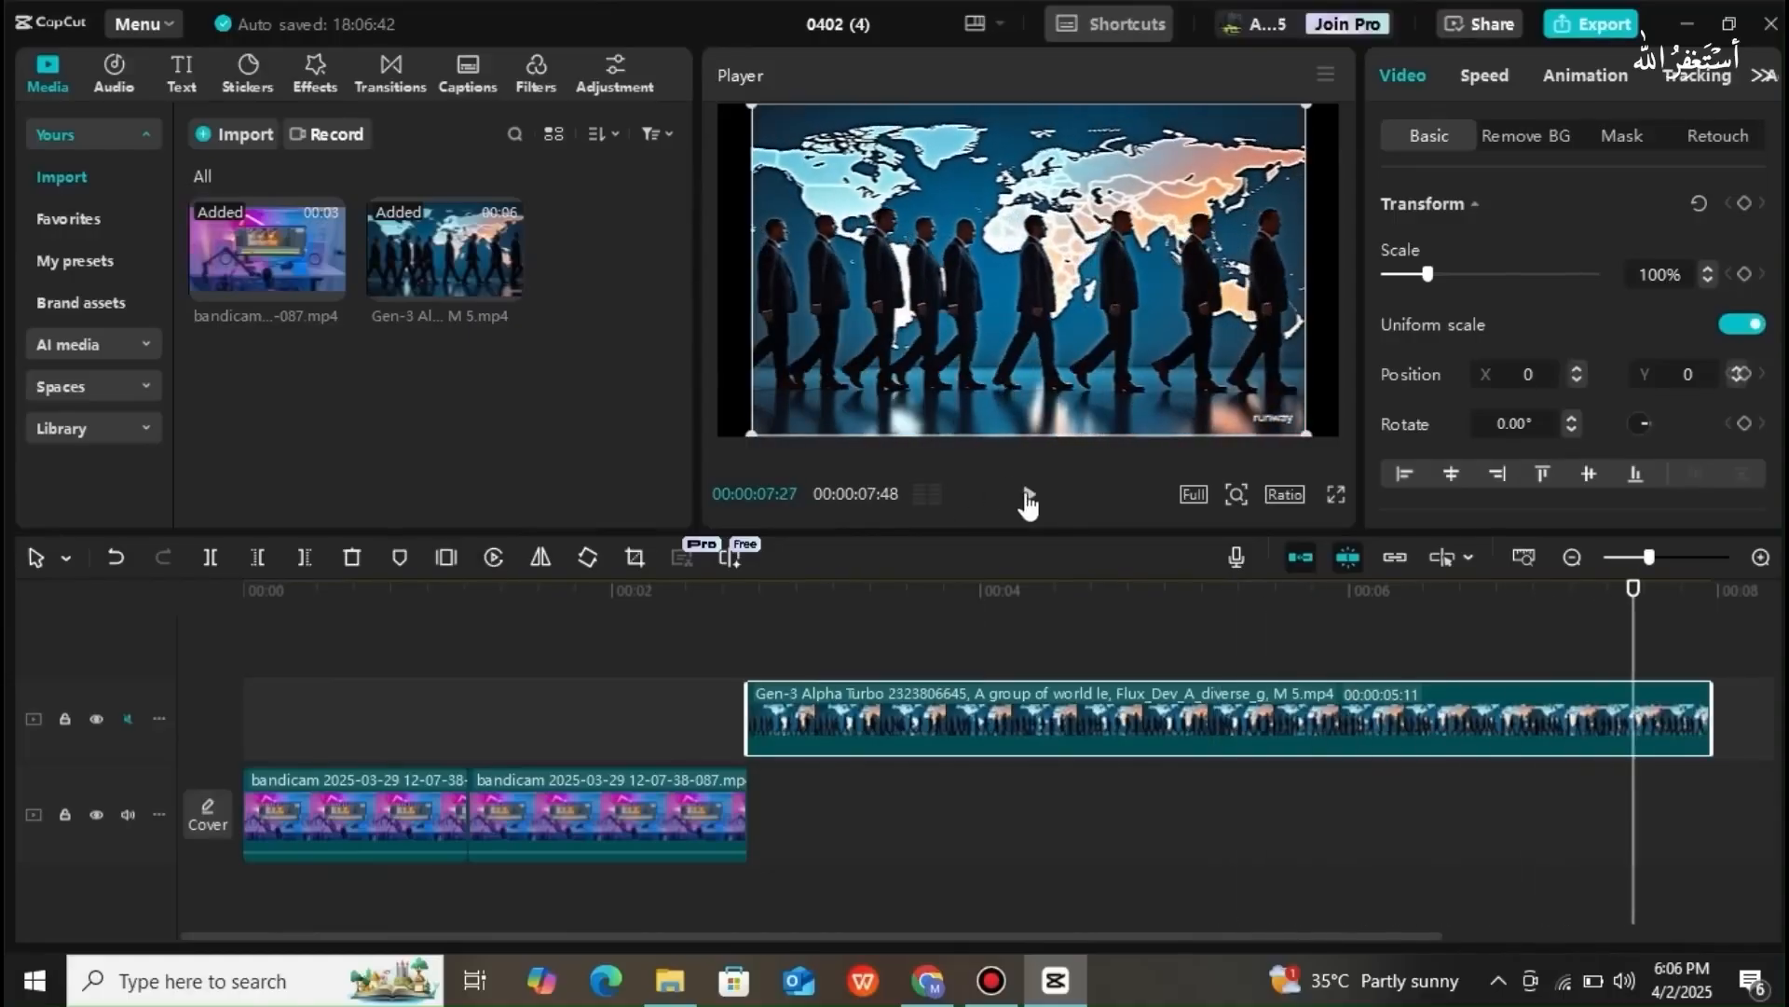
- Mirror the Gen-3 clip and flip it back, and rotate it in 90° increments through two full turns to 720°
left_click(544, 558)
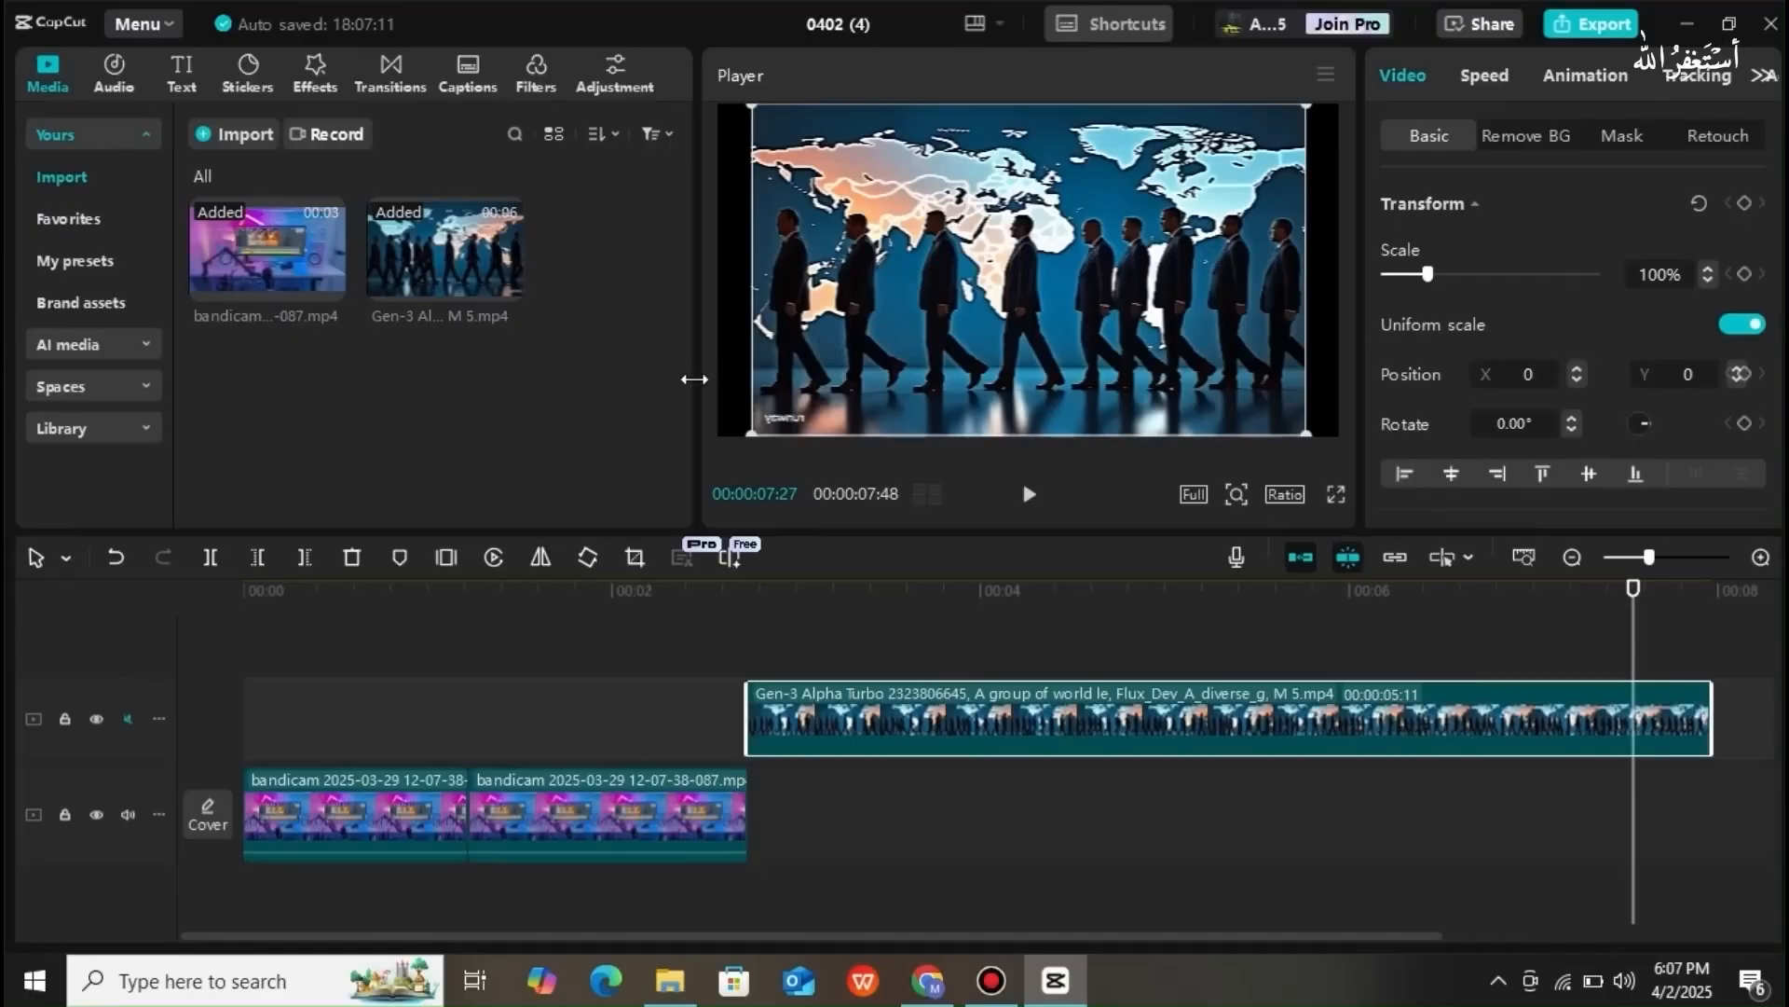
left_click(537, 557)
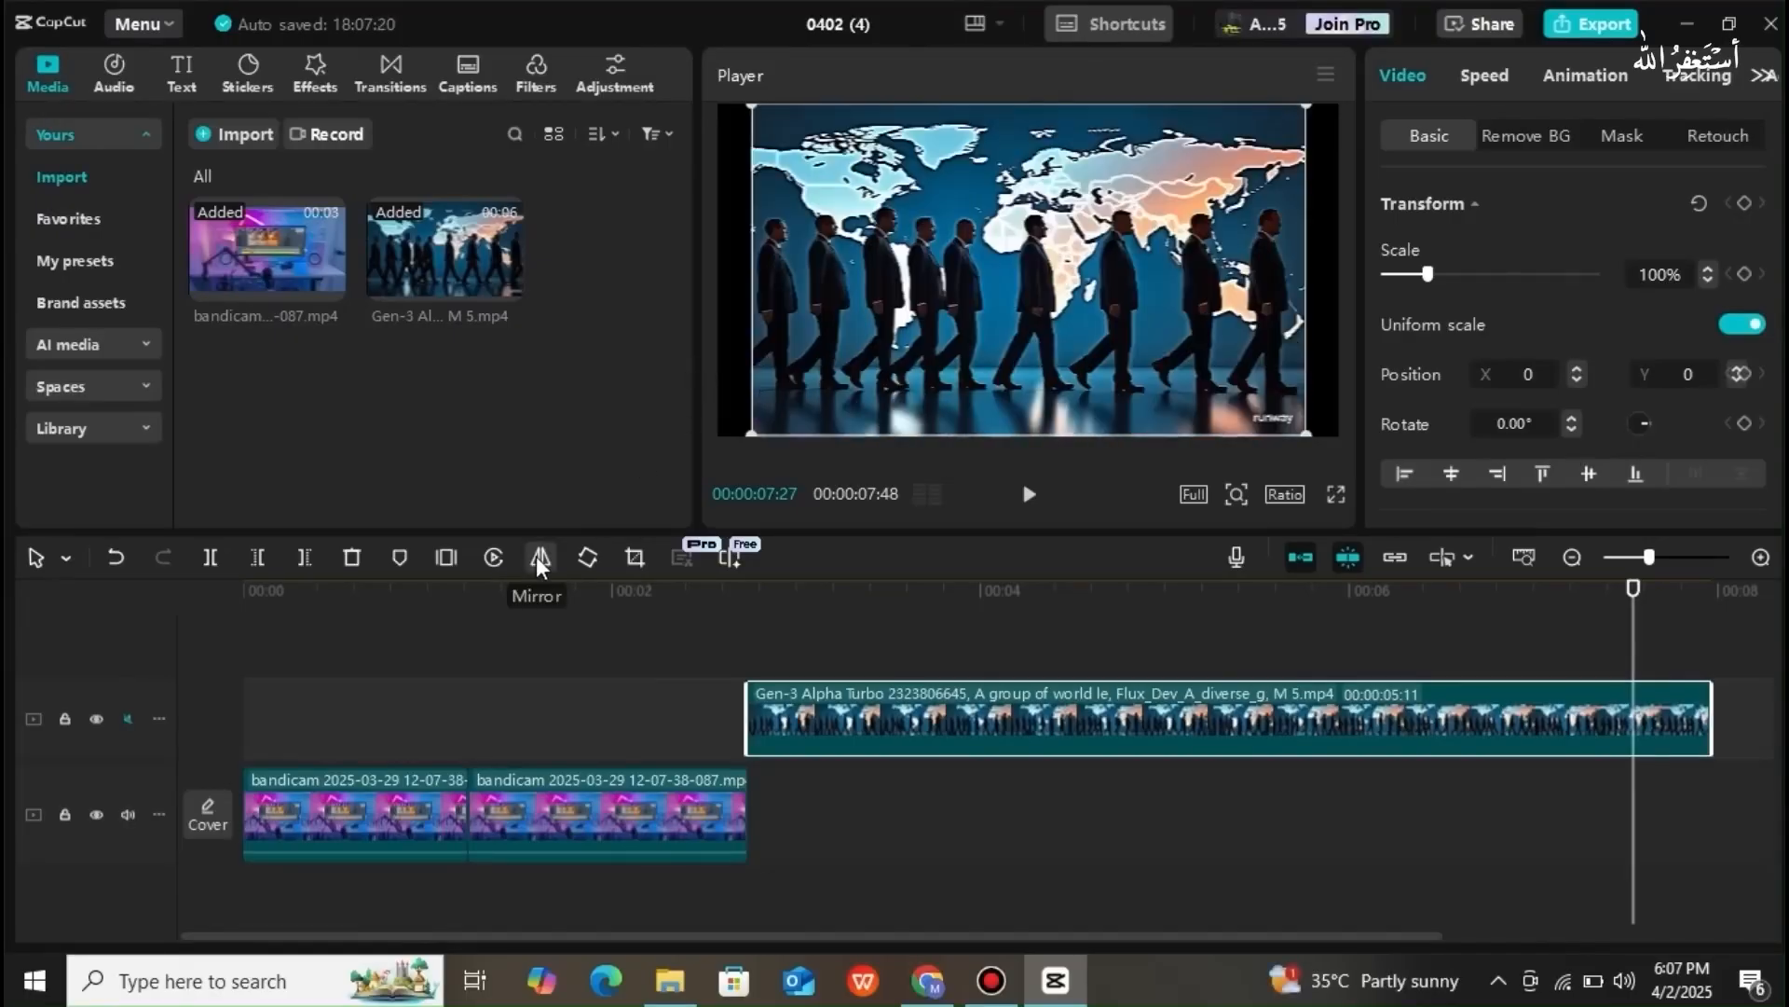
left_click(588, 557)
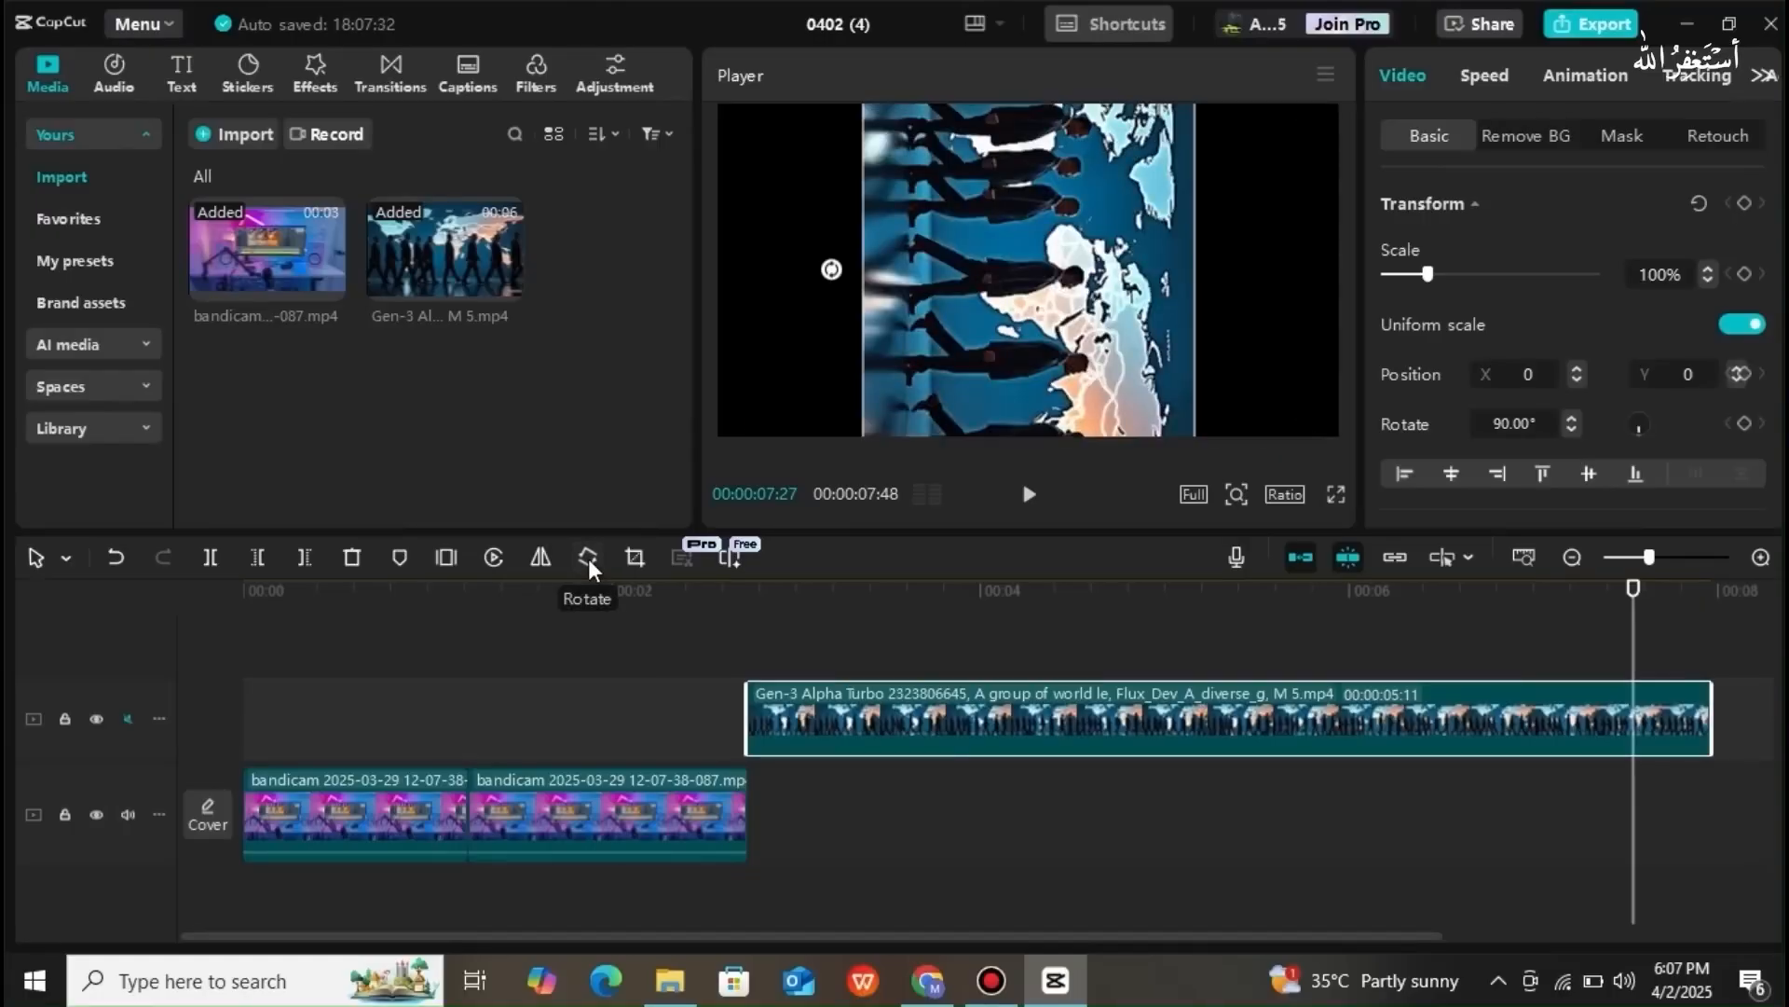
left_click(589, 557)
left_click(589, 558)
left_click(589, 557)
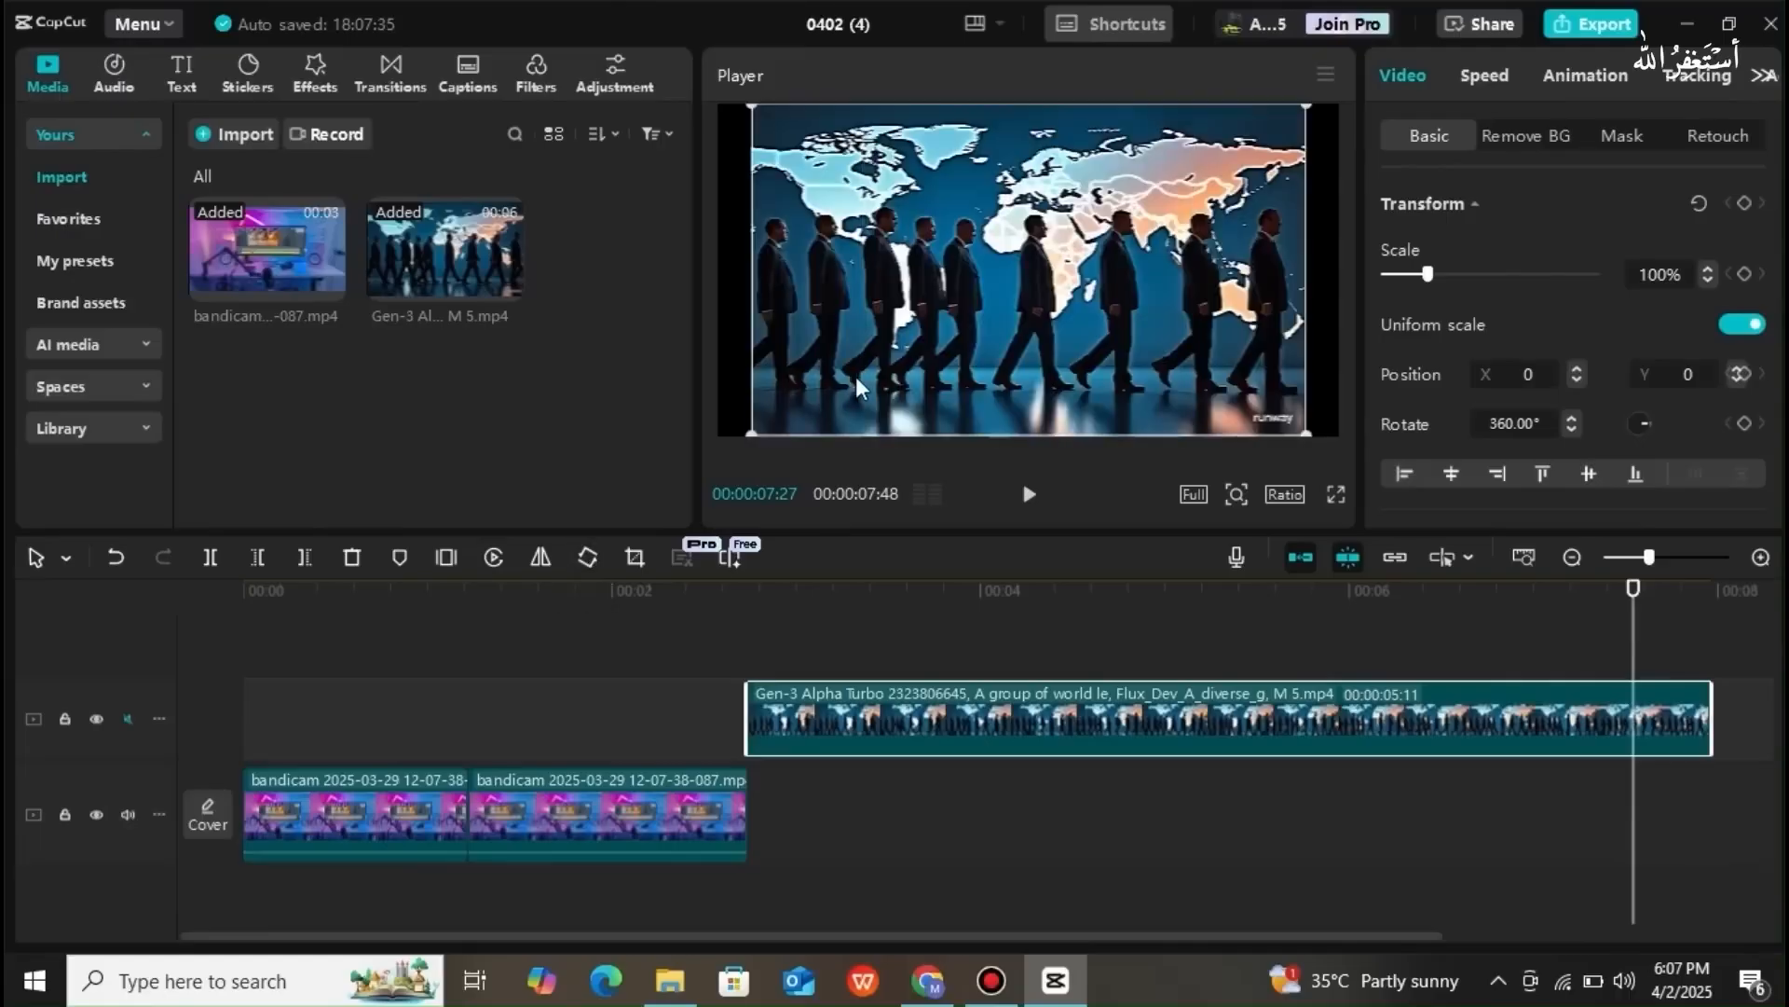
left_click(589, 557)
left_click(589, 557)
left_click(589, 558)
left_click(589, 558)
- Shrink the Gen-3 clip to 75% scale and freely rotate it to about -446°, and list the available canvas aspect ratios
left_click_drag(1307, 434, 1235, 394)
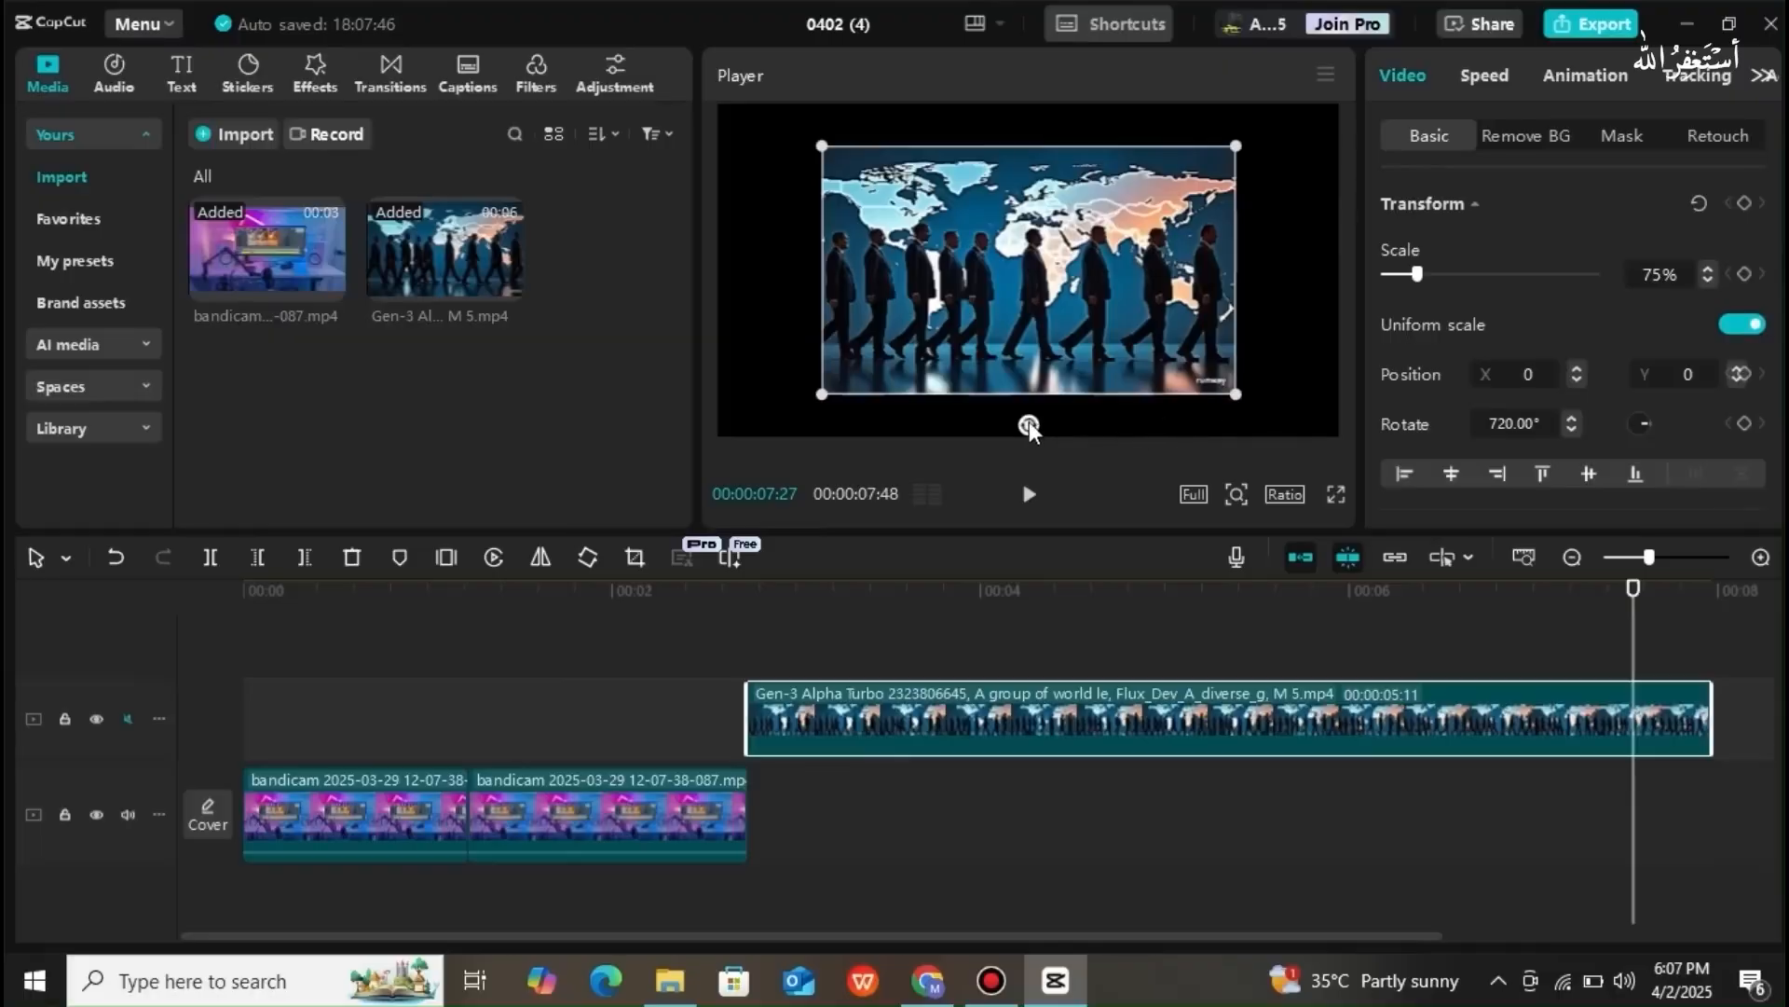
left_click_drag(1029, 424, 1084, 304)
left_click(1284, 494)
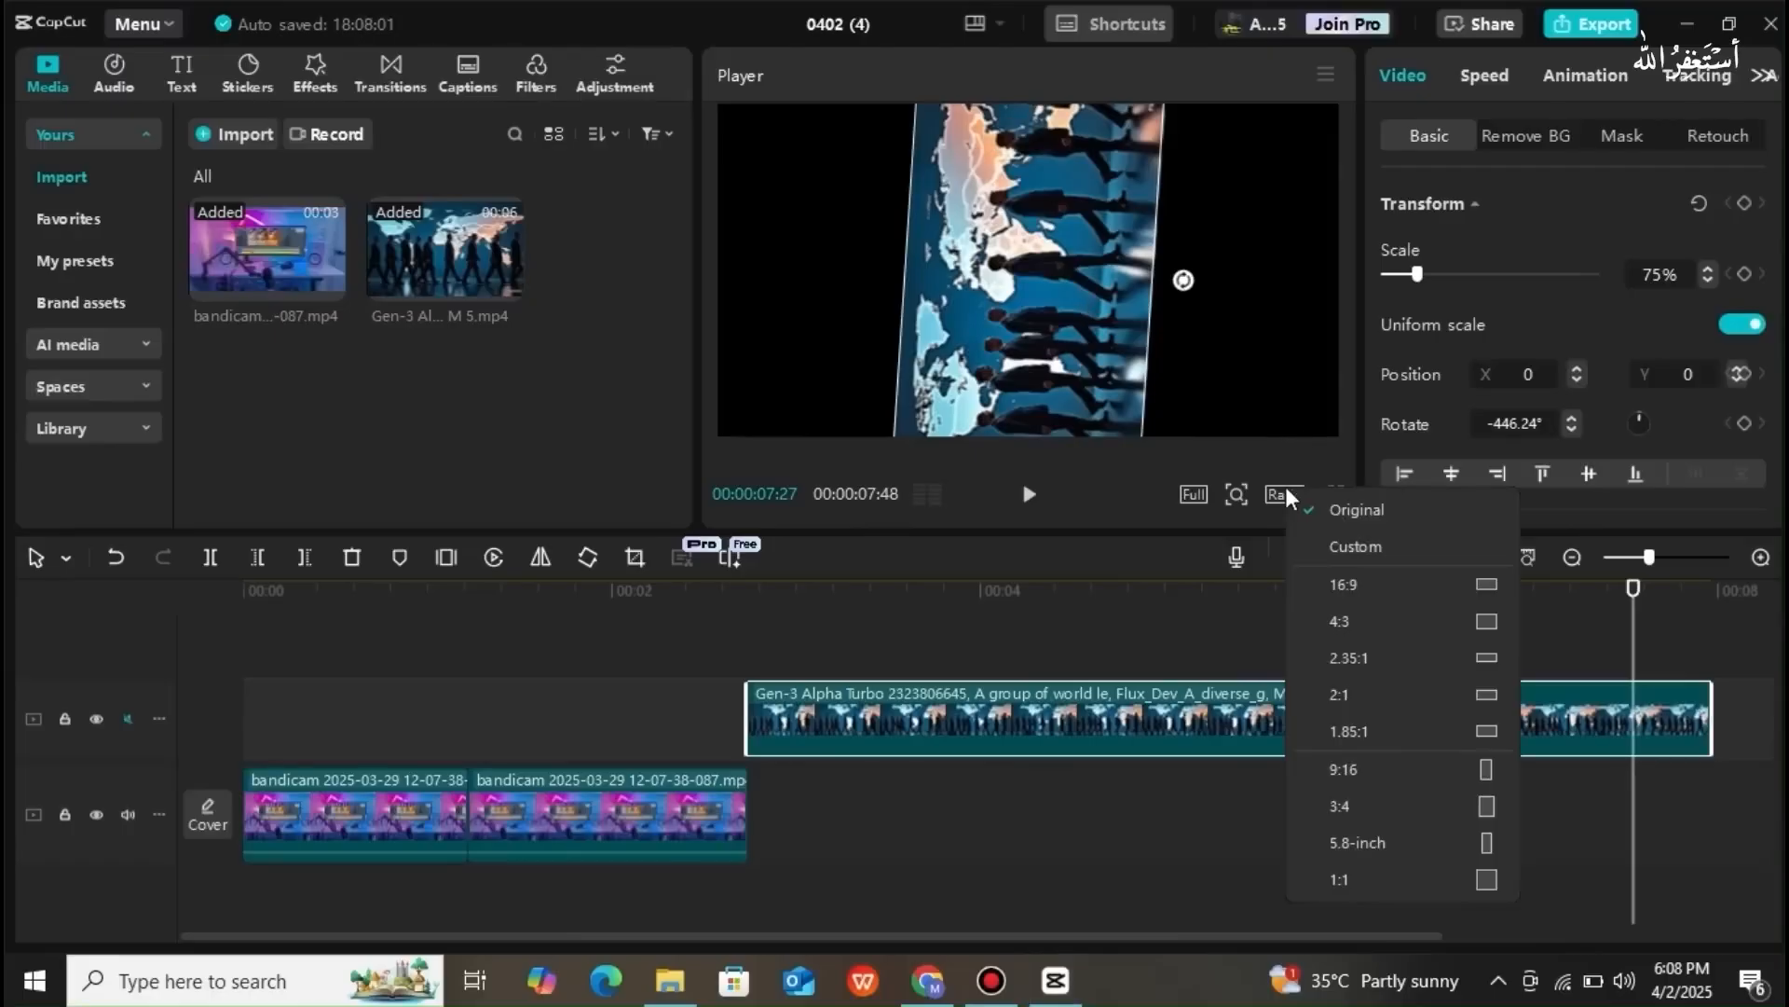
- Rotate the Gen-3 clip upright to -360° and enlarge it to about 109% scale
left_click(1184, 281)
left_click_drag(1184, 271, 1029, 339)
left_click_drag(1237, 396, 1366, 466)
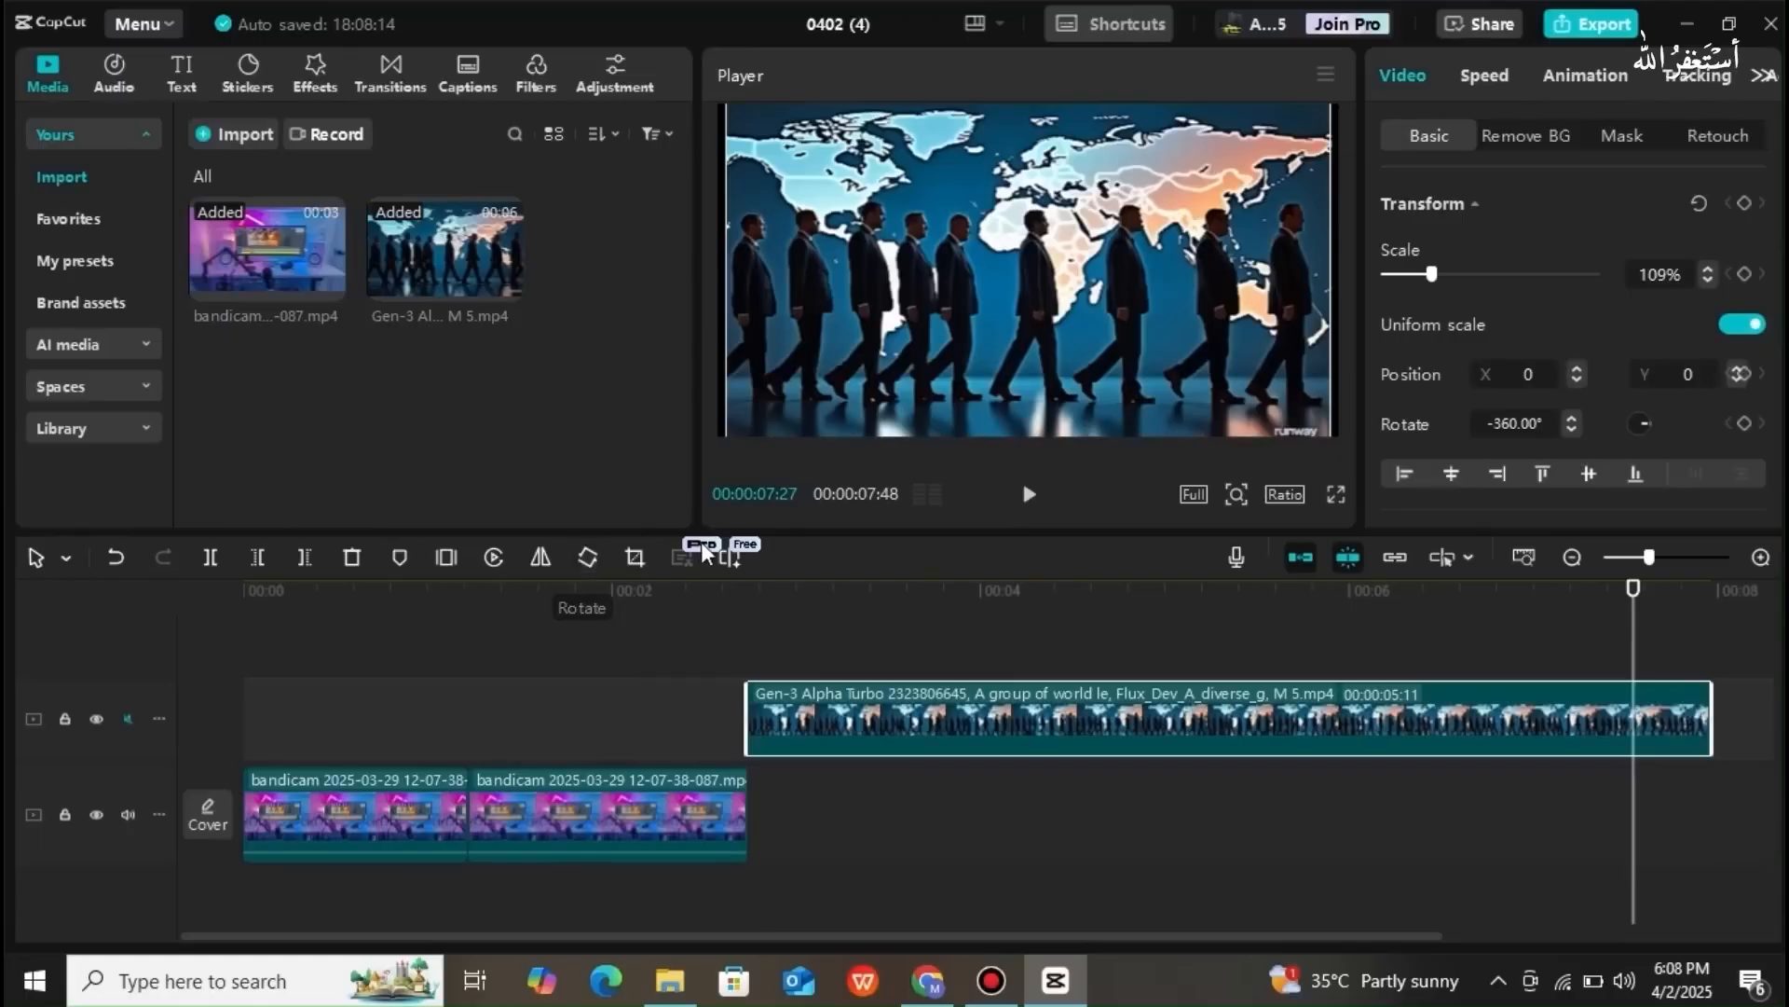
- Crop the Gen-3 clip with the Free ratio to exclude the runway watermark and a strip along the frame's edges
left_click(636, 556)
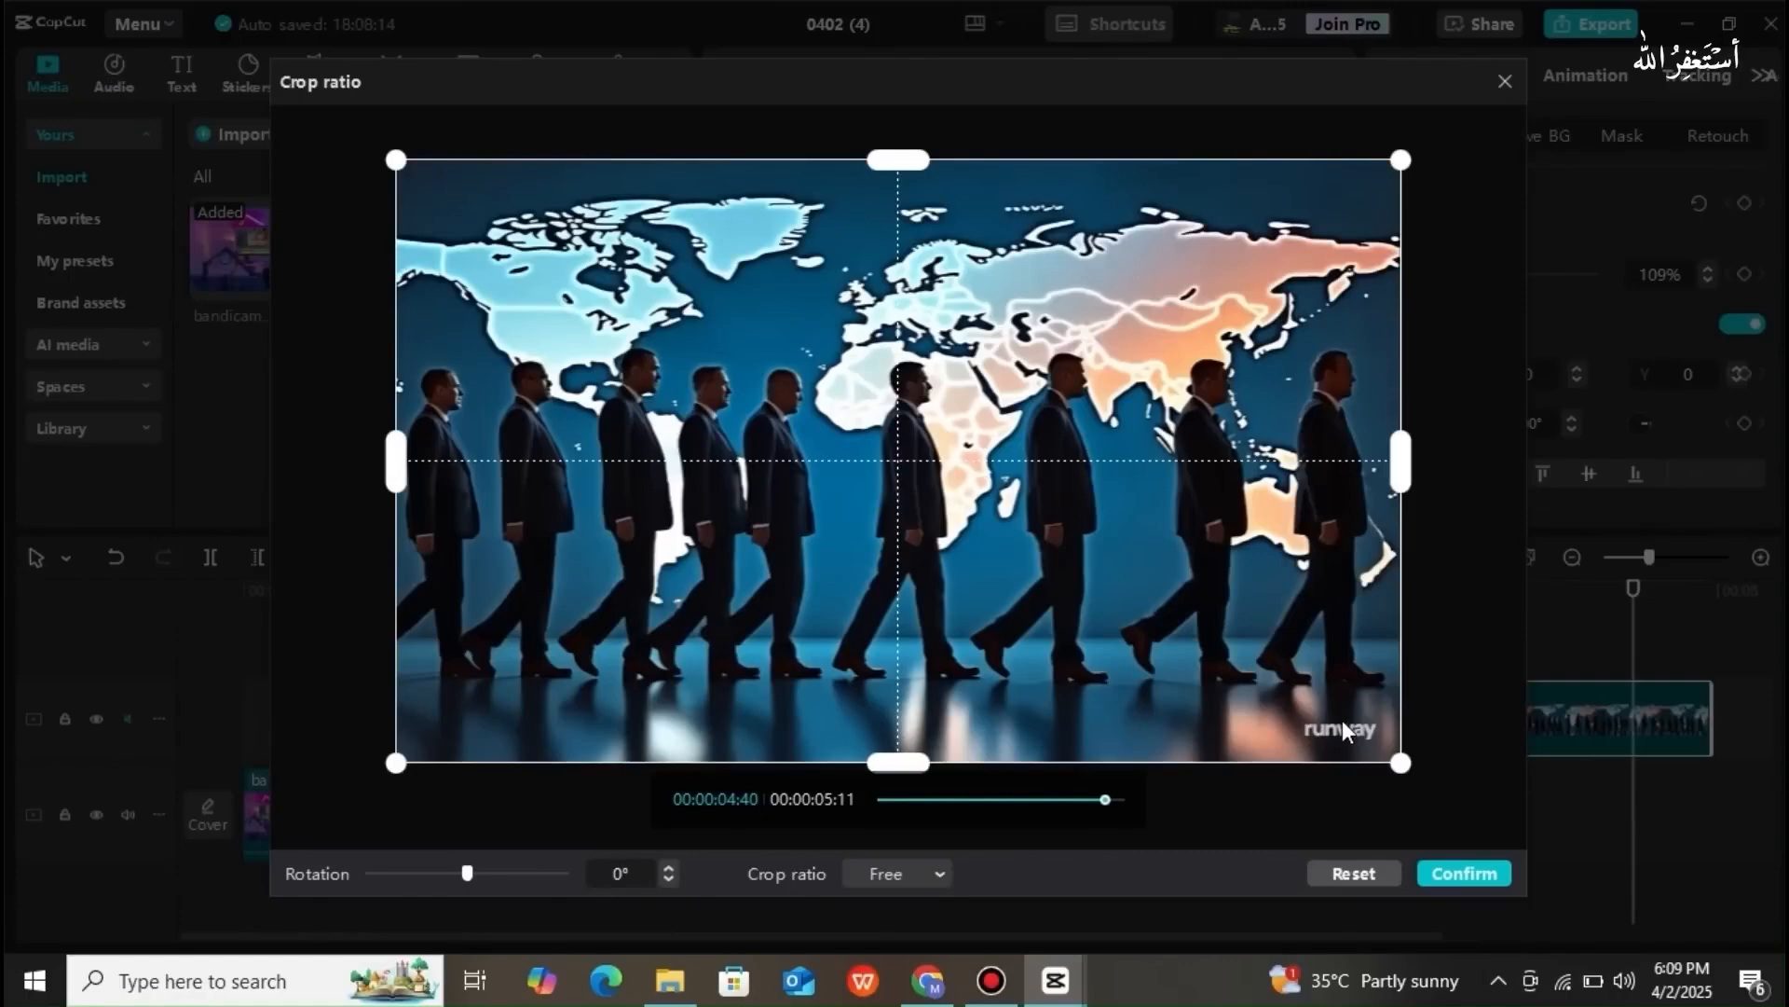
left_click_drag(1402, 763, 1316, 649)
left_click_drag(1171, 565, 1233, 580)
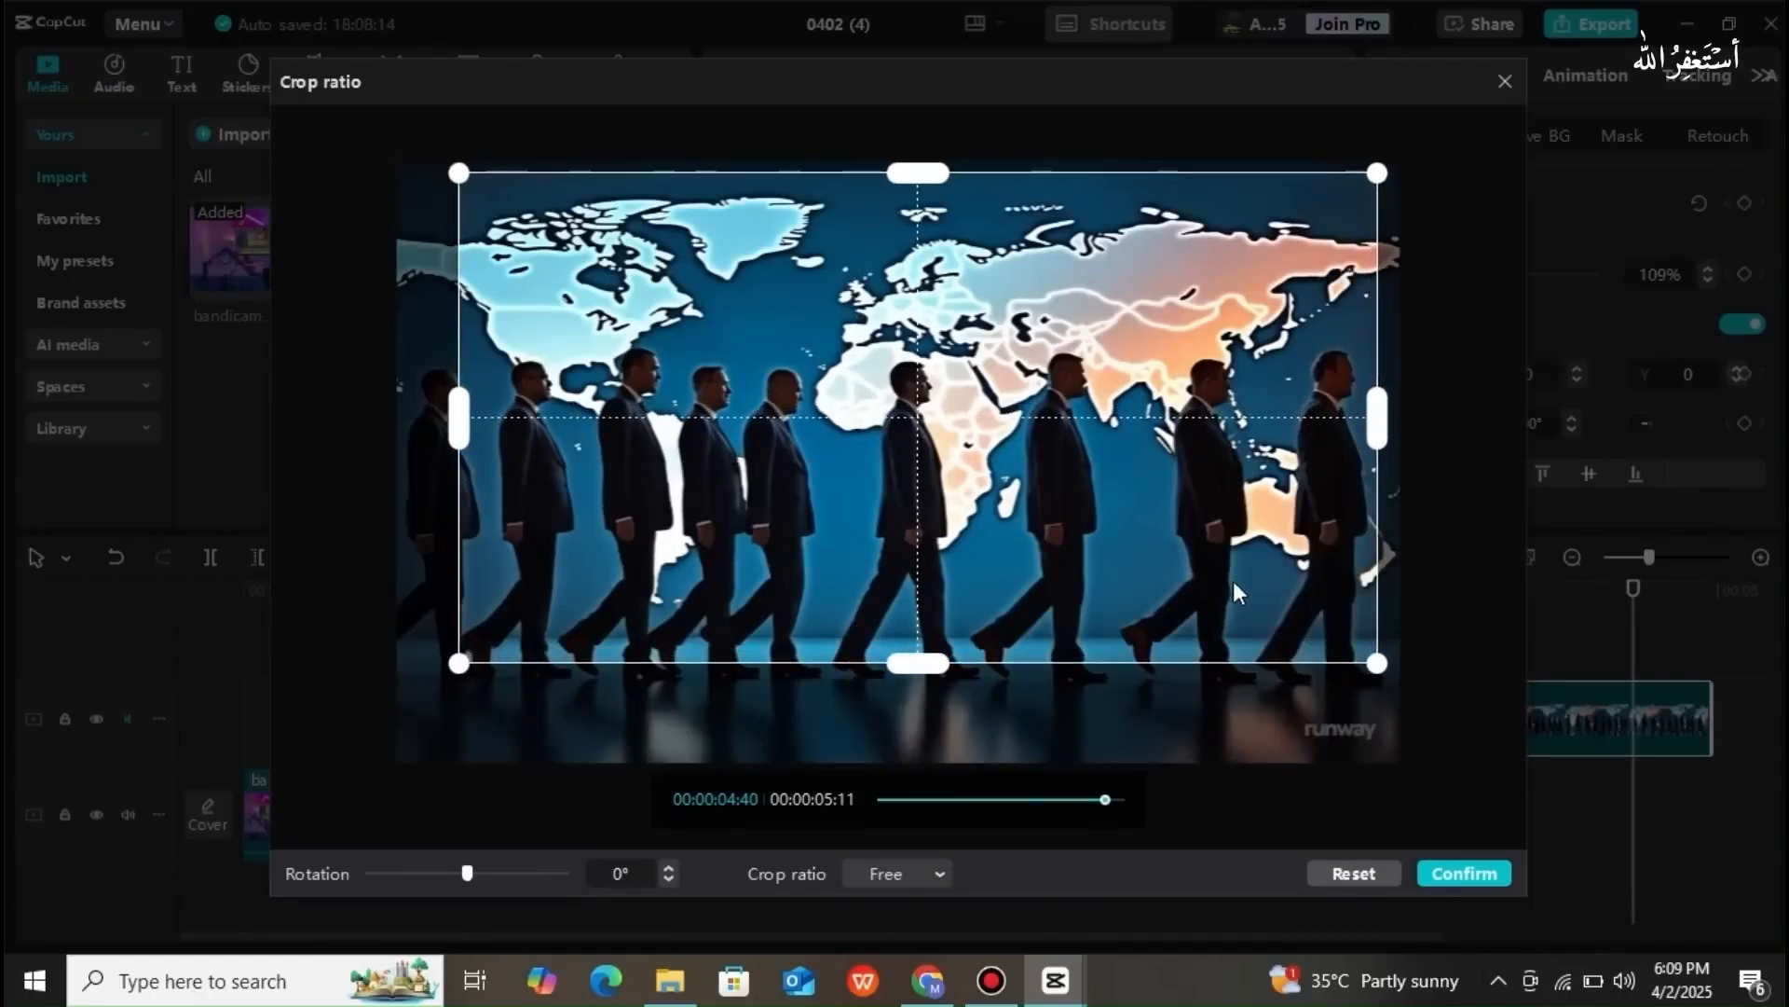
left_click(1457, 876)
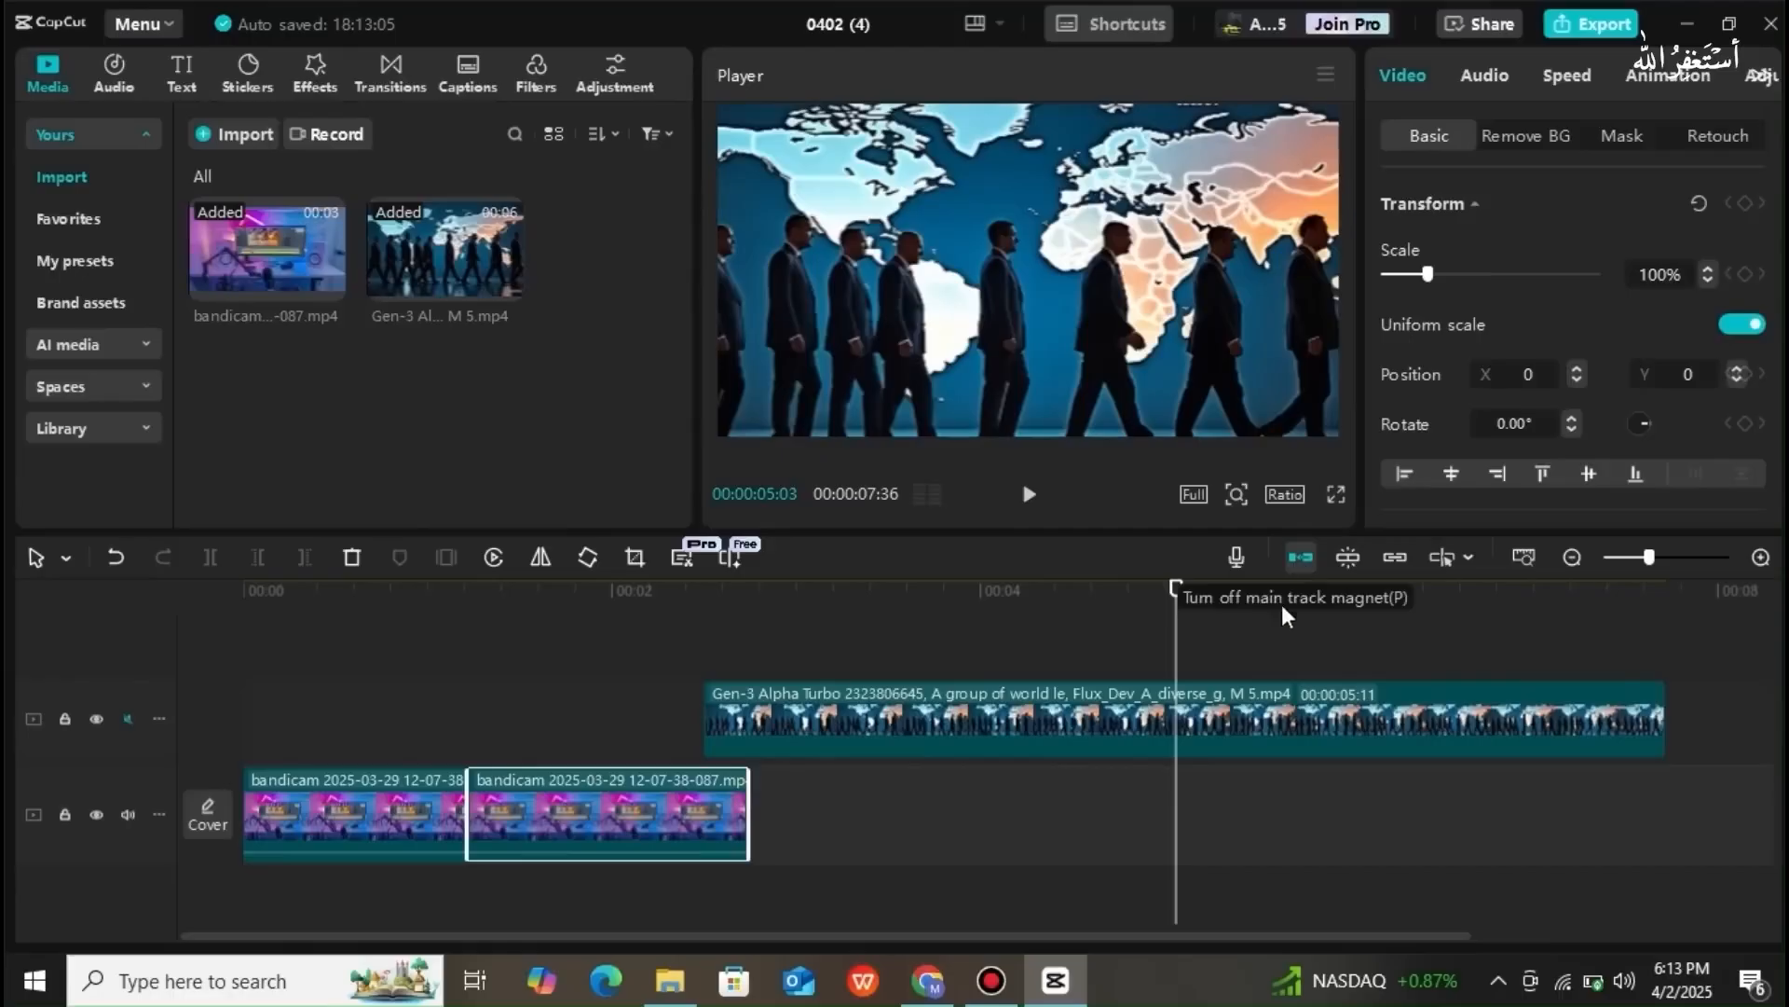
- Turn the main track magnet off and back on
left_click(1276, 628)
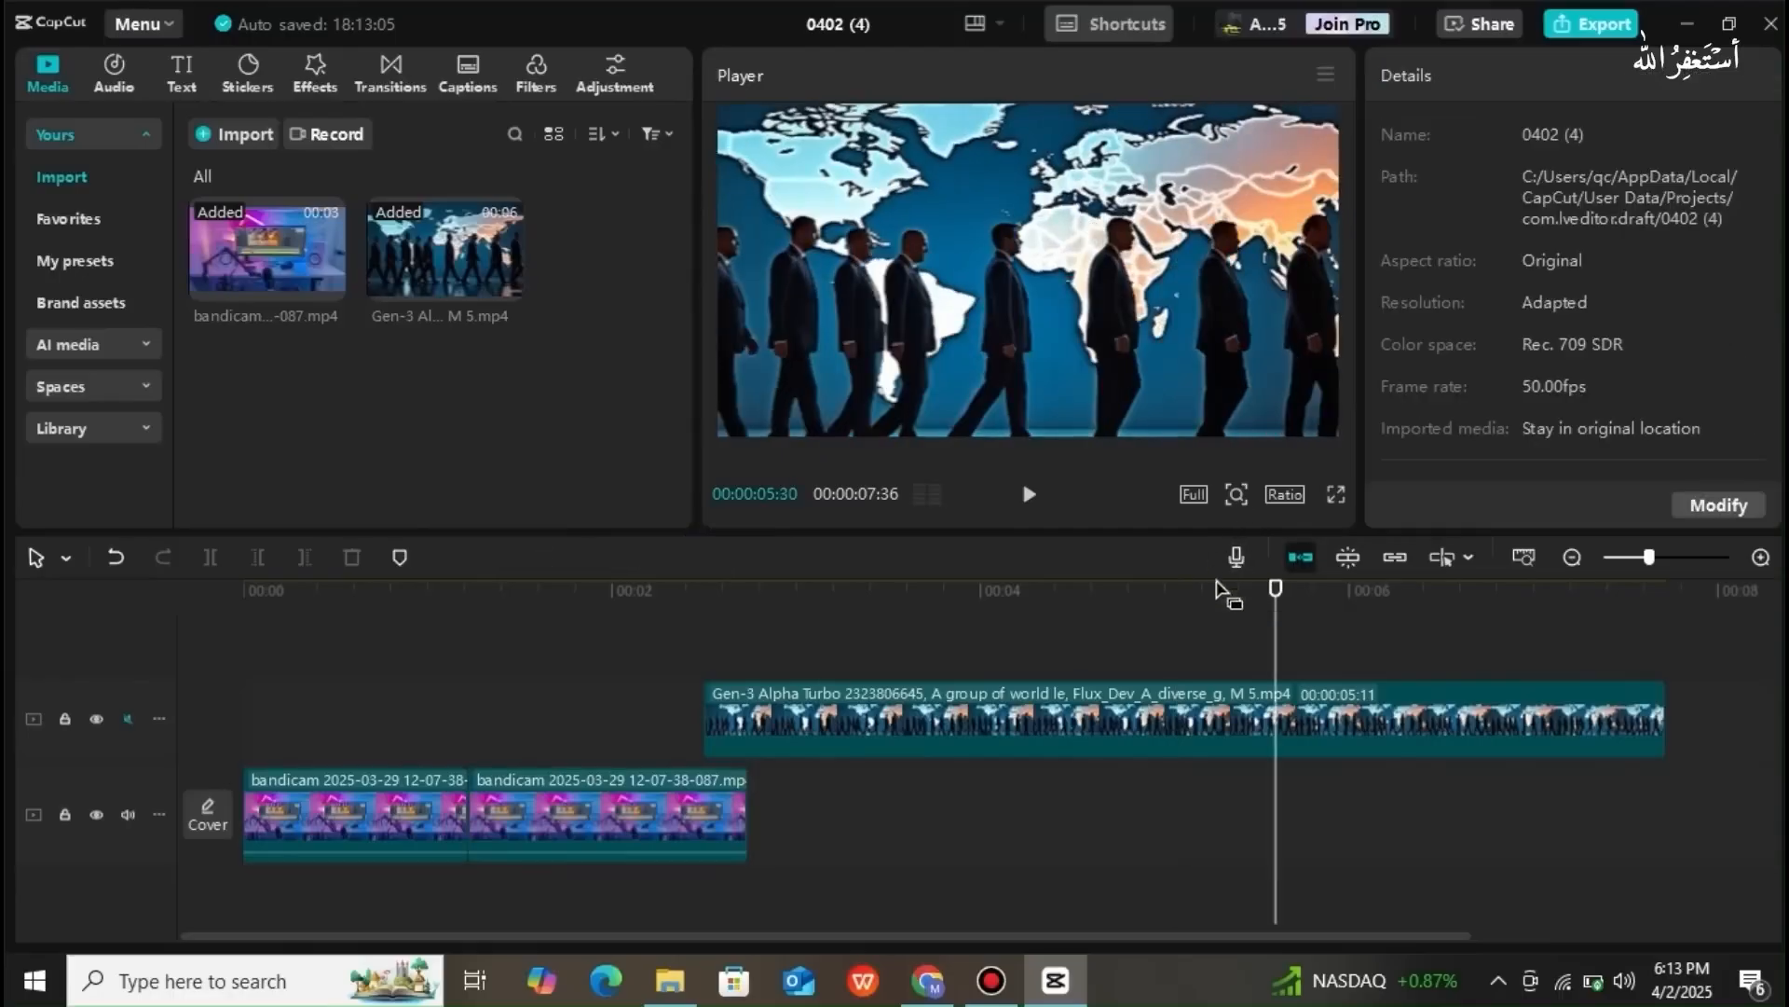
left_click(1297, 565)
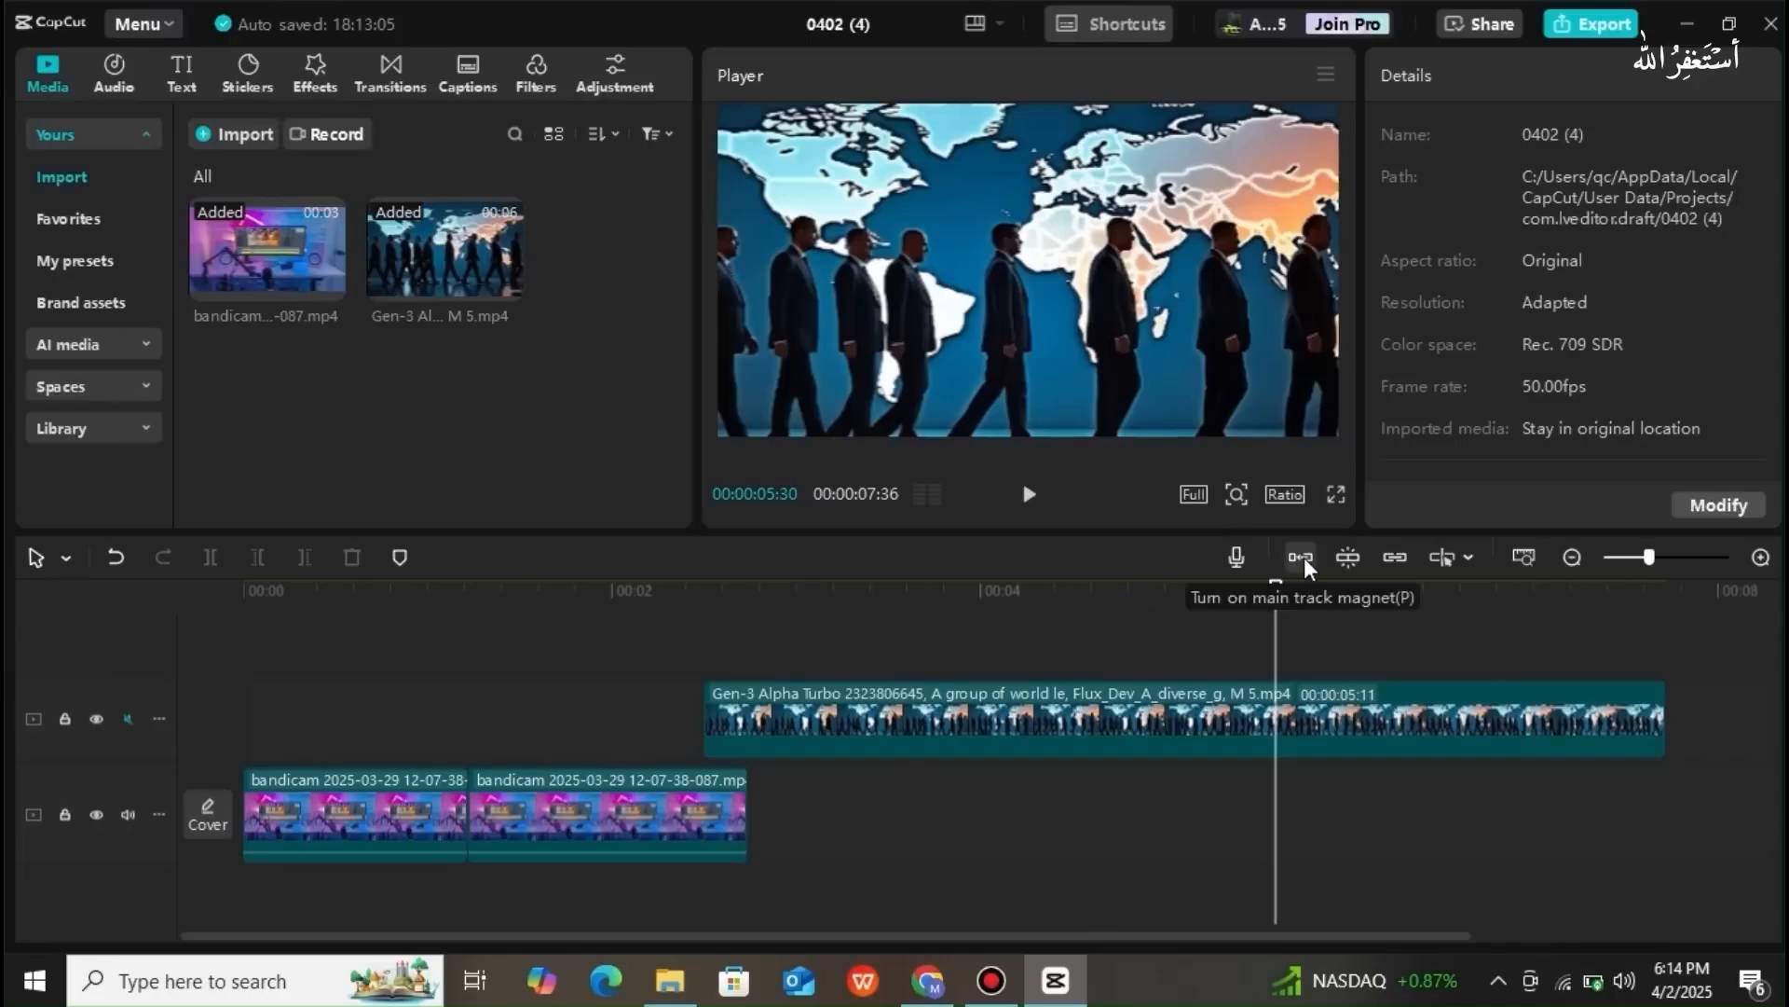
left_click(1303, 557)
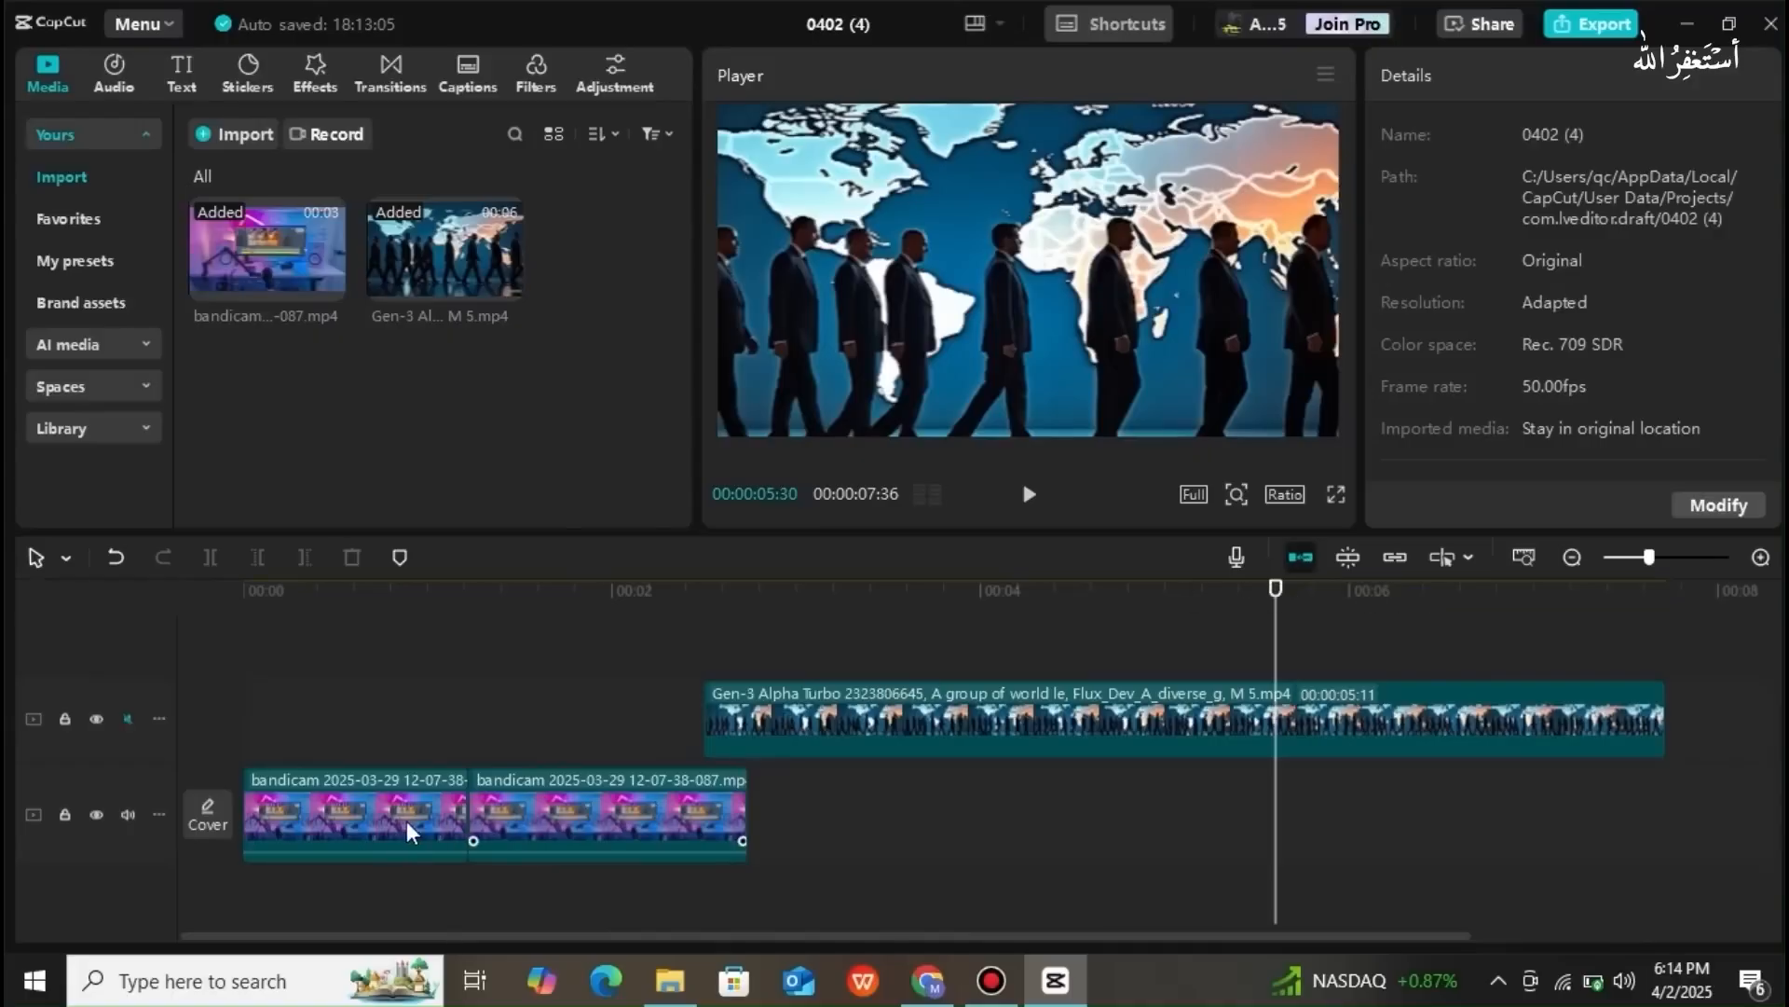
- Try to move the second bandicam clip away from the first one while the main track magnet is on
left_click_drag(539, 818, 1232, 819)
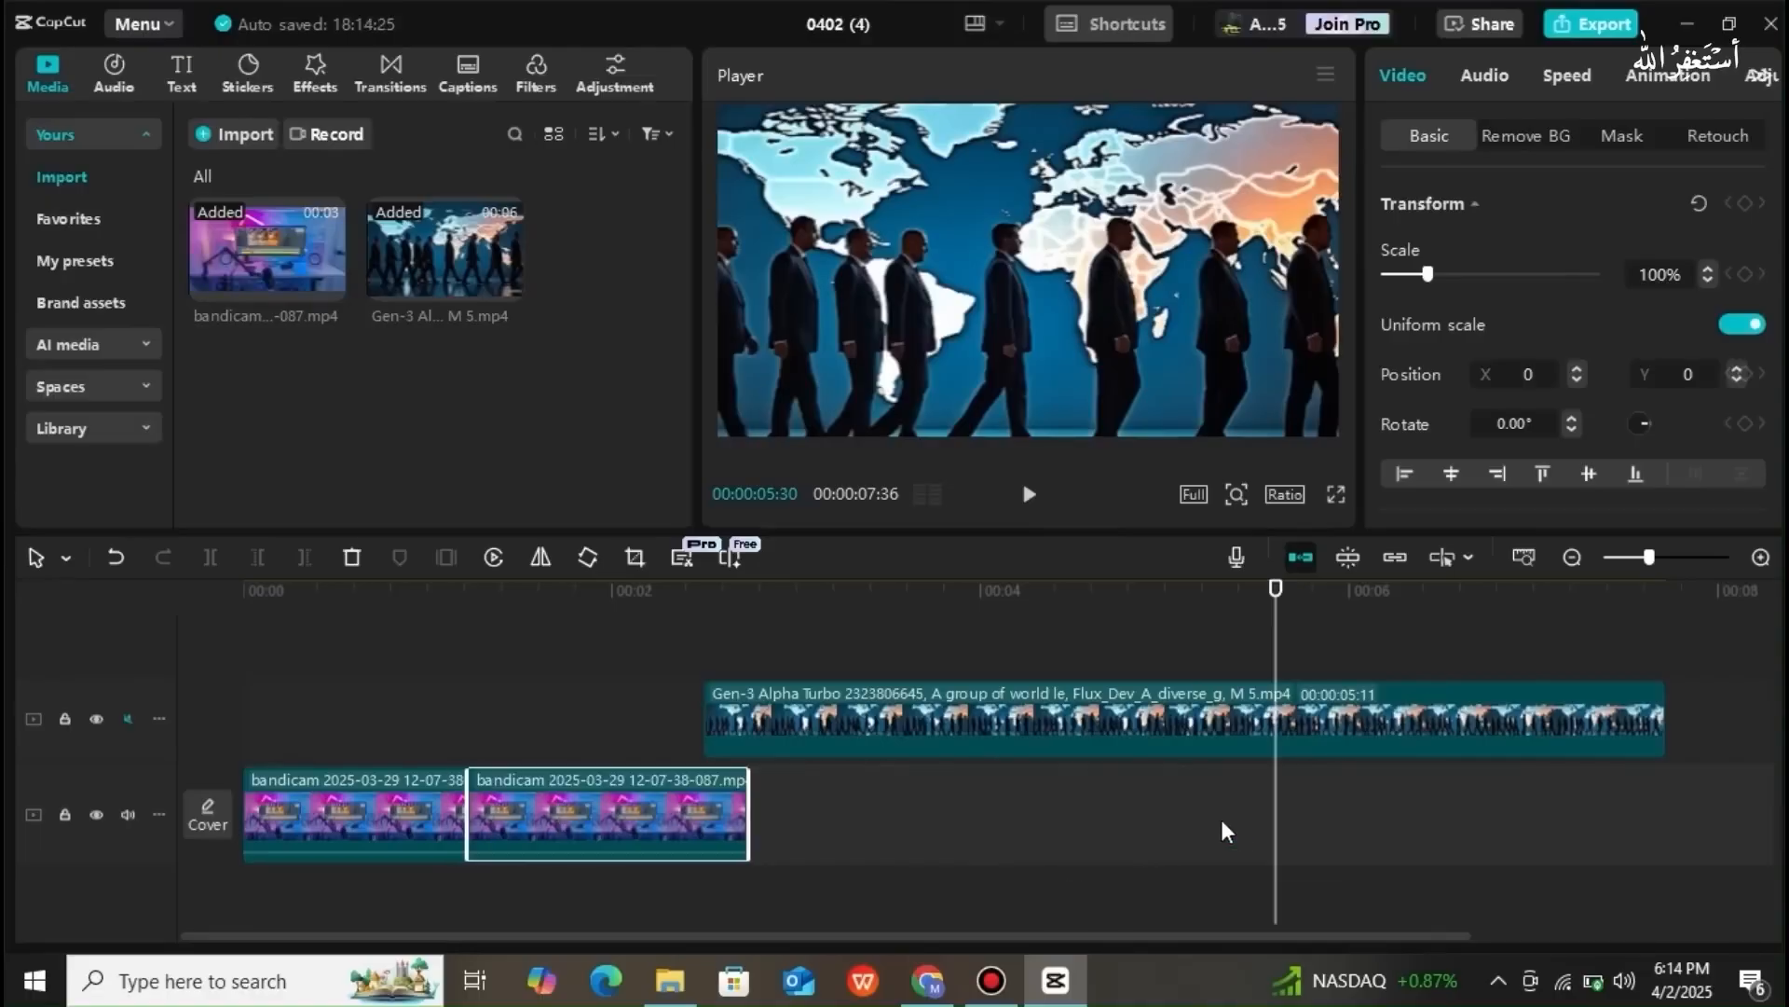
left_click_drag(639, 822, 1344, 820)
left_click_drag(649, 841, 1245, 840)
left_click_drag(697, 825, 1227, 820)
- With the main track magnet off, move the second bandicam clip to start at about 00:04, and turn the magnet back on
left_click(1301, 558)
left_click_drag(646, 795, 1167, 792)
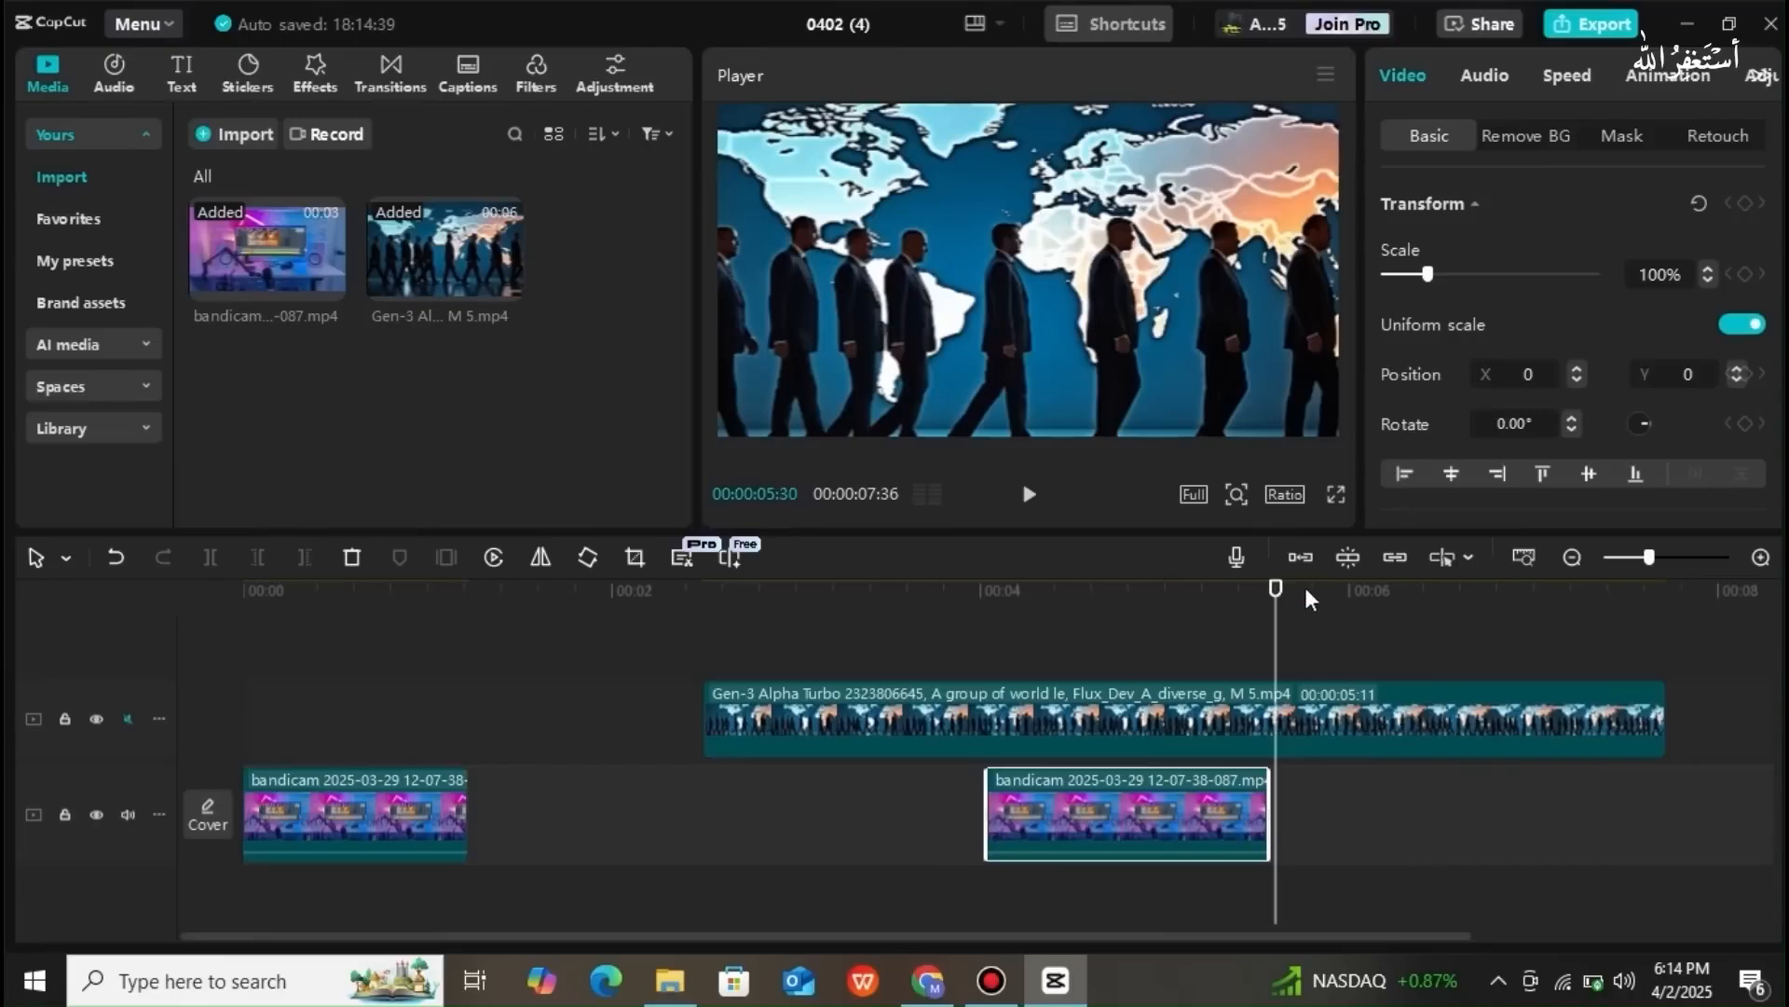
left_click(1299, 555)
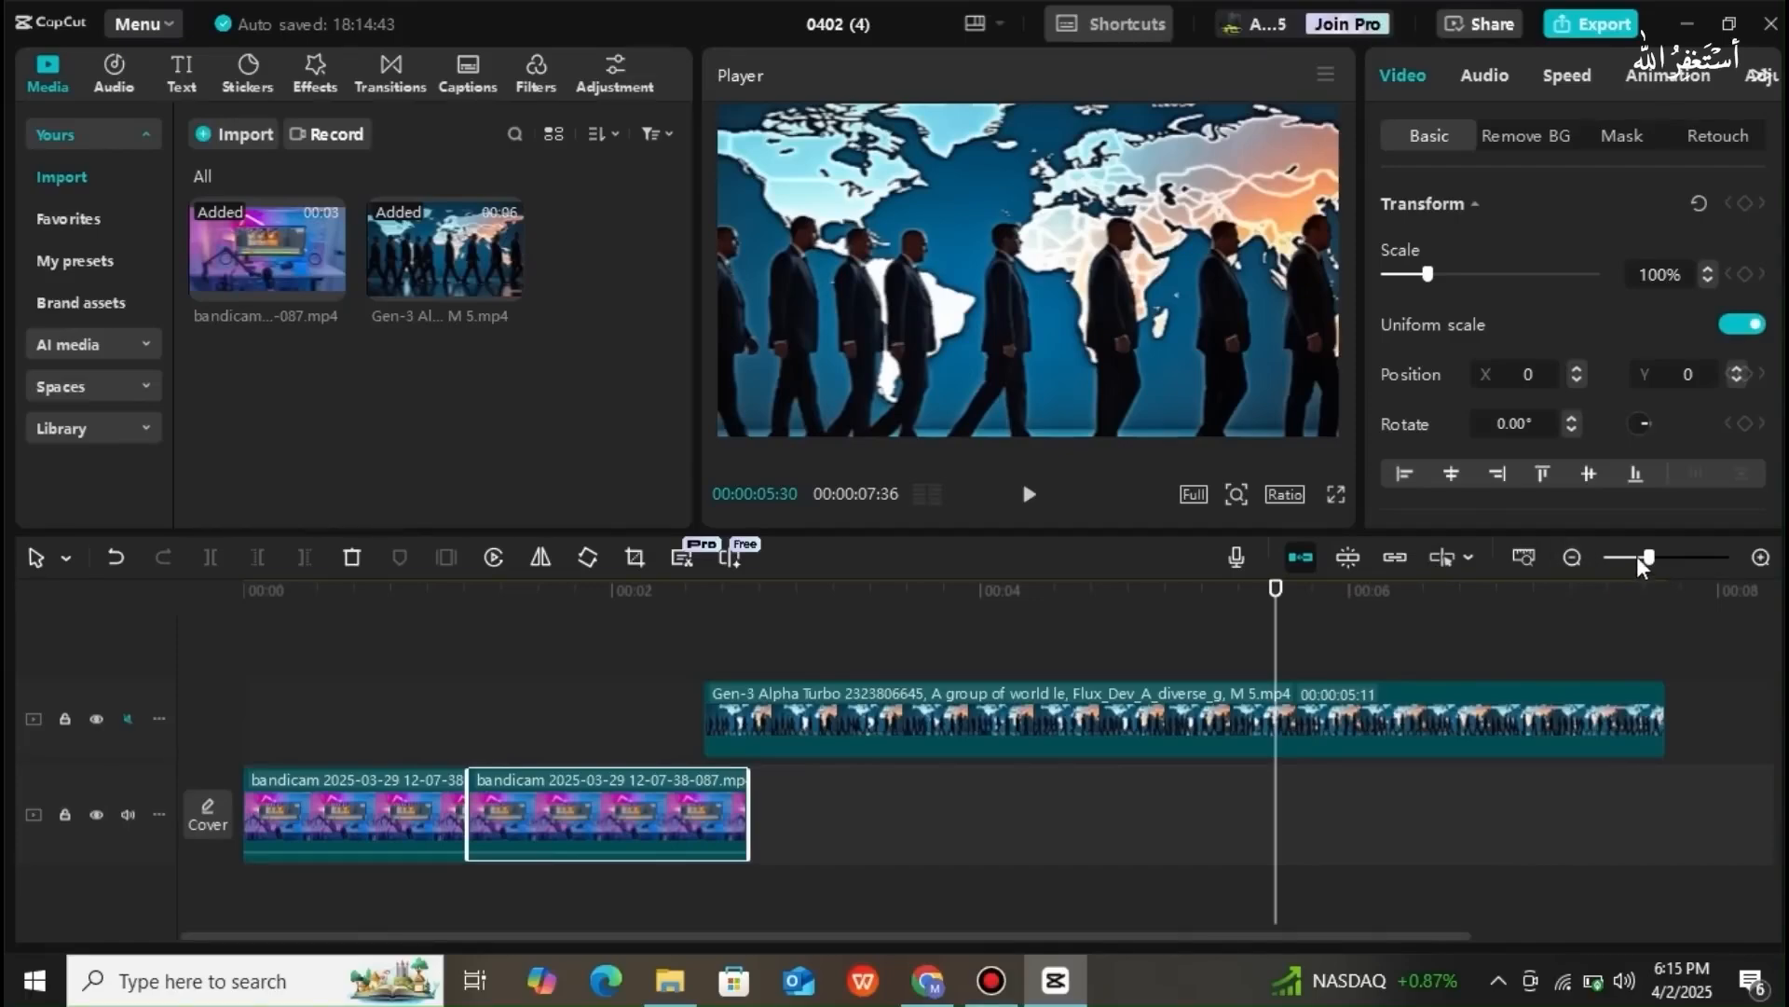
- Turn off the main track magnet and move the second bandicam clip far along its track, to end at about 00:00:17:42
left_click_drag(1646, 554, 1627, 559)
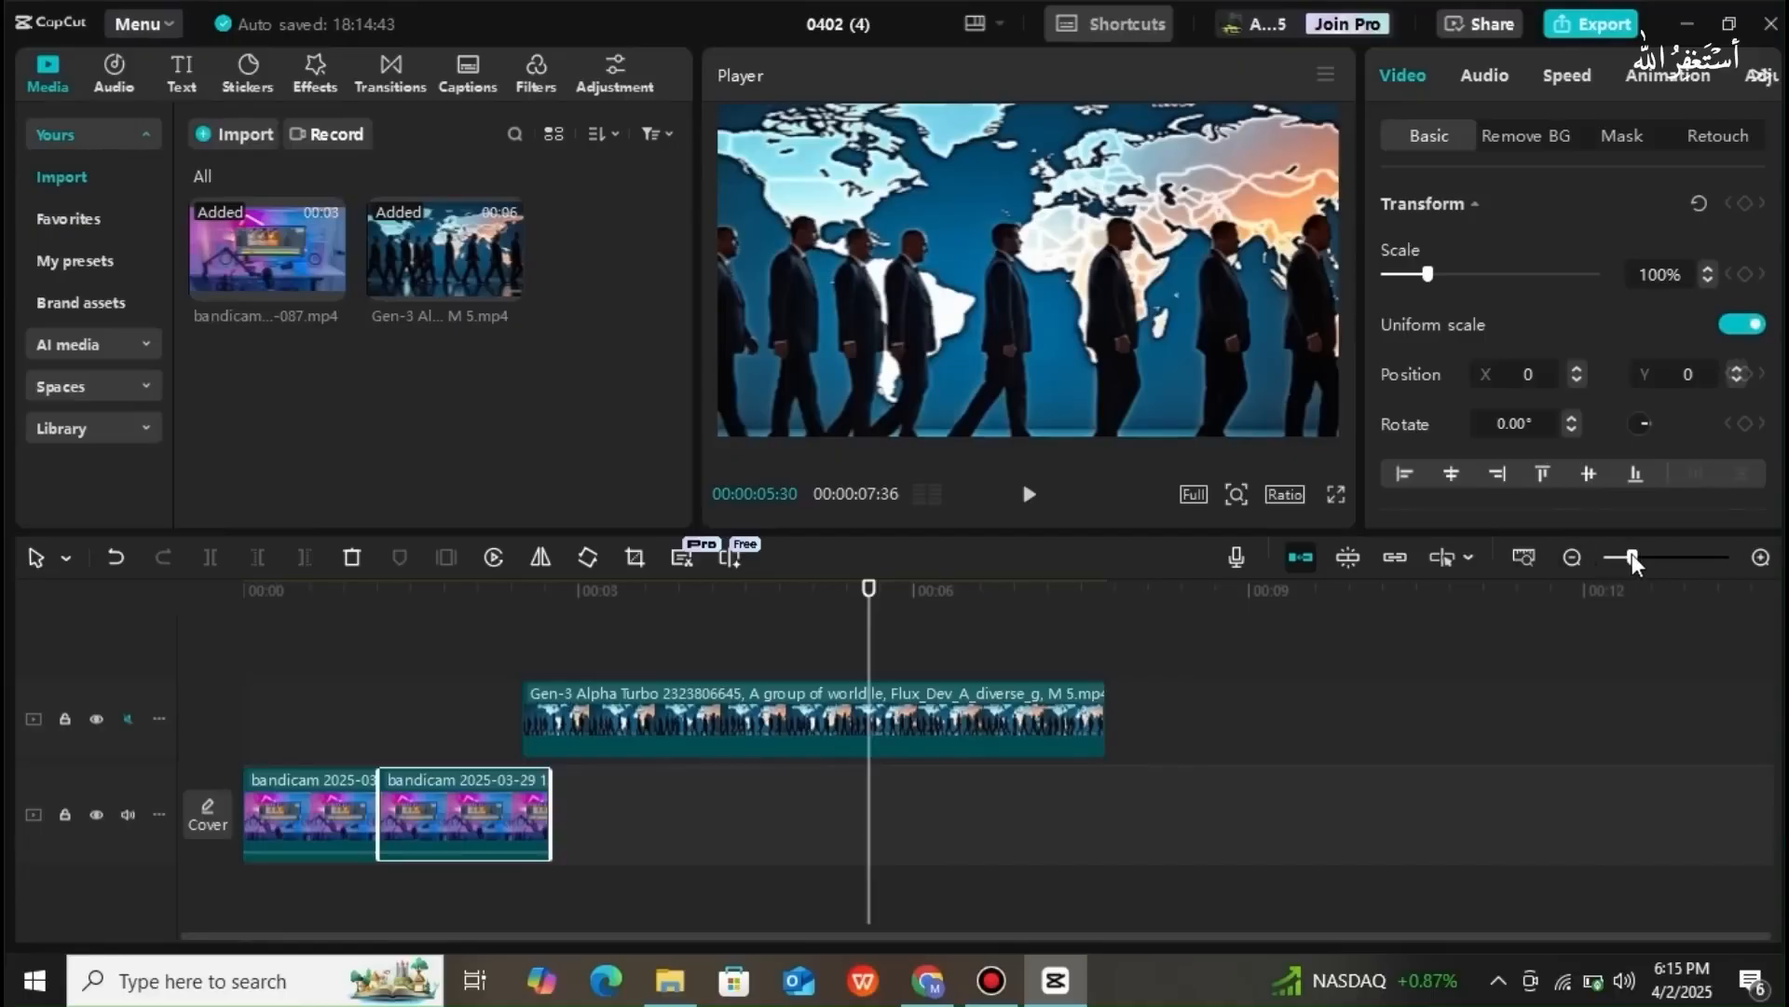
left_click_drag(1640, 551, 1632, 556)
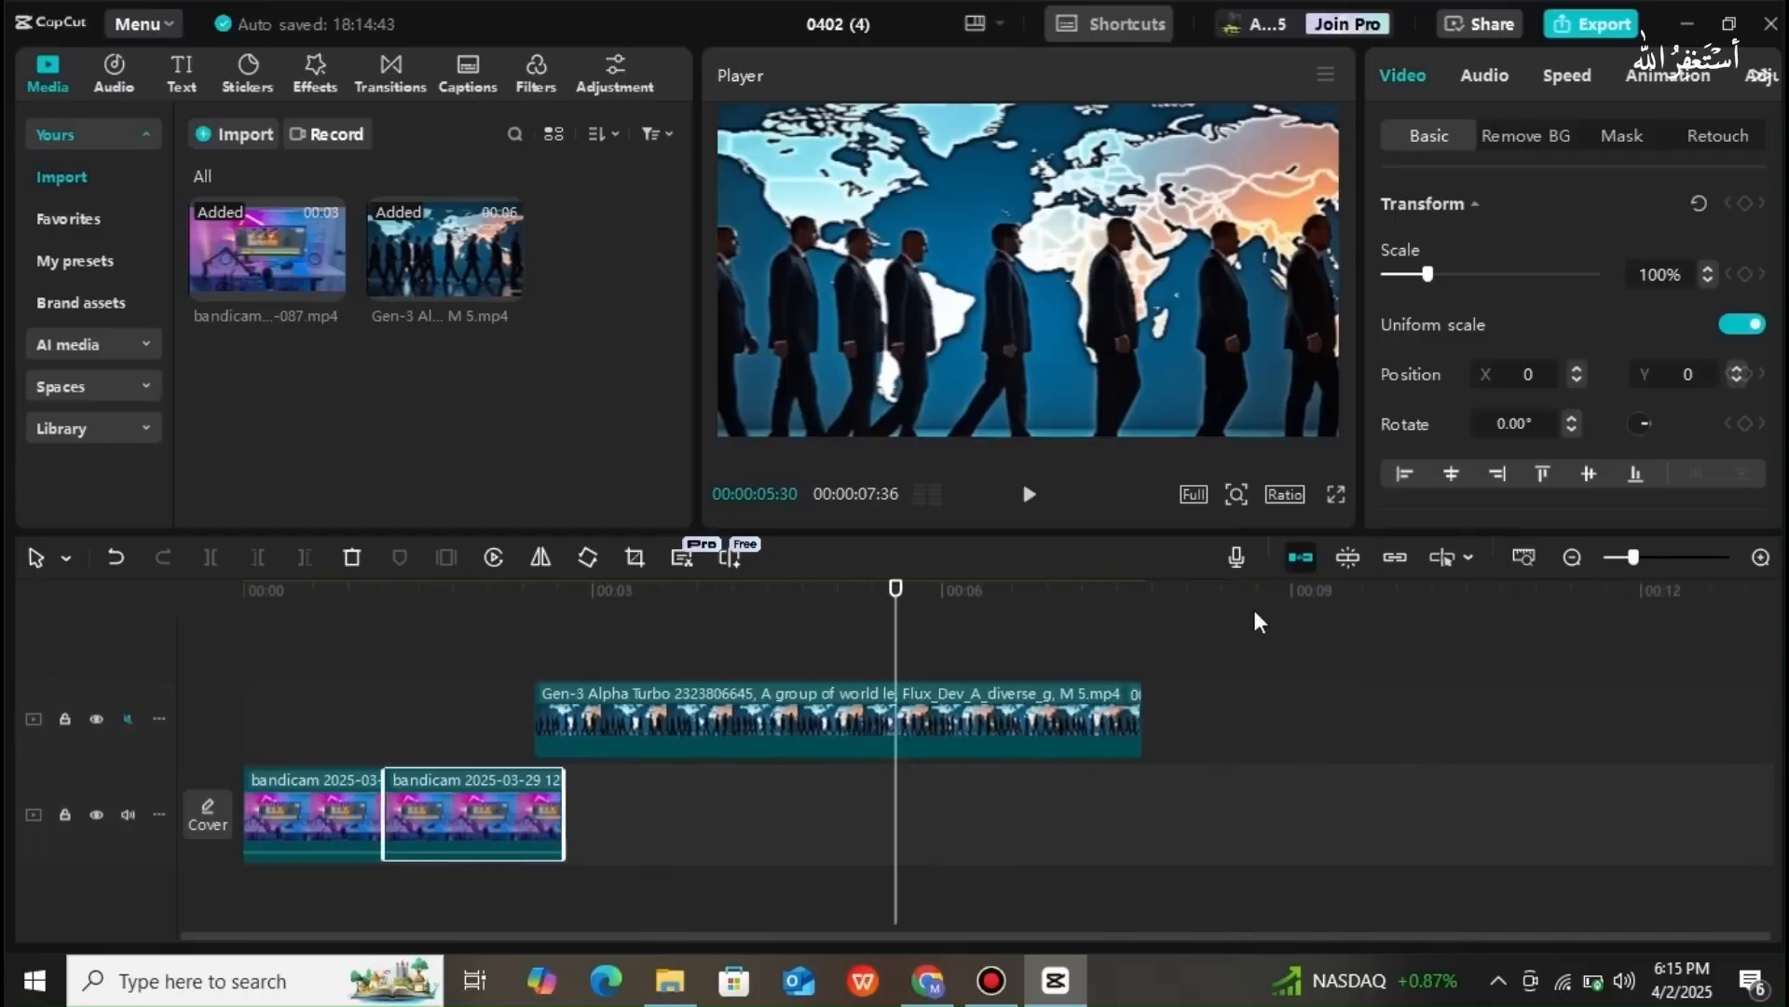
mouse_move(479, 799)
left_click(1301, 557)
left_click_drag(522, 799, 1690, 796)
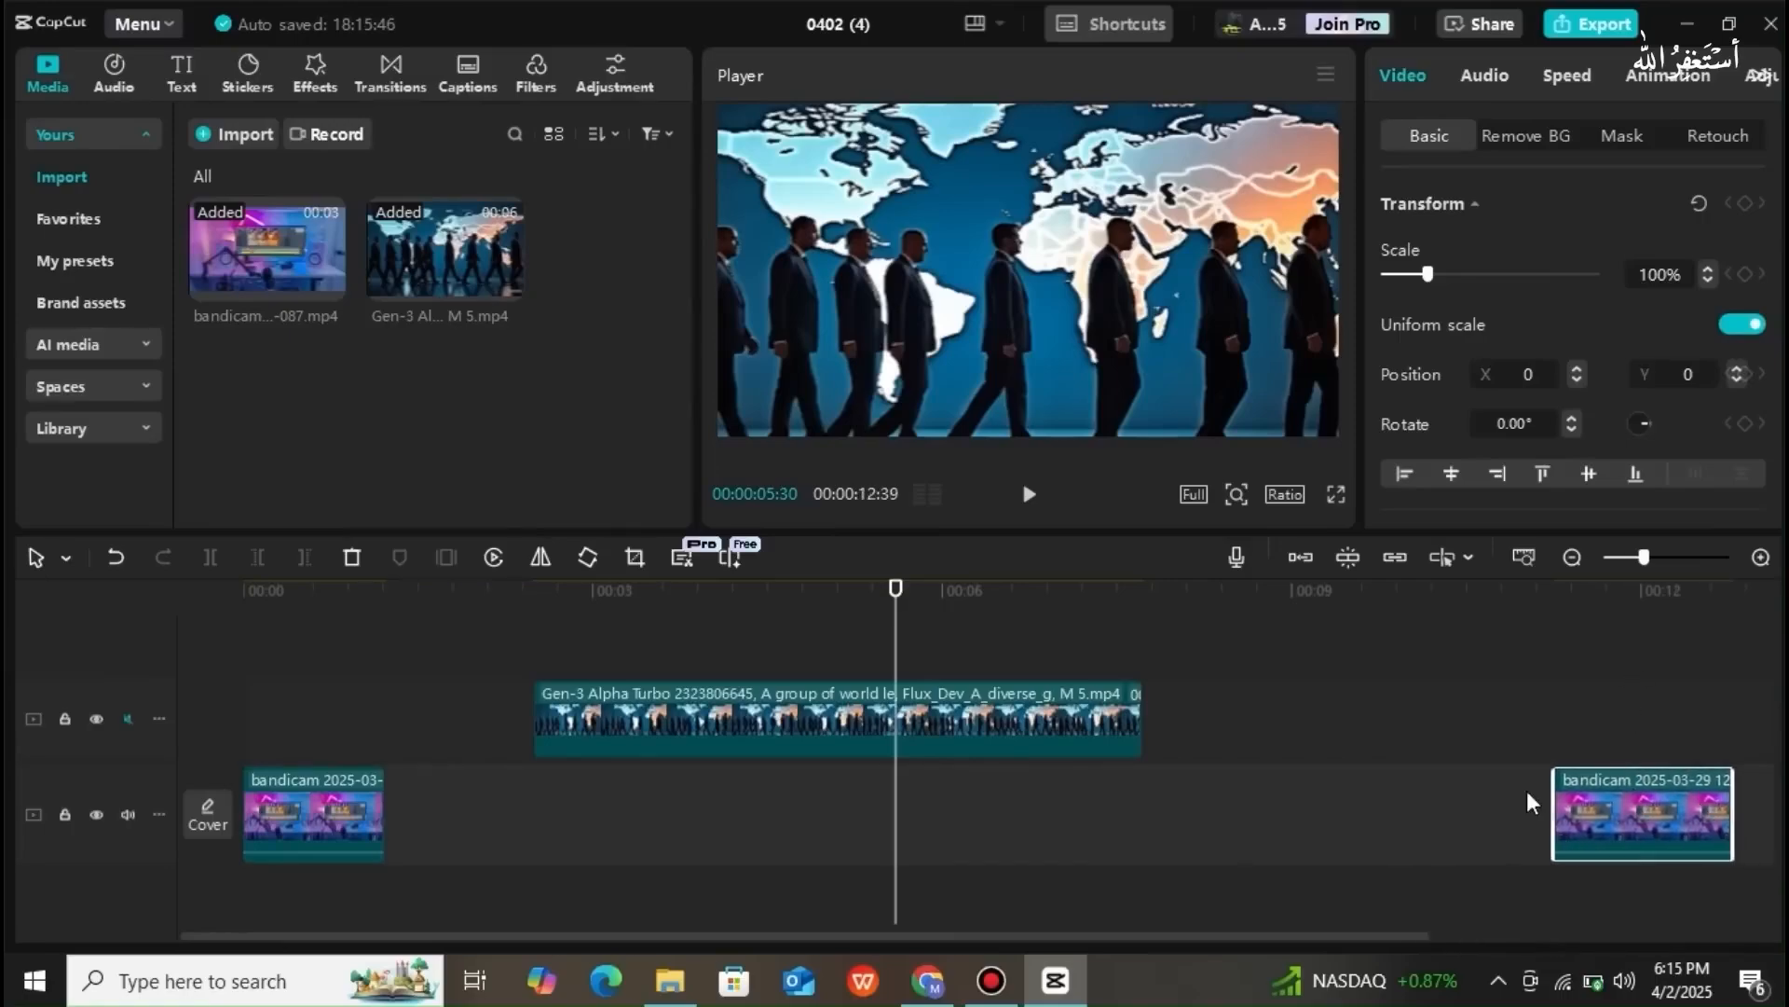
left_click_drag(1641, 814, 1782, 820)
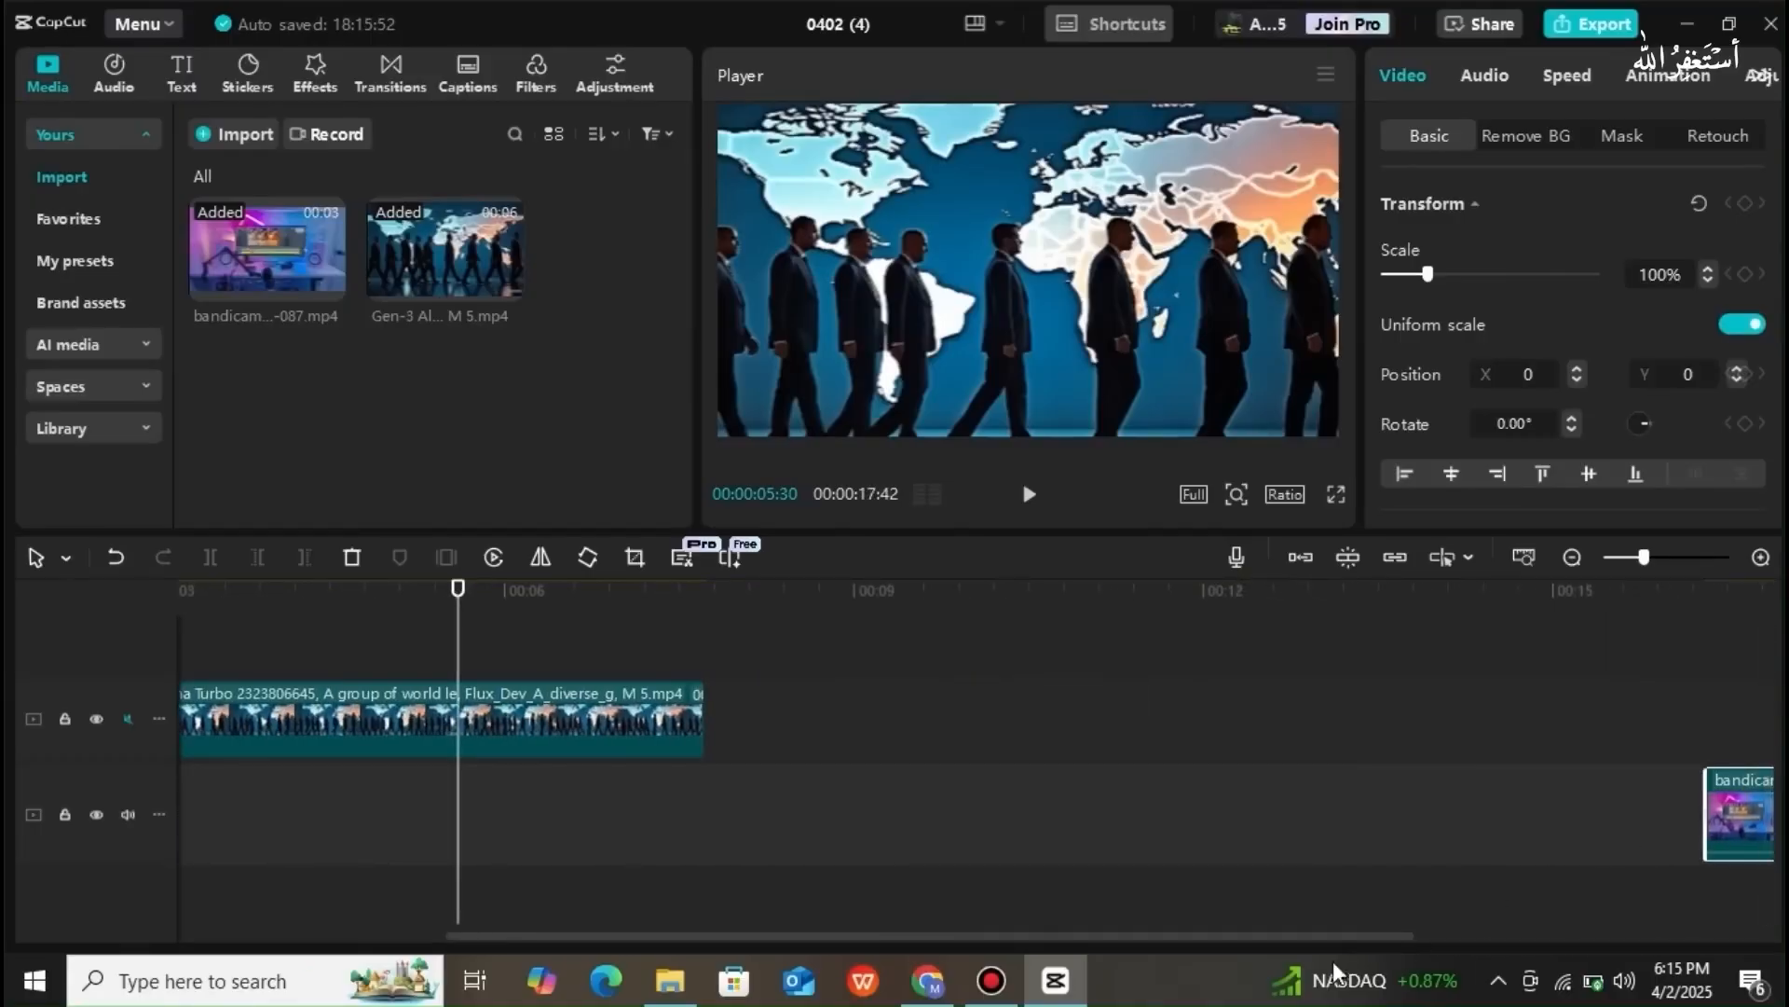
- Examine the timeline at several zoom levels, finishing with an overview of both separated bandicam clips and the Gen-3 clip
left_click_drag(1329, 936, 981, 935)
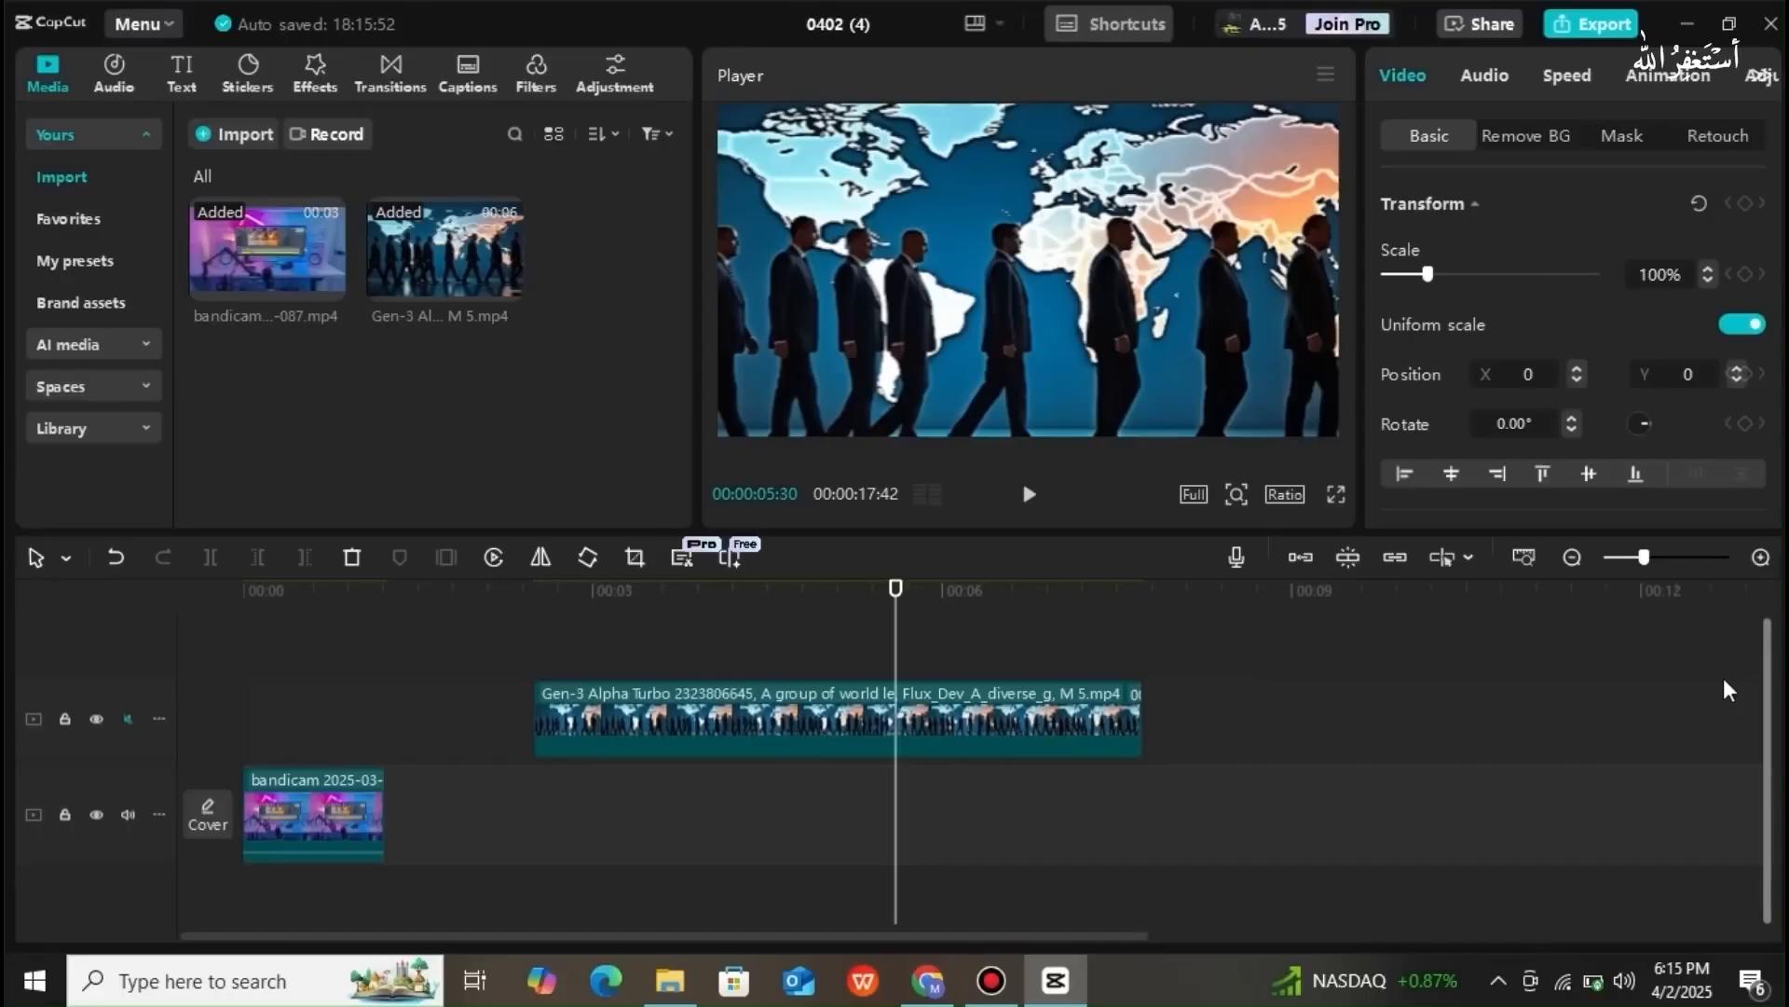
left_click_drag(1643, 557, 1646, 557)
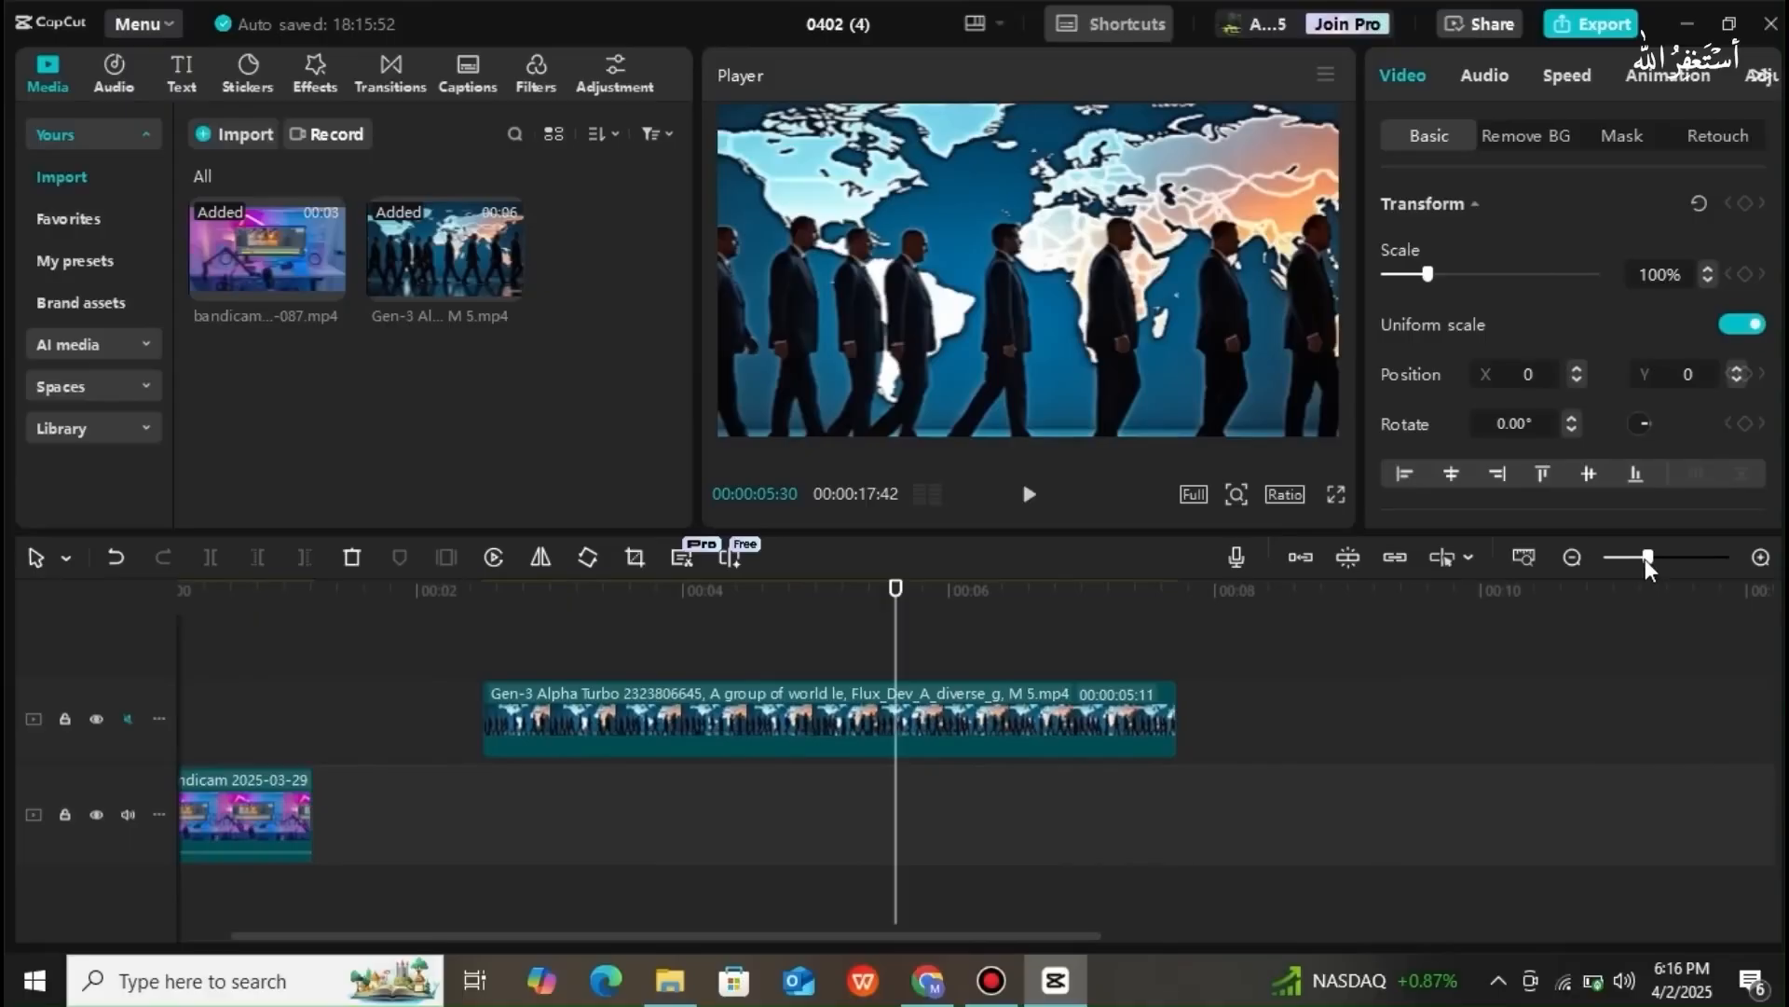
left_click_drag(1623, 557, 1619, 557)
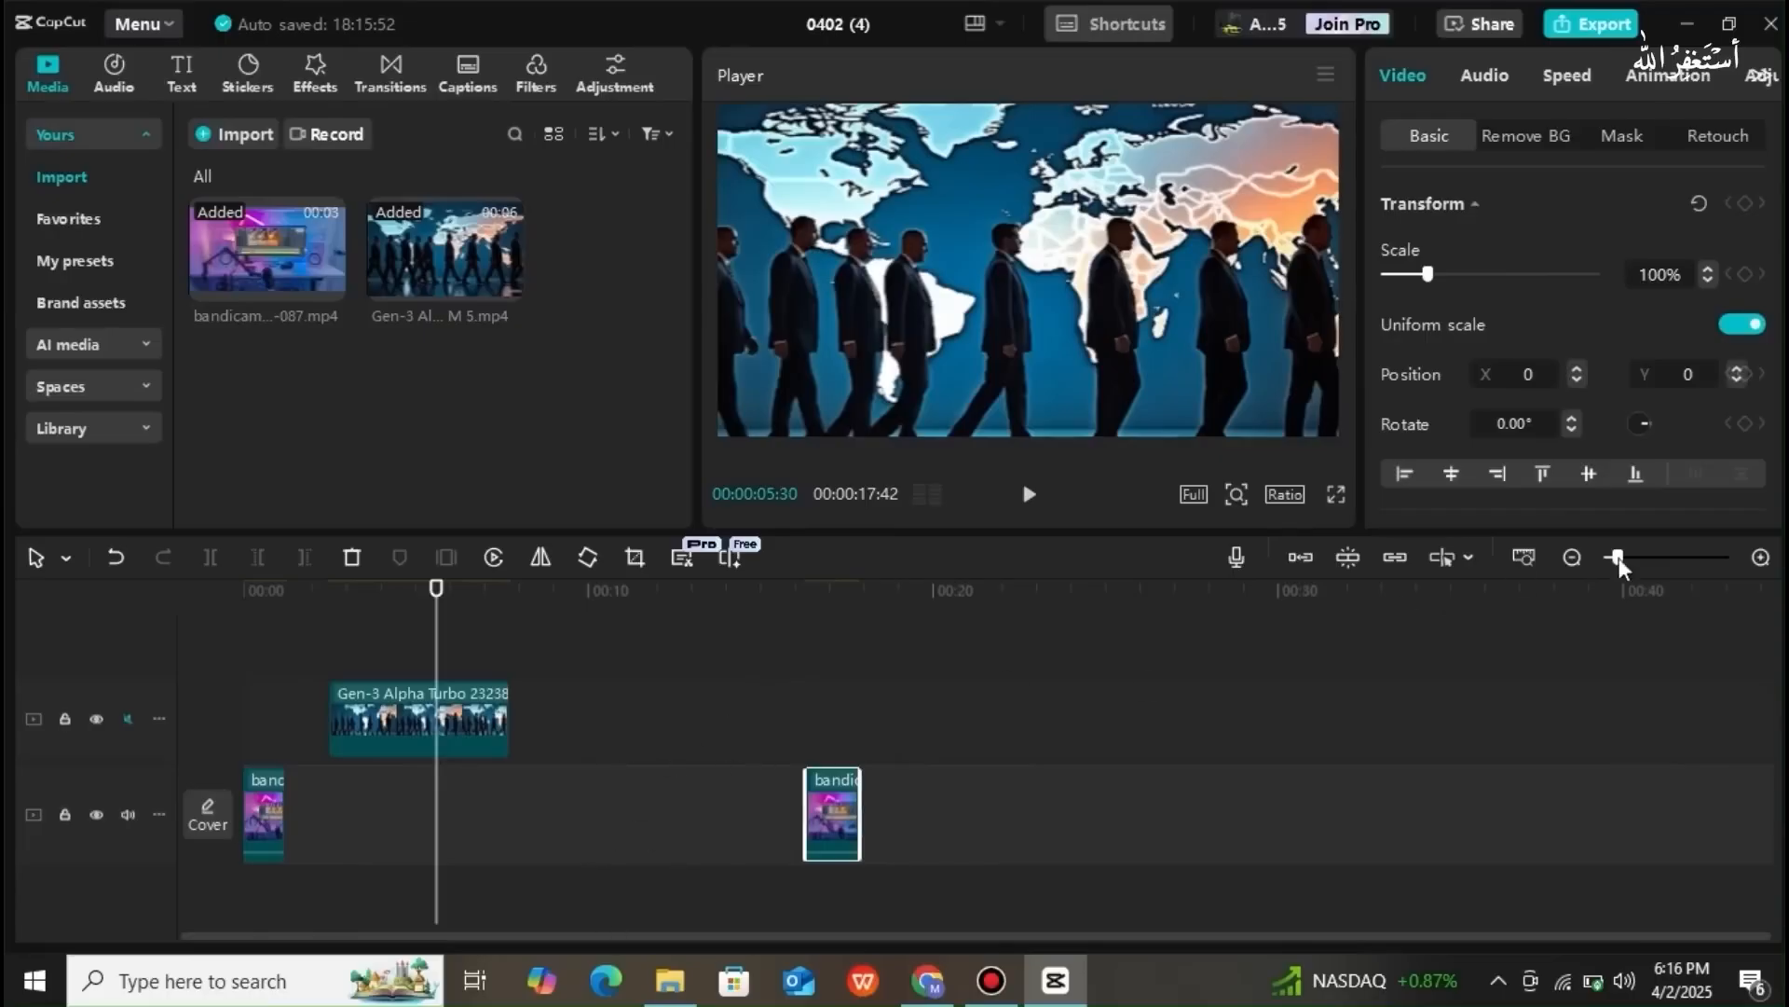
left_click(1762, 557)
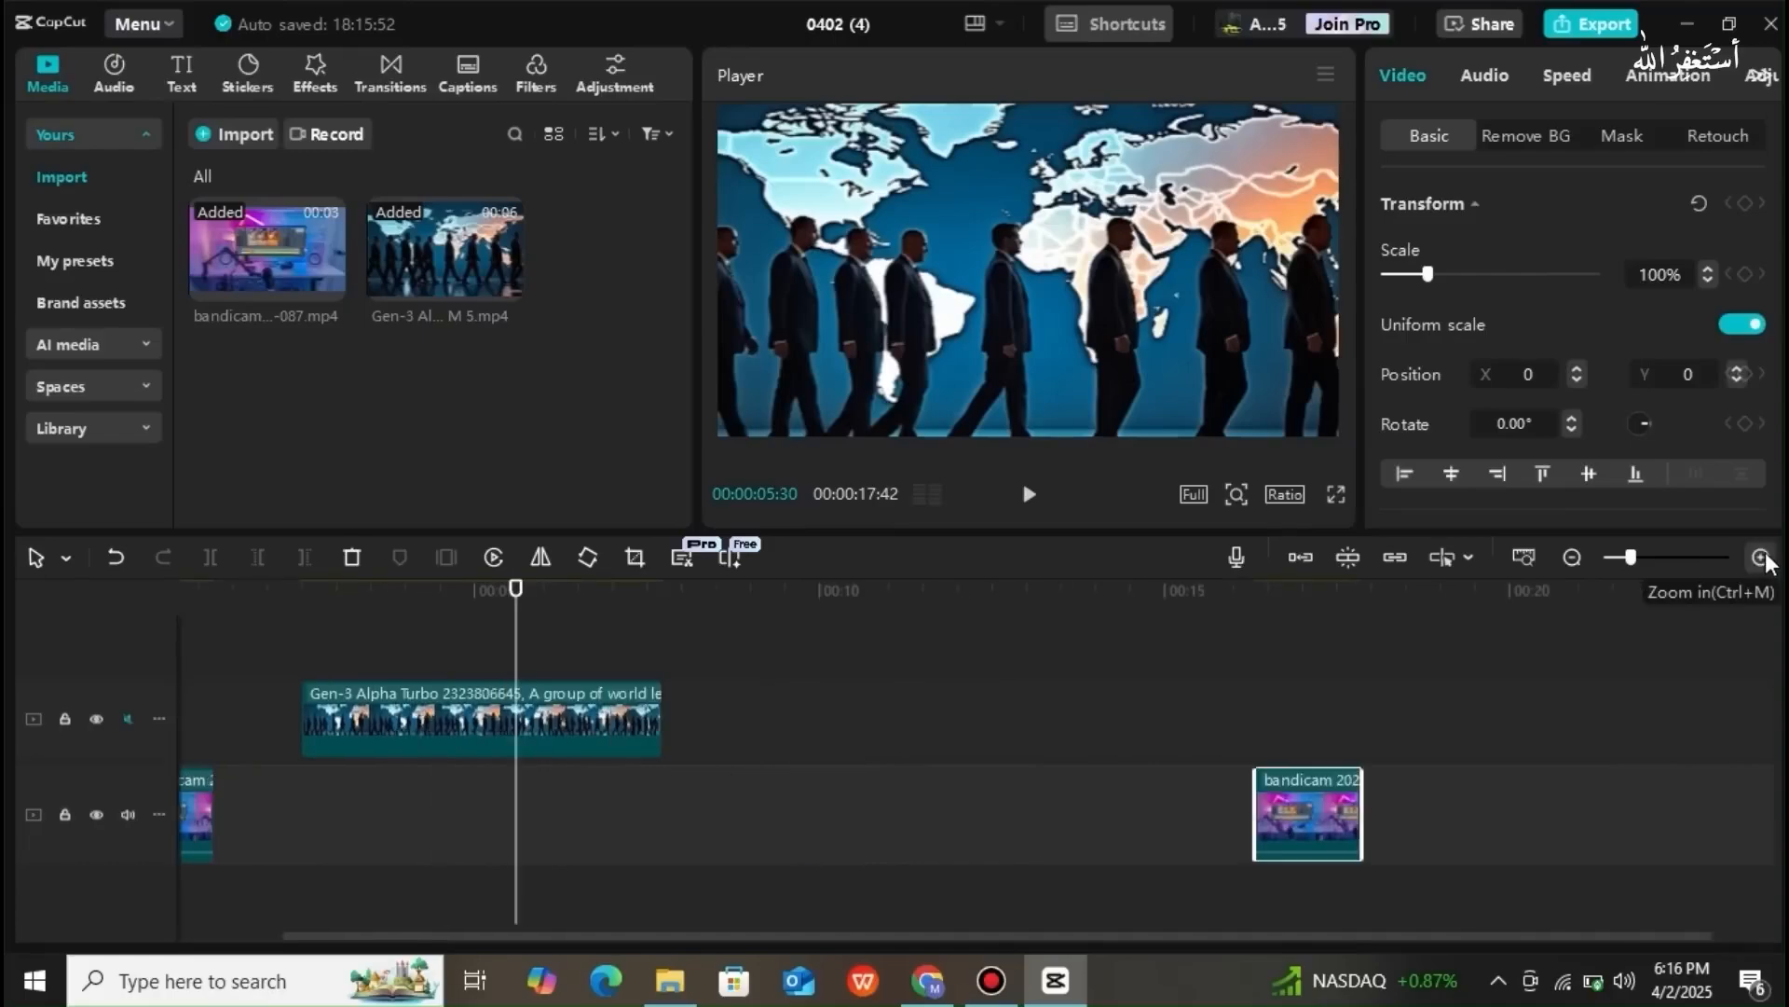
left_click(1761, 557)
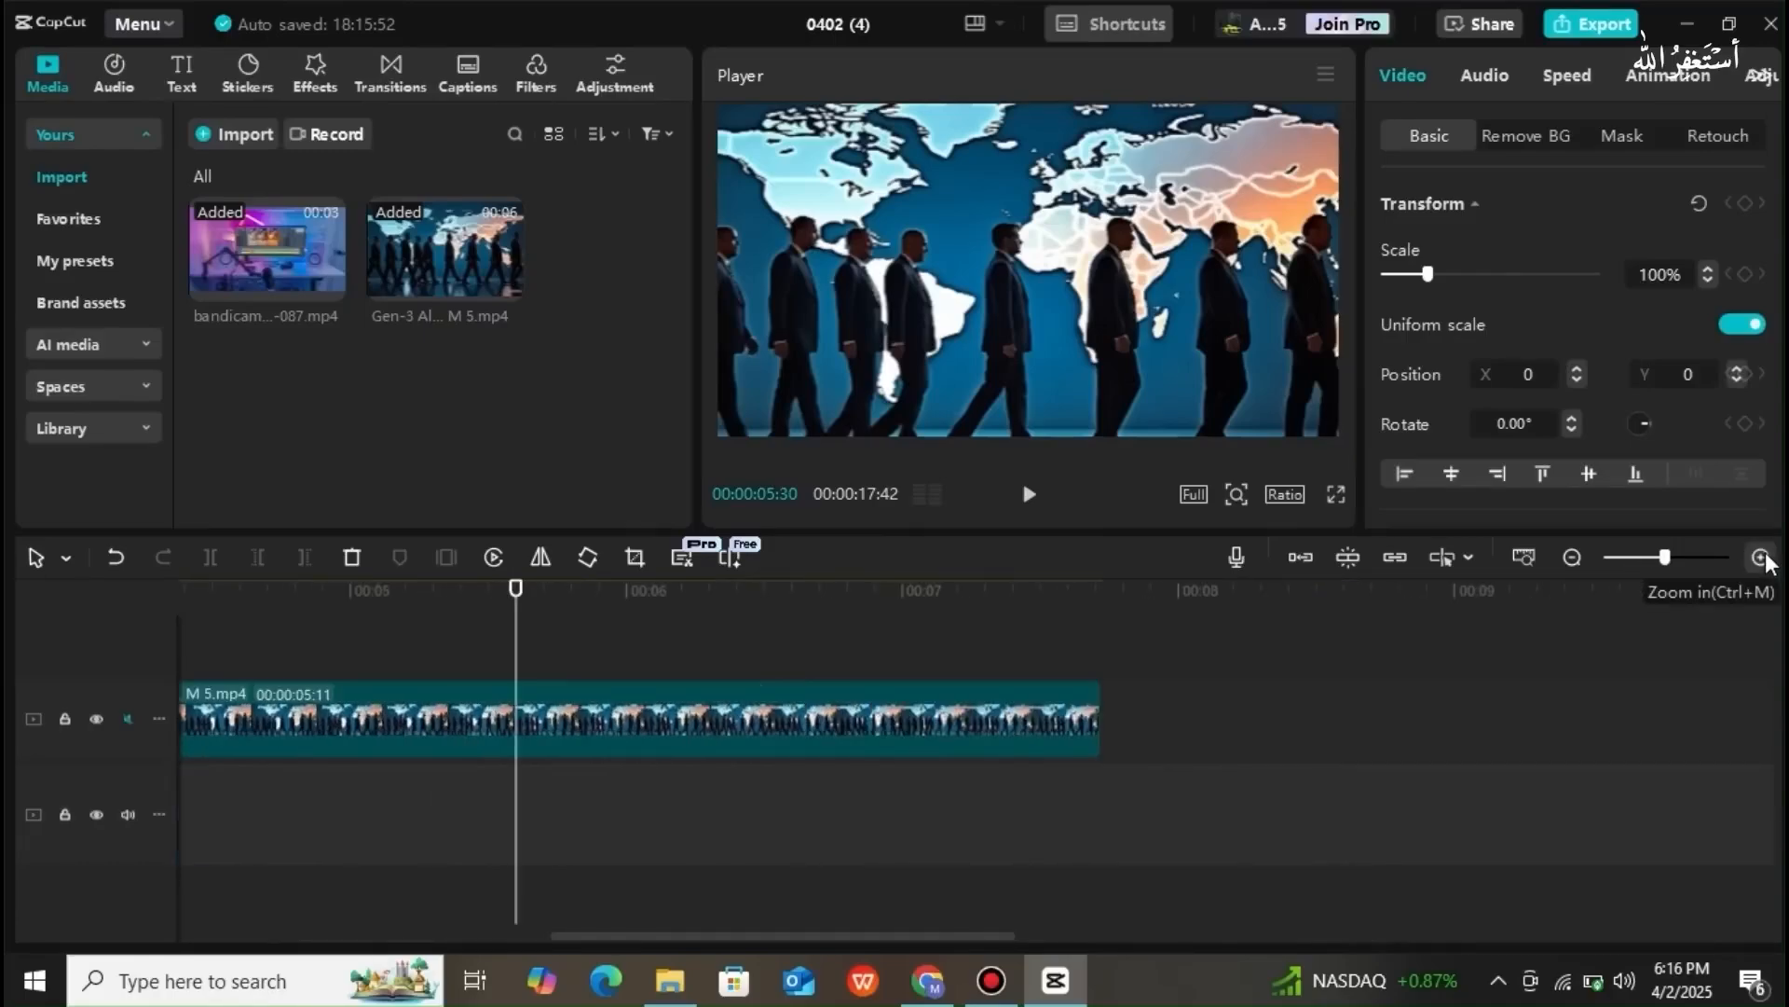
left_click(1574, 556)
left_click(1574, 557)
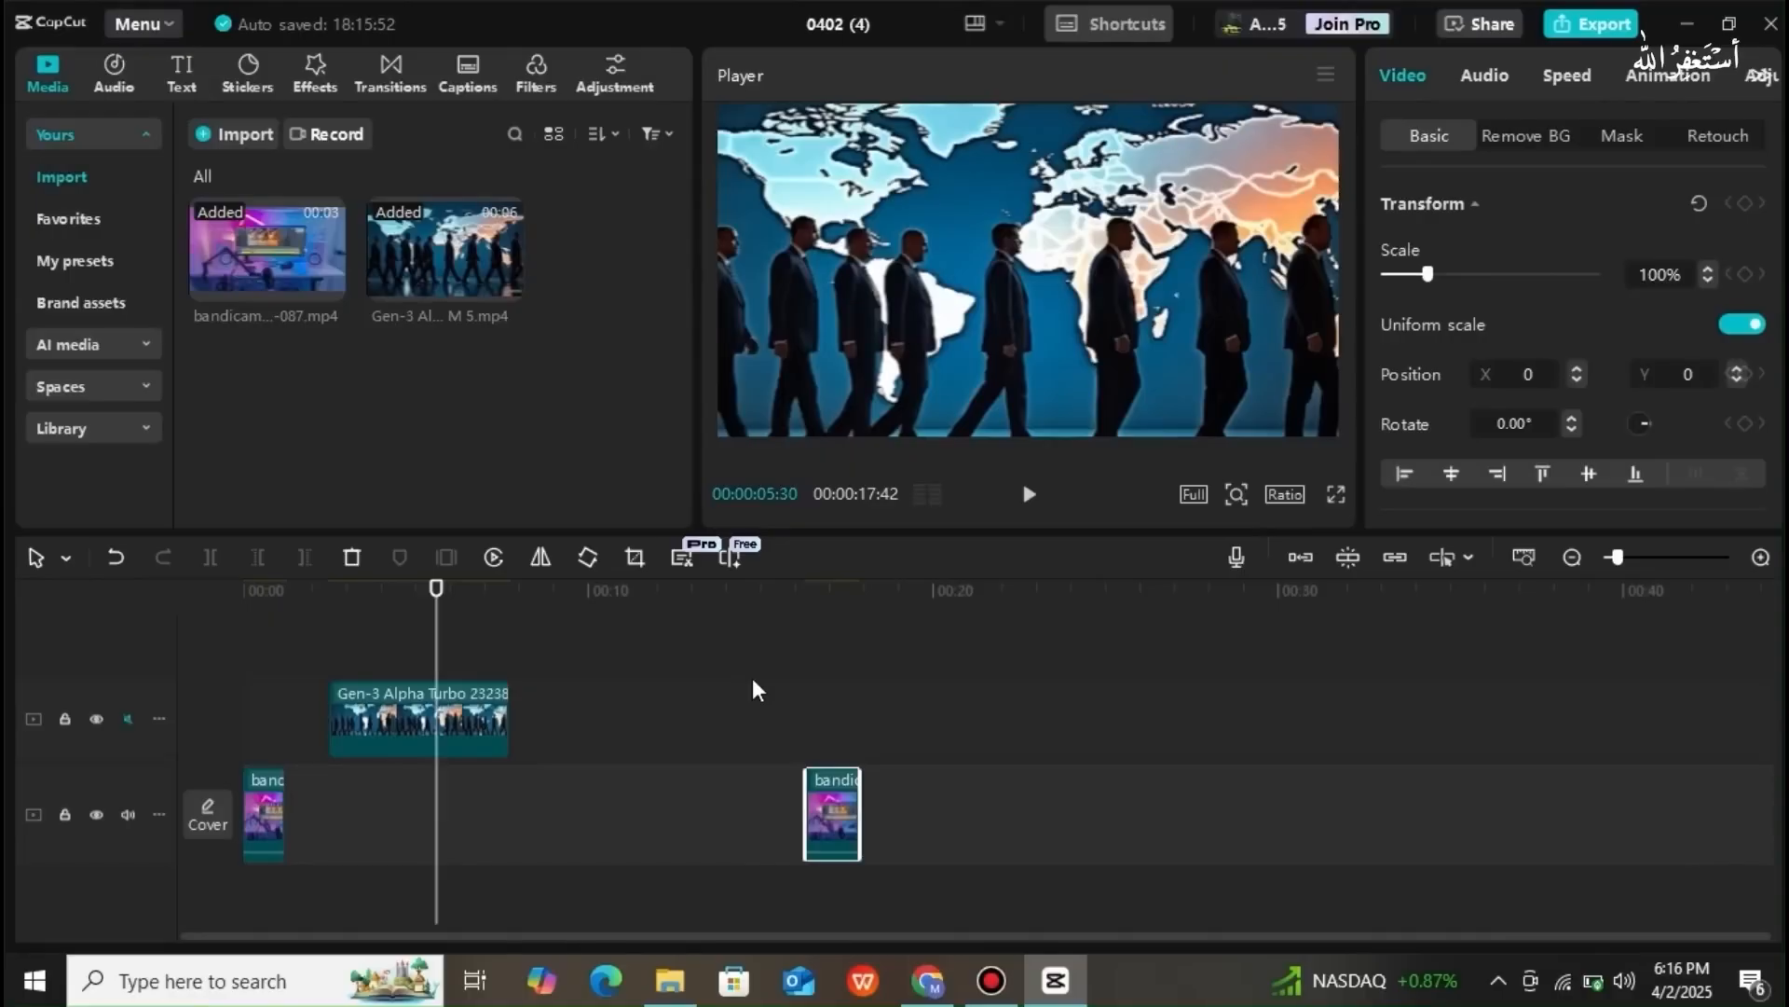
- Move the second bandicam clip farther out, to end at about 00:00:45:47, and turn the main track magnet back on
left_click_drag(823, 783, 1718, 792)
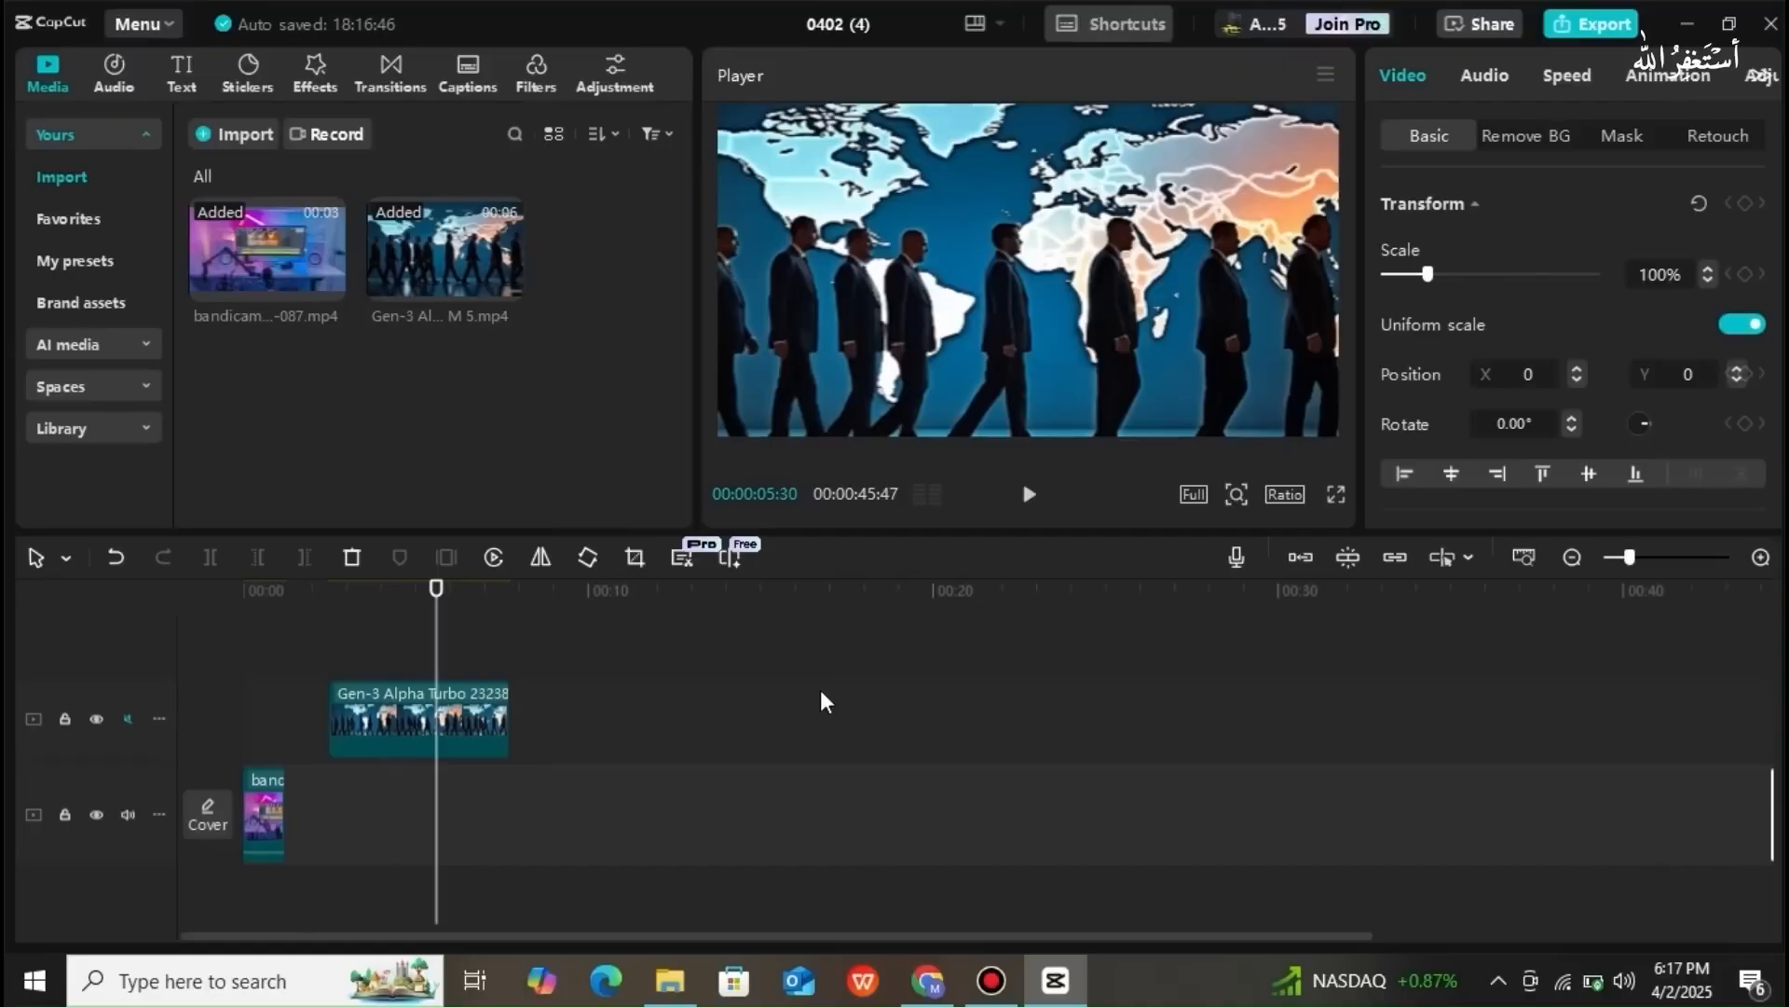
left_click(1291, 556)
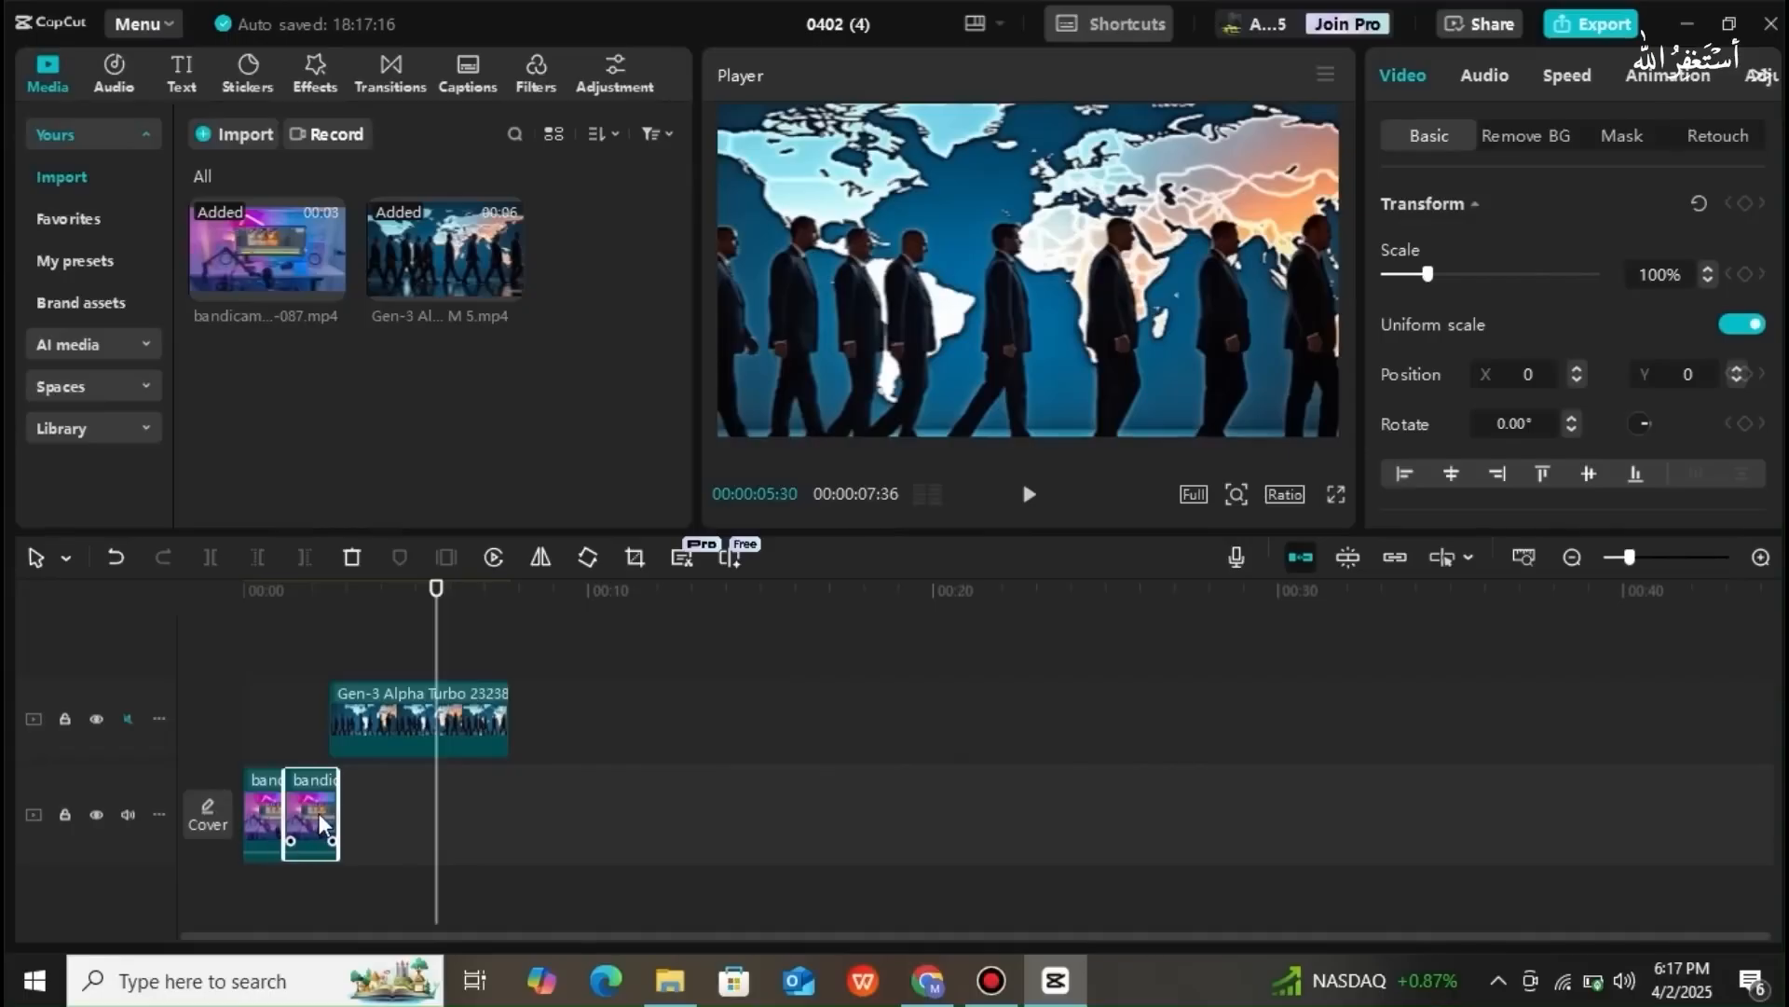
- Try shifting the second bandicam clip along the main track with the magnet on
mouse_move(295, 811)
left_mouse_down()
mouse_move(435, 813)
mouse_move(307, 813)
left_mouse_up()
left_click_drag(416, 813, 416, 813)
mouse_move(304, 811)
left_mouse_down()
mouse_move(411, 815)
mouse_move(300, 809)
left_mouse_up()
mouse_move(1631, 555)
left_mouse_down()
mouse_move(1653, 557)
mouse_move(1618, 557)
mouse_move(1639, 557)
left_mouse_up()
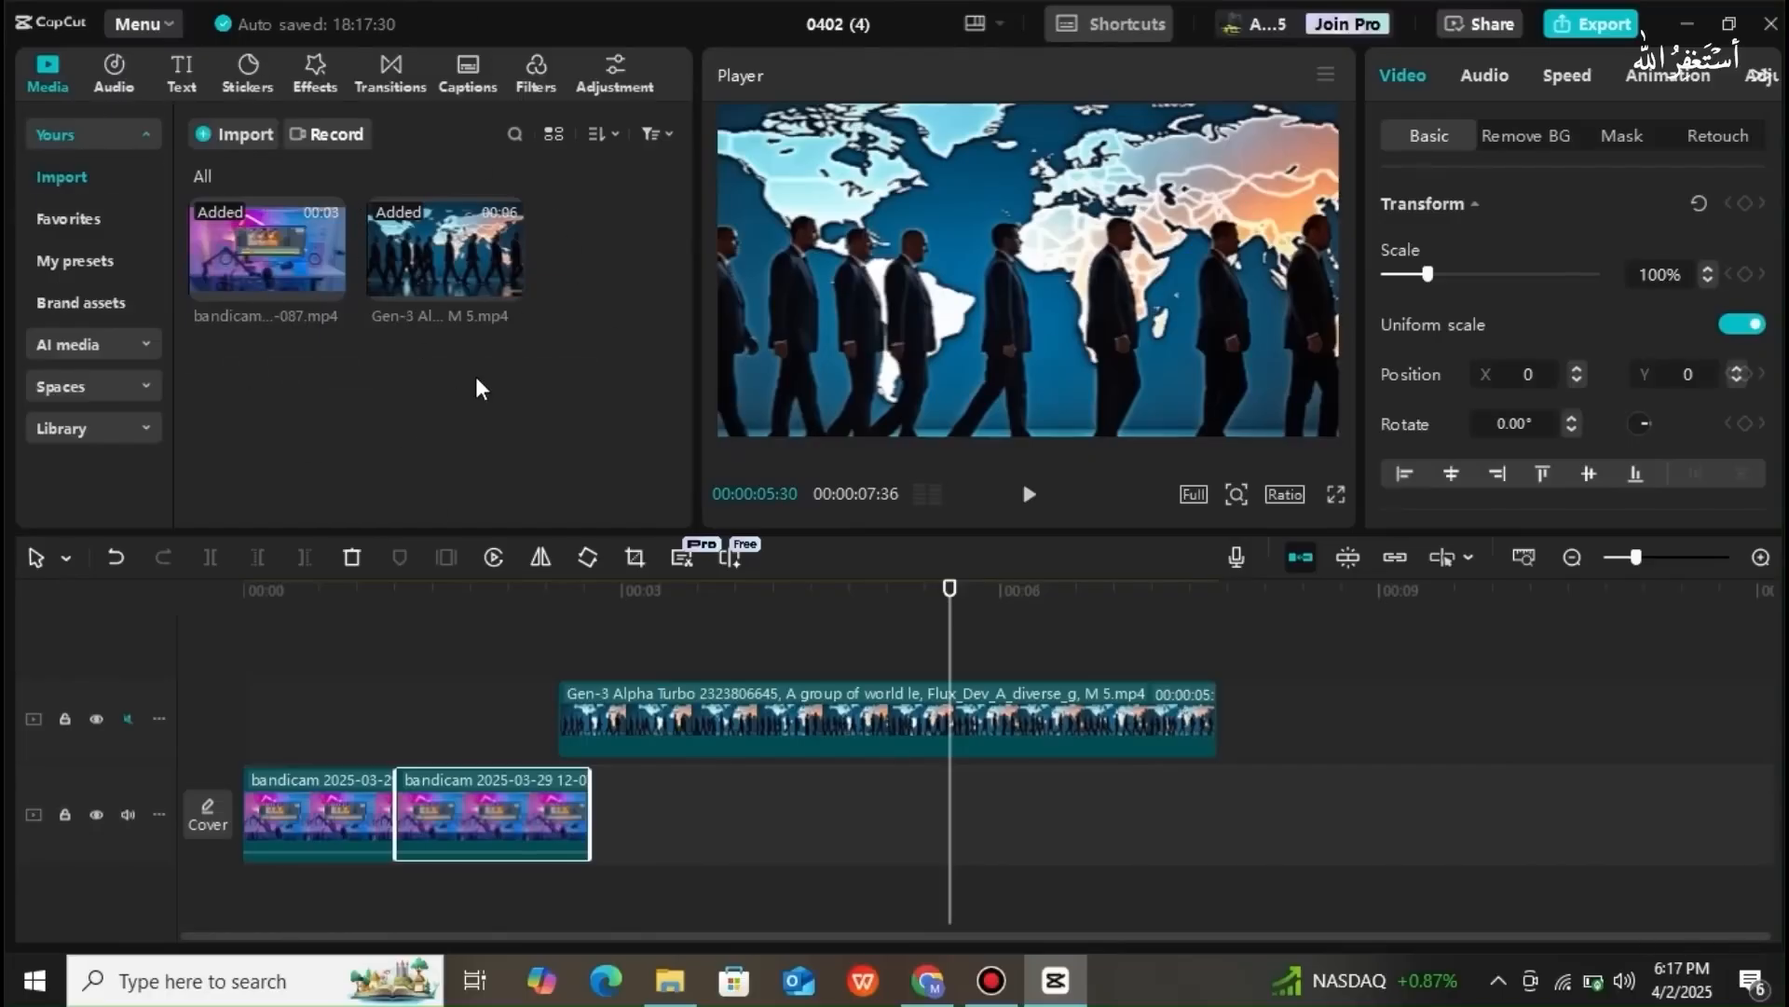
- Place the playhead at 00:00:02:02 and select the second bandicam clip on the main track
mouse_move(411, 265)
left_click(501, 730)
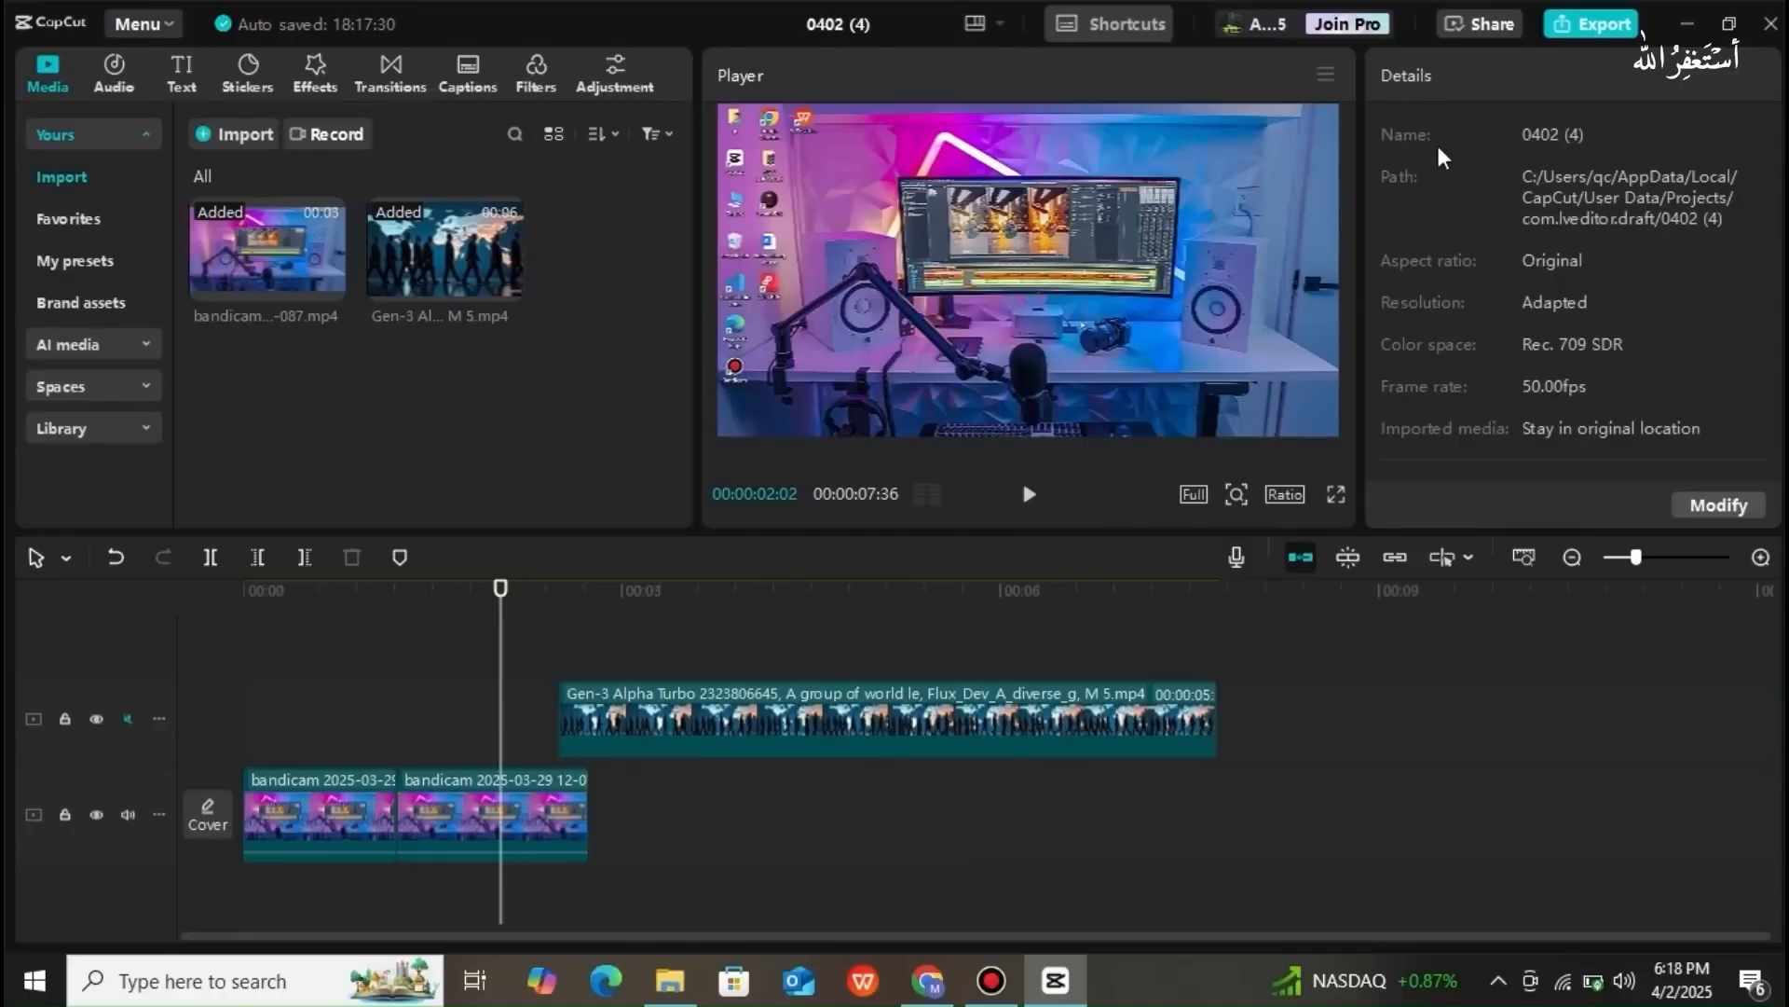
left_click(548, 803)
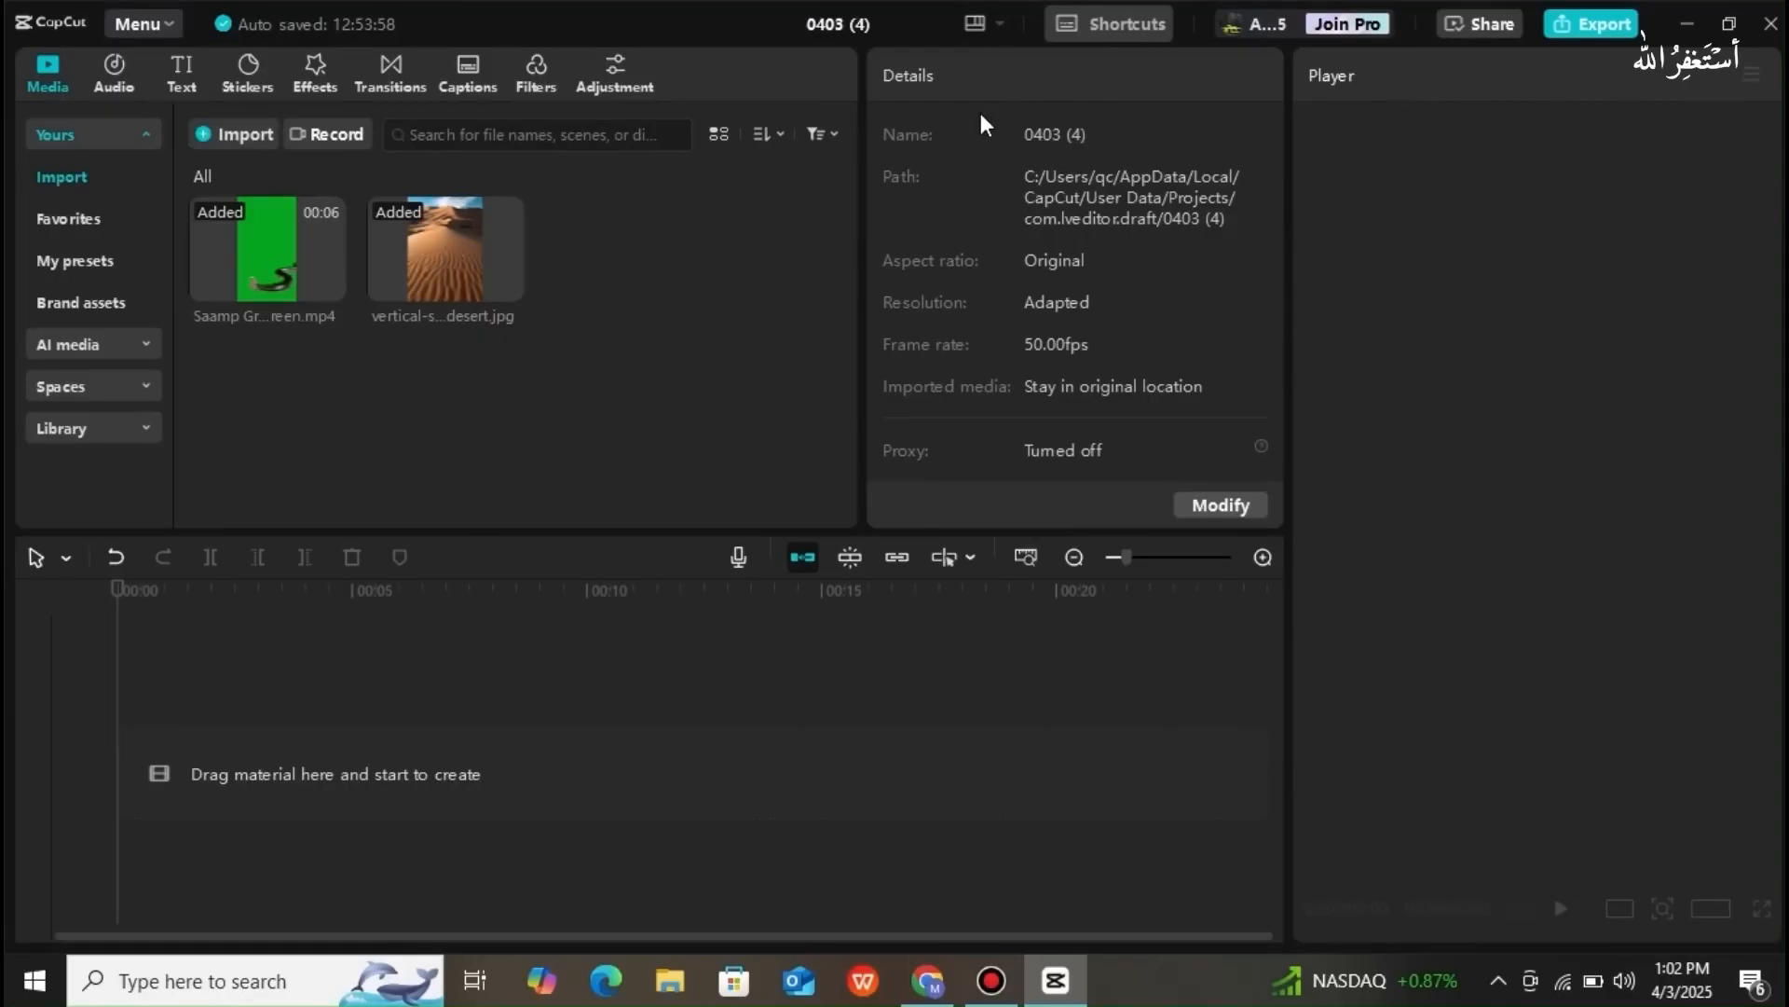
- Try the Default workspace layout and return to the Vertical layout
left_click(996, 26)
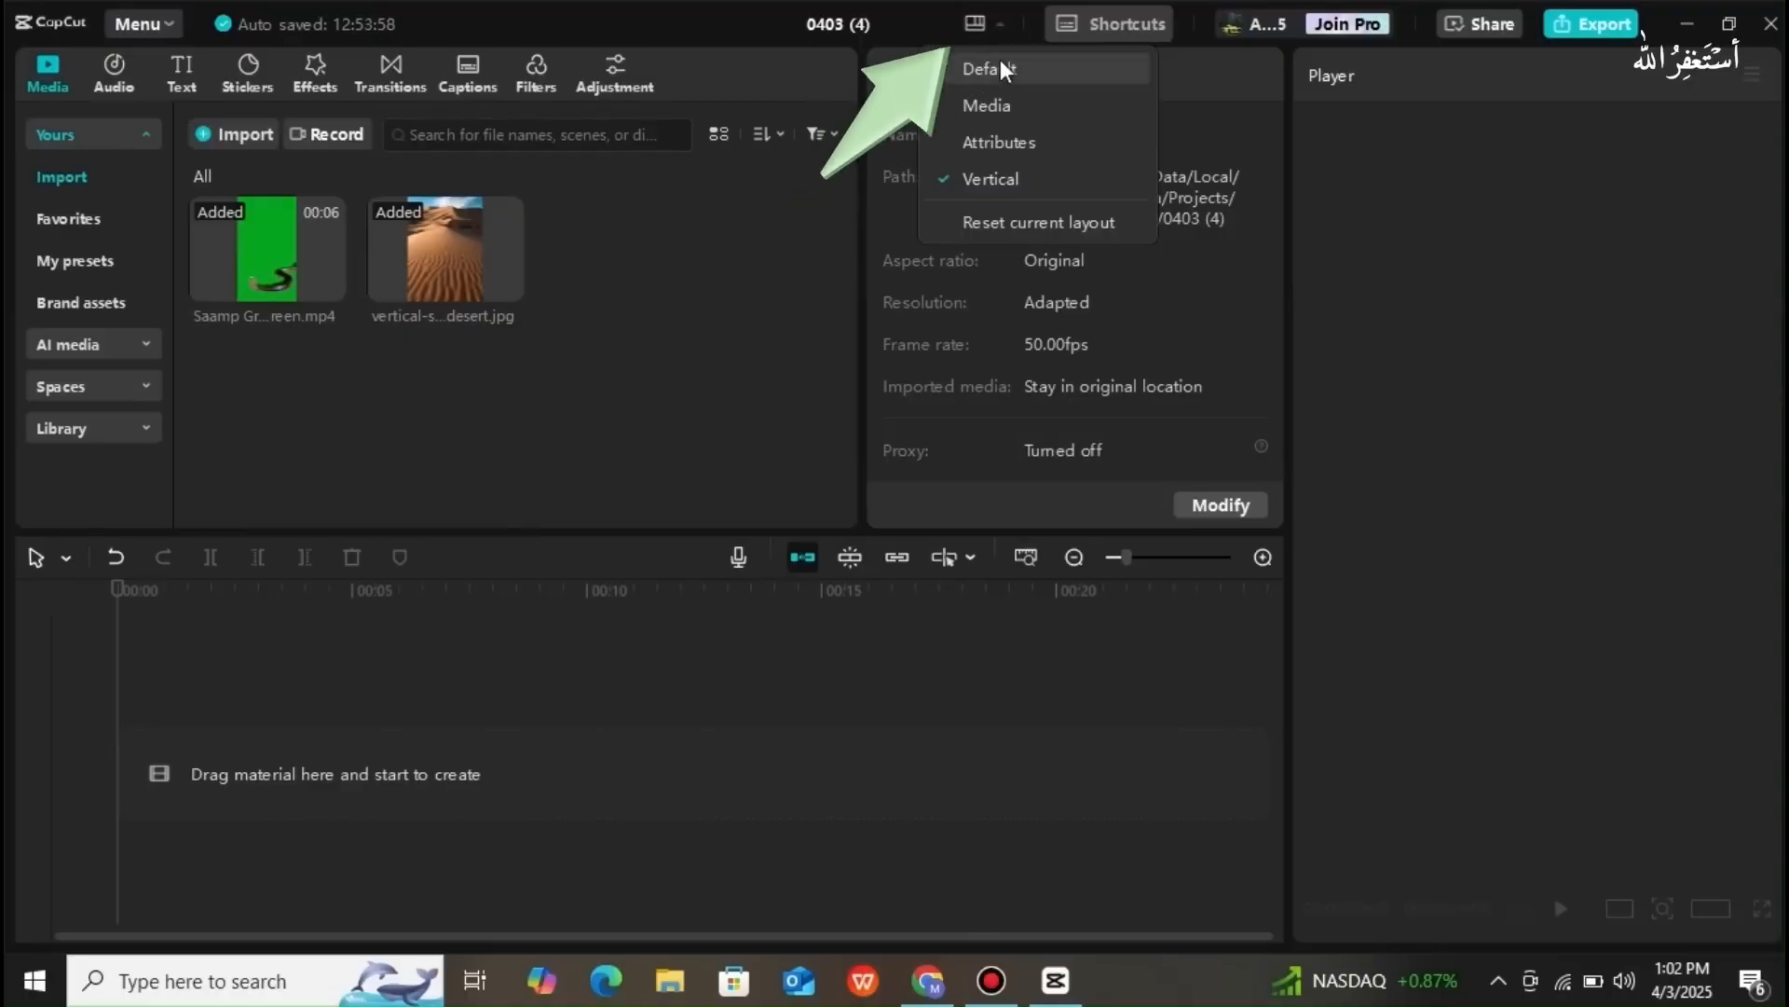
left_click(989, 68)
left_click(1001, 175)
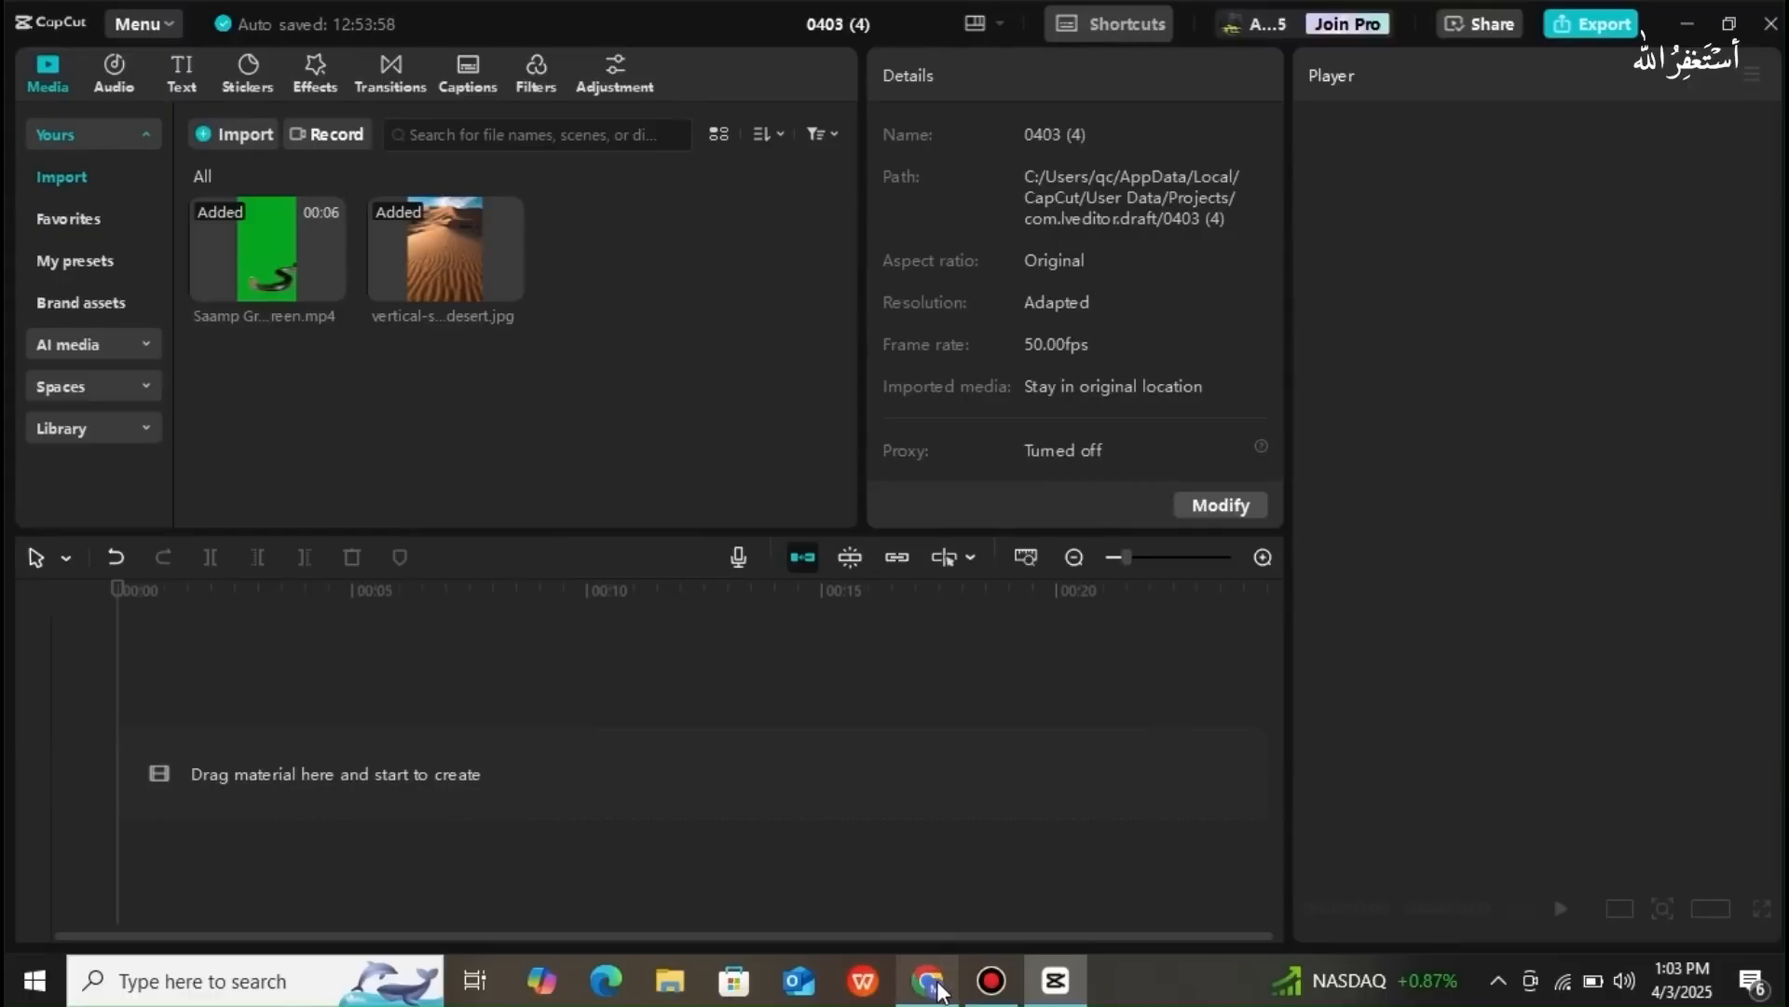
- Switch to ChatGPT in Chrome and start a new chat with the message "hi im video editor i need your help and"
left_click(927, 980)
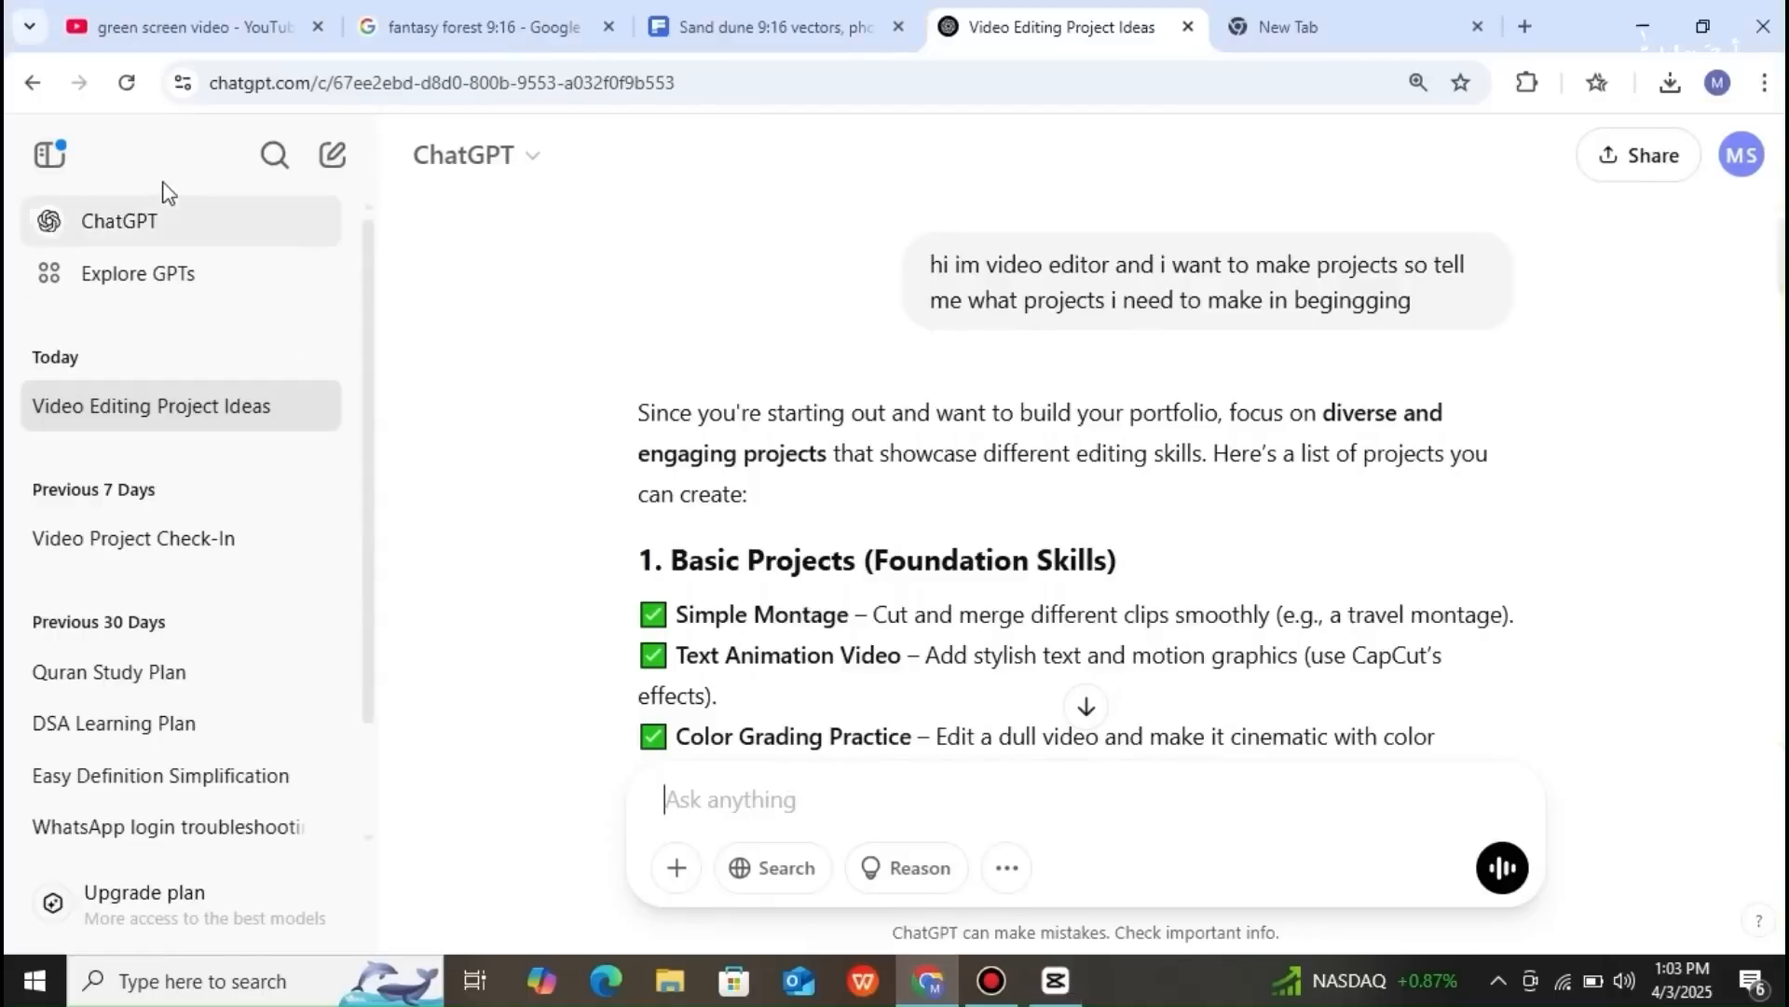
left_click(326, 159)
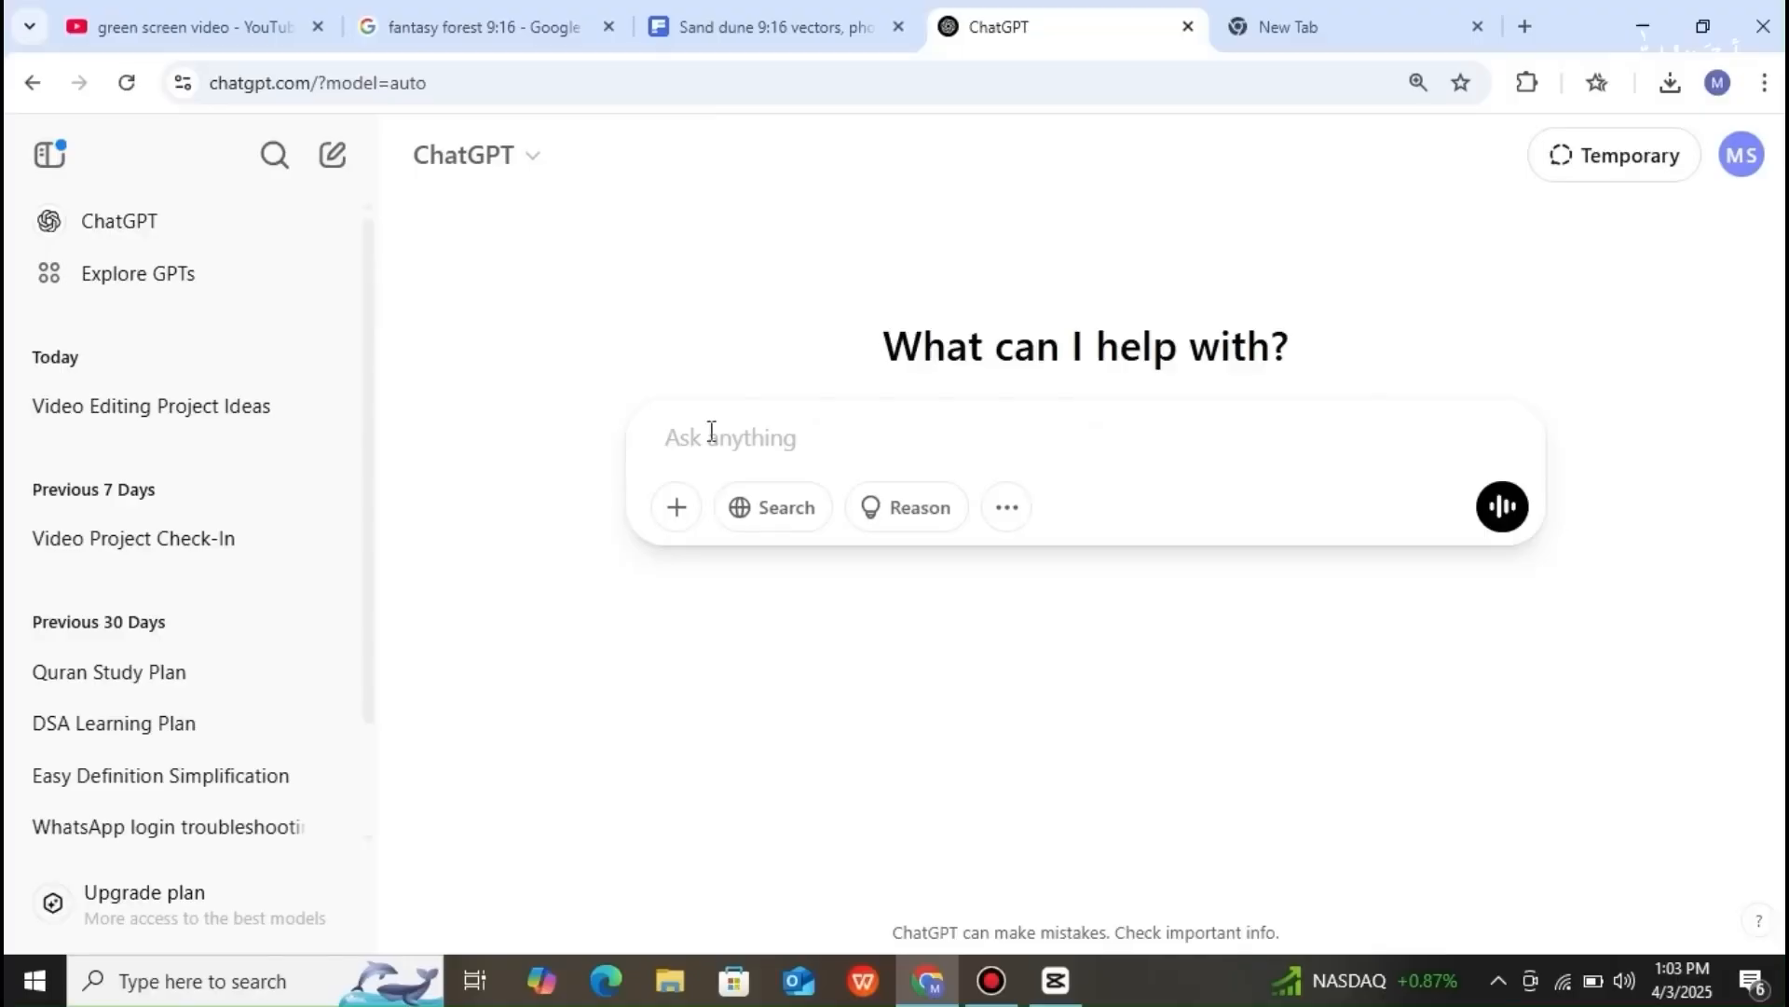
type("hi im video editor ")
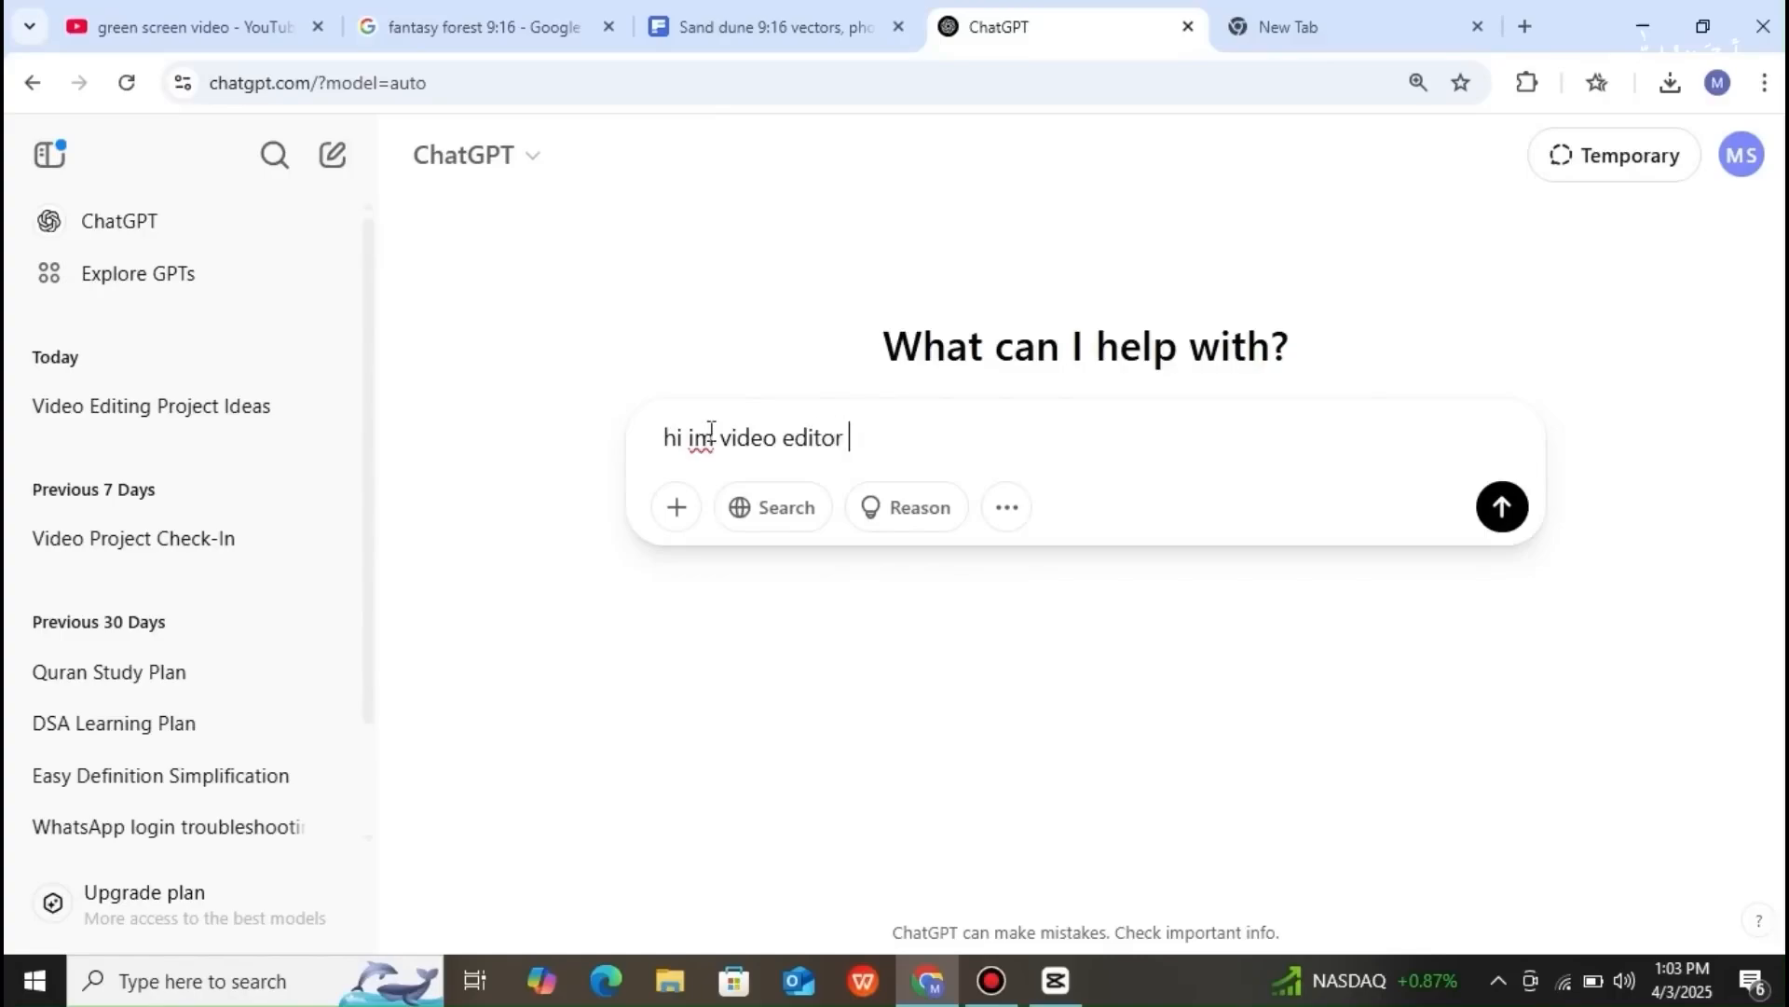
type("i need your")
key("BackSpace")
key("BackSpace")
type("your help")
key("BackSpace")
key("BackSpace")
type("lp and ")
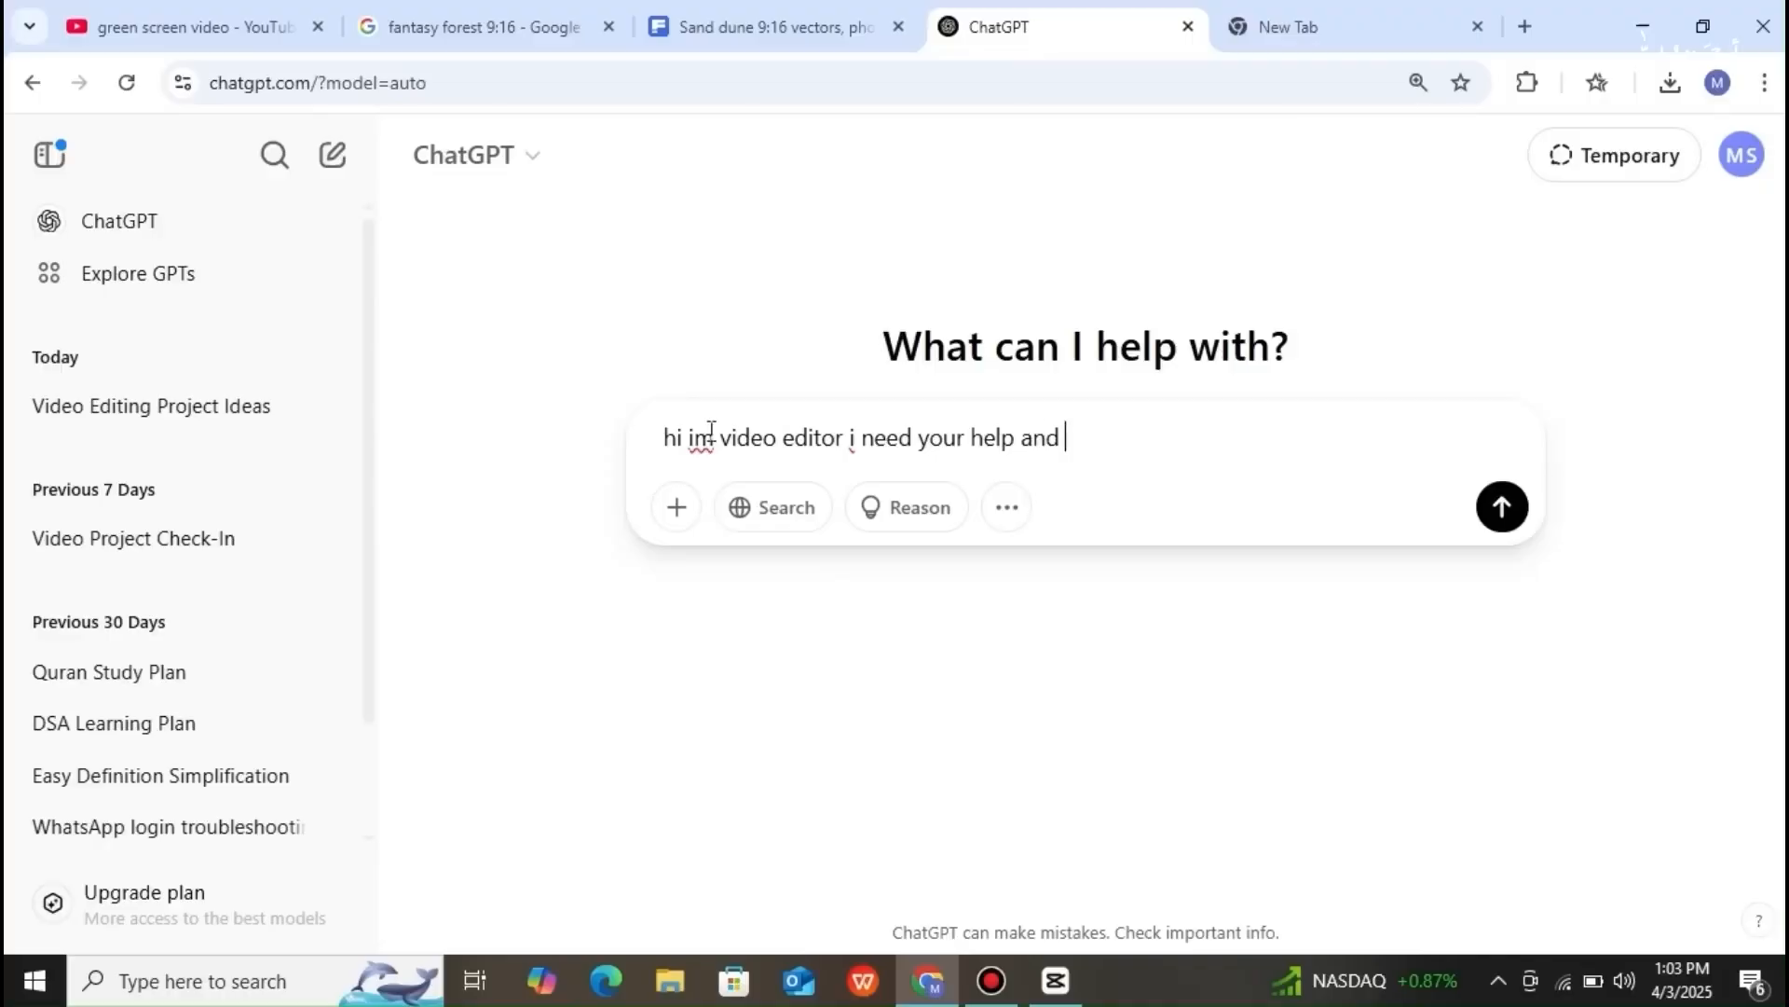
- Complete the message with "i will provide you a script so divide in simple parts" and send it
type("i will ")
type("priv")
key("BackSpace")
key("BackSpace")
type("ovide your")
key("BackSpace")
type("a script")
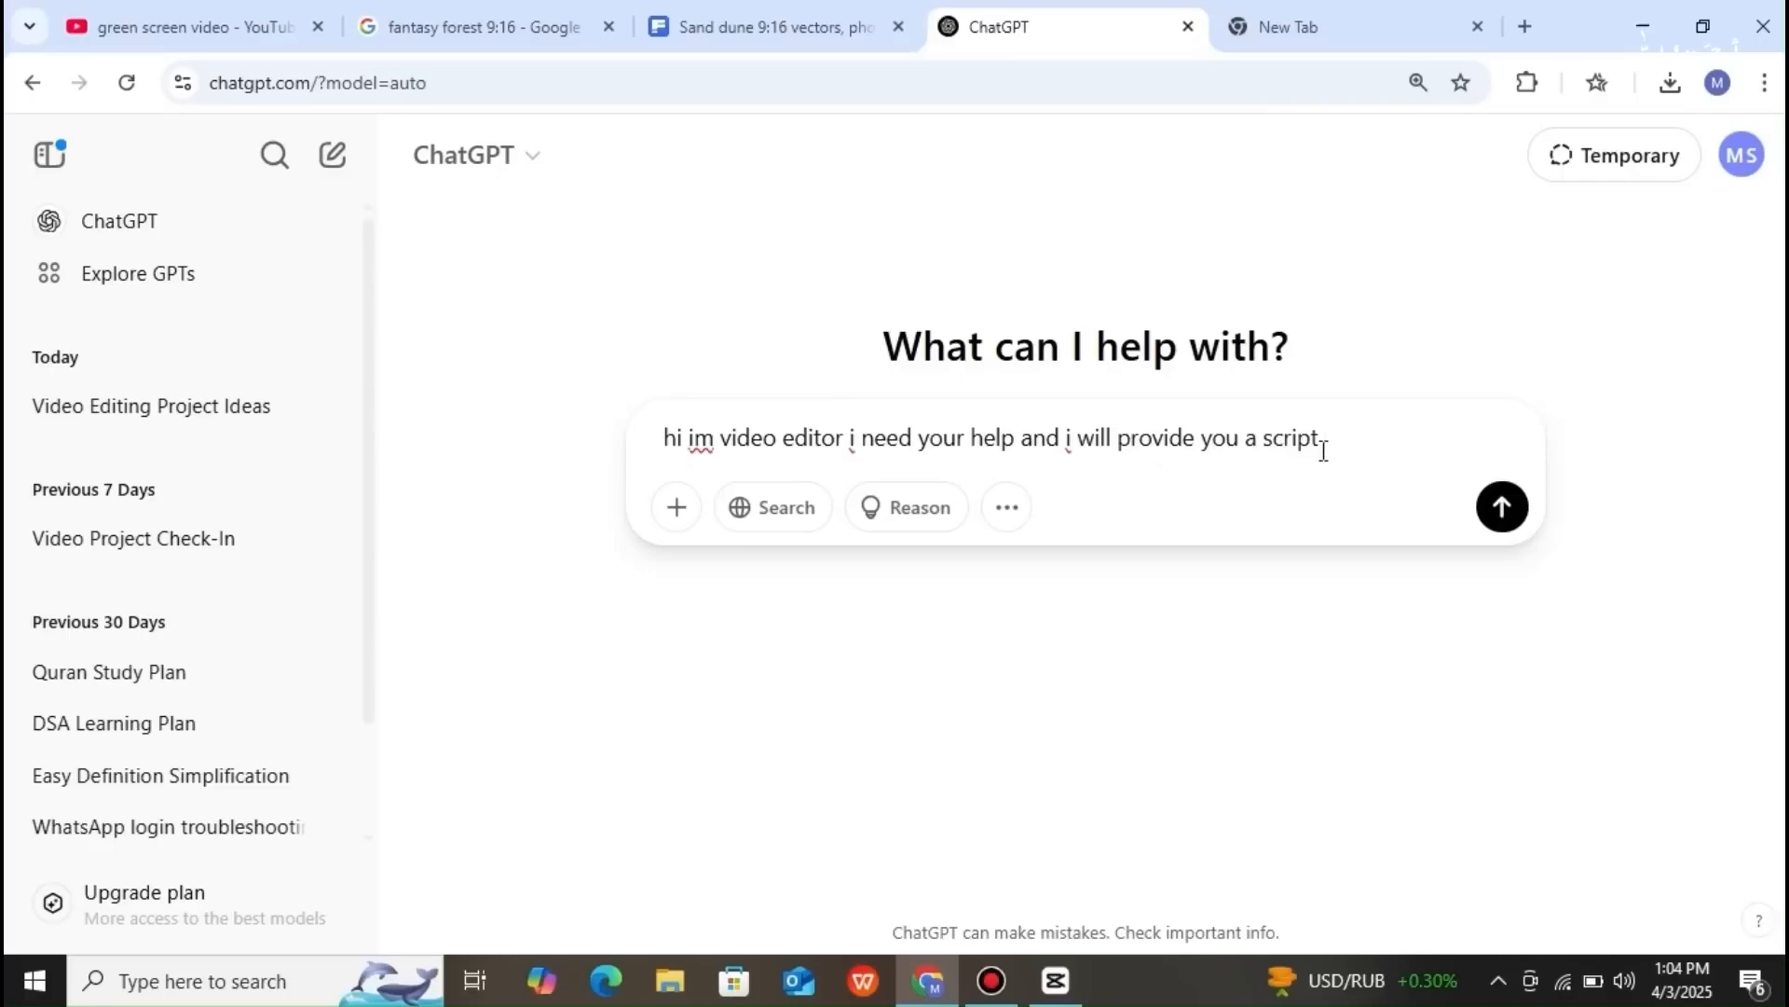
type("so divide in simple pats")
key("BackSpace")
key("BackSpace")
type("rts")
key("Return")
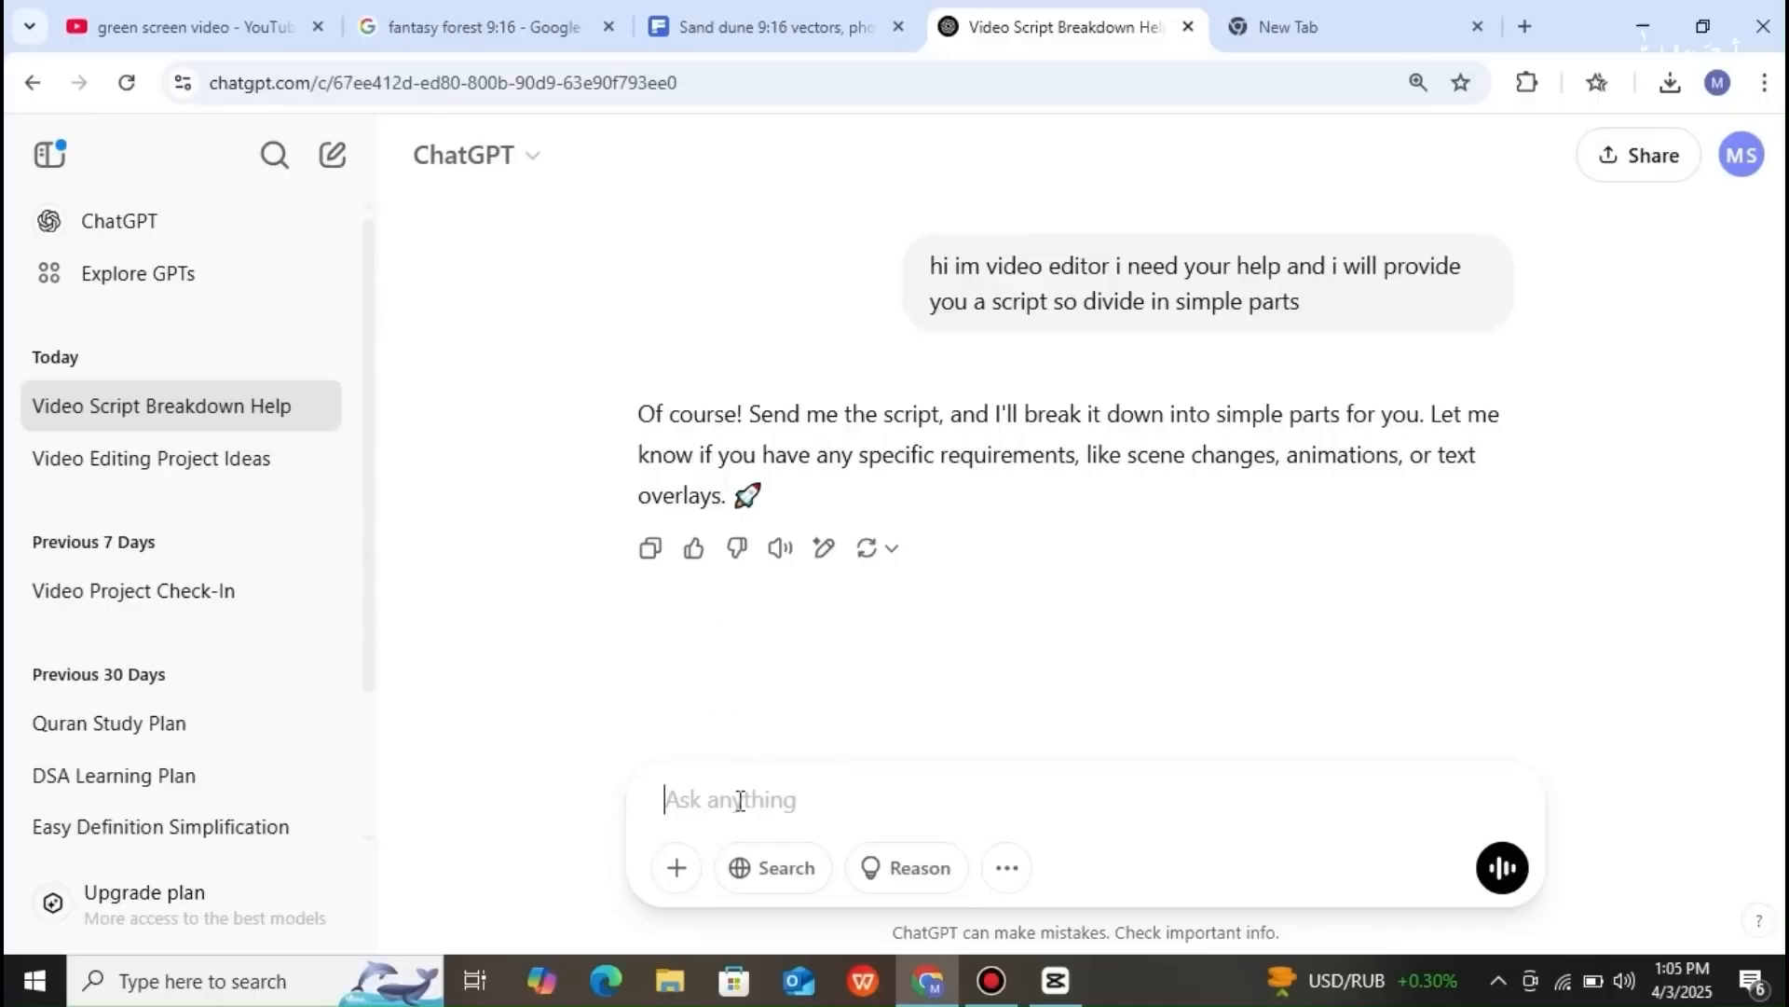
- Send the follow-up message "tell me what i need to in beginning i want to make projects"
type("so")
key("BackSpace")
key("BackSpace")
type("tell me")
key("BackSpace")
type("me what i ")
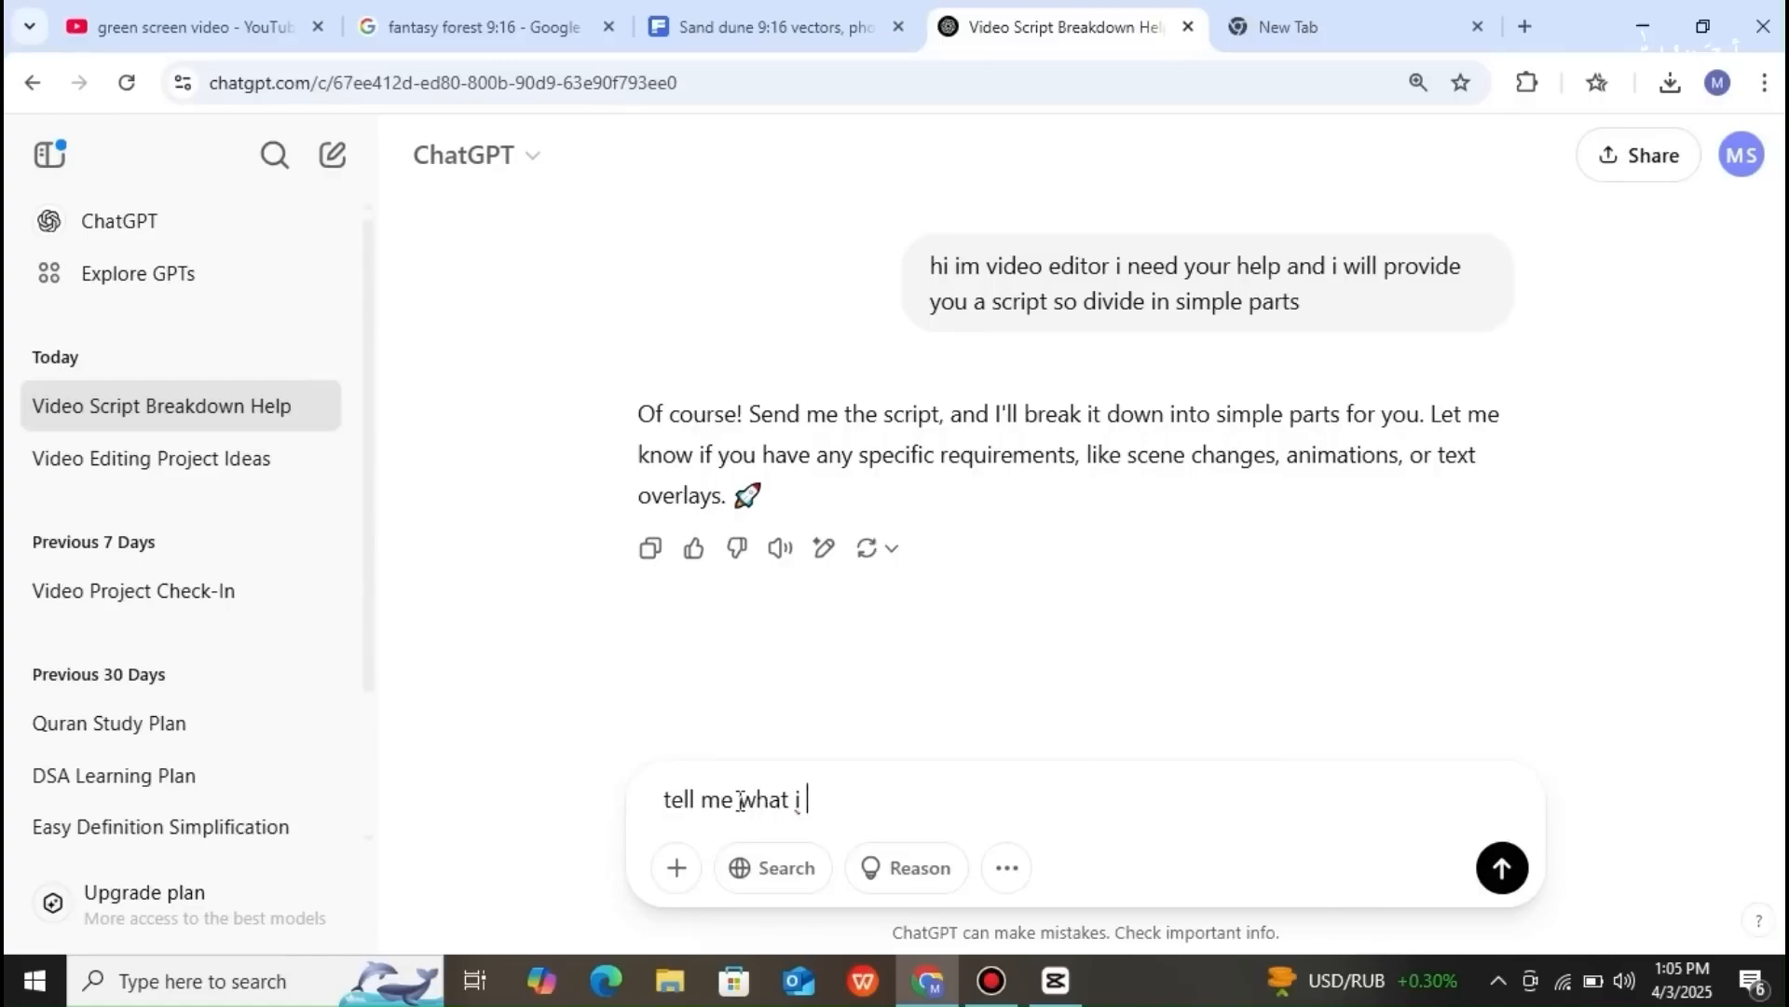
type("need")
key("BackSpace")
type("ed to in begini")
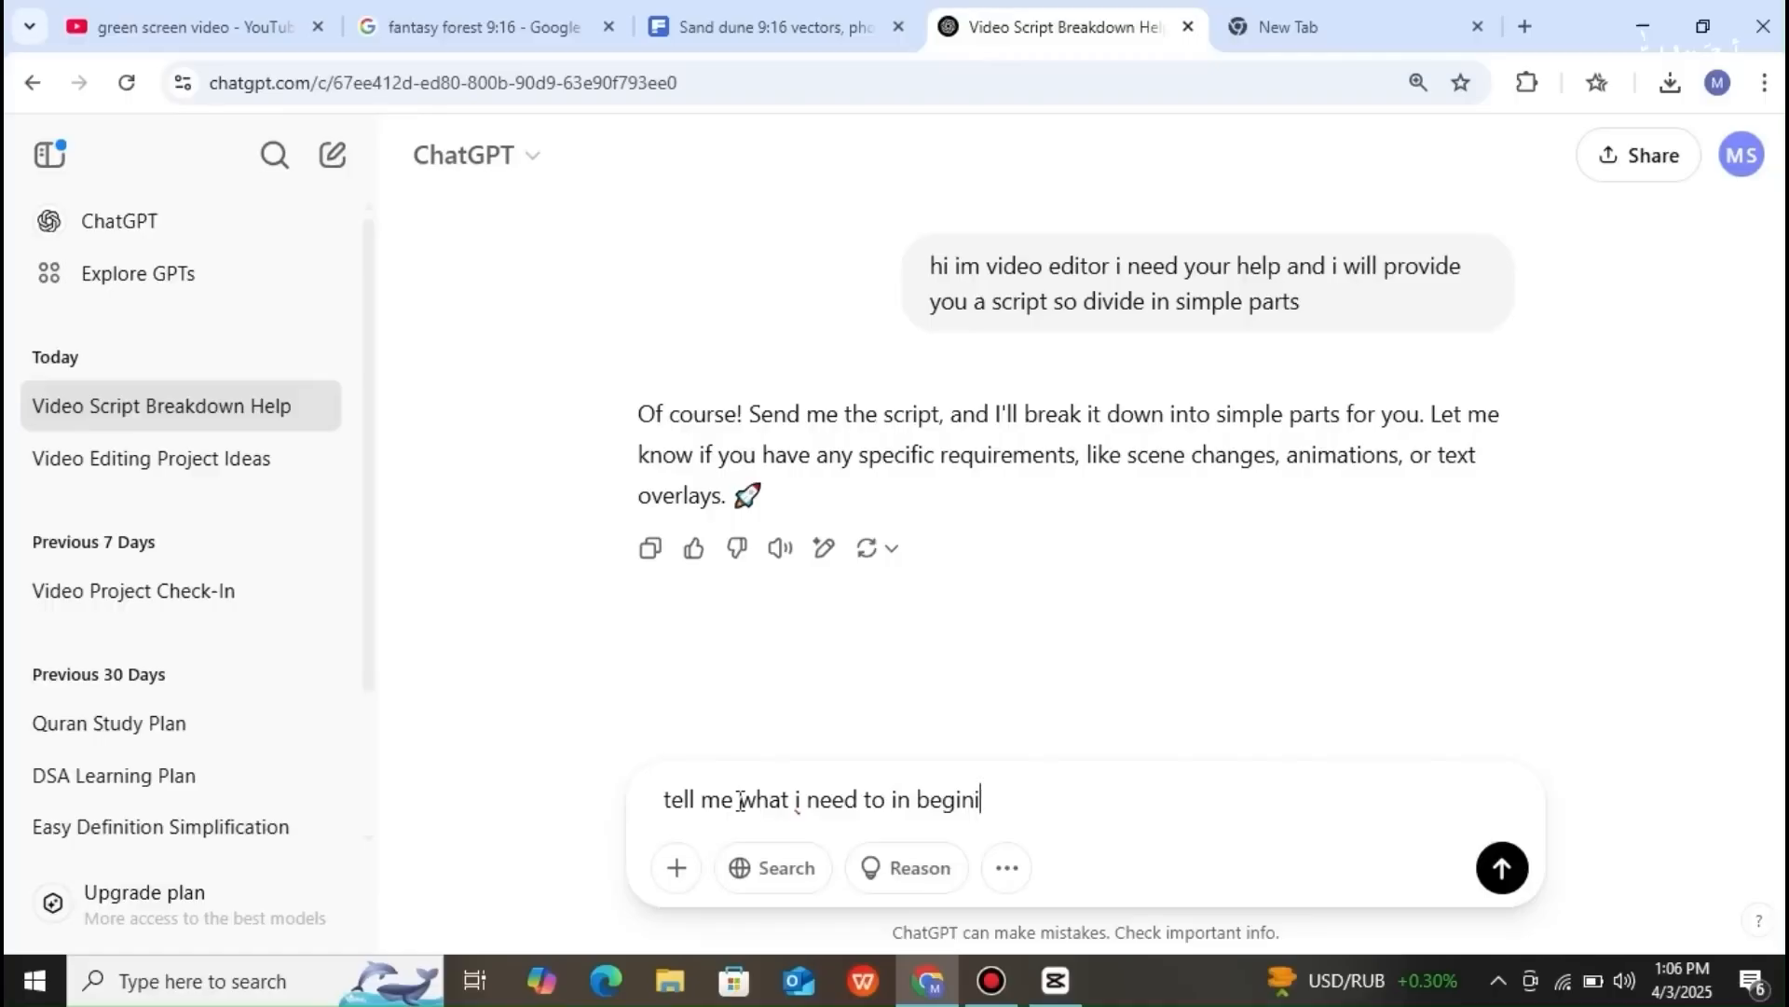
key("BackSpace")
type("ning i want to make p")
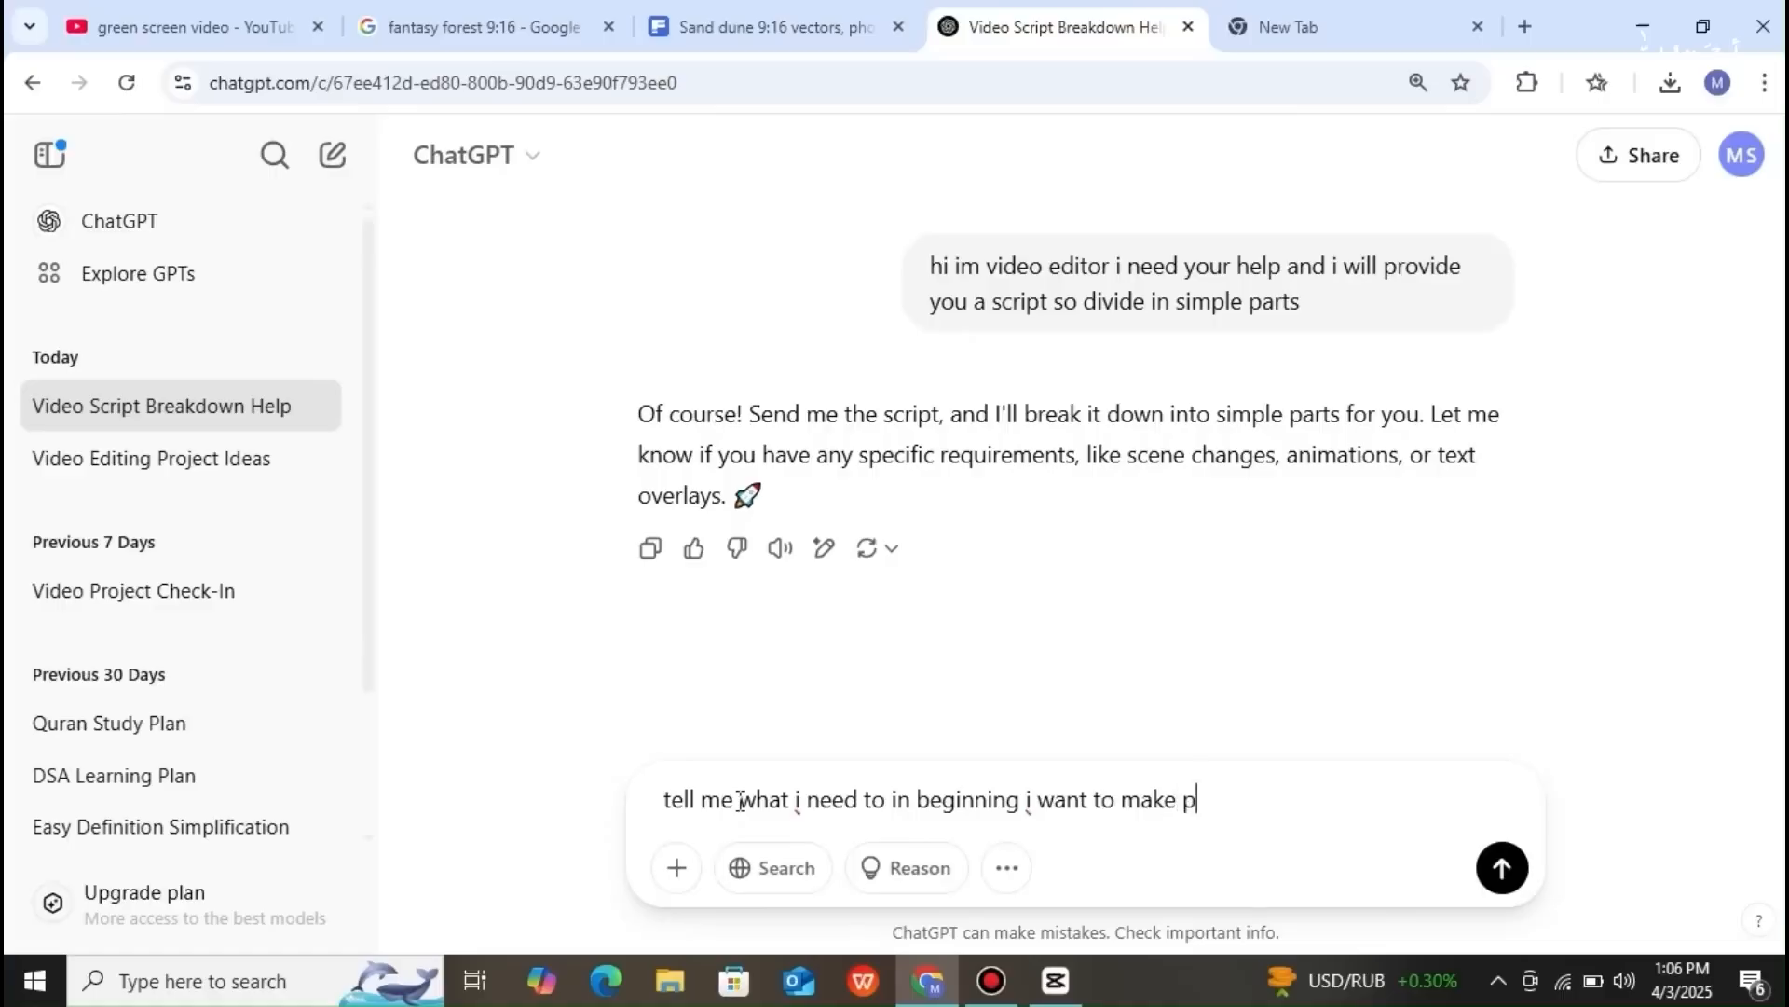
type("roje")
type("ts")
key("Return")
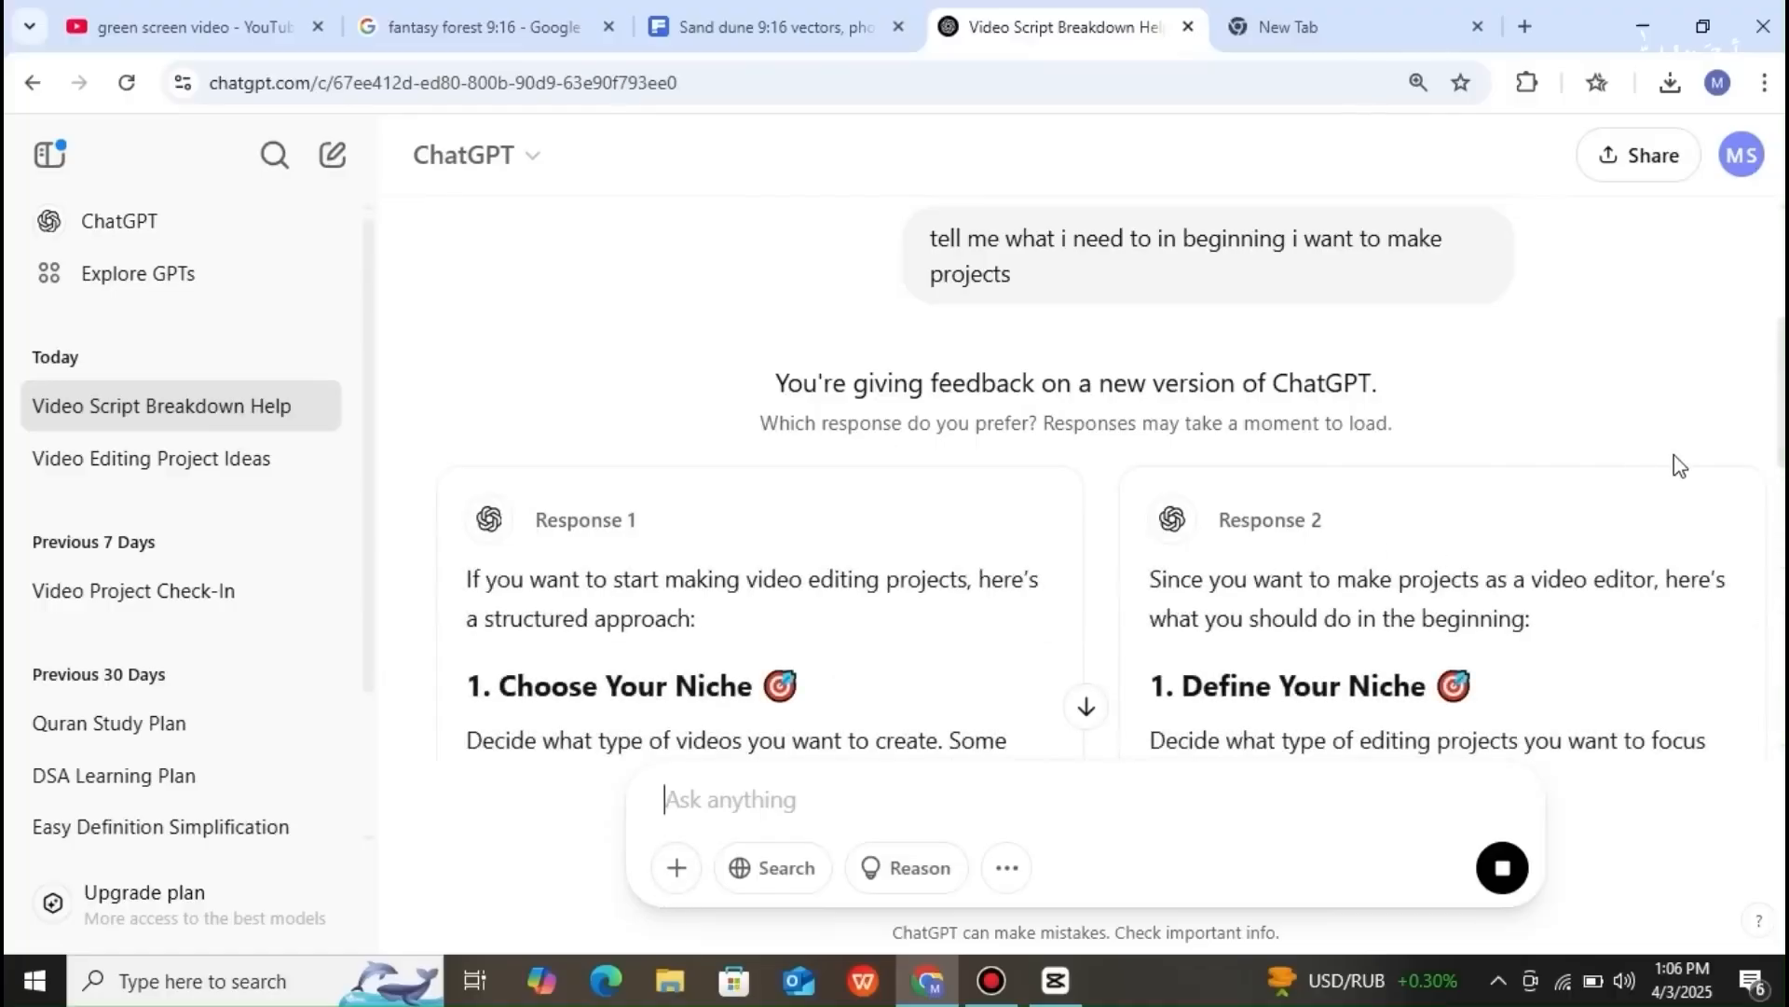
- Read both alternative responses and draft a follow-up reading "im video editor im not professional tell me what i need to do"
scroll(1782, 420, "down", 5)
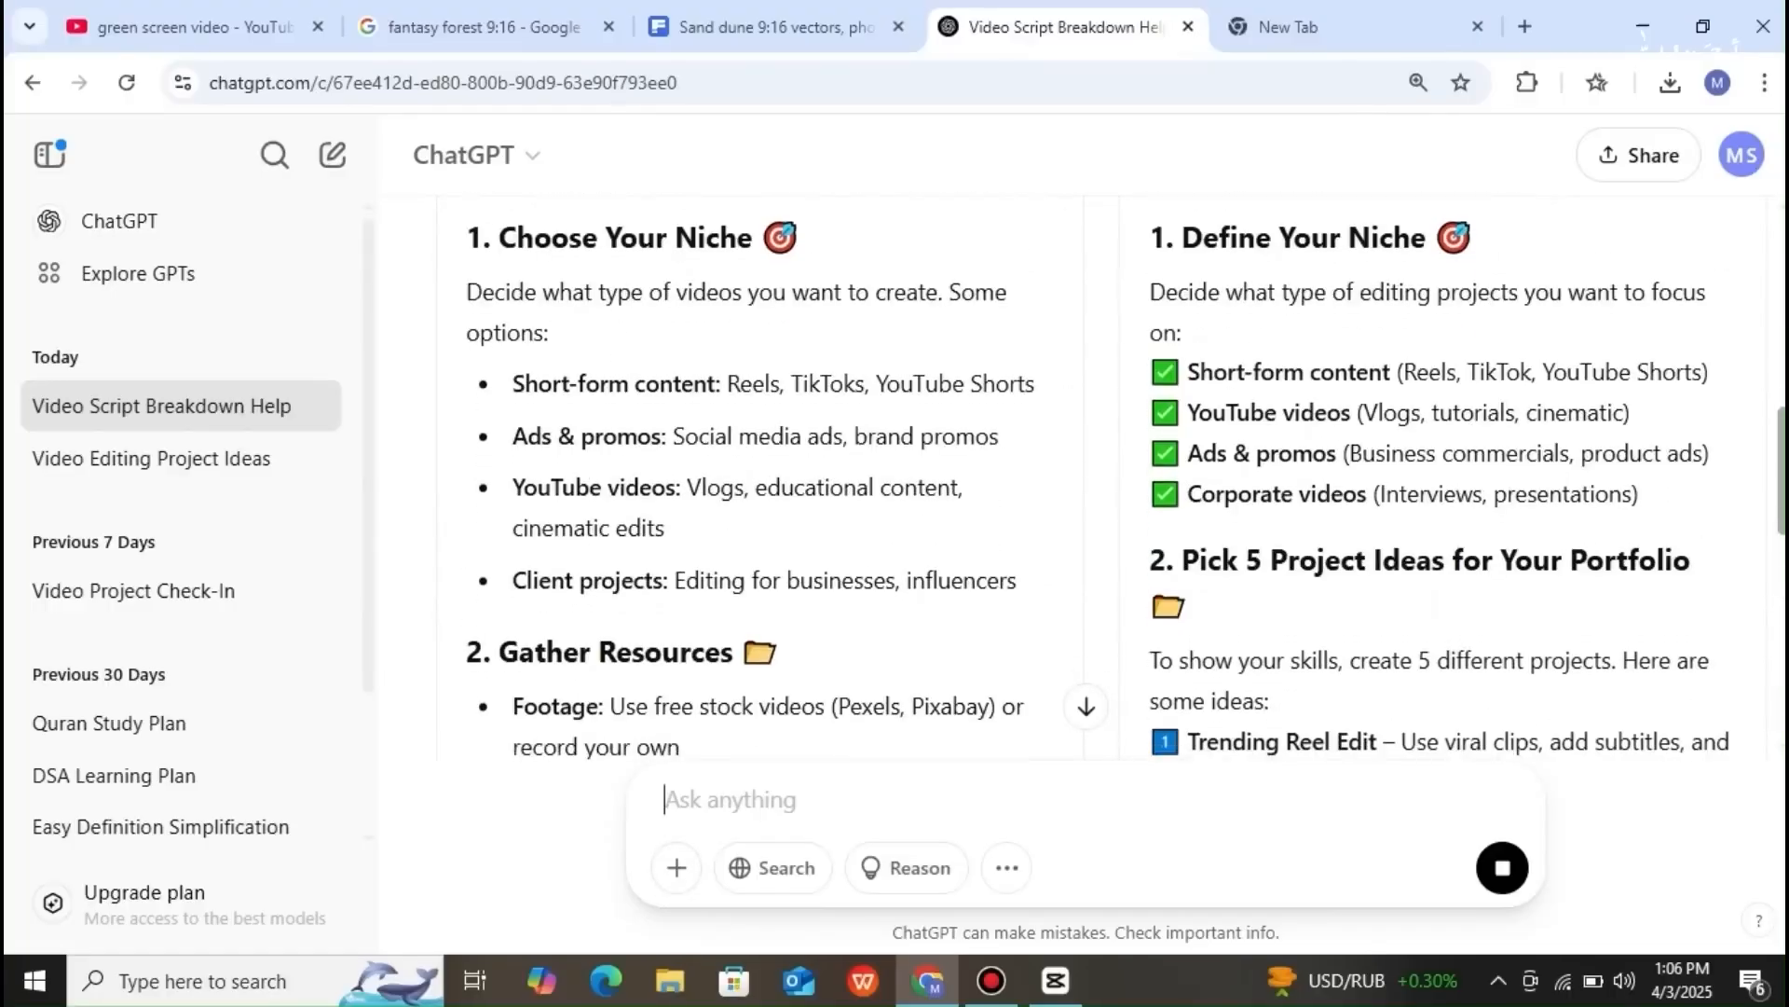
scroll(1782, 419, "down", 8)
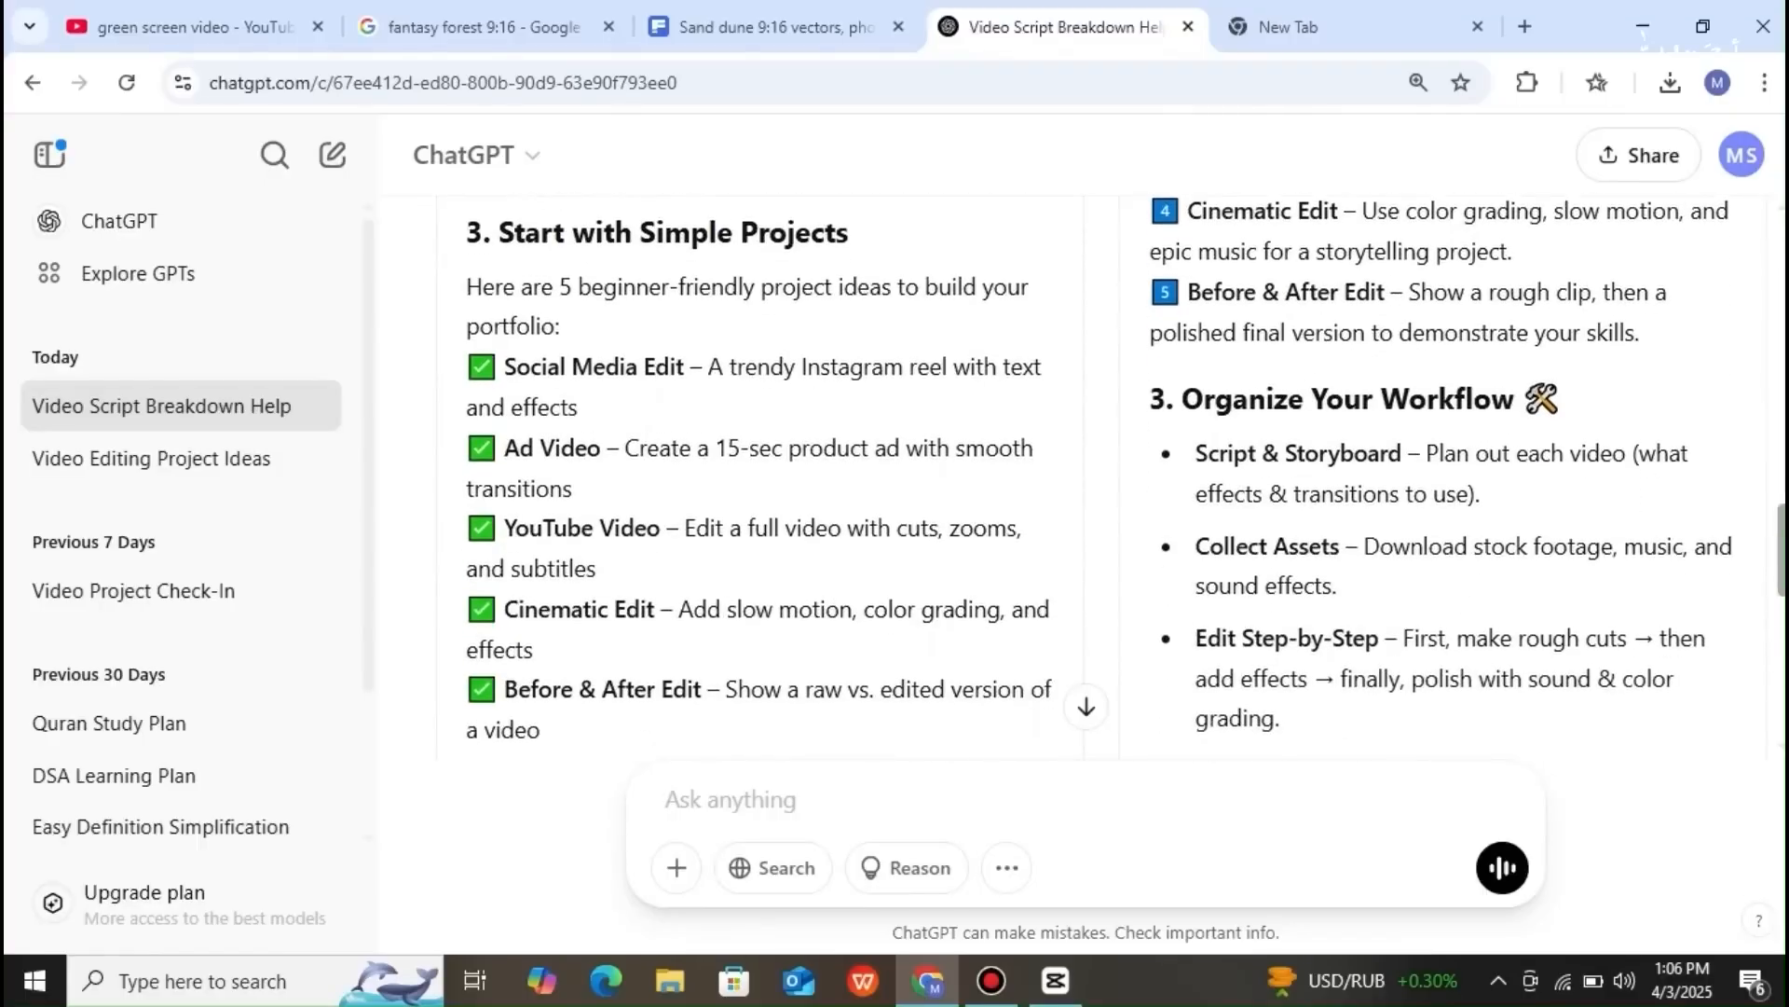
scroll(1782, 419, "down", 8)
scroll(1782, 419, "down", 3)
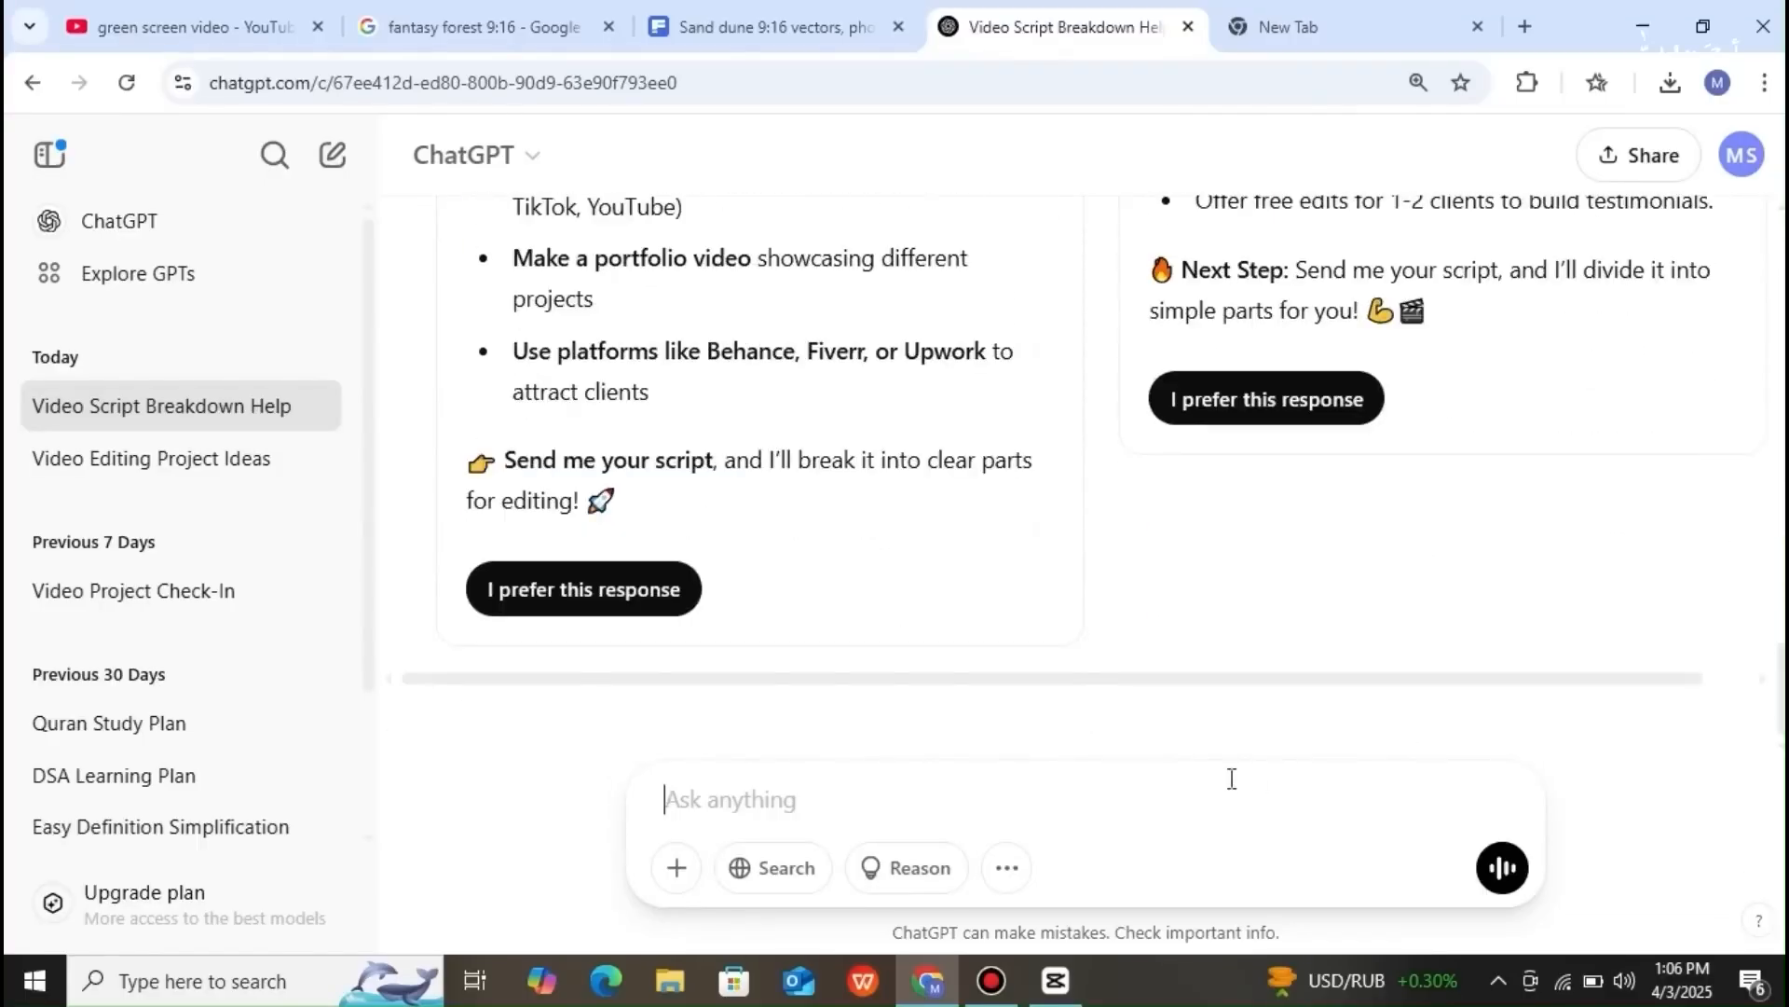
type("im video edi")
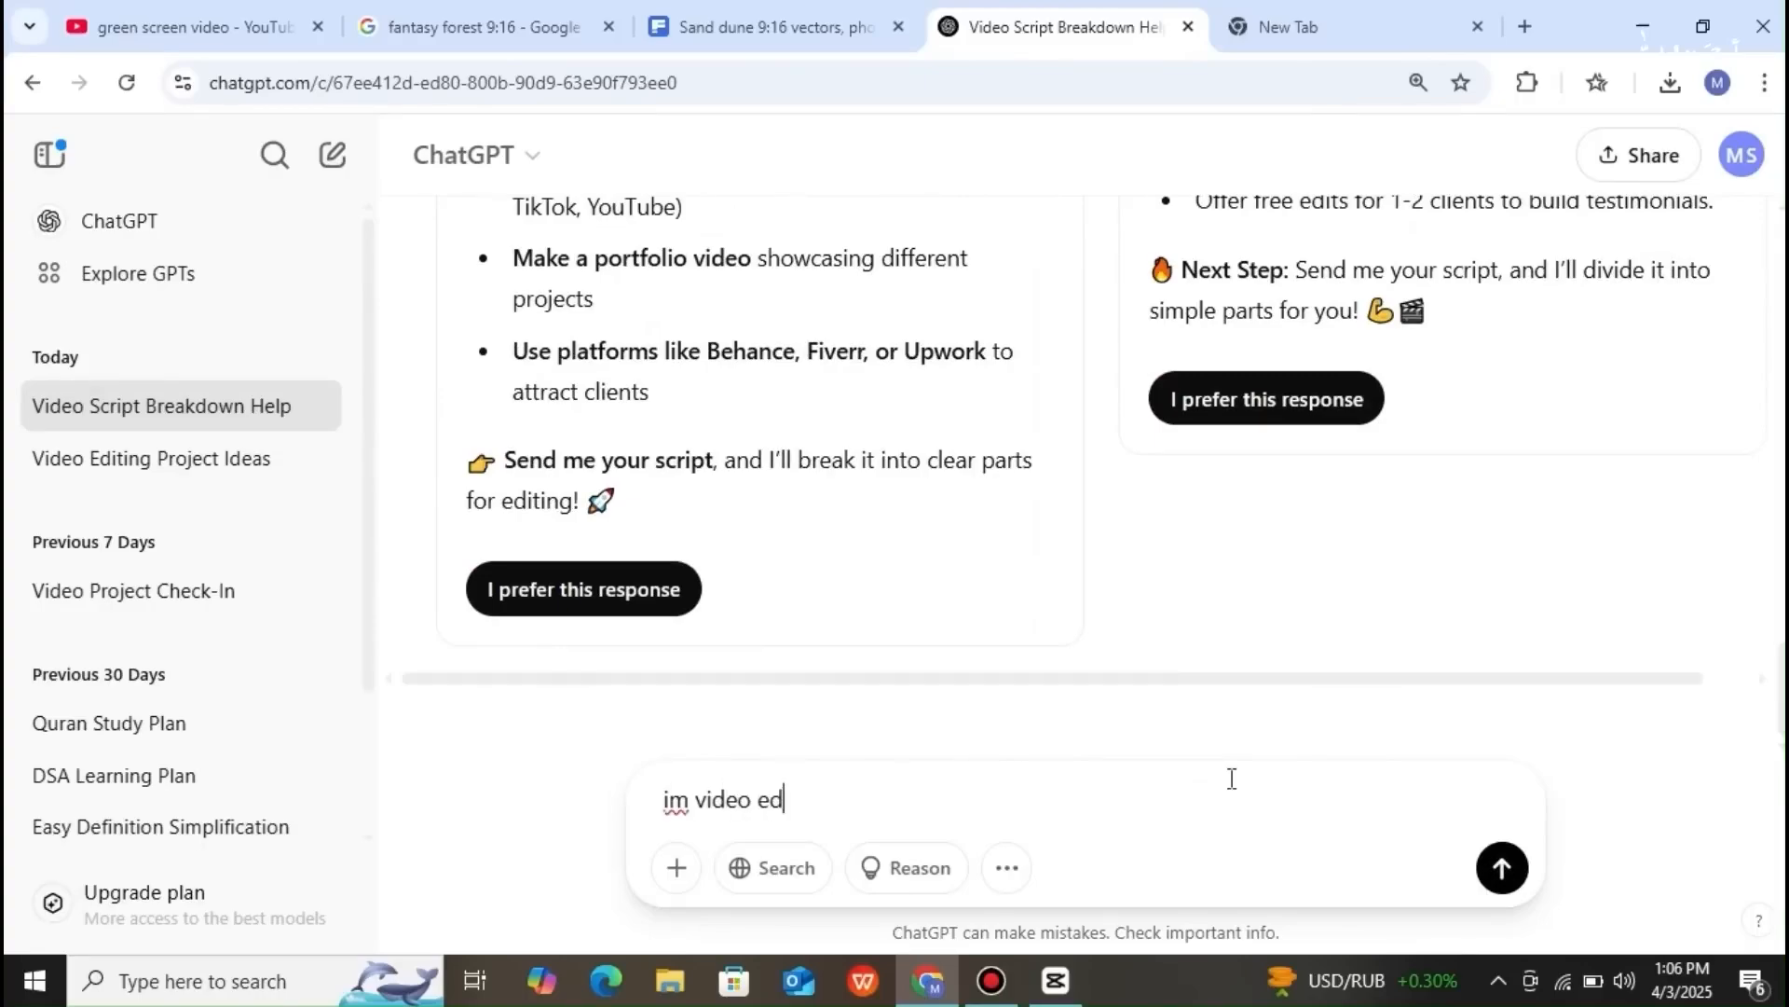
key("BackSpace")
type("t")
type("itor im ")
type("not p")
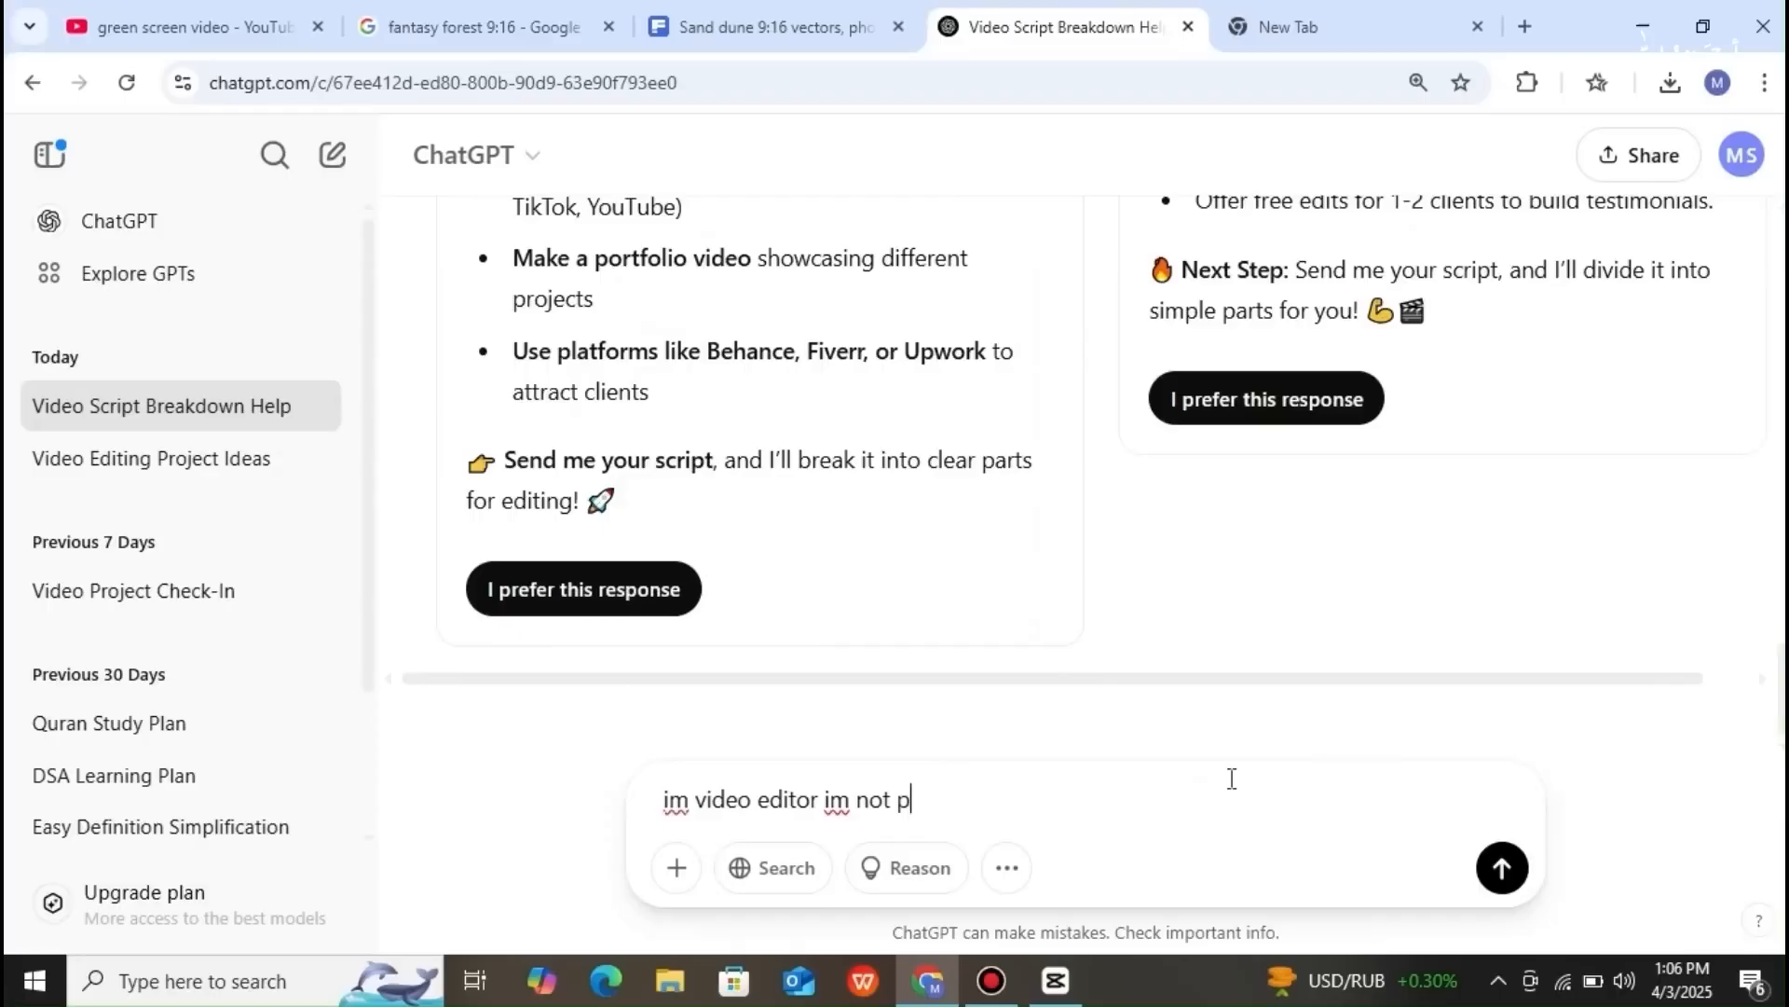
type("rofessional")
type("tell ")
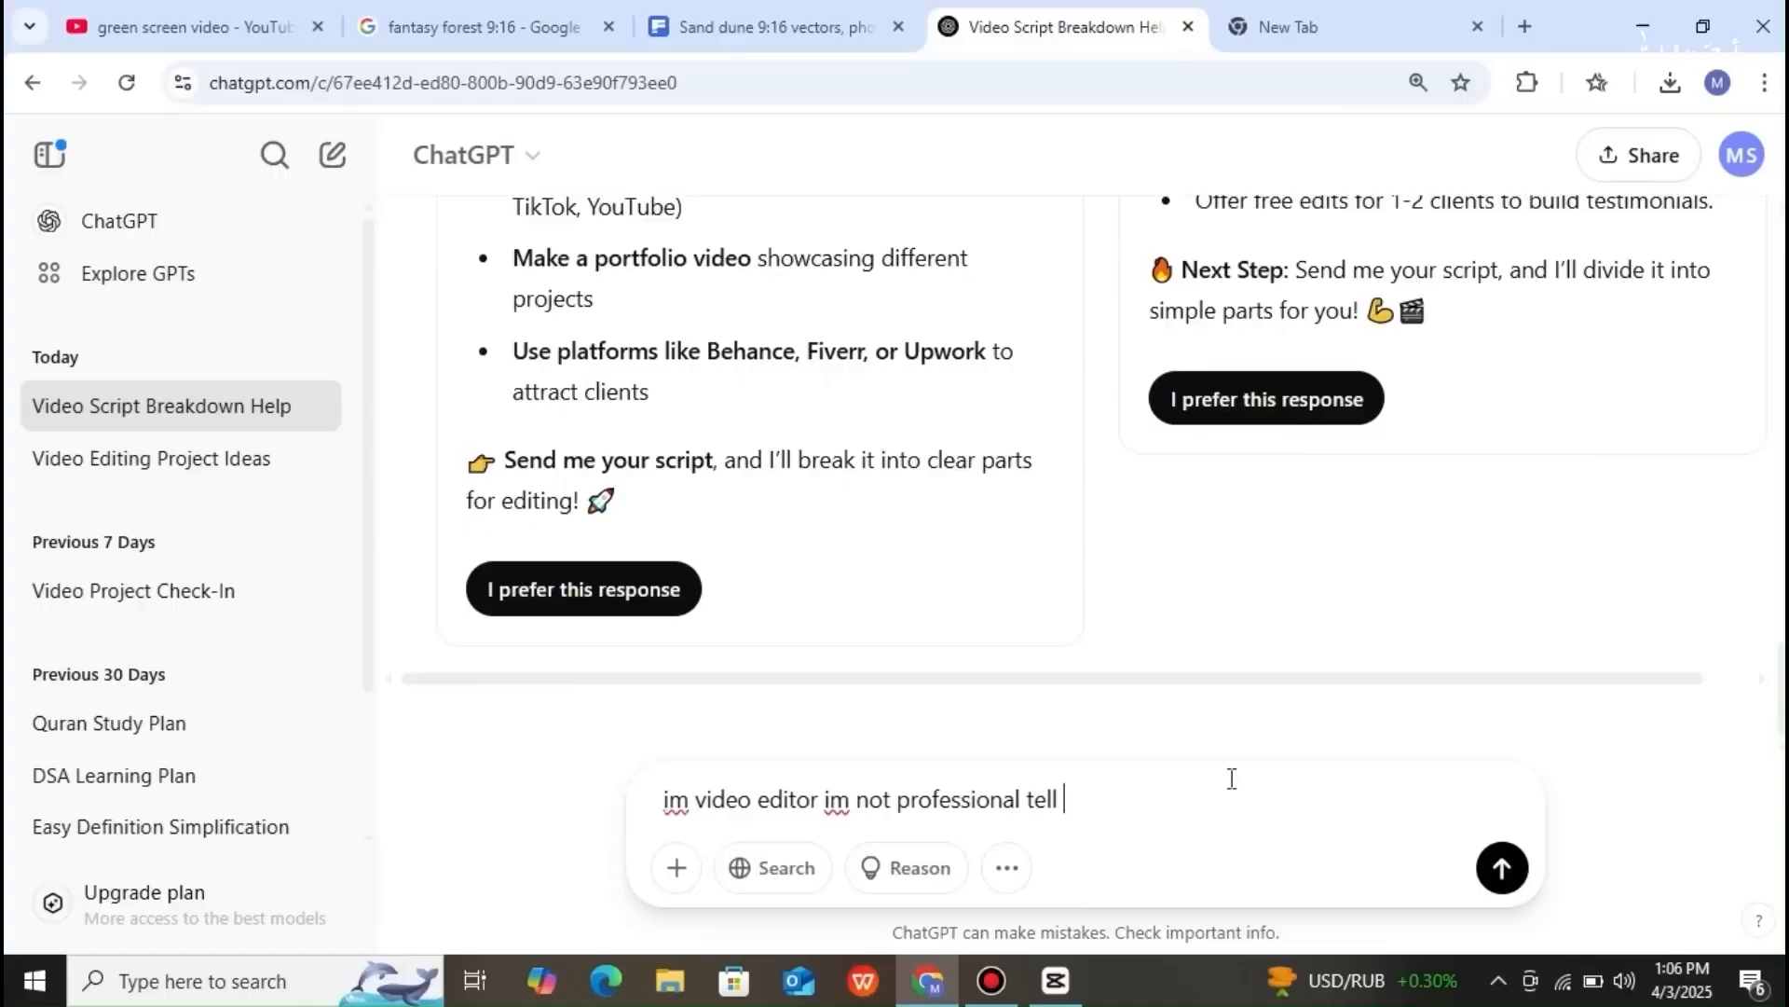
type("me what")
type(" i d")
key("BackSpace")
type("need to do ")
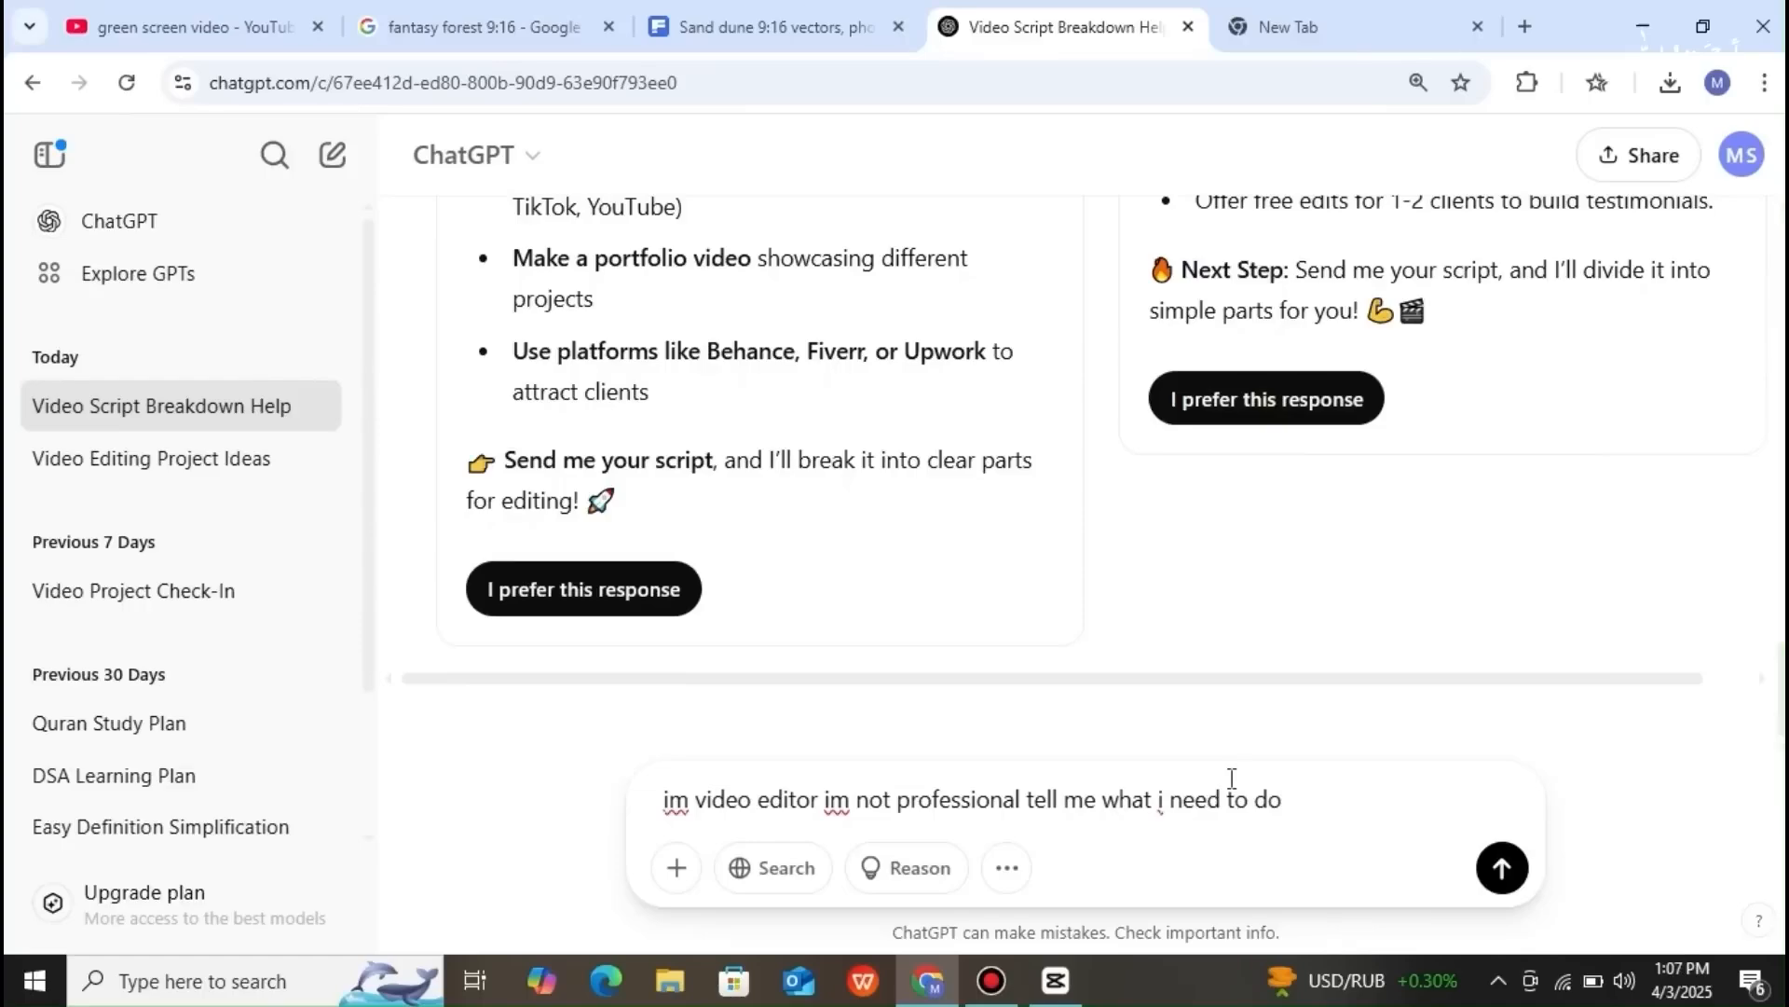
- Extend the drafted message with "tell me some projects for beginning" and send it
type("pri")
key("BackSpace")
key("BackSpace")
key("BackSpace")
type("tell me some projects for begin")
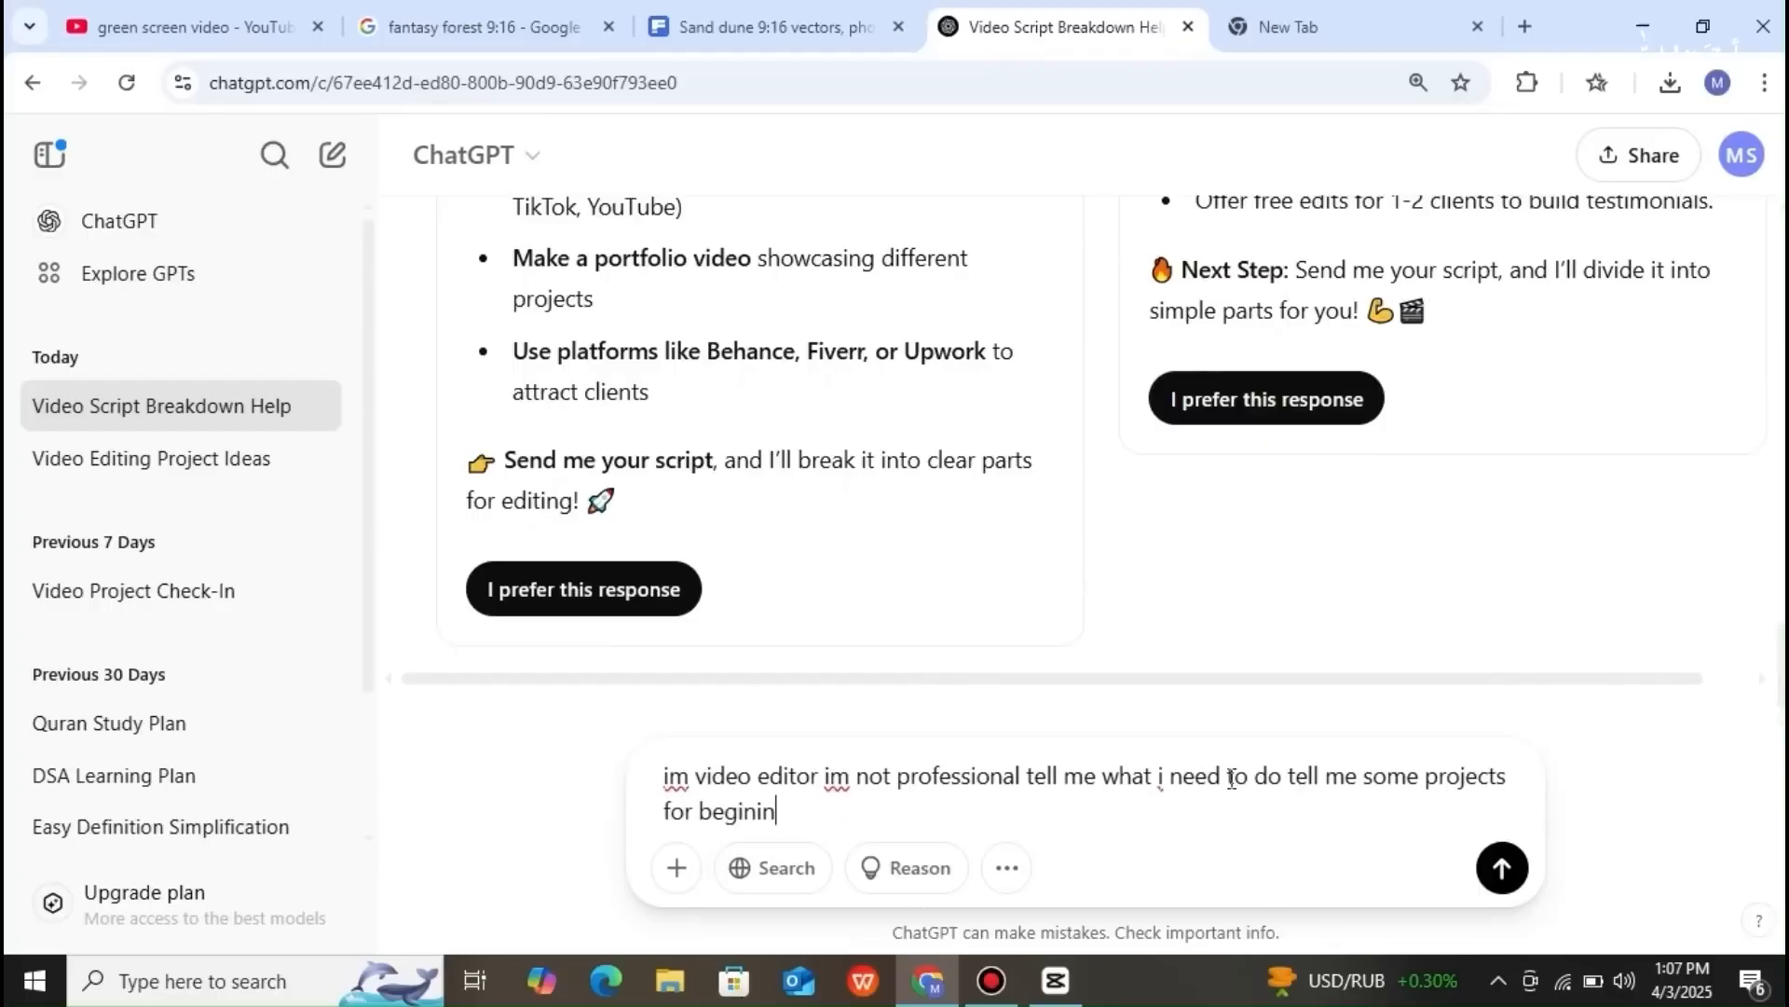
type("ning")
key("Return")
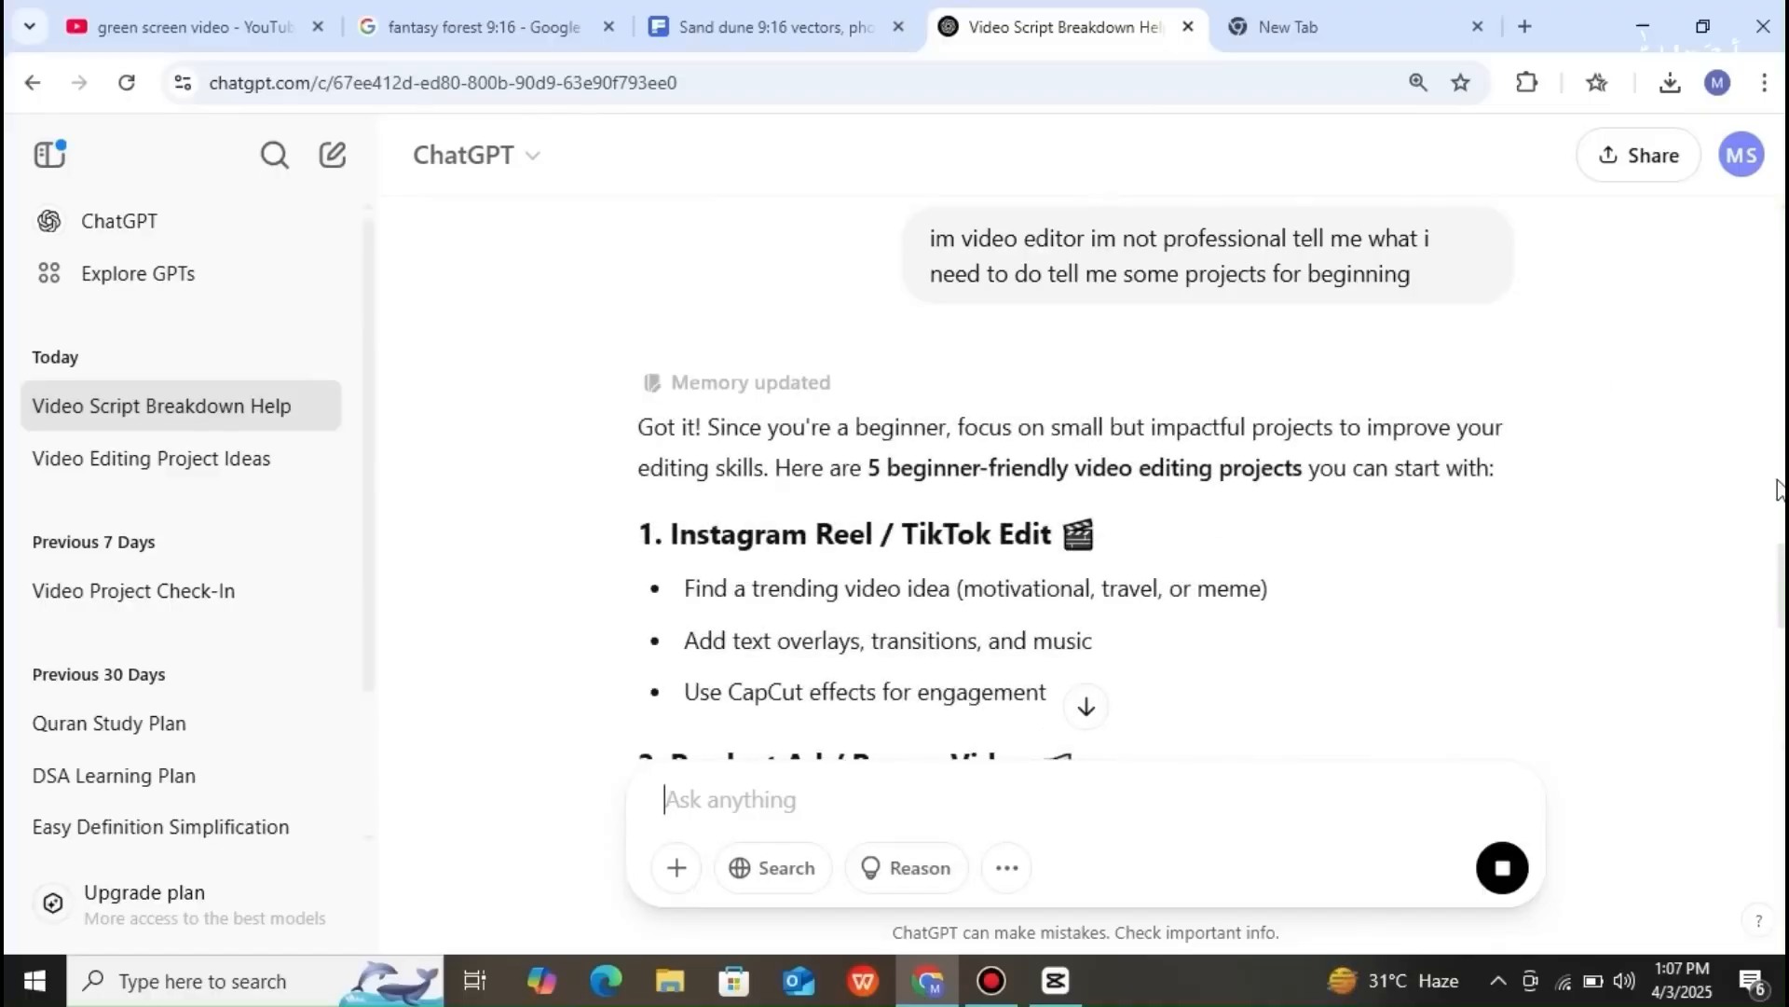
- Read the suggested projects down to the Next Steps, highlighting points under the Instagram Reel and YouTube projects
scroll(1082, 702, "down", 2)
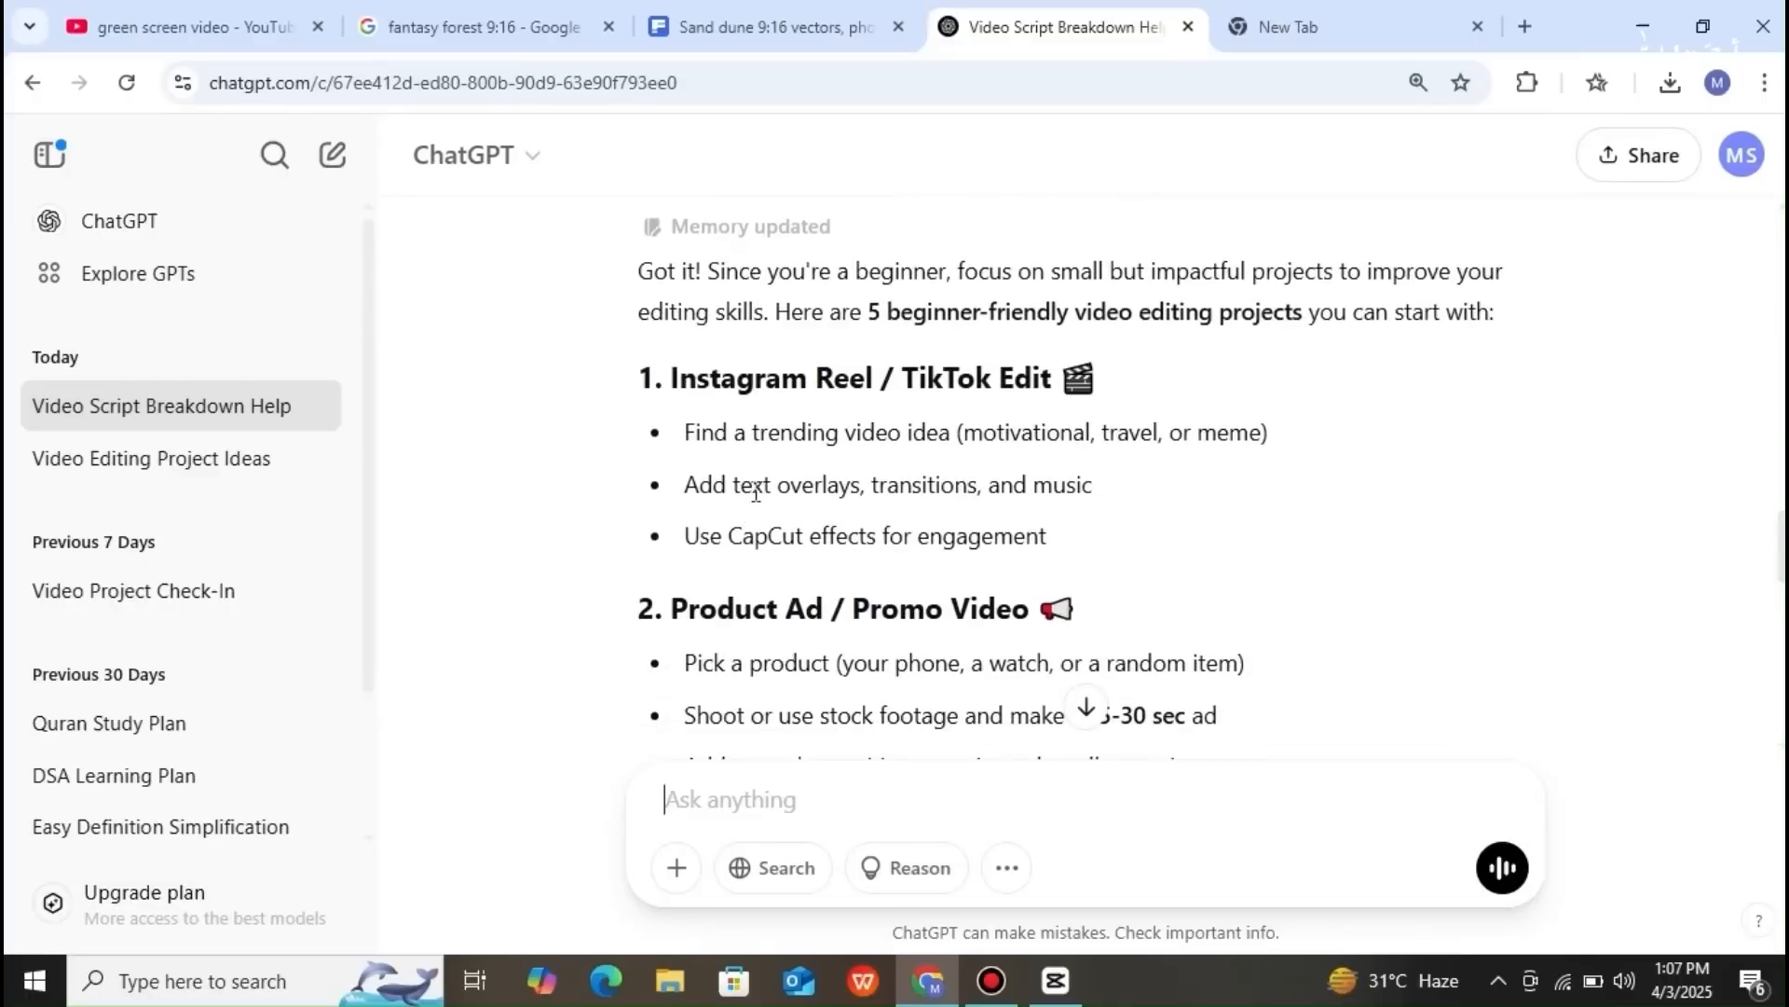
left_click_drag(752, 485, 1014, 507)
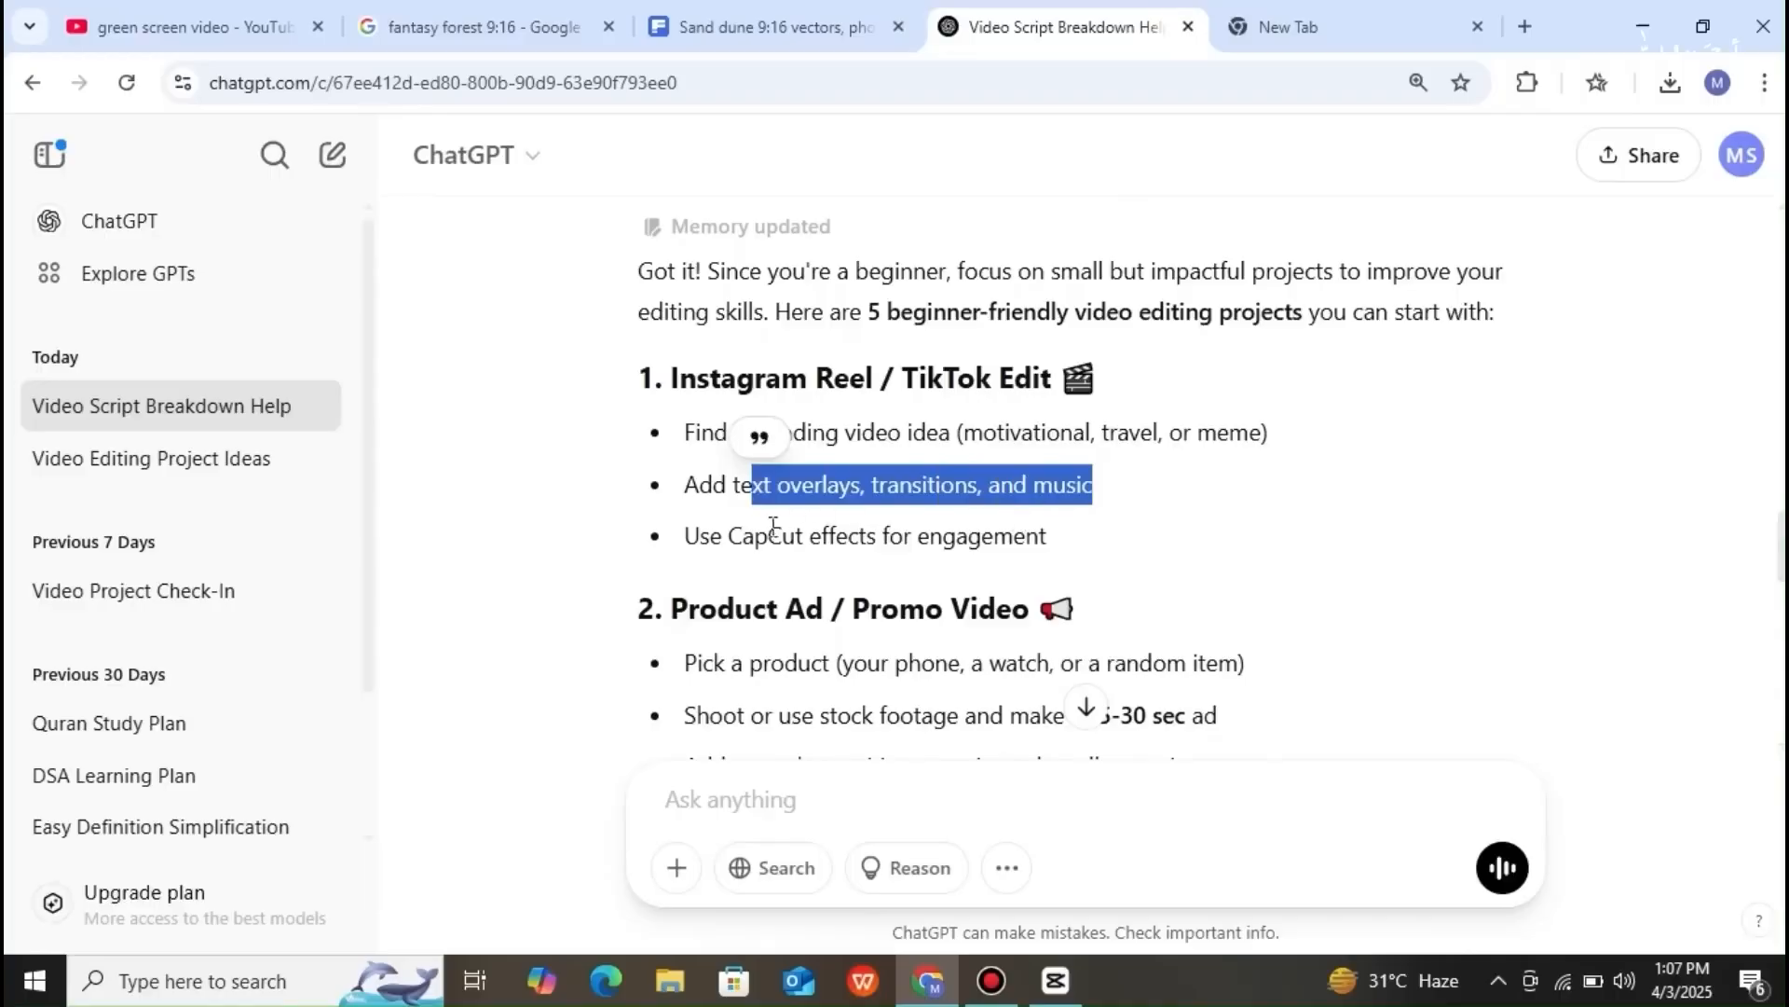
left_click_drag(746, 537, 969, 537)
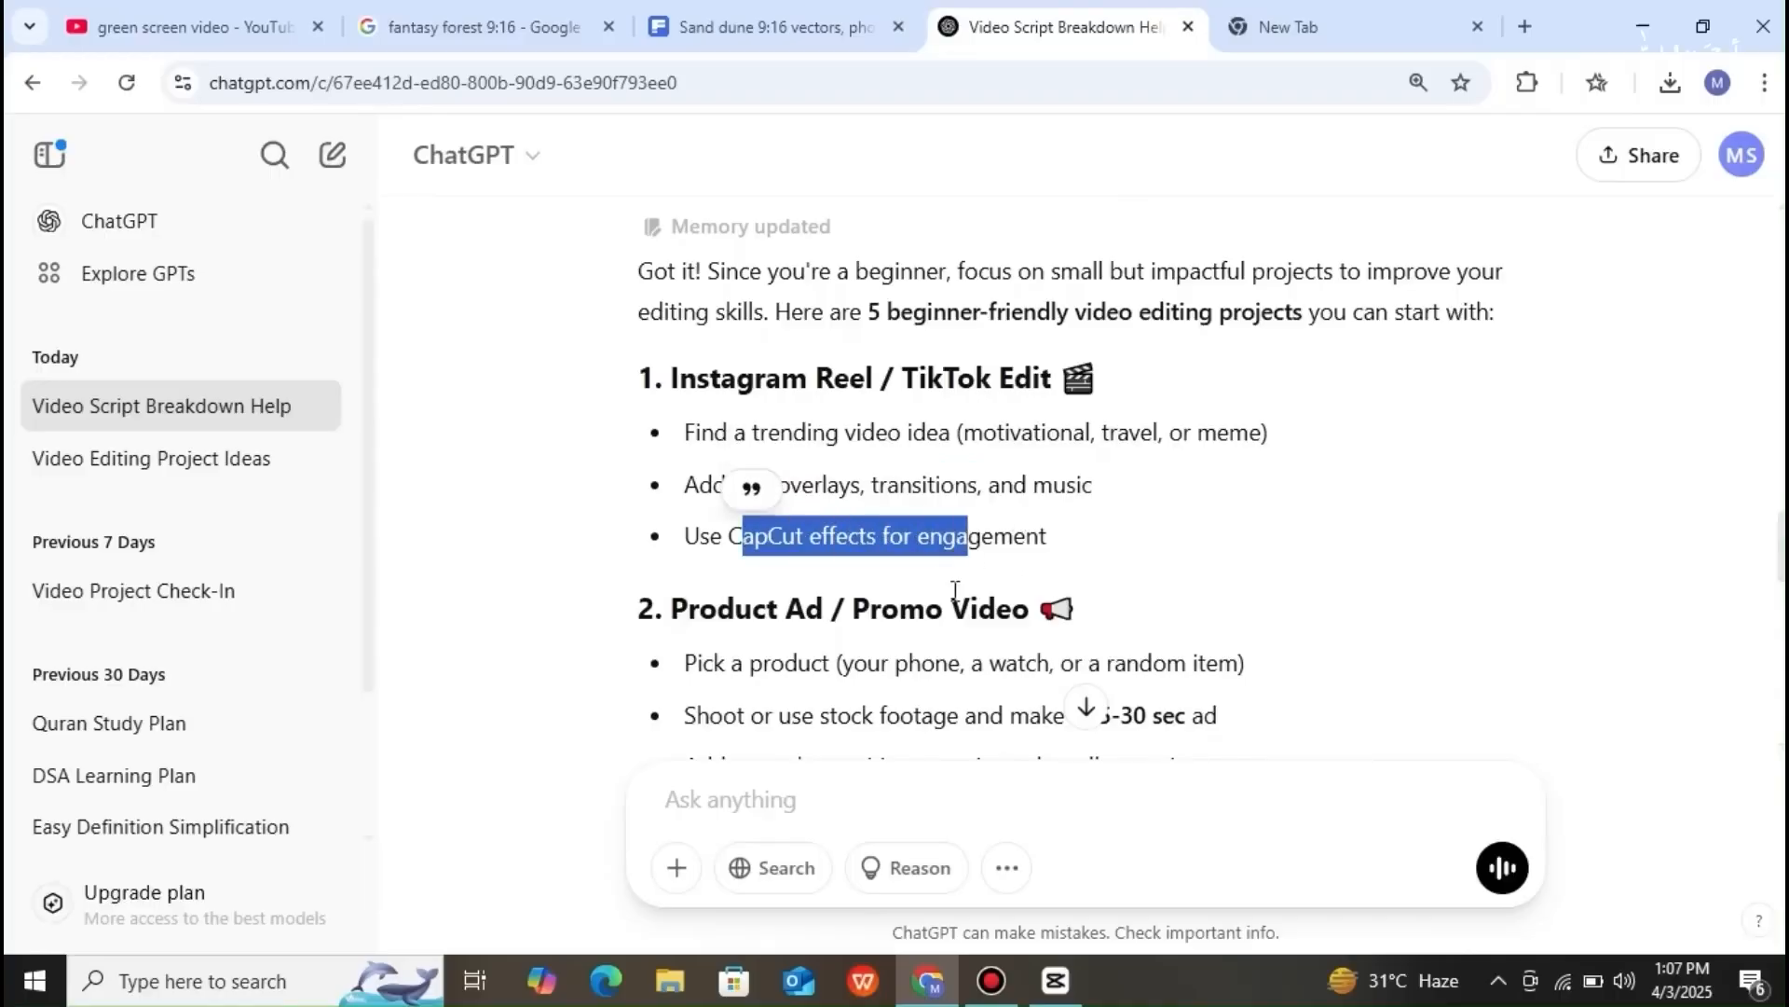
scroll(1339, 556, "down", 3)
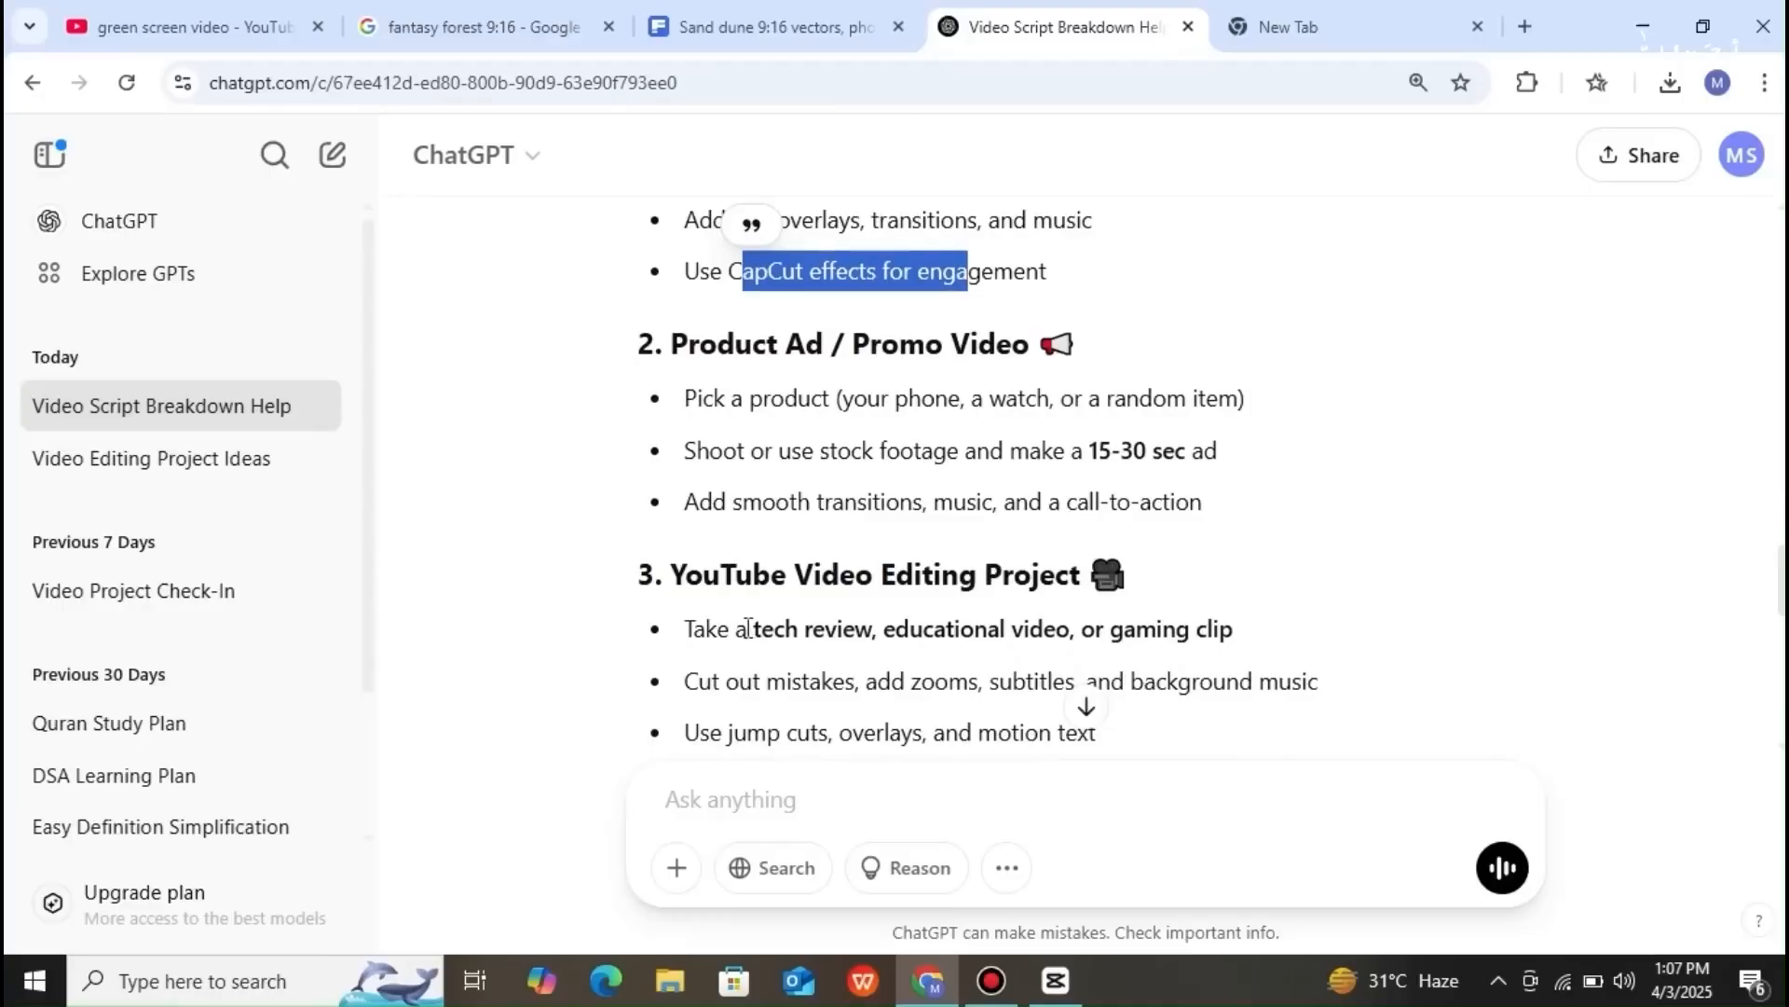
left_click_drag(681, 628, 1323, 741)
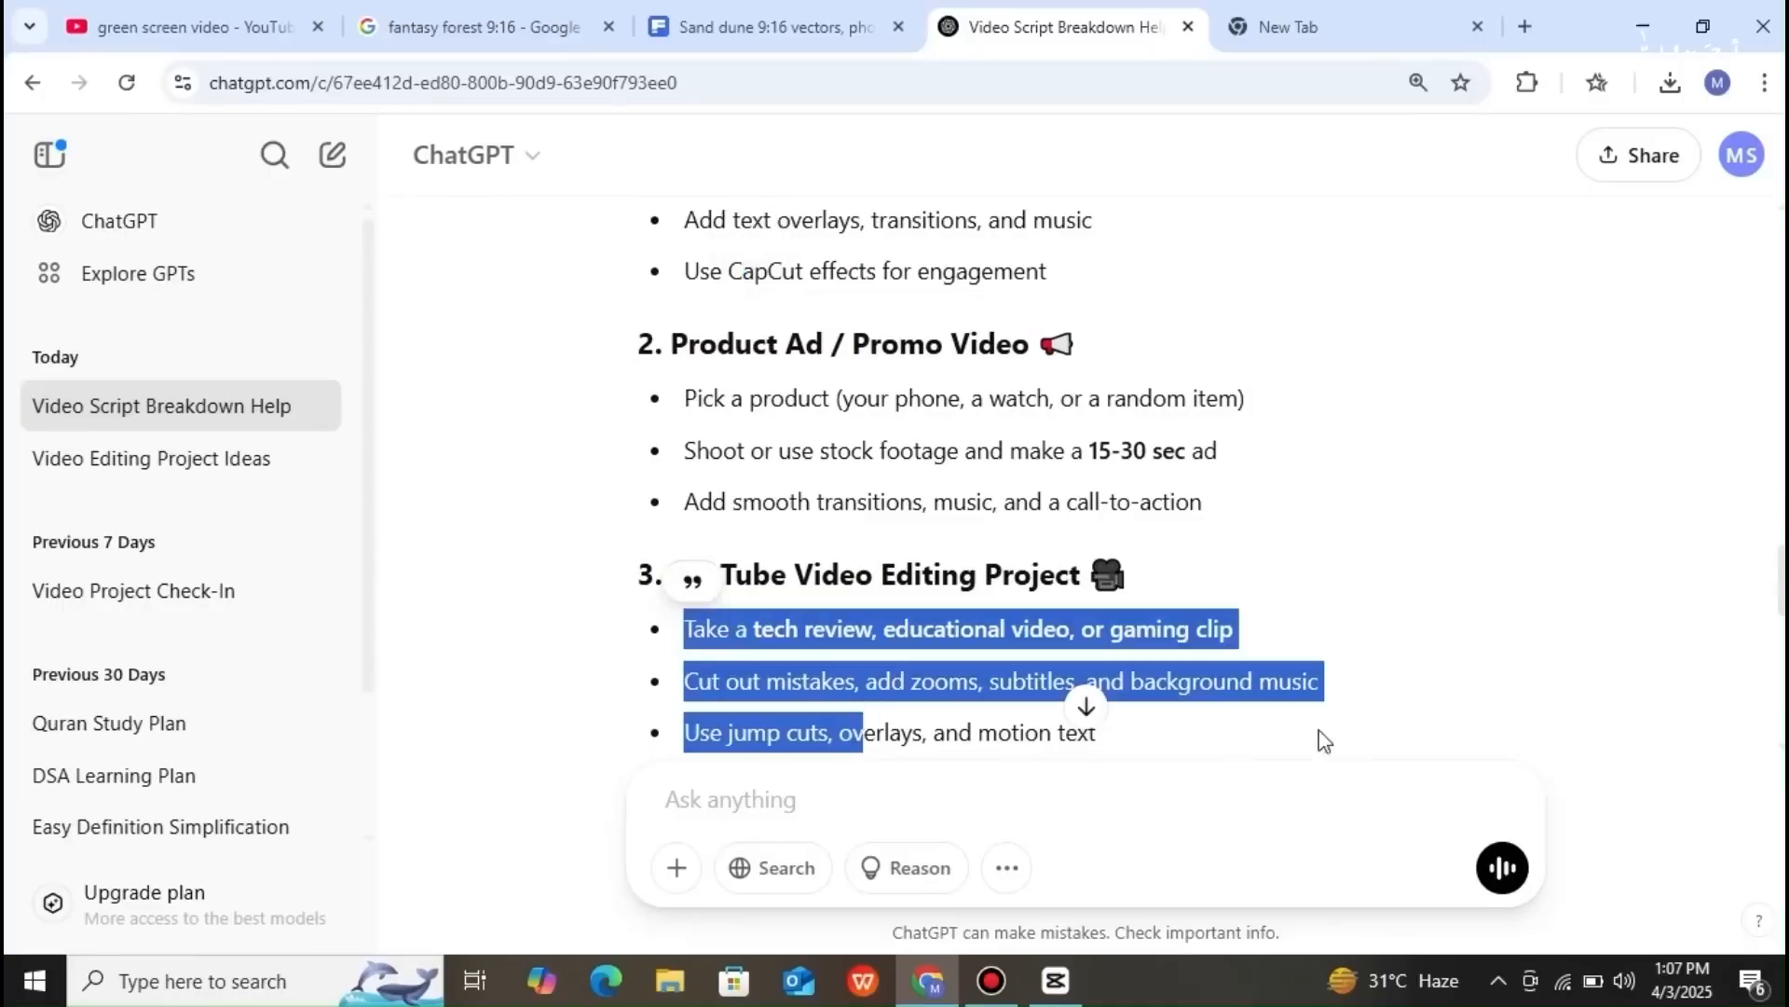
scroll(1445, 592, "down", 4)
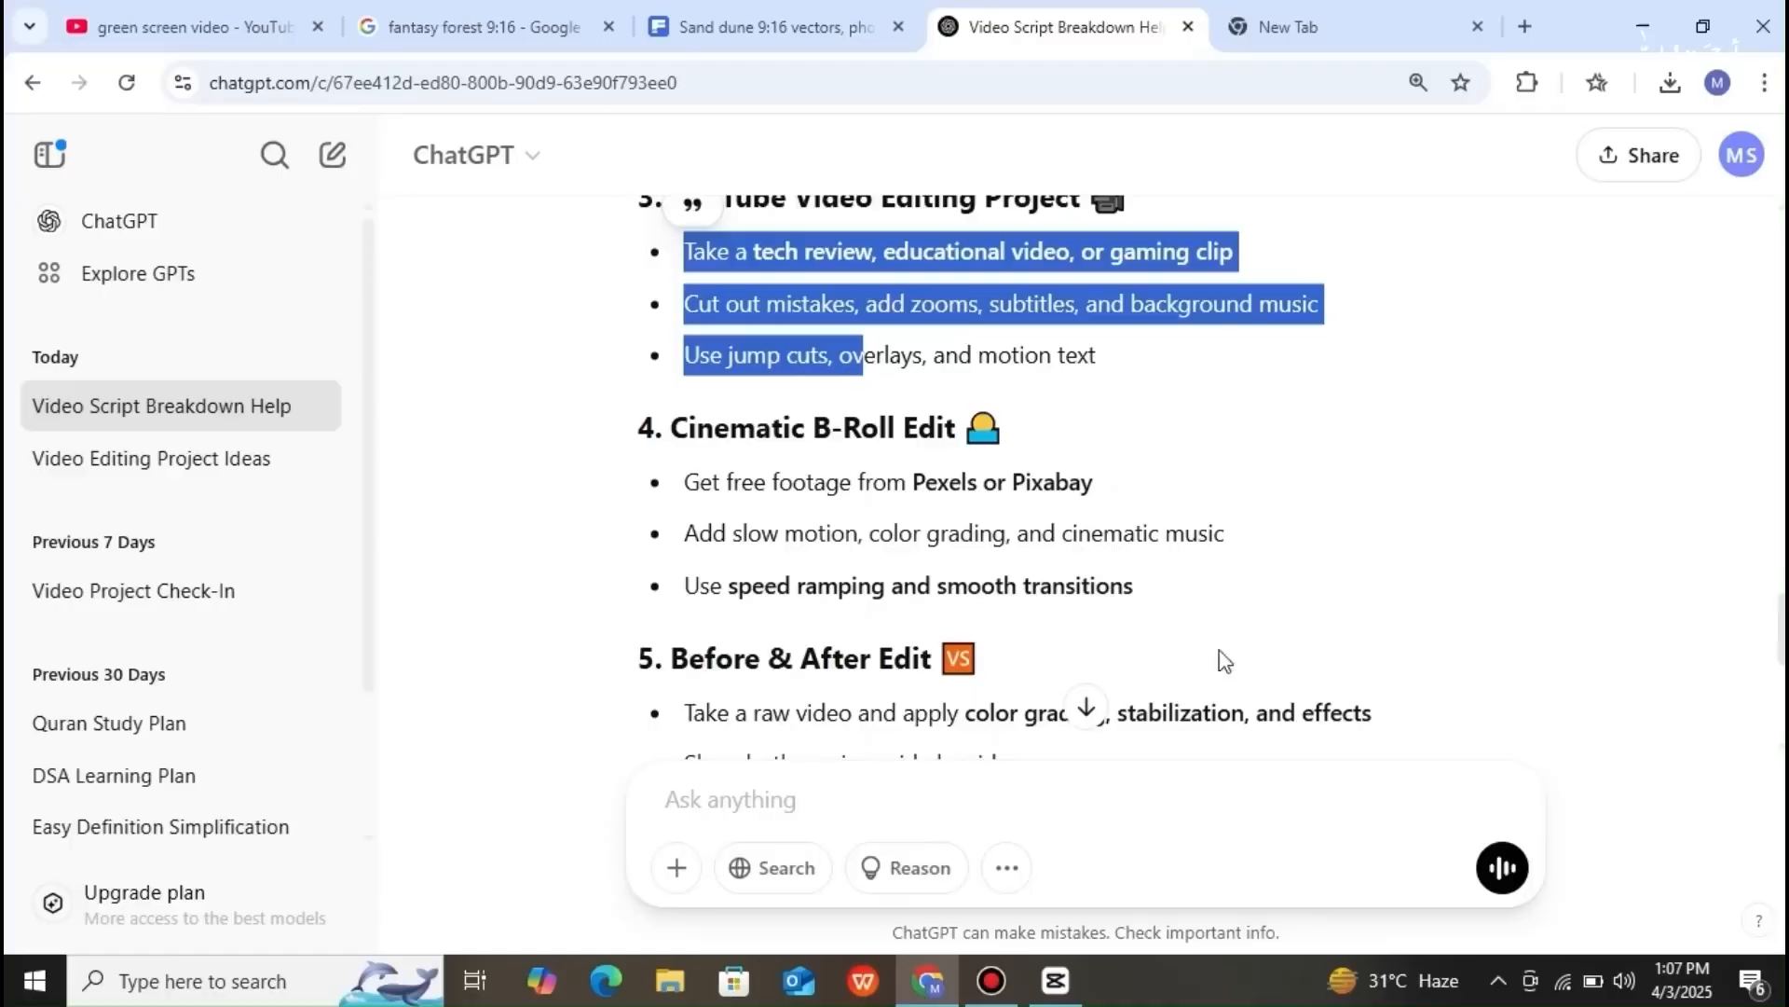
left_click_drag(1783, 650, 1783, 688)
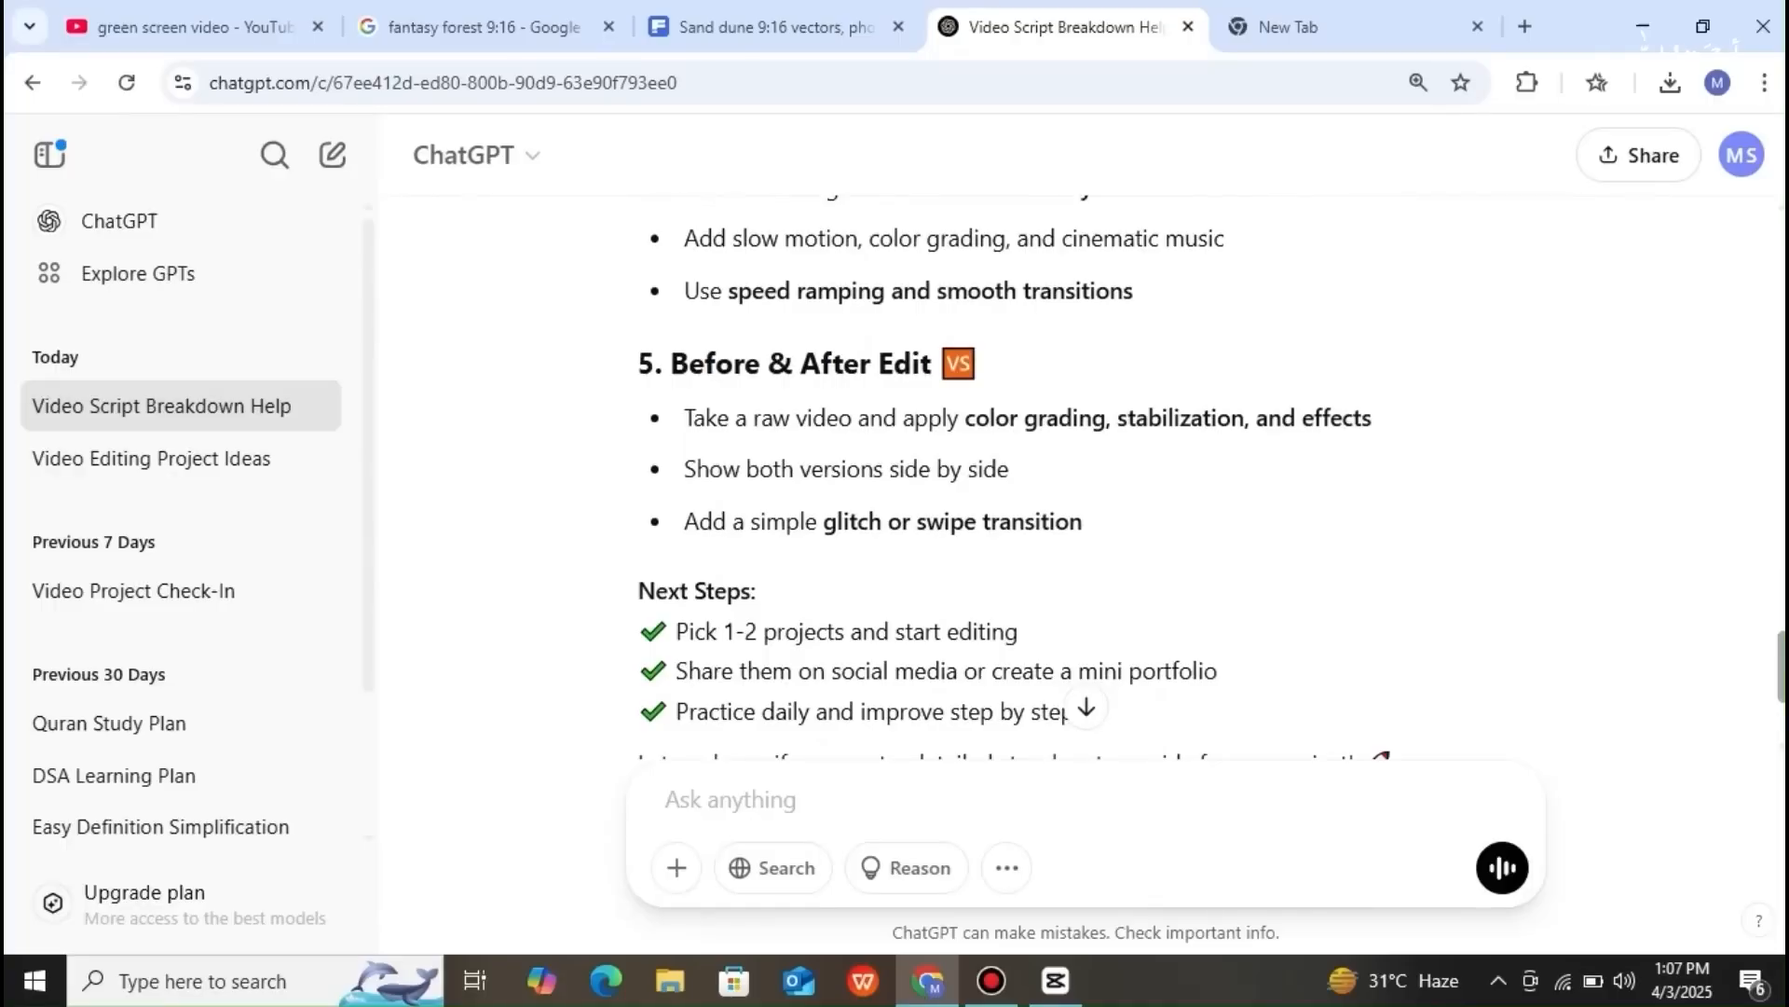
left_click_drag(1782, 689, 1783, 710)
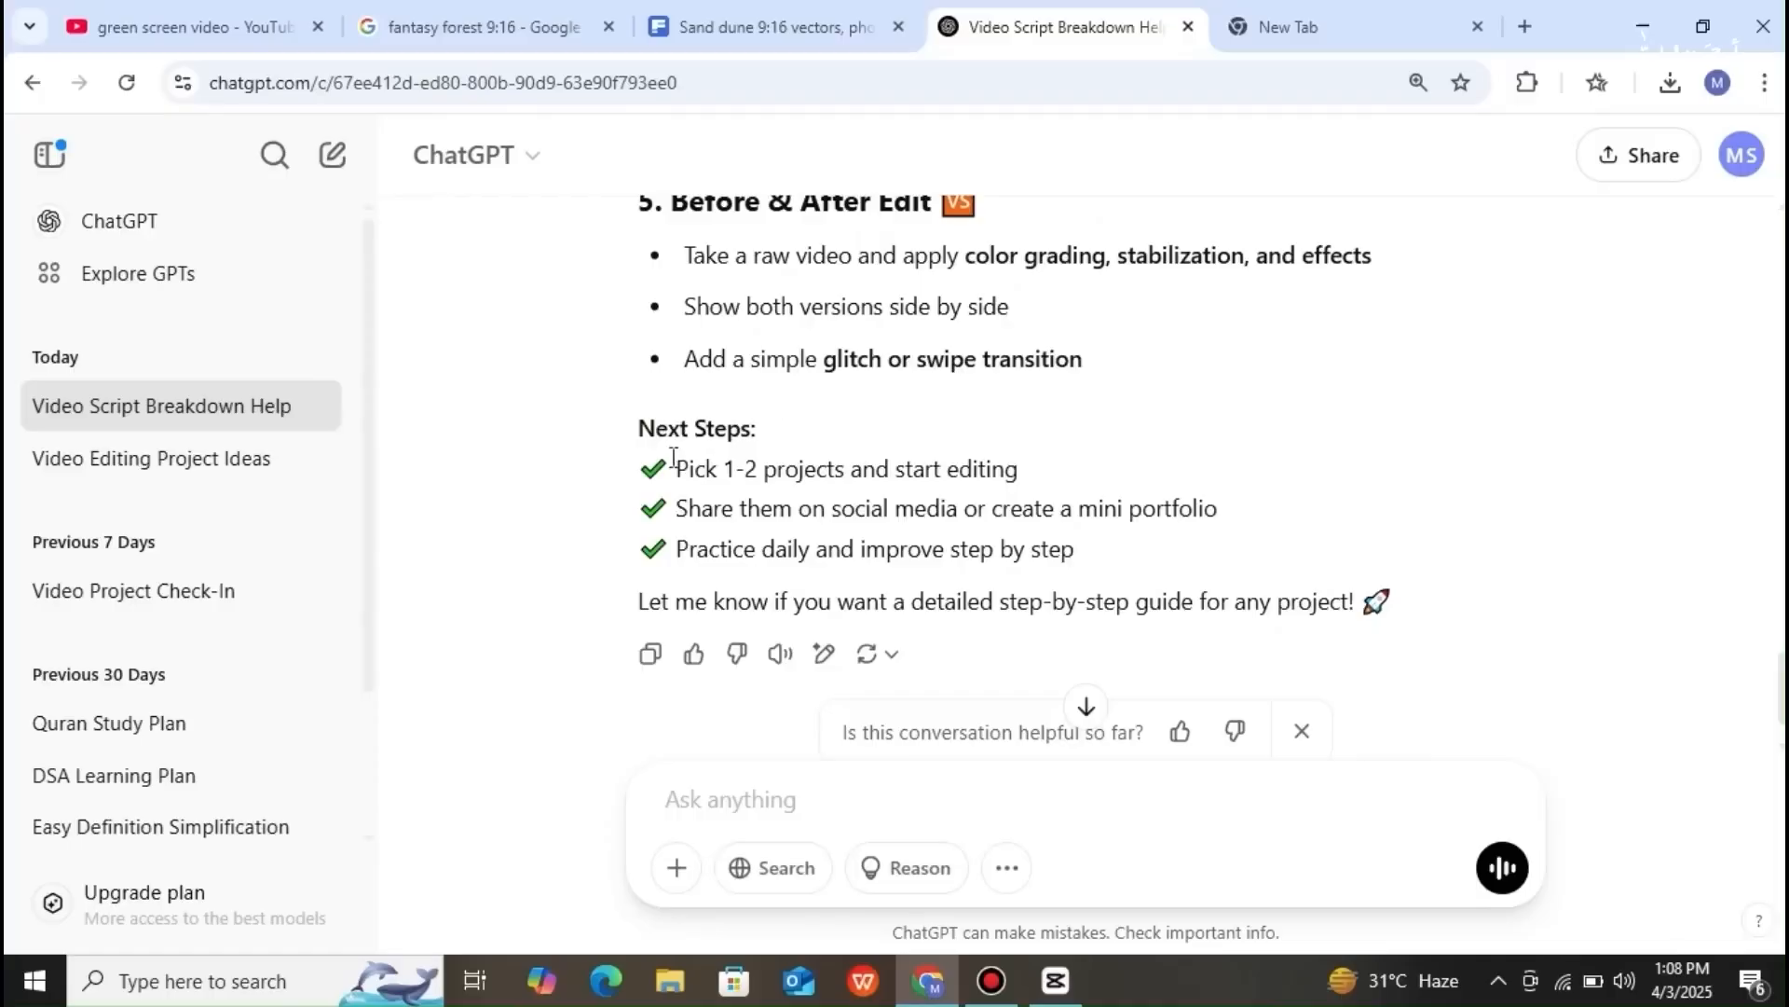
- Open the "Video Editing Project Ideas" chat and read it from its first message through the project lists to the audio recorder recommendations
left_click(239, 466)
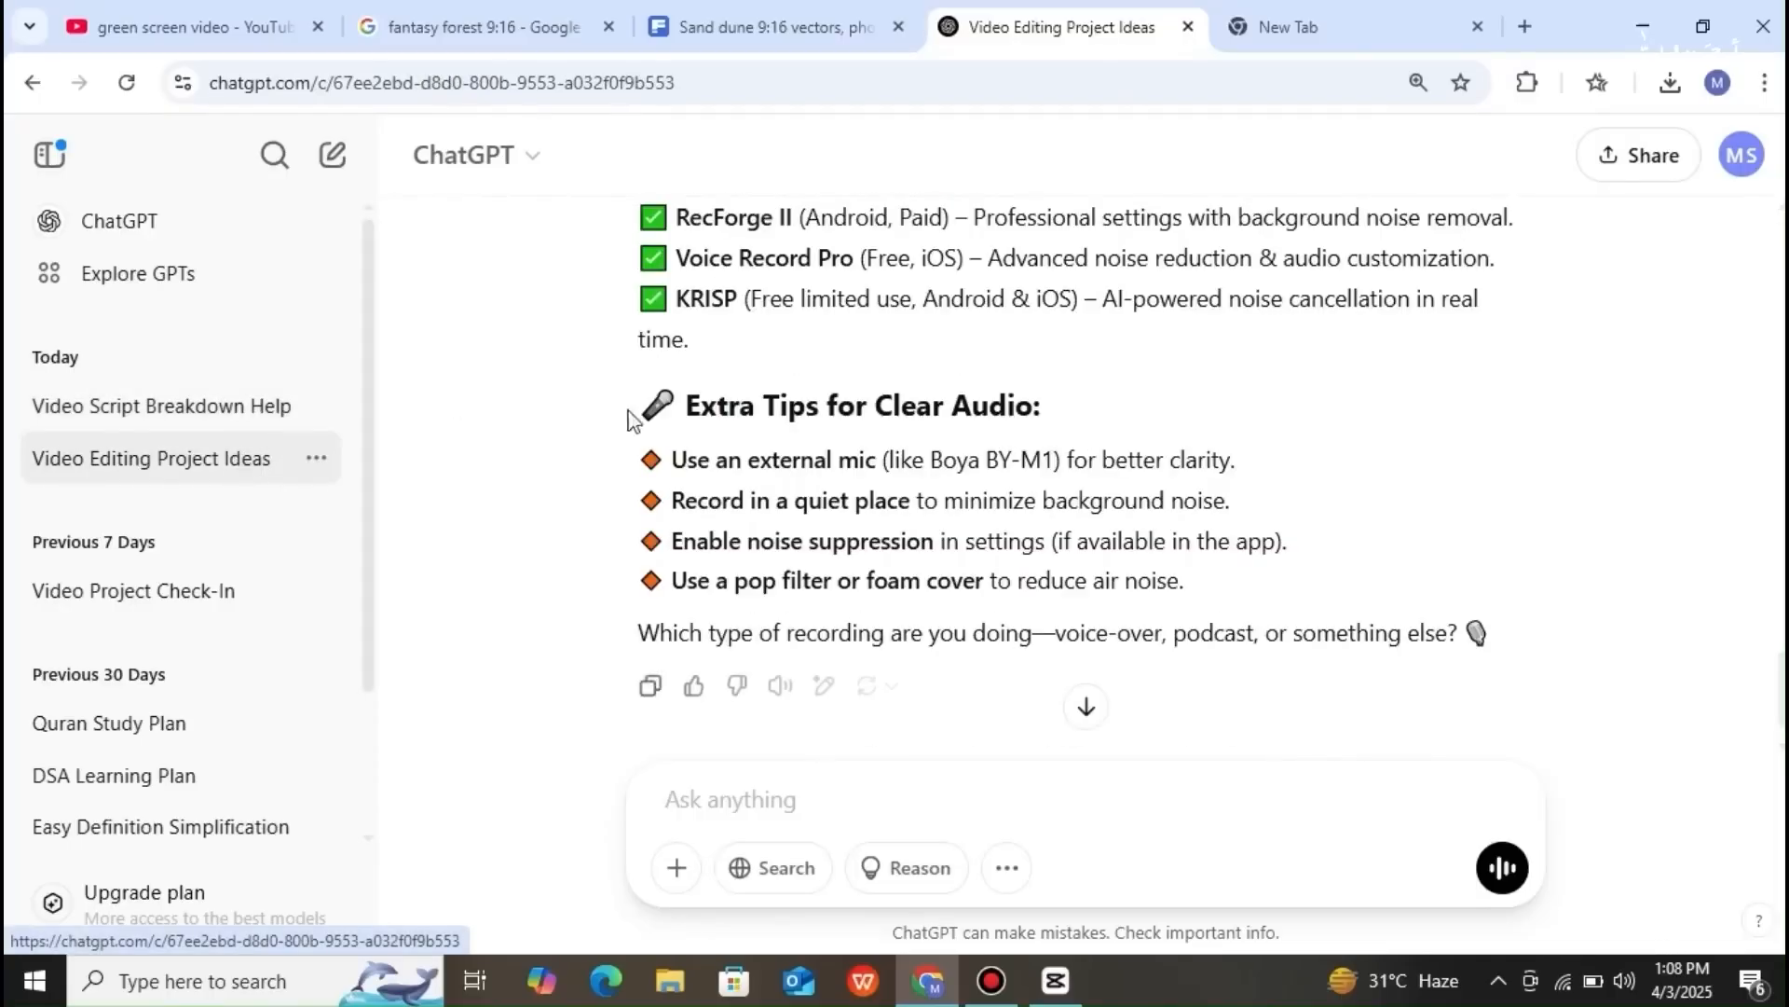
left_click_drag(1781, 692, 1781, 250)
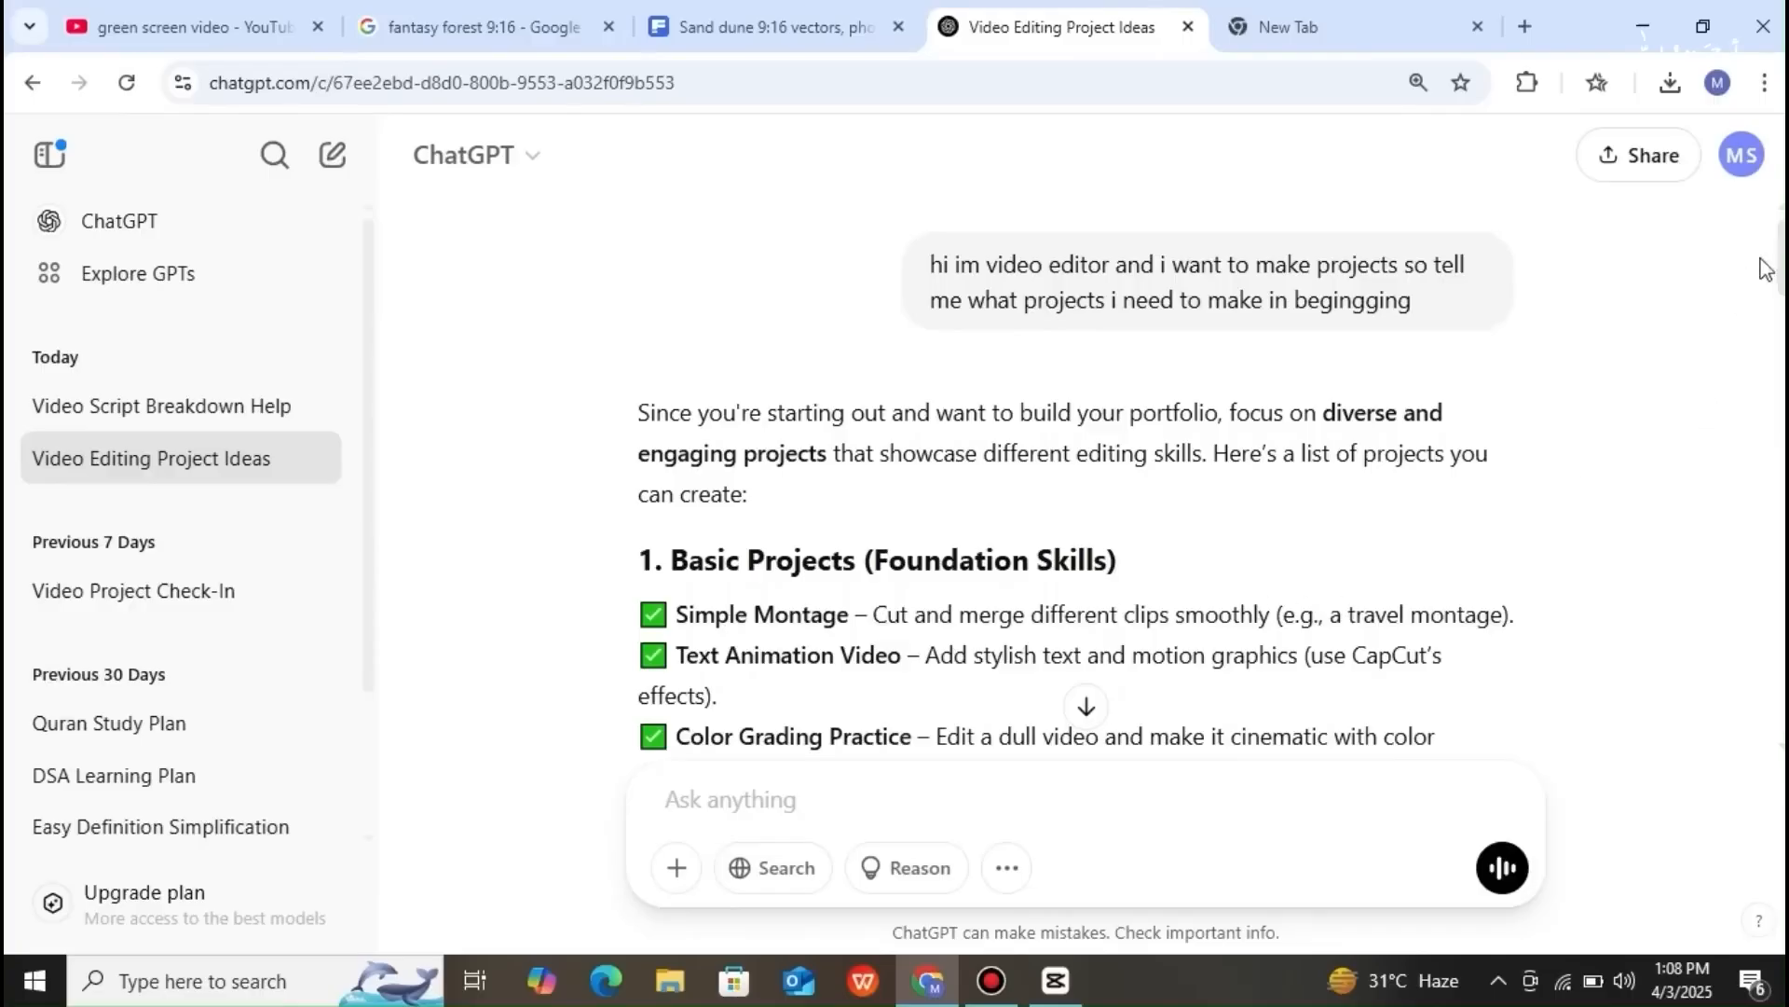
scroll(1780, 261, "down", 5)
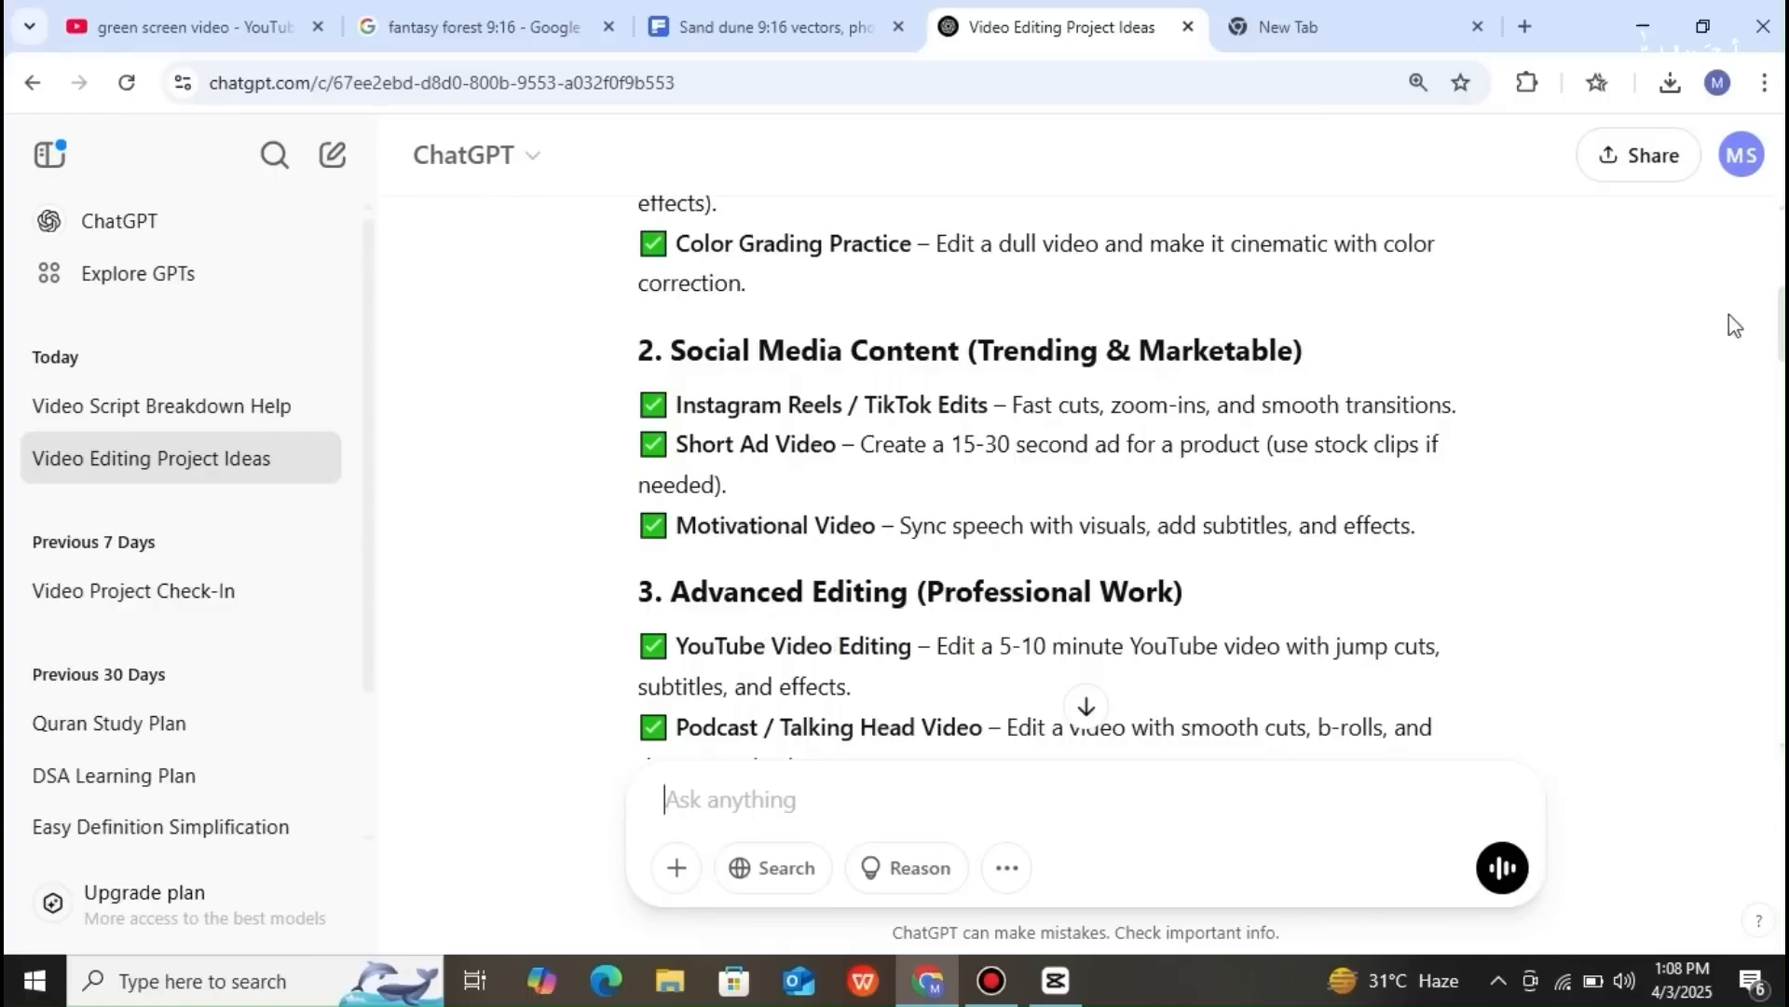
scroll(1775, 325, "down", 5)
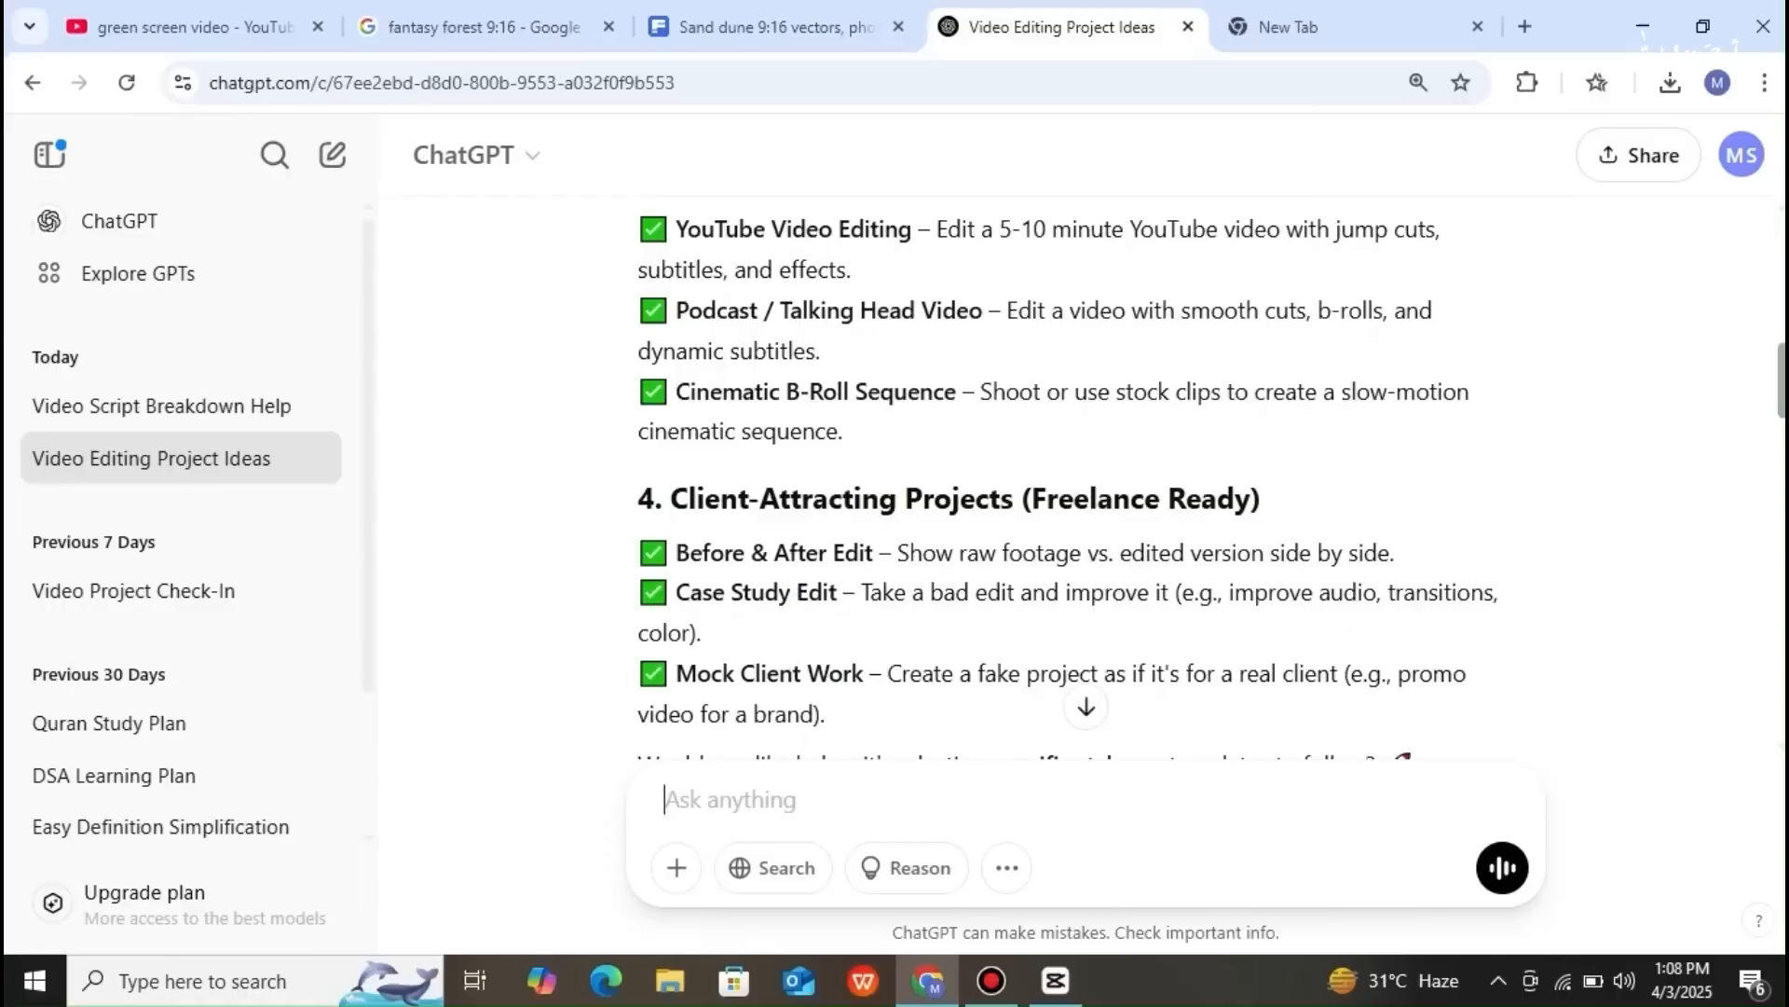
scroll(1780, 383, "down", 8)
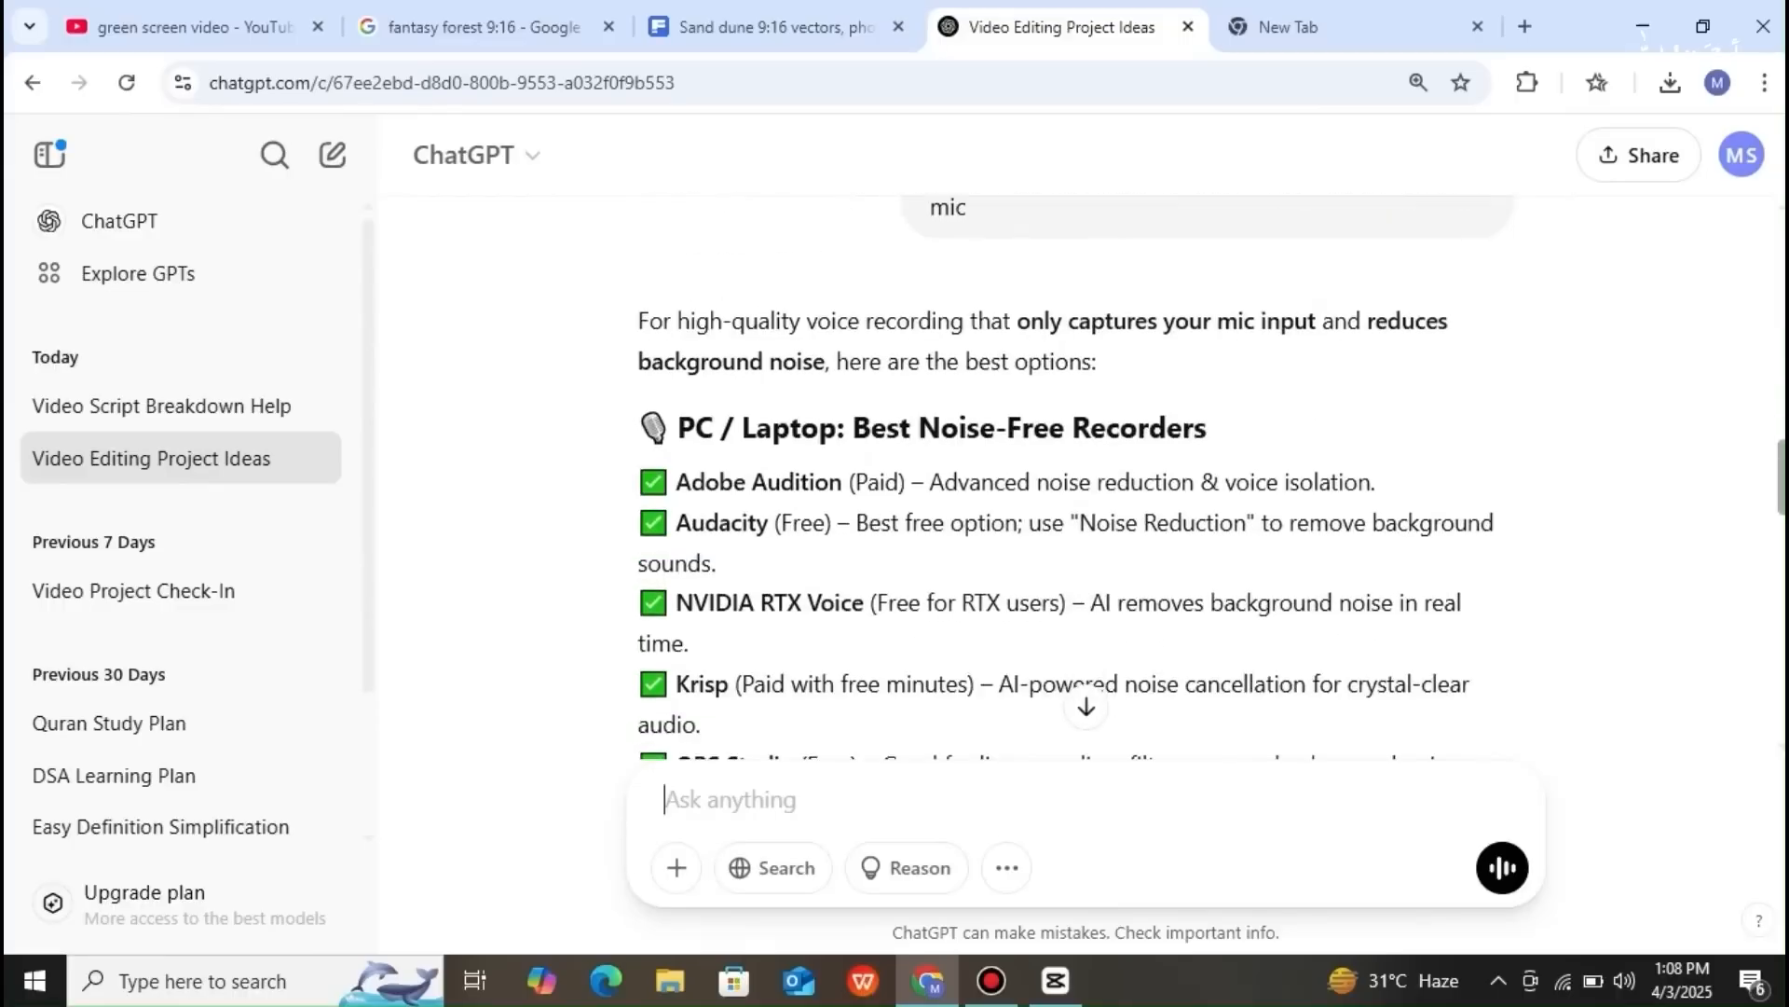
scroll(1780, 504, "down", 3)
scroll(1781, 512, "down", 3)
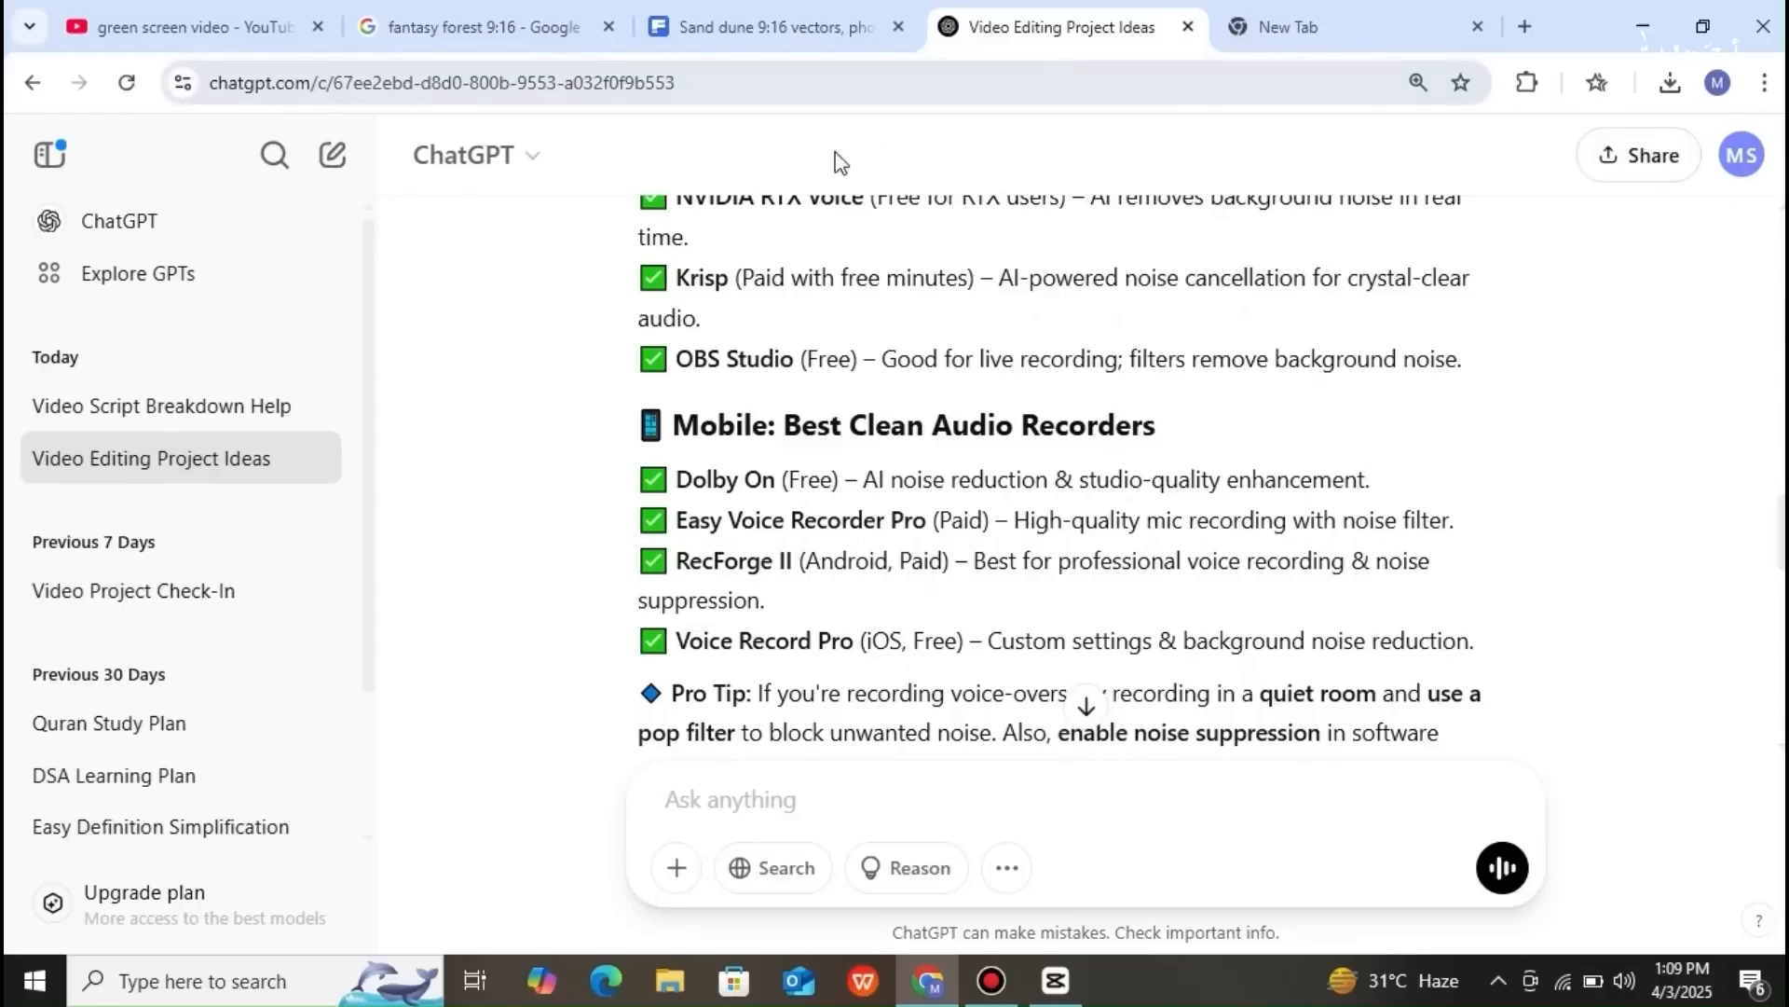
- Switch to the Freepik "sand dune 9:16" results and download the vertical photo of rippled desert dunes
left_click(791, 14)
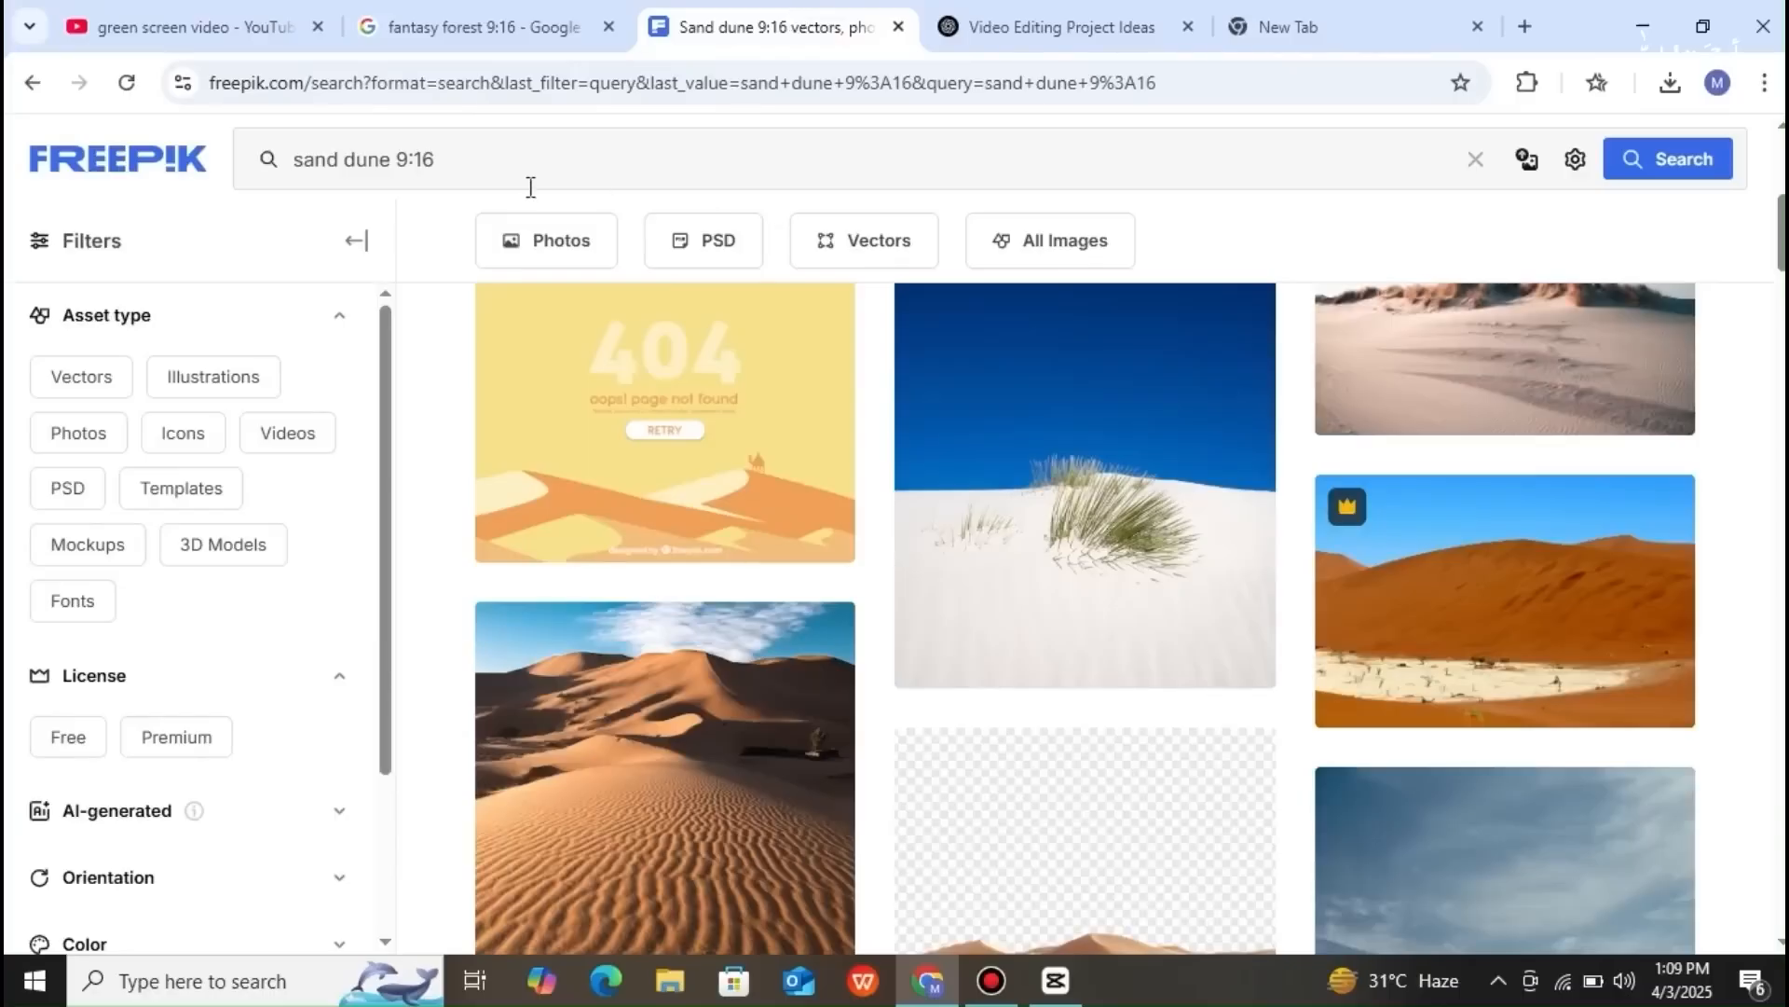
left_click_drag(198, 161, 109, 171)
left_click_drag(464, 165, 268, 175)
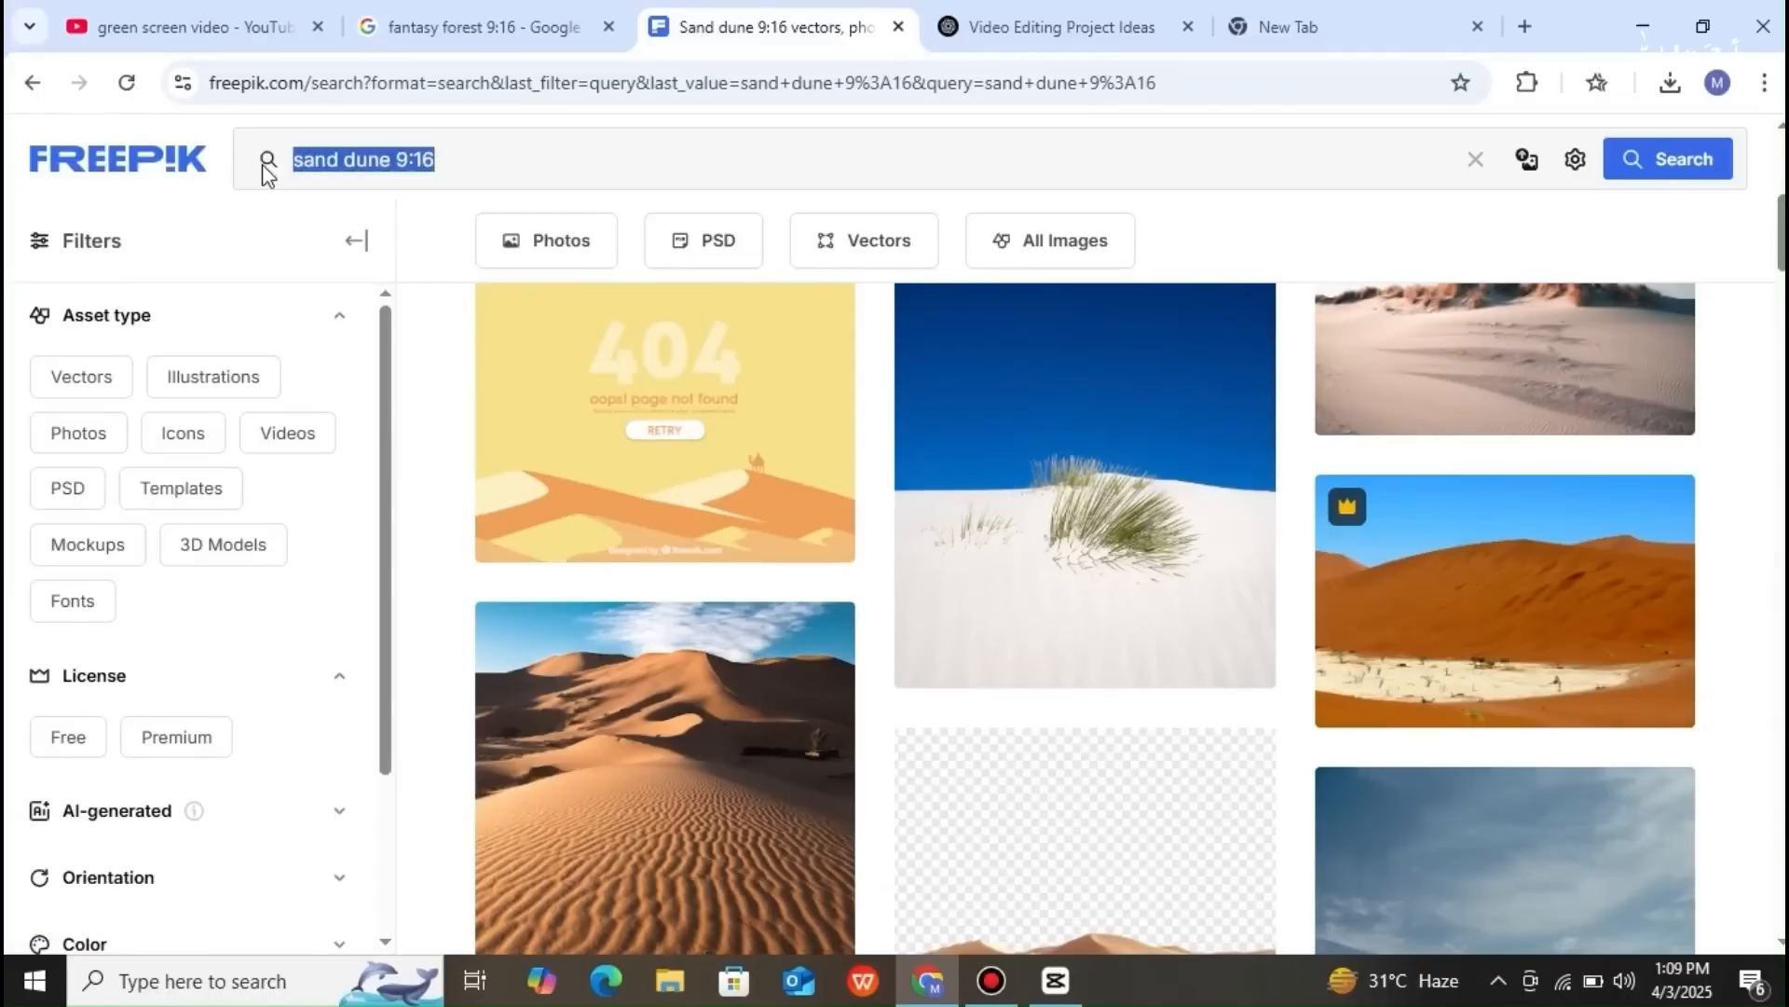
left_click(450, 173)
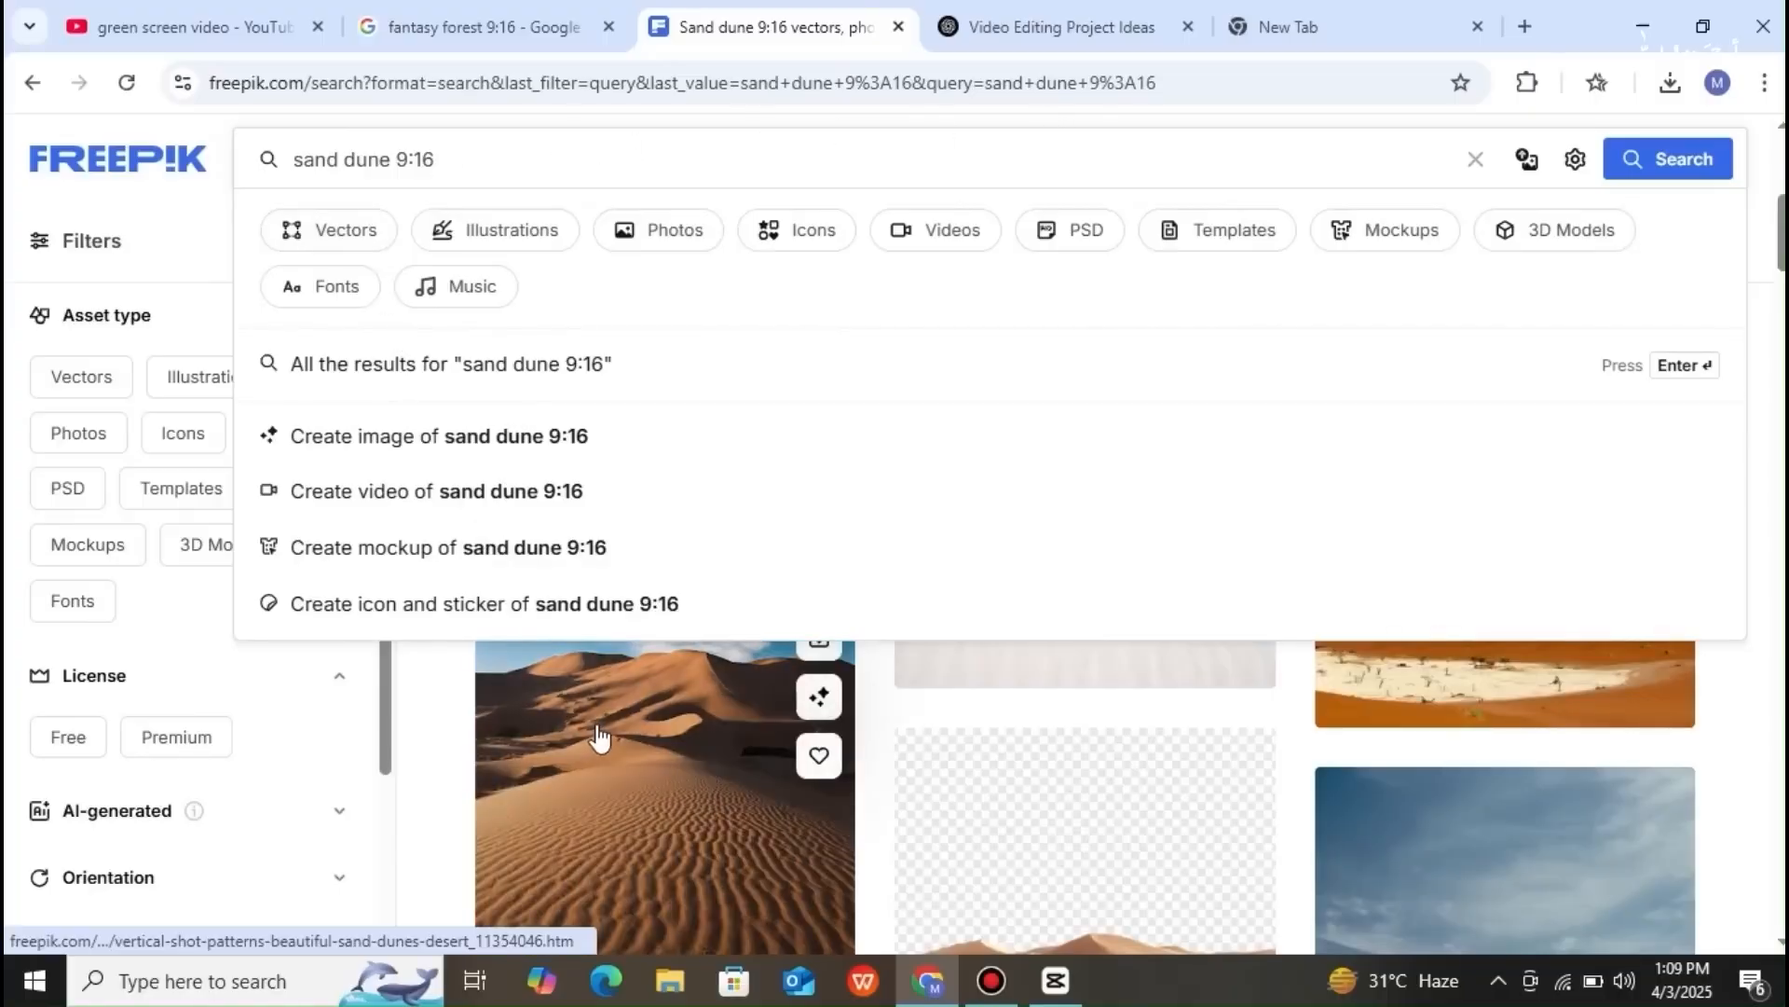
scroll(611, 746, "down", 4)
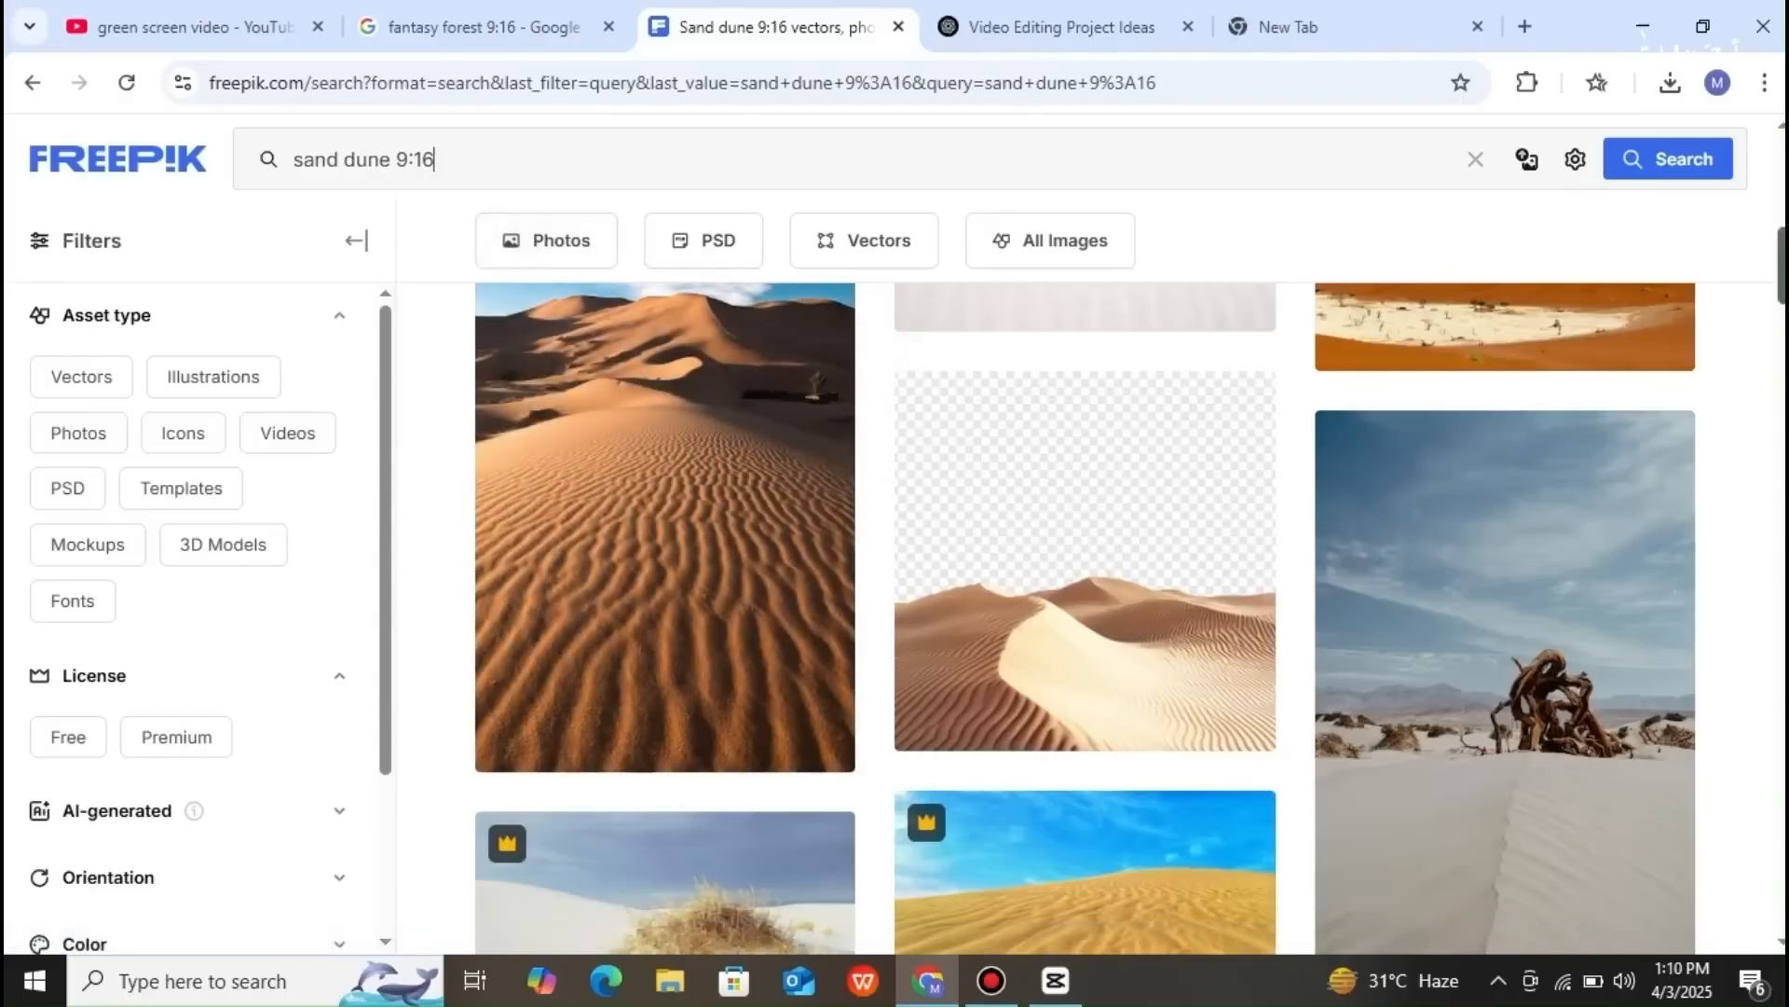
scroll(902, 538, "up", 2)
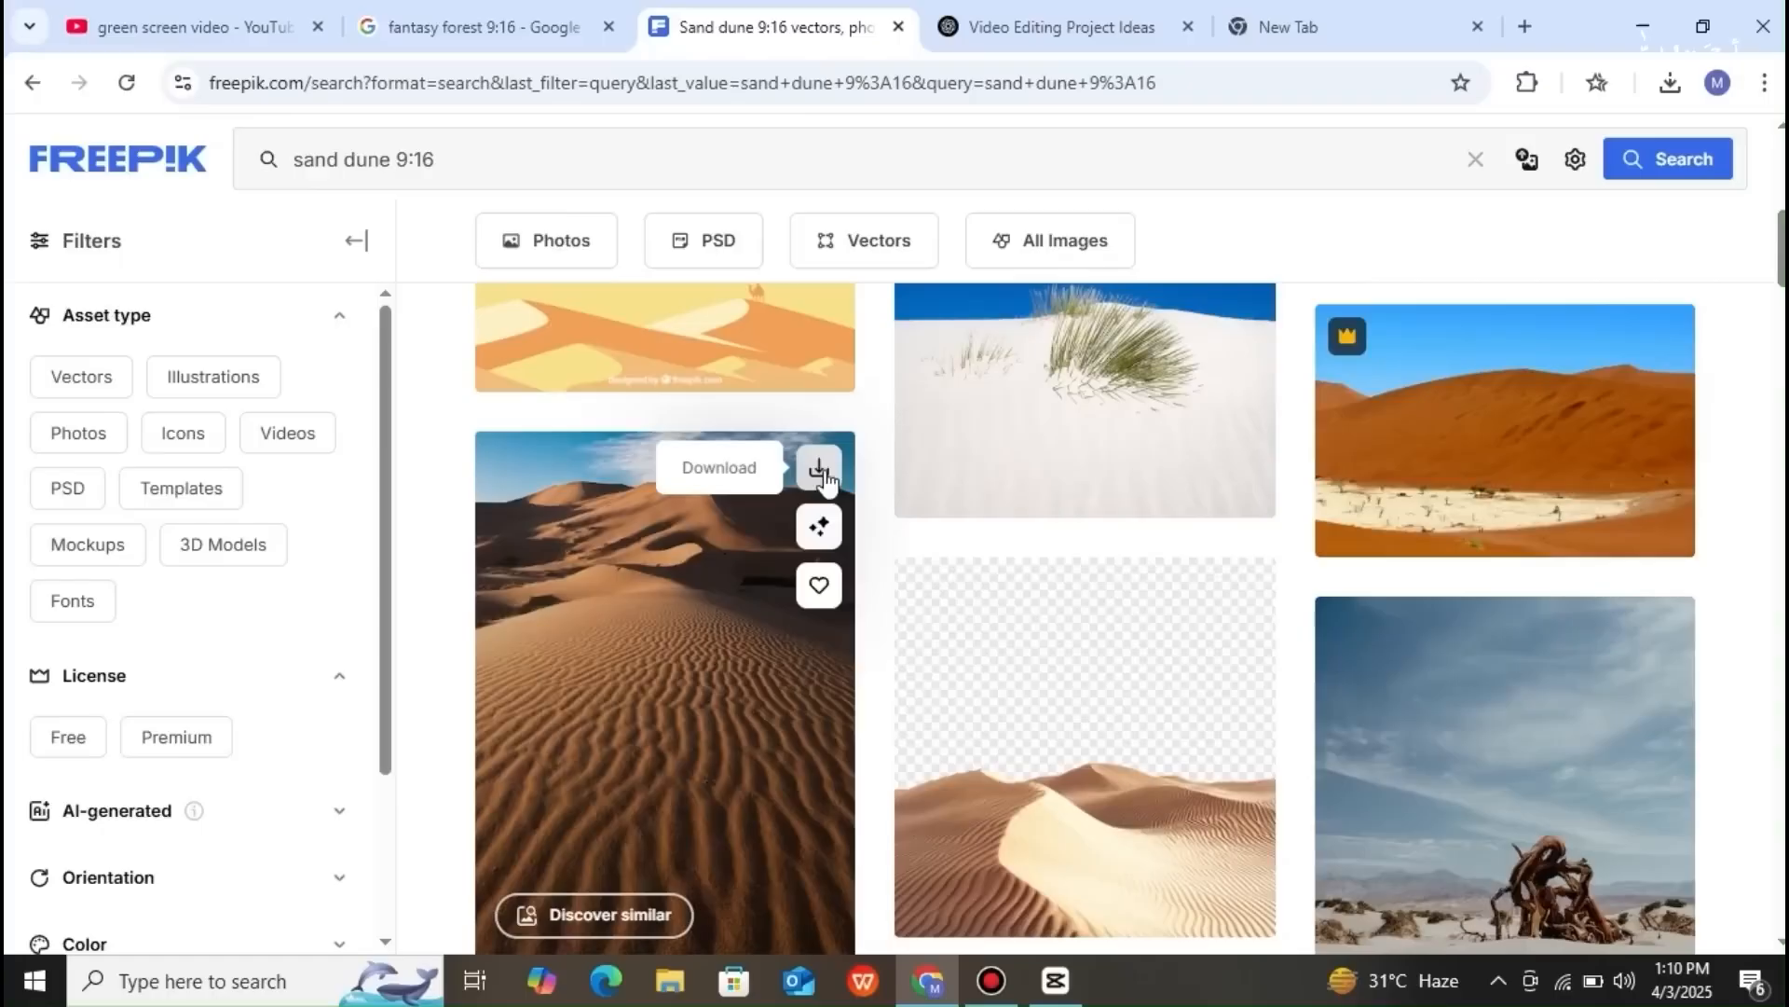
left_click(823, 472)
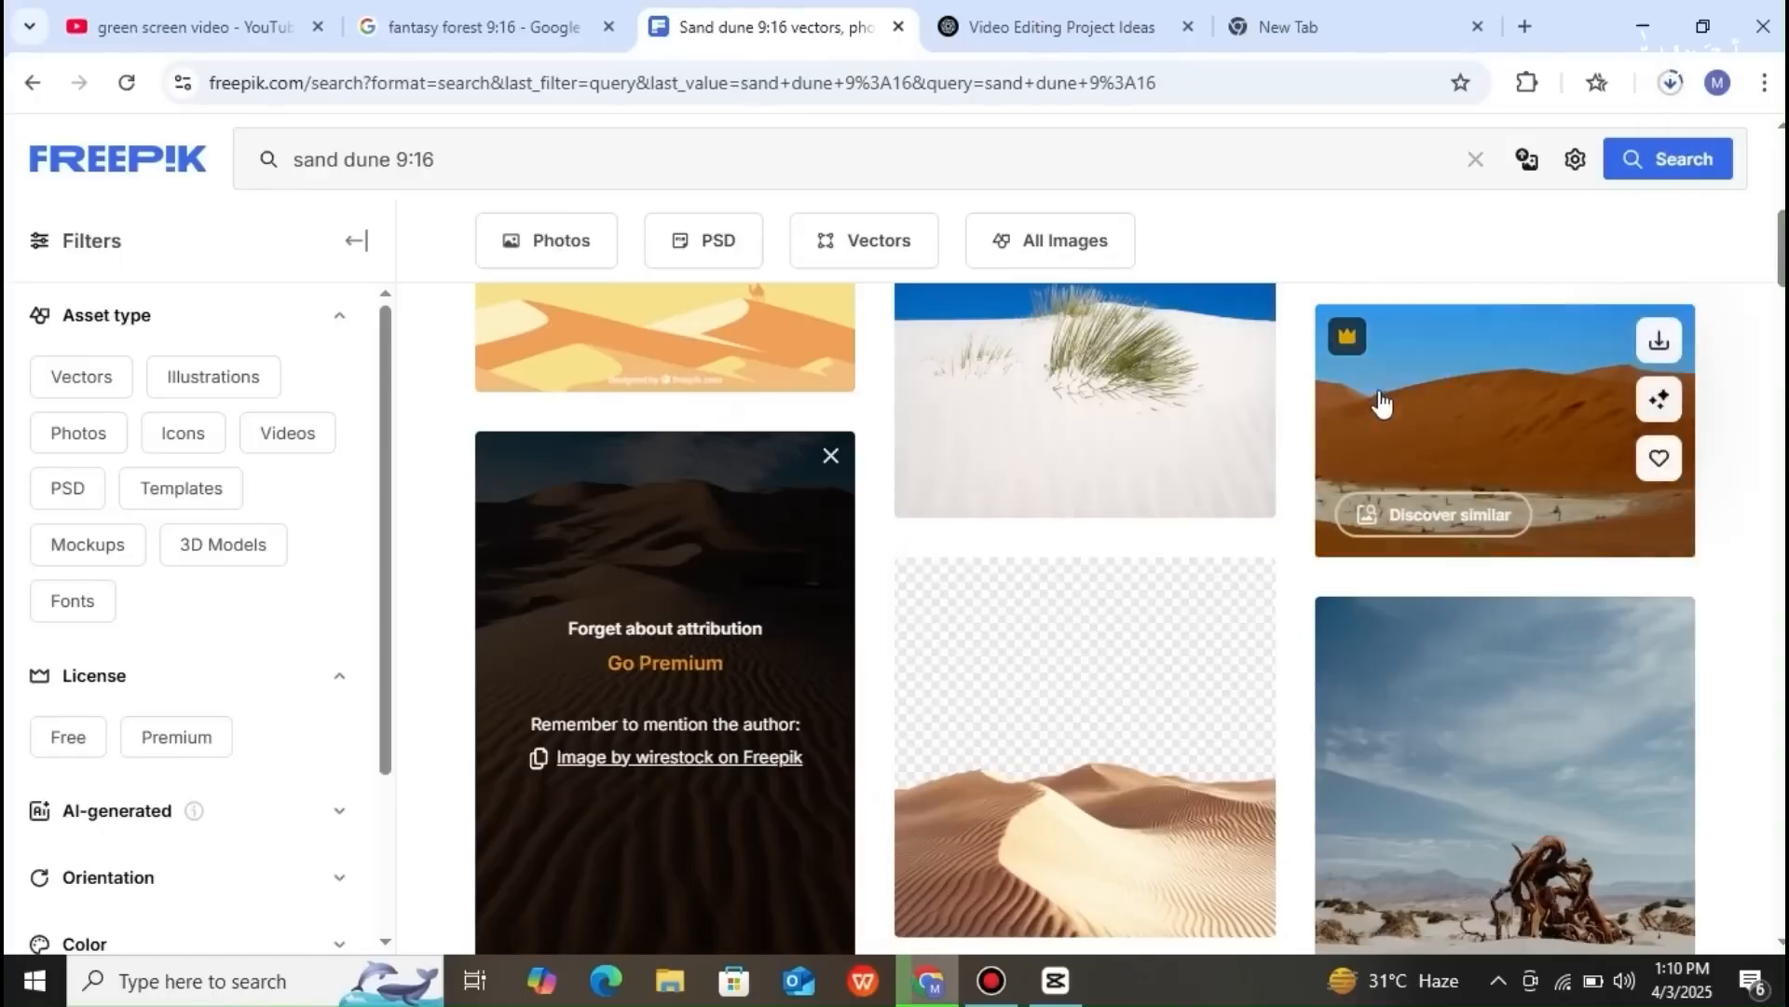
- Browse further through the sand dune results and download the orange dune landscape with the small green bush
scroll(1342, 317, "down", 1)
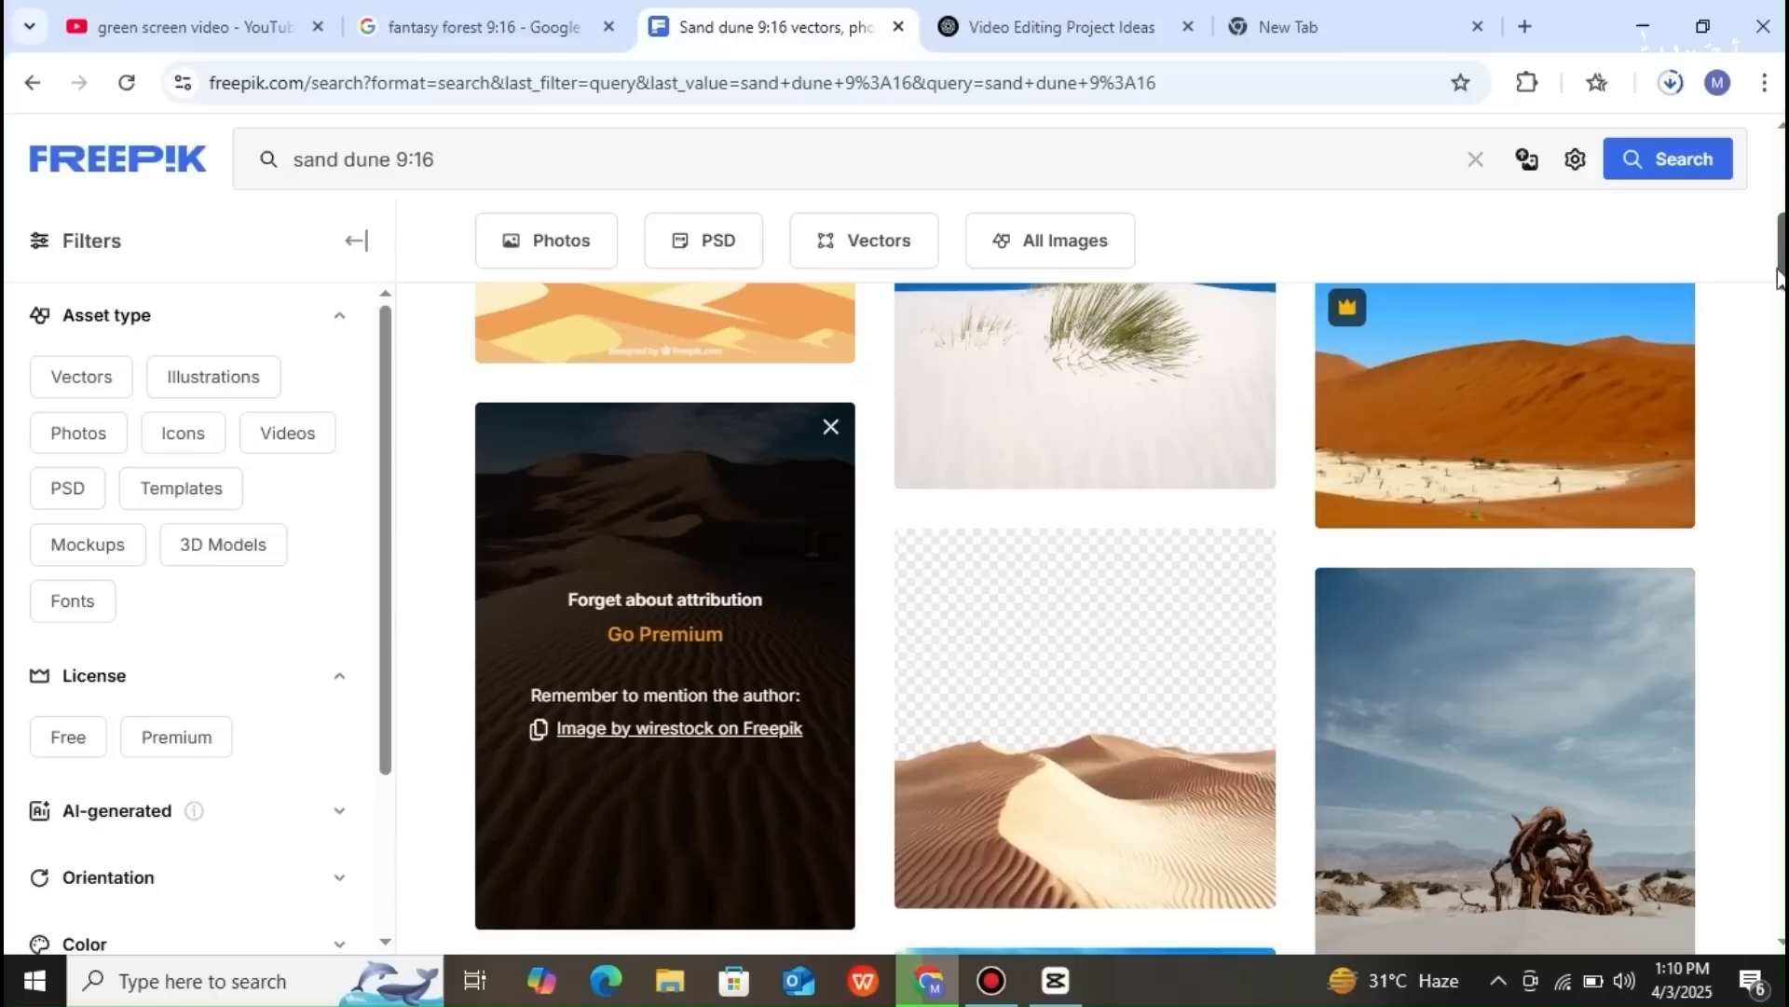
mouse_move(1342, 309)
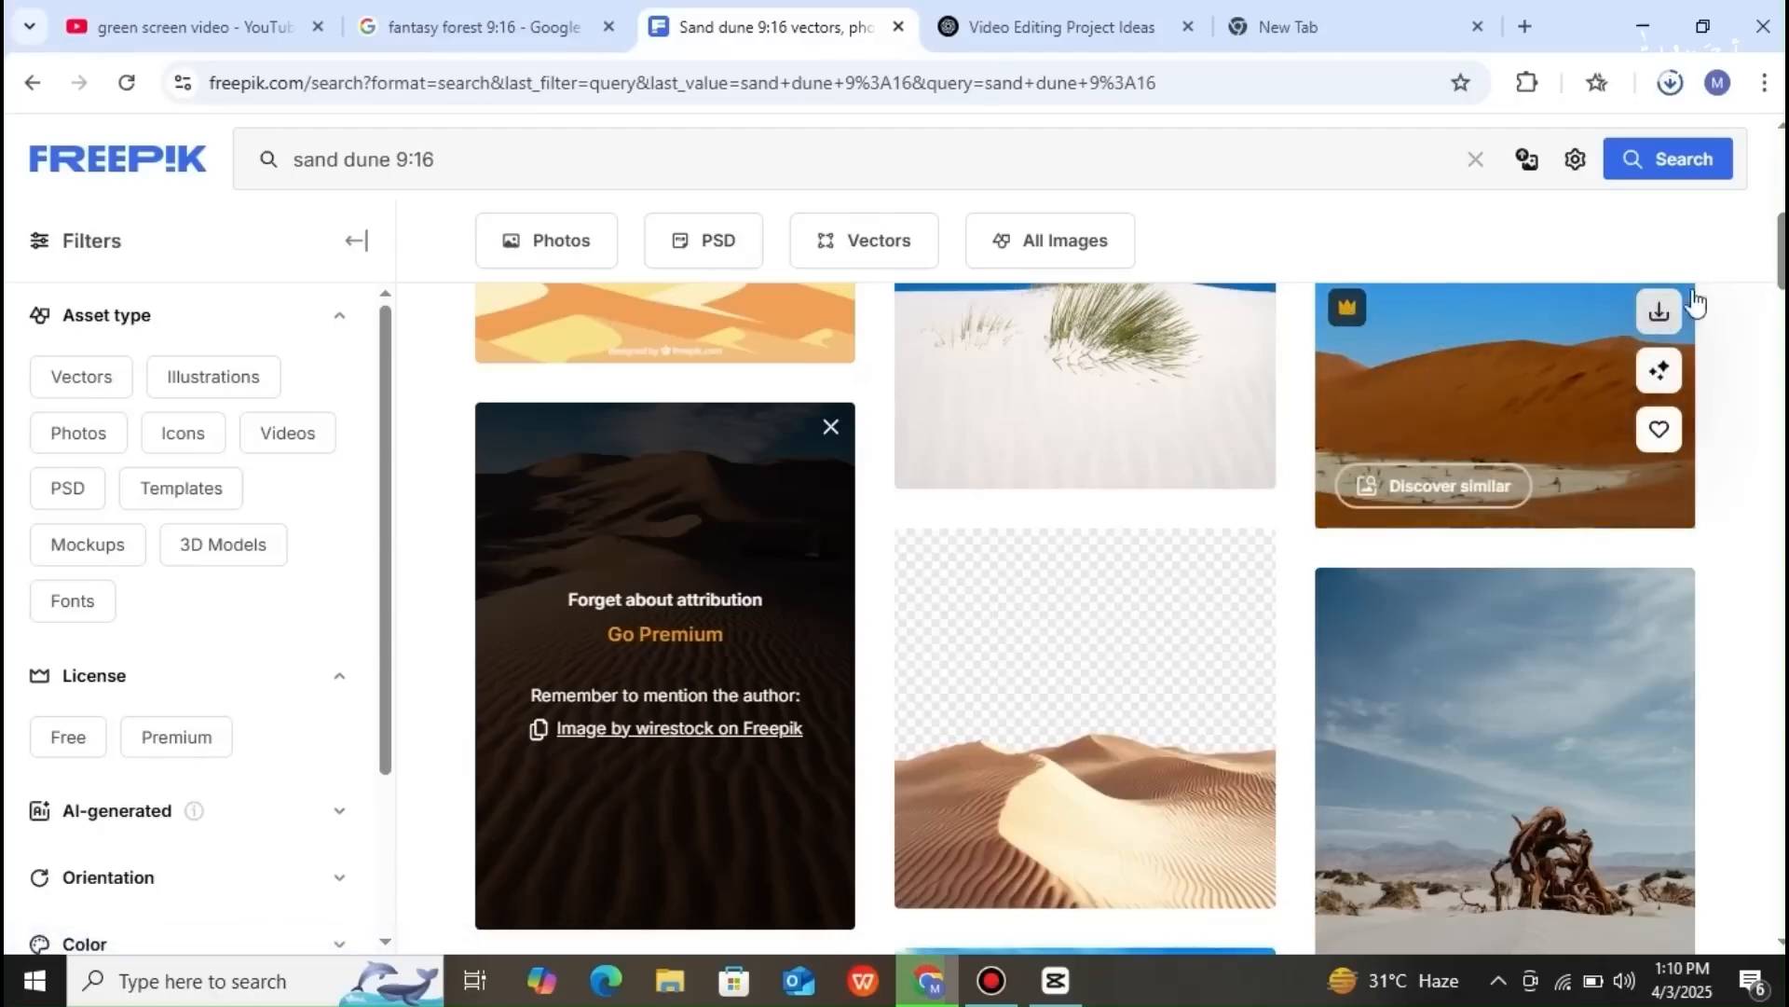
scroll(1079, 548, "down", 10)
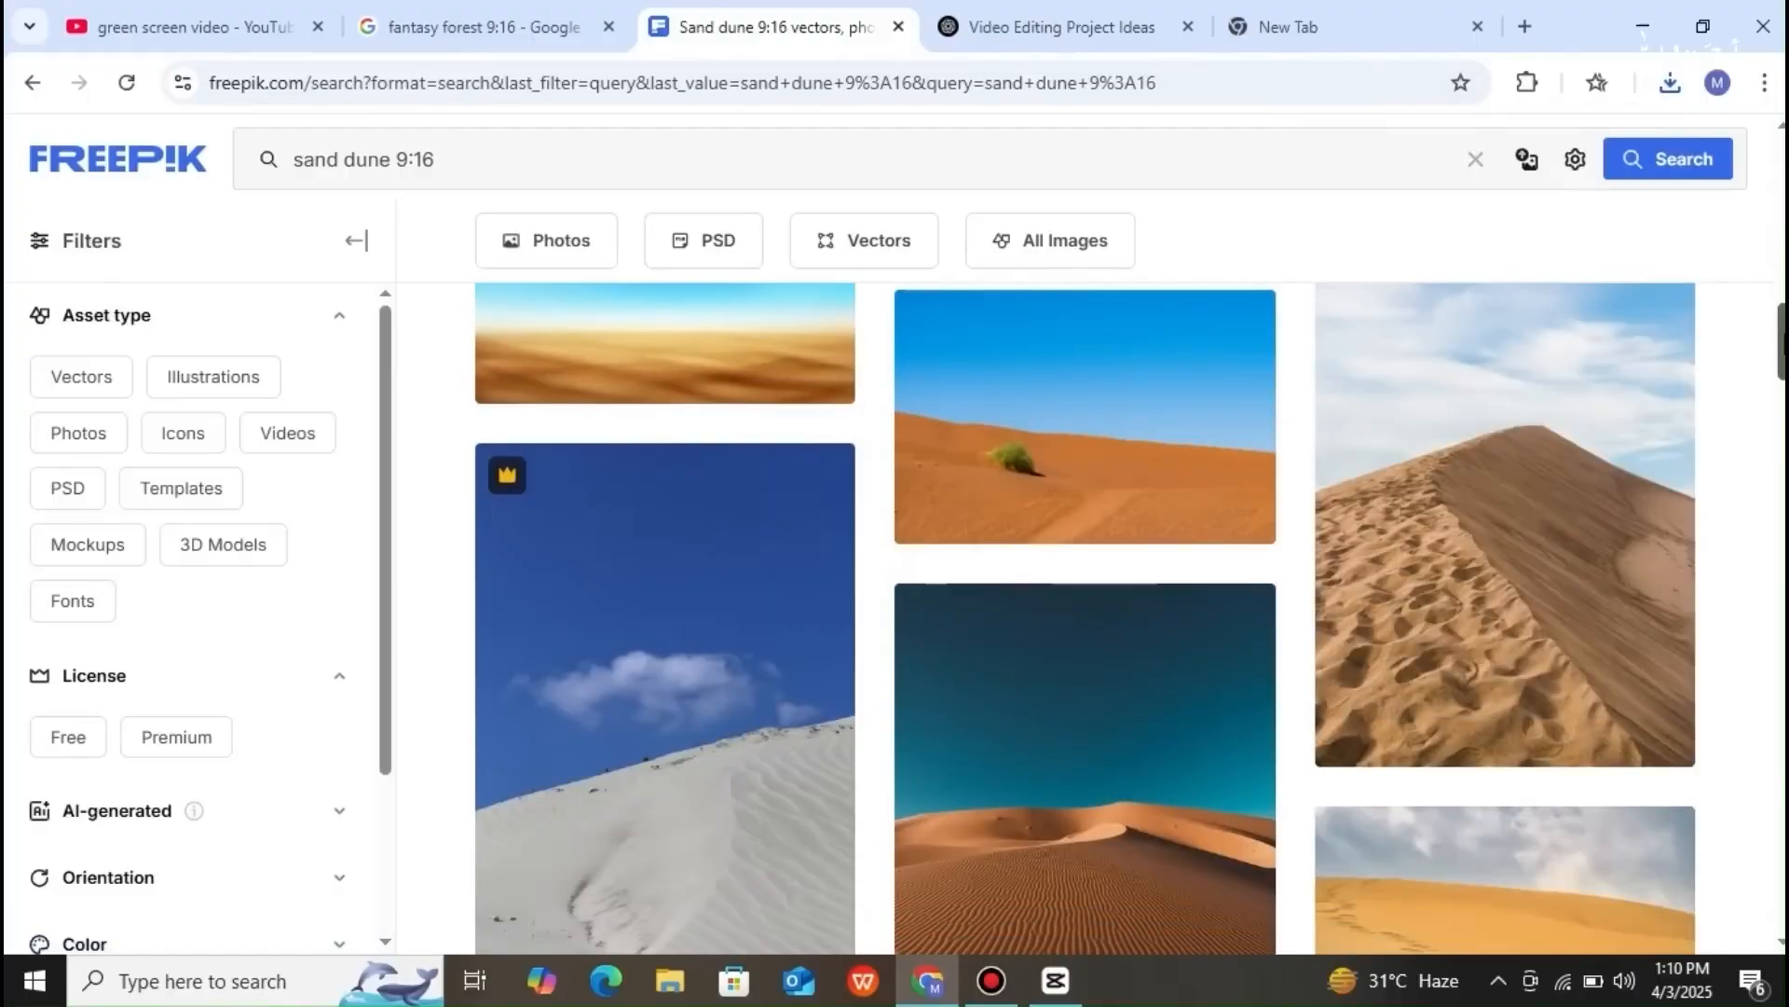
scroll(1379, 496, "up", 3)
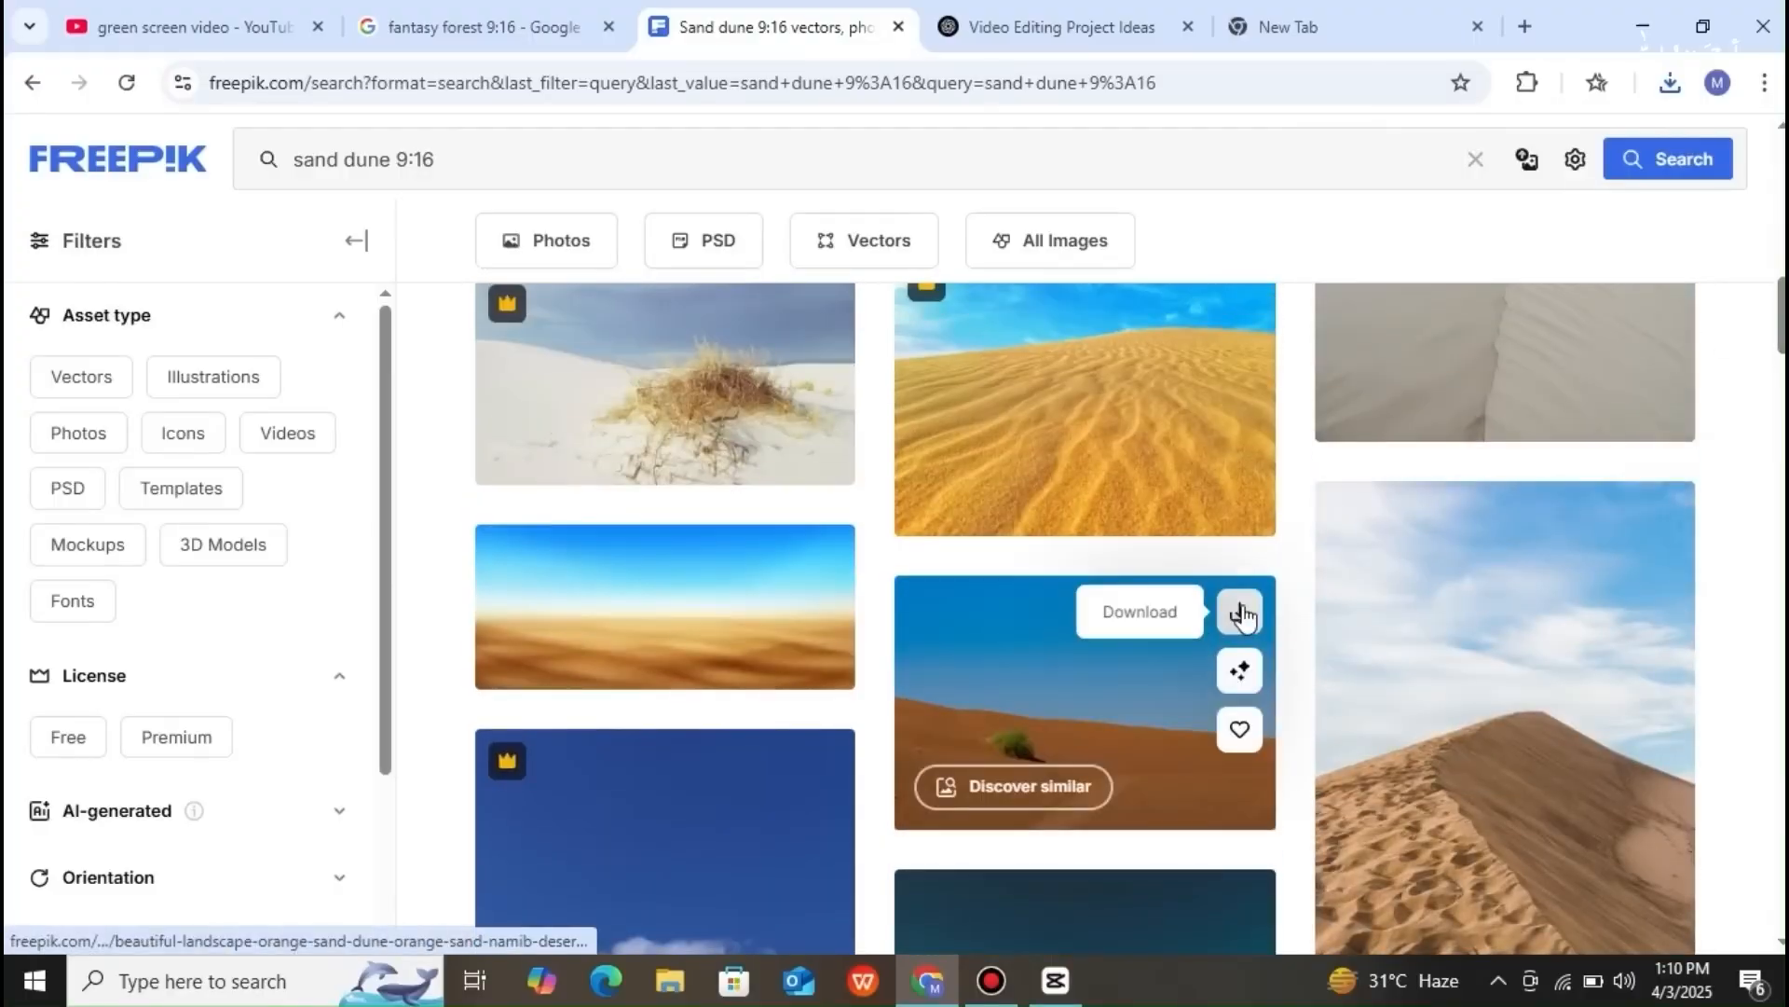
left_click(1242, 615)
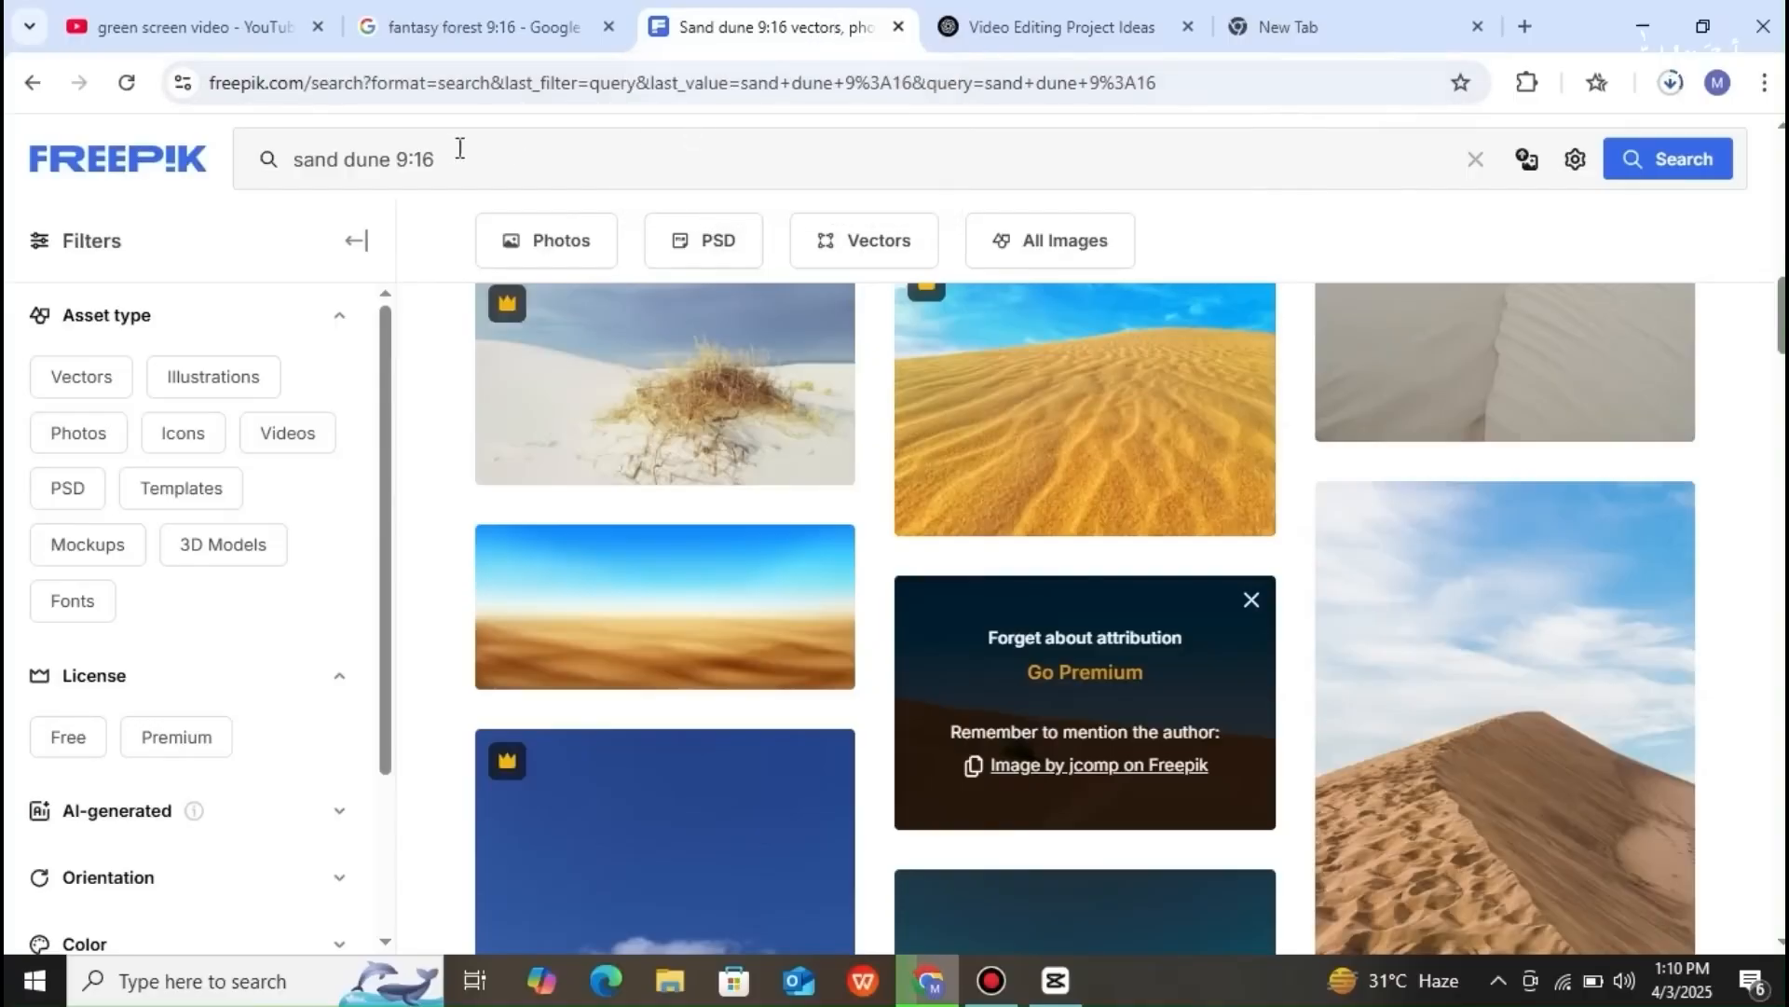
- Search the web for "pexels .com" and open the Pexels home page
left_click_drag(352, 82, 207, 91)
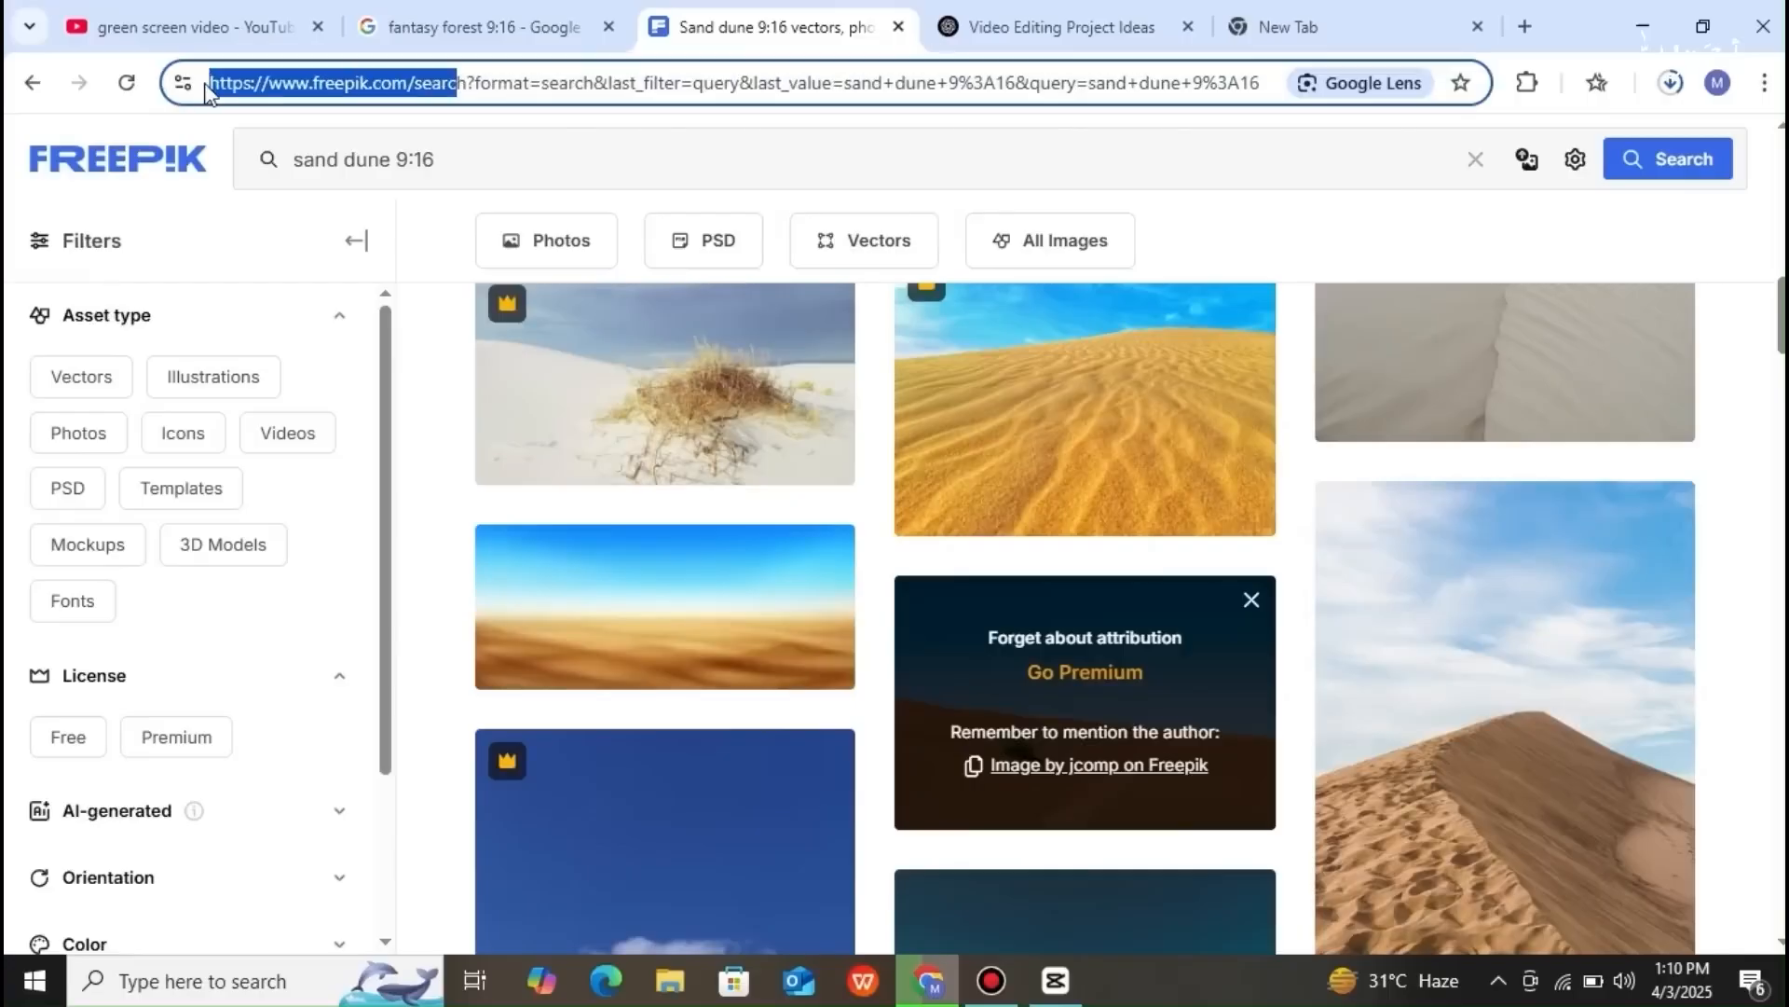
key("BackSpace")
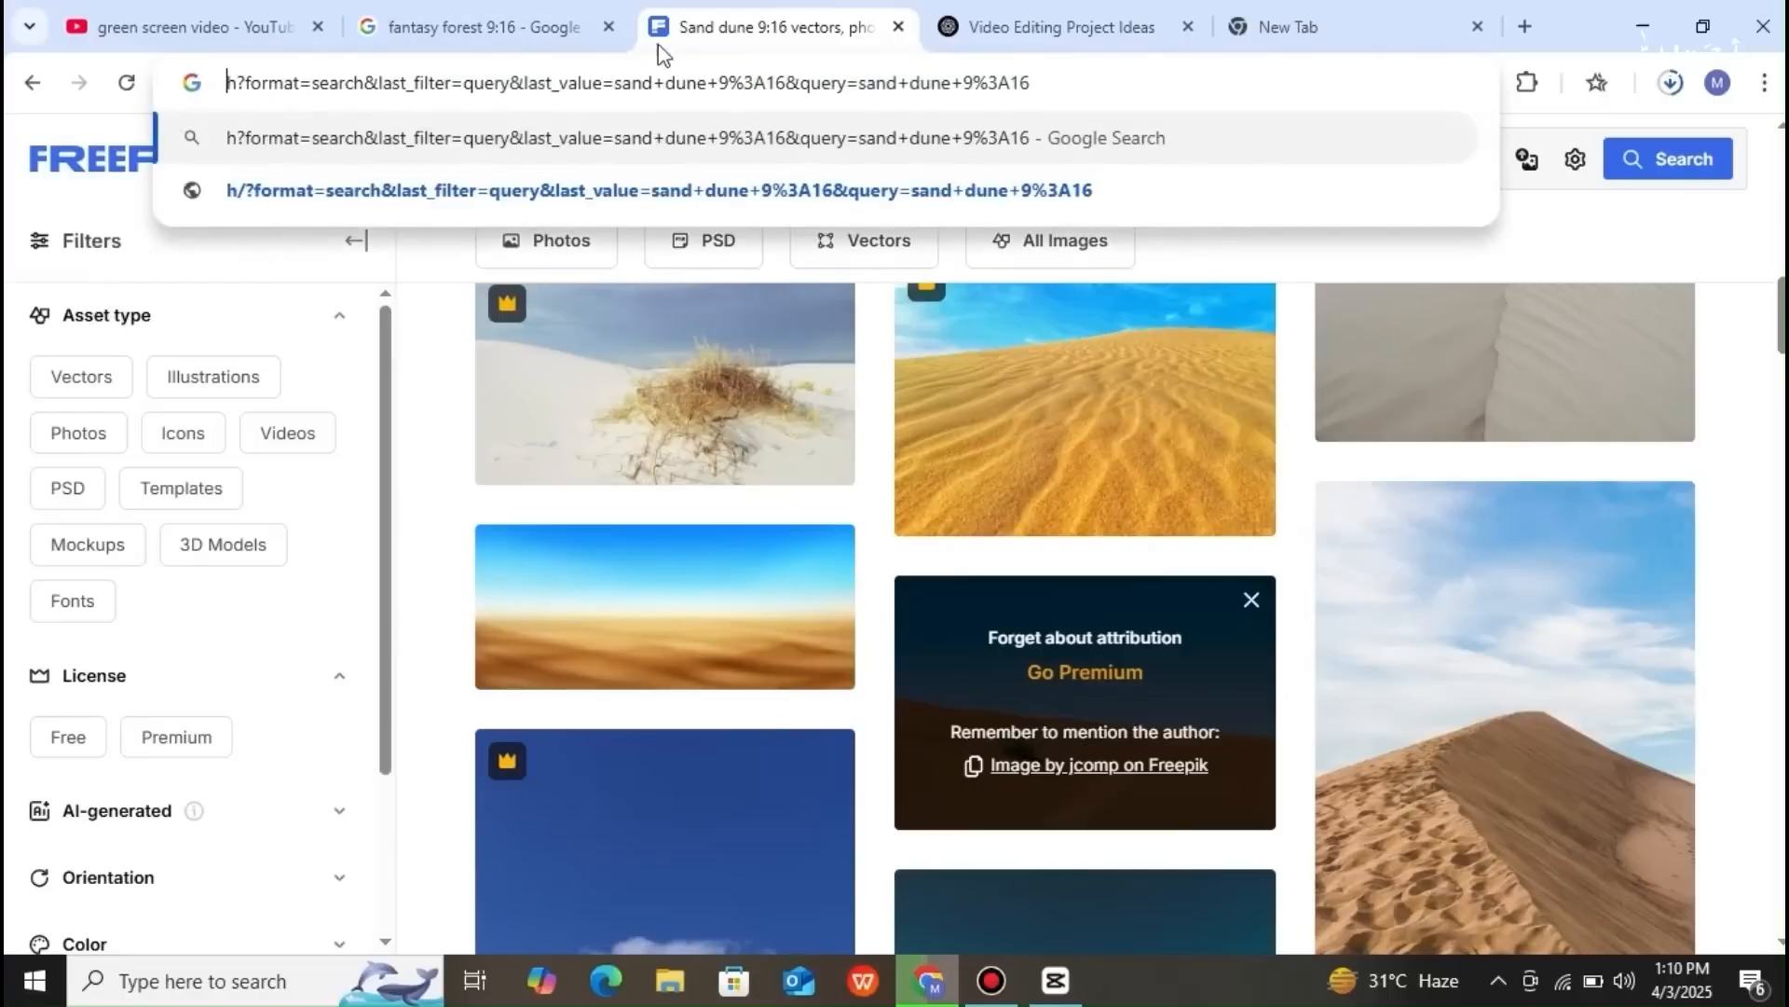
triple_click(923, 73)
key("BackSpace")
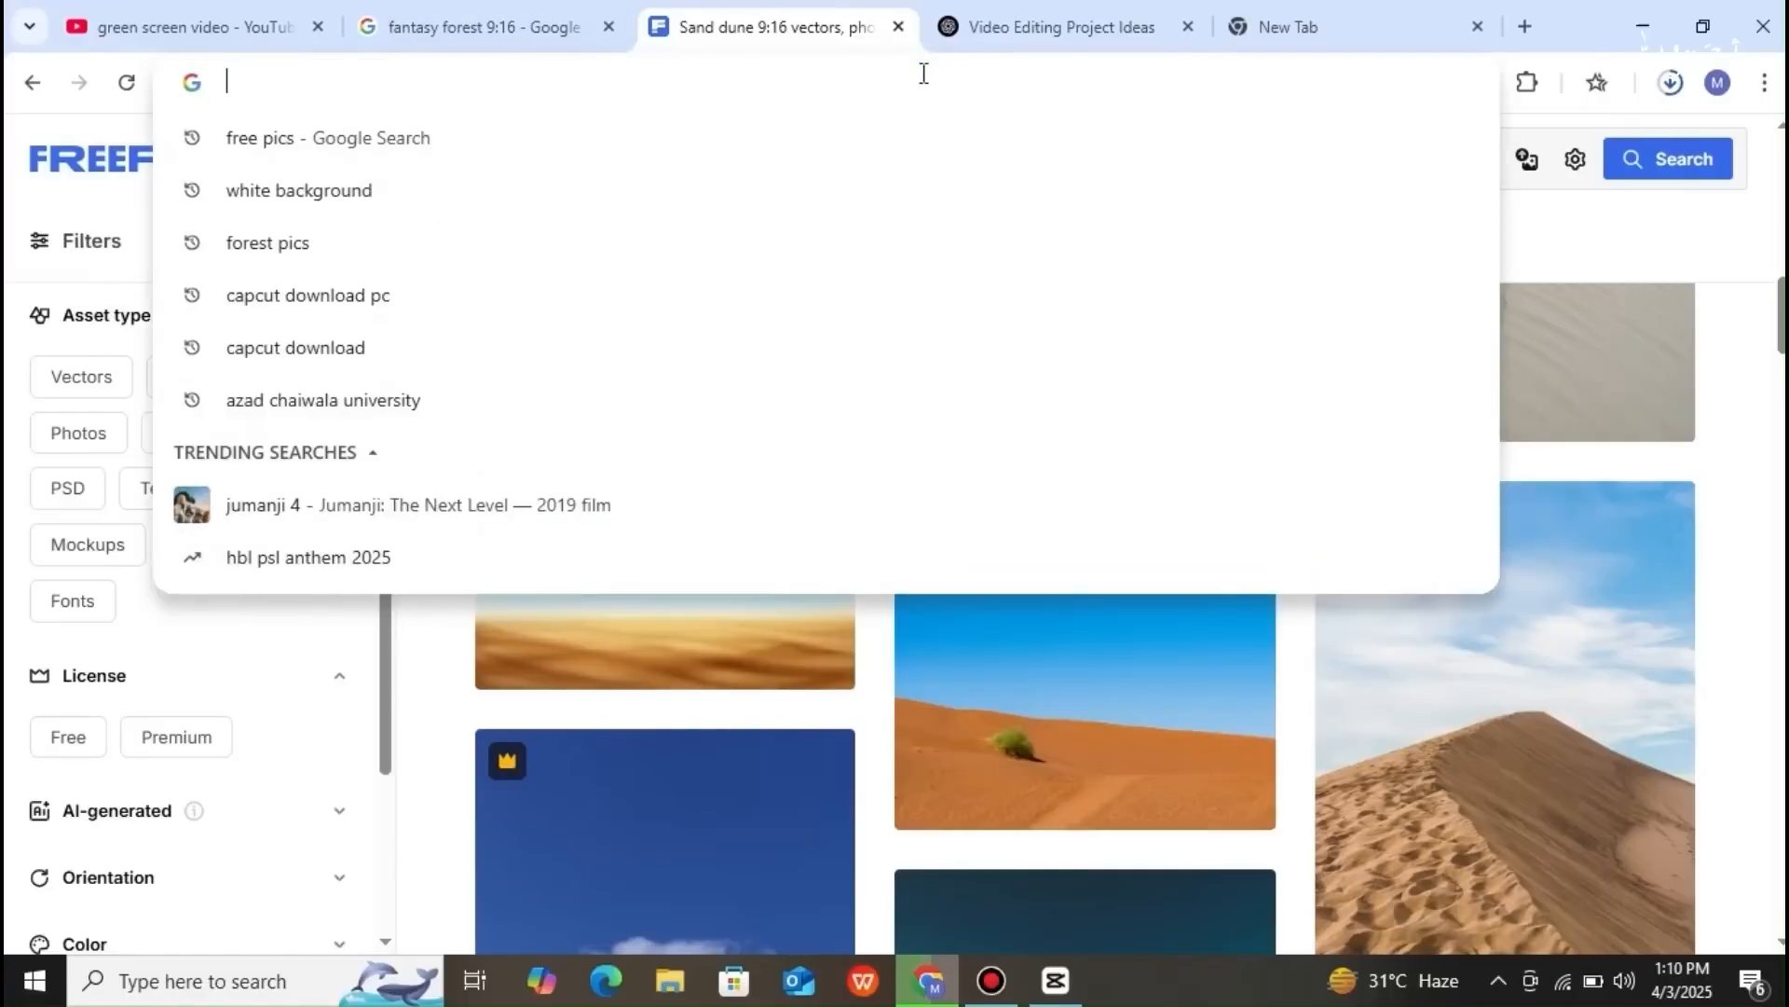
type("pexels .c")
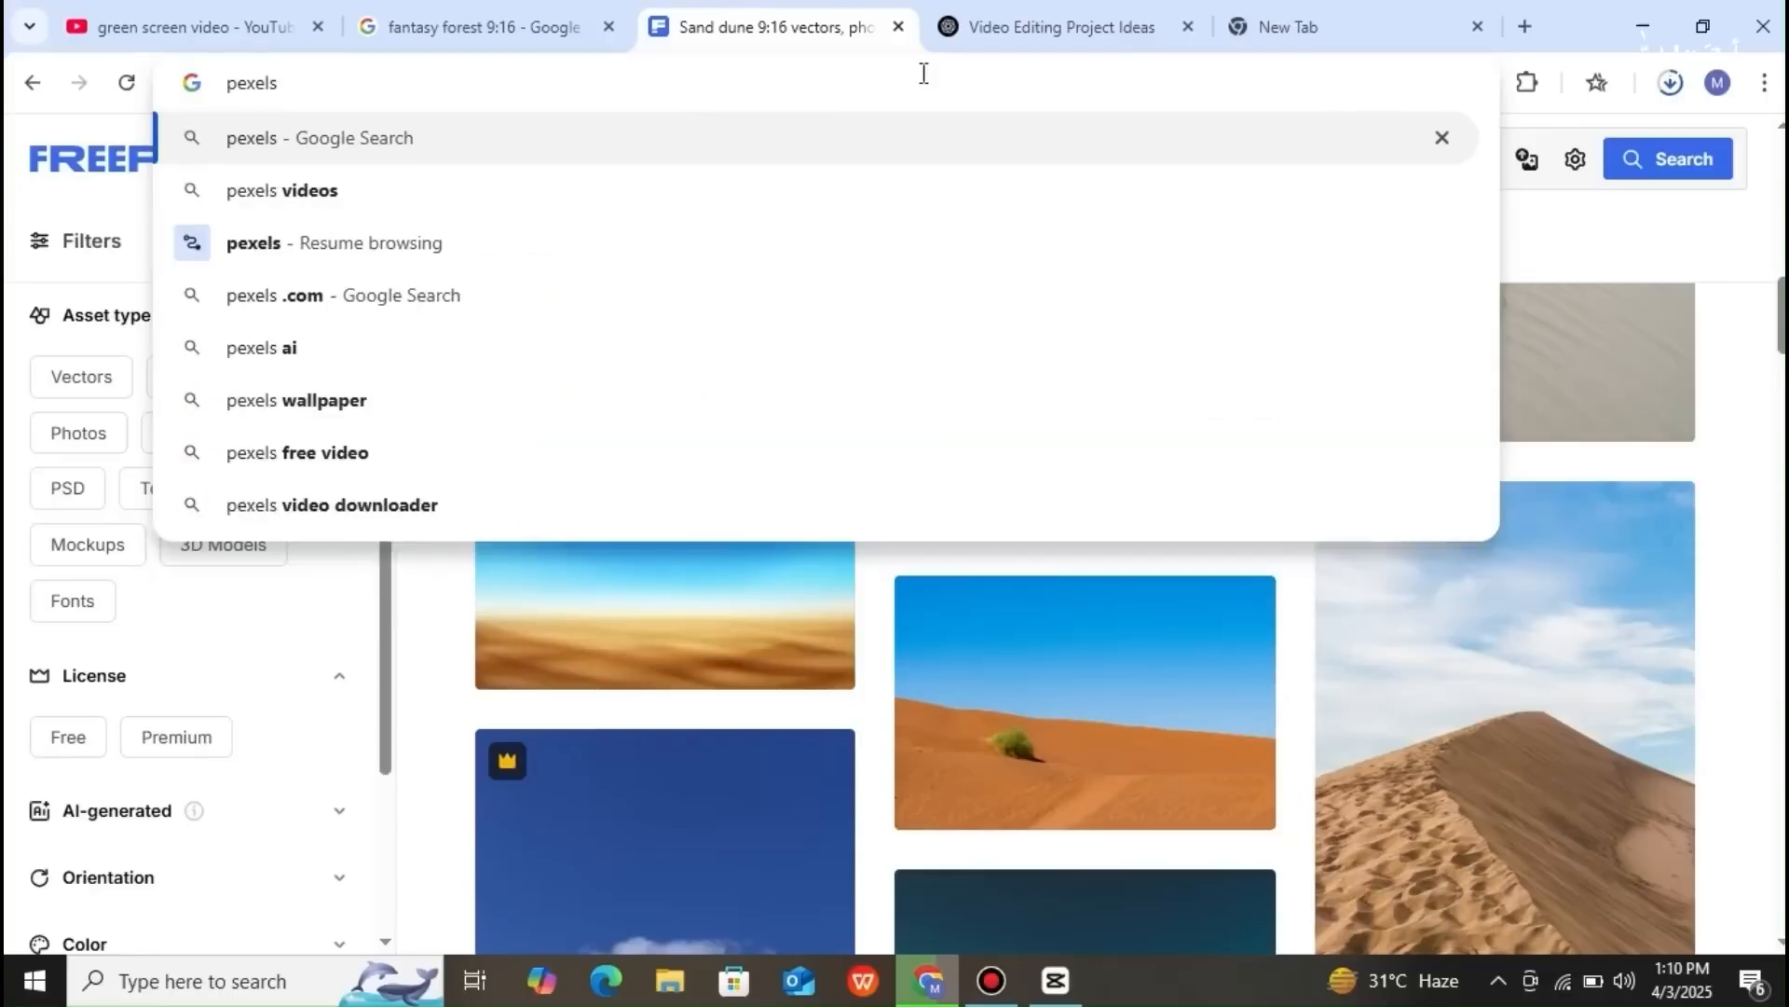
type("om")
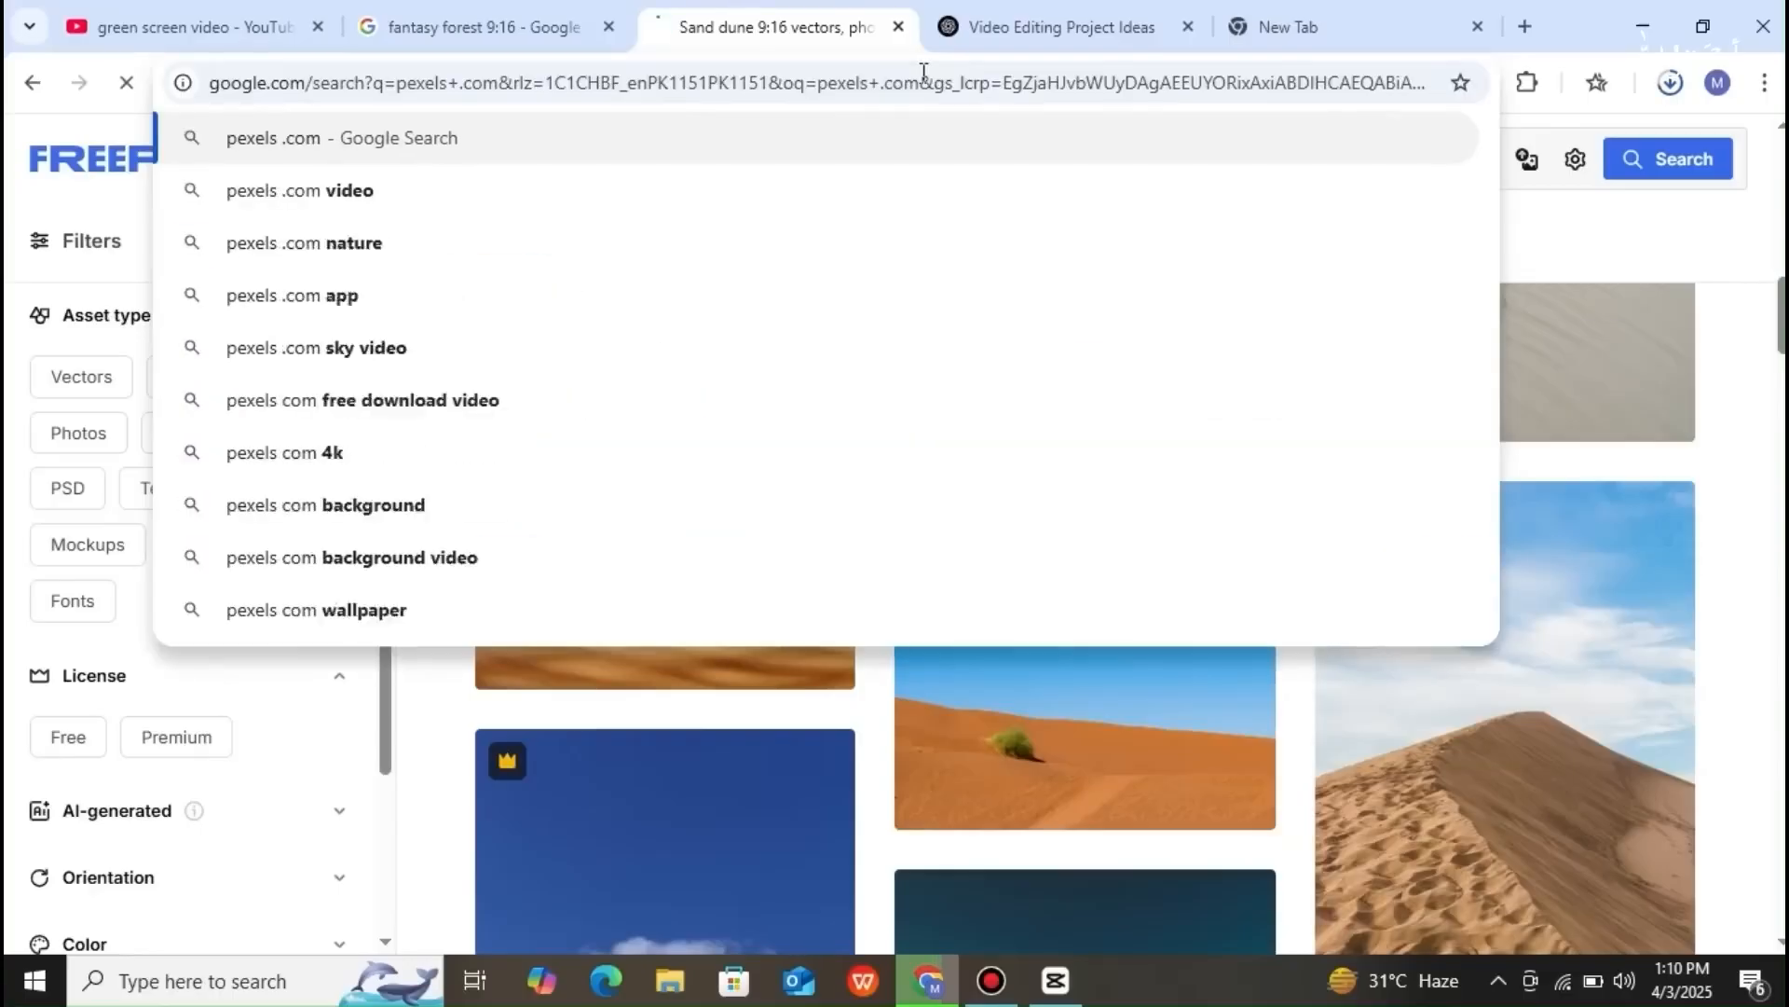
key("Return")
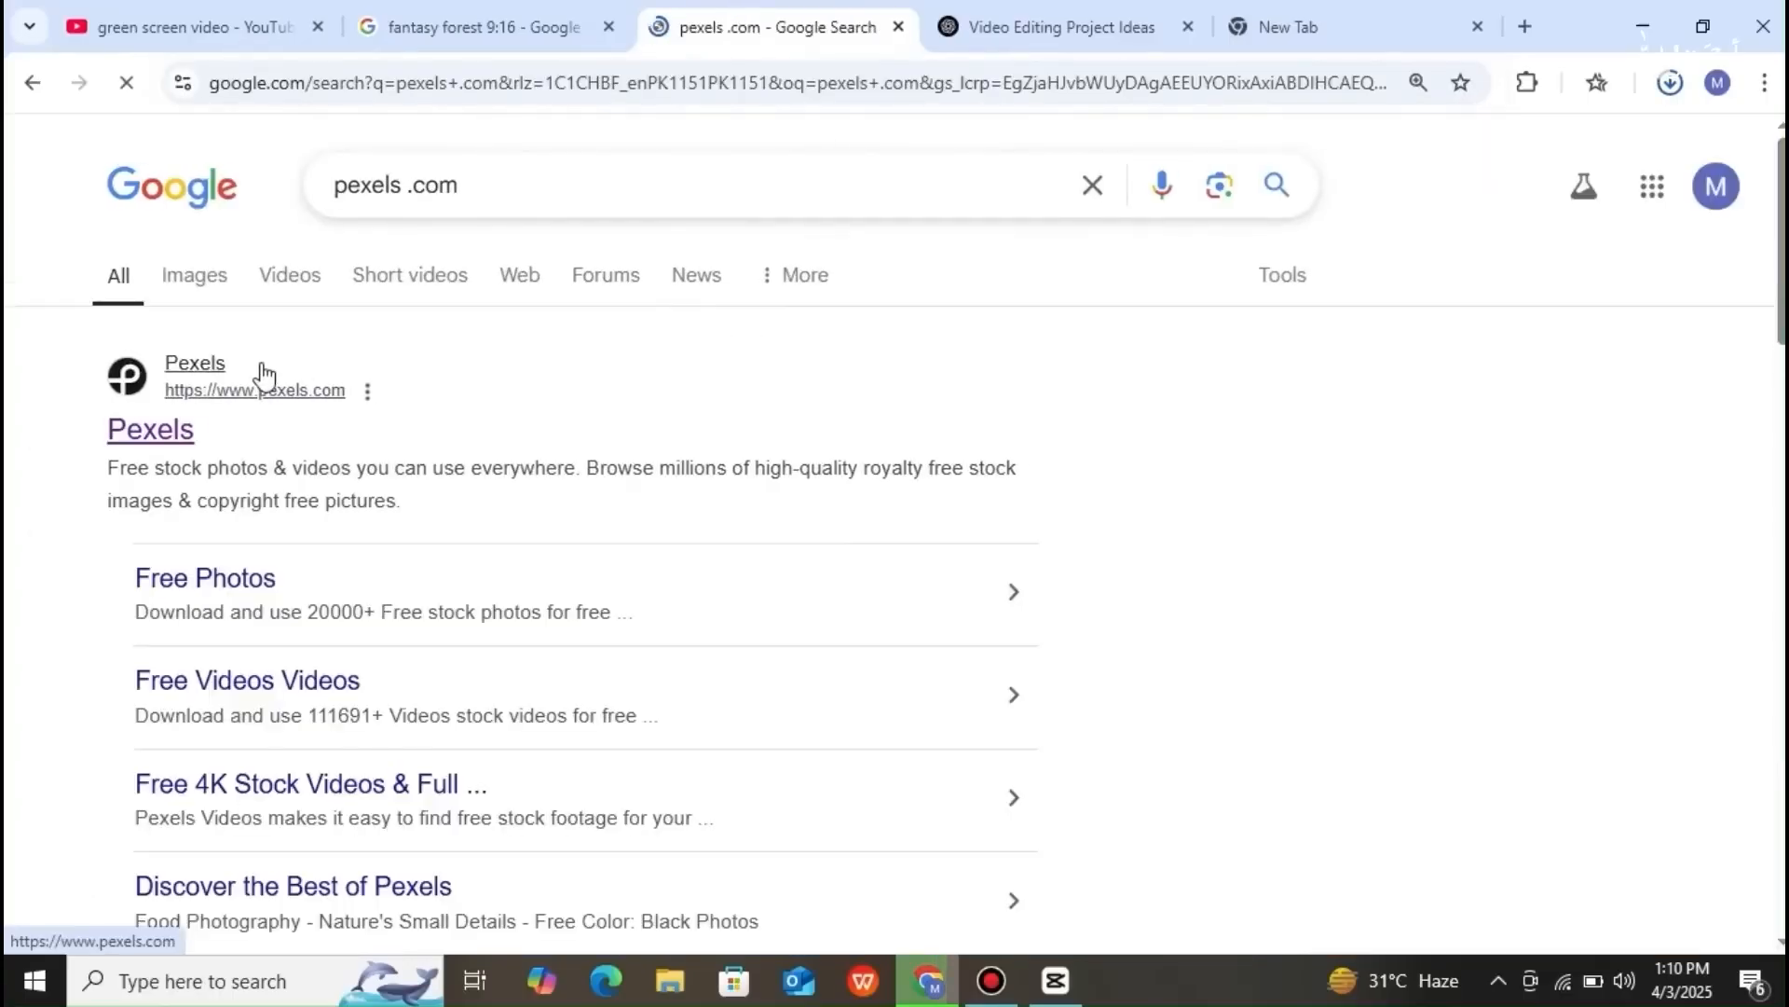
left_click(263, 371)
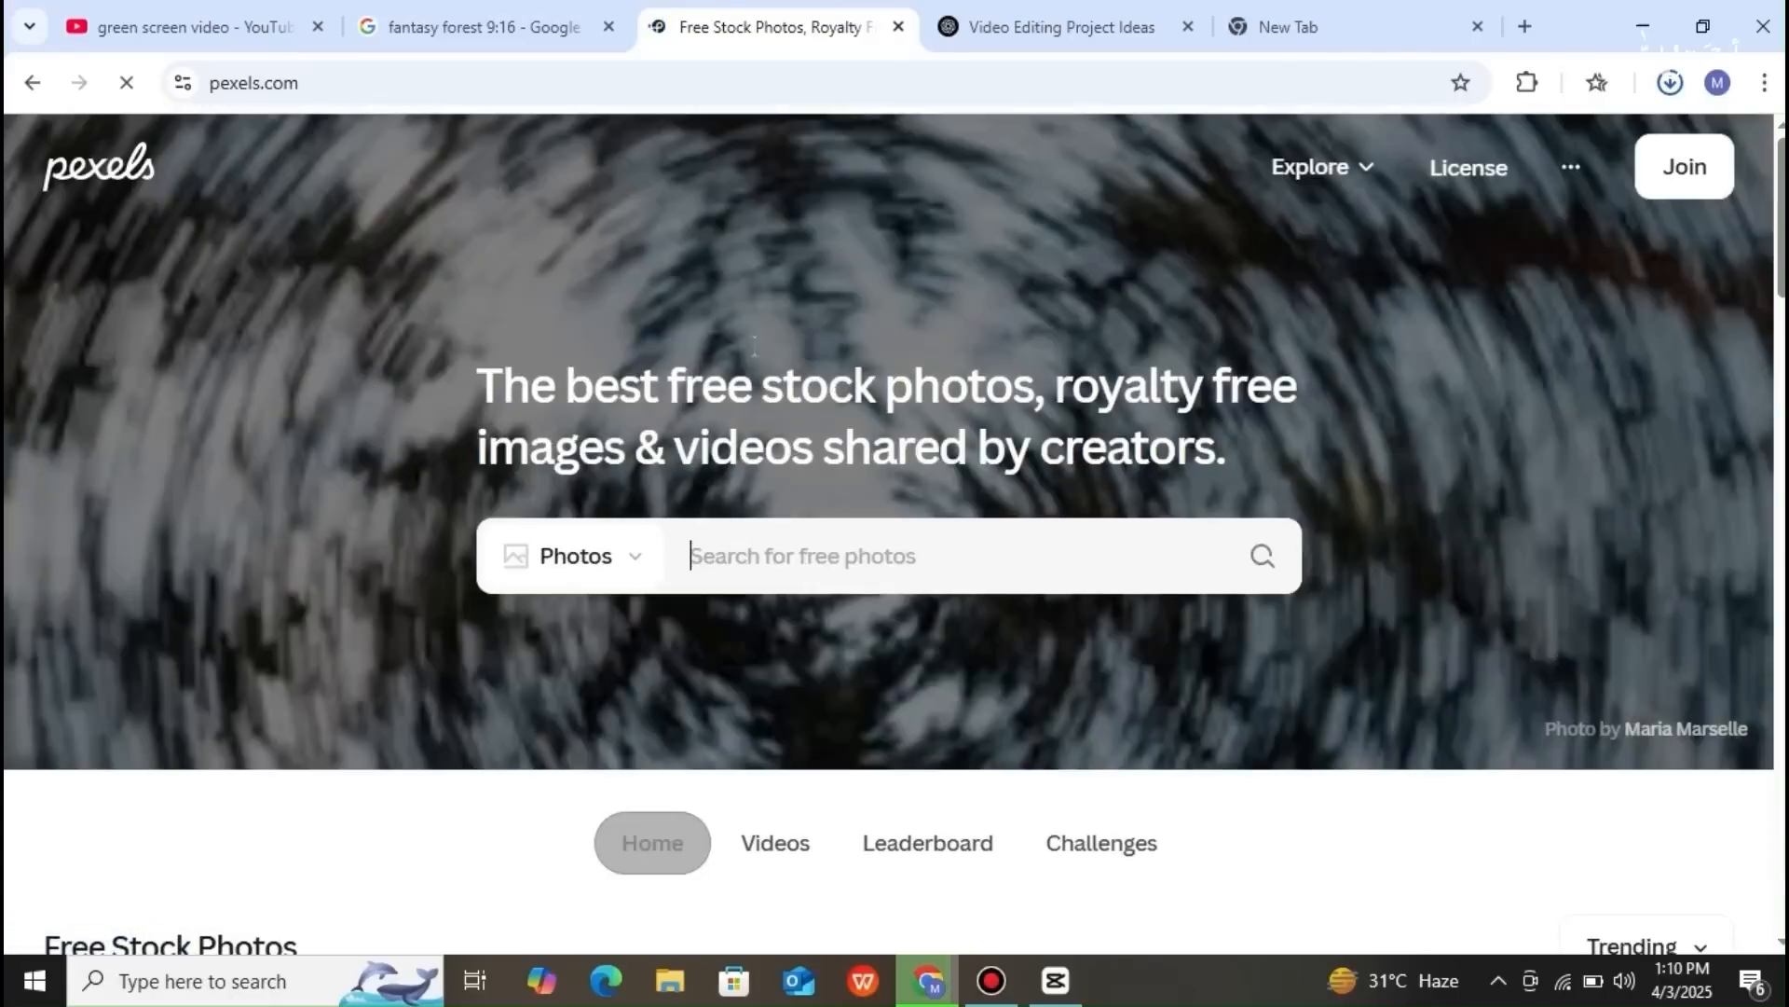
- Search the web for "pixabay" and open the Pixabay home page
left_click(363, 82)
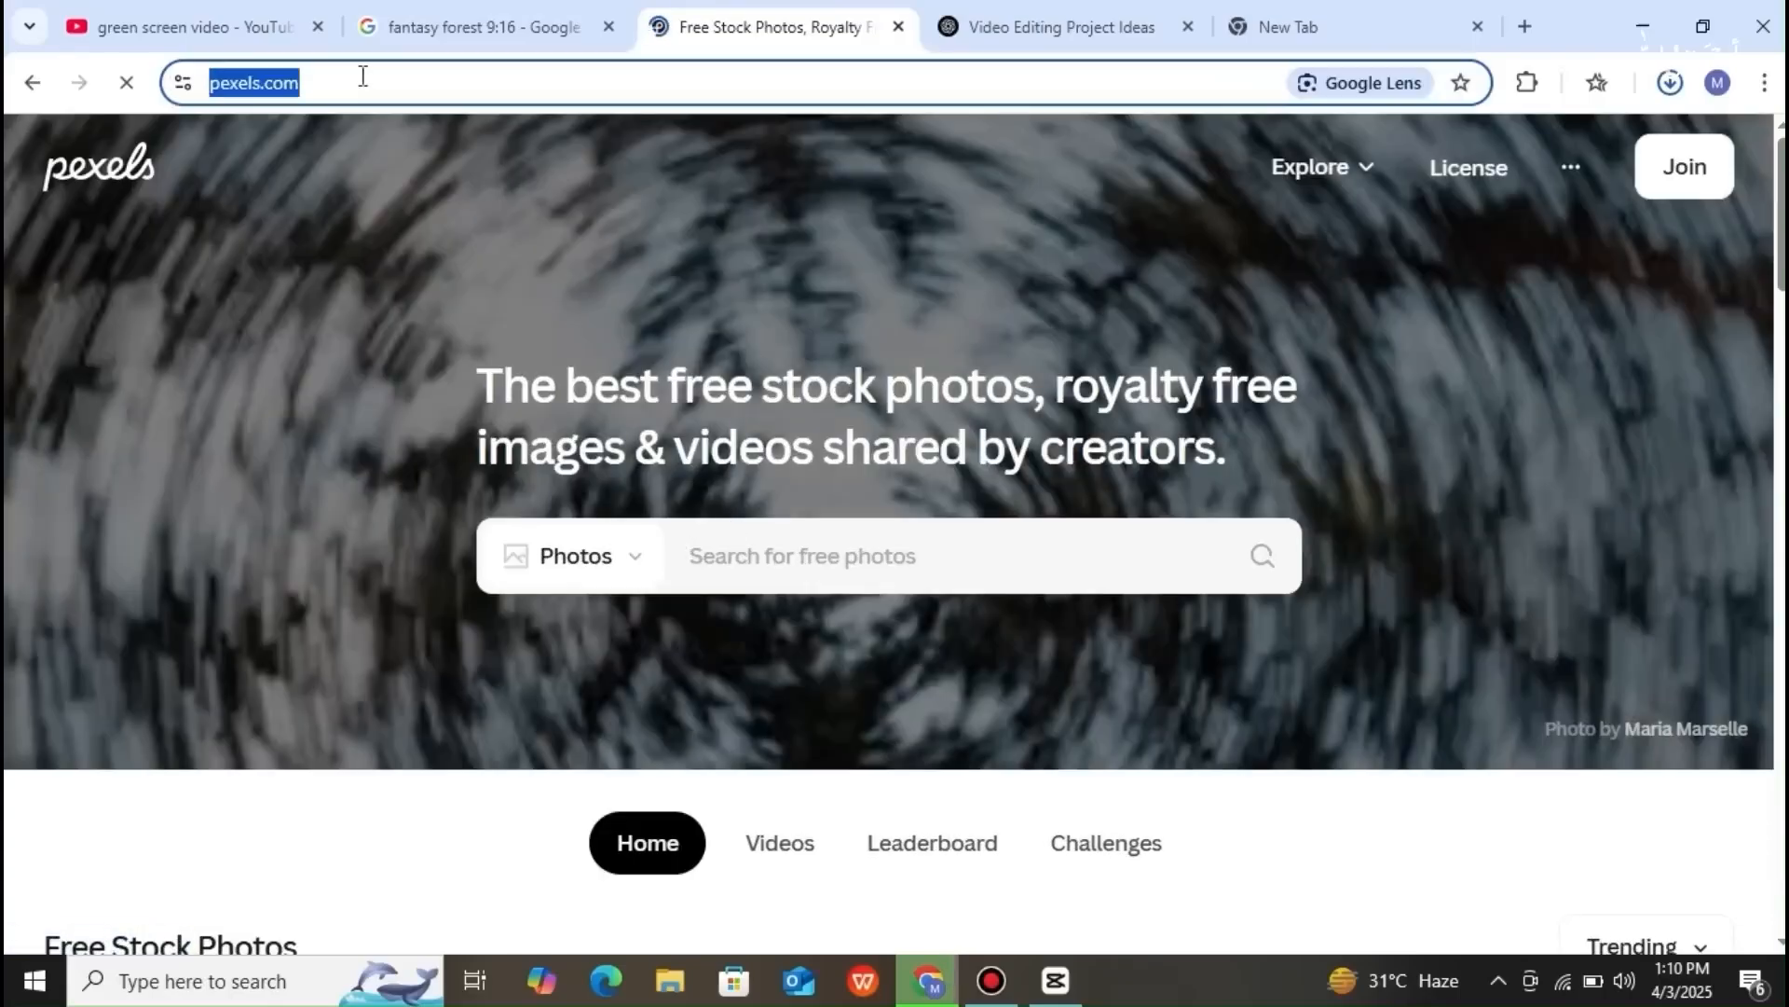
key("BackSpace")
type("pixa")
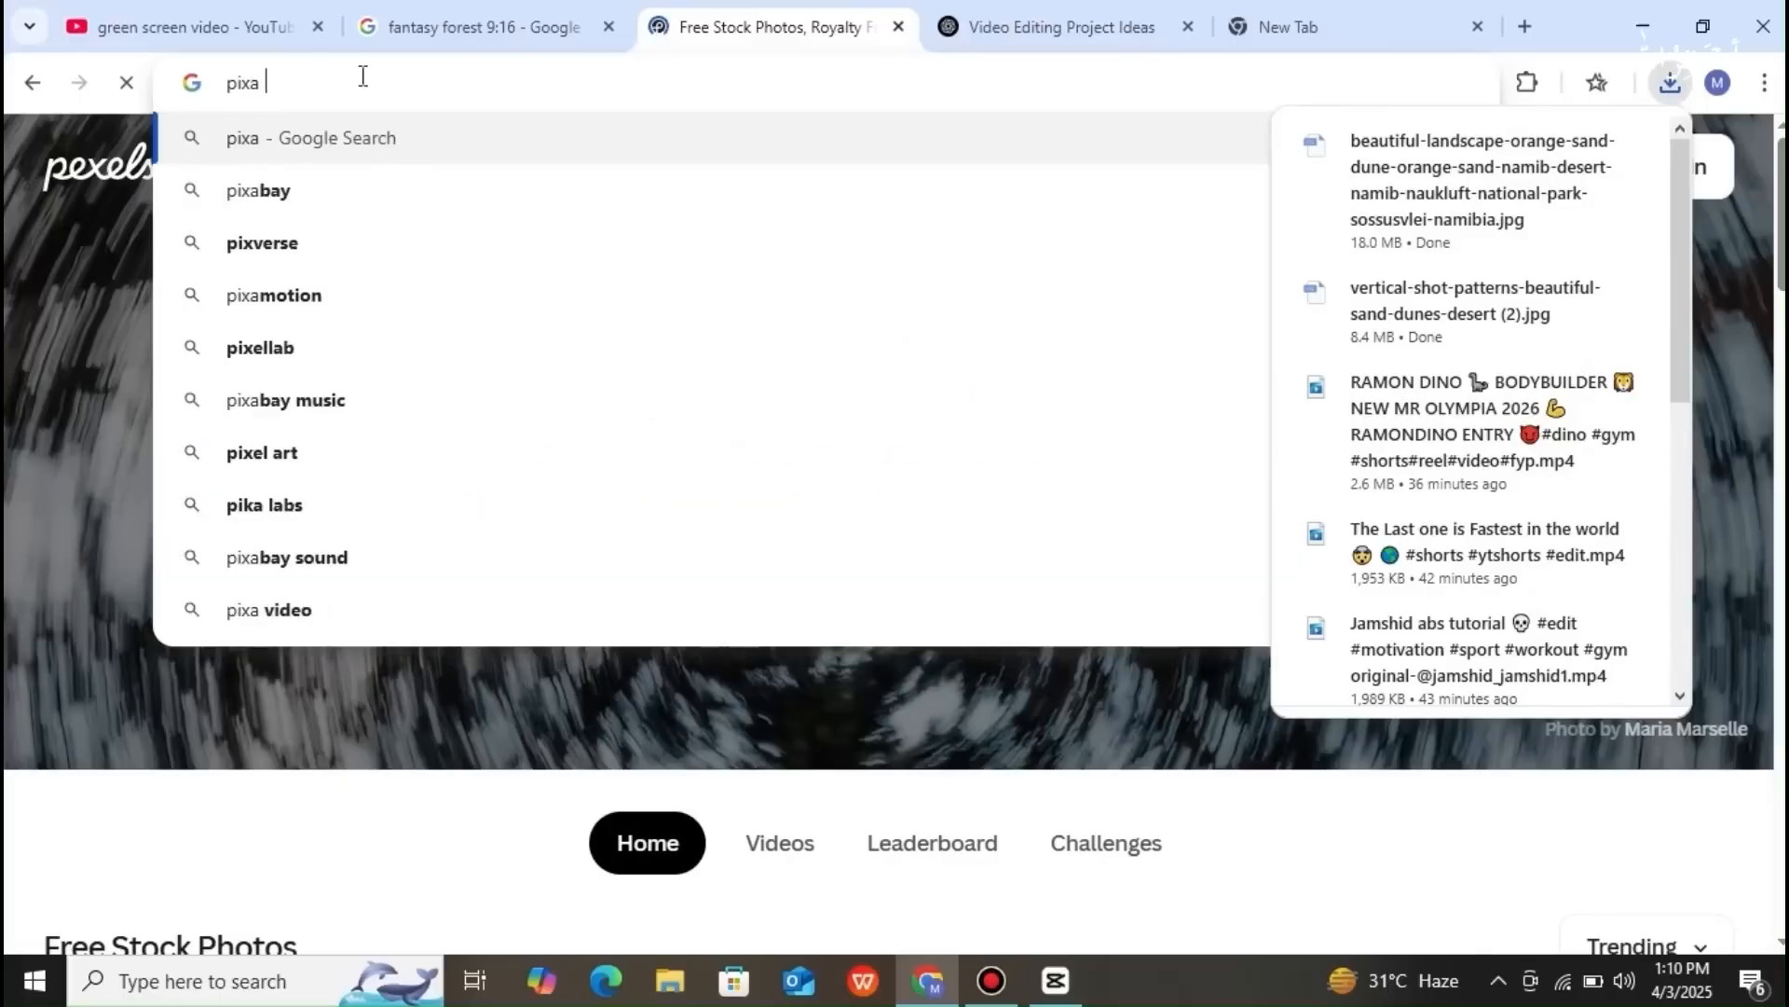
key("Down")
key("Return")
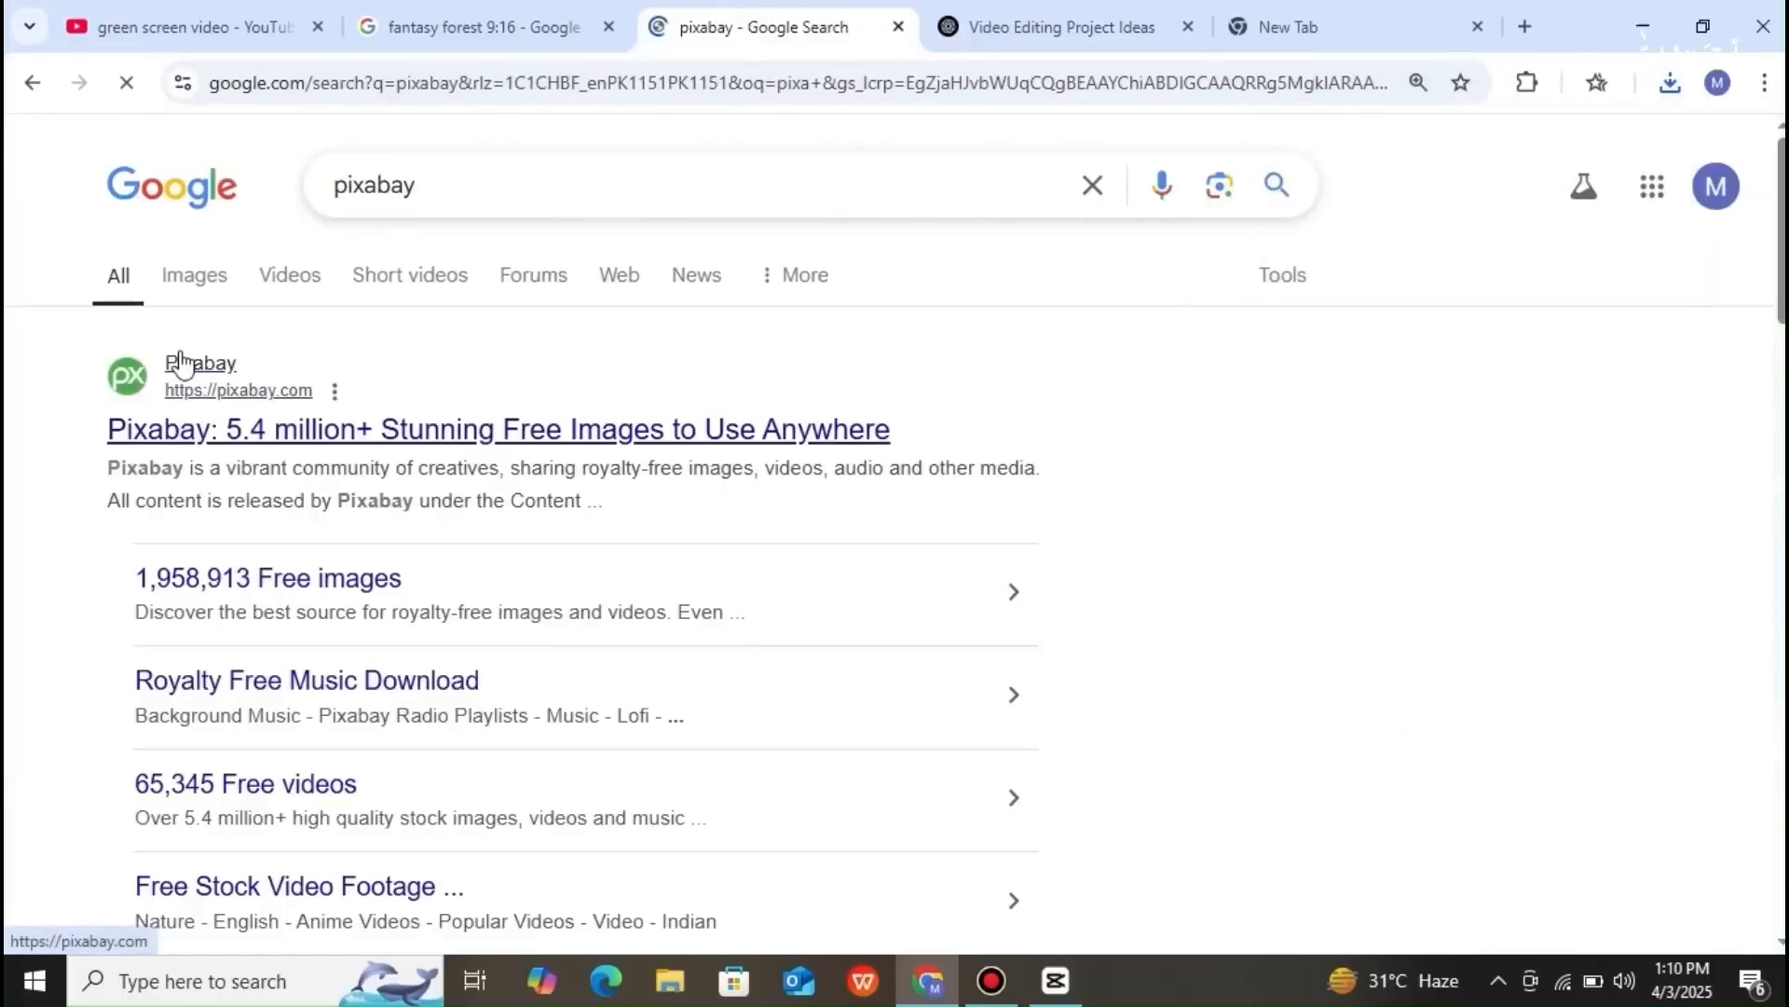
left_click(182, 363)
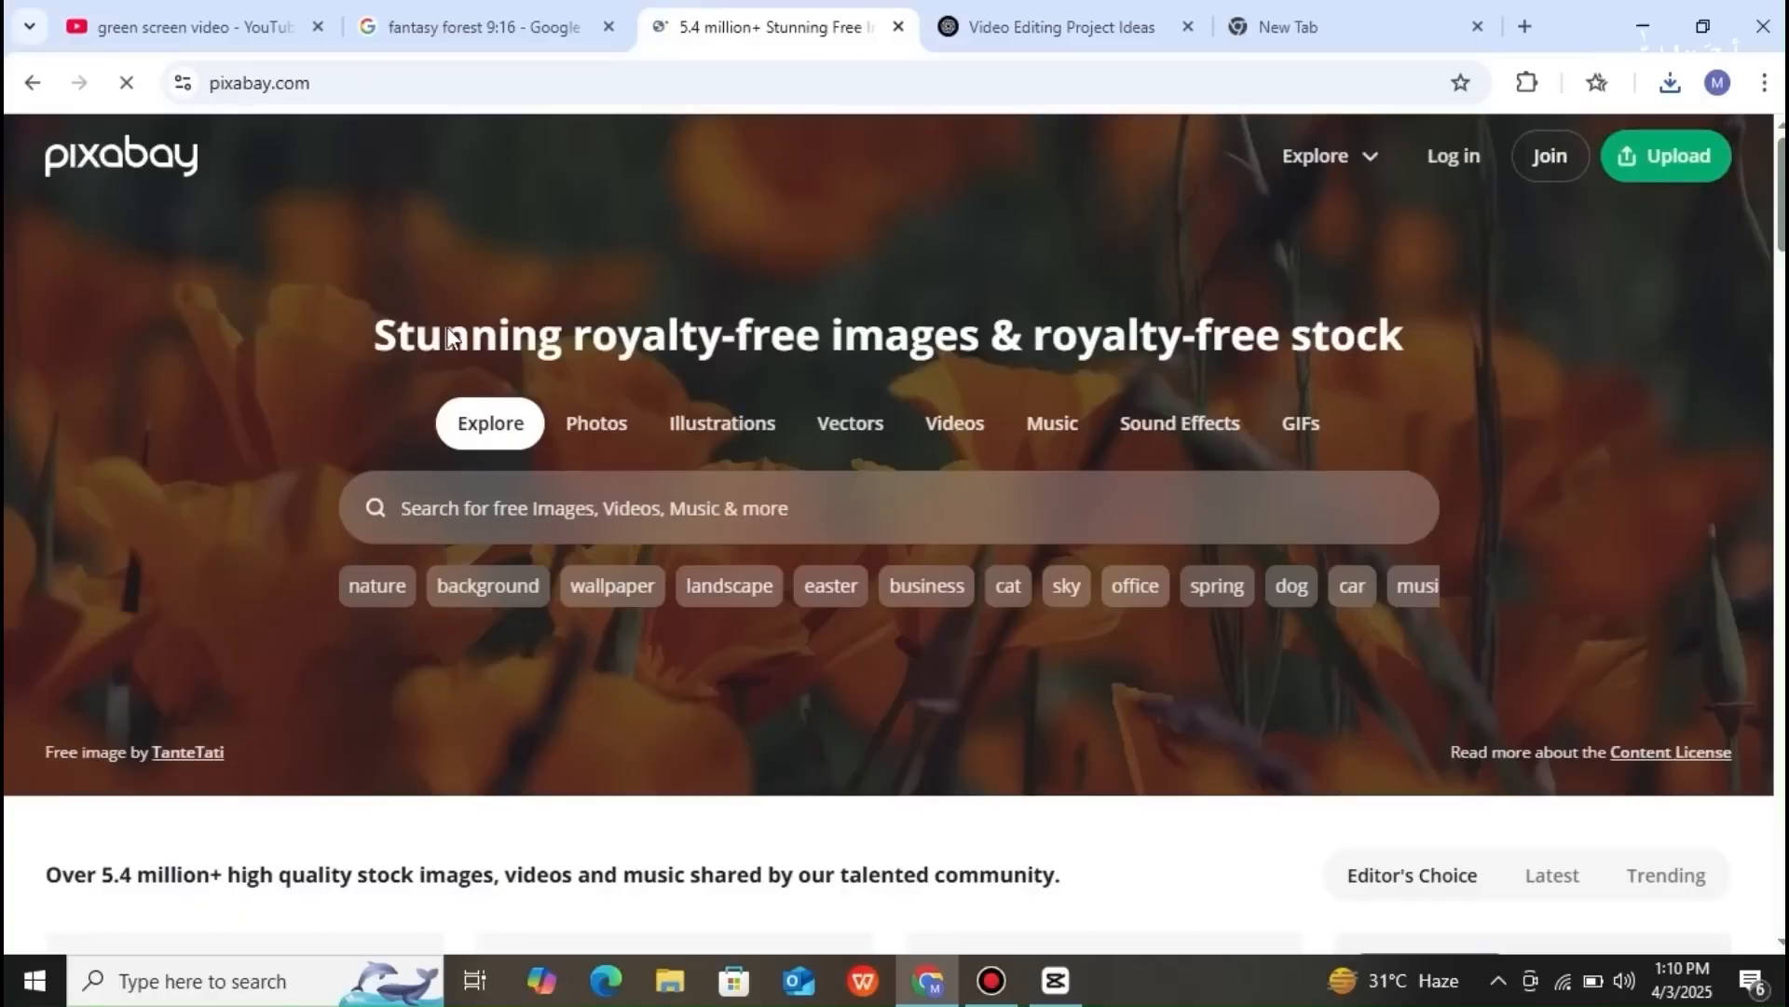
- Search the web for "leonardo ai"
left_click(349, 83)
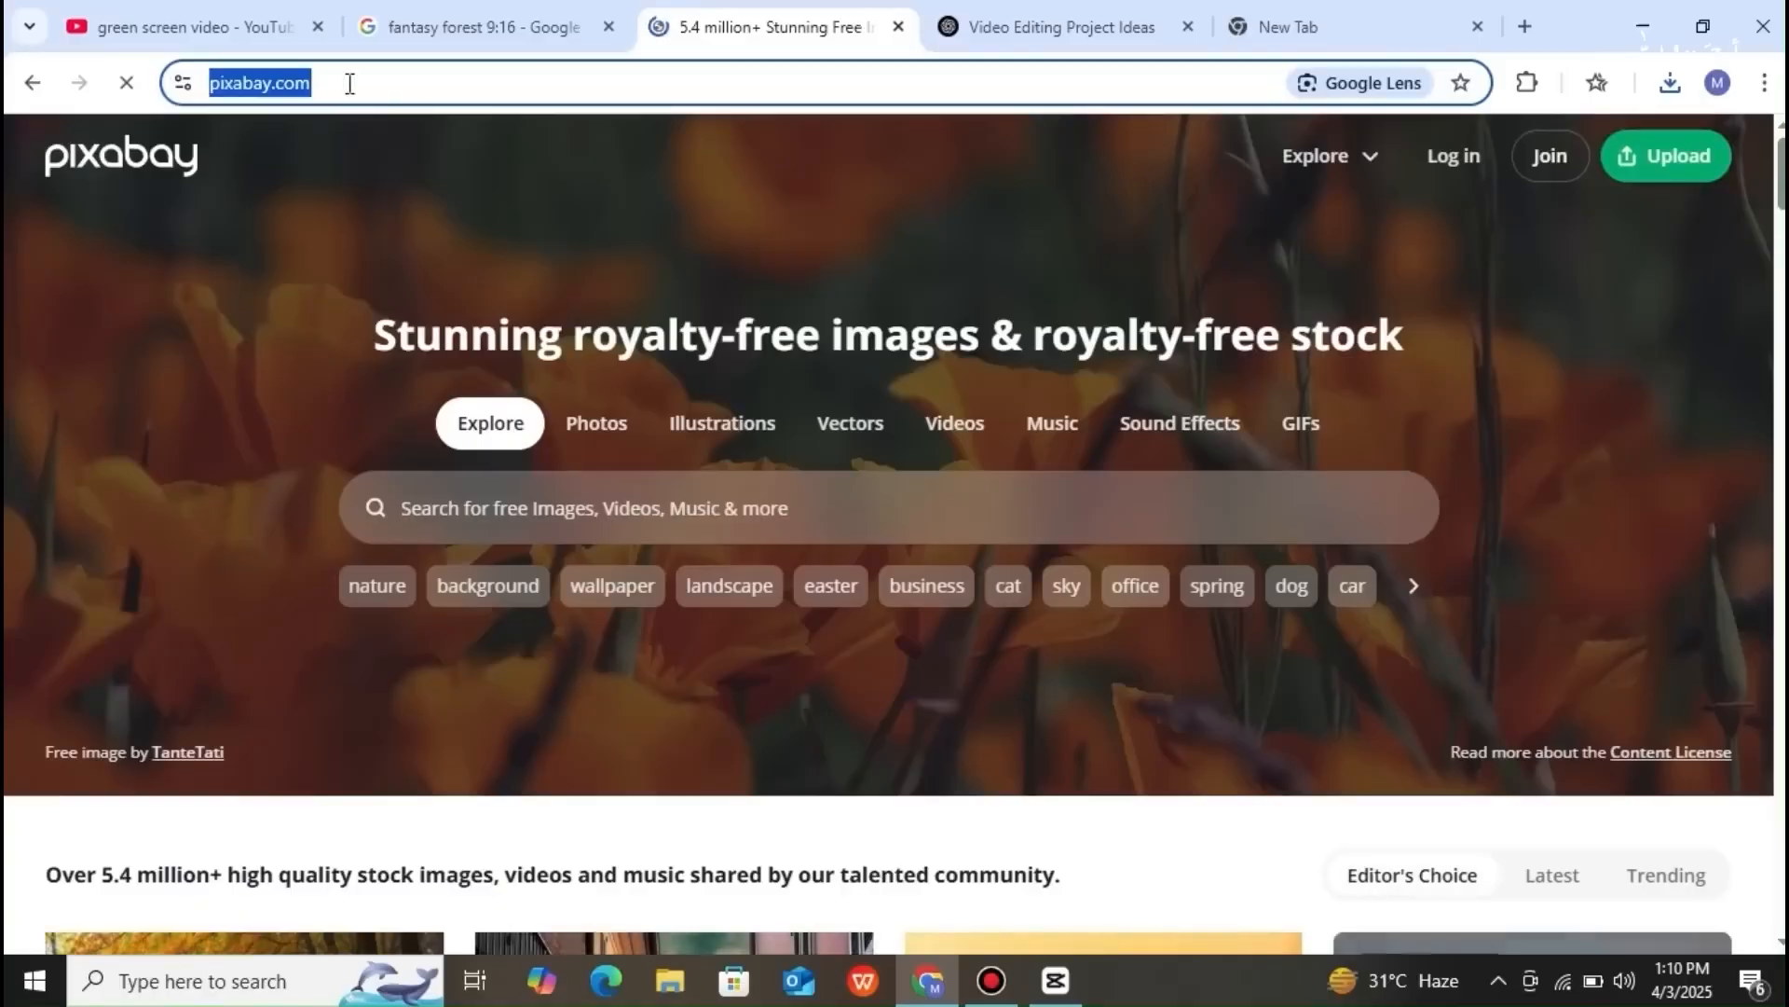
key("BackSpace")
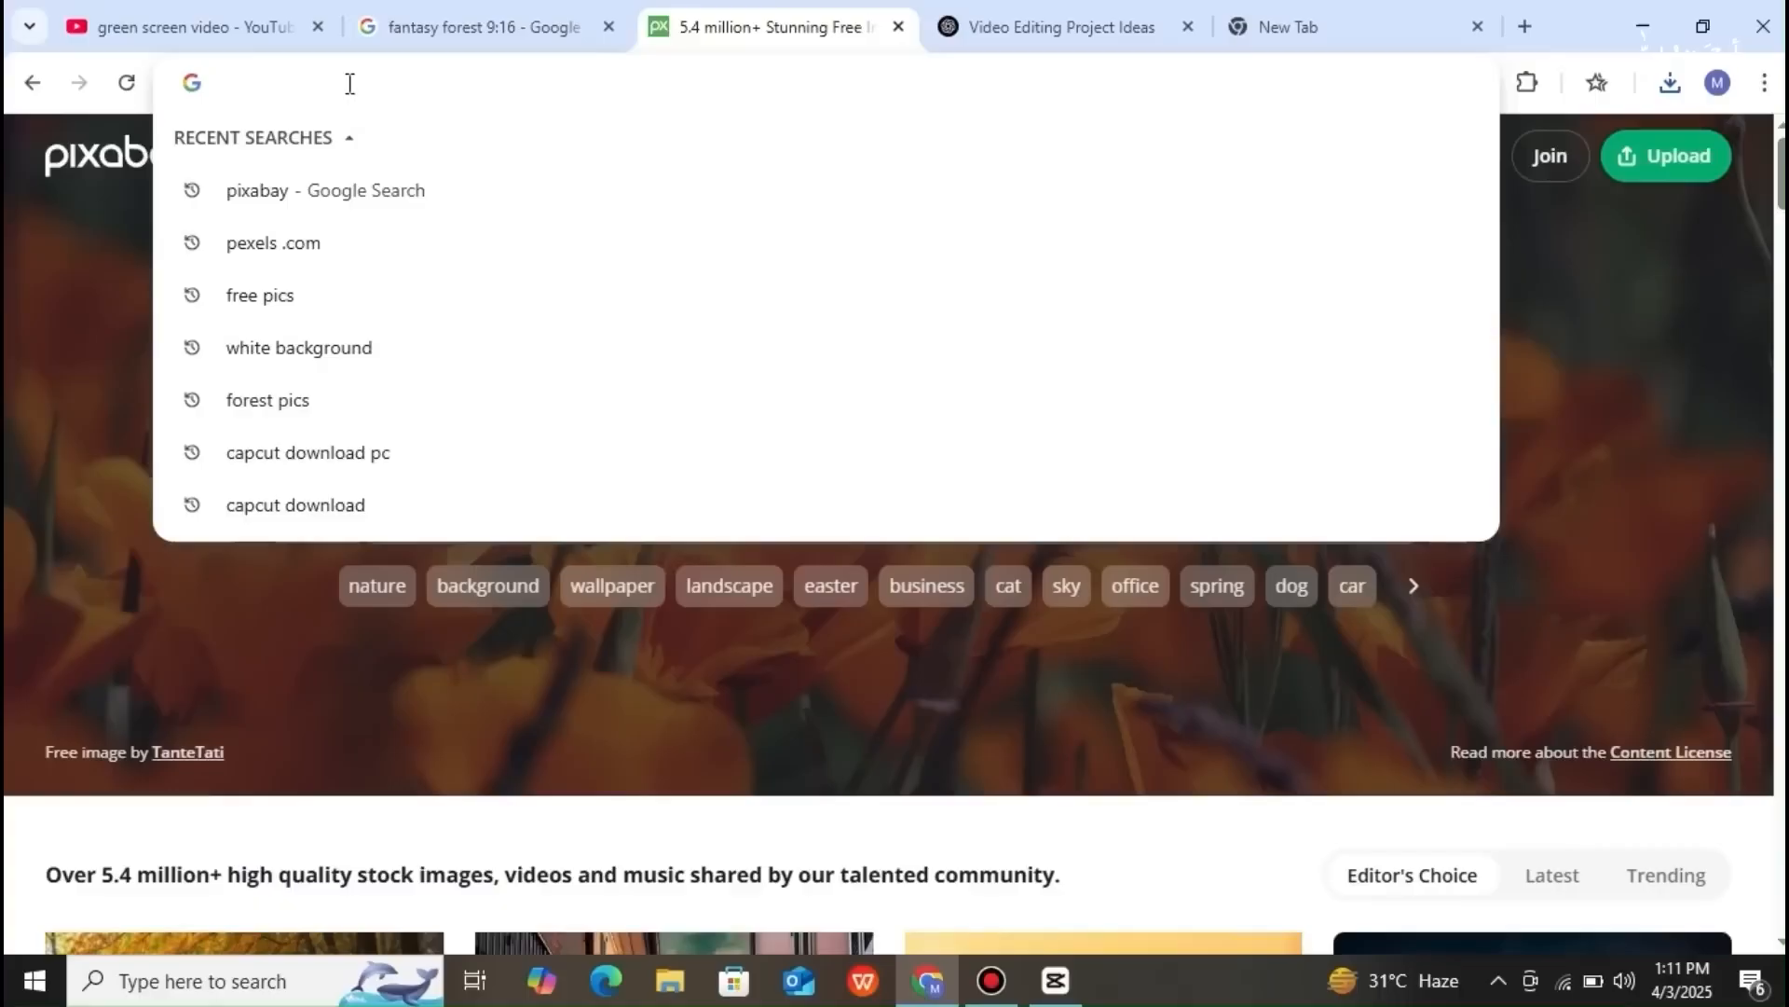
type("le")
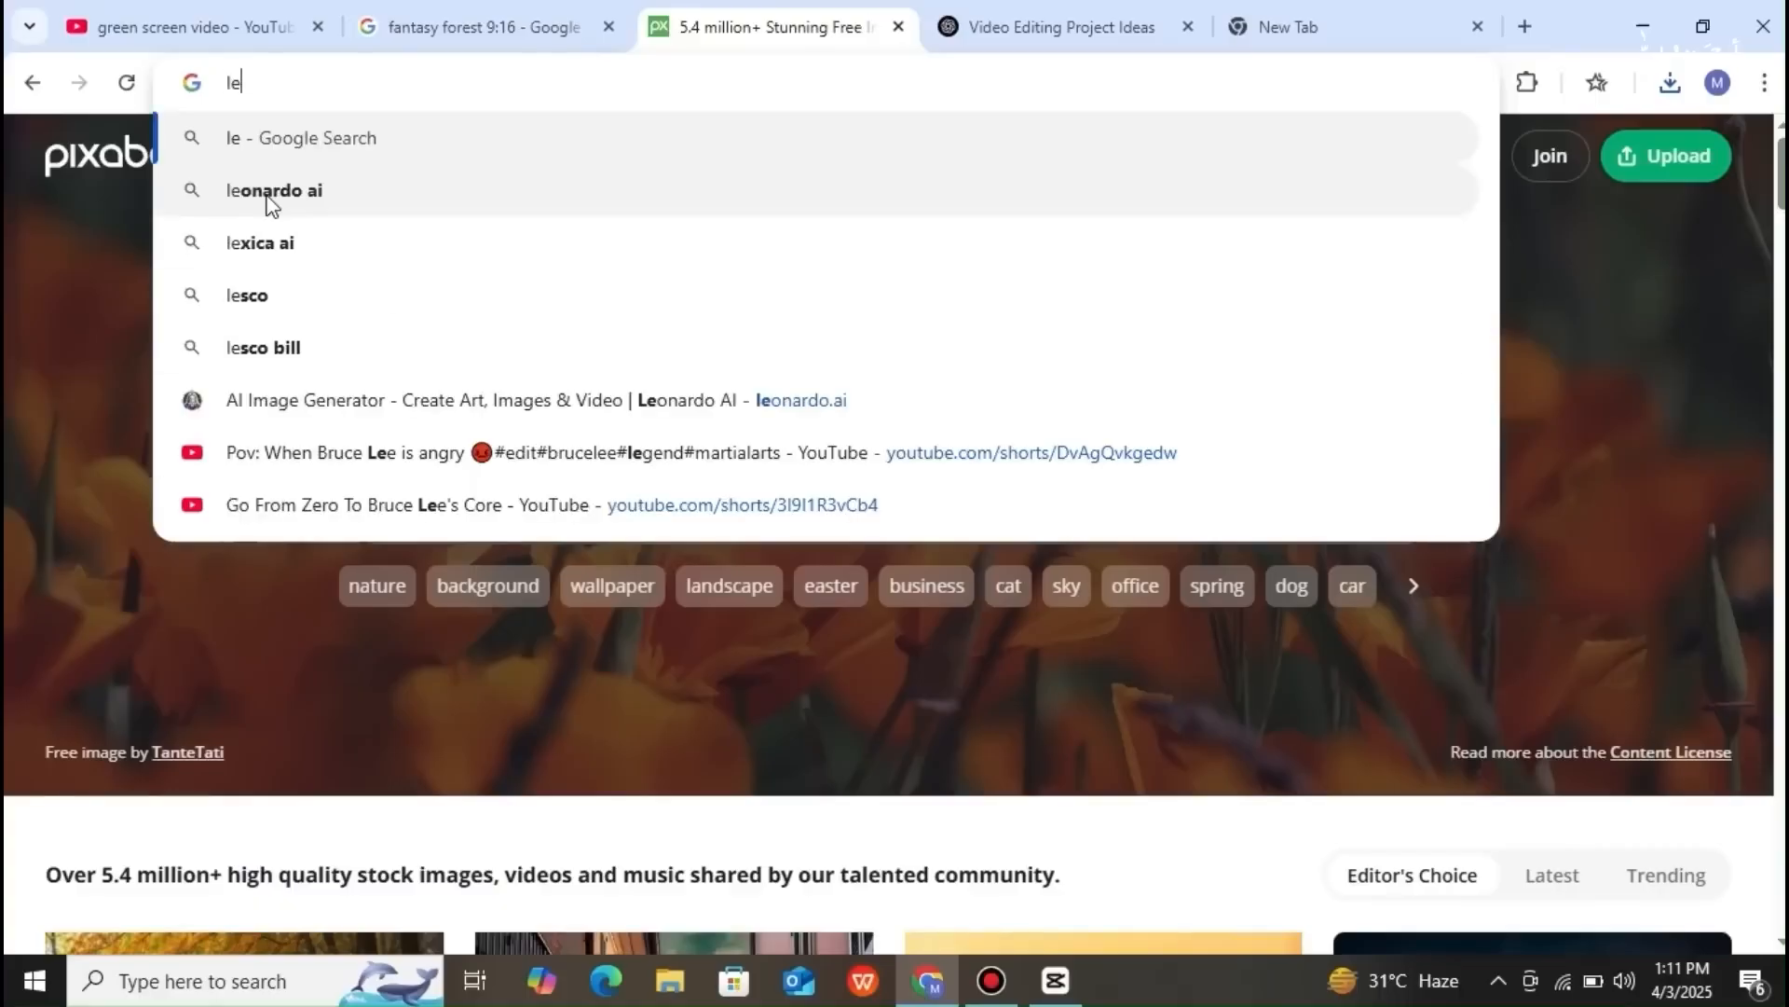
left_click(269, 191)
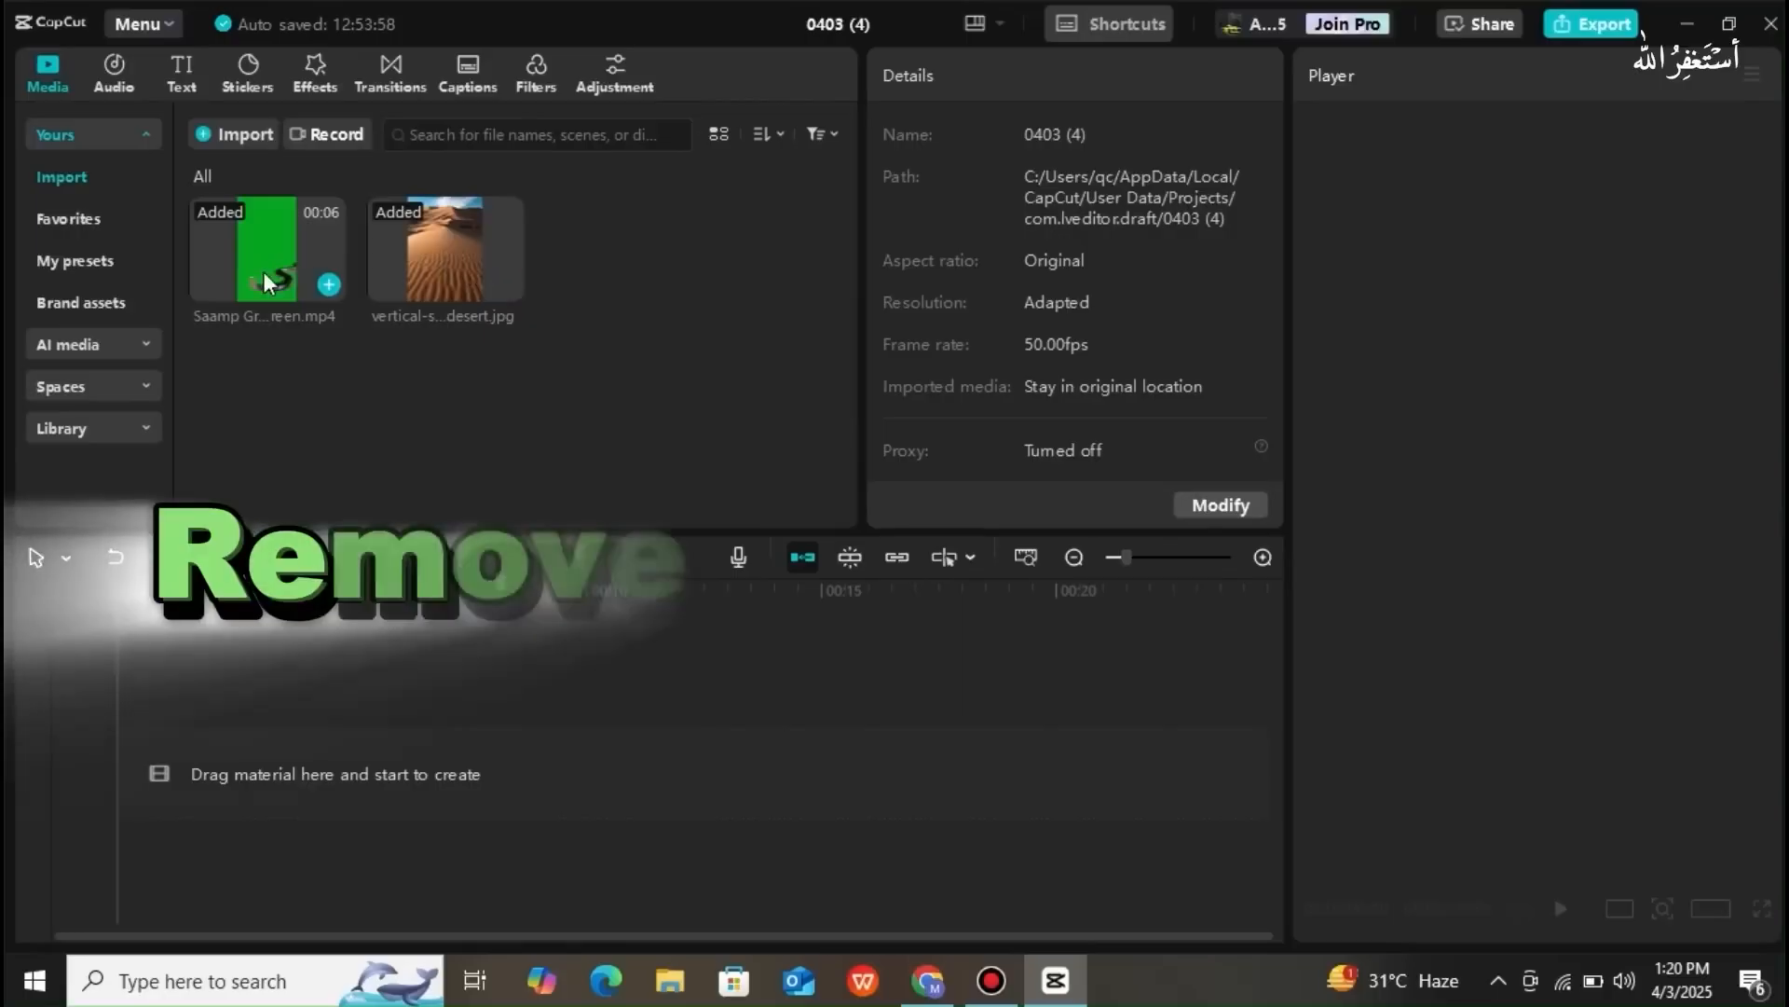
- Place the vertical sand dune image on the main track and the snake green-screen video on a track above it
left_click(449, 257)
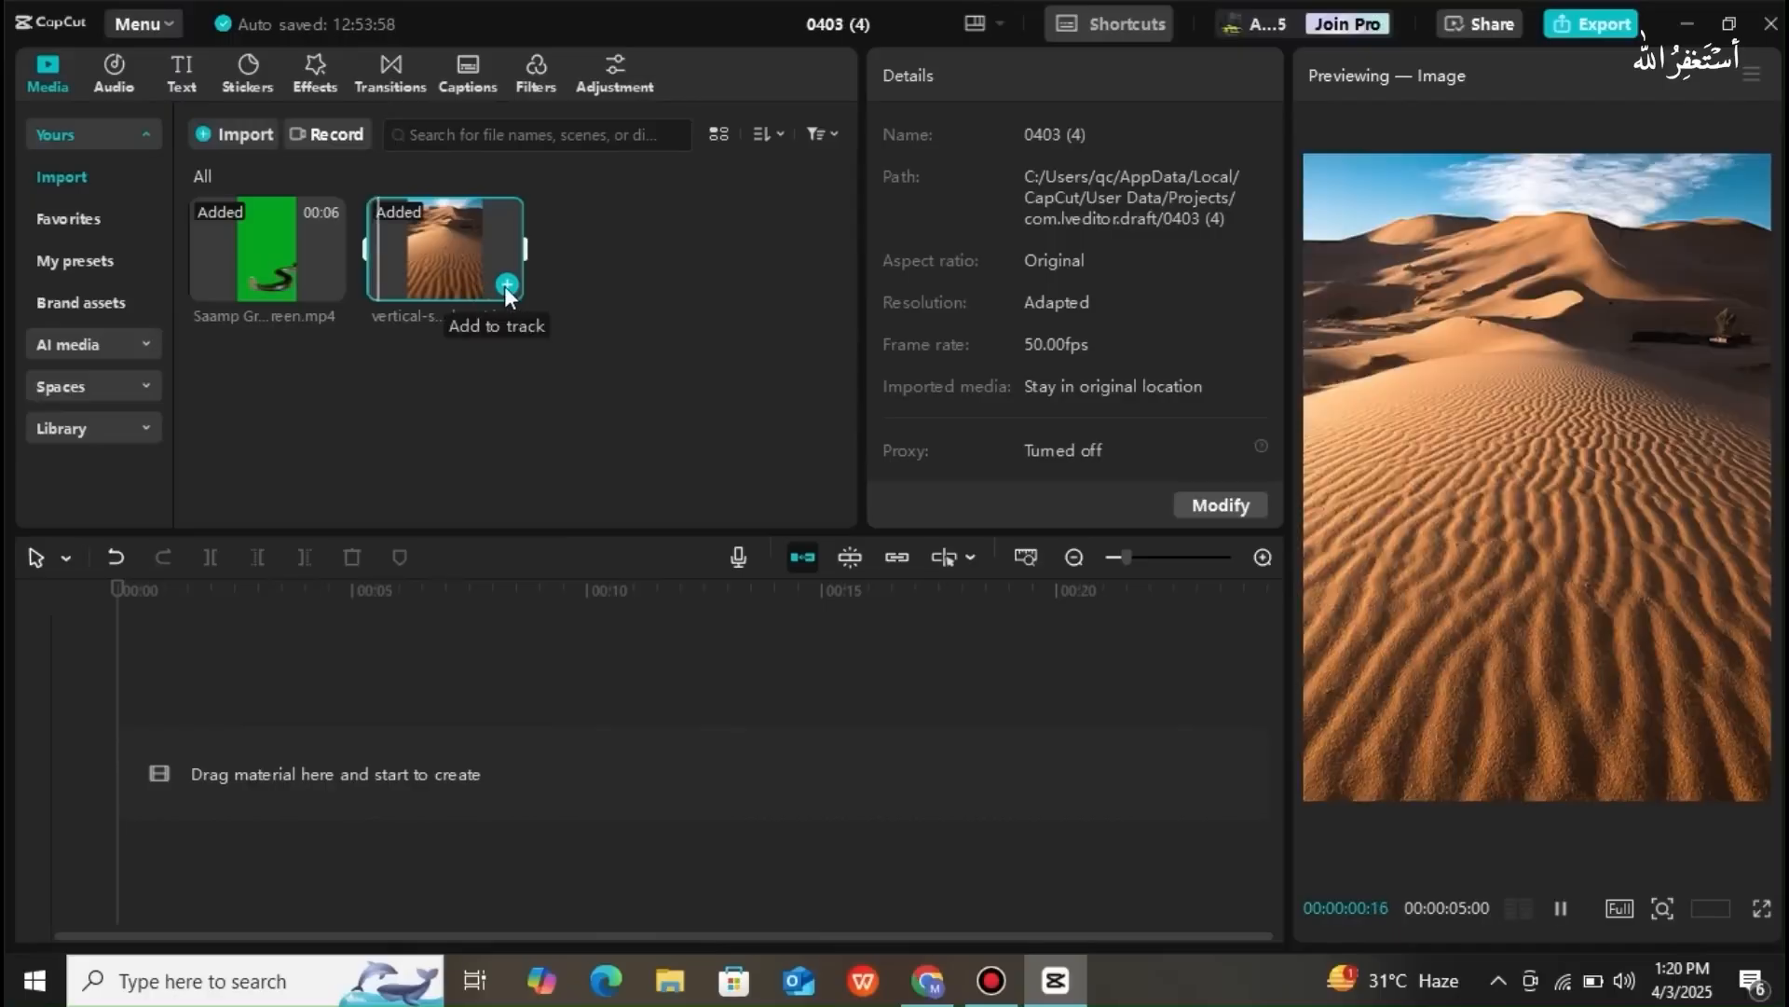
left_click_drag(445, 250, 247, 769)
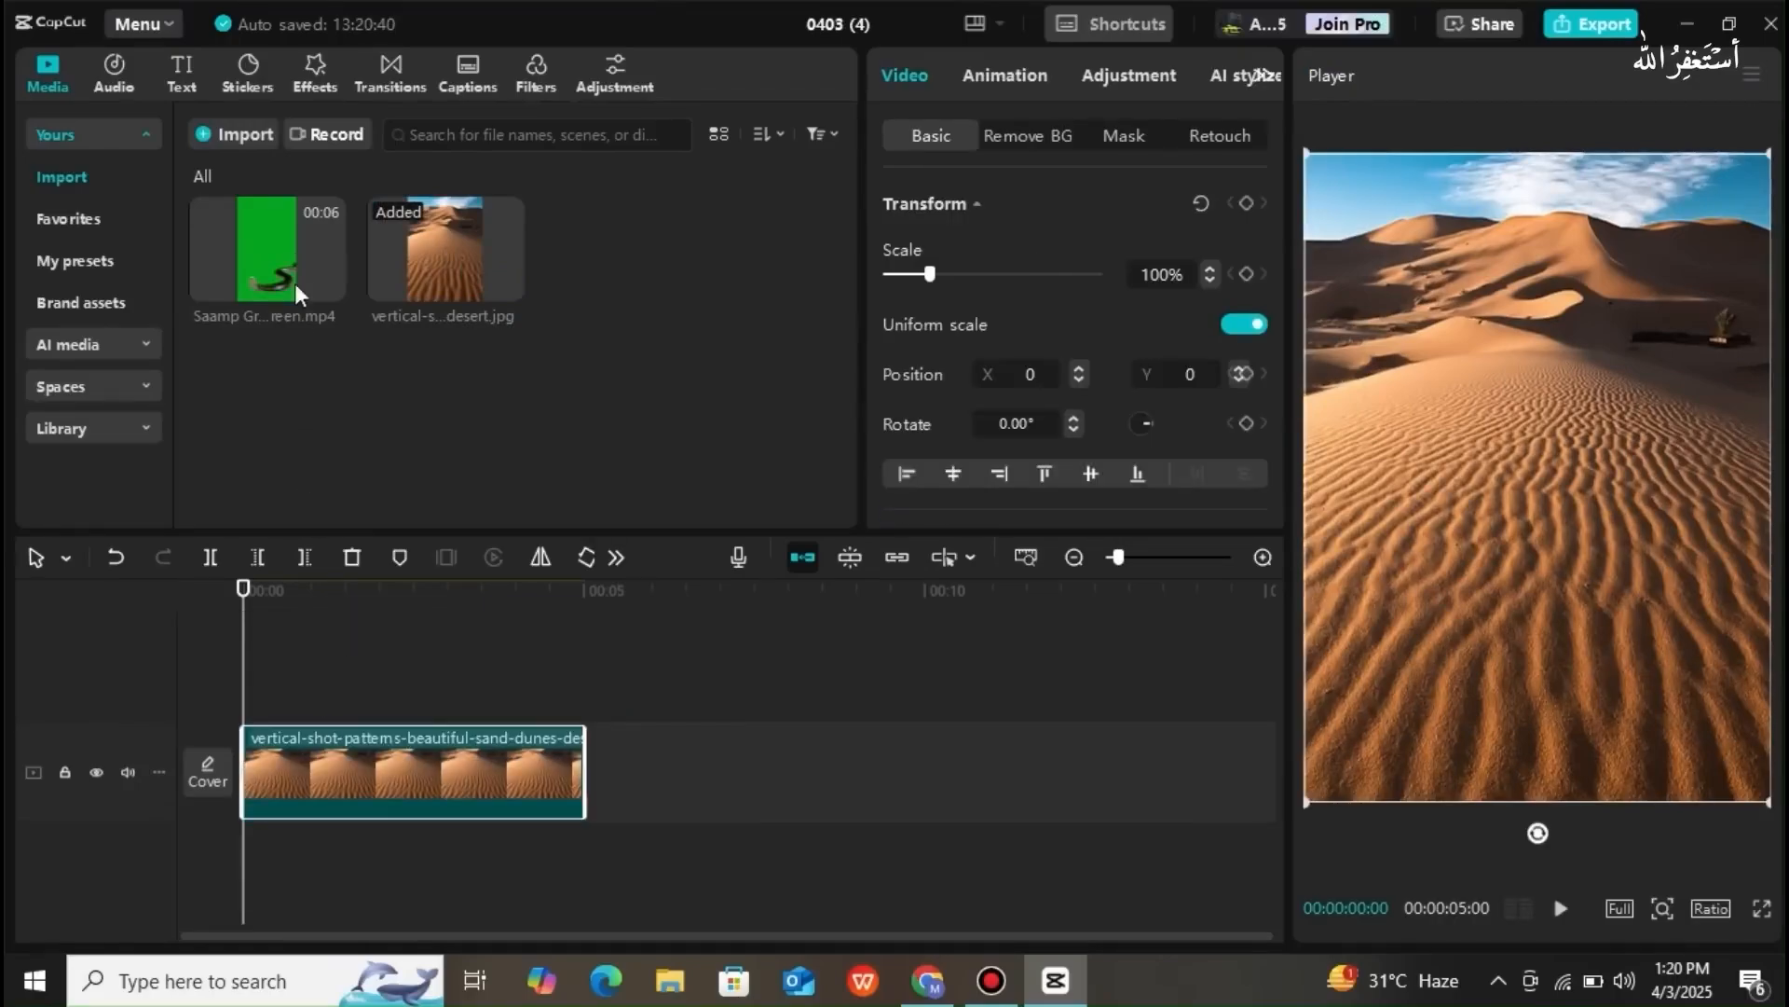
left_click_drag(297, 264, 250, 695)
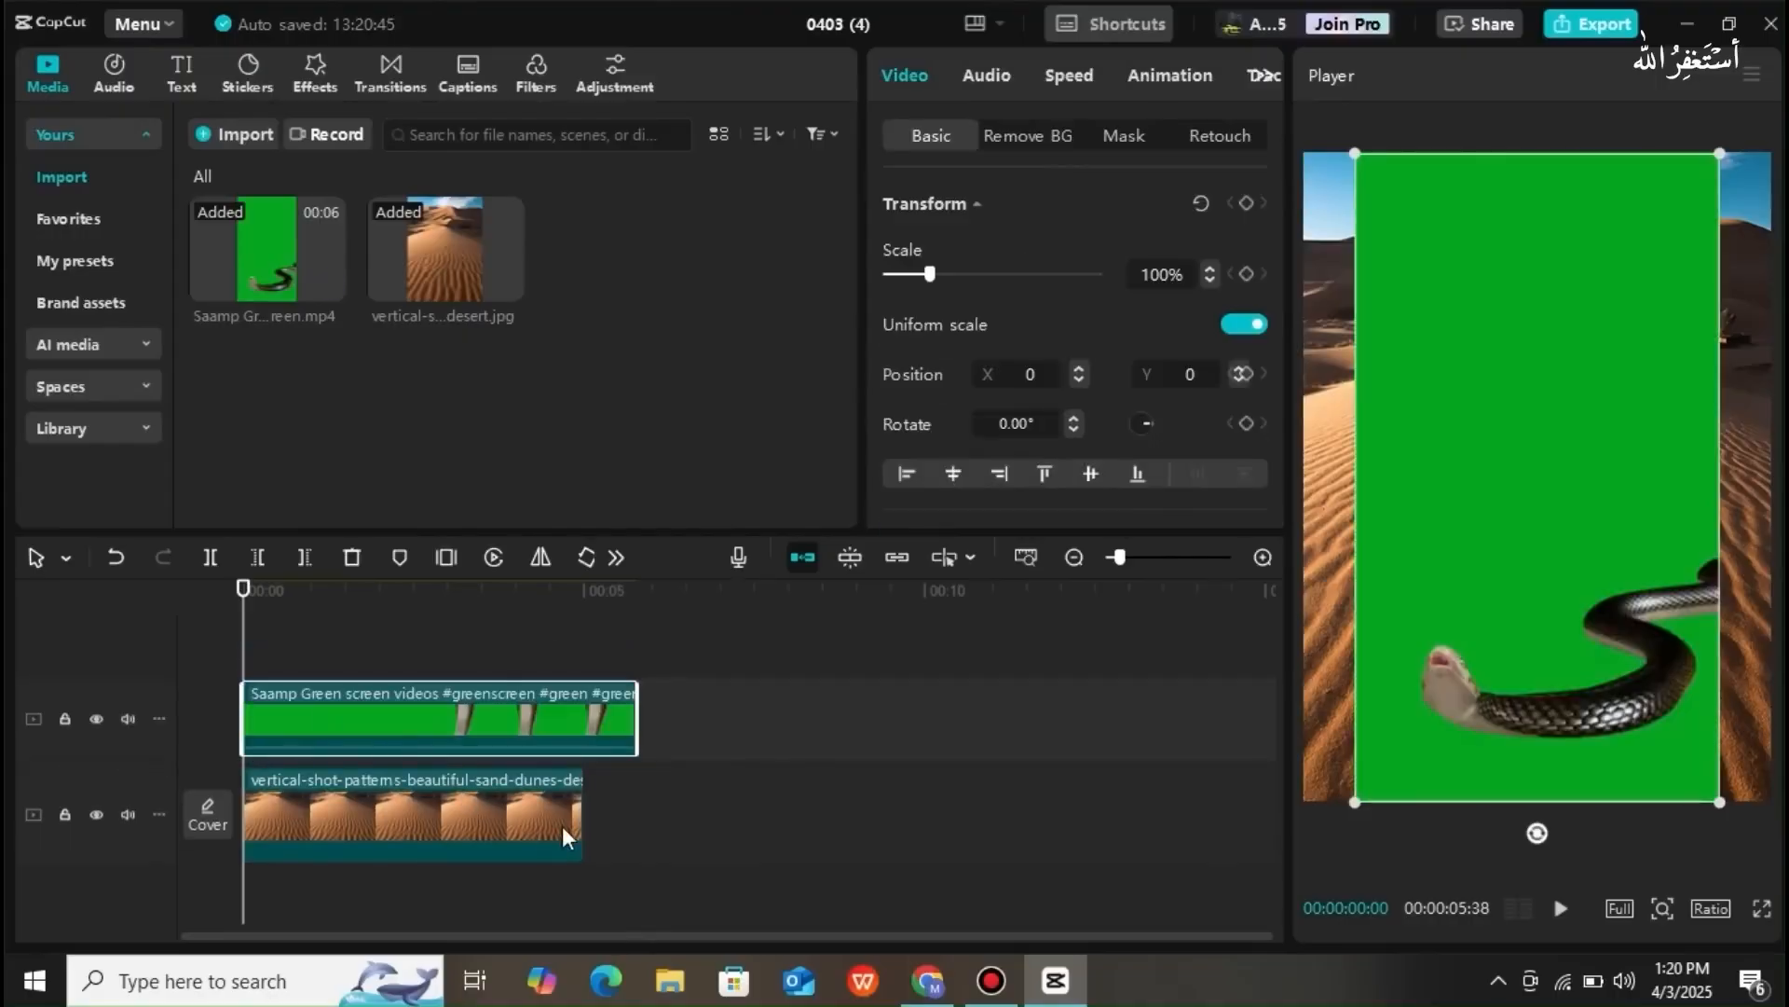
- Extend the sand dune image clip to match the length of the green-screen clip above it
left_click(566, 836)
left_click_drag(582, 818, 637, 807)
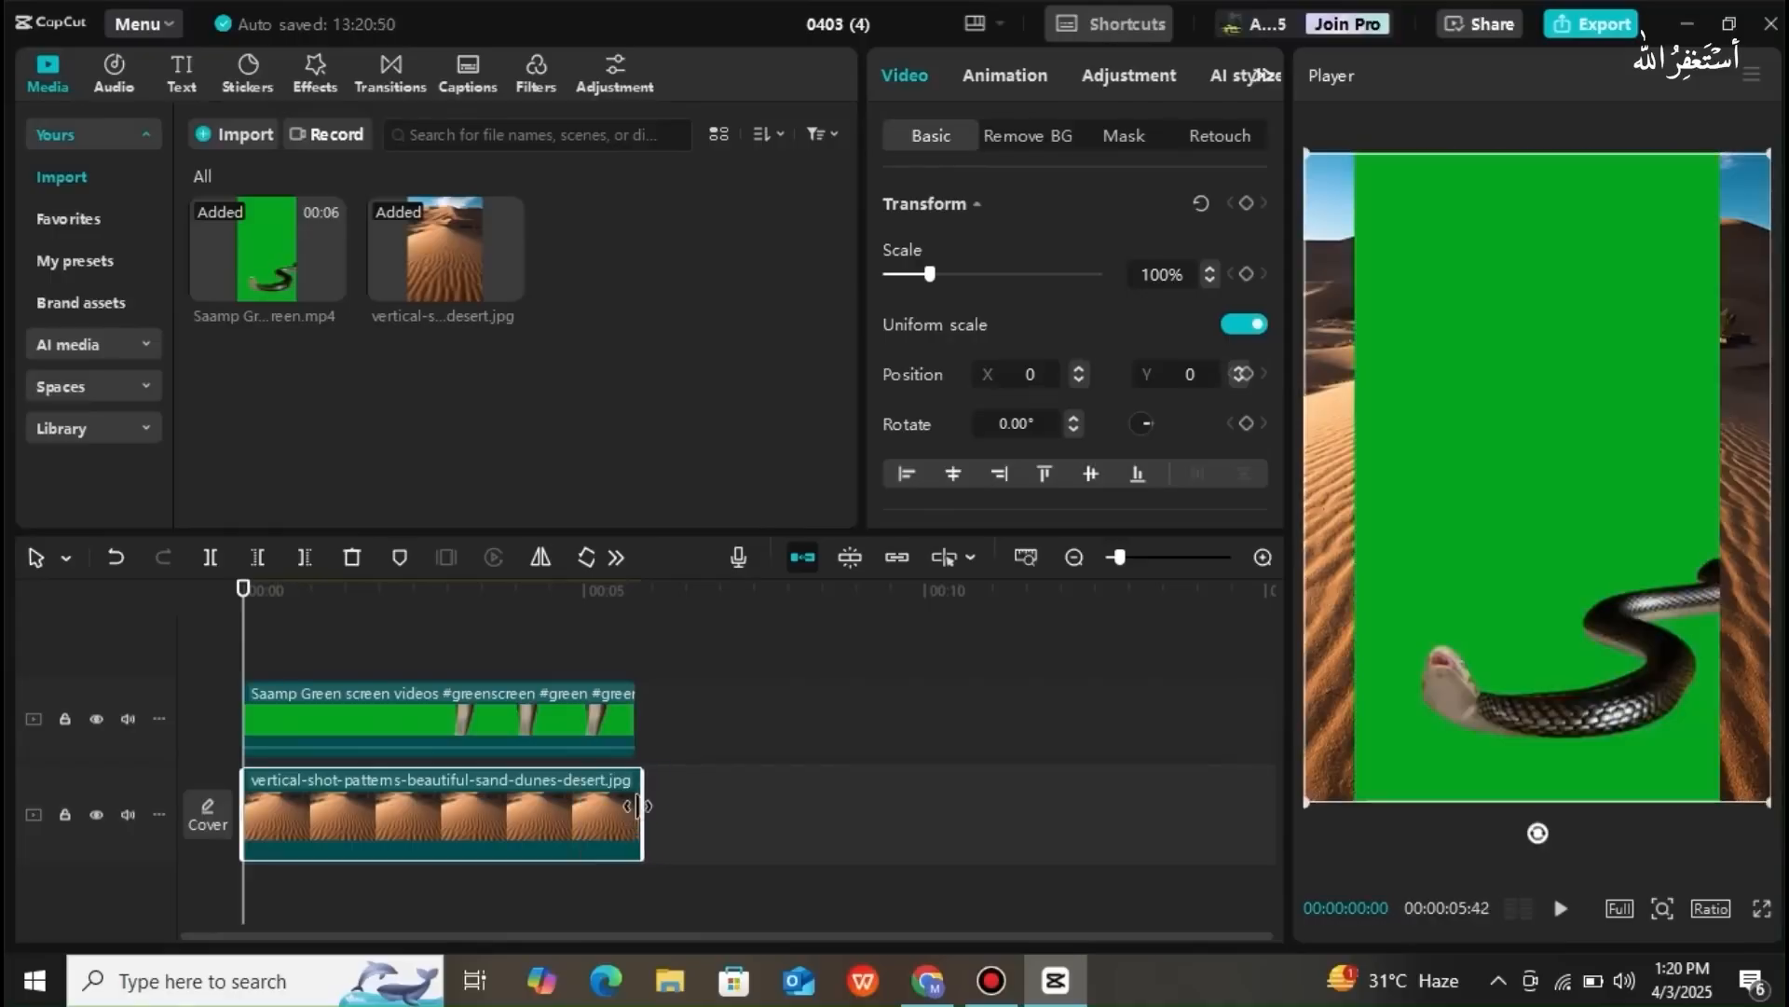
left_click_drag(642, 817, 639, 813)
- Enlarge the snake green-screen clip and shift it down over the desert background, and enable Chroma key for it
left_click(593, 739)
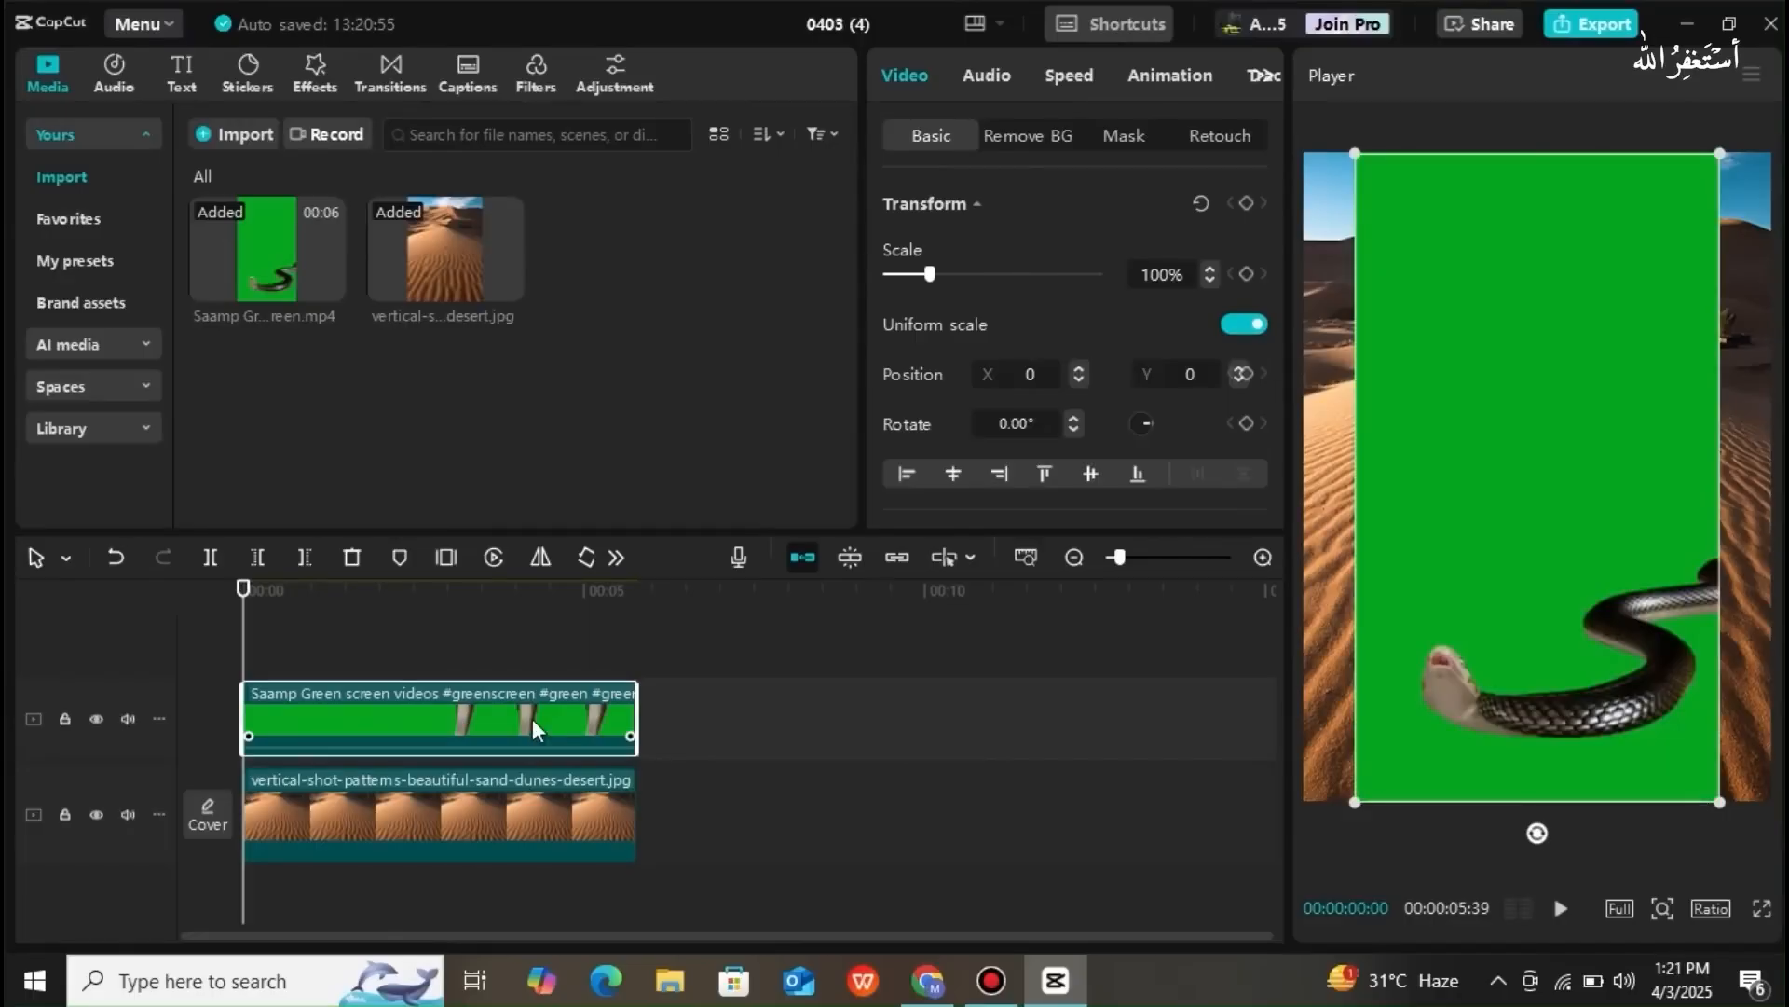
left_click(1029, 136)
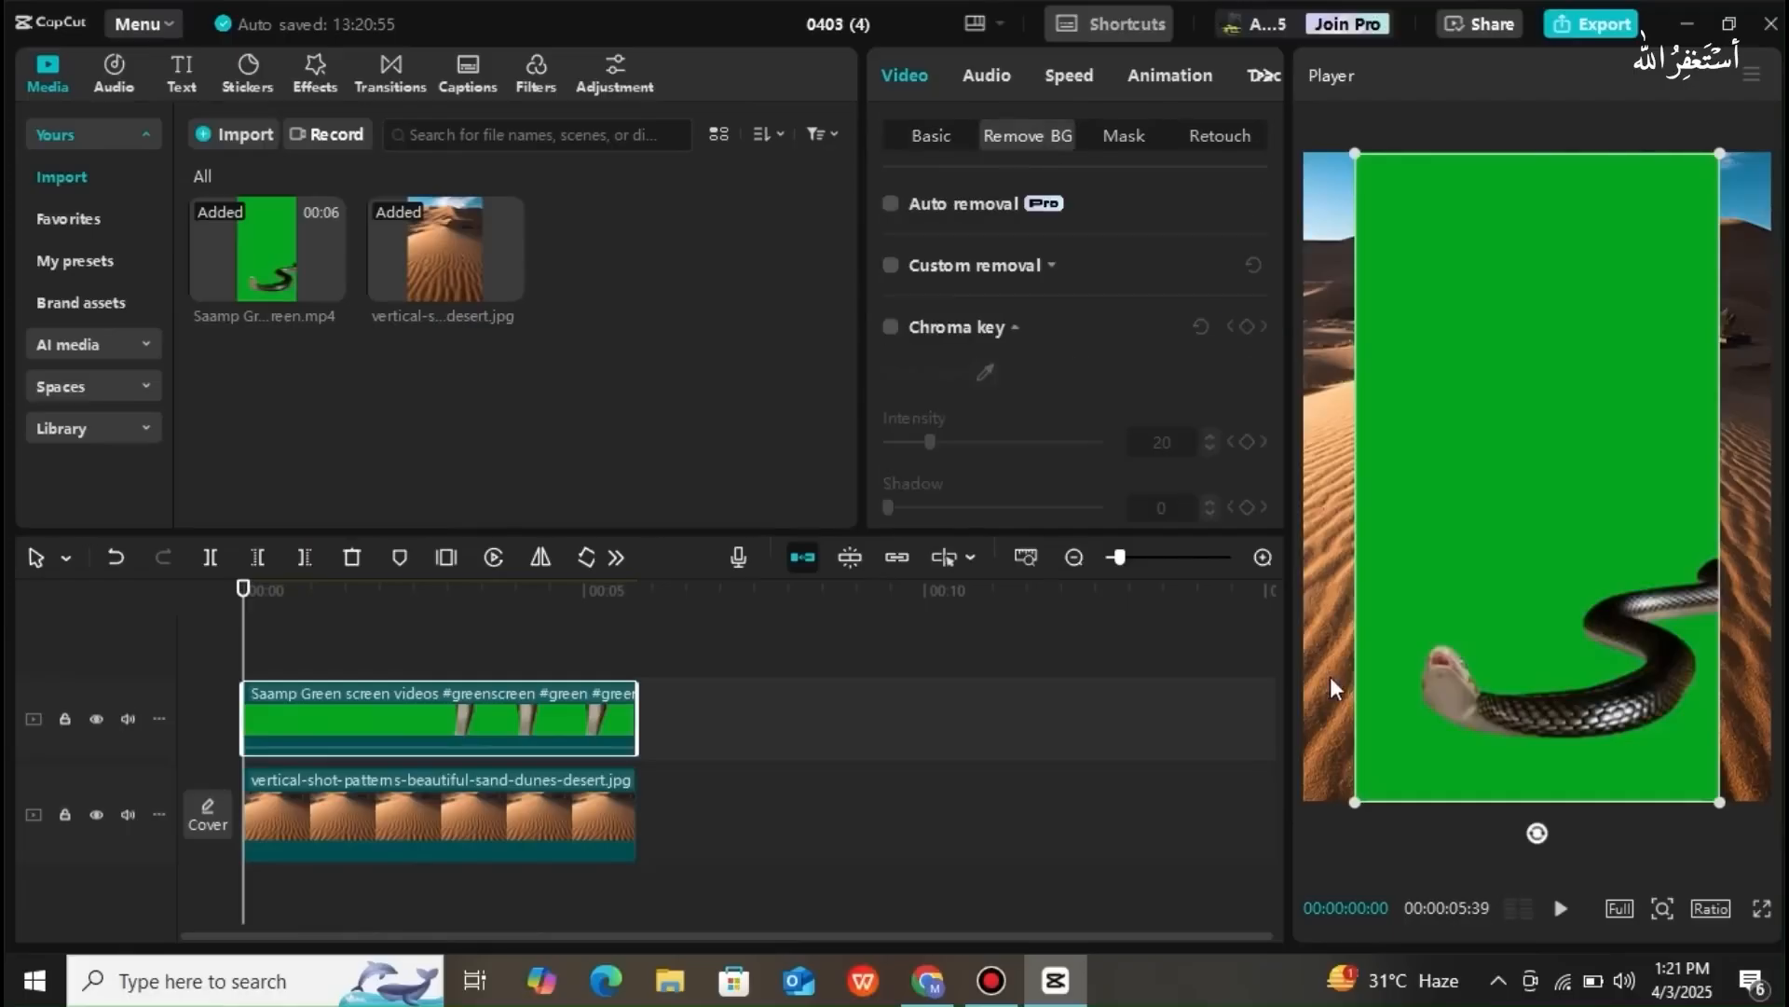
left_click_drag(1355, 802, 1079, 876)
left_click_drag(1496, 661, 1519, 566)
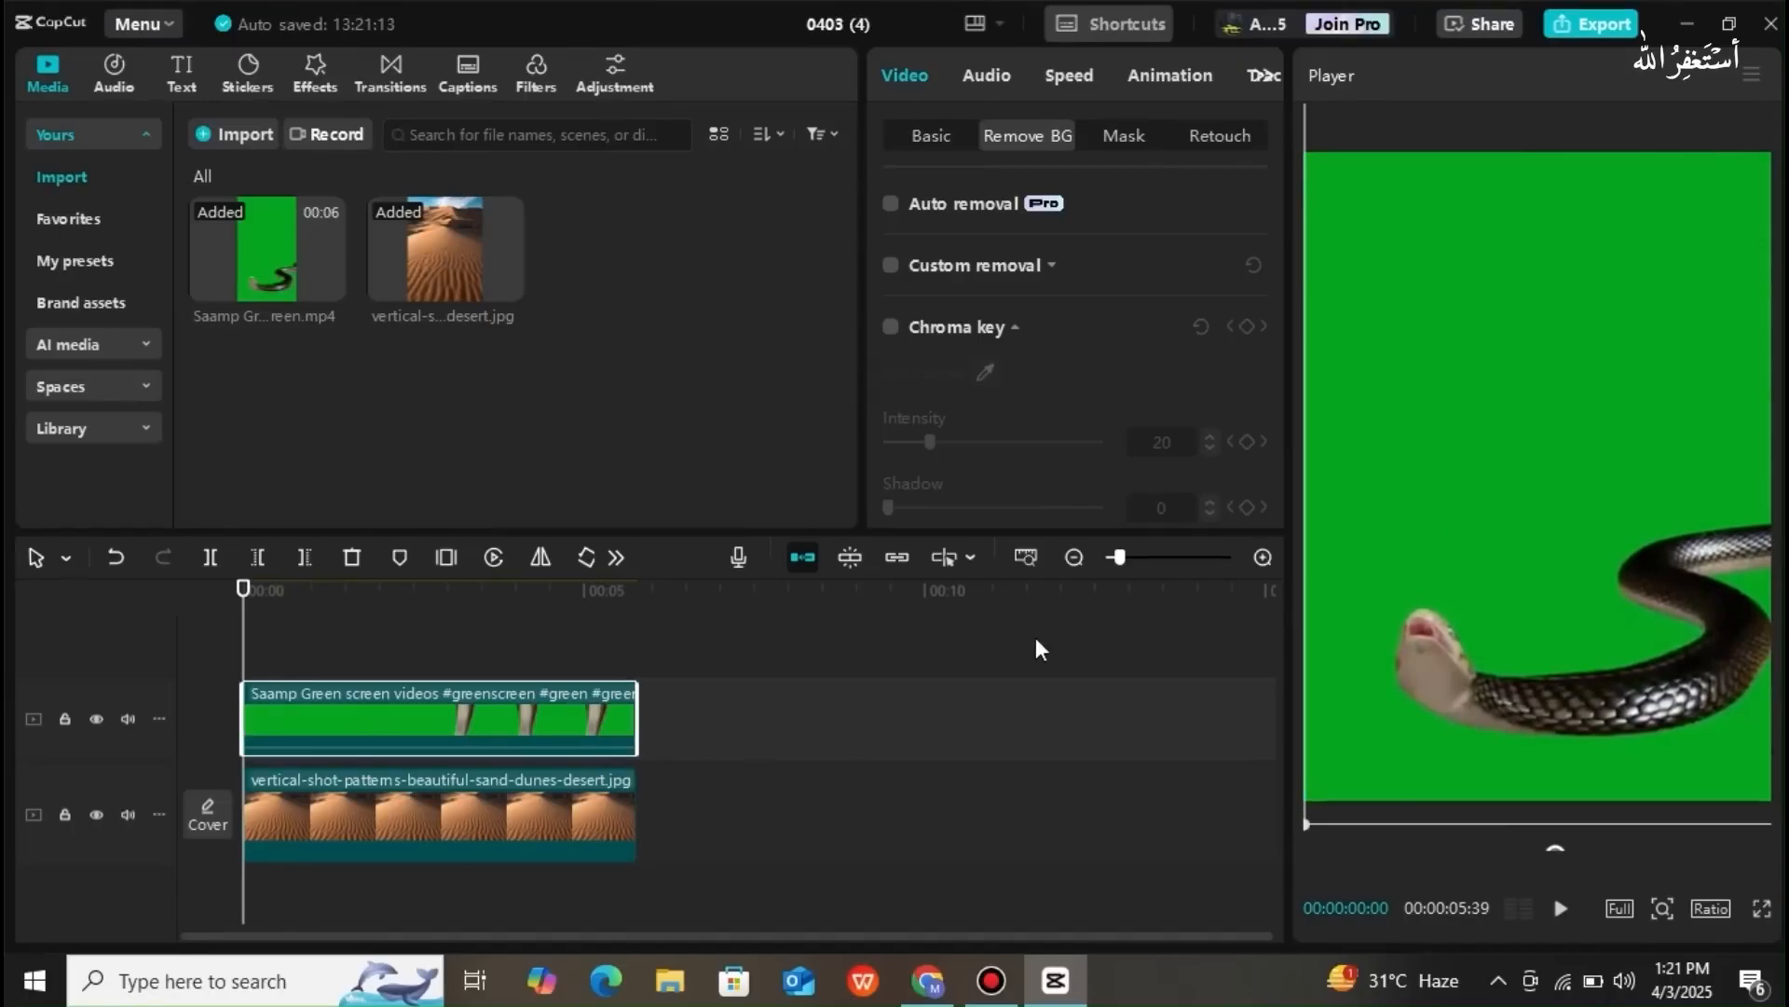
left_click_drag(1493, 649, 1543, 822)
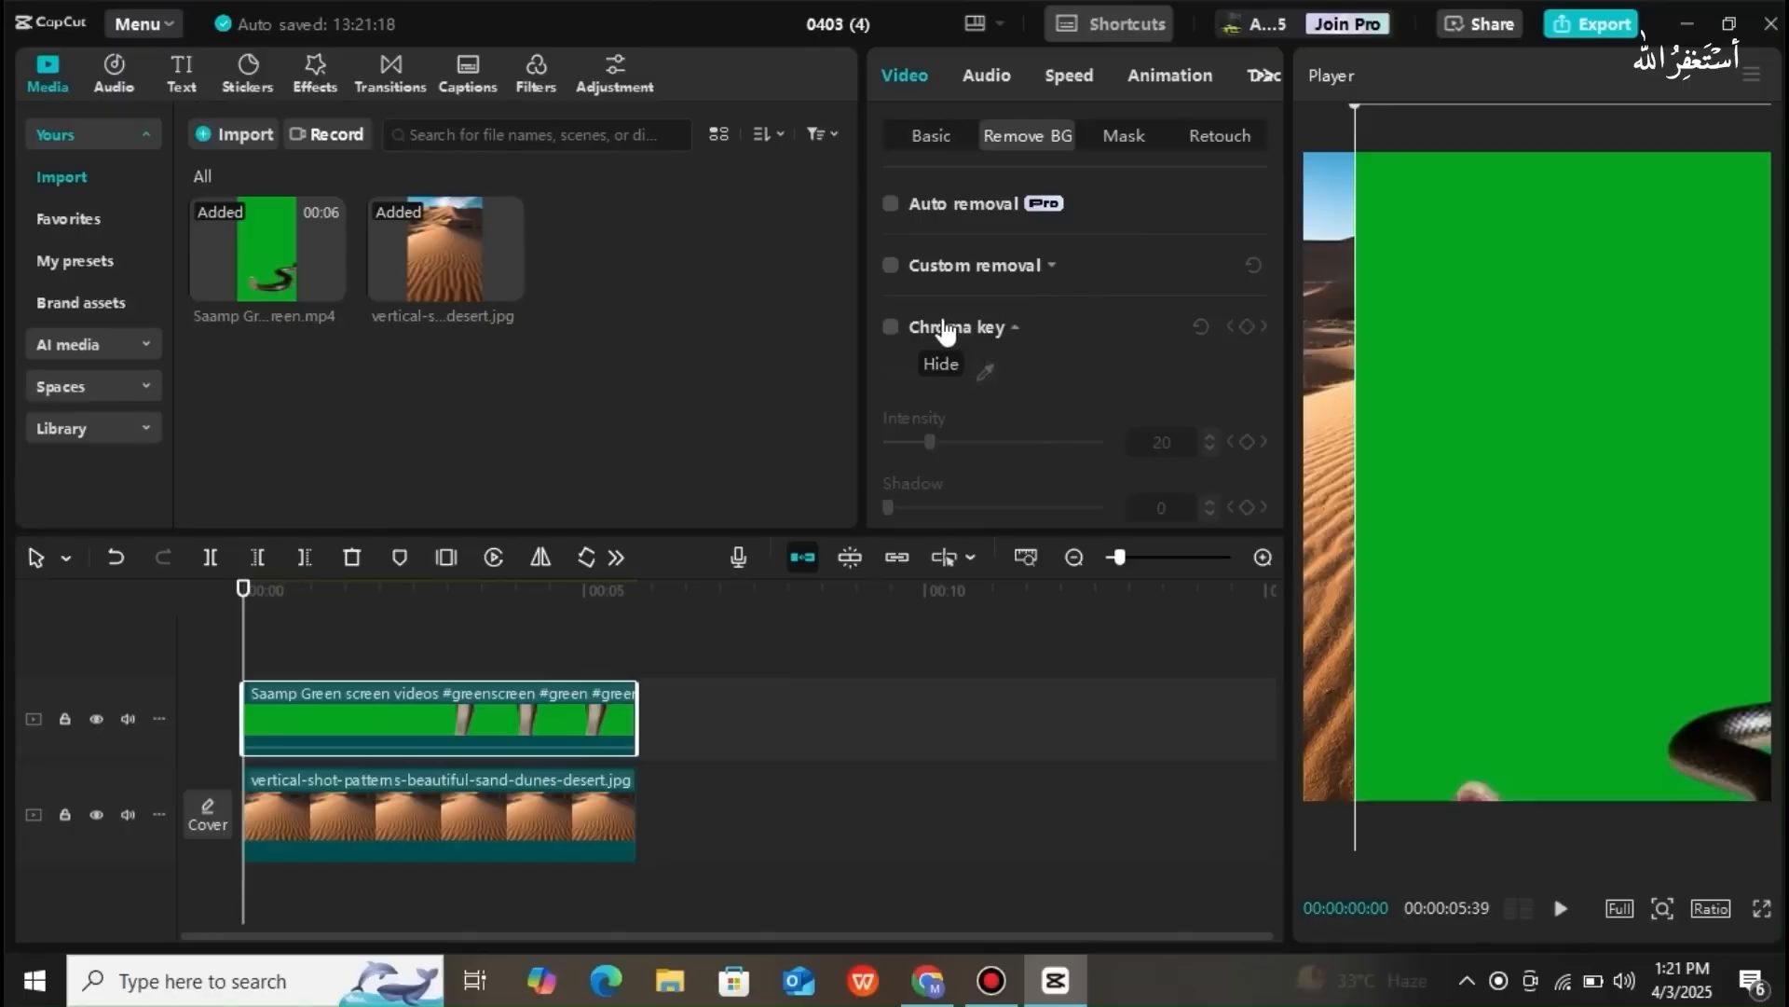
left_click(891, 327)
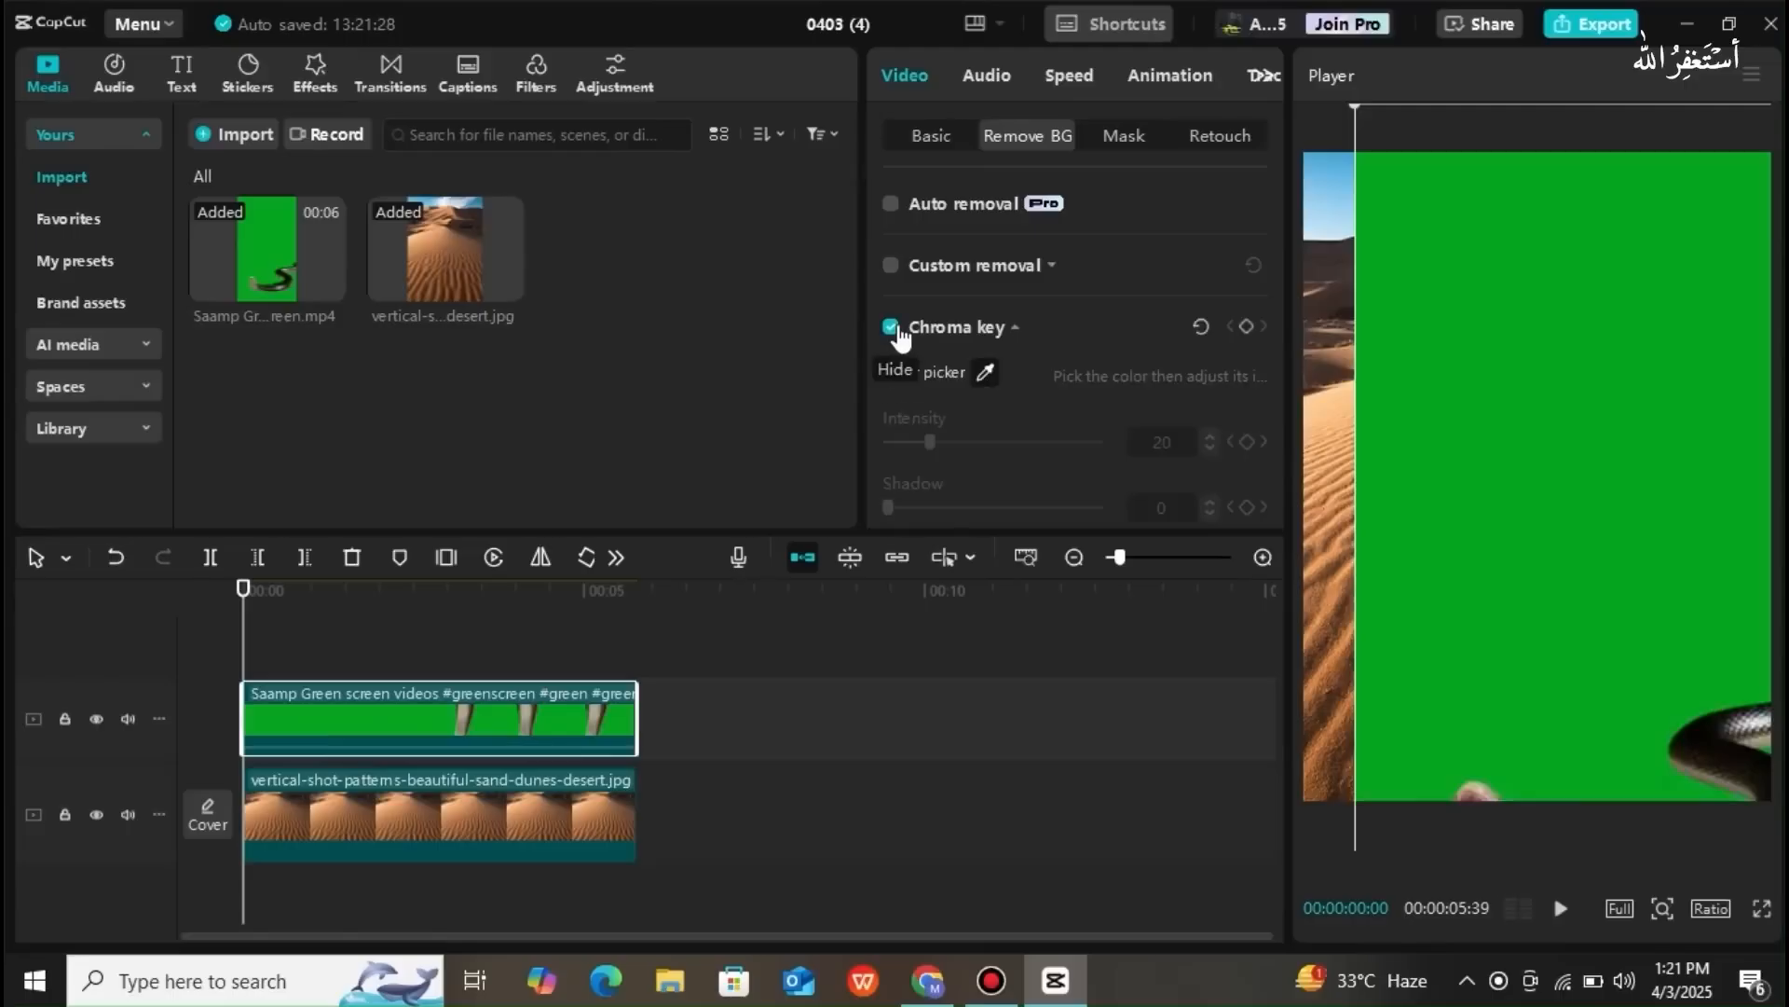
- Key out the snake clip's green background by sampling its green, and shrink and reposition the snake over the dunes
left_click(984, 373)
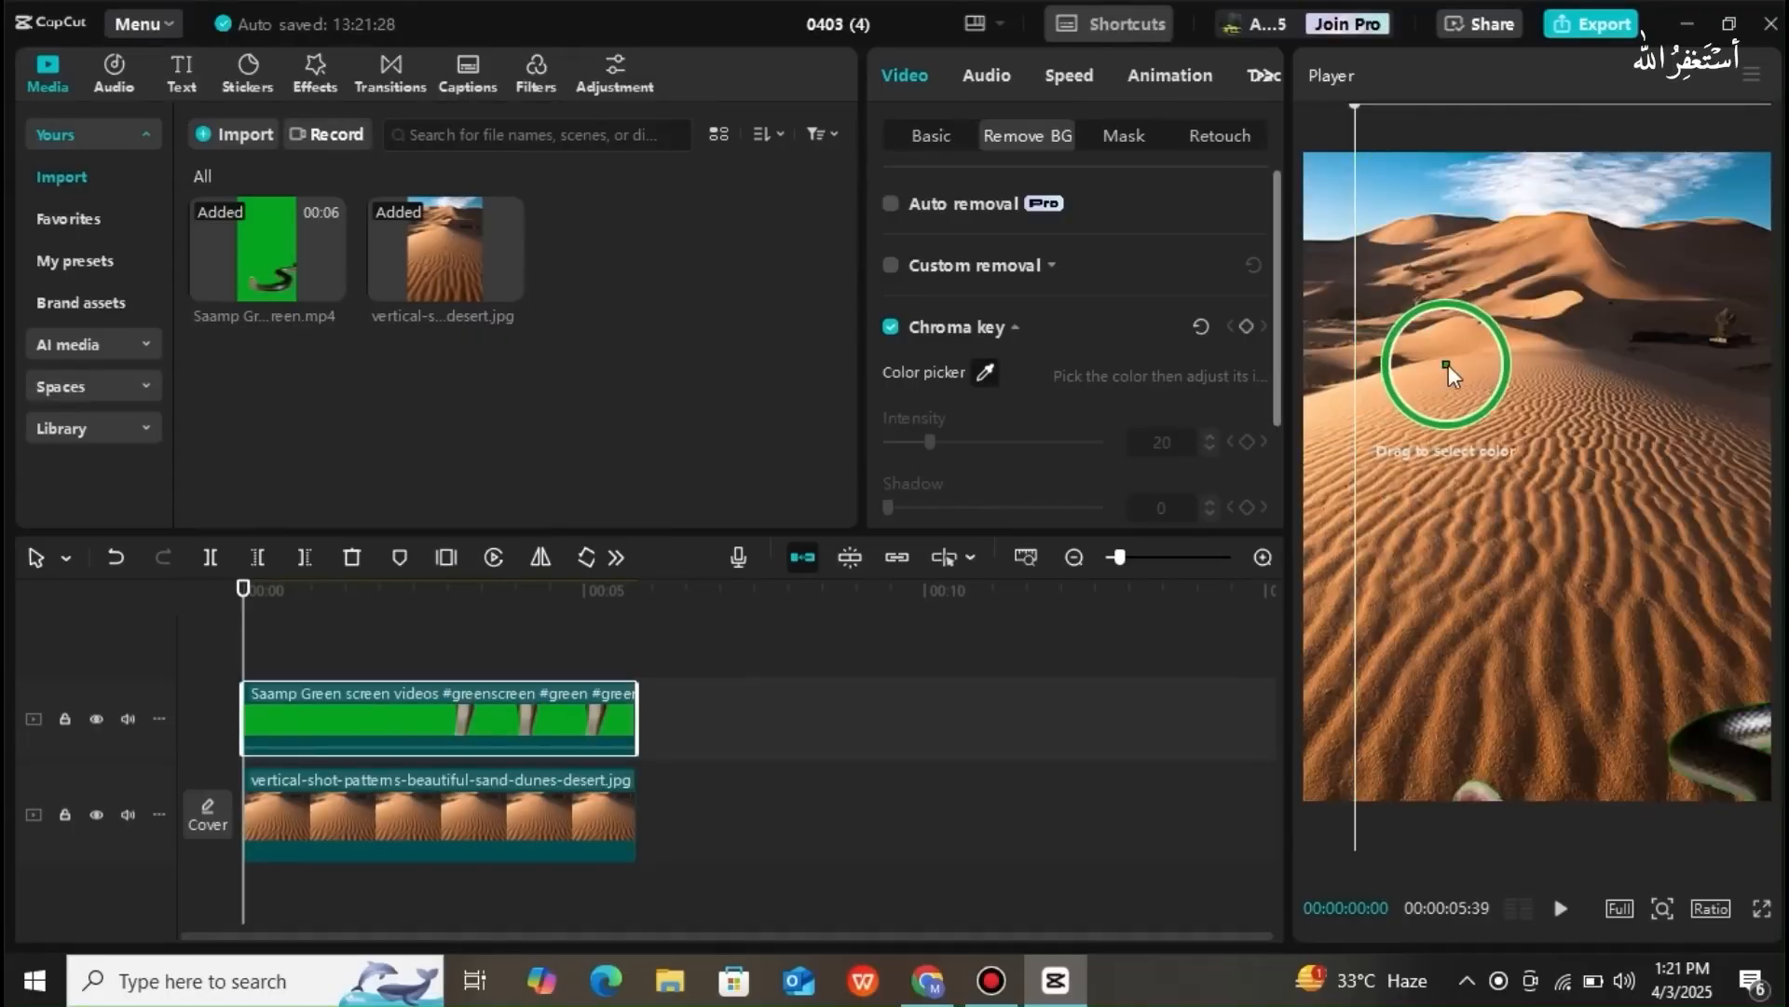
left_click(1449, 366)
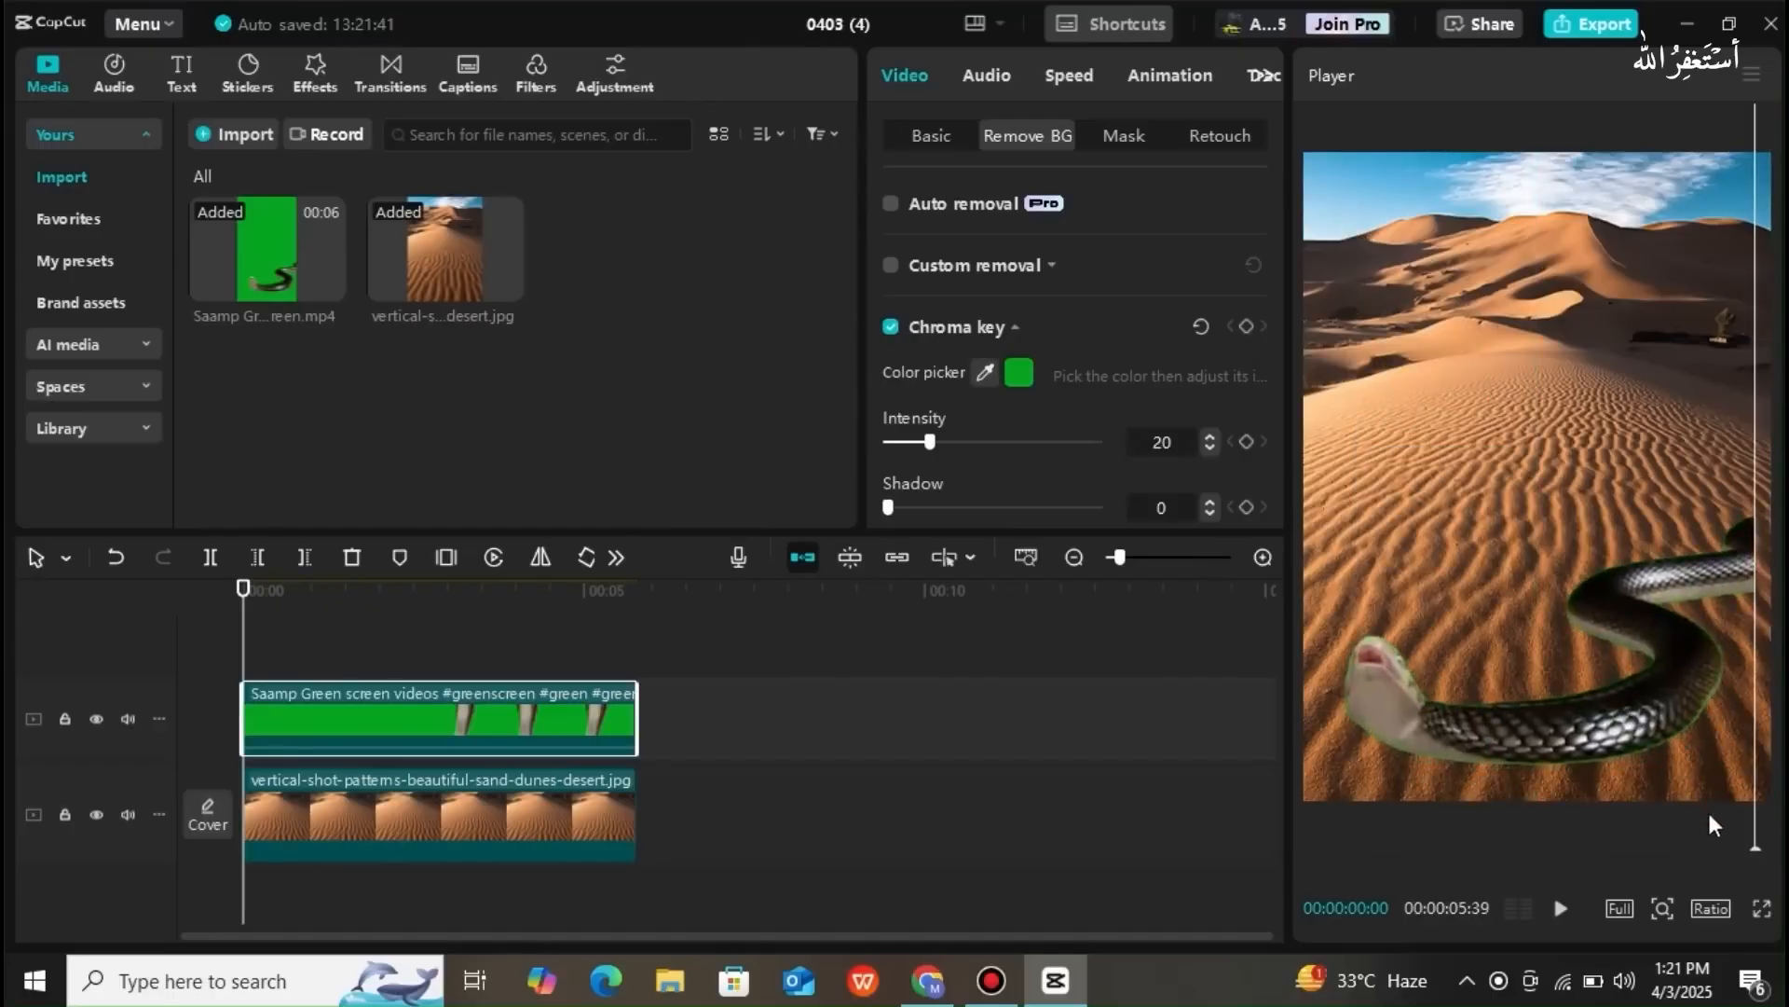
left_click_drag(1754, 845, 1682, 716)
left_click_drag(1602, 627, 1627, 658)
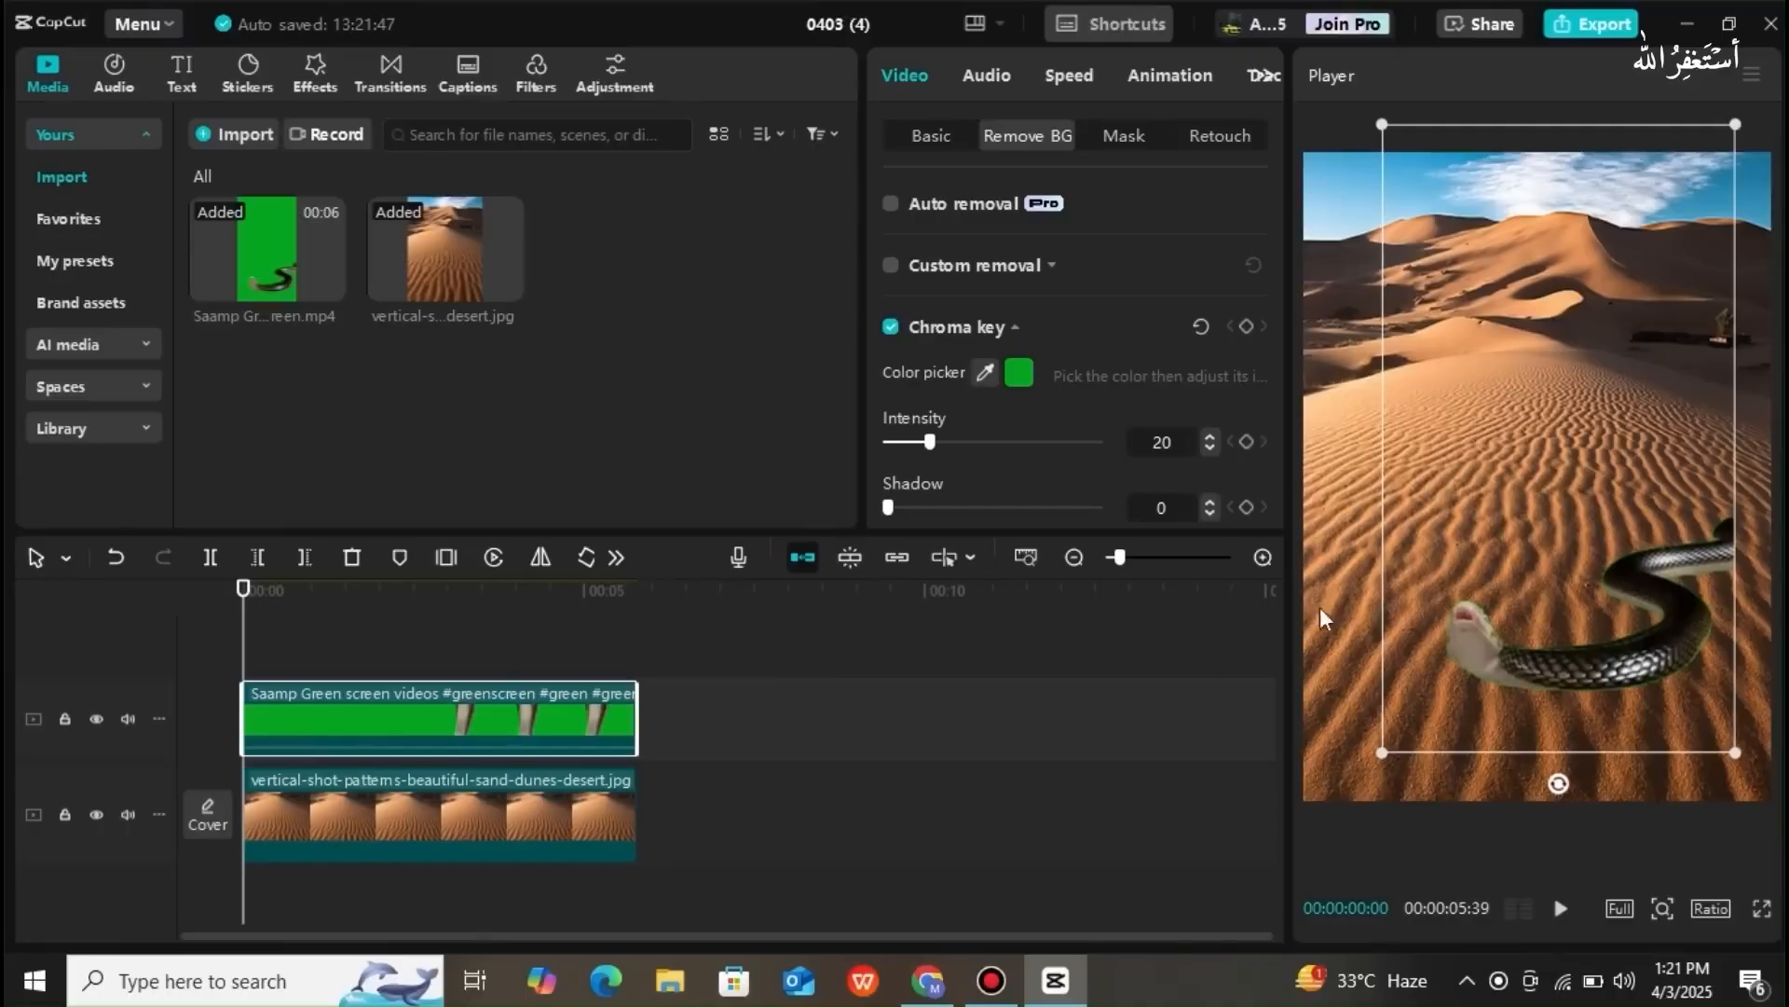
- Preview the snake over the desert, and adjust its clip to 92% scale at position X 190, Y 162
left_click(929, 138)
mouse_move(927, 281)
left_mouse_down()
mouse_move(891, 272)
mouse_move(935, 284)
left_mouse_up()
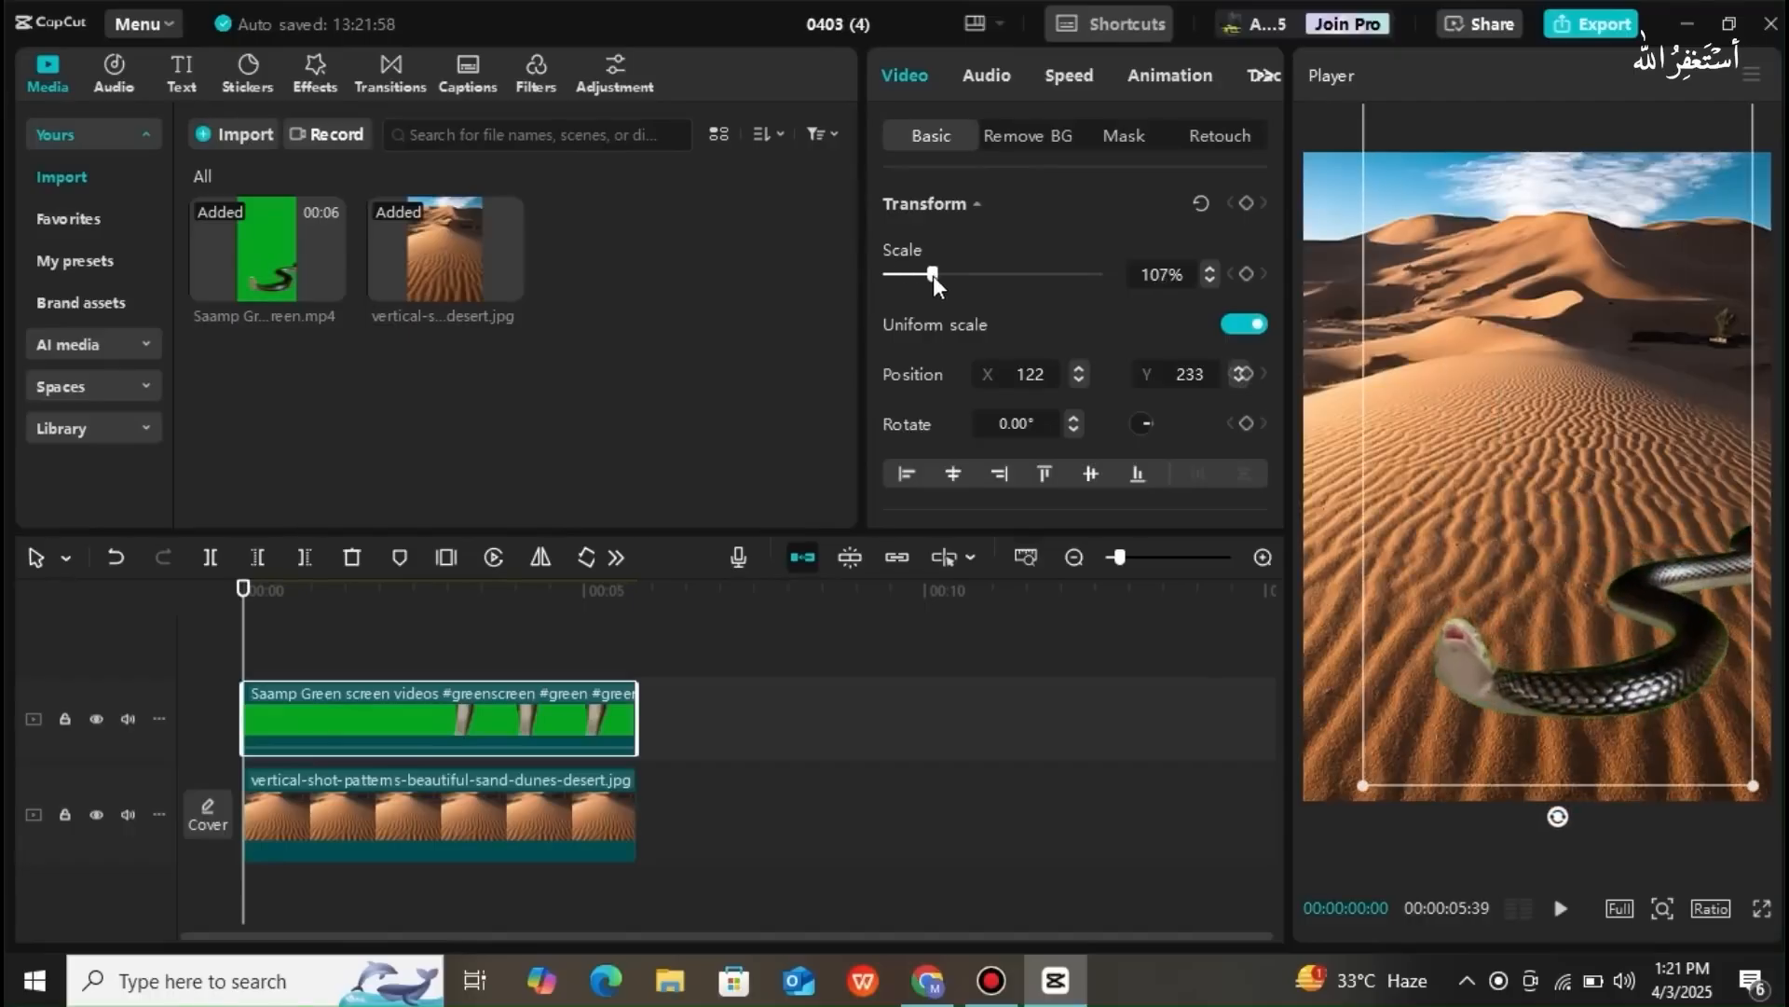
left_click_drag(1490, 542, 1475, 515)
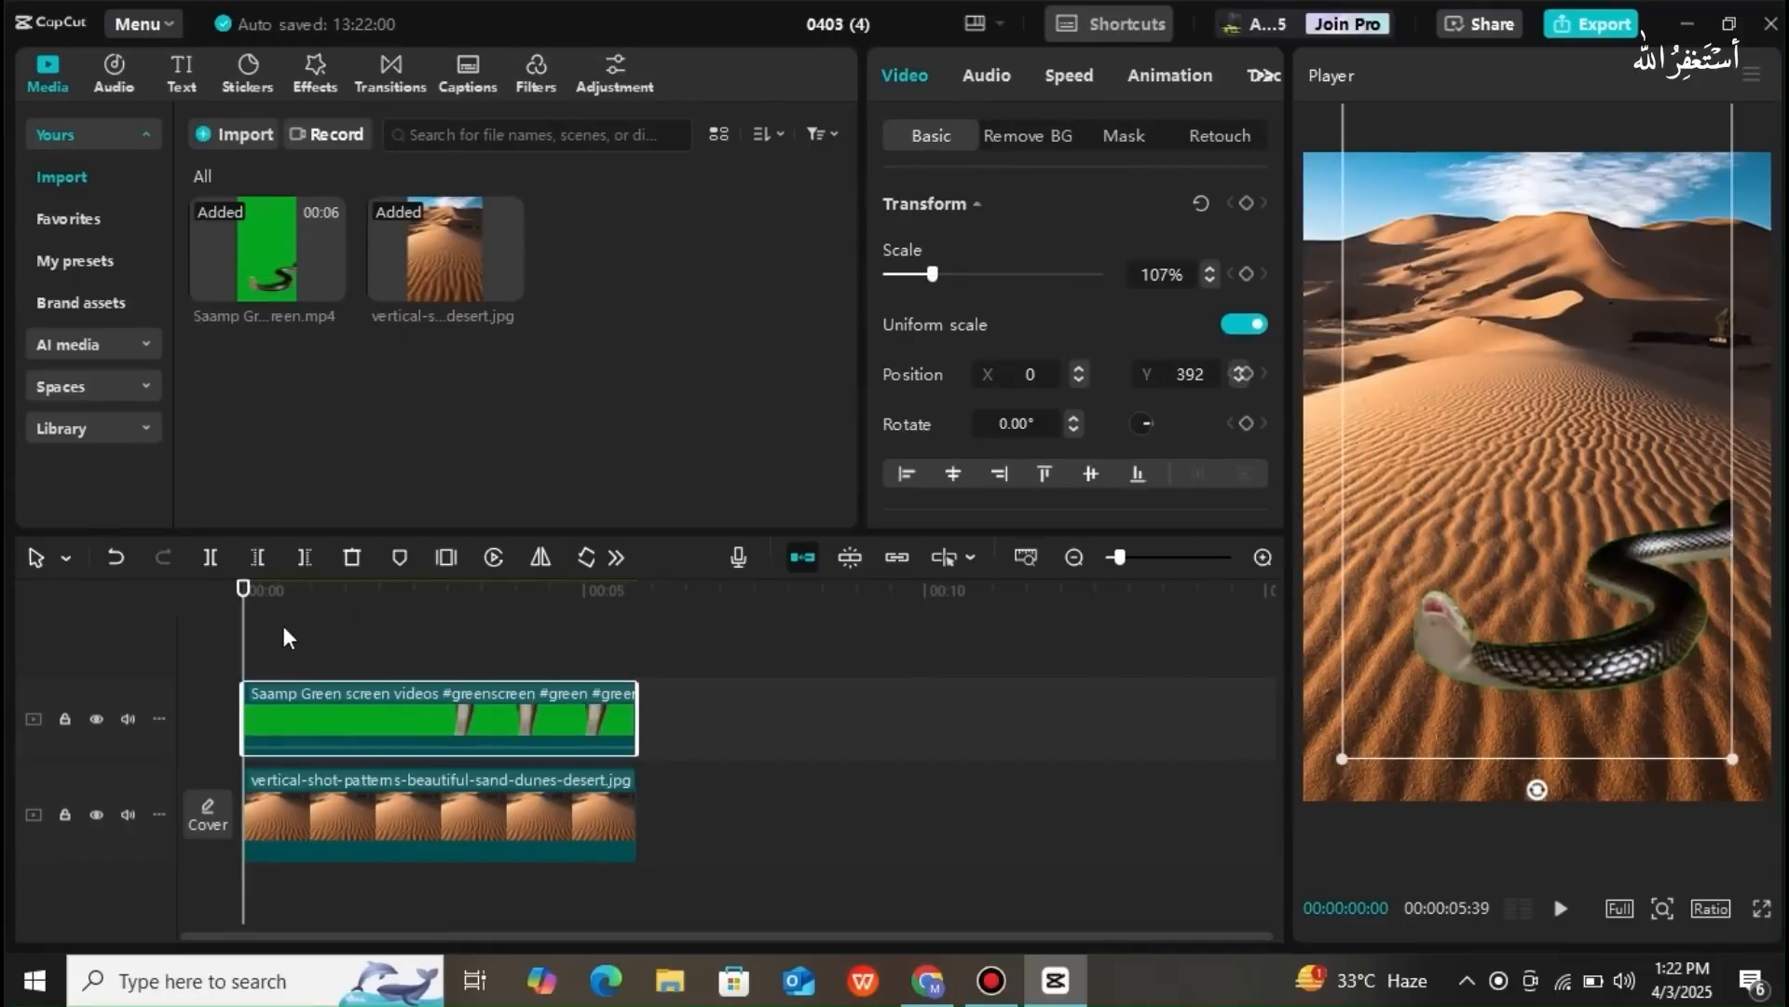
key("space")
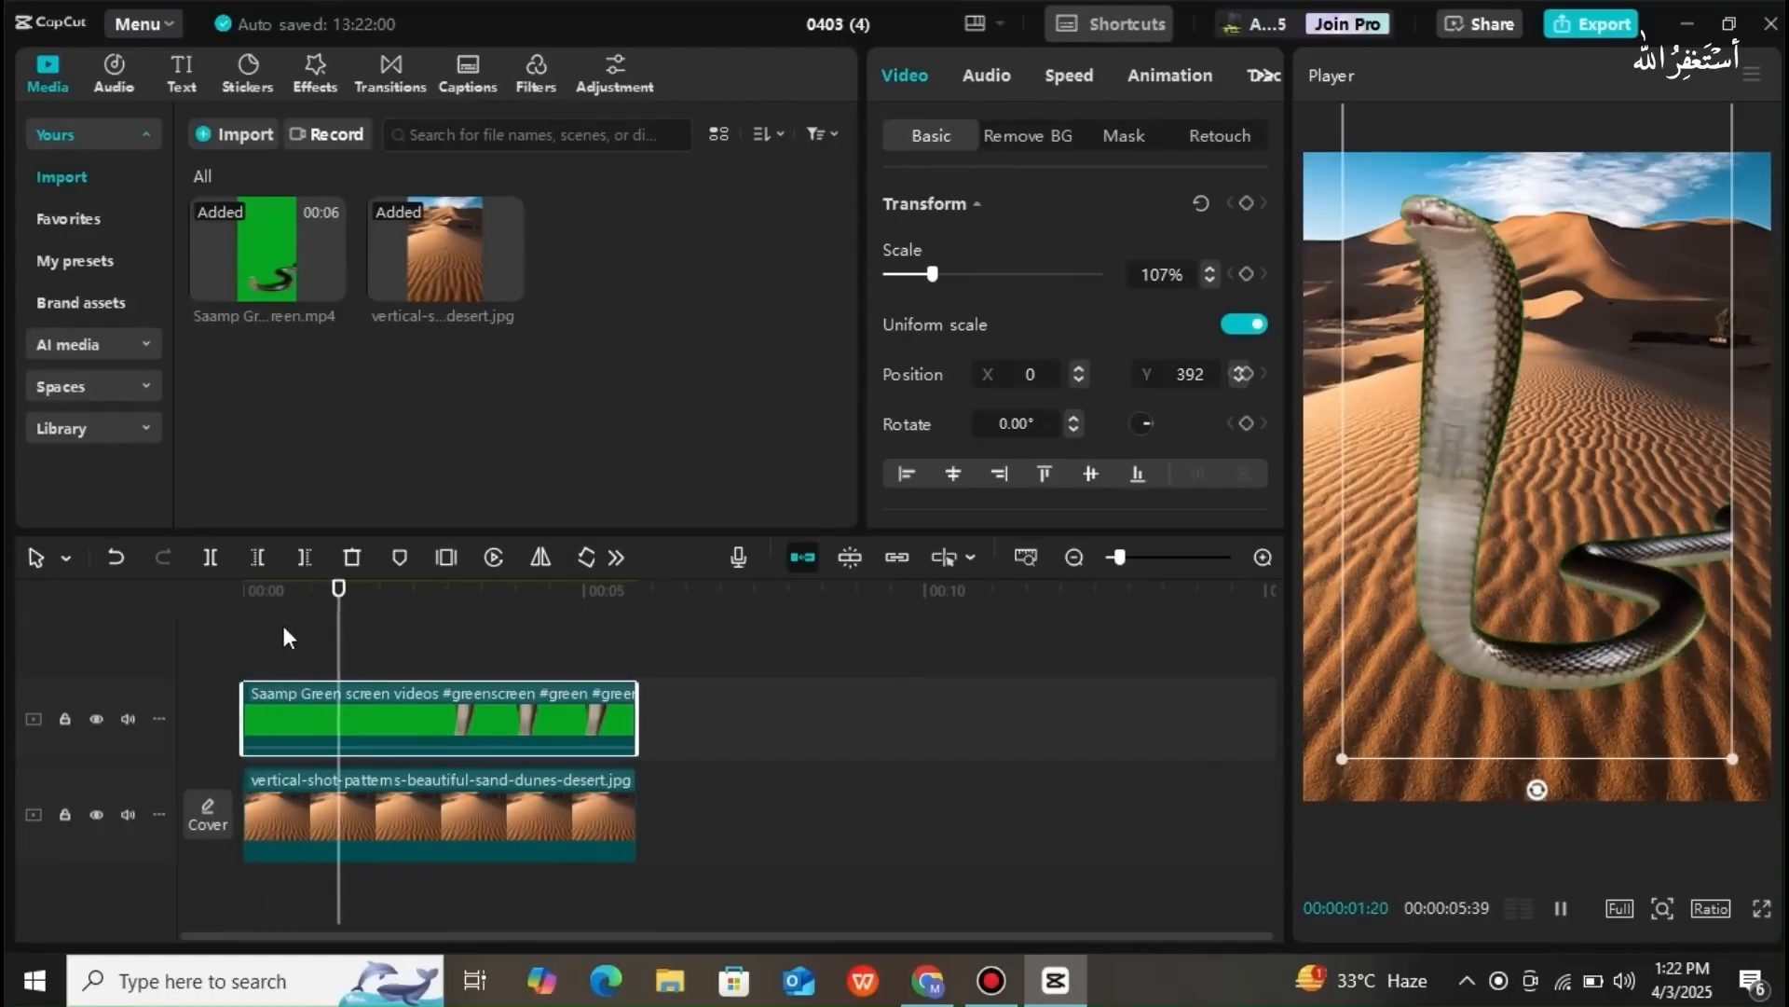
key("space")
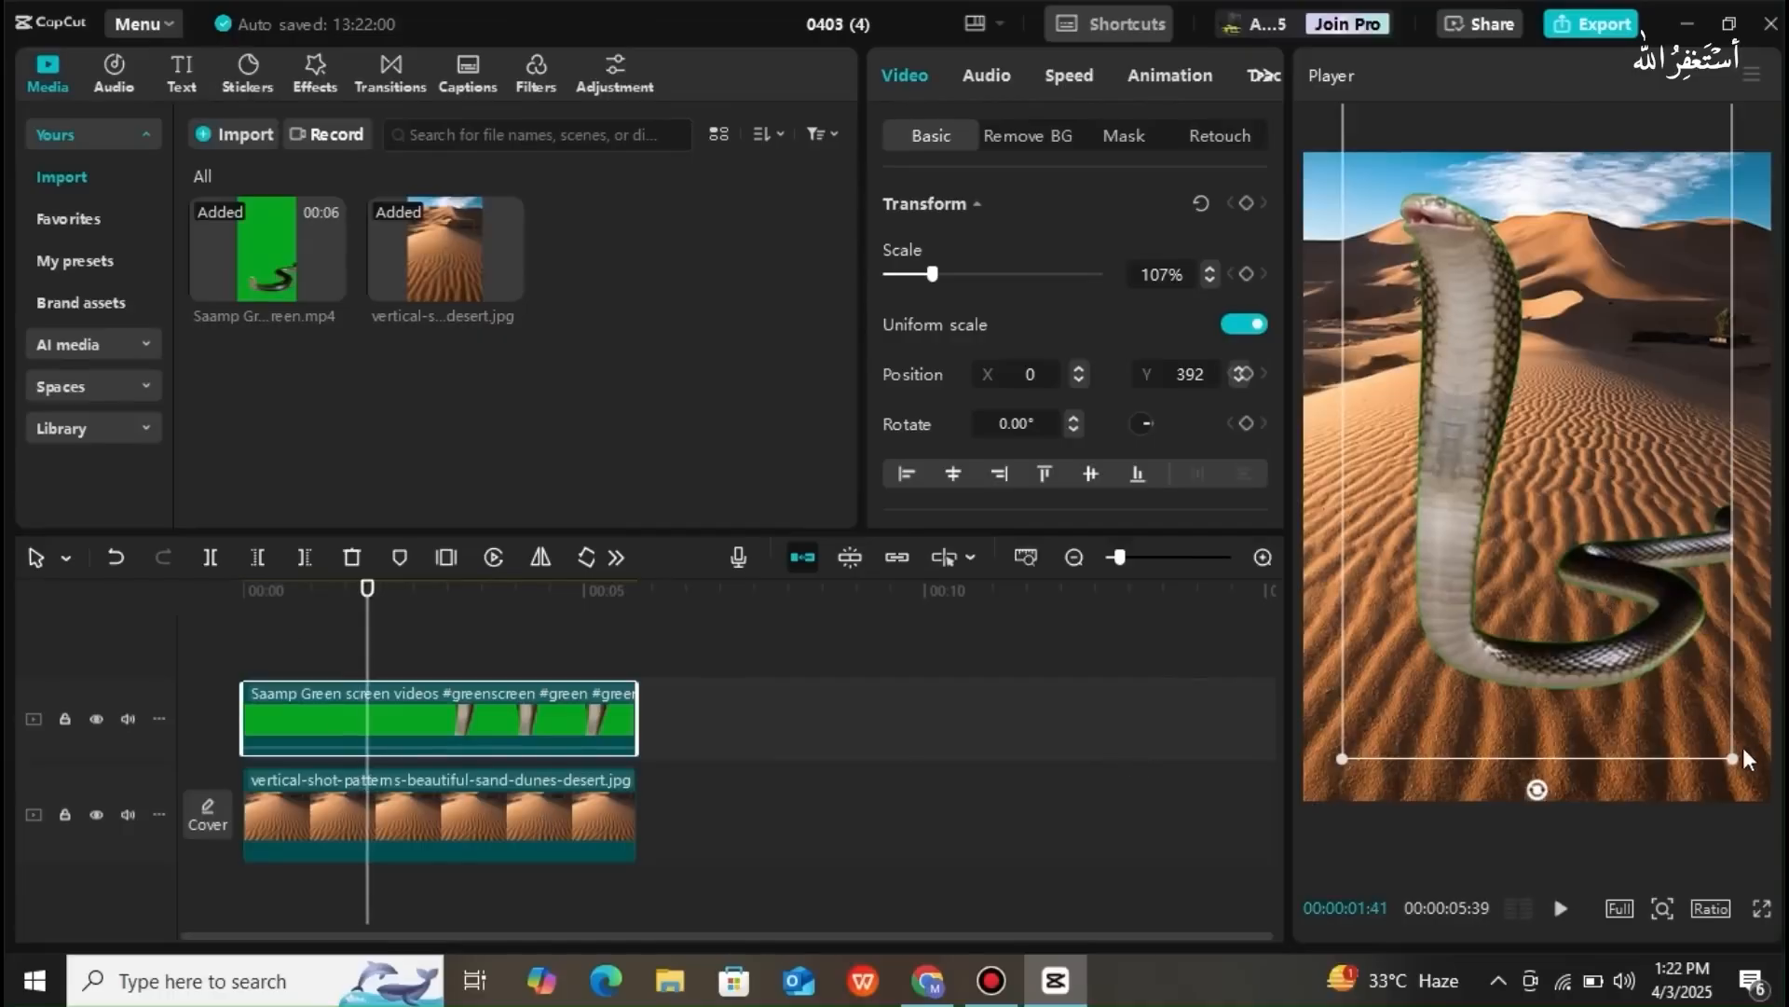
left_click_drag(1736, 767, 1718, 741)
left_click_drag(1594, 568, 1627, 615)
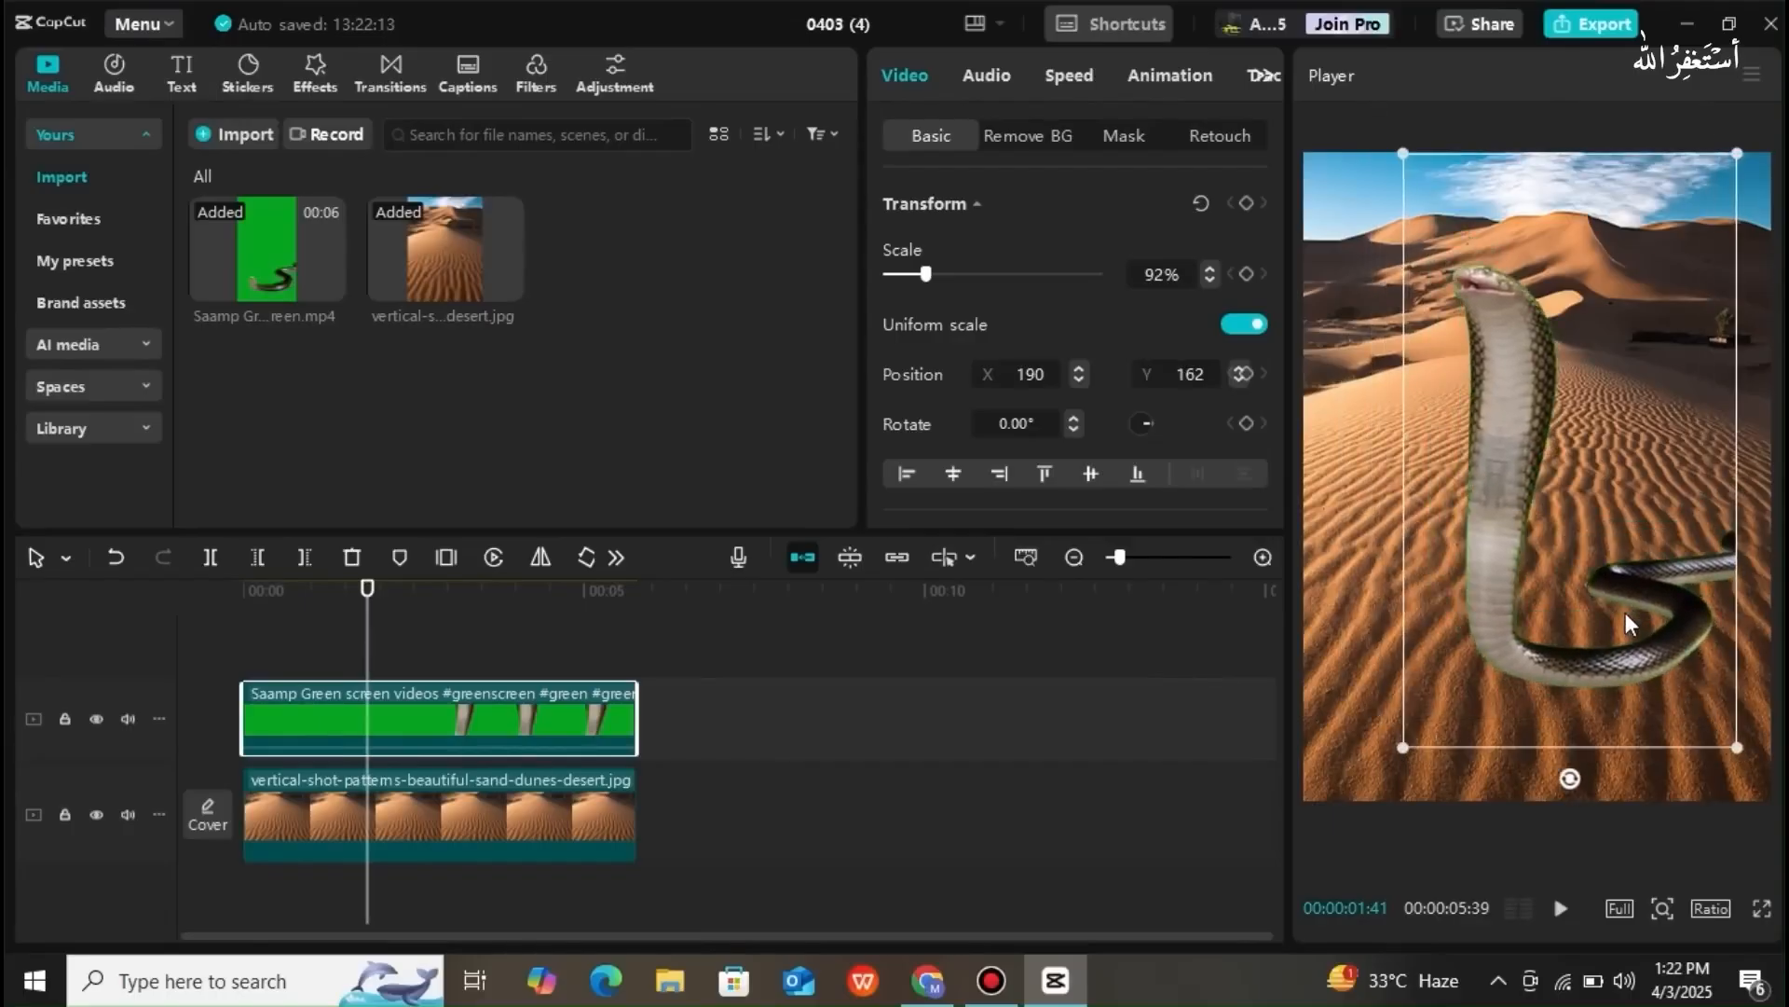
- Add the Chromatic Quirk lens effect above both clips from the timeline start and extend it to the clips' end
left_click(1372, 507)
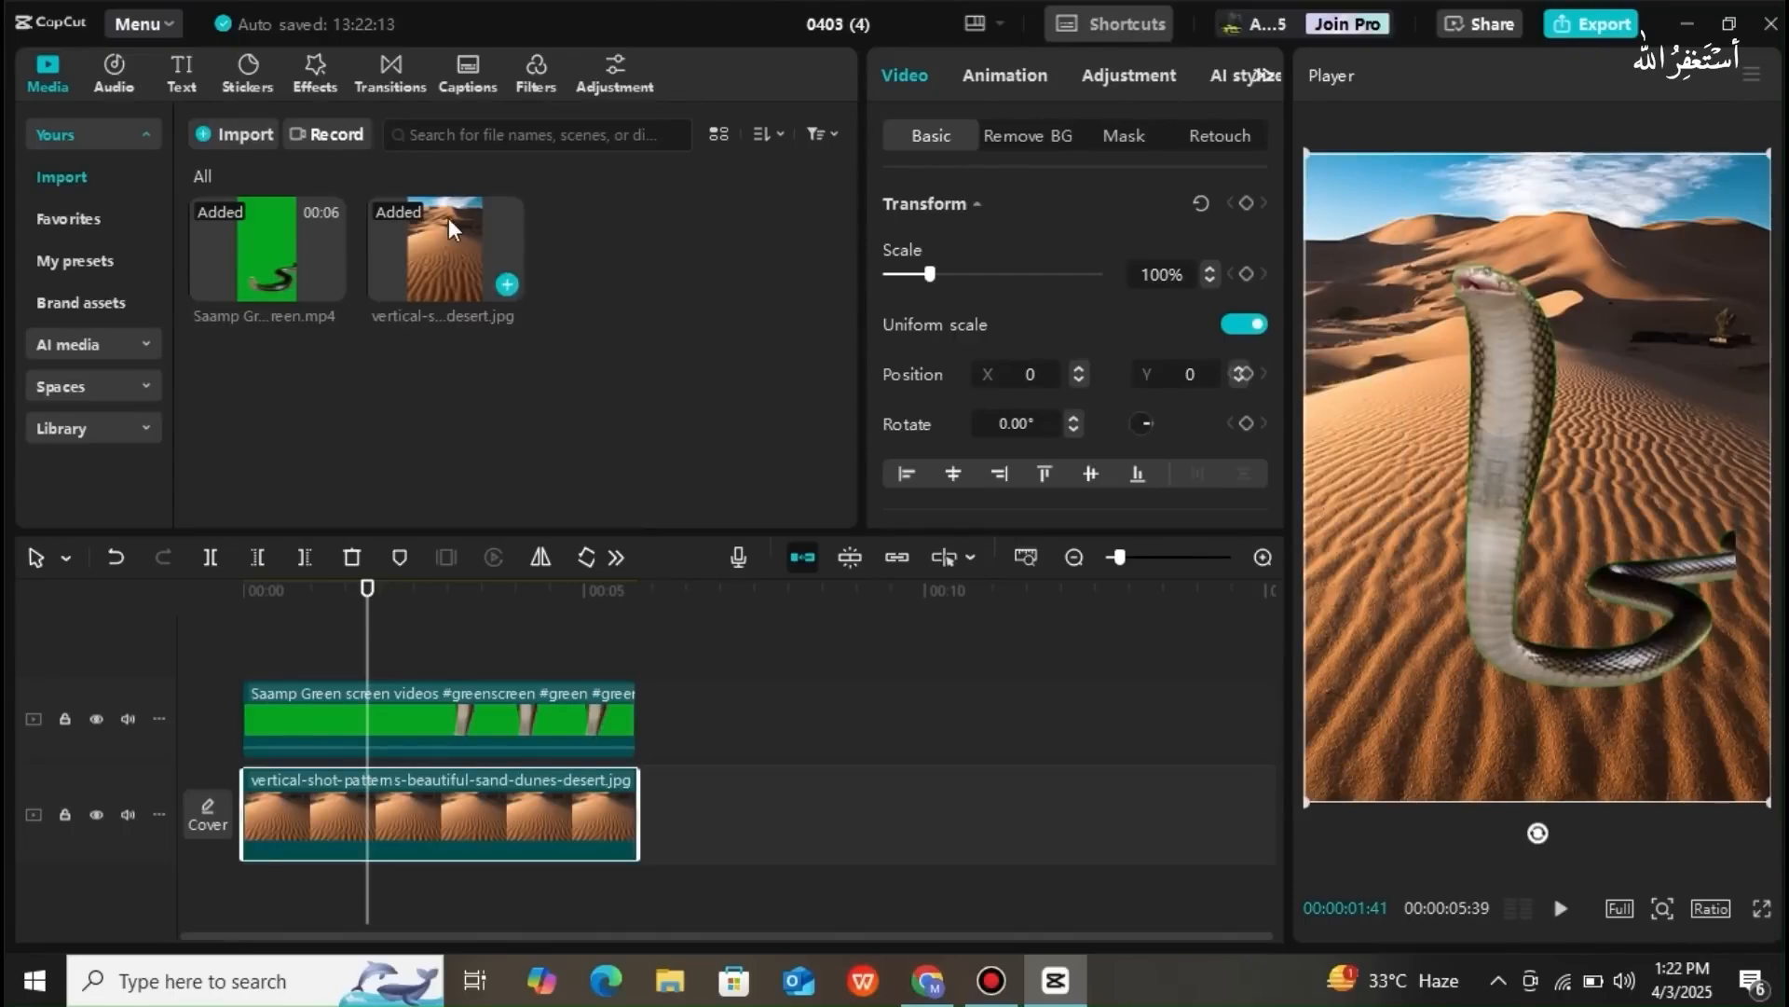
left_click(316, 74)
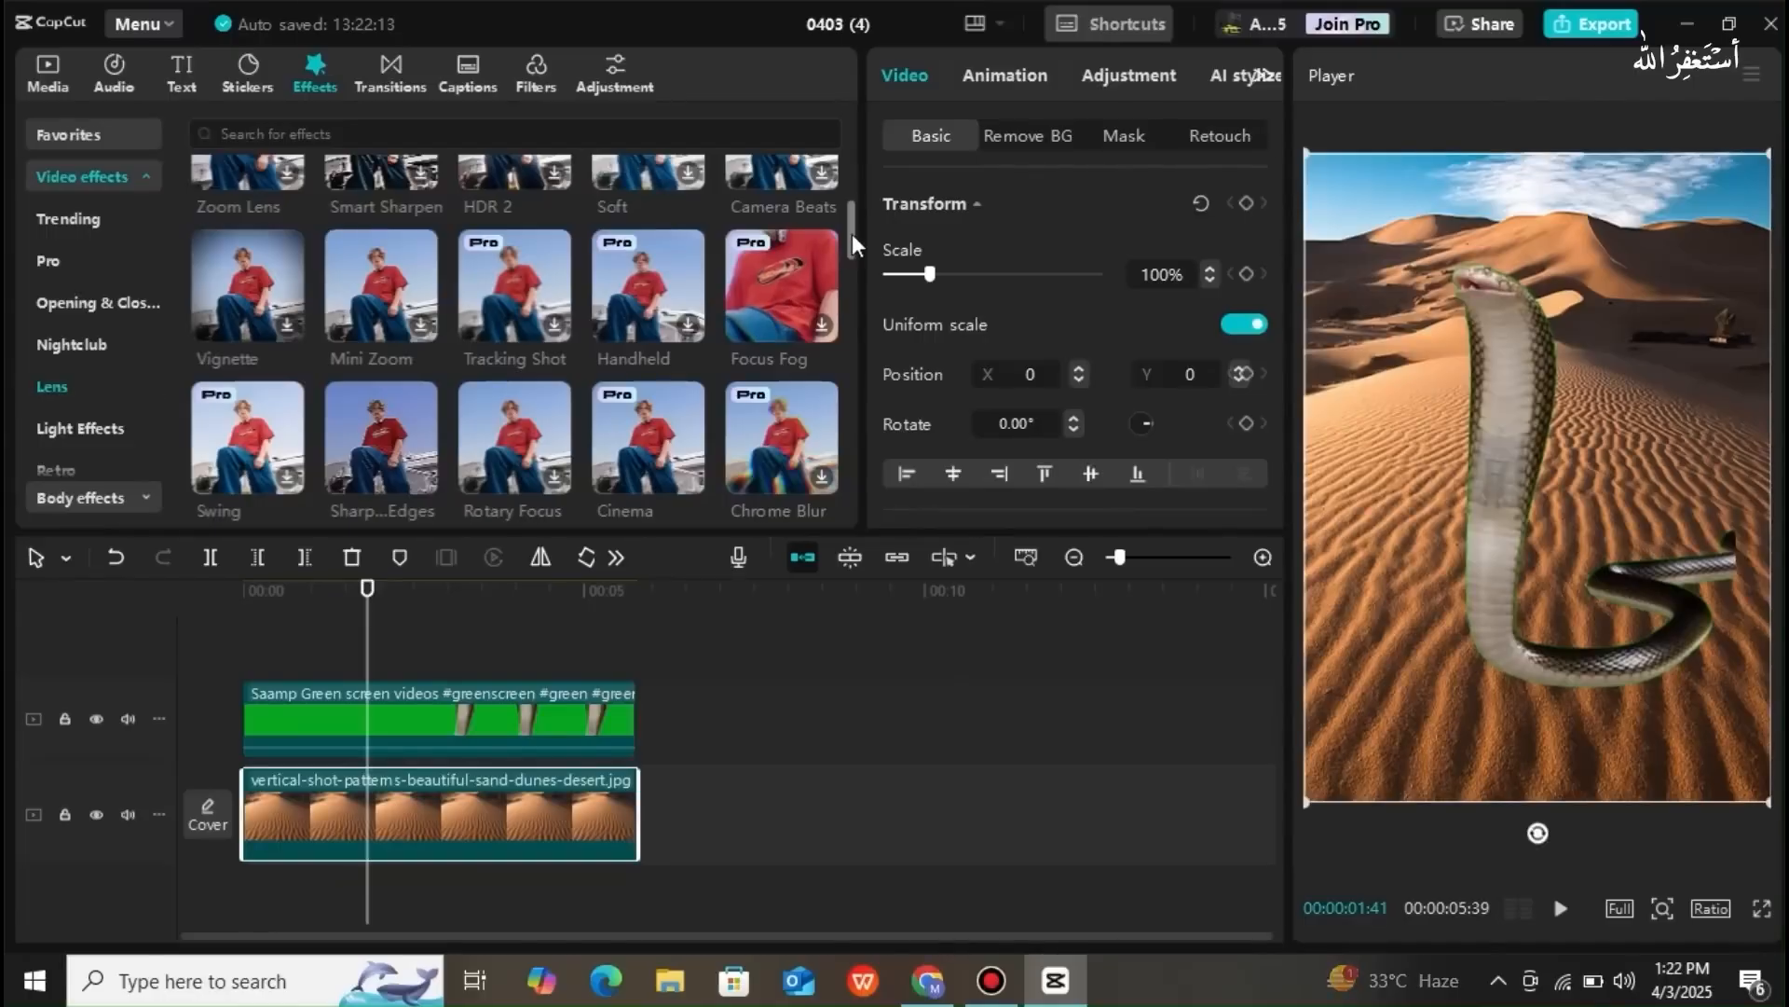
left_click_drag(852, 233, 852, 182)
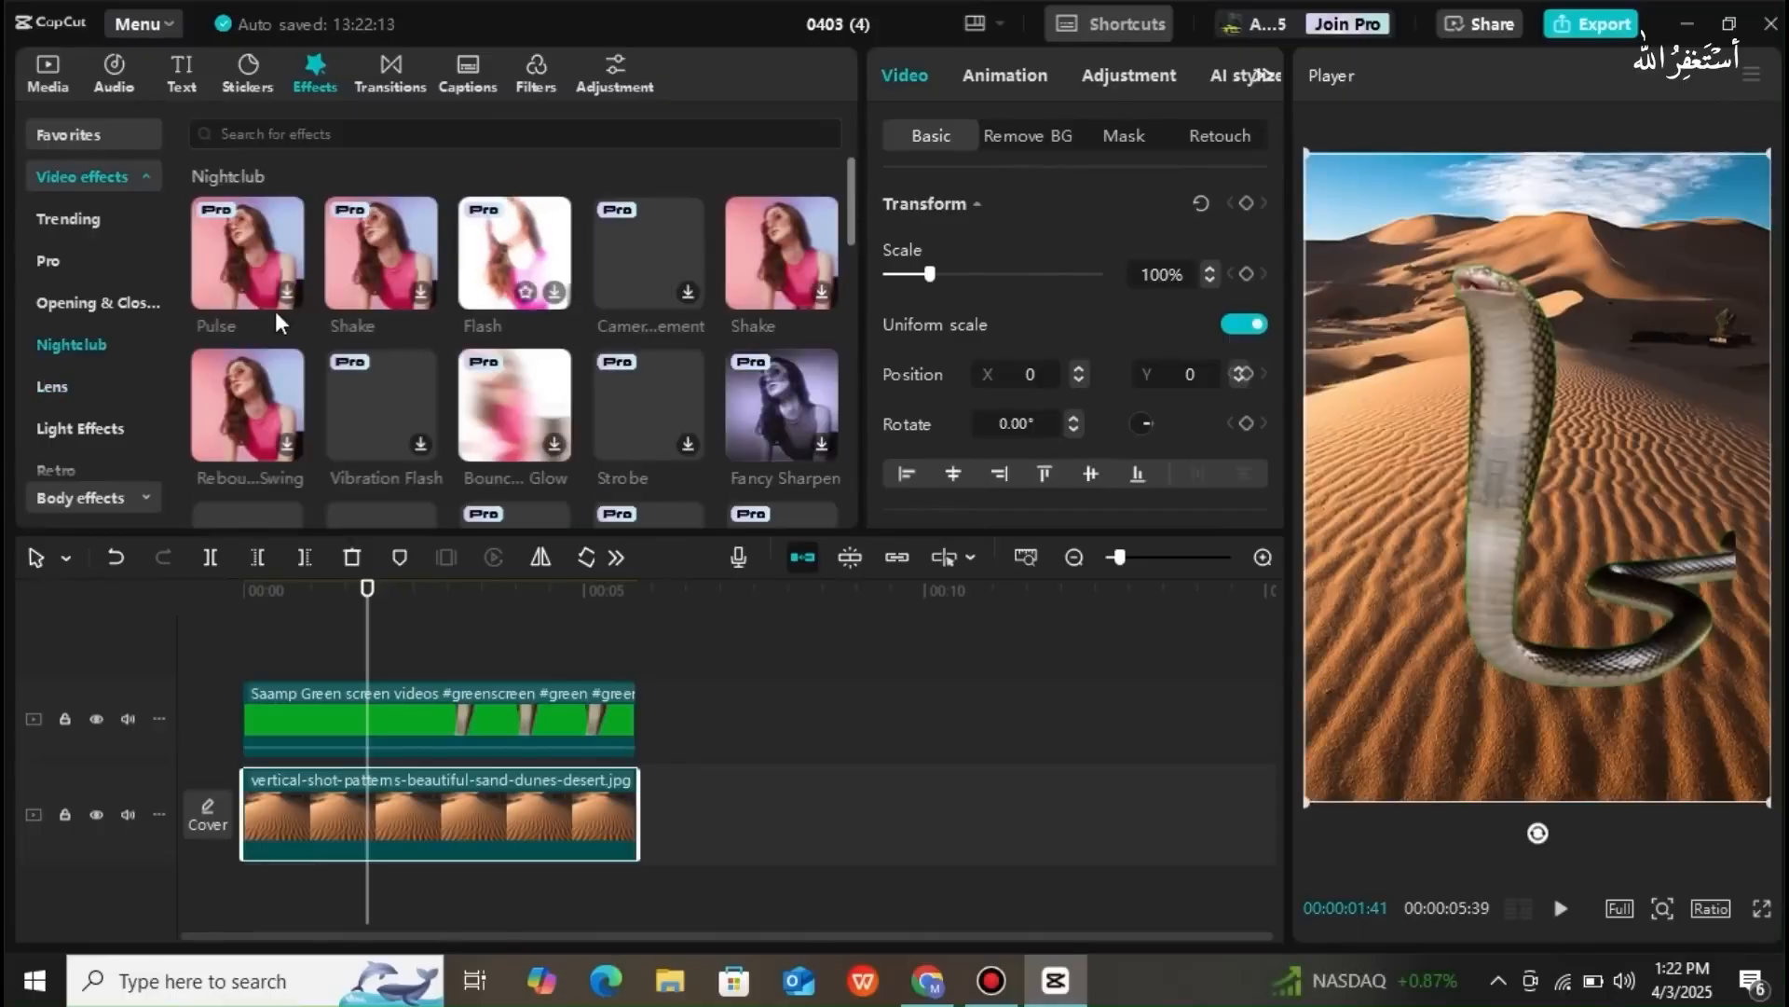
left_click(38, 388)
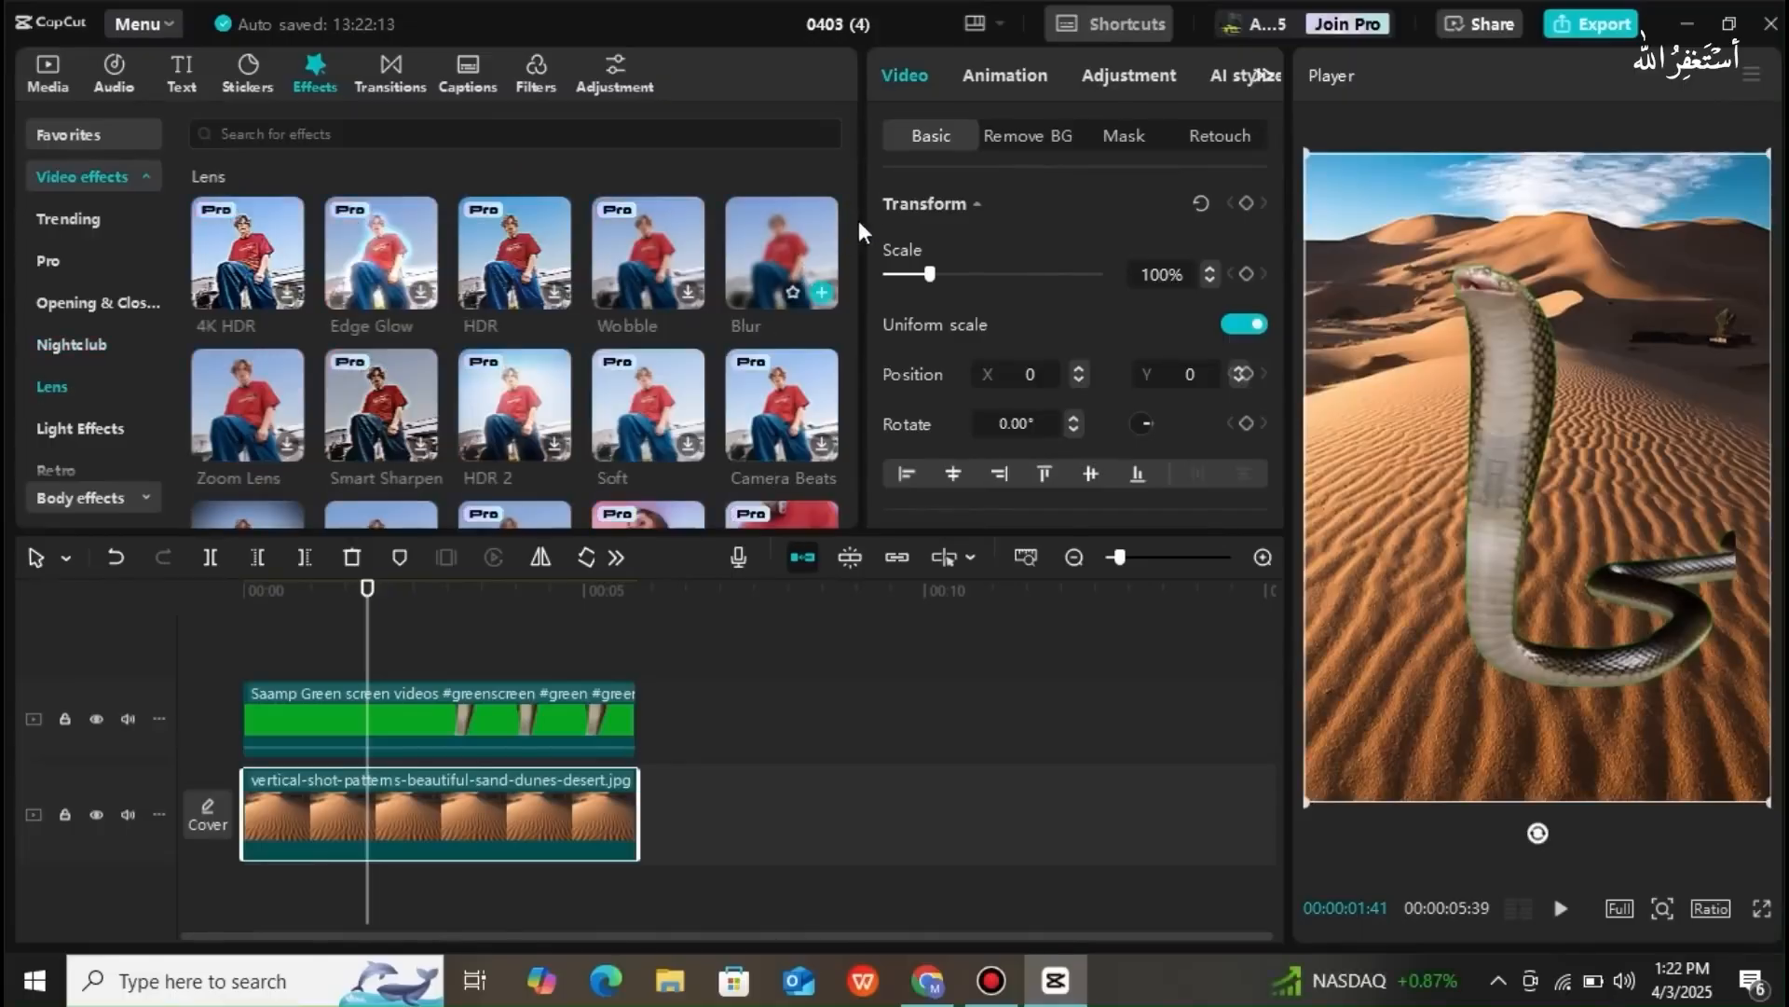
left_click_drag(852, 196, 865, 422)
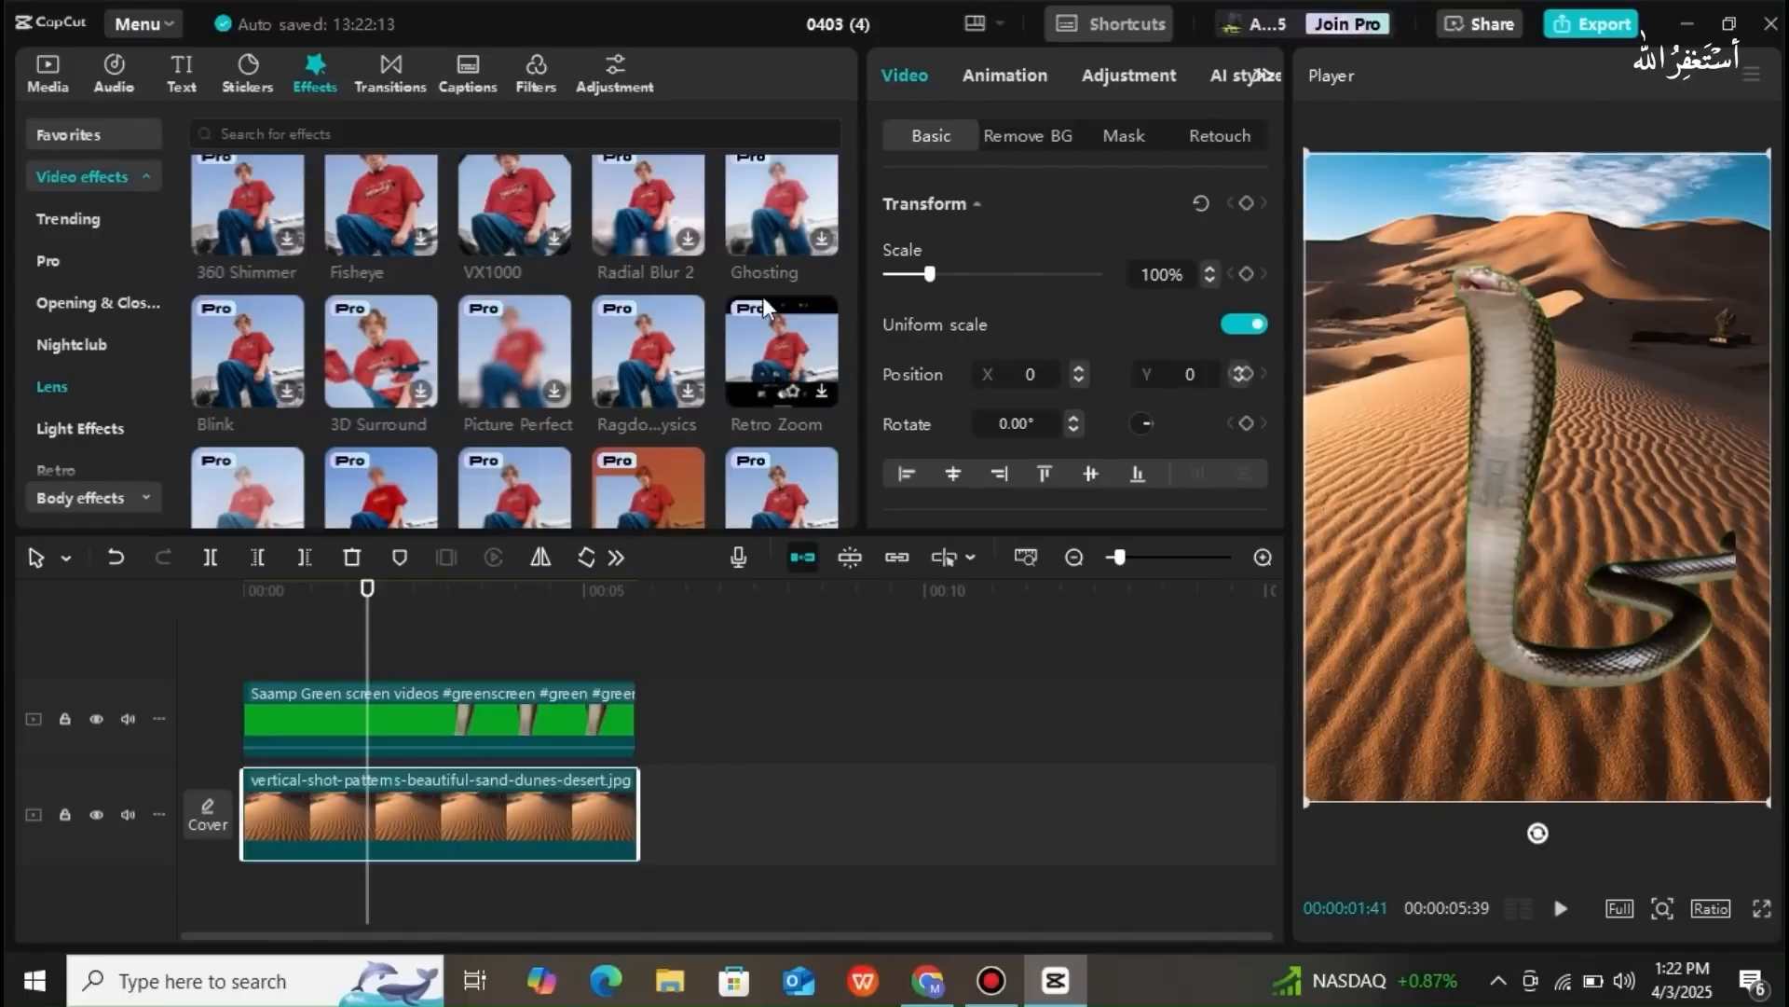
left_click_drag(857, 394, 851, 352)
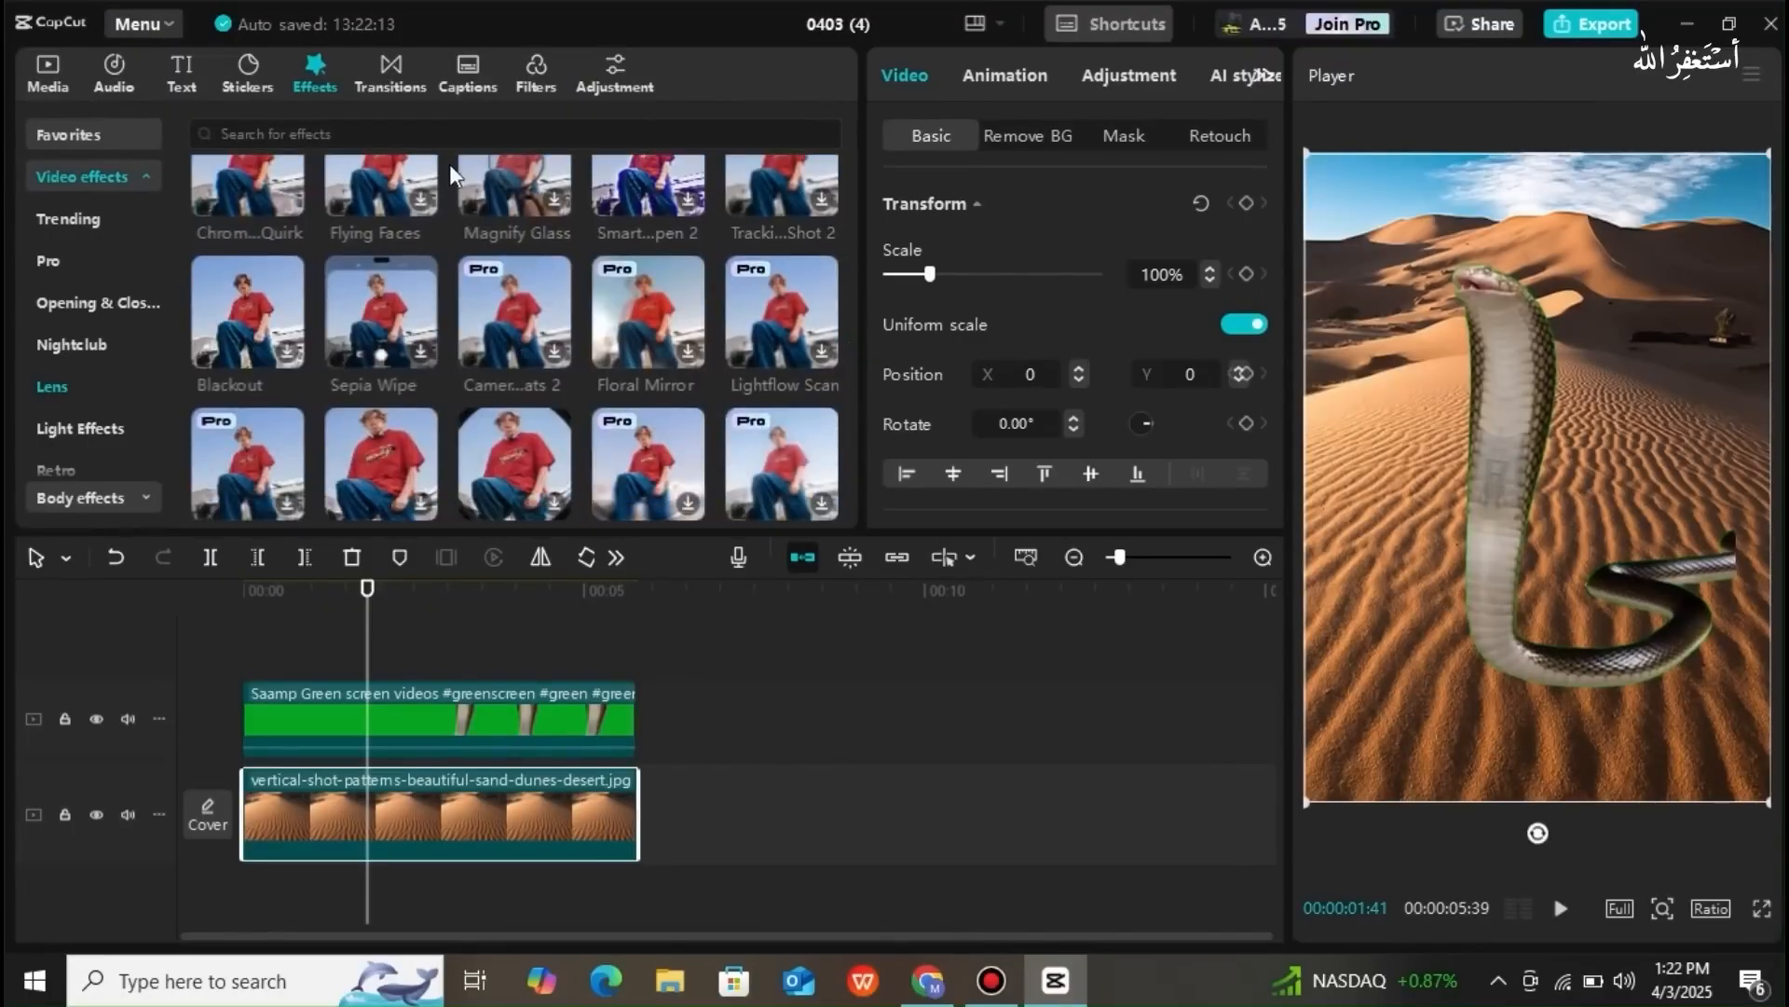
left_click_drag(239, 194, 244, 656)
left_click_drag(448, 698, 634, 699)
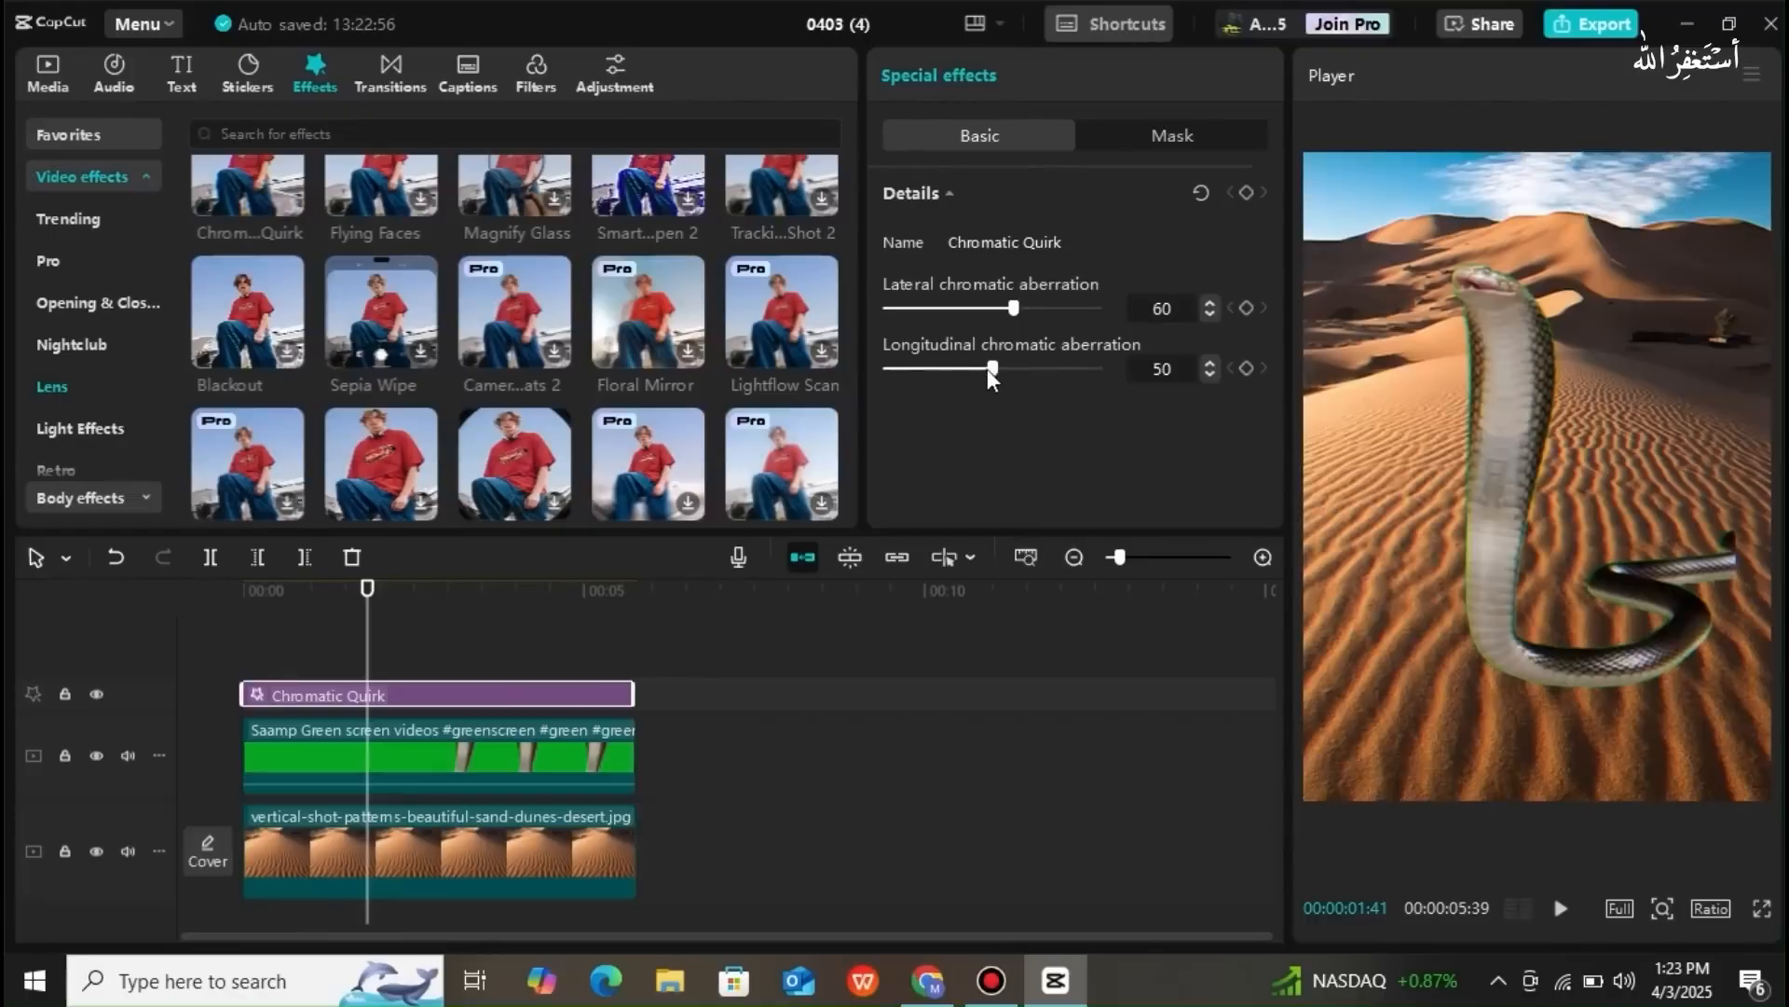
- Set the Chromatic Quirk effect's lateral chromatic aberration to 50 and its longitudinal chromatic aberration to 51
left_click_drag(991, 368, 997, 305)
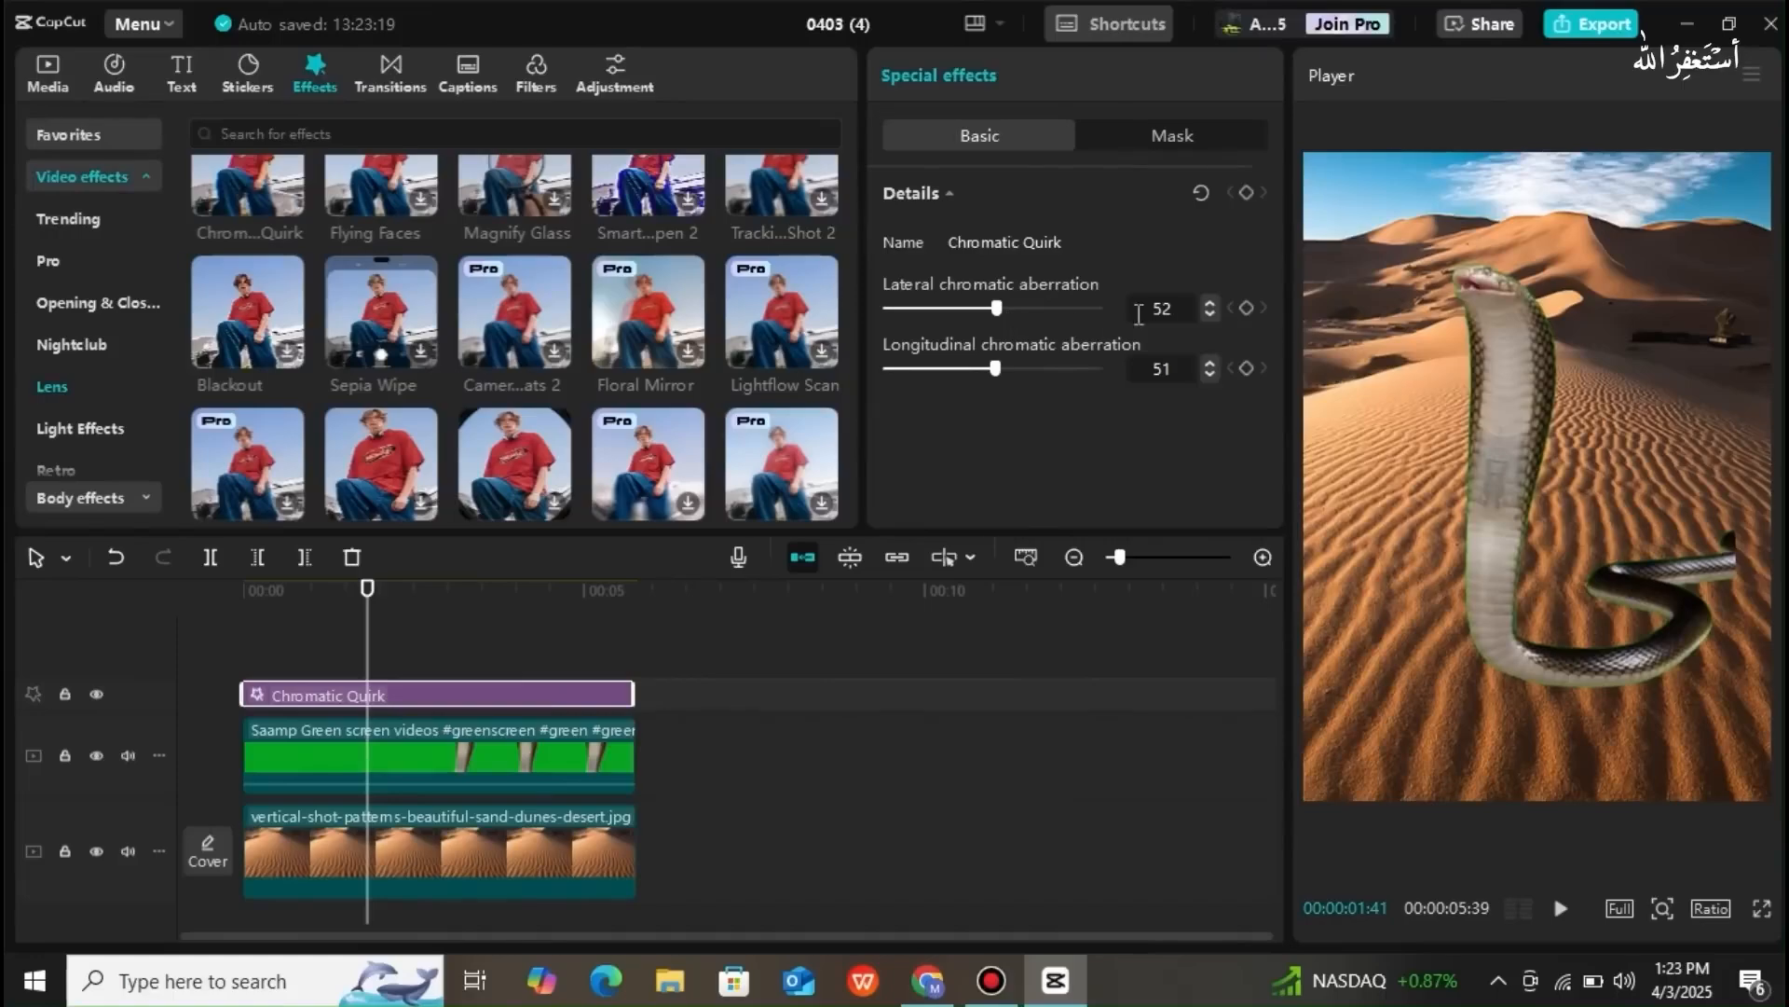
left_click(1204, 315)
left_click(1204, 315)
- Add the Blur lens effect above Chromatic Quirk from the timeline start and extend it to the clips' end
left_click_drag(849, 377, 774, 205)
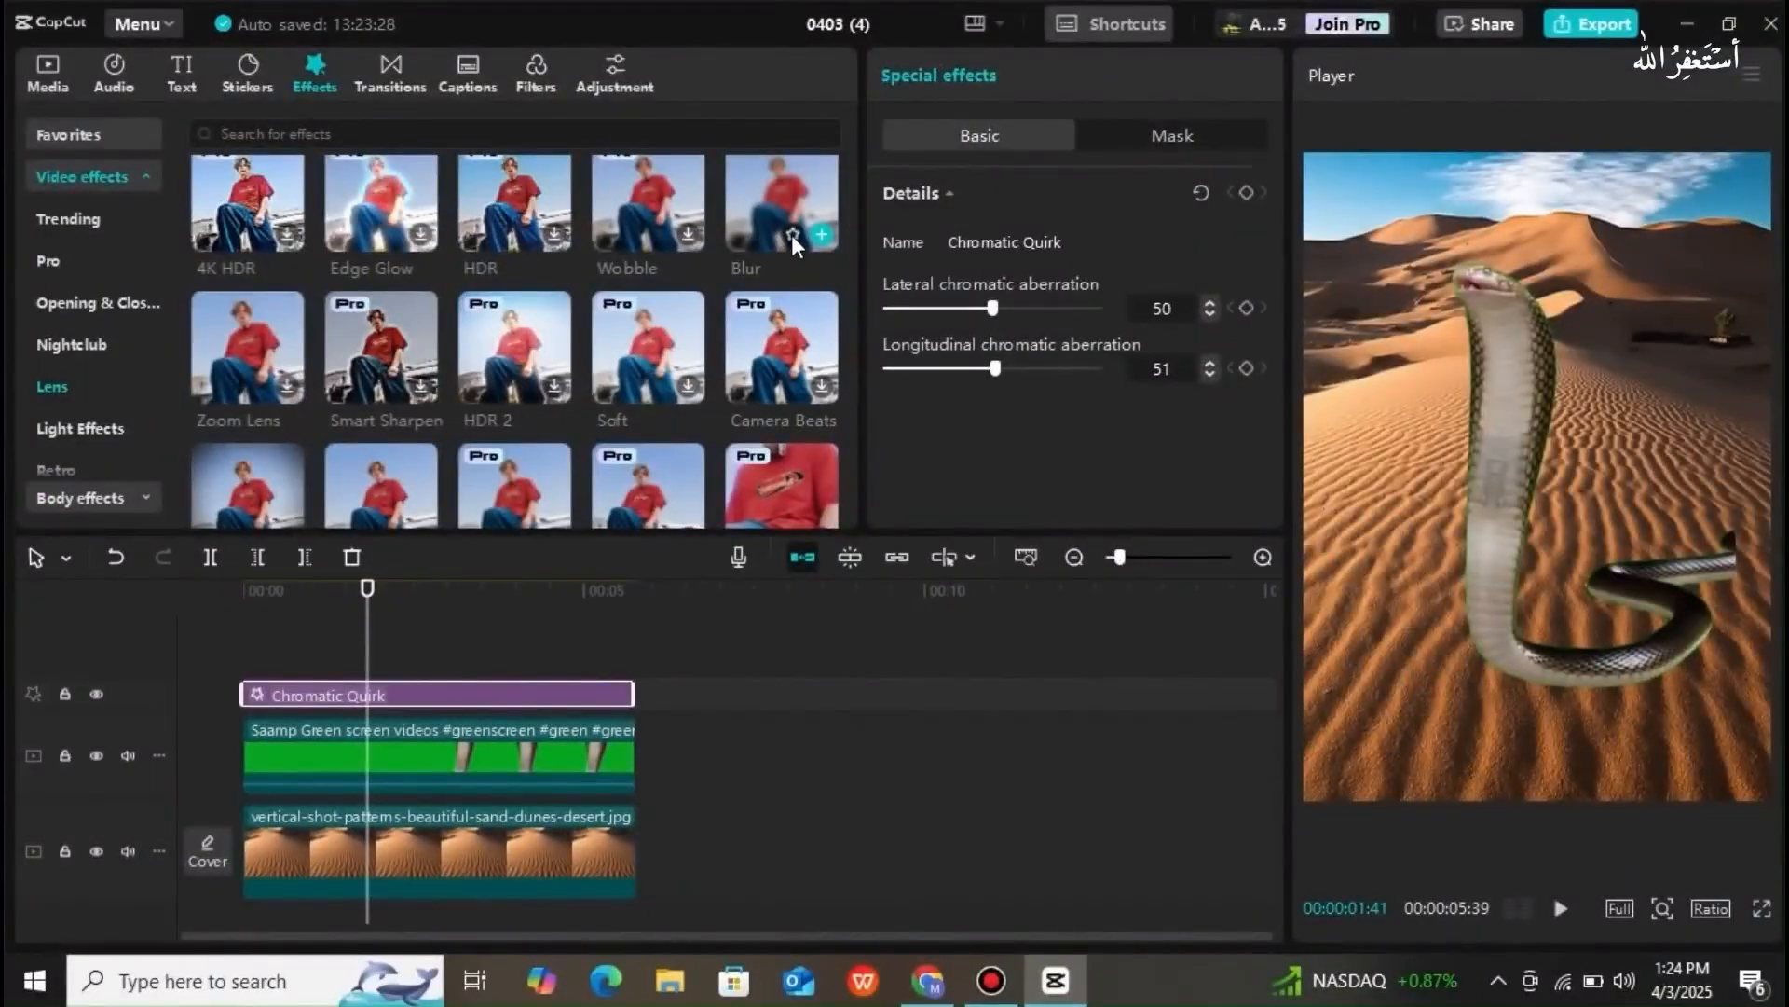
left_click(792, 234)
left_click_drag(740, 193, 220, 651)
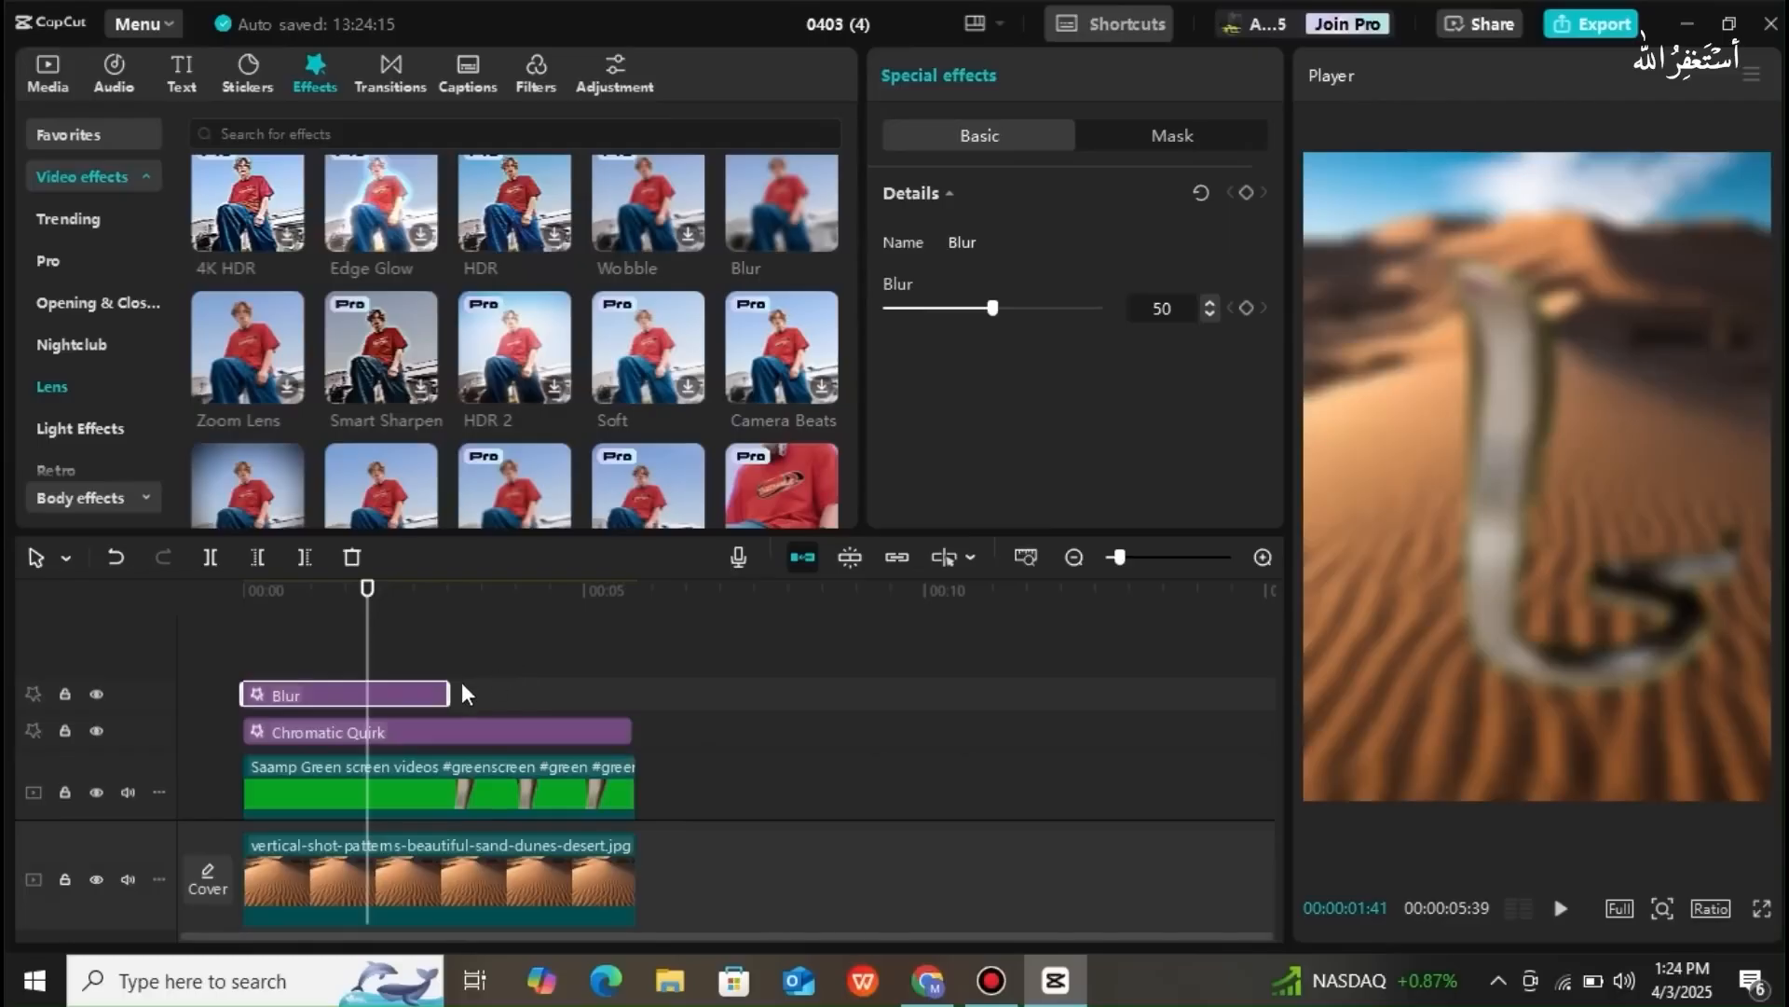
left_click_drag(449, 694, 642, 704)
left_click(582, 643)
left_click(582, 652)
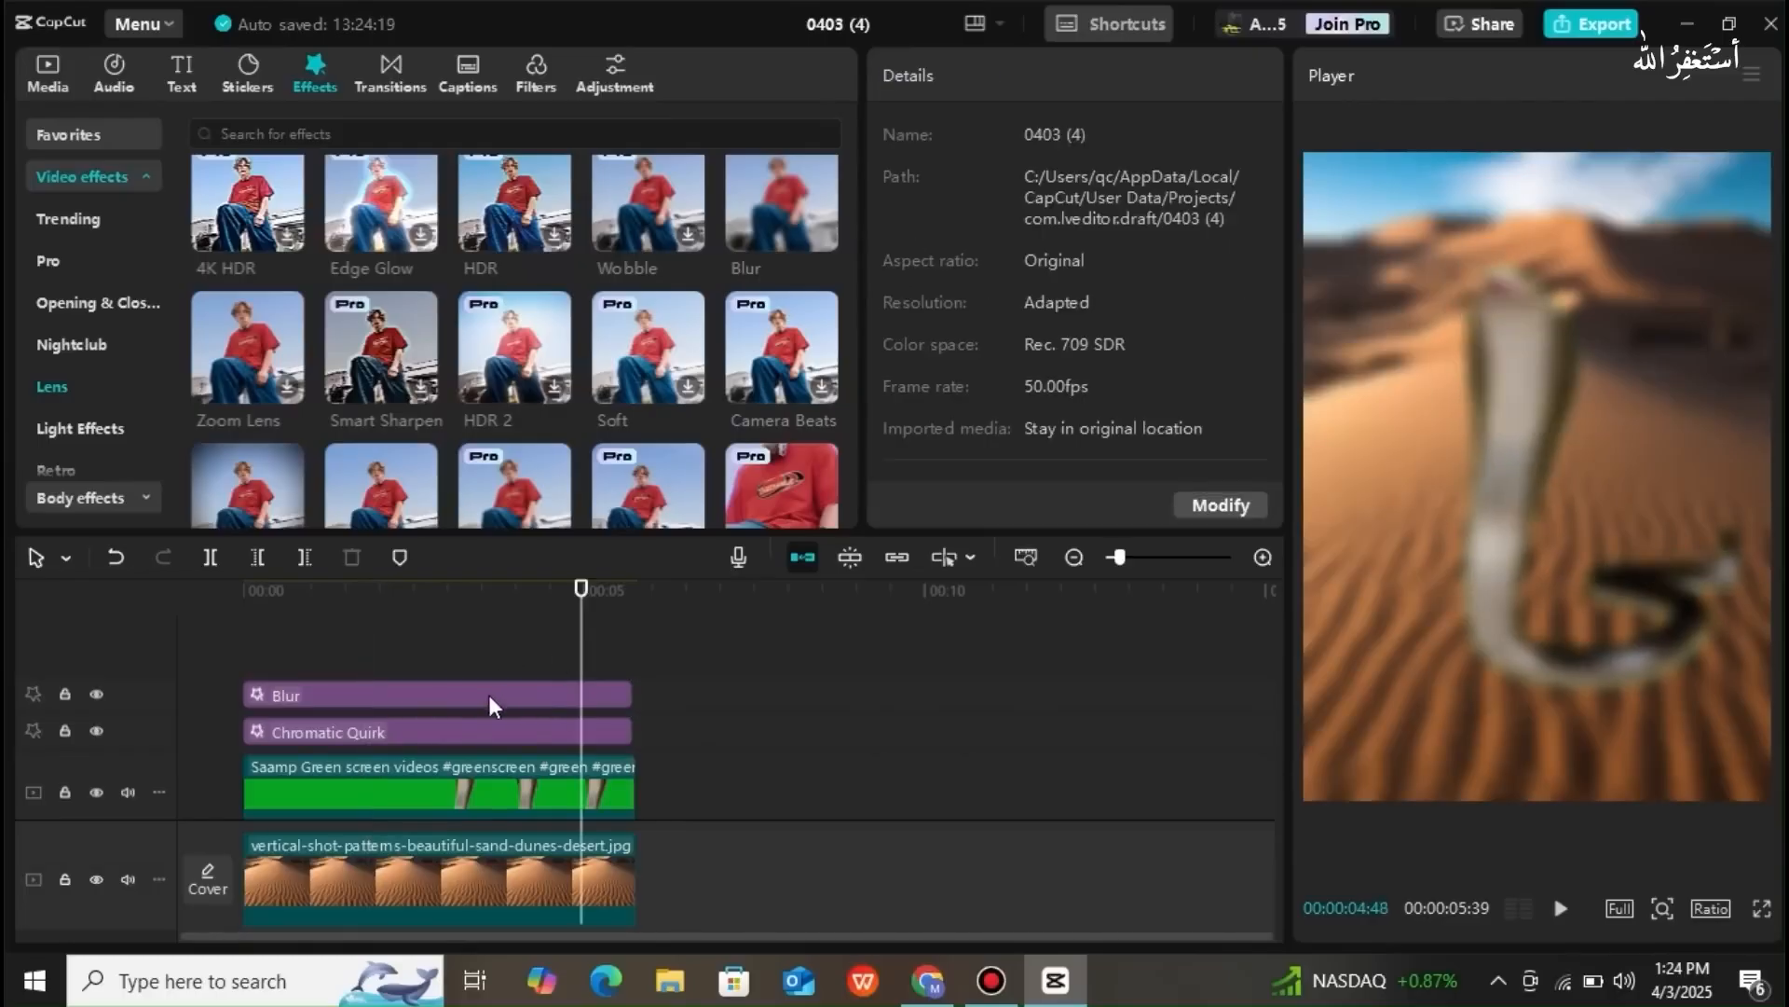
- Try different strengths for the Blur effect and set it to 4
left_click(450, 695)
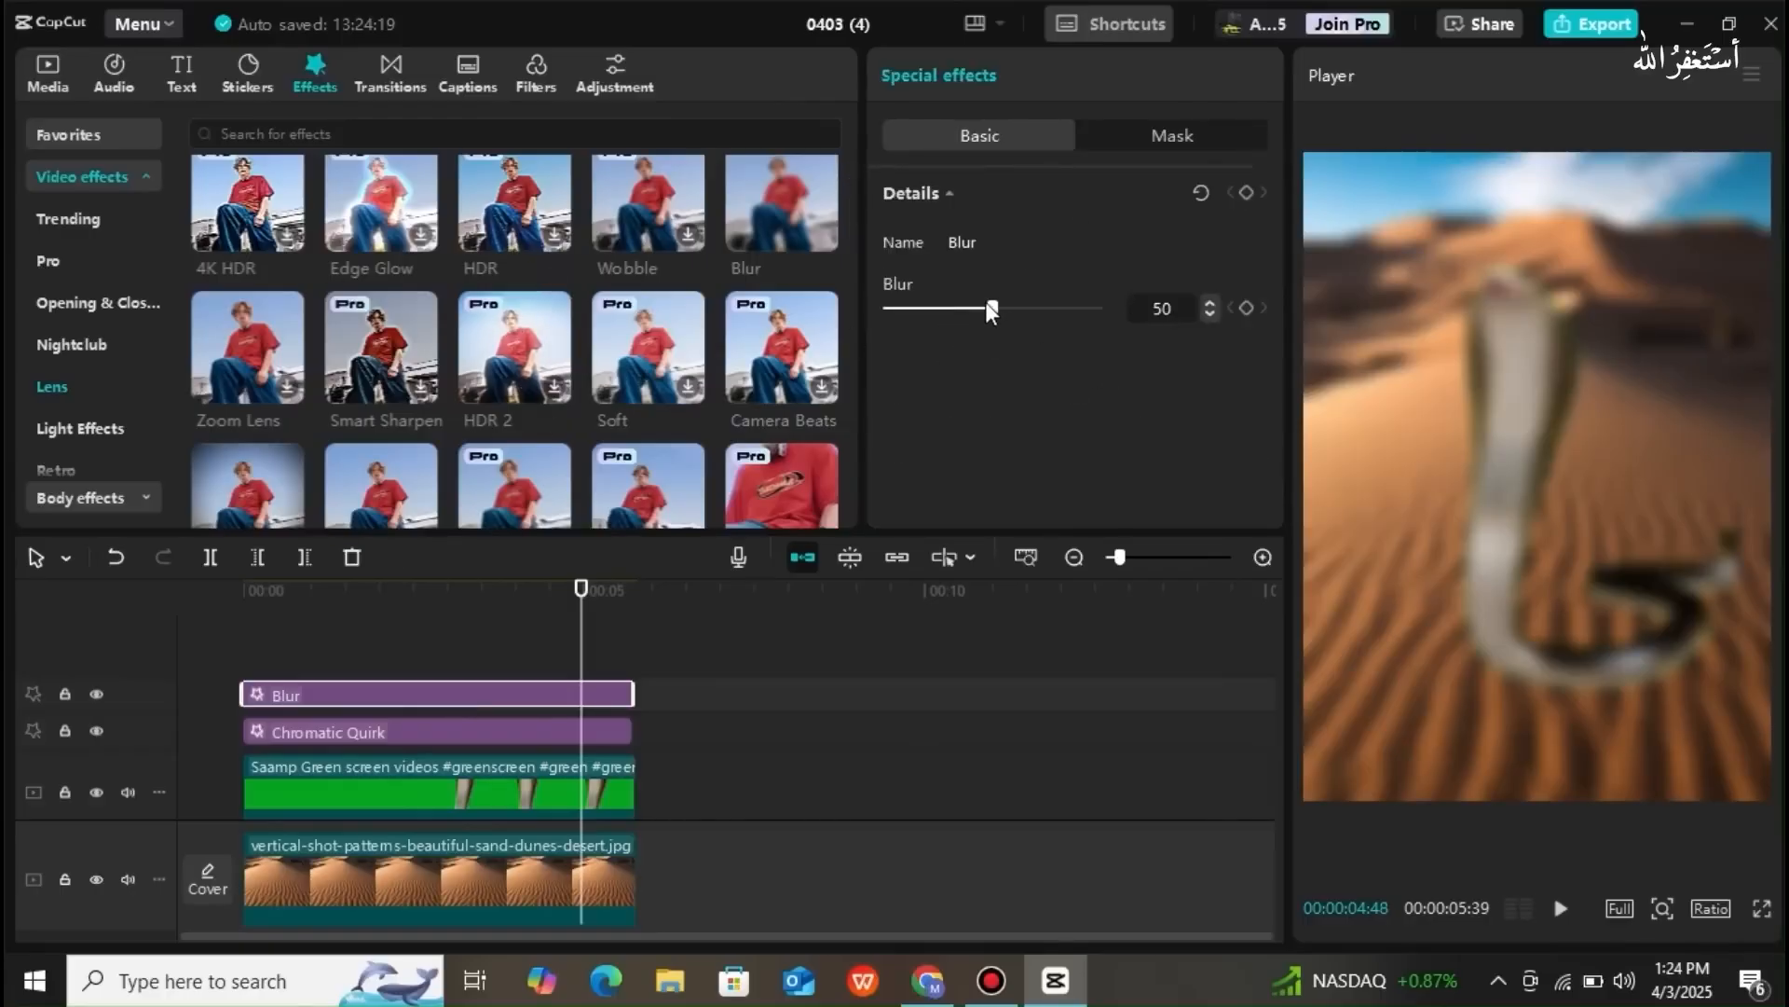
left_click_drag(992, 307, 897, 311)
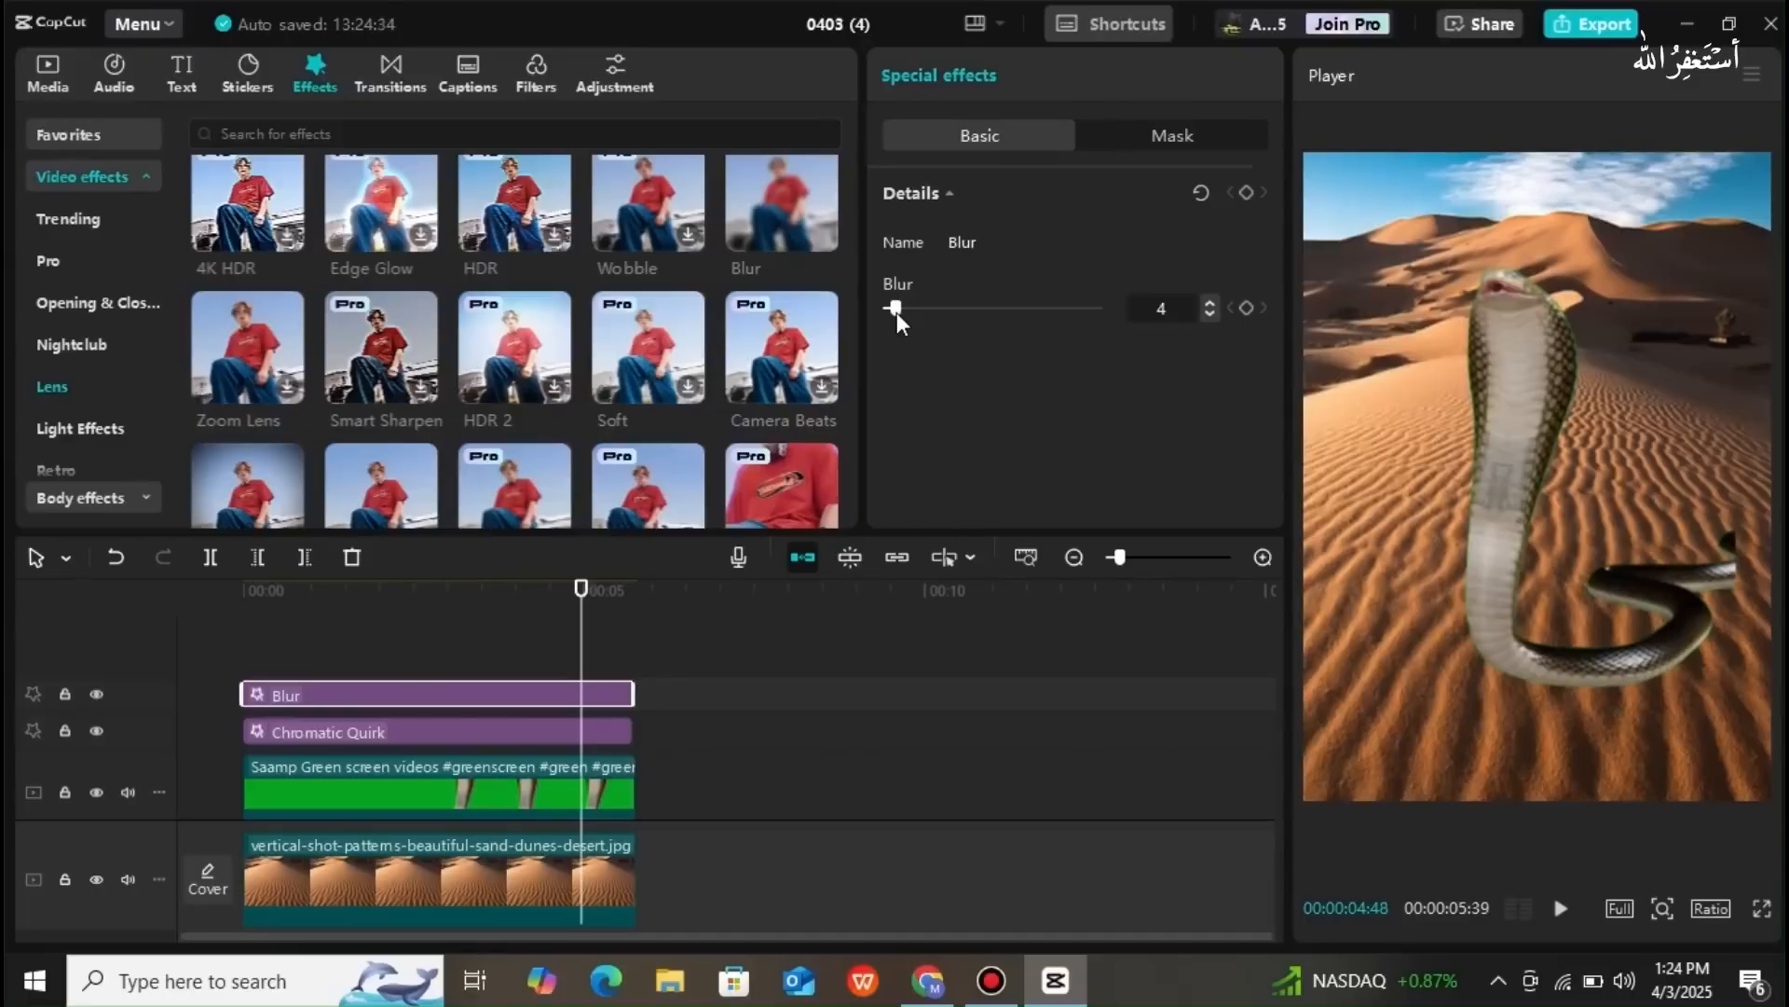
left_click(548, 869)
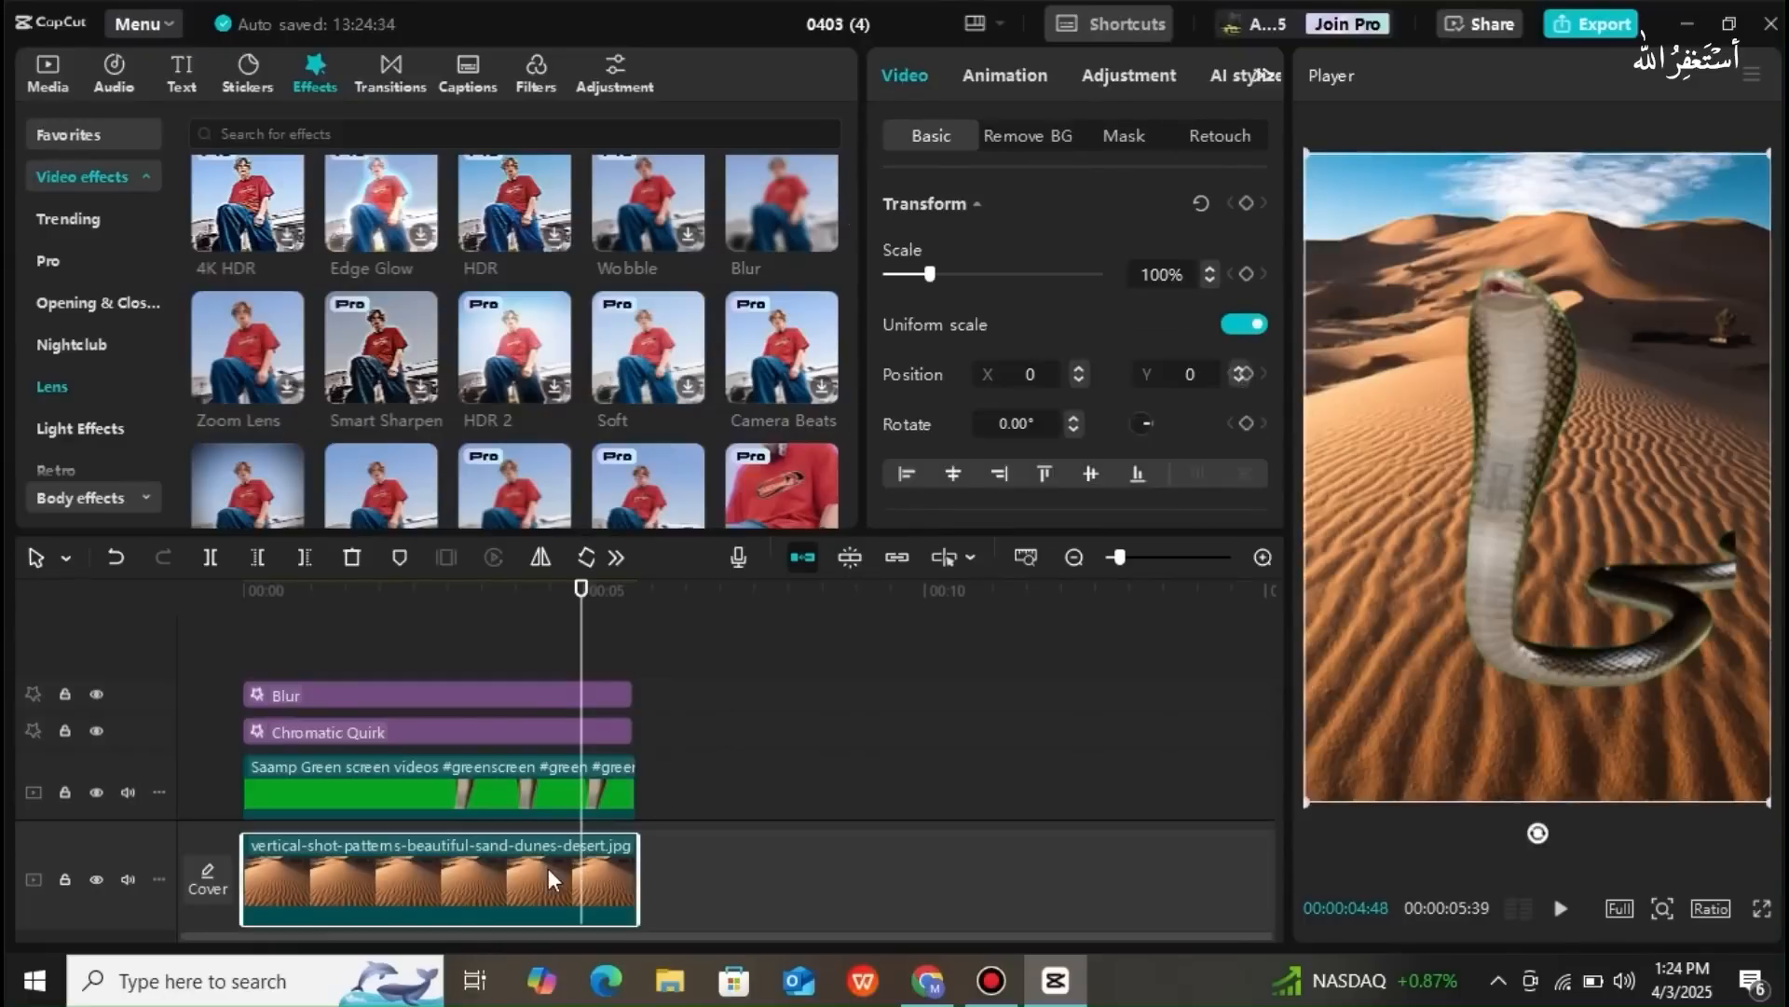
left_click(613, 697)
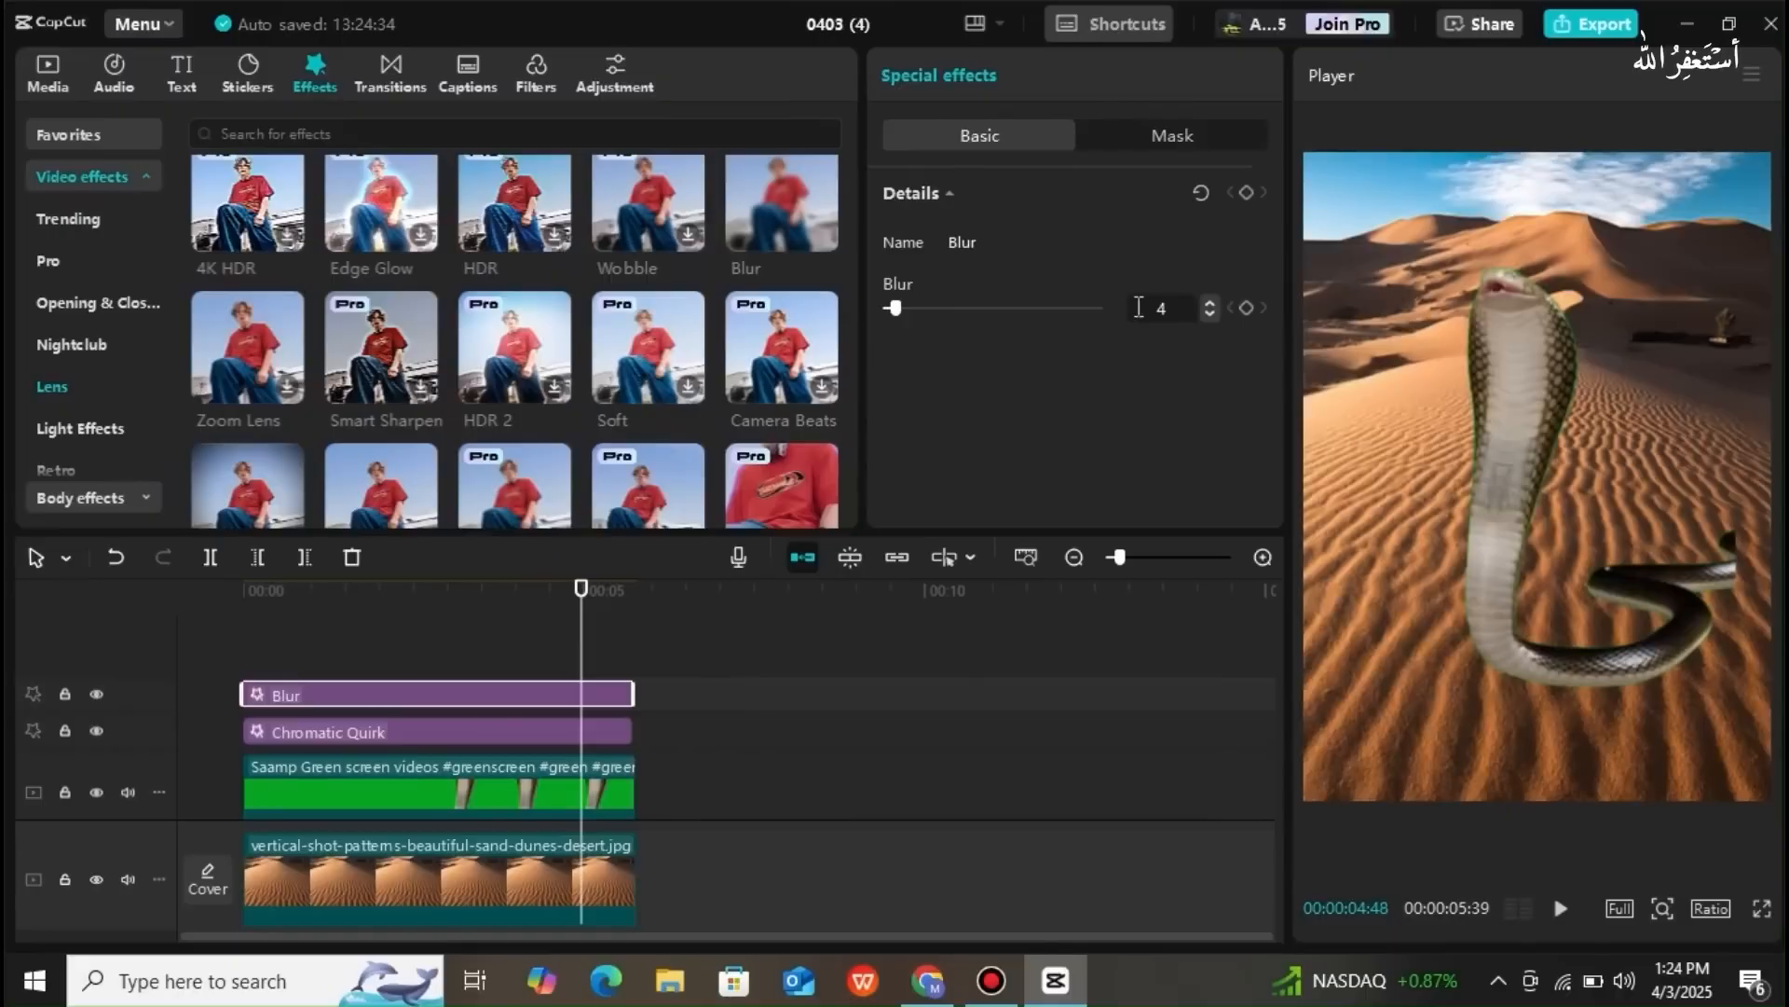
left_click(1008, 309)
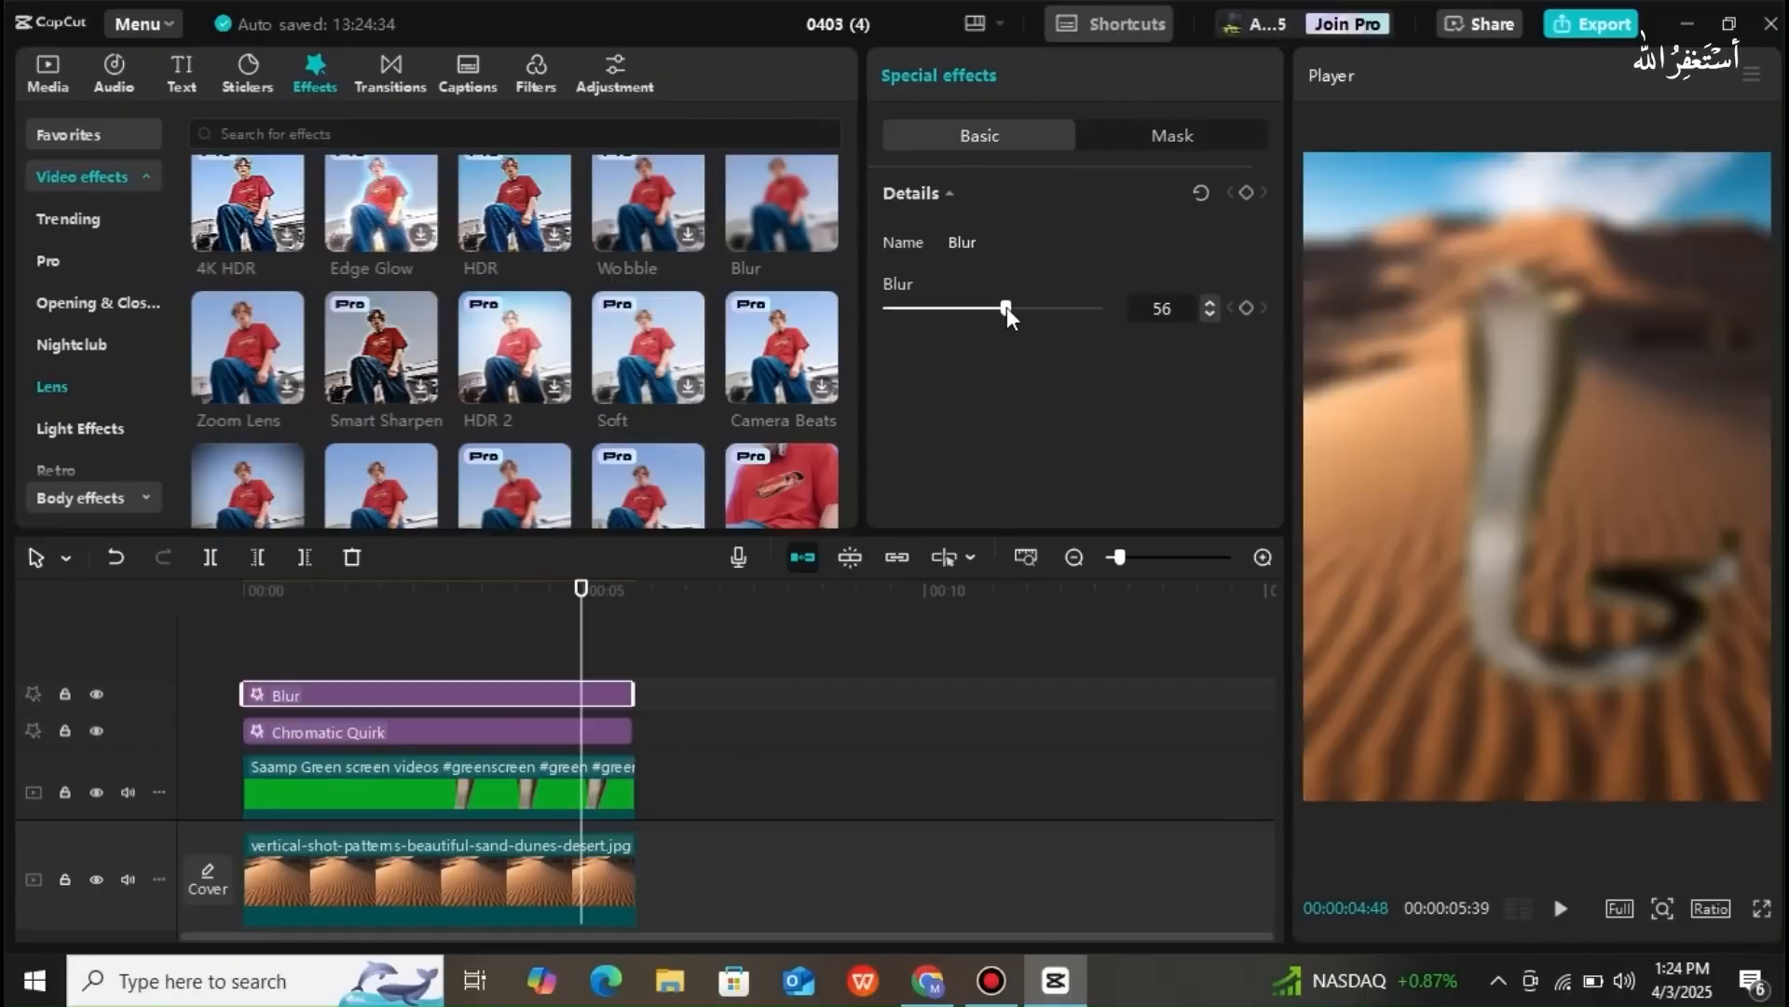
left_click_drag(1005, 306, 897, 313)
- Rearrange the tracks so the snake clip sits above the Chromatic Quirk and Blur effects, dismissing the message notification
left_click(377, 838)
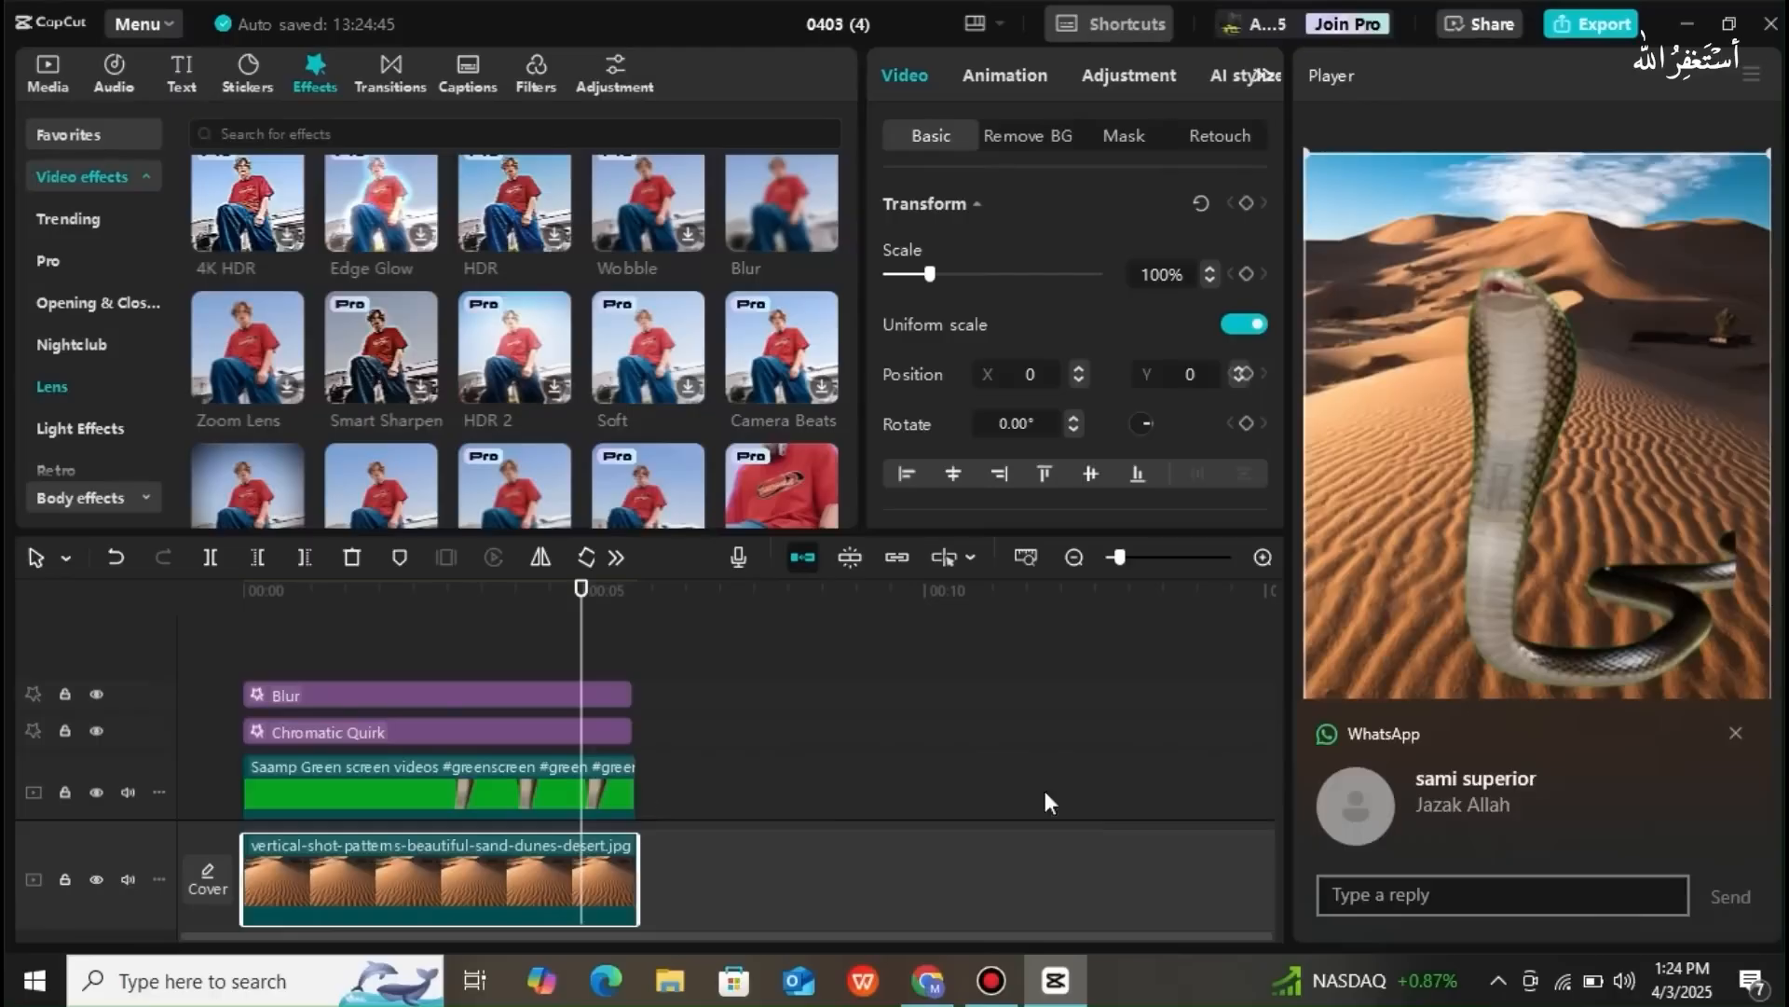
left_click(1729, 735)
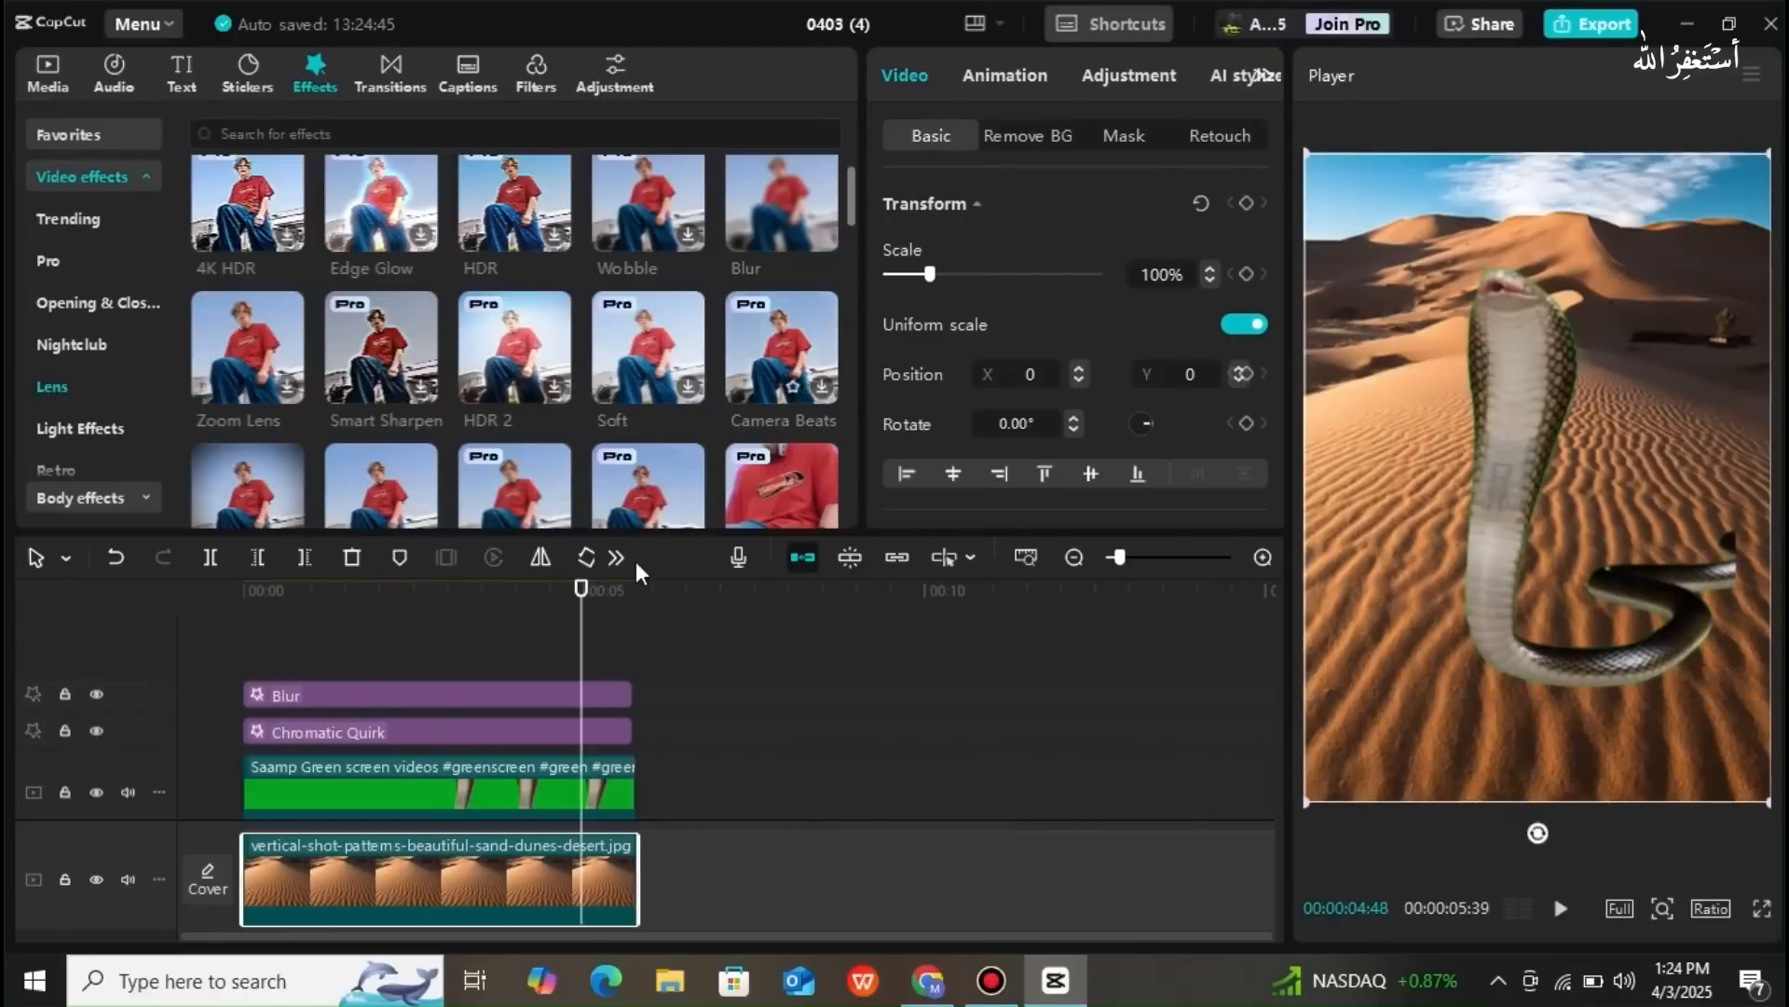
mouse_move(483, 694)
left_mouse_down()
mouse_move(472, 719)
mouse_move(460, 677)
left_mouse_up()
left_click_drag(458, 766, 412, 668)
left_click(455, 814)
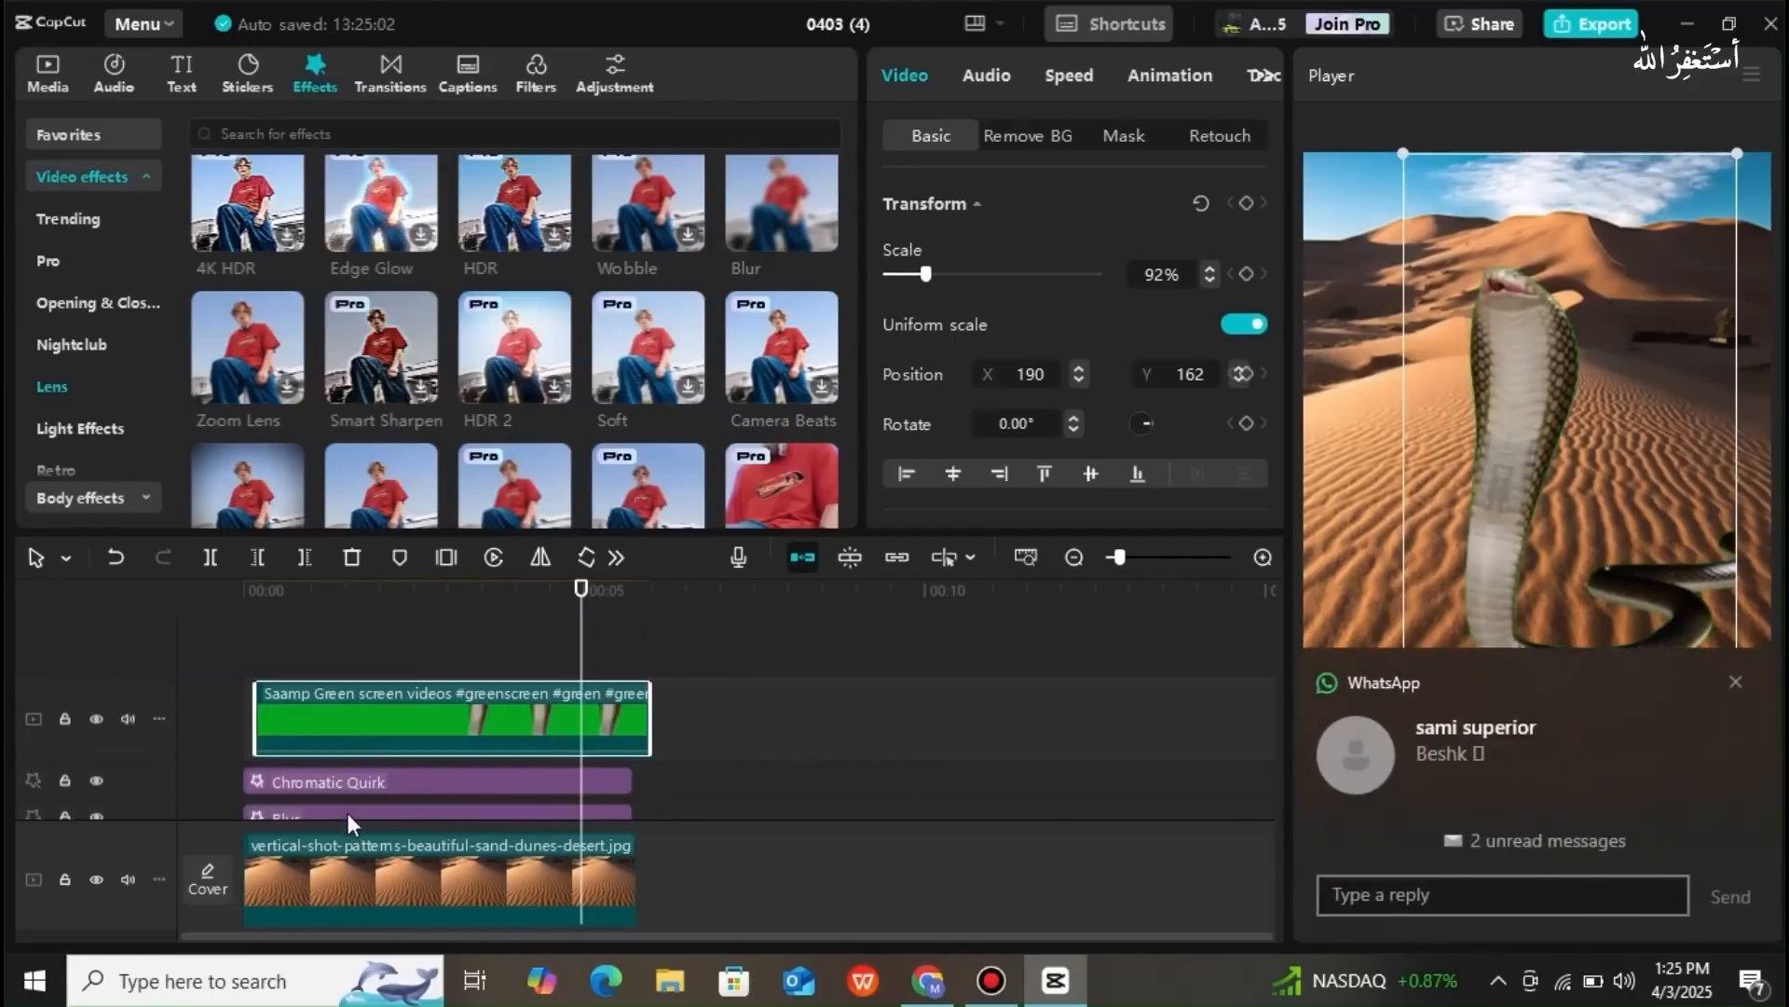
left_click(357, 781)
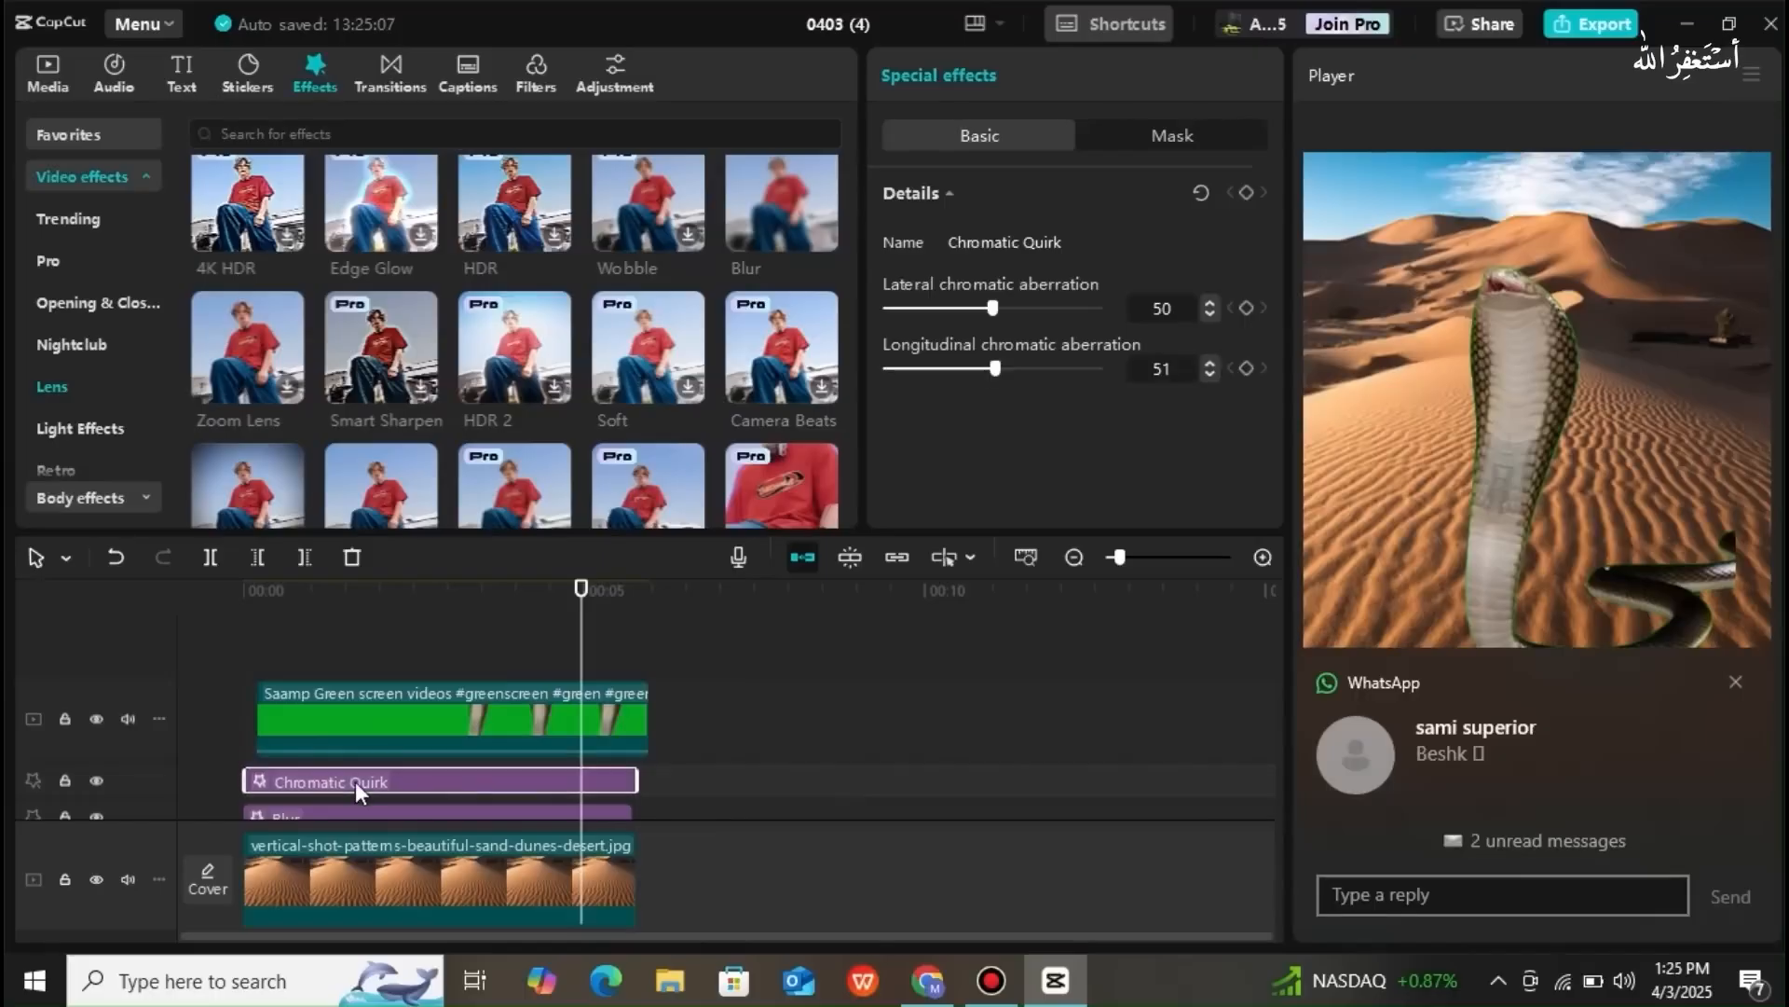
left_click(350, 741)
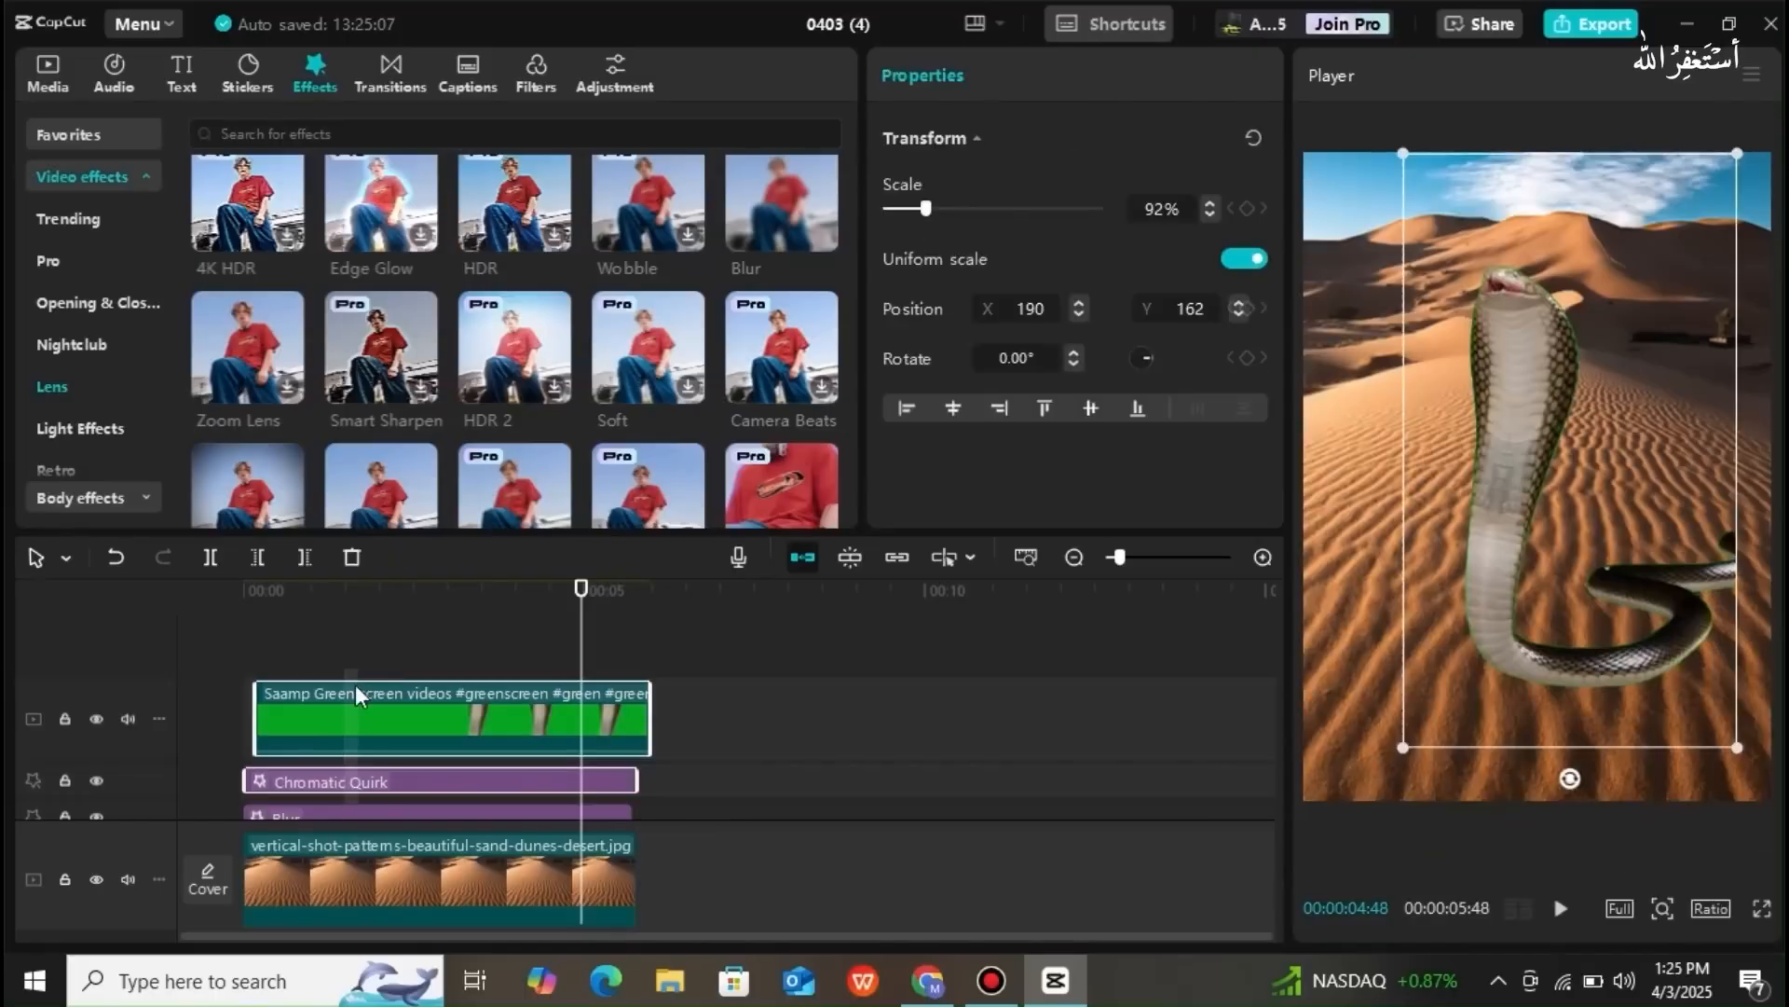
- Set the Blur effect to 15 and align the snake clip with the start of the timeline
mouse_move(322, 805)
left_mouse_down()
mouse_move(352, 752)
mouse_move(348, 646)
mouse_move(315, 826)
mouse_move(315, 809)
left_mouse_up()
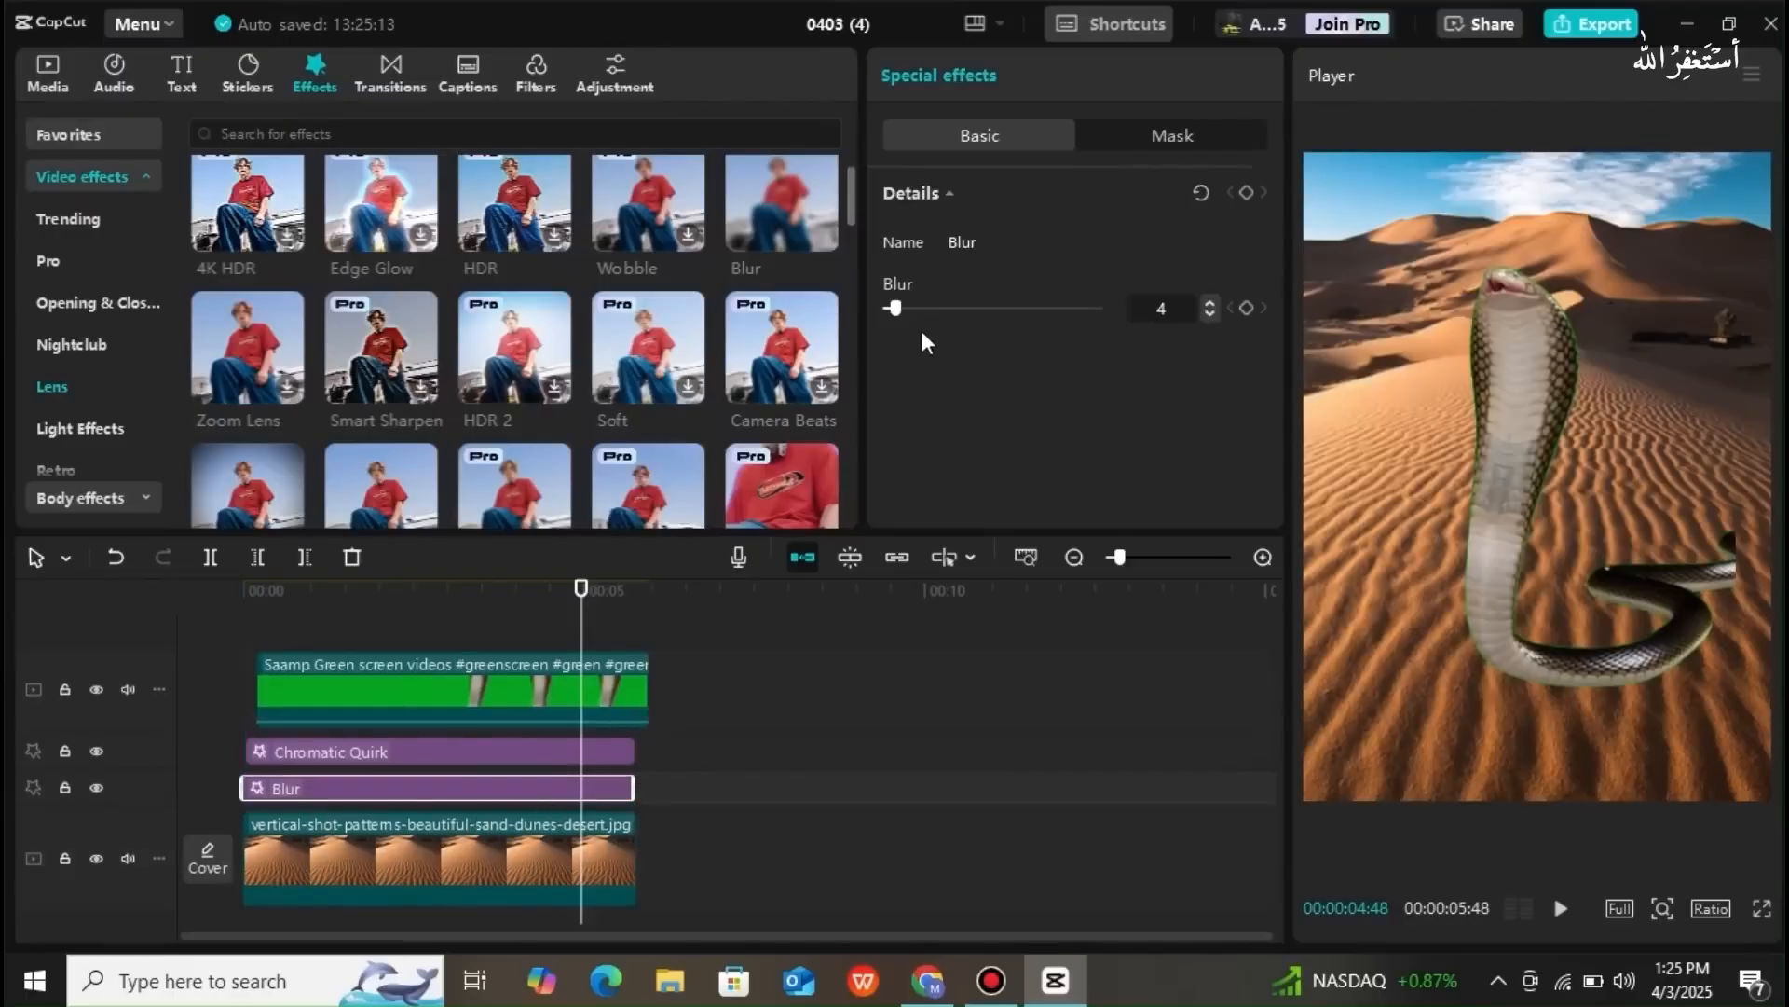
left_click_drag(897, 307, 918, 308)
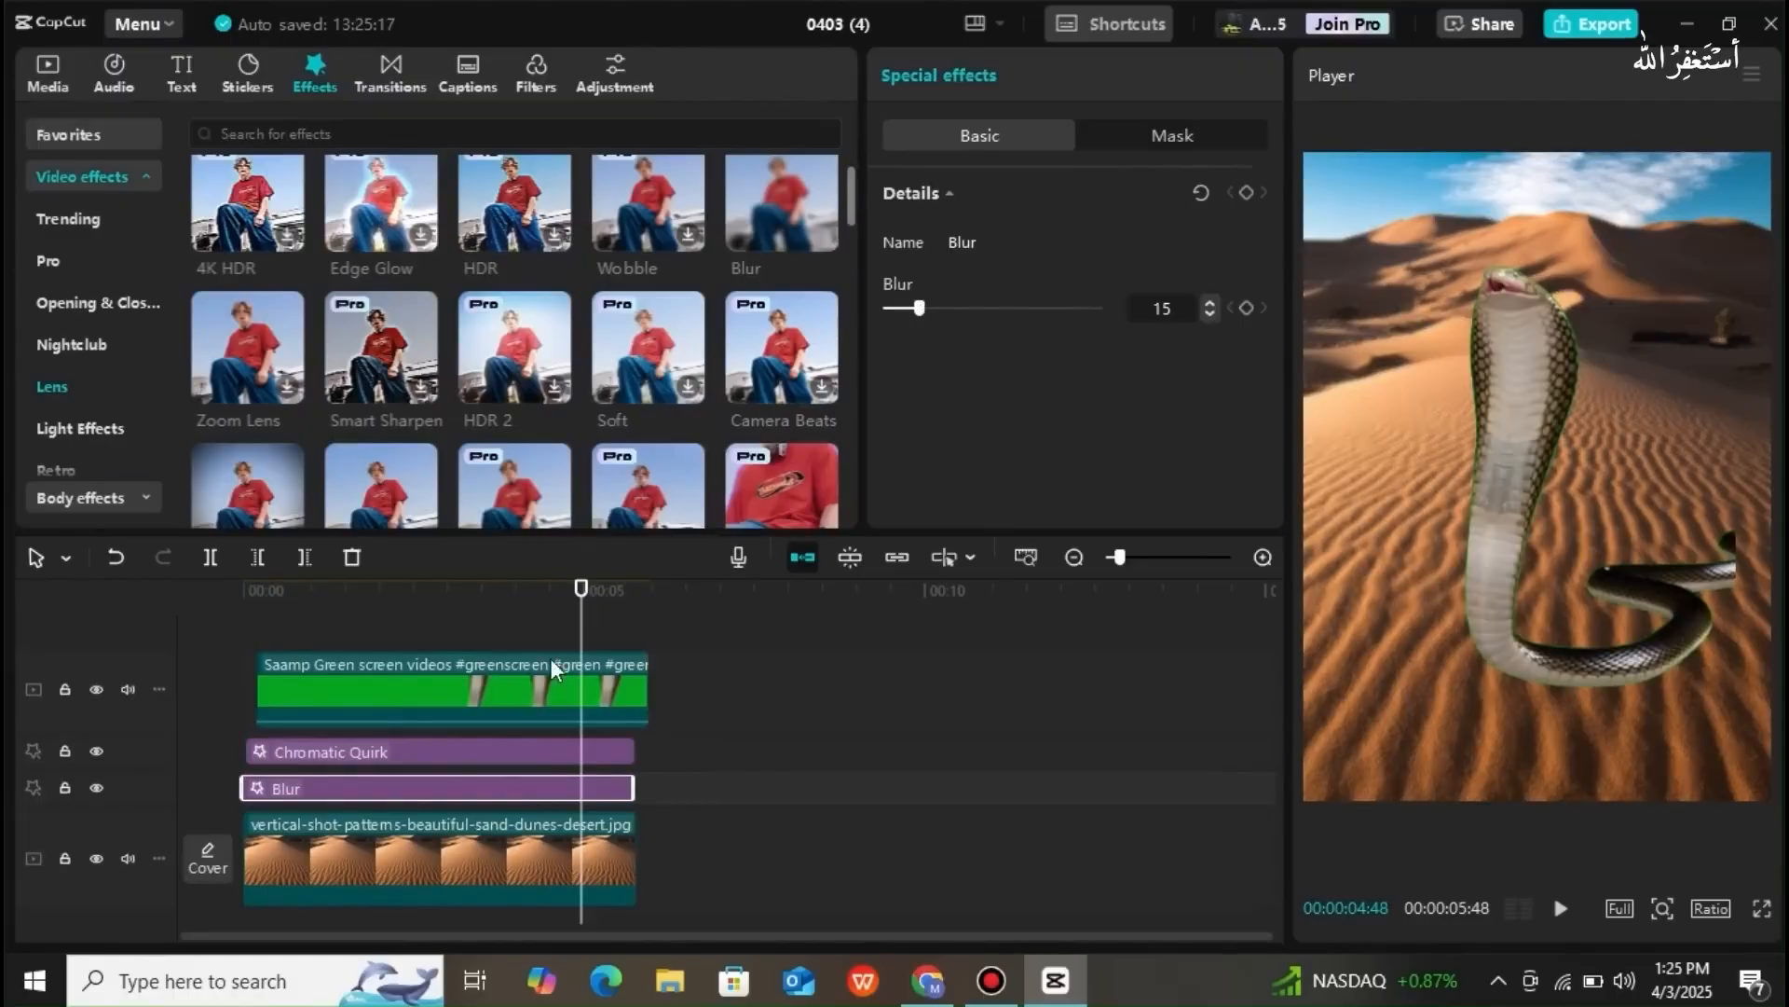
left_click(405, 696)
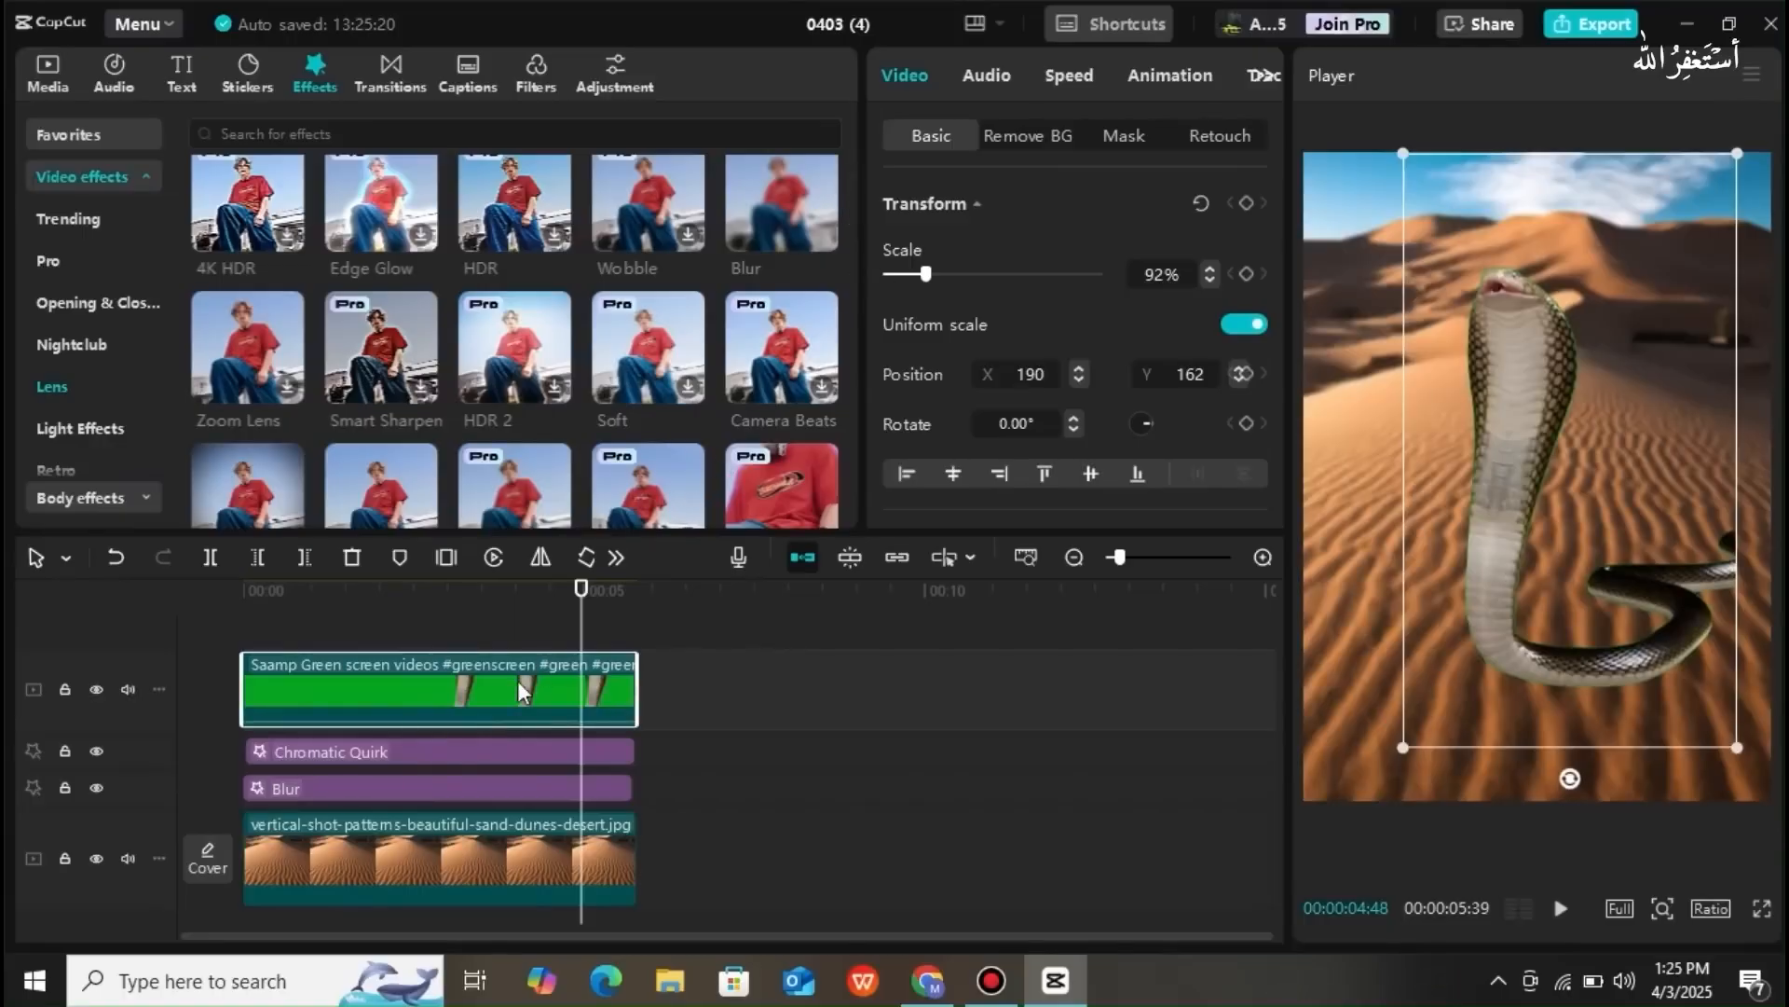
- Slow the snake clip to 0.50x speed and extend the sand dune image clip to 00:00:11:29 to cover it
left_click(1062, 82)
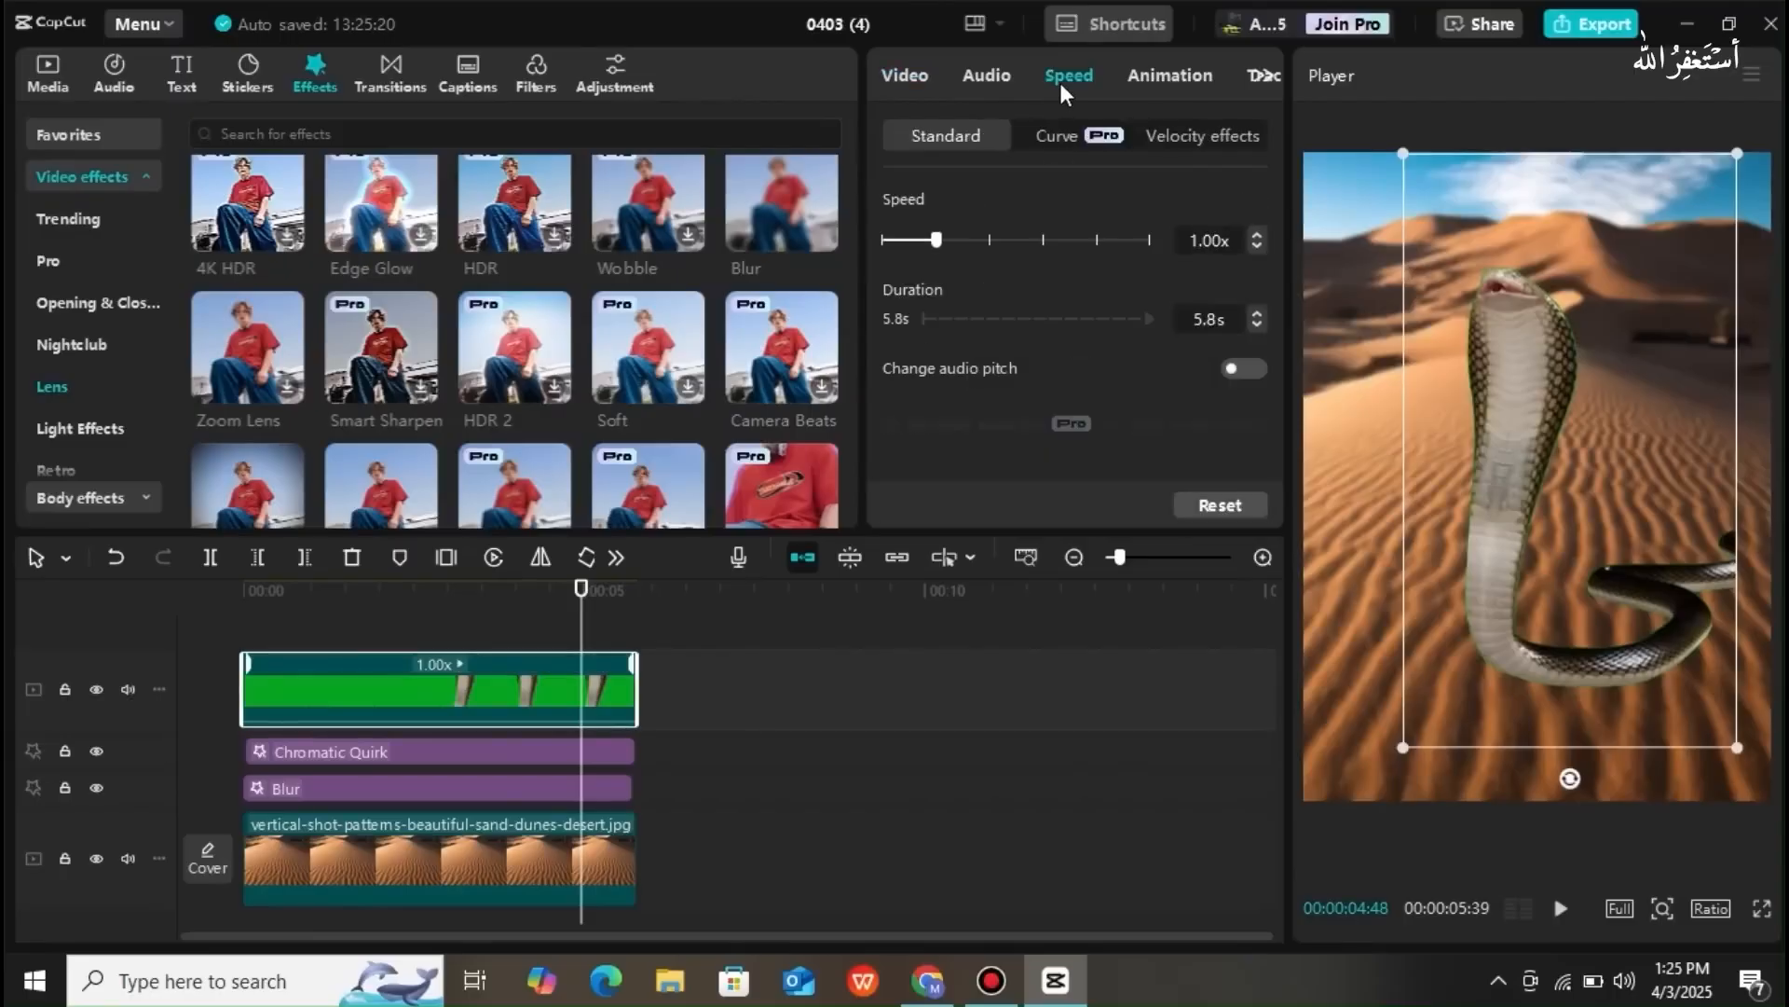
left_click(915, 236)
left_click_drag(916, 236, 908, 238)
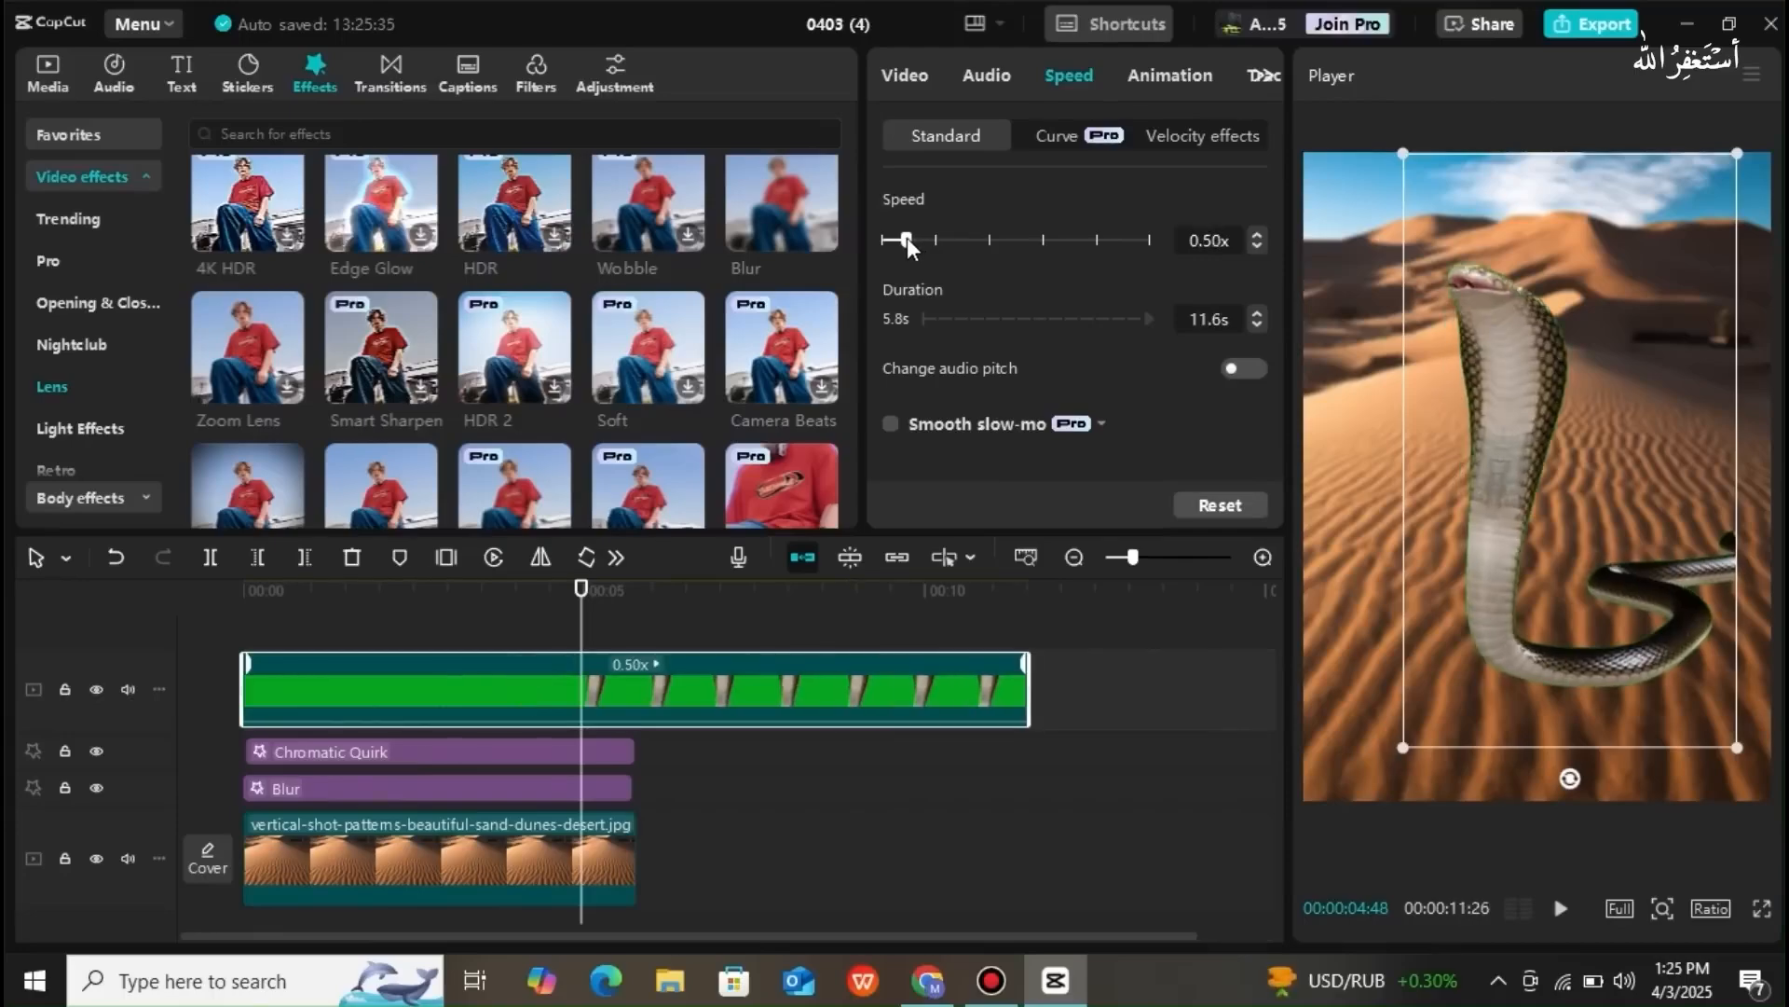
left_click(625, 852)
left_click_drag(628, 852, 1032, 857)
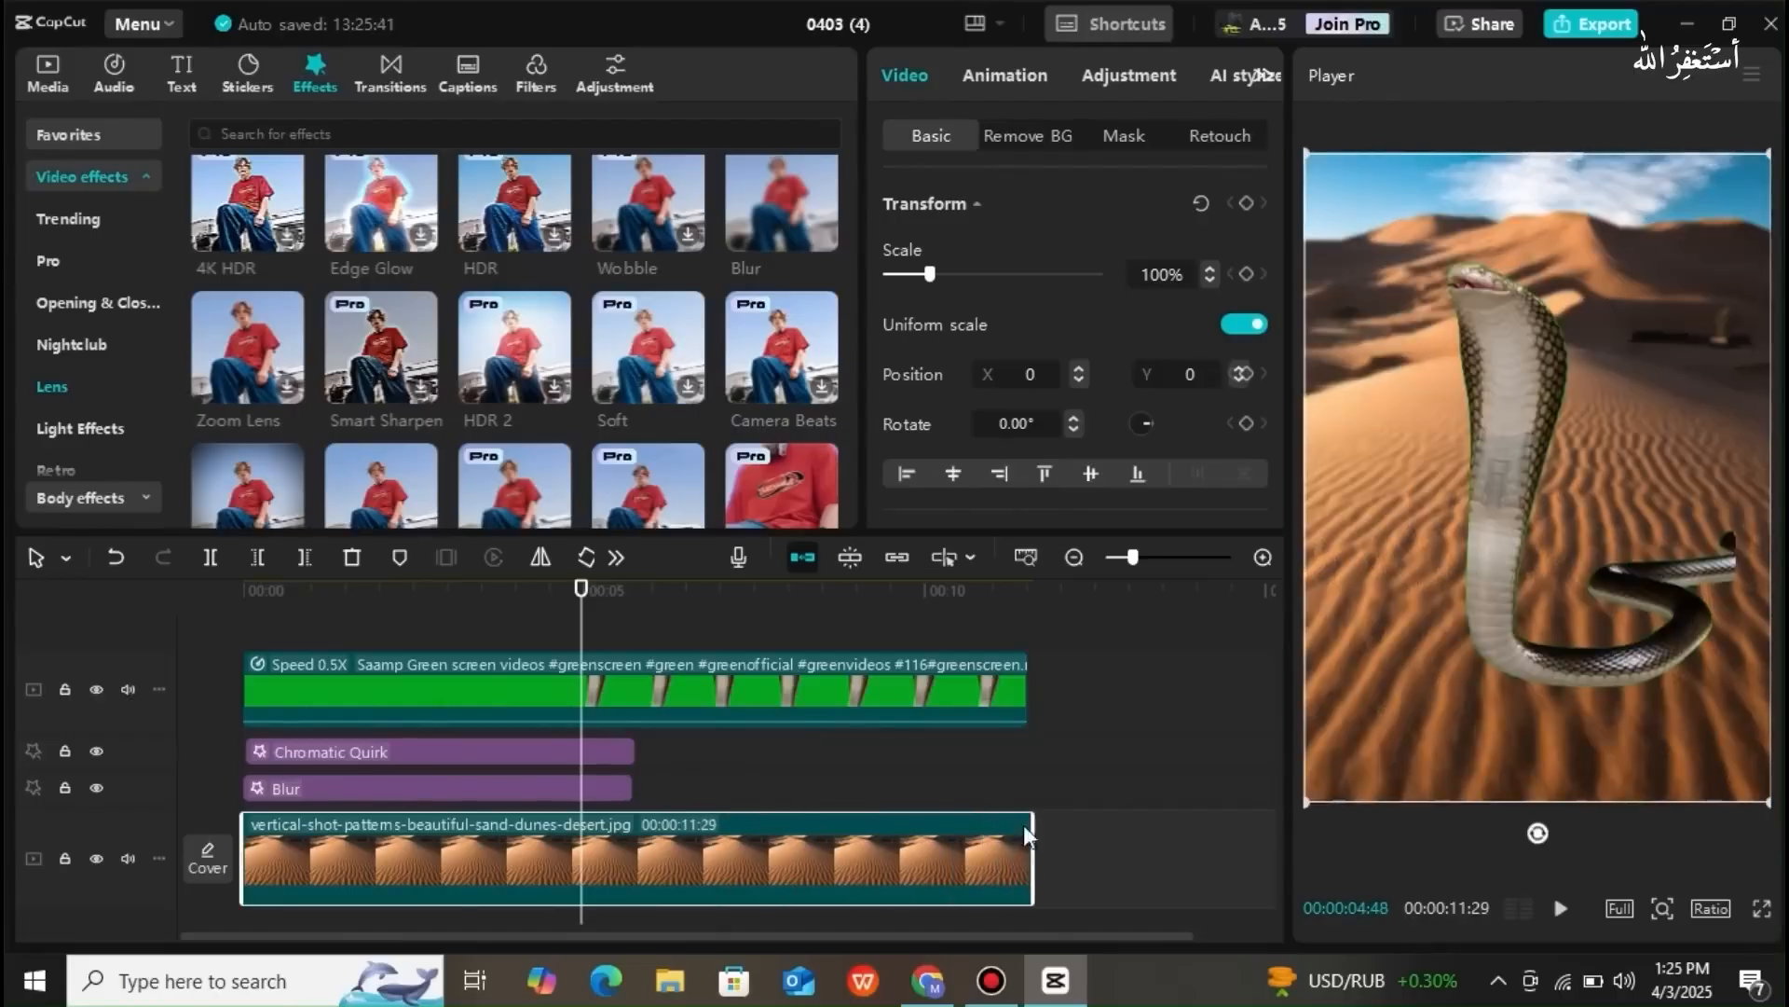
- Extend the Chromatic Quirk and Blur effects together so they end with the slowed snake clip
left_click(441, 743)
left_click(501, 786, "ctrl")
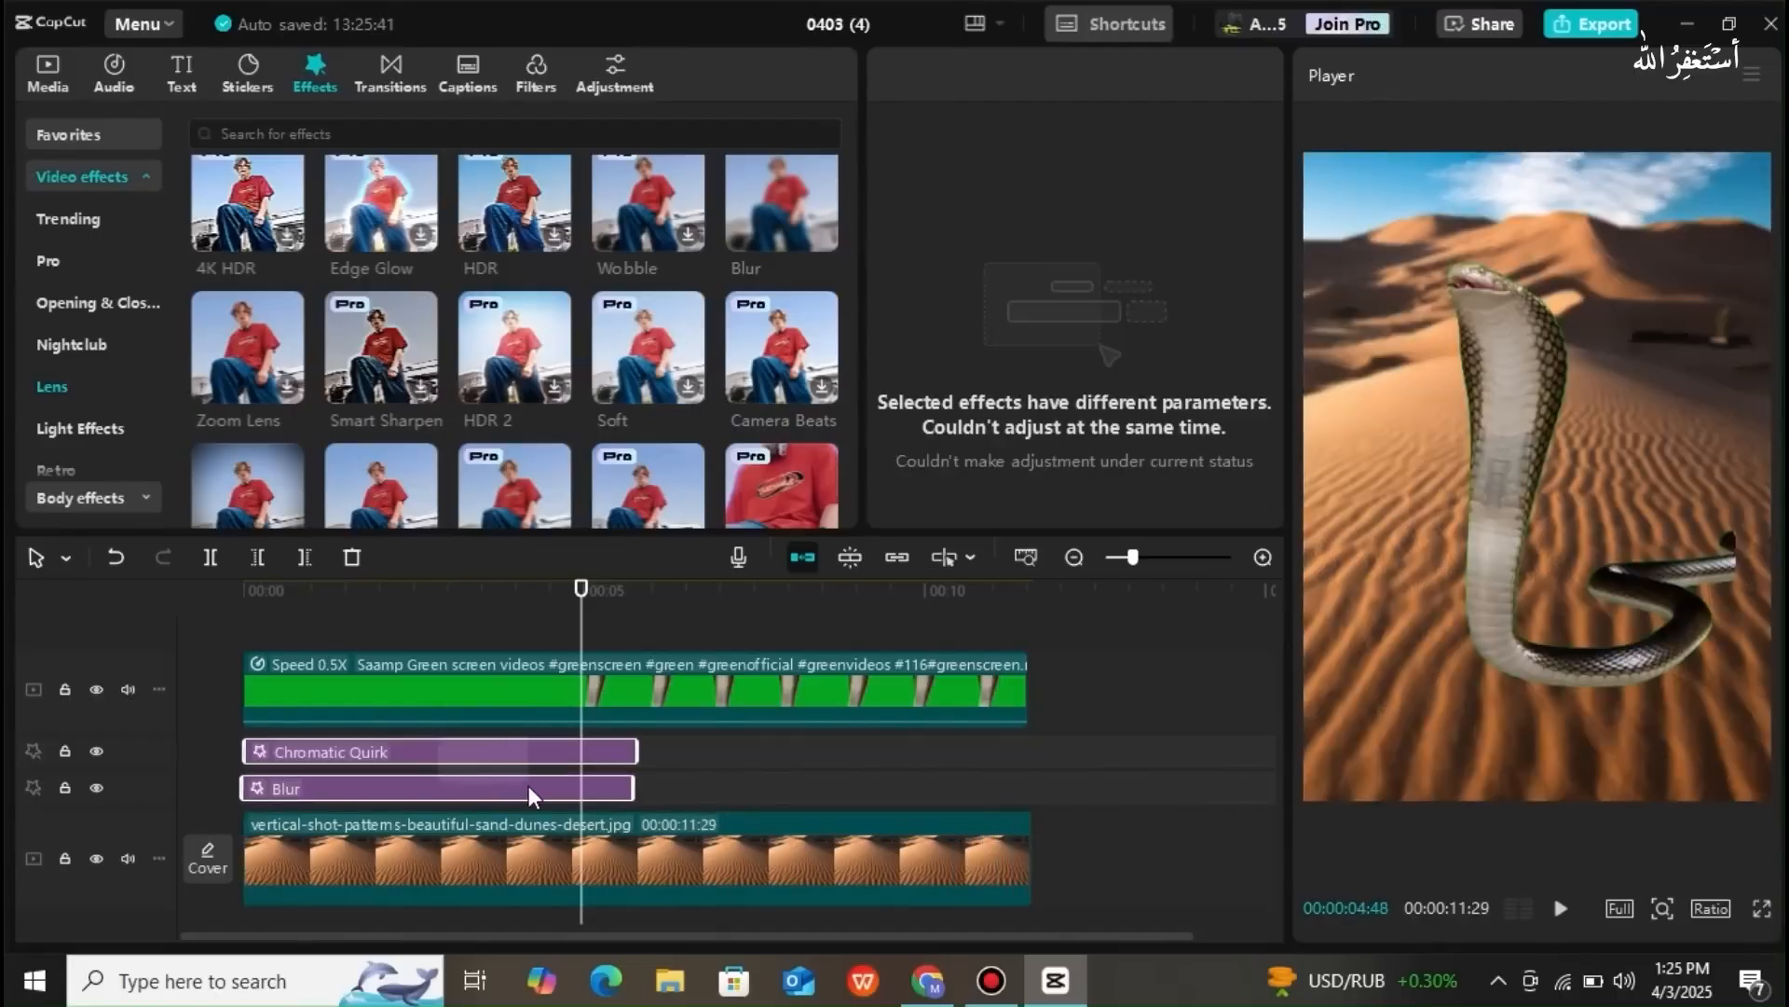
left_click_drag(639, 751, 1026, 741)
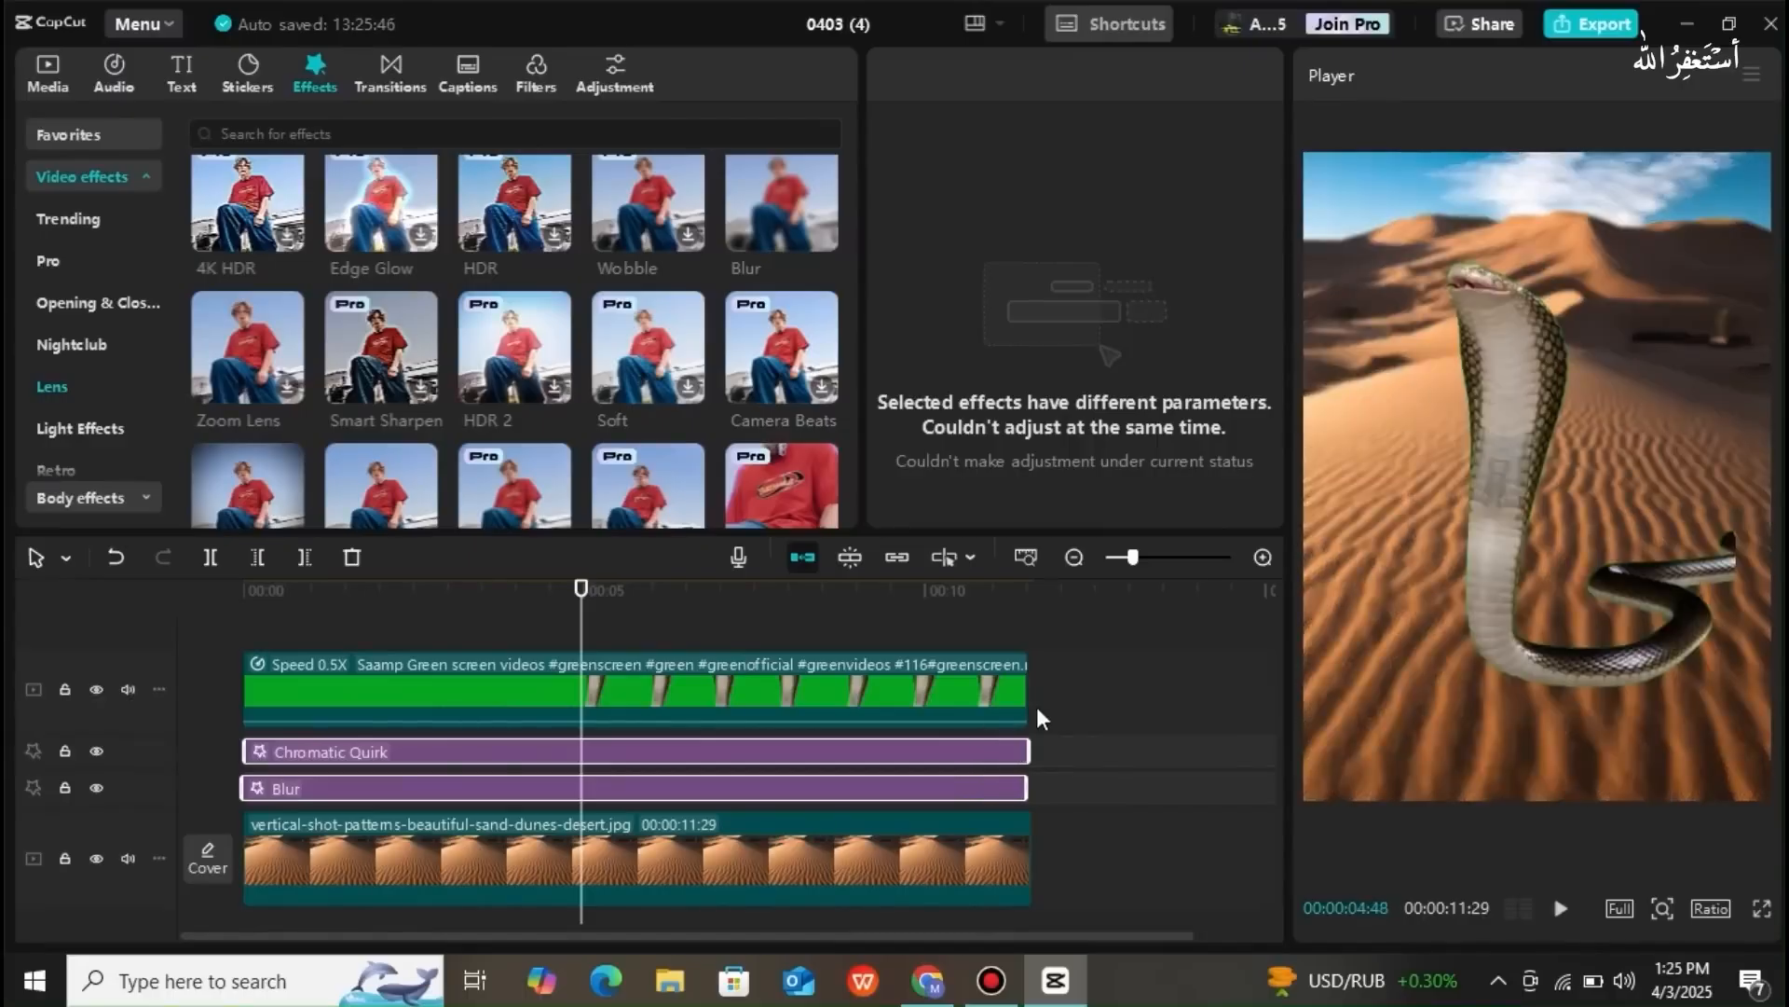
left_click(1101, 678)
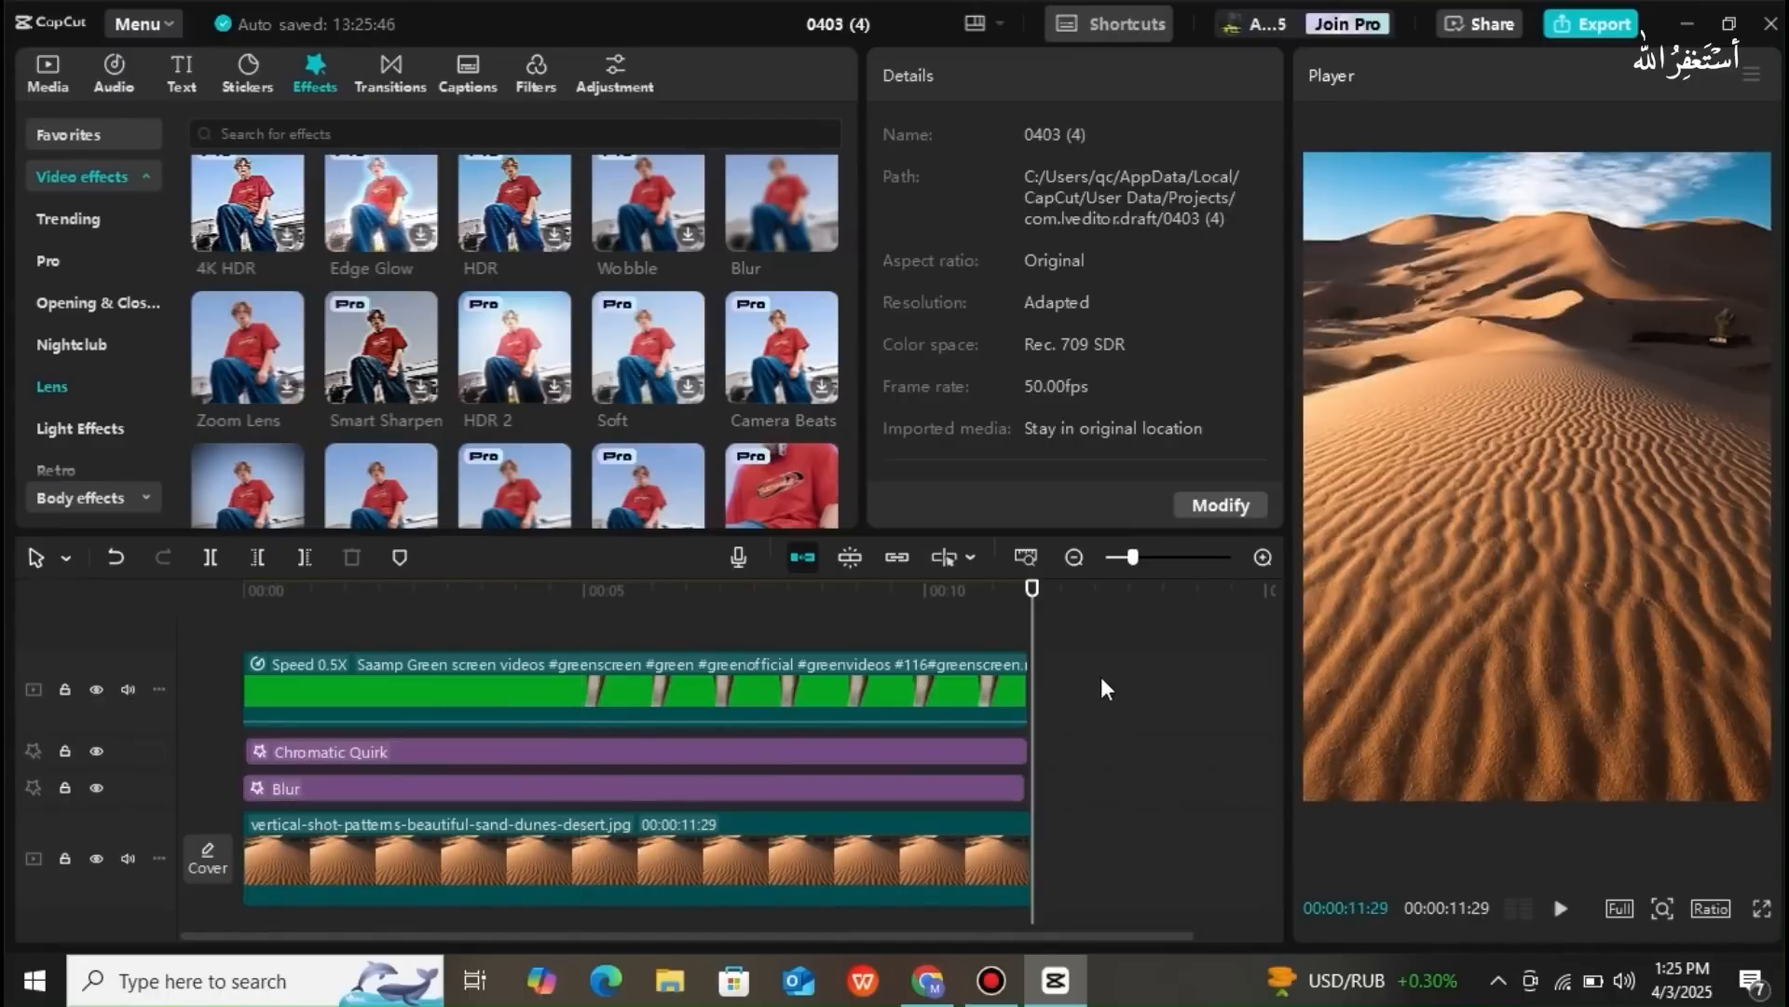
- Preview the composition full screen from near its beginning and return to the editing view
left_click(1763, 908)
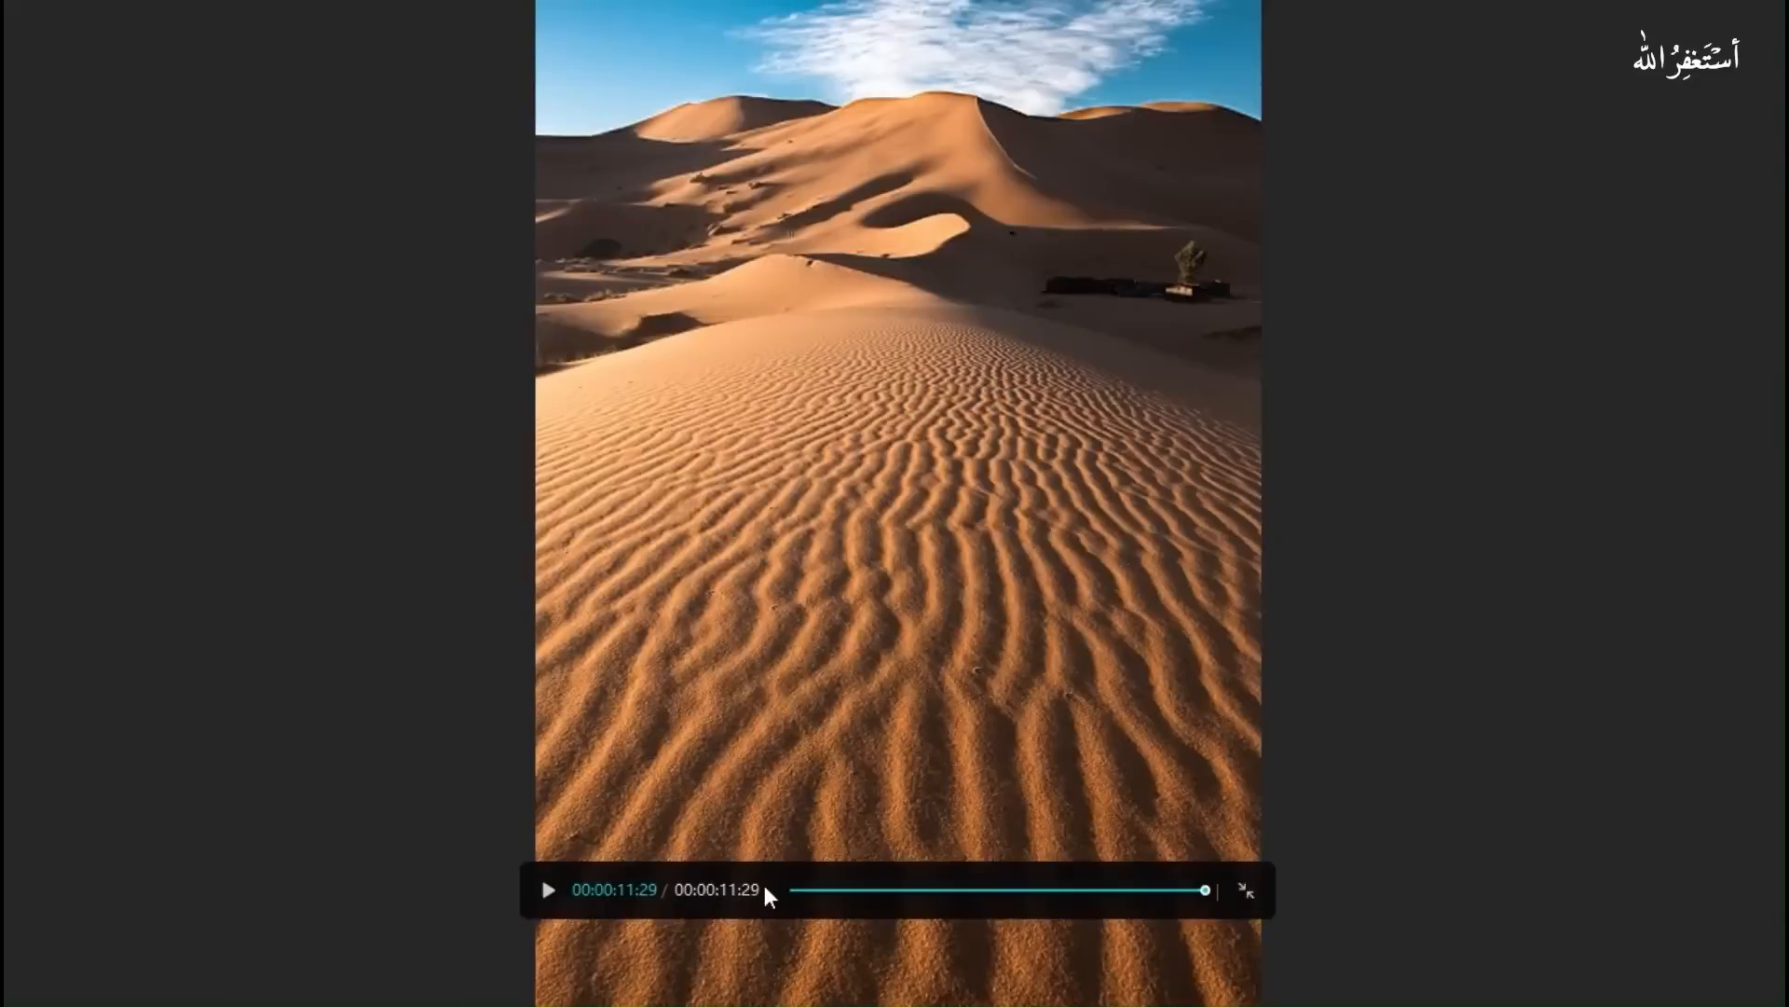
left_click(798, 891)
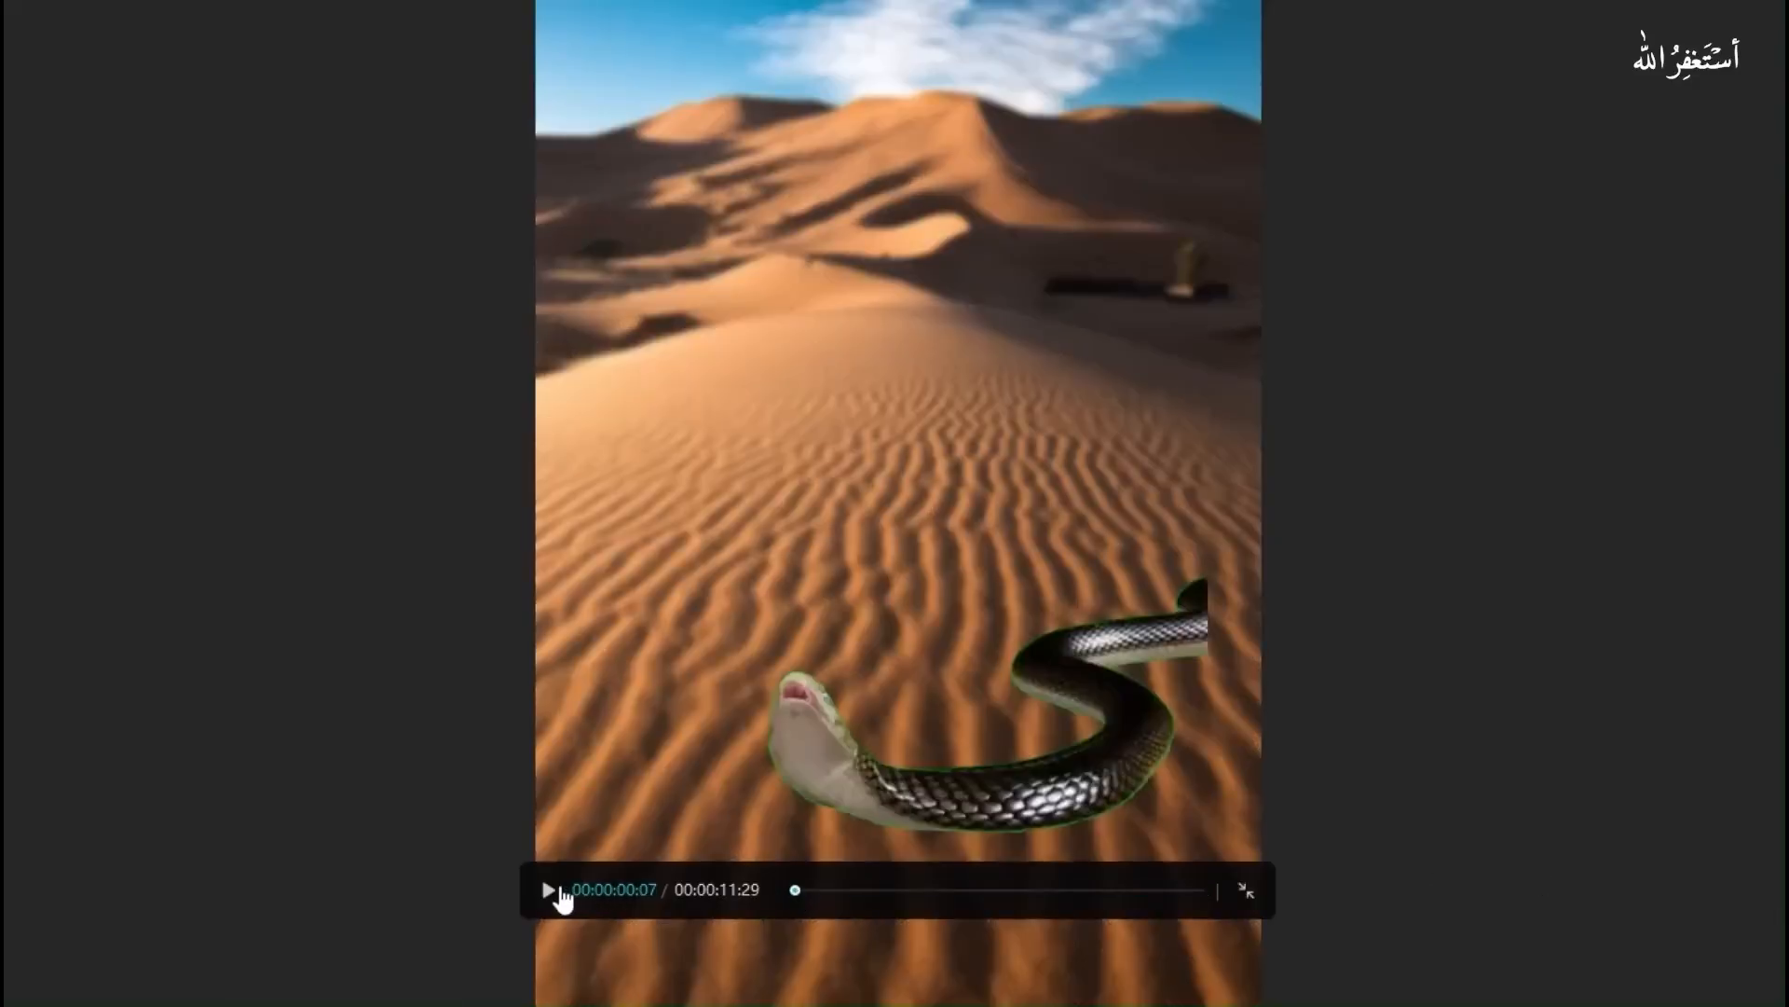
left_click(558, 893)
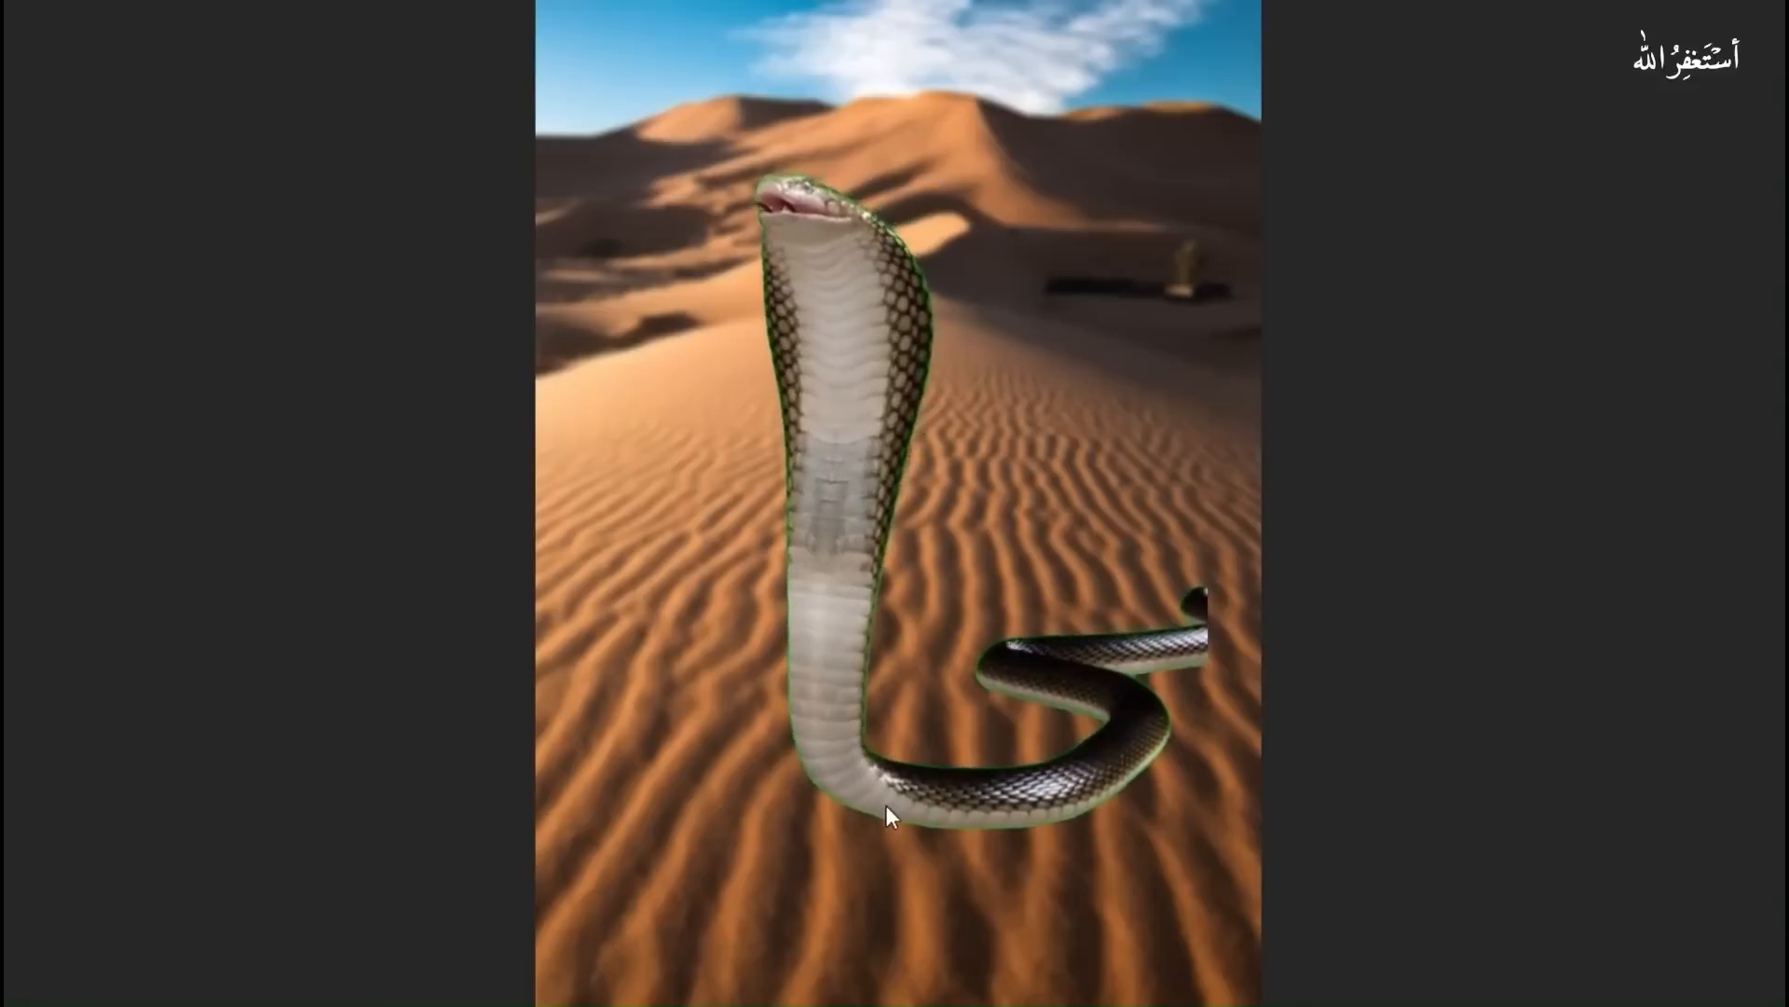
mouse_move(1180, 899)
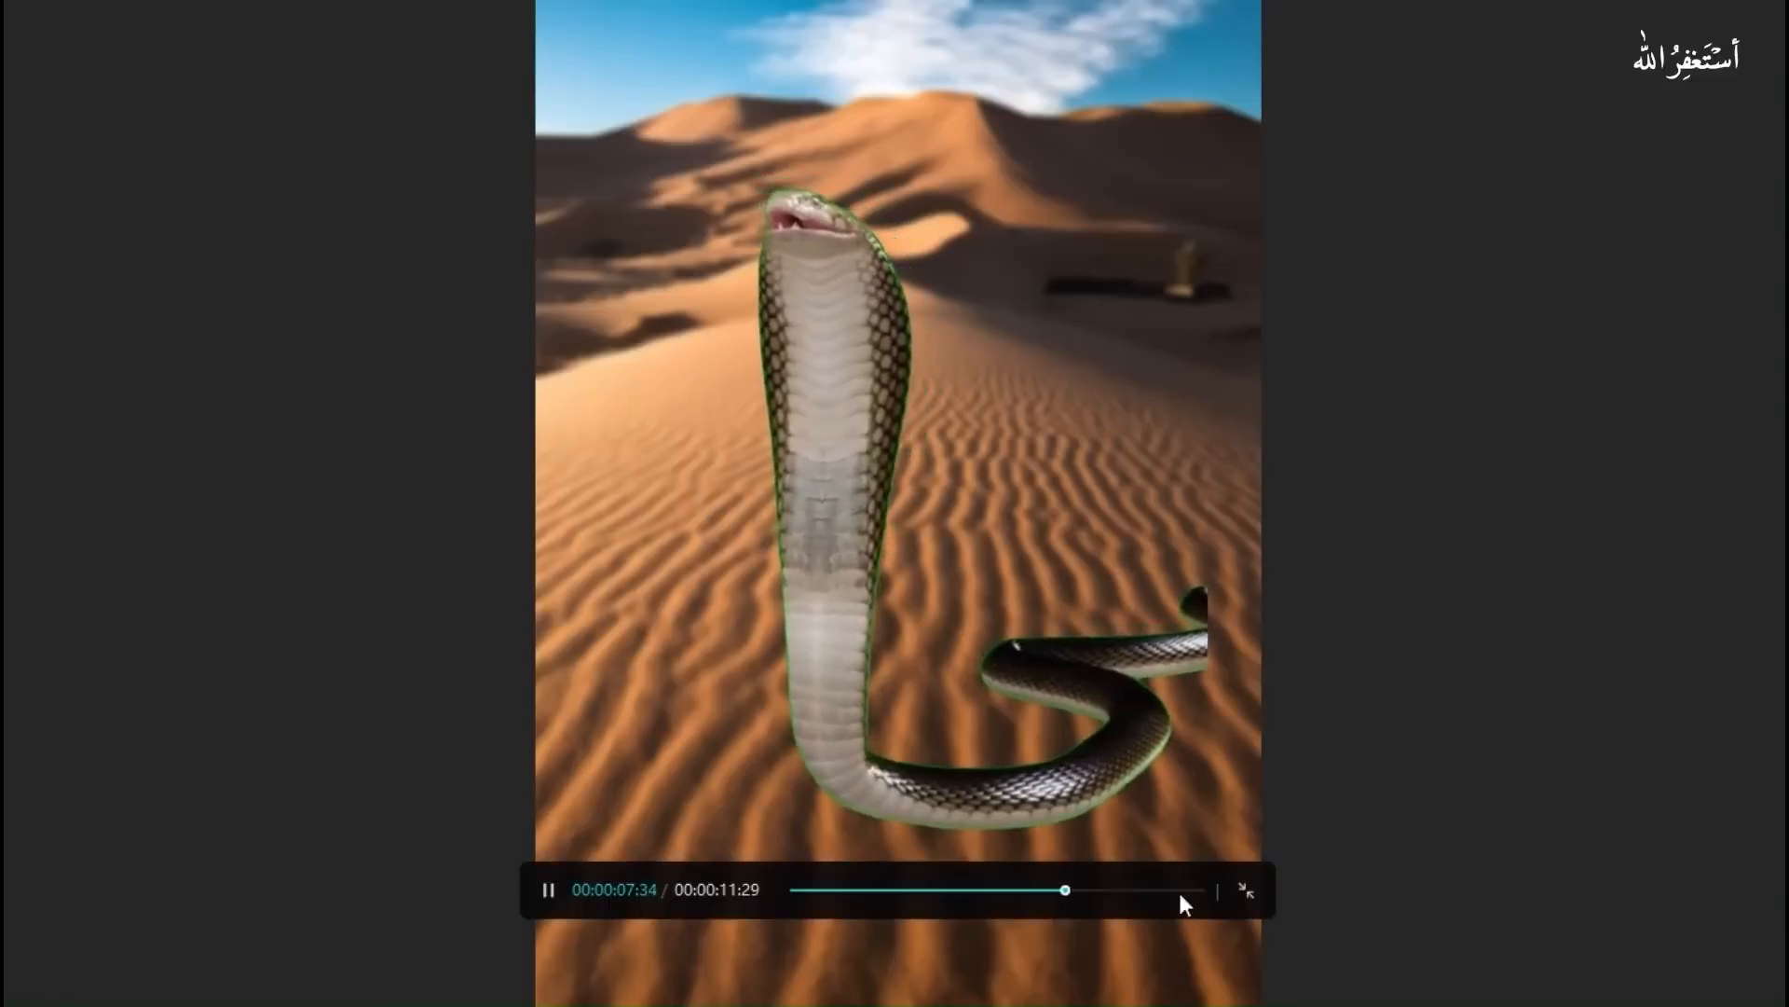
left_click(1247, 895)
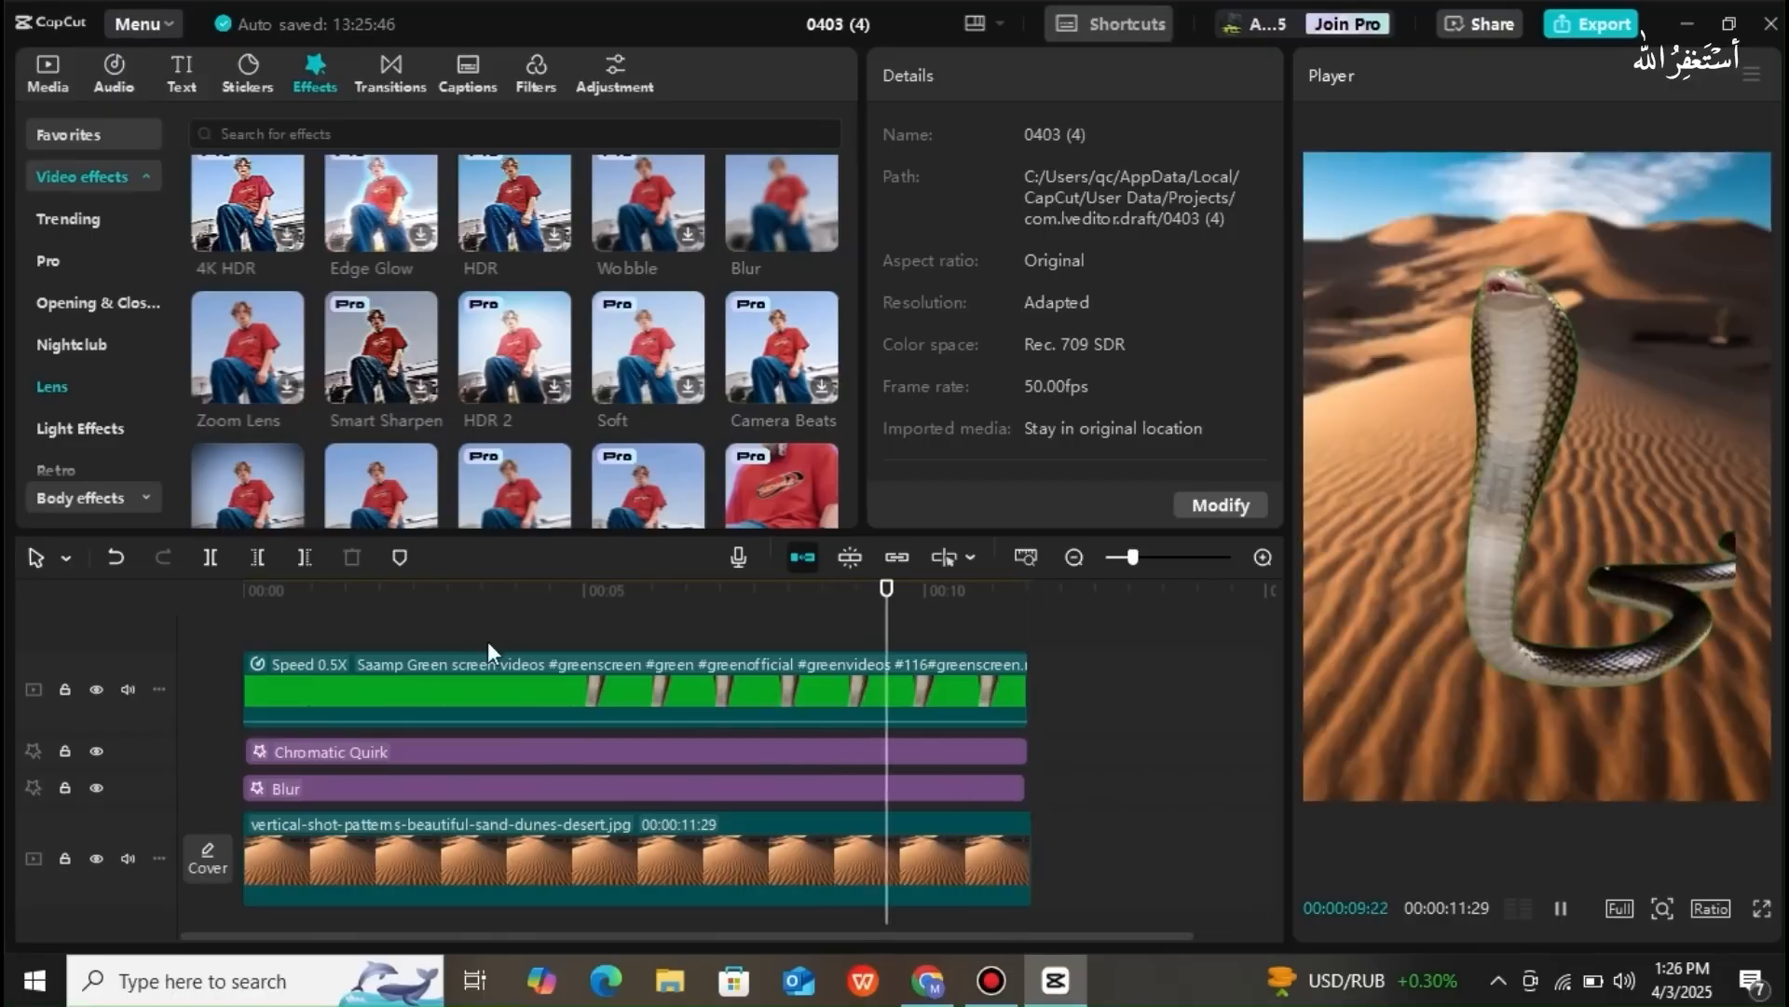
- Place the original snake clip on a new top track from the timeline start, enlarged to 128% with its Y position at 487
left_click(43, 84)
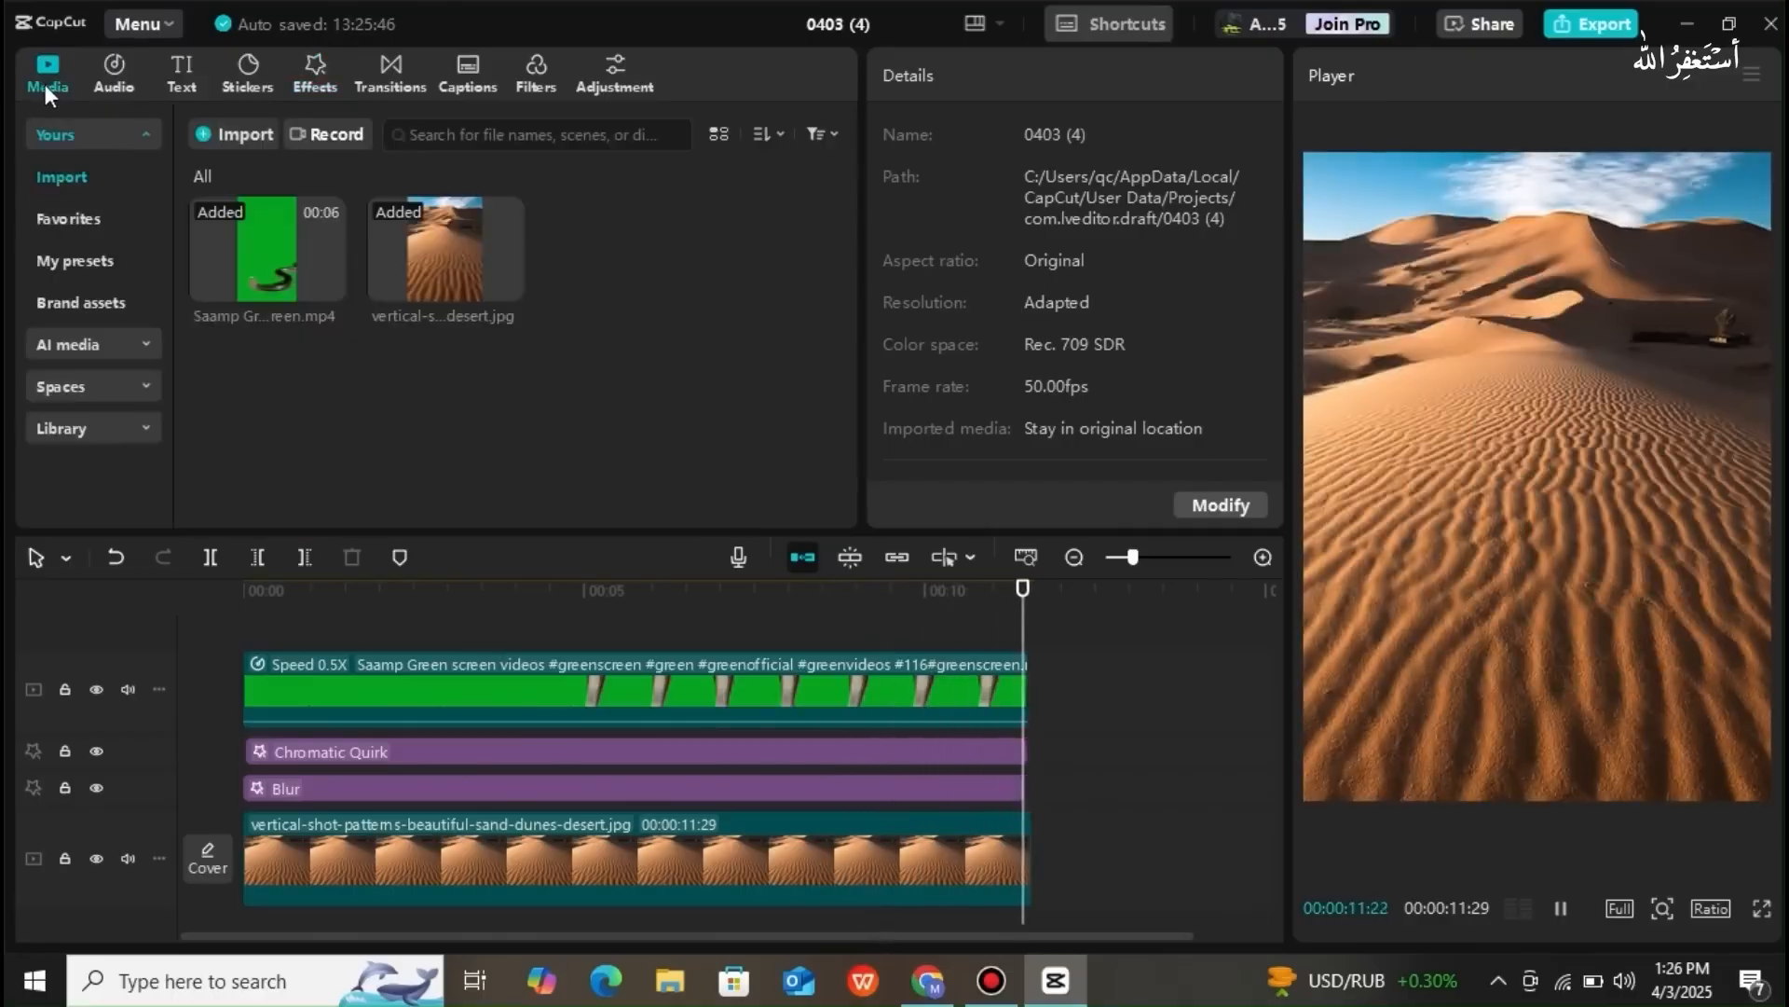
left_click_drag(270, 276, 242, 648)
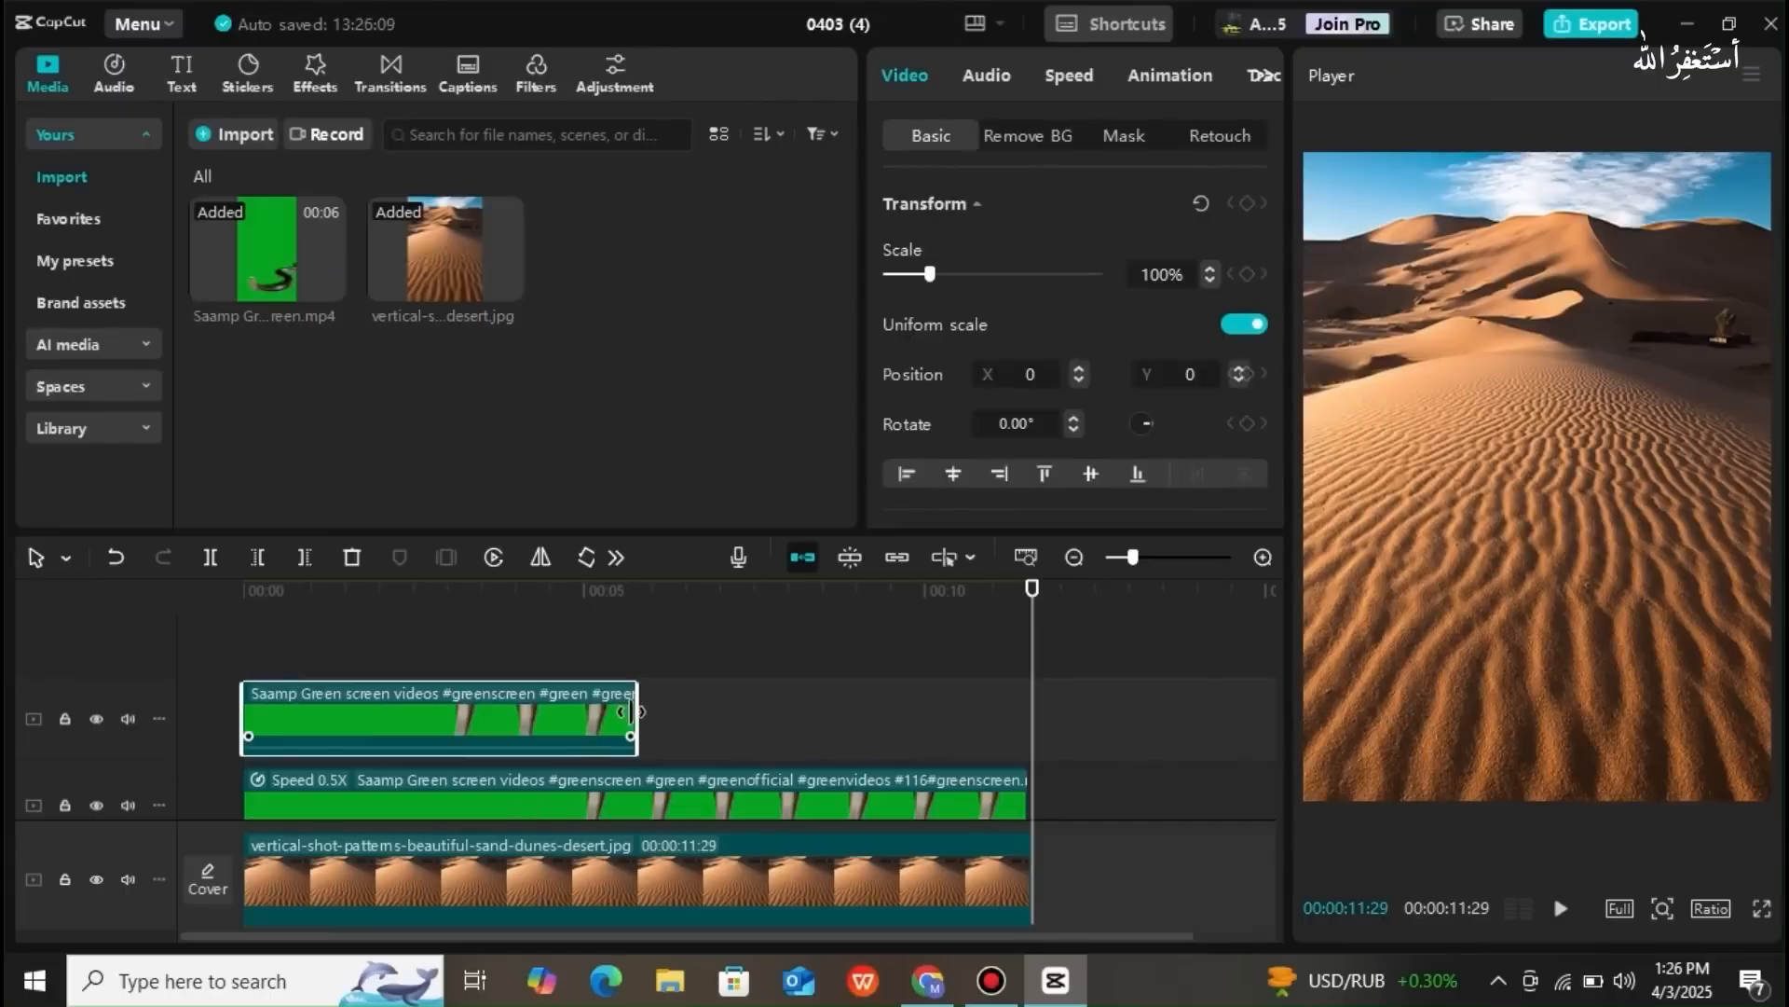
left_click_drag(1030, 653, 240, 687)
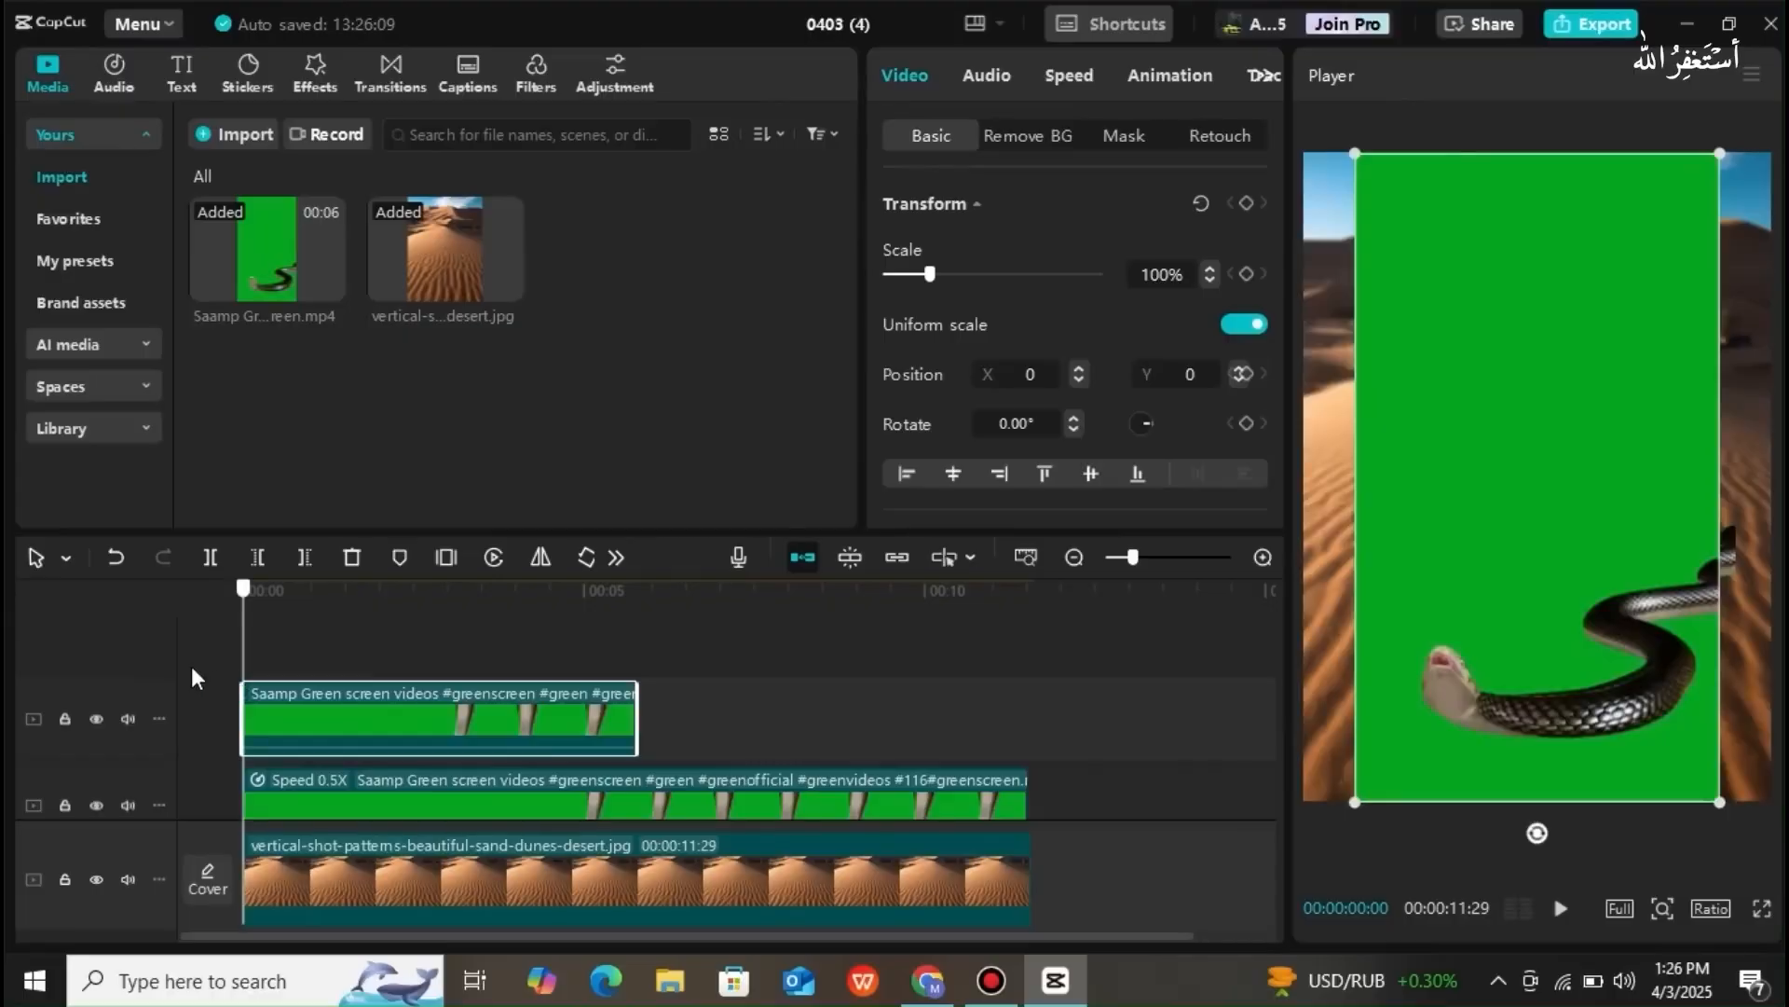
left_click_drag(1357, 802, 1161, 859)
left_click_drag(1441, 665, 1435, 573)
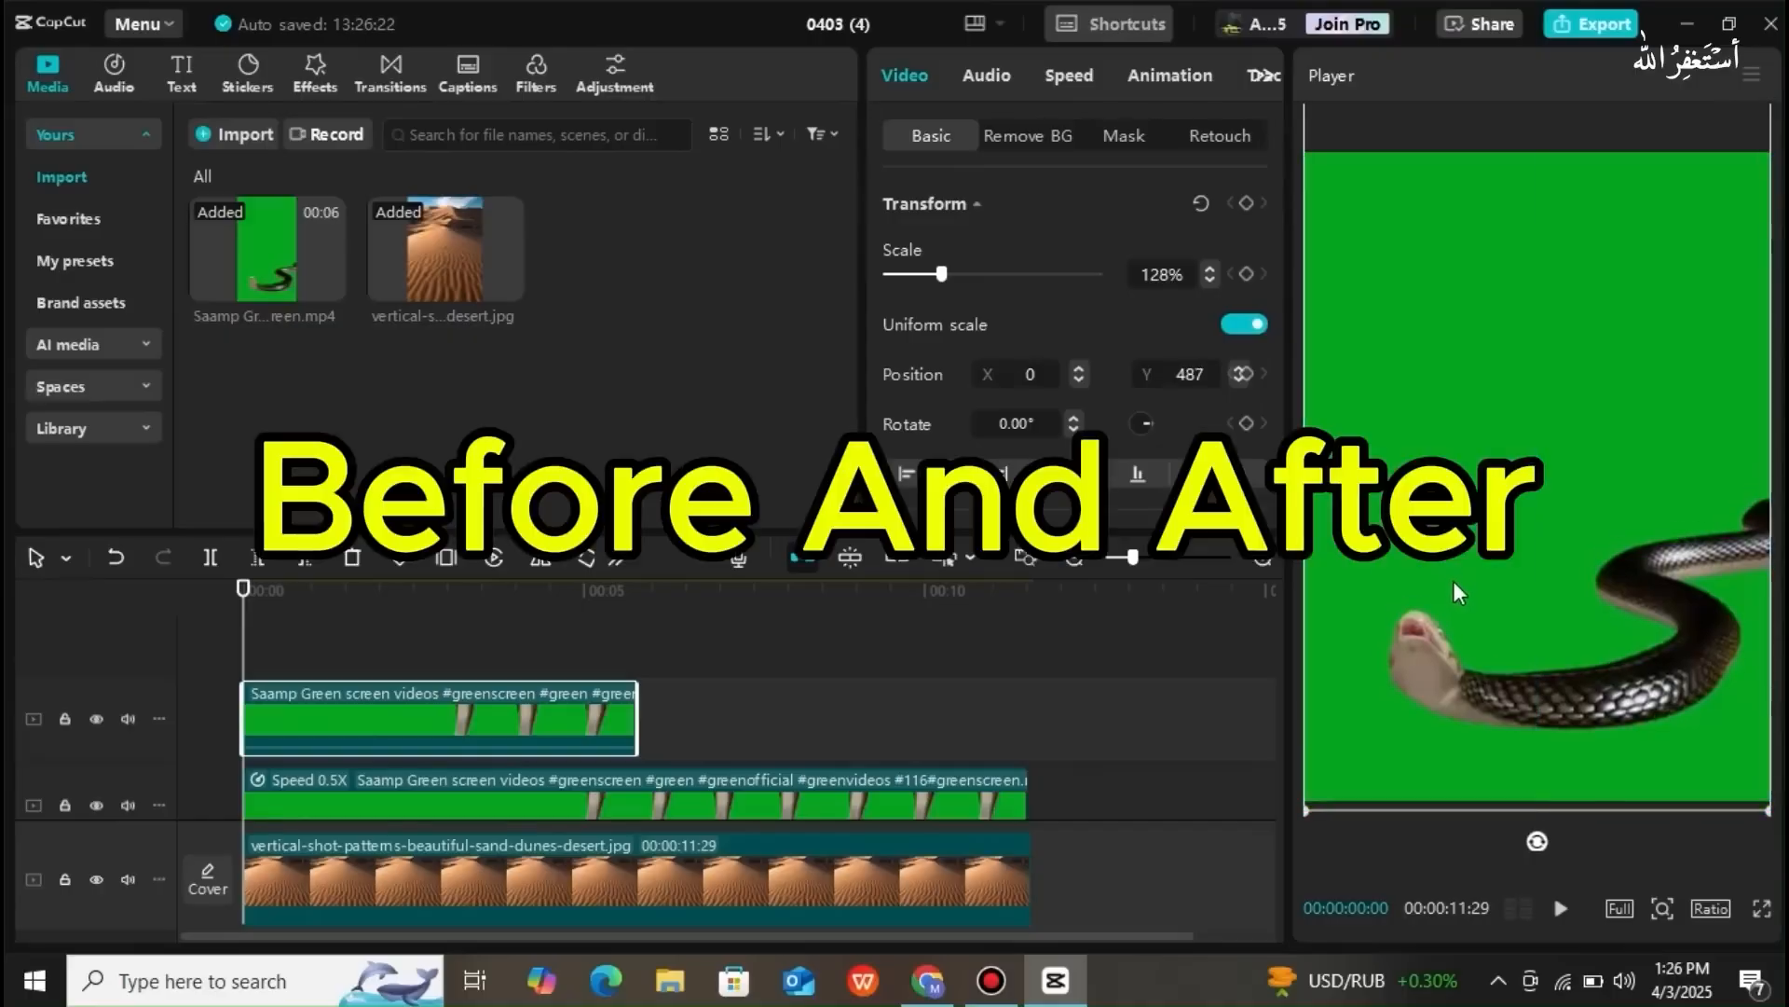
- Compare the original and keyed snake by playing with the top track shown and hidden, and delete the comparison clip
key("space")
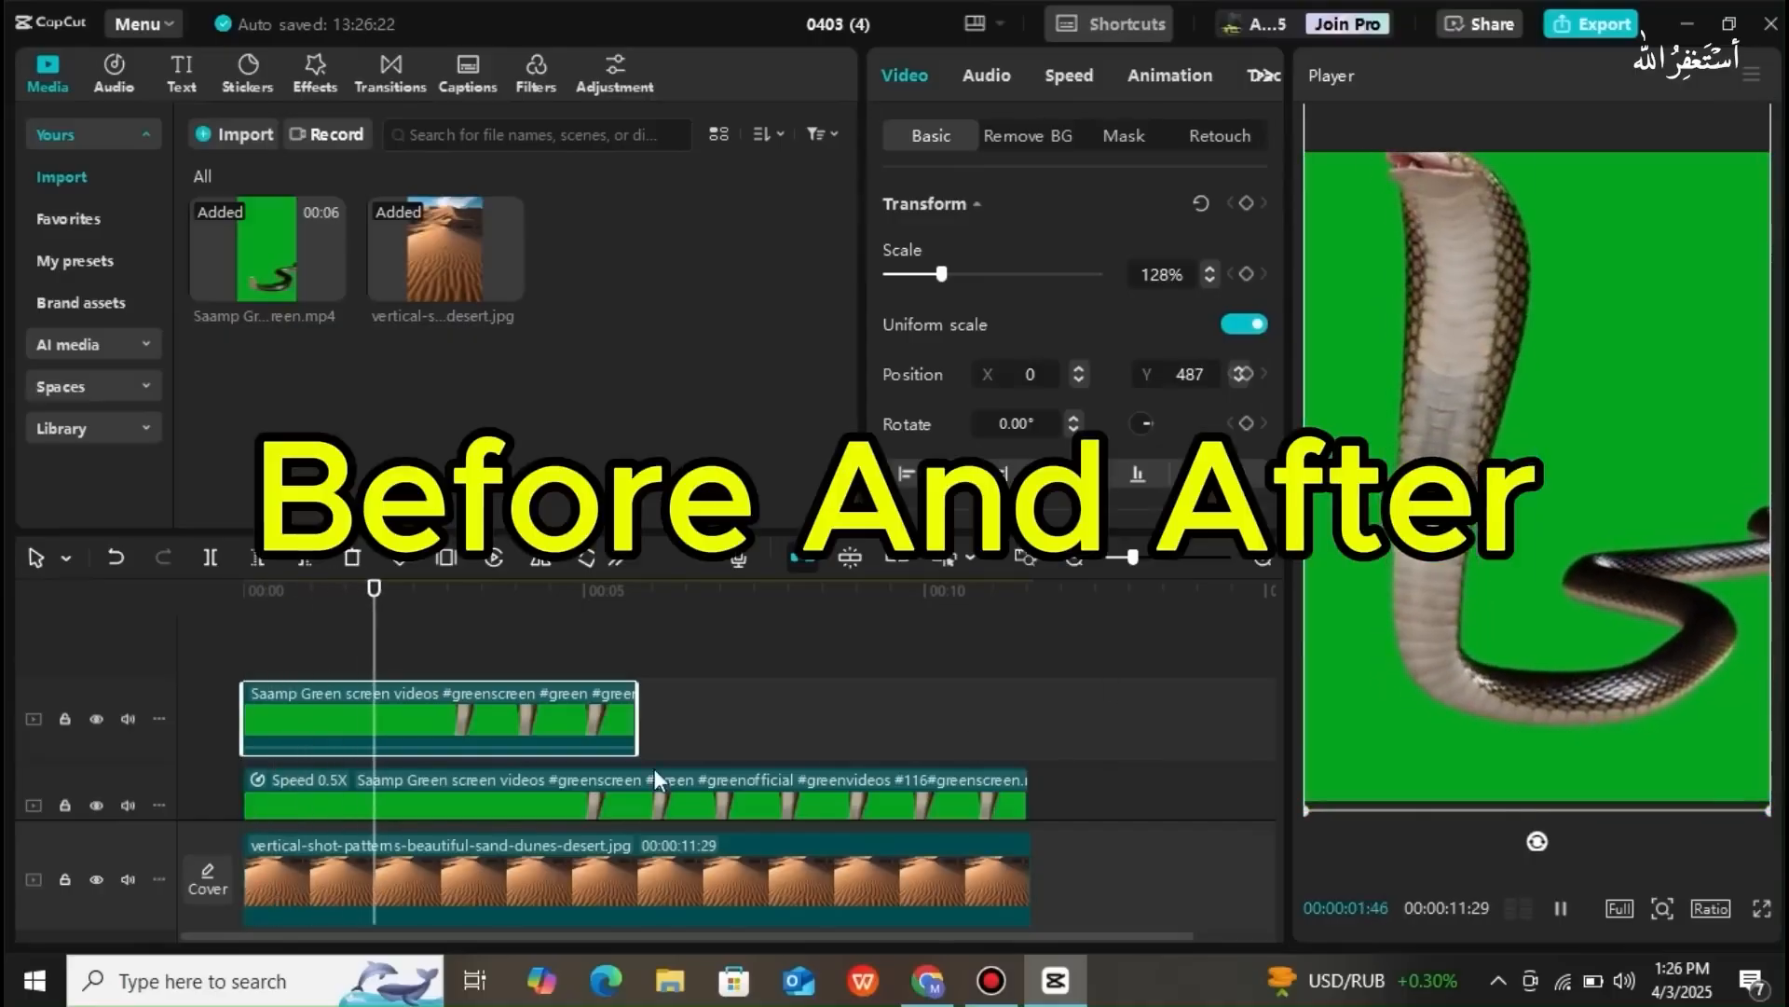
left_click(96, 718)
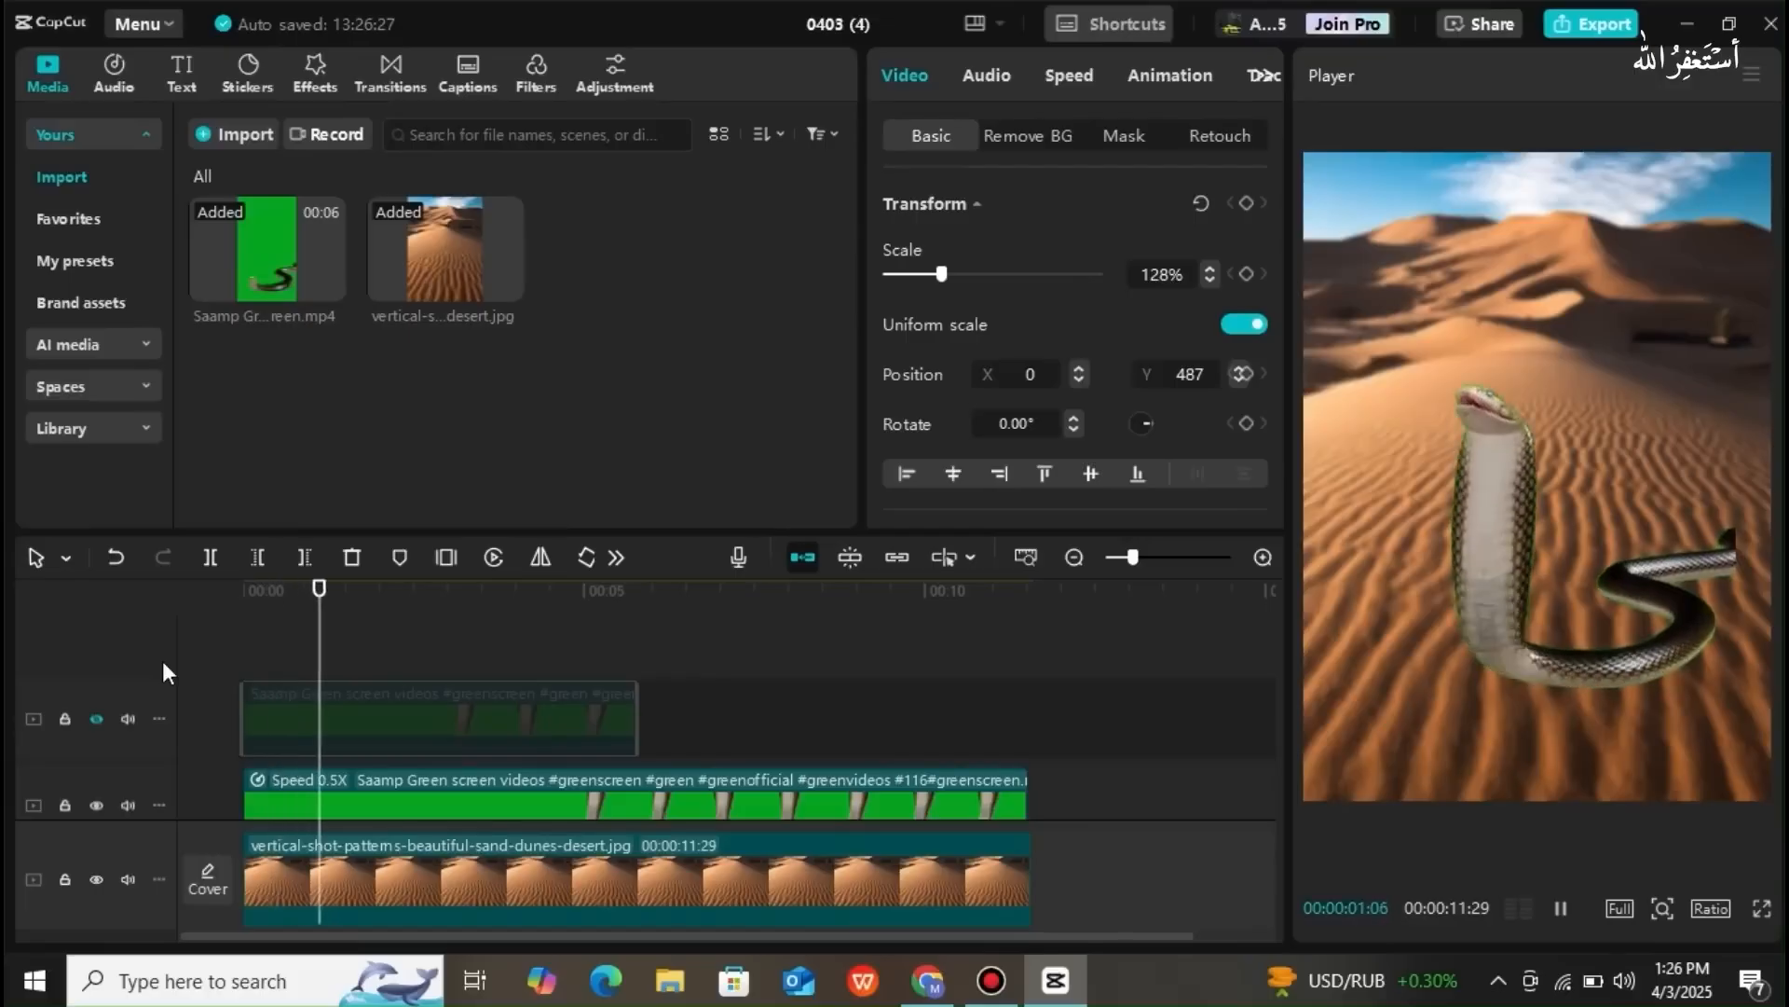
key("space")
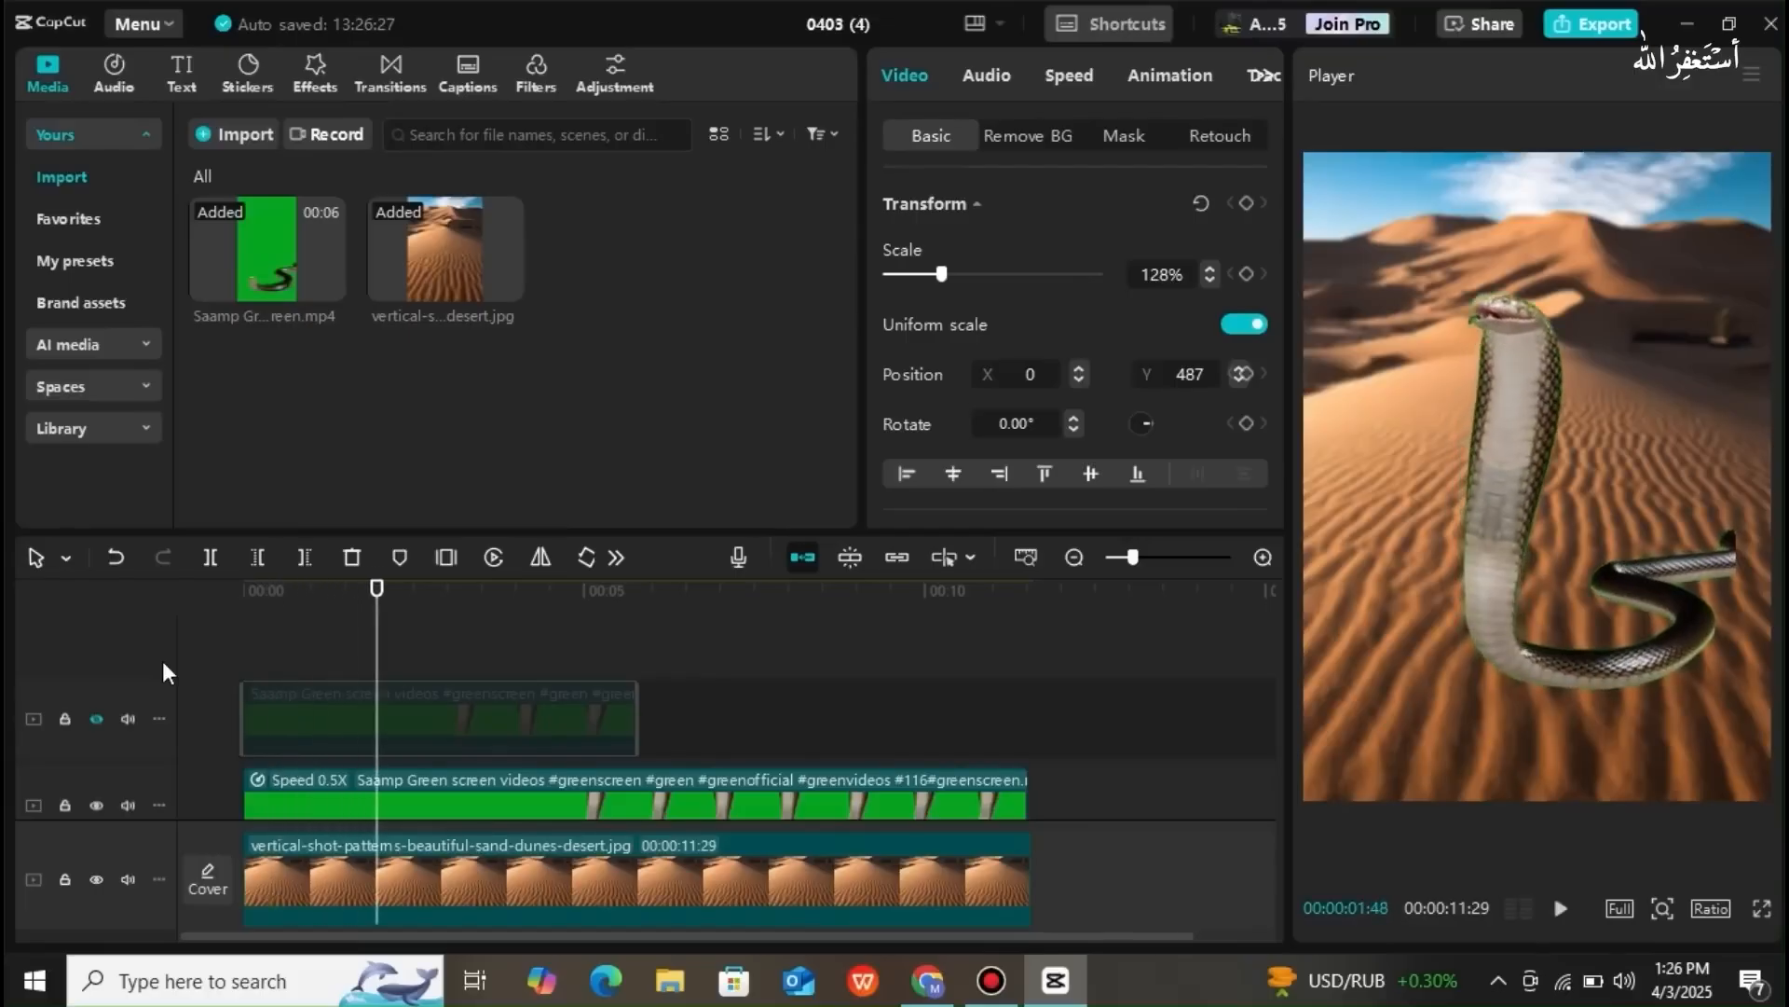
left_click(97, 719)
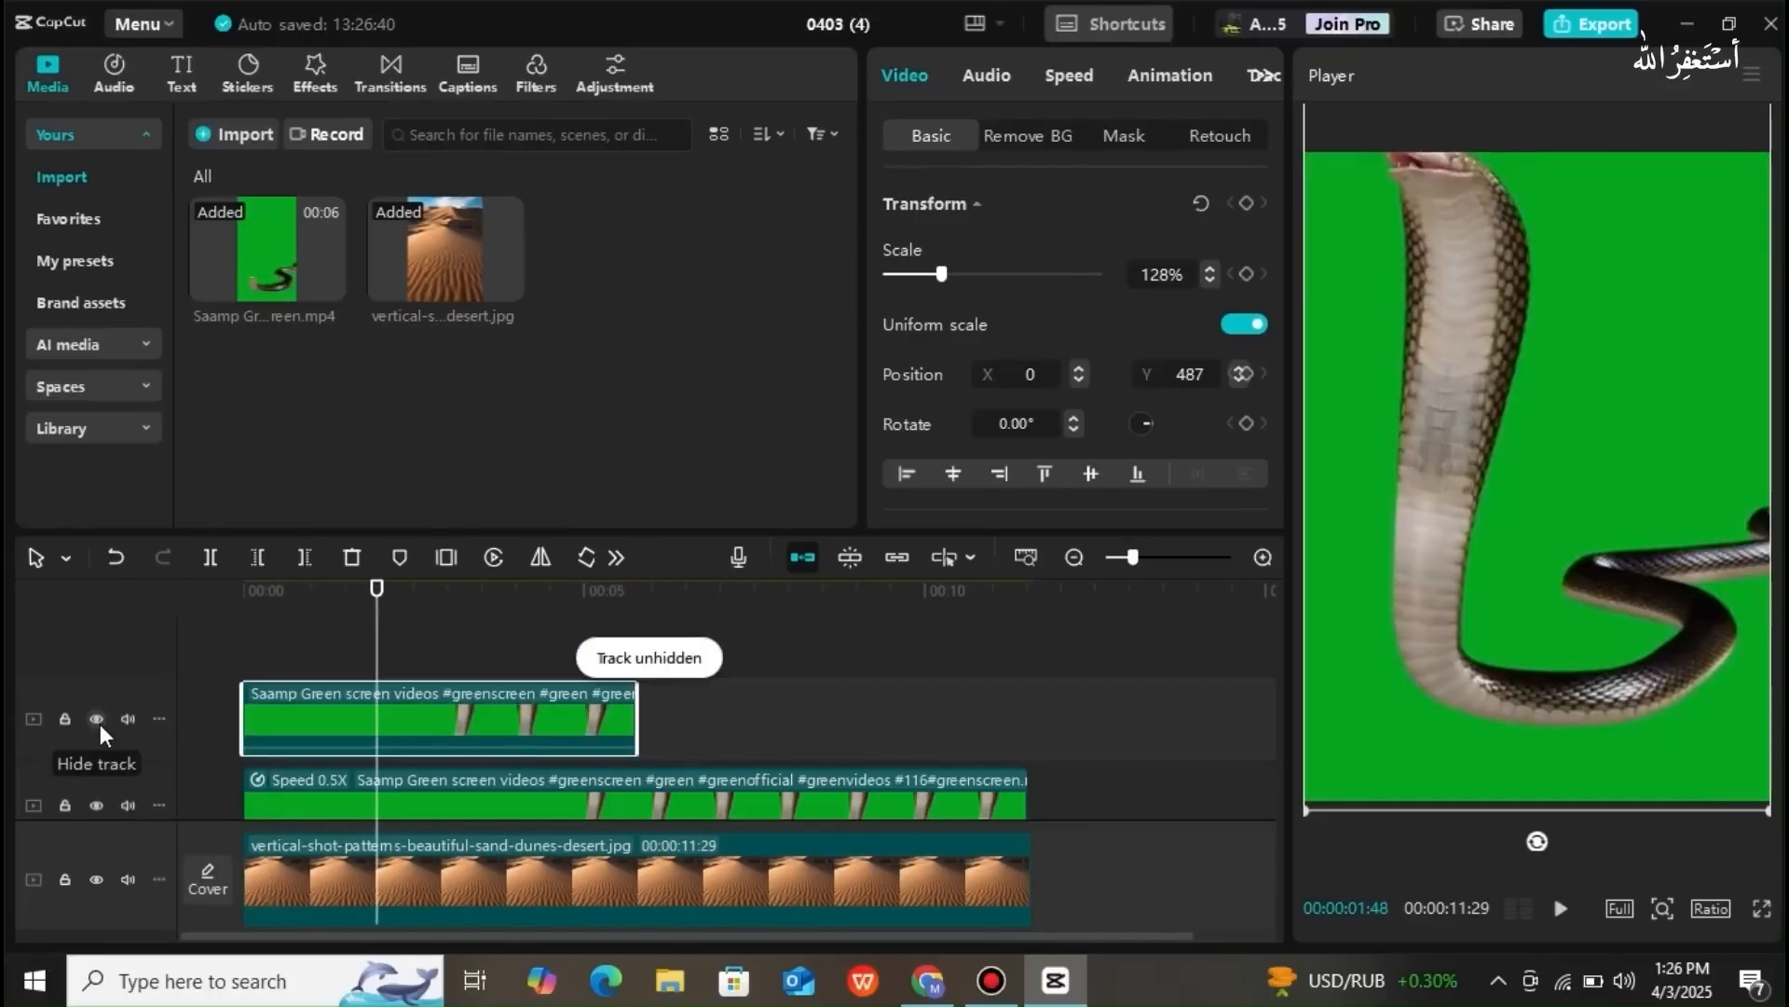
left_click_drag(377, 652, 226, 626)
key("space")
key("space")
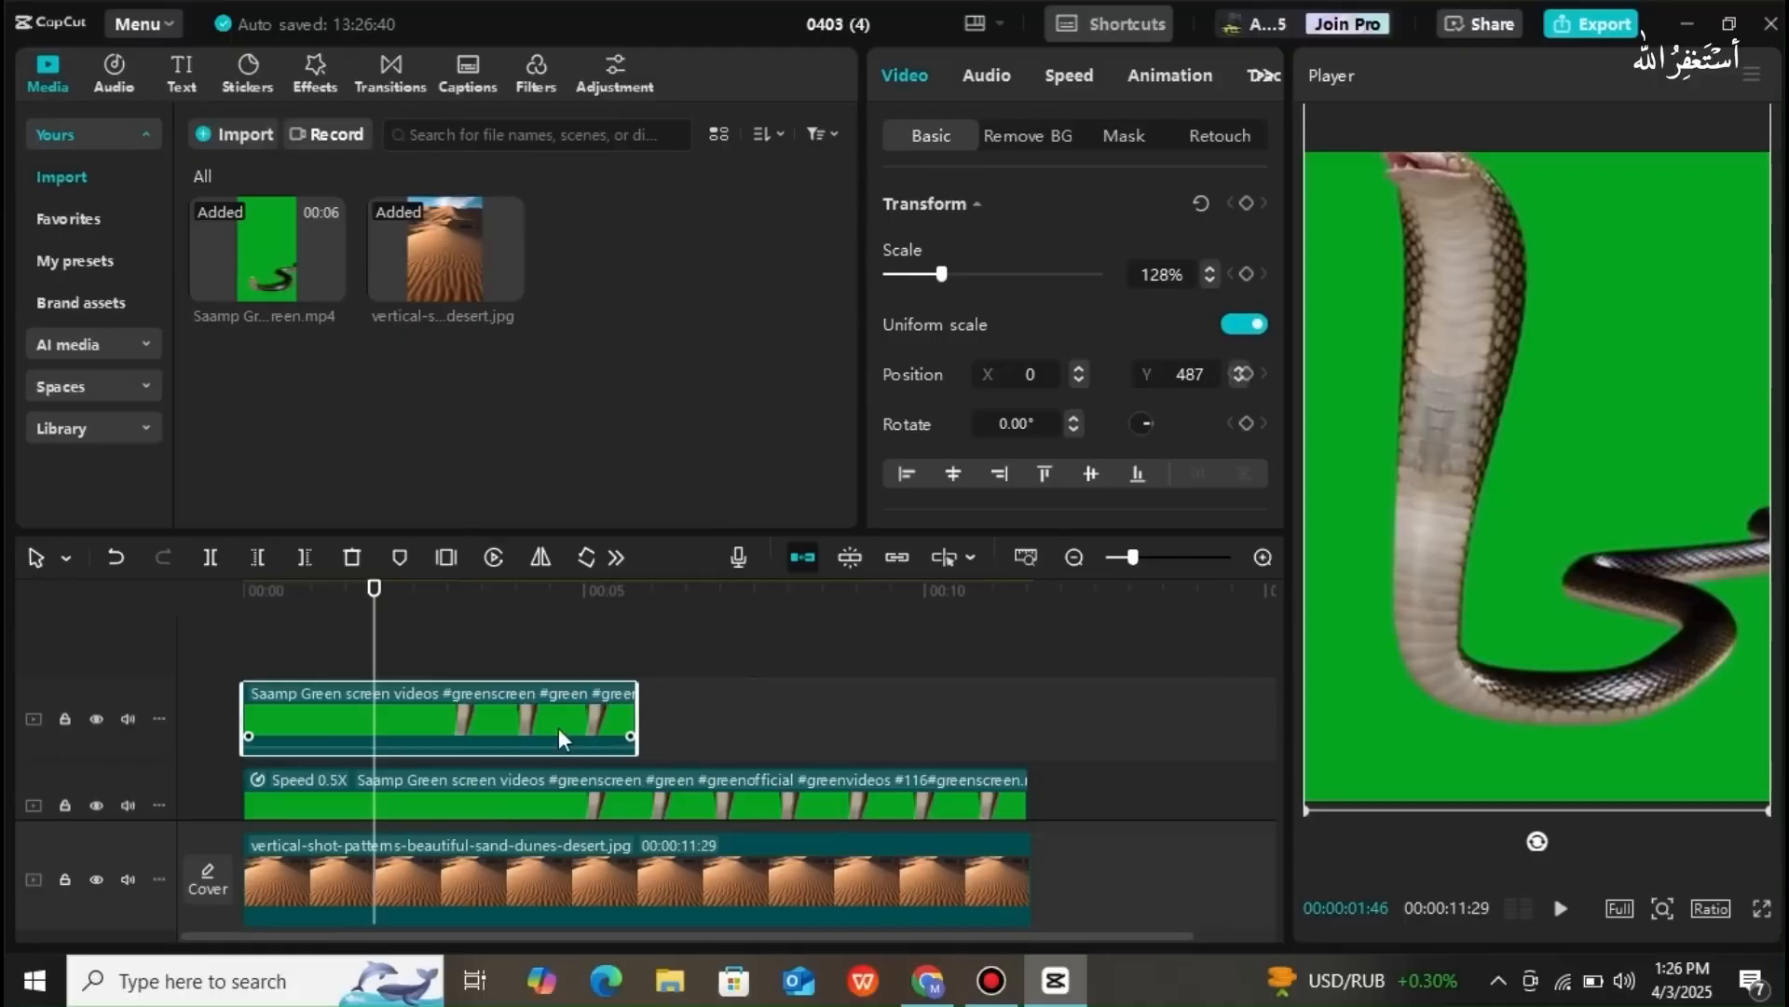
right_click(387, 729)
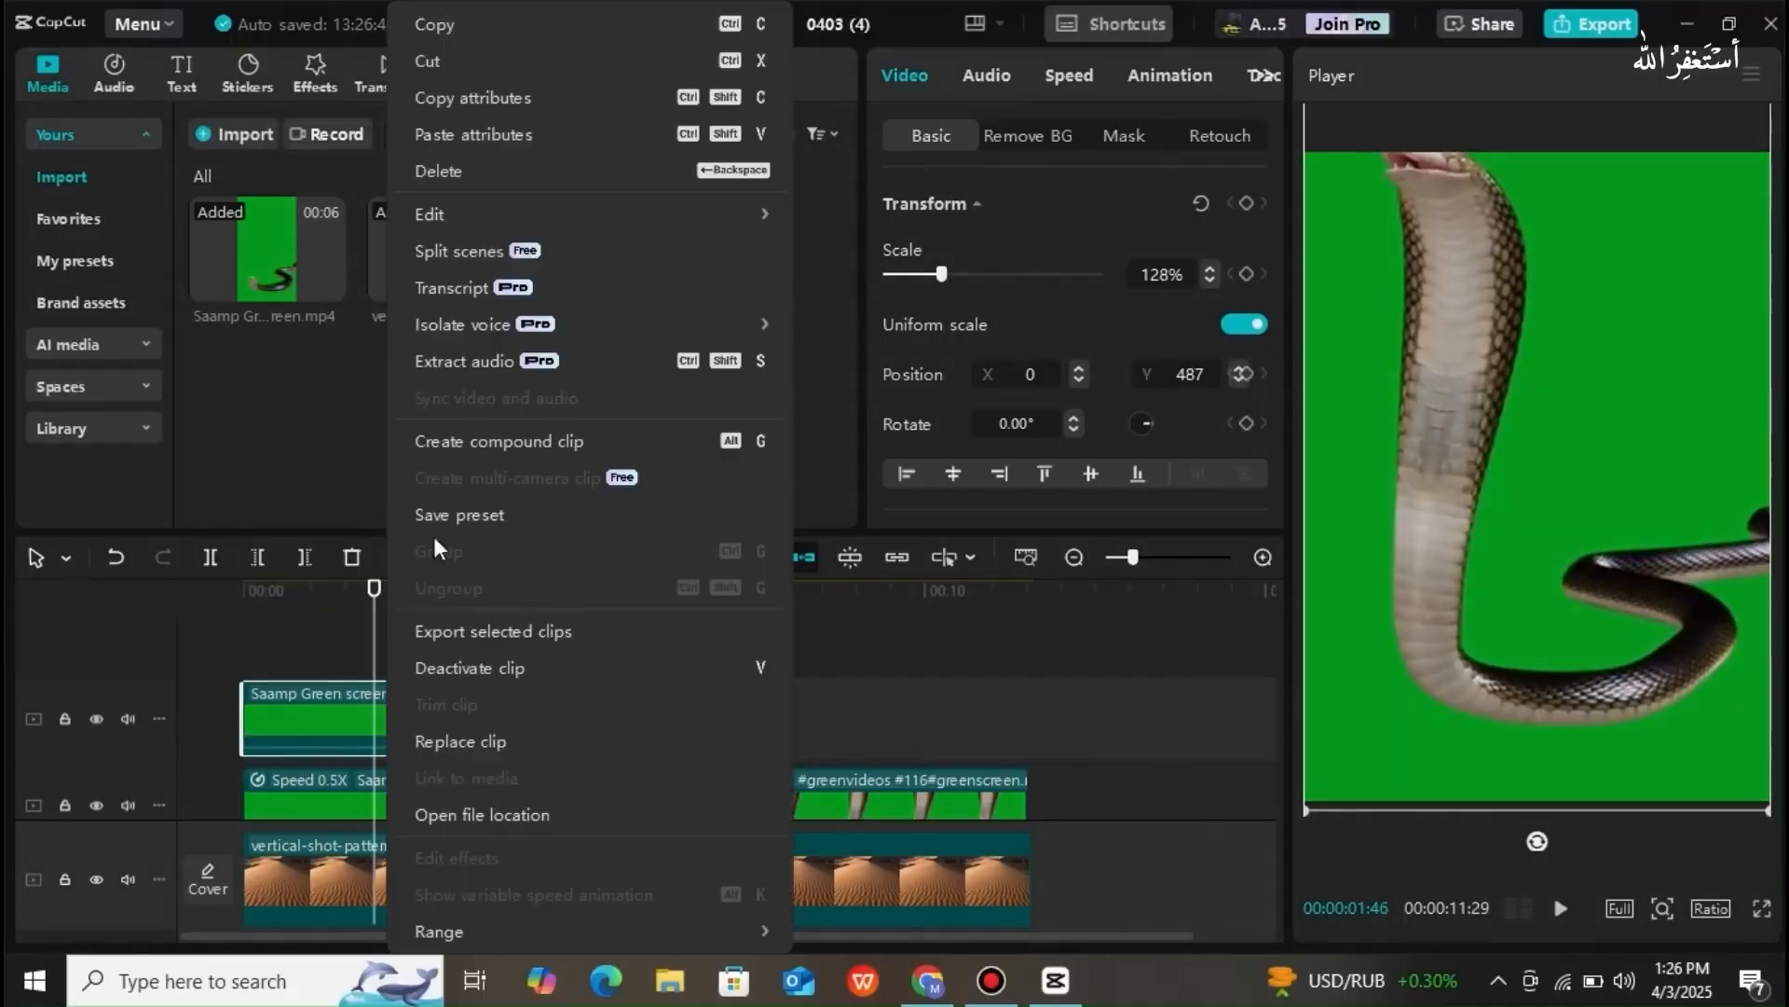
left_click(451, 170)
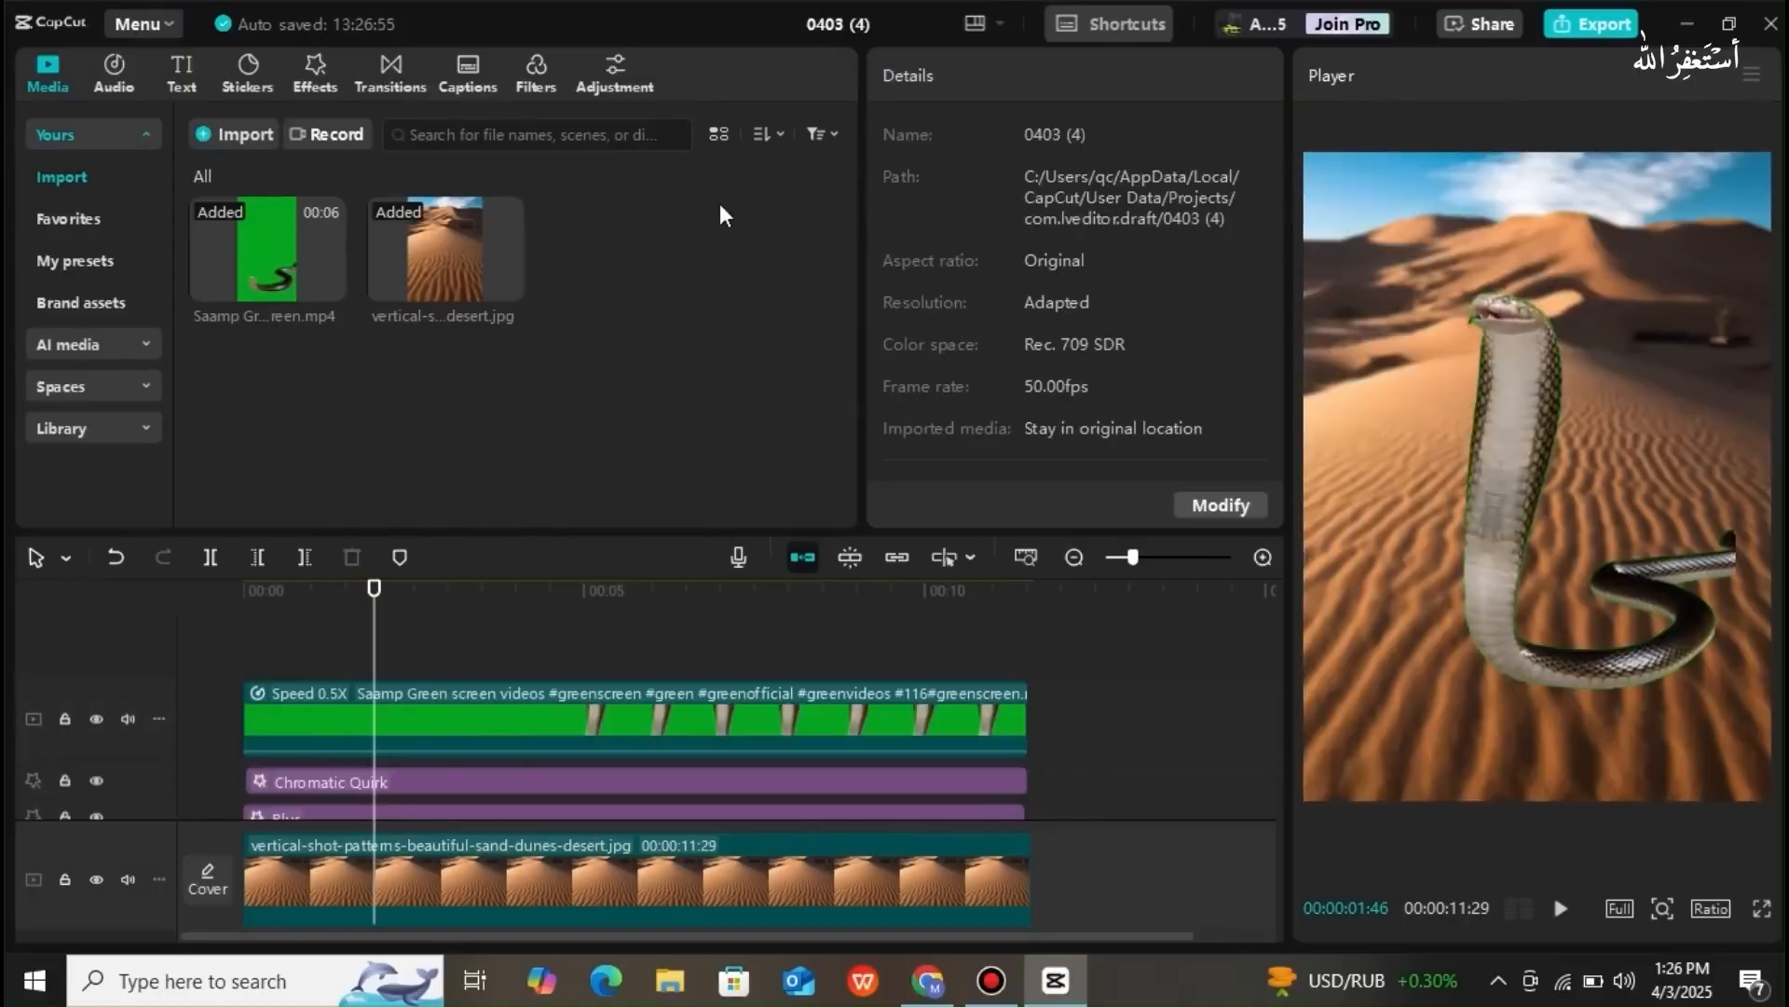
- Set the red Saturation to -100 in the keyed snake clip's HSL adjustments
left_click(573, 722)
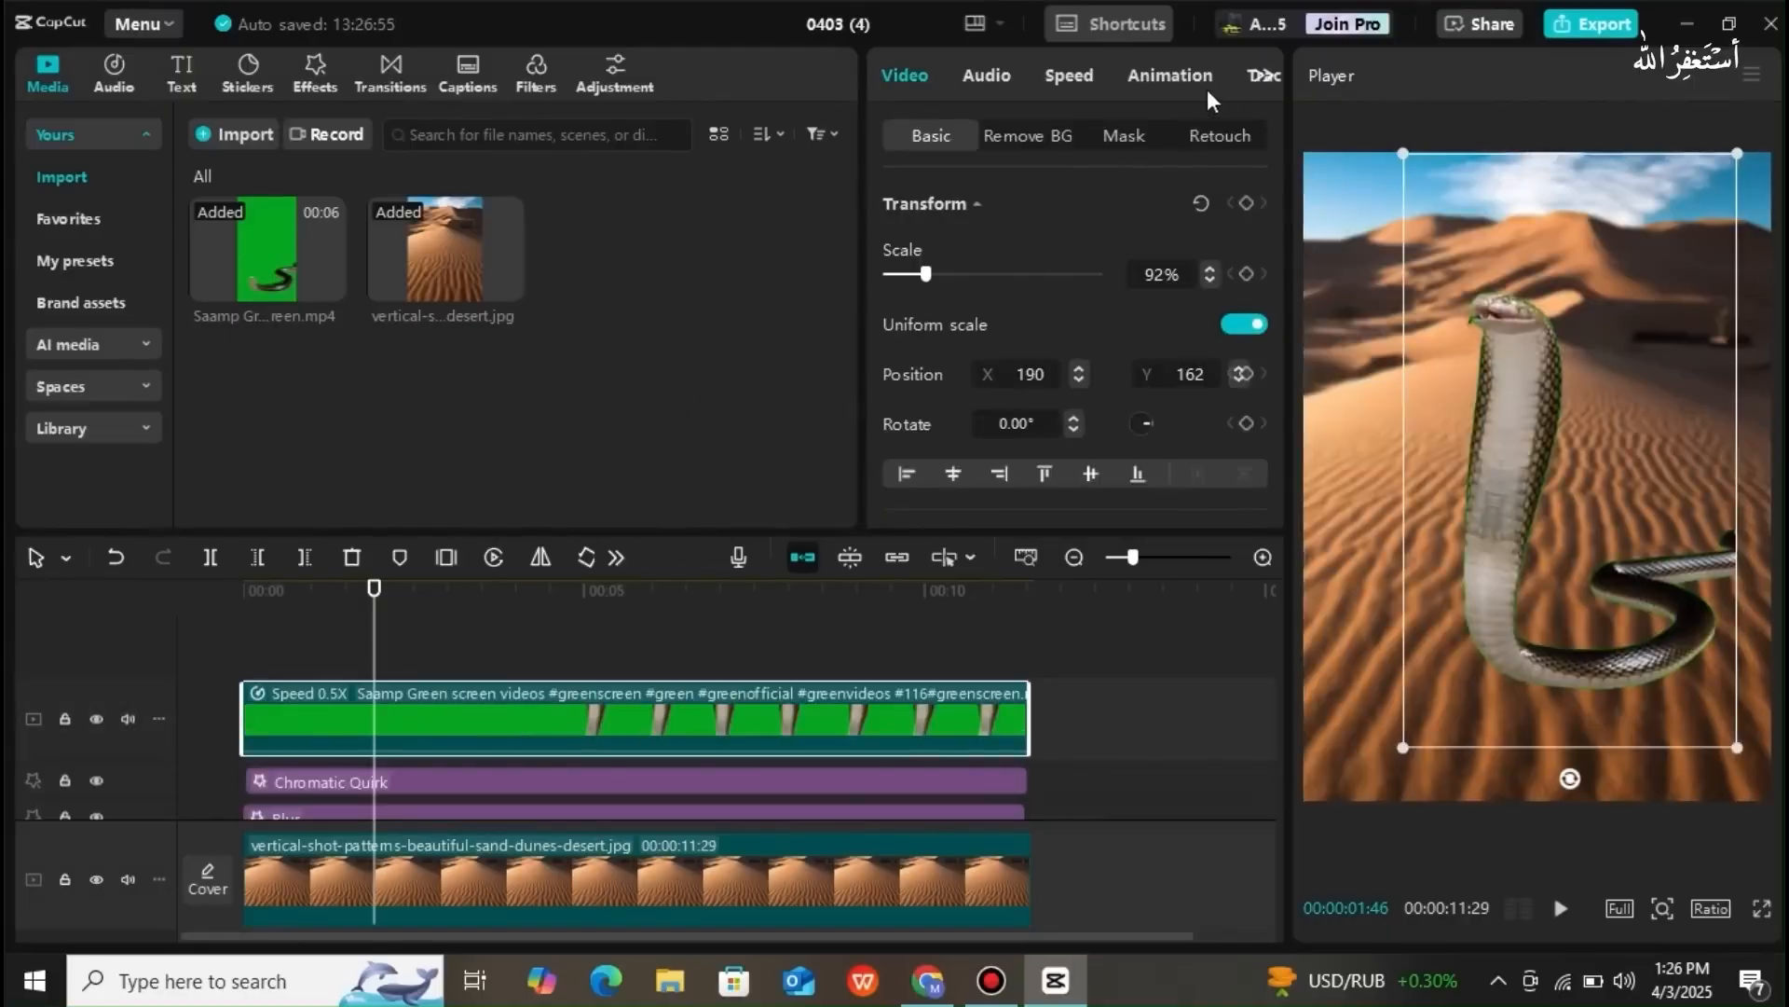
left_click(1253, 77)
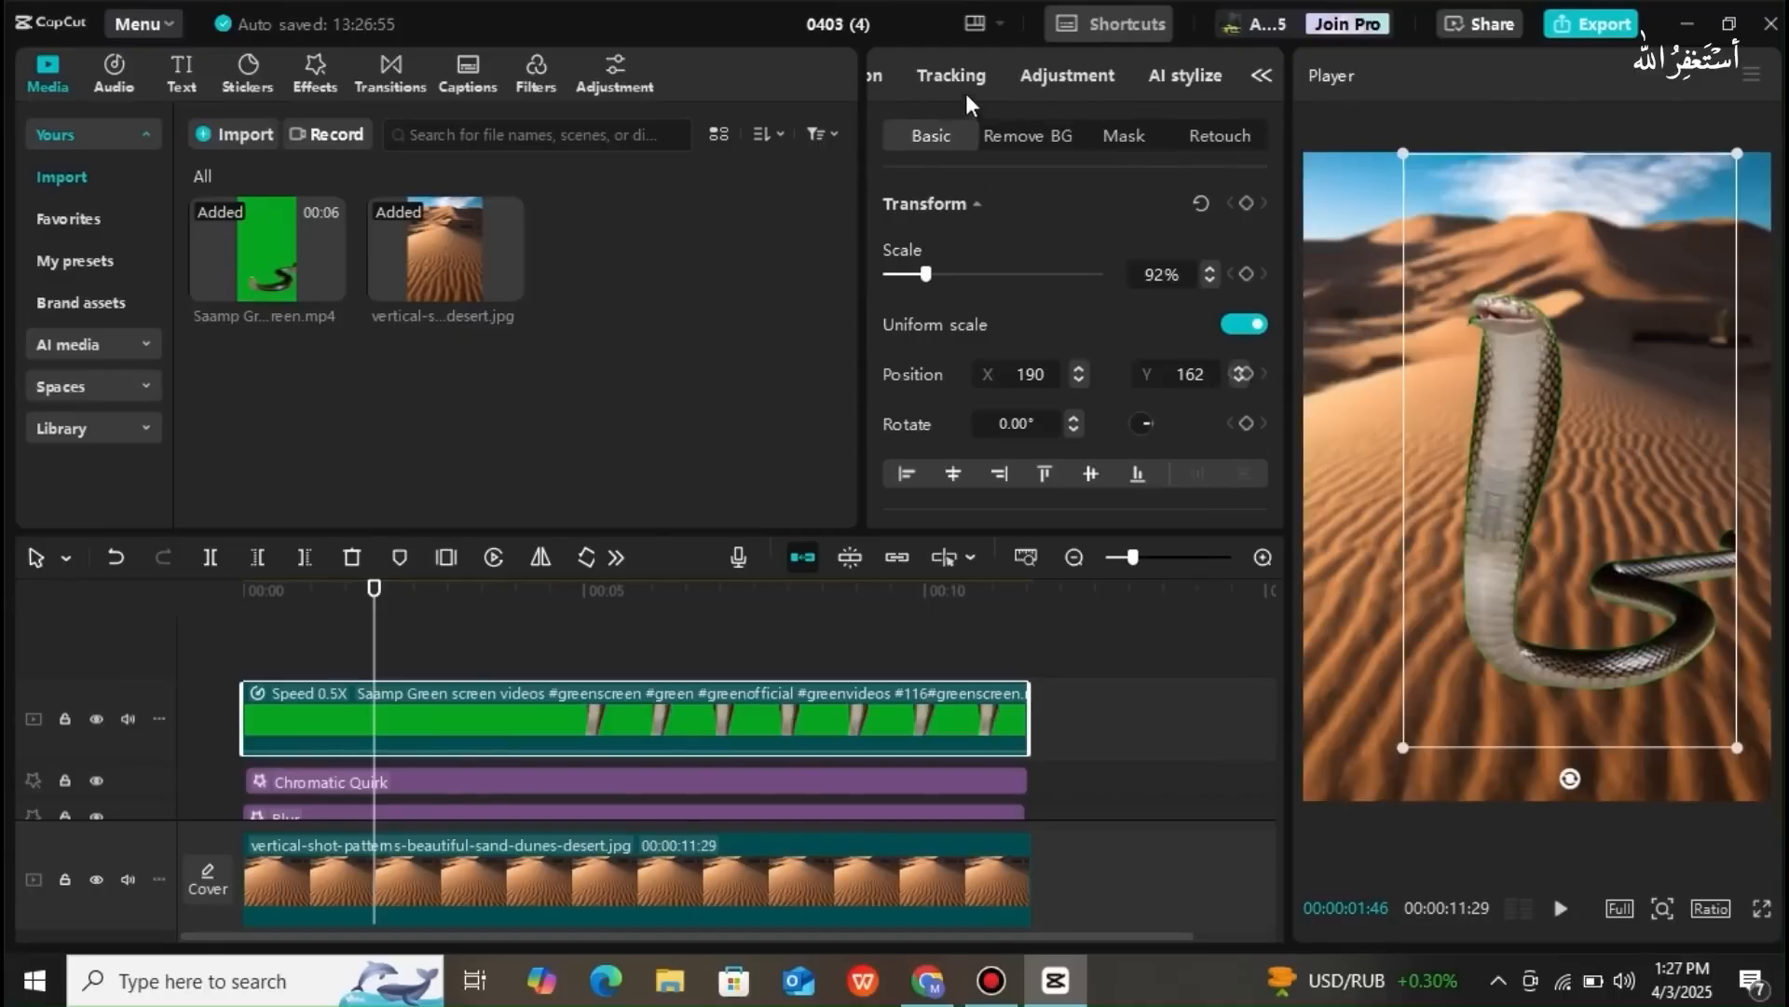
left_click(1069, 76)
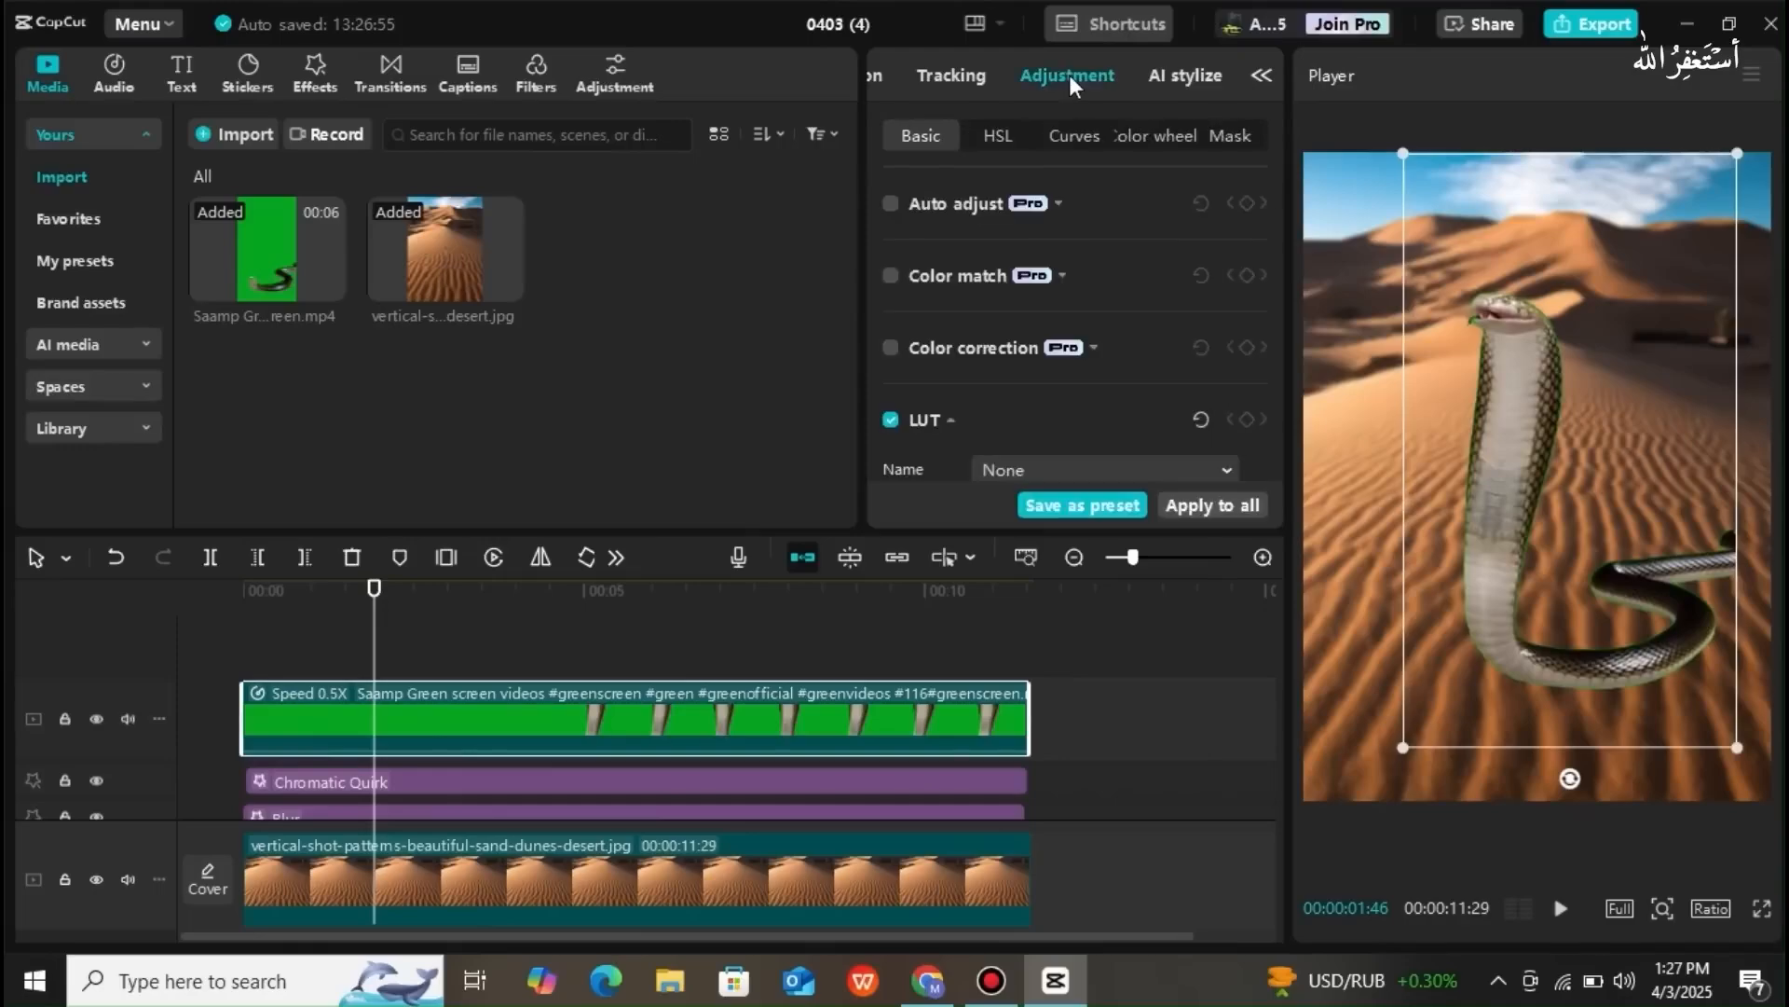
left_click_drag(1279, 176, 1278, 271)
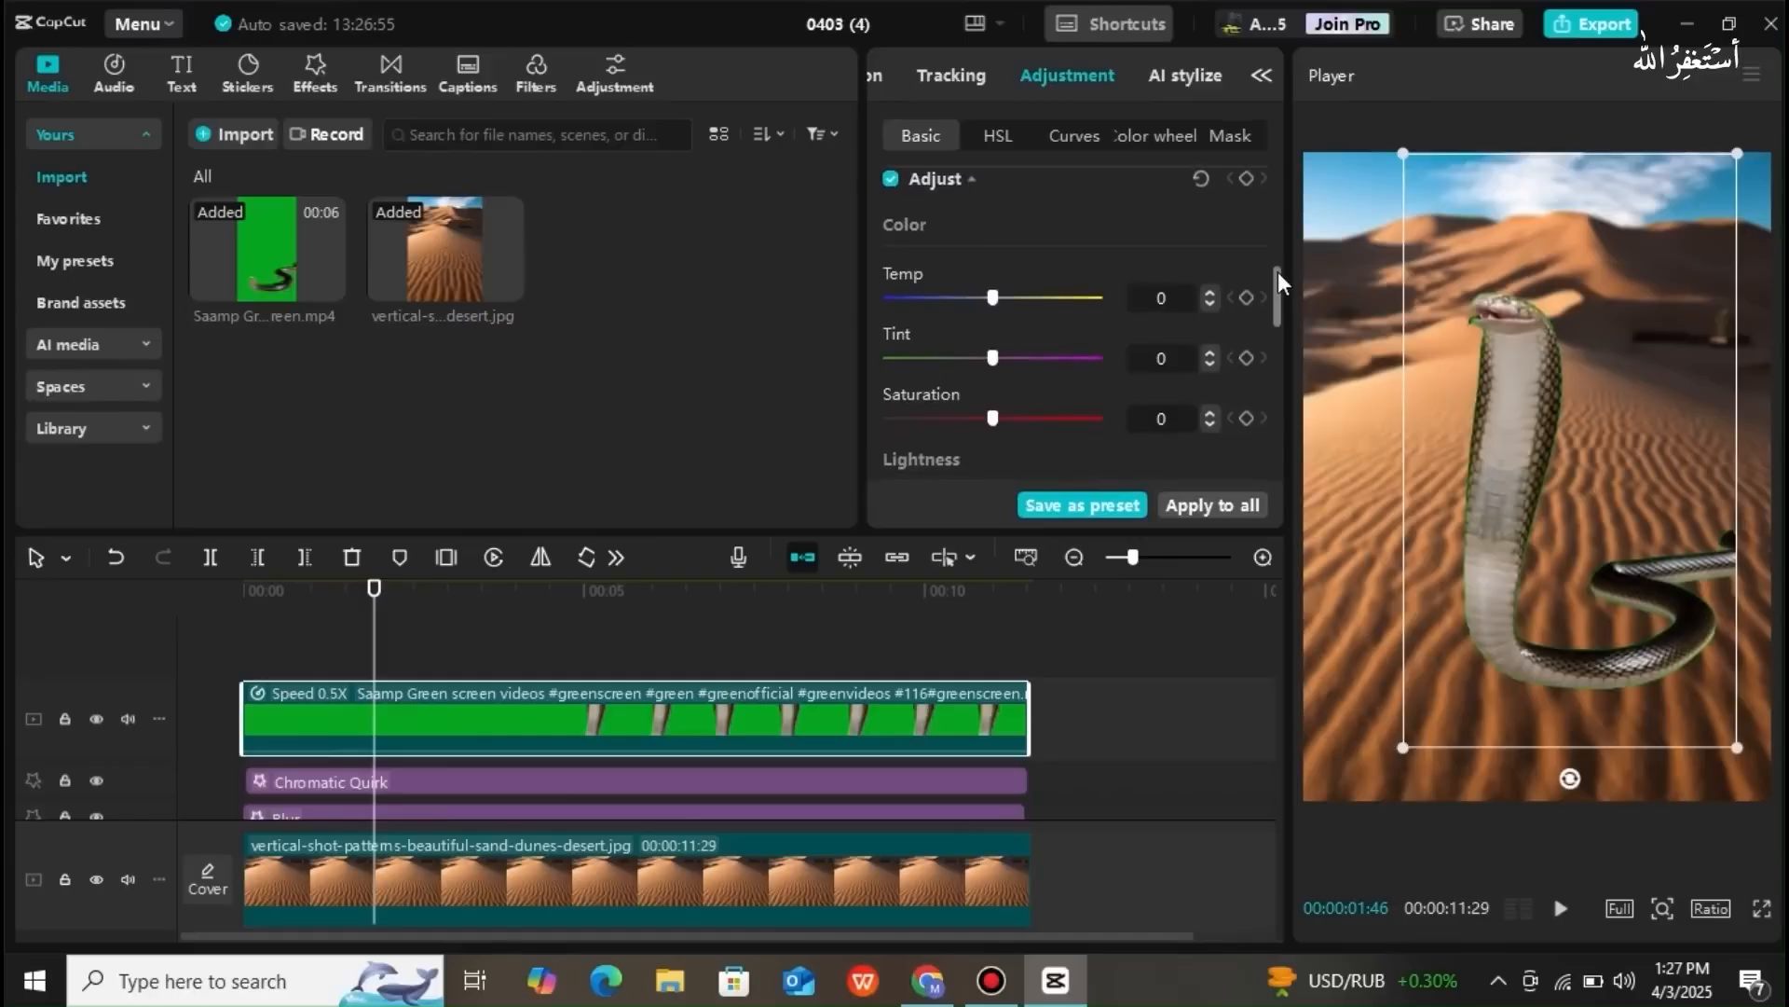
left_click(990, 141)
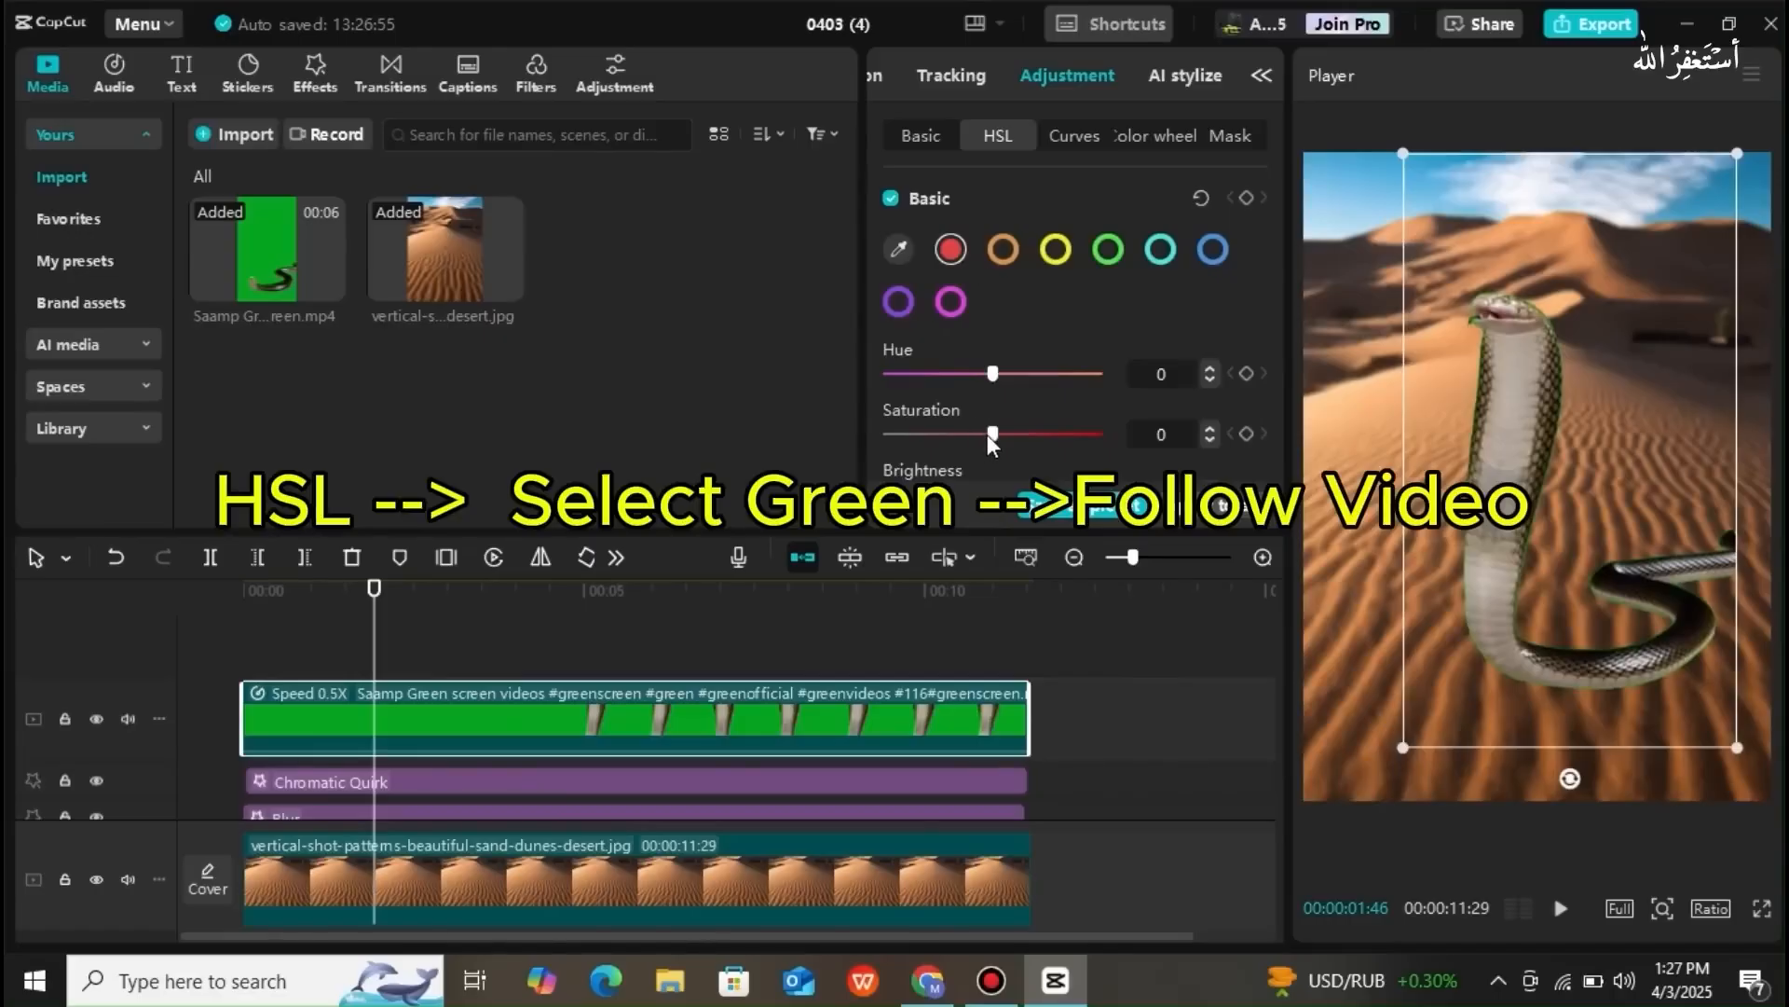
left_click_drag(966, 434, 855, 432)
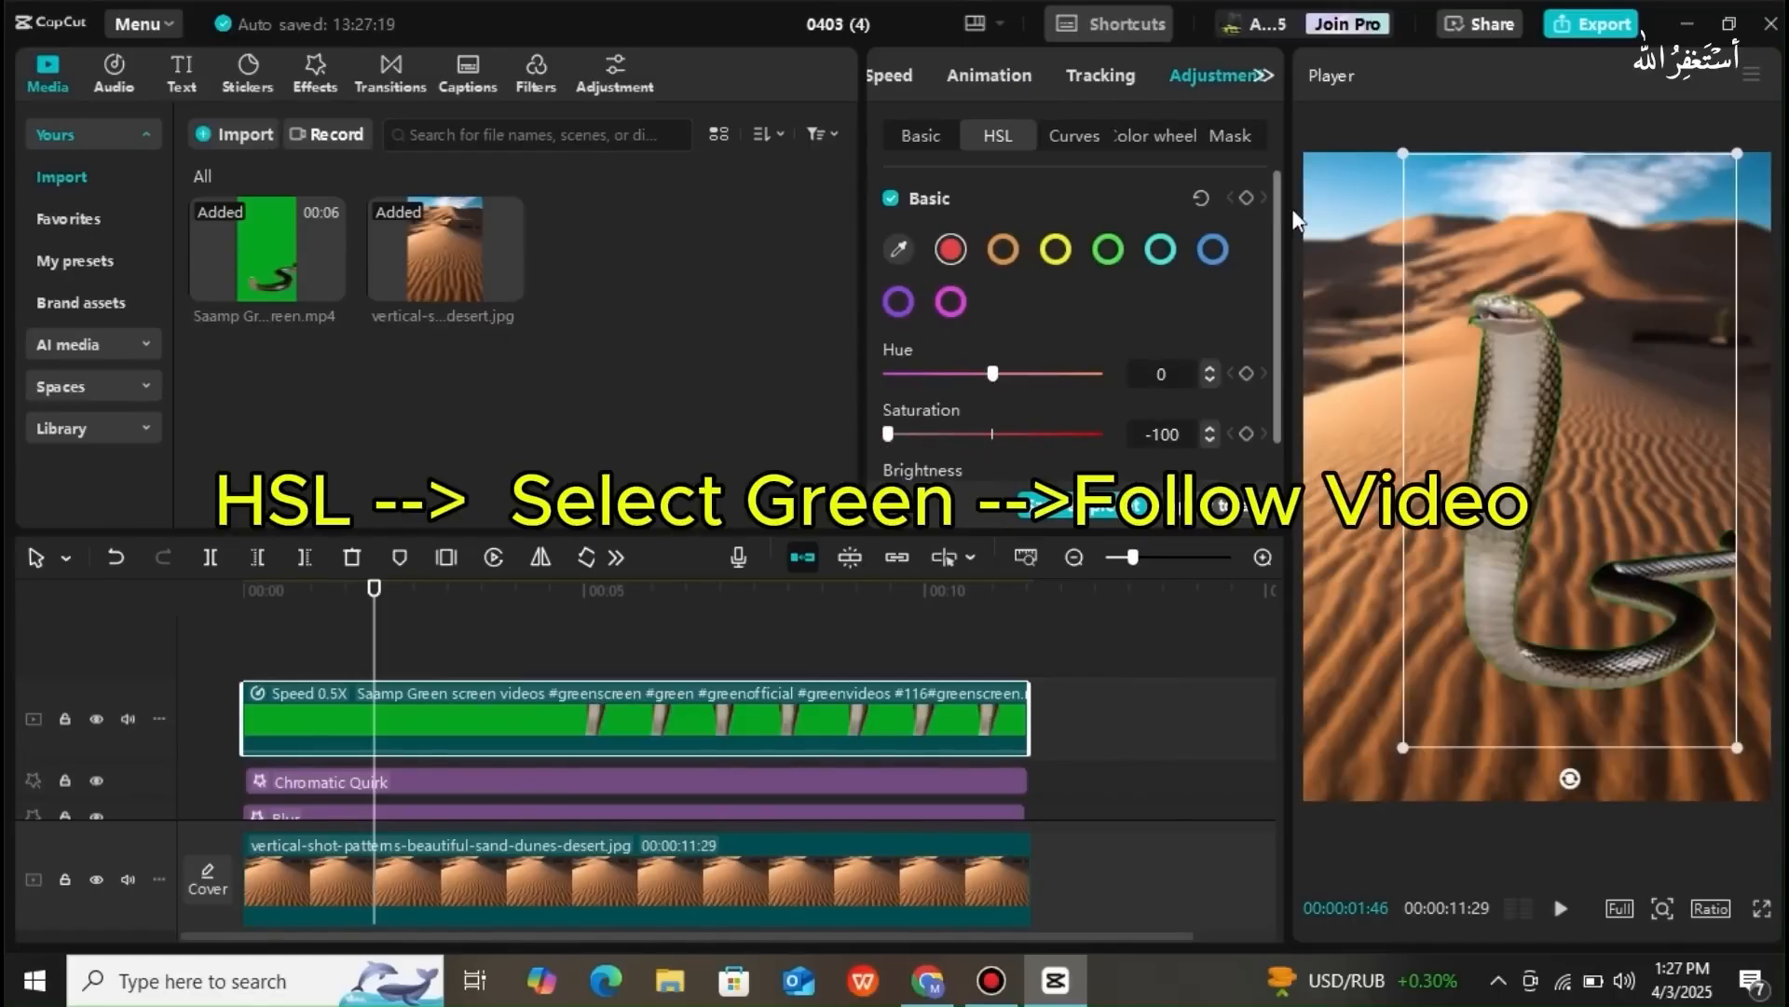
- Try different red Brightness levels in the snake clip's HSL adjustments and set it to 5
left_click_drag(1275, 228, 1275, 249)
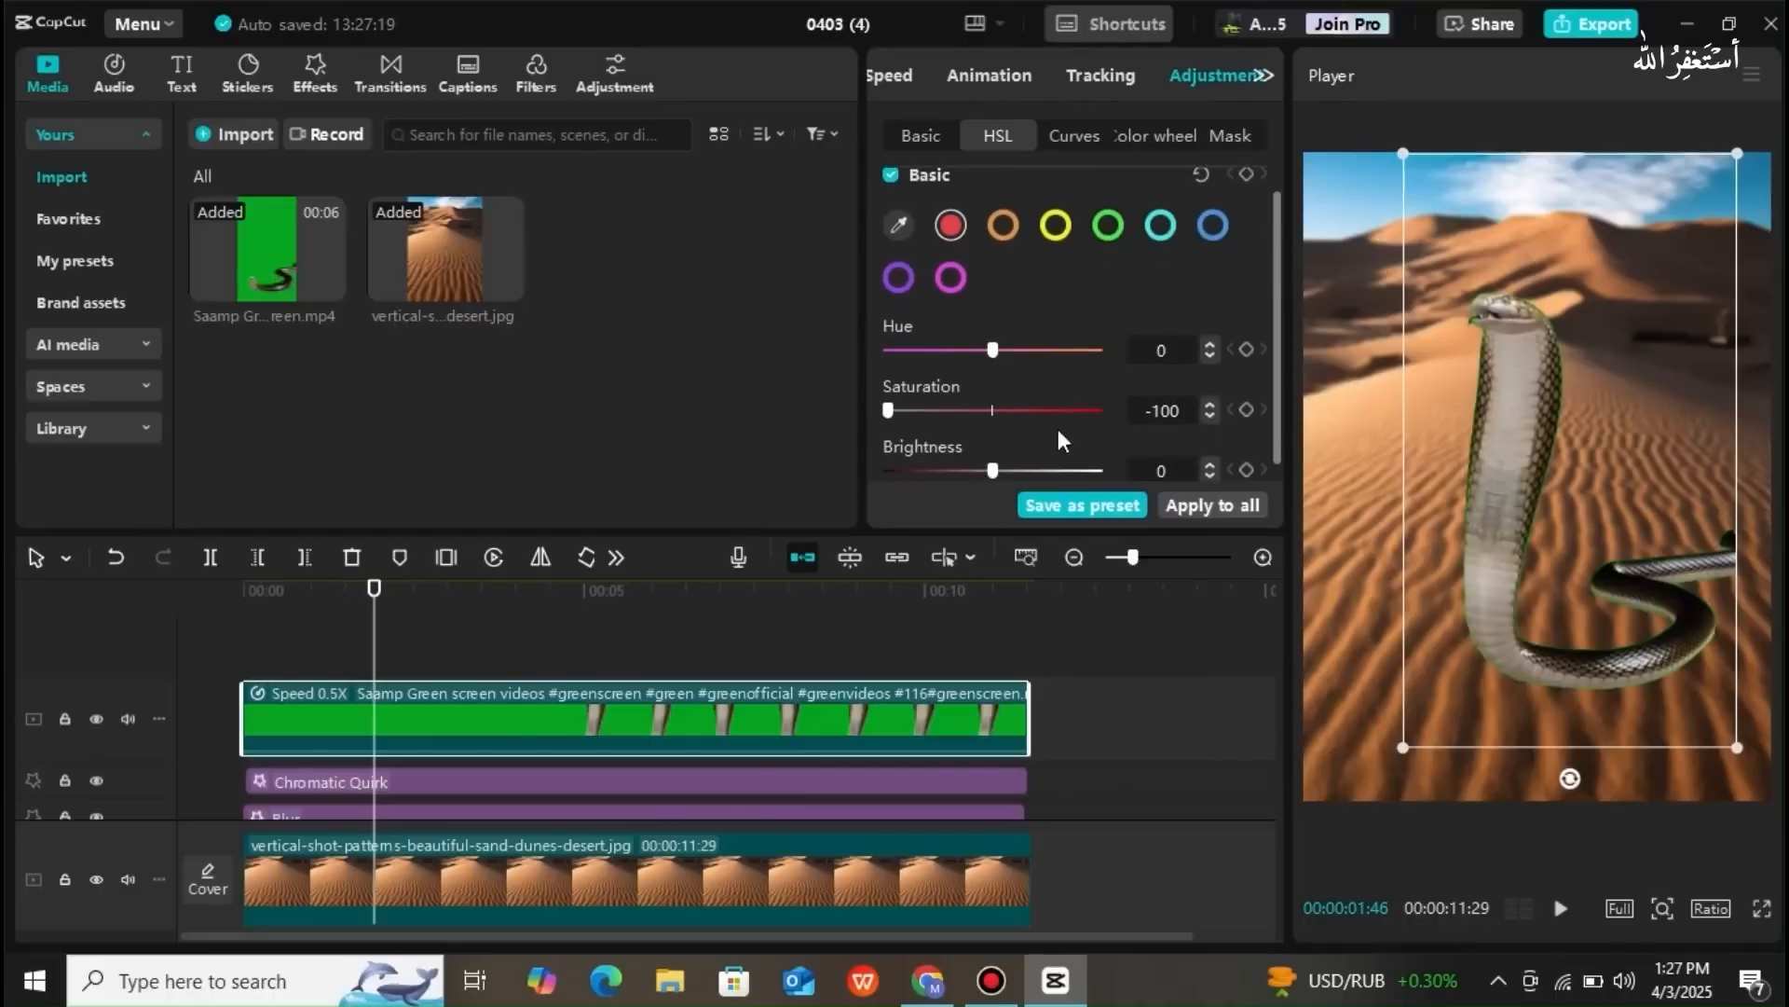
mouse_move(993, 466)
left_mouse_down()
mouse_move(1027, 466)
mouse_move(1003, 470)
left_mouse_up()
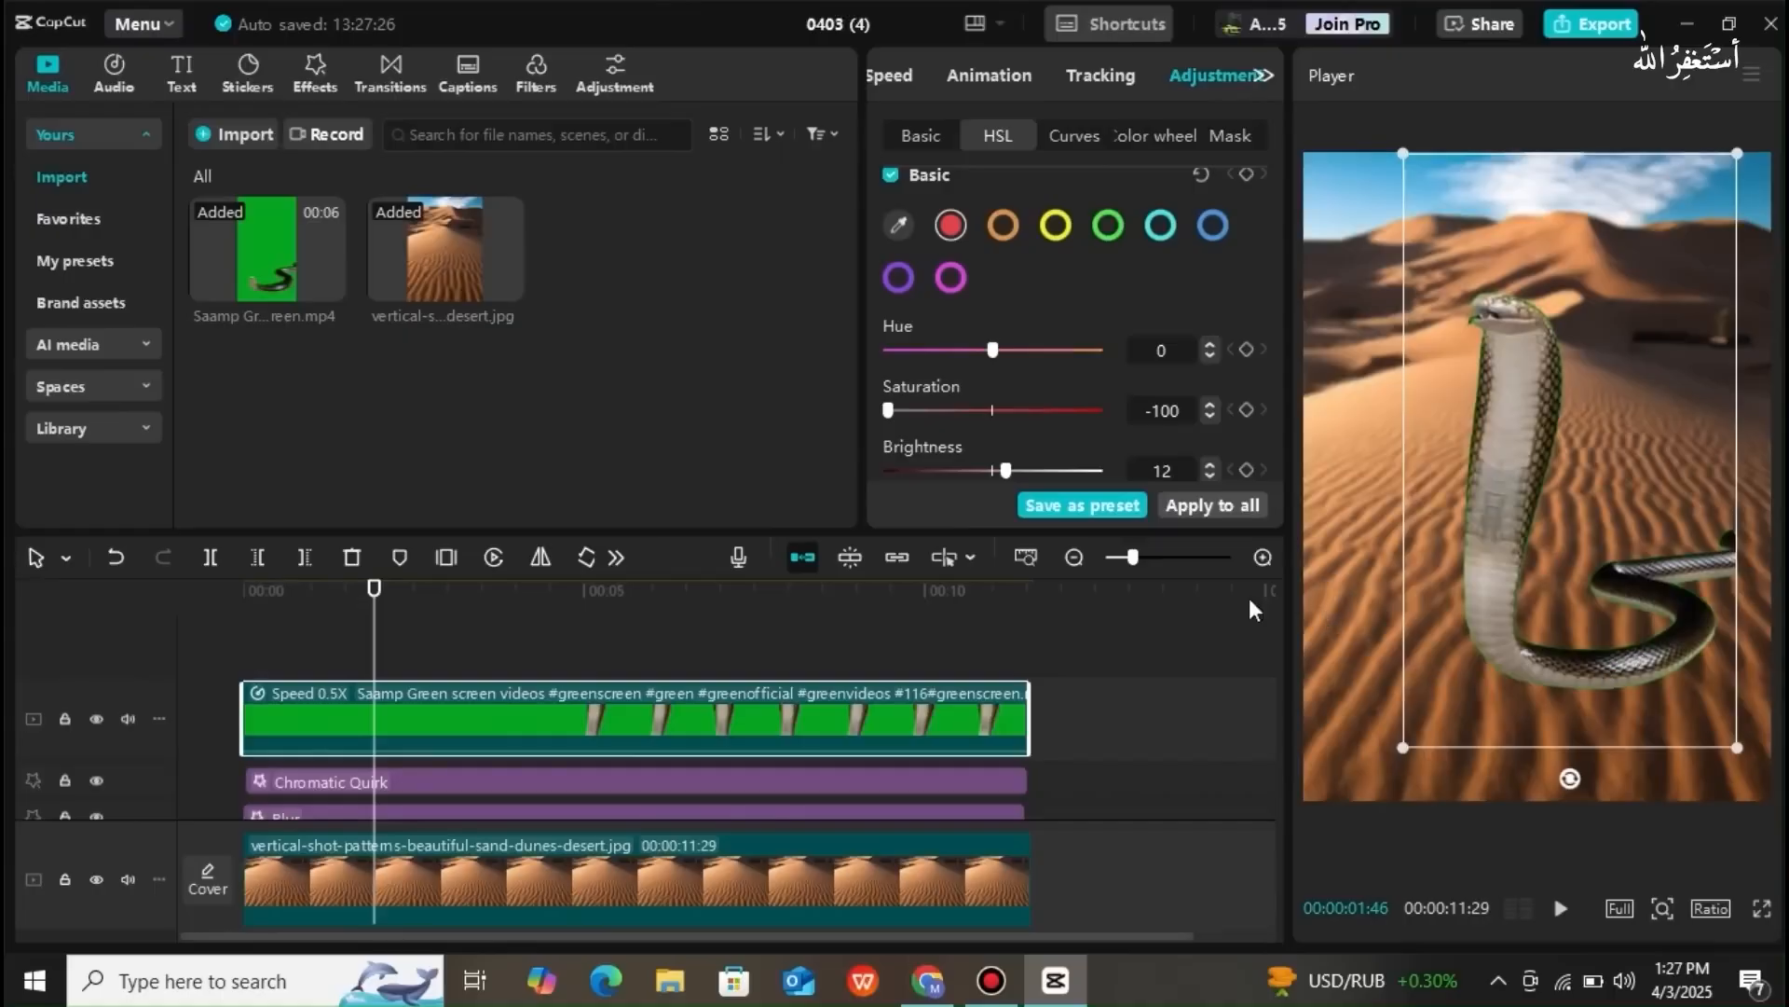
mouse_move(1003, 467)
left_mouse_down()
mouse_move(953, 470)
mouse_move(993, 481)
left_mouse_up()
mouse_move(891, 410)
left_mouse_down()
mouse_move(1074, 409)
mouse_move(885, 411)
left_mouse_up()
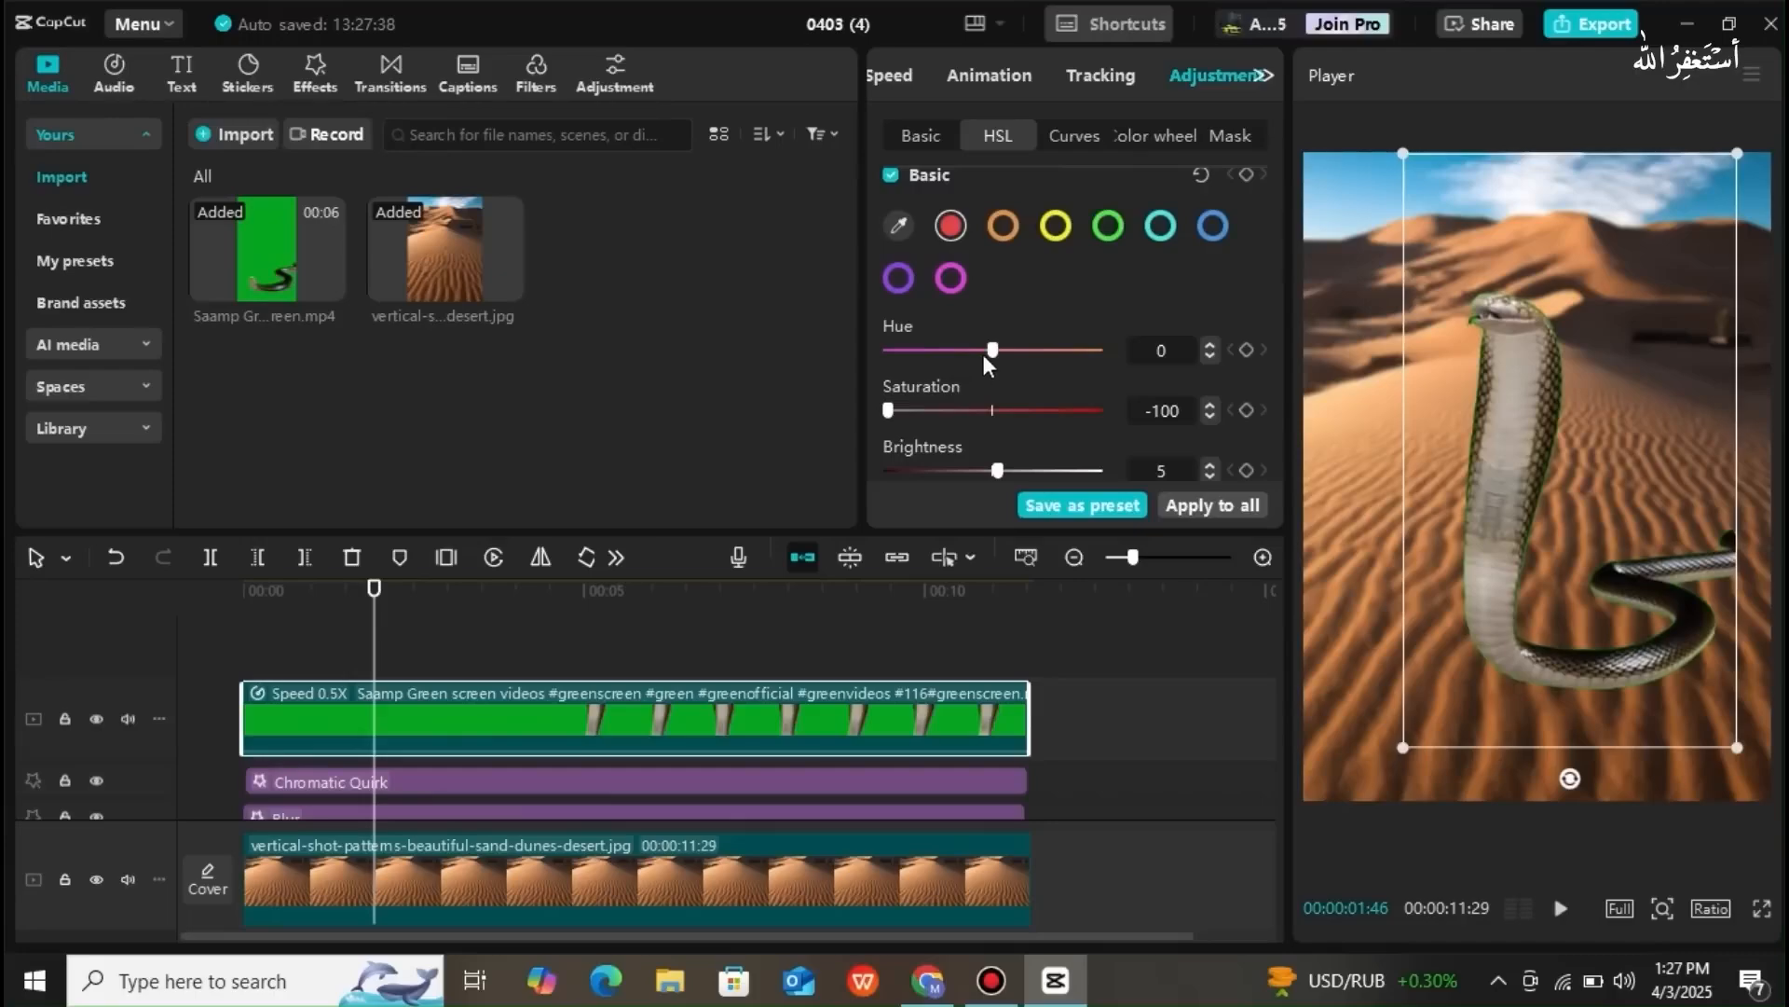
mouse_move(990, 352)
left_mouse_down()
mouse_move(1014, 351)
mouse_move(990, 350)
left_mouse_up()
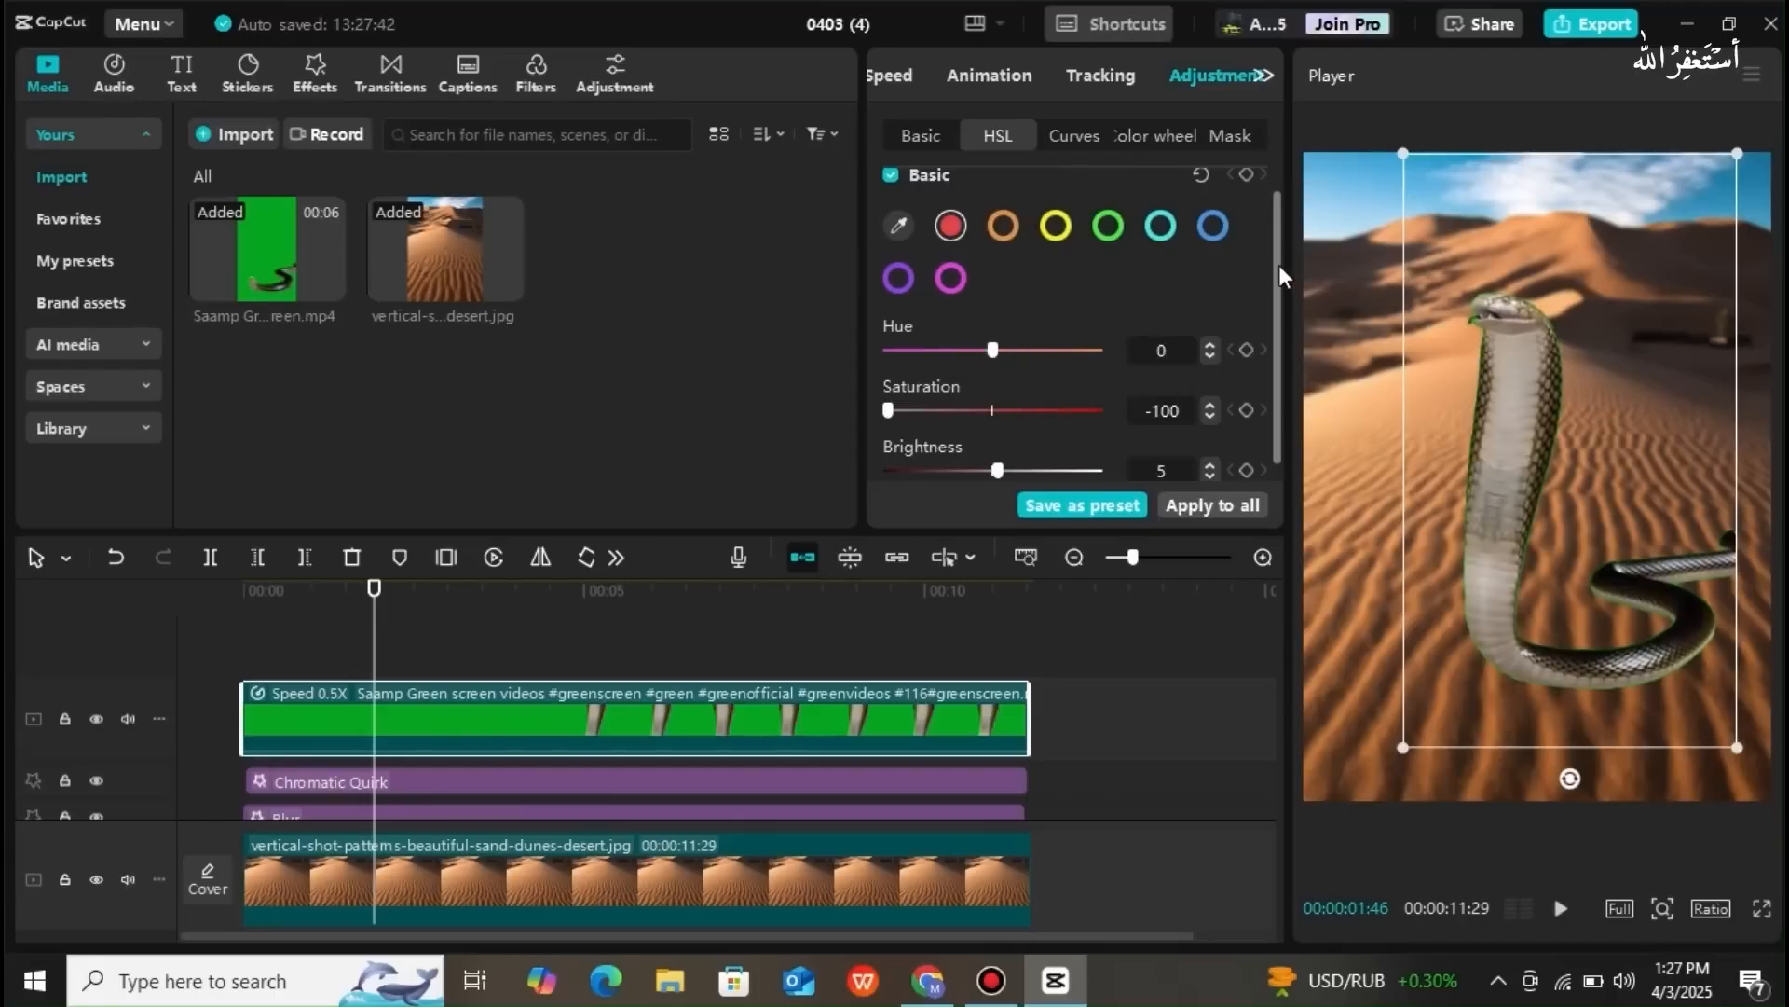
- Set the green Saturation to -100 in the HSL adjustments to neutralise the snake's green edges
left_click_drag(1279, 264, 1273, 222)
scroll(1262, 238, "down", 1)
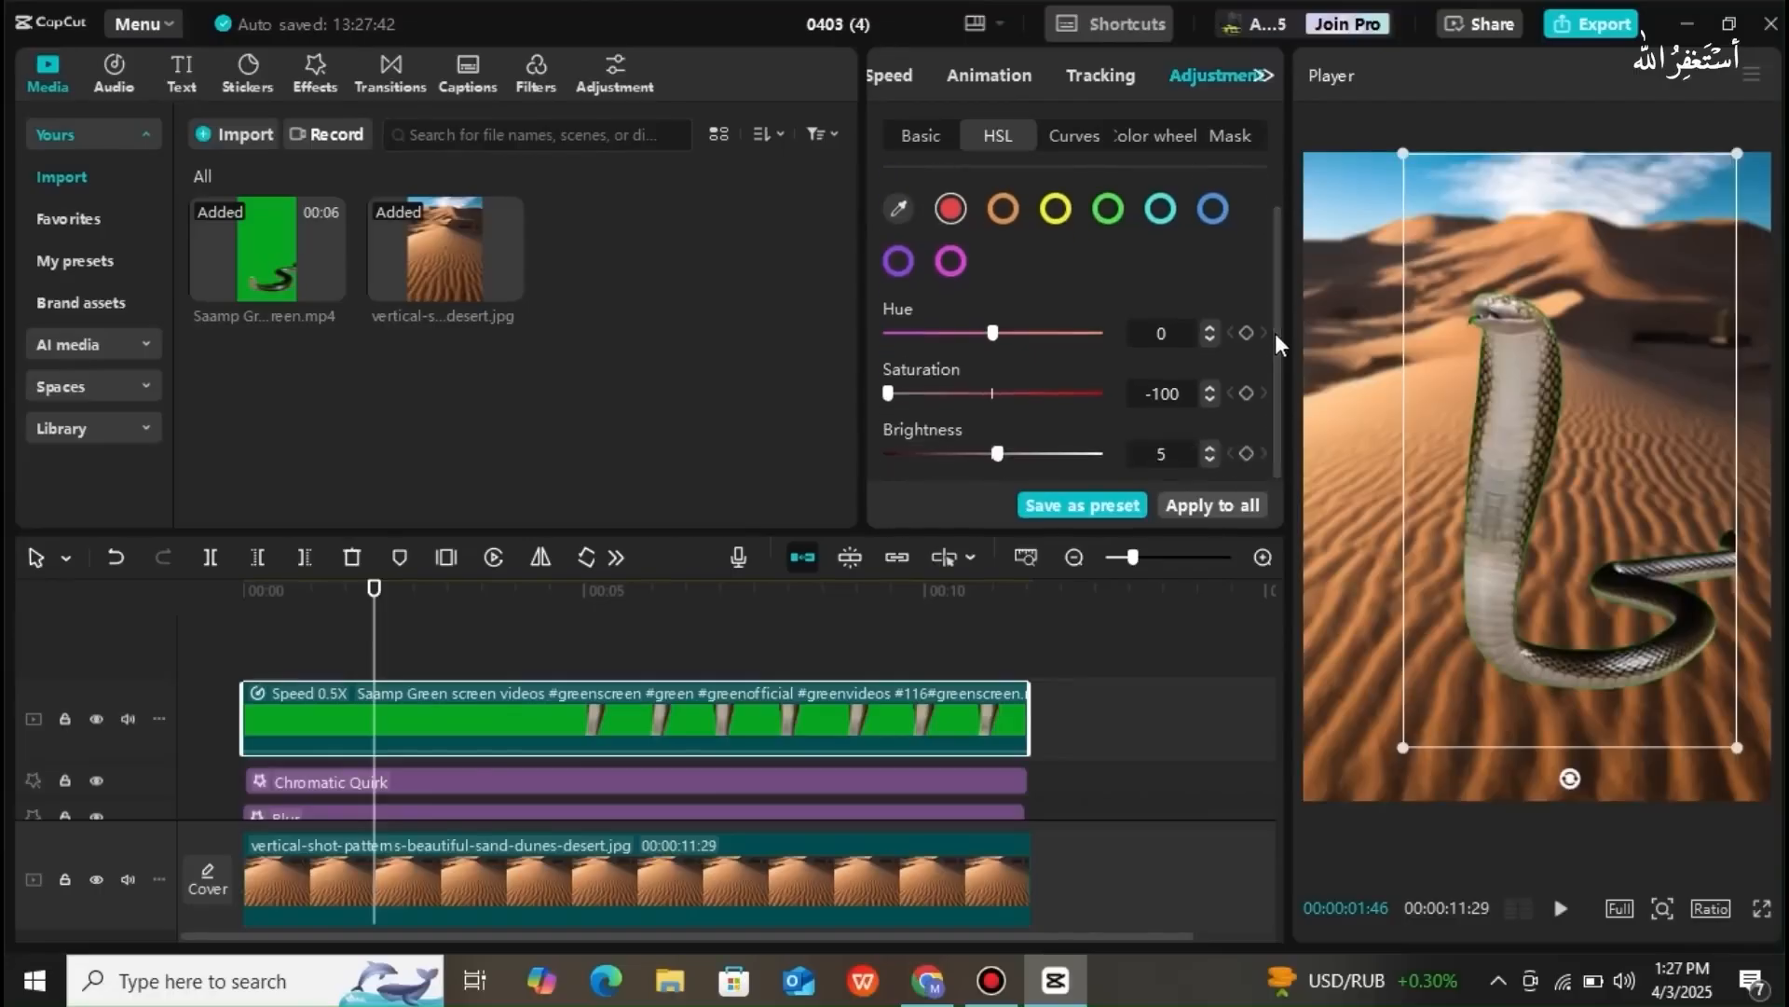
left_click(1116, 215)
left_click_drag(998, 393, 770, 418)
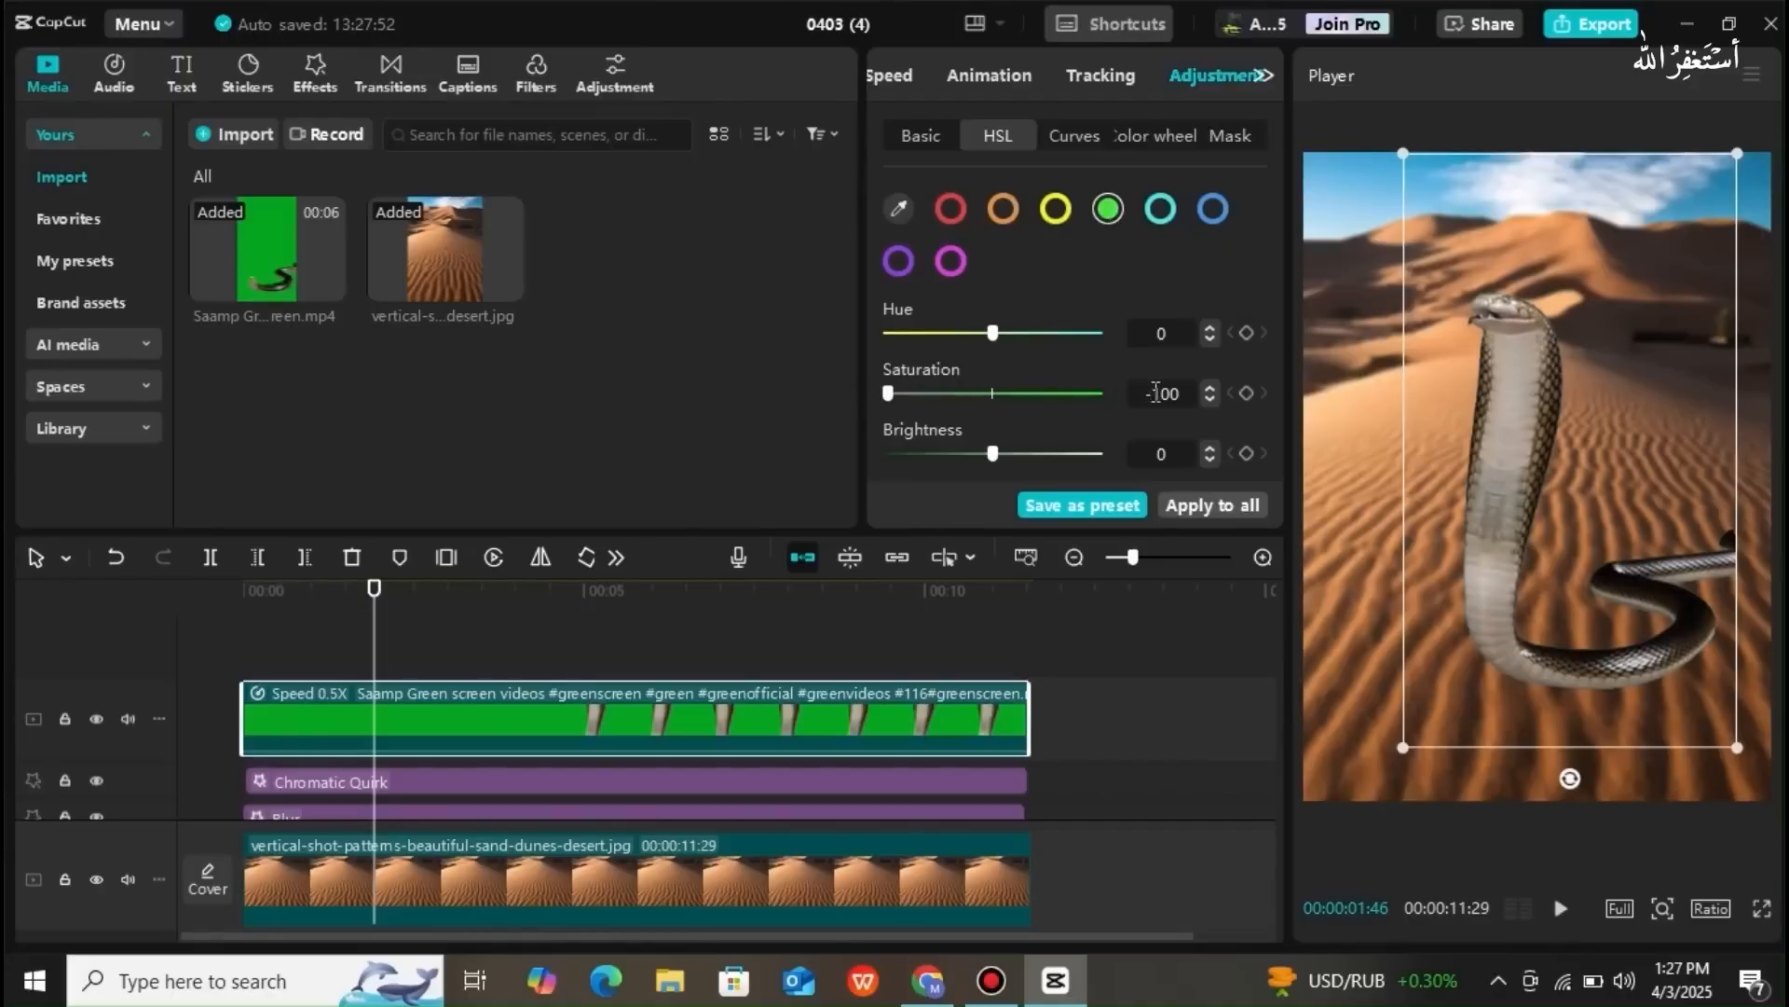
left_click(1074, 76)
left_click(1006, 74)
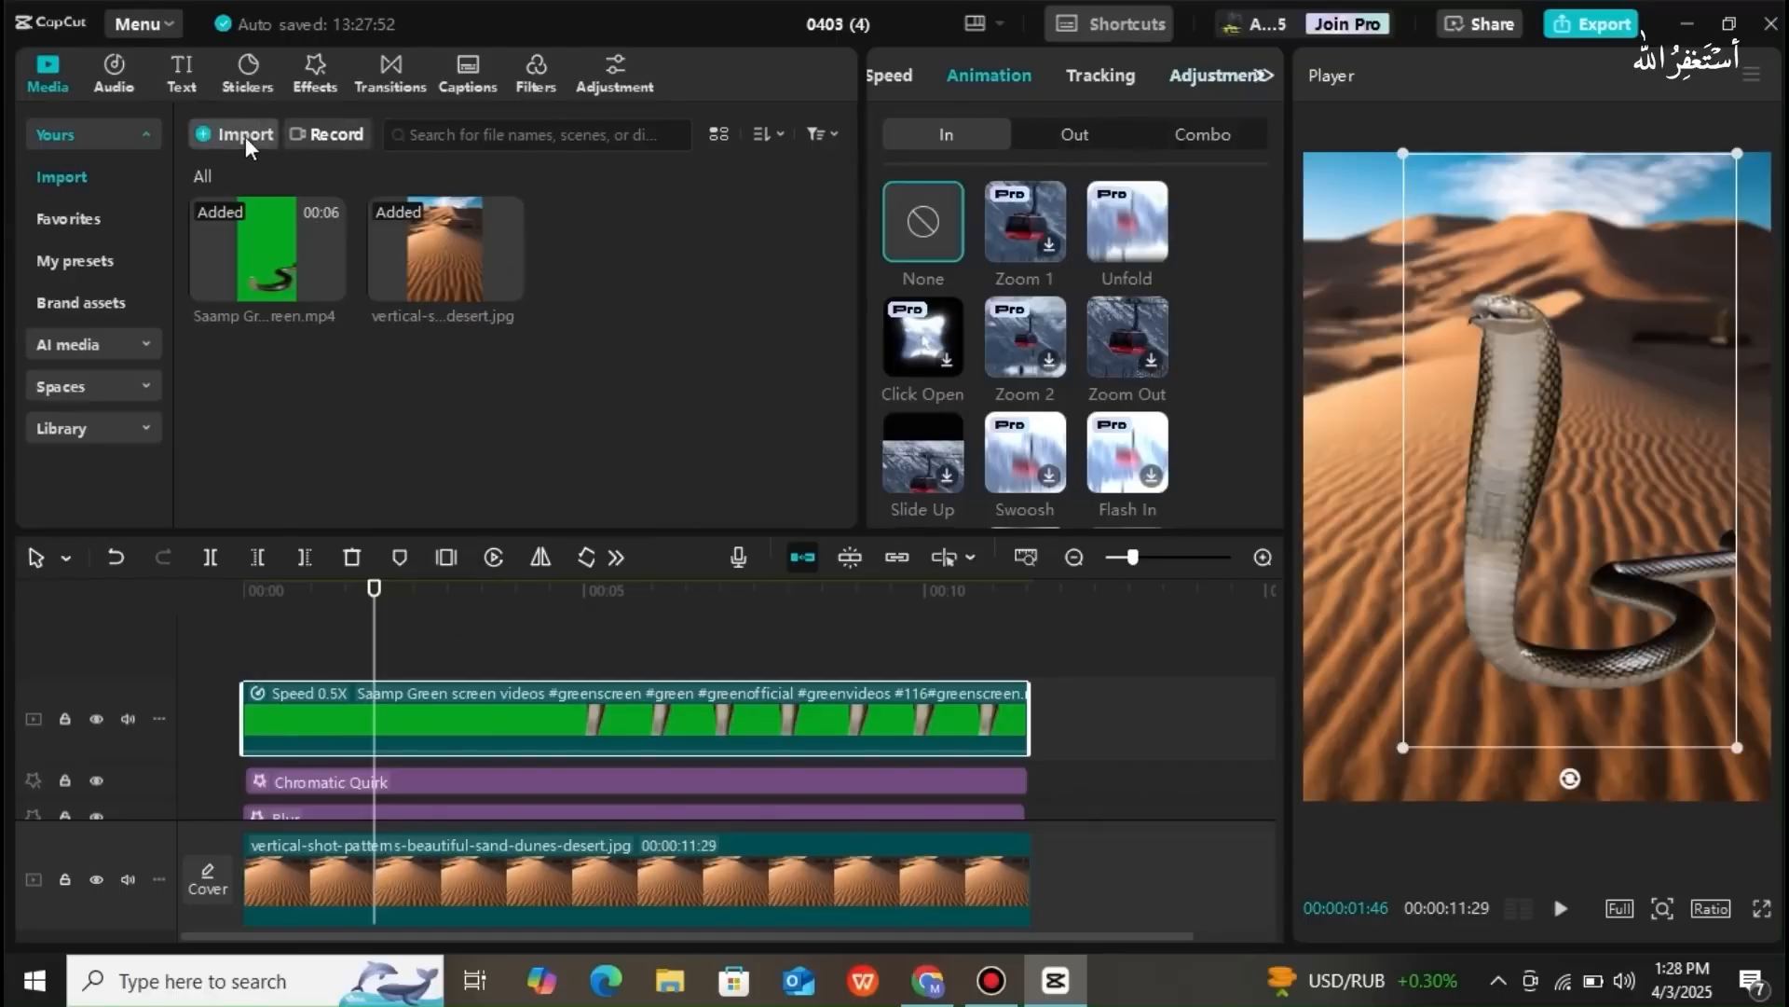
- Search the audio library for "snake voice" and add the Snake Monster Game Character Tap Sad sound to the timeline
left_click(114, 75)
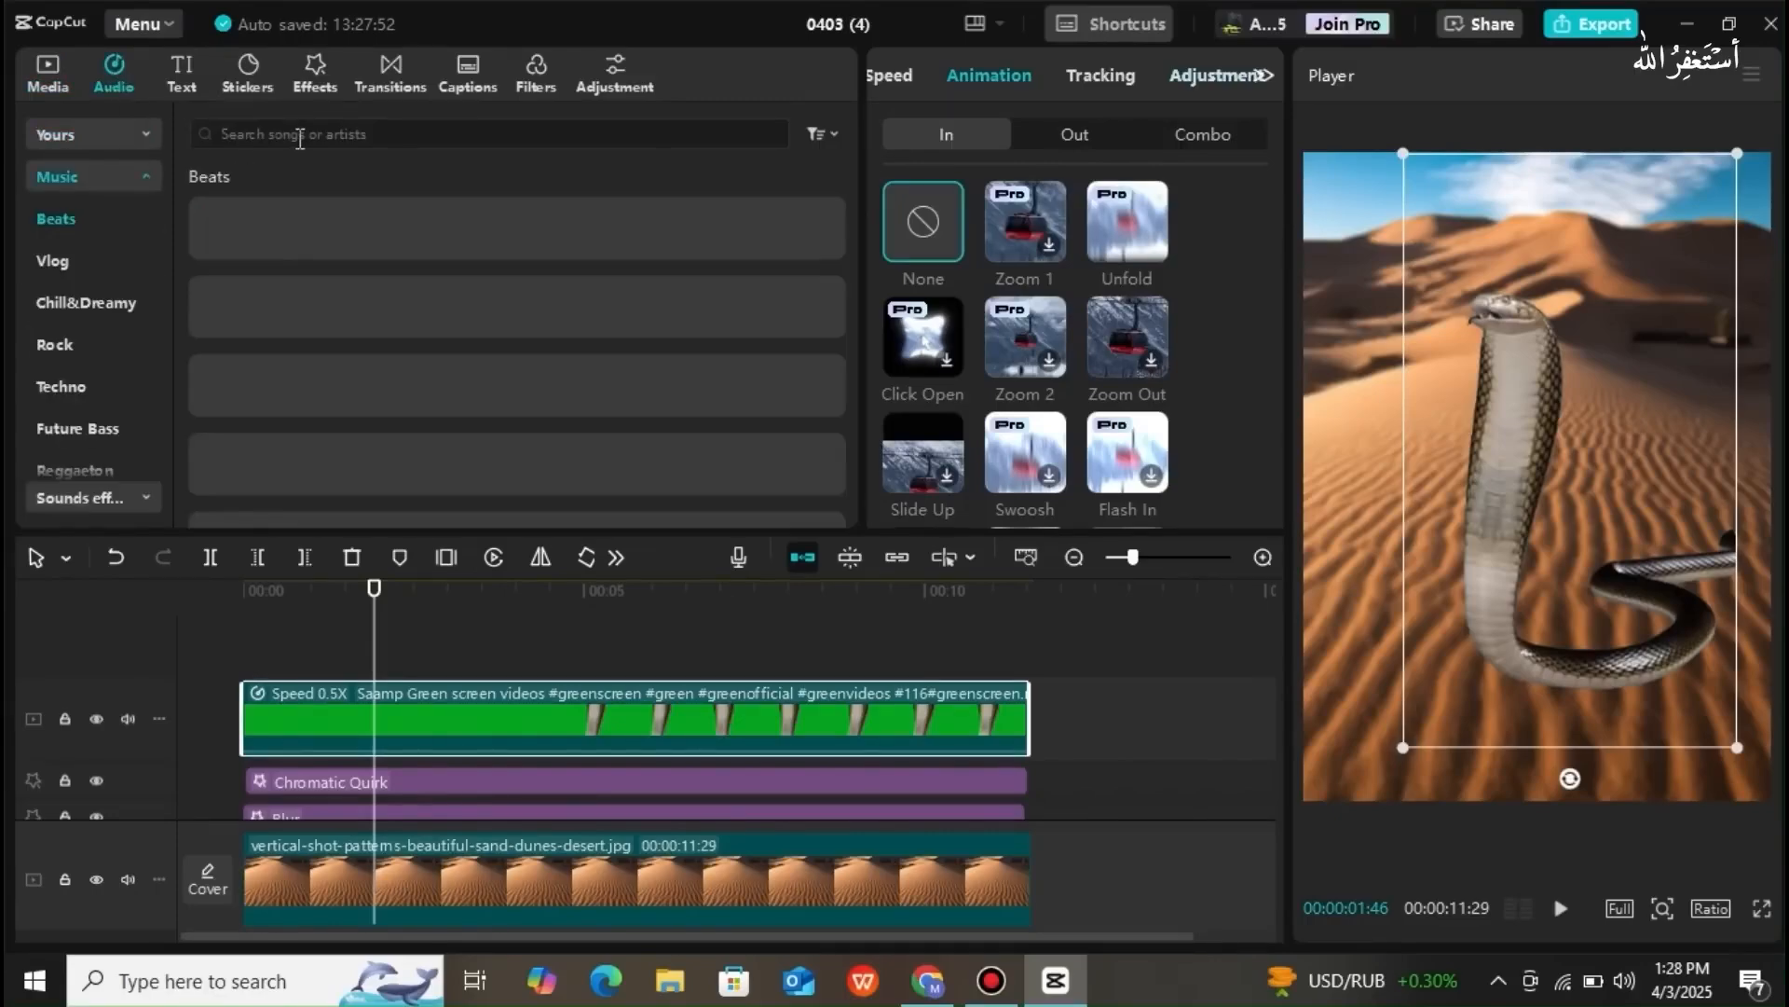
left_click(298, 137)
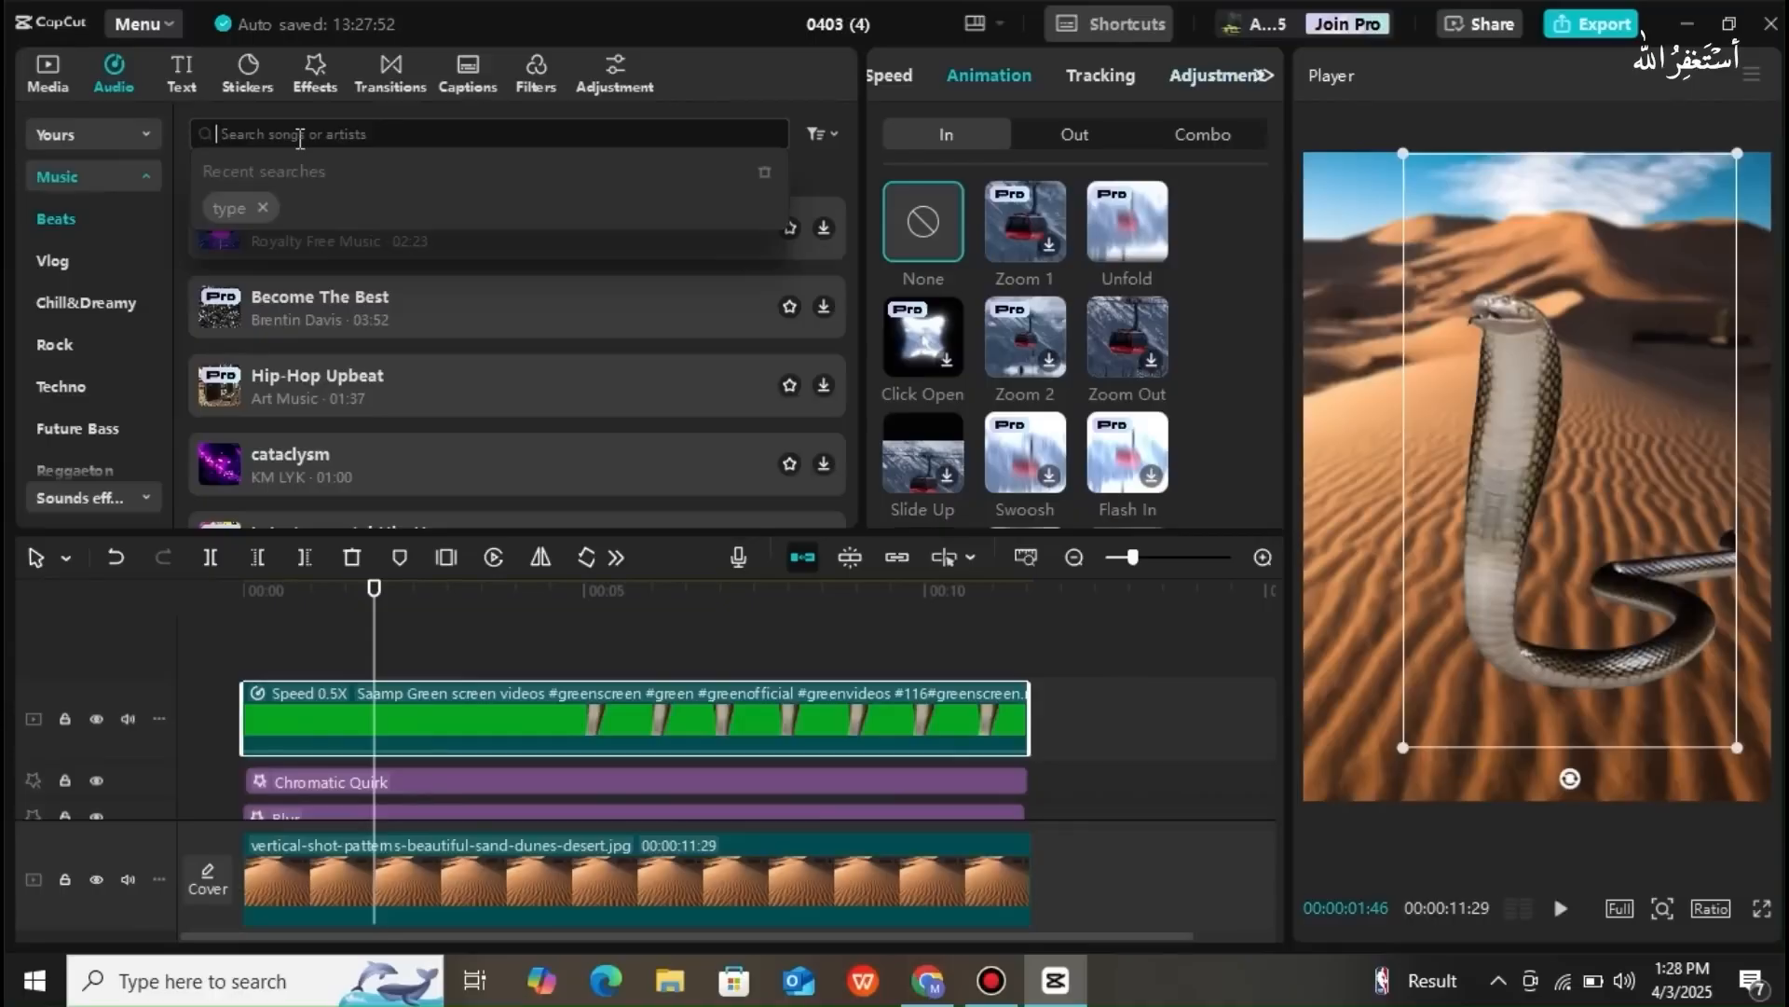
type("s")
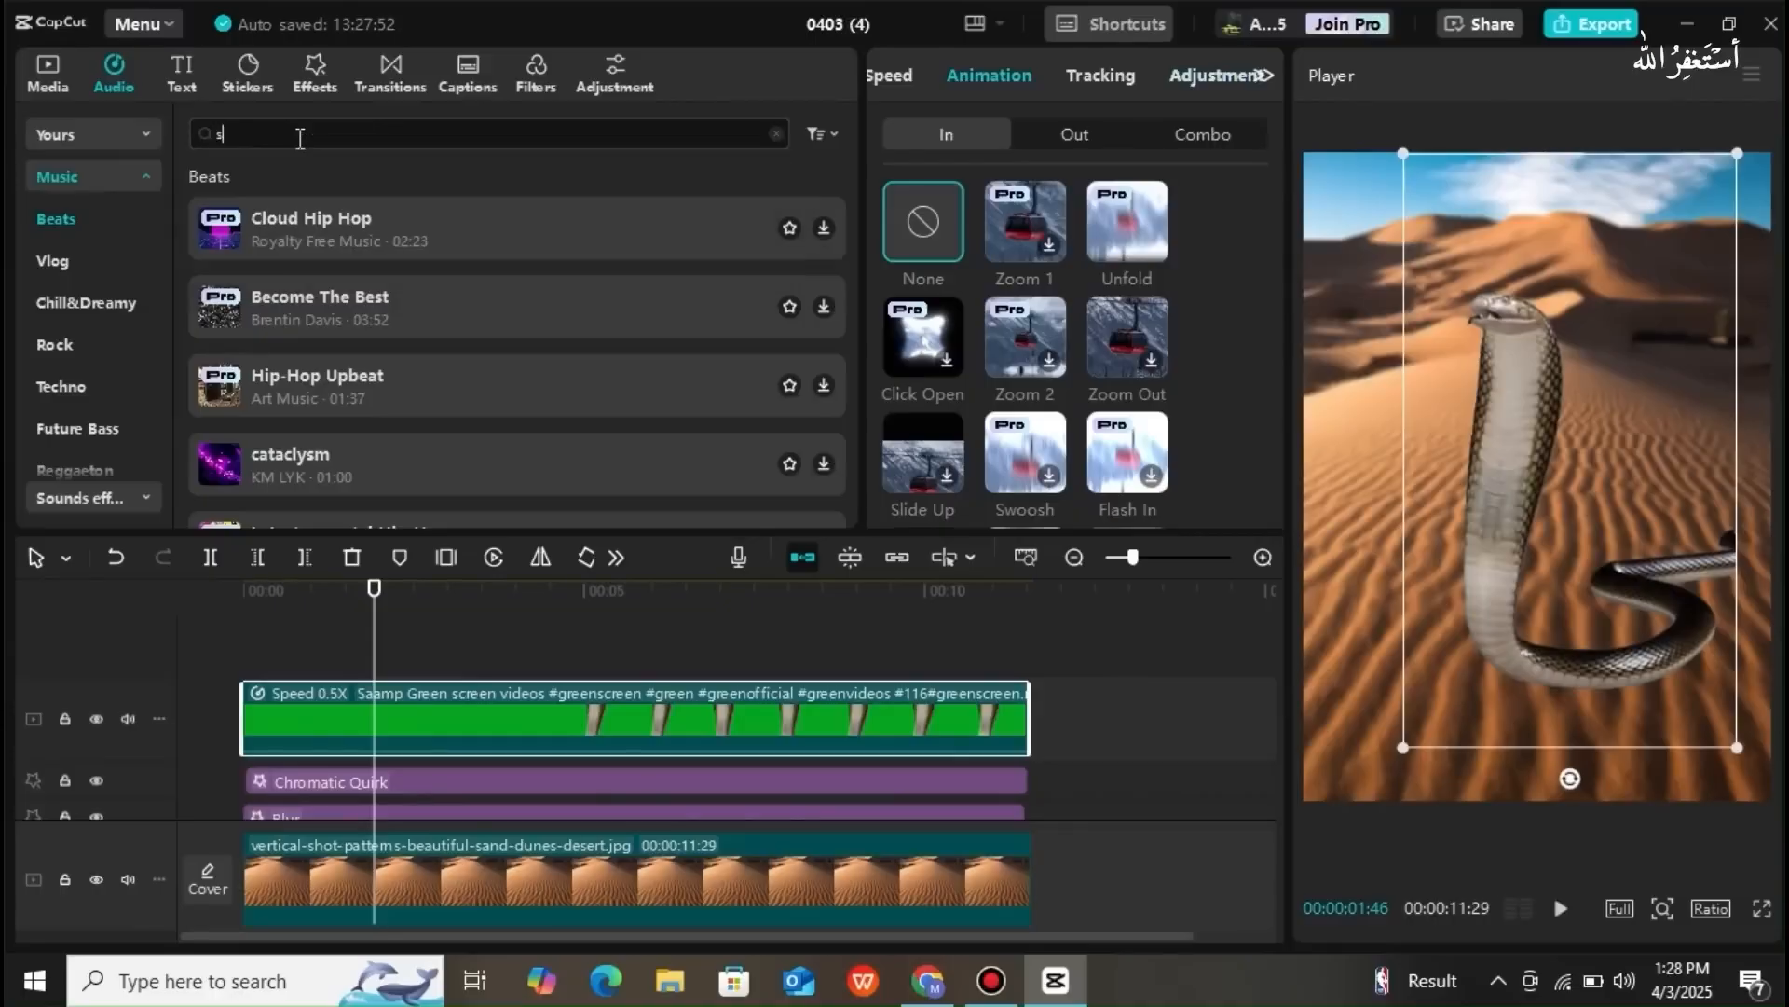
type("nake voice")
key("Return")
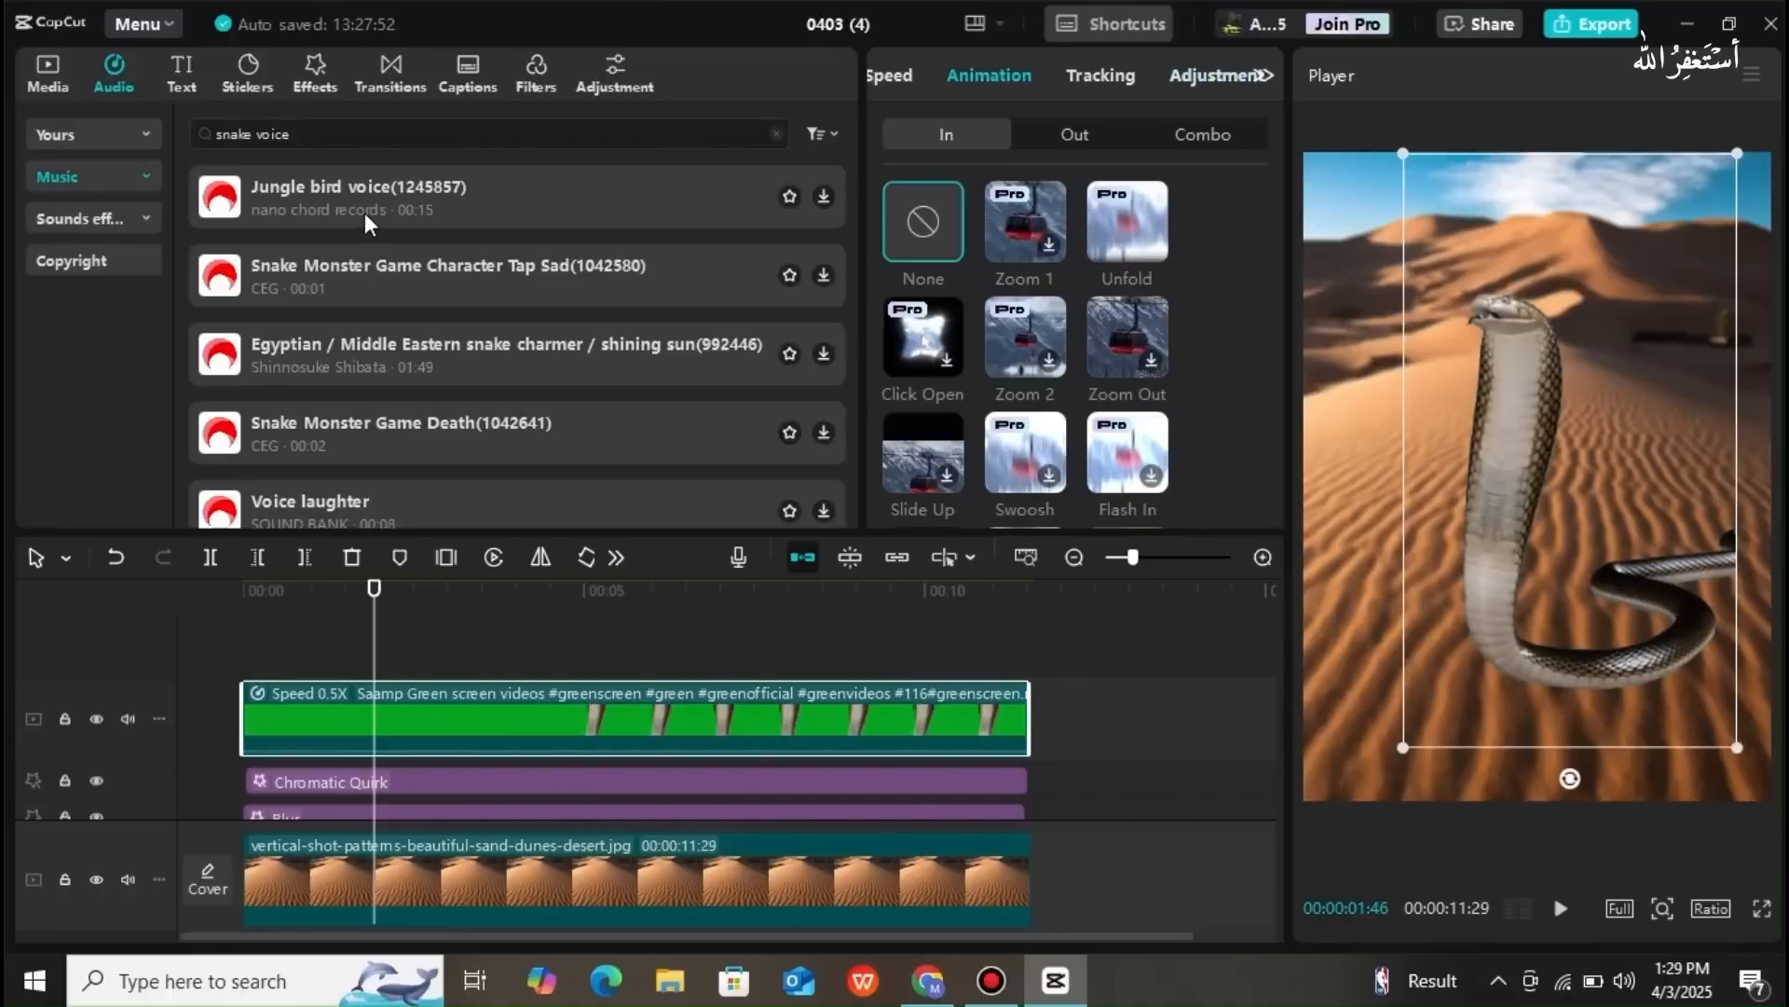
left_click_drag(319, 272, 254, 658)
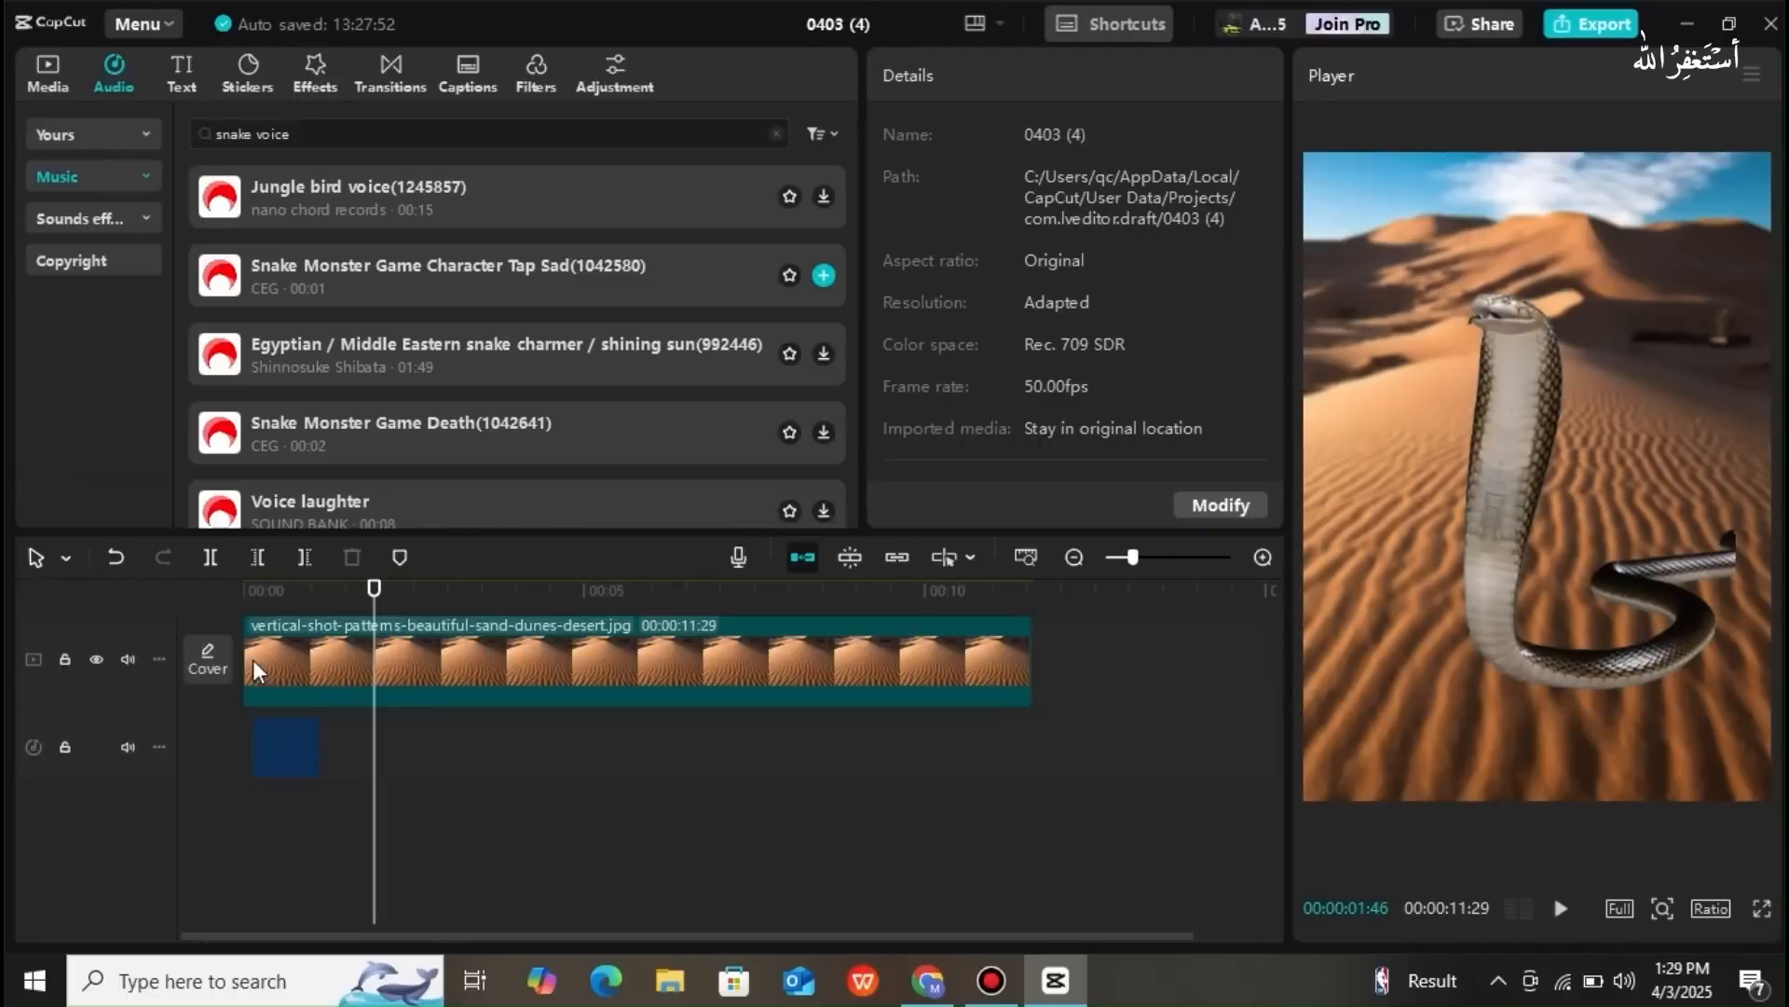
- Move the snake sound clip to the start of the timeline and play it back with the video
left_click(290, 758)
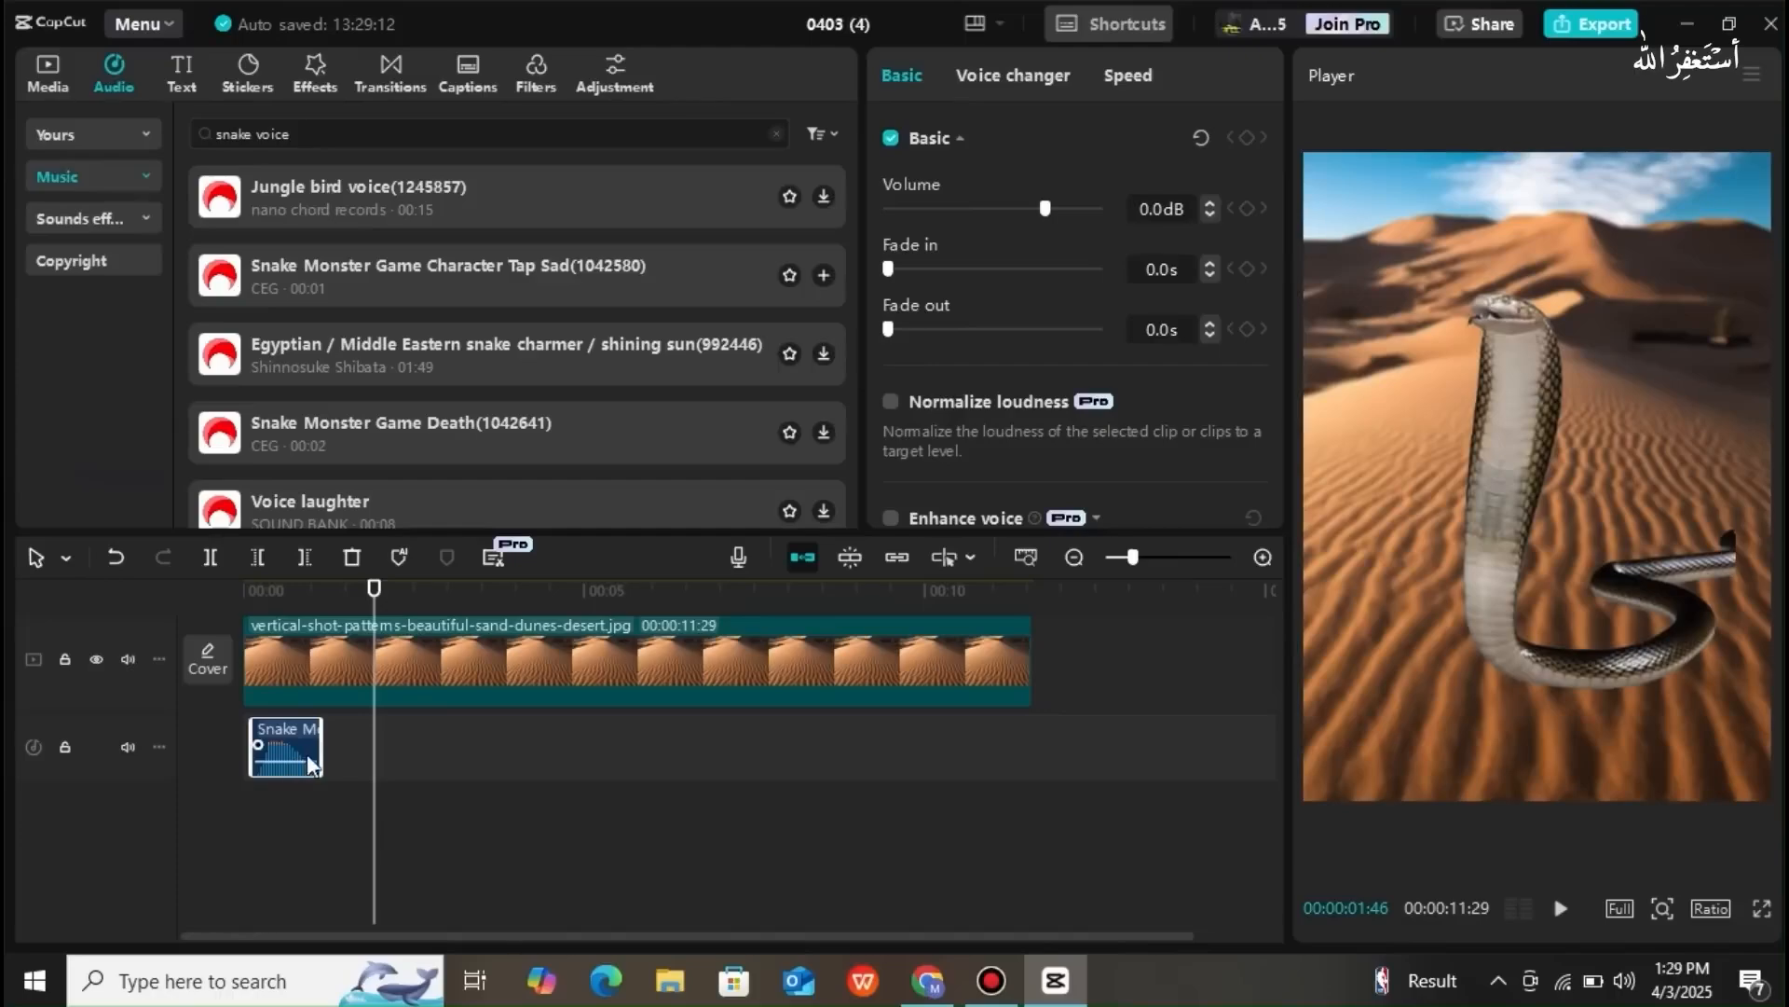
left_click(226, 742)
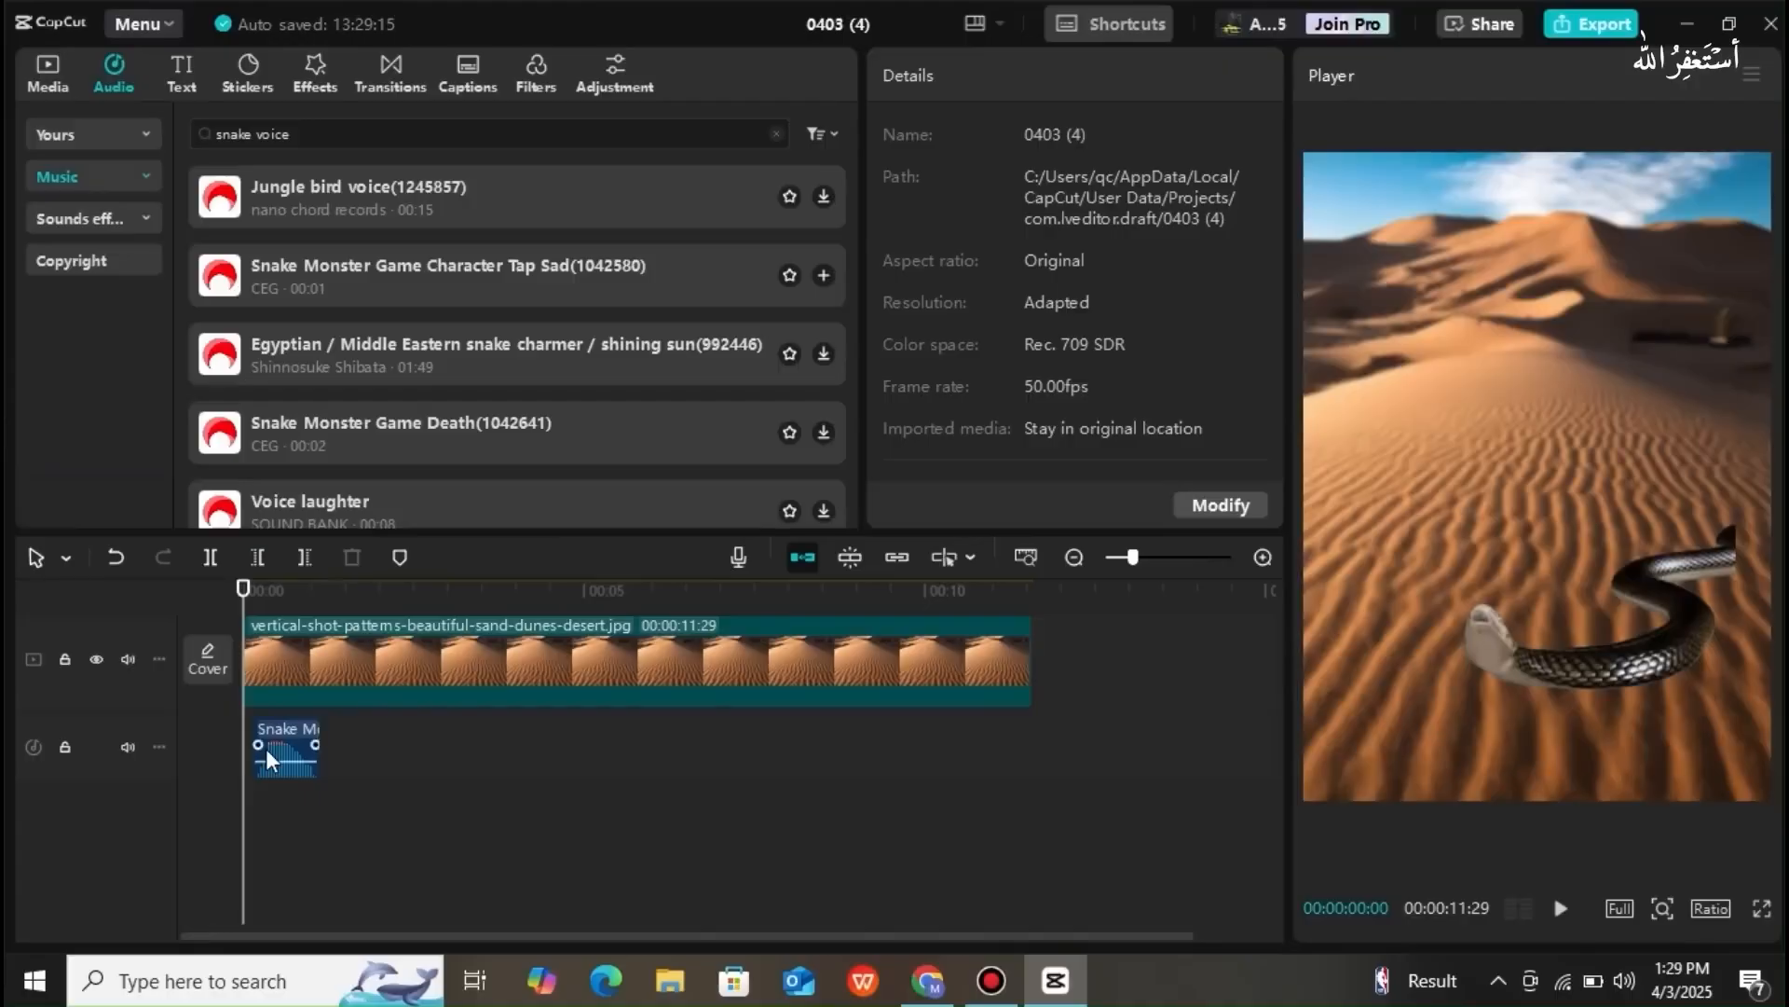
left_click(266, 756)
left_click_drag(277, 737, 255, 733)
key("space")
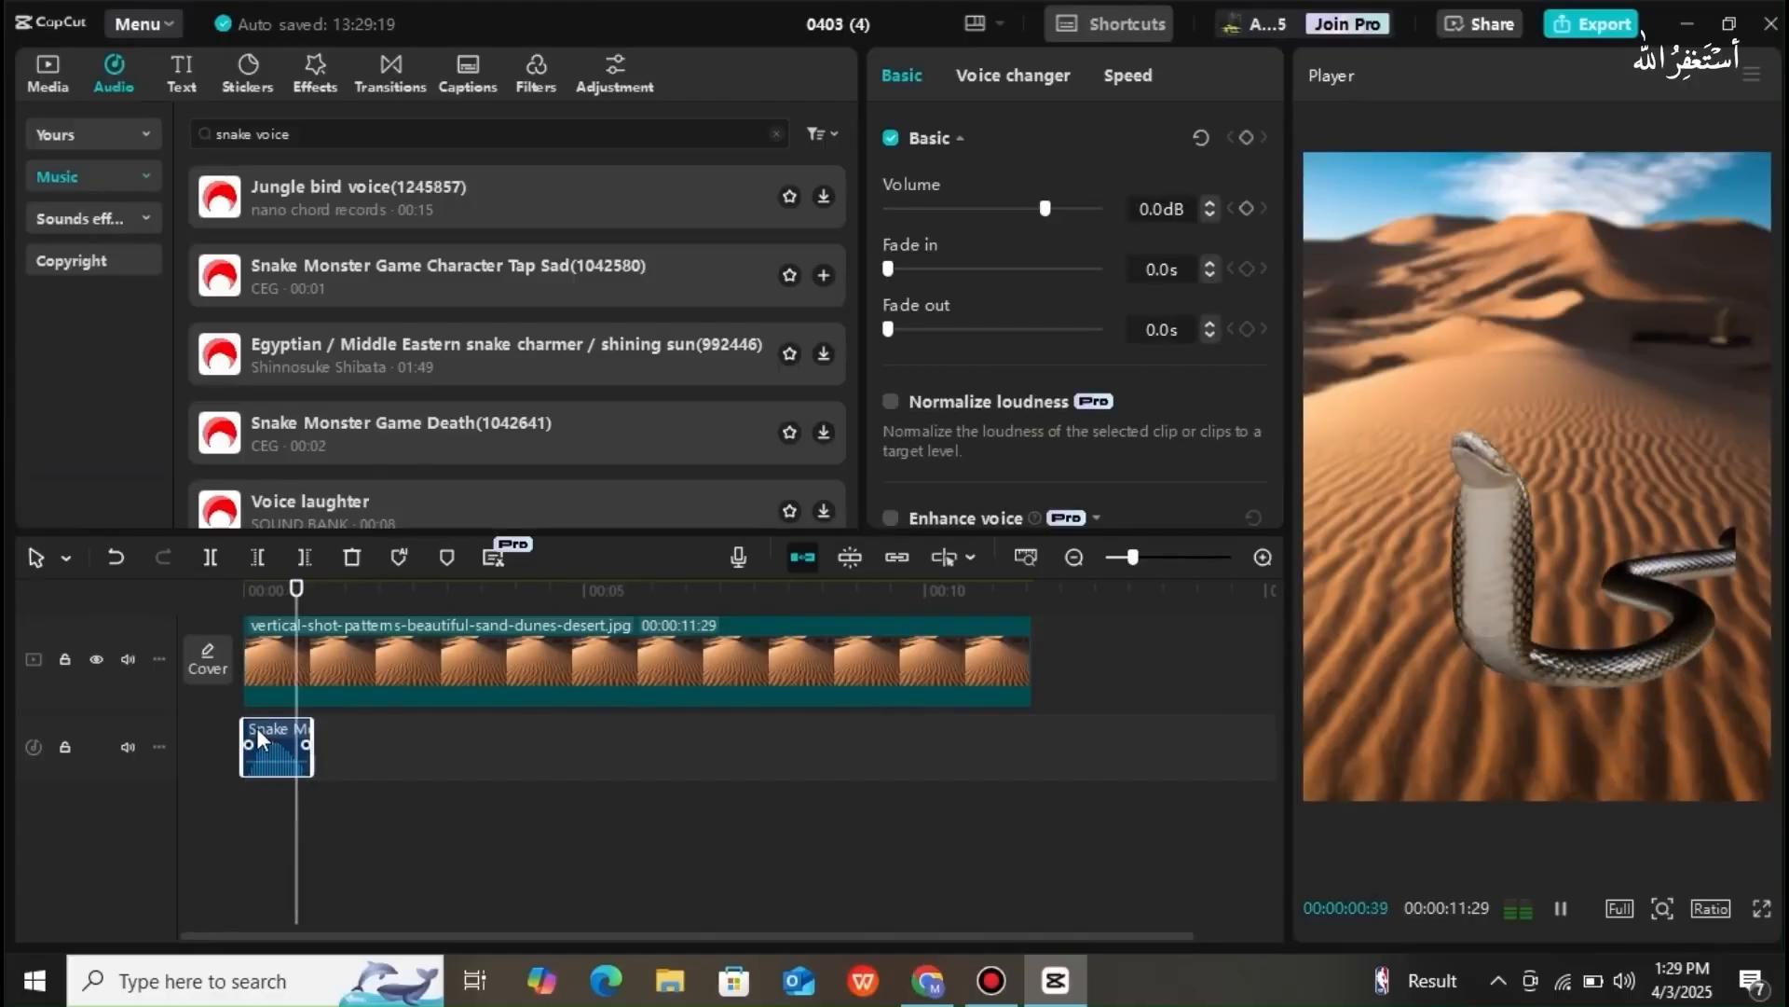
key("space")
- Shift the snake sound clip to begin a little over two seconds into the video, playing back to check its timing
left_click_drag(277, 755, 379, 762)
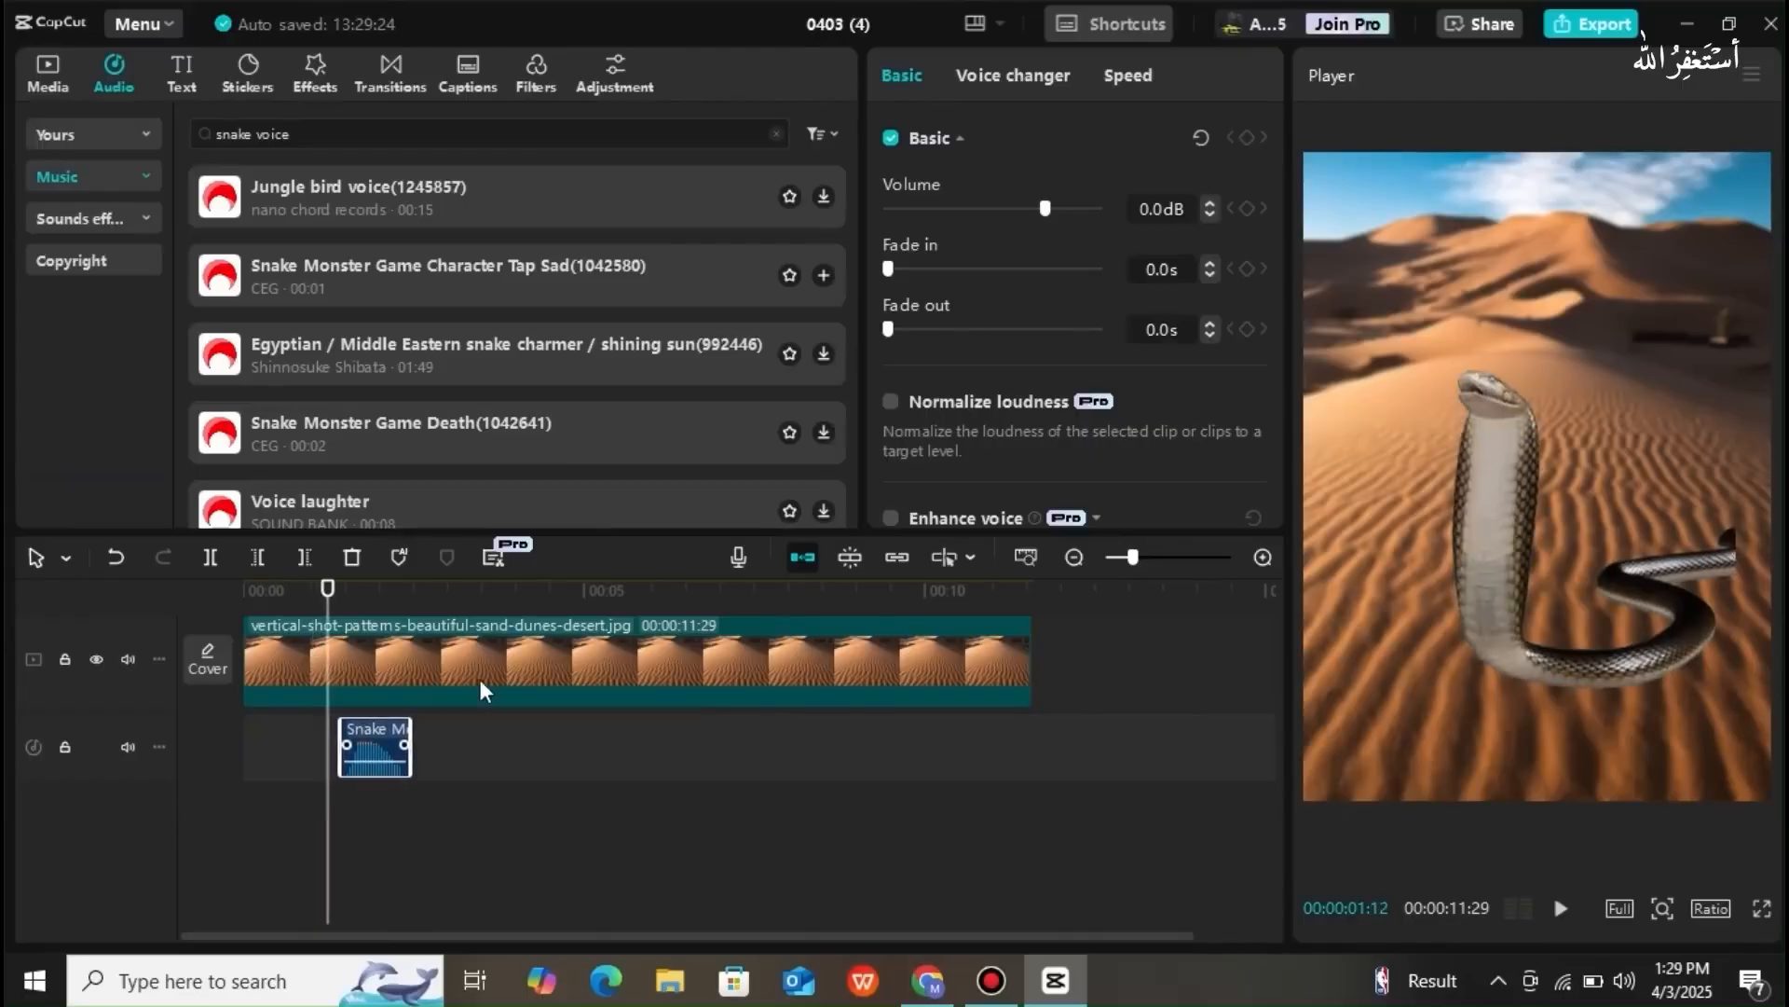
key("space")
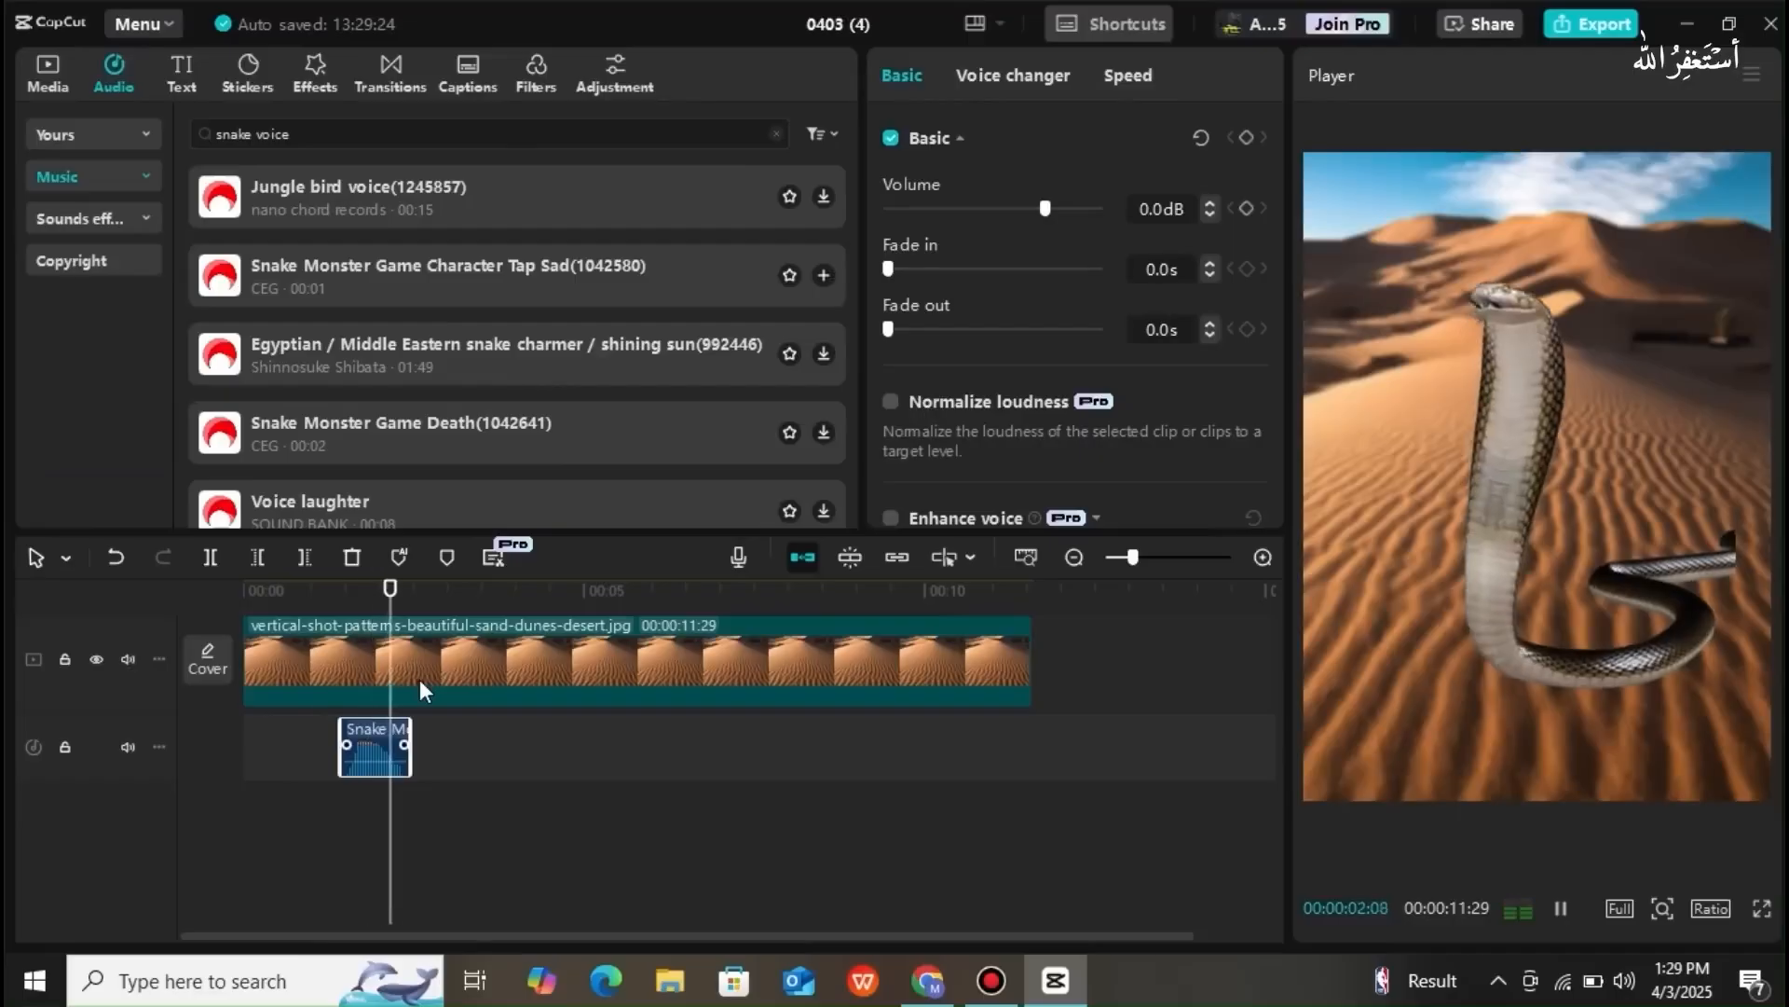
key("space")
left_click_drag(393, 740, 459, 745)
key("space")
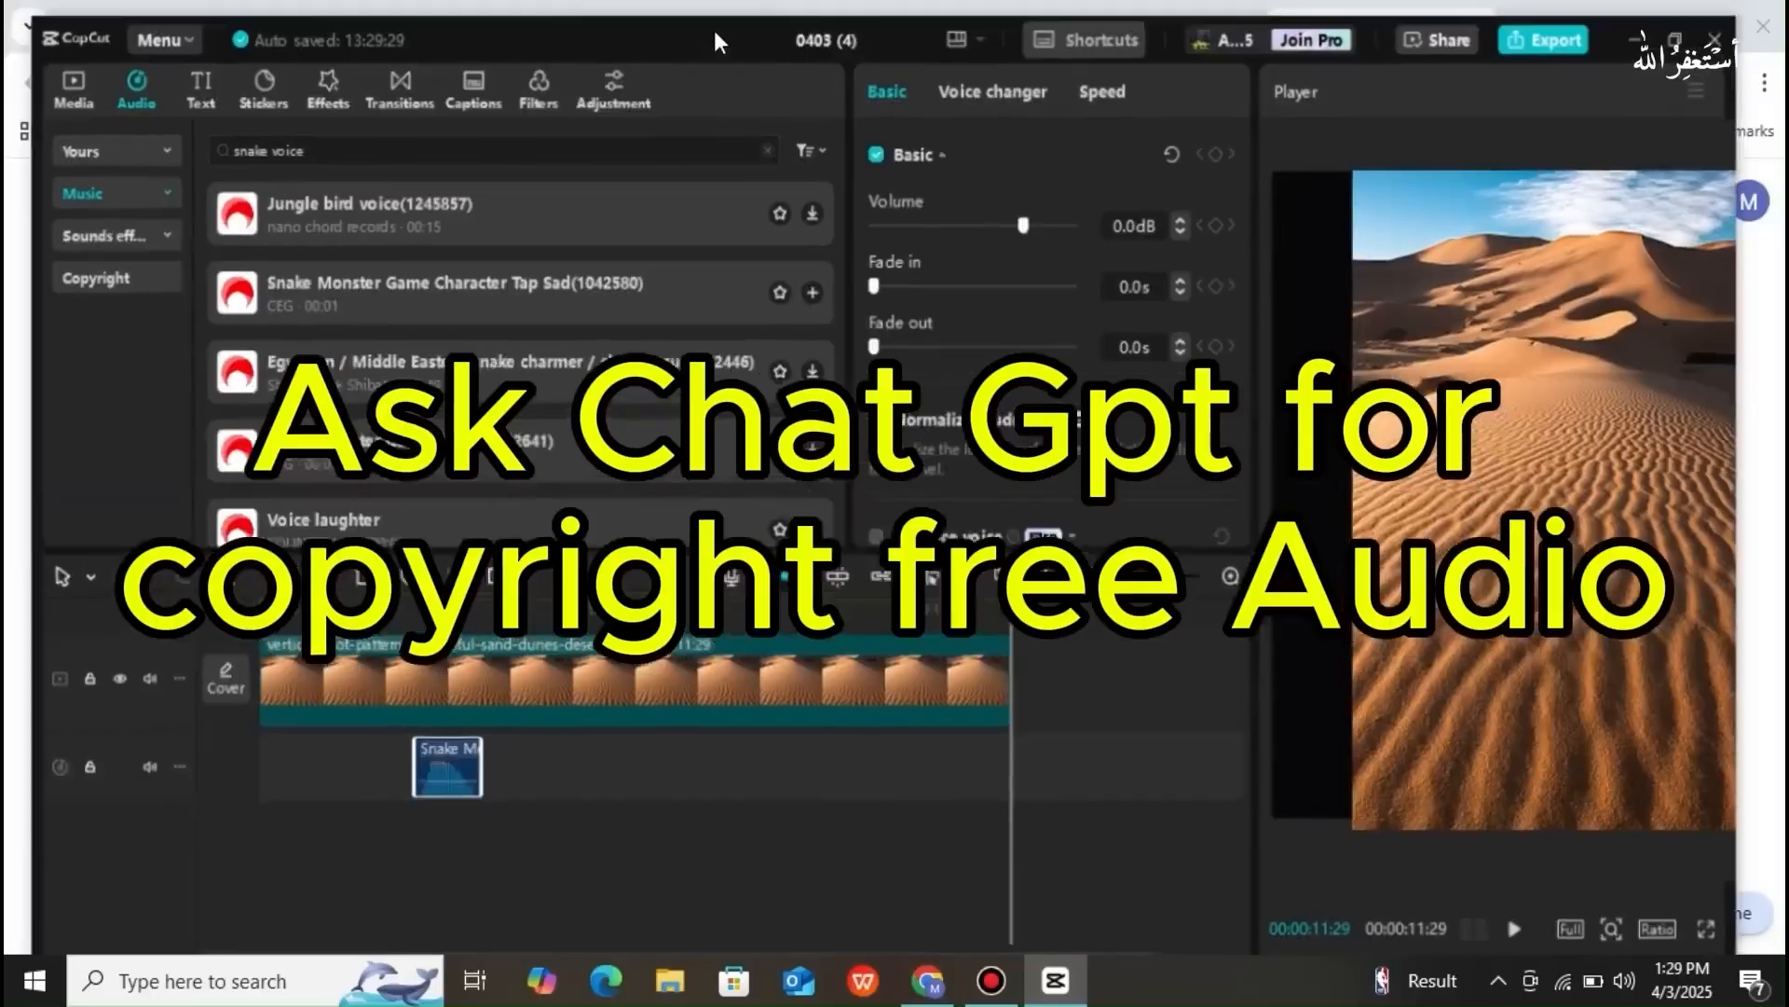
double_click(714, 30)
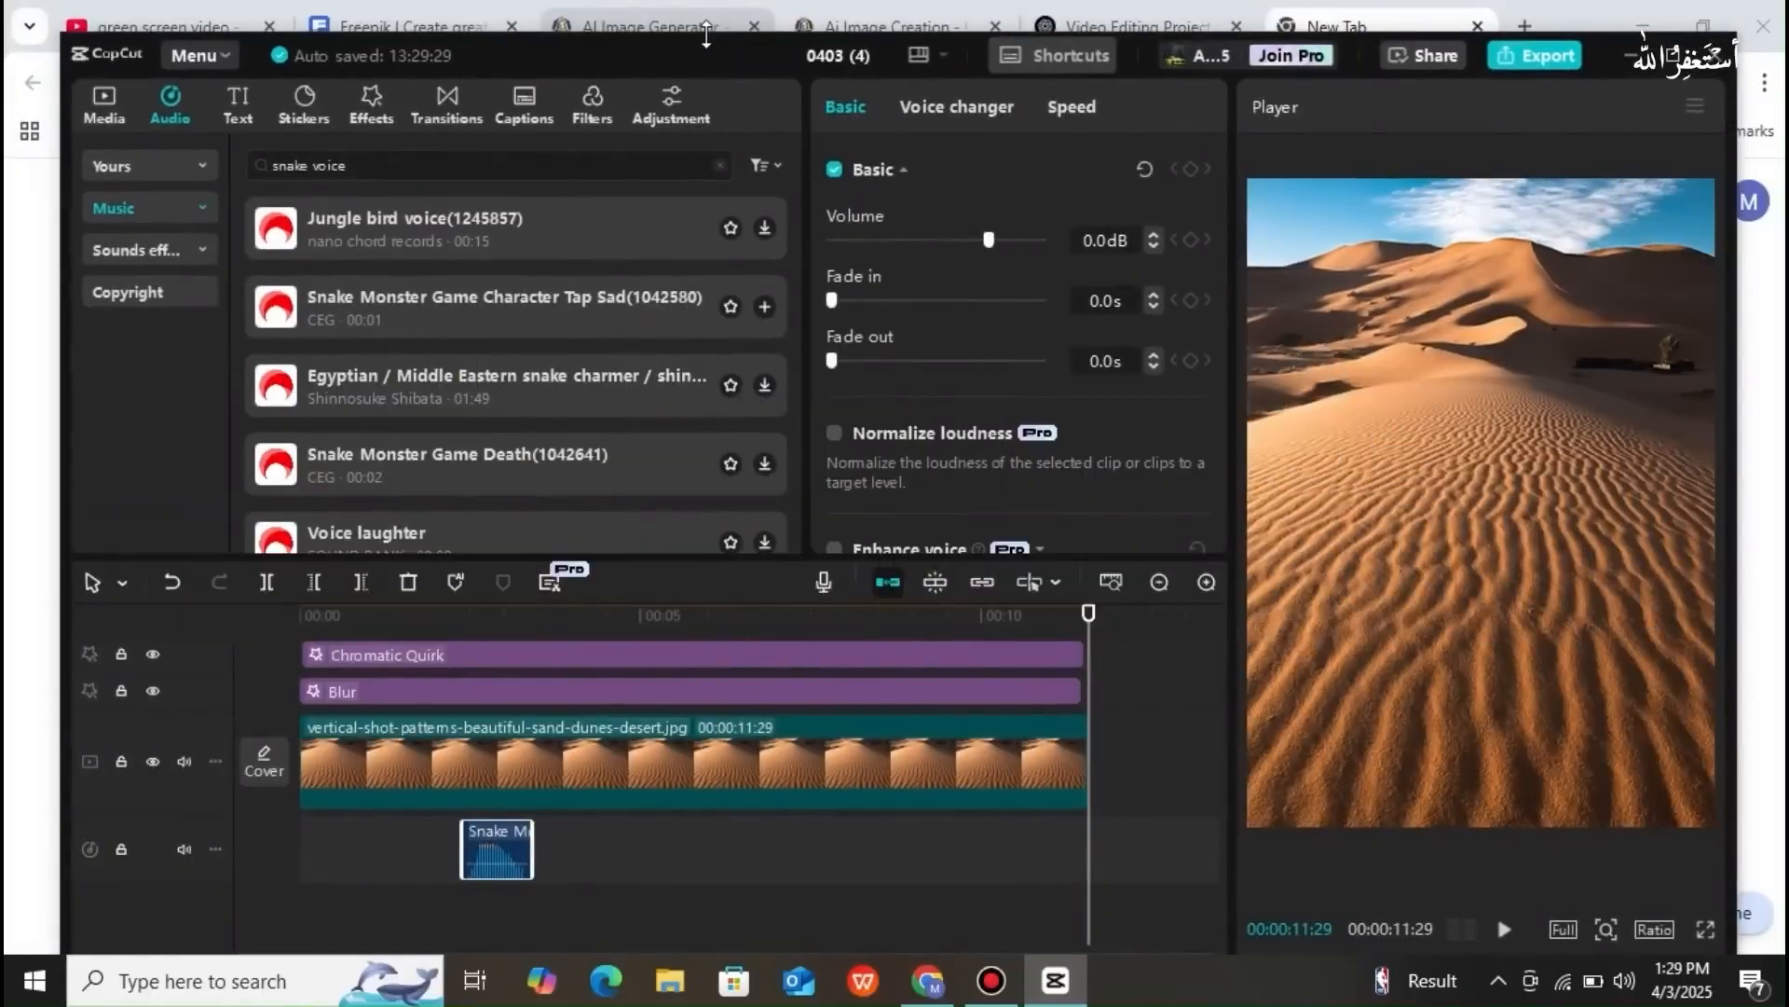
double_click(705, 51)
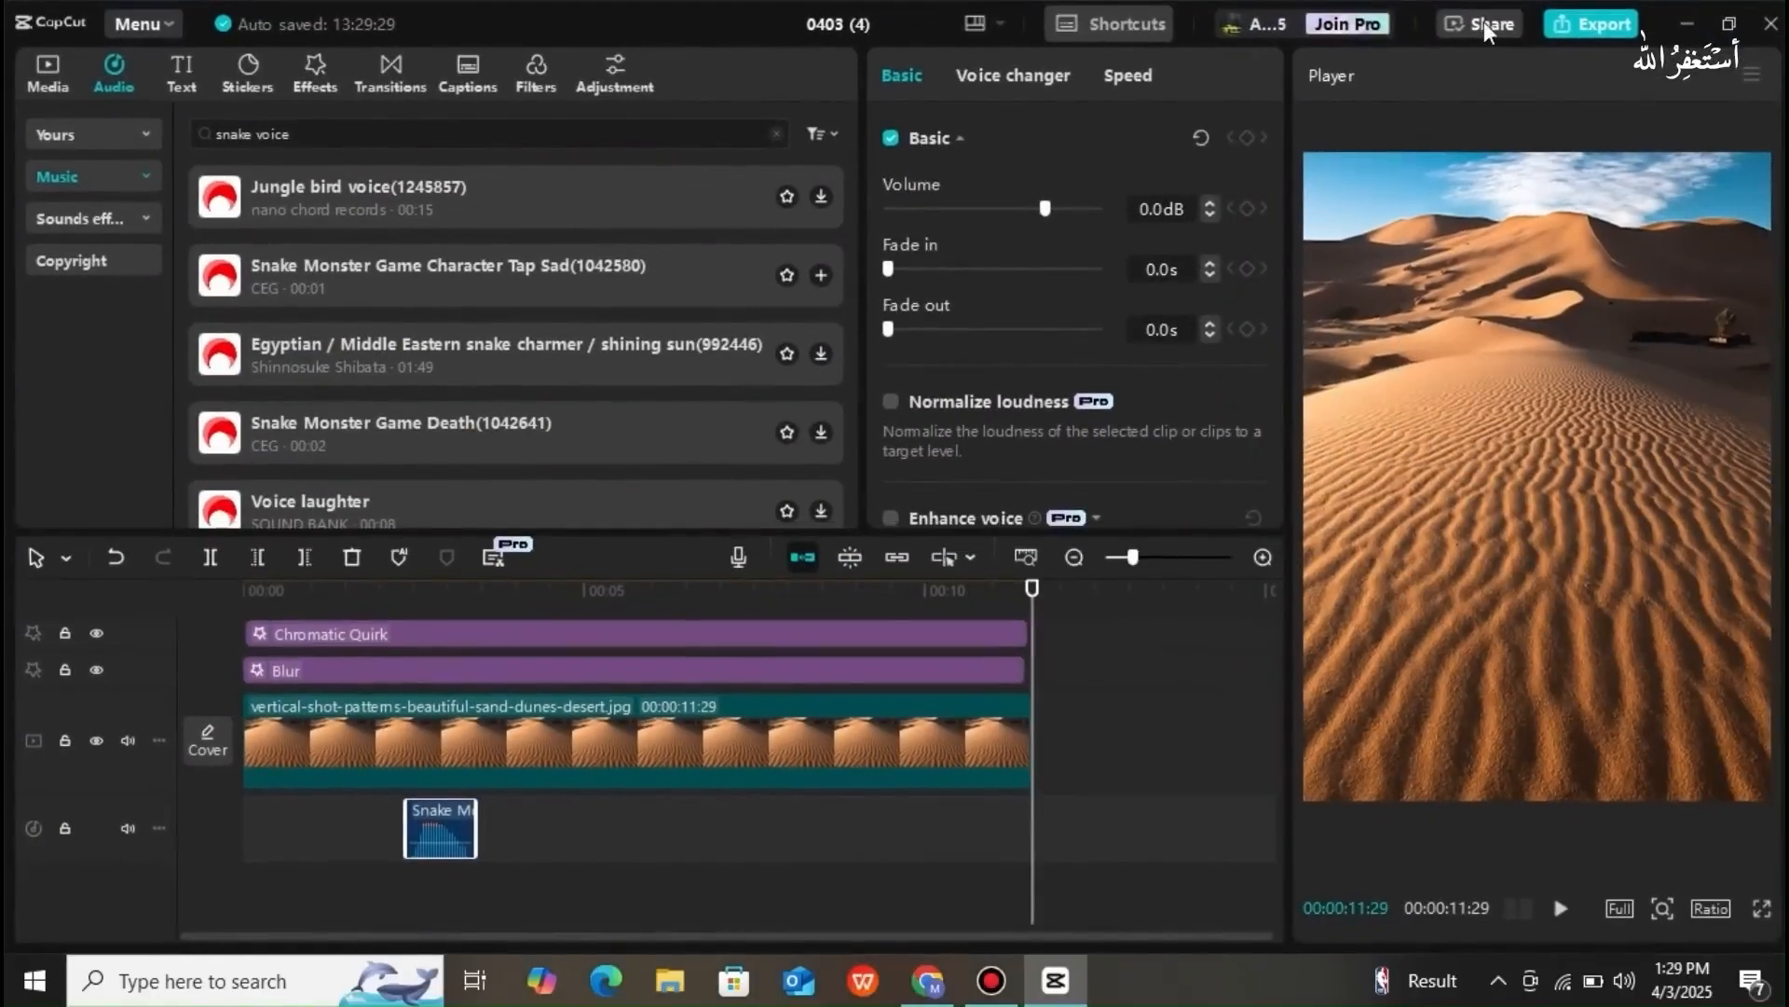
- Open the export settings, name the video "green screen remove" and set the frame rate to 30fps
left_click(1590, 26)
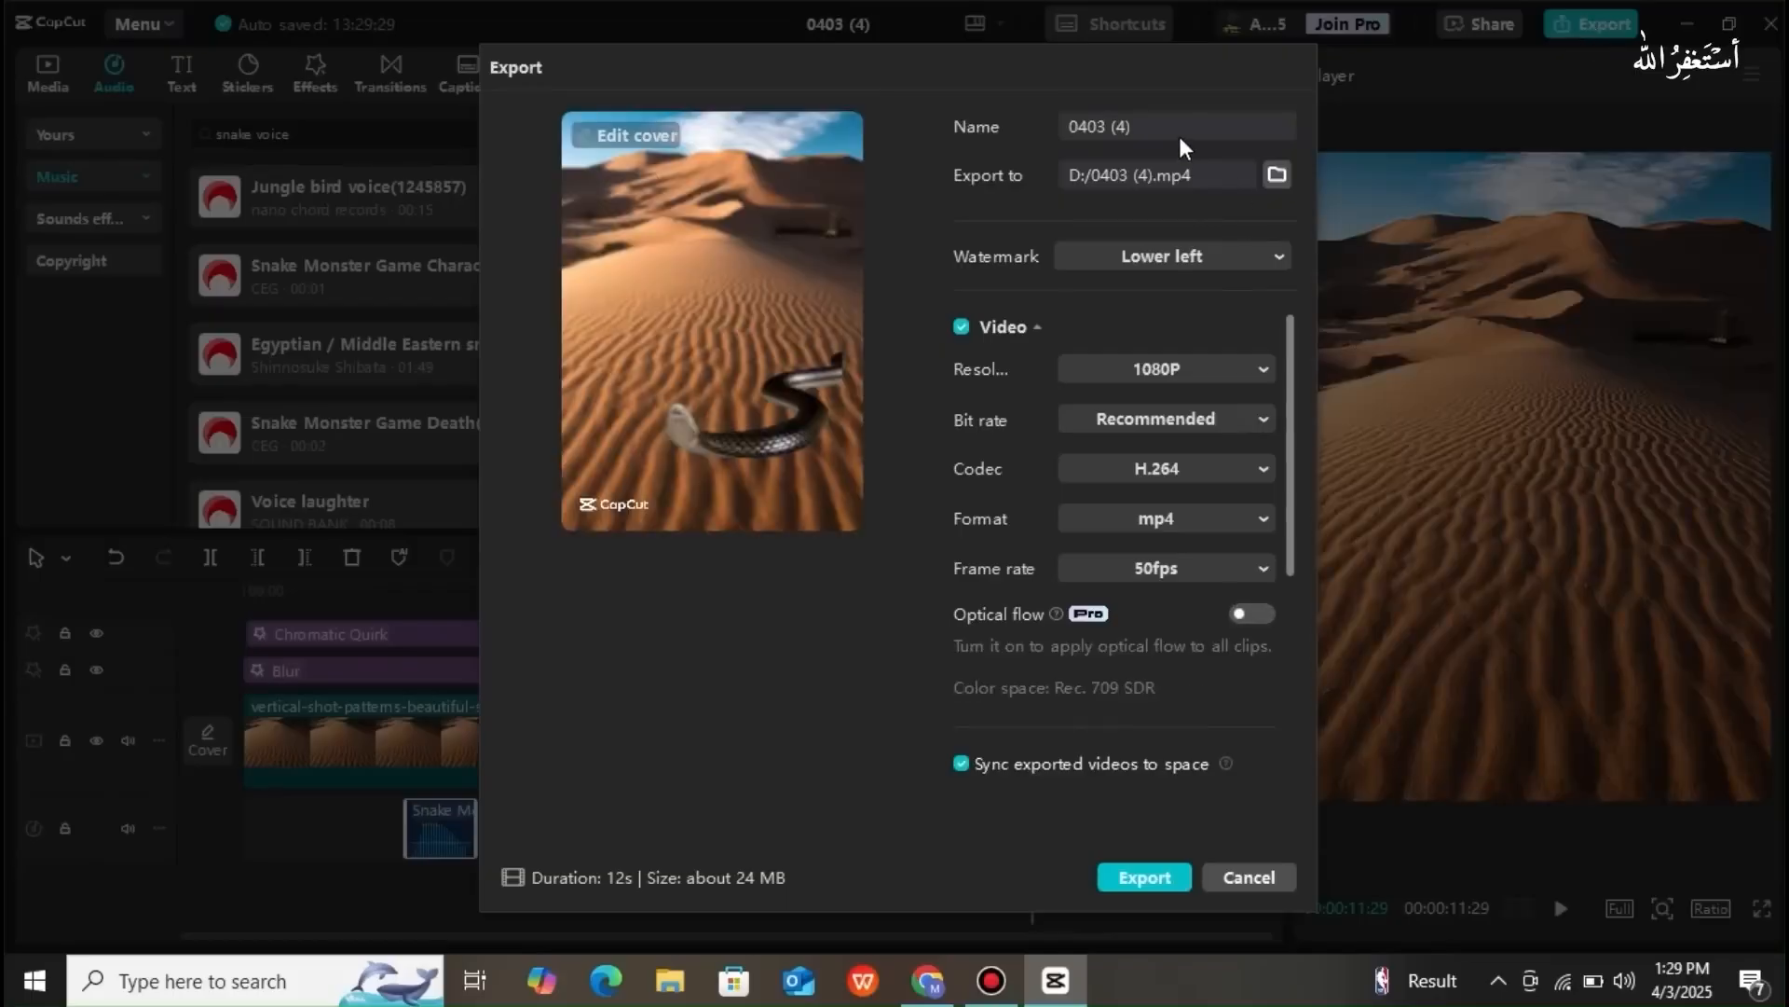
left_click_drag(1178, 123, 1043, 133)
key("BackSpace")
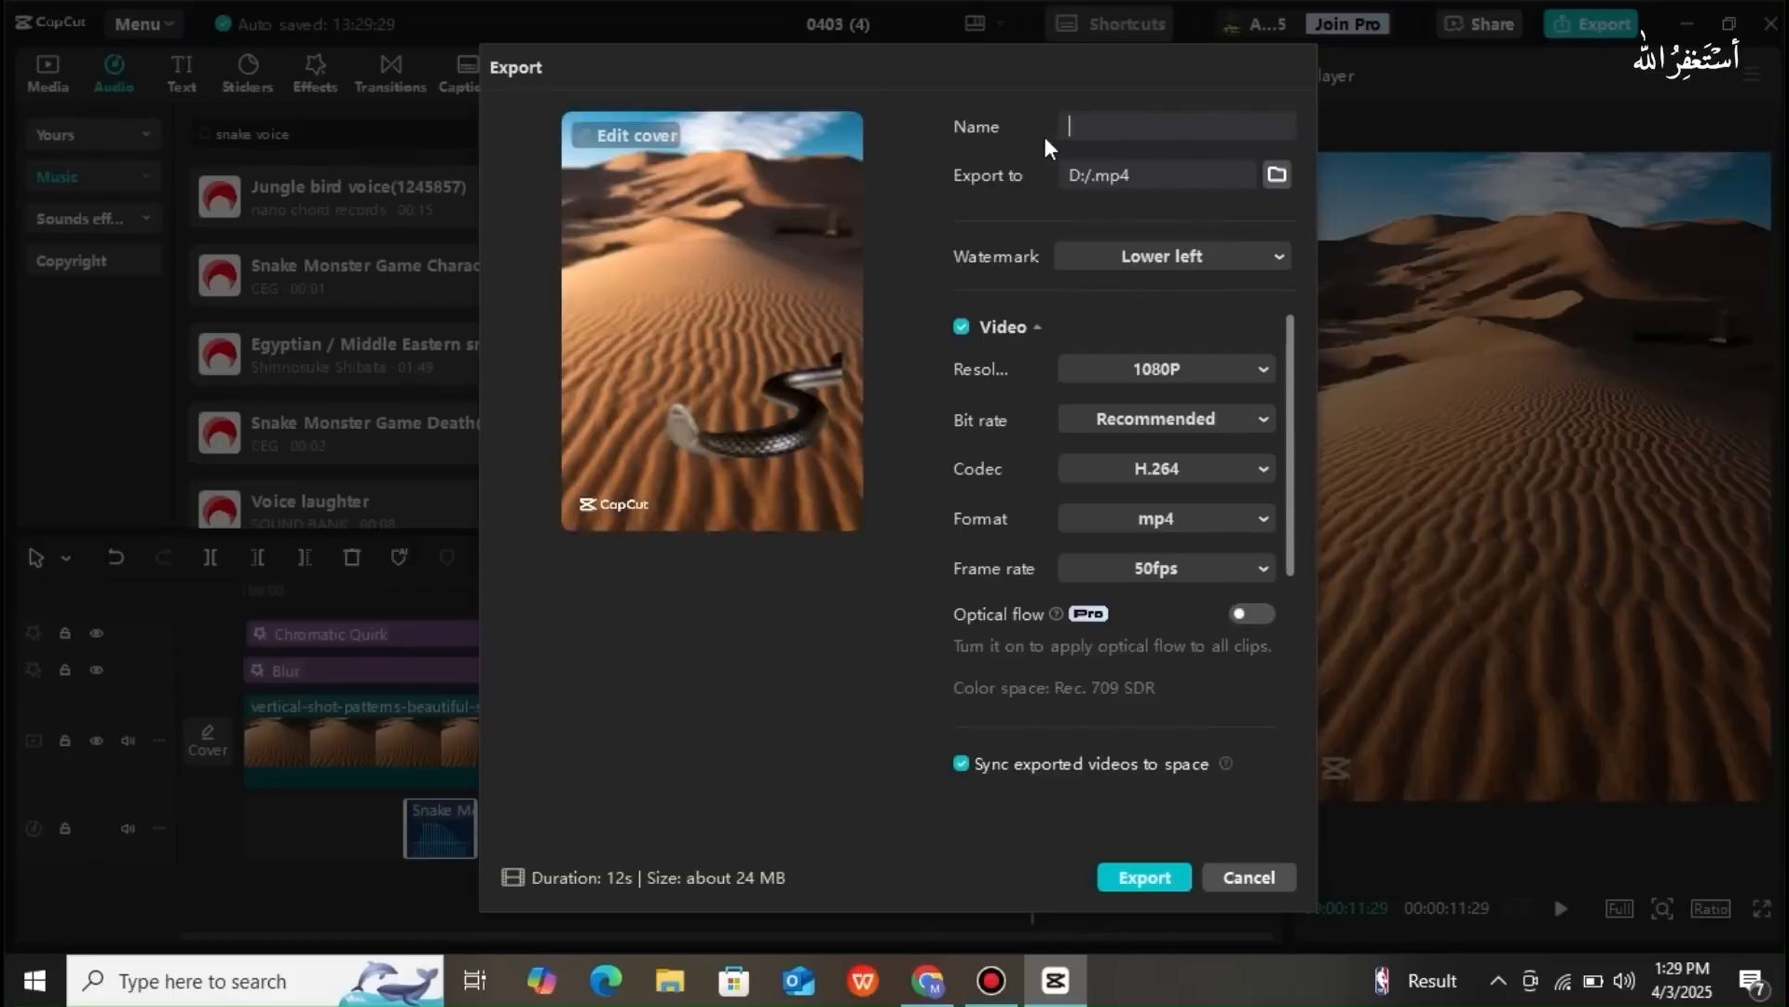
type("green screen ")
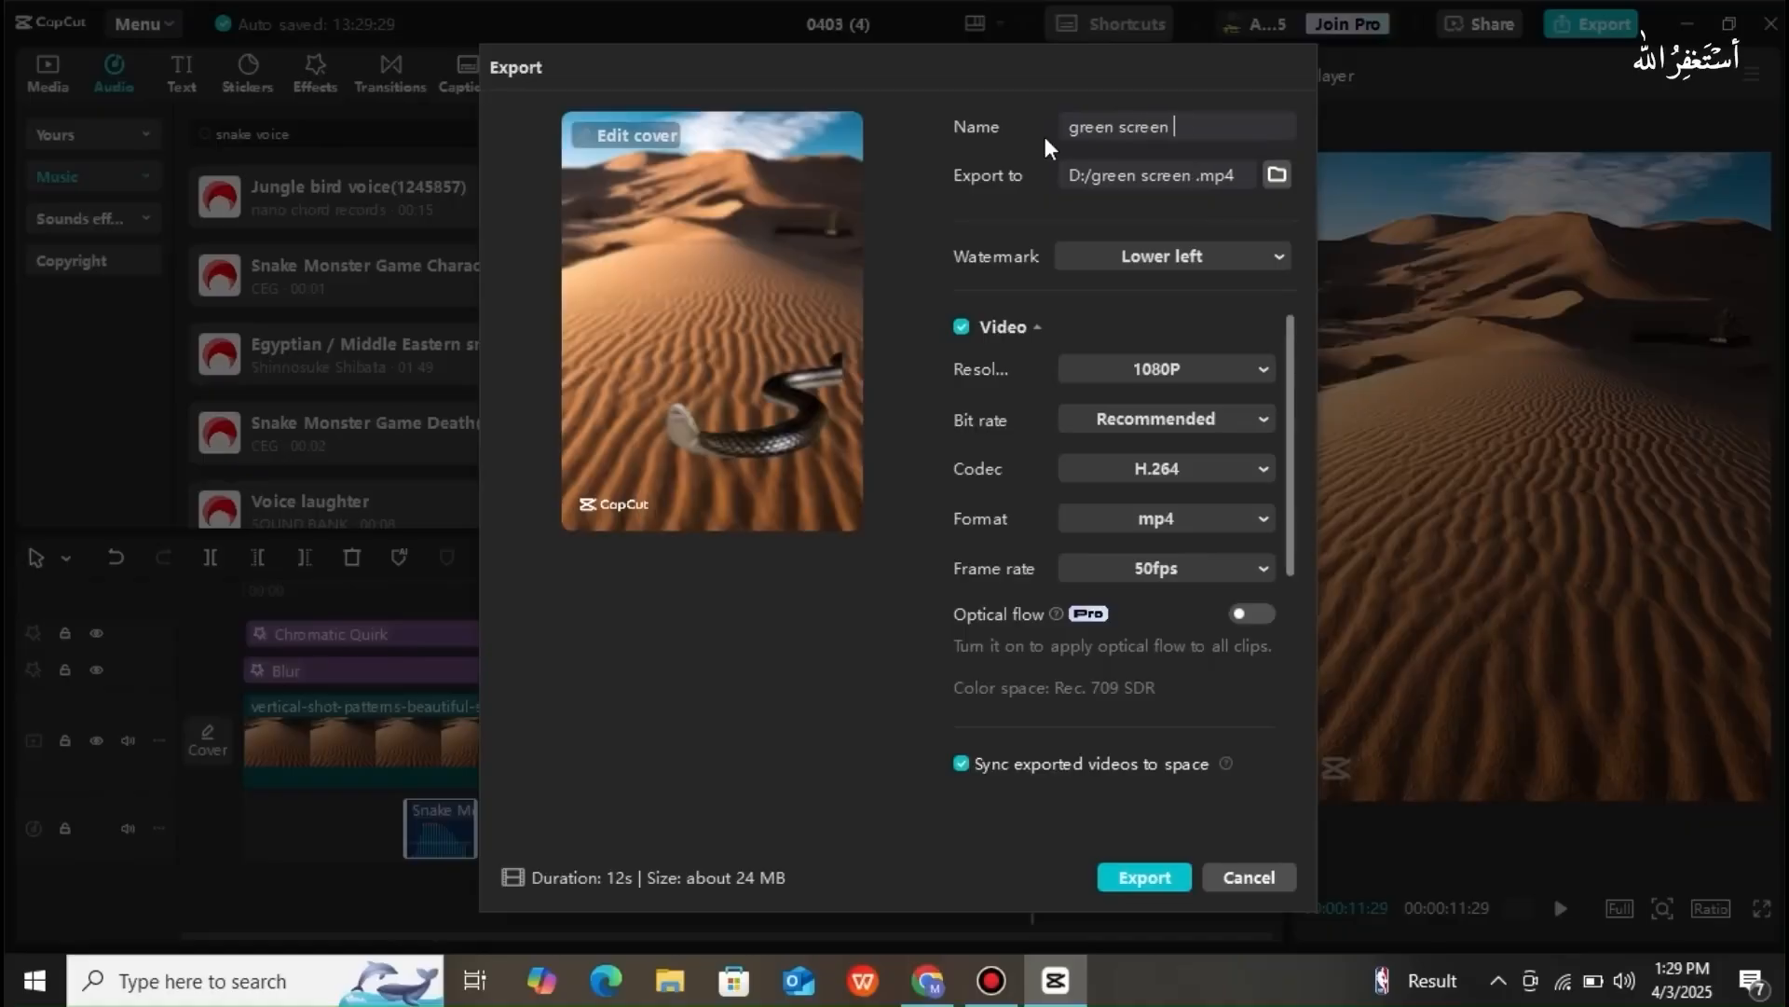
type("remove")
left_click(1249, 567)
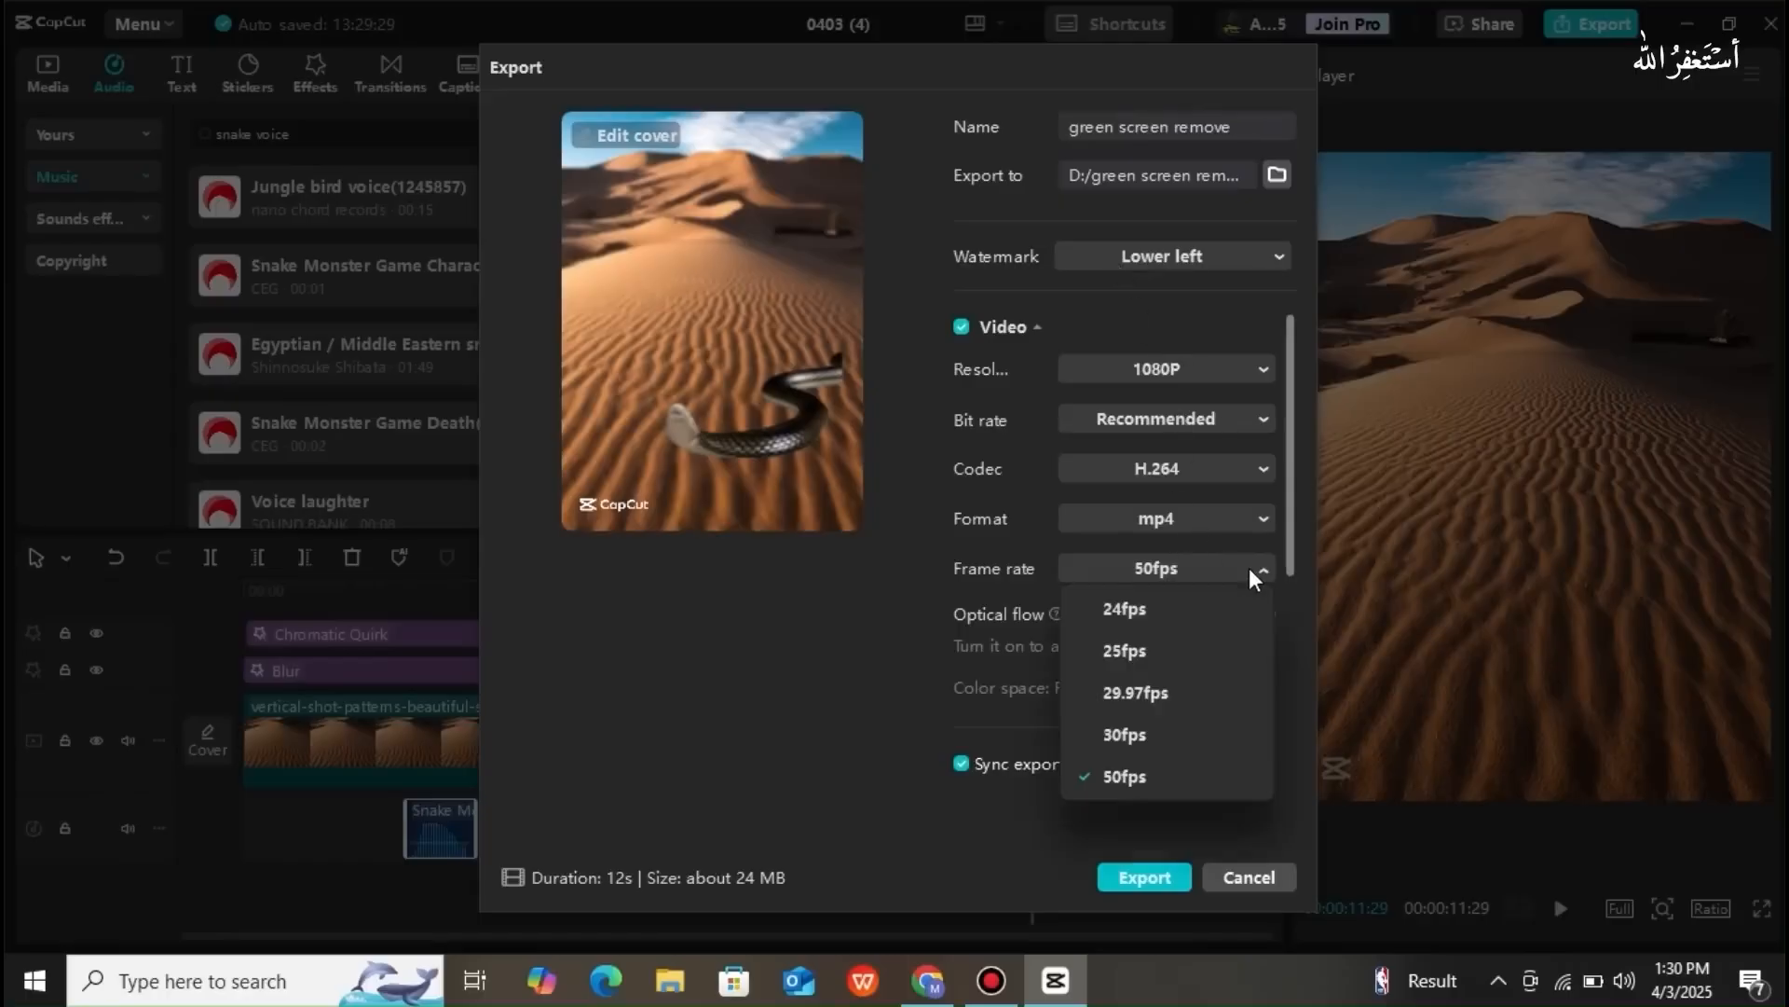
left_click(1115, 742)
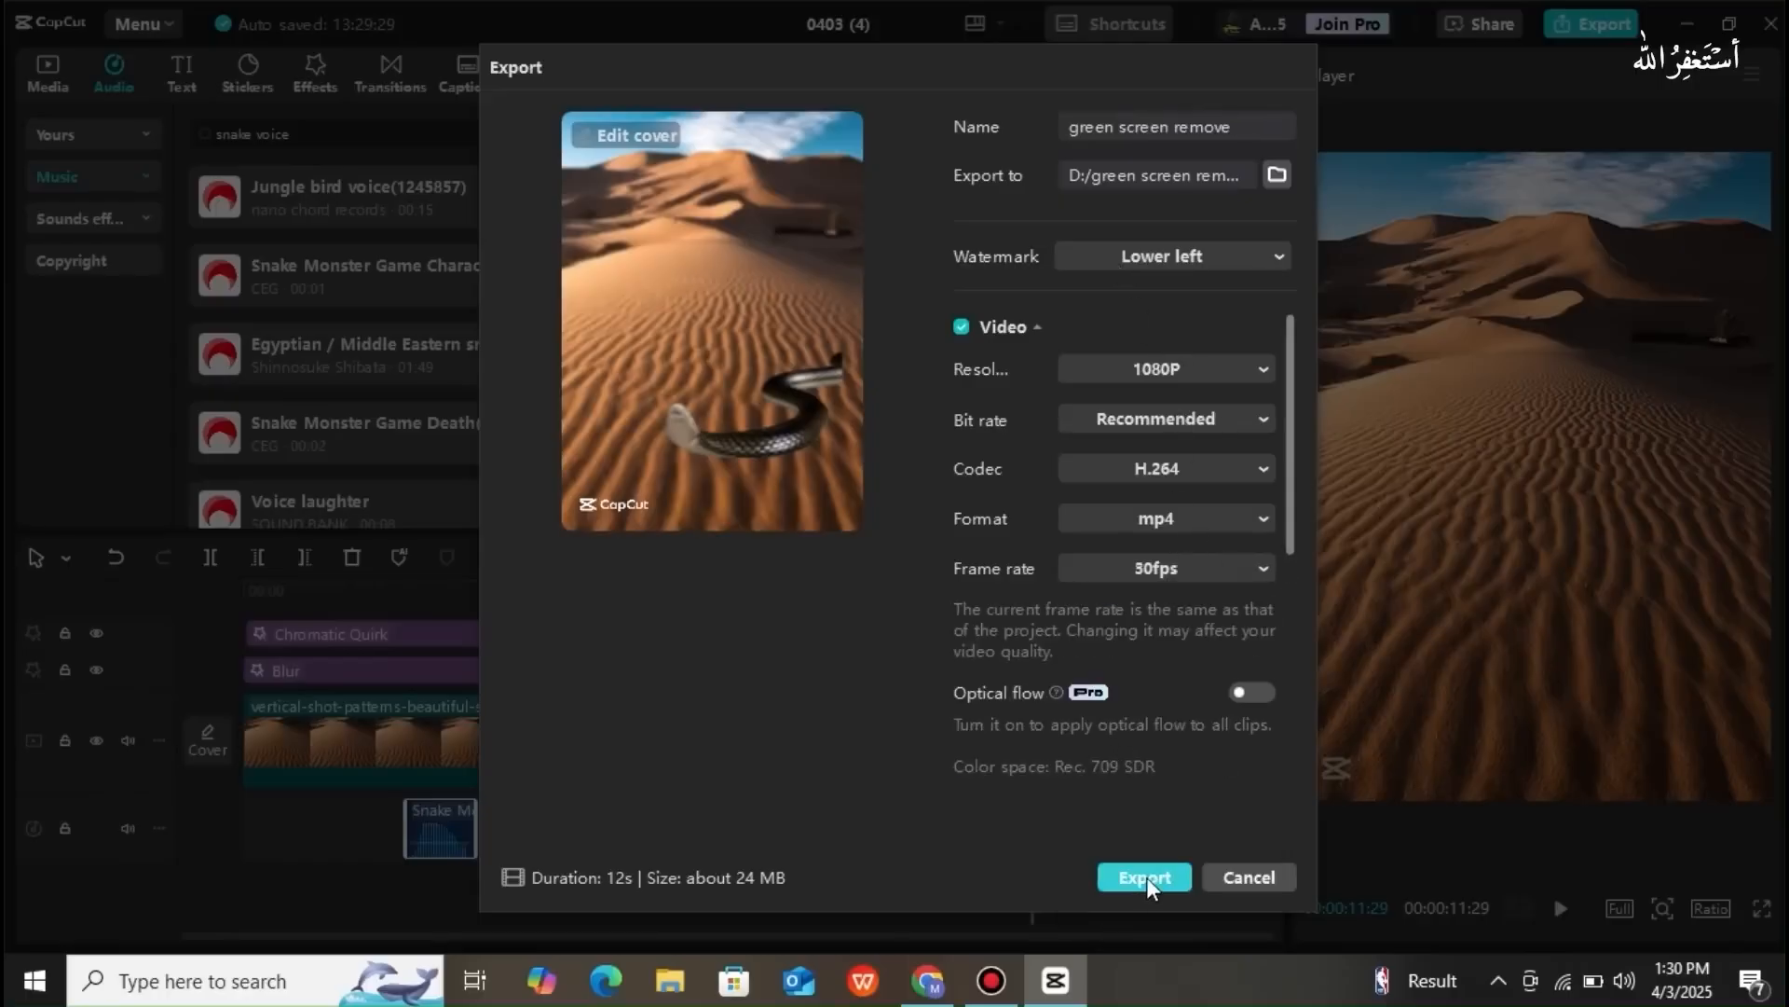
- Start exporting the video with the watermark, stop the export and leave the export settings
left_click(1144, 876)
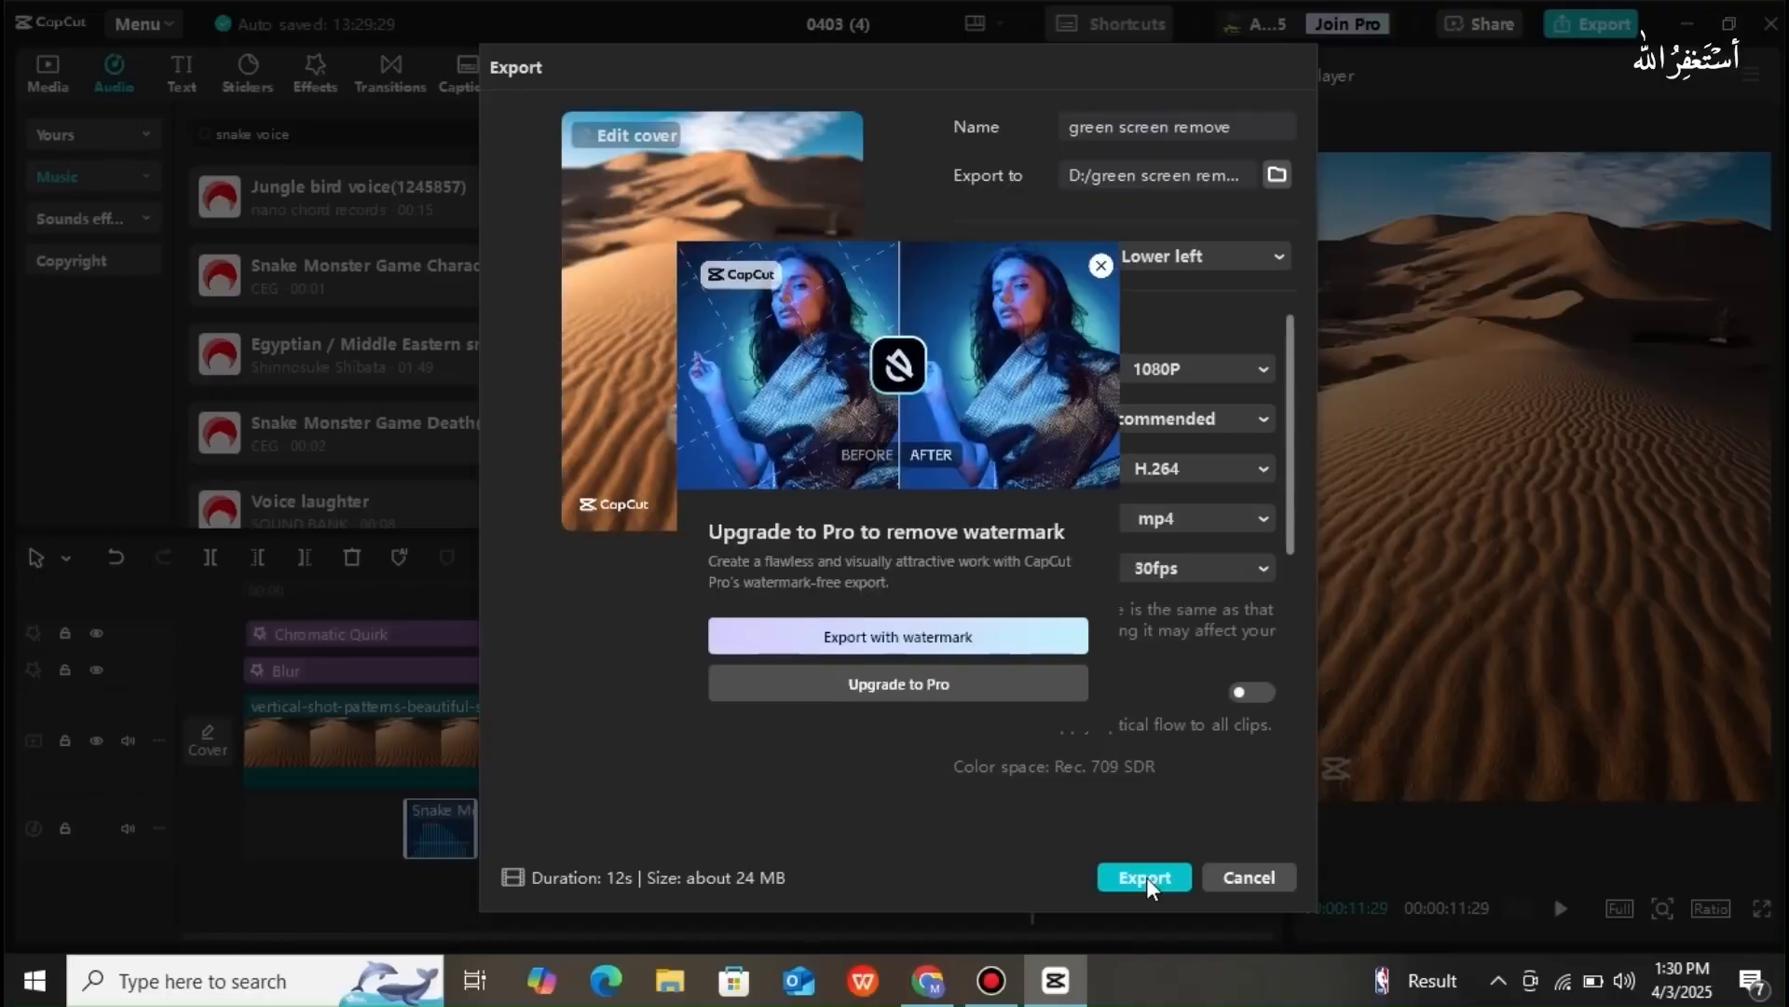
left_click(925, 634)
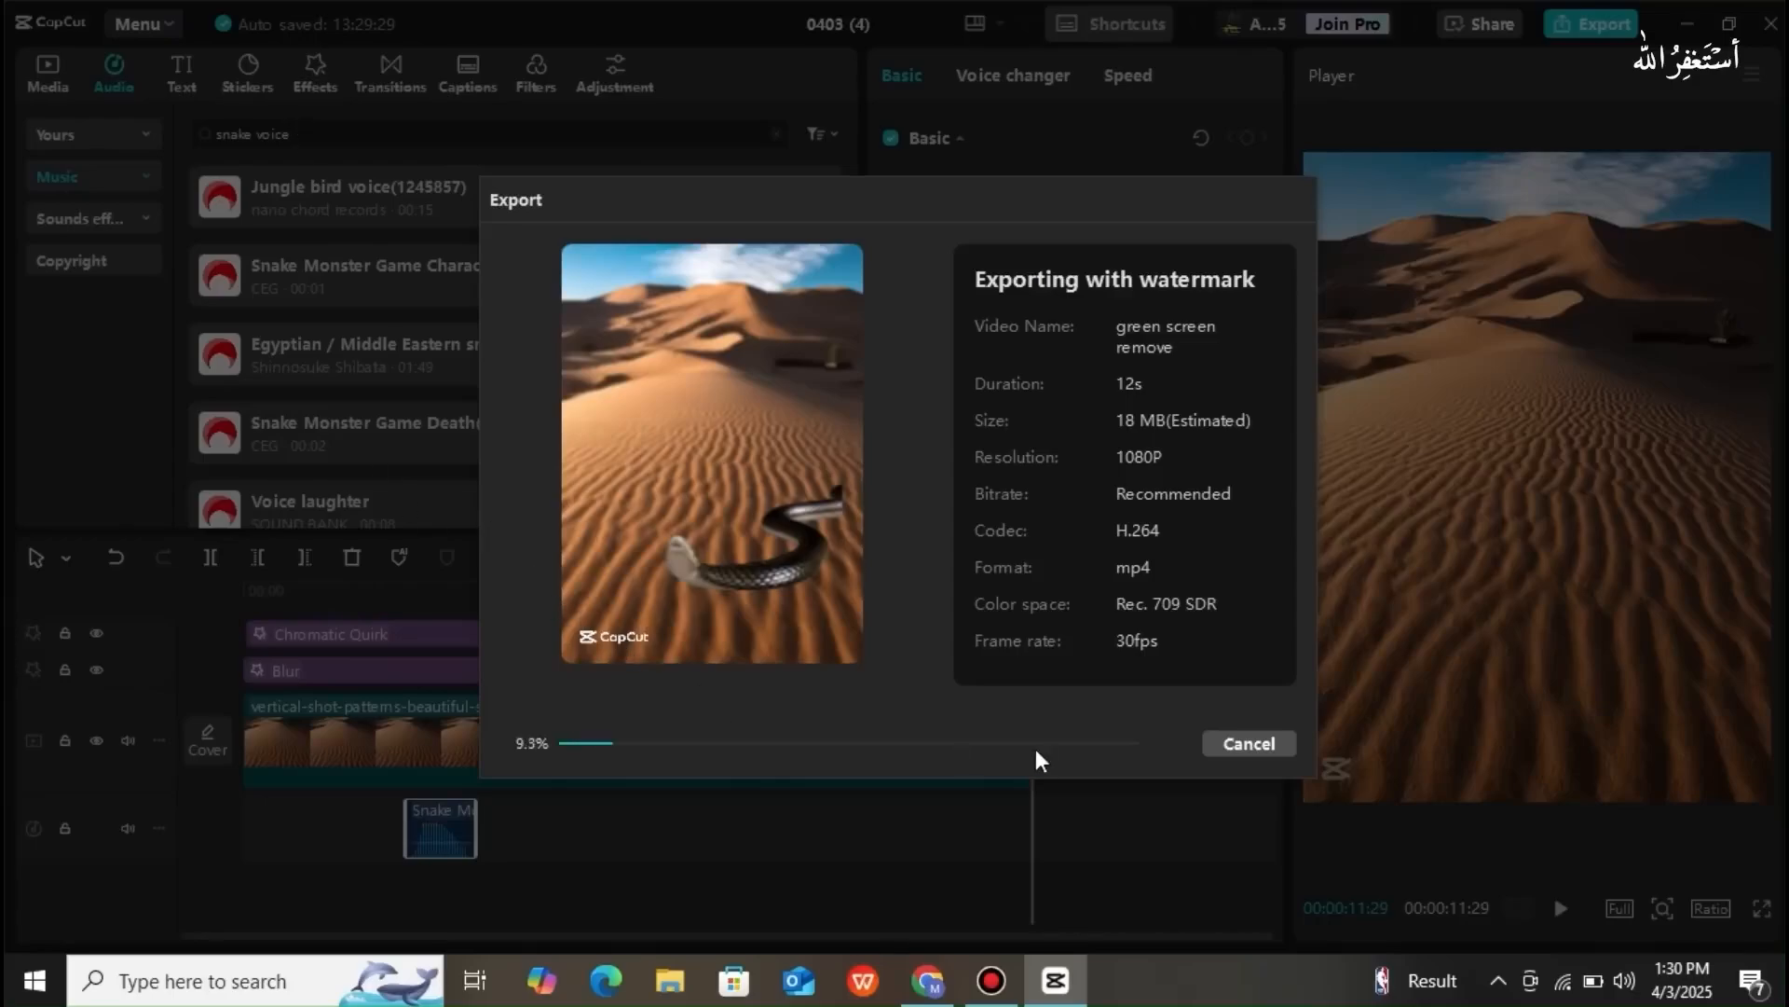
left_click(1216, 753)
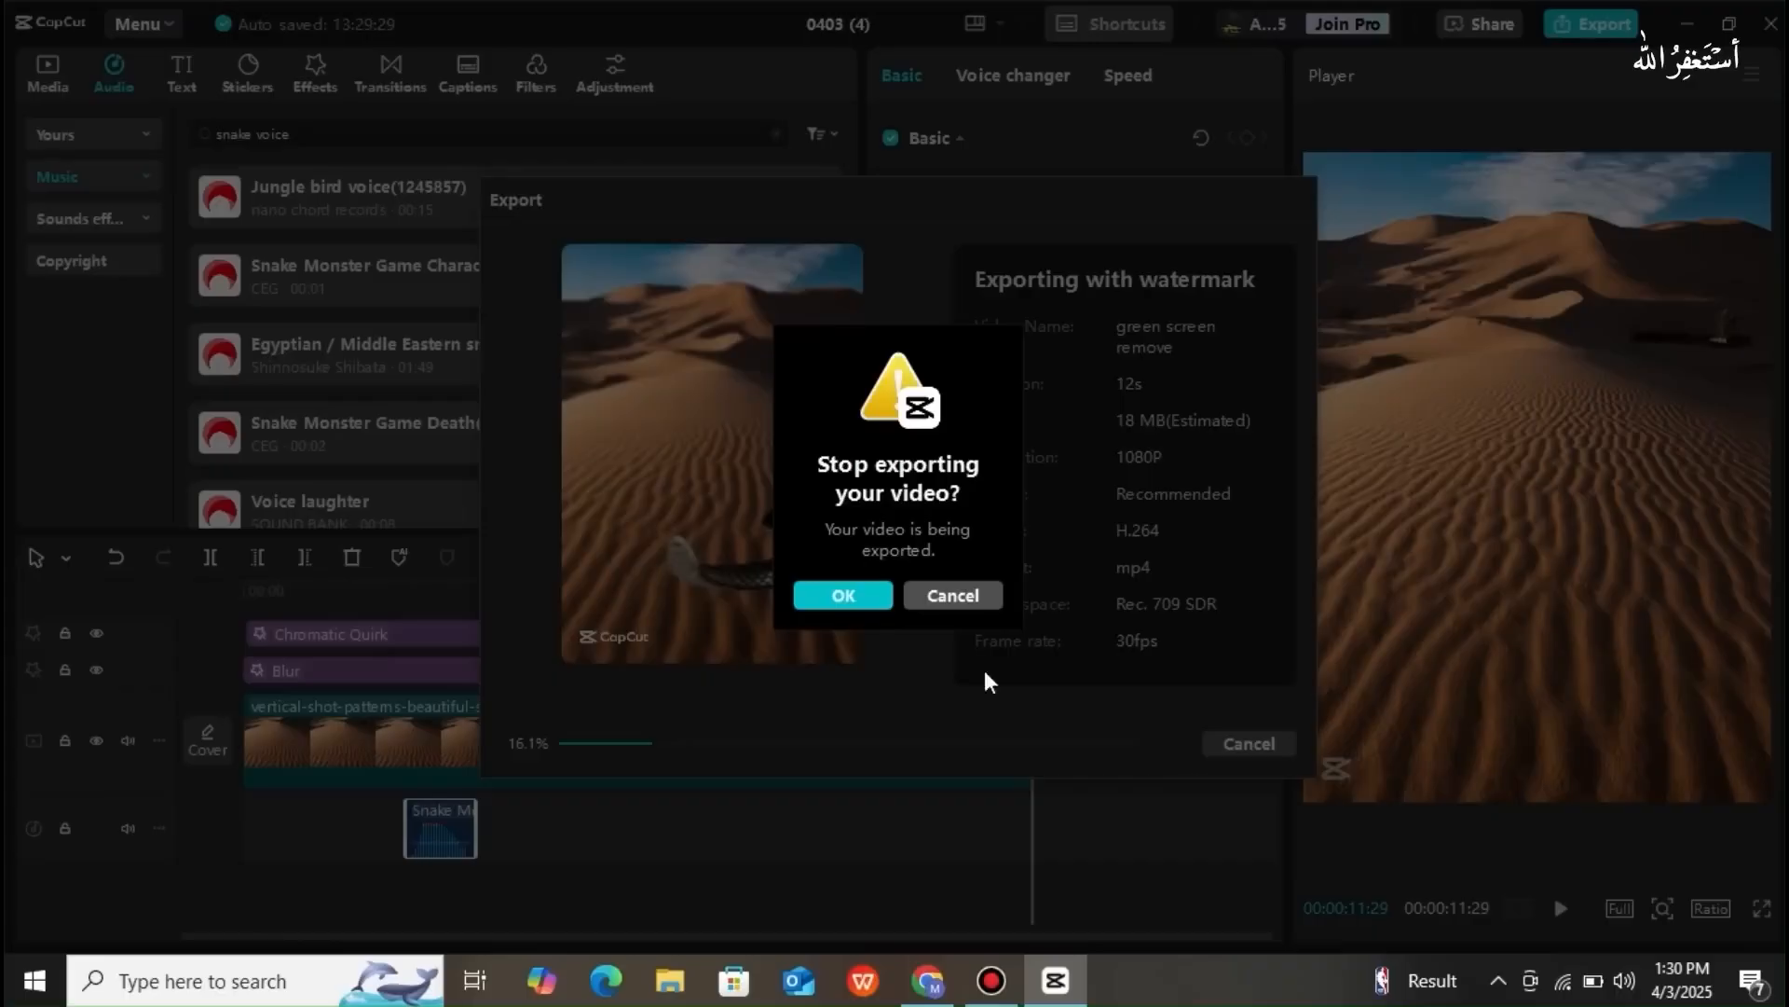
left_click(850, 600)
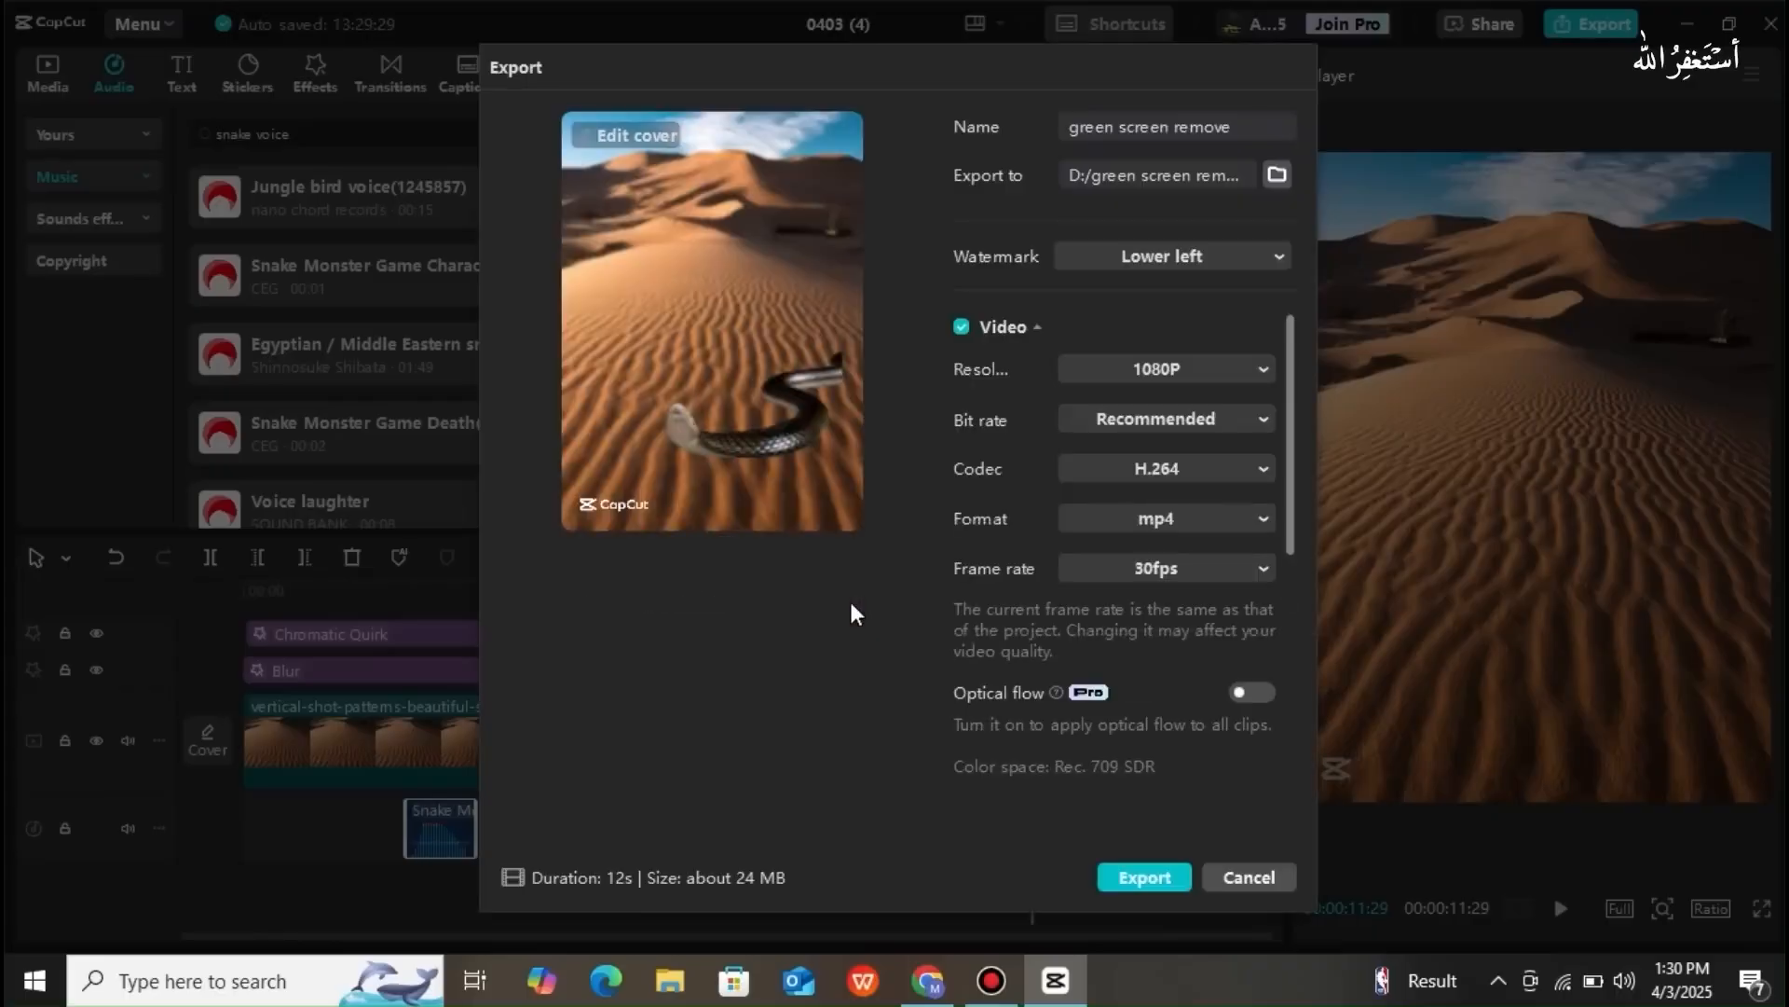
left_click(1243, 877)
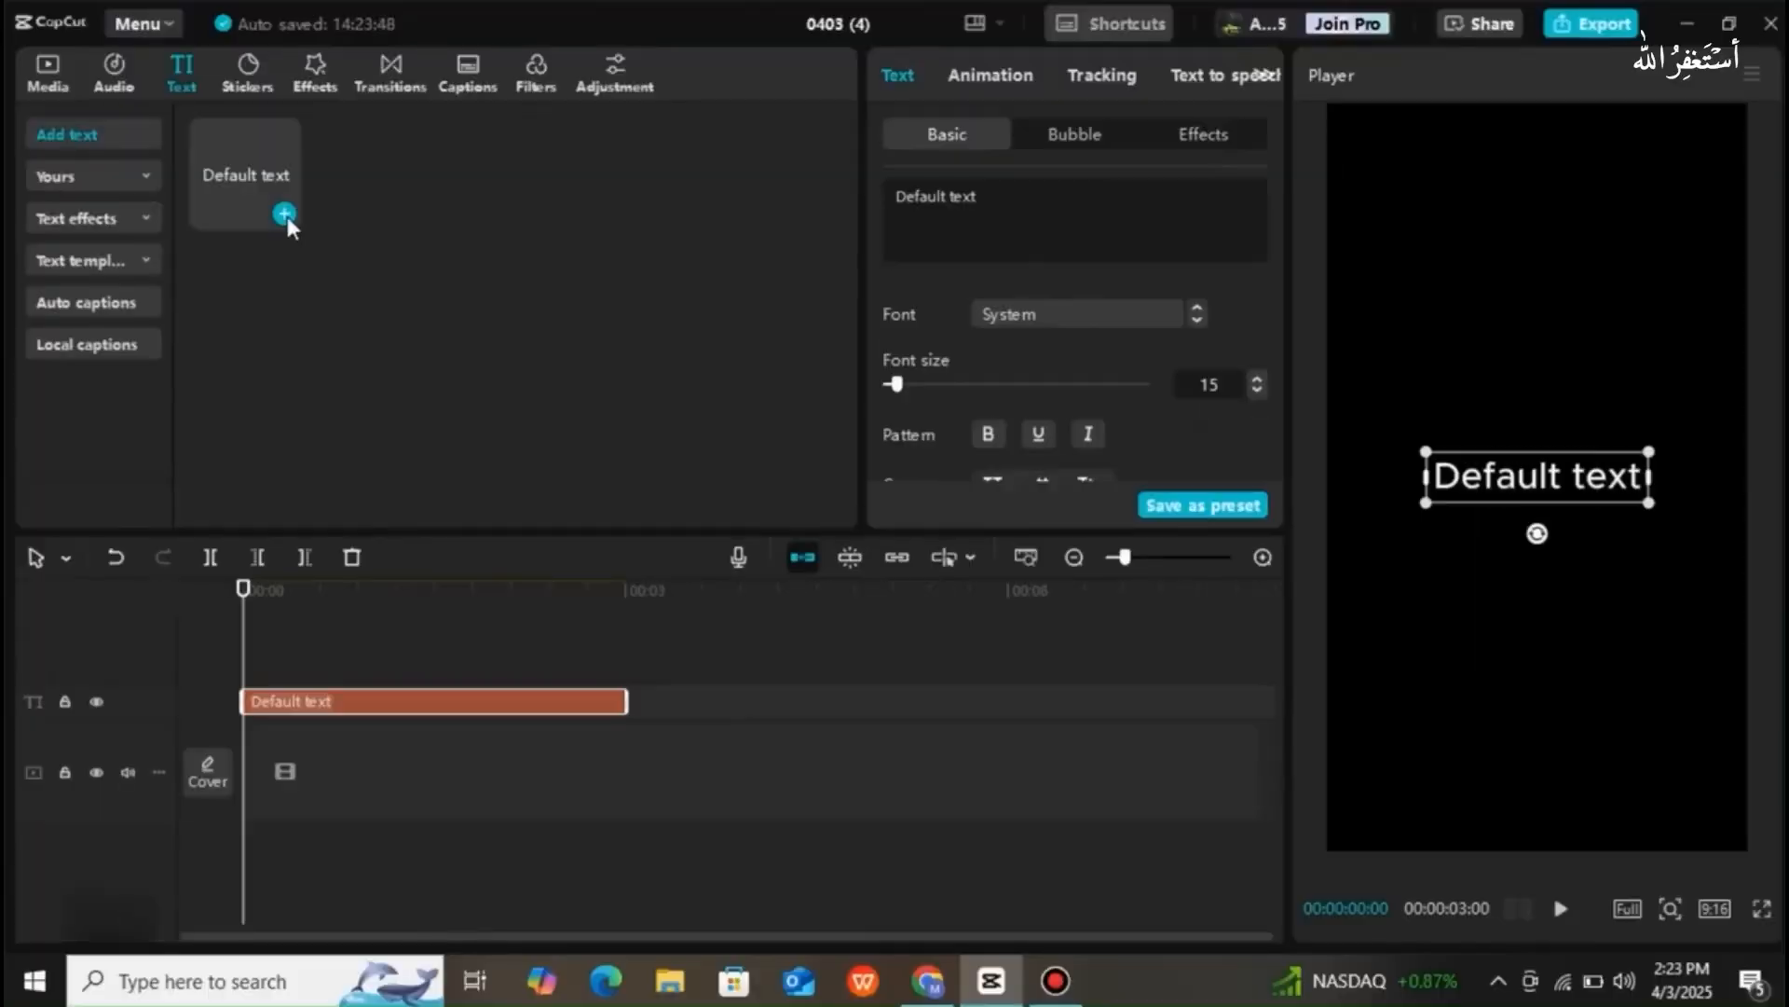
- Place the Lamborghini drift video on the main track and trim its beginning so the clip lasts 00:00:04:32
left_click(49, 67)
mouse_move(269, 417)
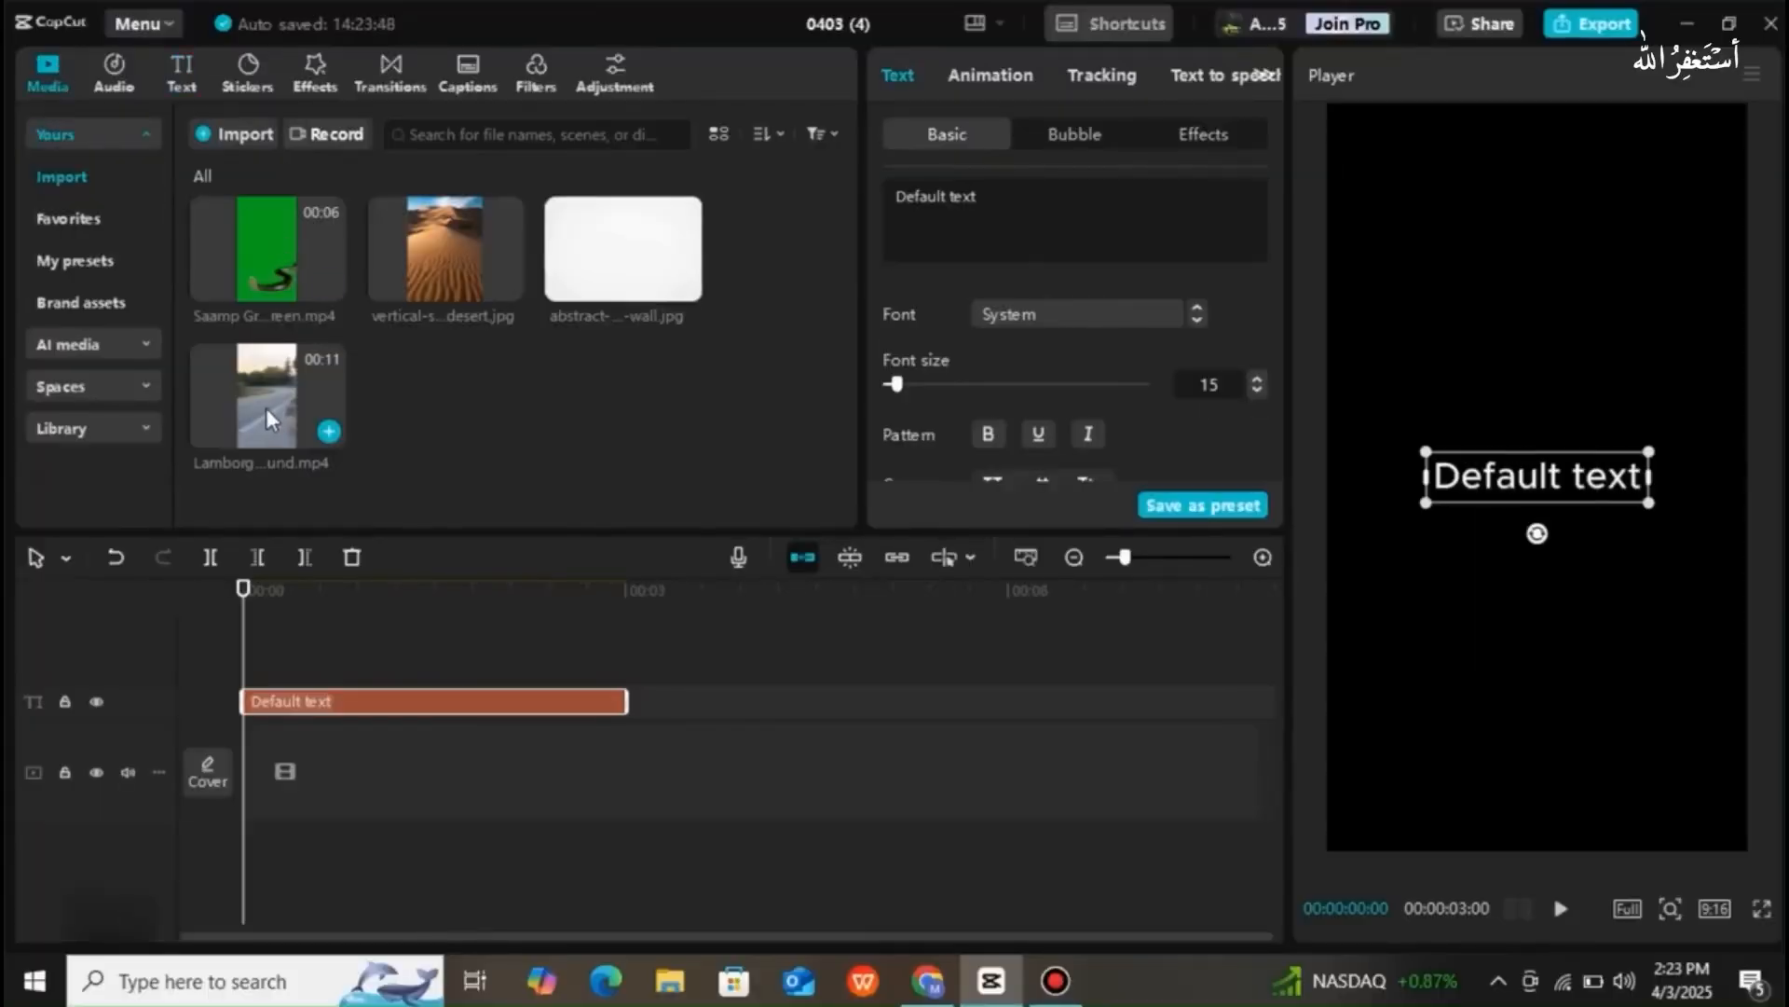
left_click_drag(263, 410, 251, 770)
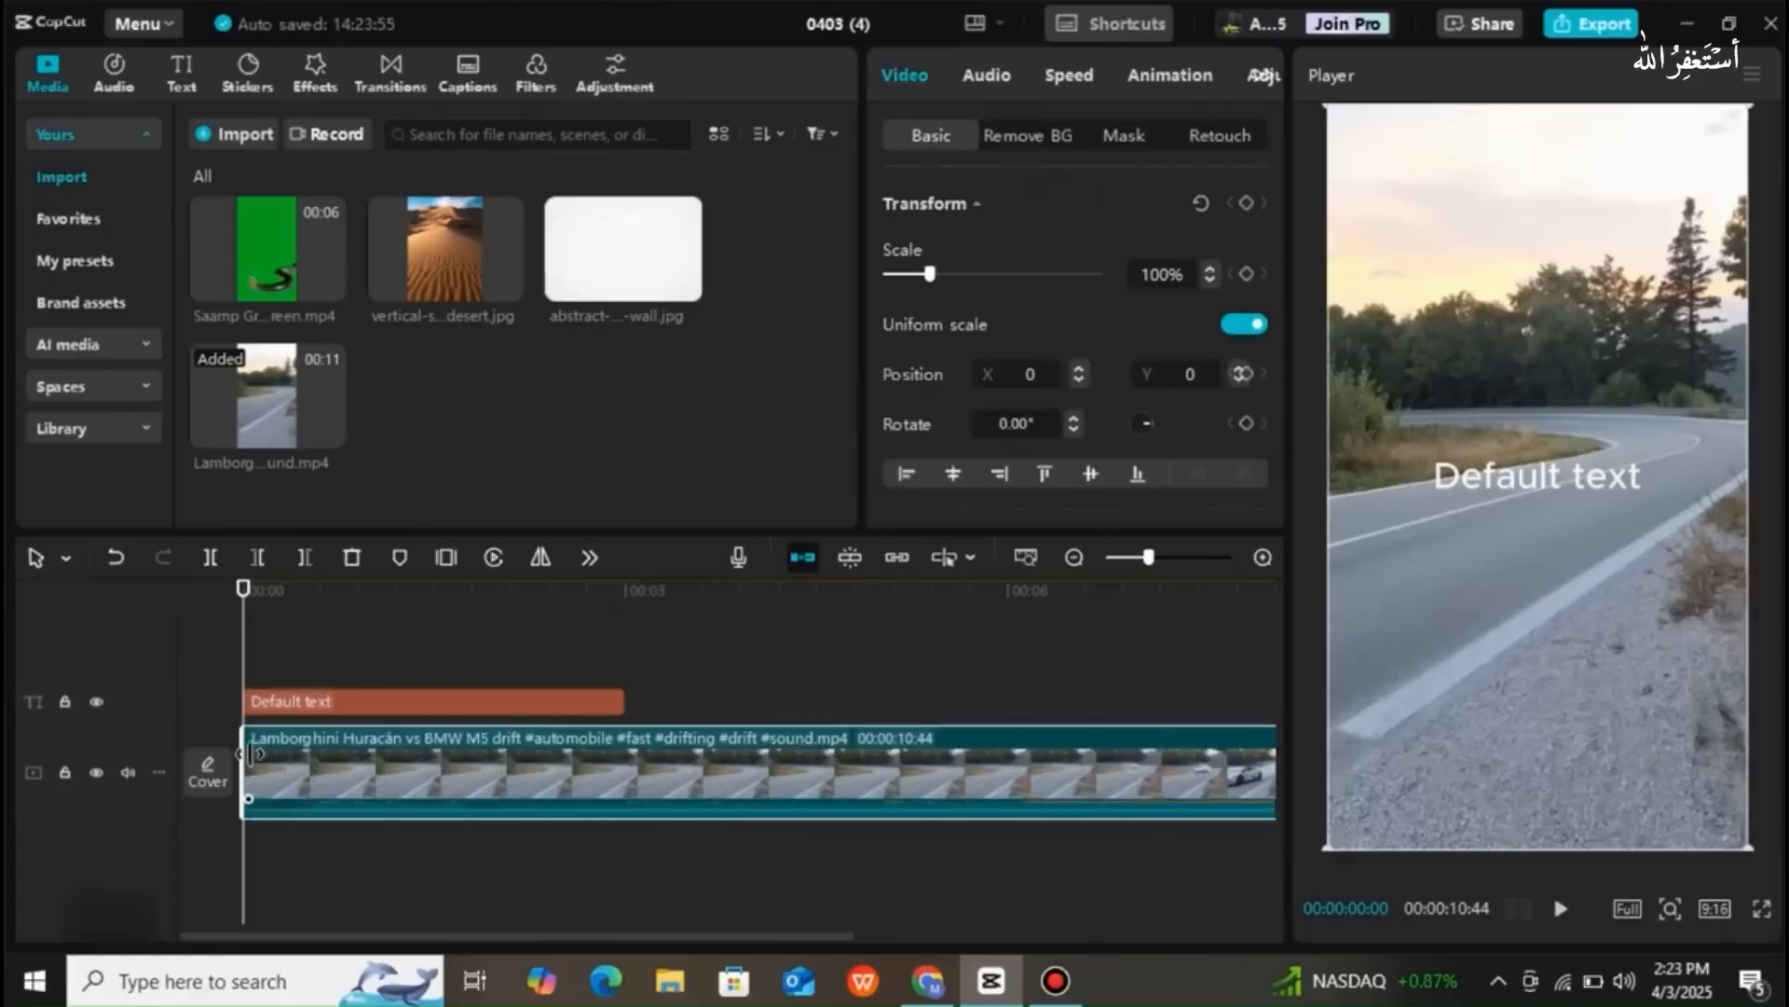
left_click_drag(251, 766, 716, 751)
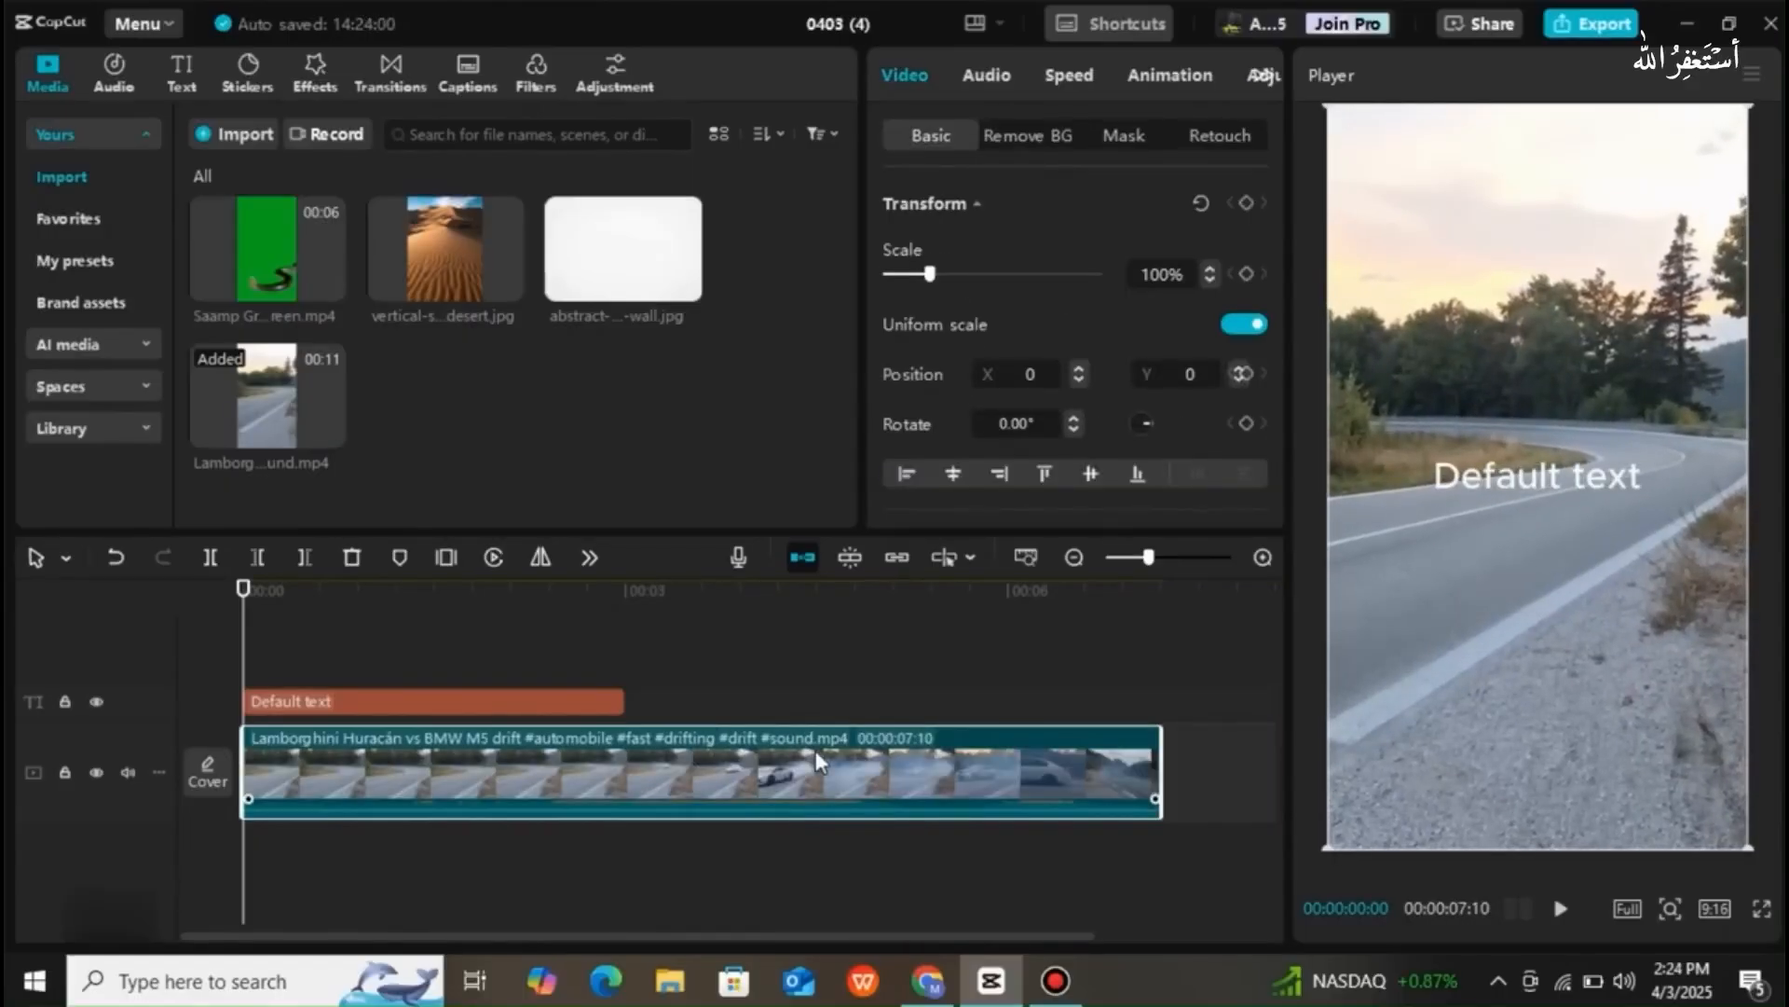
left_click_drag(247, 753, 548, 760)
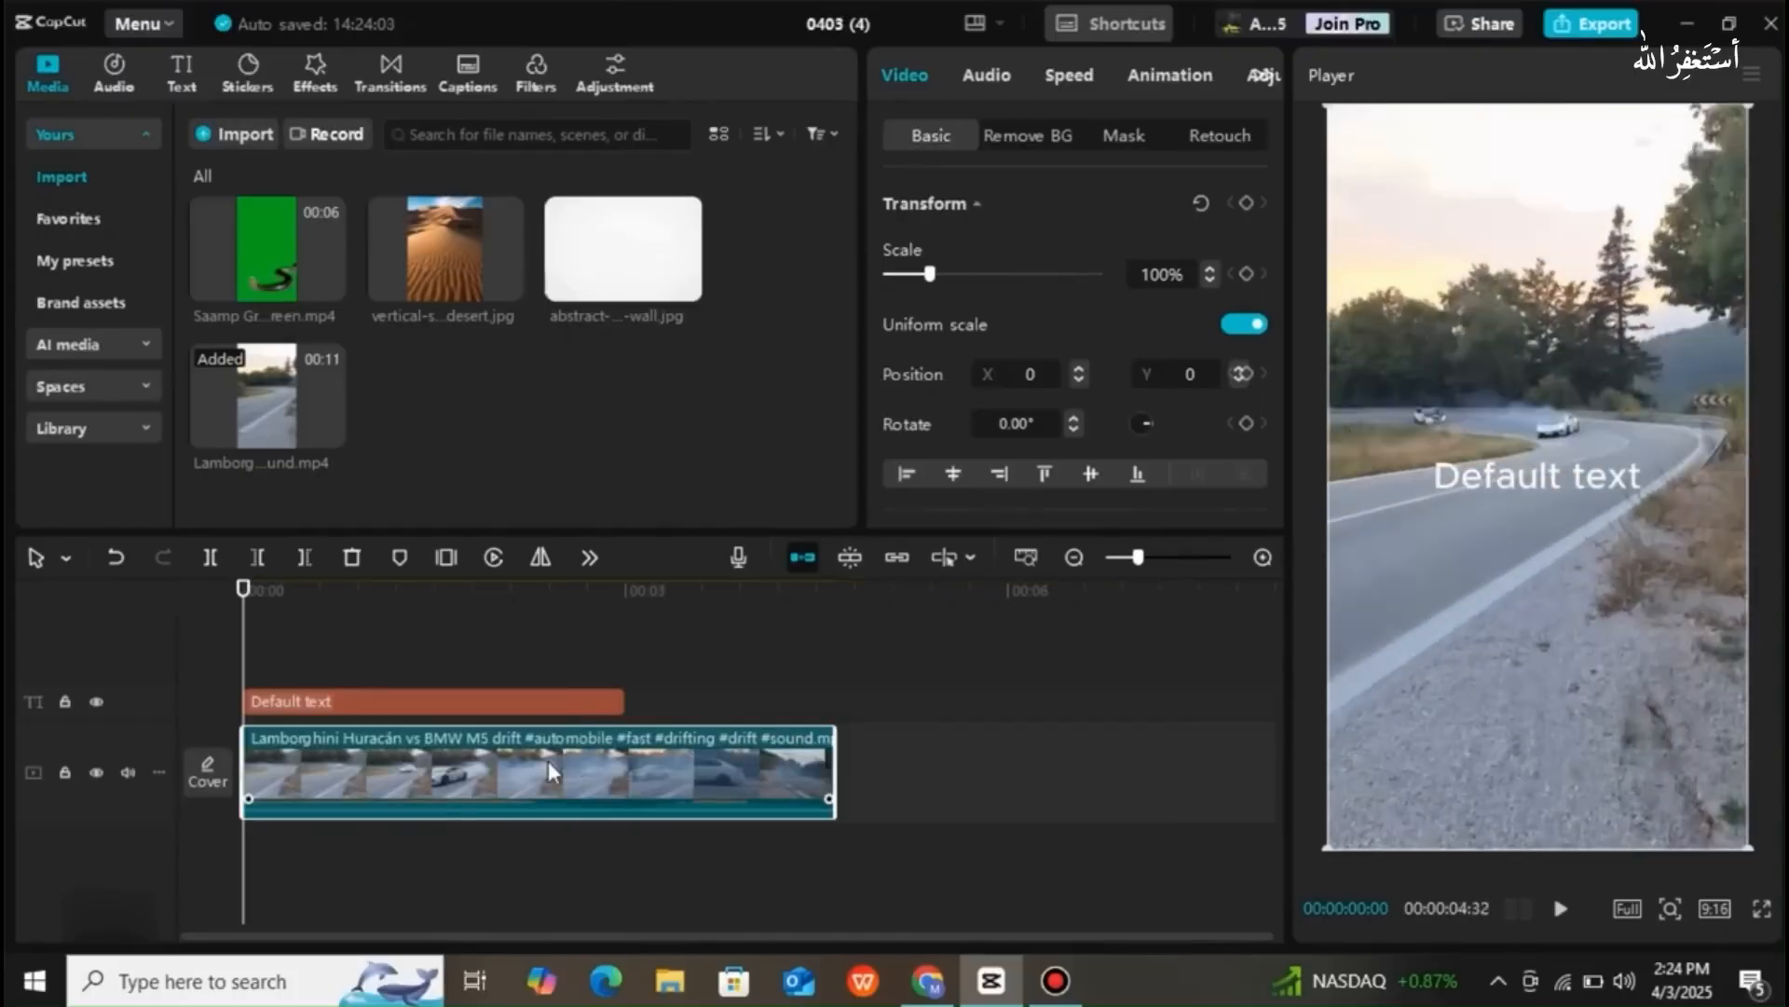
- Replace the existing text clip with a new default text and extend it to the end of the car video
left_click(397, 701)
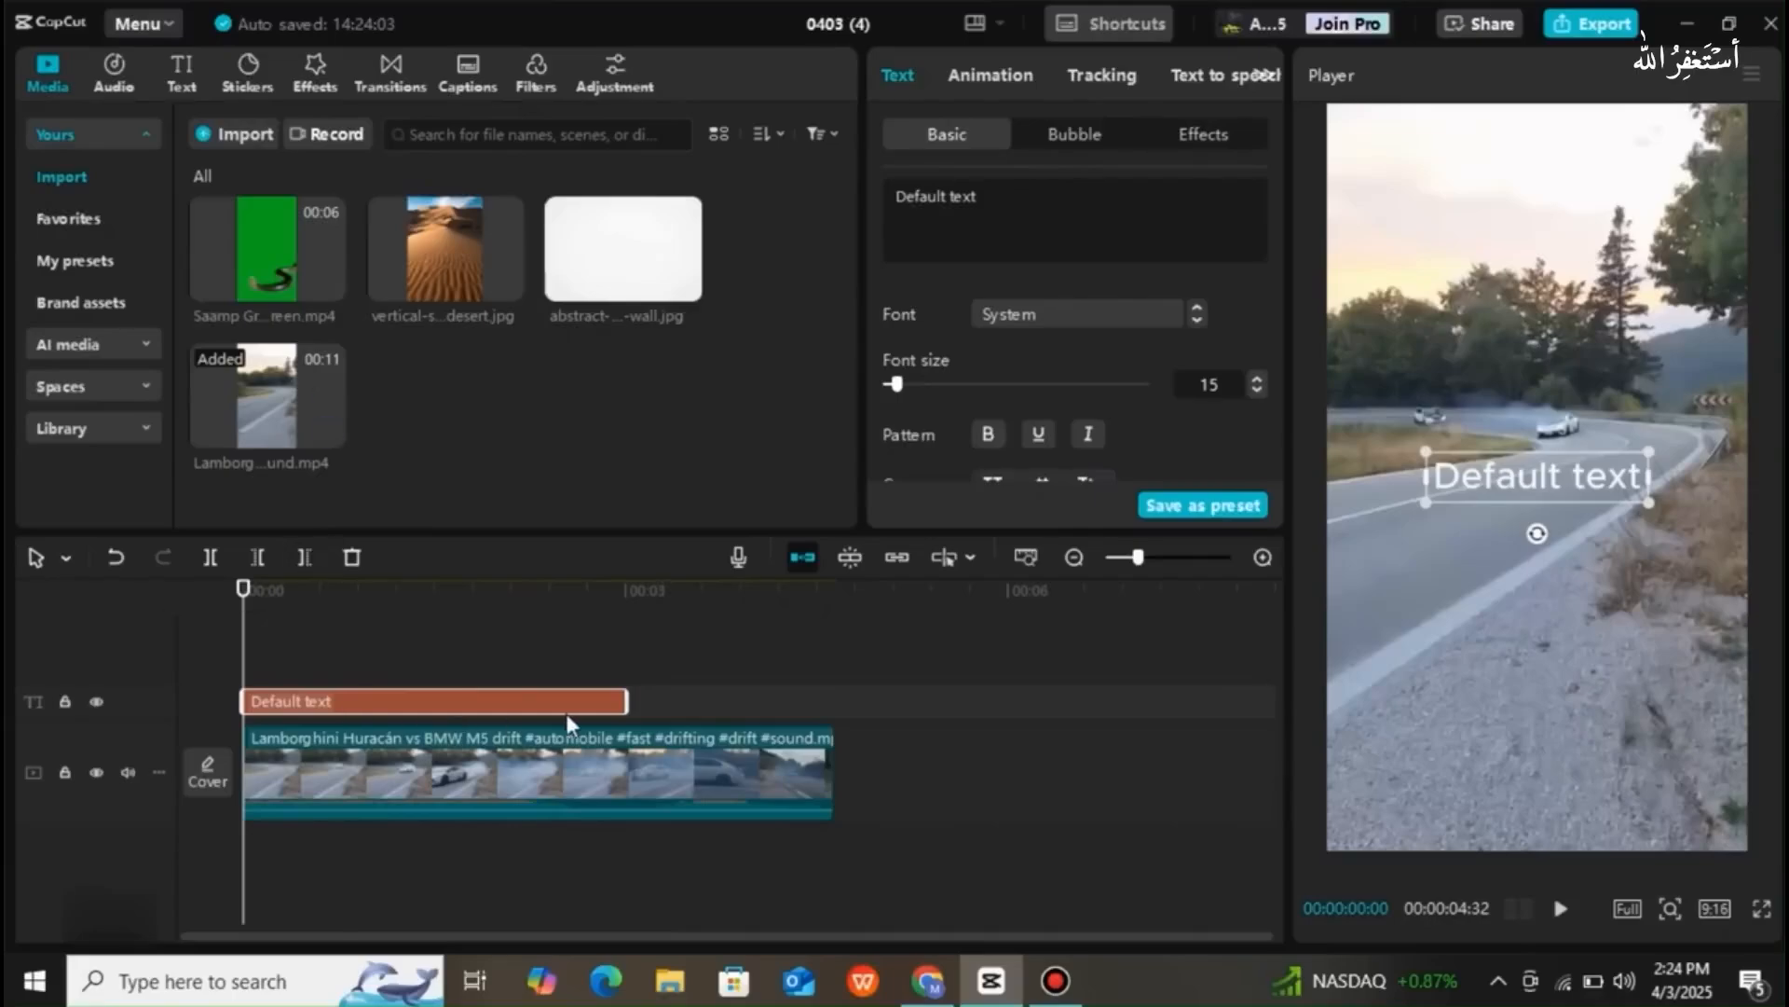
mouse_move(324, 223)
key("Delete")
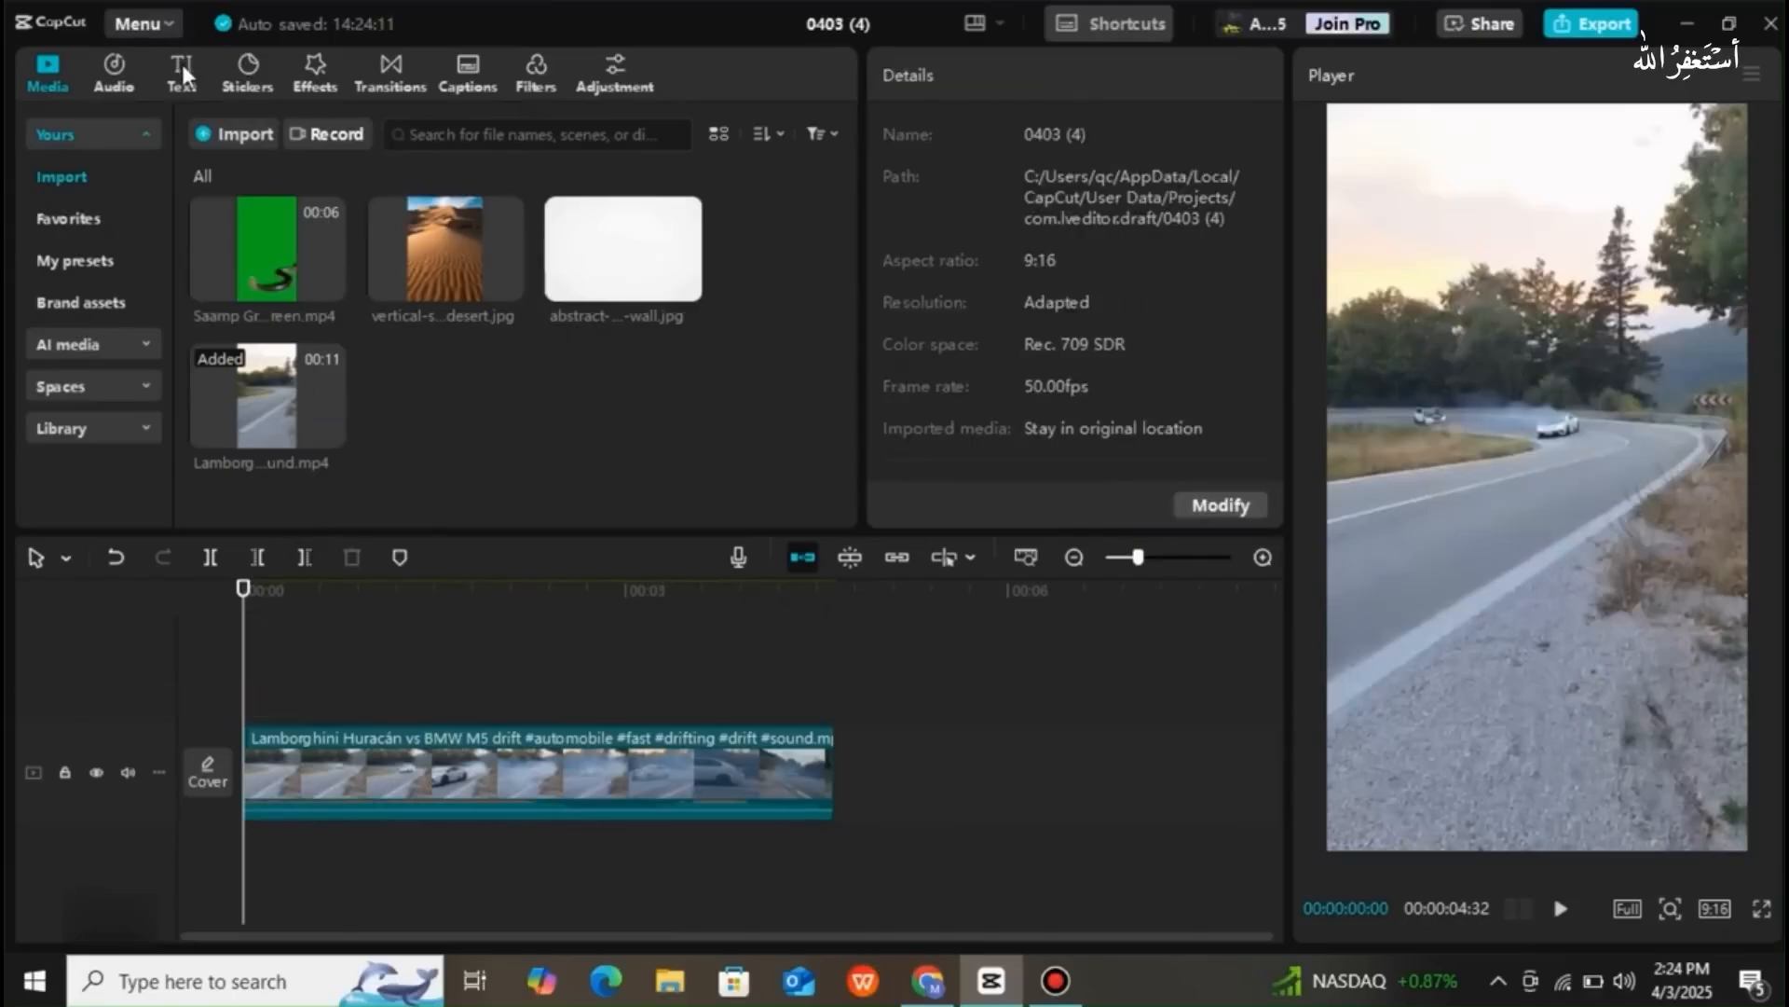
left_click(183, 73)
left_click(283, 215)
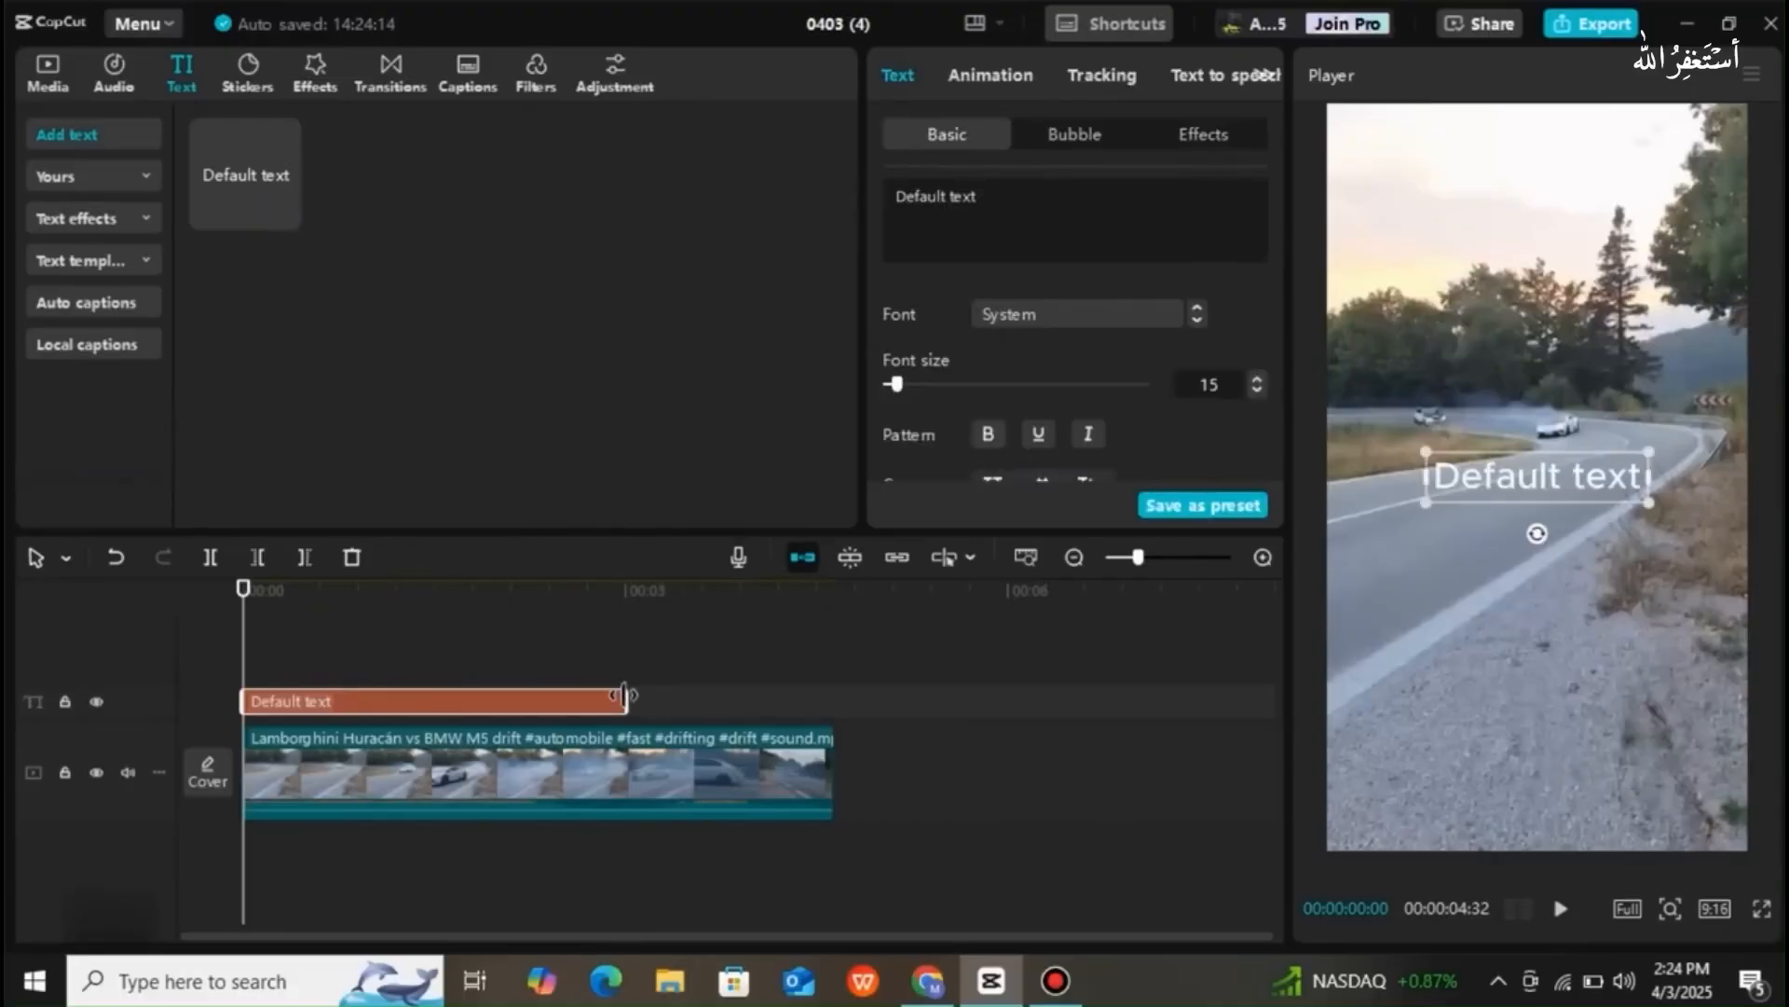
left_click_drag(626, 701, 831, 702)
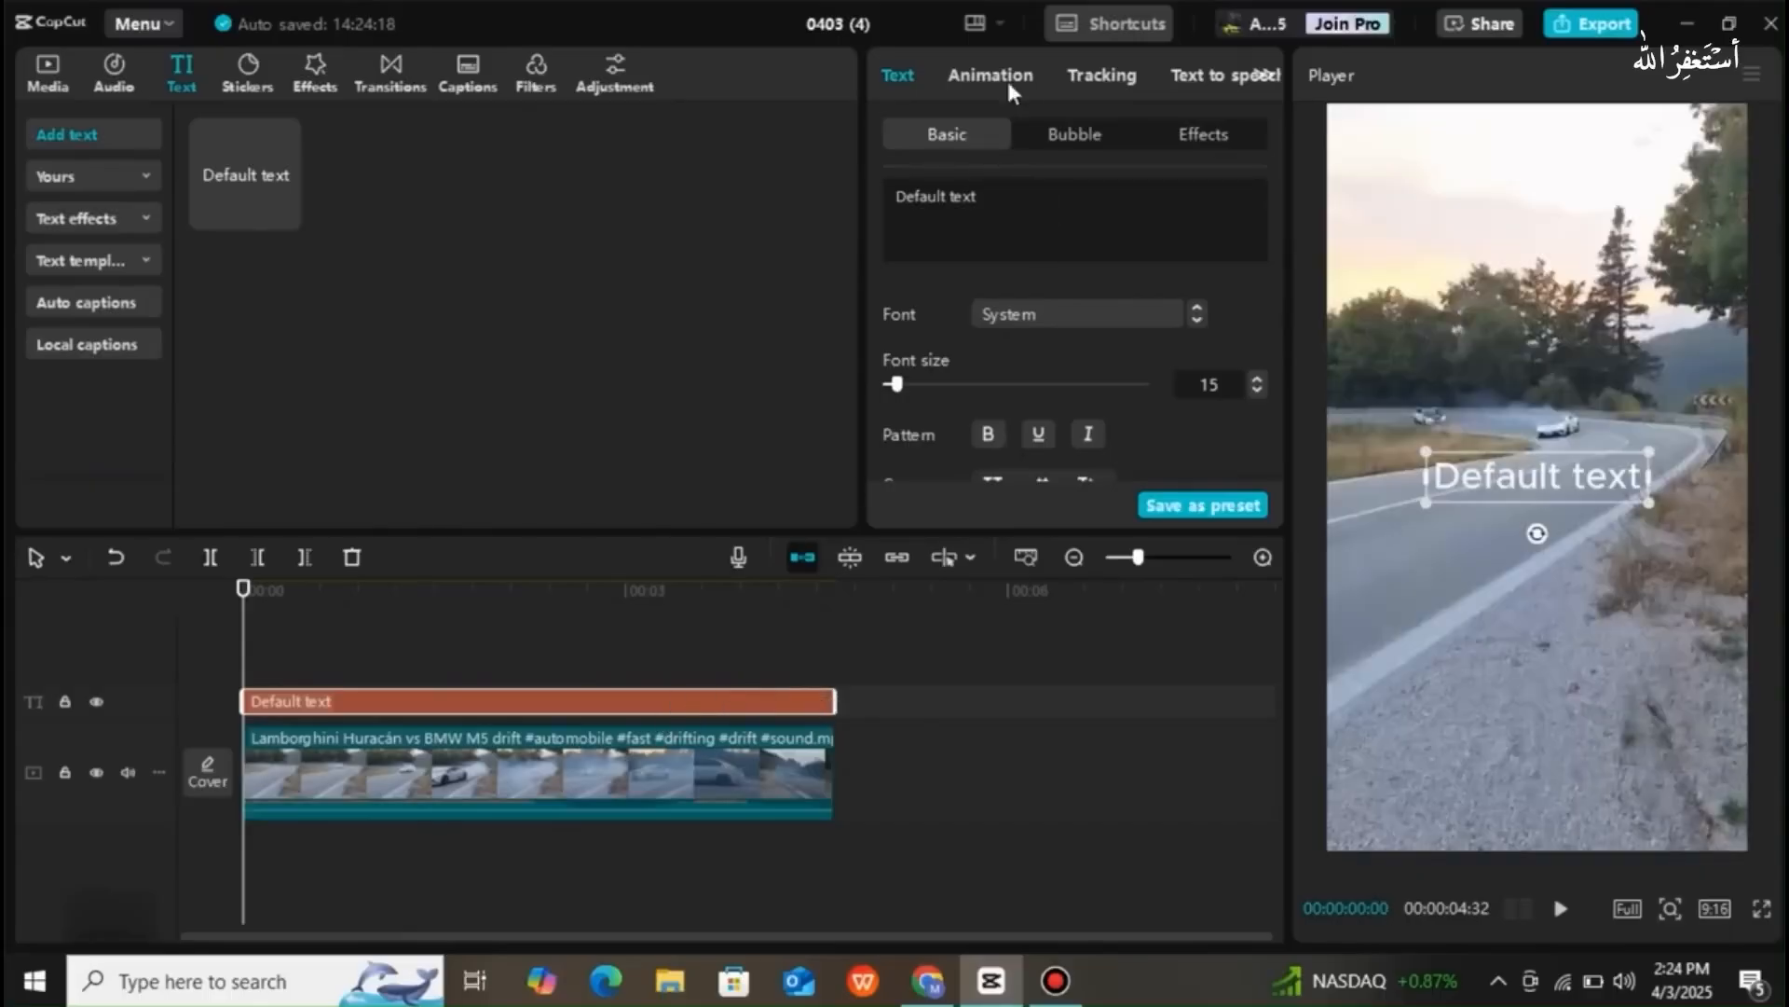
- Enable motion tracking for the default text and fit the tracking box around the front white car
left_click(1102, 89)
left_click(1015, 212)
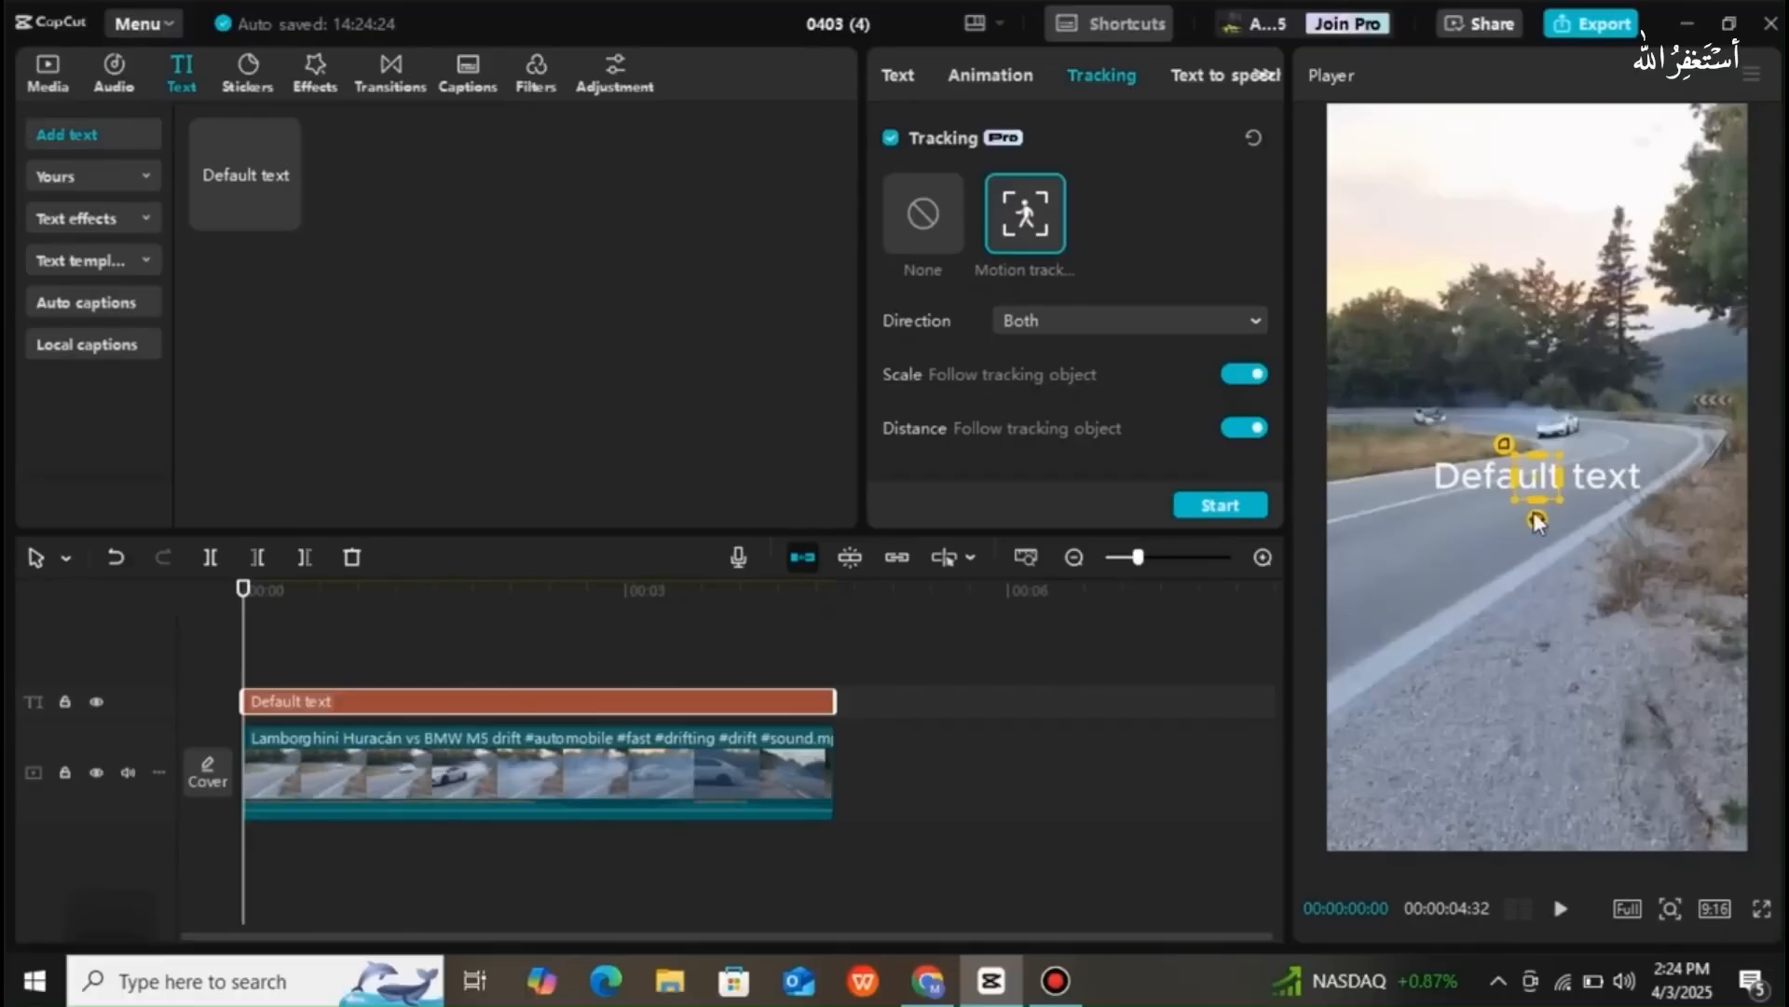
left_click_drag(1557, 494, 1589, 468)
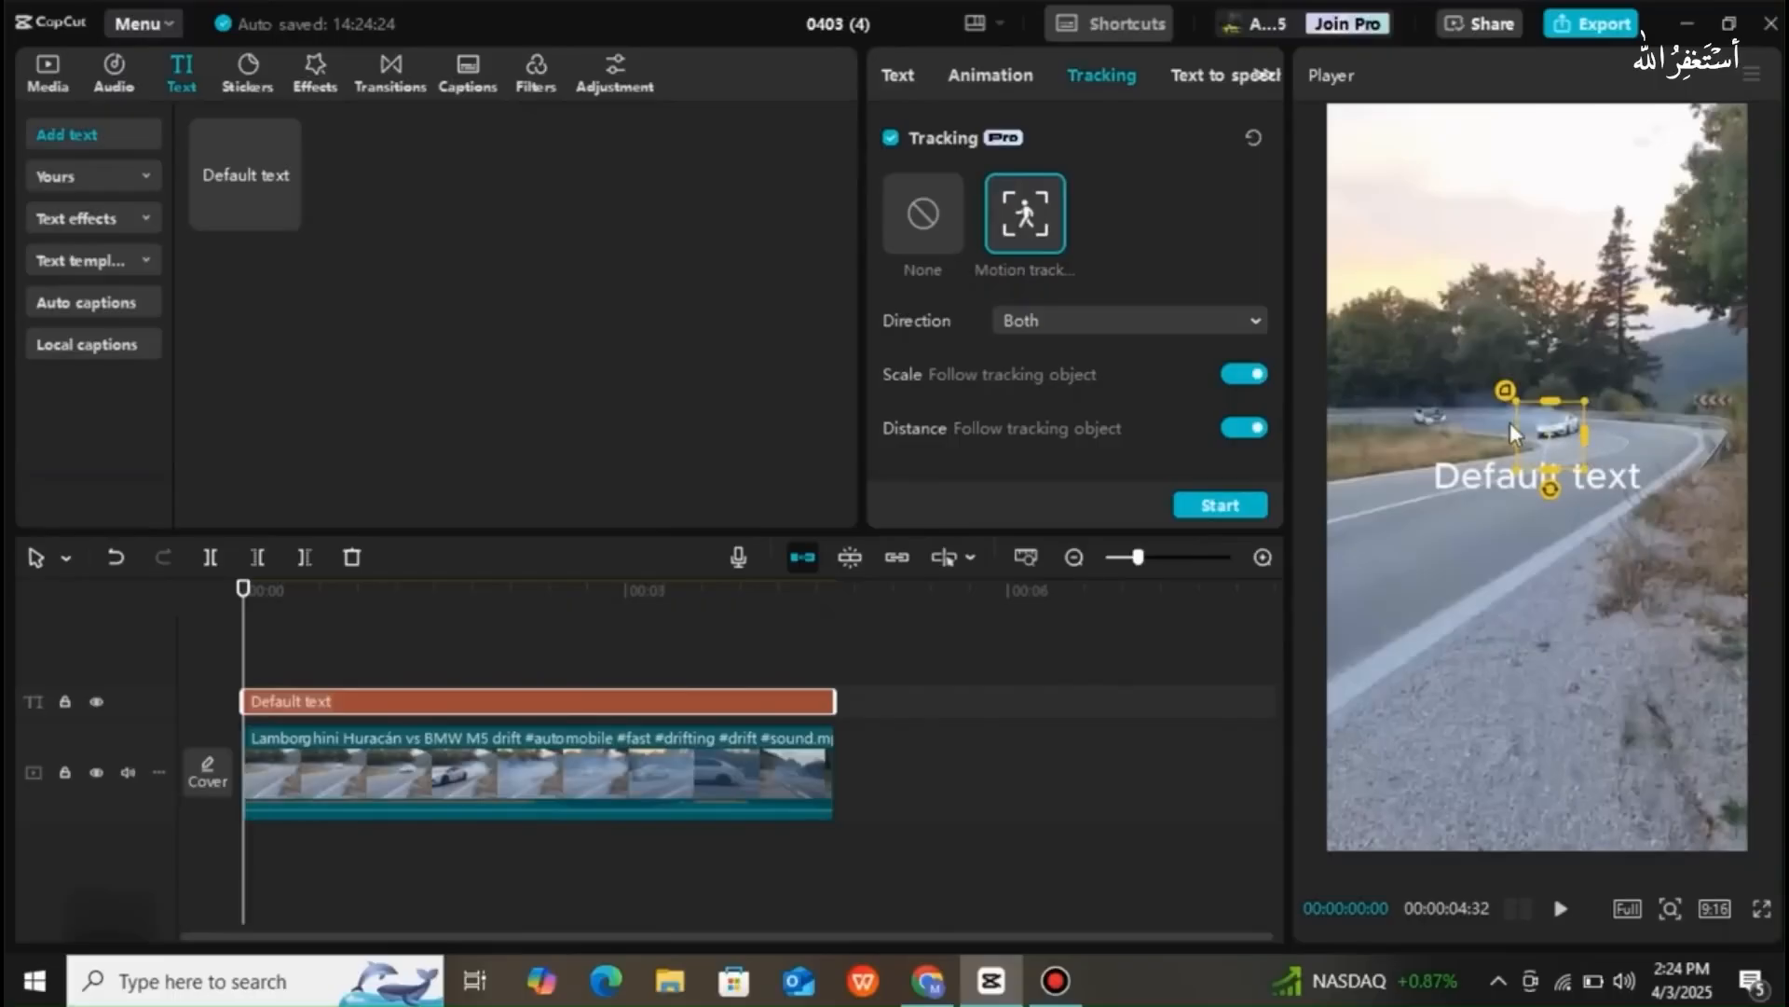
left_click(1575, 451)
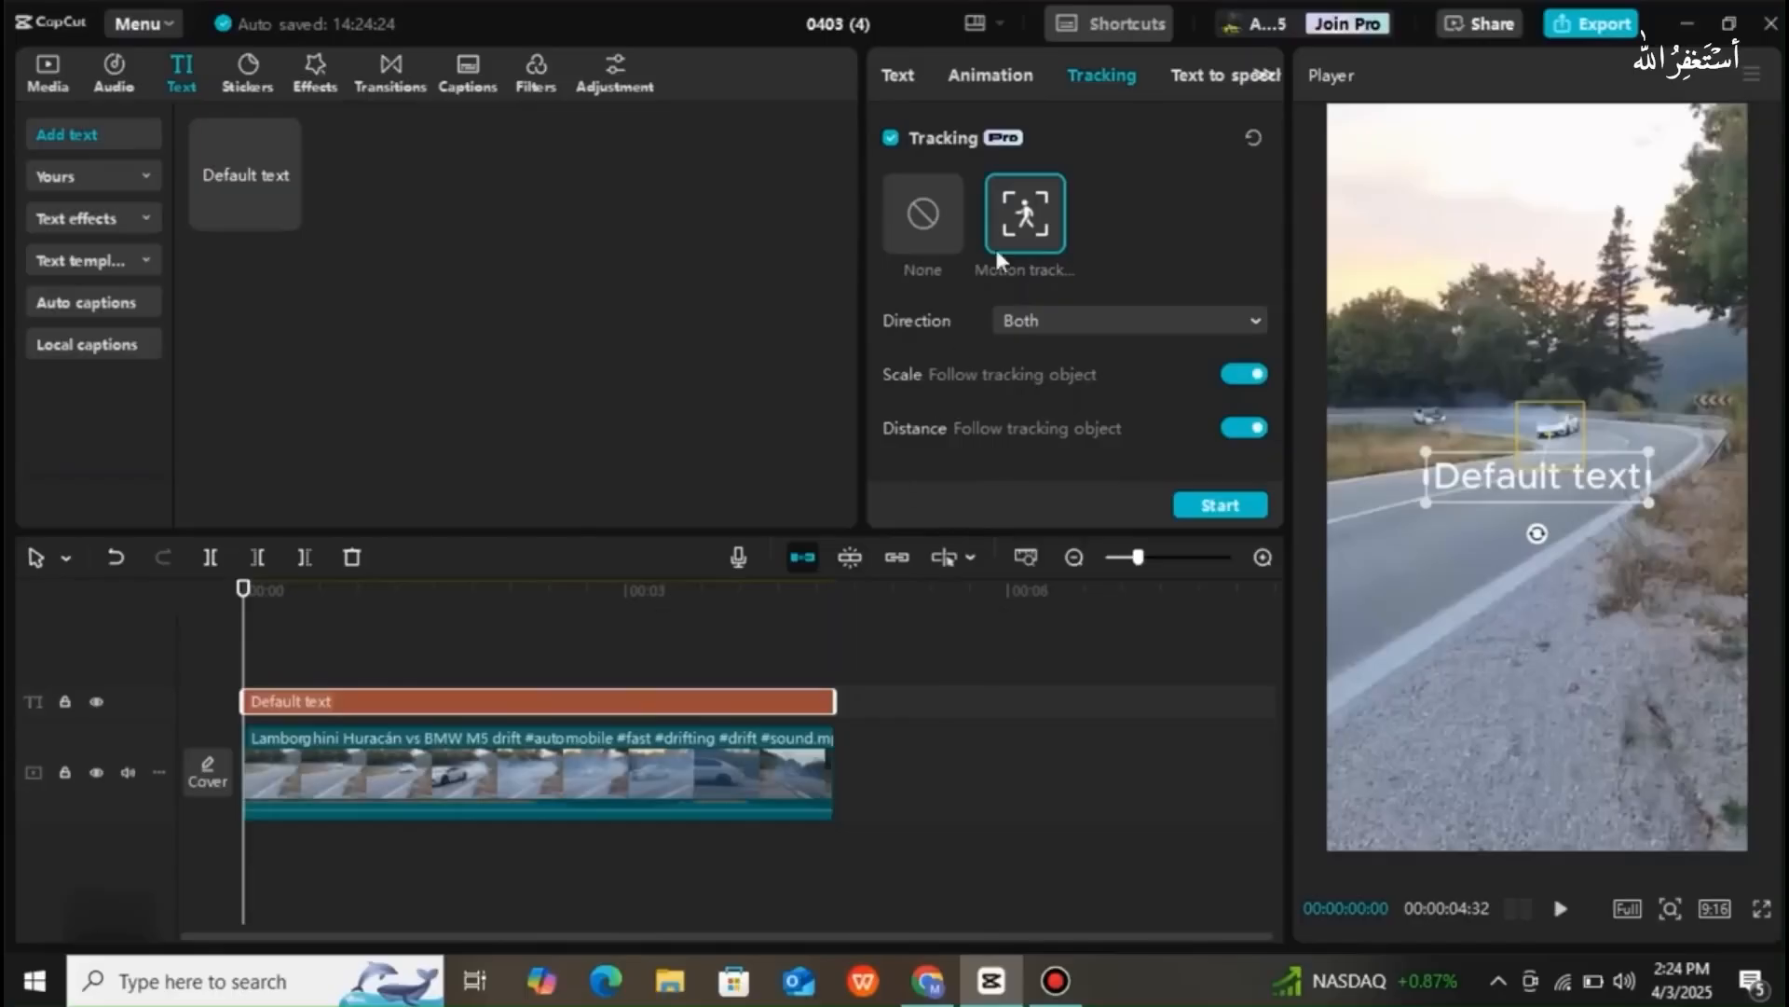
- Replace the default text's wording with a person's first name
left_click(899, 76)
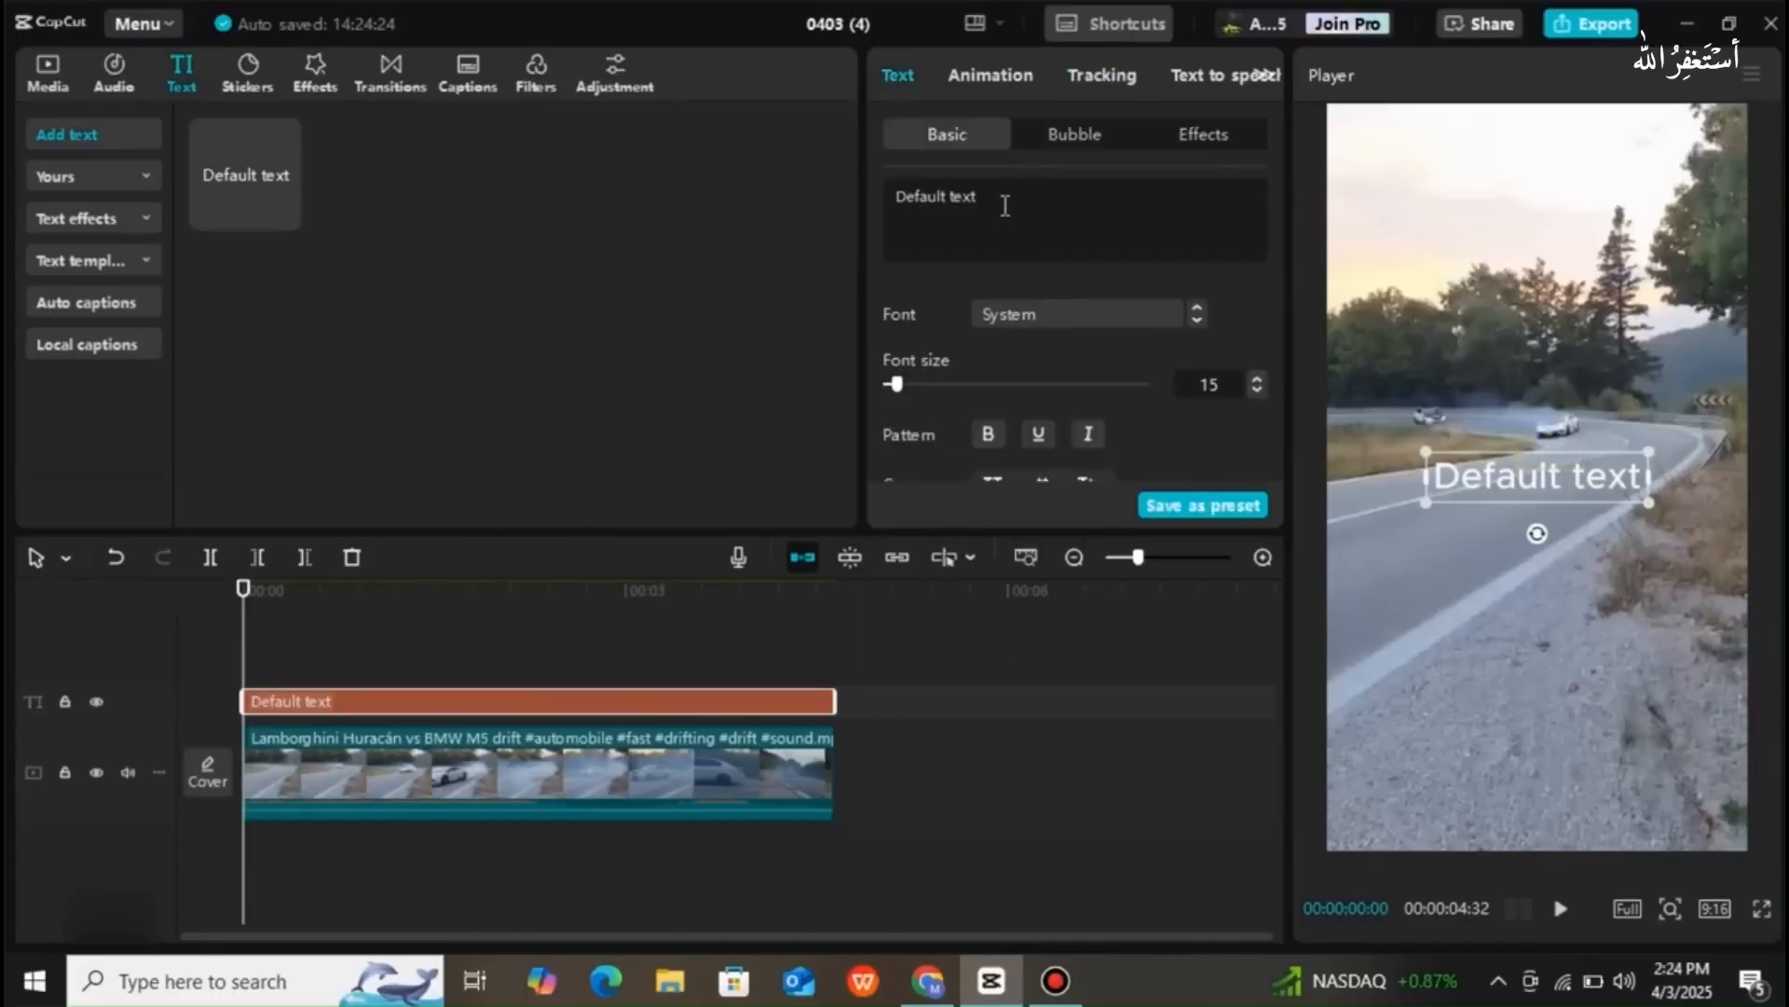
key("BackSpace")
key("BackSpace")
key("BackSpace")
key("BackSpace")
key("BackSpace")
key("BackSpace")
key("BackSpace")
key("BackSpace")
key("BackSpace")
key("BackSpace")
key("BackSpace")
key("BackSpace")
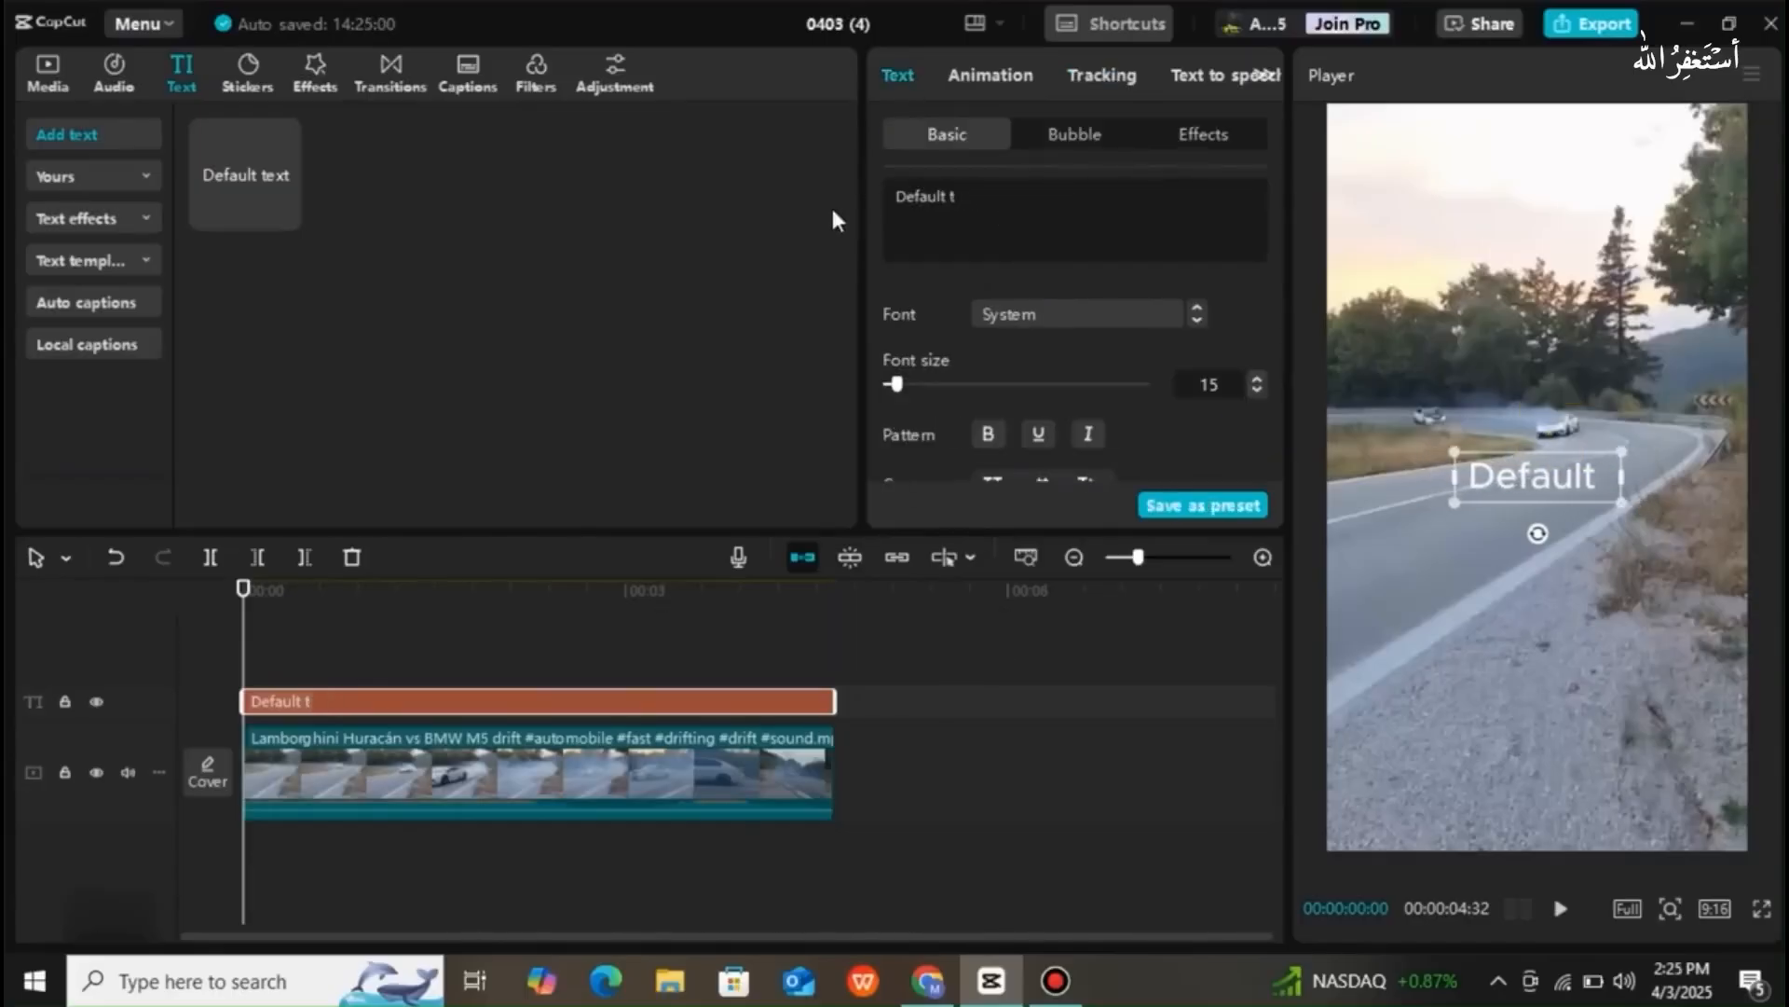
type("saeed")
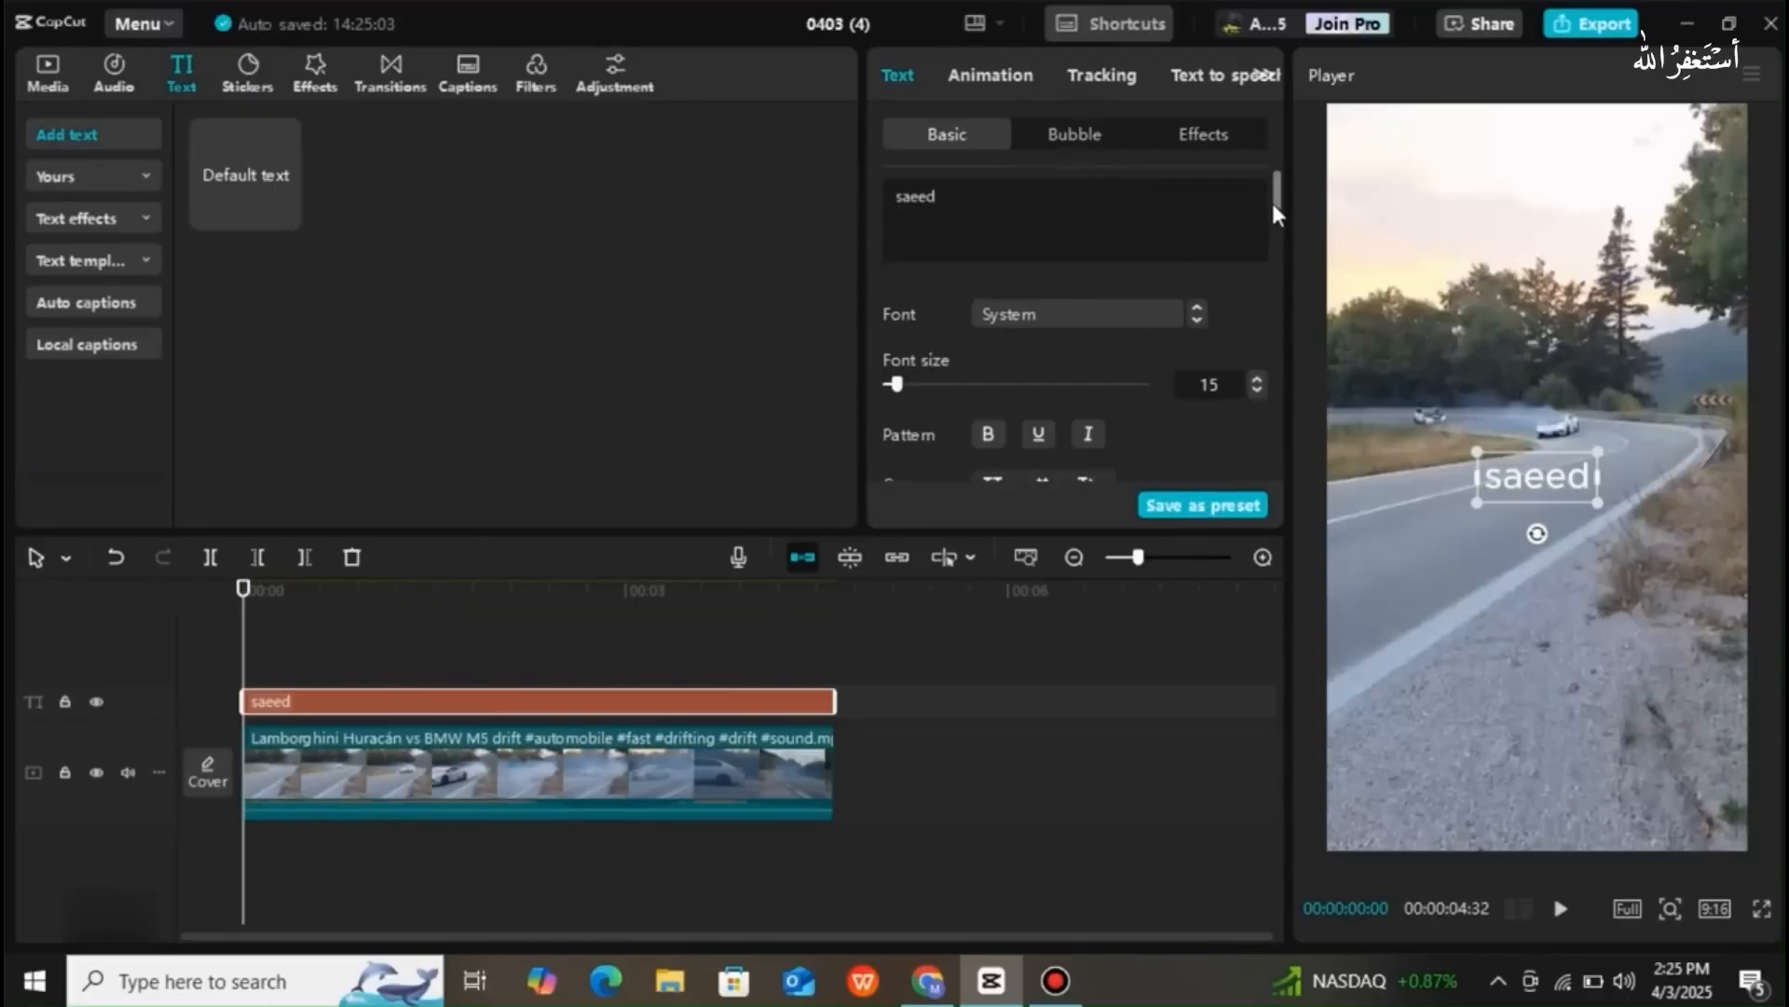
- Try the yellow and black-background preset styles on the name text and apply the green style with a black outline
left_click_drag(1271, 199, 1275, 231)
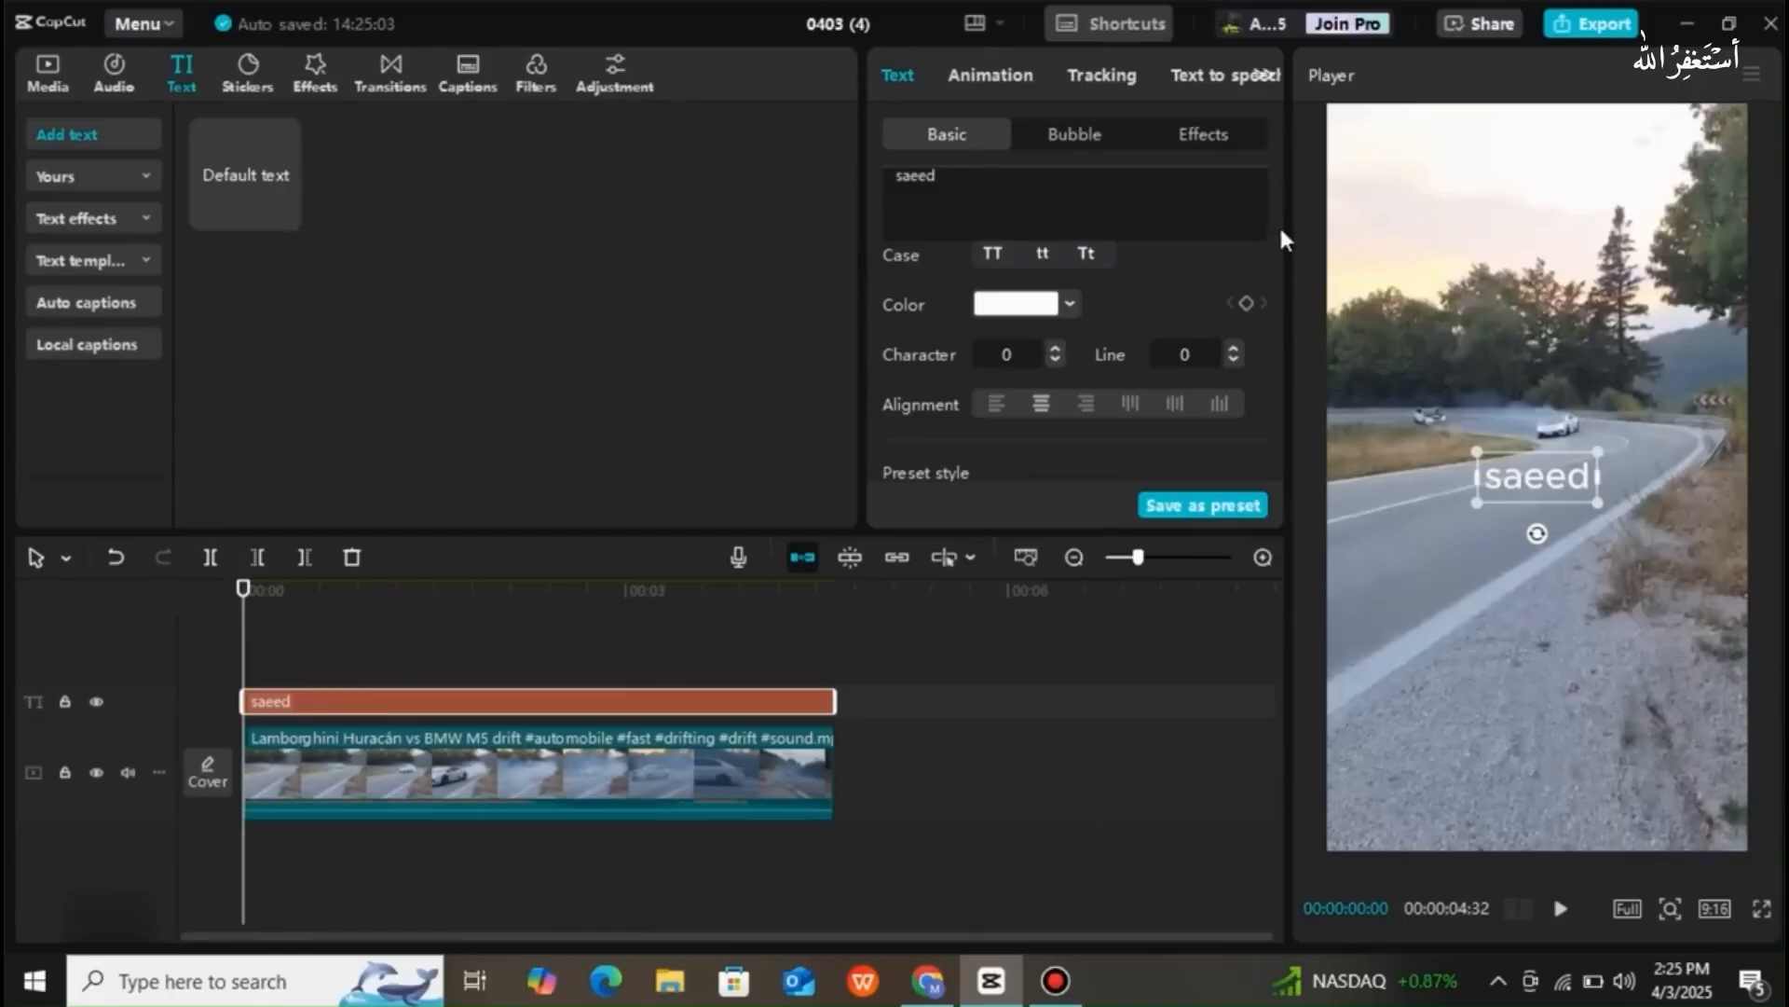
left_click_drag(1273, 238, 1275, 249)
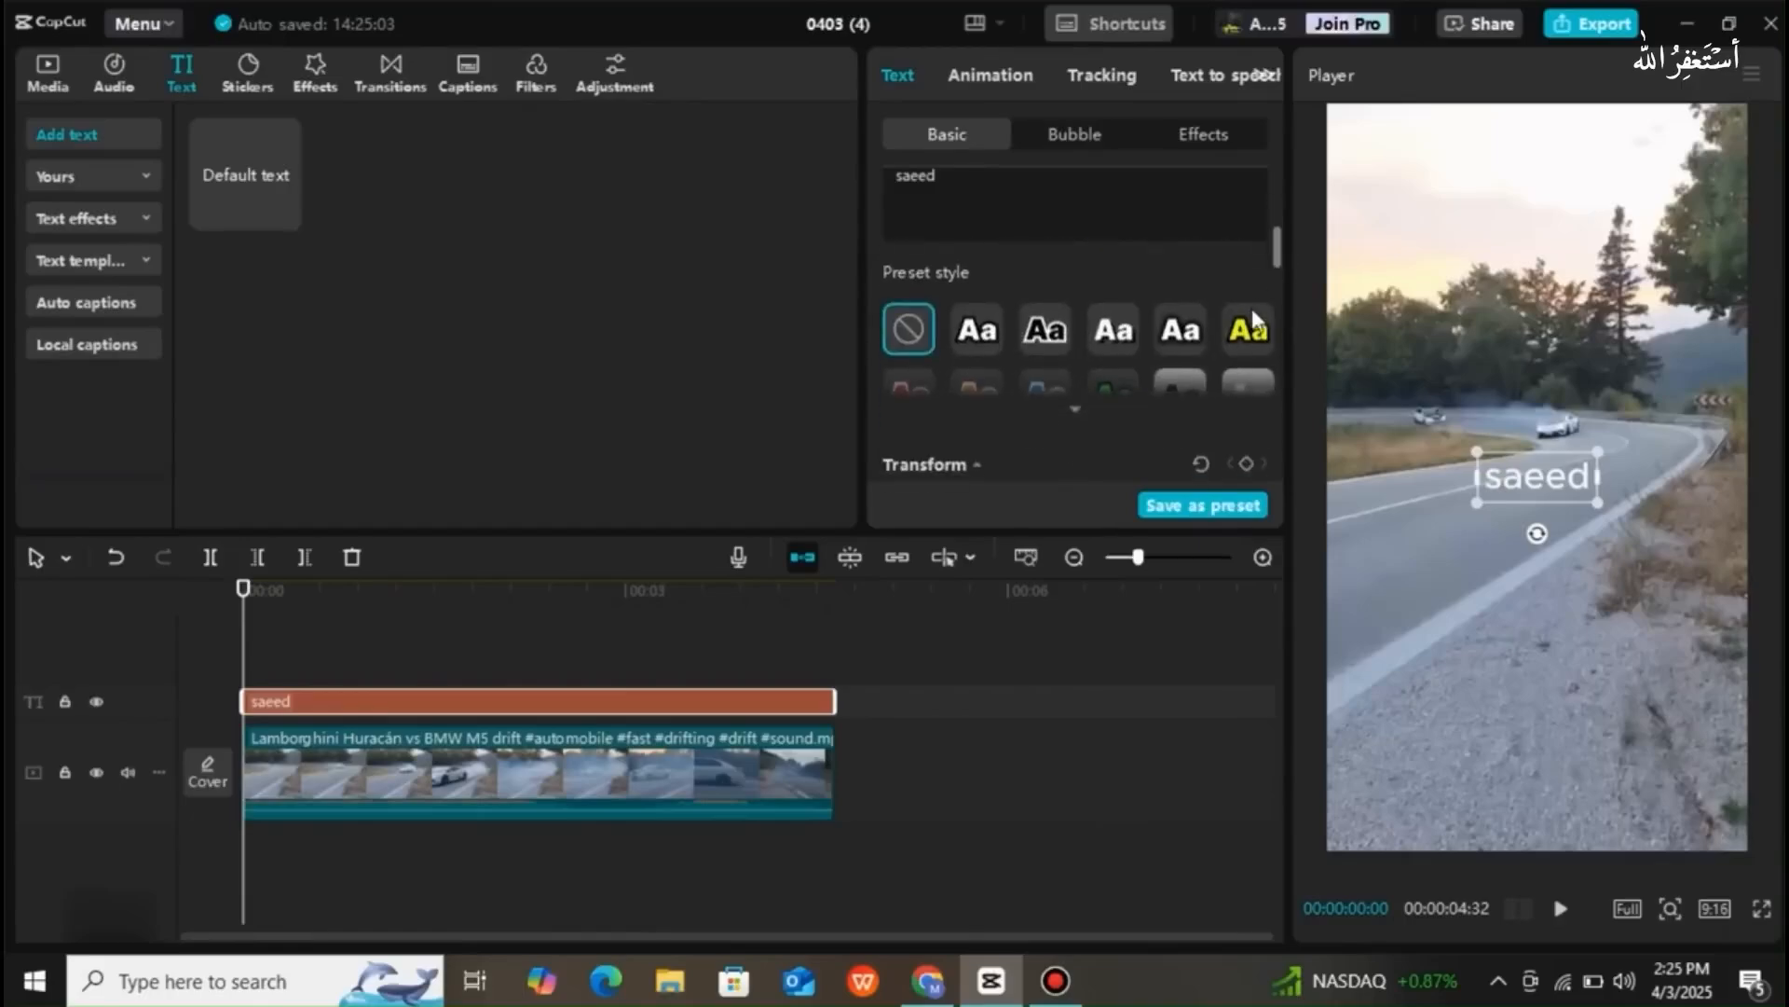
left_click(1256, 332)
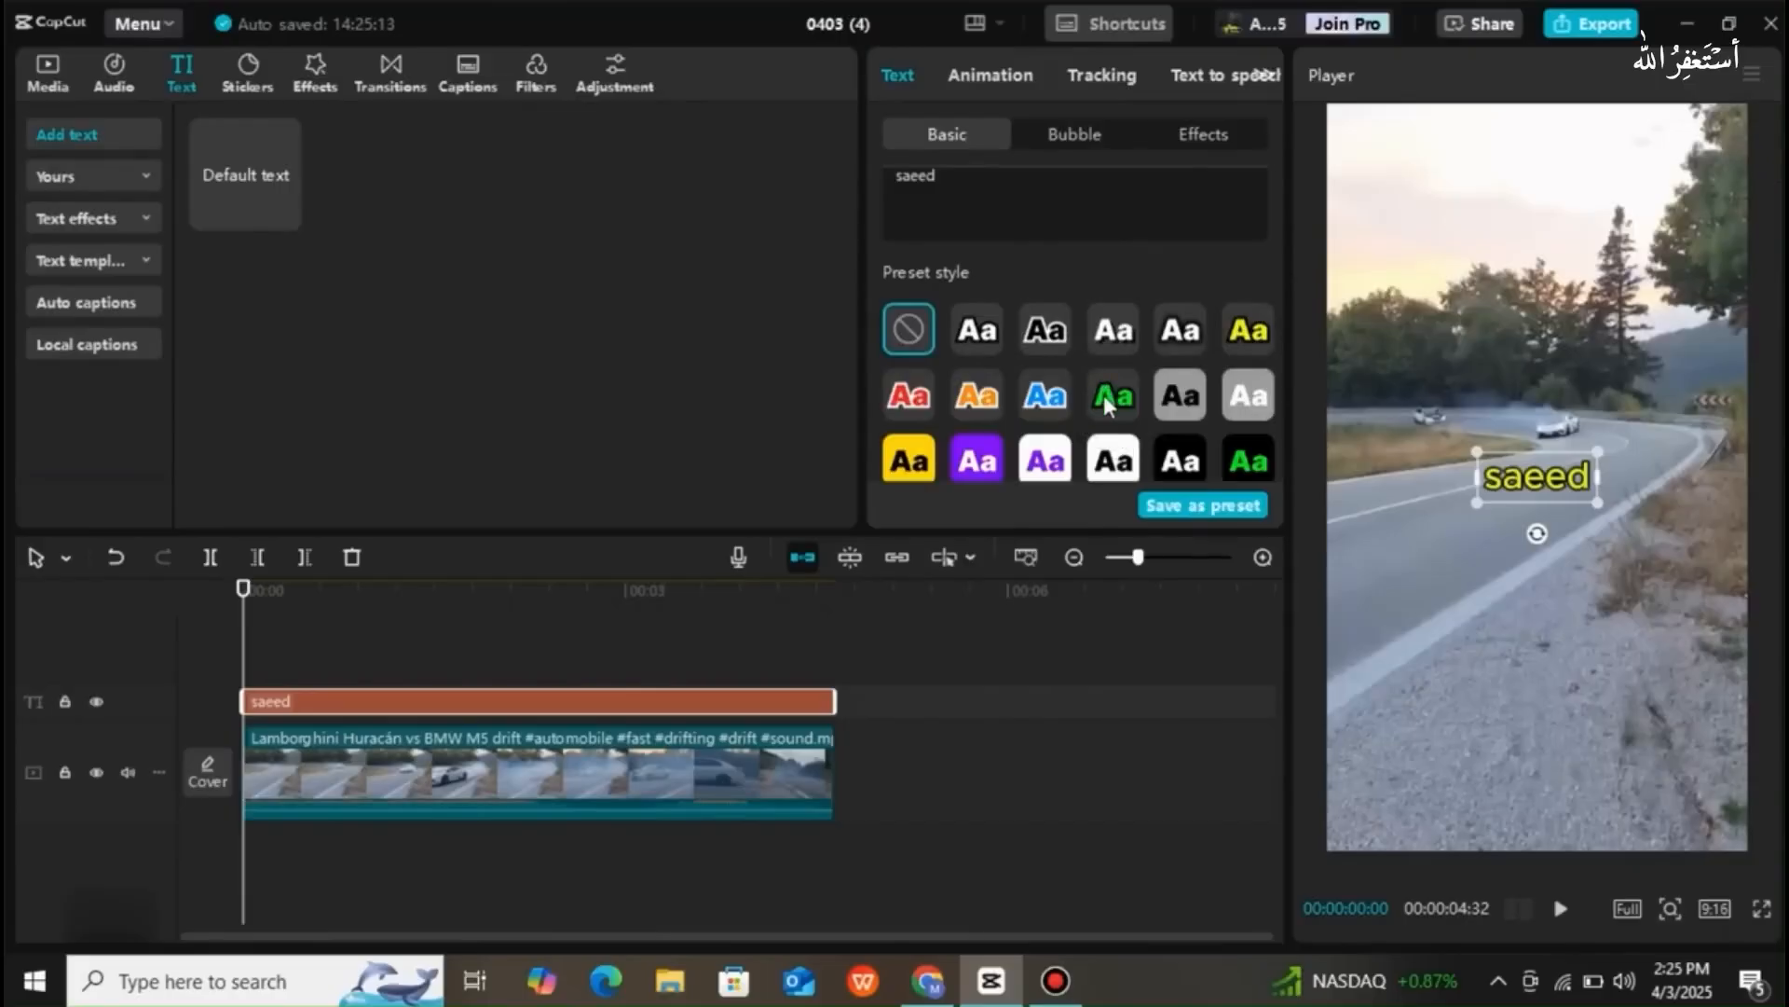
left_click(1103, 395)
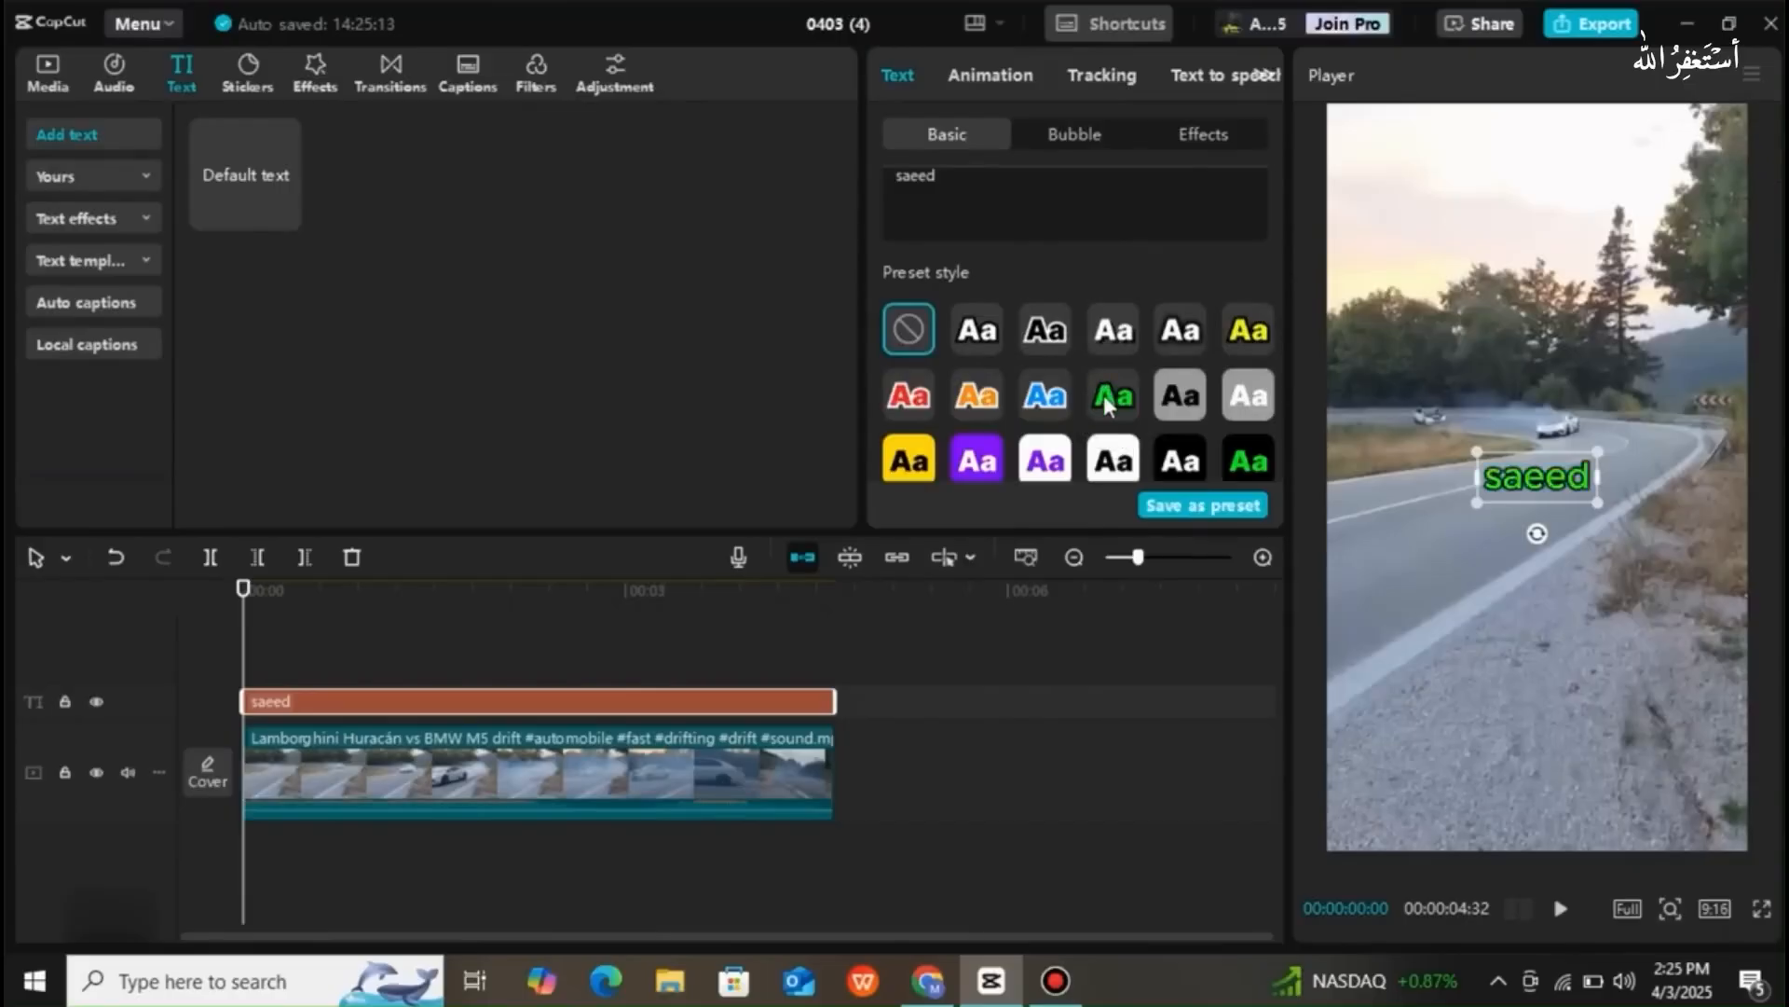
left_click(1244, 460)
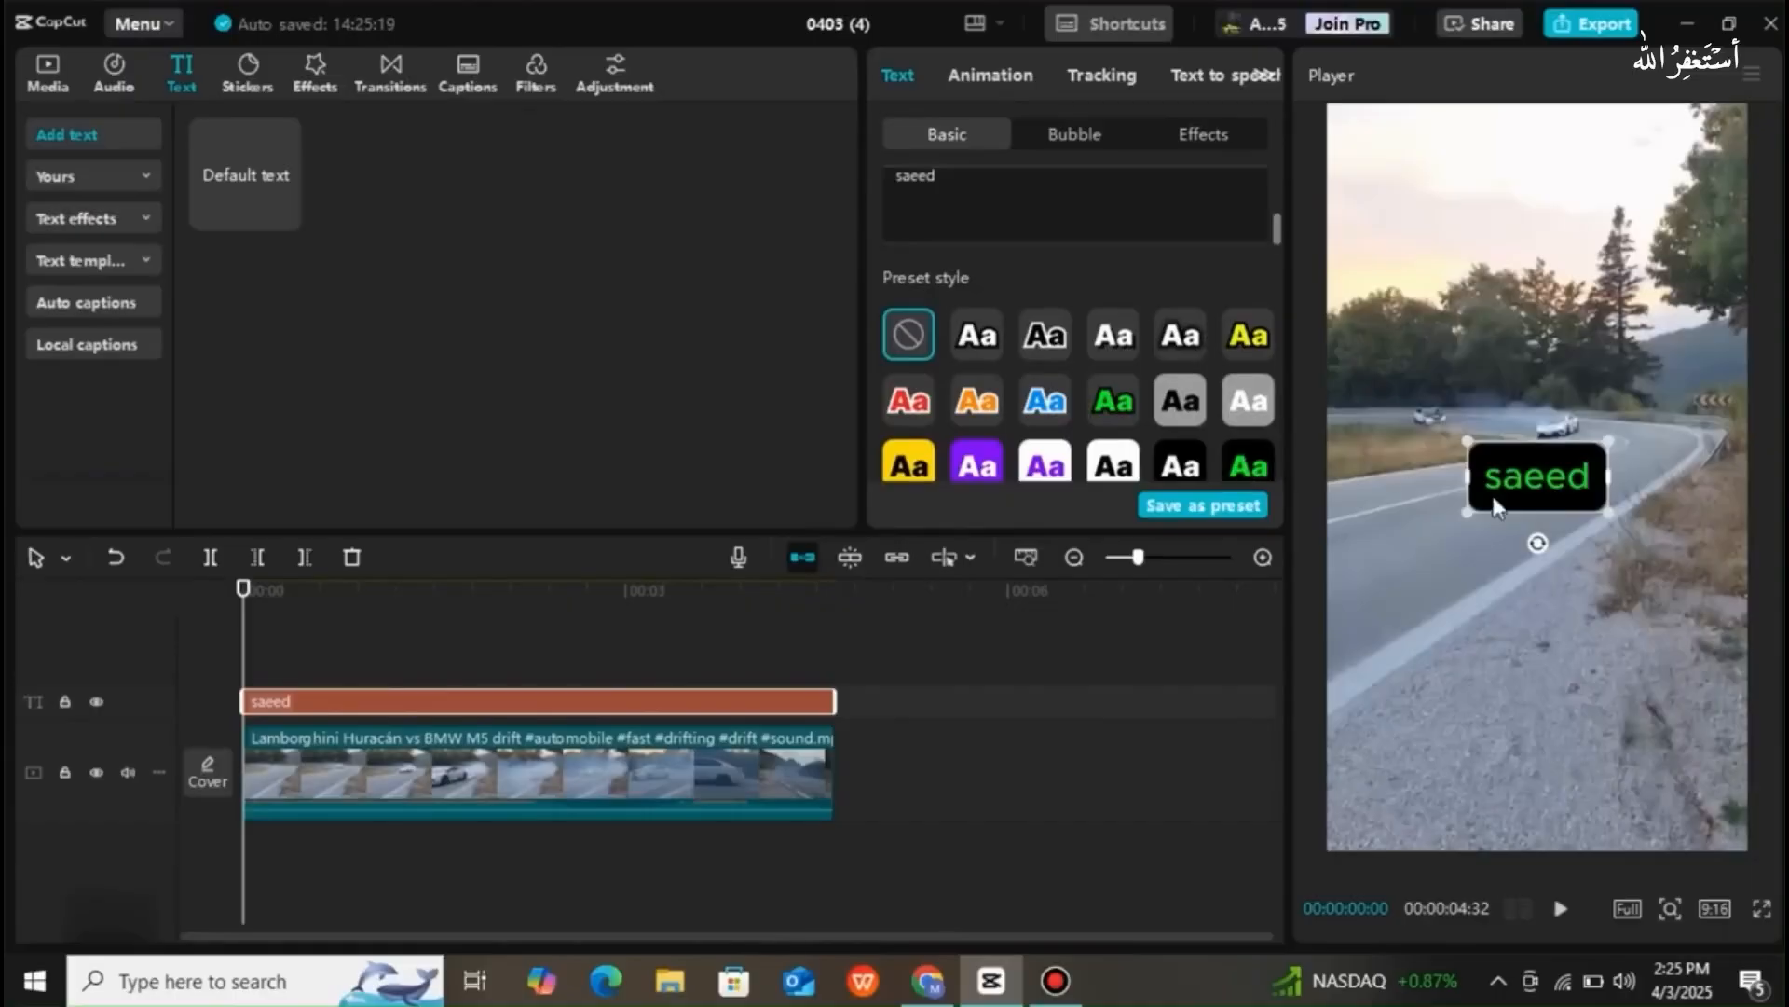
left_click(1126, 406)
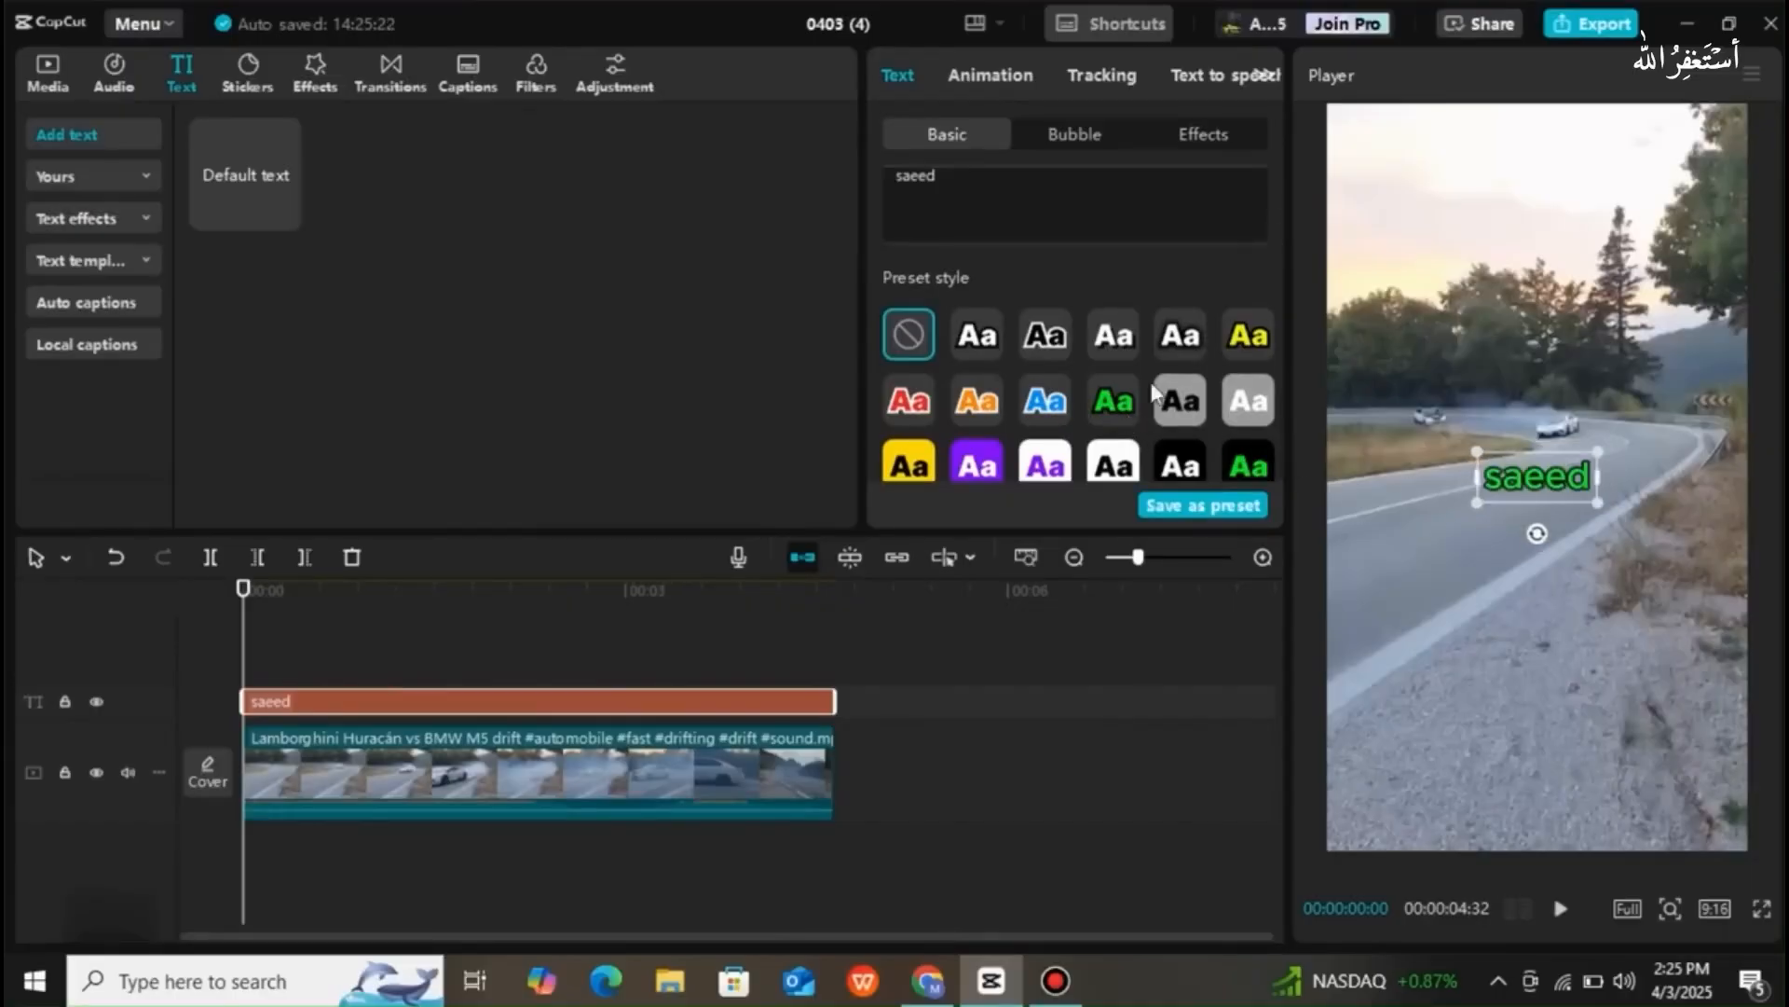
- Move the name text up onto the front white car and run motion tracking in both directions
left_click_drag(1579, 466, 1588, 397)
left_click_drag(1273, 238, 1263, 177)
left_click(1107, 75)
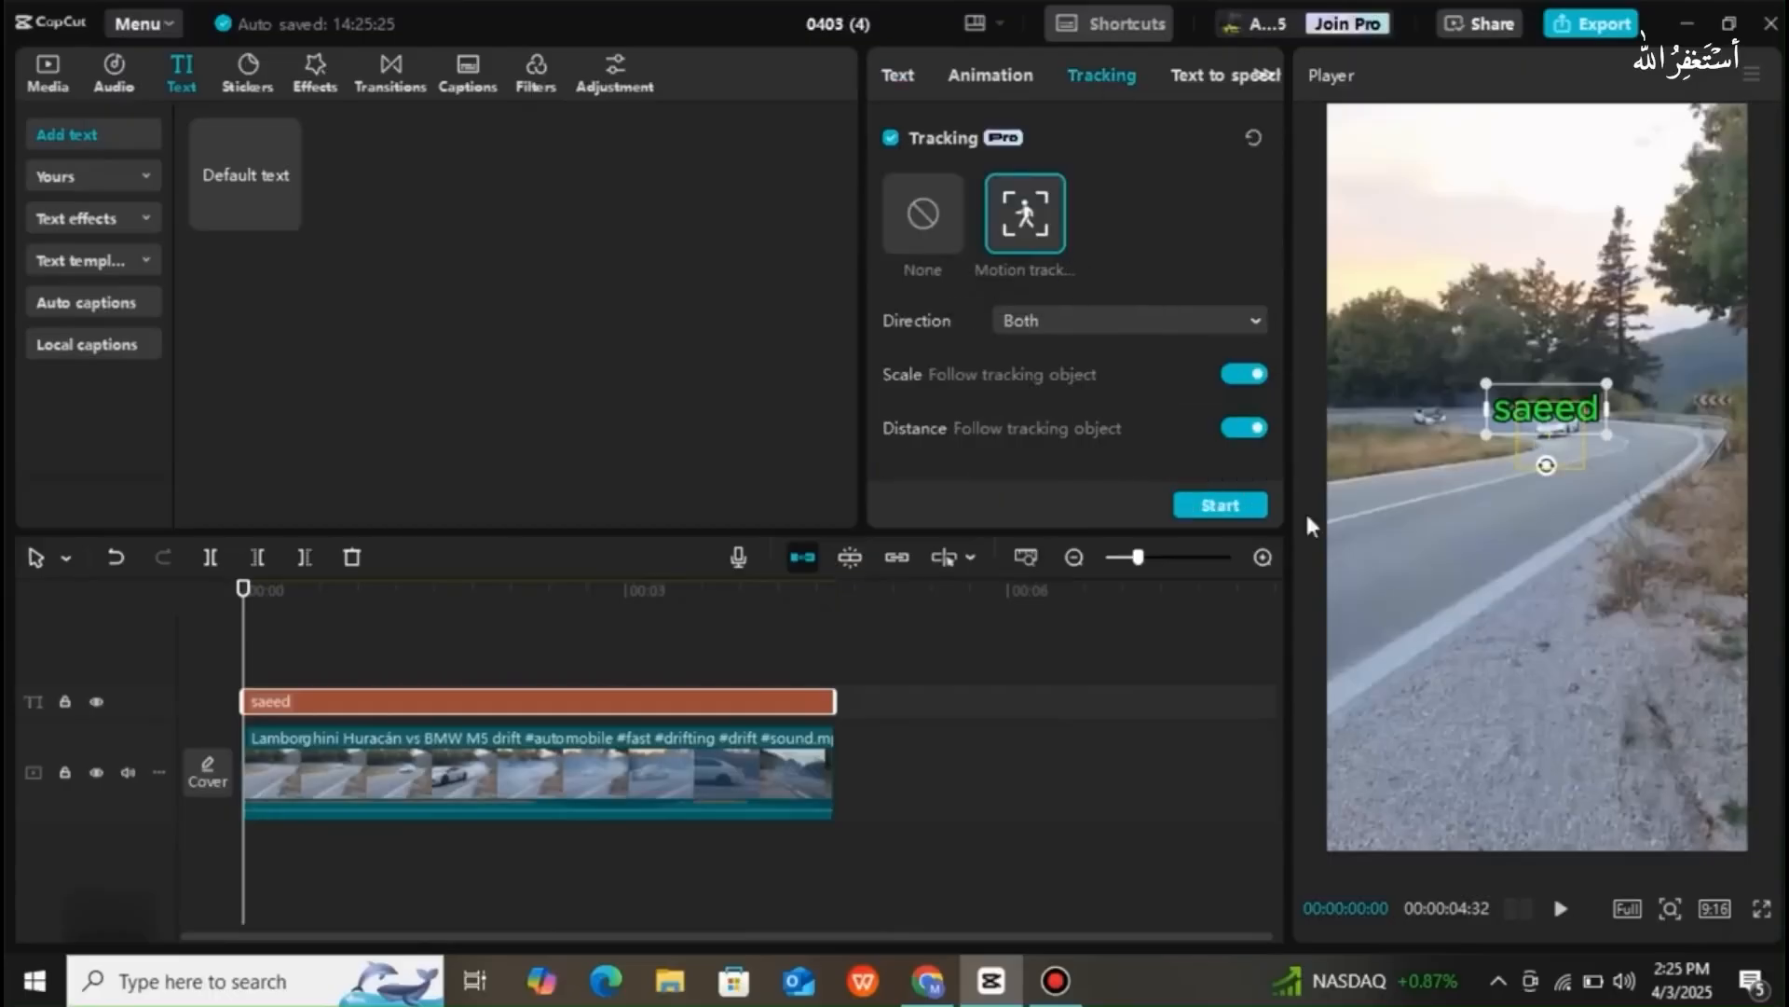
left_click(1233, 509)
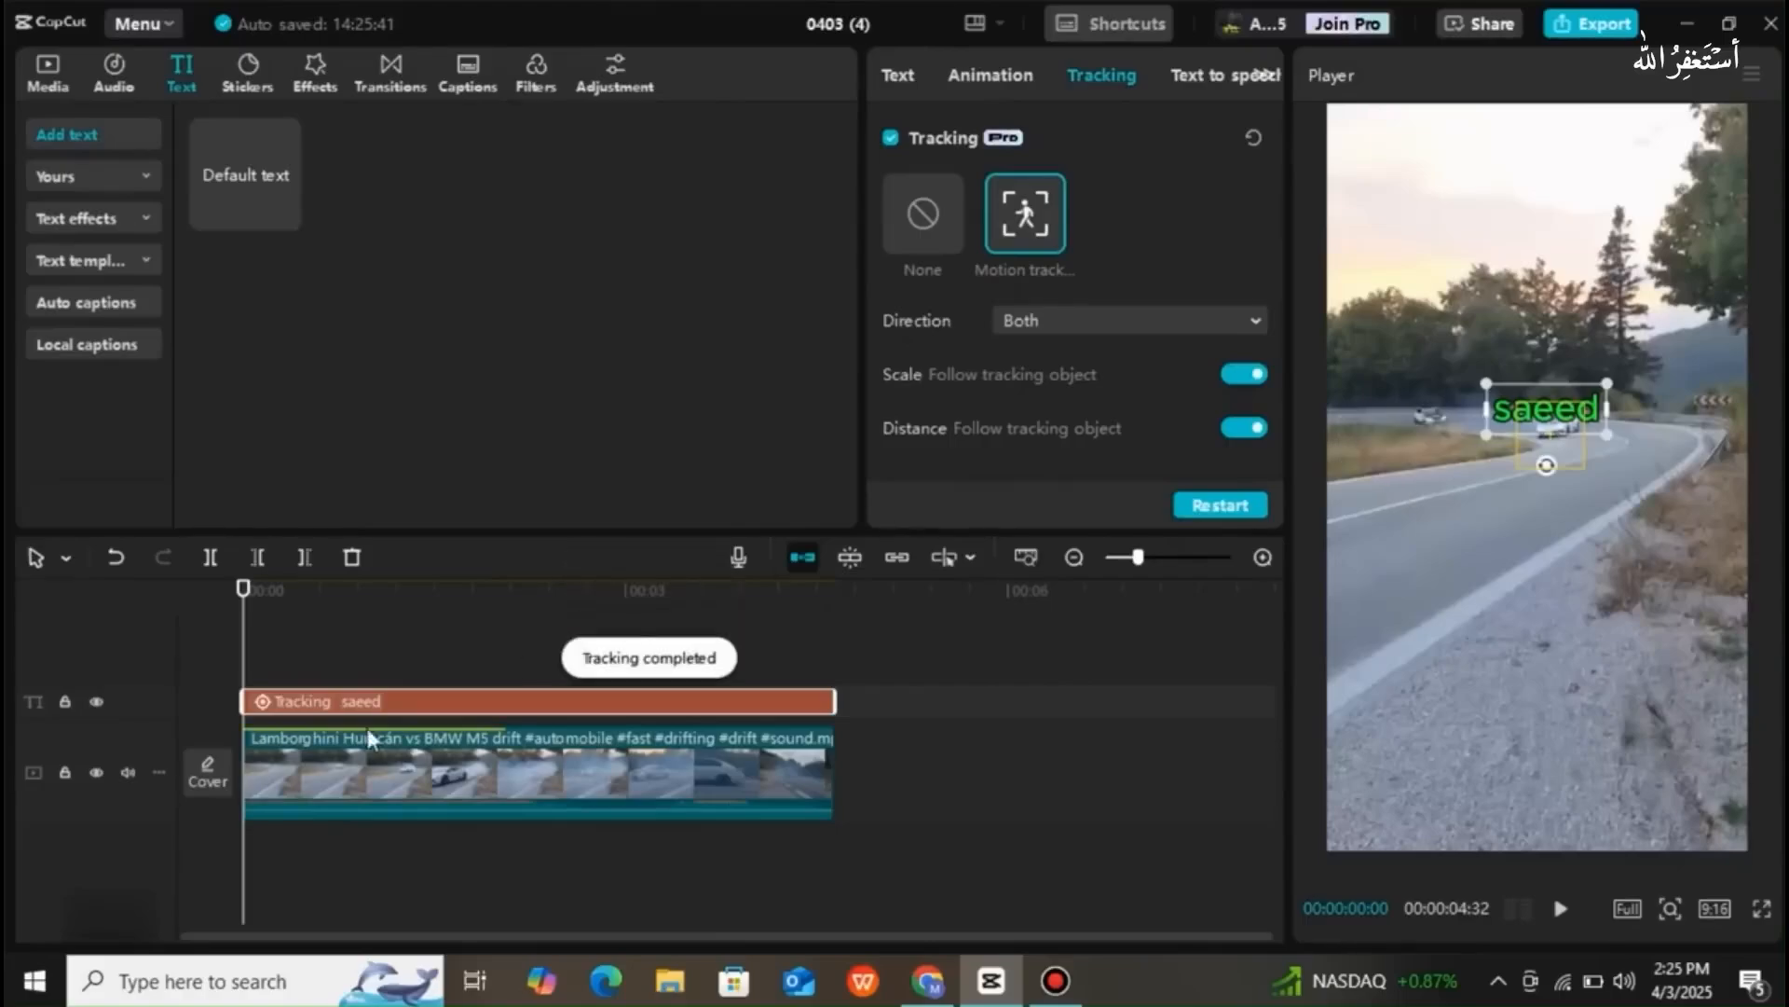
- Mute the car video track and play the tracked name text in a full-screen preview
left_click(131, 770)
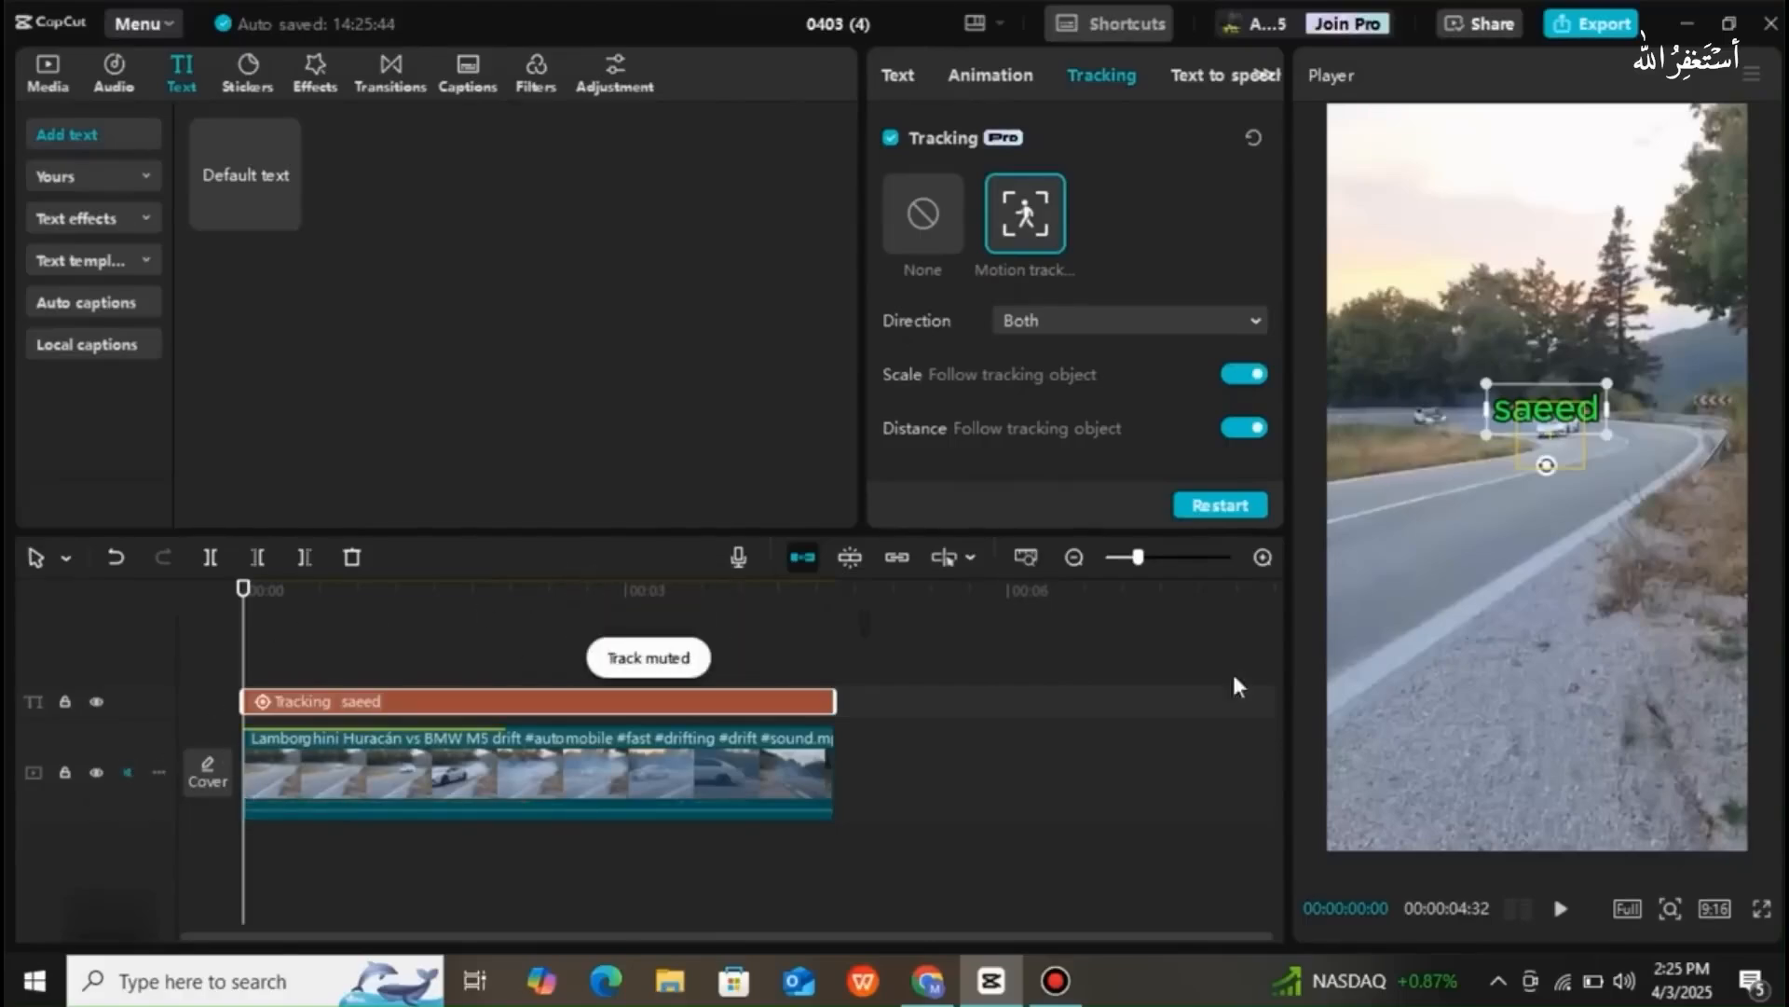
left_click(1763, 907)
key("space")
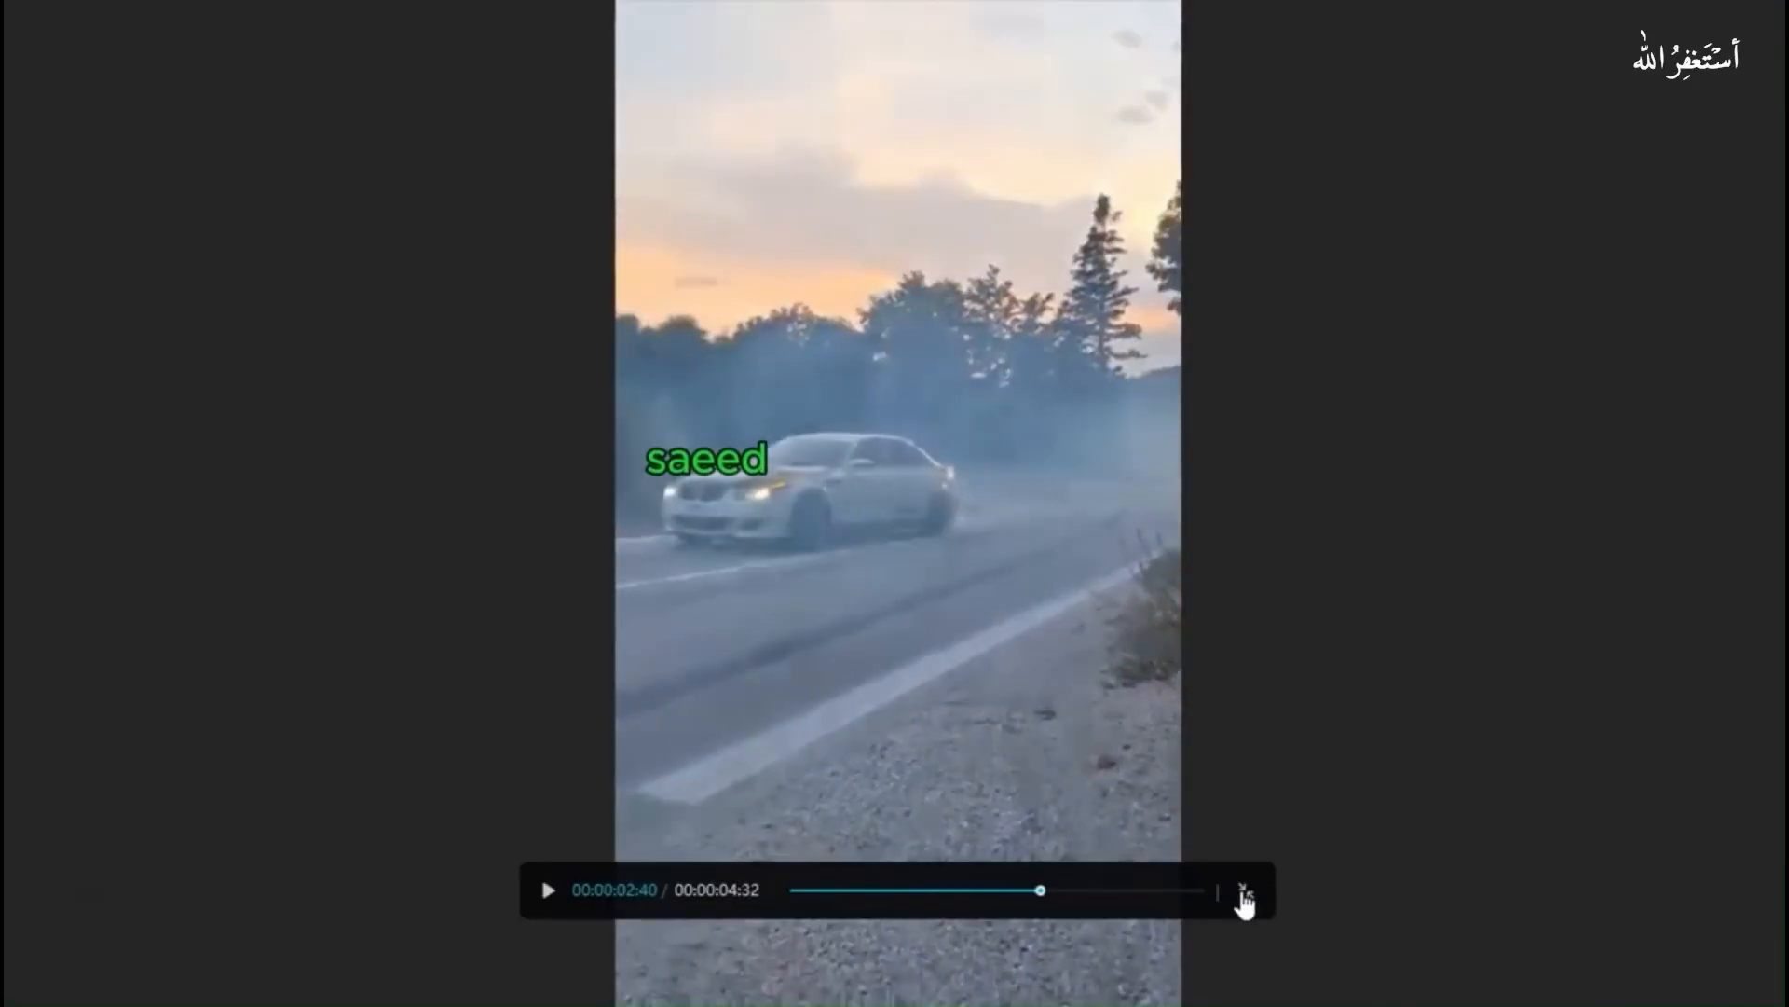
left_click(1245, 895)
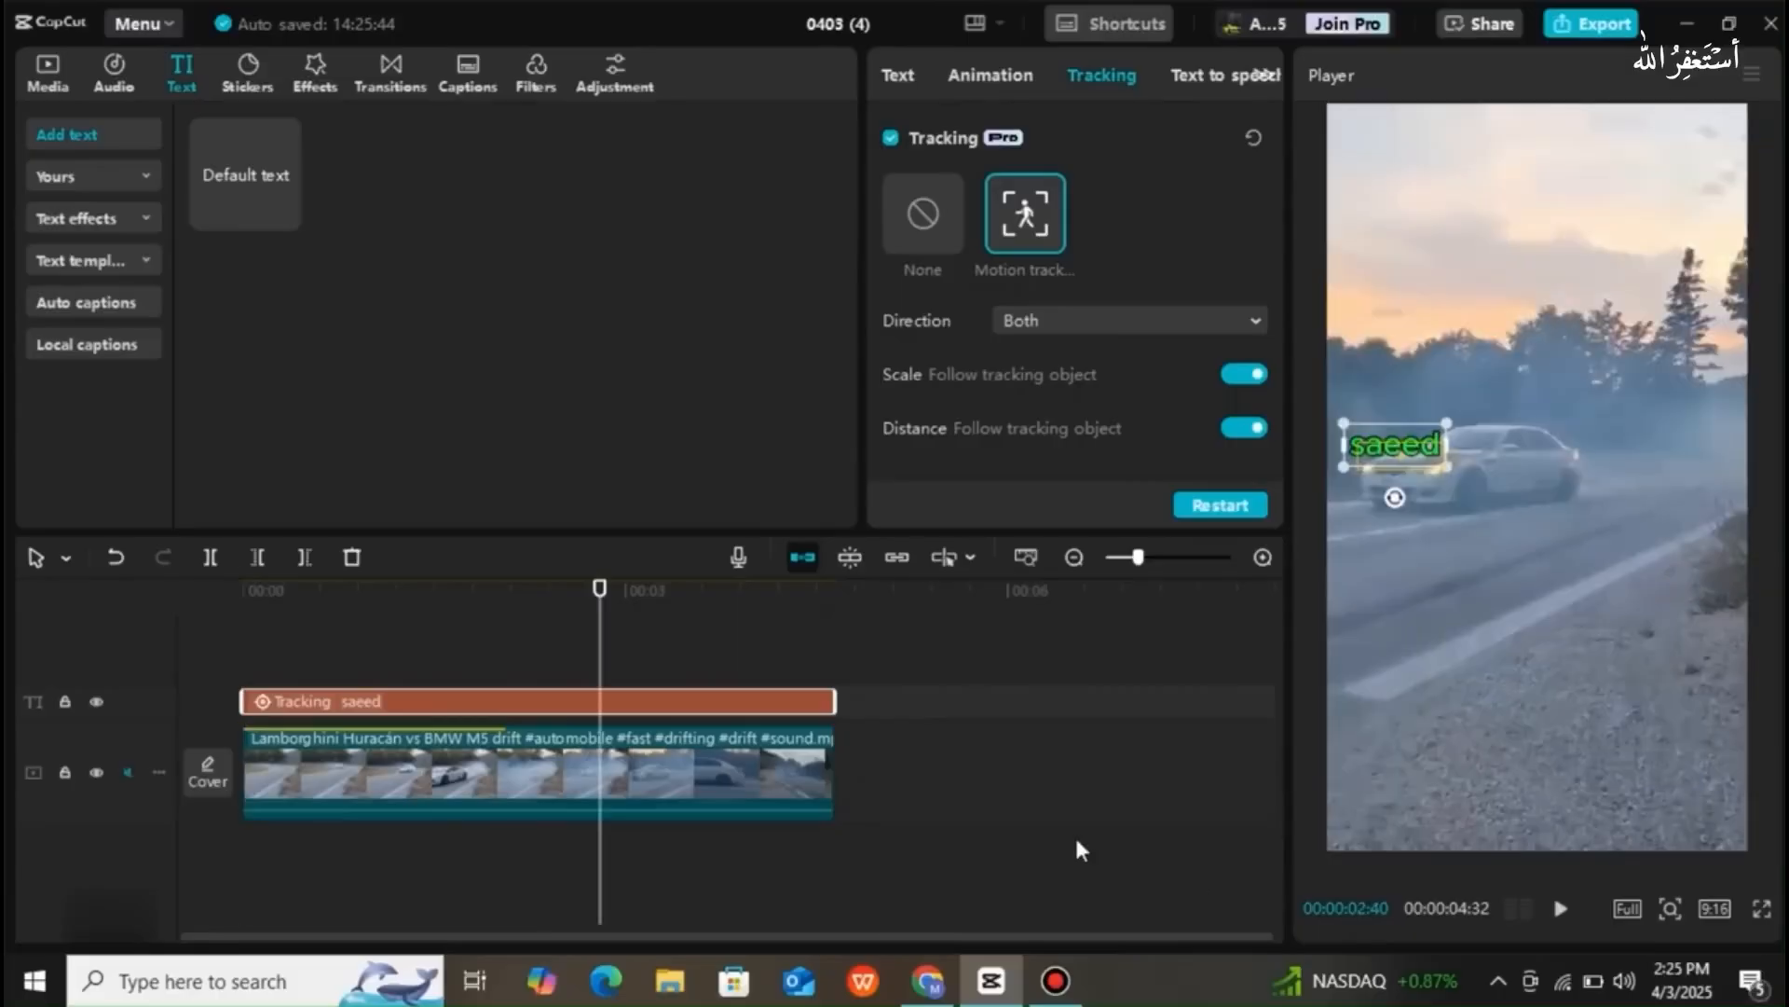
mouse_move(1056, 983)
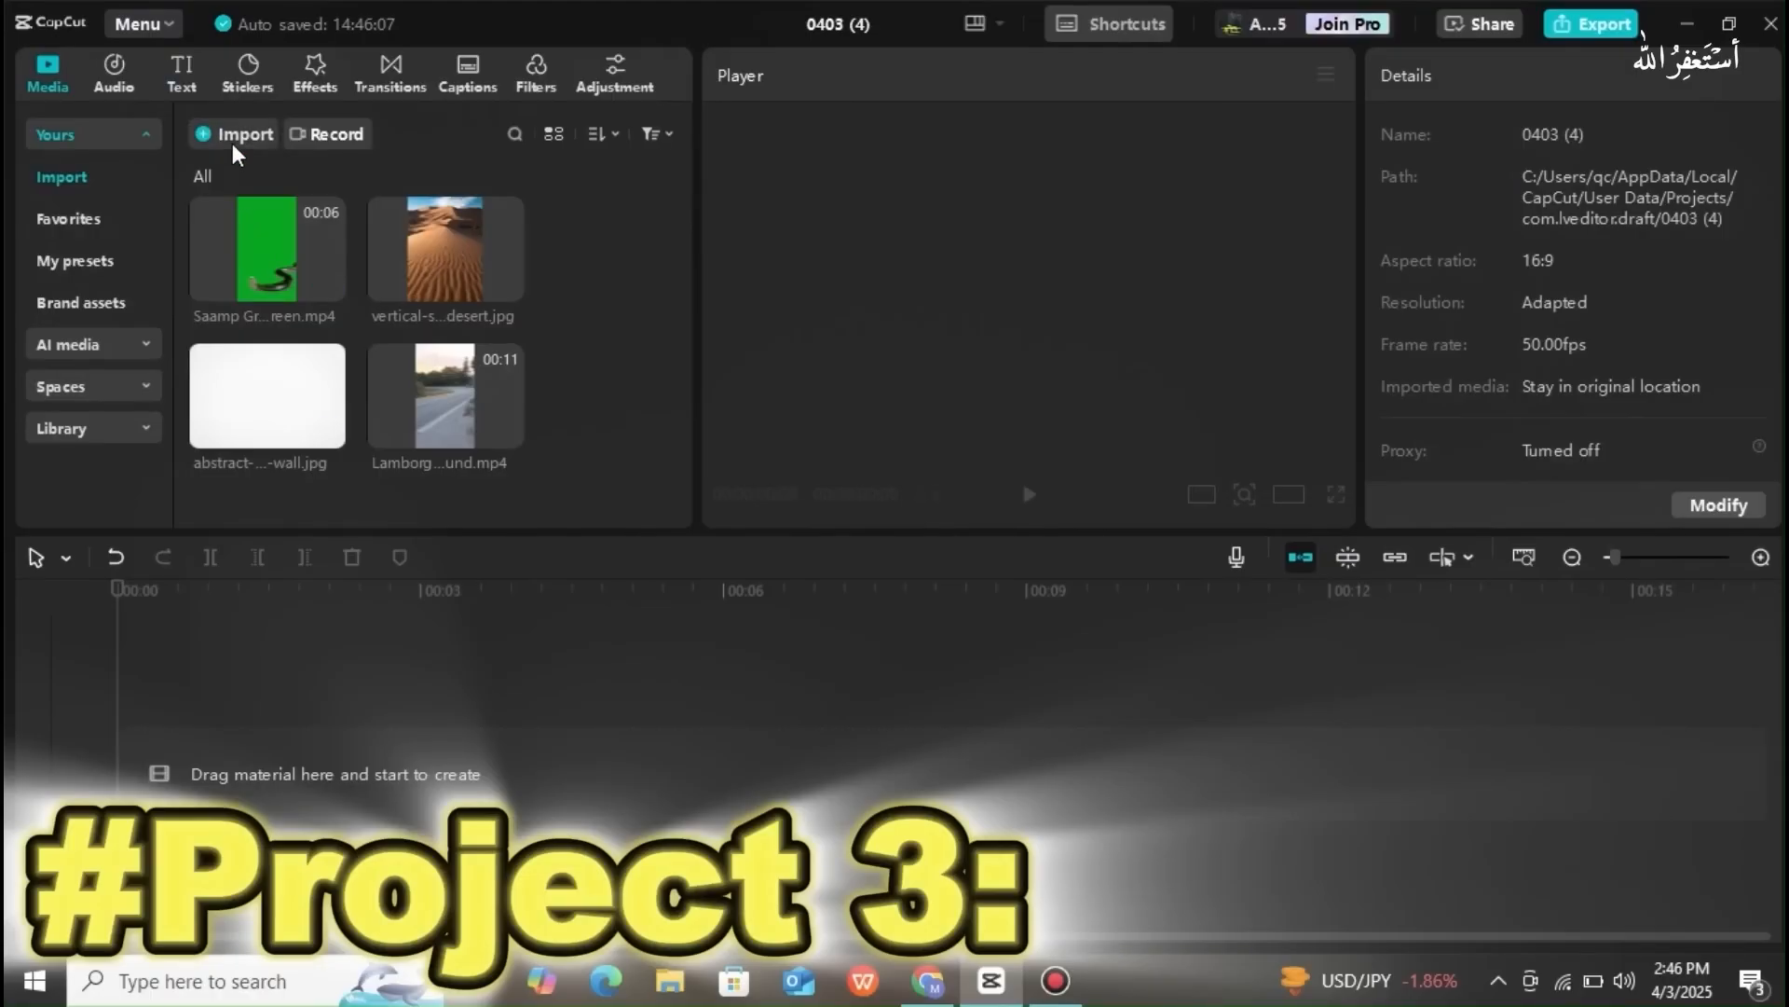
- Add the image abstract-surface-textures-white-concrete-stone-wall from Downloads to the main track and scale it to 131%
left_click(232, 142)
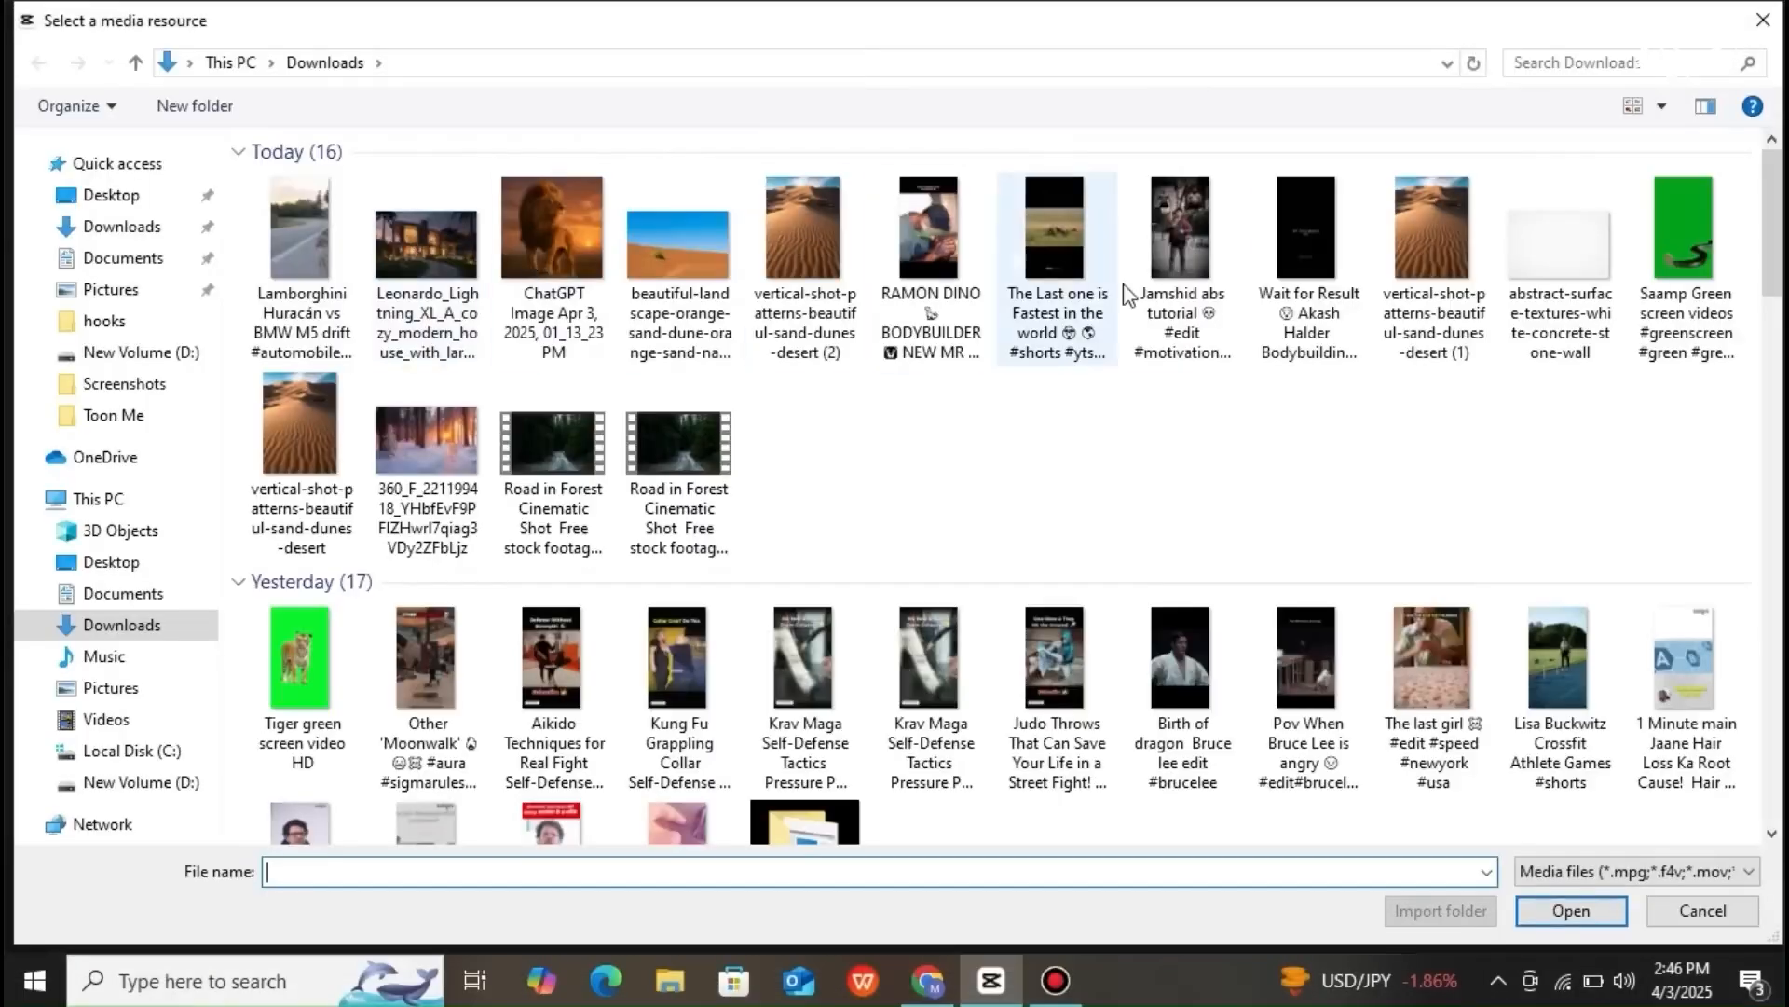
left_click(1534, 259)
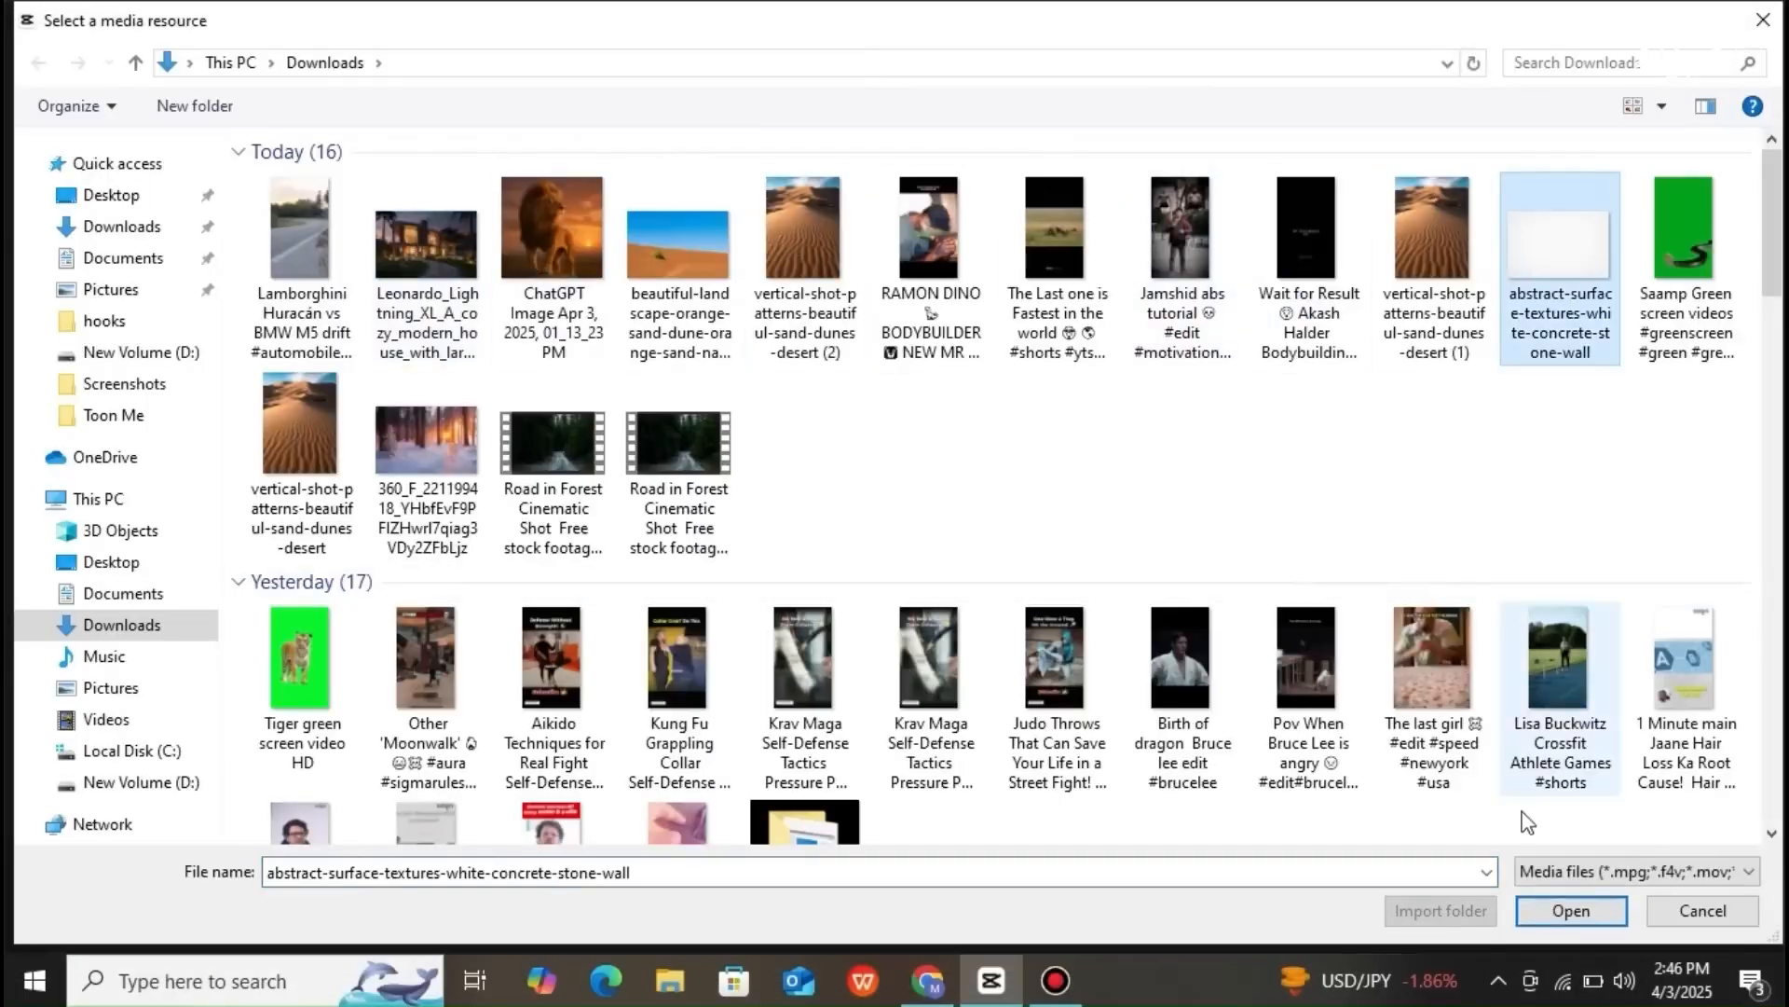
left_click(1536, 903)
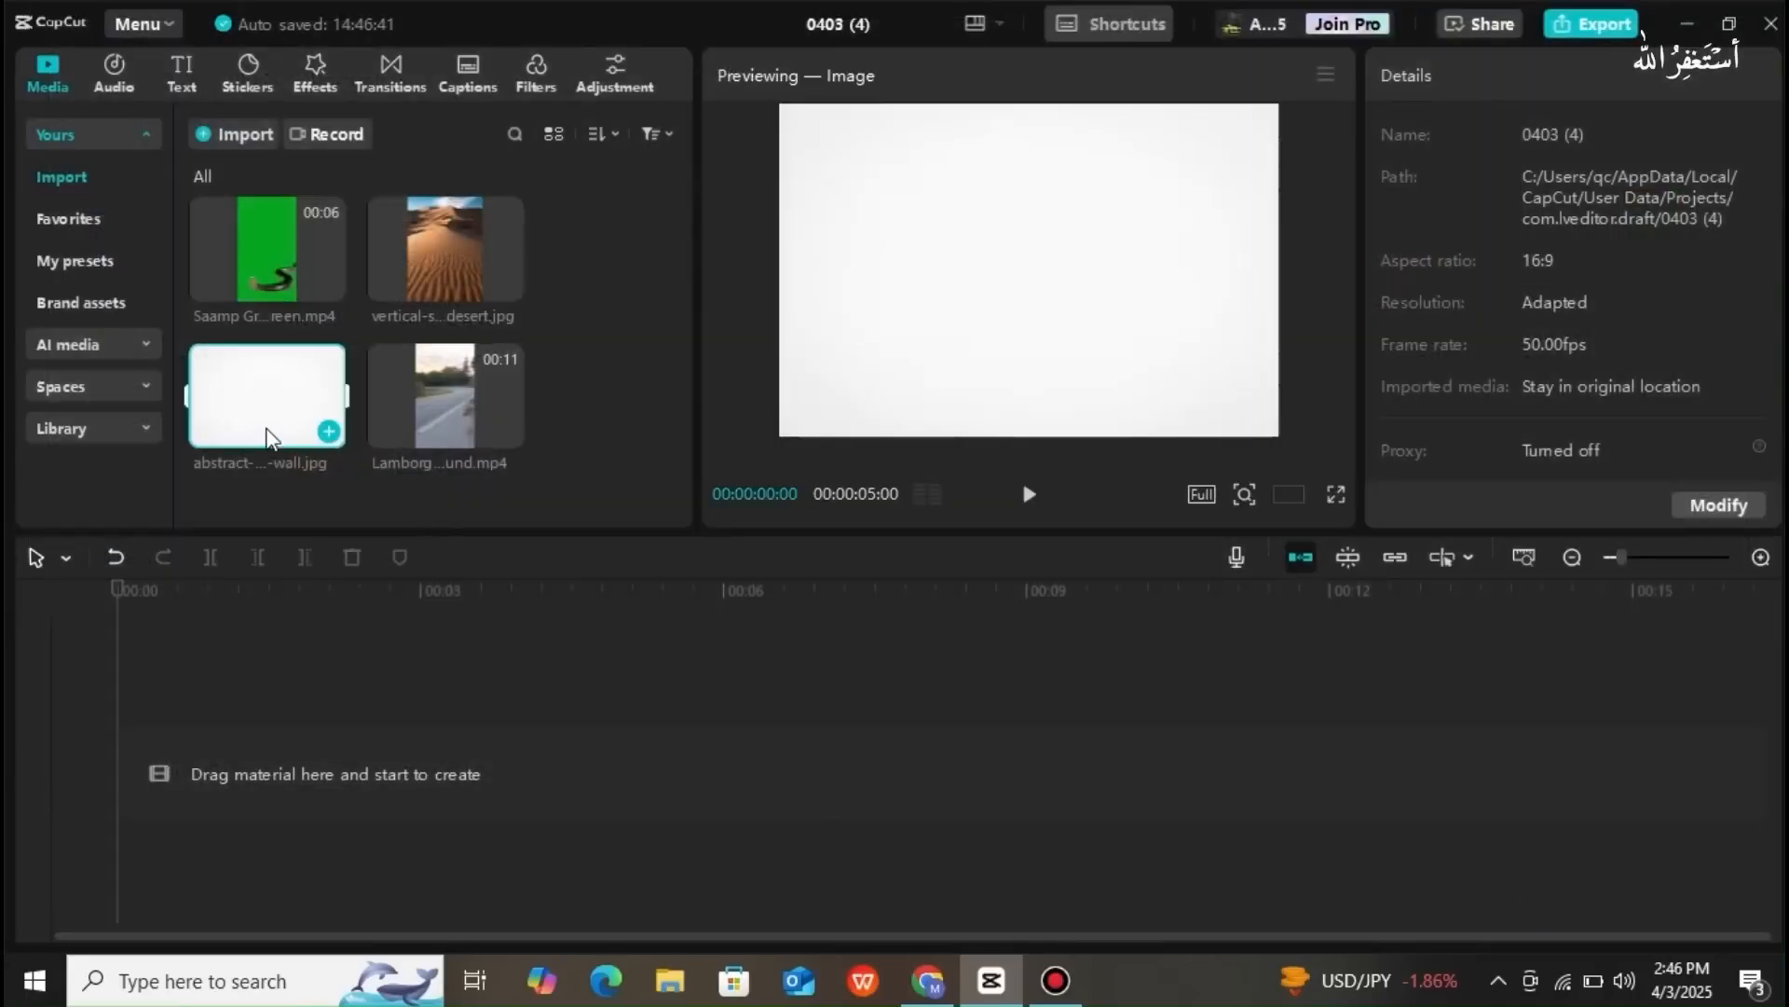
left_click_drag(267, 436, 229, 737)
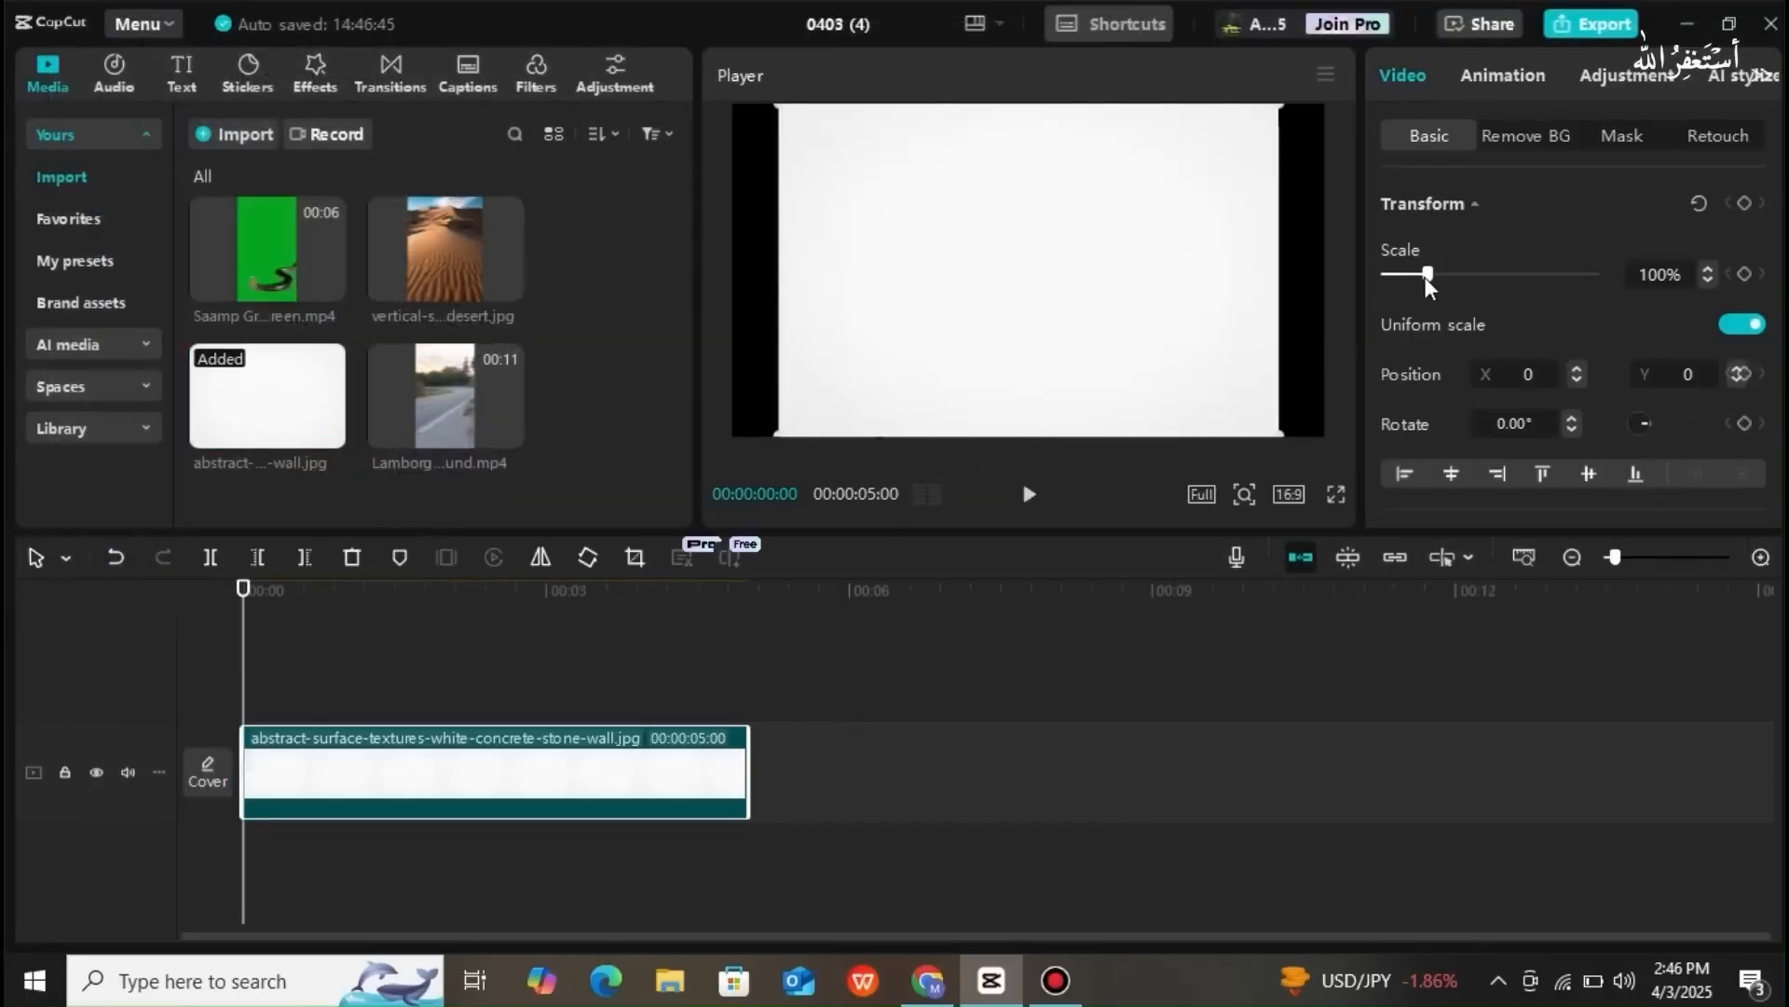
left_click_drag(1424, 276, 1439, 273)
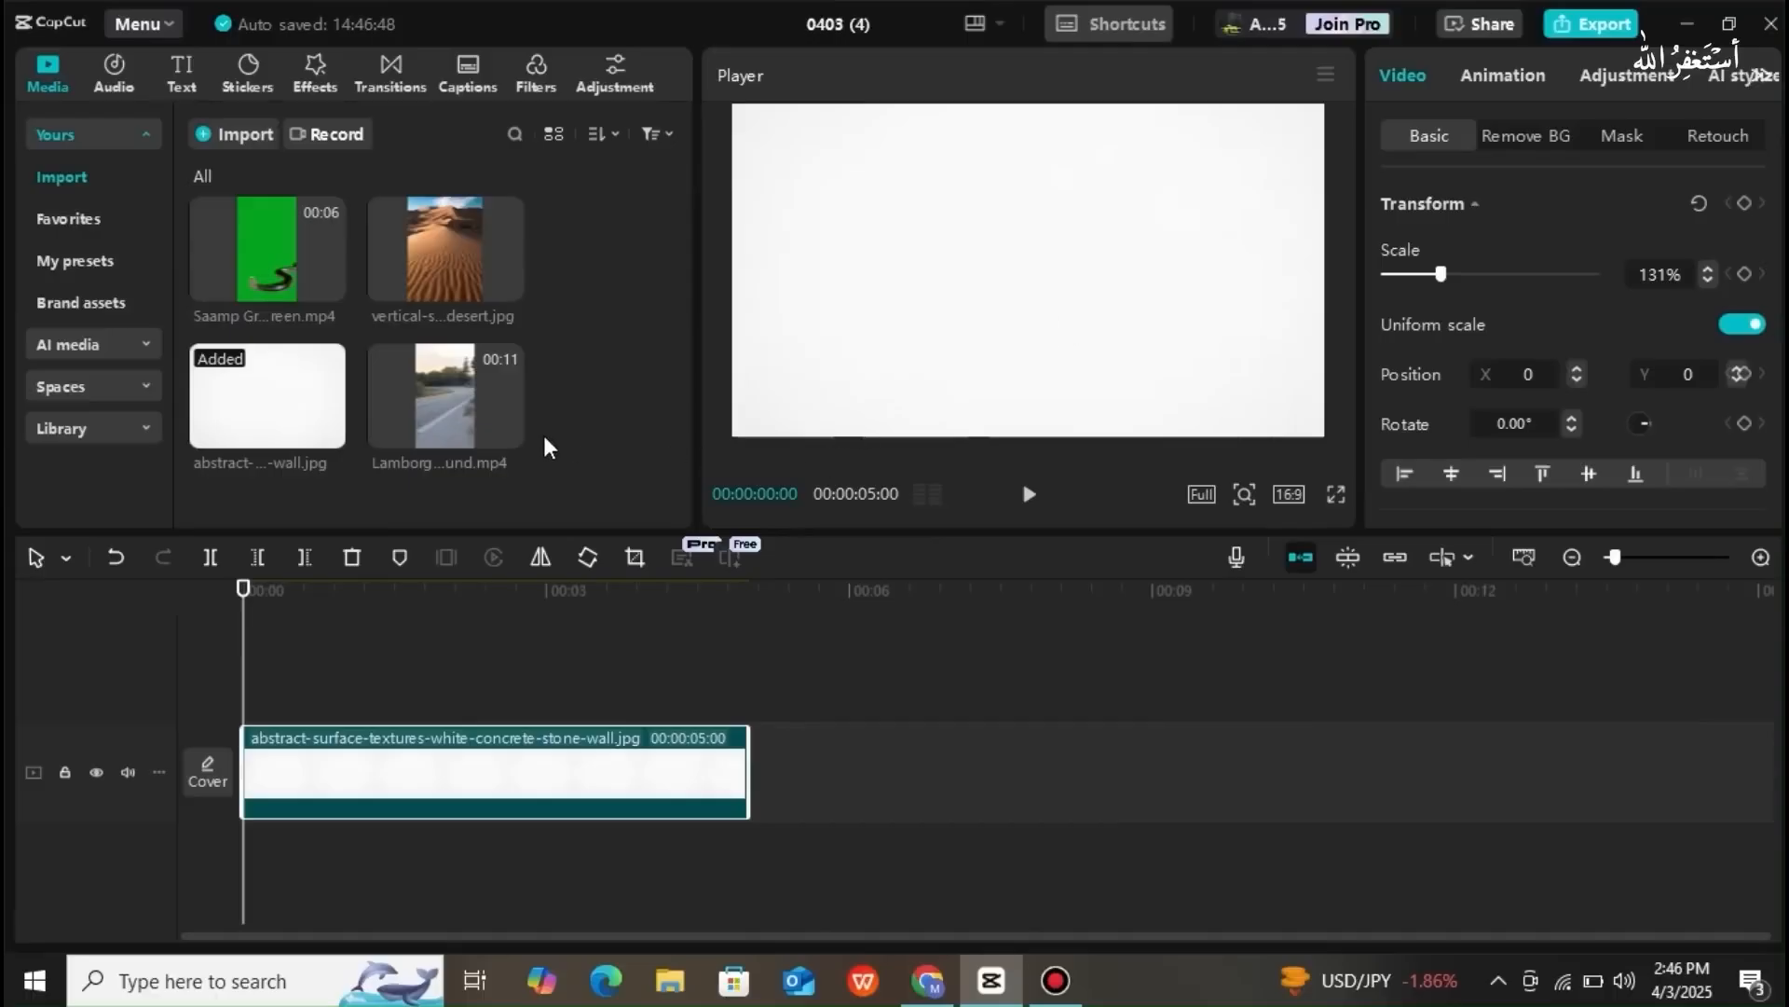
- Add a default text clip above the white wall image and clear its wording
left_click(198, 76)
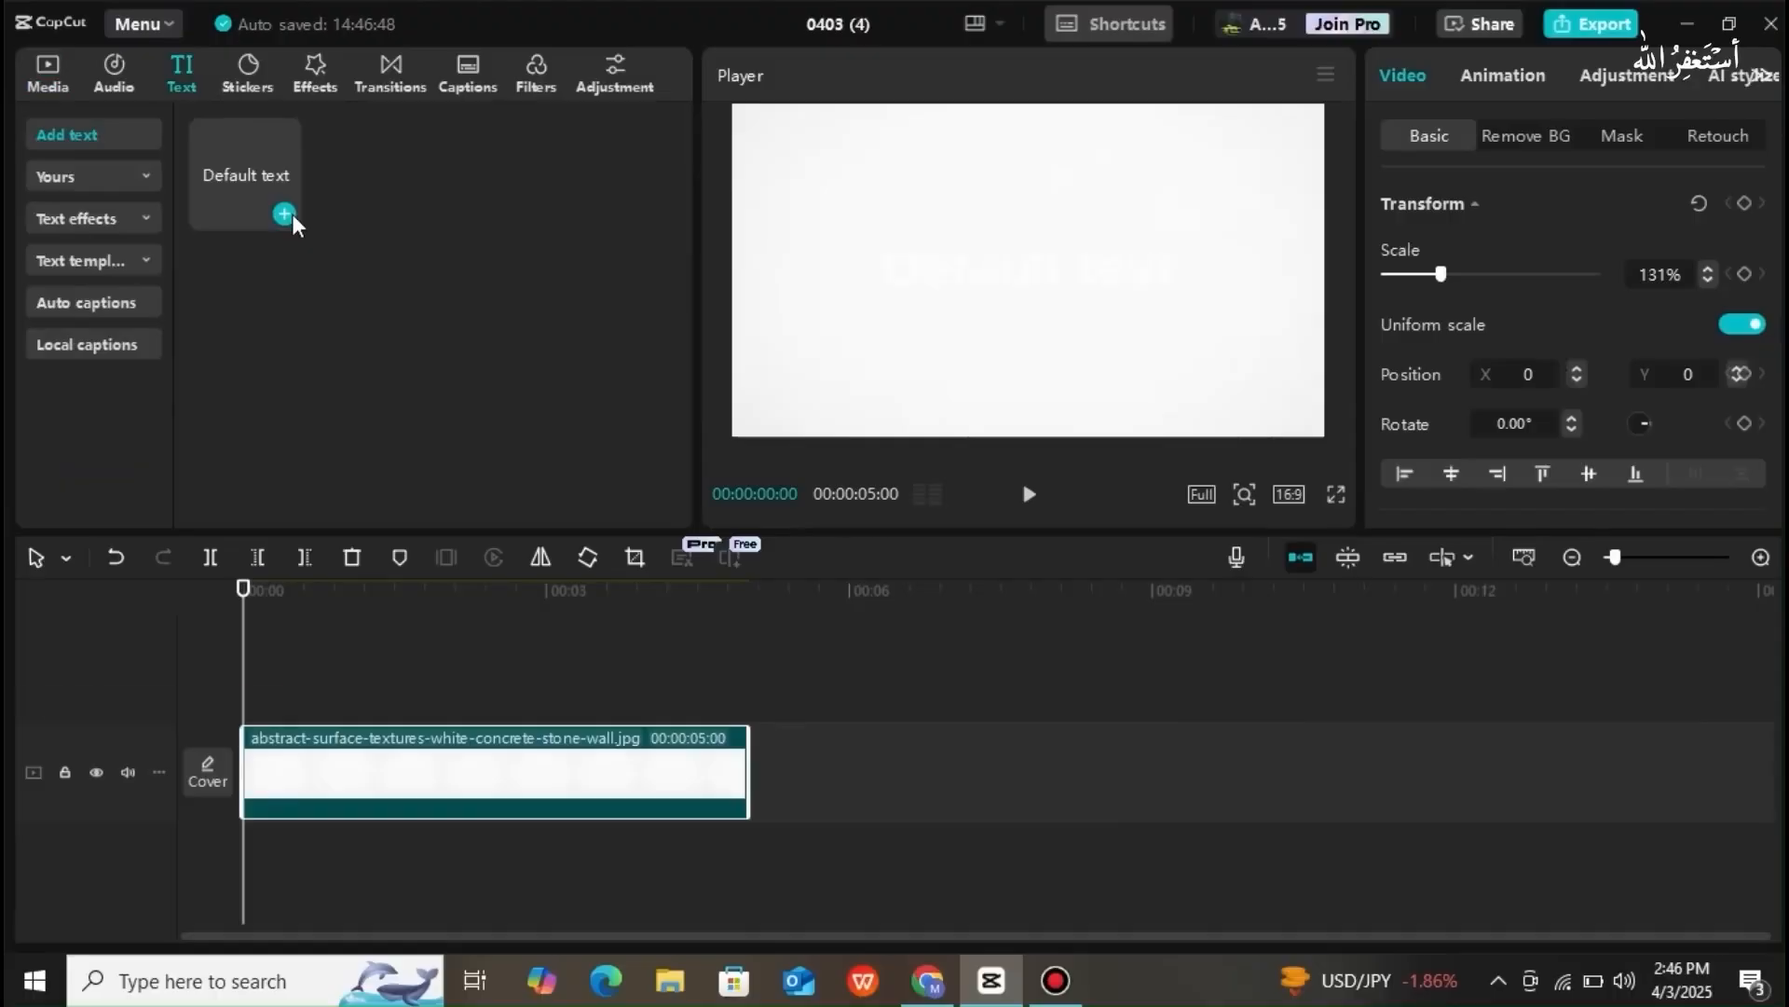
left_click(292, 215)
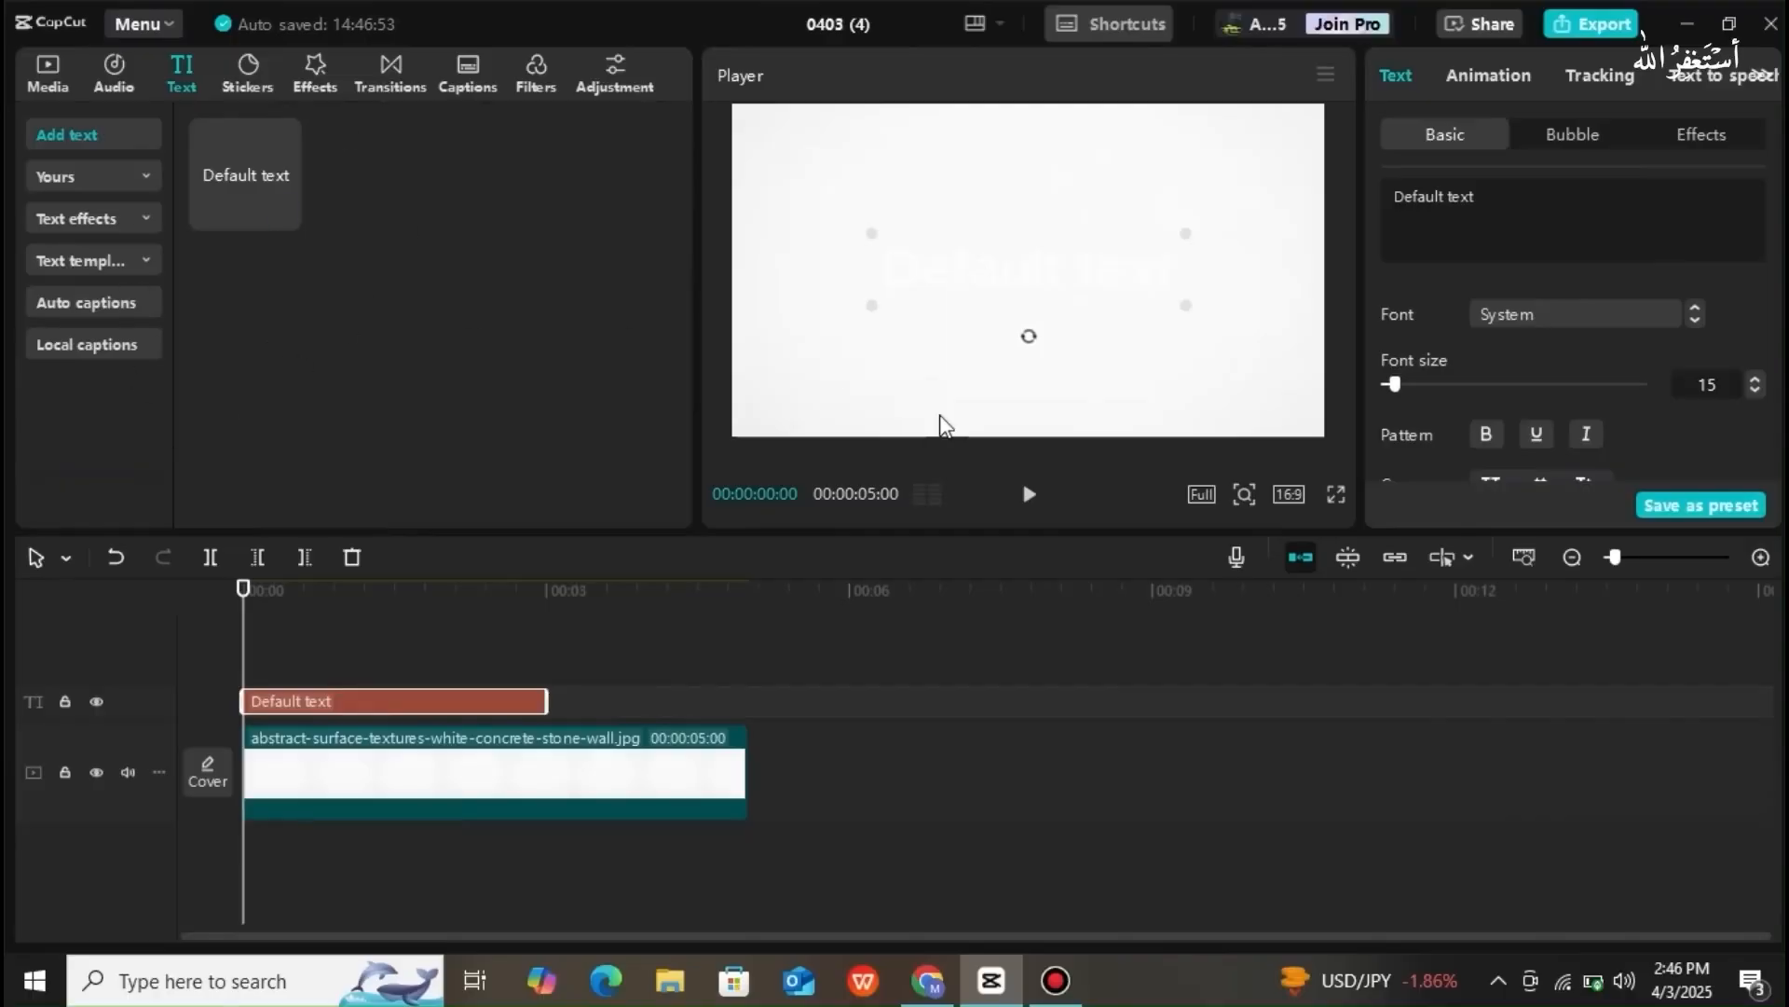
left_click_drag(1491, 193, 1396, 203)
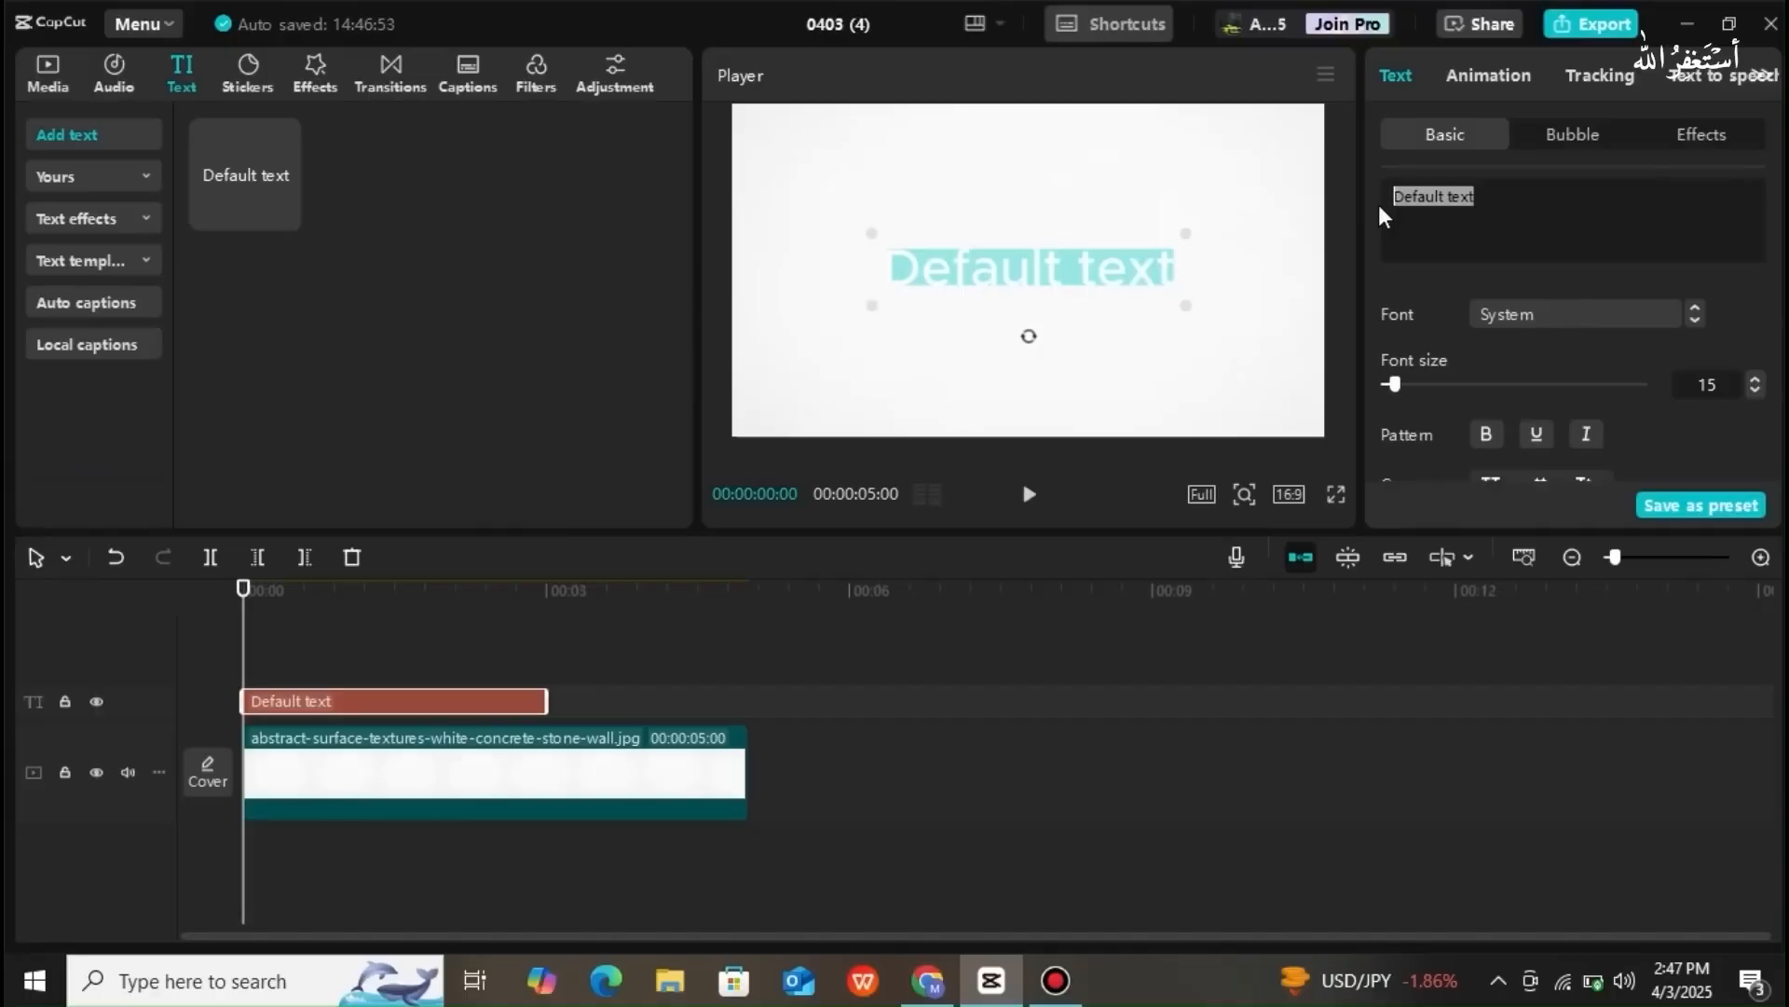
key("BackSpace")
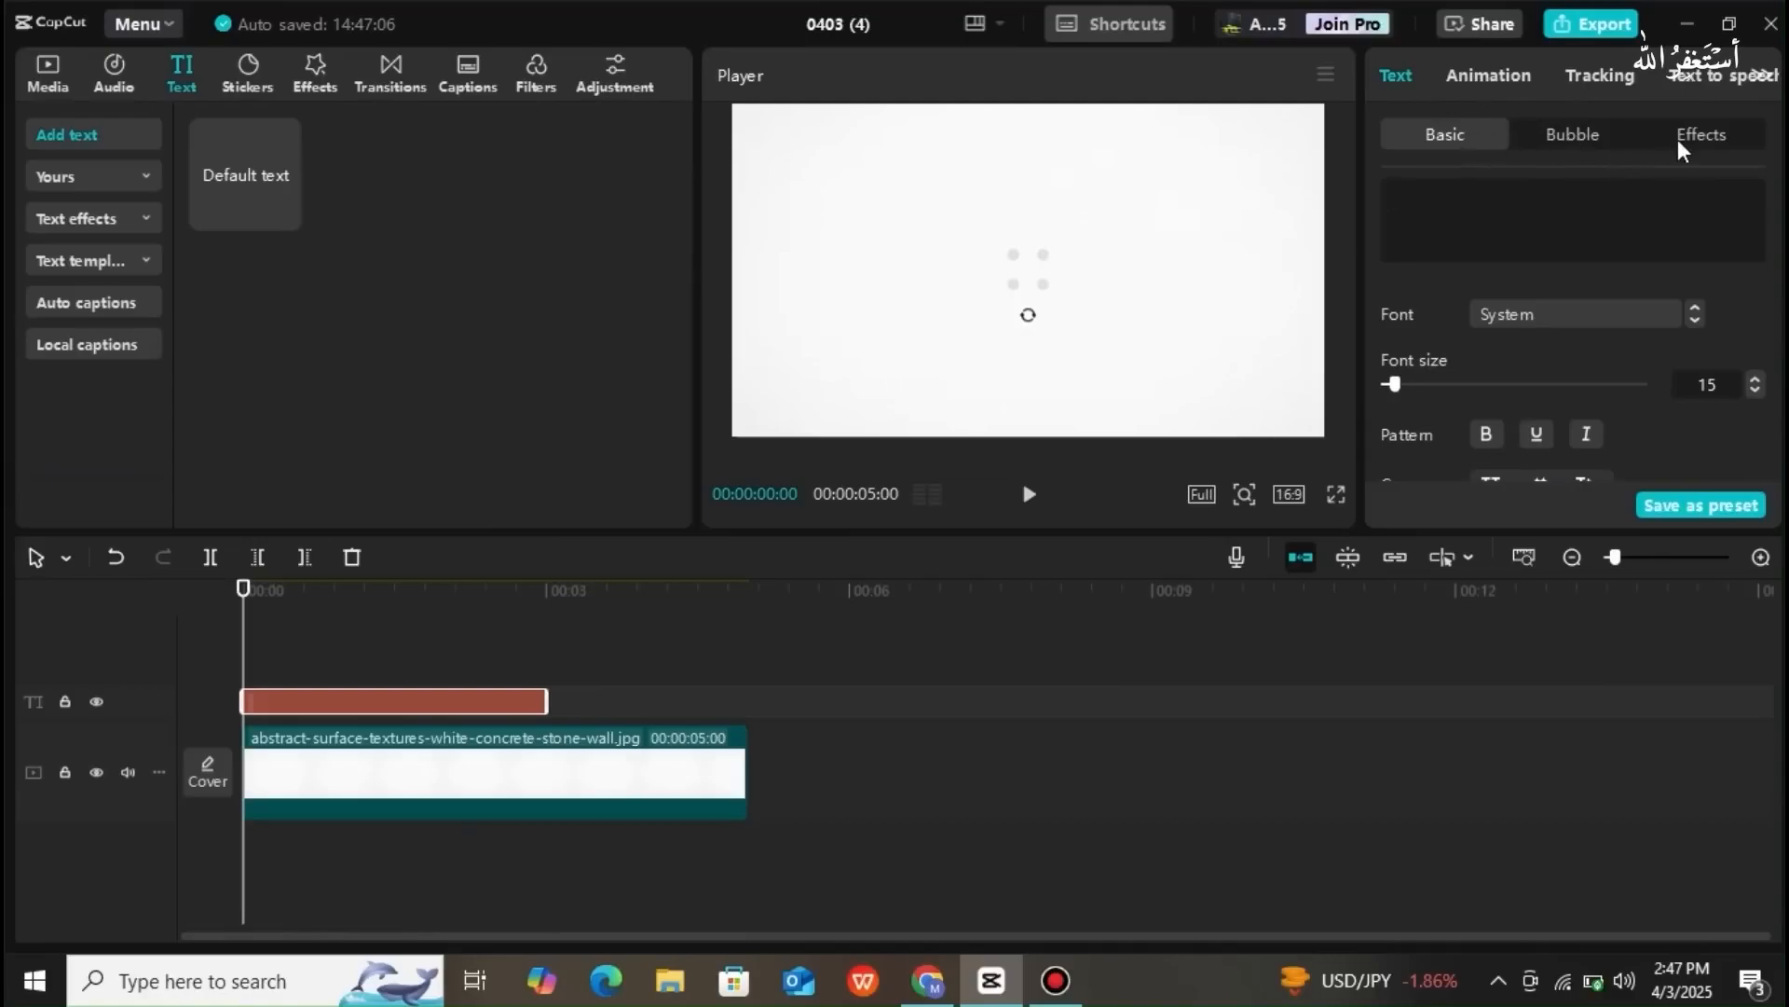
type("khkjhkhjk")
key("BackSpace")
key("BackSpace")
key("BackSpace")
key("BackSpace")
key("BackSpace")
key("BackSpace")
key("BackSpace")
key("BackSpace")
key("BackSpace")
scroll(1771, 215, "down", 3)
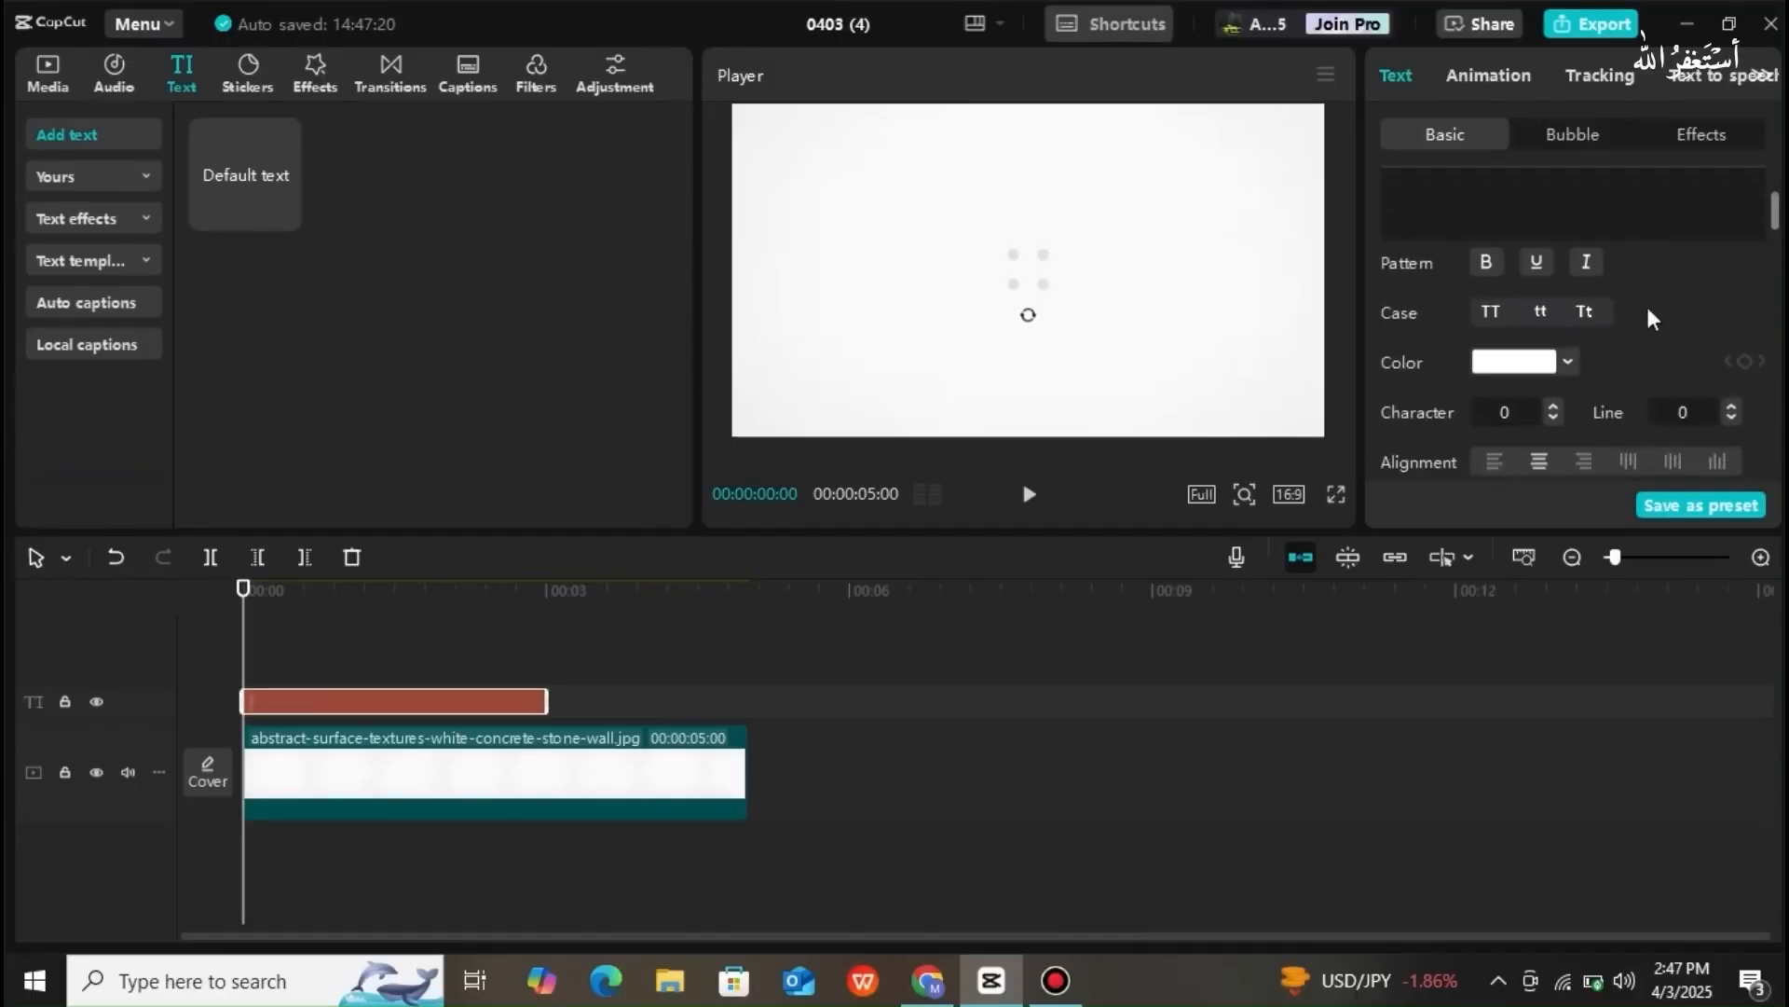
- Try to set the empty text clip's color to black
left_click(1569, 365)
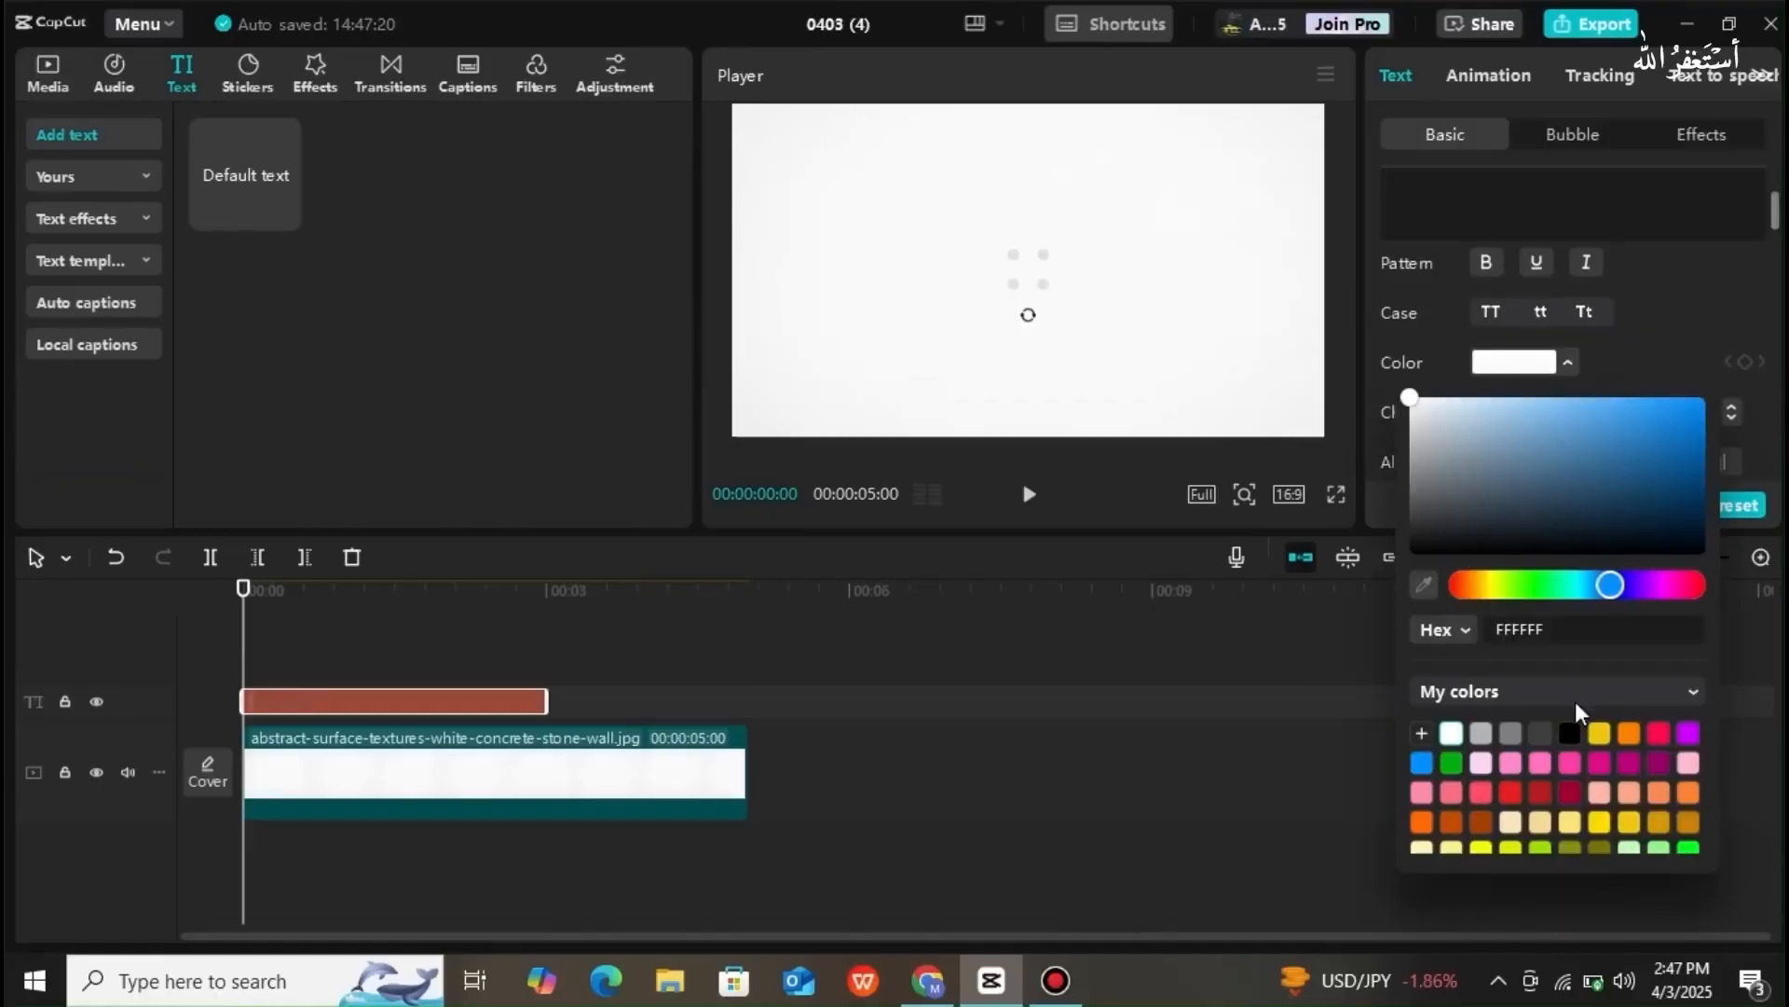
left_click(1573, 730)
left_click(1610, 364)
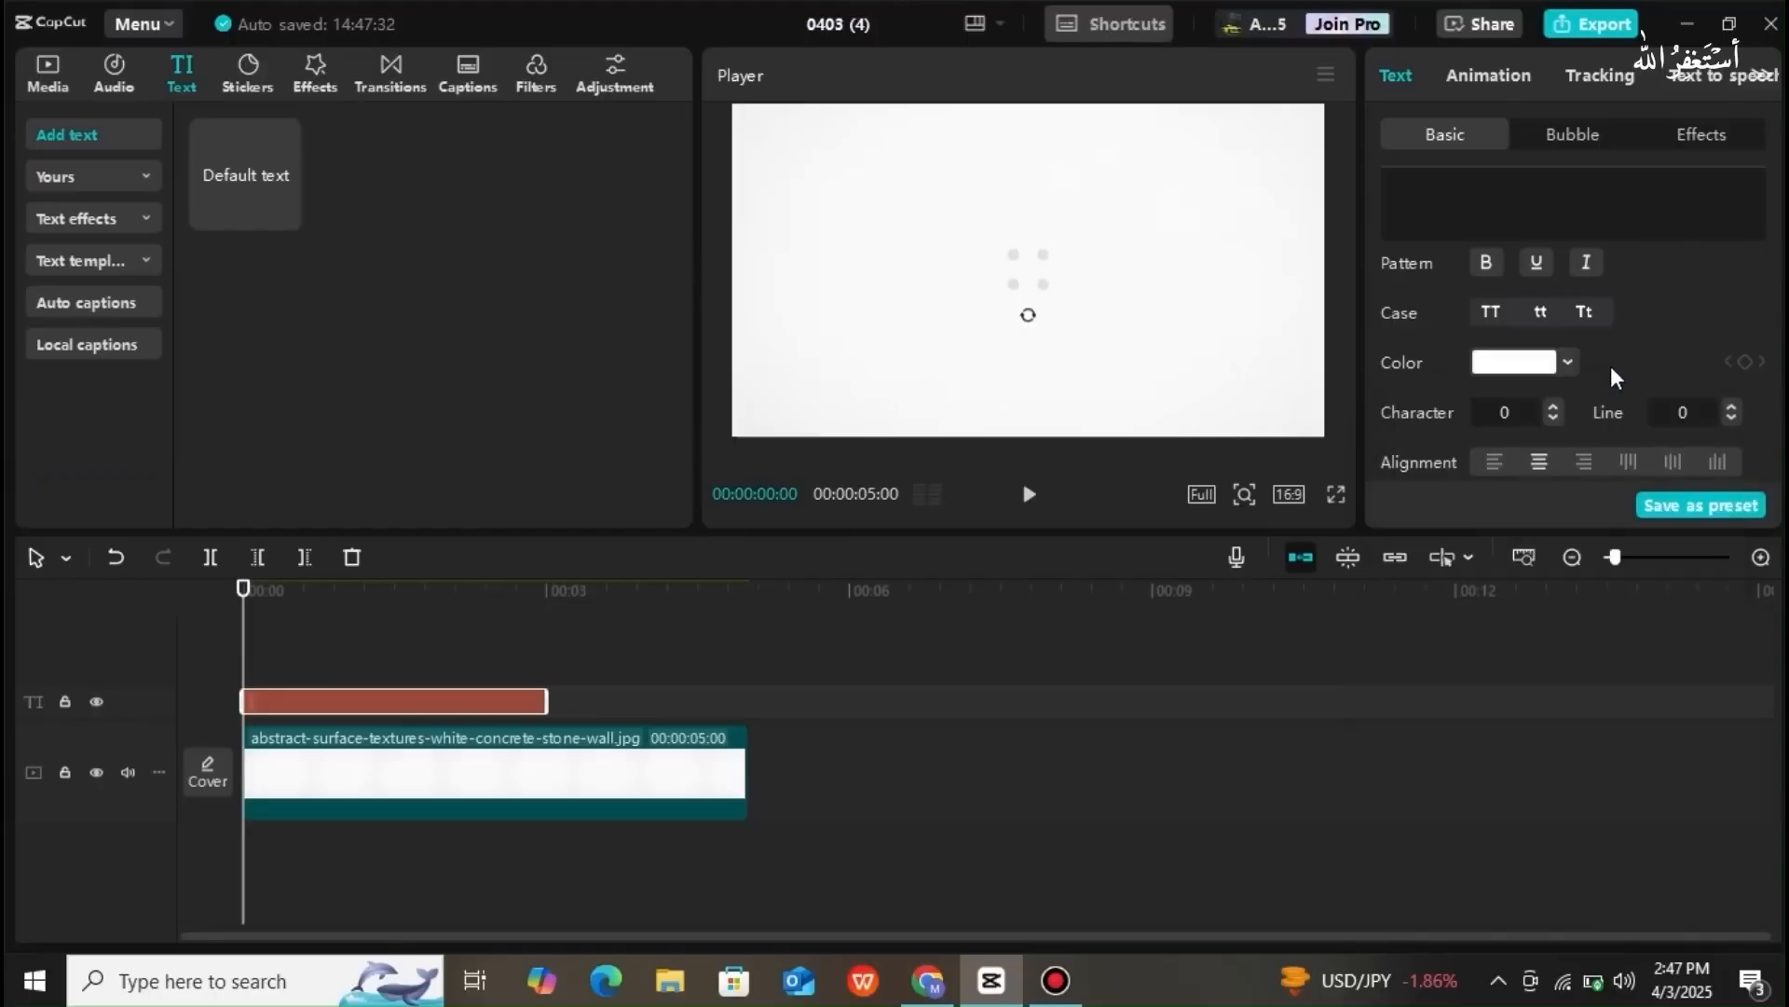
left_click(1570, 362)
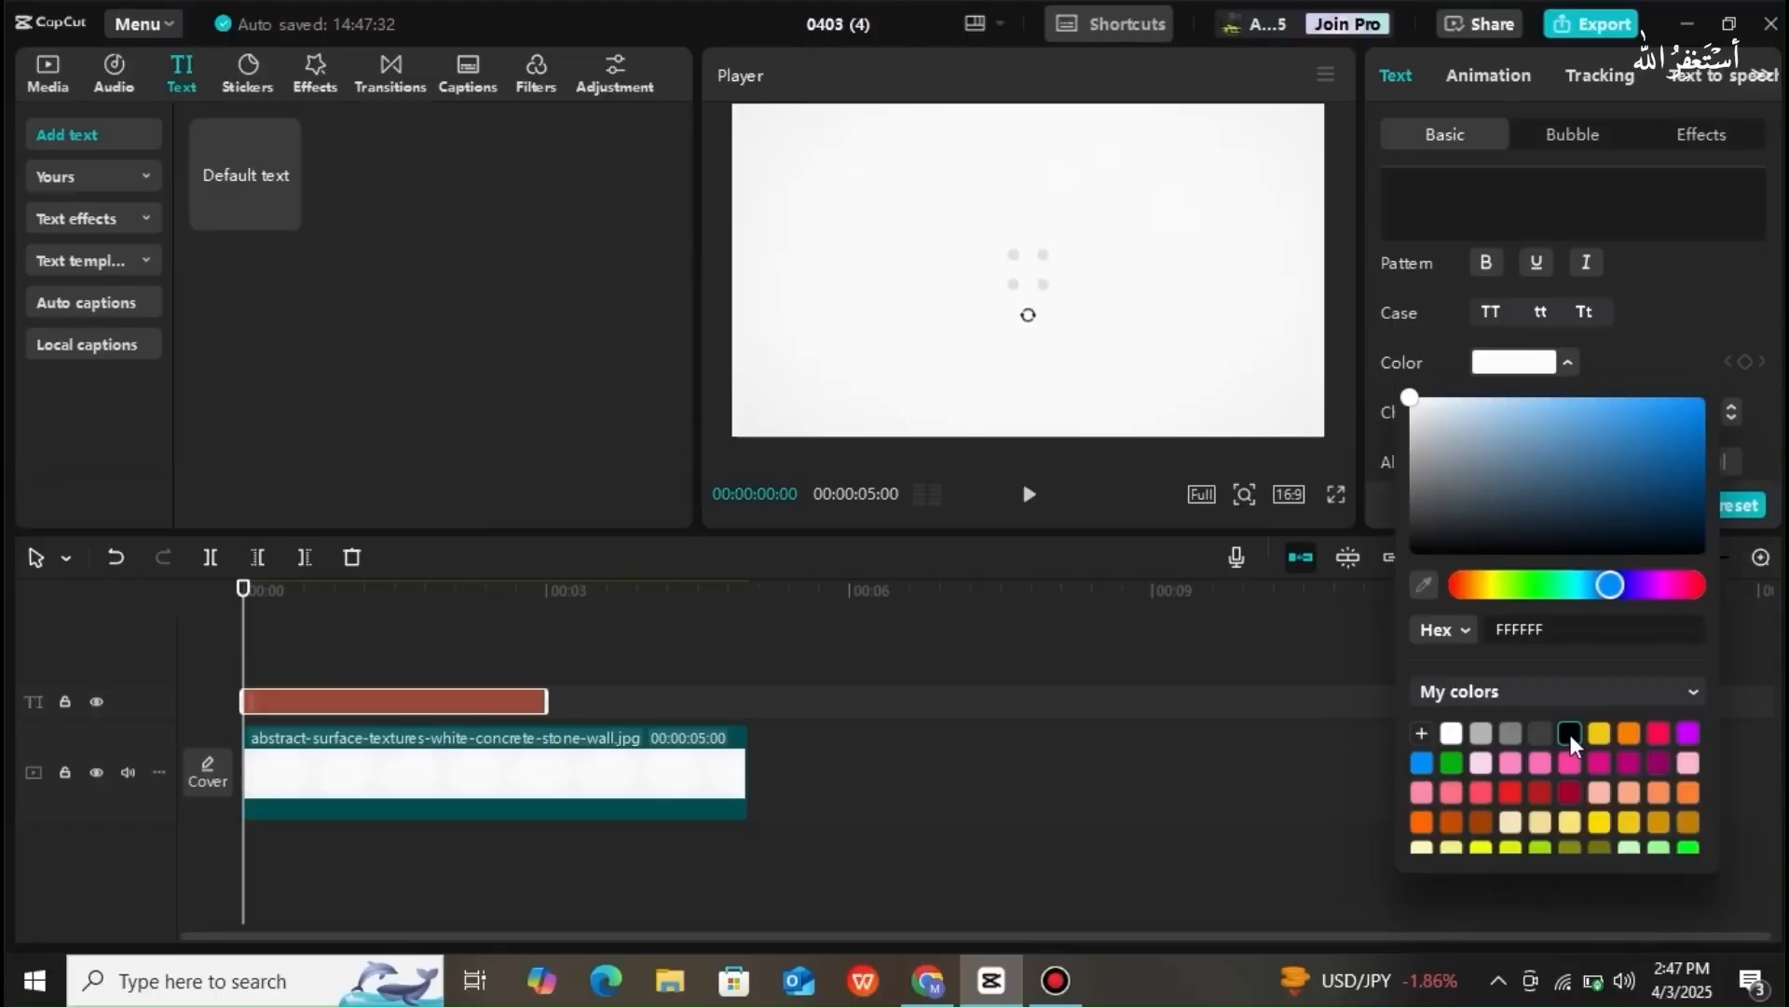
left_click(1649, 289)
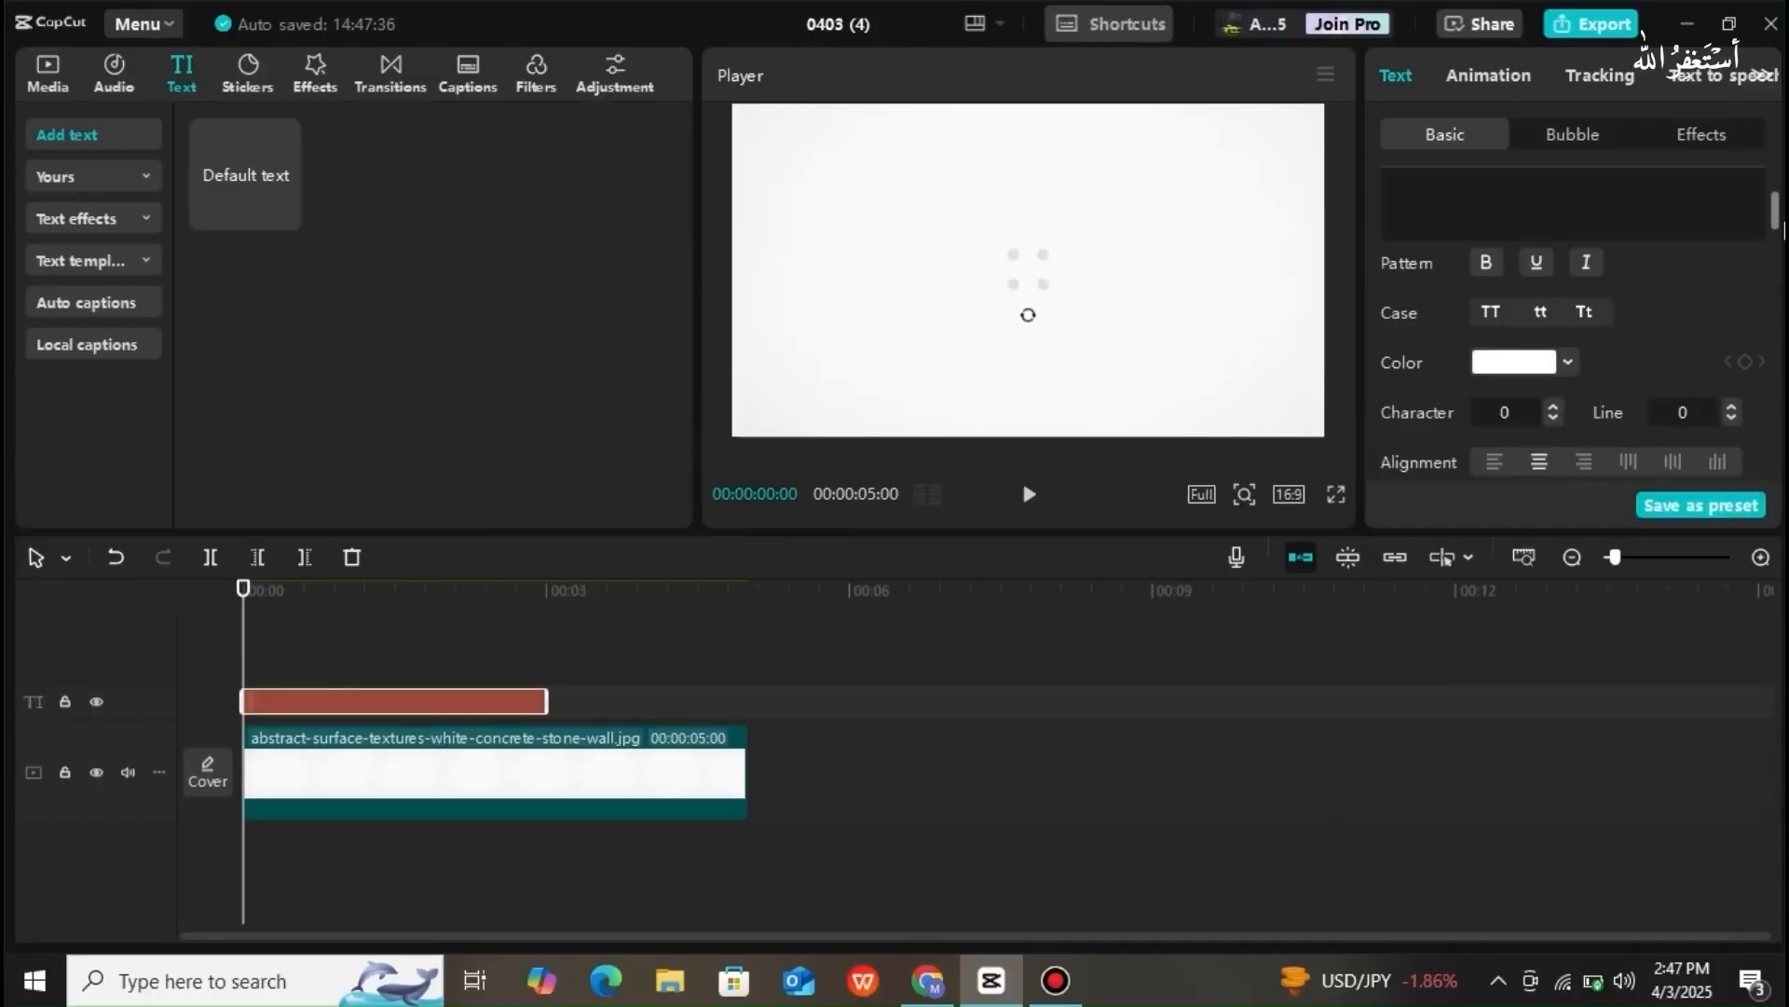
- Enter "anmated text" as the content of the selected text clip
scroll(1778, 216, "up", 3)
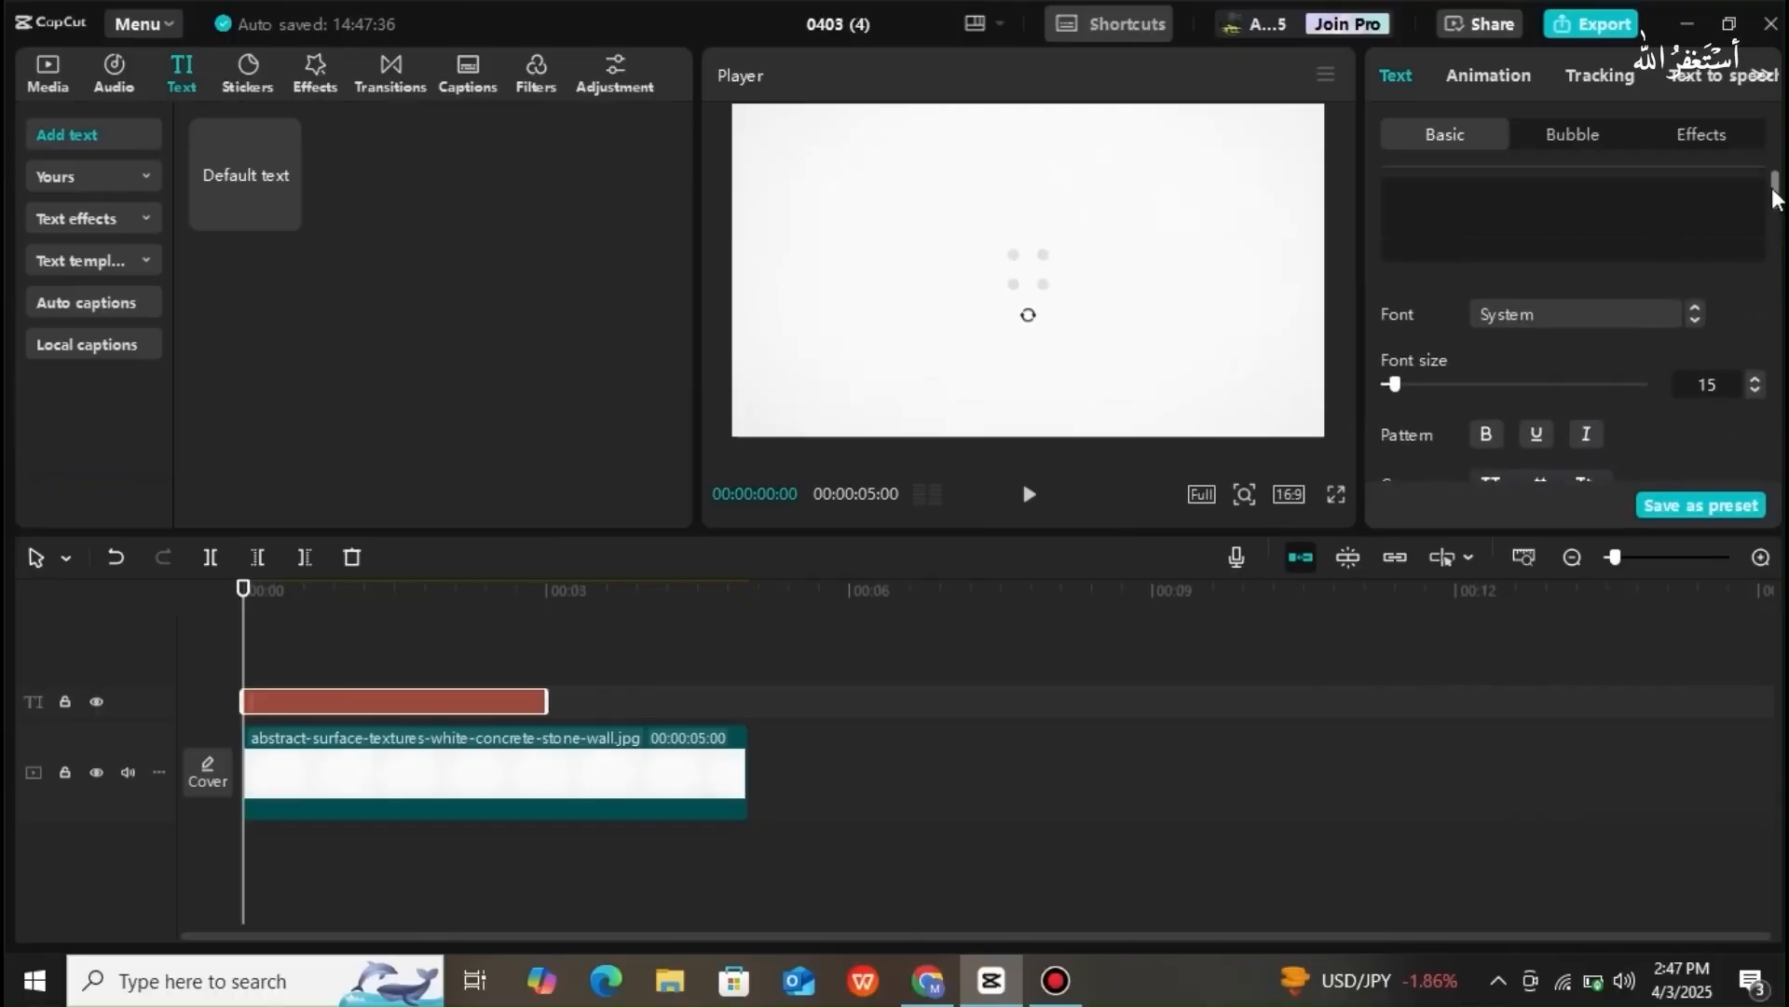
left_click(1560, 236)
type("anmated")
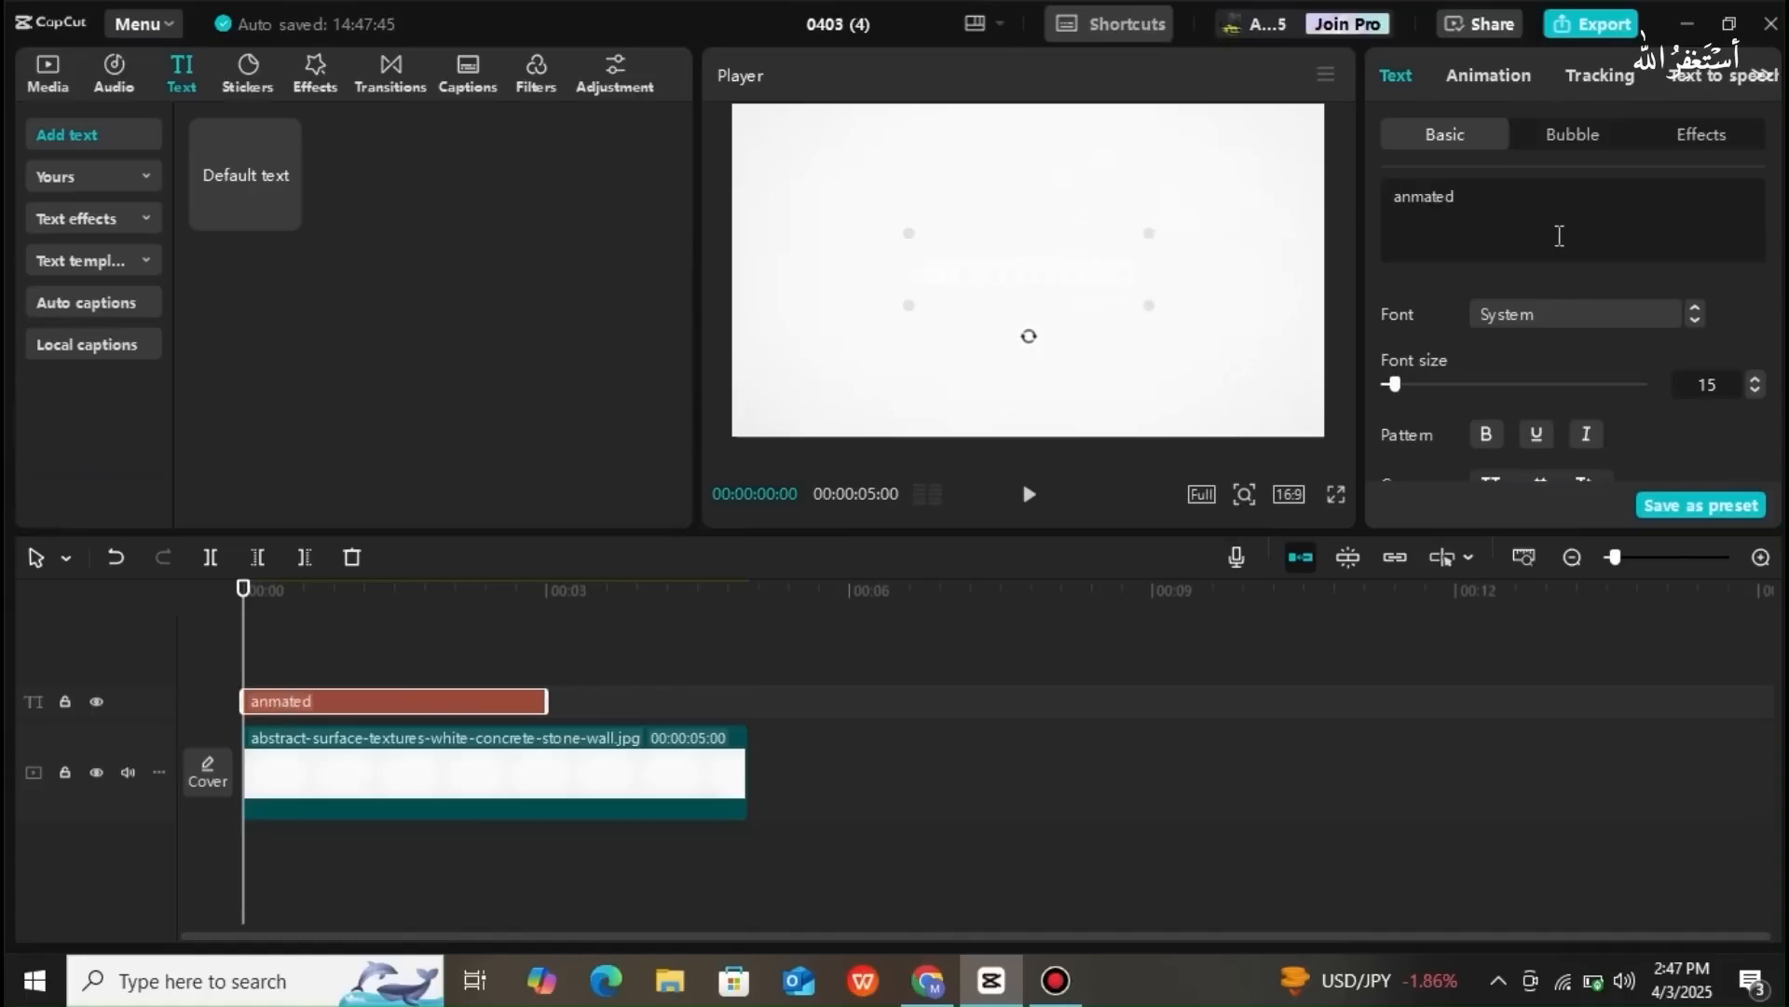
type(" text")
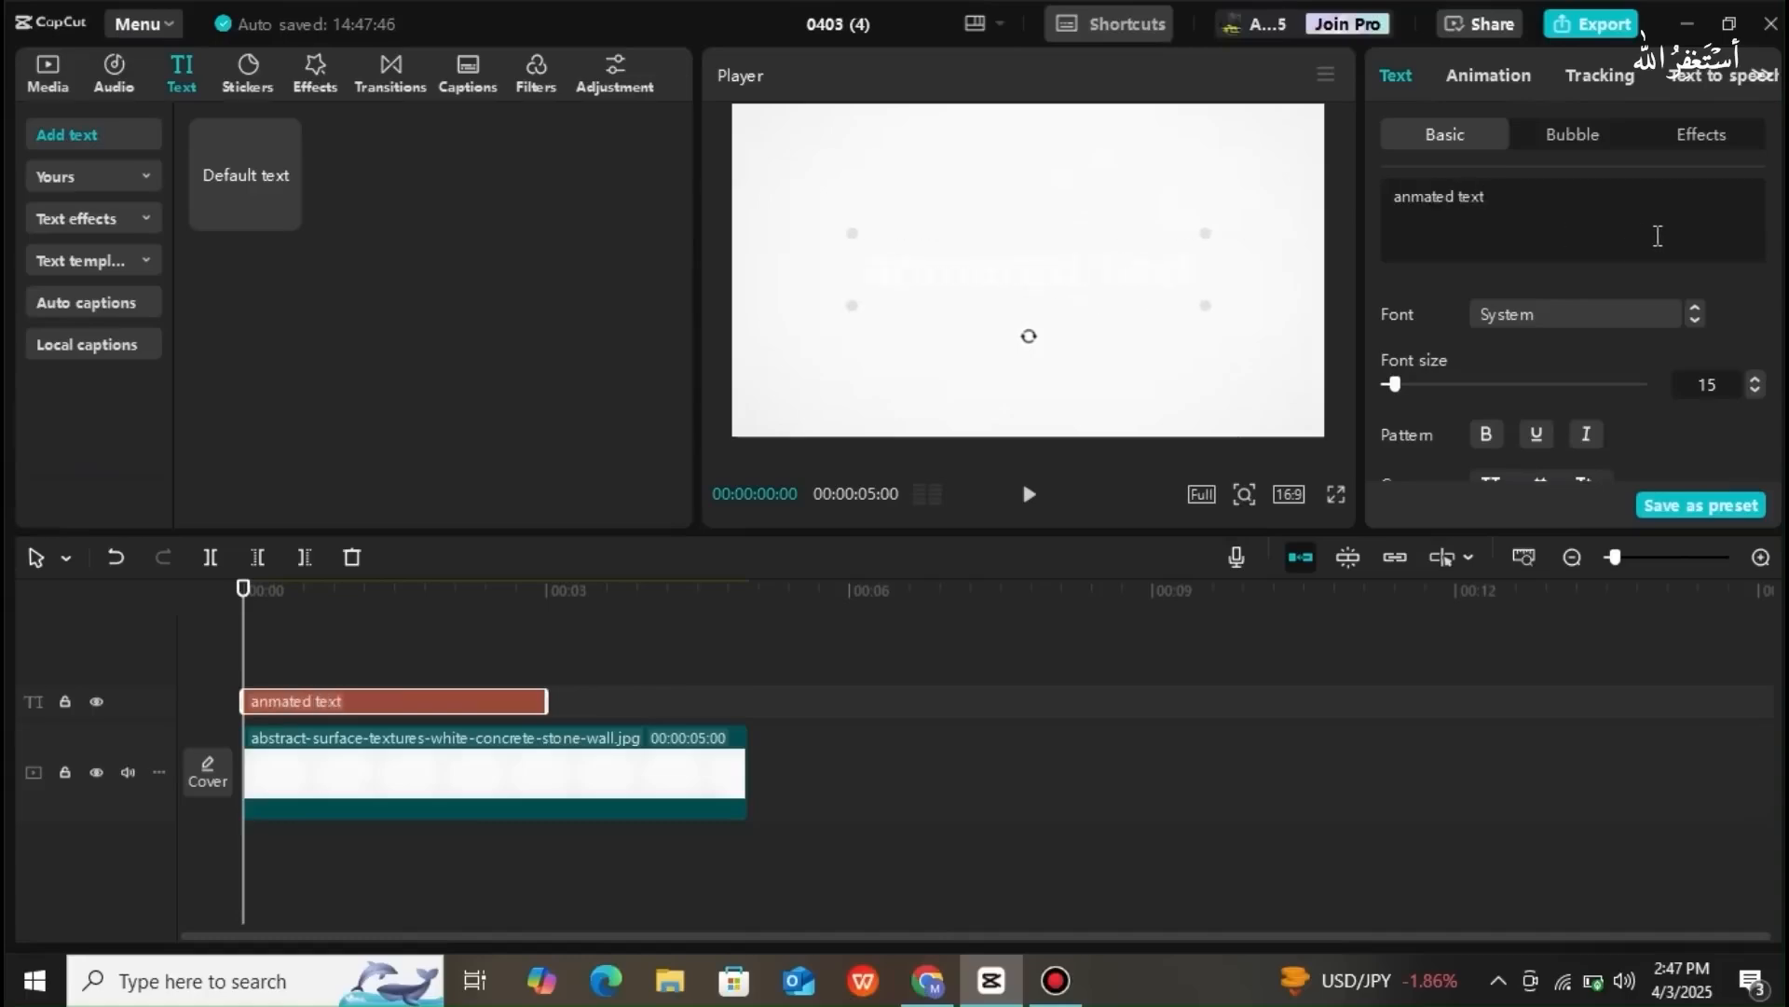
- Set the text color to black and reposition the text slightly lower and toward the left of the frame
scroll(1643, 275, "down", 3)
left_click(1514, 286)
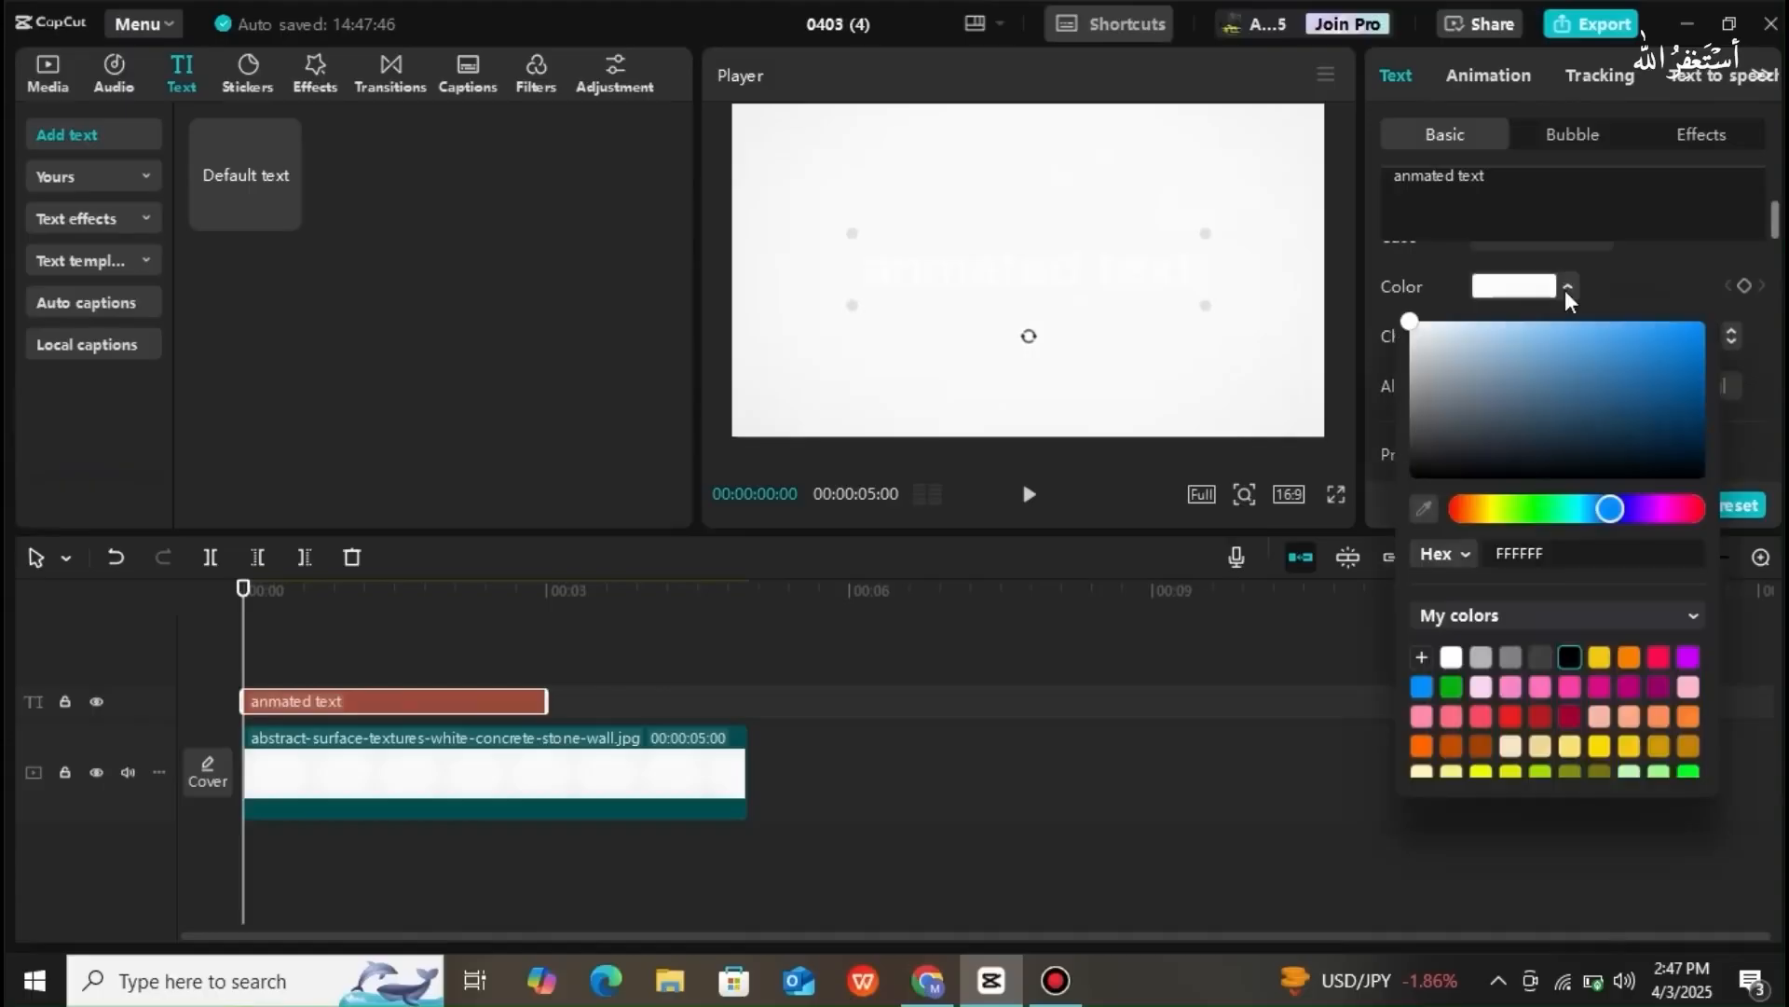
left_click(1566, 657)
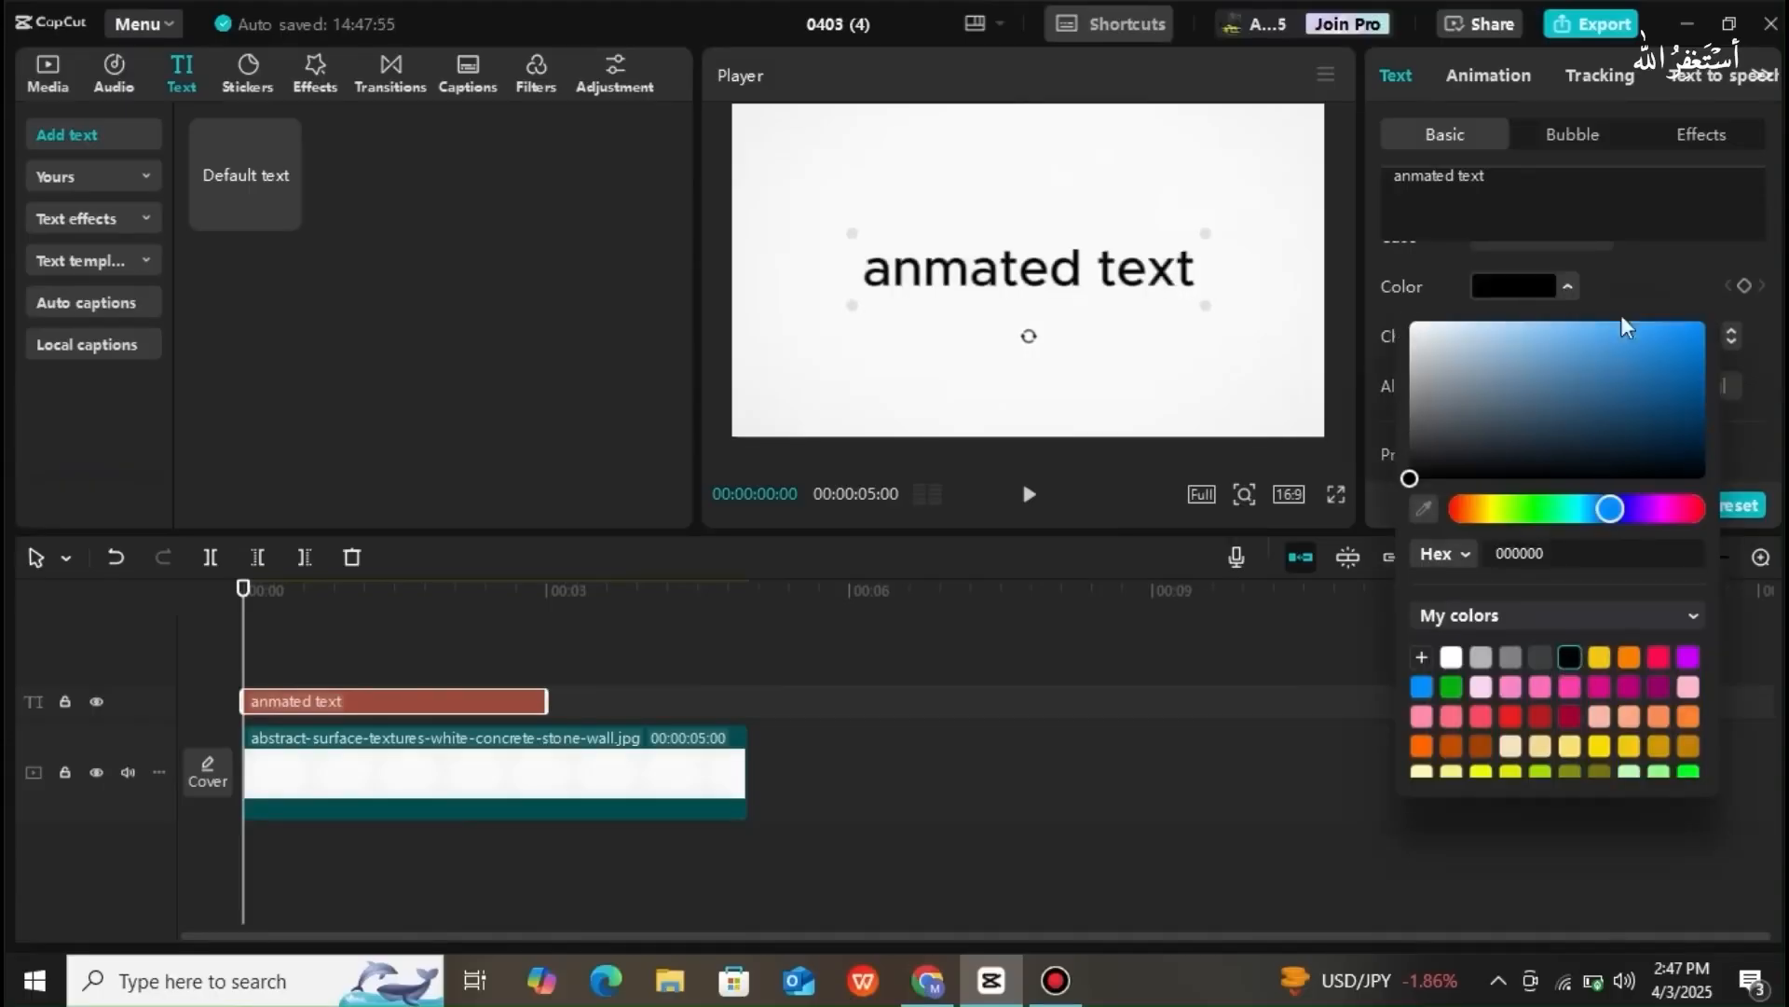
left_click(1633, 272)
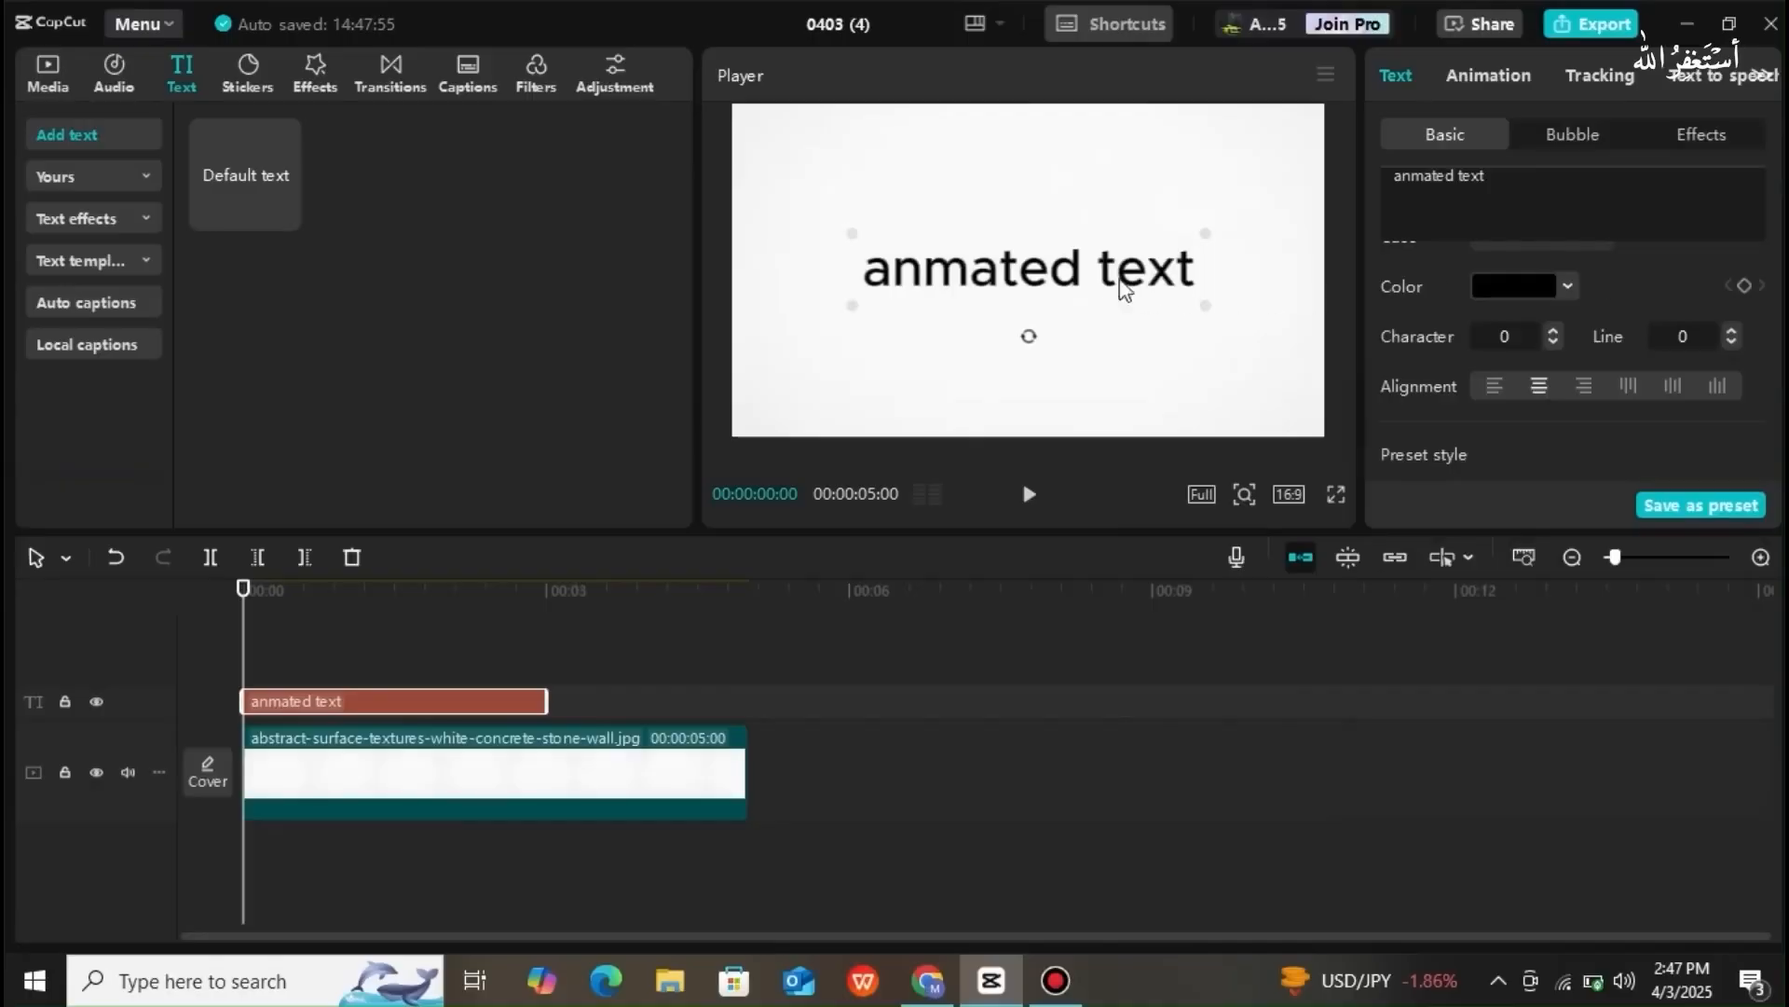
left_click_drag(1108, 282, 1090, 313)
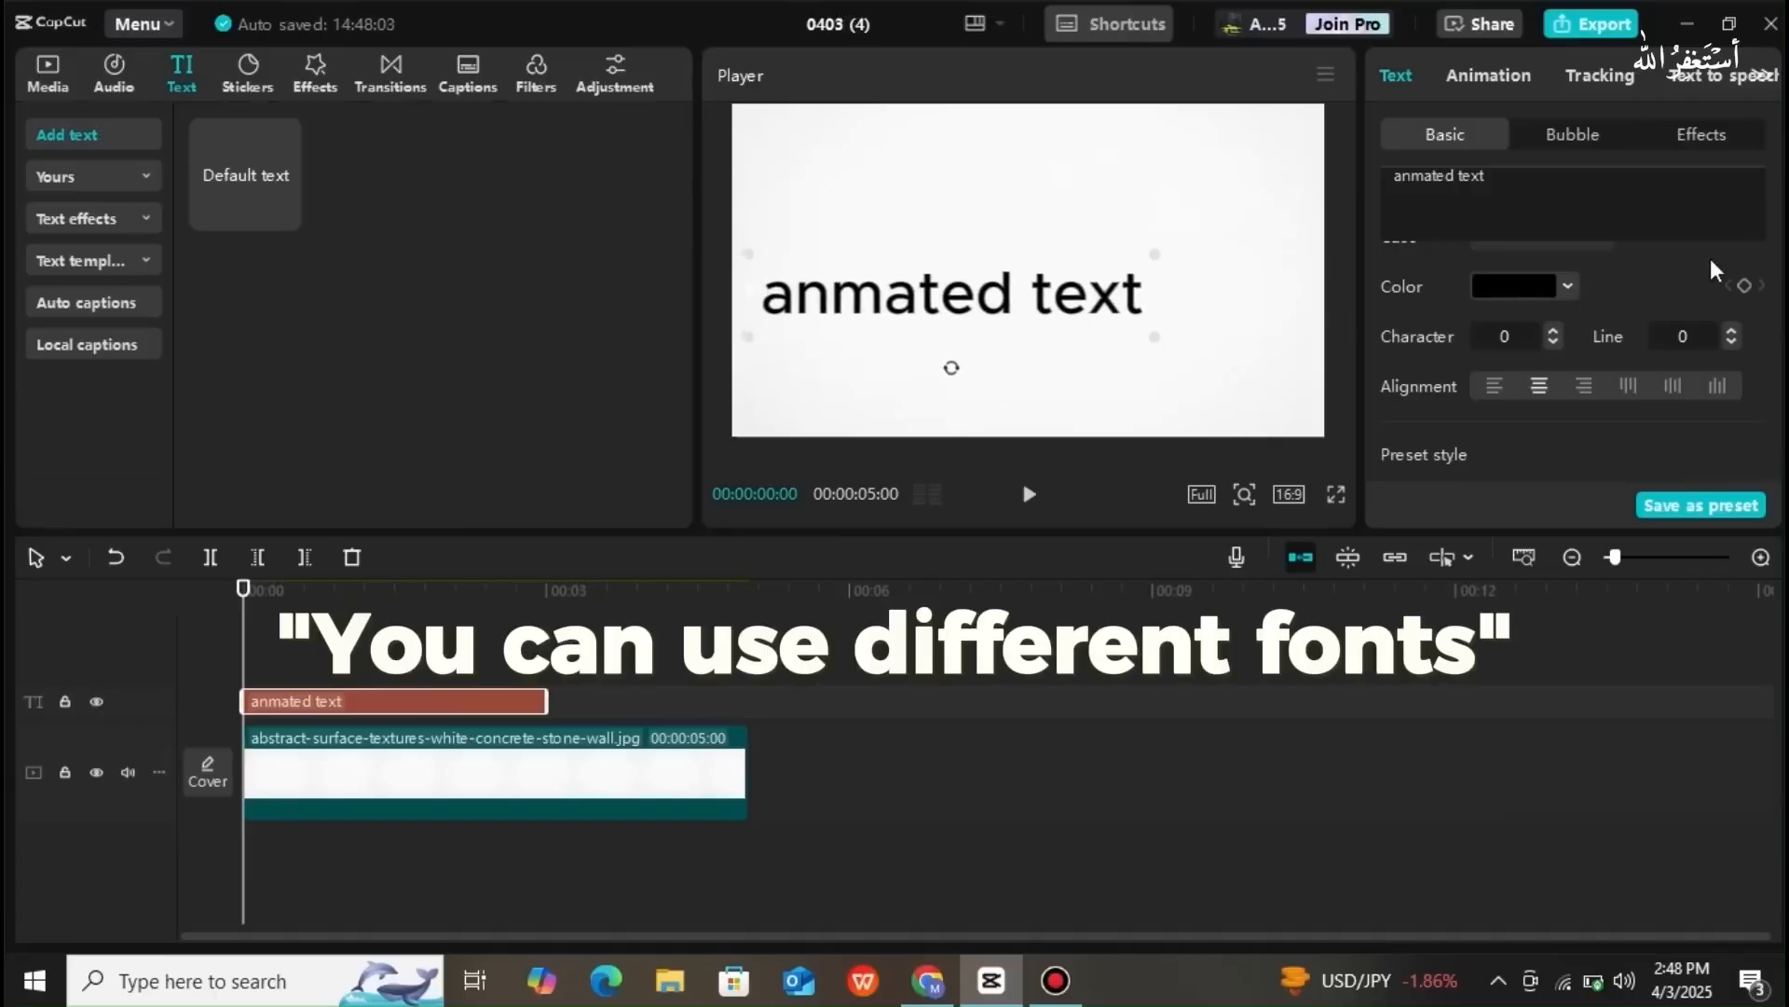
- Change the text's font to Arial Black and shift the text right so it fits inside the frame
scroll(1776, 228, "up", 3)
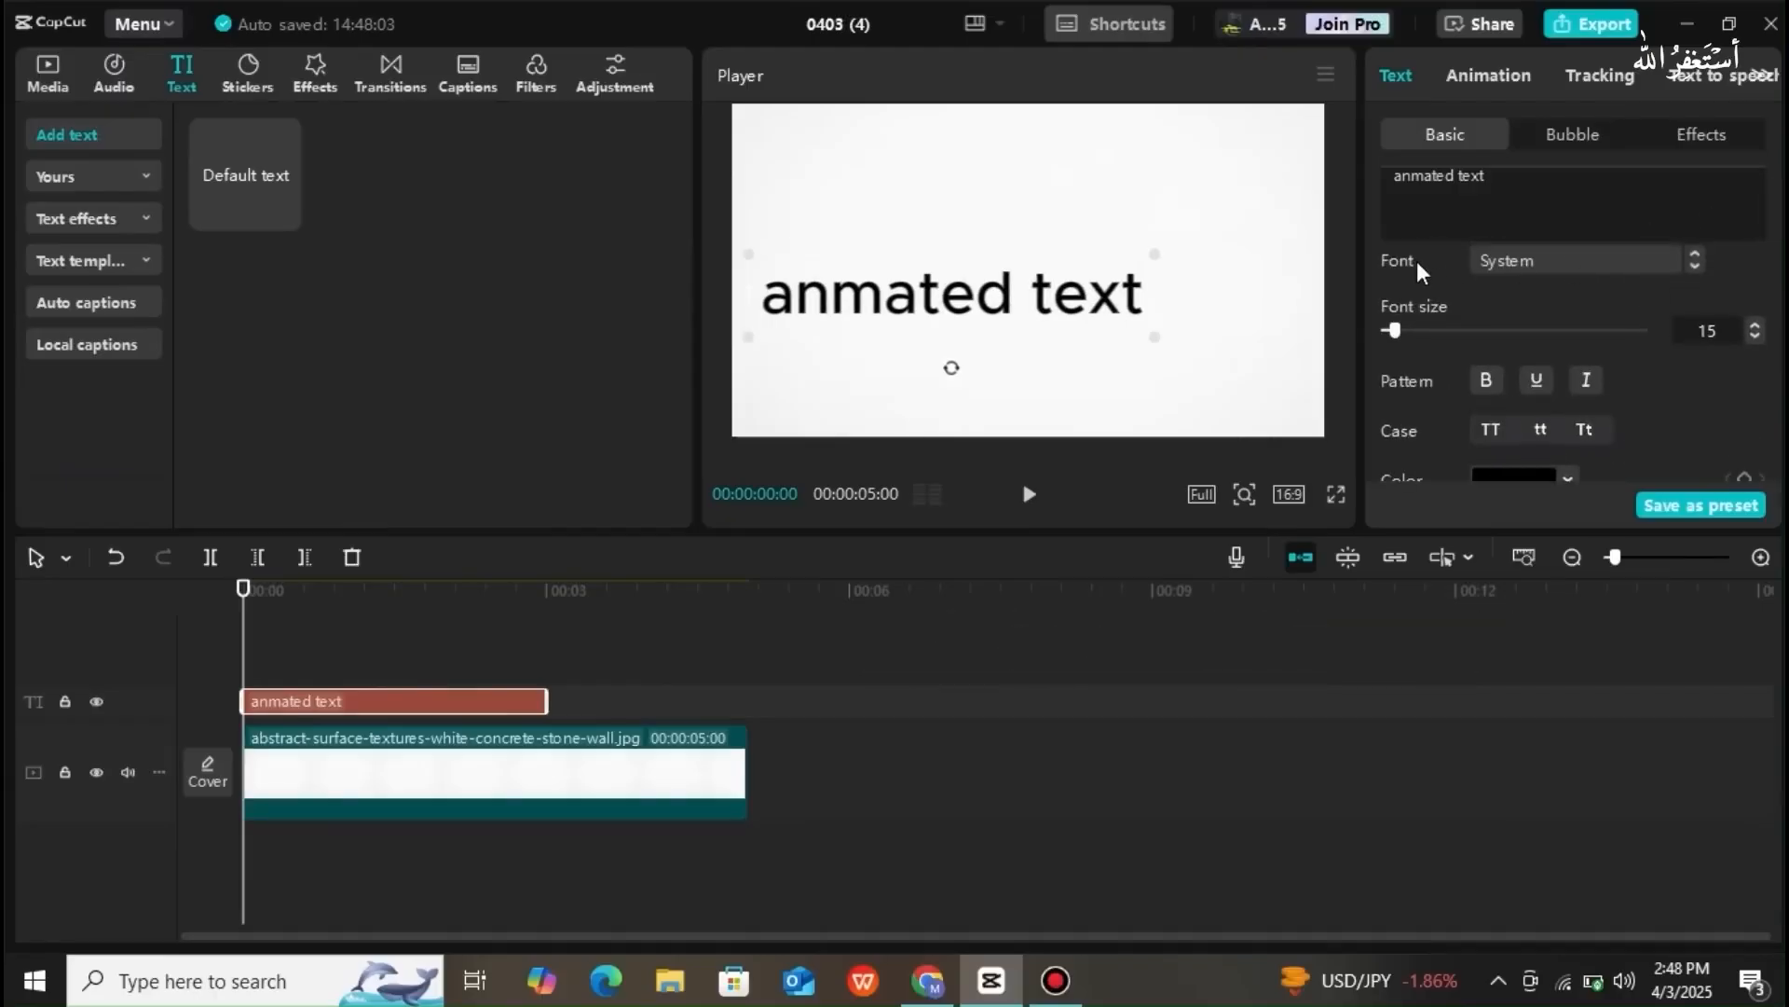
left_click(1542, 261)
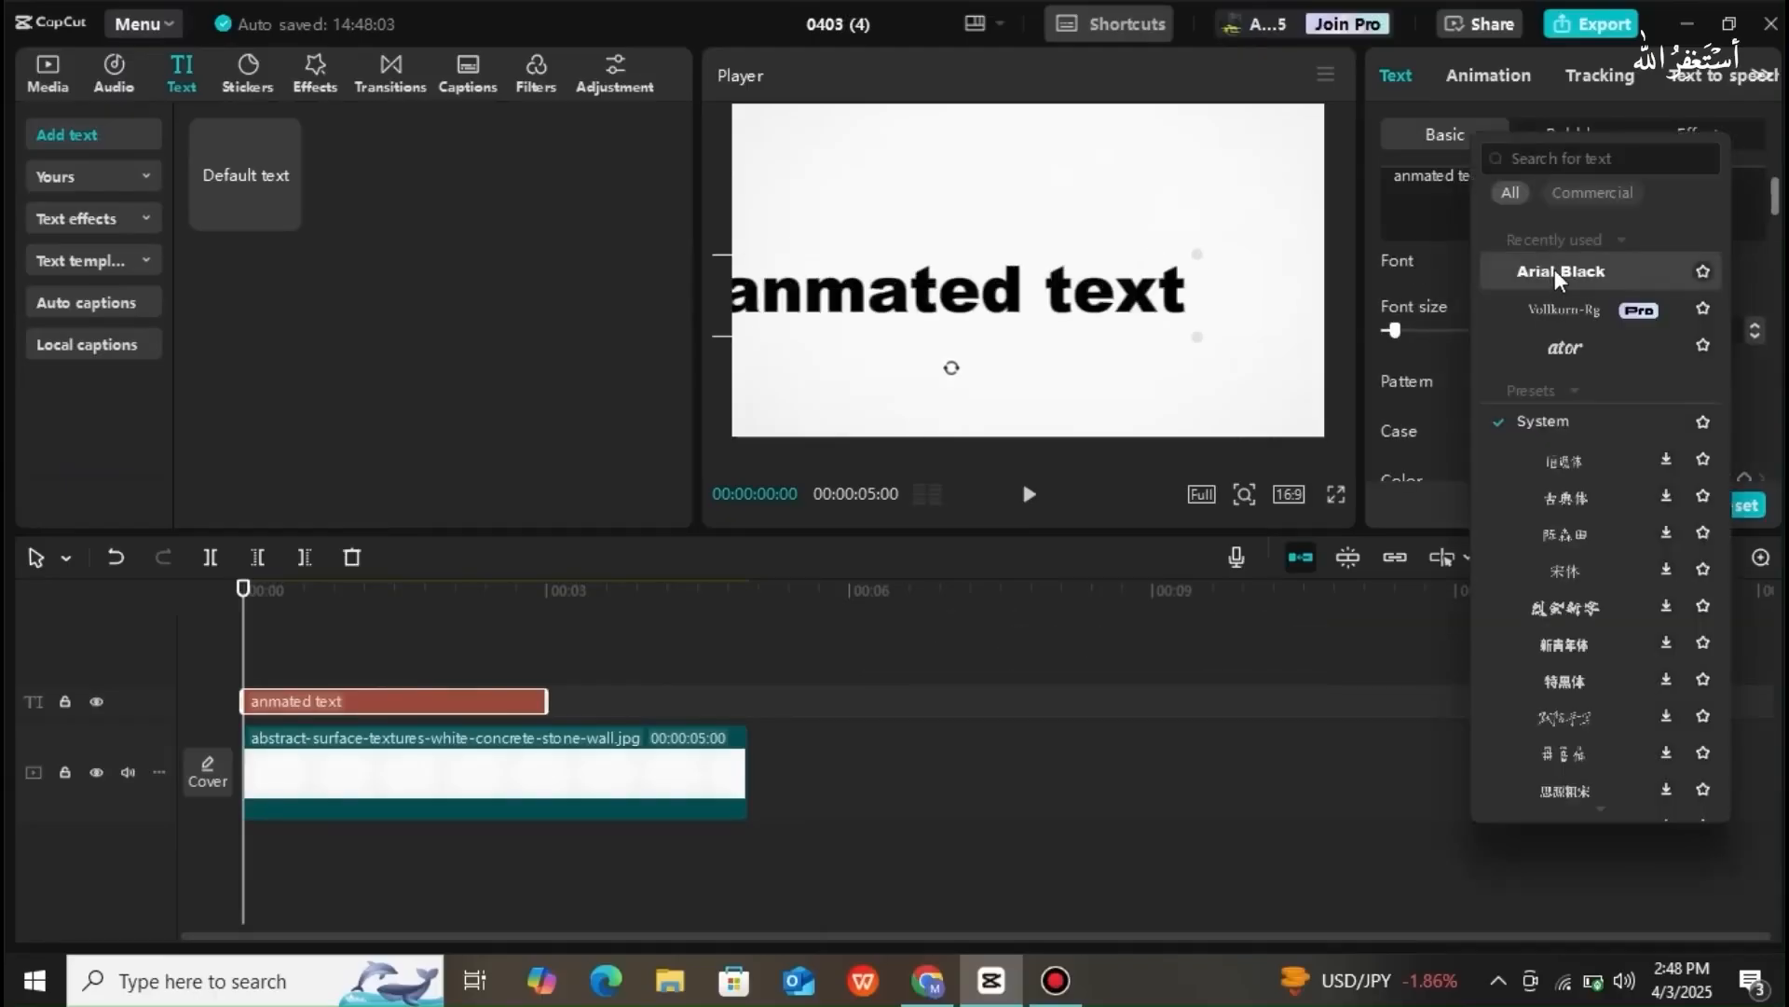
left_click(1554, 271)
left_click(1549, 261)
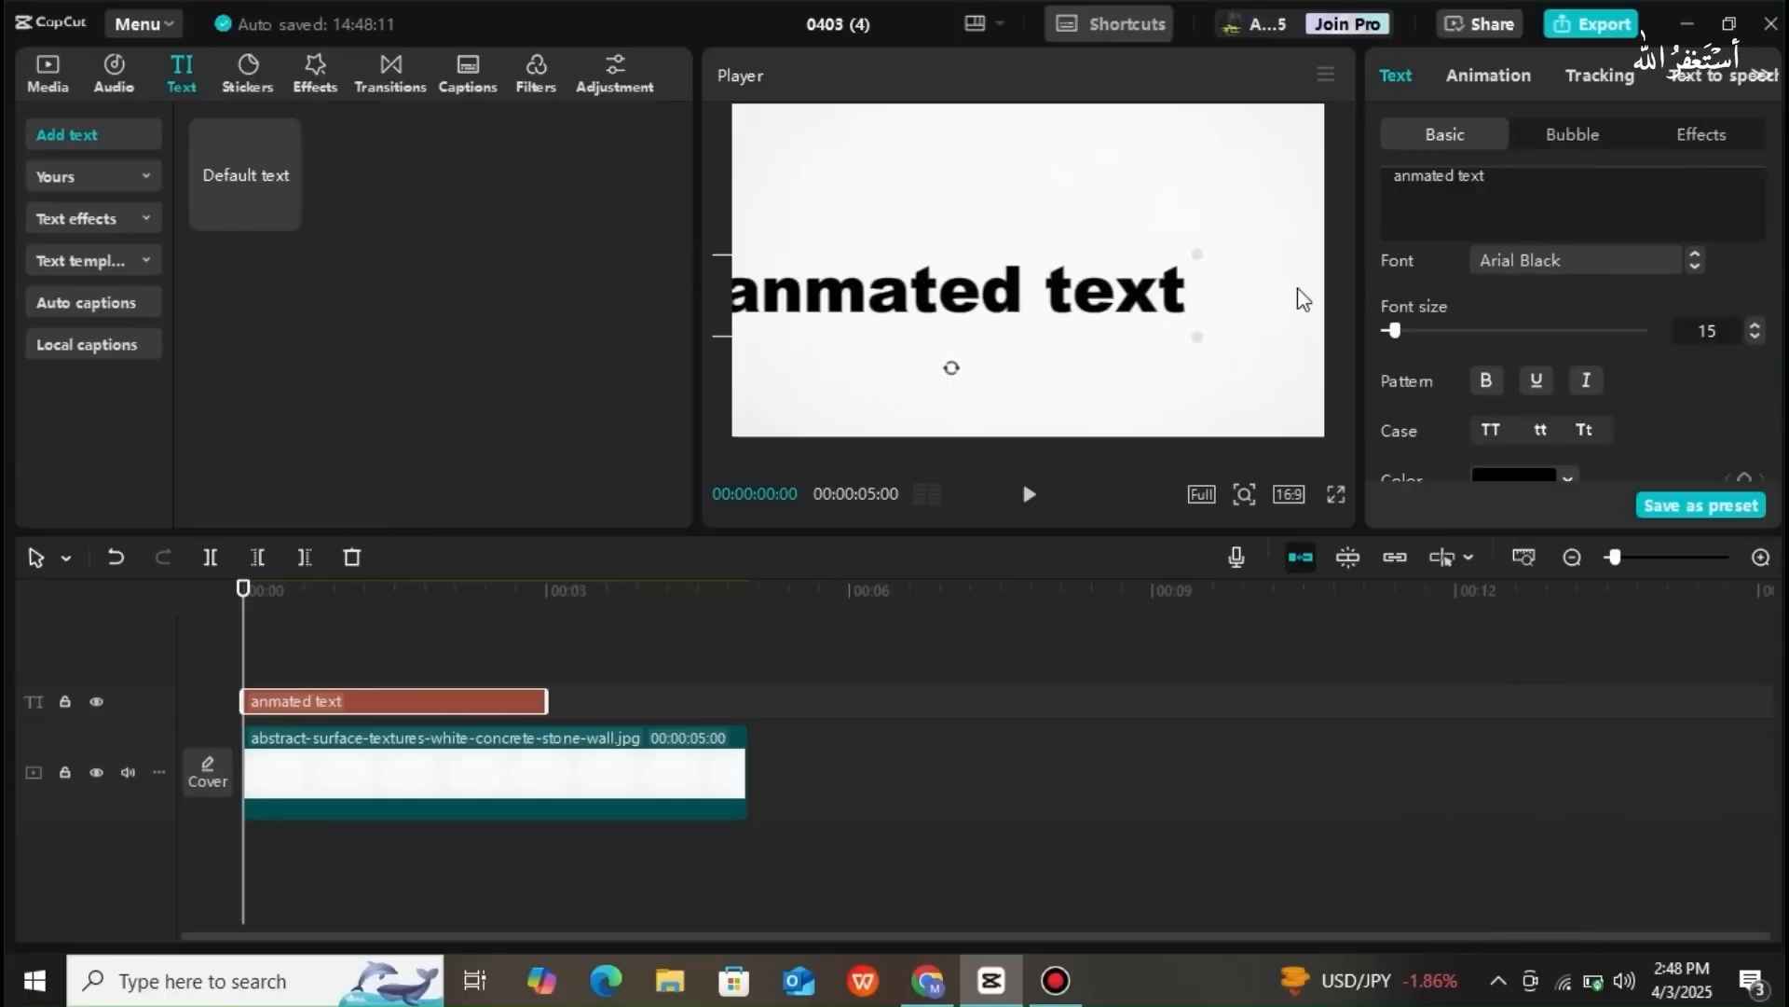
left_click_drag(1119, 309, 1141, 310)
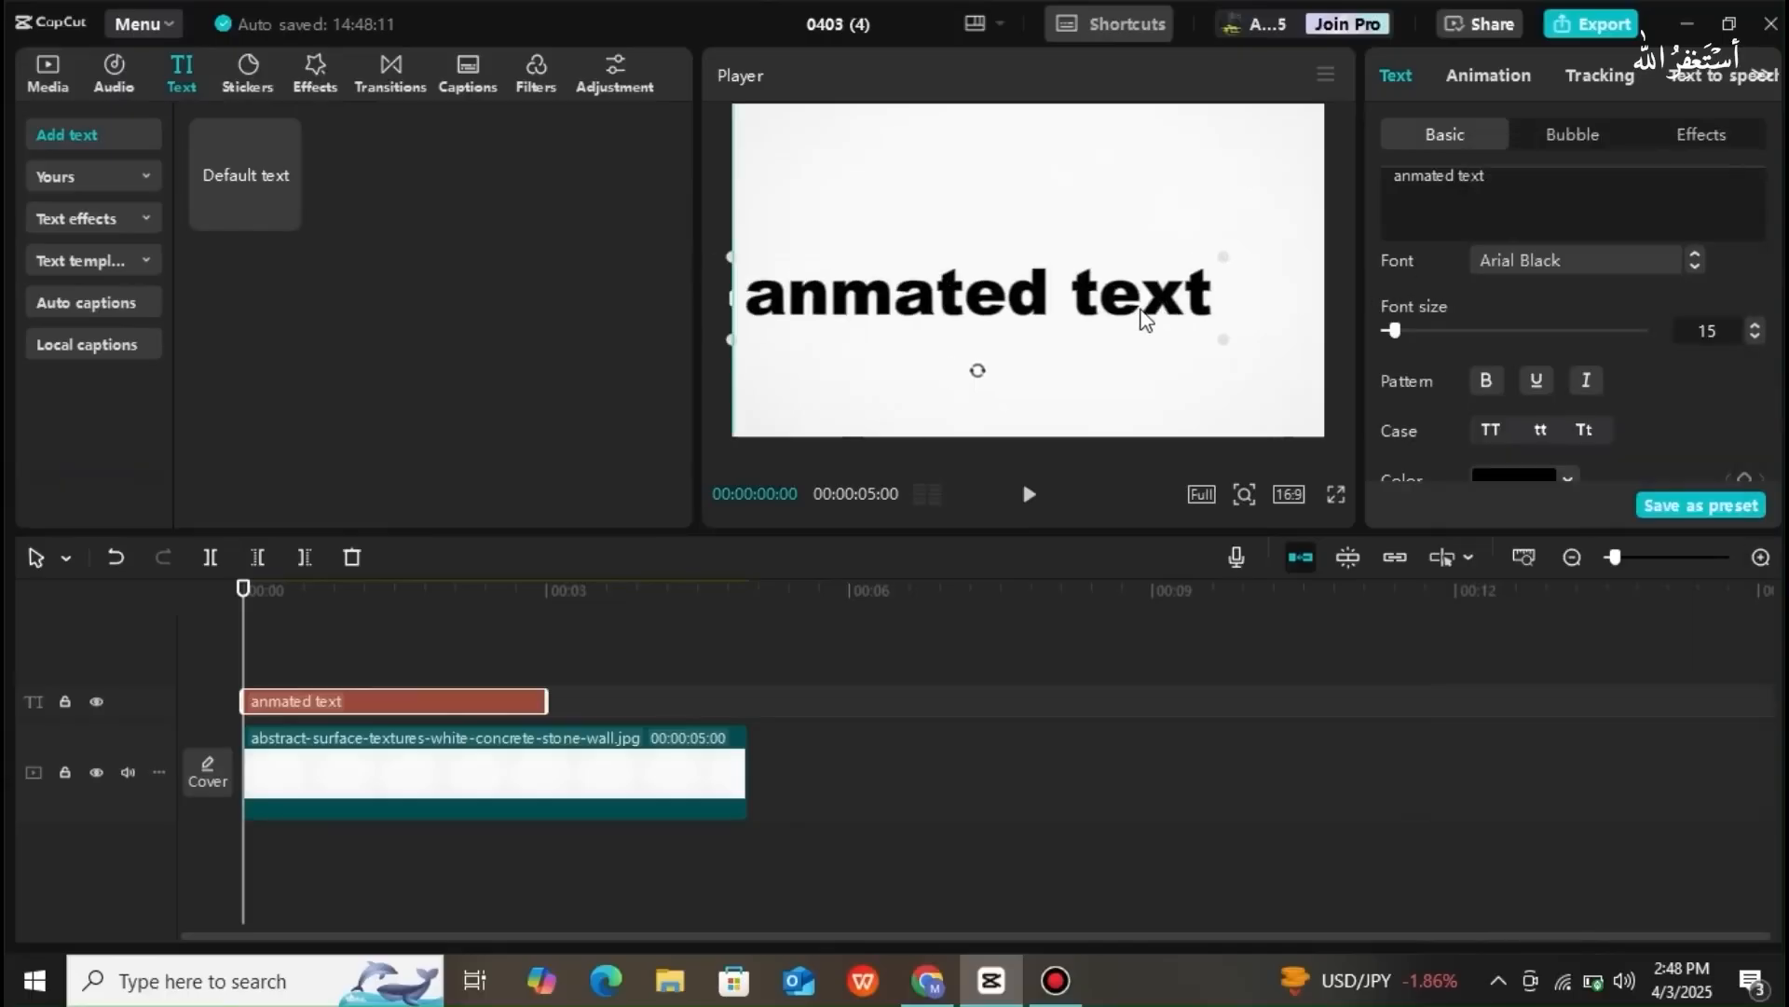
- Raise the text clip's font size by one step and return it to 15
left_click(1166, 208)
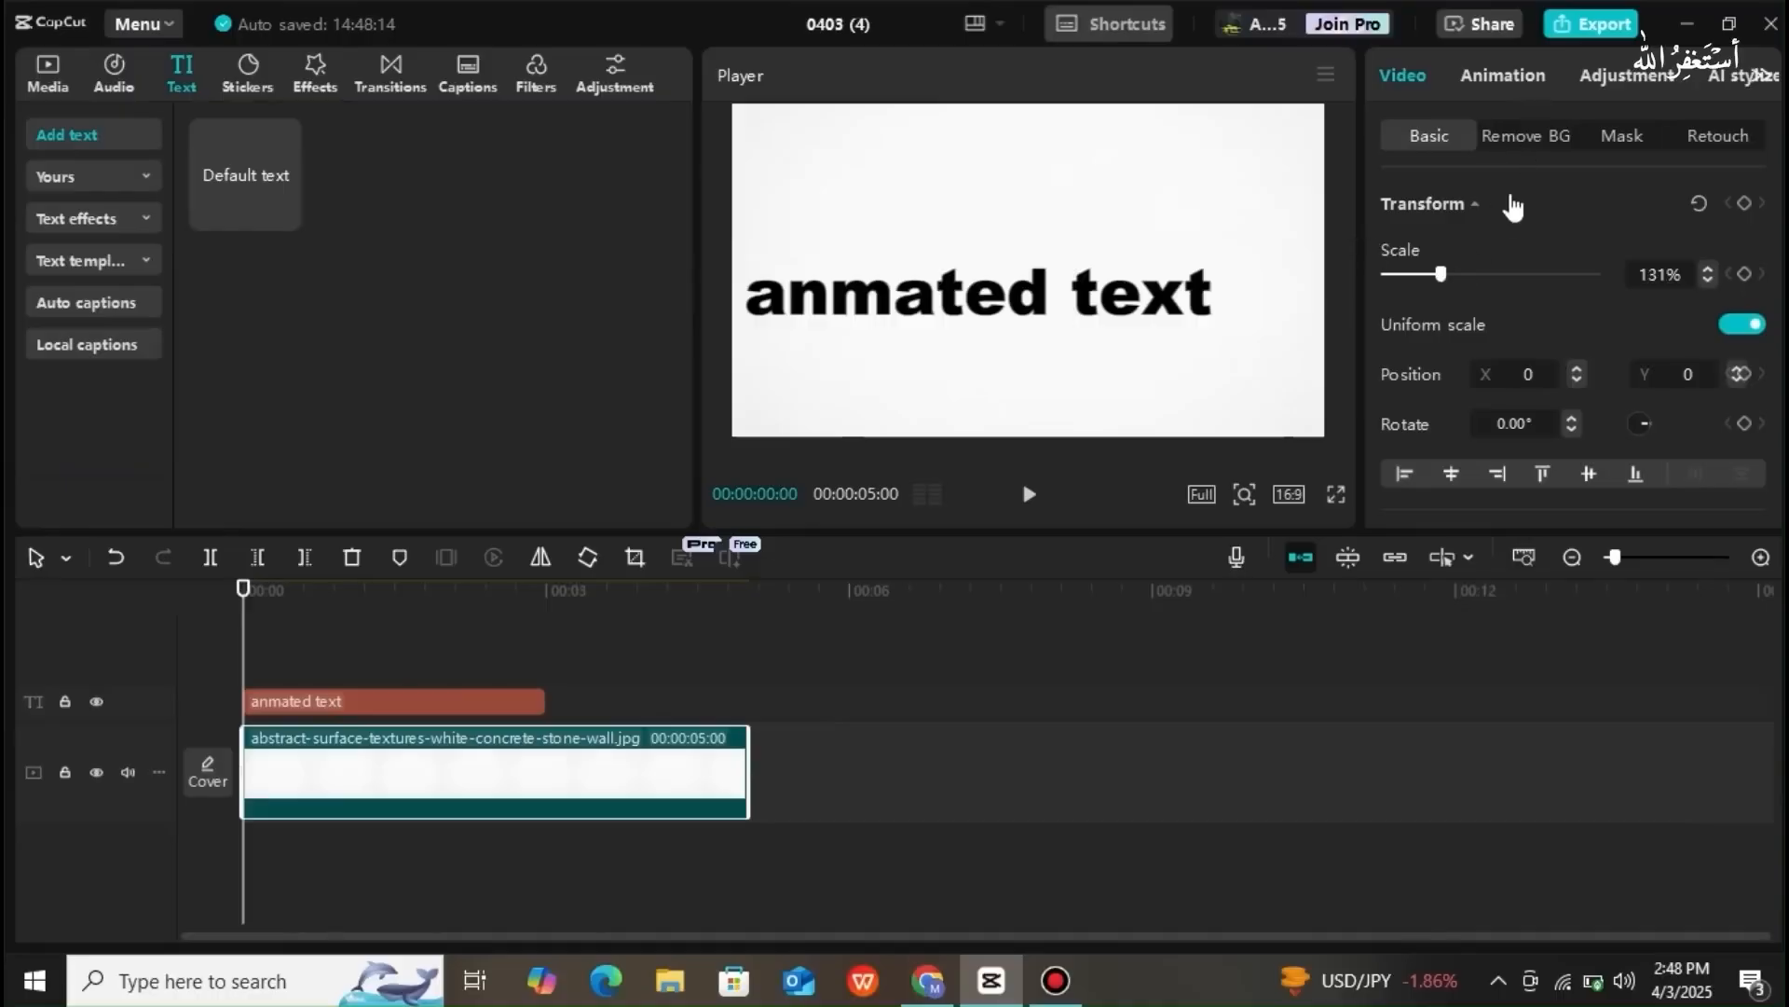
left_click(522, 701)
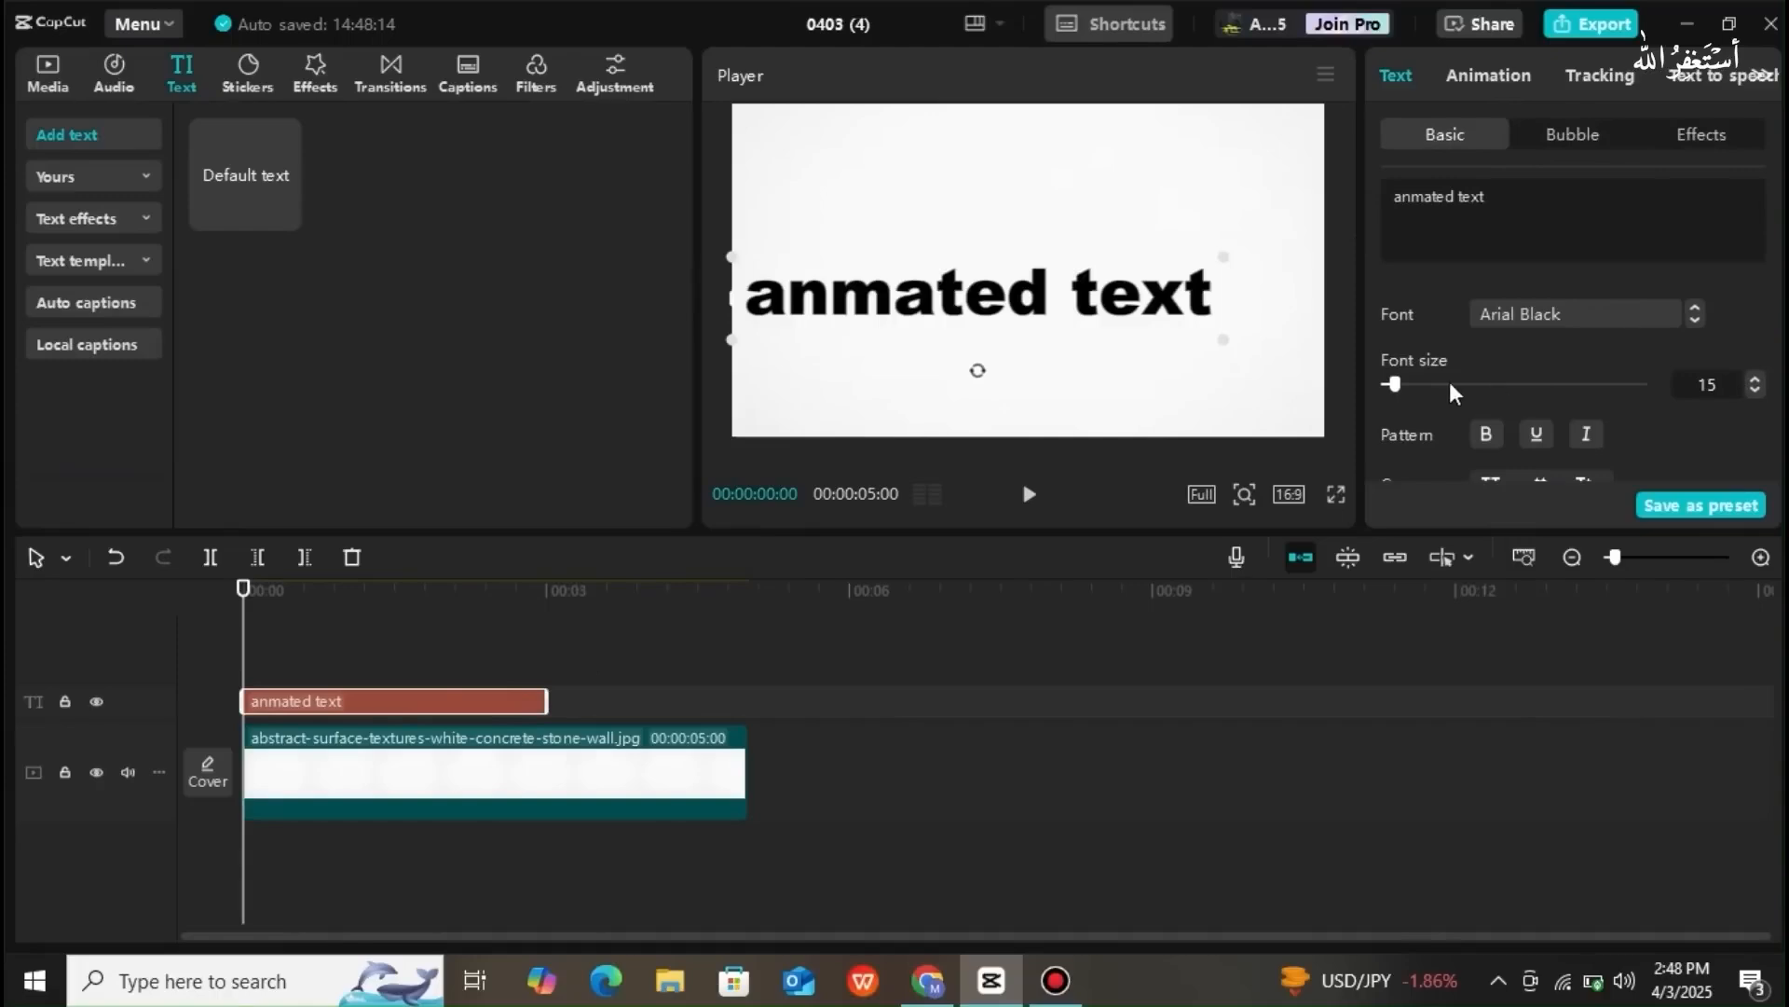
left_click(1755, 379)
left_click(1754, 389)
- Style the text bold and italic without underline, switch it to title case, and scale it down slightly in the frame
scroll(1775, 217, "down", 2)
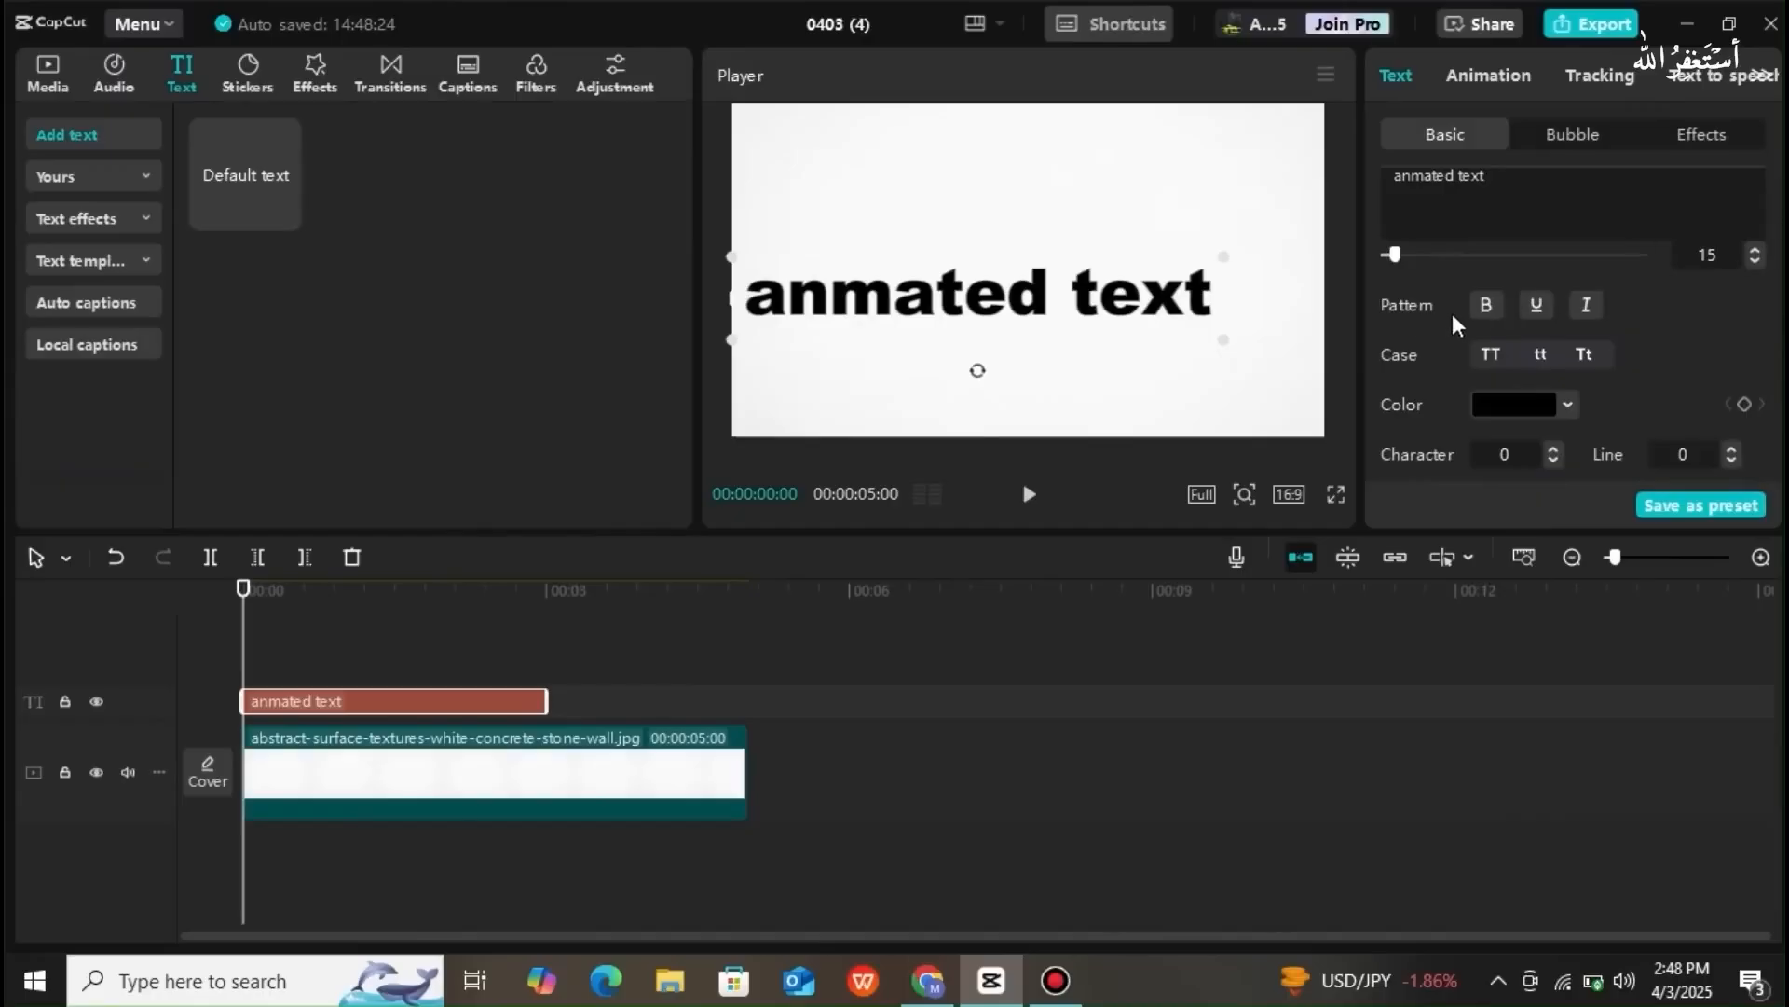
left_click(1485, 308)
left_click(1535, 305)
left_click(1590, 311)
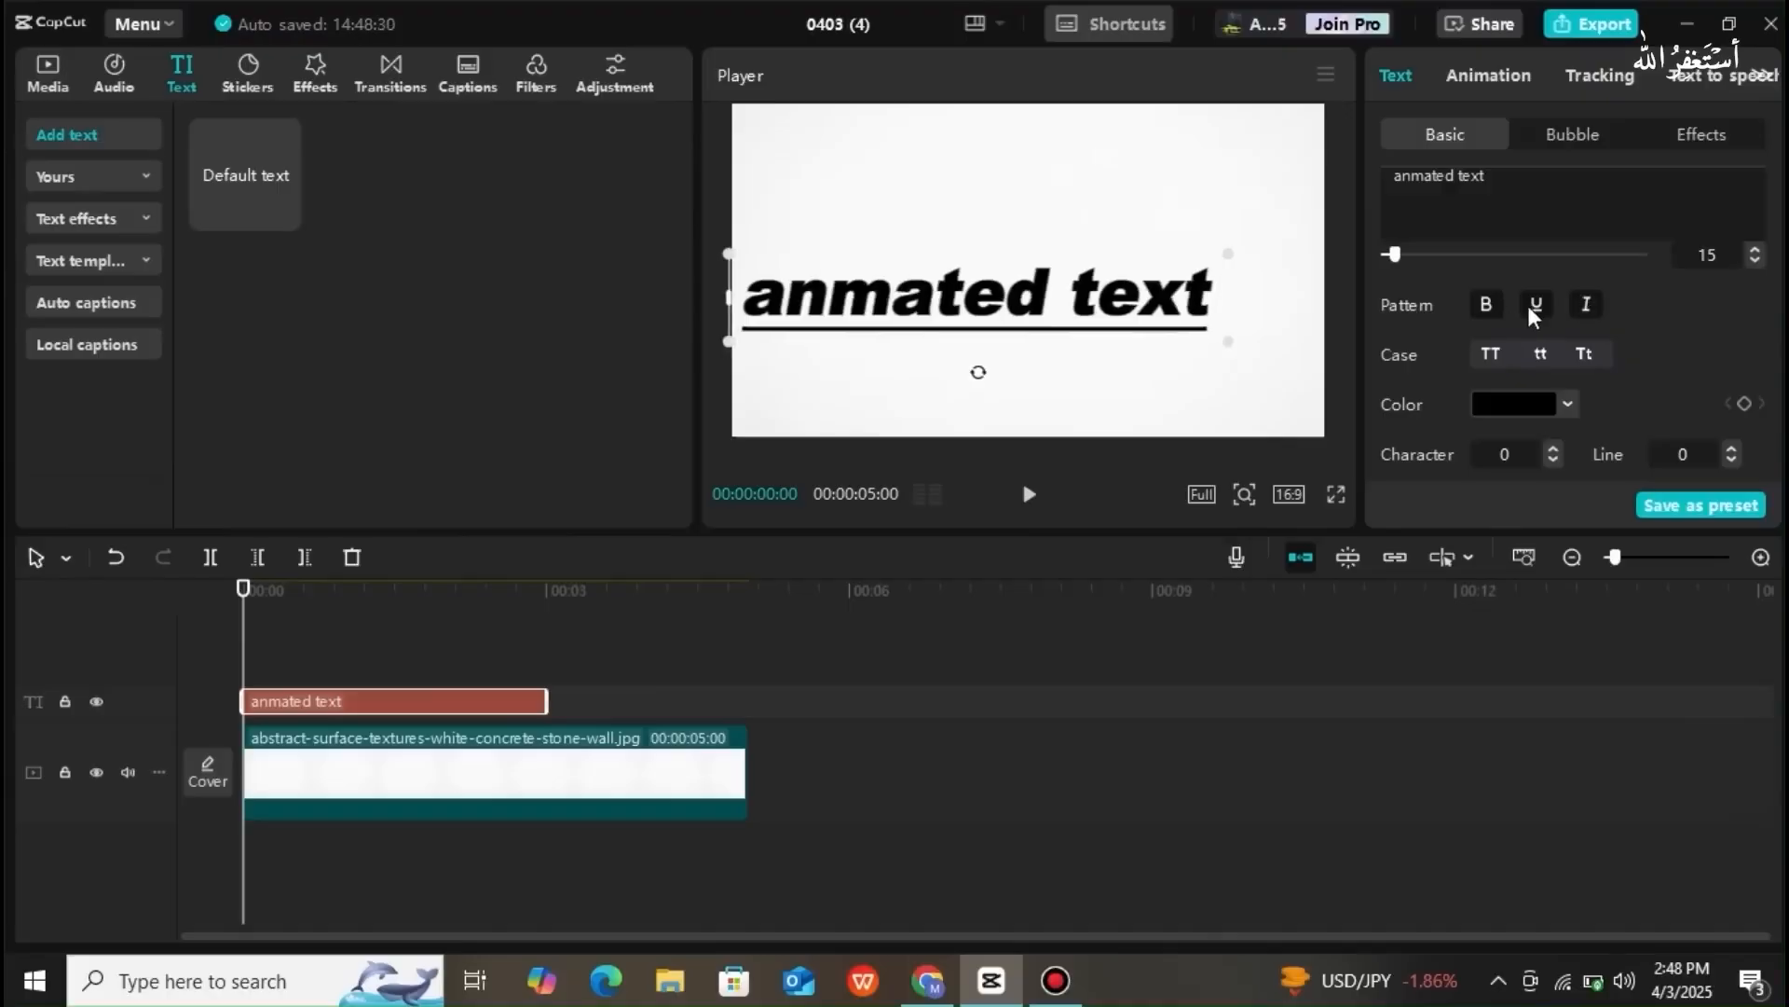
left_click(1536, 306)
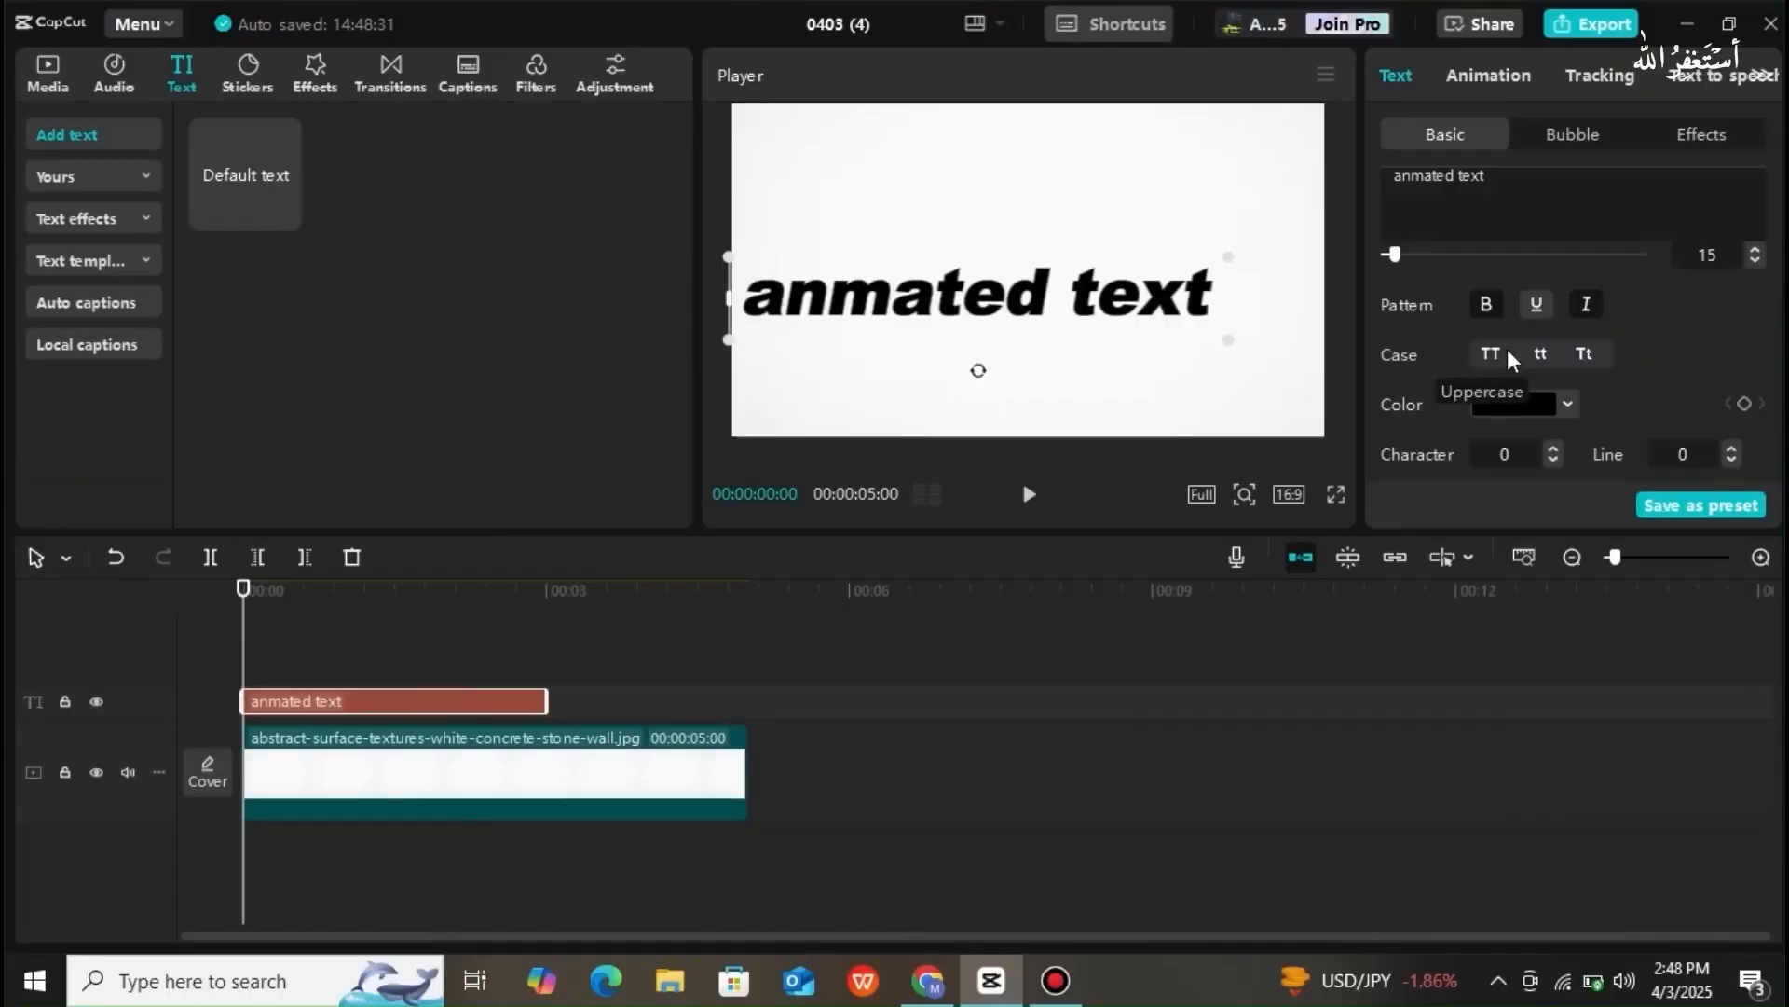
left_click(1584, 357)
left_click_drag(1238, 337, 1222, 320)
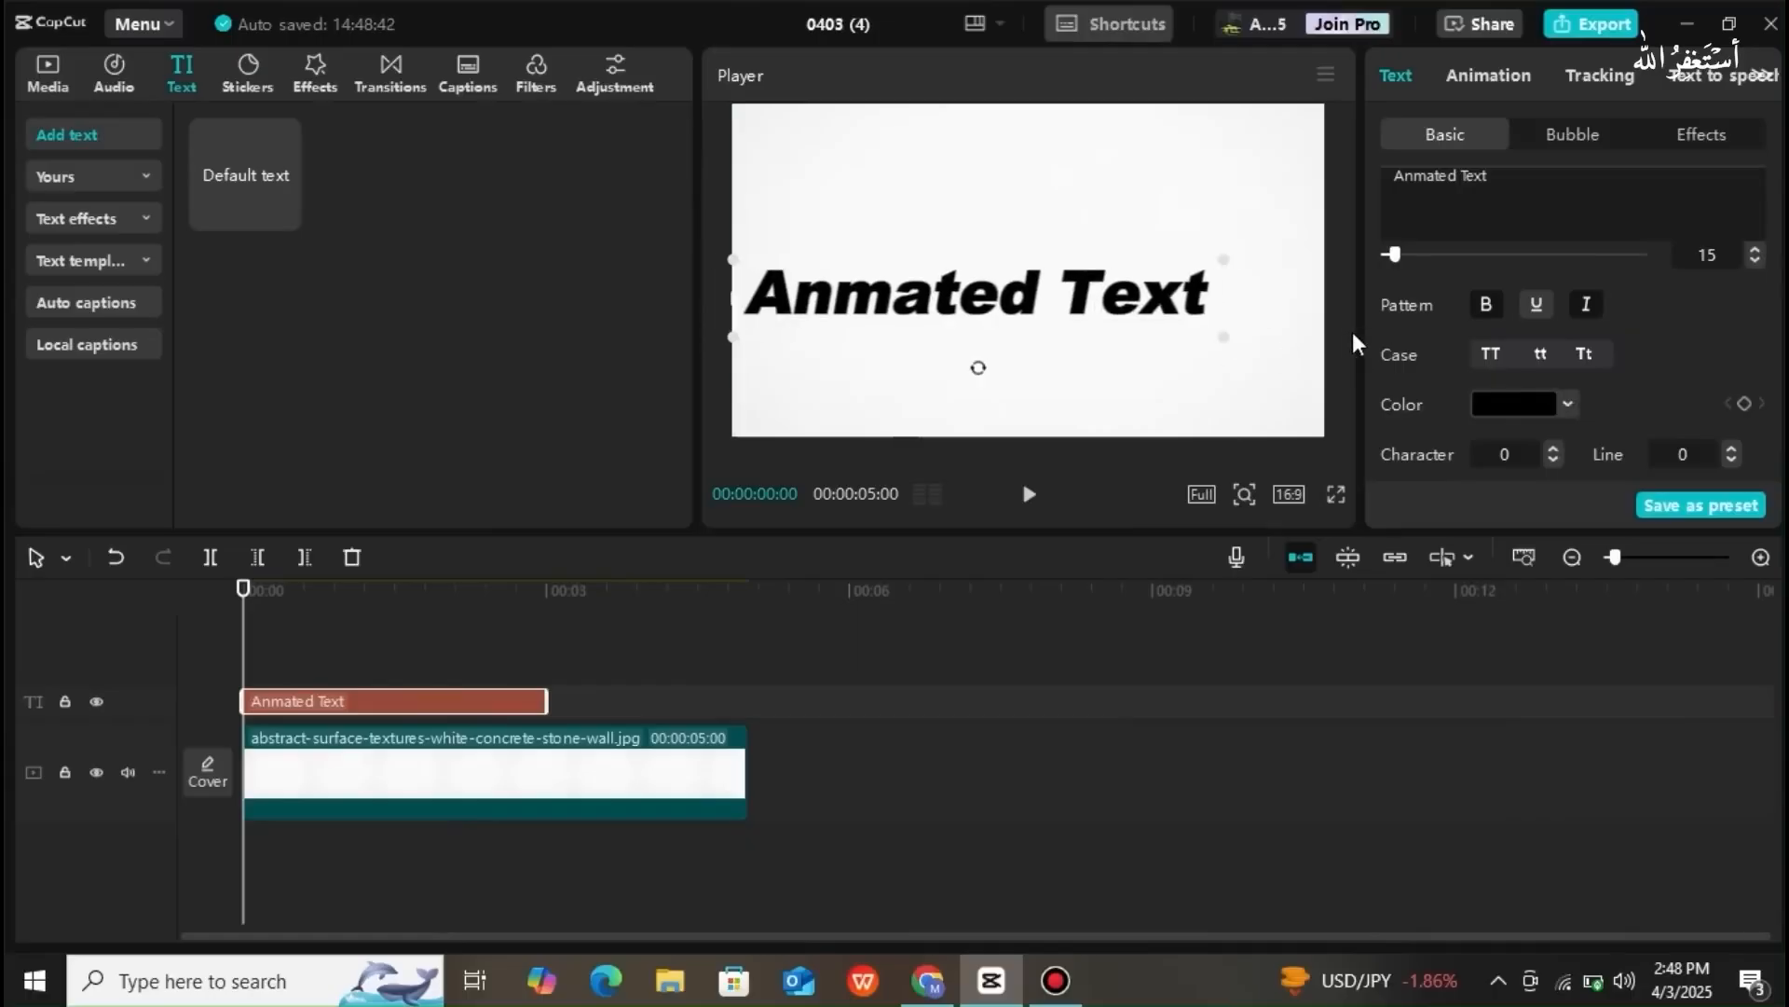
- Correct the spelling of the text content to "Animated Text"
left_click(1408, 183)
type("i")
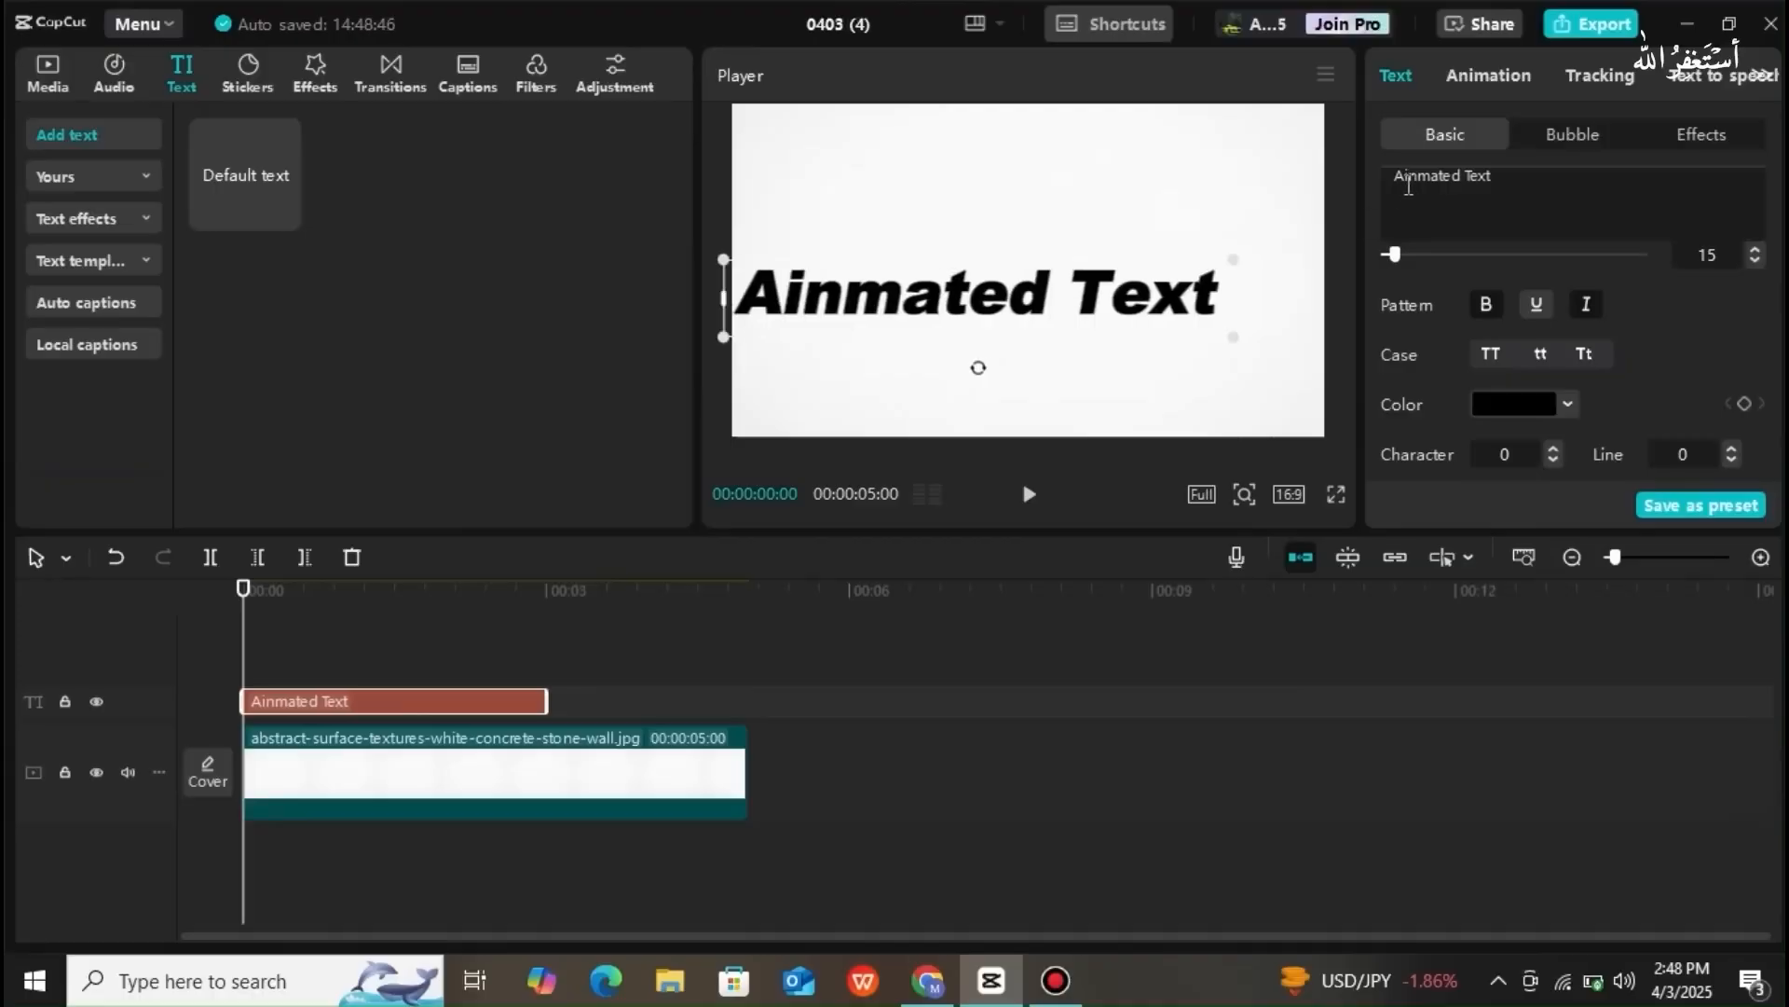
key("BackSpace")
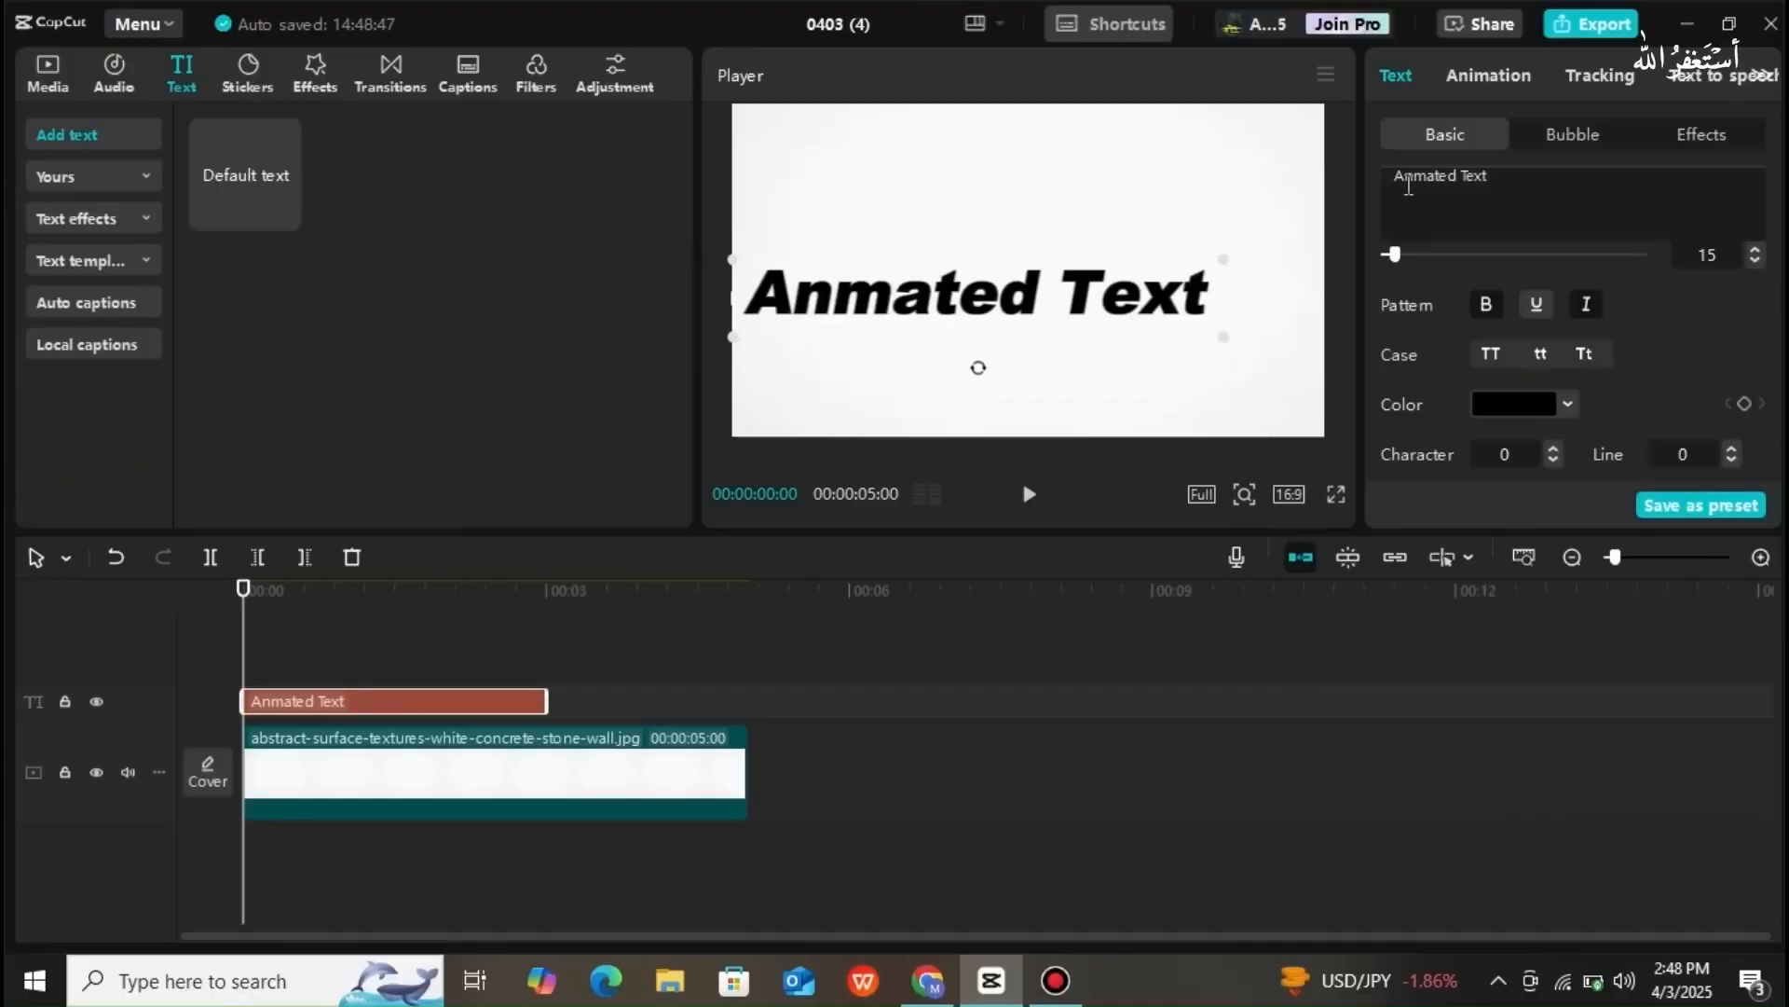
left_click(1409, 183)
type("i")
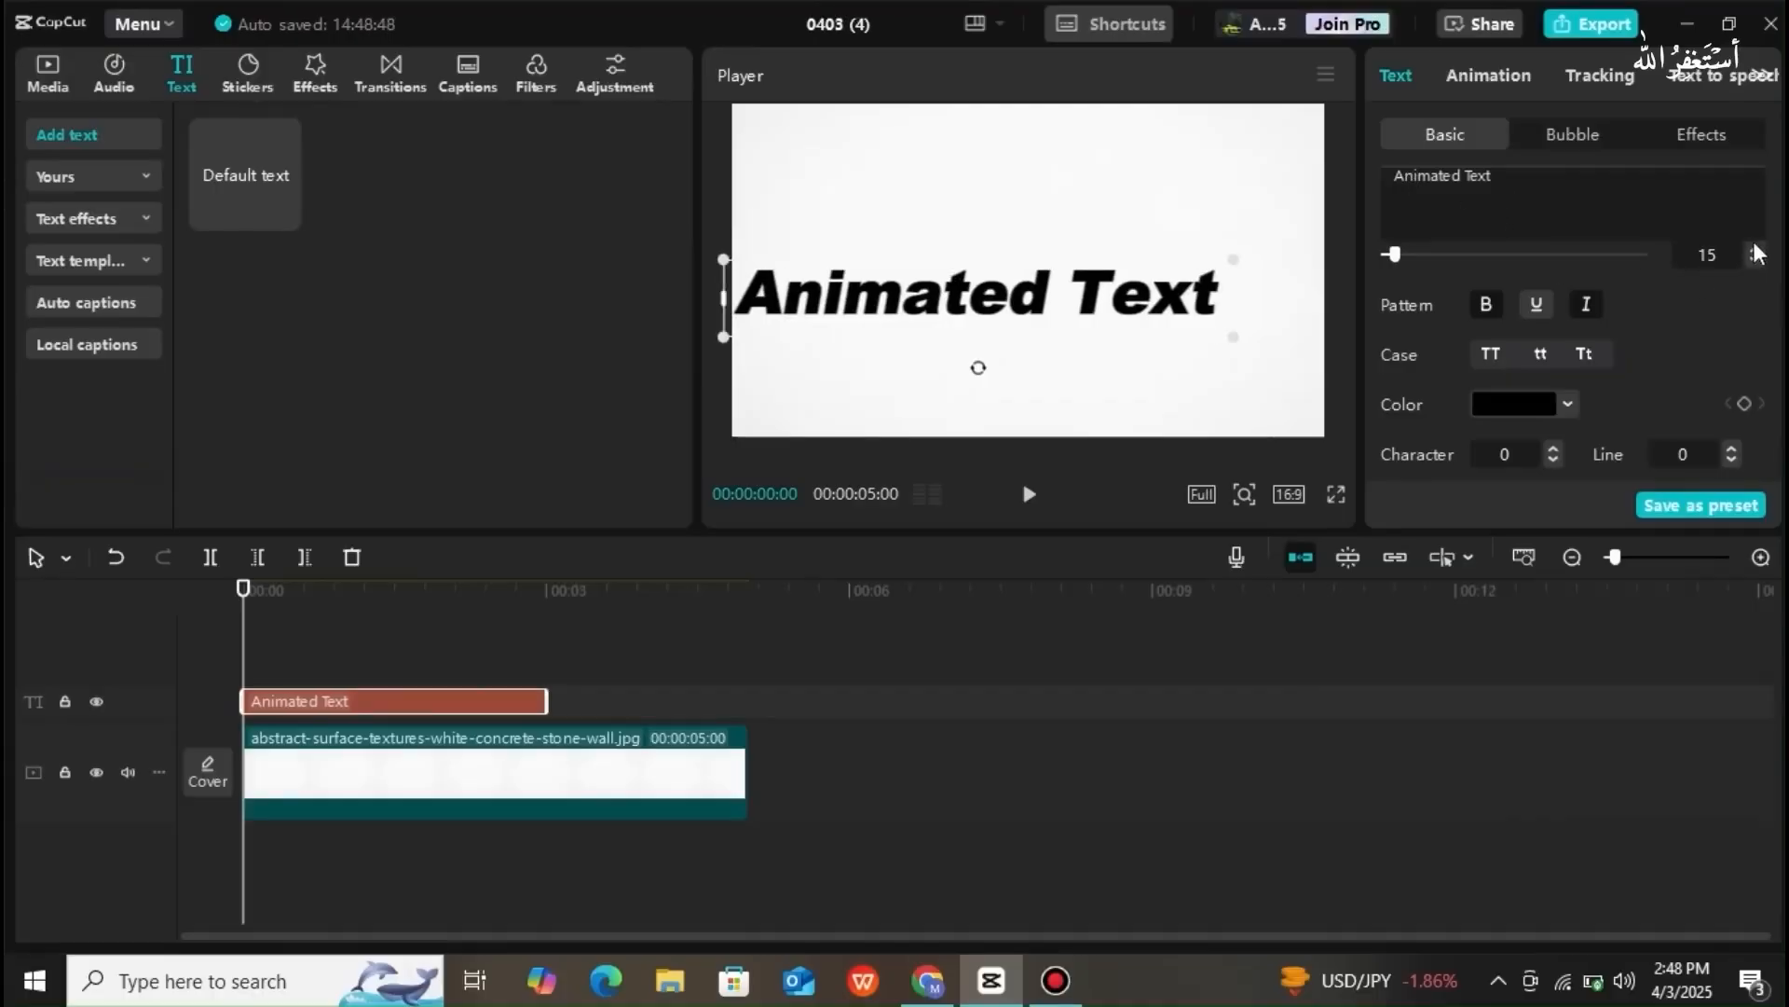
- Try the vertical centered text alignment, and set the text's alignment to horizontal left
scroll(1778, 233, "down", 2)
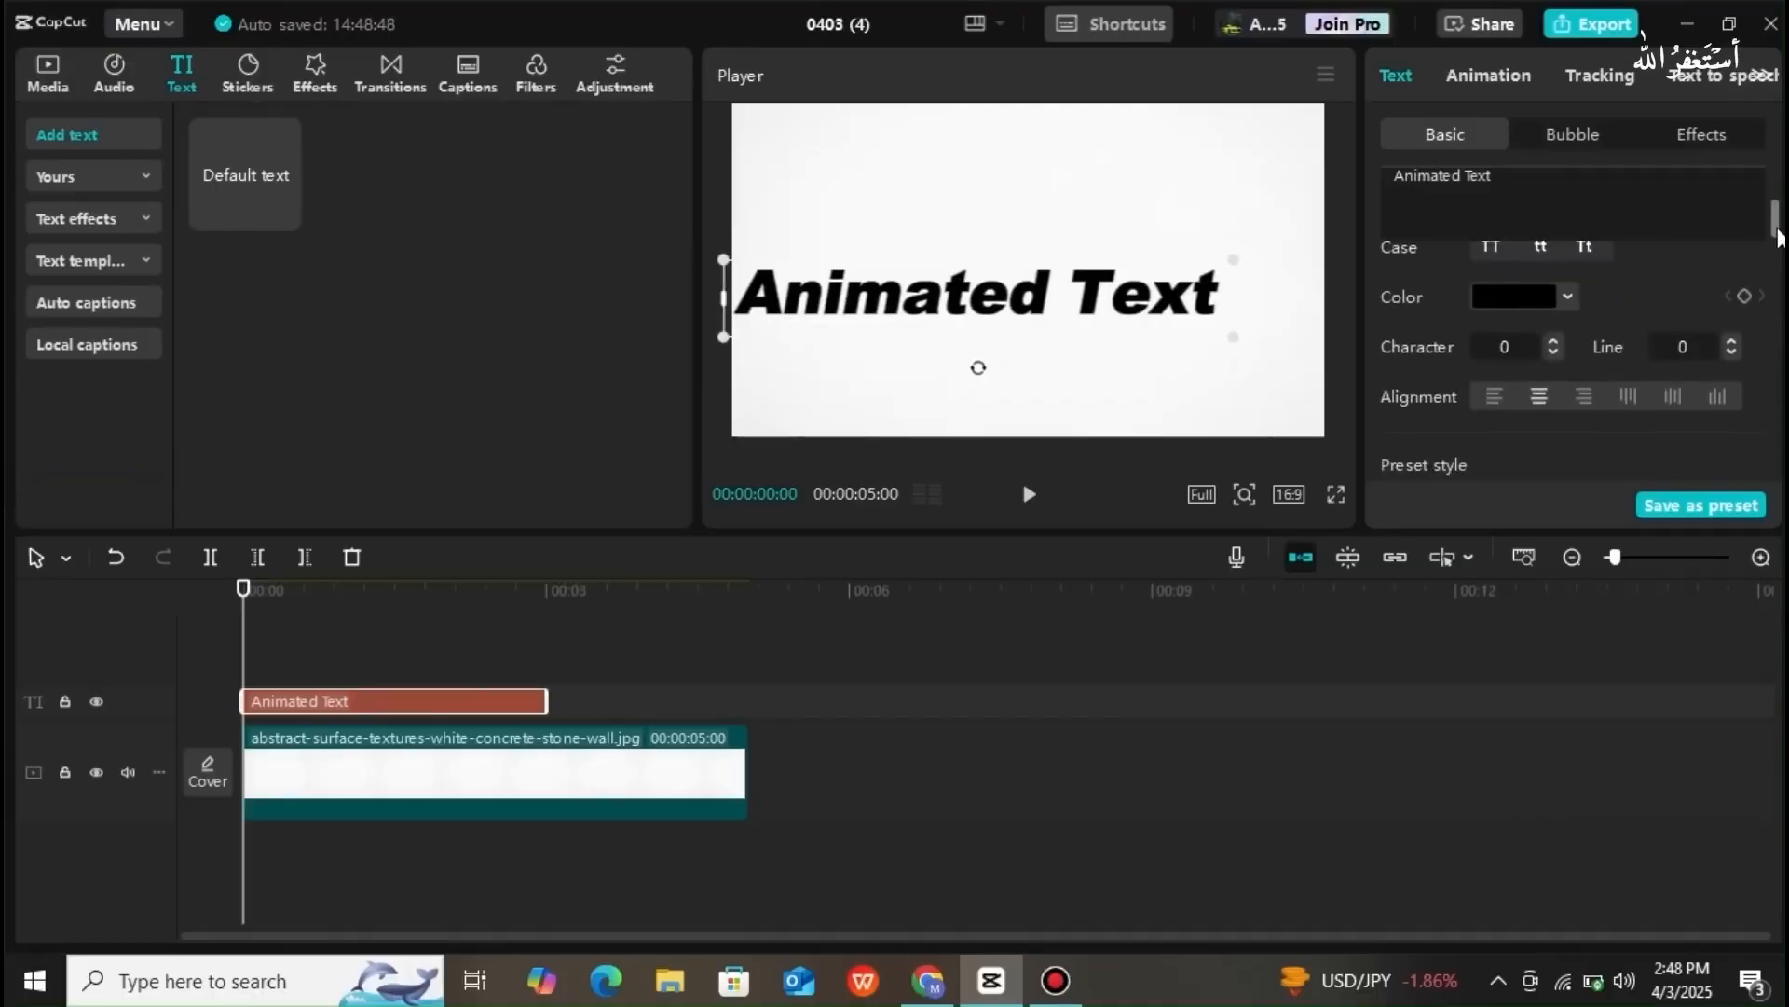
scroll(1778, 233, "down", 1)
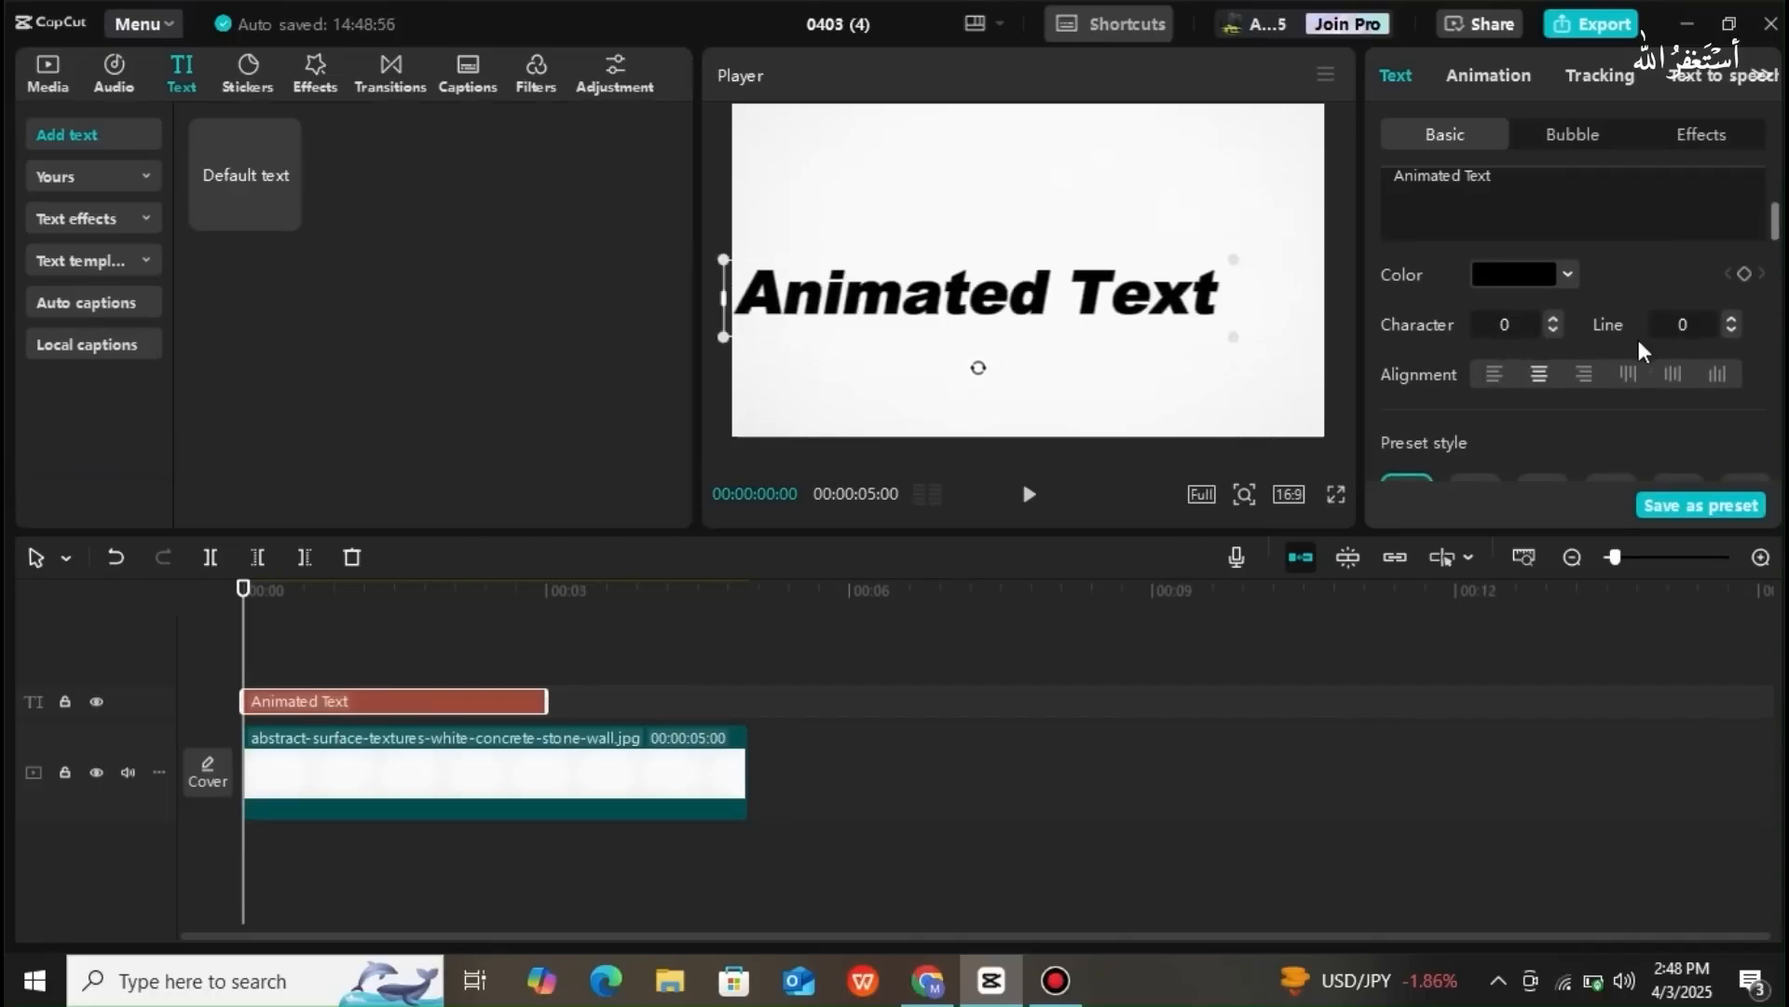
left_click(1499, 373)
left_click(1684, 376)
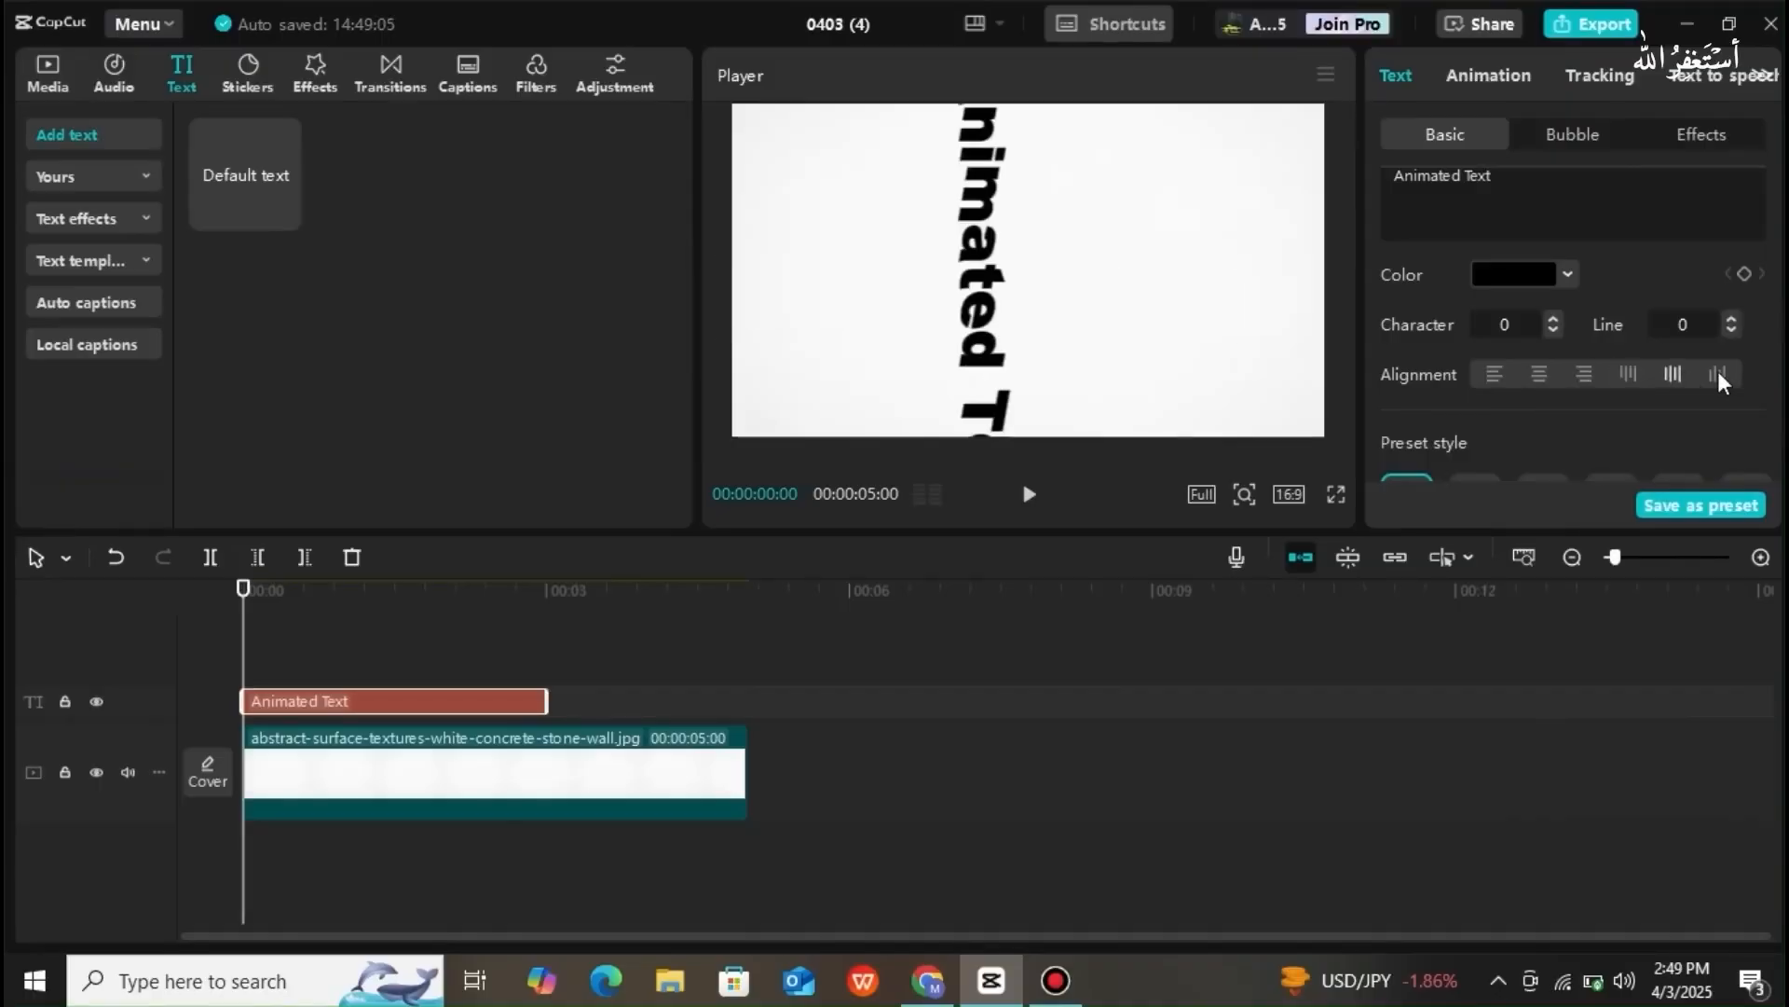
left_click(1494, 369)
- Reduce the text's scale to 98% in its transform settings
left_click_drag(1775, 242, 1778, 253)
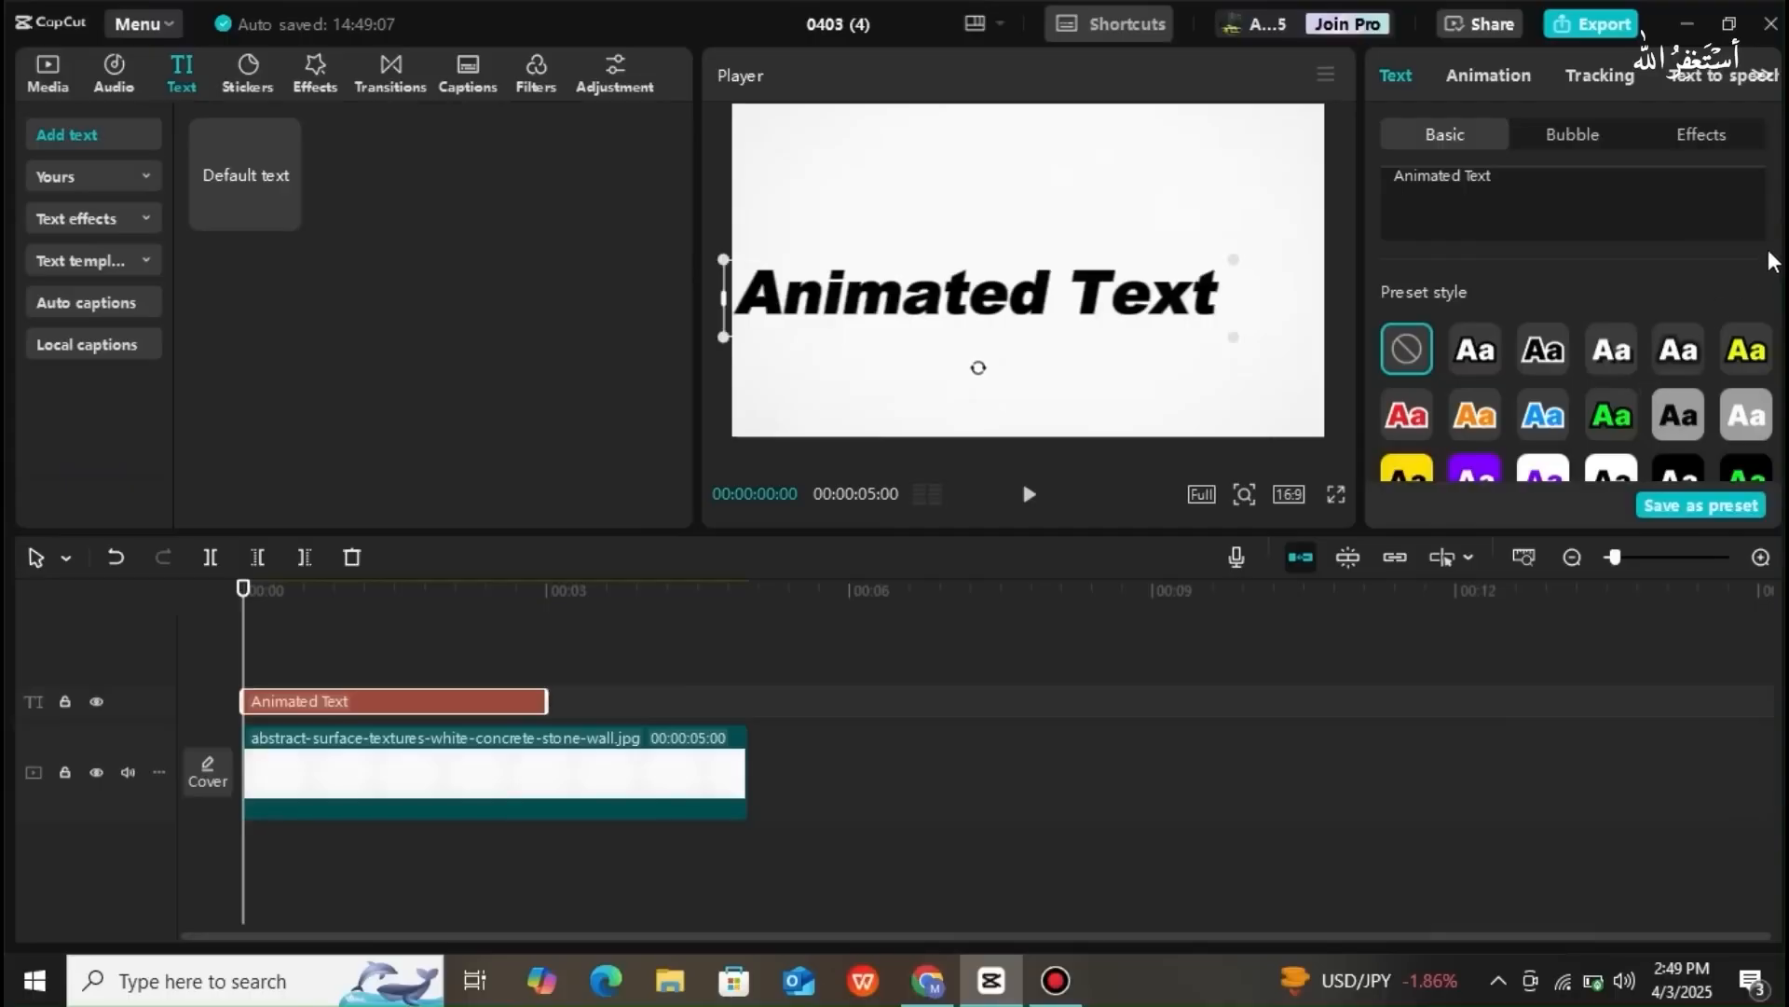
scroll(1776, 266, "down", 4)
left_click_drag(1779, 271, 1778, 293)
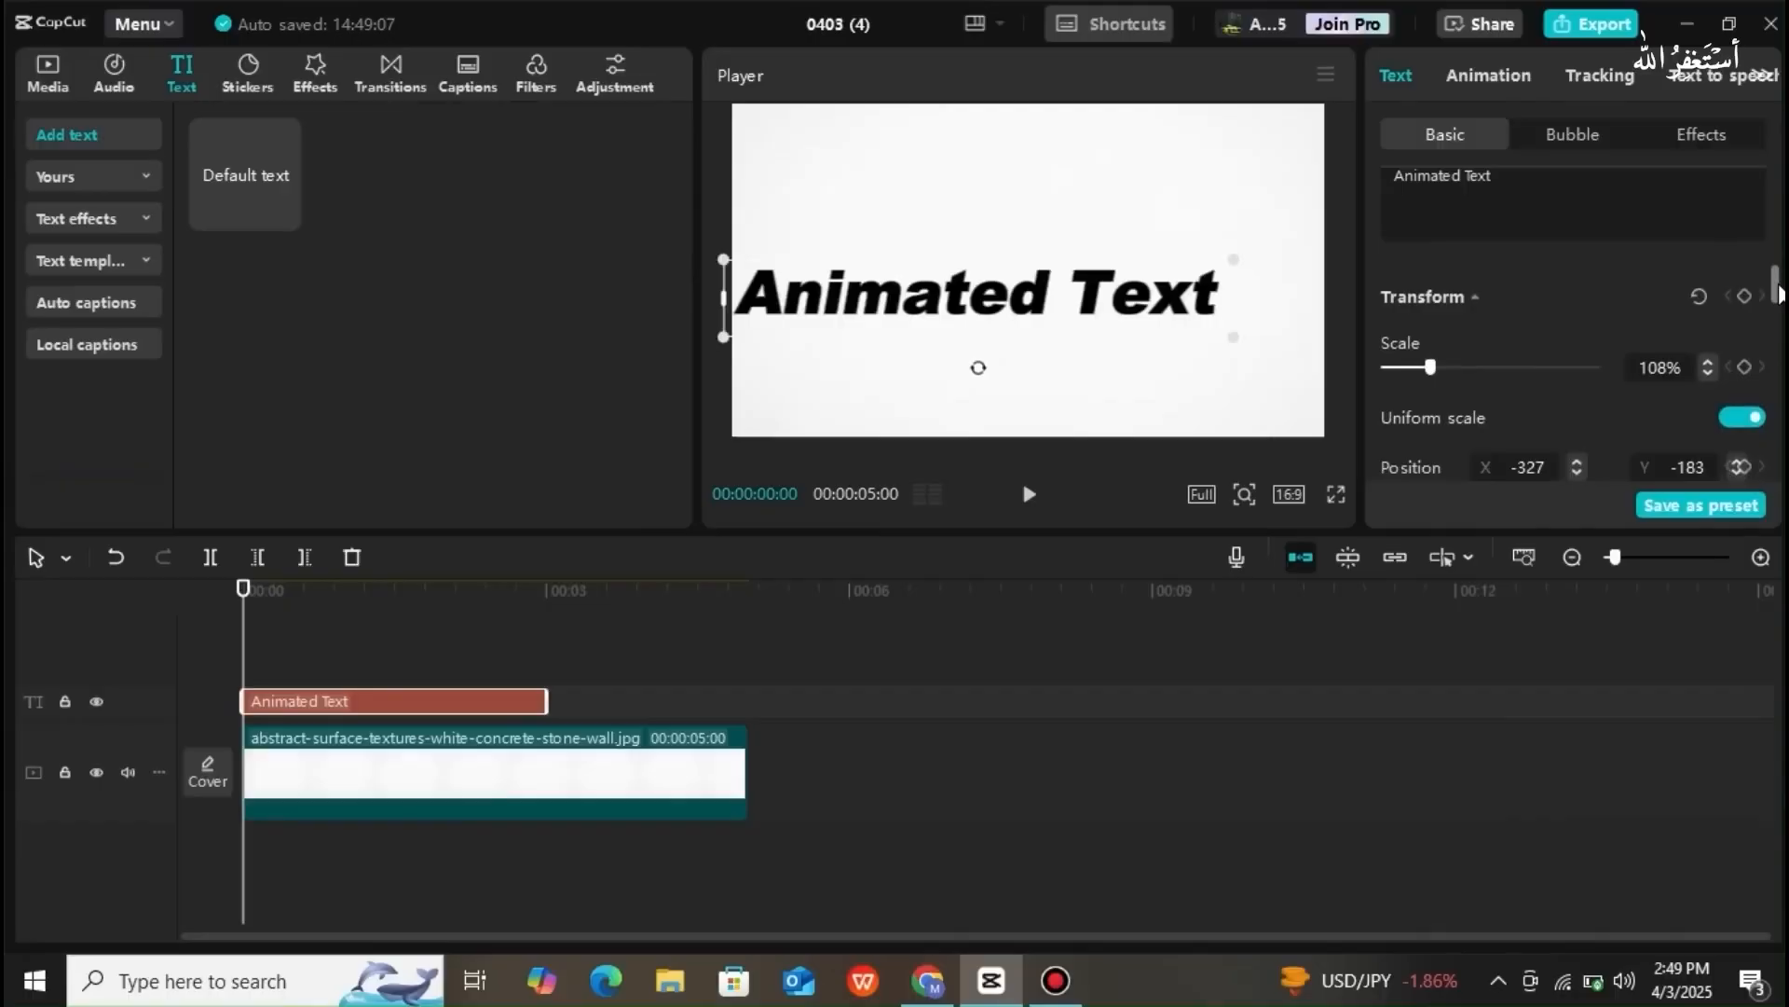
left_click(1432, 366)
left_click_drag(1423, 371, 1426, 367)
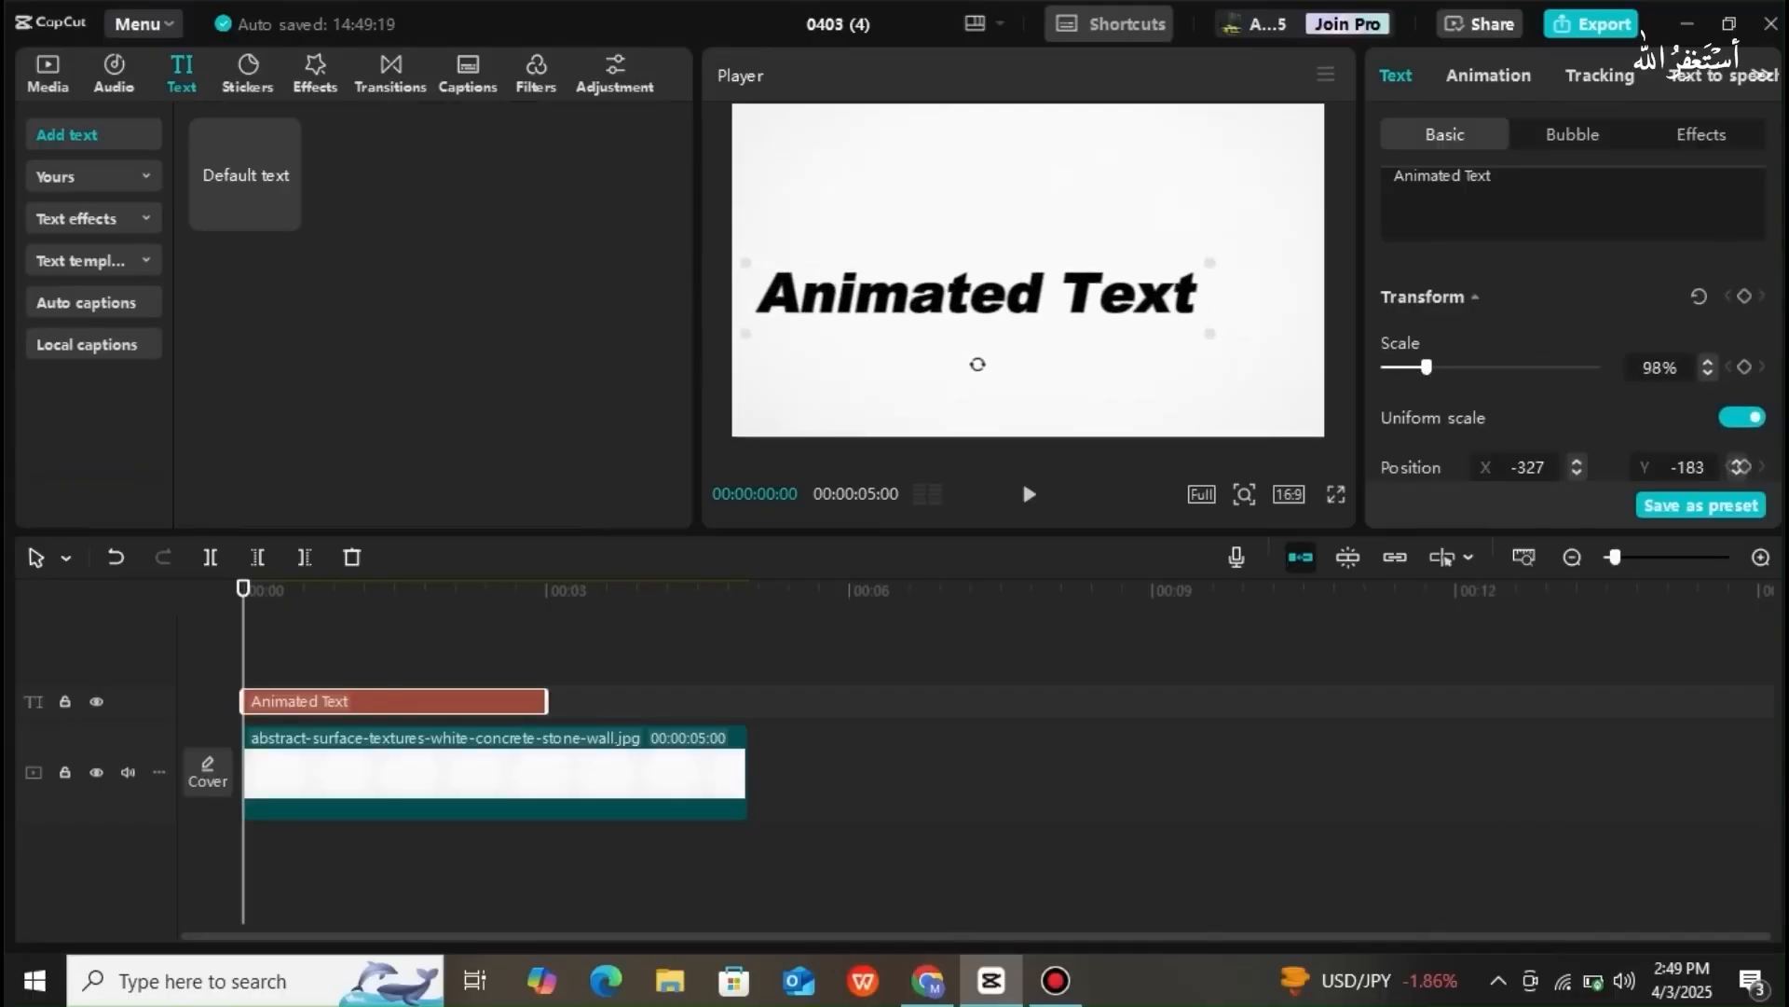
- Try centering the text horizontally in the frame, and align it to the frame's left edge
scroll(1779, 280, "up", 1)
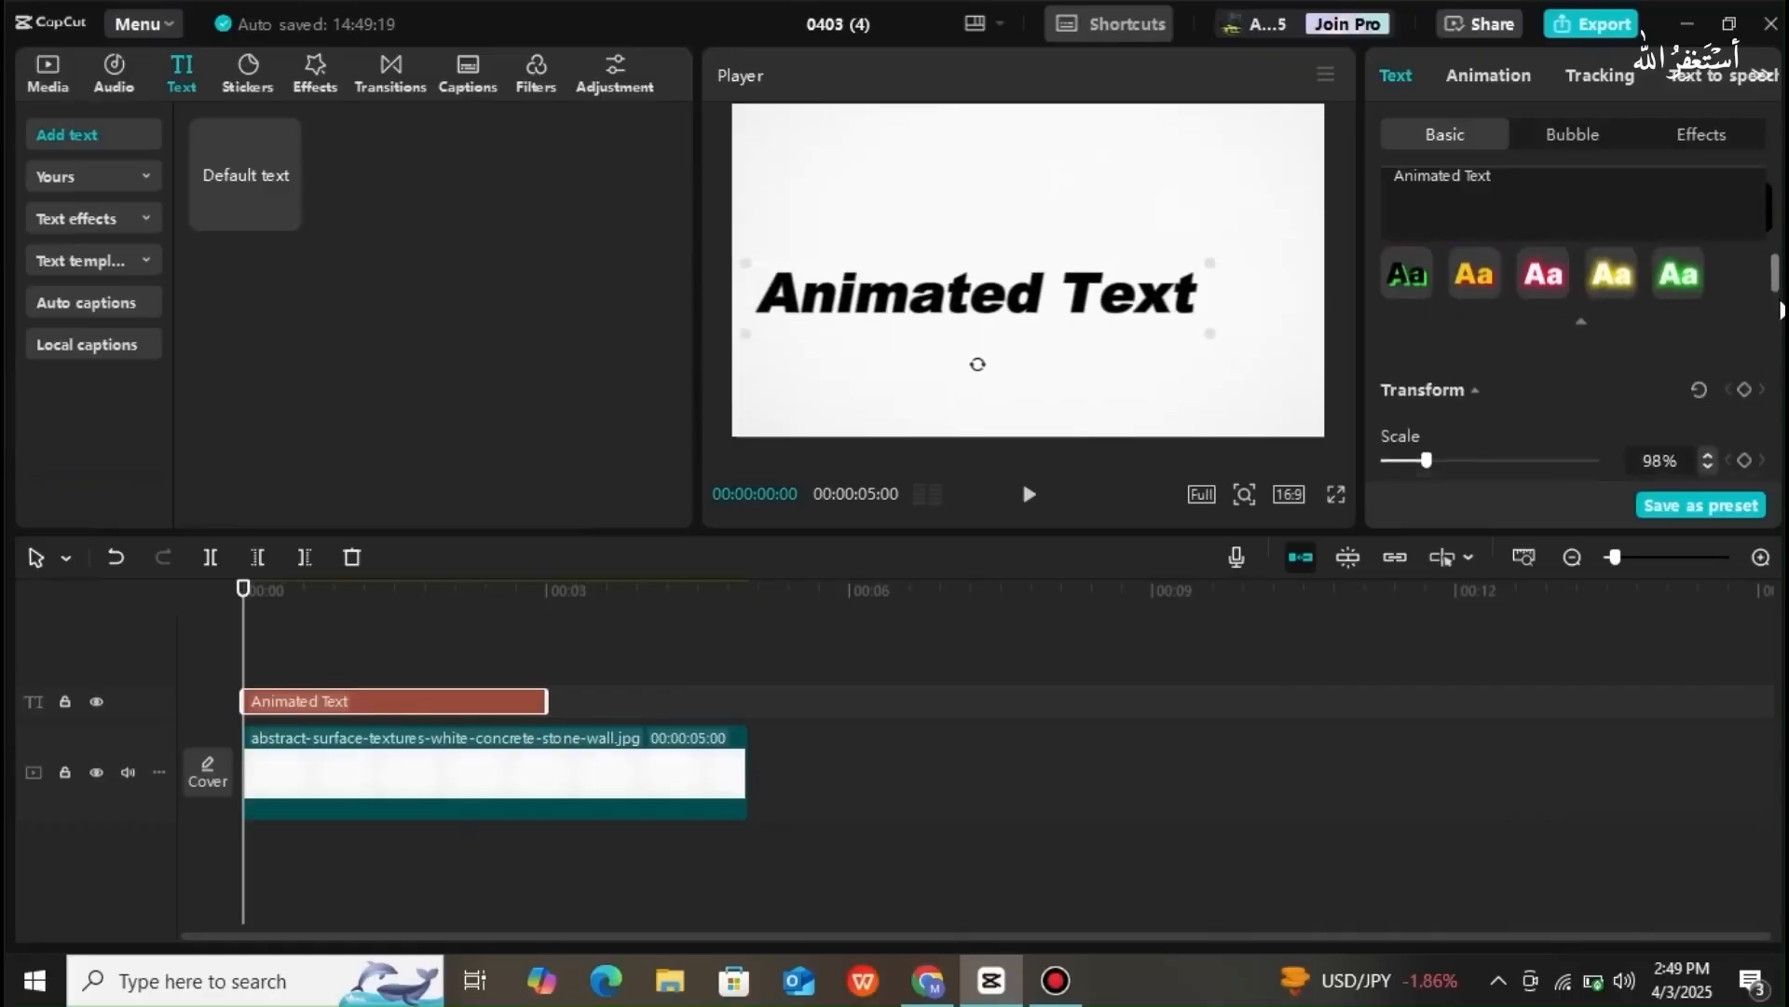
scroll(1780, 308, "down", 3)
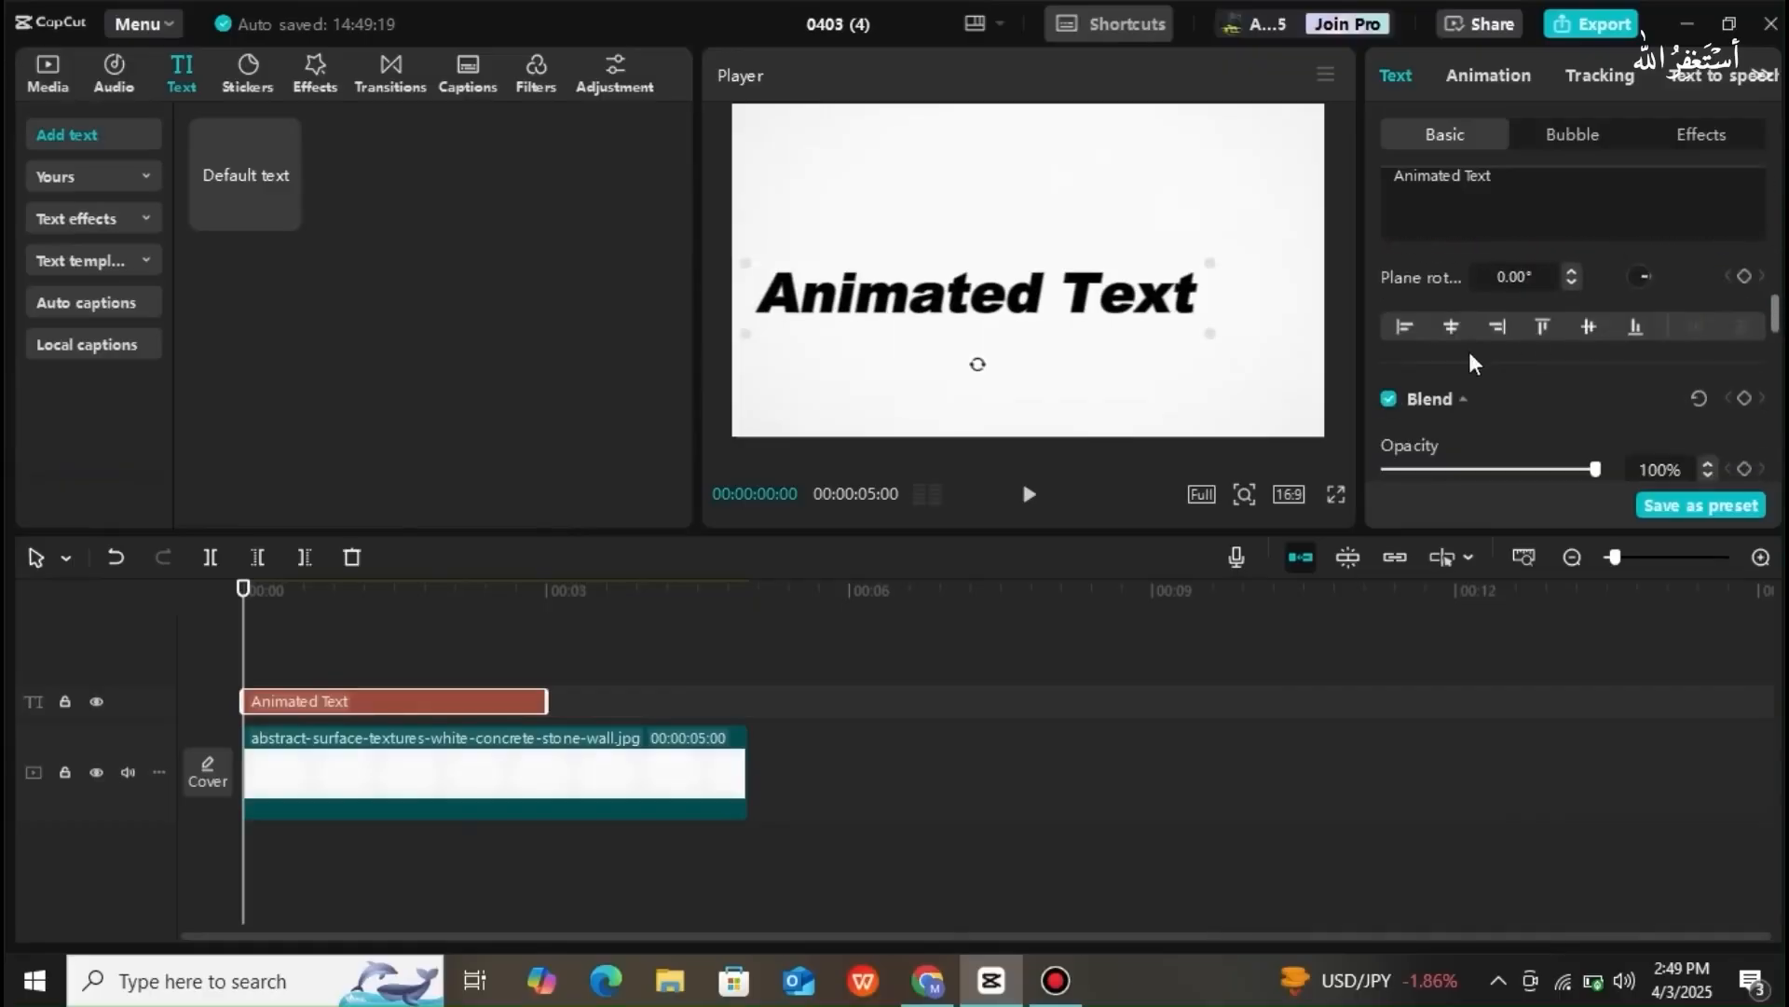
left_click(1411, 327)
left_click(1451, 325)
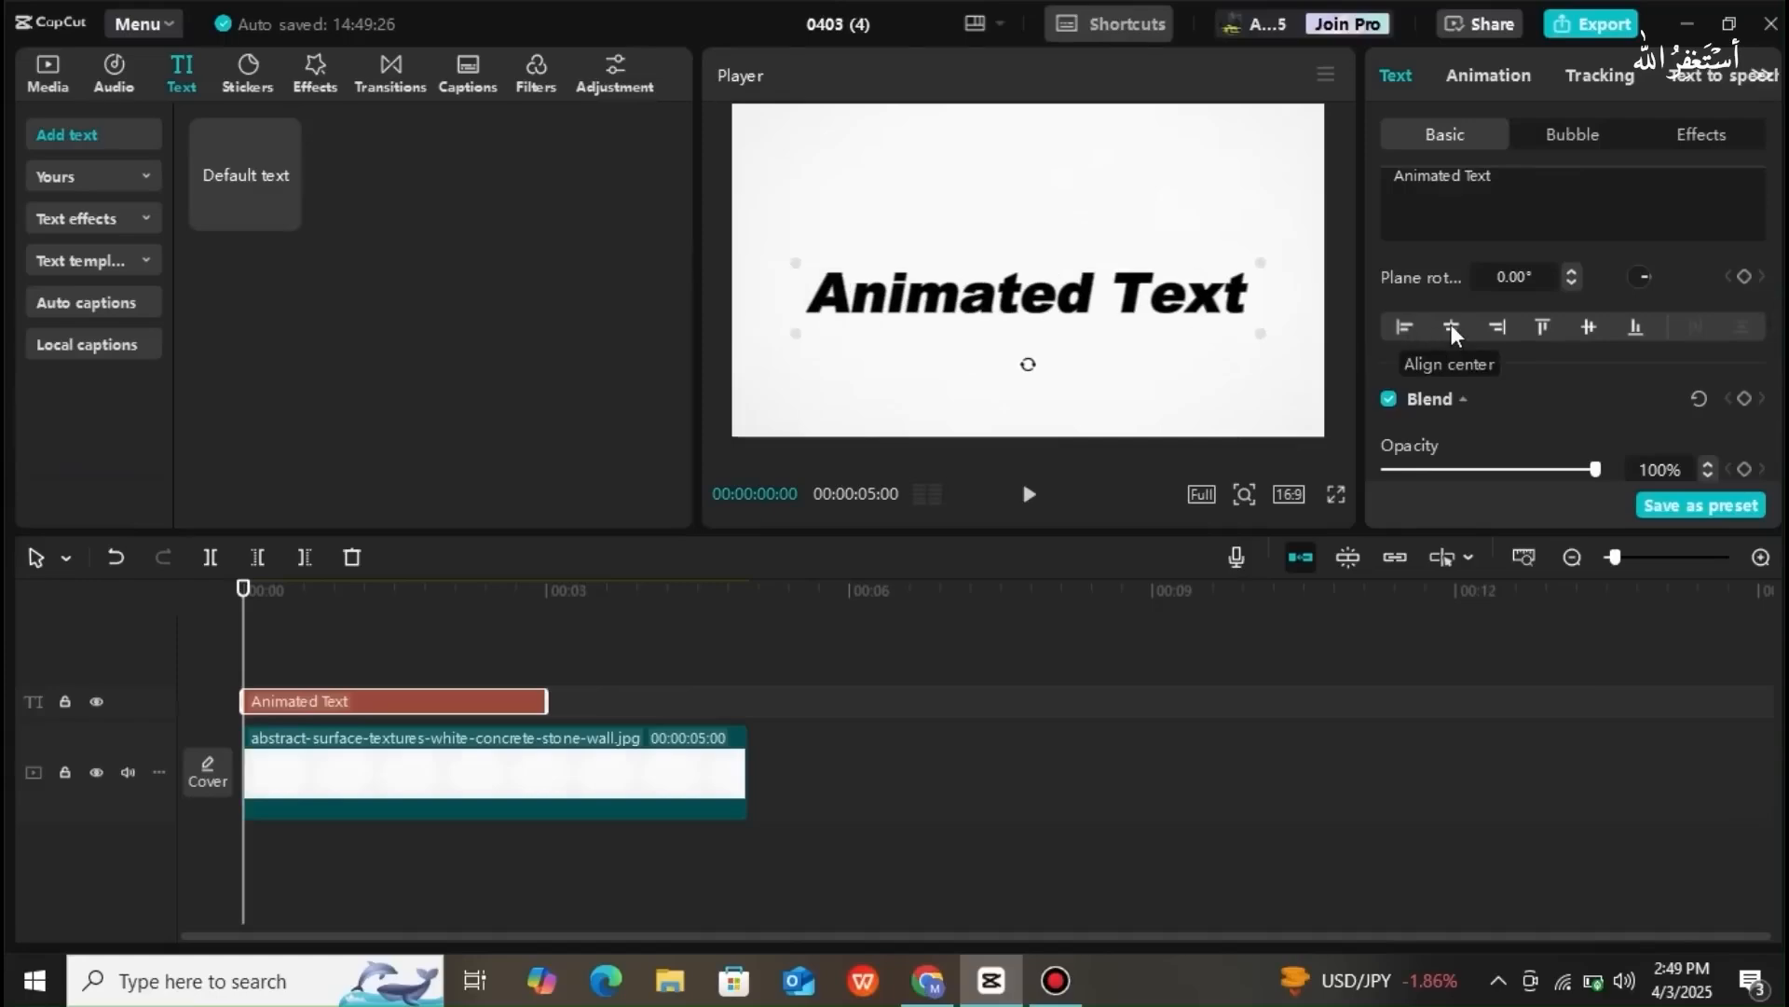
left_click(1406, 332)
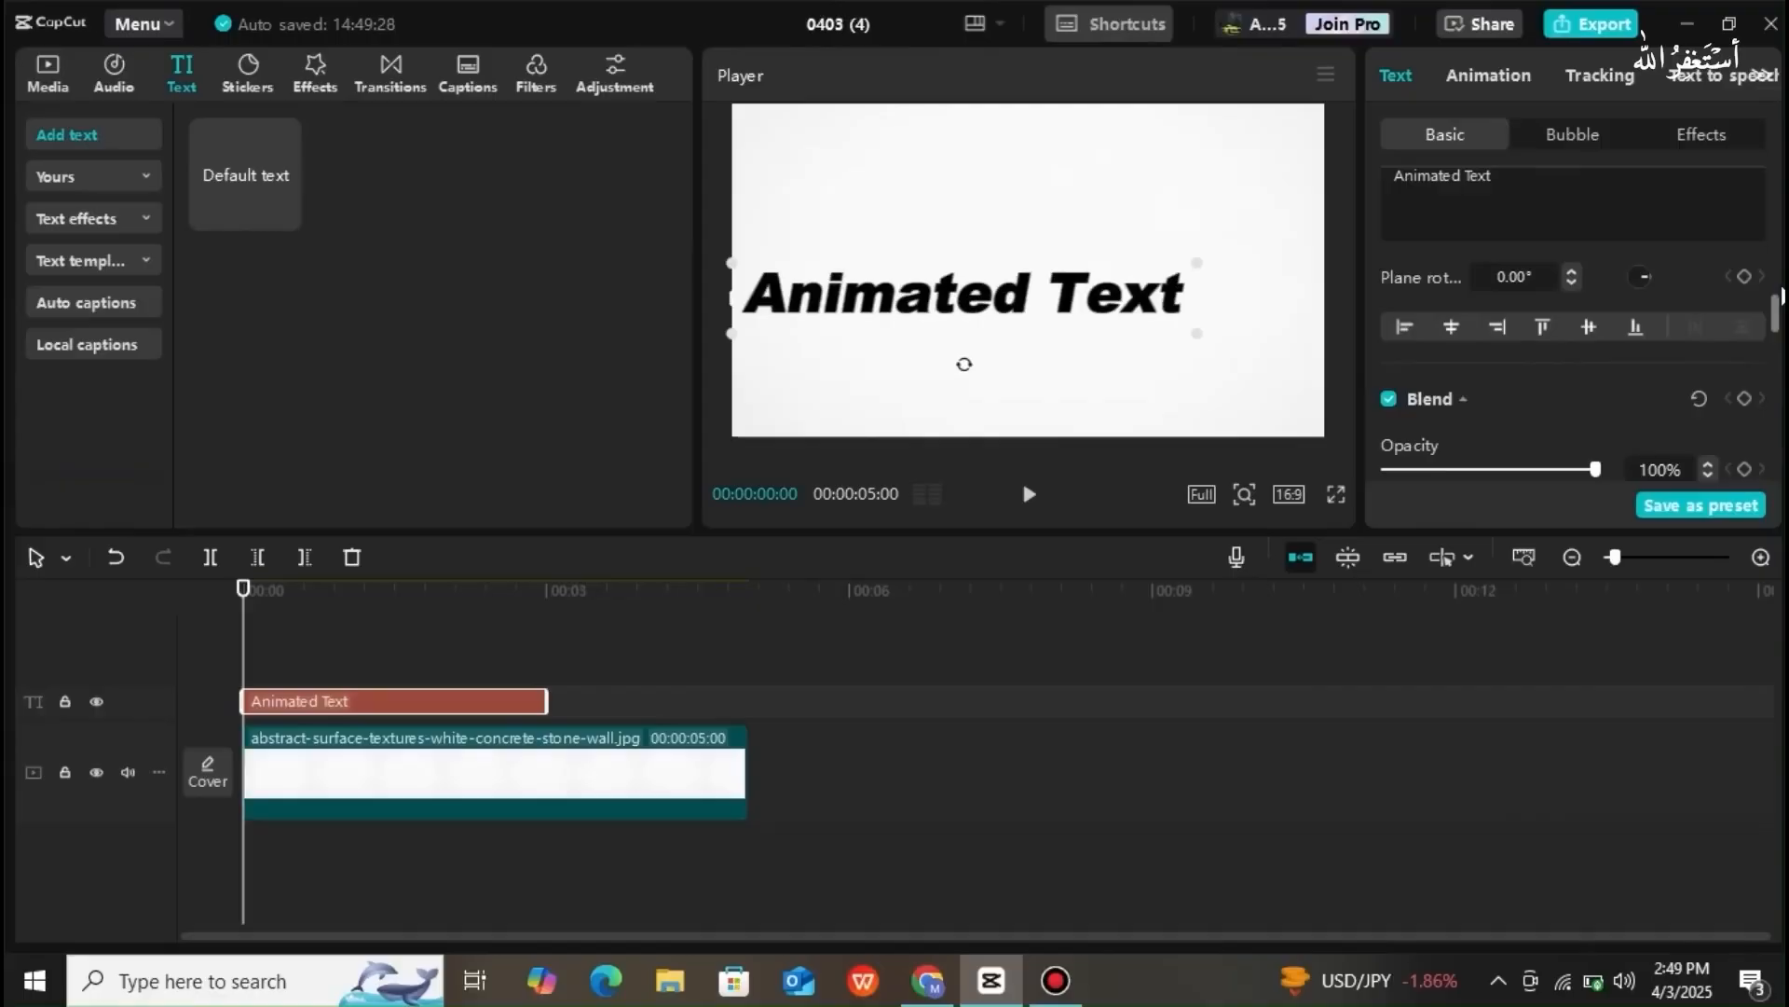
- Try lowering the text's blend opacity to 56% and 23%, and restore it to 100%
scroll(1780, 318, "down", 2)
scroll(1780, 319, "down", 1)
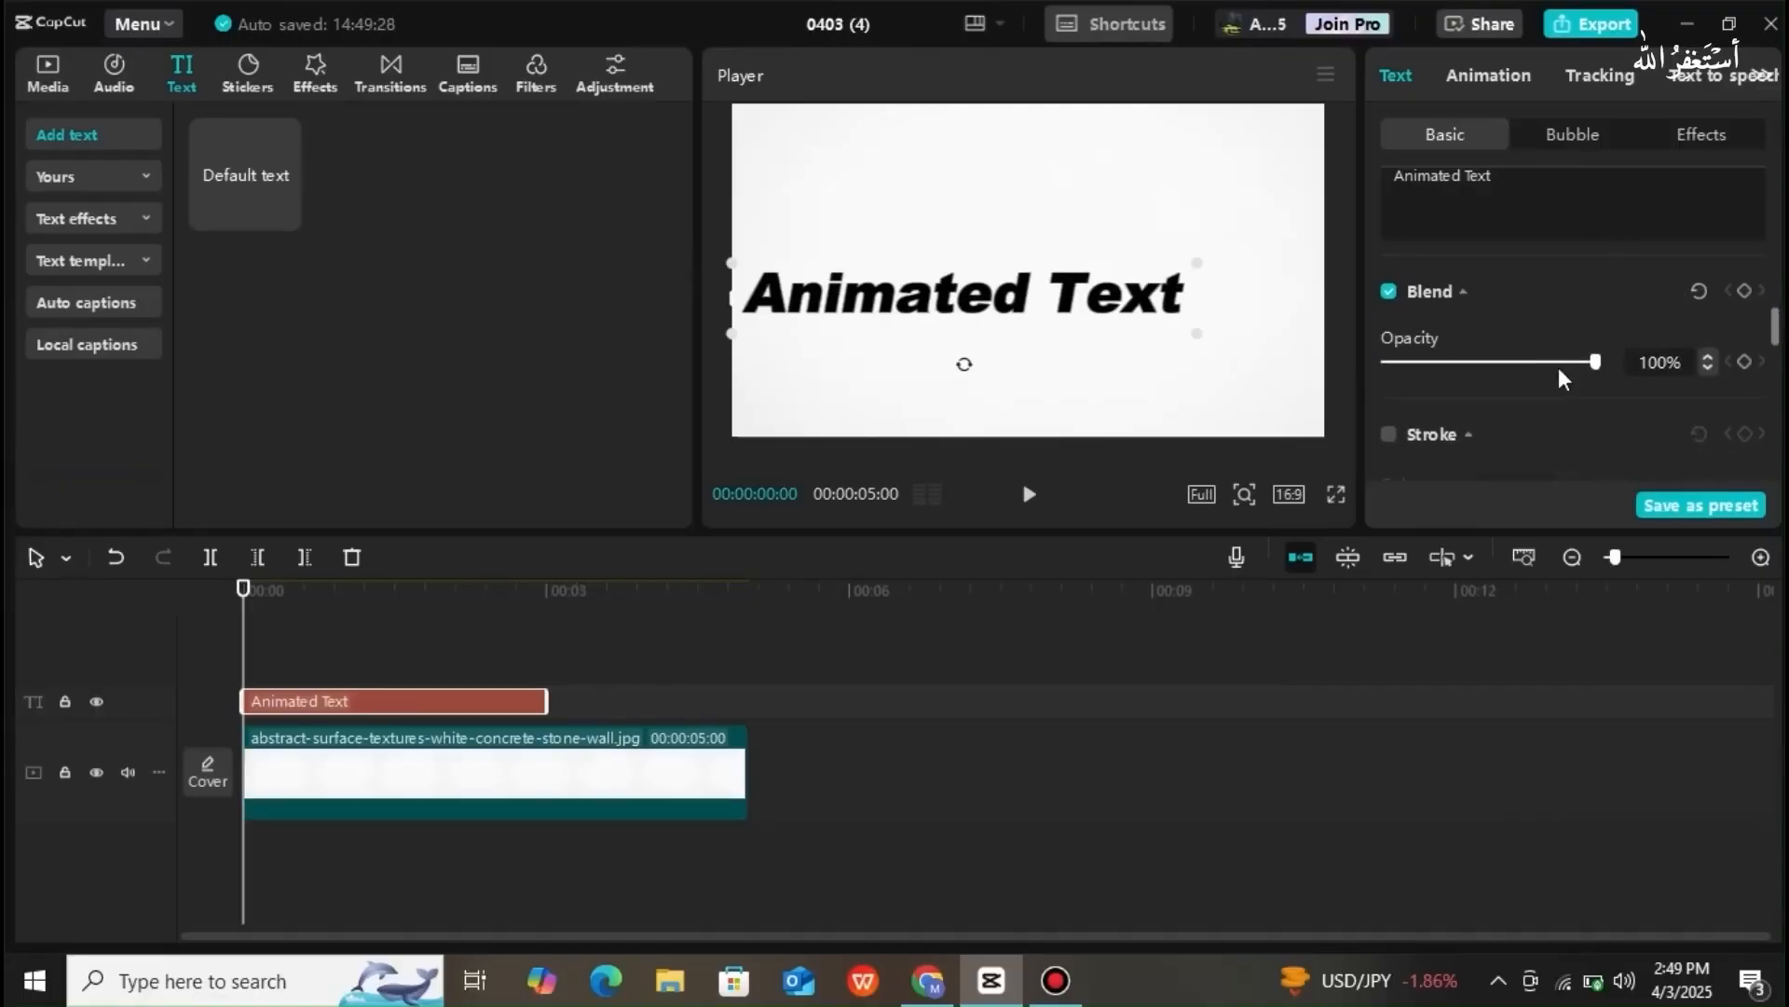
left_click(1504, 362)
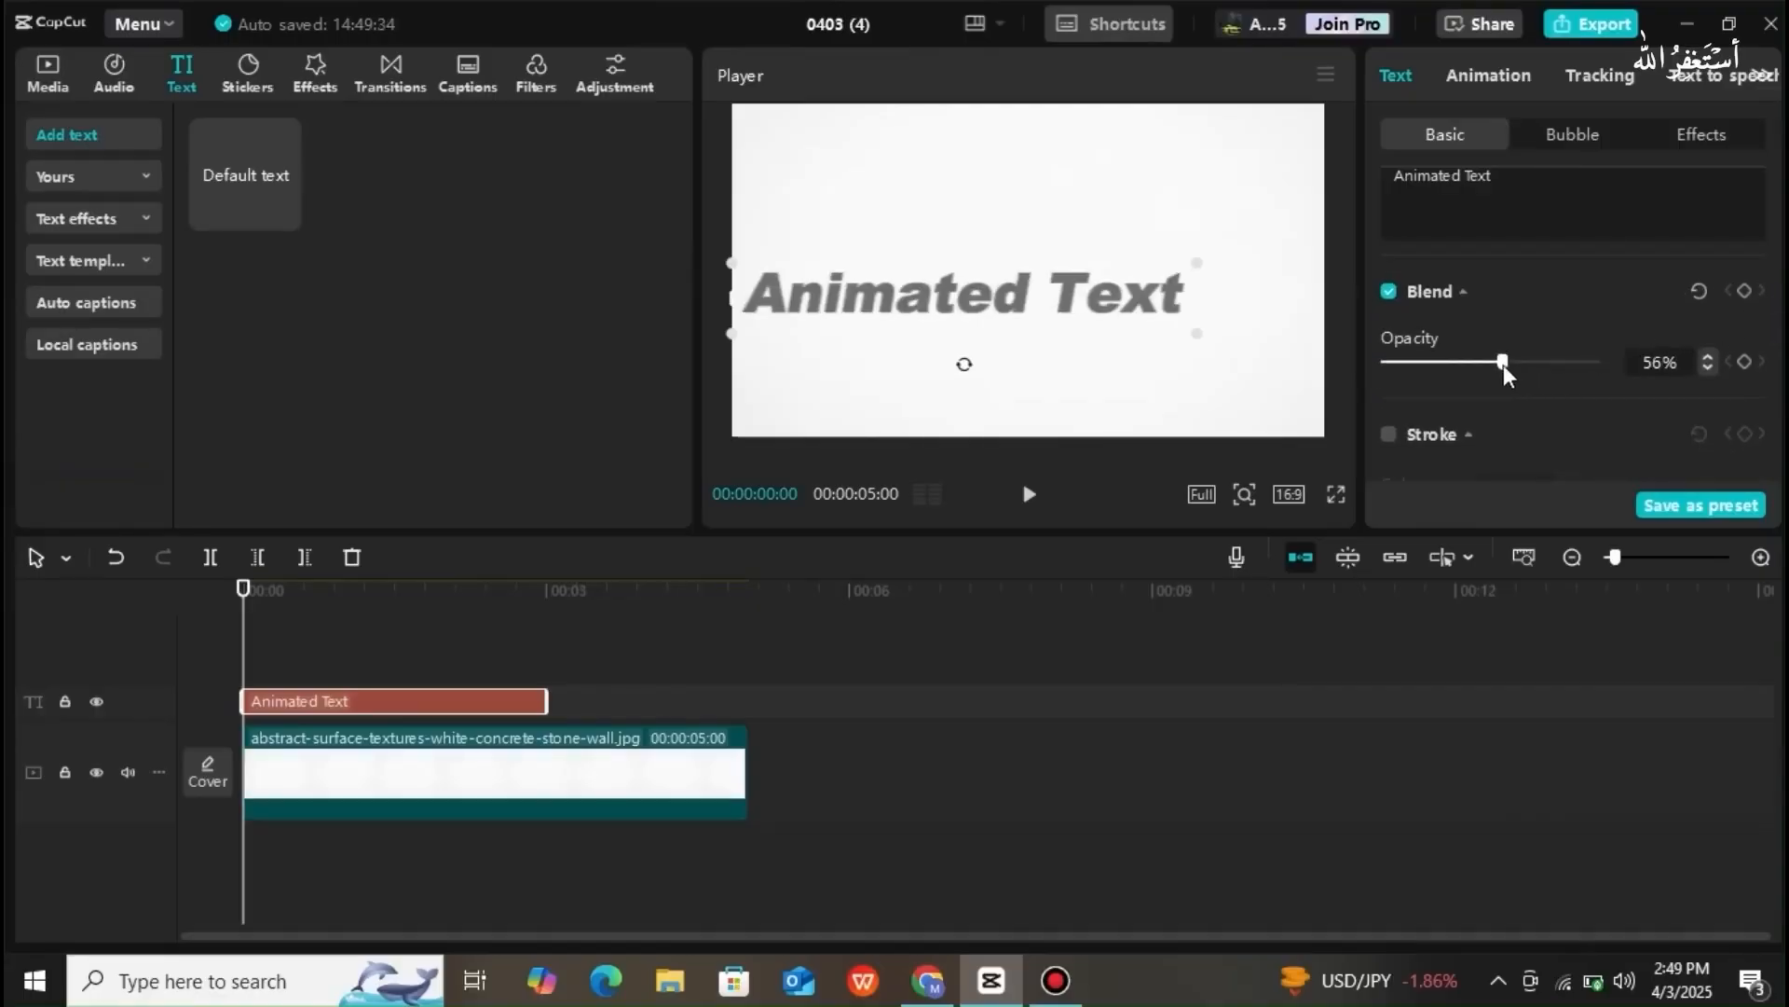
left_click_drag(1502, 362, 1433, 363)
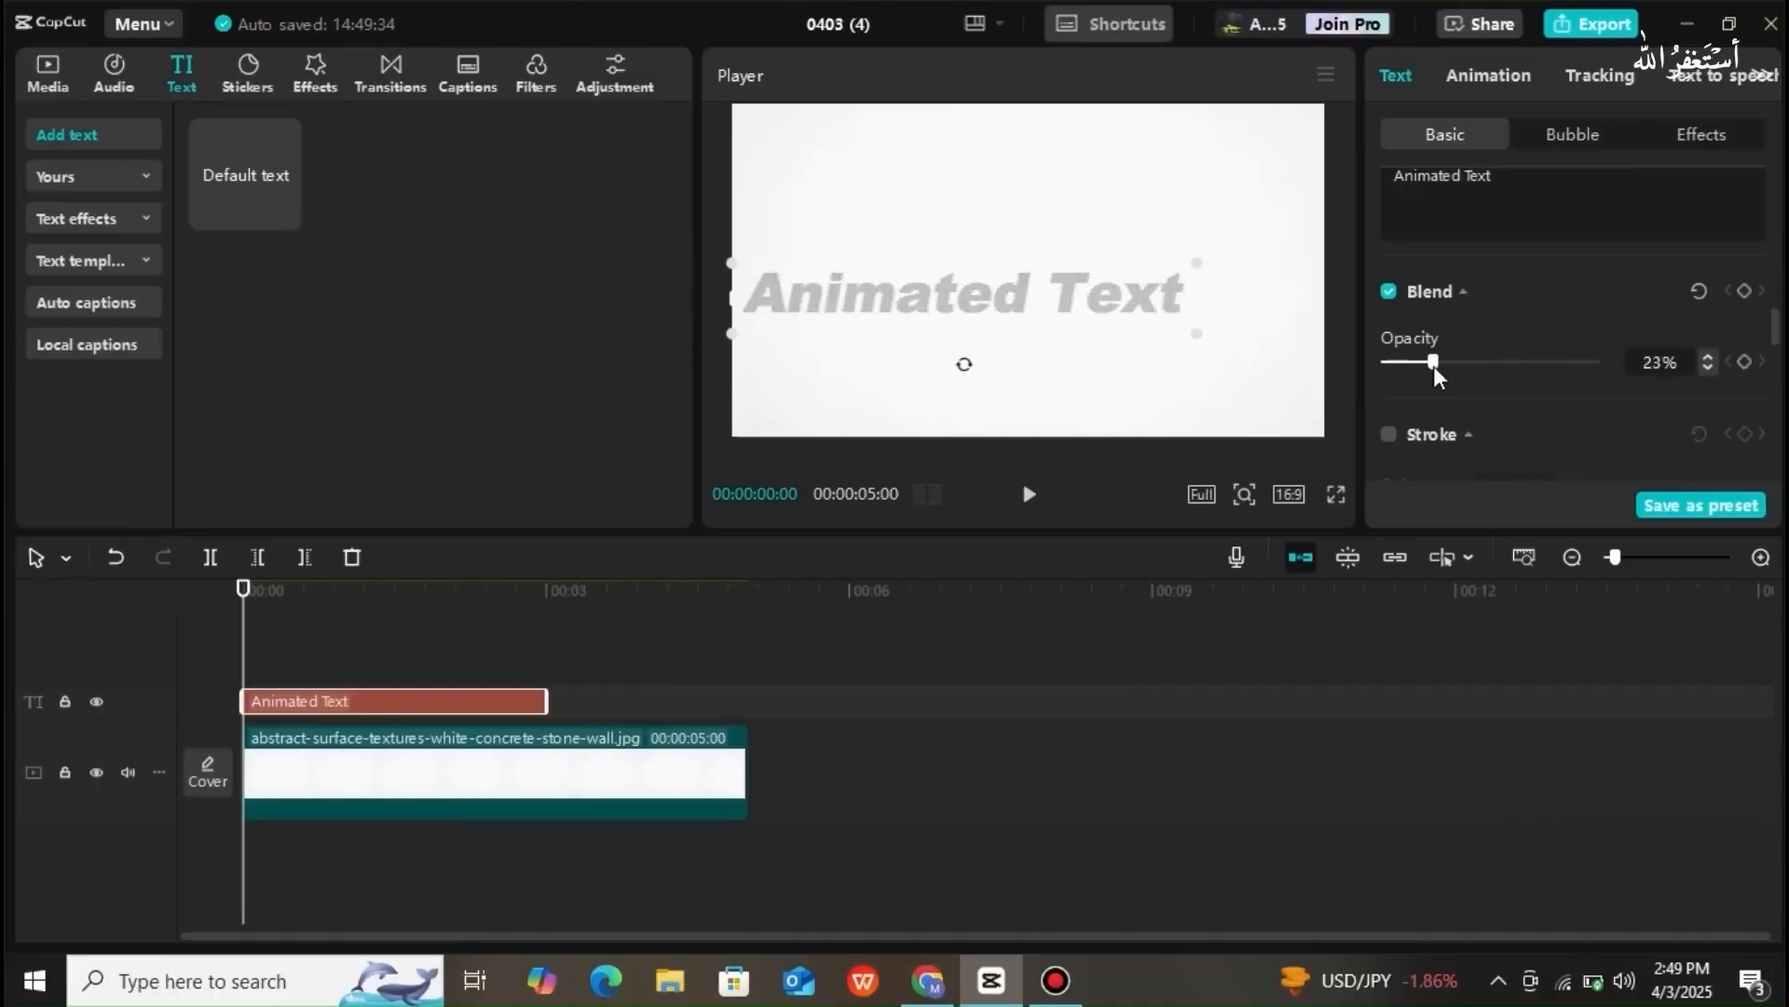
left_click(1593, 362)
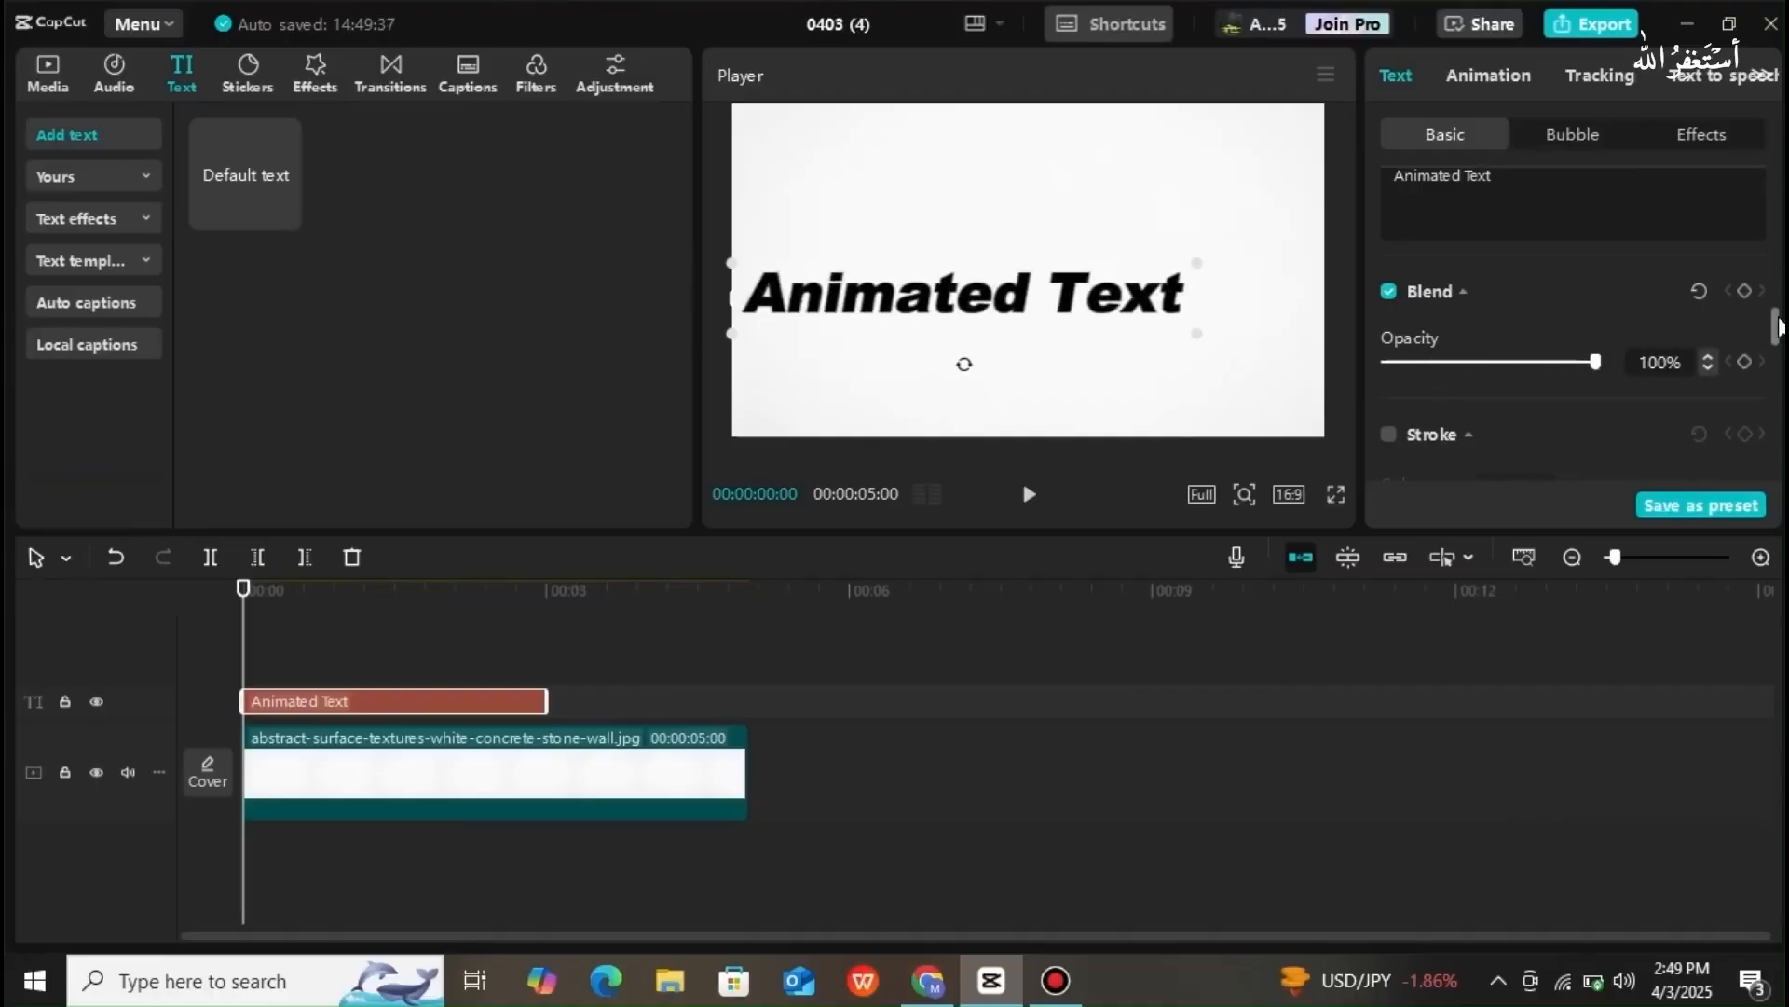
- Try adding a background behind the text, and turn it off again
left_click_drag(1777, 333, 1779, 364)
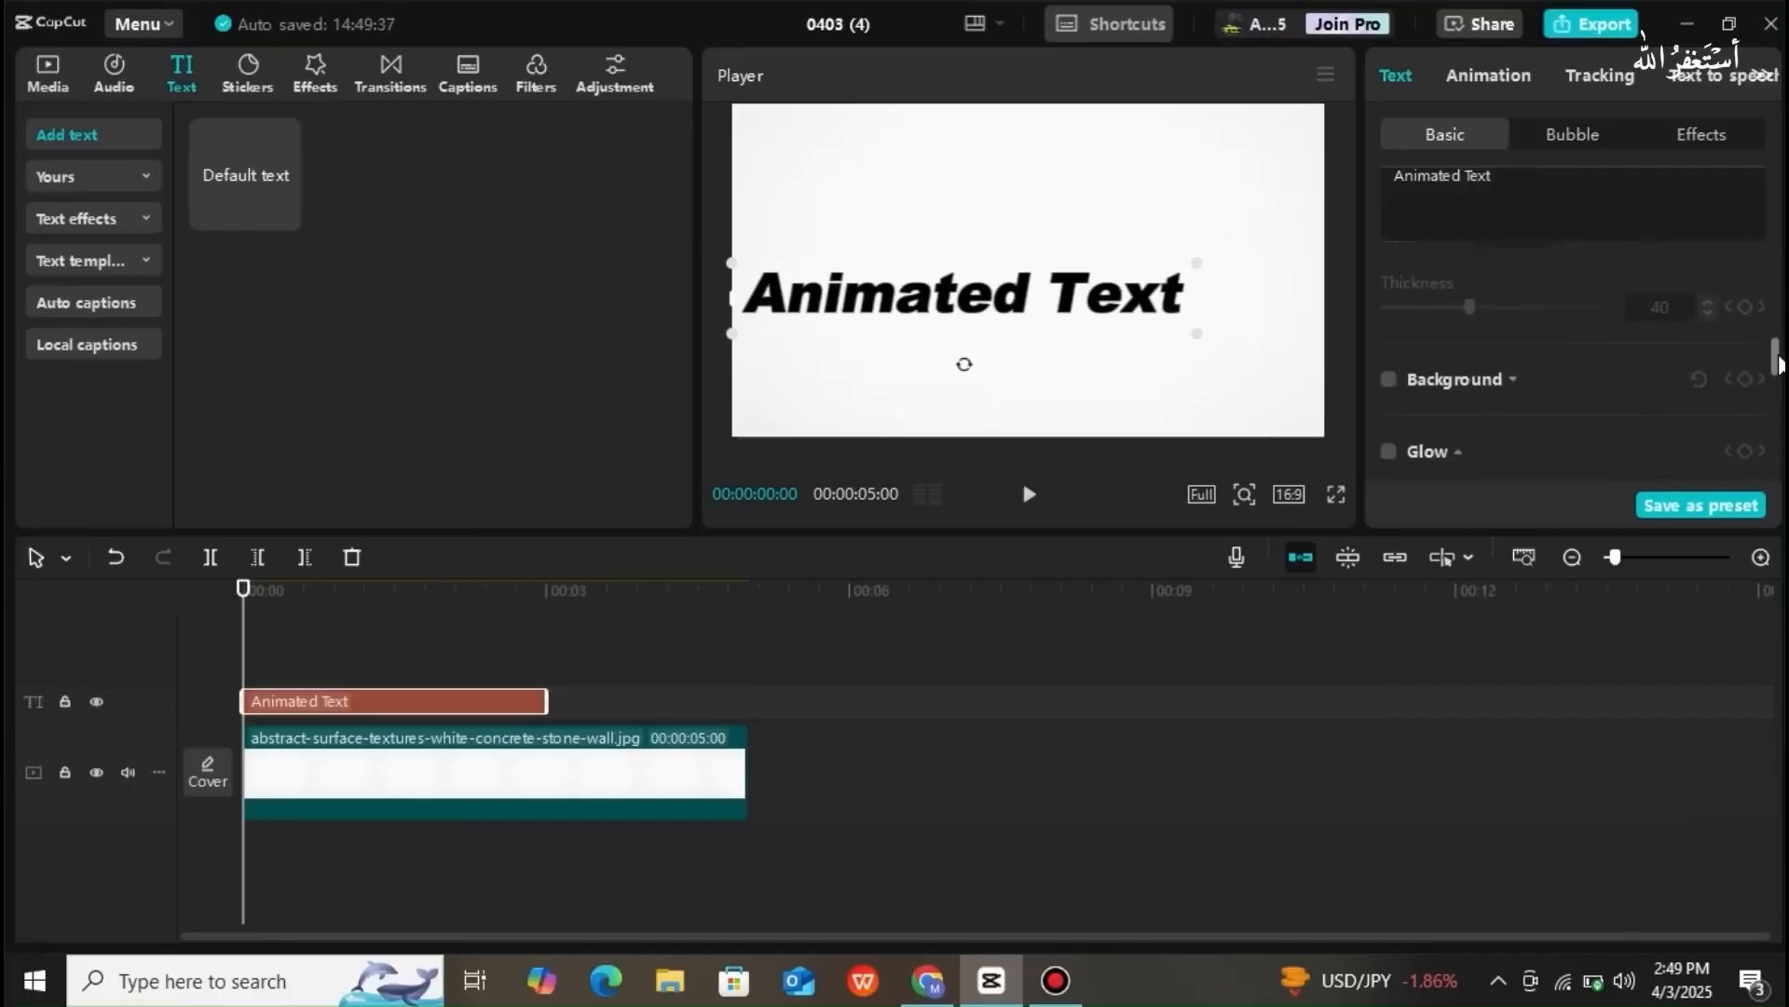
left_click(1394, 373)
left_click(1391, 371)
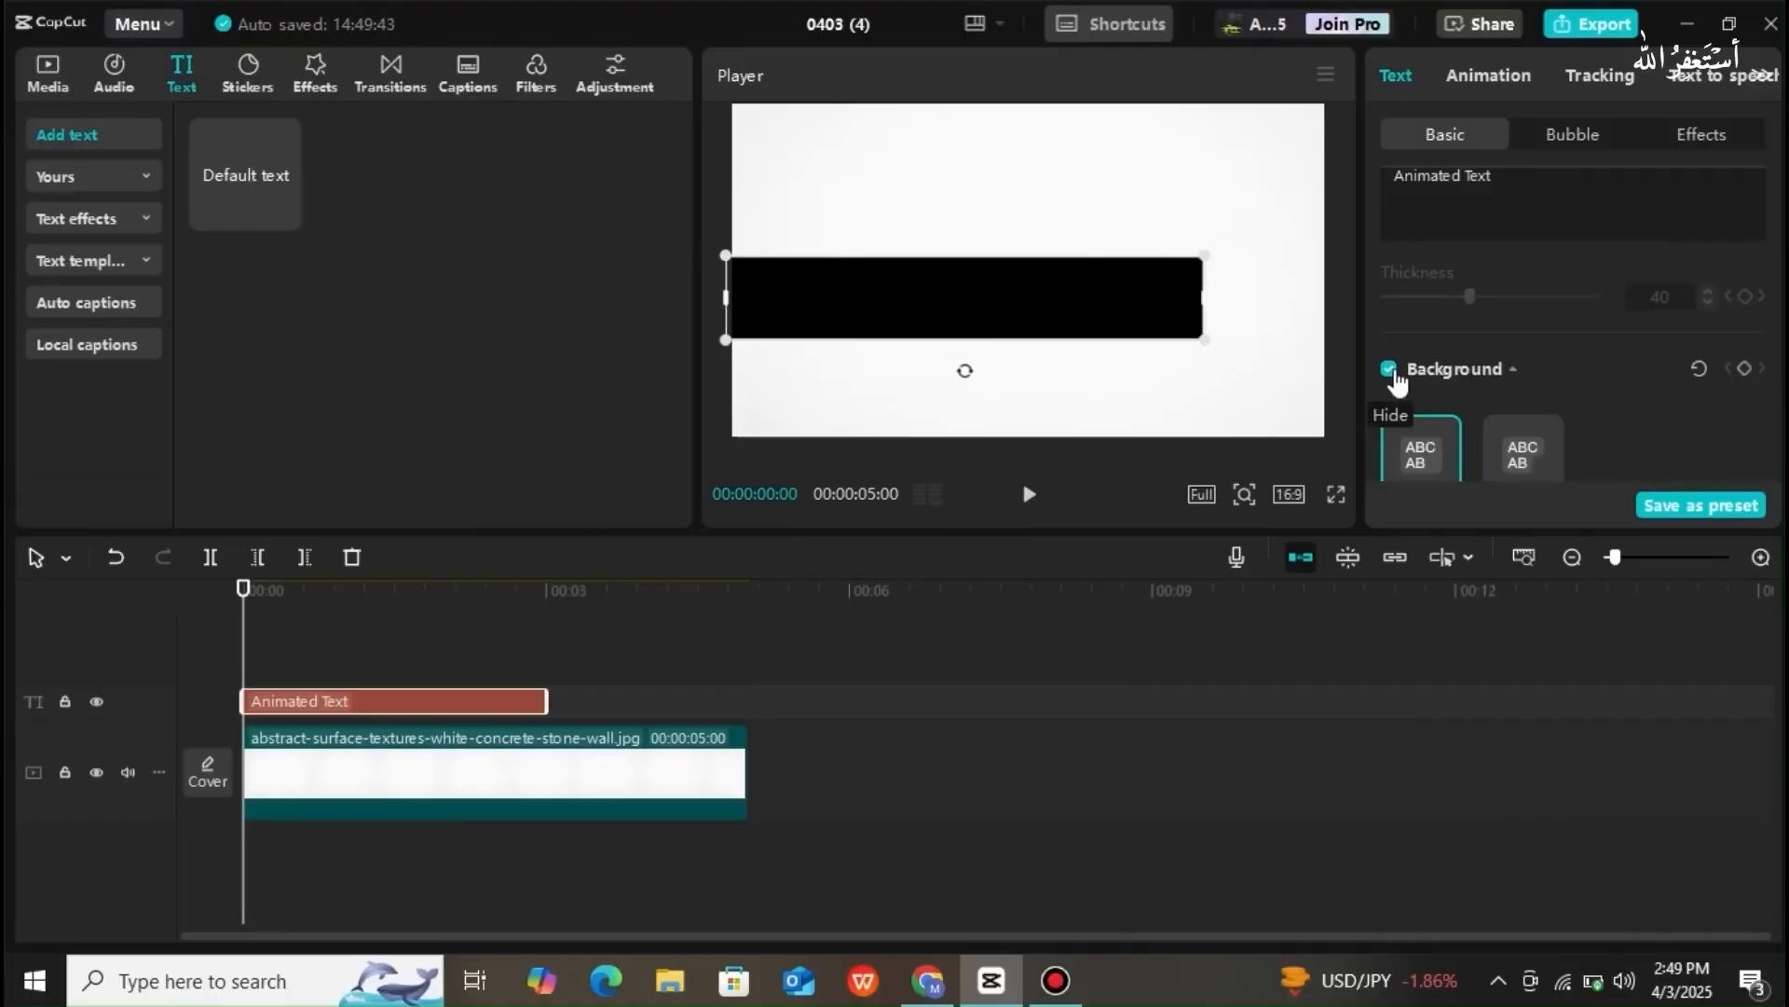
left_click(1391, 371)
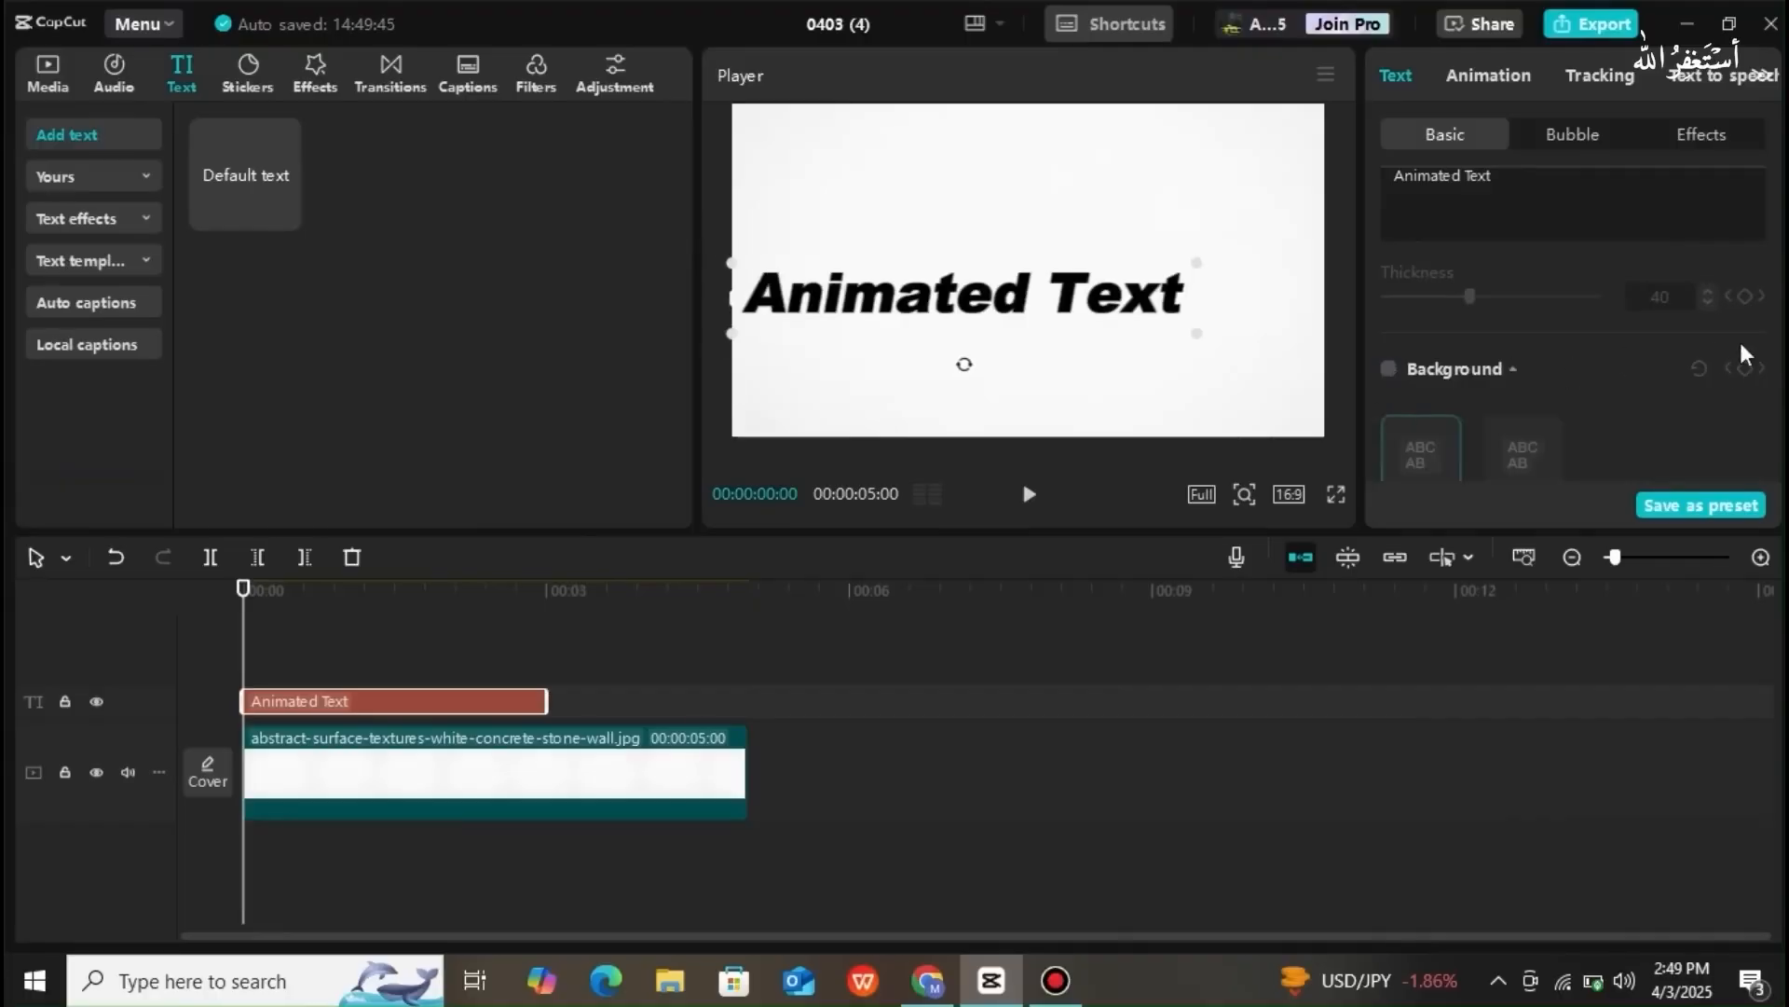
- Try both glow presets on the text, and turn the glow off again
left_click_drag(1777, 337, 1783, 382)
scroll(1551, 395, "down", 1)
scroll(1551, 395, "up", 2)
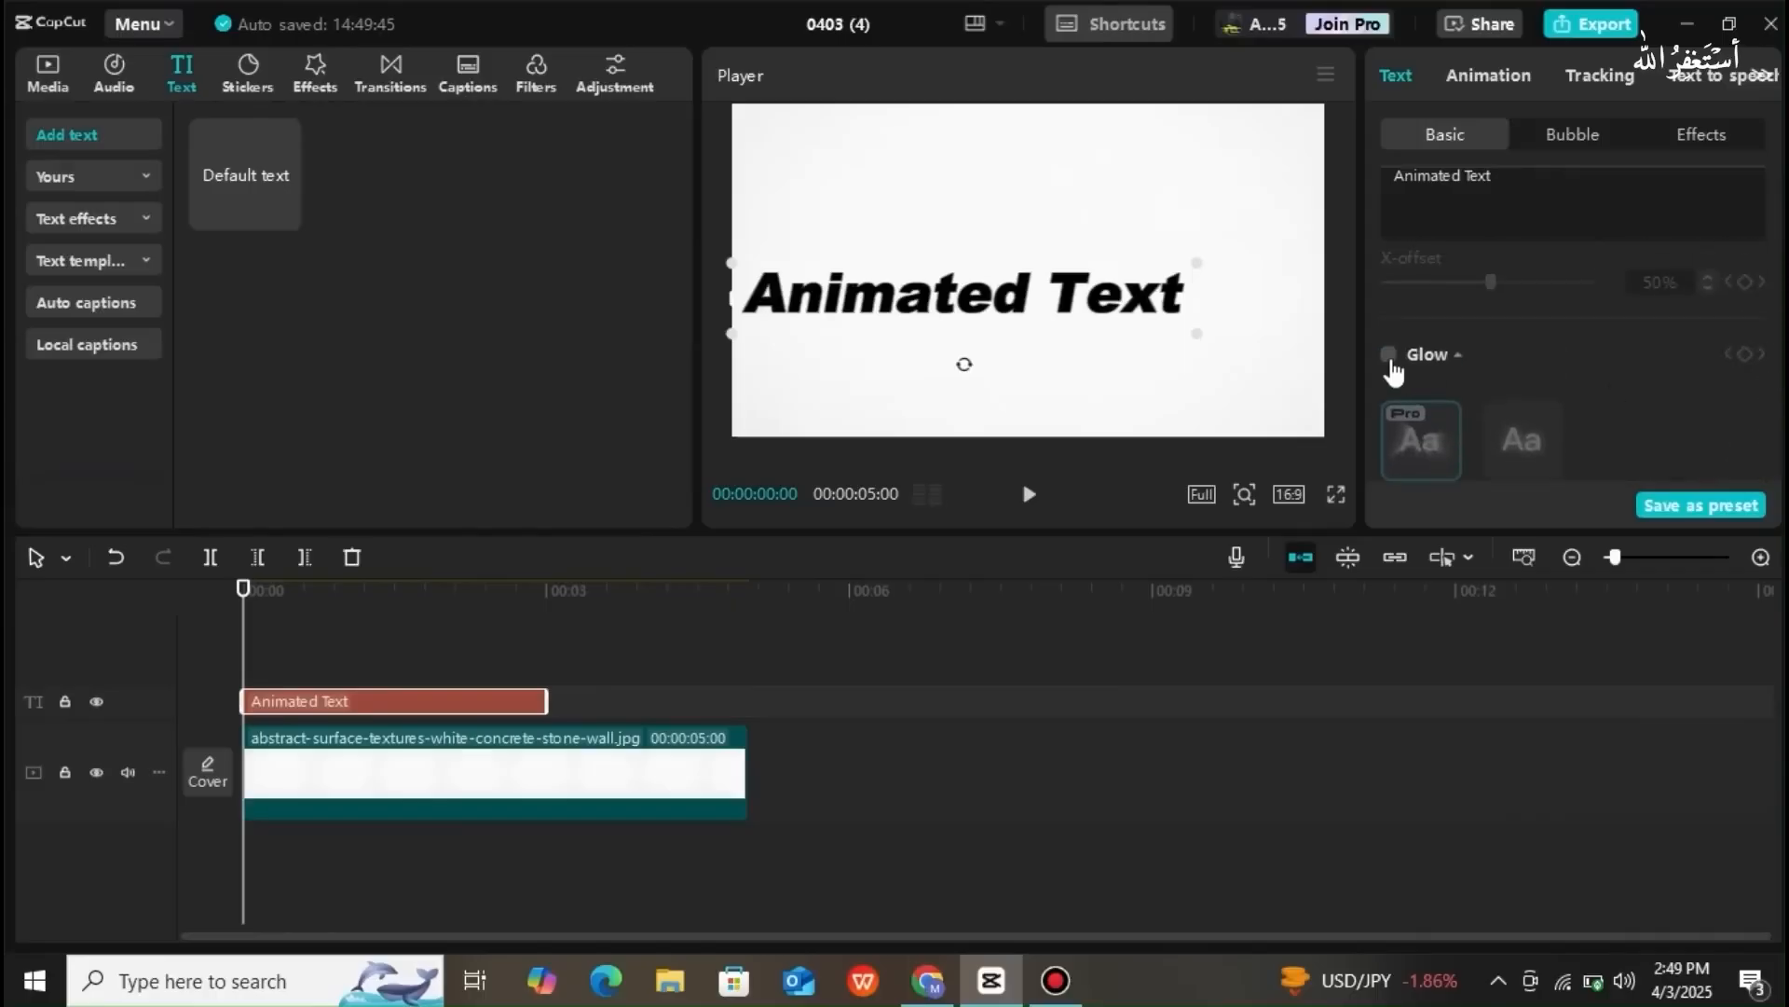
left_click(1389, 355)
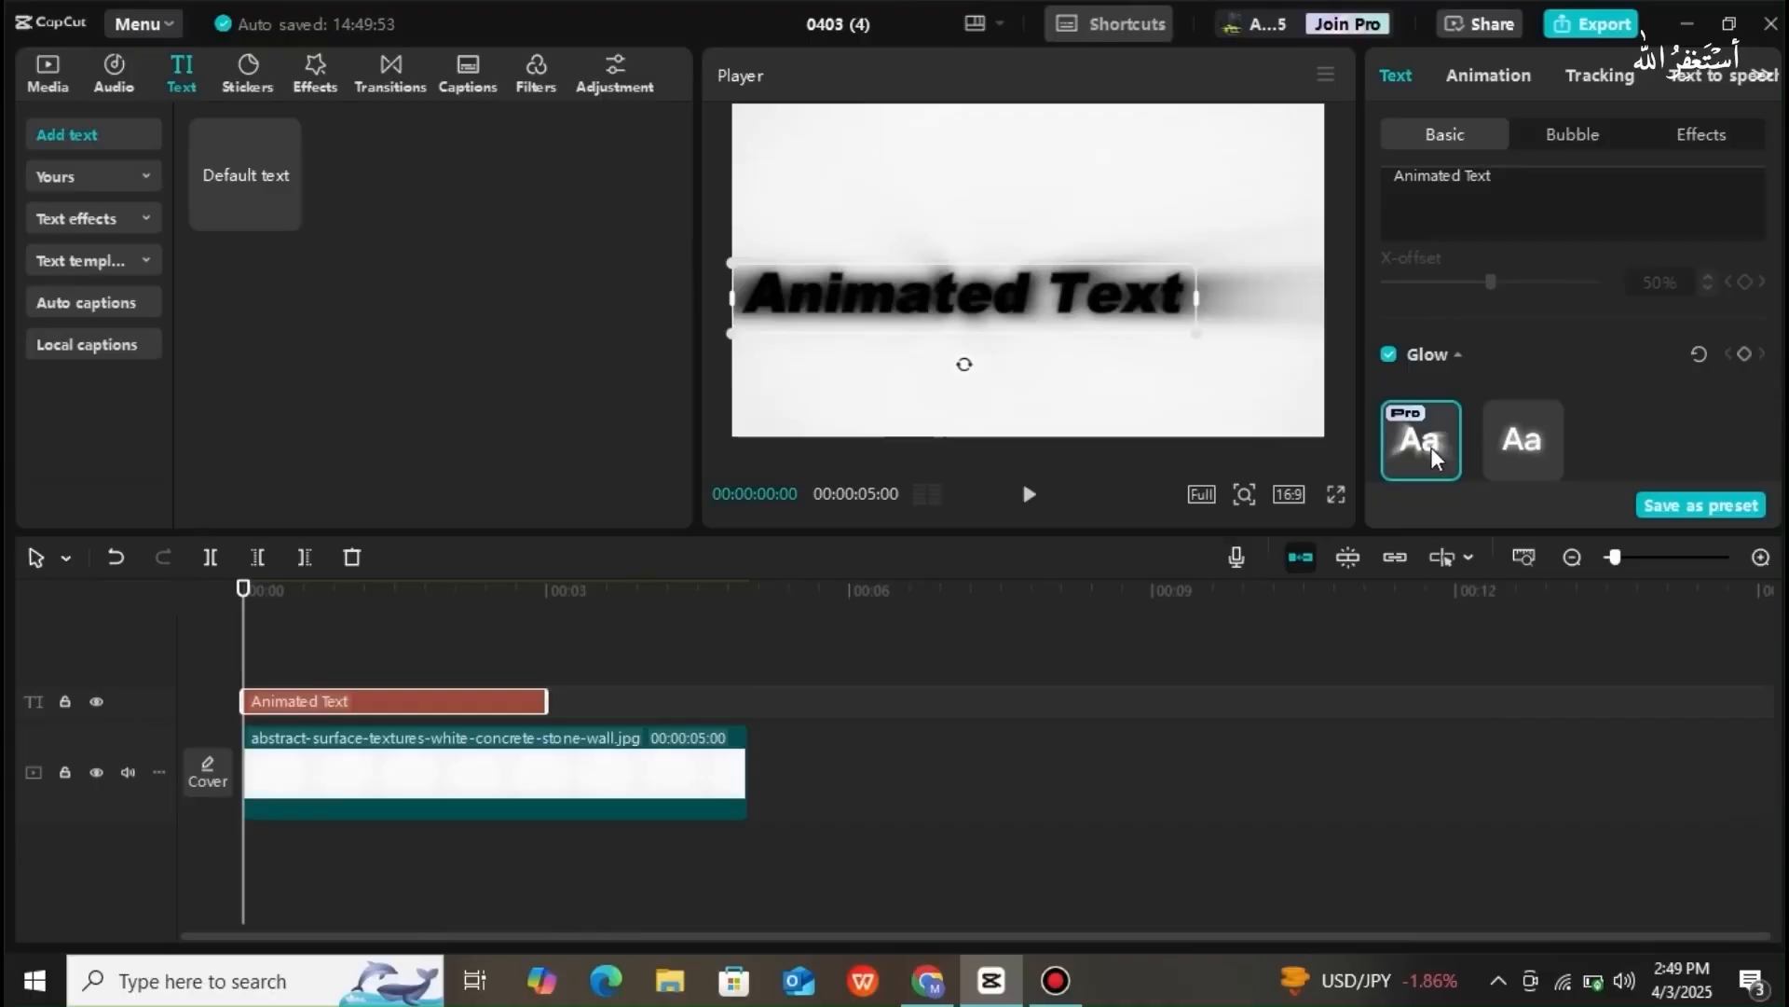
left_click(1490, 428)
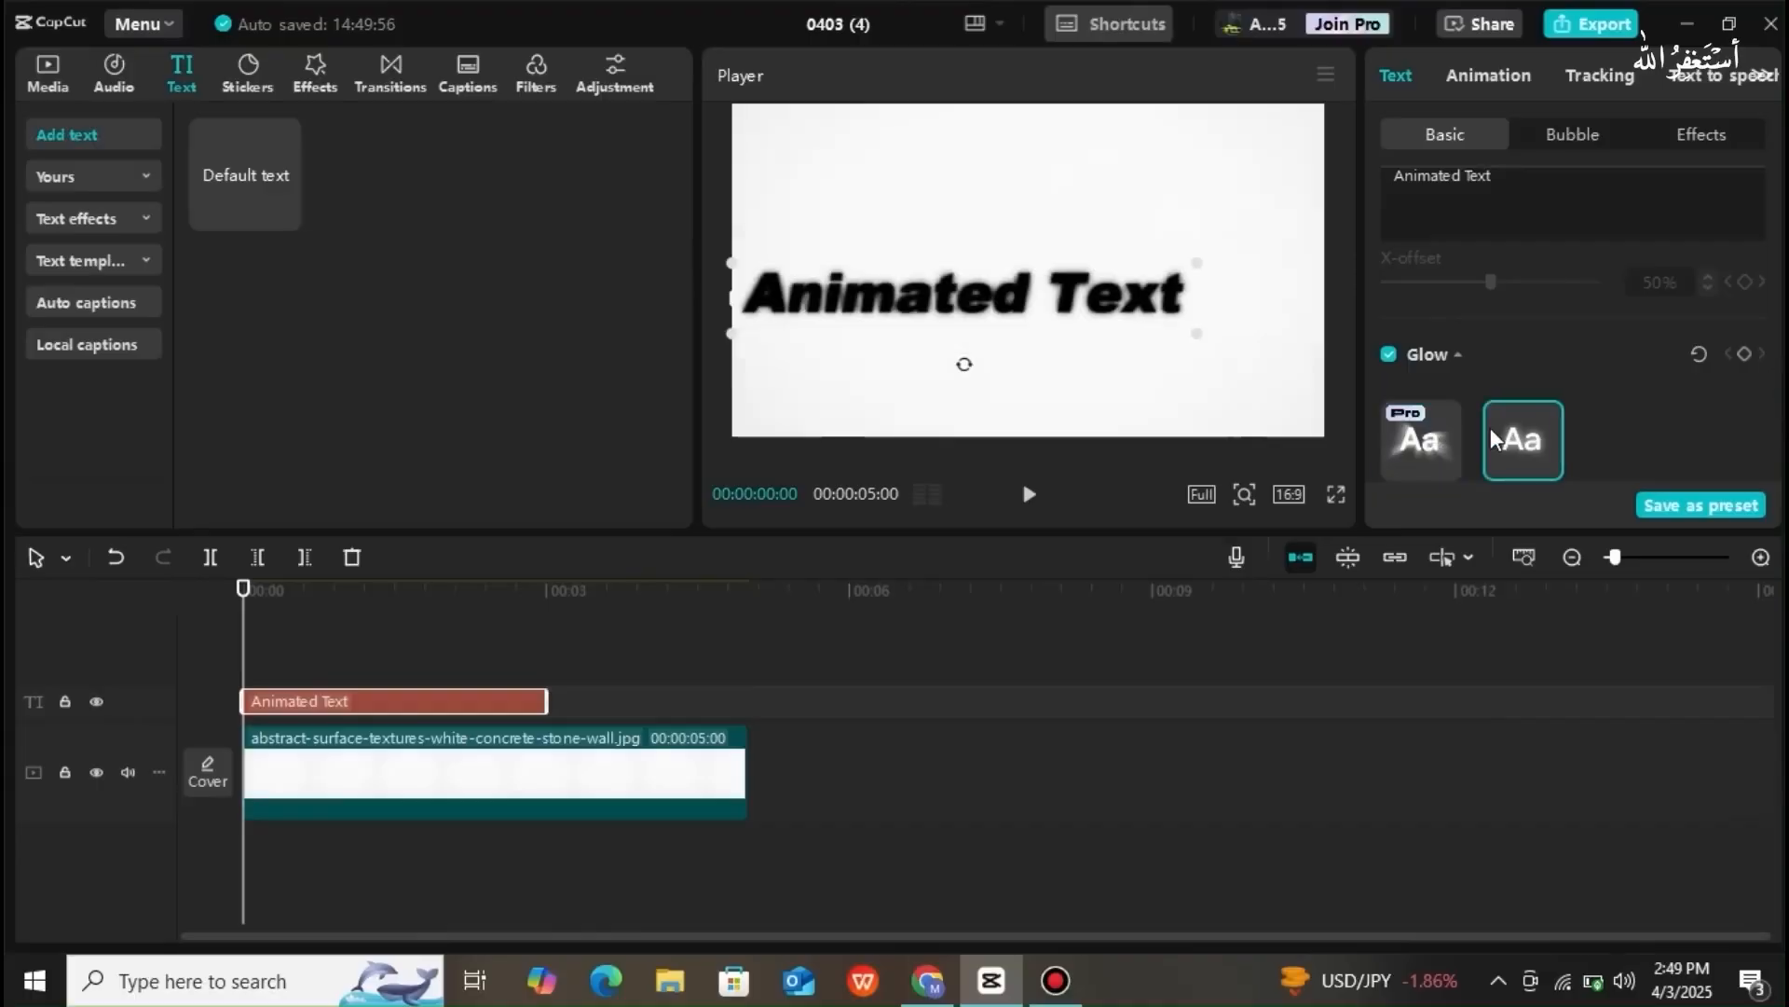
left_click(1387, 355)
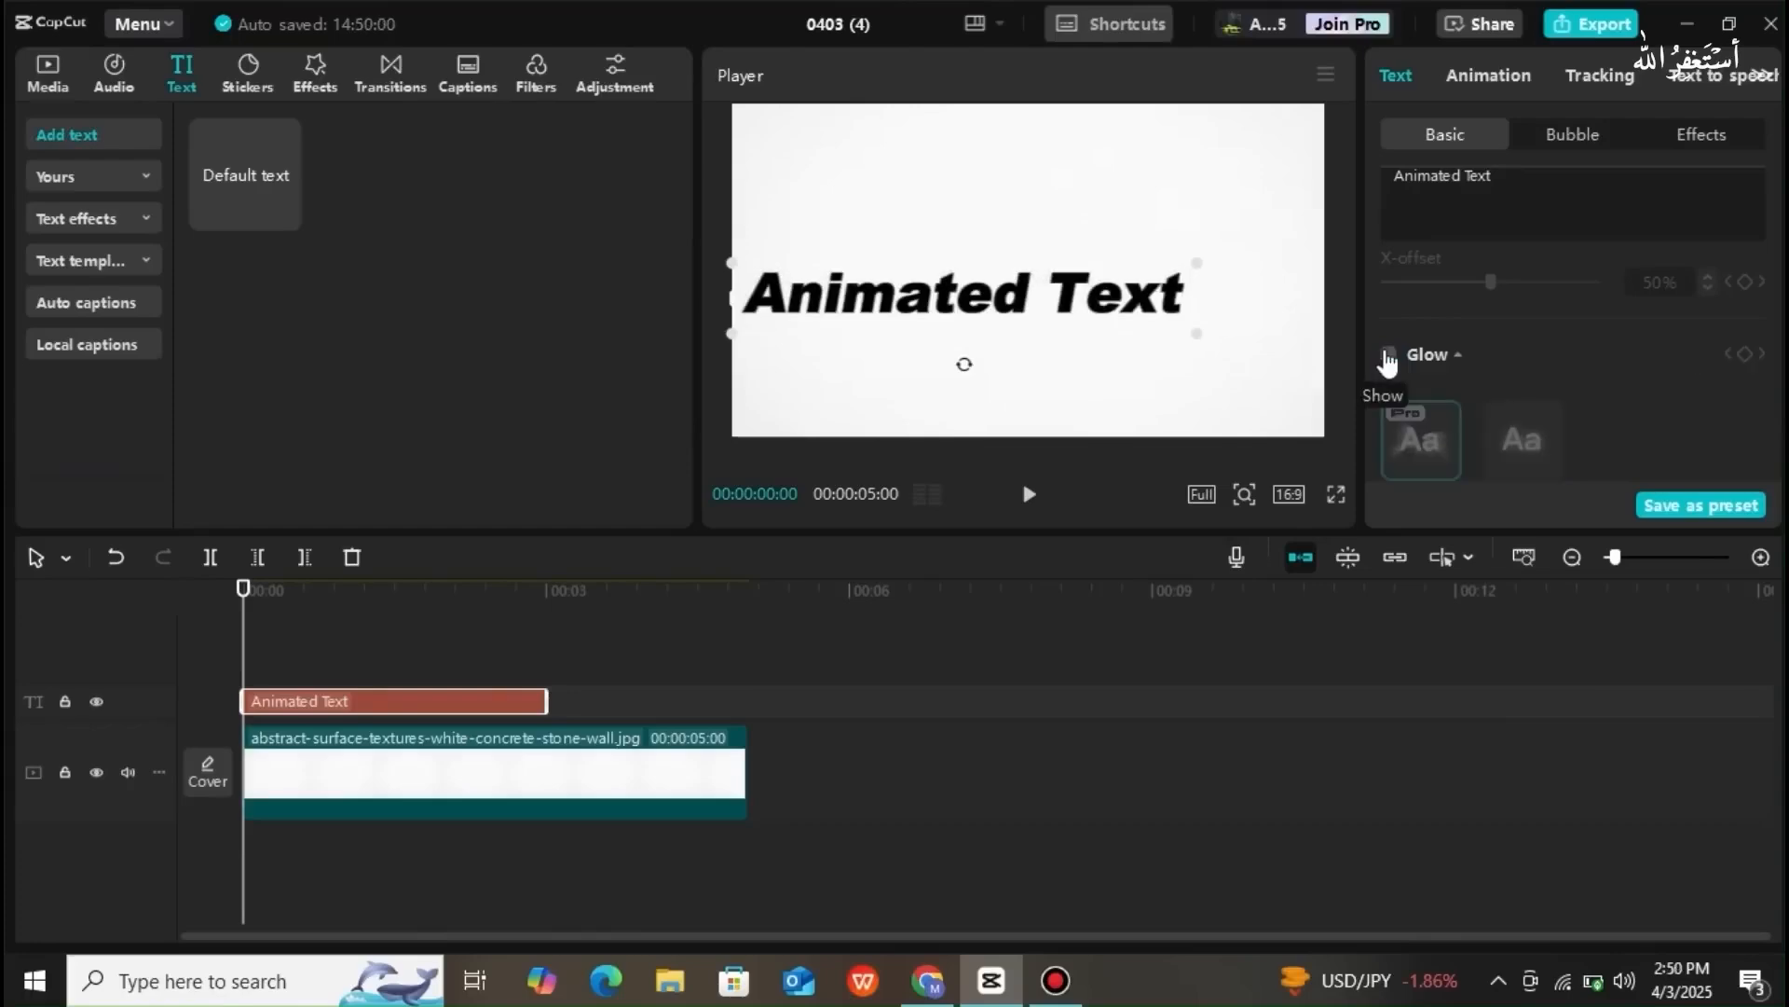
- Extend the "Animated Text" clip to the end of the background image and duplicate it onto a new track above with a slightly later start
mouse_move(1777, 388)
left_mouse_down()
mouse_move(1781, 473)
mouse_move(1773, 177)
left_mouse_up()
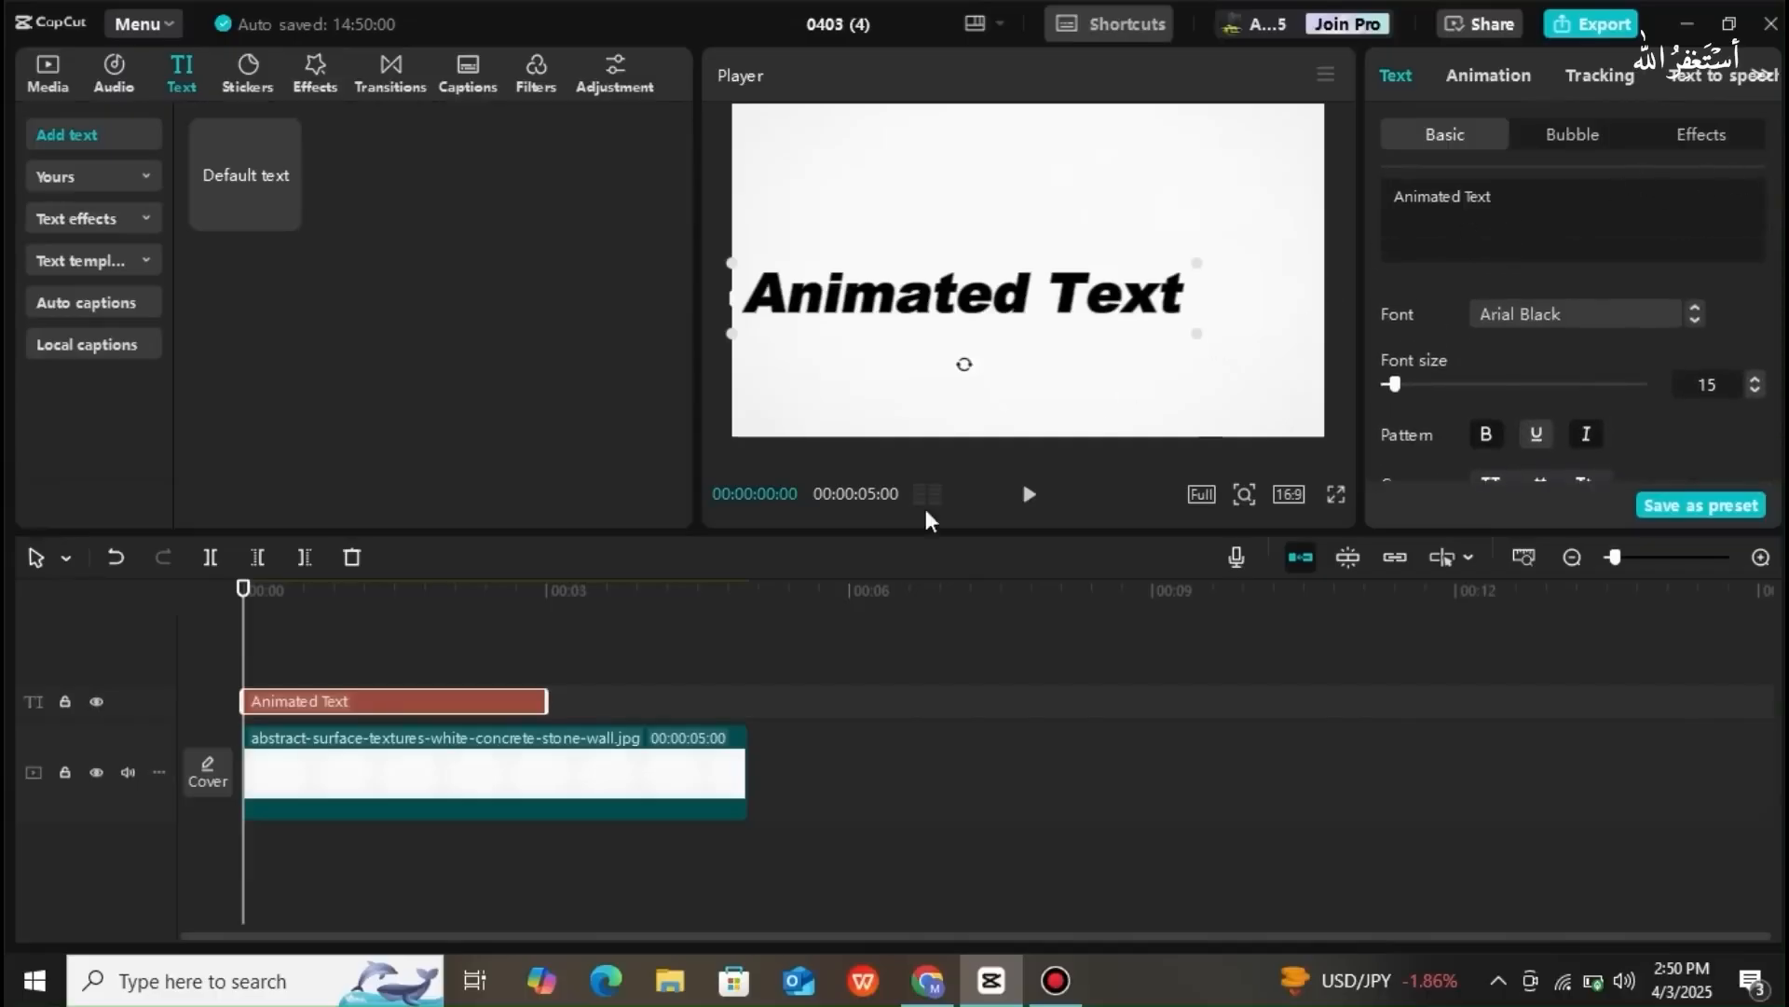
left_click_drag(548, 699, 737, 709)
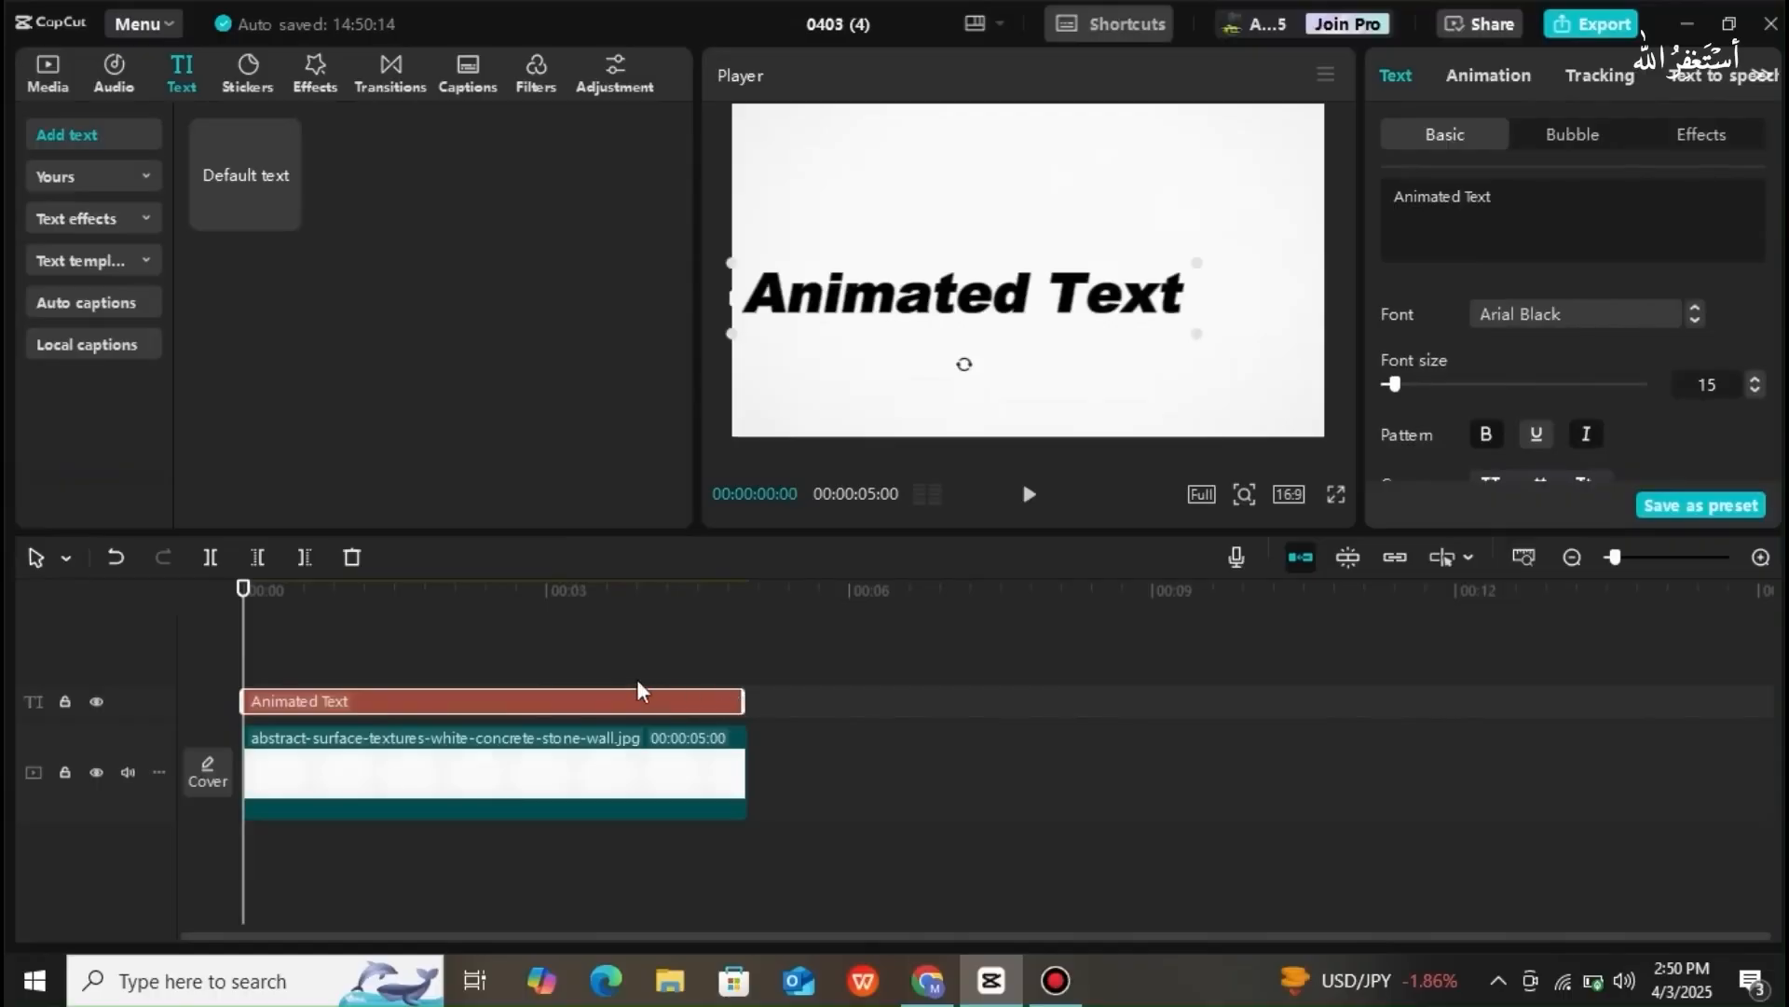
left_click(622, 652)
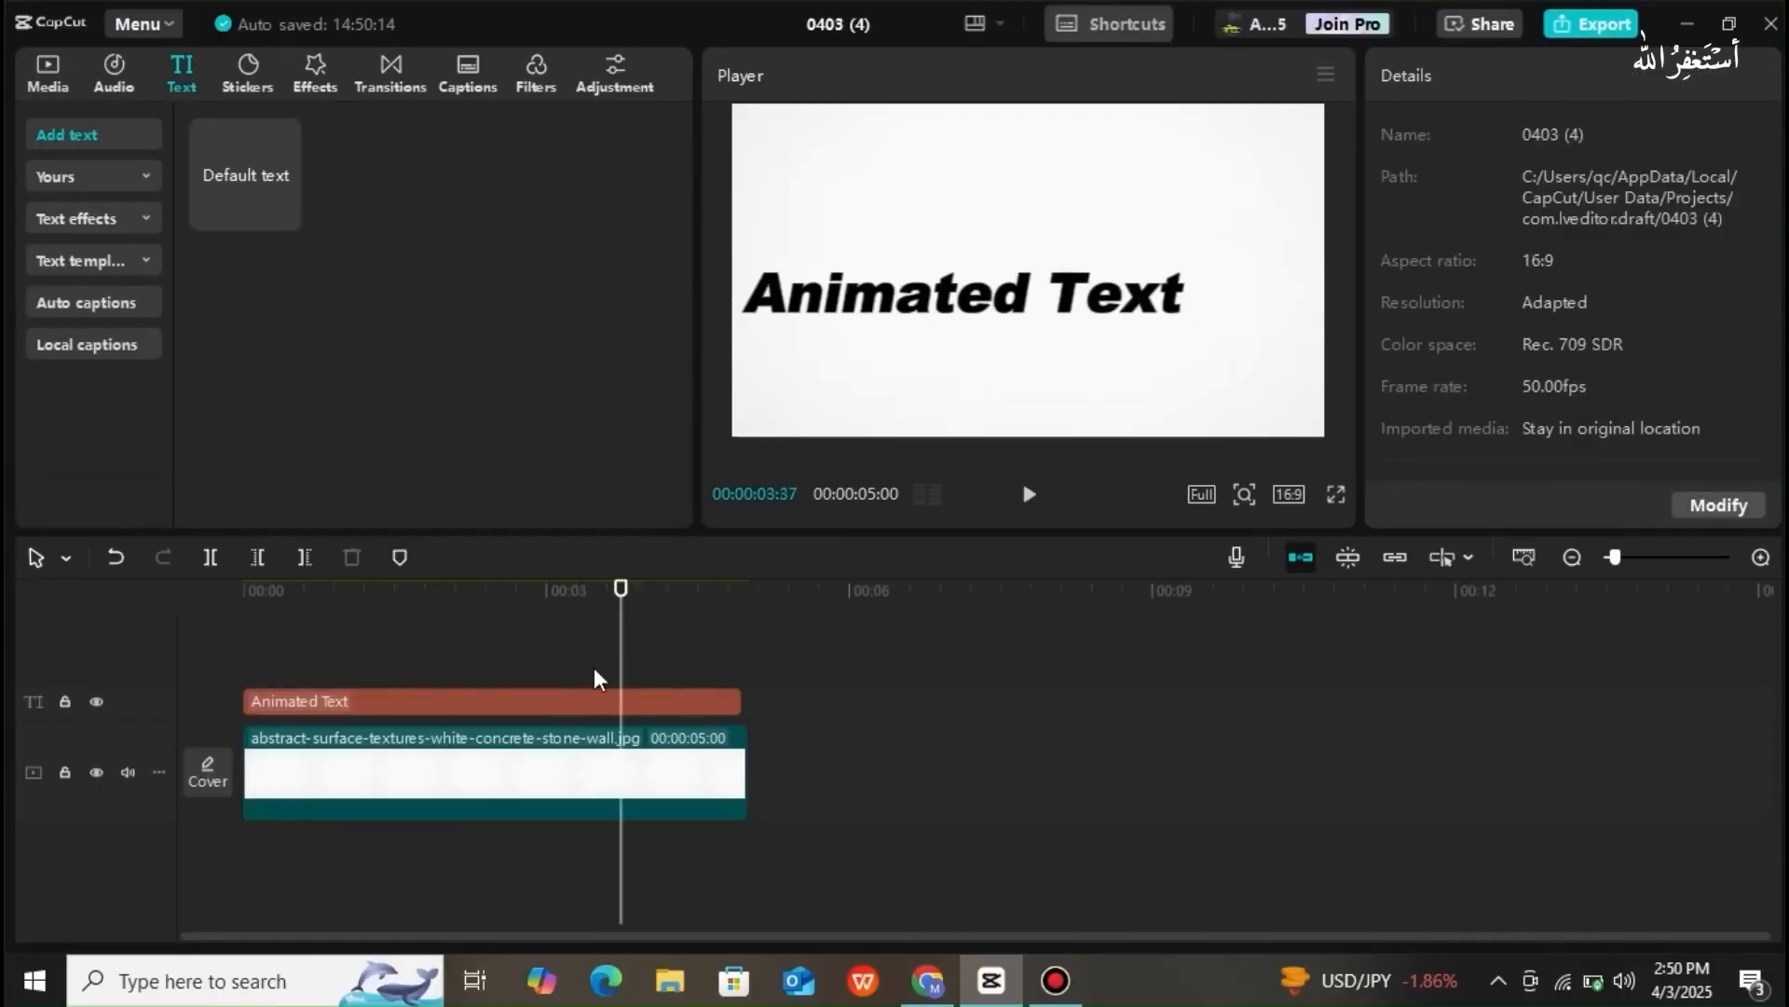
left_click(541, 700)
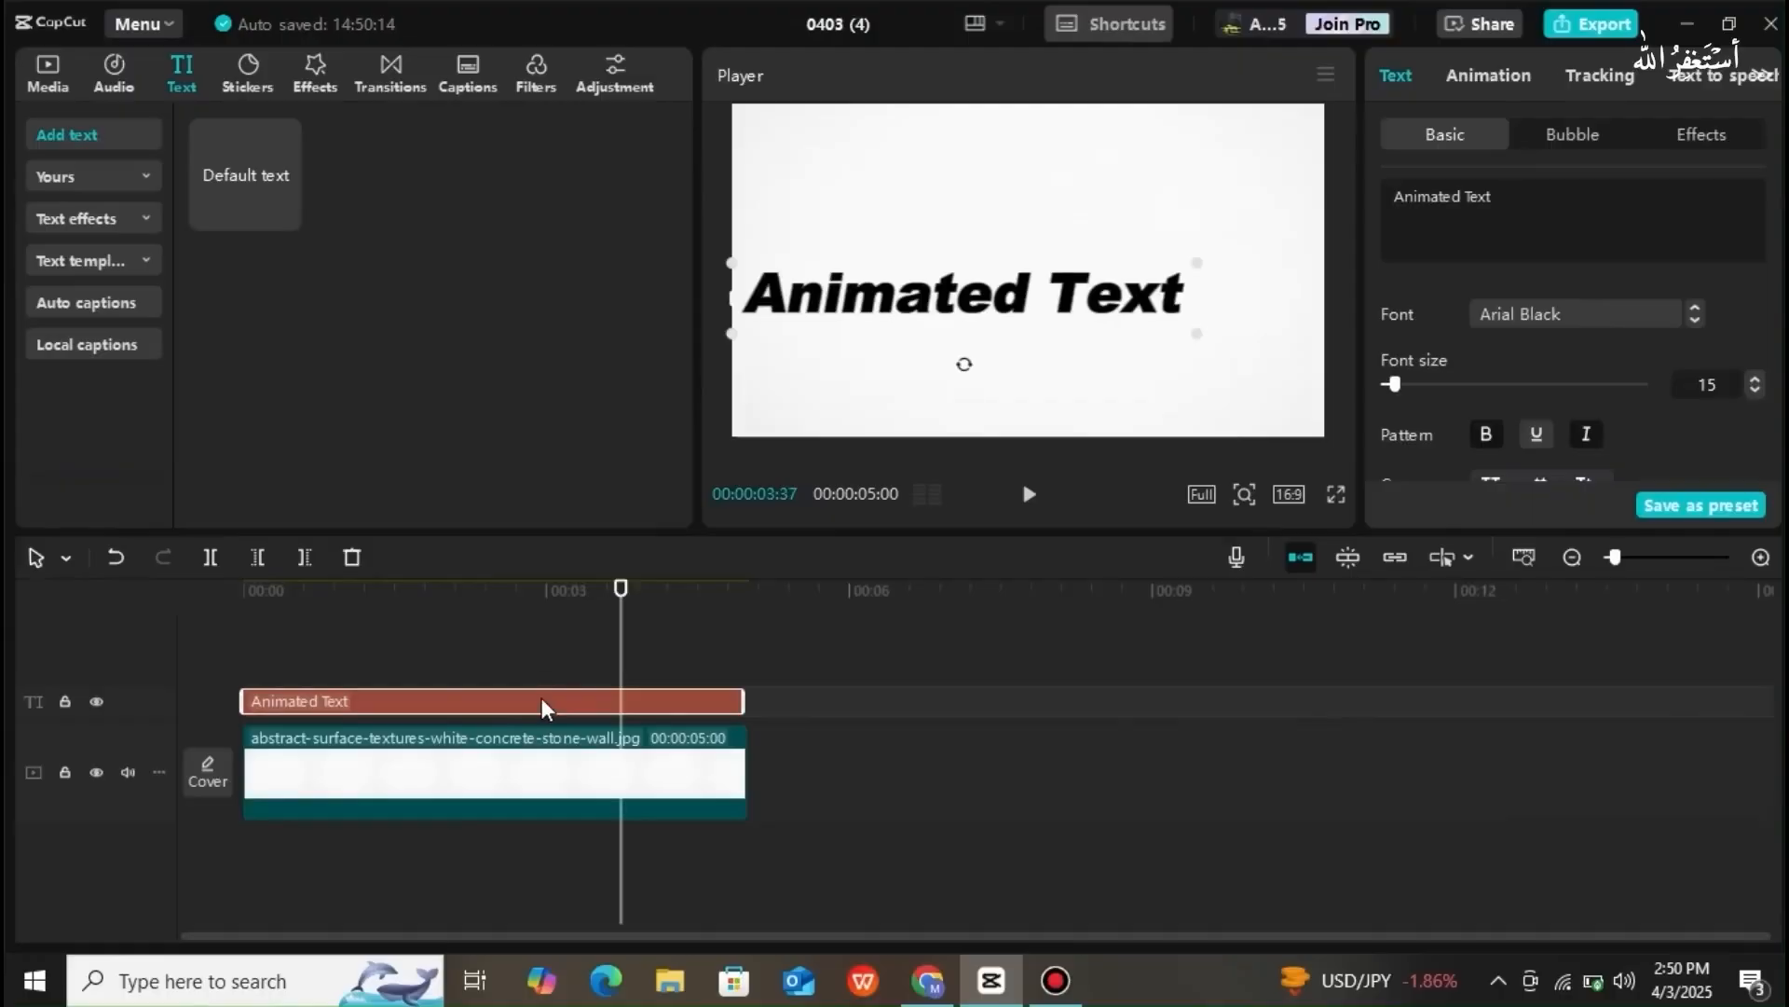
left_click_drag(542, 693, 573, 658)
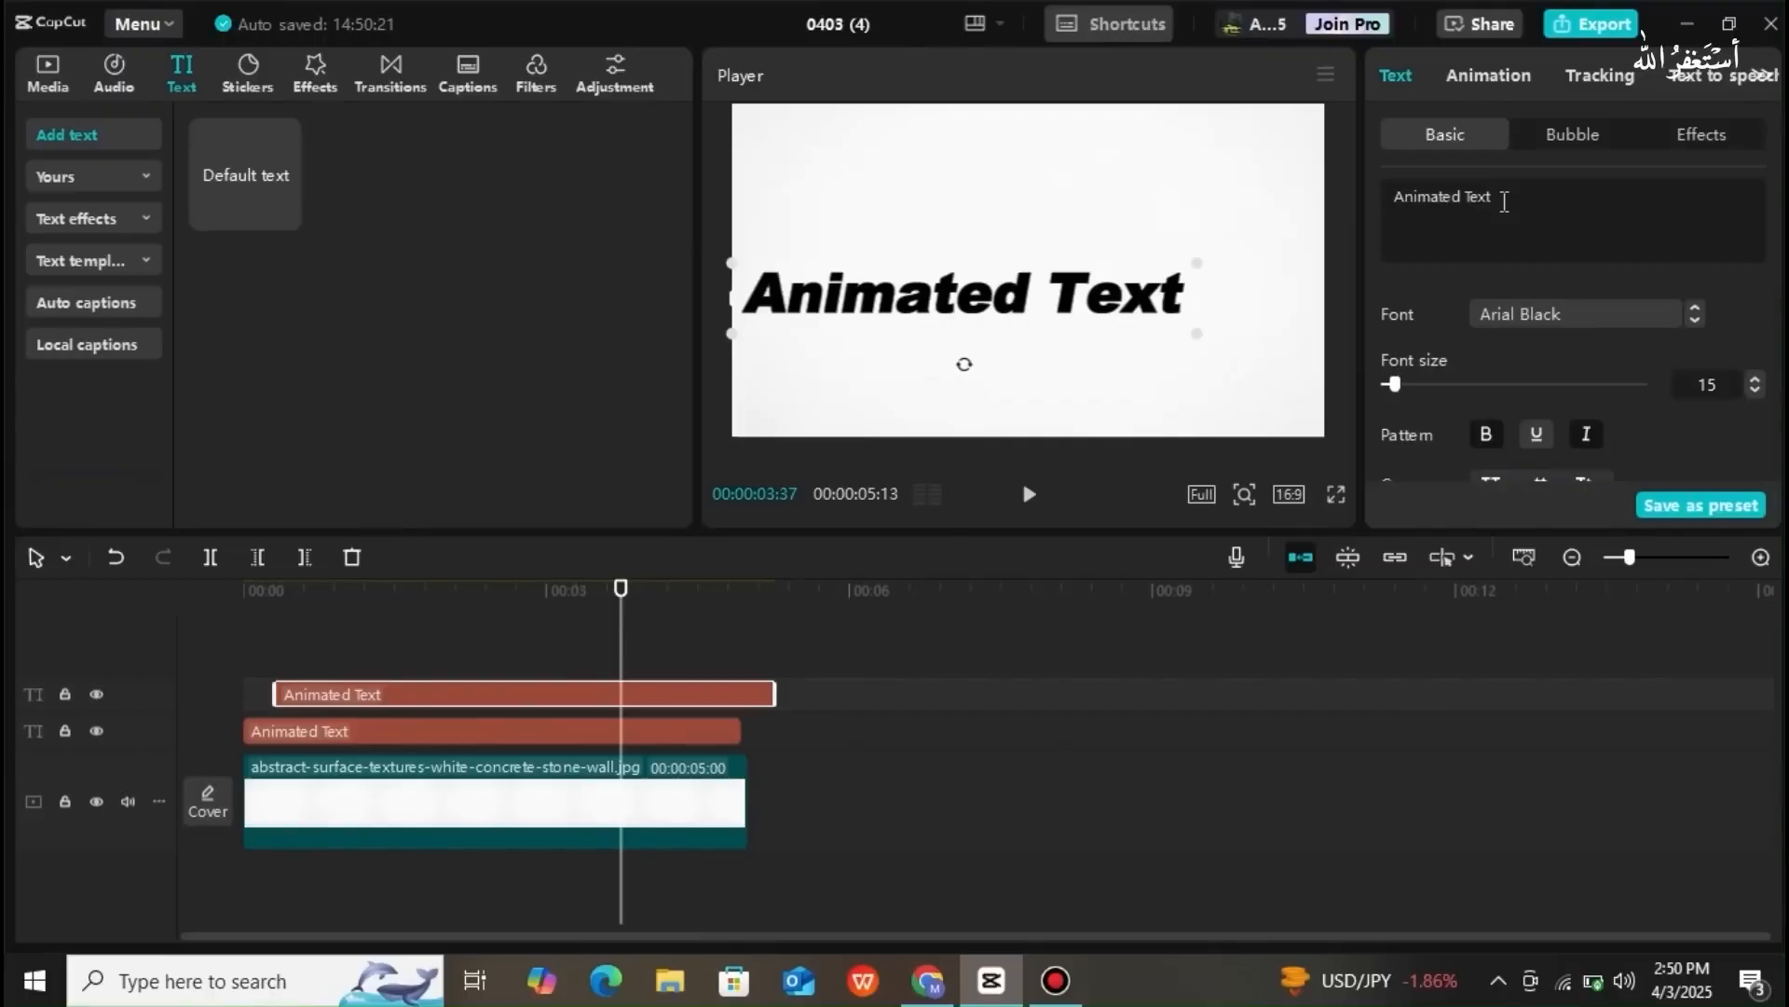
- Replace the duplicate's text with "like" and place it in the frame above the word "Text"
left_click_drag(1493, 195, 1387, 196)
key("BackSpace")
type("like")
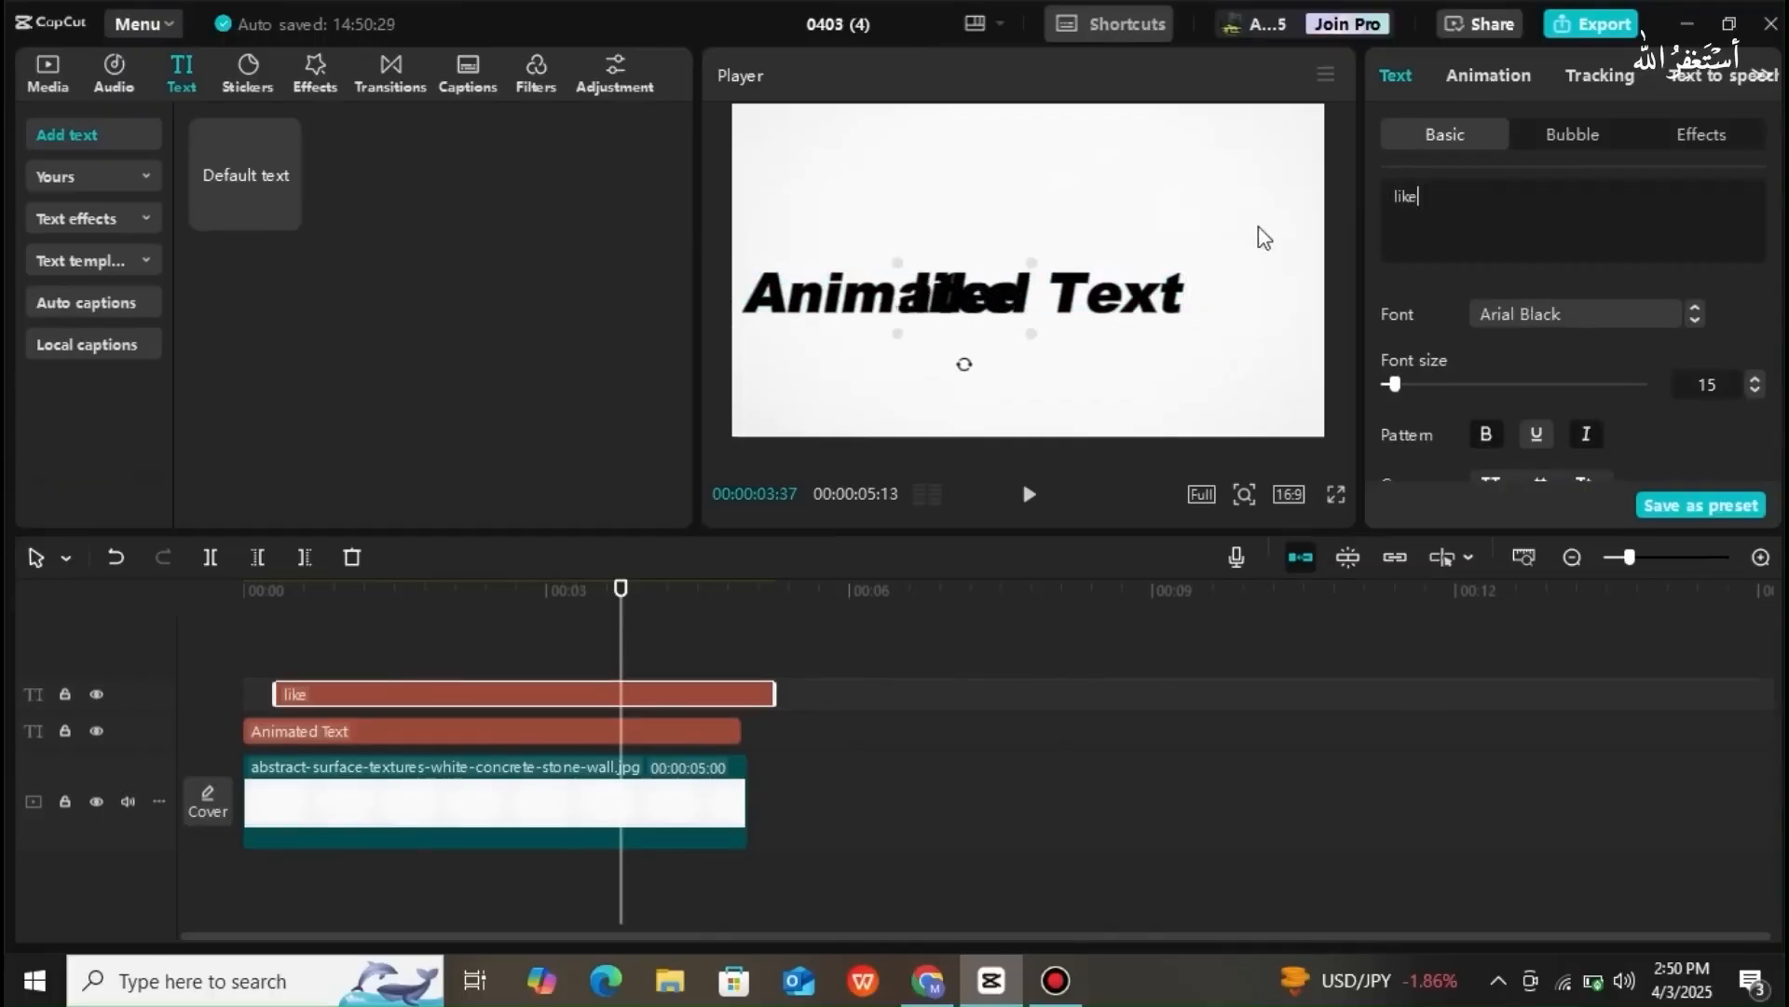
left_click_drag(957, 311, 1191, 255)
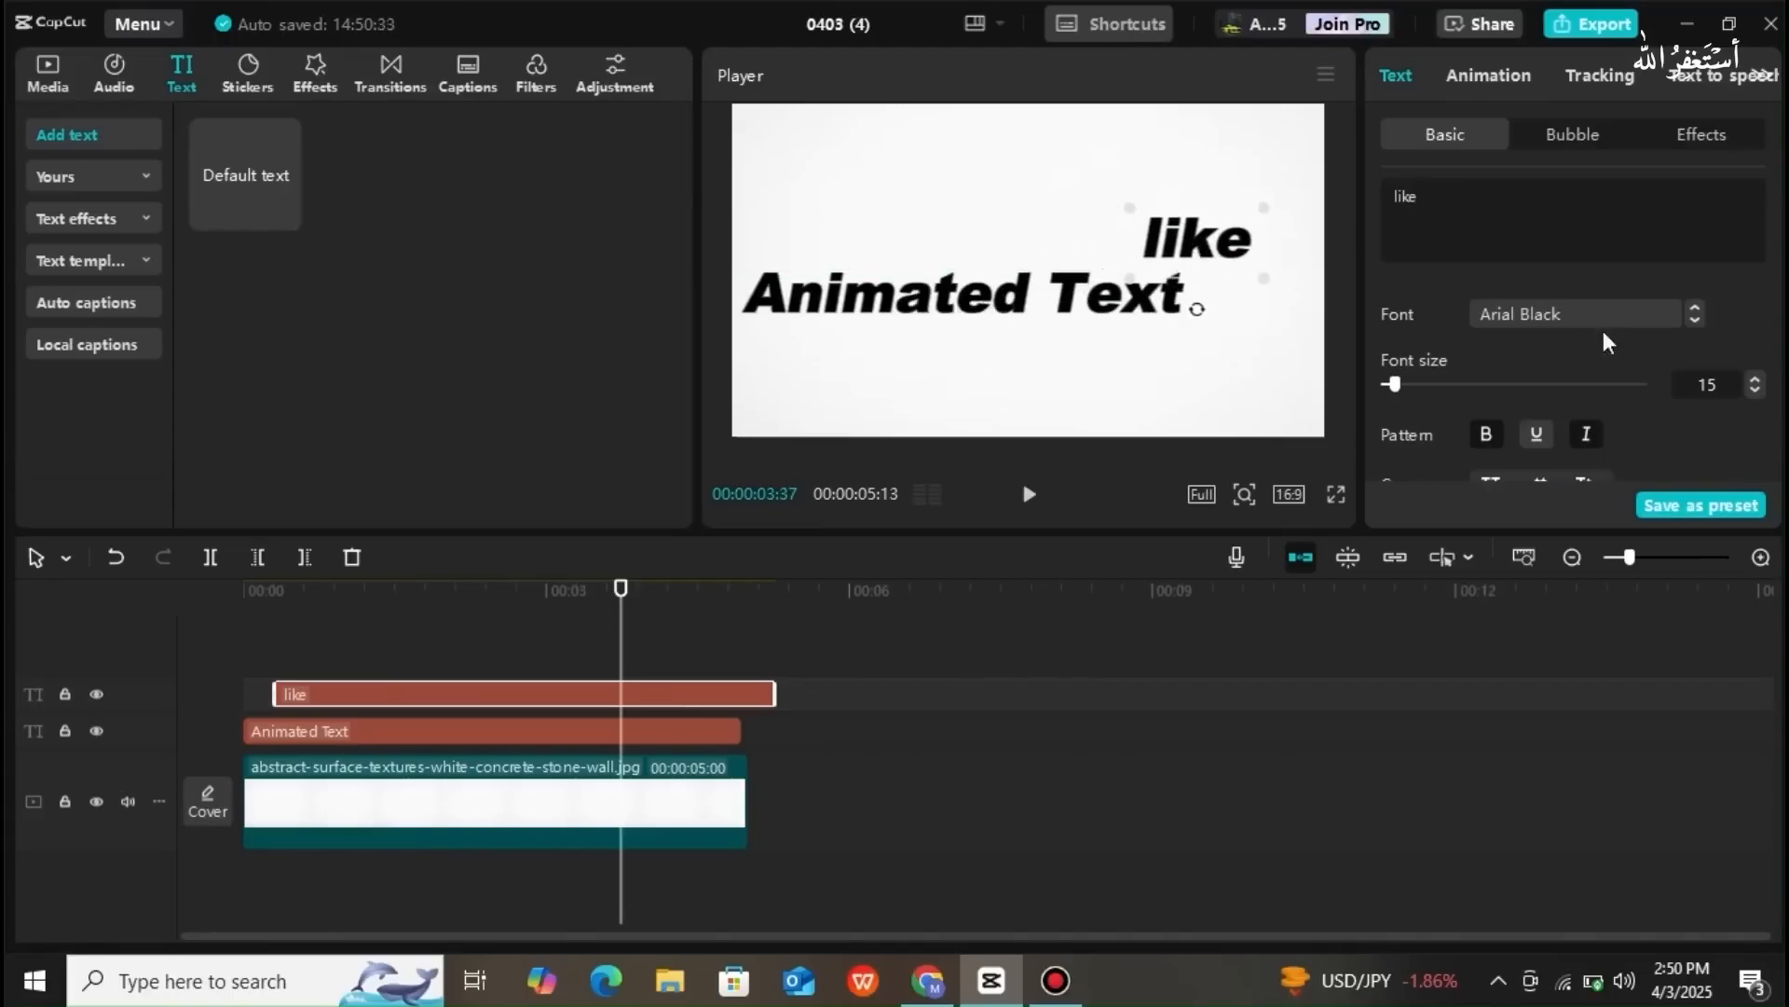
- Set the "like" text's font size to 17 and apply the blue preset style
left_click(1755, 378)
left_click(1756, 378)
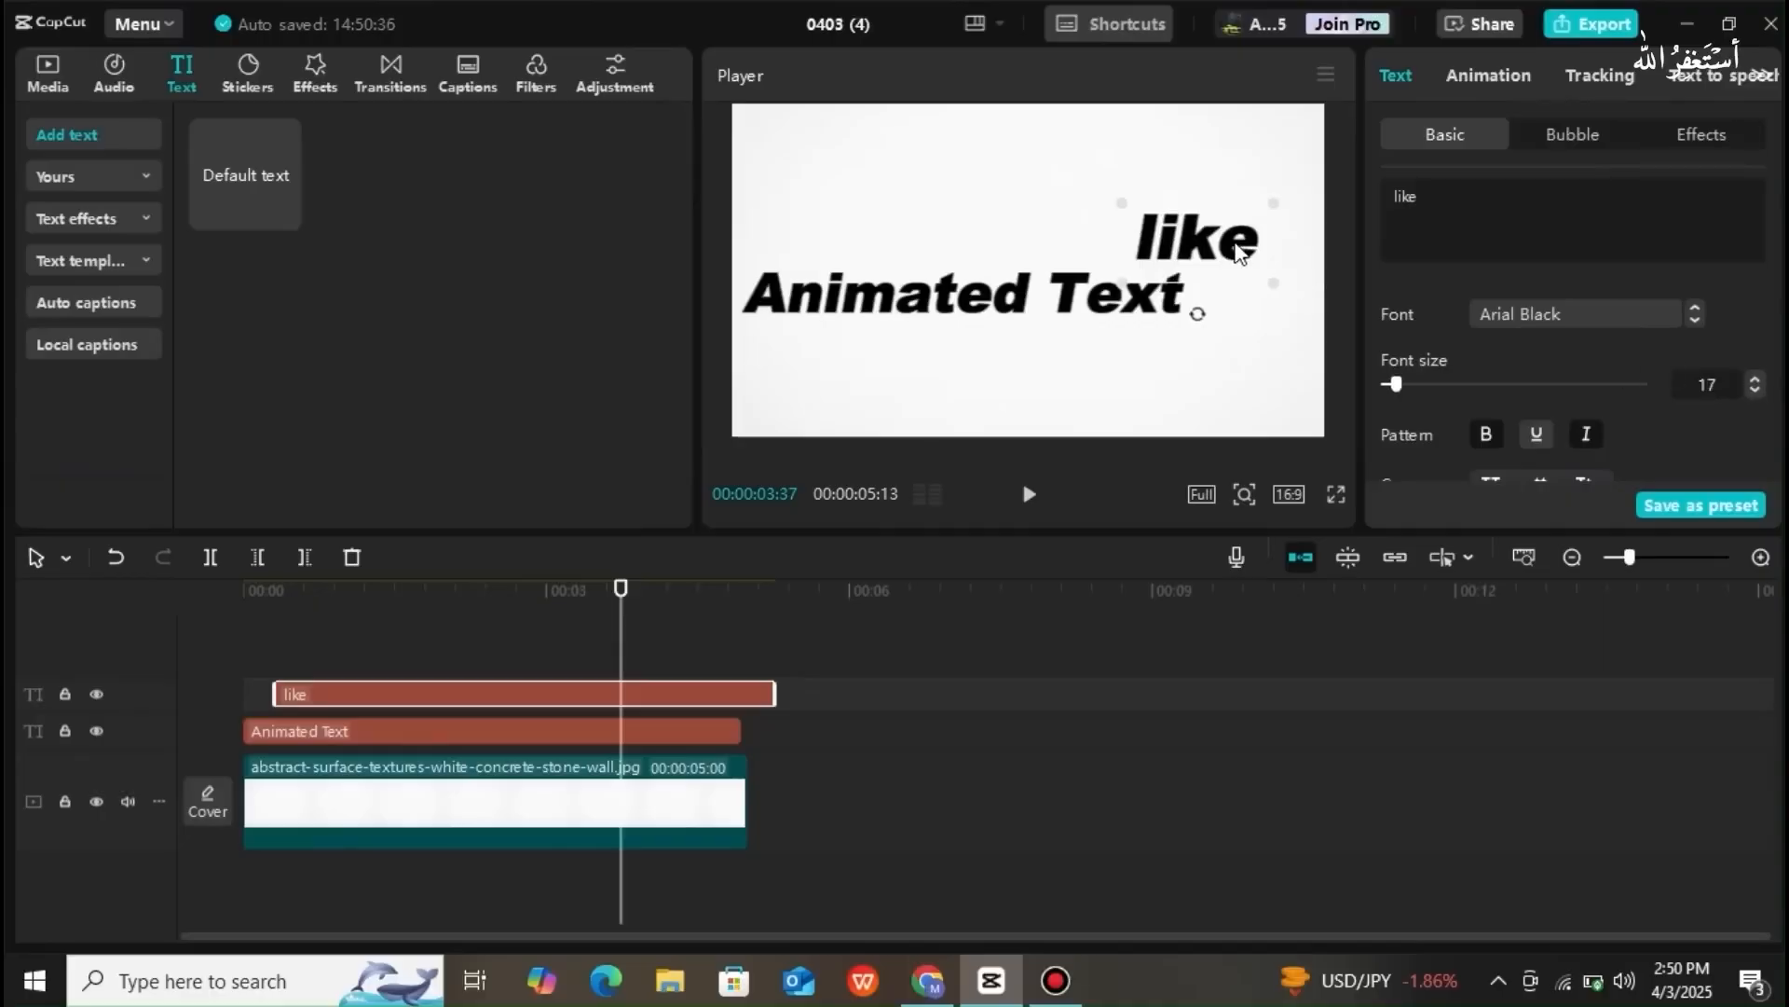
left_click_drag(1775, 205, 1783, 254)
left_click(1566, 407)
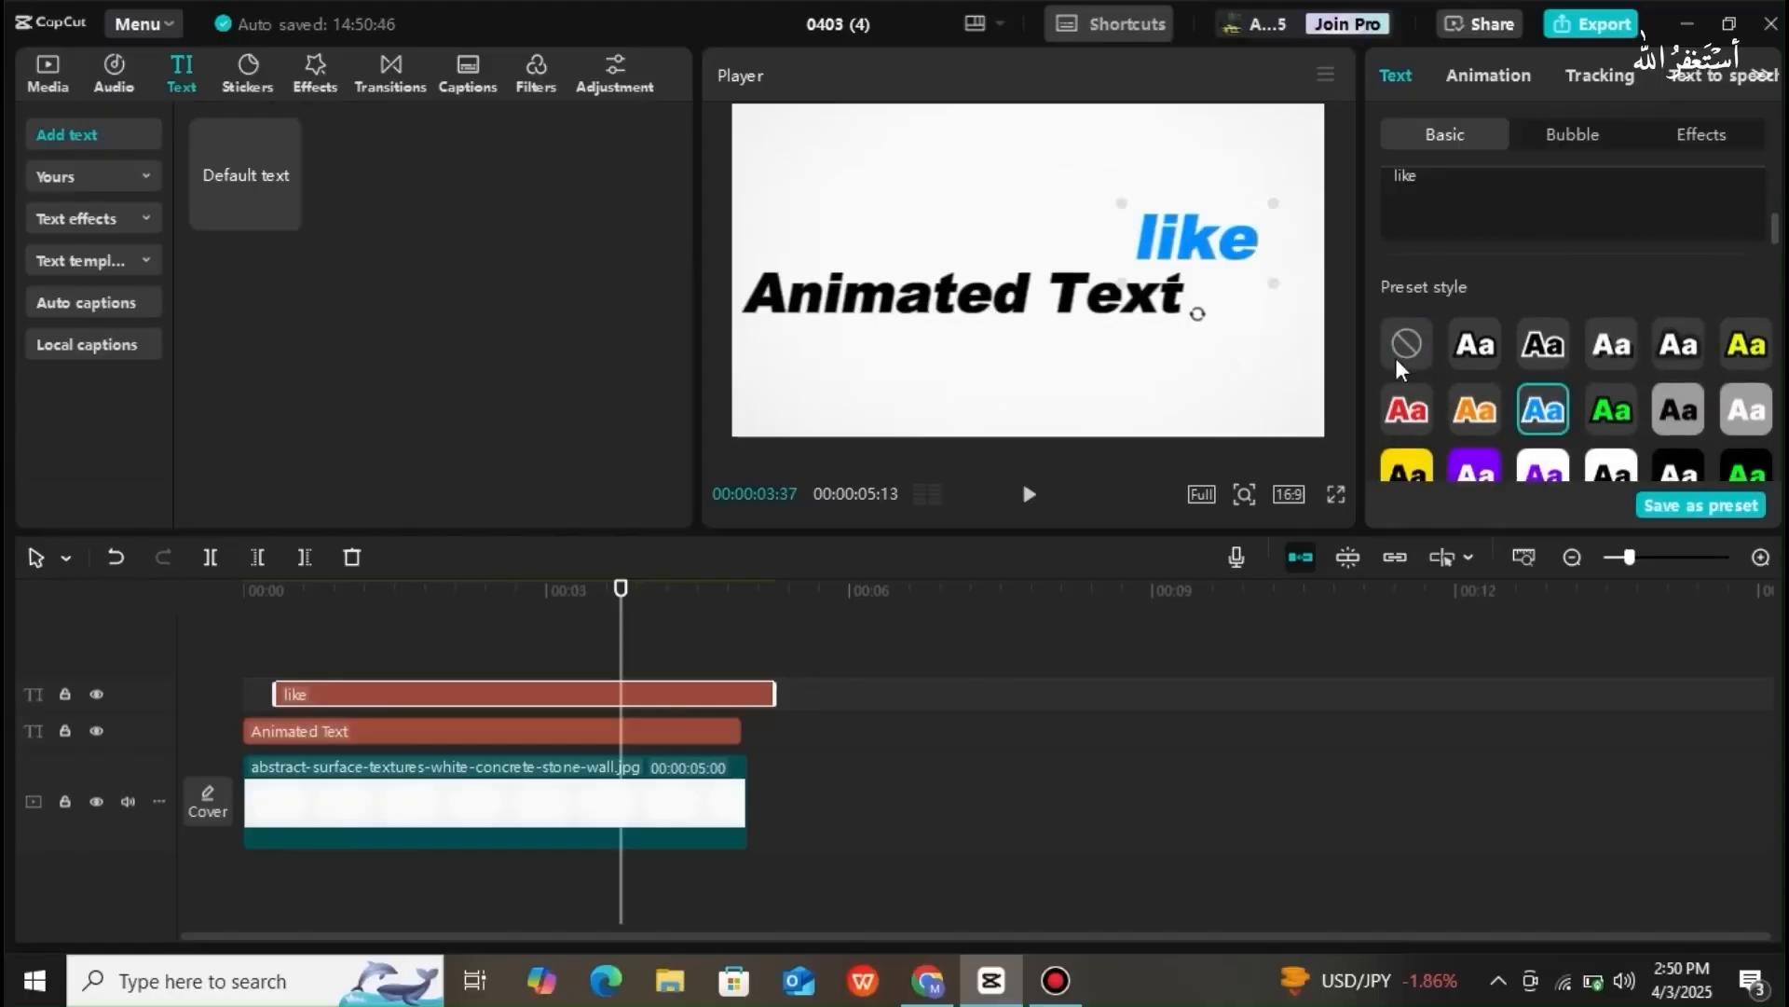
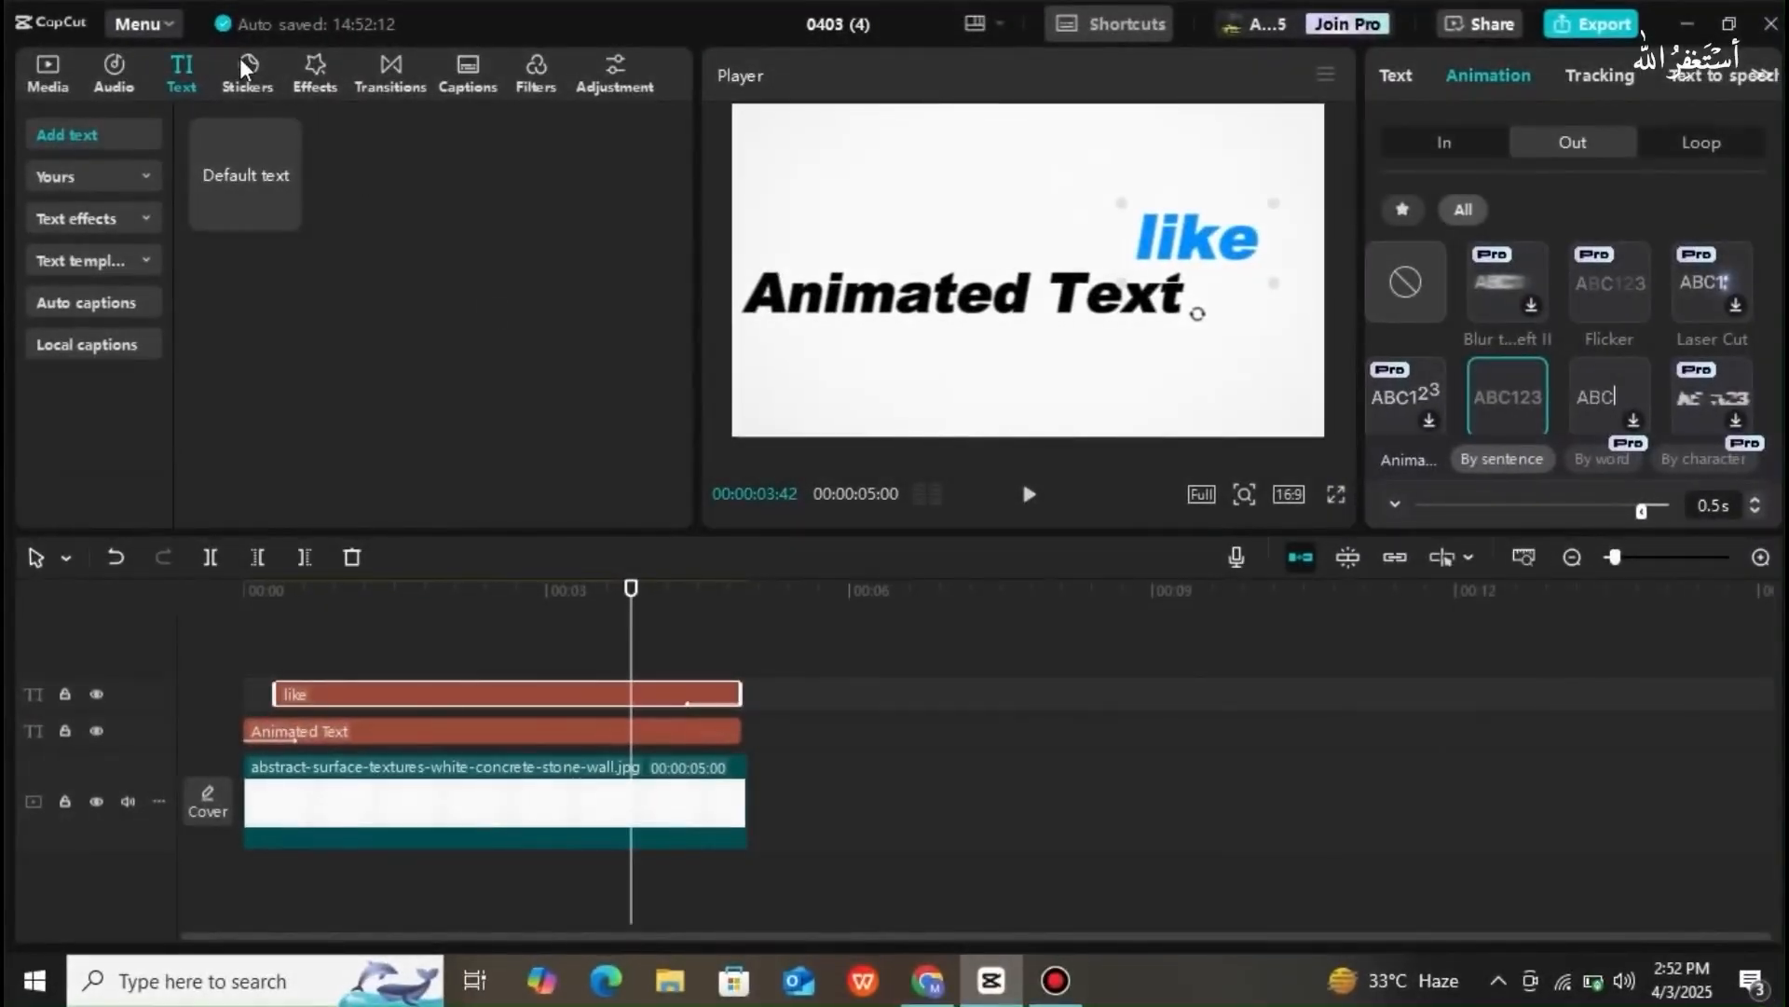
- Search the stickers for "arrow" and add the blue curved arrow pointing up to the right on a track above the "like" clip
left_click(242, 64)
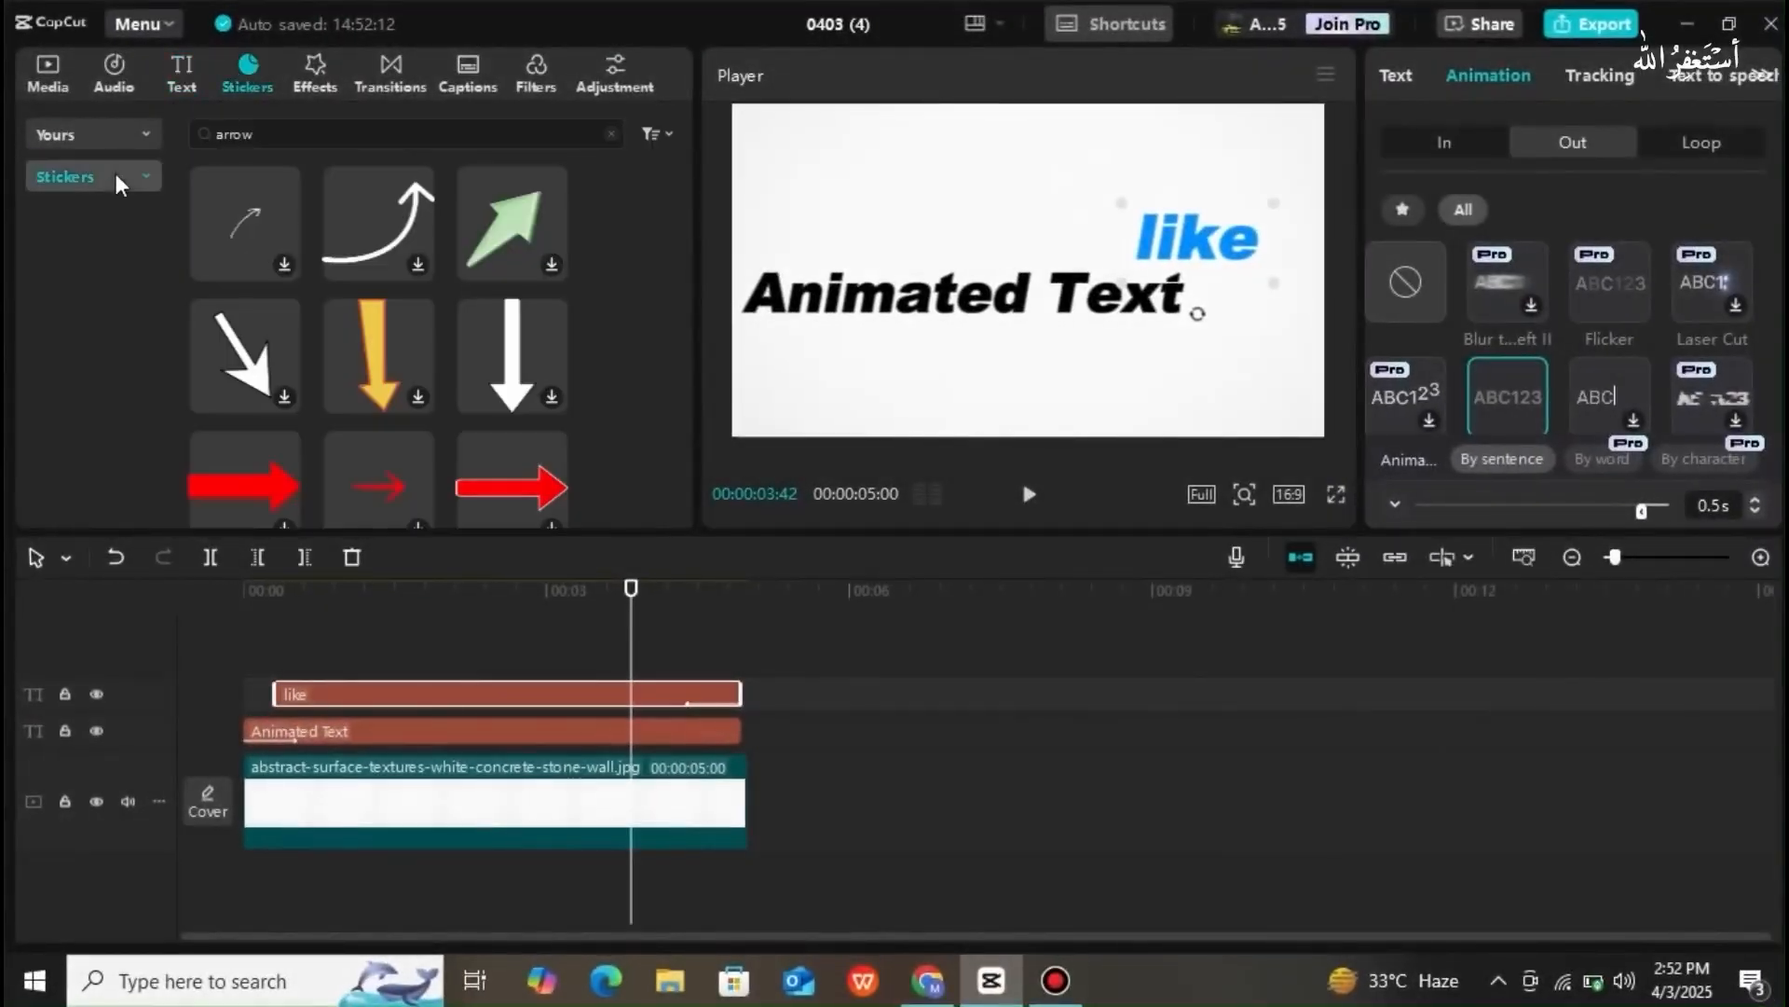
left_click(275, 140)
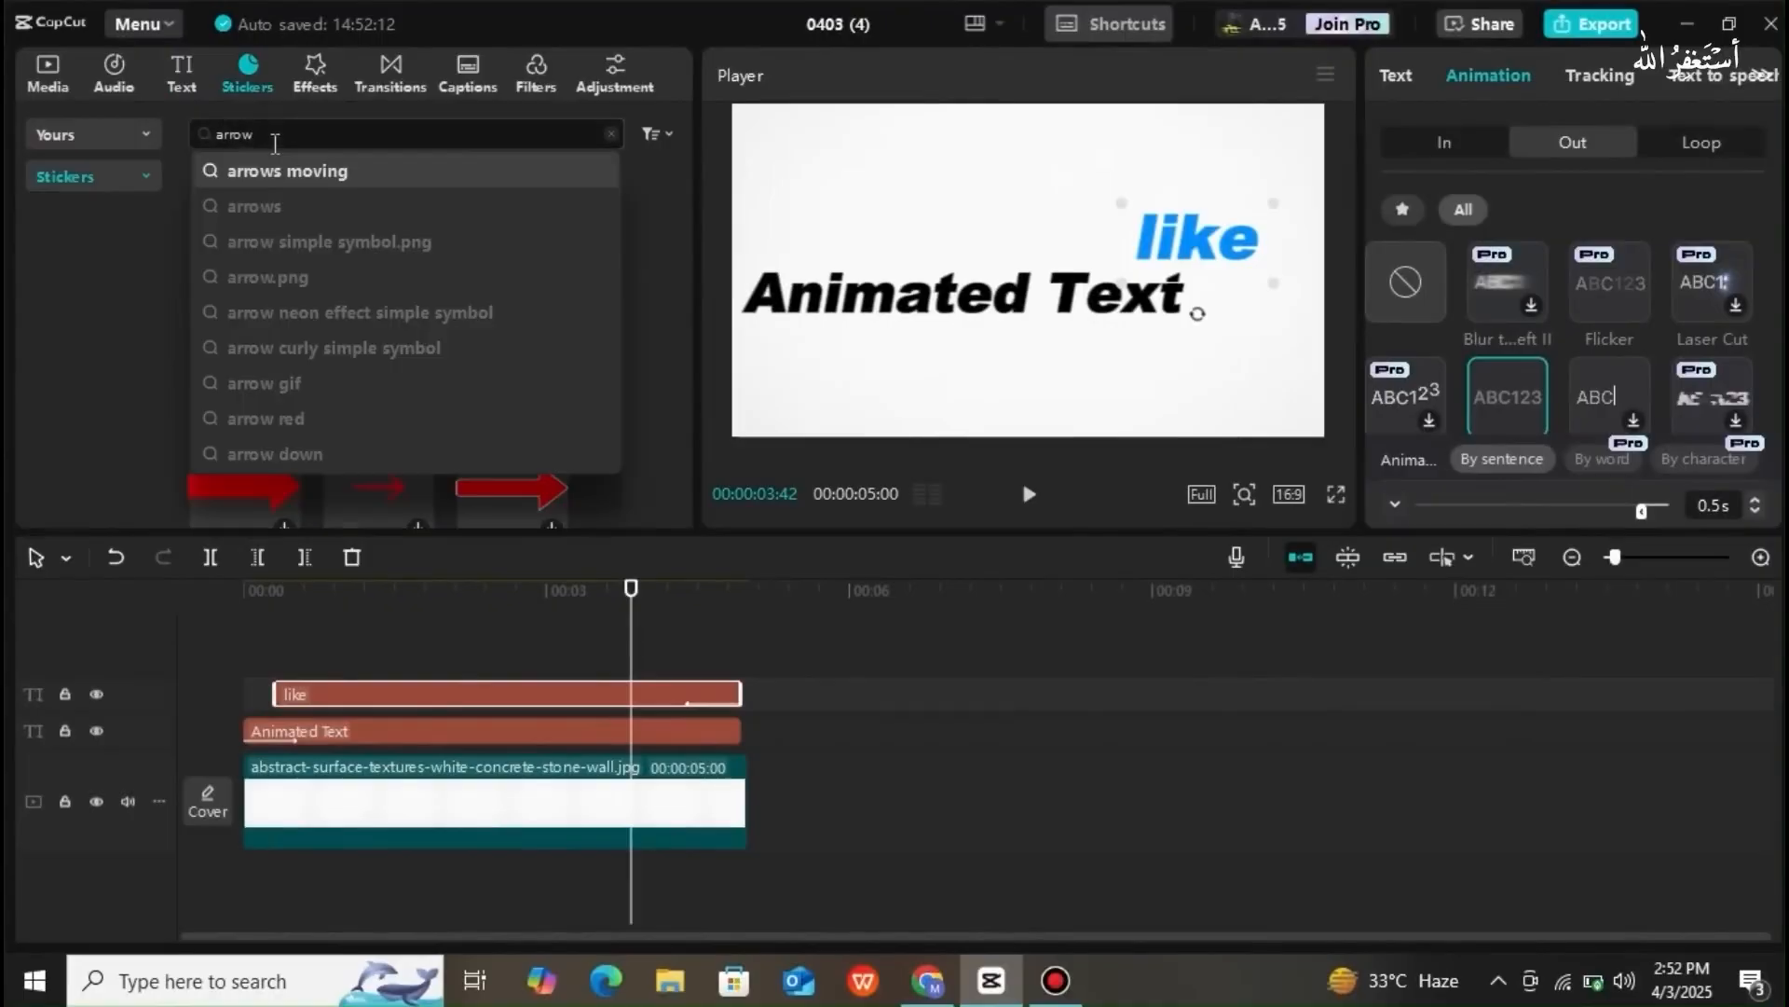
left_click(148, 174)
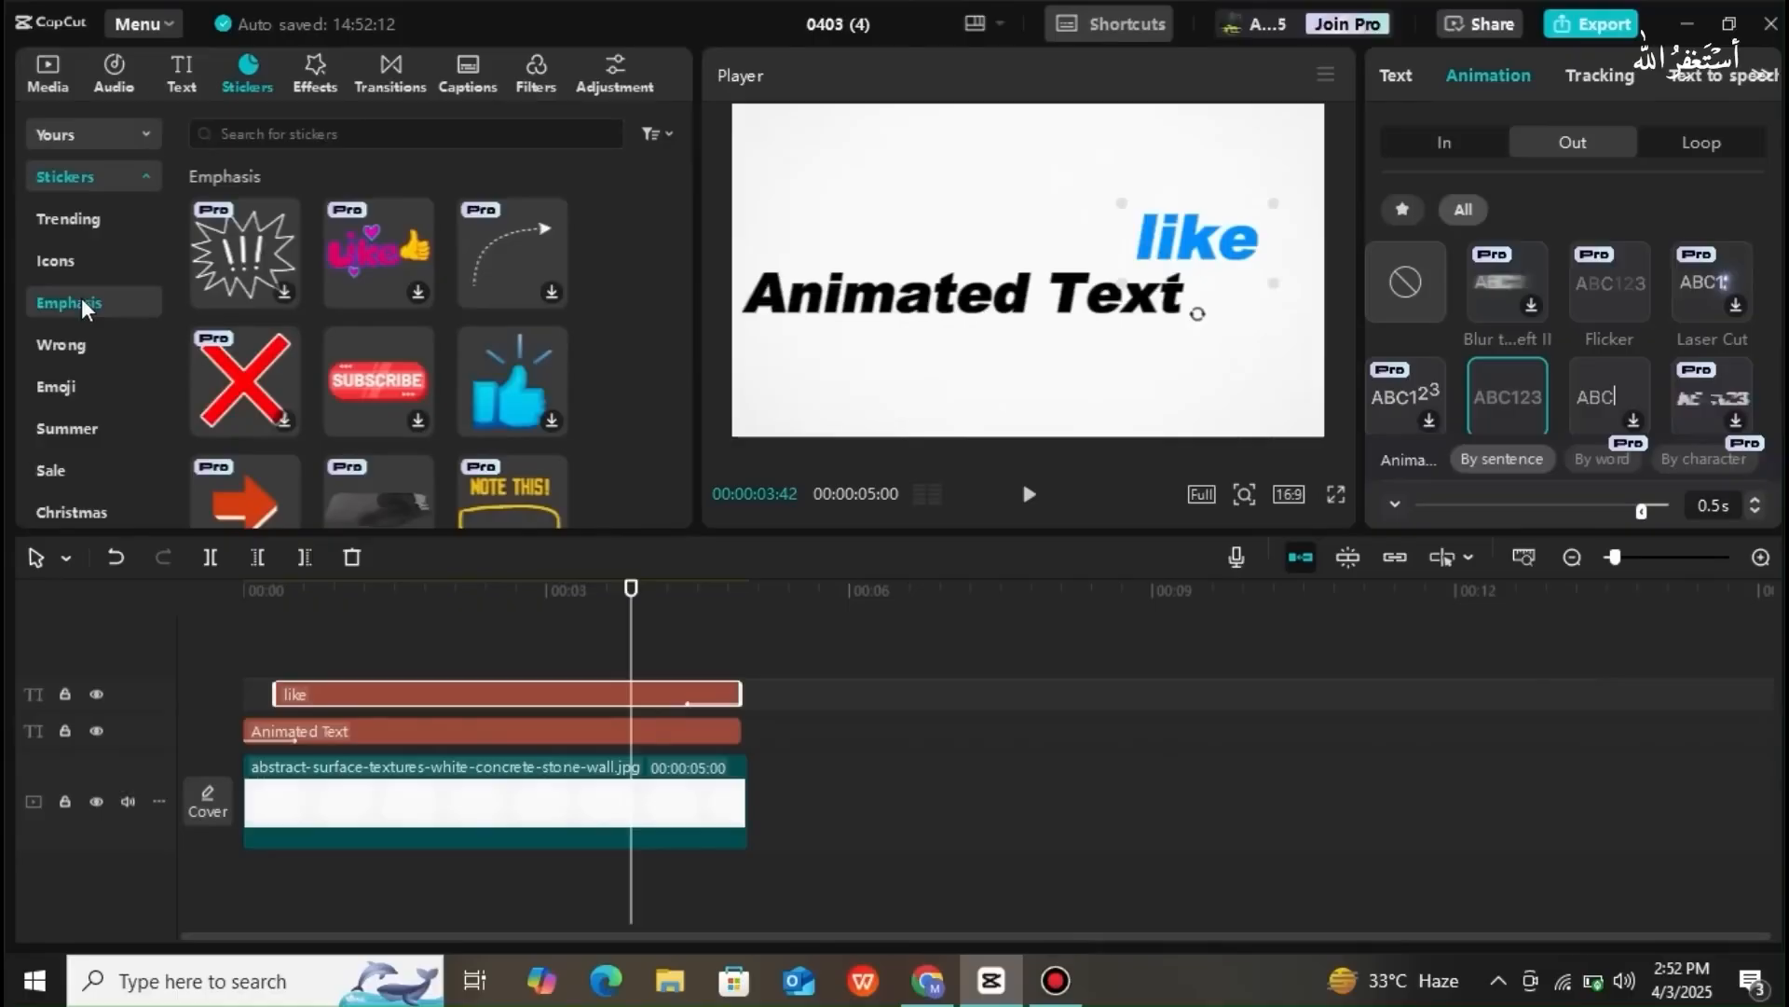
left_click(259, 136)
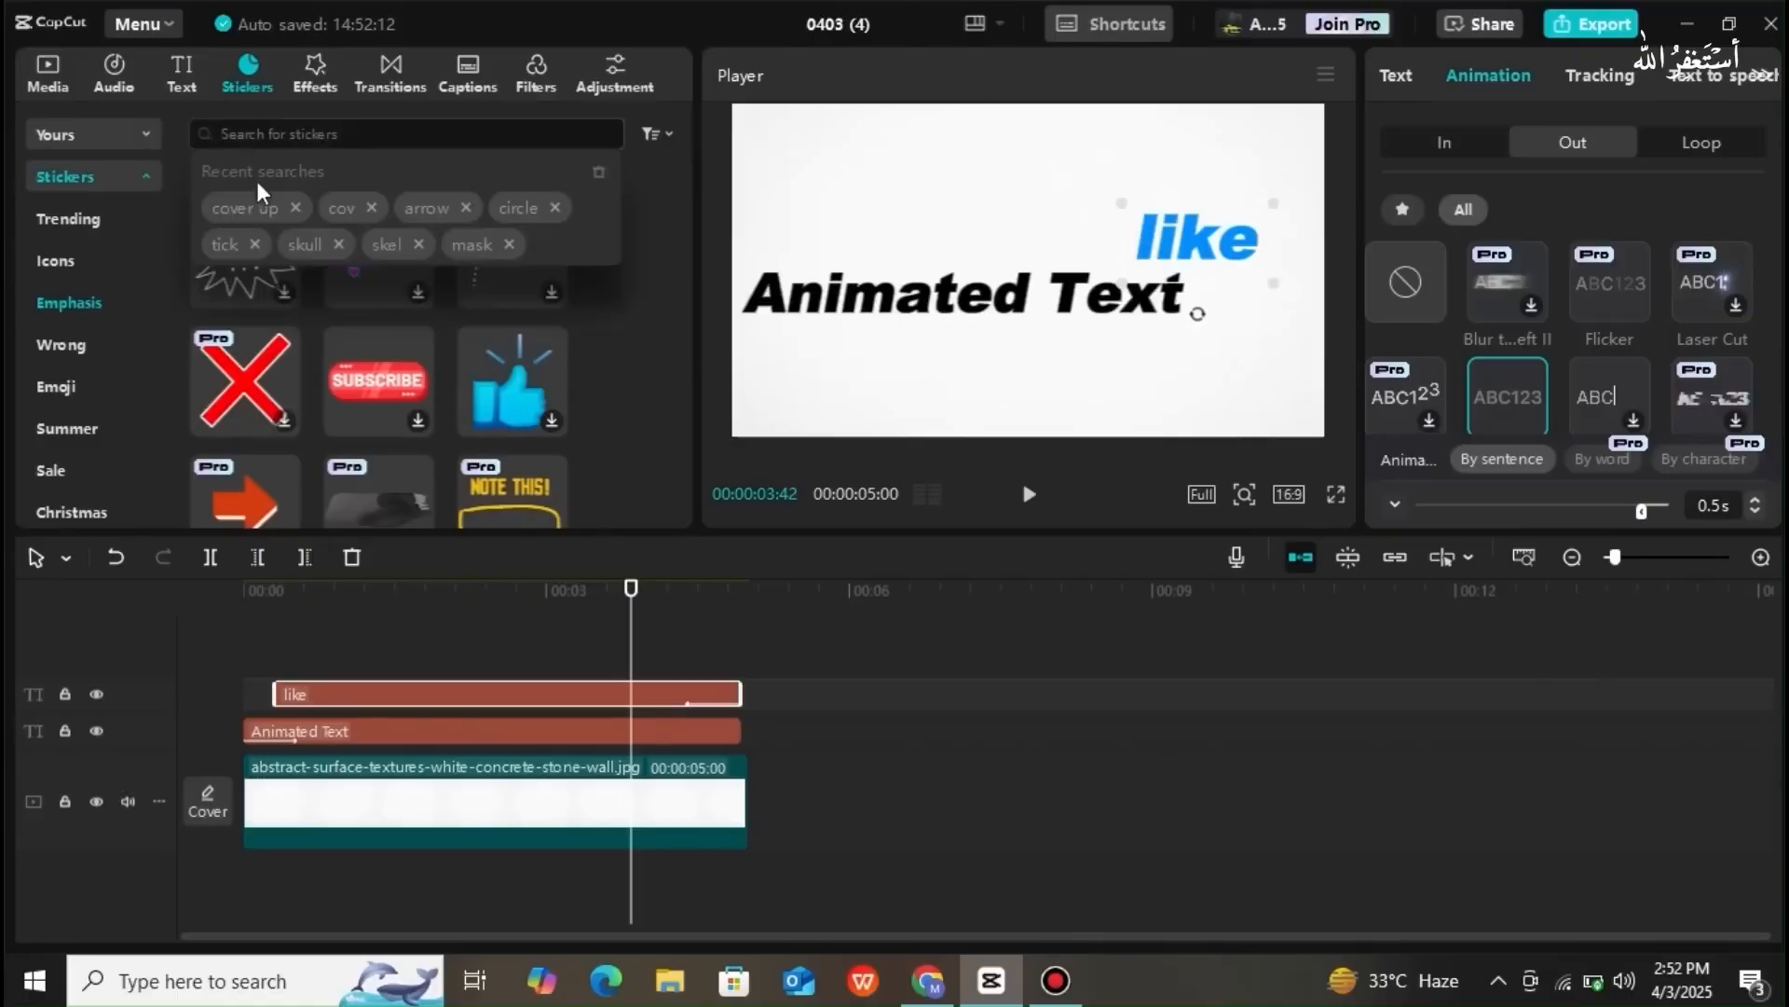
left_click(424, 207)
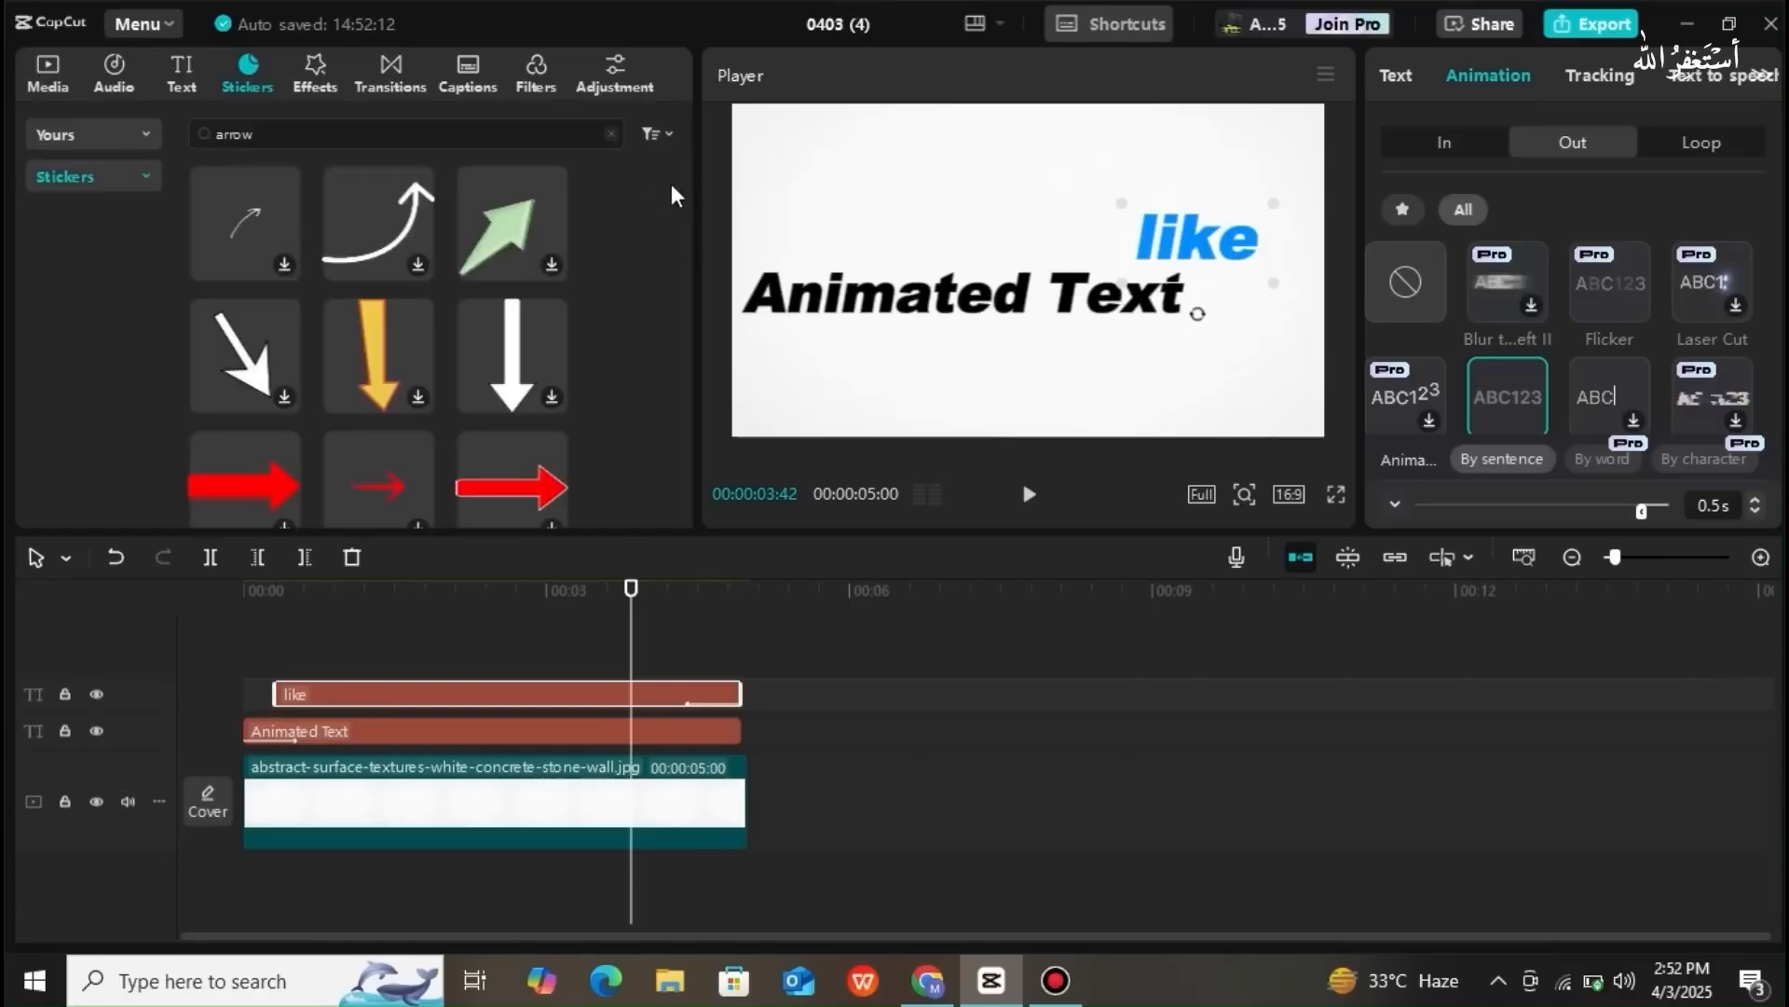
left_click_drag(683, 191, 574, 266)
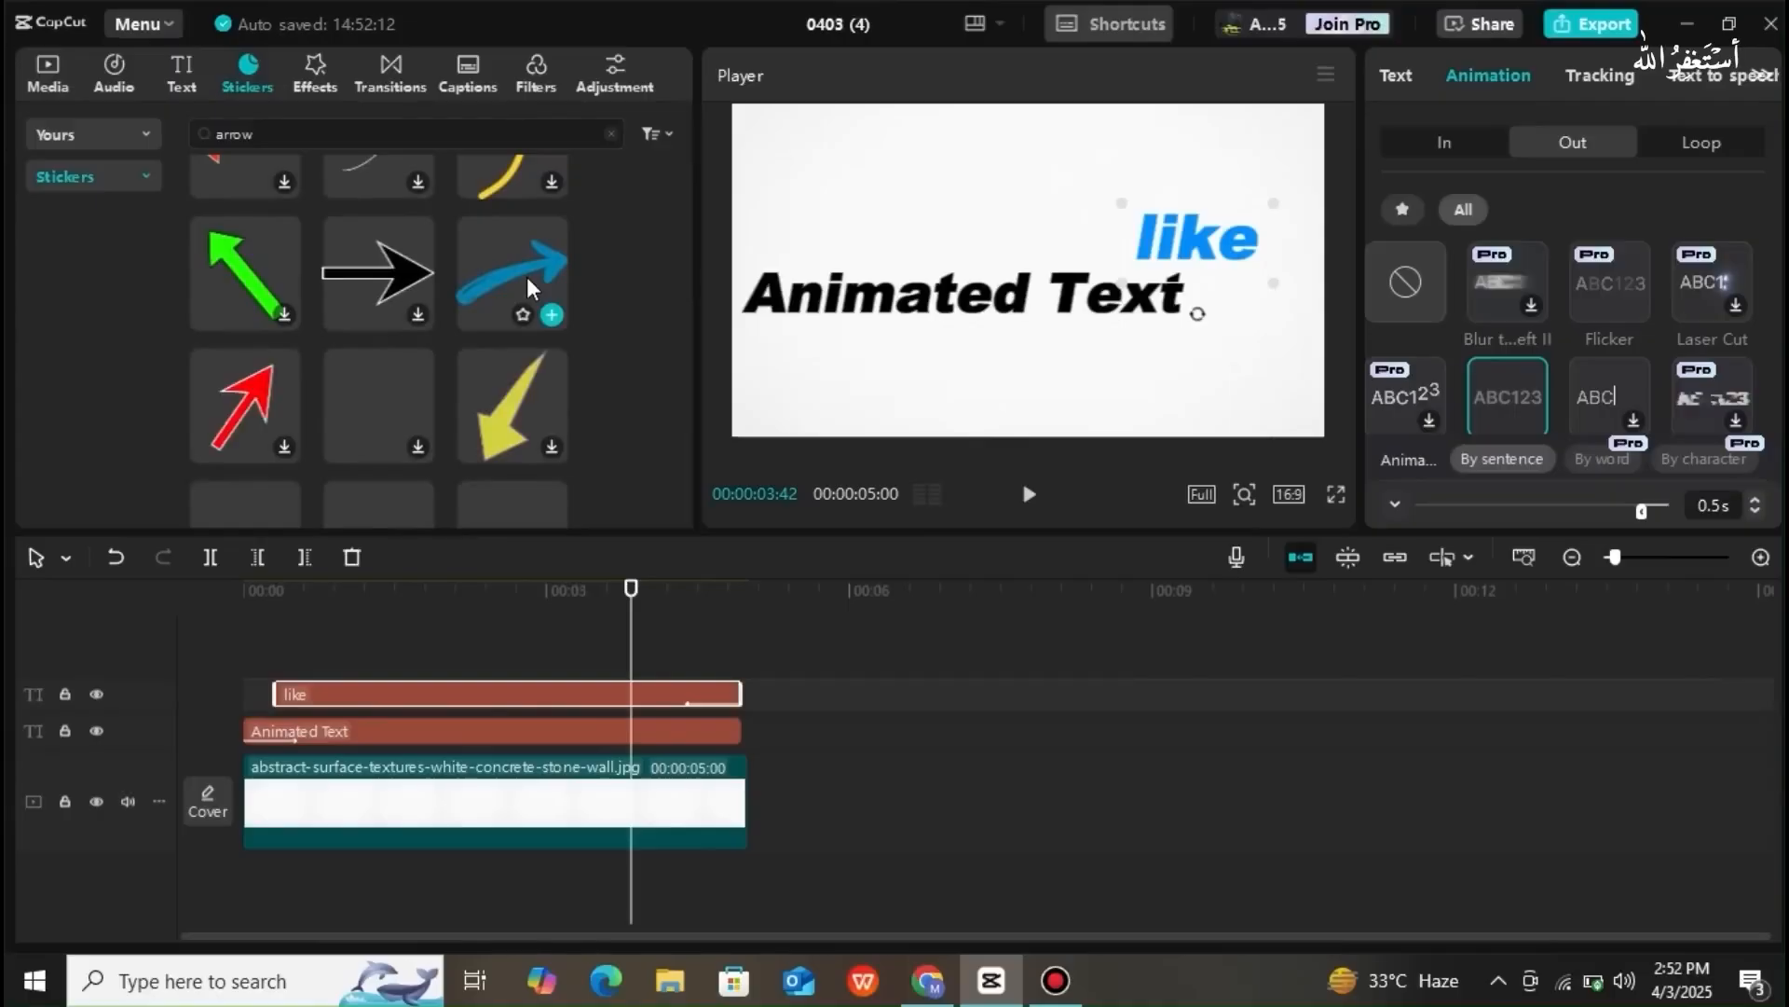
left_click_drag(527, 276, 371, 665)
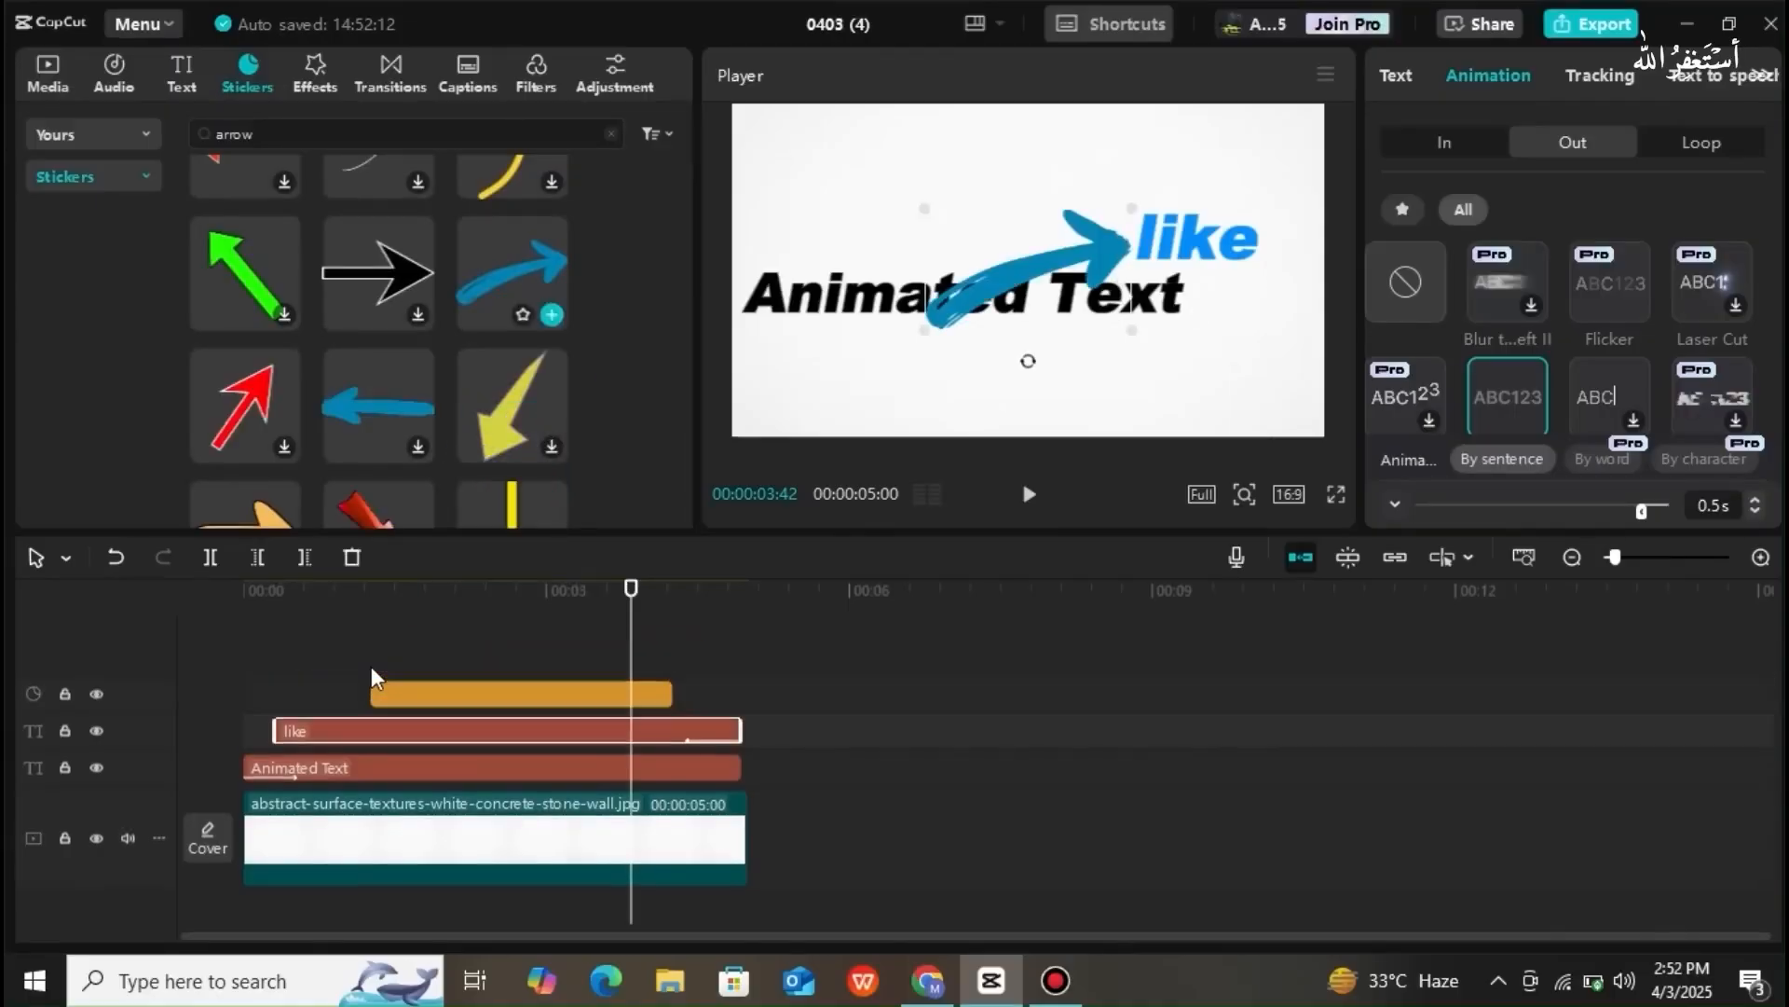
- Place the arrow sticker clip between the two text tracks starting at about 0.4 s, and shift the "like" clip to start after it
left_click(442, 738)
left_click(442, 738)
left_click_drag(442, 738, 406, 729)
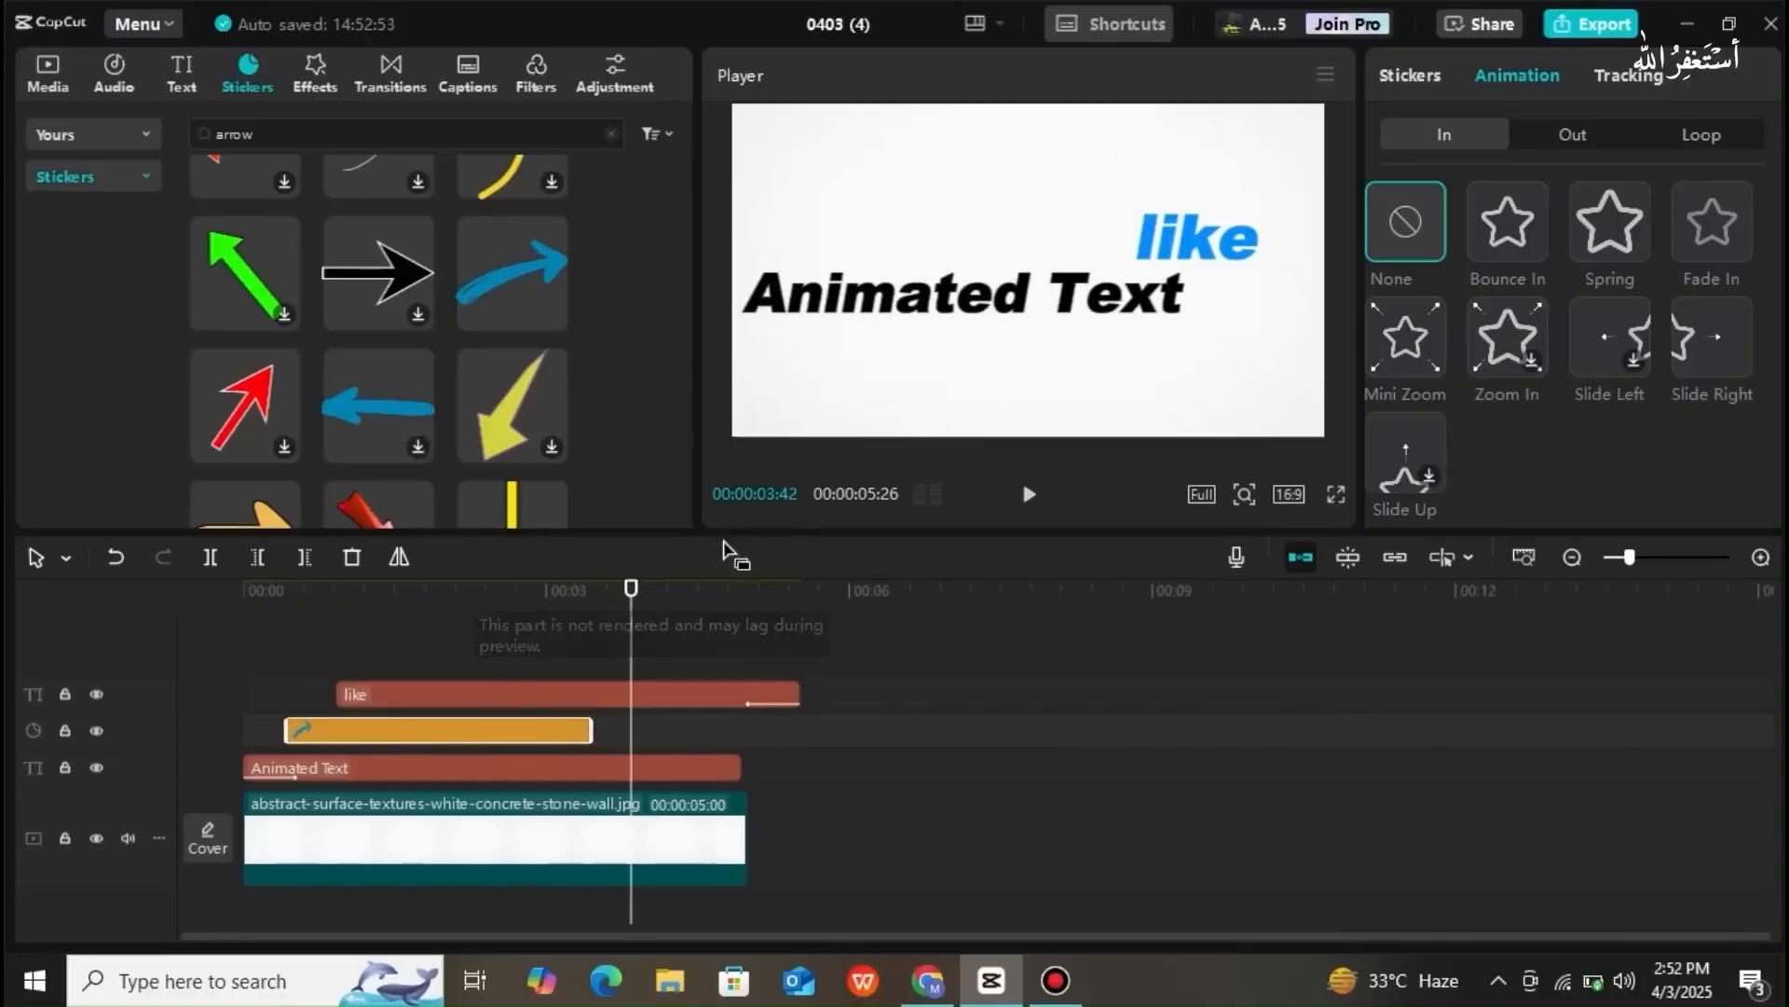
left_click_drag(641, 626, 277, 655)
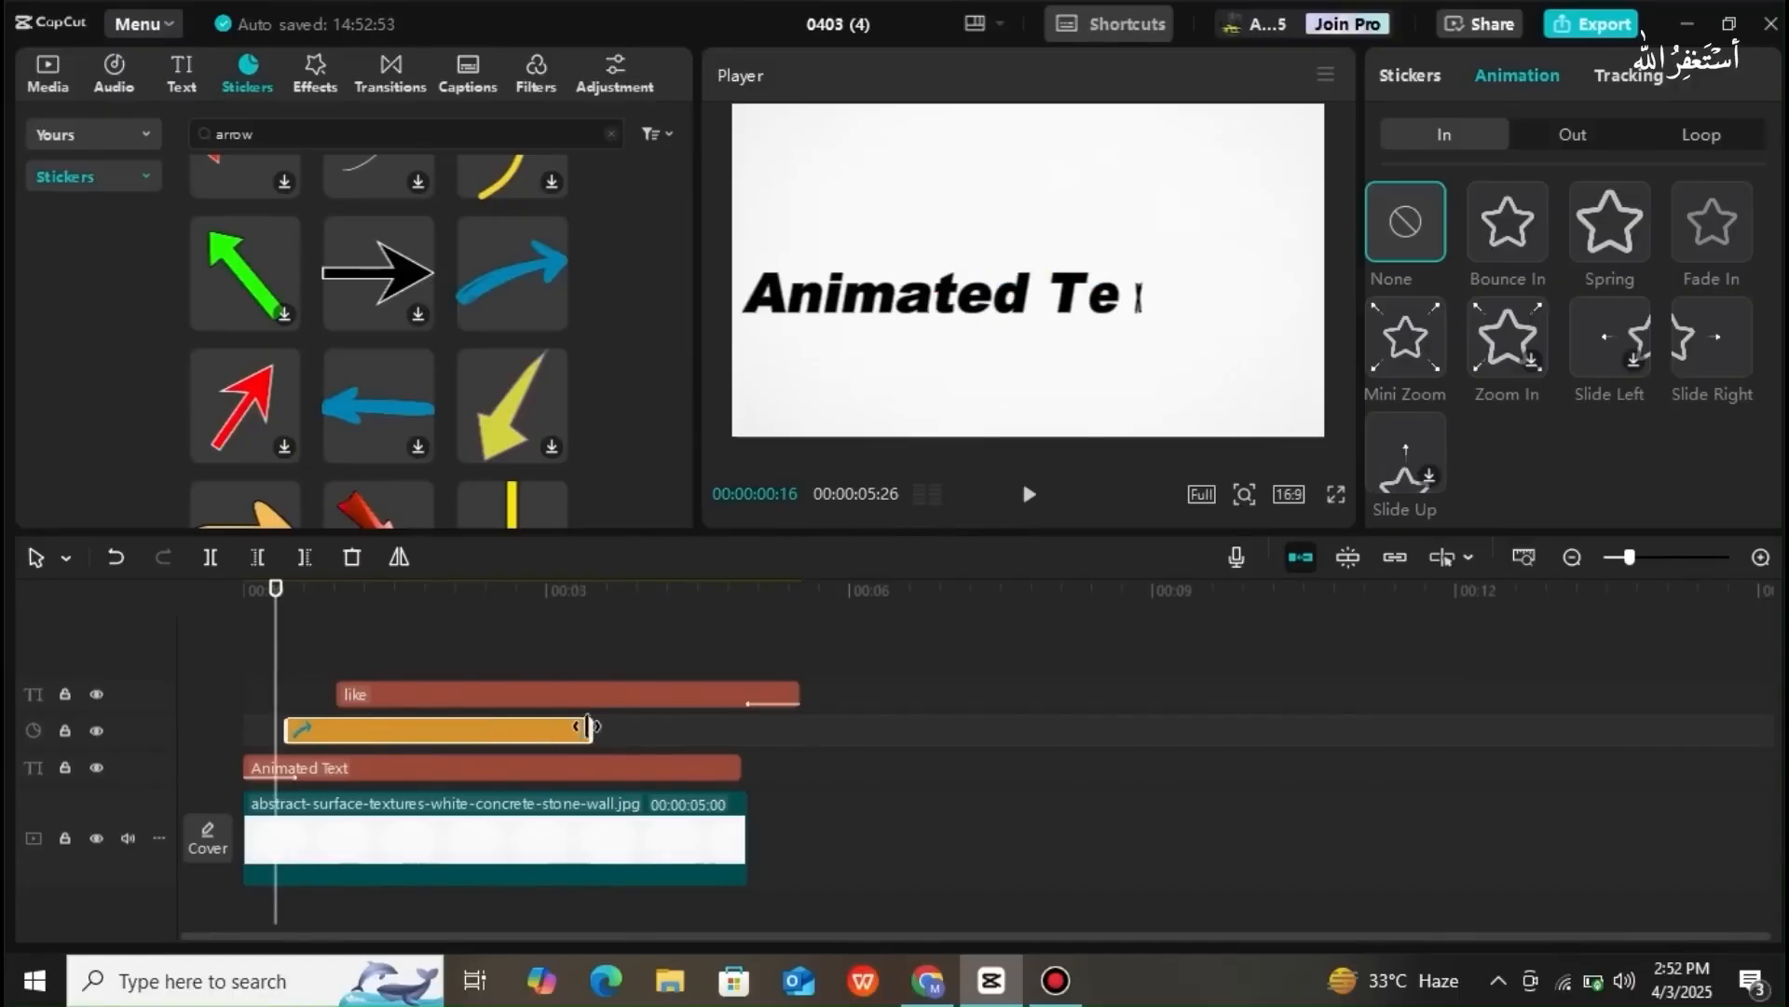
- Extend the arrow sticker clip and trim the "like" clip so both end with the background image at 5 seconds
left_click_drag(593, 728, 745, 728)
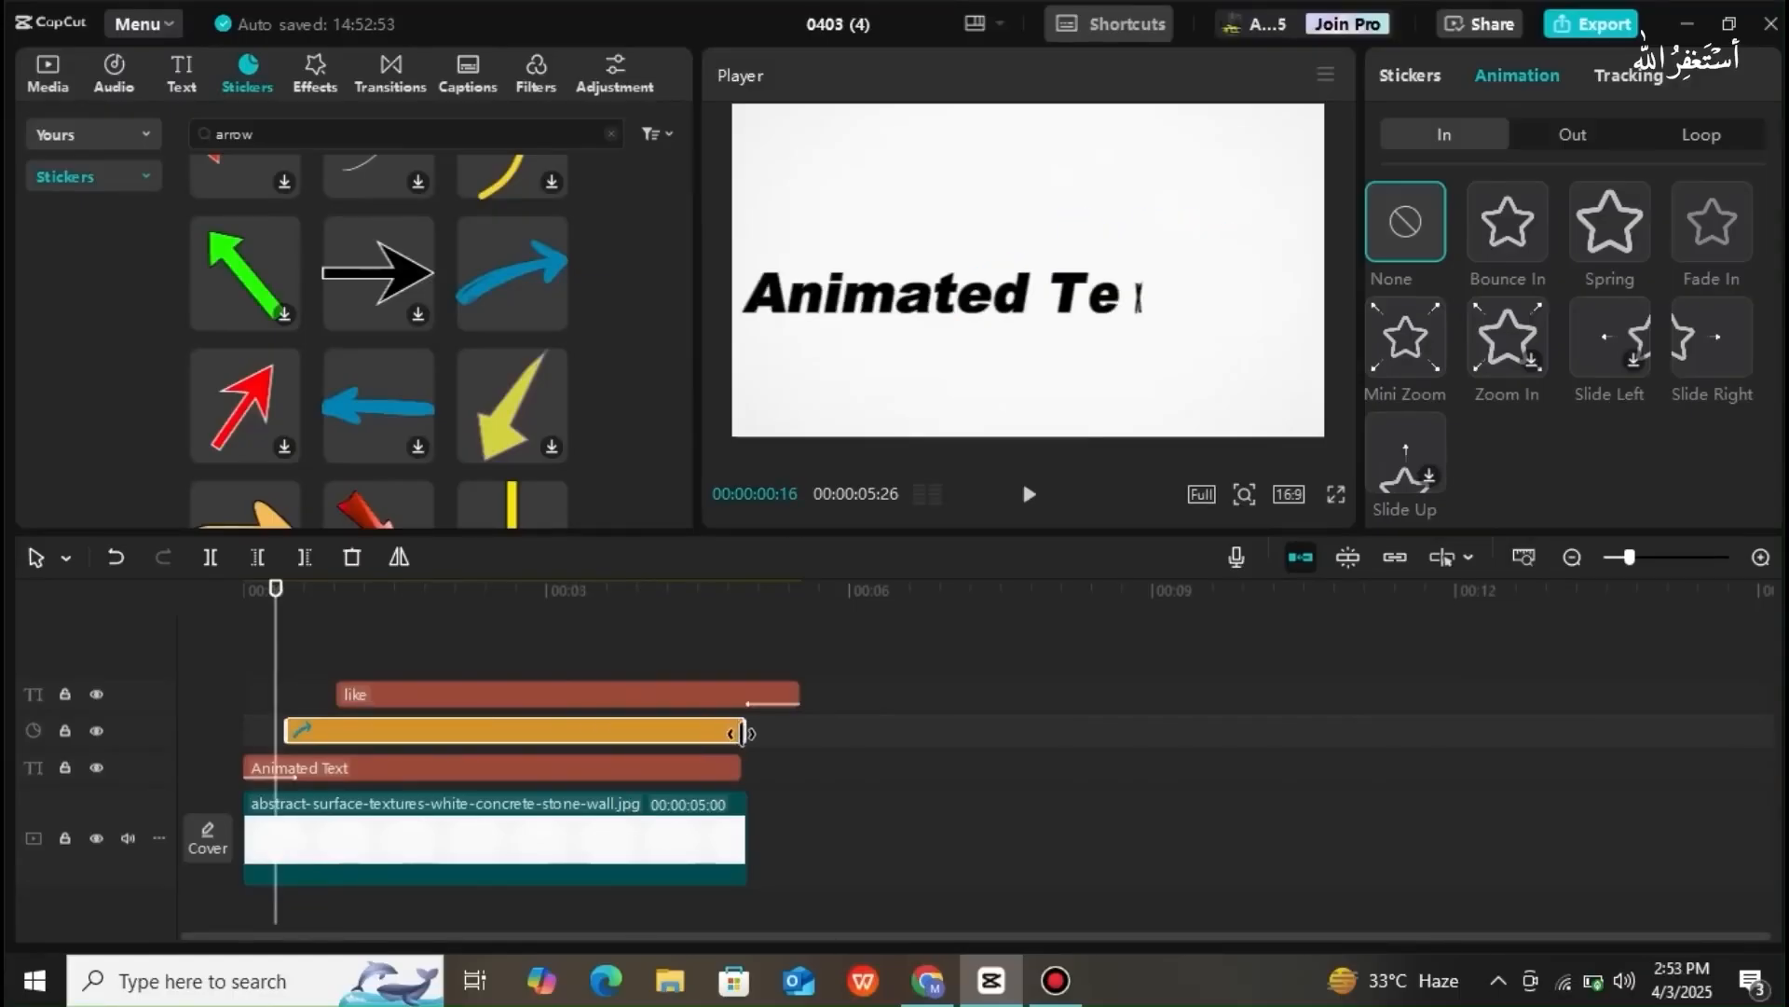
left_click(787, 703)
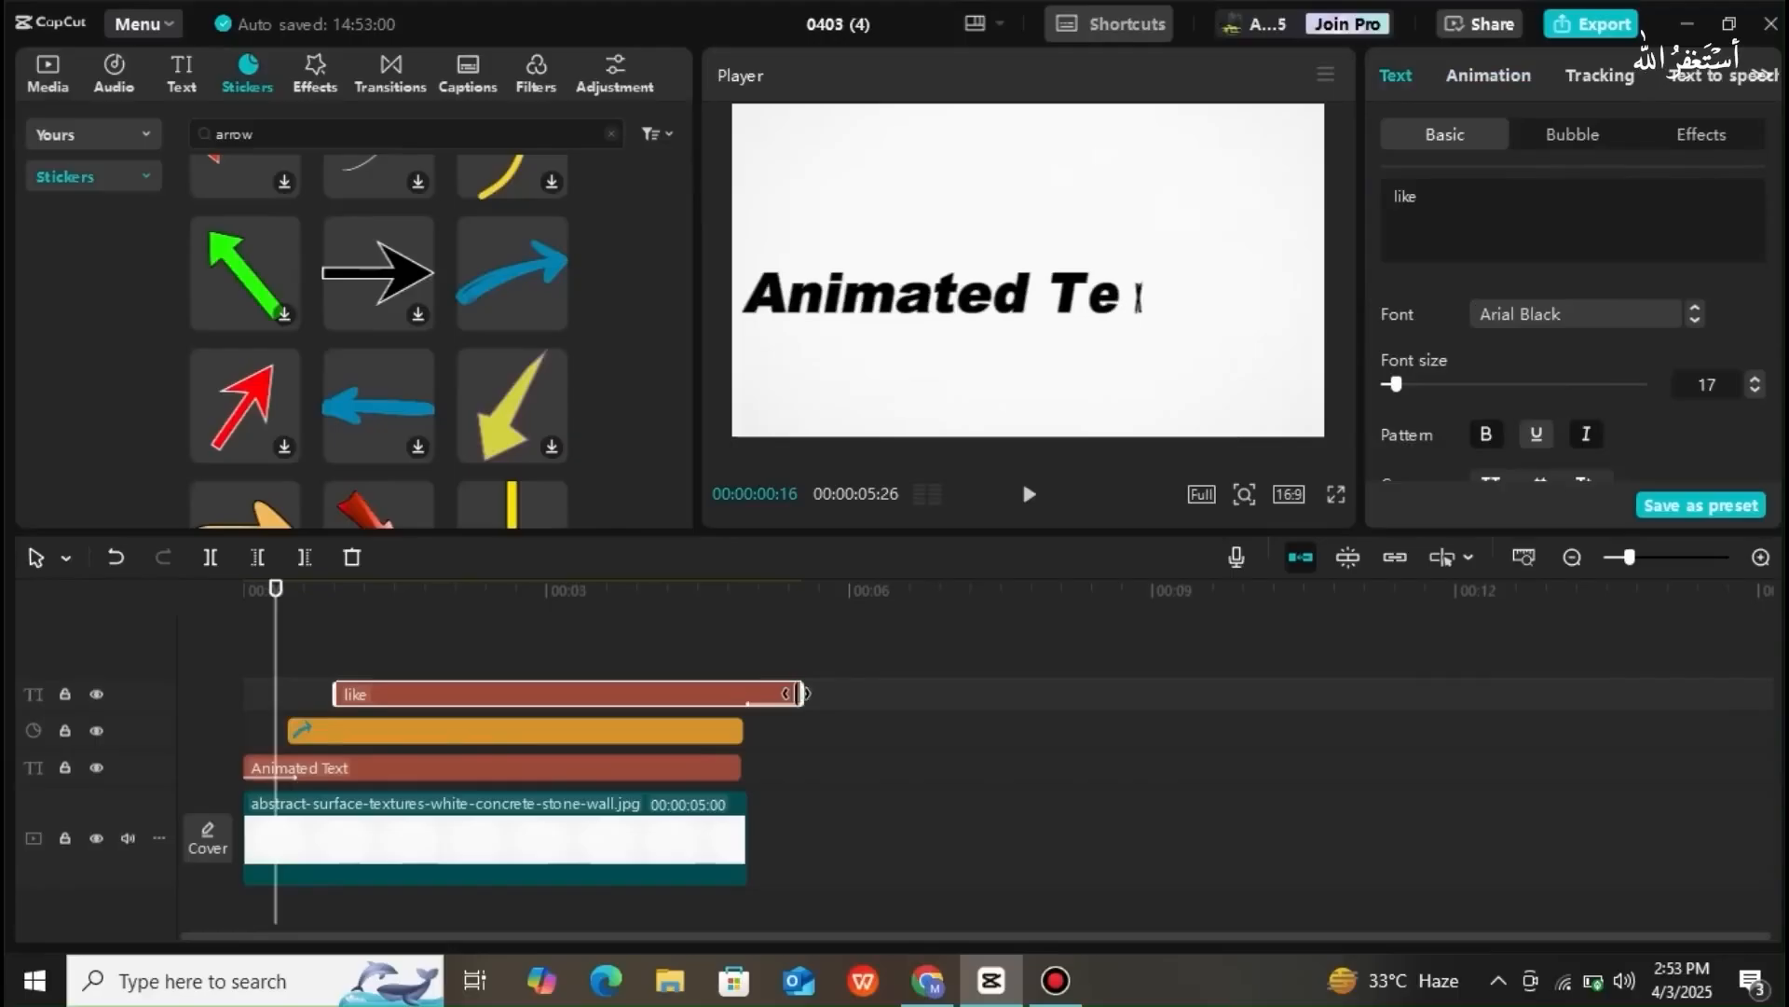
left_click_drag(794, 694, 744, 695)
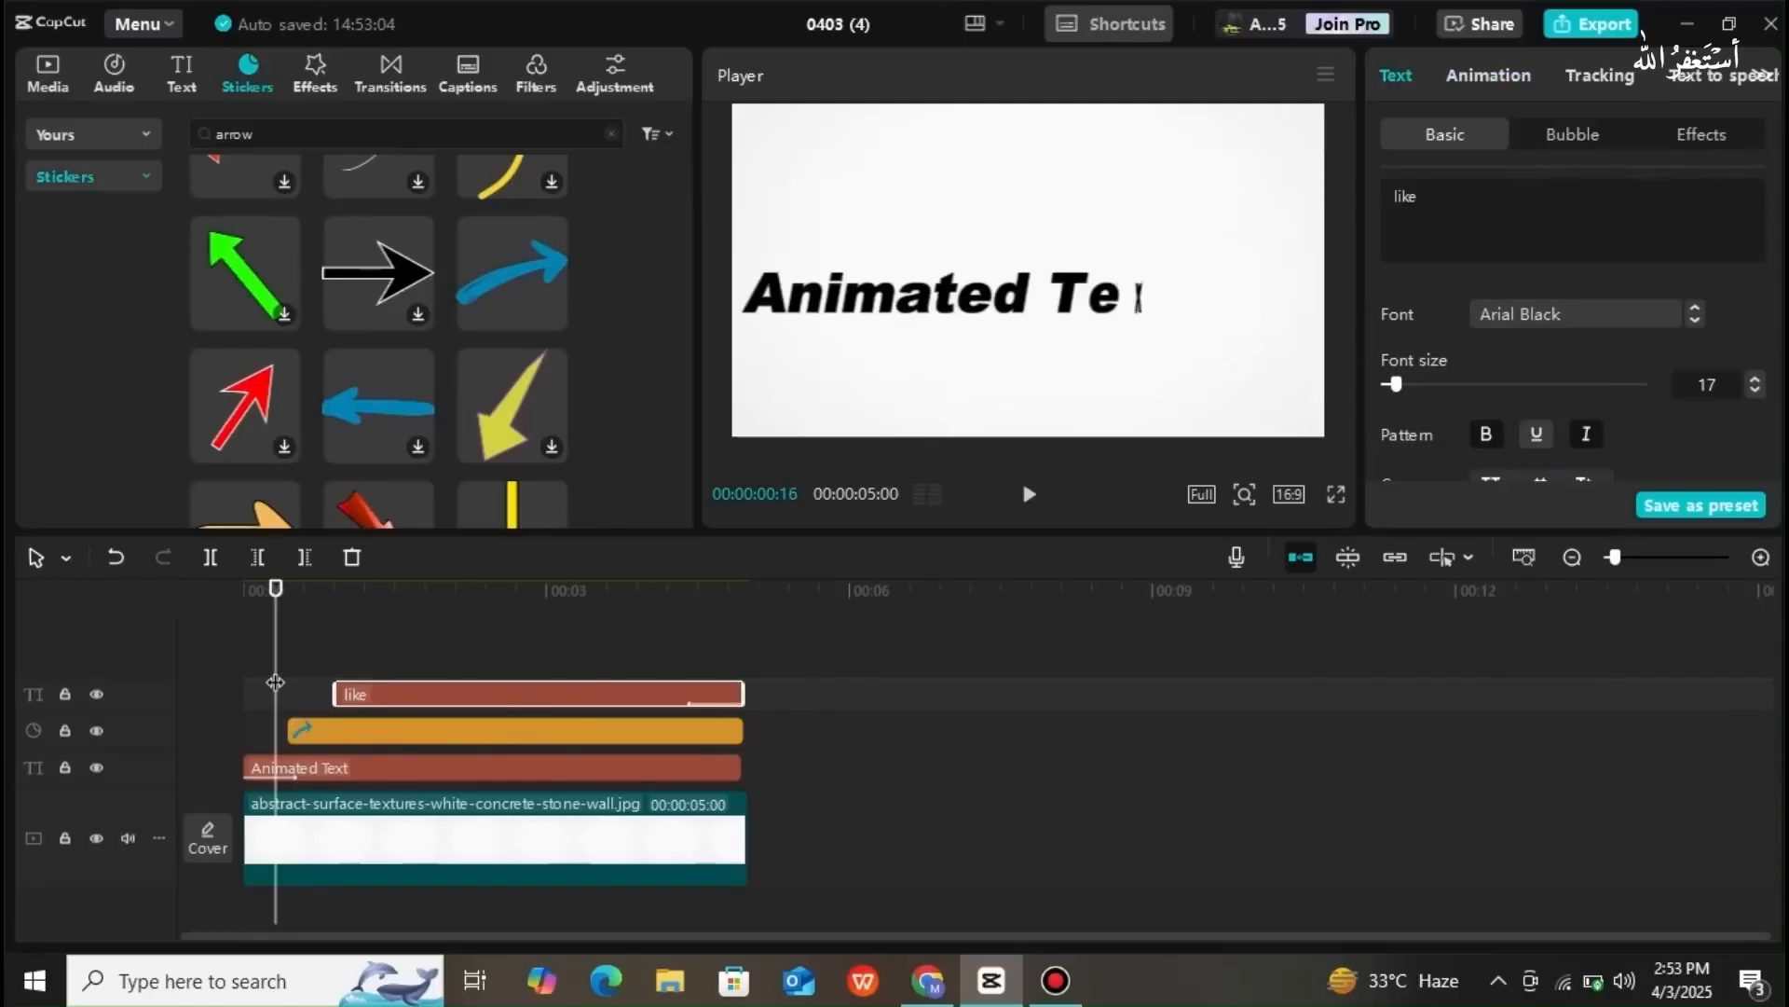
- Preview the sequence to 00:00:01:04, then shrink the arrow sticker and position it above "Animated Text", pointing at "like"
key("space")
key("space")
left_click(1029, 282)
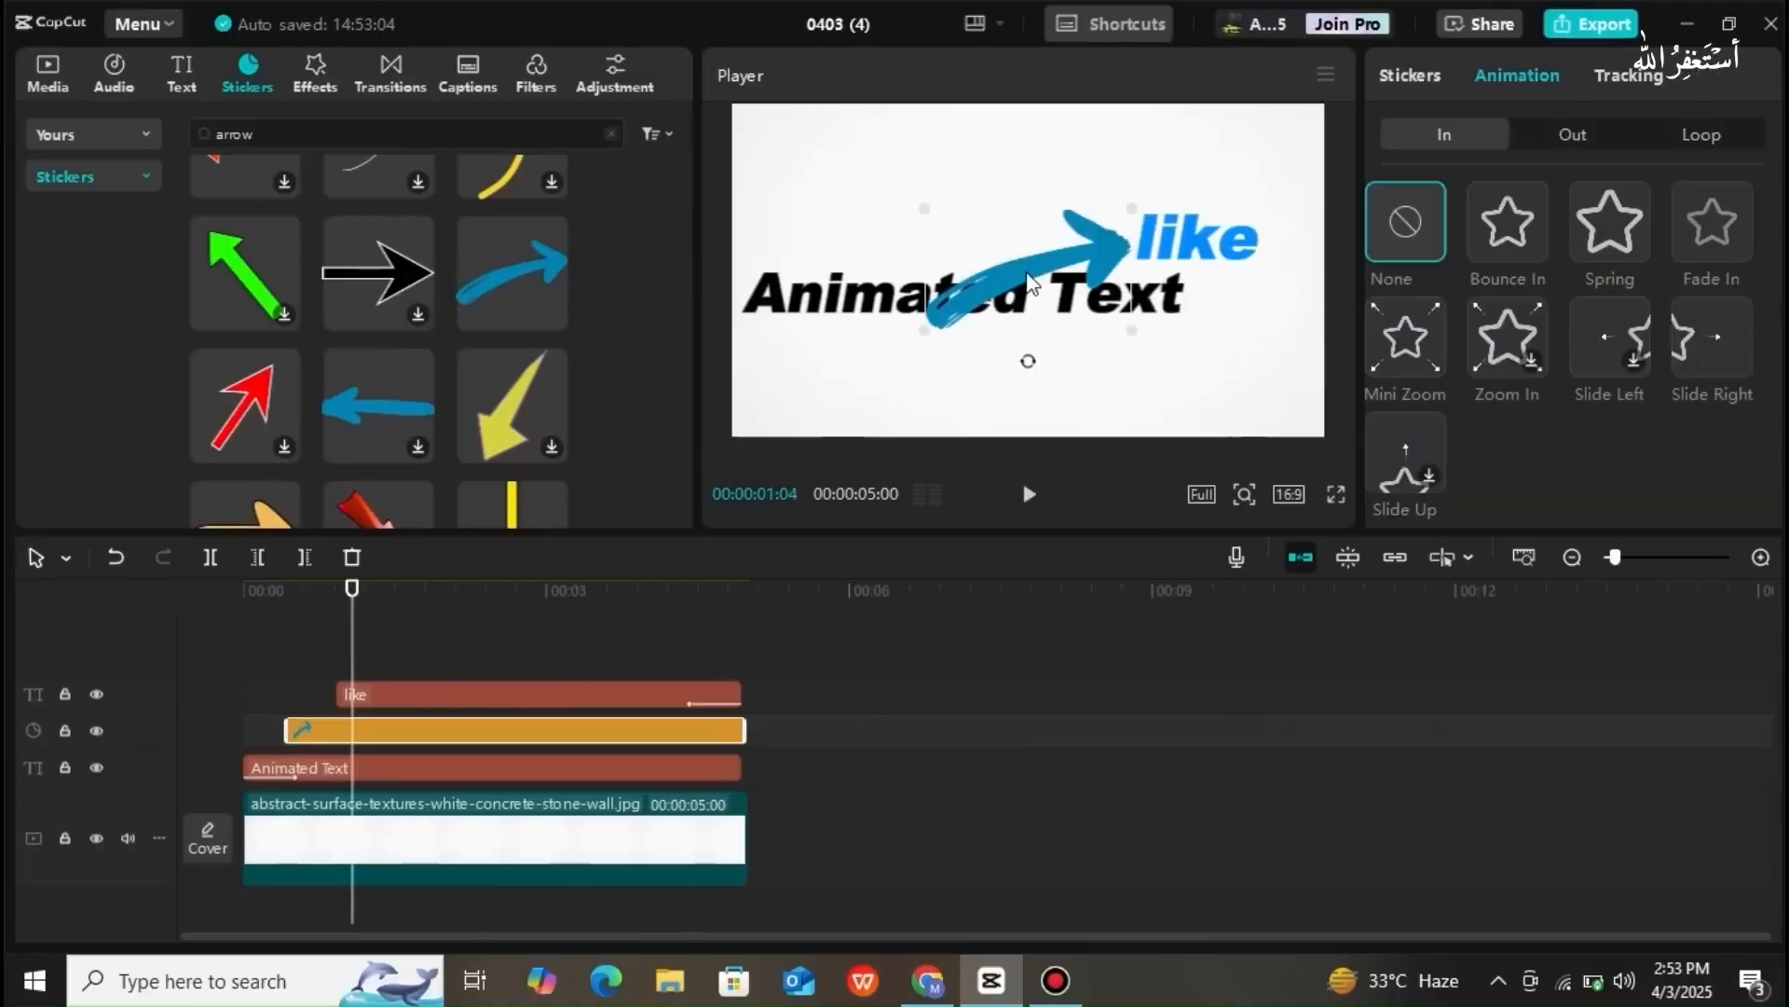
left_click_drag(1123, 322, 1078, 235)
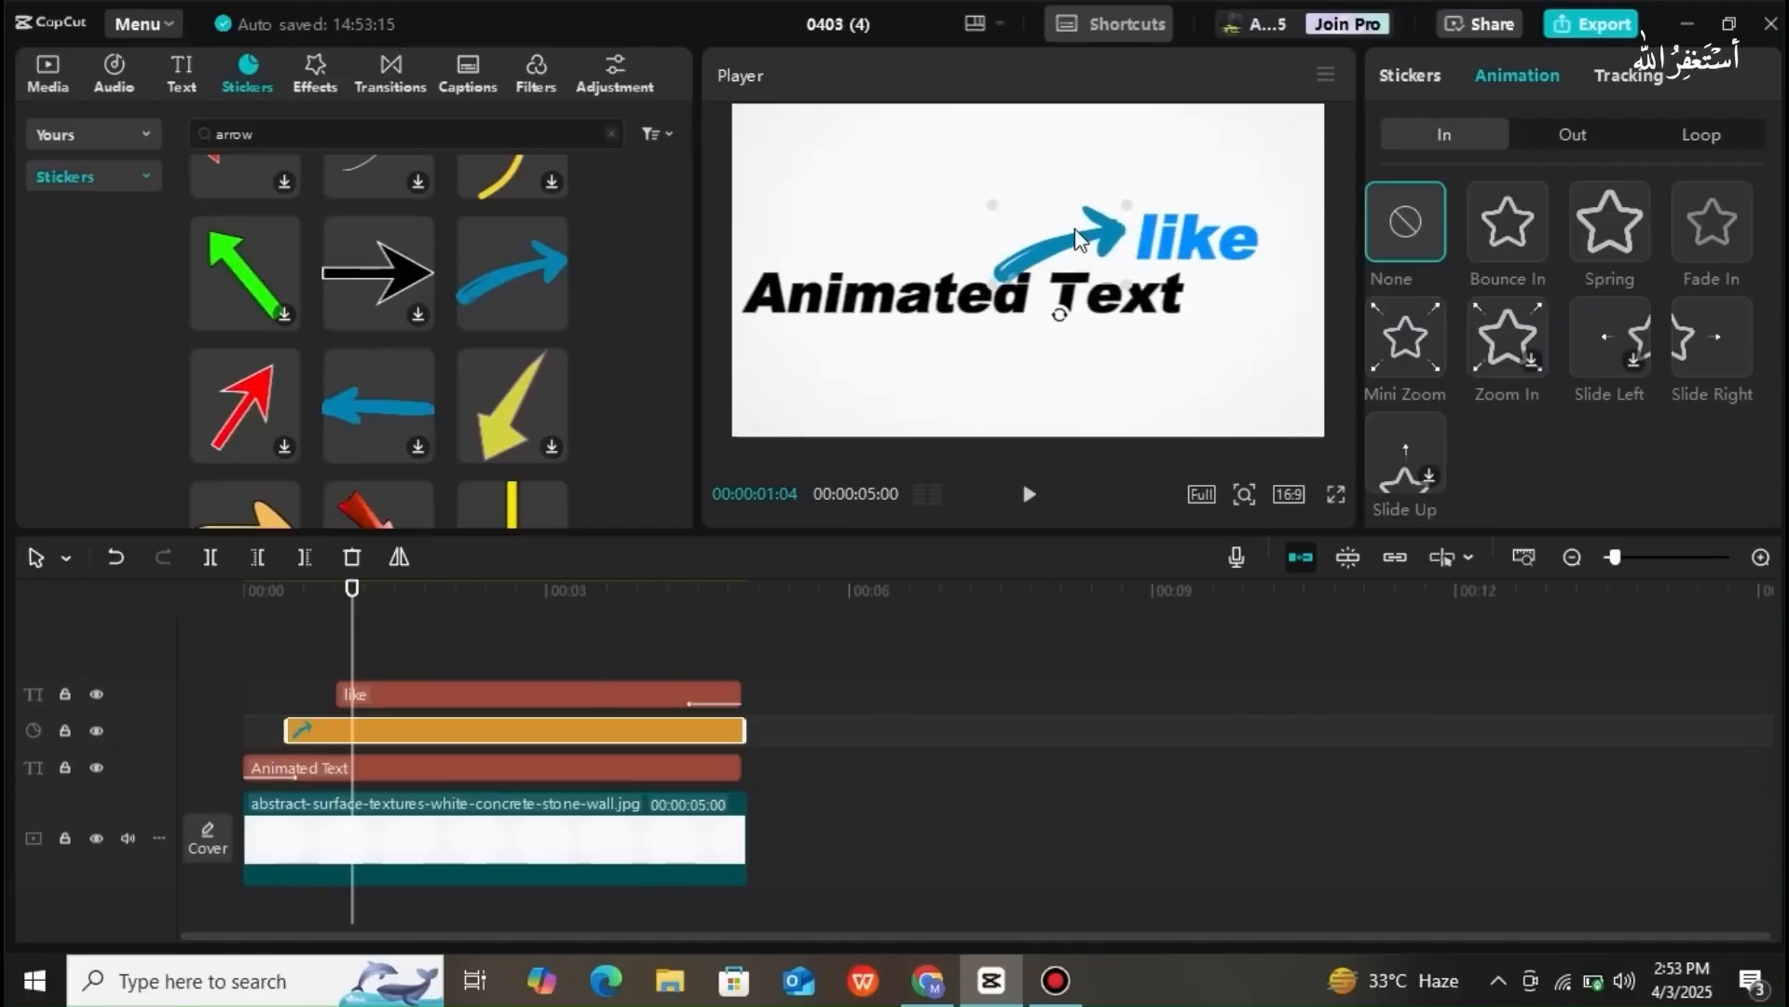
- Enlarge the "like" text slightly in the preview
left_click(1176, 229)
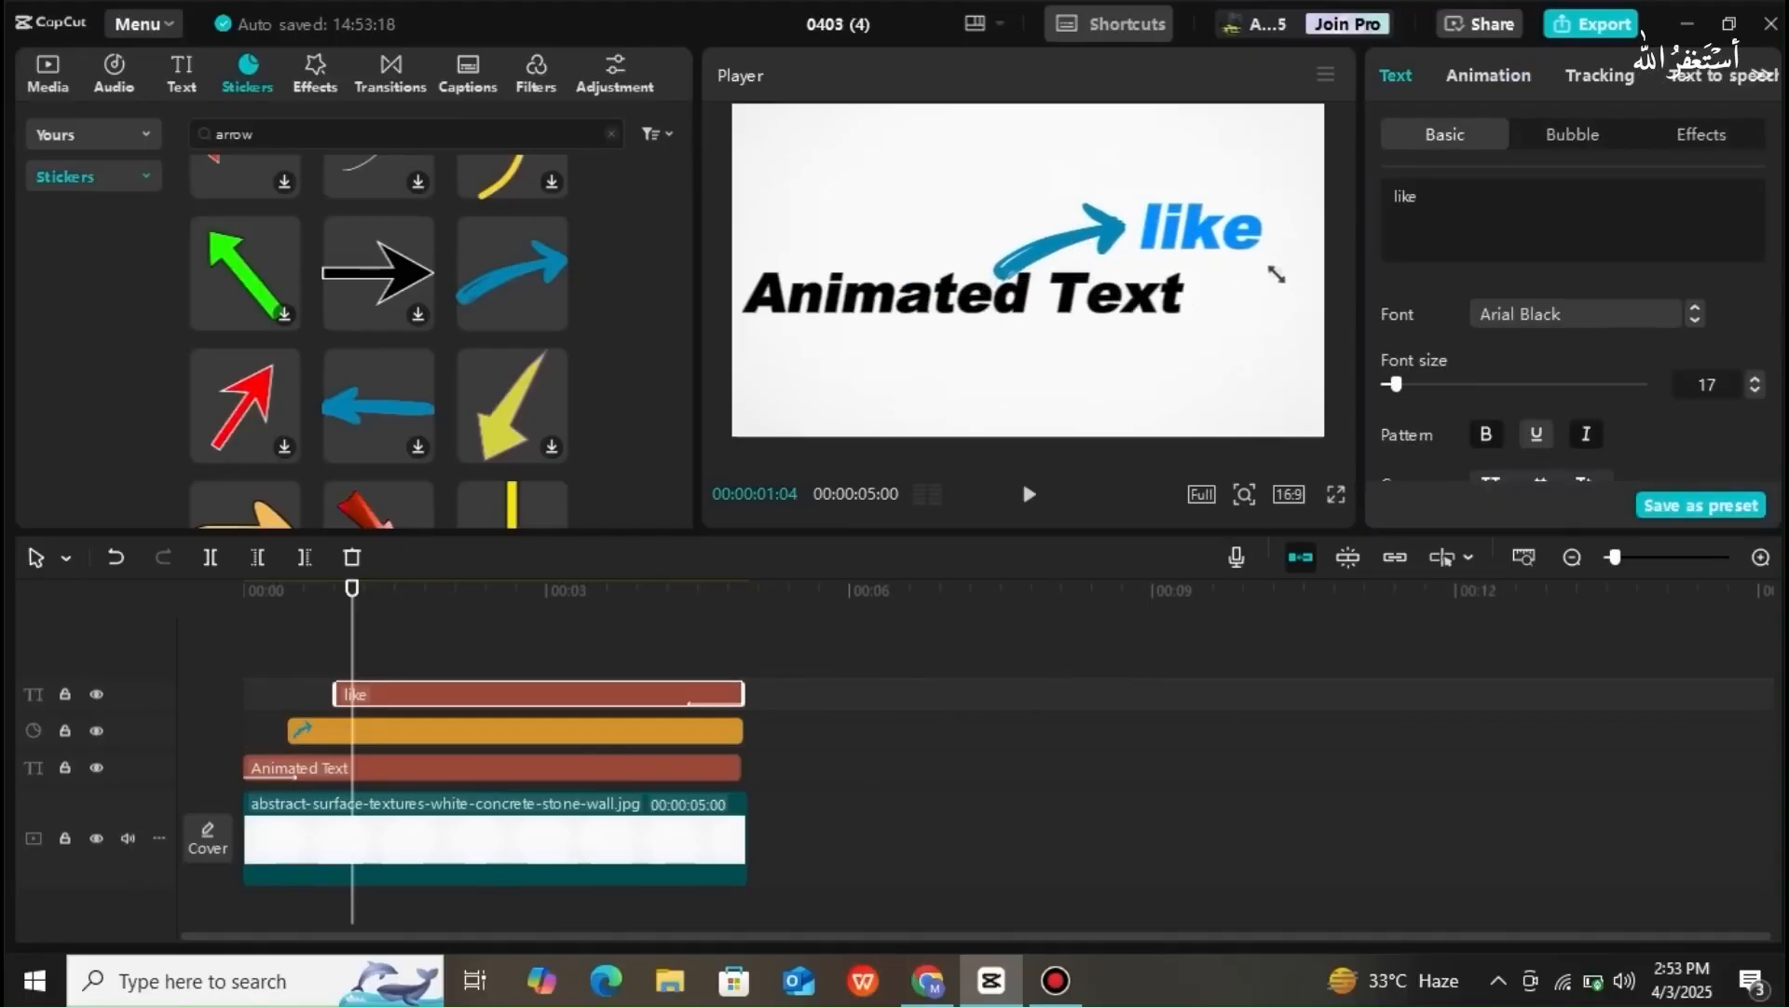
left_click_drag(1276, 274, 1279, 279)
left_click(1166, 336)
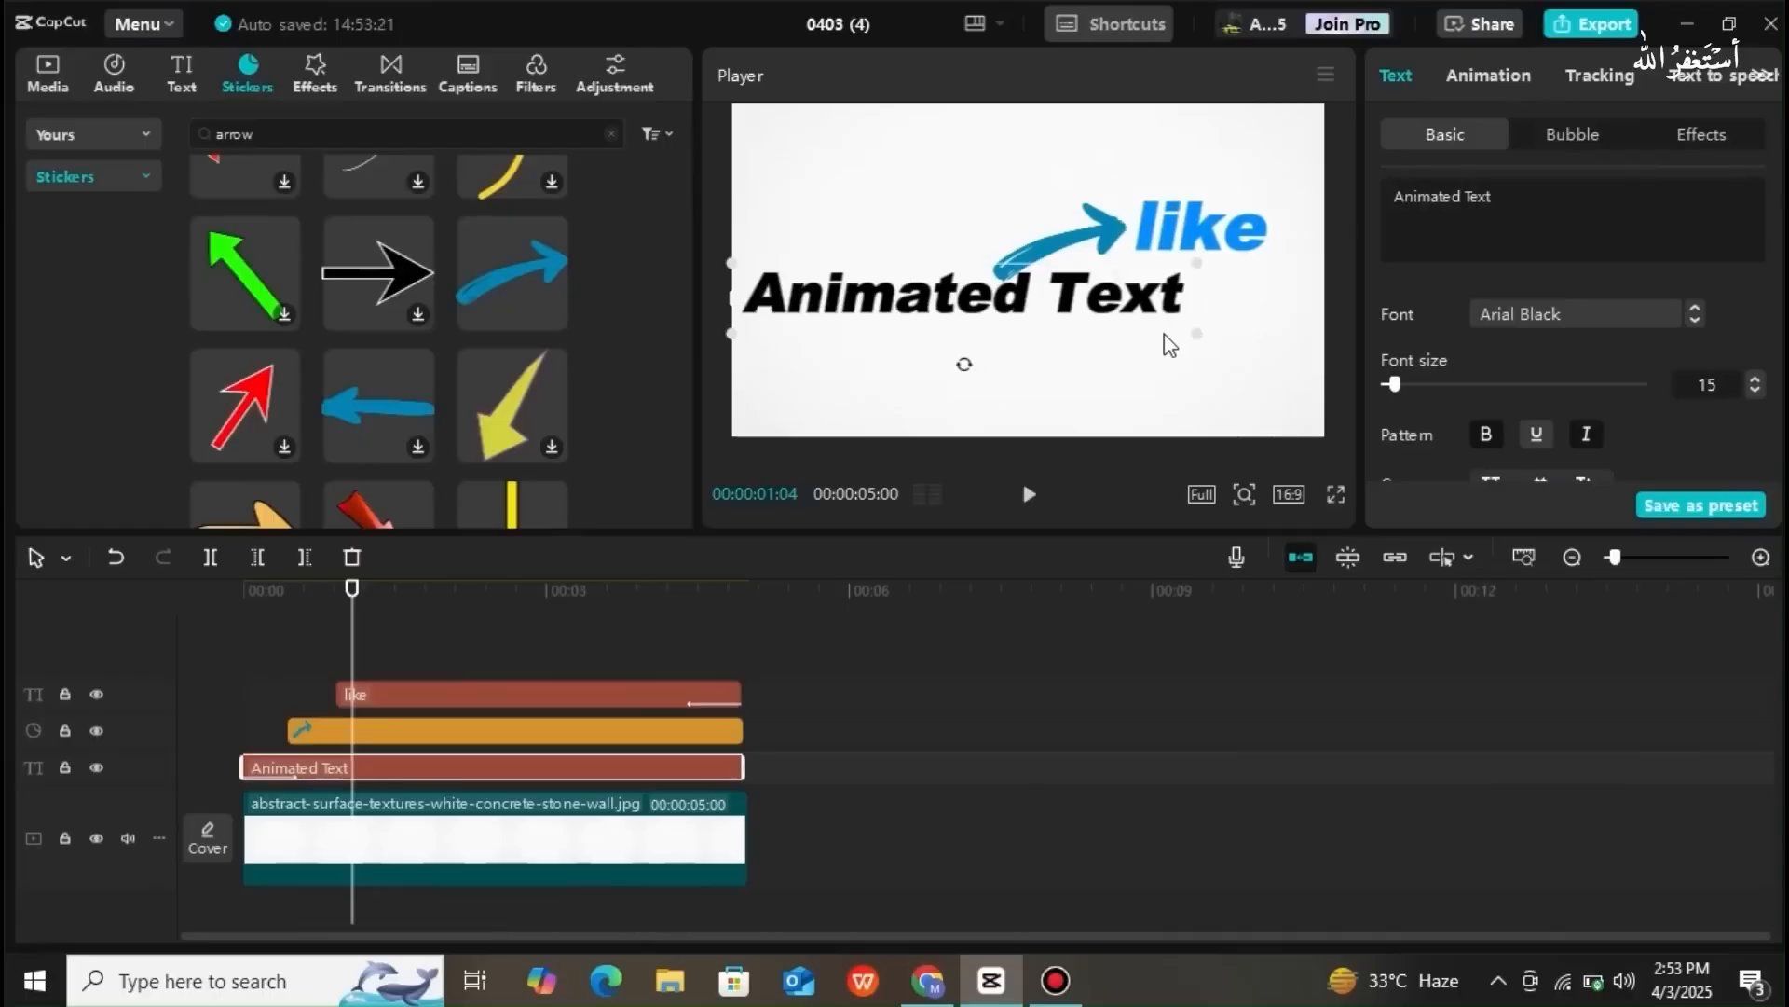
- Apply the Bounce In entrance animation to the arrow sticker and play the sequence from the start
left_click(1071, 241)
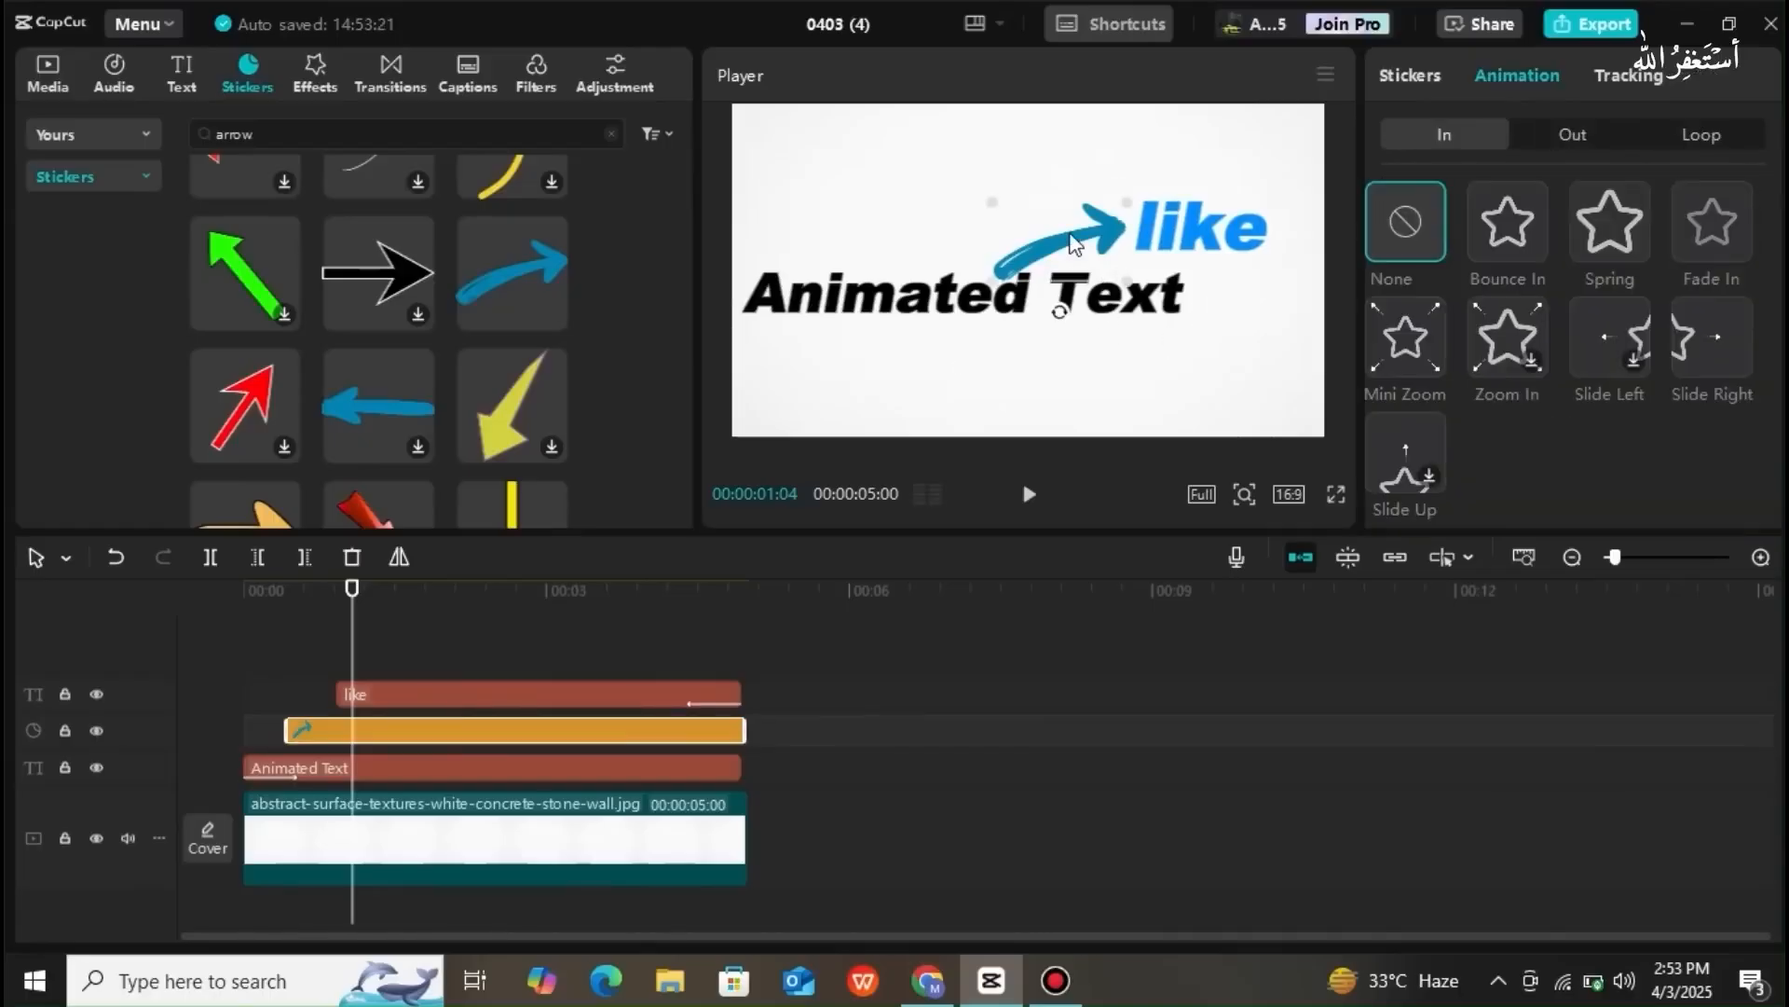
left_click(1520, 239)
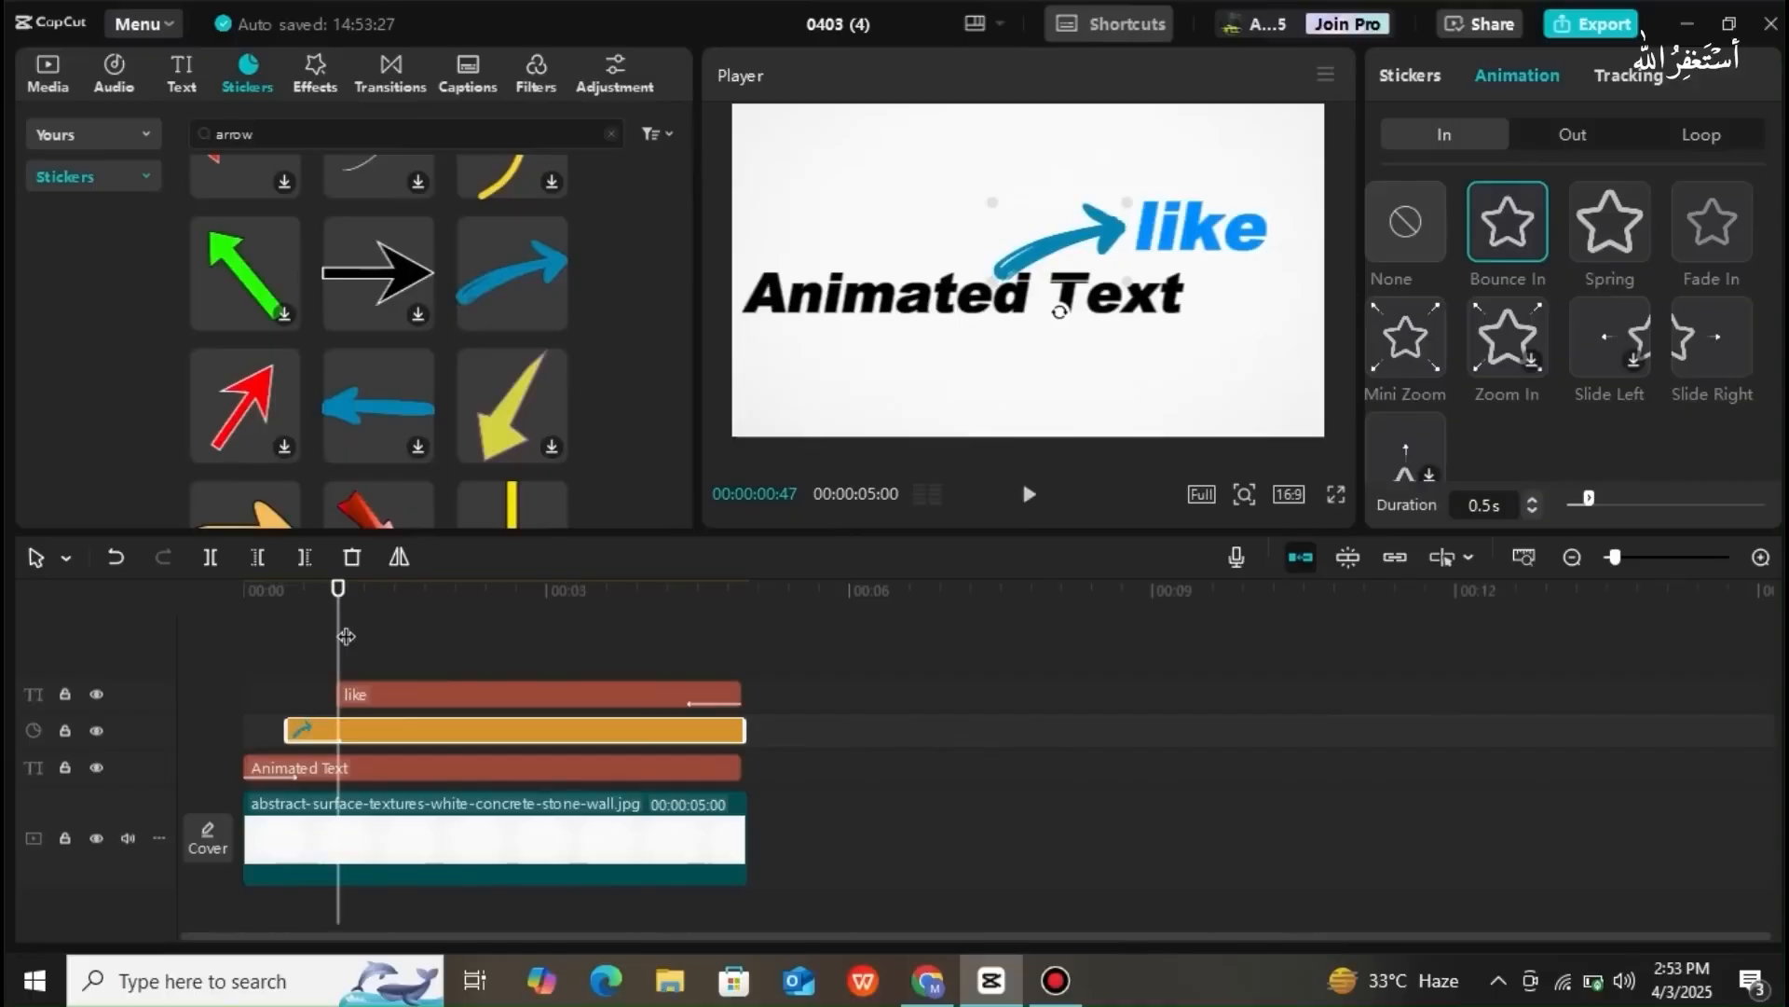
left_click_drag(345, 637, 184, 629)
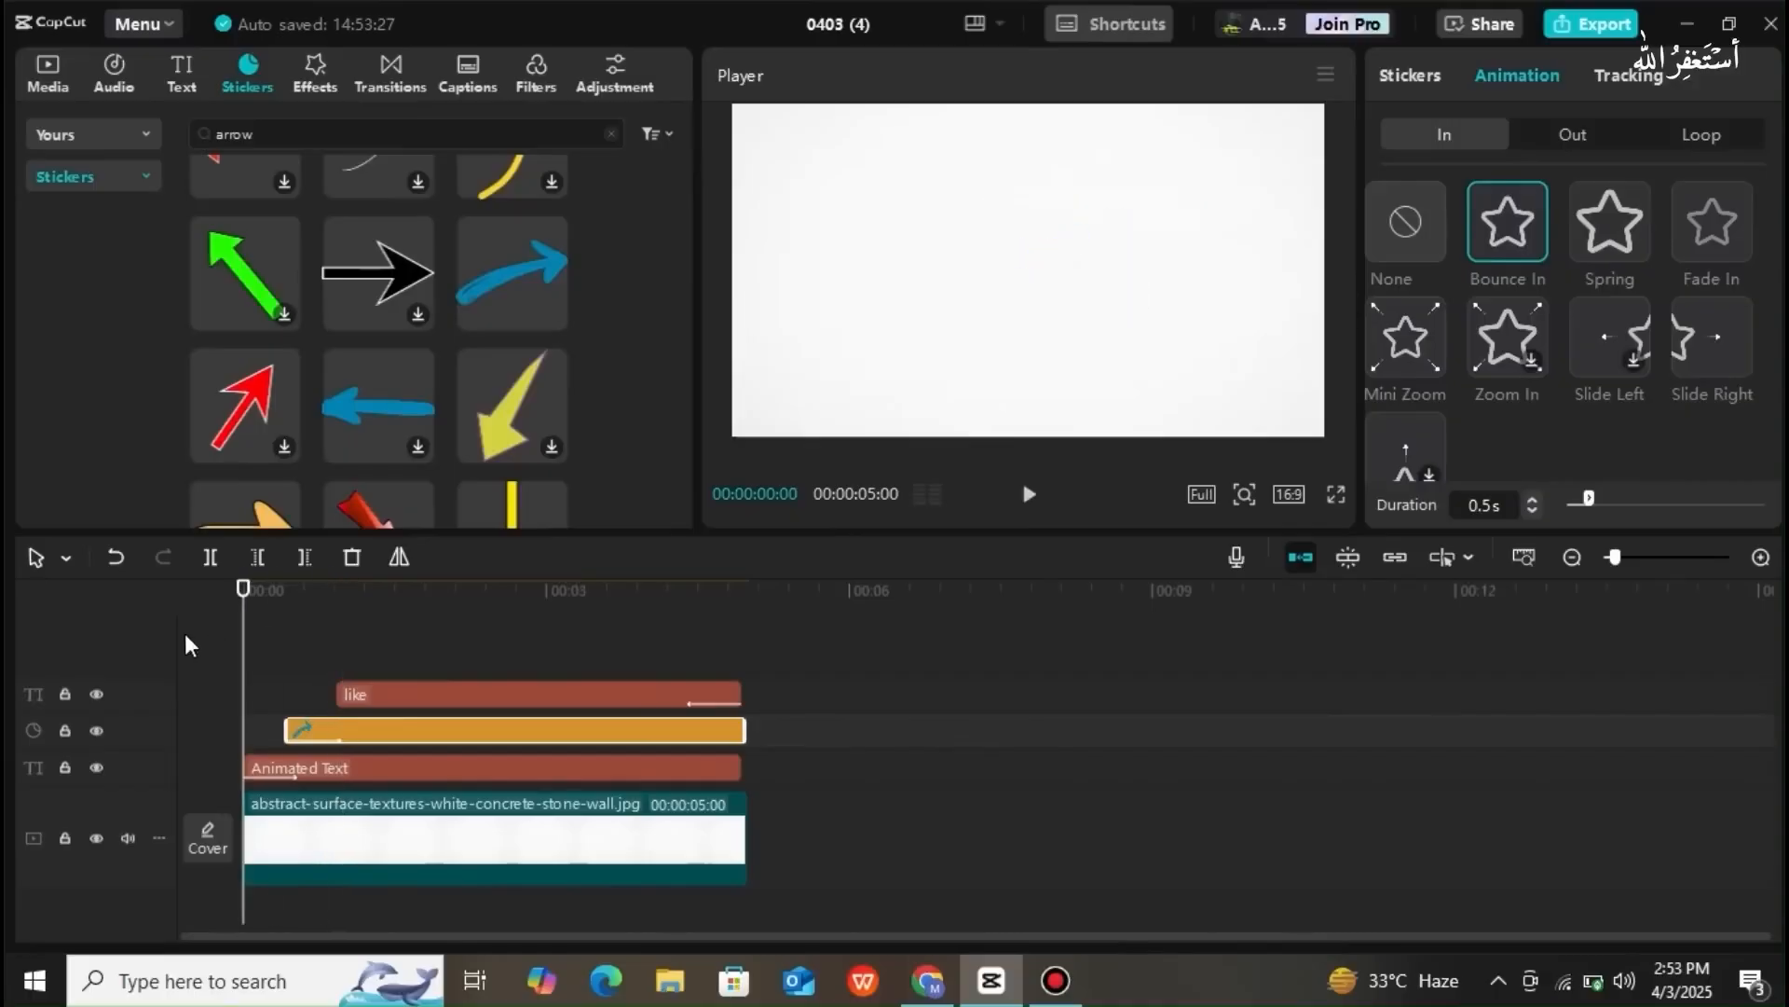
key("space")
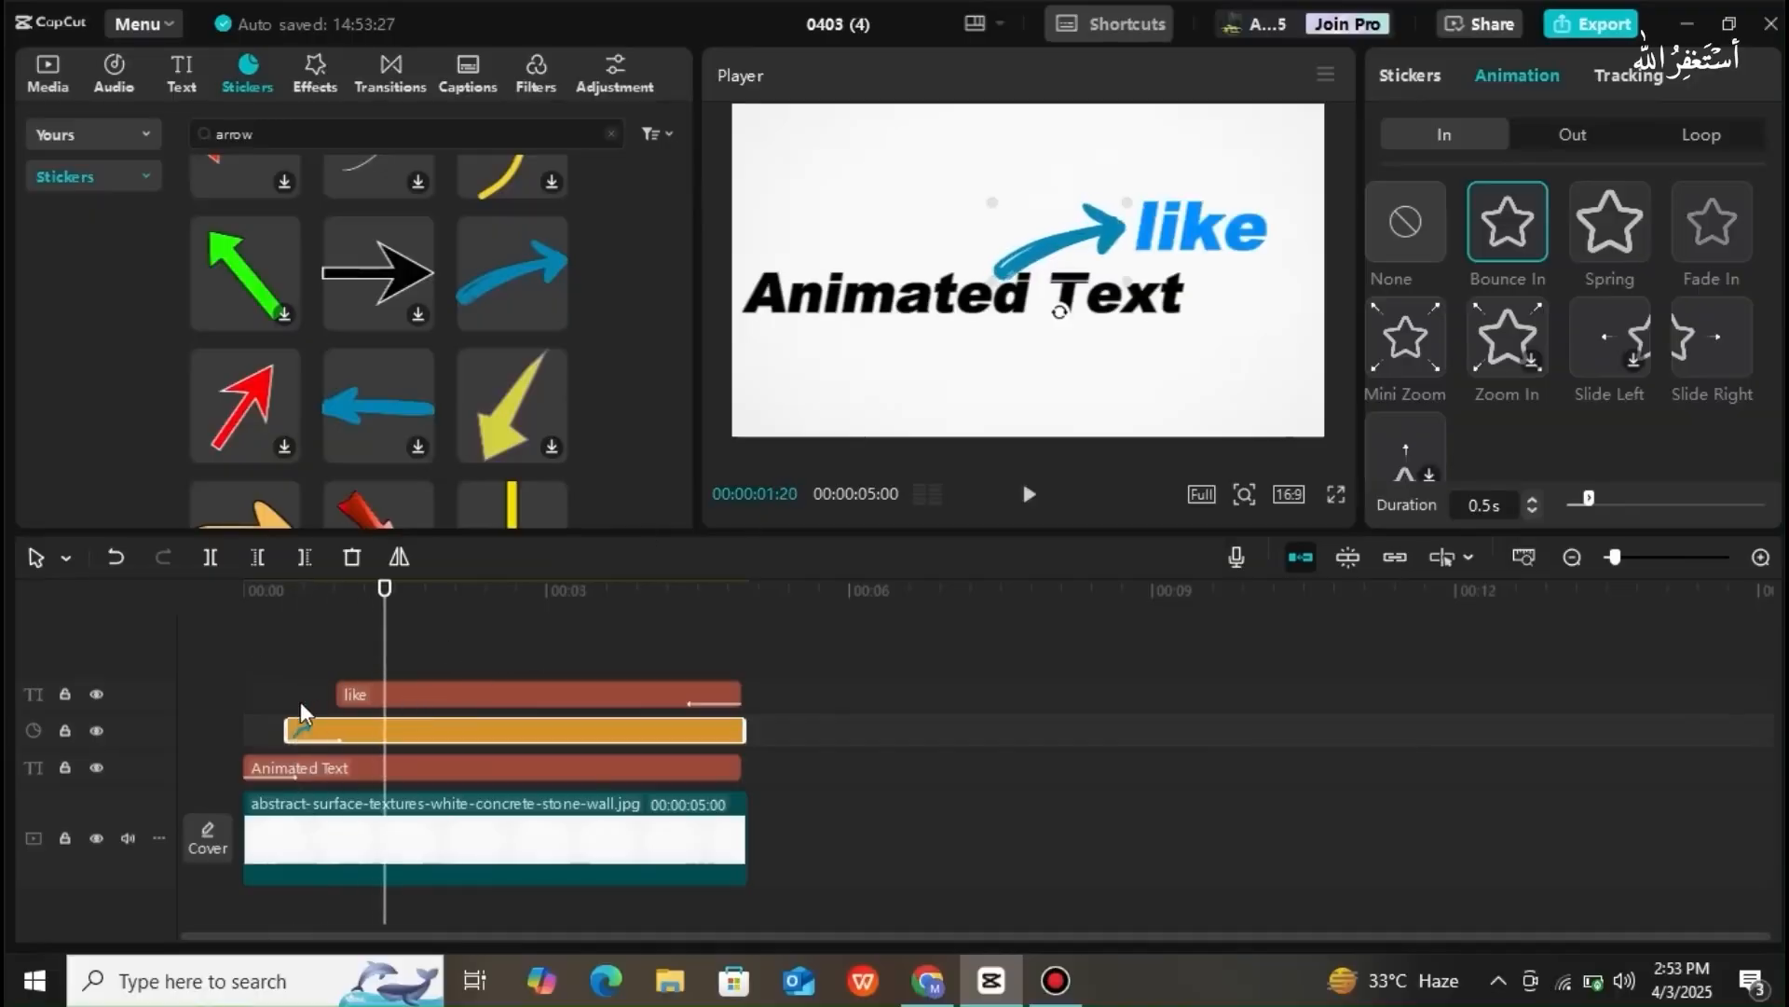
- Combine both text clips and the arrow sticker into one compound clip and shift it to start at about 0.25 s
left_click_drag(327, 641, 397, 776)
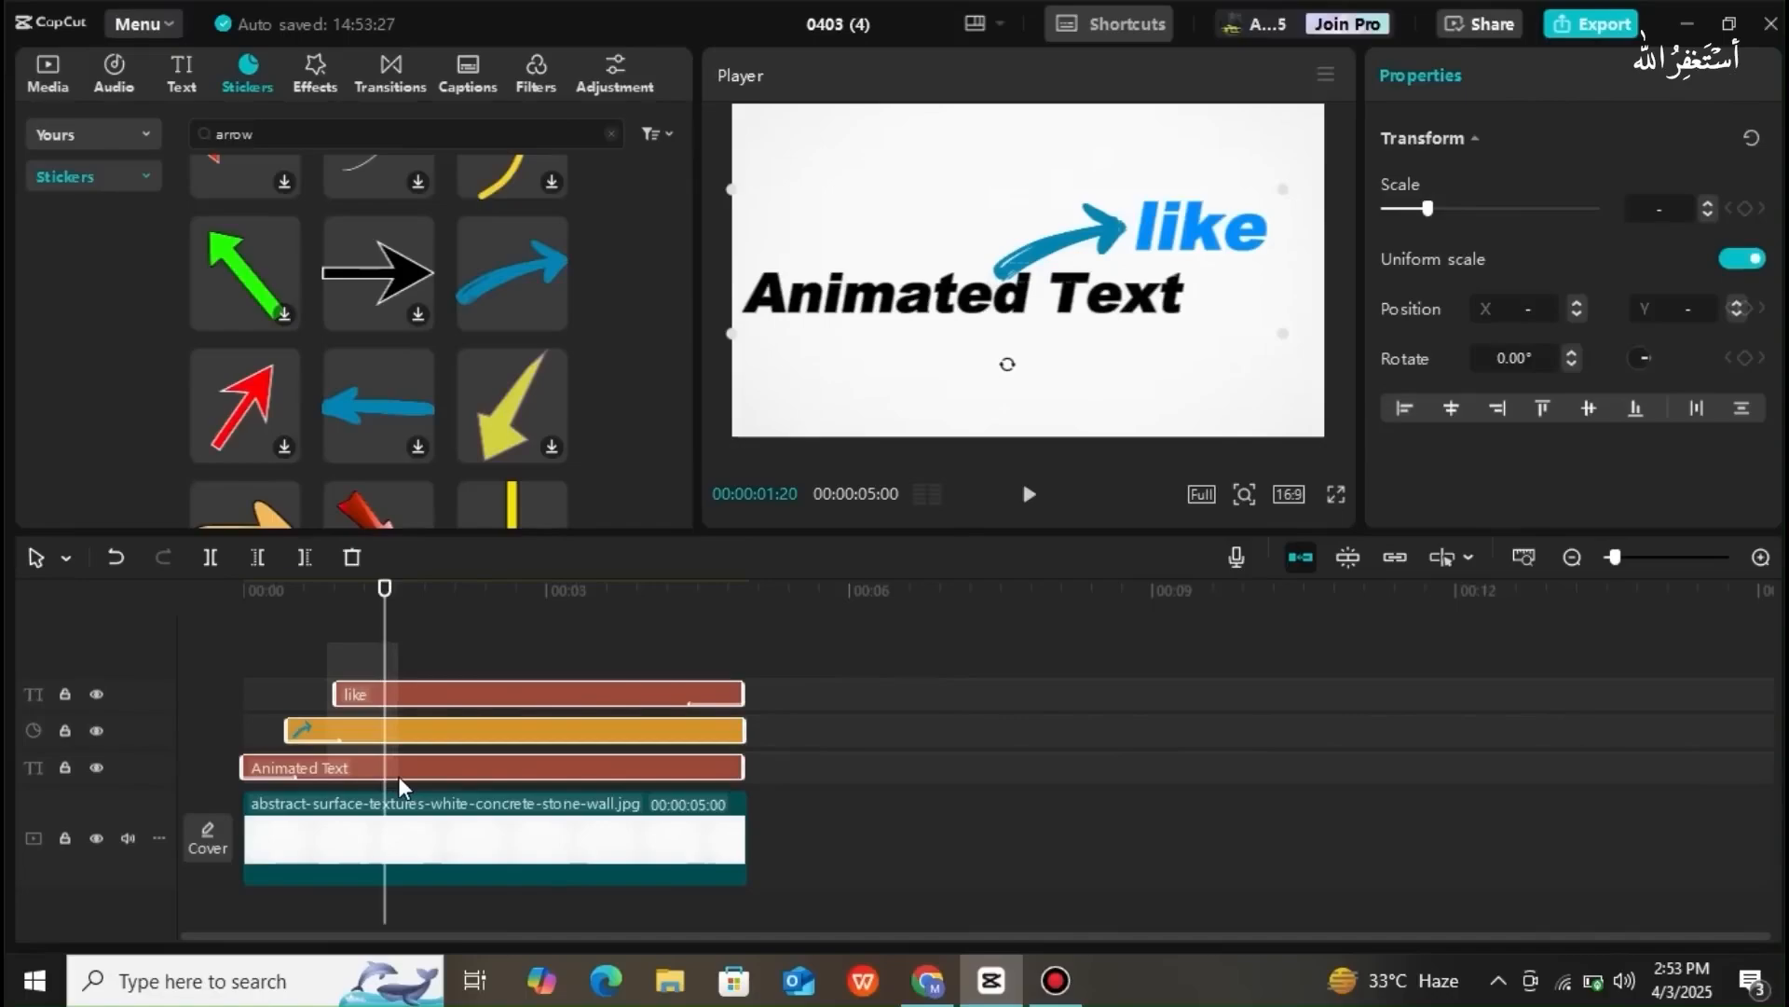
left_click_drag(399, 772, 449, 776)
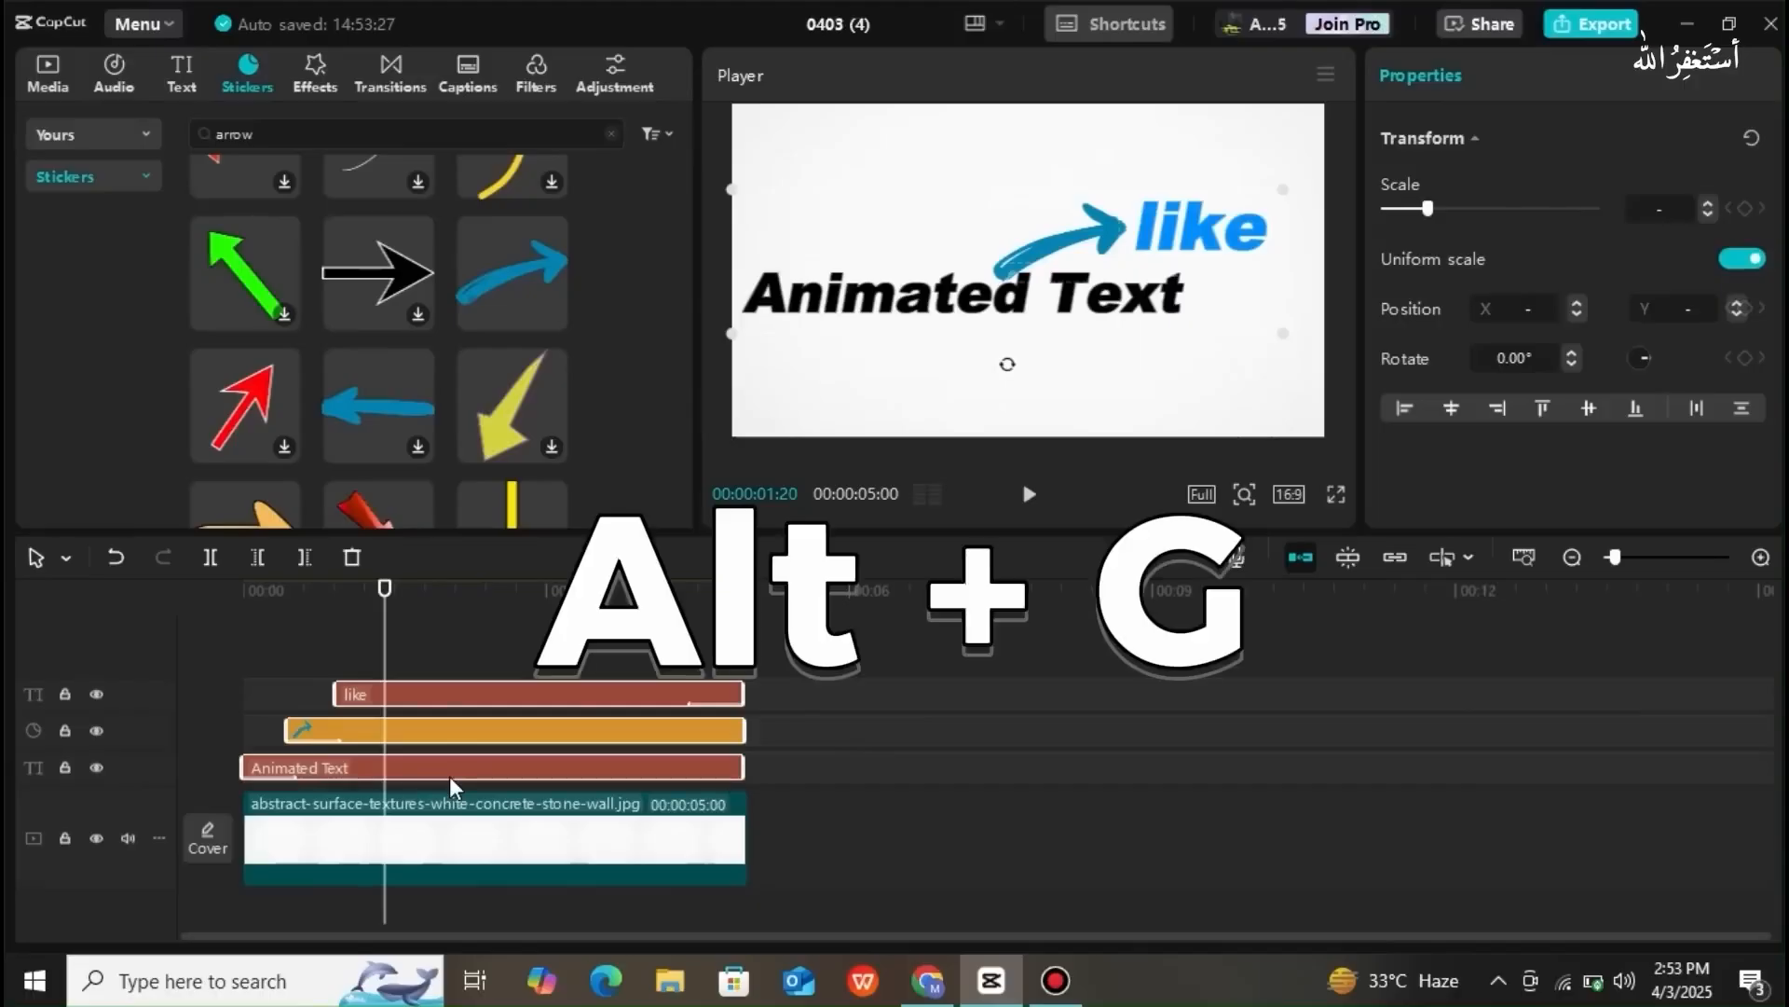
key("alt+g")
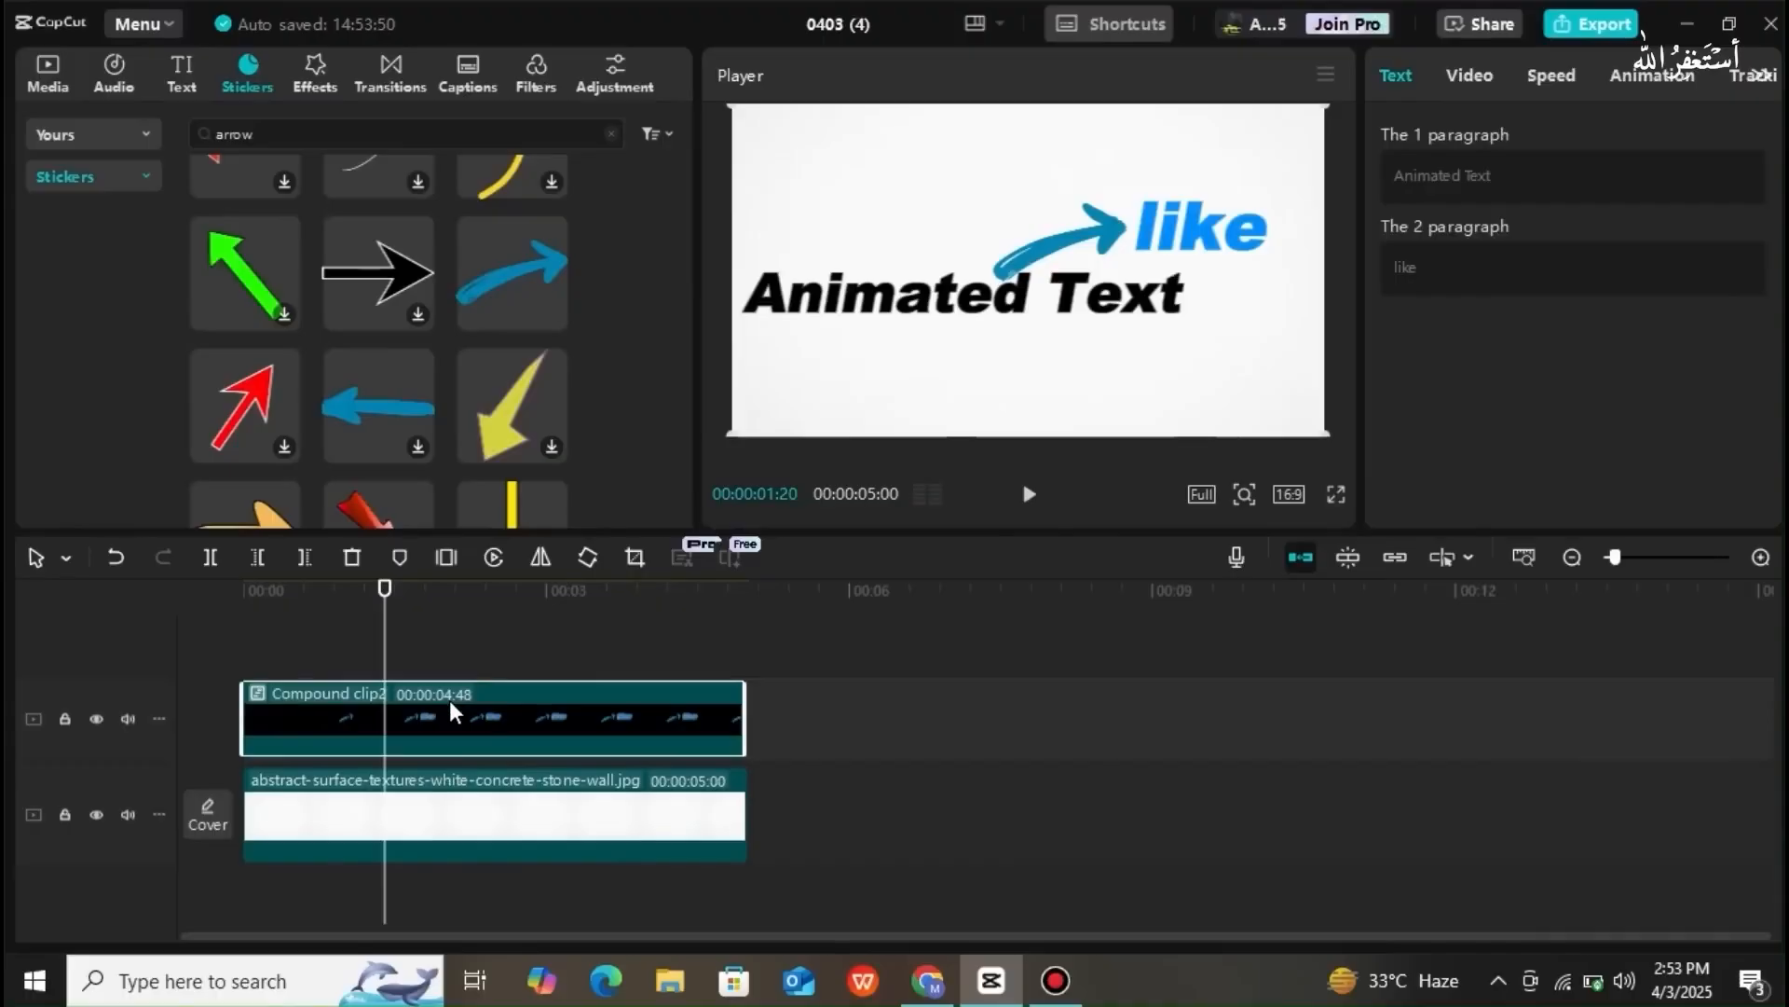
left_click_drag(449, 701, 474, 702)
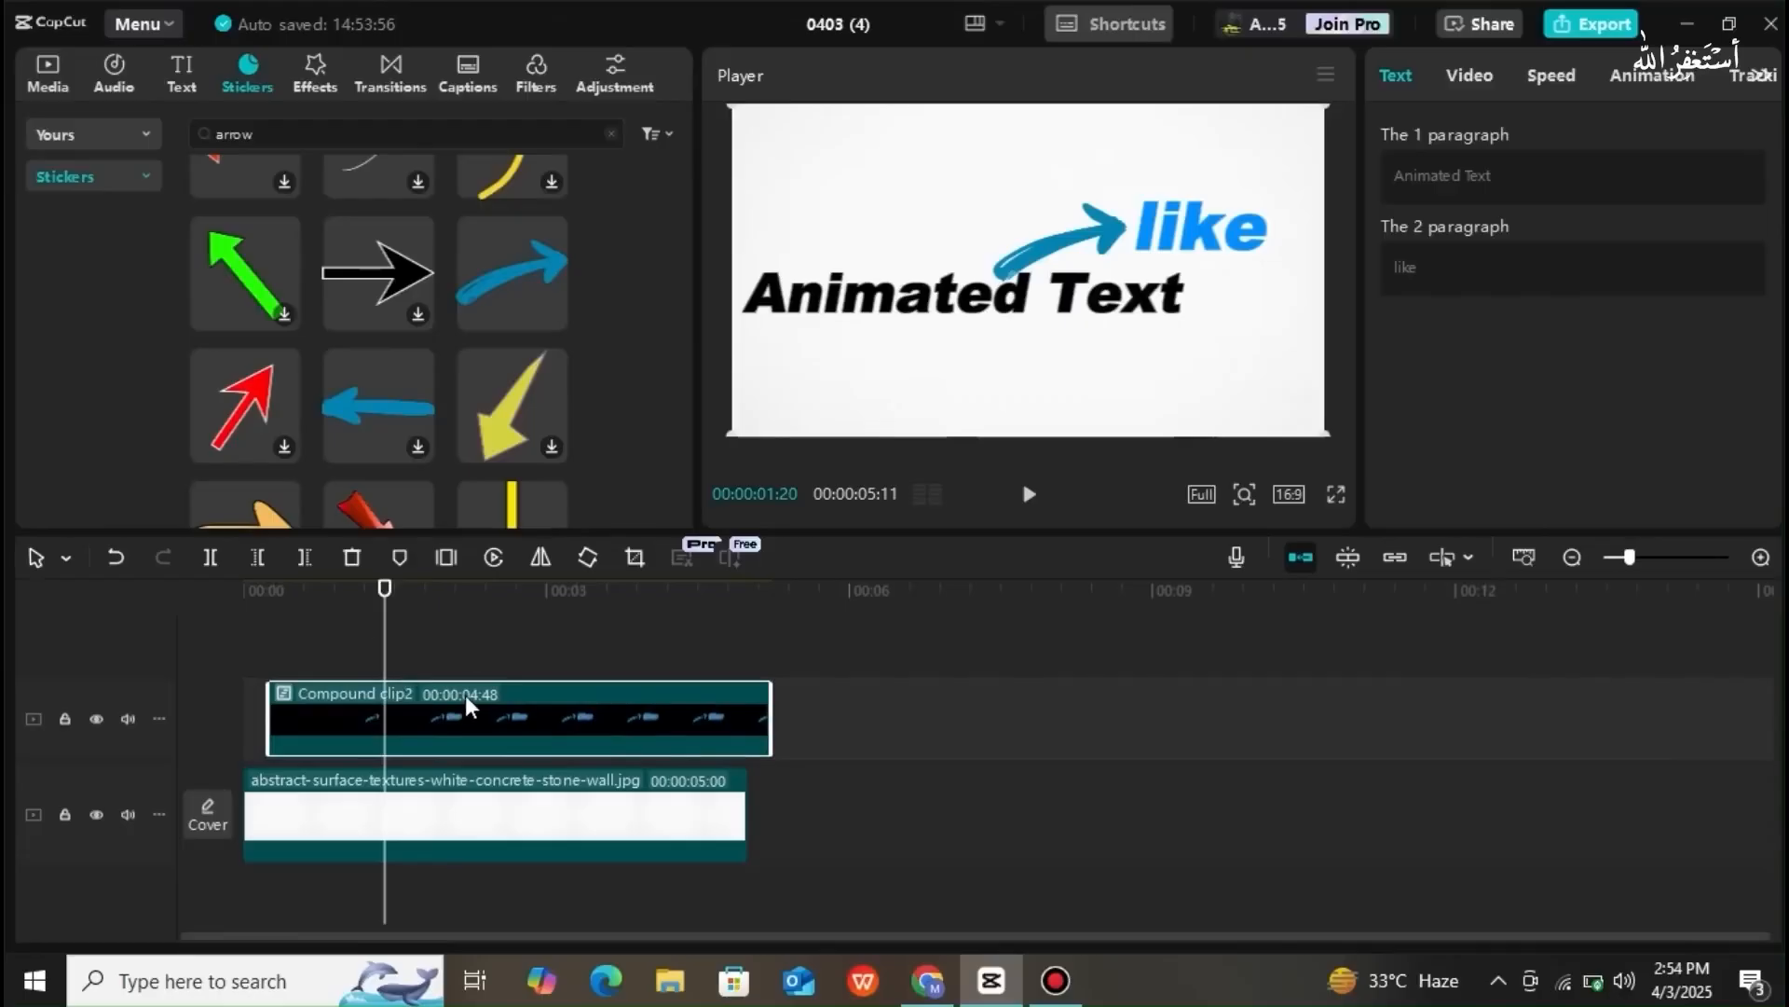
- Add scale and position keyframes to the compound clip at 00:00:01:20
left_click(1471, 74)
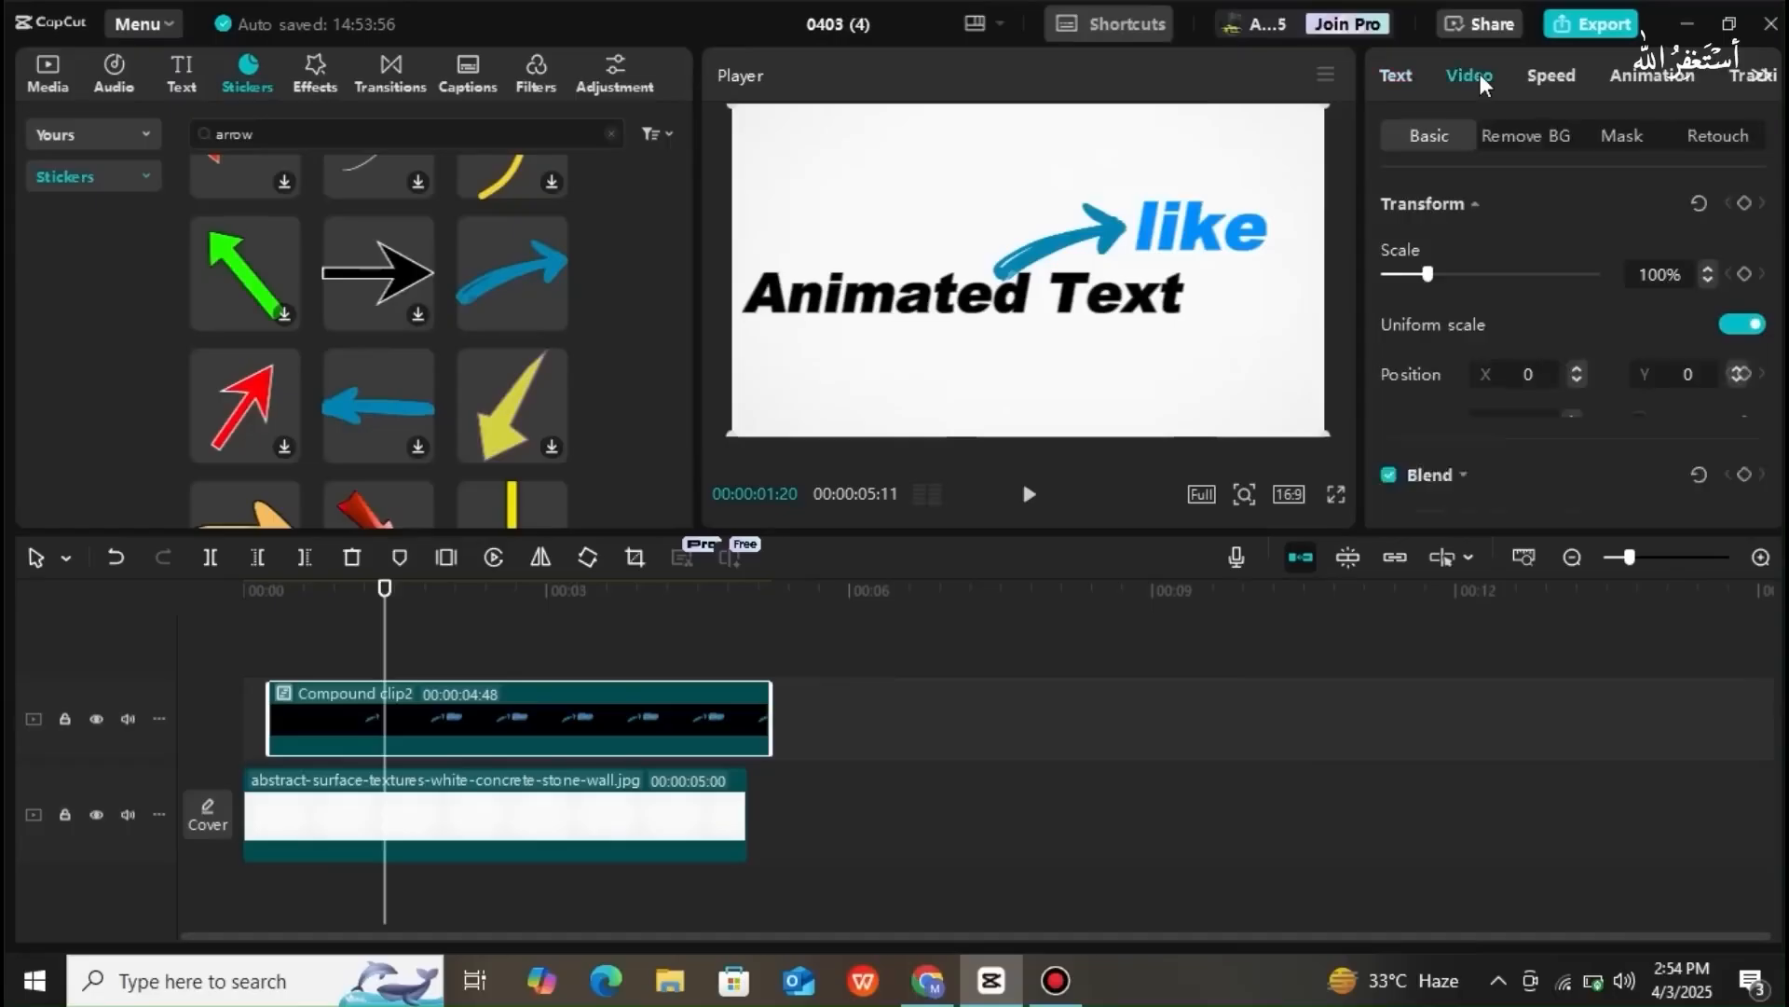
left_click(1745, 278)
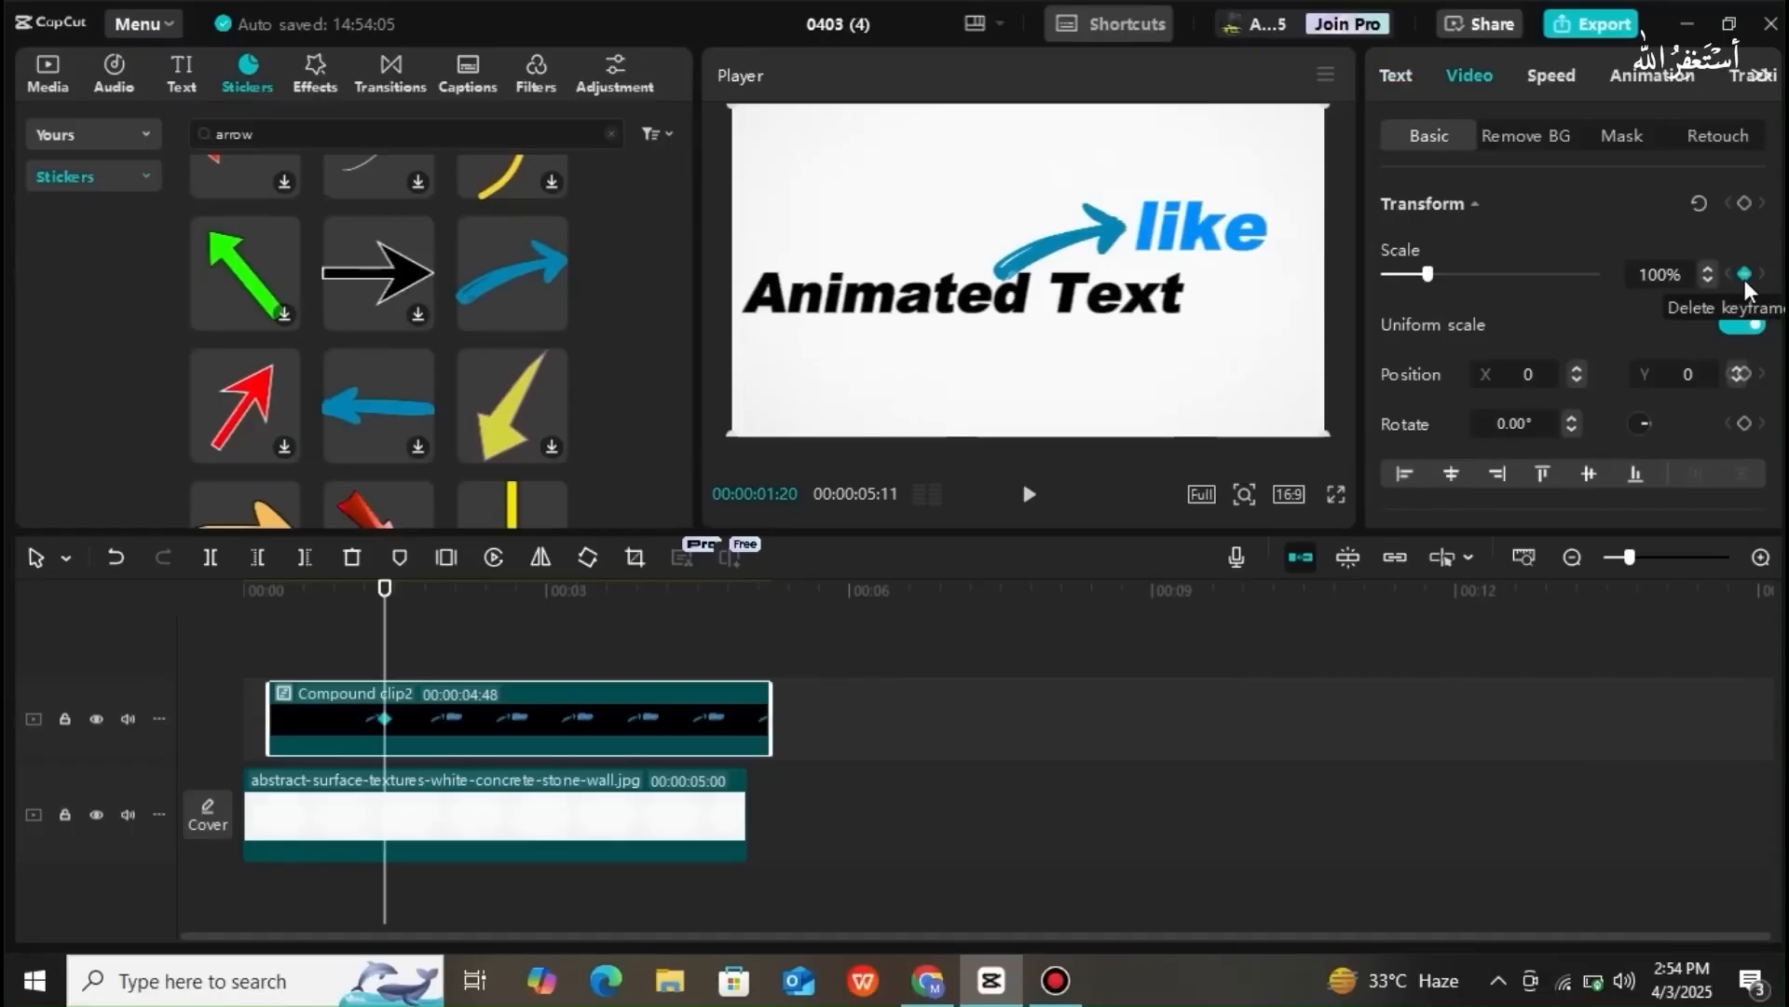
left_click(1743, 376)
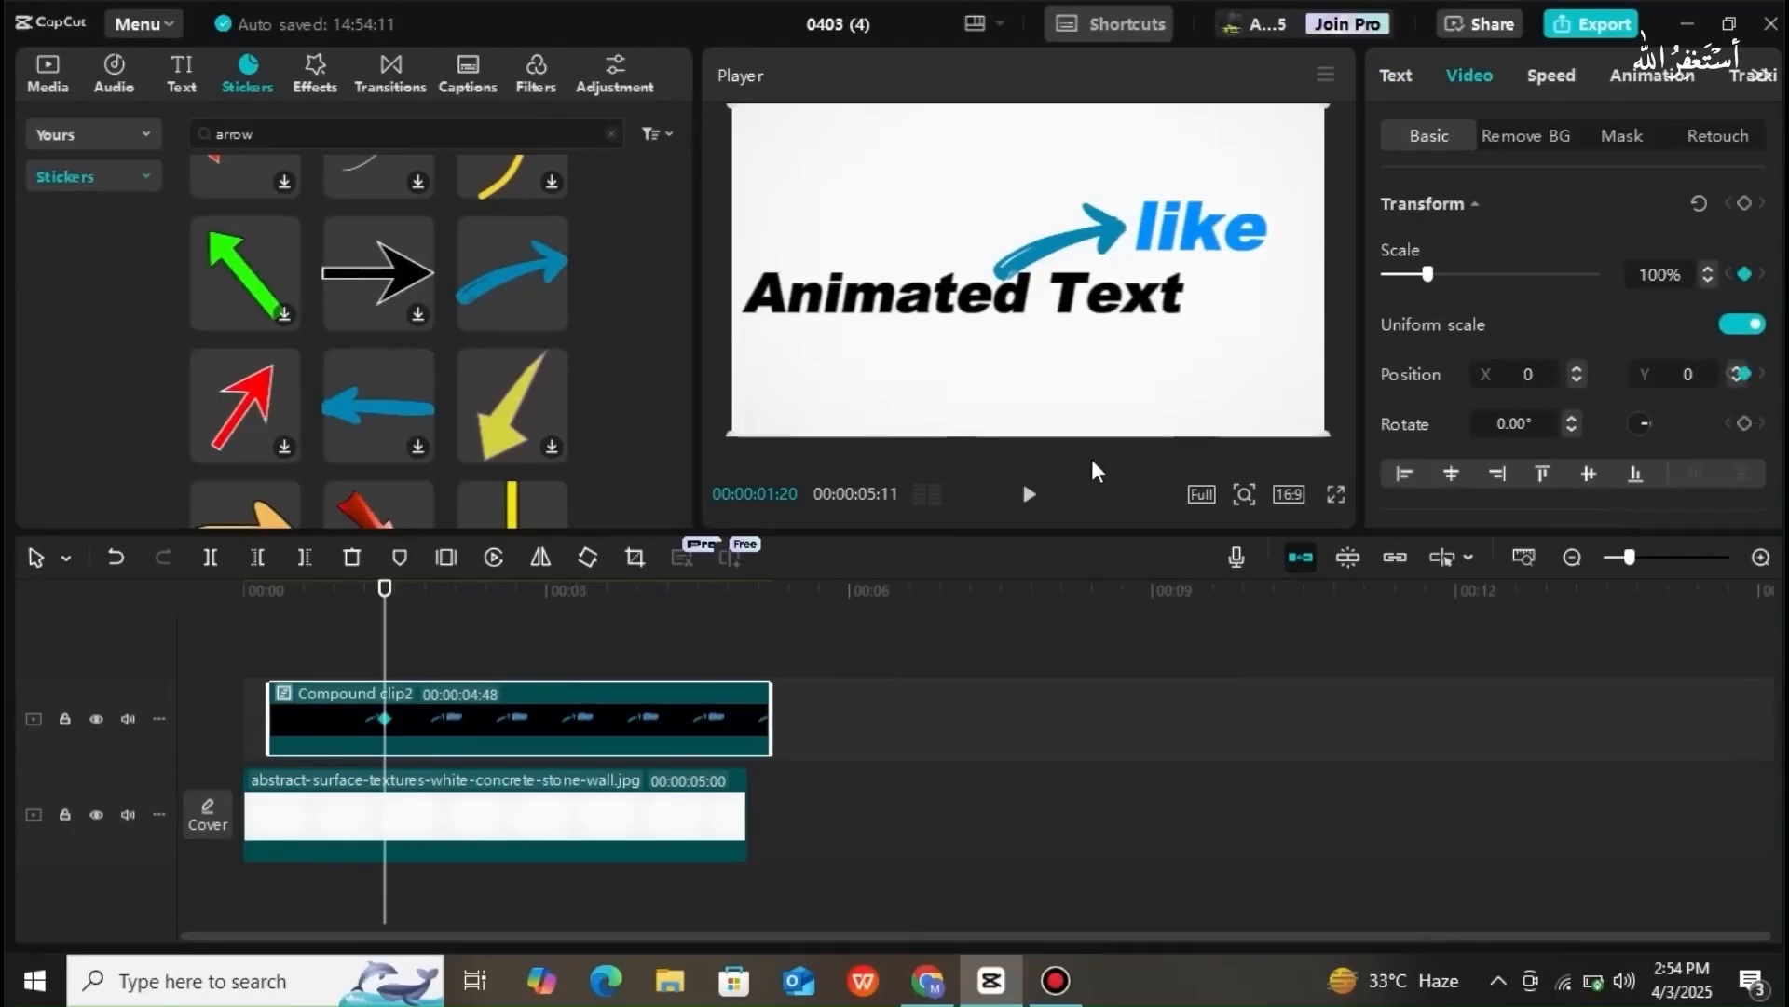
- At 00:00:01:33, raise the compound clip to Y position 200 with a scale keyframe, and preview the upward movement
left_click_drag(384, 665, 411, 665)
left_click_drag(1014, 312, 1014, 282)
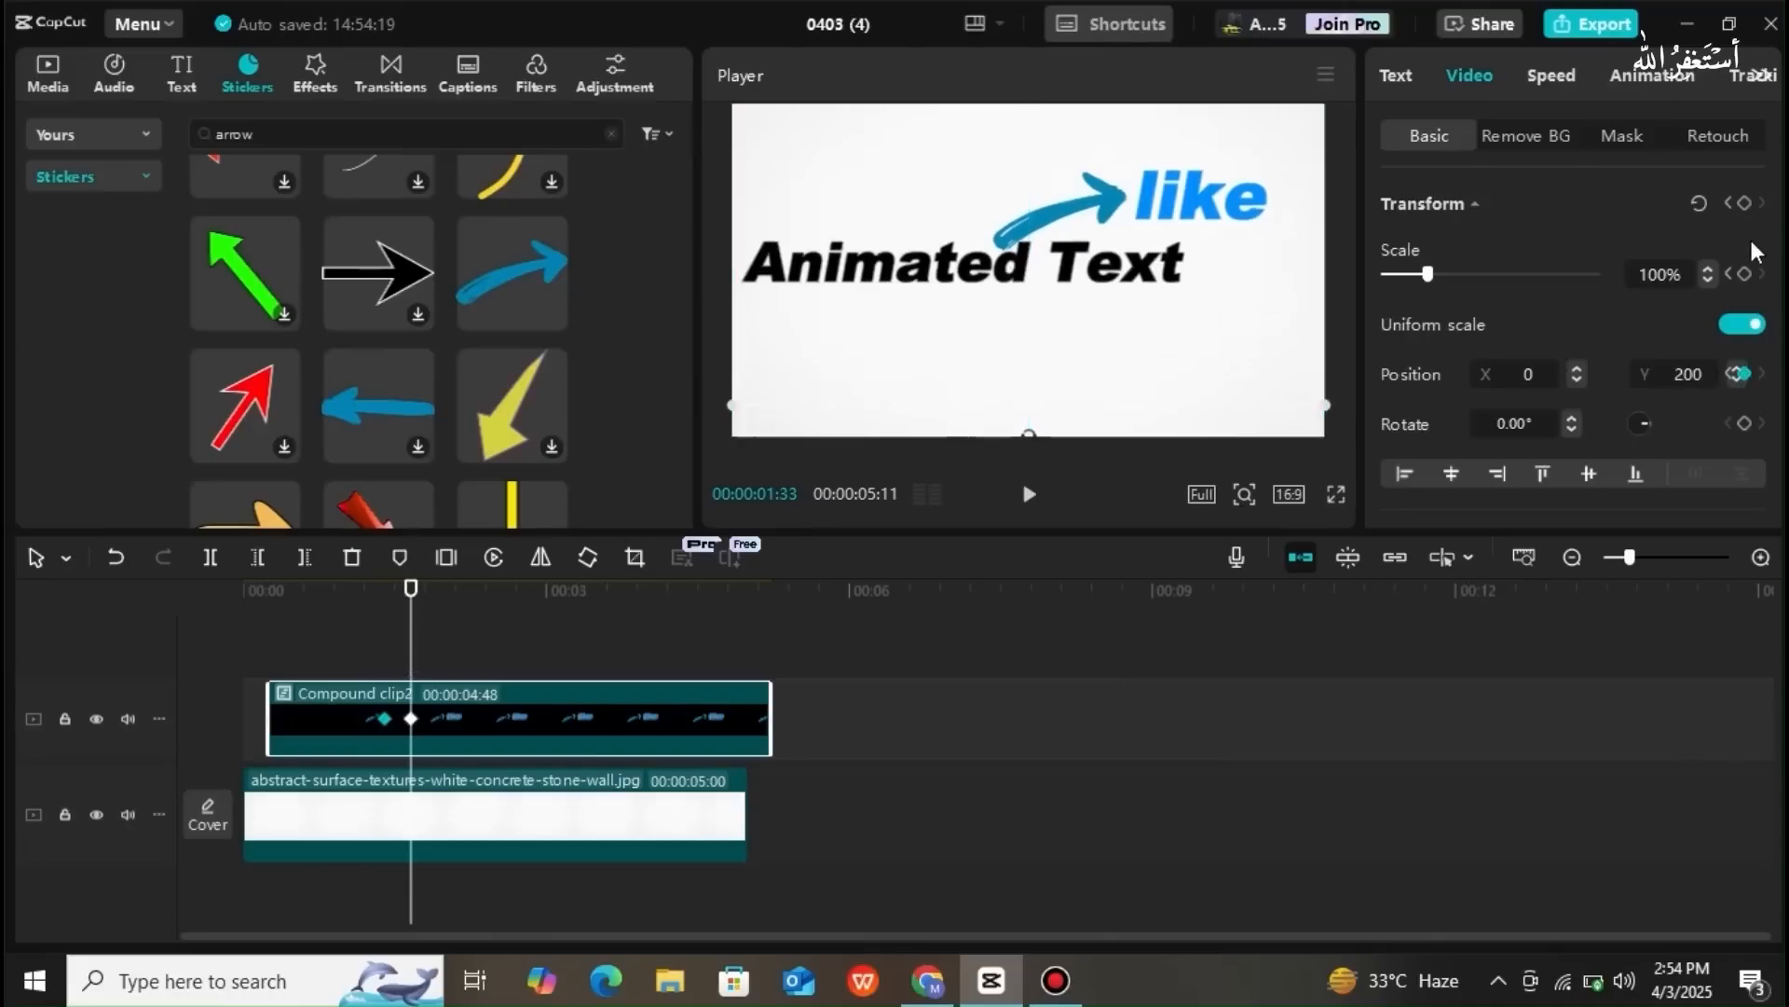
left_click(1743, 274)
left_click_drag(410, 649, 344, 656)
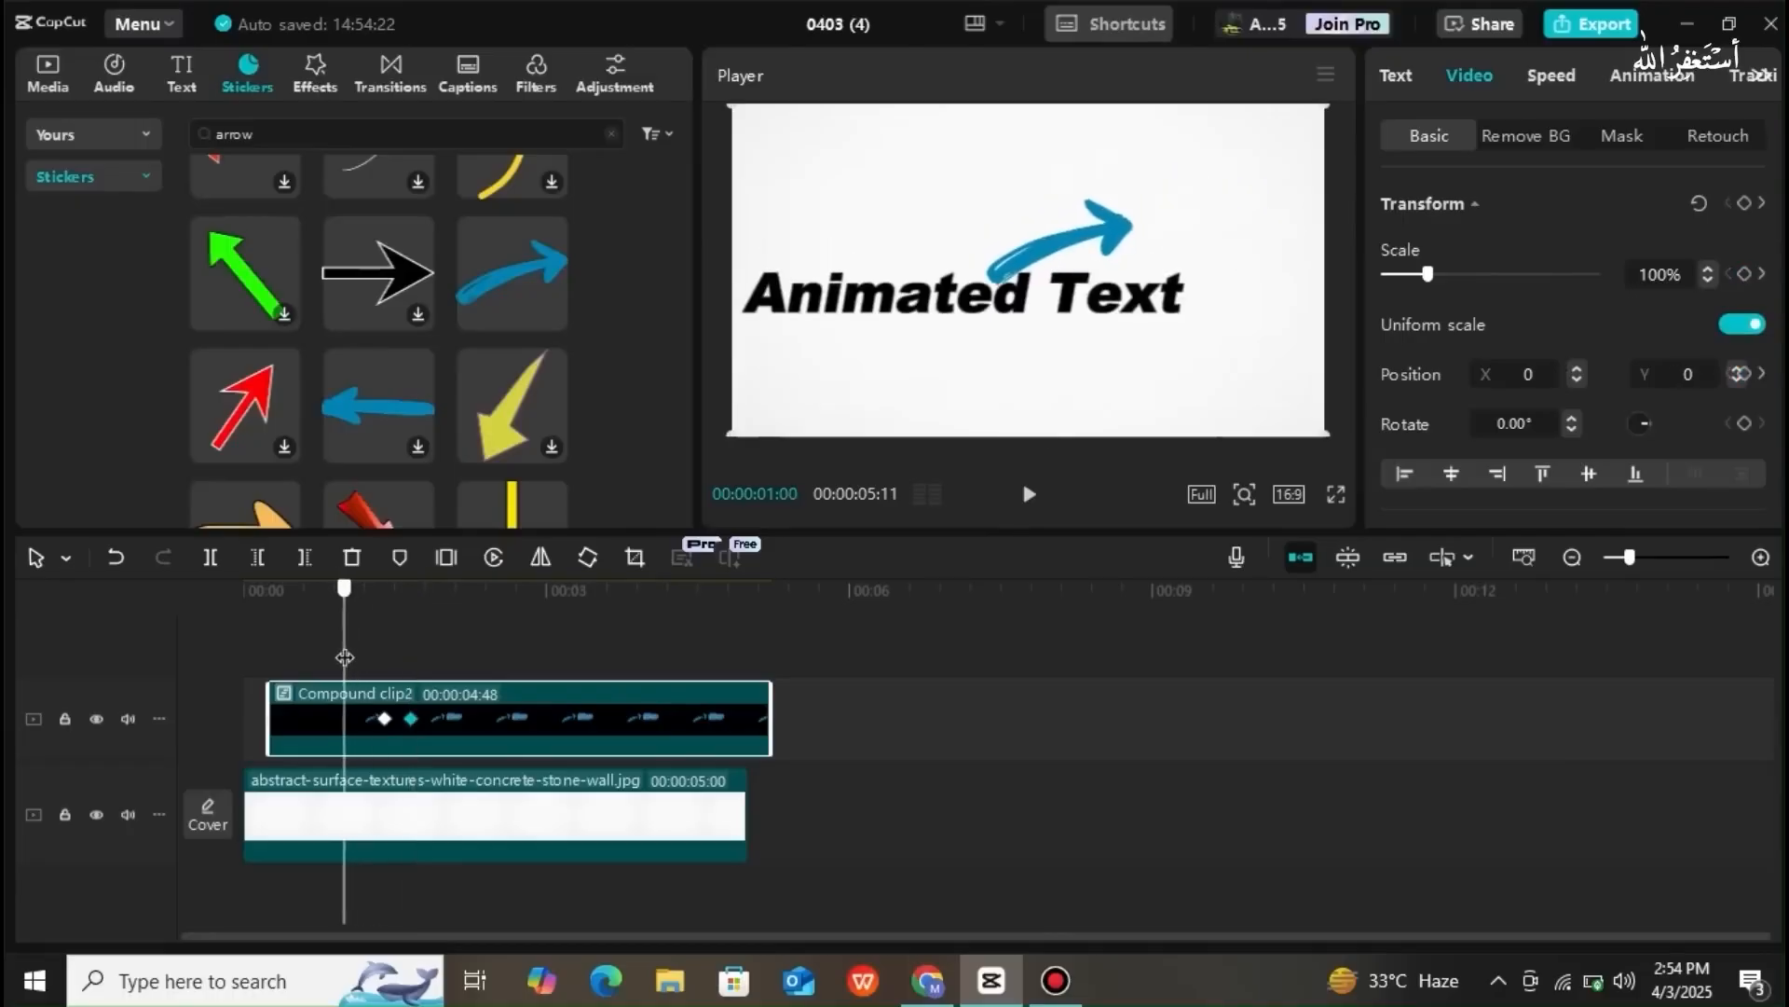
key("space")
key("space")
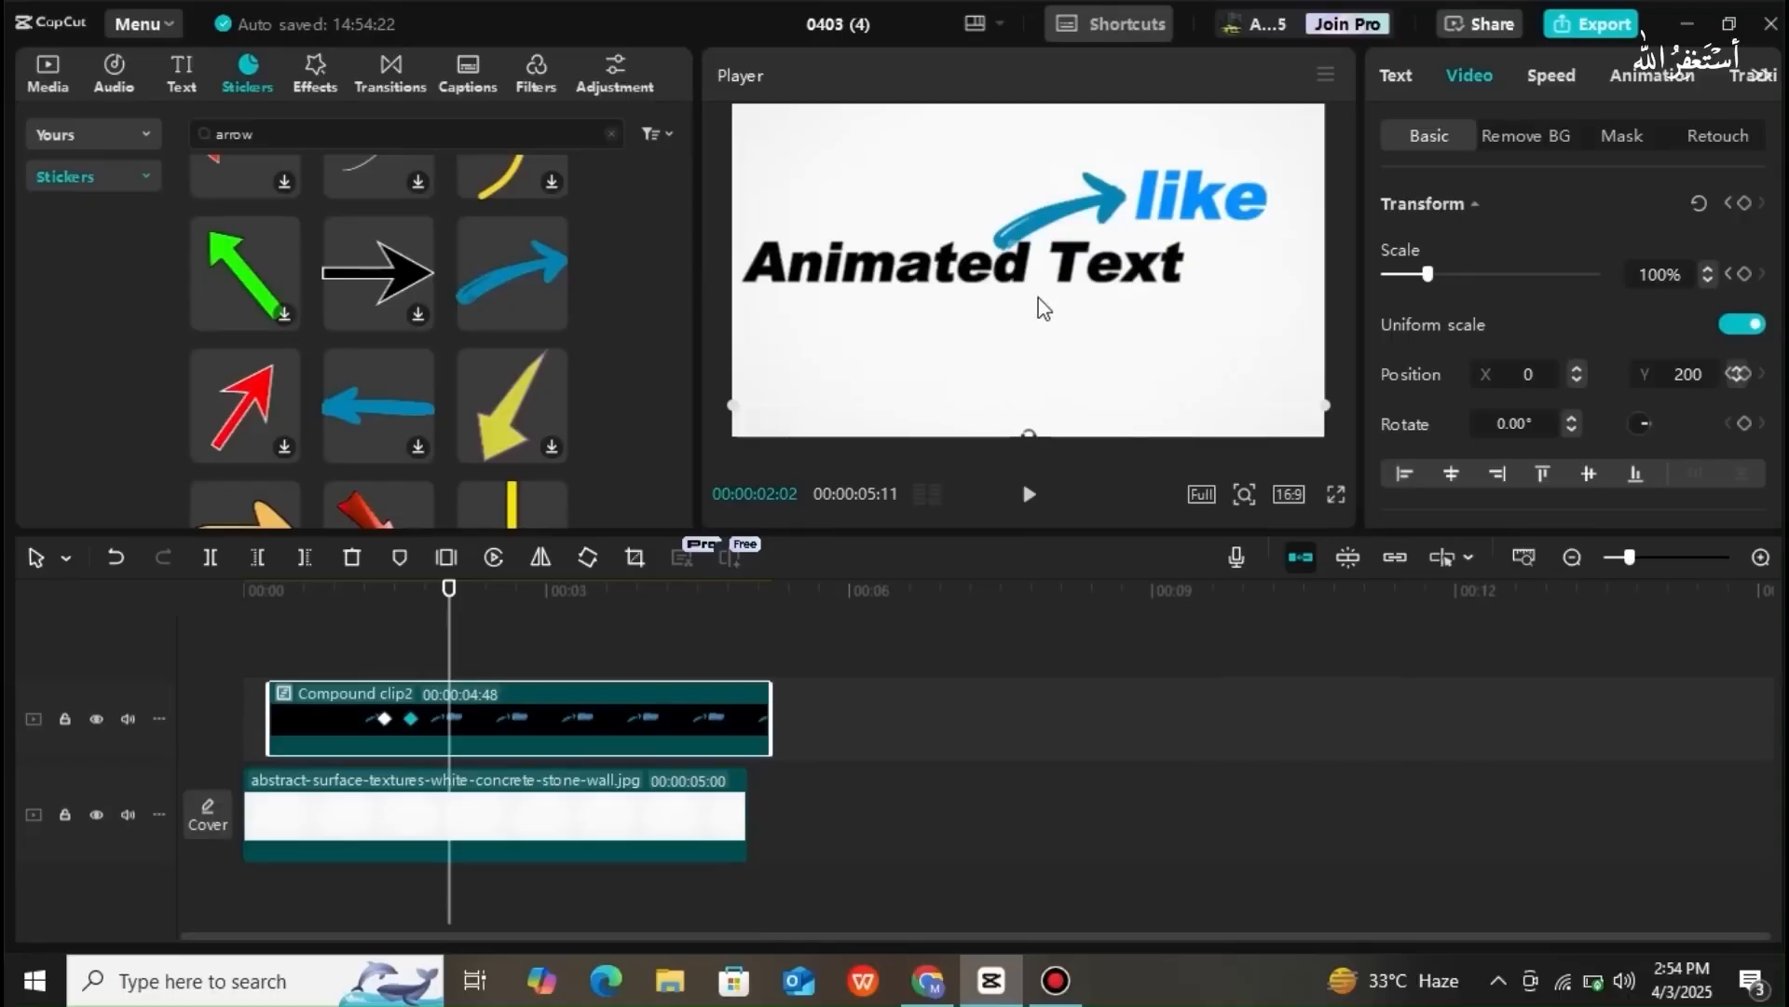
- Add a default text clip above the compound clip at 00:00:02:02 and shift it slightly earlier
left_click(180, 82)
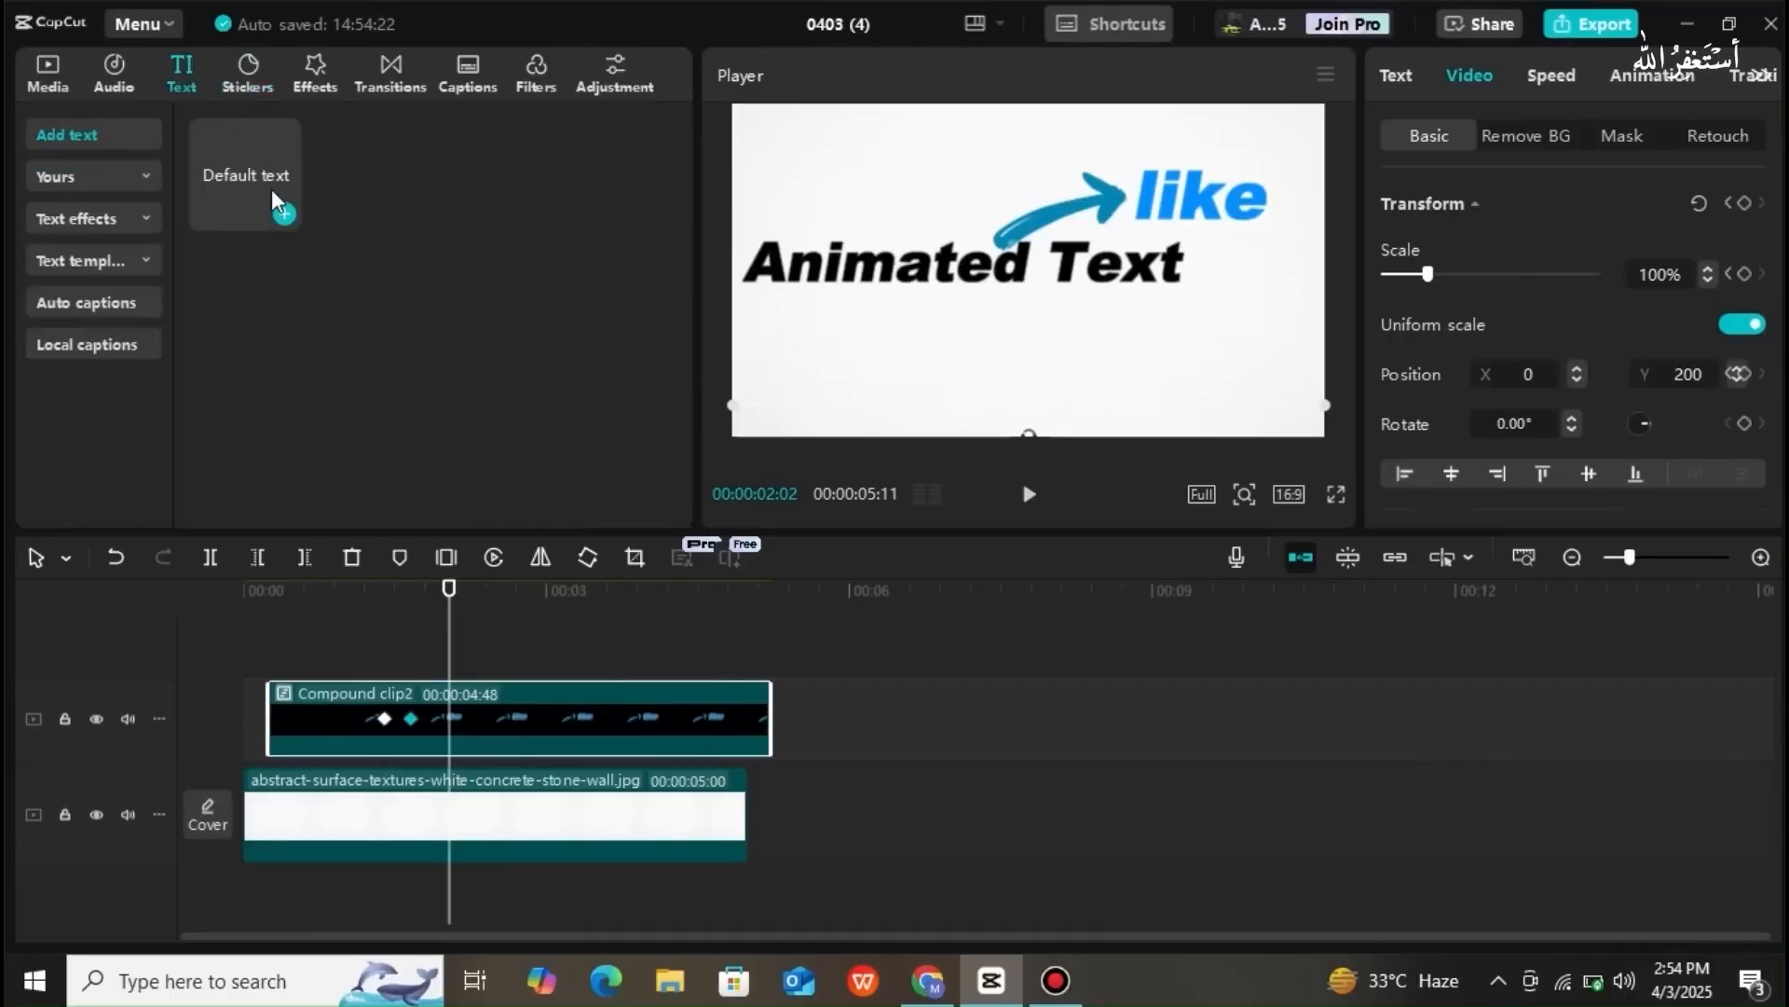
left_click(284, 214)
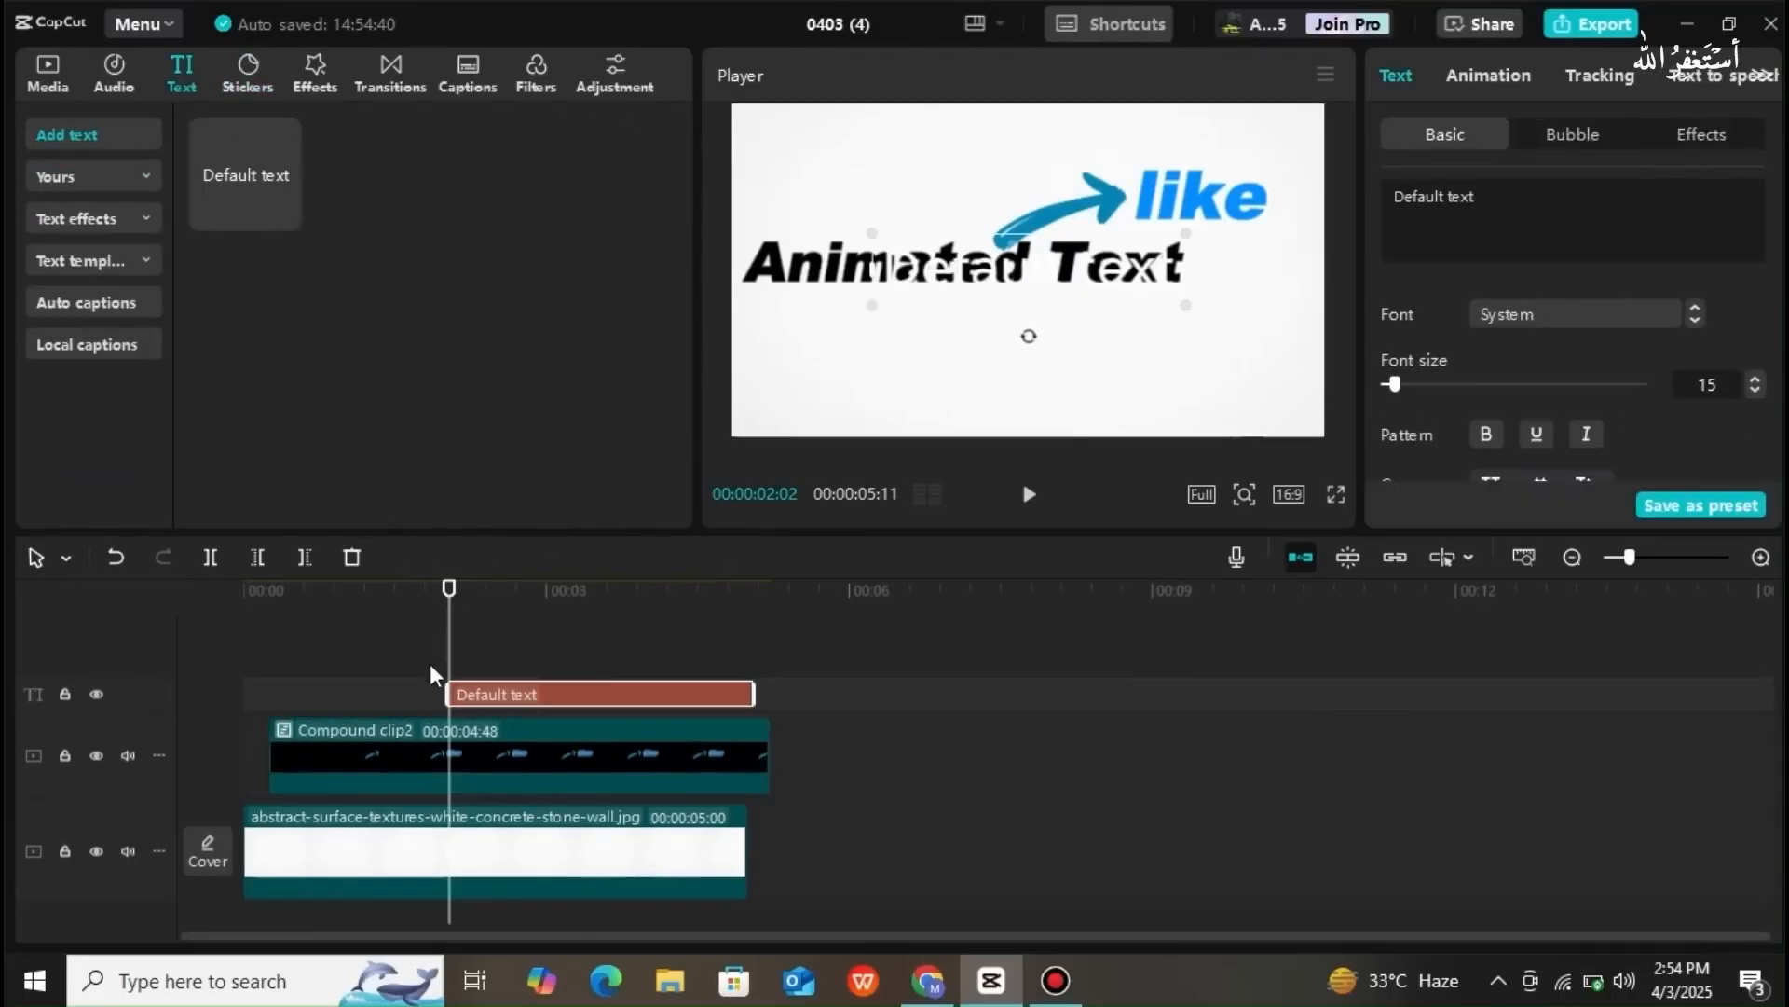
left_click_drag(484, 707, 470, 706)
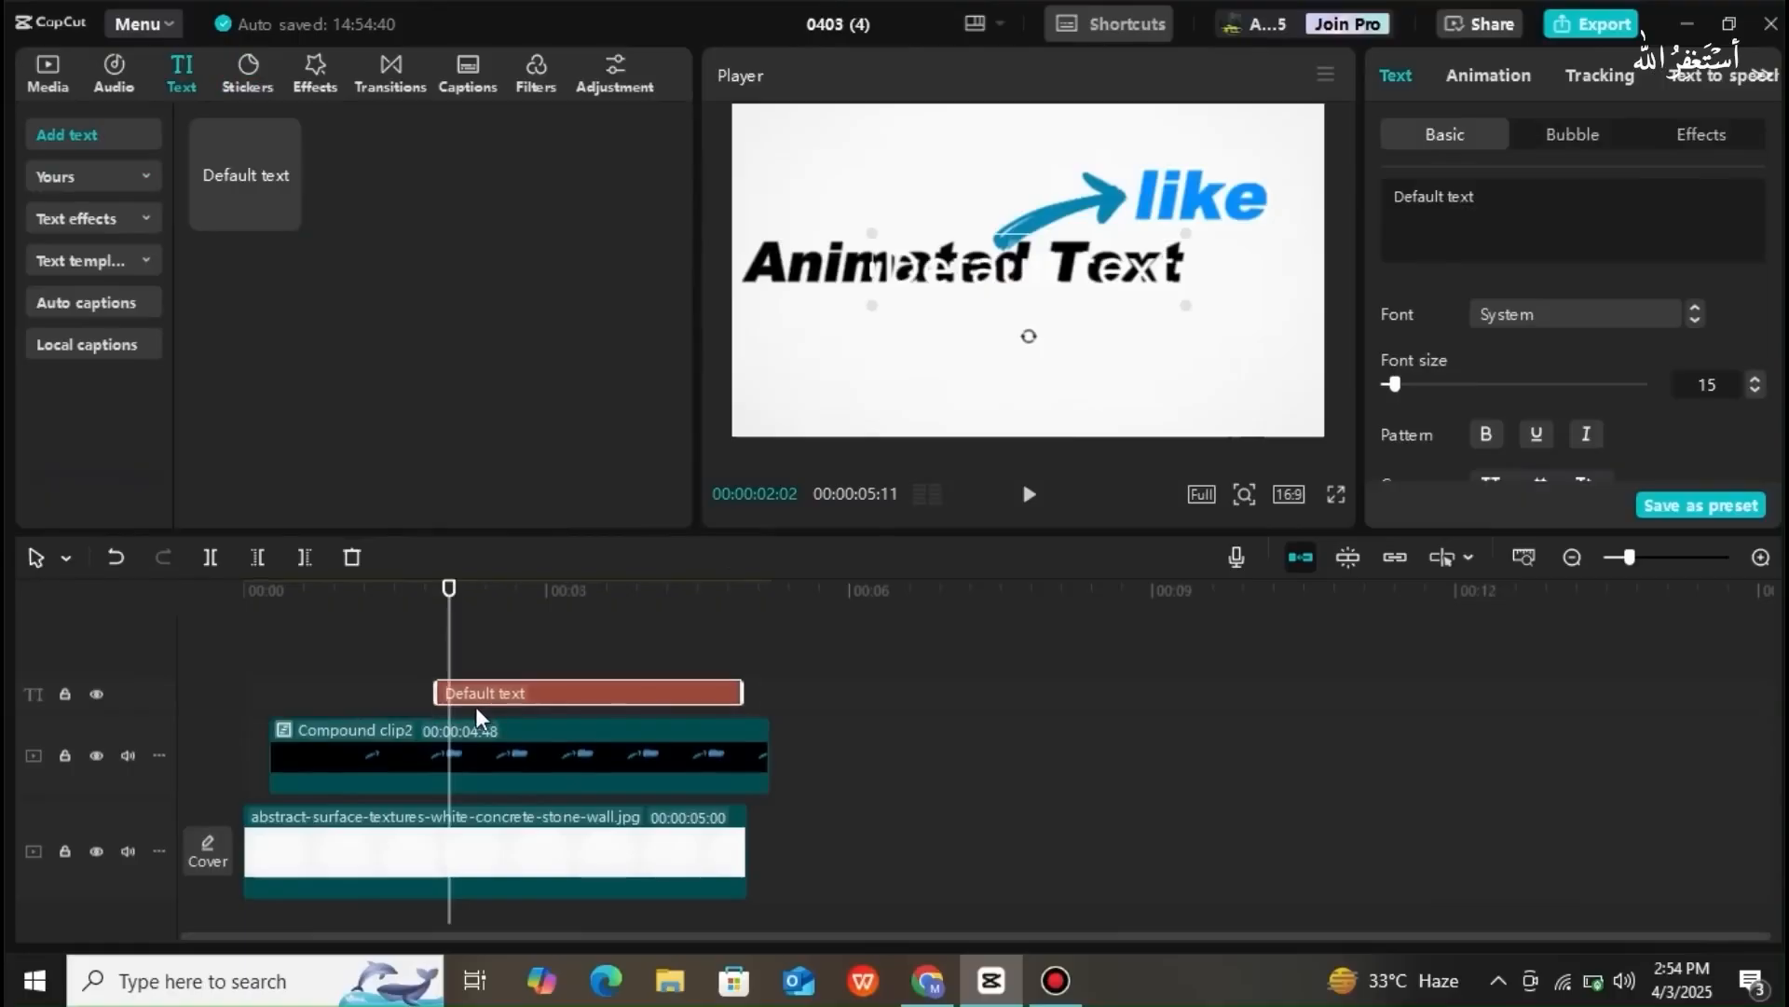
- Move the default text clip's start to just after the compound clip's second keyframe and extend its end to near the compound clip's end
left_click_drag(453, 655, 406, 655)
left_click(438, 769)
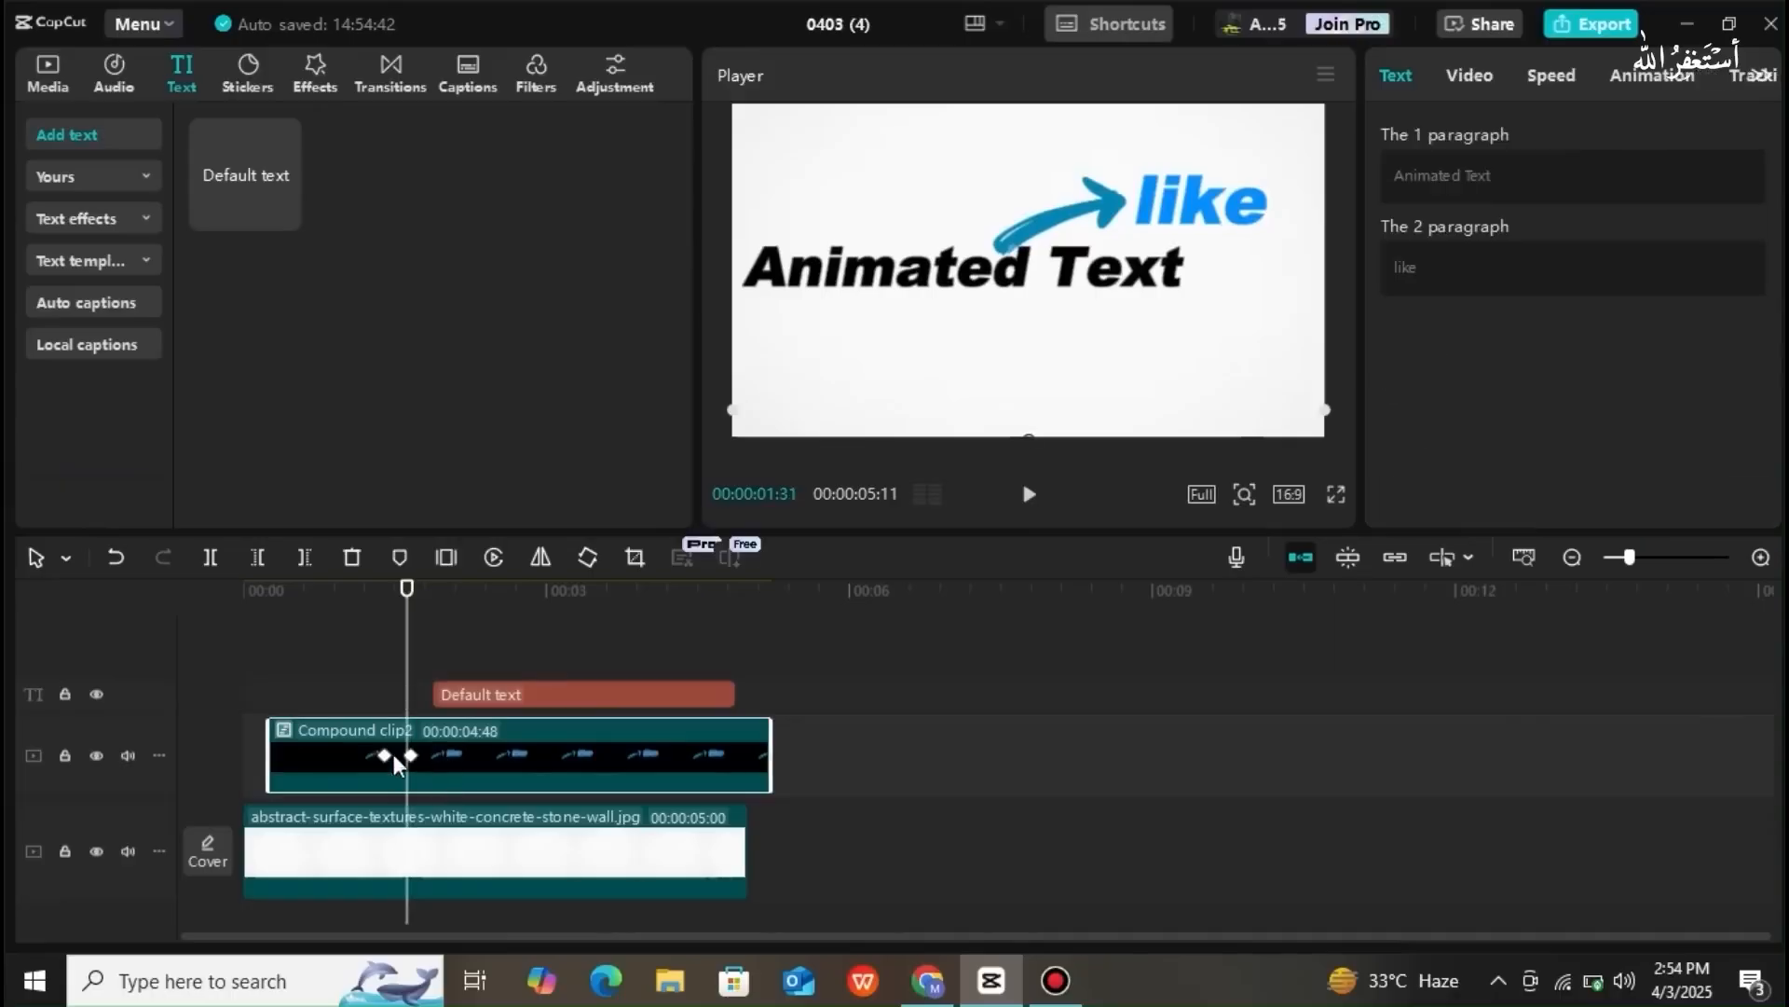
left_click(446, 708)
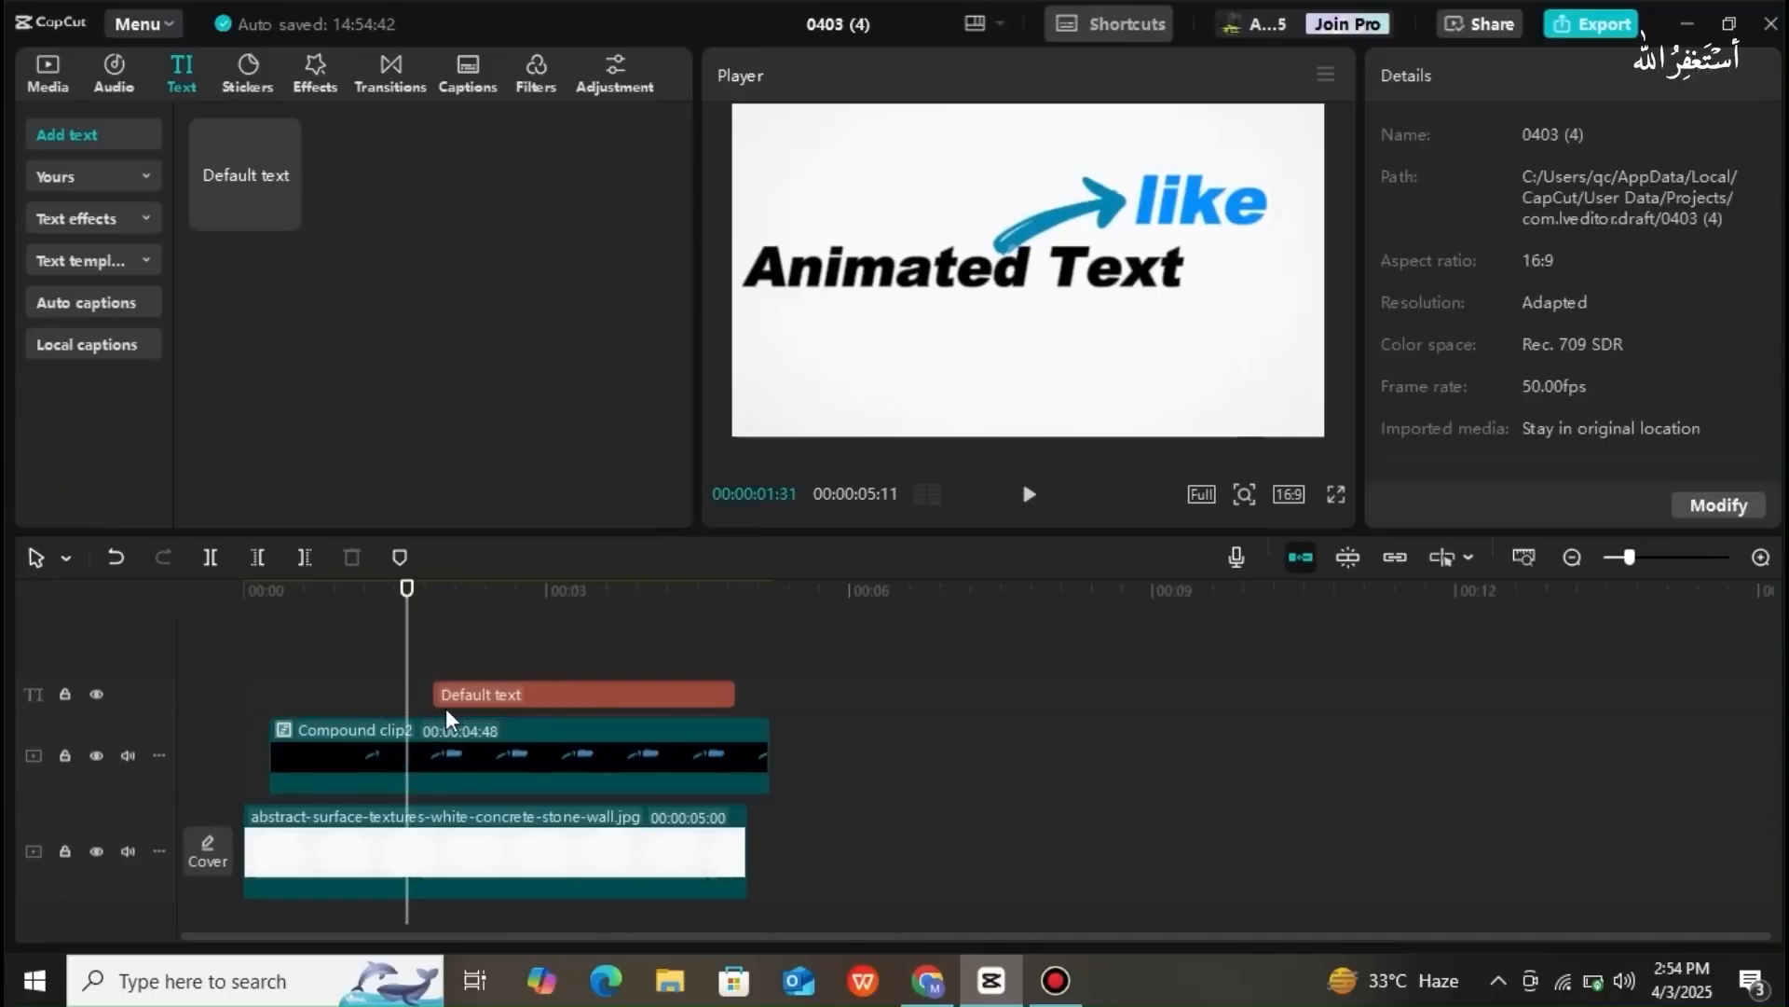
left_click(455, 701)
left_click_drag(449, 701, 439, 701)
left_click_drag(722, 688, 755, 693)
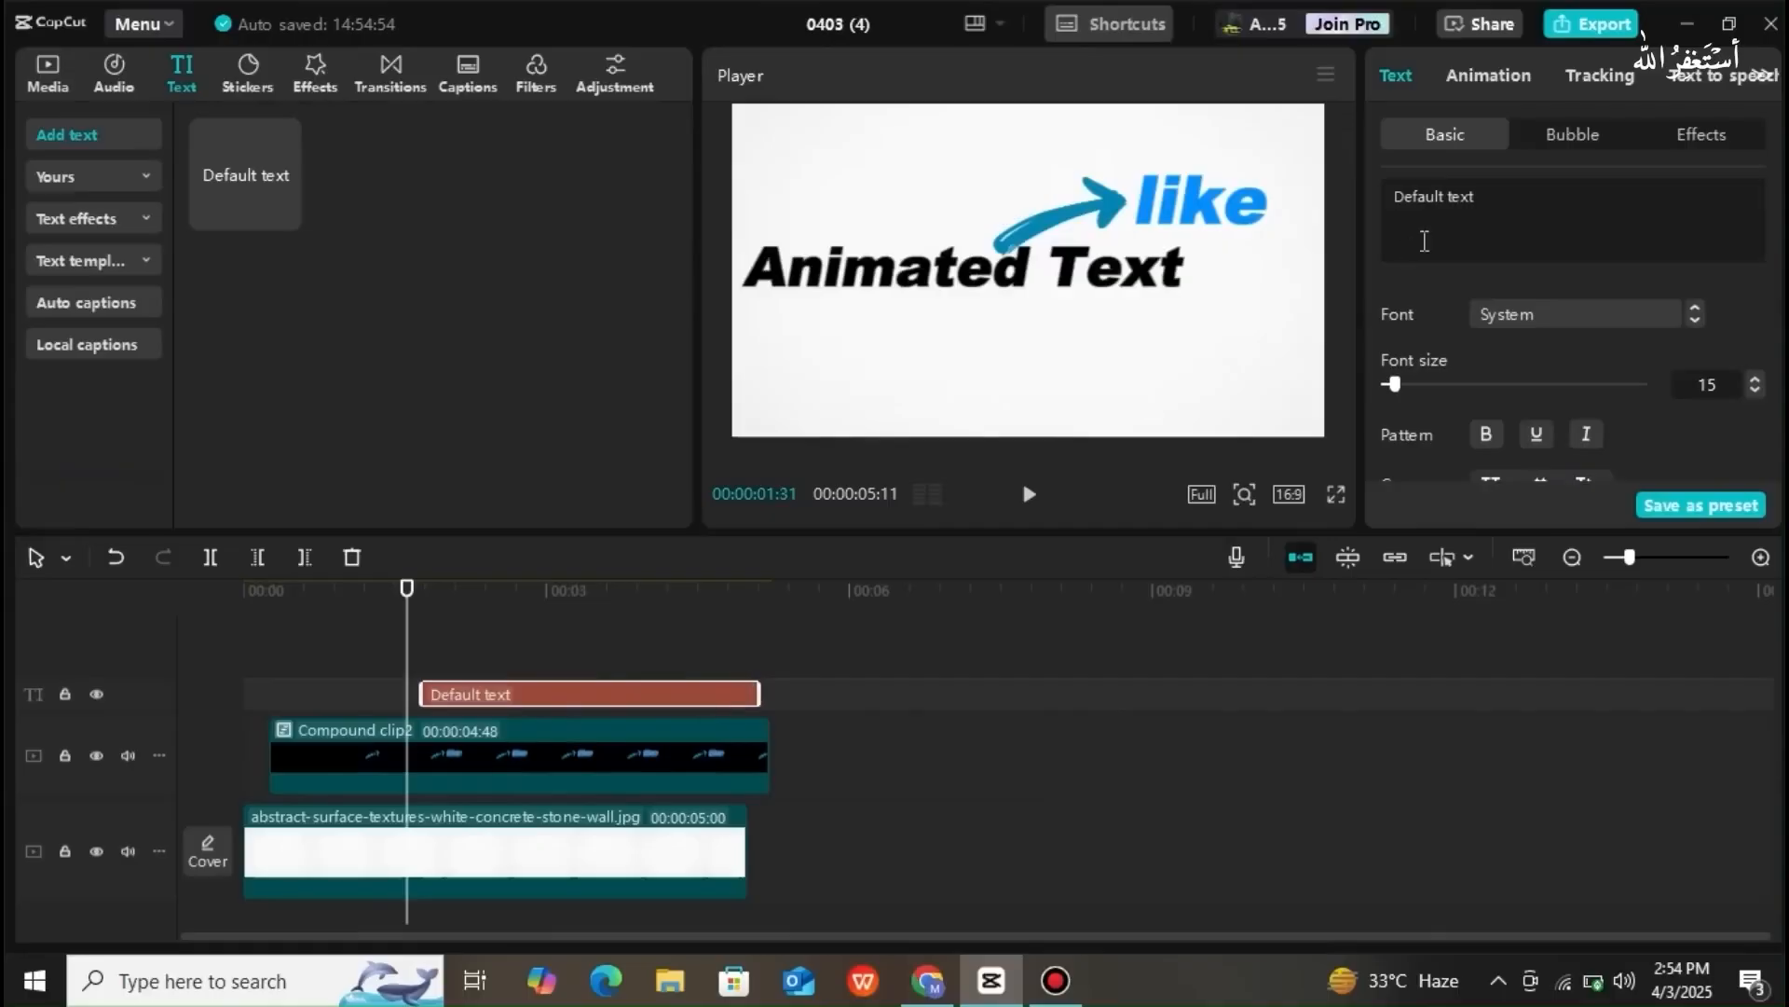
- Replace the default text with "This" and colour it black (000000)
left_click_drag(1506, 194, 1368, 193)
key("BackSpace")
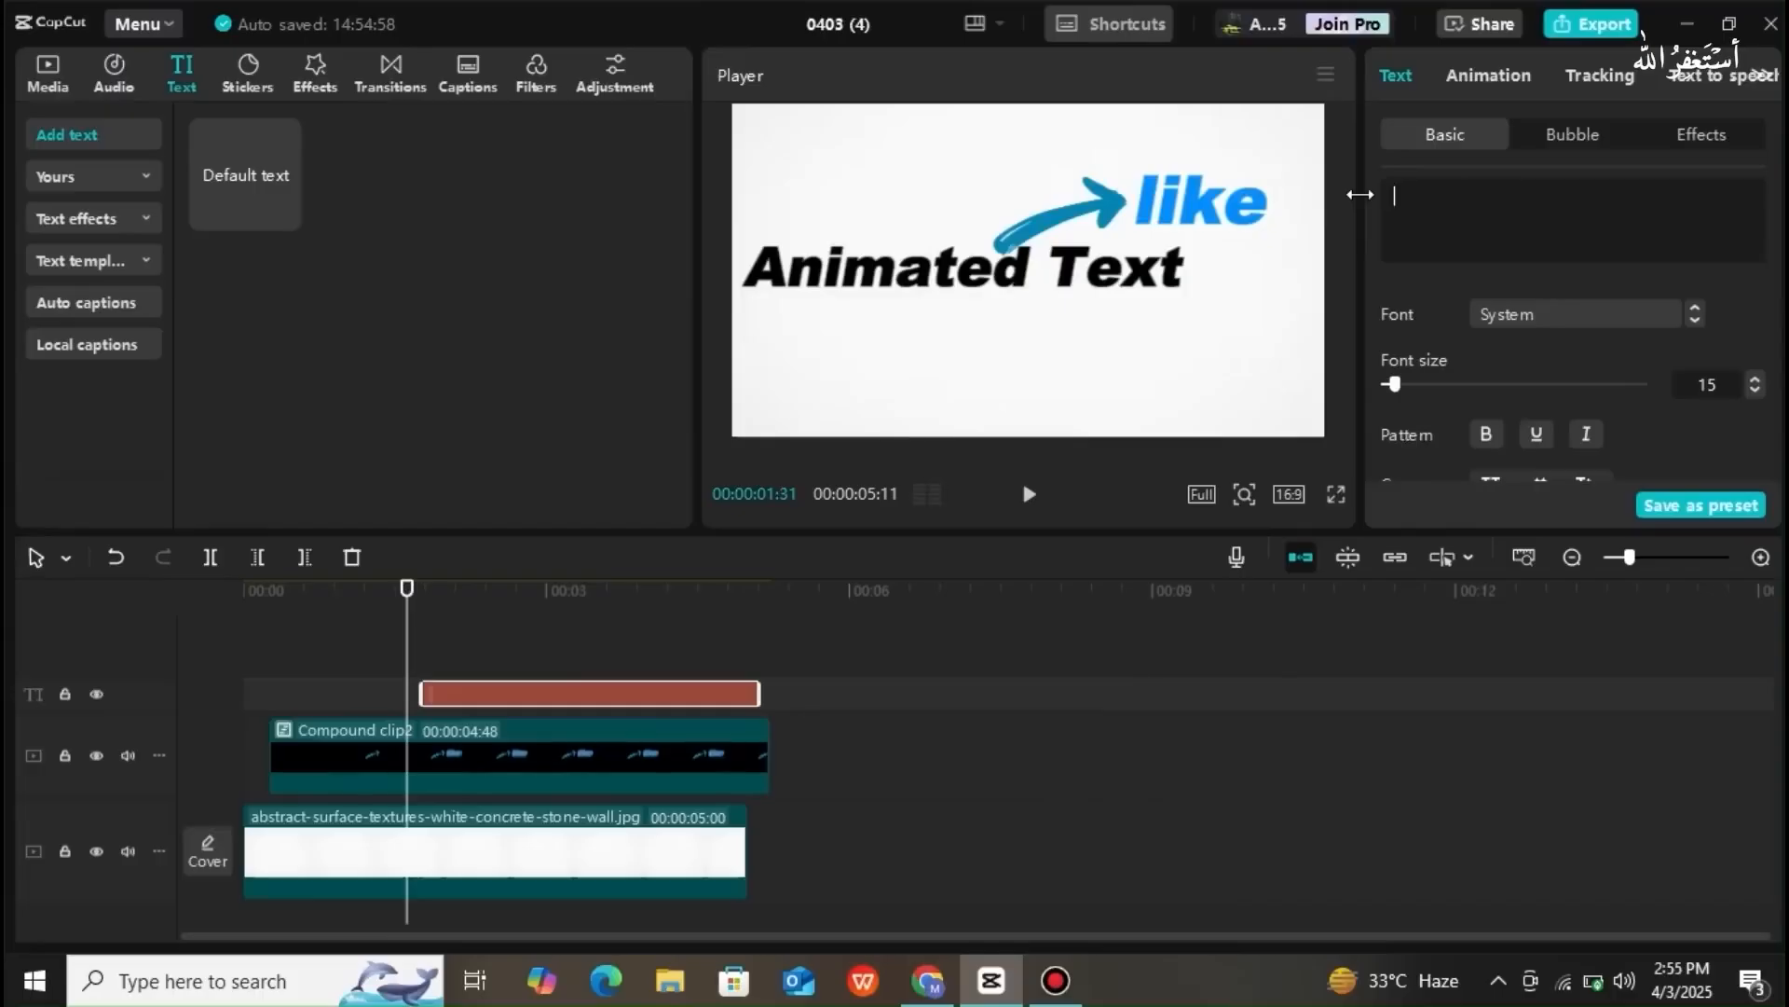
type("This")
scroll(1771, 224, "down", 3)
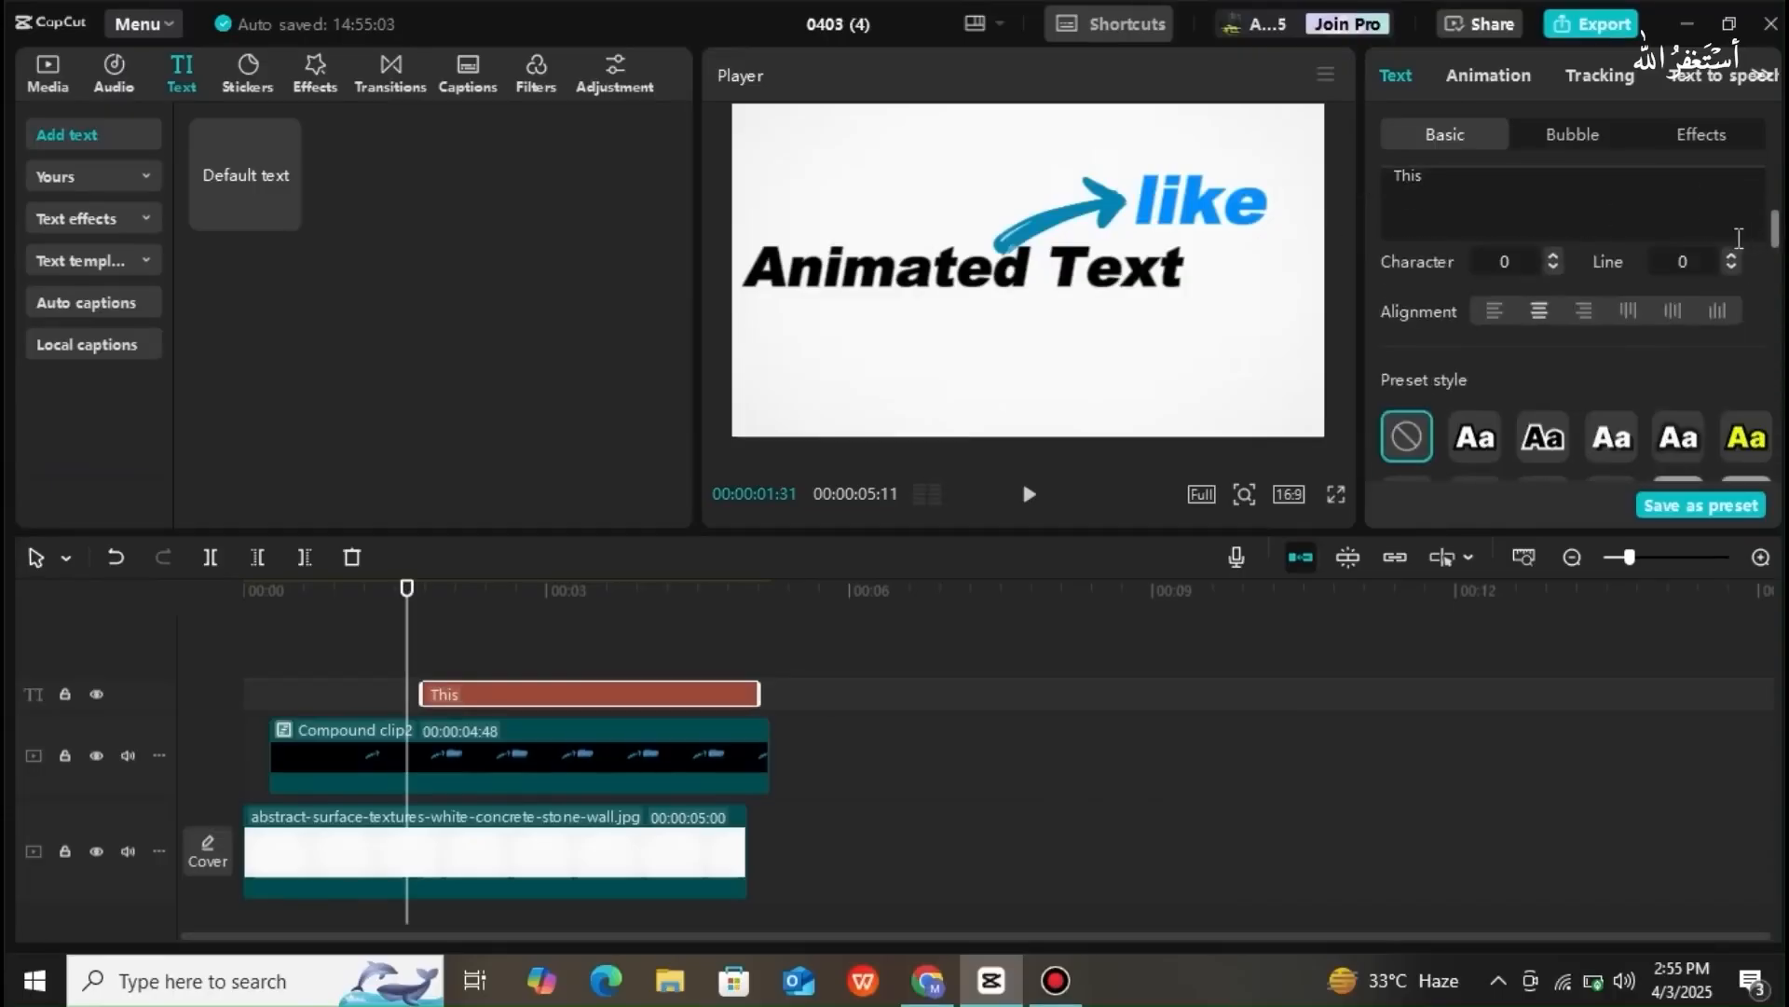
scroll(1743, 244, "up", 1)
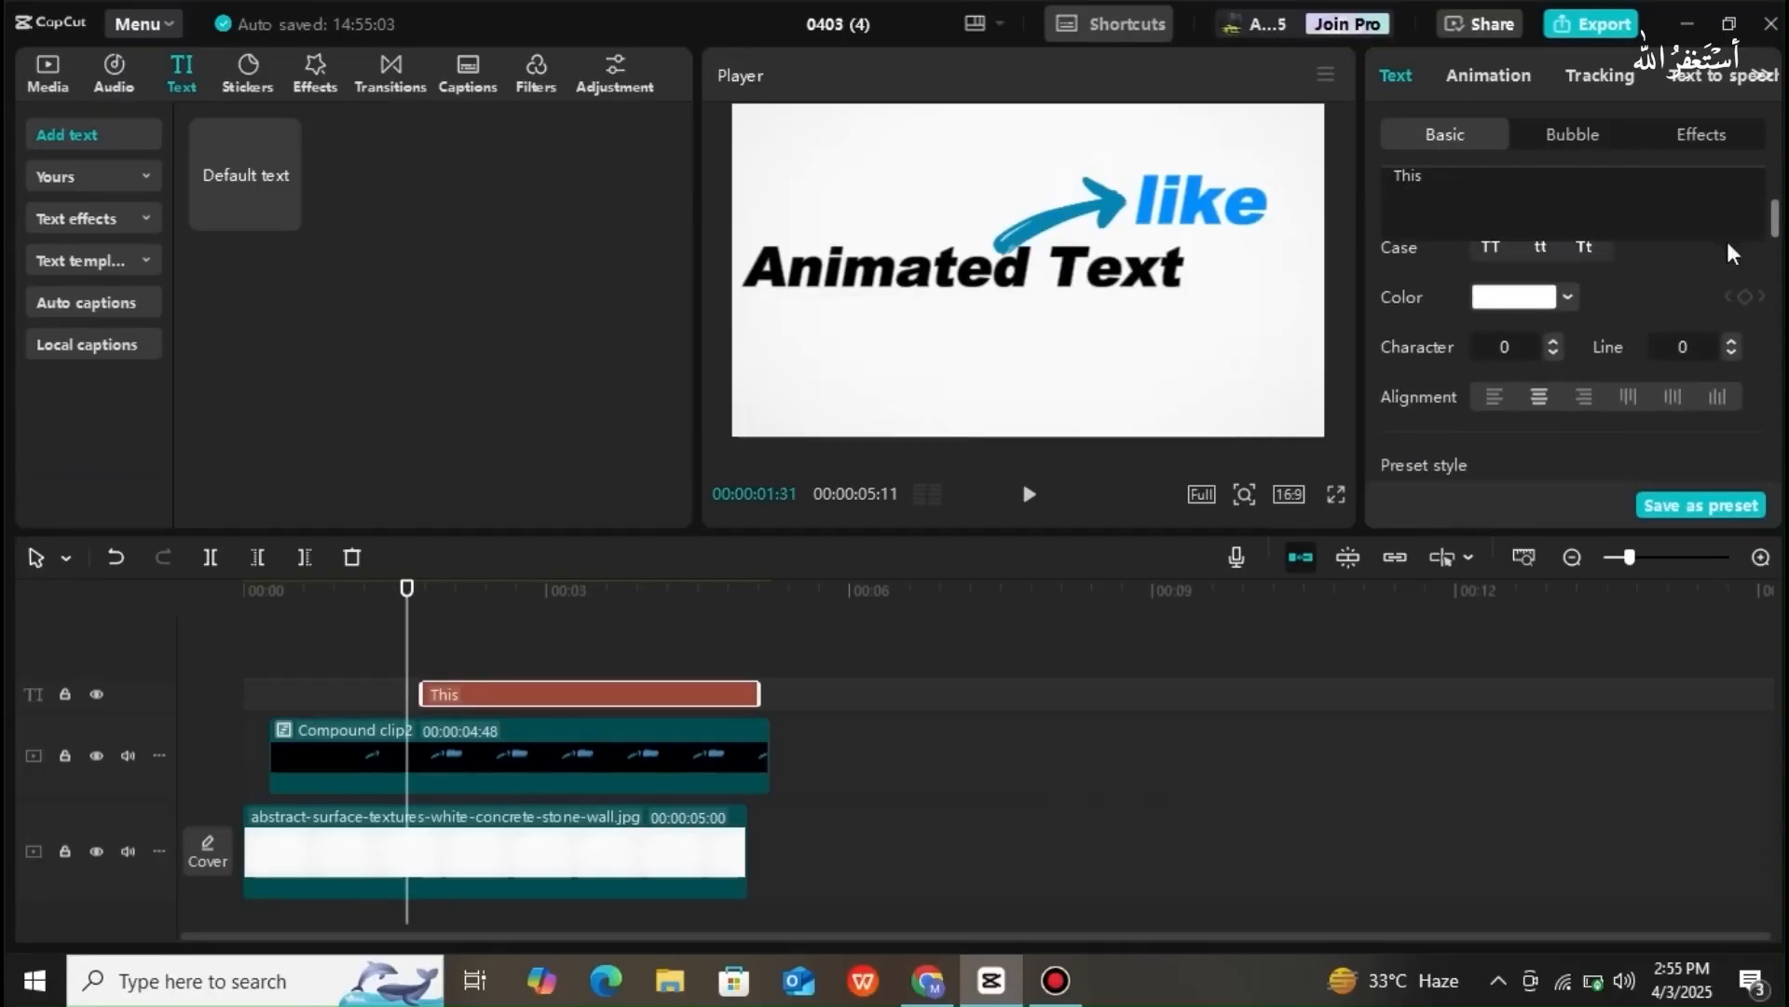
left_click(1570, 296)
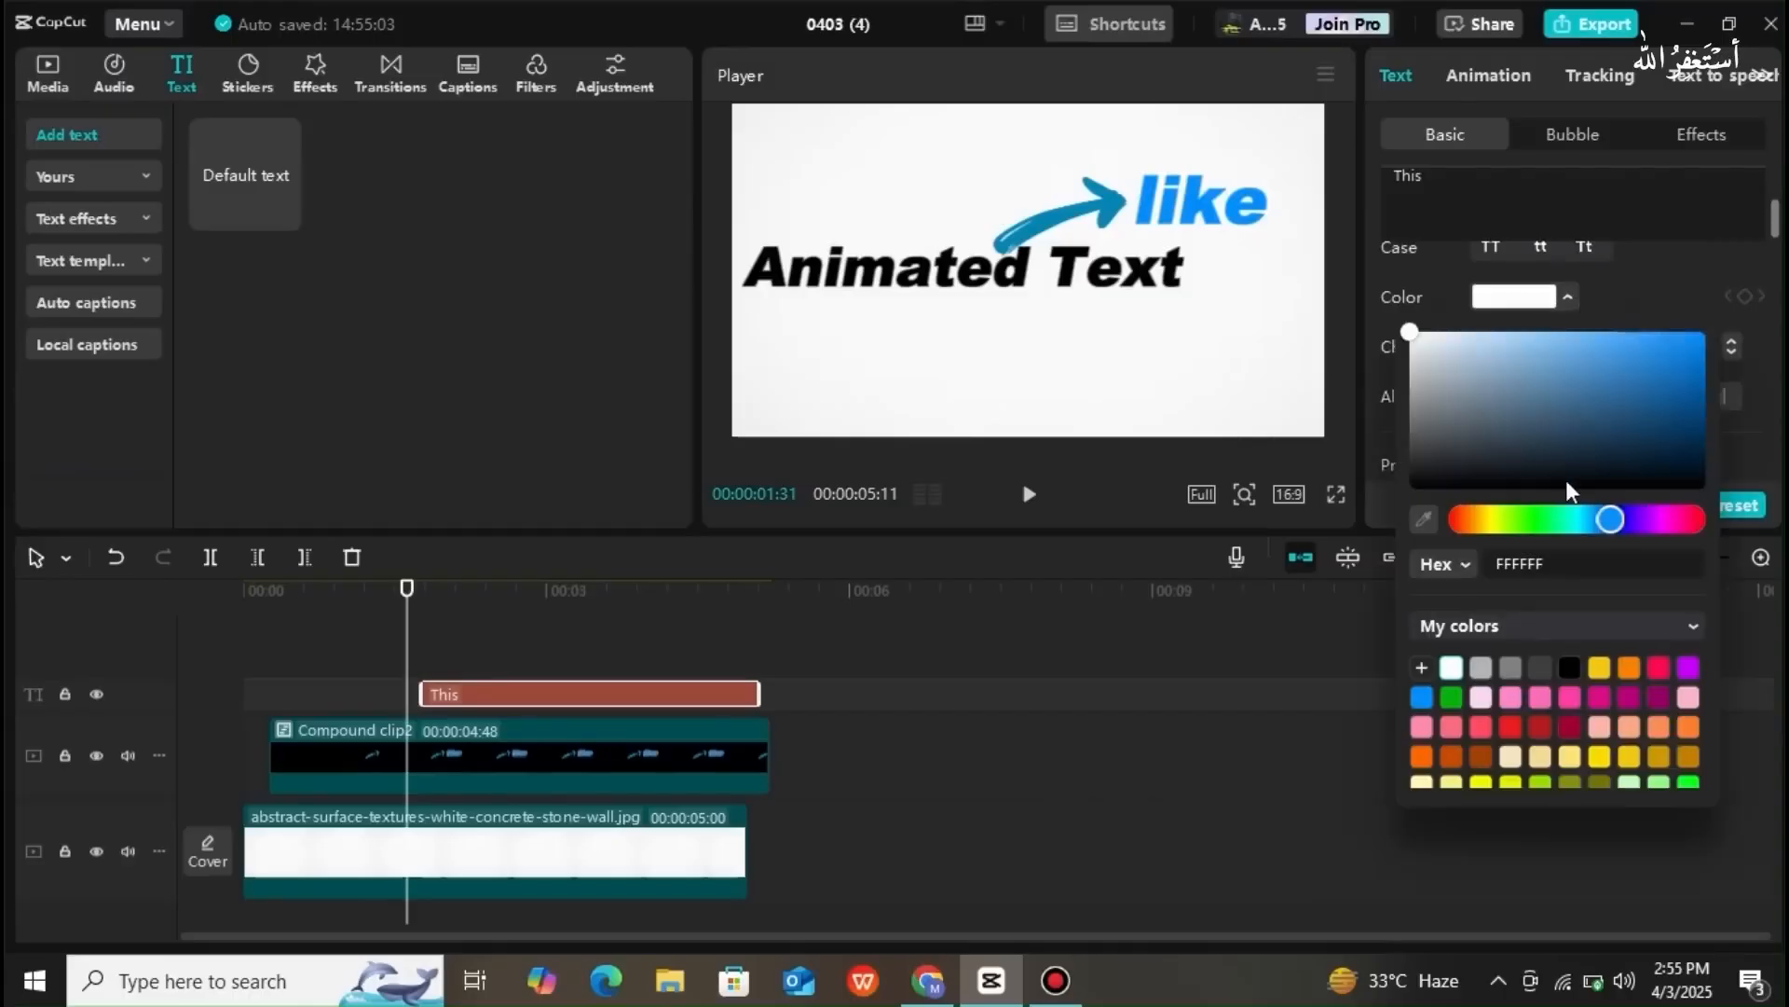
left_click(1571, 668)
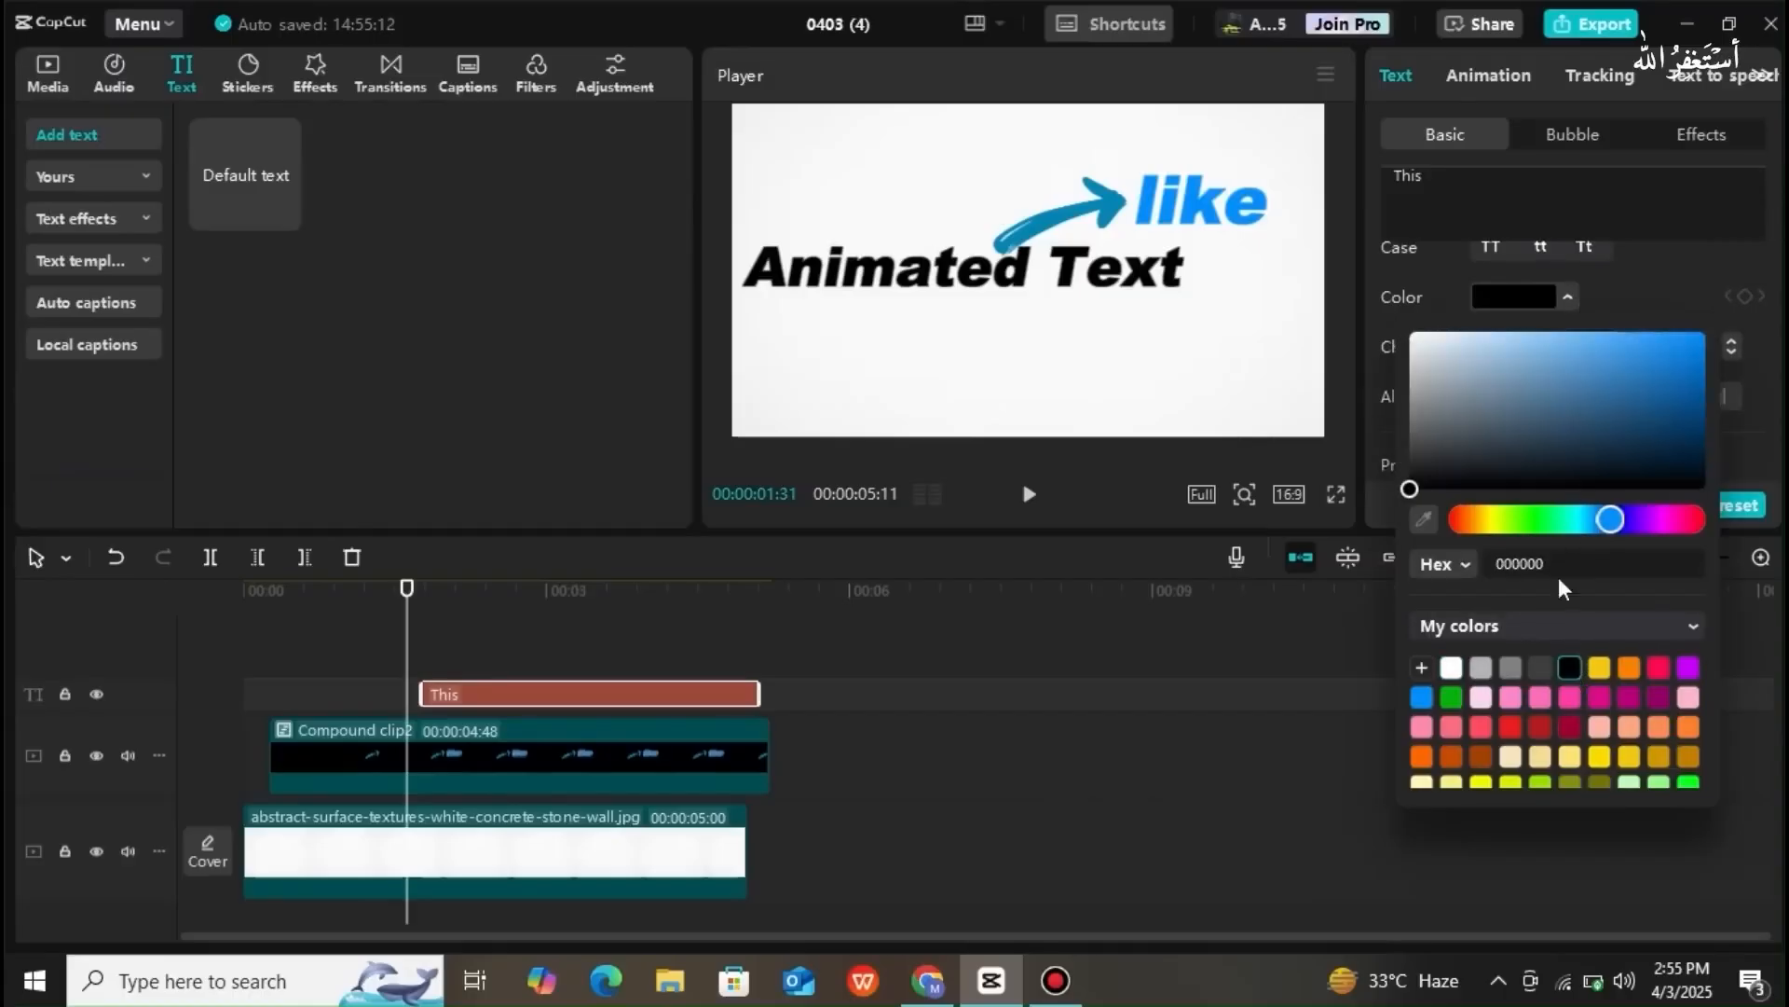
left_click(1632, 288)
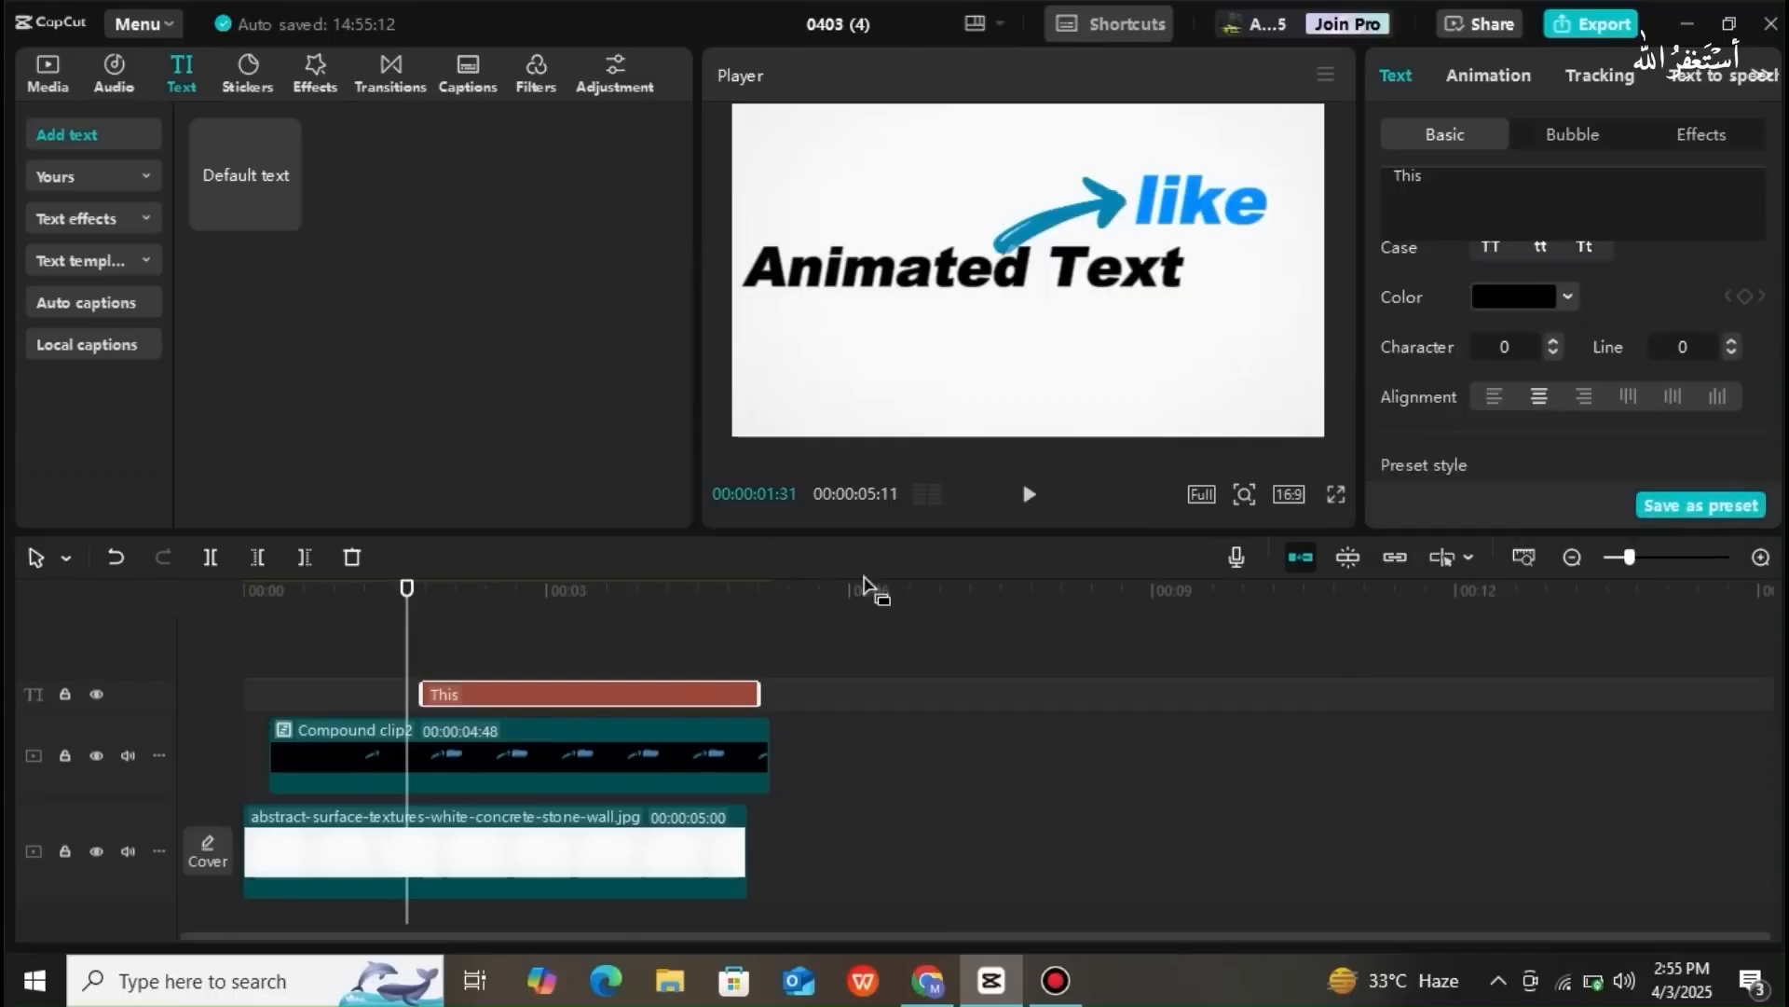
- Preview to 00:00:02:10, then enlarge "This" and place it below the end of "Animated Text"
key("space")
key("space")
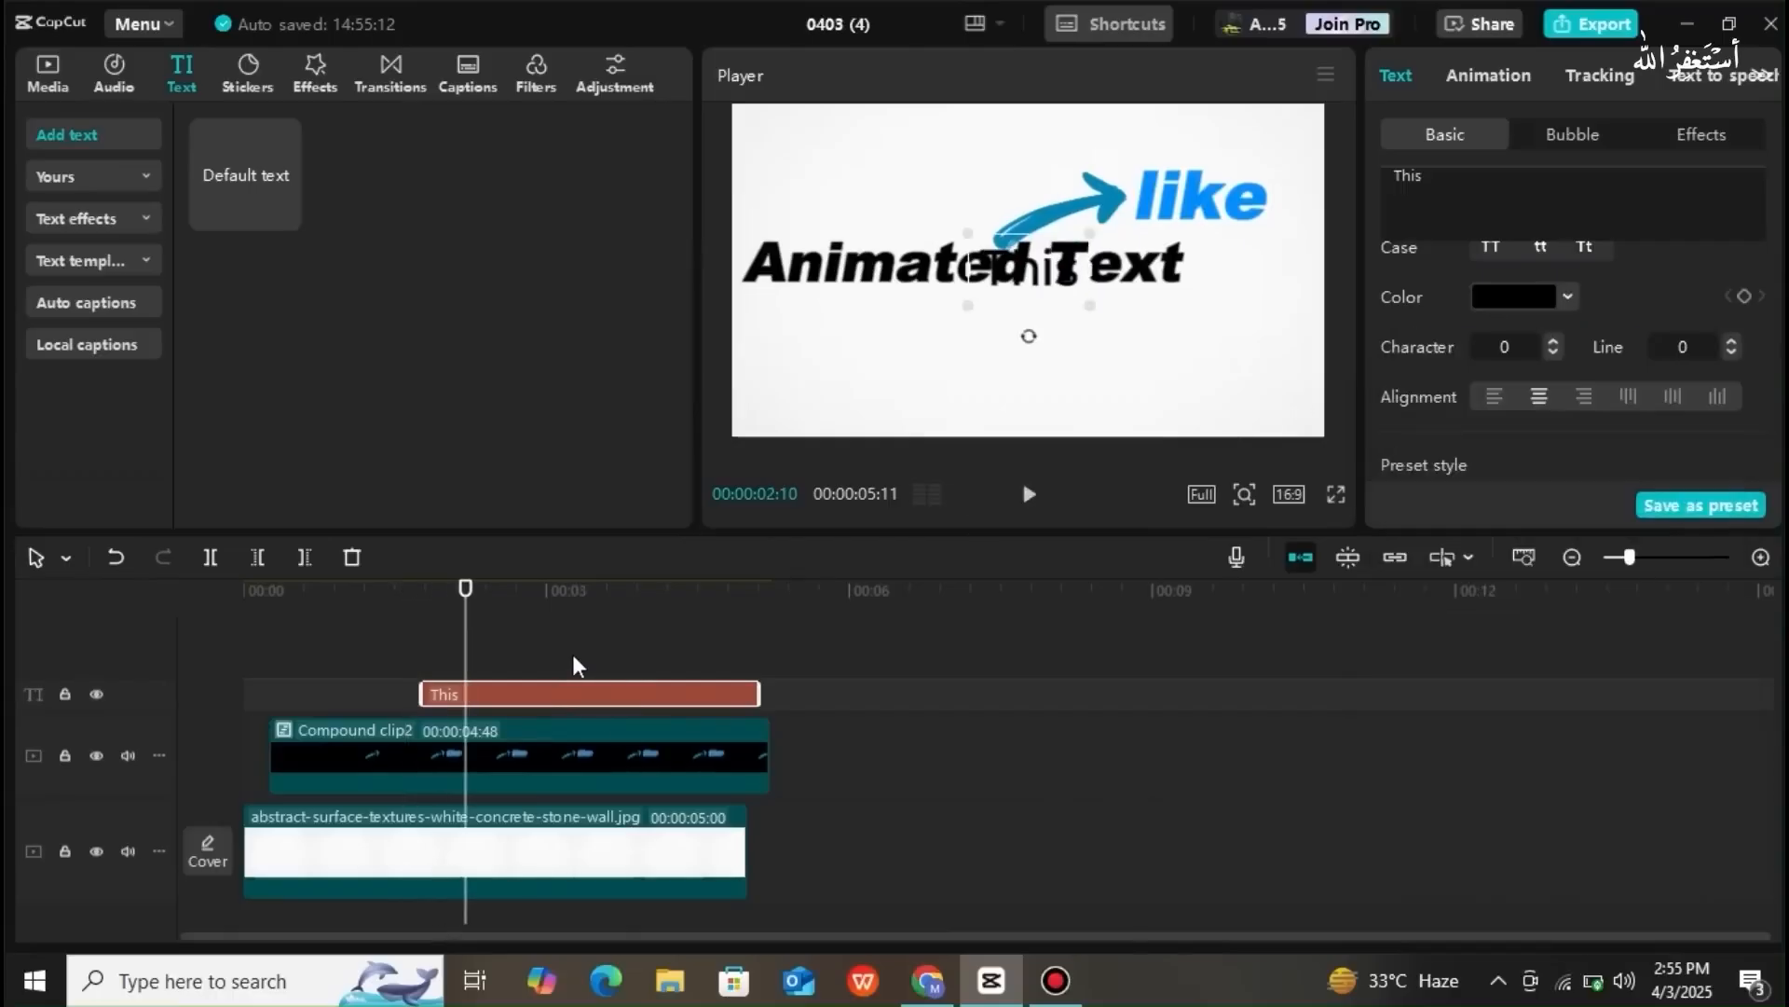
left_click_drag(1097, 305, 1223, 308)
left_click_drag(1293, 376, 1320, 385)
left_click_drag(1232, 313, 1234, 333)
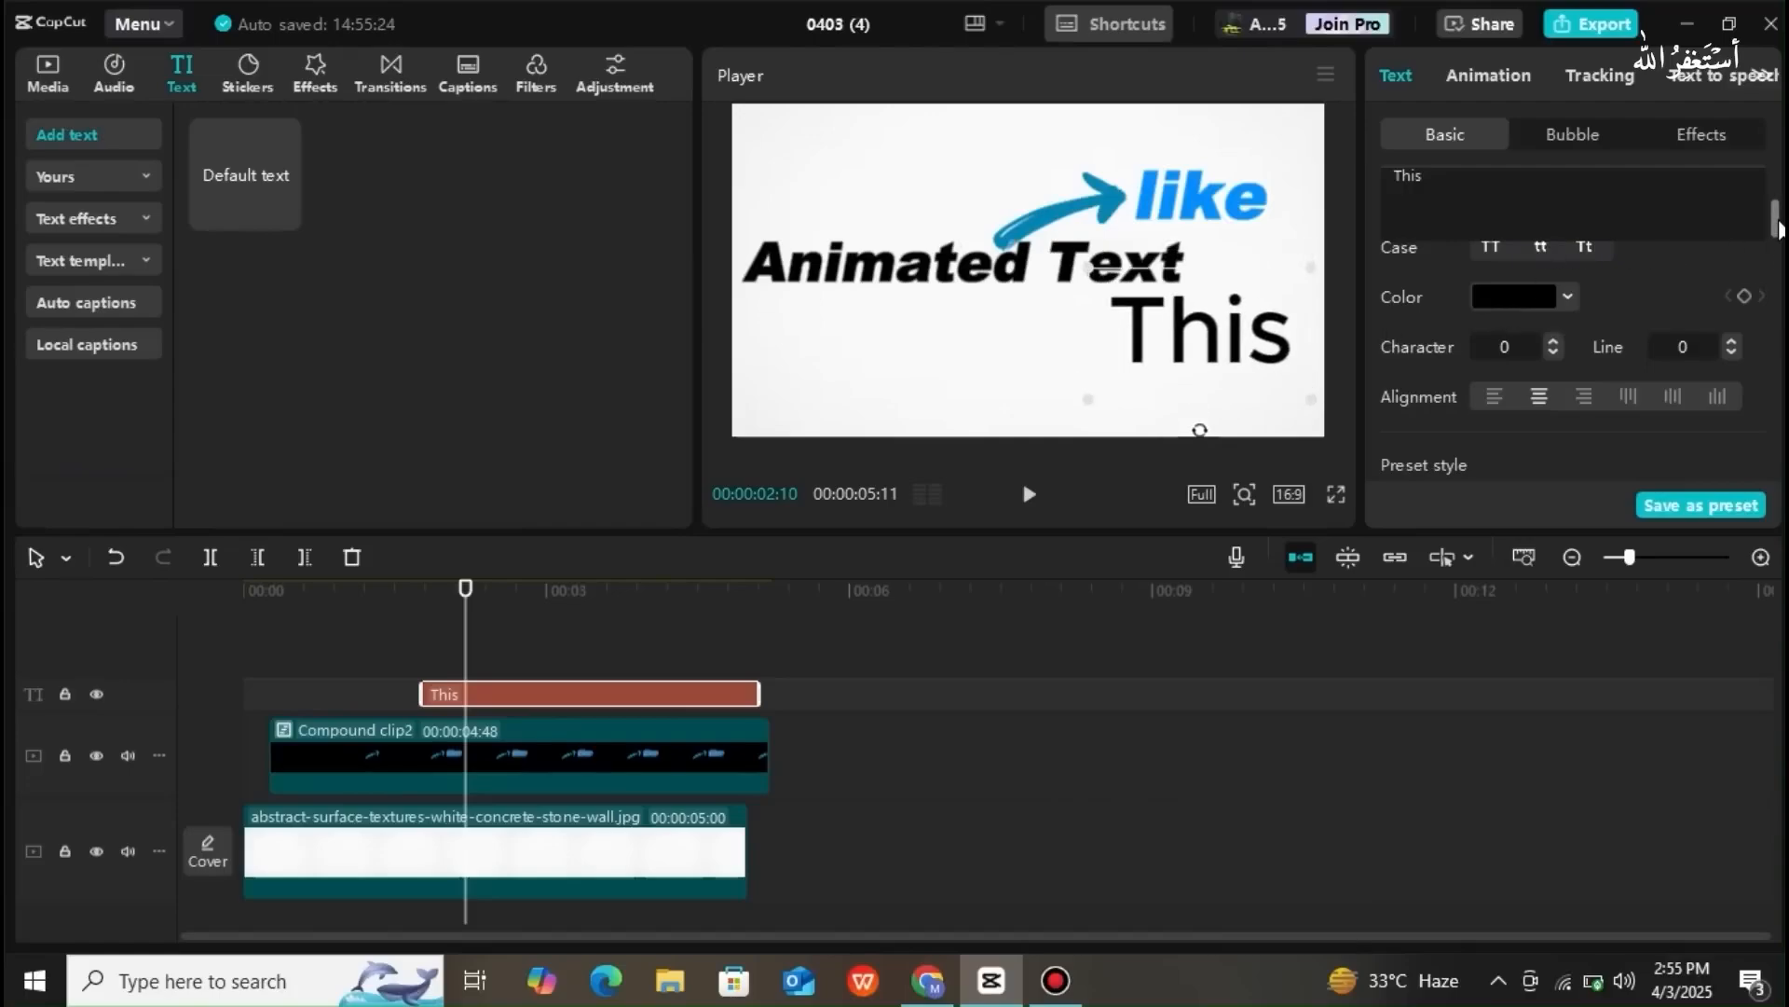
- Set the font of the "This" text to Arial Black and select the compound clip
scroll(1778, 213, "up", 2)
scroll(1778, 212, "up", 3)
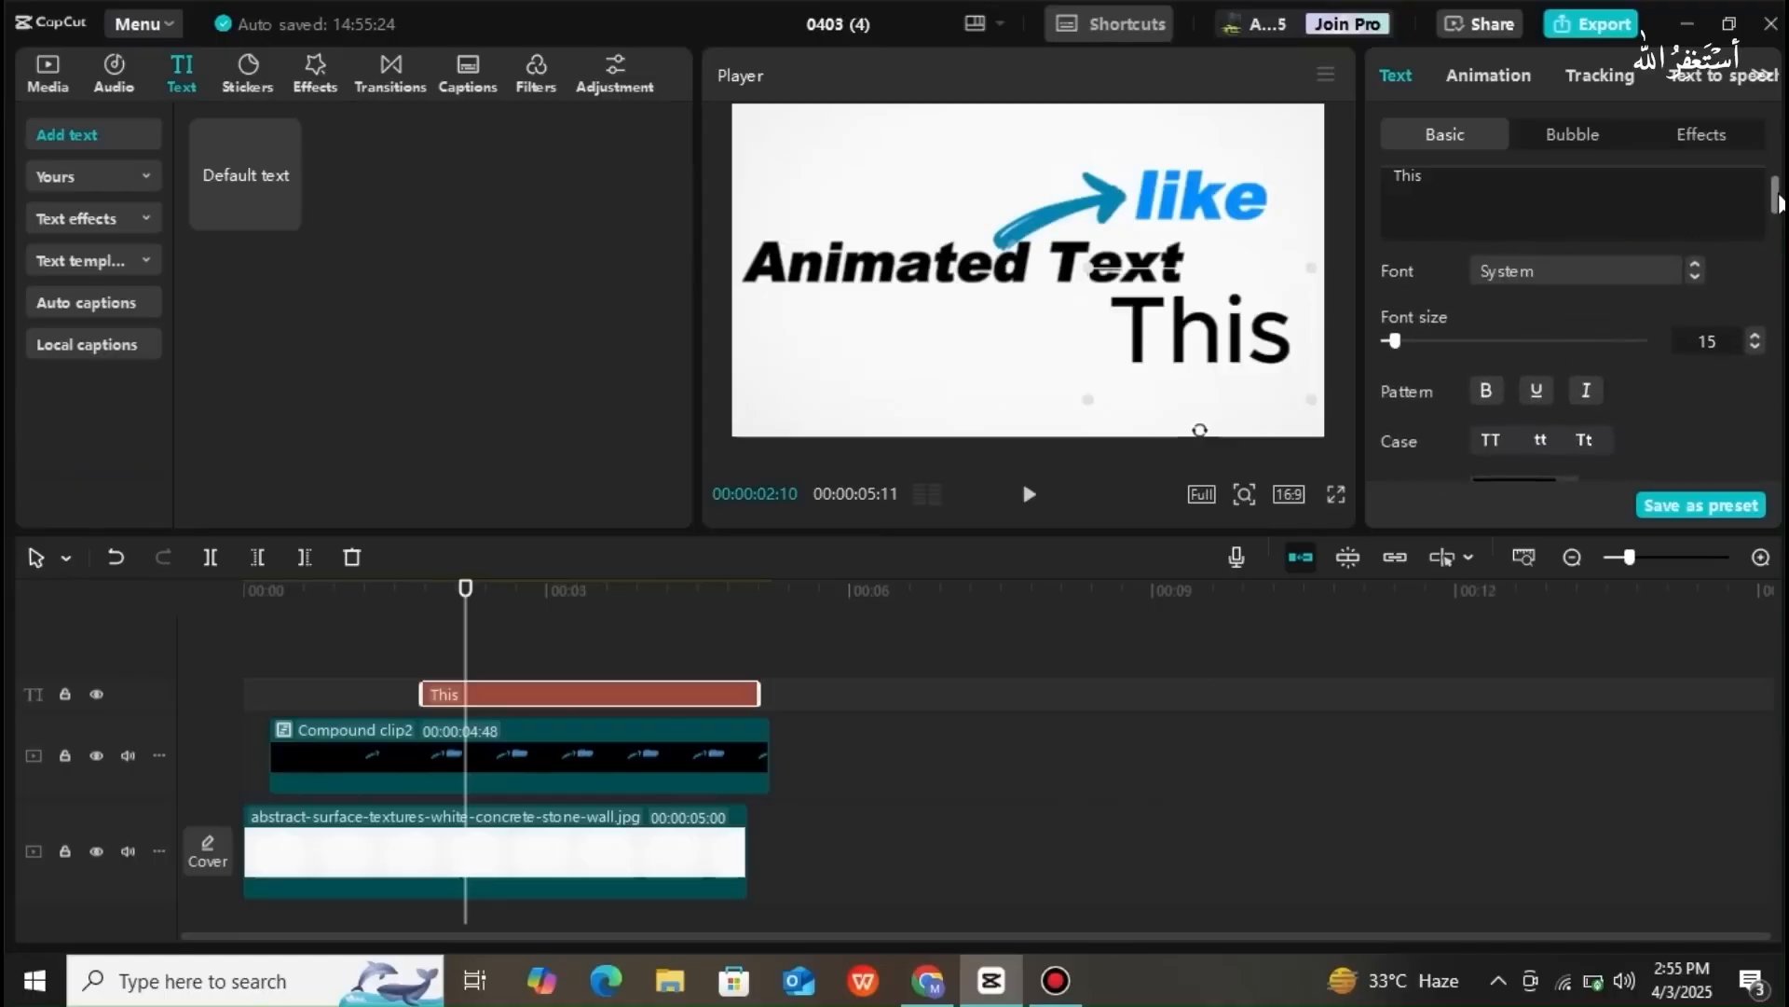
left_click(1658, 315)
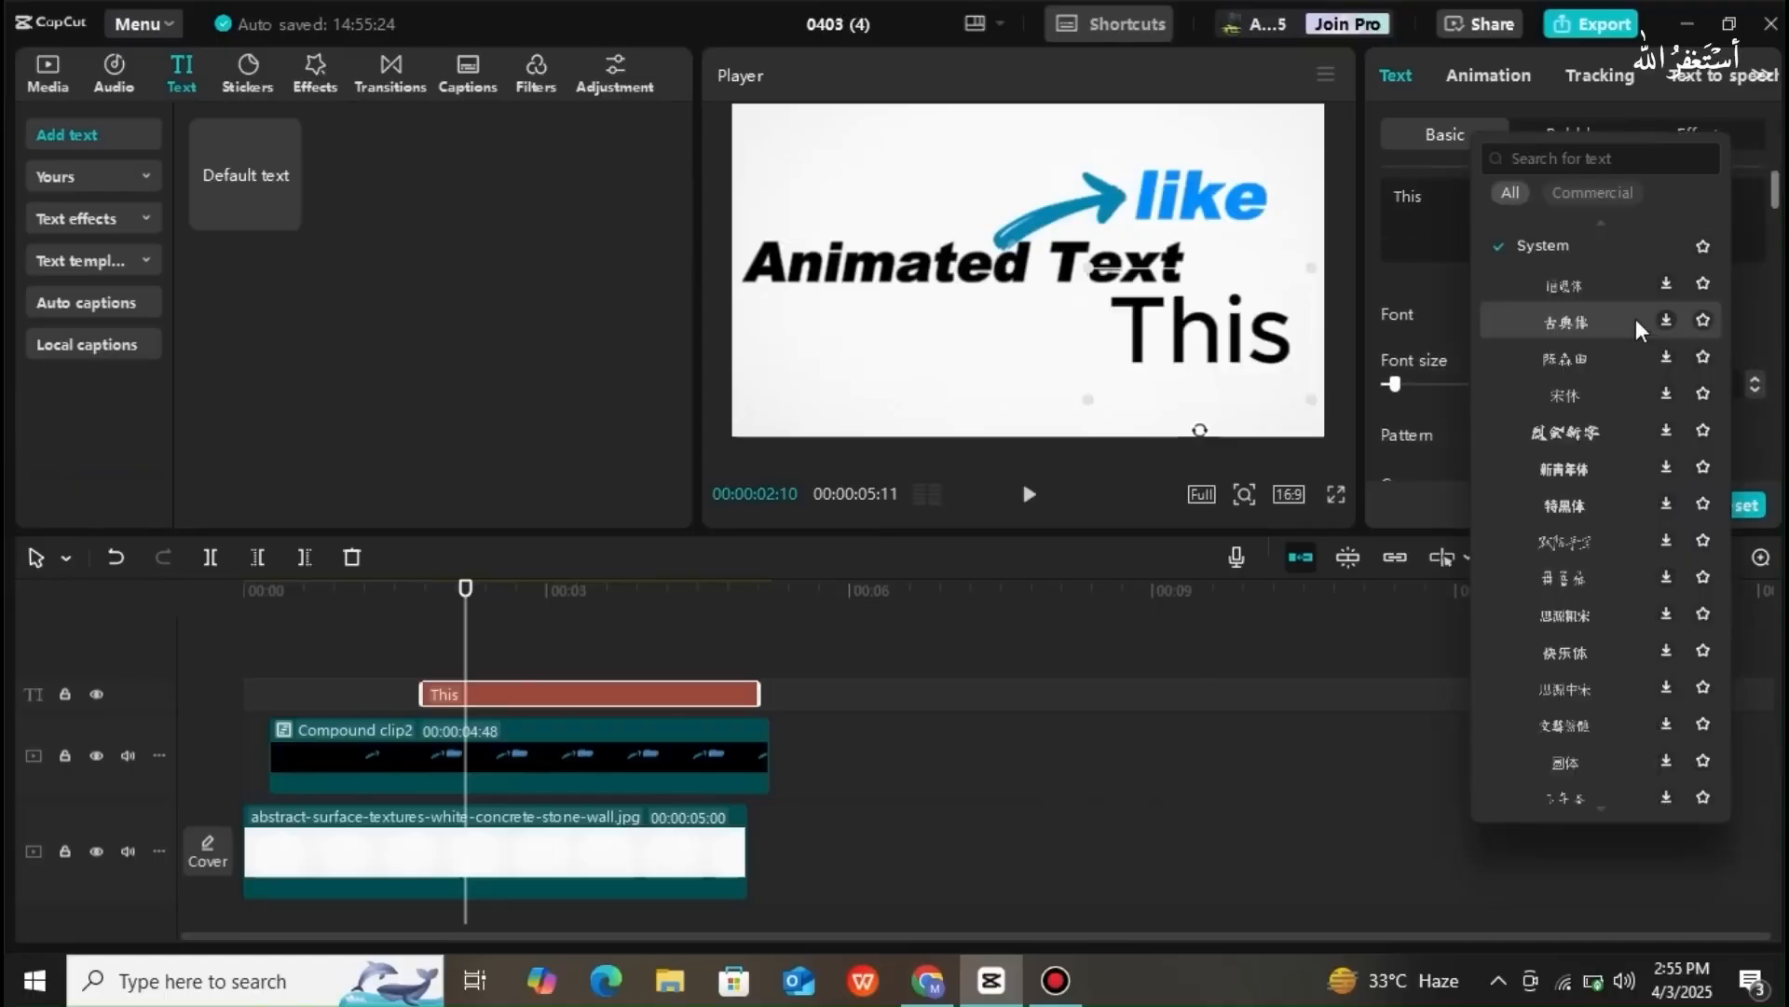
scroll(1568, 209, "up", 3)
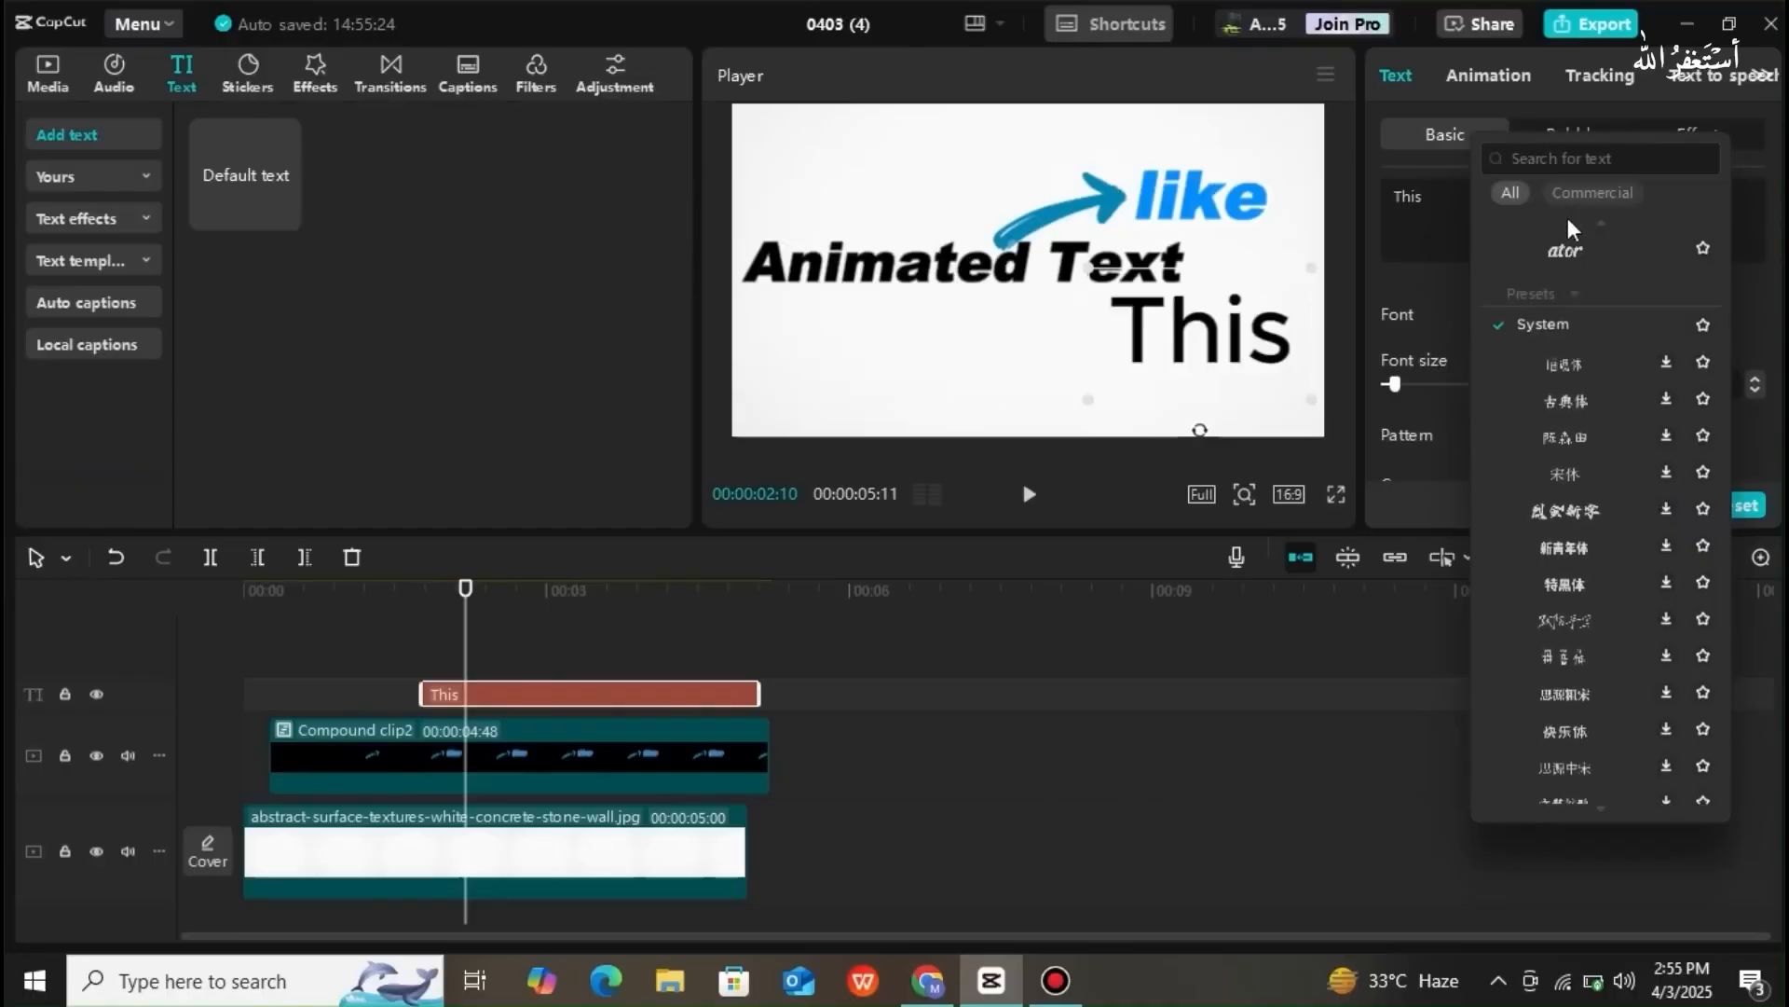
left_click(1582, 270)
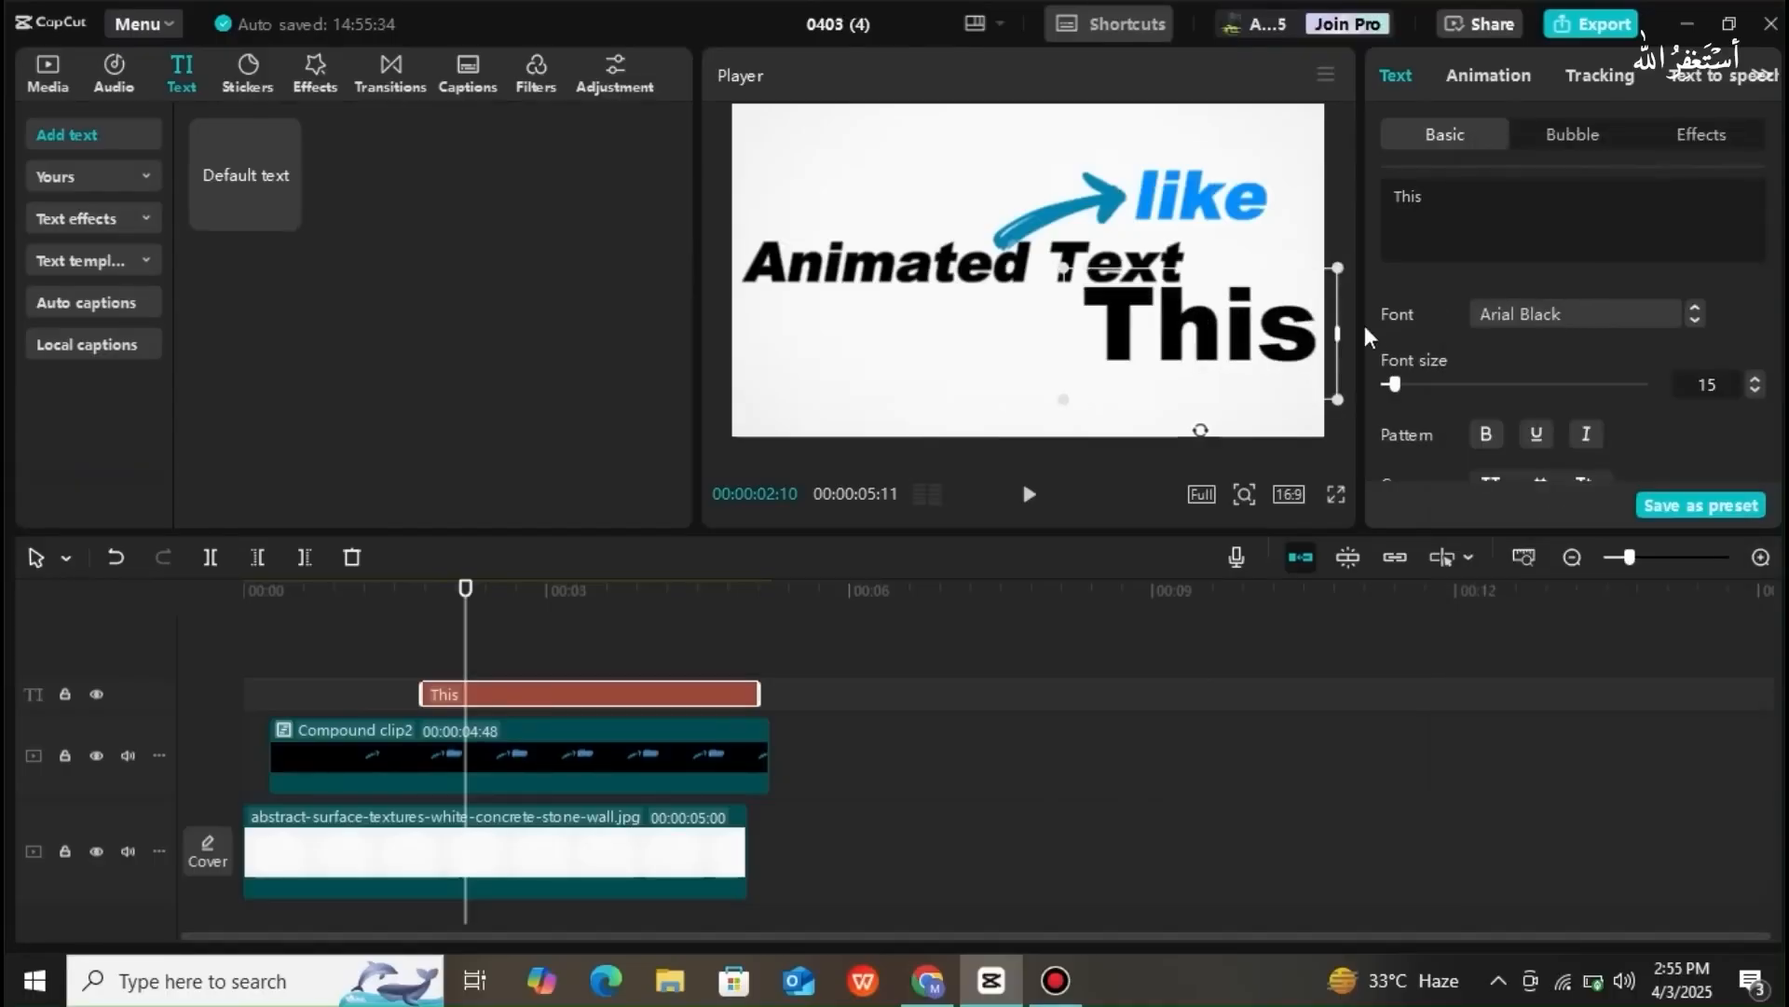
left_click(1020, 352)
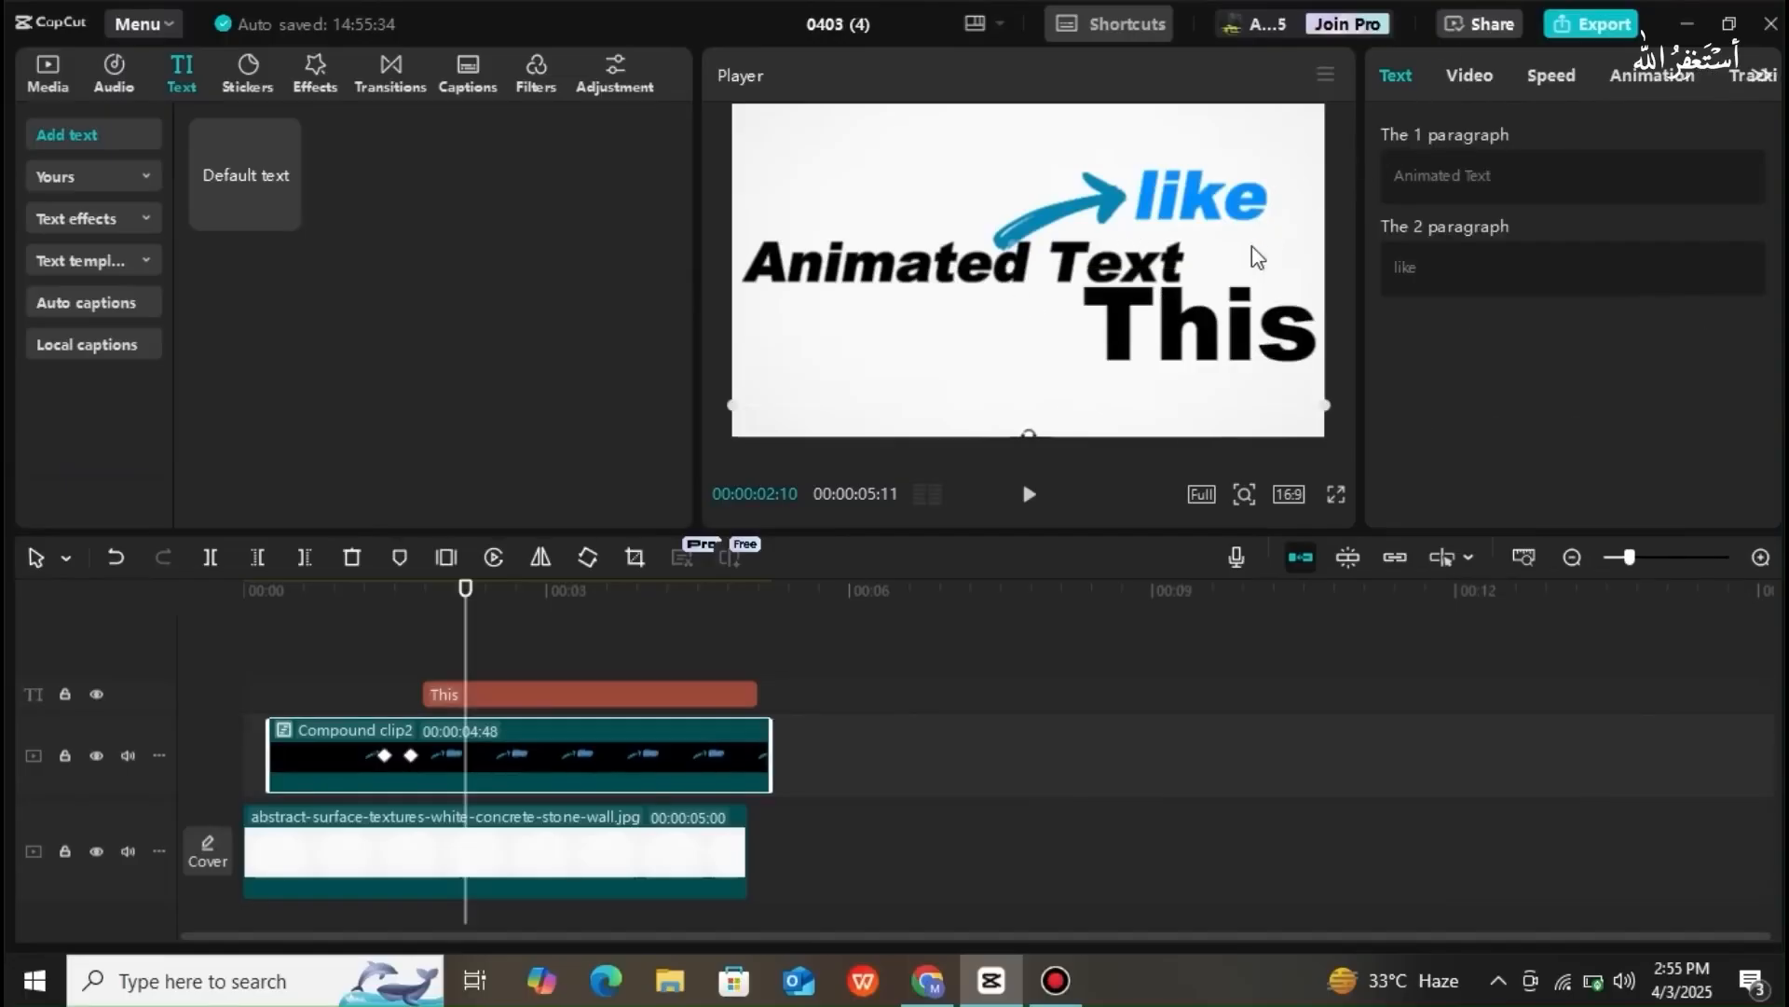
- Apply the Converge loop animation to the "This" text
left_click(1238, 359)
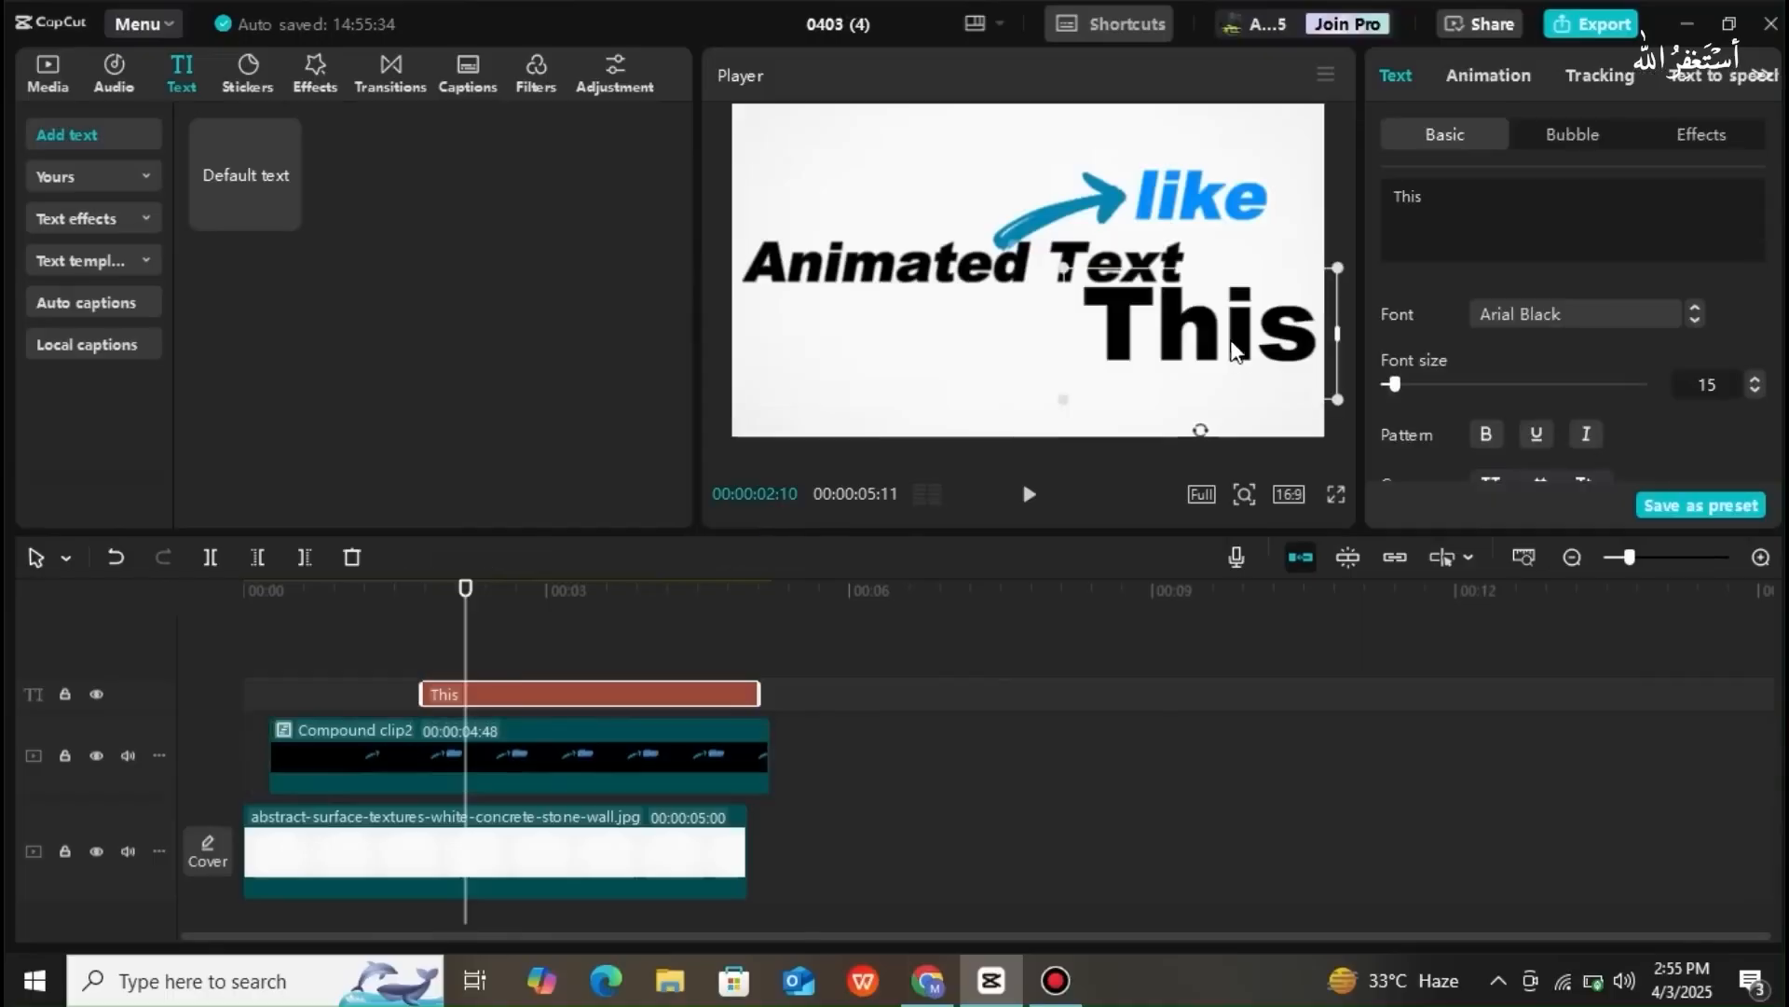
left_click(1491, 79)
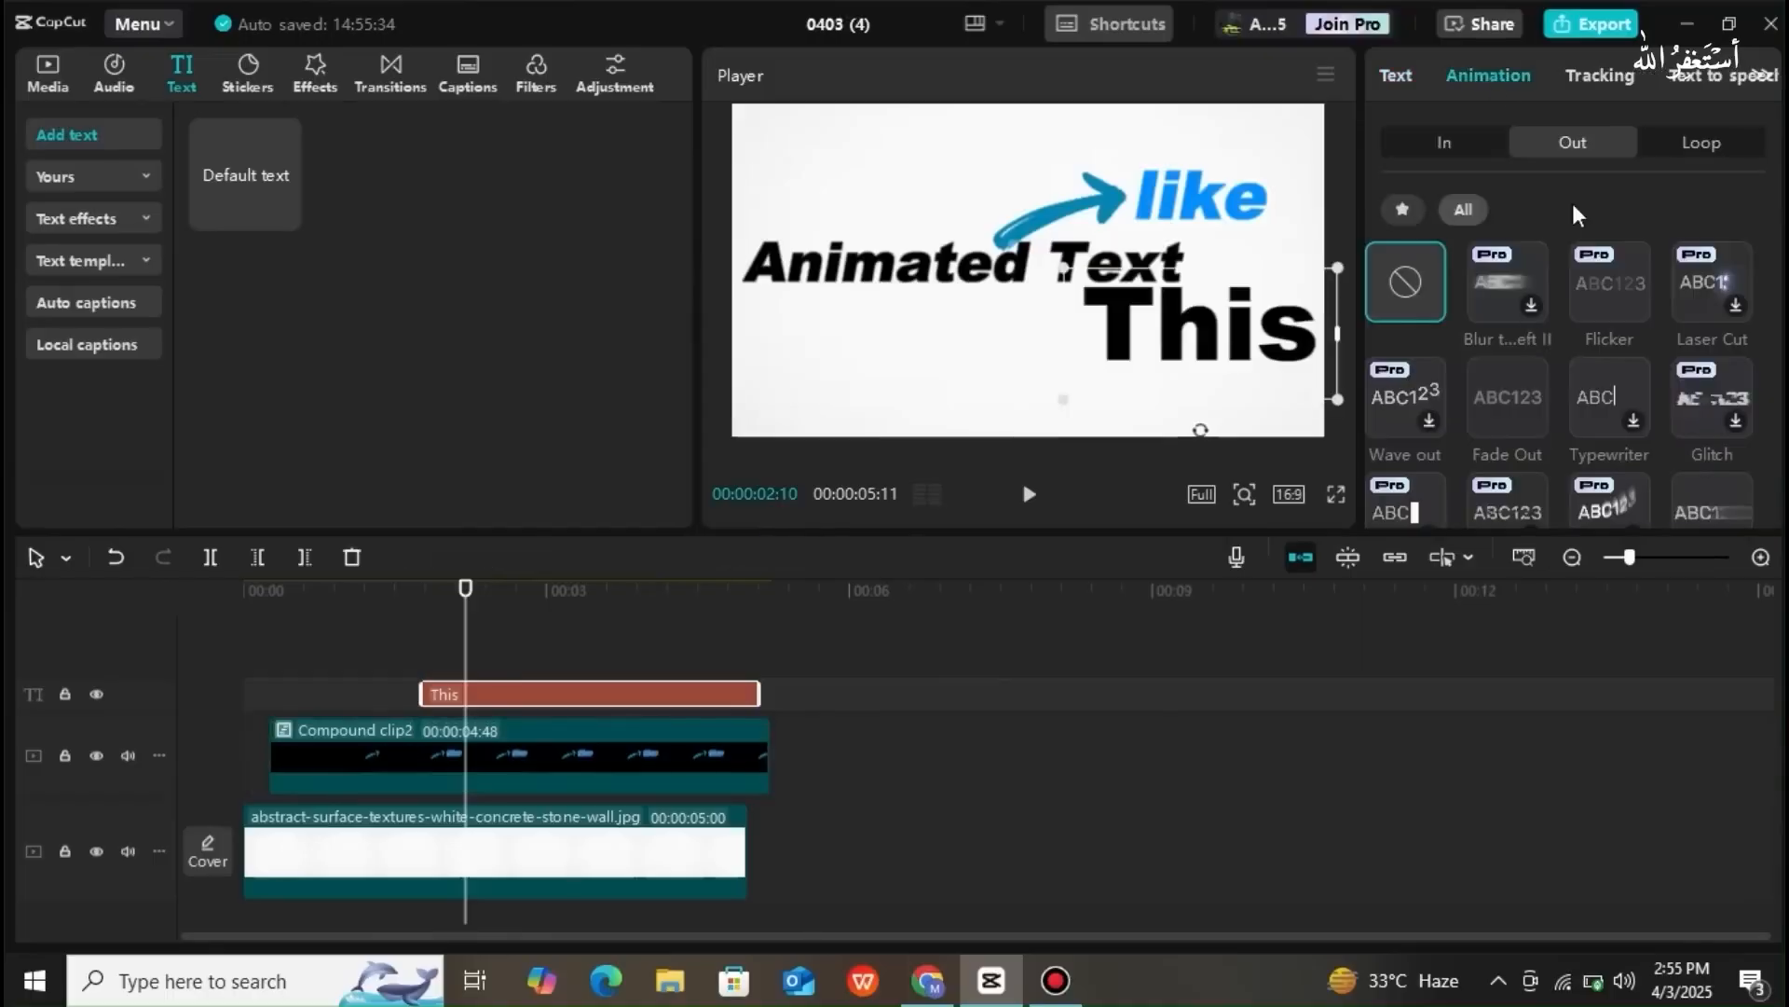
left_click(1680, 149)
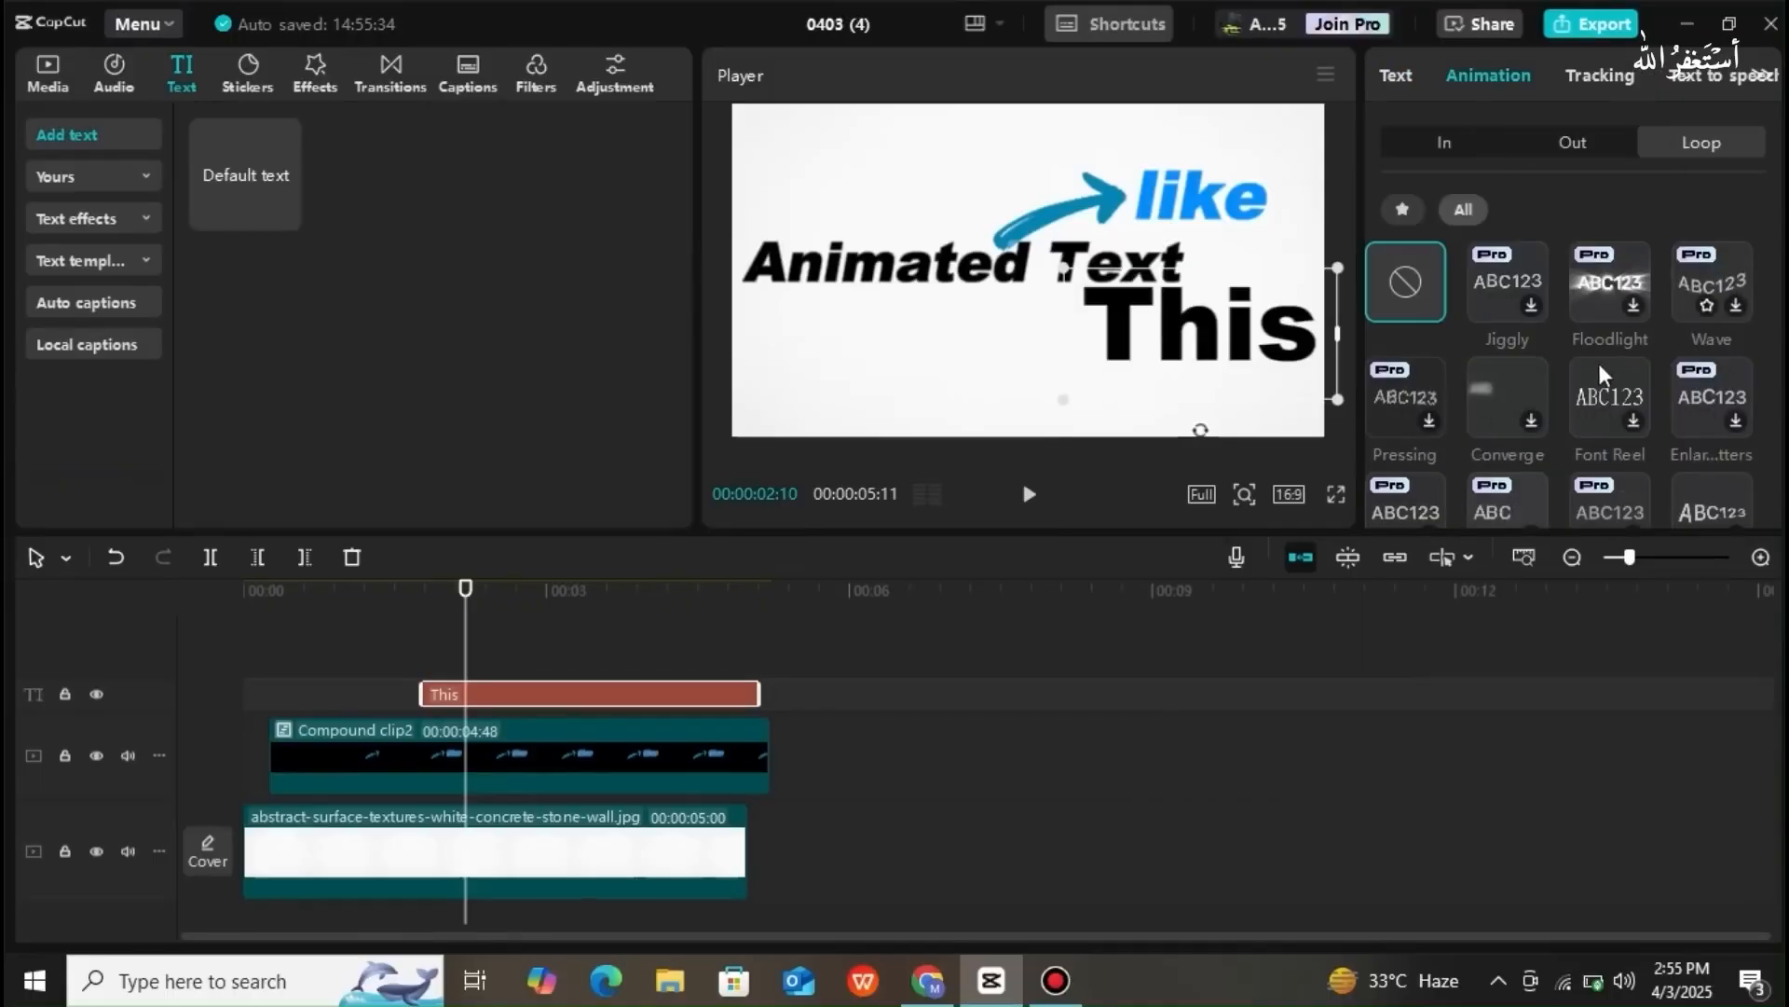
left_click(1528, 393)
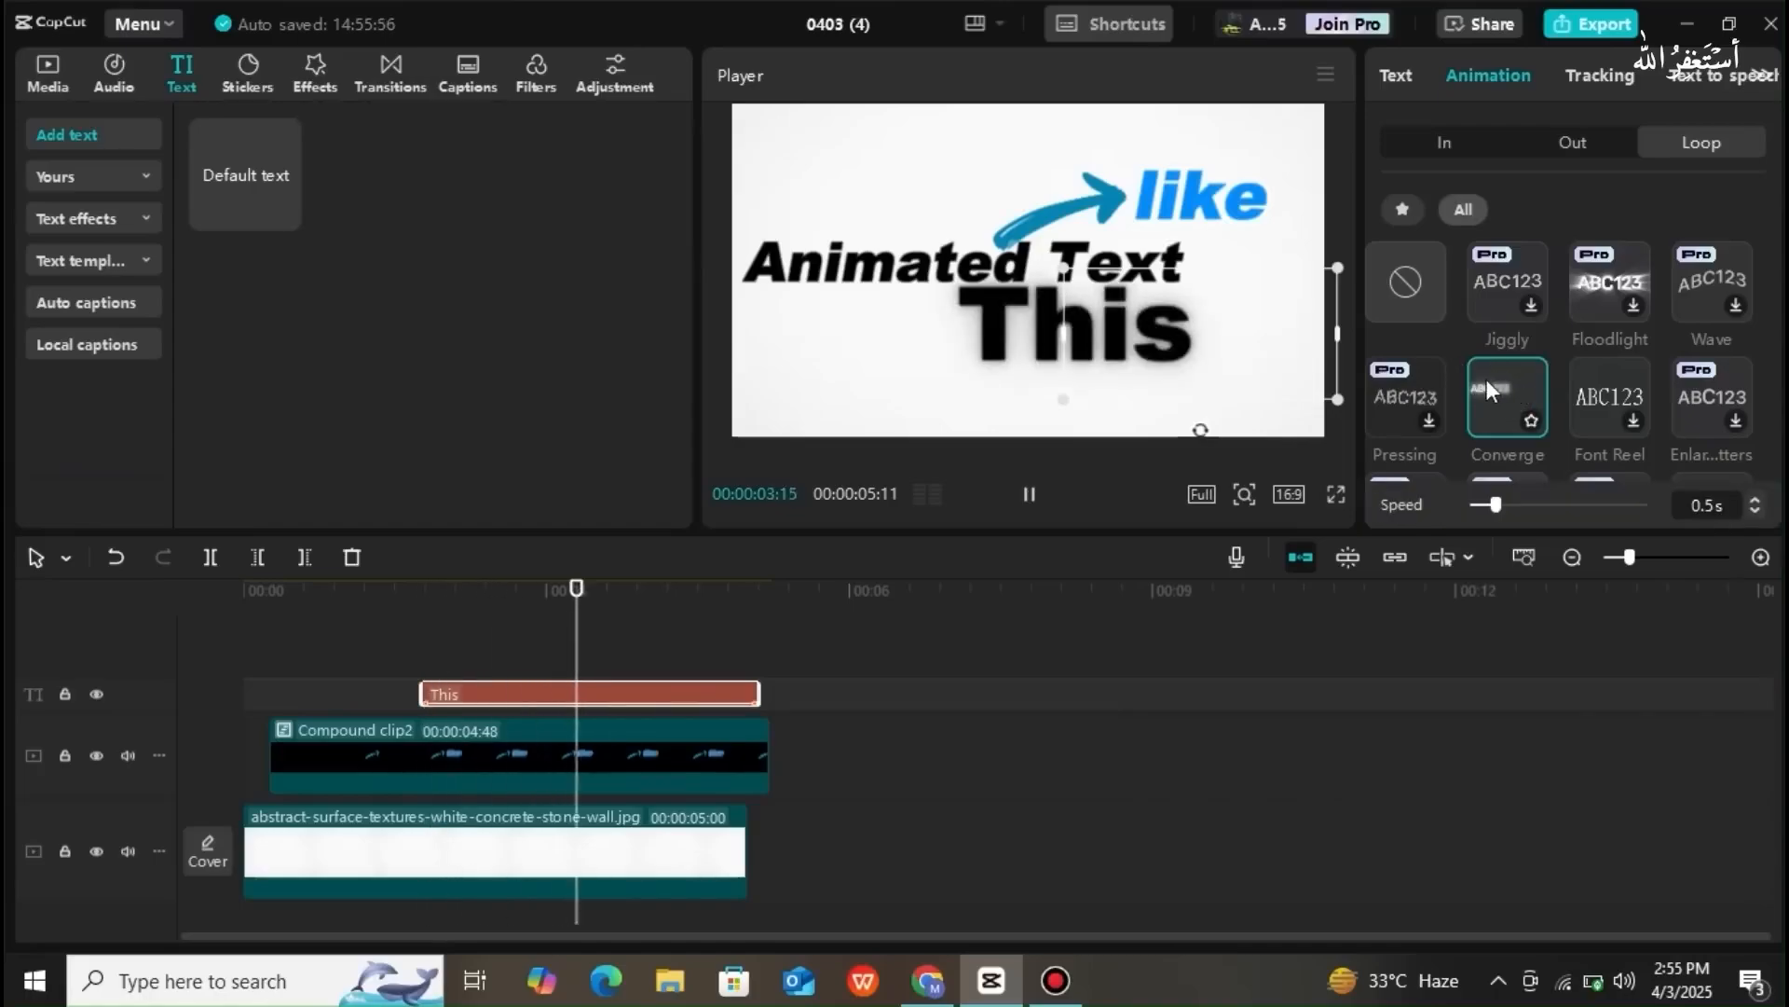
- Preview the "This" animation up to 00:00:03:03, then shift "This" slightly right and down in the frame
left_click_drag(762, 618, 332, 645)
key("space")
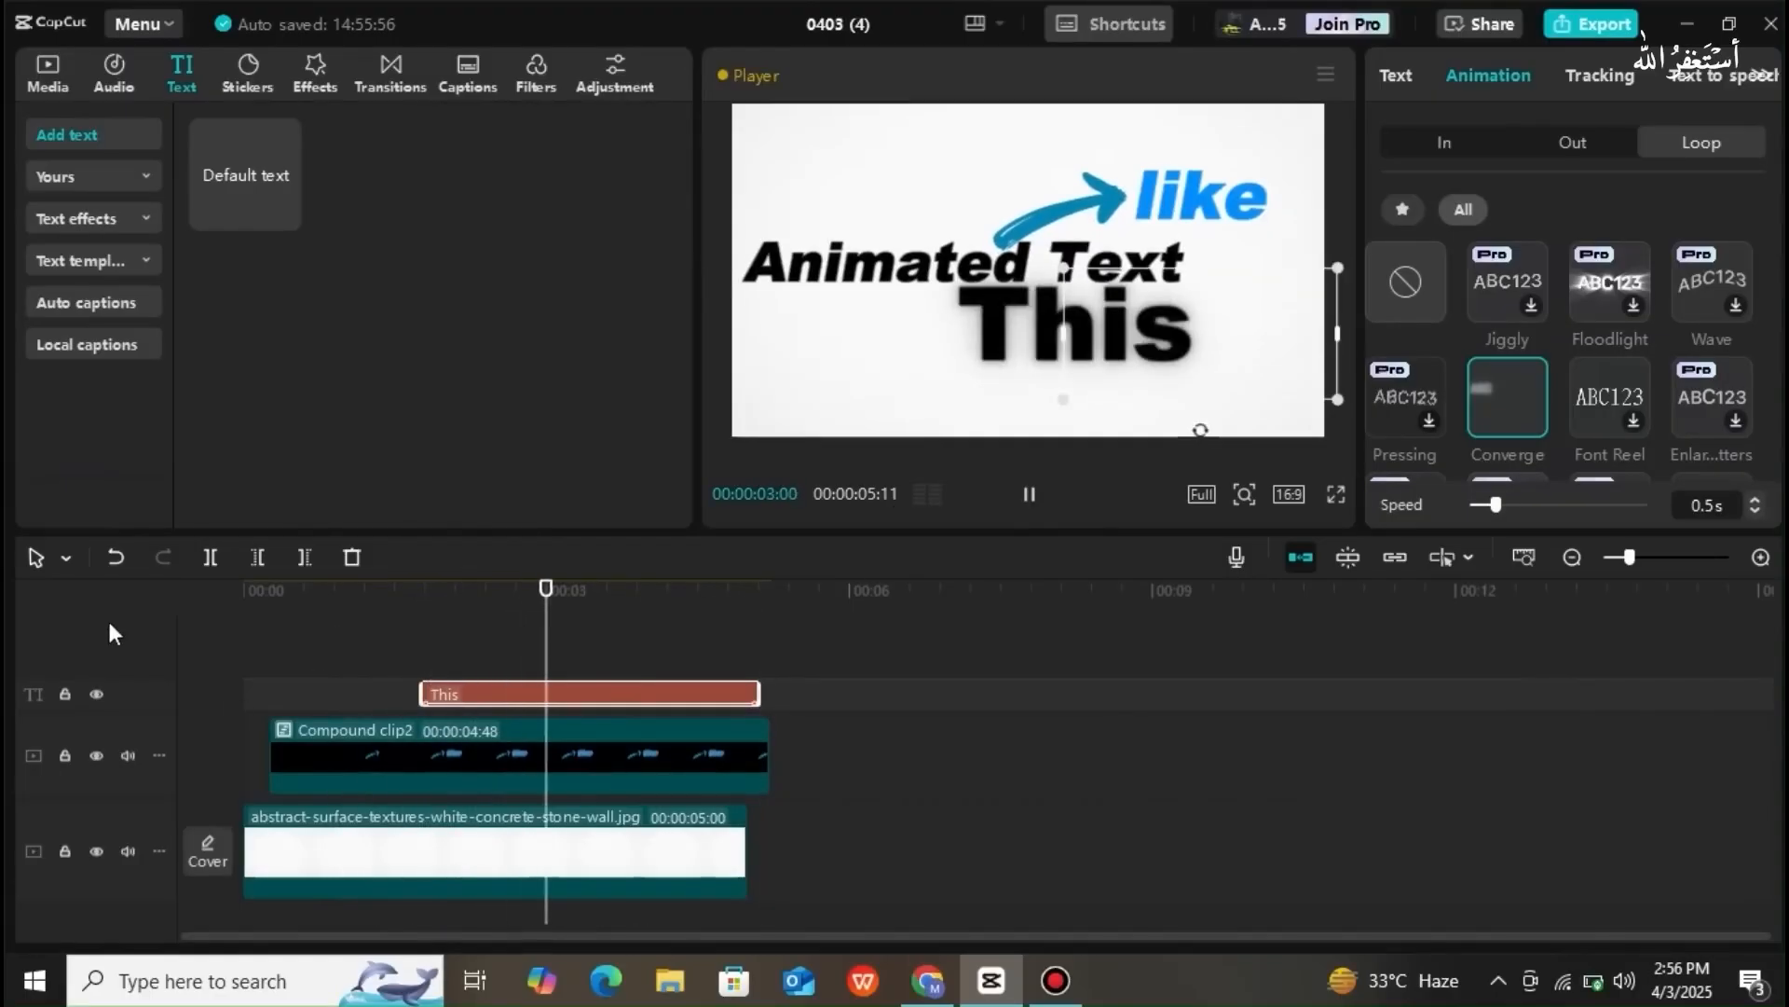
left_click_drag(694, 617, 184, 624)
left_click(1029, 497)
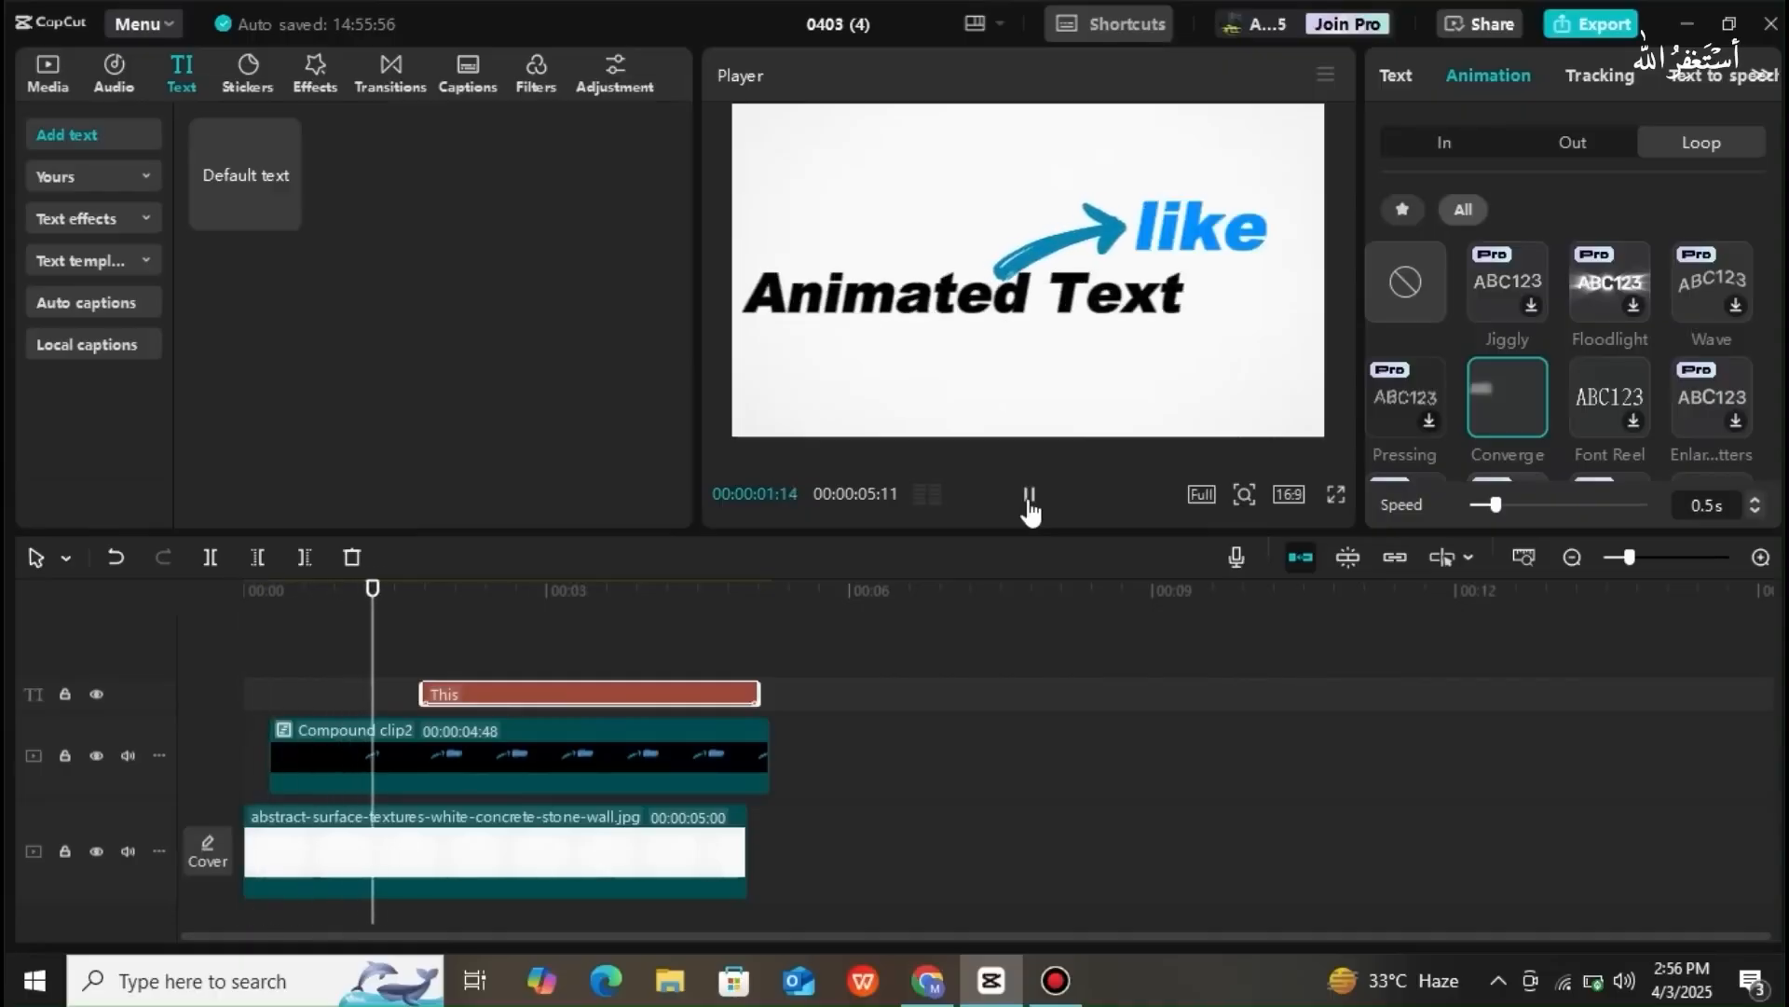
left_click(1029, 497)
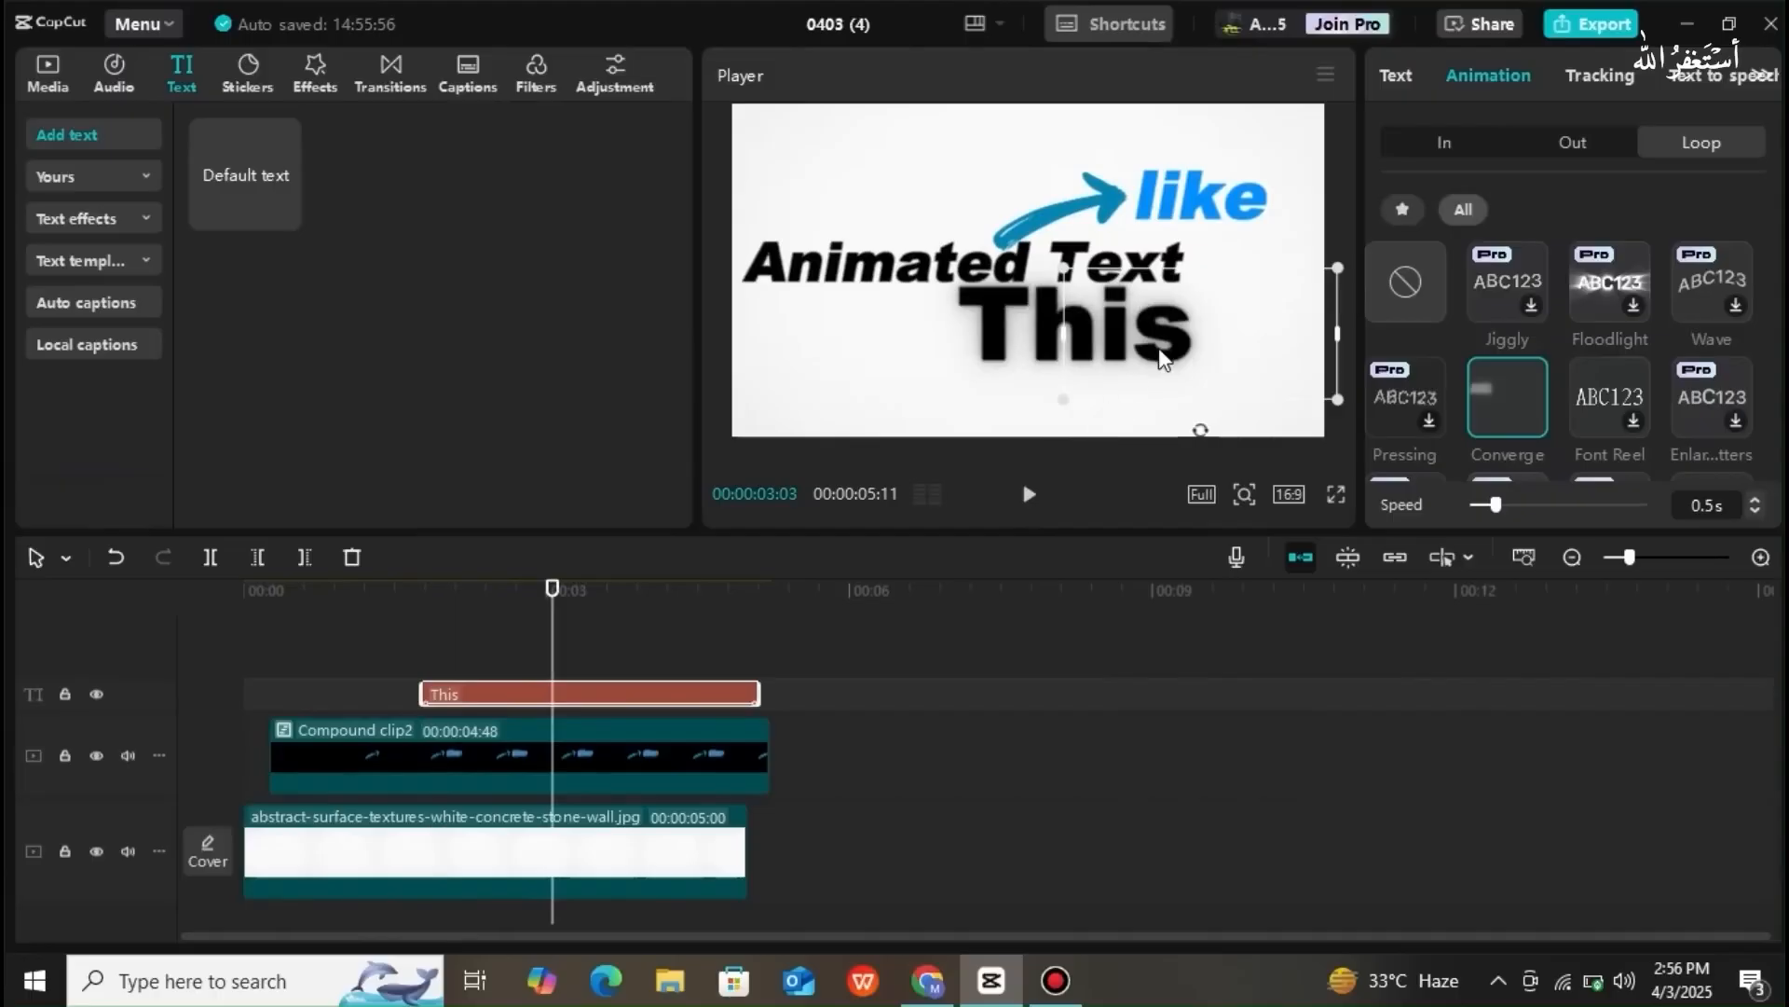
mouse_move(1162, 347)
left_mouse_down()
mouse_move(1197, 346)
mouse_move(1167, 351)
left_mouse_up()
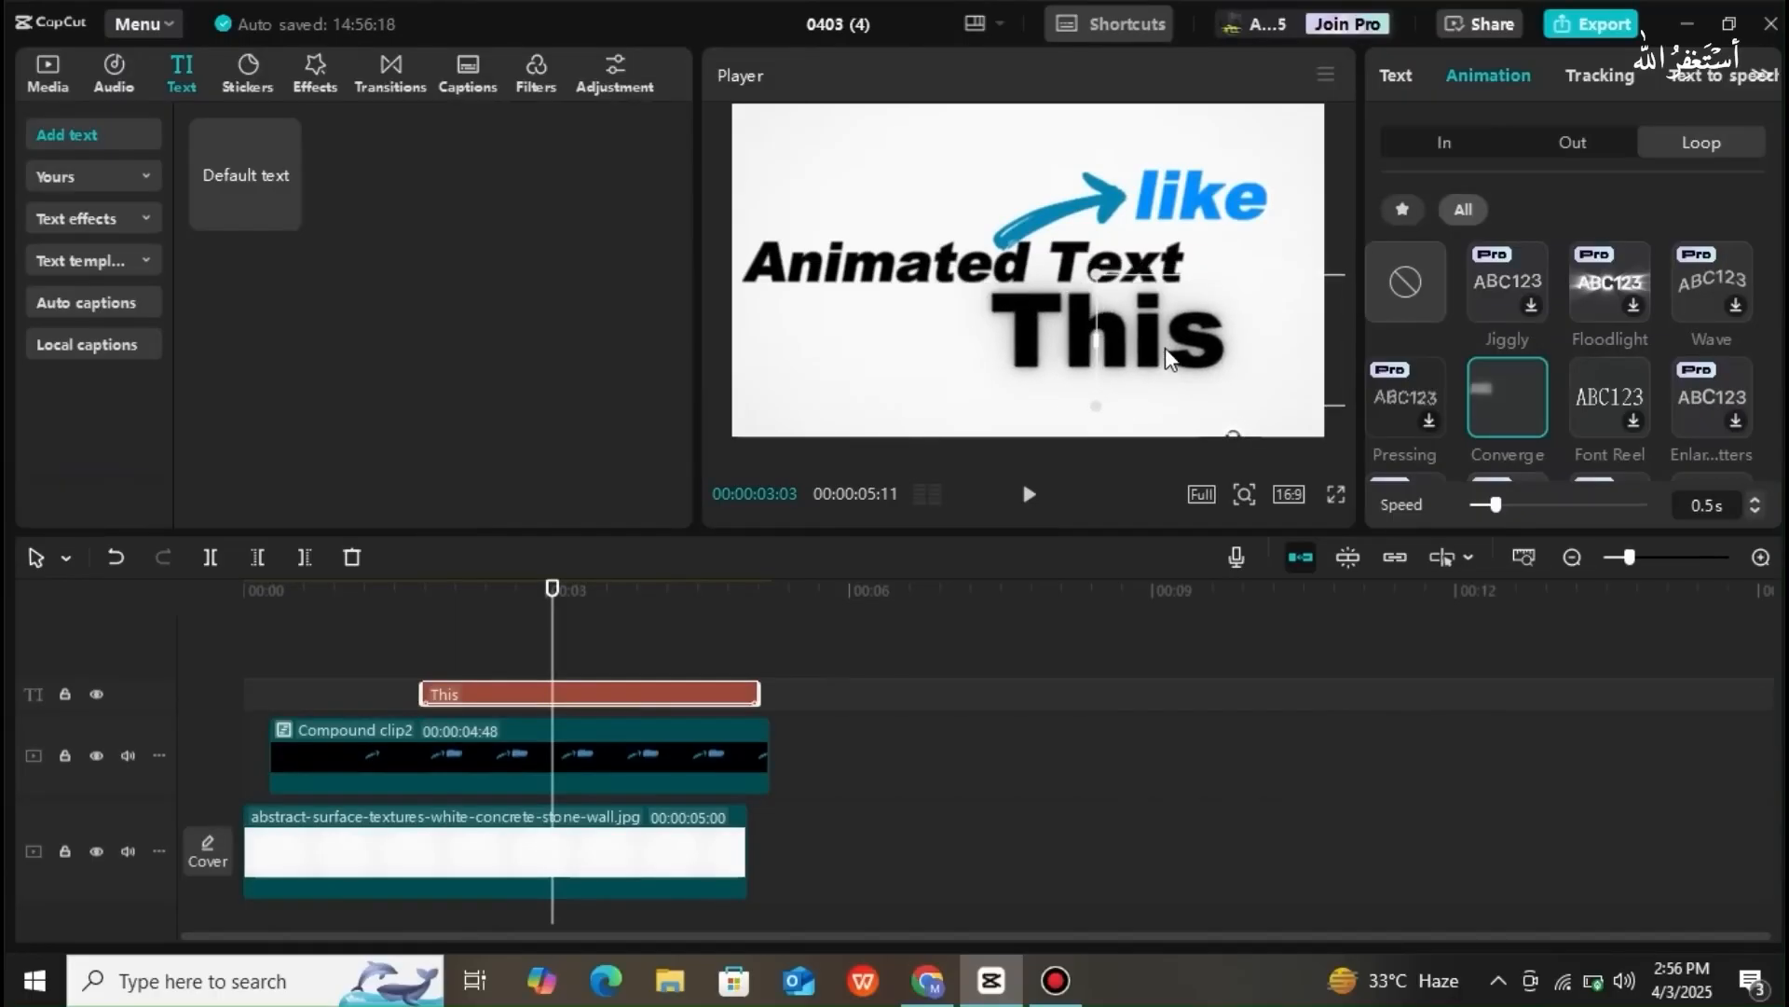
- Combine the "This" text clip and the existing compound clip into a new compound clip
left_click(936, 341)
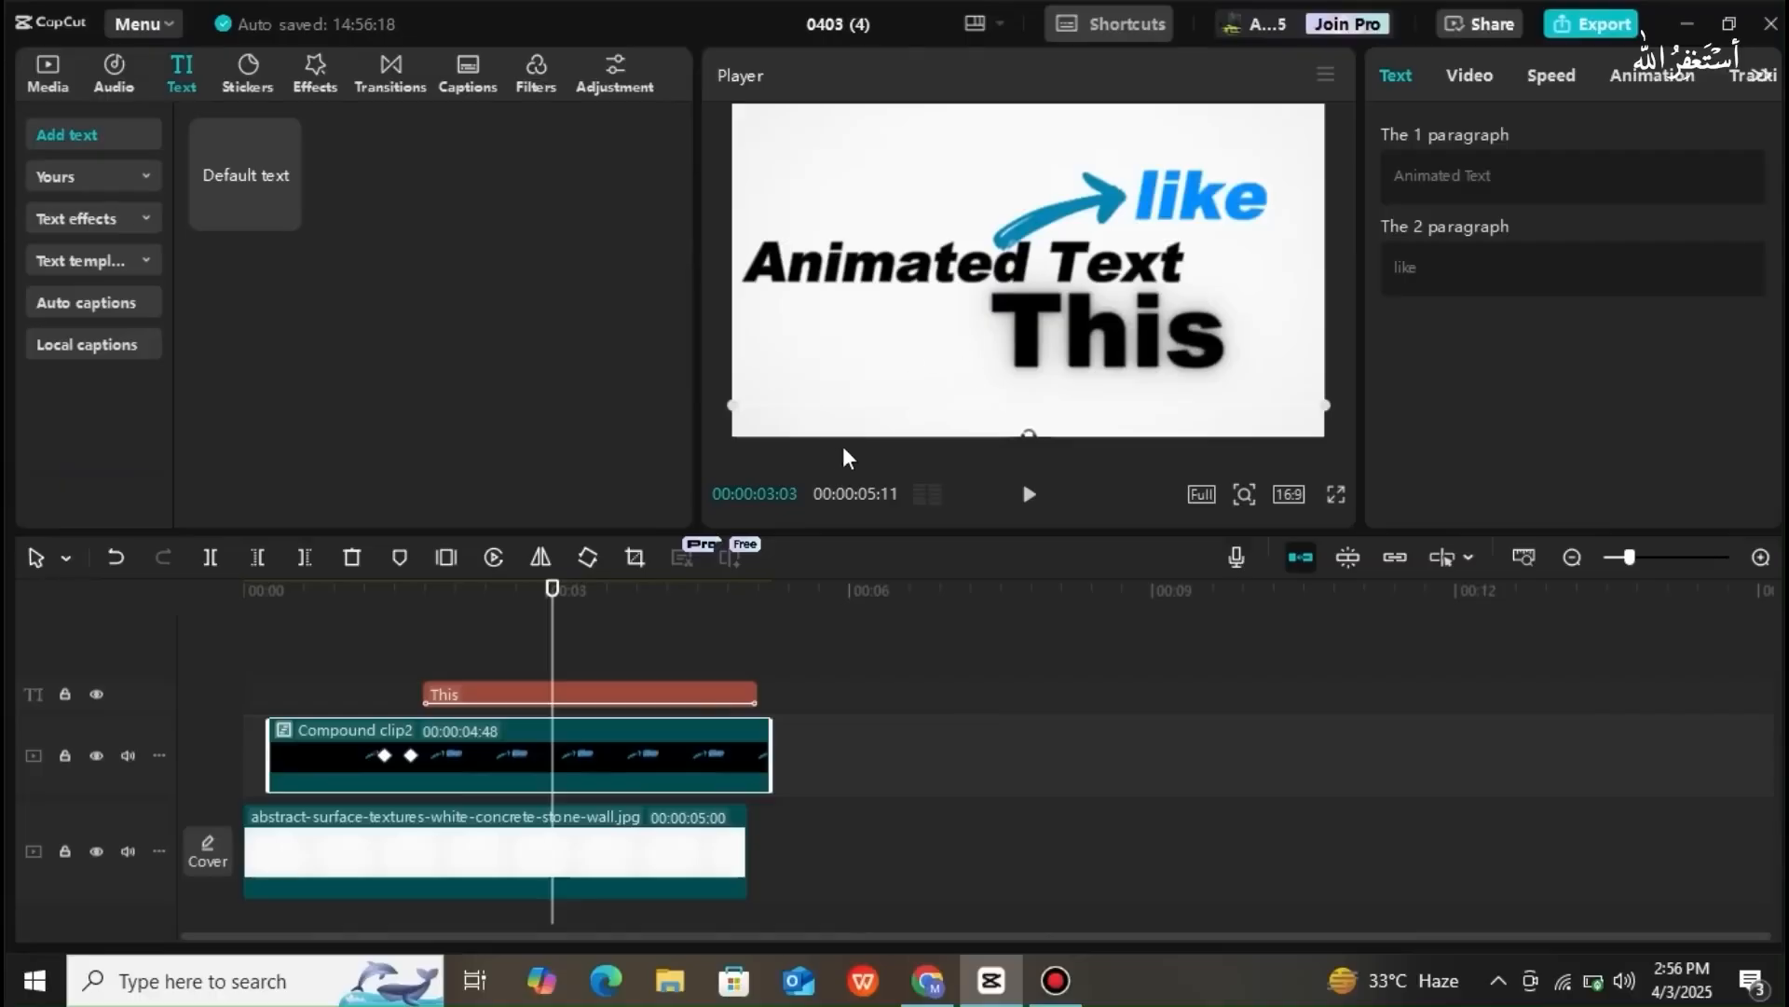
left_click_drag(471, 662, 499, 736)
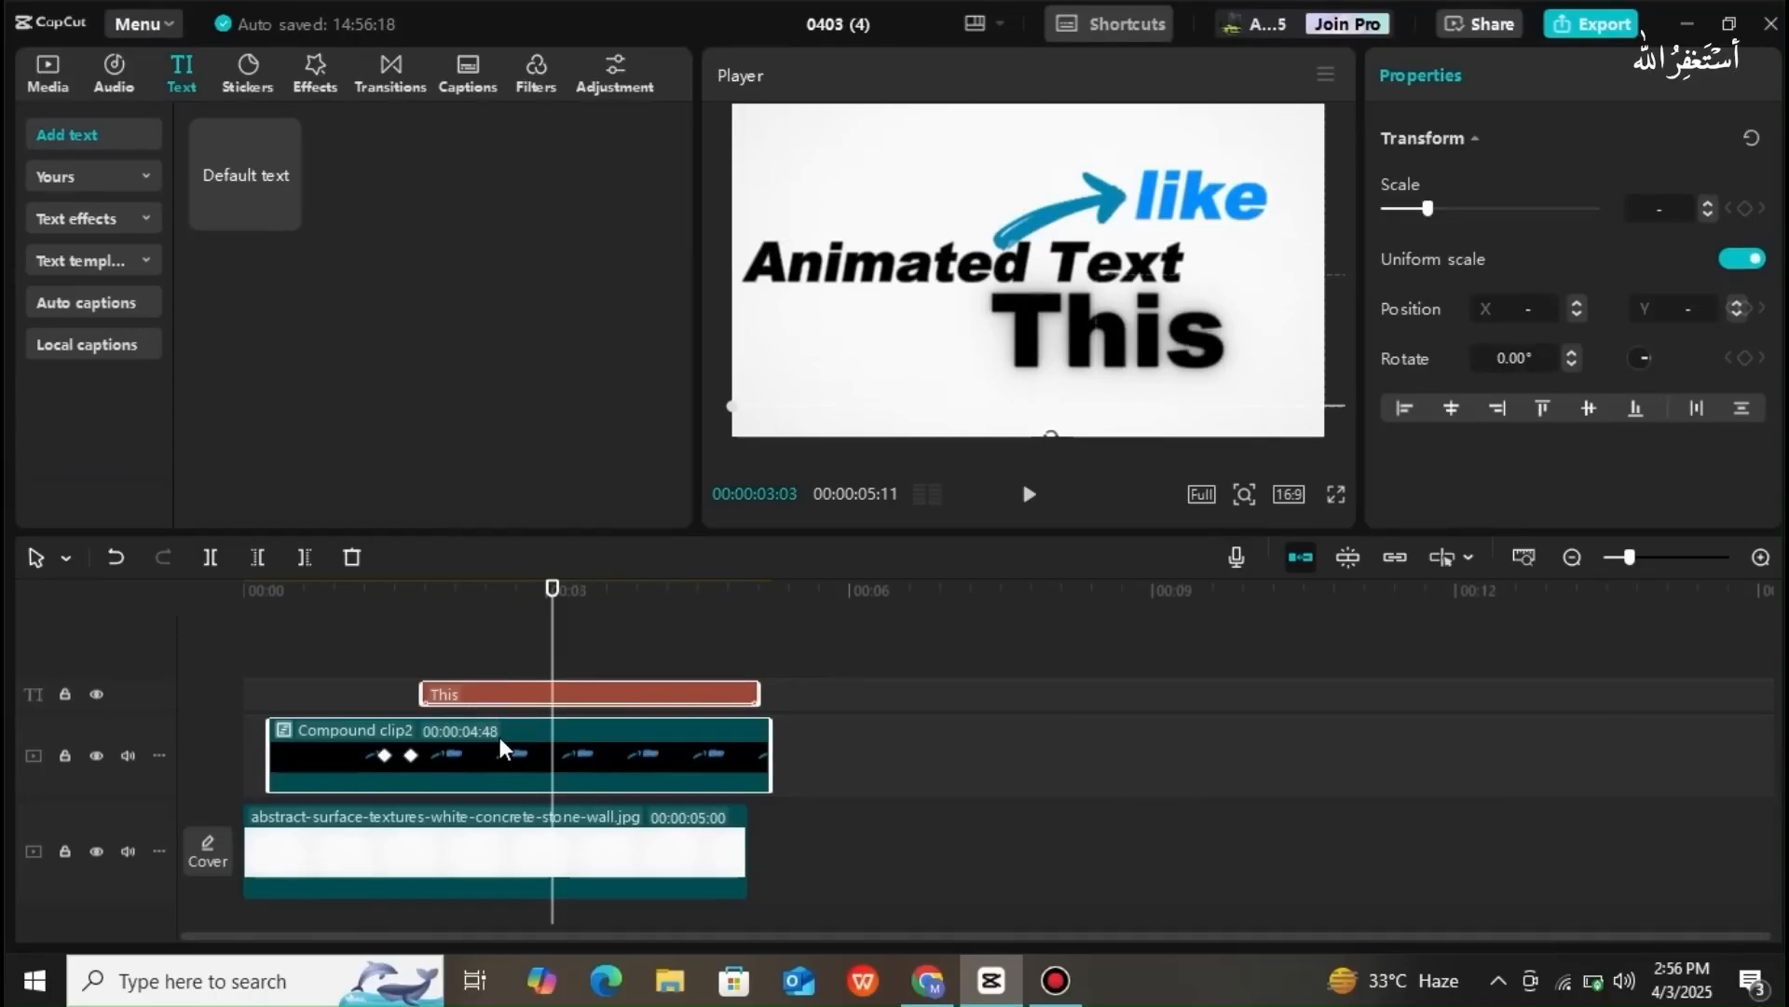
key("alt+g")
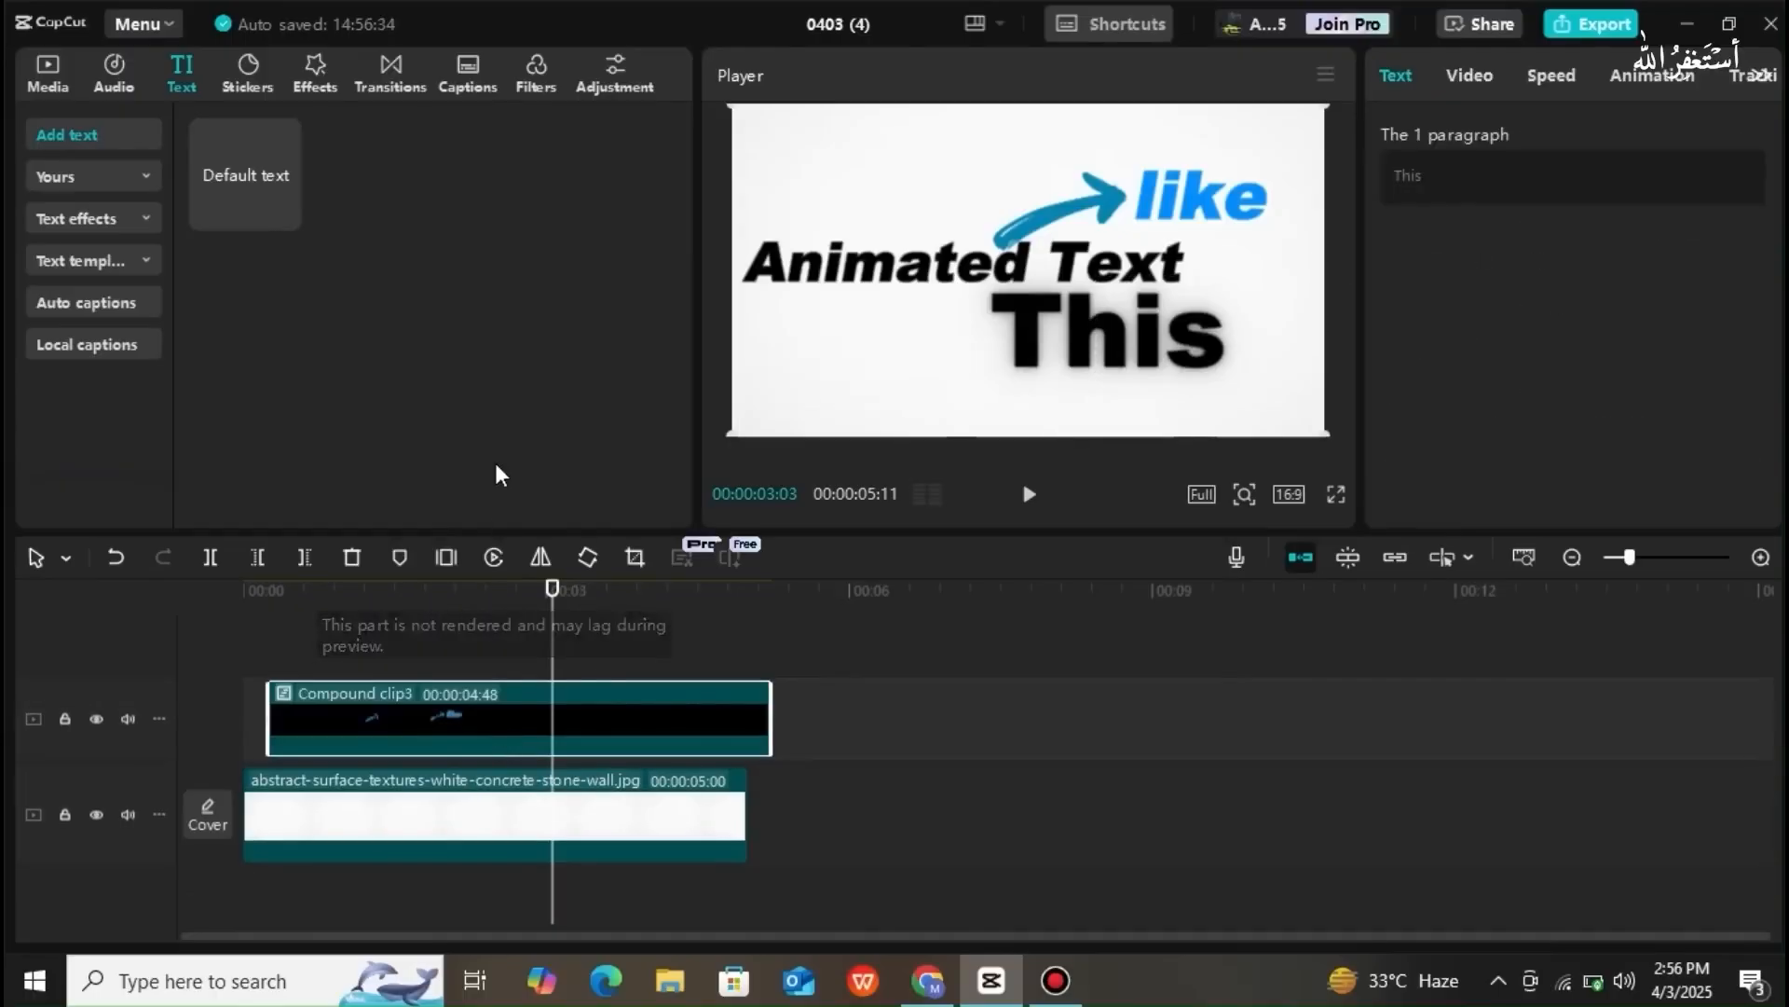
- Add a default text clip above the compound clip and align its start with the playhead at 00:00:02:25
left_click(285, 215)
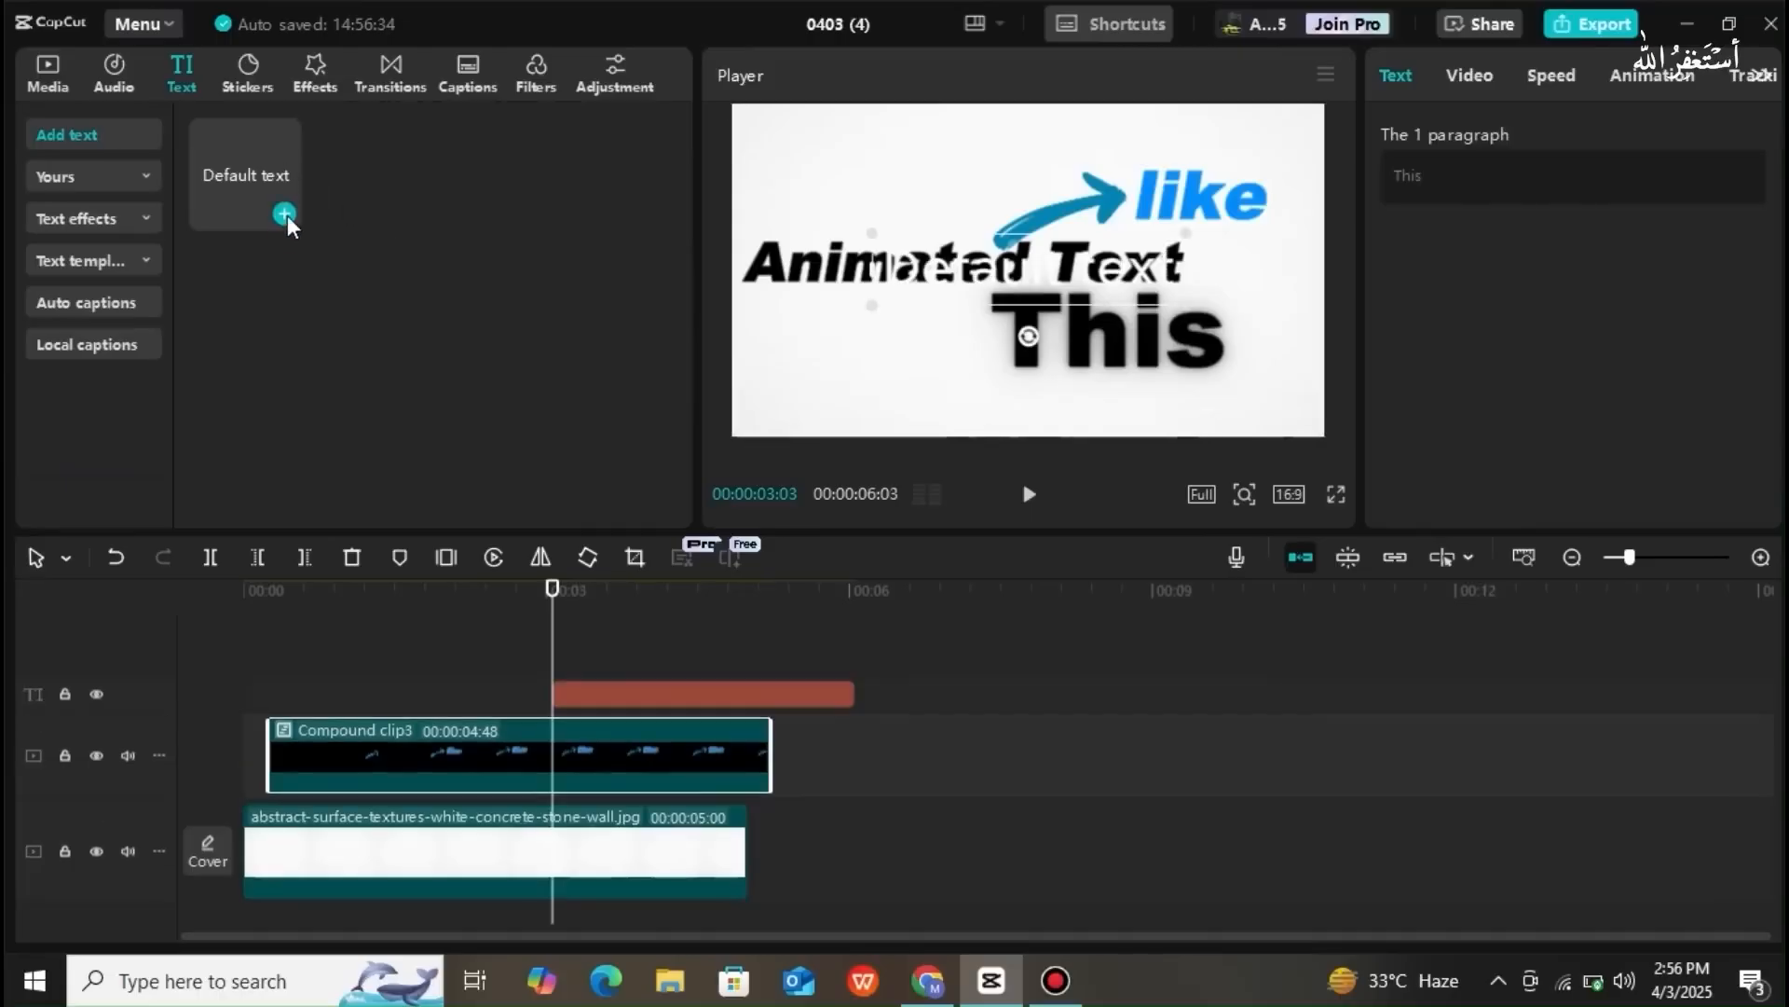
left_click_drag(653, 693, 573, 701)
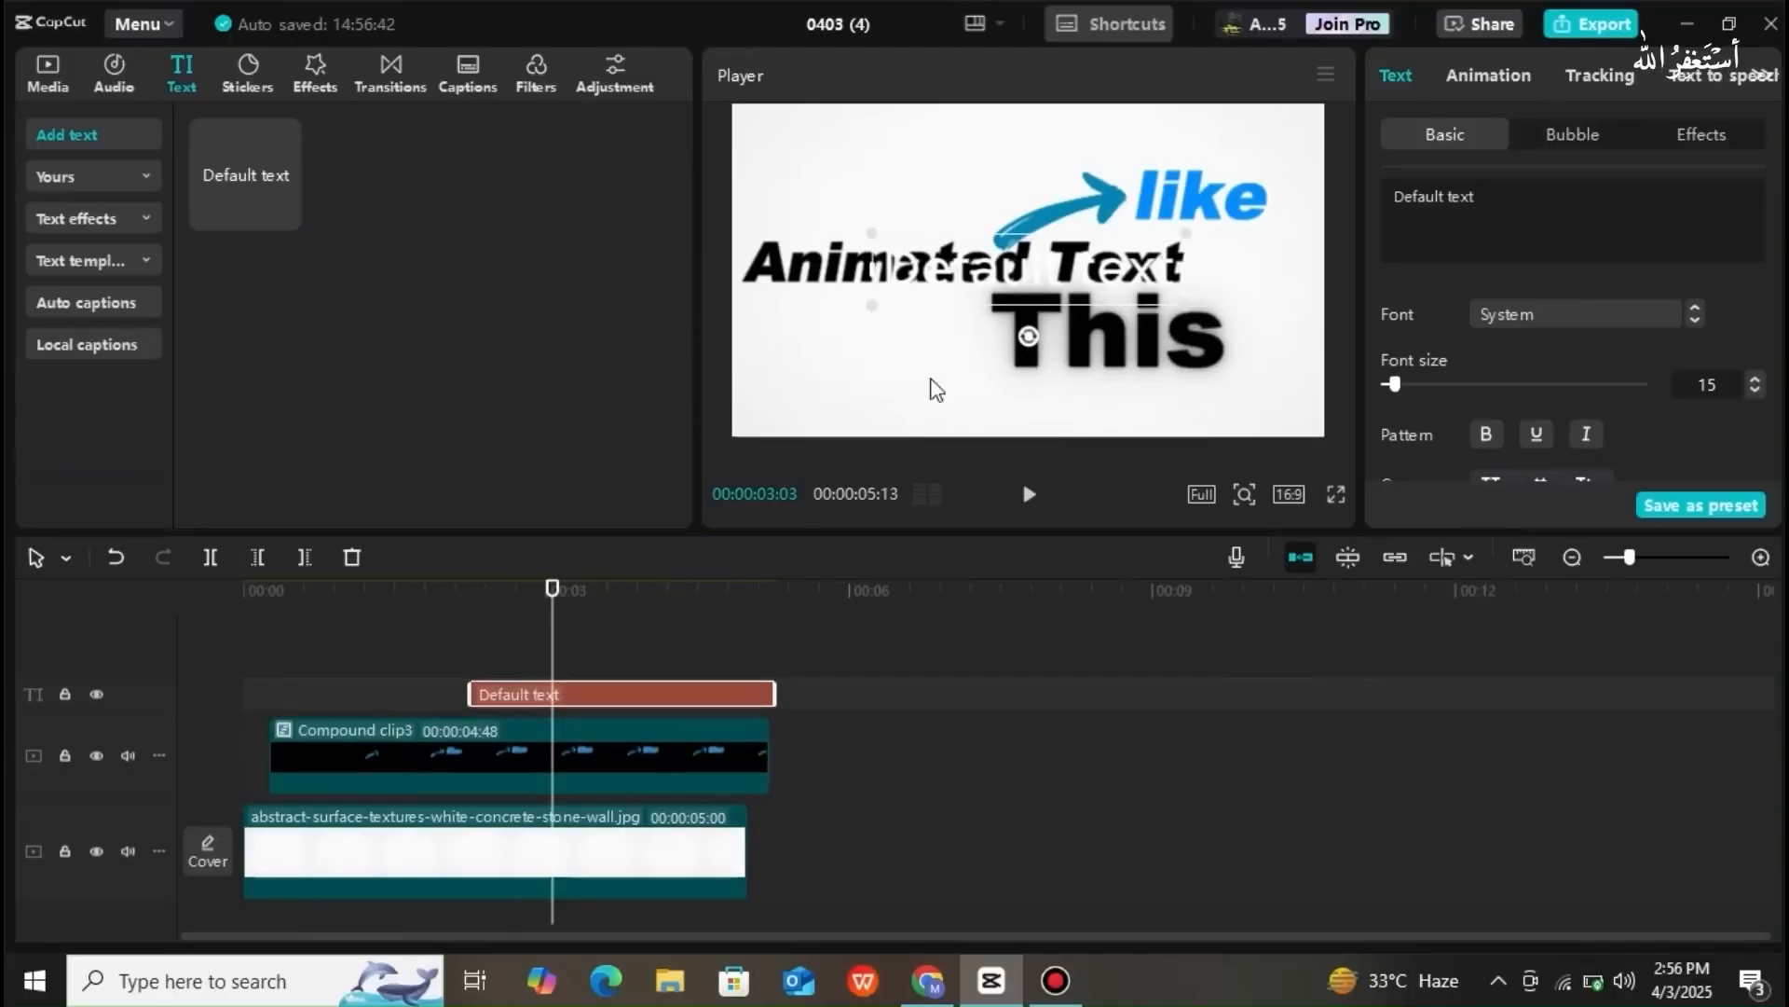
left_click(680, 771)
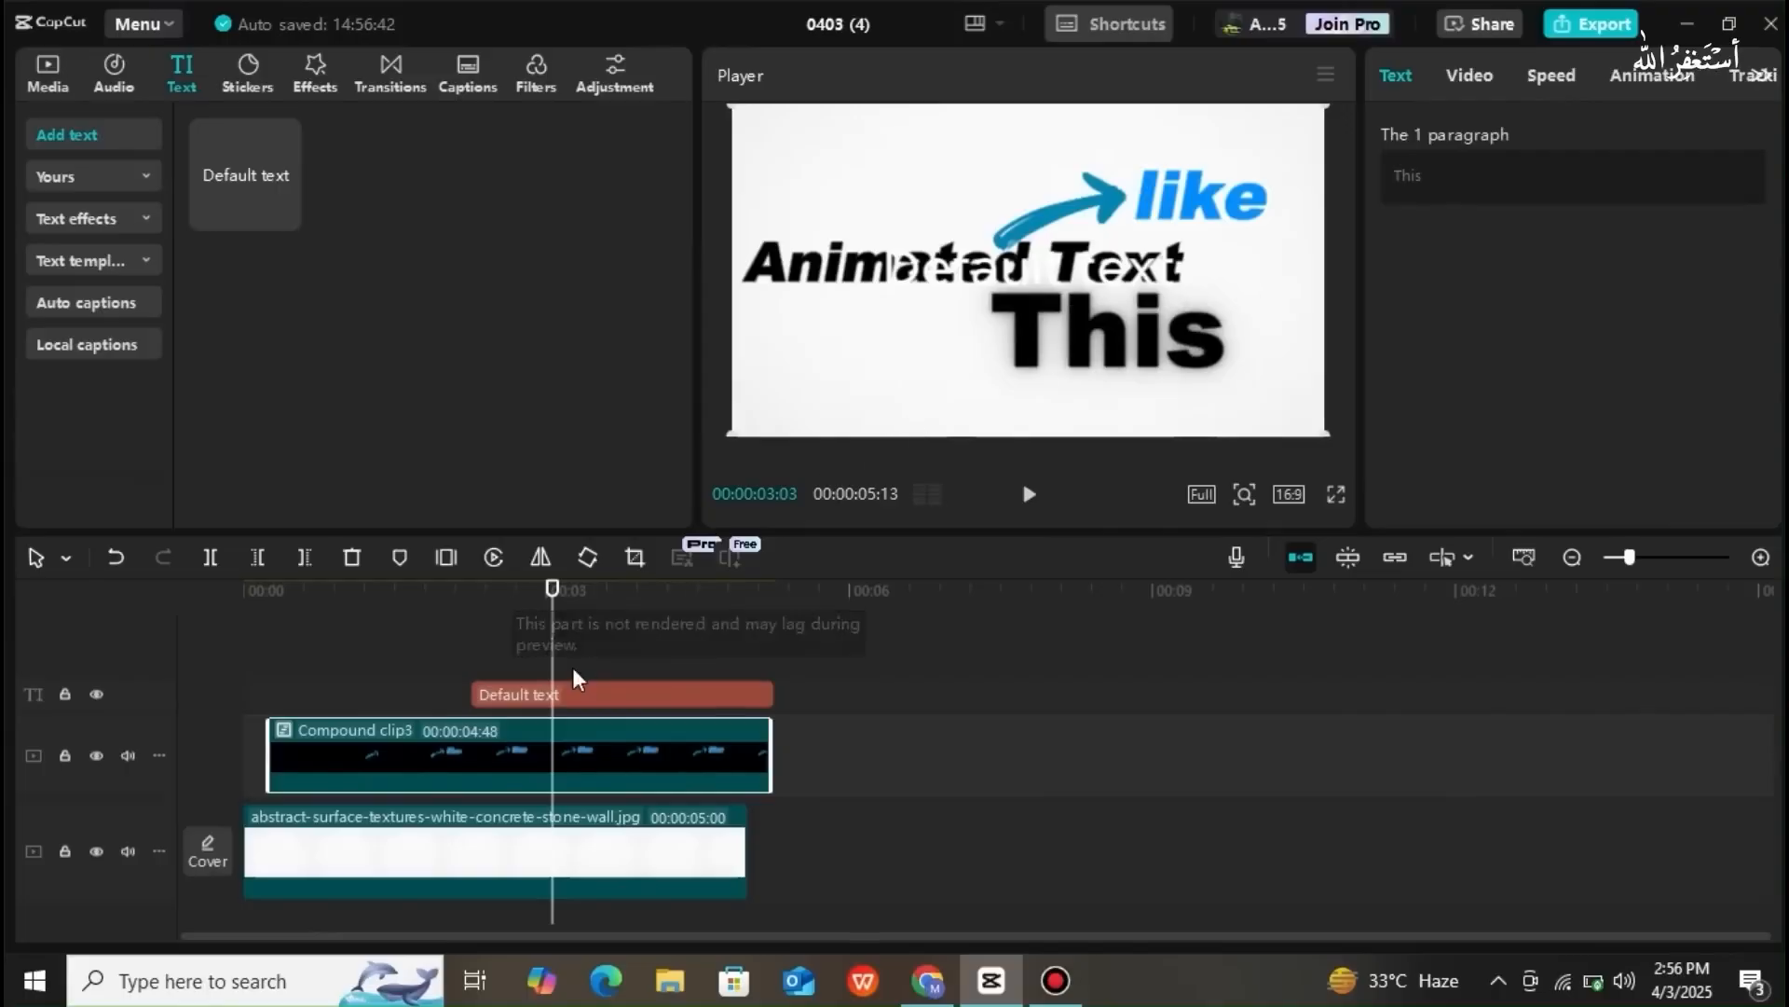
mouse_move(550, 679)
left_mouse_down()
mouse_move(465, 681)
mouse_move(566, 695)
left_mouse_up()
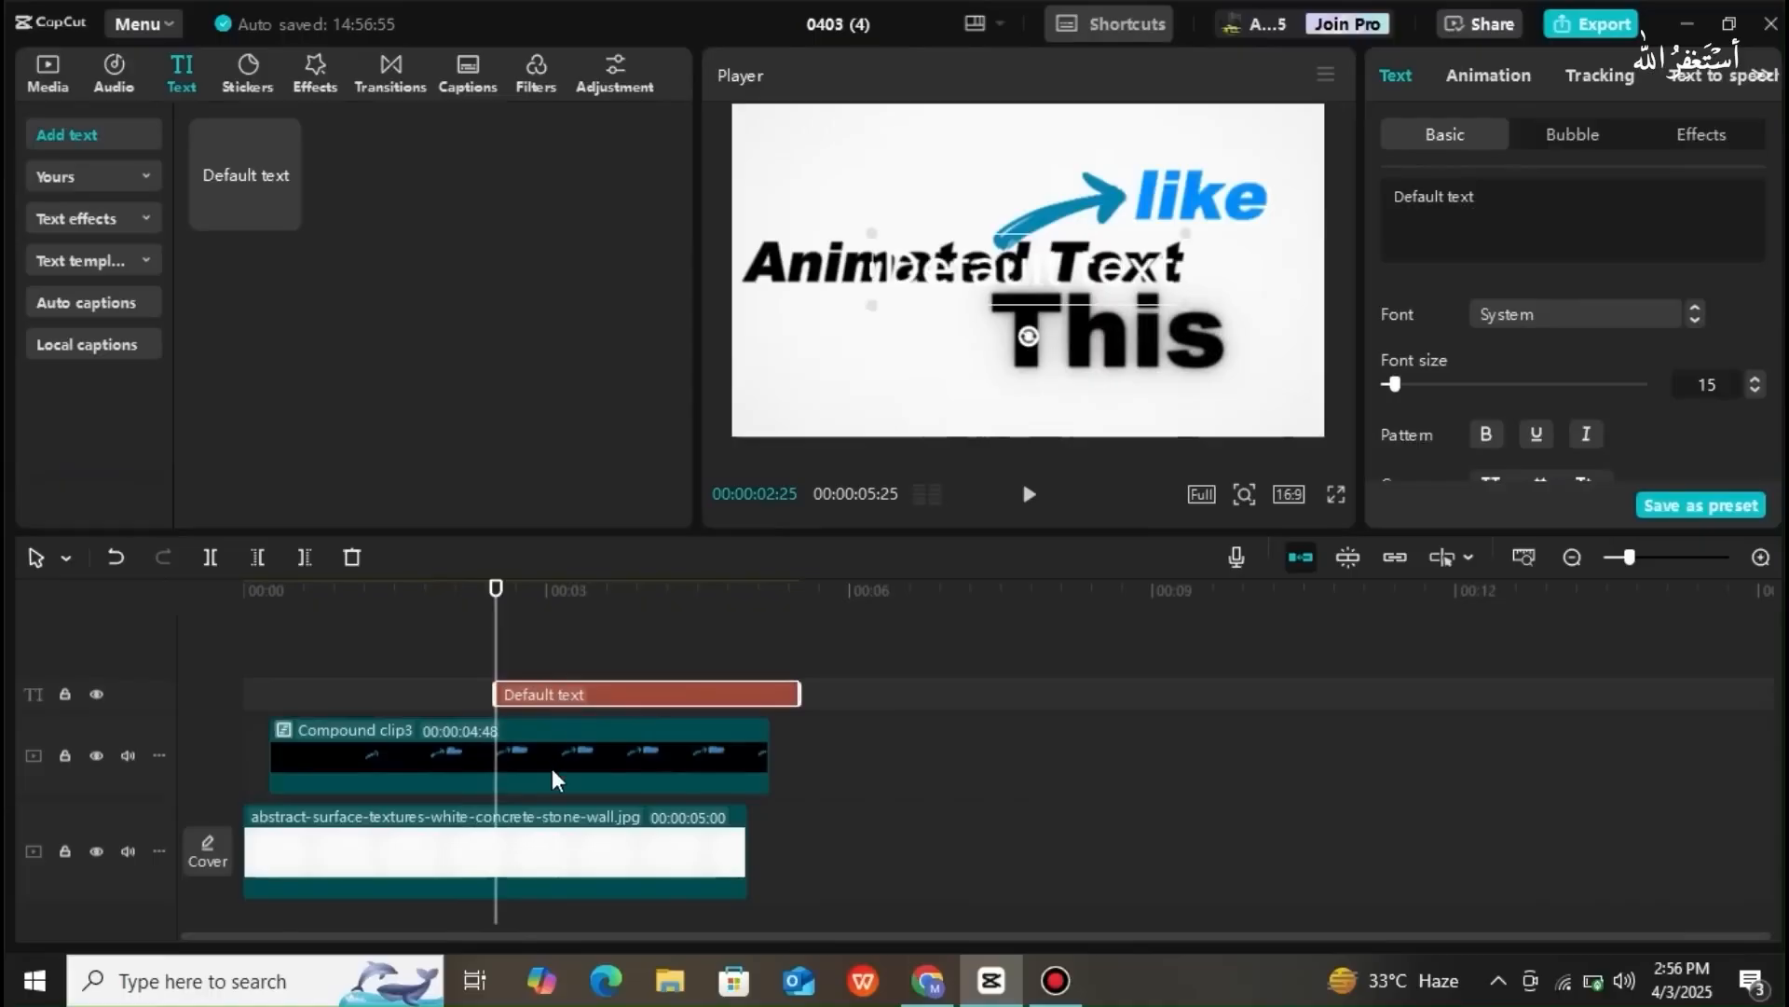
- Add scale and position keyframes to the compound clip at 00:00:02:25
left_click(552, 768)
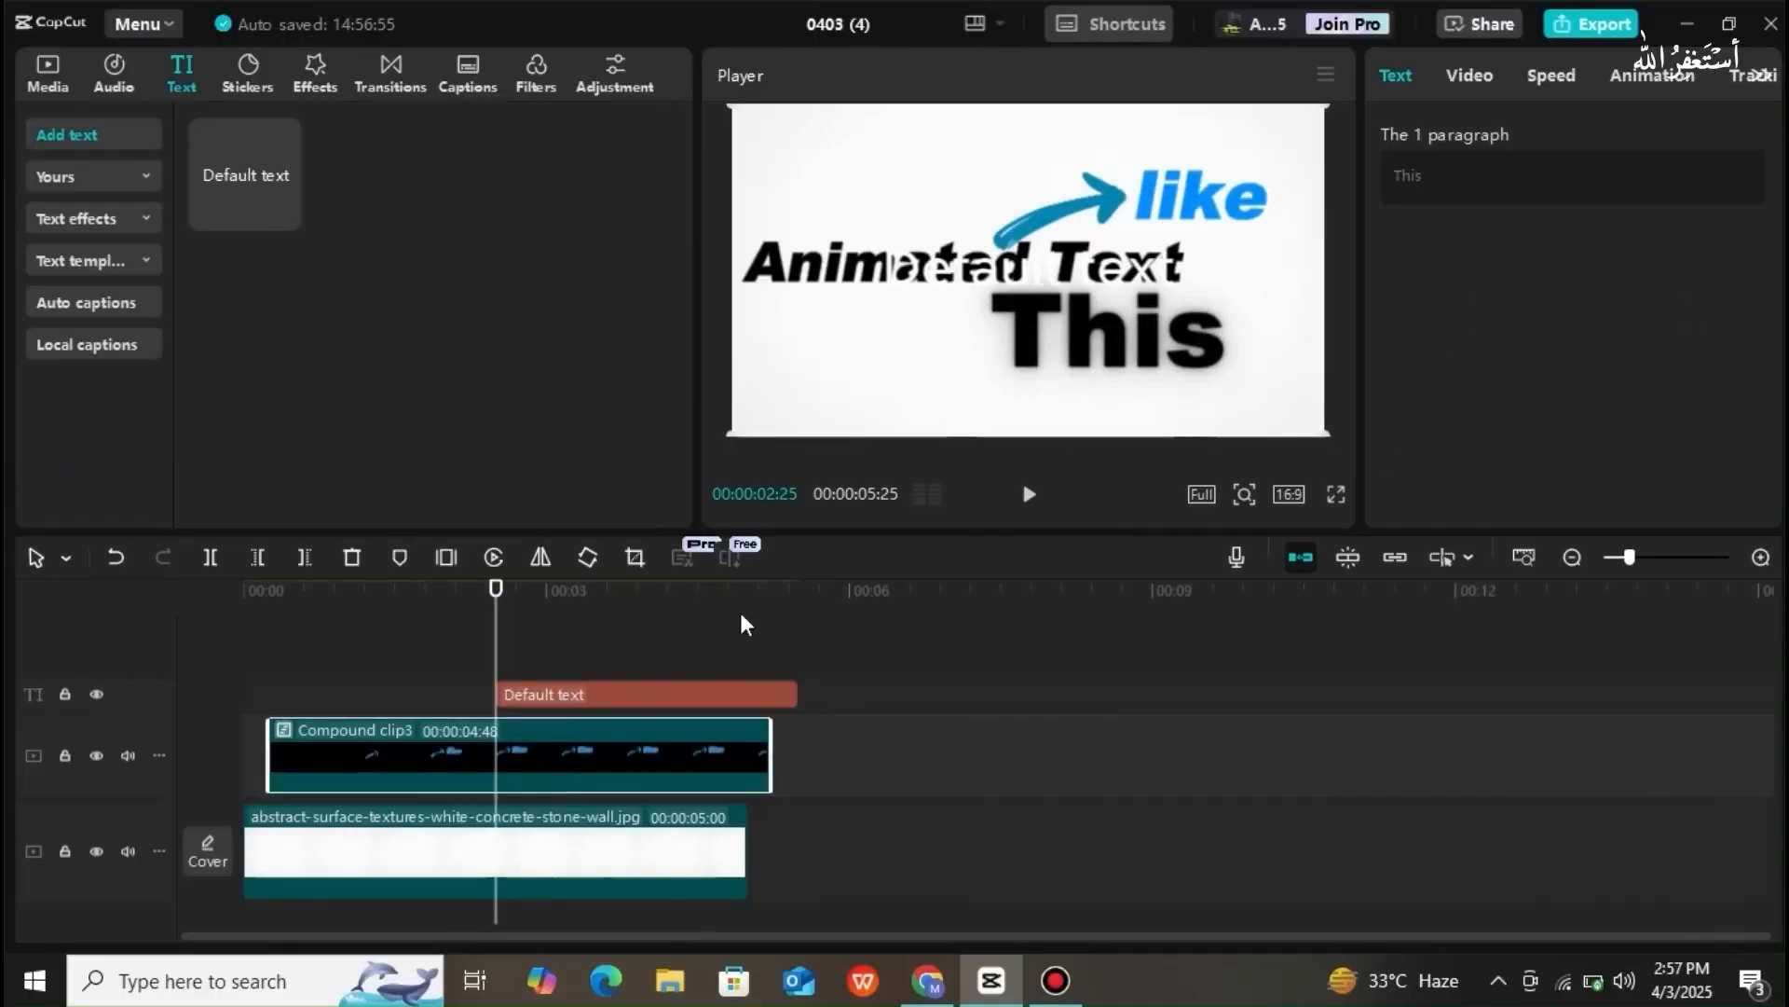
left_click(1470, 79)
left_click(1745, 273)
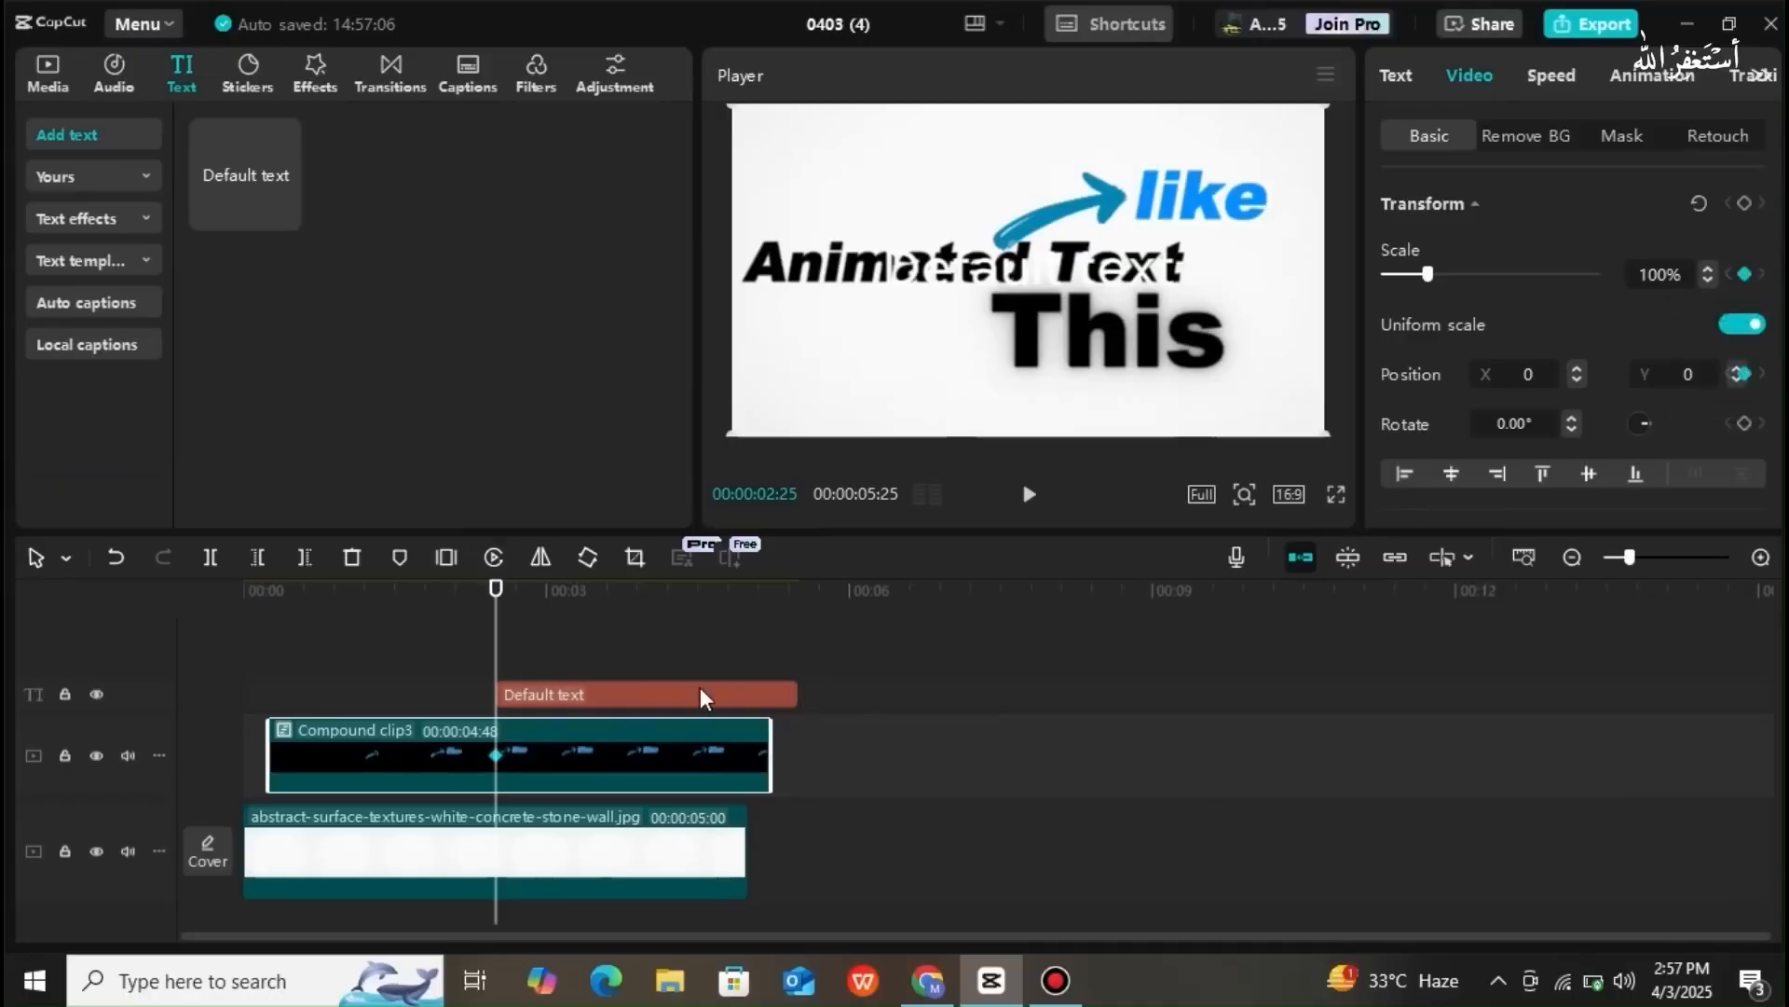
- Raise the compound clip's content in the frame and move the default text clip's start to just after the compound clip's keyframe
left_click_drag(691, 694, 732, 693)
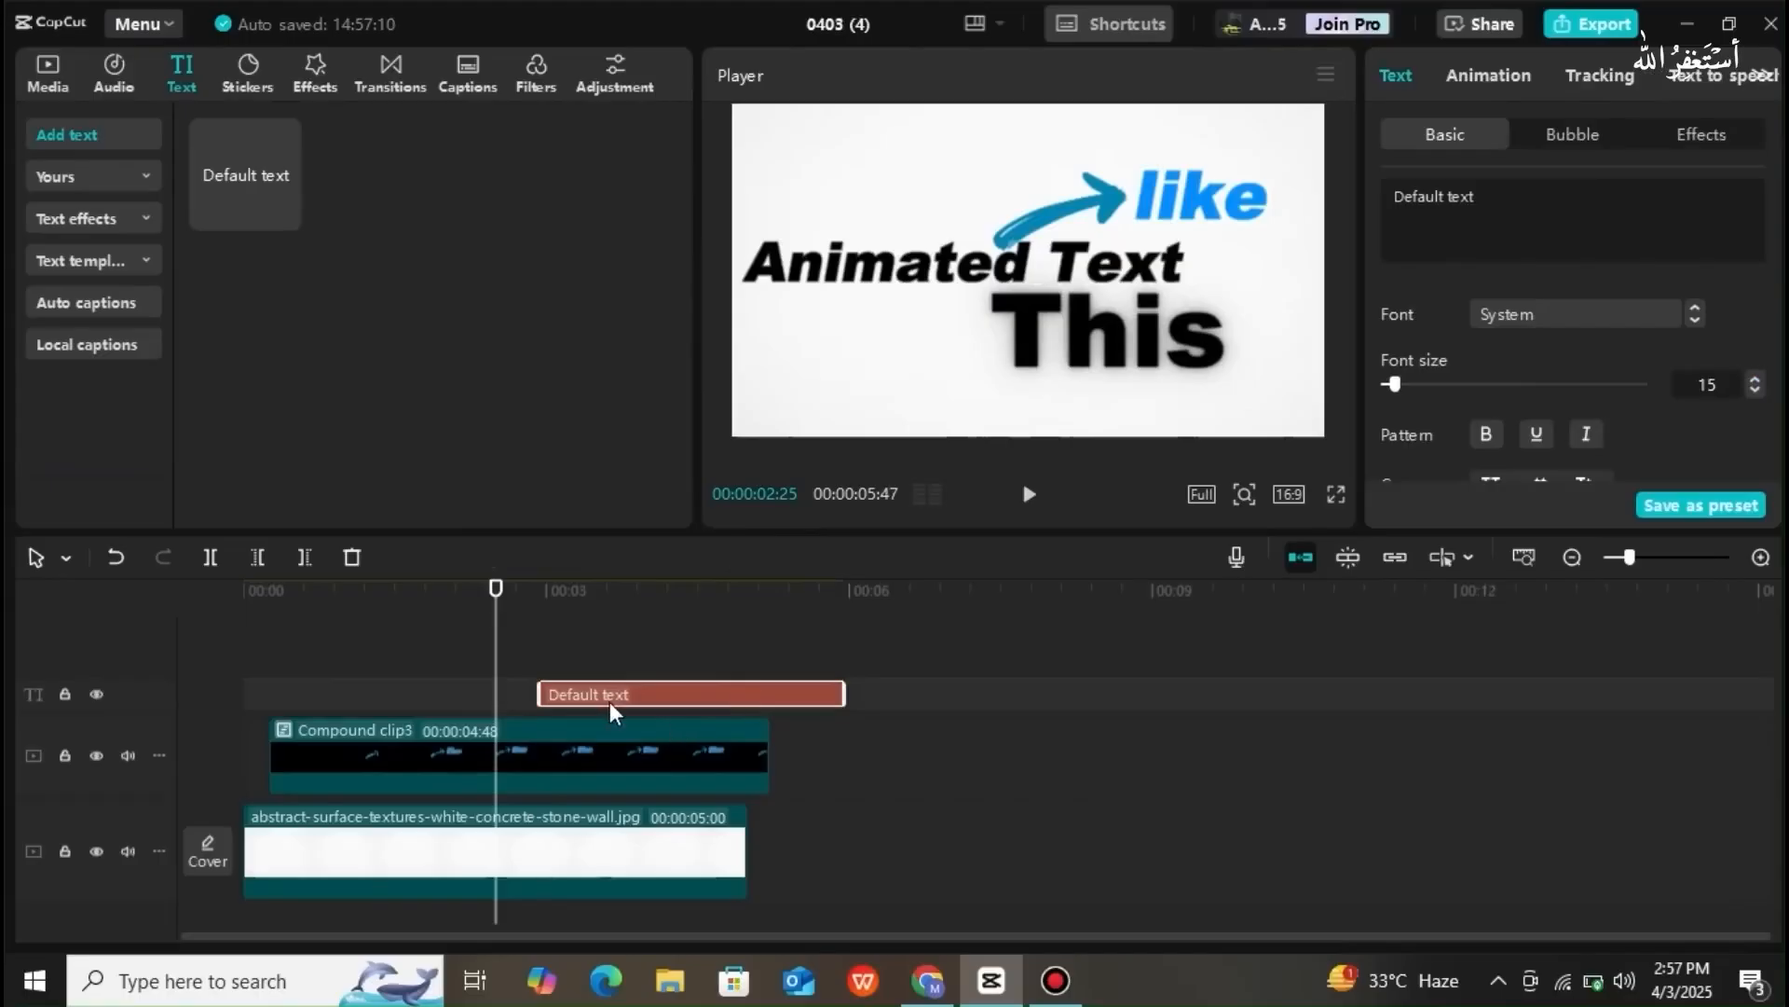
left_click(1071, 300)
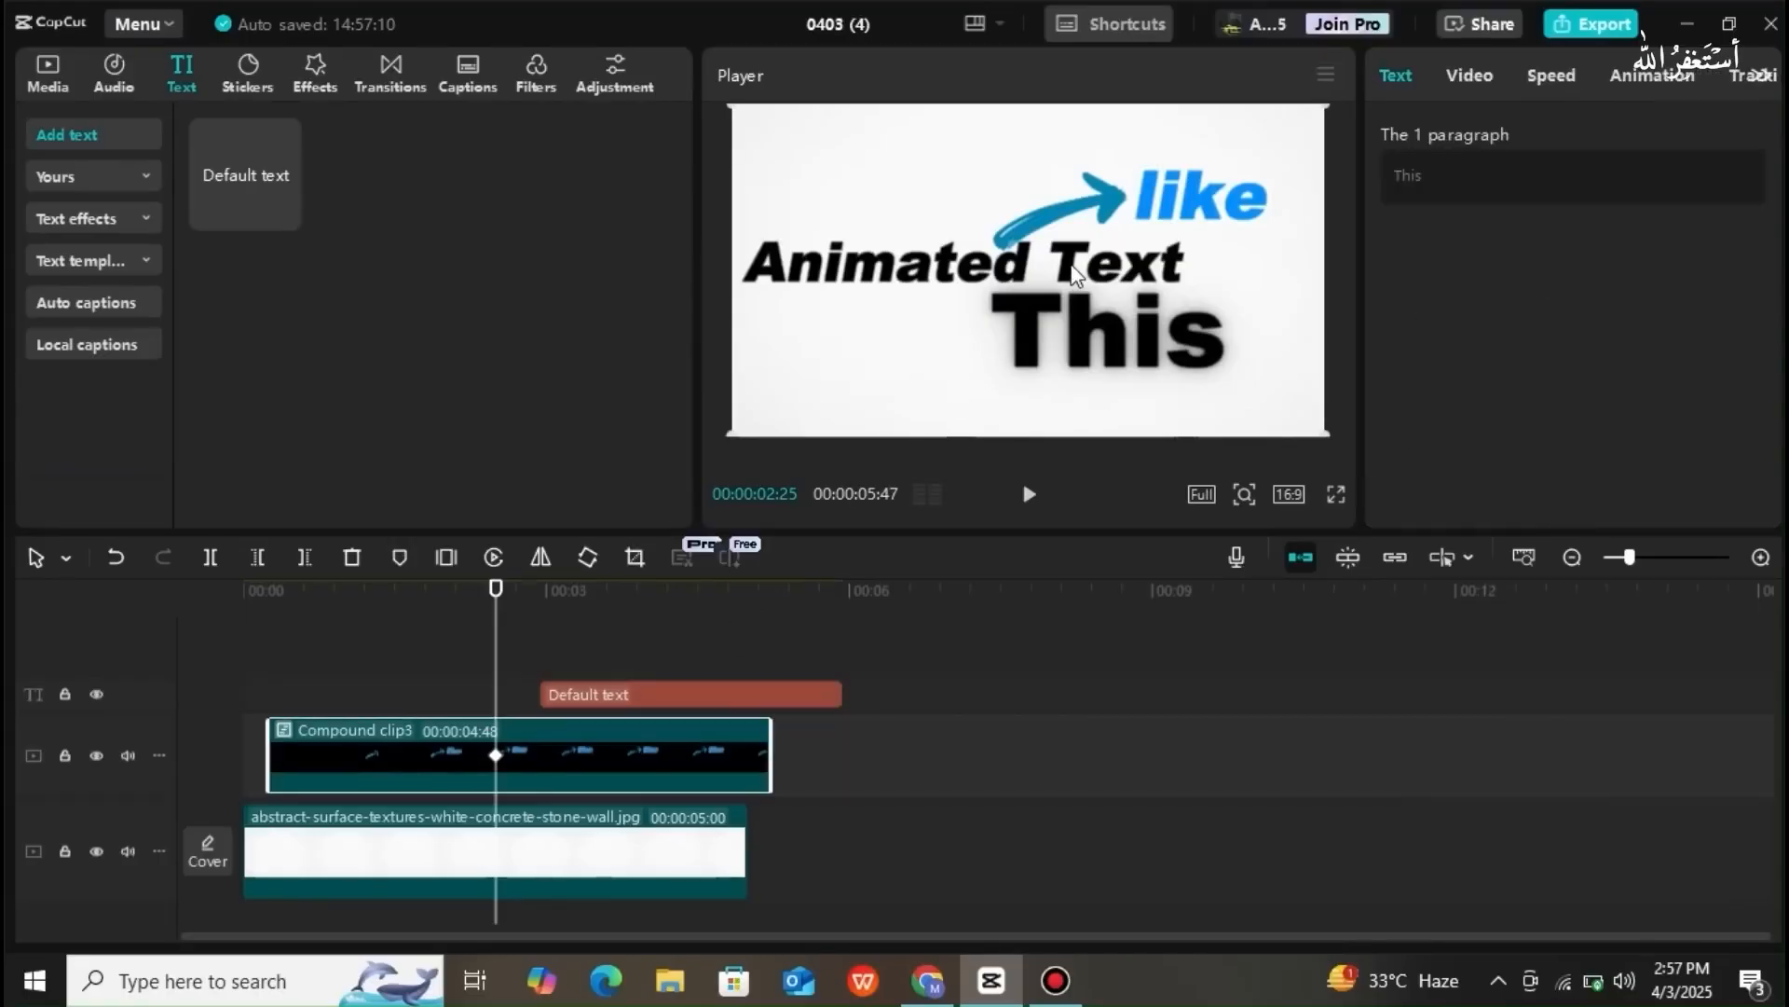
left_click_drag(1071, 267, 1070, 205)
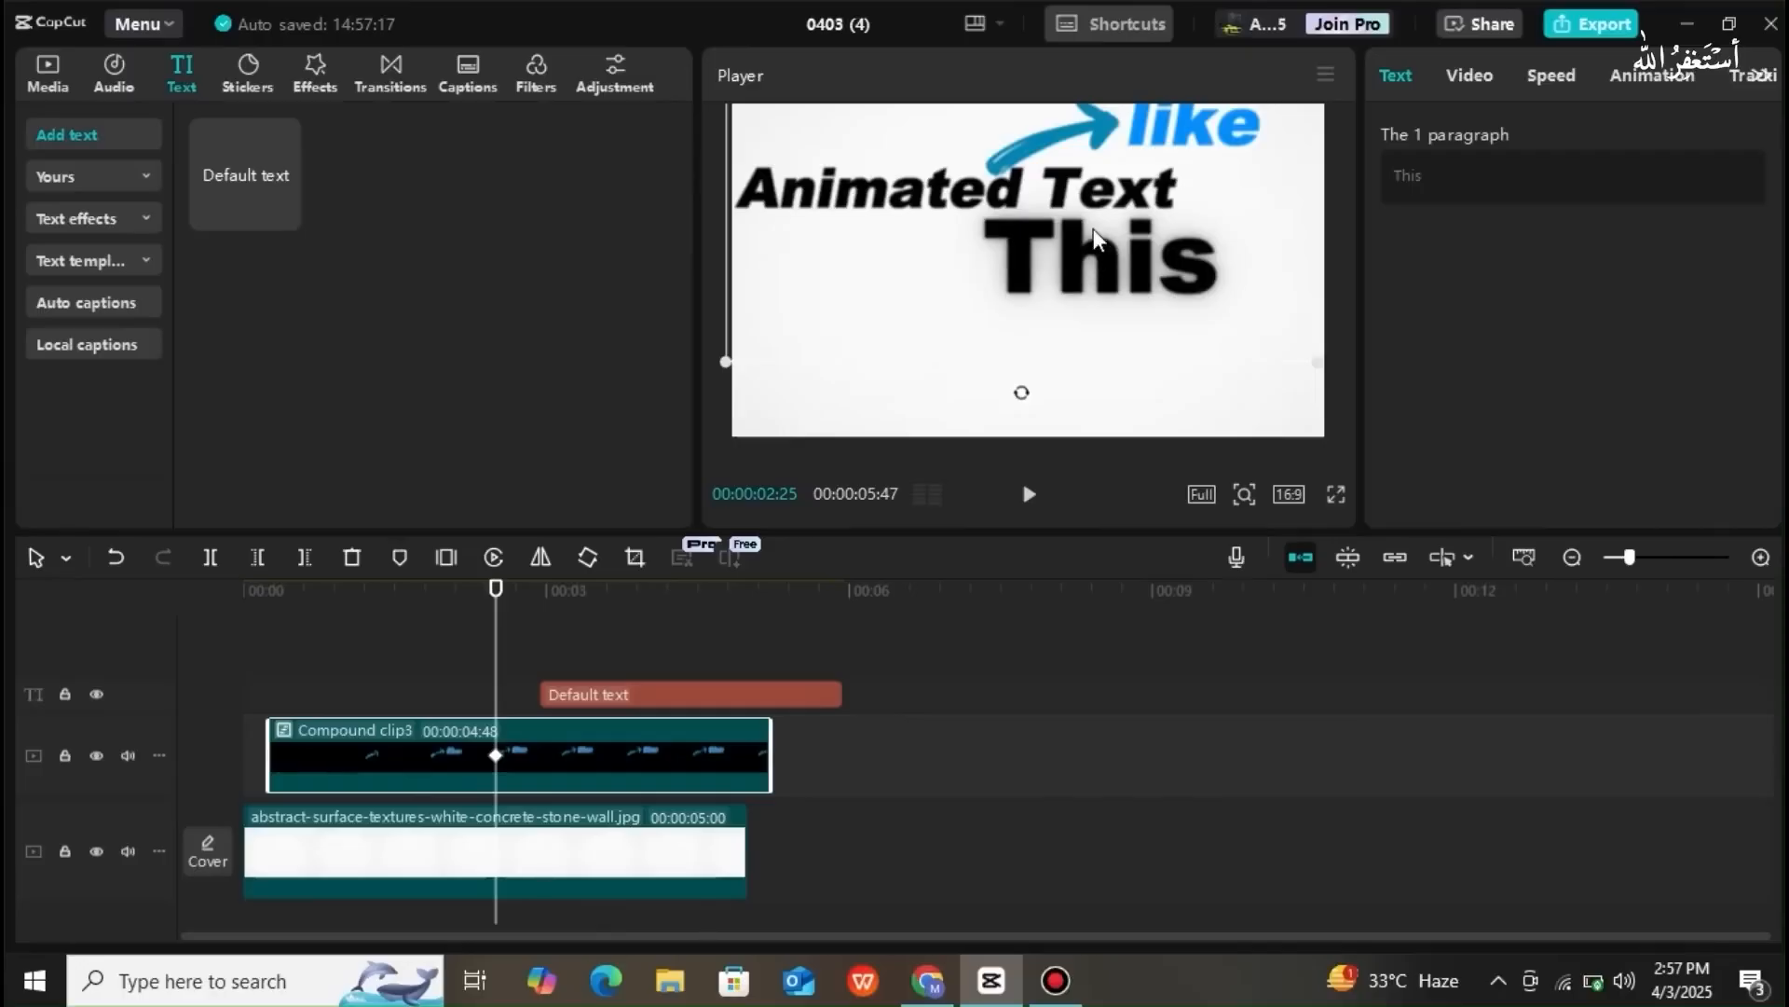
left_click_drag(1091, 209, 1092, 232)
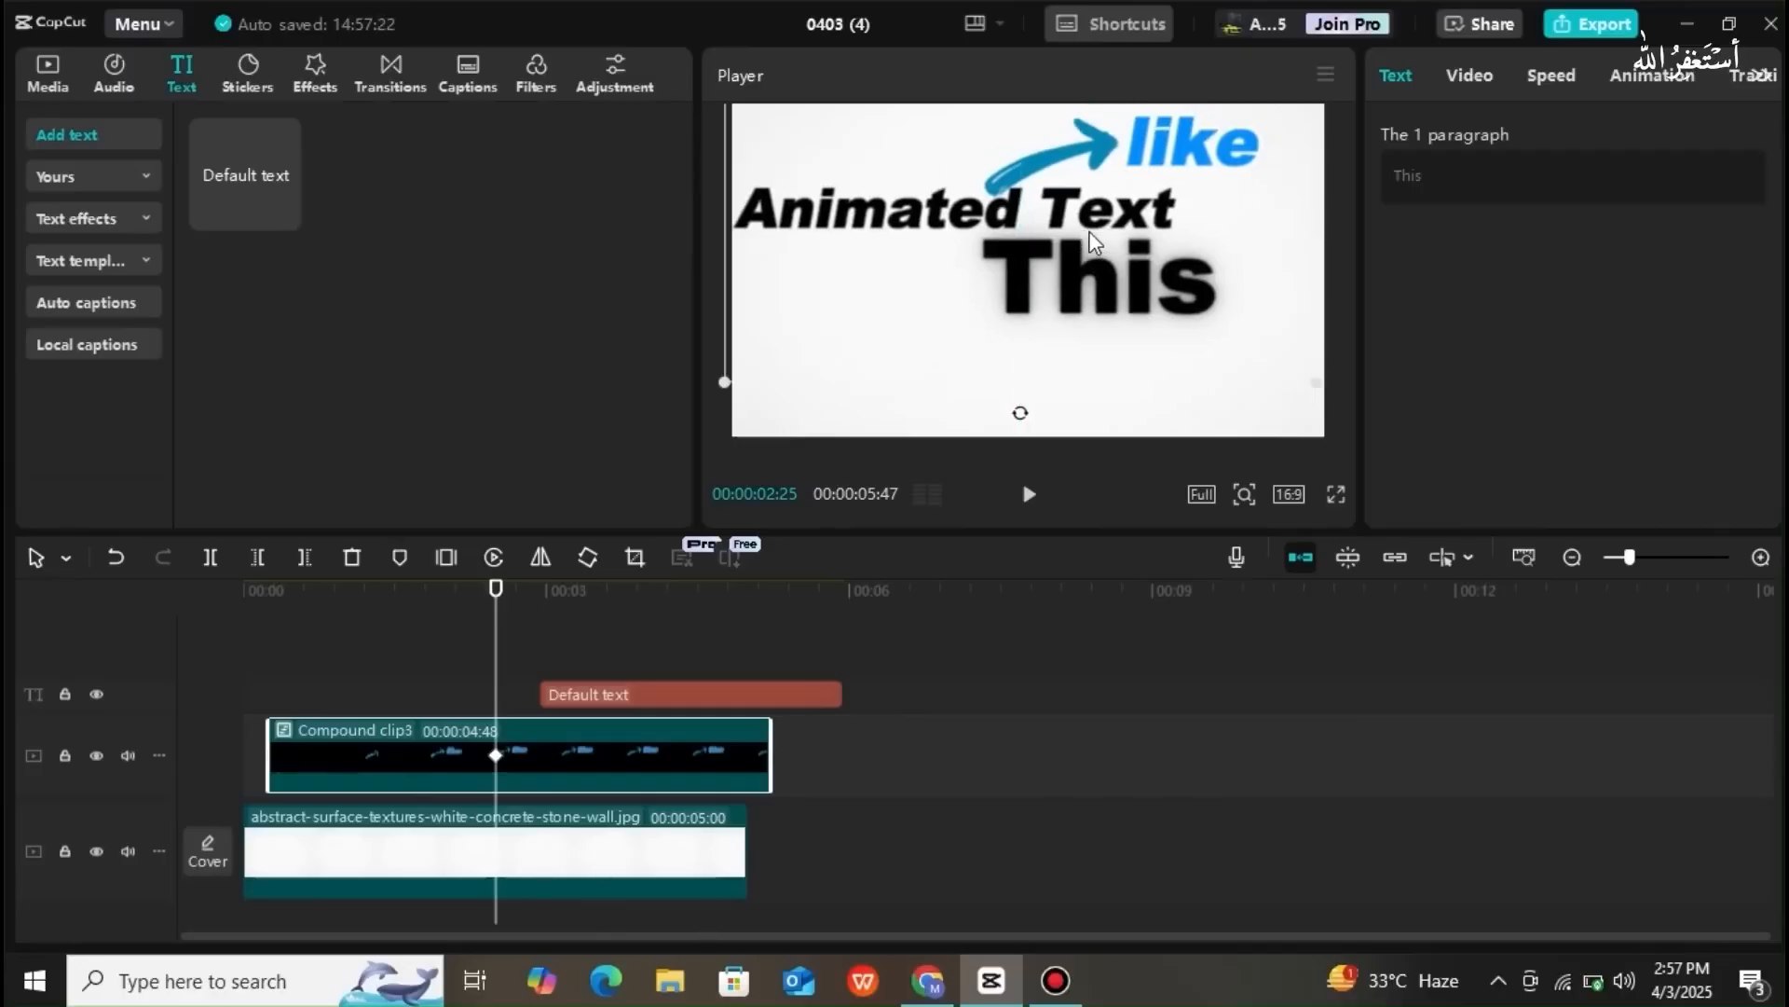
left_click(641, 693)
left_click_drag(634, 693, 613, 696)
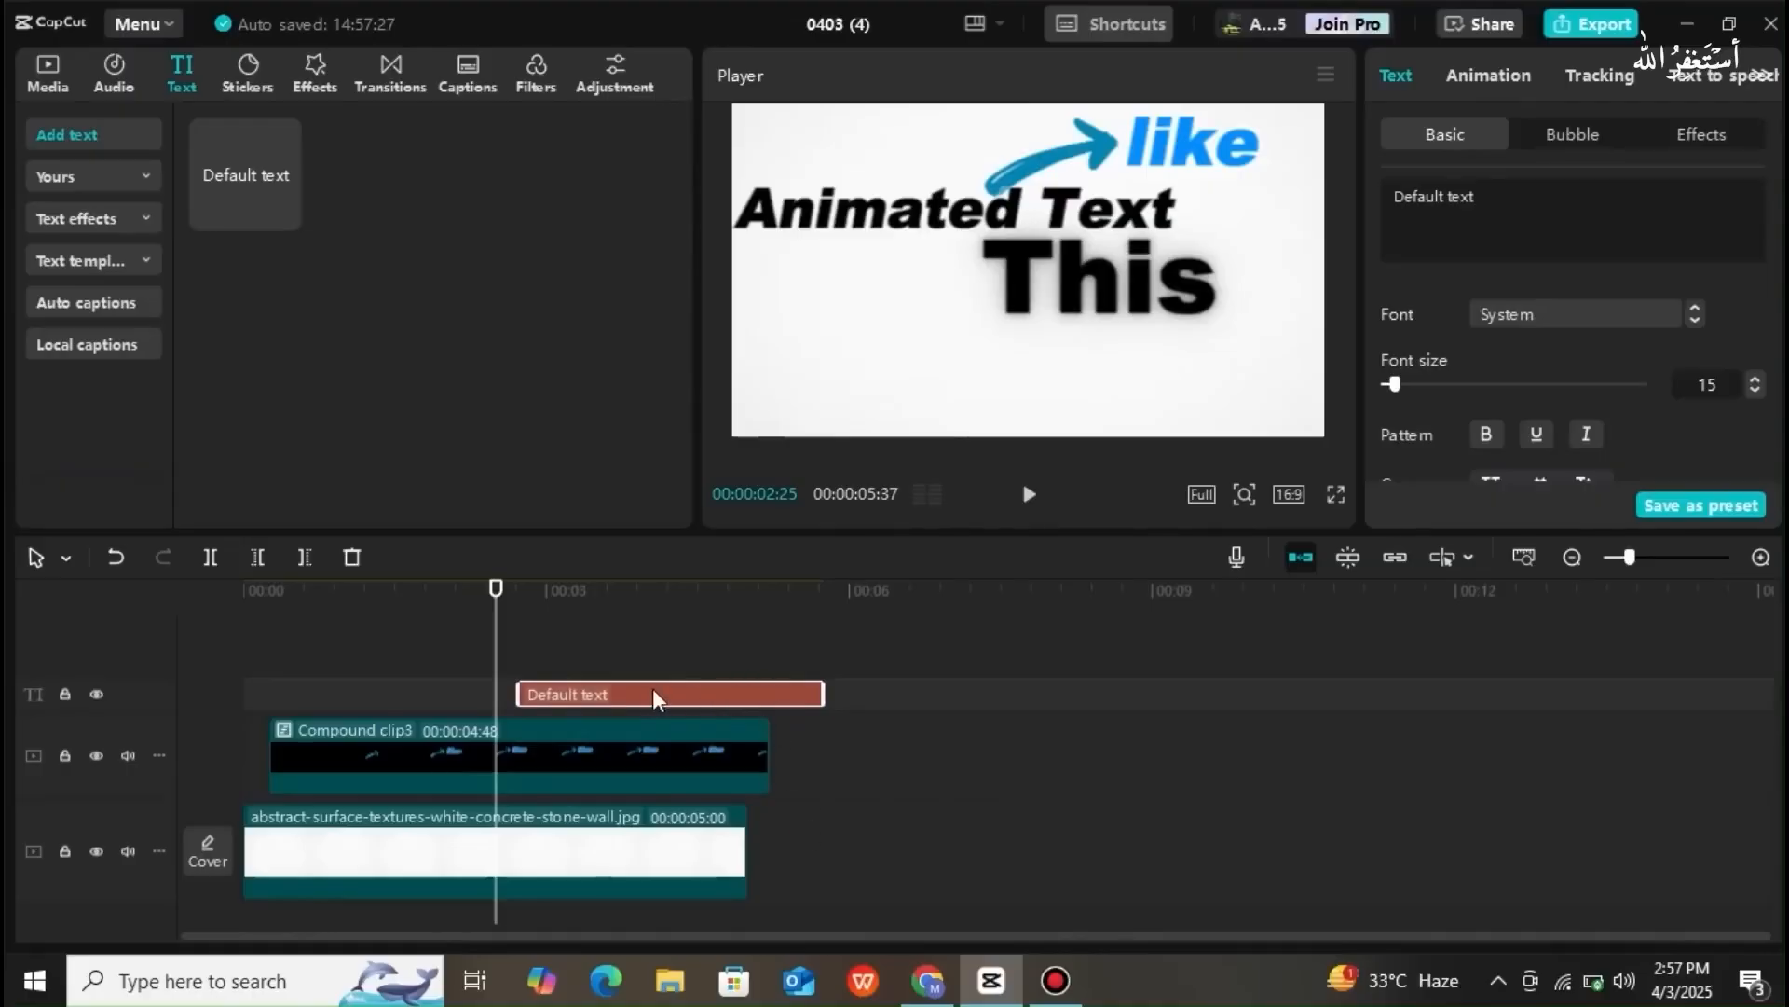
- Replace the default text with "can" and colour it black (000000)
left_click_drag(1489, 196, 1388, 201)
type("ca")
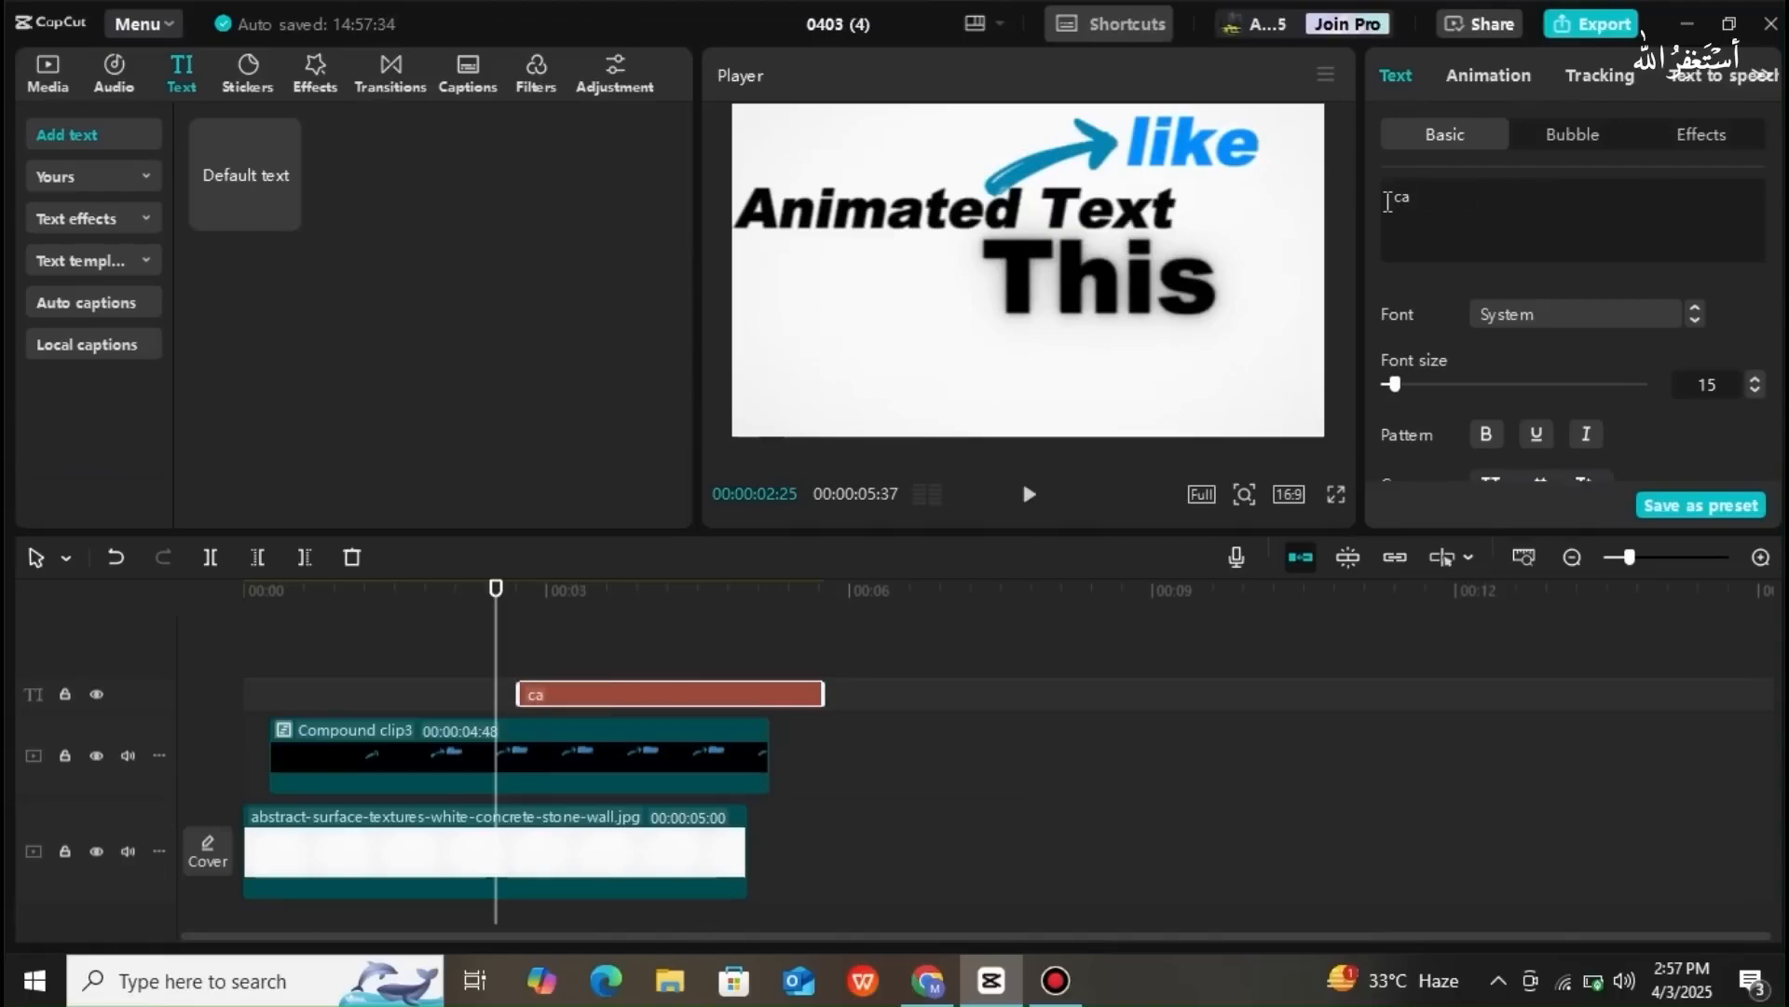
type("n")
scroll(1779, 233, "down", 2)
left_click(1566, 341)
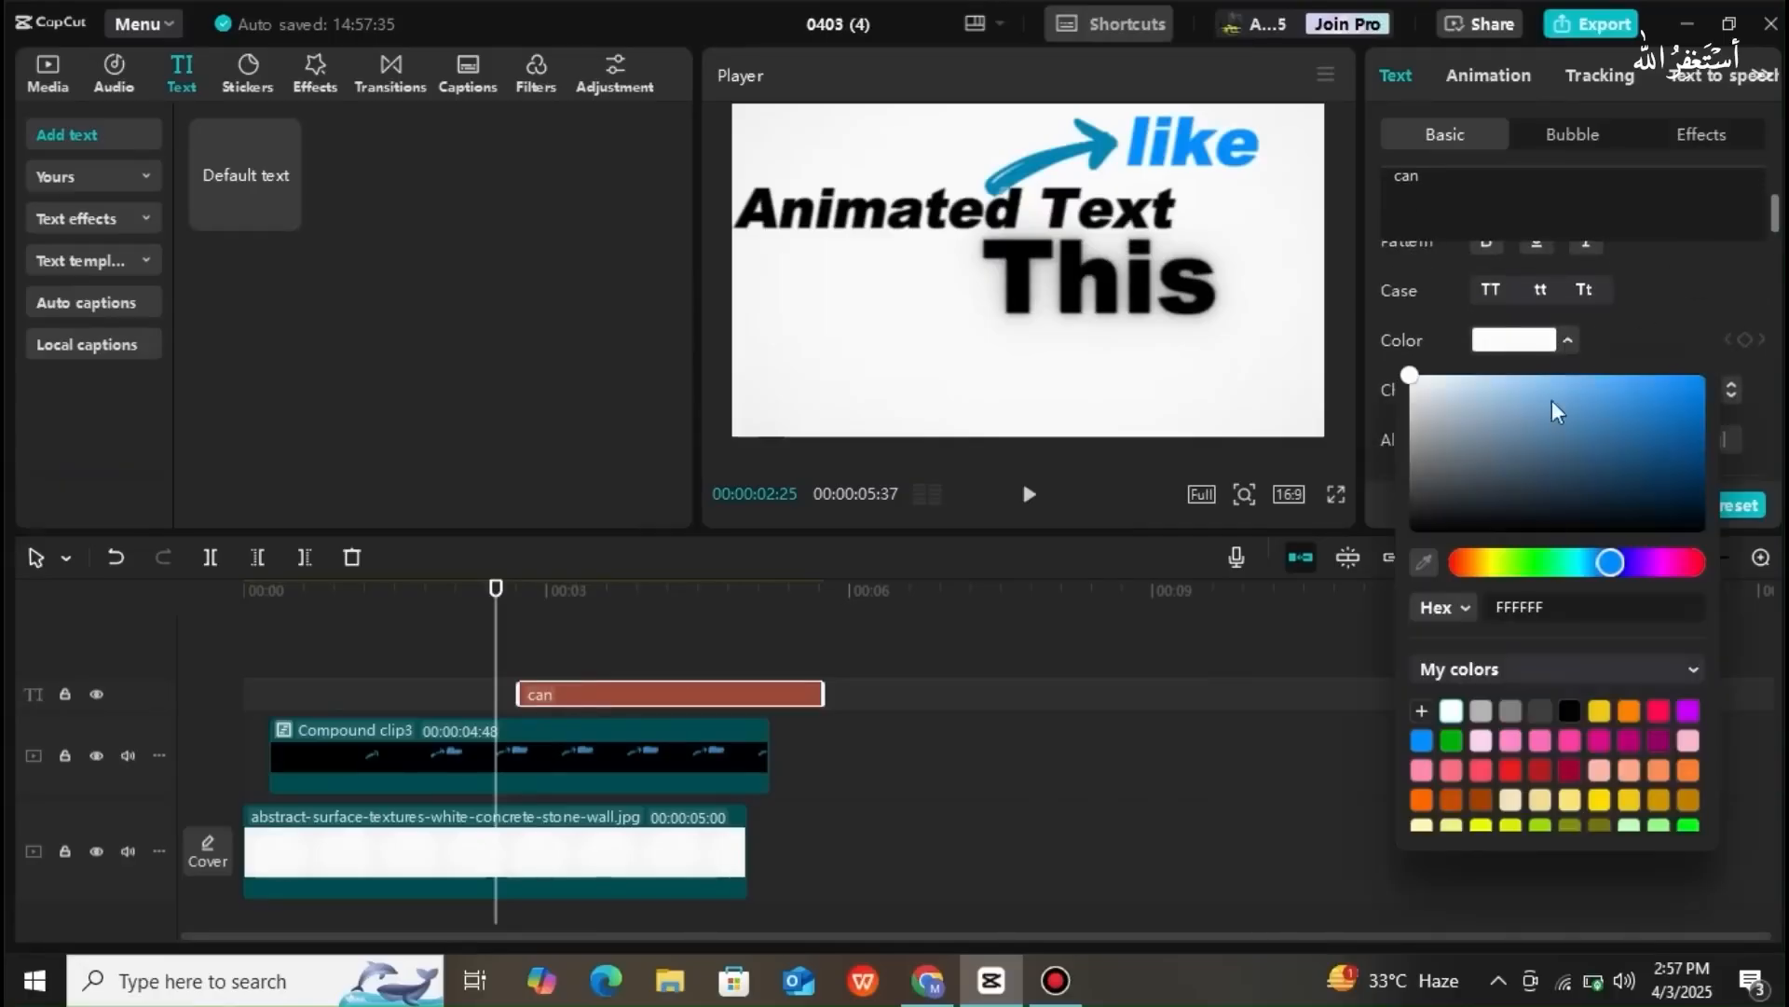
left_click(1568, 708)
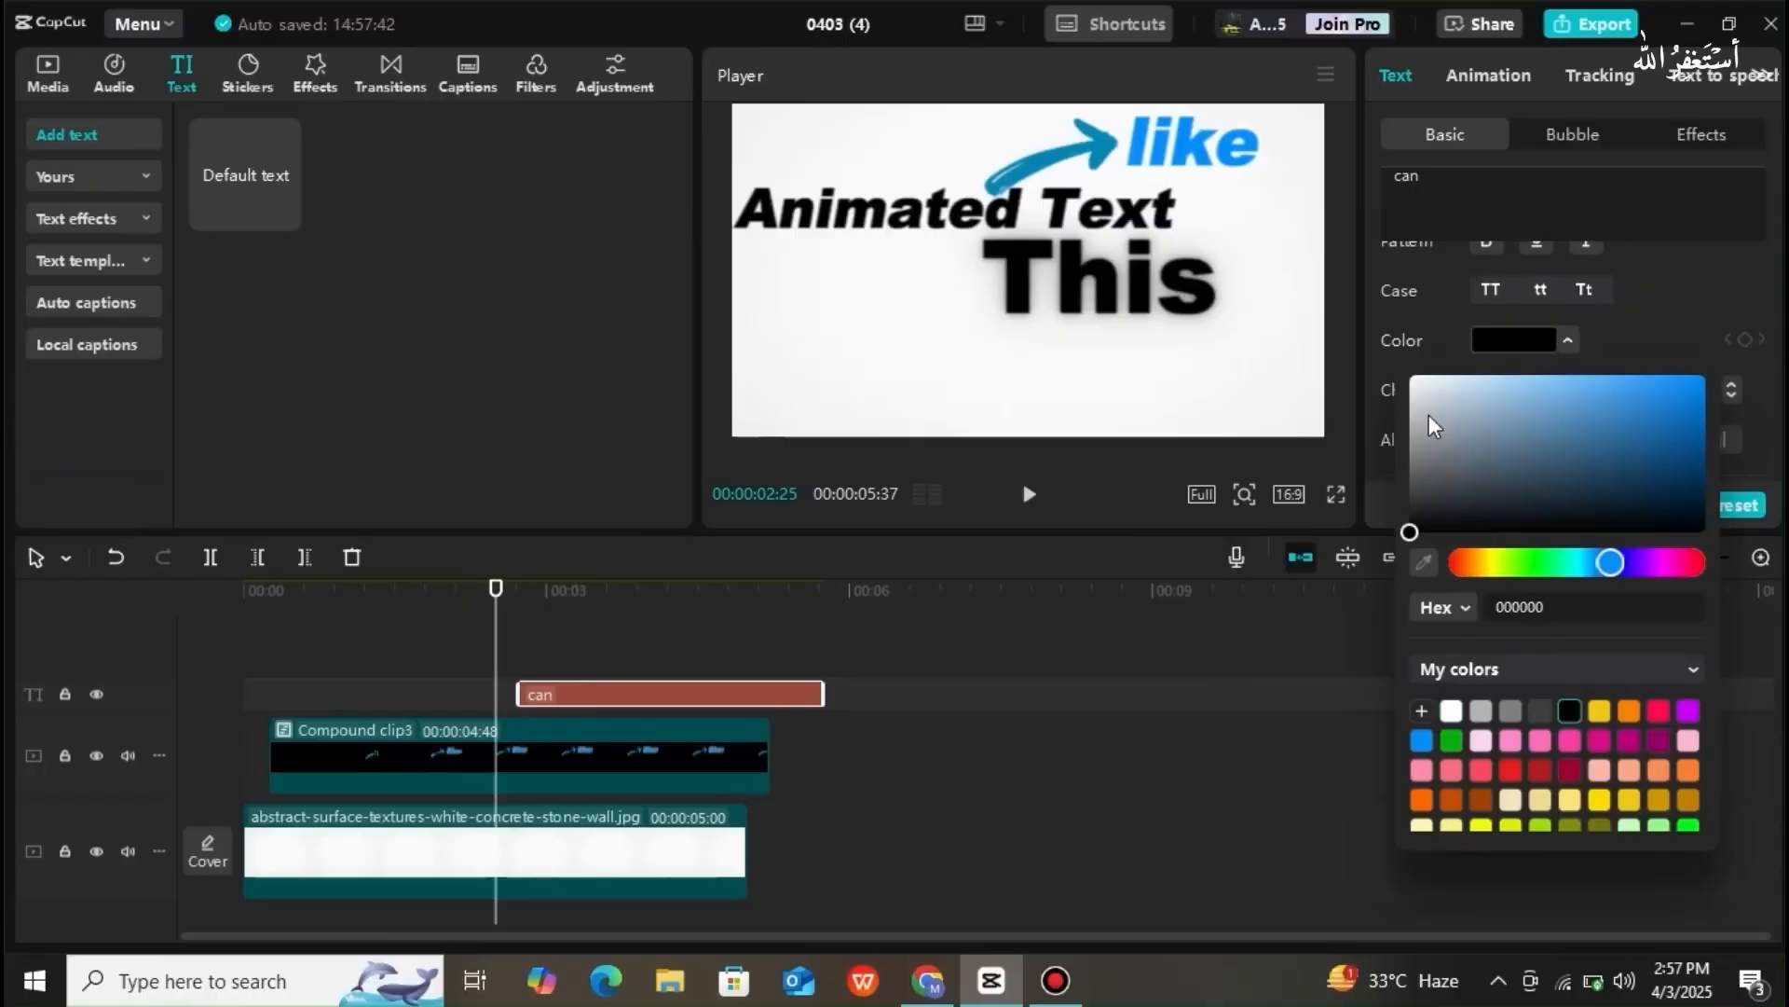
mouse_move(1607, 553)
left_mouse_down()
mouse_move(1591, 556)
mouse_move(1611, 556)
left_mouse_up()
- Play to 00:00:02:39, then enlarge "can" and place it below the end of "This"
left_click(1029, 494)
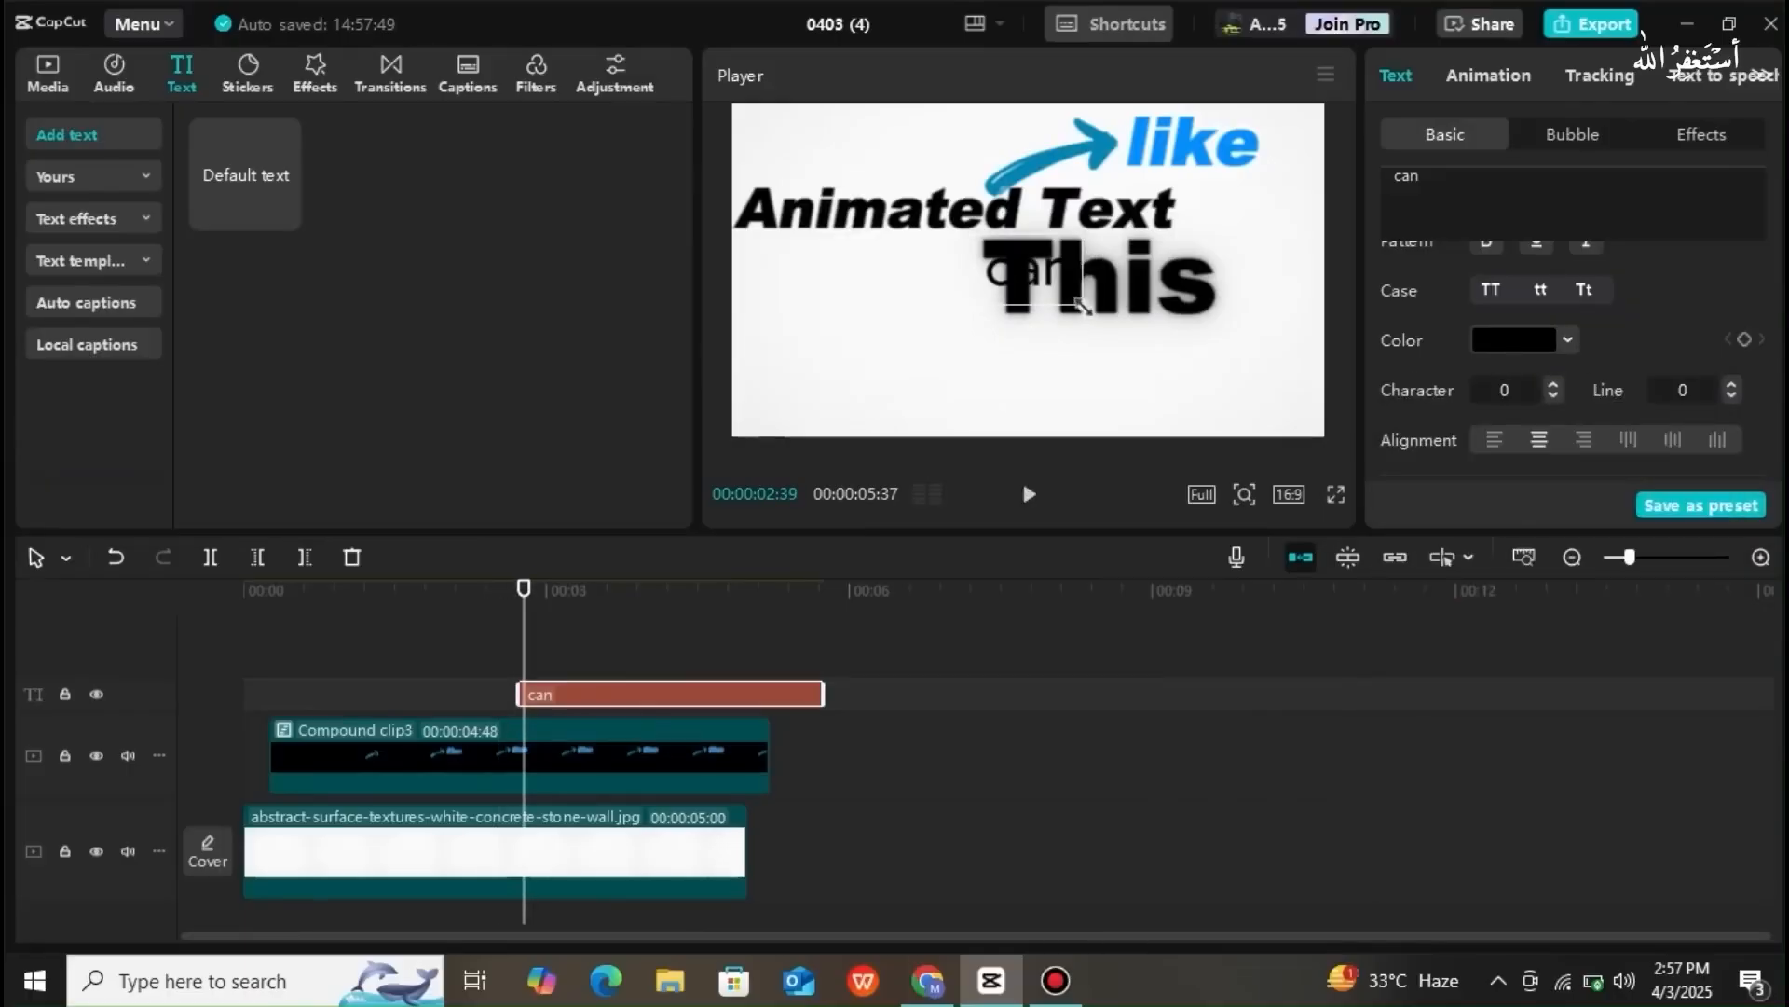
left_click_drag(1050, 278, 1239, 362)
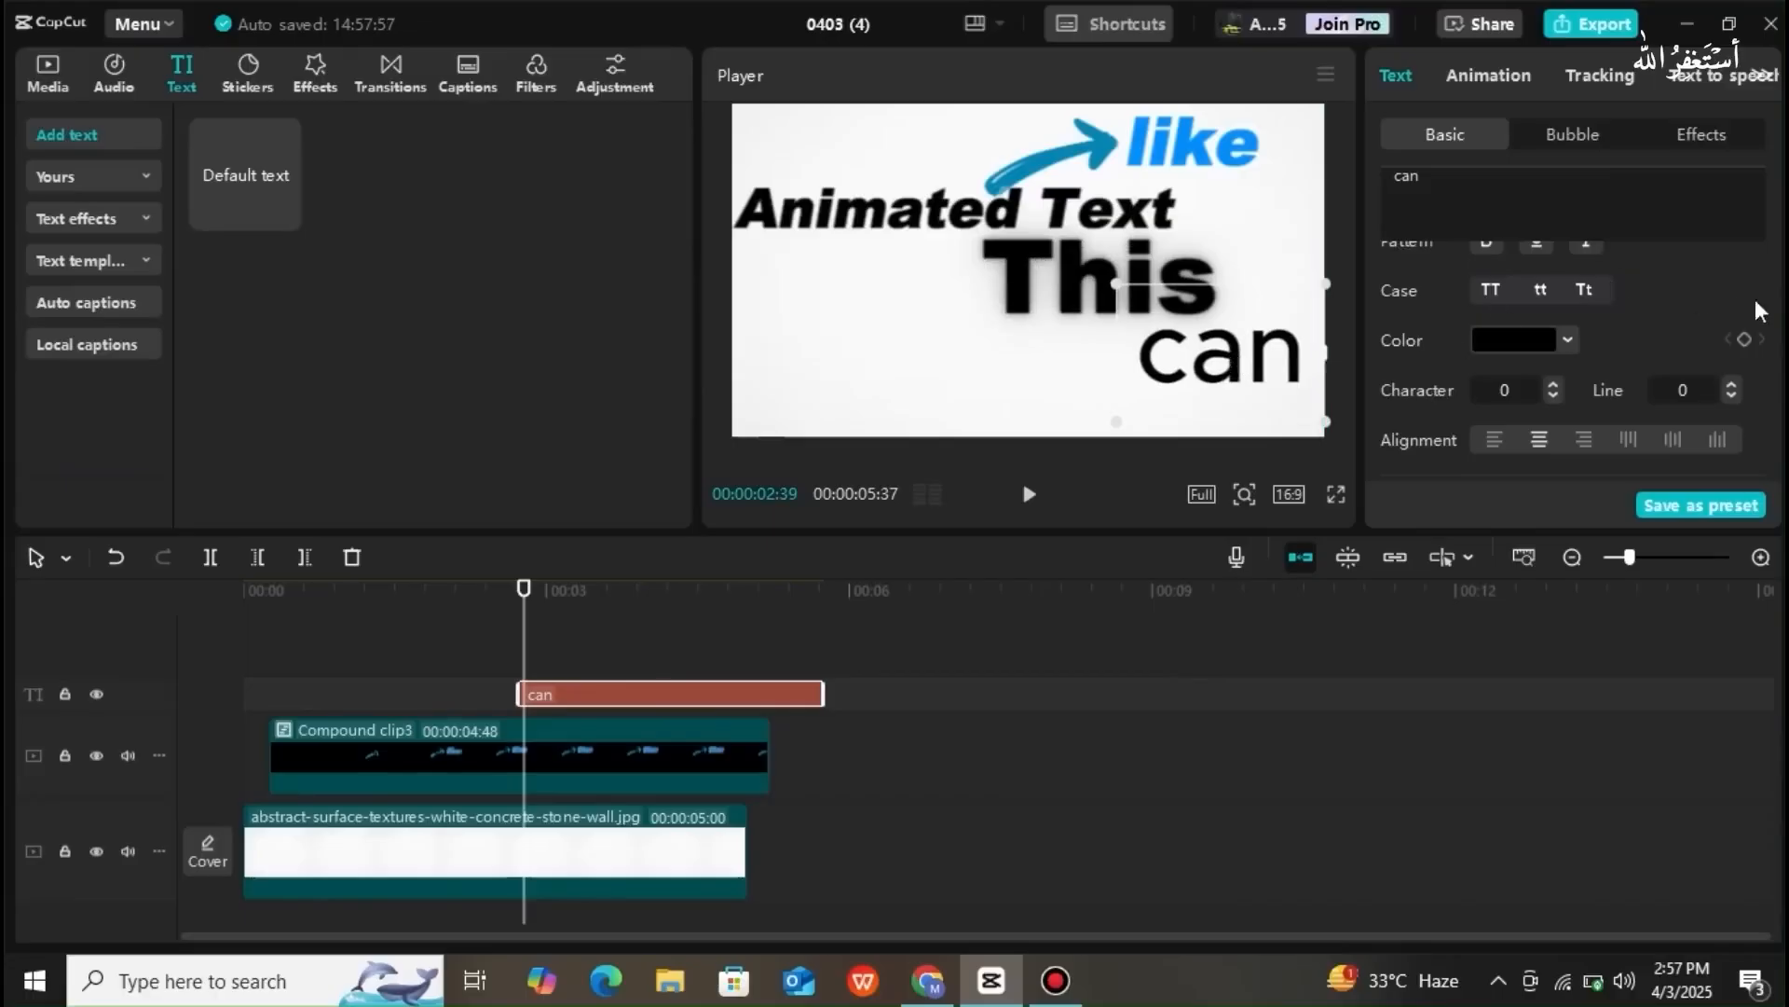
- Set the font of "can" to Tạp chí, then enlarge the text slightly and nudge it to the right
scroll(1776, 197, "up", 2)
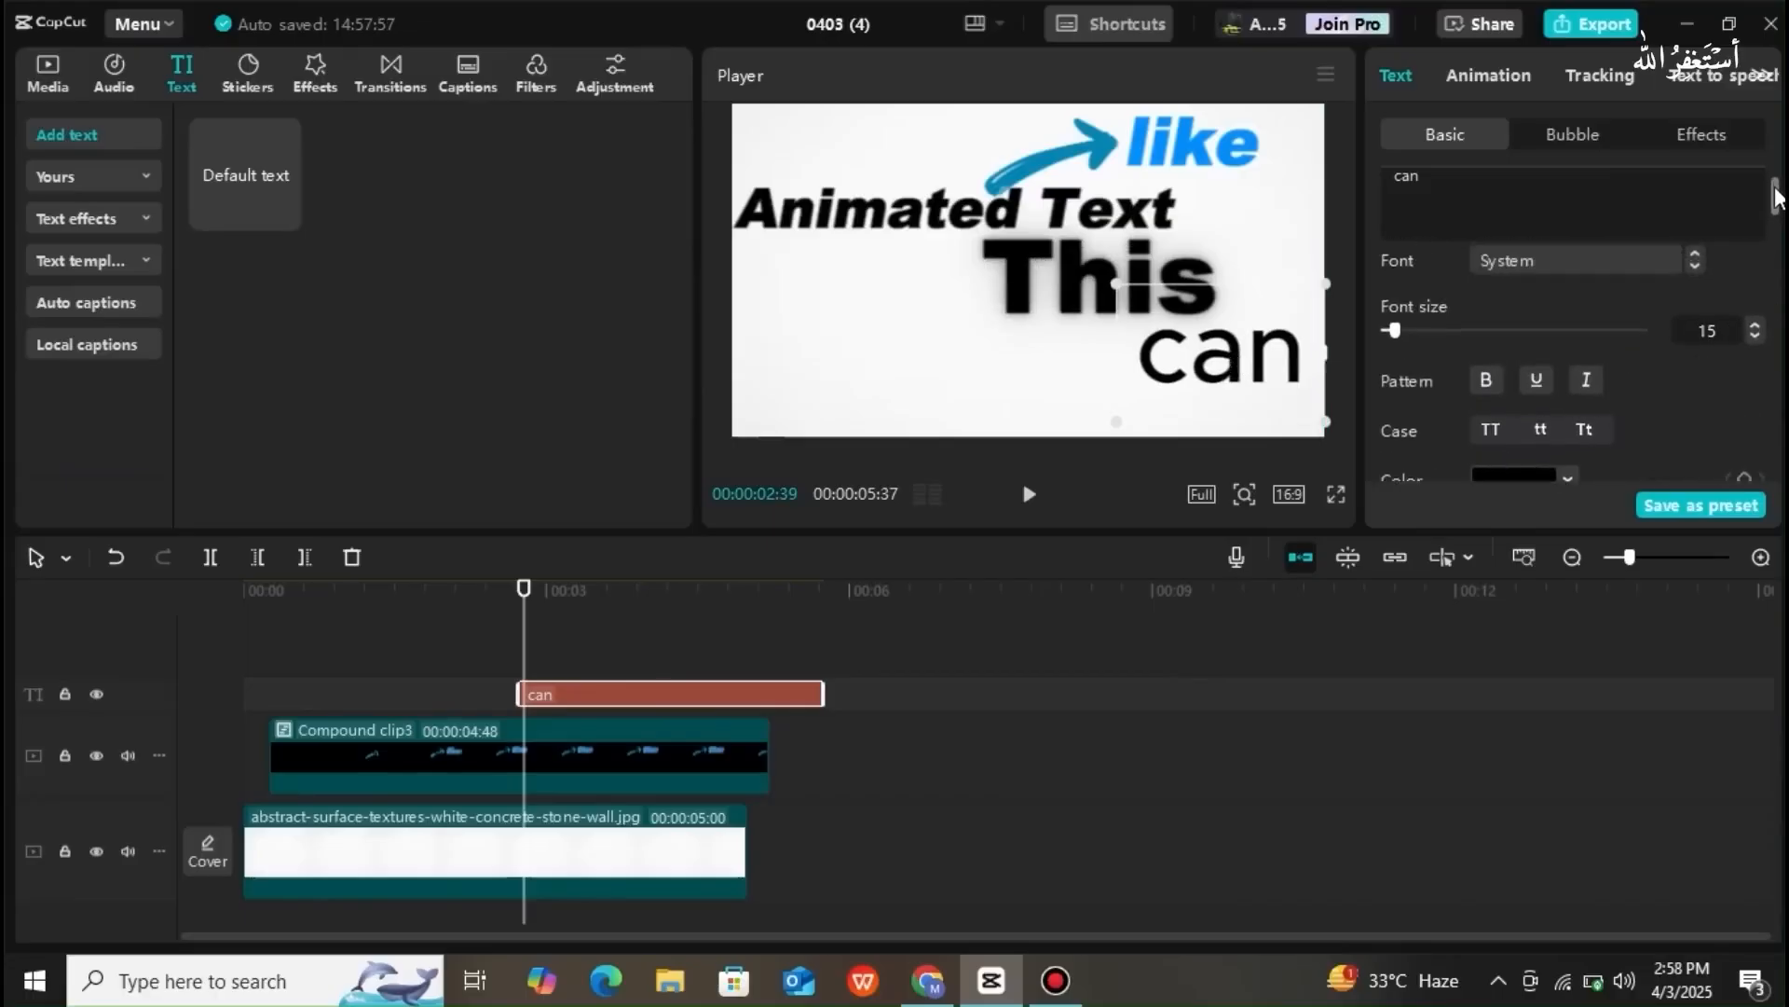
scroll(1776, 198, "up", 1)
left_click(1601, 319)
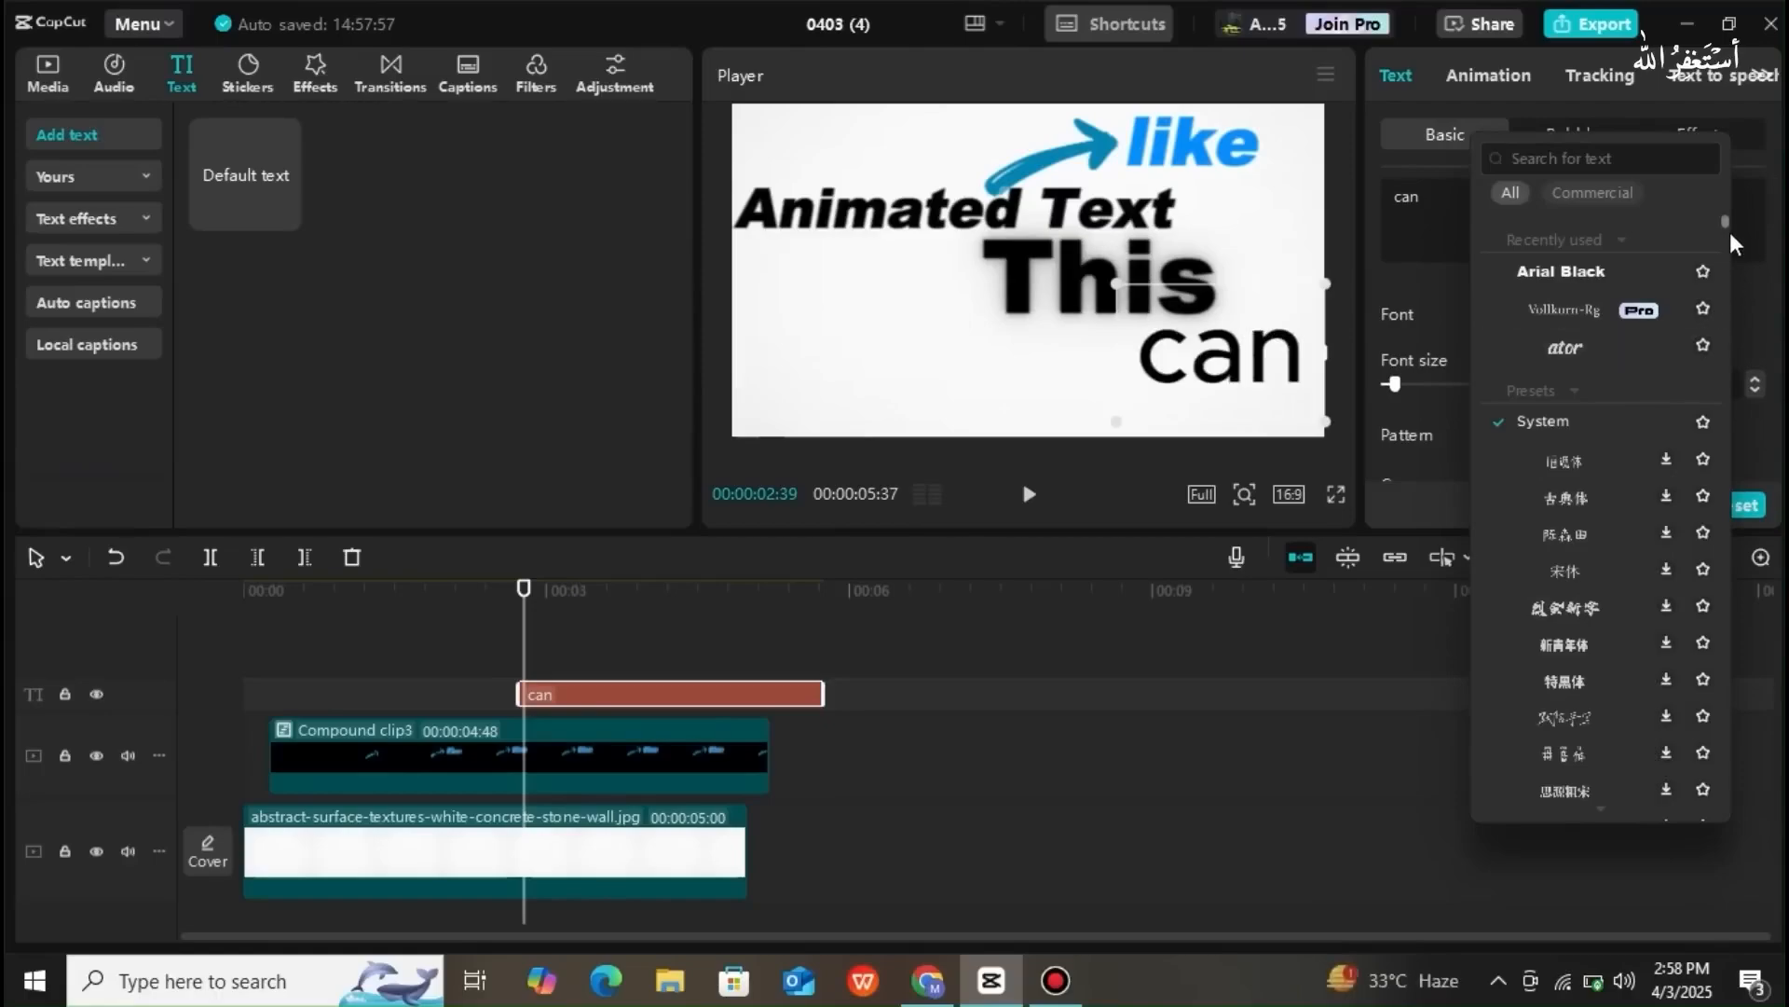
scroll(1729, 247, "down", 10)
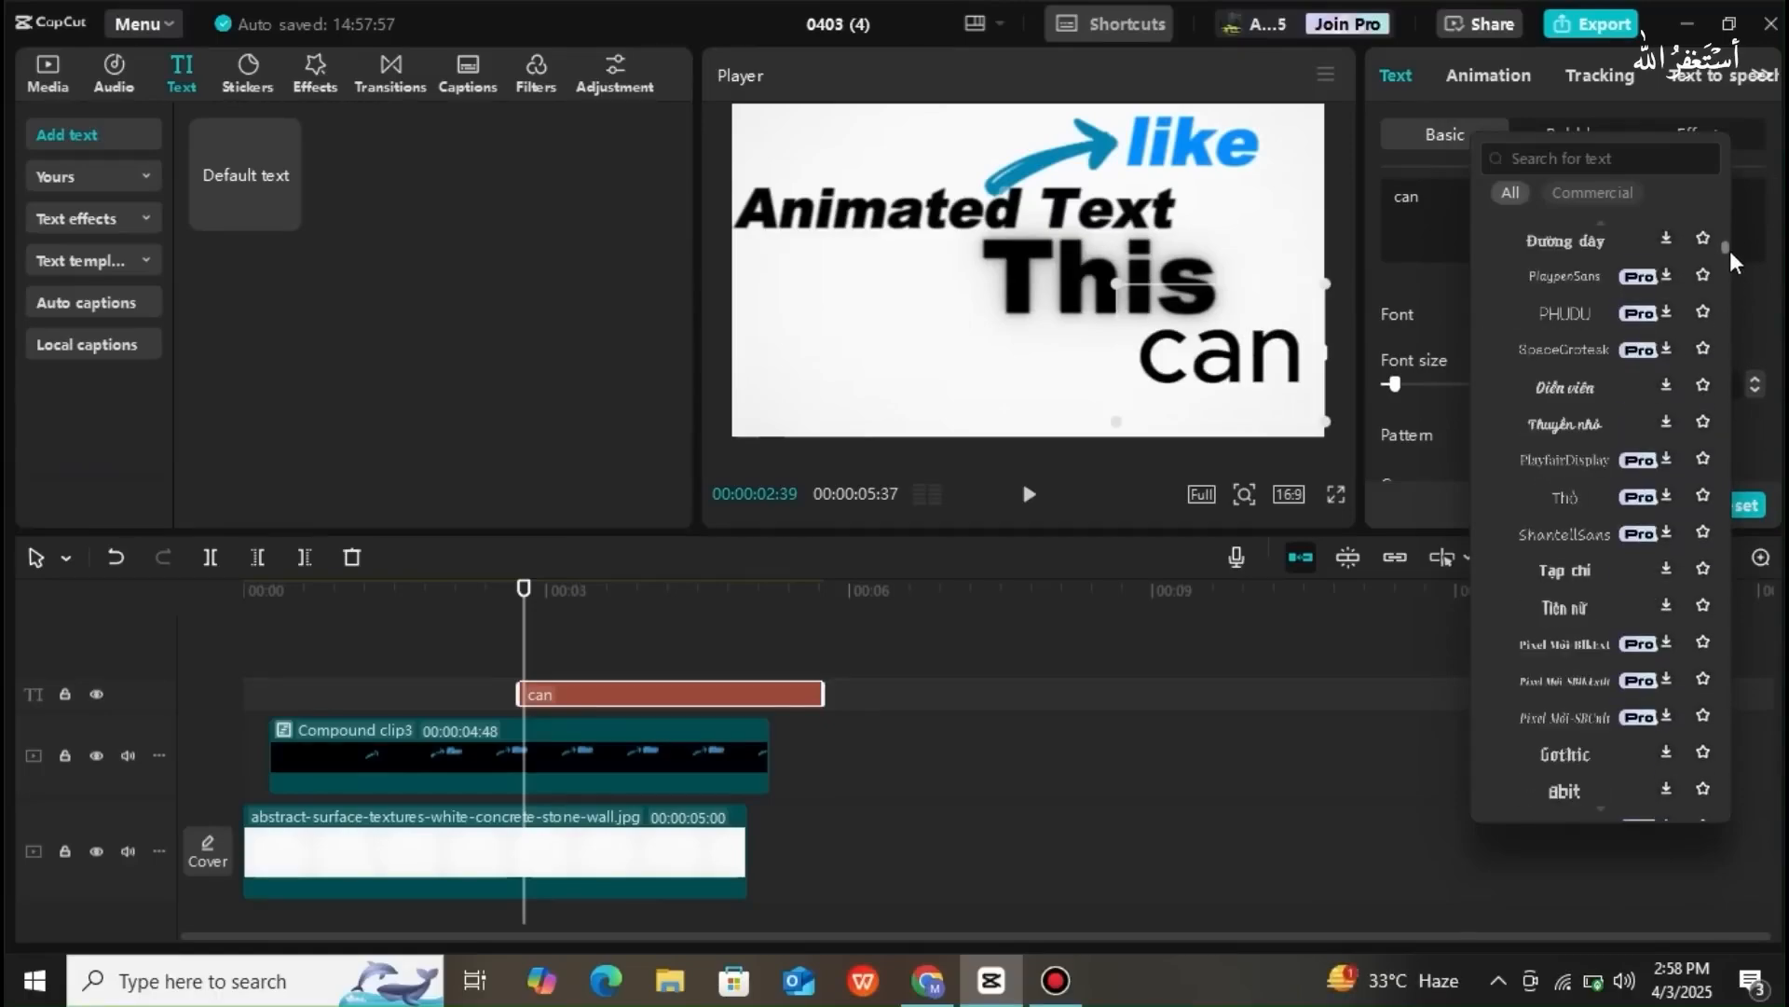
left_click(1610, 611)
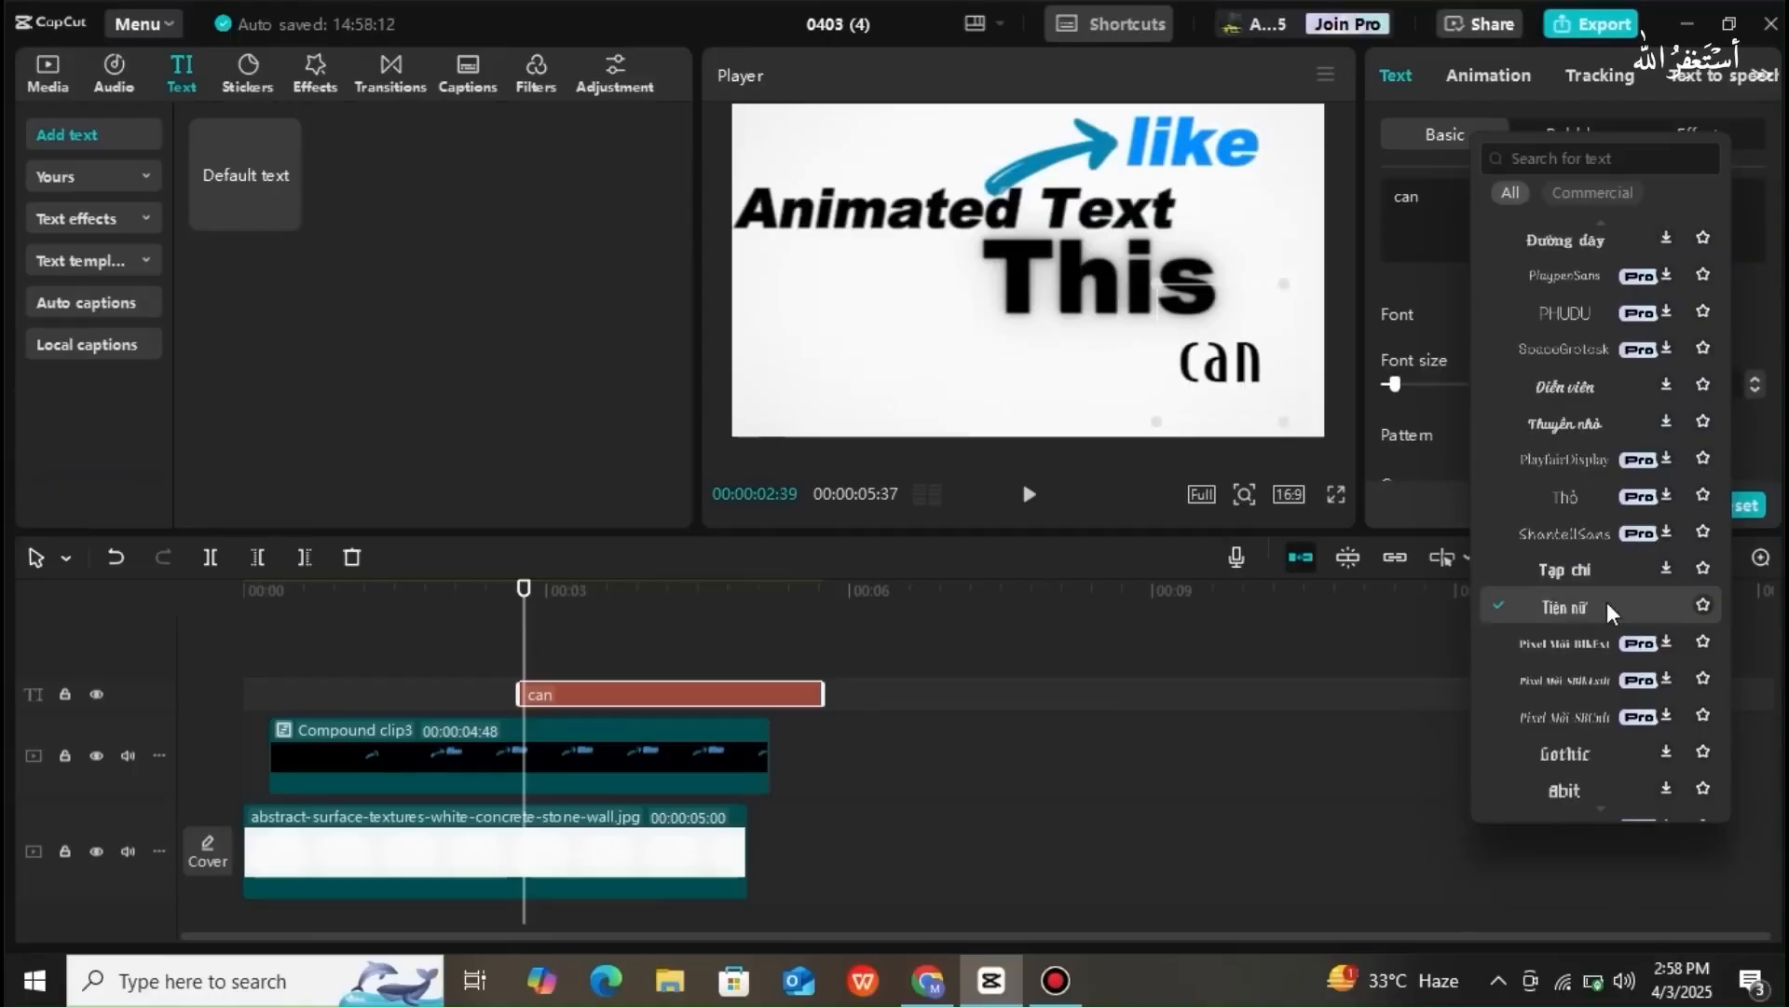
left_click(1609, 573)
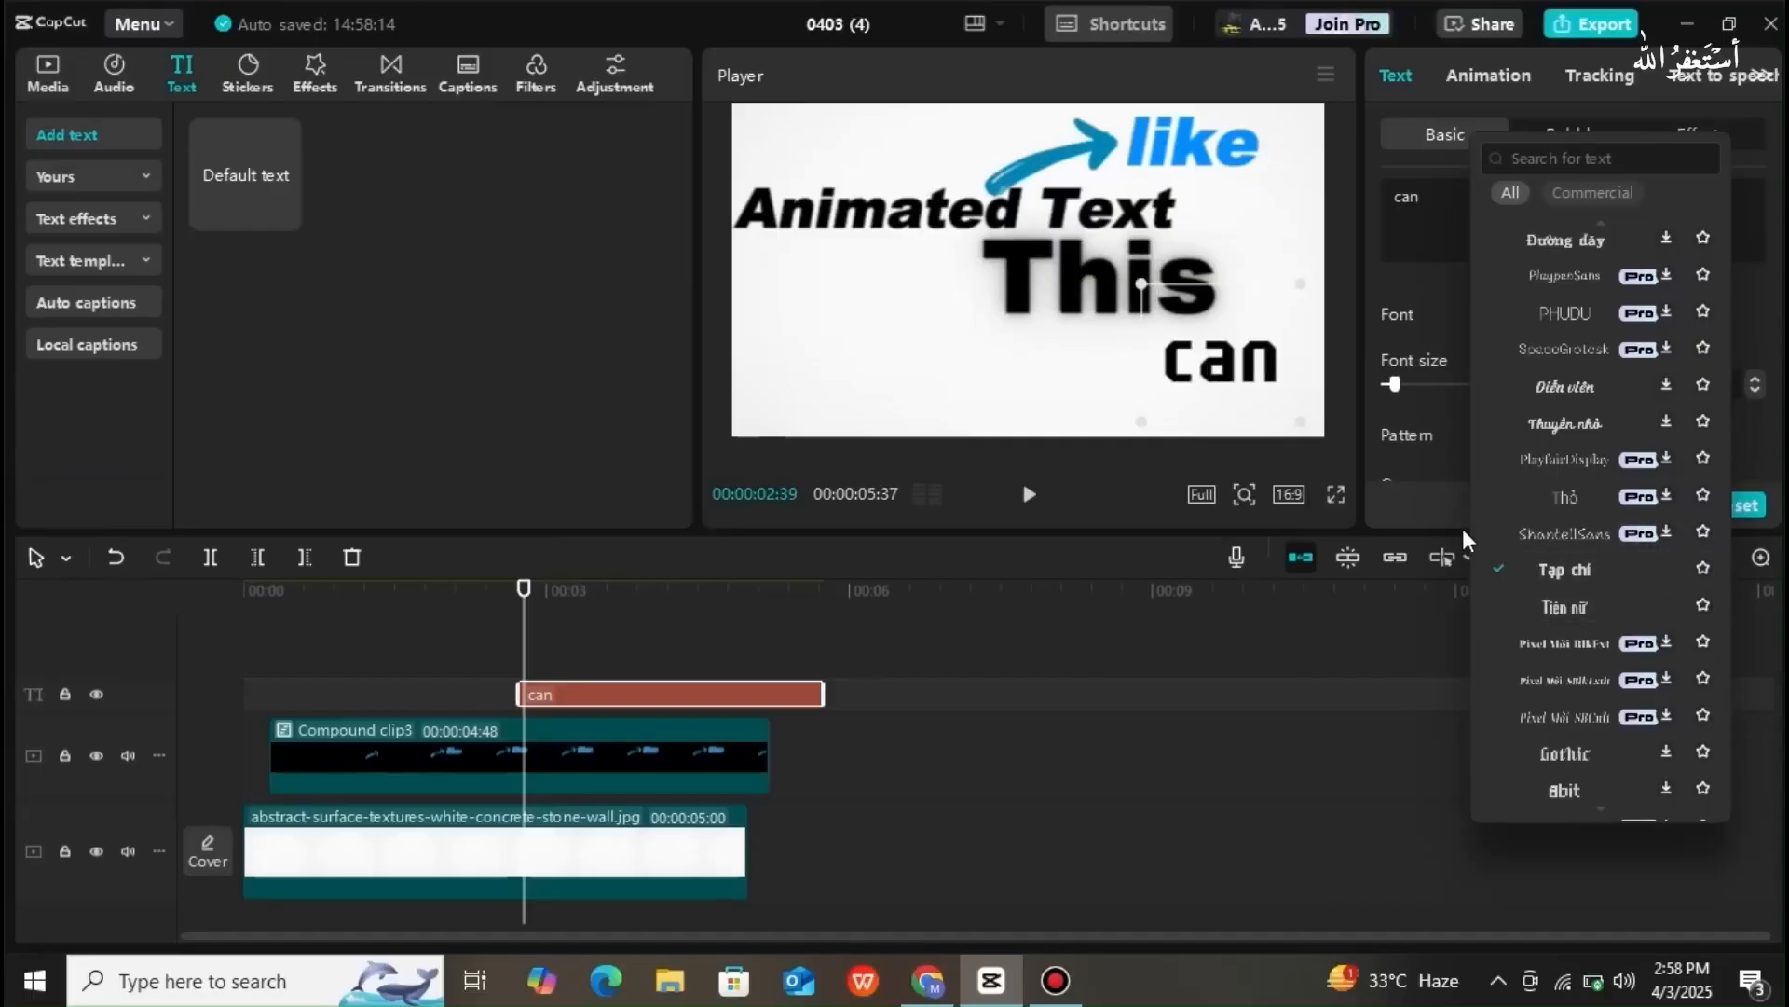
left_click(1502, 569)
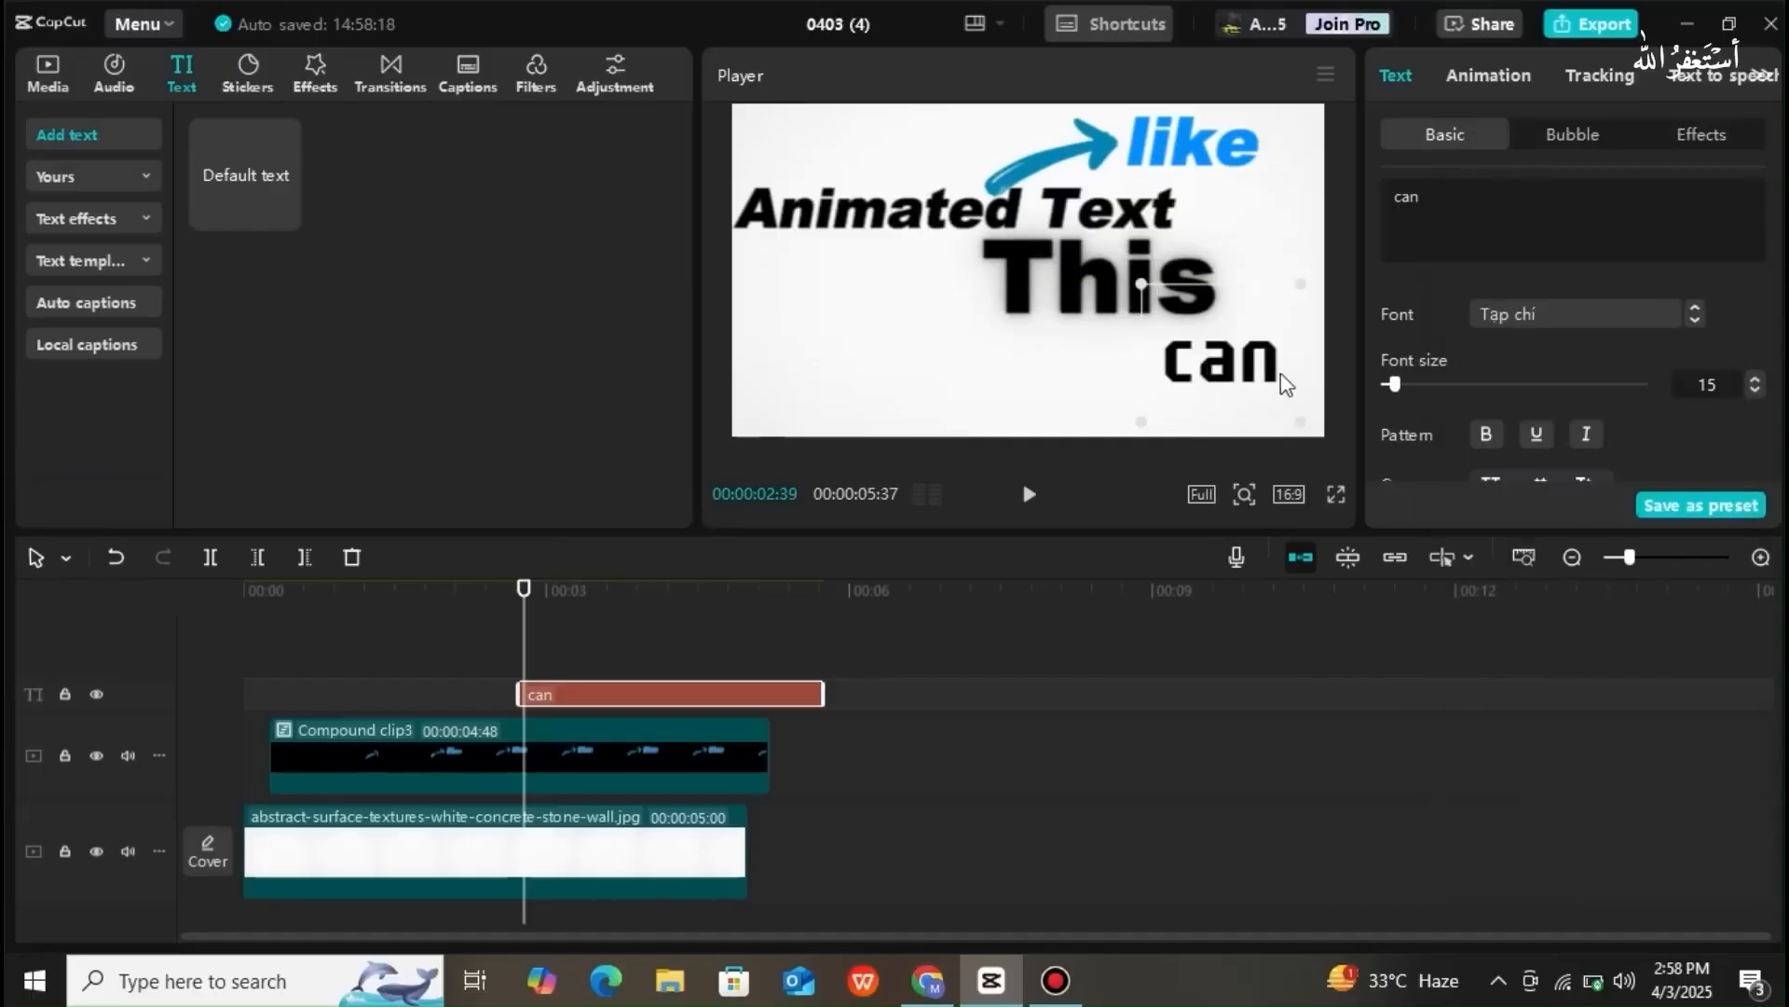
left_click_drag(1302, 420, 1316, 430)
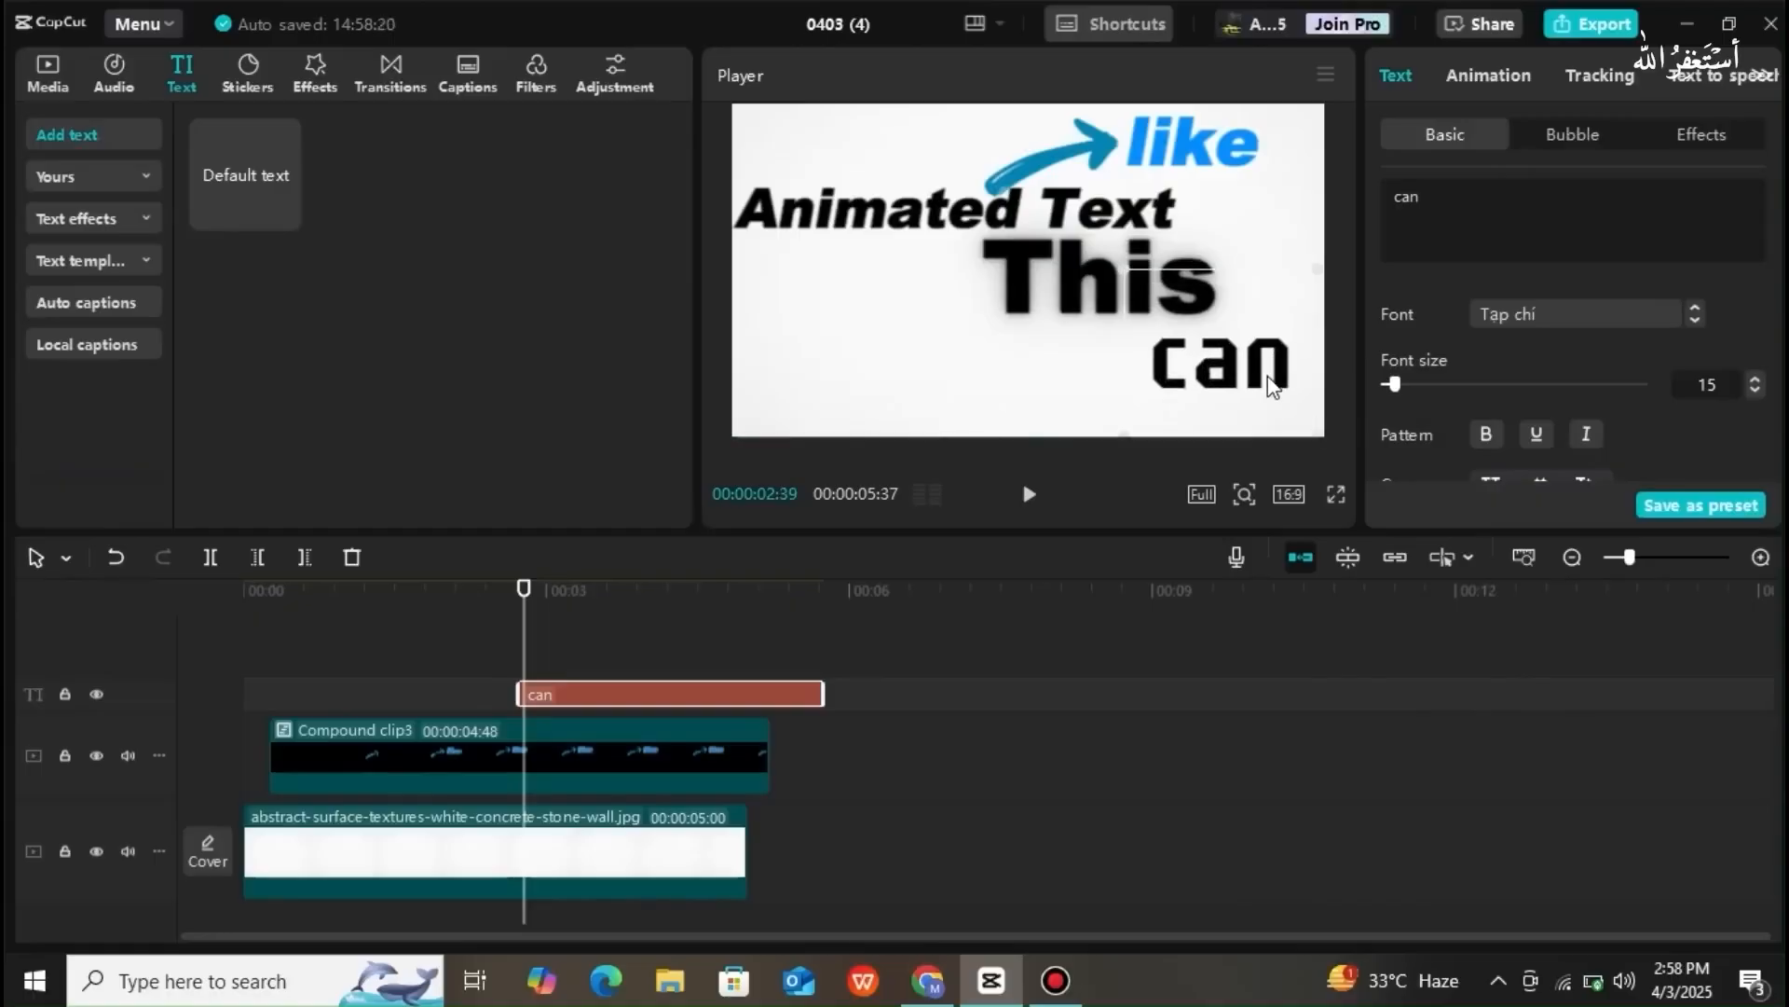
left_click_drag(1268, 372, 1274, 371)
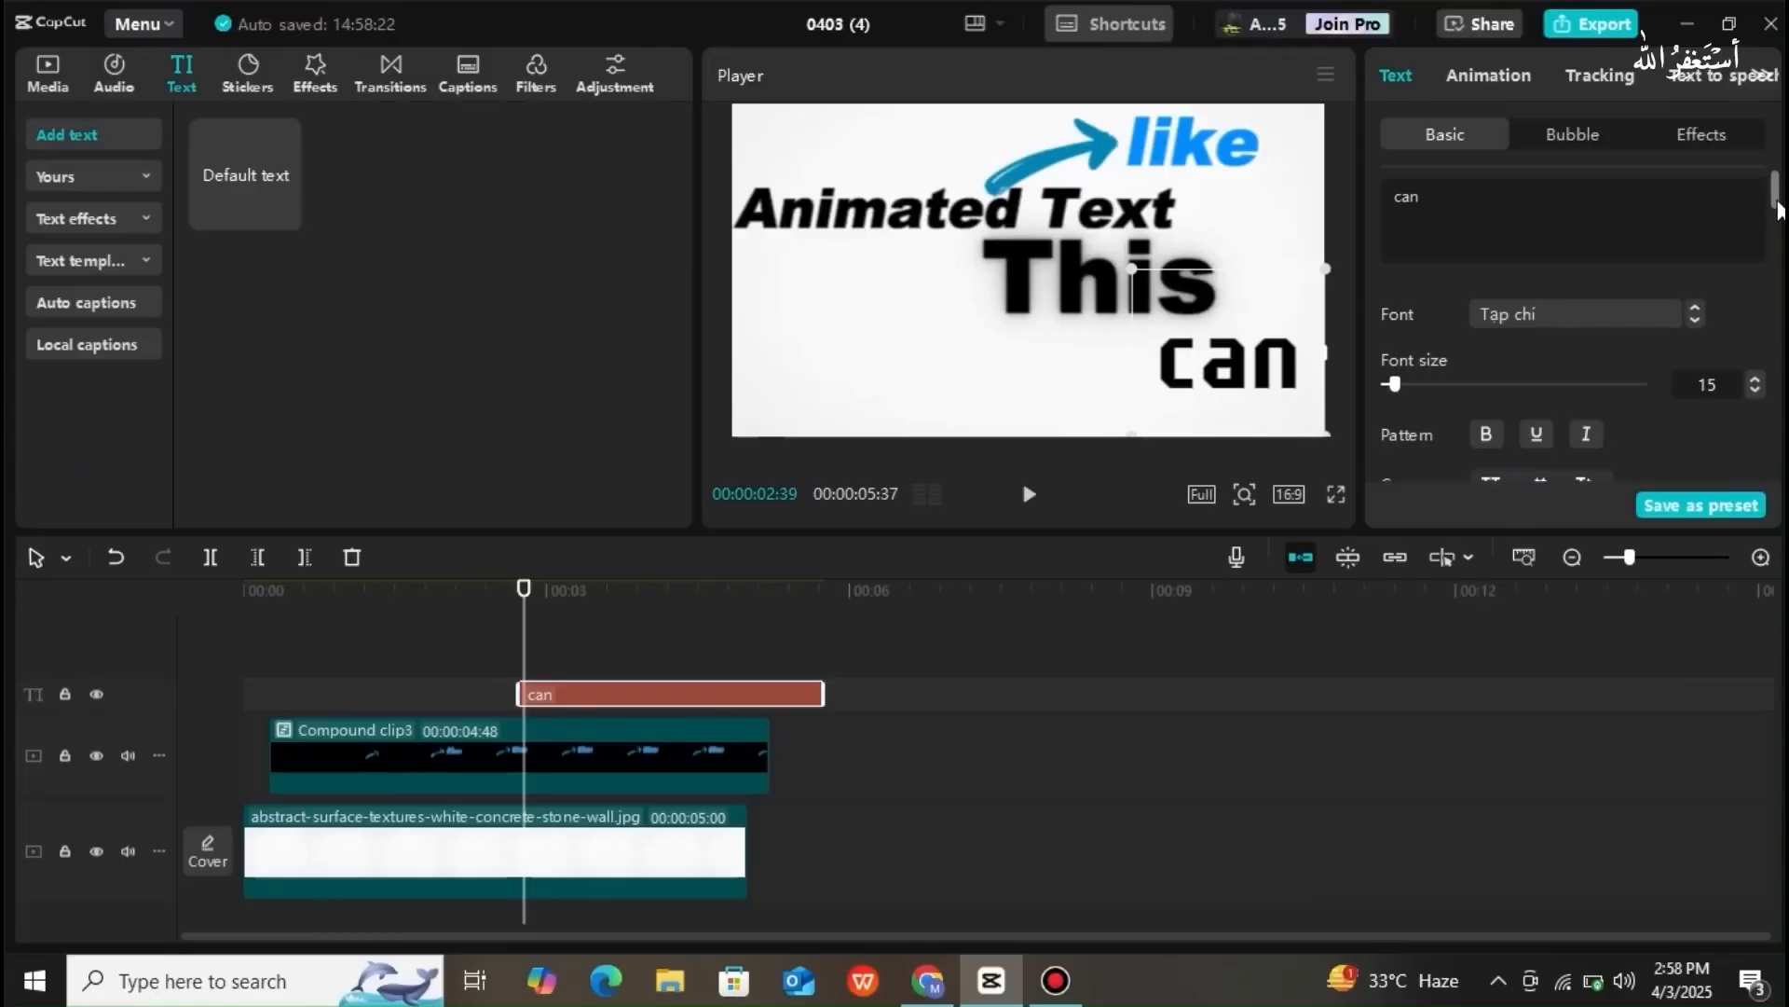
- Set the font of "can" to Arial Black and shift the text left under "This"
scroll(1778, 210, "down", 1)
left_click(1599, 257)
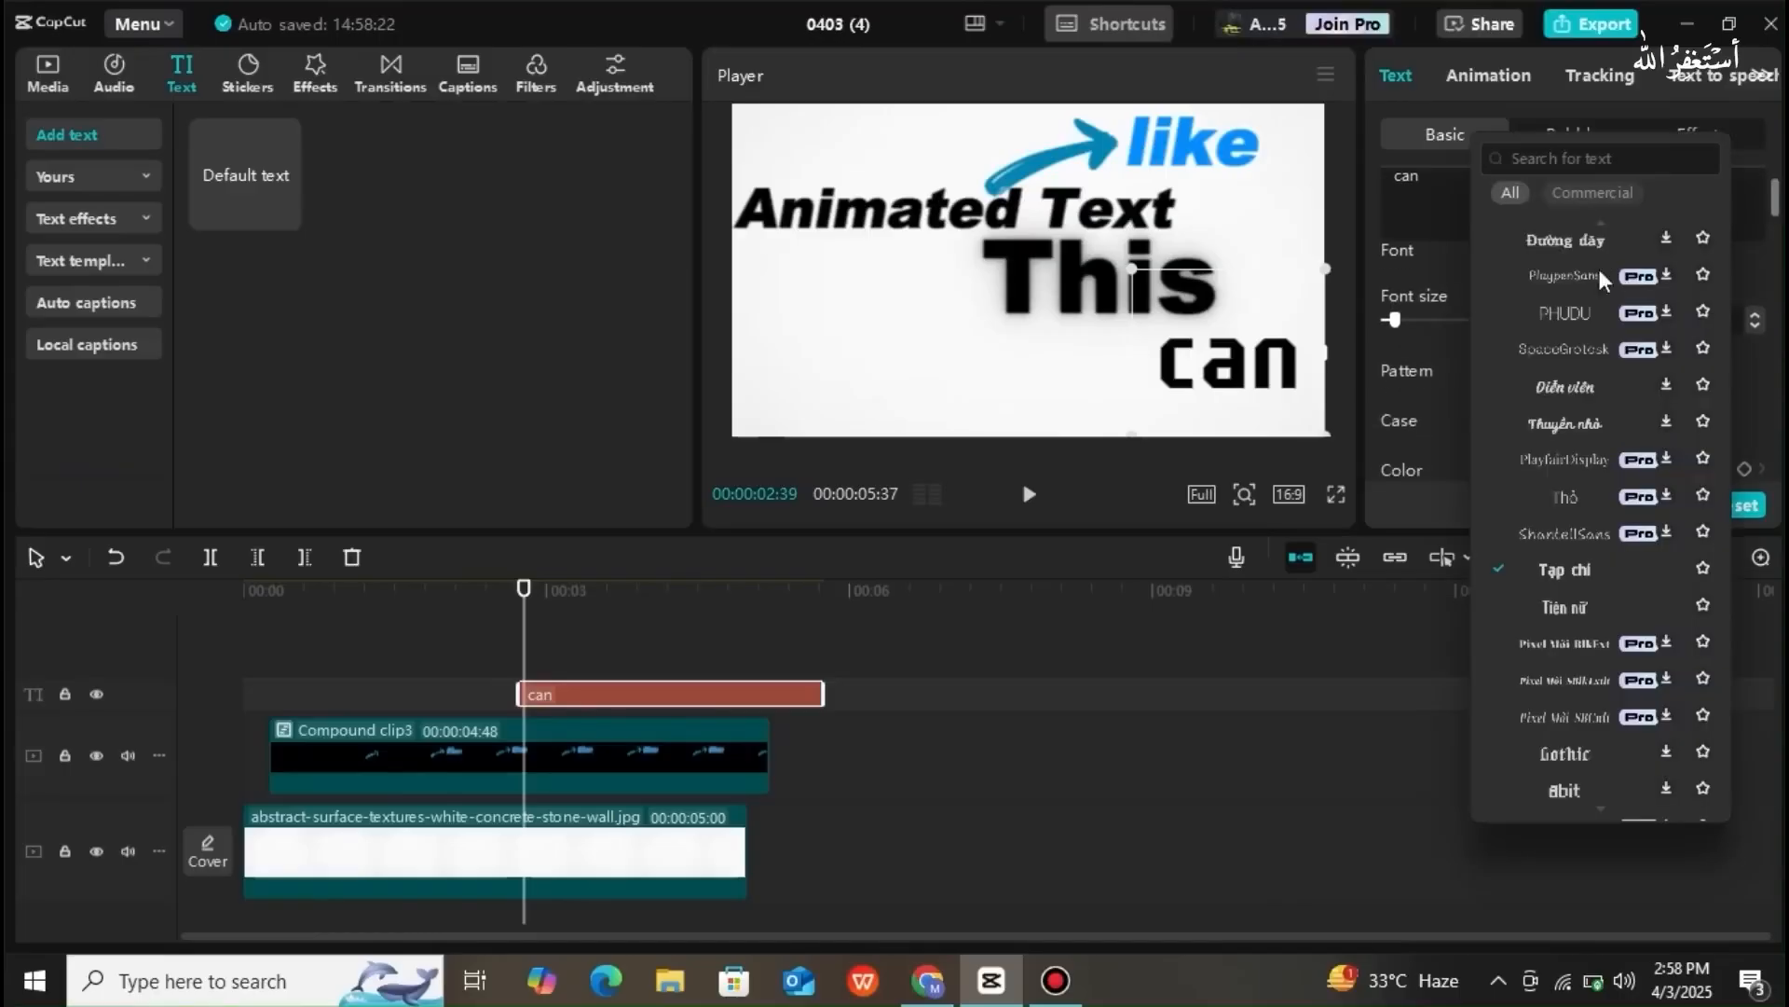
left_click_drag(1723, 247, 1724, 204)
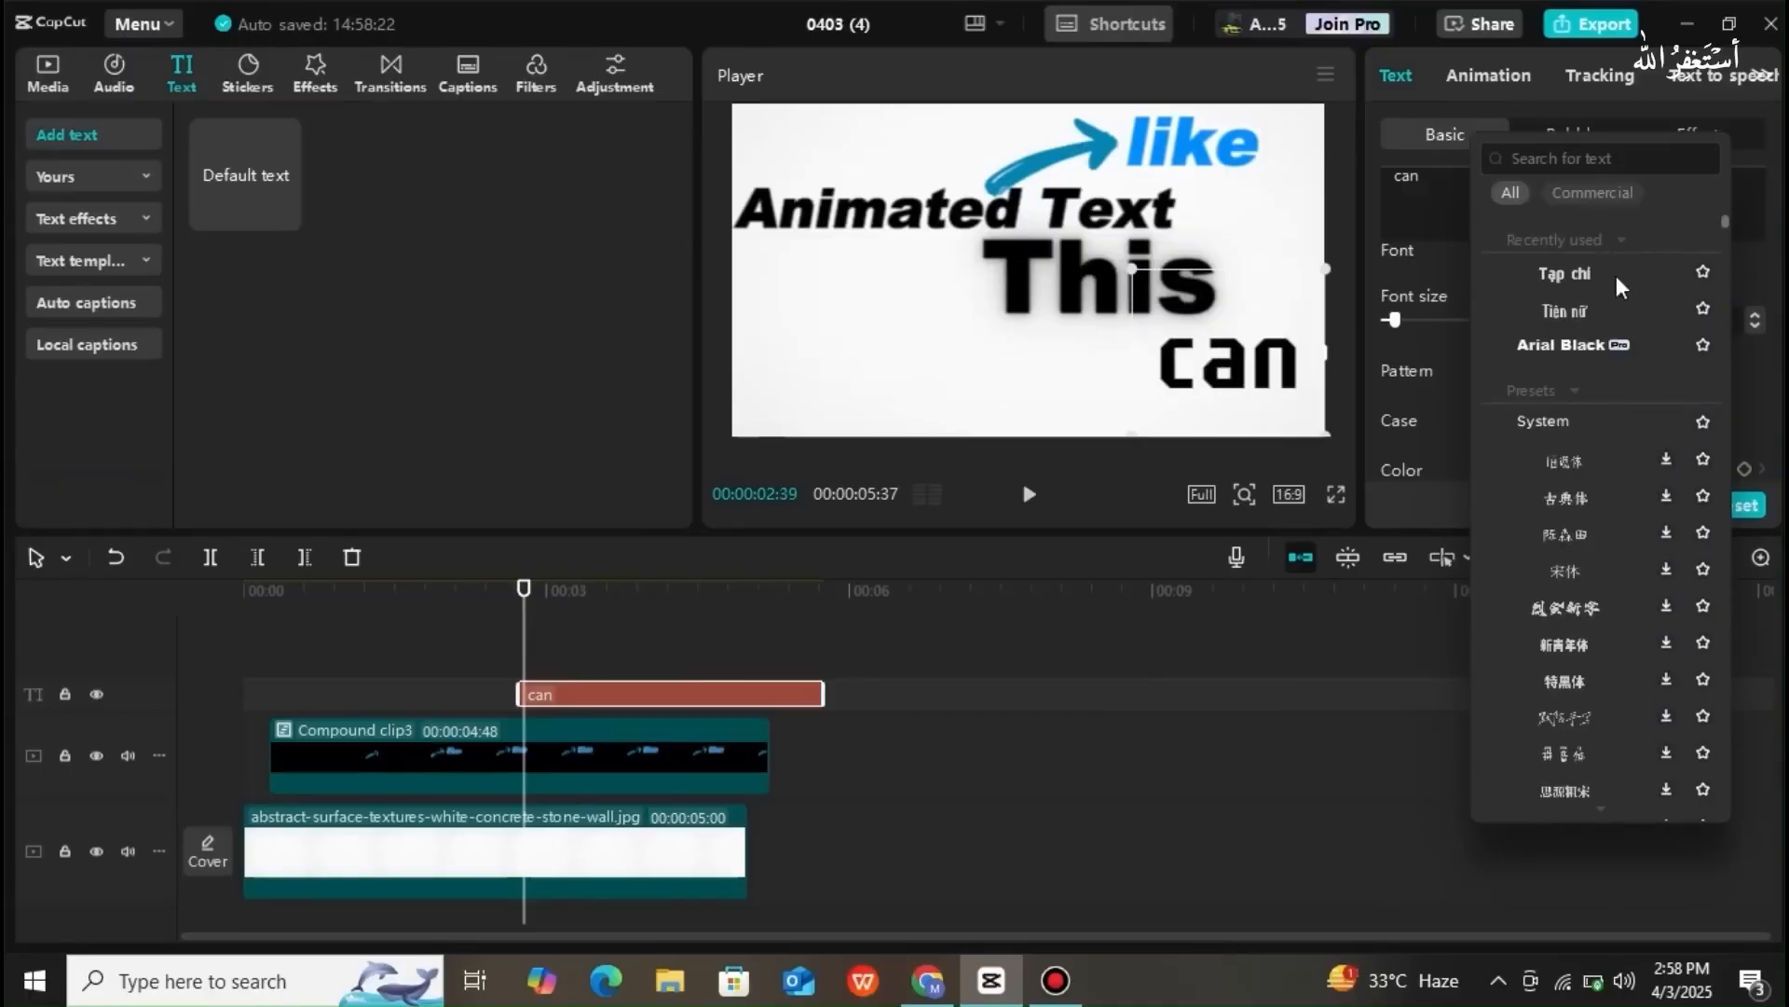
left_click(1581, 347)
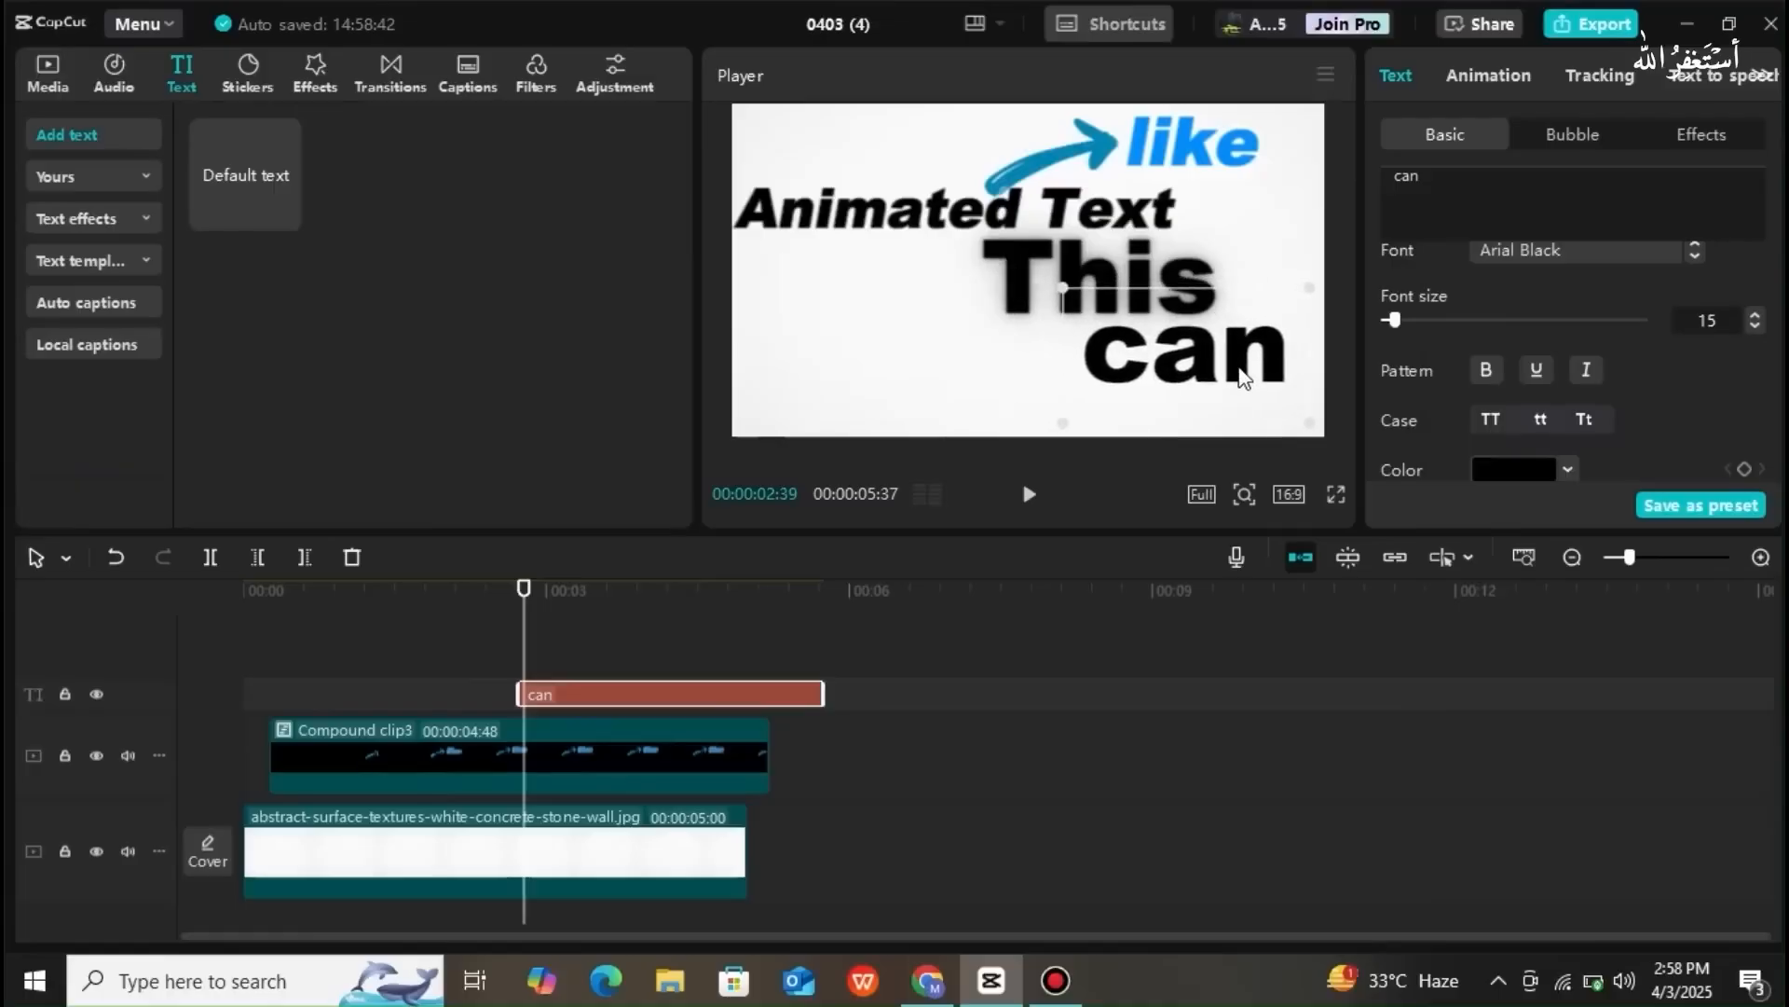
double_click(1255, 368)
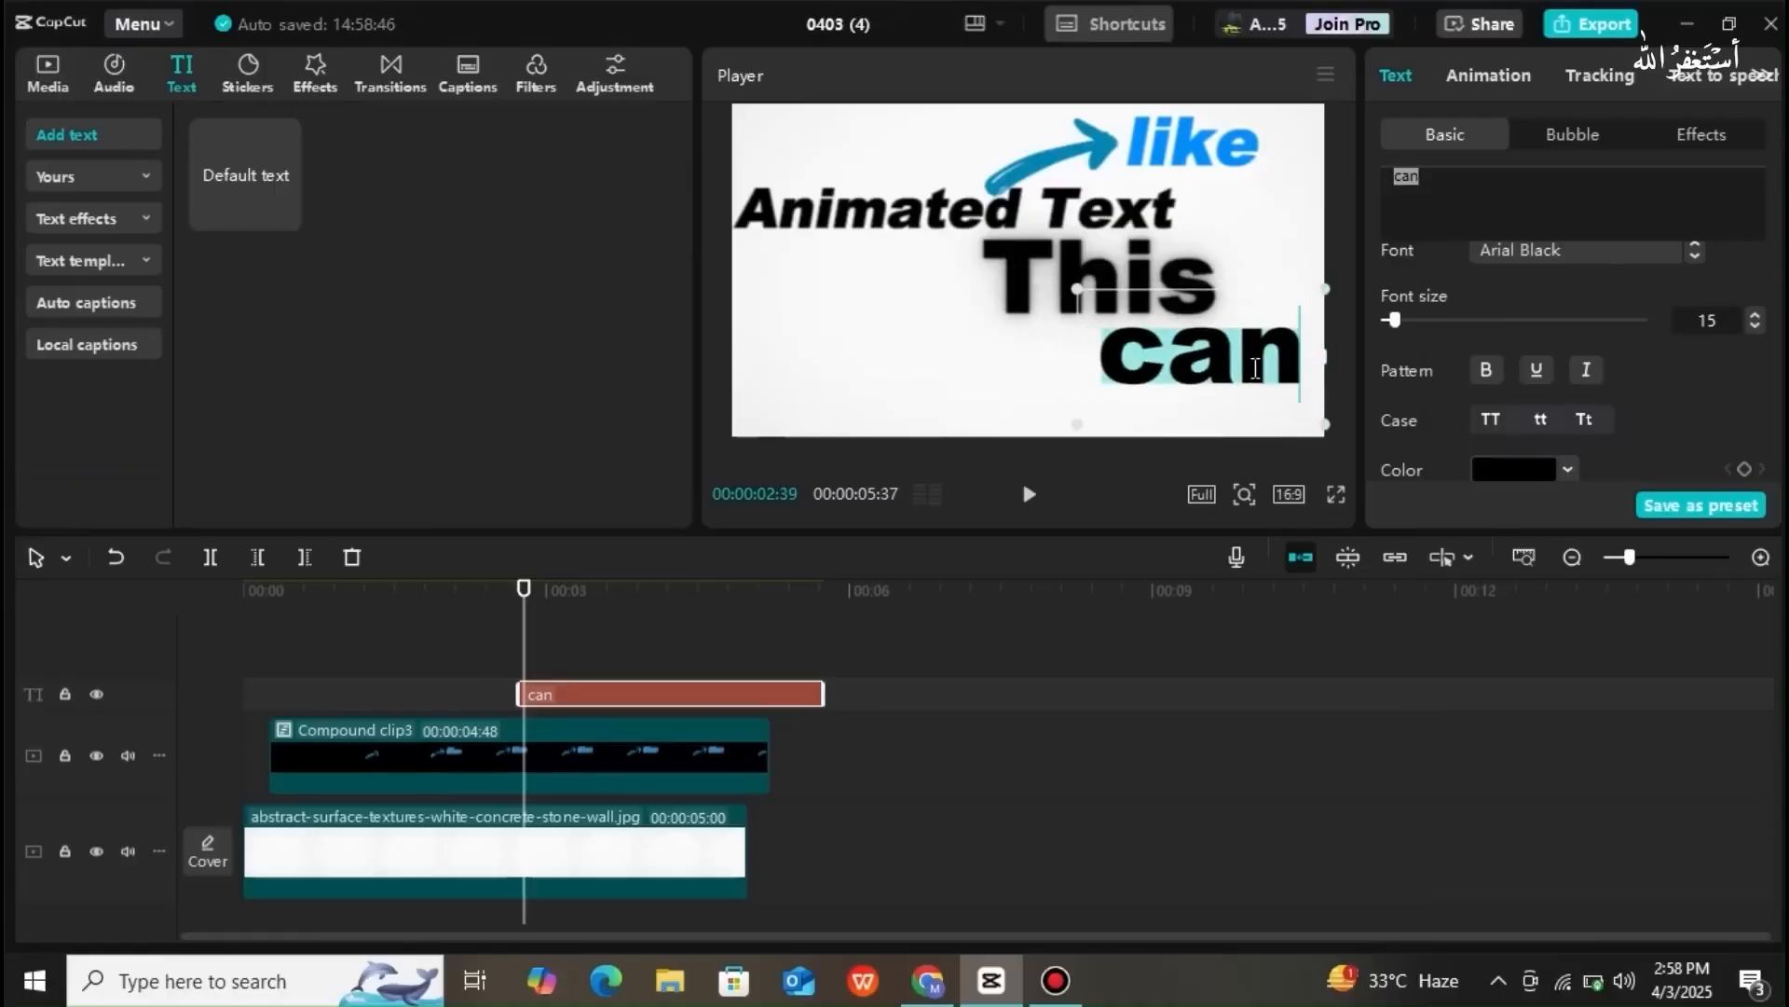
left_click_drag(1215, 367, 1175, 365)
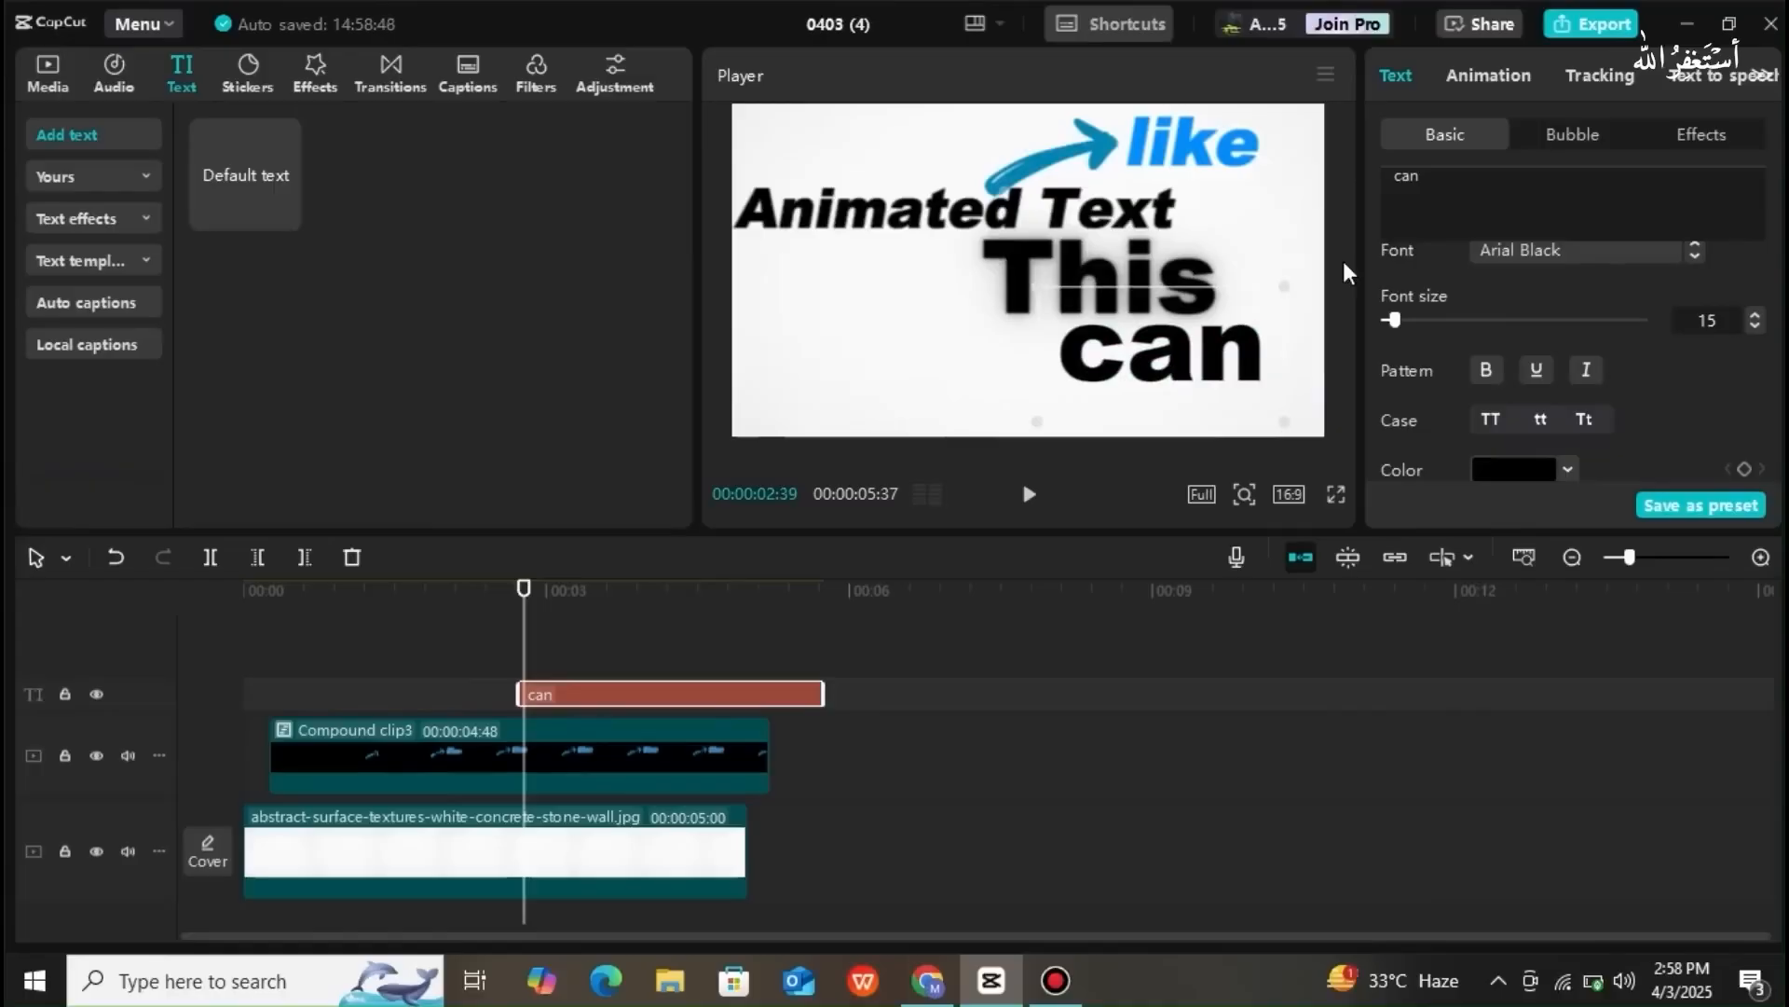
- Extend the text to "can be", then shrink and position it to fit inside the frame below "This"
type("be")
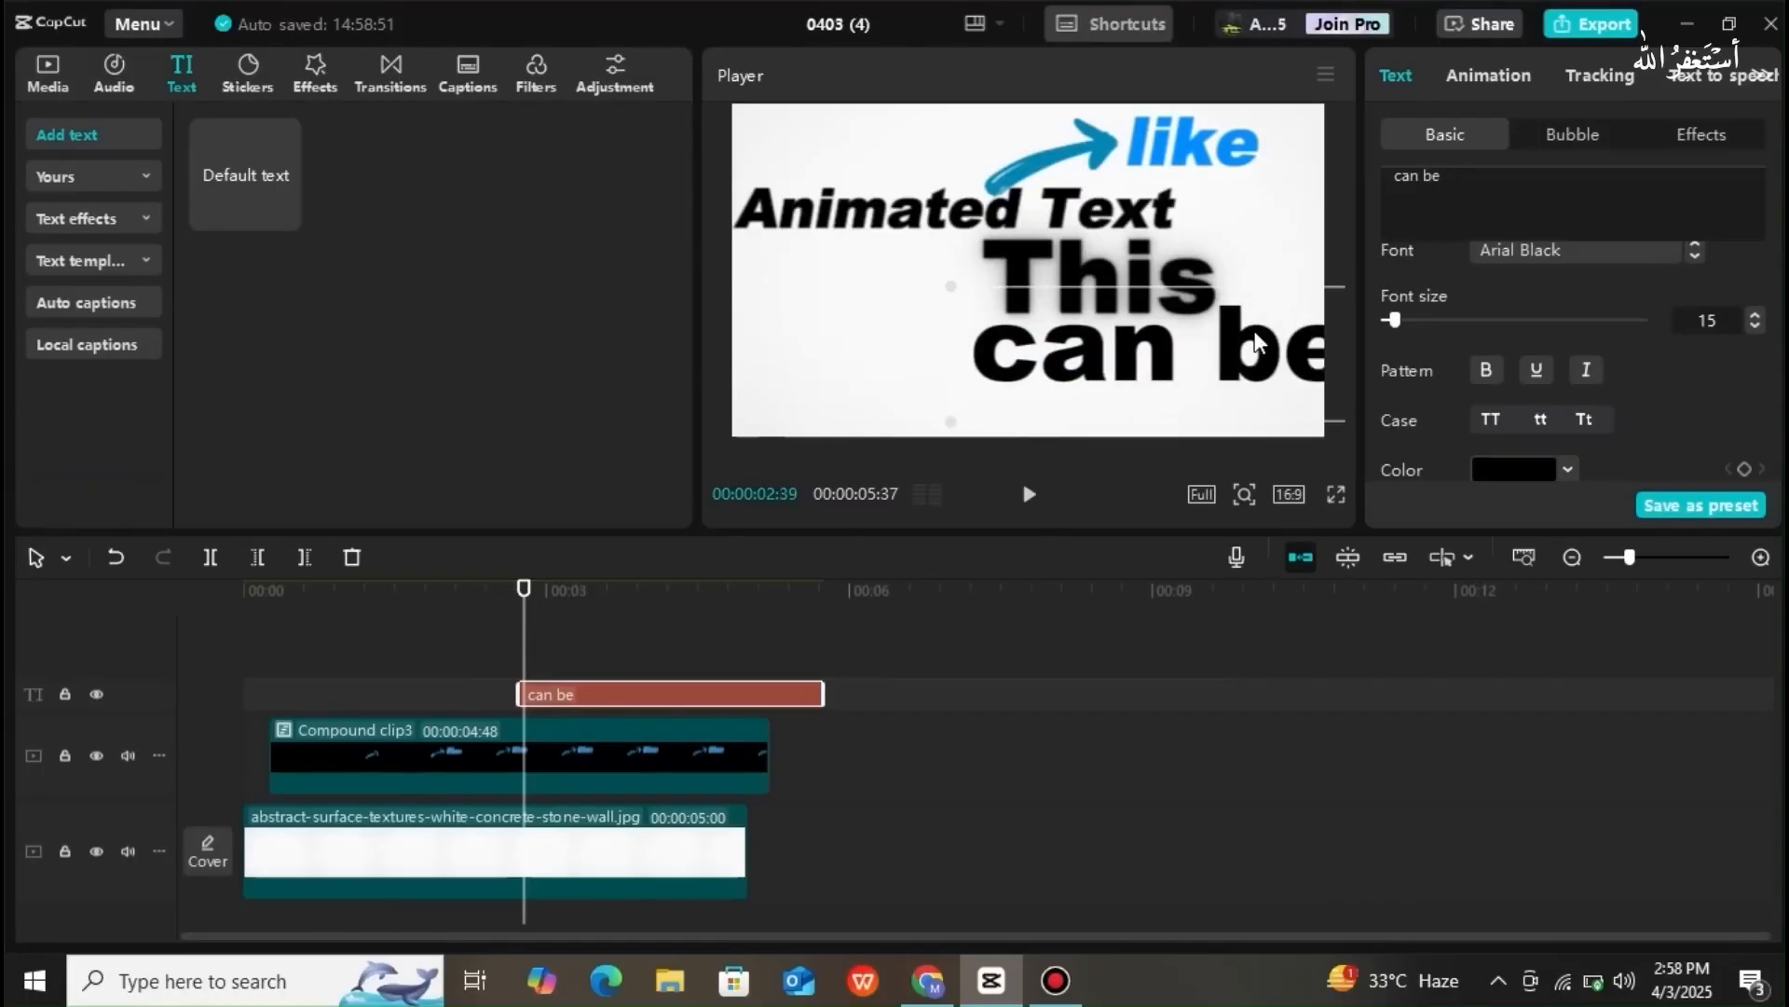
left_click_drag(1257, 347, 1228, 347)
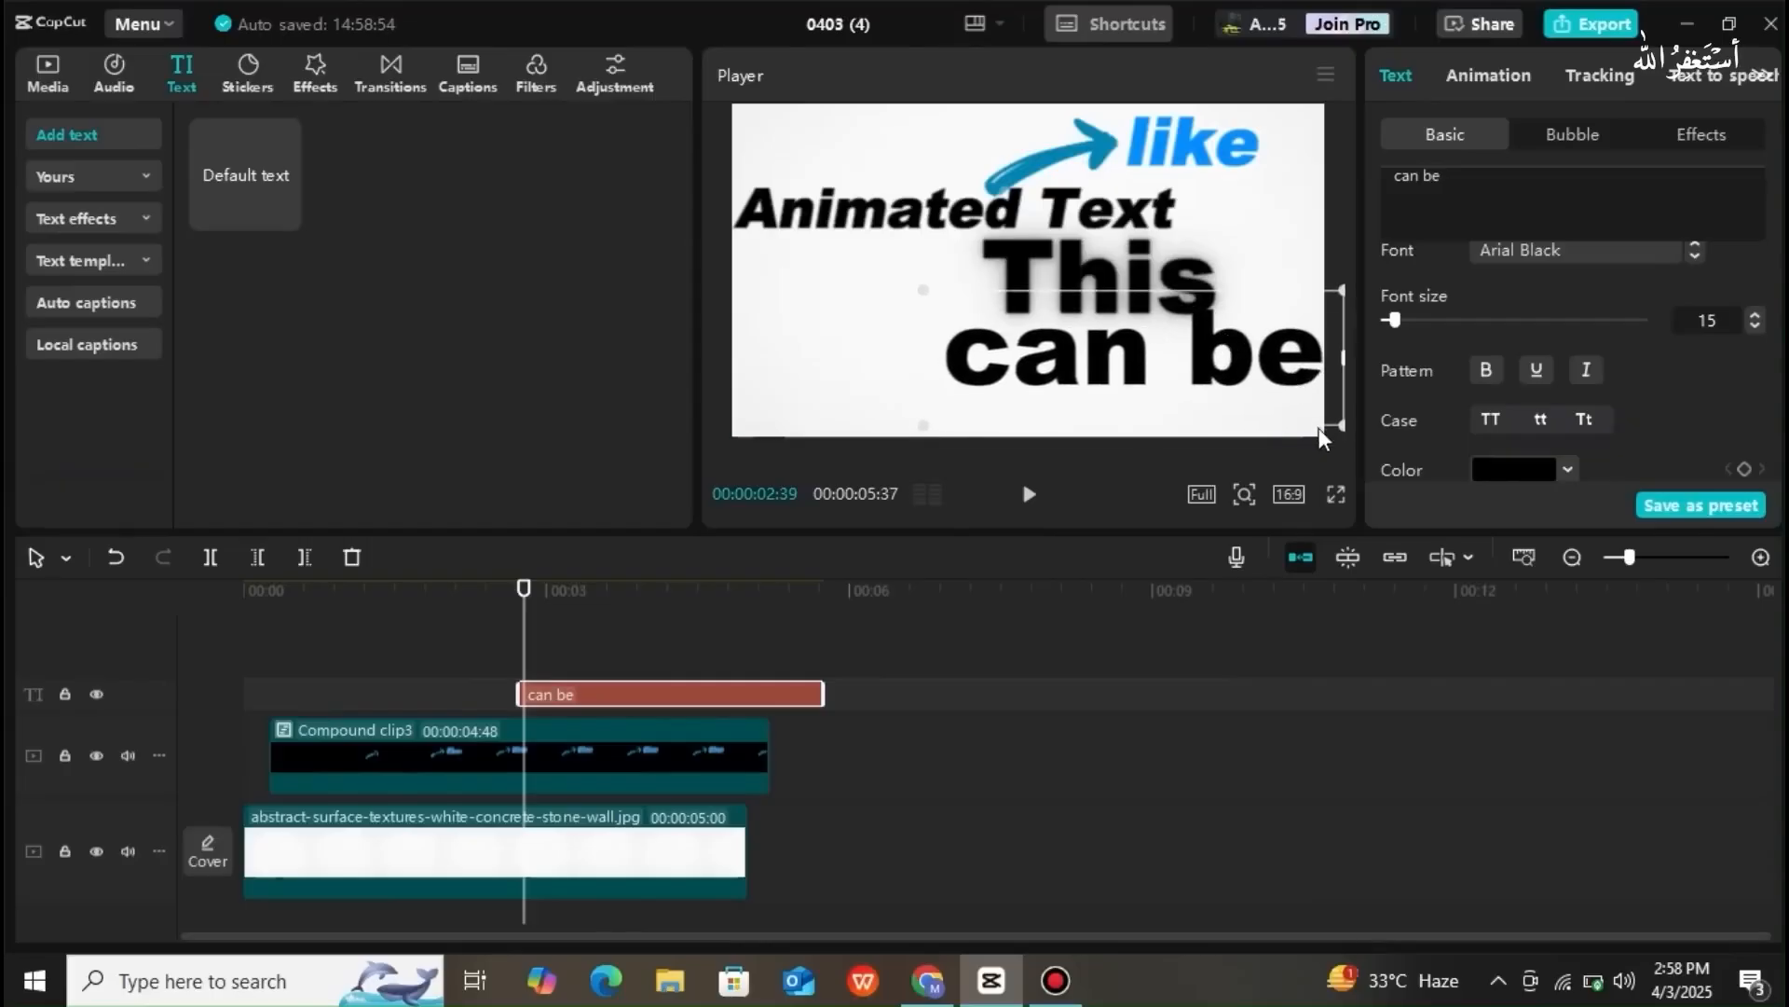
left_click_drag(1339, 427, 1277, 378)
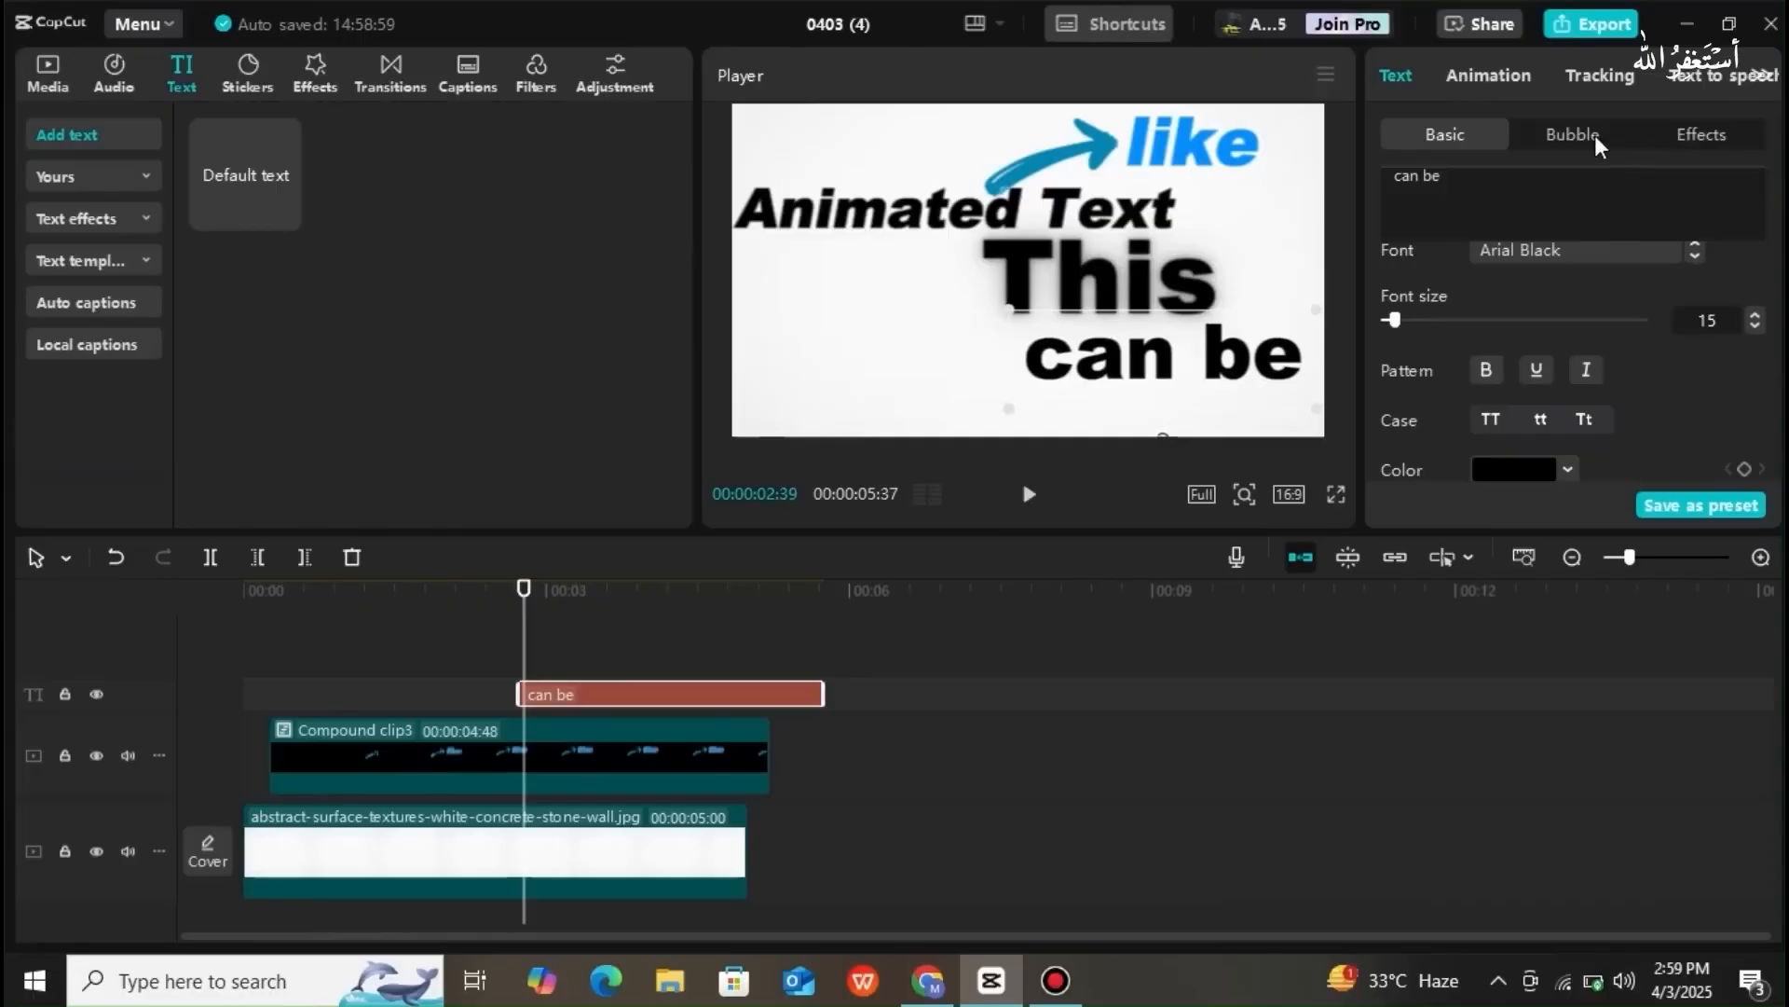
- Apply the yellow preset style with black outline to "can be" and nudge the text right to the frame's edge
scroll(1780, 252, "down", 3)
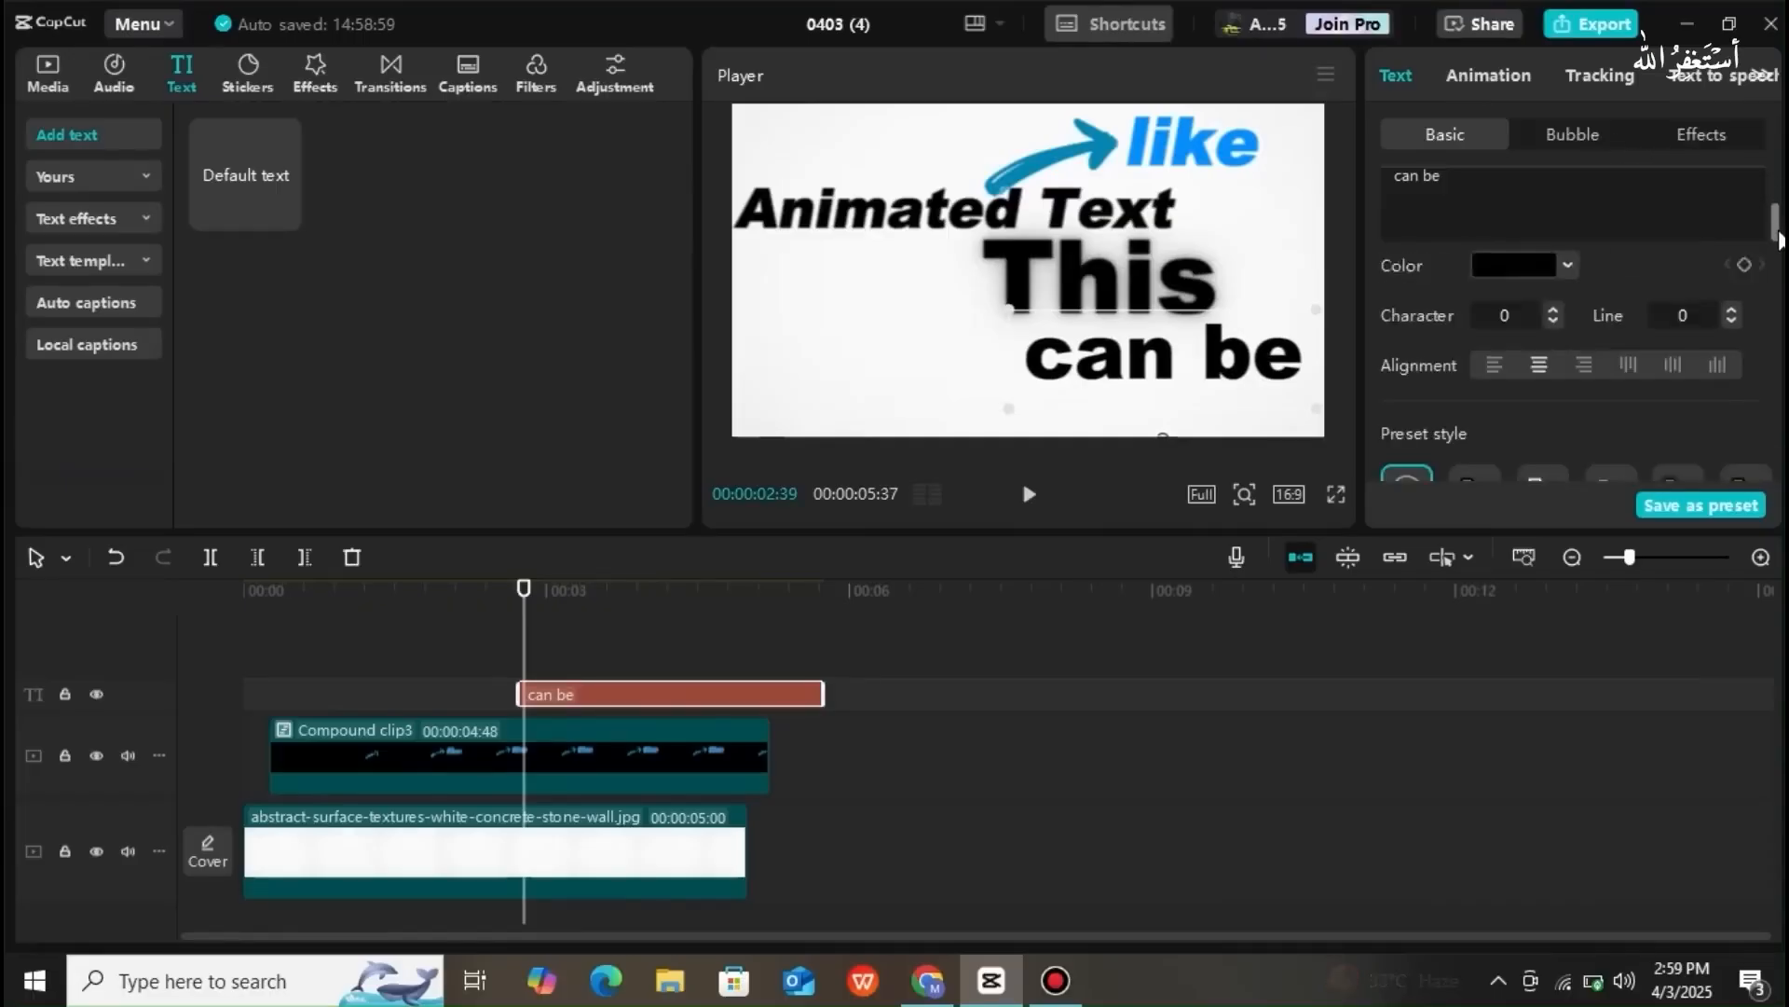
scroll(1768, 337, "down", 1)
left_click(1748, 356)
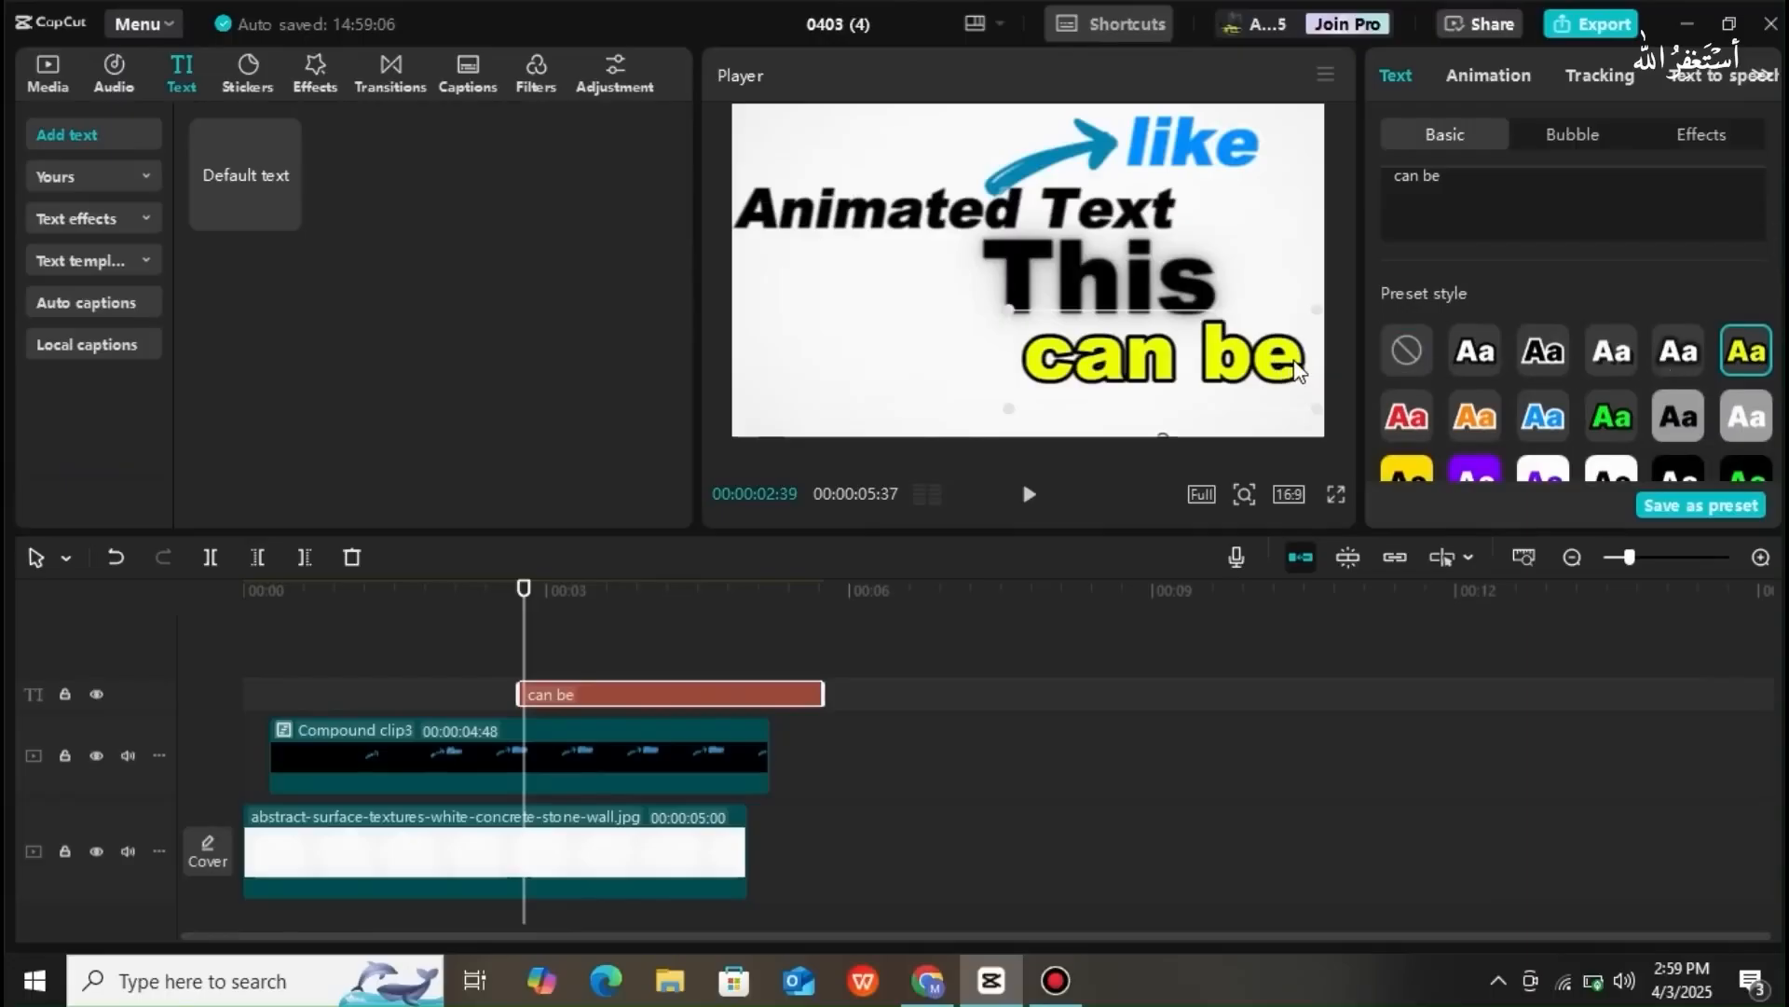
left_click_drag(1291, 369, 1290, 359)
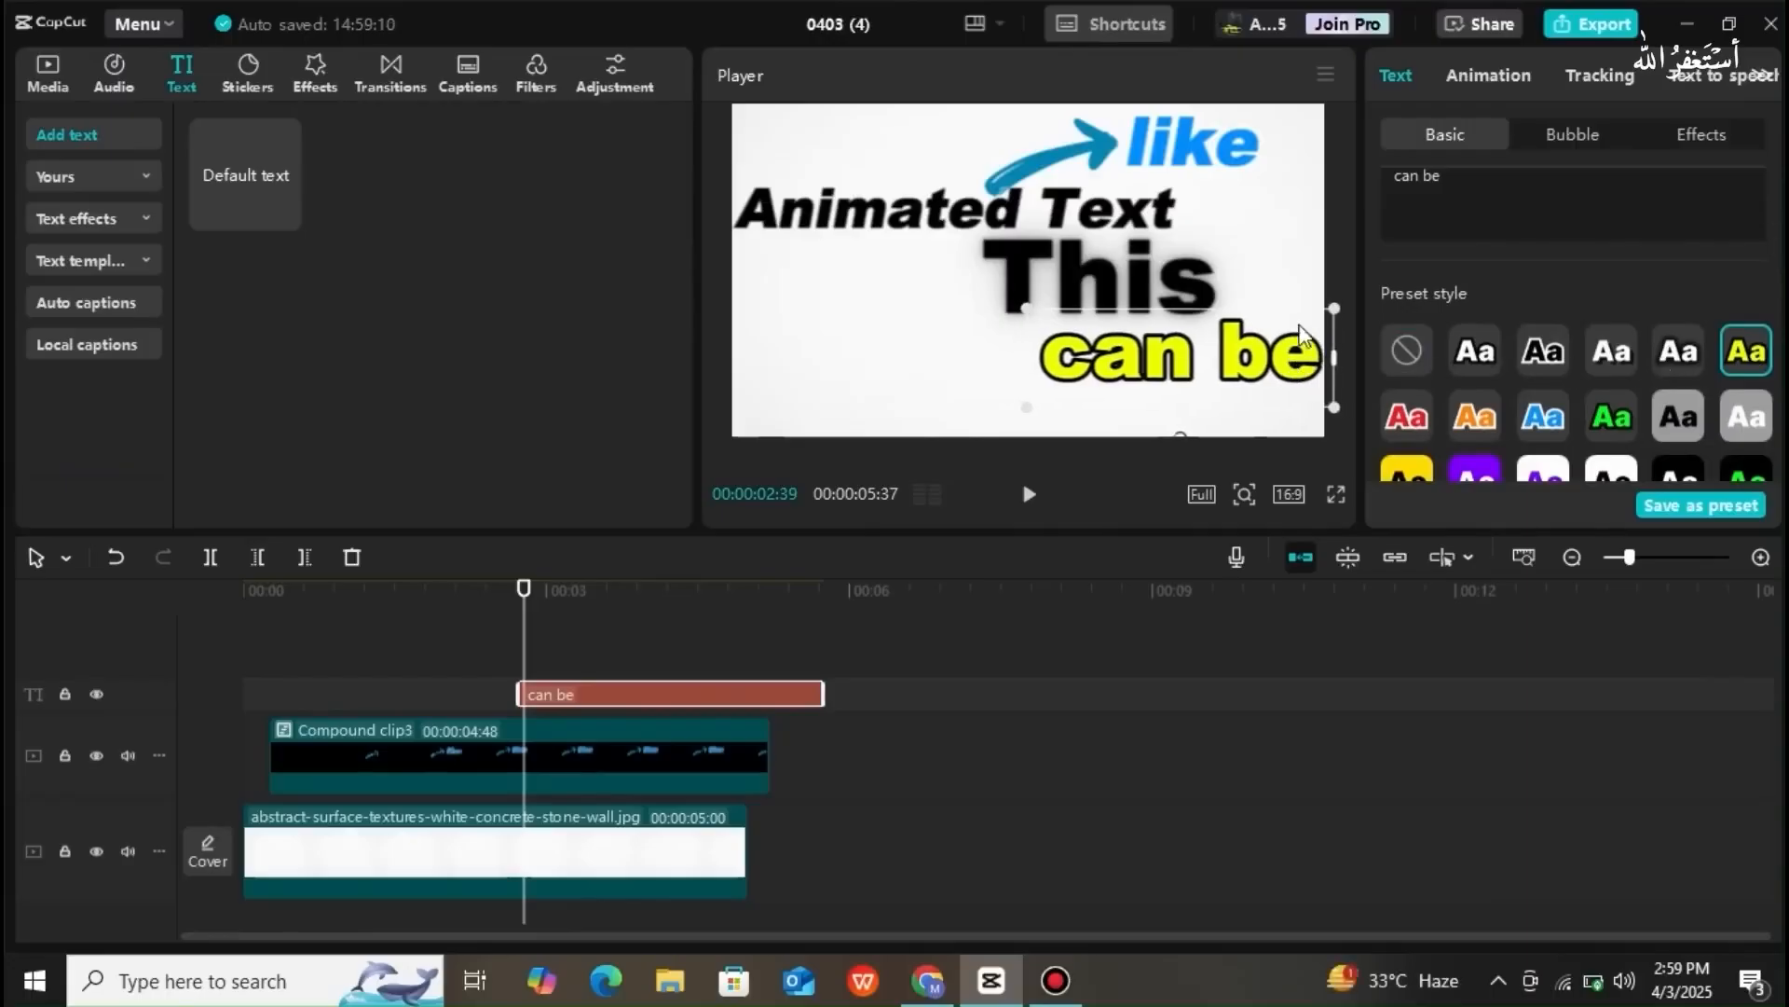
- Apply the Flip up entrance animation to "can be" and play the scene to check it
left_click(1476, 76)
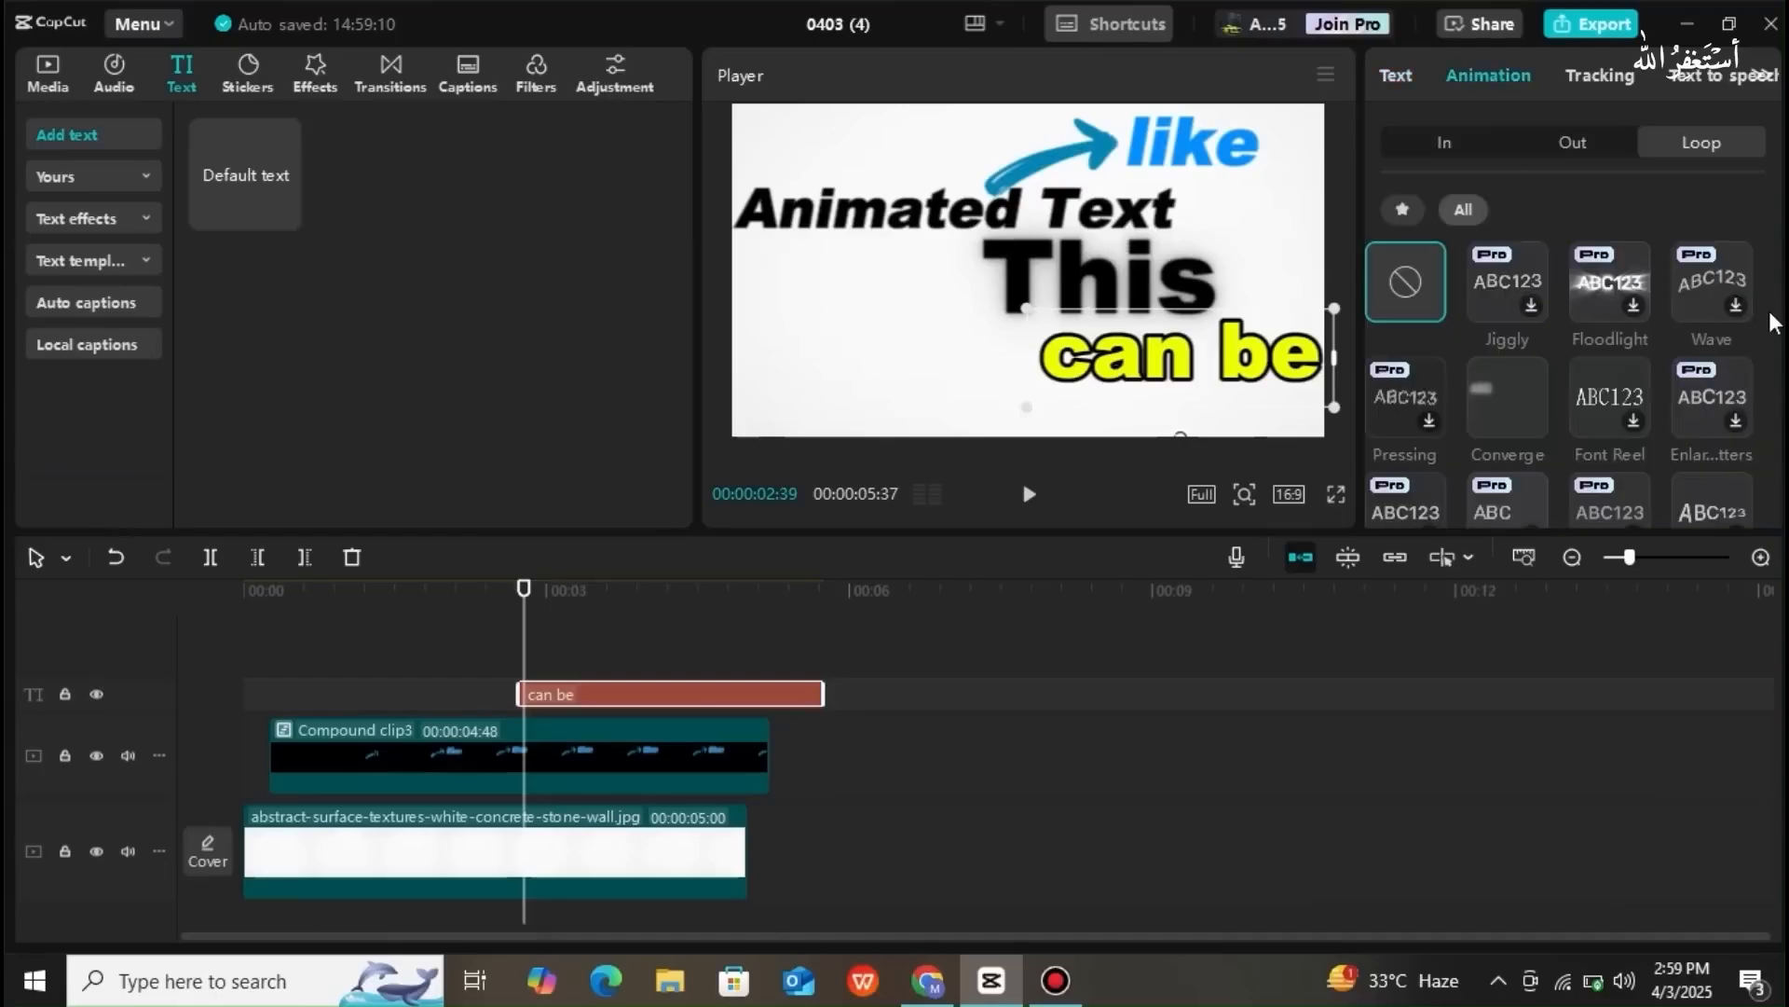
left_click_drag(1775, 253, 1775, 263)
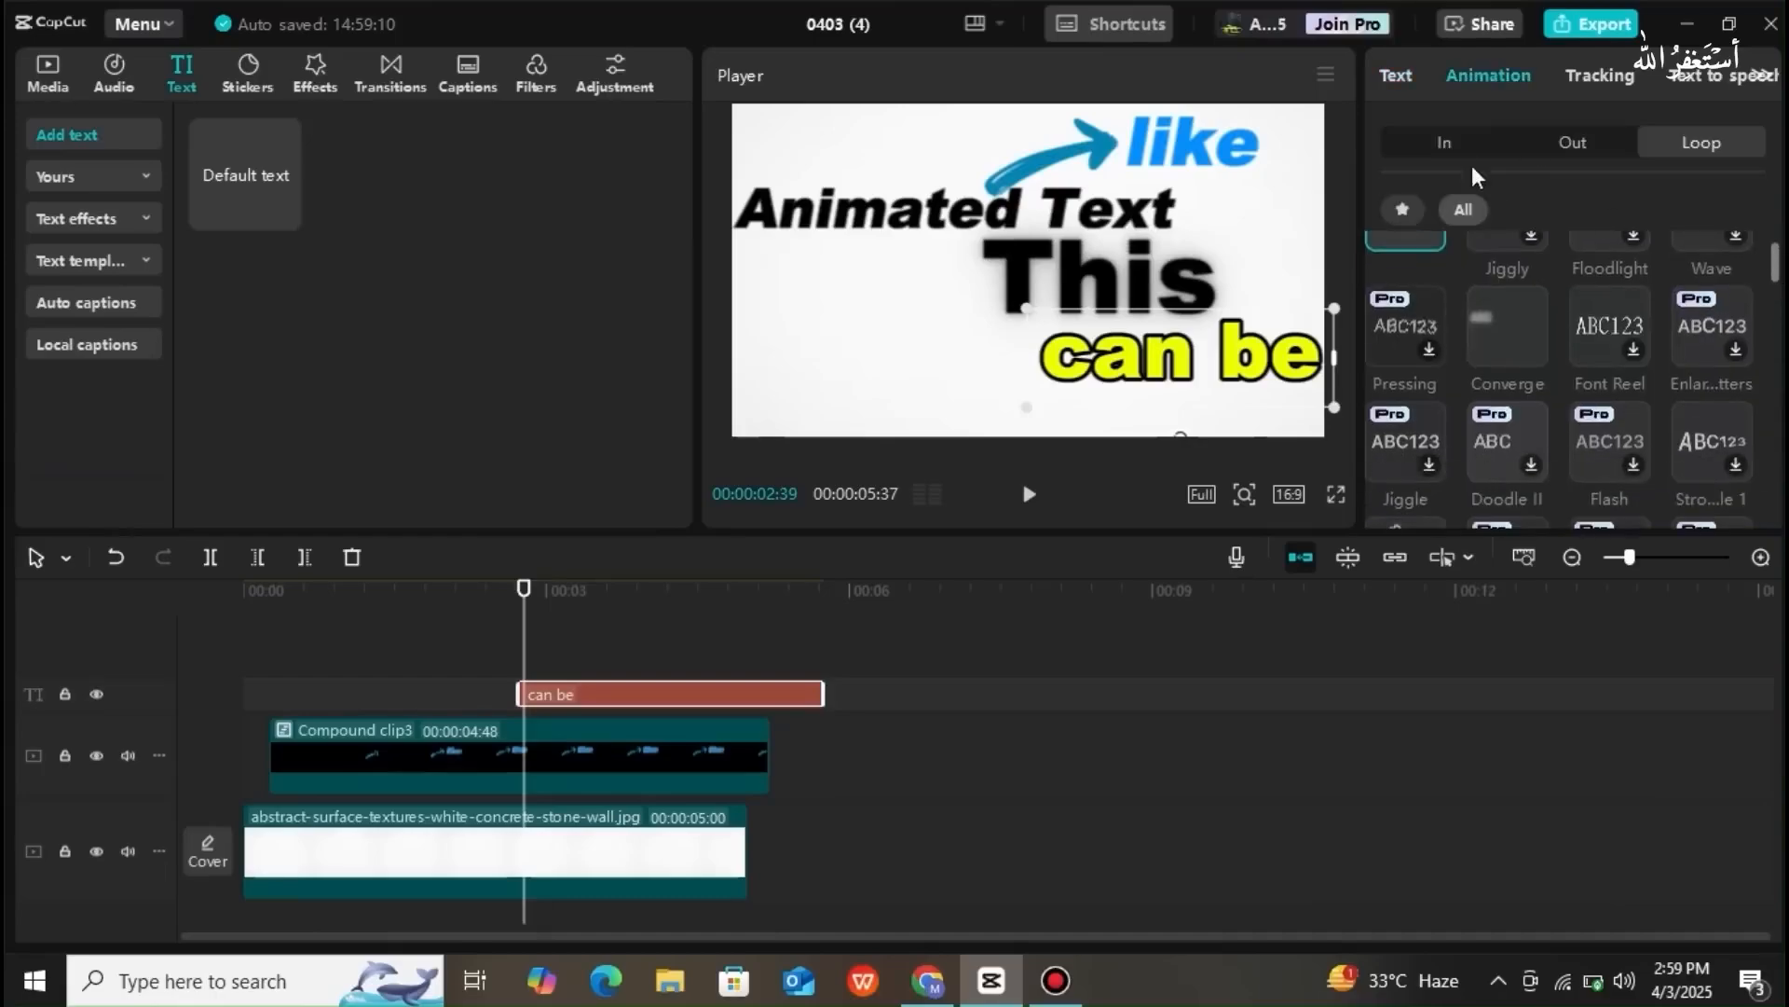
left_click(1450, 146)
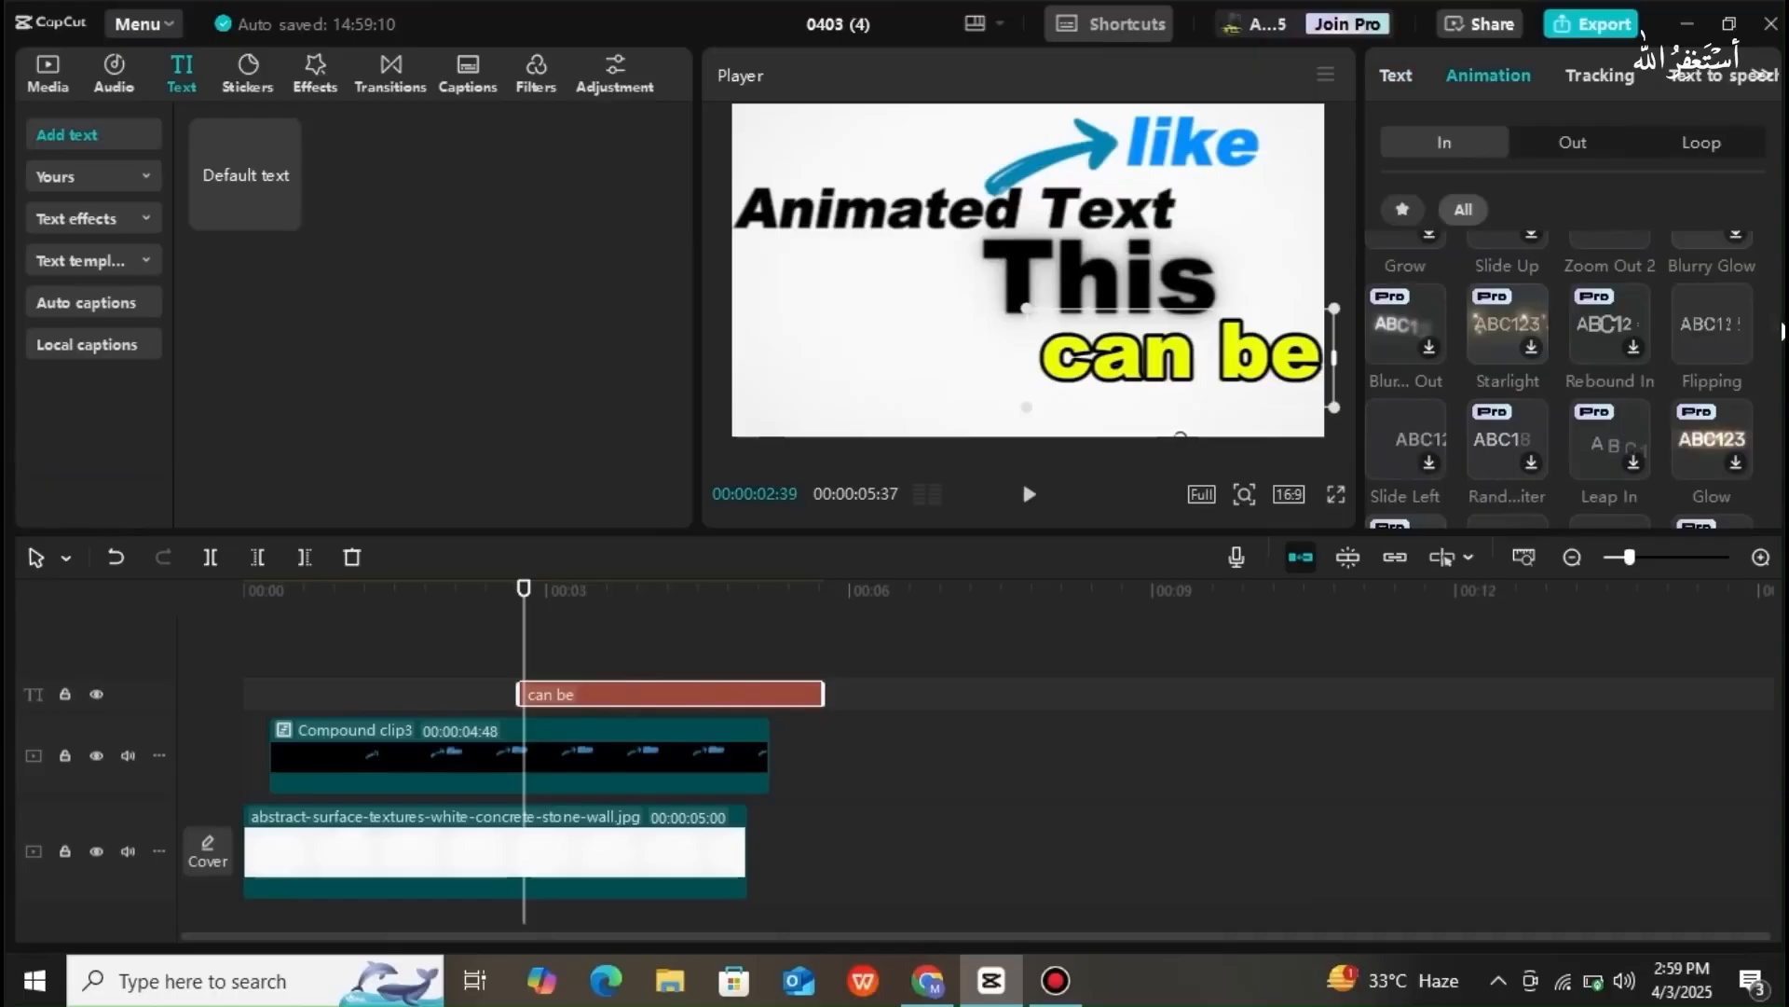
left_click_drag(1779, 328, 1779, 373)
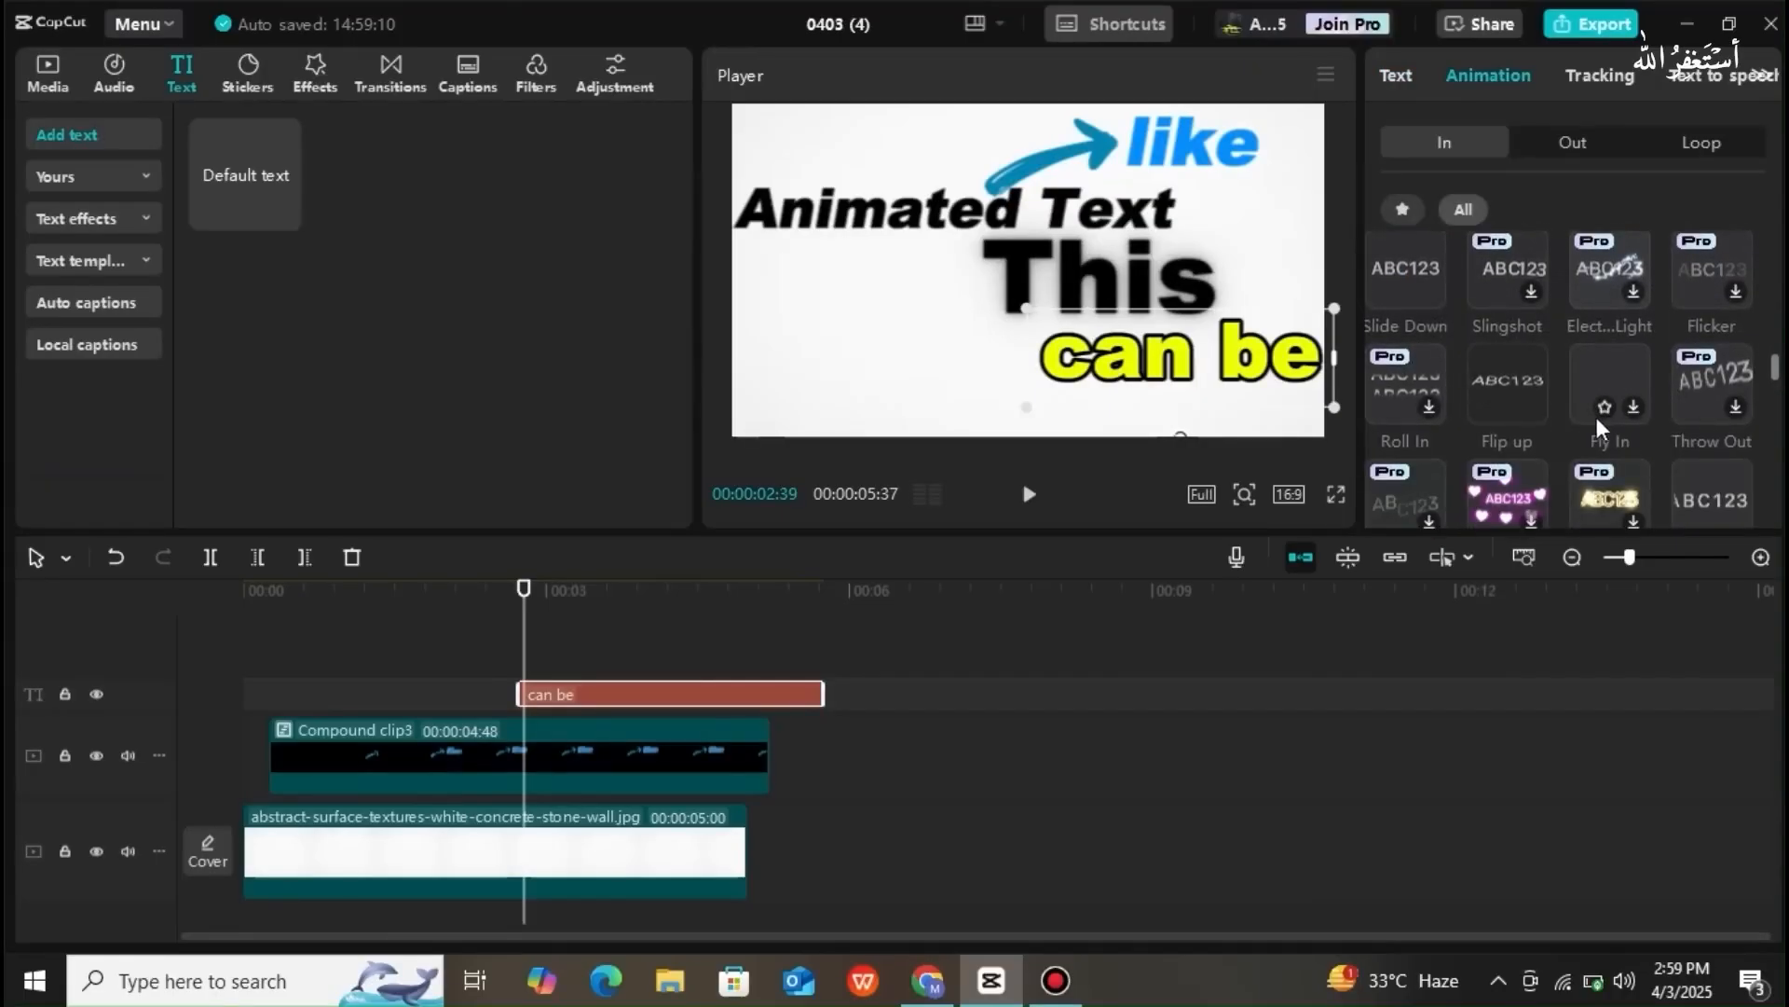
left_click(1520, 399)
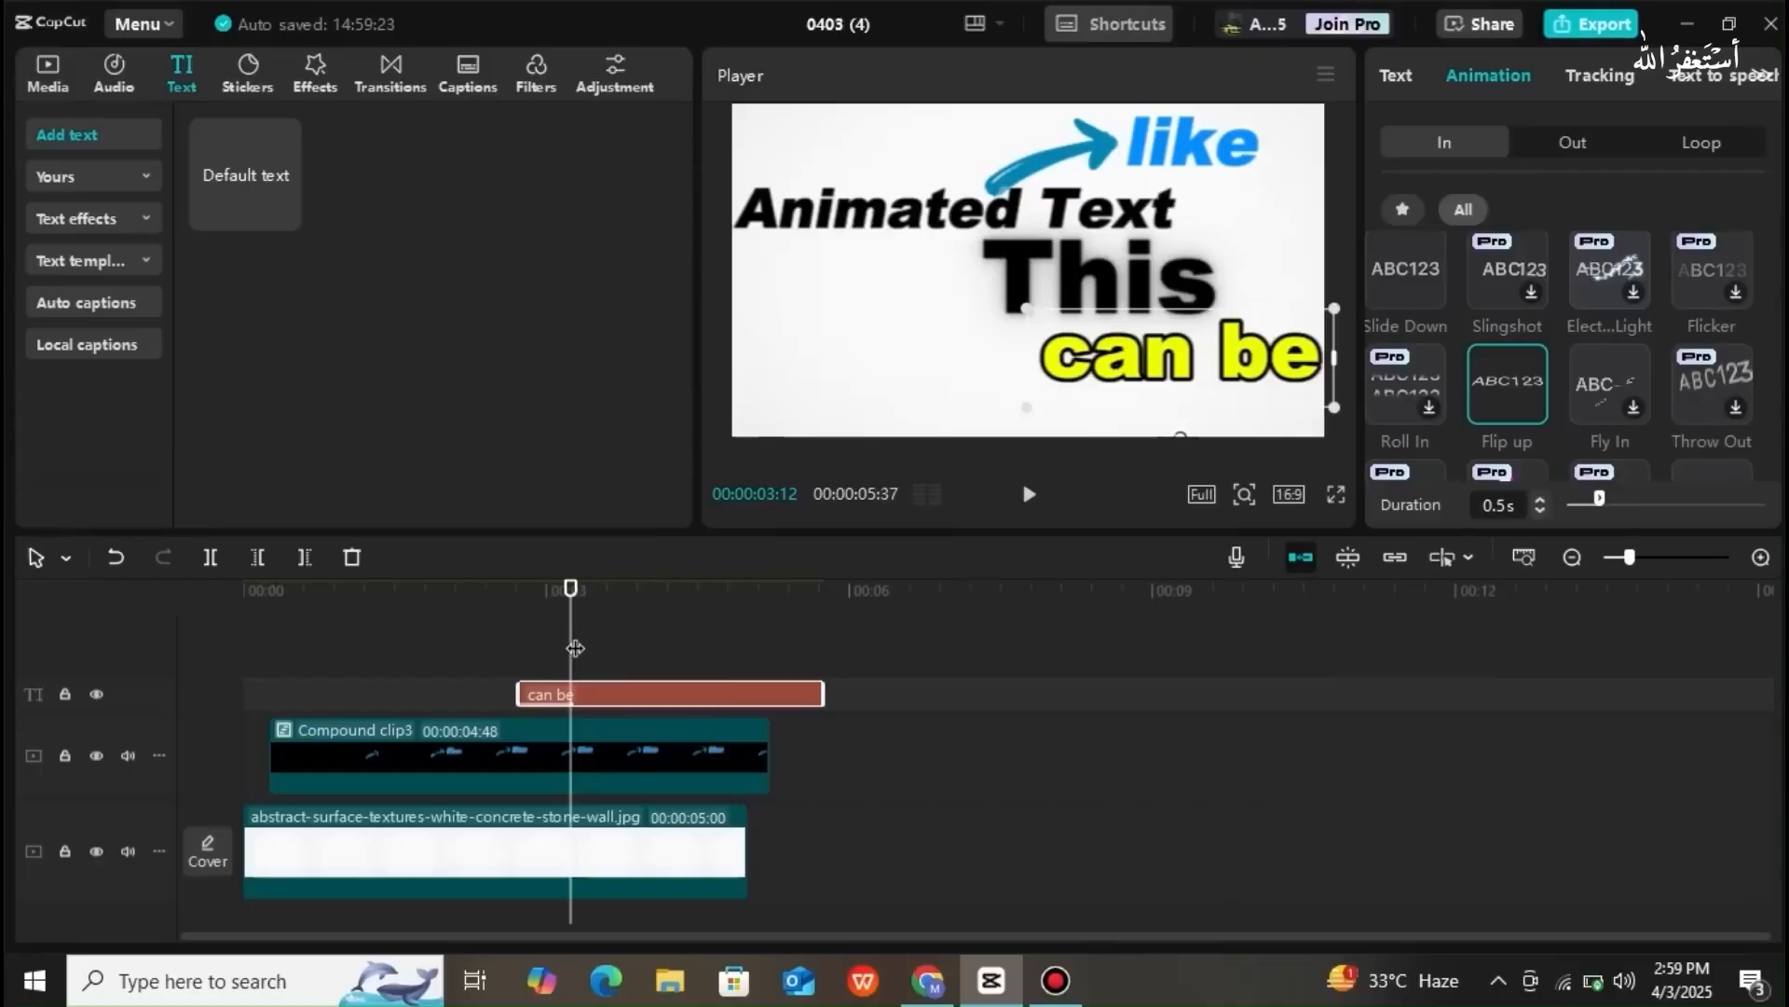
key("Home")
key("space")
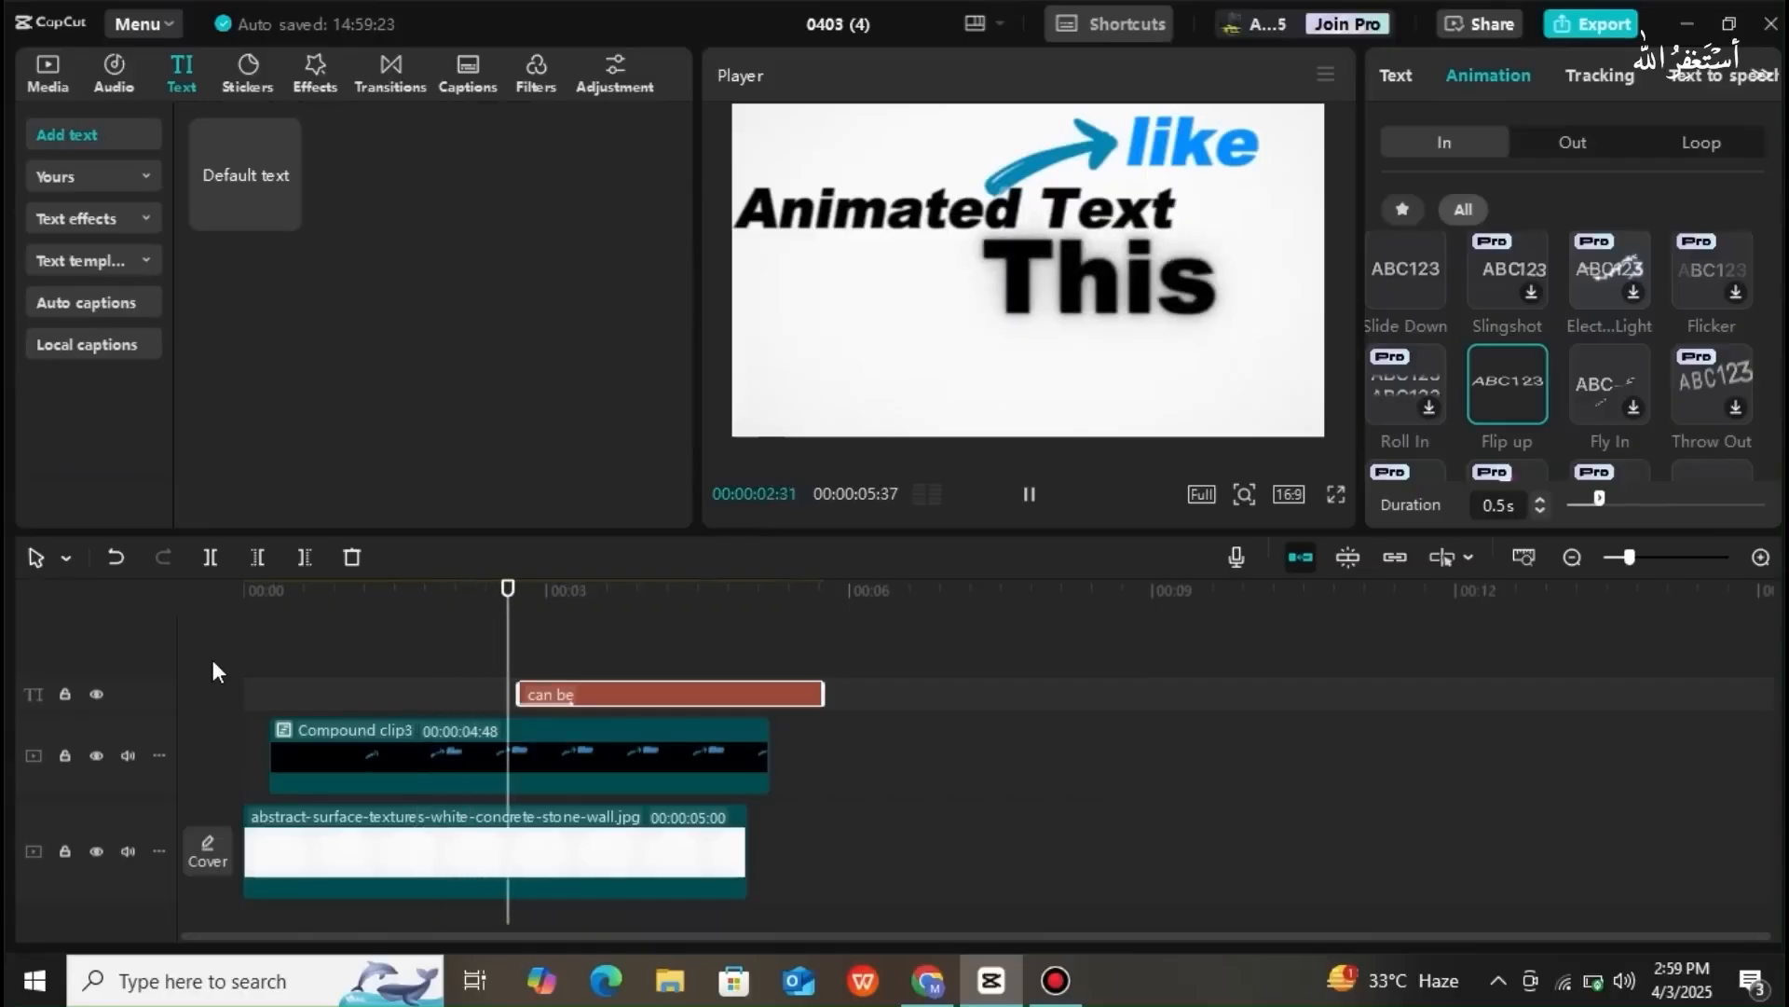
key("space")
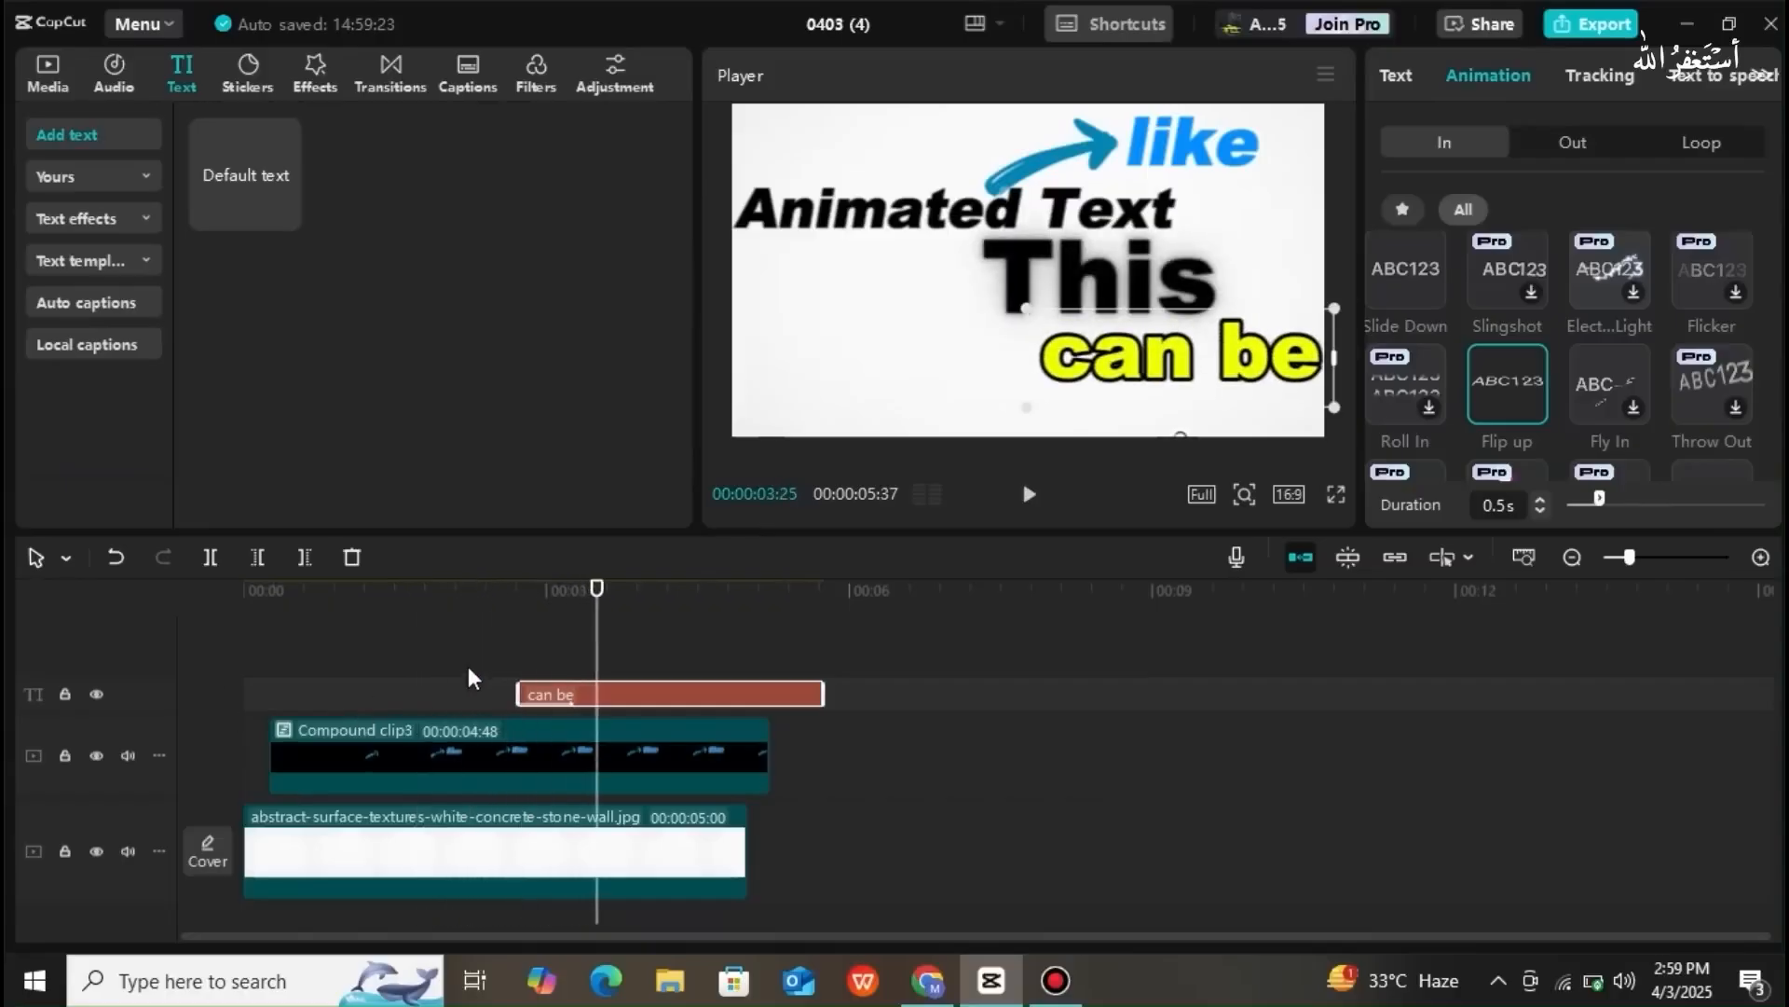
- Move the "can be" clip earlier so it starts just before the compound clip's keyframe, and play back the new timing
left_click_drag(589, 693, 579, 692)
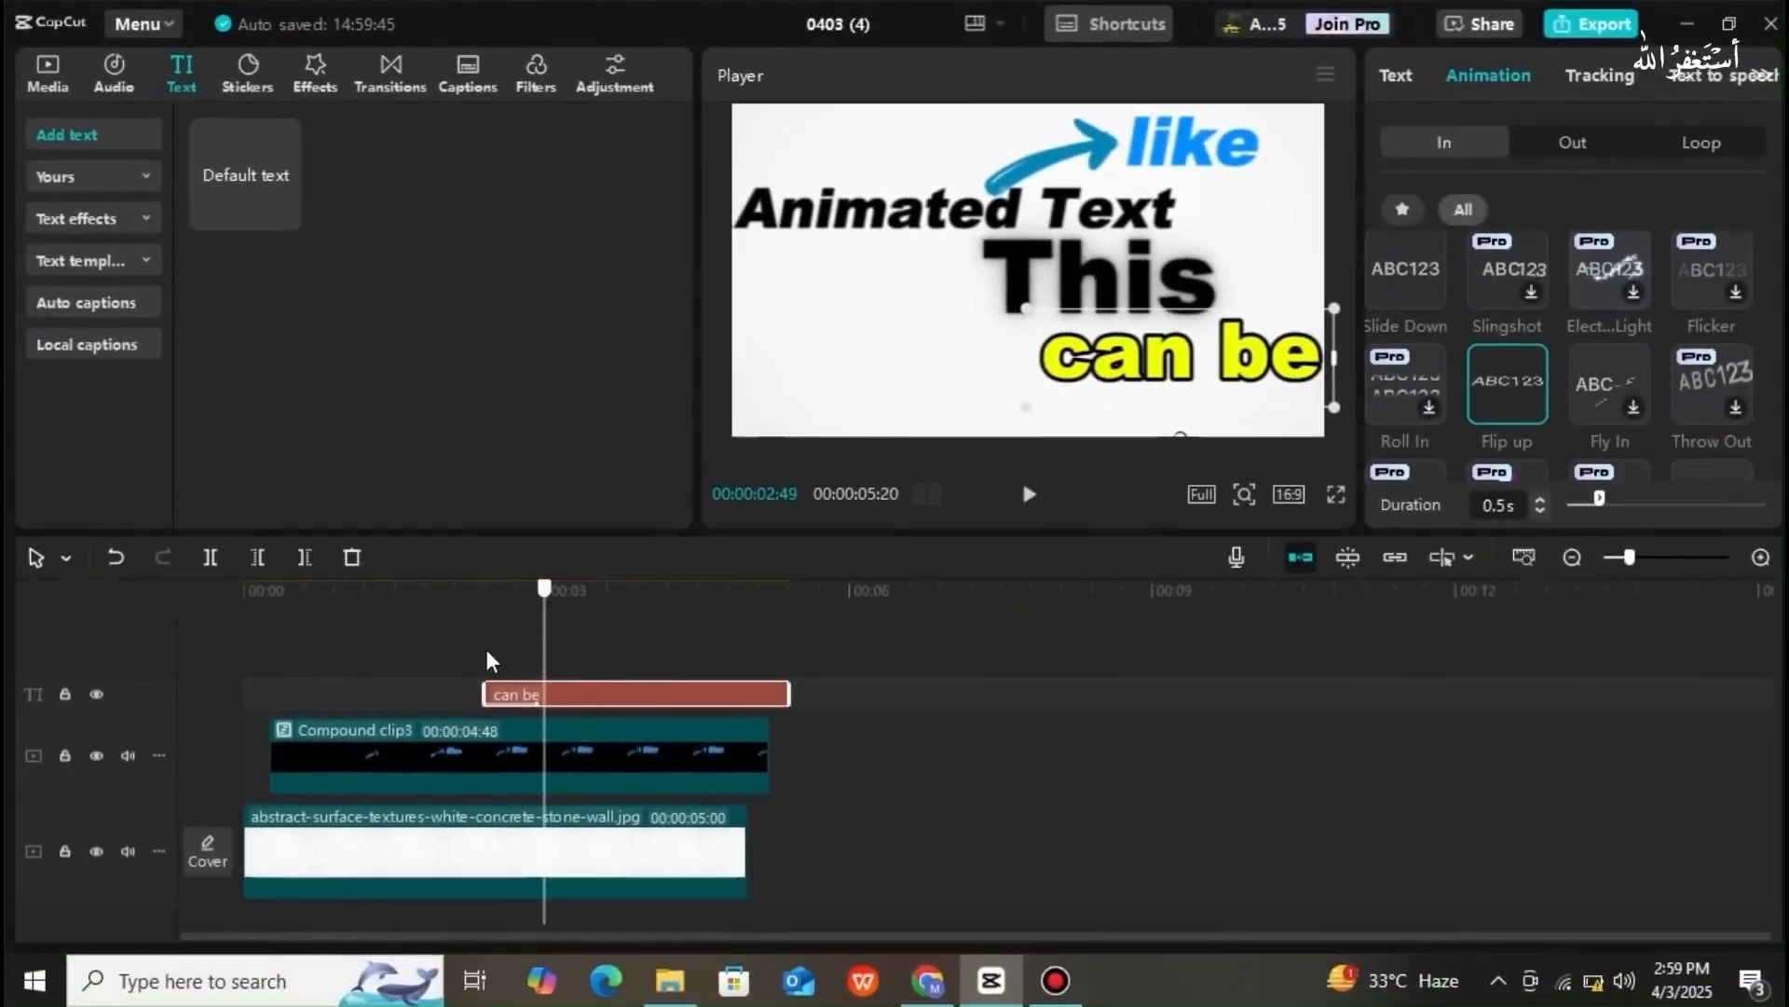
left_click(463, 664)
key("space")
key("space")
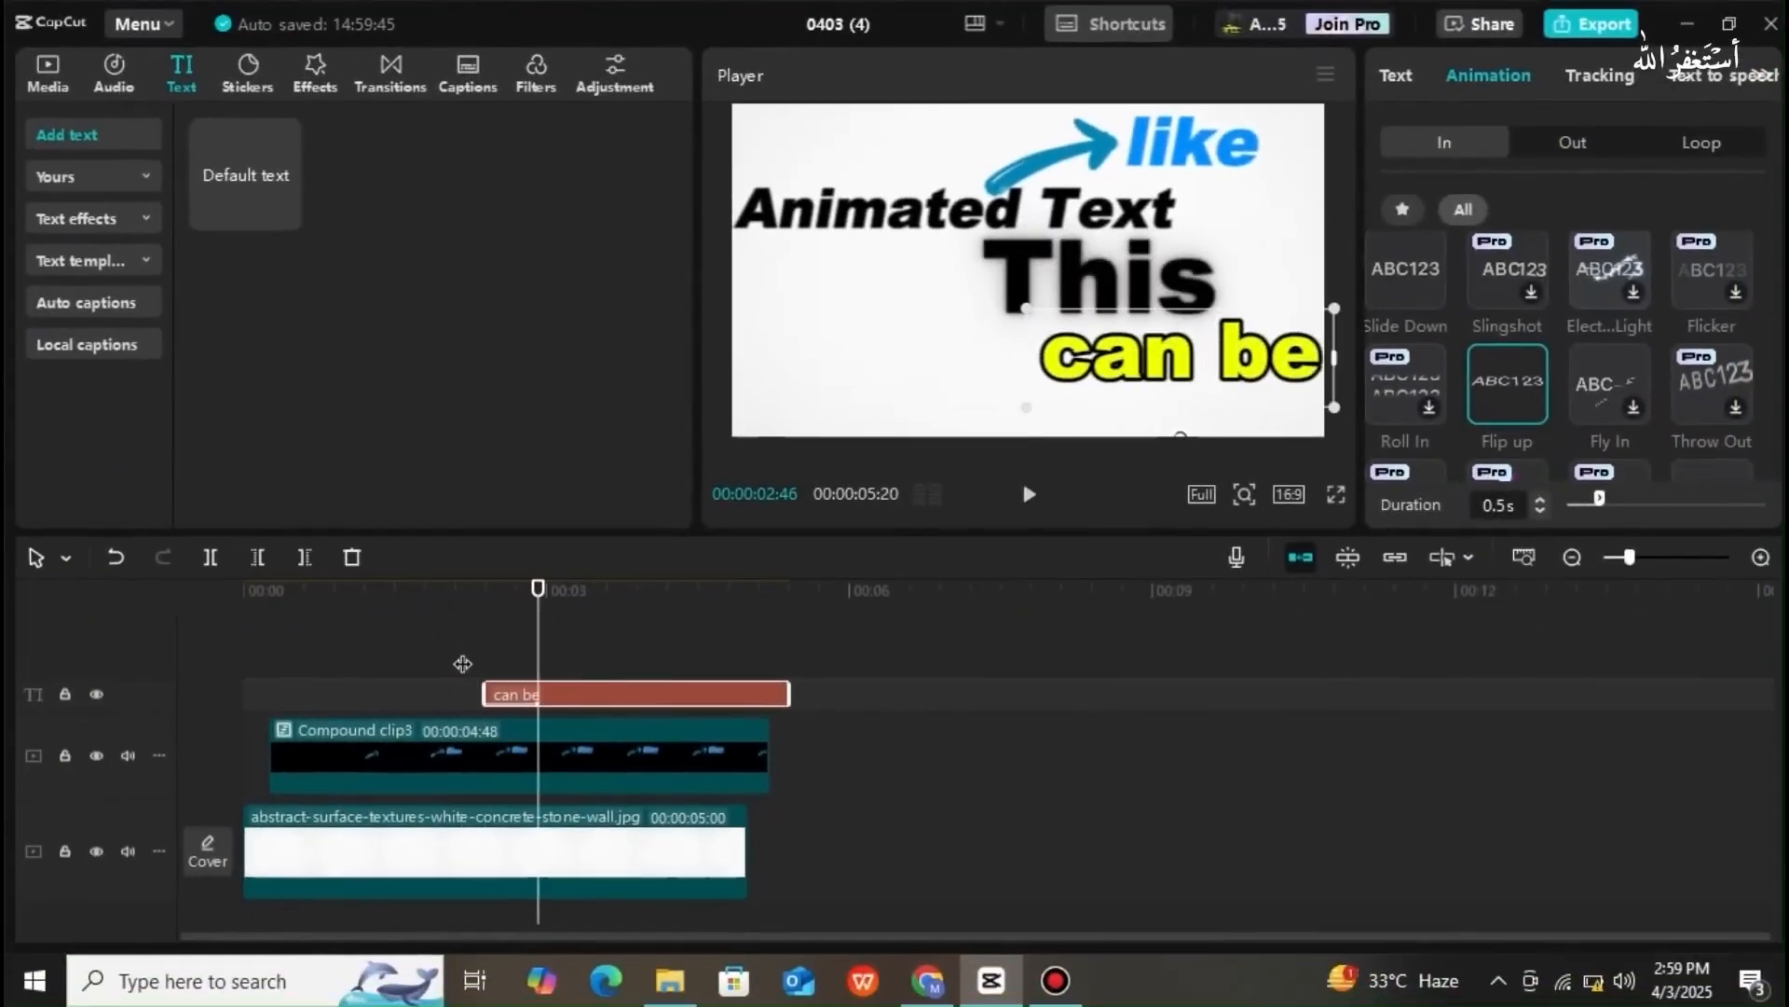
left_click_drag(538, 652, 276, 677)
key("space")
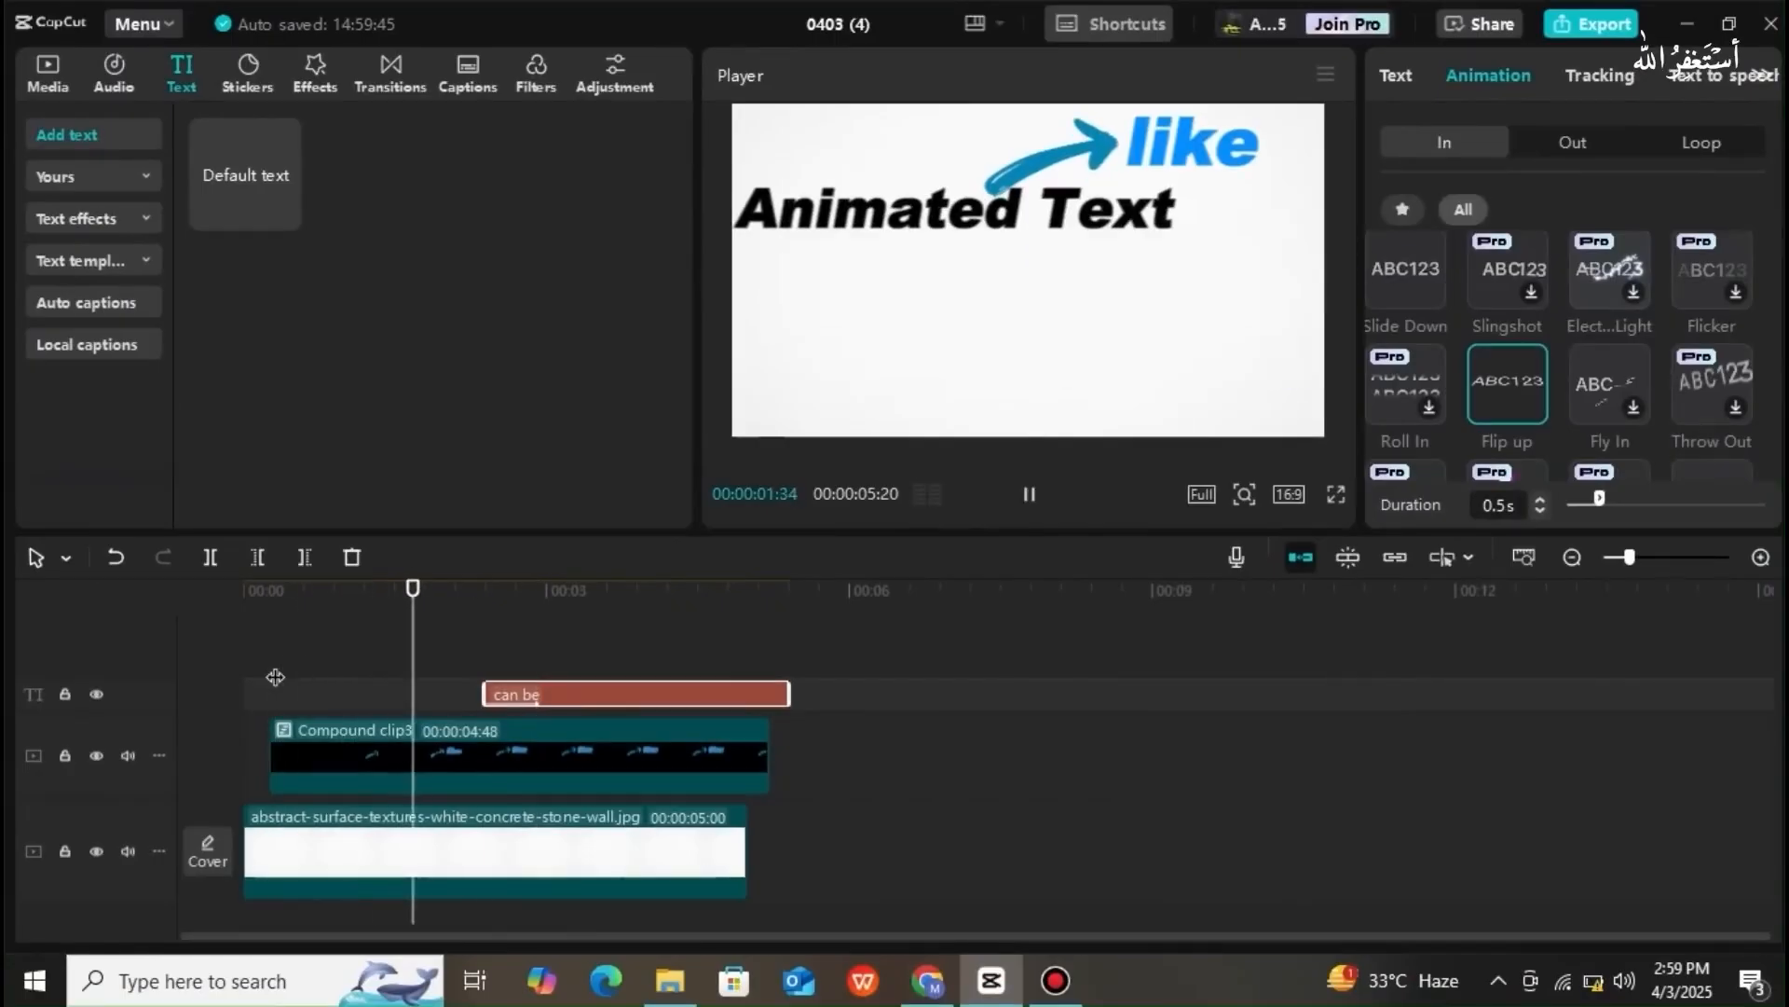
key("space")
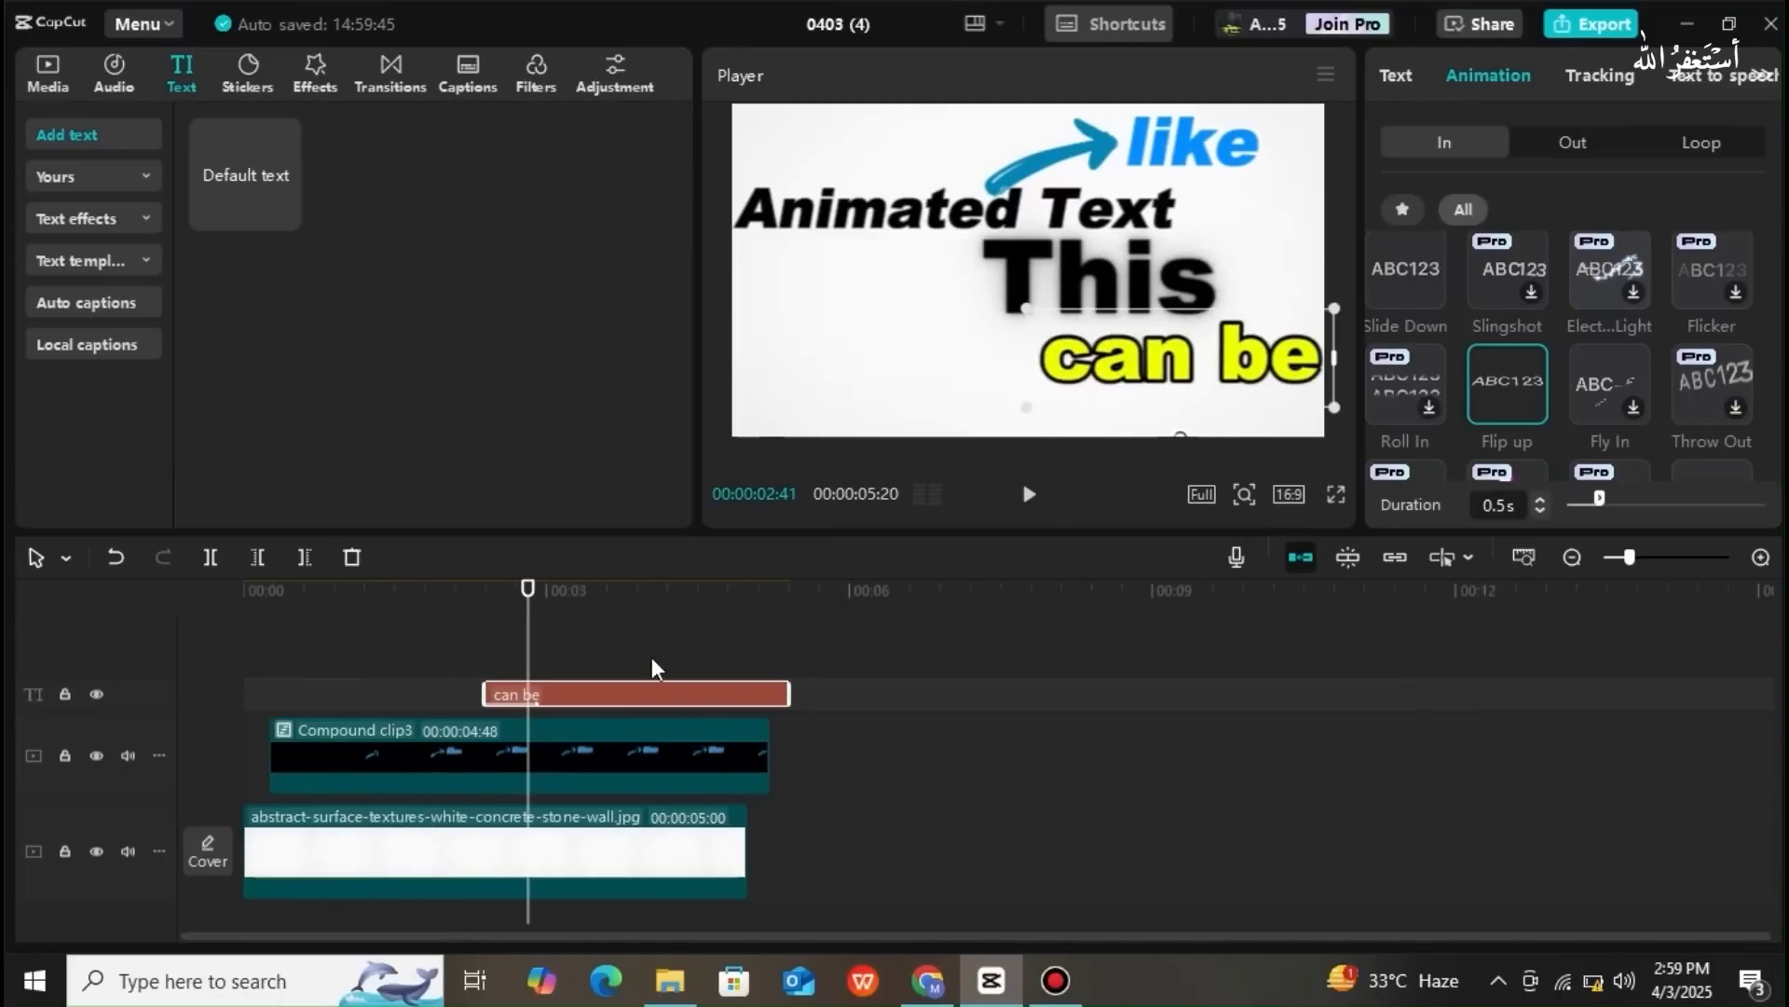
- Combine the "can be" text clip and the existing compound clip into a new compound clip
left_click(652, 694)
left_click(639, 778)
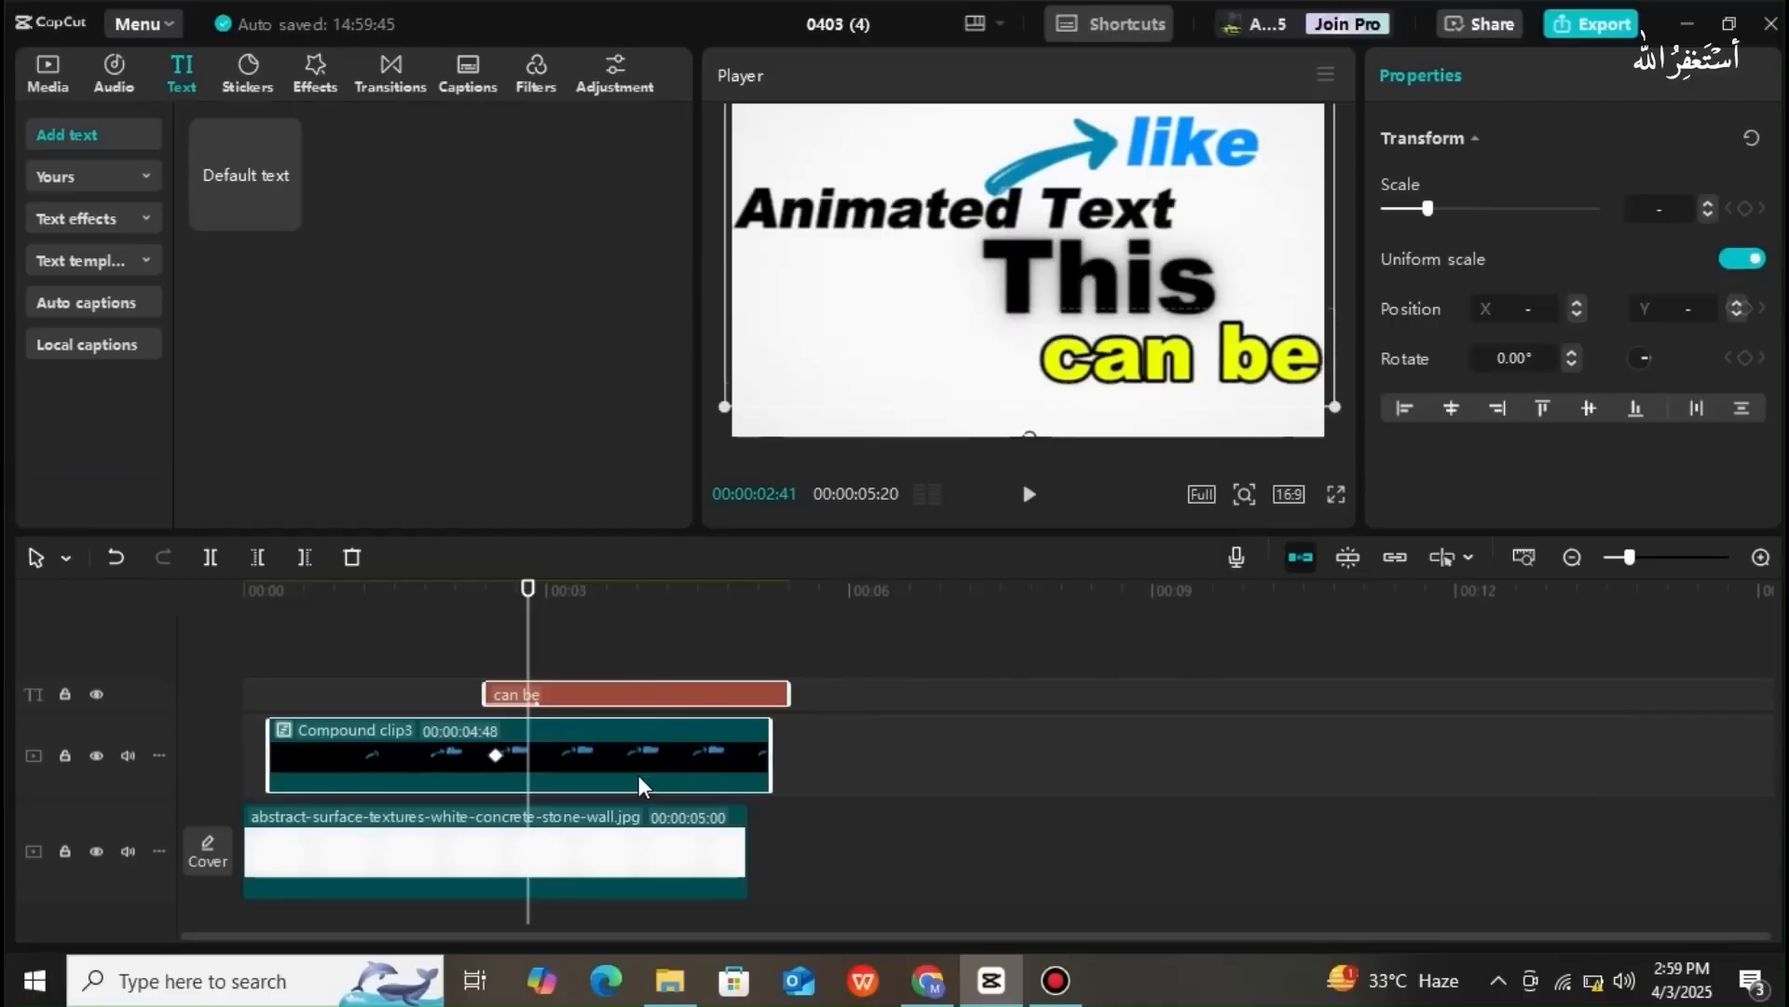
key("alt+g")
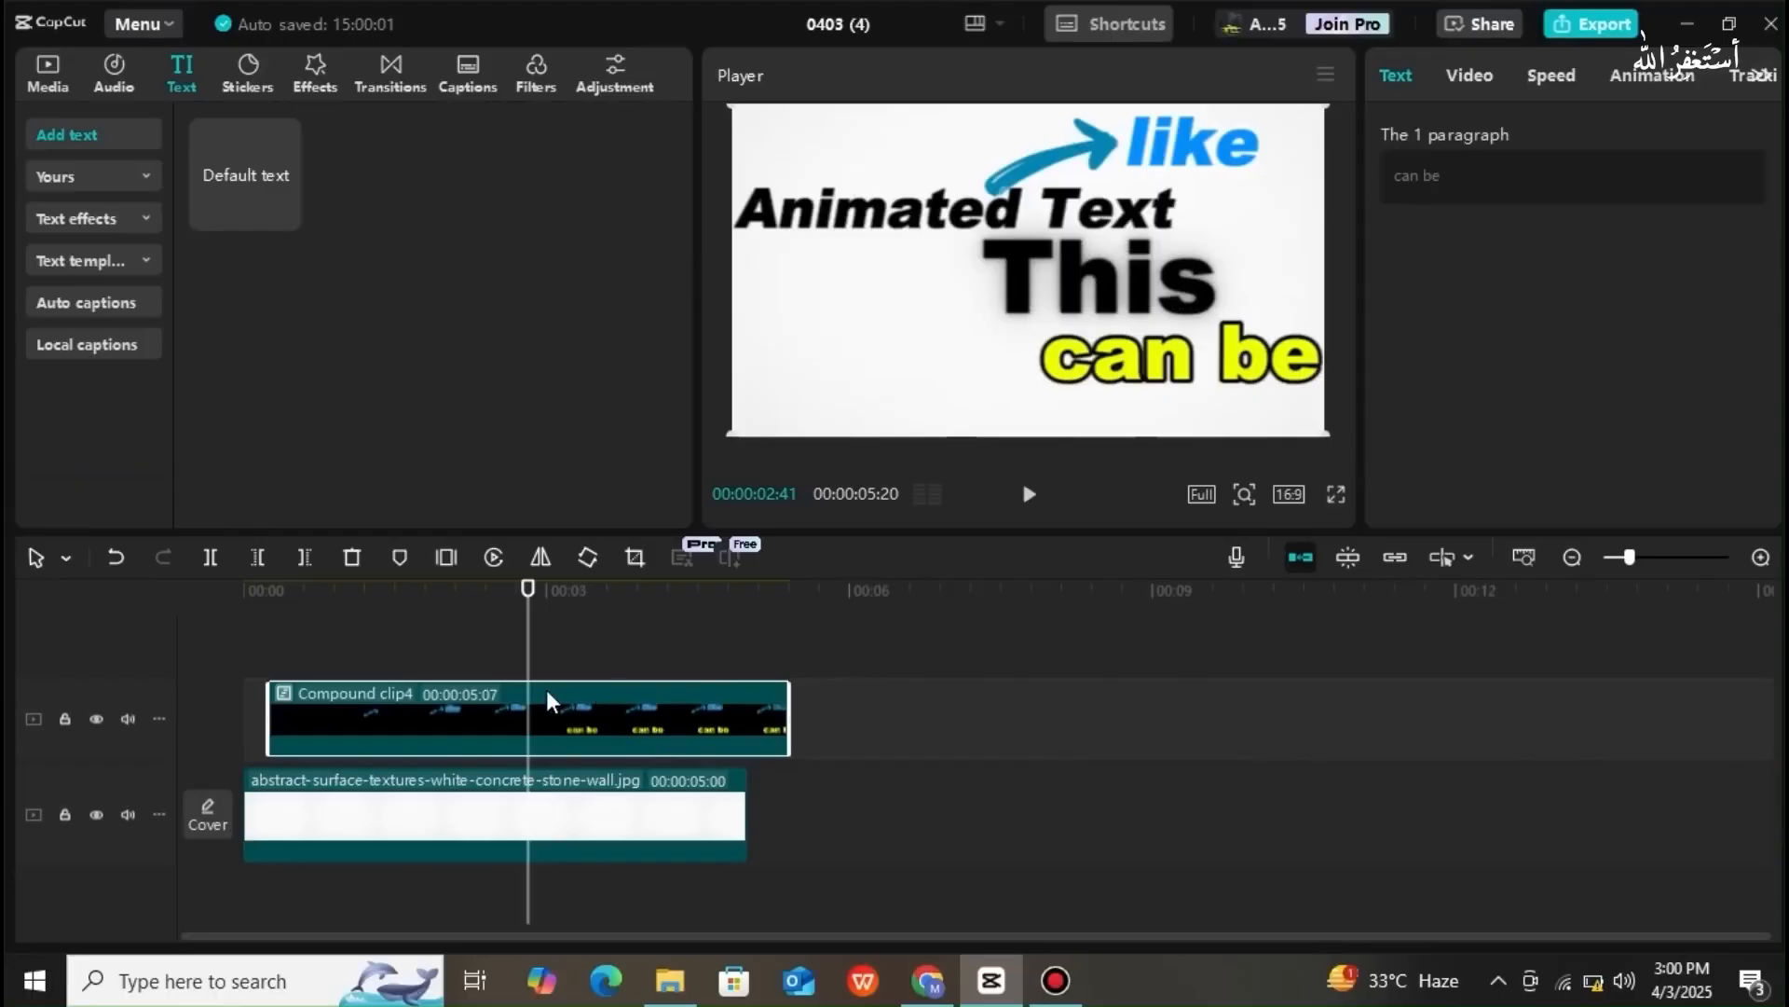
- Add scale and position keyframes to the new compound clip at 00:00:02:47
key("space")
key("space")
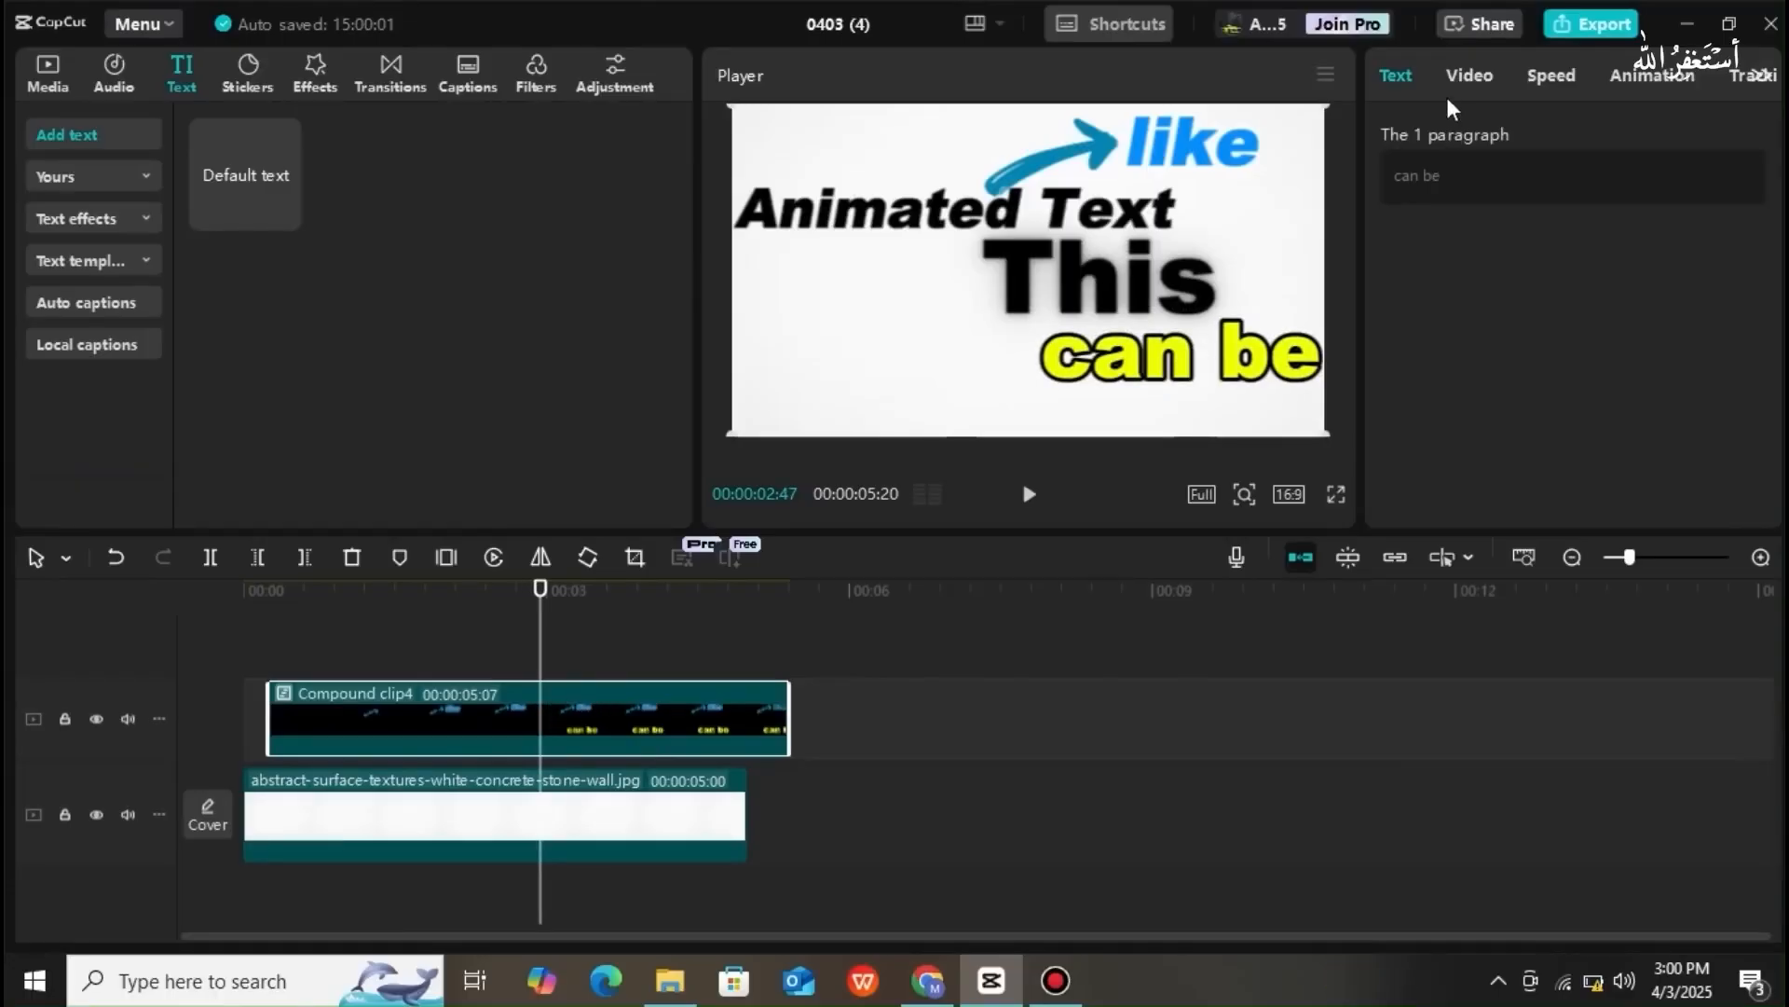
left_click(1468, 79)
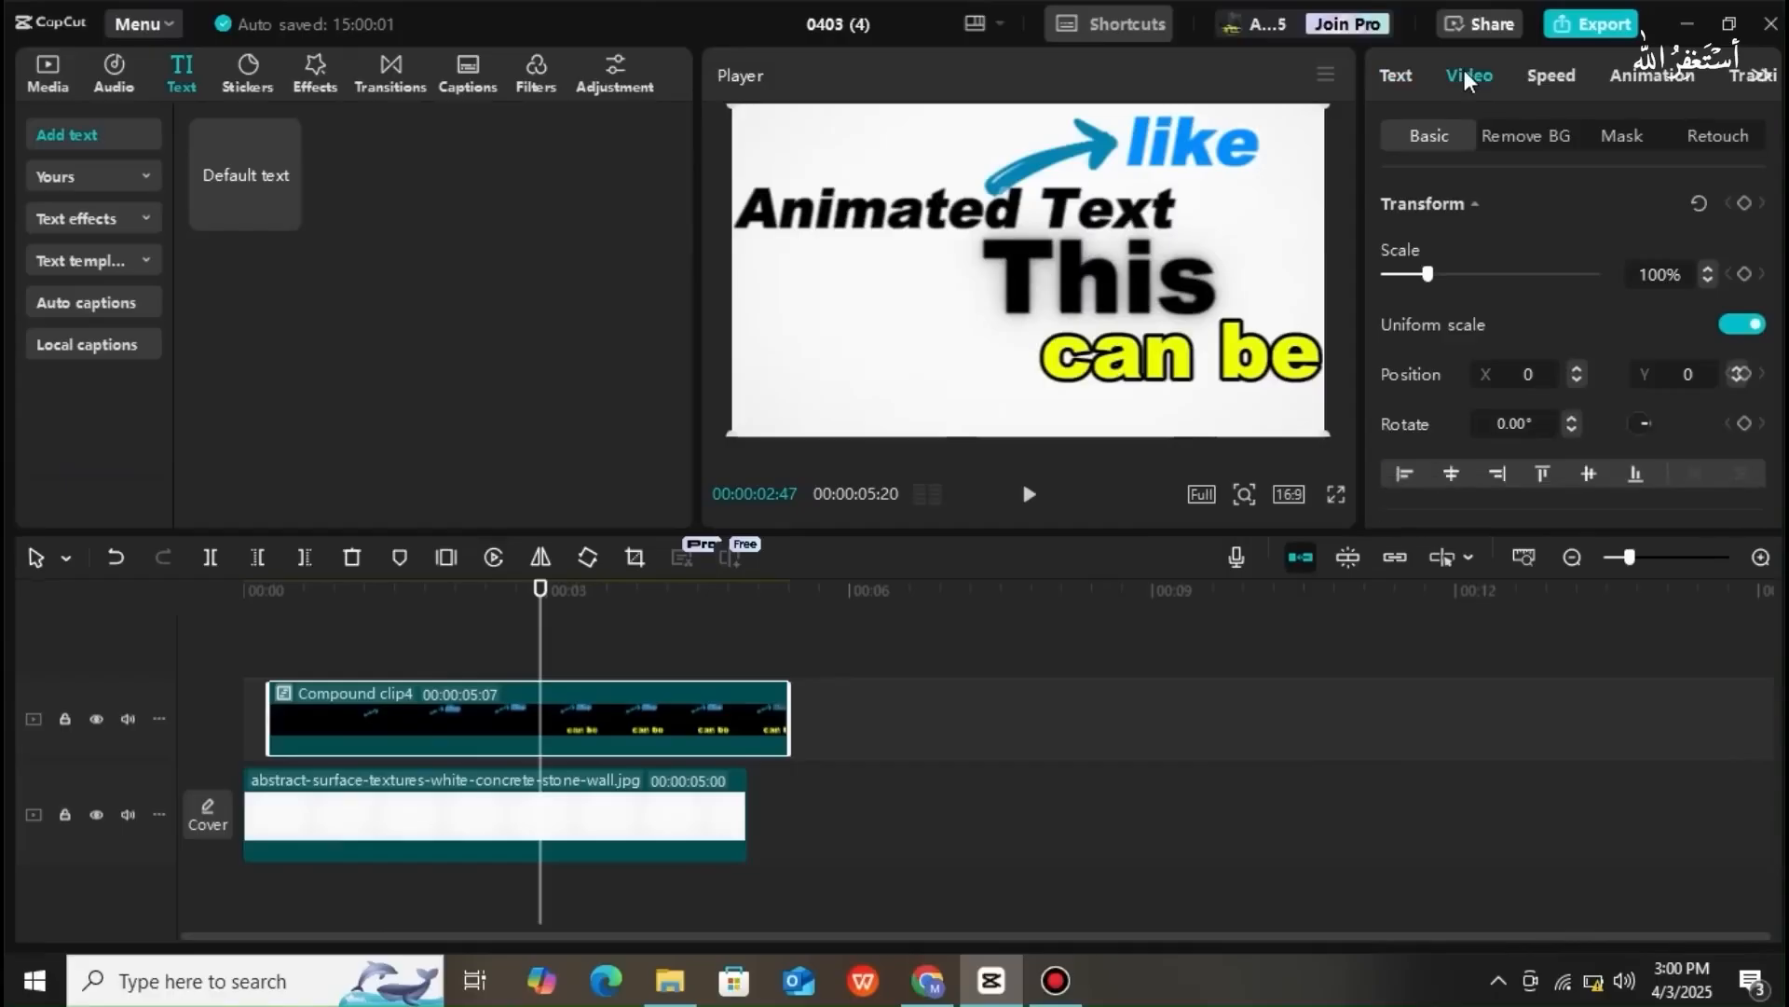
left_click(1744, 274)
left_click(1740, 373)
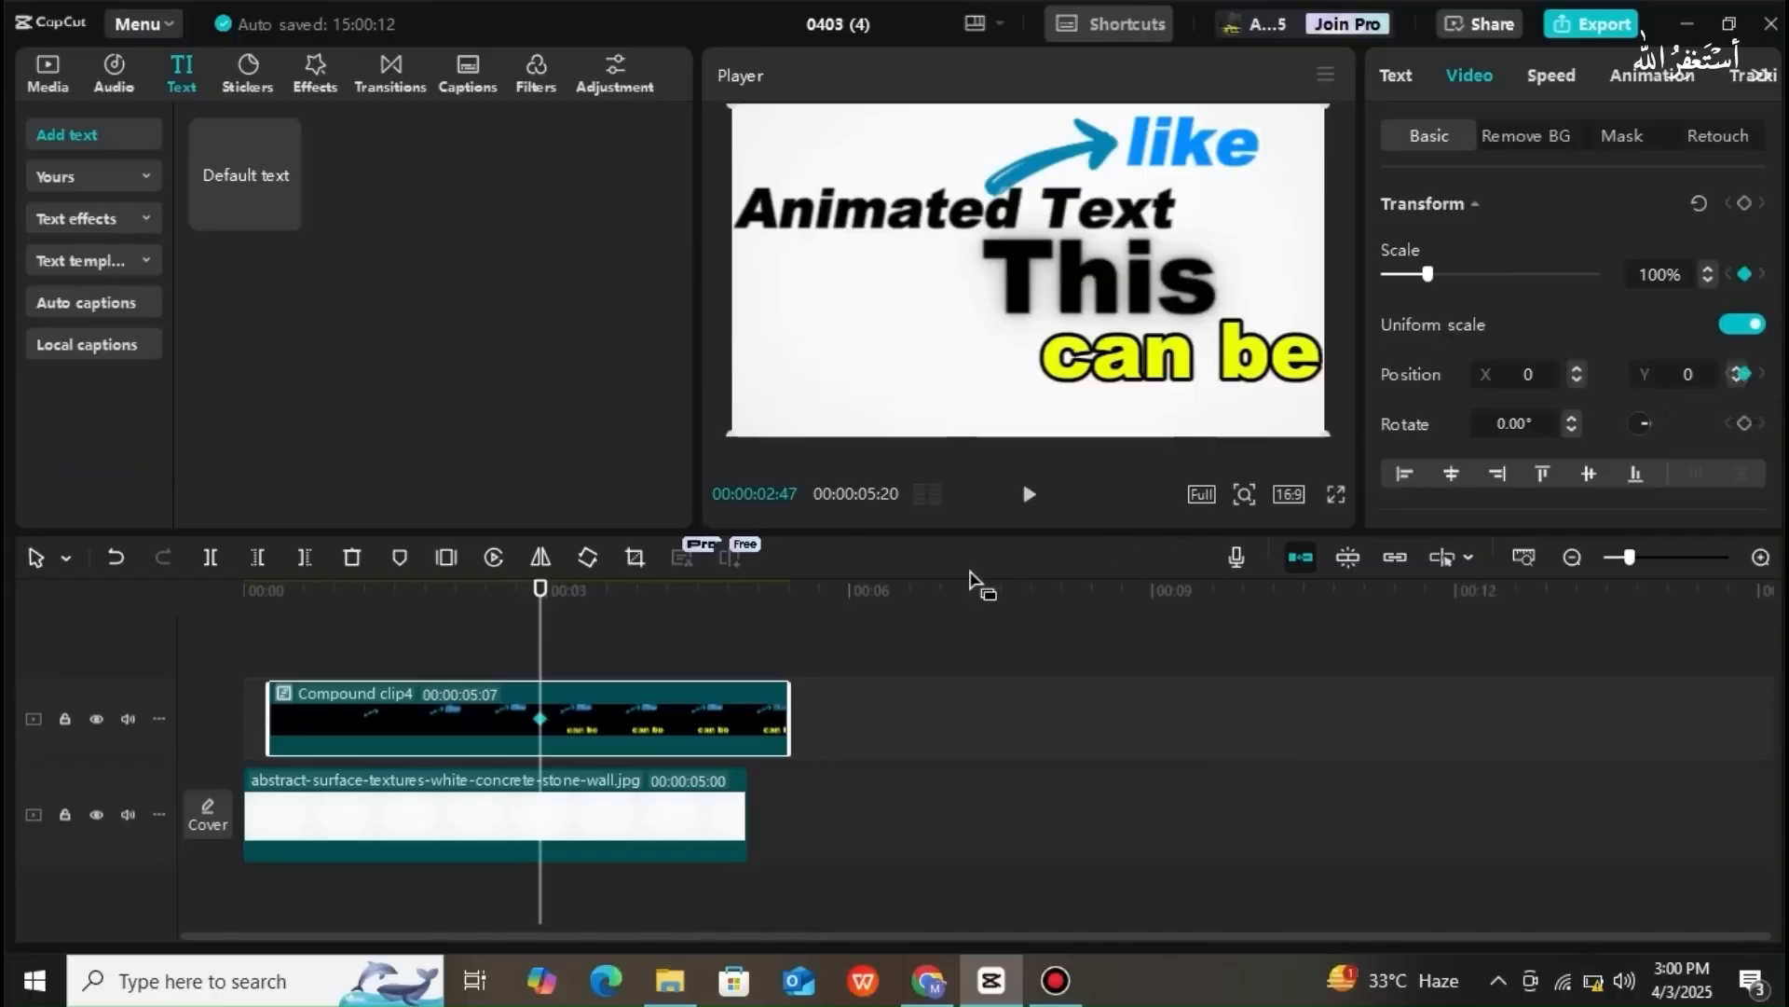
- Play to 00:00:03:17 and raise the compound clip's content in the frame to position X -98, Y 540
key("space")
key("space")
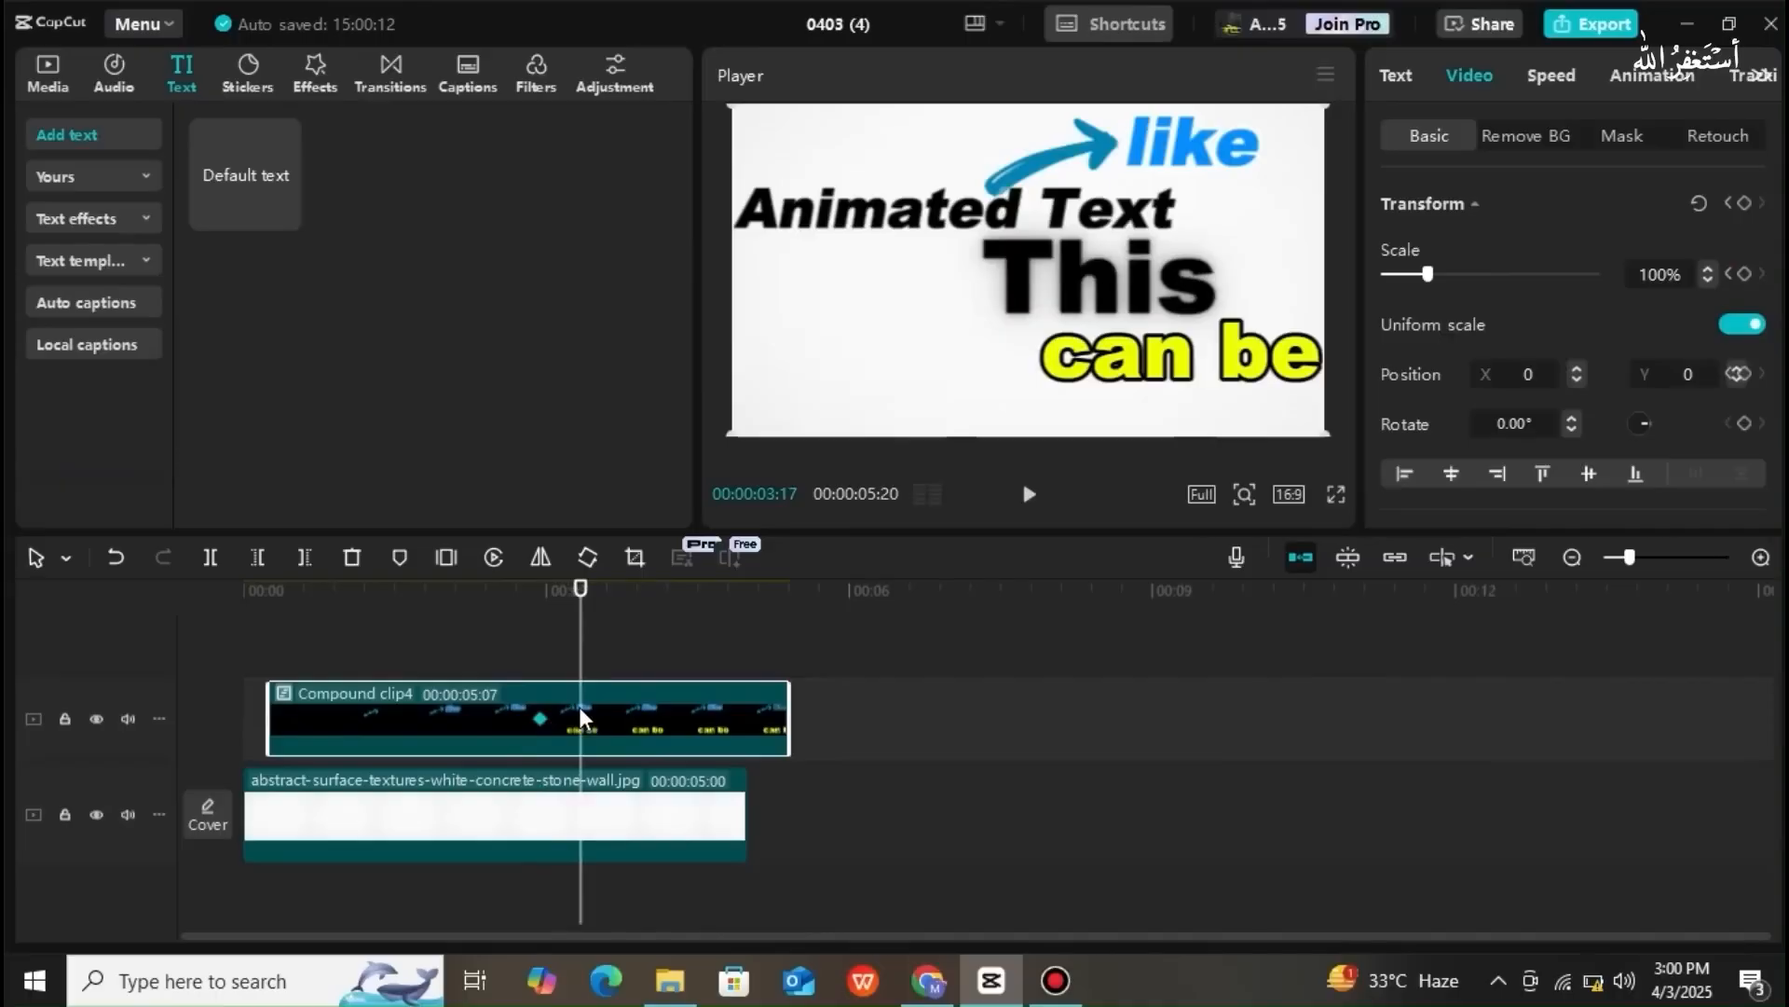
left_click_drag(1047, 288, 1031, 209)
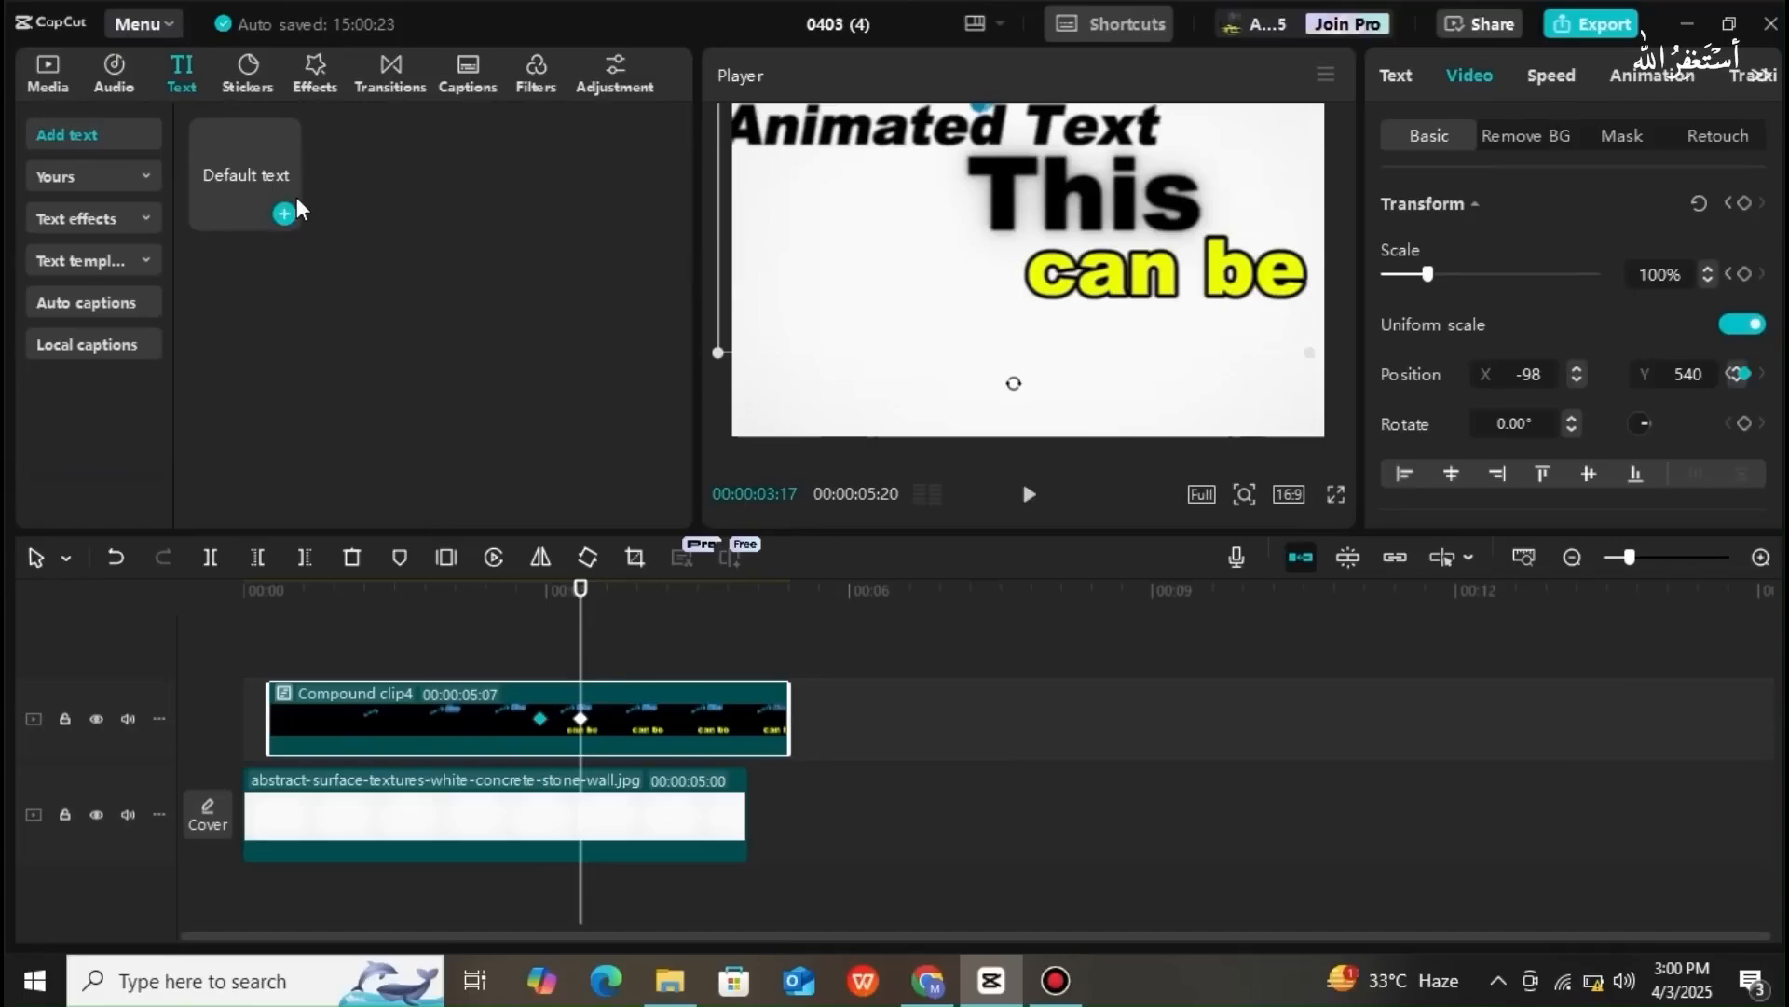
- Add a default text clip at 00:00:03:17 ending near the compound clip's end, and clear its placeholder text
left_click(284, 216)
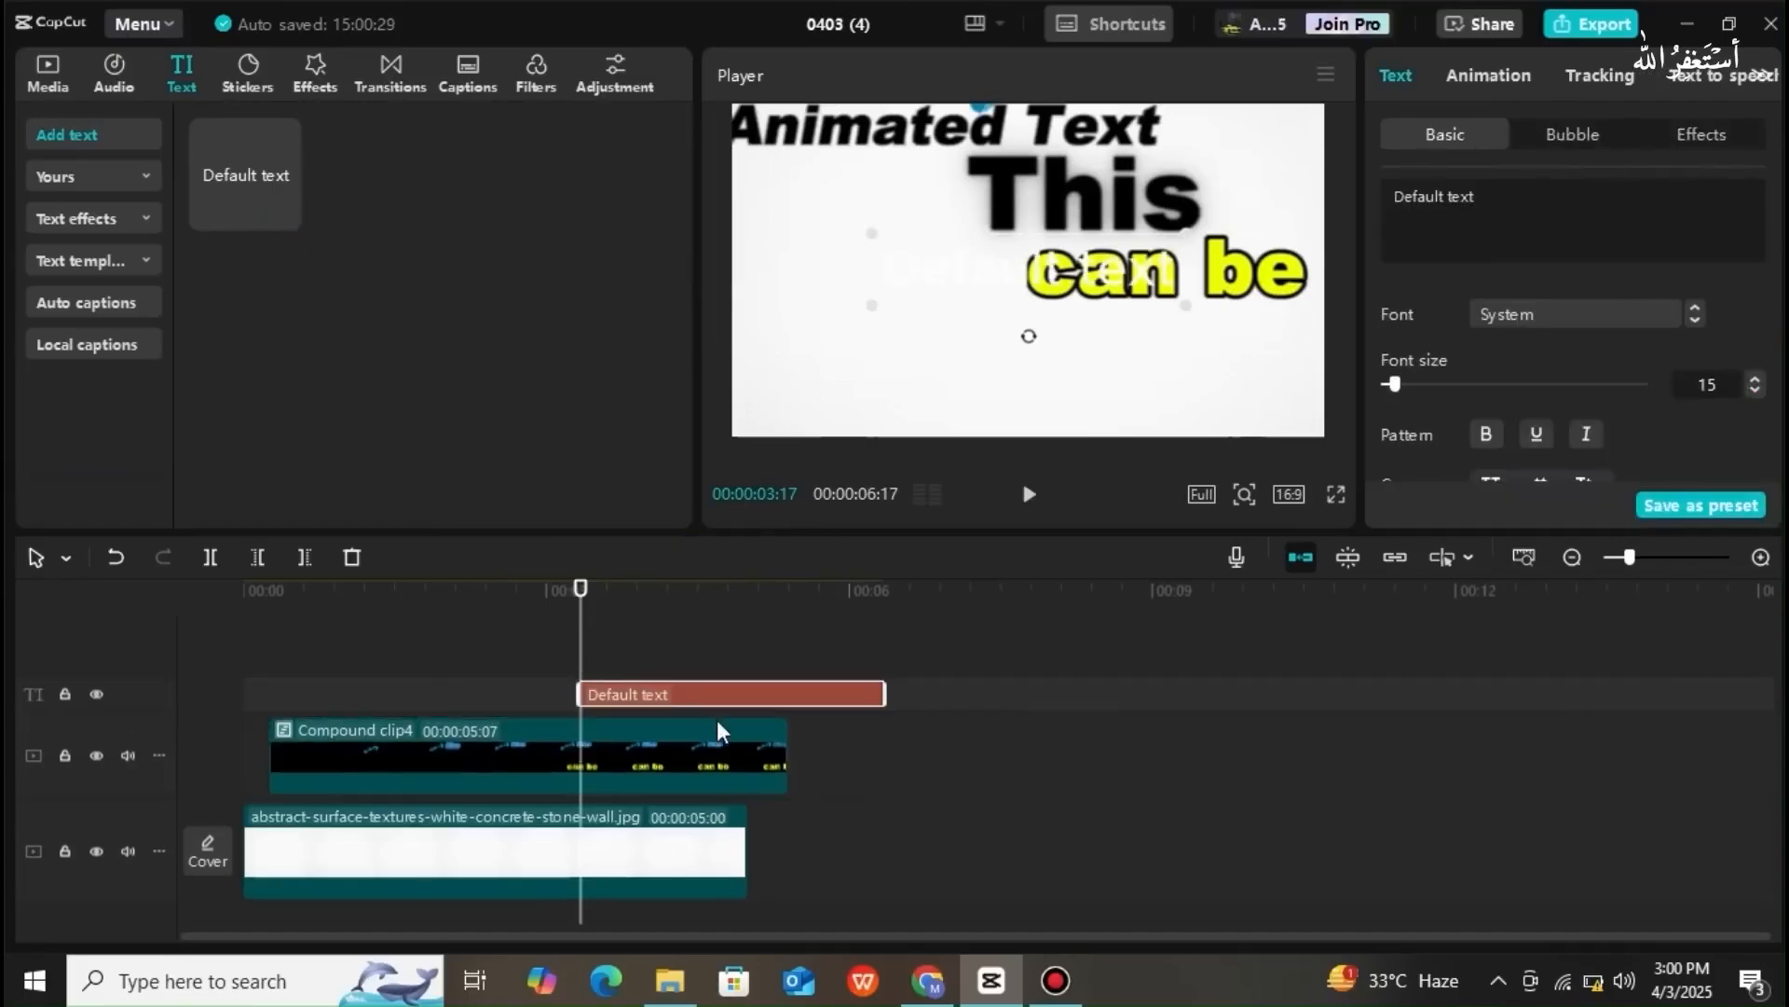
left_click_drag(882, 695, 791, 704)
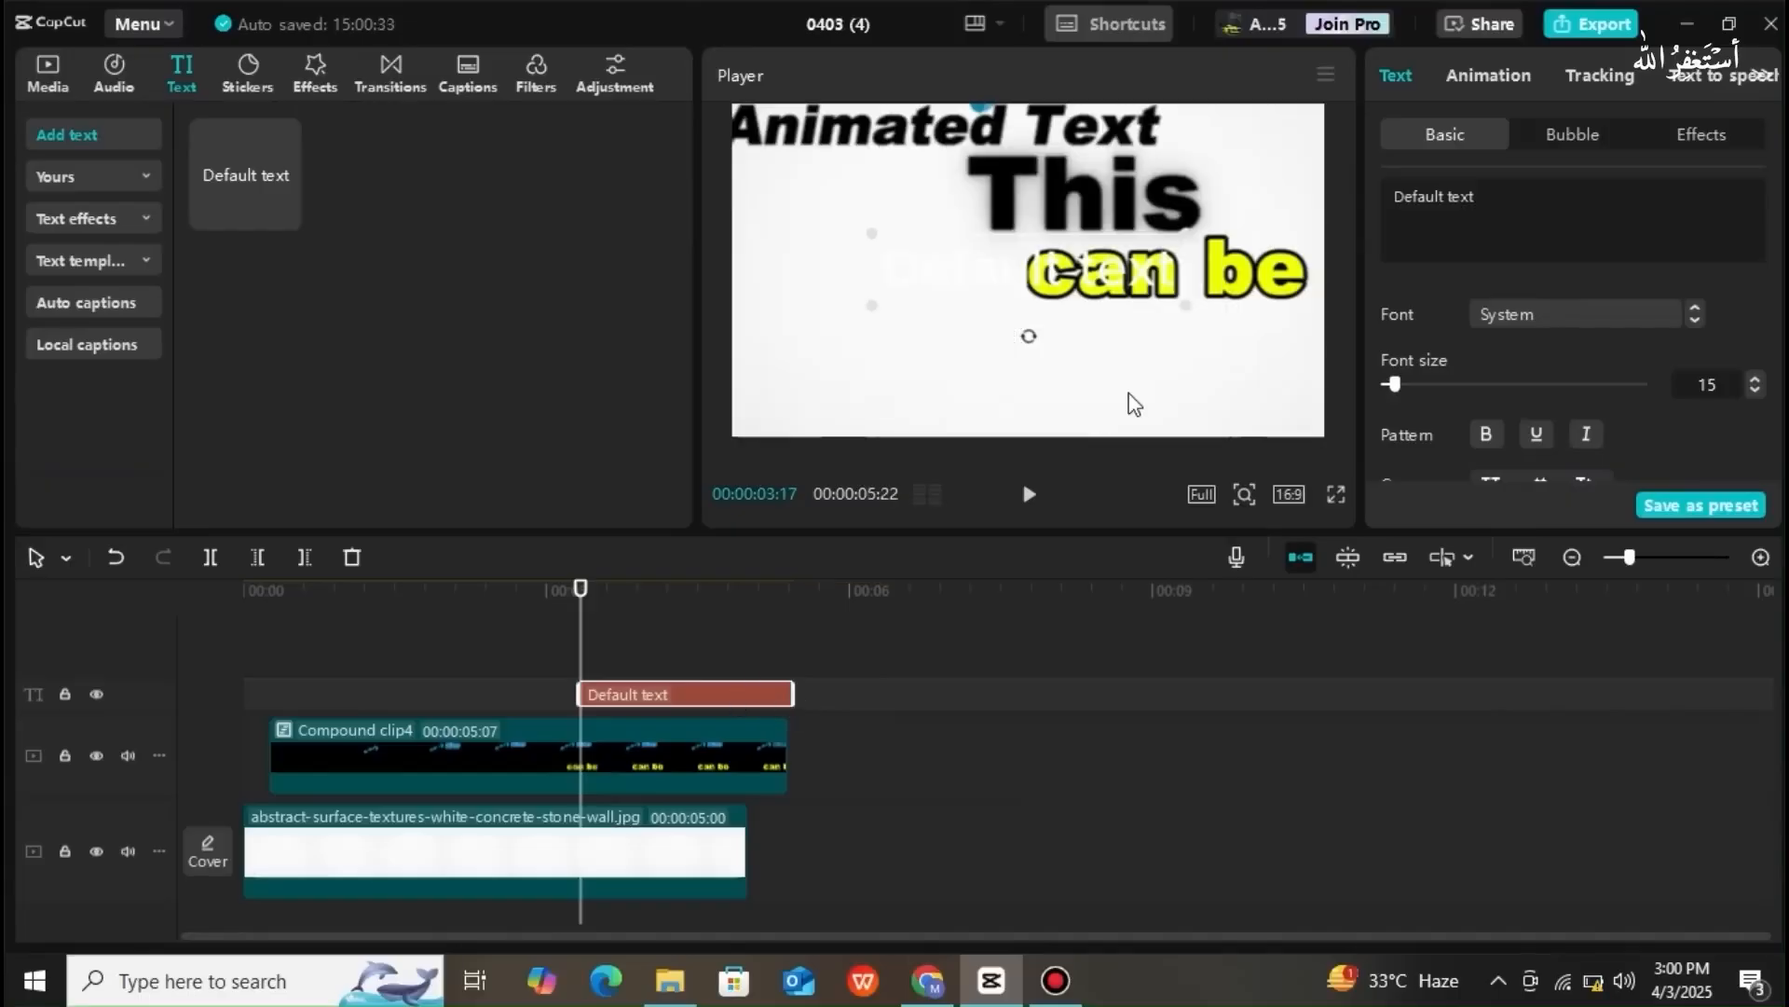
left_click_drag(1484, 196, 1360, 203)
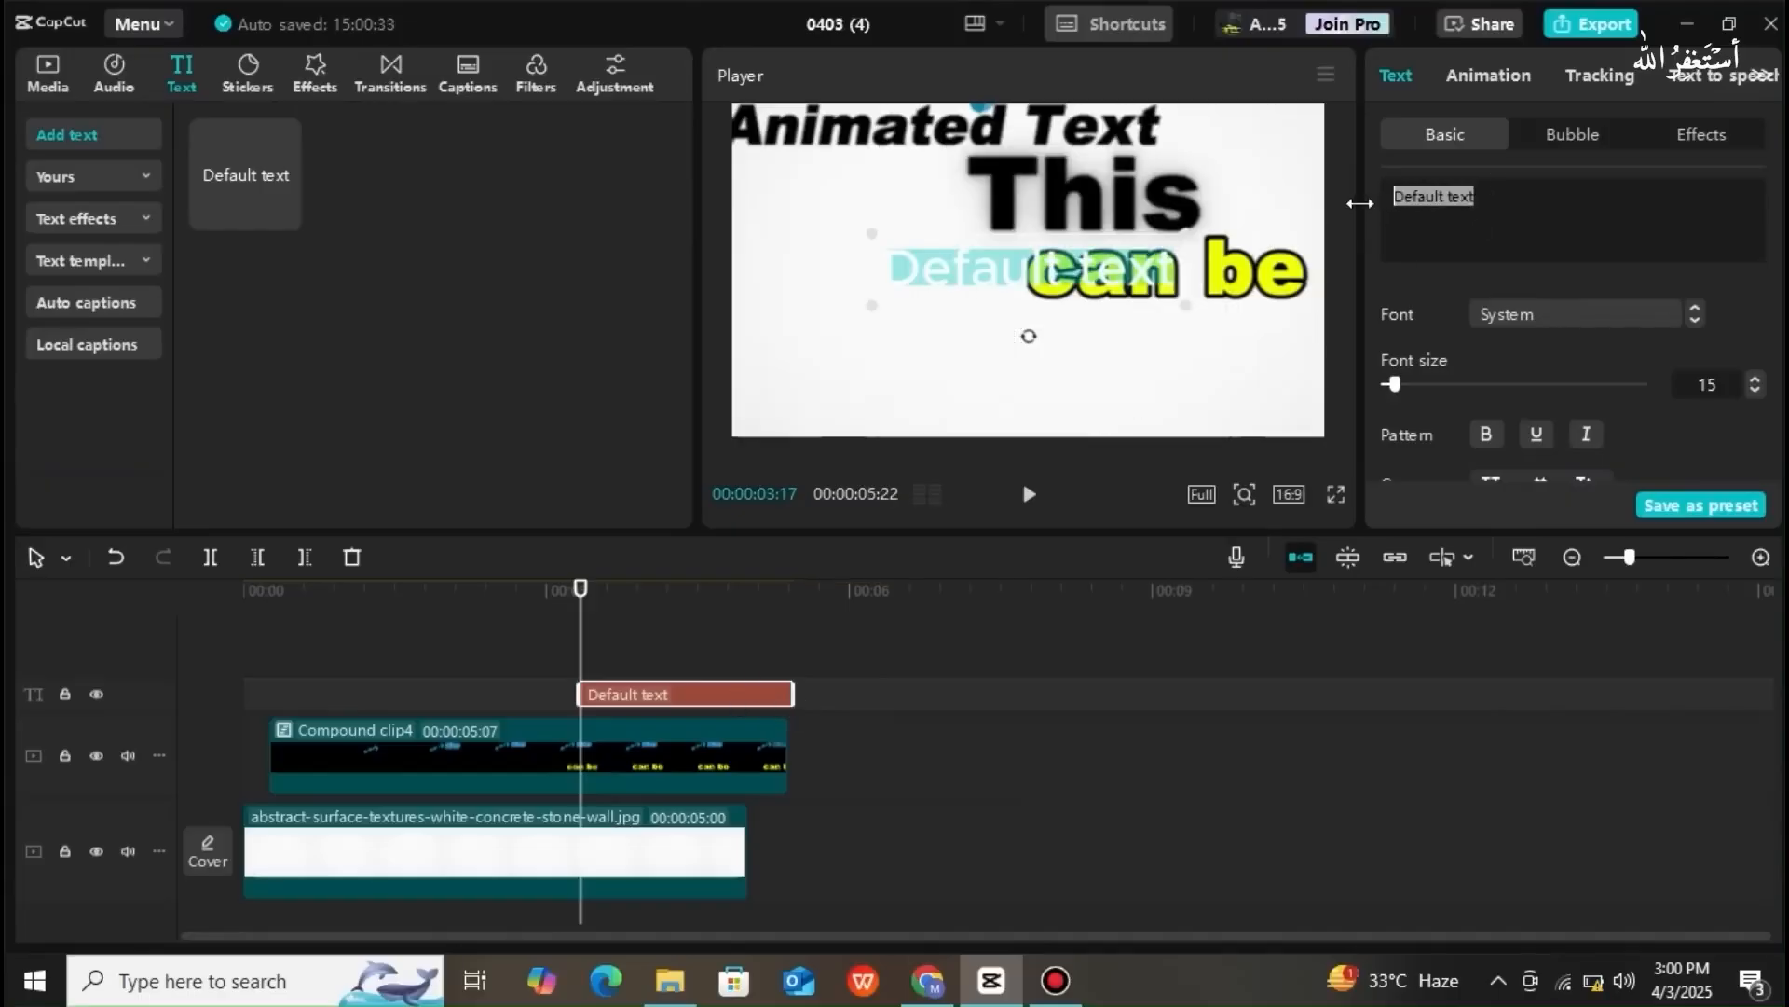
key("BackSpace")
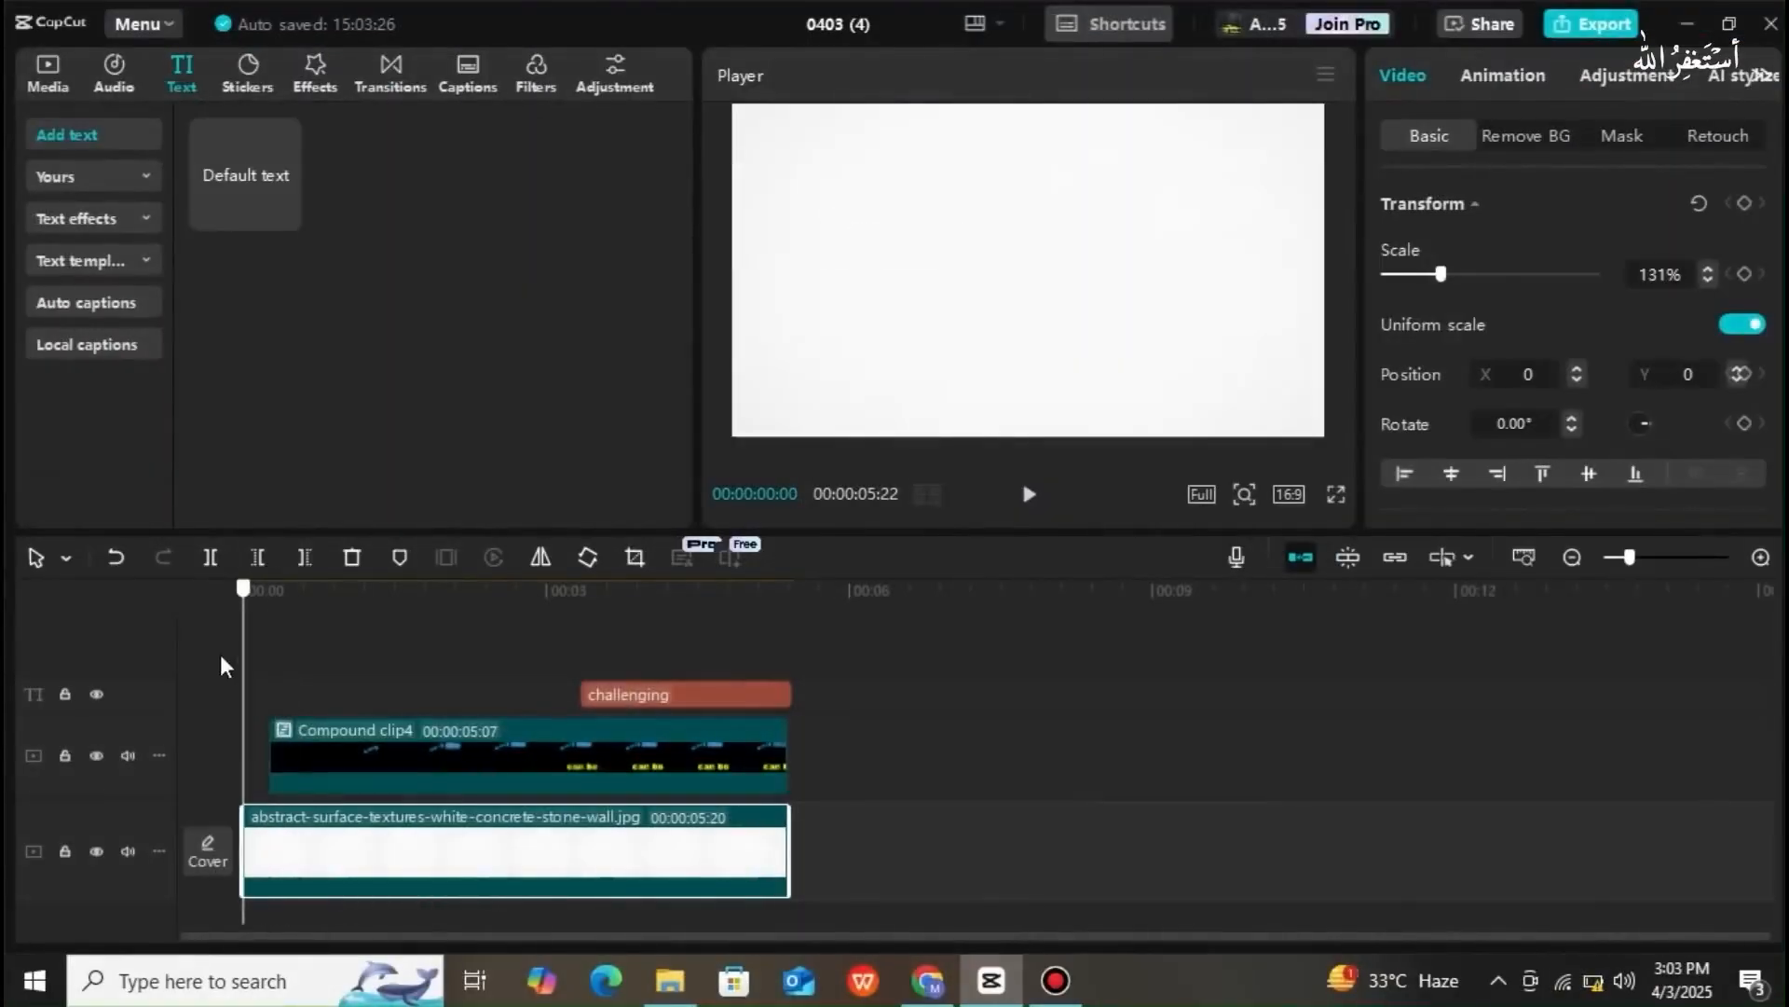
- Play the scene from the start to review the full text animation with "challenging"
key("space")
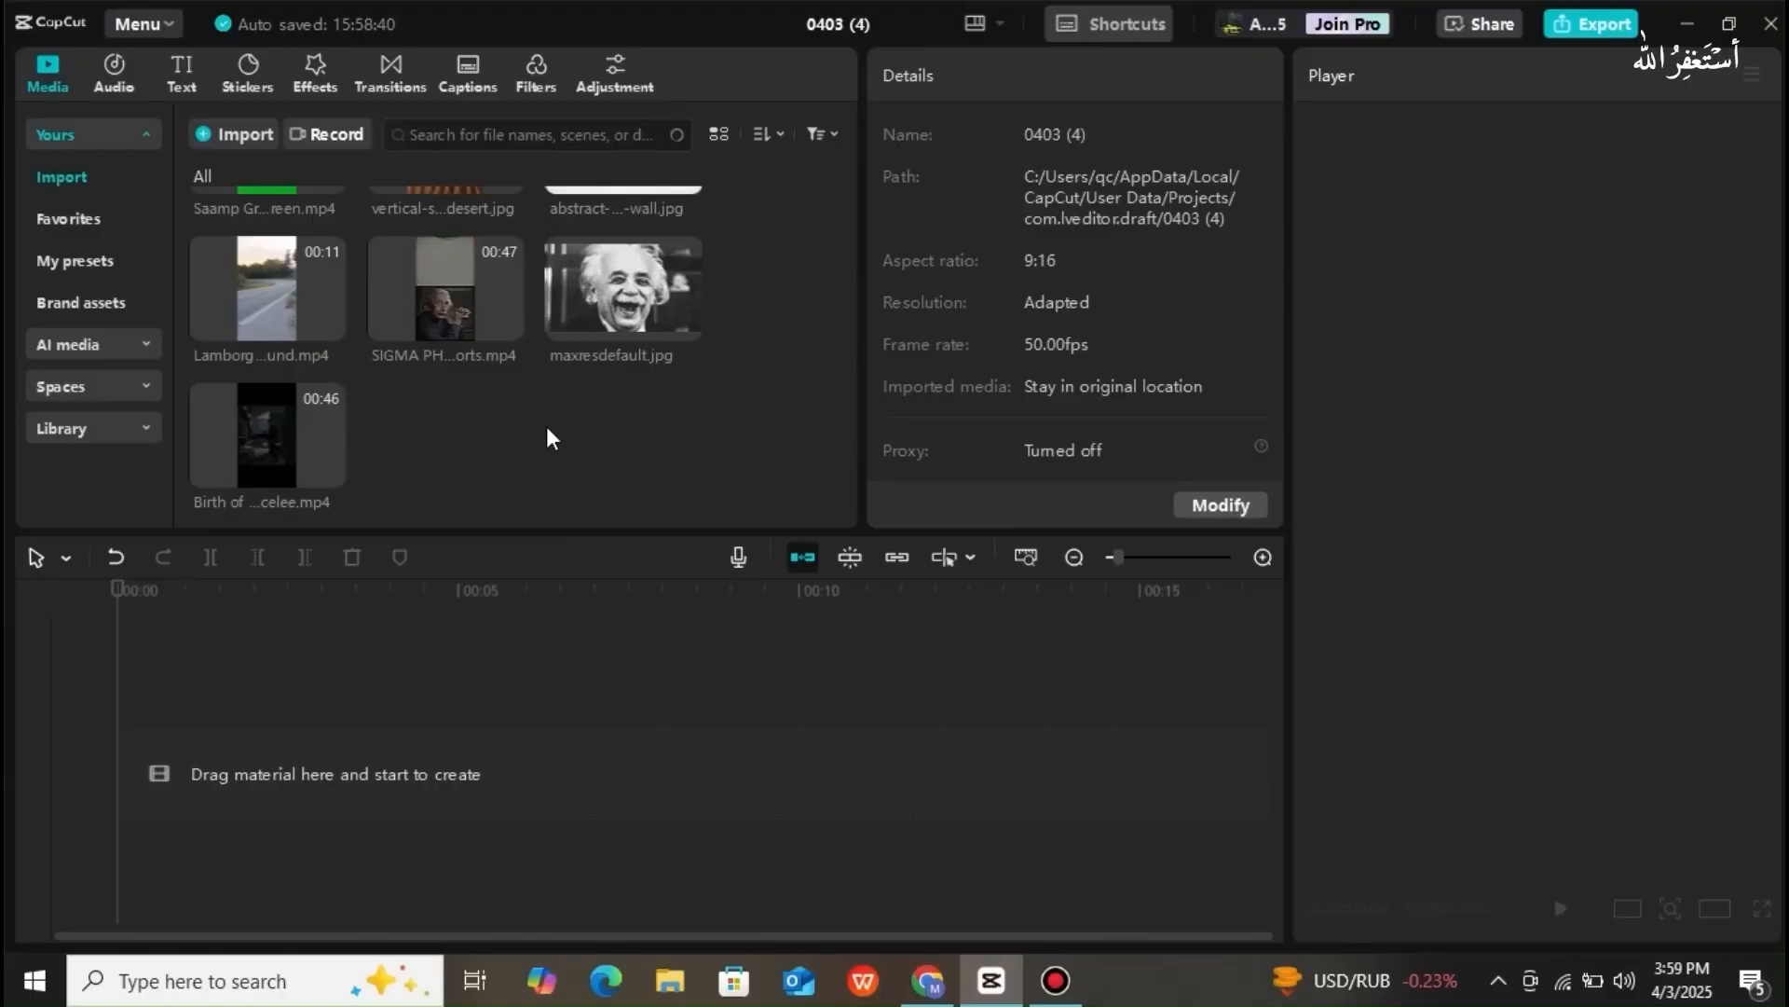
- Place the imported image maxresdefault.jpg at the start of the empty timeline
mouse_move(597, 304)
left_click_drag(627, 315, 256, 766)
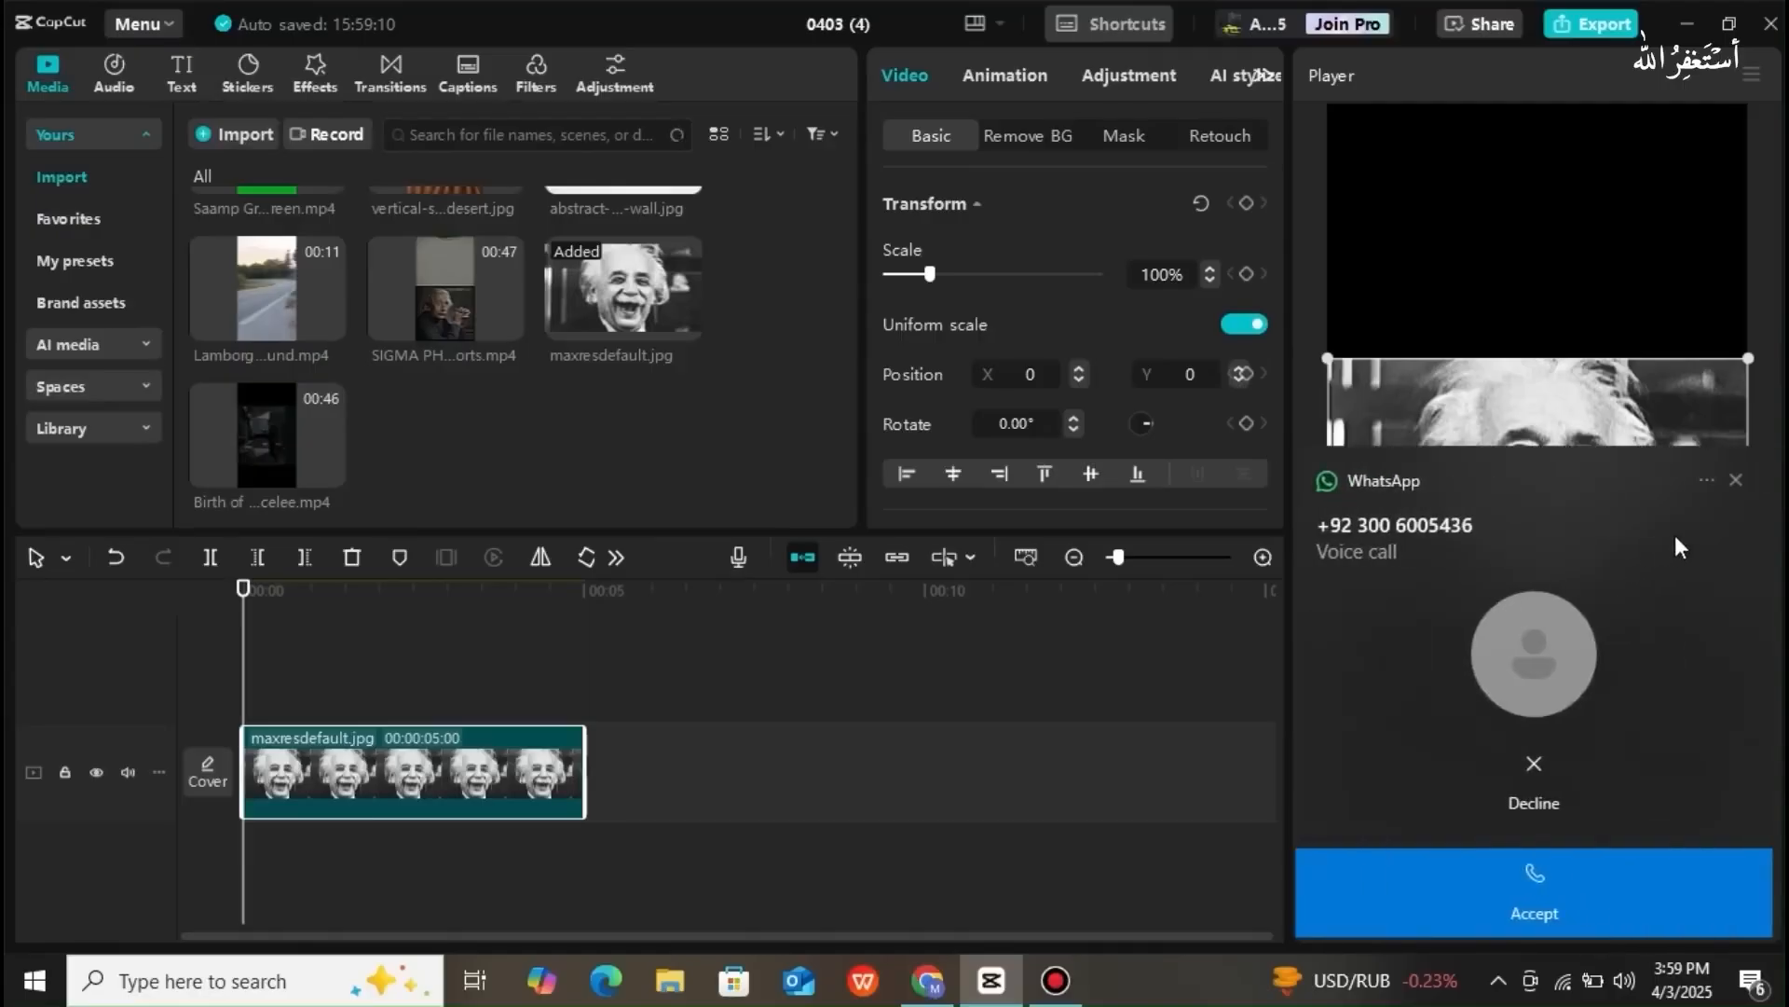
- Dismiss the incoming call, enlarge the maxresdefault.jpg image to 161%, and place it in the frame's lower half at X -182, Y -943
left_click(1535, 766)
left_click_drag(1746, 591, 1776, 636)
left_click_drag(1673, 559, 1678, 721)
left_click_drag(1749, 766, 1743, 826)
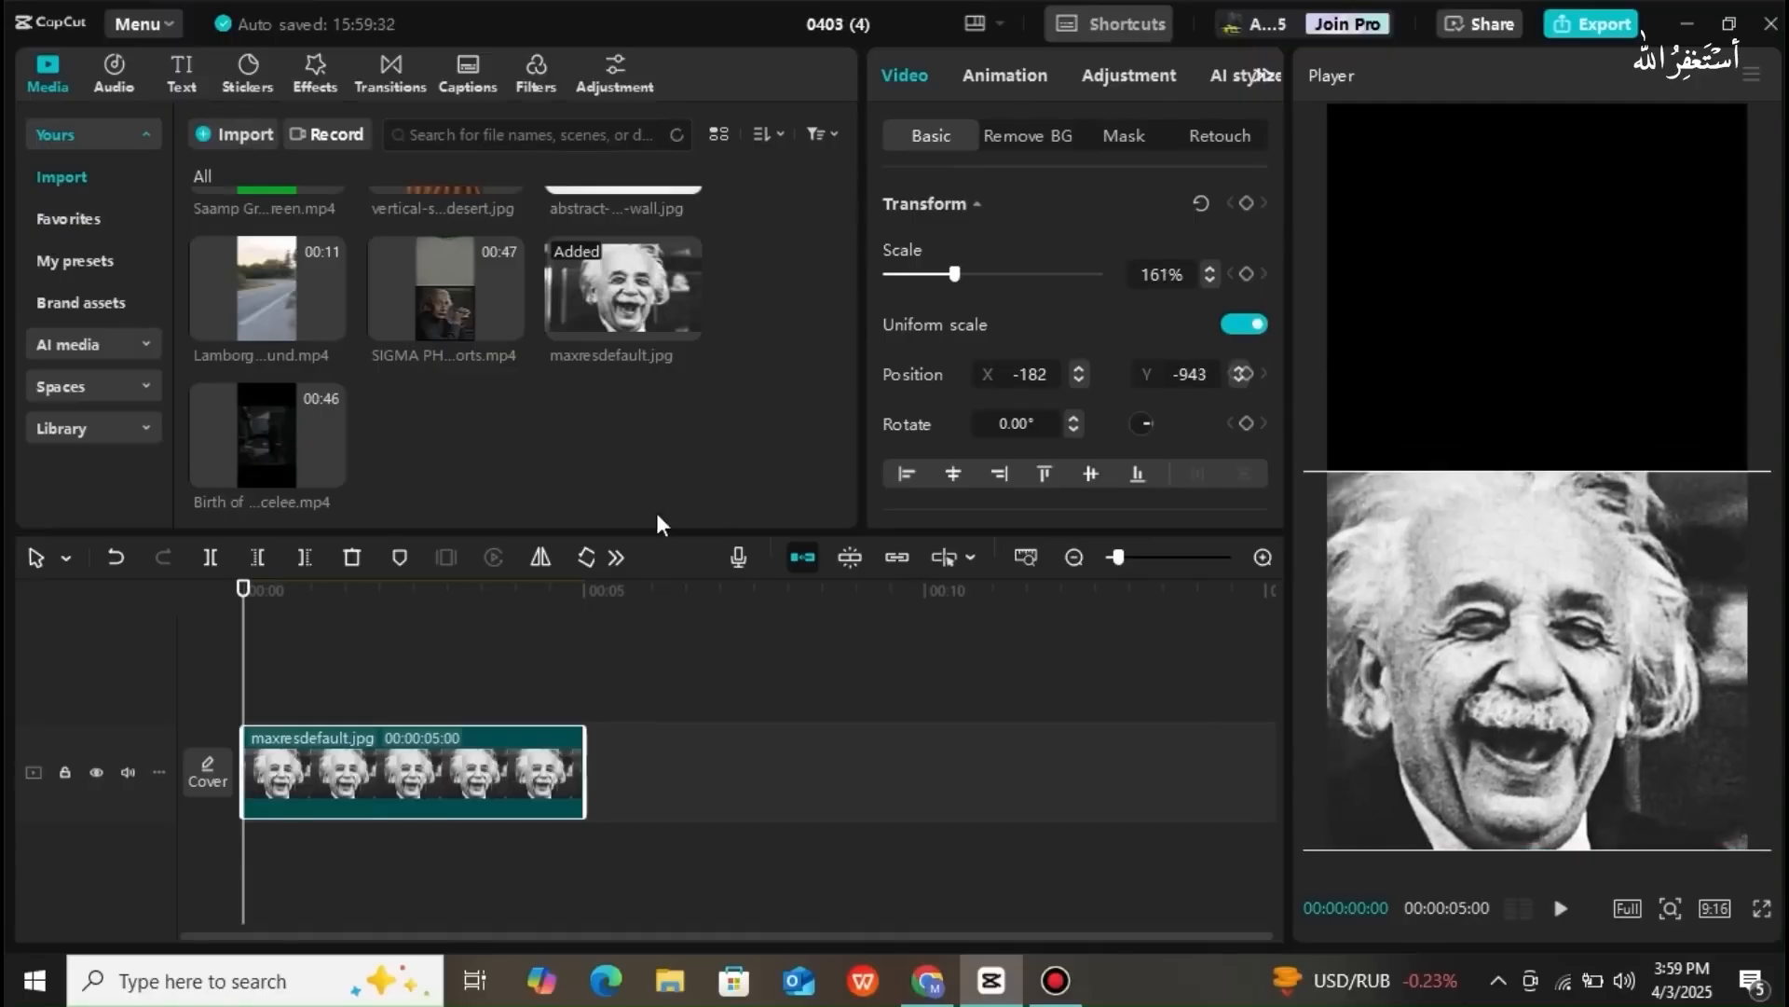
- Add the Birth of dragon Bruce Lee video at the timeline start and stack maxresdefault.jpg on the track above it
left_click_drag(347, 458, 252, 856)
left_click_drag(343, 691, 336, 876)
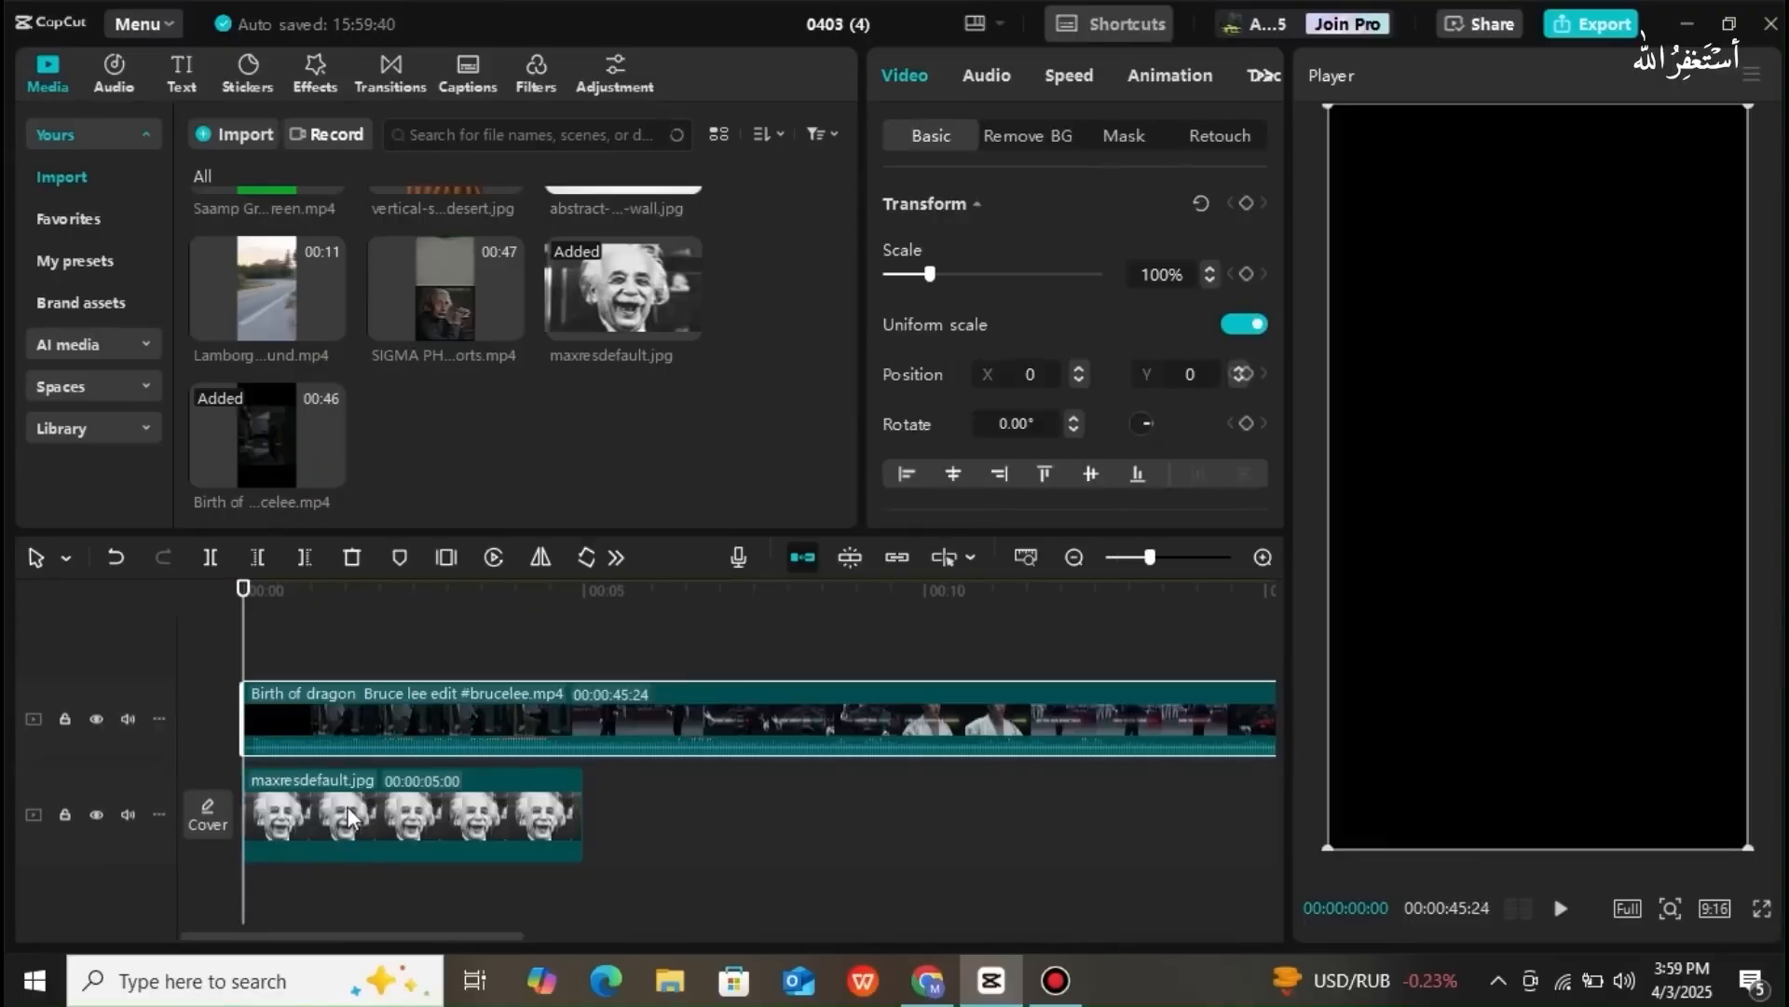
left_click_drag(349, 807, 360, 641)
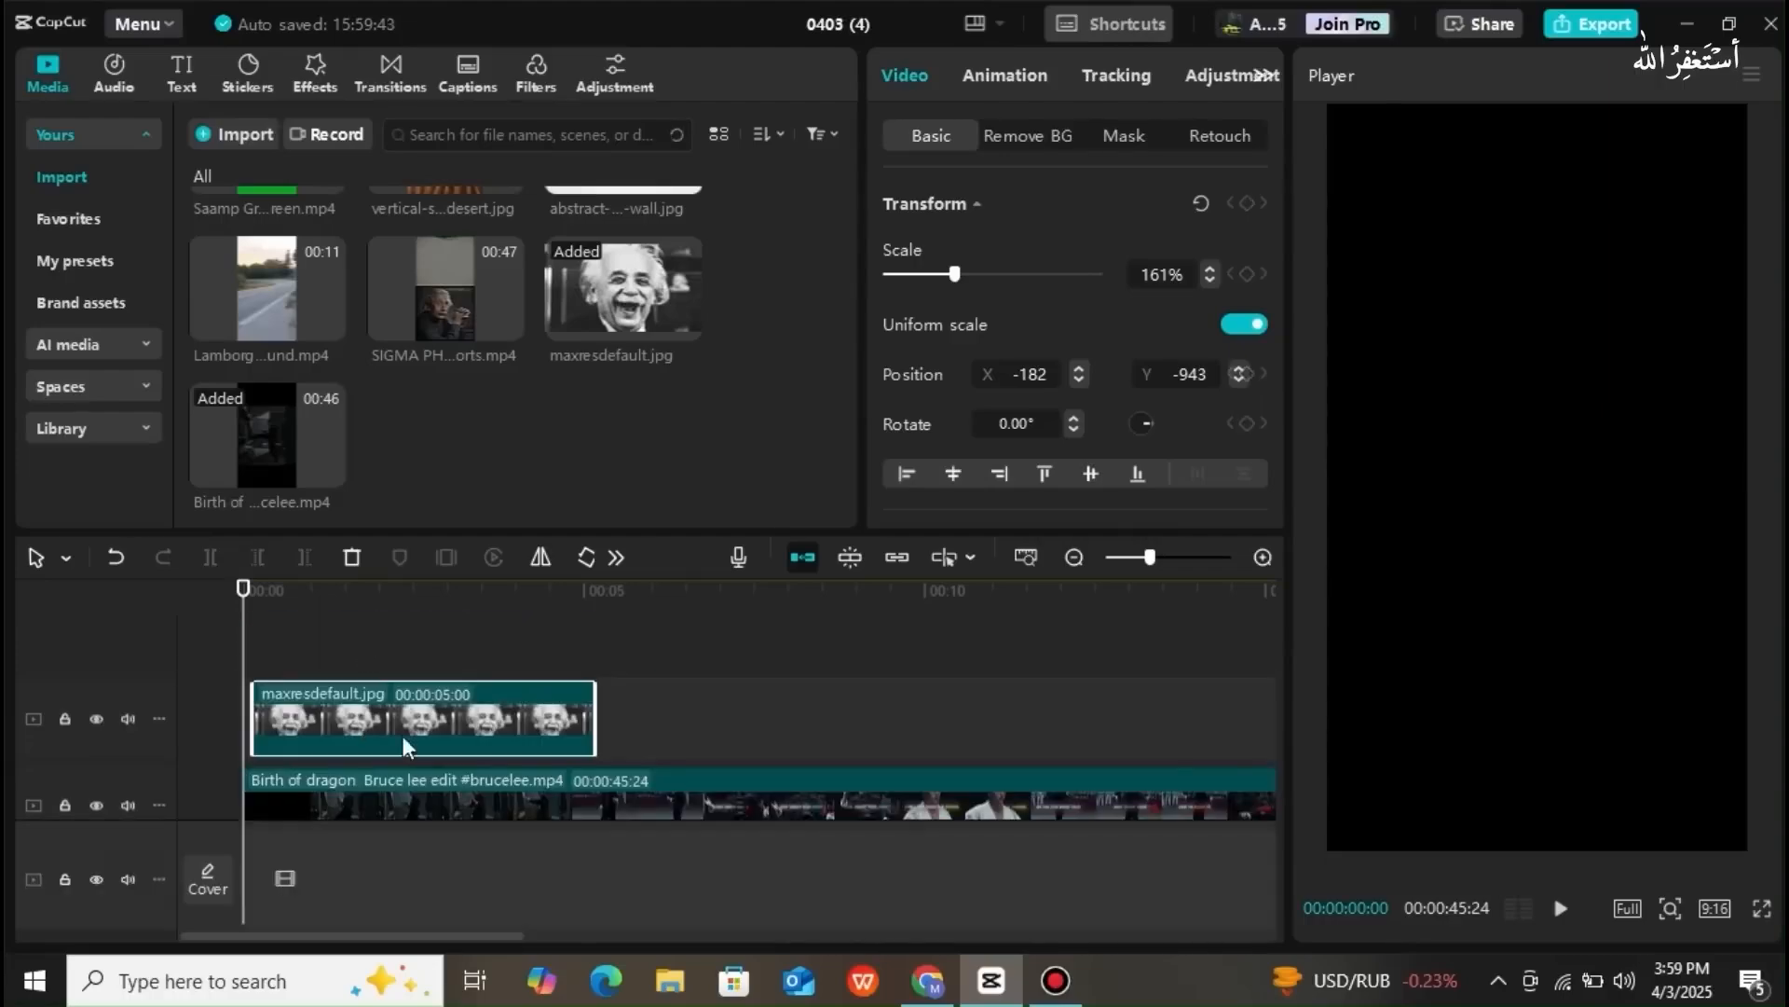
left_click_drag(289, 734, 278, 732)
- Split the Bruce Lee video at 00:00:05:01, delete the remainder after the image's end, and mute the video's track
left_click_drag(243, 669, 585, 720)
left_click(658, 803)
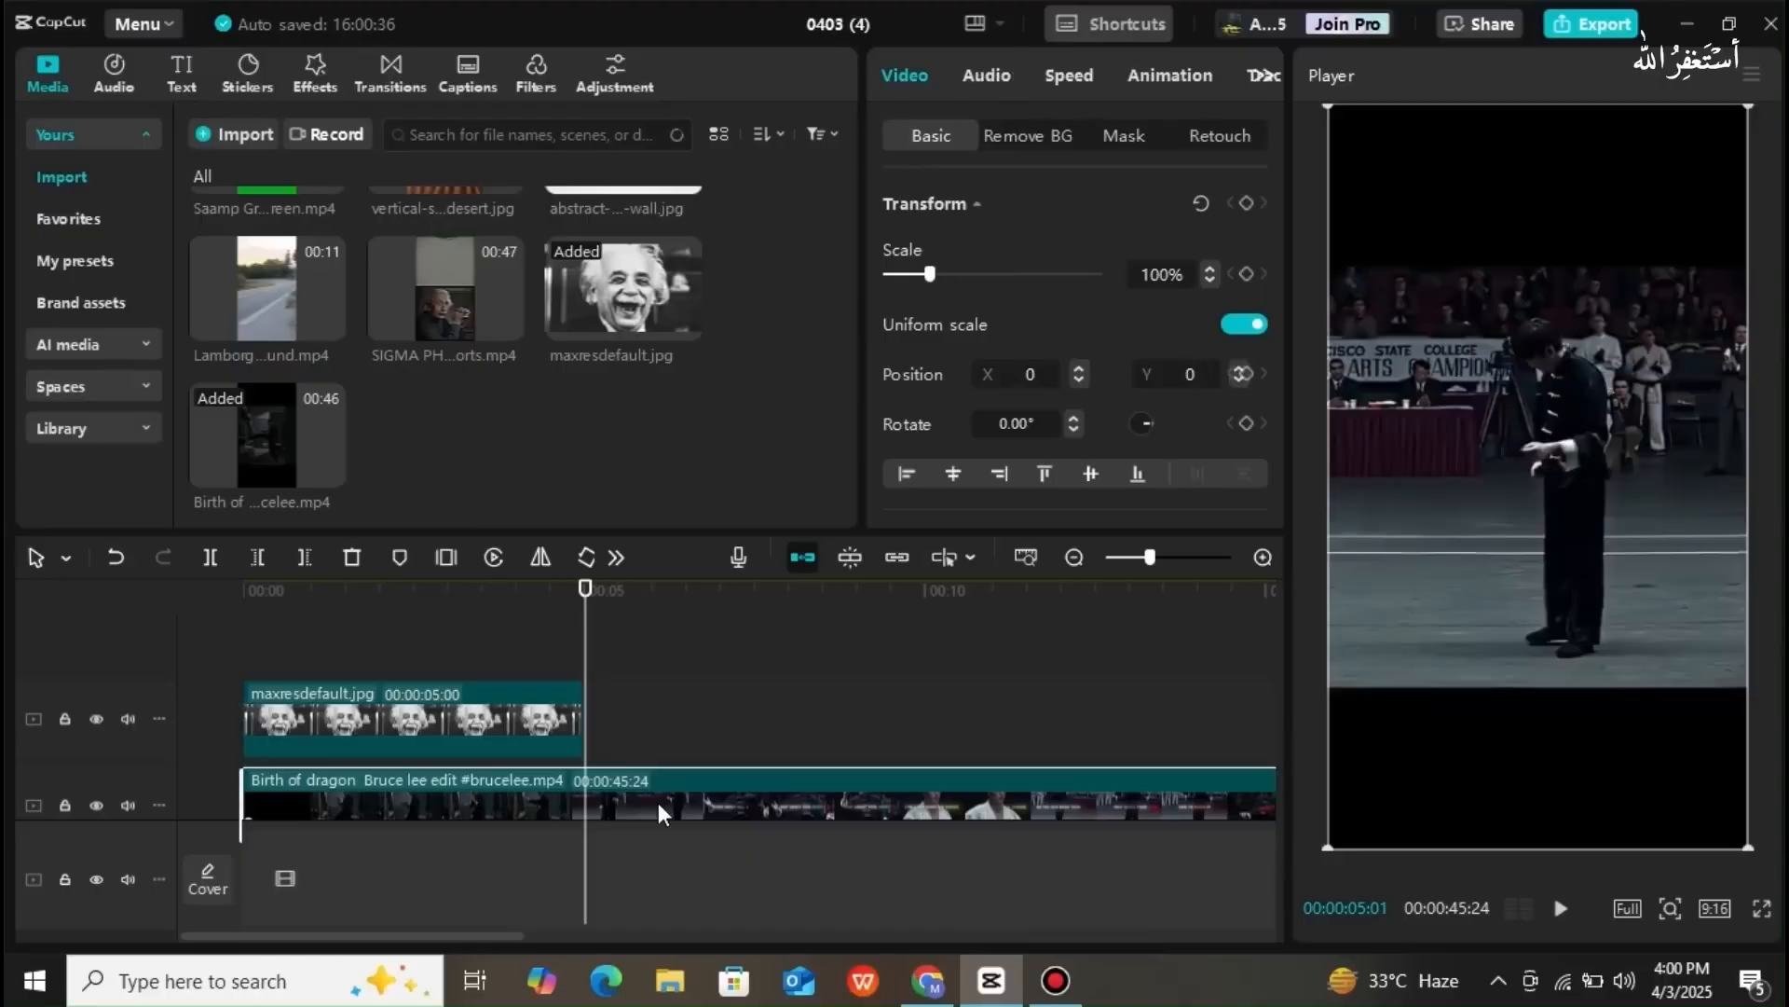
left_click(211, 557)
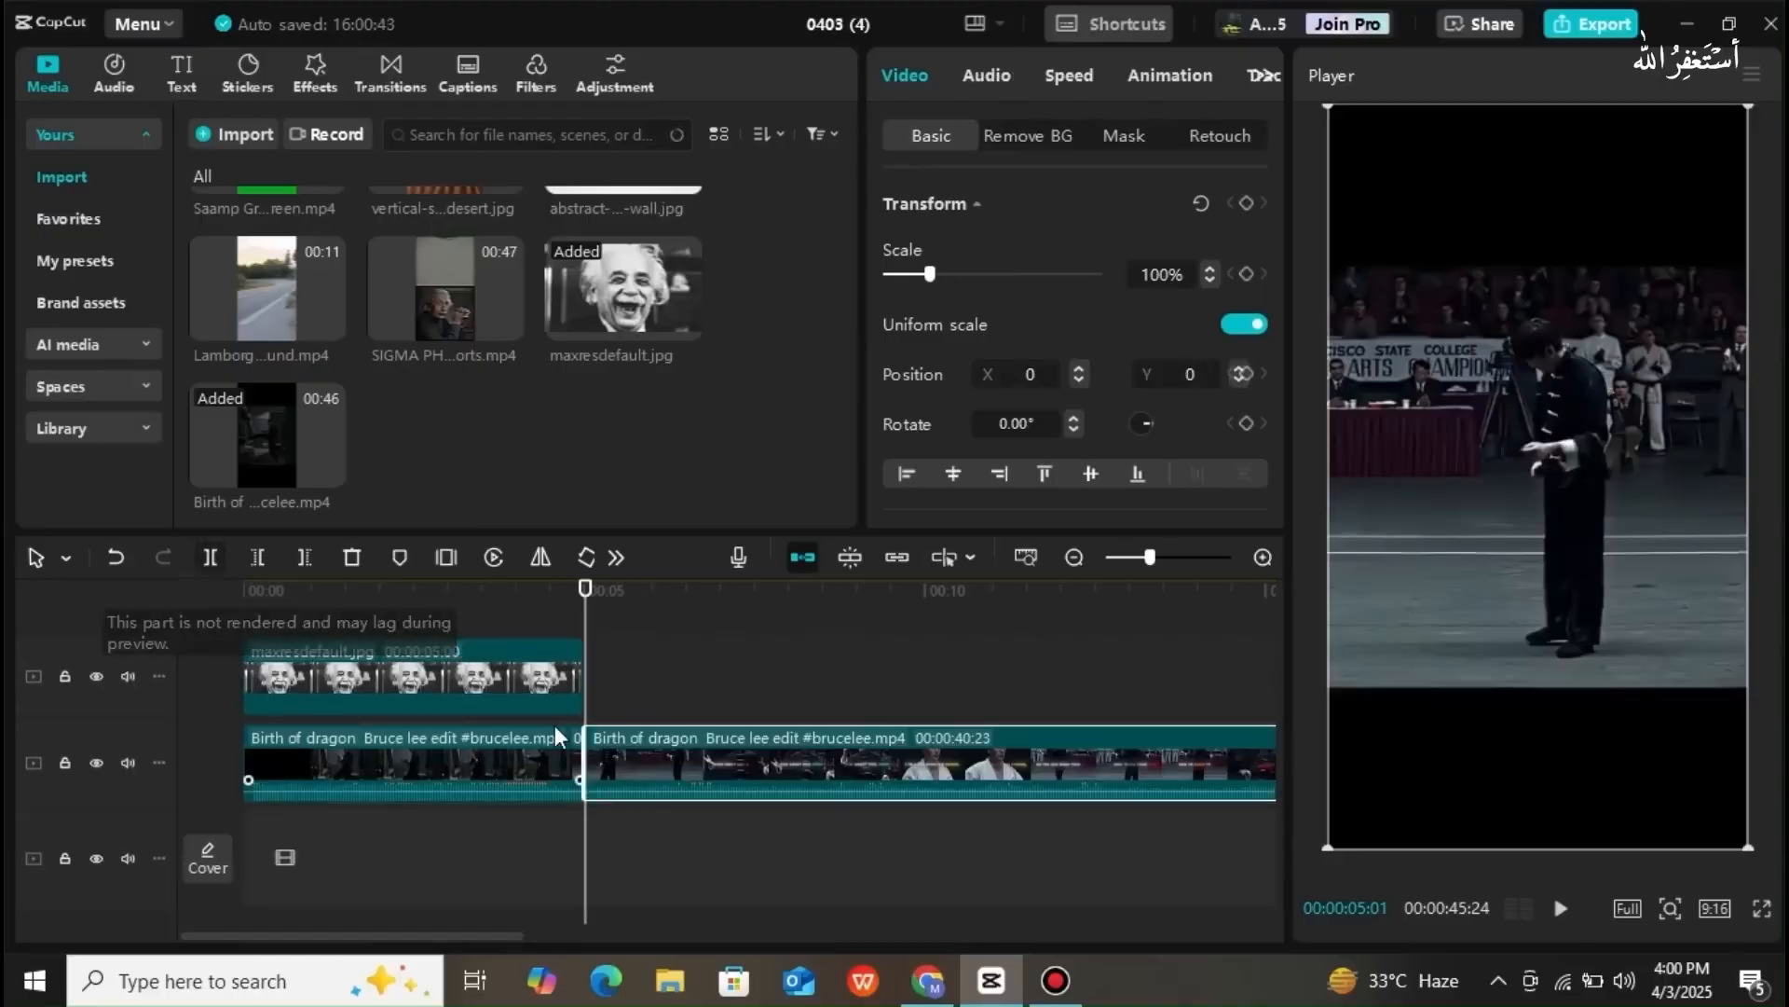
key("Delete")
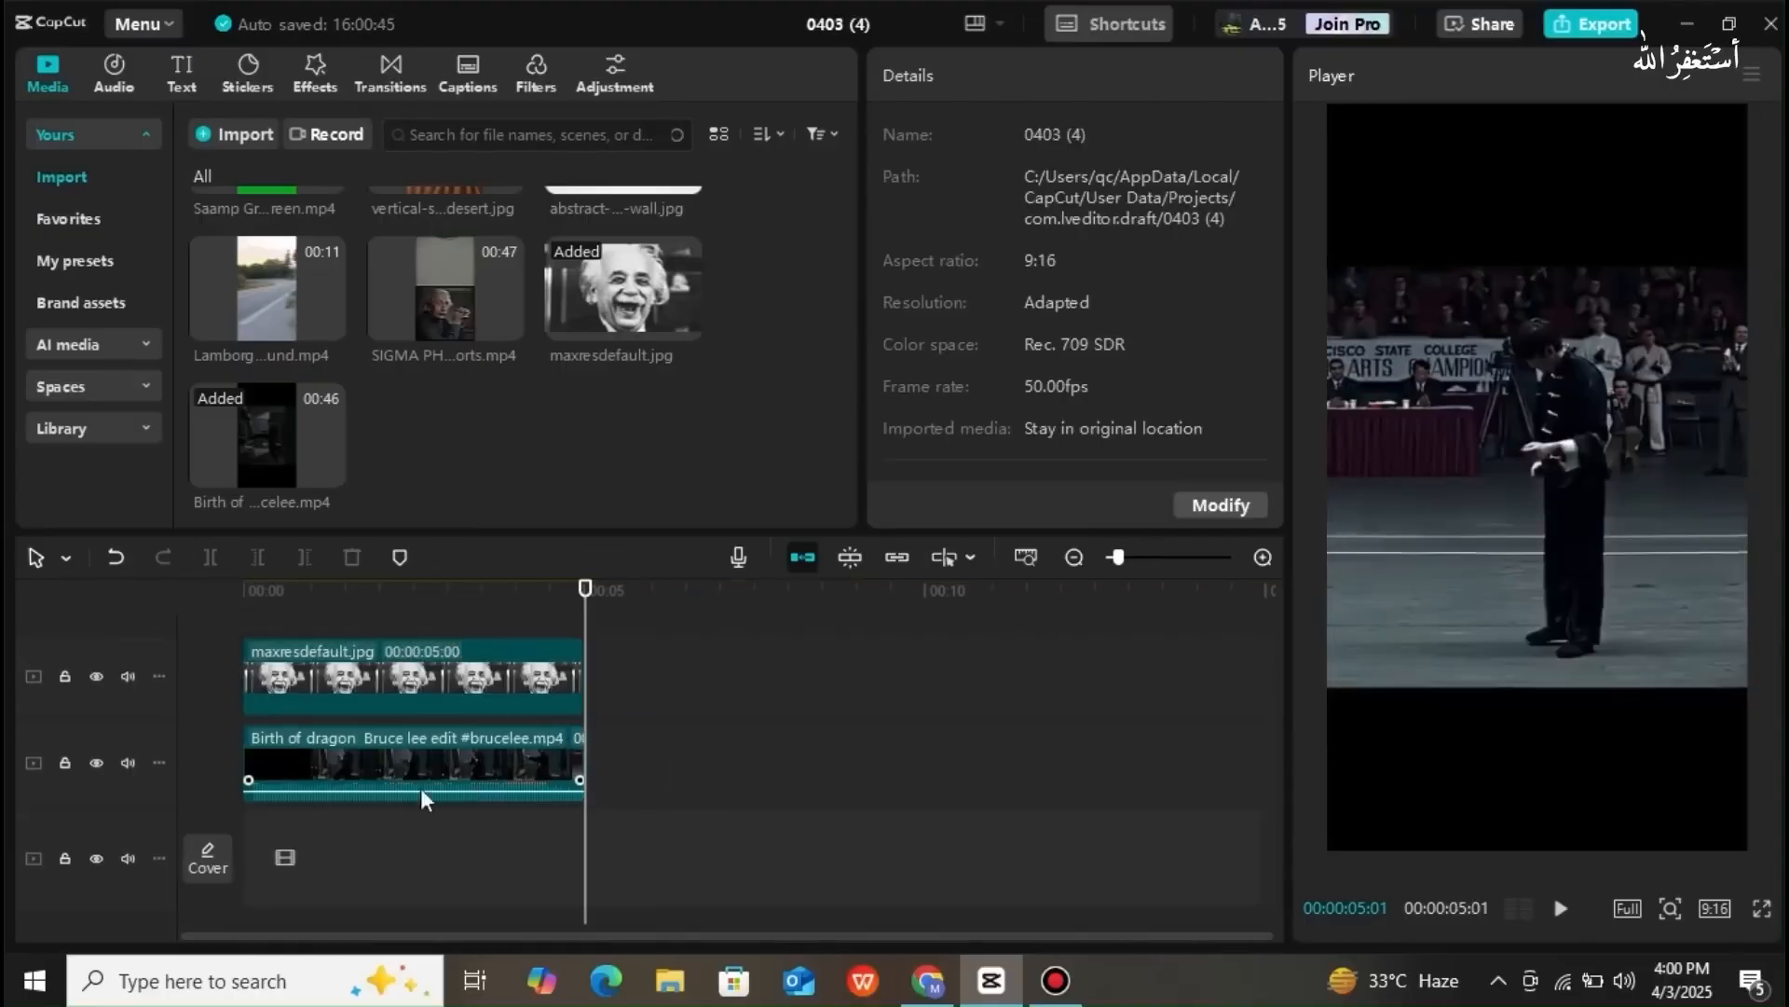
left_click(130, 760)
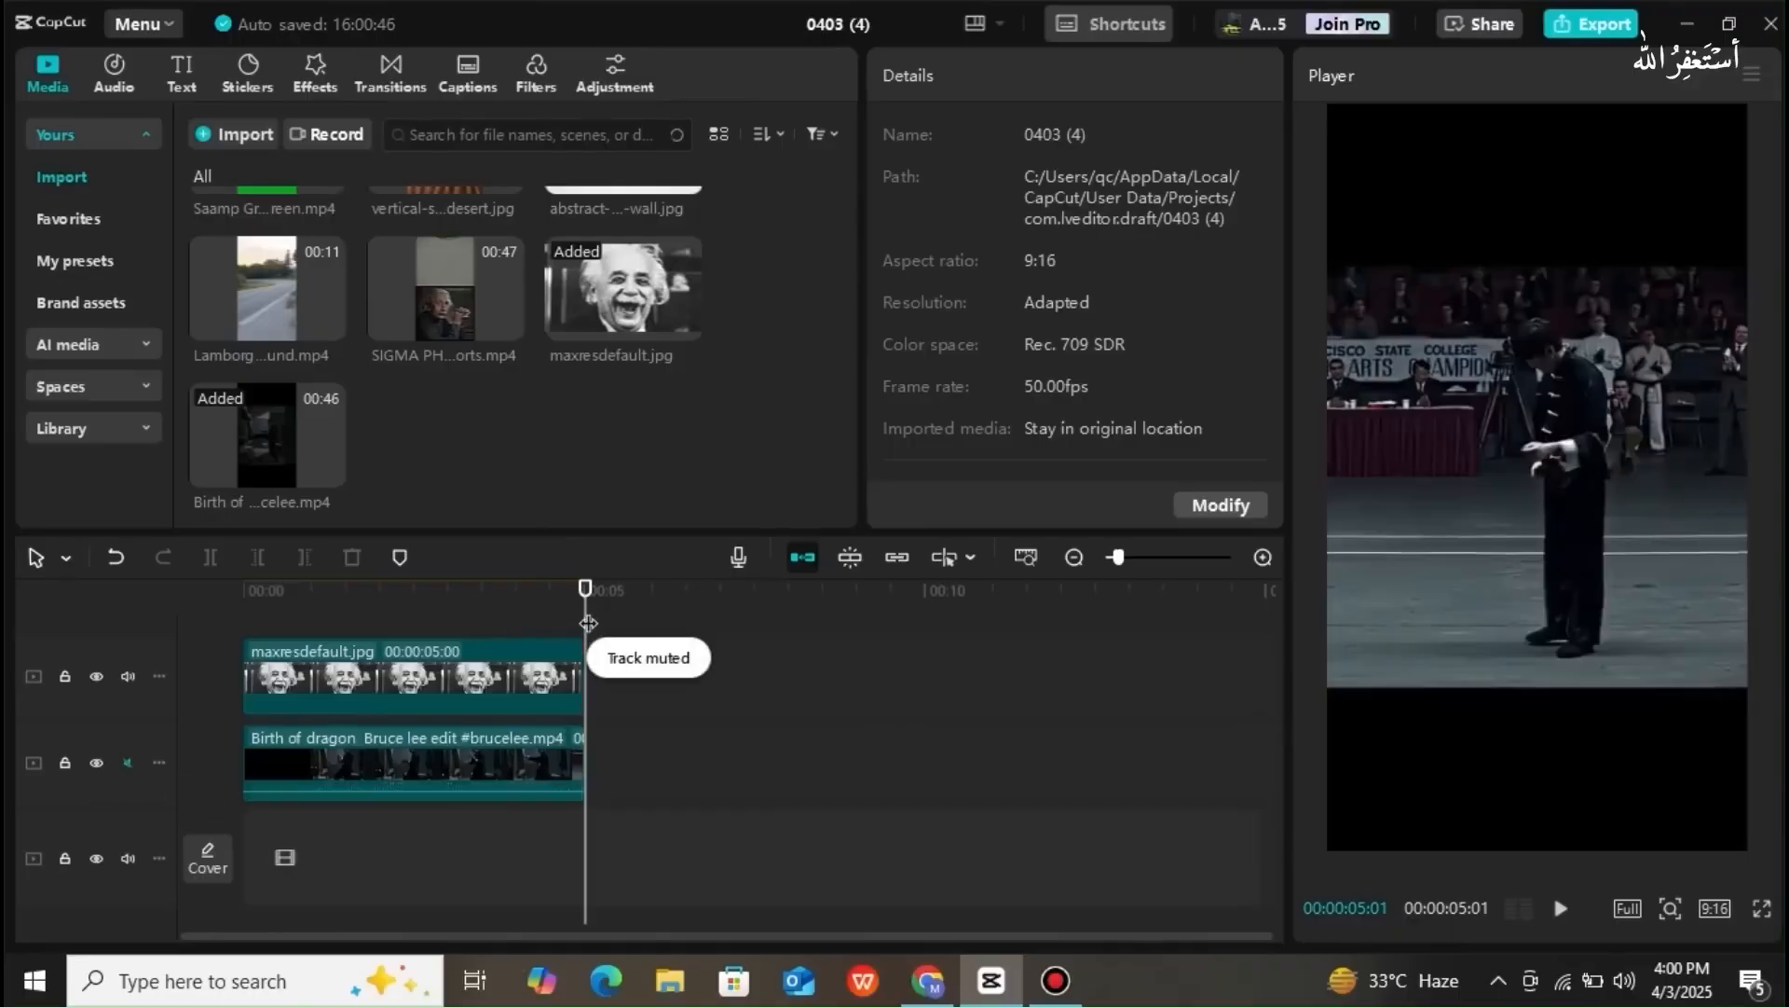
- Play the scene to 00:00:01:08 and raise the Bruce Lee video to position Y 957, above the image
left_click_drag(577, 612, 229, 617)
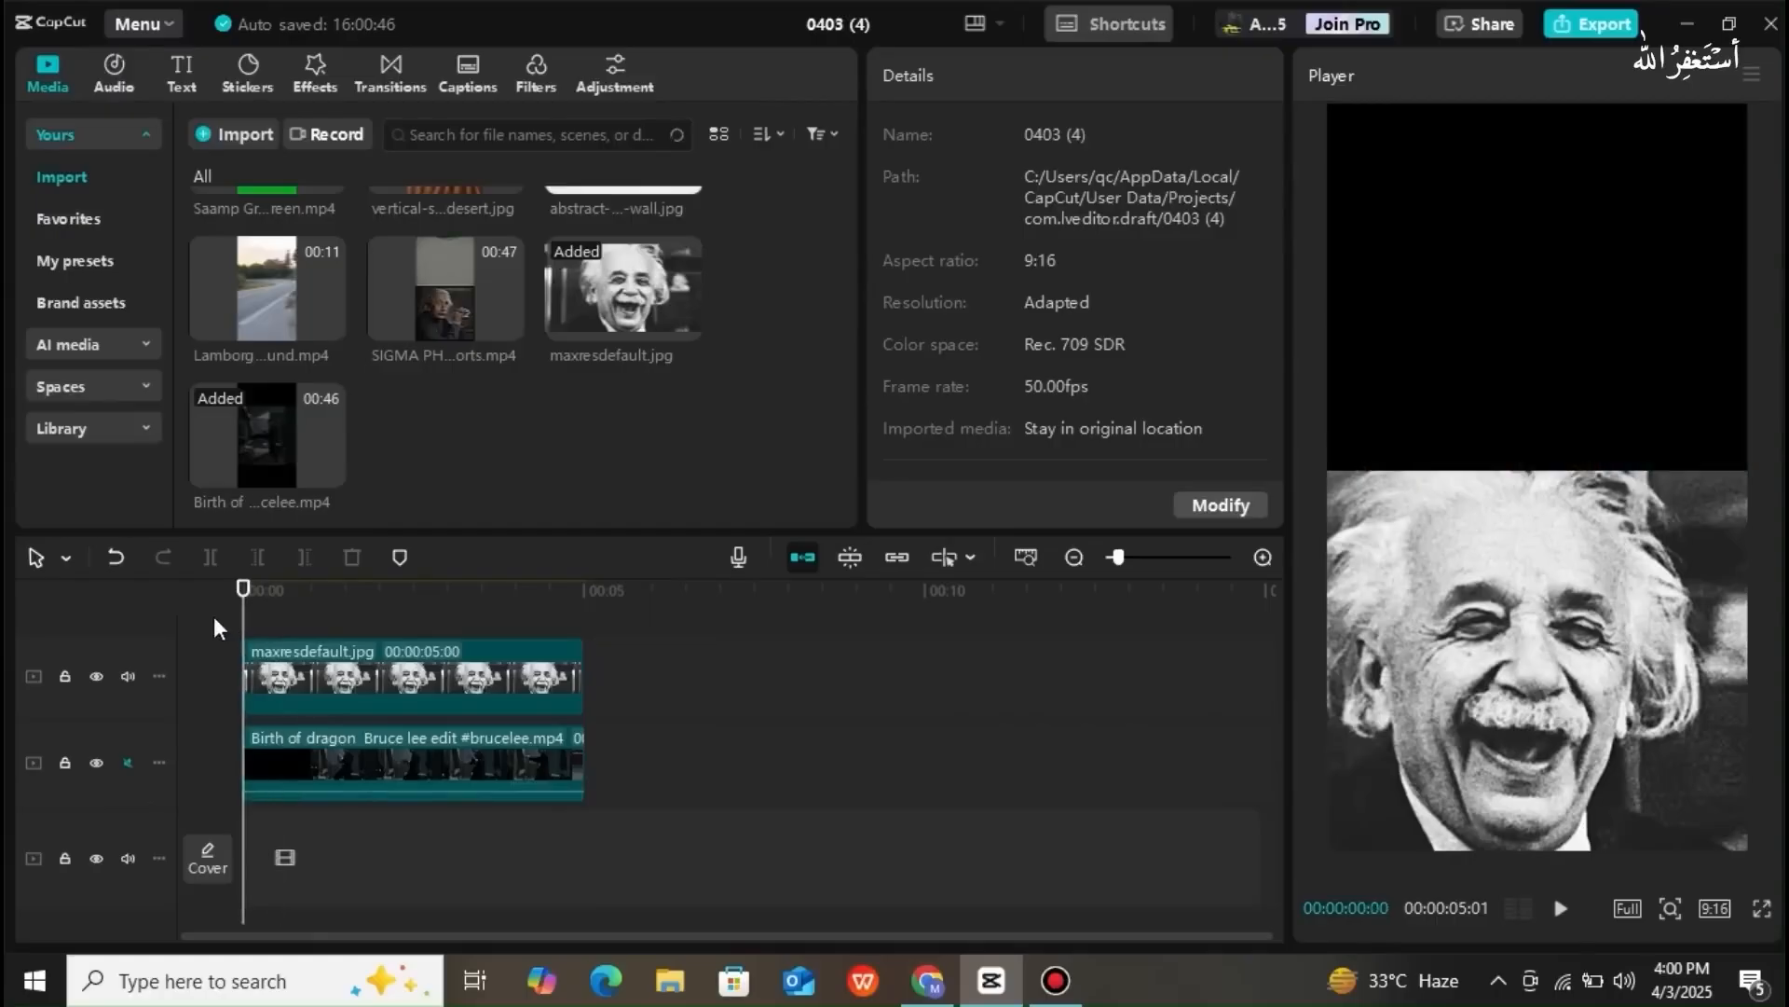
key("space")
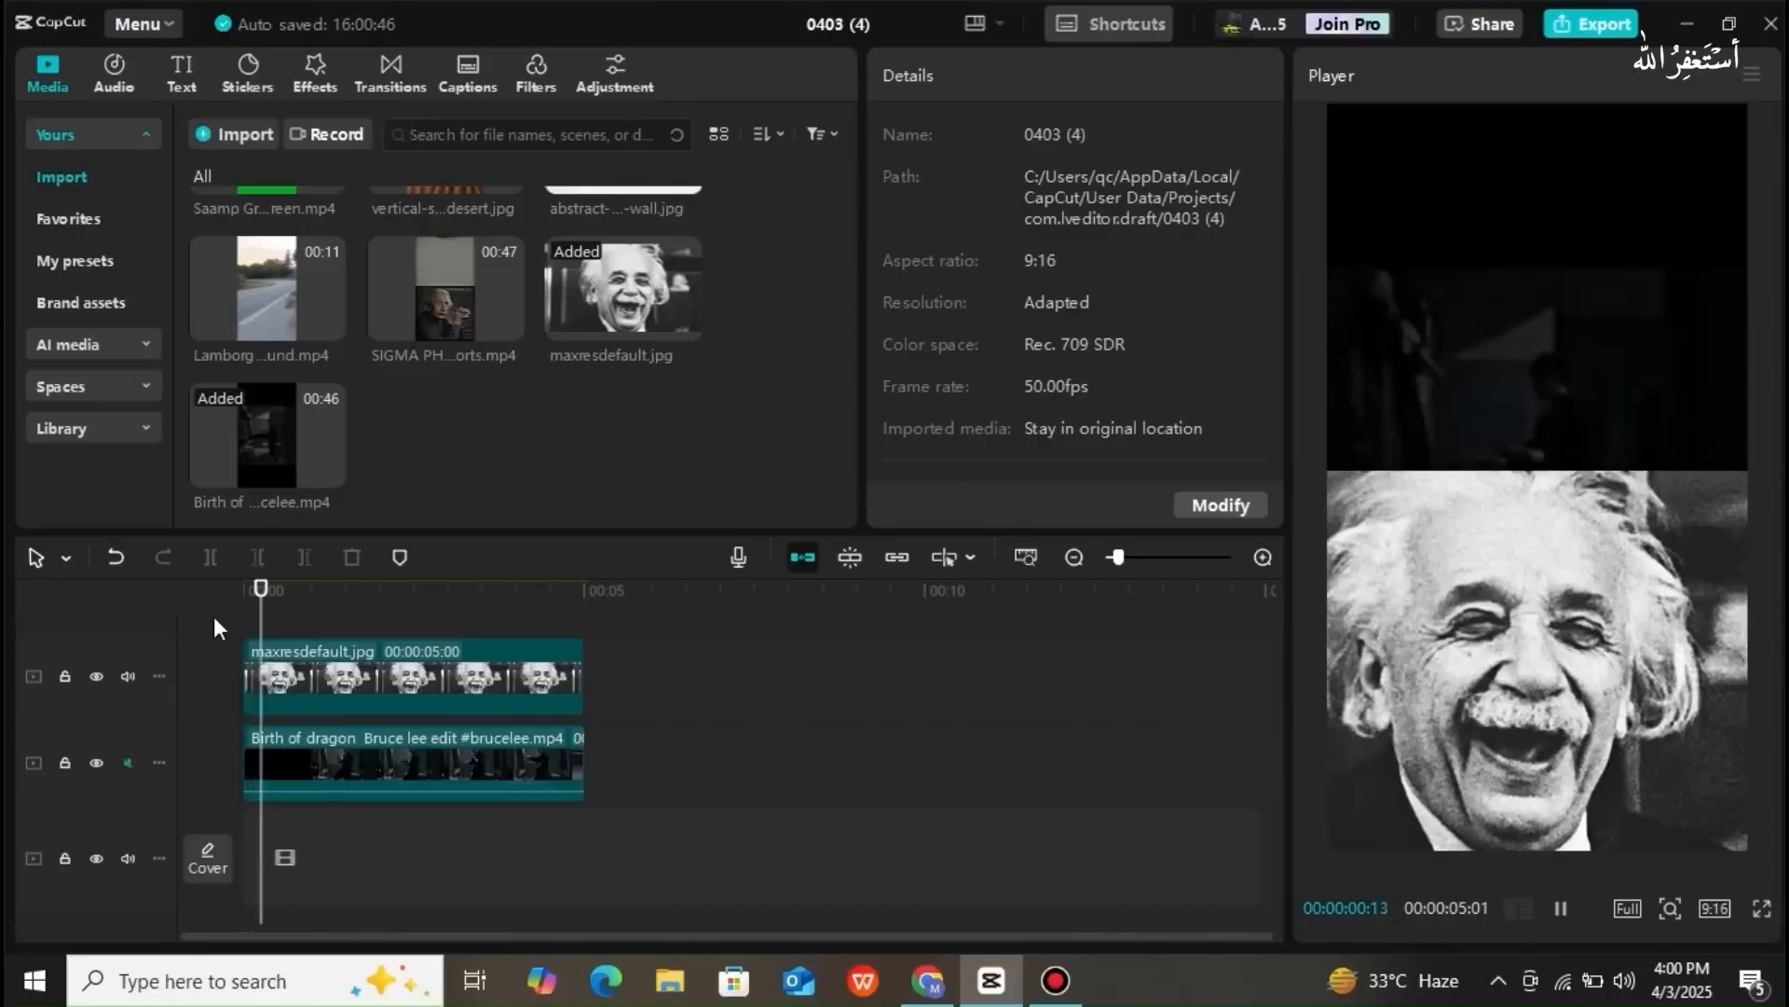
left_click(337, 767)
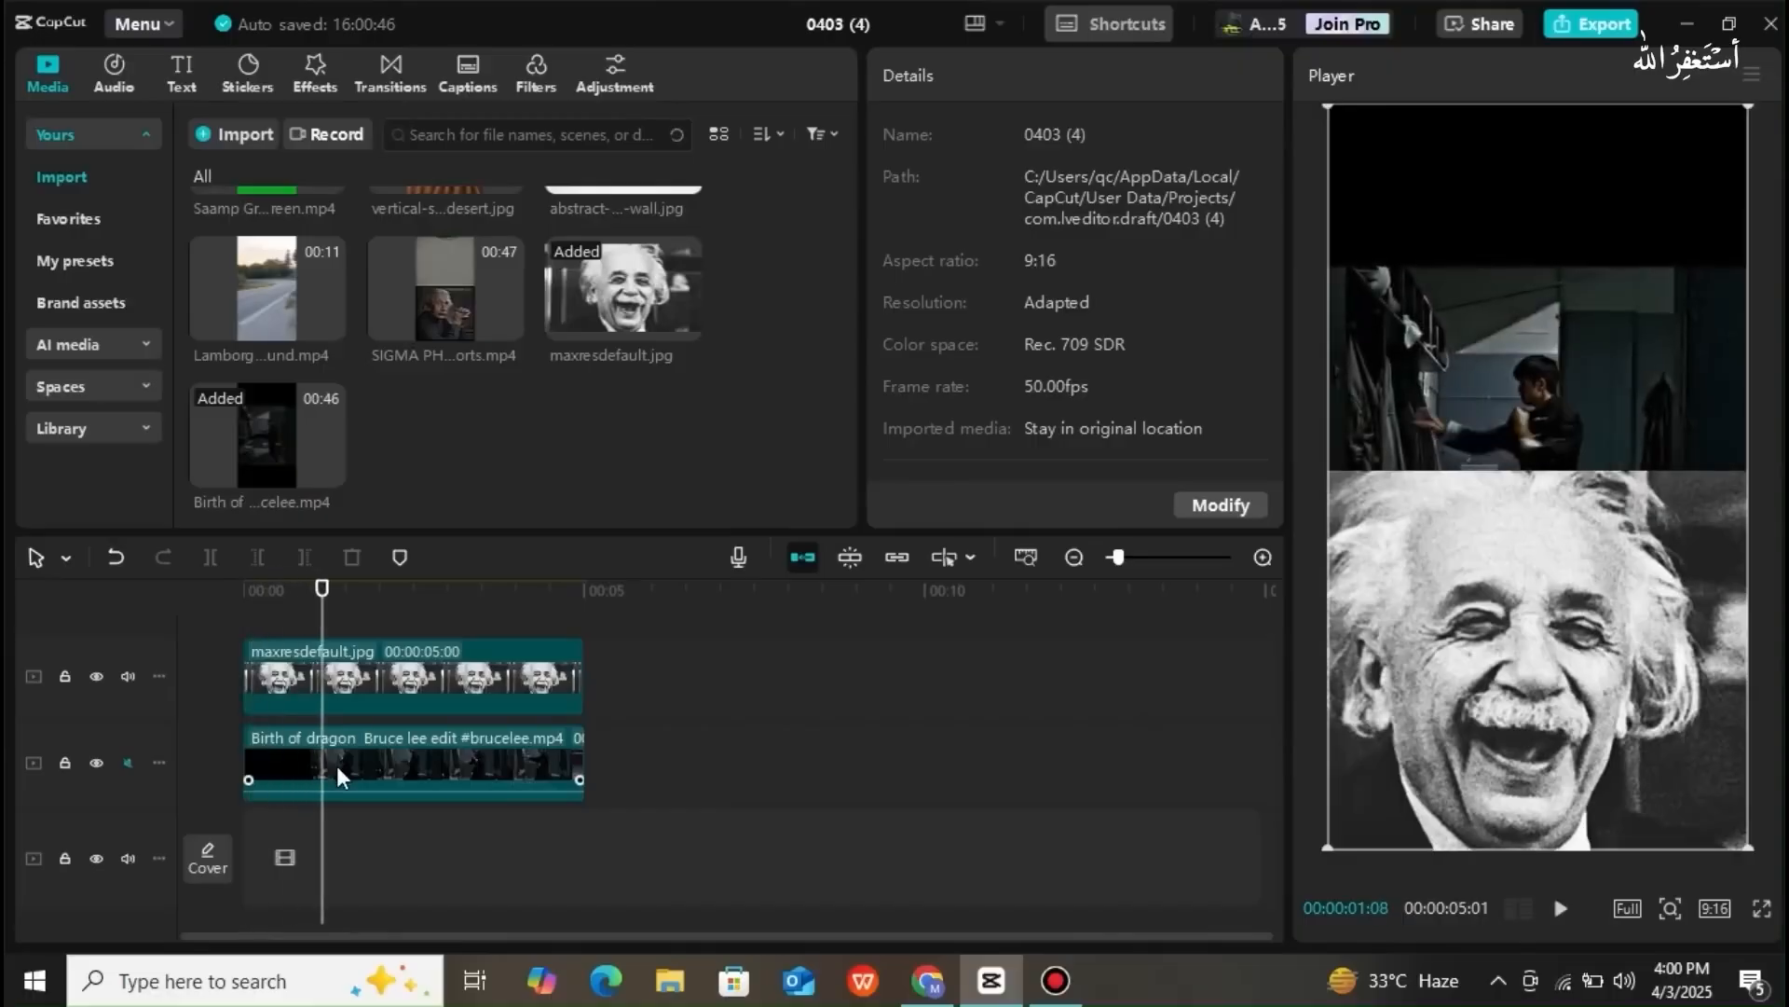
left_click_drag(1529, 350, 1523, 176)
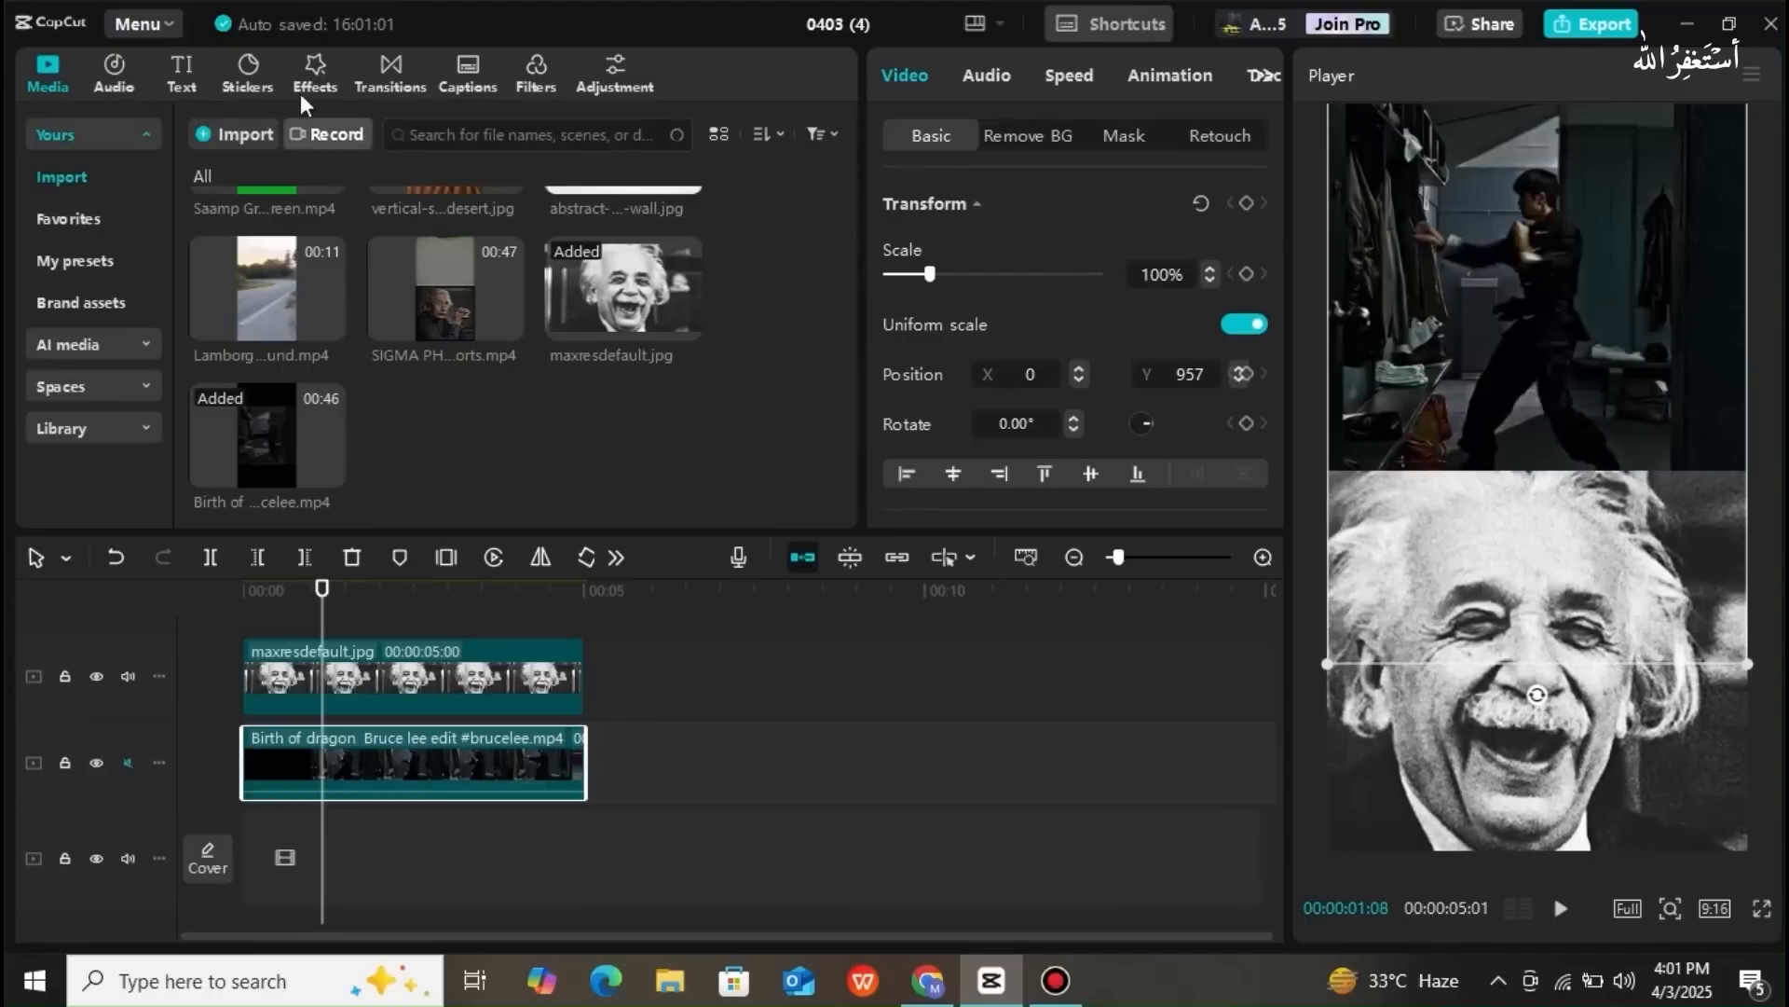
- Replace the "arrow" query in the sticker library with the recent search "skull"
left_click(254, 80)
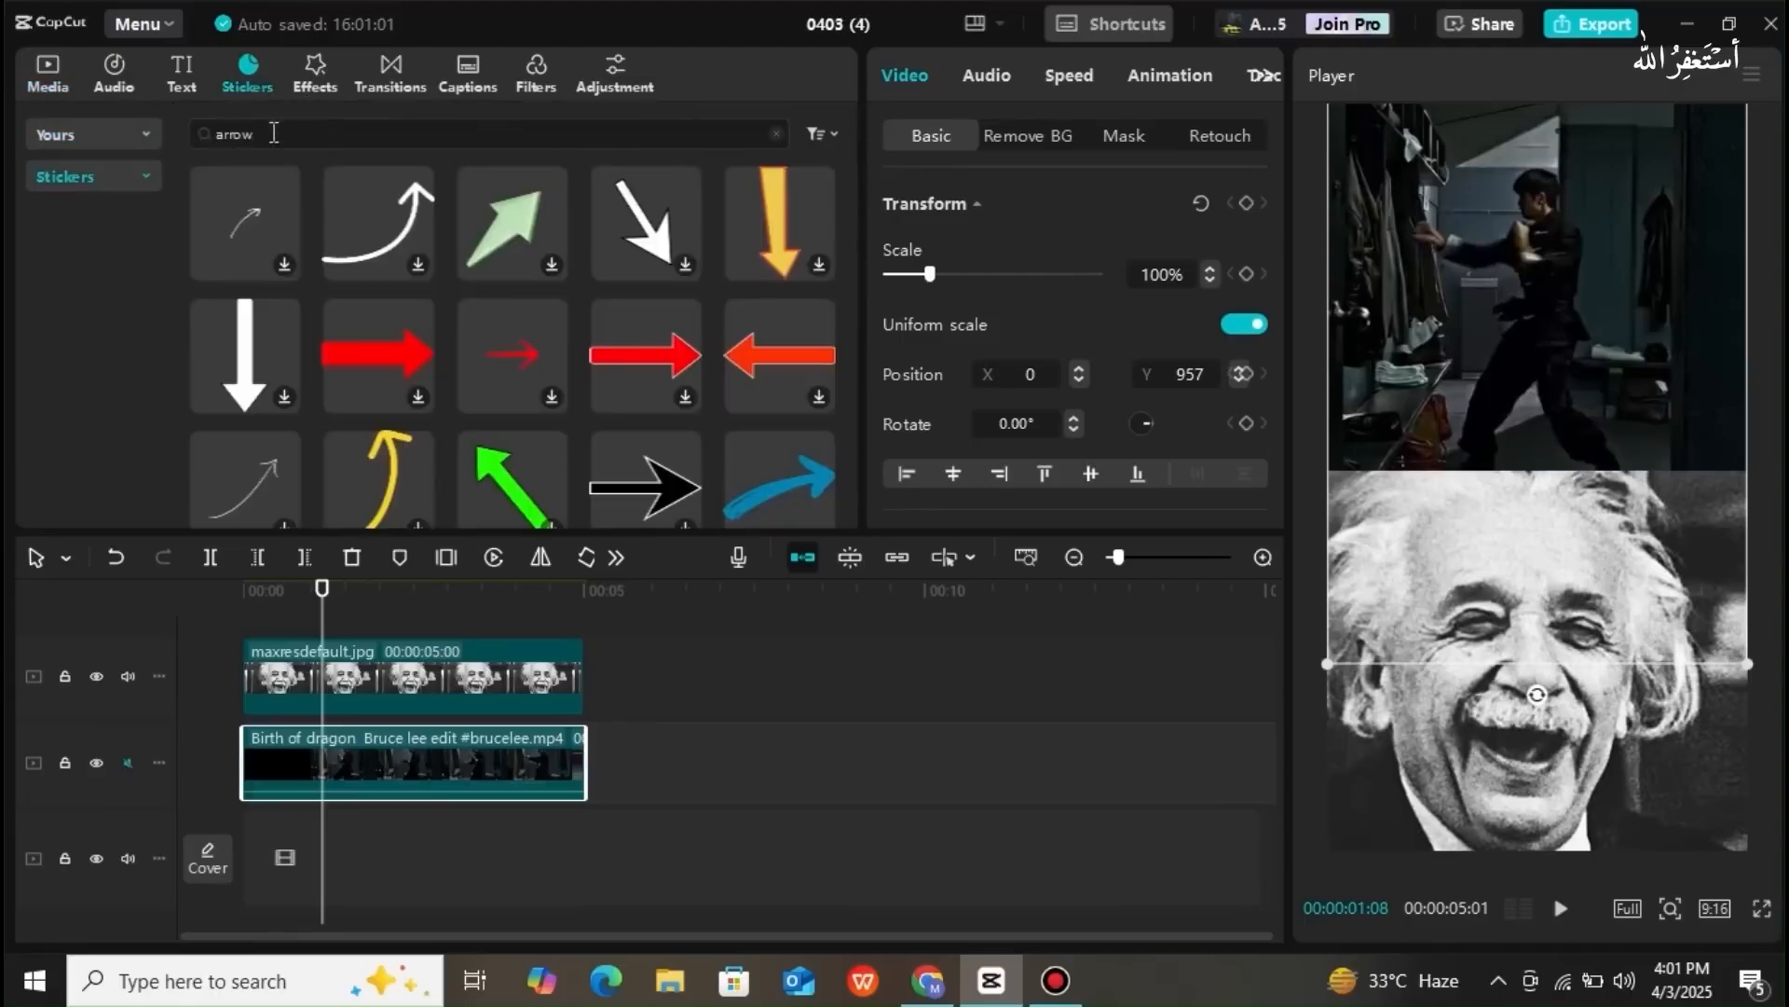
left_click(709, 133)
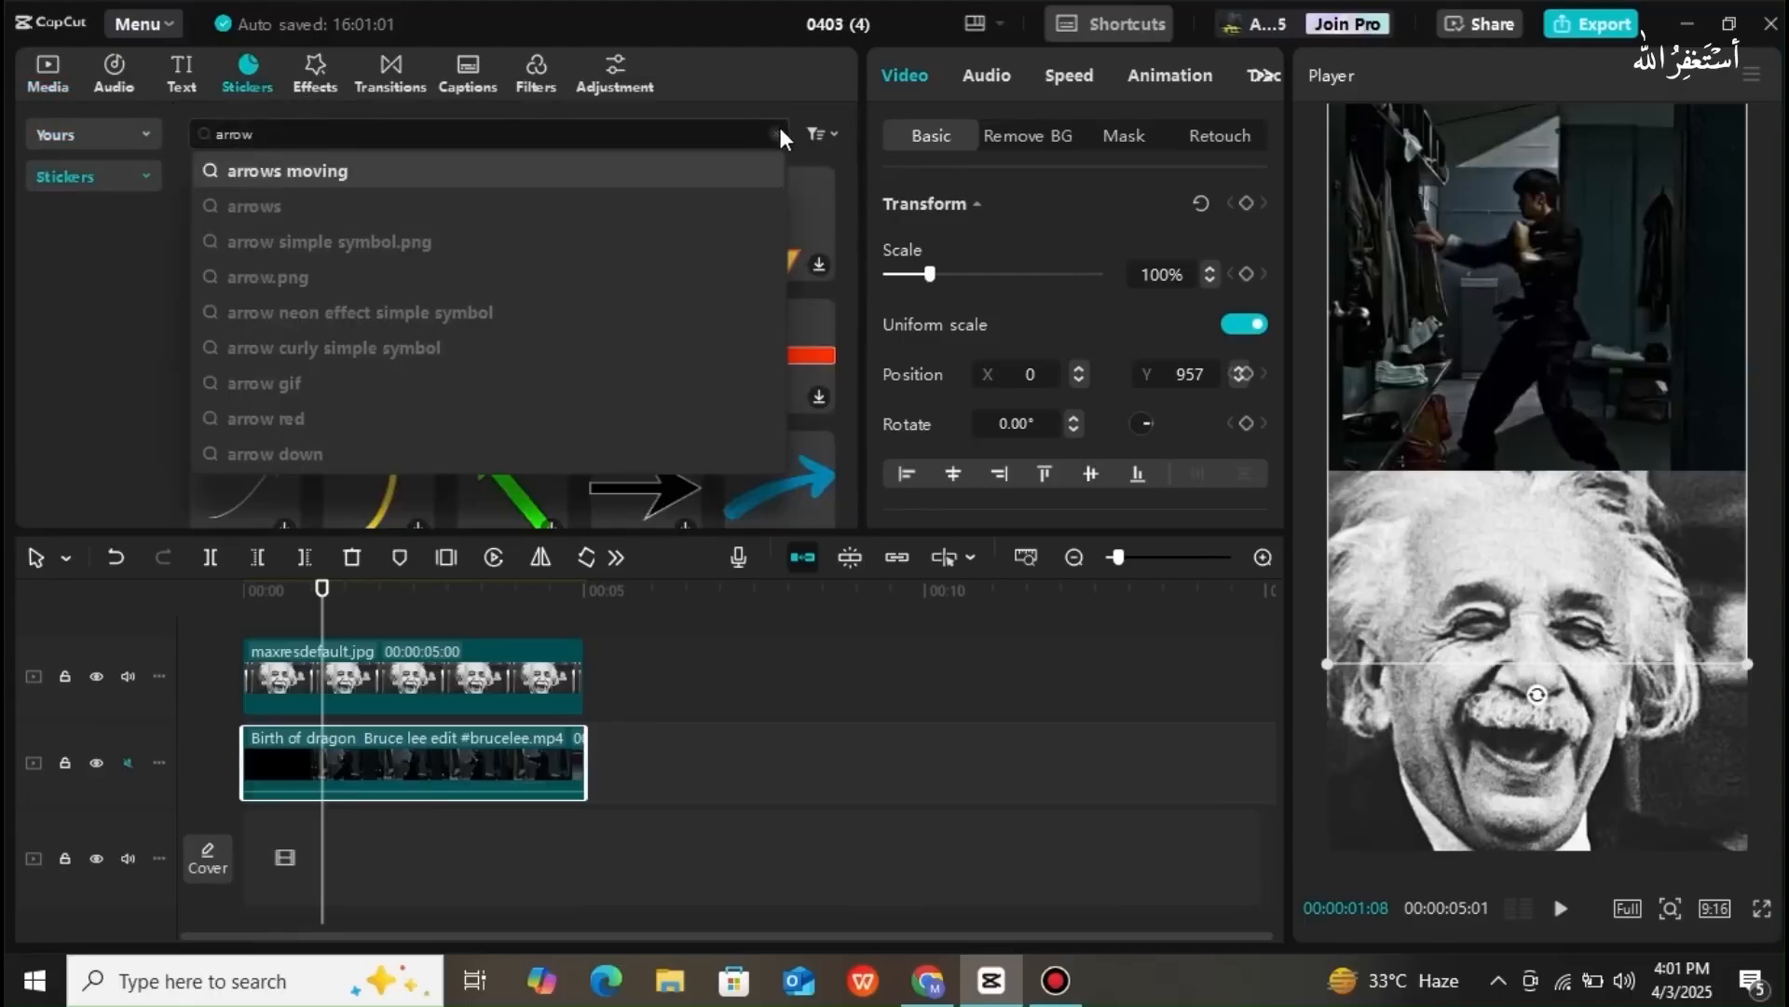
left_click(775, 133)
left_click(606, 132)
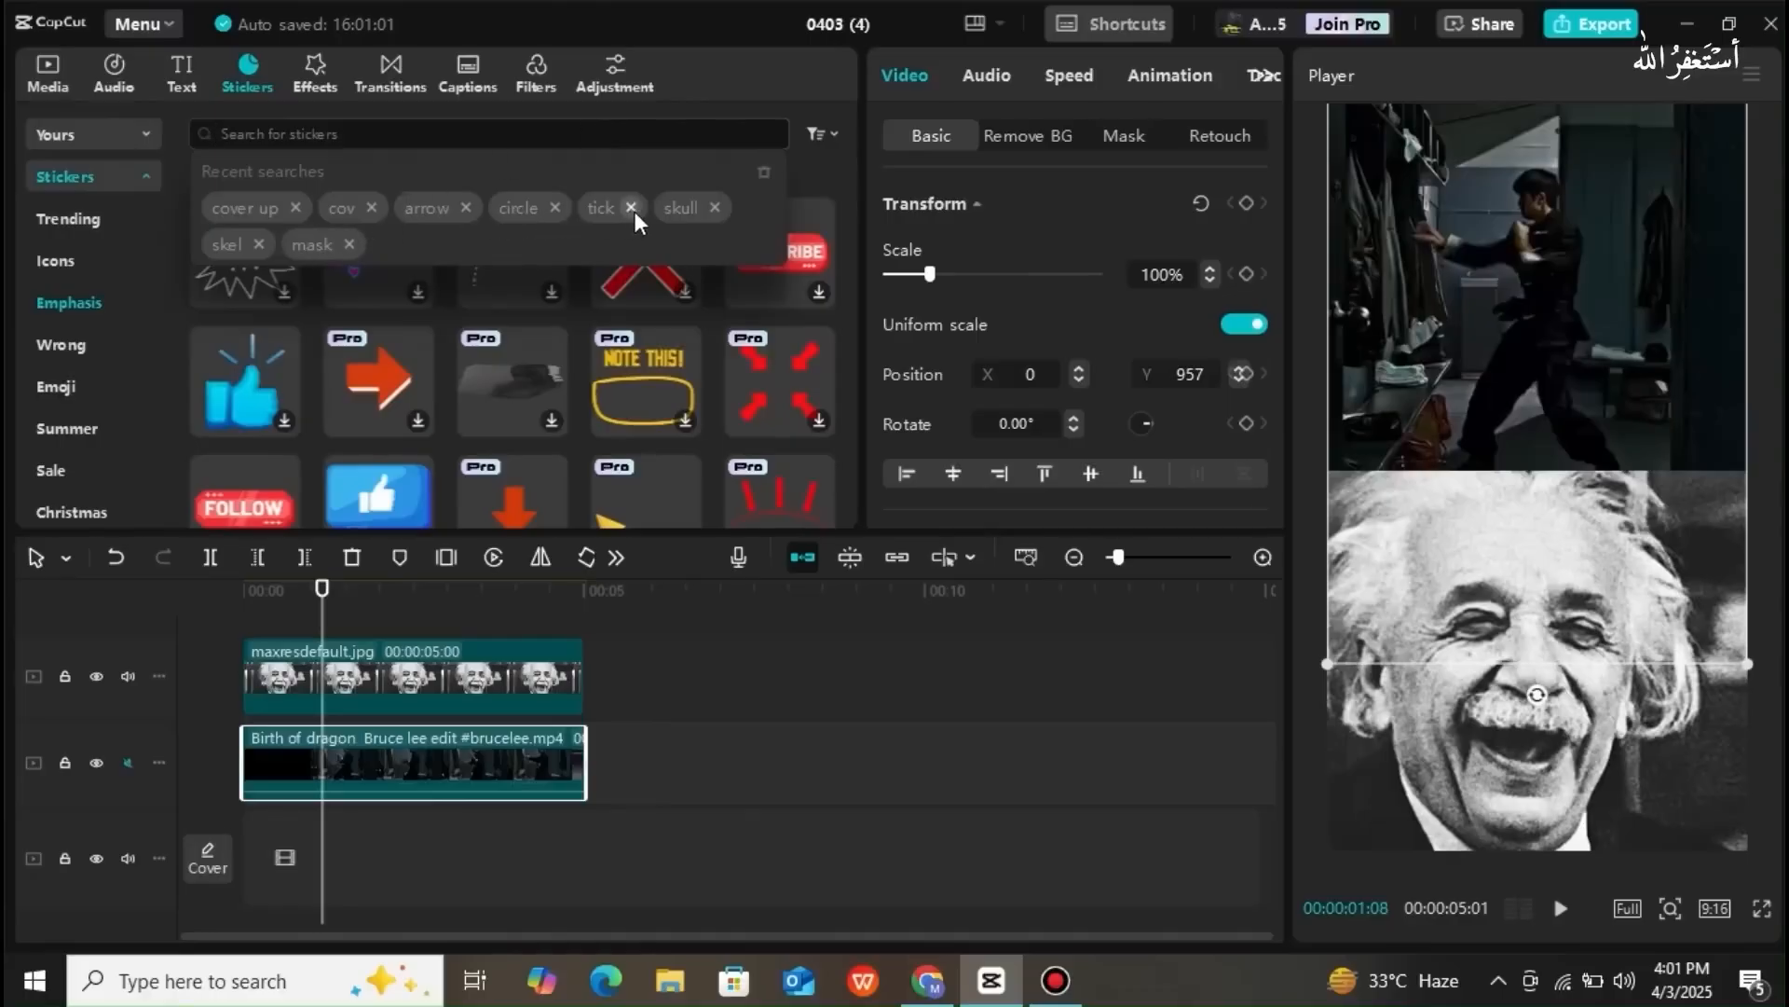
left_click(685, 207)
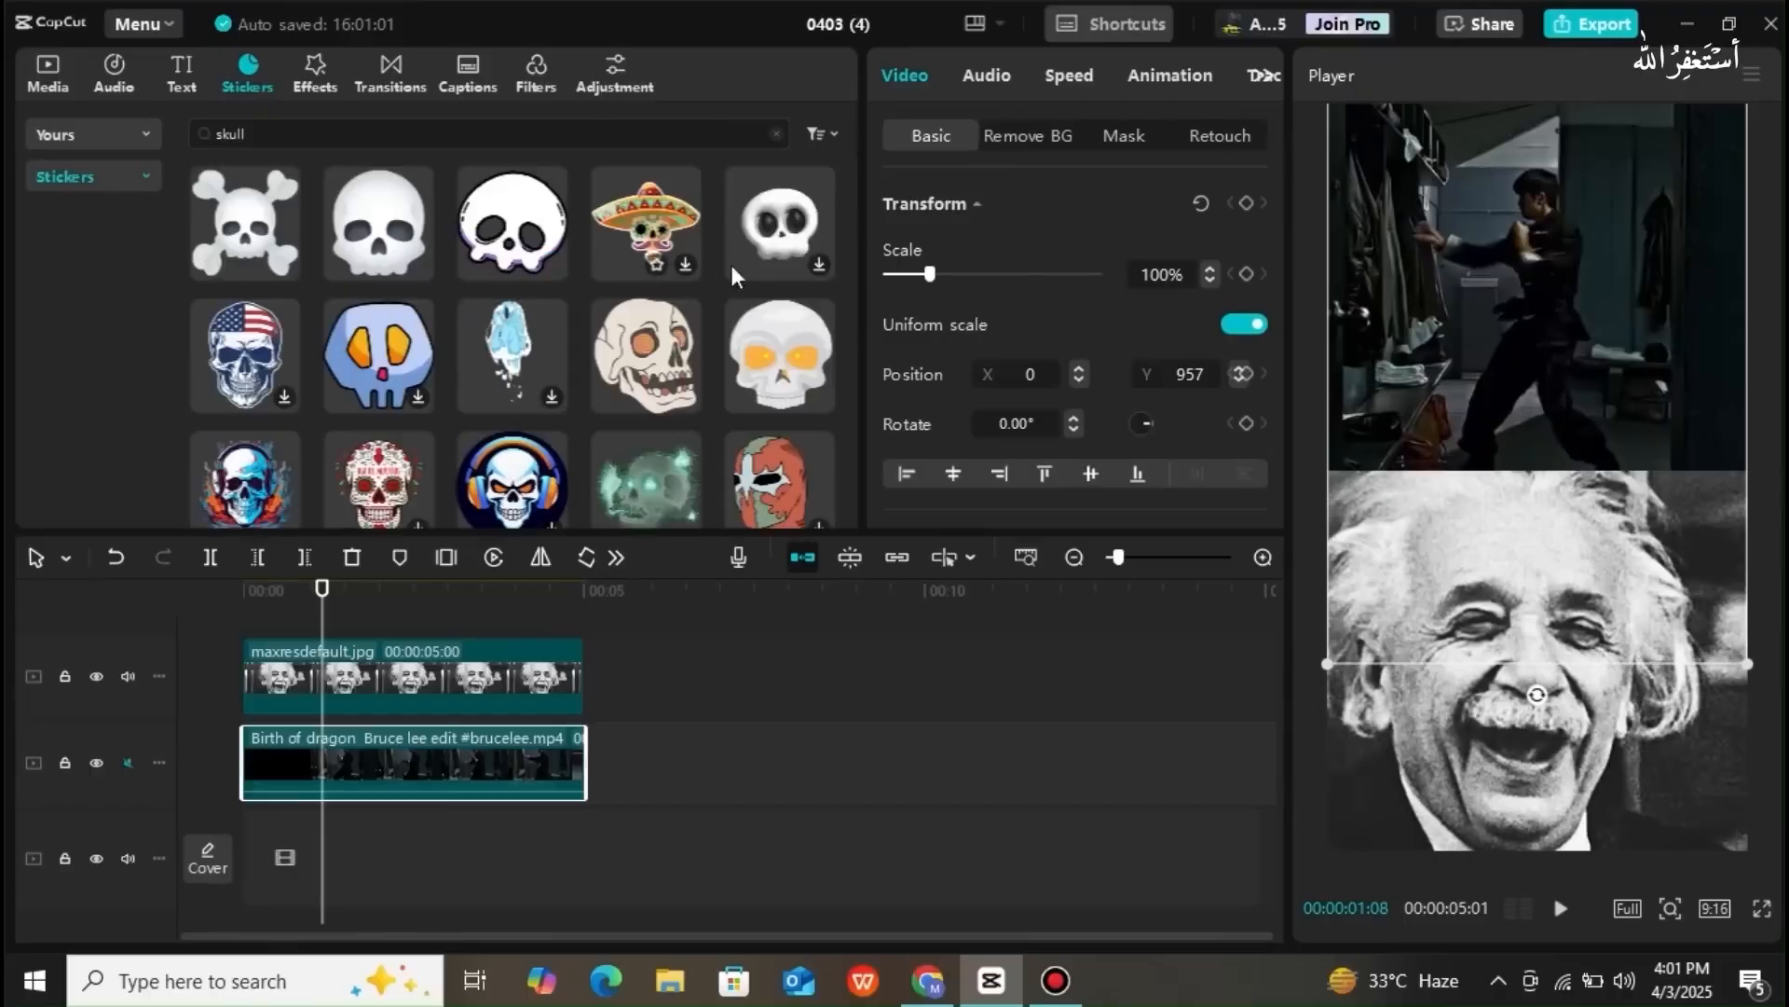
- Add the plain white Pro skull sticker at 00:00:01:08 above the image and extend it to the clips' end
left_click_drag(848, 220, 848, 267)
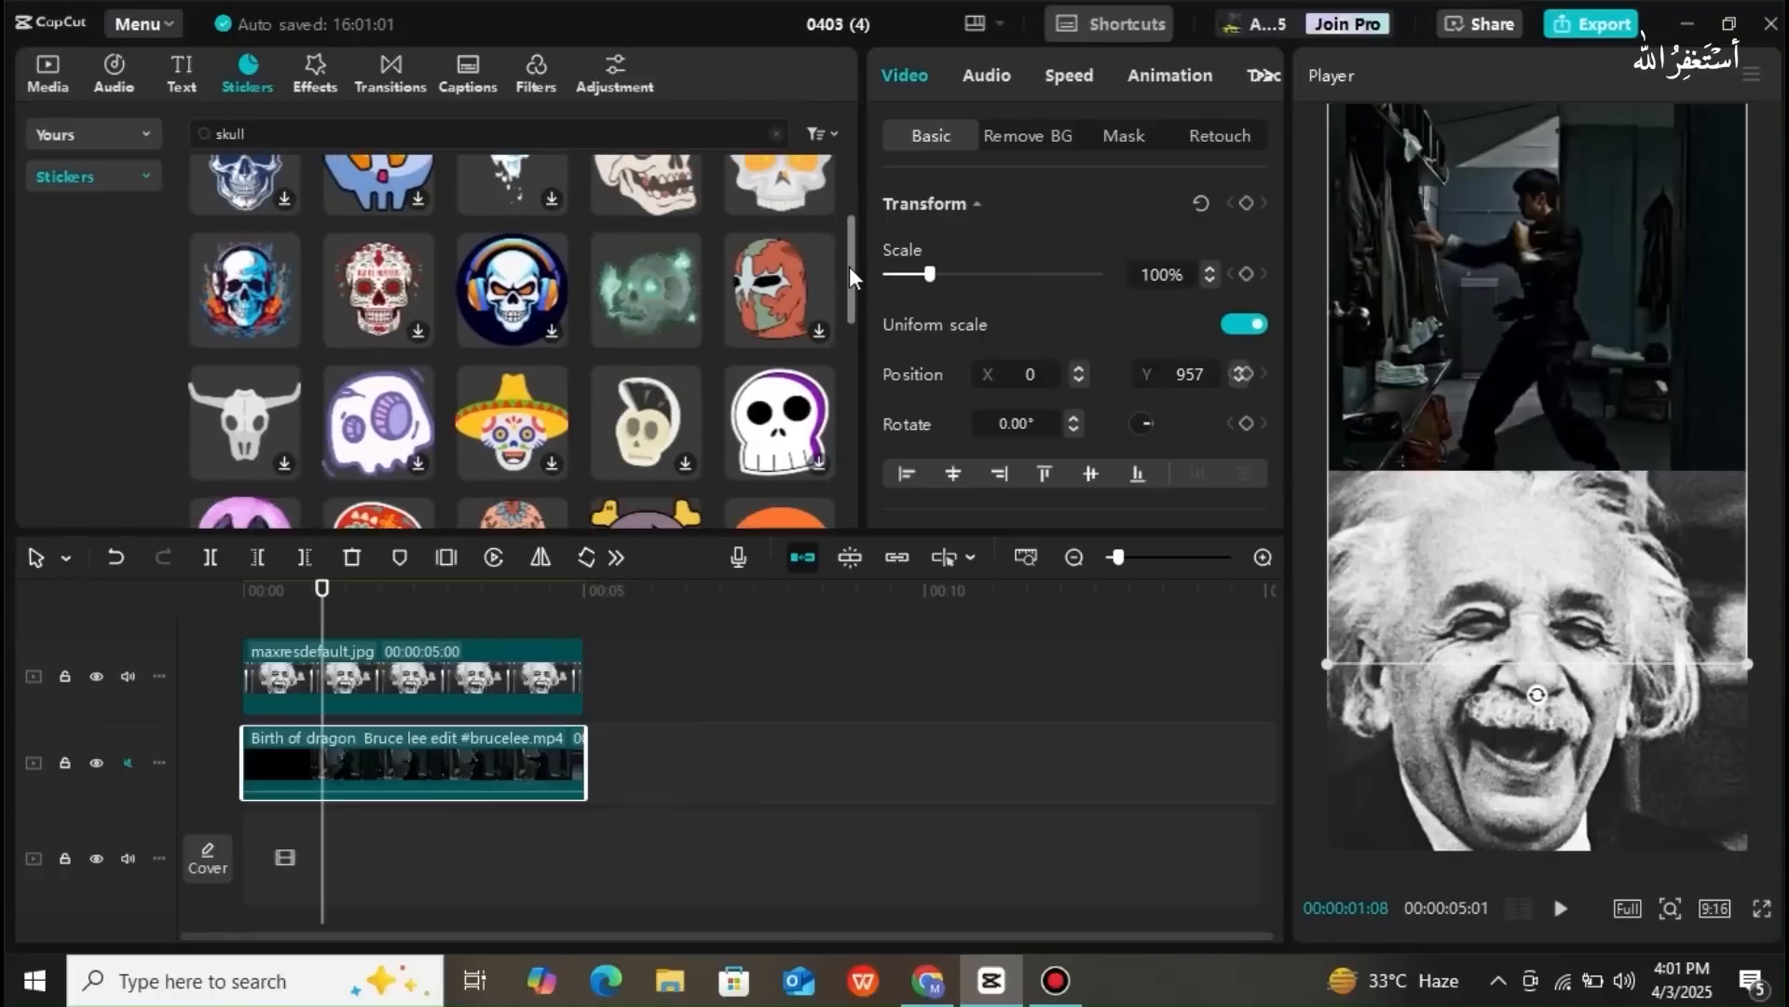
left_click_drag(848, 266, 856, 316)
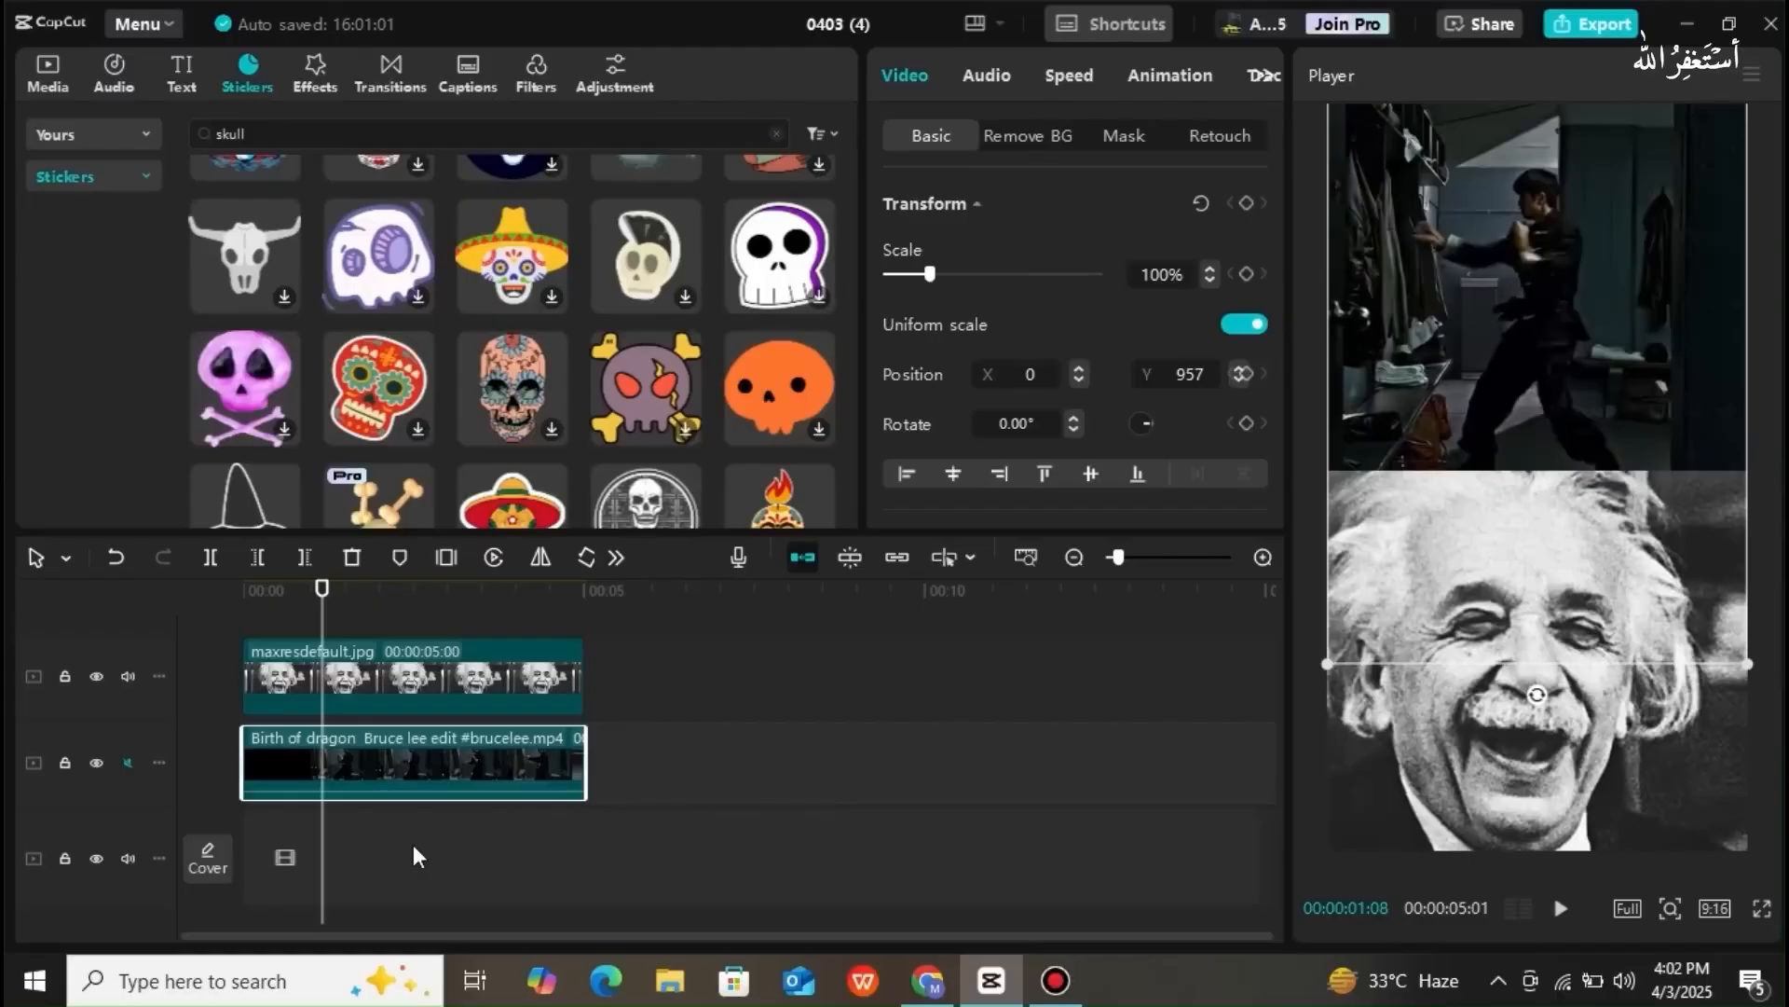
left_click(345, 697)
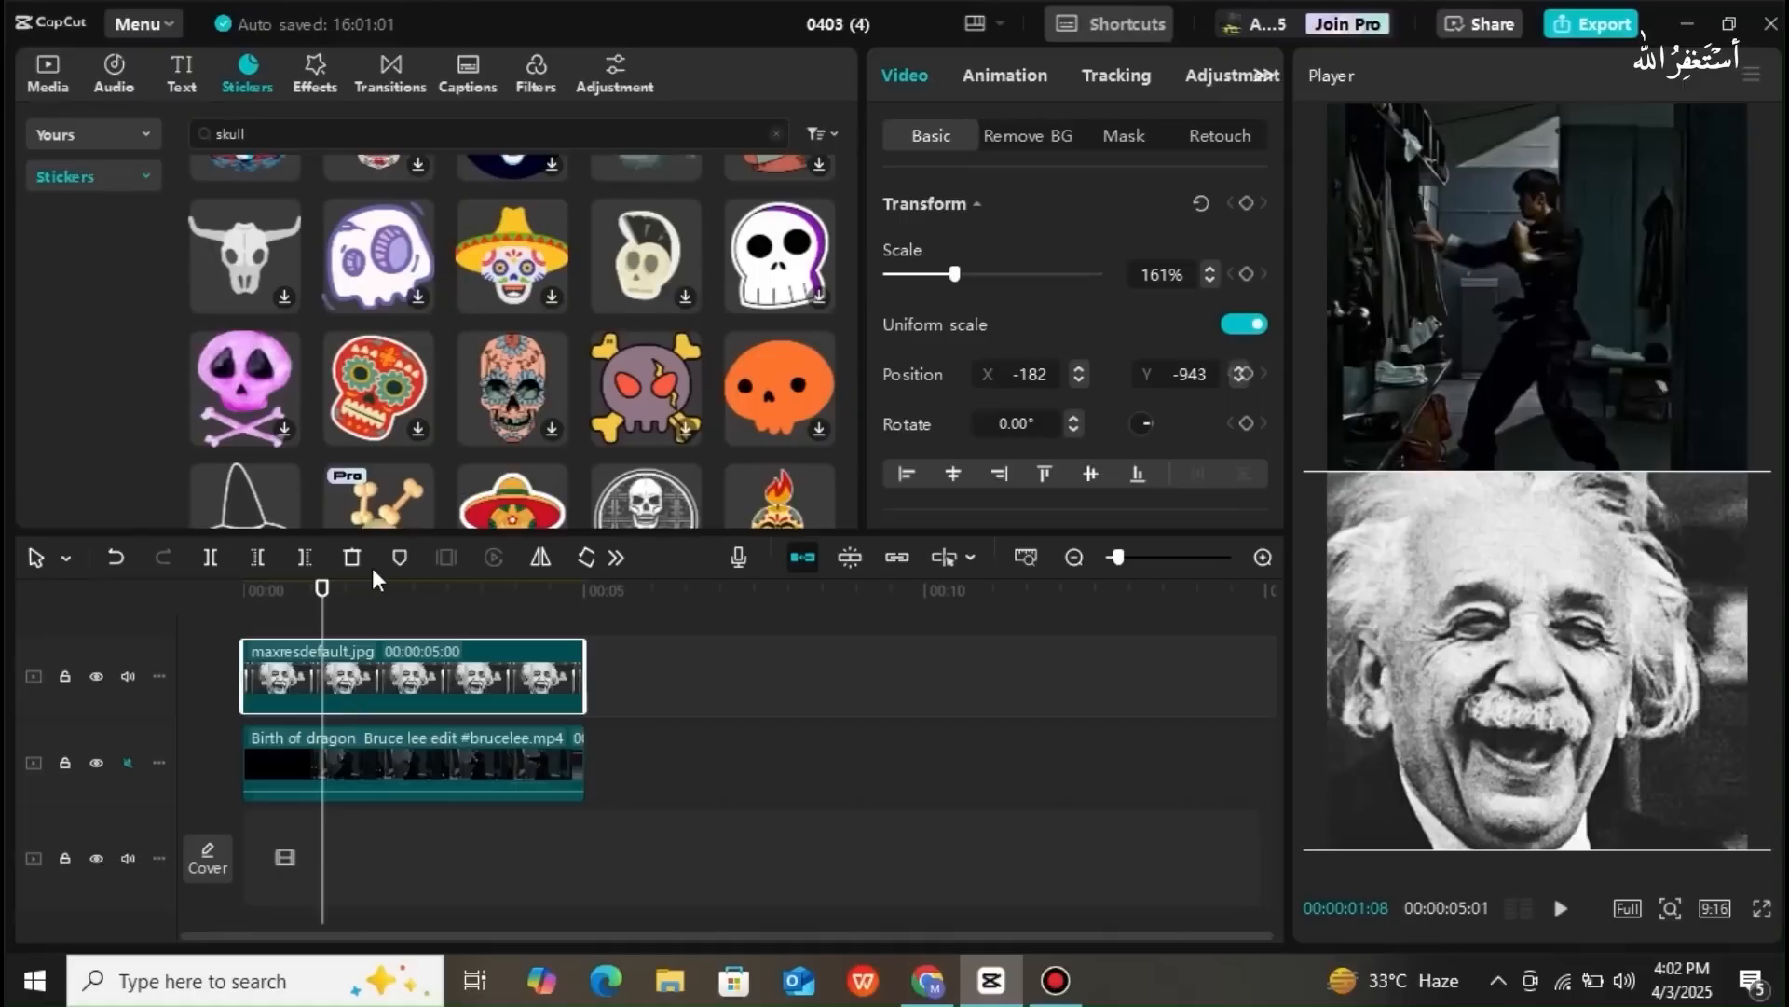
left_click_drag(846, 278, 852, 445)
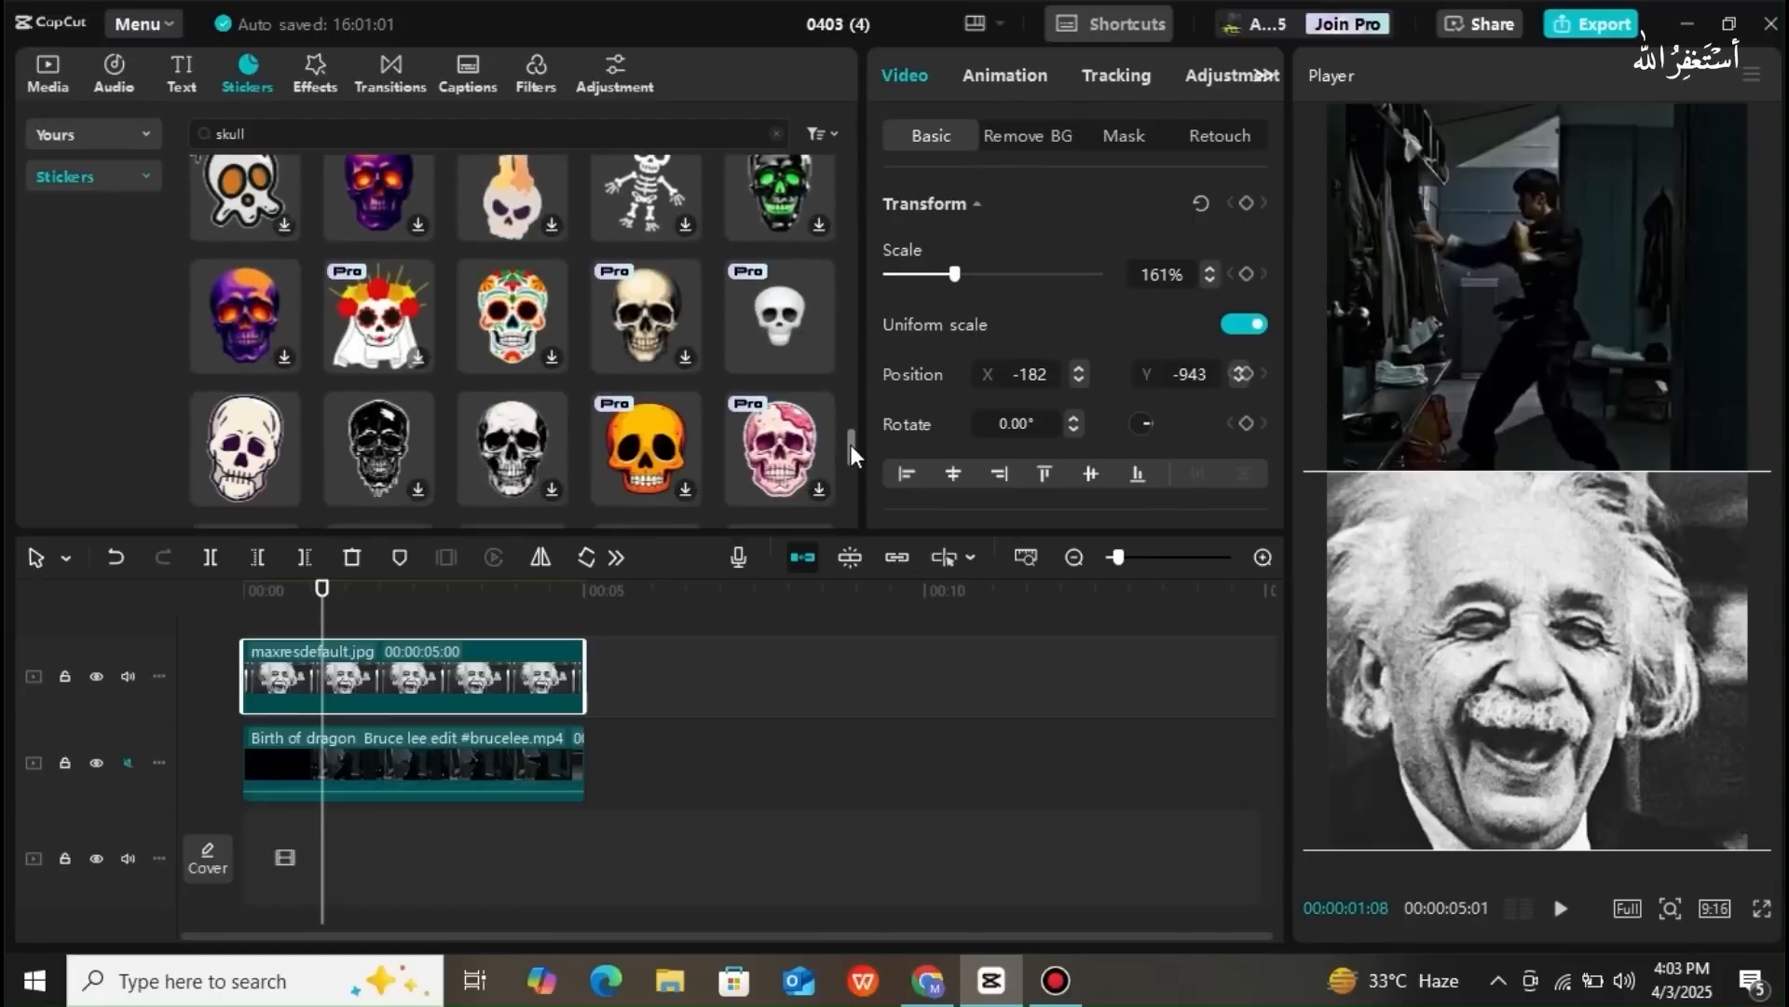
left_click(806, 367)
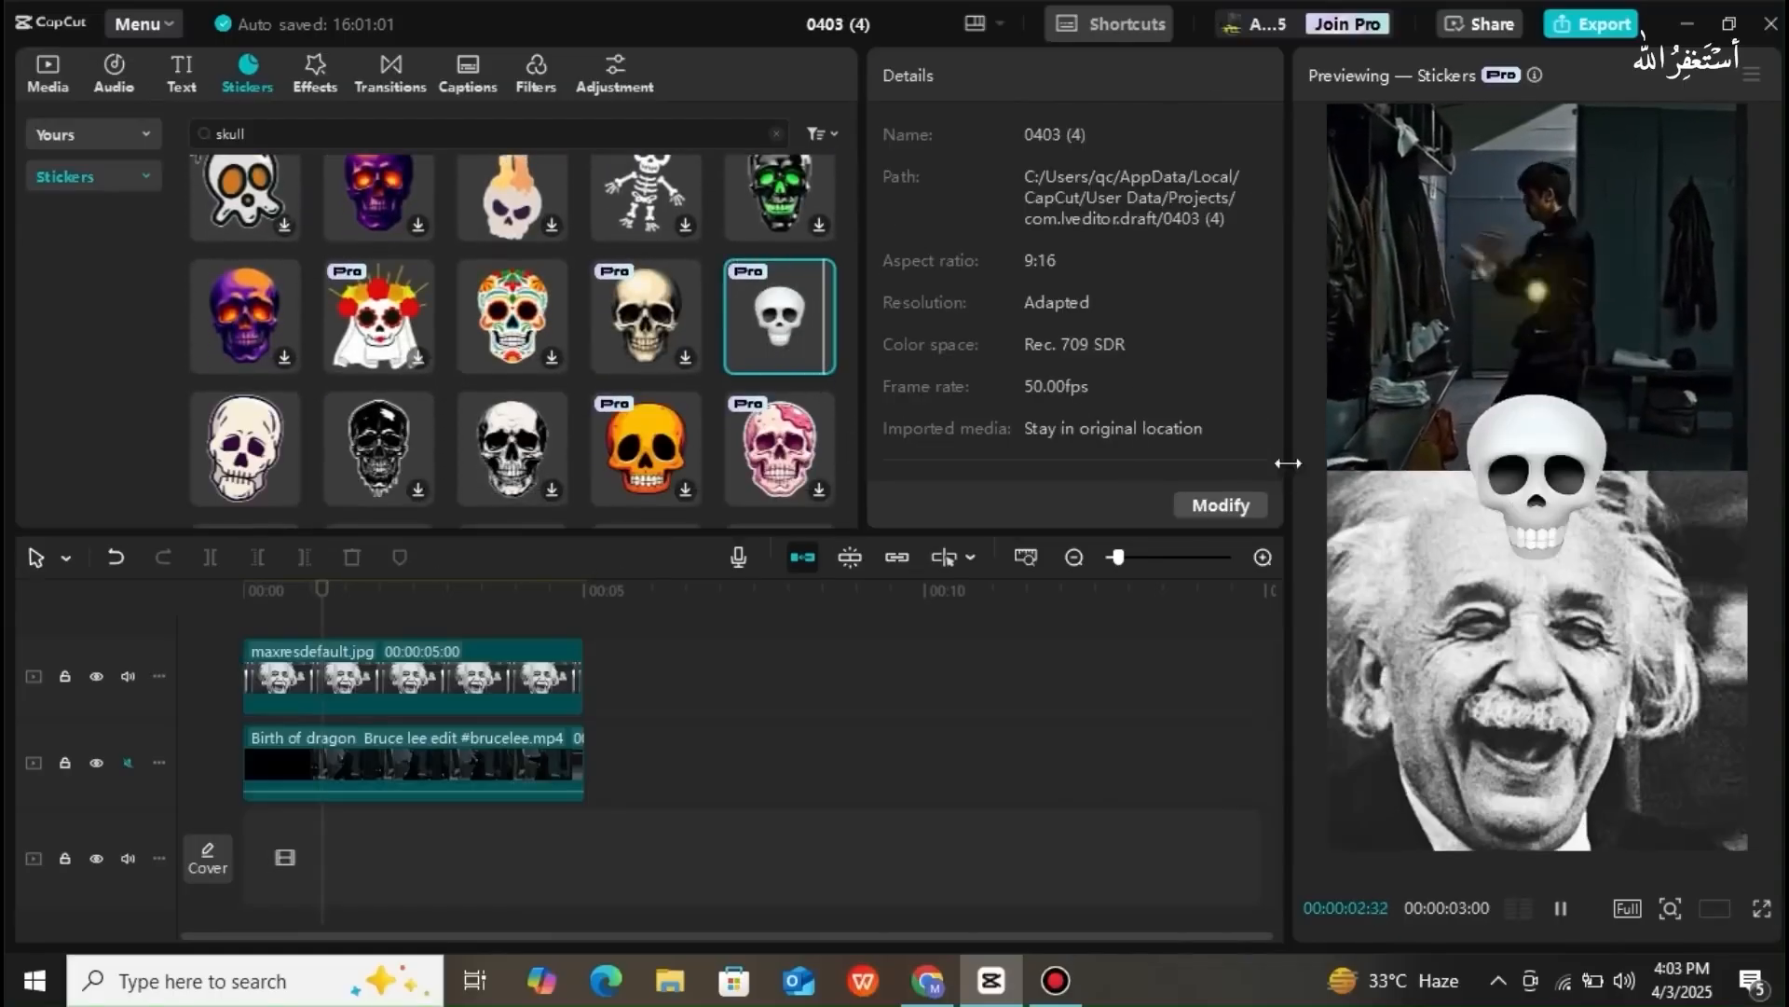
left_click_drag(797, 337, 327, 617)
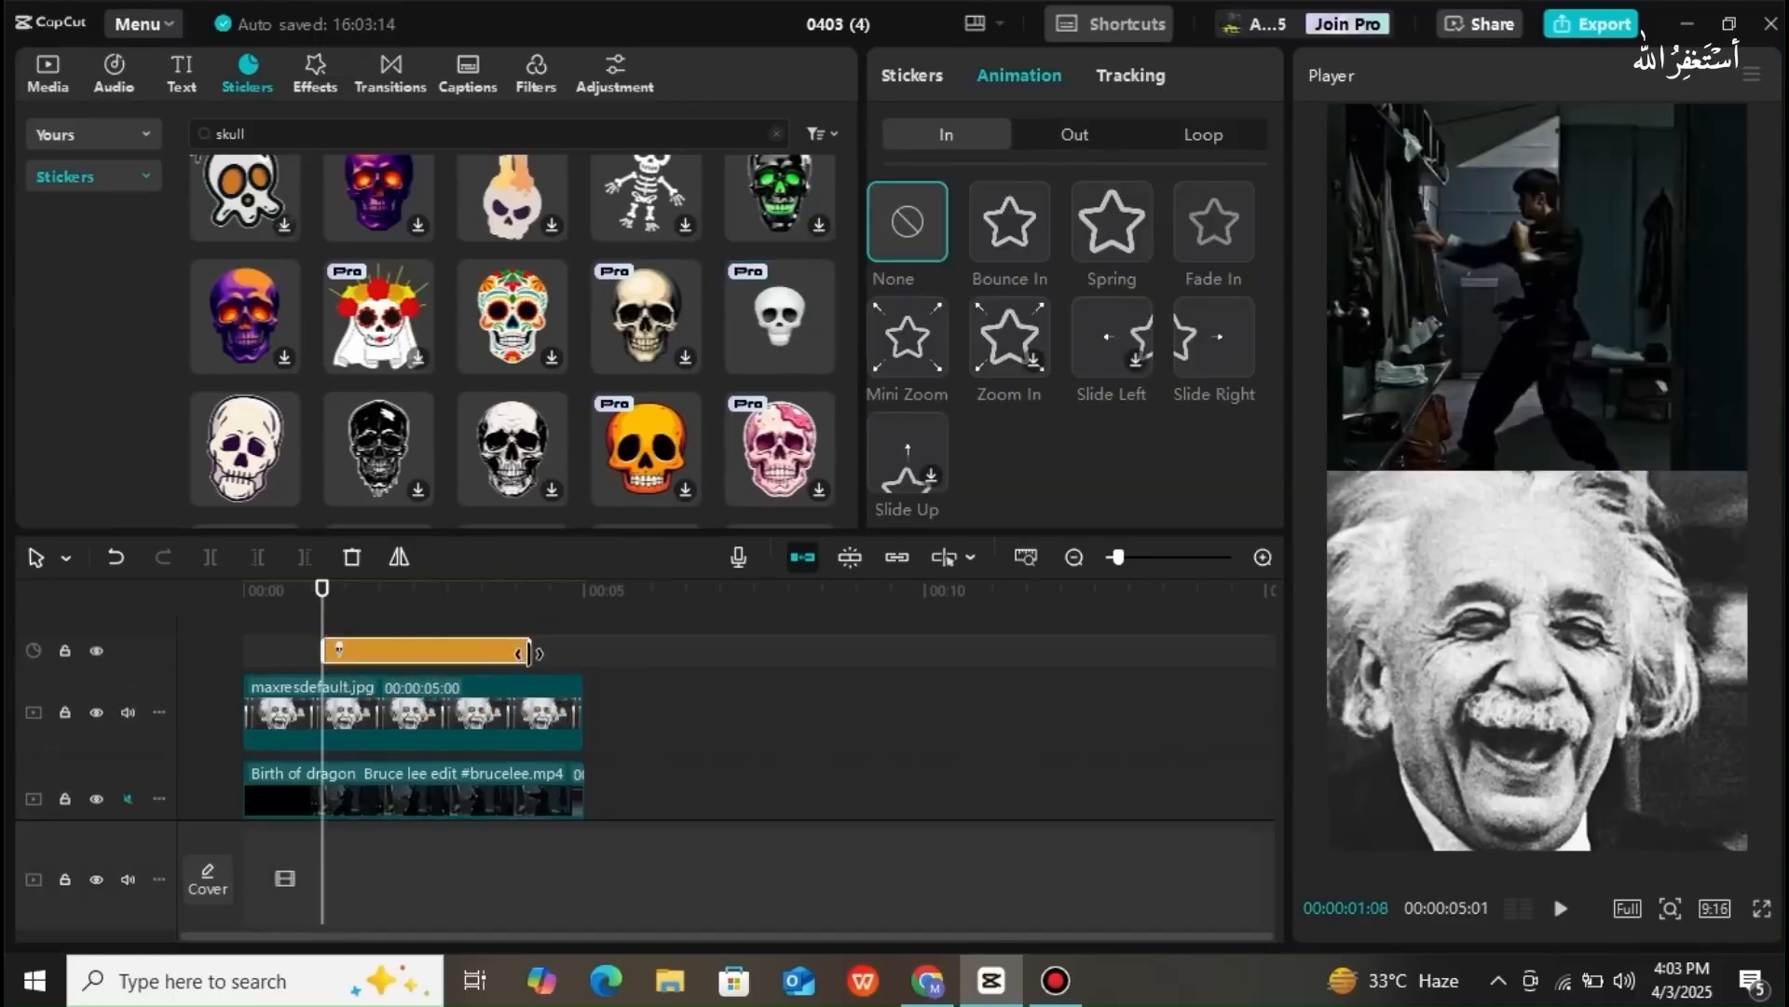
left_click_drag(530, 652, 575, 651)
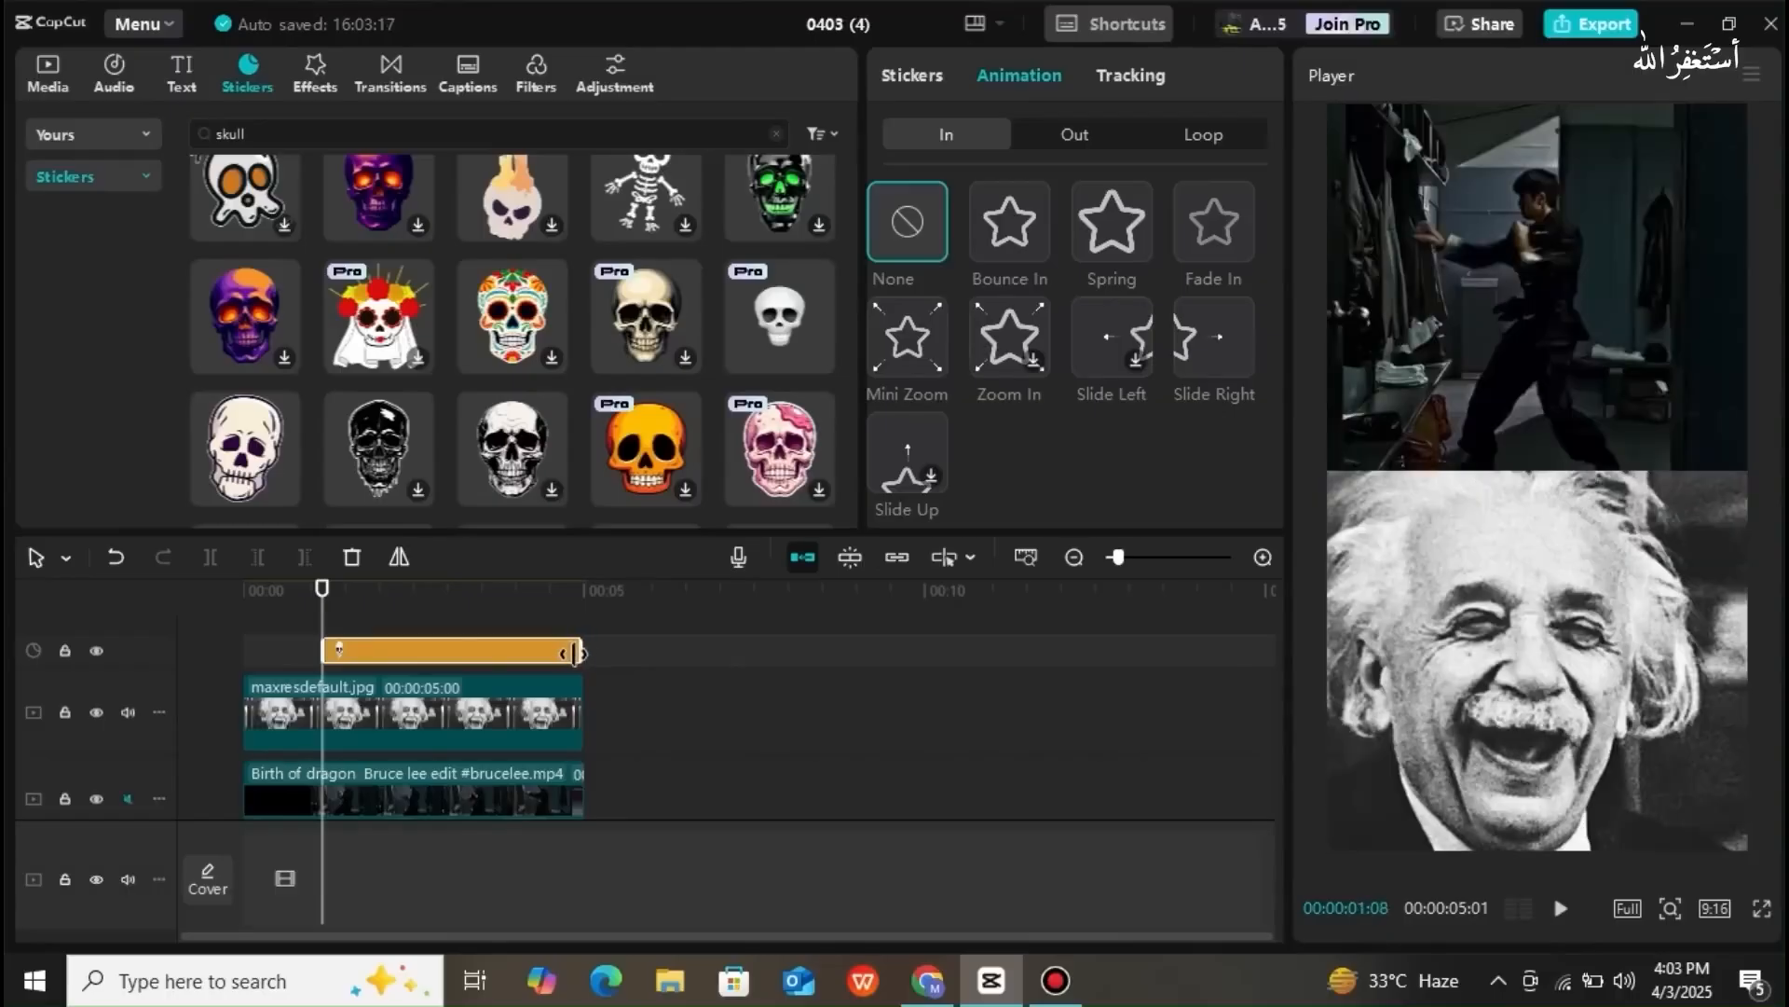
- Play the scene to check the skull's timing and trim the sticker's start to about 1.8 seconds
left_click_drag(323, 623, 224, 619)
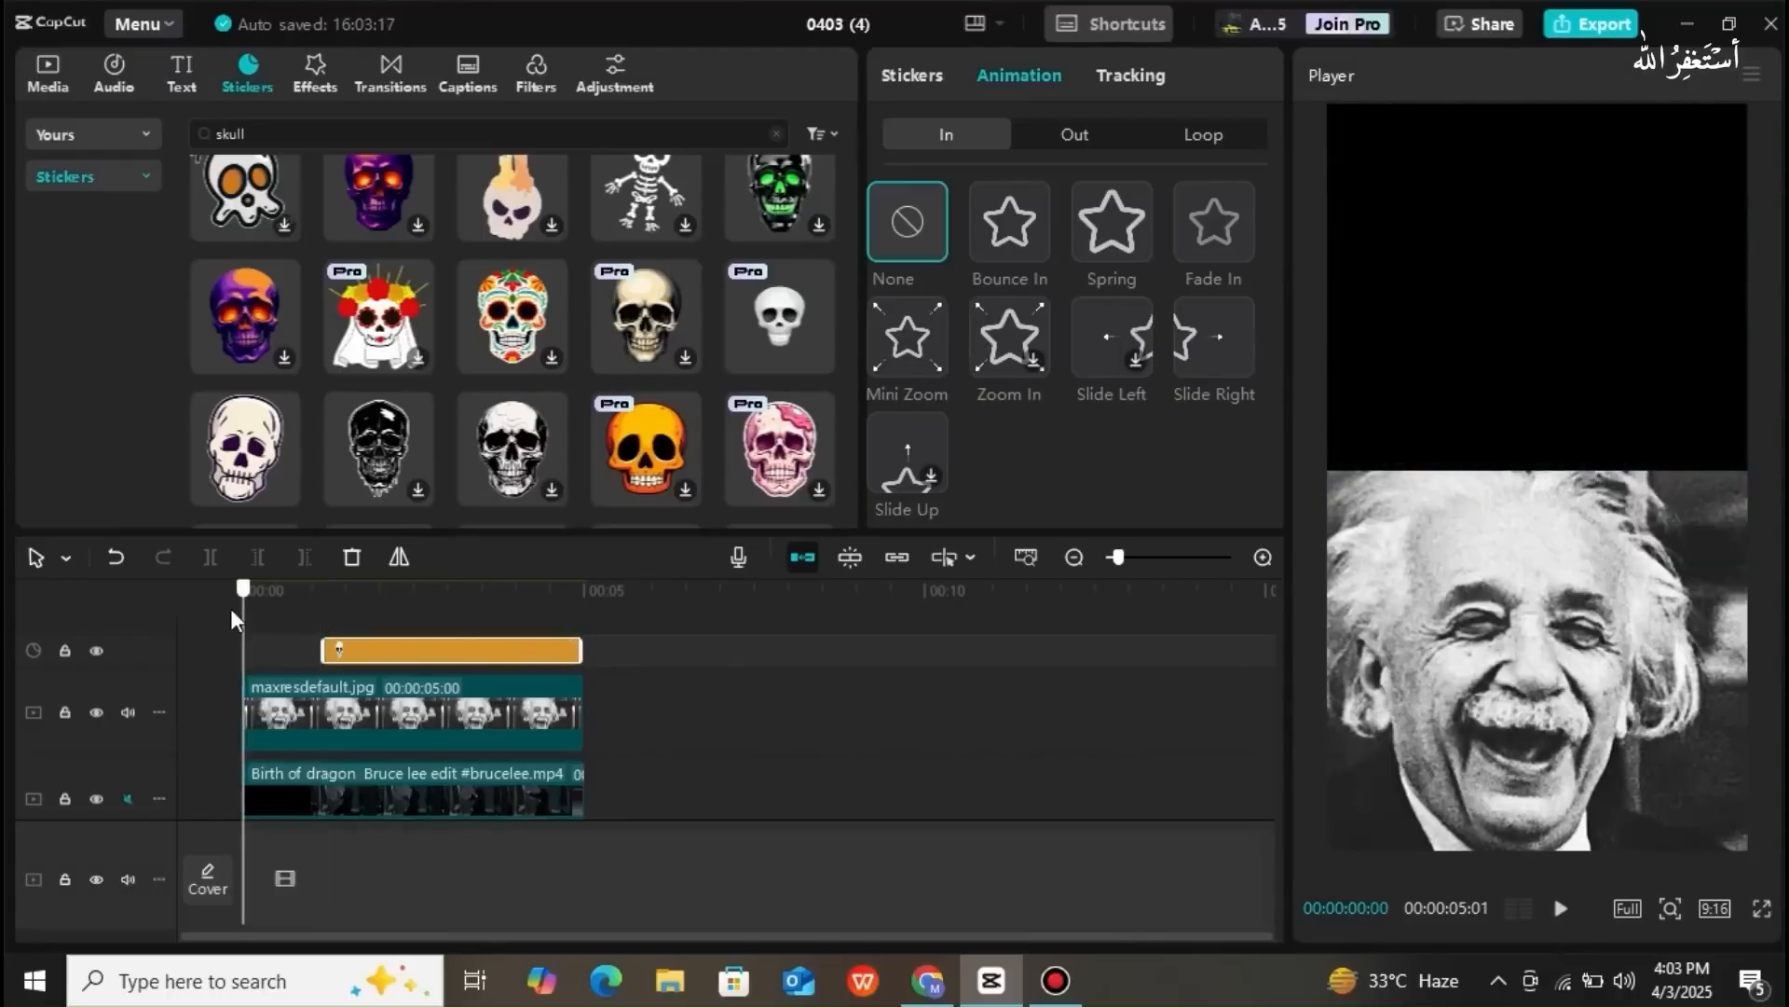
key("space")
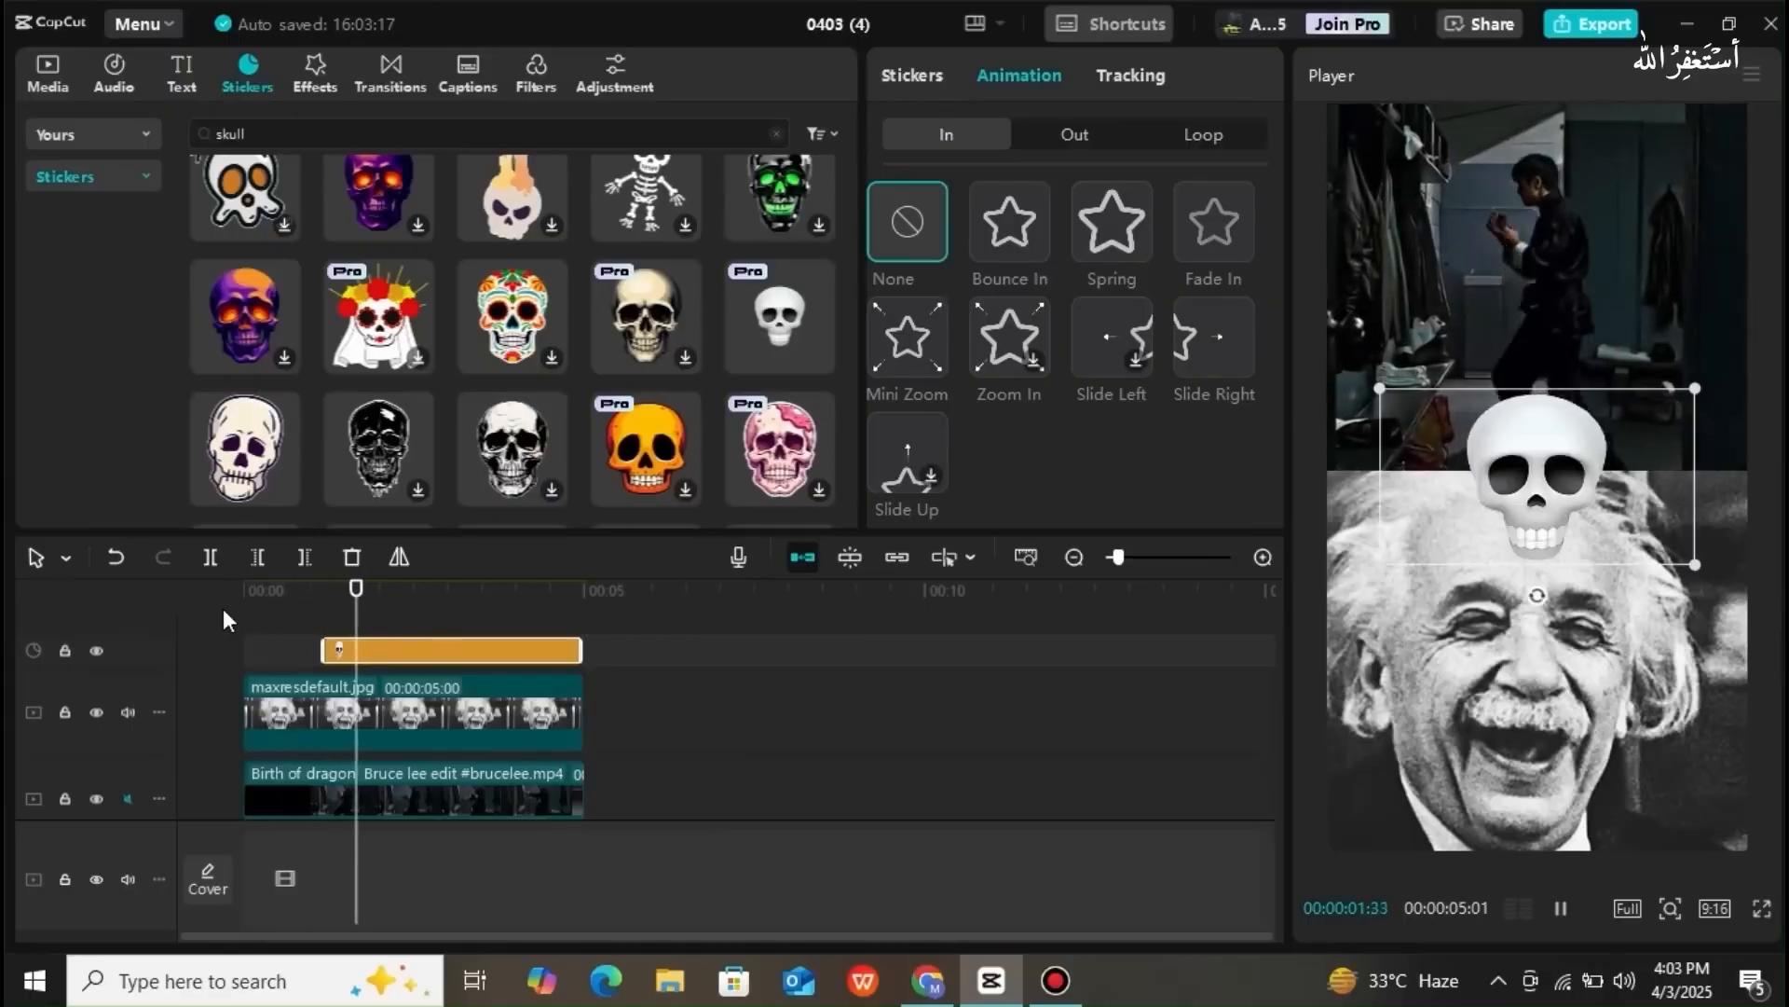
key("space")
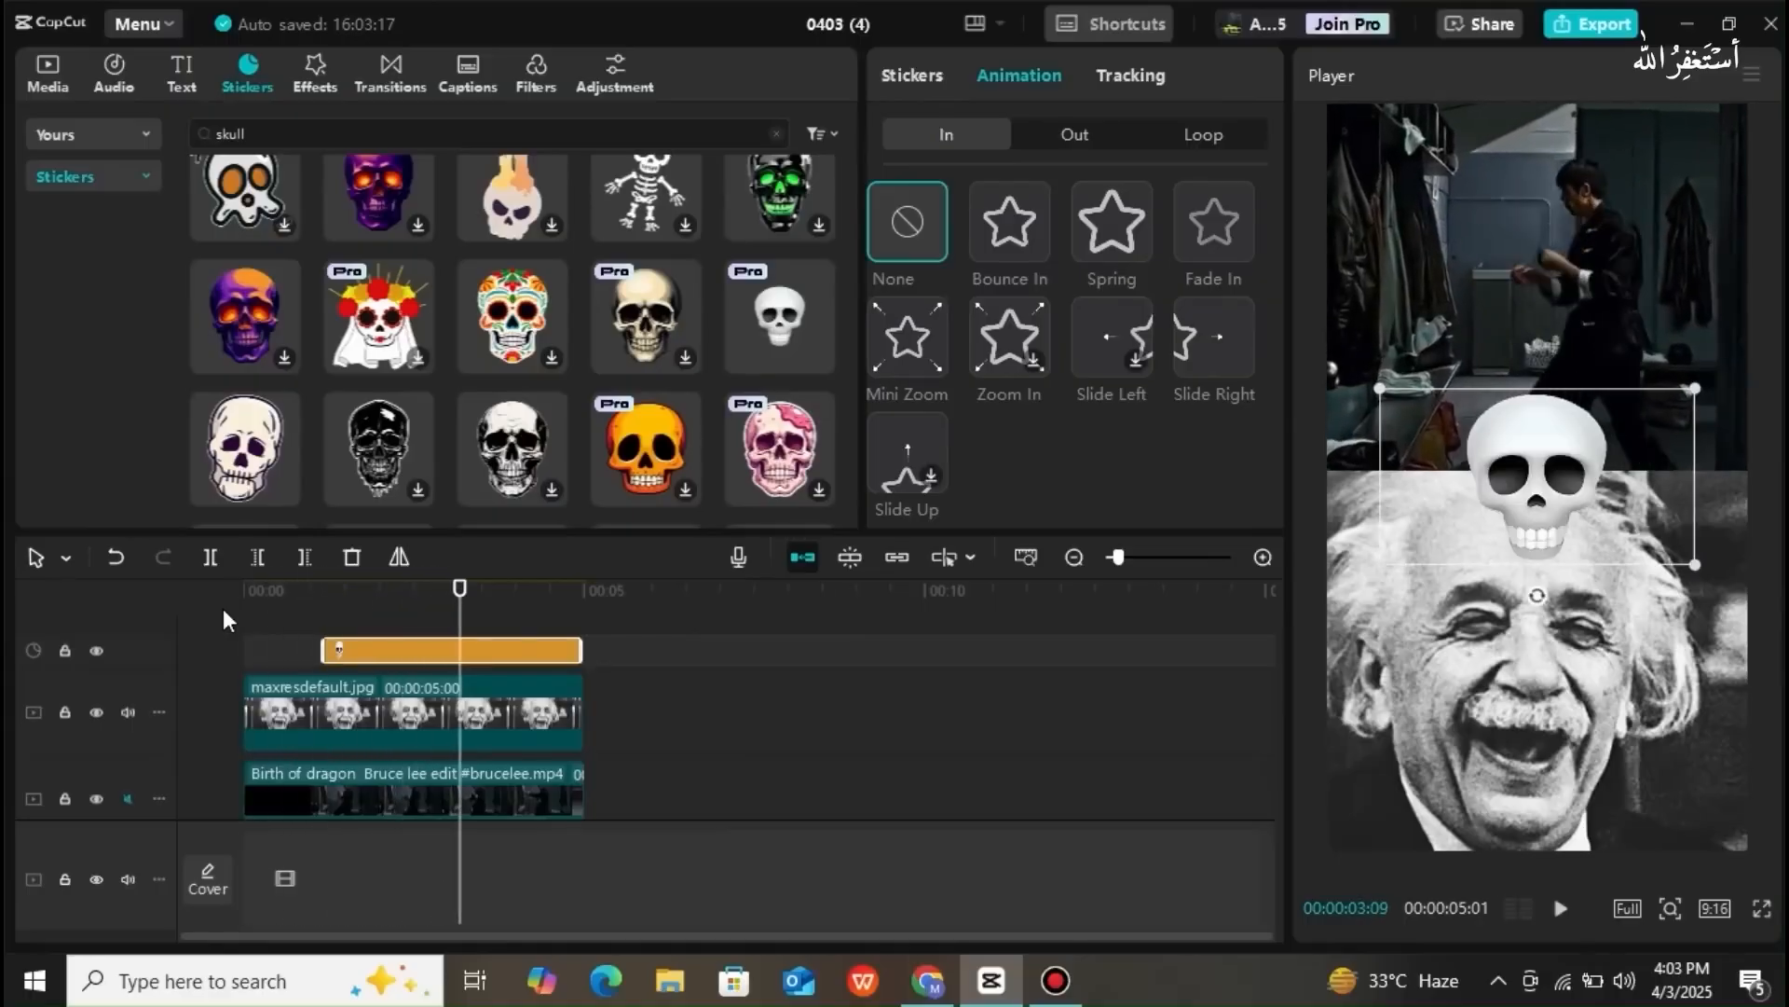
mouse_move(338, 652)
left_mouse_down()
mouse_move(370, 653)
mouse_move(357, 625)
left_mouse_up()
key("space")
key("space")
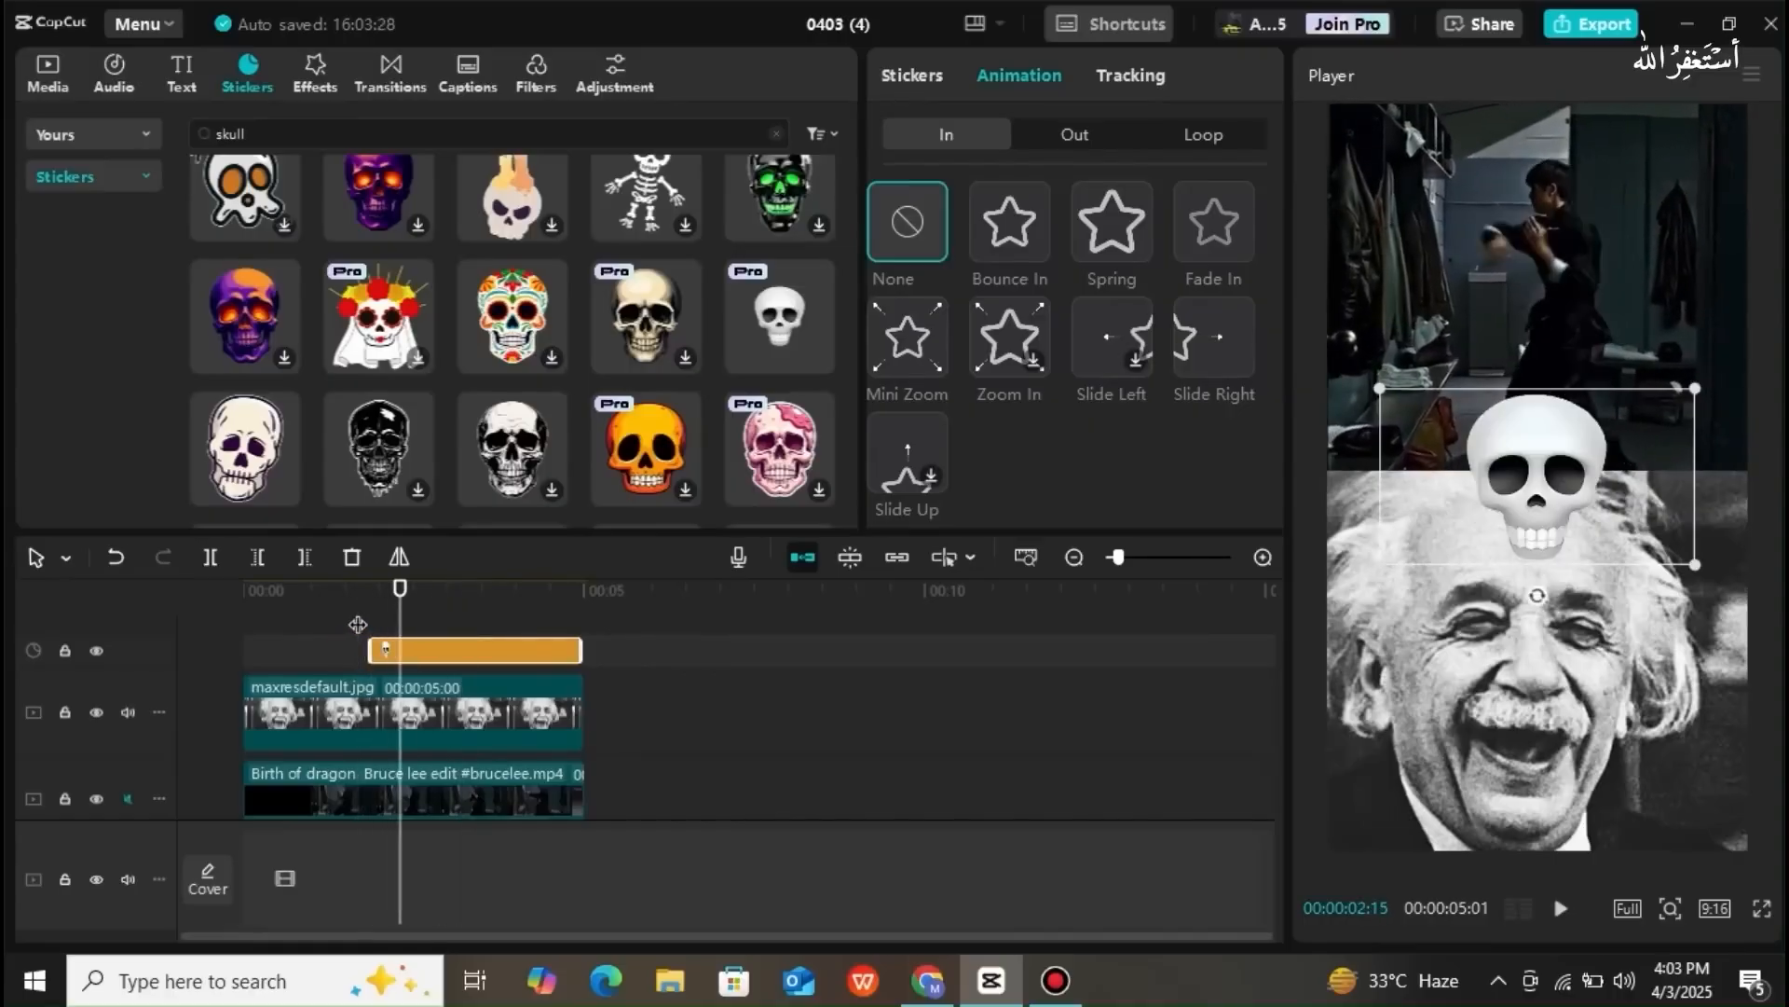
- Add the Amber filter above the skull sticker, starting with the sticker and ending at the clips' end
left_click(315, 73)
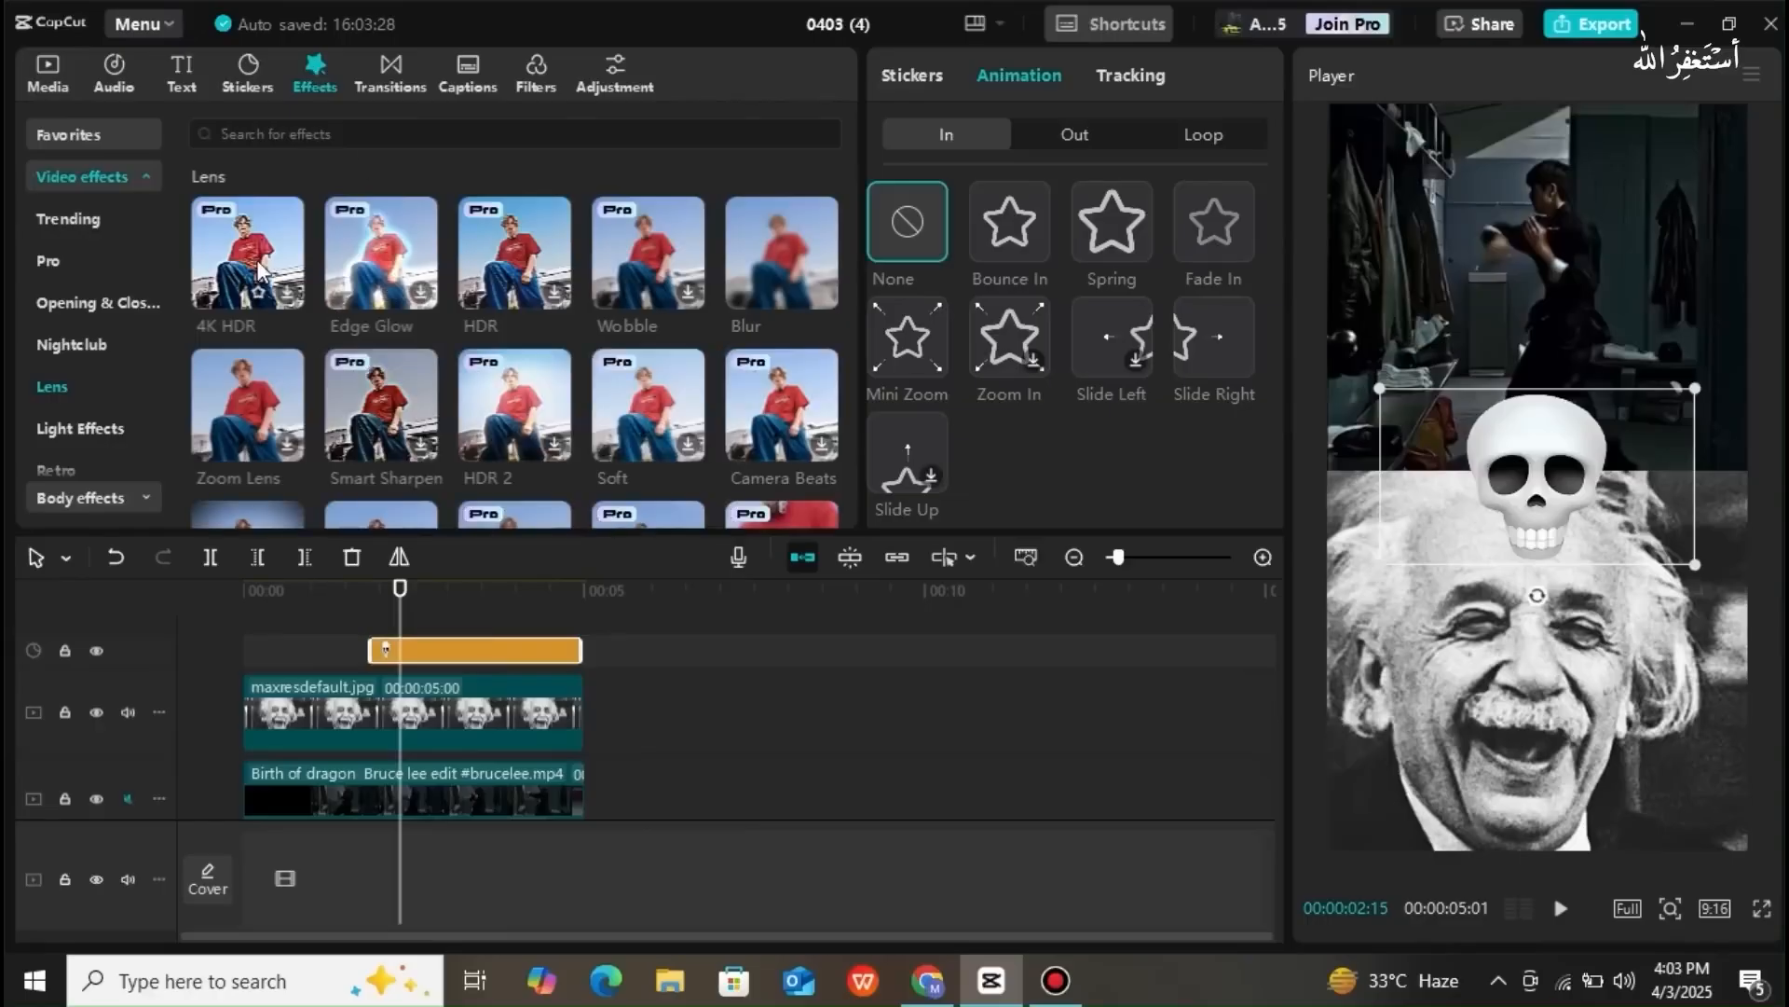
left_click(528, 77)
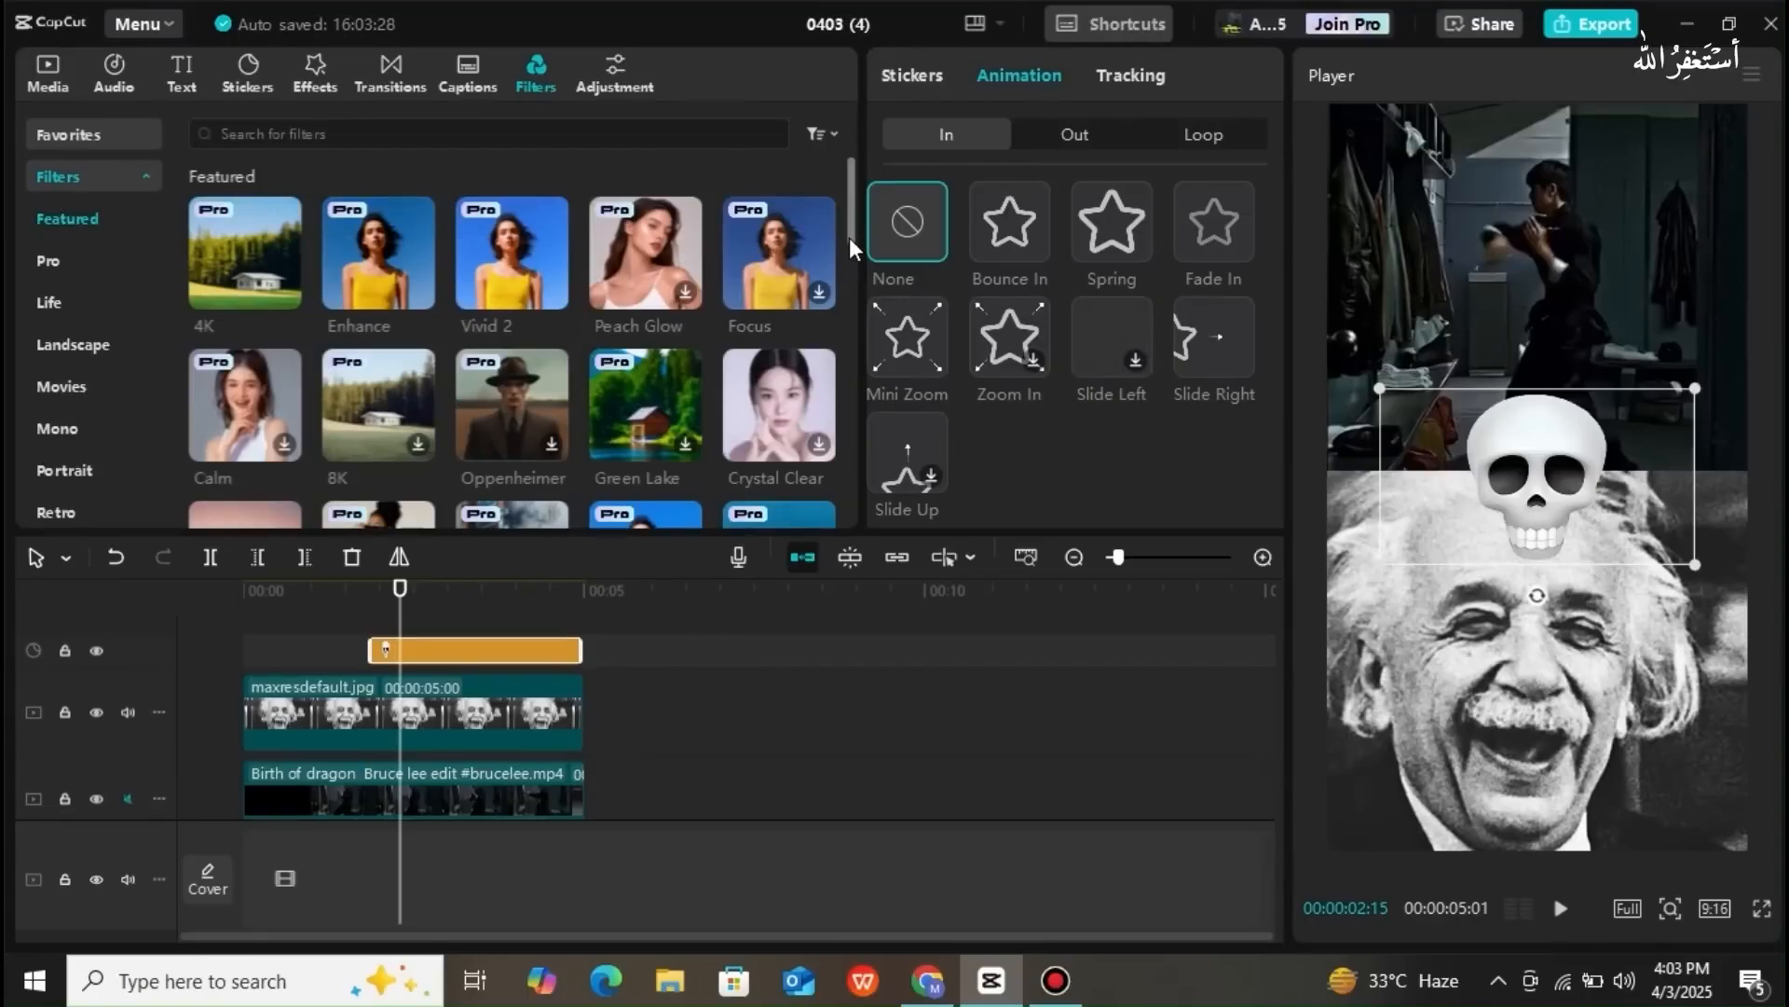
left_click_drag(848, 238, 848, 277)
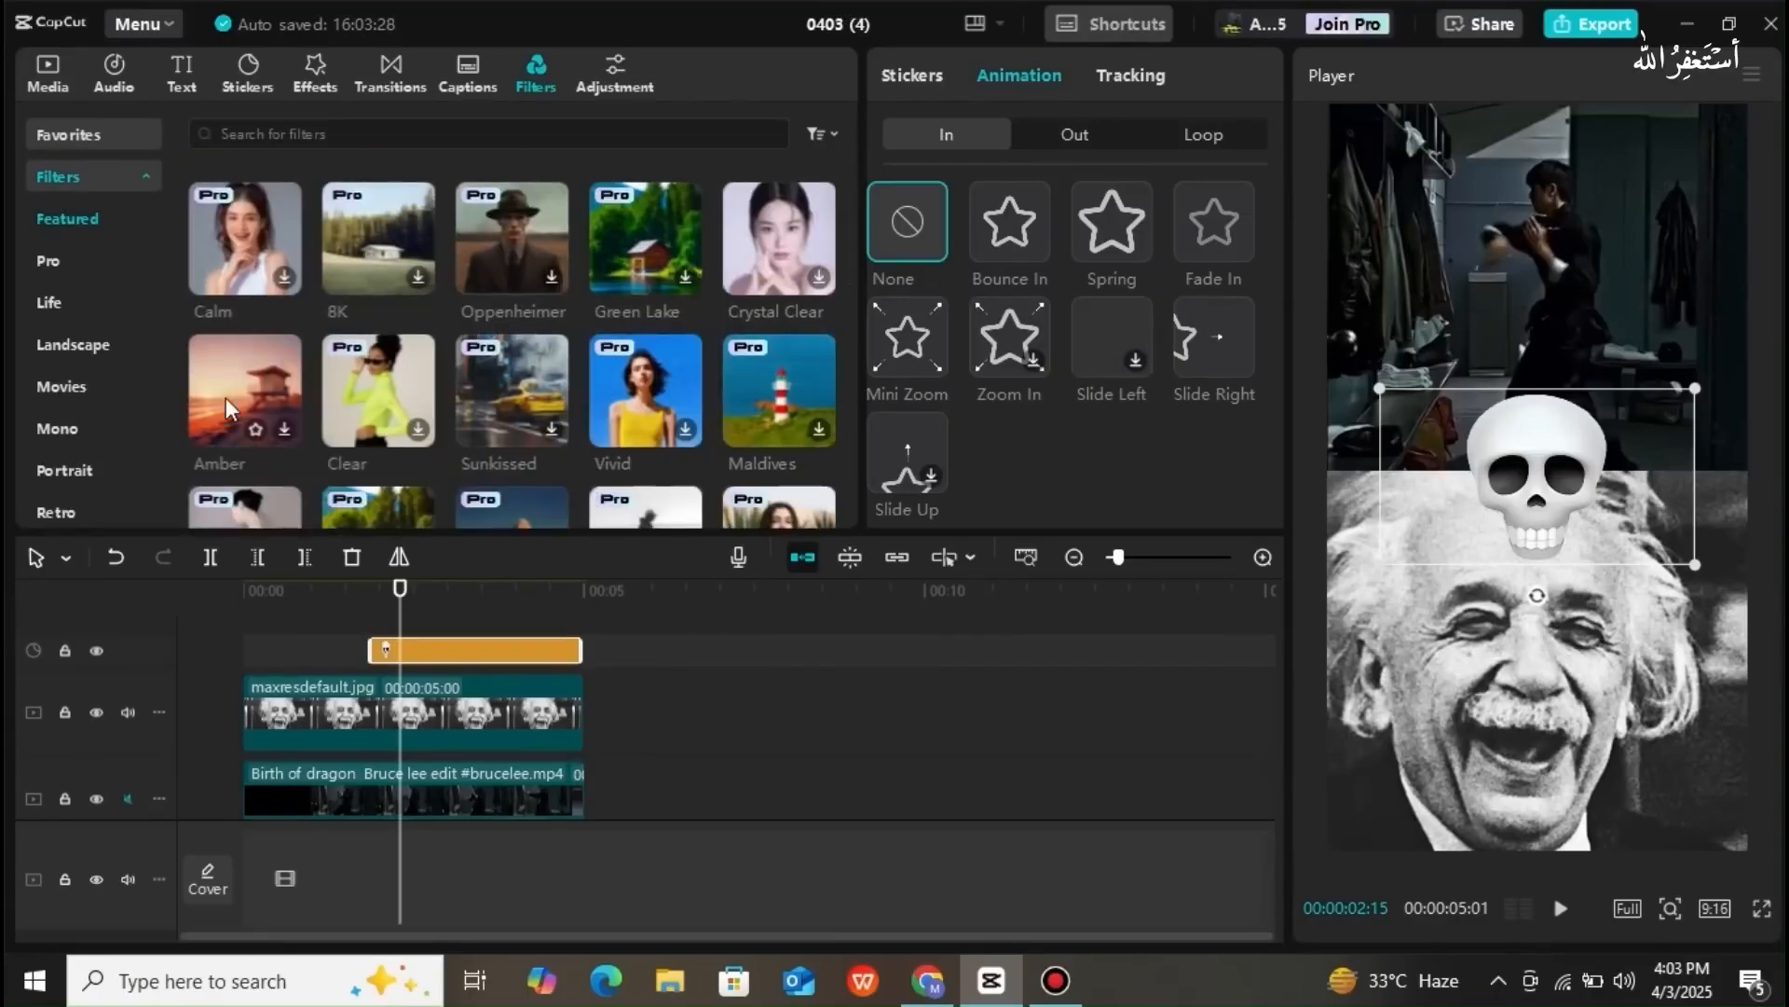
left_click_drag(227, 408, 372, 683)
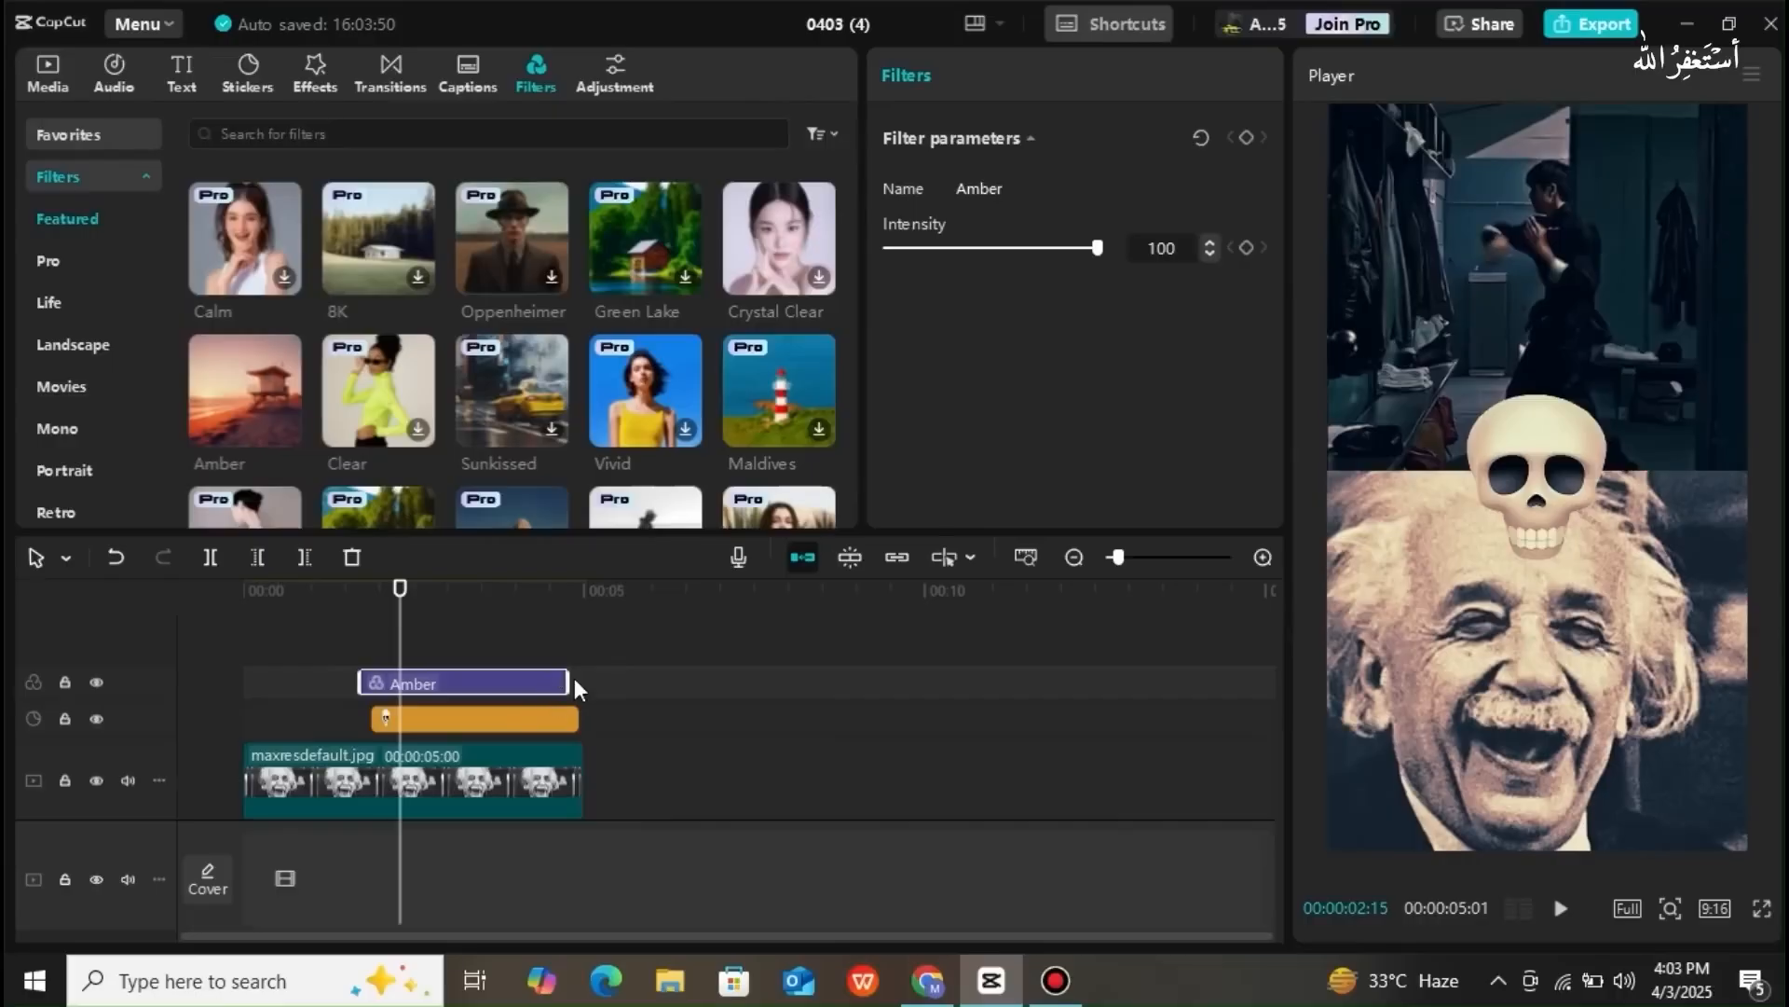
left_click_drag(566, 678, 583, 678)
left_click_drag(362, 673, 232, 633)
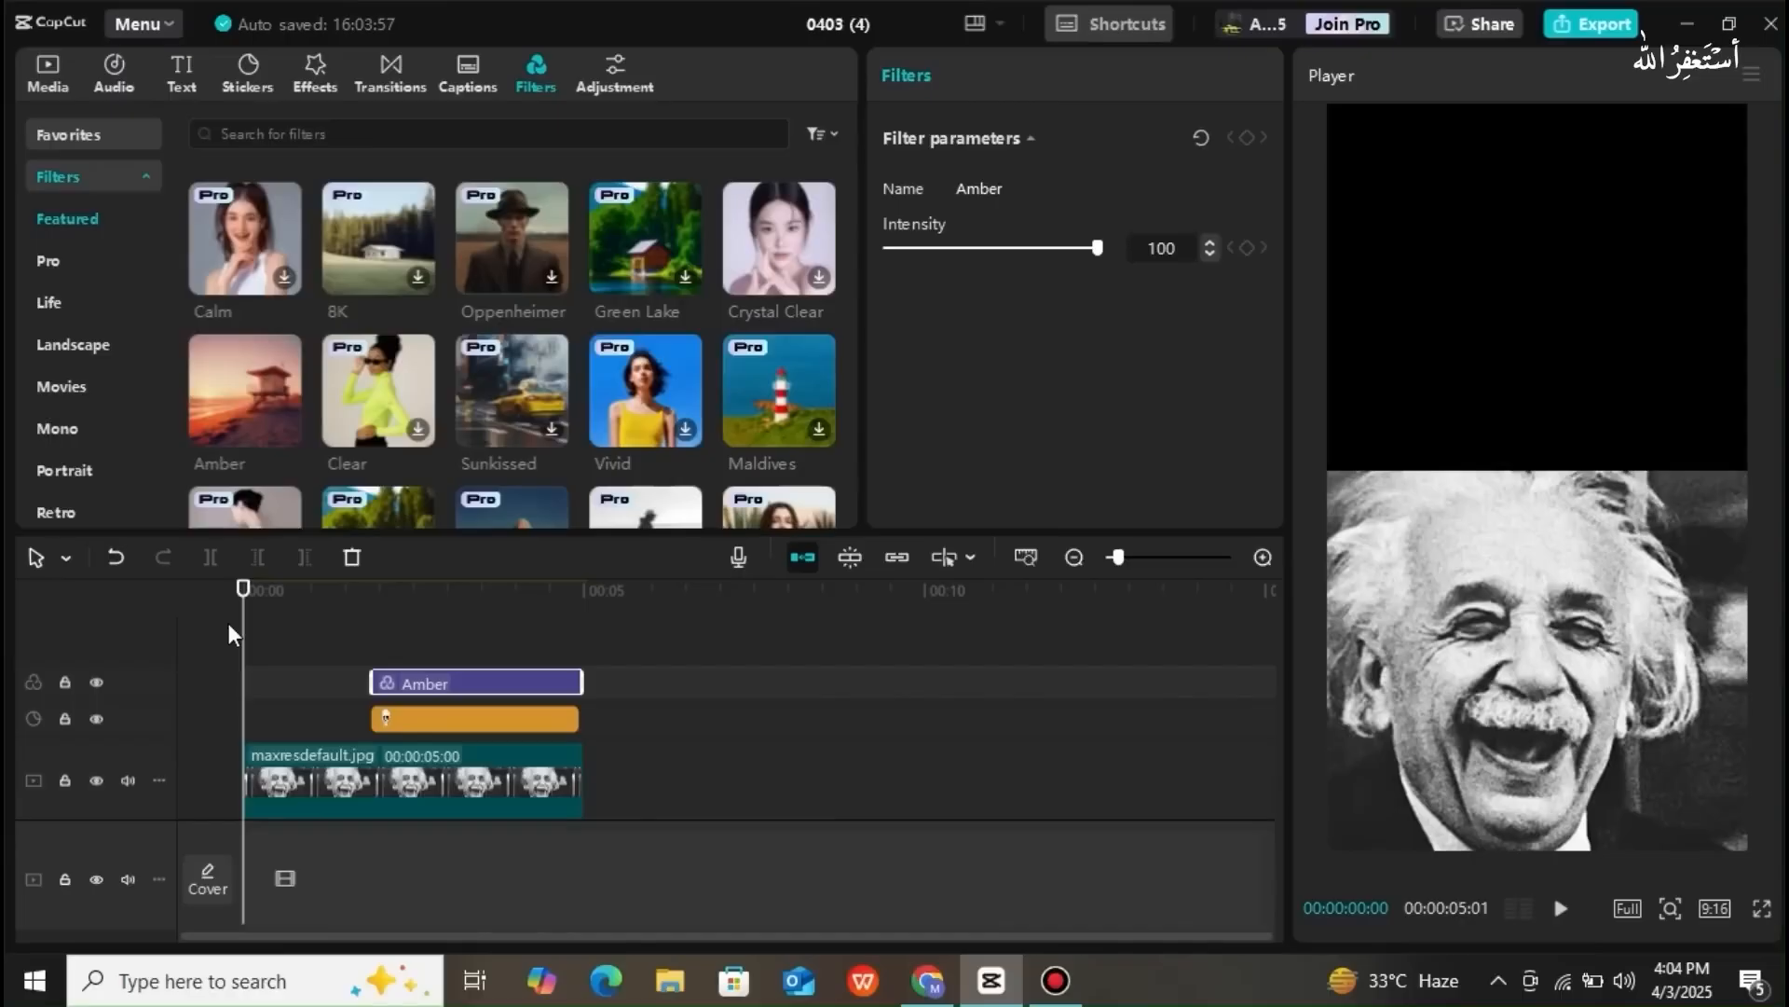
- Play the scene to check how the skull sticker and Amber filter appear over the split screen
key("space")
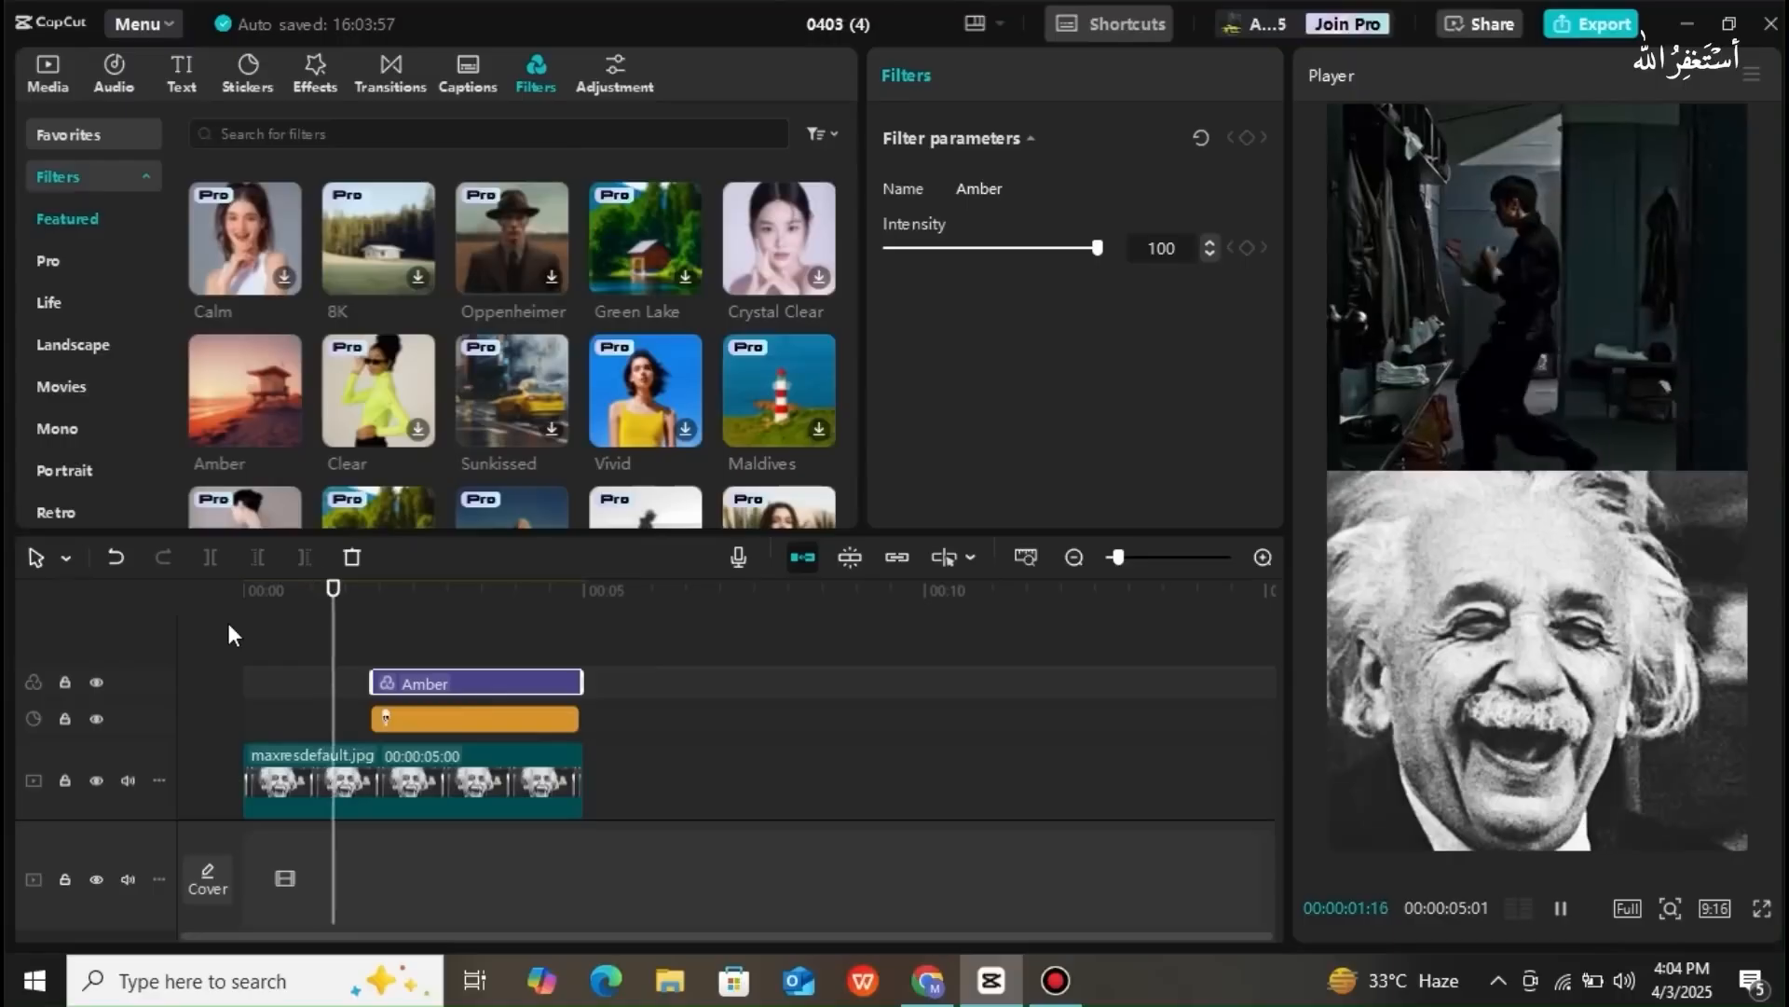
key("space")
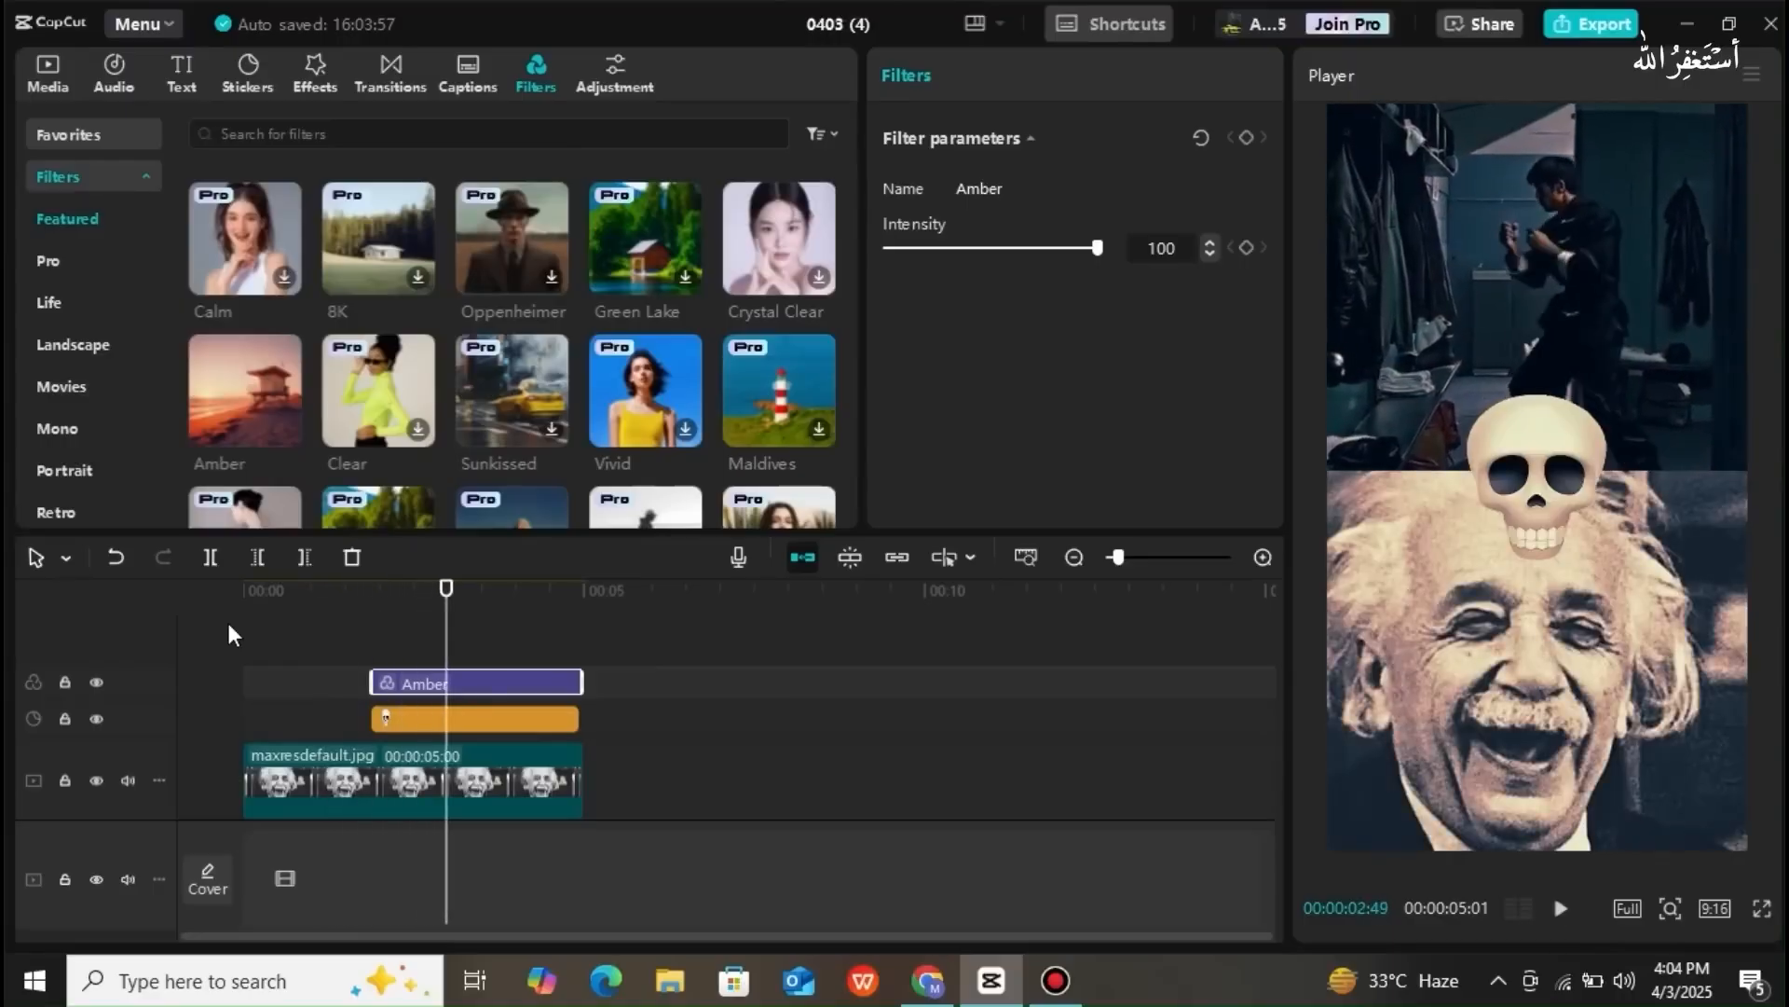
key("space")
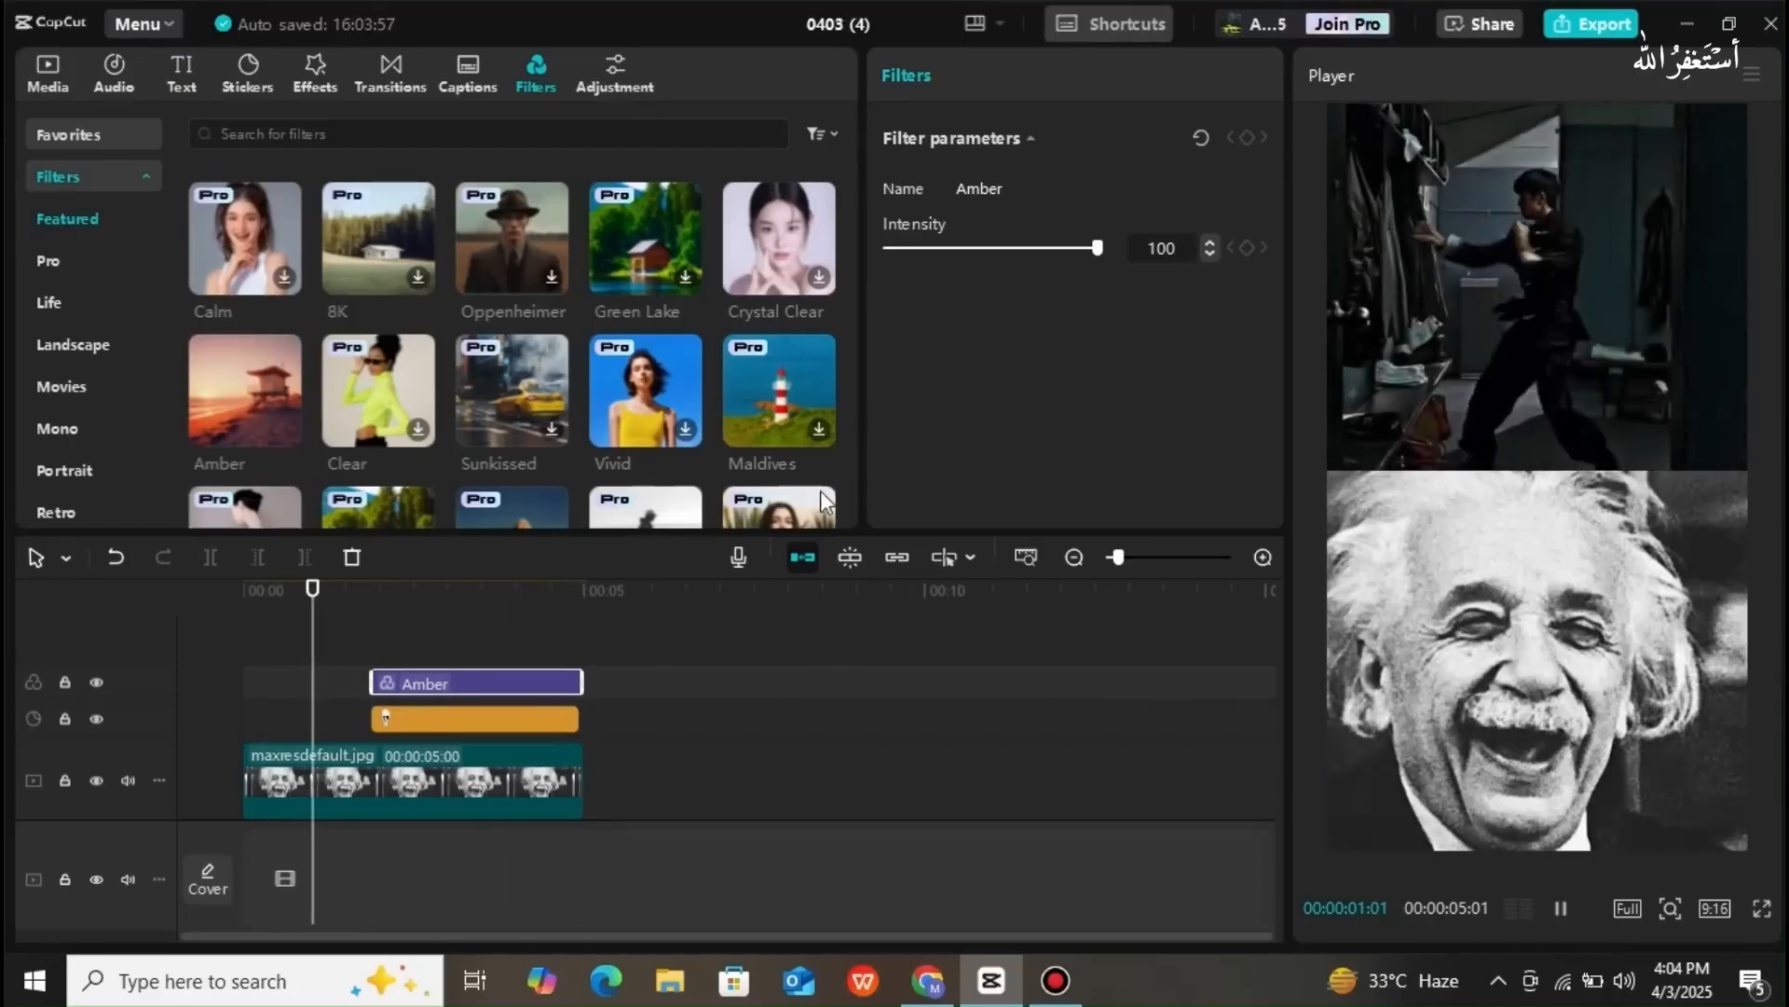
- Try to export the scene, return to editing at the Pro-material notice and delete the Pro skull sticker
left_click(1595, 30)
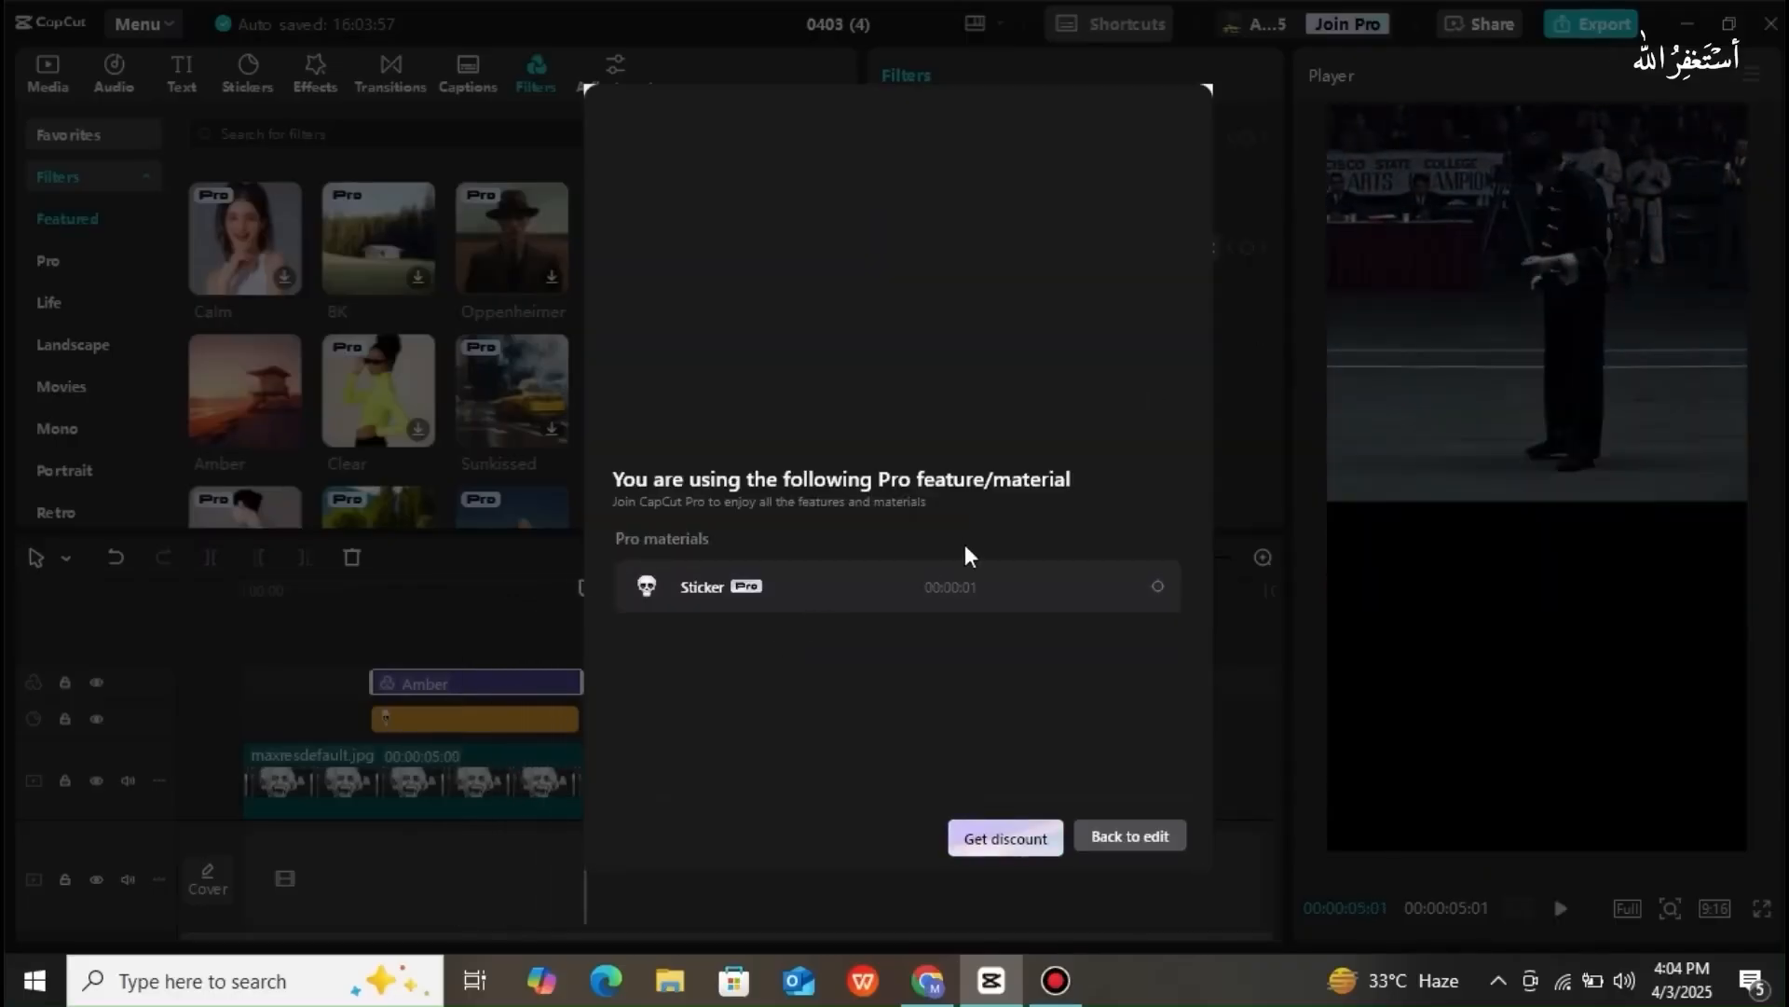
left_click(1143, 839)
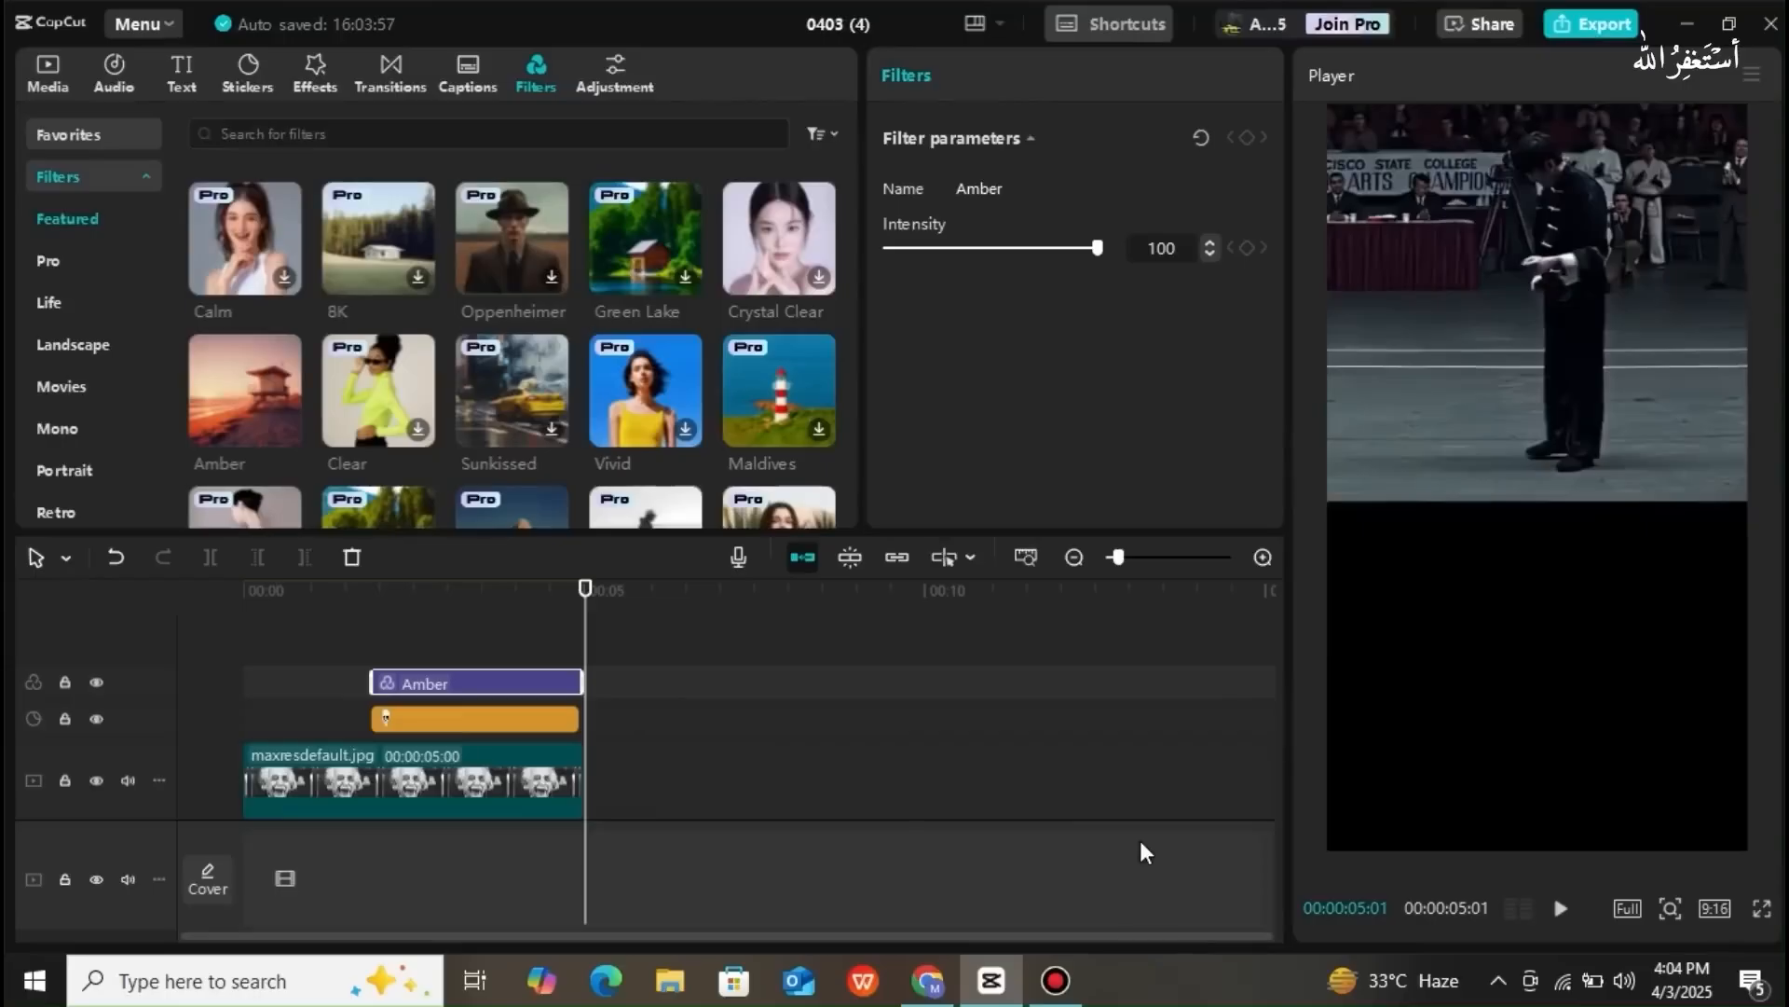
left_click(549, 720)
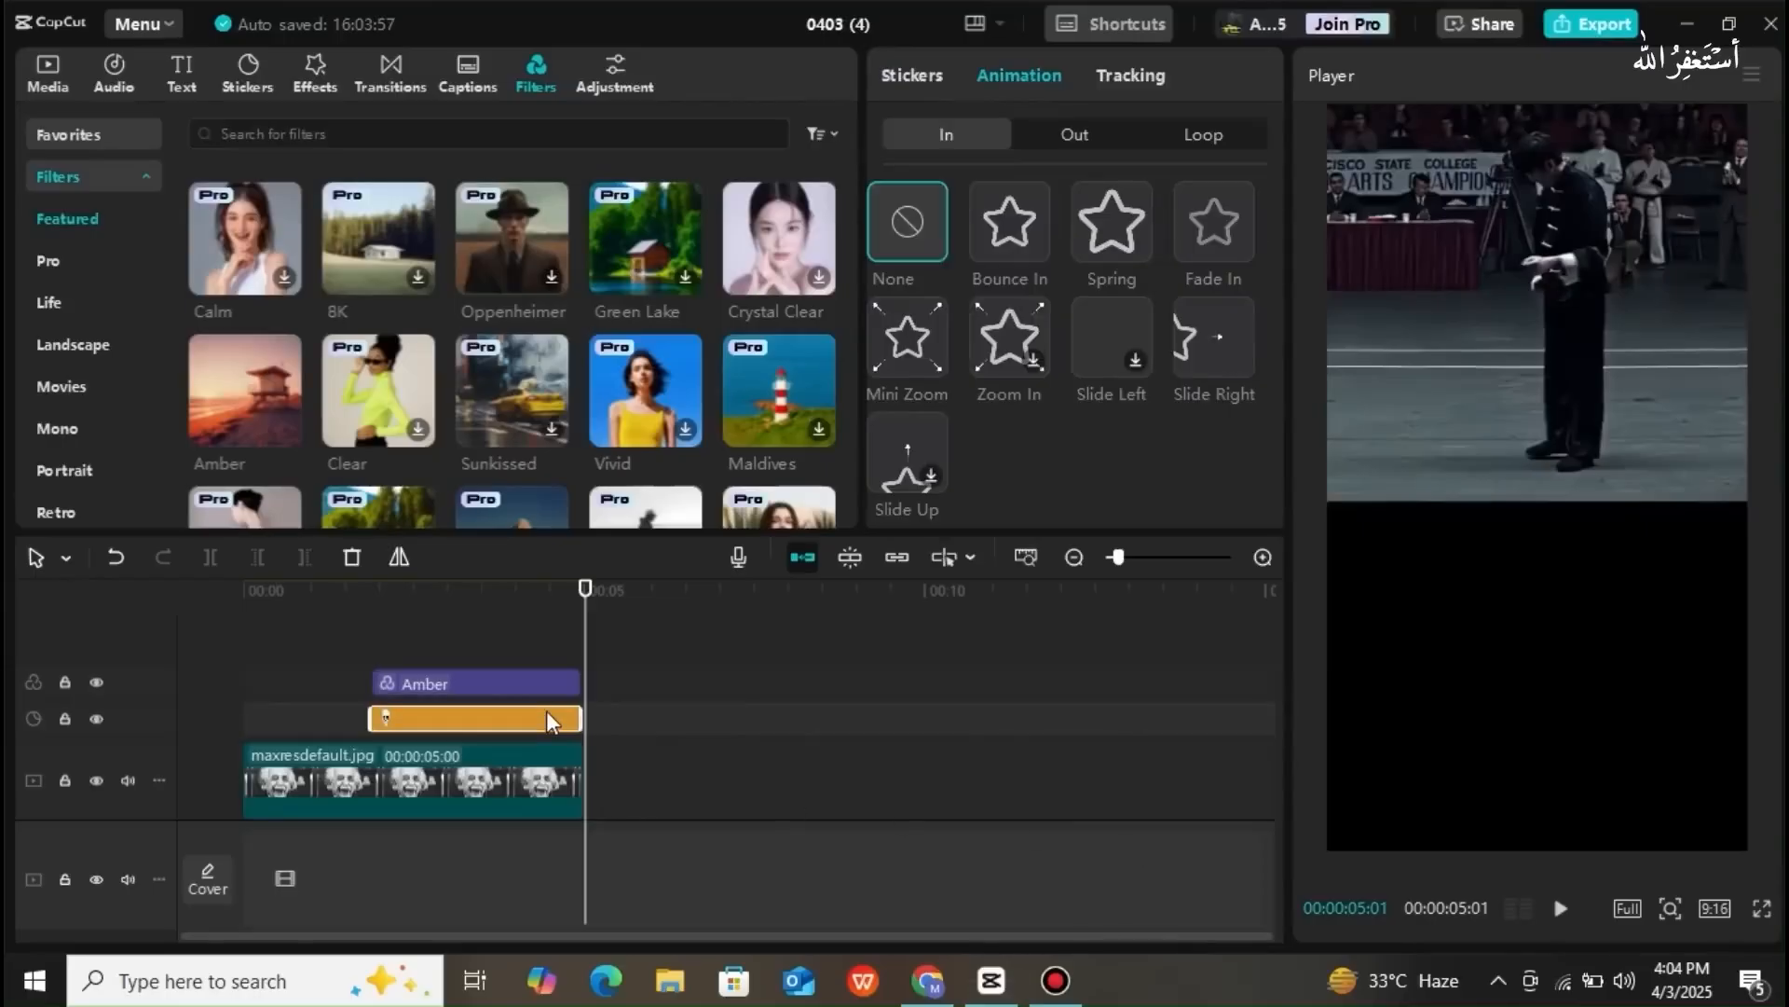
right_click(550, 720)
left_click(615, 539)
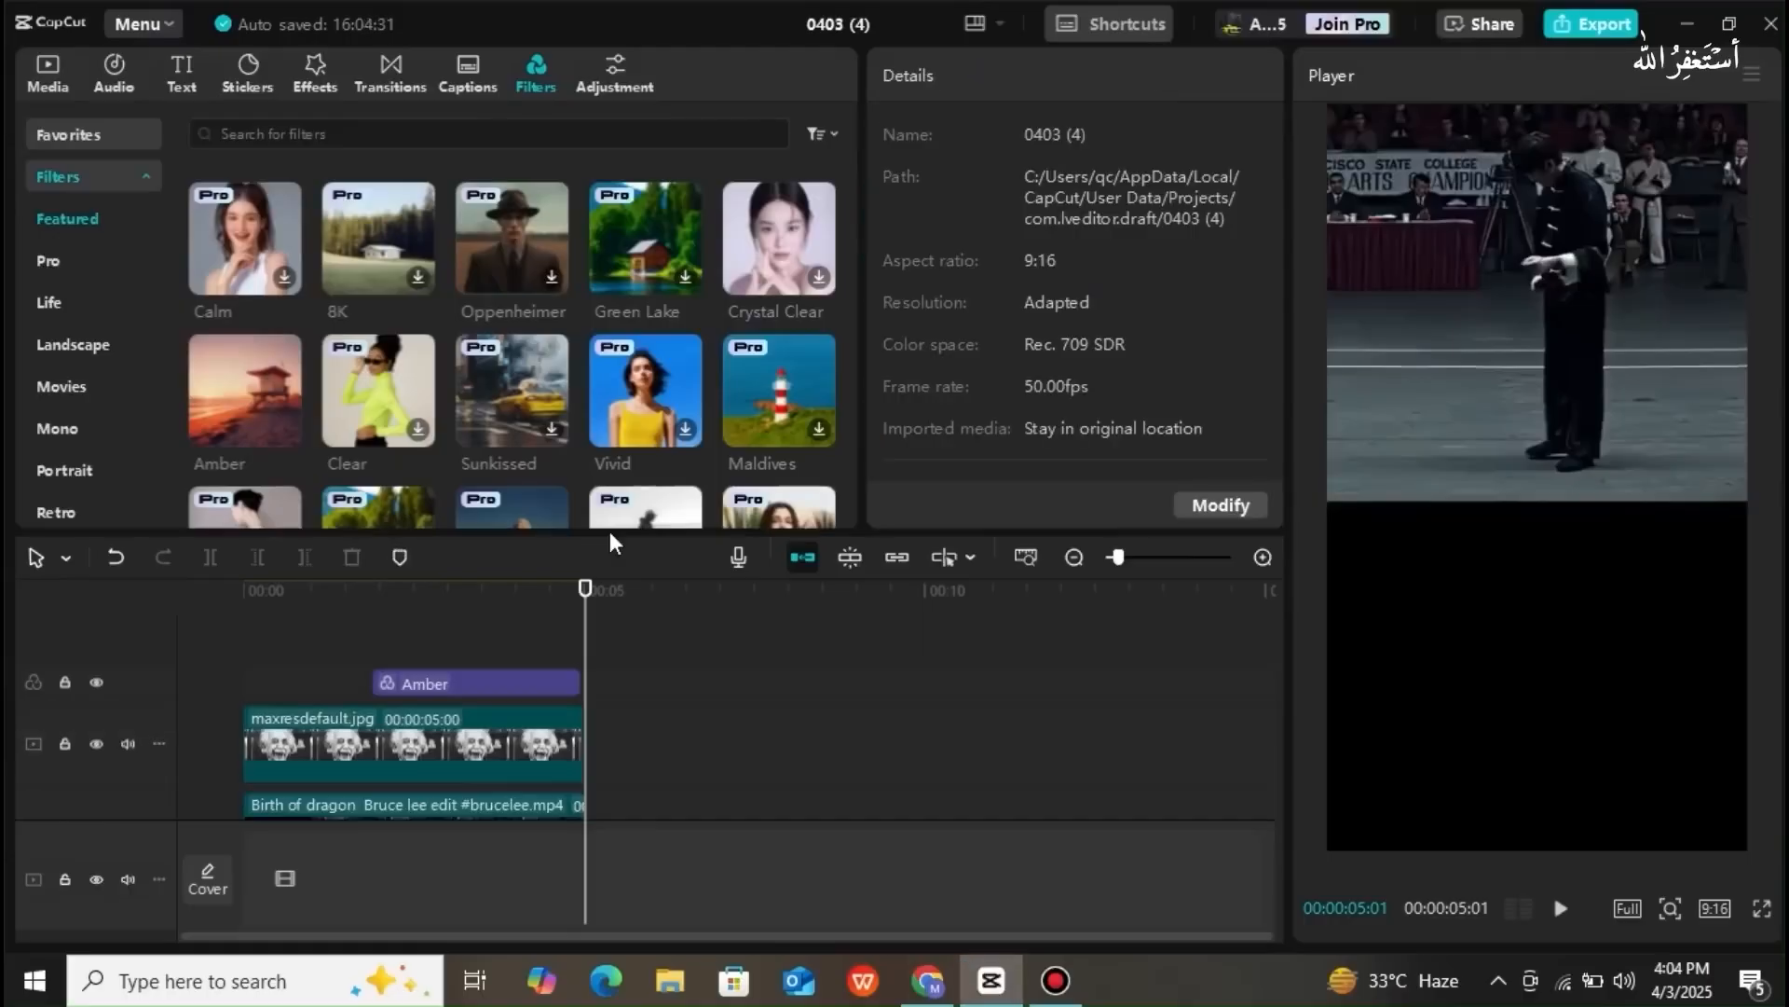
- Add the free black-and-white skull sticker above the Amber filter from about 2 seconds to the clips' end, and retry its download
left_click(320, 81)
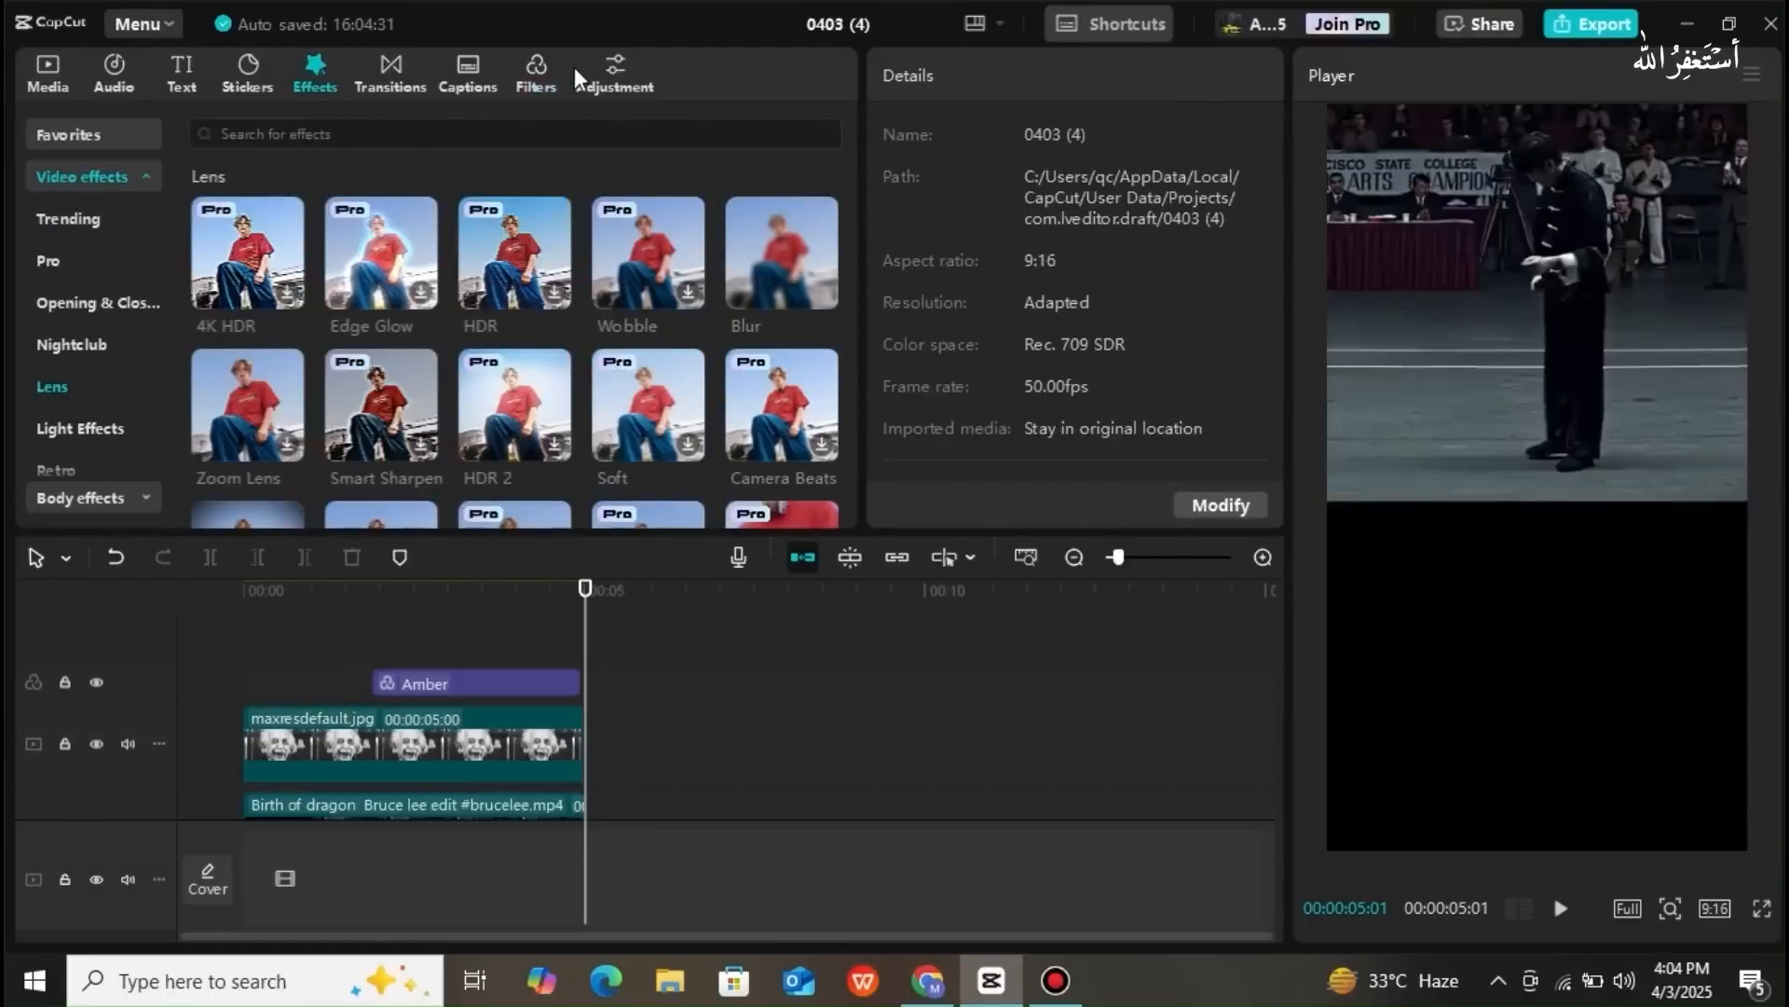
left_click(244, 85)
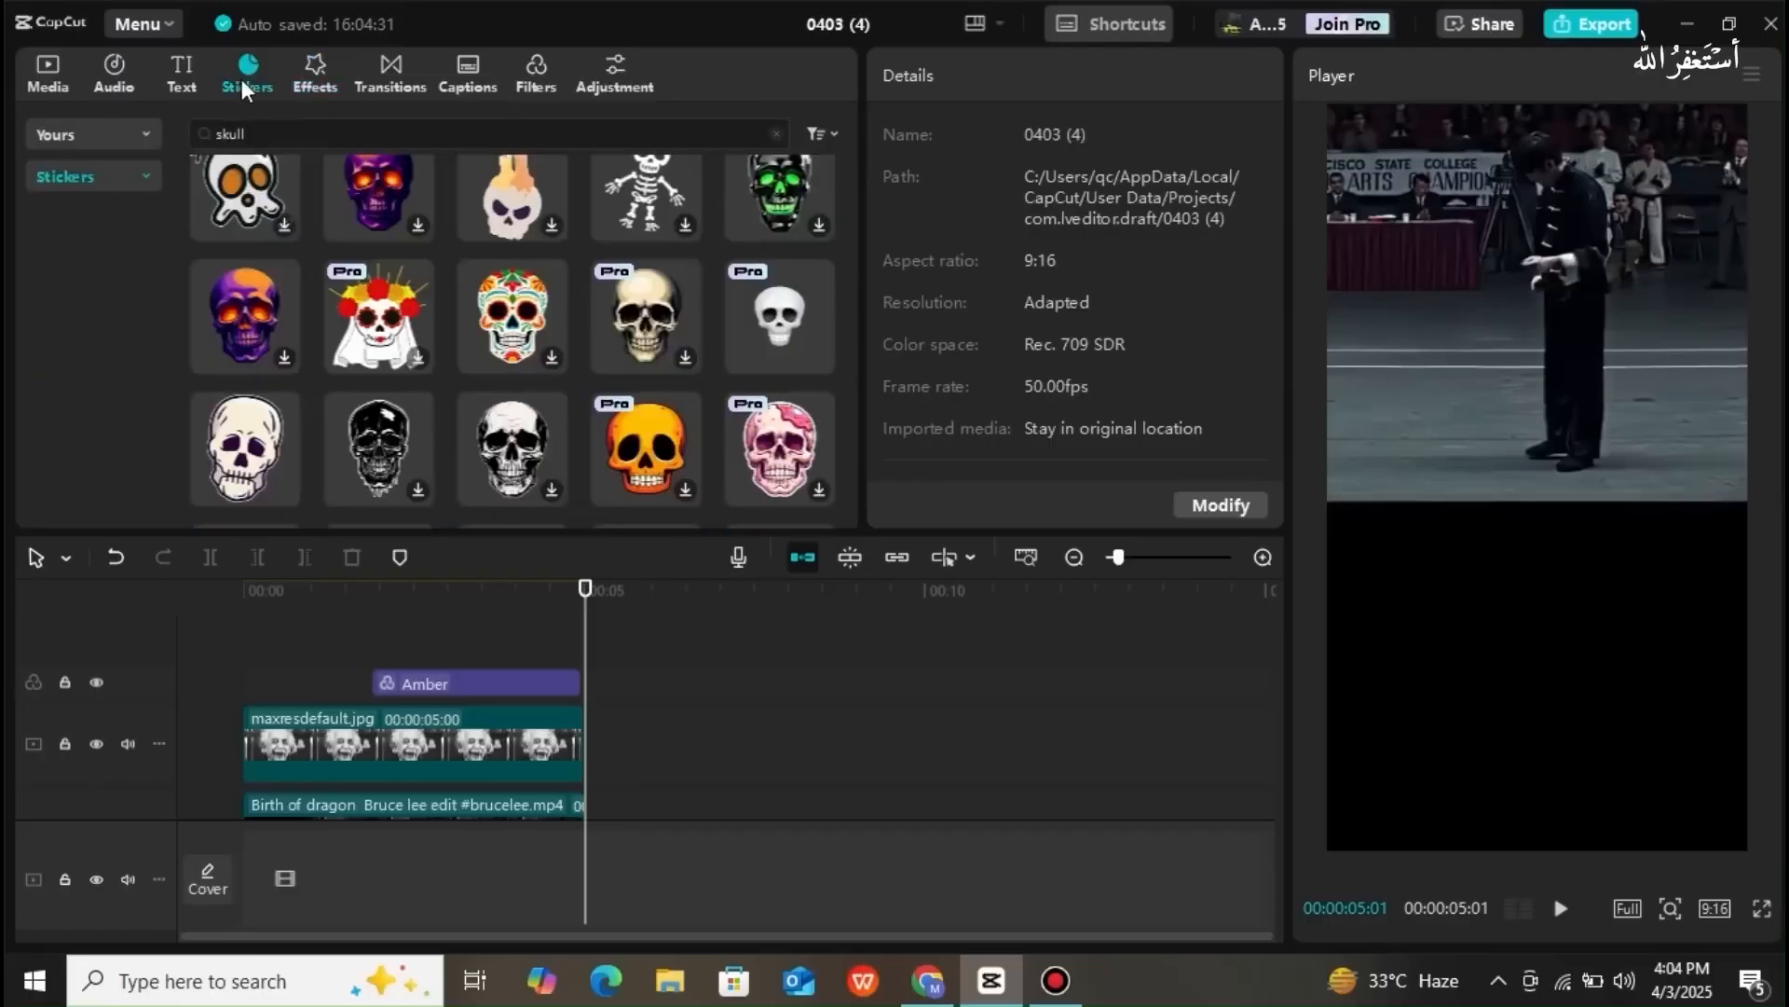
left_click(481, 465)
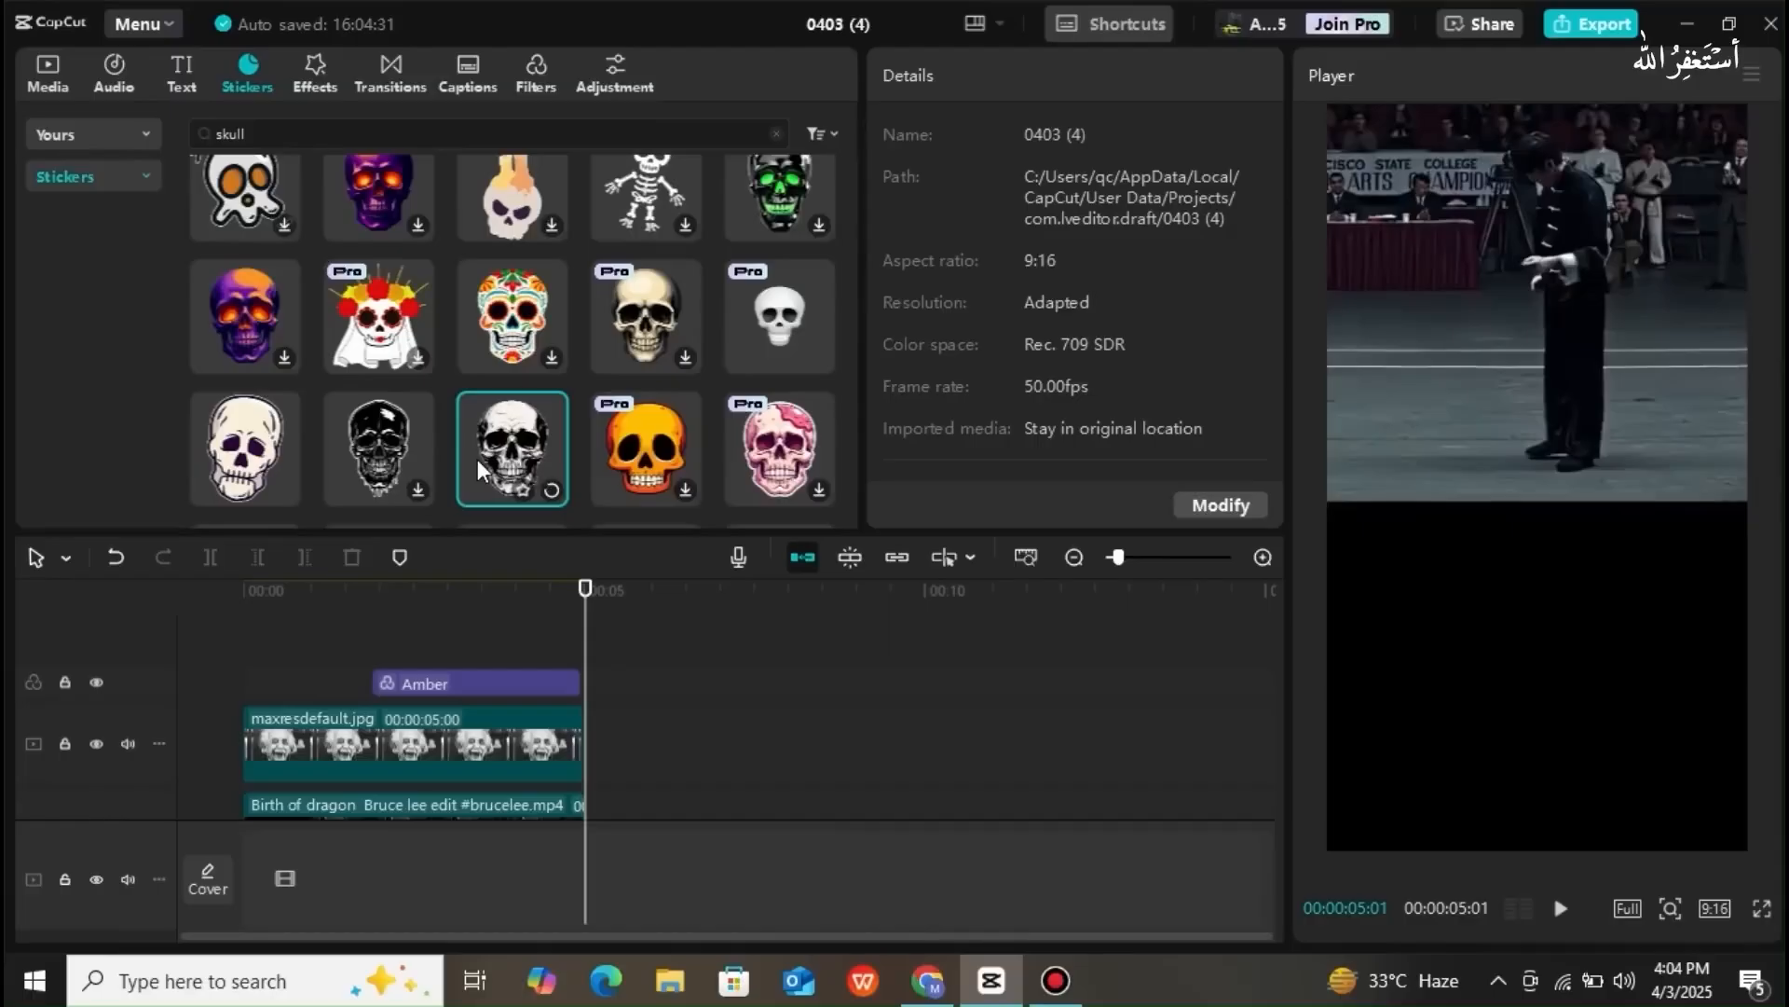
left_click_drag(491, 466, 403, 628)
left_click(419, 489)
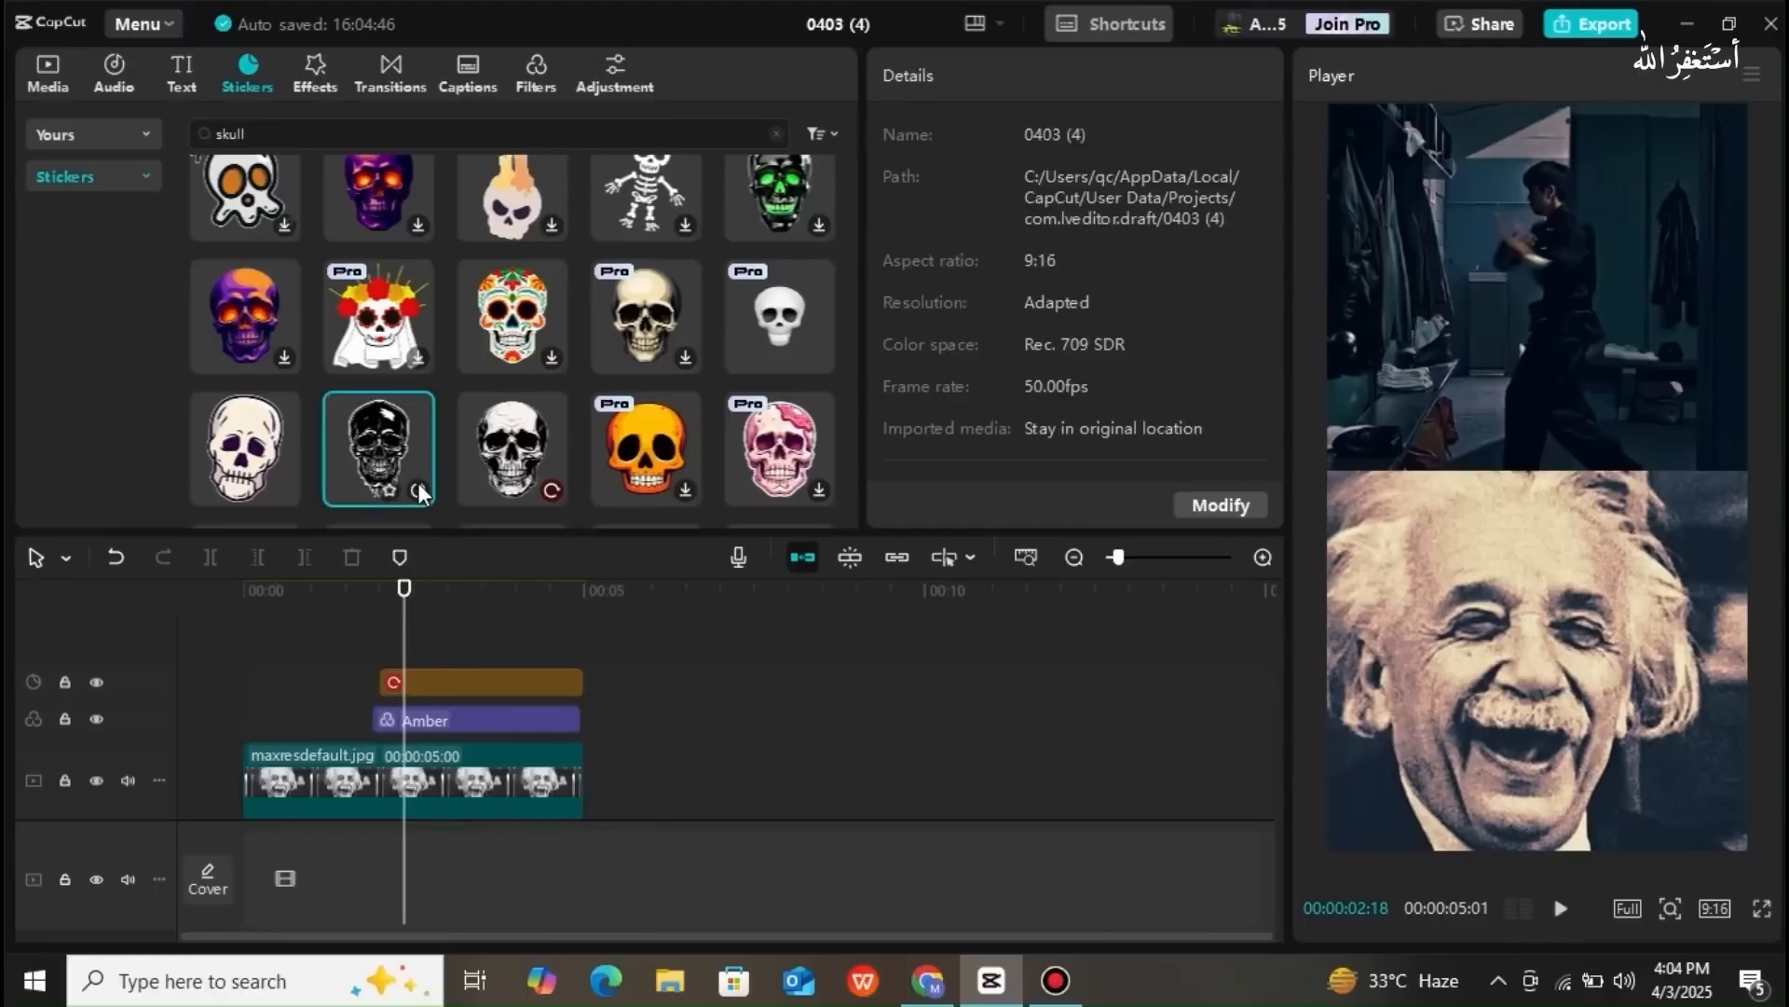
left_click(553, 490)
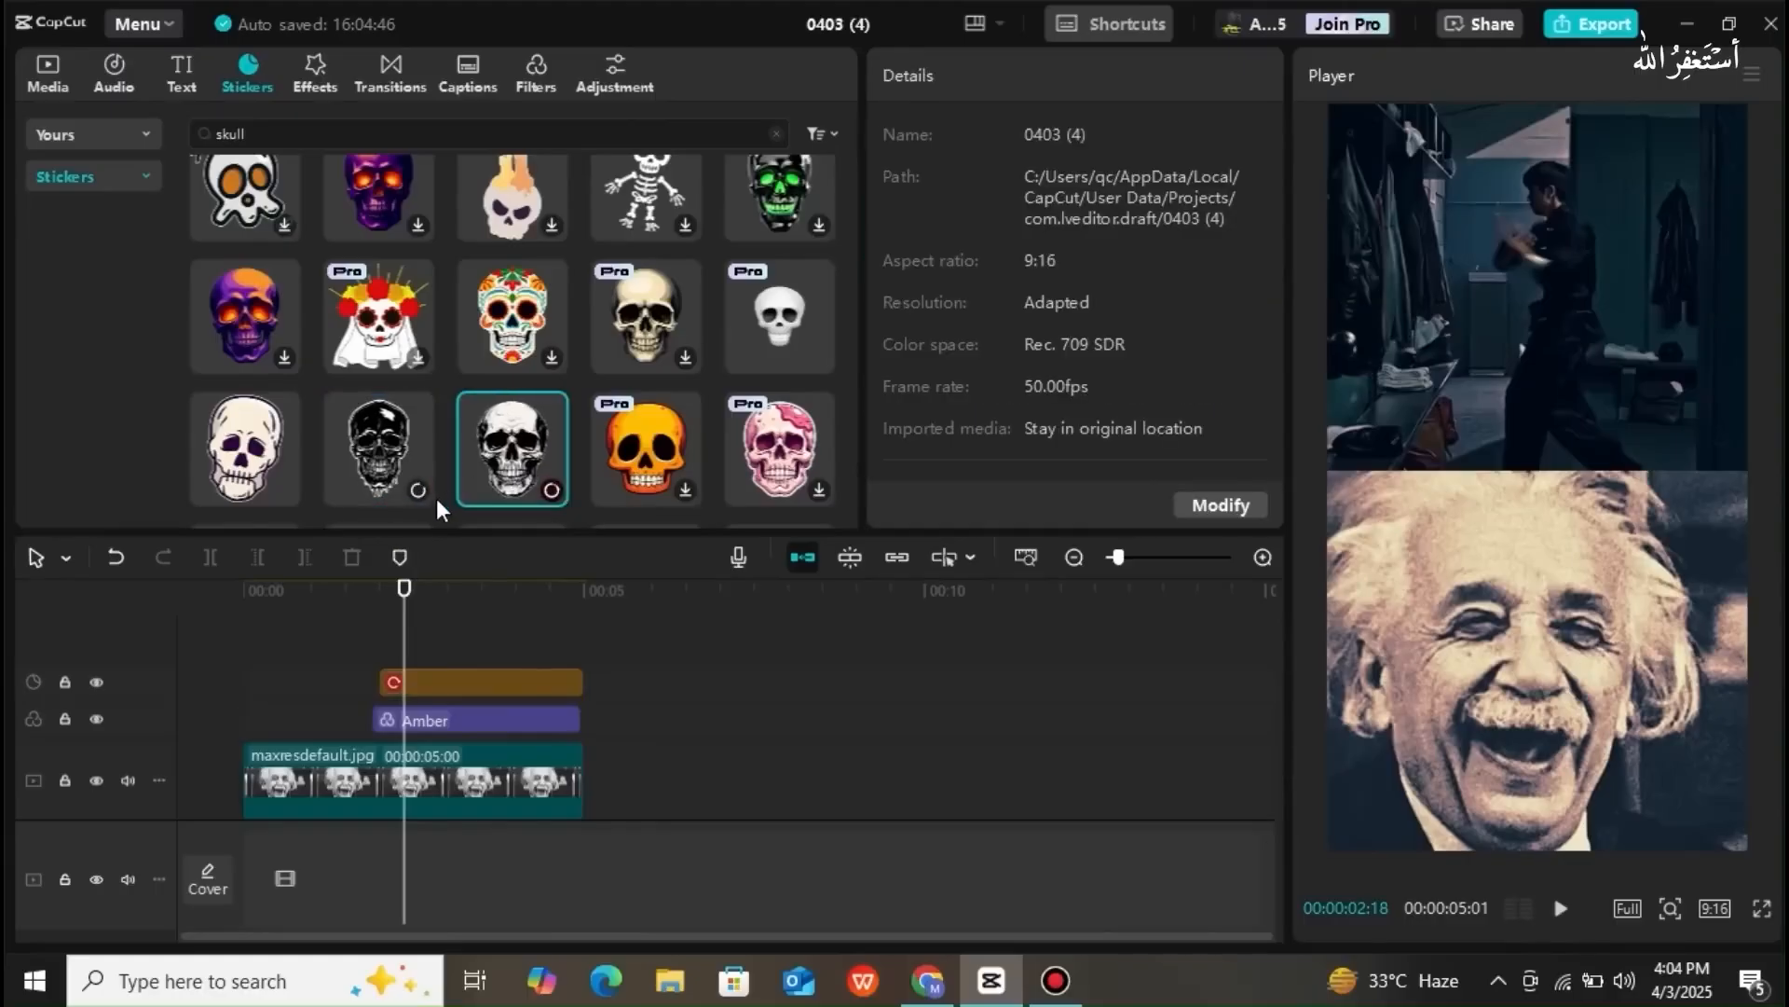
left_click_drag(422, 479, 519, 659)
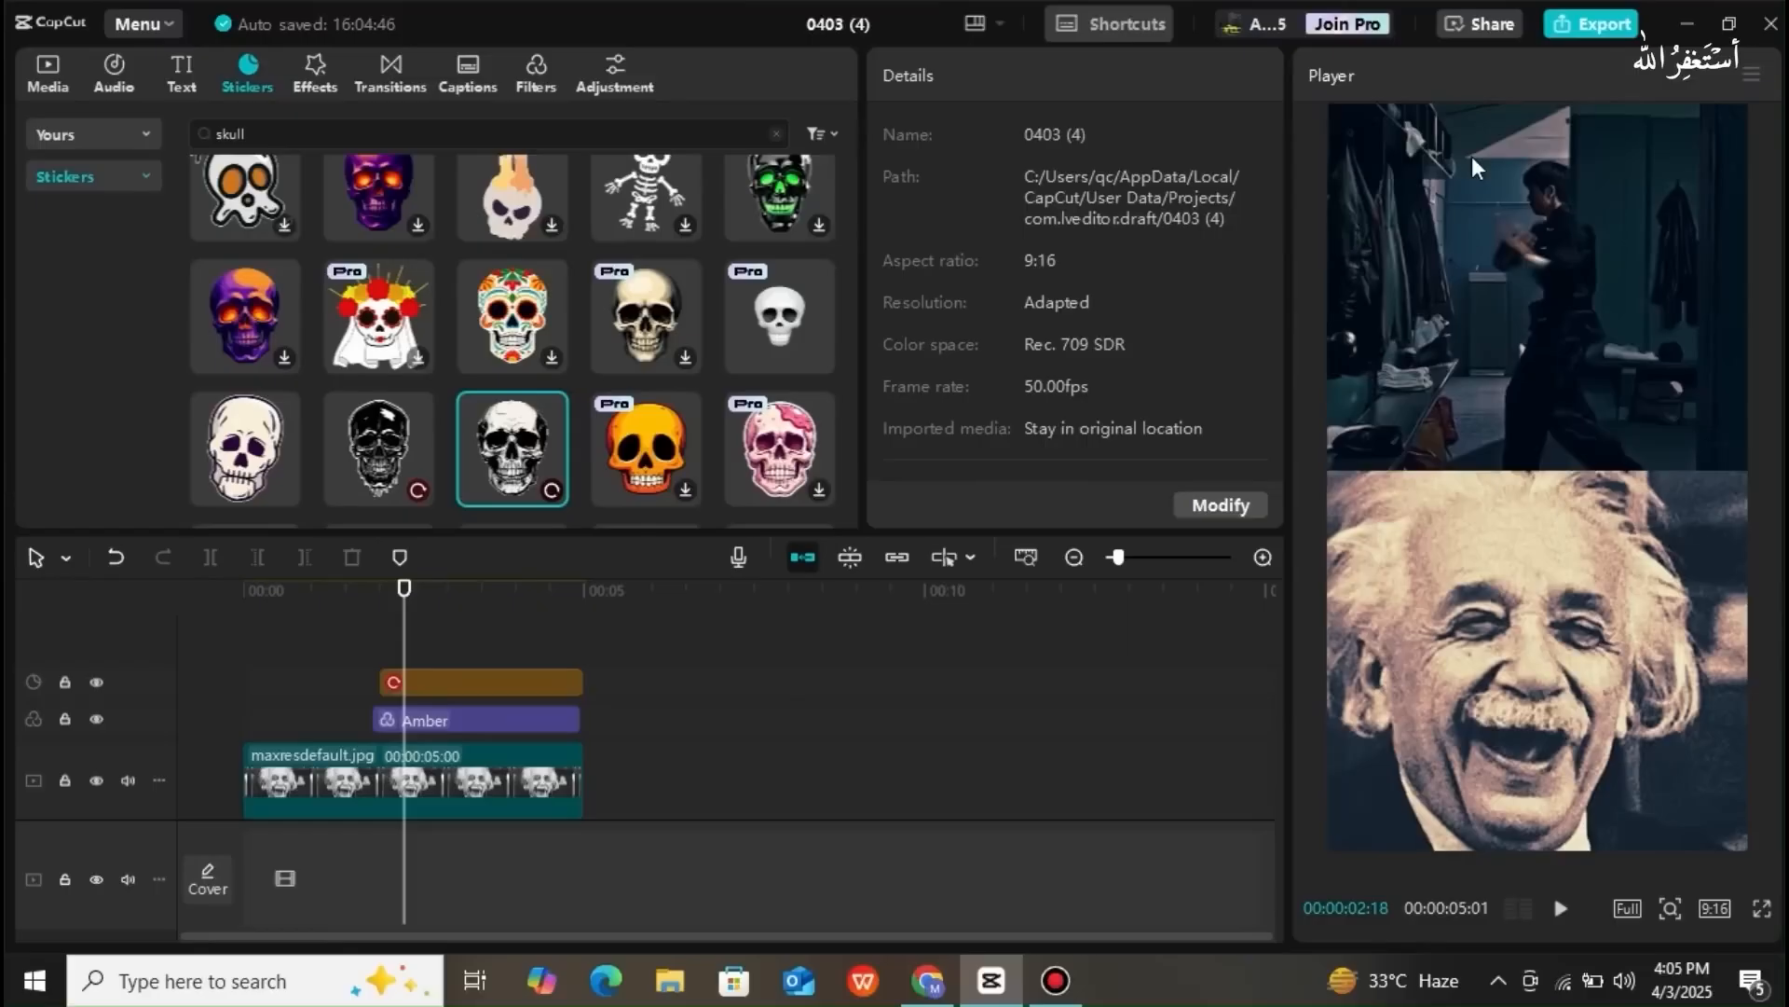
- Export the video under the name "reel project" to drive D, accepting the watermark
left_click(1568, 28)
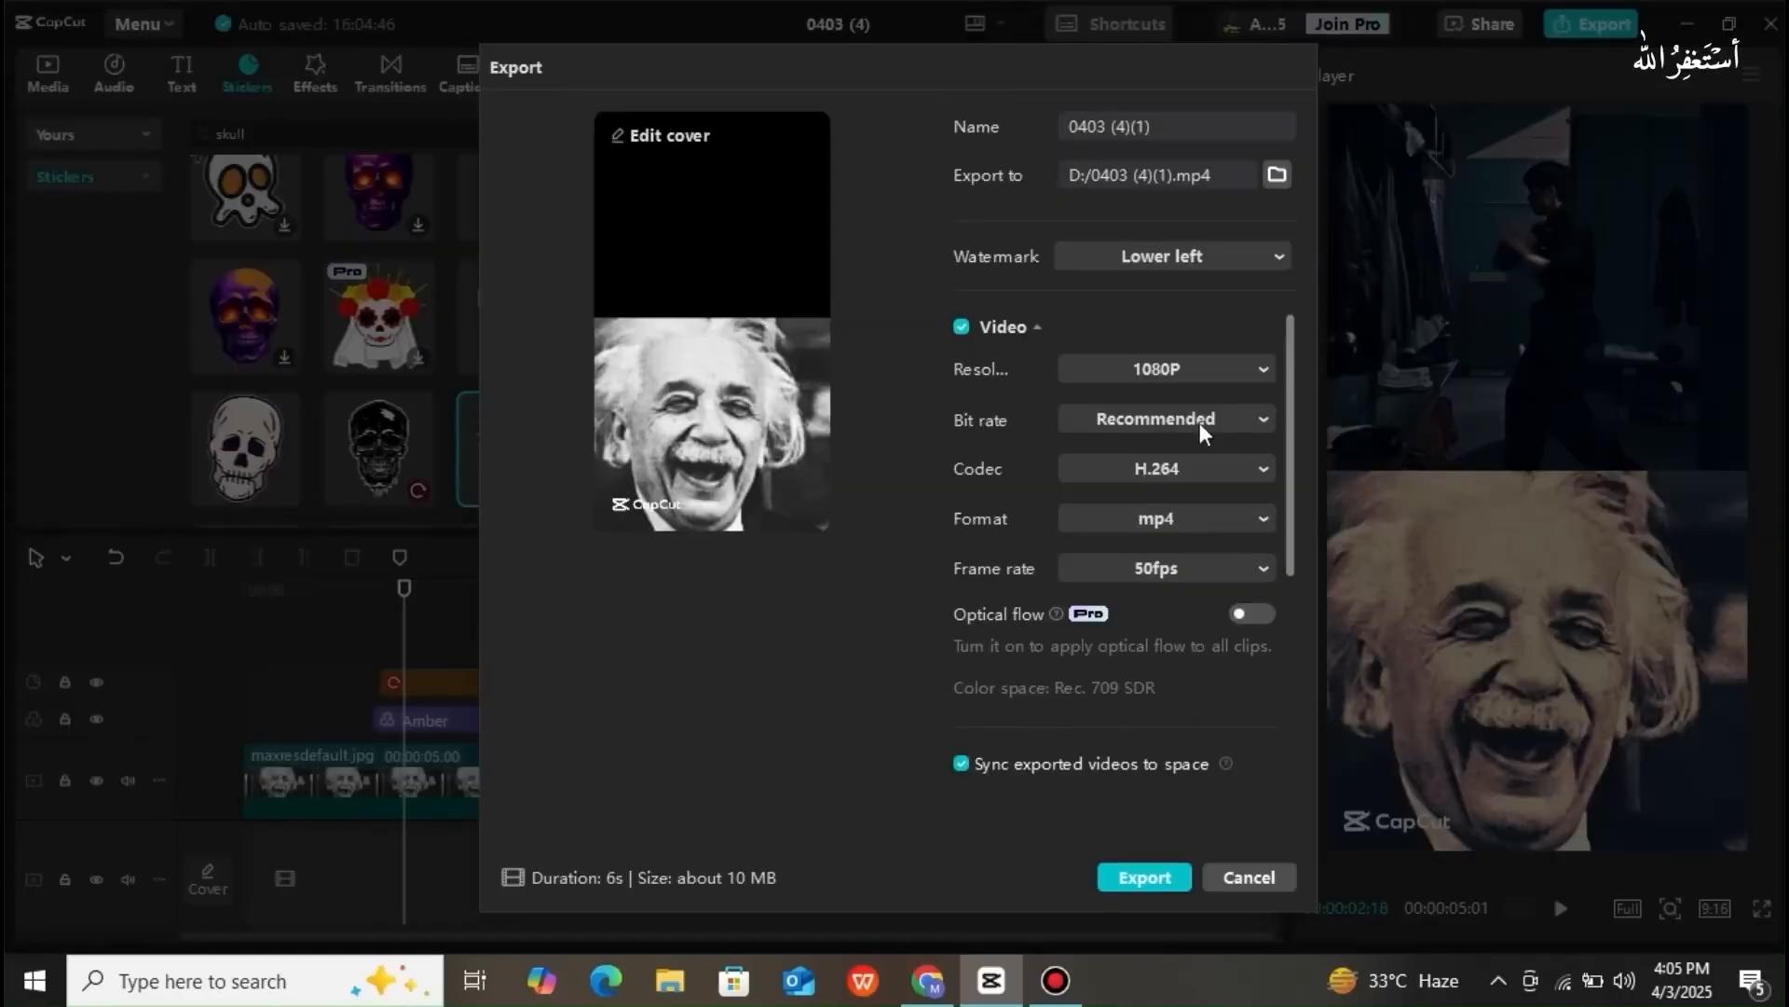
left_click(1063, 136)
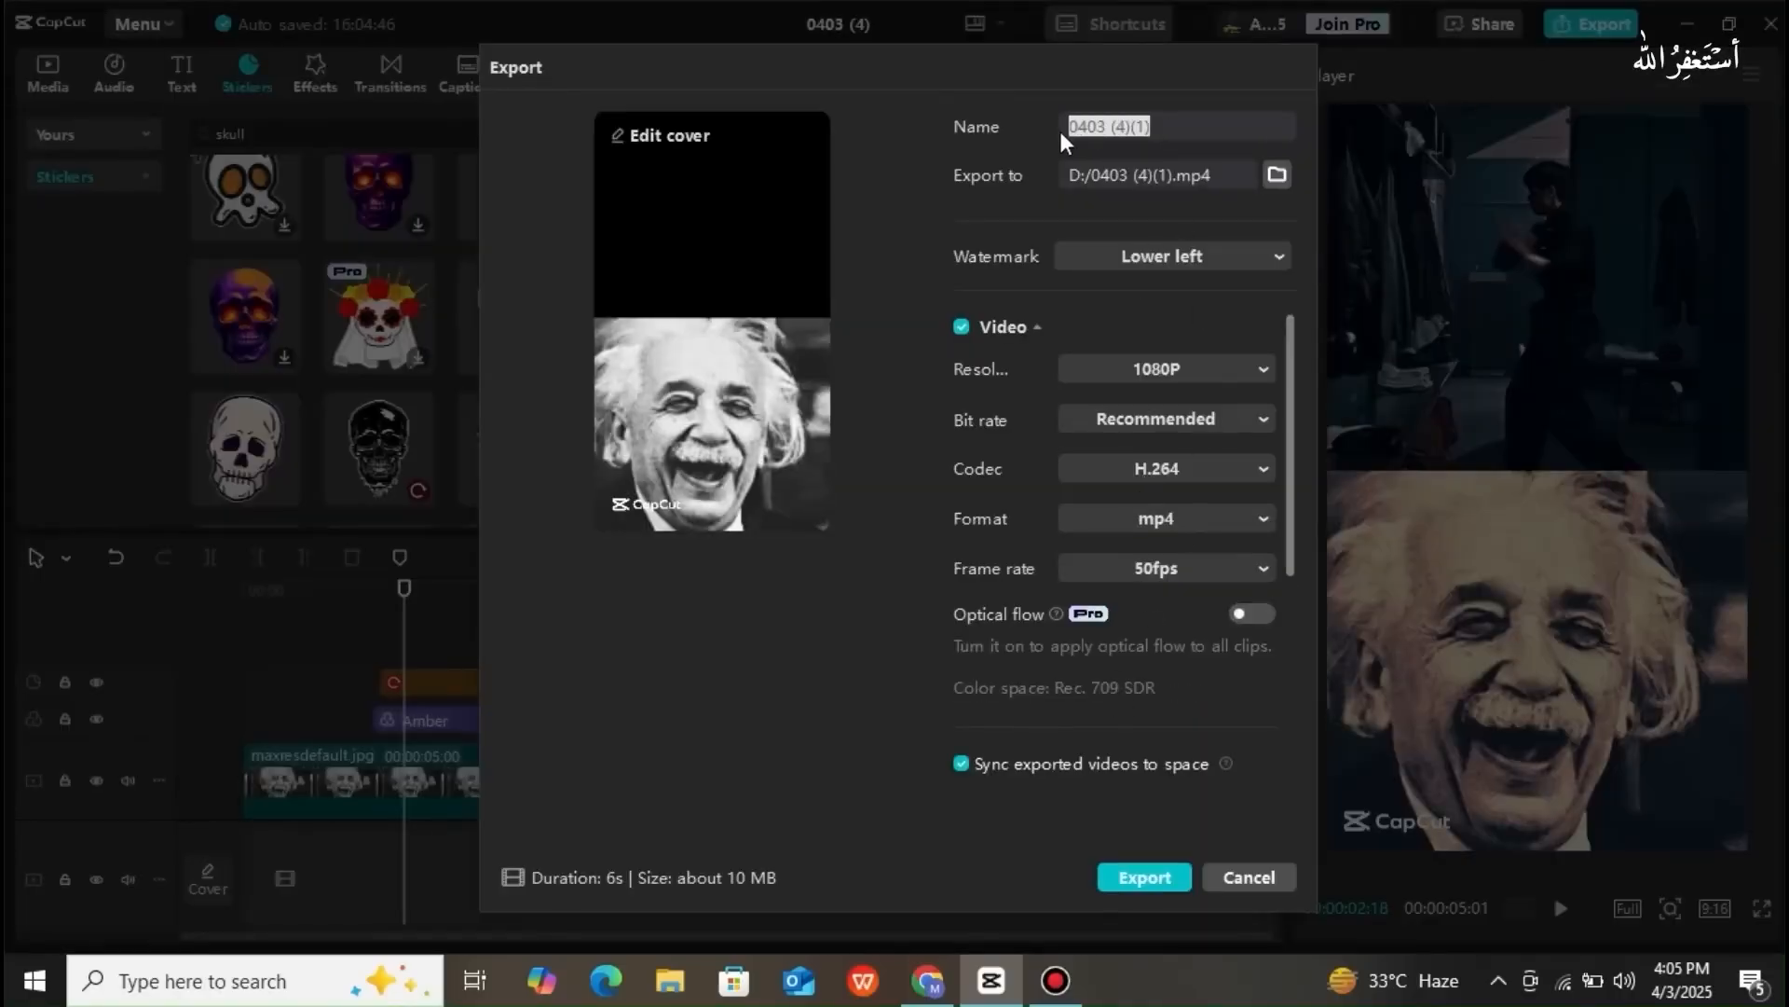
key("BackSpace")
type("reel project")
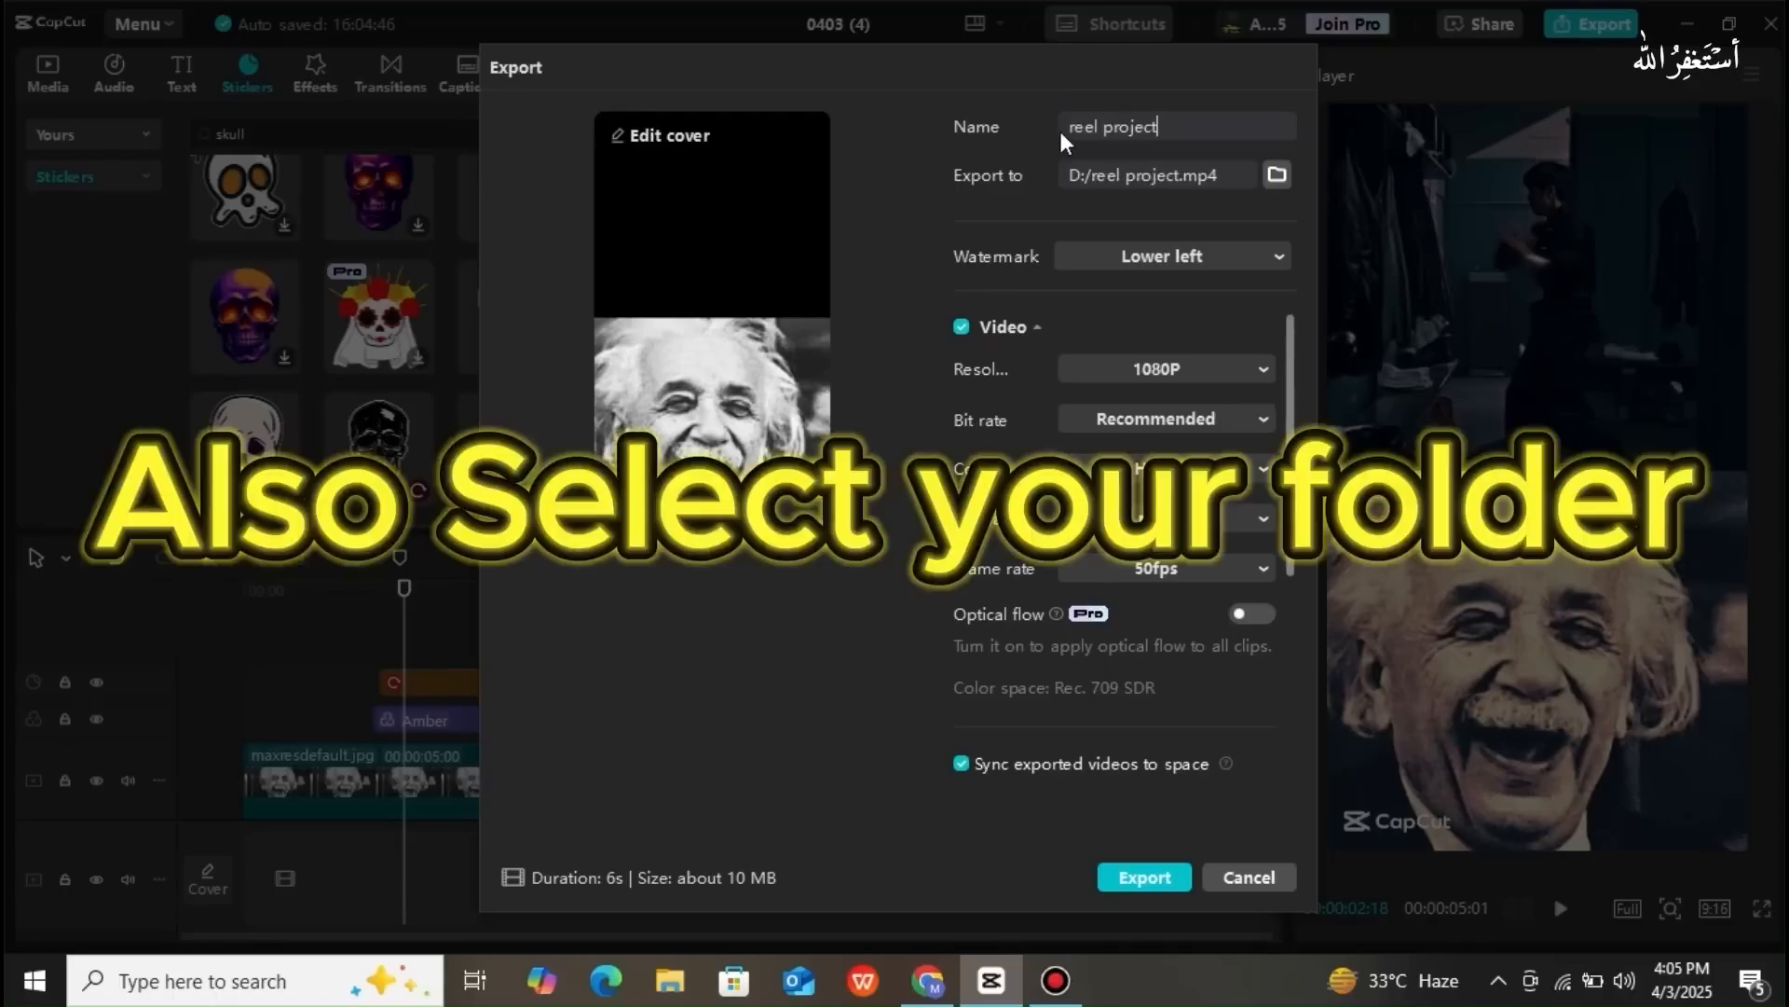
left_click(1129, 874)
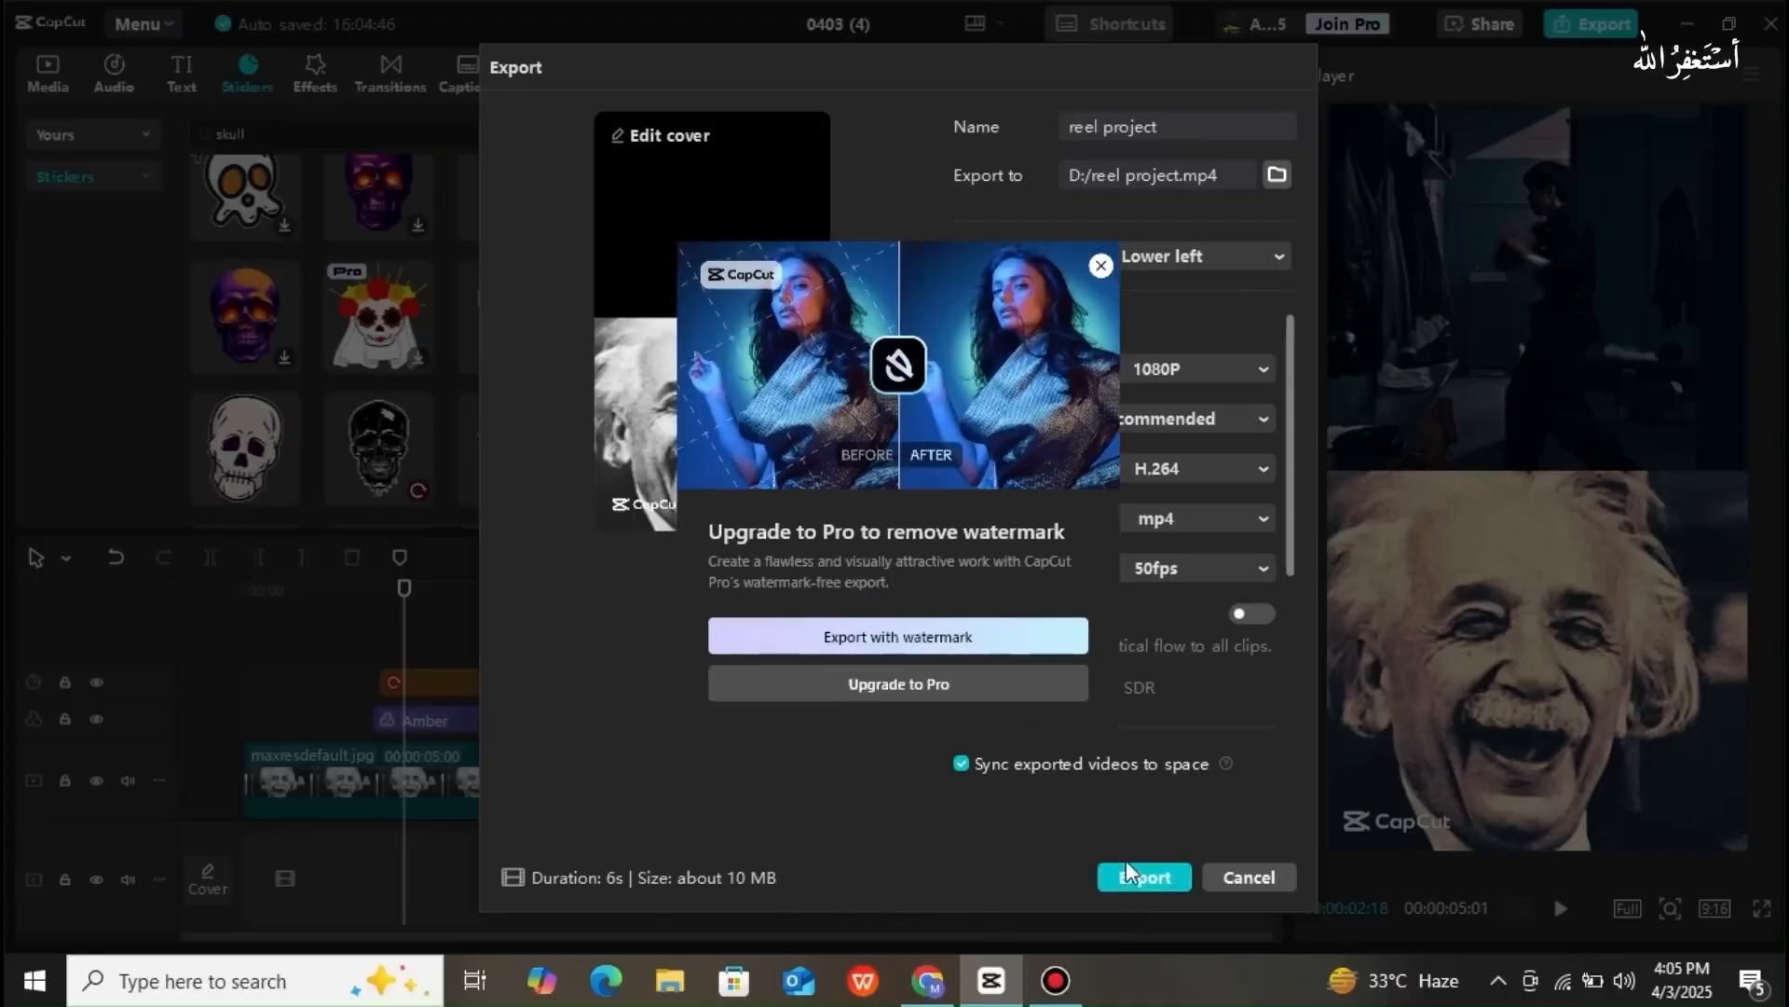
left_click(969, 637)
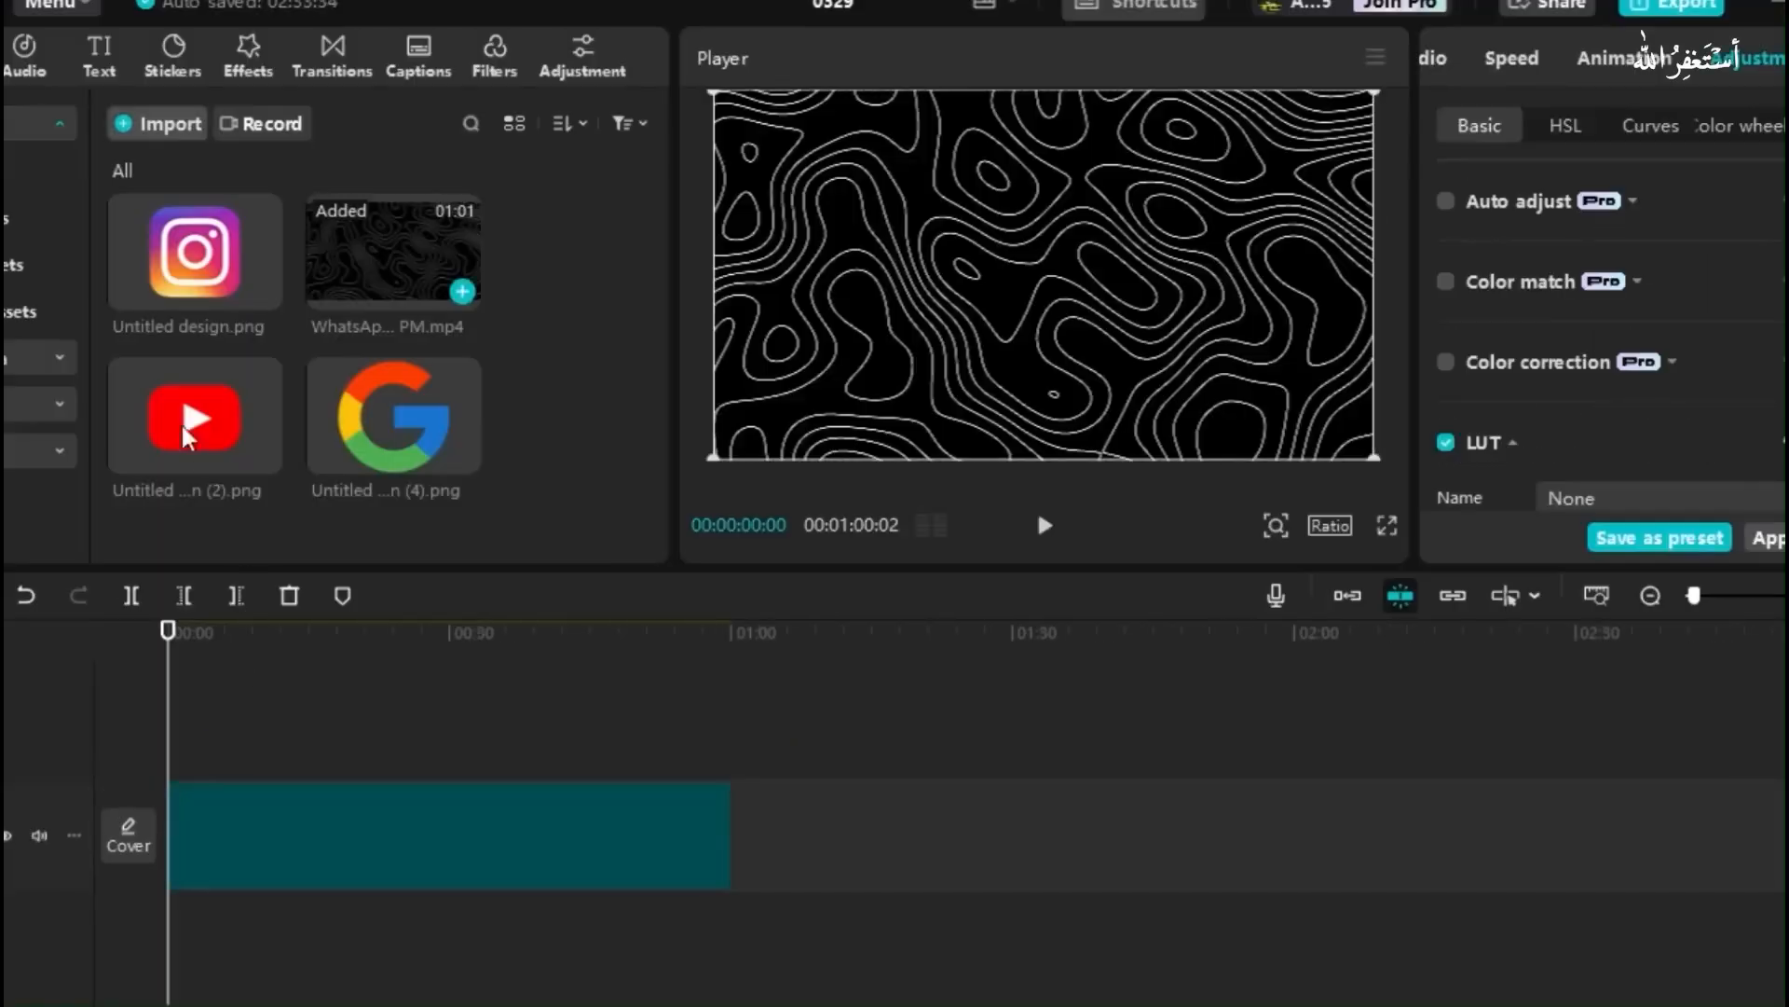
- Stack the Instagram, YouTube and Google logo images on separate tracks above the background video, all starting at 00:00:00:00
left_click_drag(195, 252, 185, 772)
left_click_drag(200, 378, 181, 736)
left_click_drag(398, 424, 179, 708)
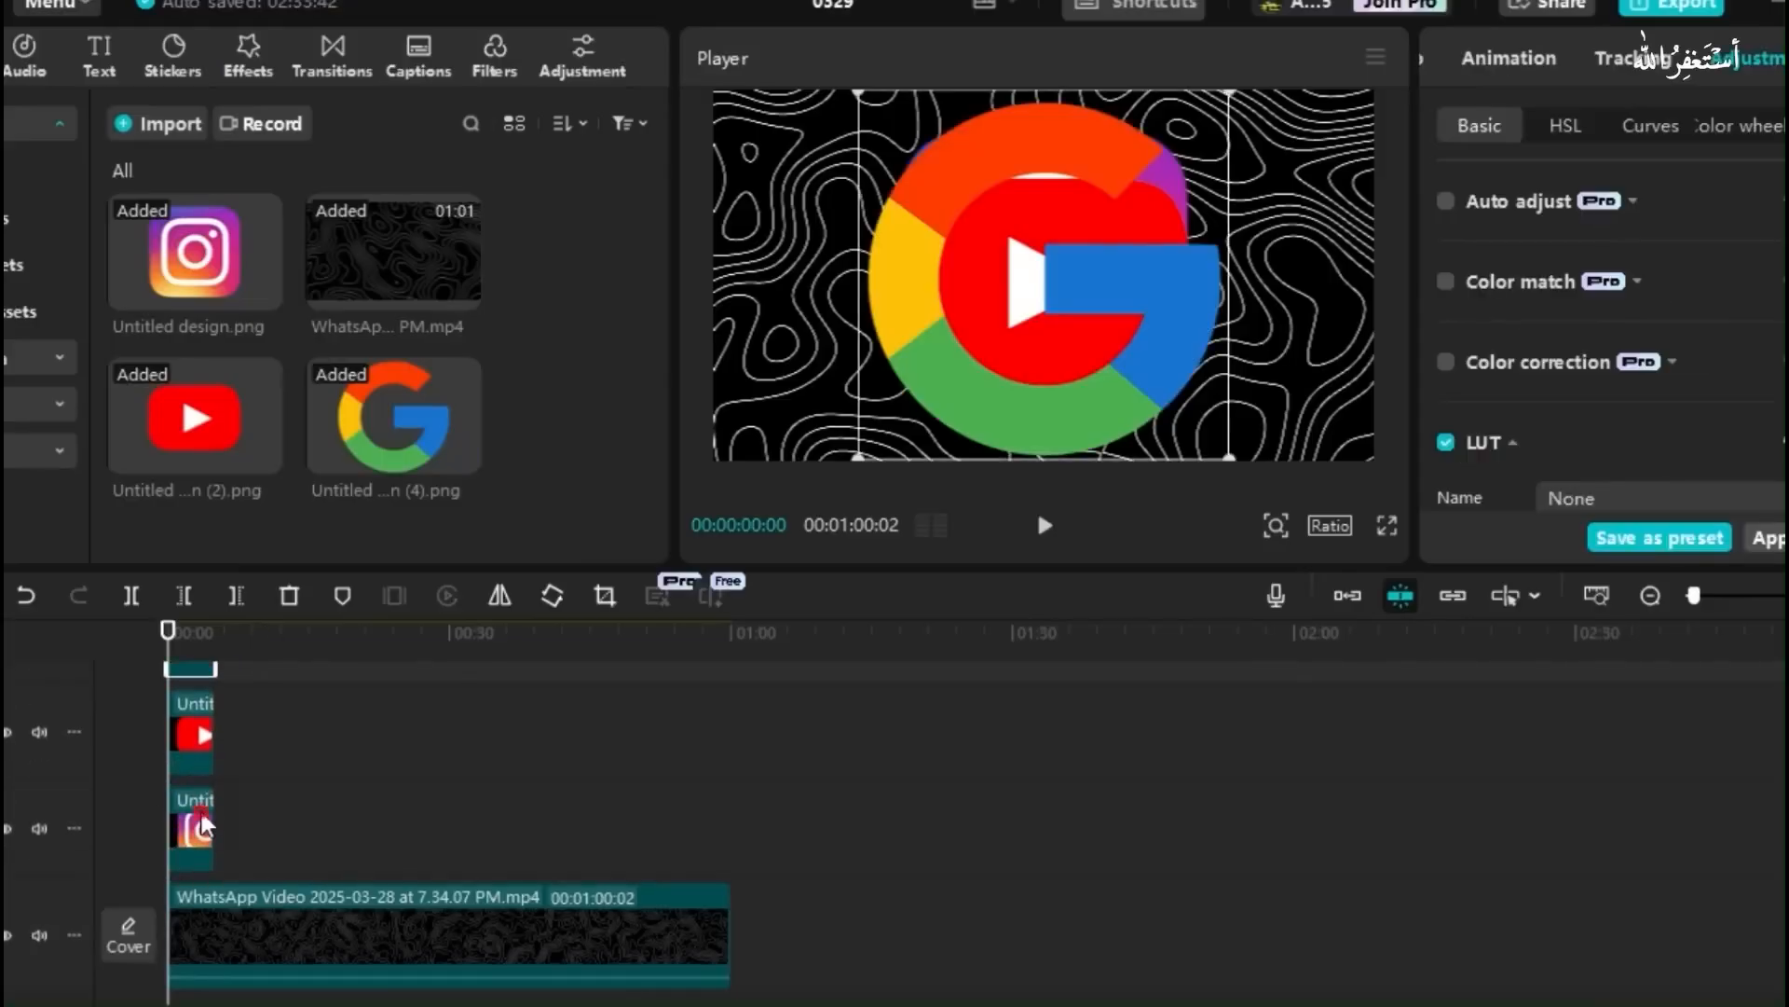
- Extend the Instagram, YouTube and Google logo clips to an equal length of about 7 seconds
left_click(203, 824)
left_click_drag(210, 825, 226, 825)
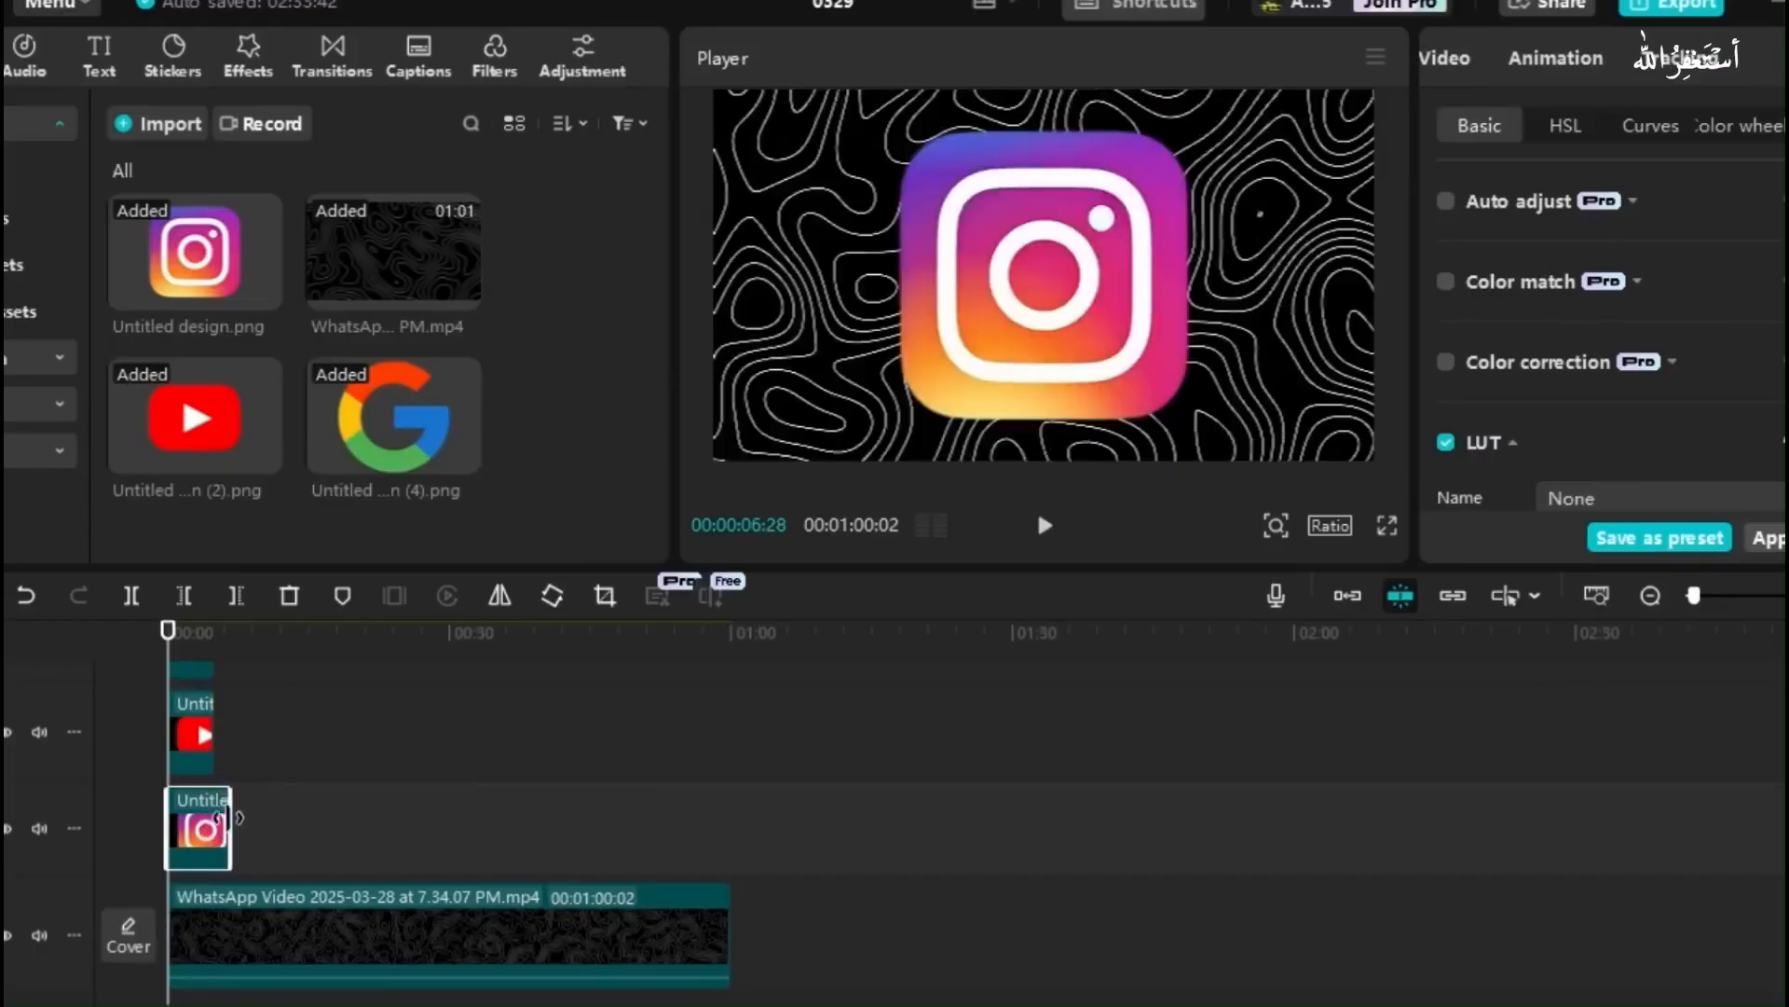
left_click(201, 733)
left_click_drag(215, 733, 230, 698)
left_click(200, 671)
scroll(220, 722, "up", 1)
left_click(201, 710)
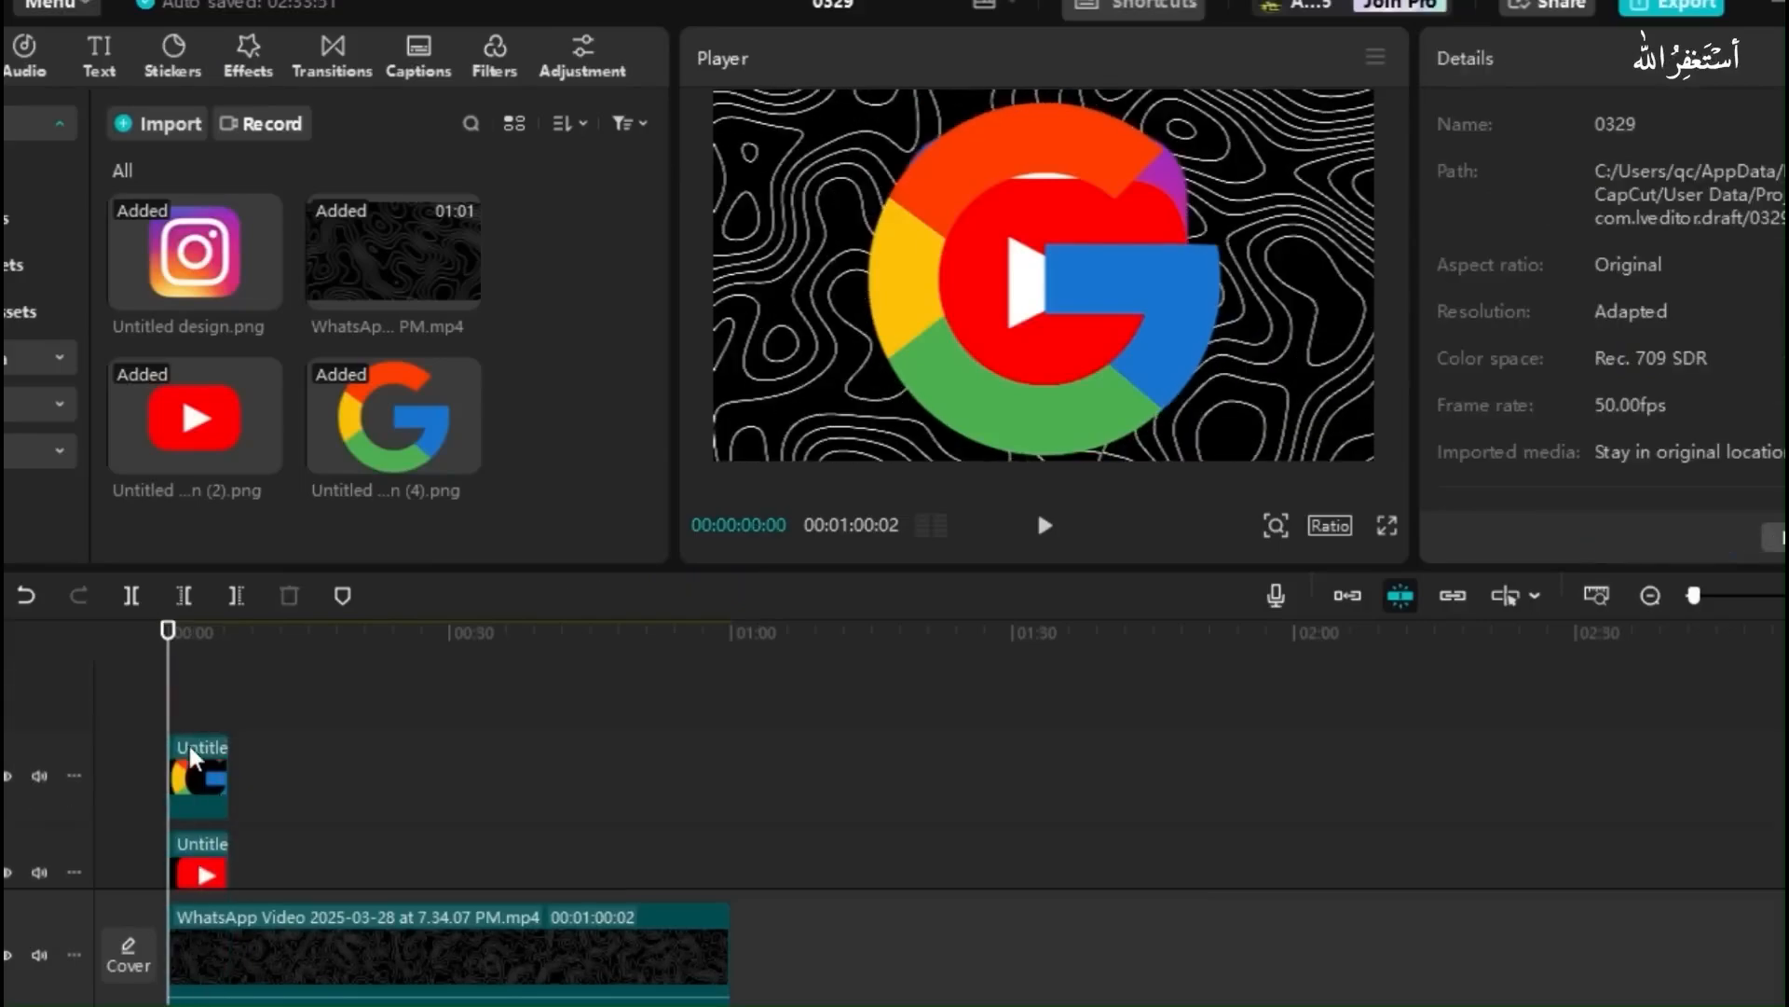
- Scale the Google, YouTube and Instagram logos down in the preview to less than half their size
left_click(195, 769)
left_click_drag(1106, 337, 1058, 348)
left_click_drag(1181, 112, 1024, 327)
left_click(1138, 311)
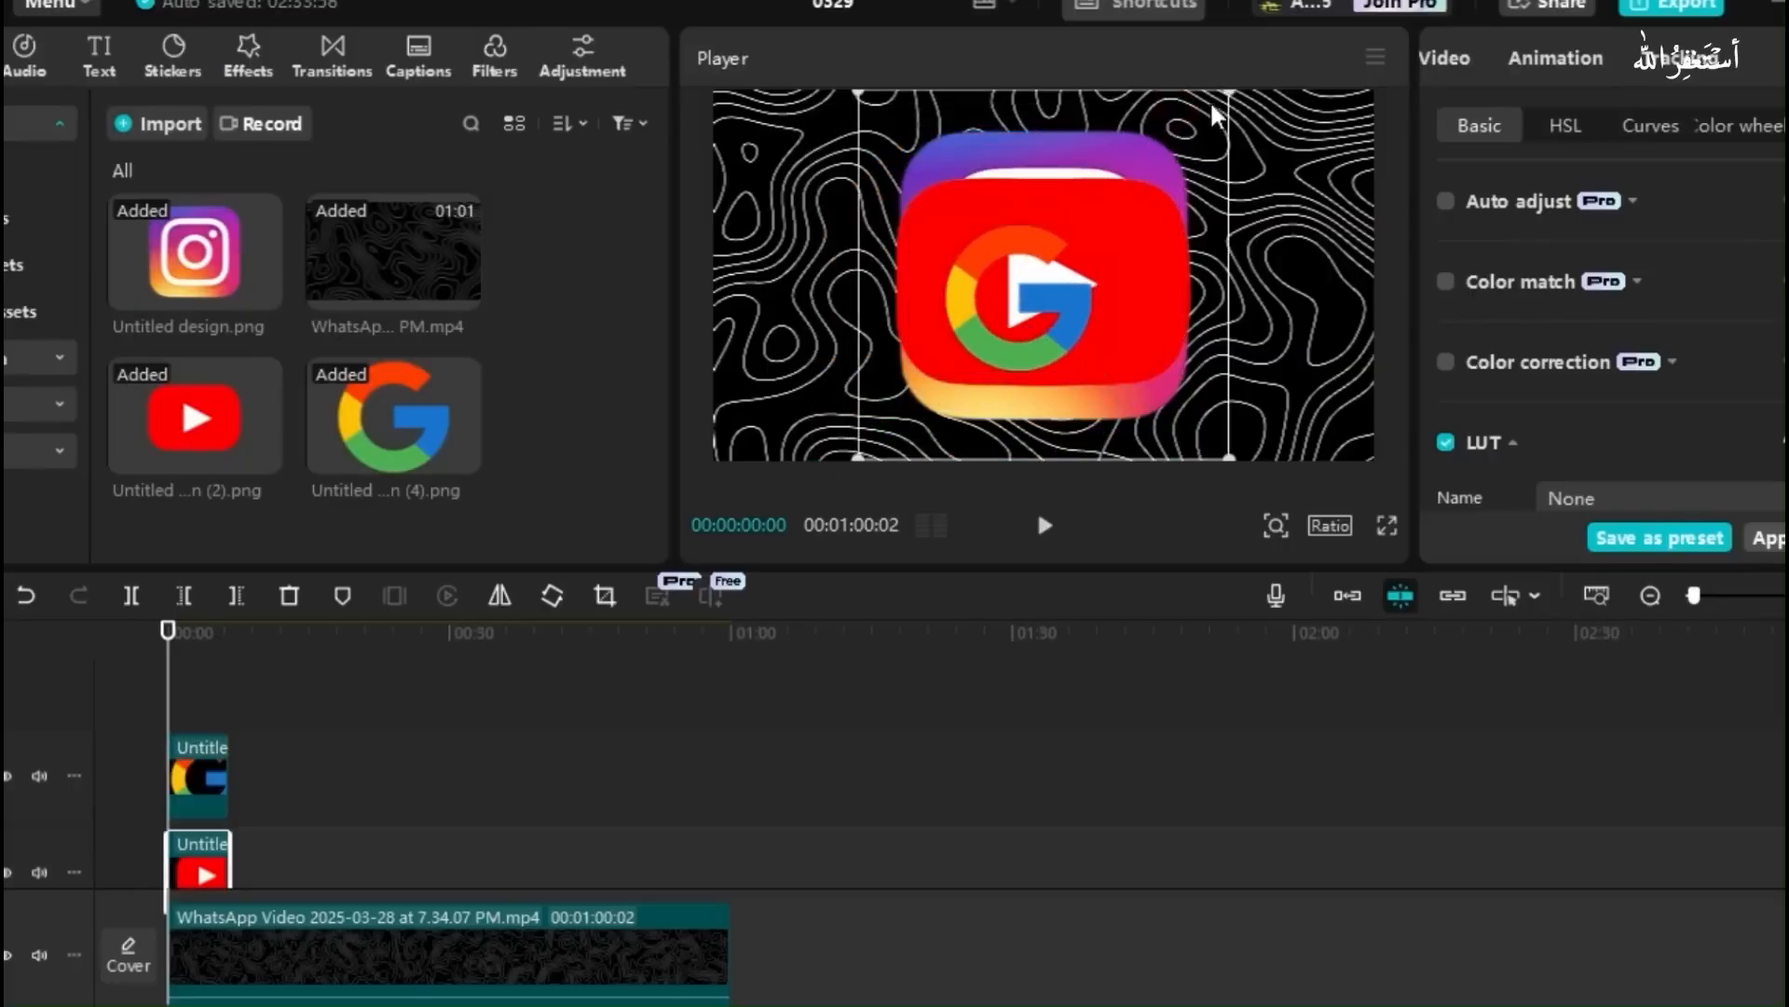
left_click_drag(1229, 96, 1128, 205)
left_click(1165, 191)
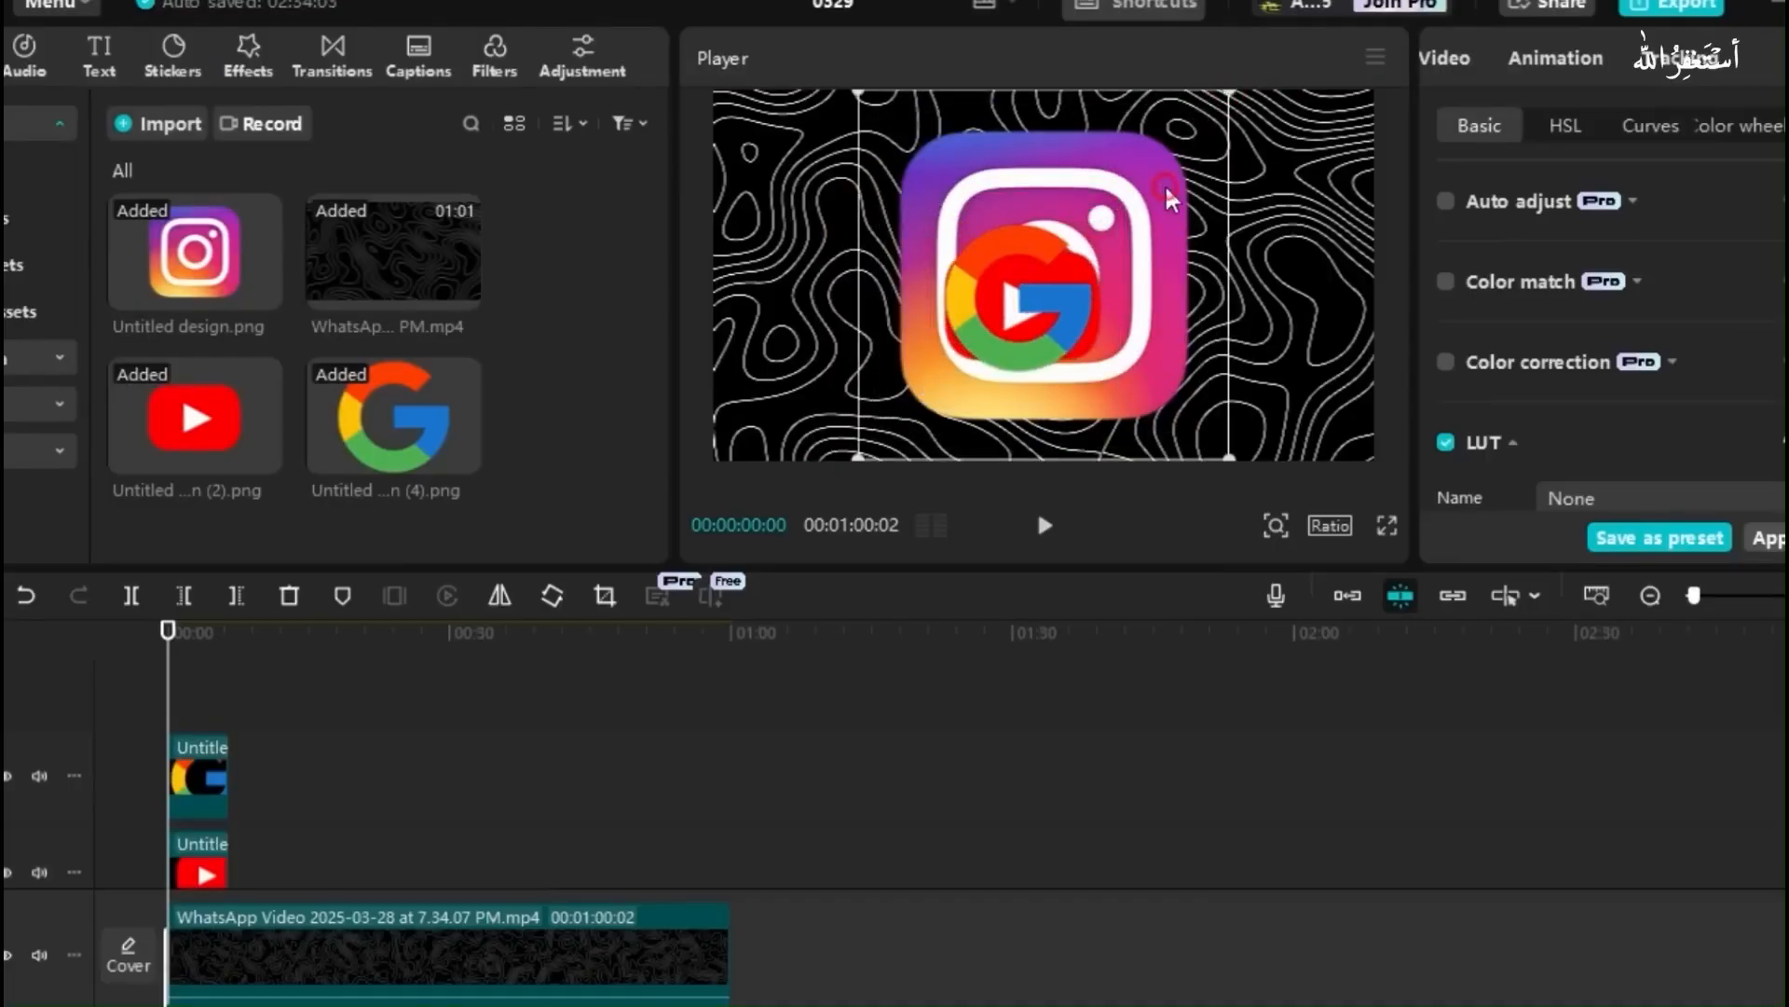
left_click_drag(1223, 96, 1121, 203)
- Arrange the logos with Google lower left, YouTube upper centre and Instagram lower right, making YouTube slightly larger
left_click_drag(1084, 261, 1216, 283)
left_click_drag(1037, 312, 1103, 241)
left_click(1072, 321)
left_click_drag(1151, 319, 1173, 333)
left_click(1170, 331)
left_click_drag(1254, 399, 1246, 410)
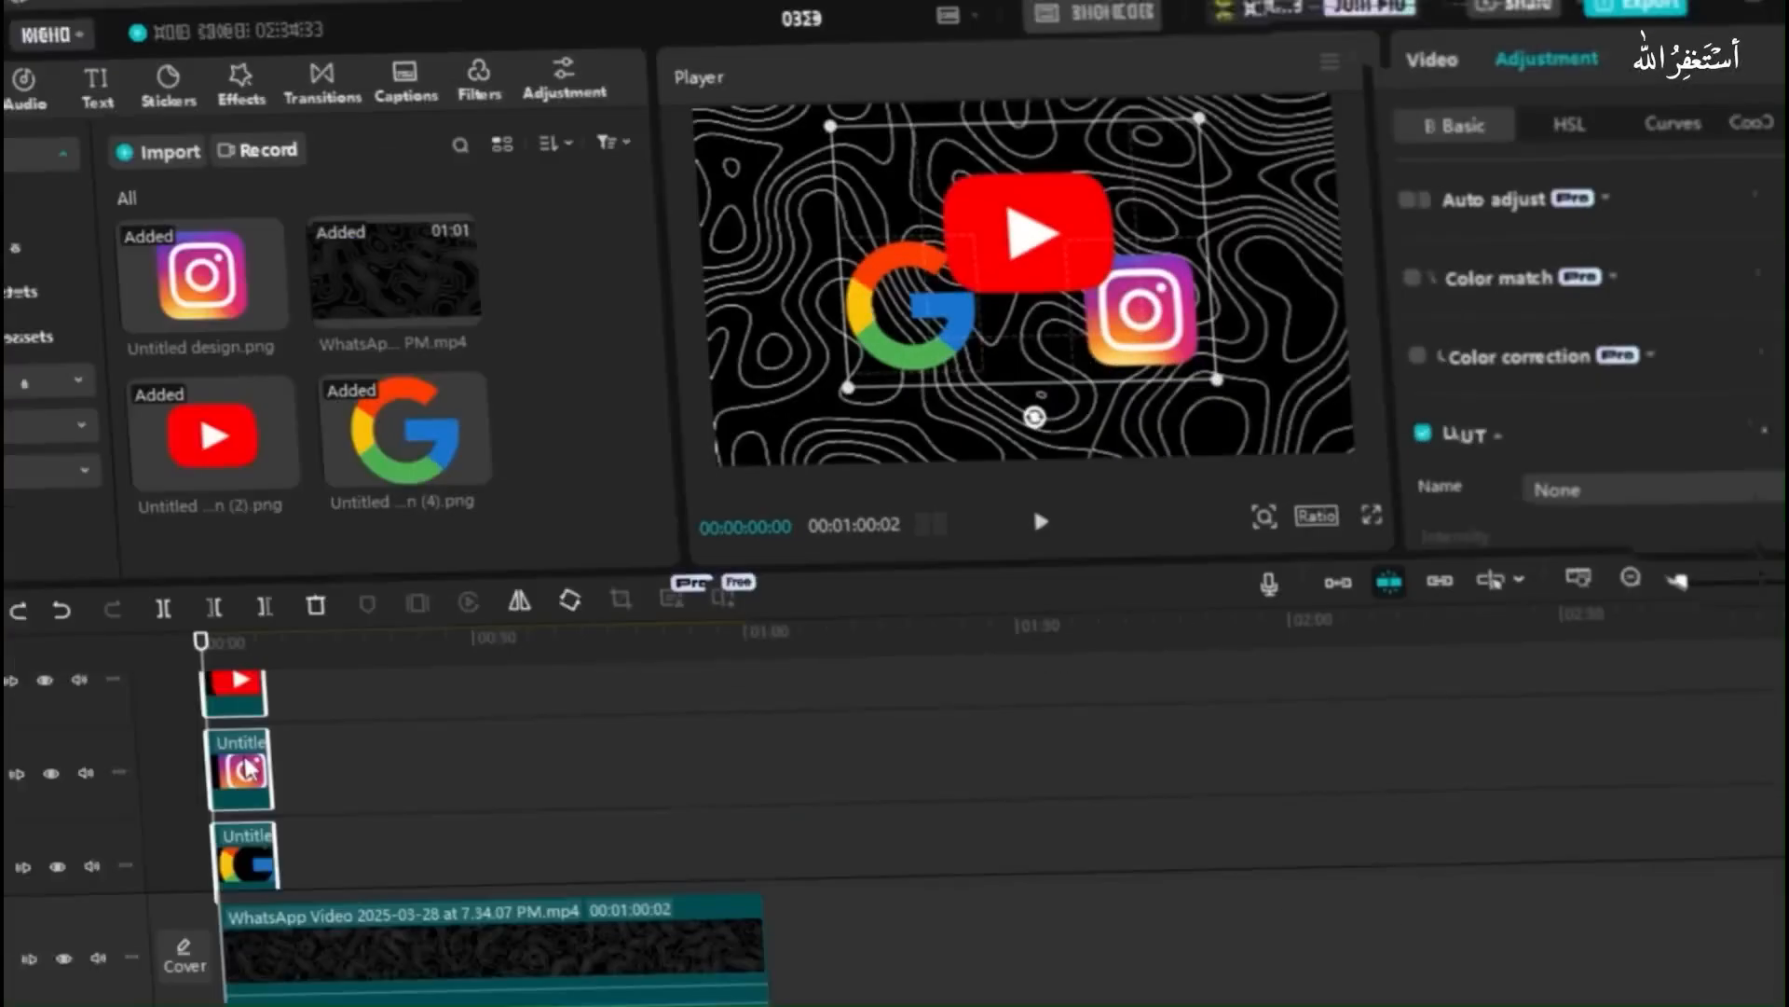
- Combine the three selected logo clips into one compound clip above the background video
right_click(245, 769)
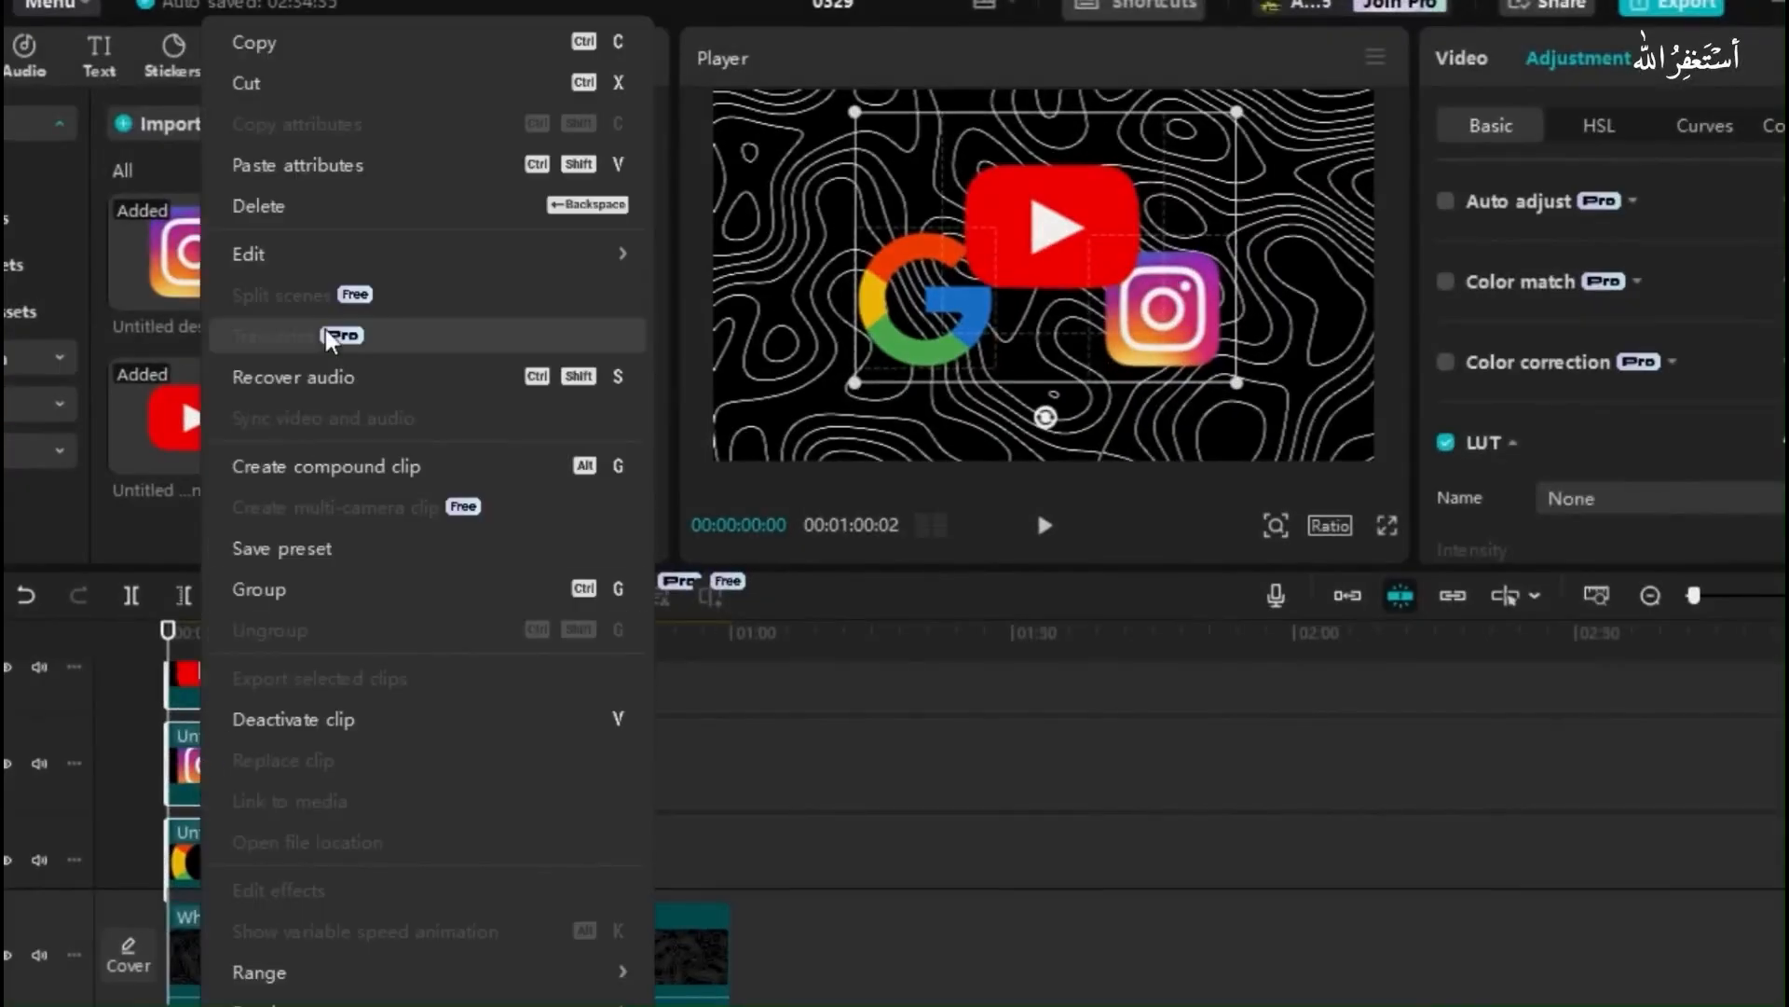
left_click(344, 465)
left_click(198, 698)
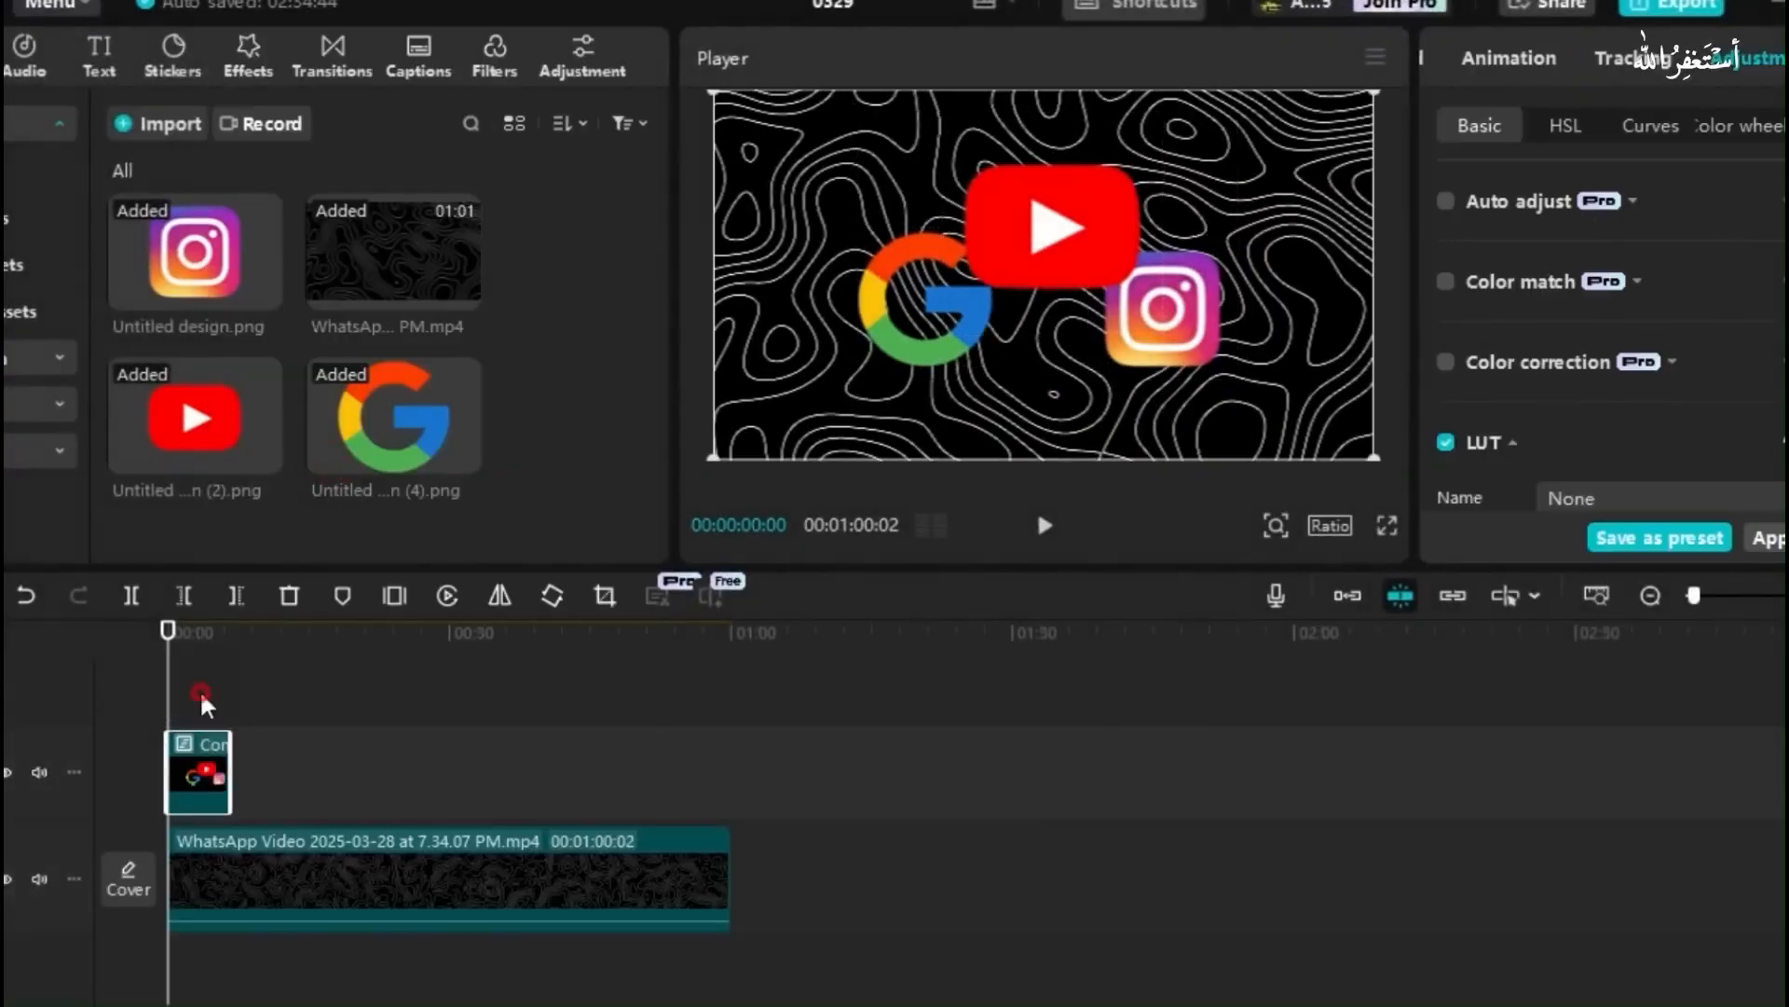
- Duplicate the logo compound clip onto the track above and align the copy with the start of the timeline
left_click(202, 775)
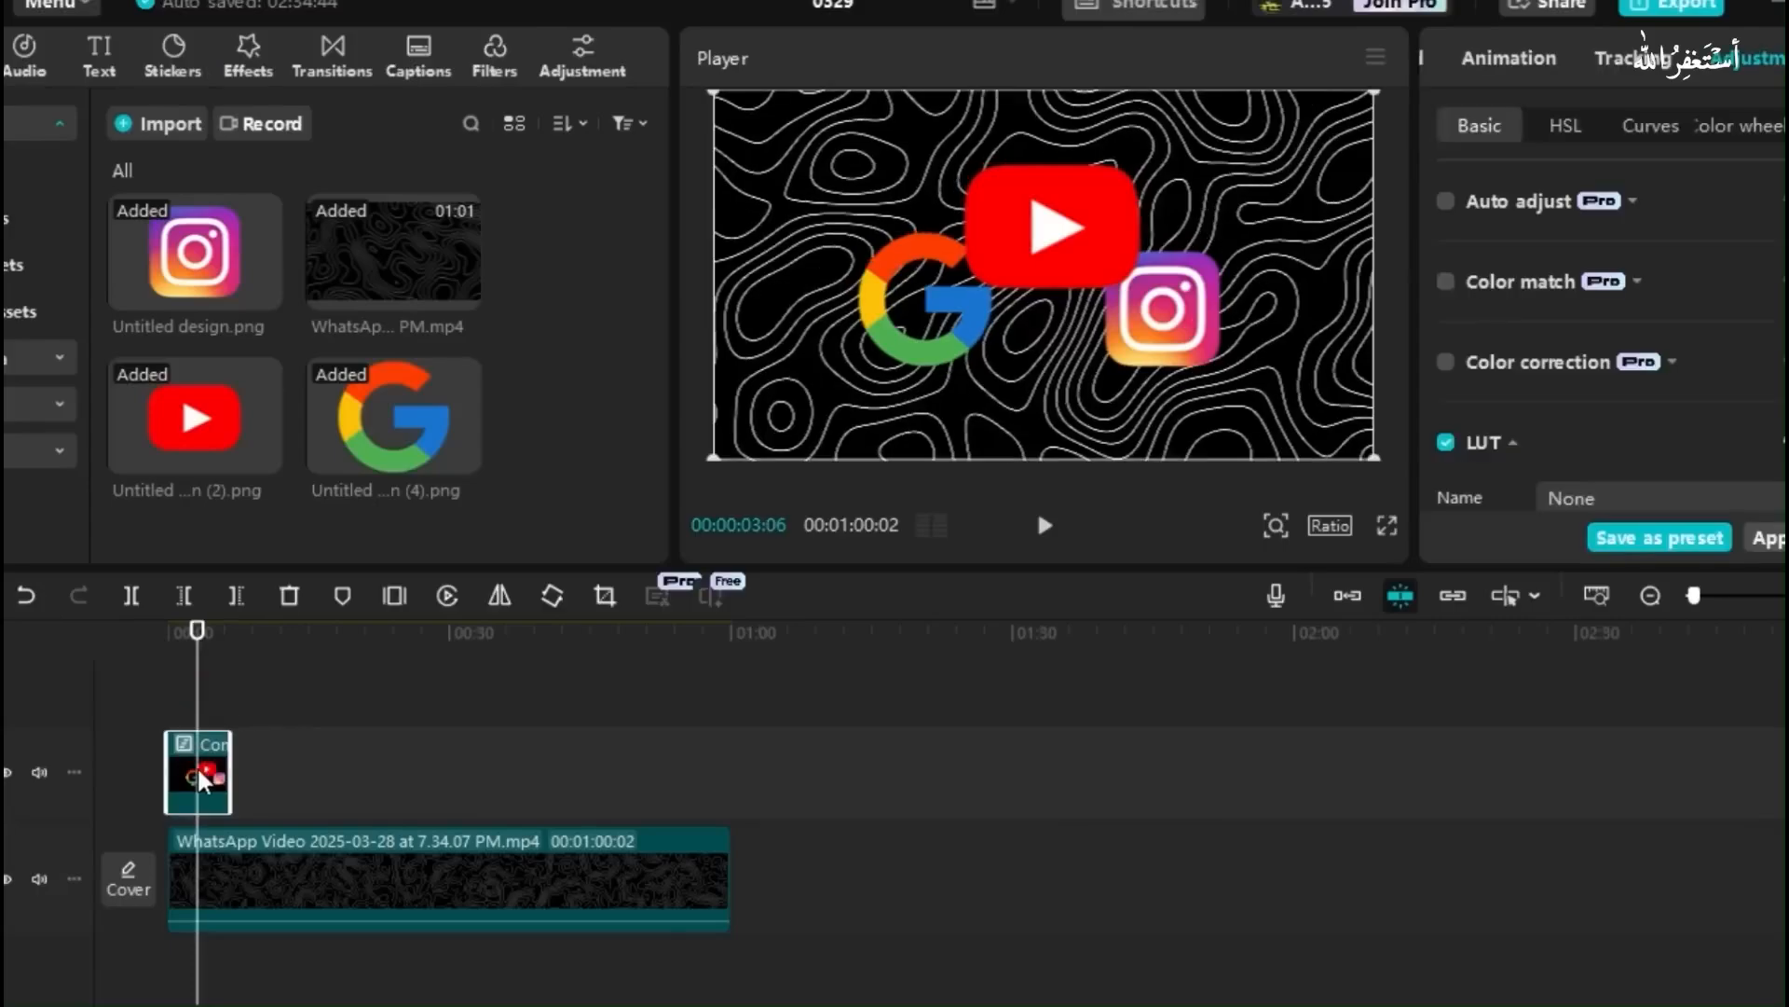
right_click(208, 759)
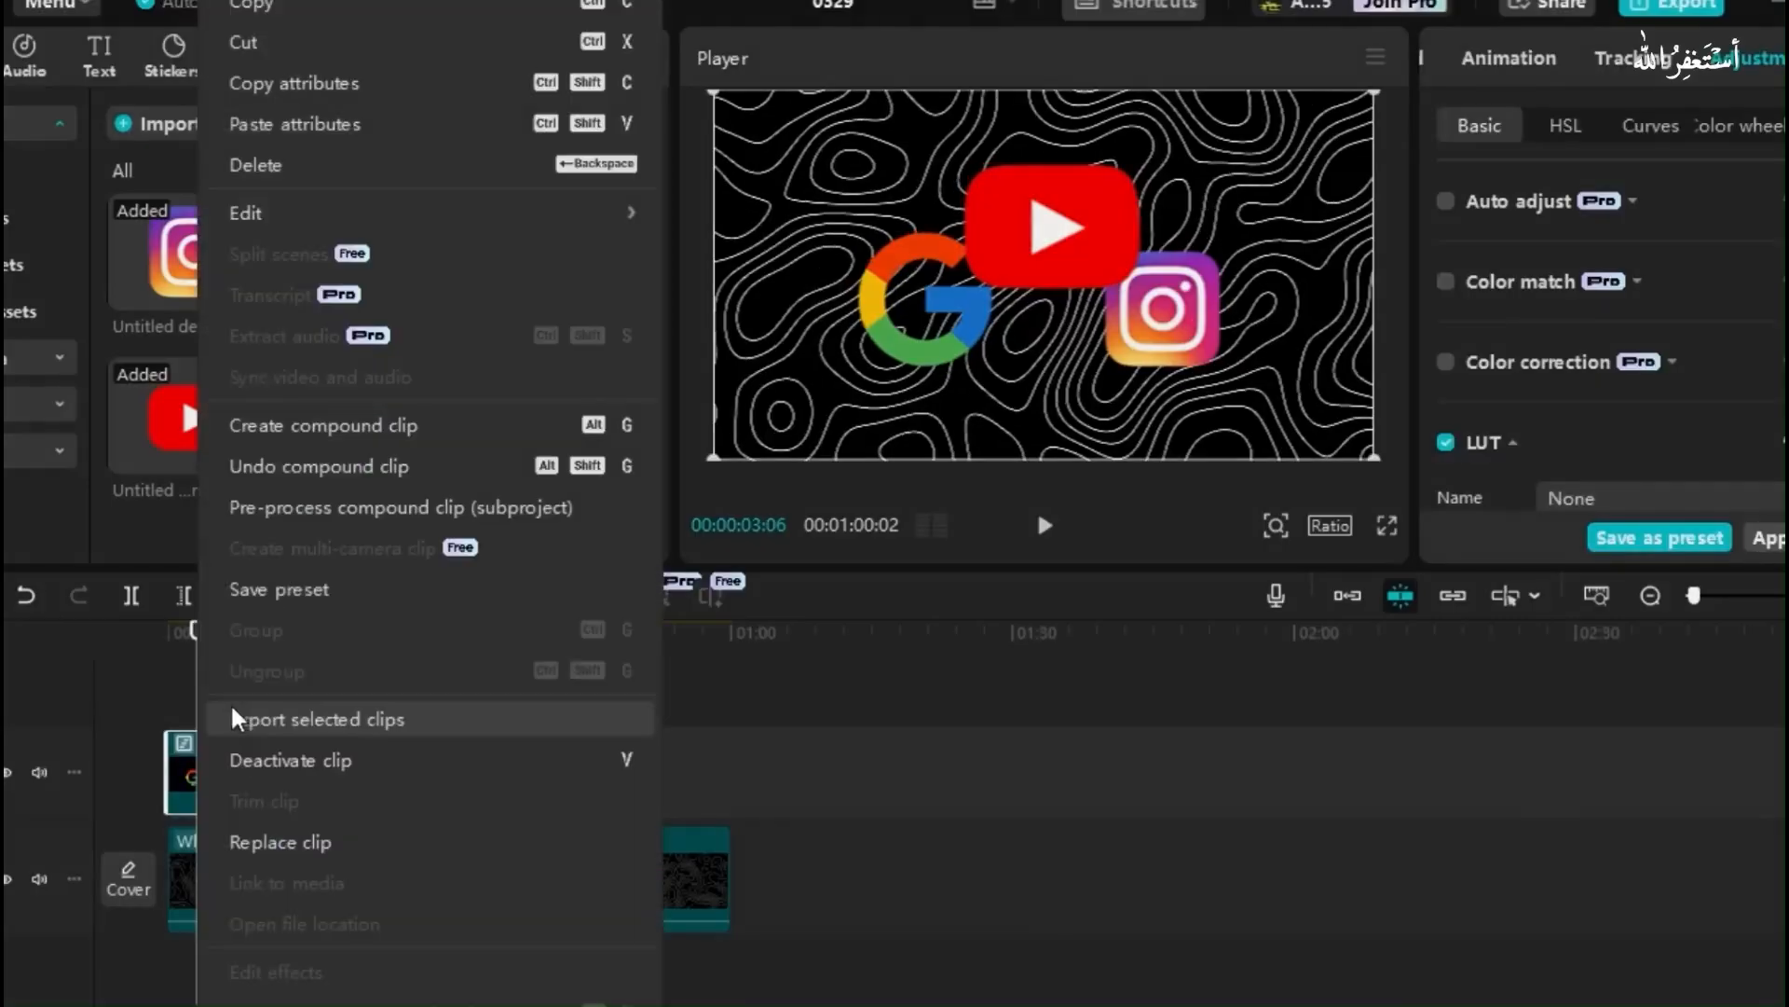
left_click(336, 20)
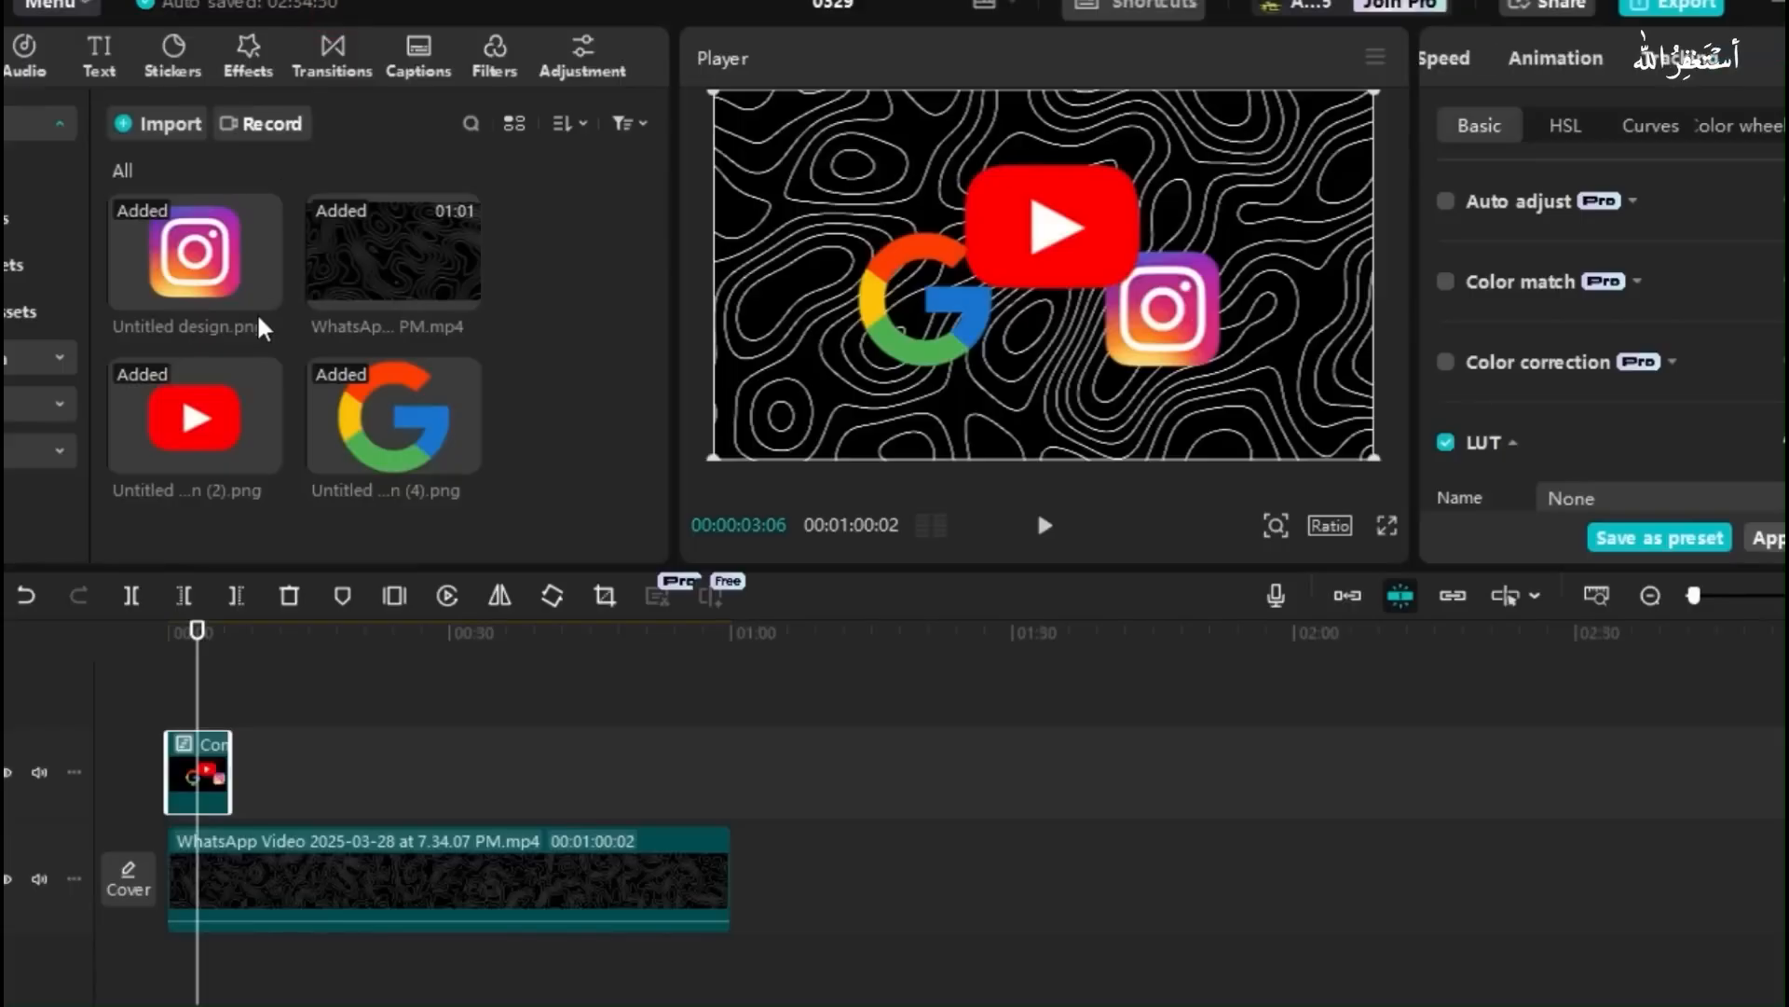
key("ctrl+v")
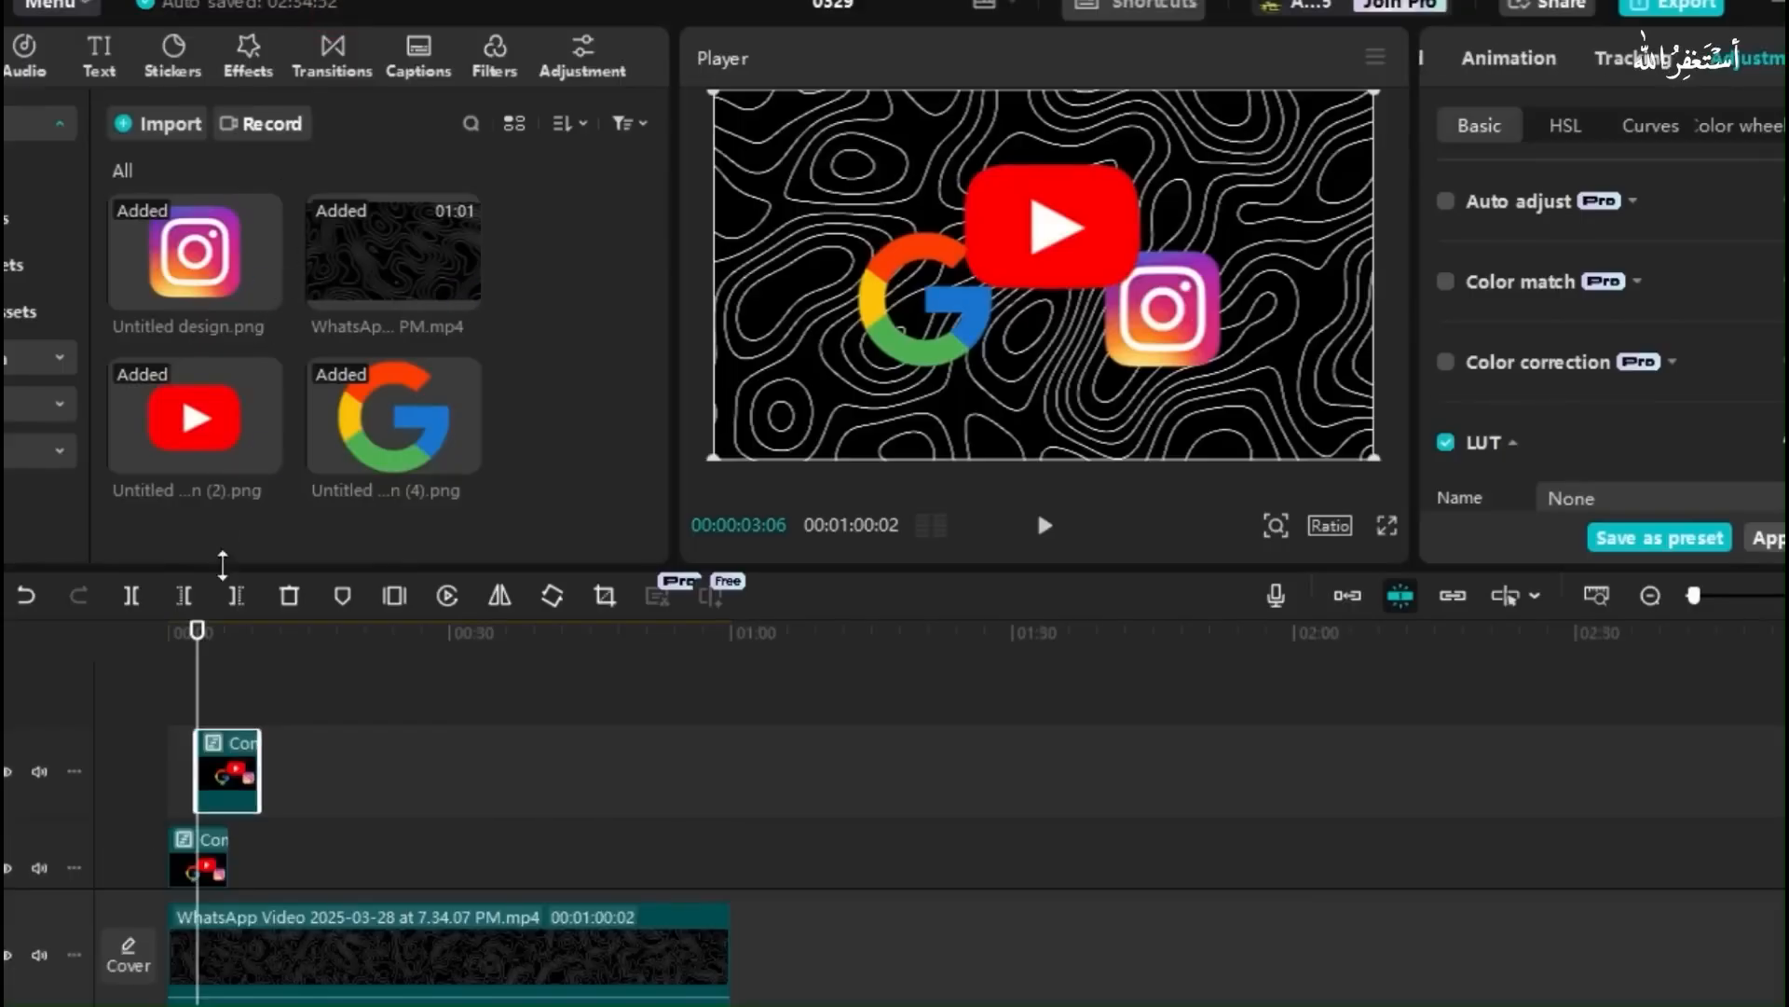
left_click_drag(220, 742, 131, 742)
left_click(171, 713)
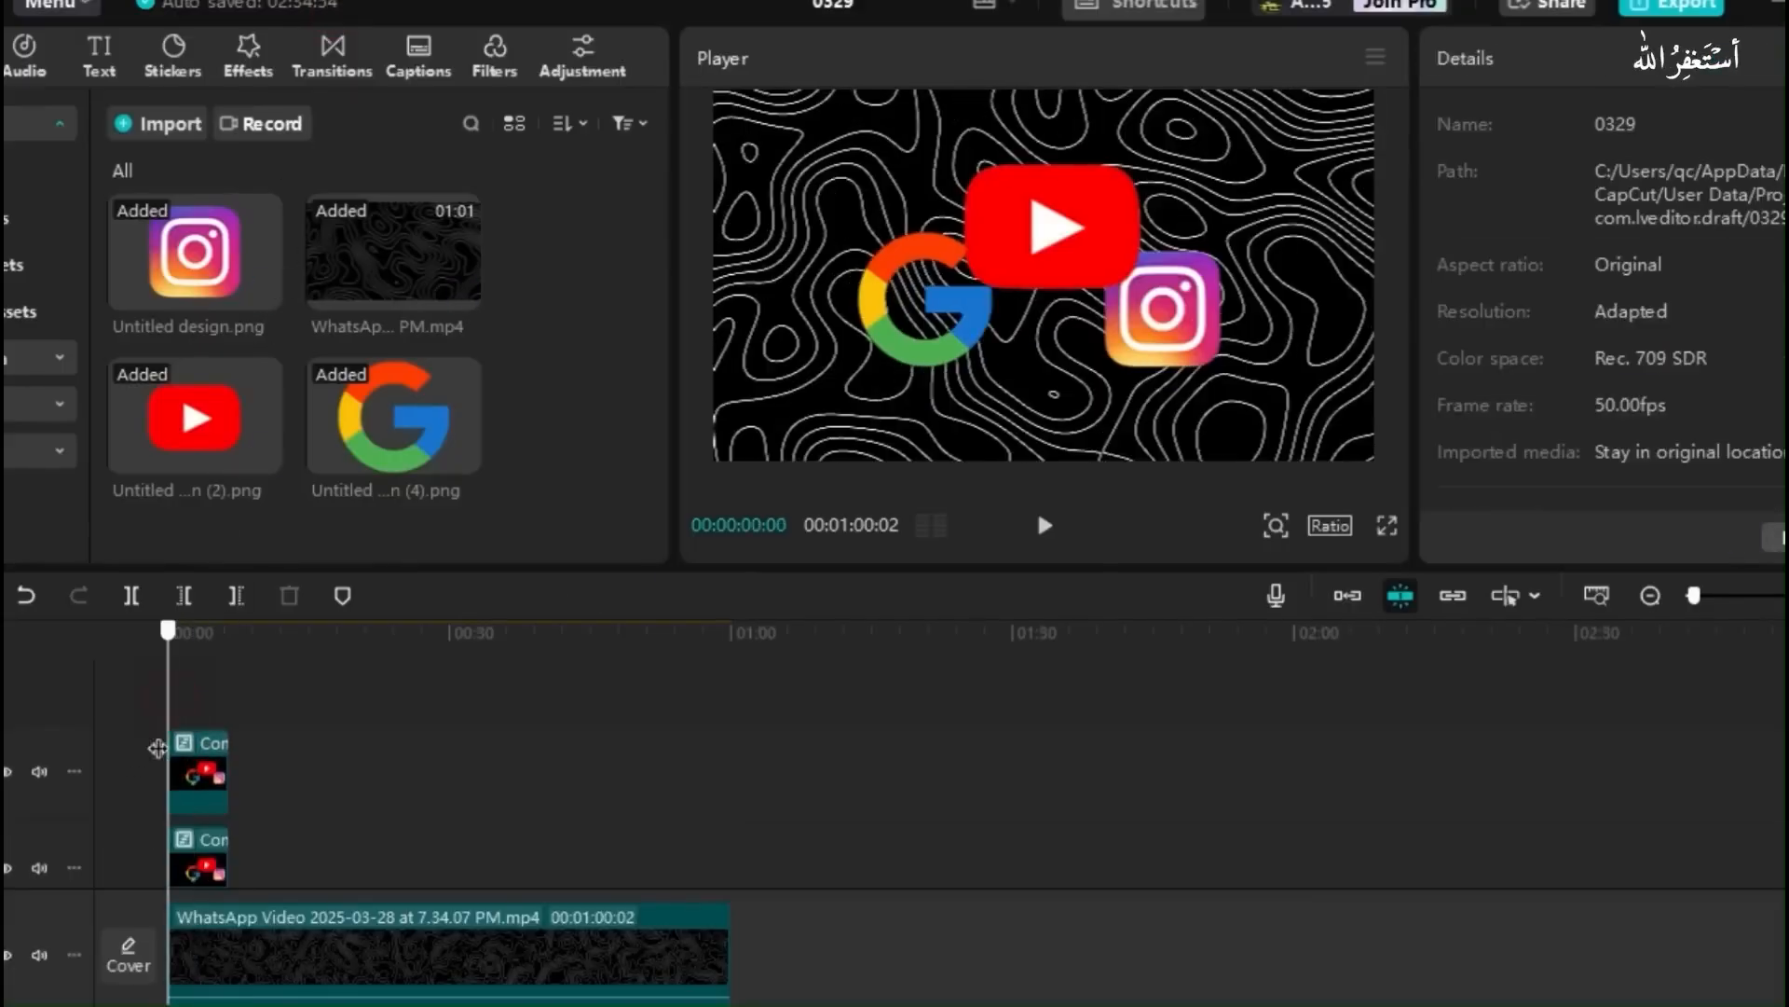
- Raise the HSL brightness of red strongly and of yellow to 95 on the upper compound clip
left_click(200, 764)
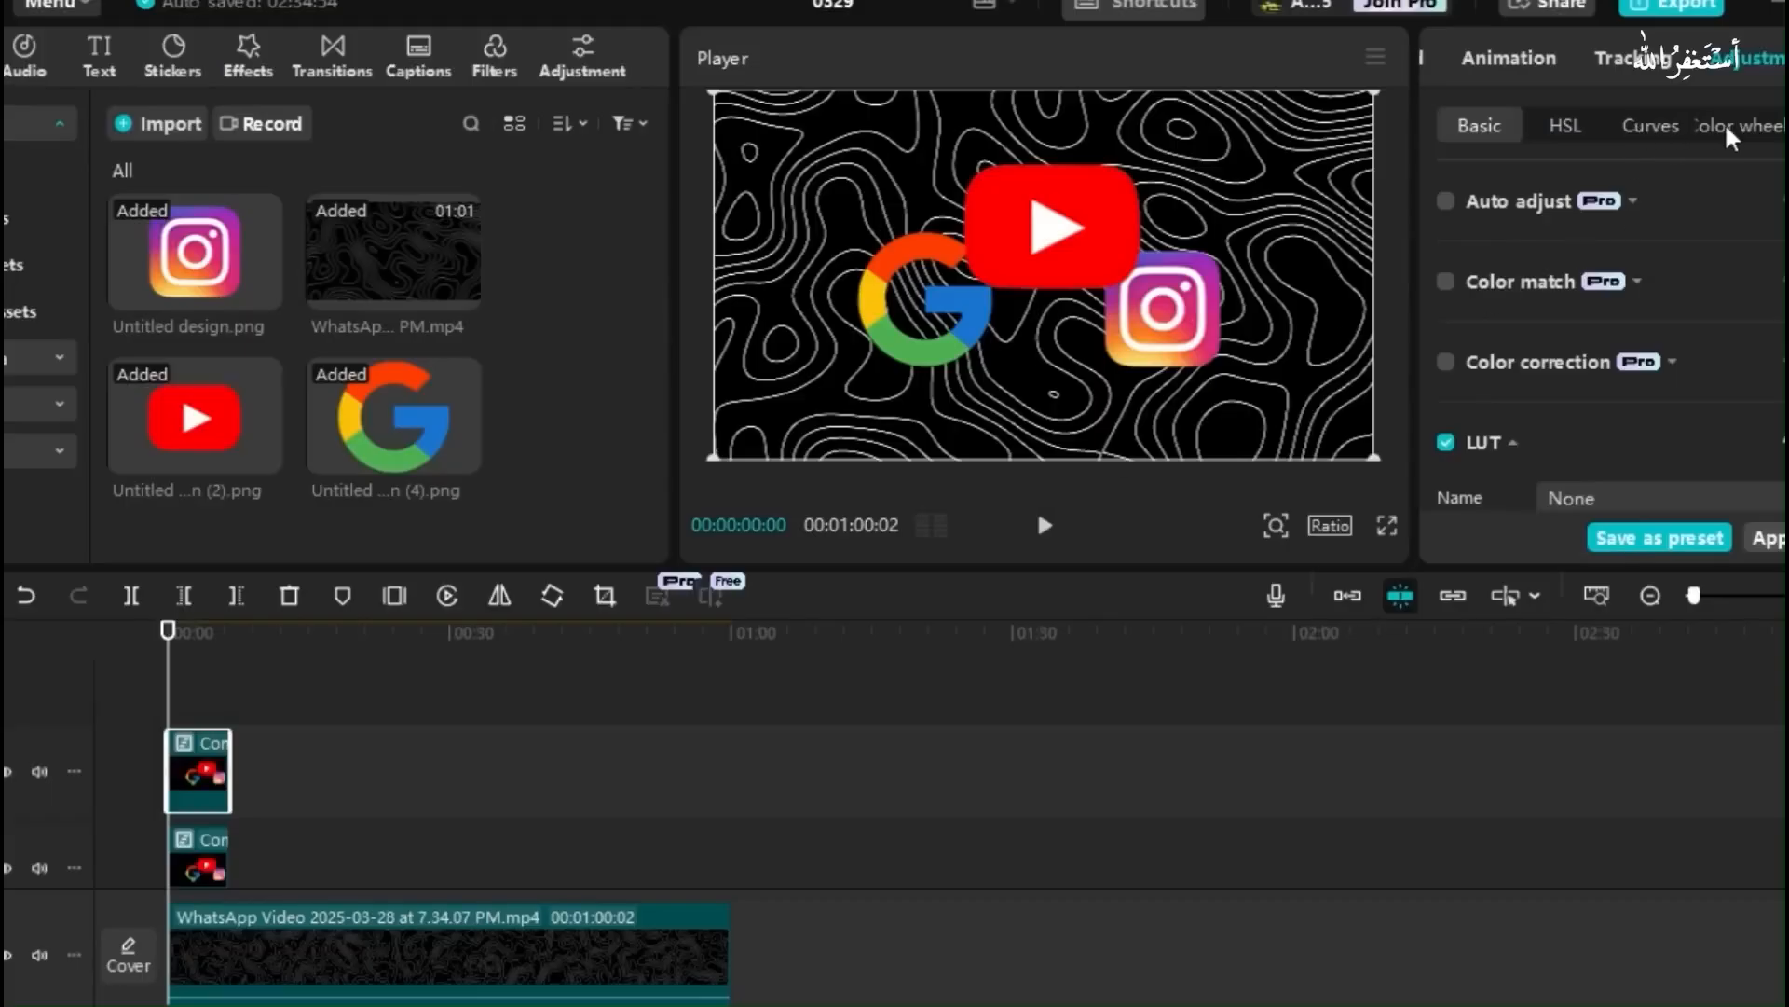
left_click(1757, 67)
left_click(1577, 121)
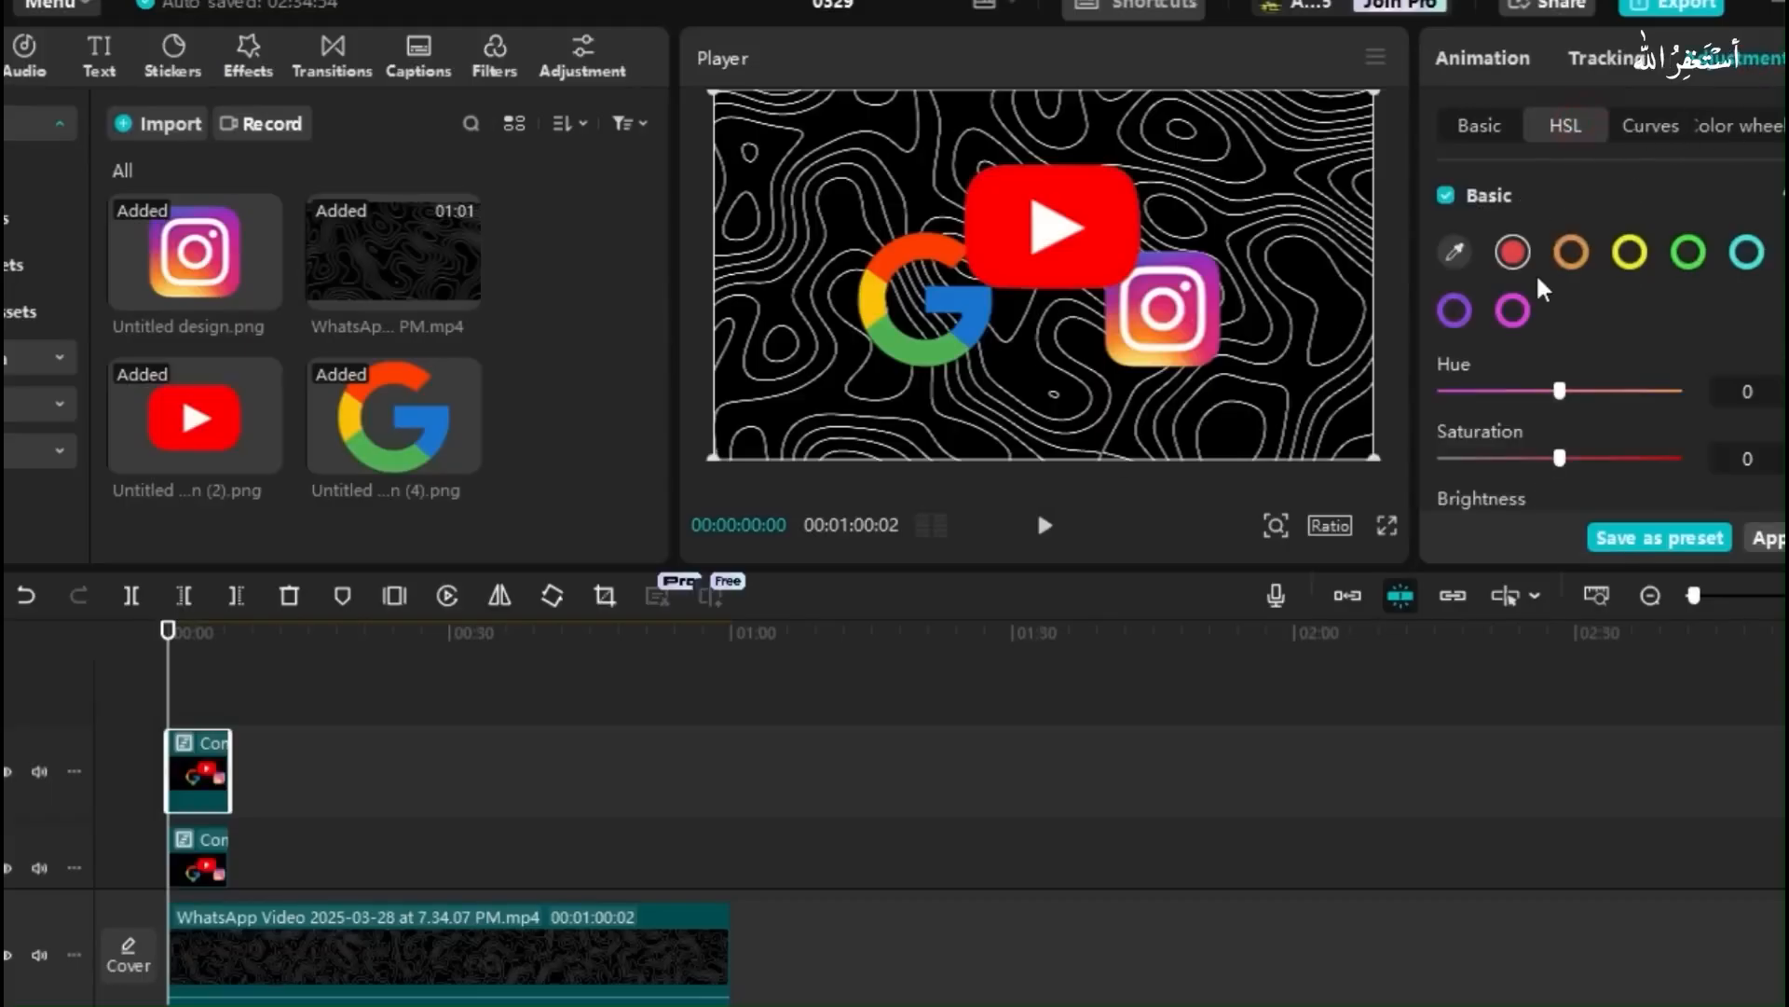
scroll(1569, 442, "down", 1)
left_click_drag(1569, 477, 1664, 482)
left_click(1619, 209)
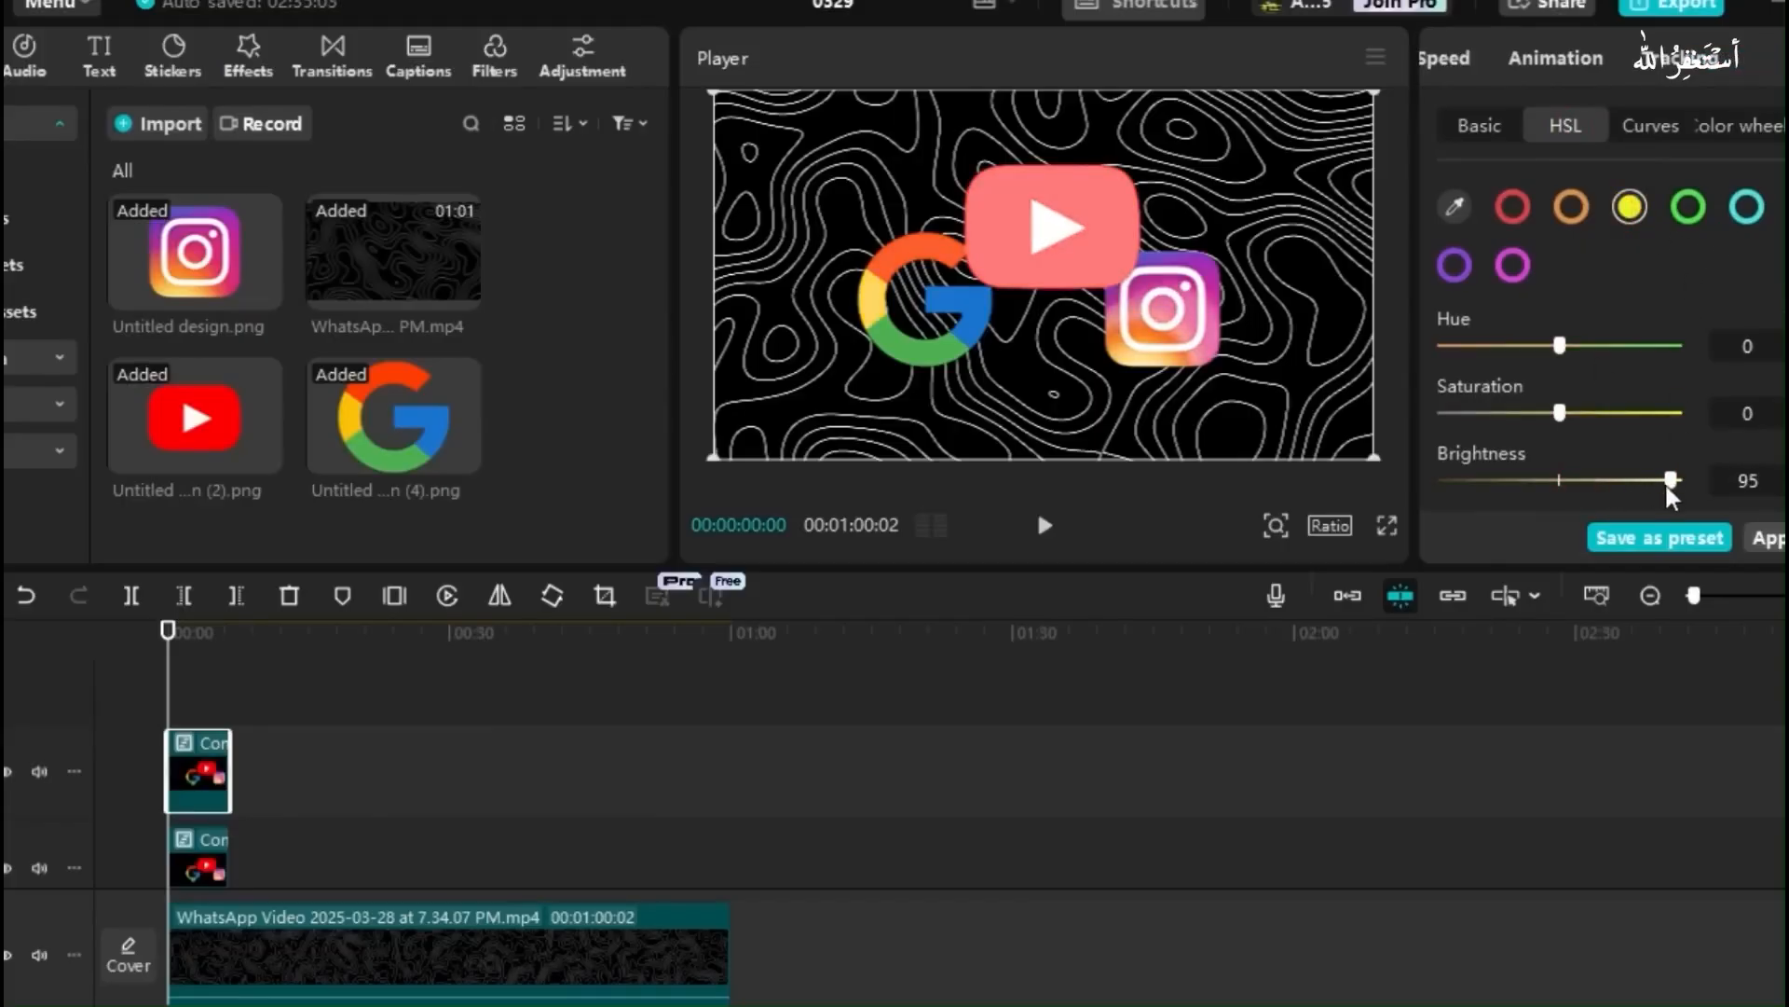
- Raise the upper compound clip's HSL brightness strongly for green and cyan, to 89 for purple and to 100 for magenta
left_click(1688, 207)
left_click_drag(1649, 487, 1683, 481)
left_click(1760, 214)
left_click_drag(1559, 480, 1682, 479)
left_click(1454, 266)
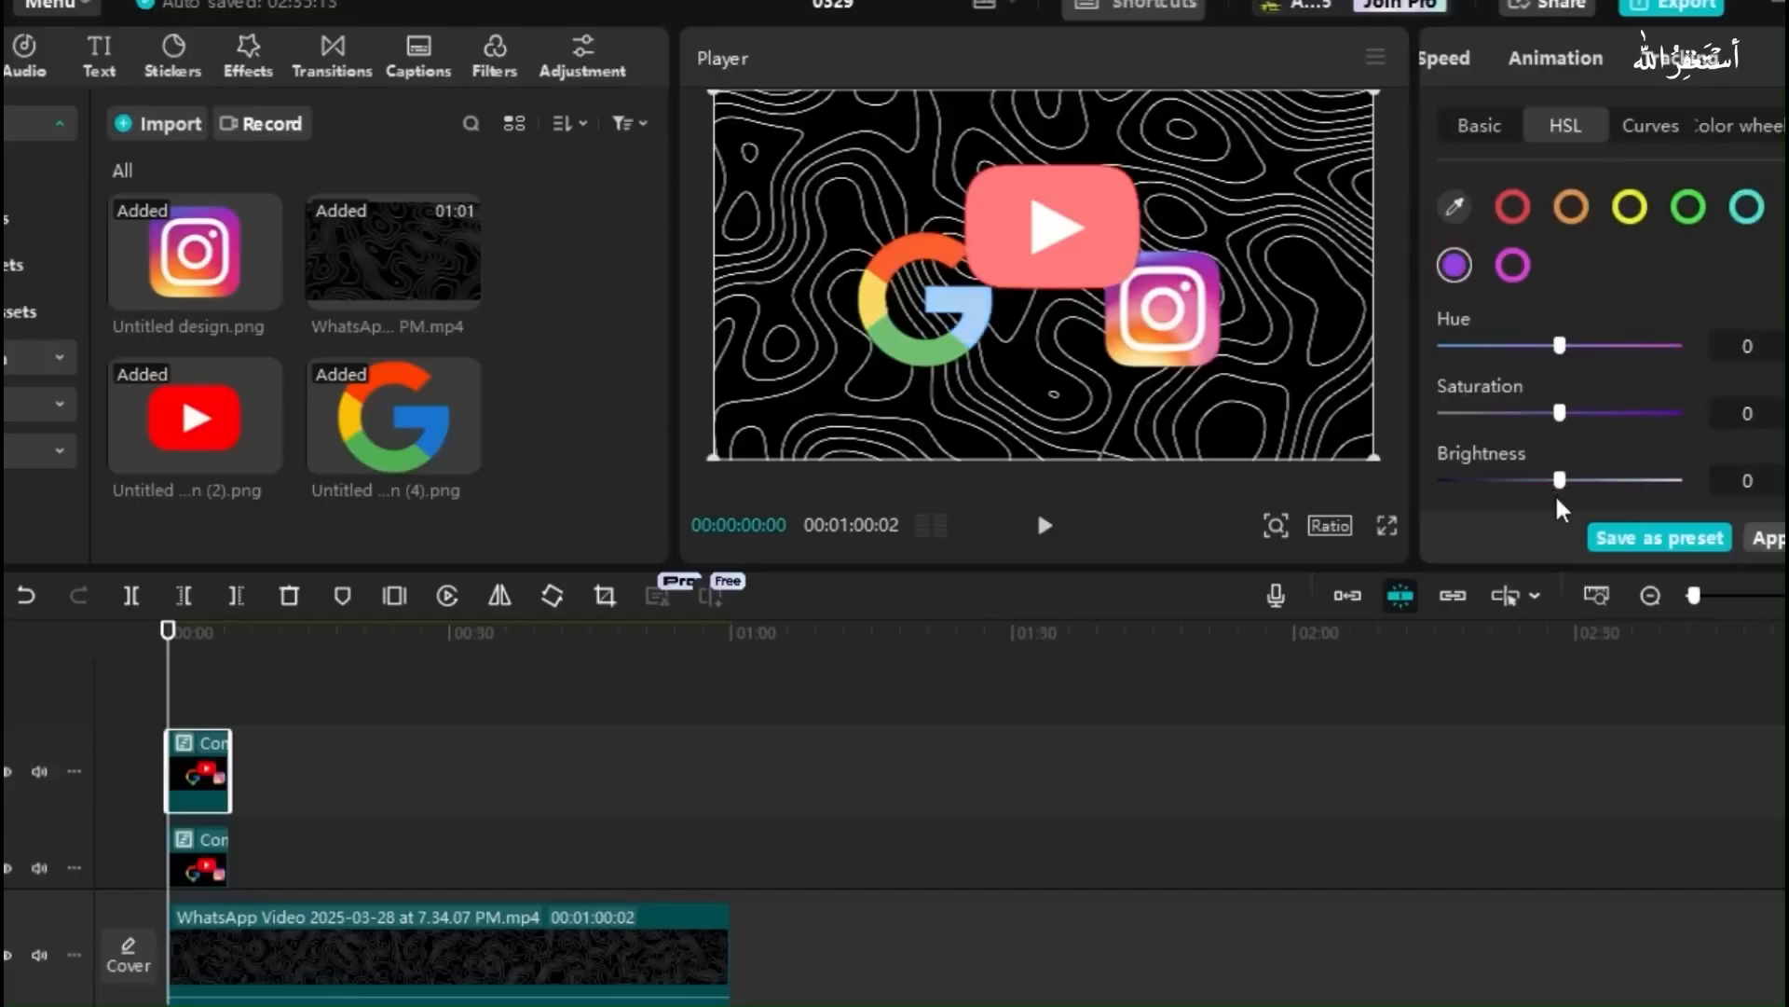
left_click_drag(1562, 480, 1667, 480)
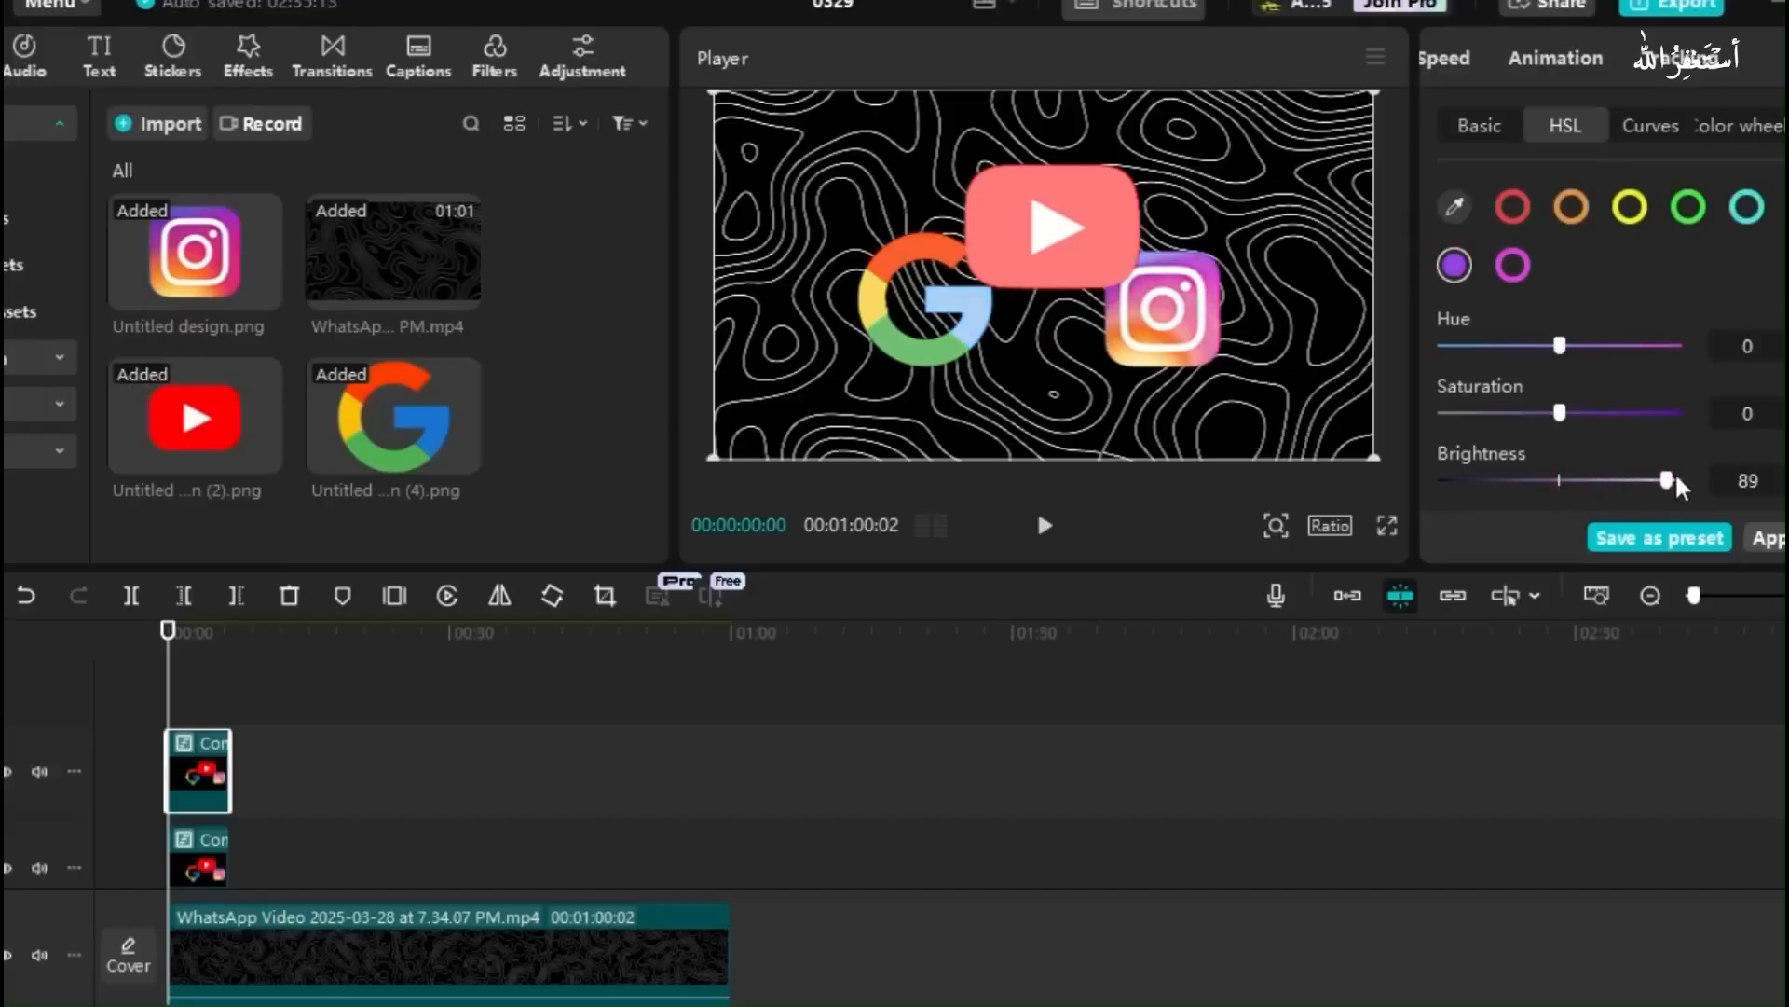
left_click(1513, 265)
left_click_drag(1562, 480, 1708, 484)
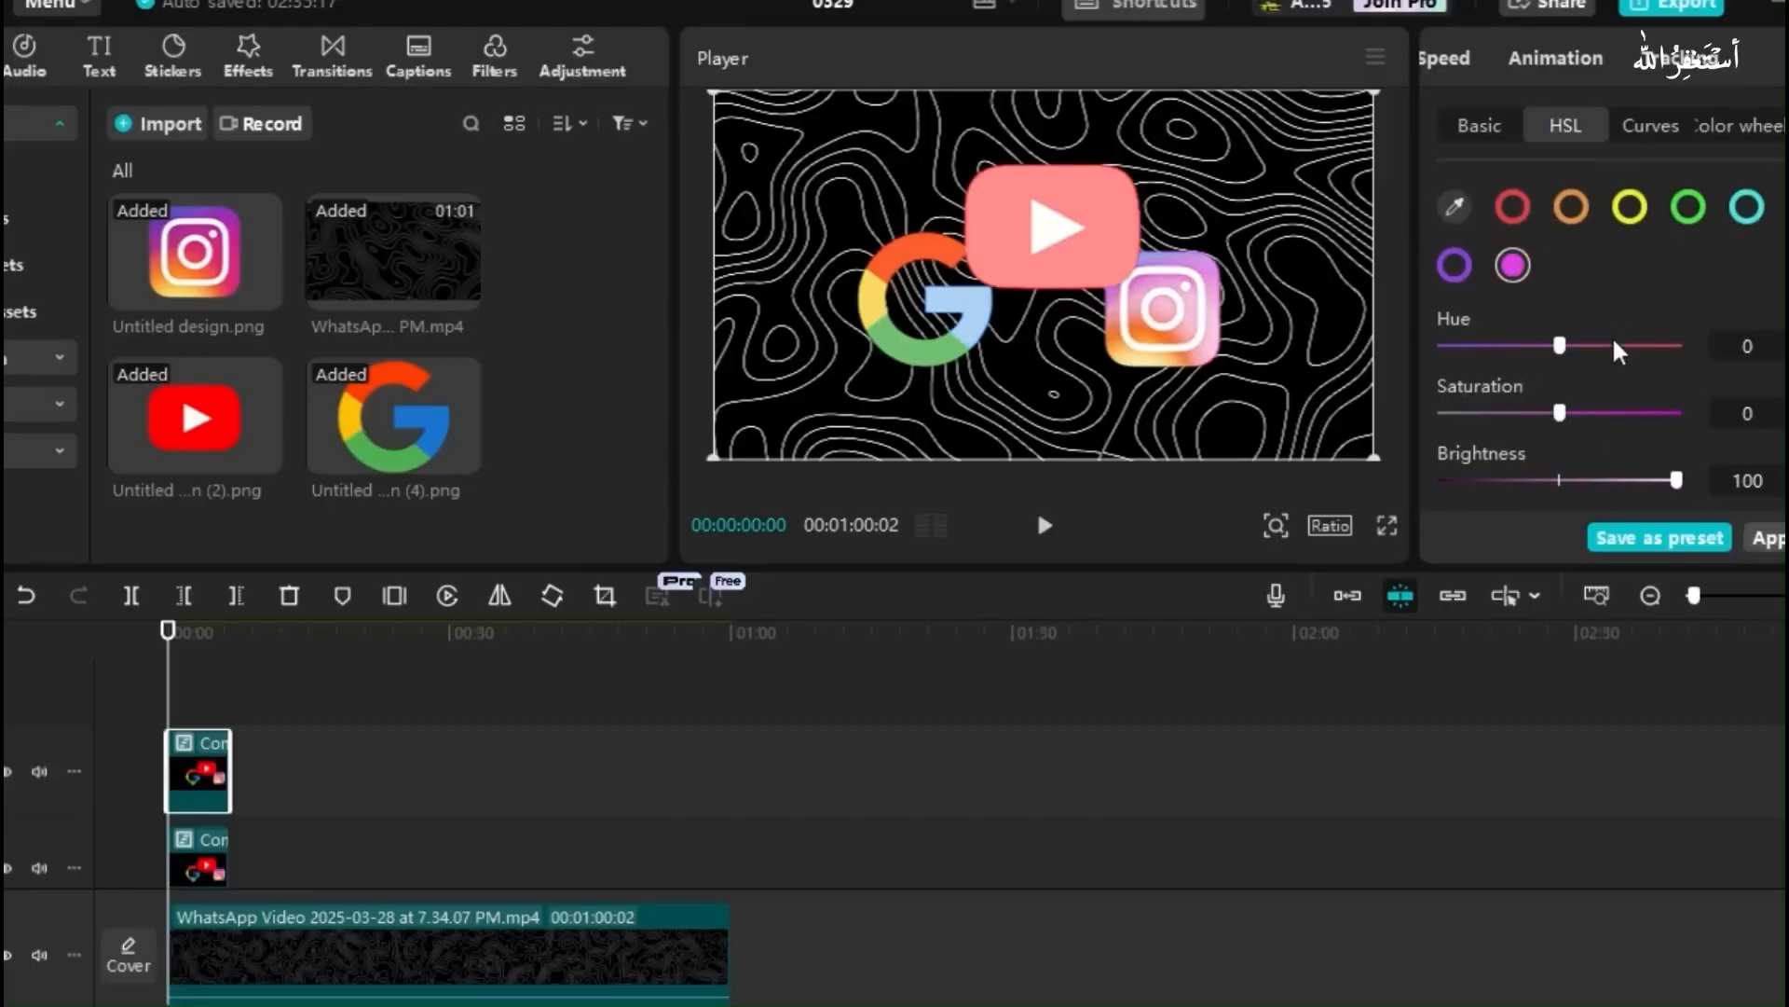
- Lift the upper compound clip's luma curve with several raised points across its range and save the adjustment as a preset
left_click(1662, 124)
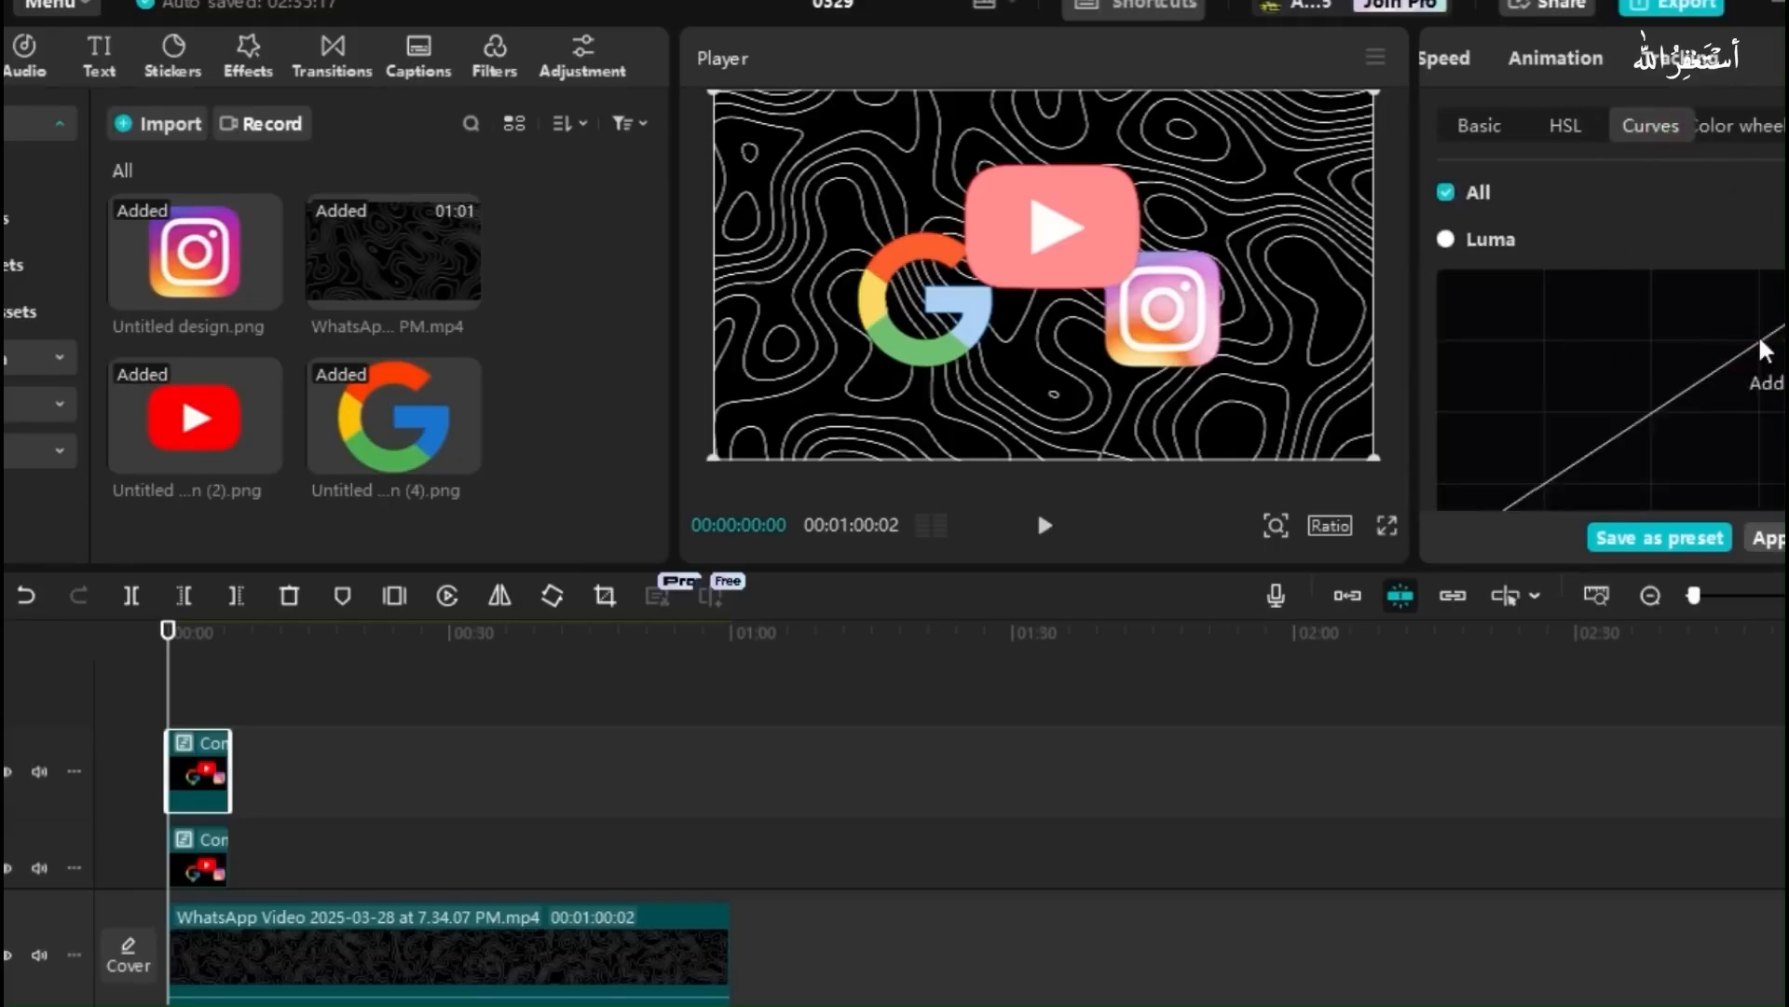
left_click_drag(1745, 350, 1695, 345)
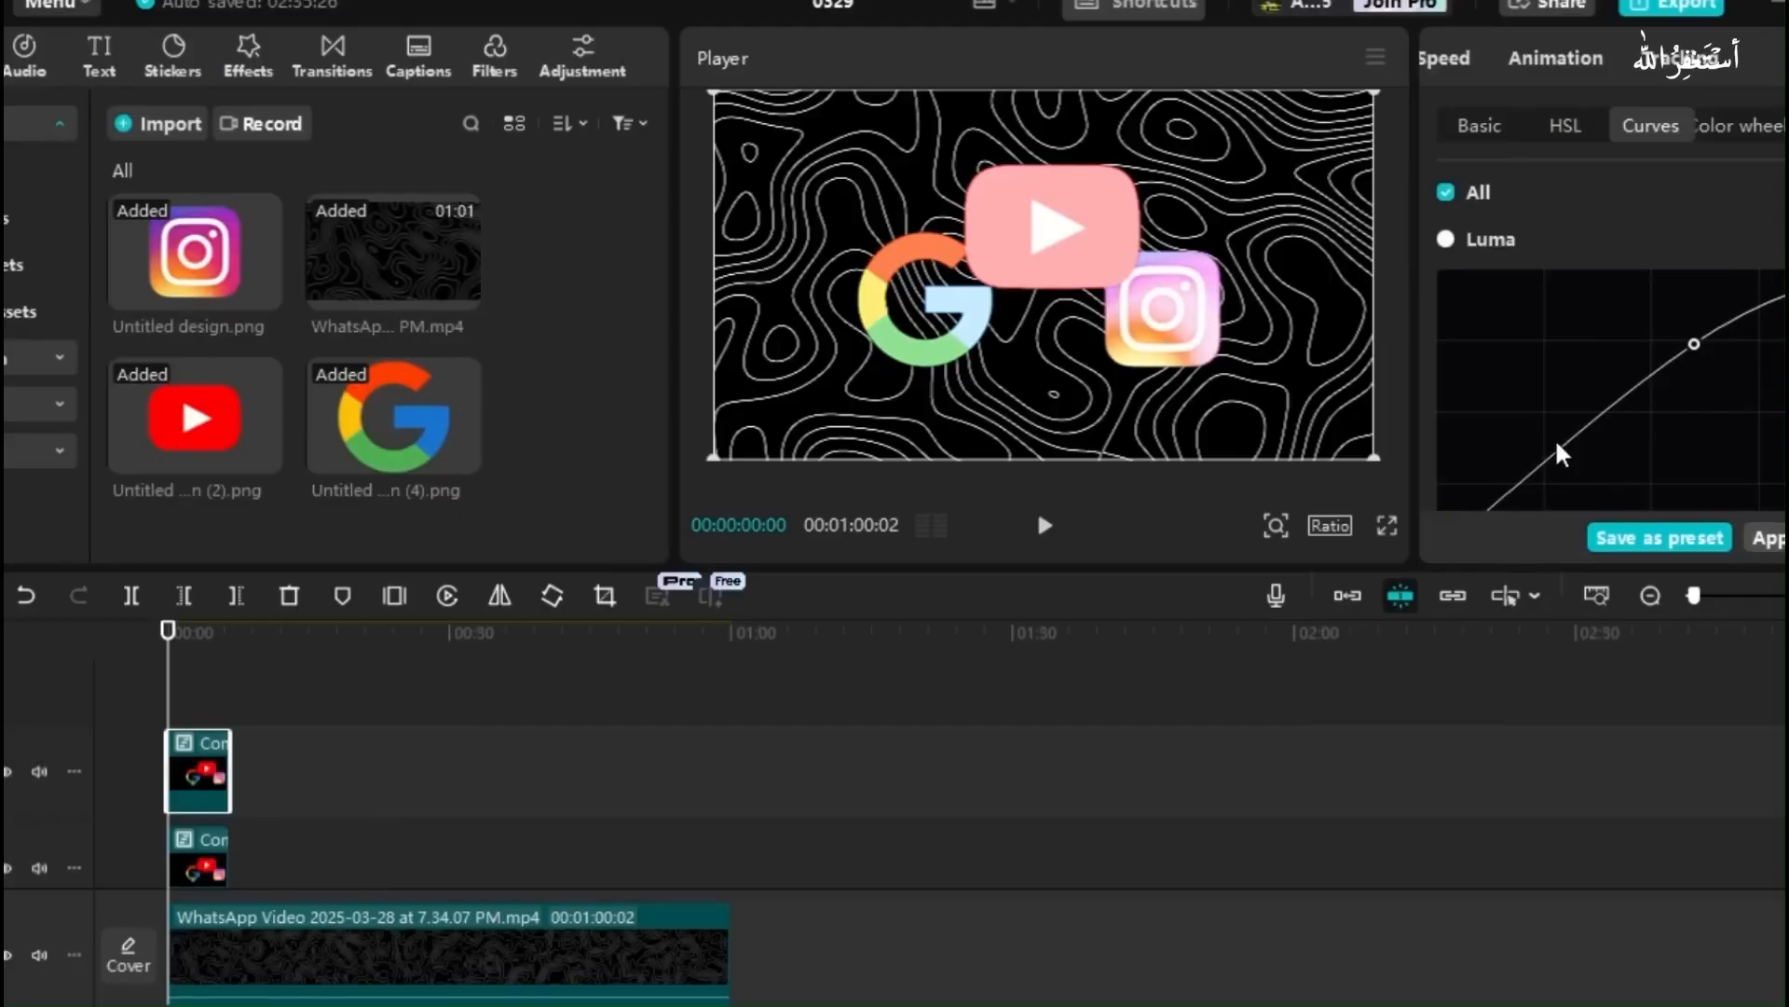
left_click_drag(1555, 440, 1451, 411)
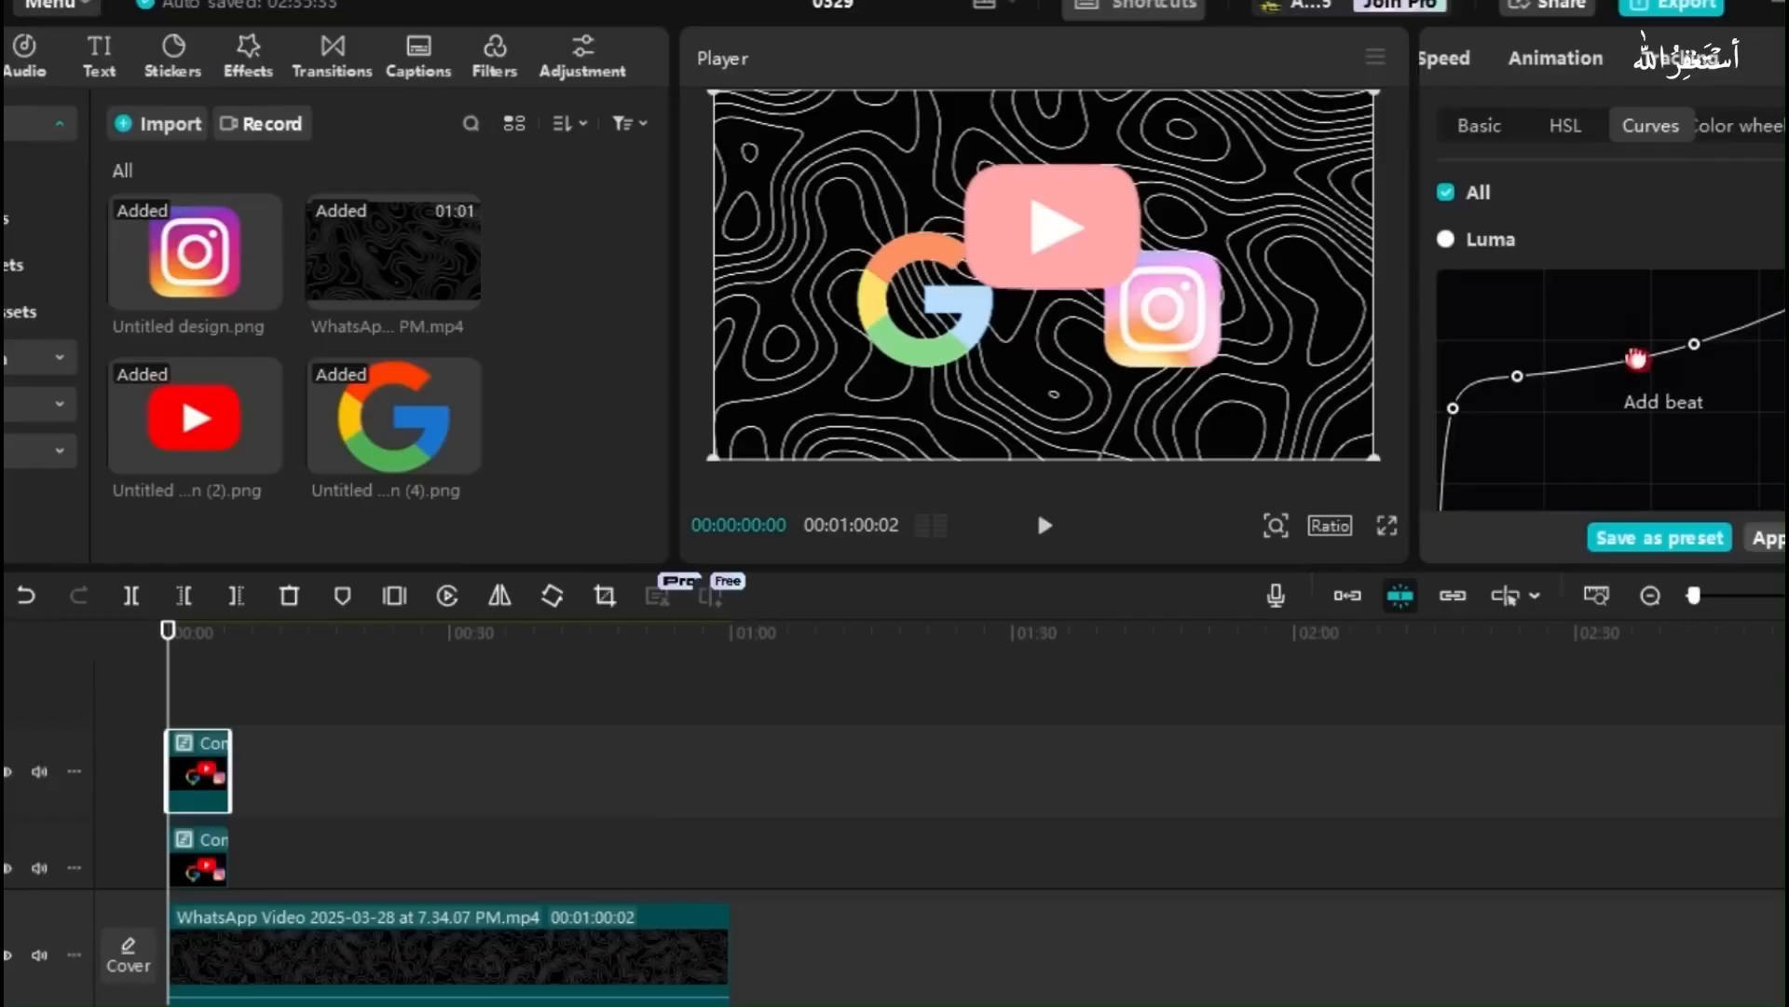
left_click_drag(1635, 355, 1602, 311)
mouse_move(1752, 324)
left_mouse_down()
mouse_move(1756, 299)
mouse_move(1742, 304)
left_mouse_up()
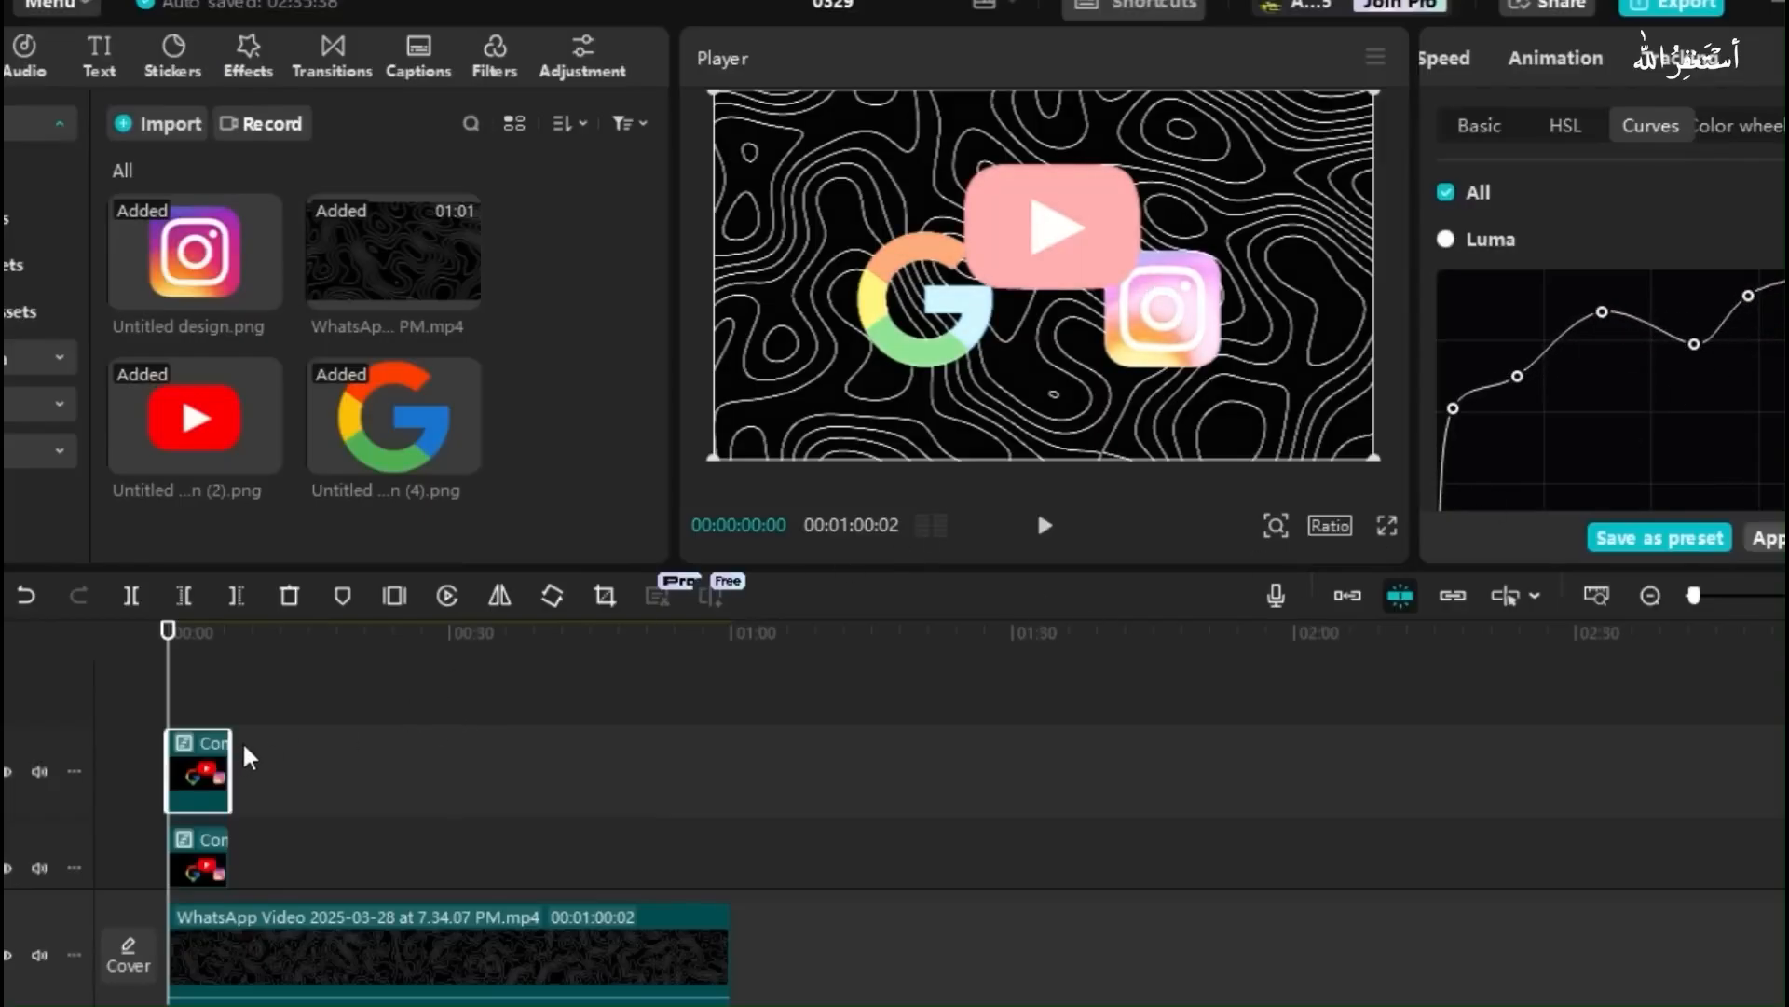
left_click(1657, 545)
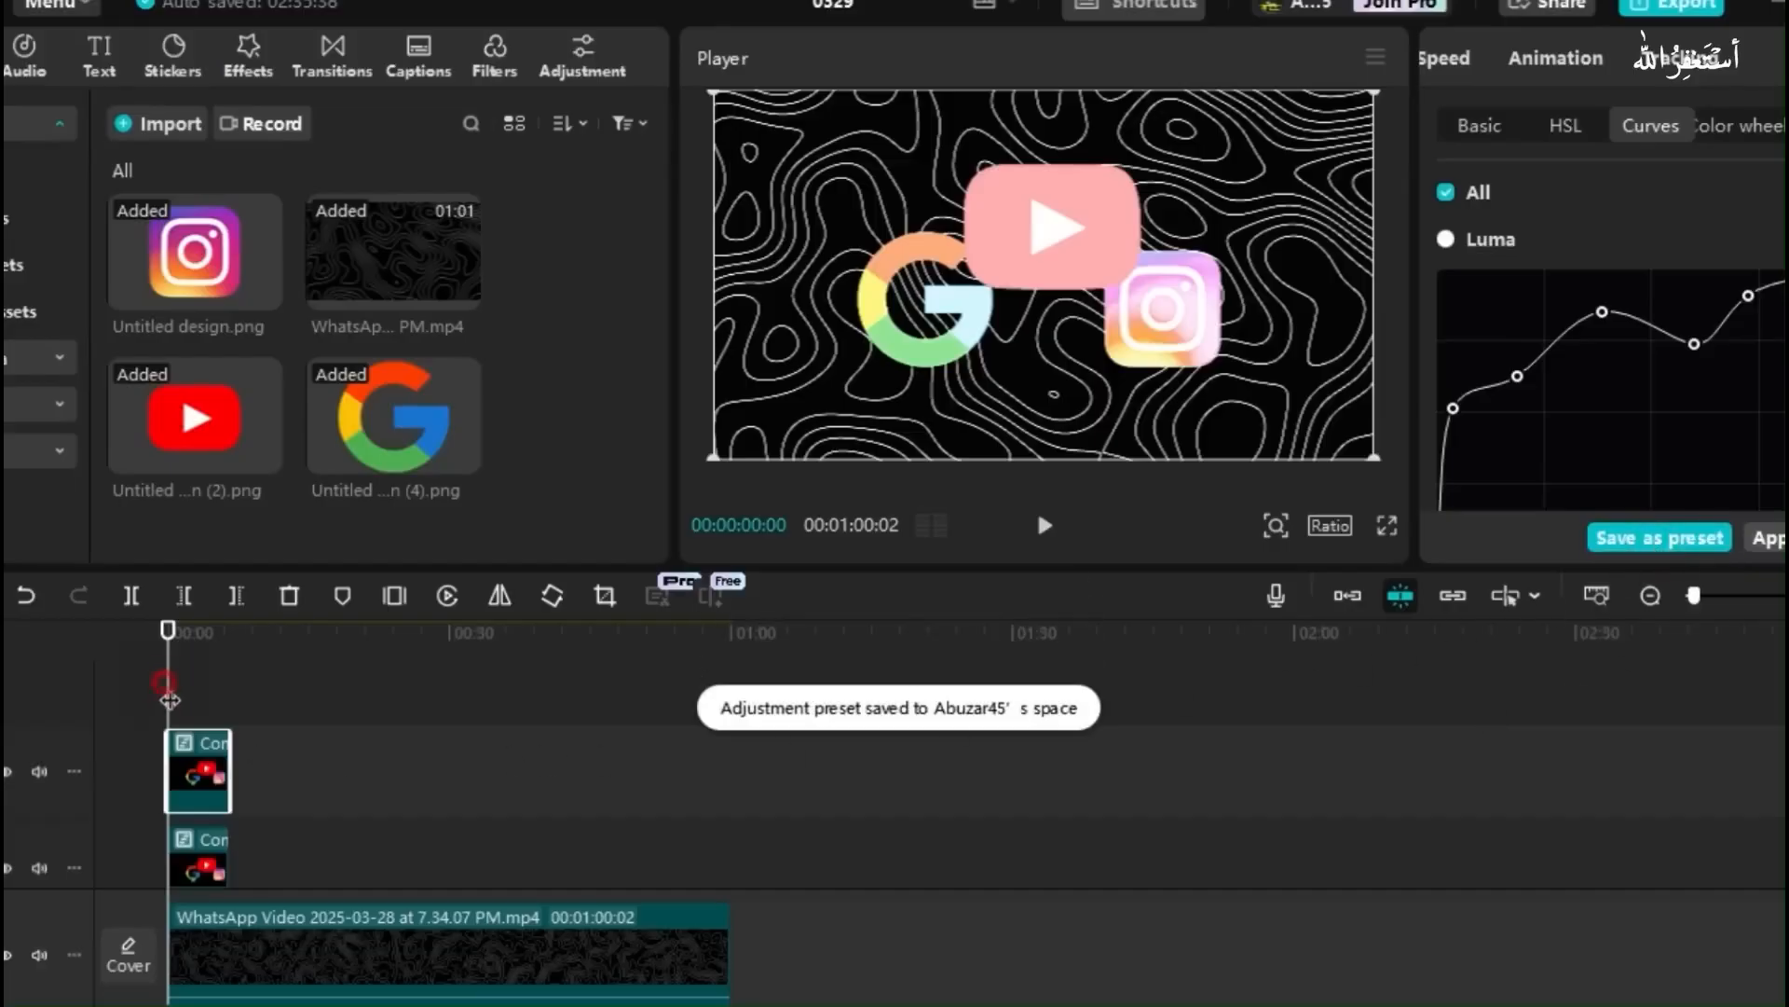
- Add a Filmstrip mask to the upper compound clip, rotated to 138° and placed at about X -267, Y 297 beside the logos
left_click(1482, 131)
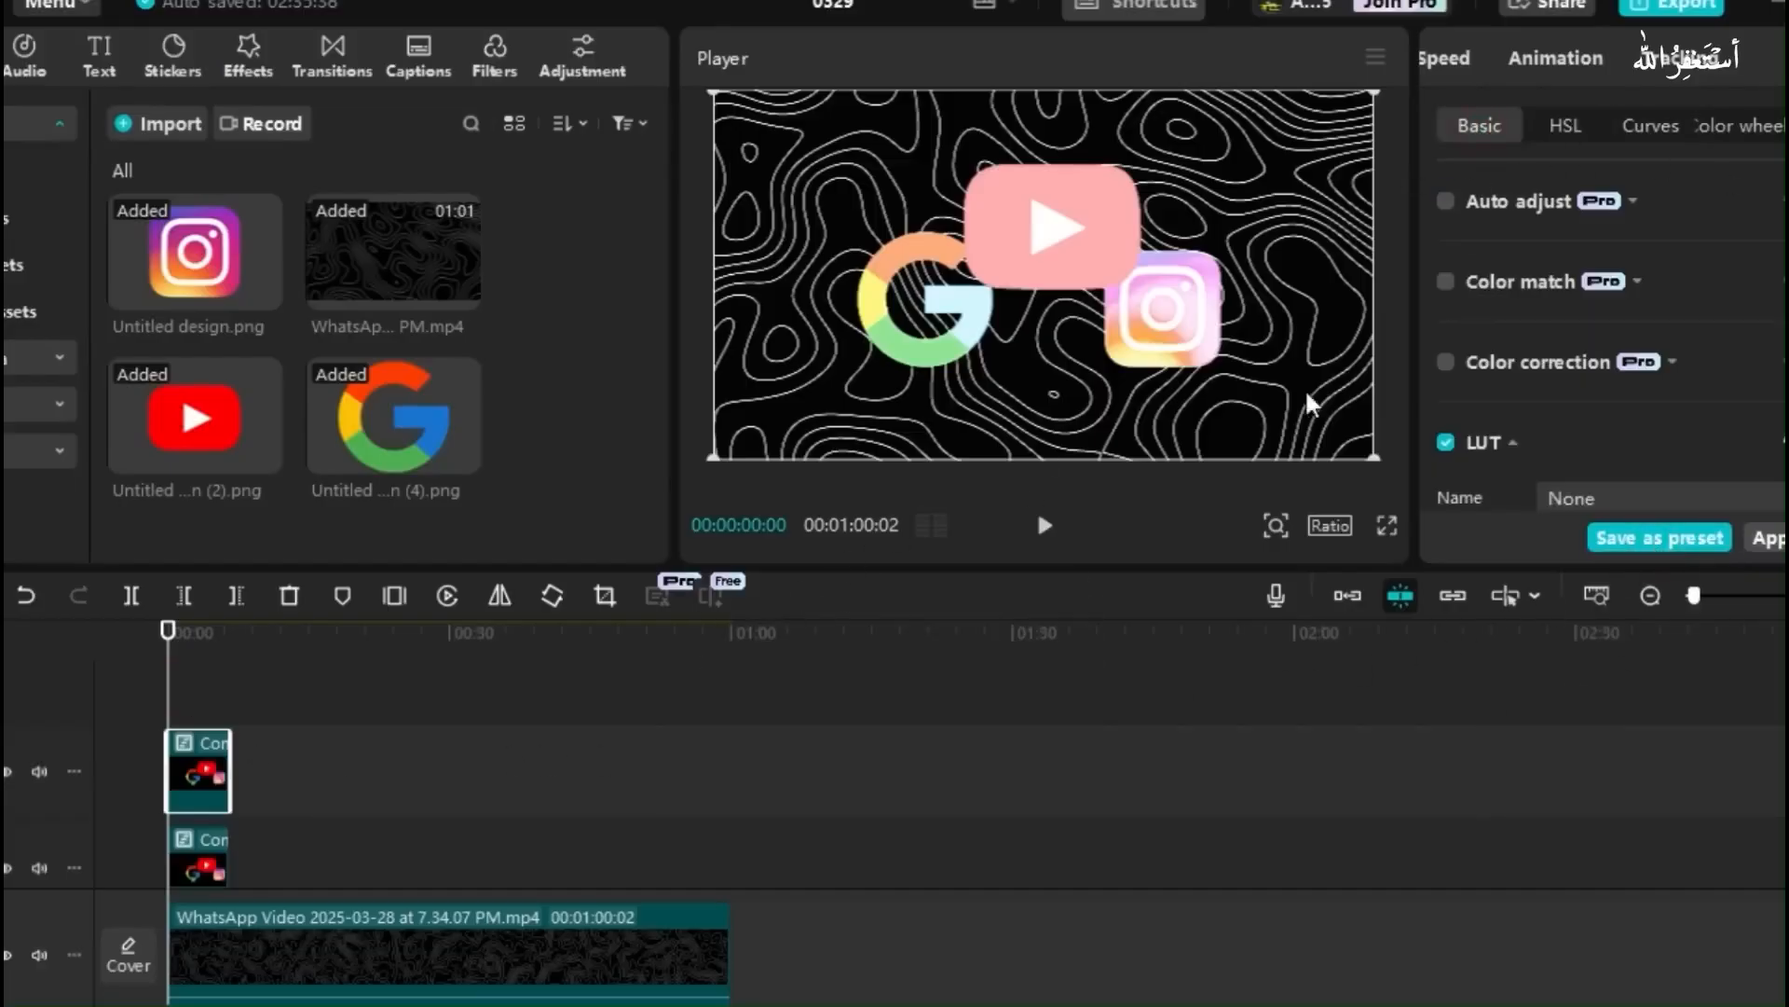
scroll(1584, 54, "up", 1)
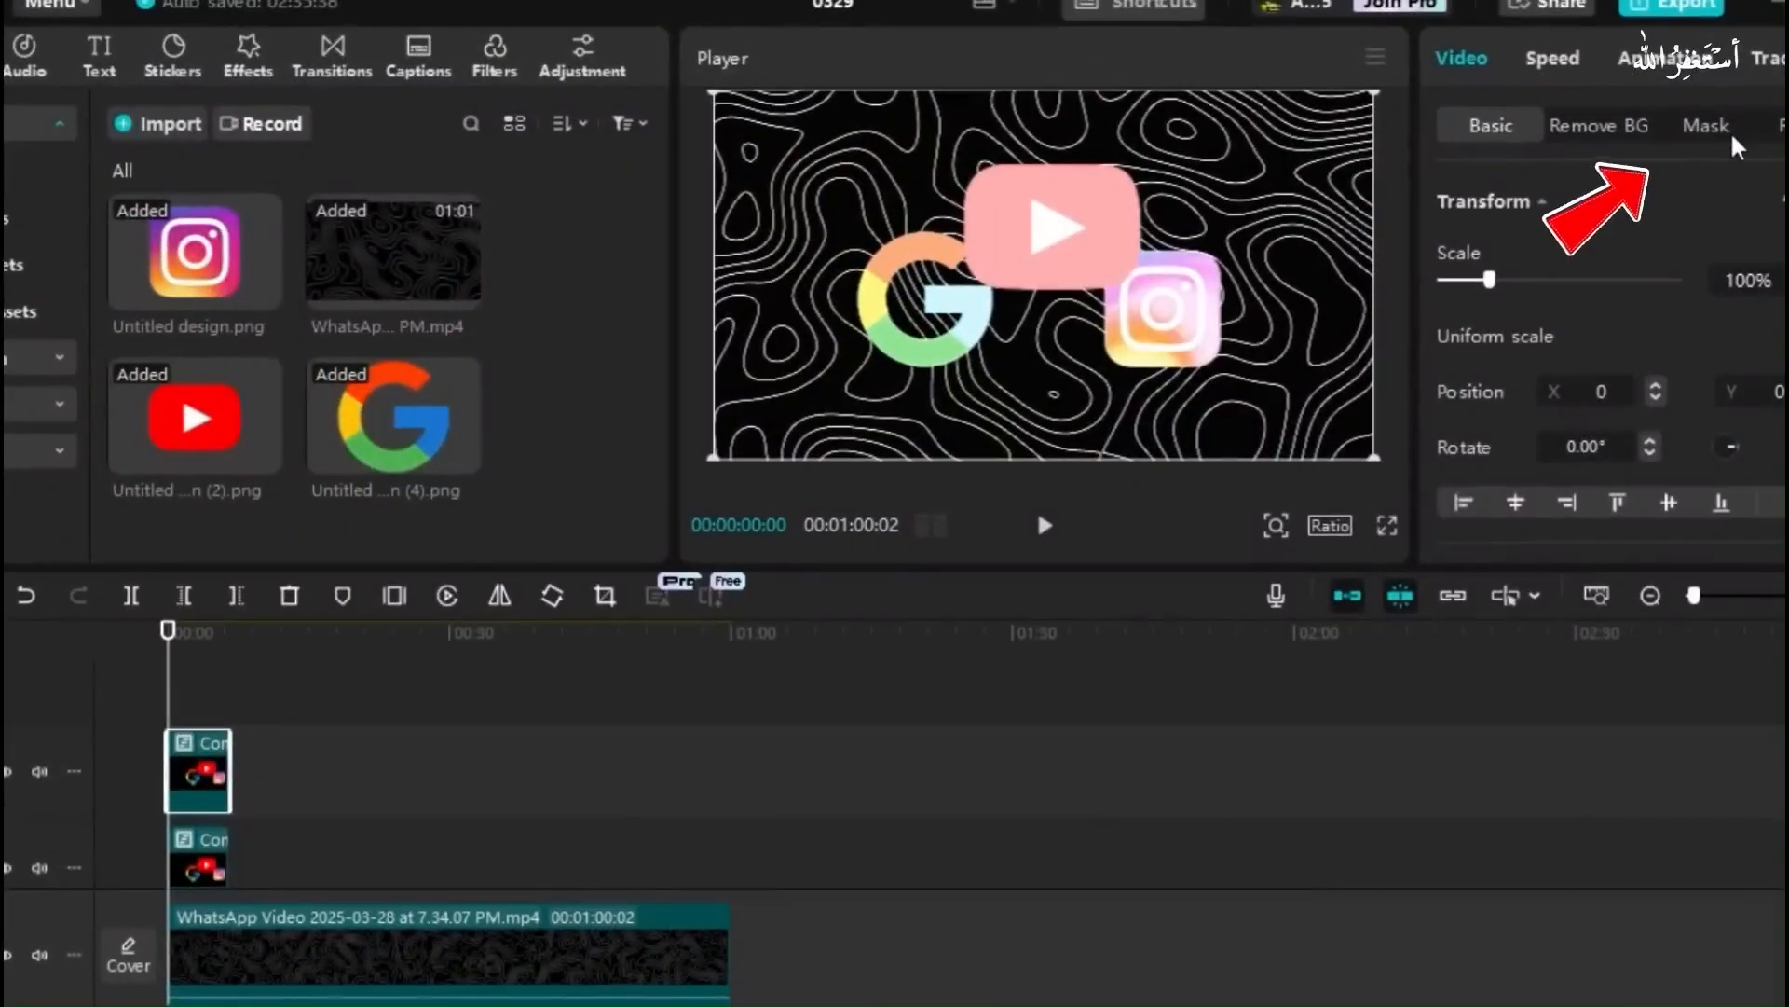
left_click(1731, 131)
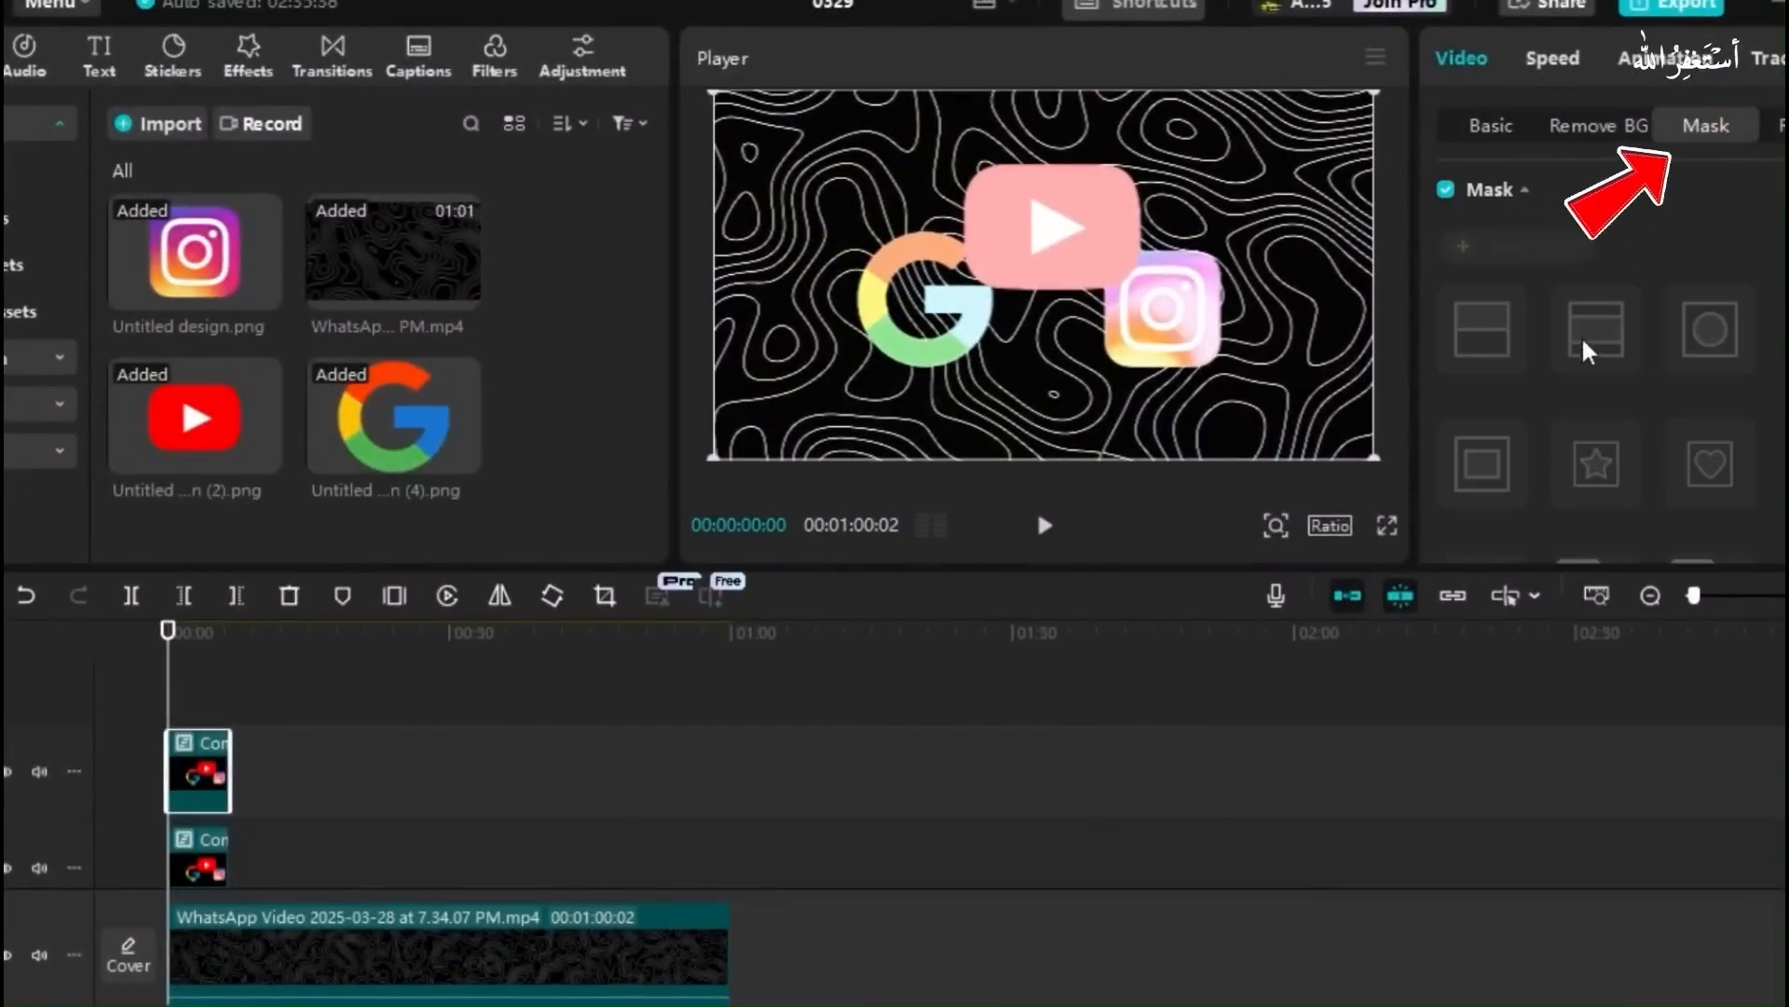
left_click(1468, 248)
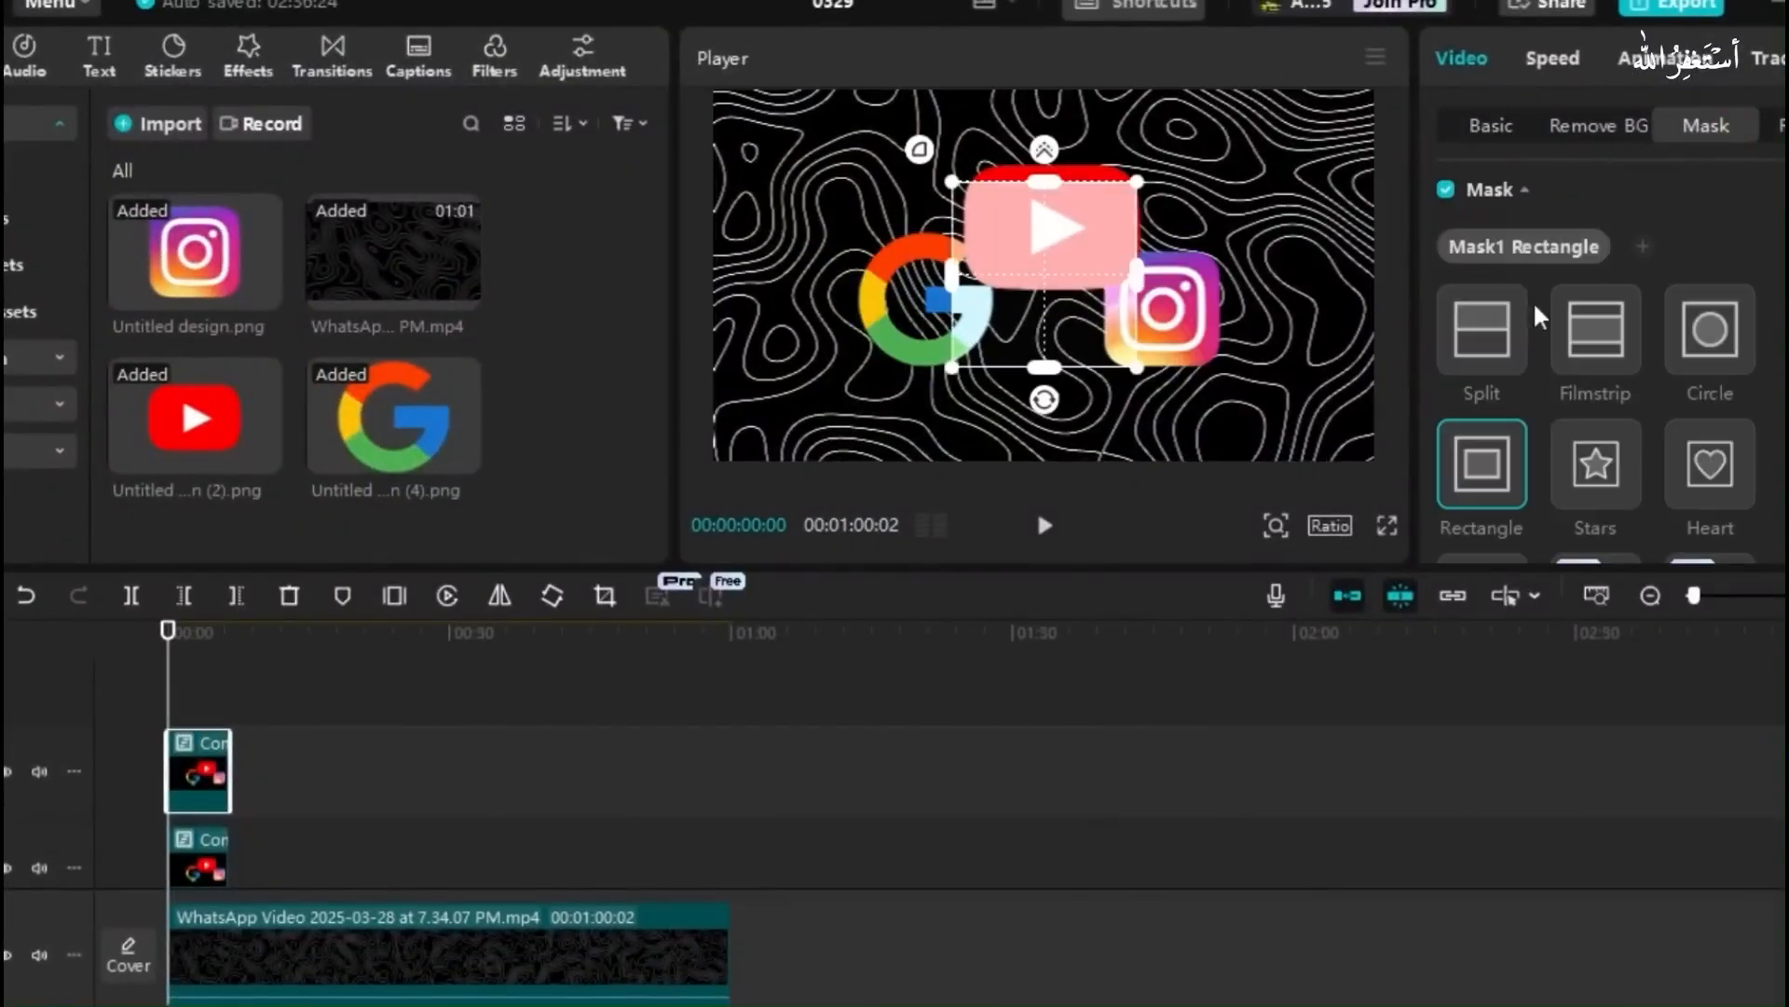
left_click(1608, 367)
left_click_drag(1044, 401, 1055, 255)
left_click_drag(1010, 311, 917, 208)
- Set the mask feather to 14 and place the strip at about X -182, Y 335 with a 142° rotation
scroll(1687, 344, "down", 5)
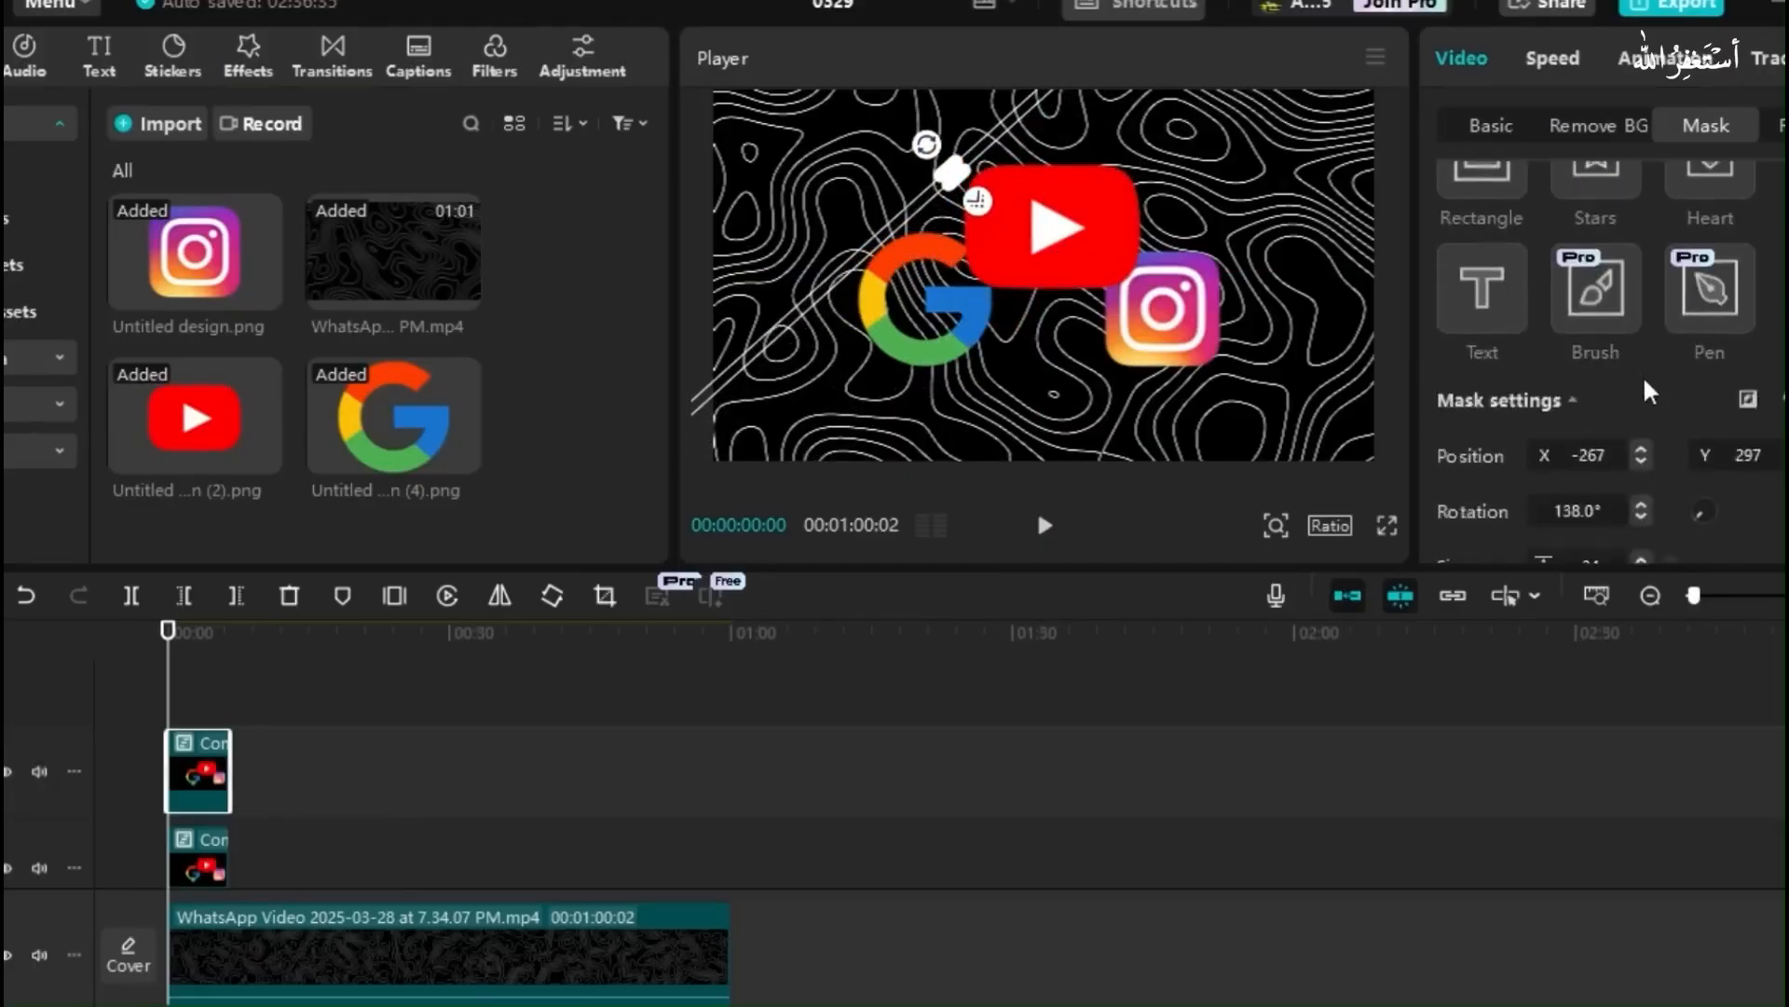
left_click_drag(1470, 509, 1494, 508)
left_click_drag(904, 216, 960, 246)
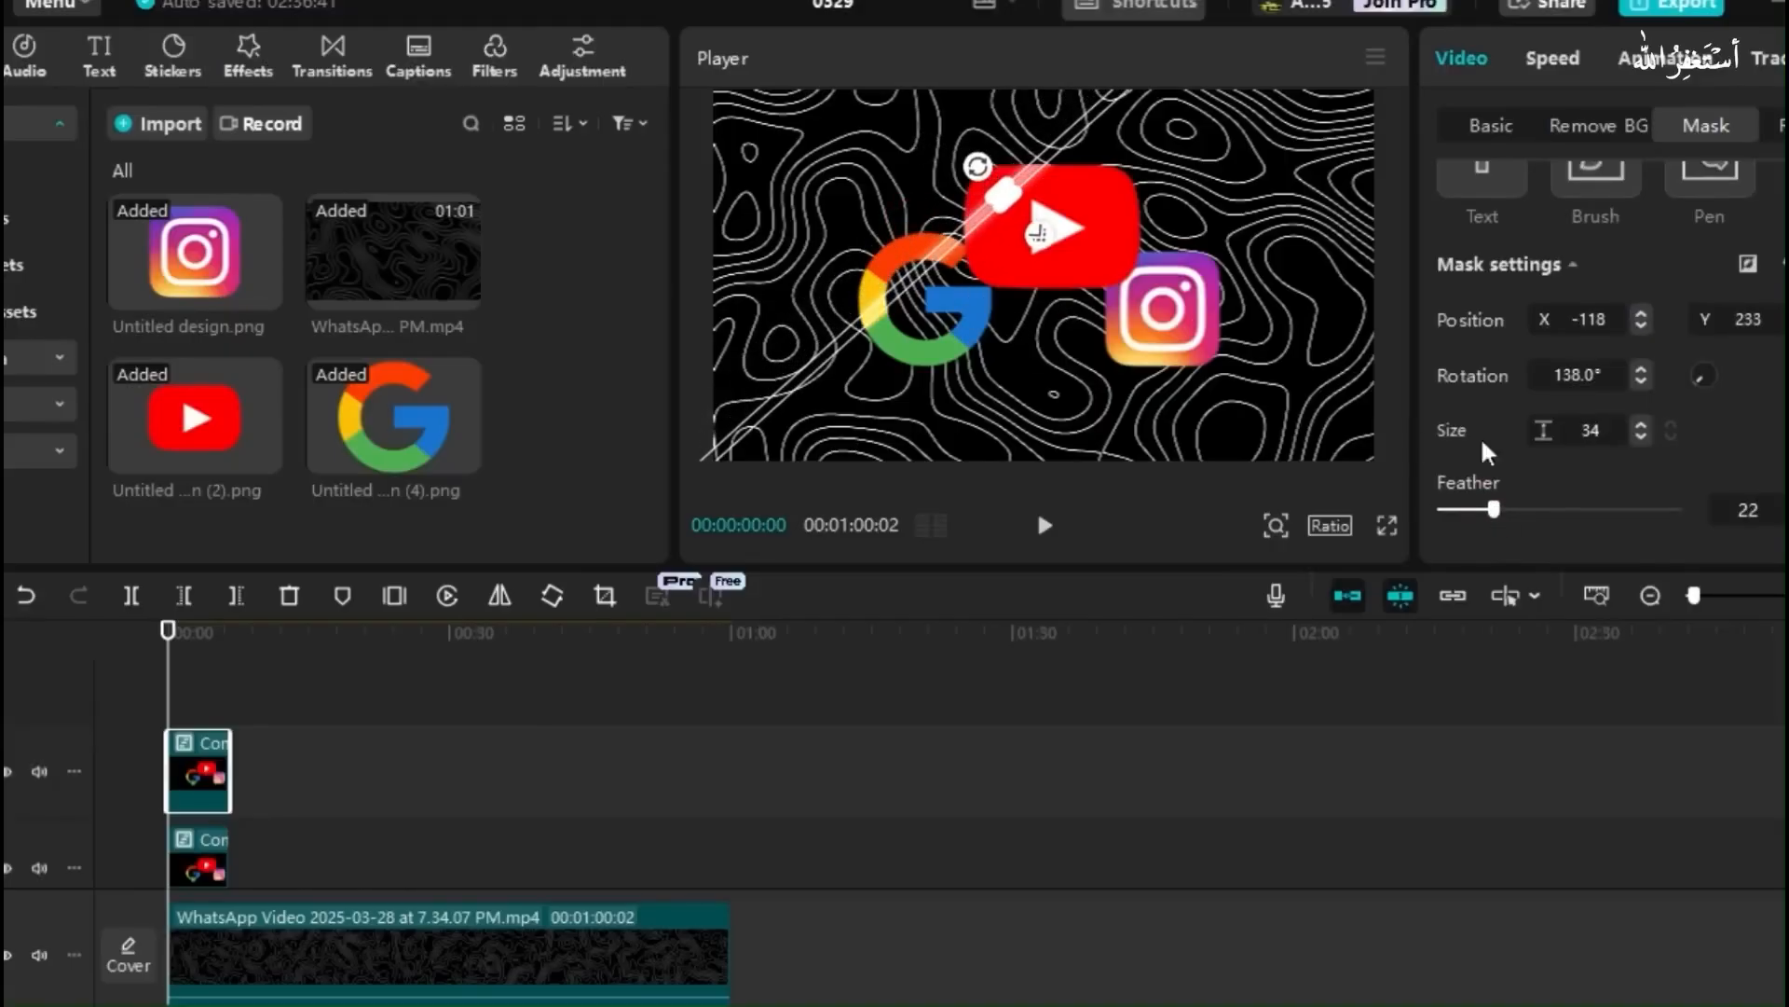
left_click(1474, 508)
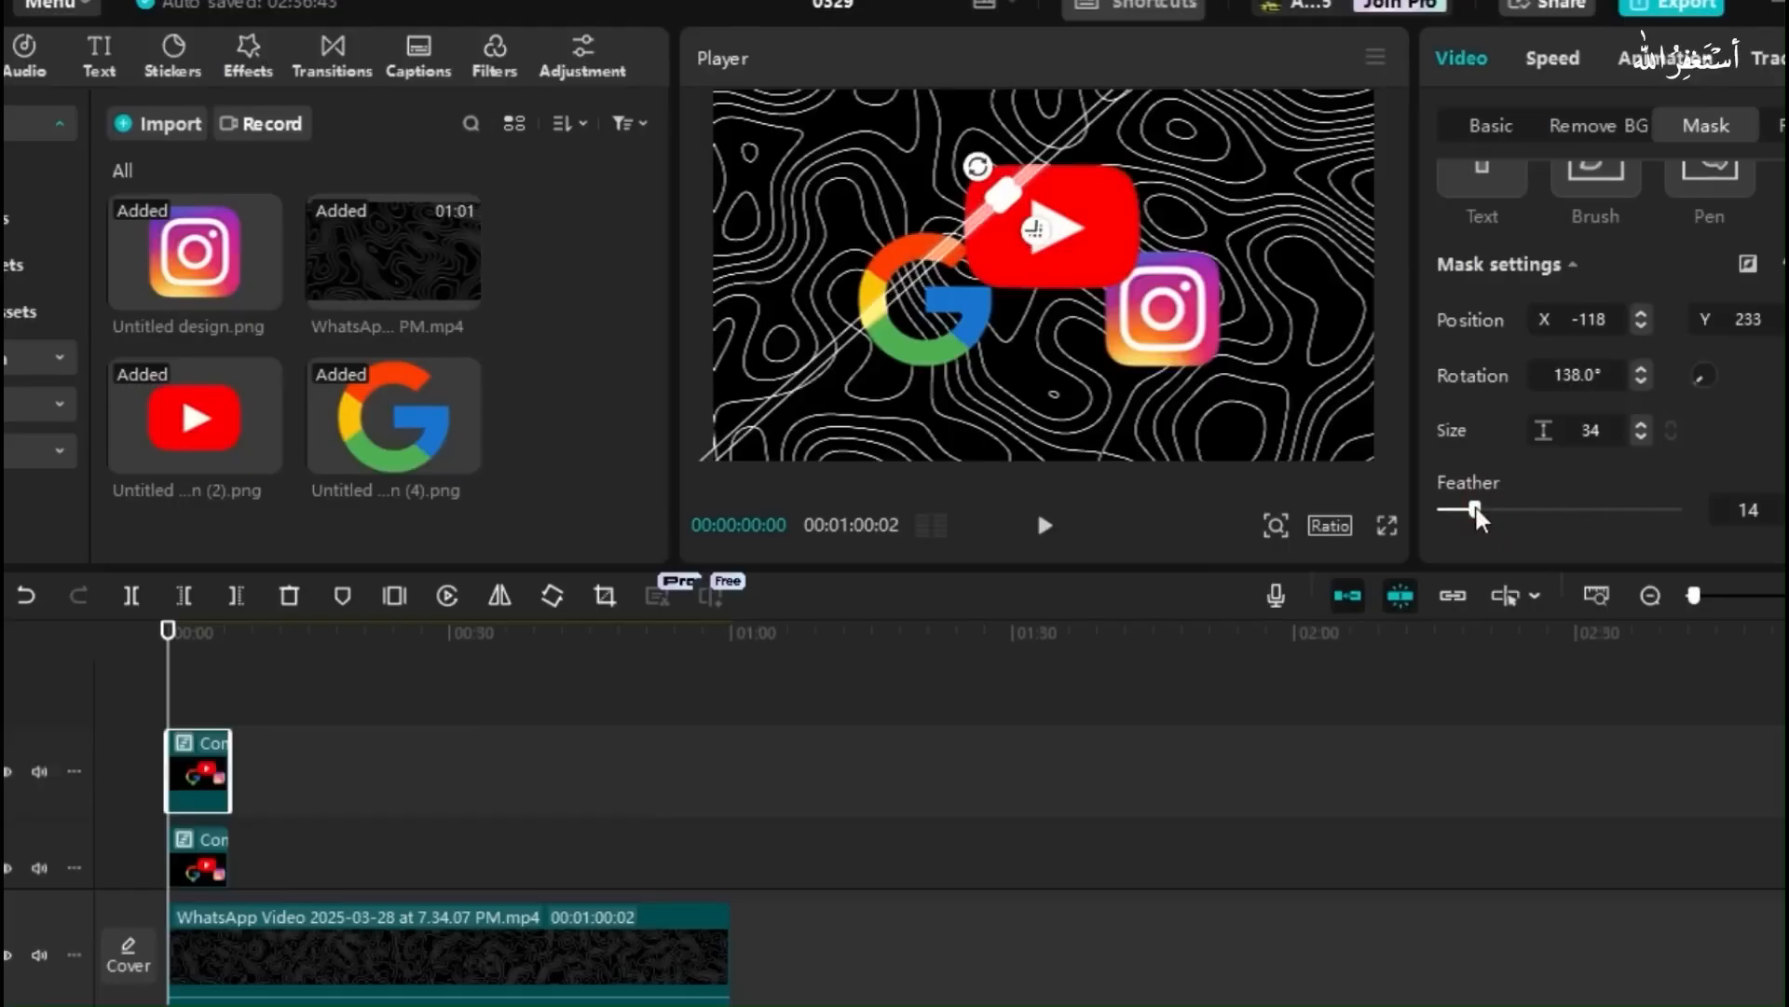
left_click_drag(958, 238, 927, 197)
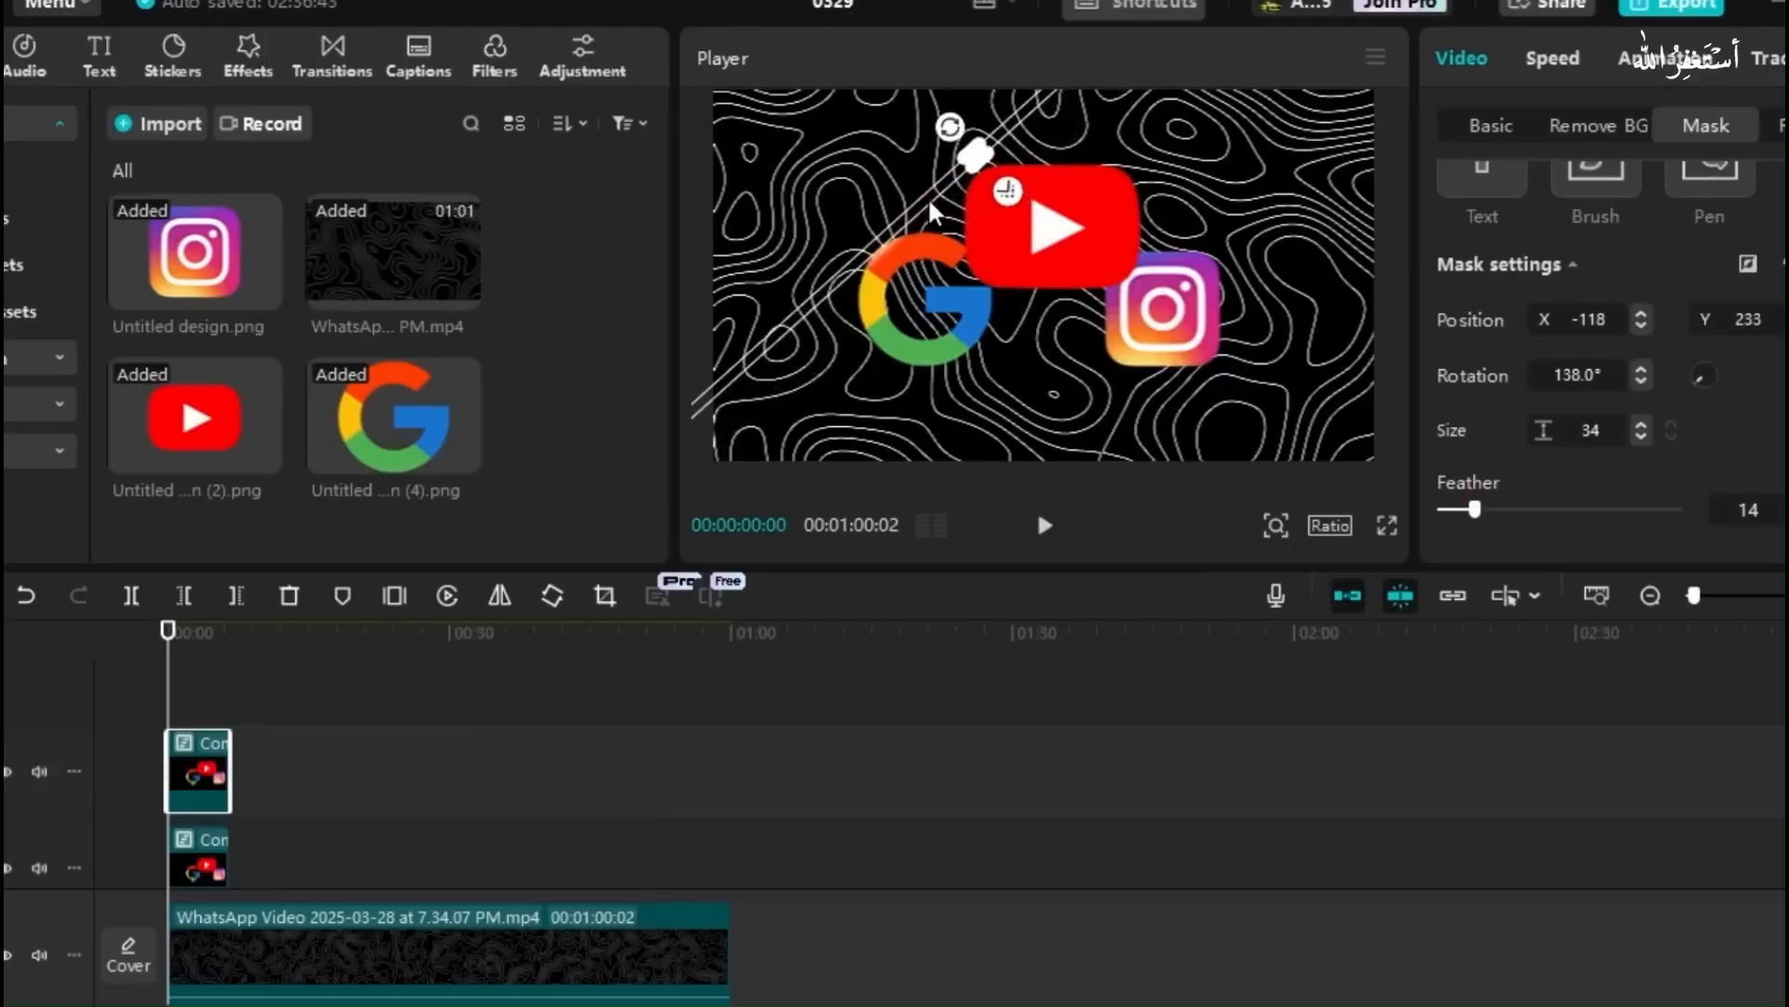
left_click_drag(950, 126, 941, 179)
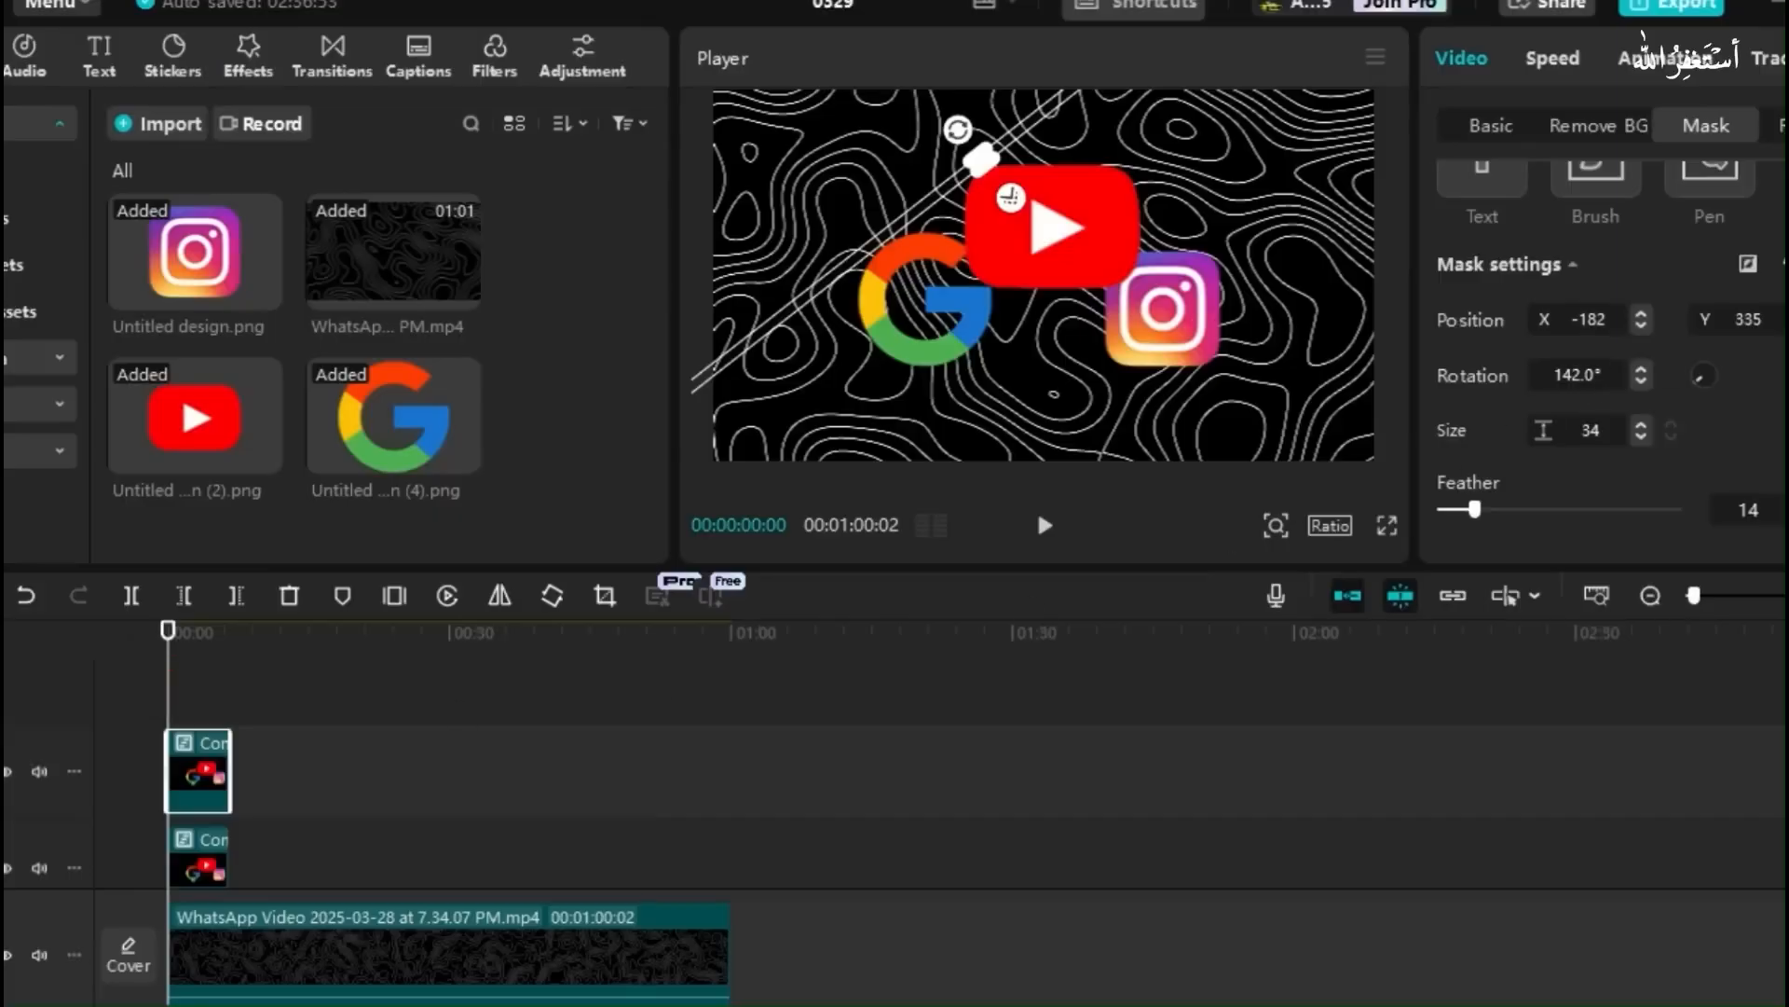
- At 00:00:03:37, keyframe the mask at about X 539, Y -229, past the lower-right edge of the Instagram logo
left_click_drag(165, 682, 203, 705)
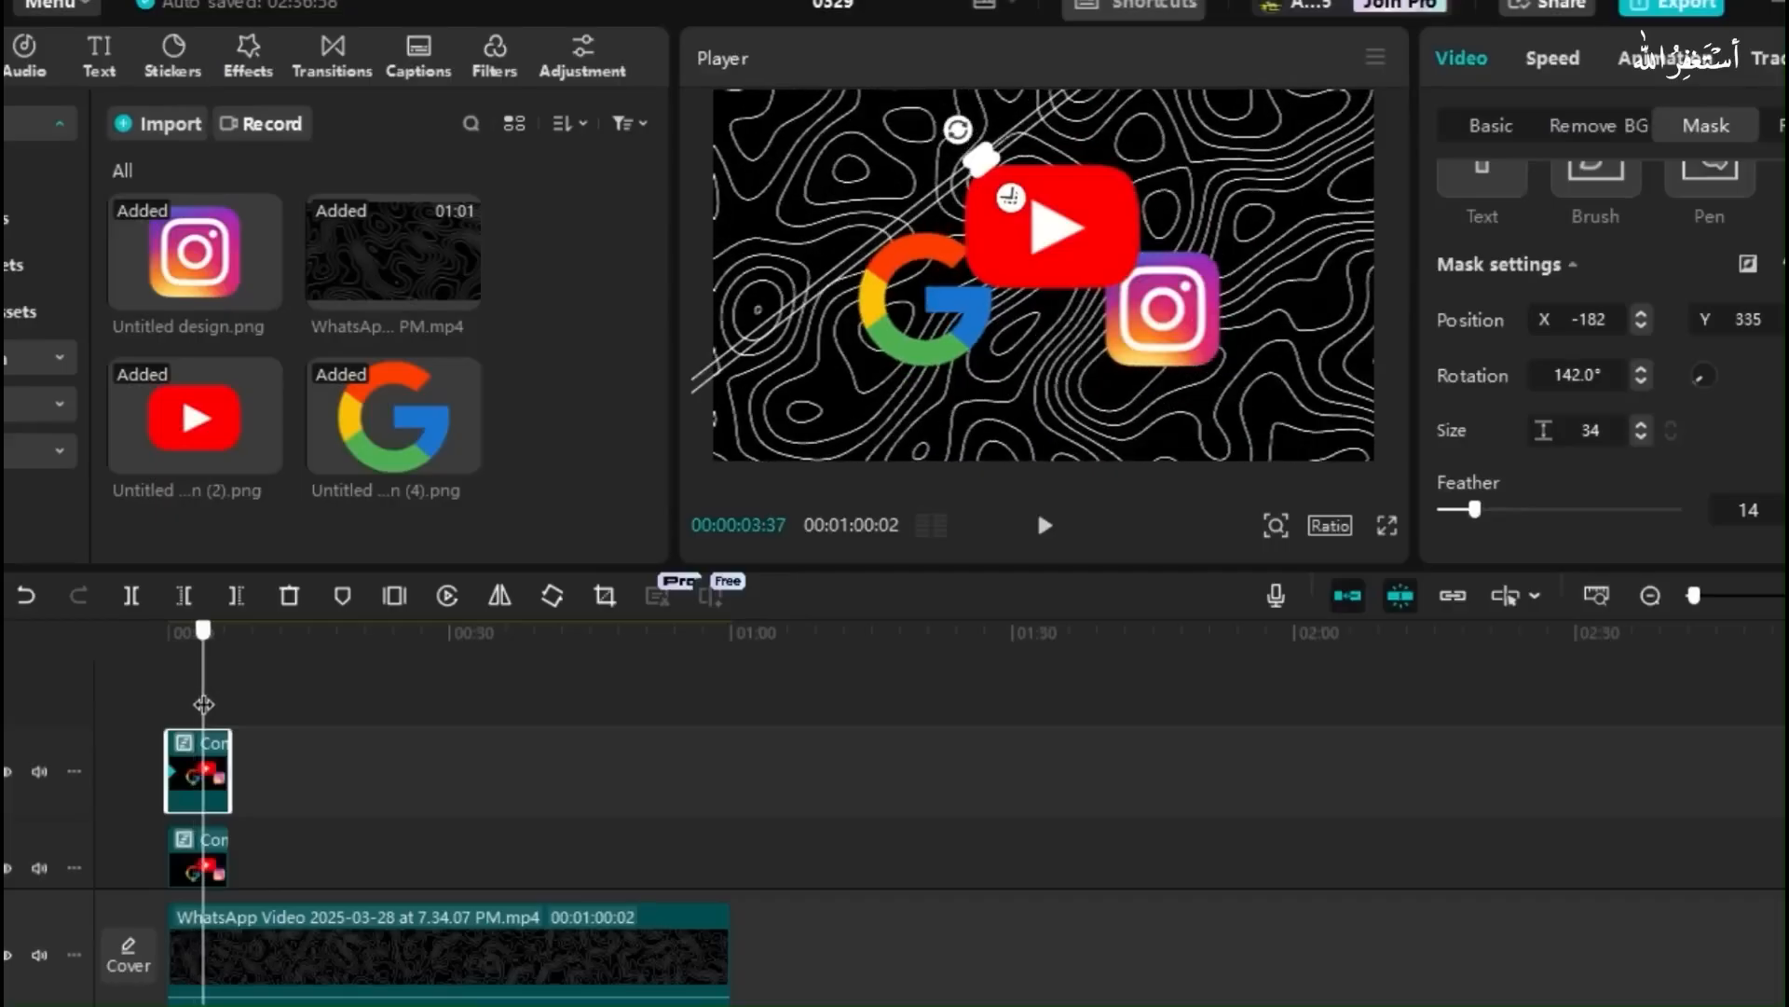
left_click_drag(919, 198, 1171, 392)
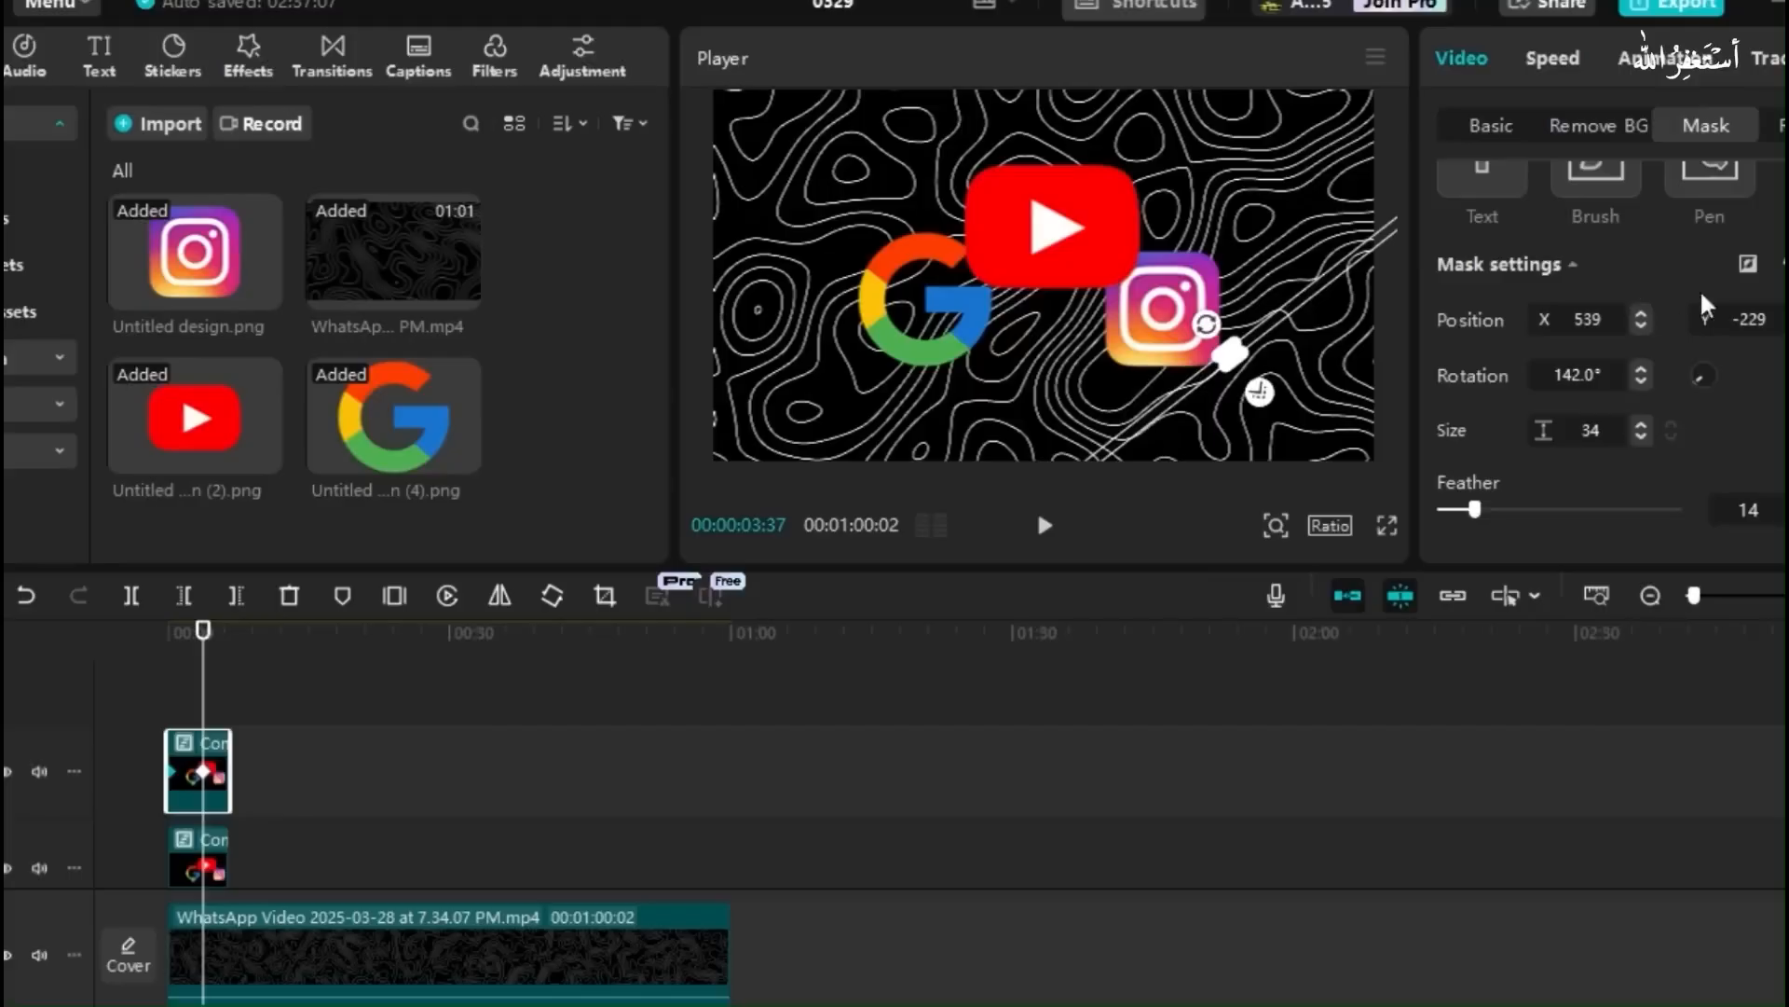
- Play the light sweep from the start in full screen and examine how the strip crosses the three logos
left_click(140, 662)
key("space")
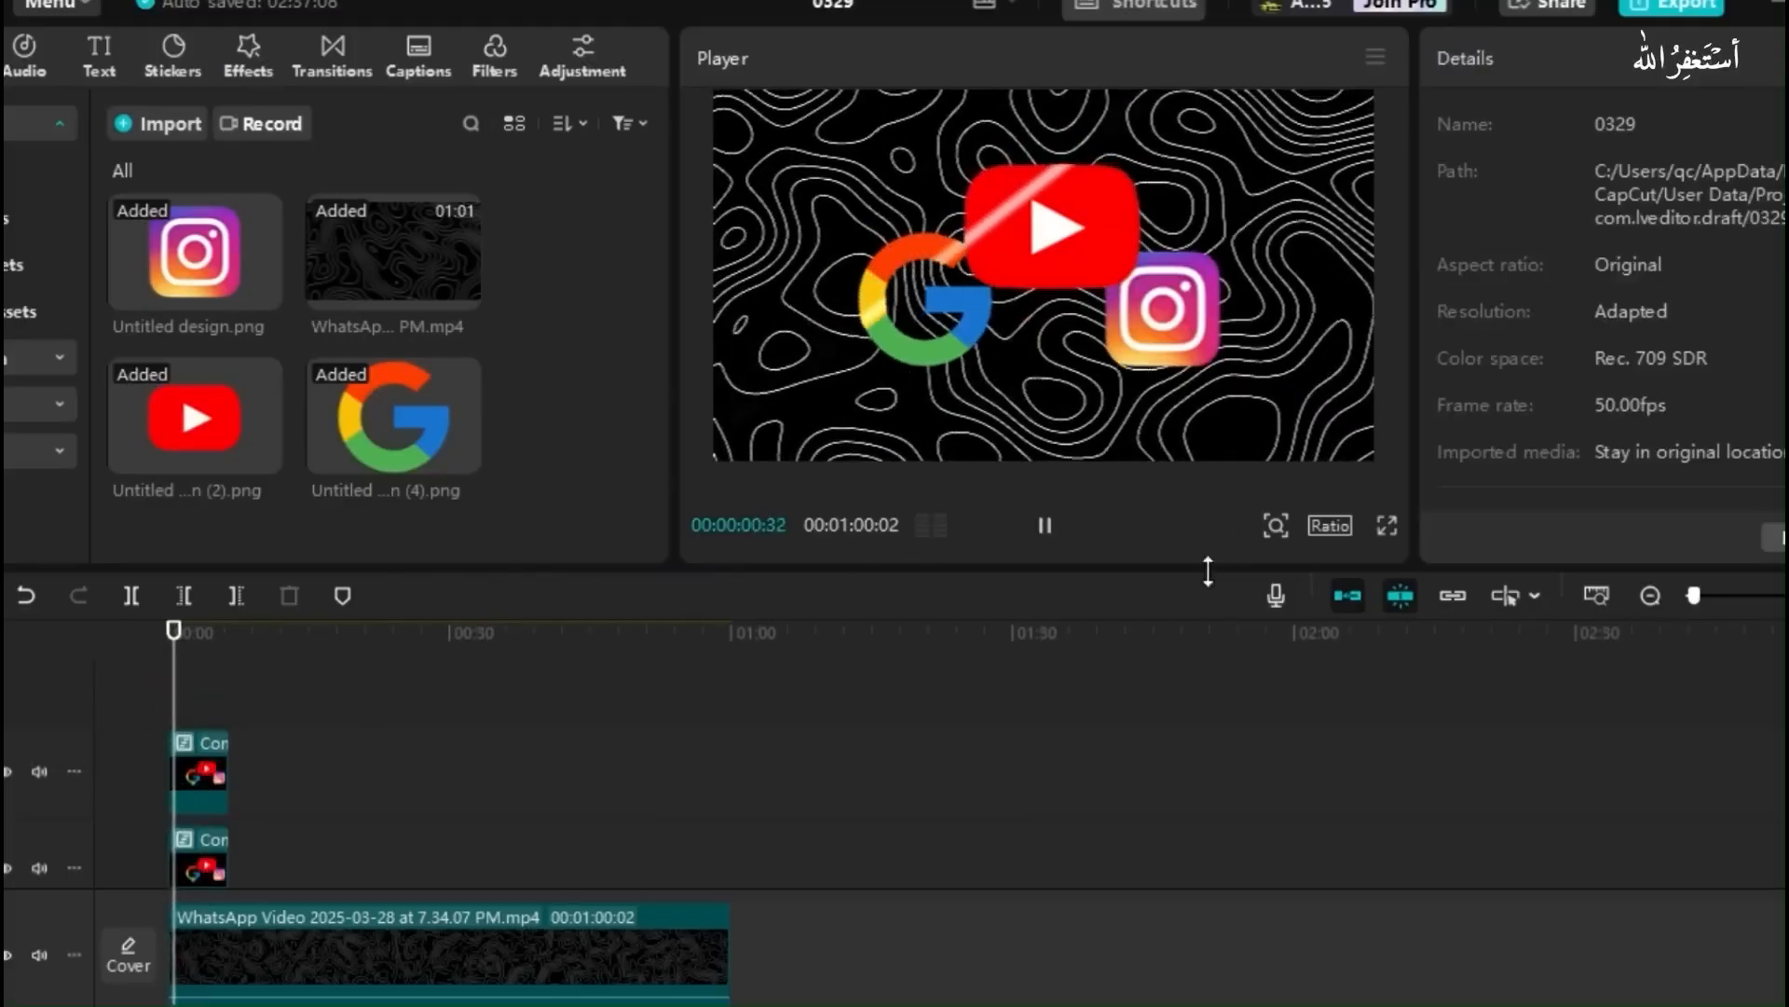
left_click(1387, 525)
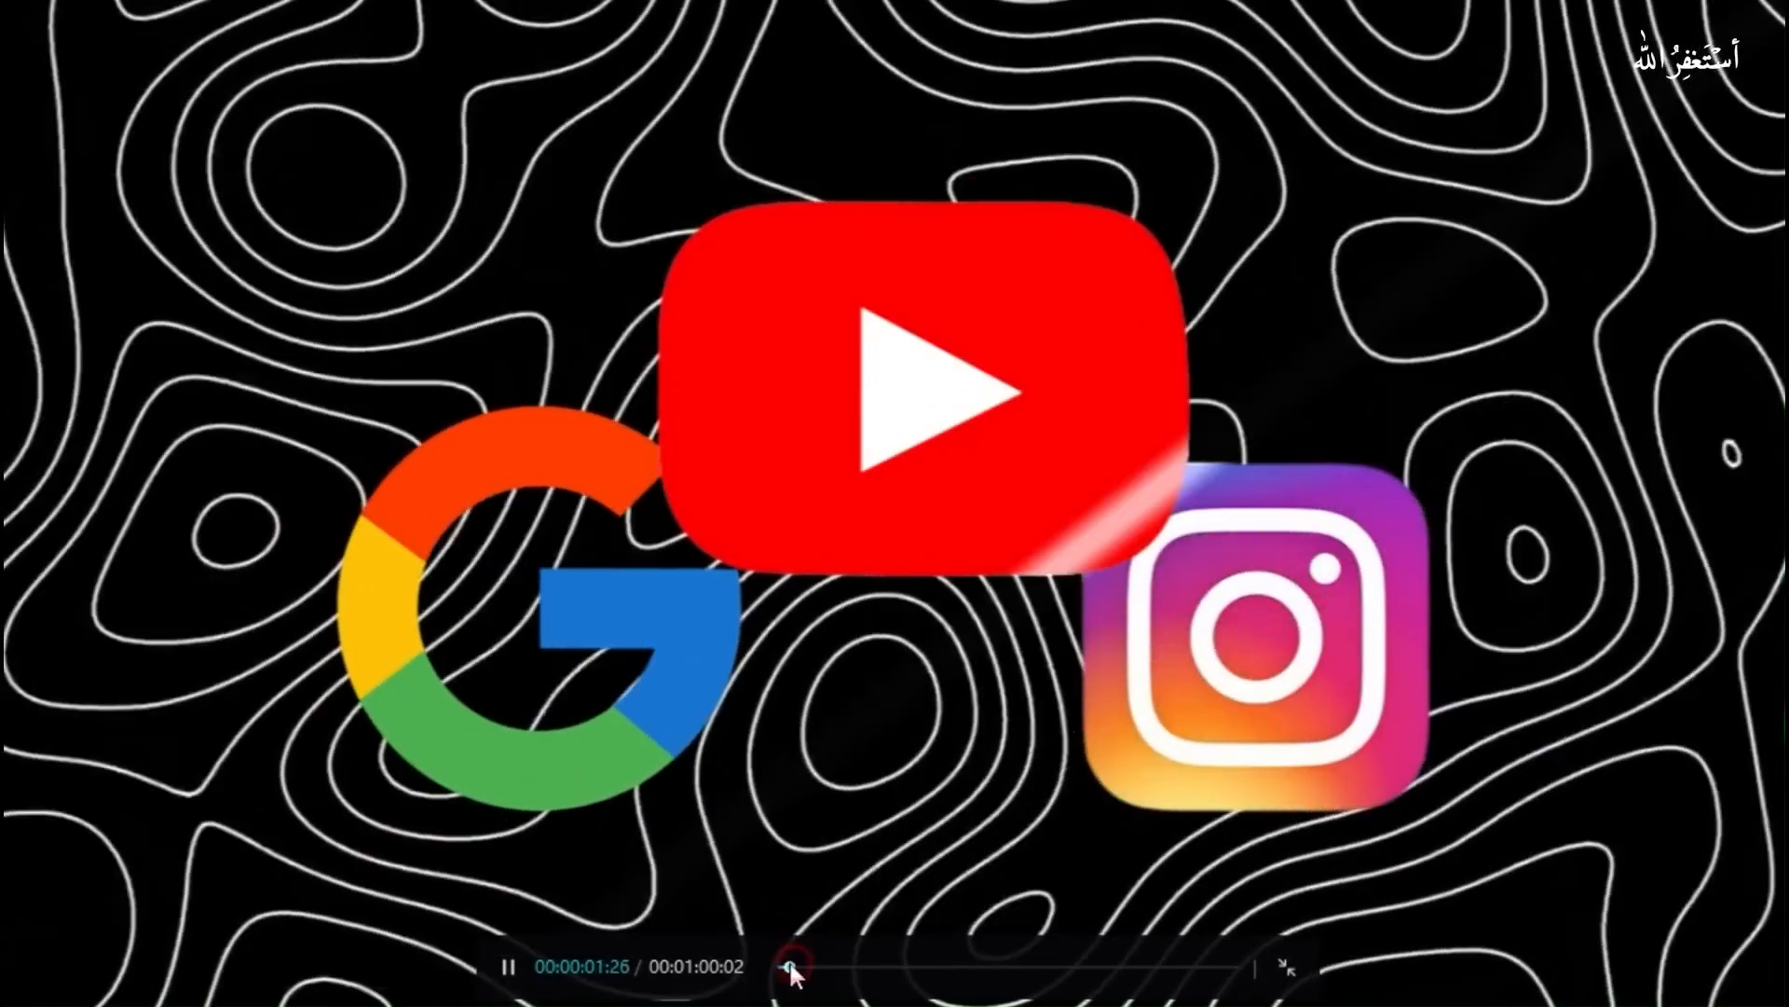
left_click(784, 964)
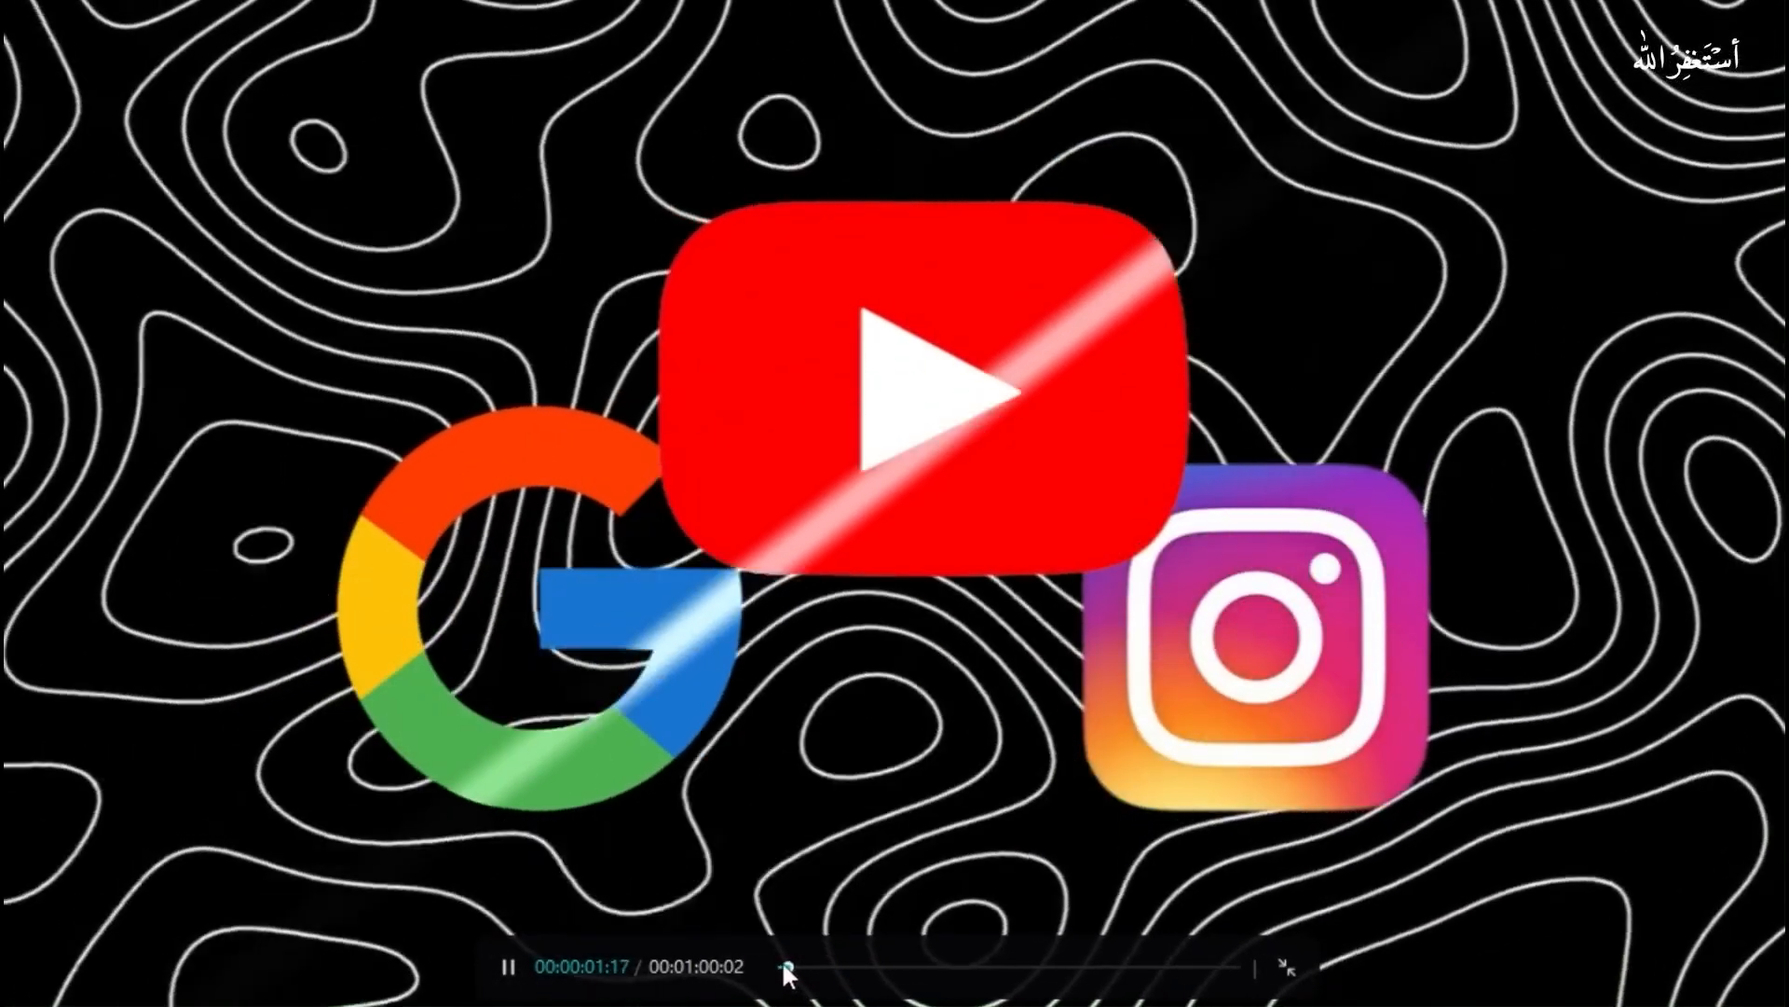
left_click(1287, 966)
left_click_drag(213, 723, 199, 764)
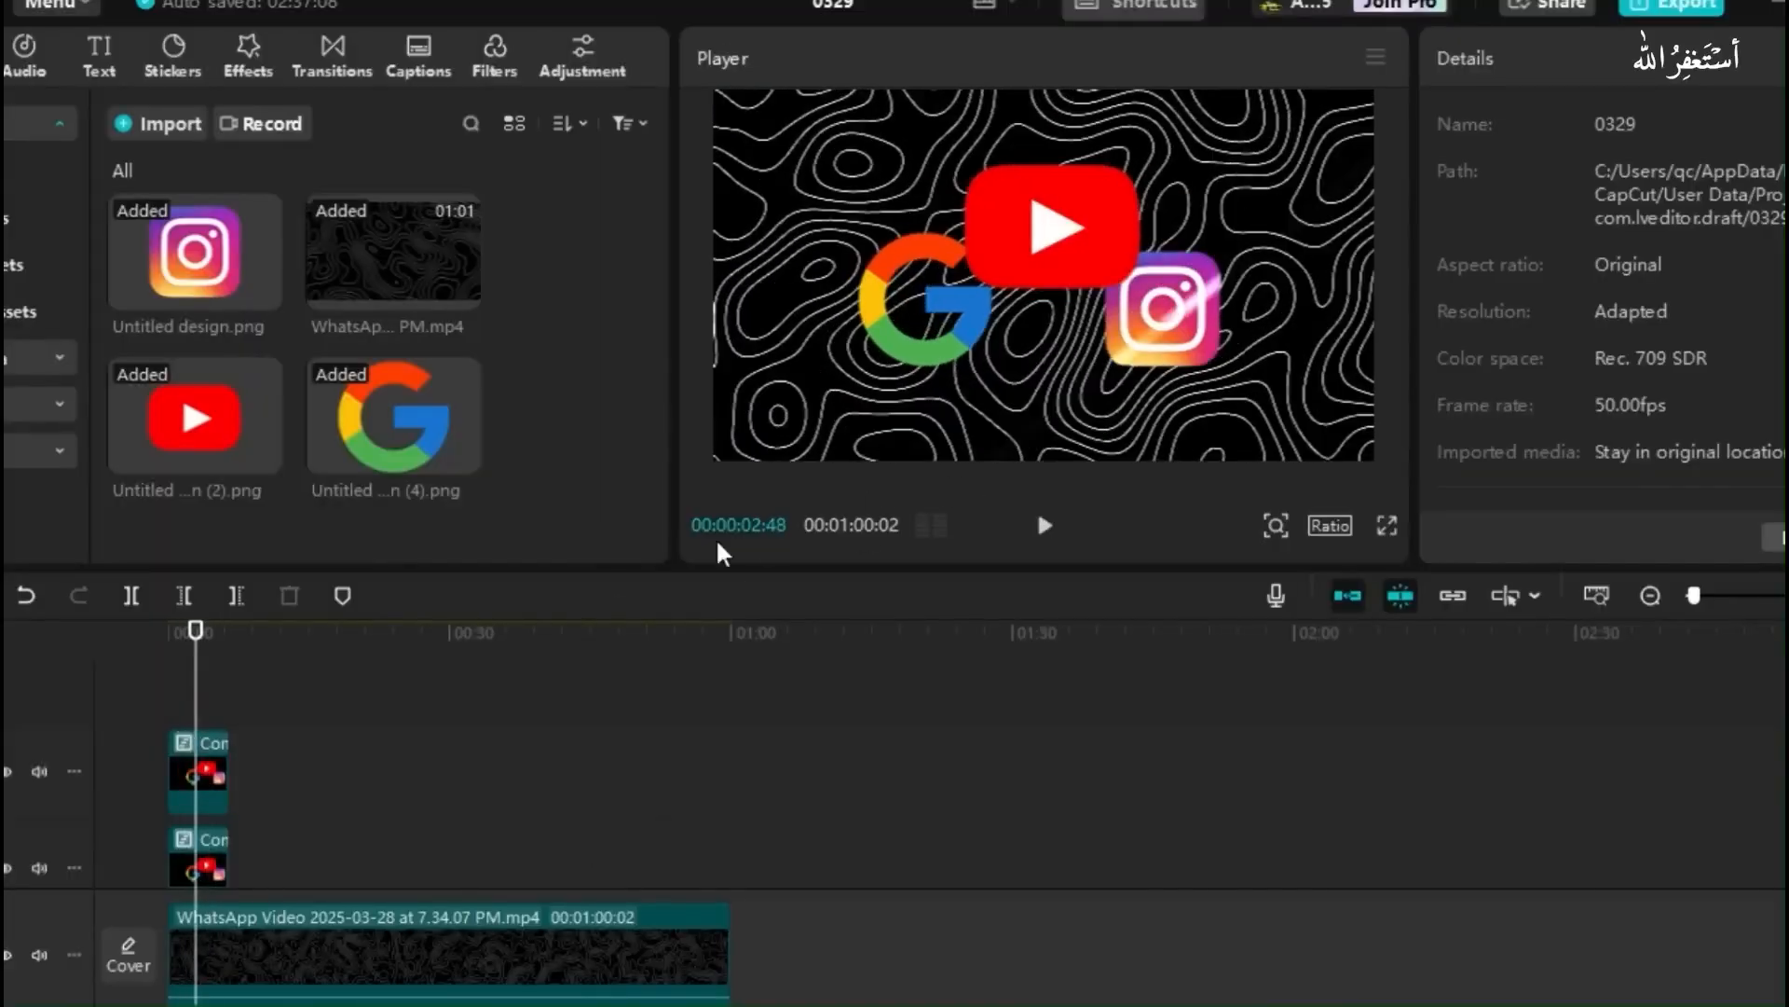
left_click(205, 786)
left_click(188, 760)
left_click(180, 699)
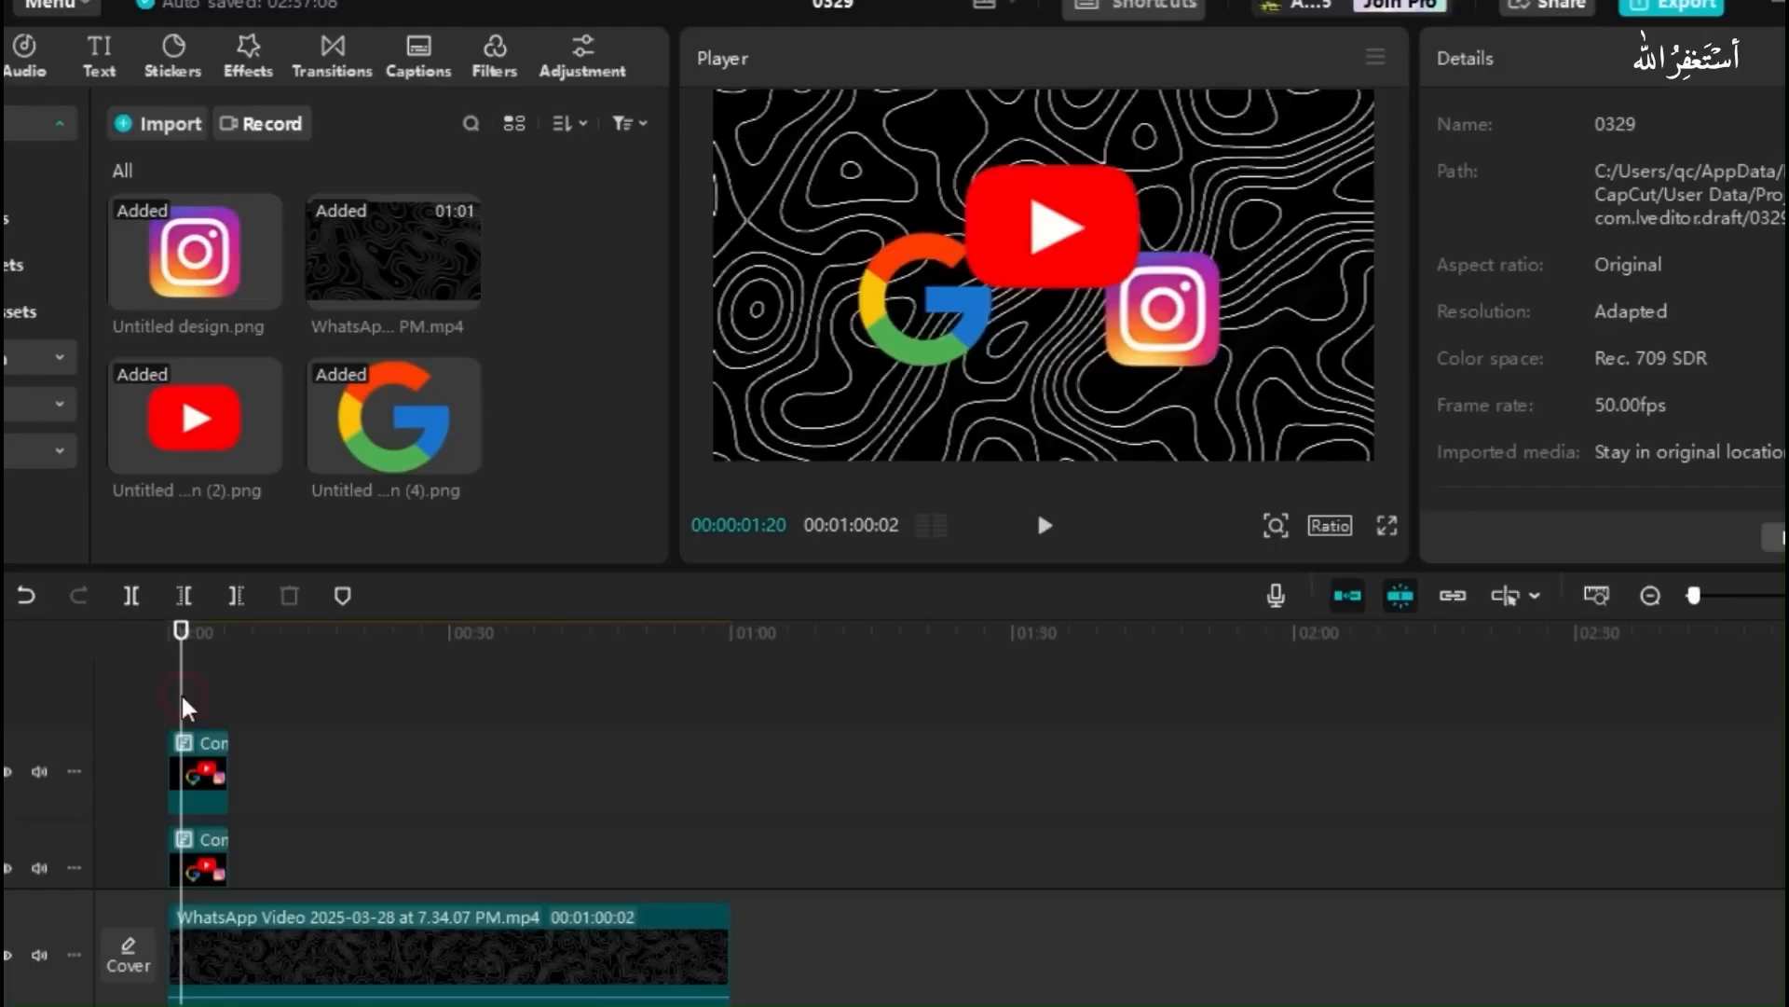
- At the timeline start, set the upper clip's mask feather to 9 and size to 46, and preview the sweep in full screen
left_click(130, 727)
left_click(166, 764)
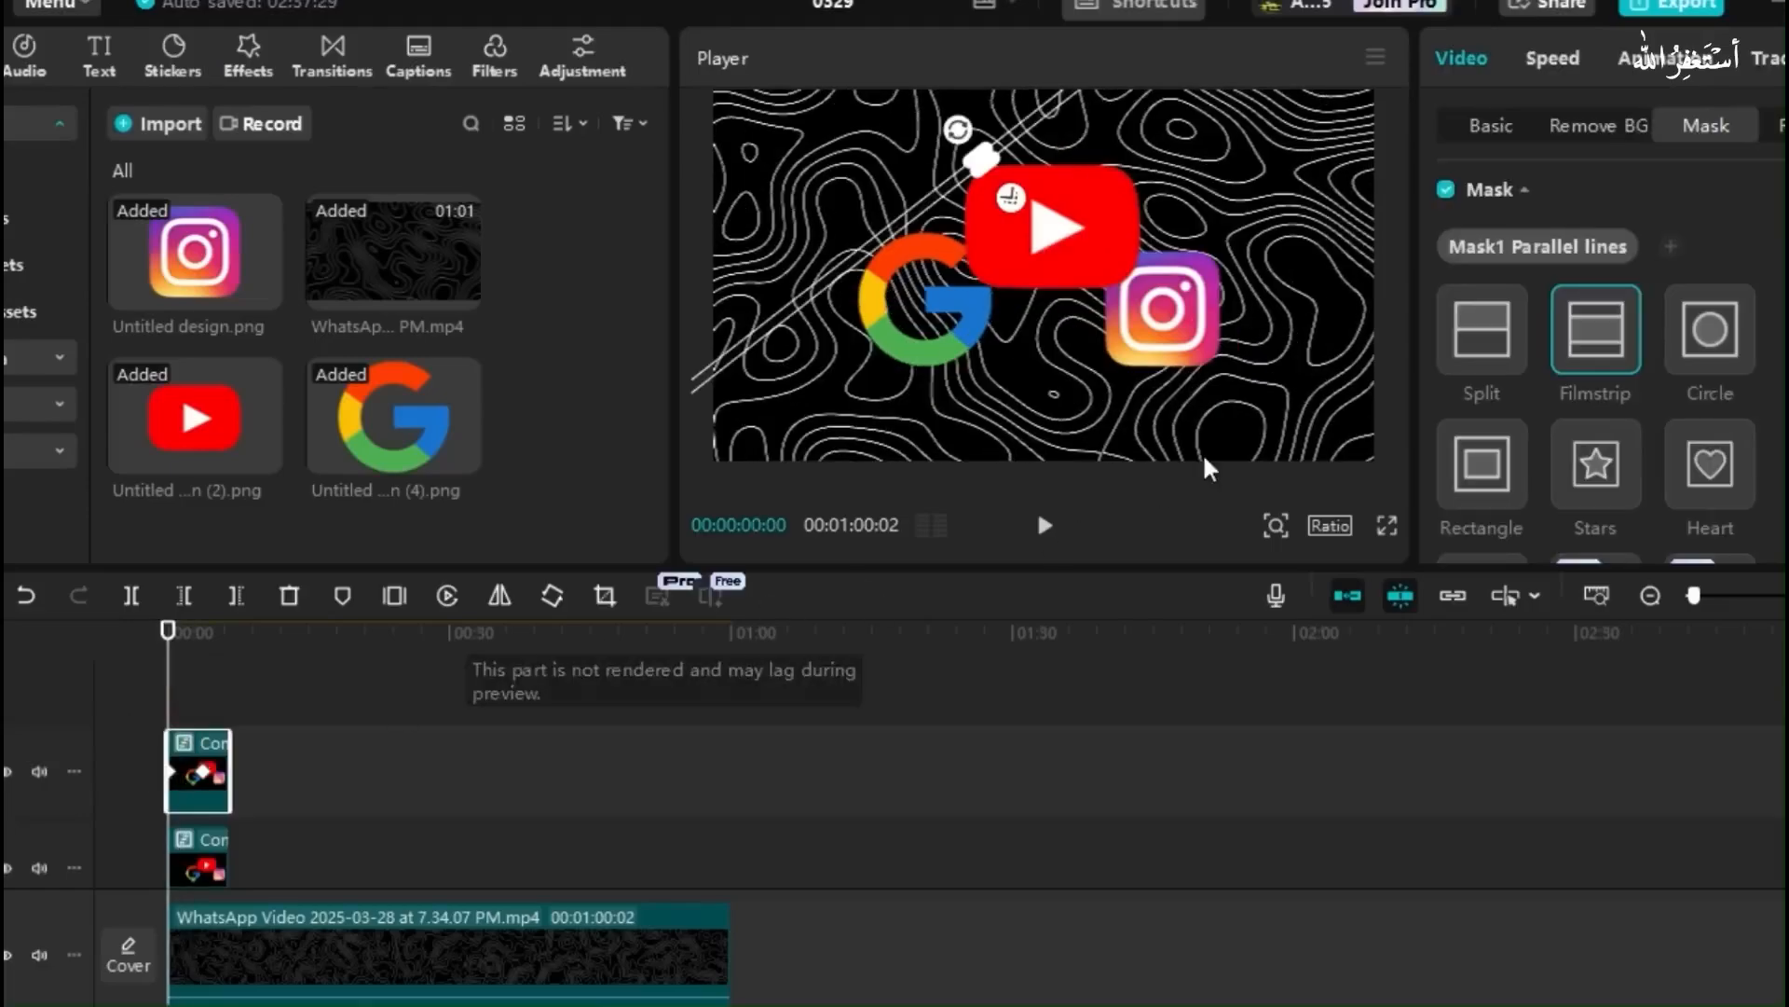
scroll(1506, 436, "down", 5)
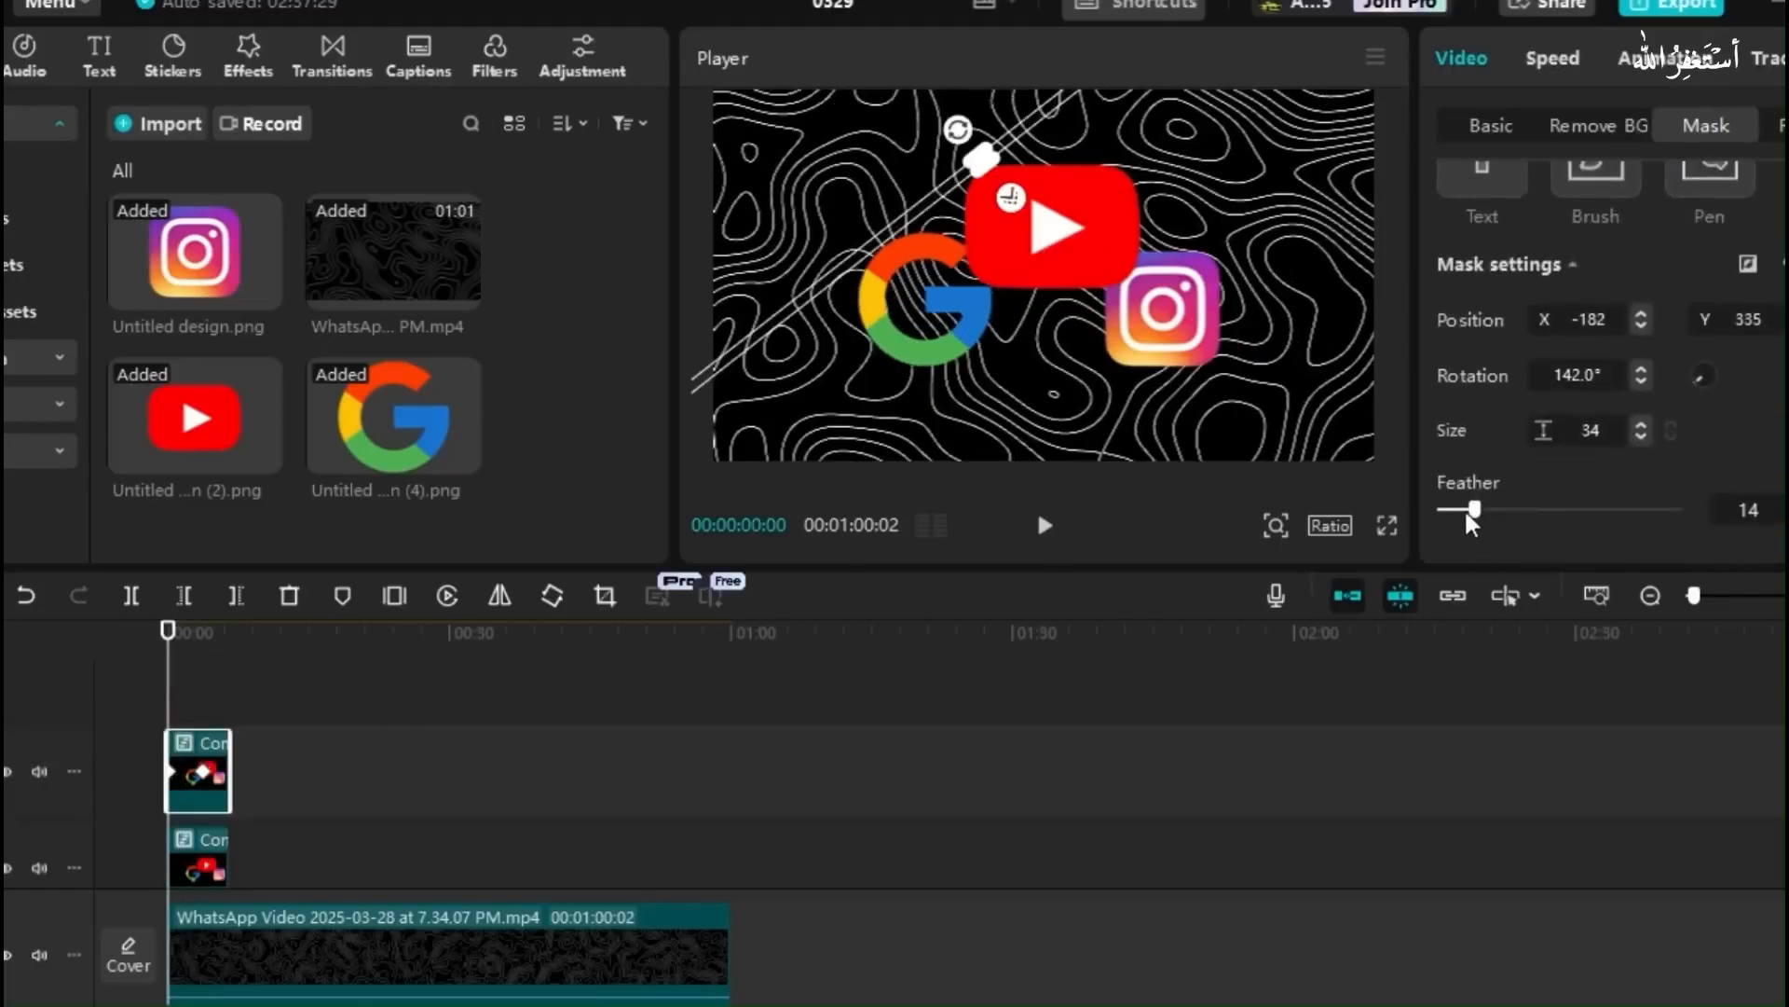
left_click_drag(1465, 510, 1463, 512)
left_click_drag(984, 165, 988, 170)
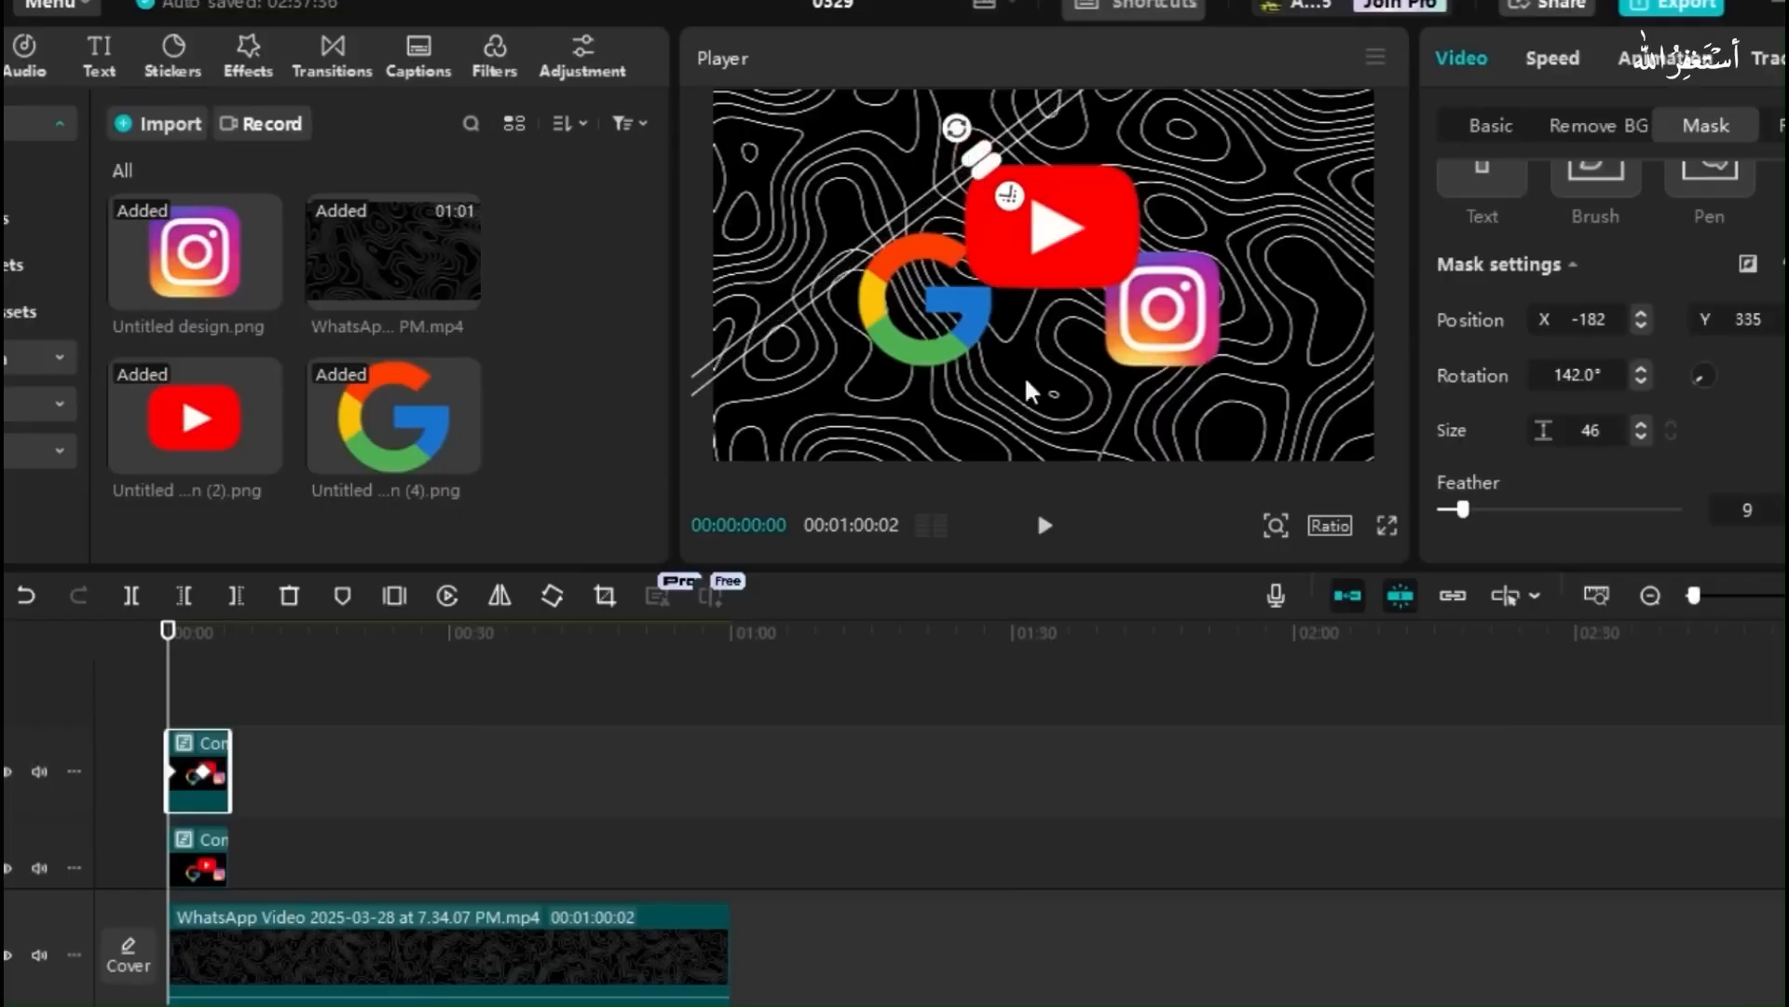
left_click(1387, 527)
key("space")
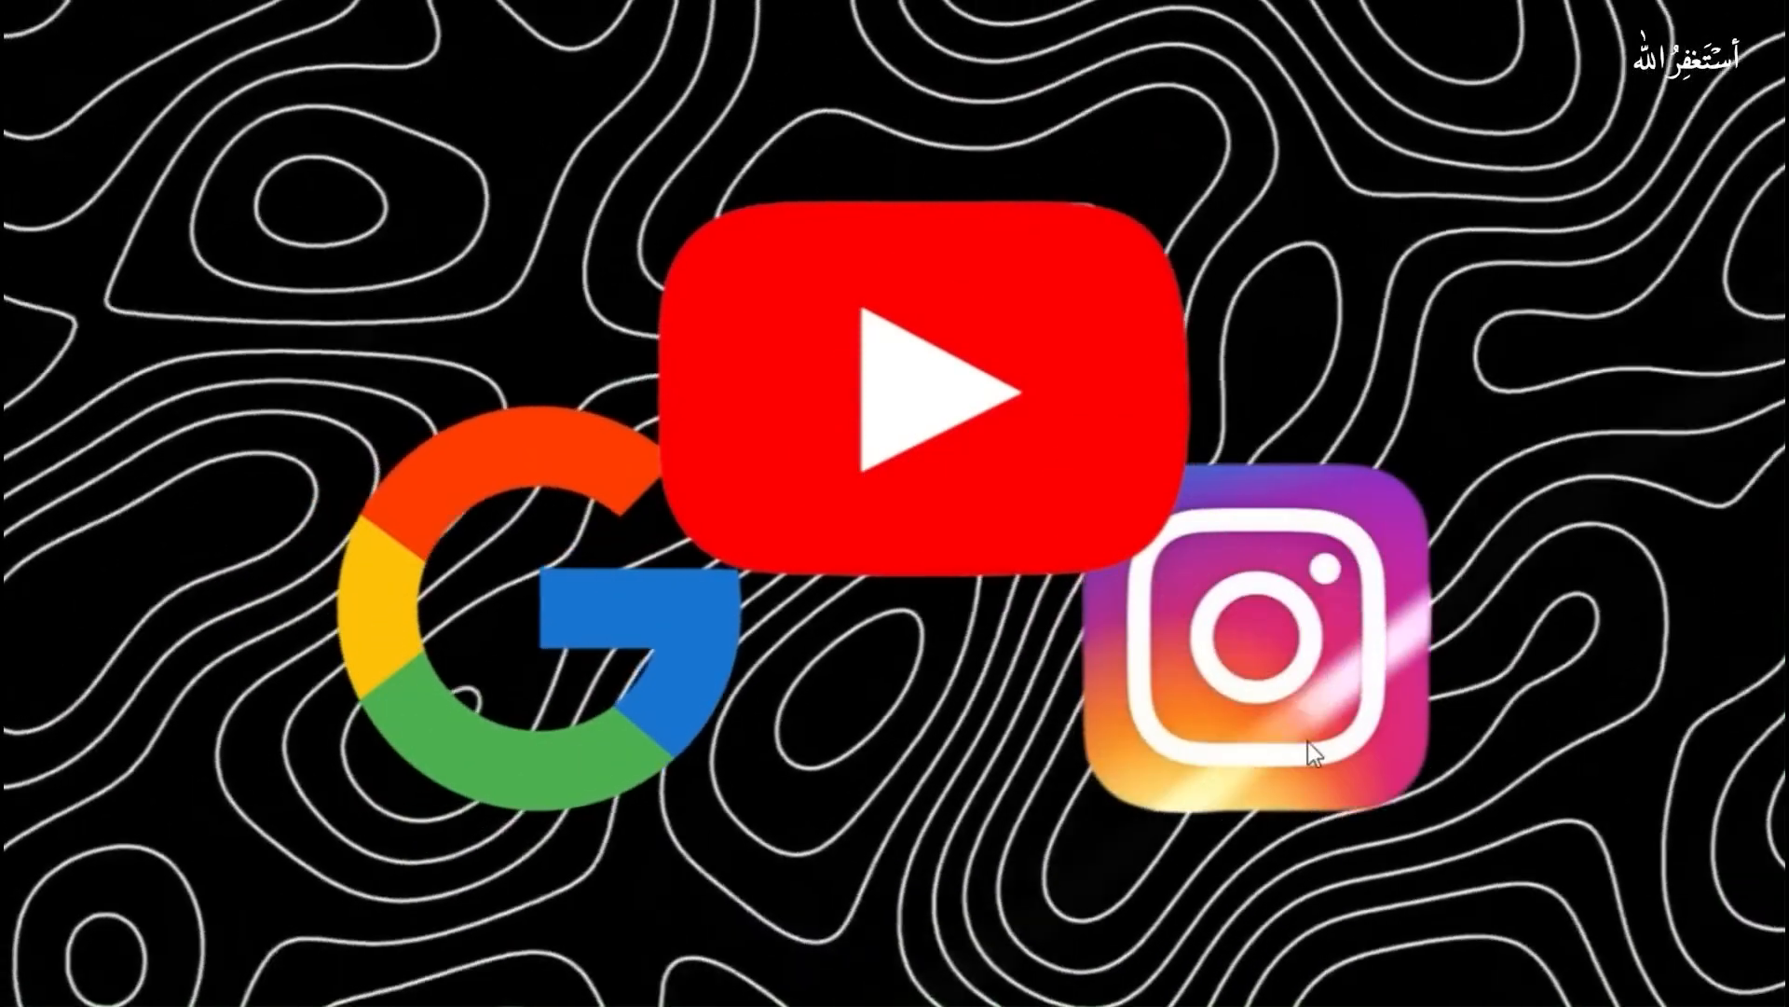
left_click(1278, 967)
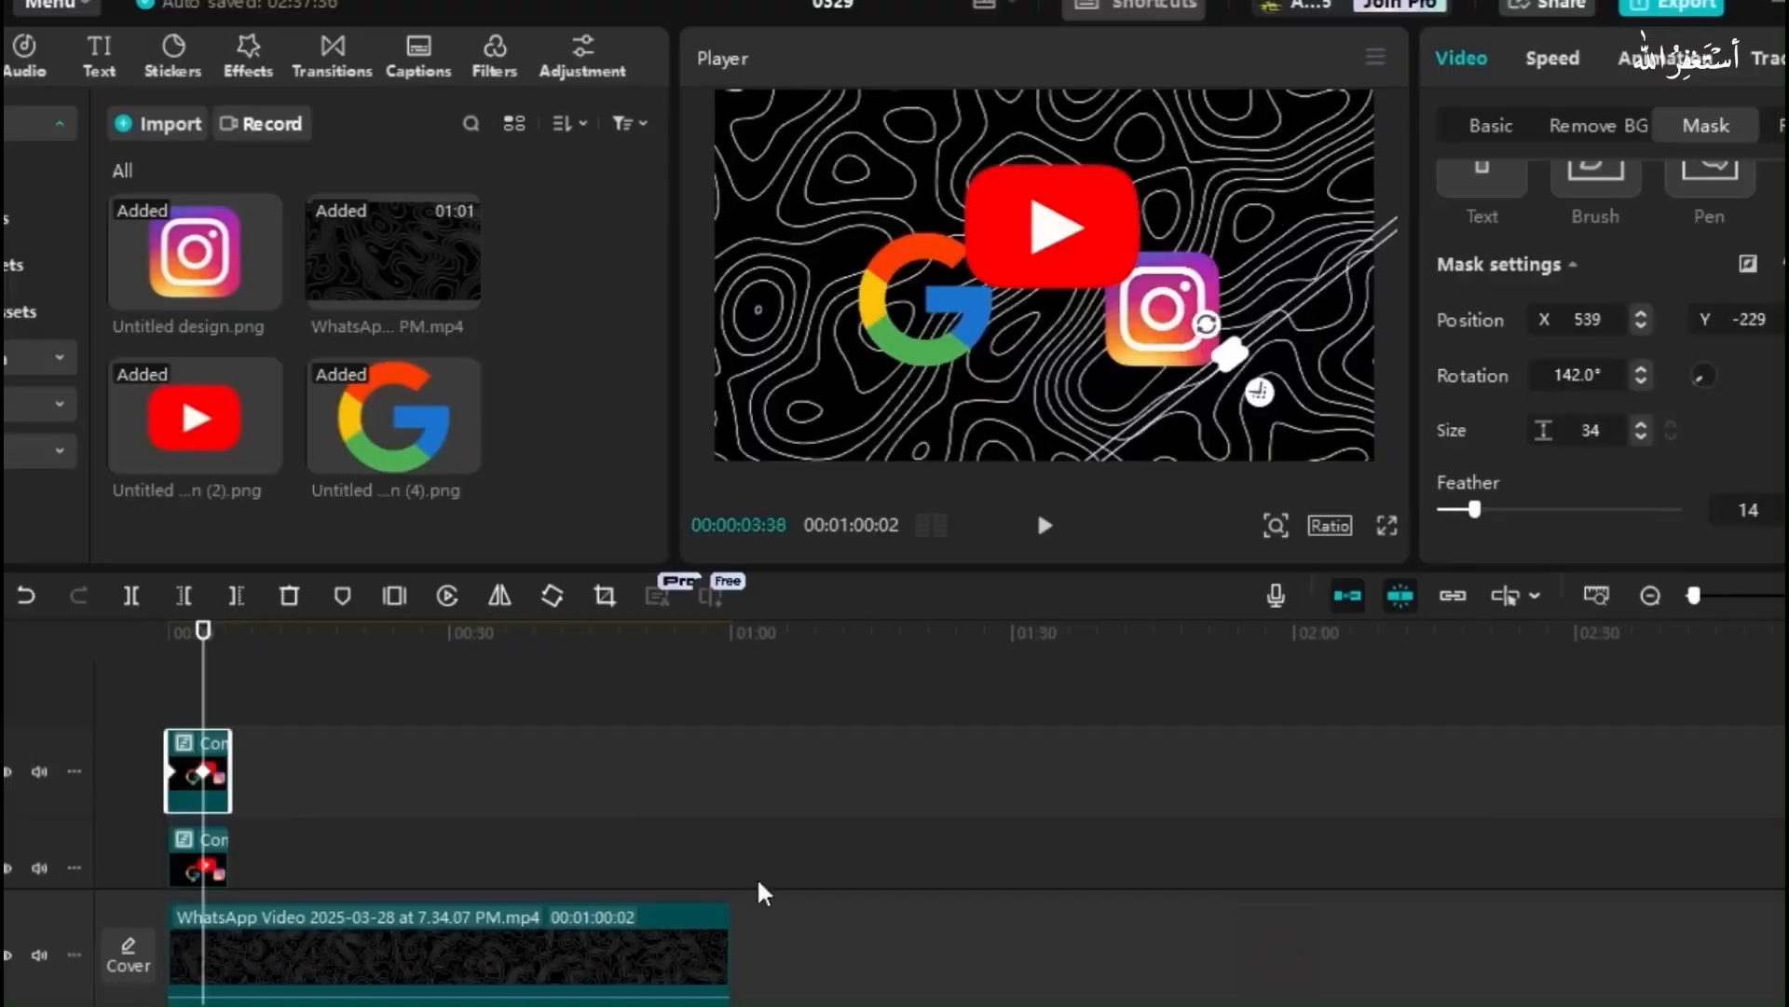
- Split the background video and both logo compound clips at 00:00:04:33
key("space")
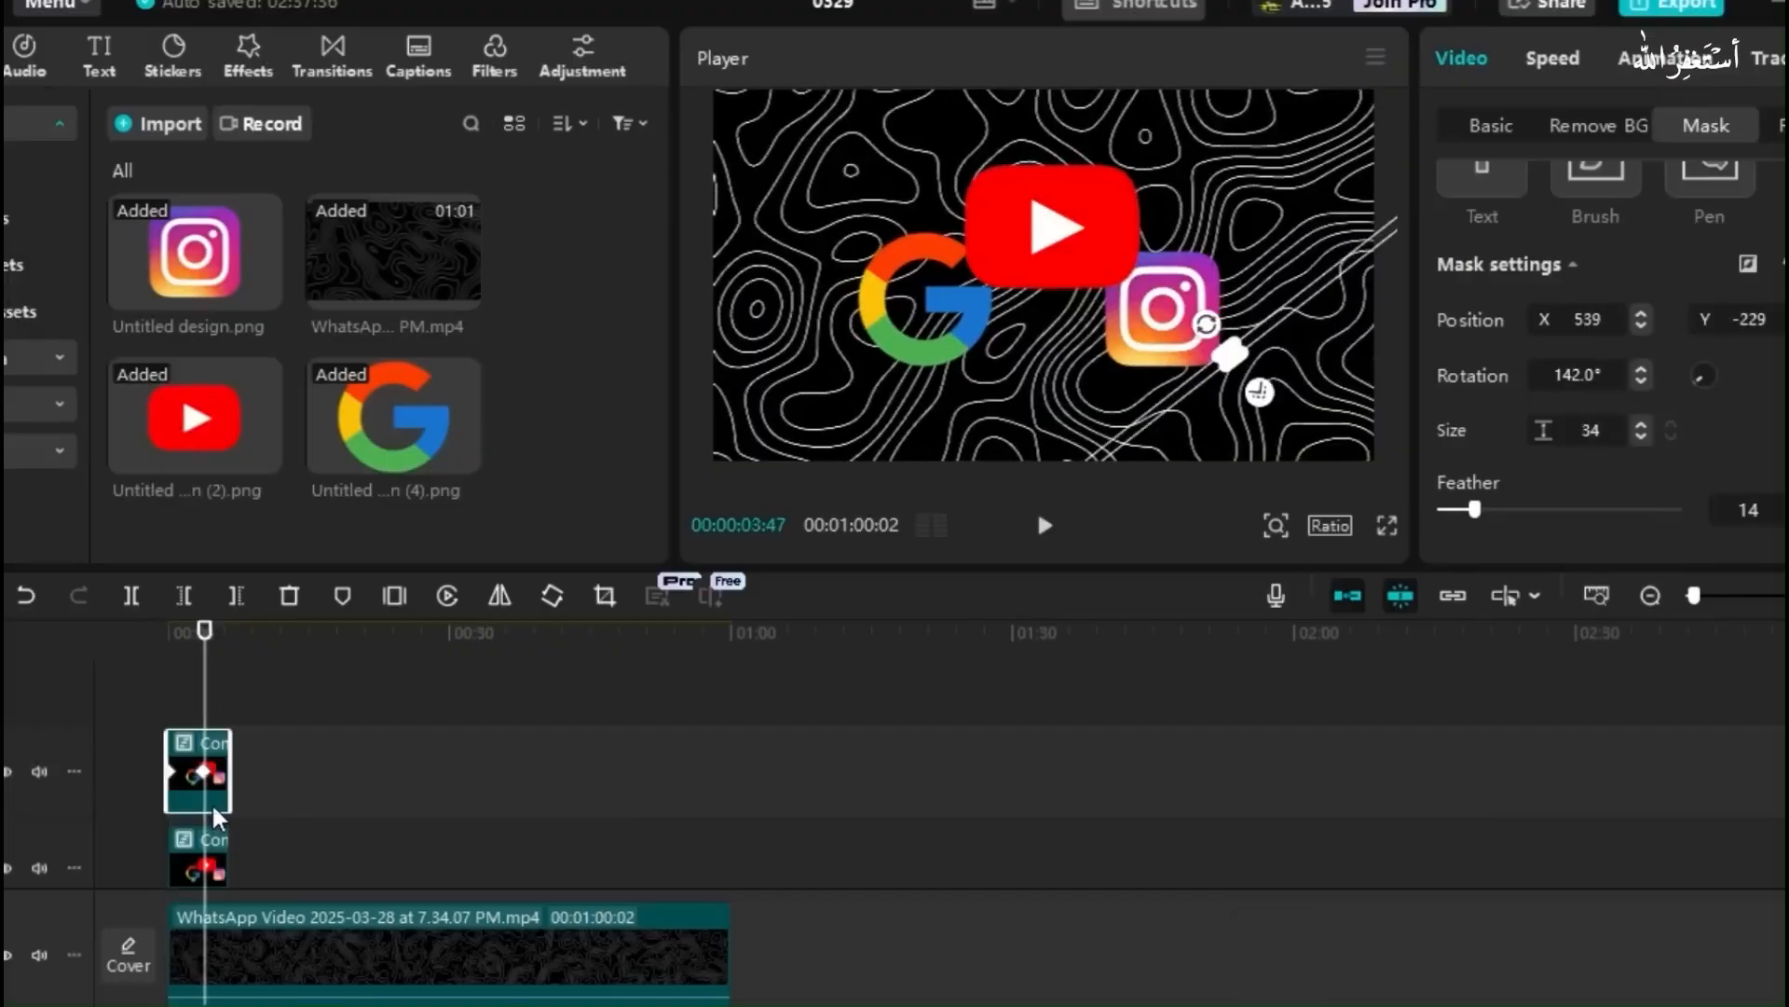
key("space")
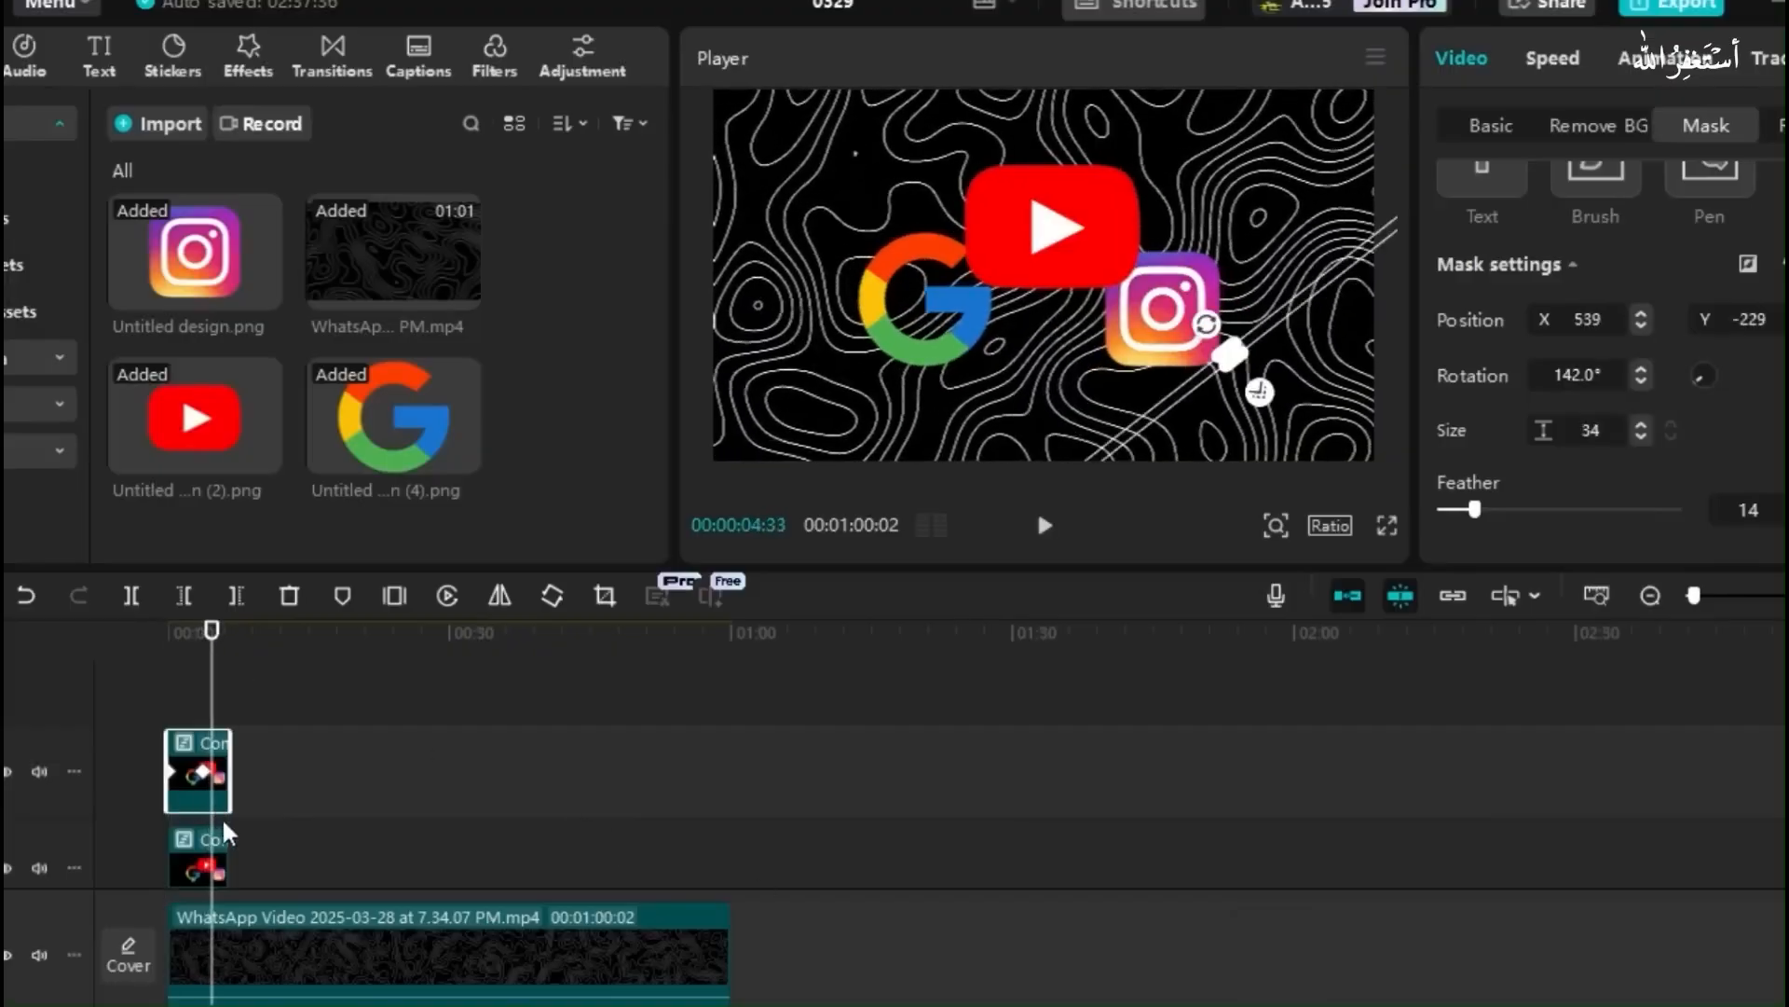
left_click(232, 920)
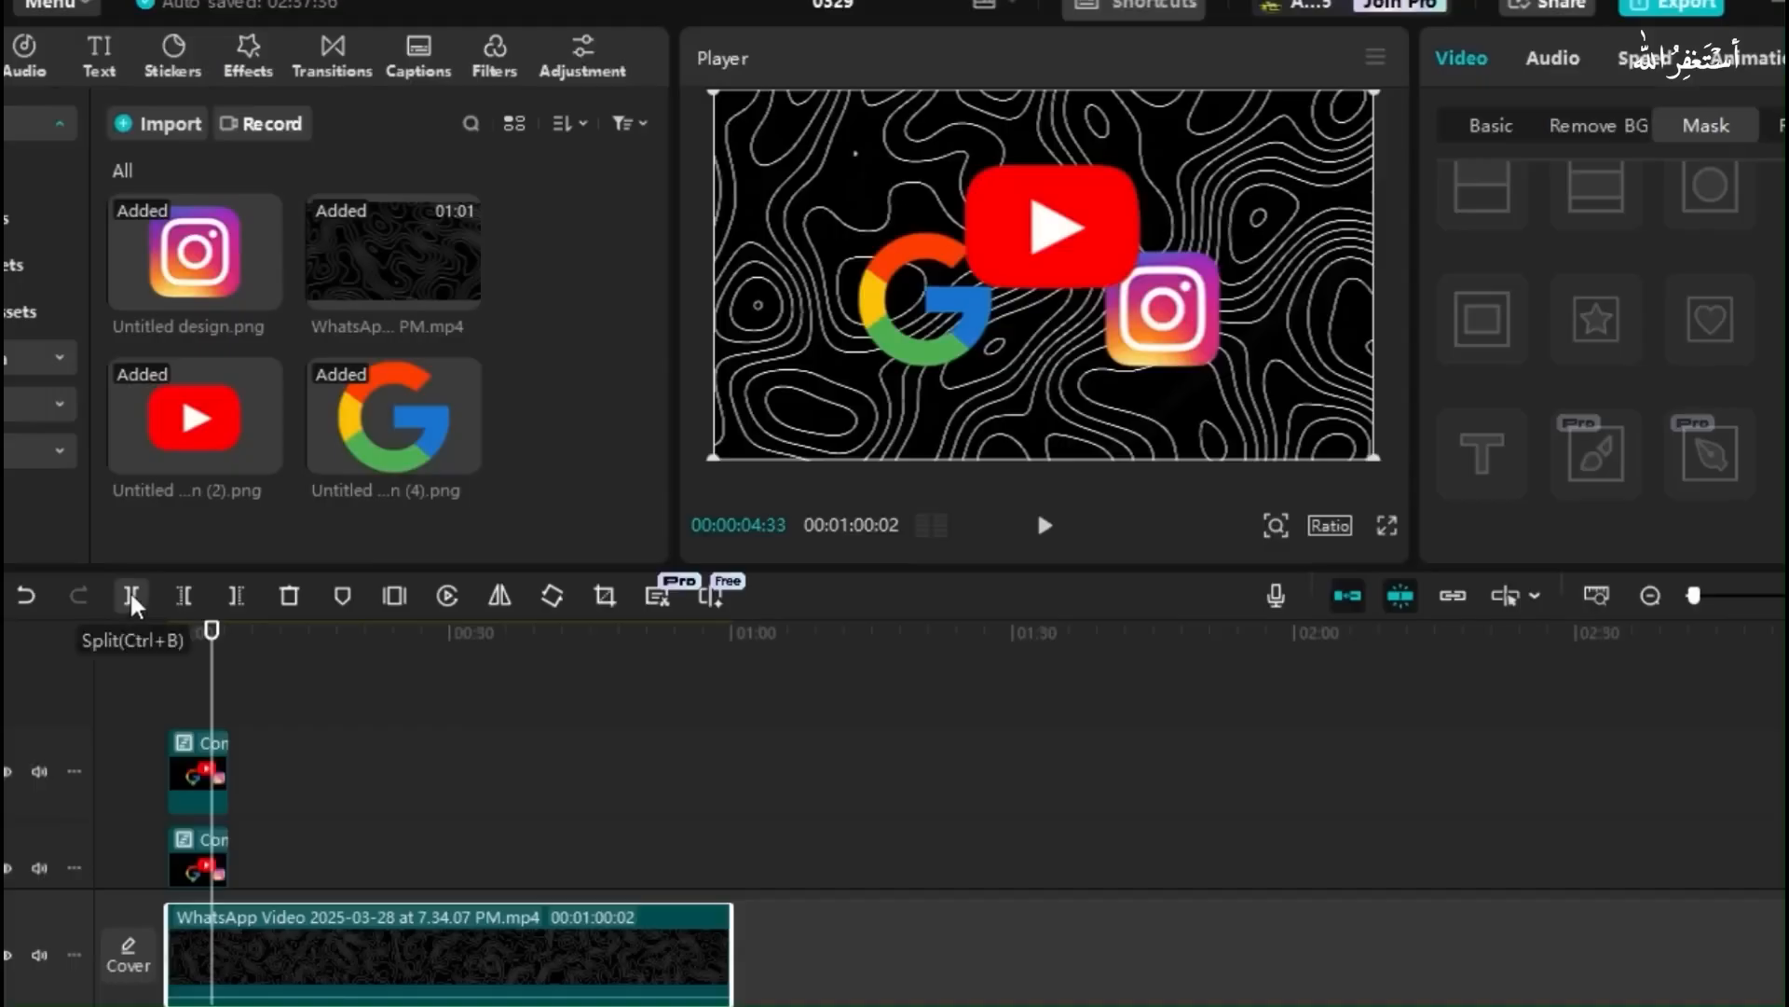
left_click(132, 596)
left_click(215, 857)
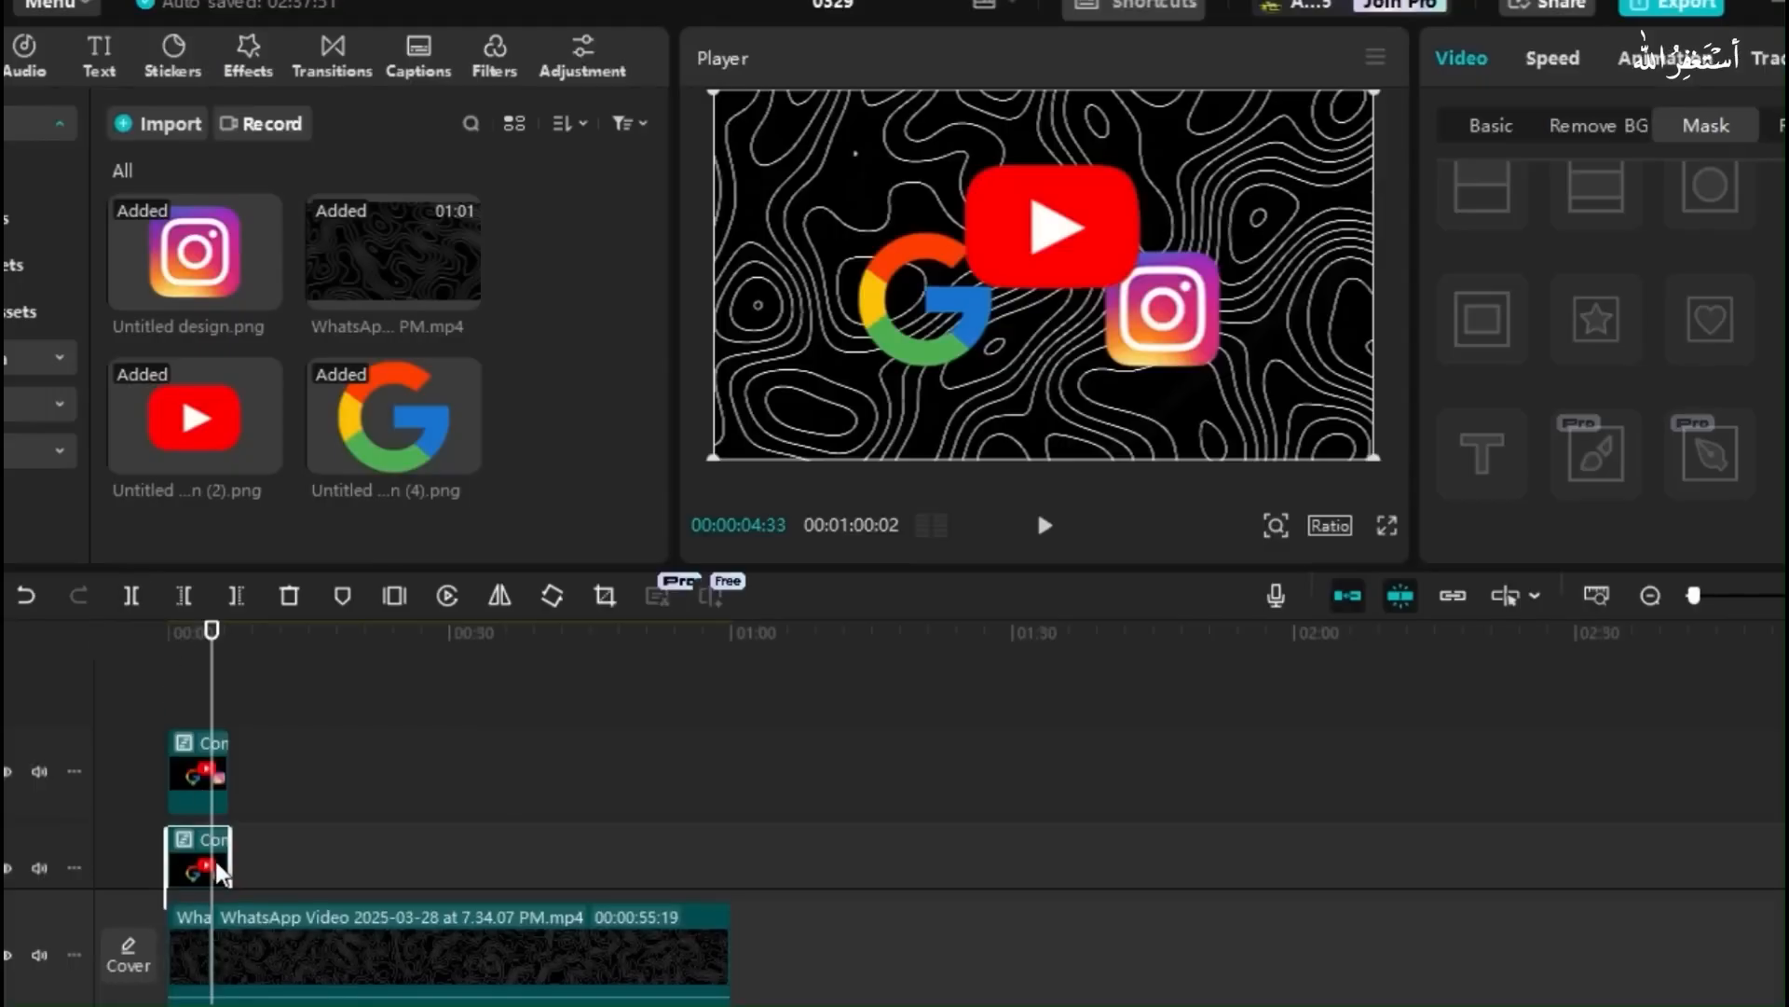
key("ctrl+b")
left_click(211, 729)
key("ctrl+b")
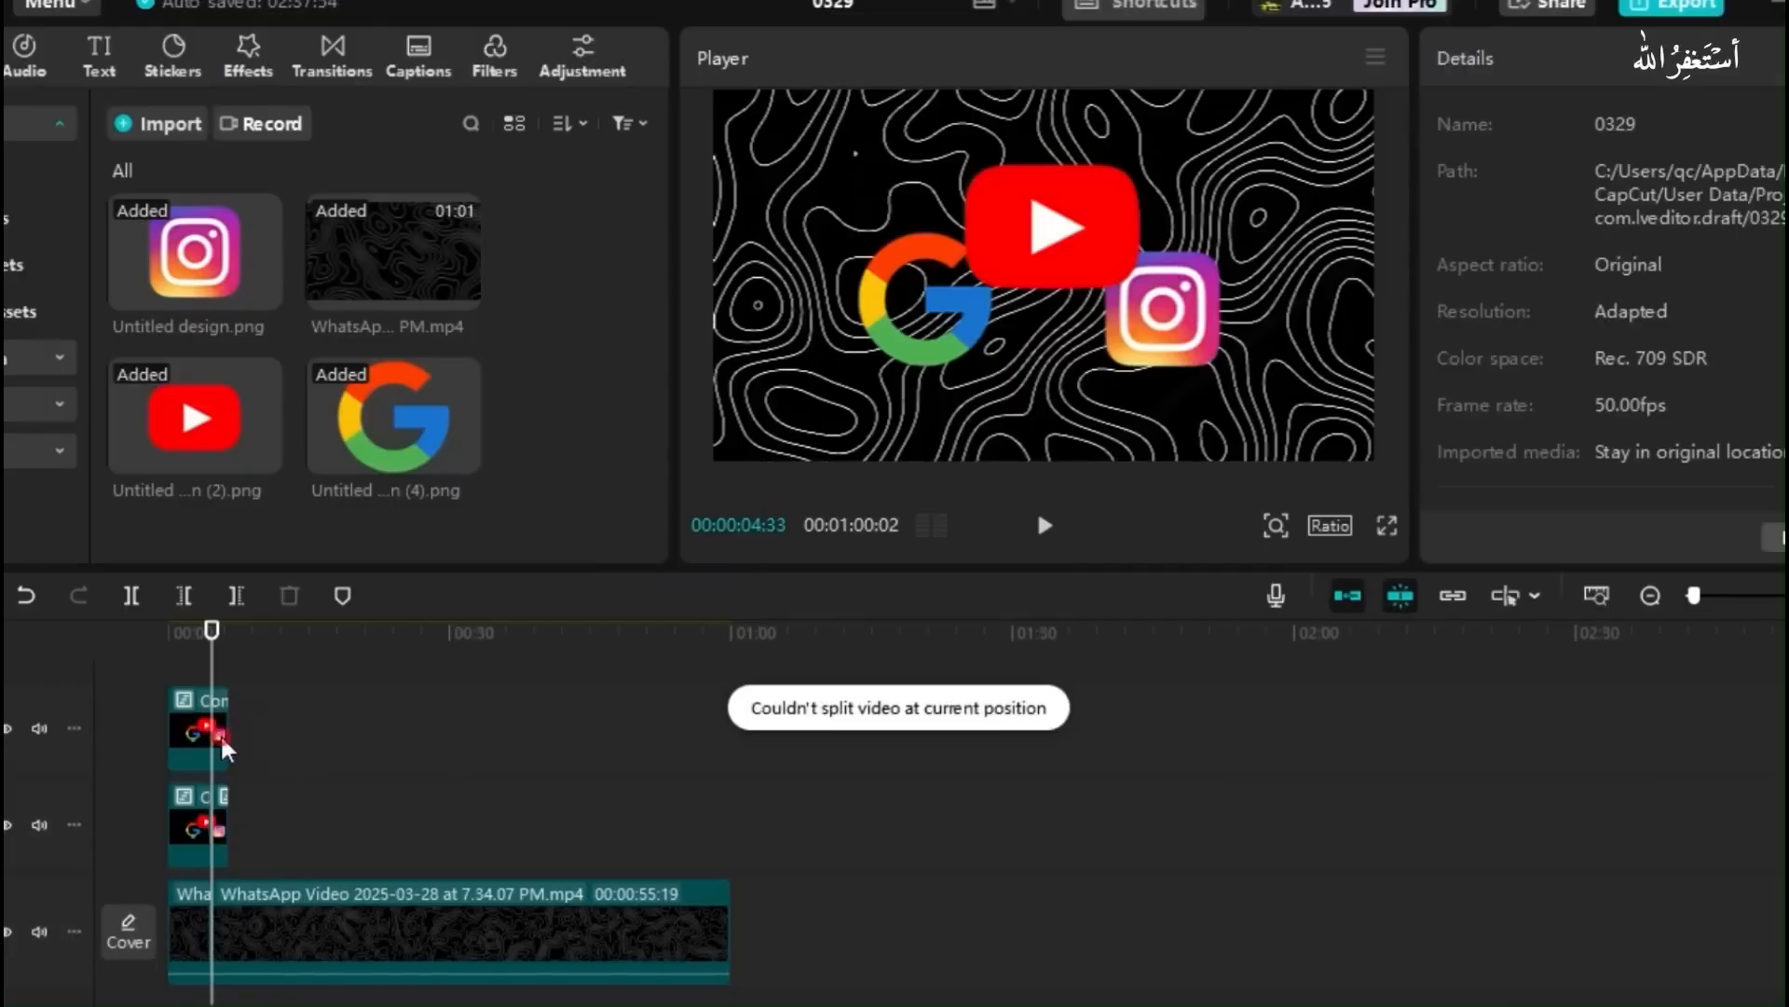
left_click(220, 734)
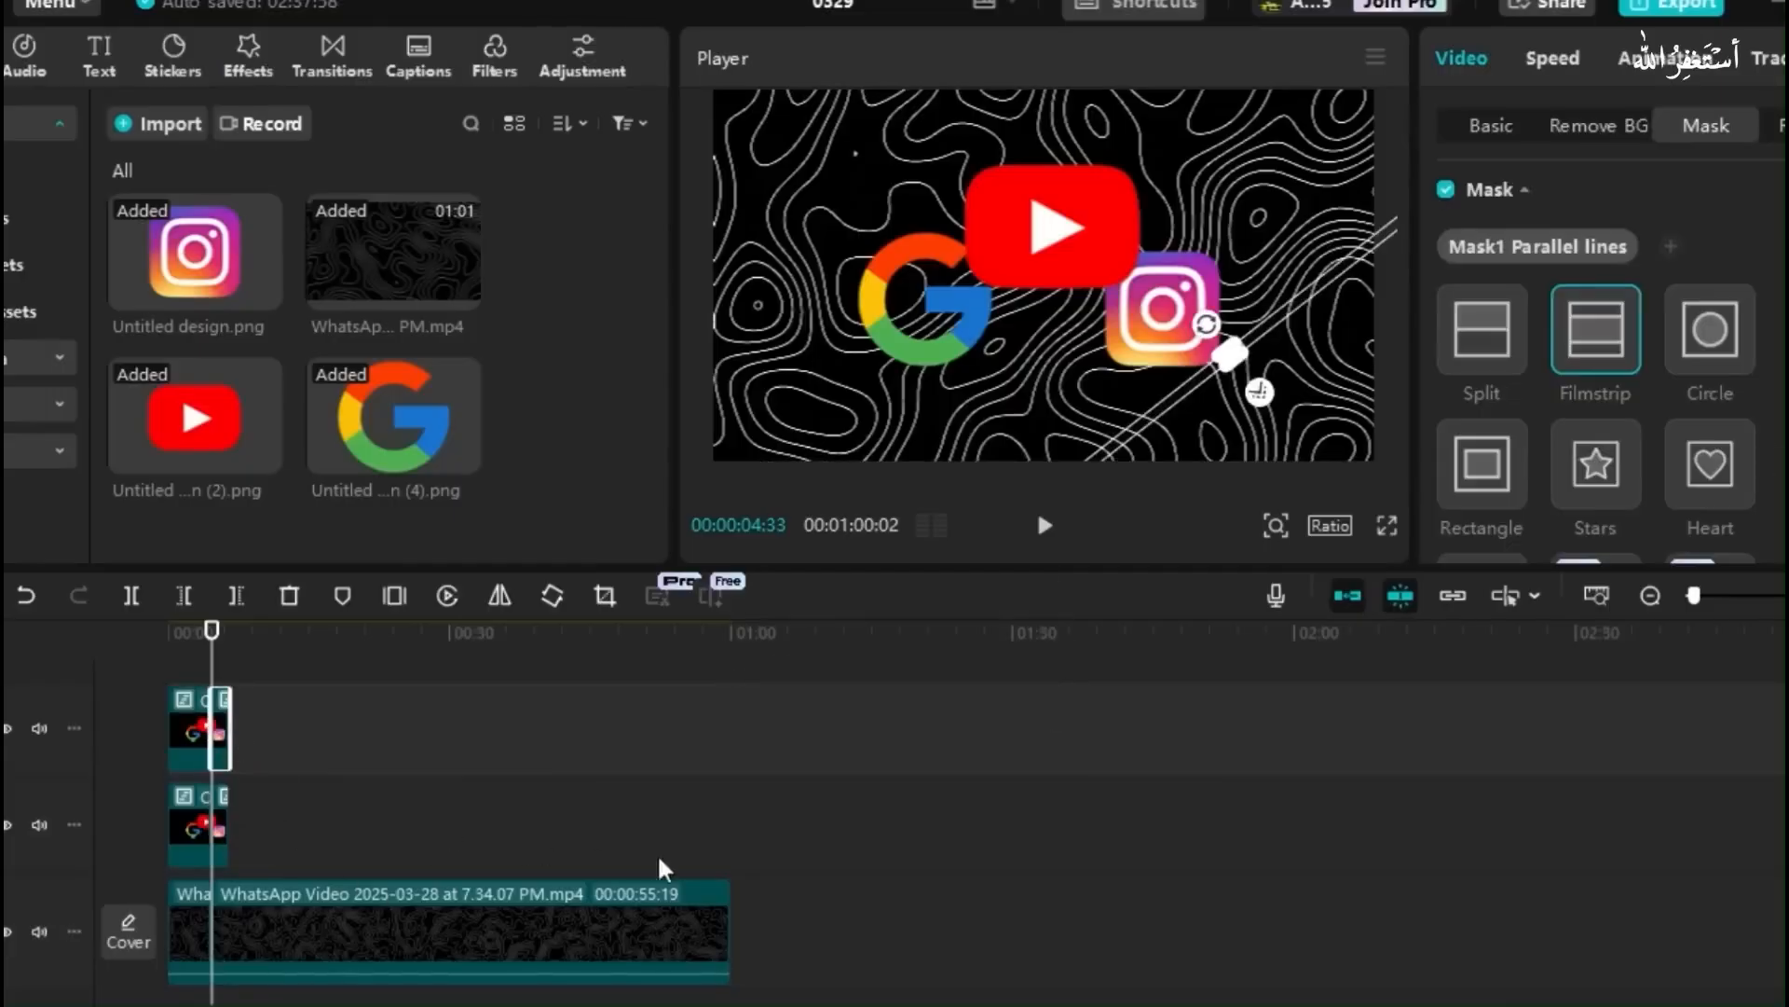
- Delete the background video and both logo compound clips after 00:00:04:33, and play the trimmed scene from the start
left_click_drag(826, 686, 217, 958)
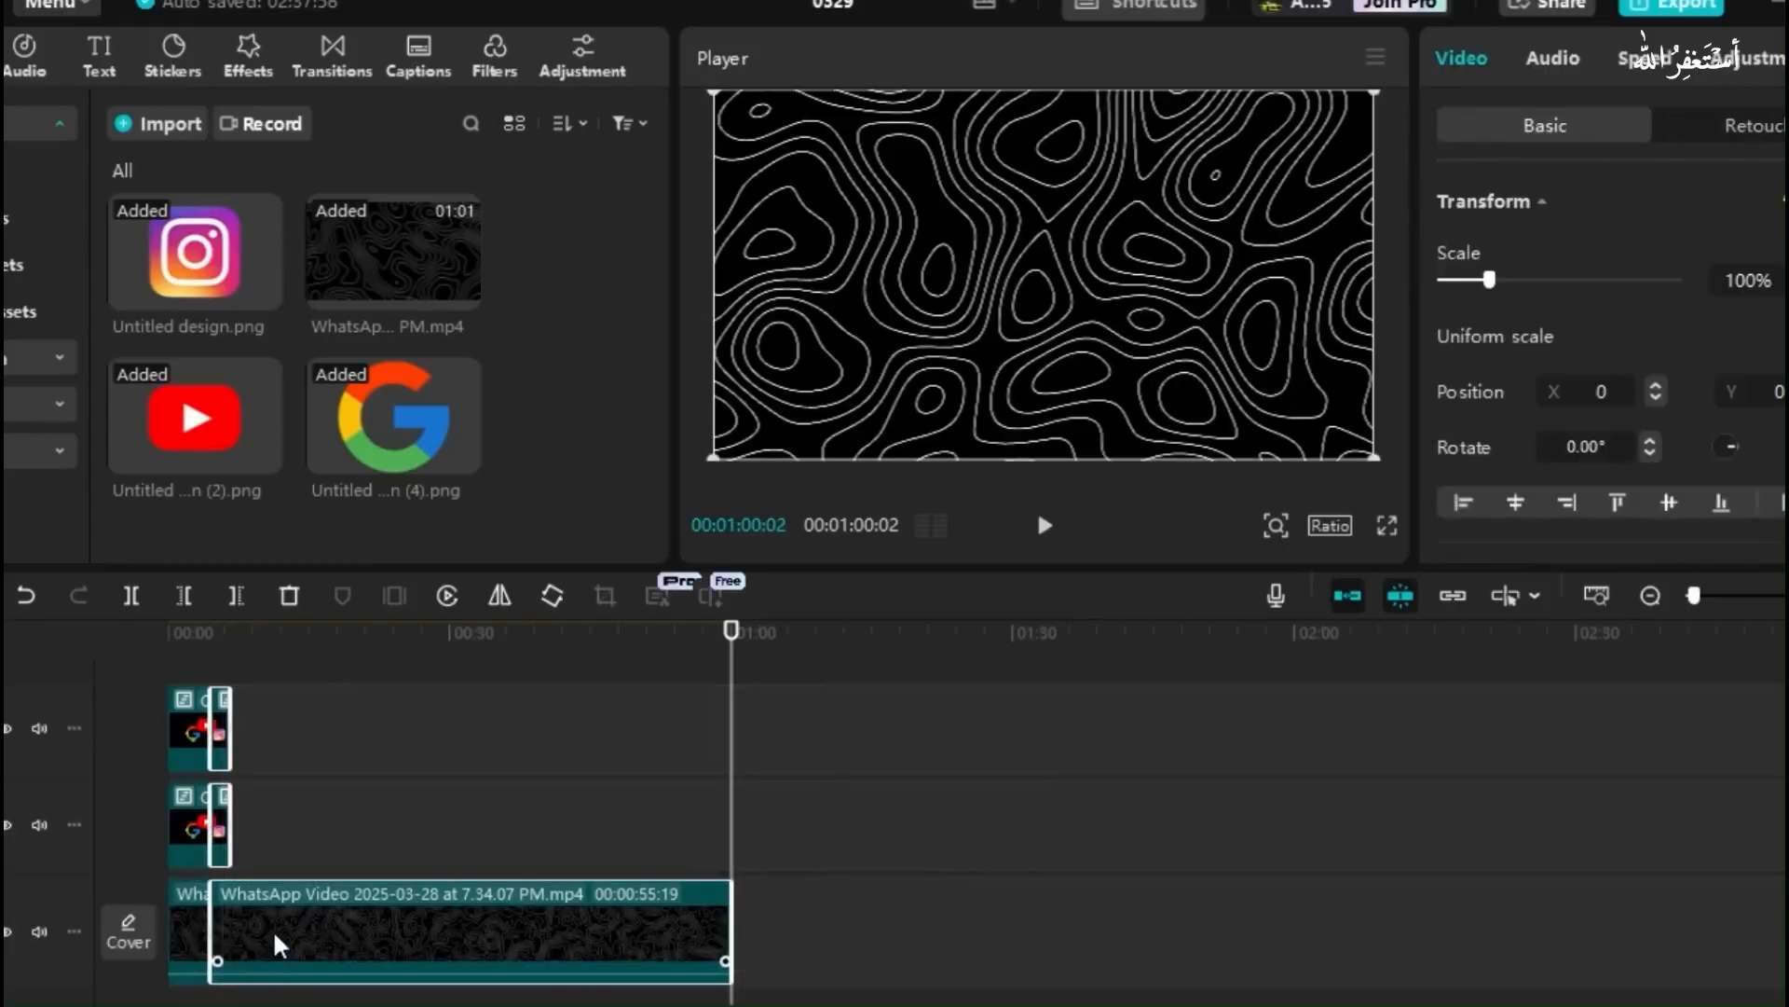
key("Delete")
left_click_drag(211, 681, 137, 678)
key("space")
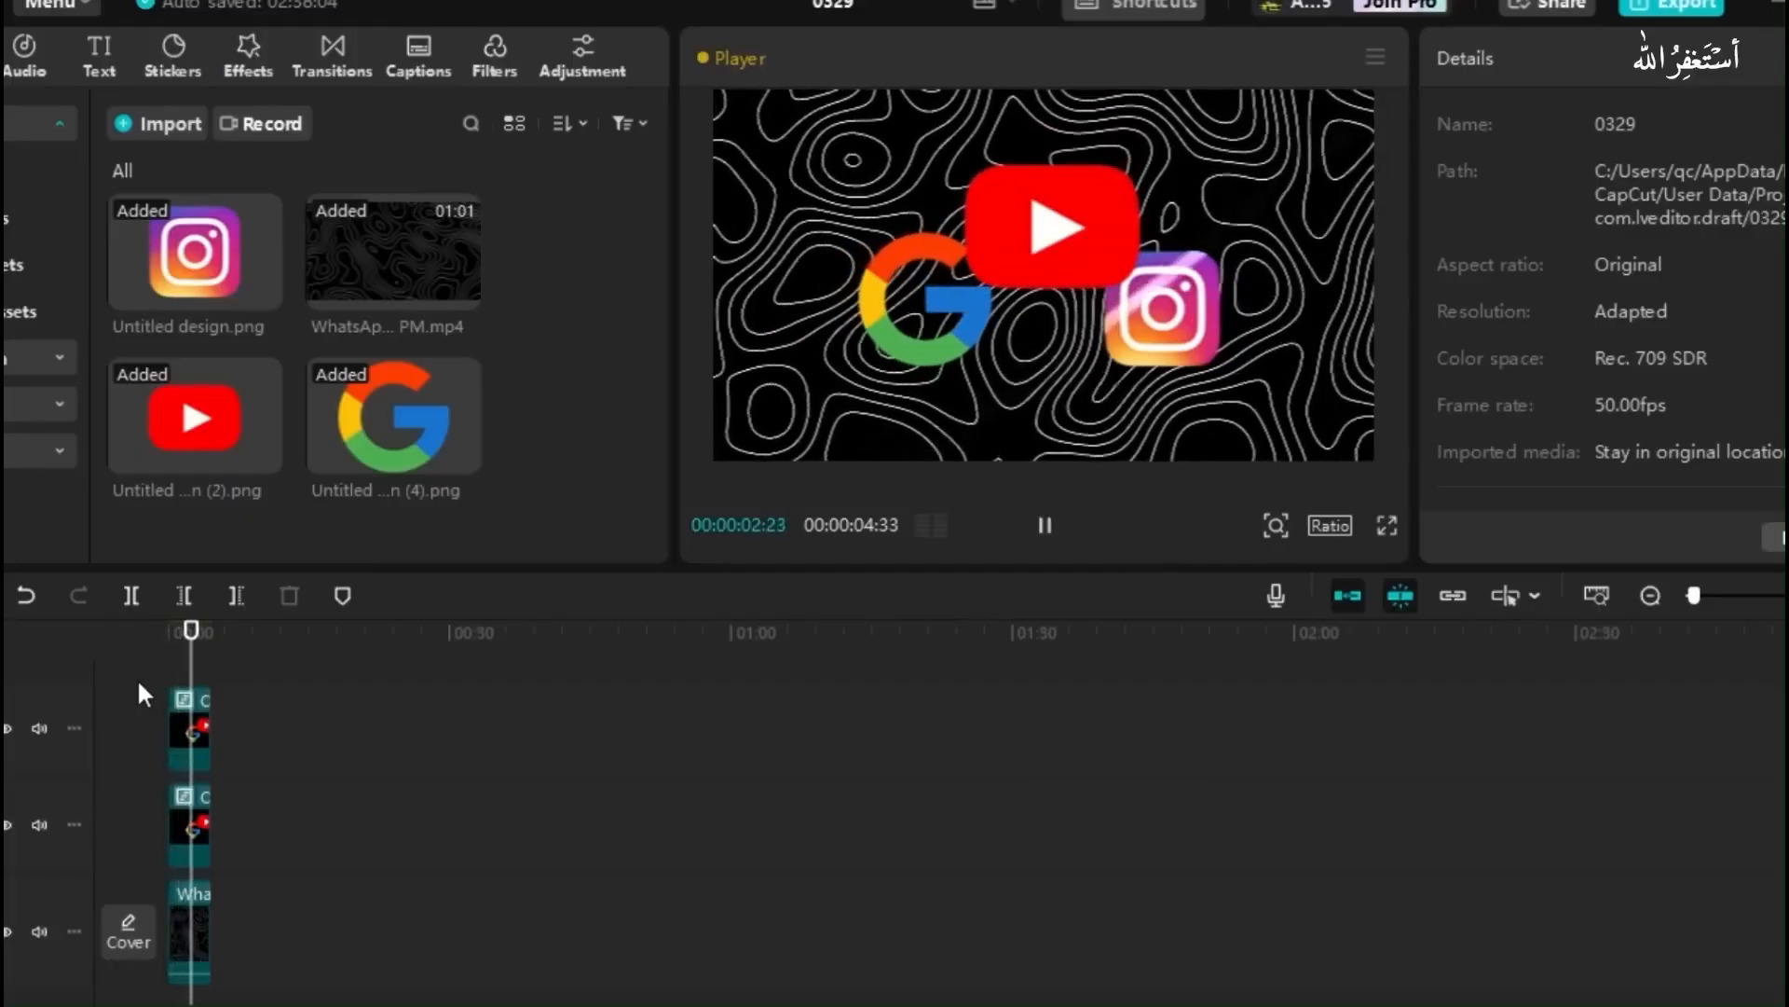
key("space")
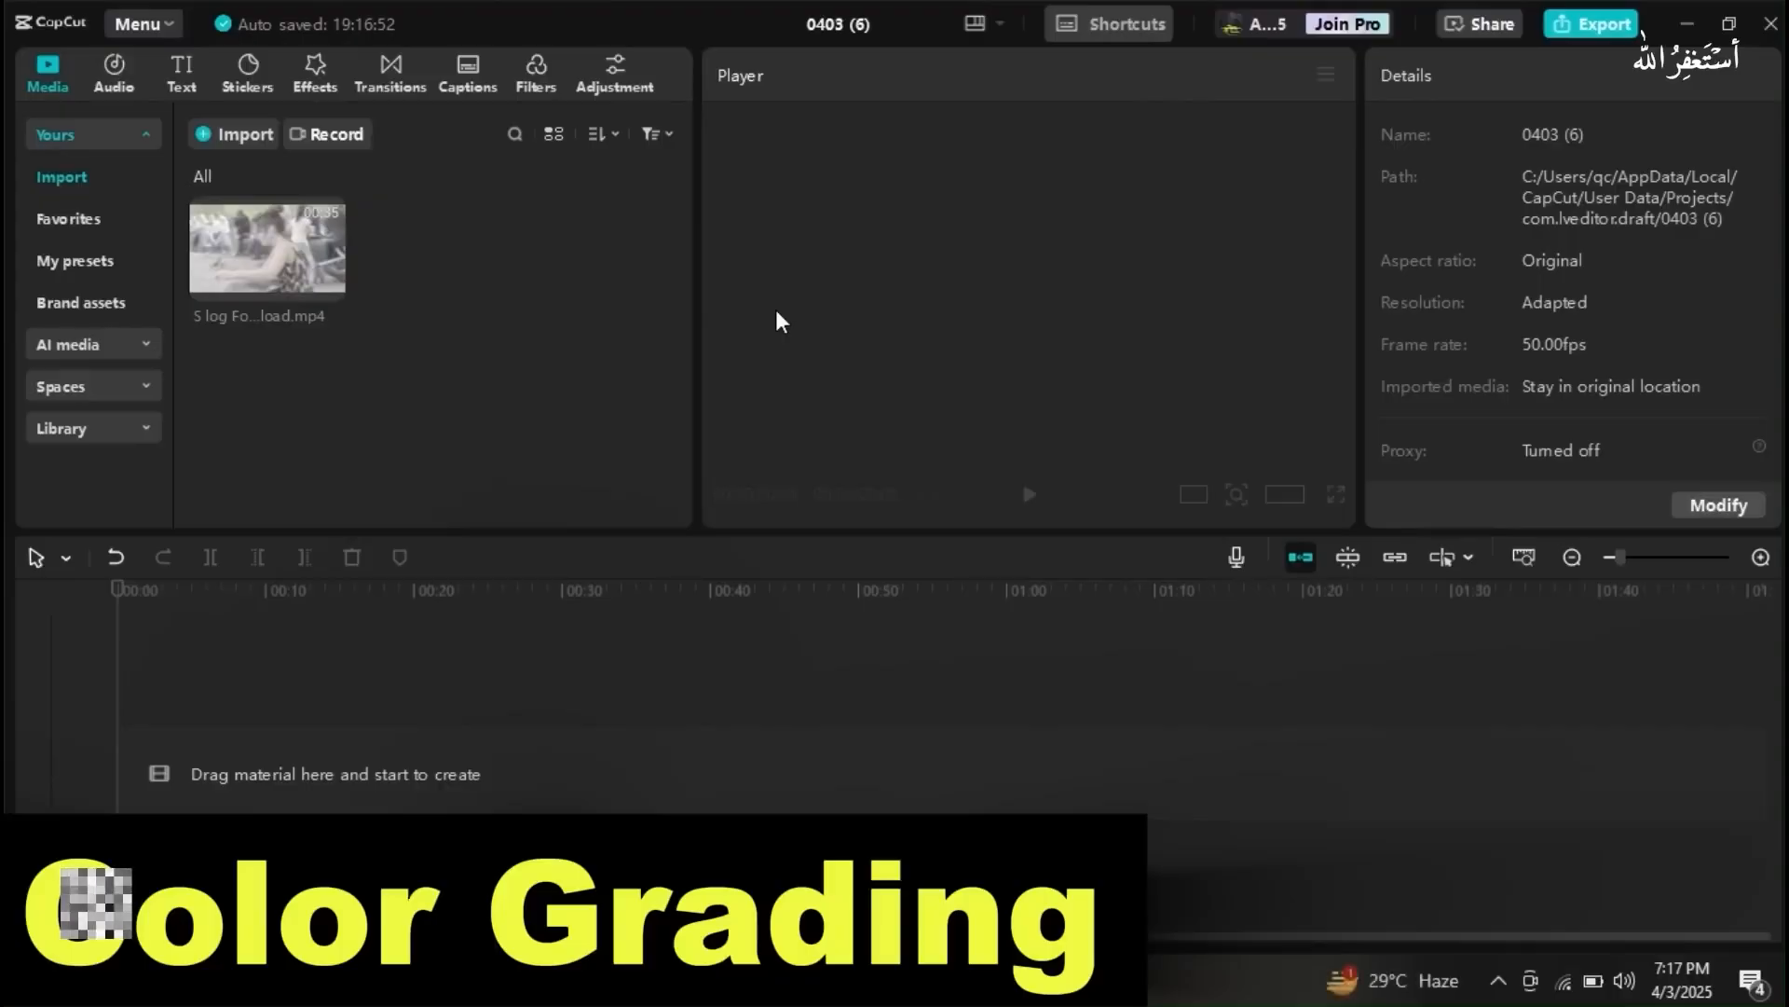
- In the color grading project 0403 (6), place the S log footage clip on the main track at the timeline start
mouse_move(284, 253)
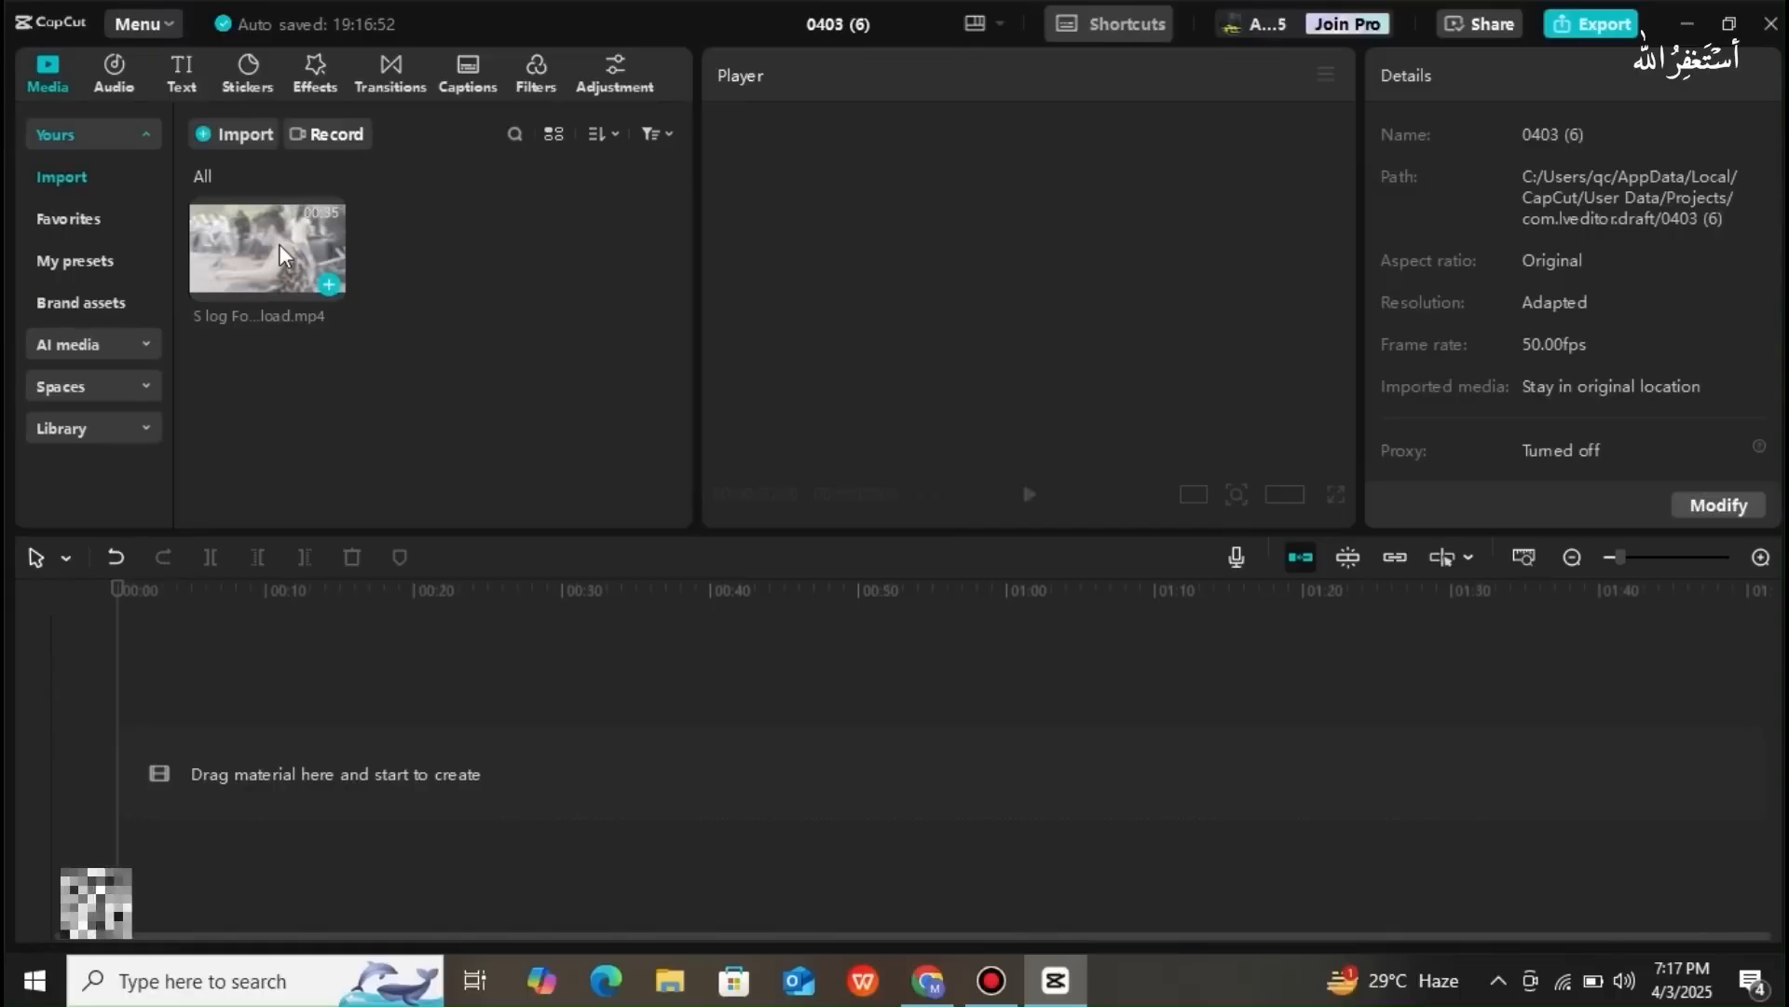
left_click_drag(284, 254, 224, 652)
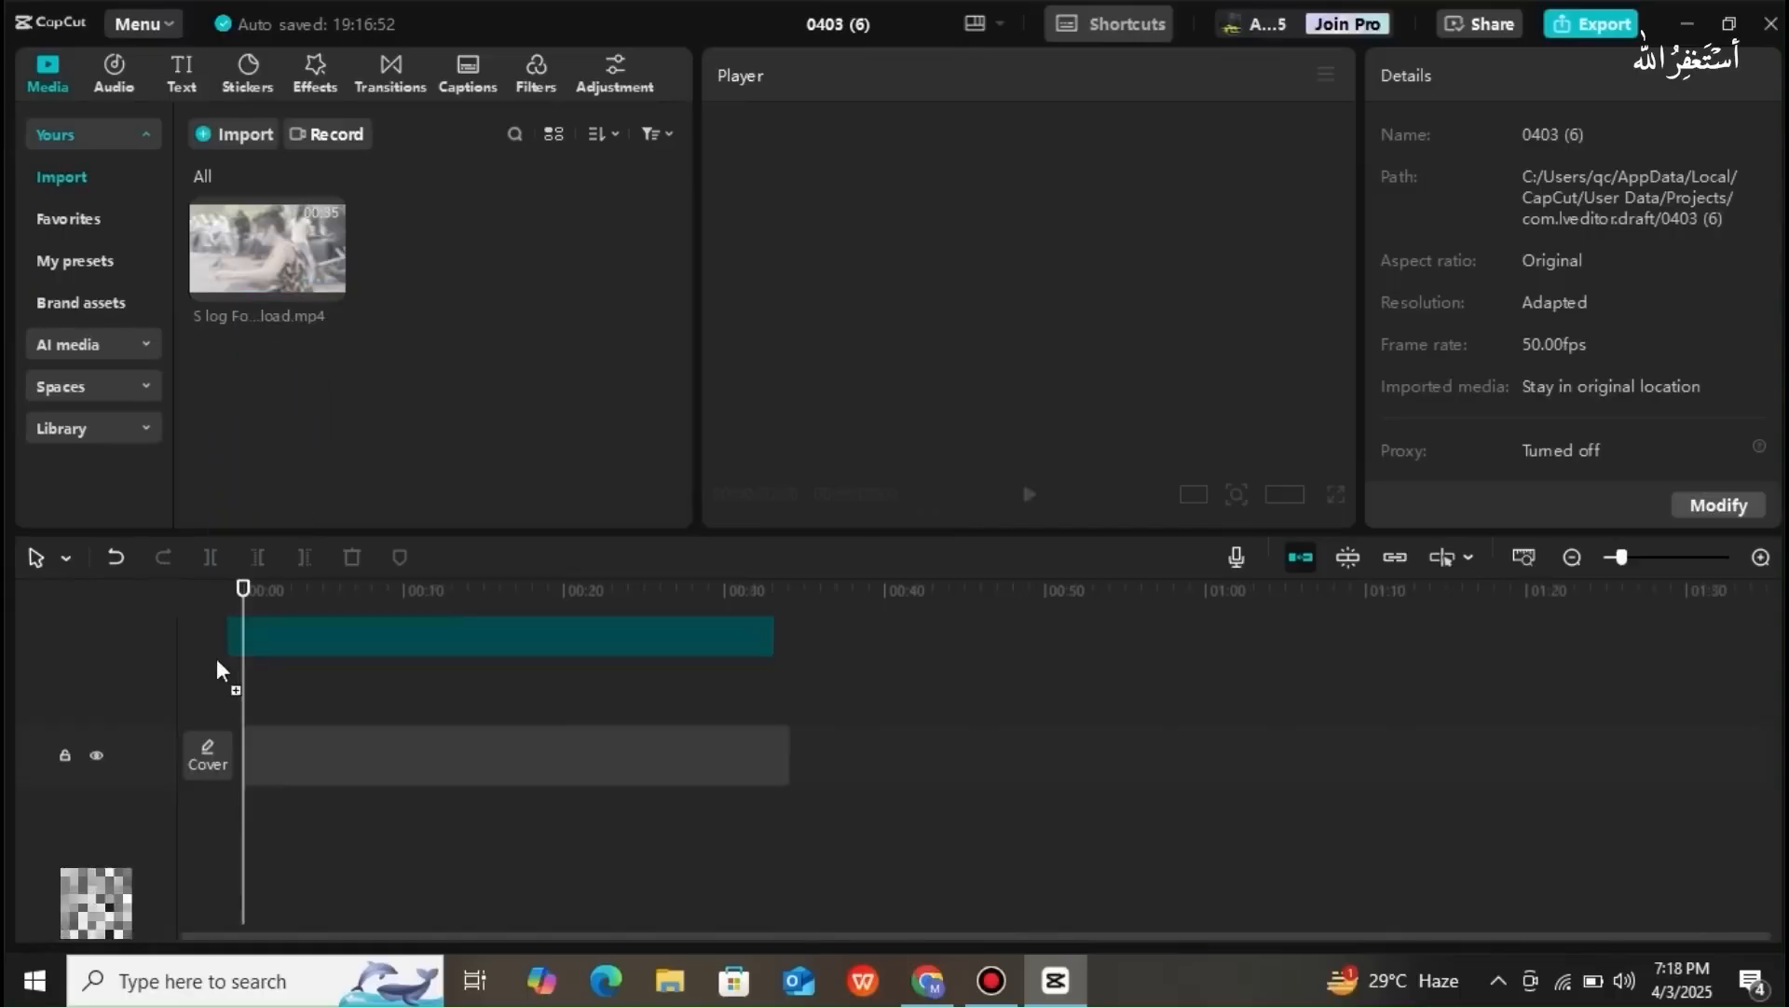
left_click_drag(207, 723, 248, 766)
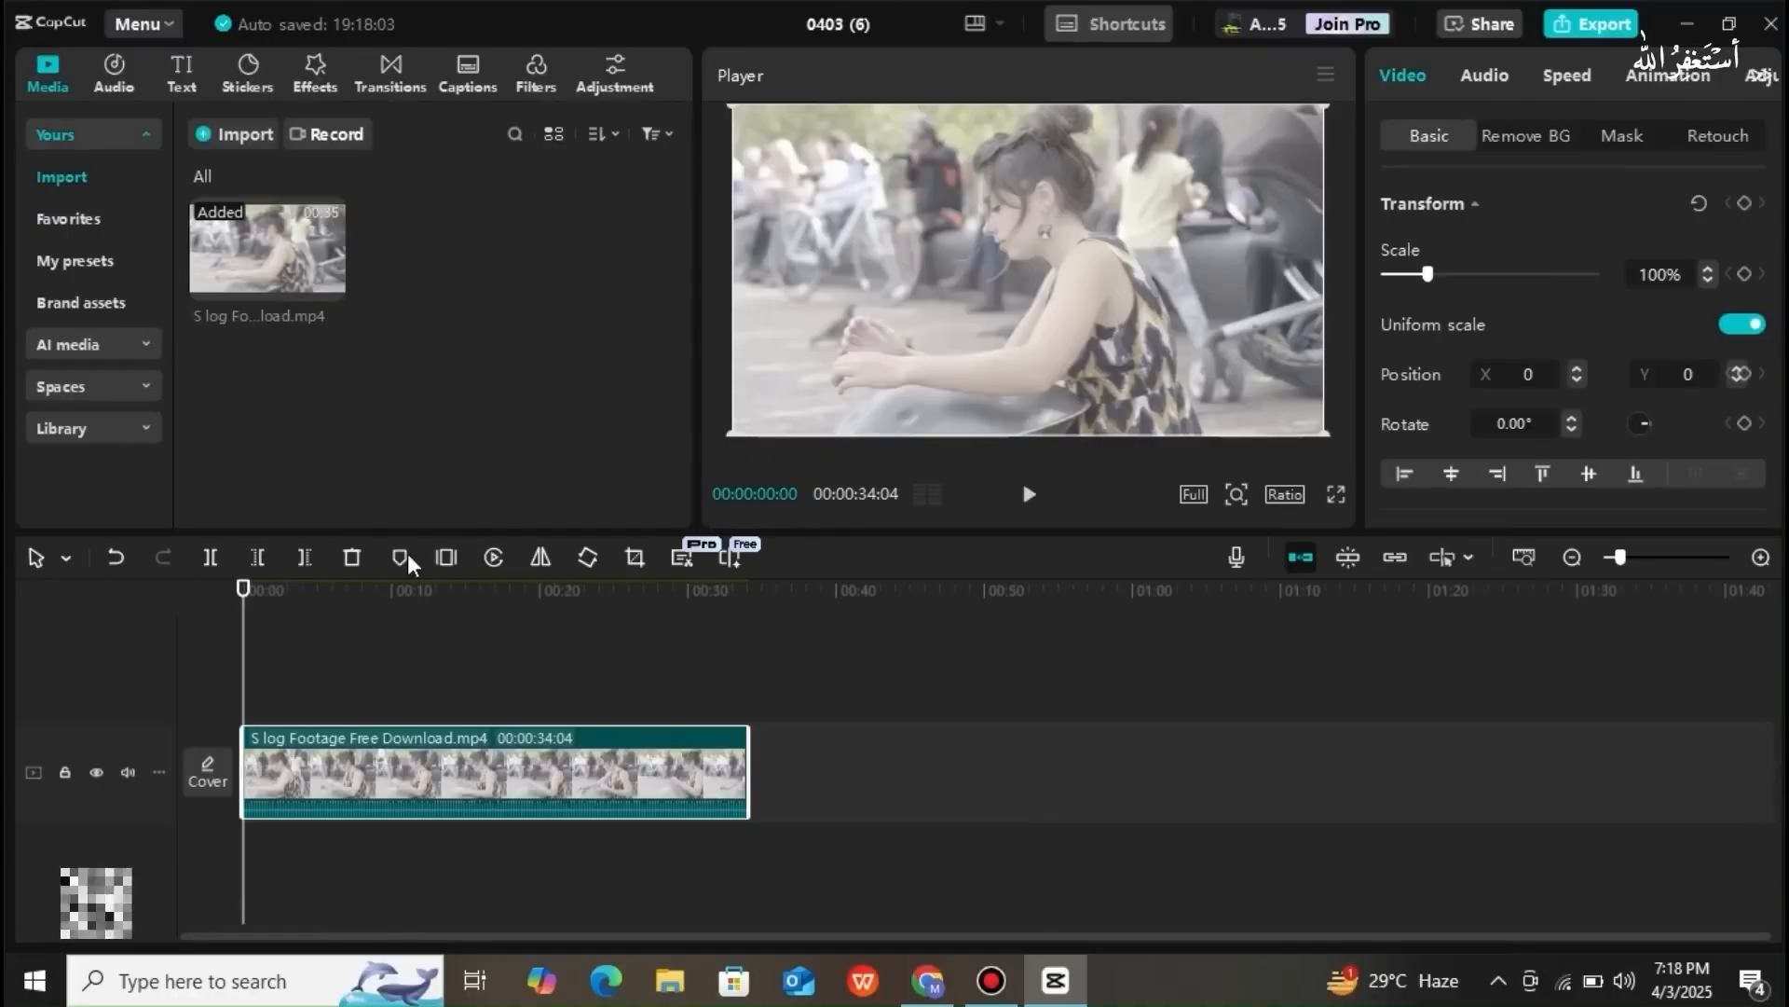
- Add the Vivid 2 filter above the footage and fit it from the timeline start to about 00:00:15:28
left_click_drag(244, 702, 331, 708)
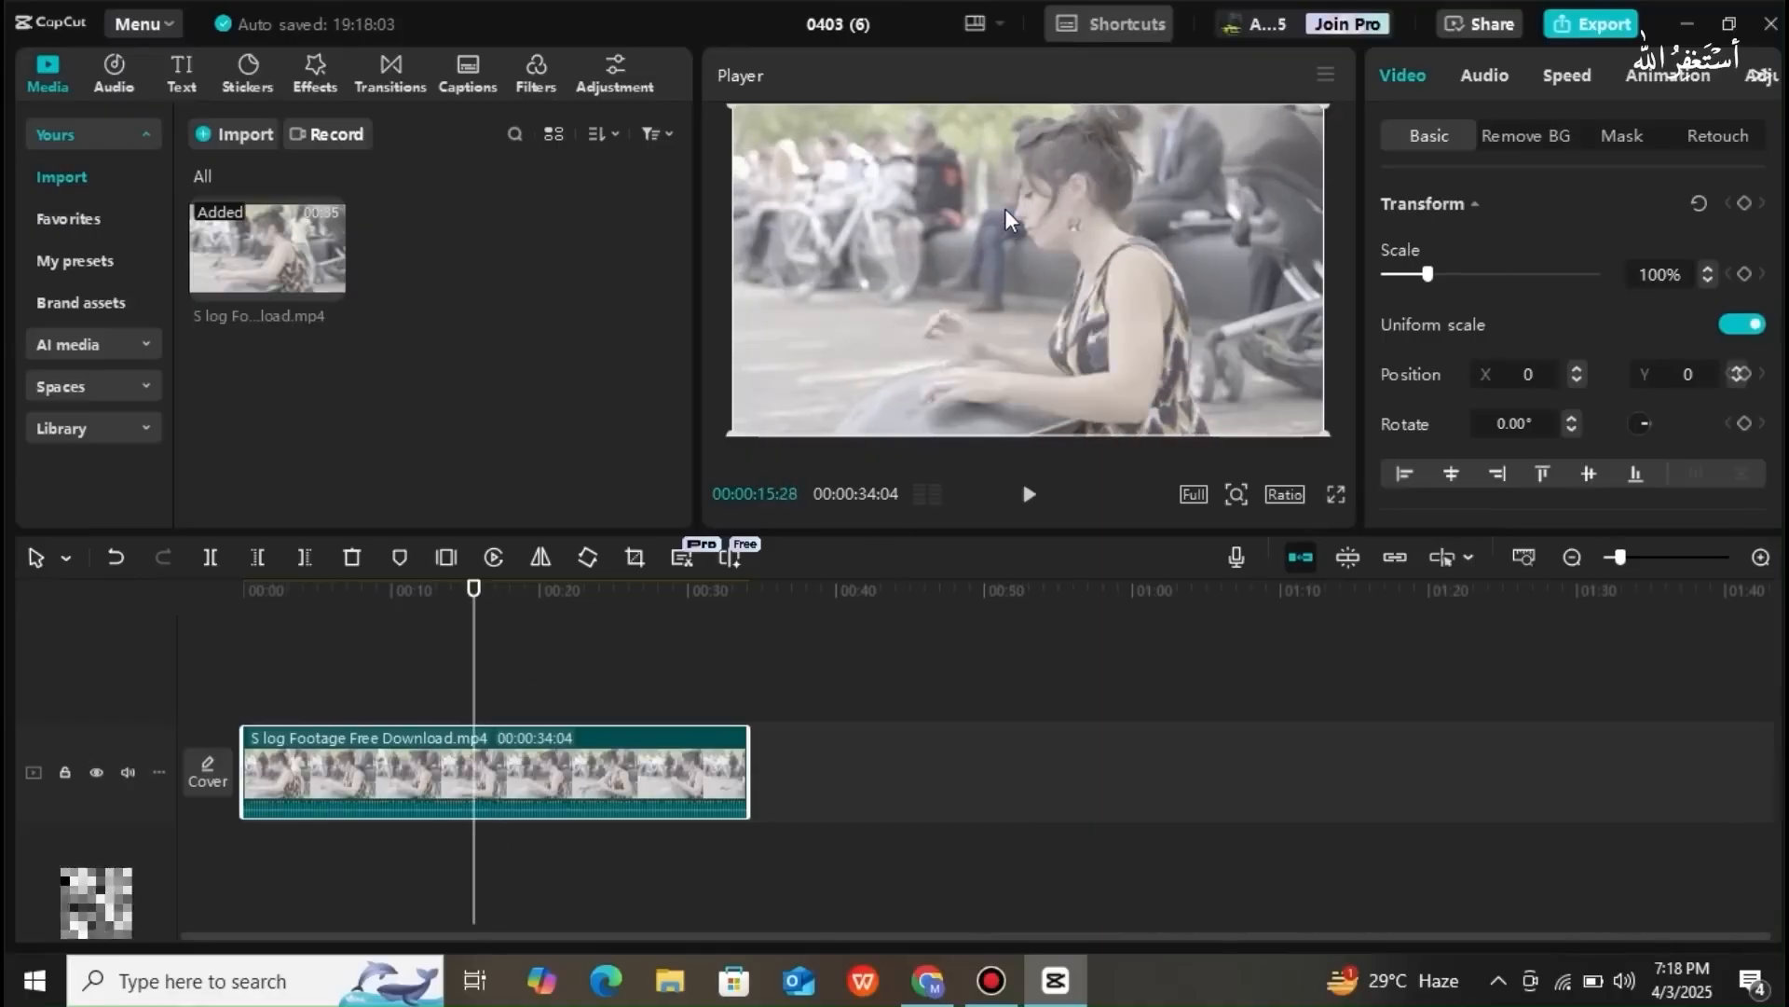
left_click(538, 71)
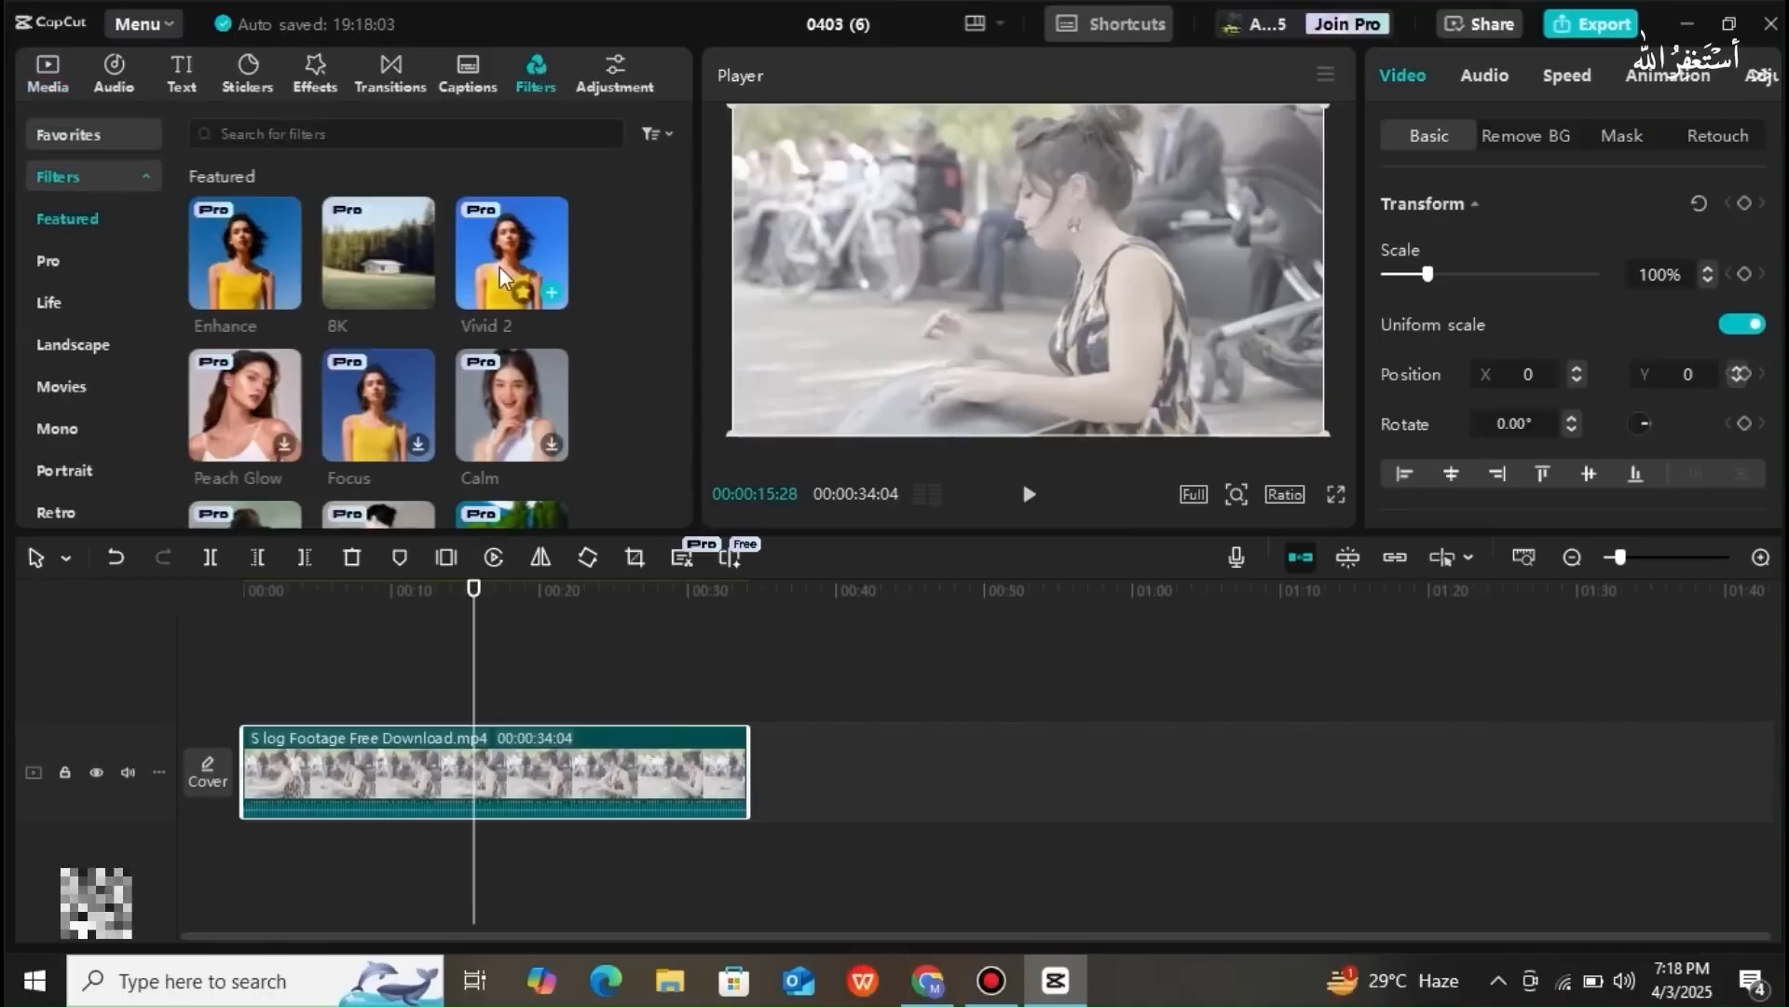
left_click(549, 291)
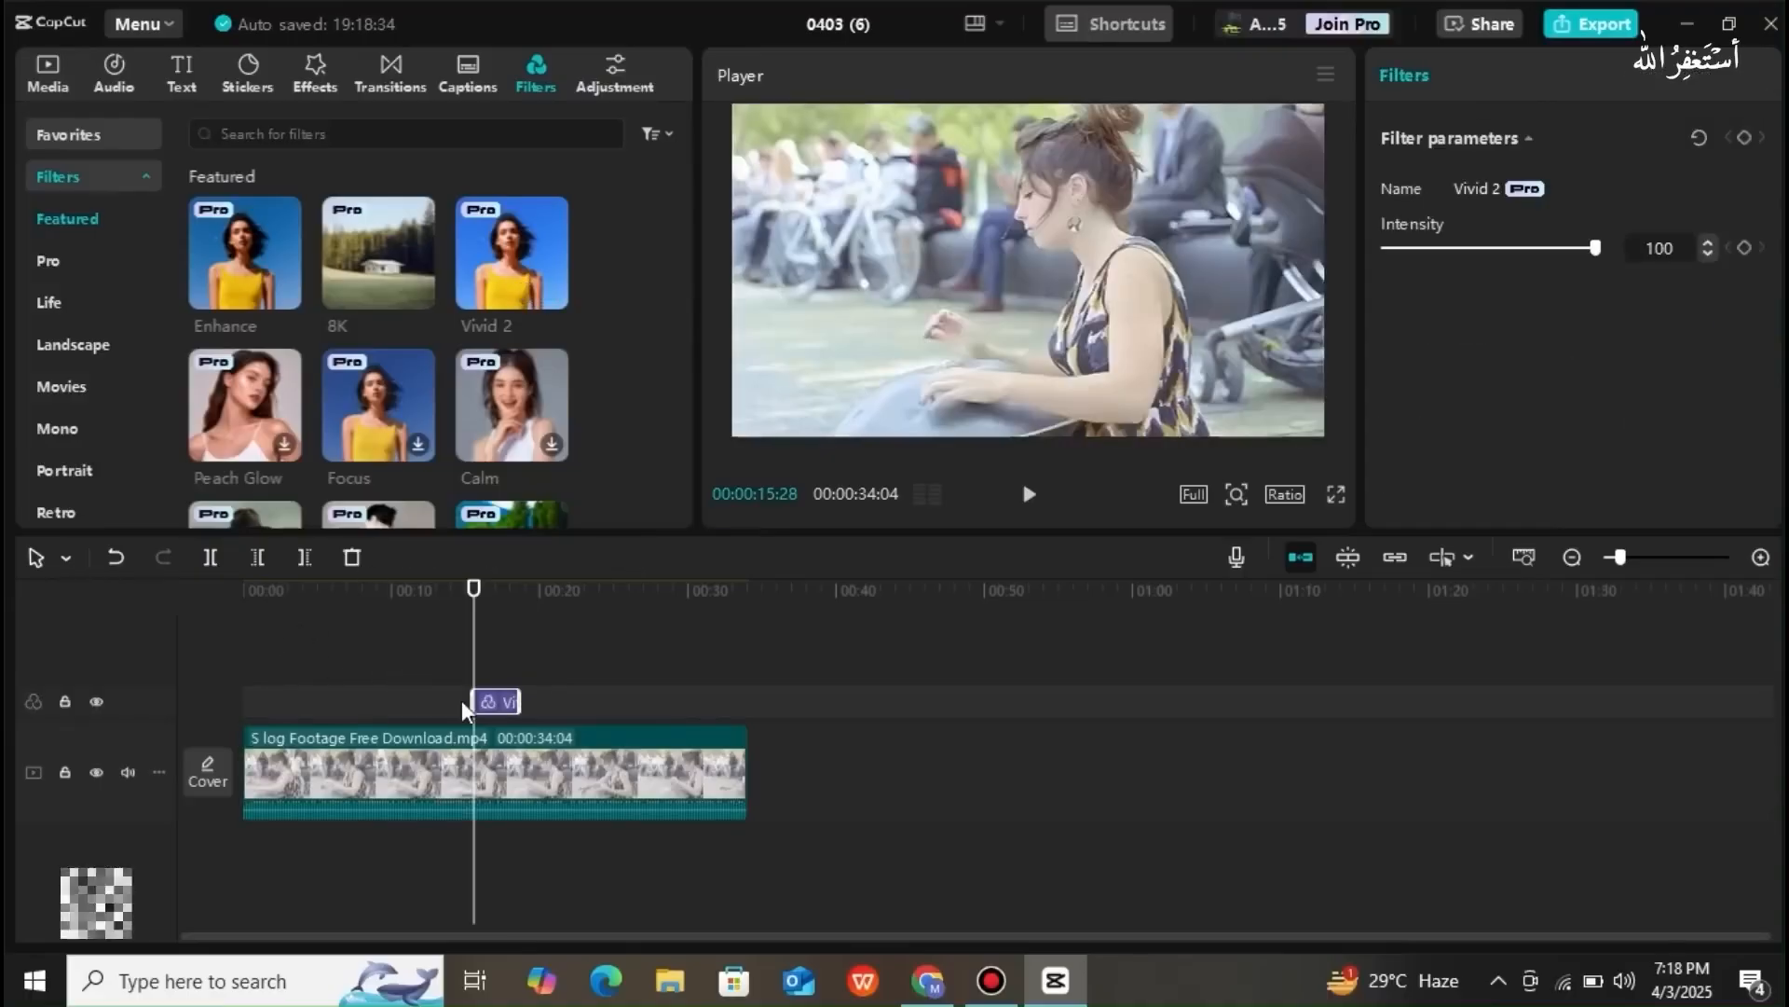
left_click_drag(471, 700, 240, 708)
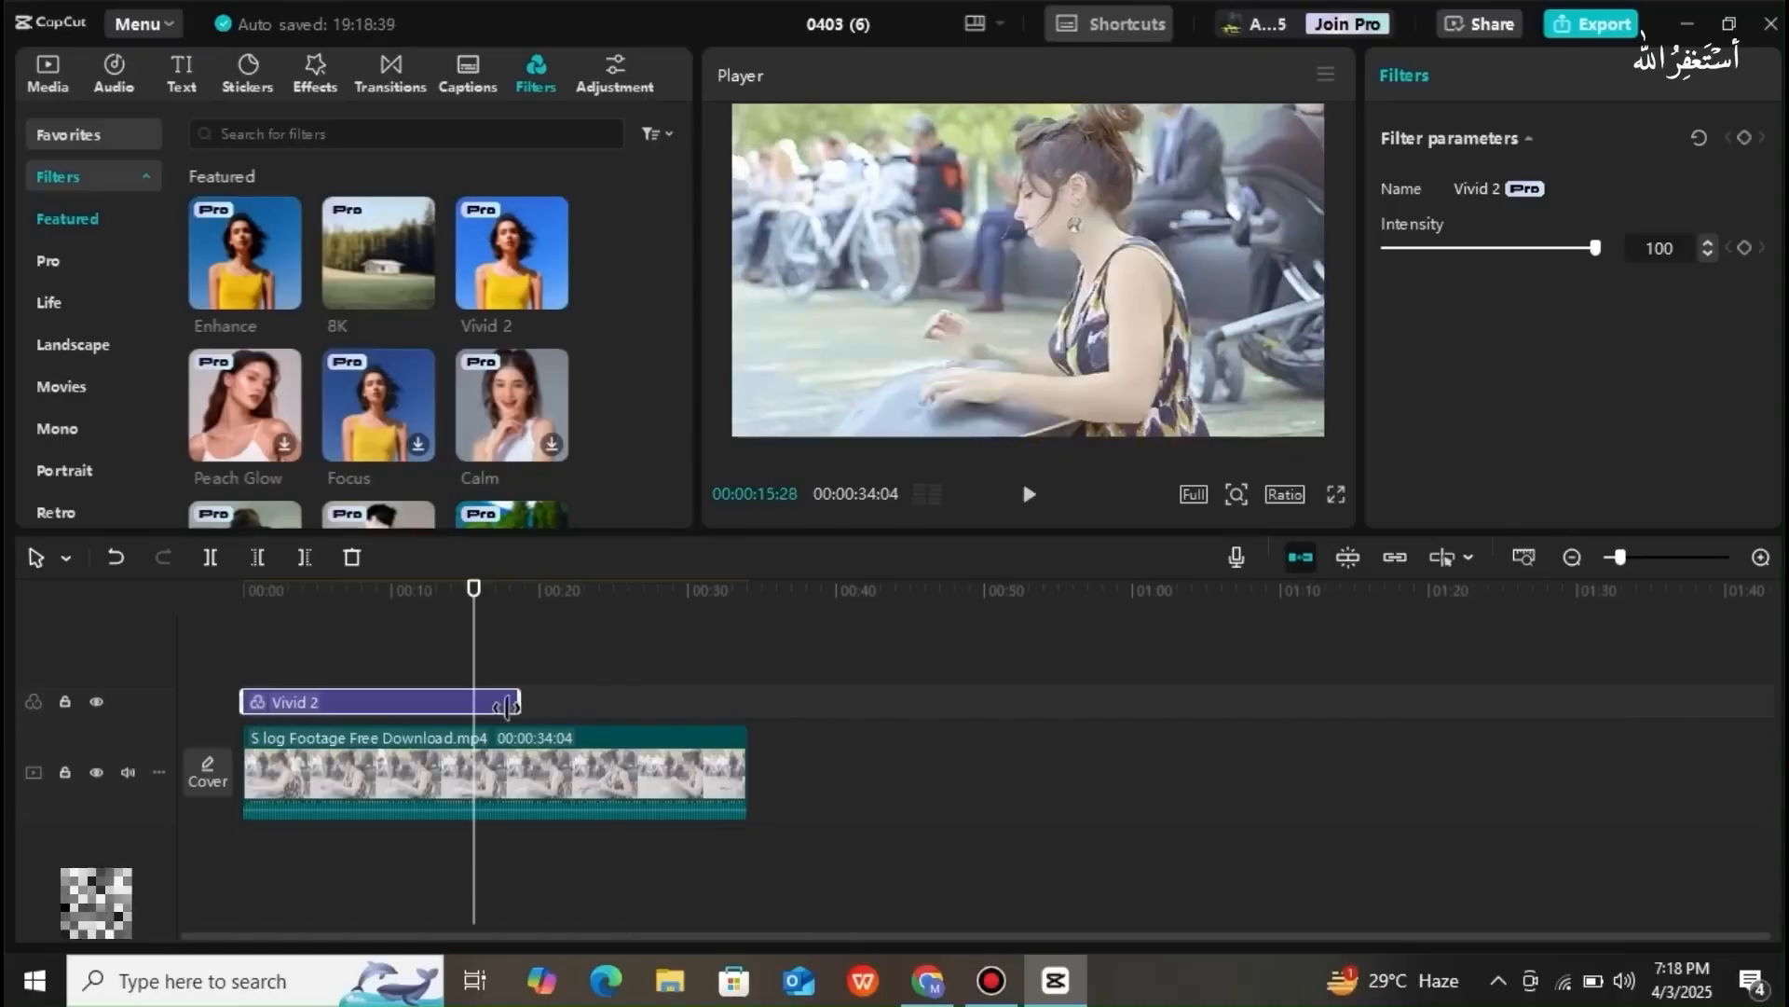
left_click_drag(520, 703, 466, 706)
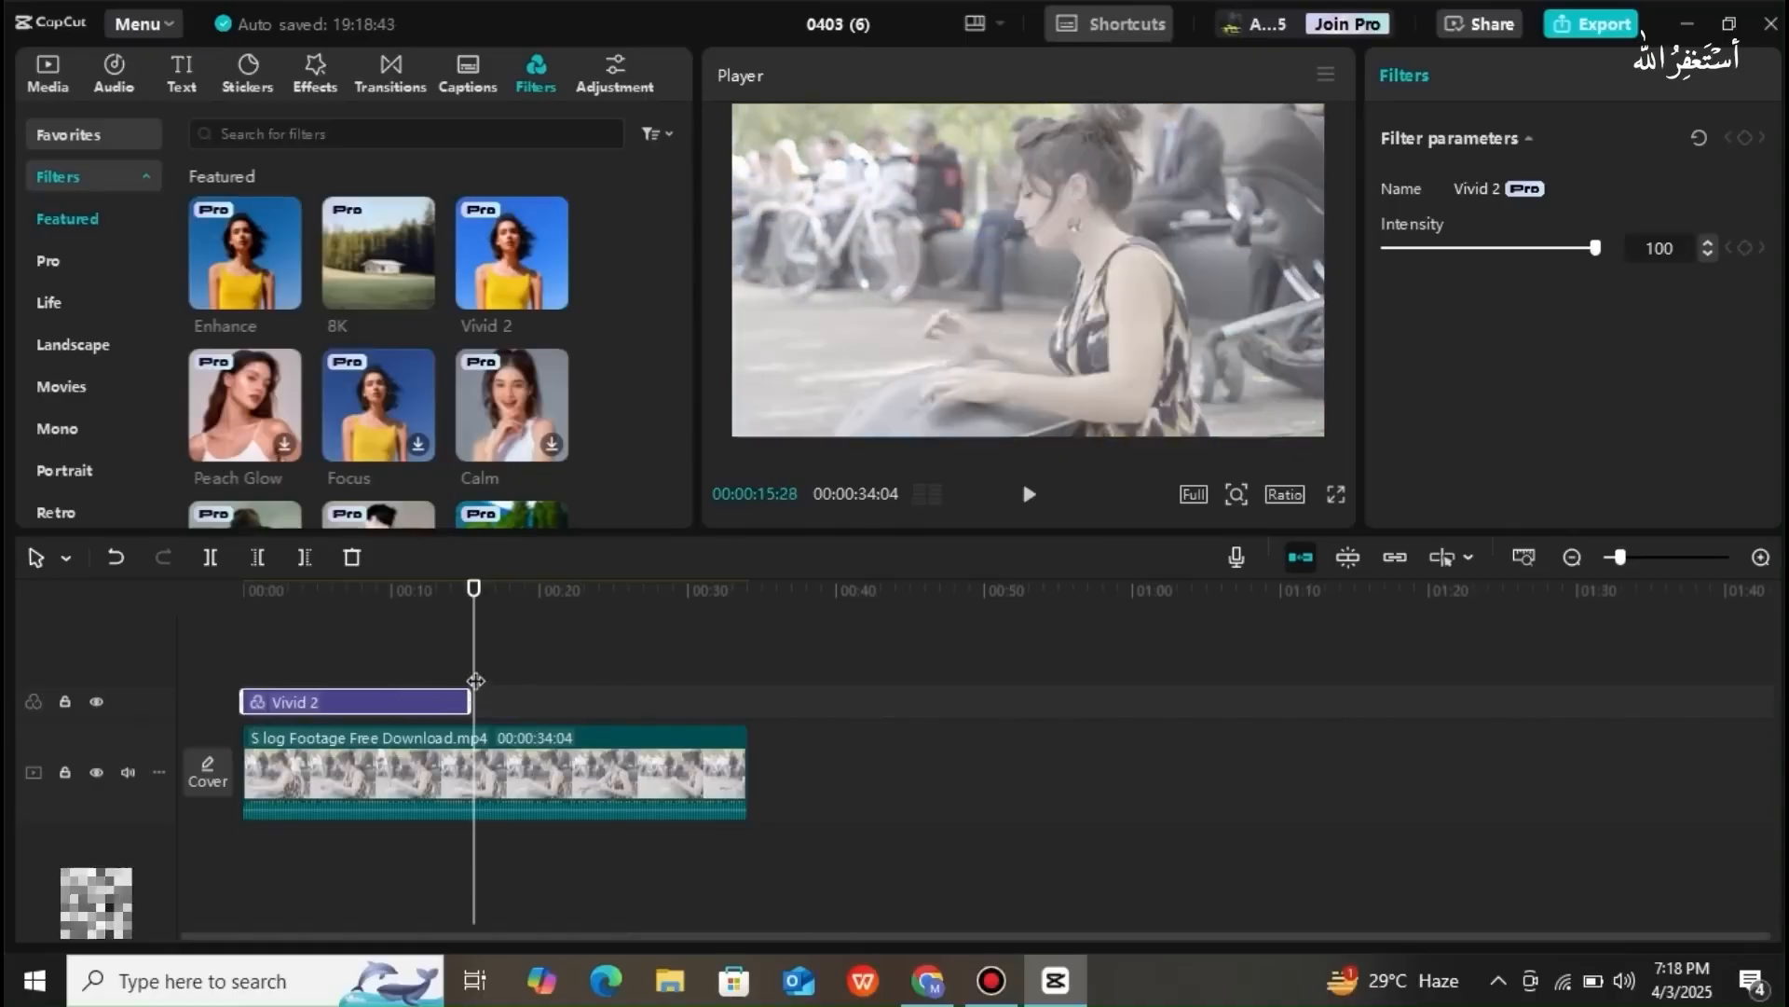
- Mute the footage track and compare the filtered and unfiltered footage around the end of the Vivid 2 filter
left_click(256, 706)
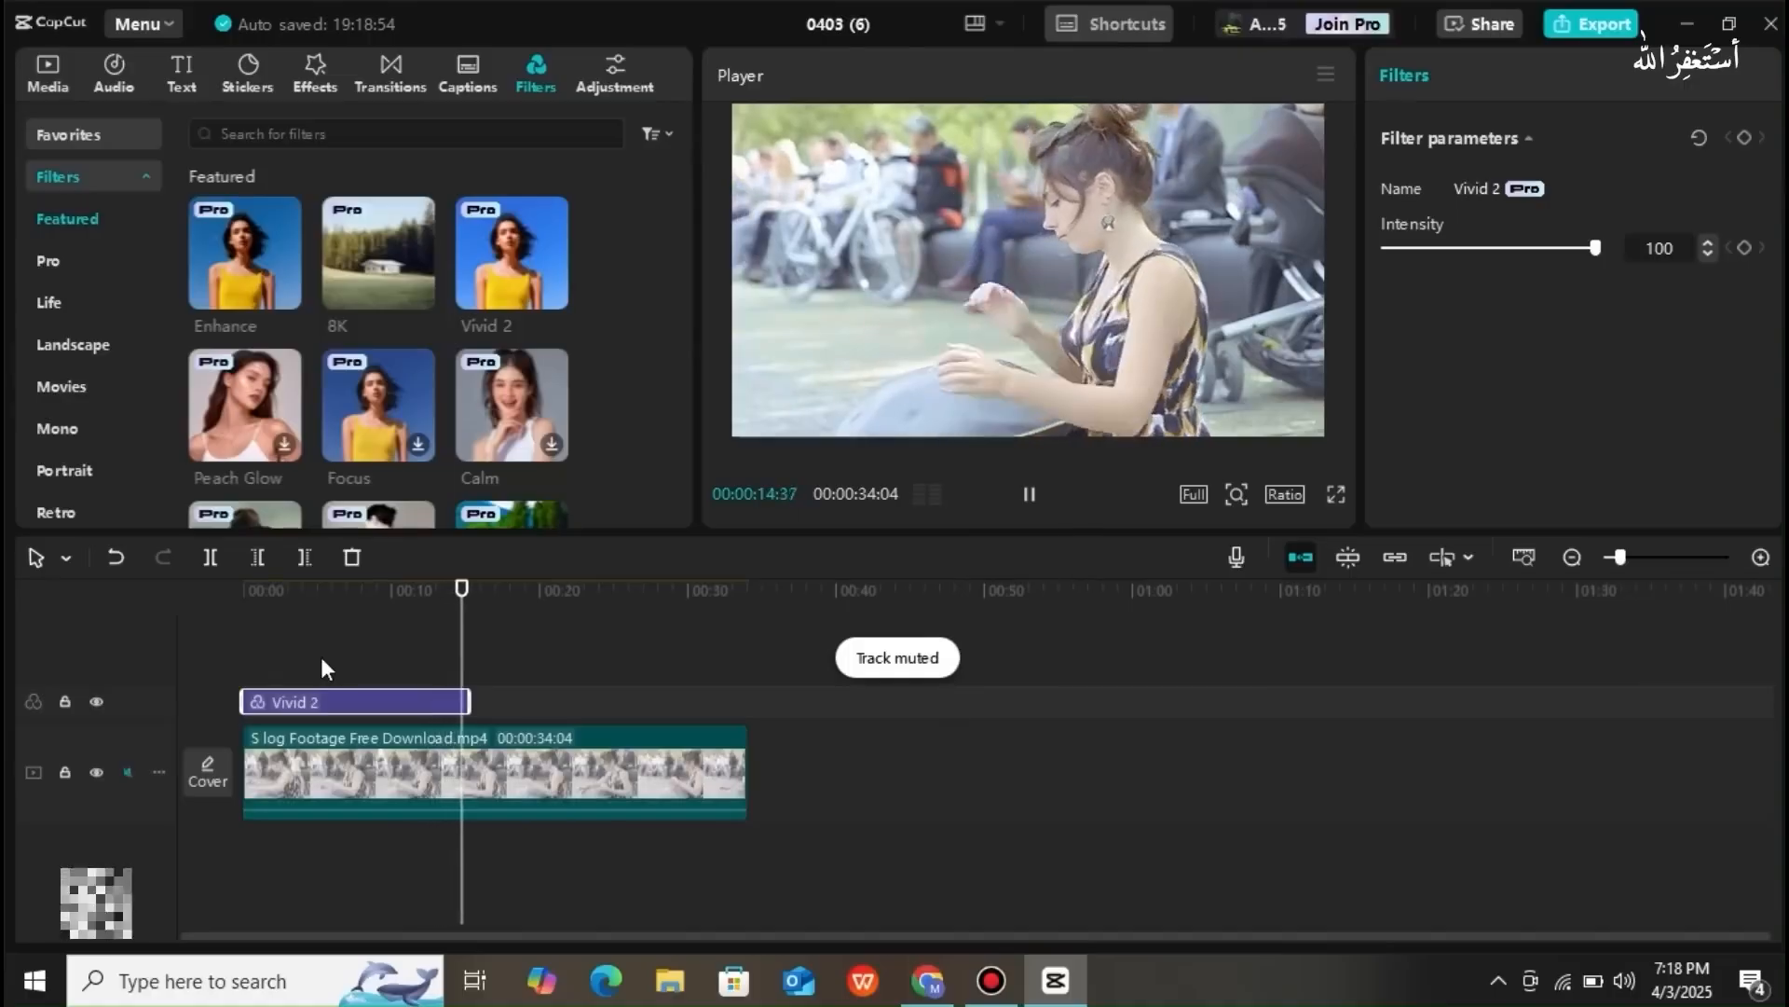
key("space")
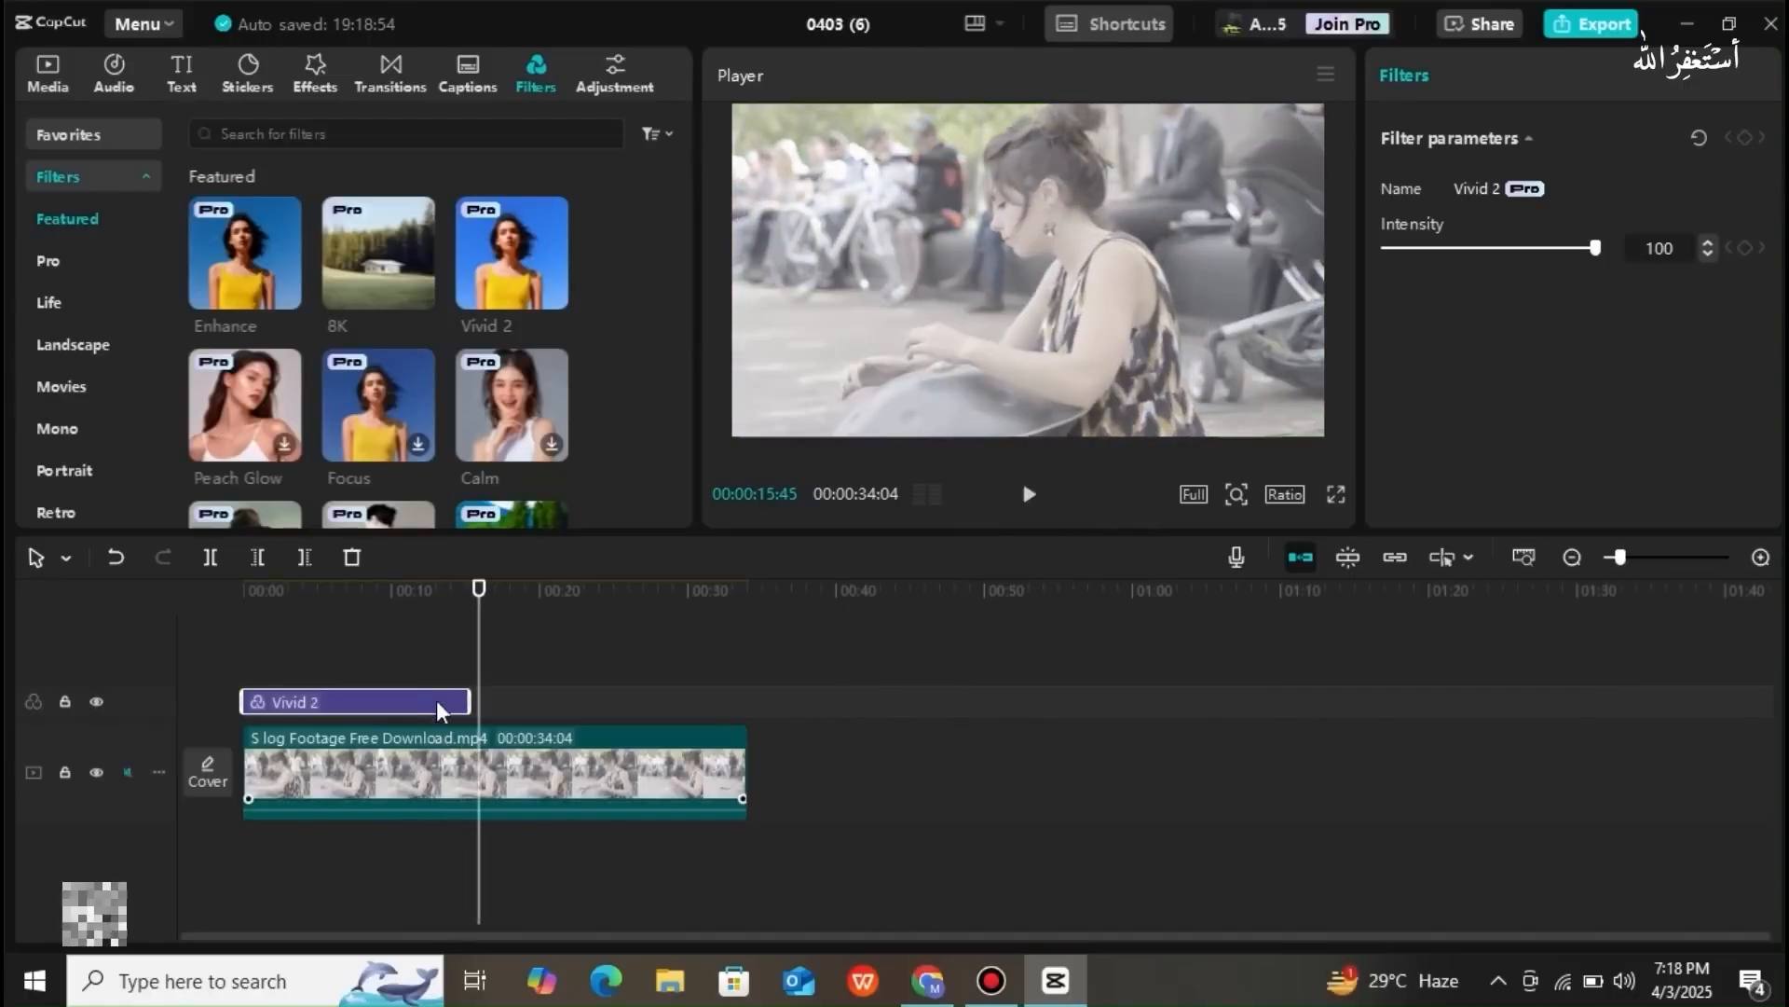
left_click_drag(479, 660, 448, 661)
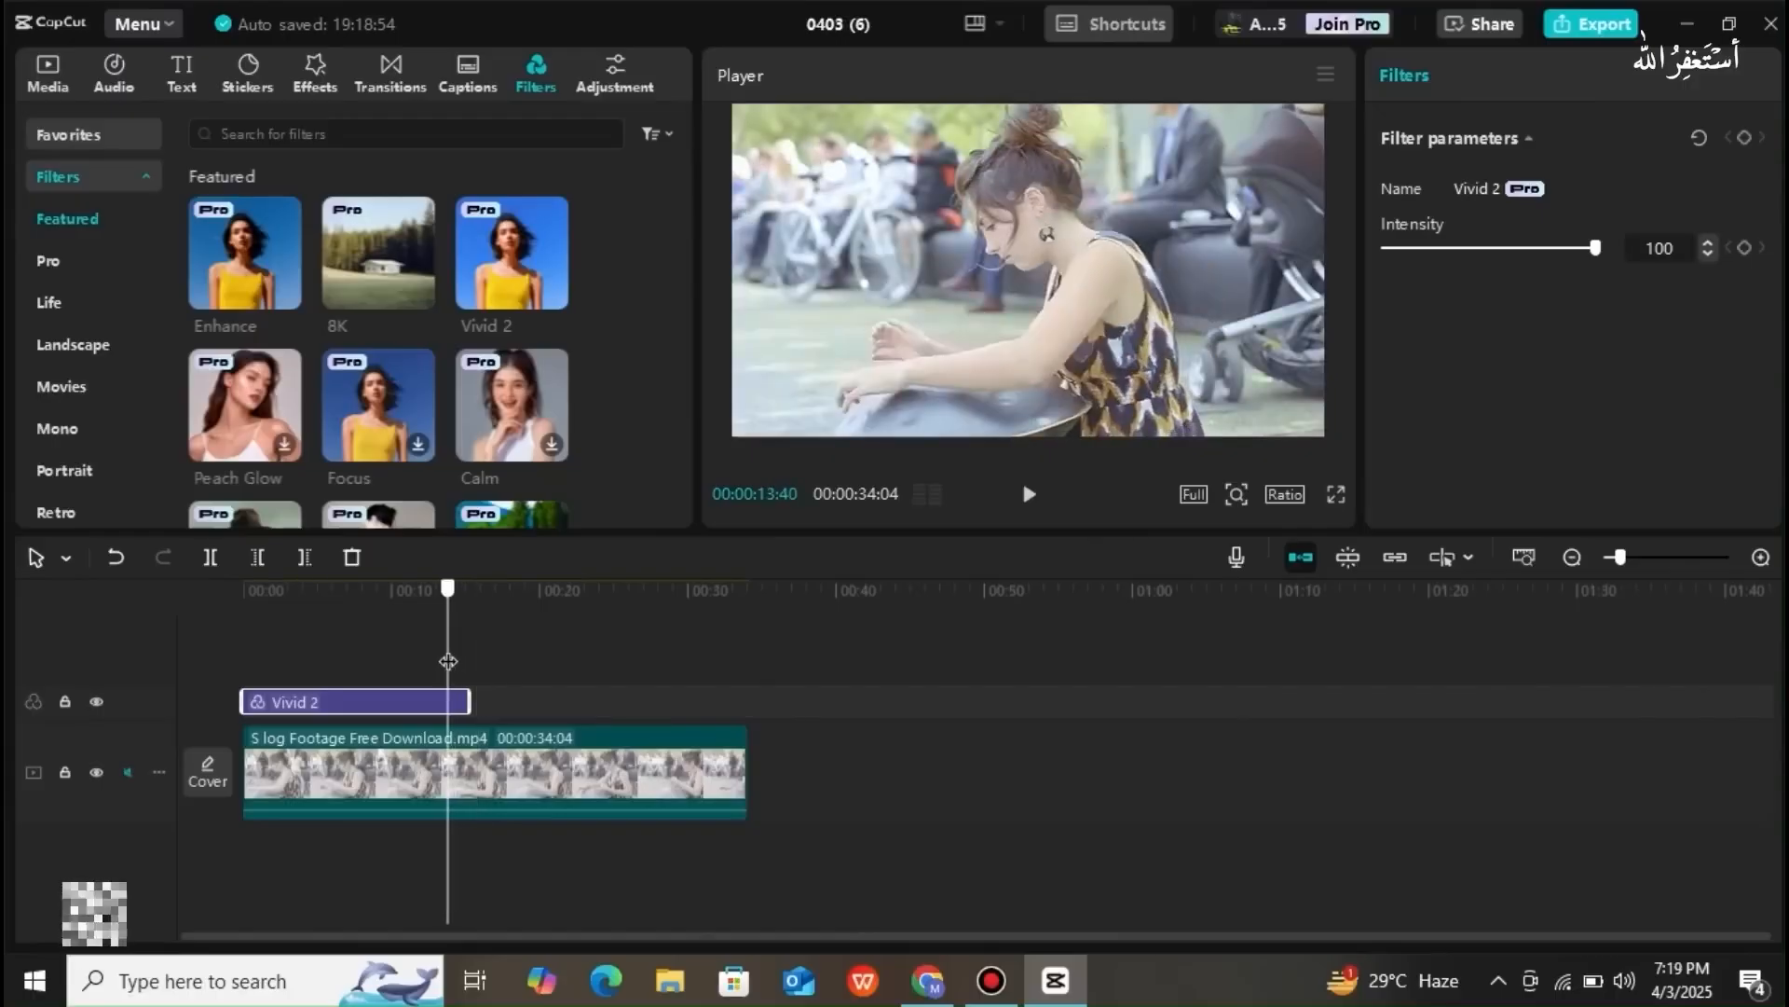
mouse_move(448, 661)
left_mouse_down()
mouse_move(495, 662)
mouse_move(437, 671)
left_mouse_up()
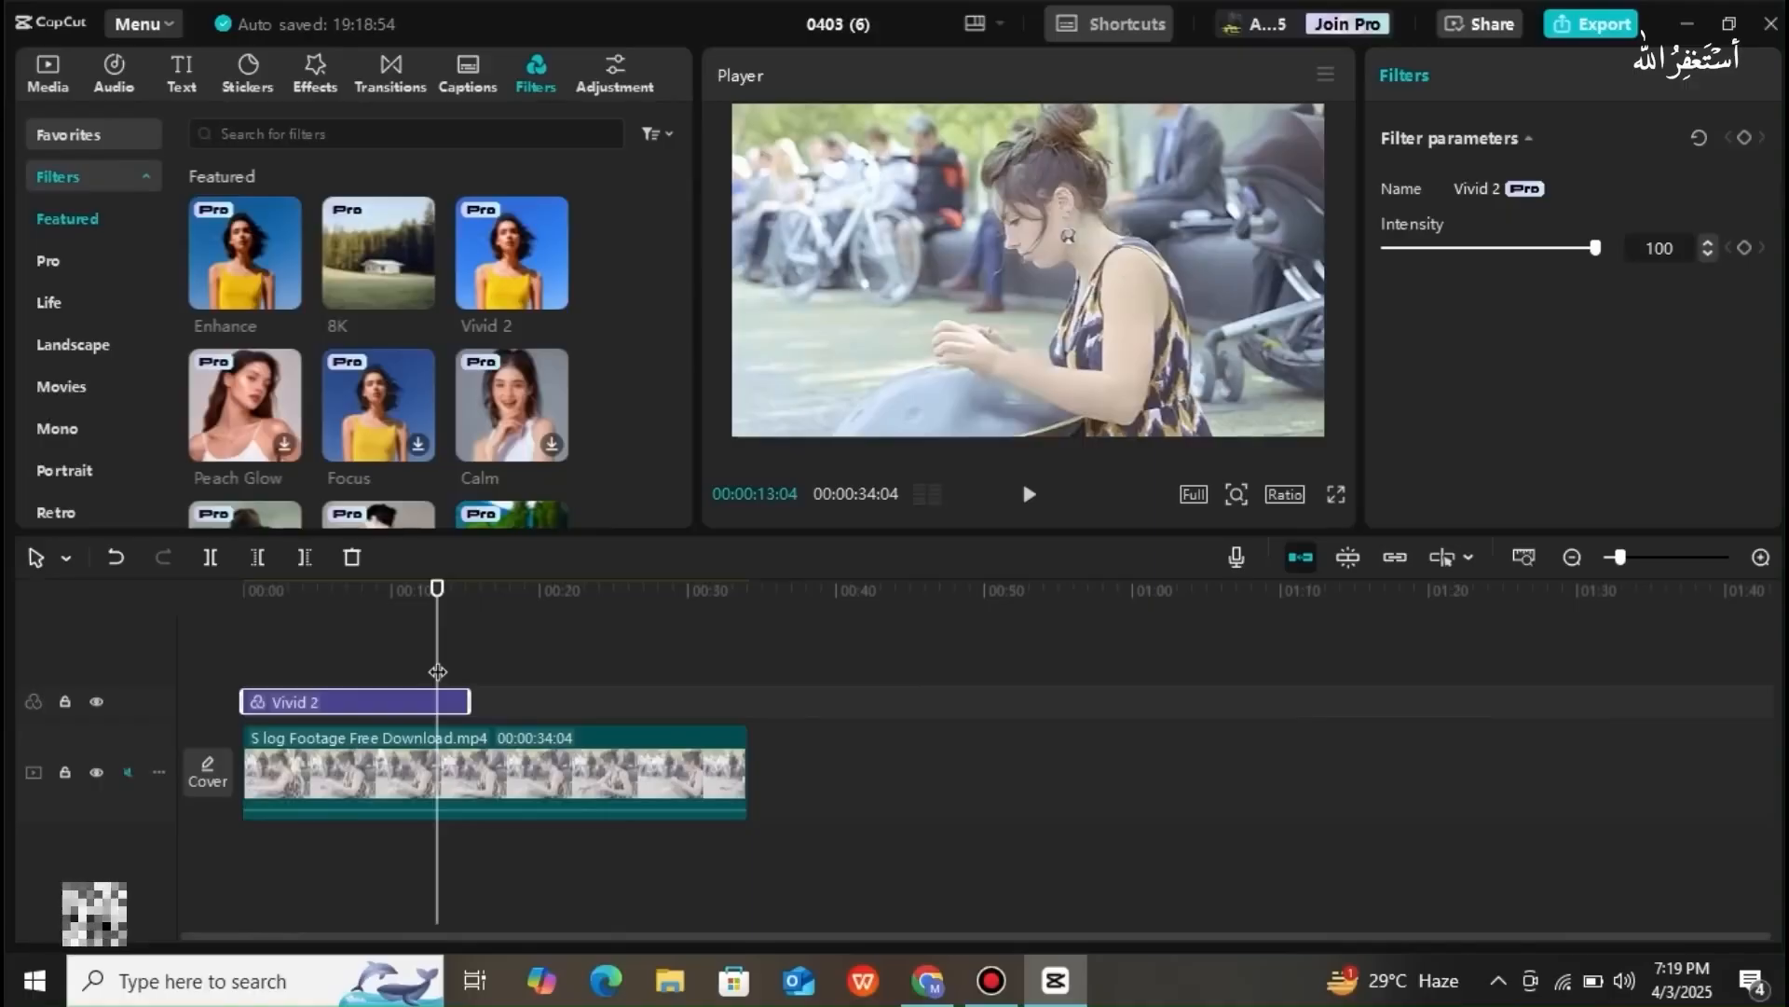
- Add the Peach Glow filter above the footage and delete the Vivid 2 filter
left_click_drag(259, 406, 315, 663)
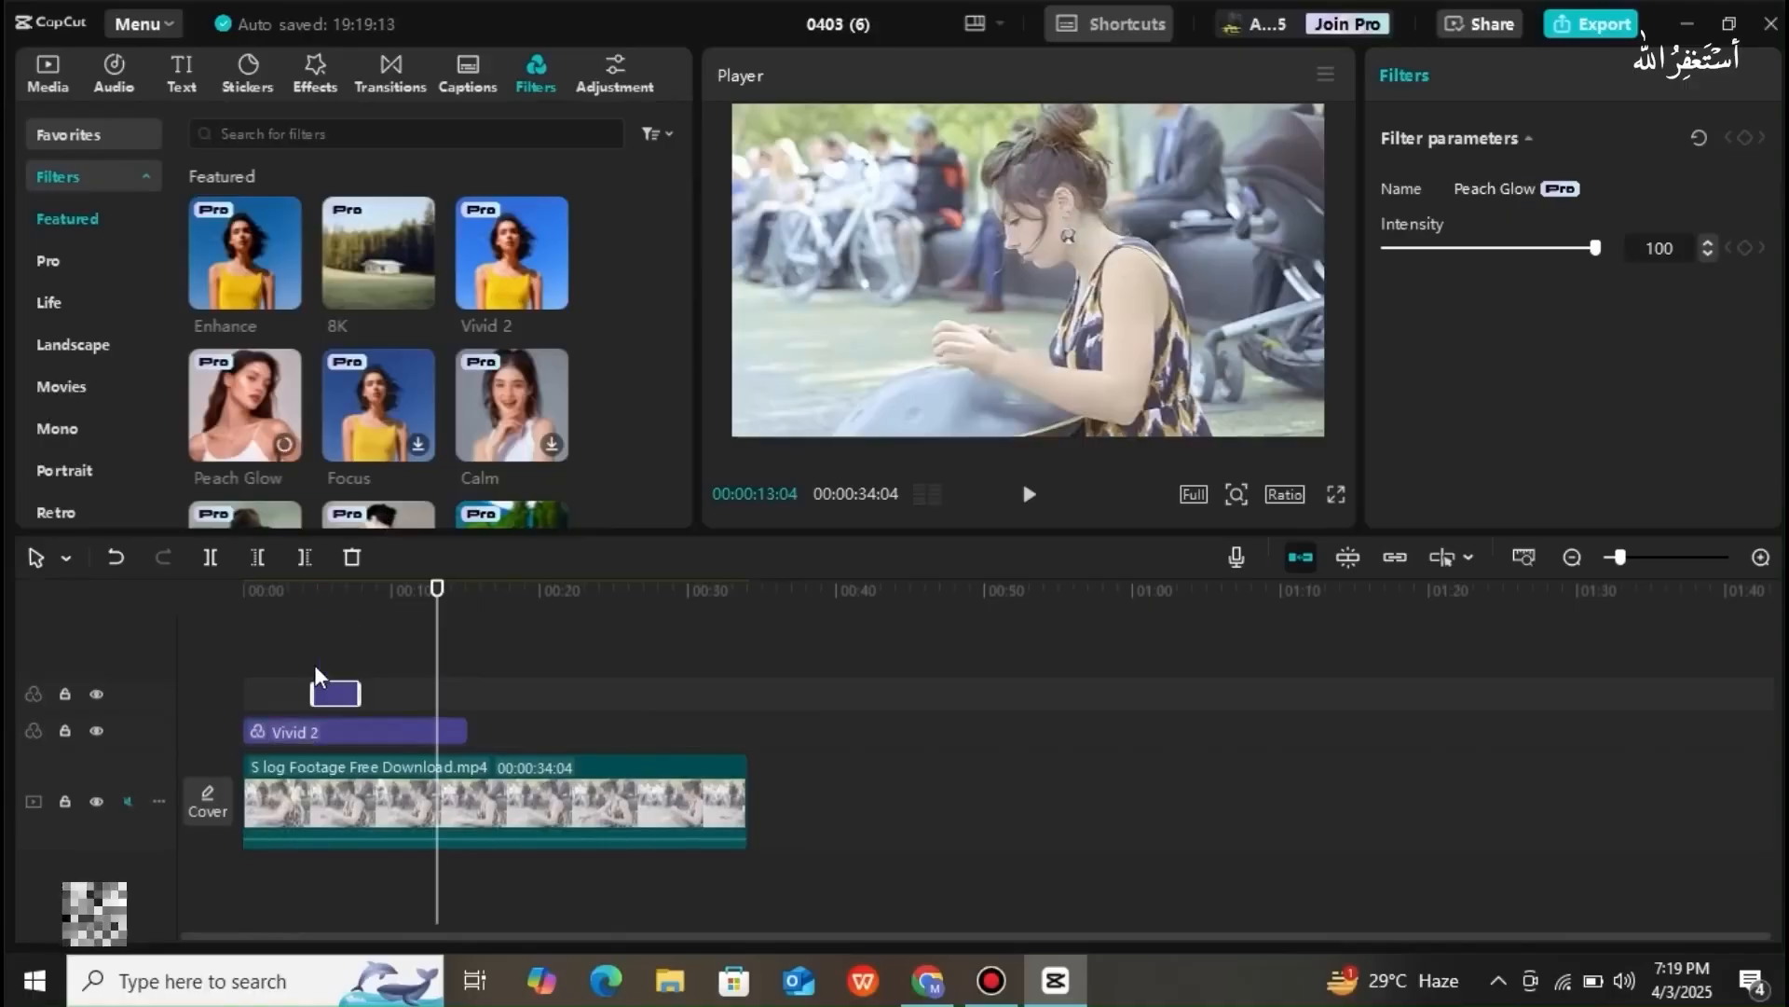
left_click(365, 729)
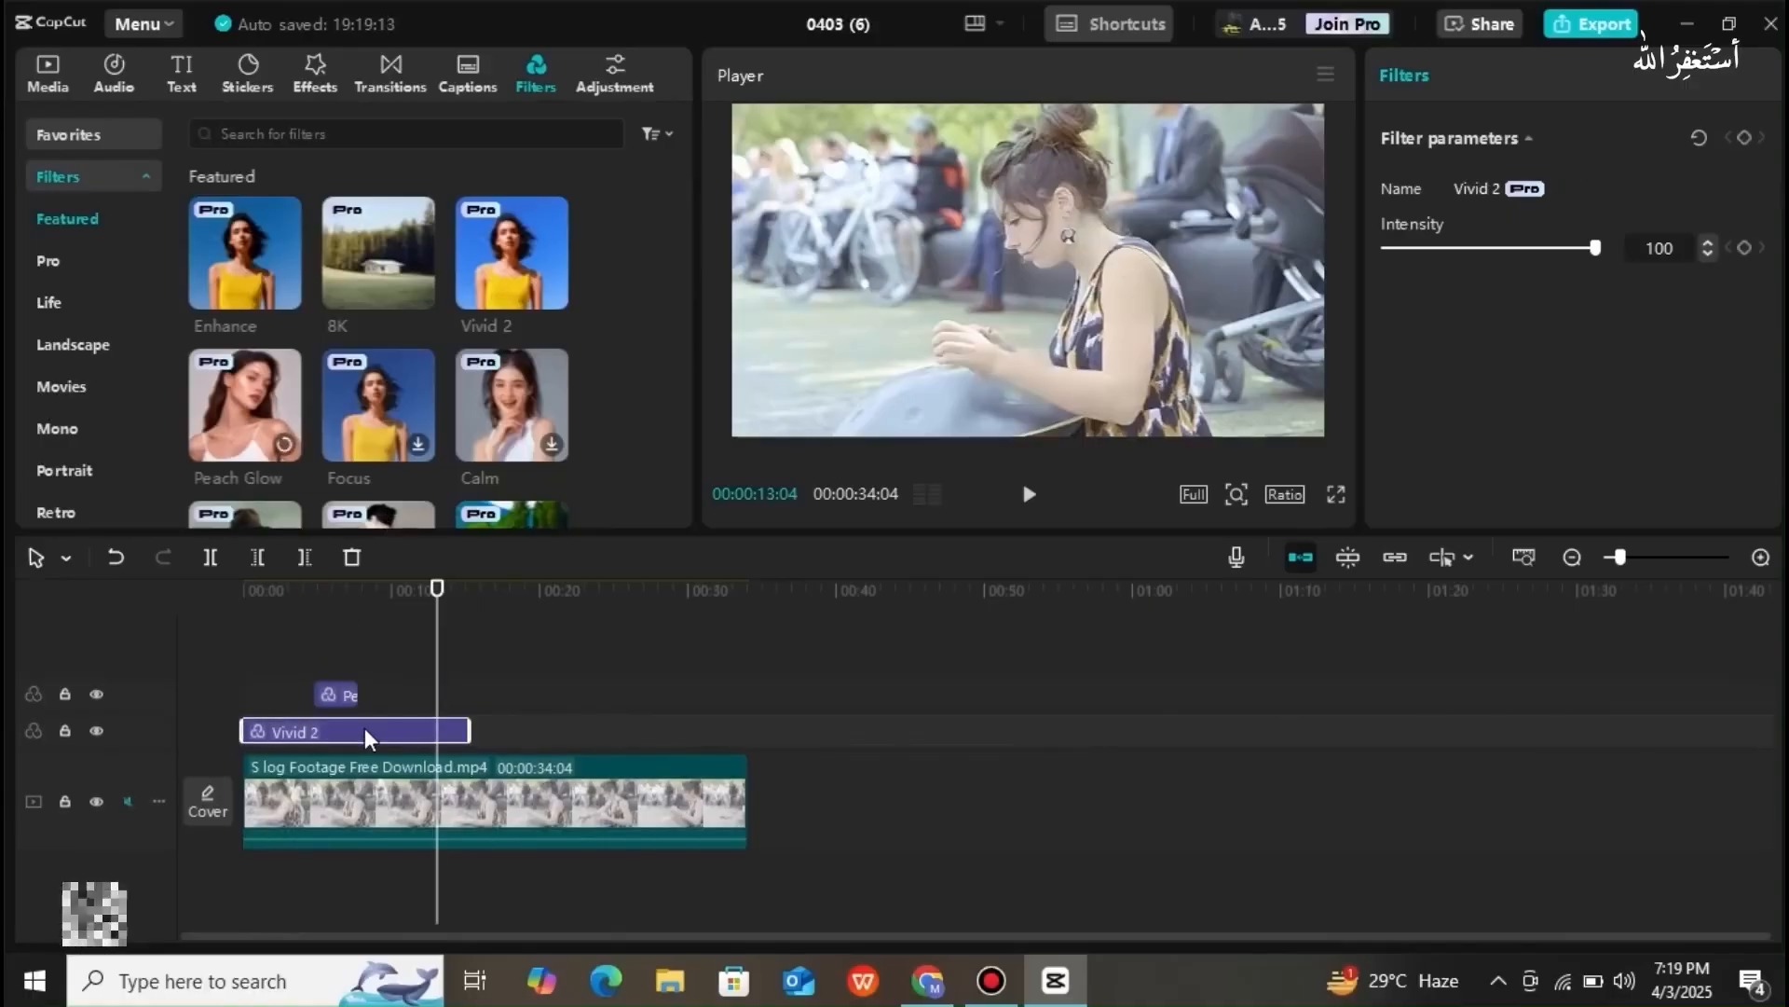
key("Delete")
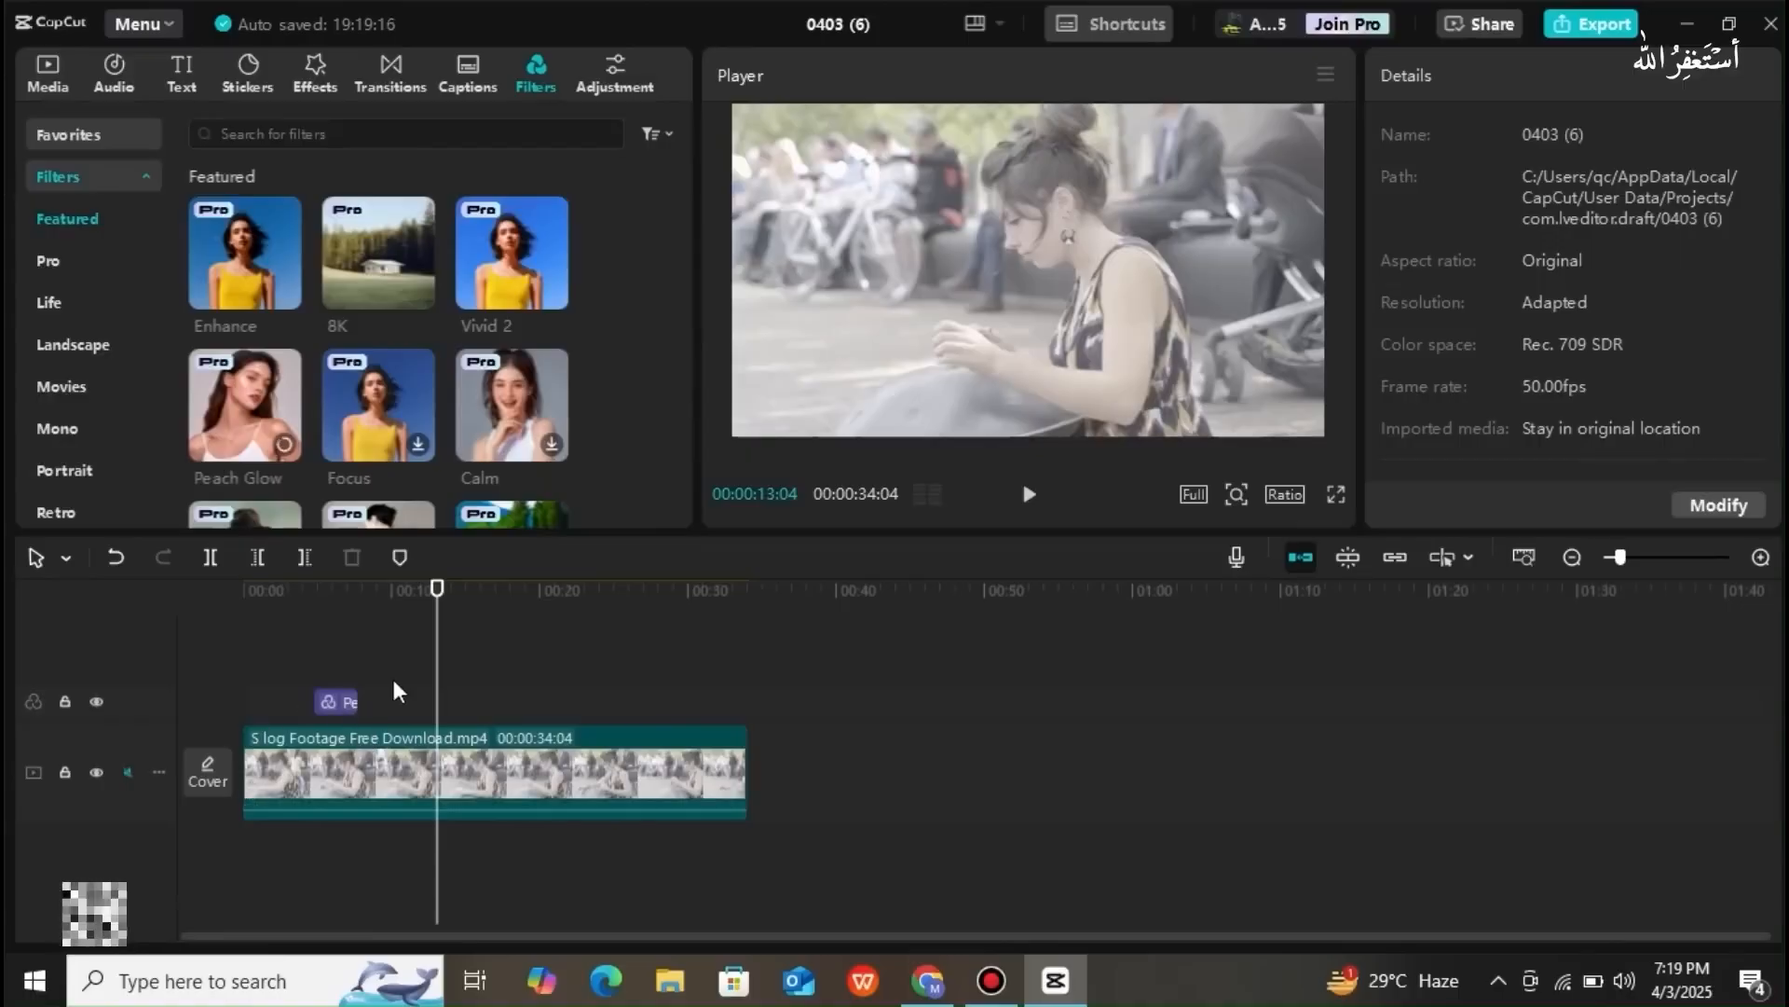
- Try the Clear filter at about 00:00:09:45, and remove both the Clear and Peach Glow filters
left_click_drag(436, 662, 341, 662)
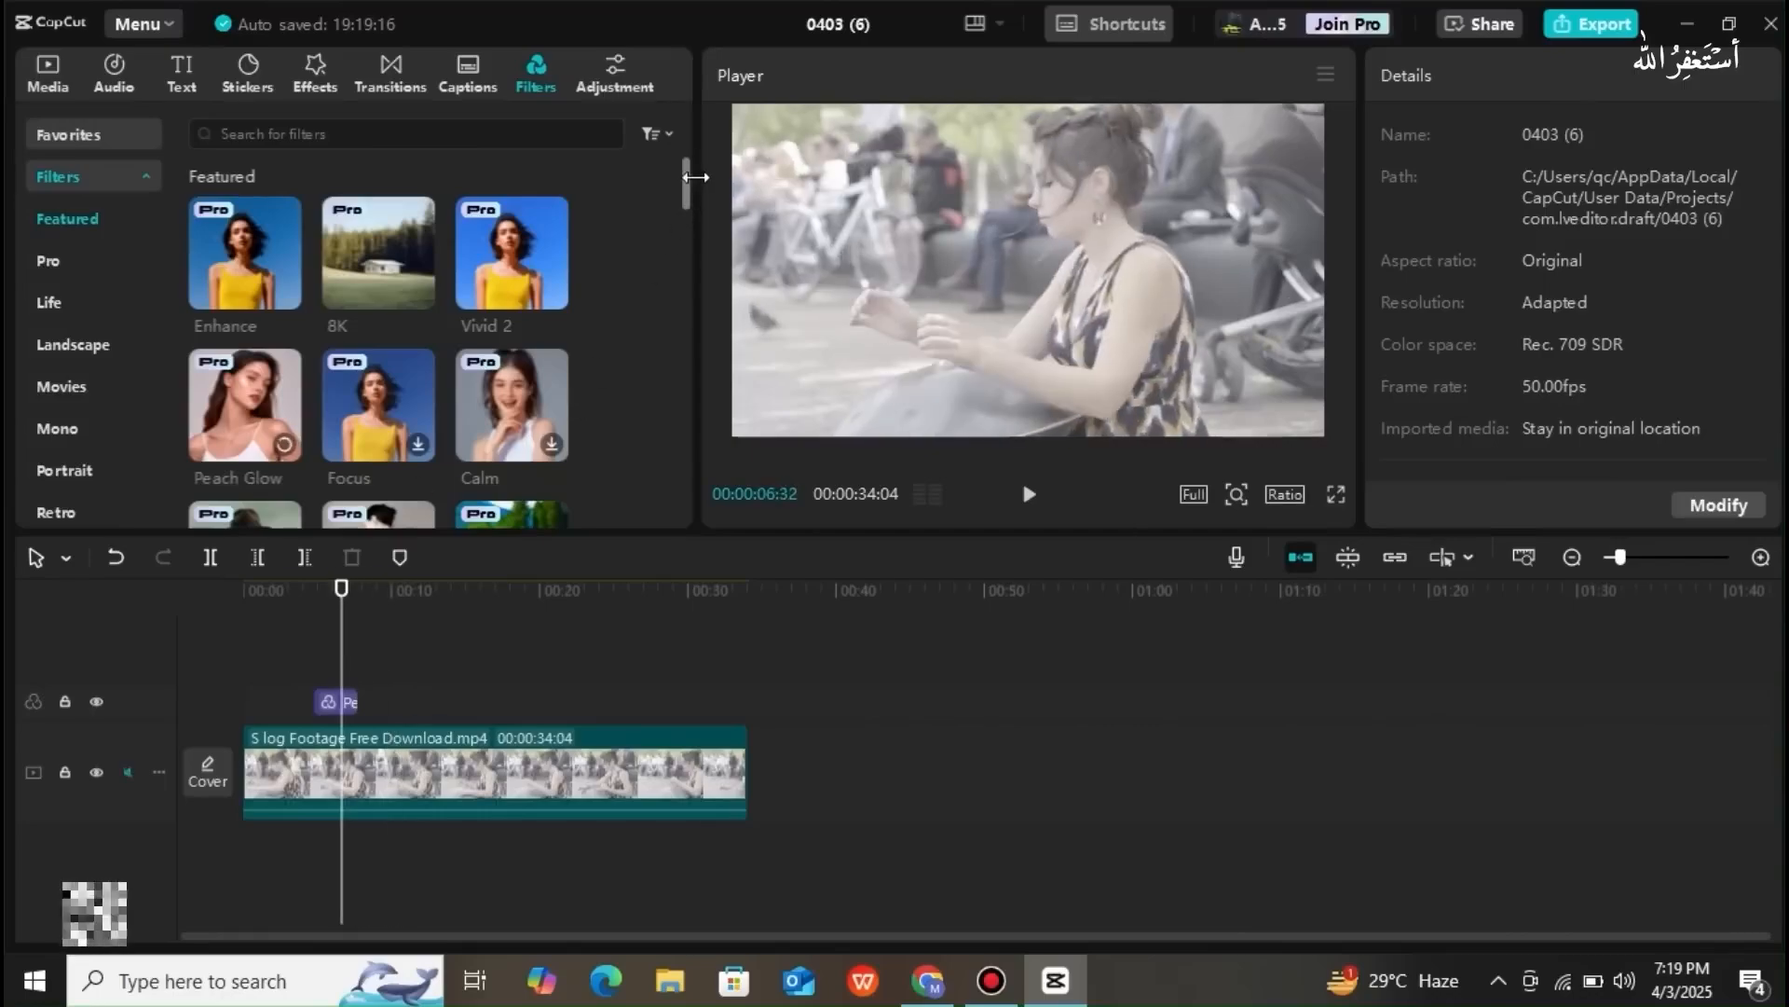
left_click_drag(683, 183, 682, 237)
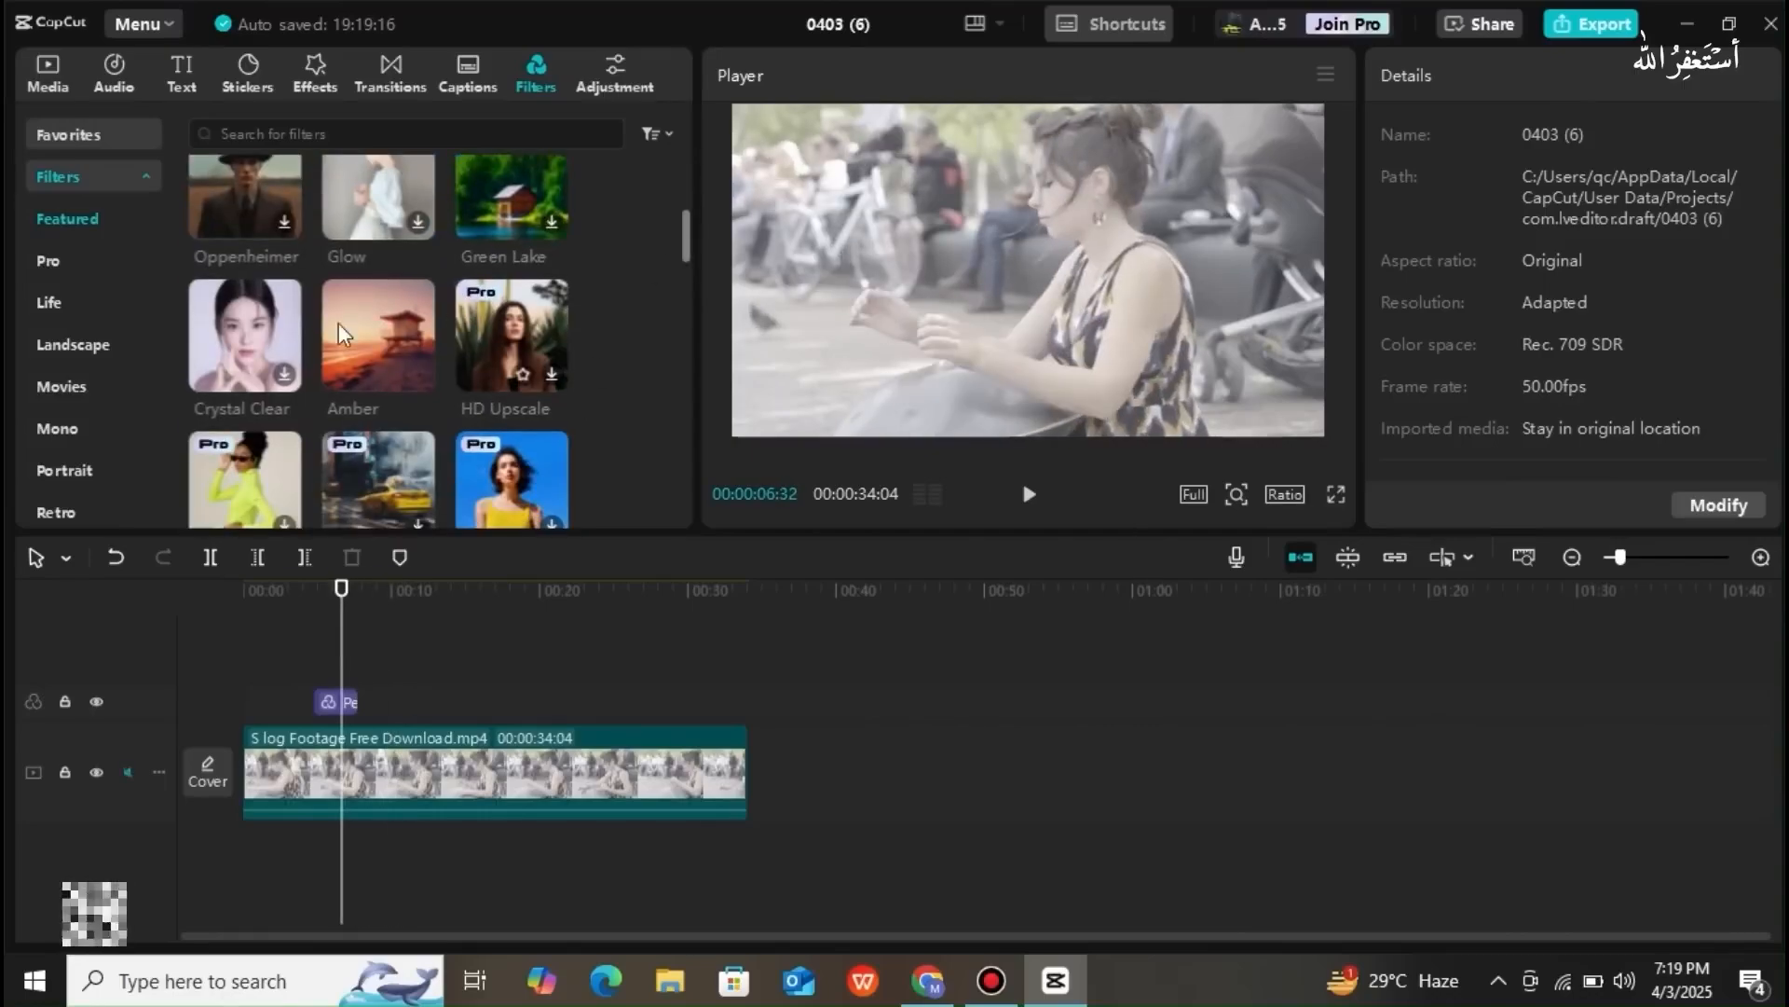
left_click_drag(274, 461, 375, 706)
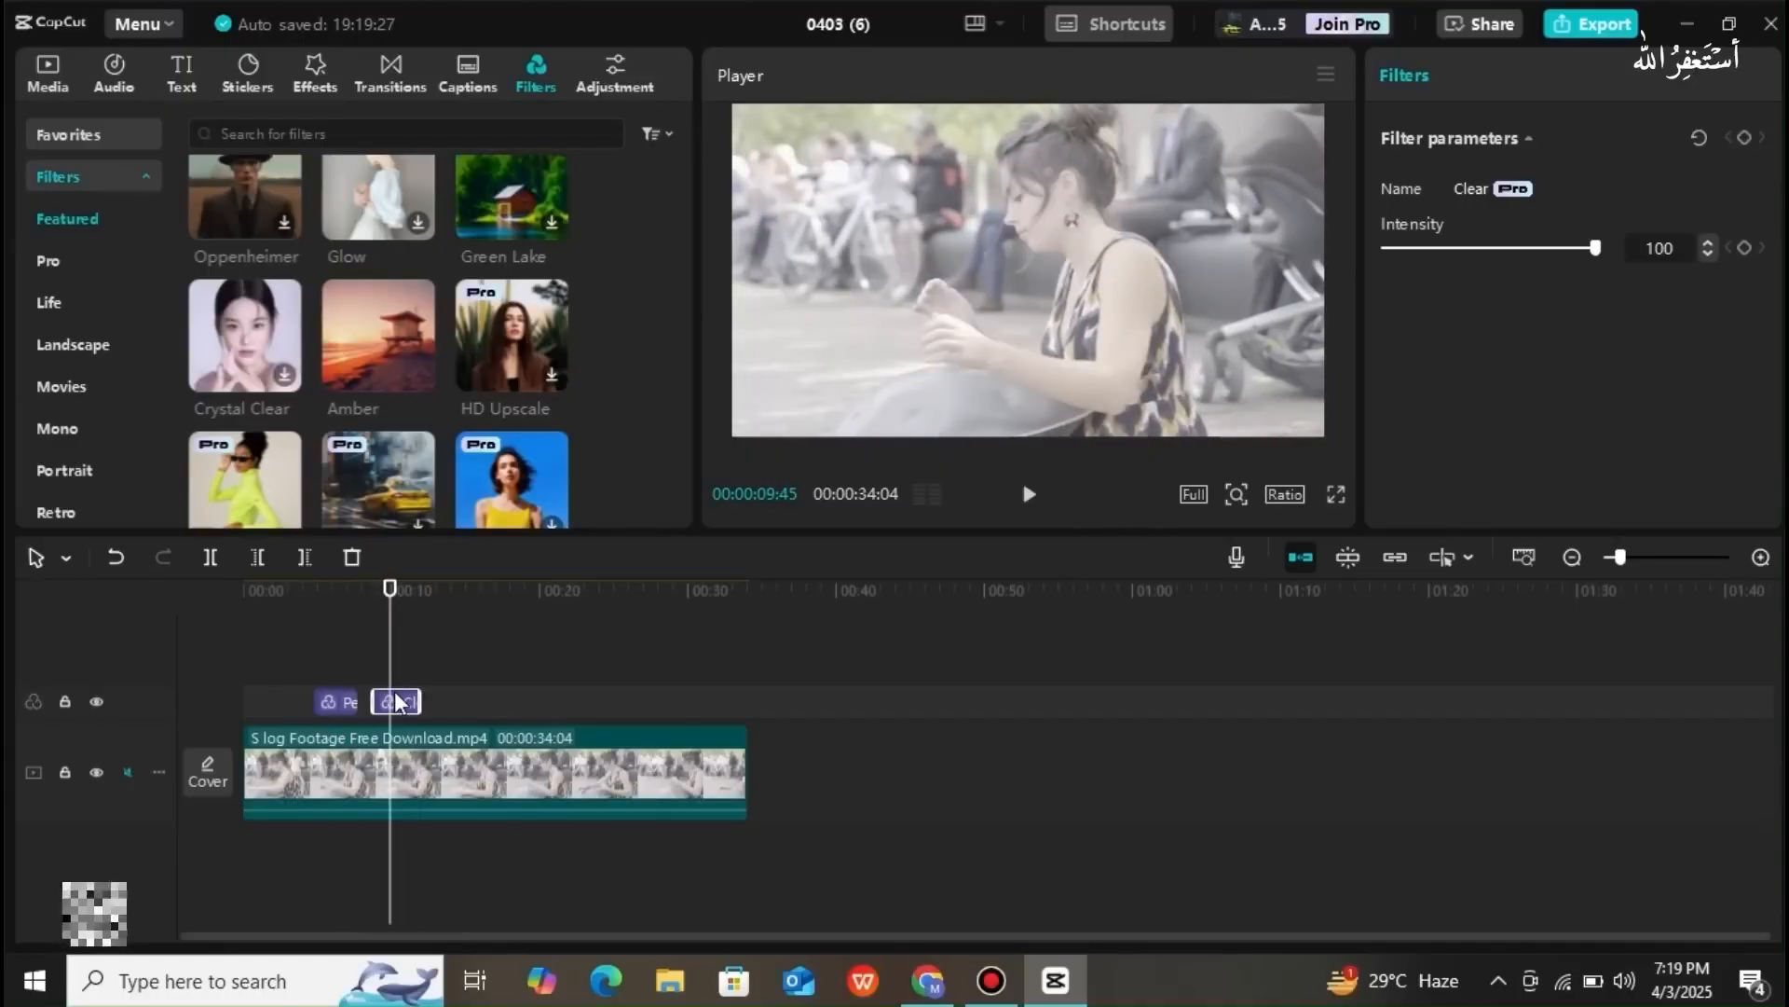
key("Delete")
left_click(343, 702)
key("Delete")
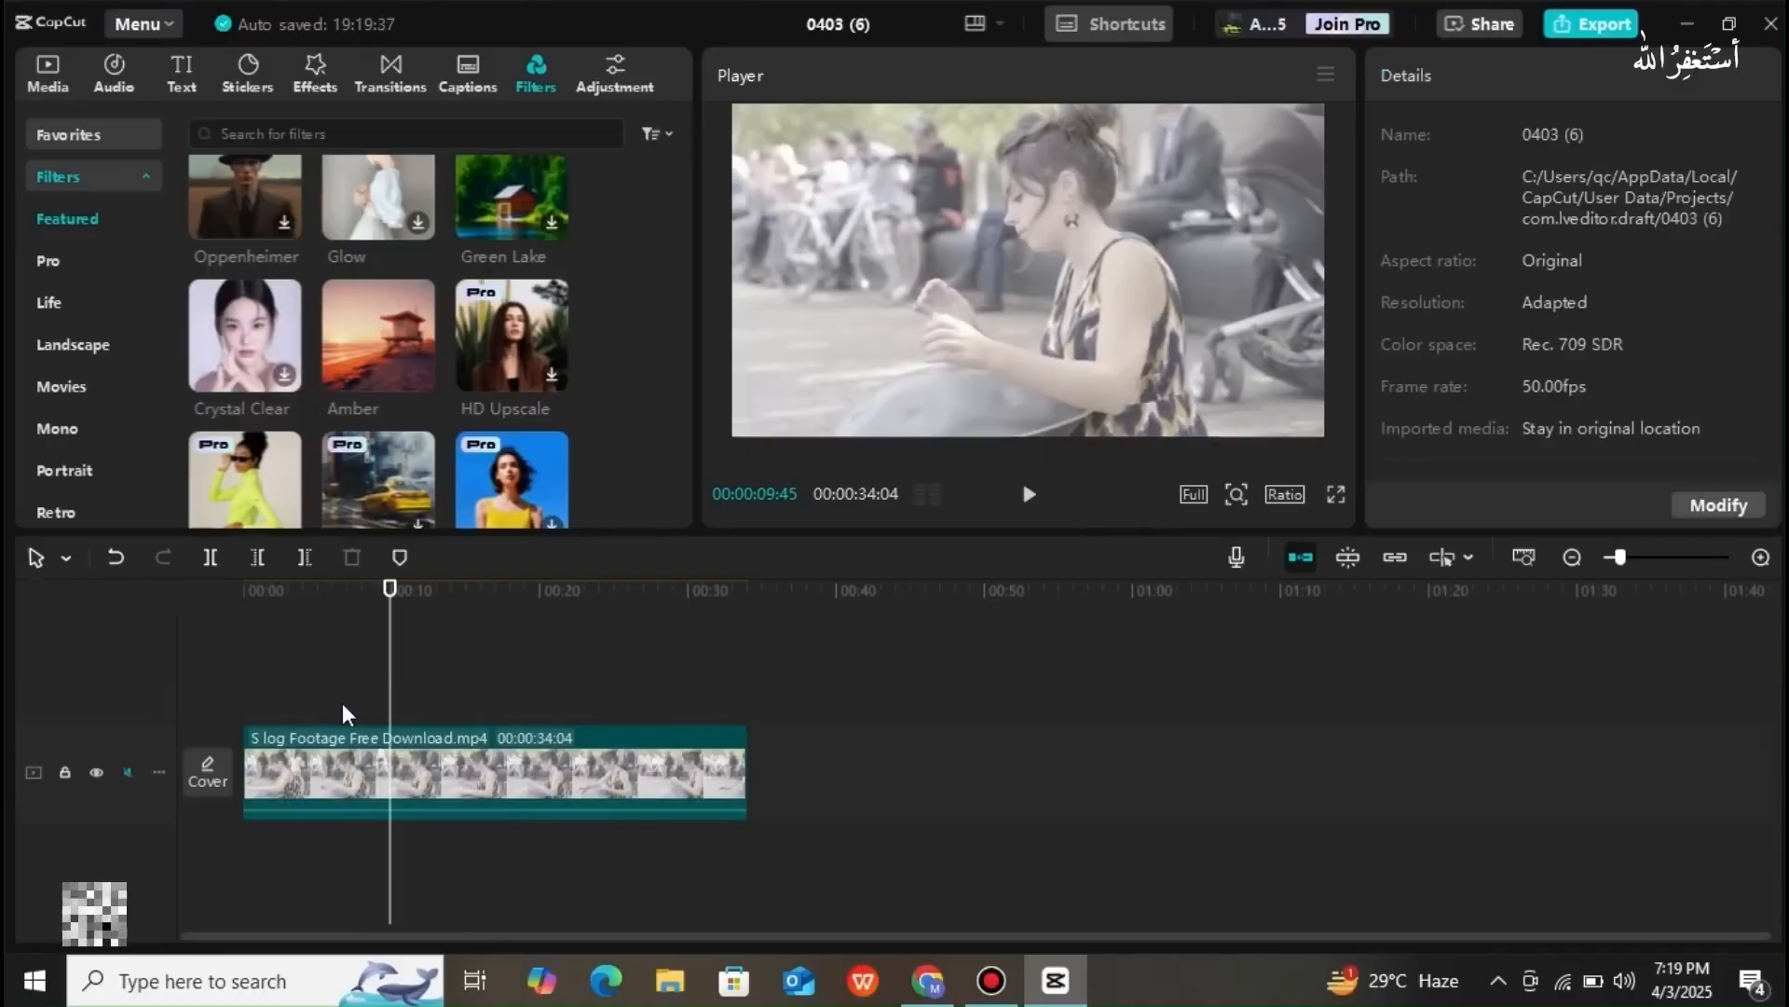
- Place the 12.cube LUT above the S log footage at the start of the timeline
left_click_drag(392, 677, 176, 644)
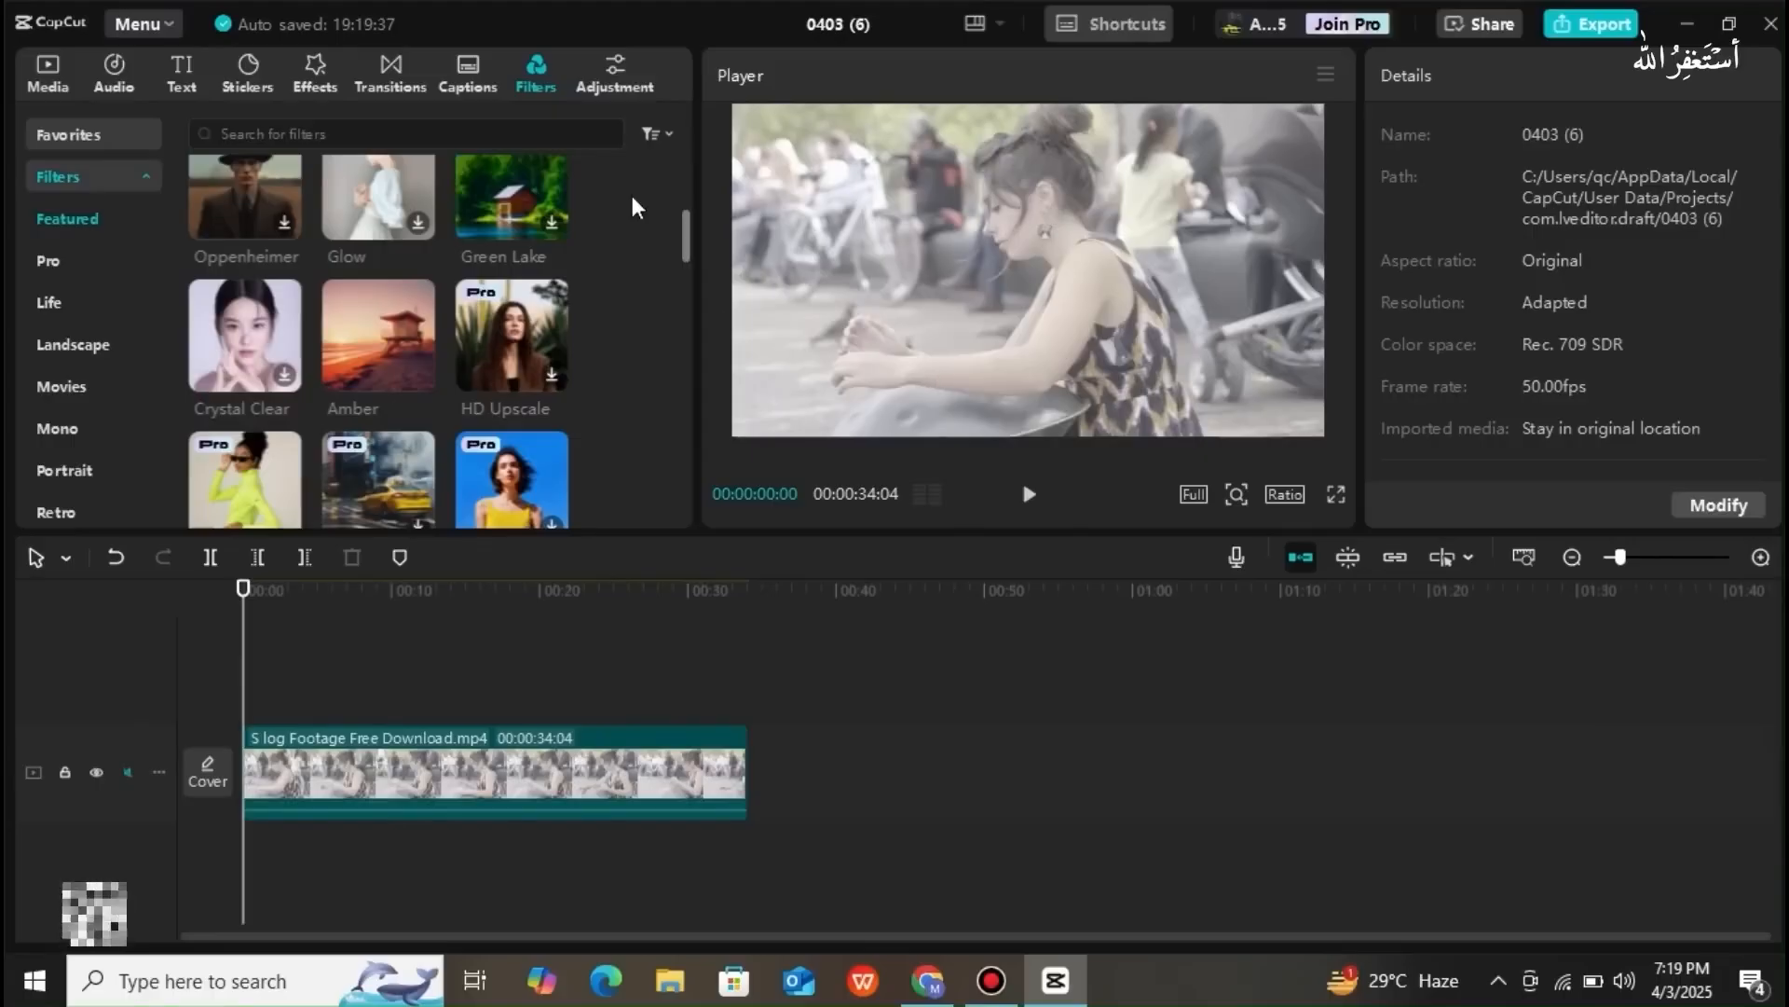
left_click(606, 70)
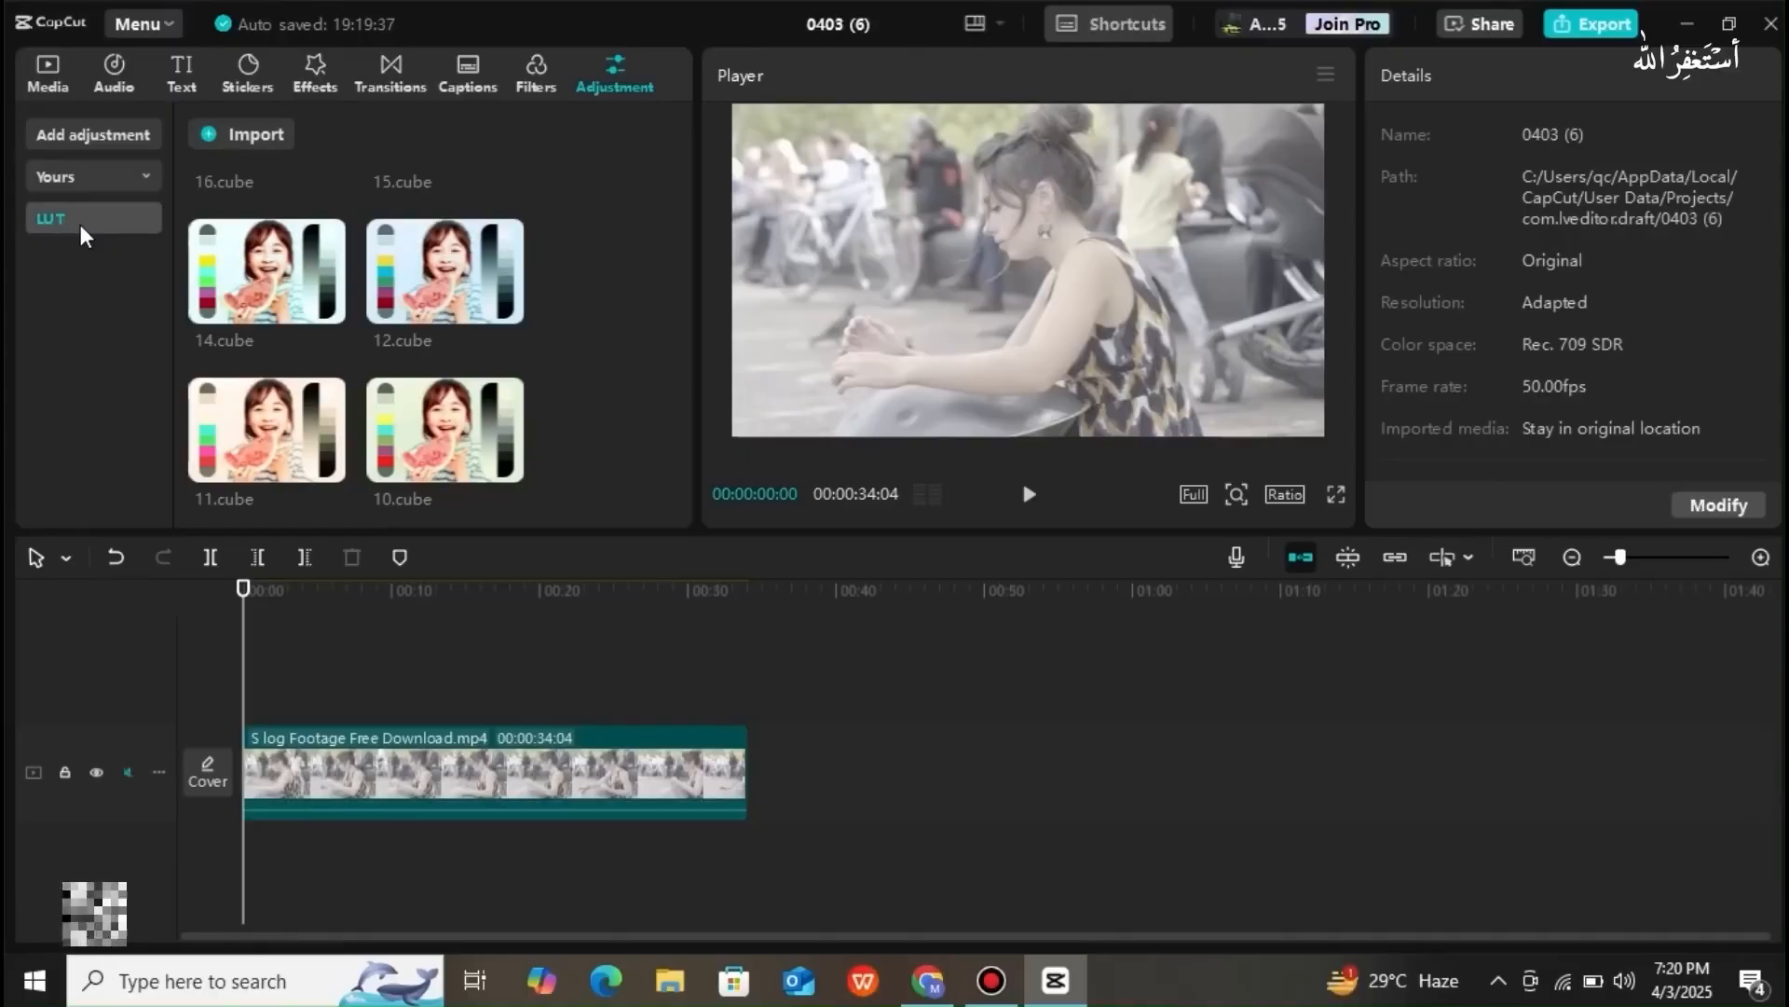
mouse_move(517, 275)
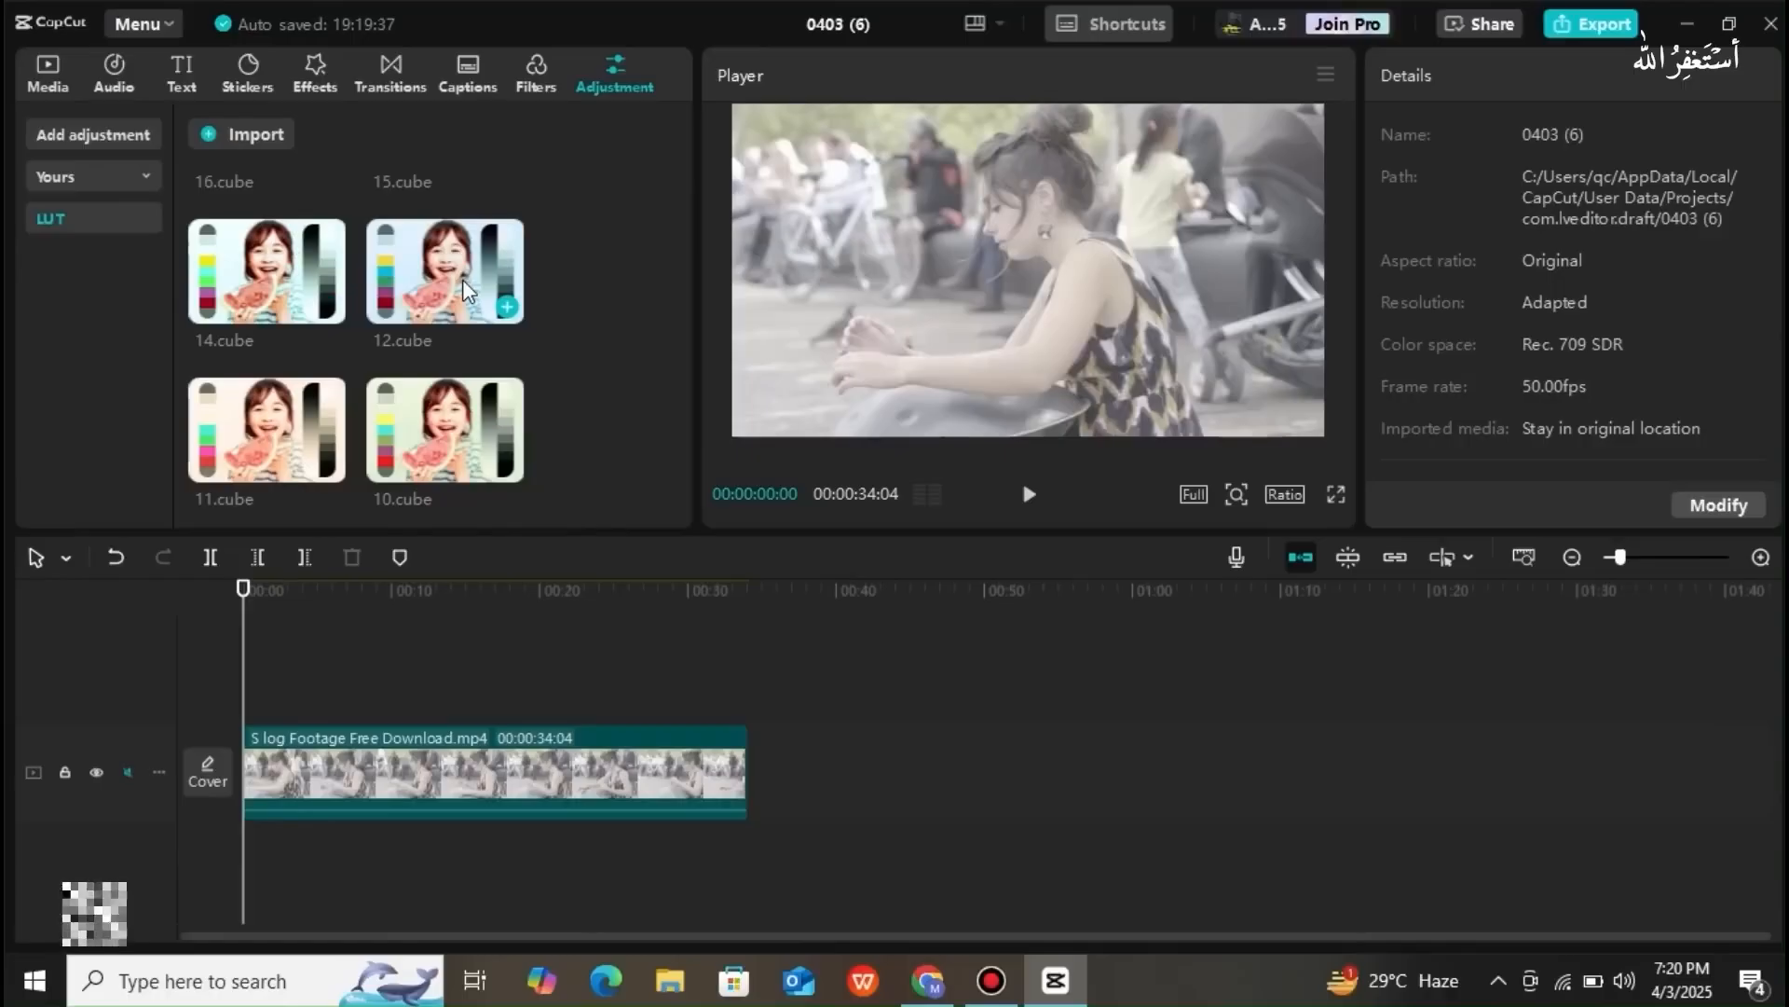
left_click_drag(462, 278, 303, 616)
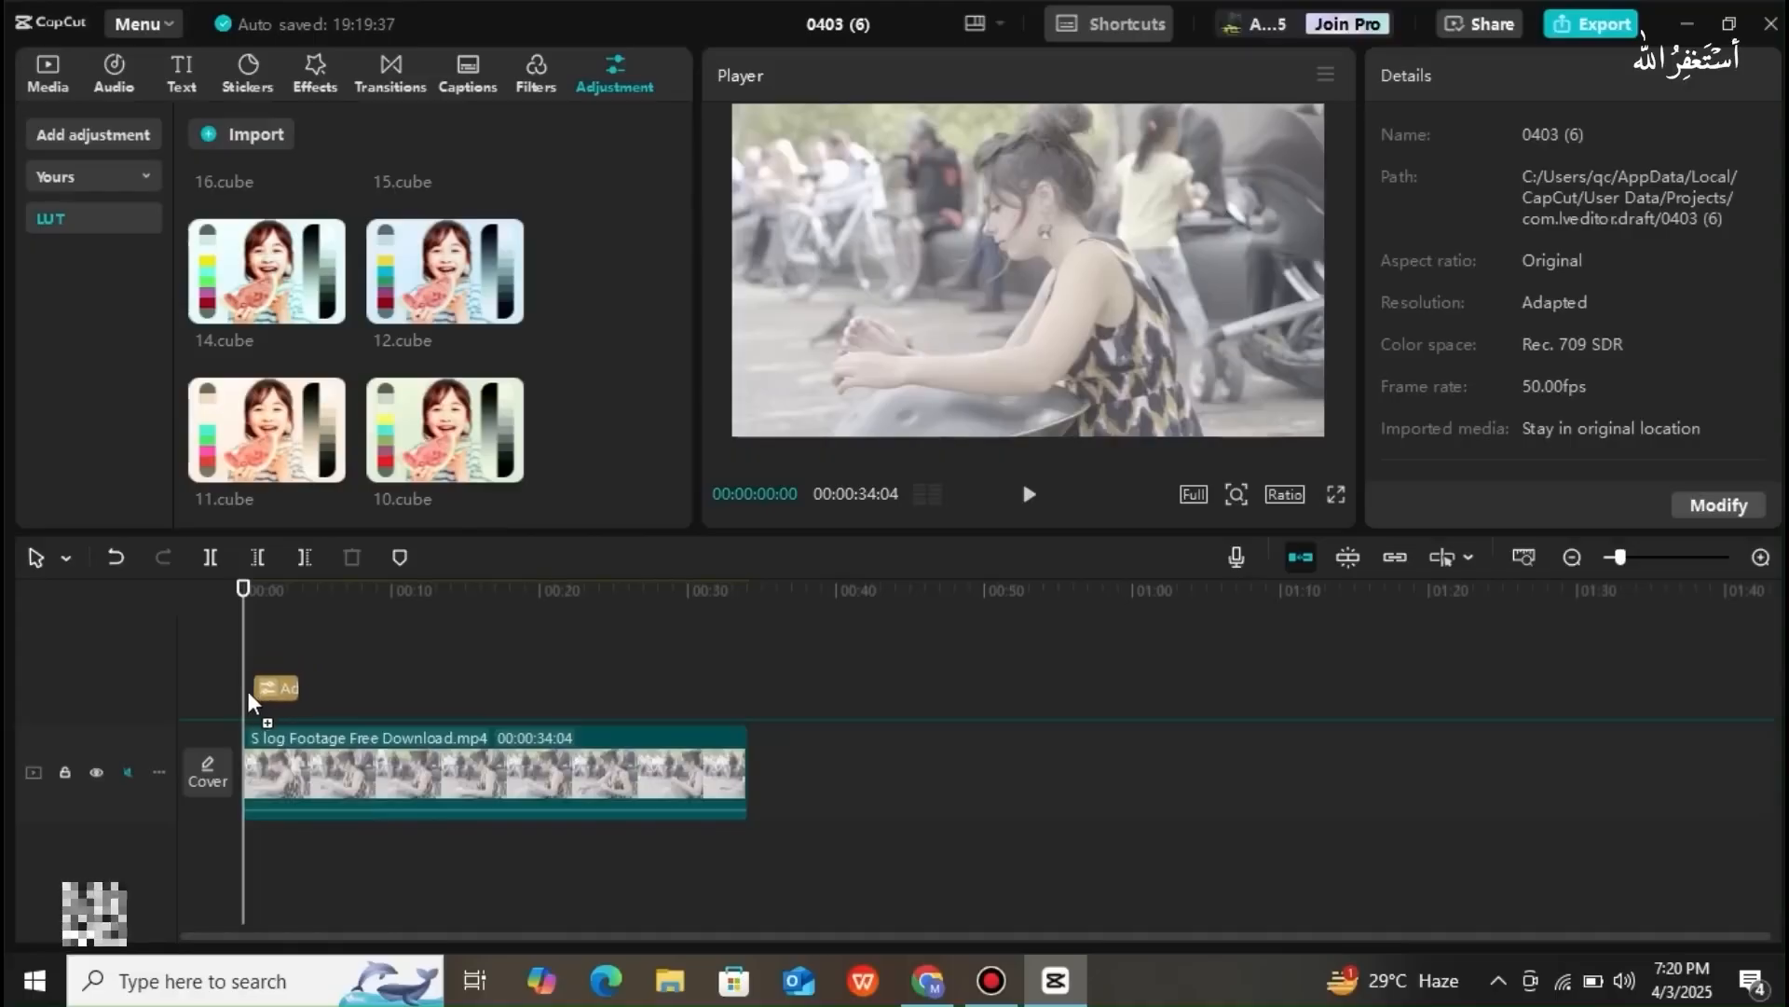
- Extend the 12.cube LUT adjustment layer to cover the whole clip and preview the footage at about 6 seconds
left_click_drag(242, 699, 746, 700)
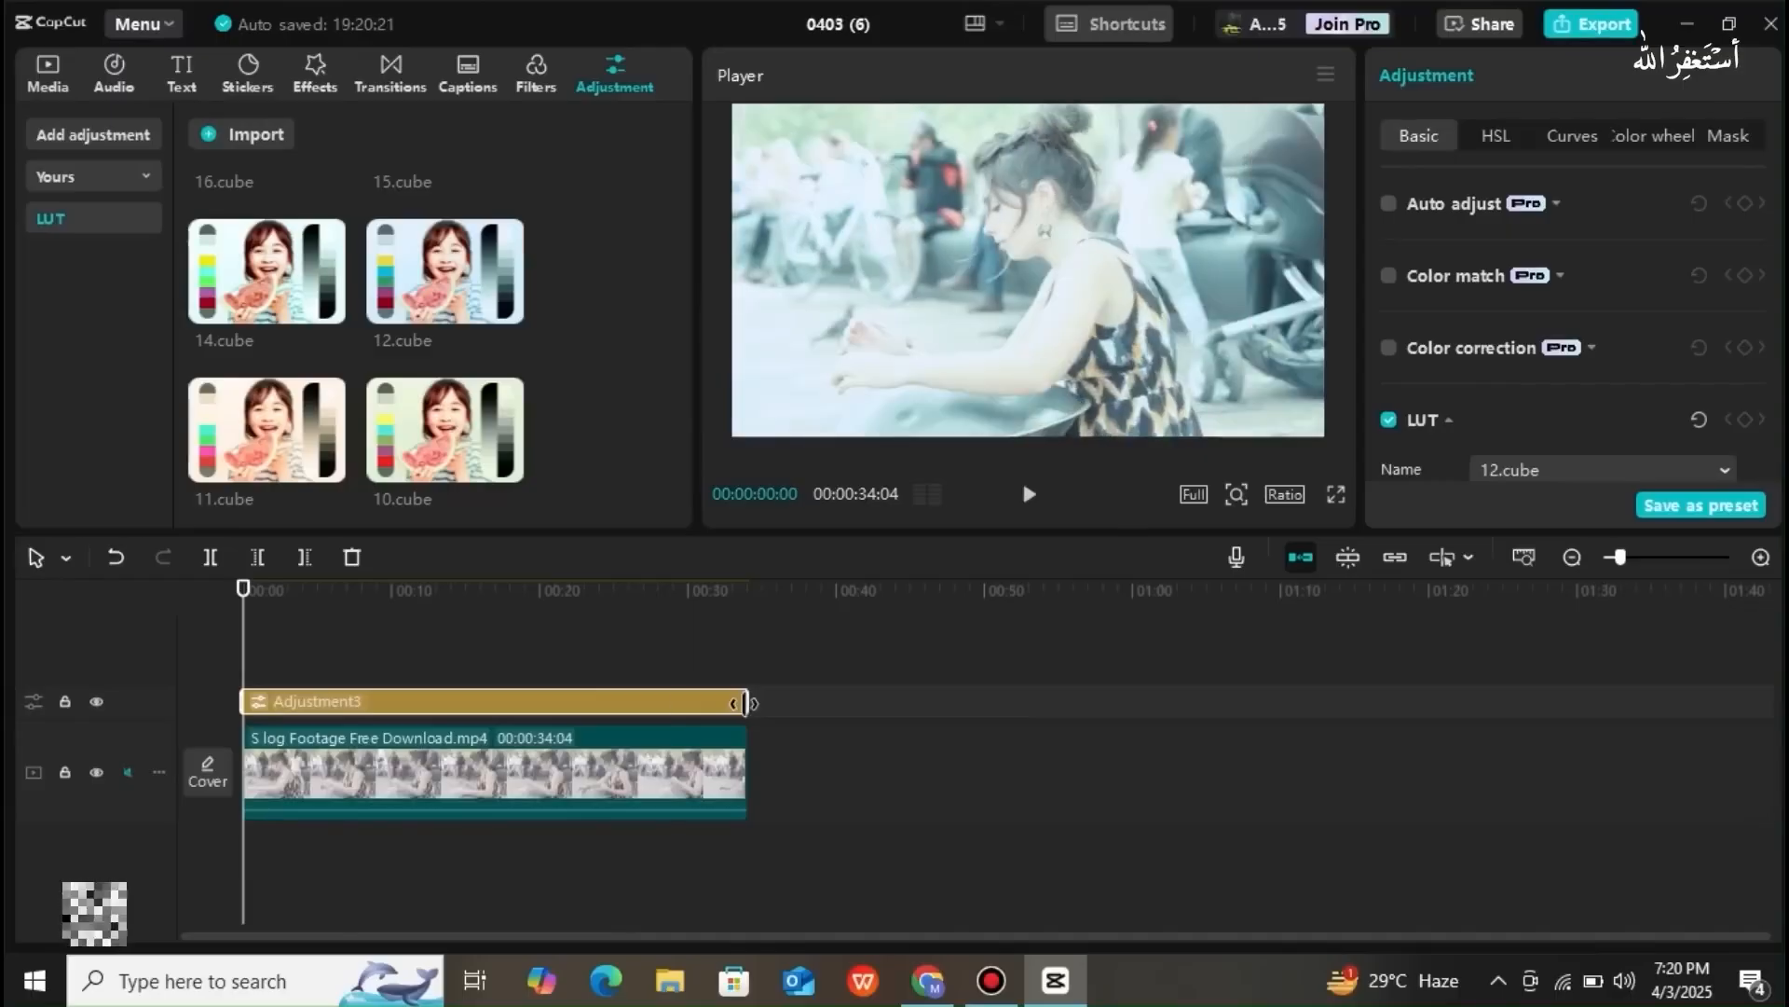
left_click_drag(245, 652, 336, 641)
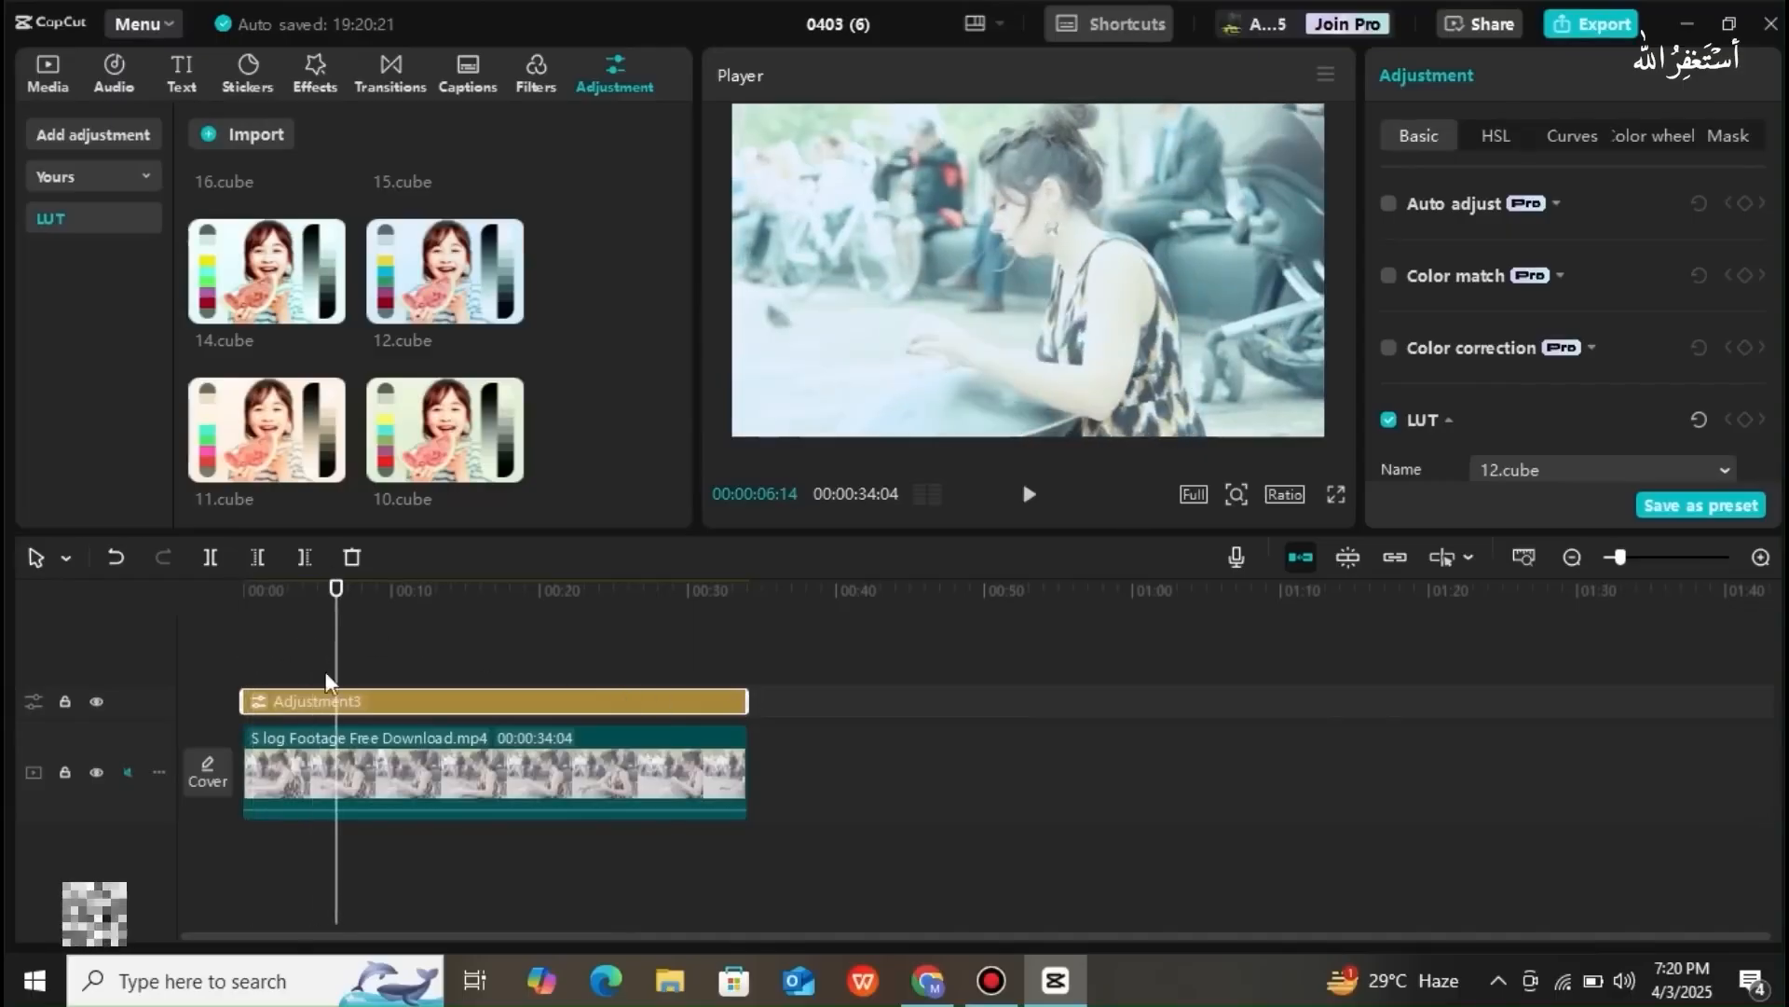
- Temporarily trim the adjustment layer's start to compare ungraded and graded footage in playback, and restore its full length
left_click_drag(242, 701, 268, 666)
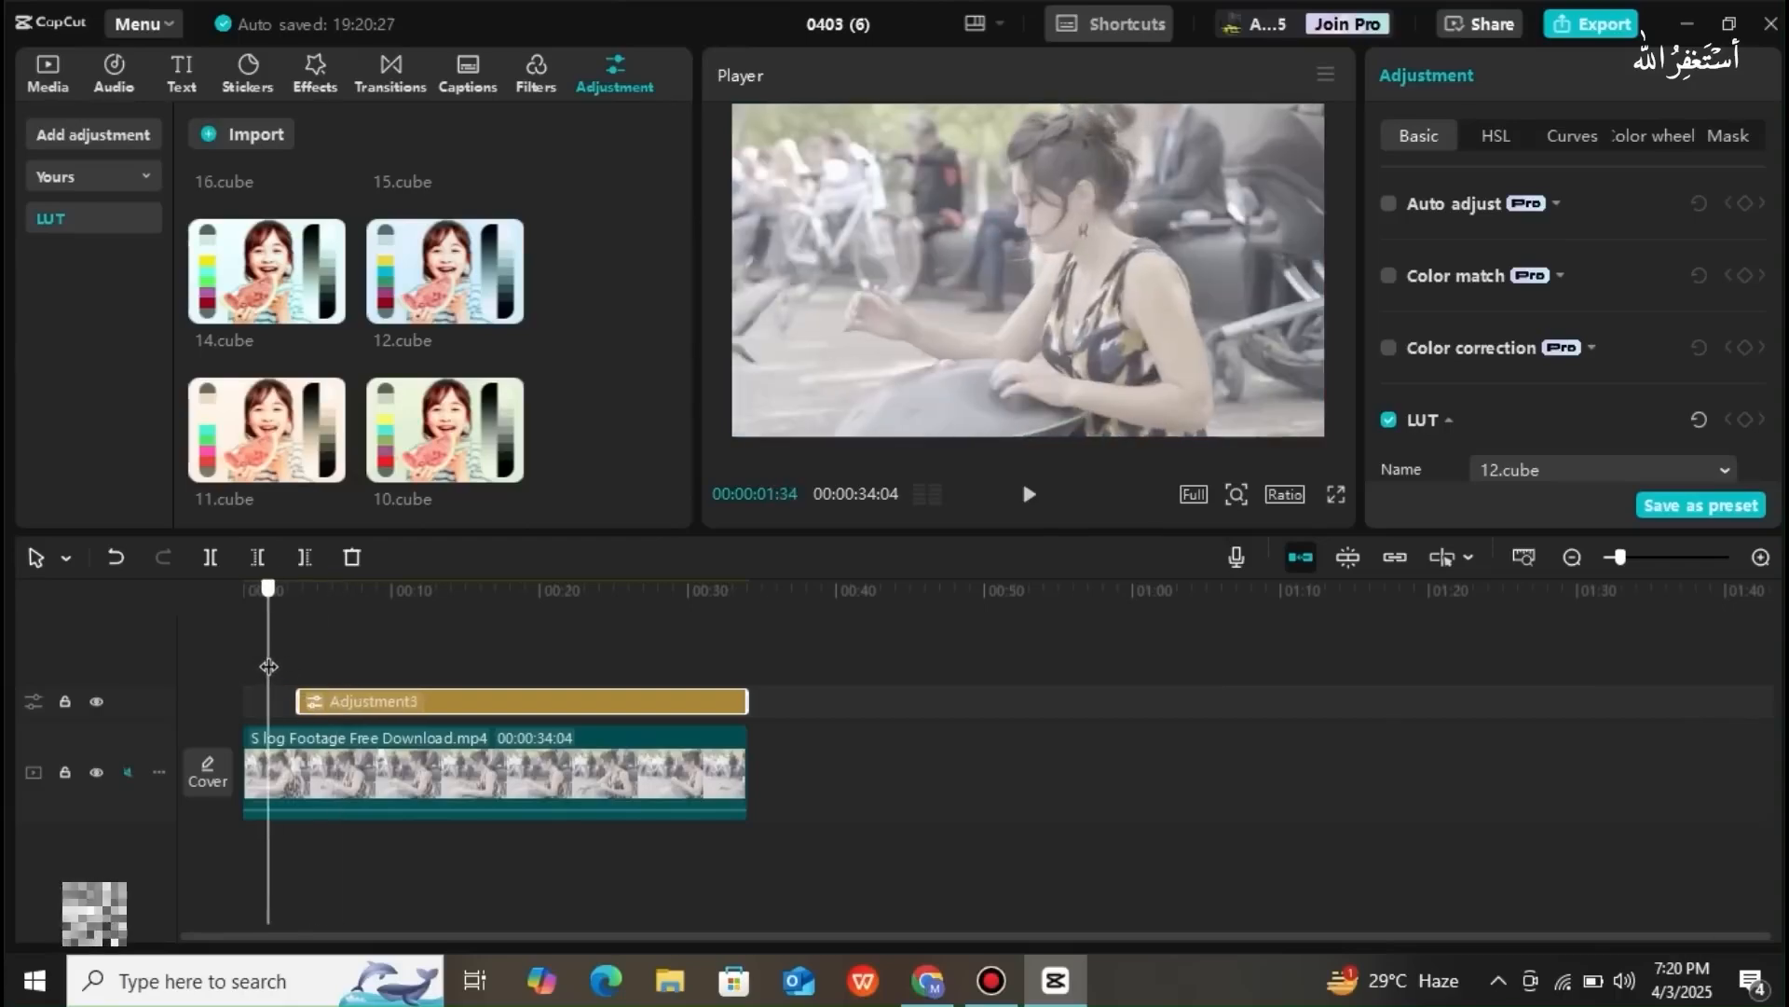
key("space")
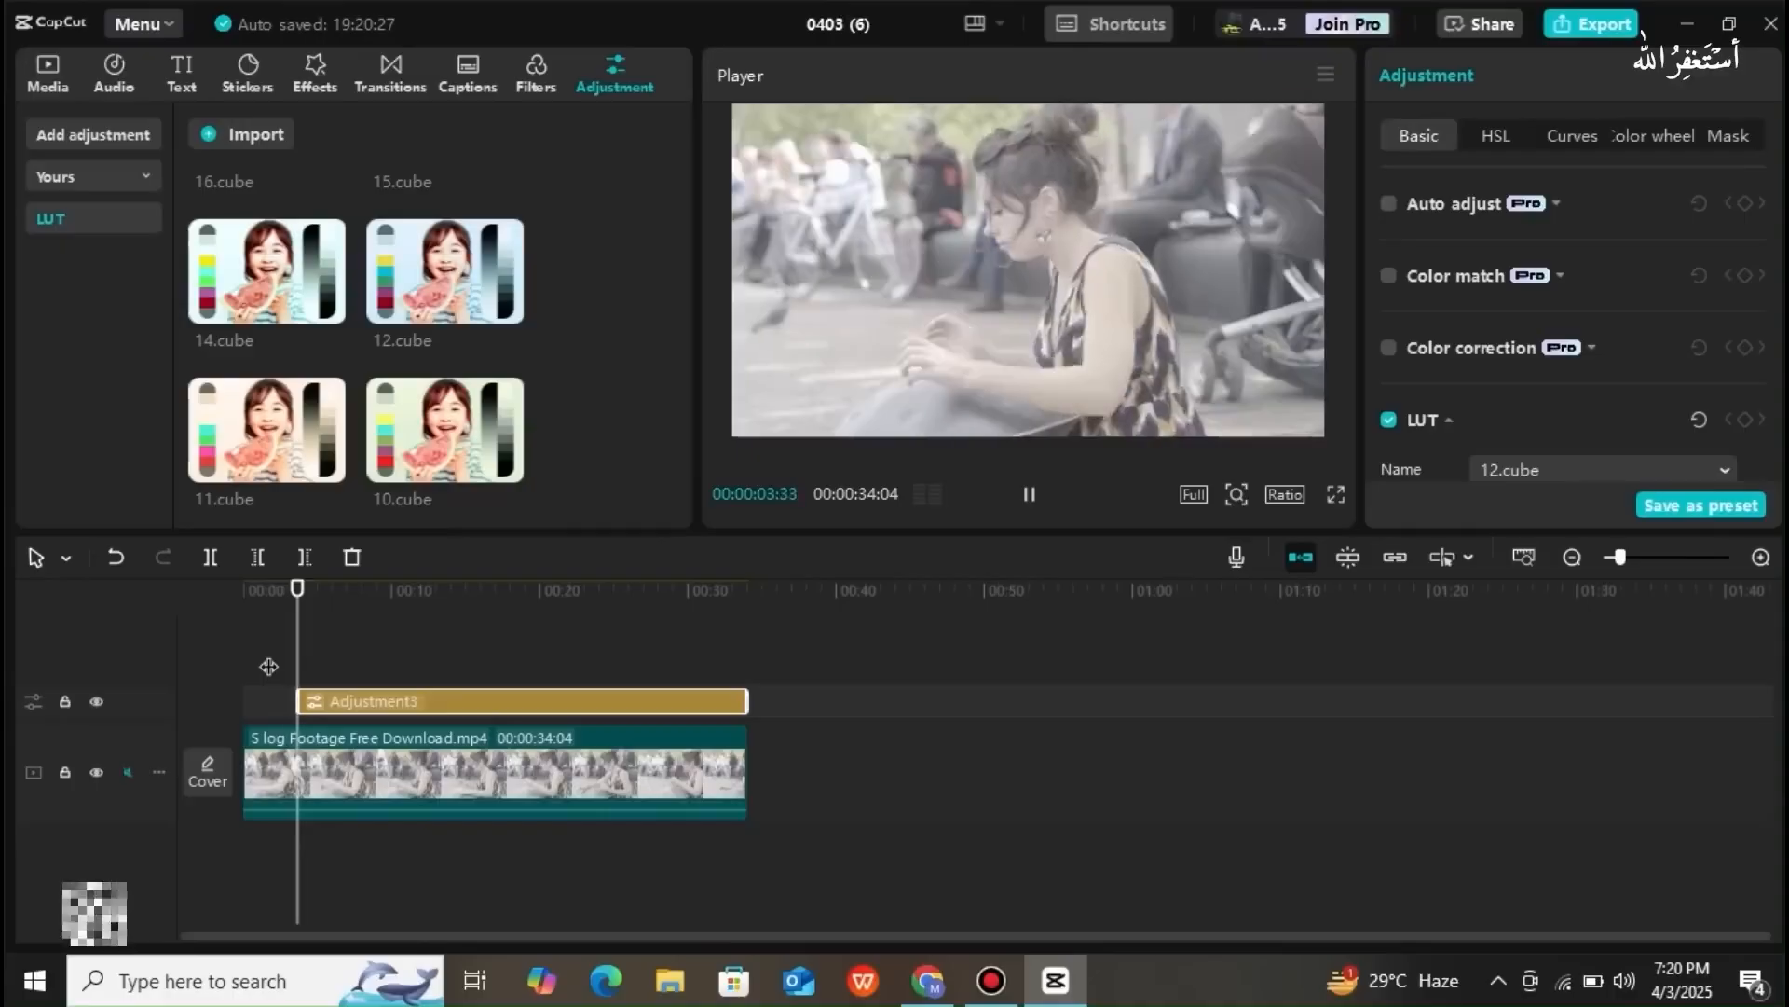
key("space")
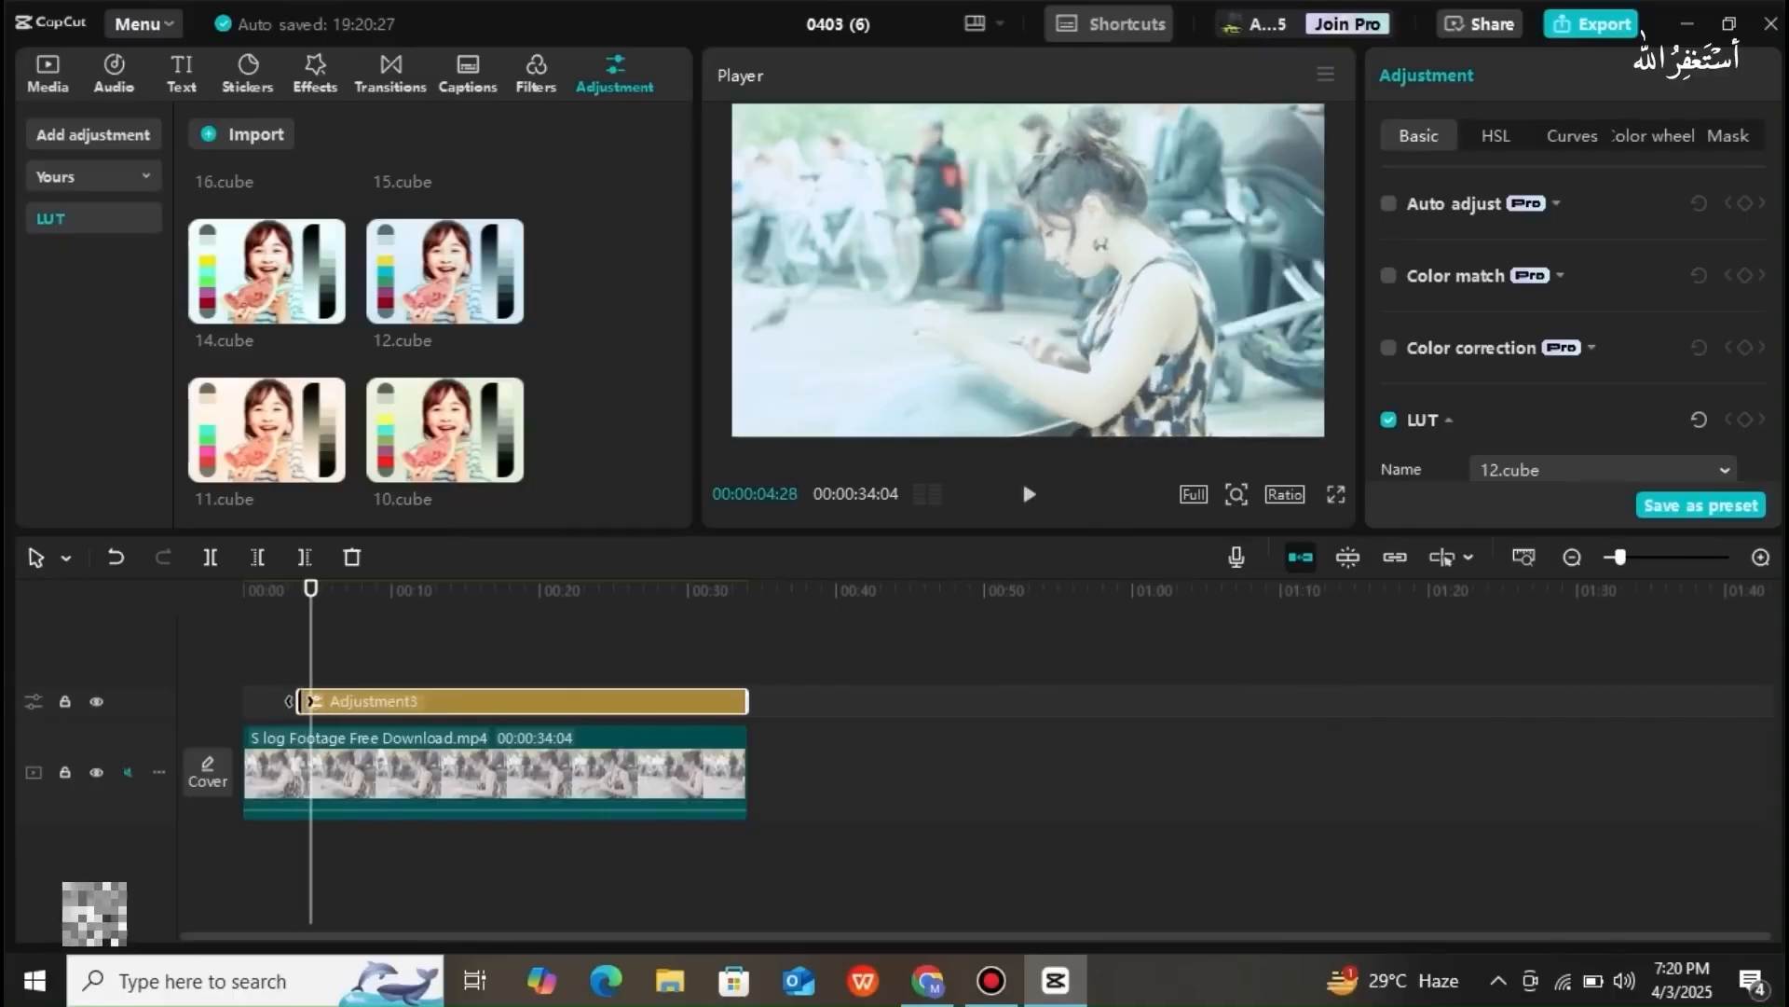
left_click_drag(289, 701, 240, 700)
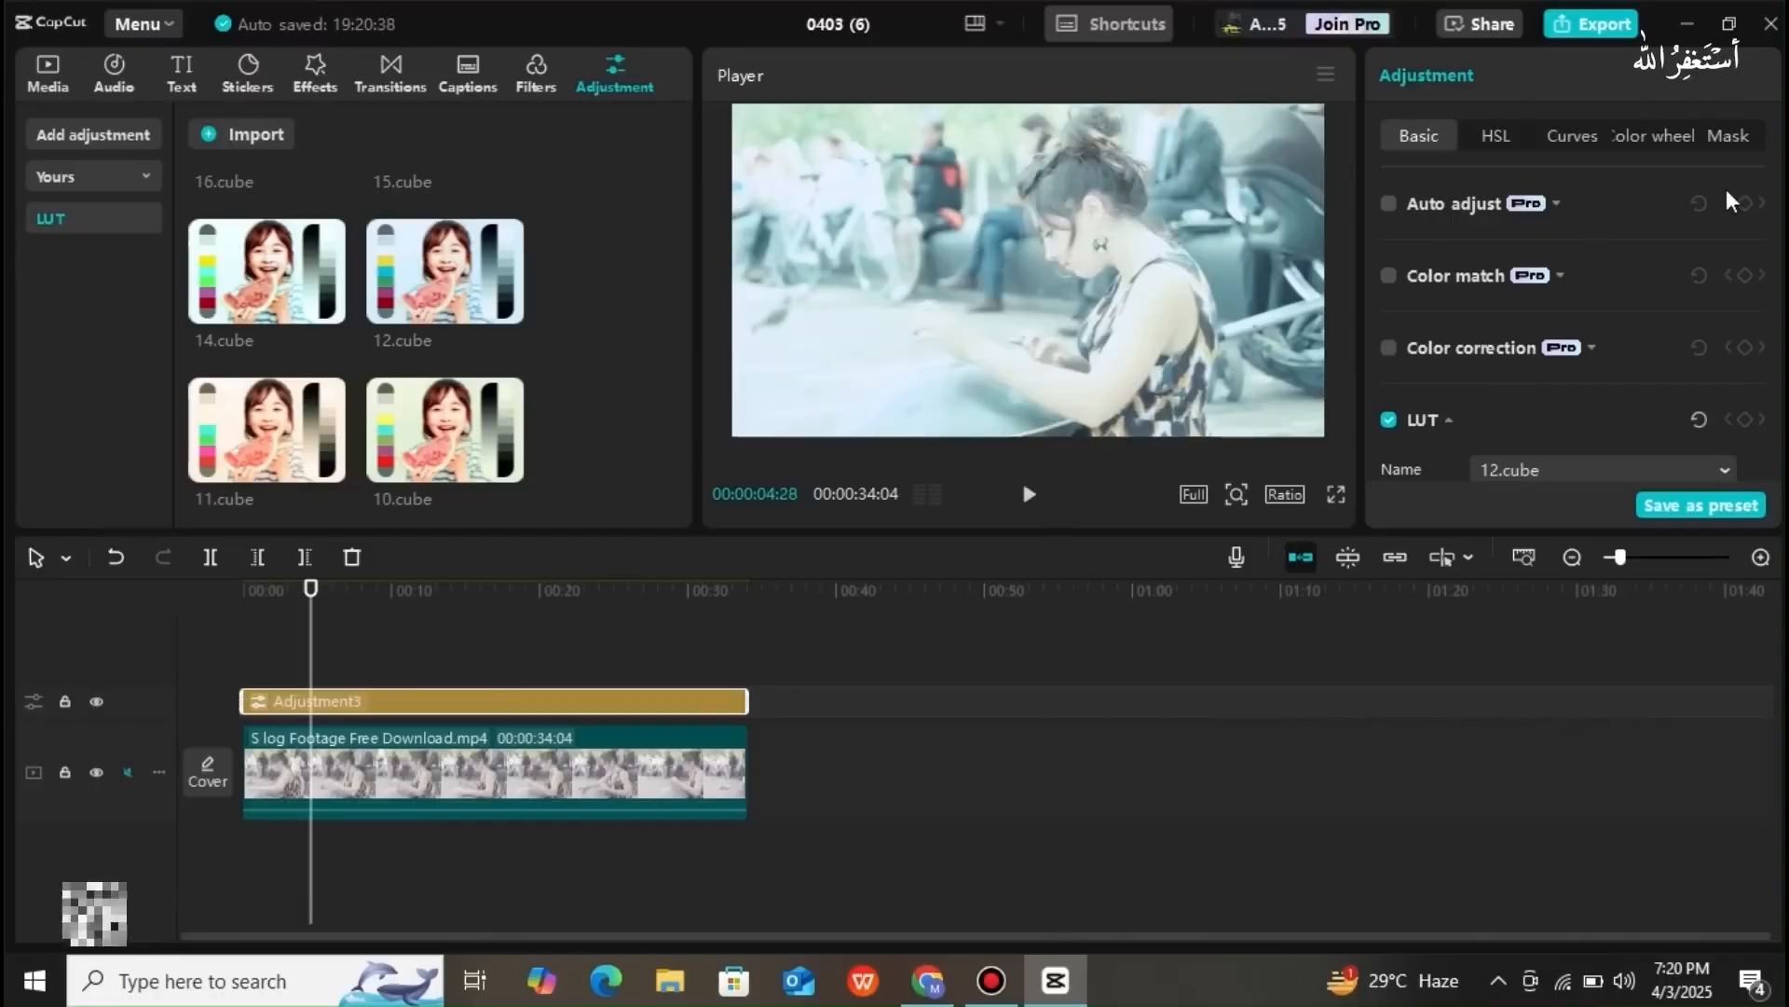
- Set the adjustment layer's color temperature to 8 and its saturation to 25
left_click_drag(1782, 193, 1782, 244)
mouse_move(1591, 289)
left_mouse_down()
mouse_move(1540, 291)
mouse_move(1603, 293)
left_mouse_up()
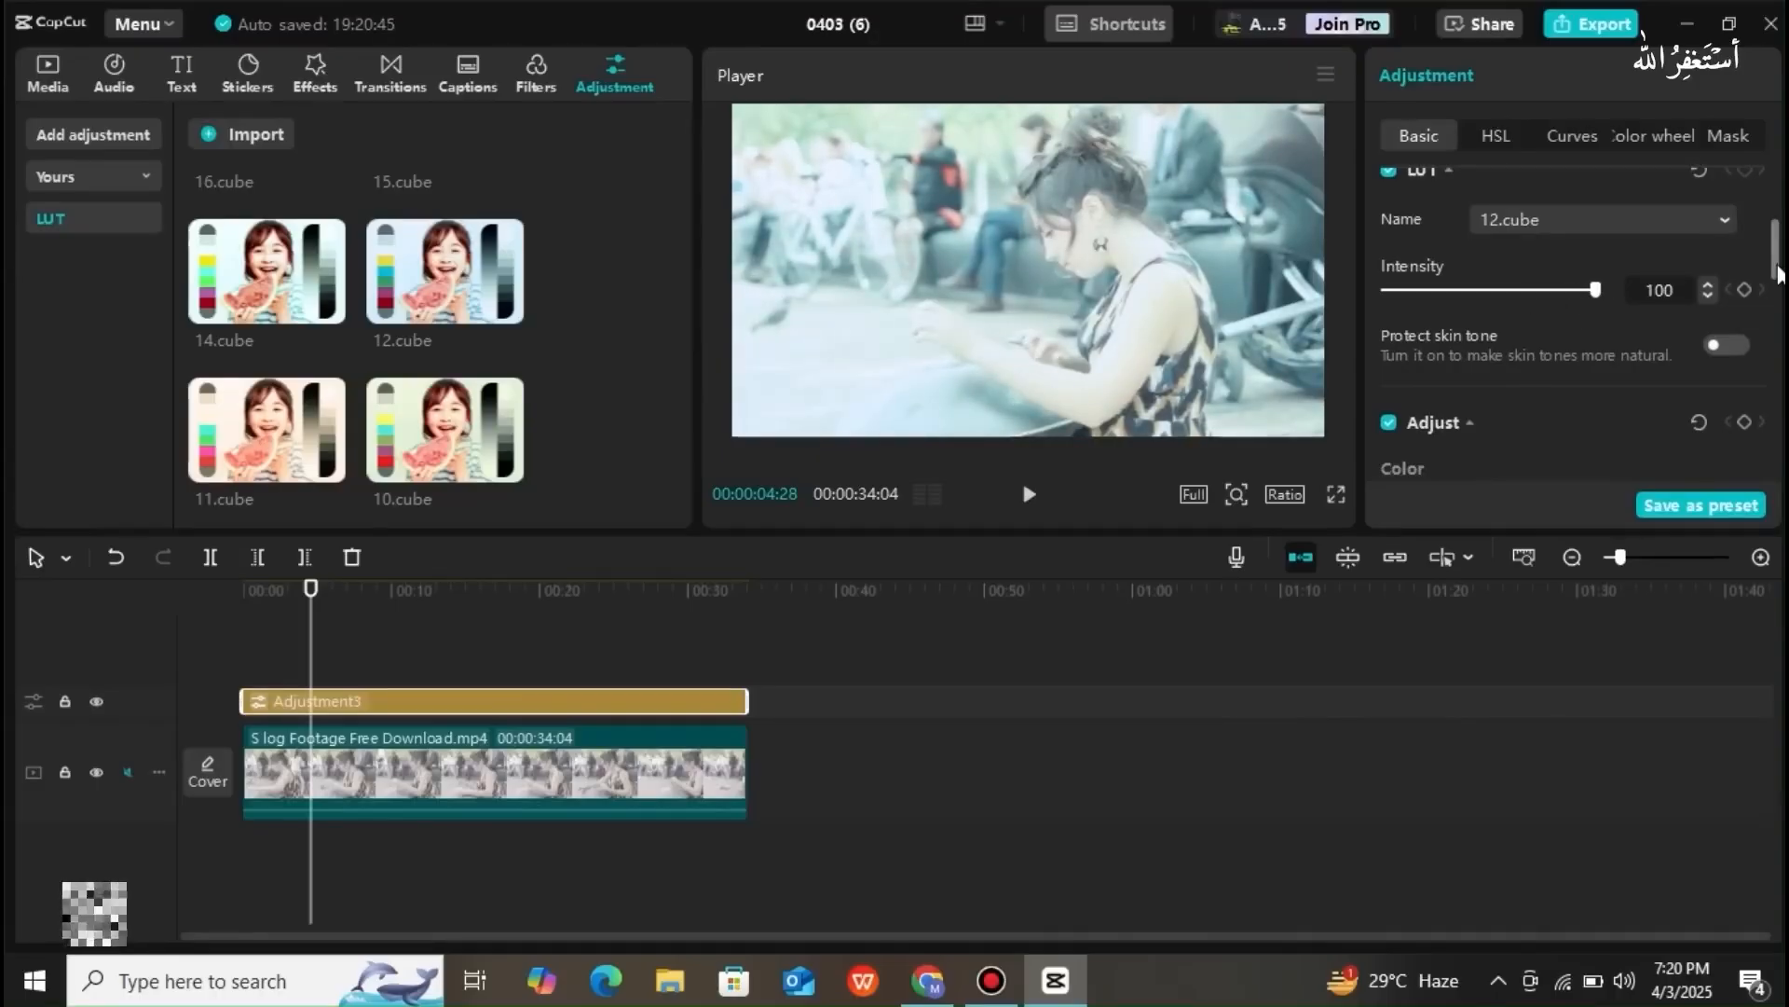
scroll(1582, 336, "down", 3)
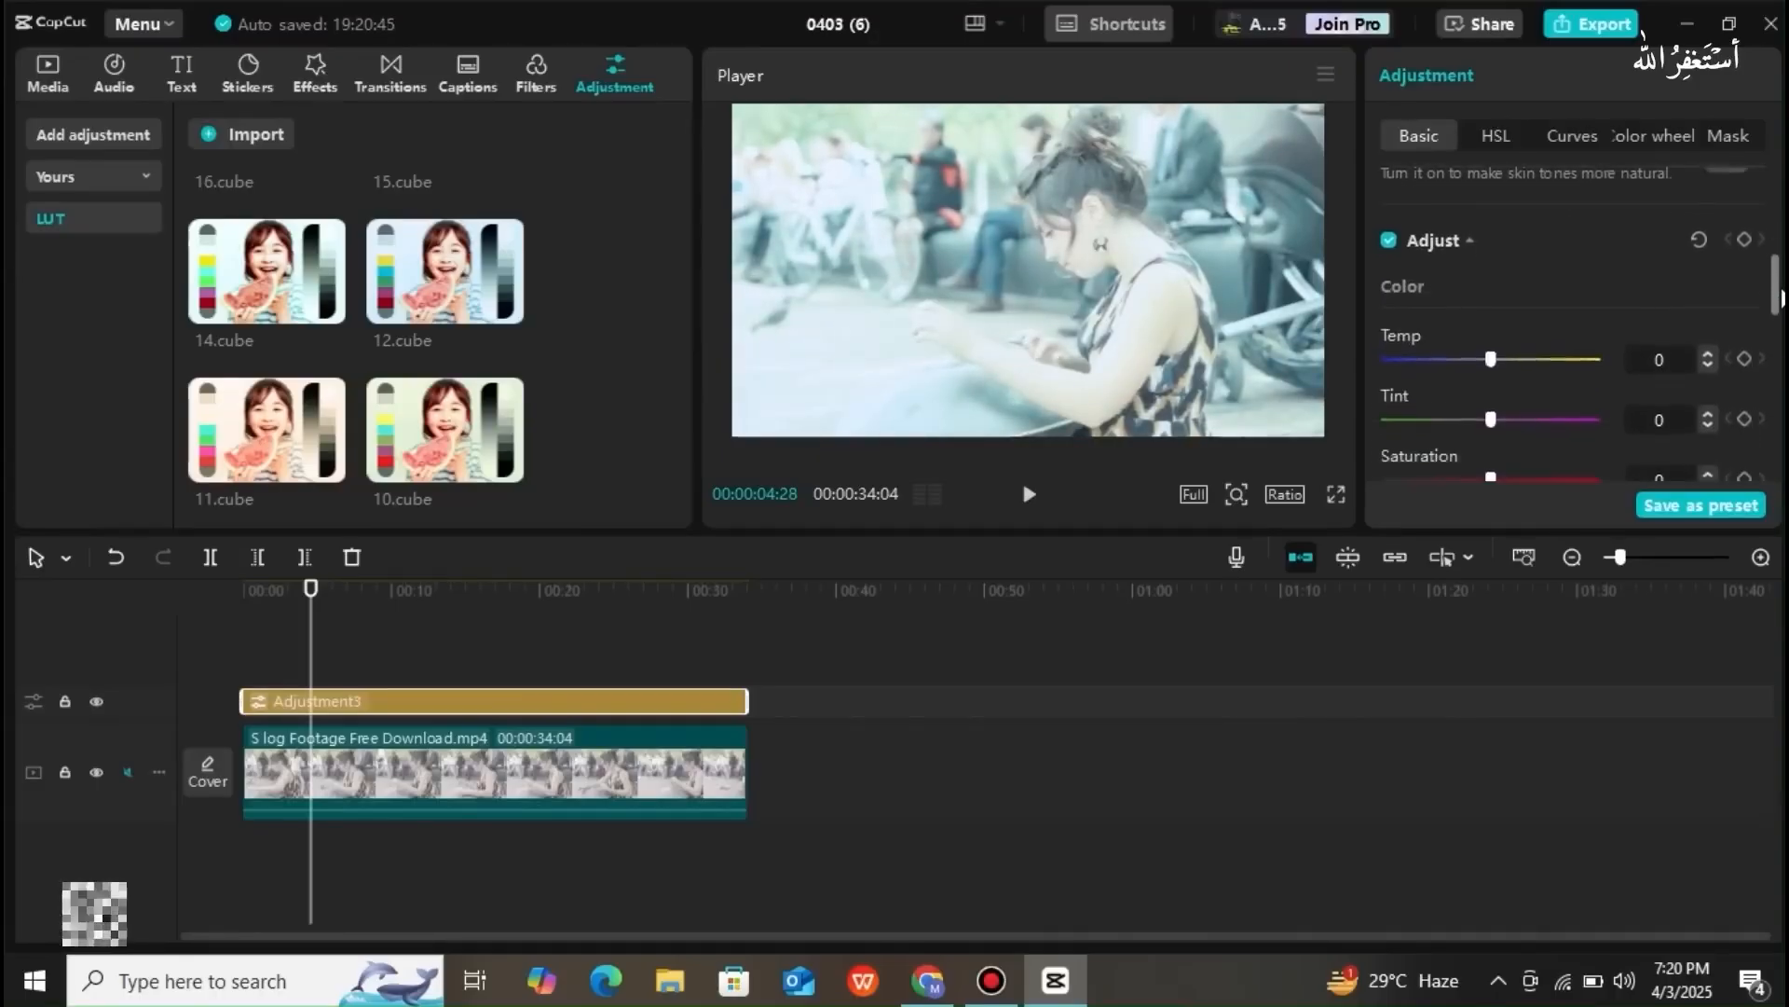
mouse_move(1491, 353)
left_mouse_down()
mouse_move(1523, 345)
mouse_move(1502, 347)
left_mouse_up()
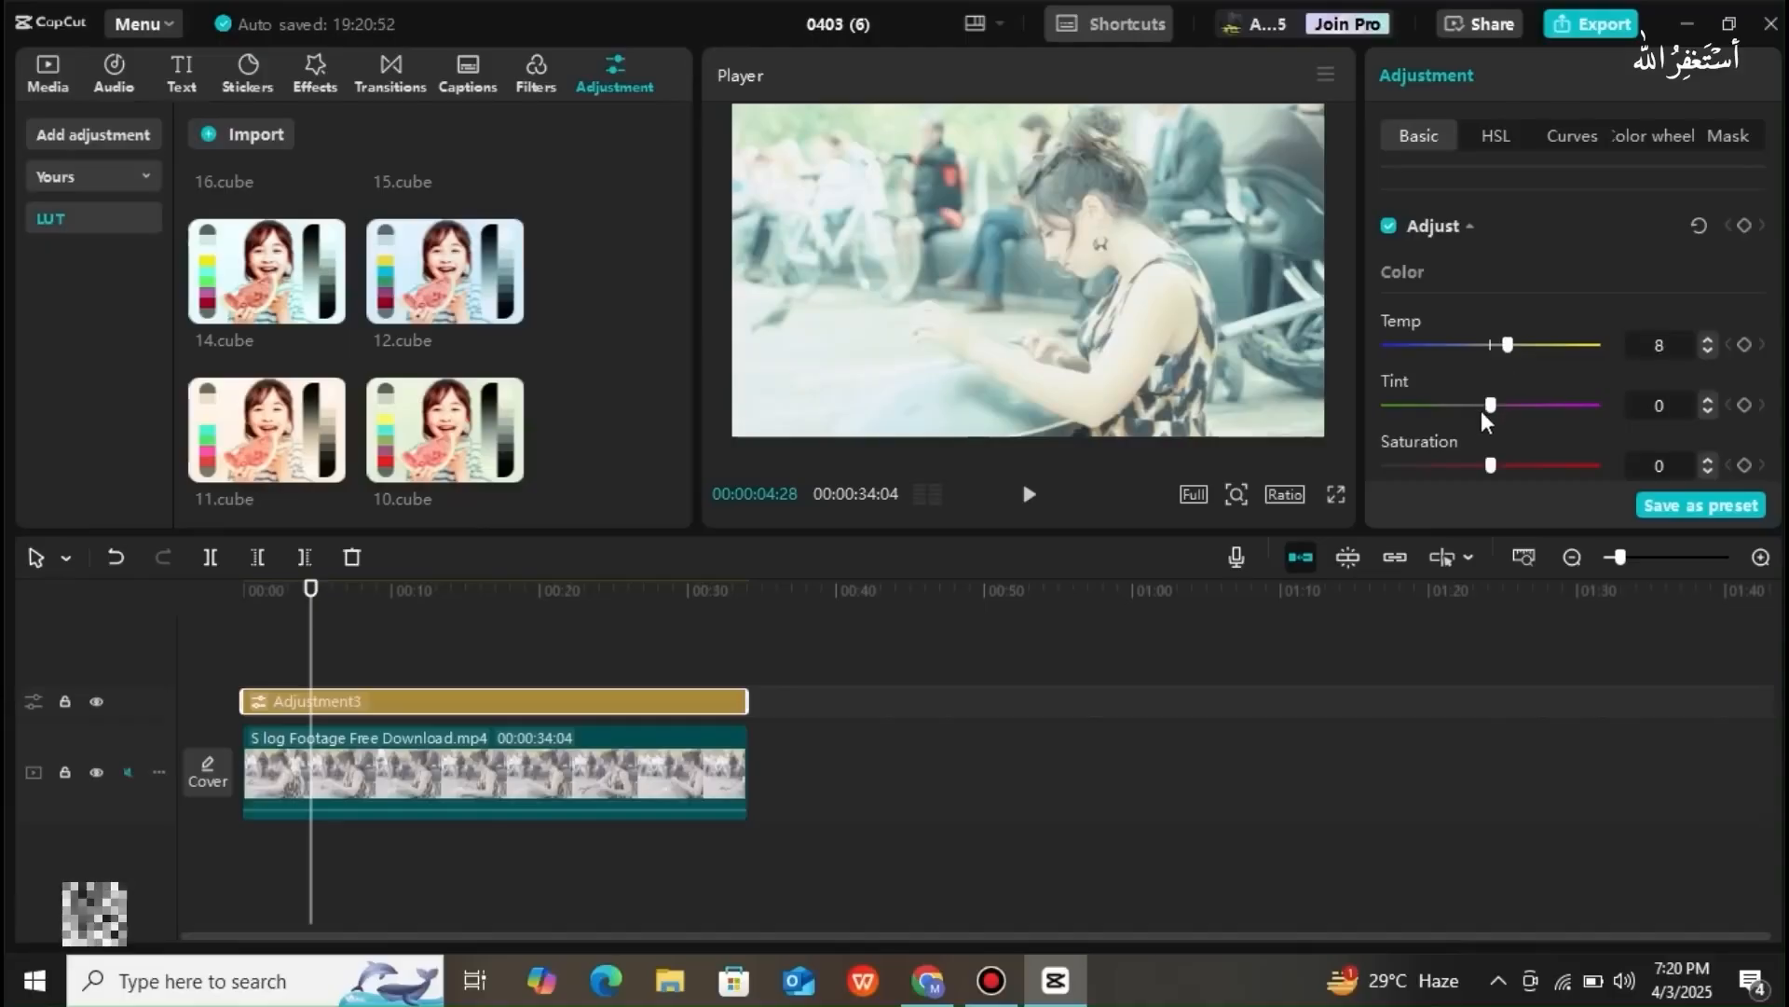
mouse_move(1487, 406)
left_mouse_down()
mouse_move(1506, 406)
mouse_move(1467, 405)
mouse_move(1491, 404)
left_mouse_up()
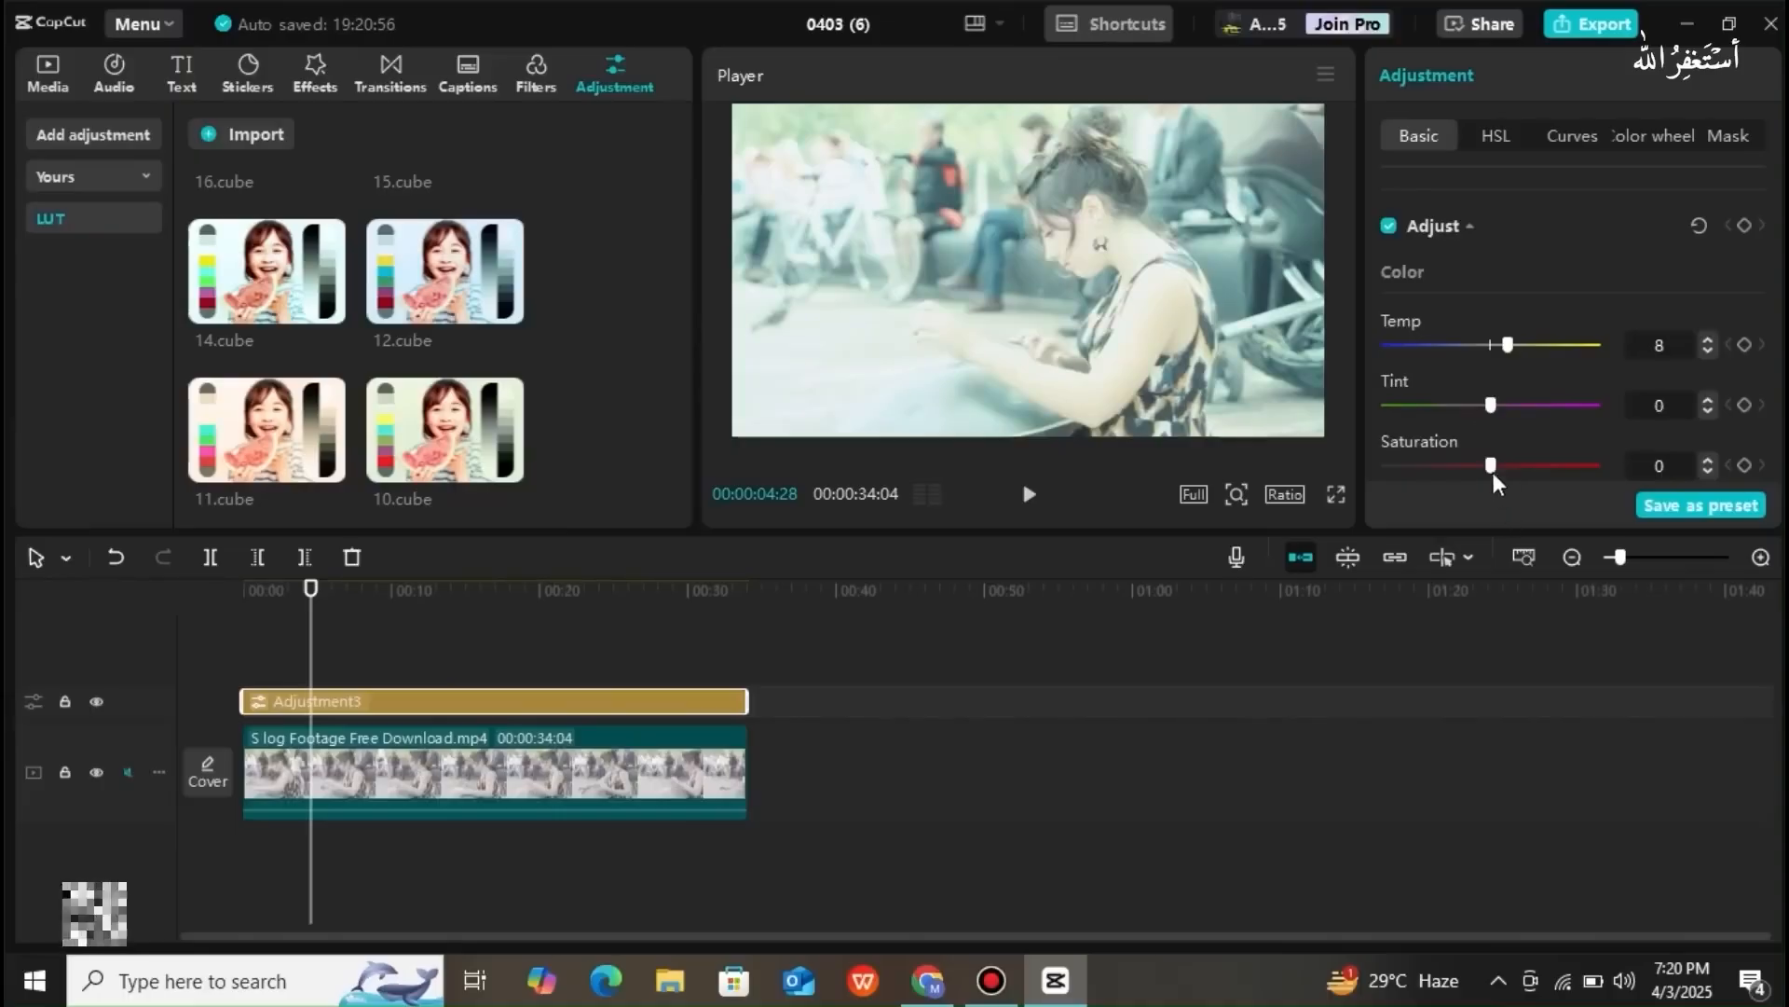
left_click_drag(1490, 465, 1535, 471)
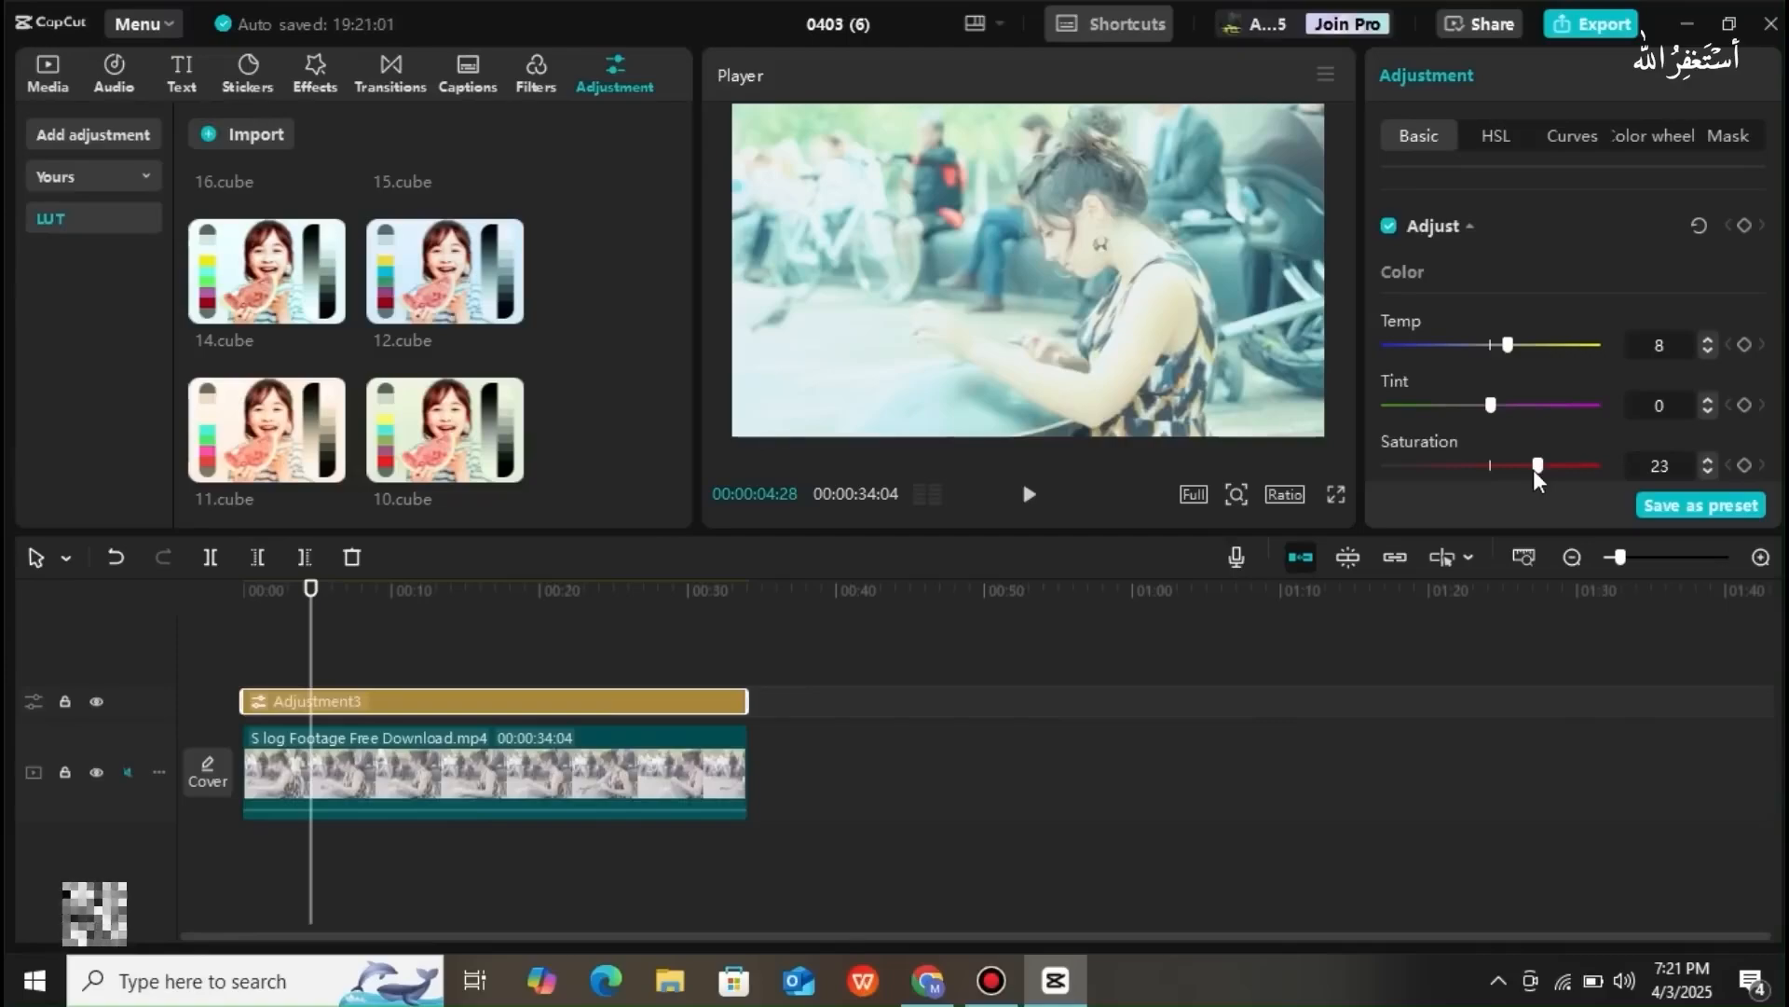
left_click(1711, 459)
left_click(1712, 459)
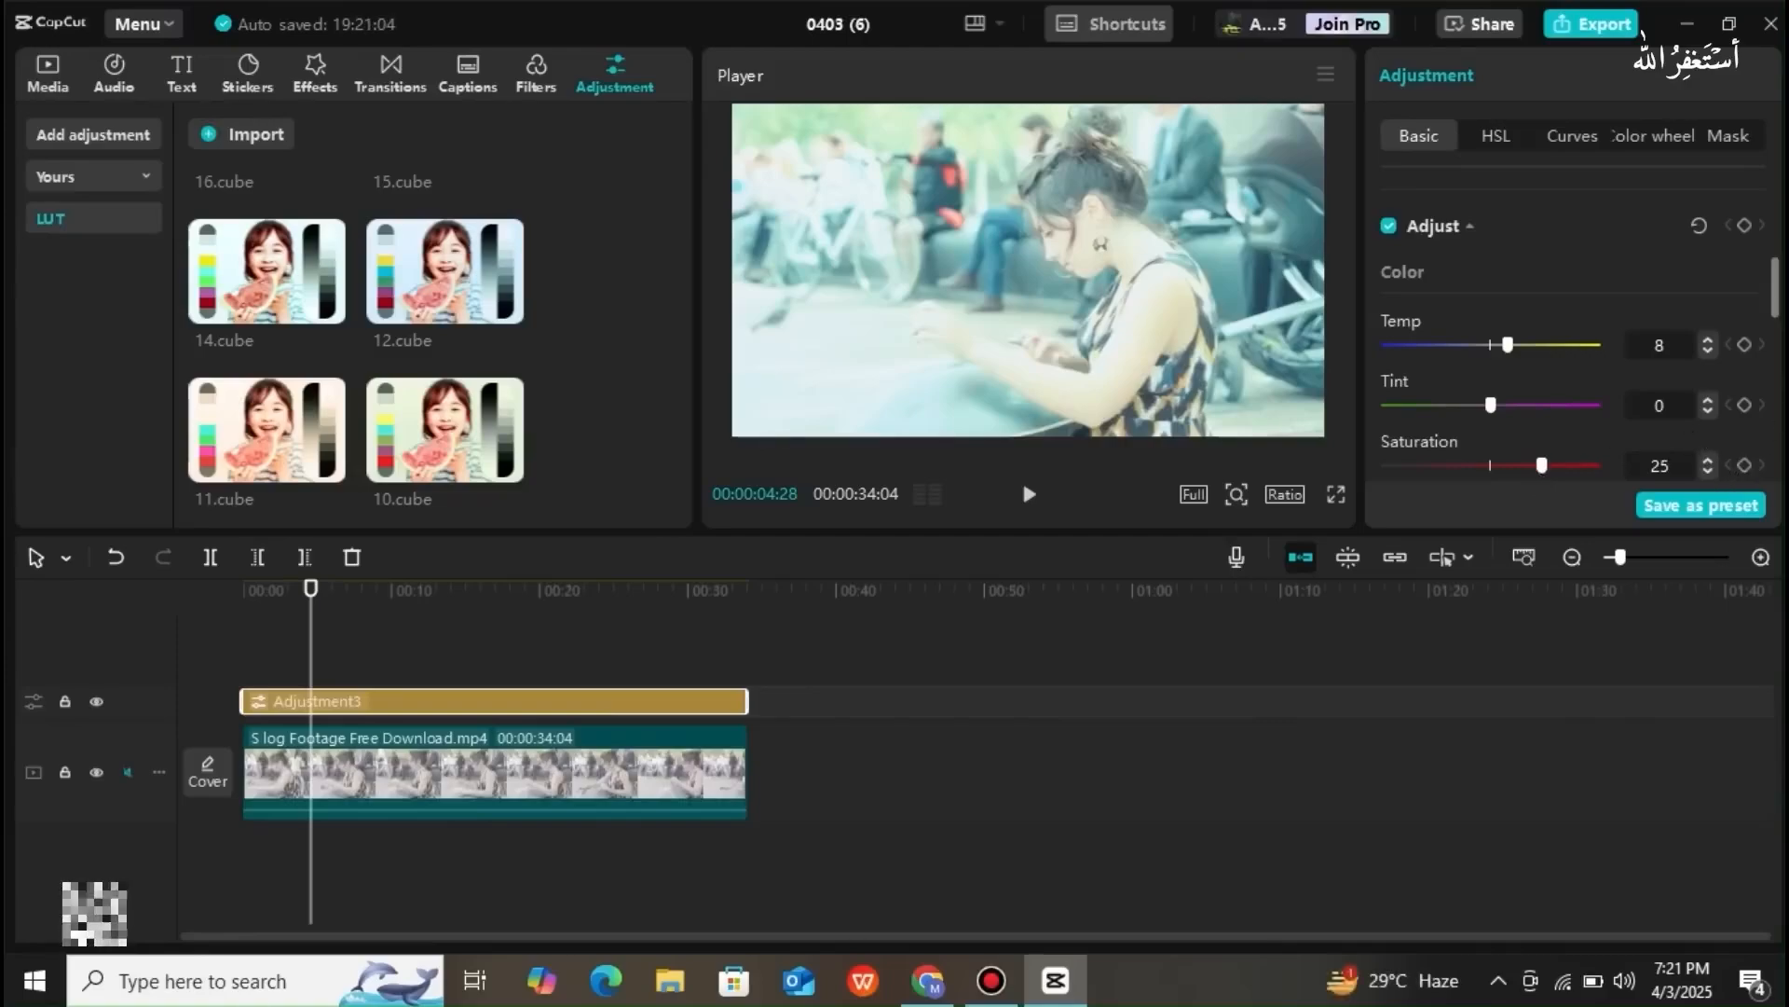
- Set the adjustment layer's lightness values to exposure -10, contrast -7, highlight 11 and shadow 3
scroll(1775, 308, "down", 5)
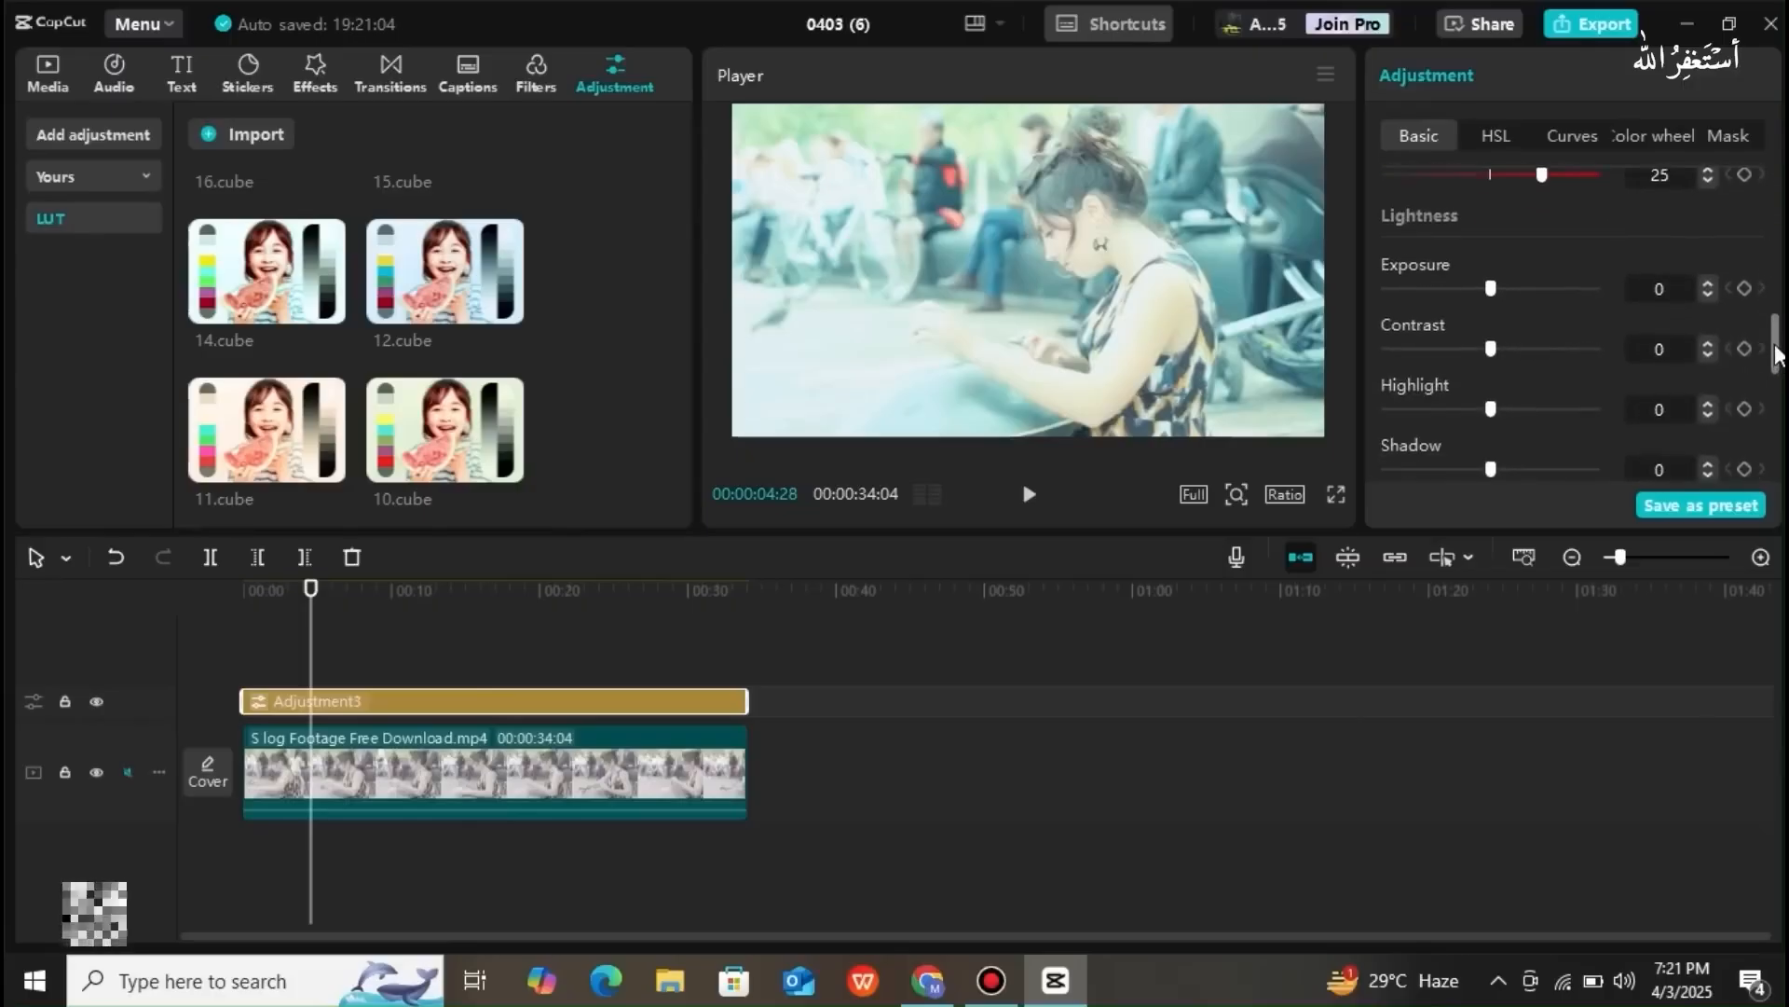
left_click_drag(1489, 296, 1473, 350)
left_click_drag(1495, 410, 1496, 469)
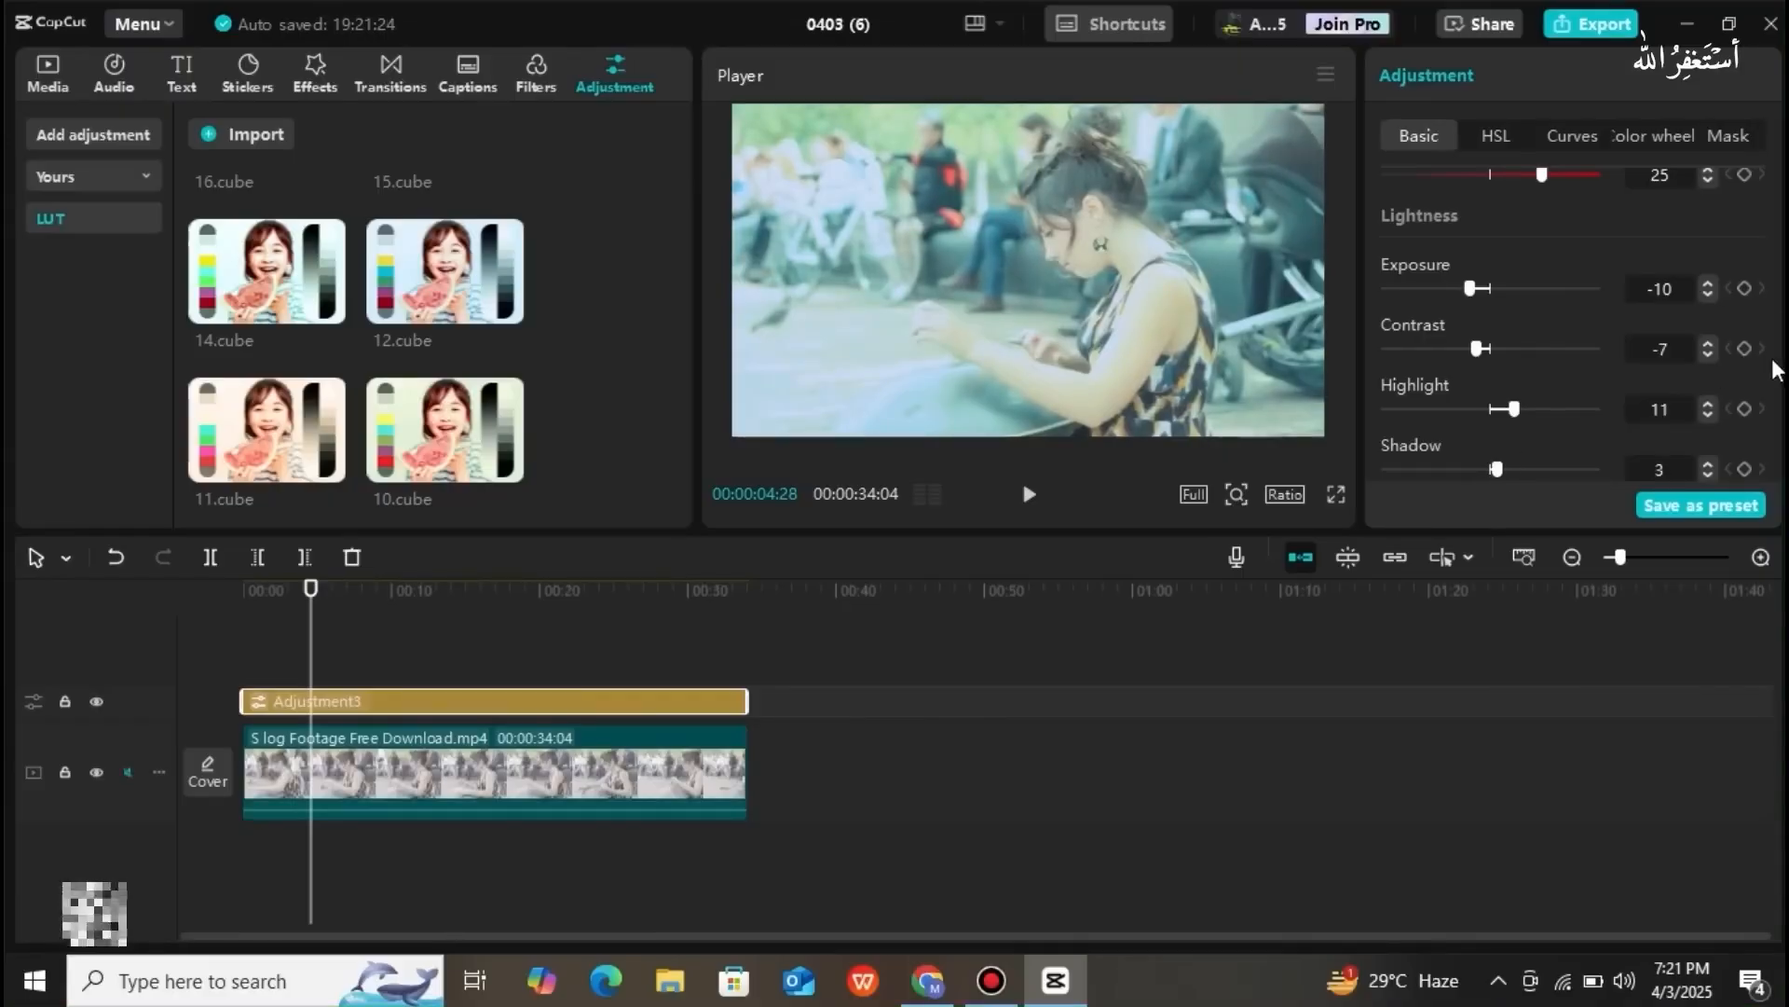
- Set the adjustment layer's clarity to 8 and its sharpen effect to 4
scroll(1776, 383, "down", 3)
left_click_drag(1776, 382, 1782, 440)
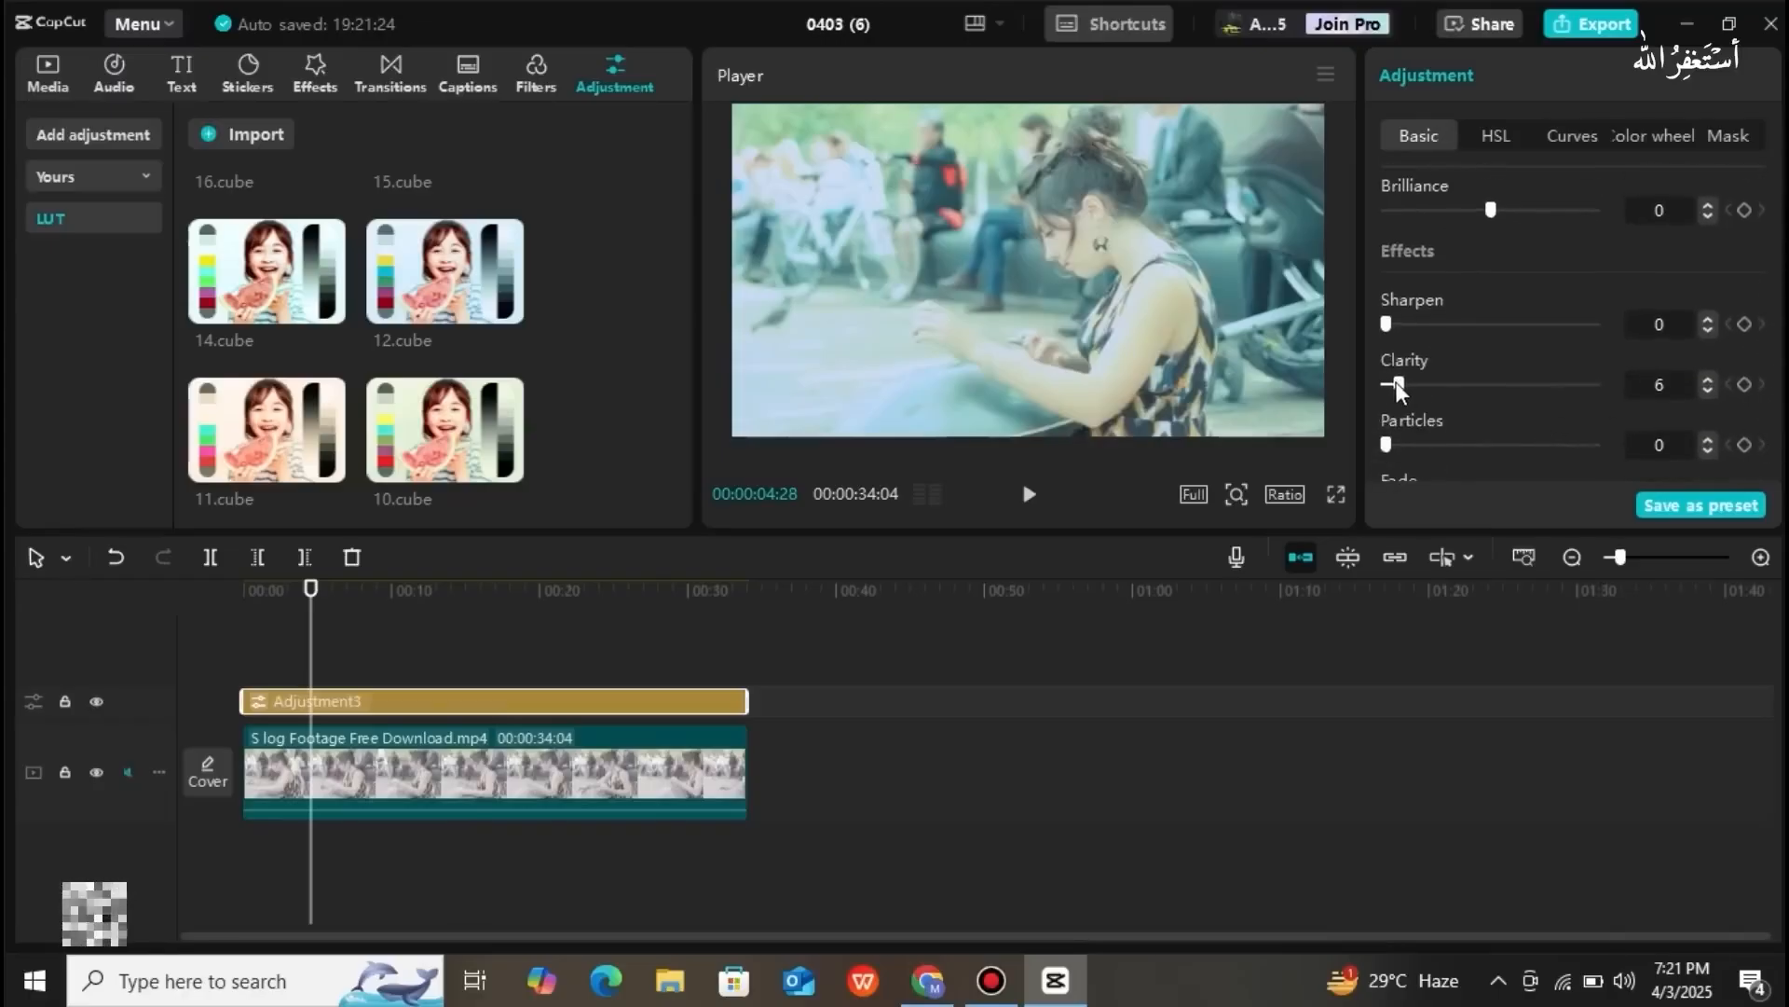
left_click_drag(1401, 386, 1398, 384)
mouse_move(1385, 323)
left_mouse_down()
mouse_move(1409, 323)
mouse_move(1394, 322)
left_mouse_up()
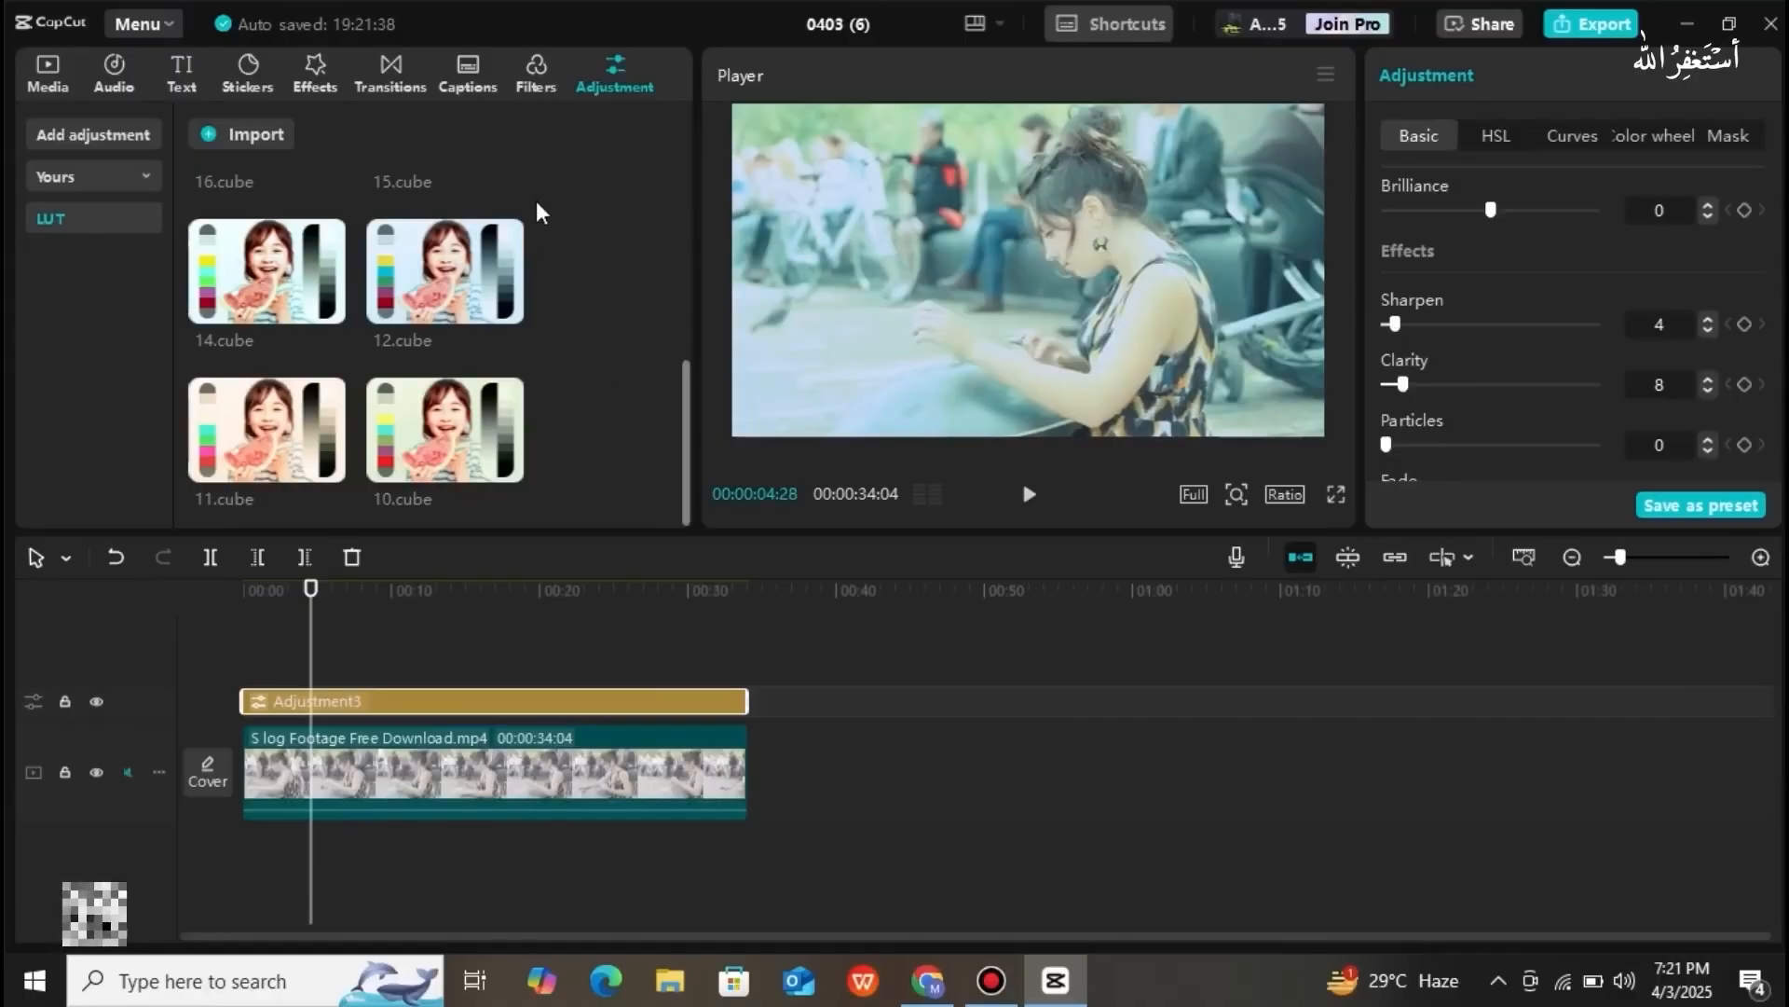
- Trim the adjustment layer's start to about 9 seconds and add the Vivid 2 filter near the clip's beginning
left_click_drag(244, 701, 380, 699)
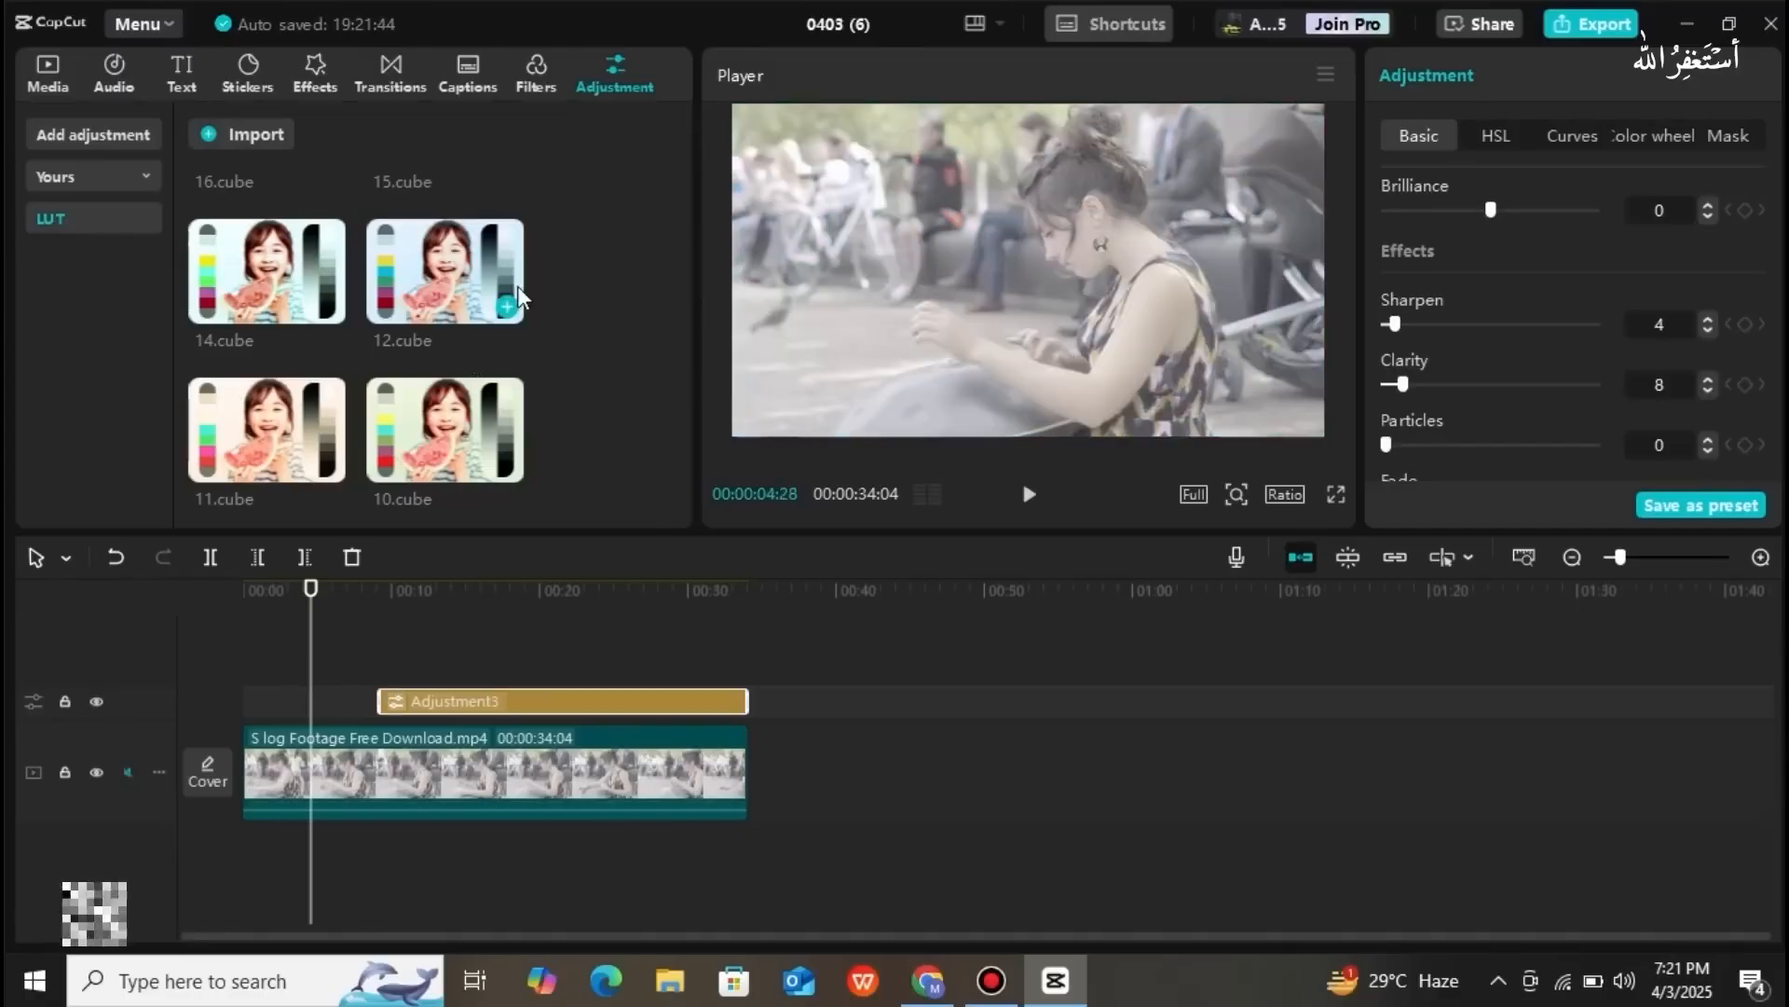
left_click(531, 82)
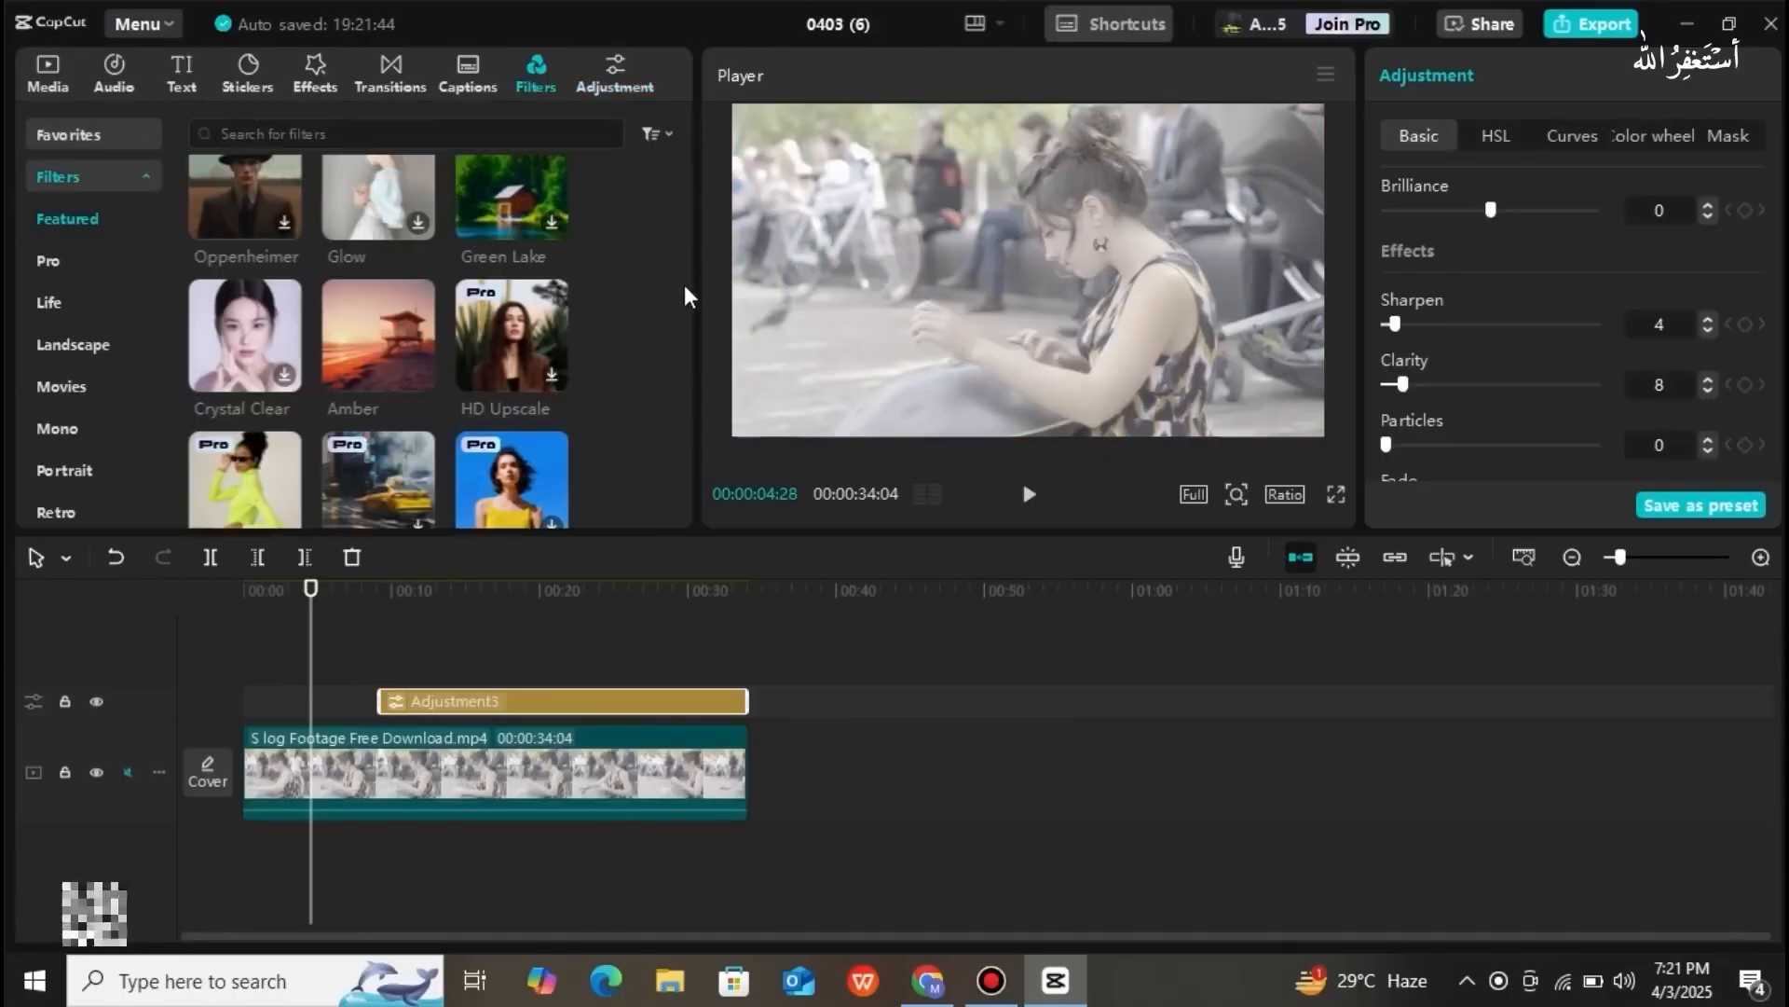
left_click_drag(687, 236, 687, 167)
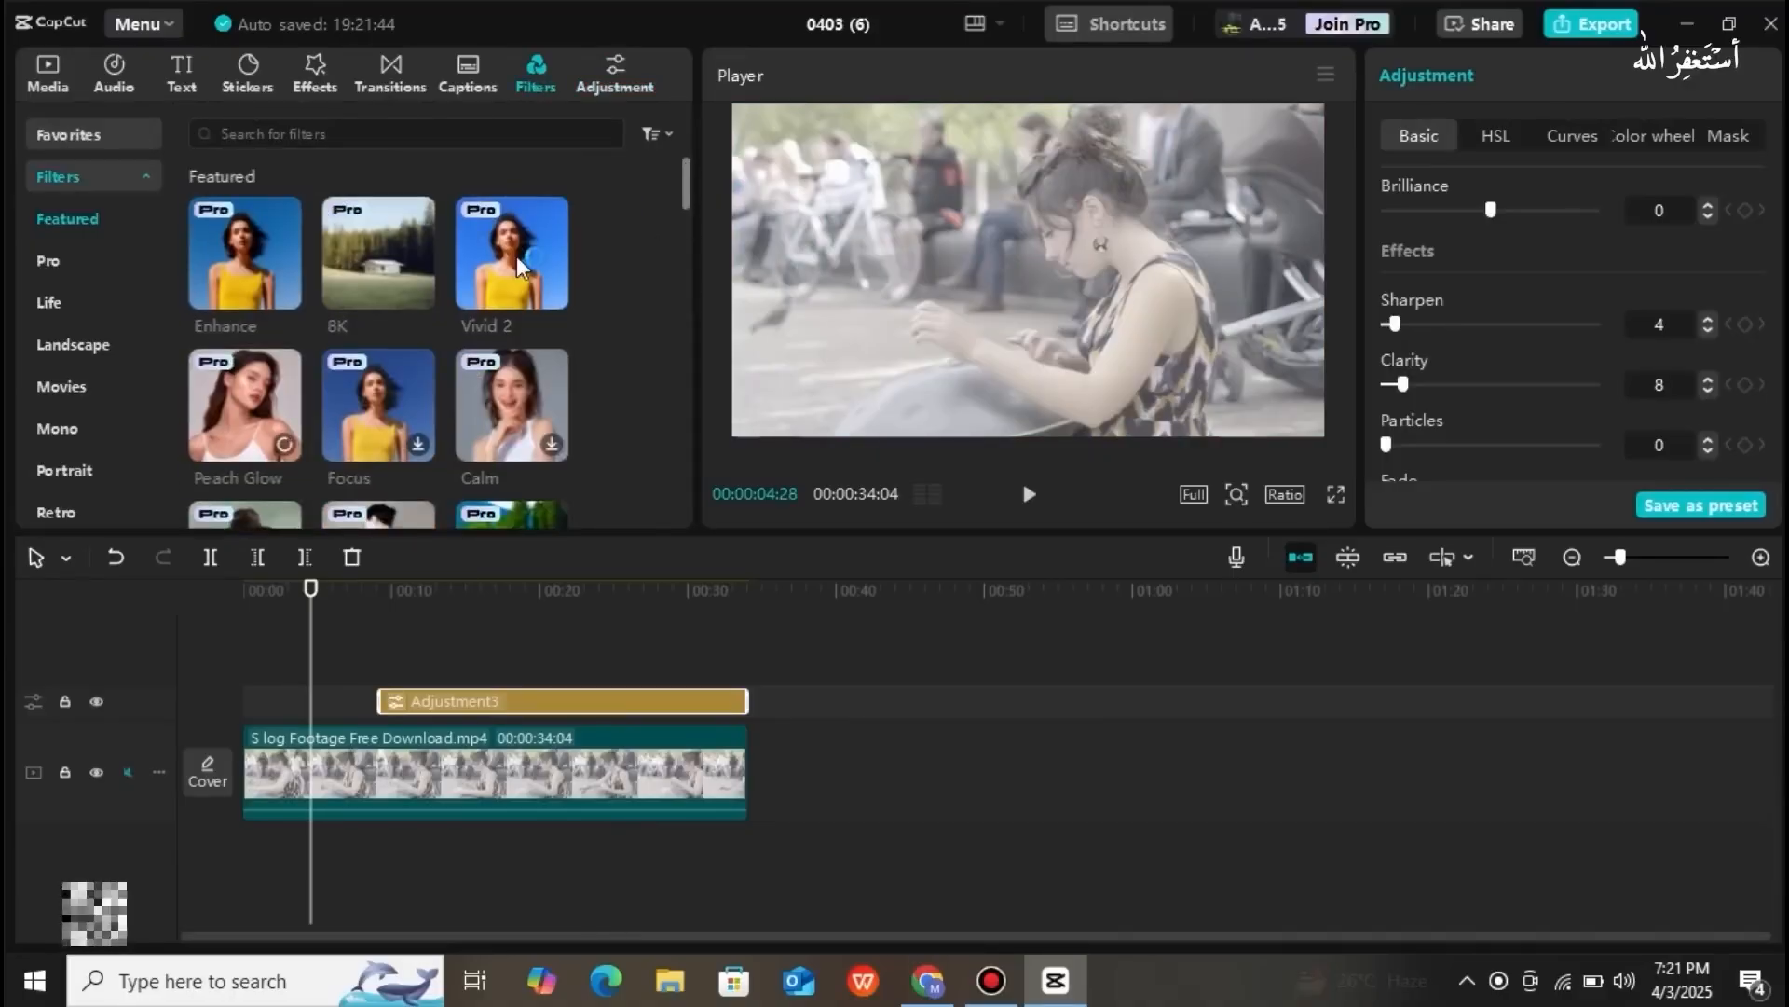
left_click_drag(514, 270, 306, 695)
- Play the footage from the ungraded part into the adjusted section to compare the two looks
key("space")
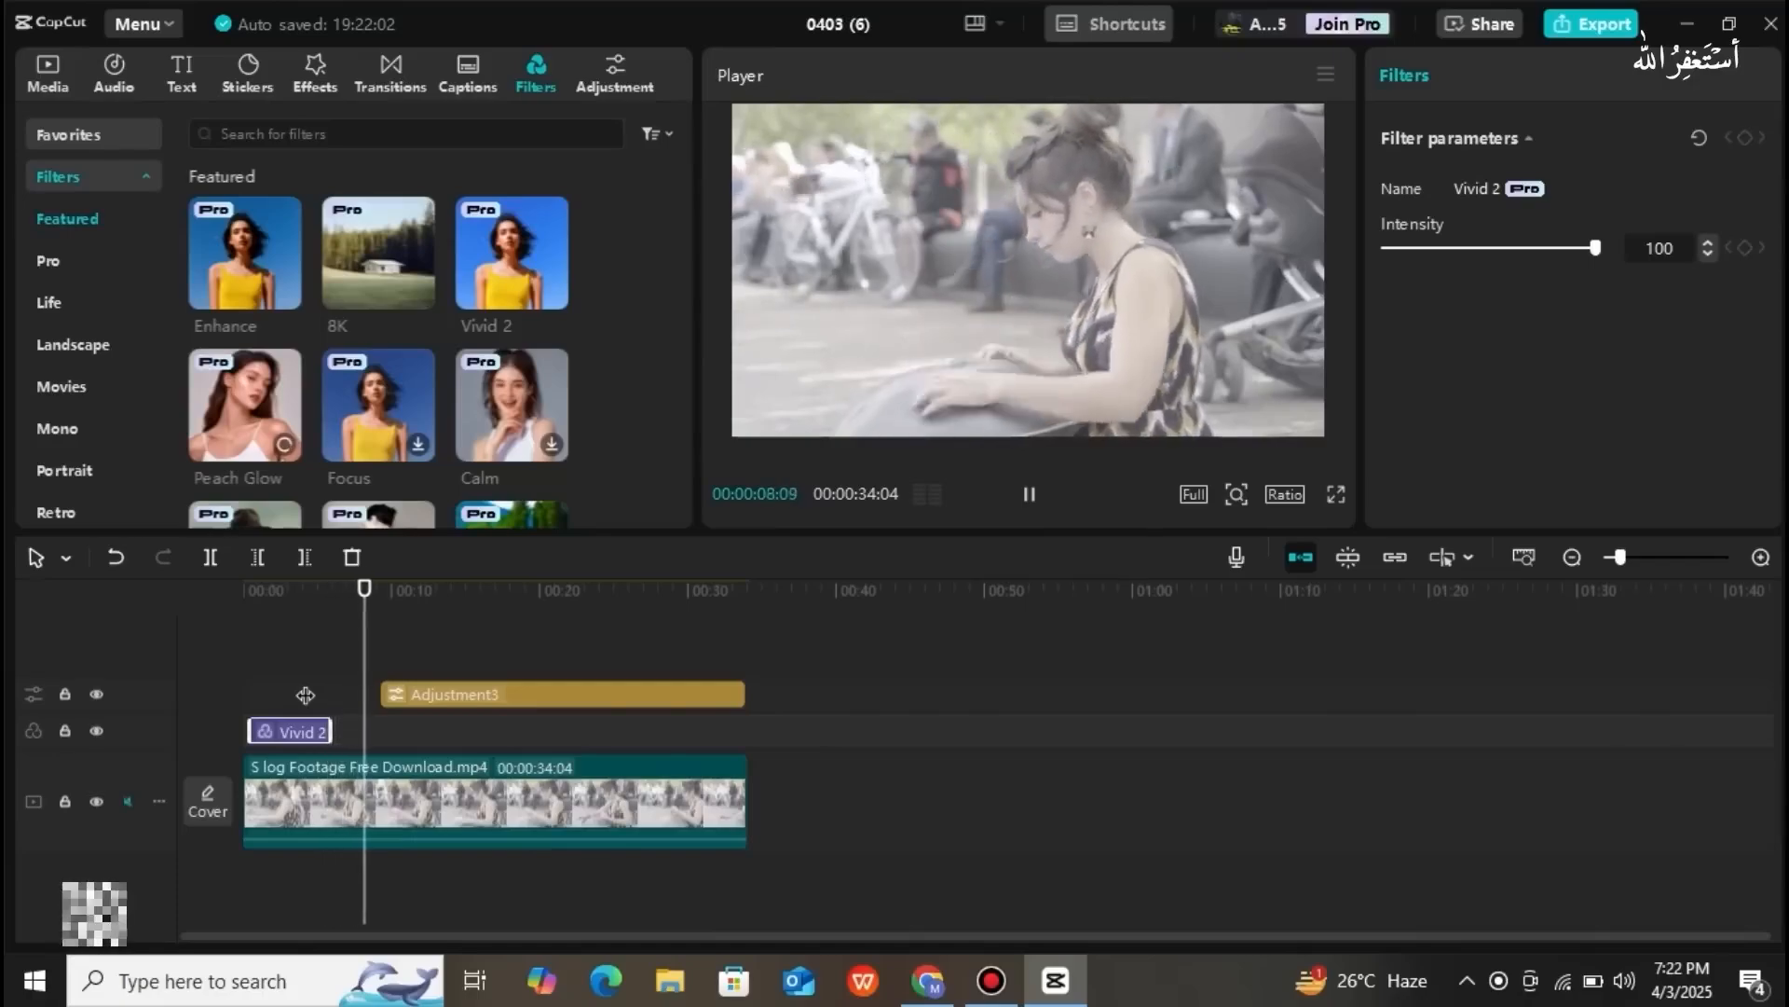
key("space")
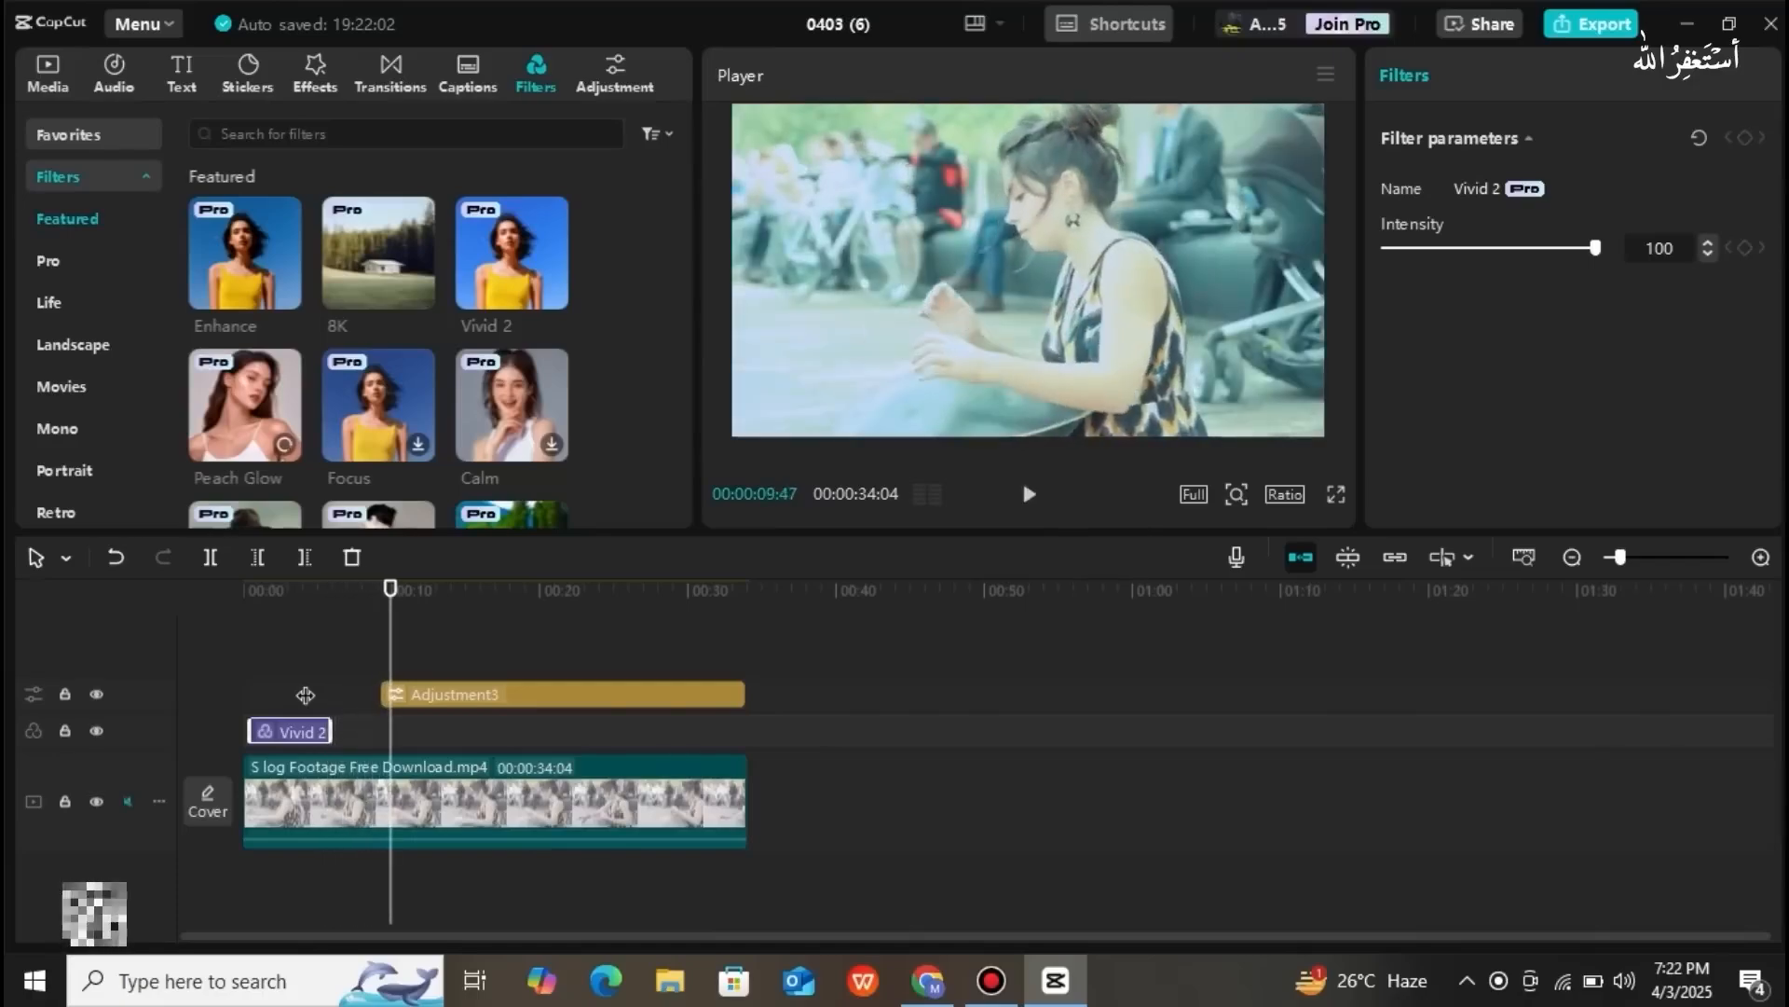
key("space")
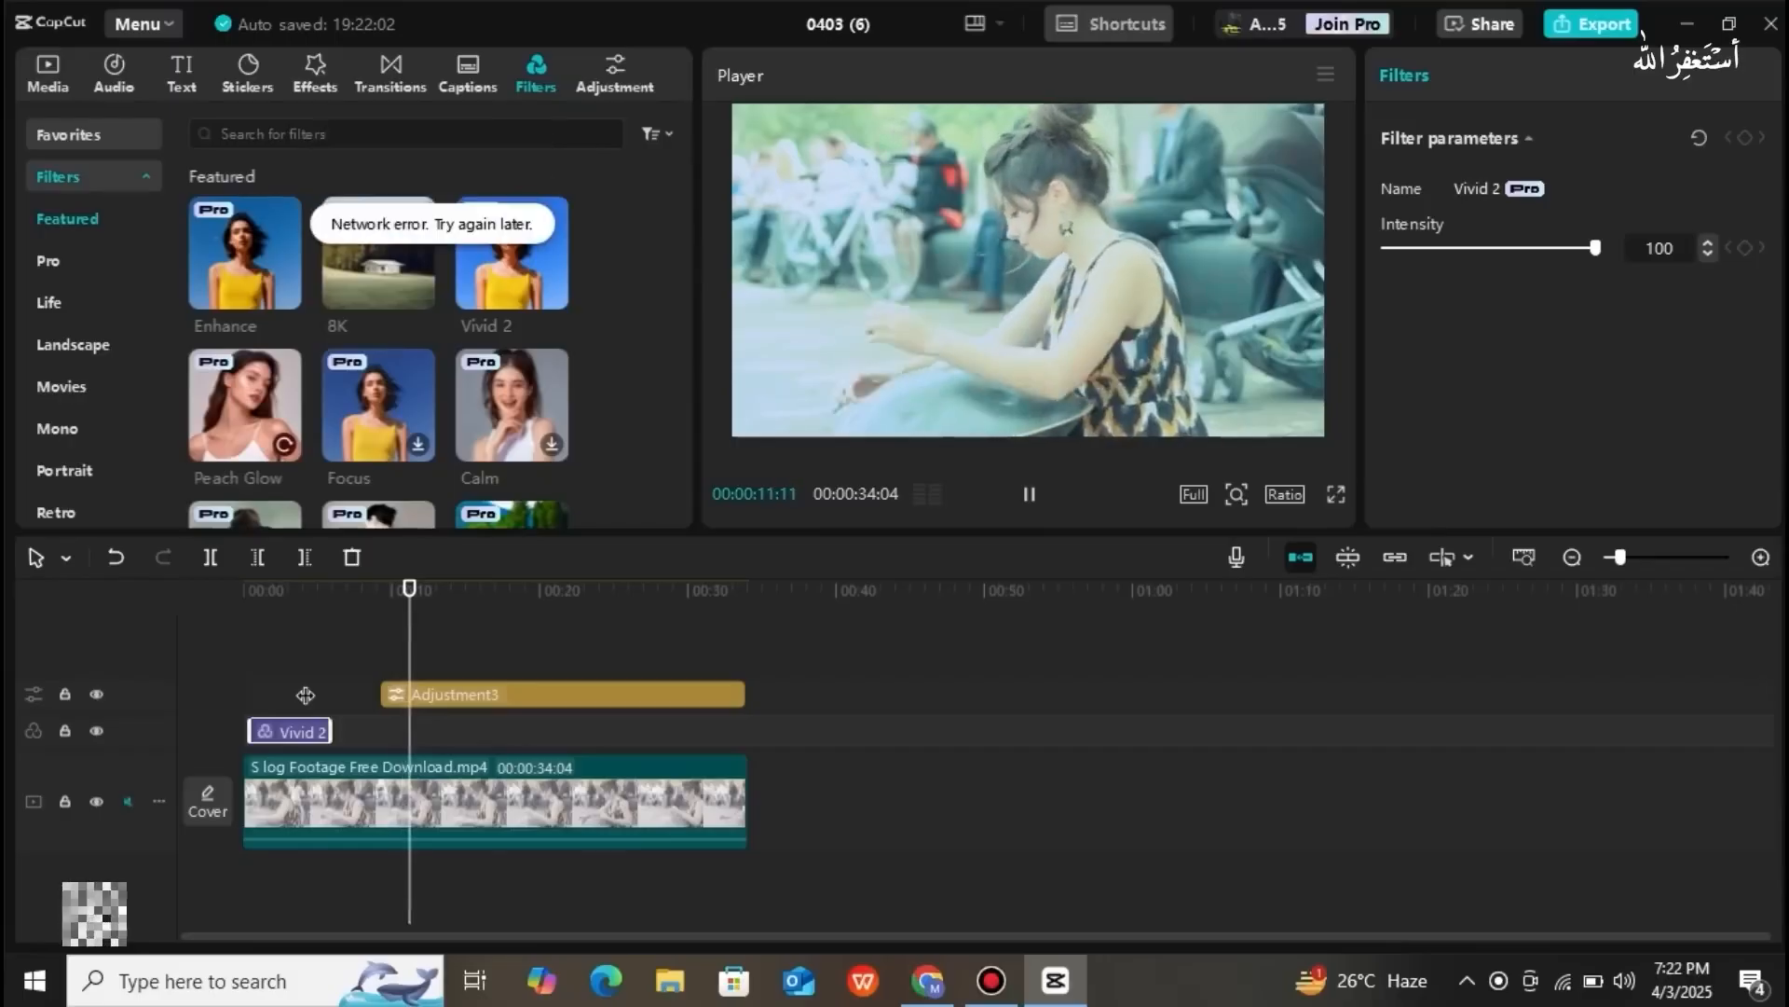
key("space")
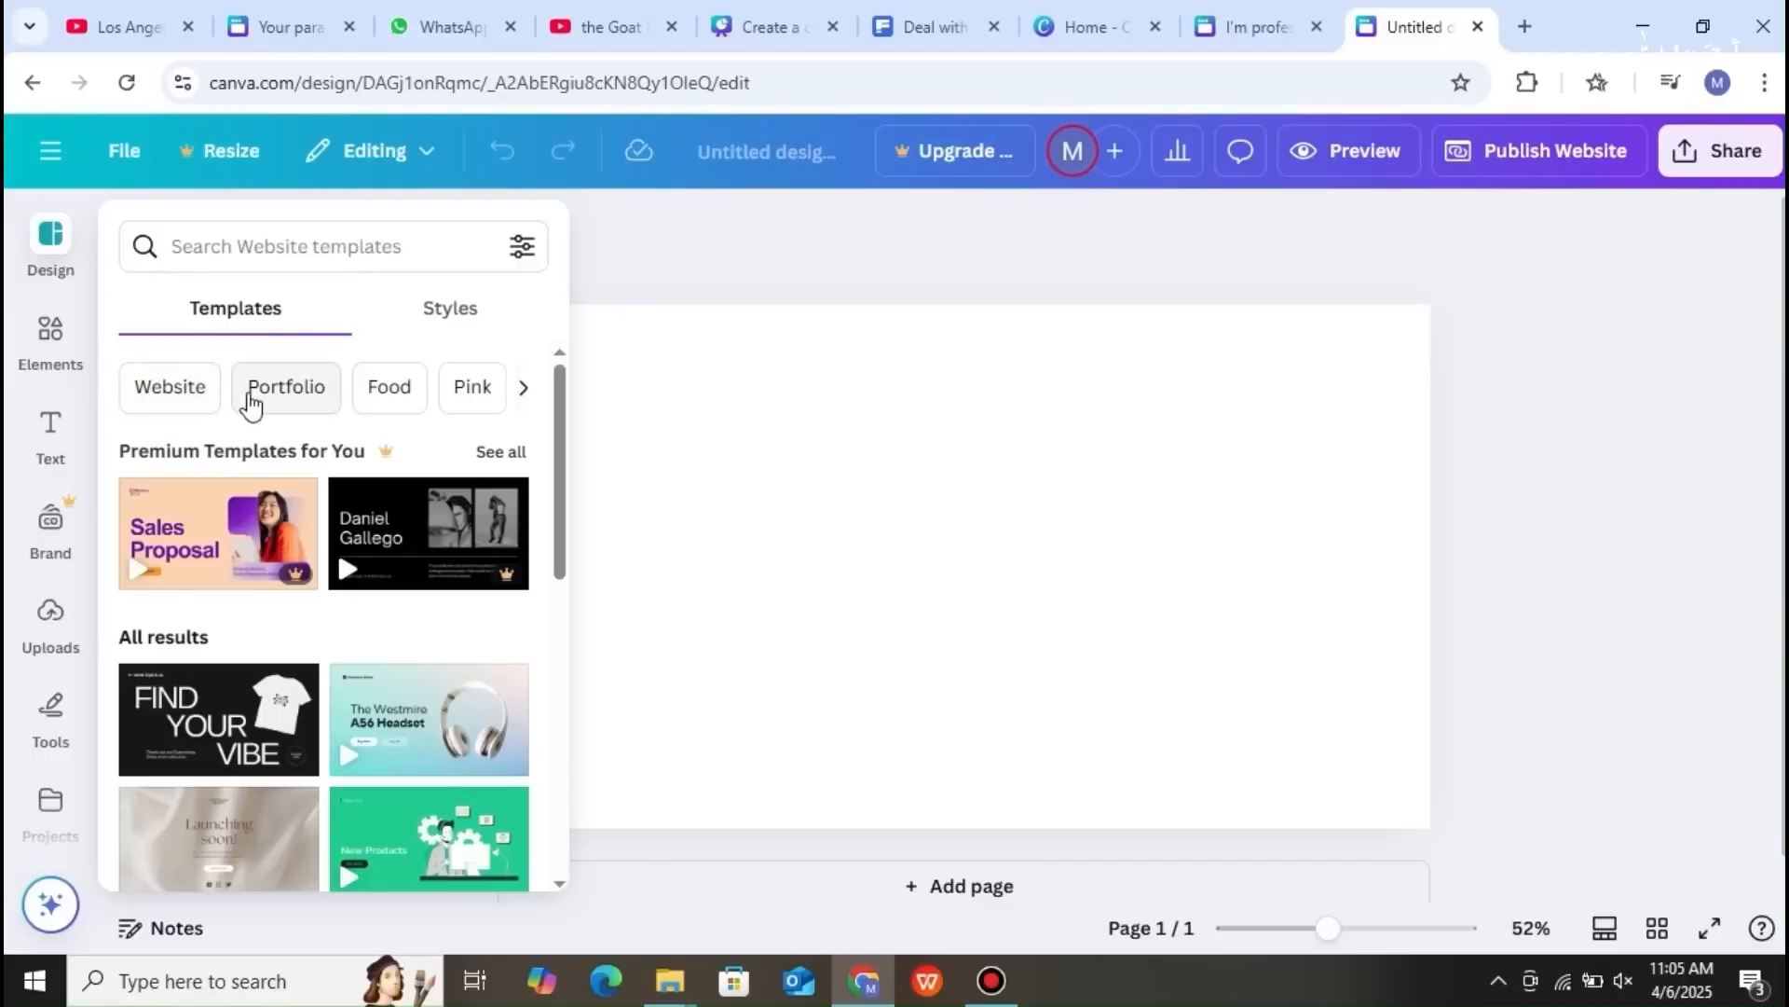
- Switch to the untitled website design in Canva and browse the Portfolio templates without applying one
left_click(308, 390)
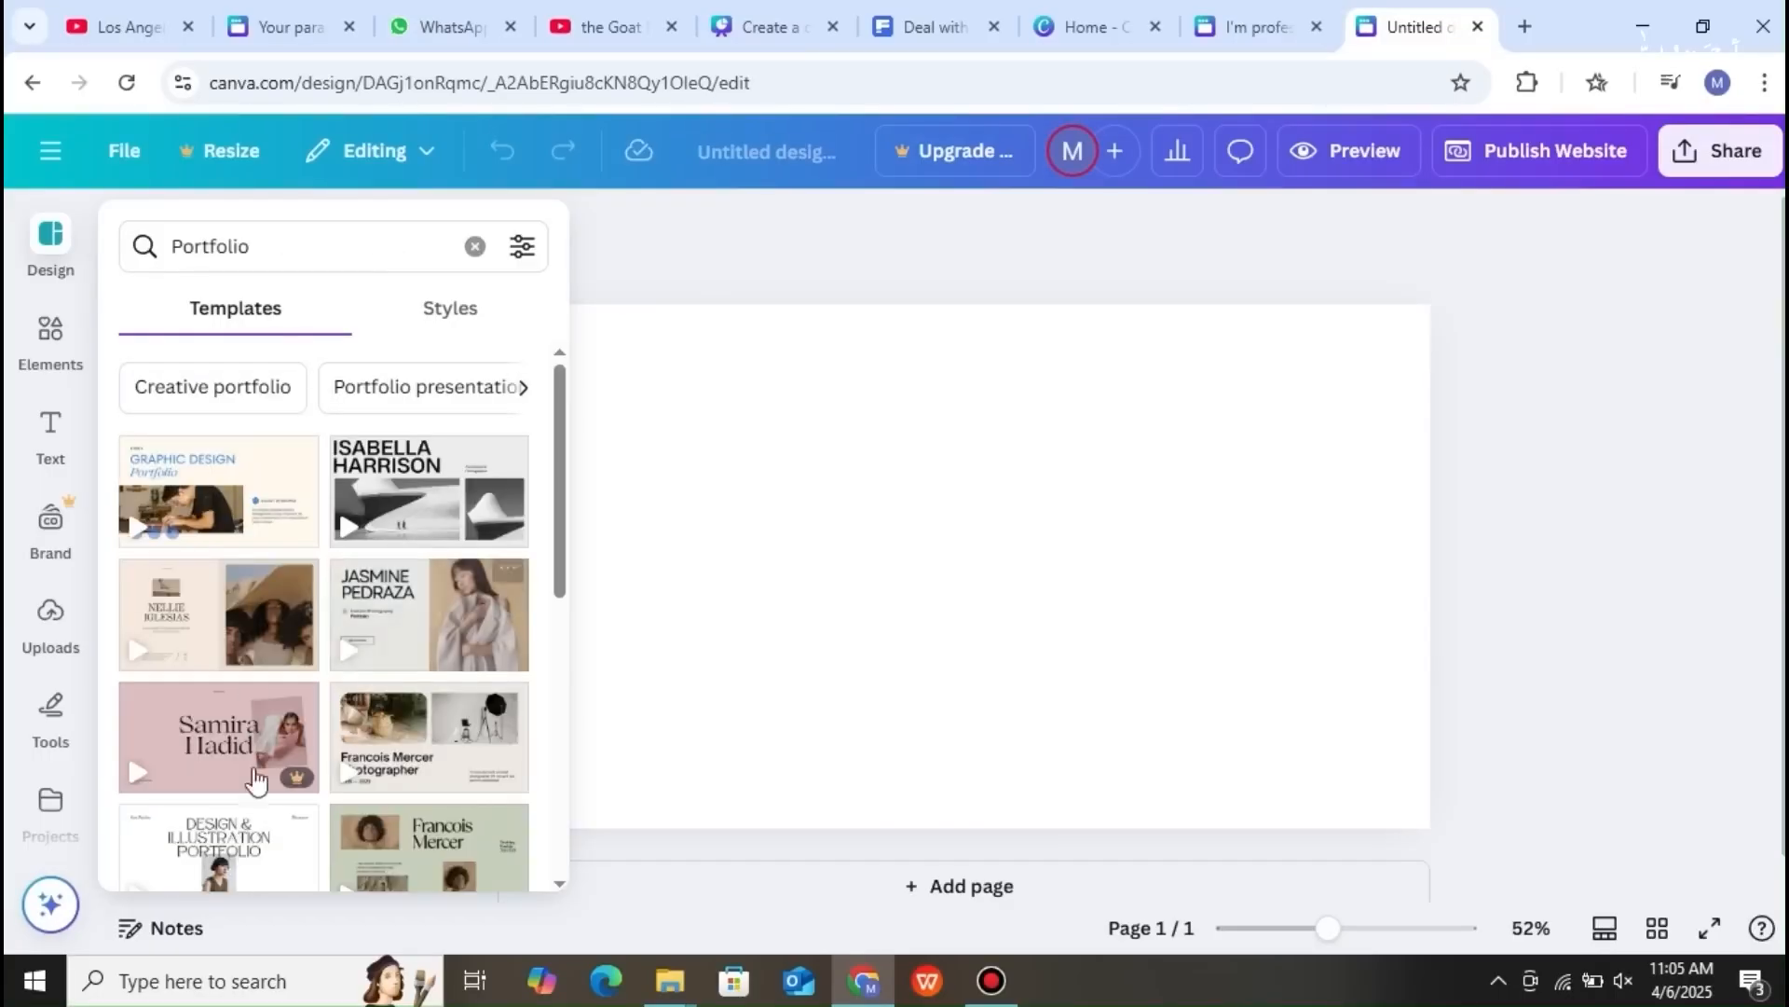
mouse_move(555, 461)
left_mouse_down()
mouse_move(555, 564)
mouse_move(555, 440)
left_mouse_up()
left_click(785, 264)
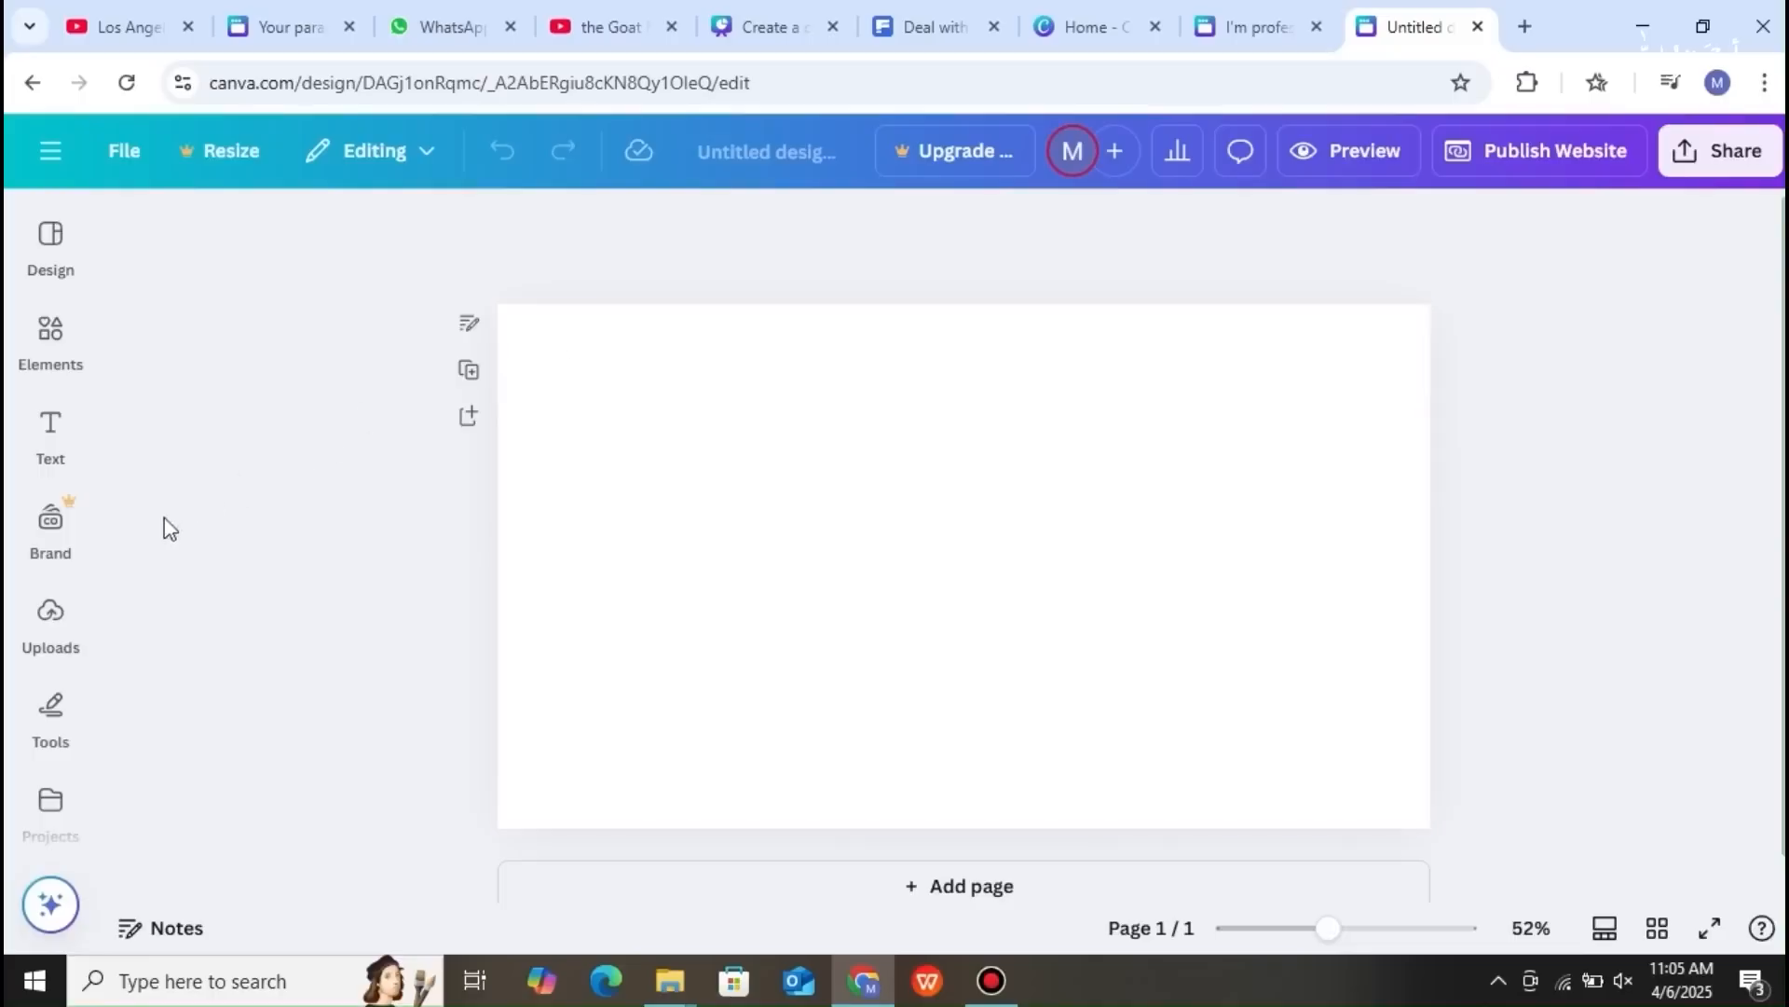
- Upload the cartoon police officer image 6f1491cd-e358-4829-a71b-d45b7856724e from New Volume (D:) to the Canva media library
left_click(52, 625)
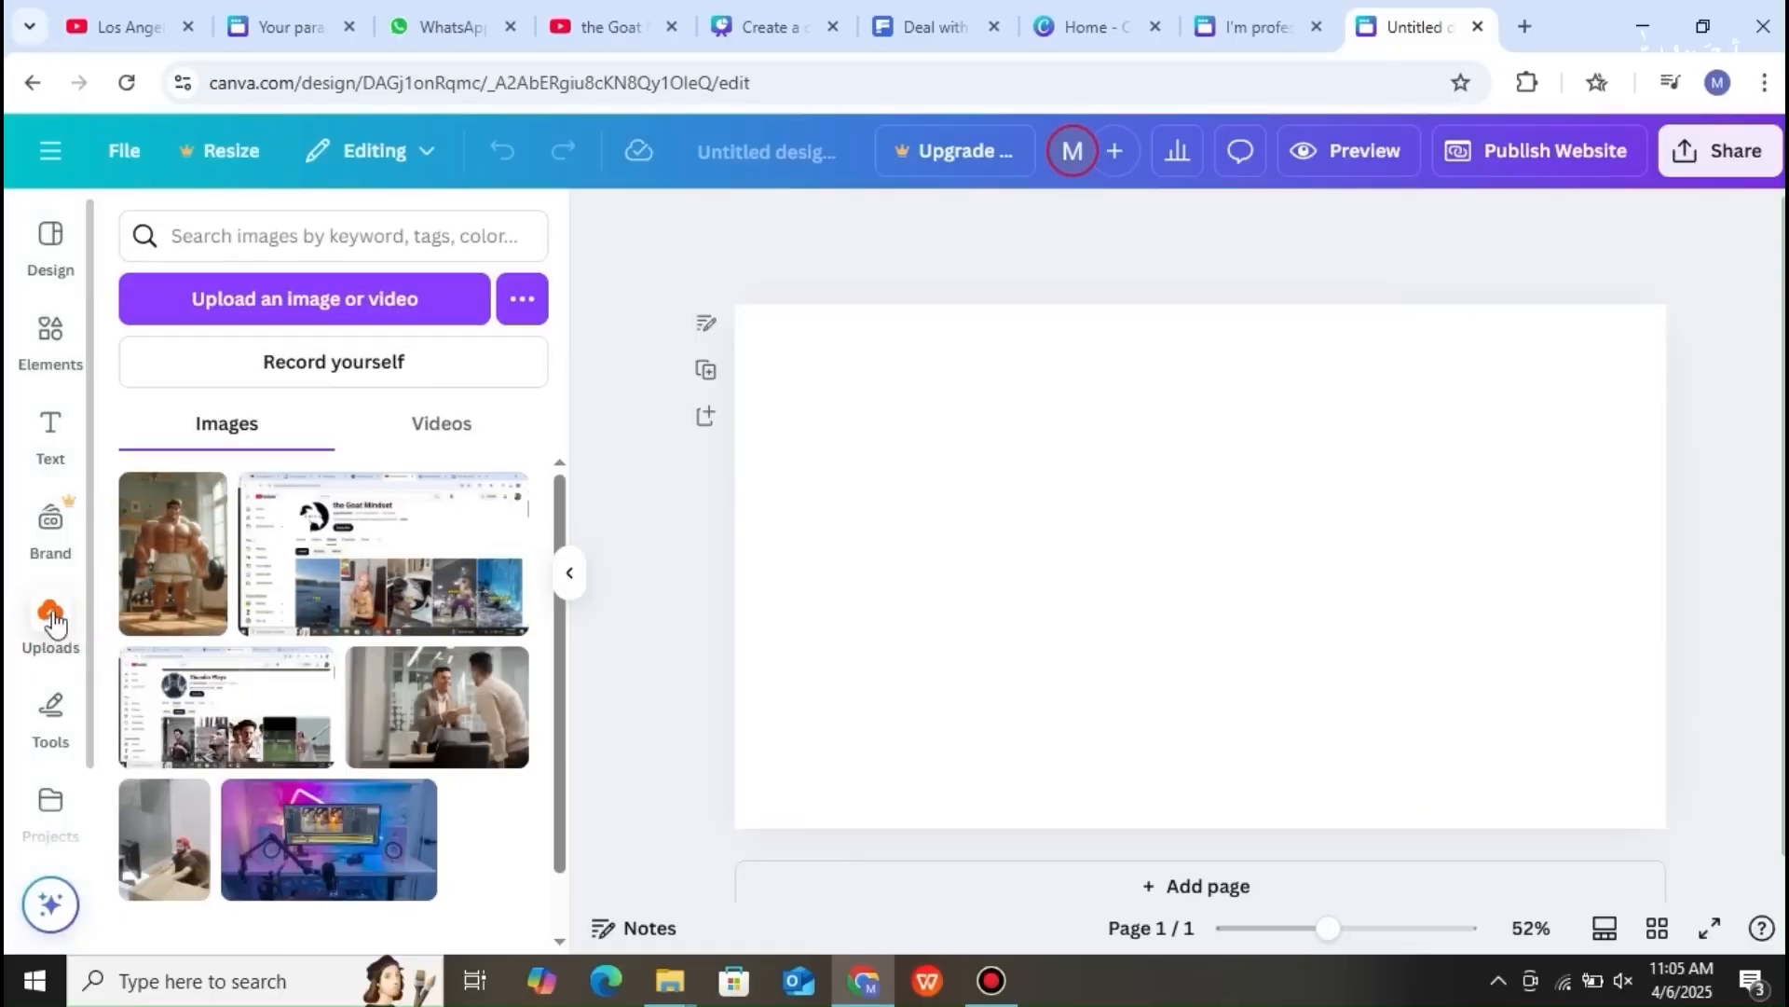
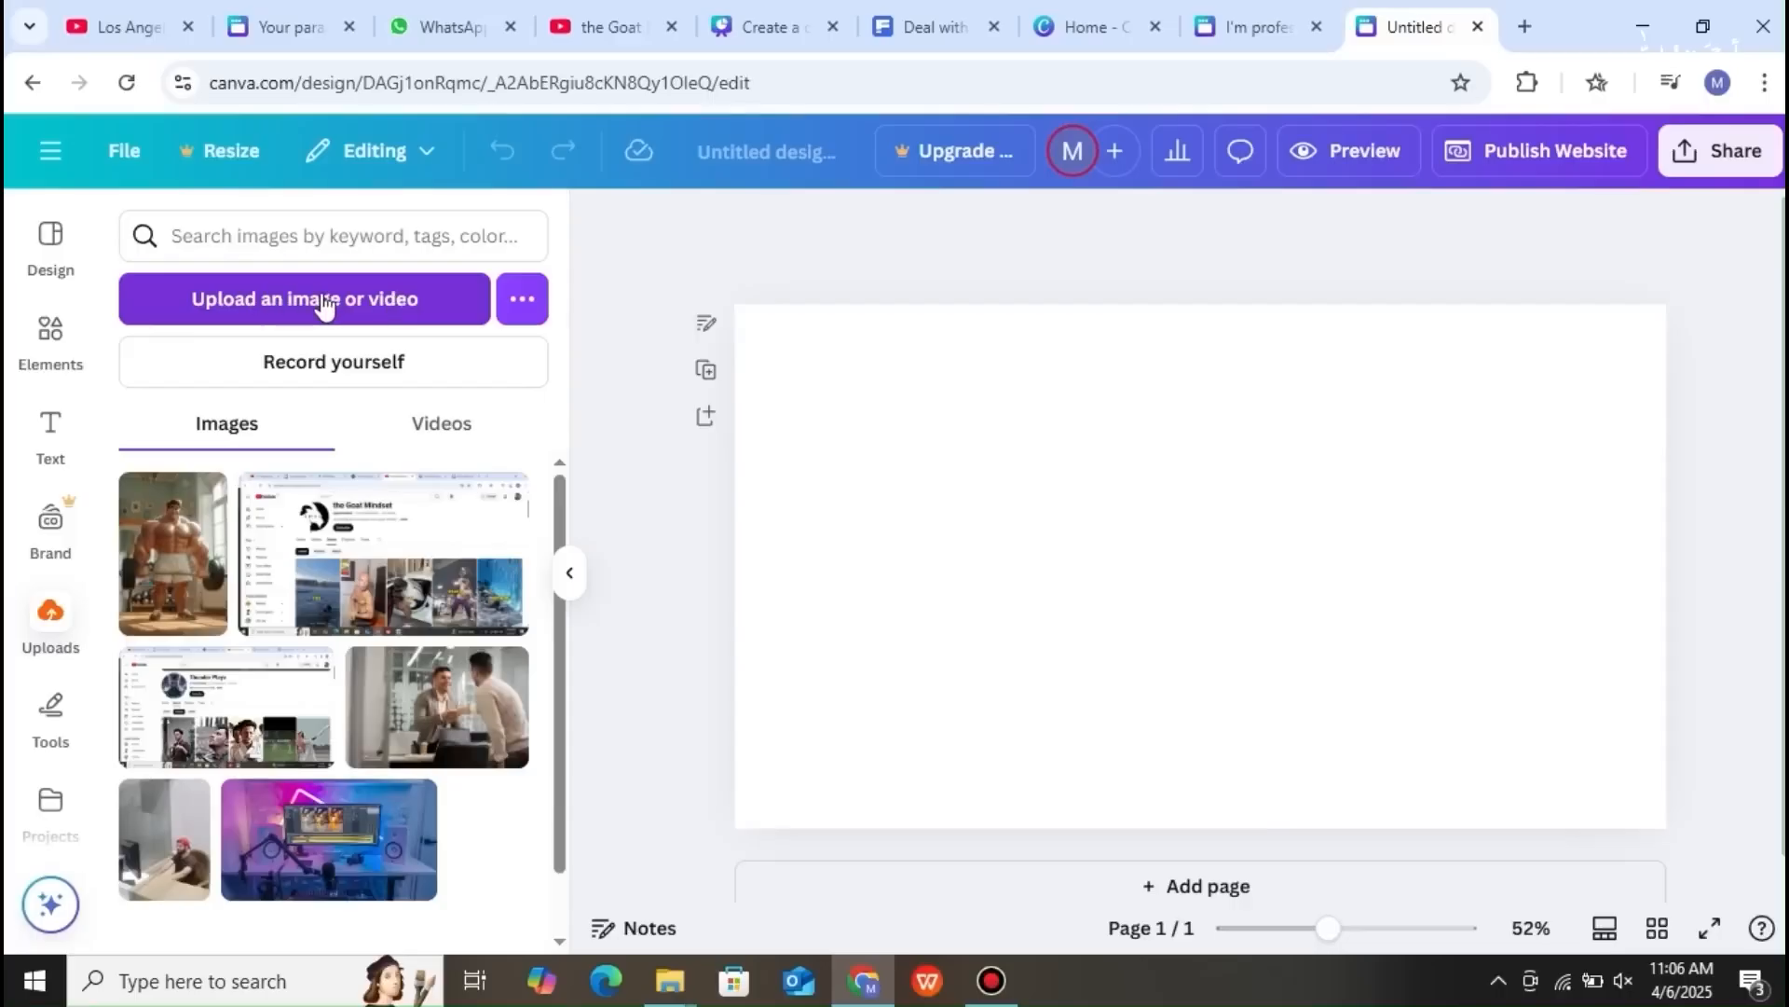
left_click(417, 309)
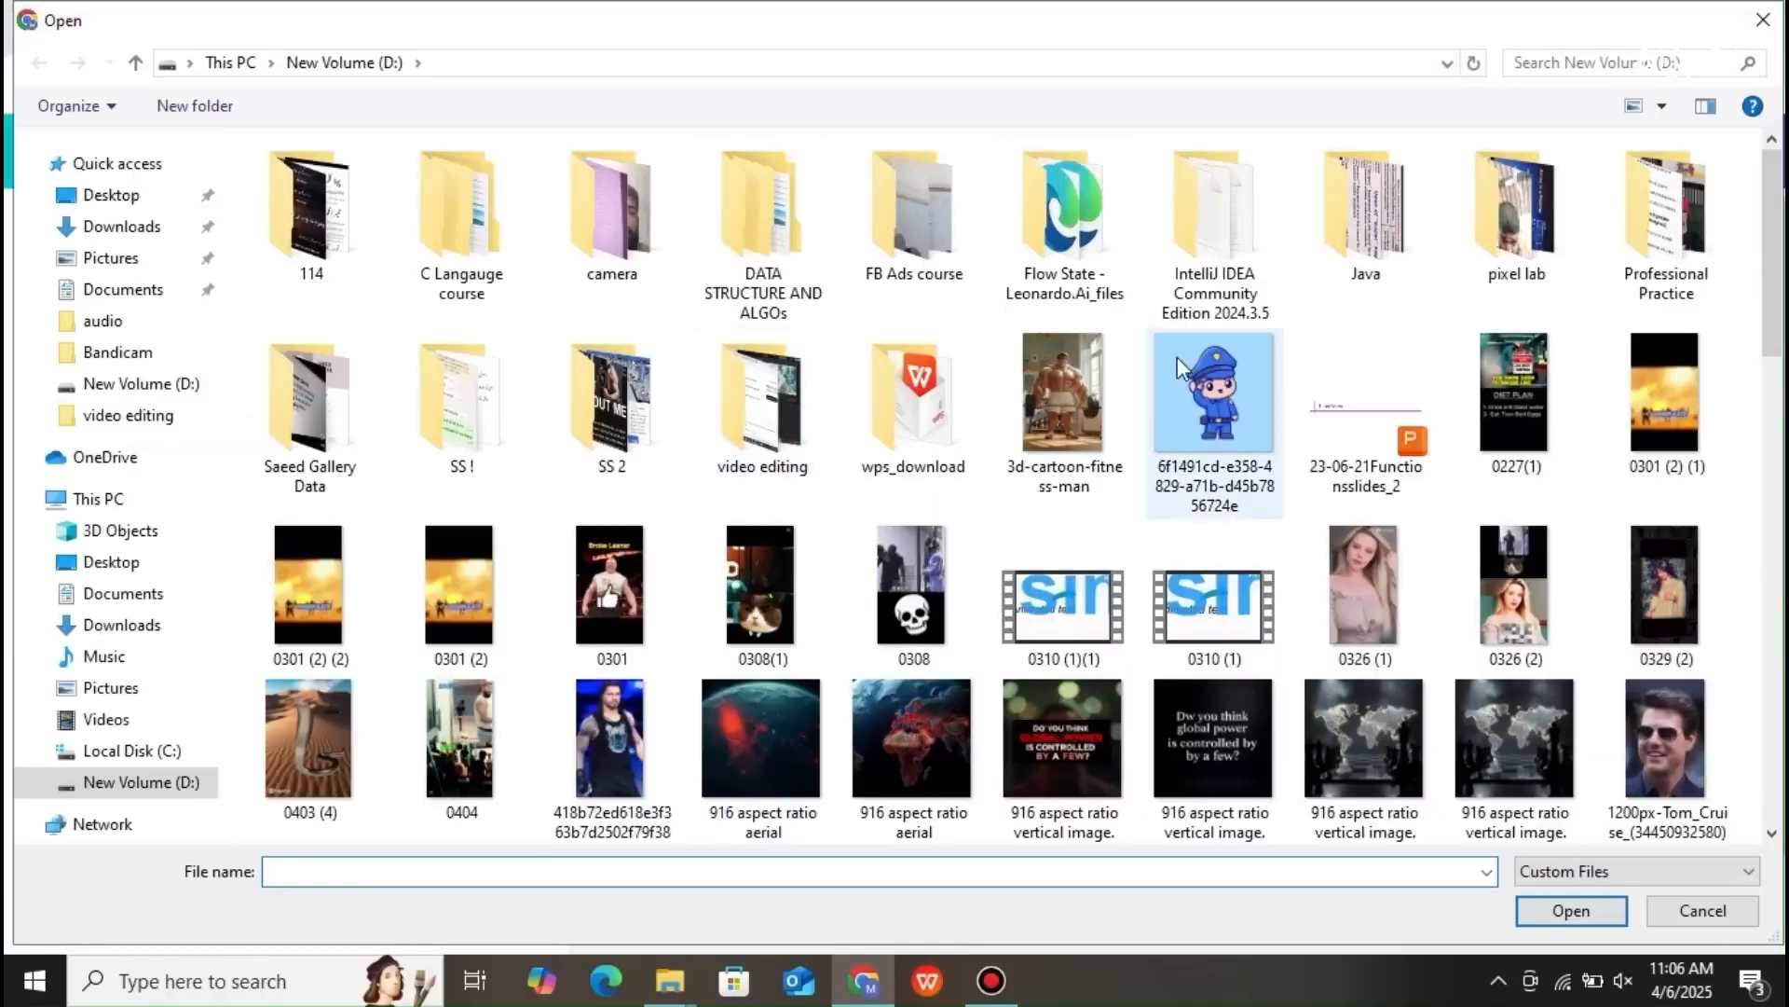
left_click(1177, 359)
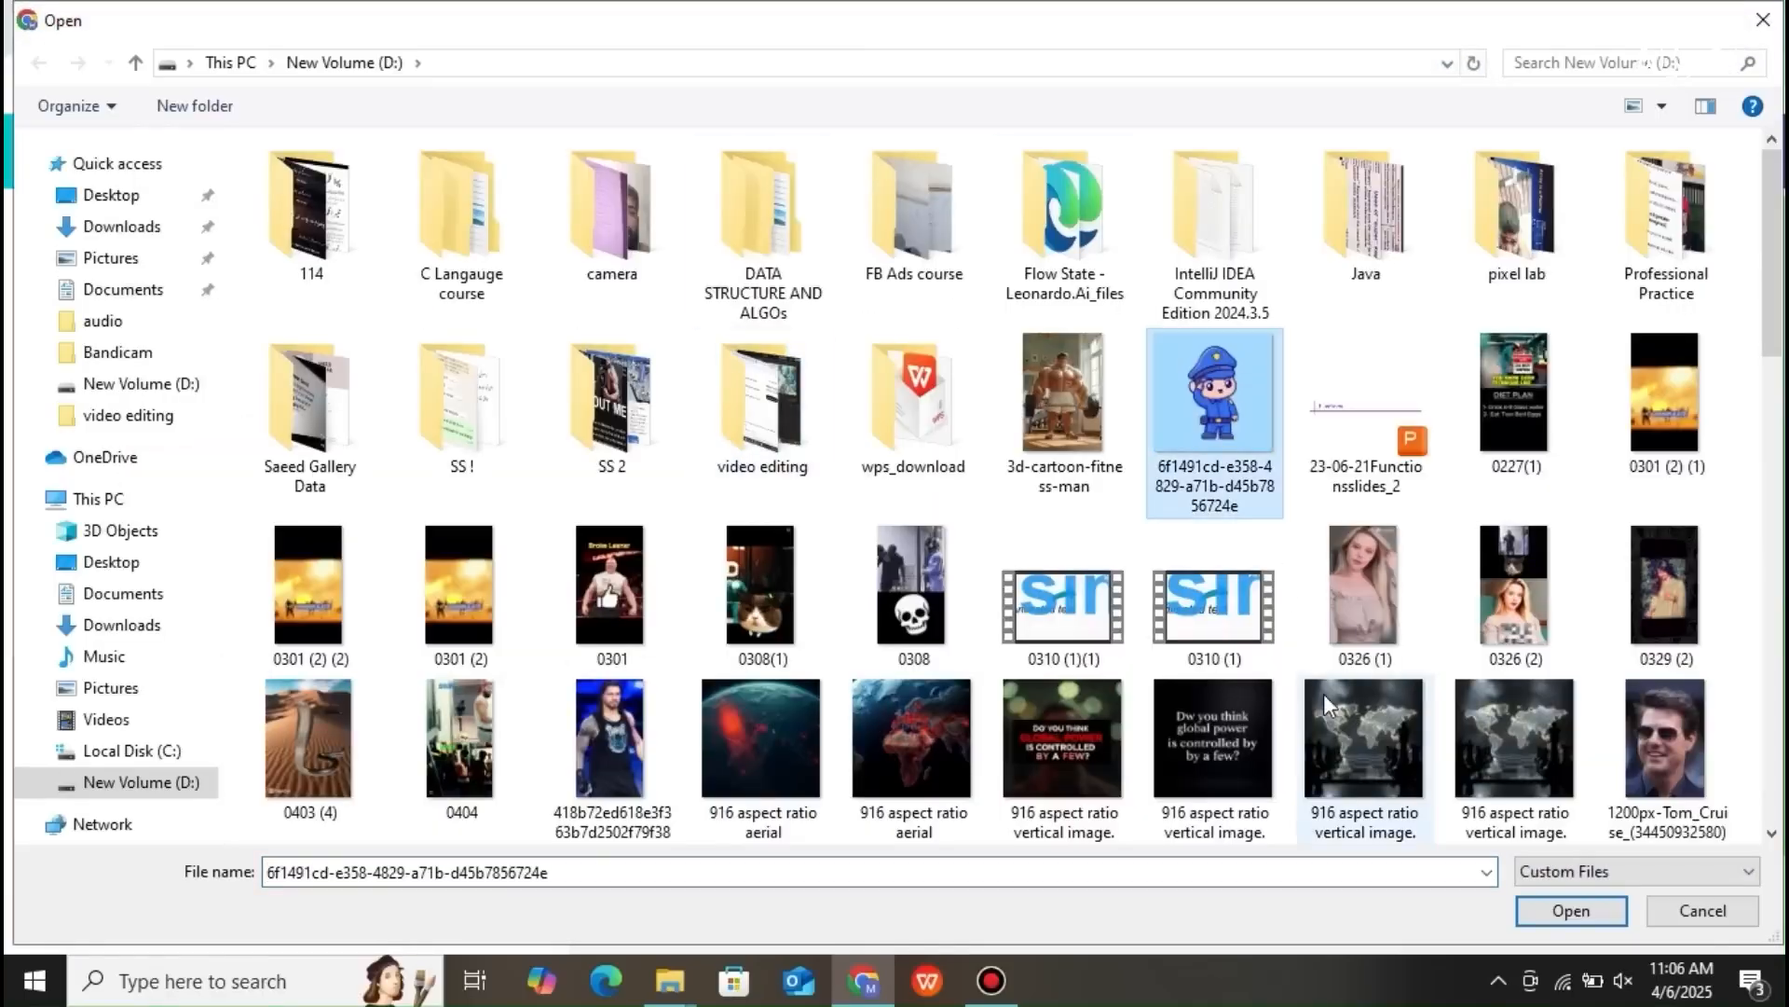
left_click(1571, 911)
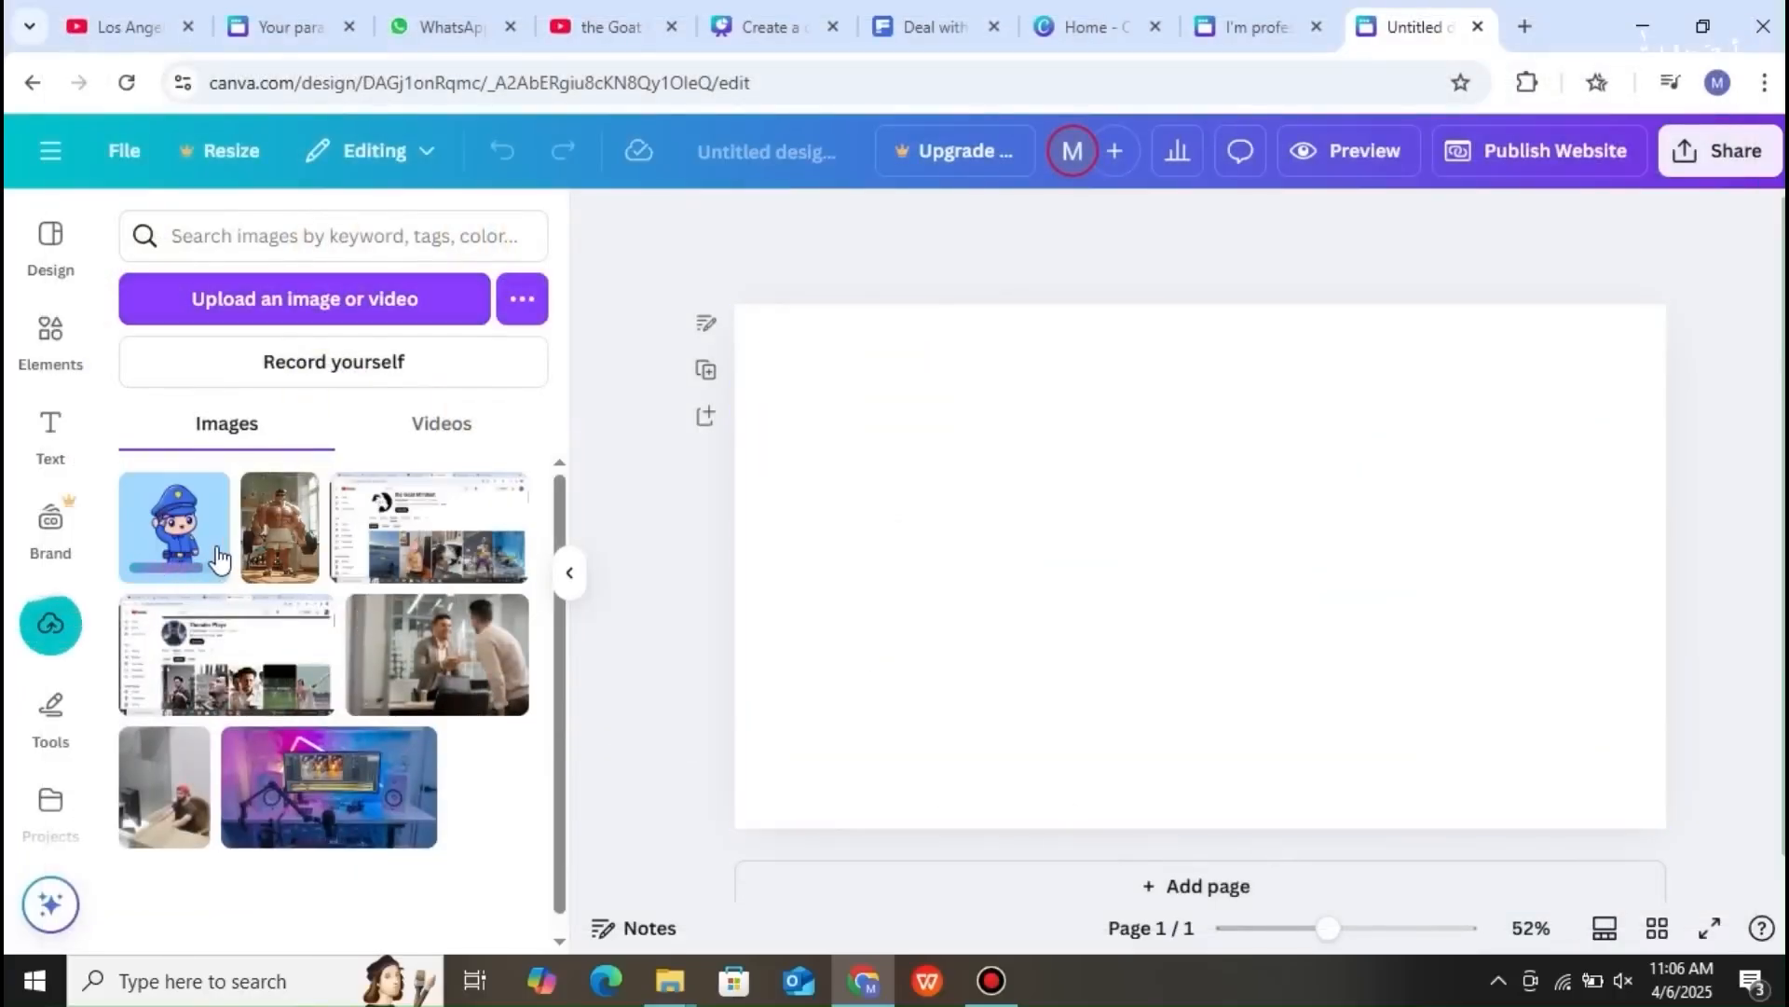
- Review the uploaded videos and images available for the website design
left_click(436, 434)
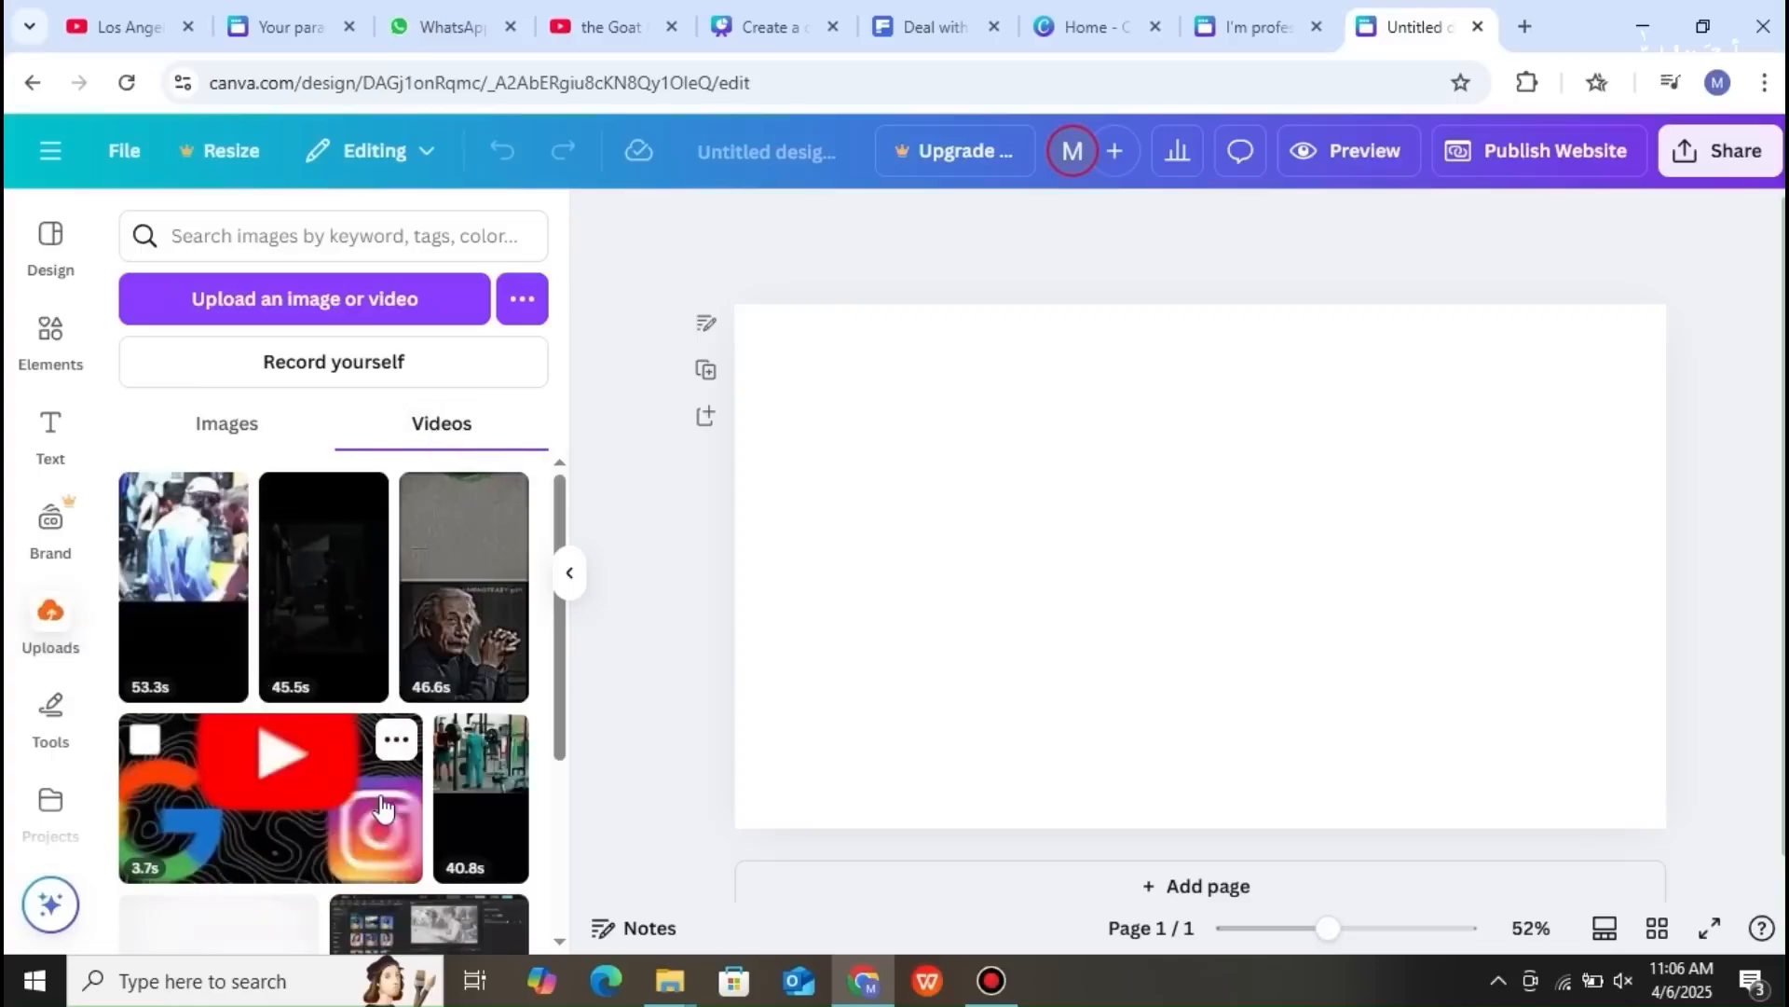
scroll(559, 708, "down", 2)
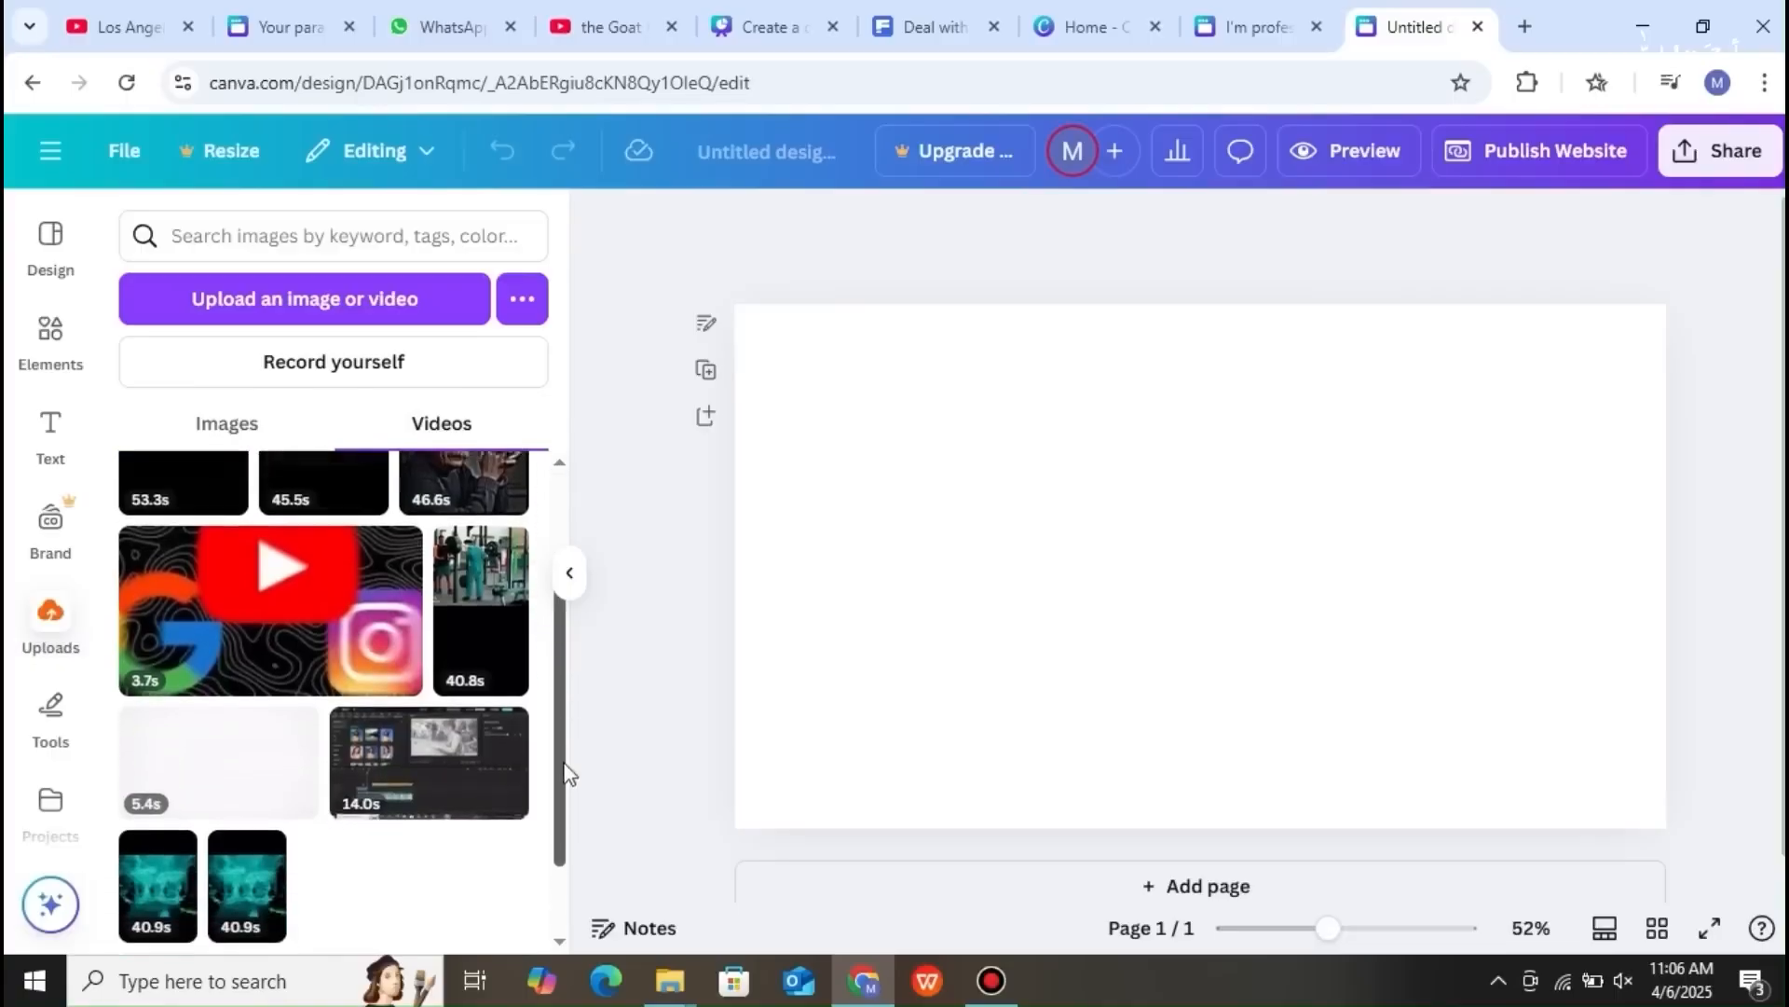
scroll(563, 679, "up", 2)
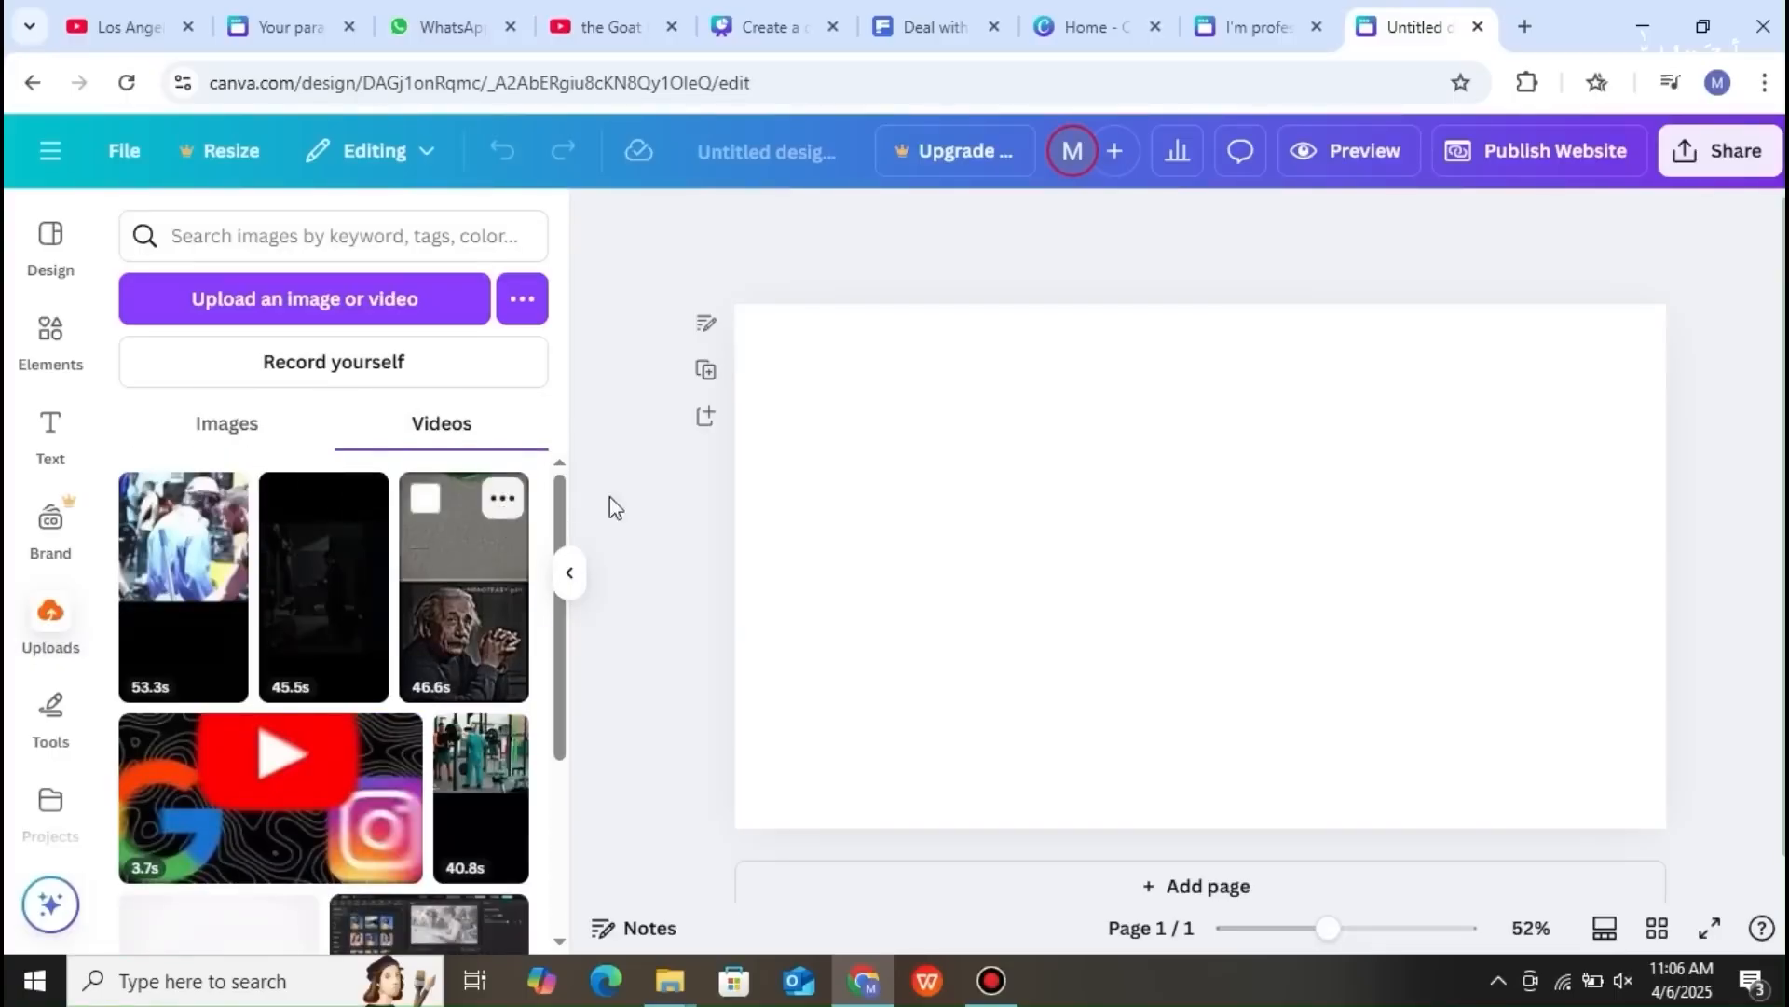
left_click(268, 431)
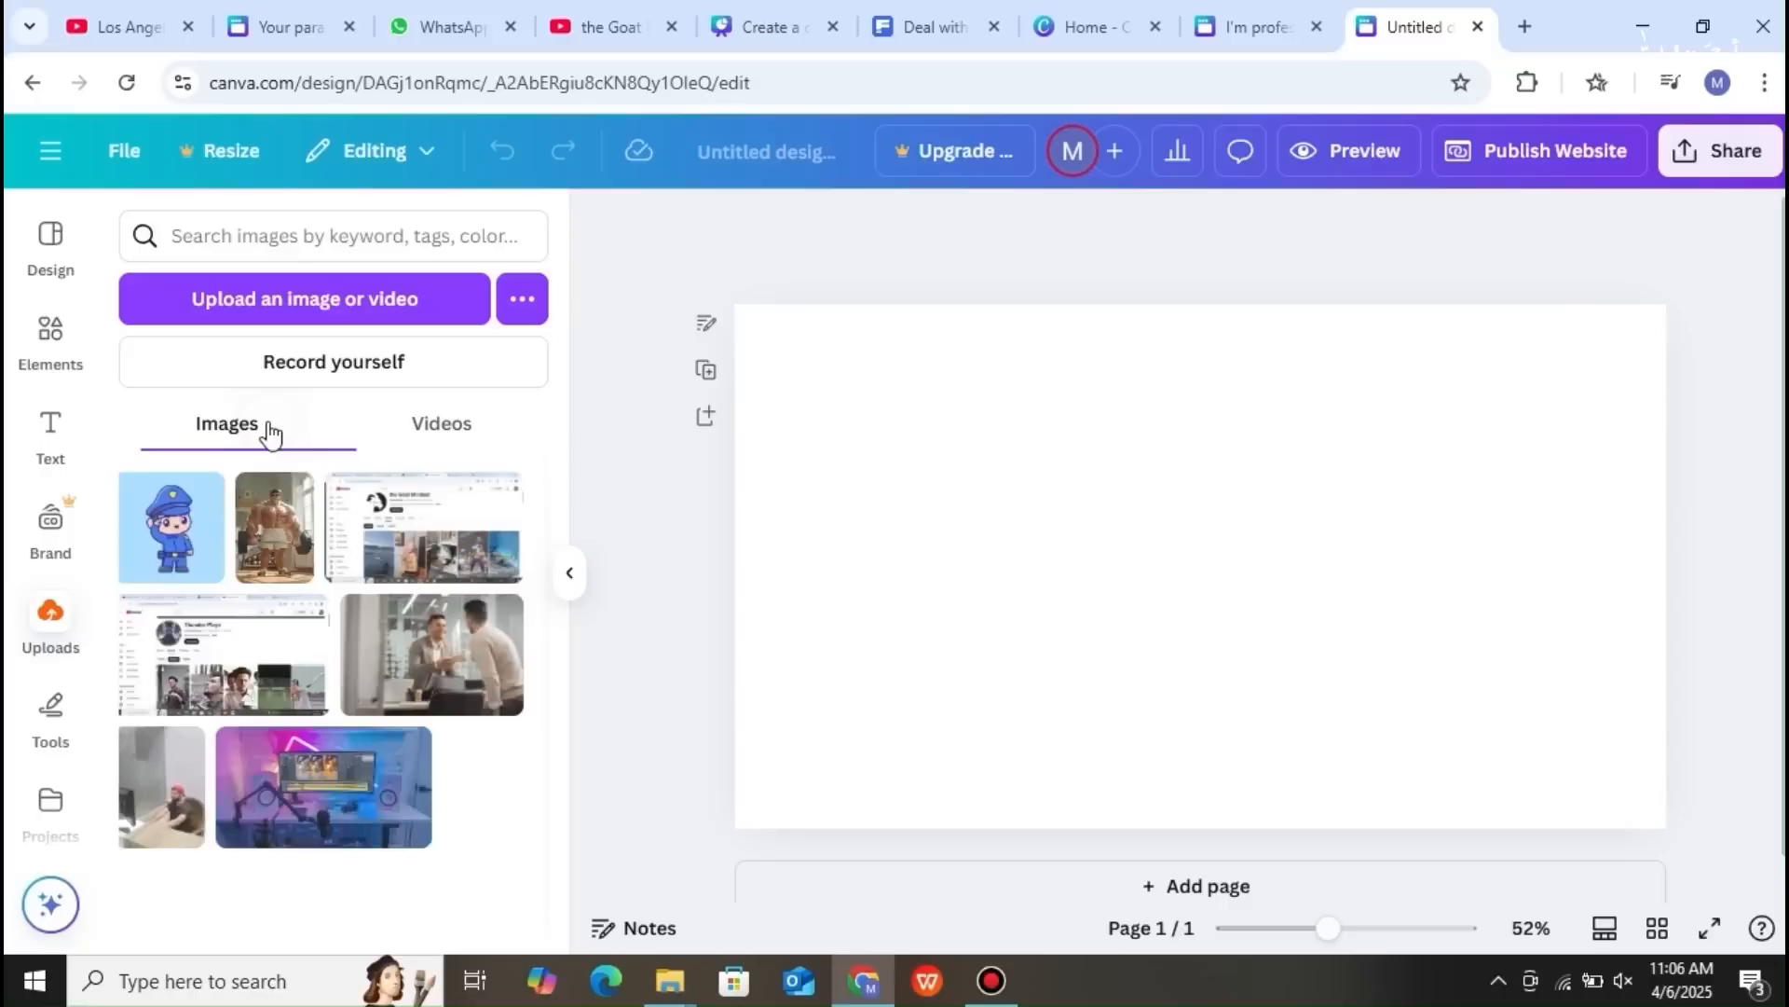
scroll(562, 532, "down", 1)
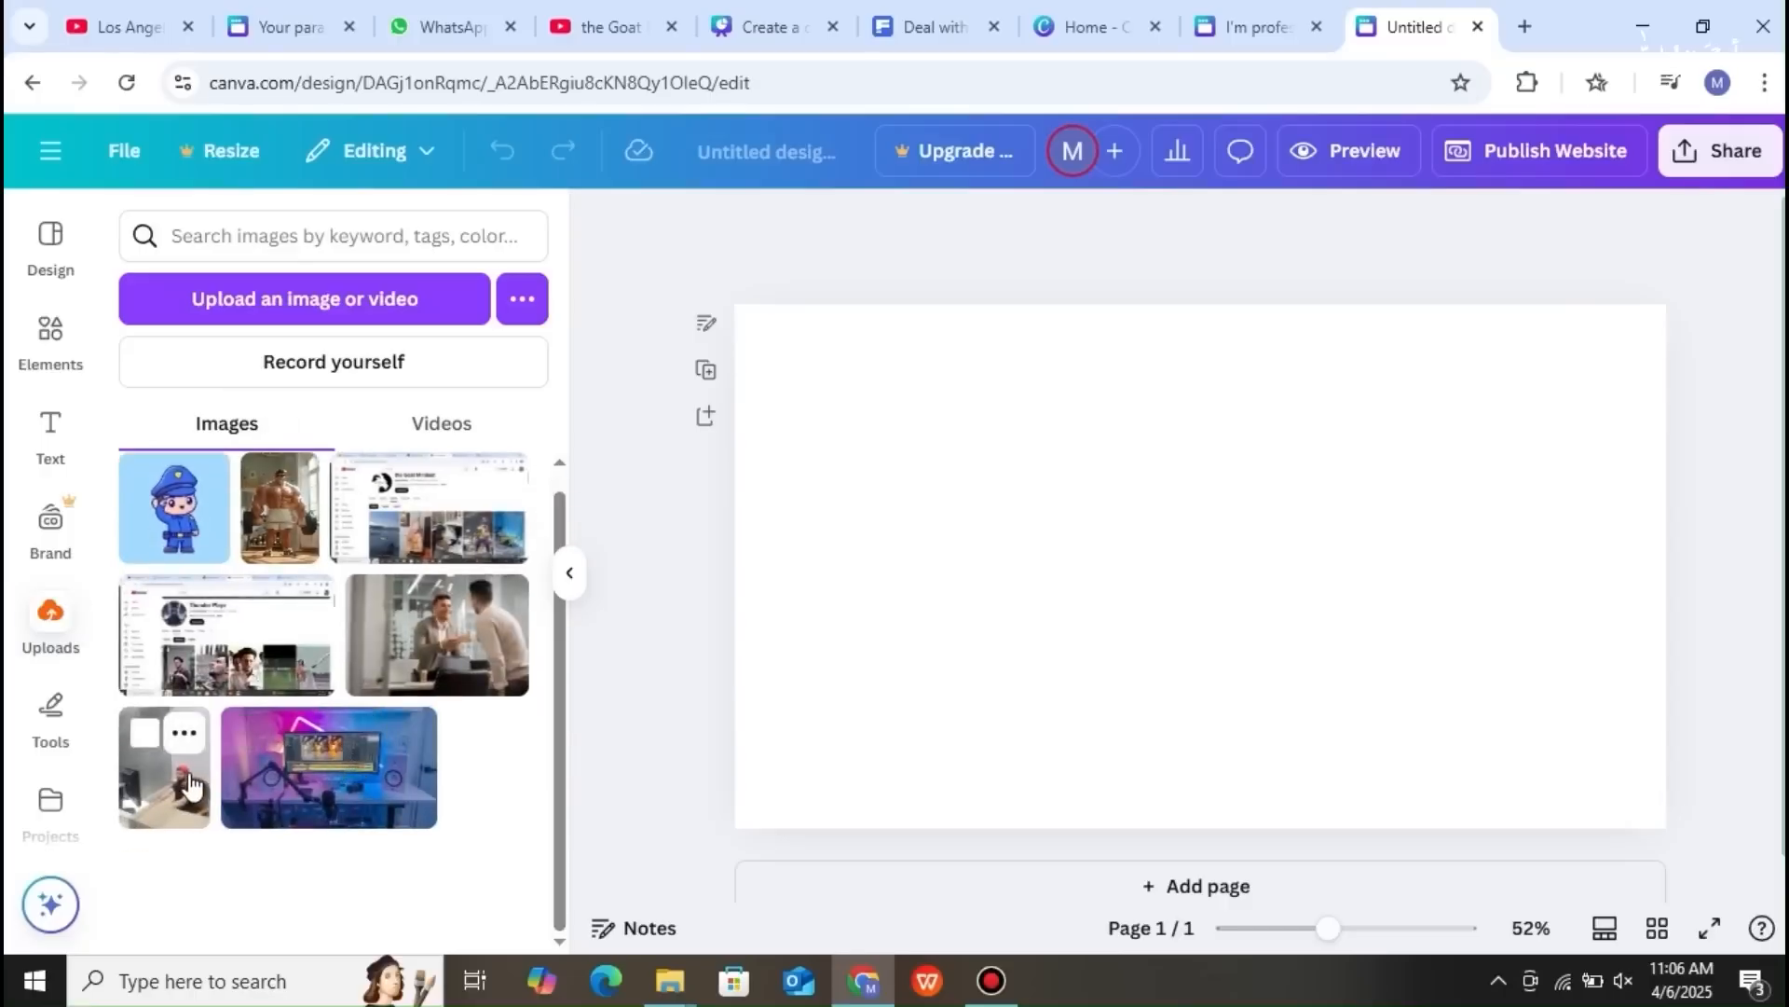
- Place the uploaded photo of the man in the red cap on the blank page and enlarge it to cover the whole page
left_click_drag(203, 773, 852, 432)
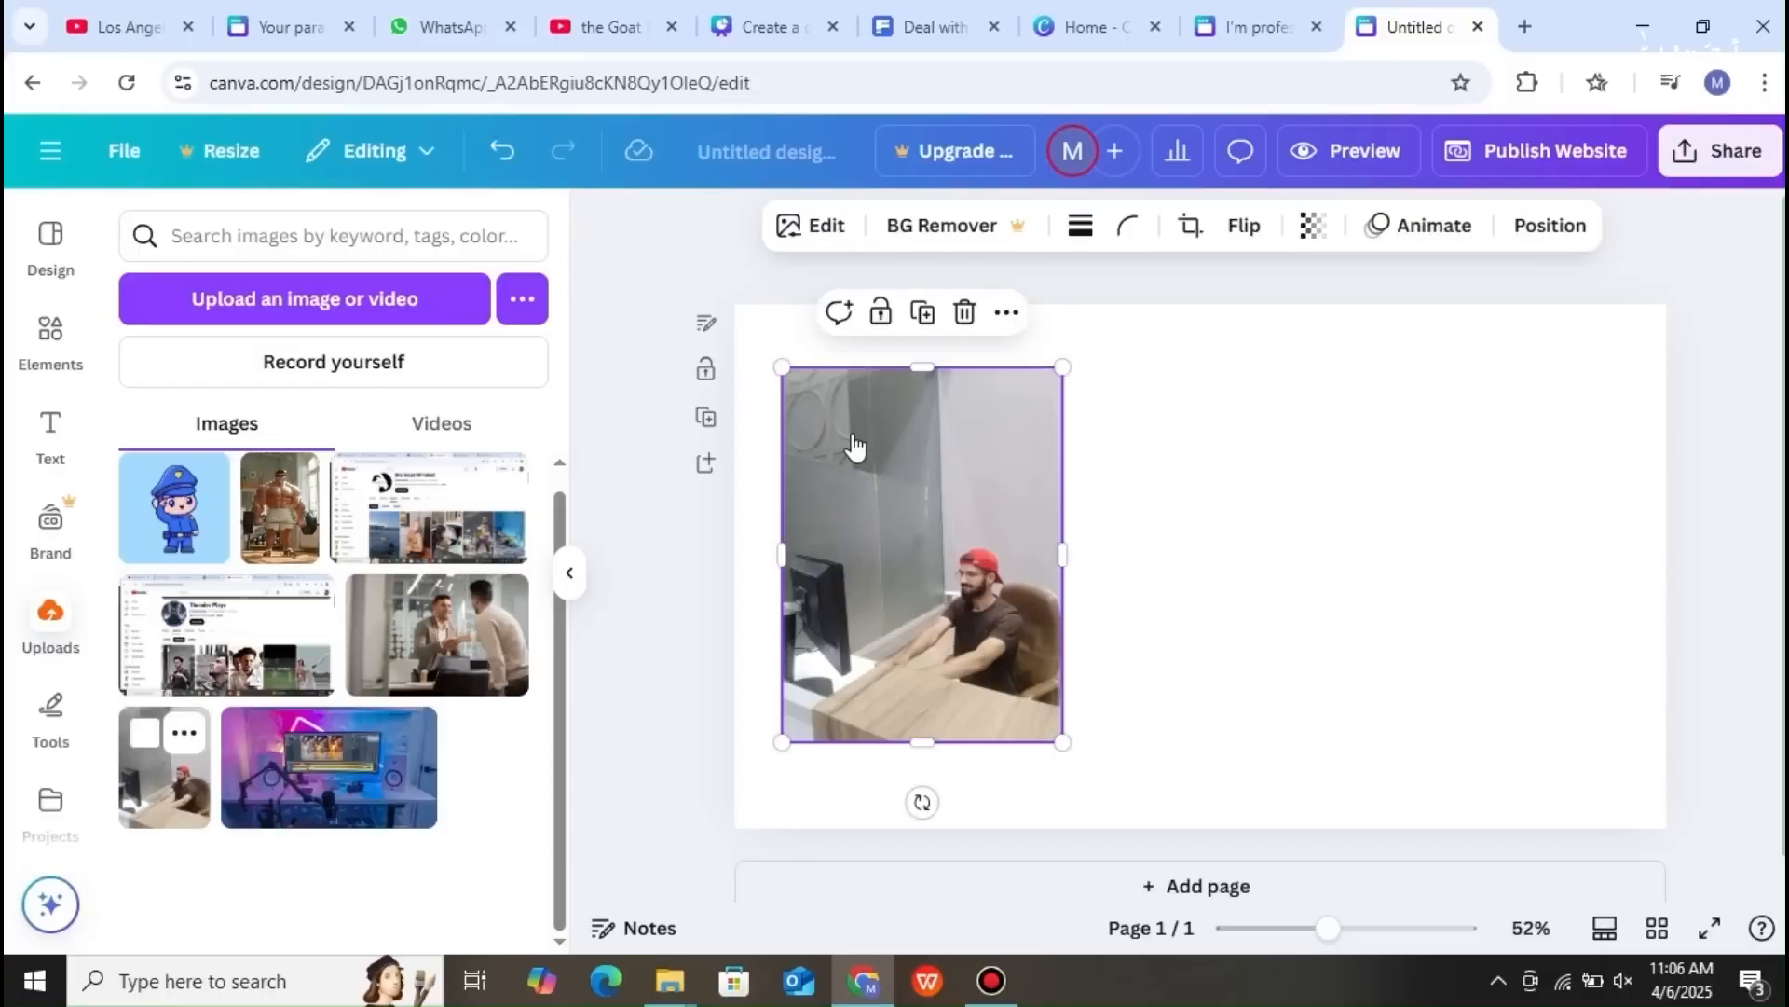
left_click_drag(1061, 551, 1558, 504)
left_click_drag(1371, 562, 1335, 522)
left_click_drag(1122, 687, 1139, 867)
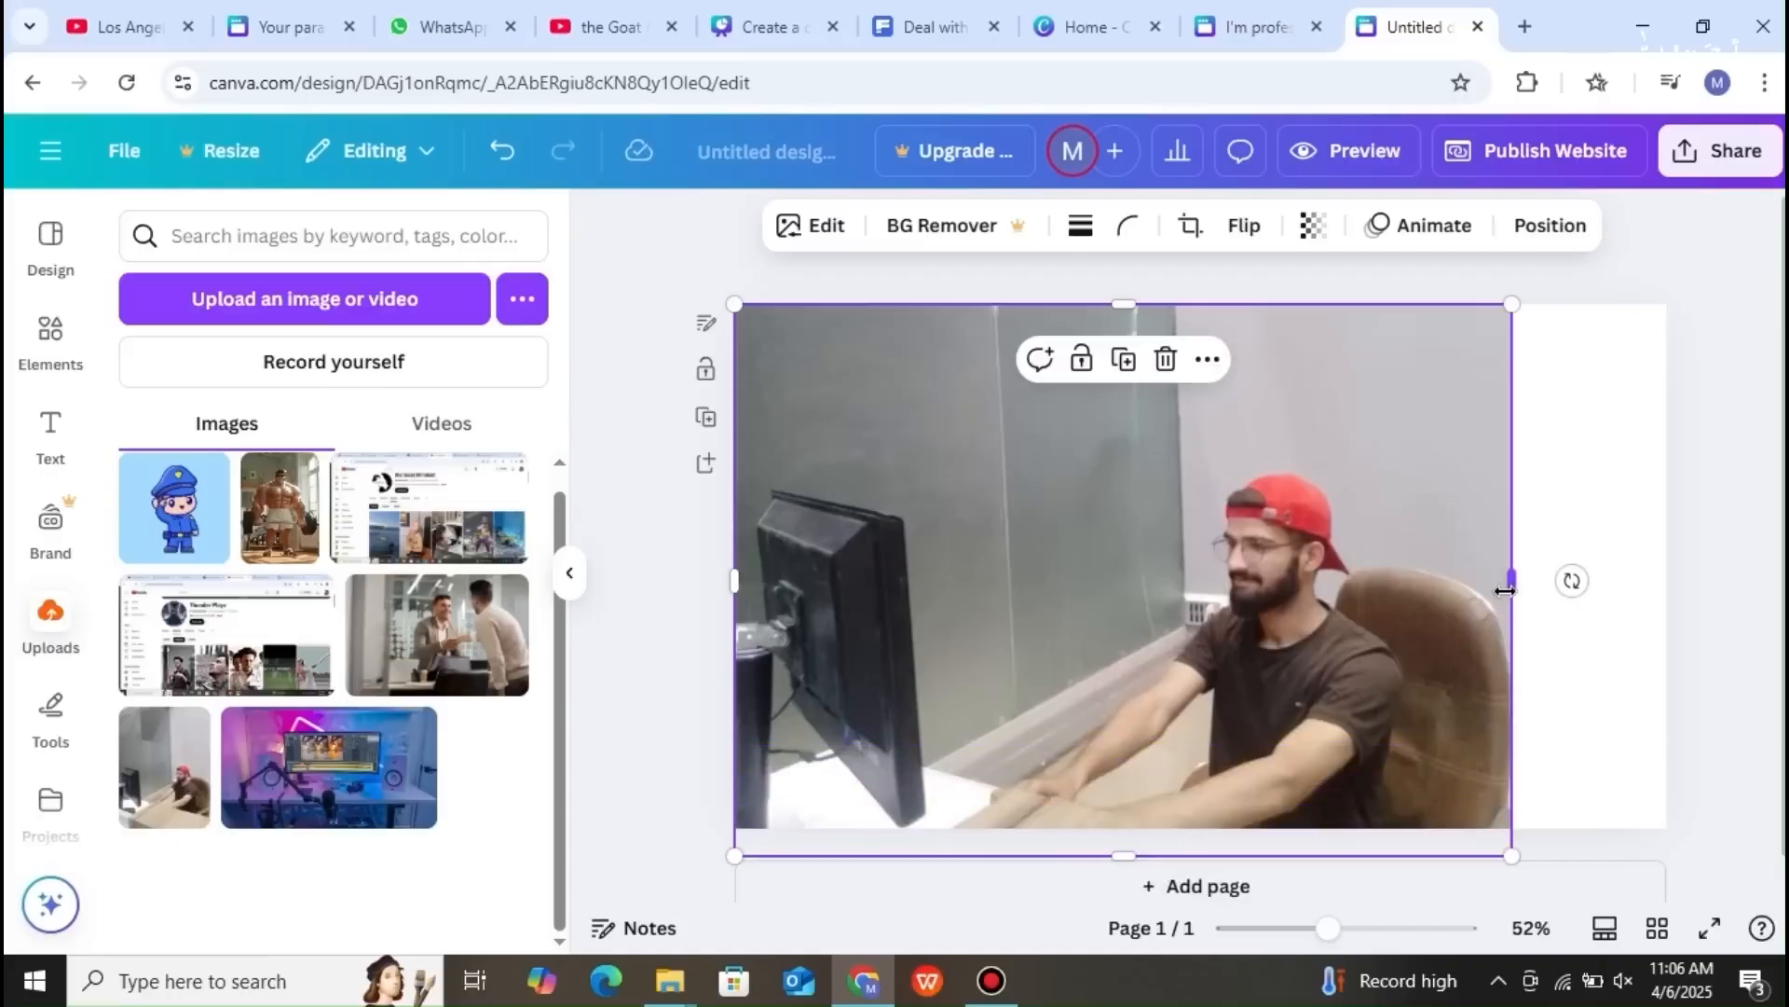
left_click_drag(1506, 586, 1671, 582)
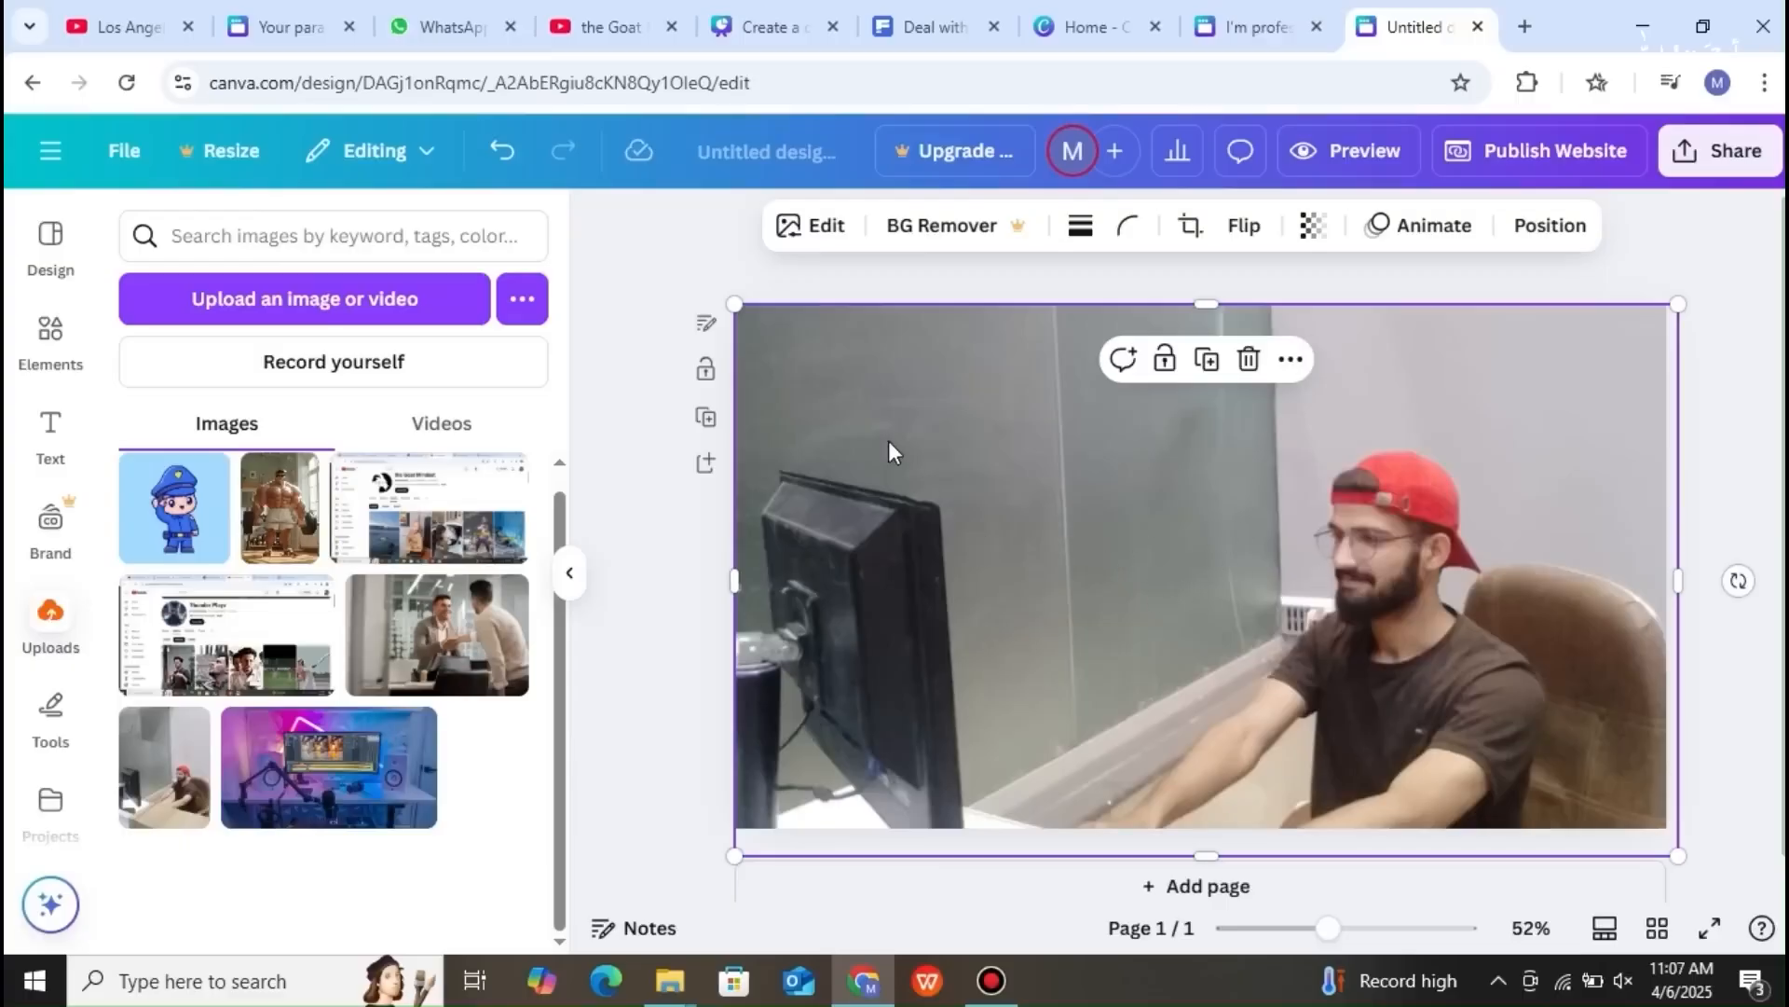
- Apply the Fresco filter to the page's background photo
left_click(813, 226)
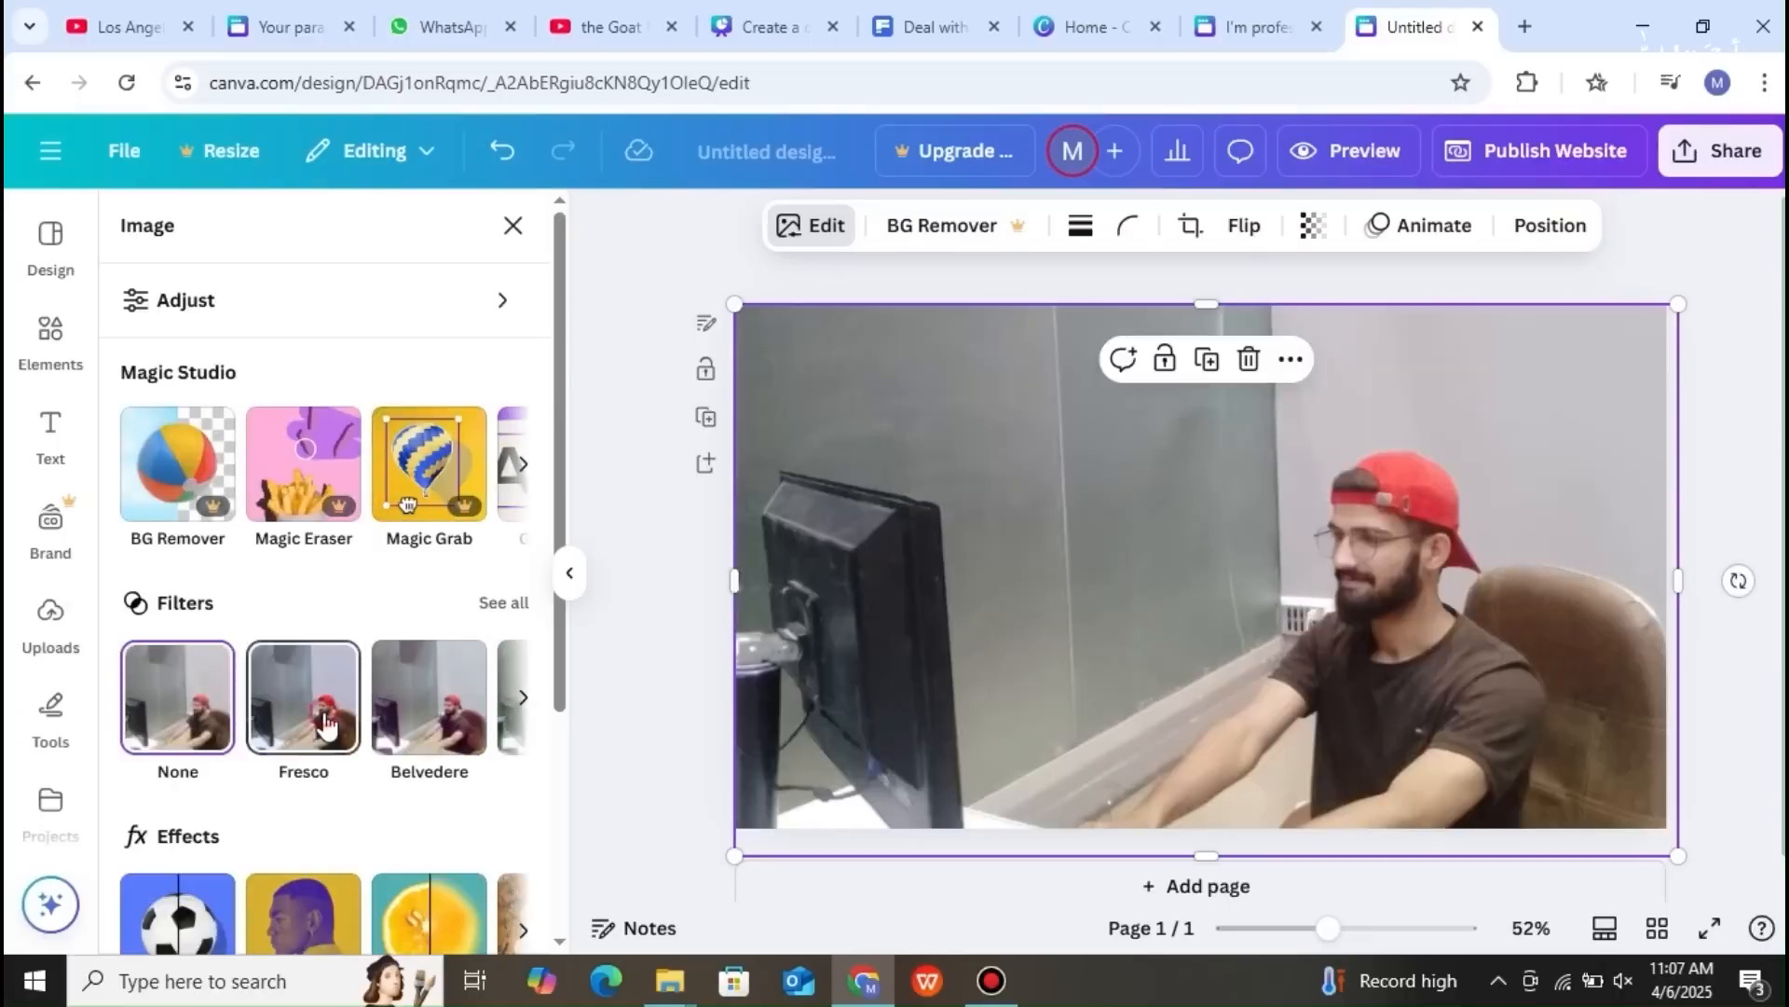
left_click(325, 723)
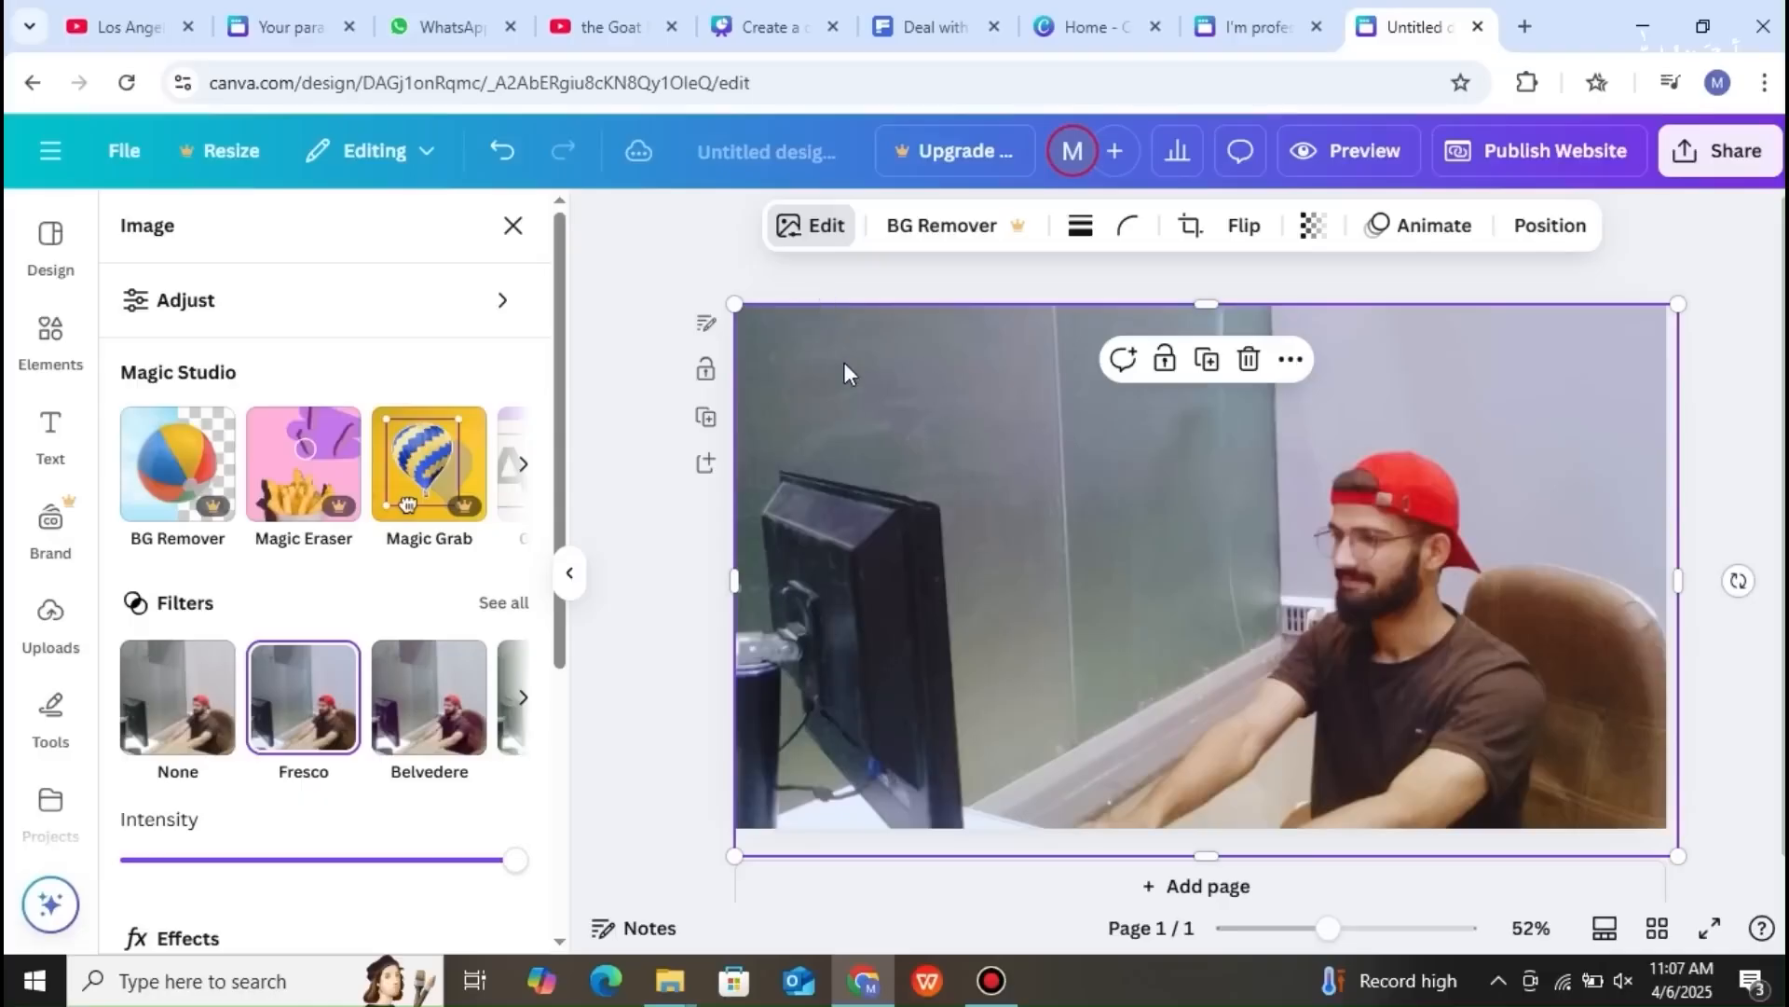
left_click(730, 268)
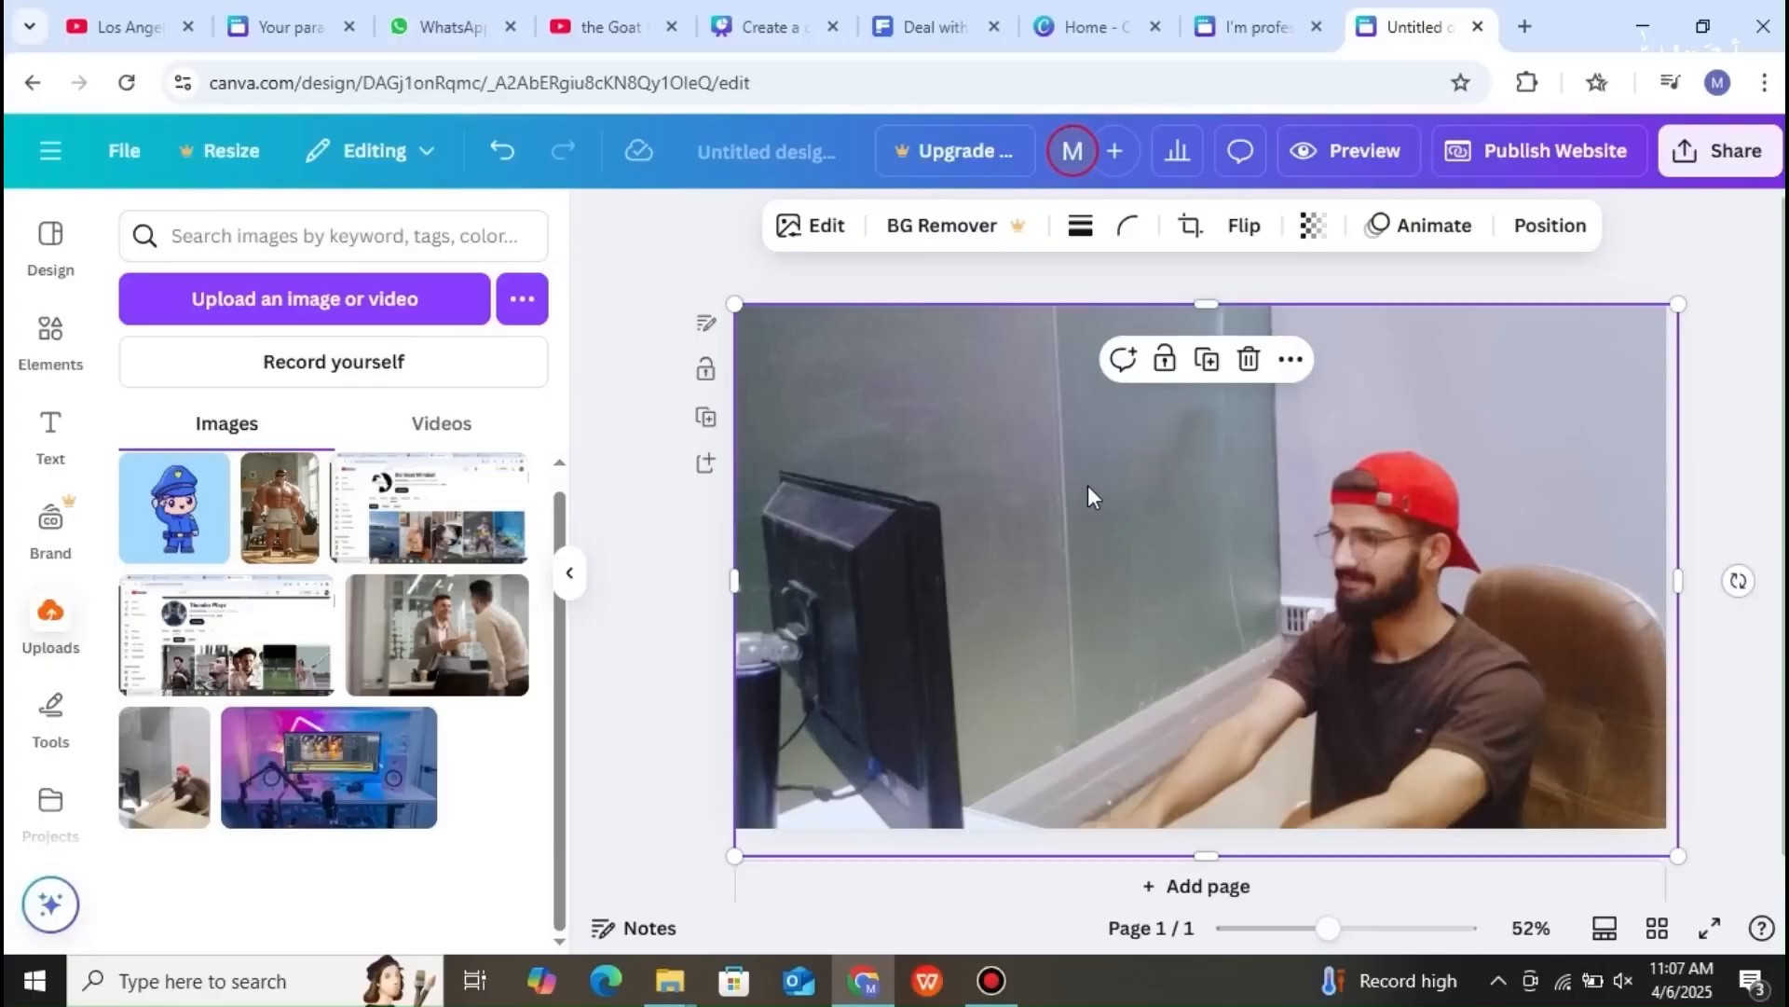
- Add a text box over the photo reading "I'm a professional video editor"
left_click(50, 444)
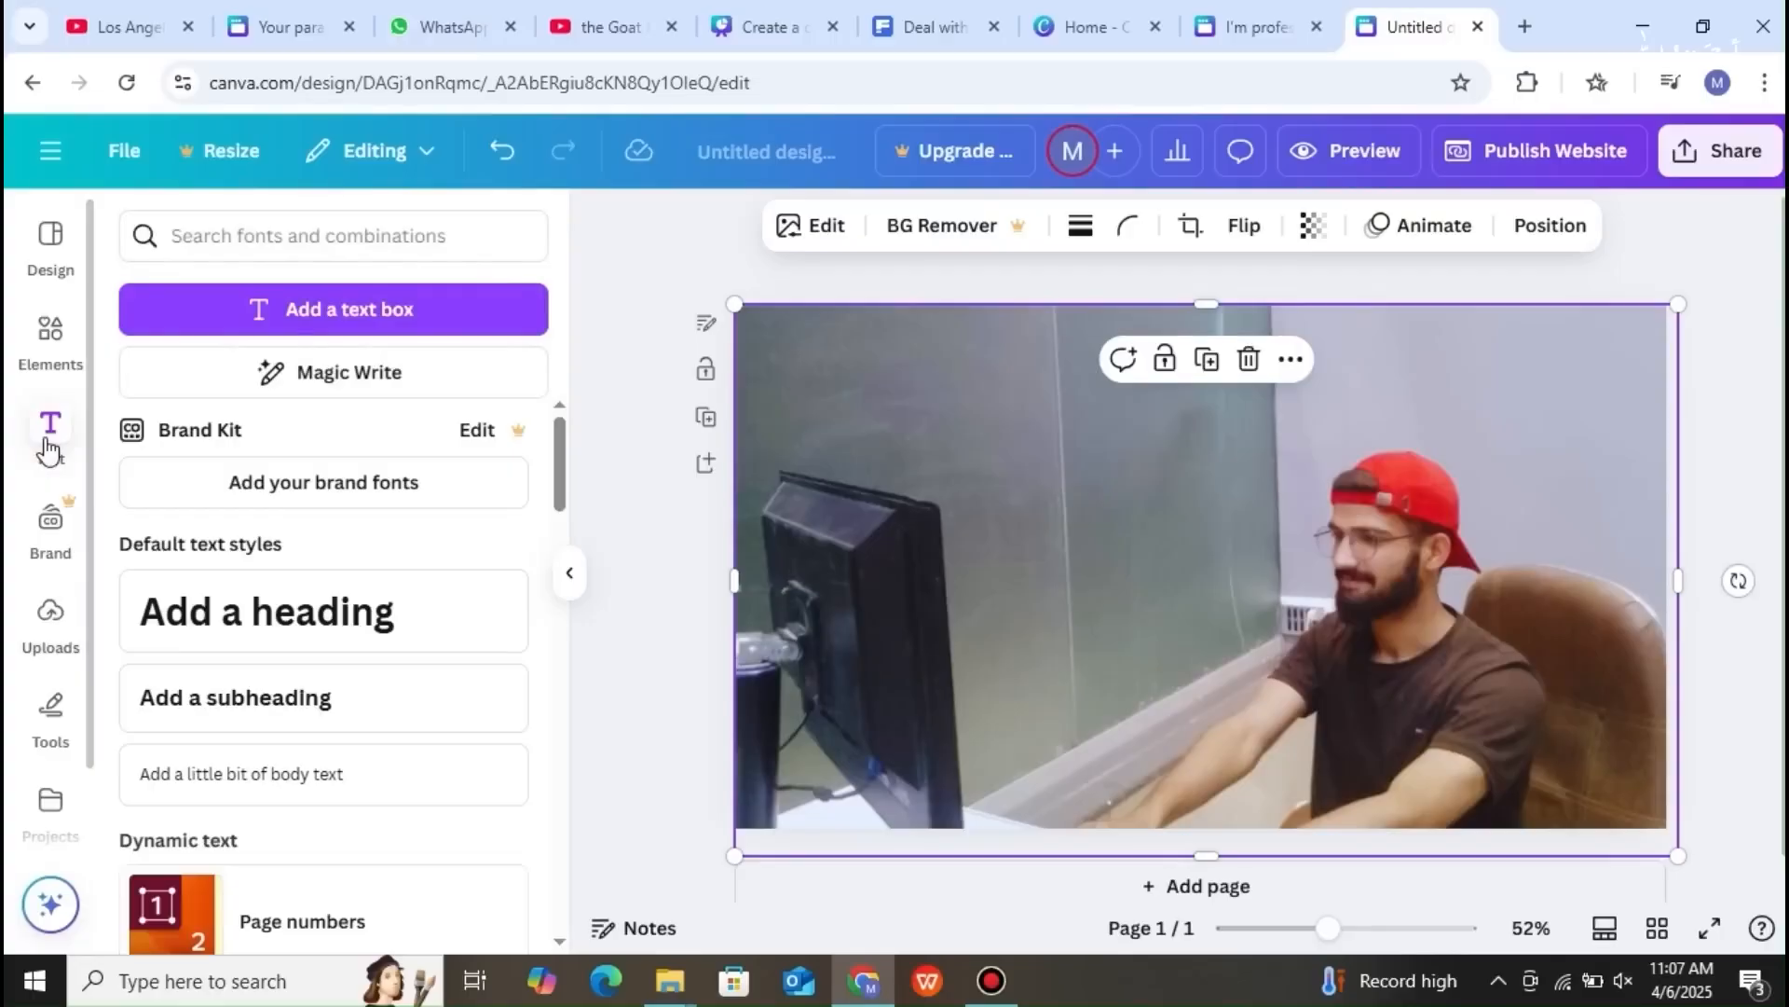
left_click(328, 317)
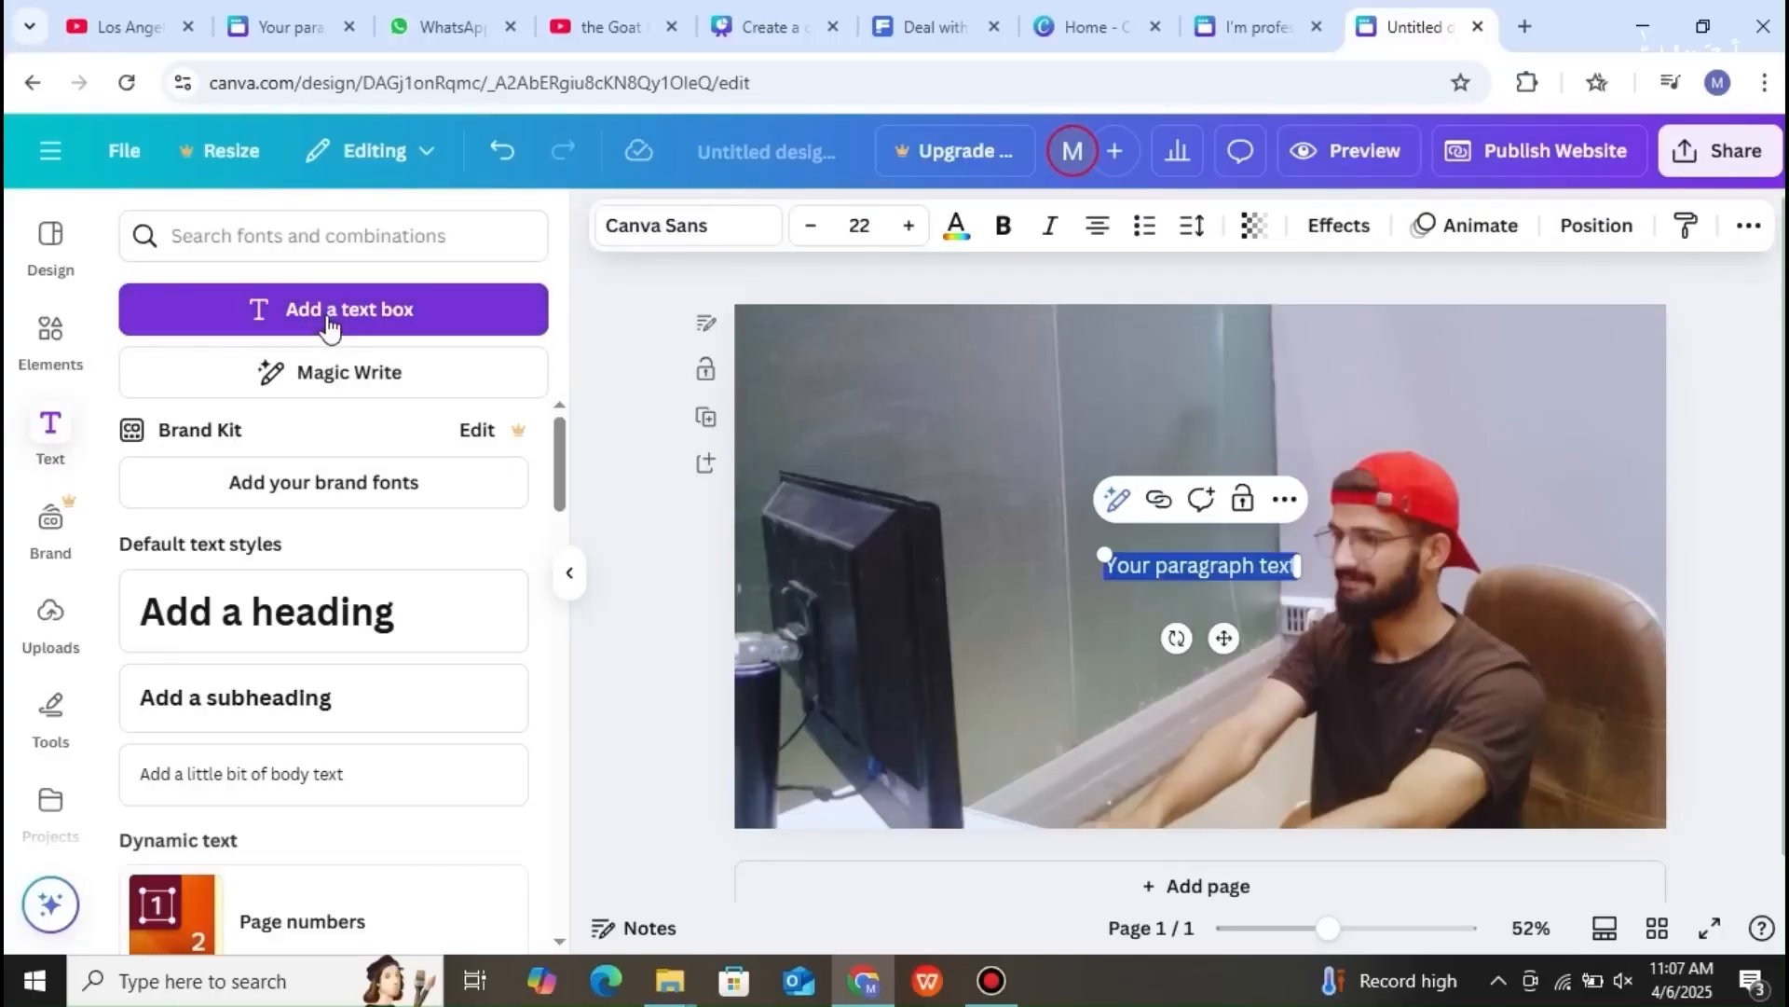
key("BackSpace")
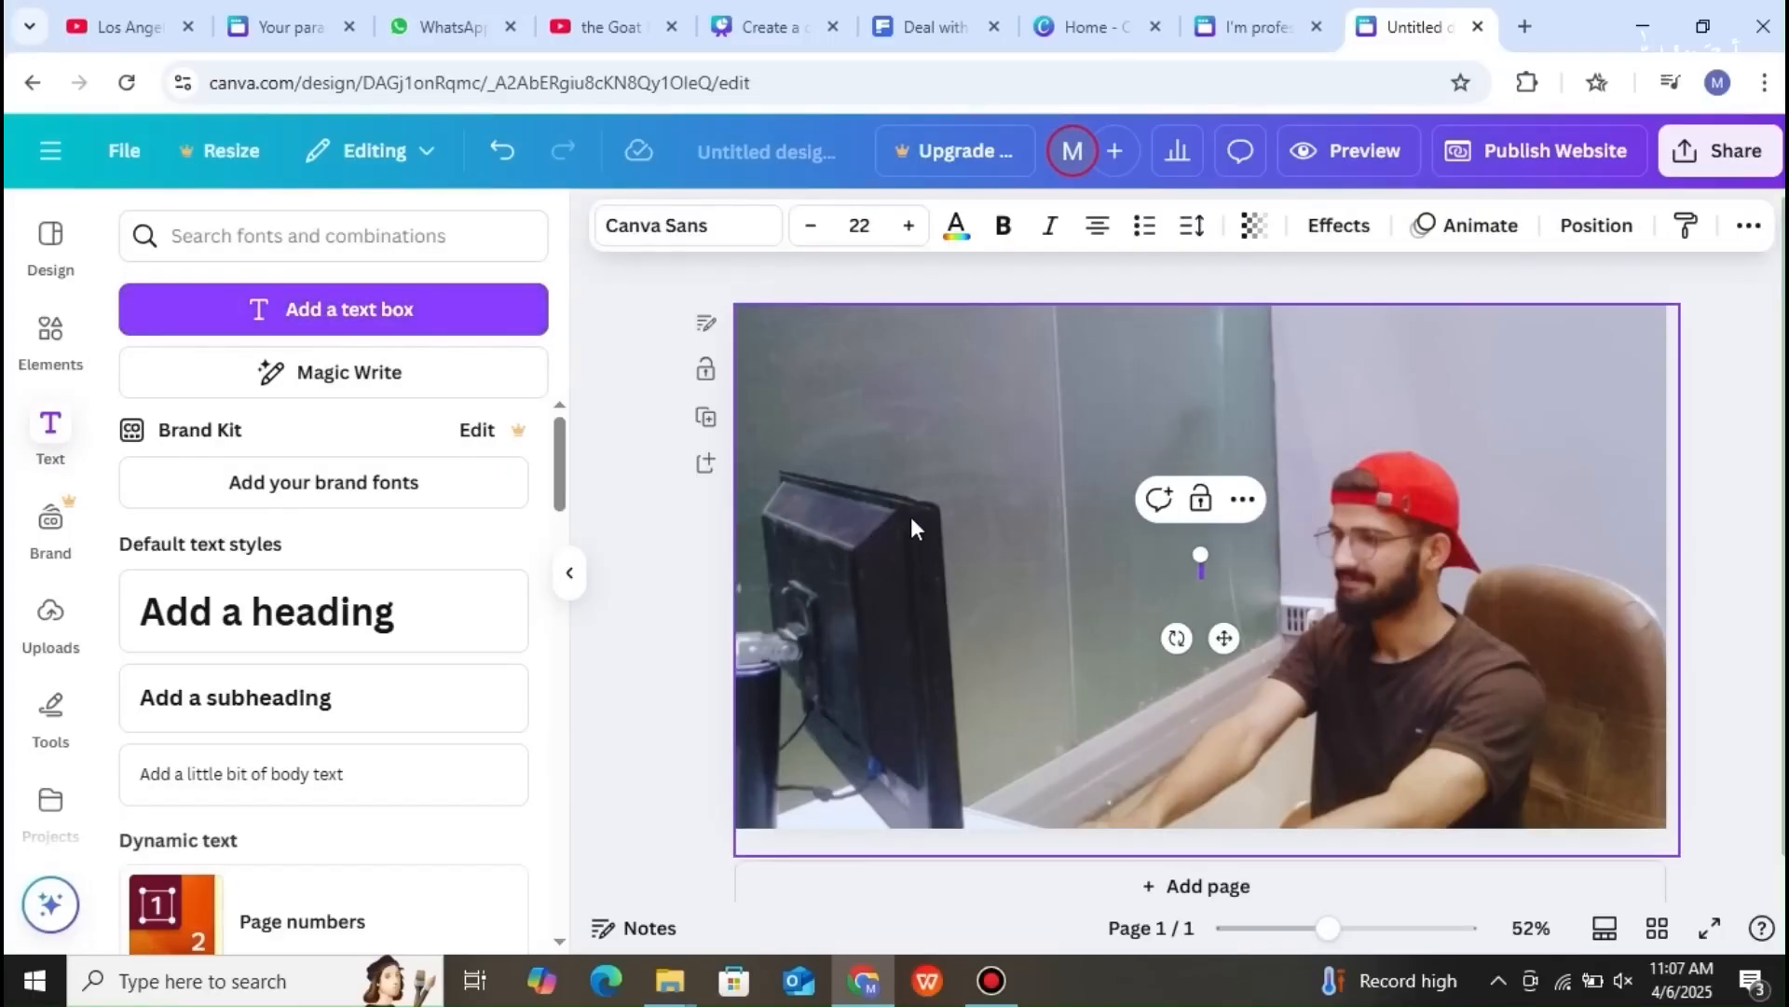
type("I'm")
type("a")
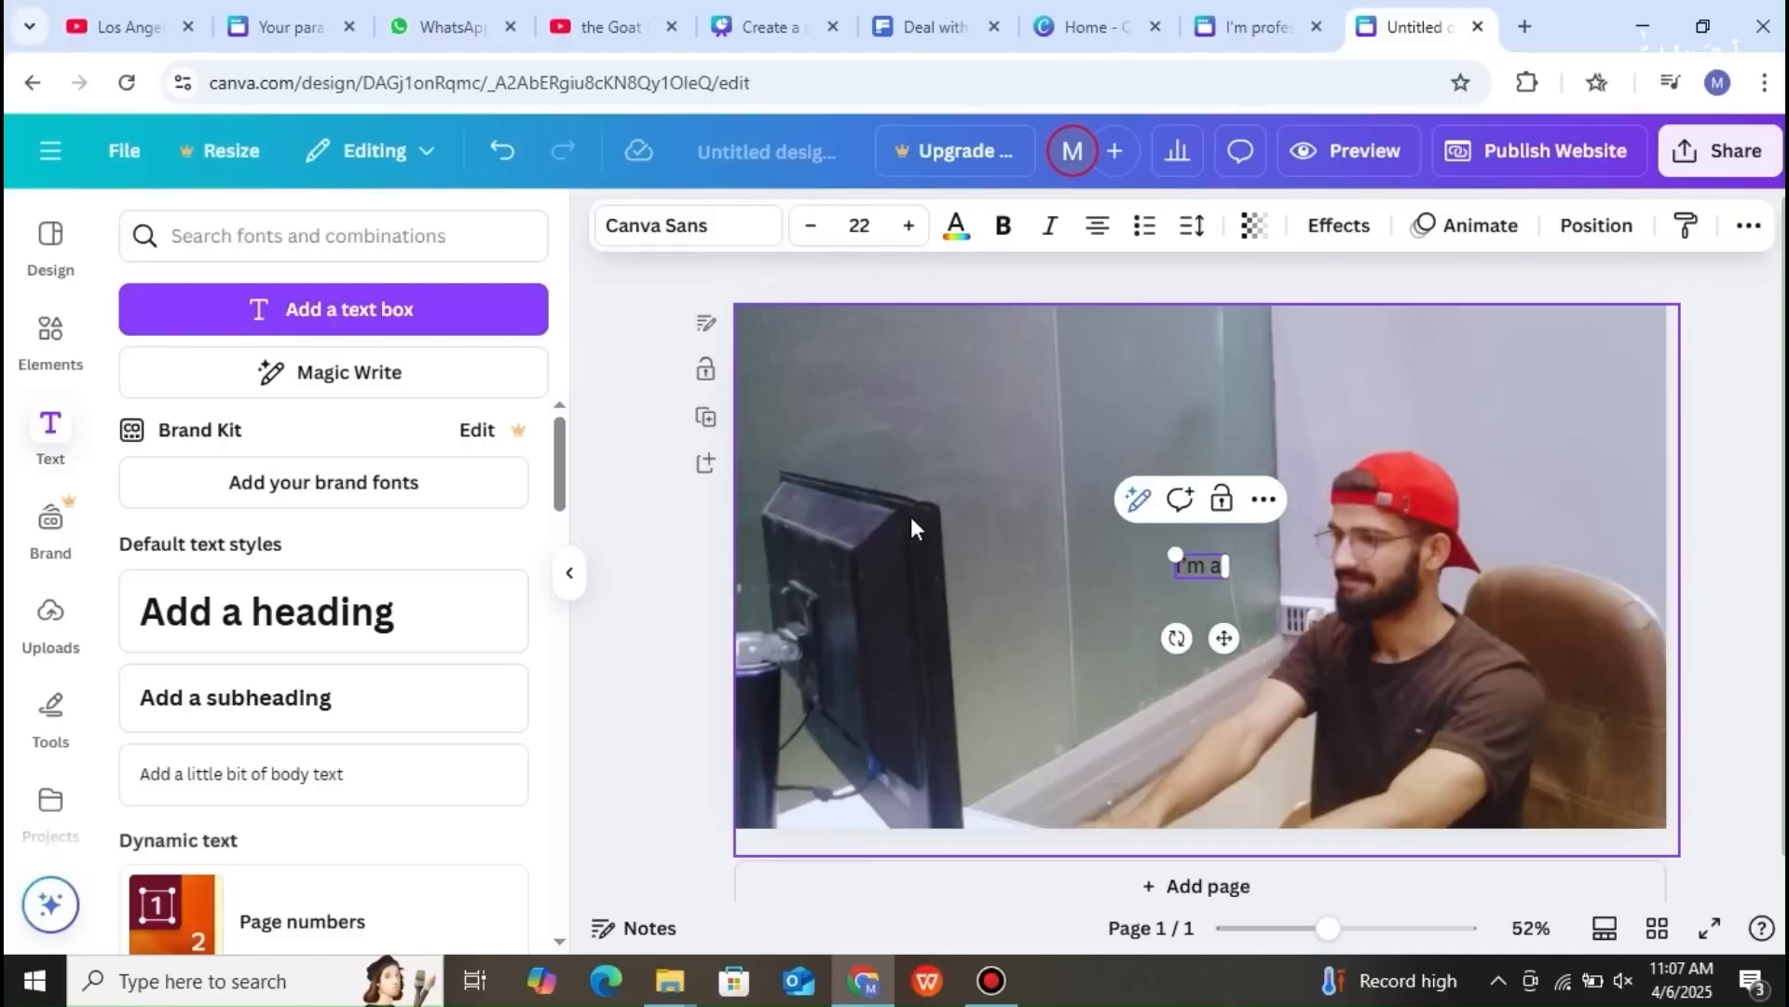
type(" profess")
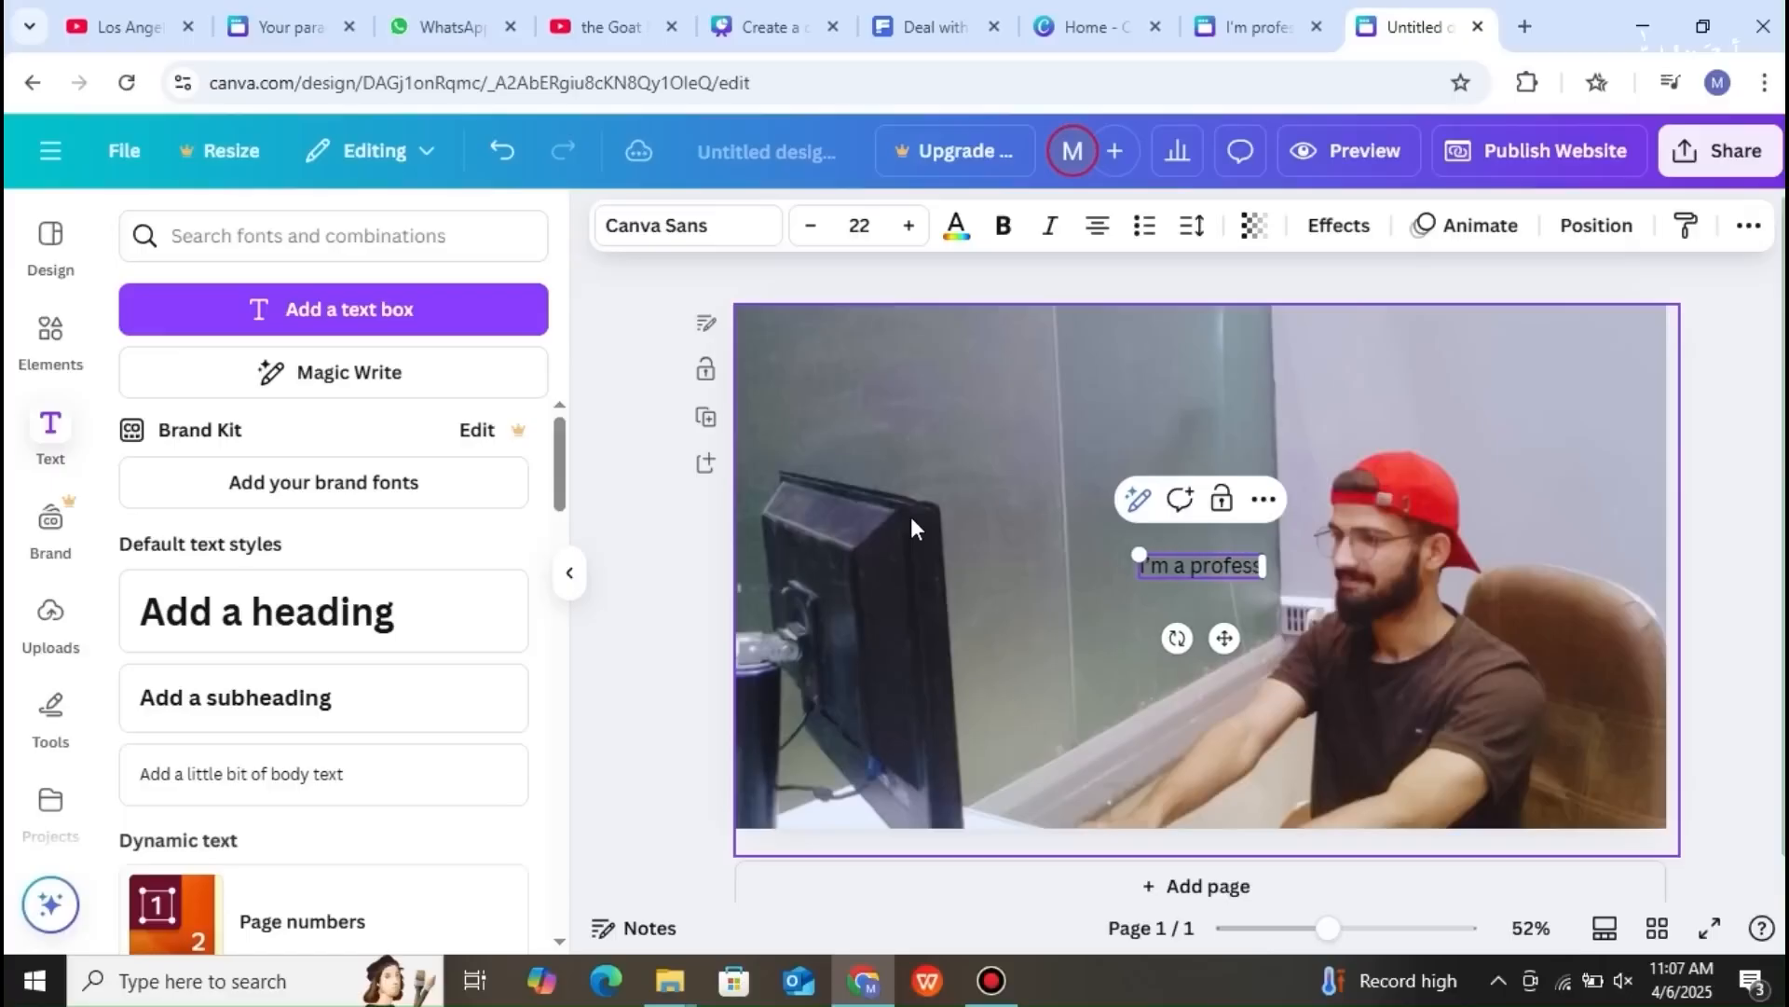
type("ional video edit")
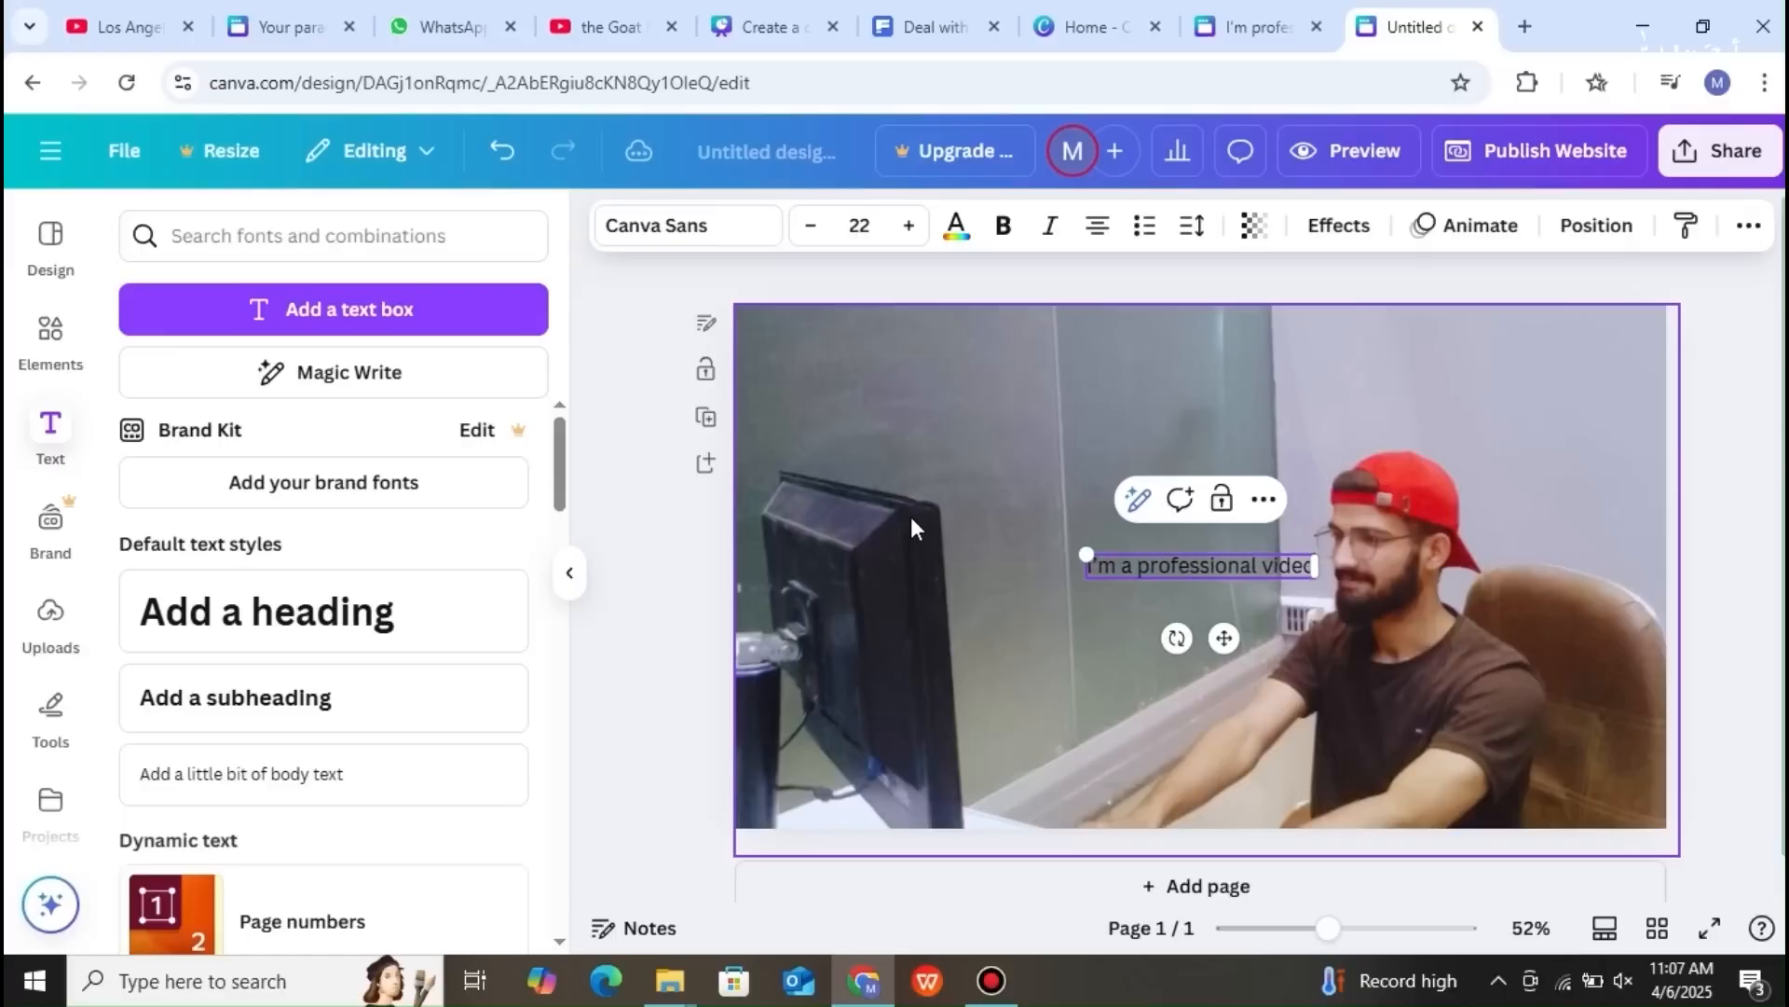
type("or")
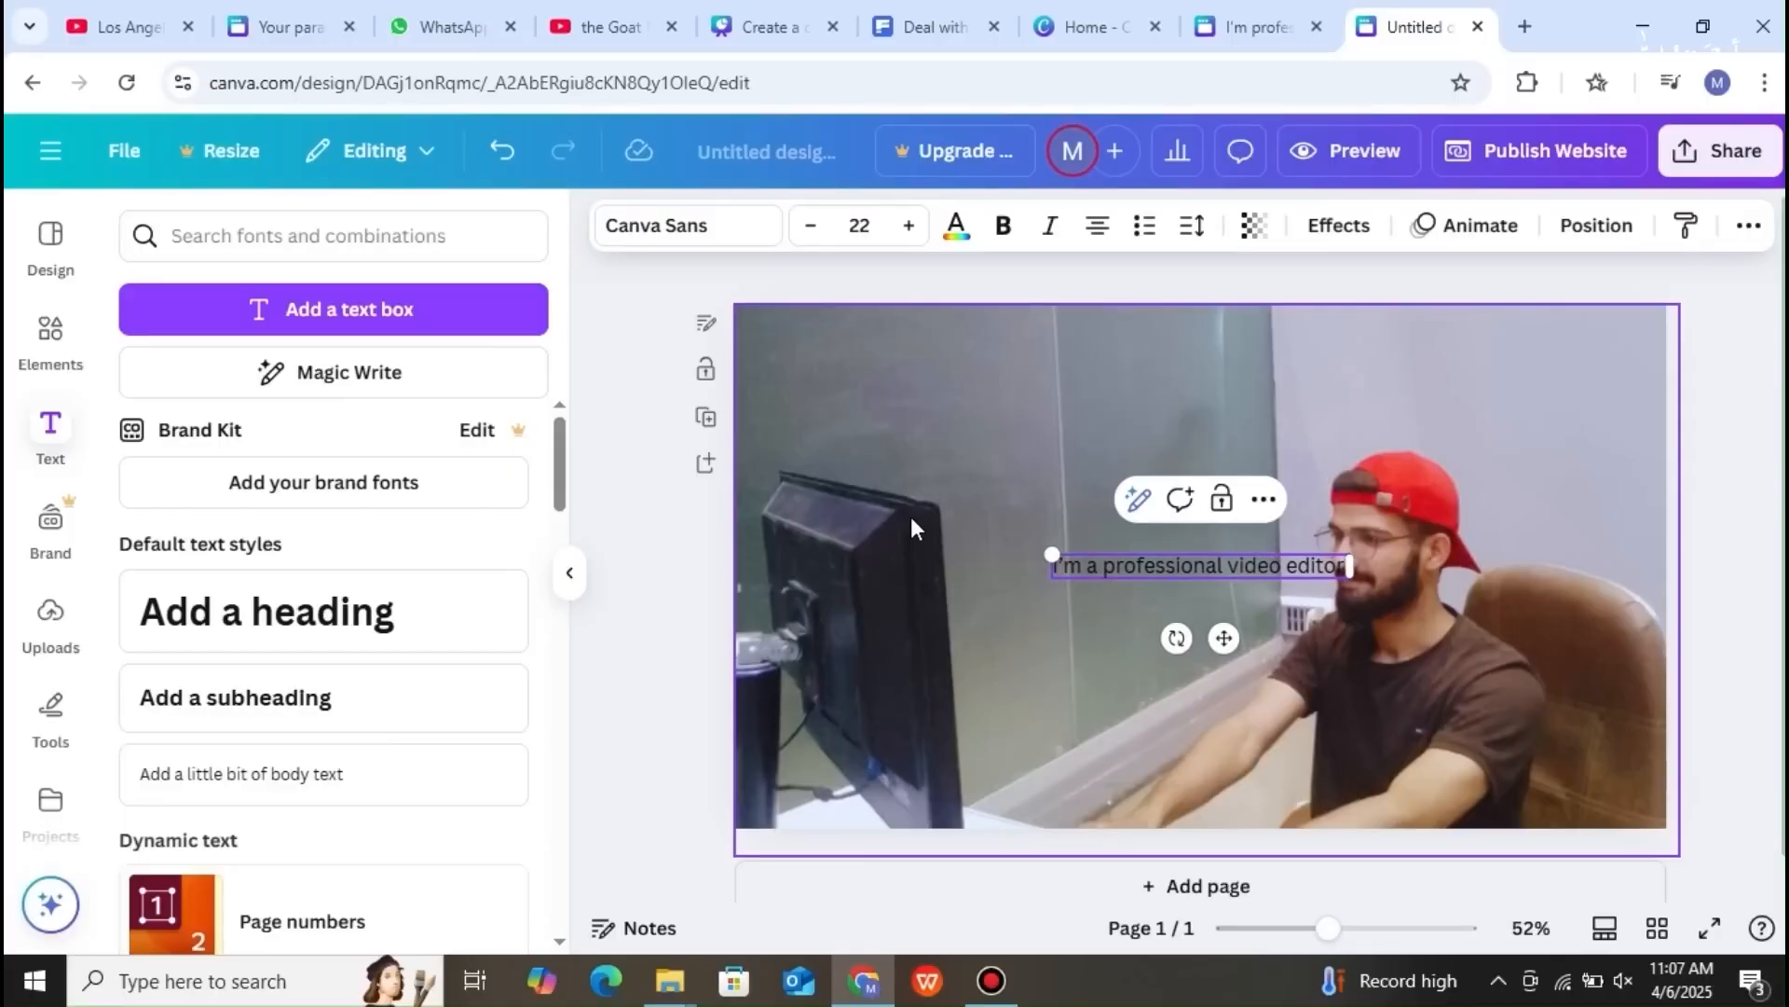
- Add a second line, "i make reels and Ads for brands and collabe with creators", and move the text box to the photo's upper part
key("Return")
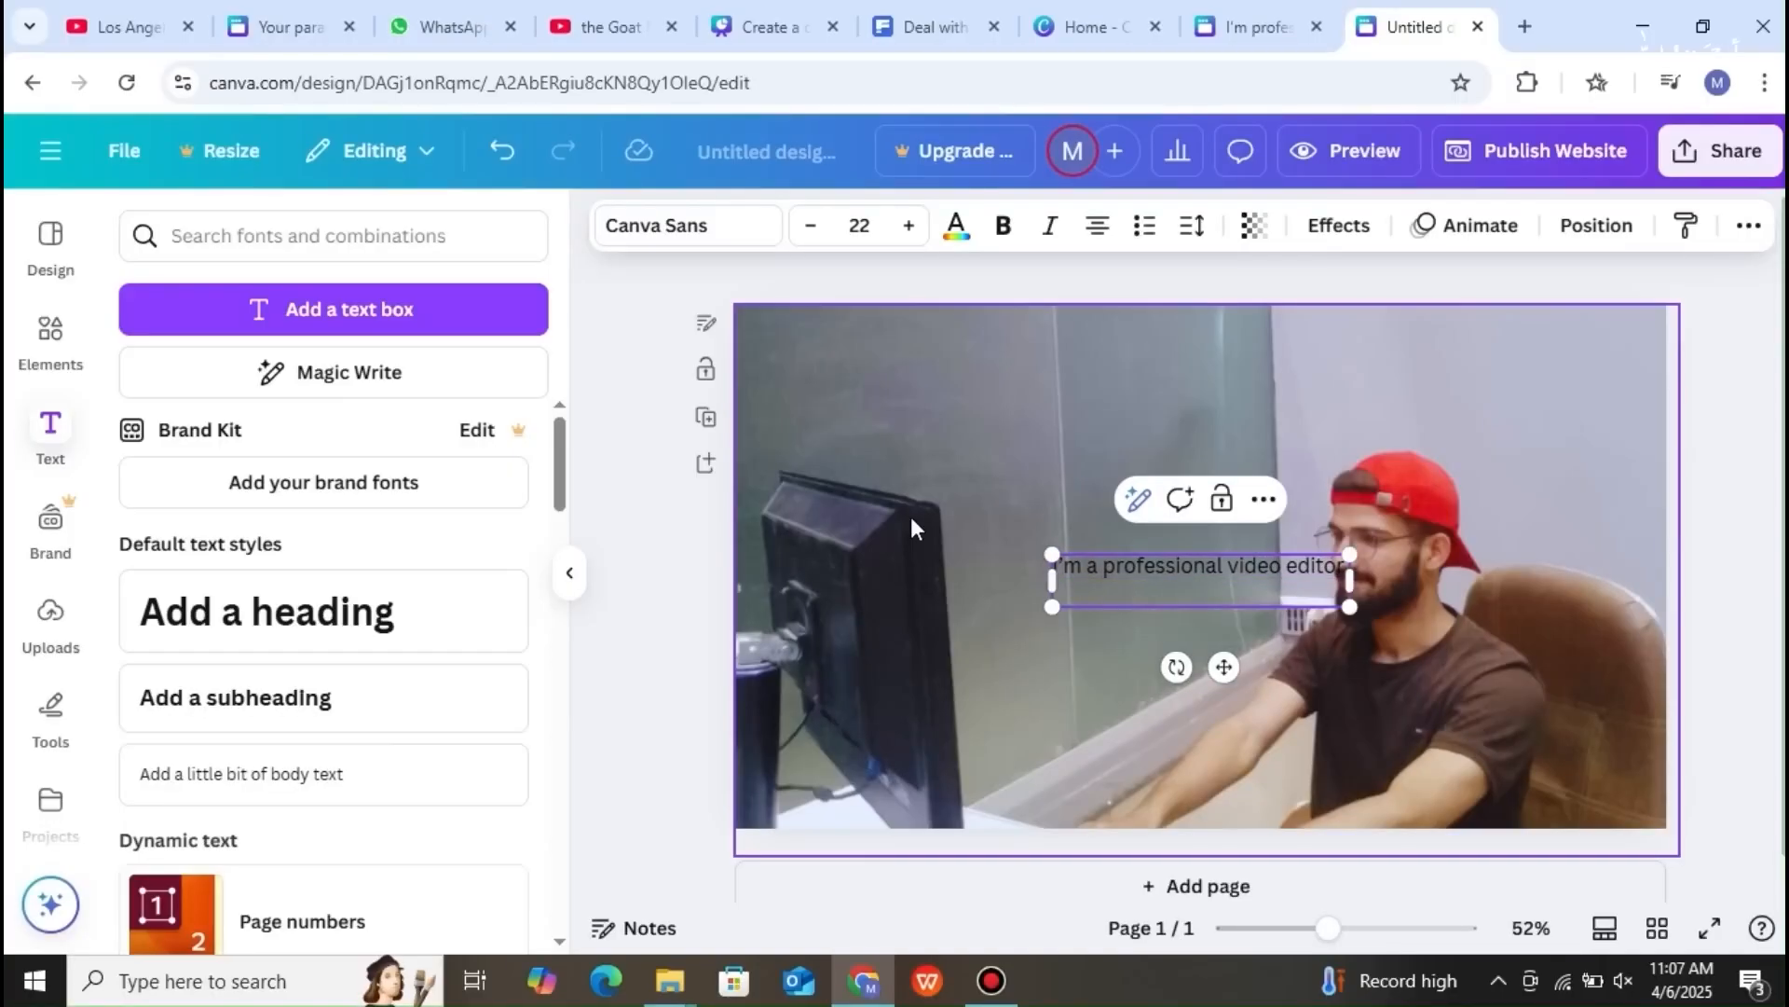
type("i make eeeels and")
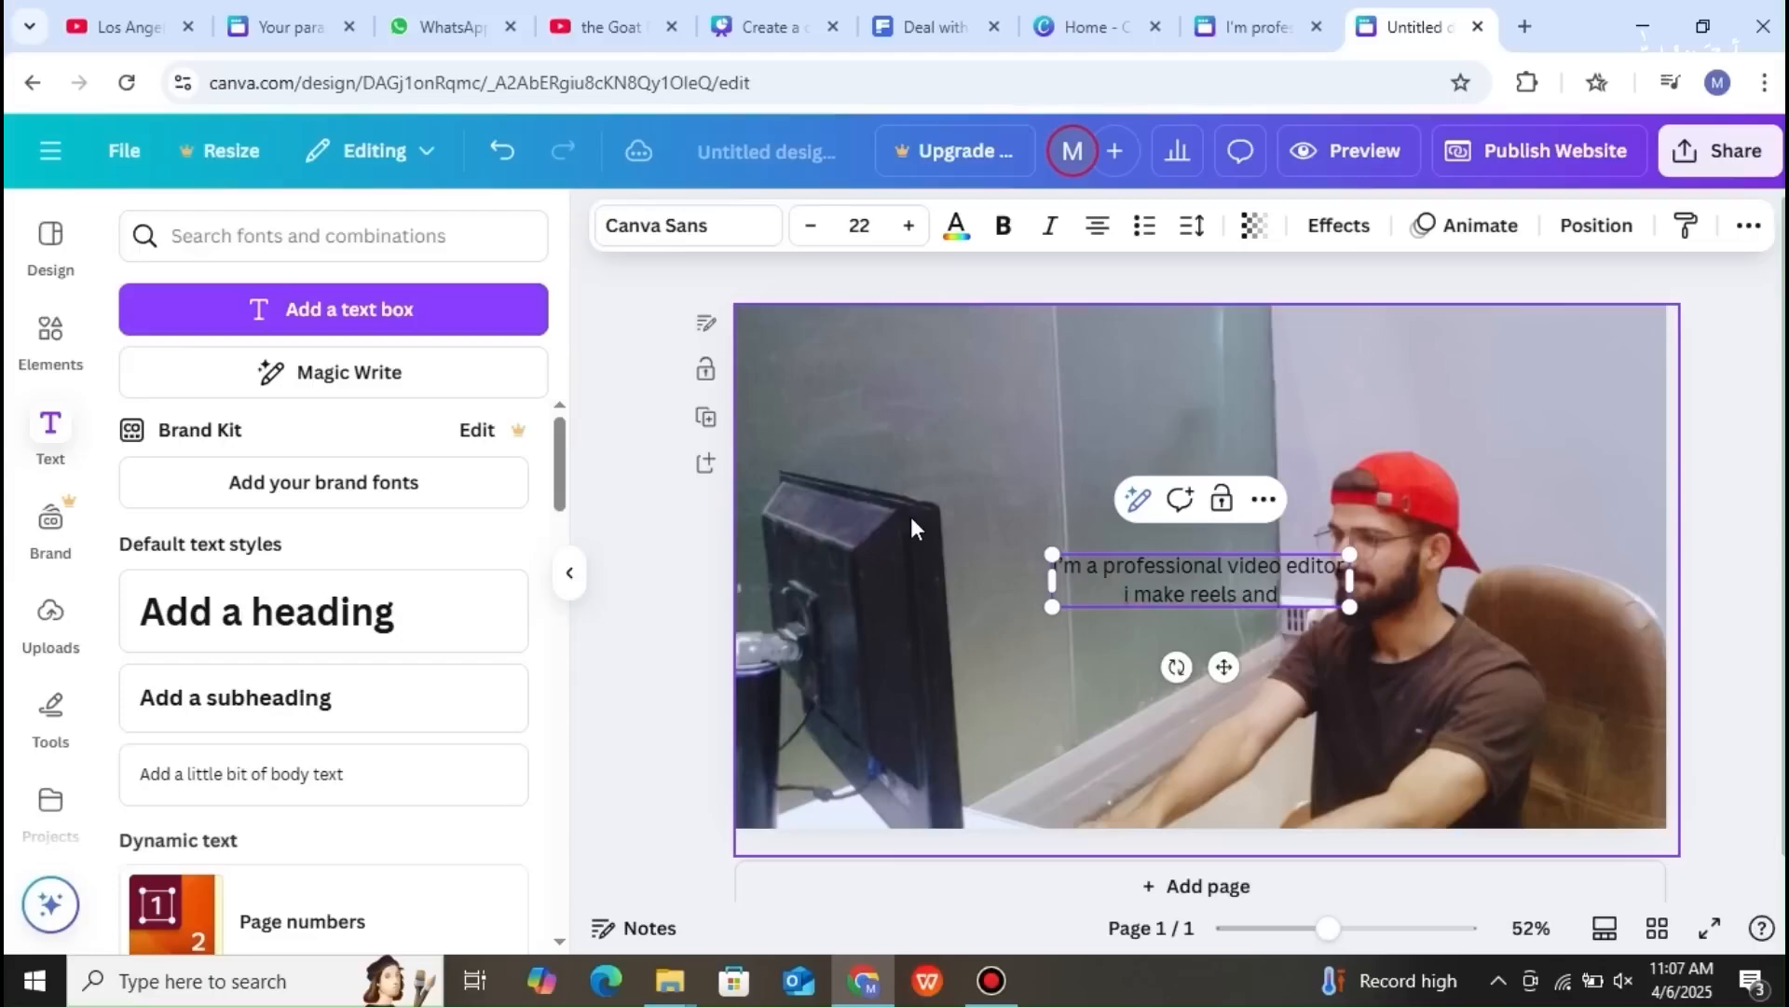
type(" Ad")
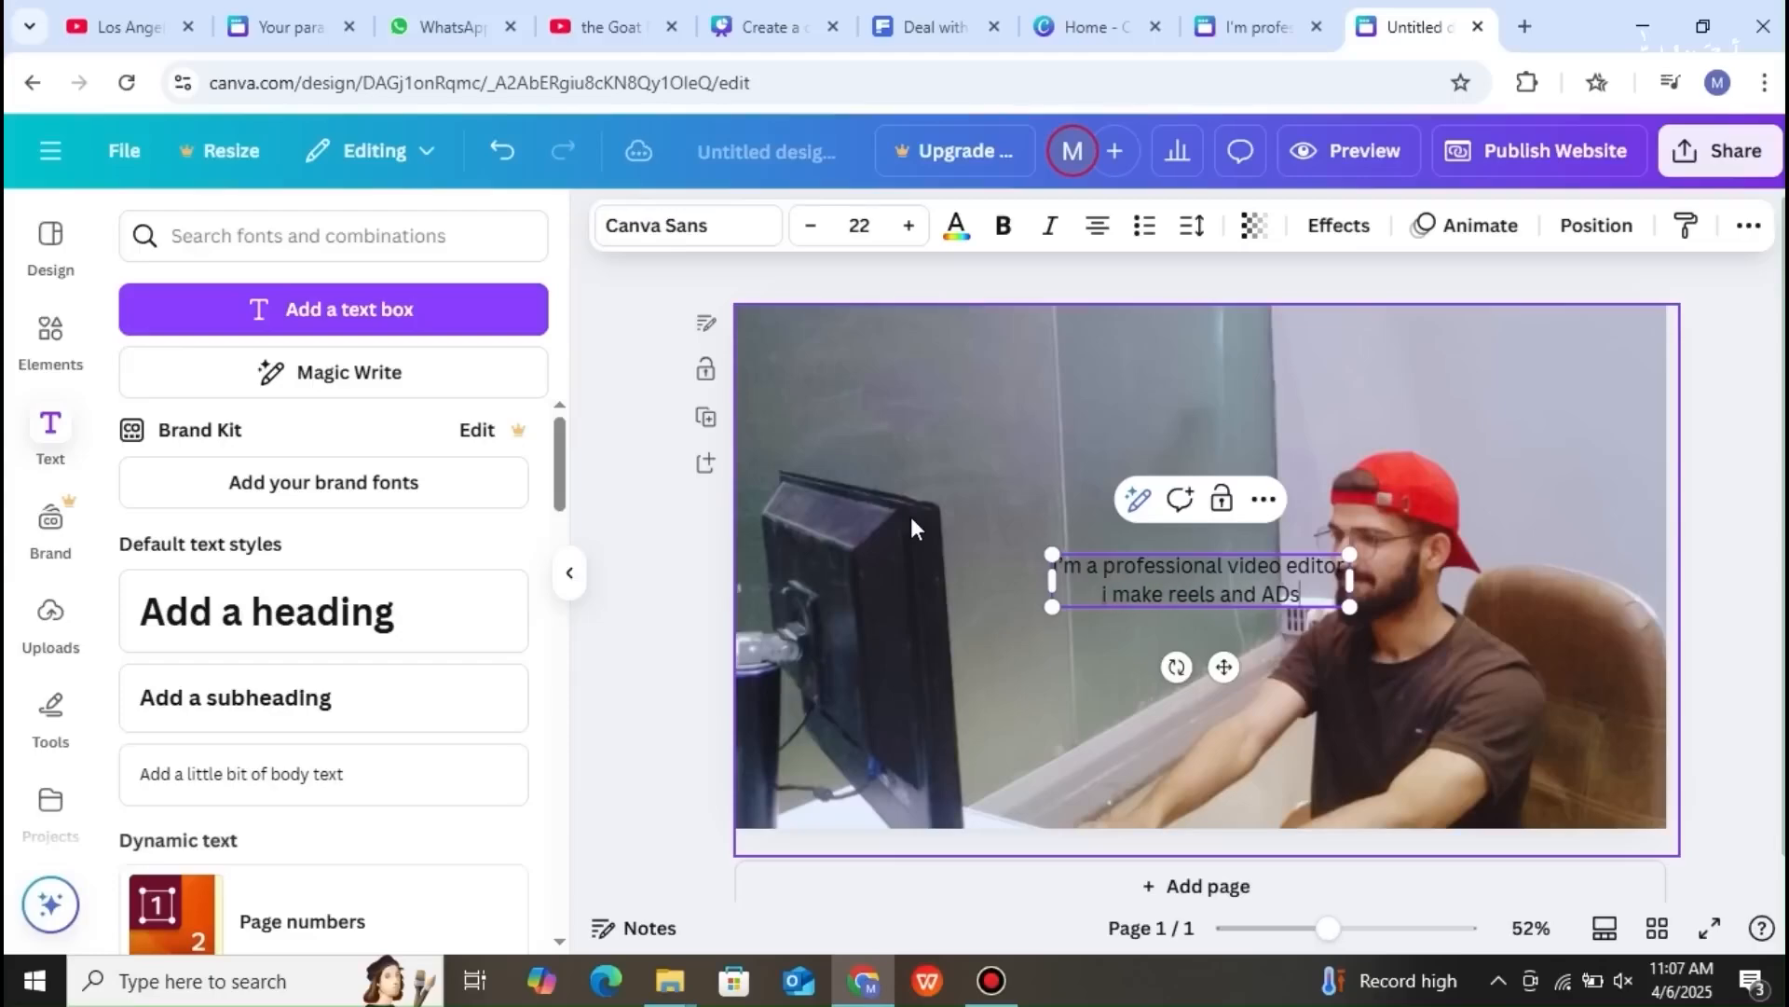
type("s for ")
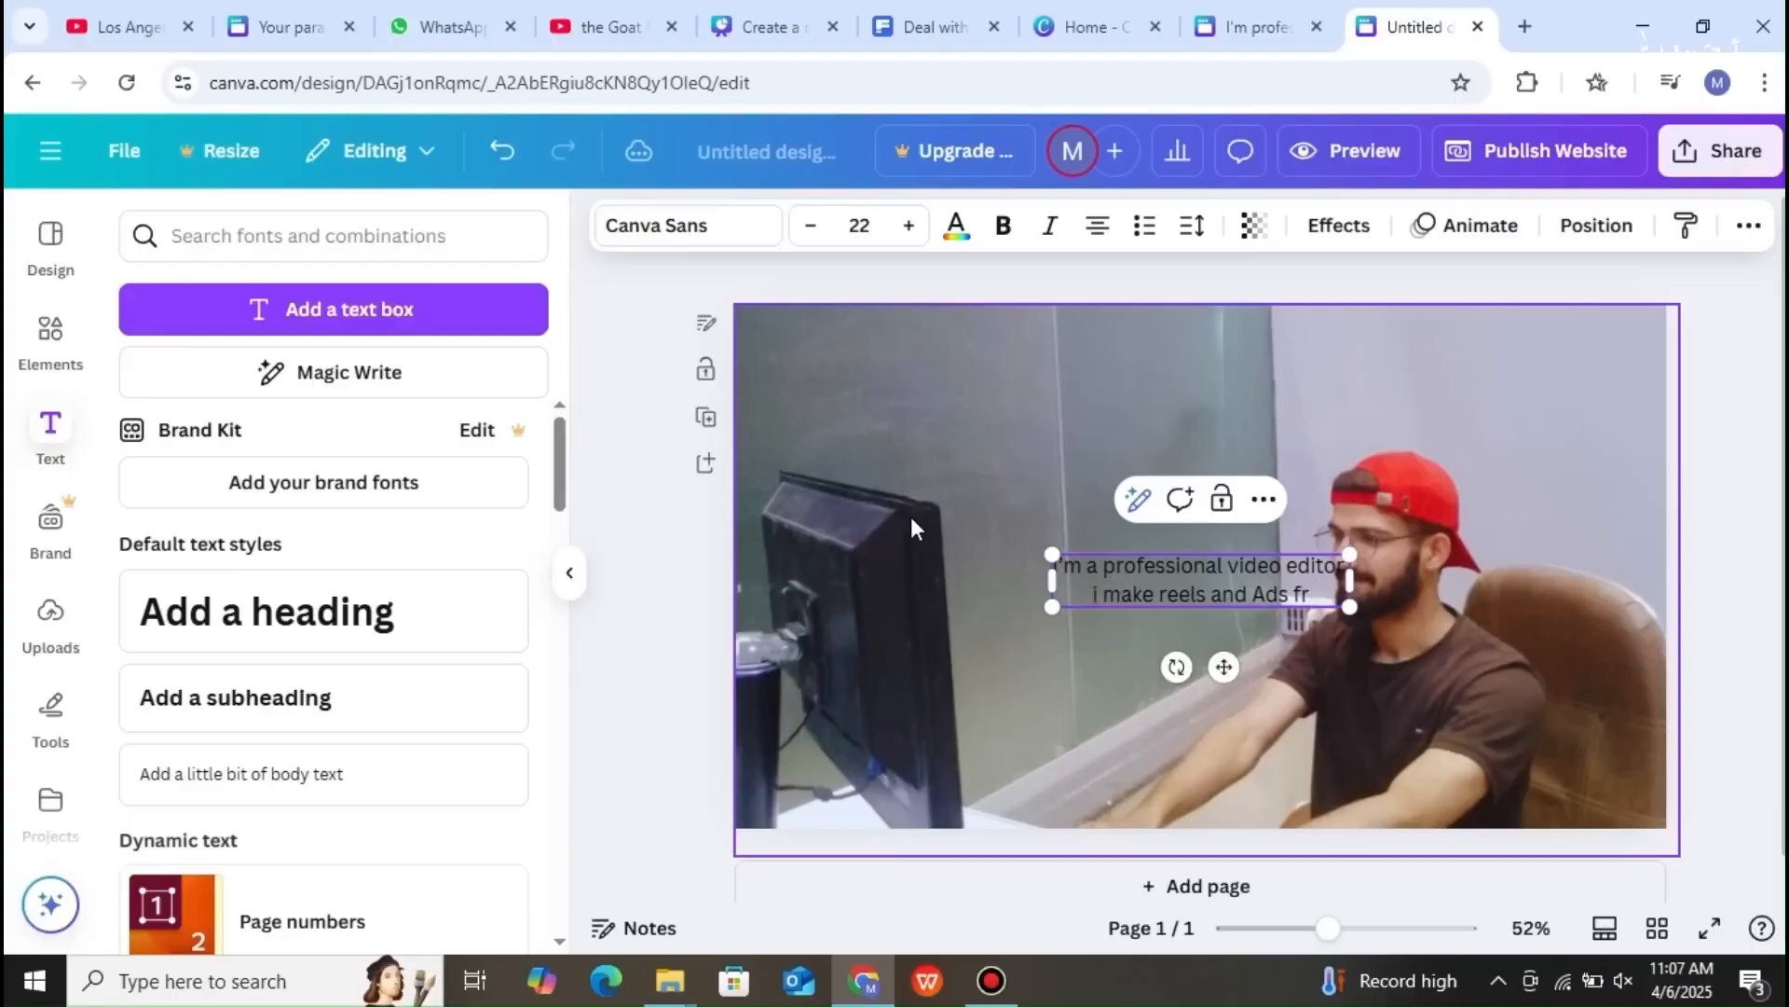
type("brand")
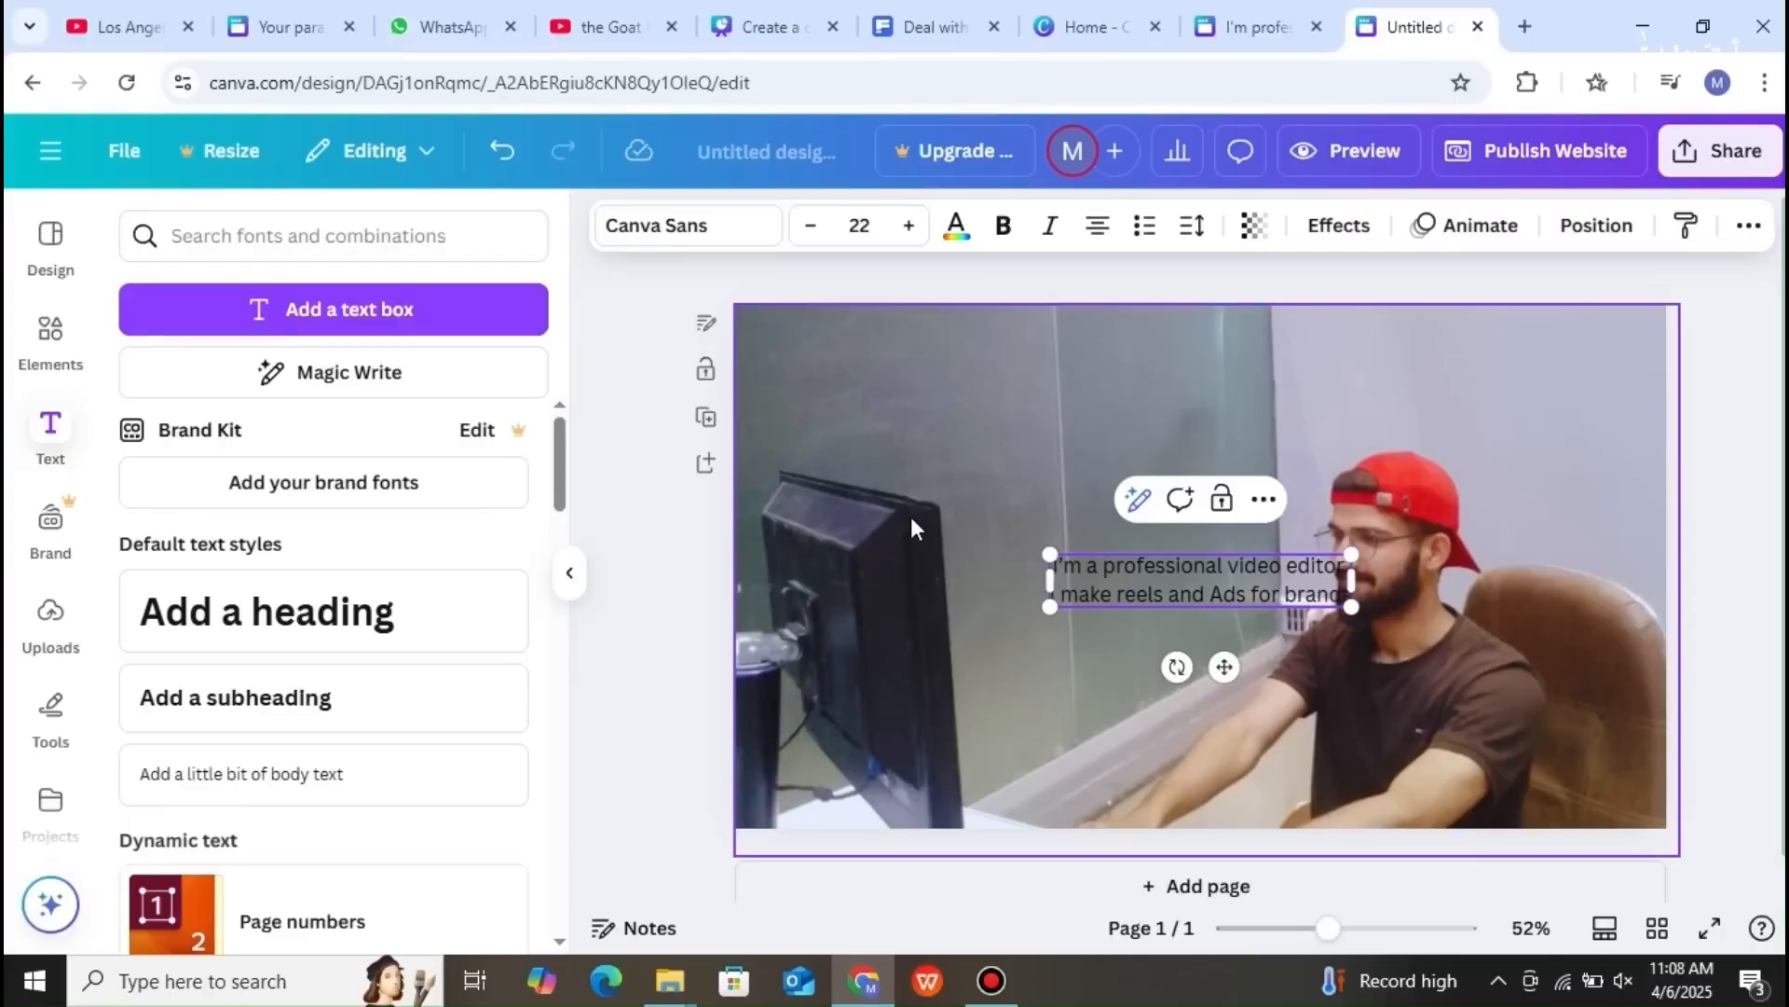
type("s and")
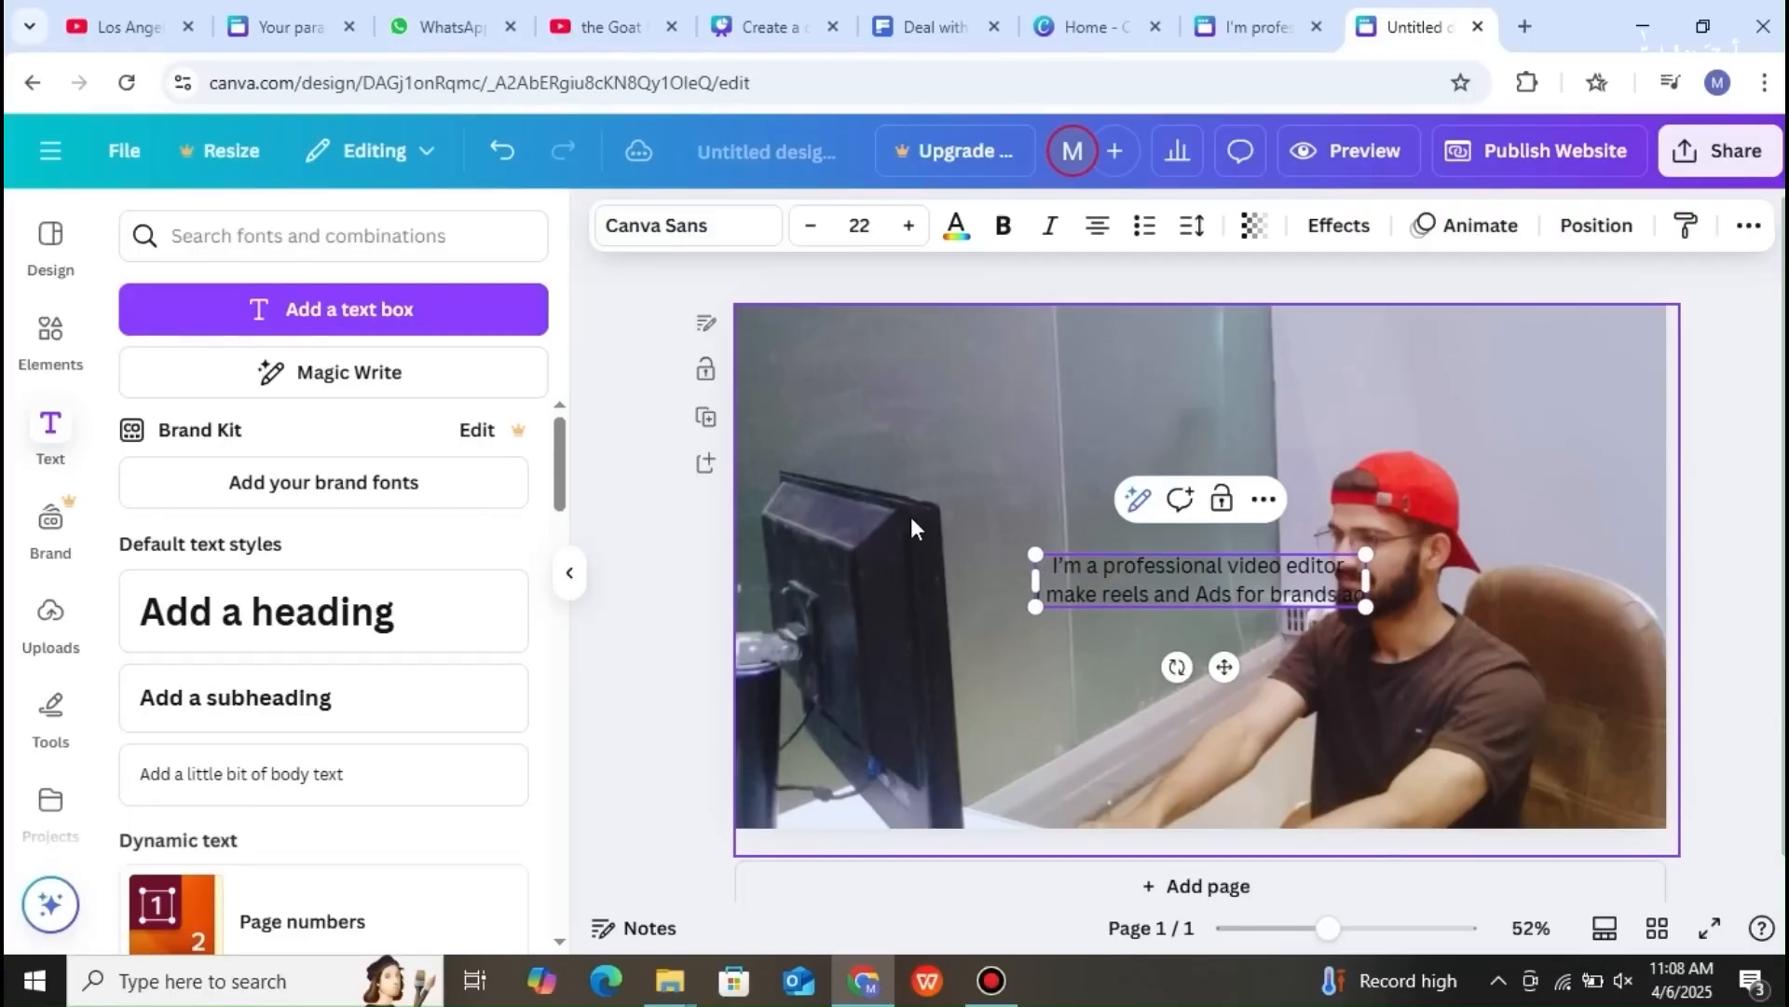
type(" colla")
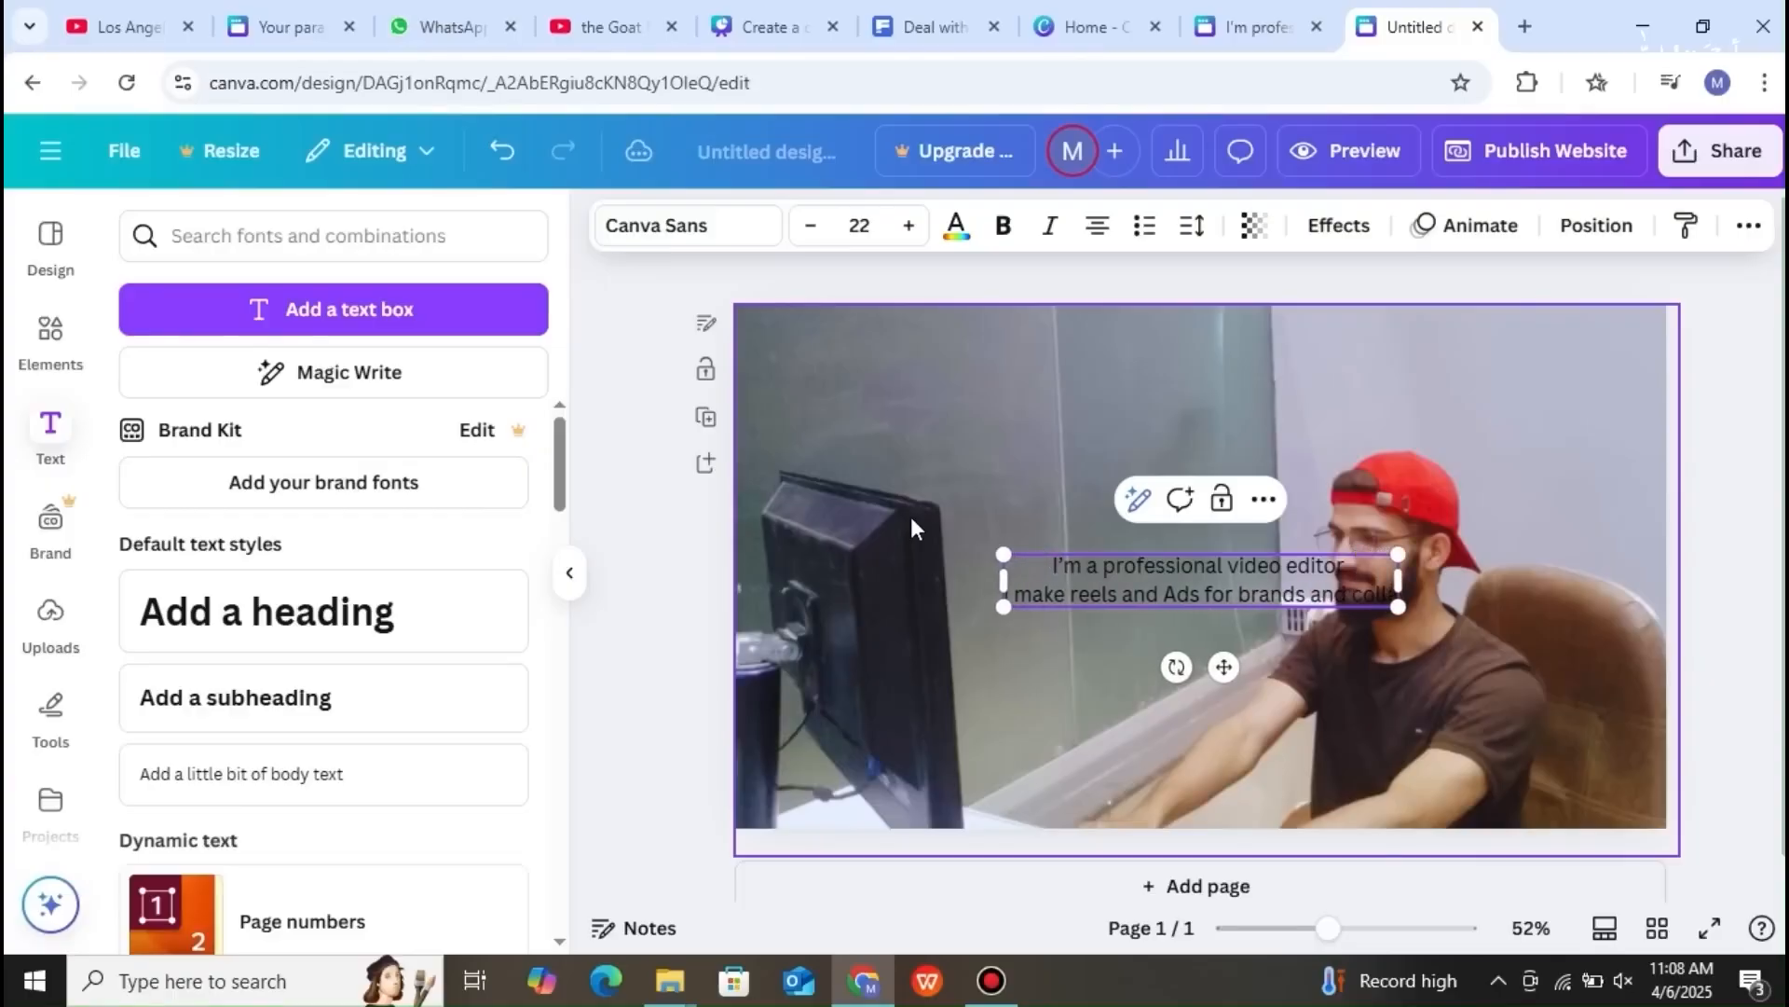
type("be with")
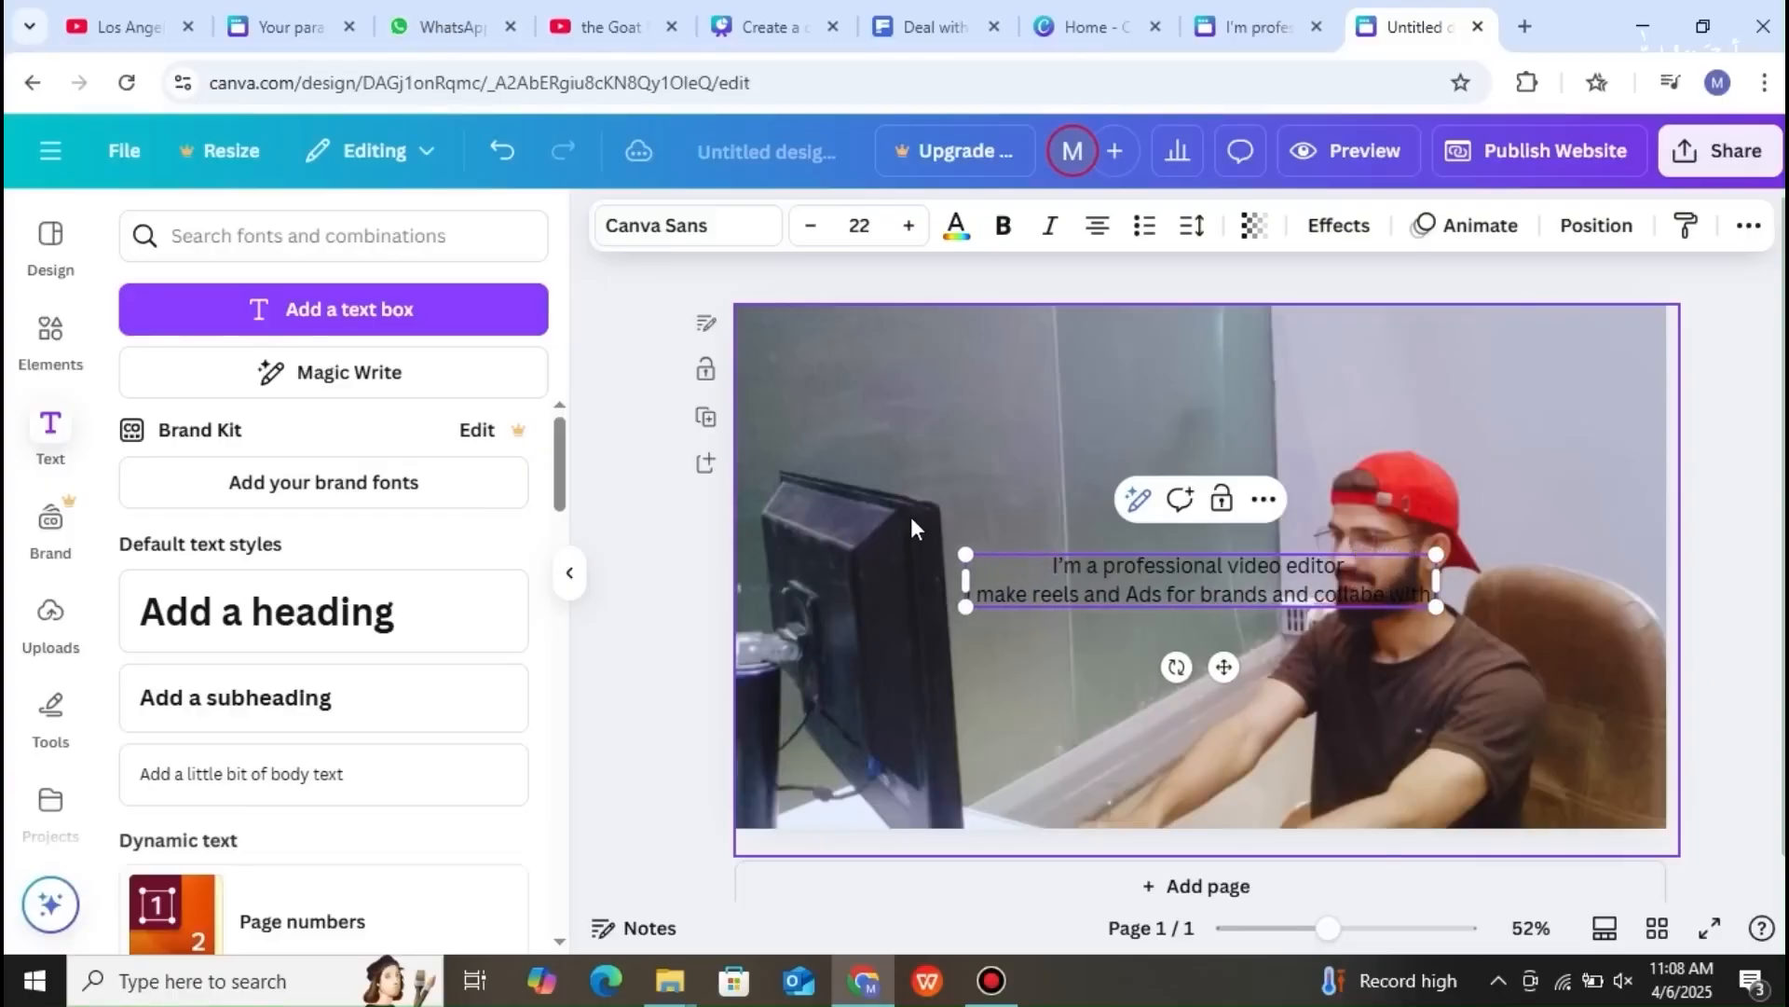
type(" creators")
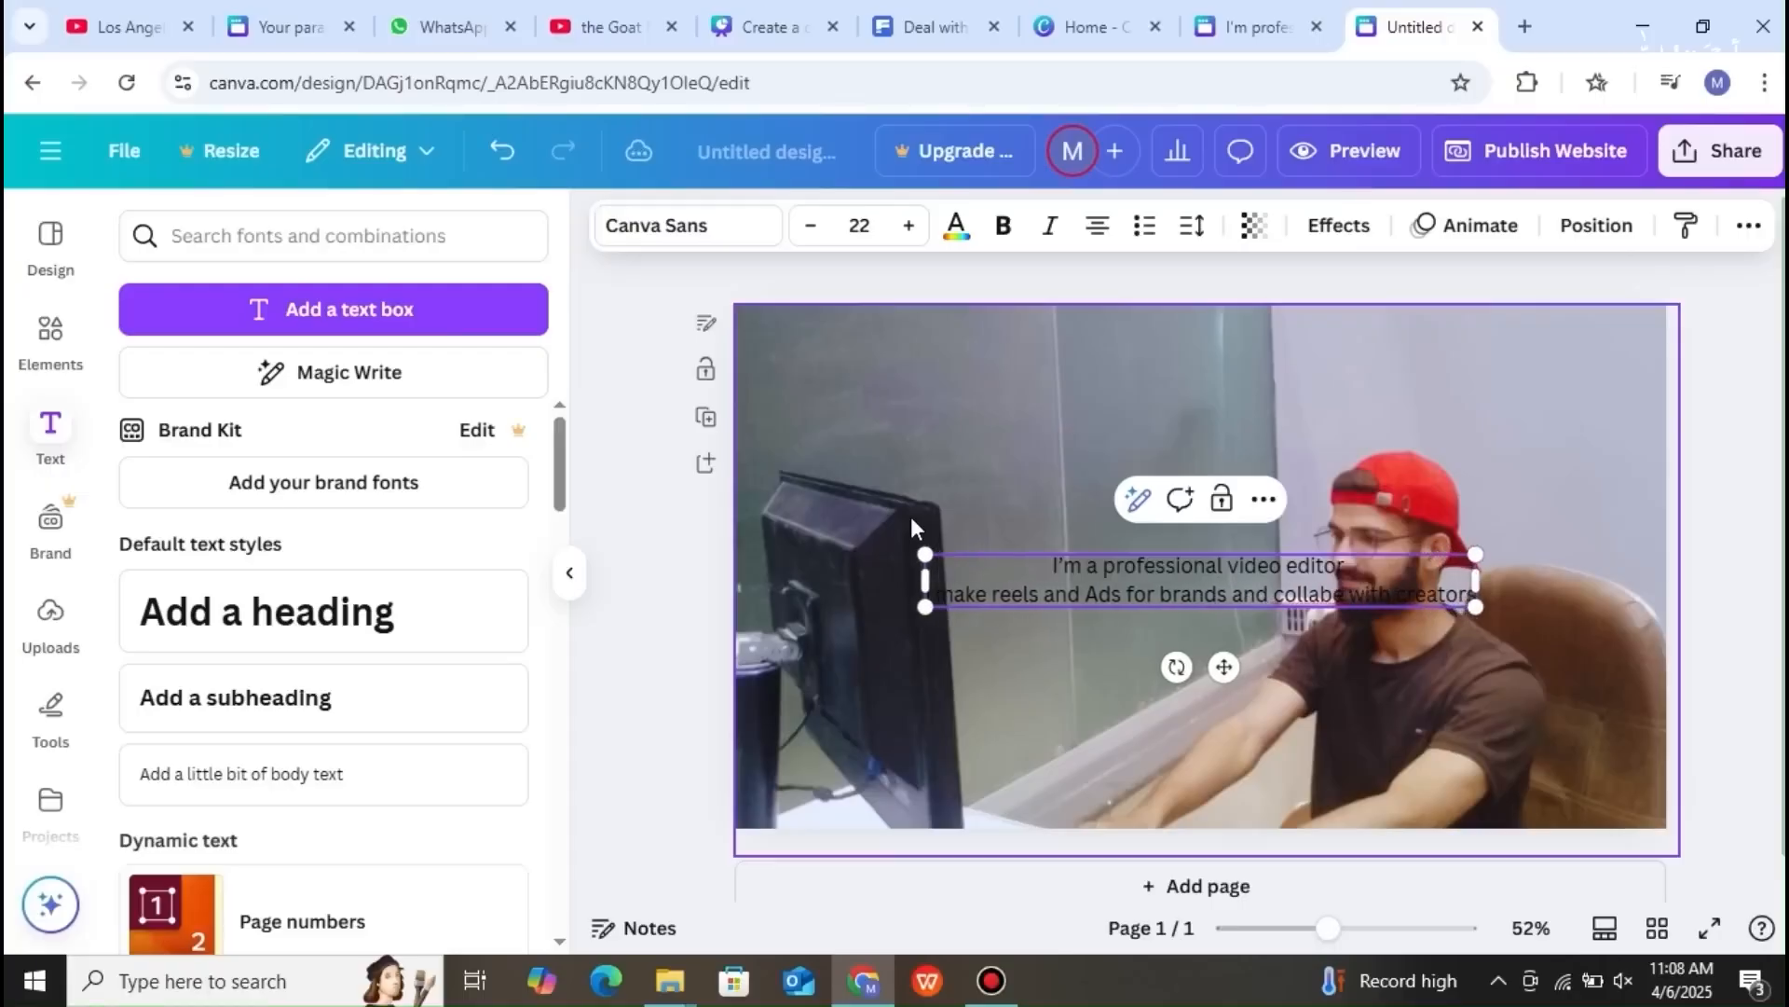
left_click_drag(1223, 667, 1124, 501)
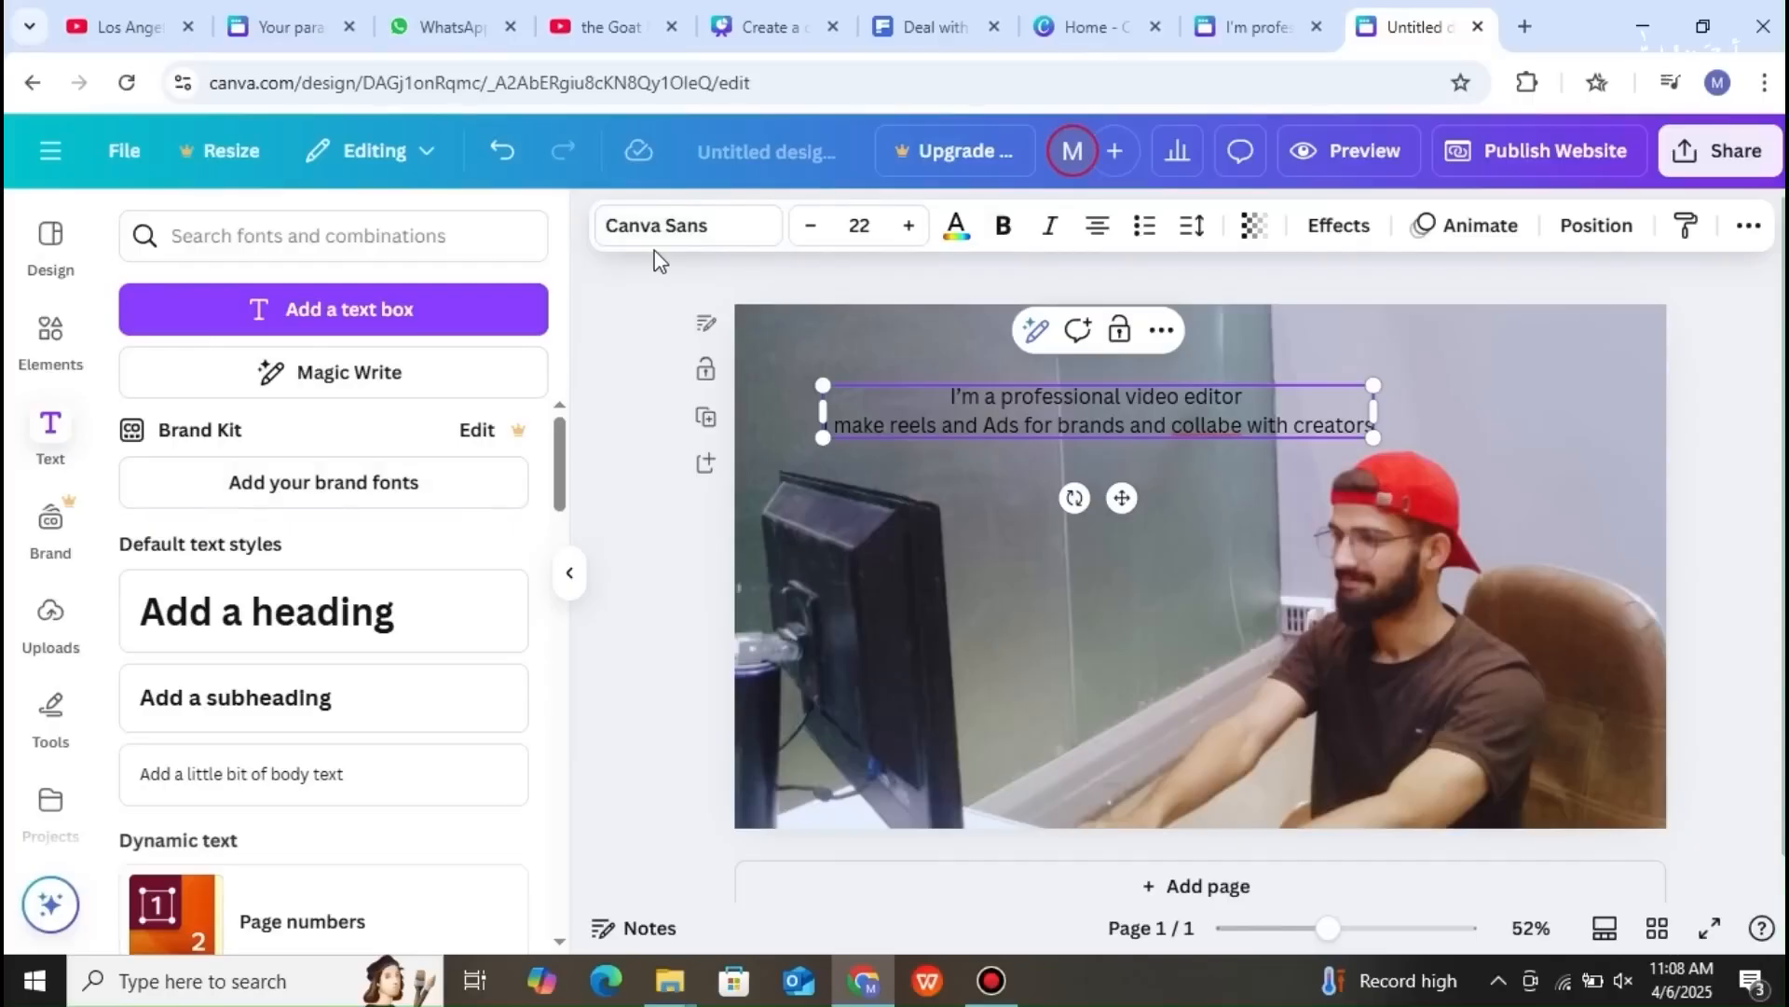
left_click(994, 990)
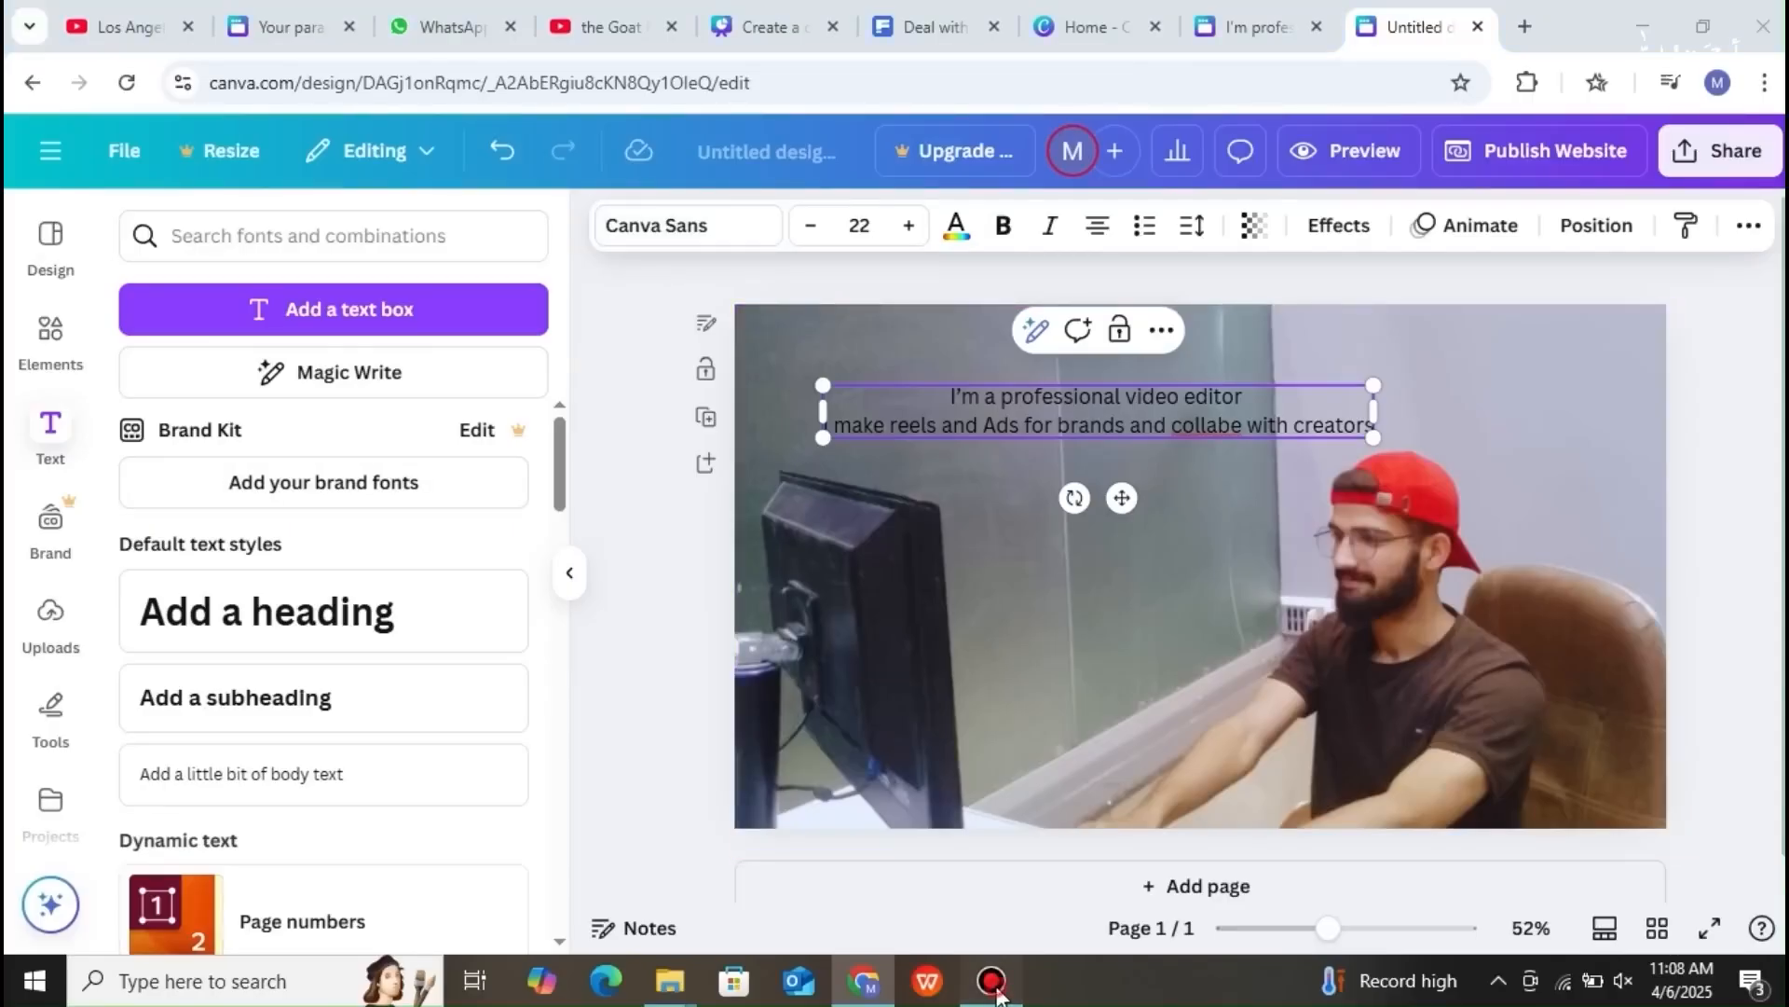
left_click(1224, 124)
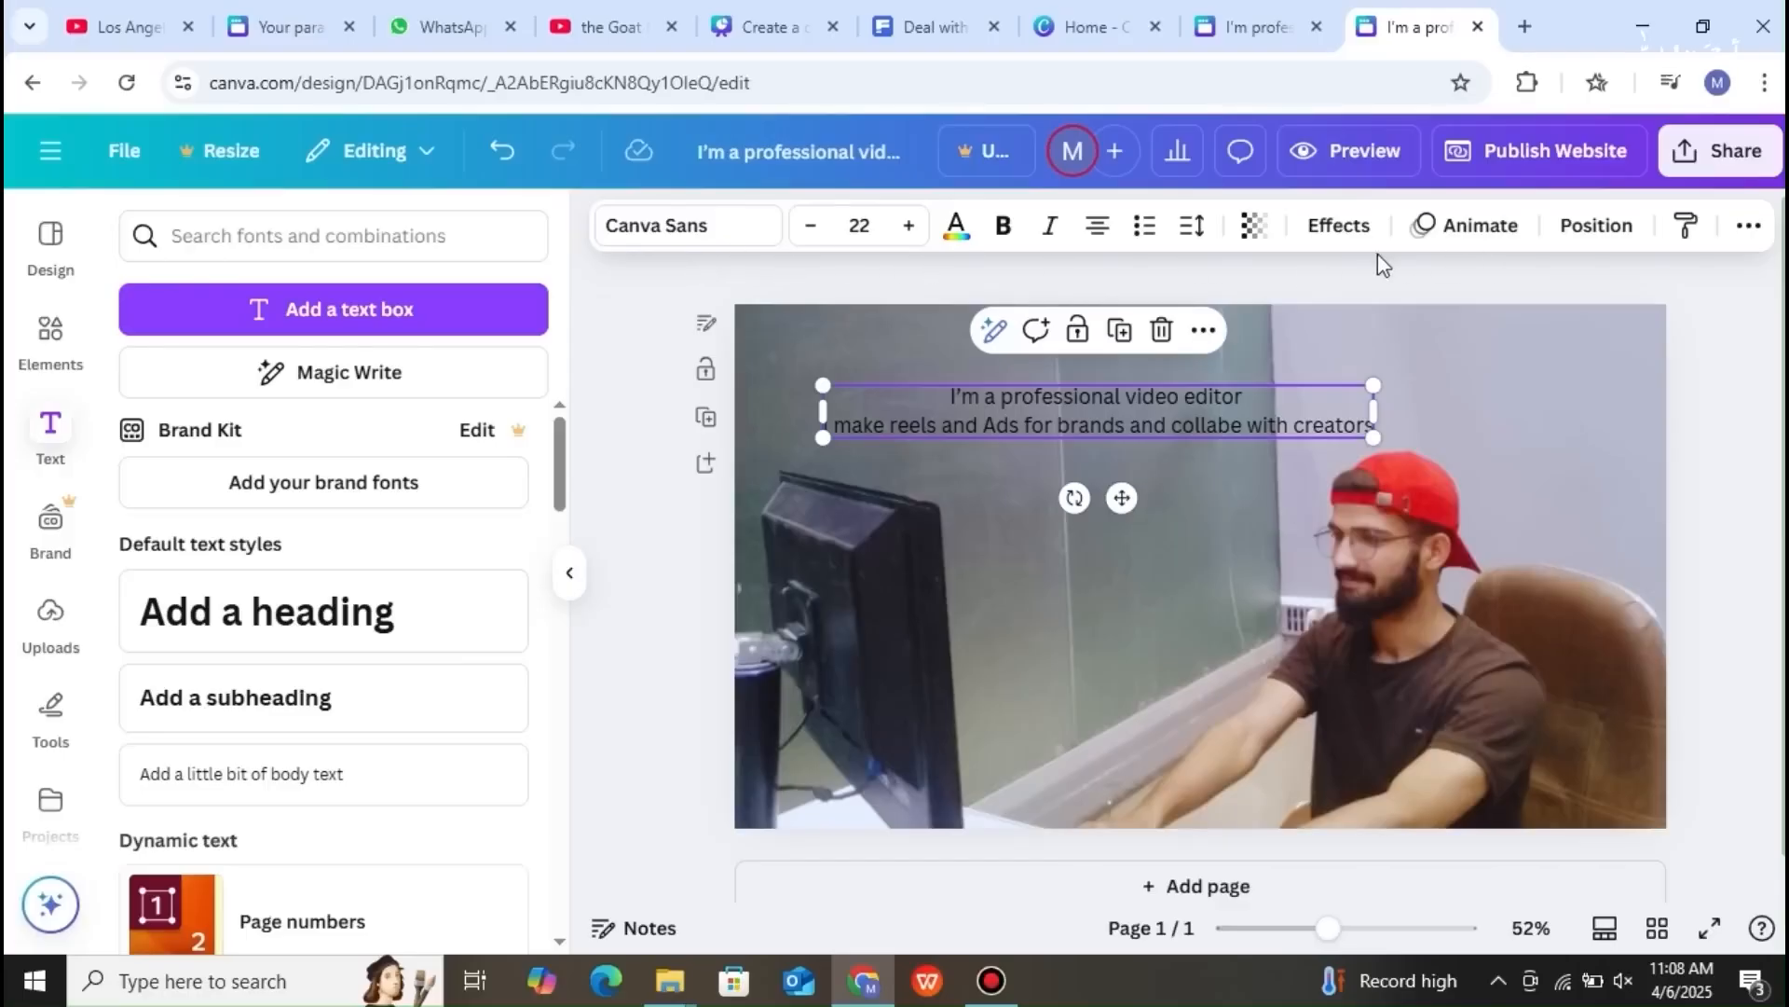
- Change the font of the two-line intro text to Archivo Black
left_click(726, 246)
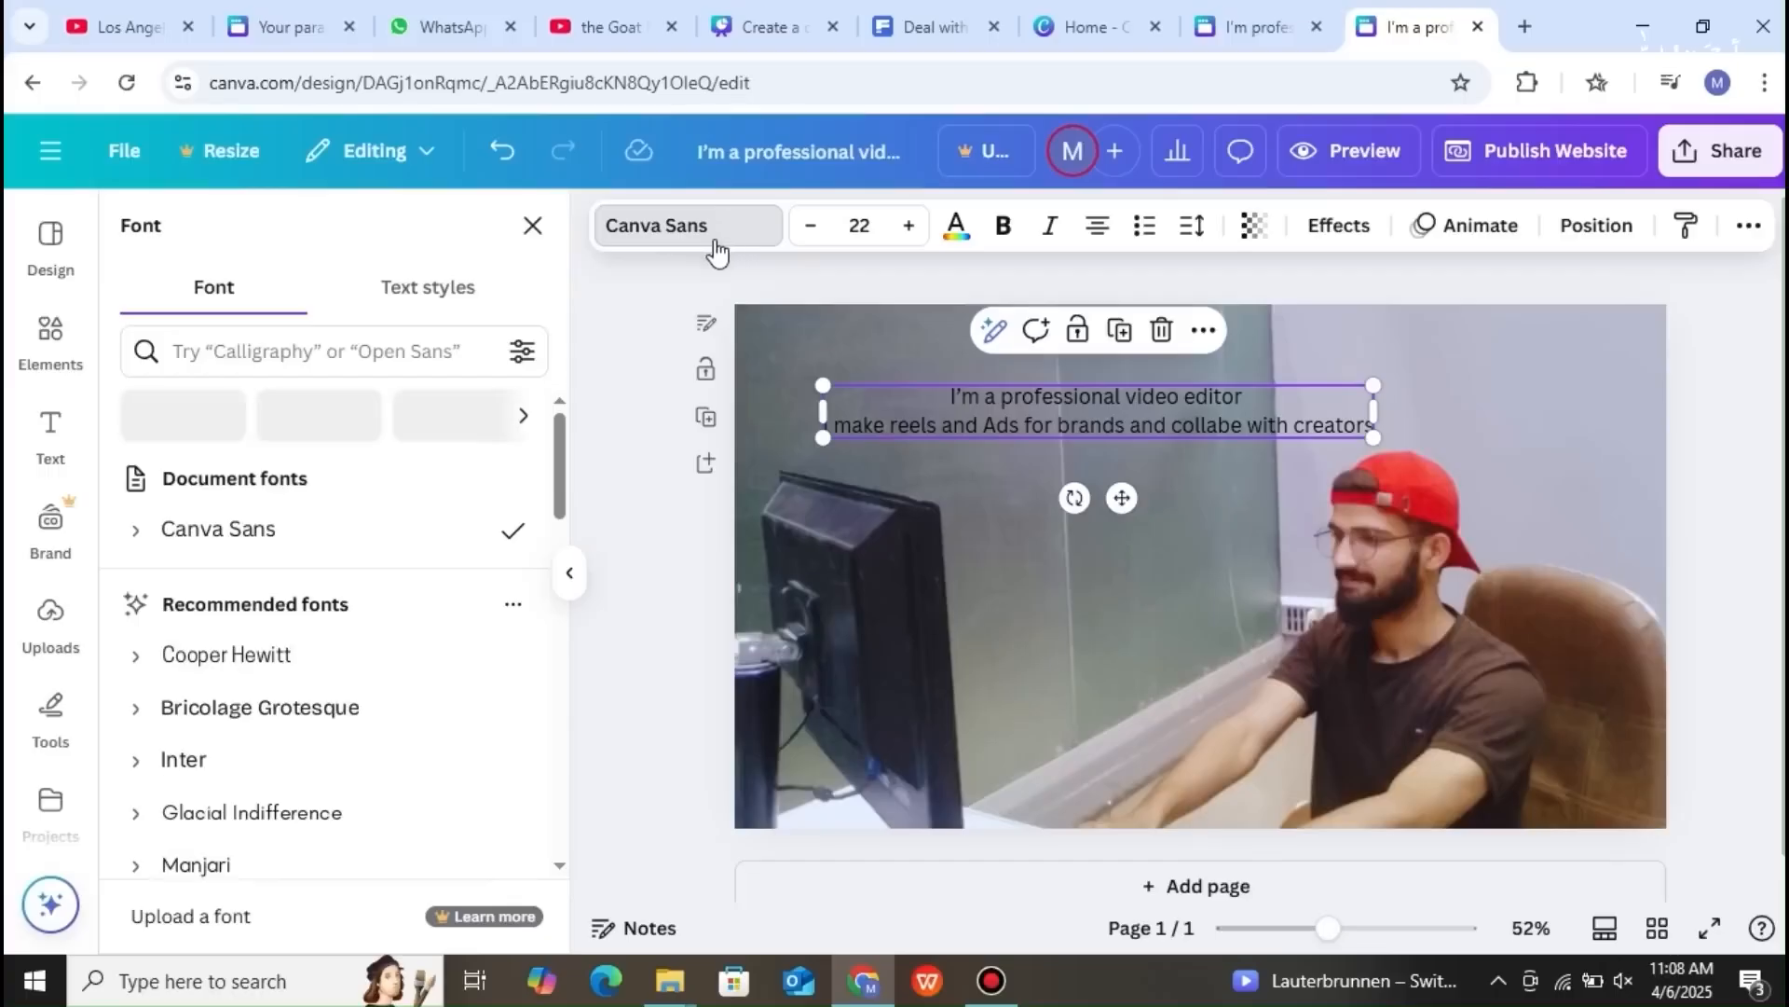
left_click_drag(555, 449, 559, 556)
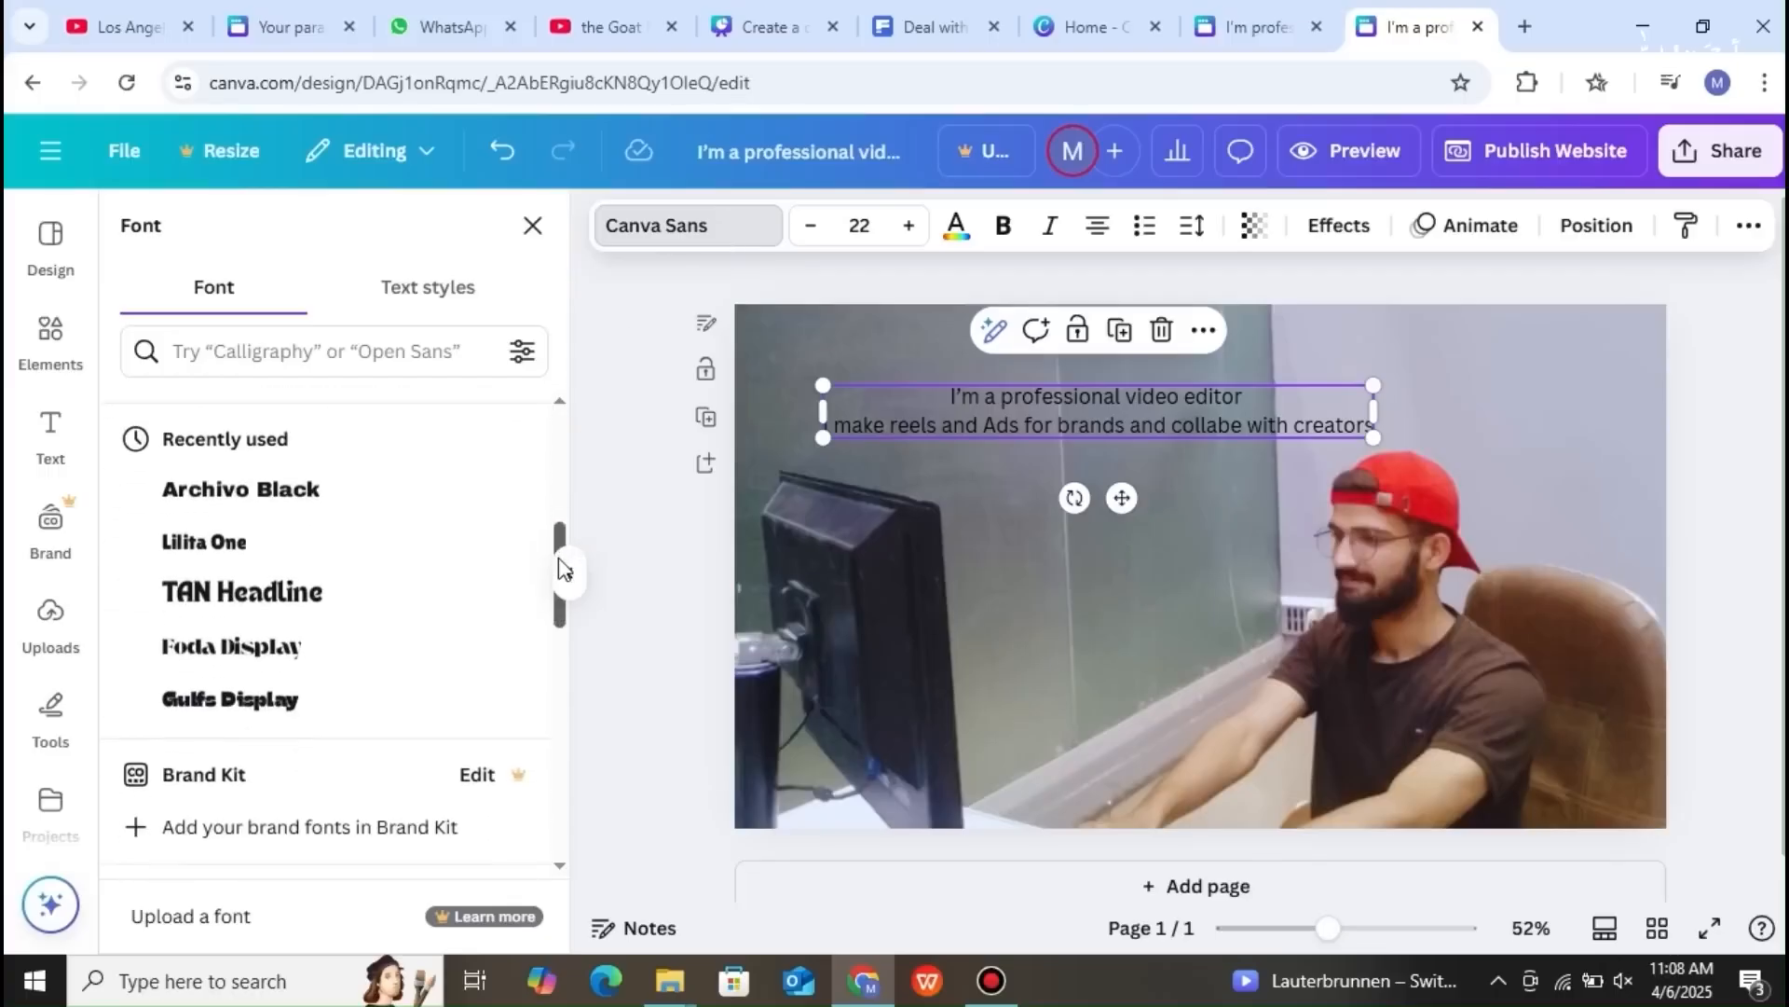
left_click(281, 508)
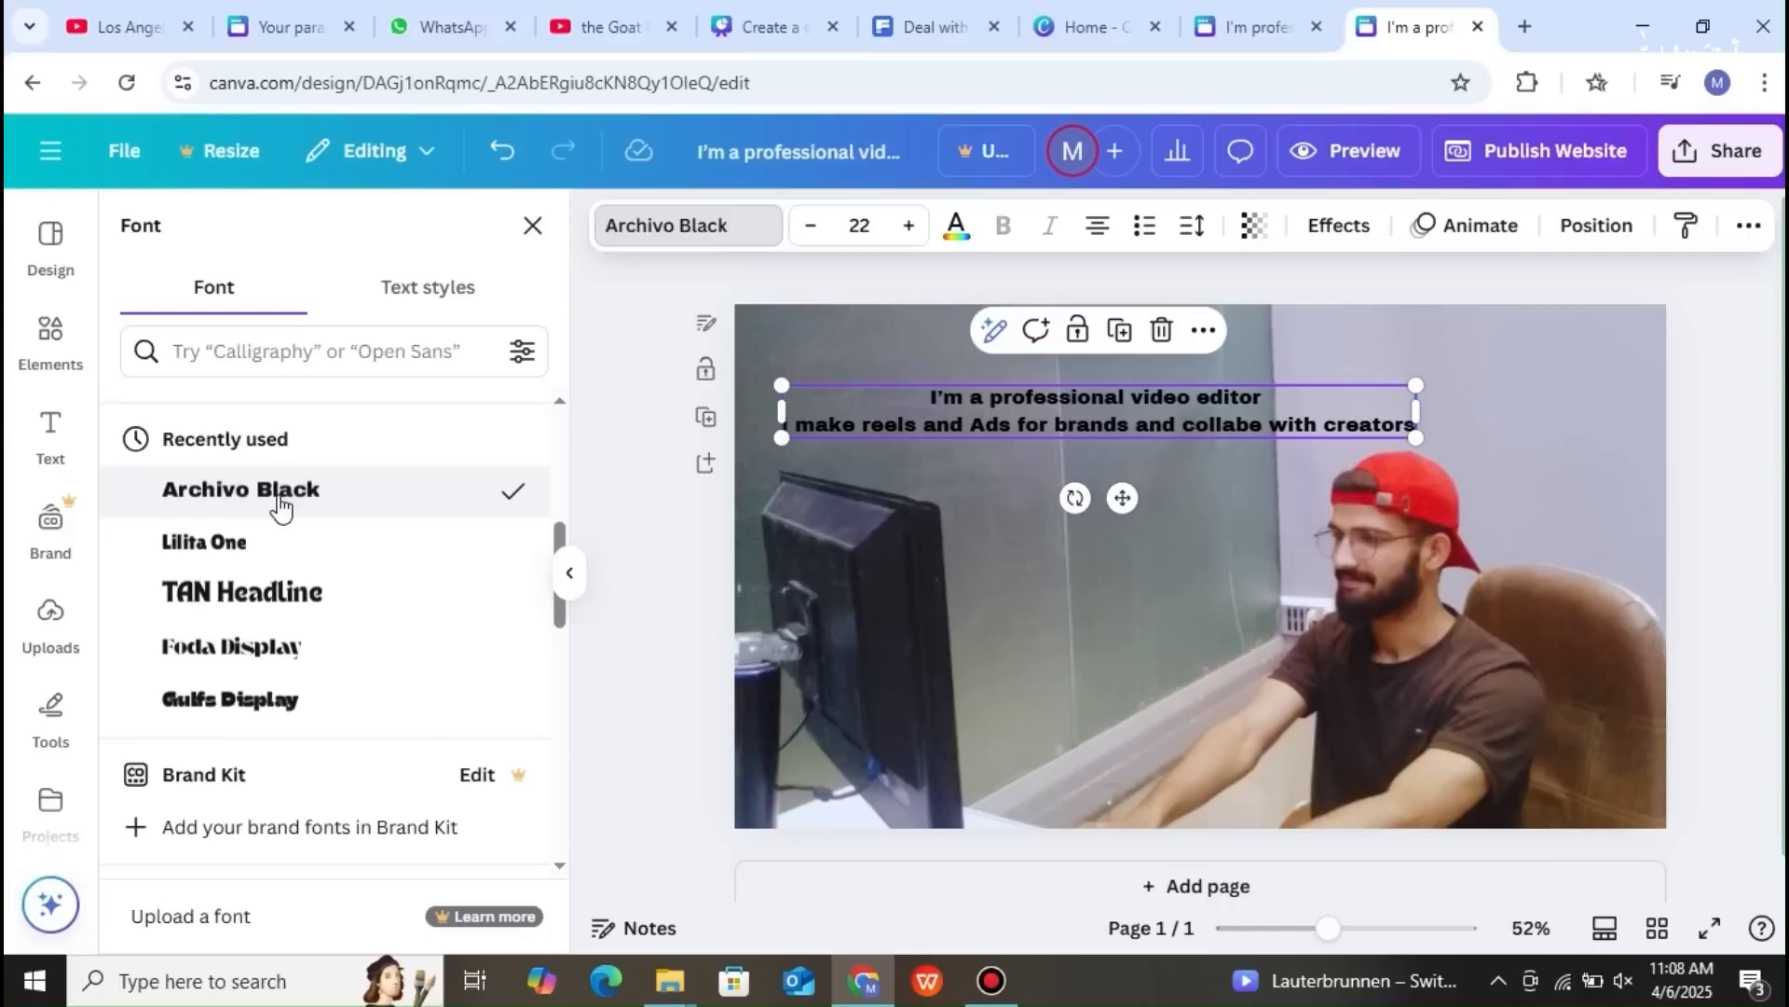
- Increase the font size of the intro text to 25
left_click(770, 355)
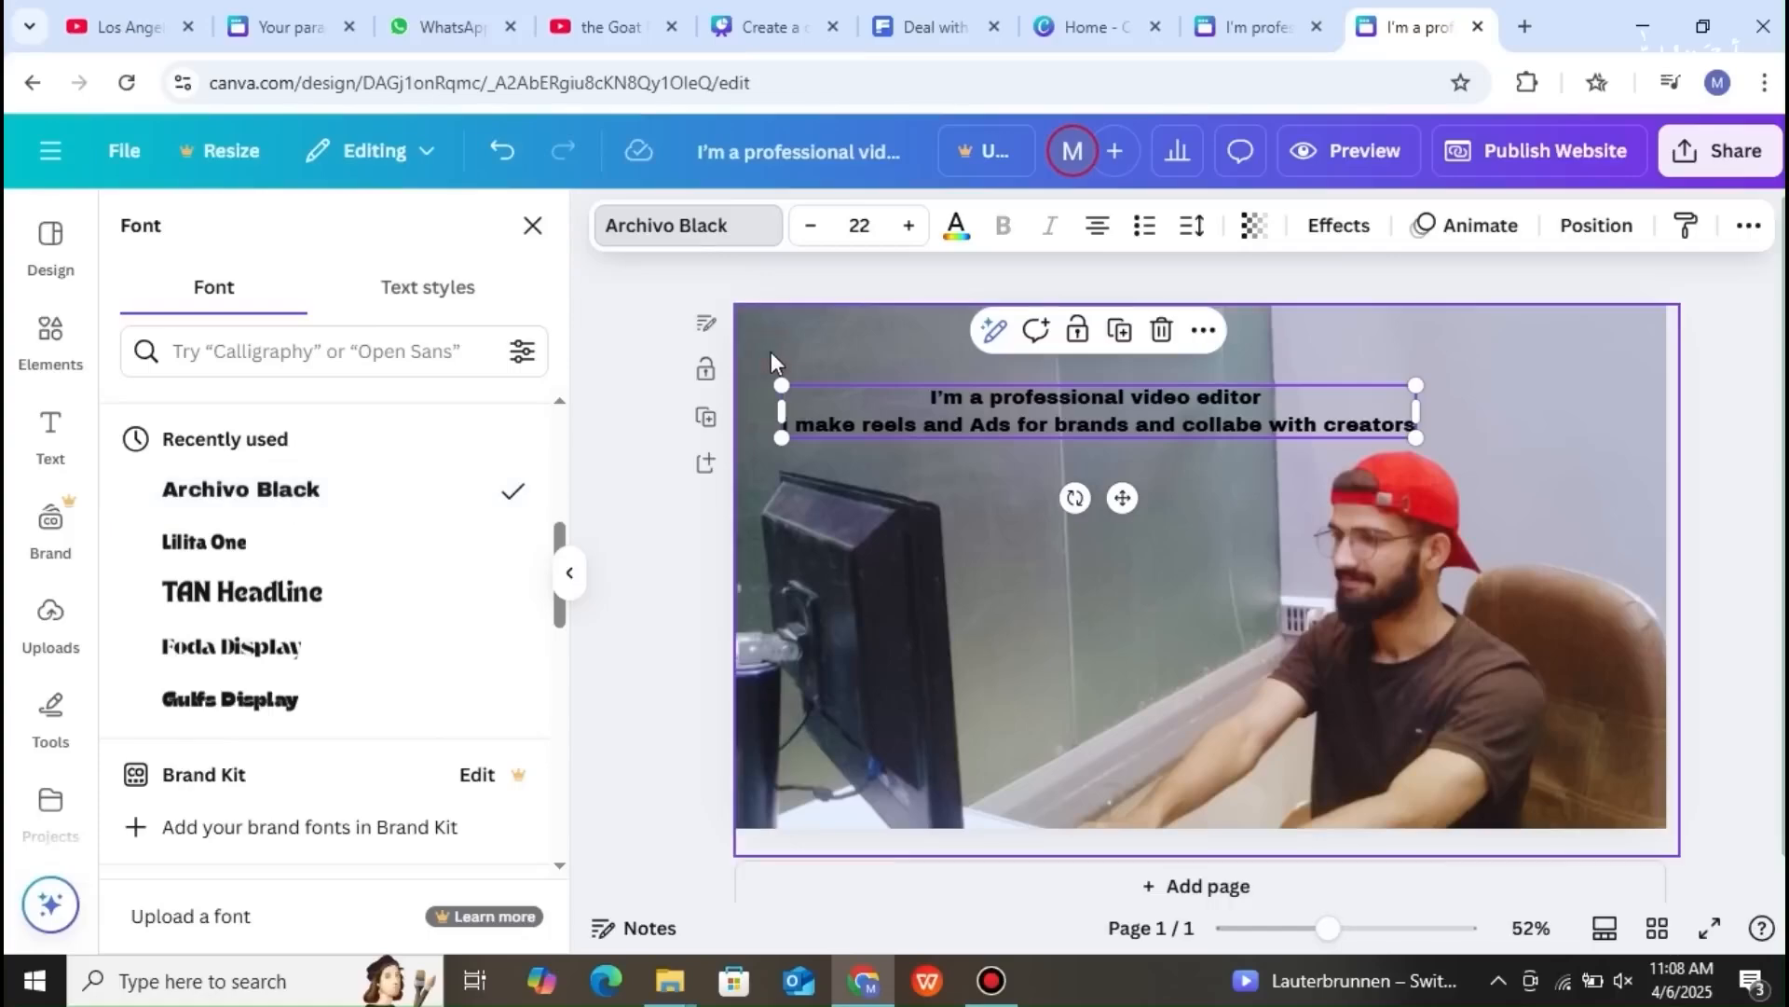
left_click(920, 392)
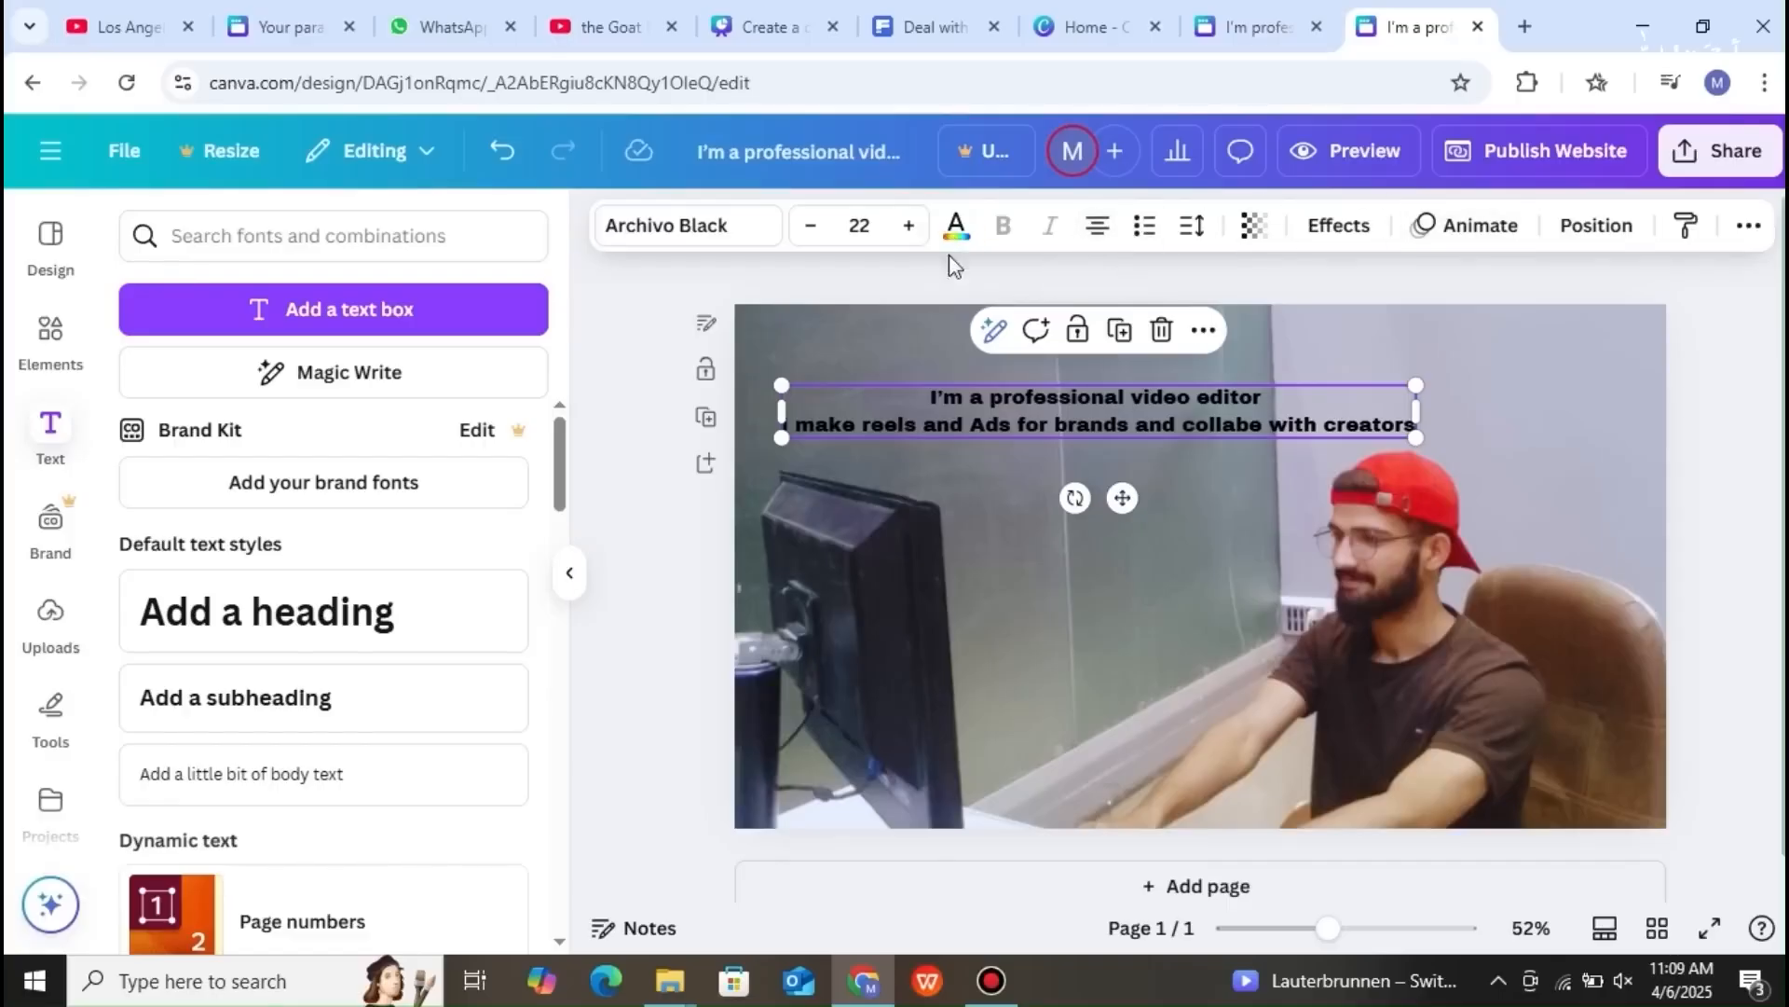
left_click(872, 367)
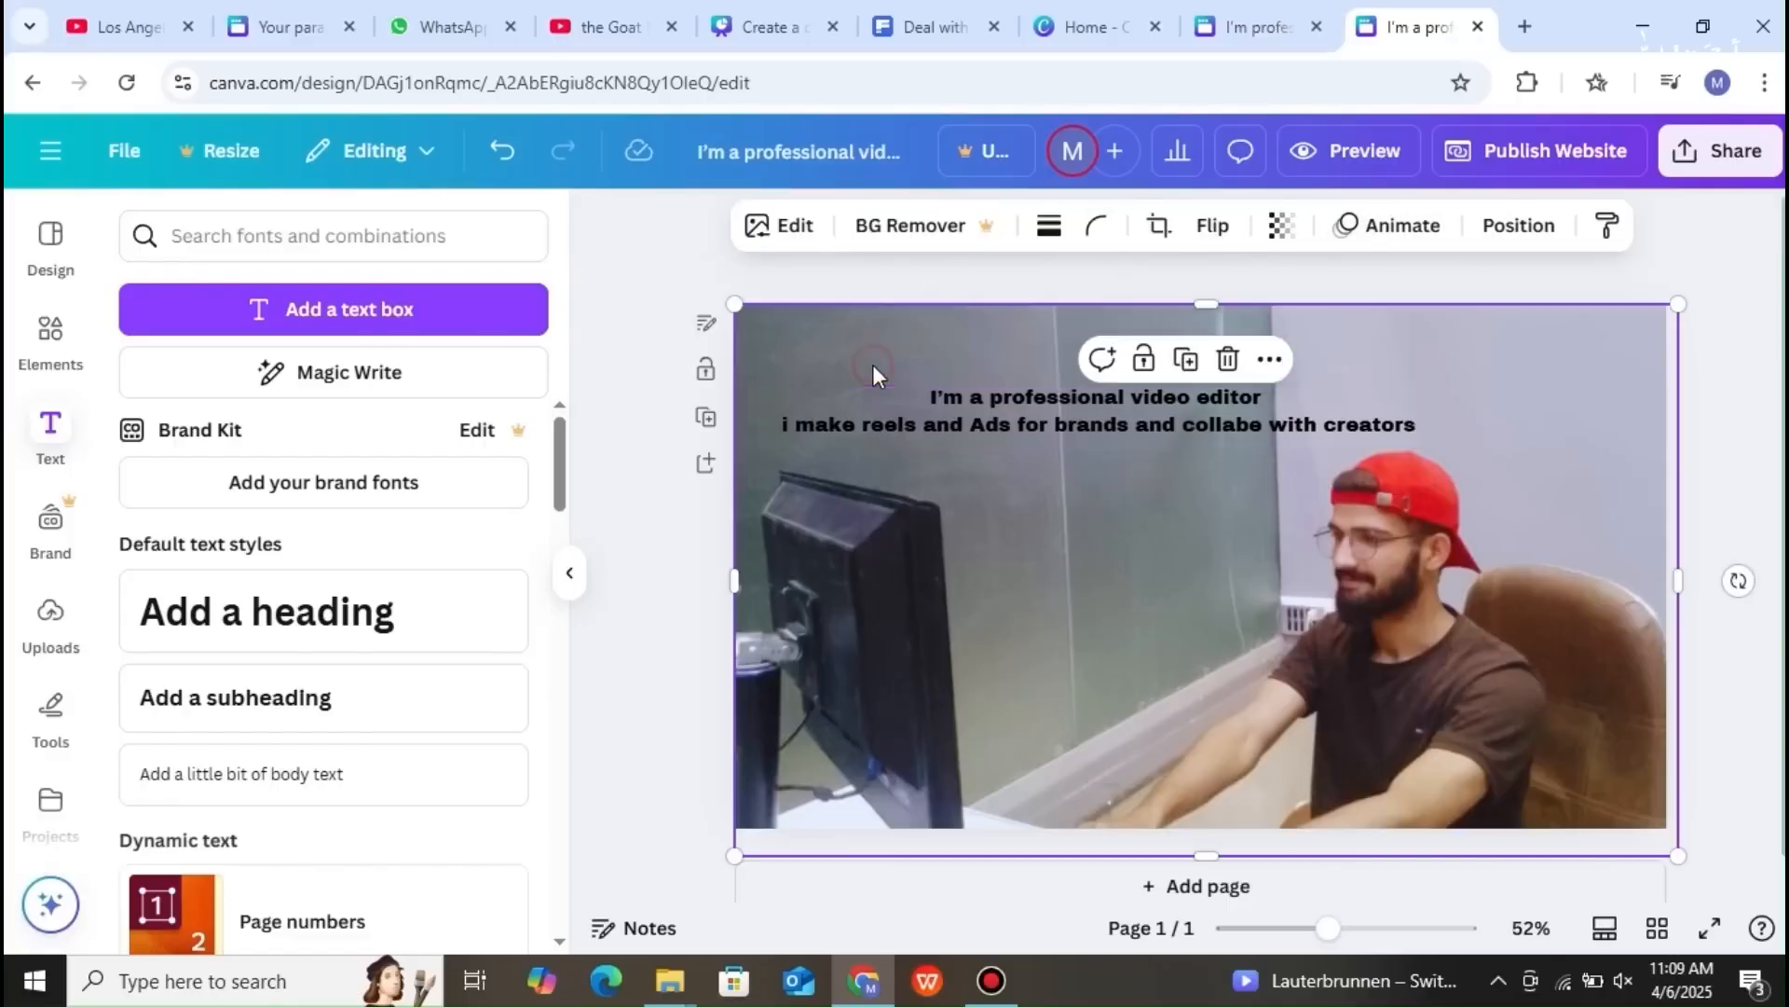
left_click(948, 409)
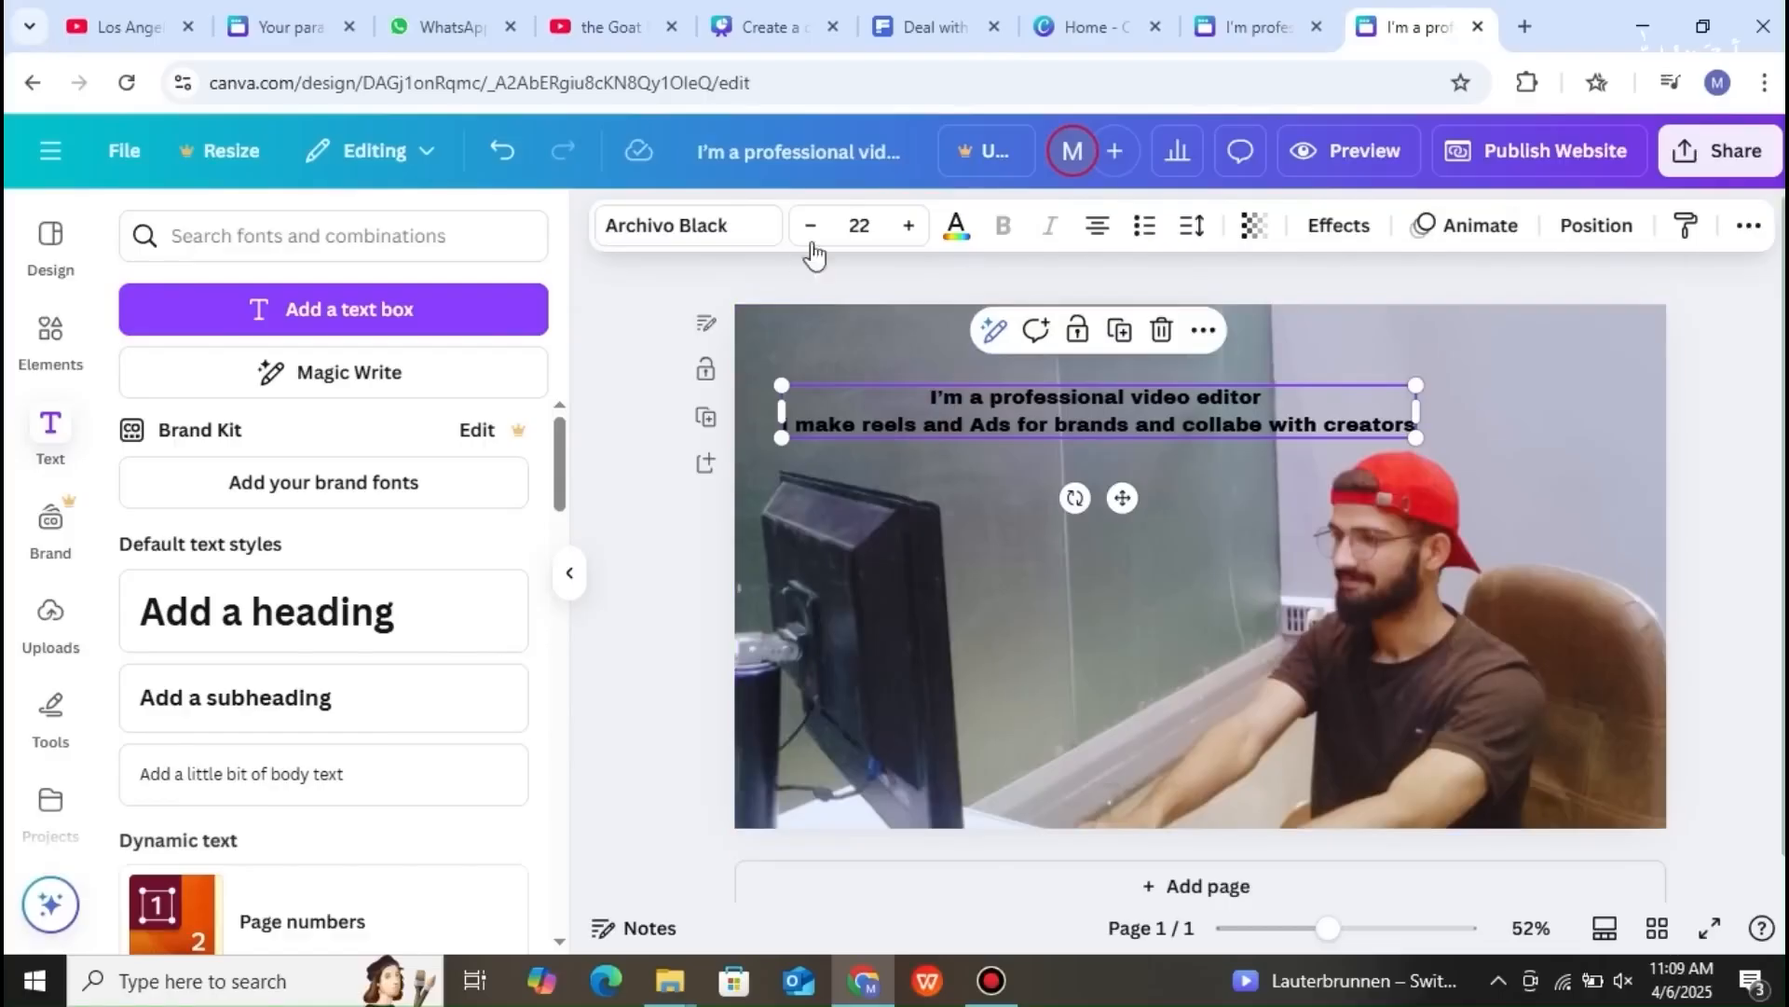
left_click(910, 226)
left_click(910, 227)
left_click(910, 226)
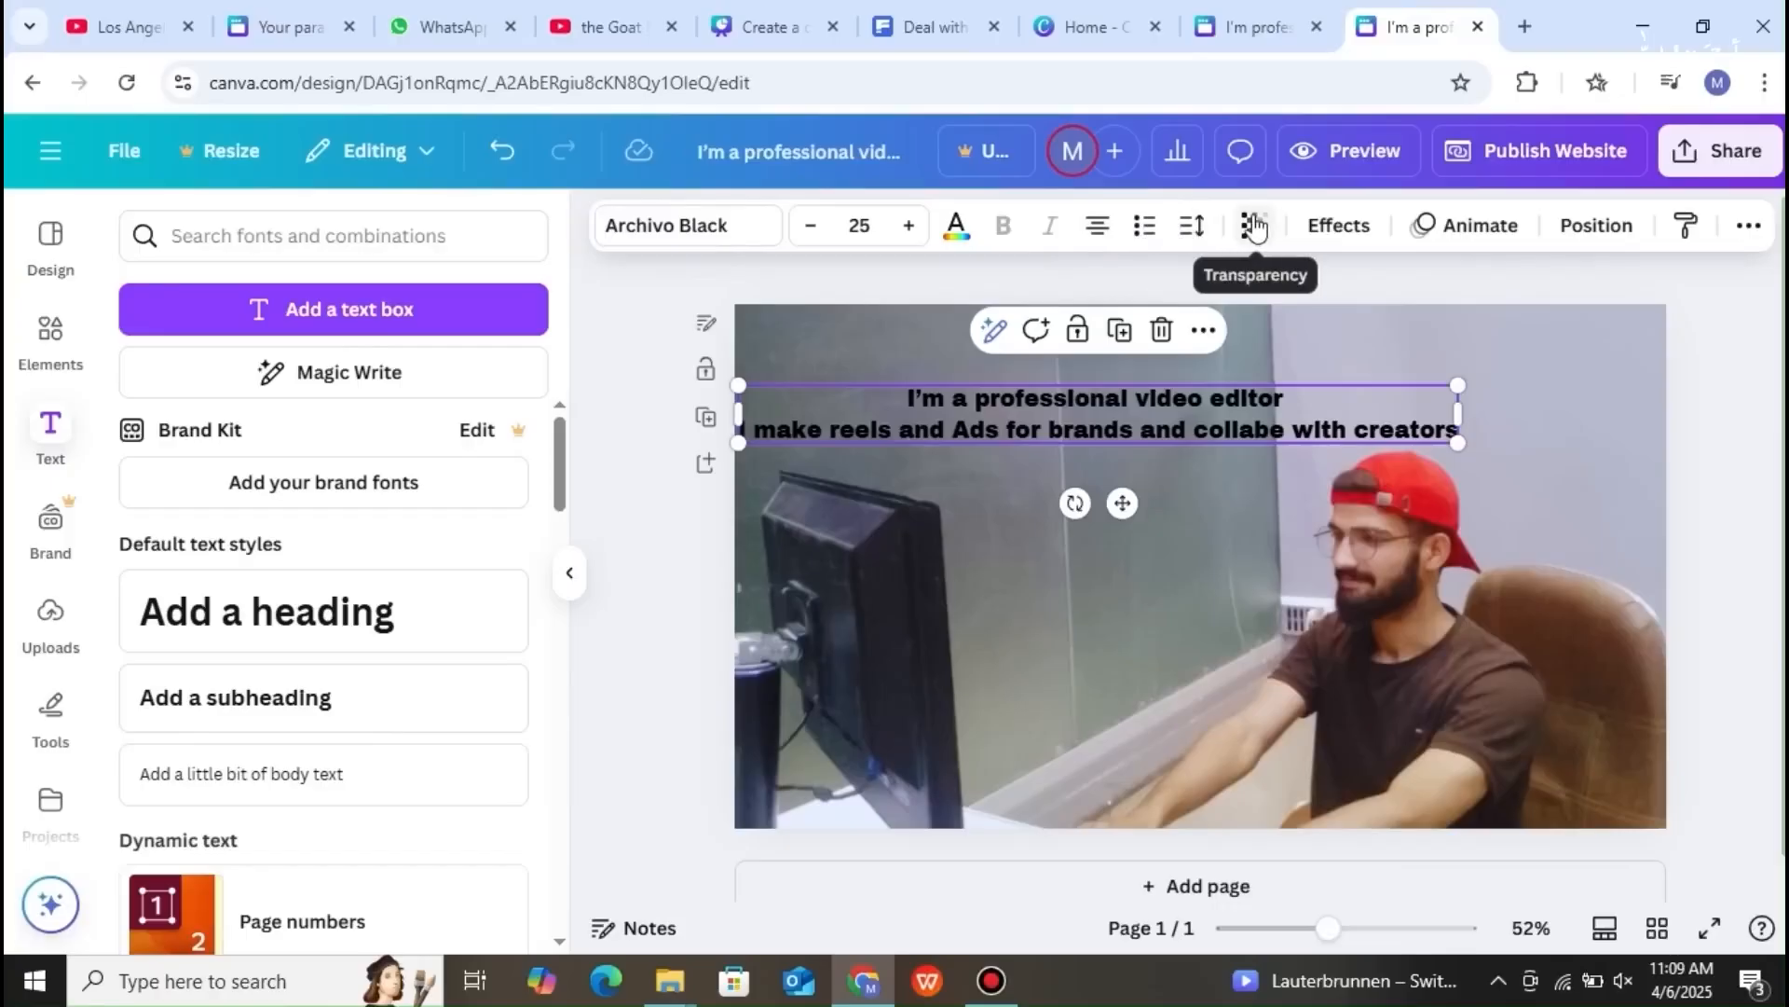
- Apply the Background text effect in medium gray to the two-line intro text and move the text slightly up and to the right
left_click(1311, 233)
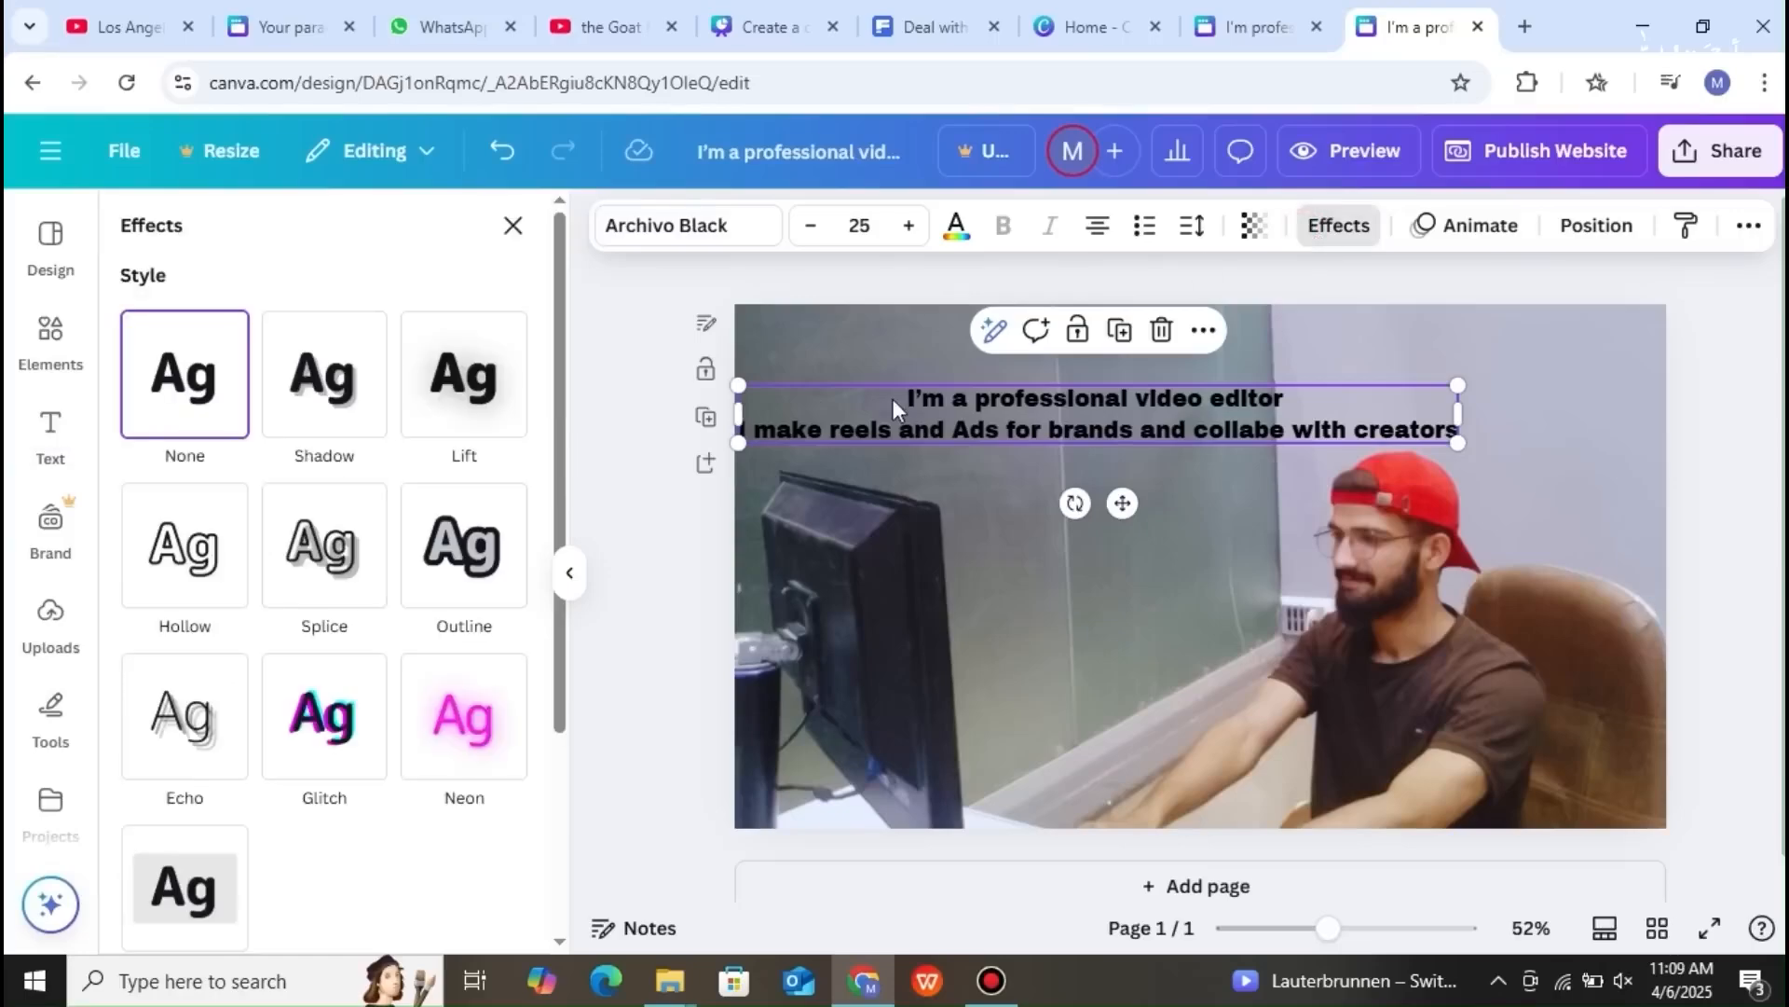
scroll(563, 425, "down", 2)
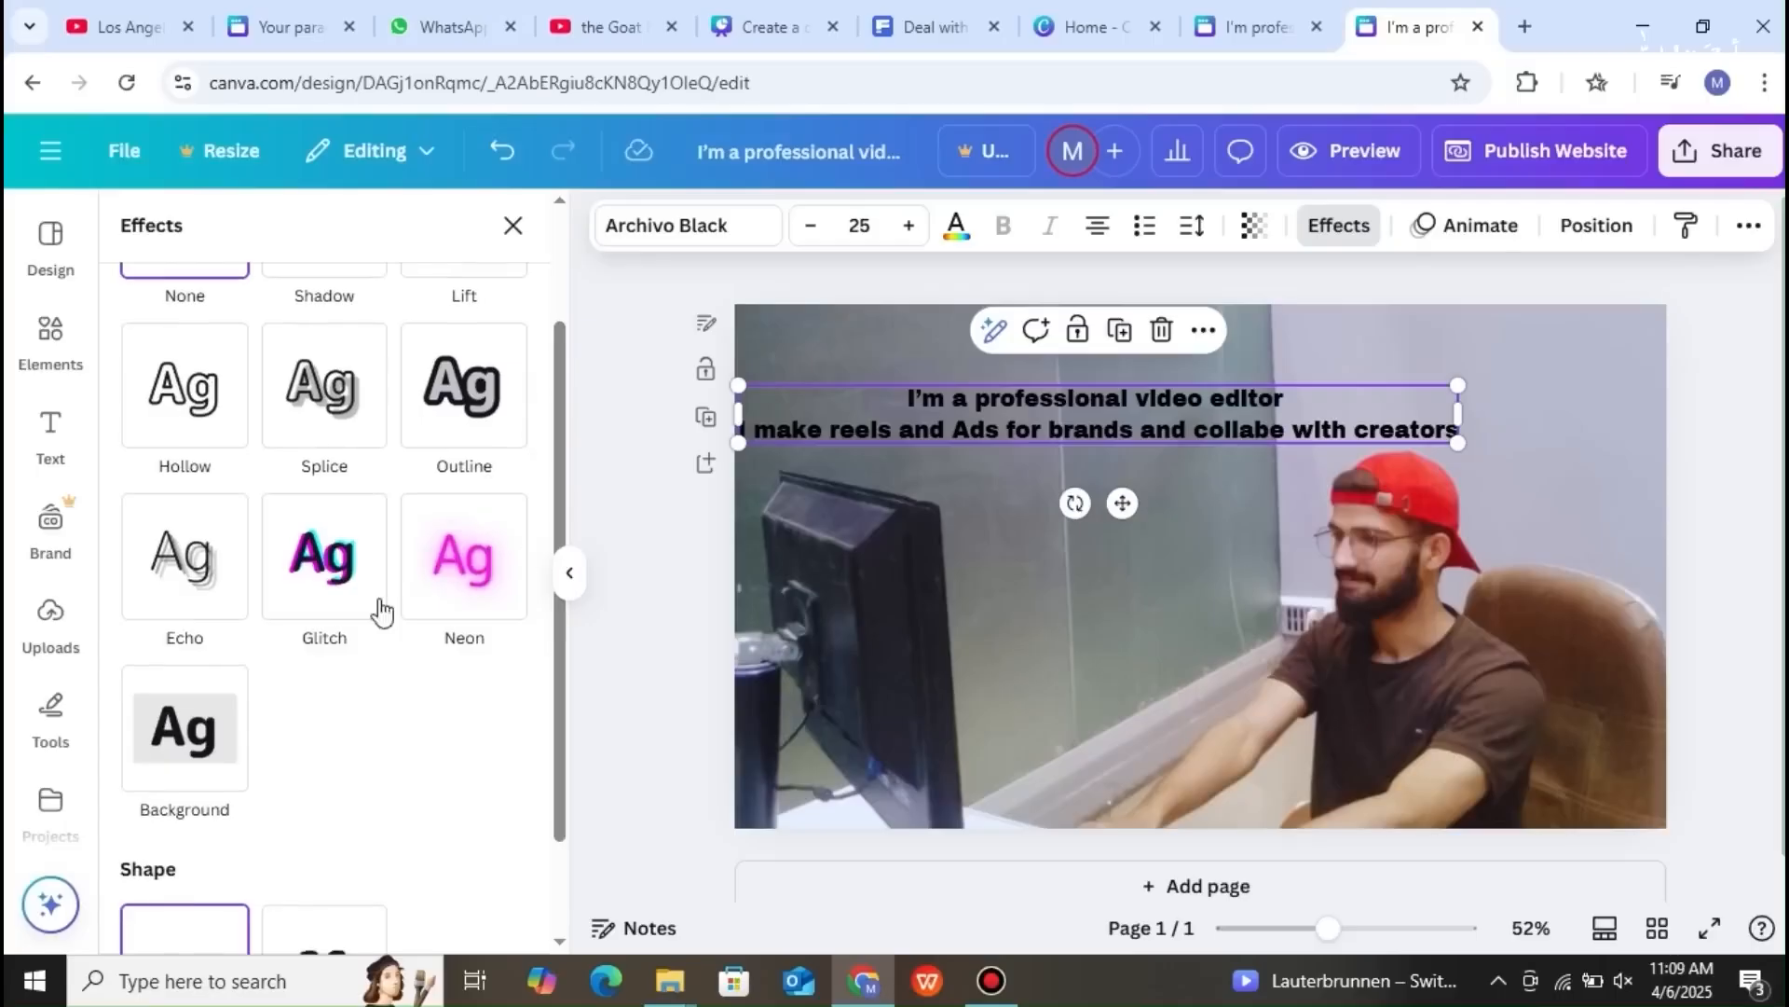
left_click(204, 734)
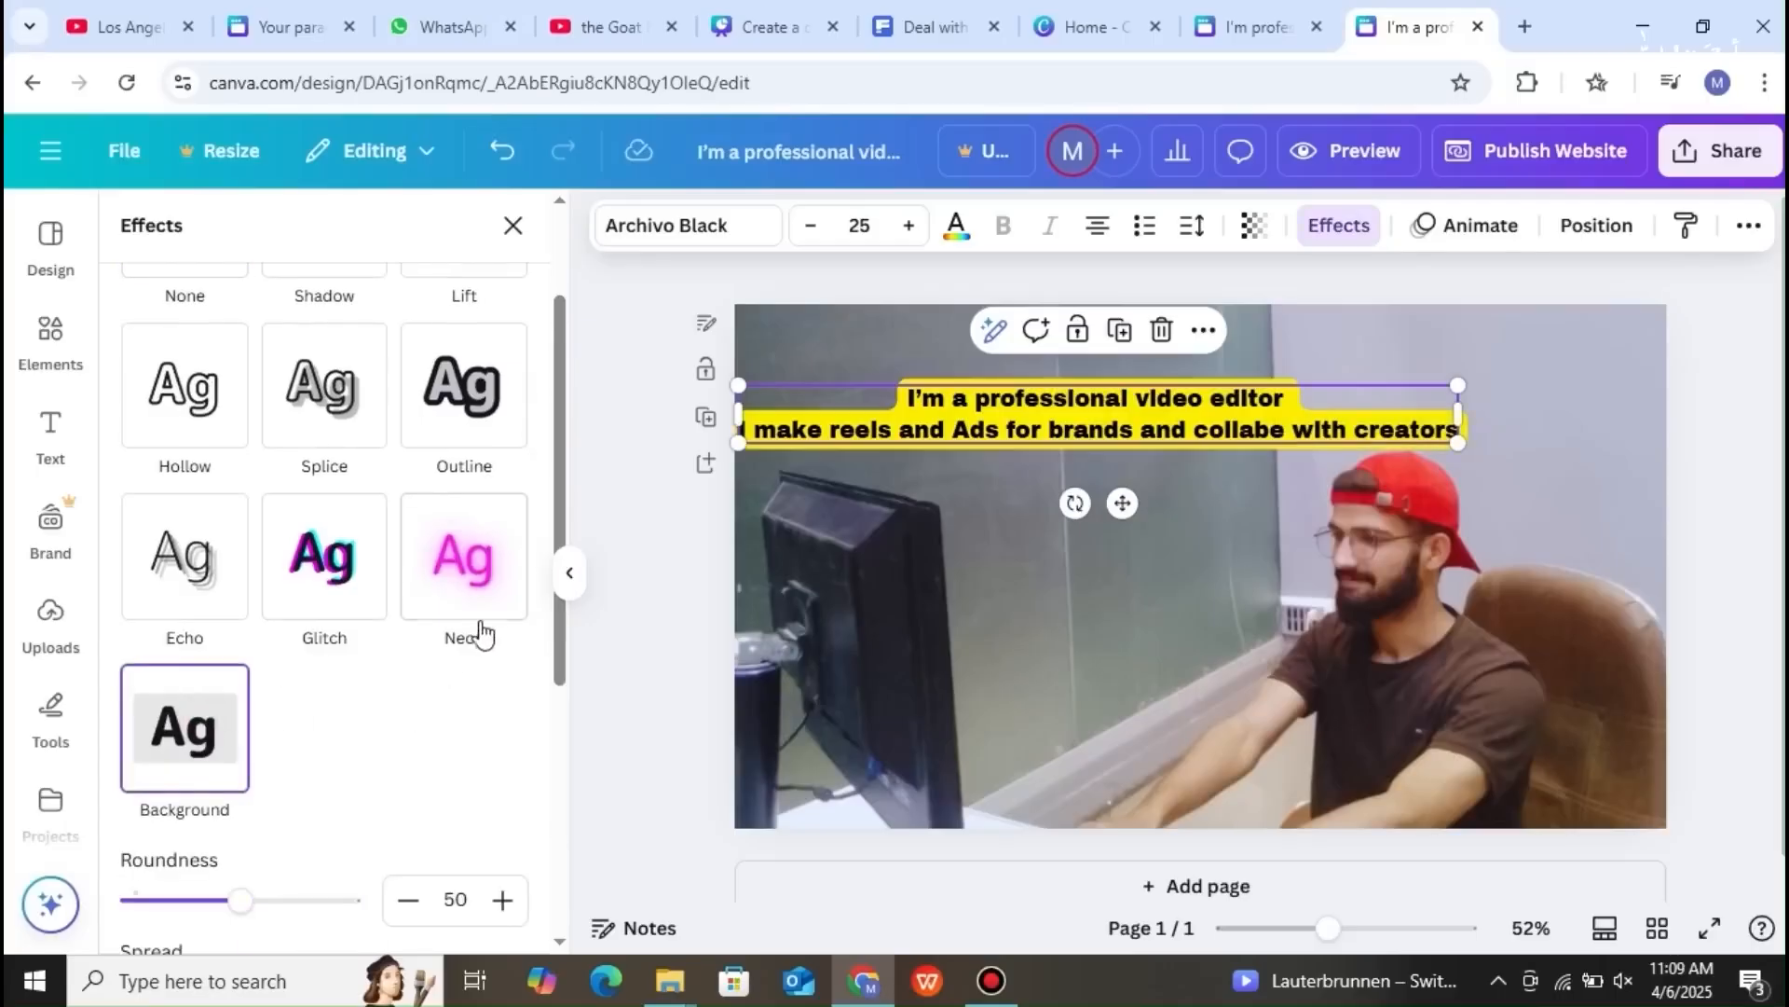
left_click_drag(559, 508, 562, 676)
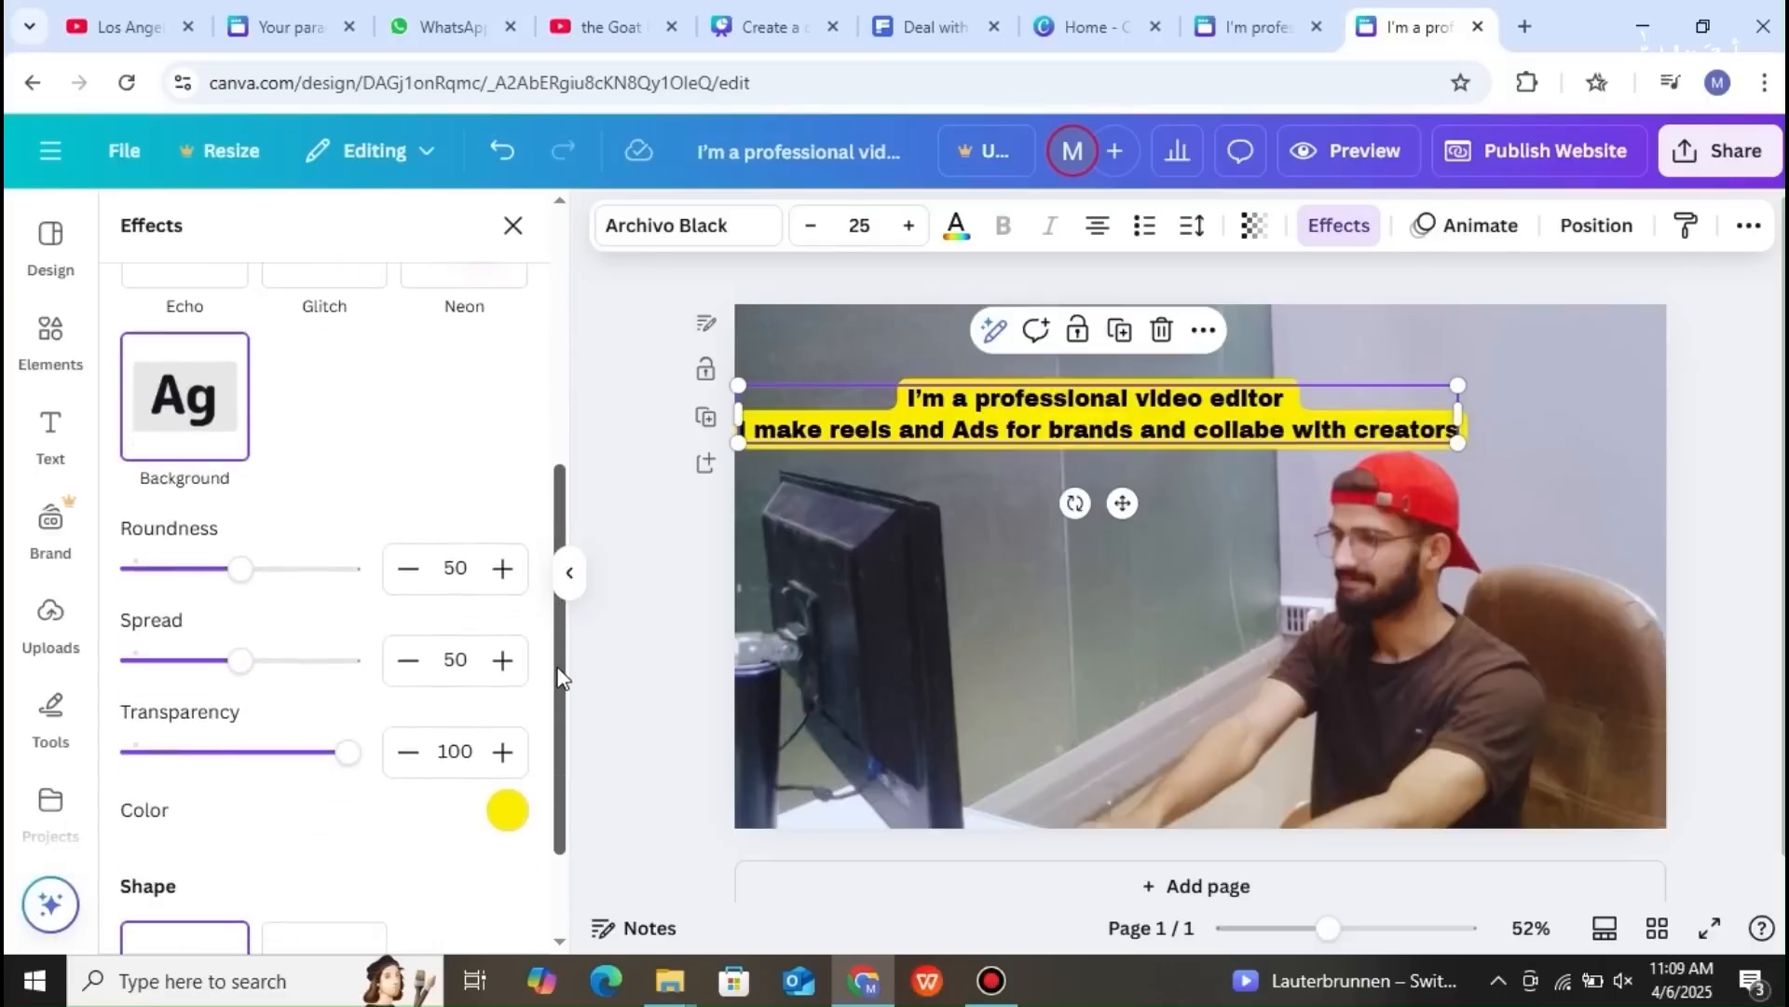
left_click(508, 810)
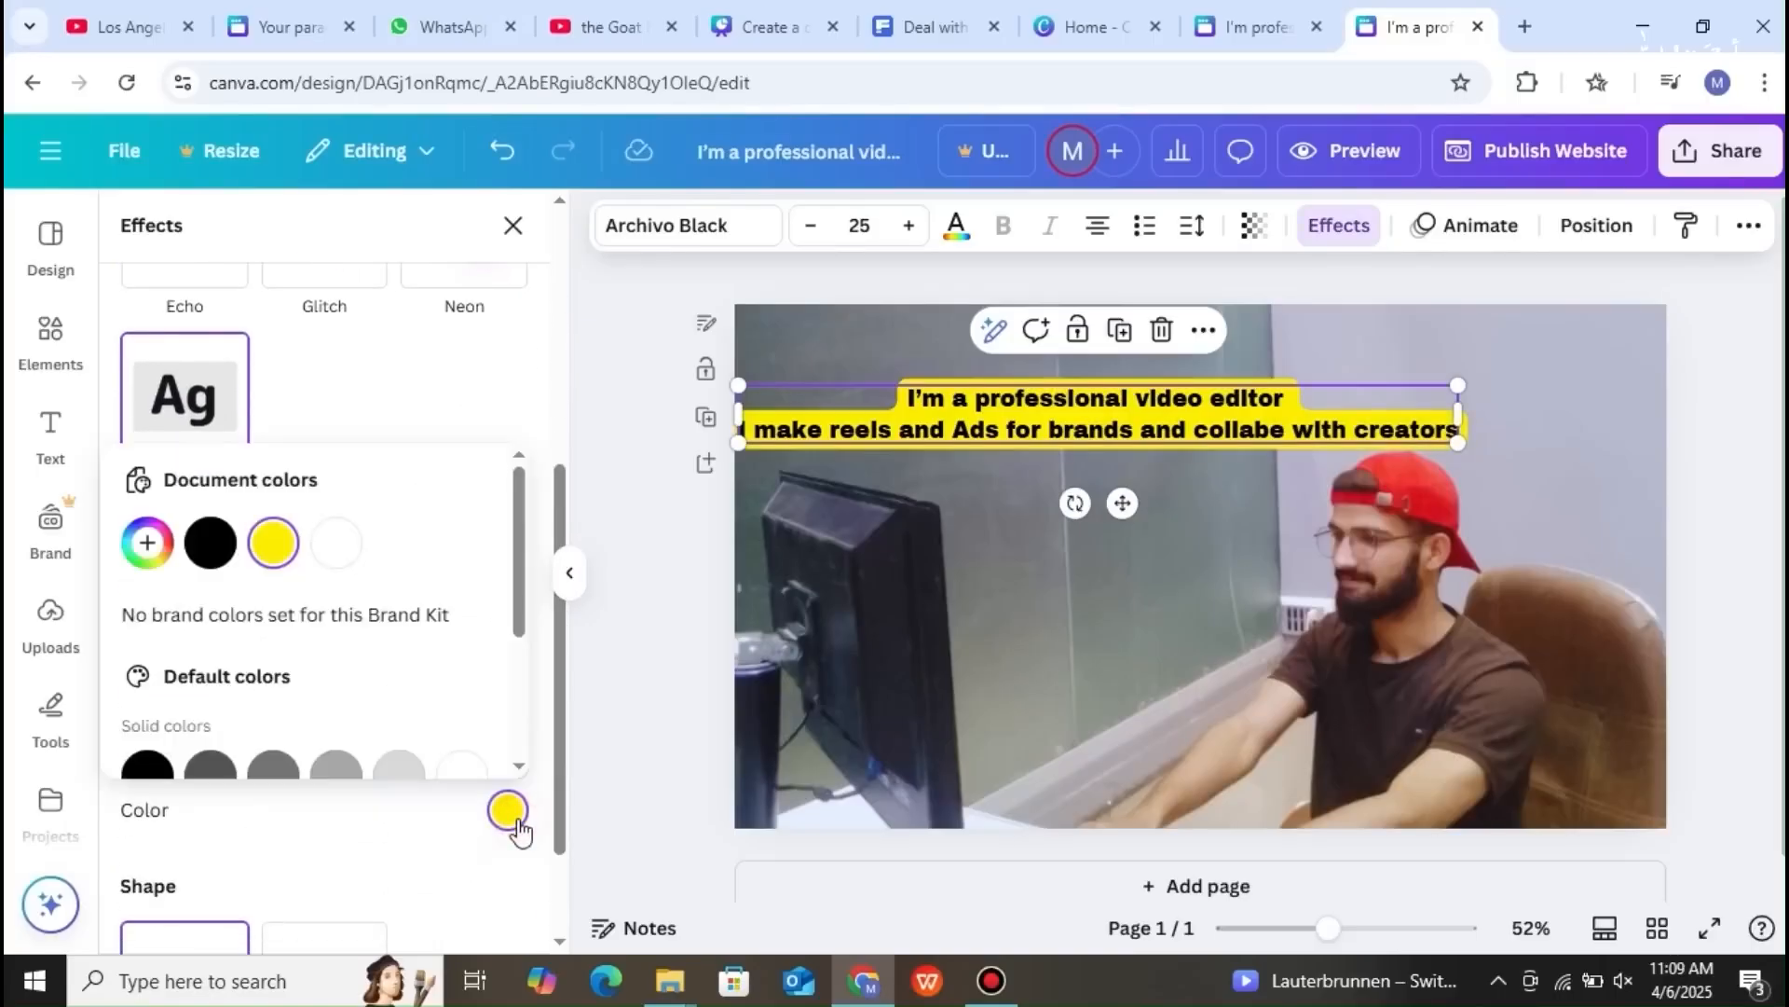
left_click(398, 778)
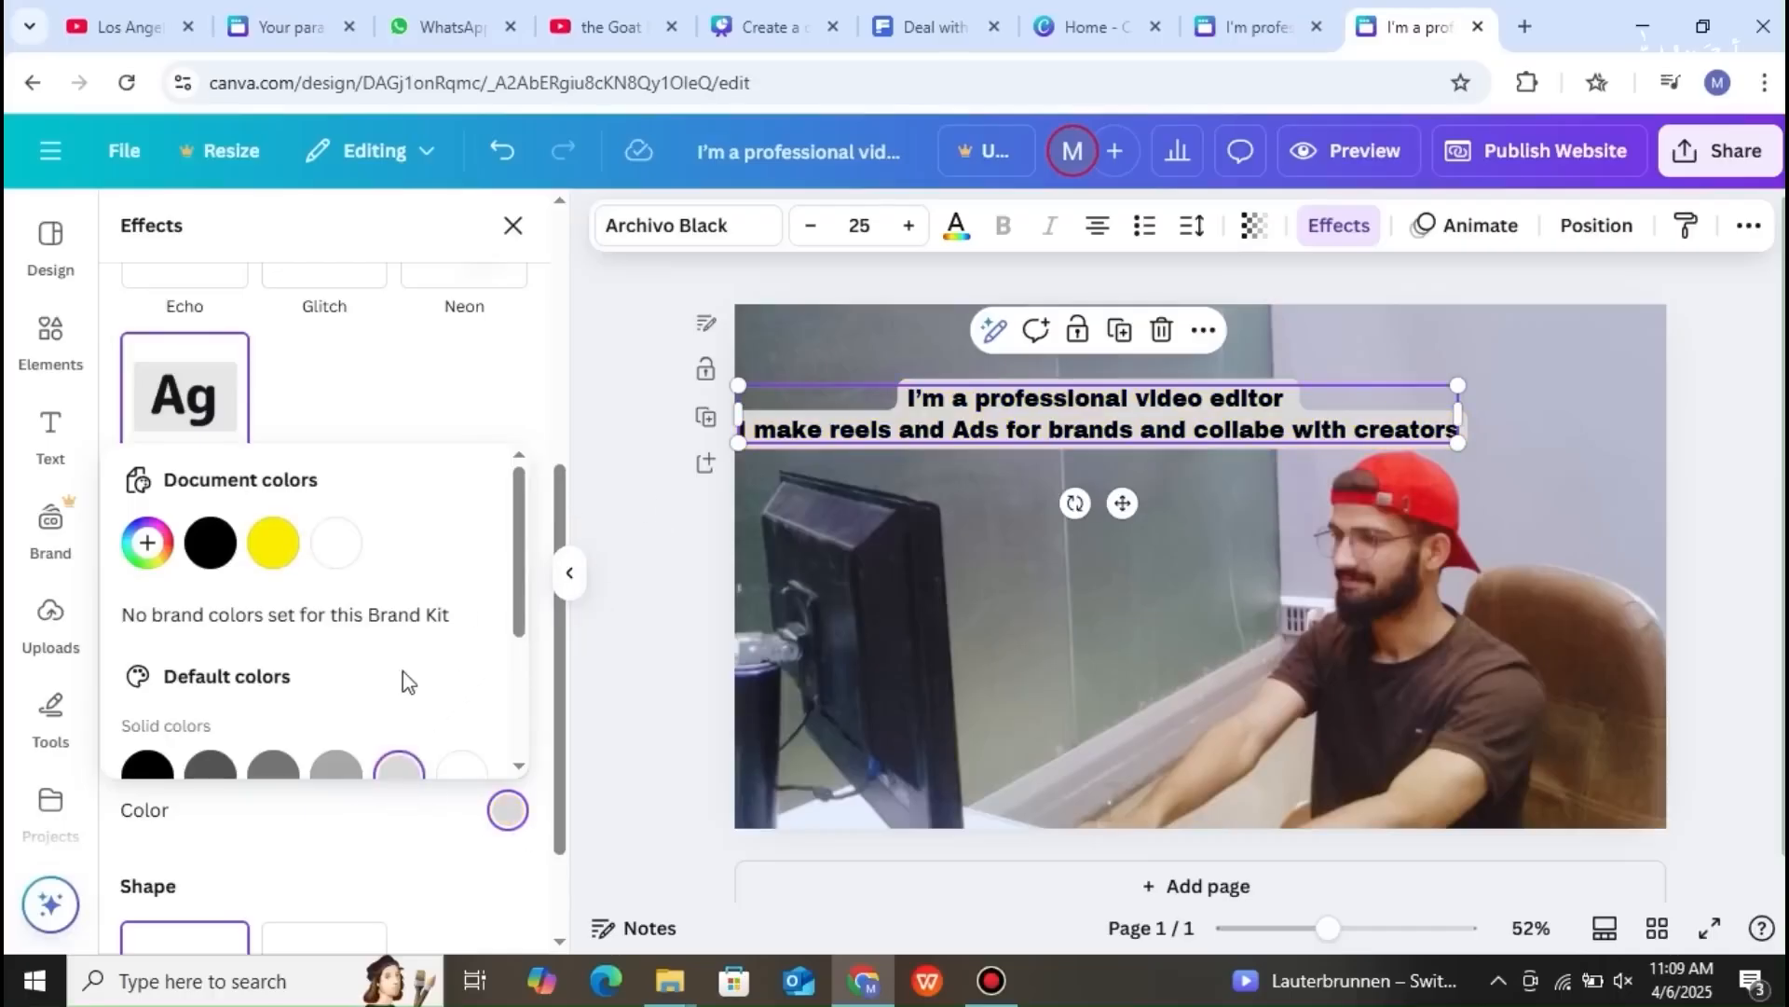
left_click(335, 771)
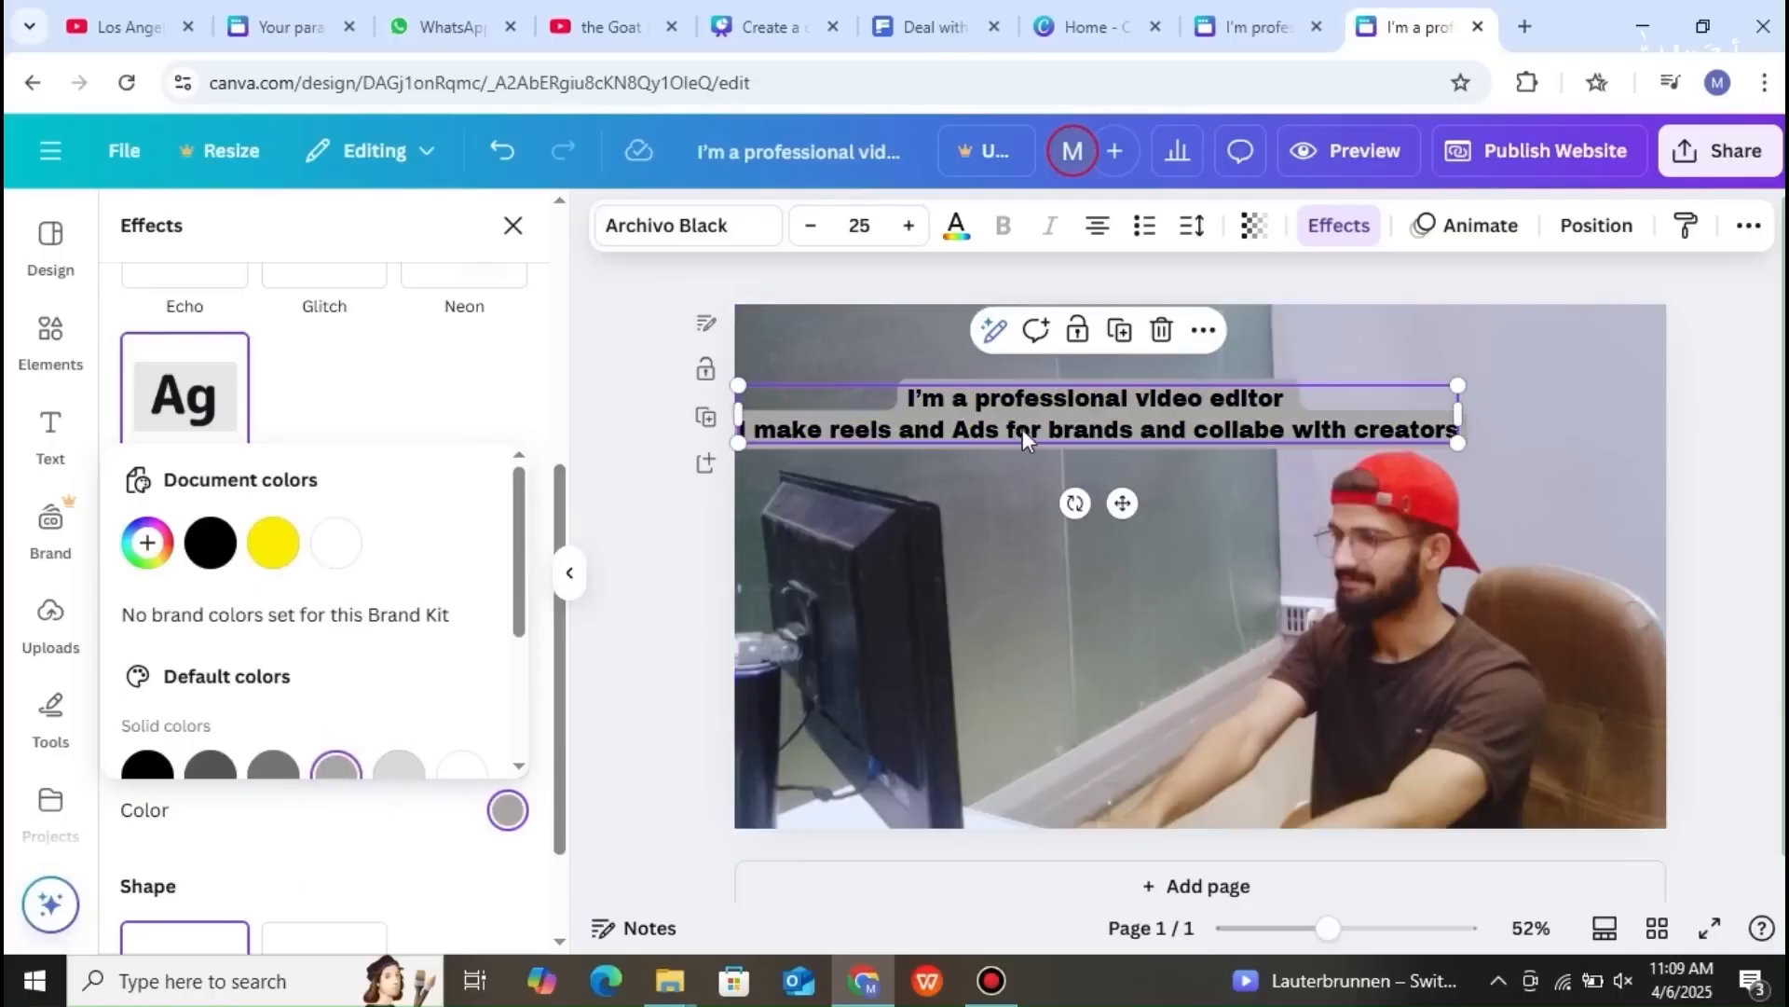
left_click_drag(1027, 427, 1048, 403)
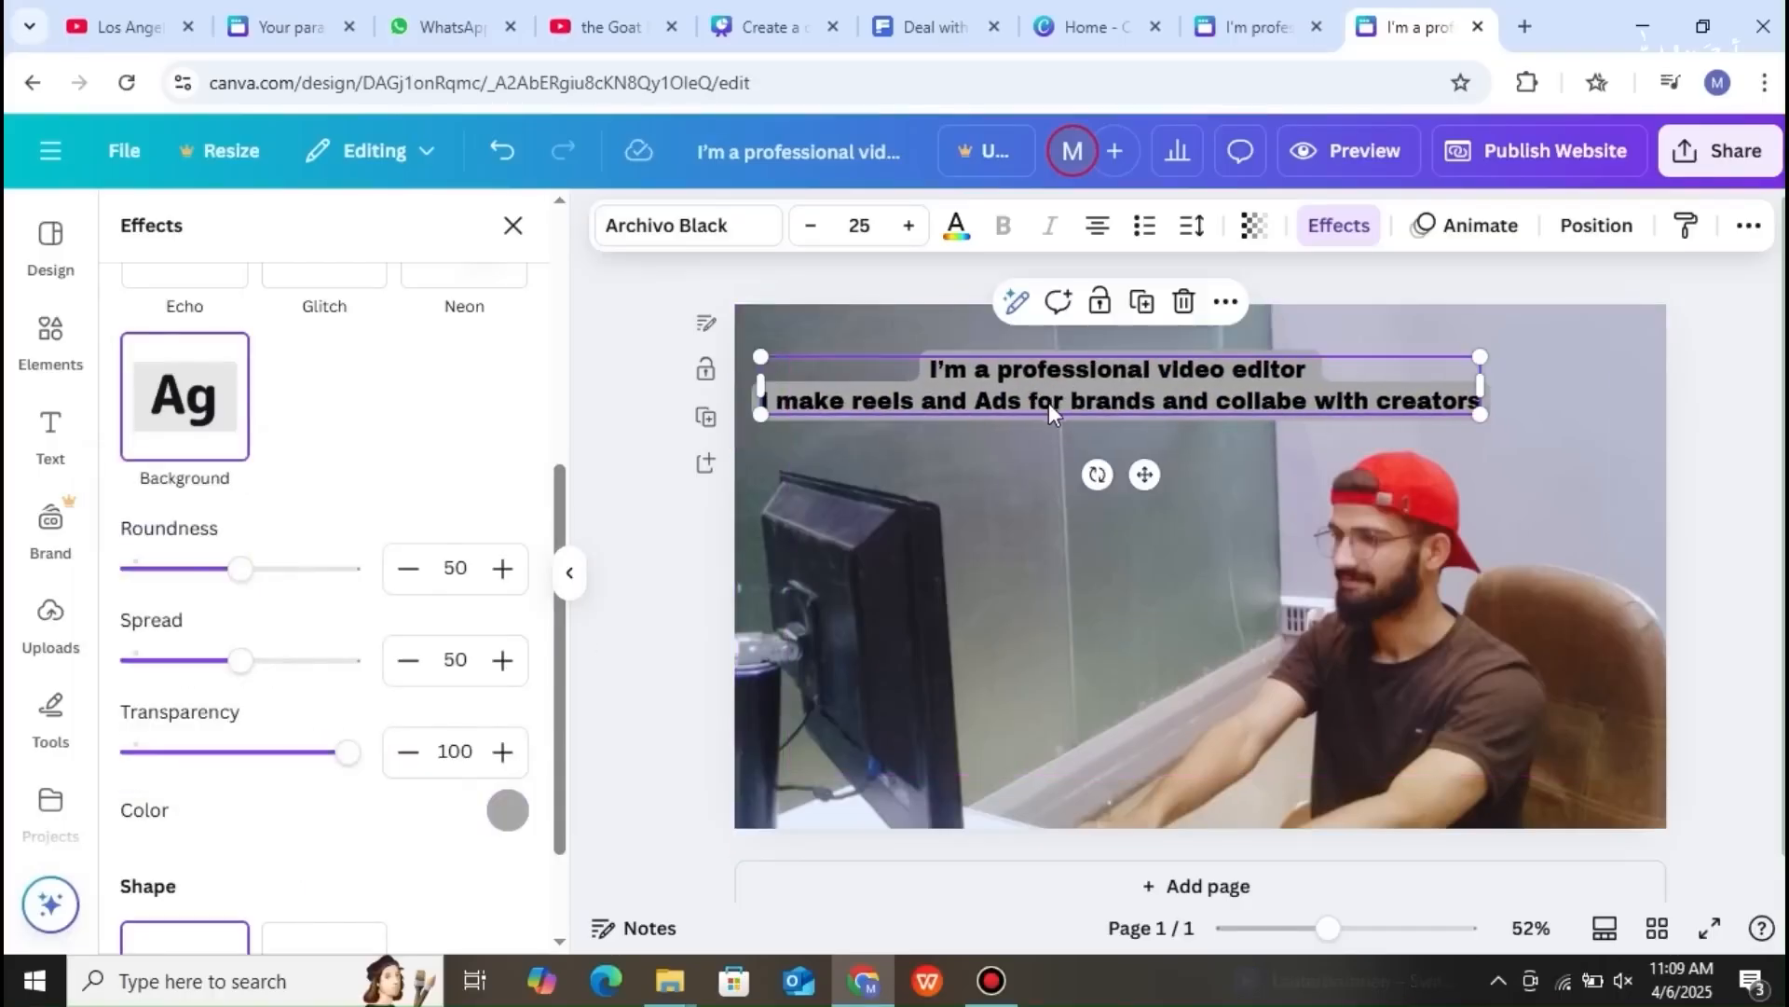
left_click(1110, 524)
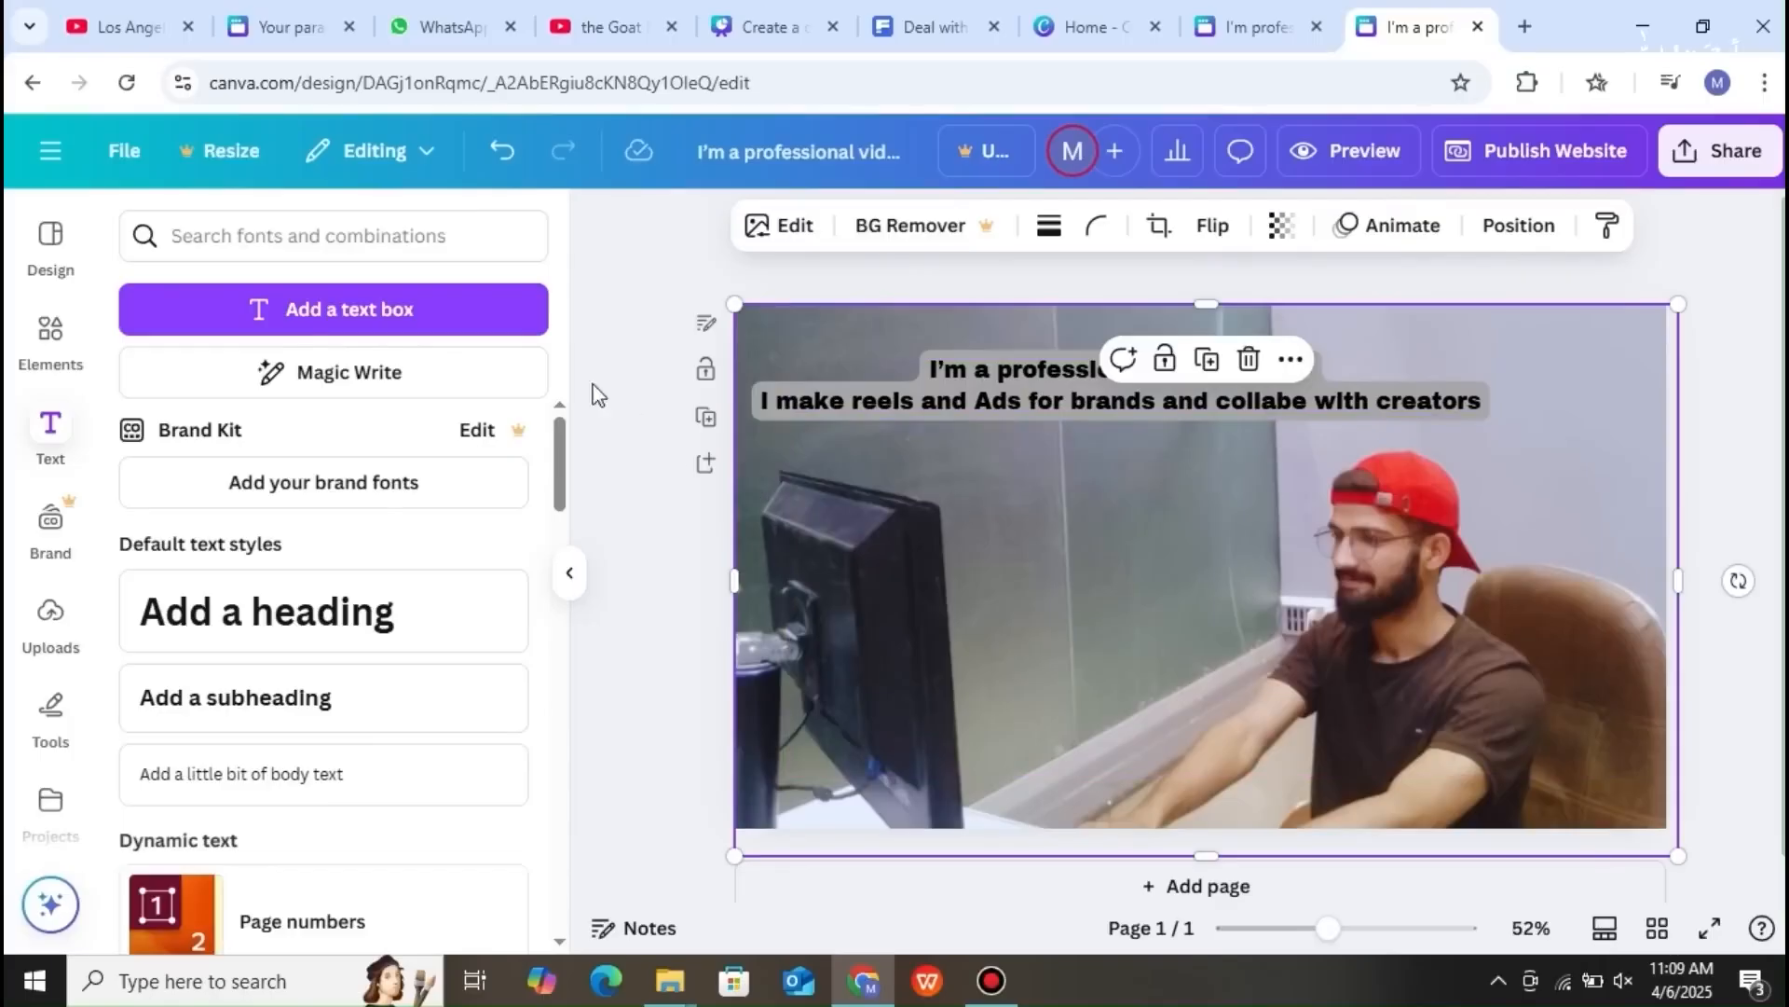
- Add a text box with the editor's social media handle and place it just below the intro text
left_click(463, 333)
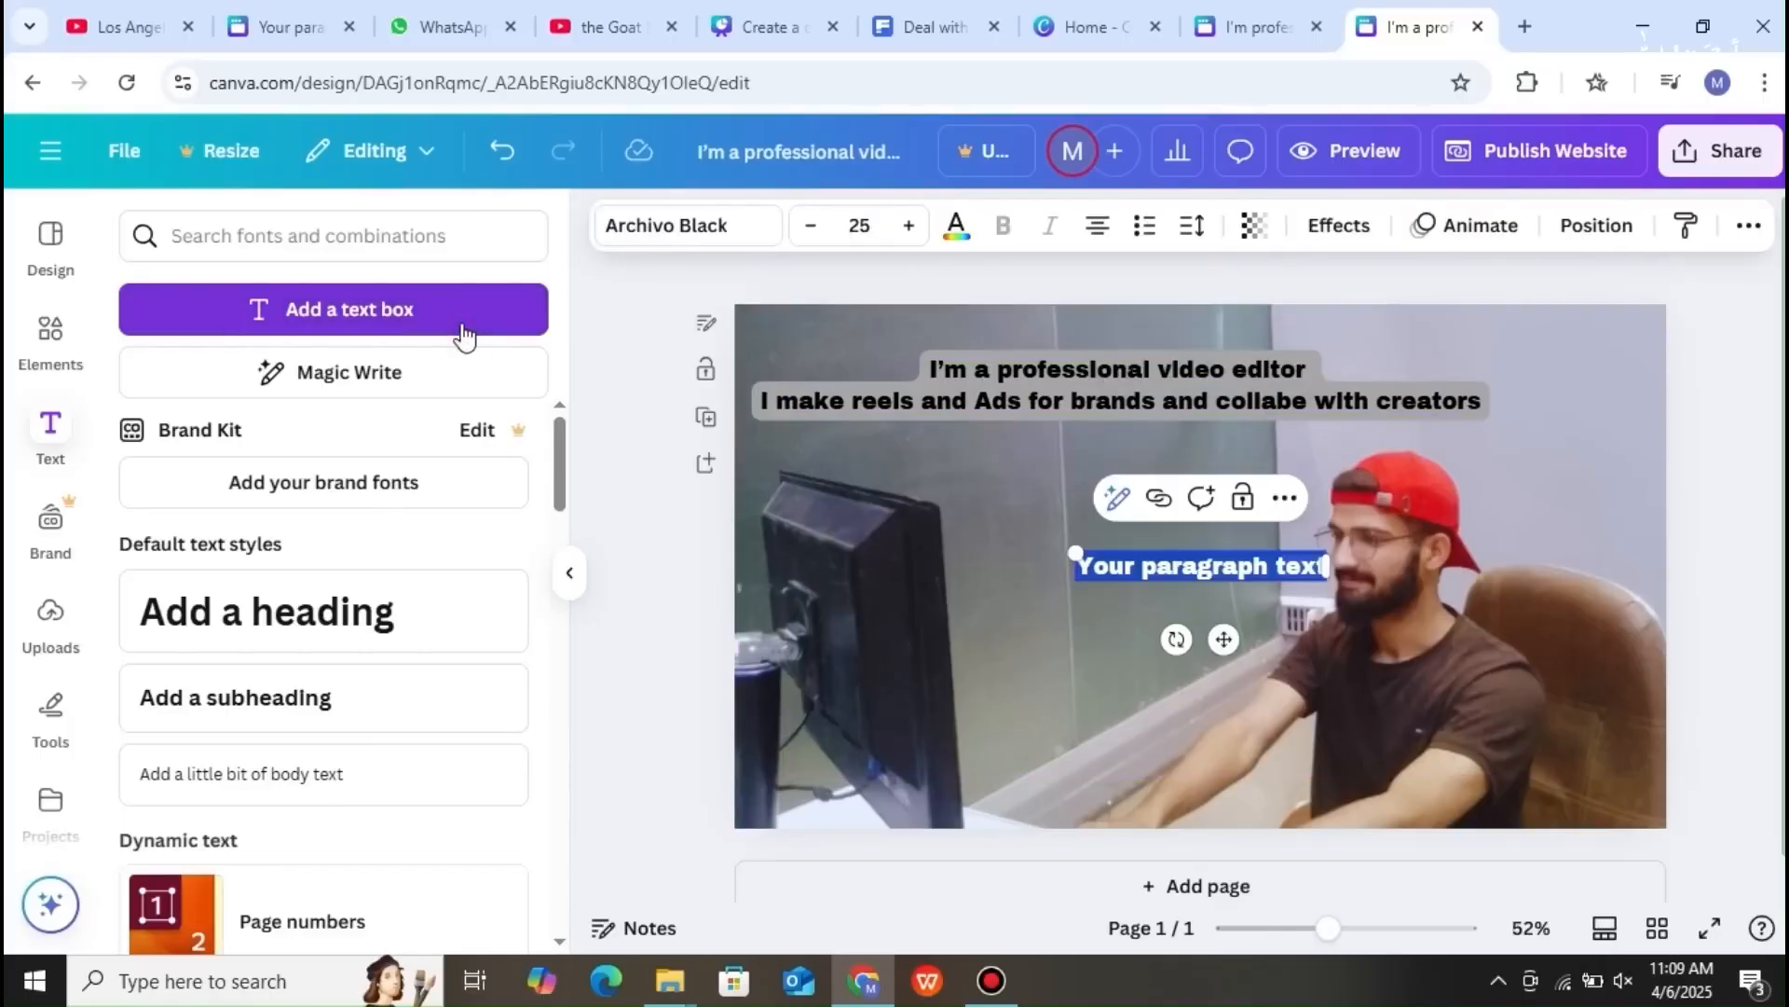
key("BackSpace")
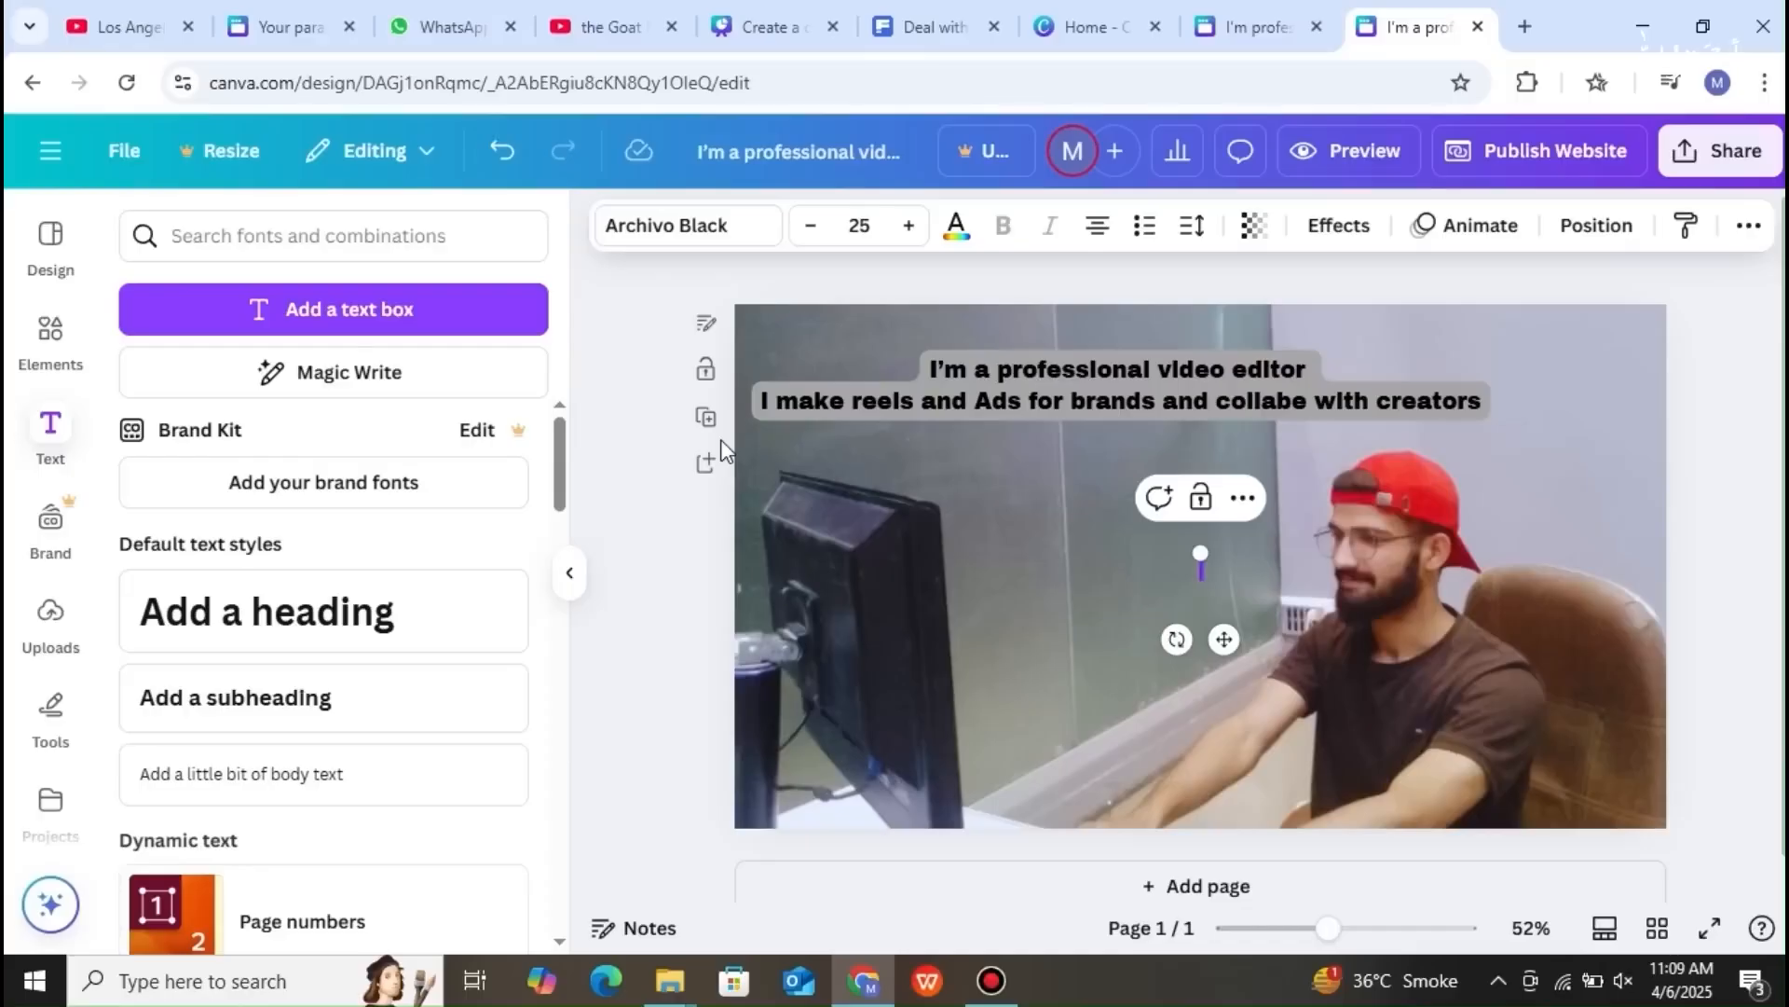
type("a")
type("SAee")
key("BackSpace")
key("BackSpace")
key("BackSpace")
type("aeed_")
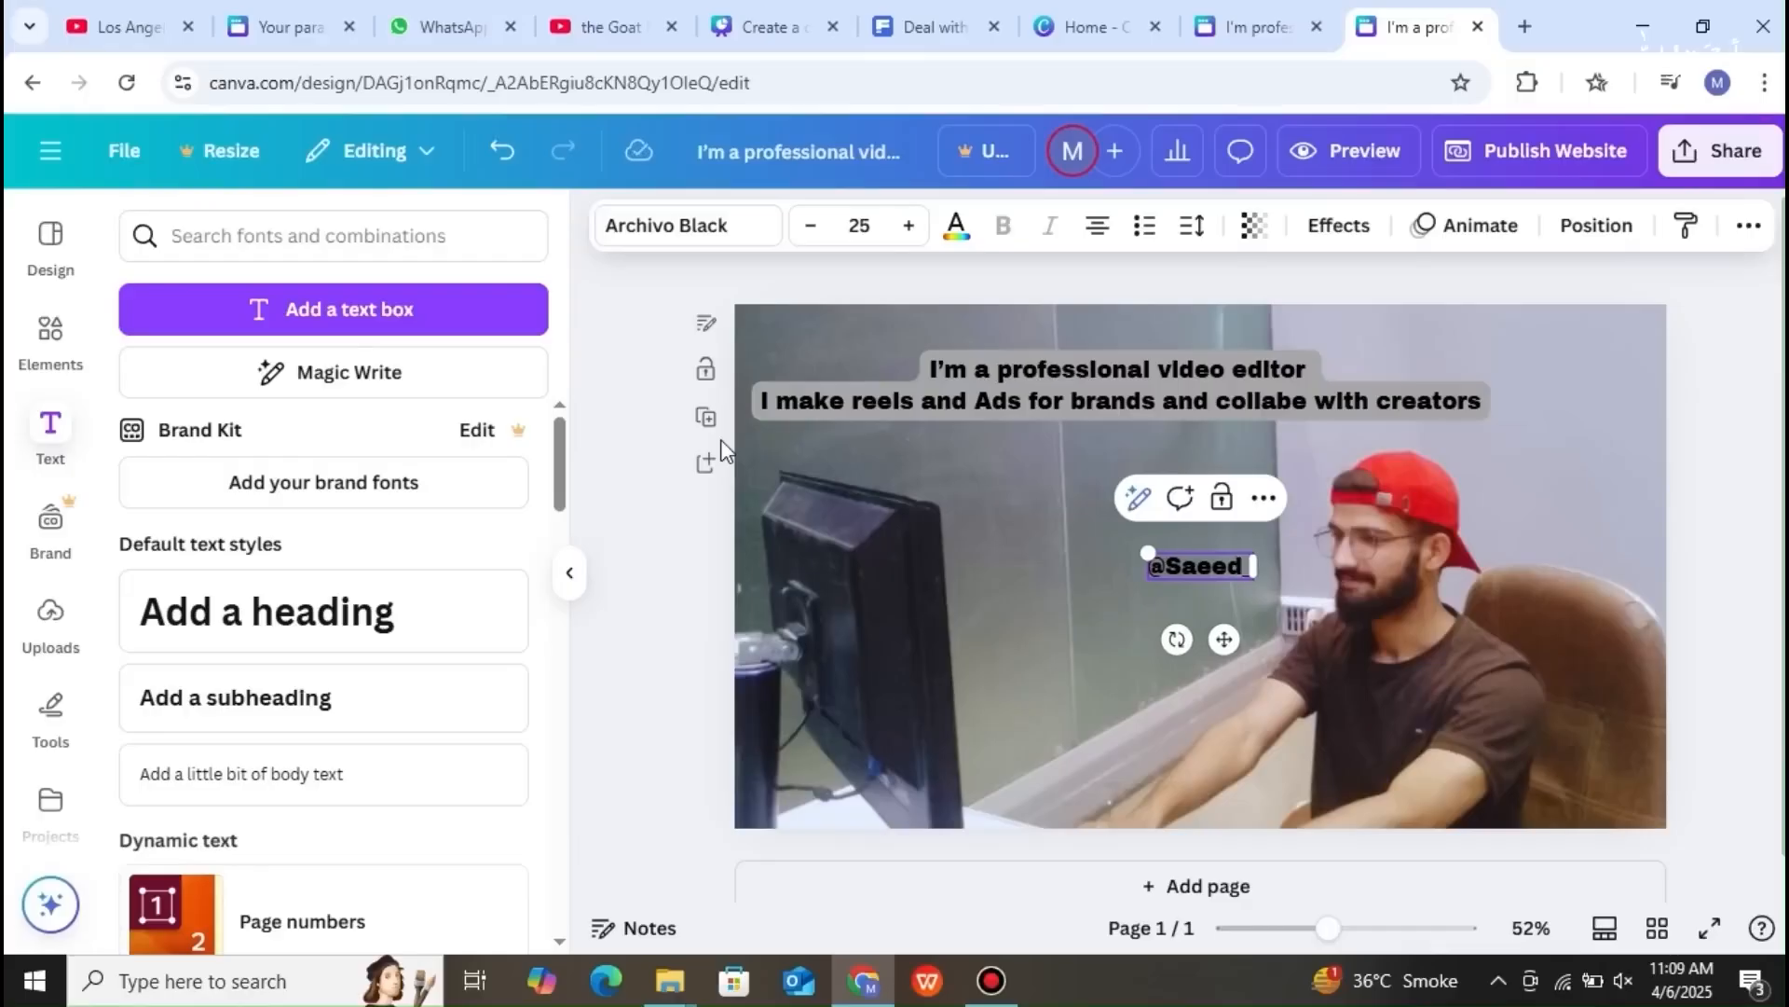
type("Digital _")
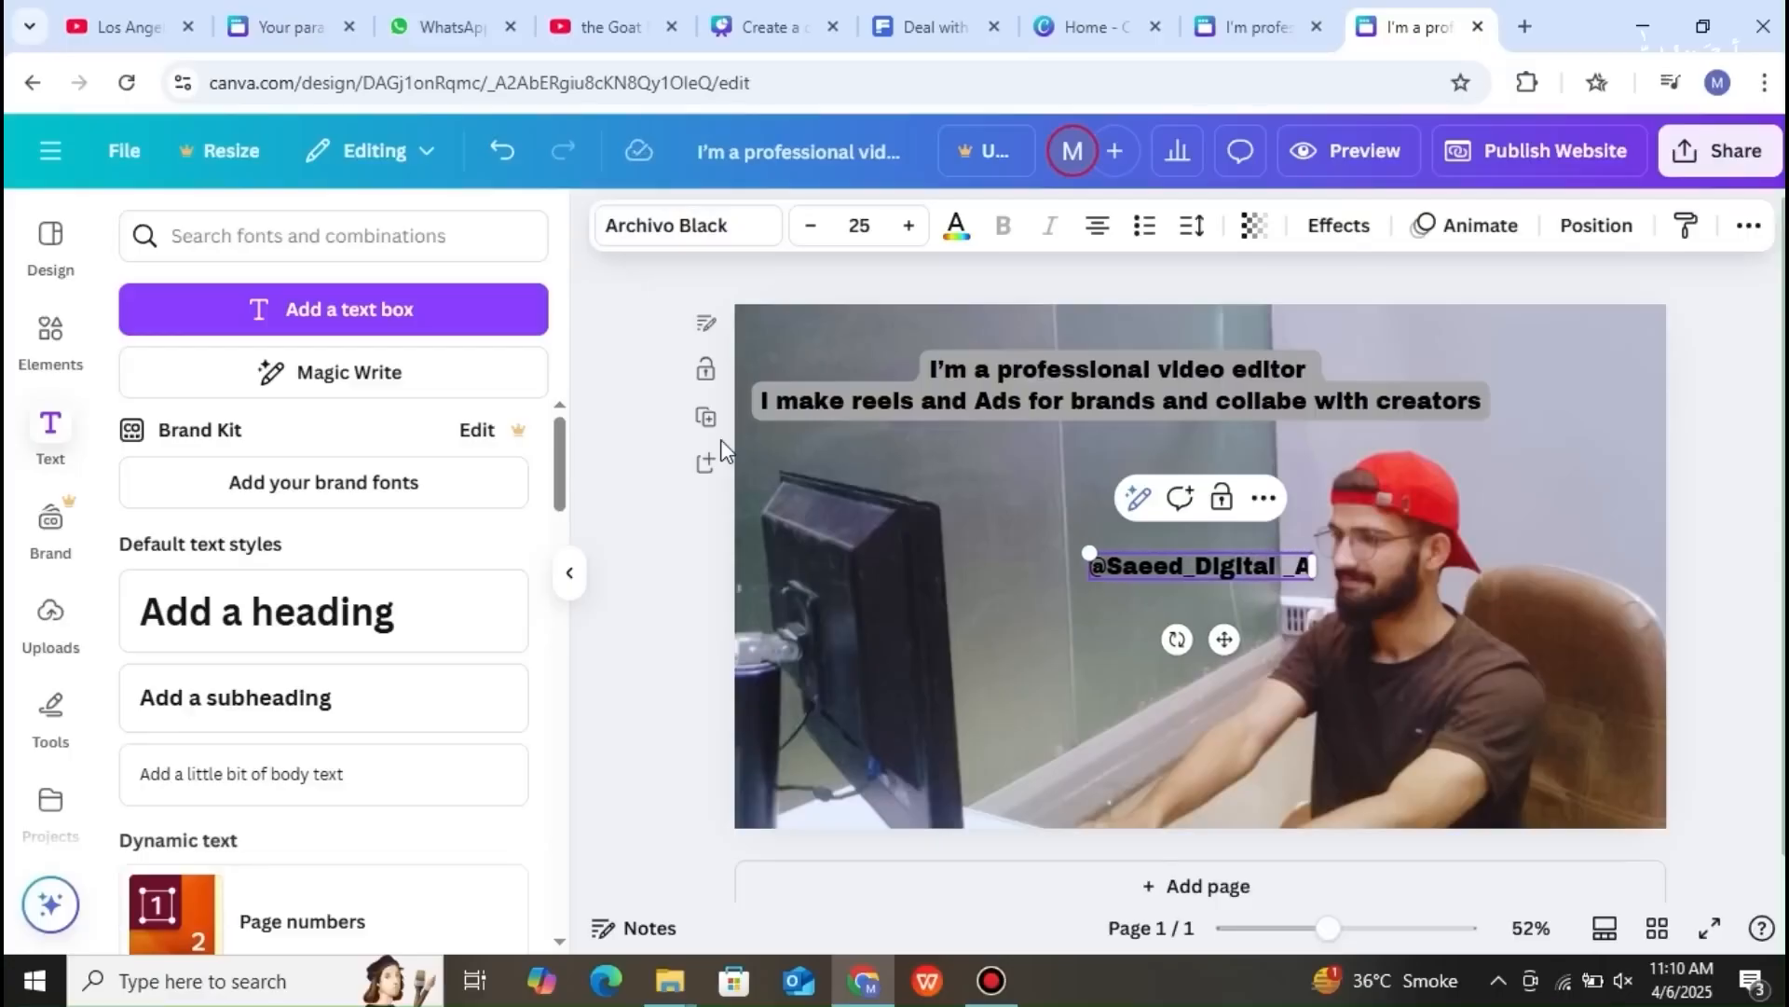
type("Marketer")
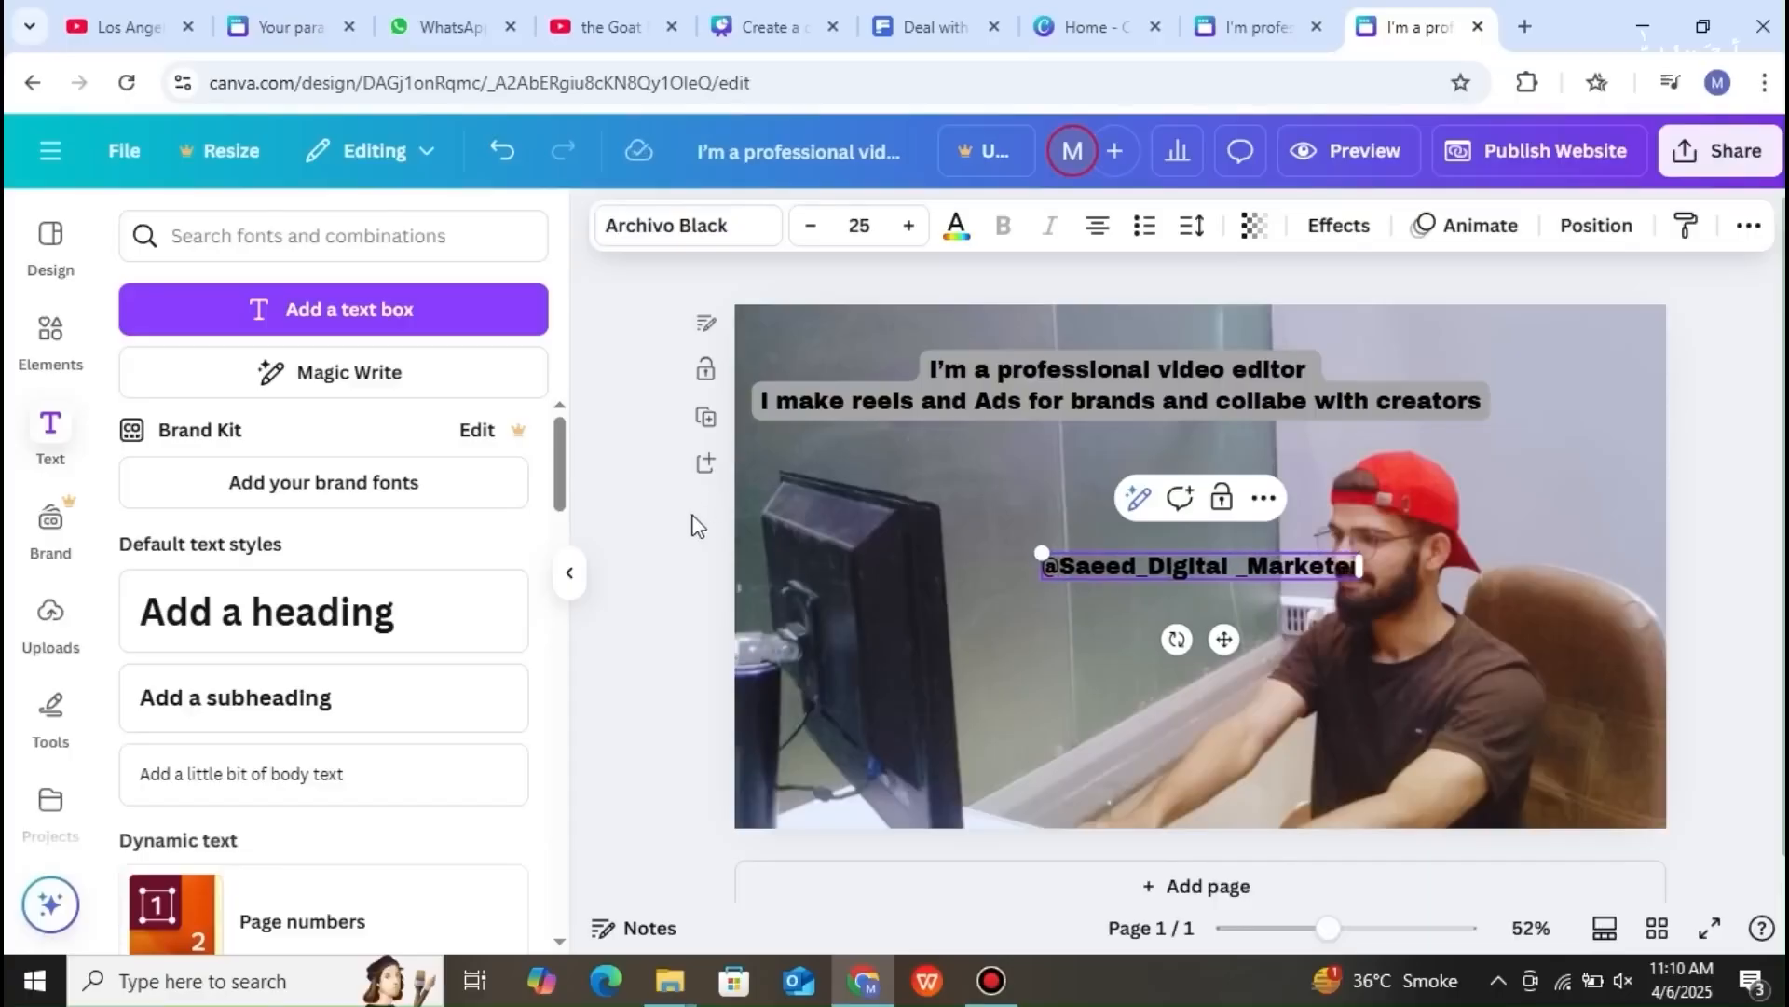
left_click_drag(1208, 630, 1129, 543)
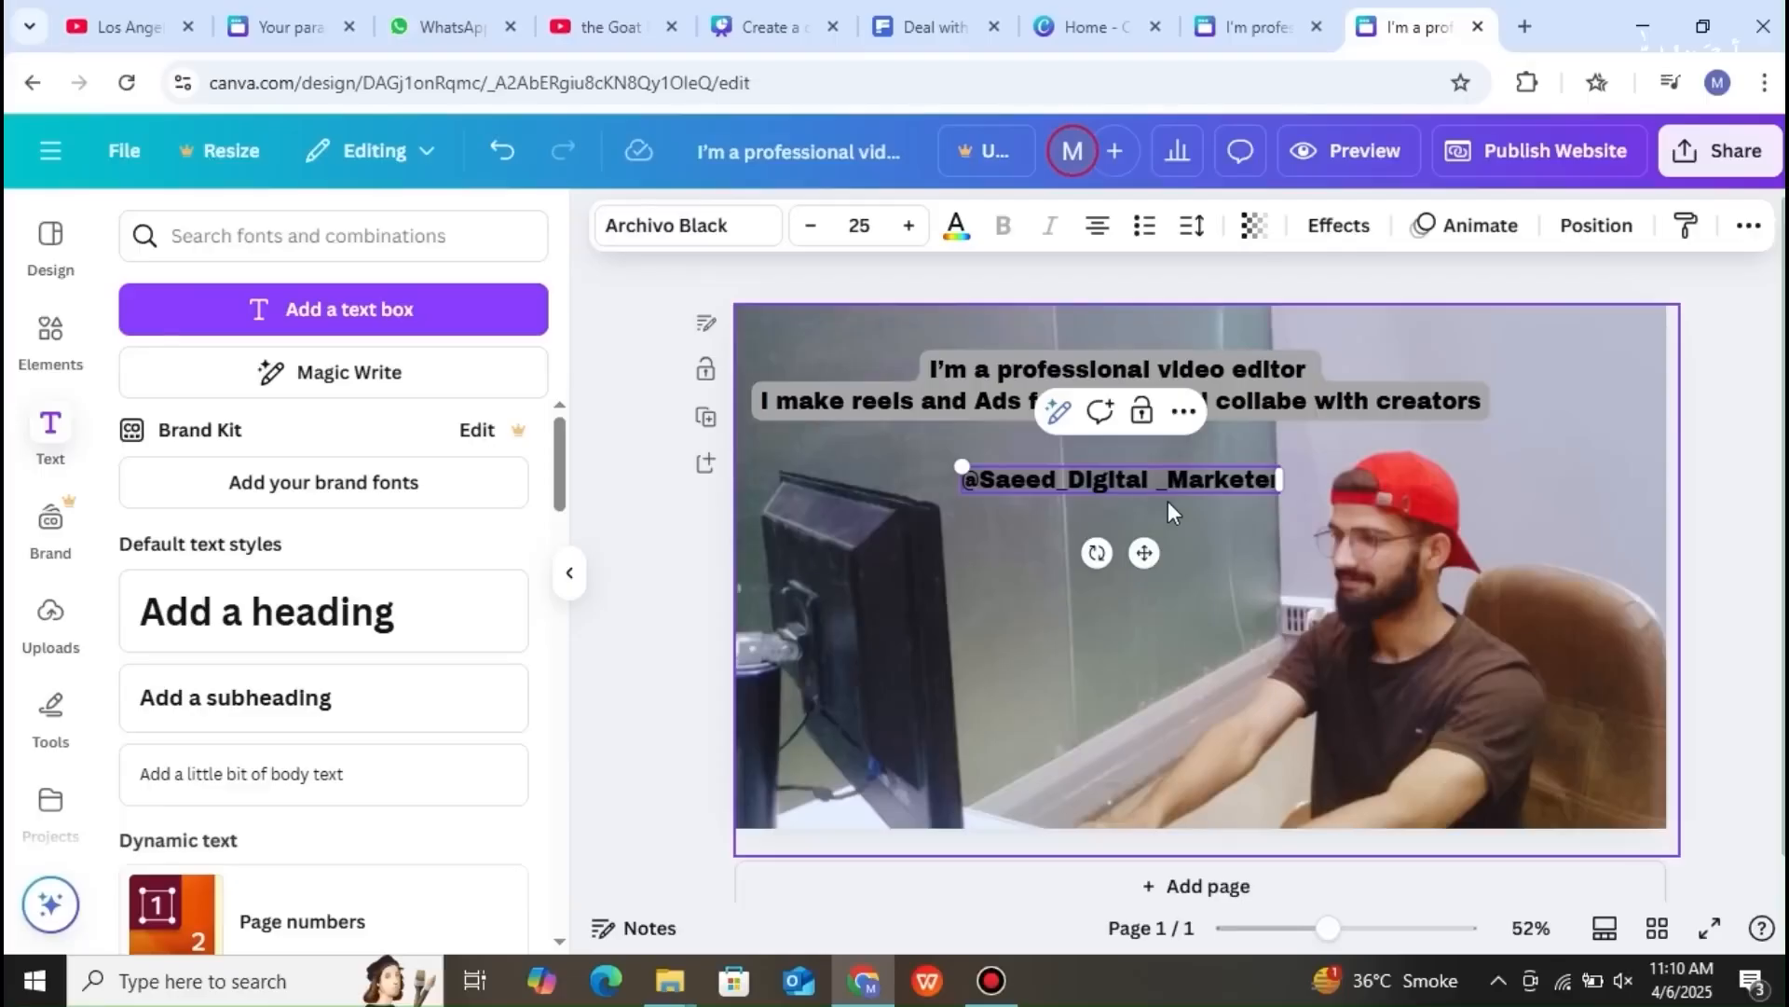
left_click(1240, 517)
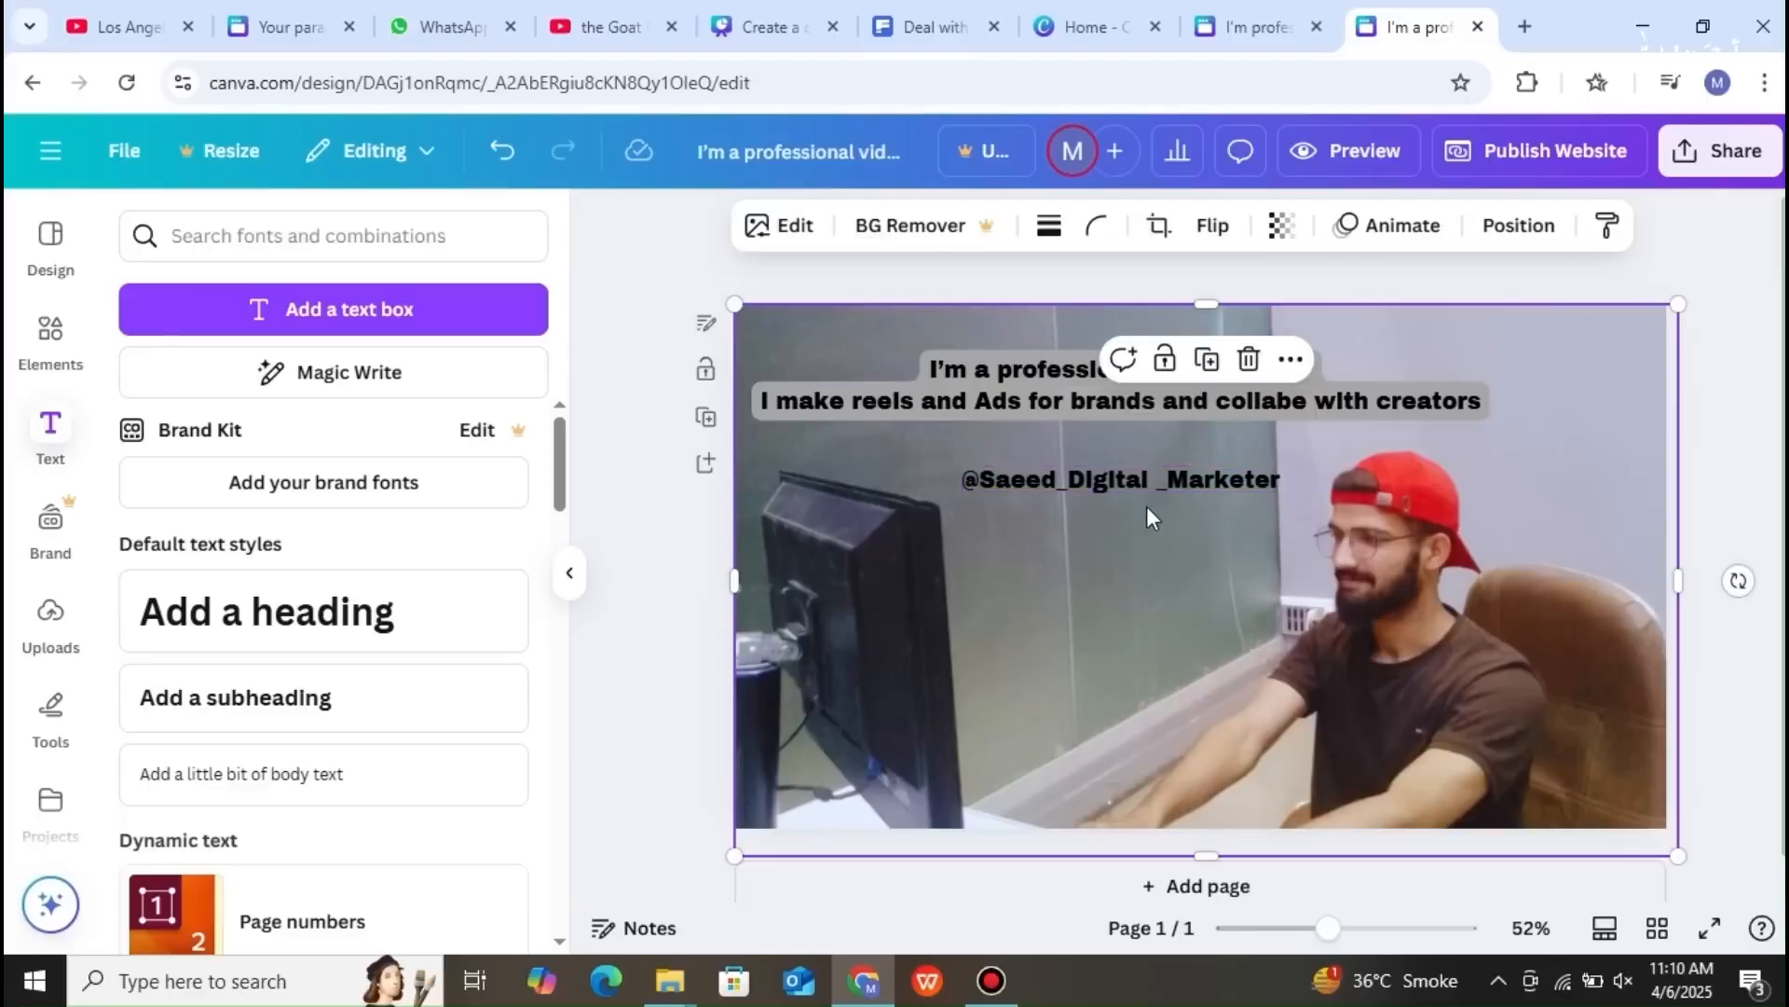
- Apply the Background text effect in medium gray to the handle text and nudge it closer to the intro text
left_click(982, 478)
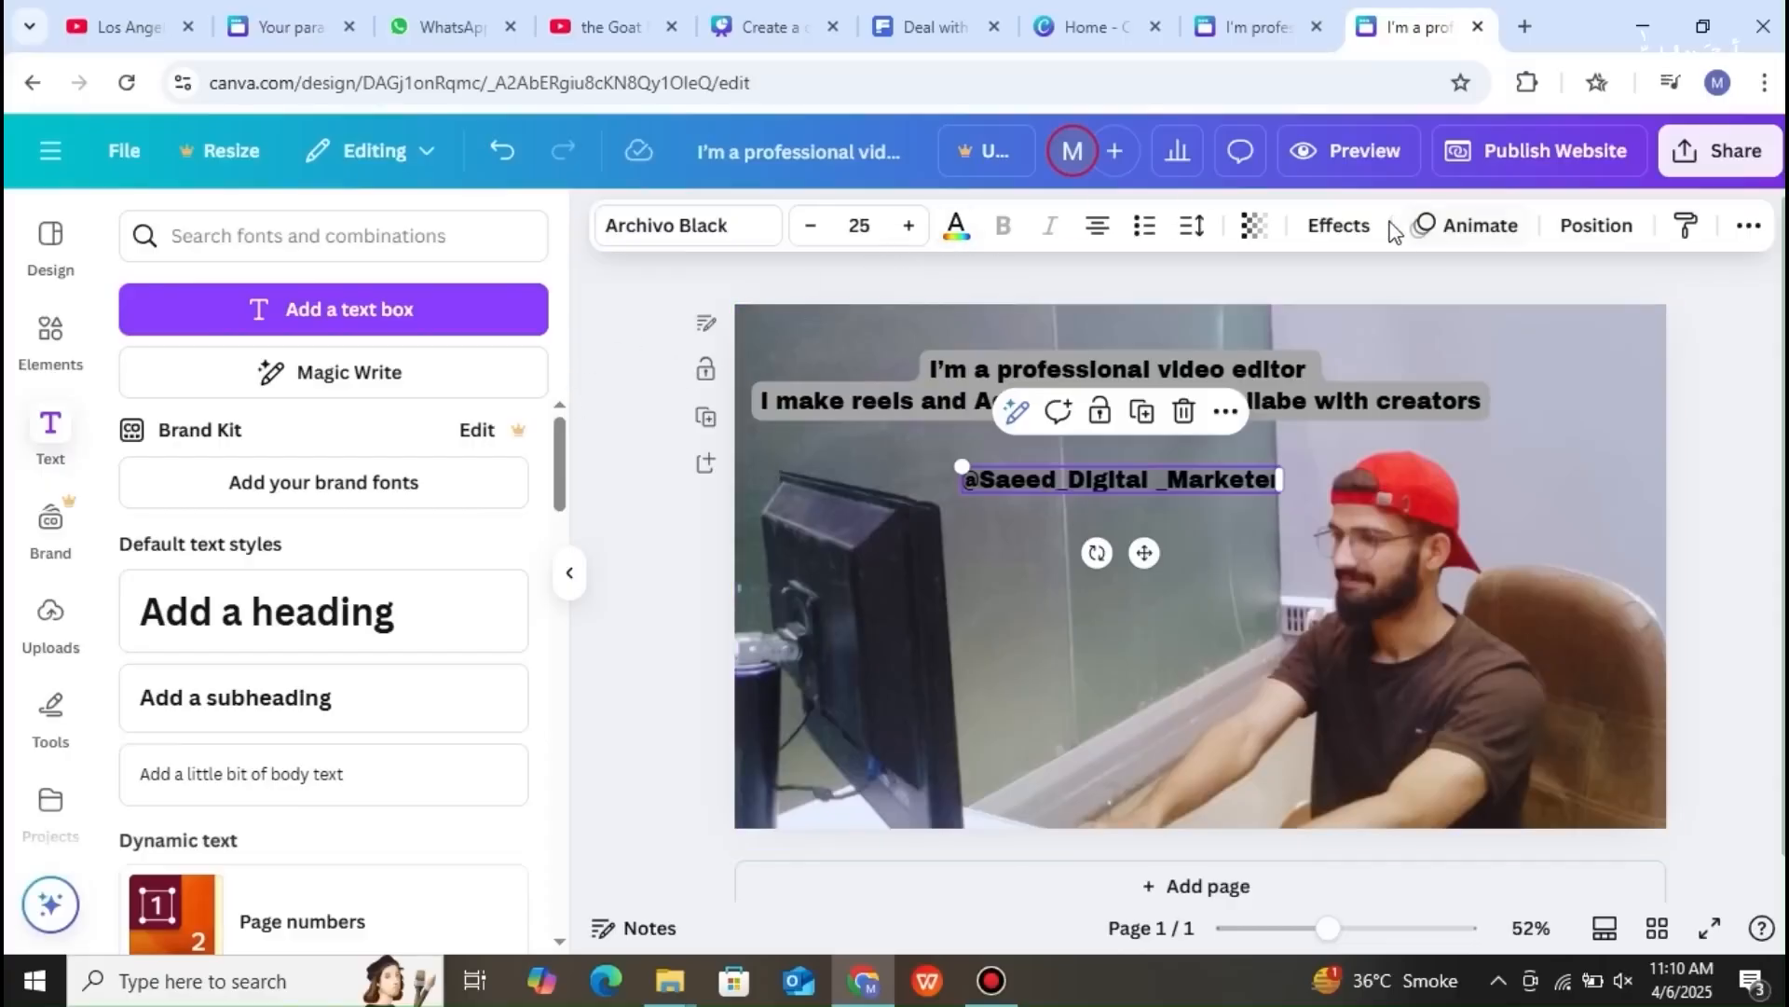
left_click(1356, 235)
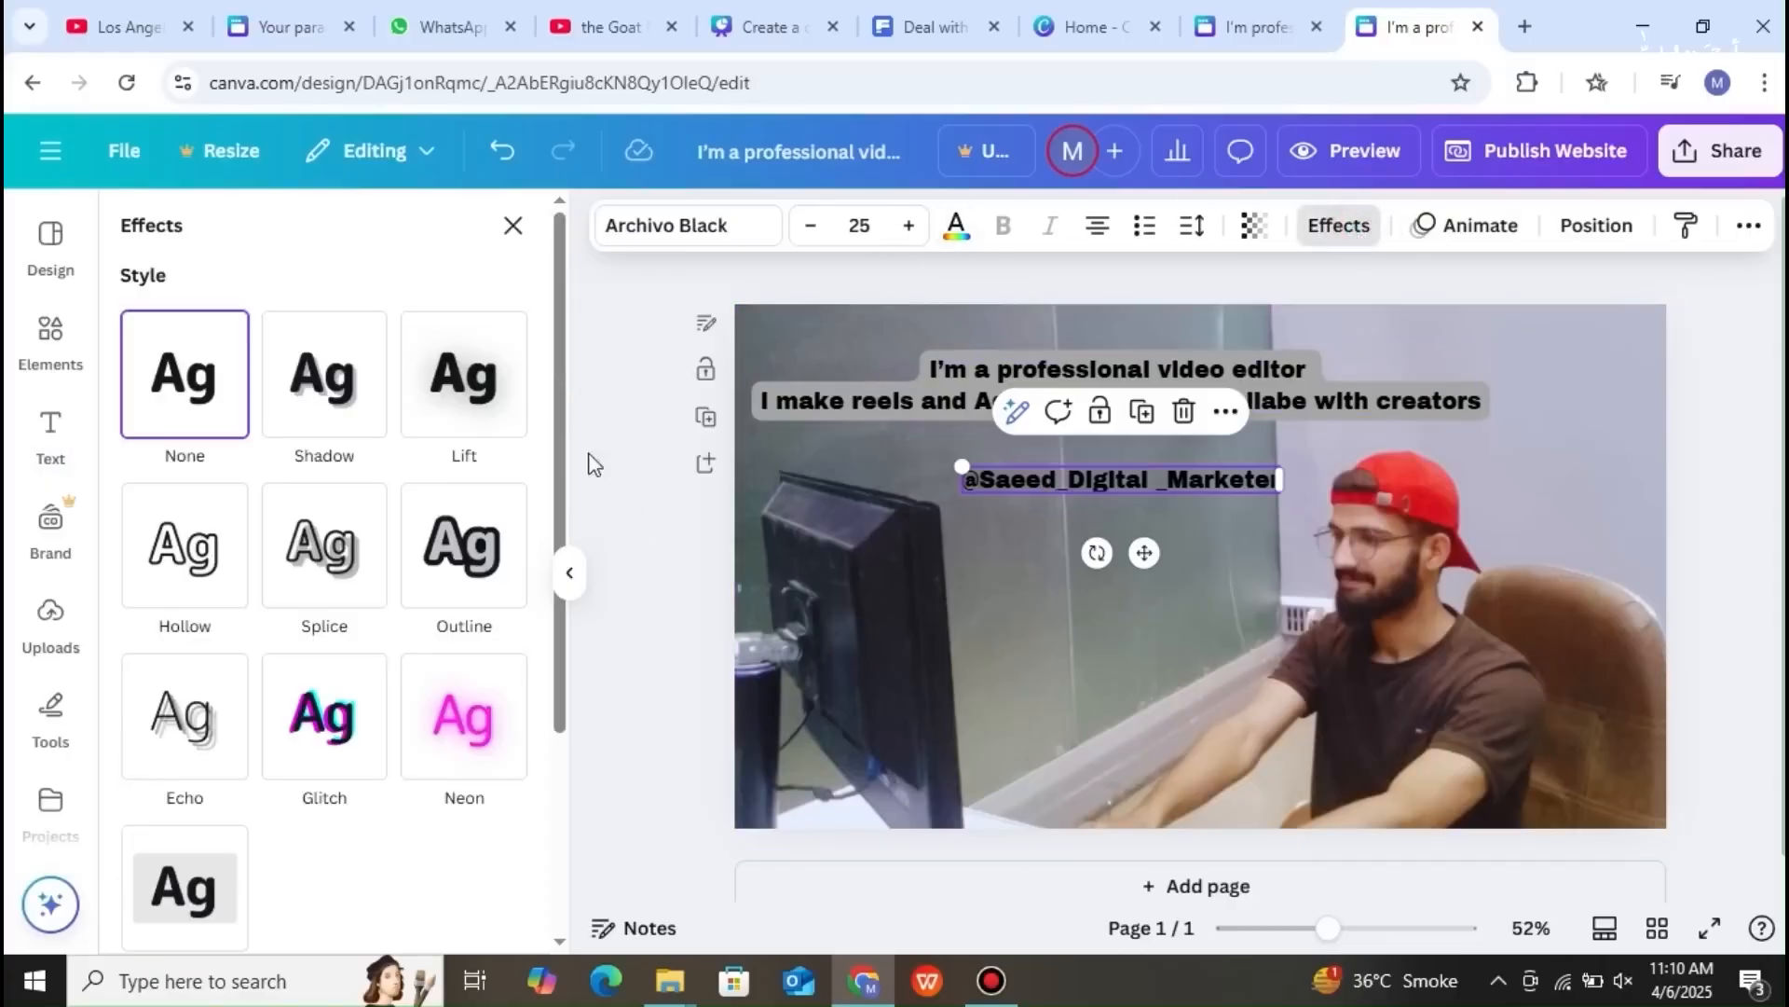
scroll(522, 578, "down", 2)
left_click(191, 765)
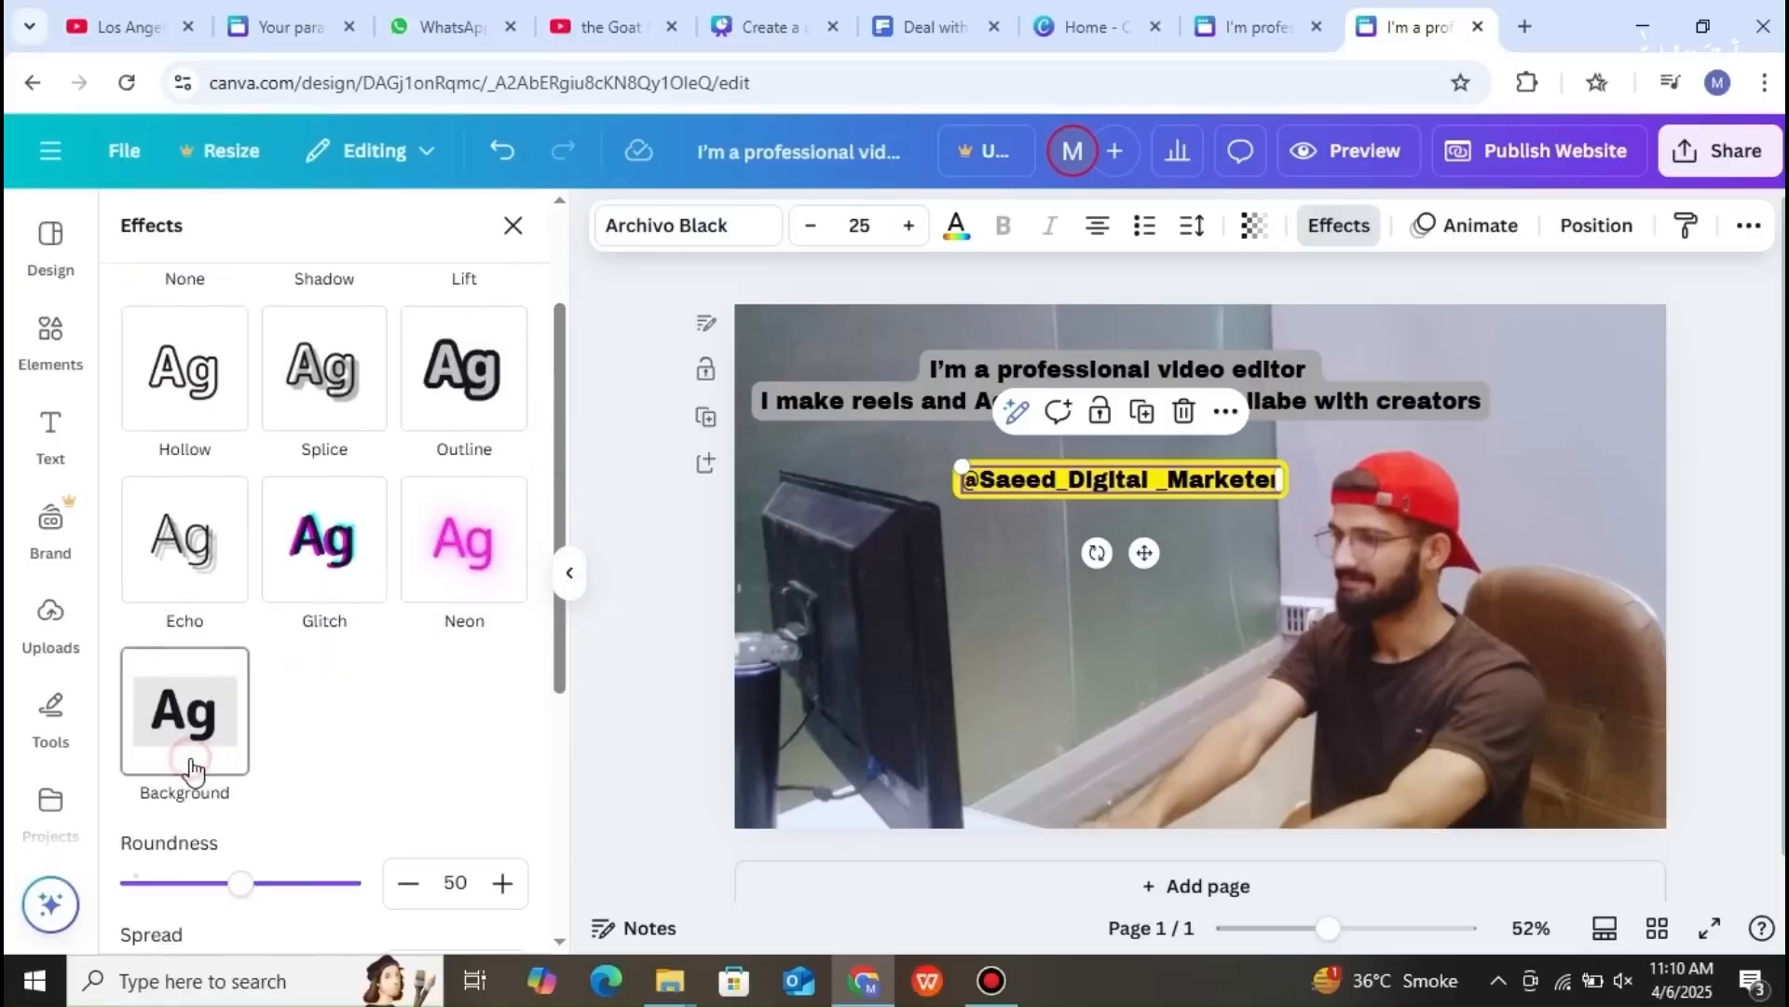
left_click_drag(562, 685, 587, 839)
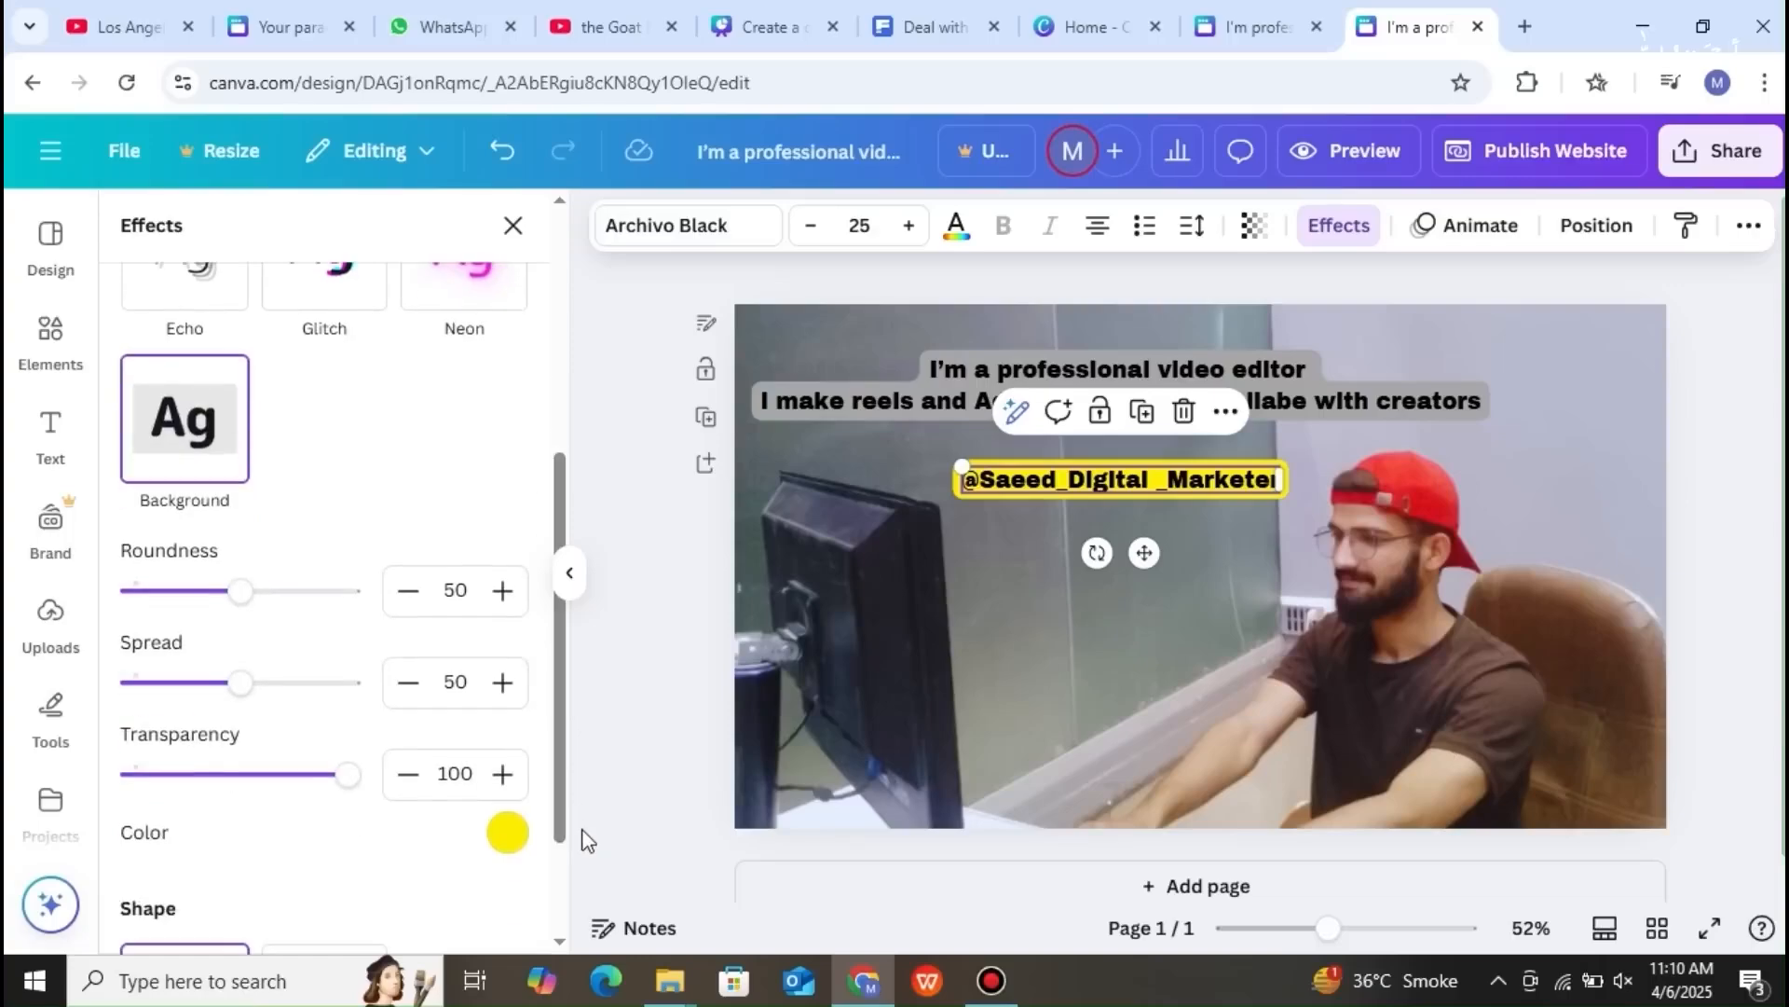
left_click(507, 832)
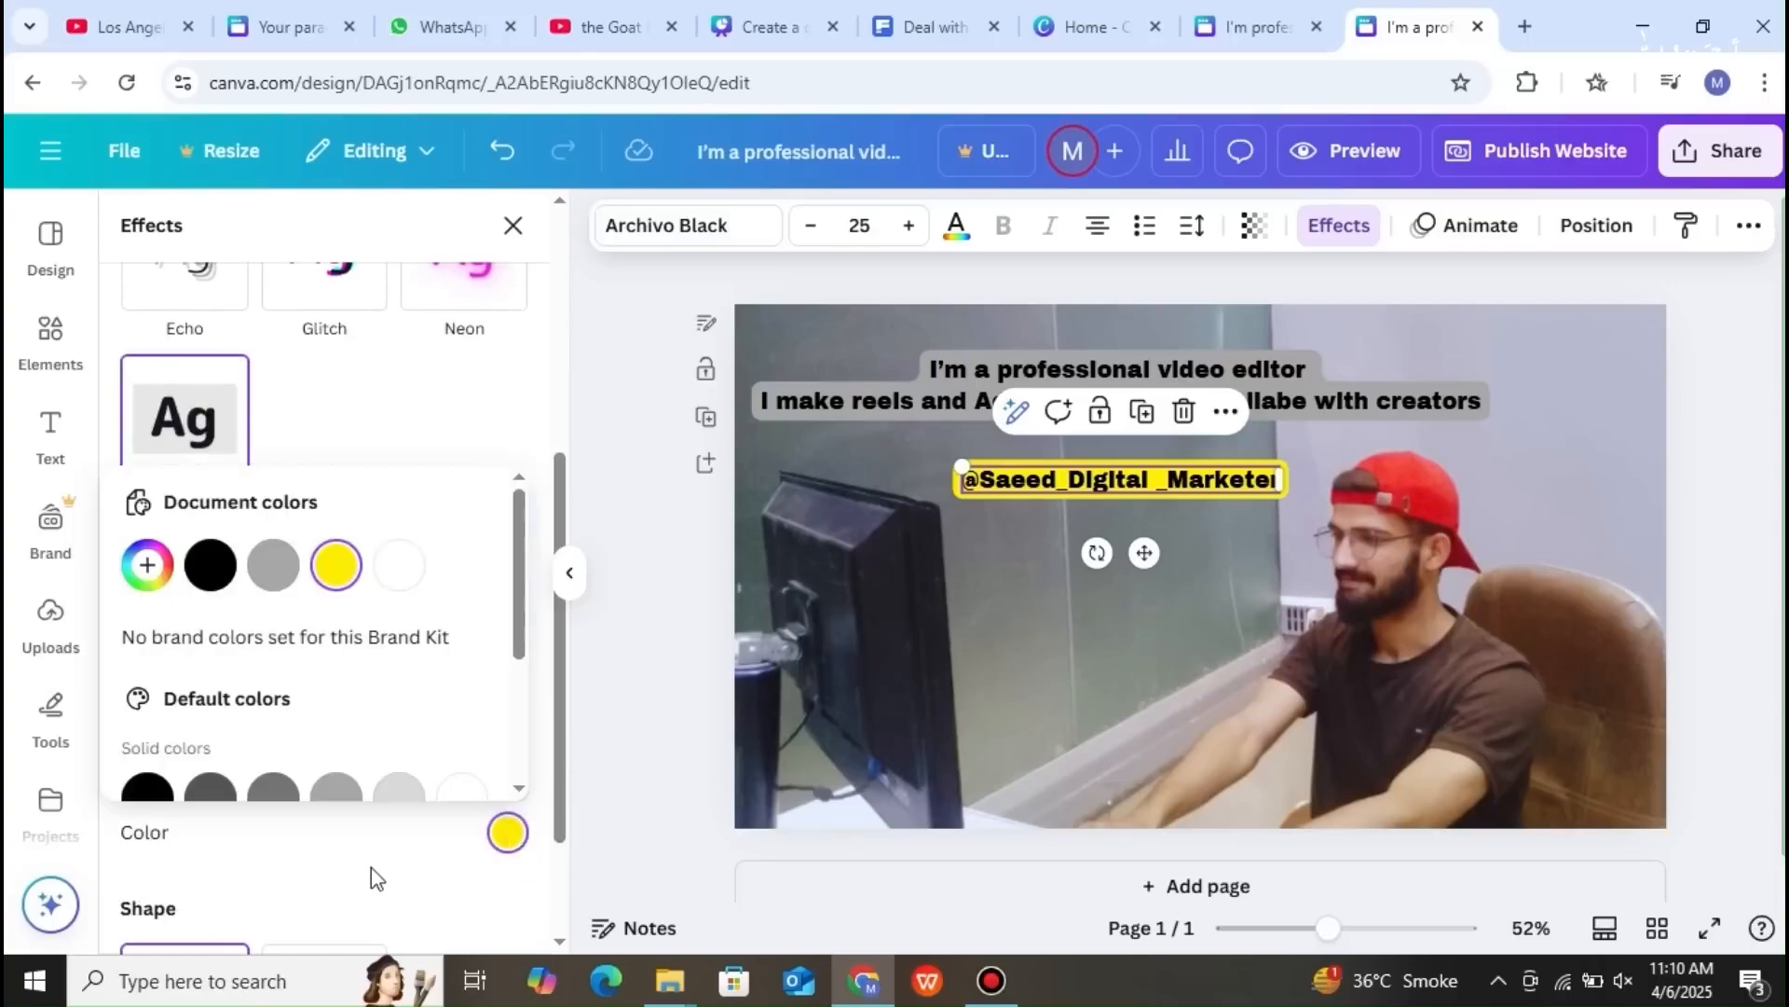
left_click(336, 797)
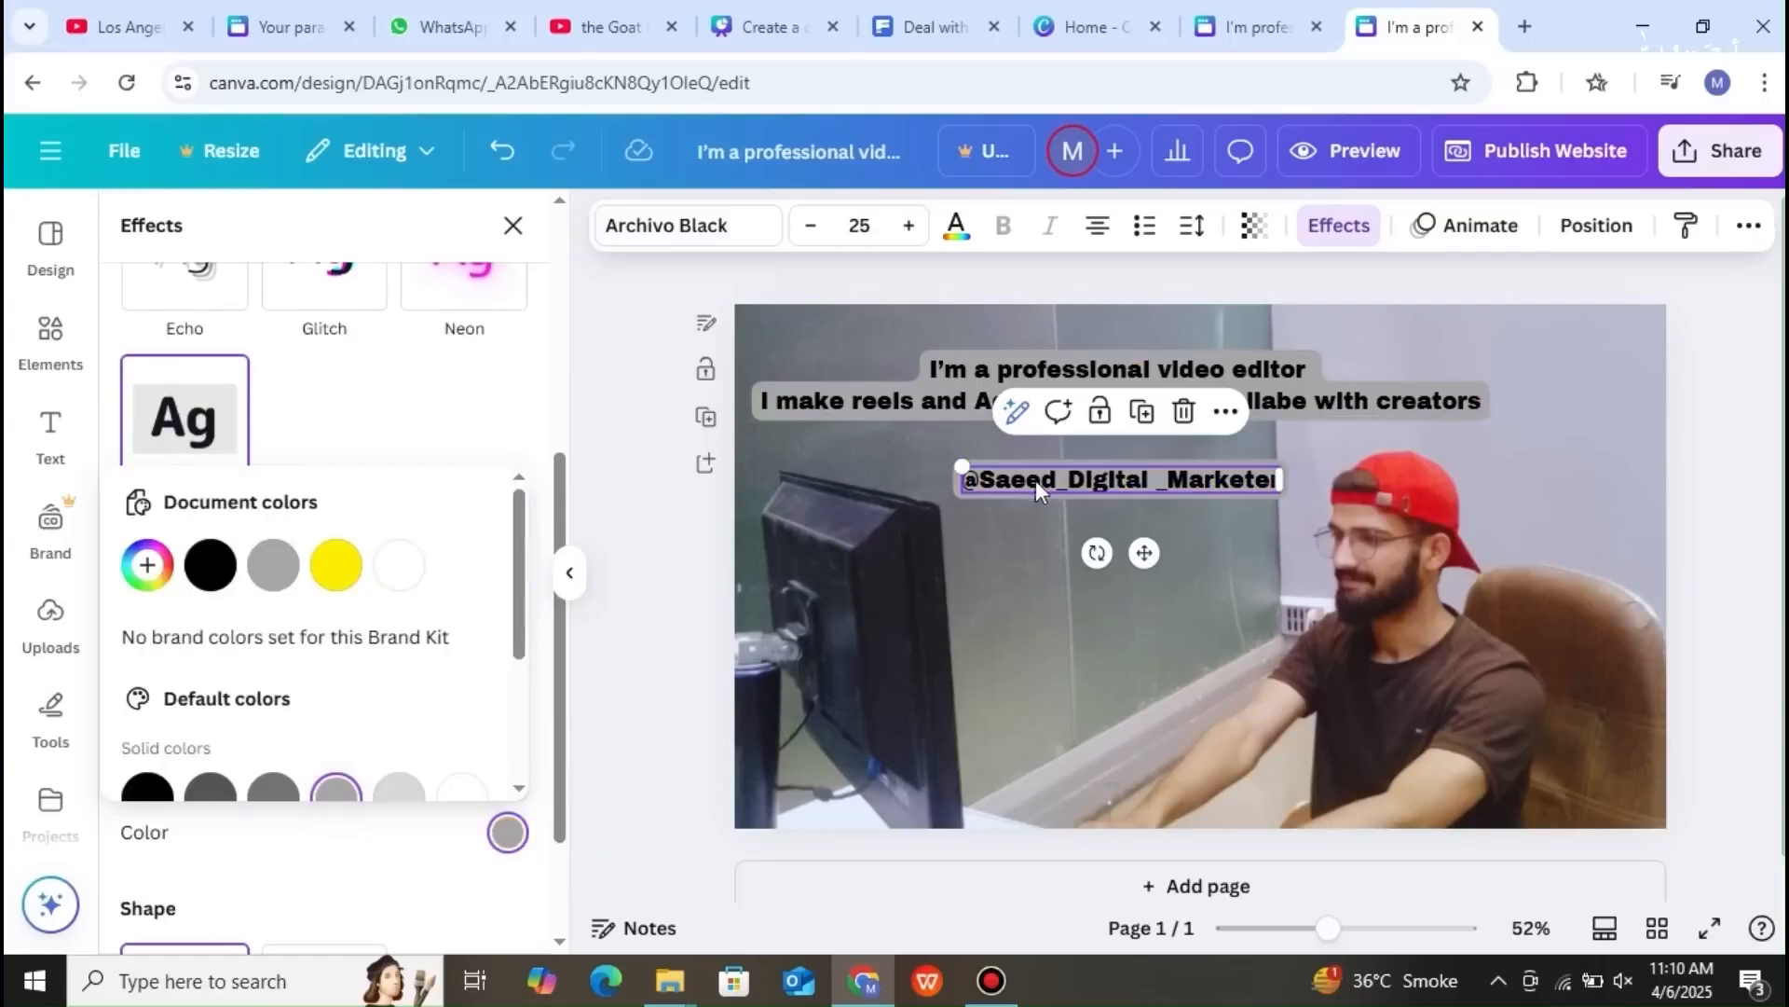
left_click_drag(1144, 552, 1133, 544)
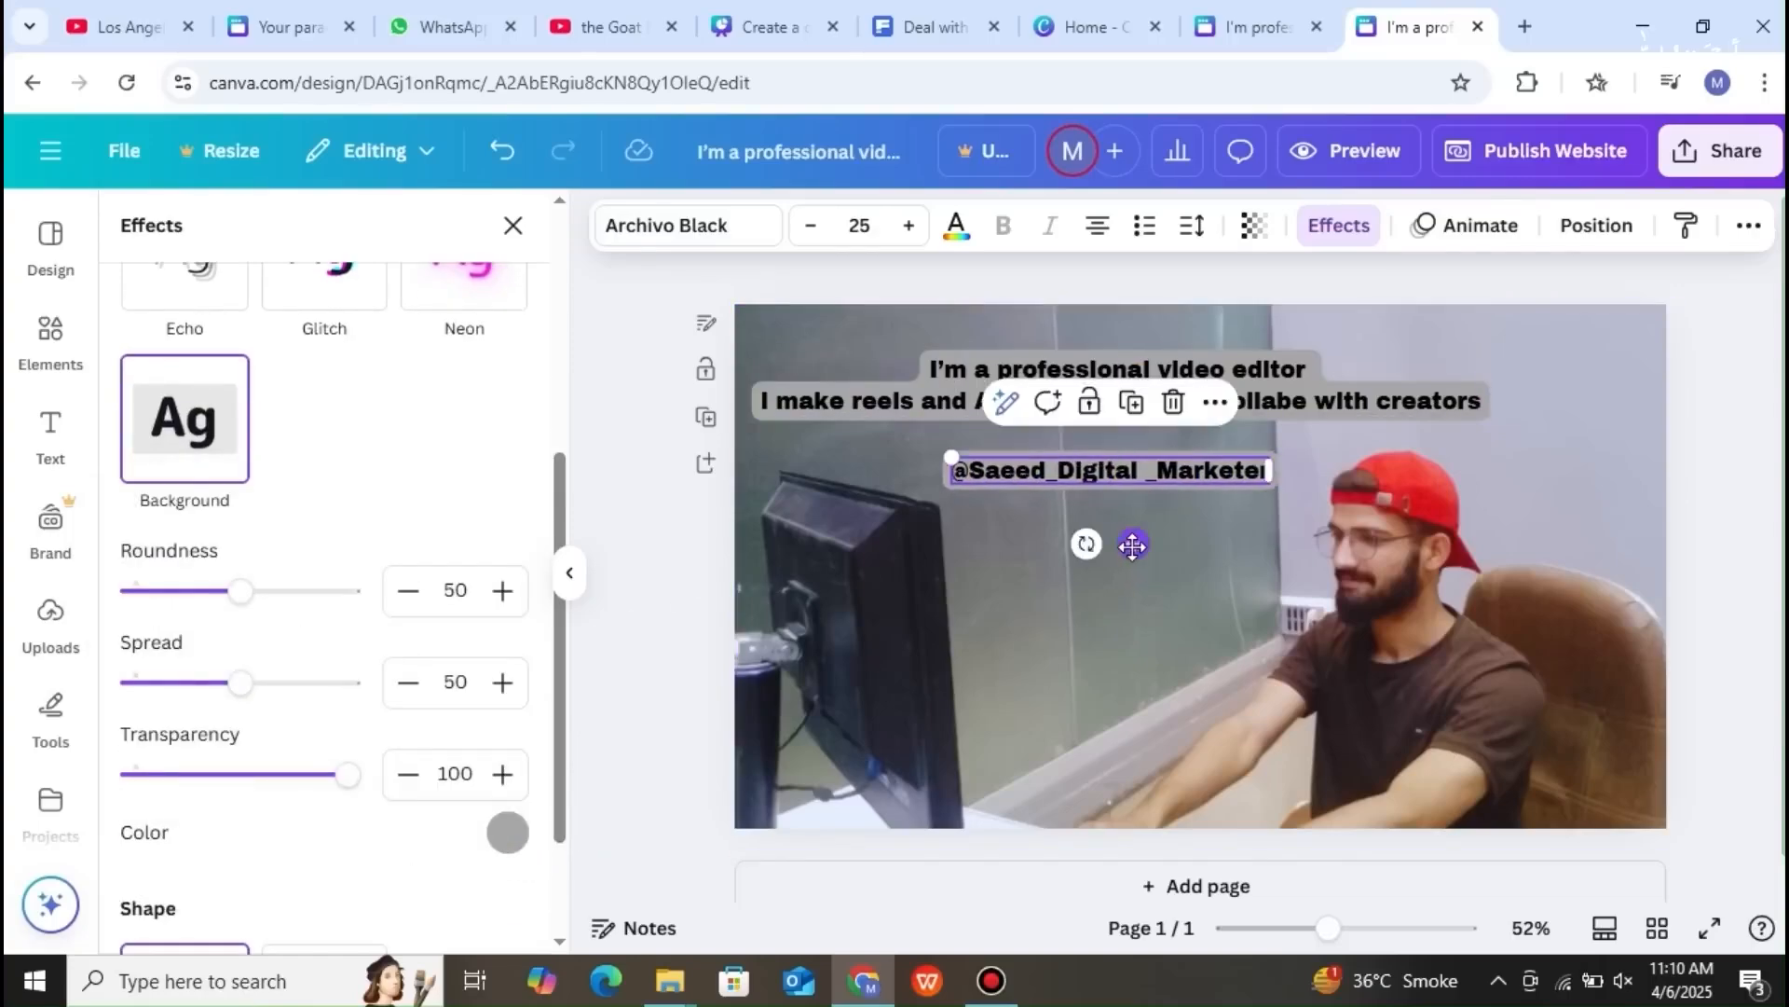
- Increase the font size of the handle text to 29
left_click(909, 226)
left_click(909, 225)
left_click(909, 225)
left_click(909, 225)
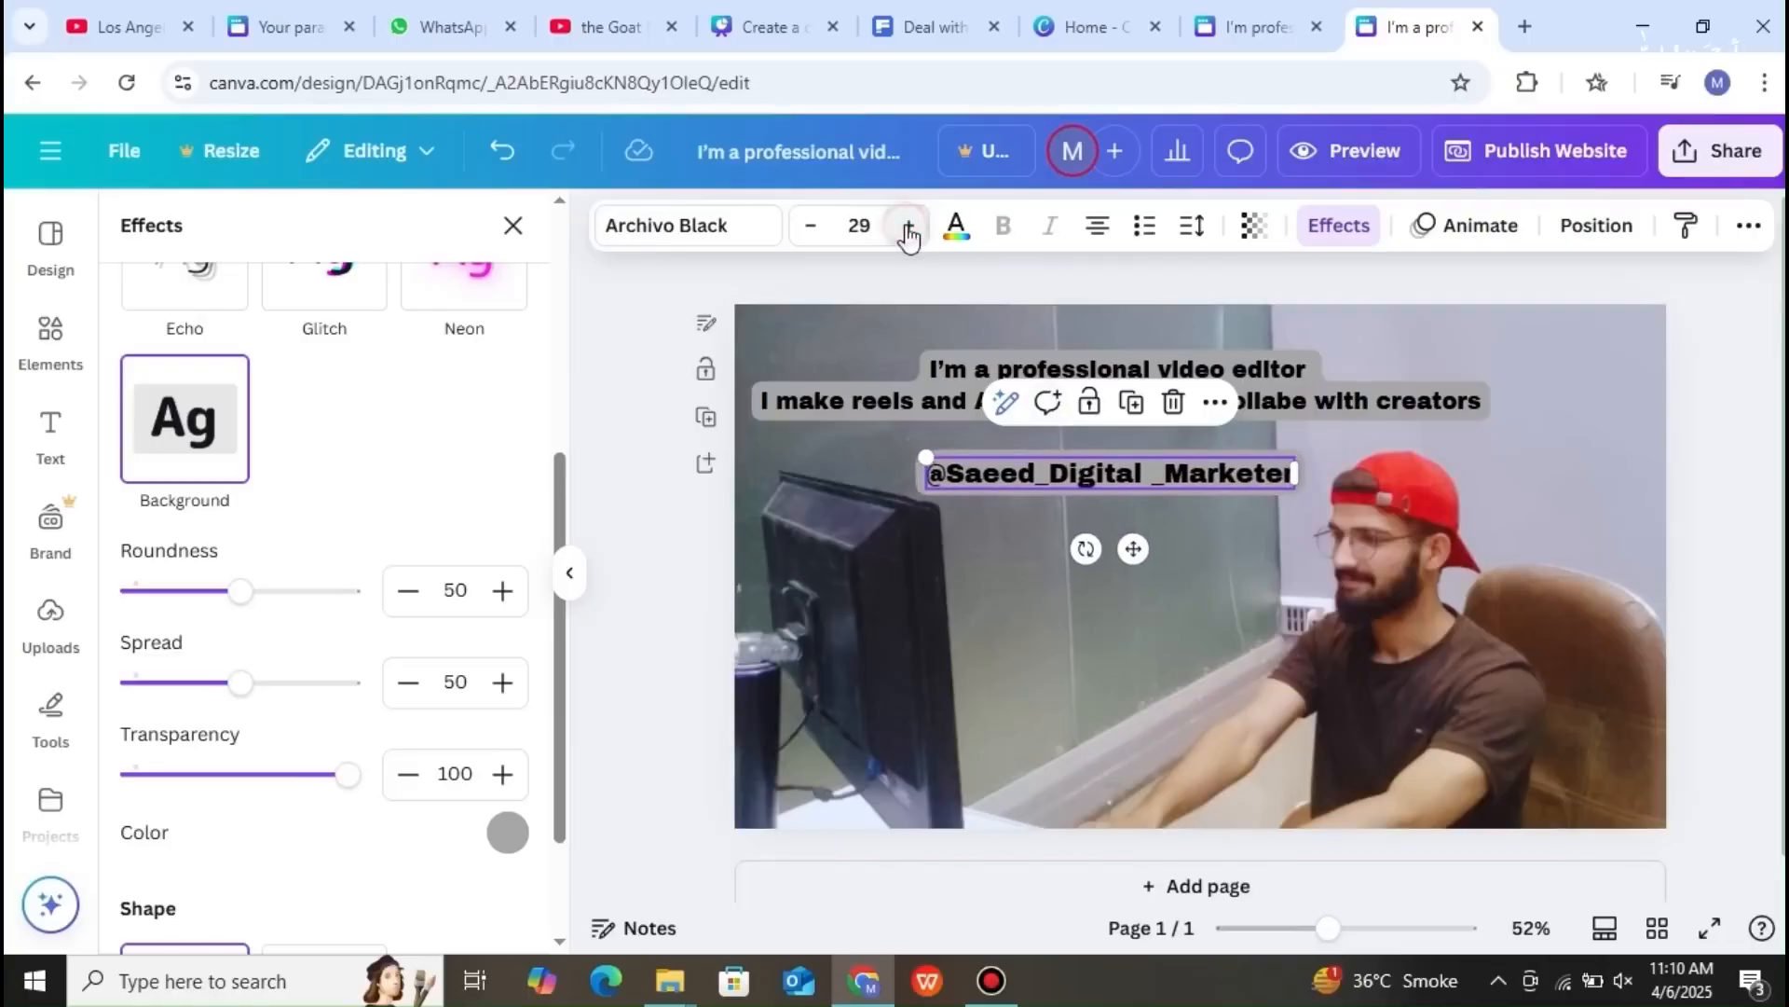
left_click(864, 474)
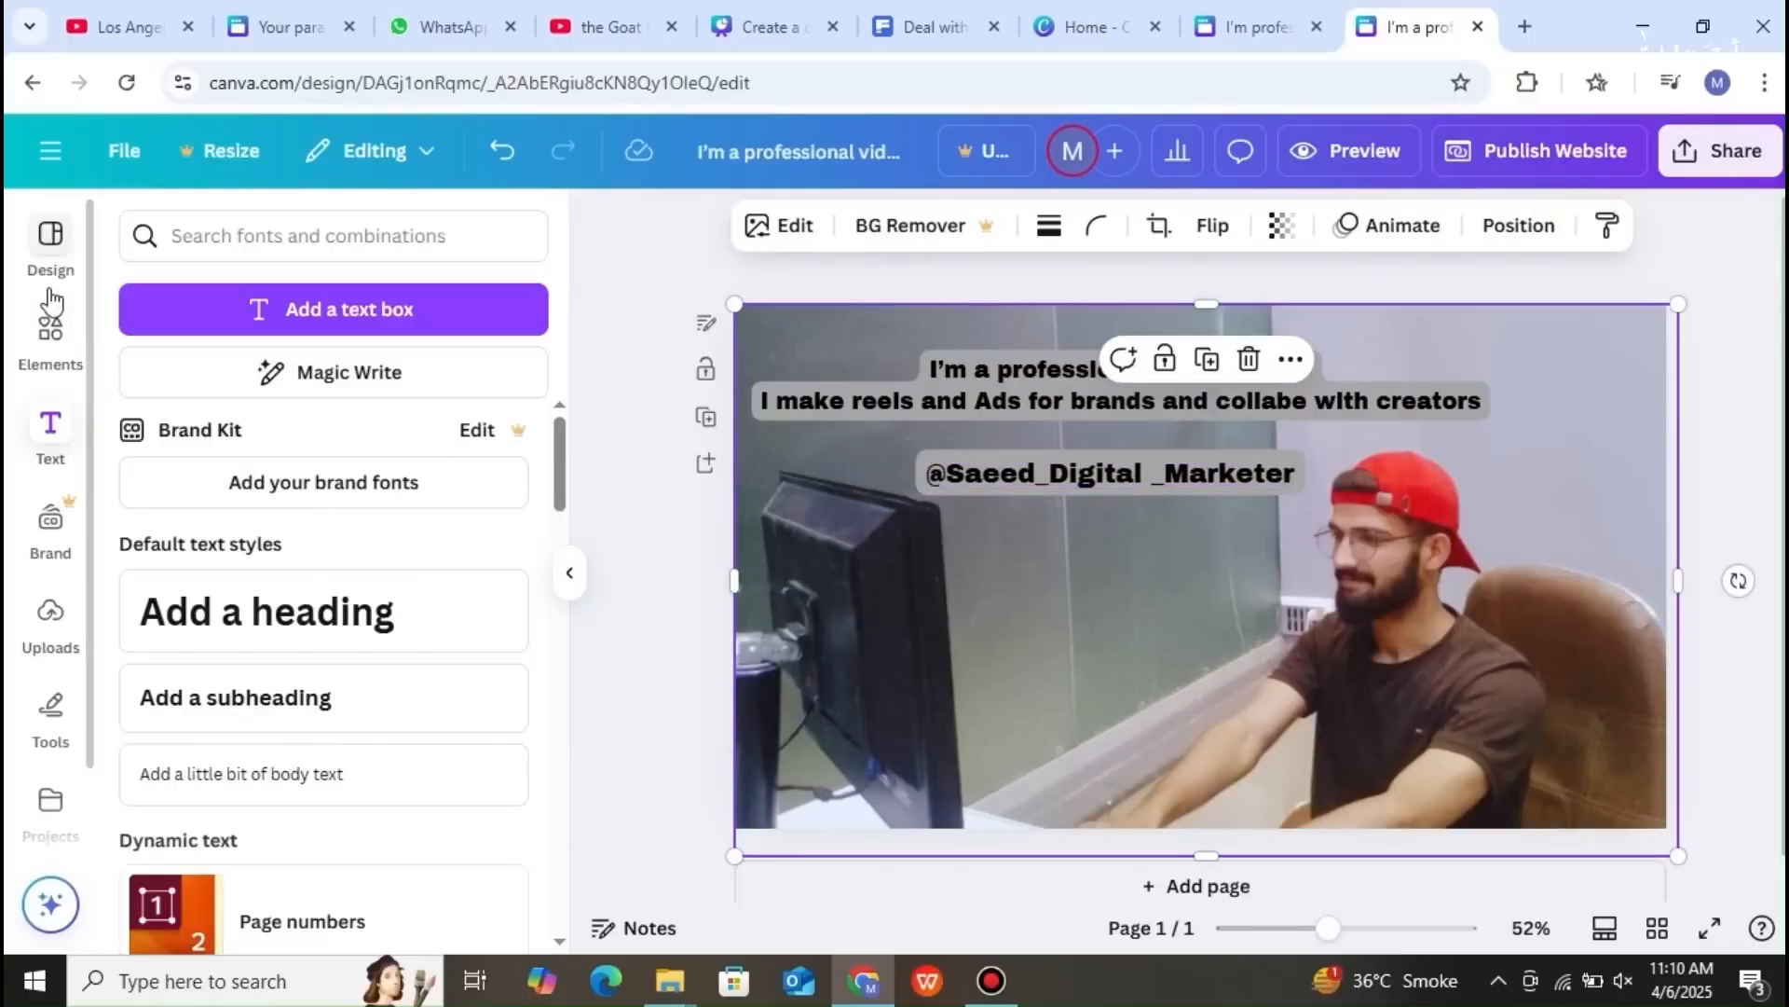
- Search the design elements for "Instagram" and deselect the background photo
left_click(58, 352)
left_click(264, 236)
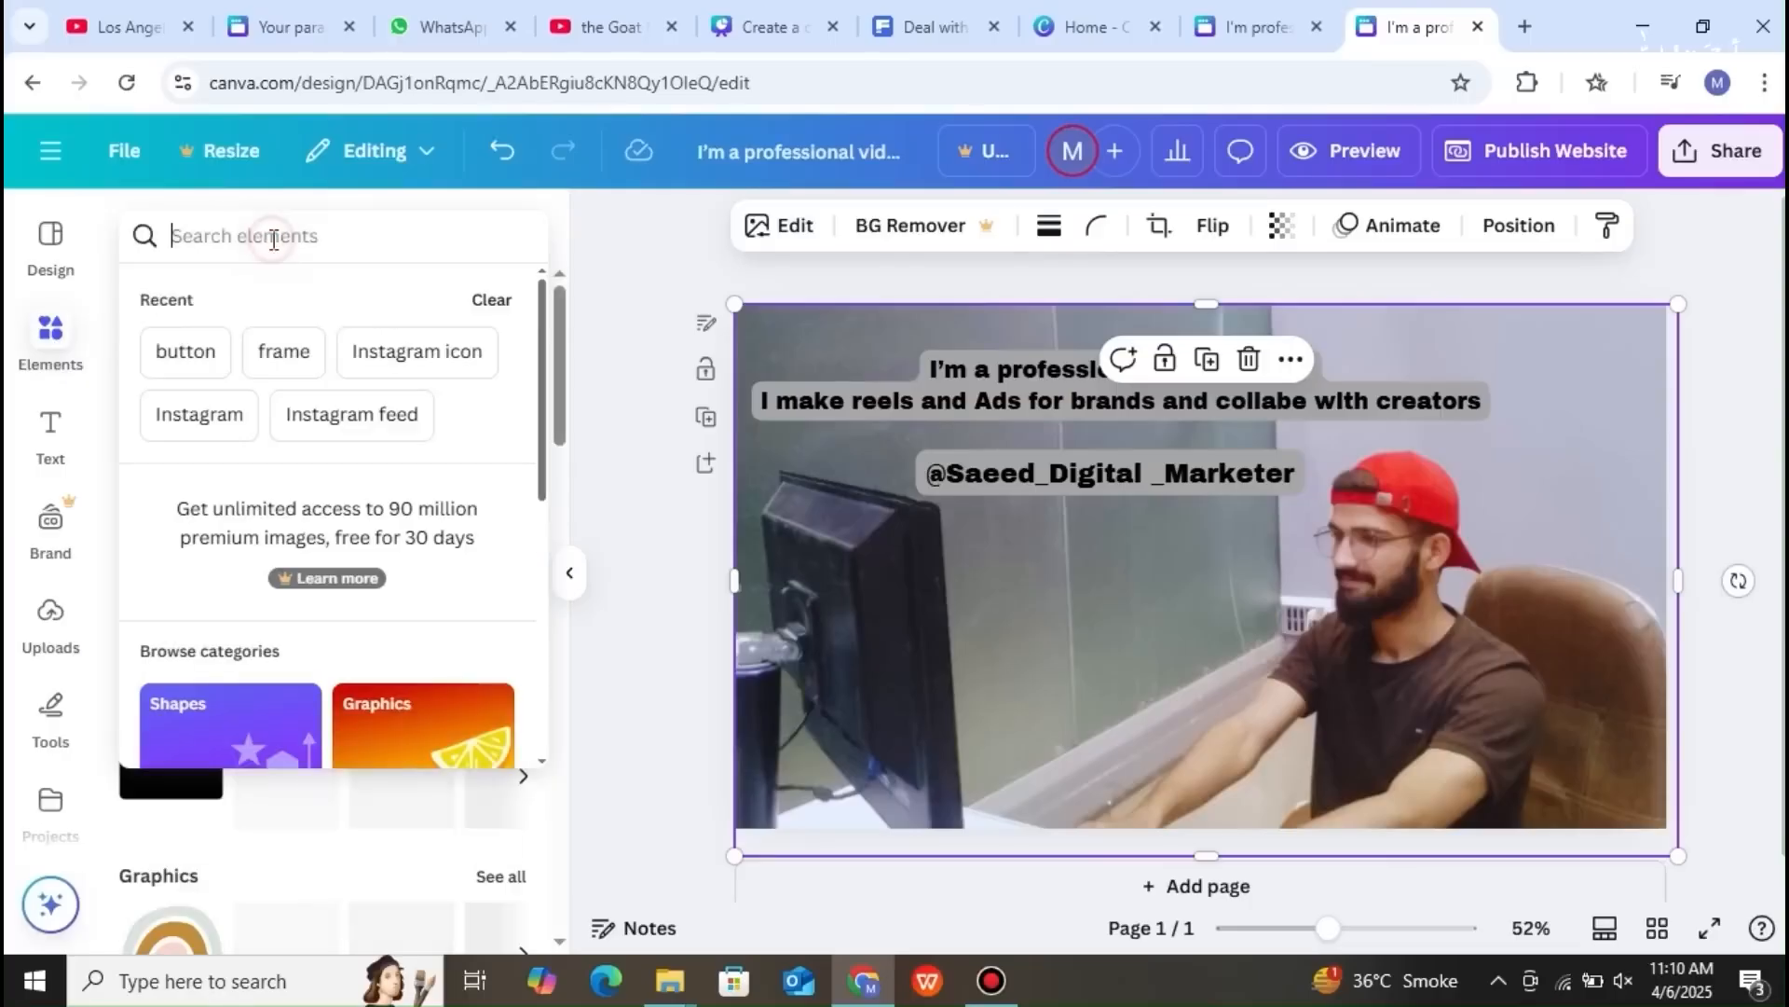
left_click(231, 414)
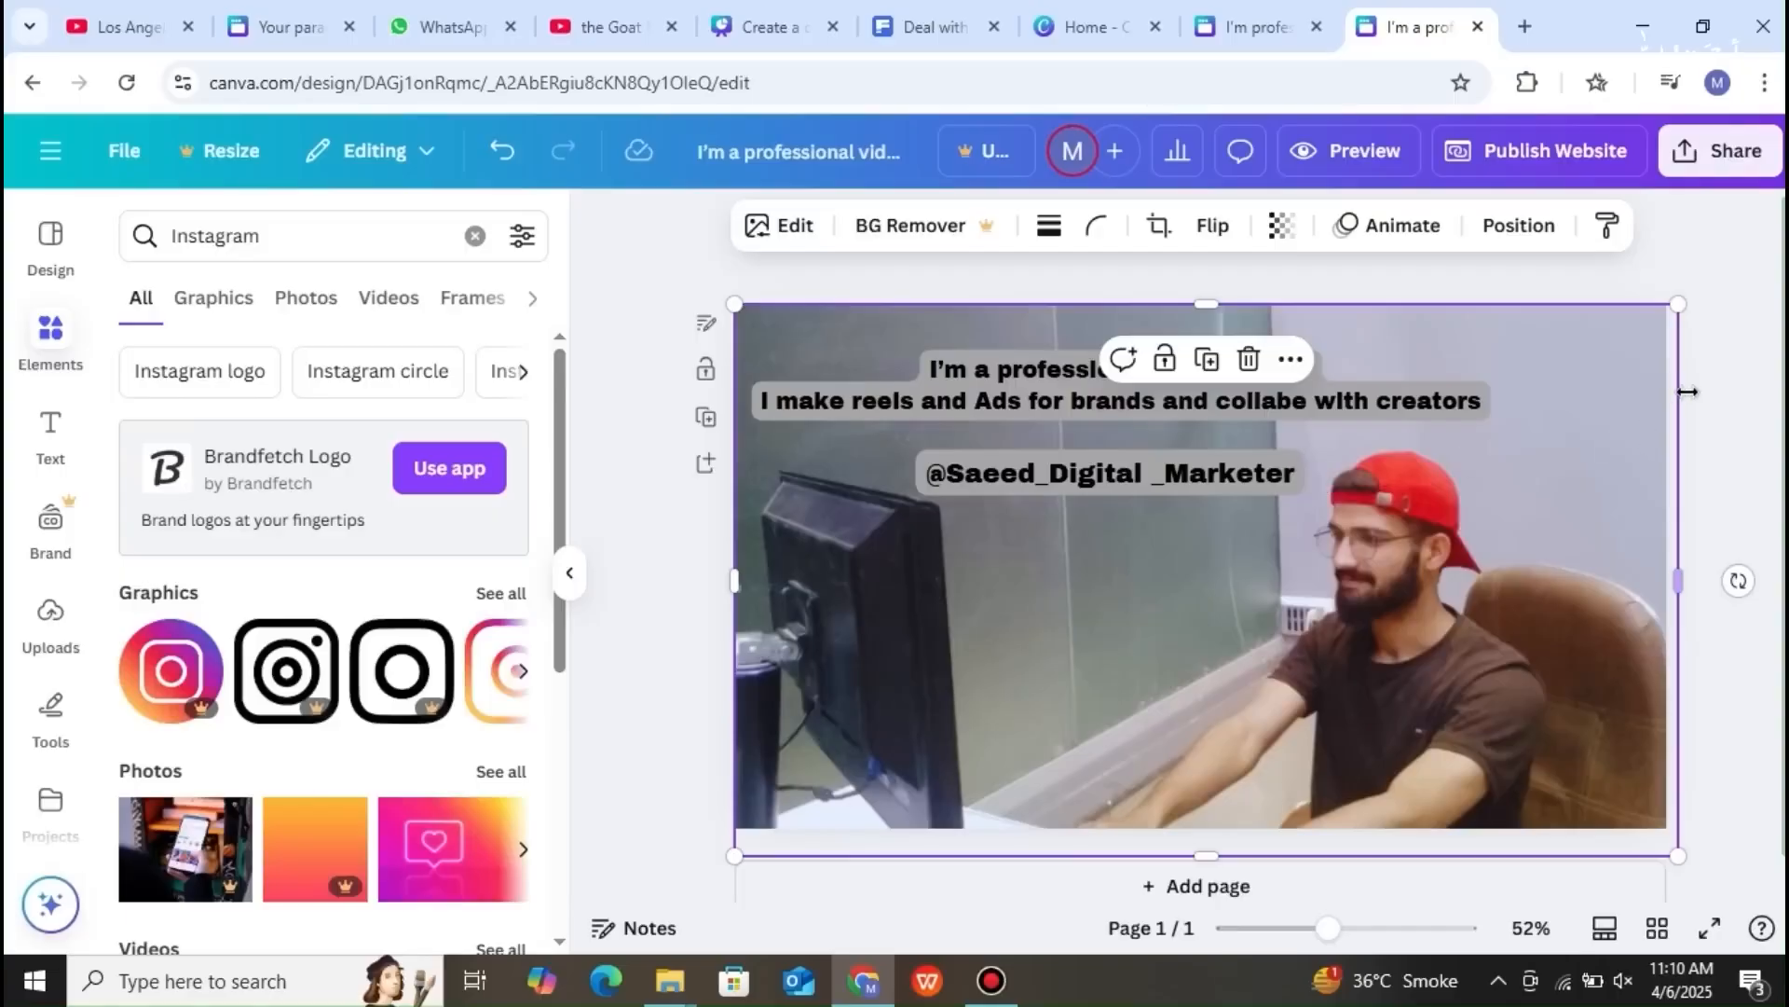
left_click(1729, 403)
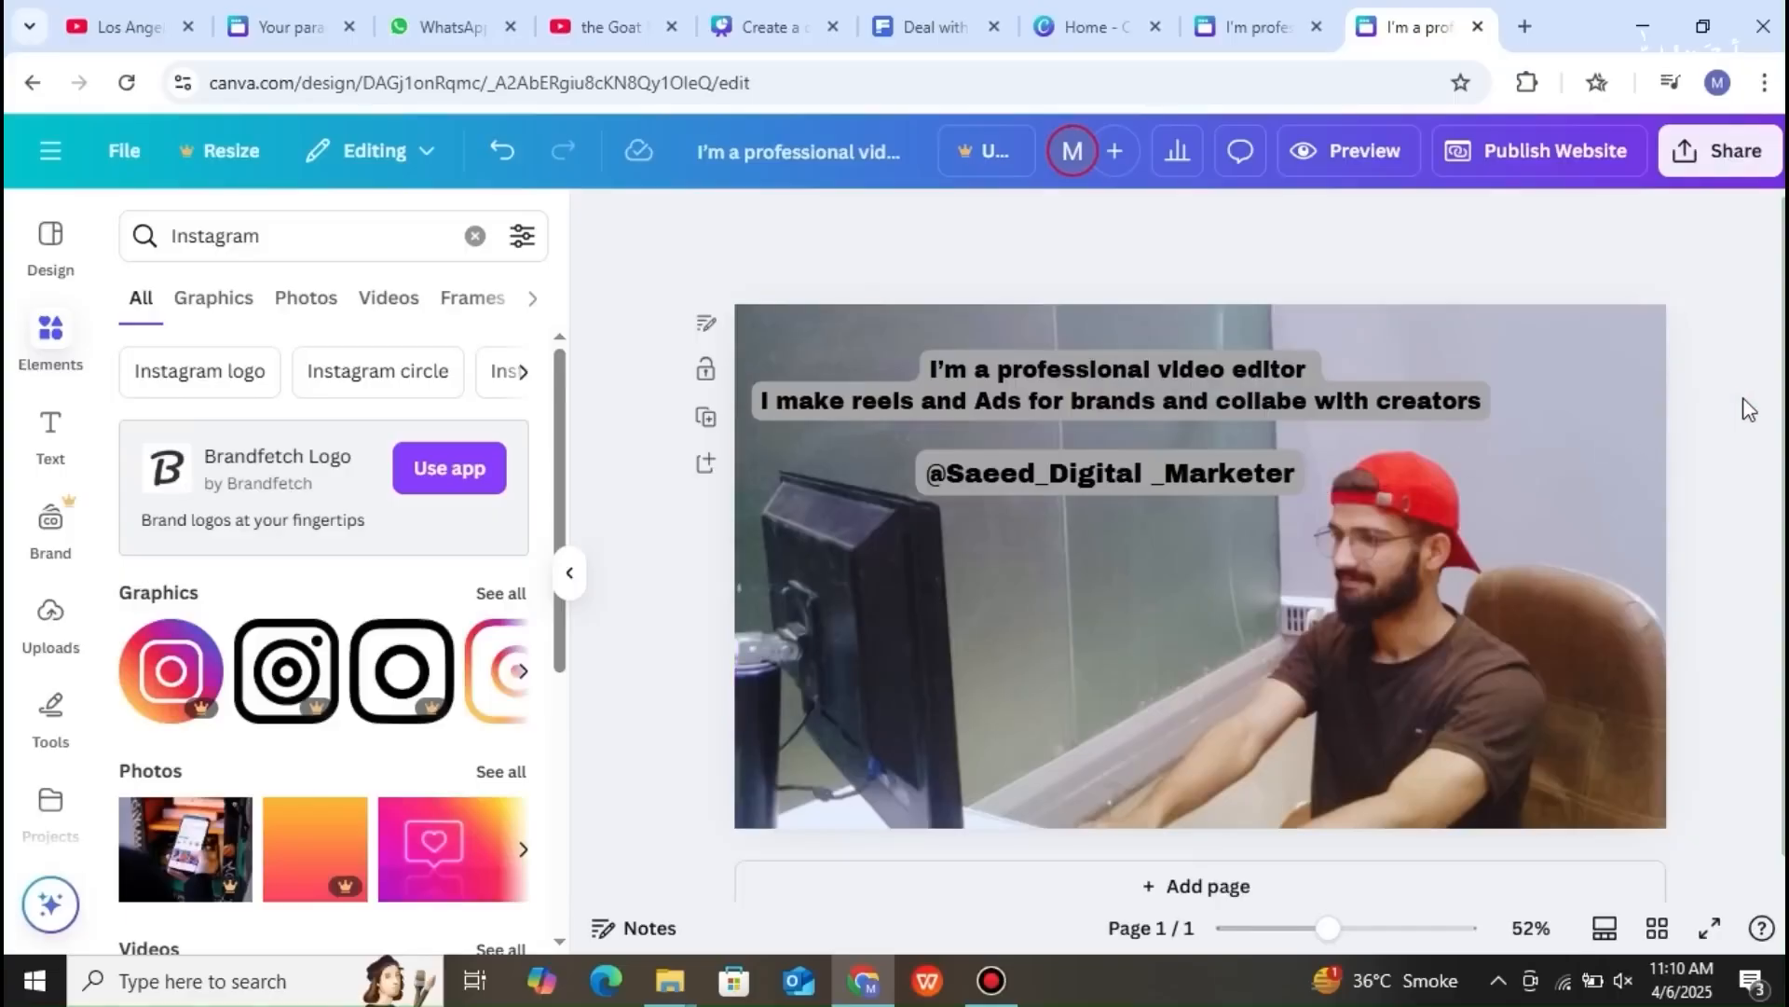
scroll(1351, 491, "down", 1)
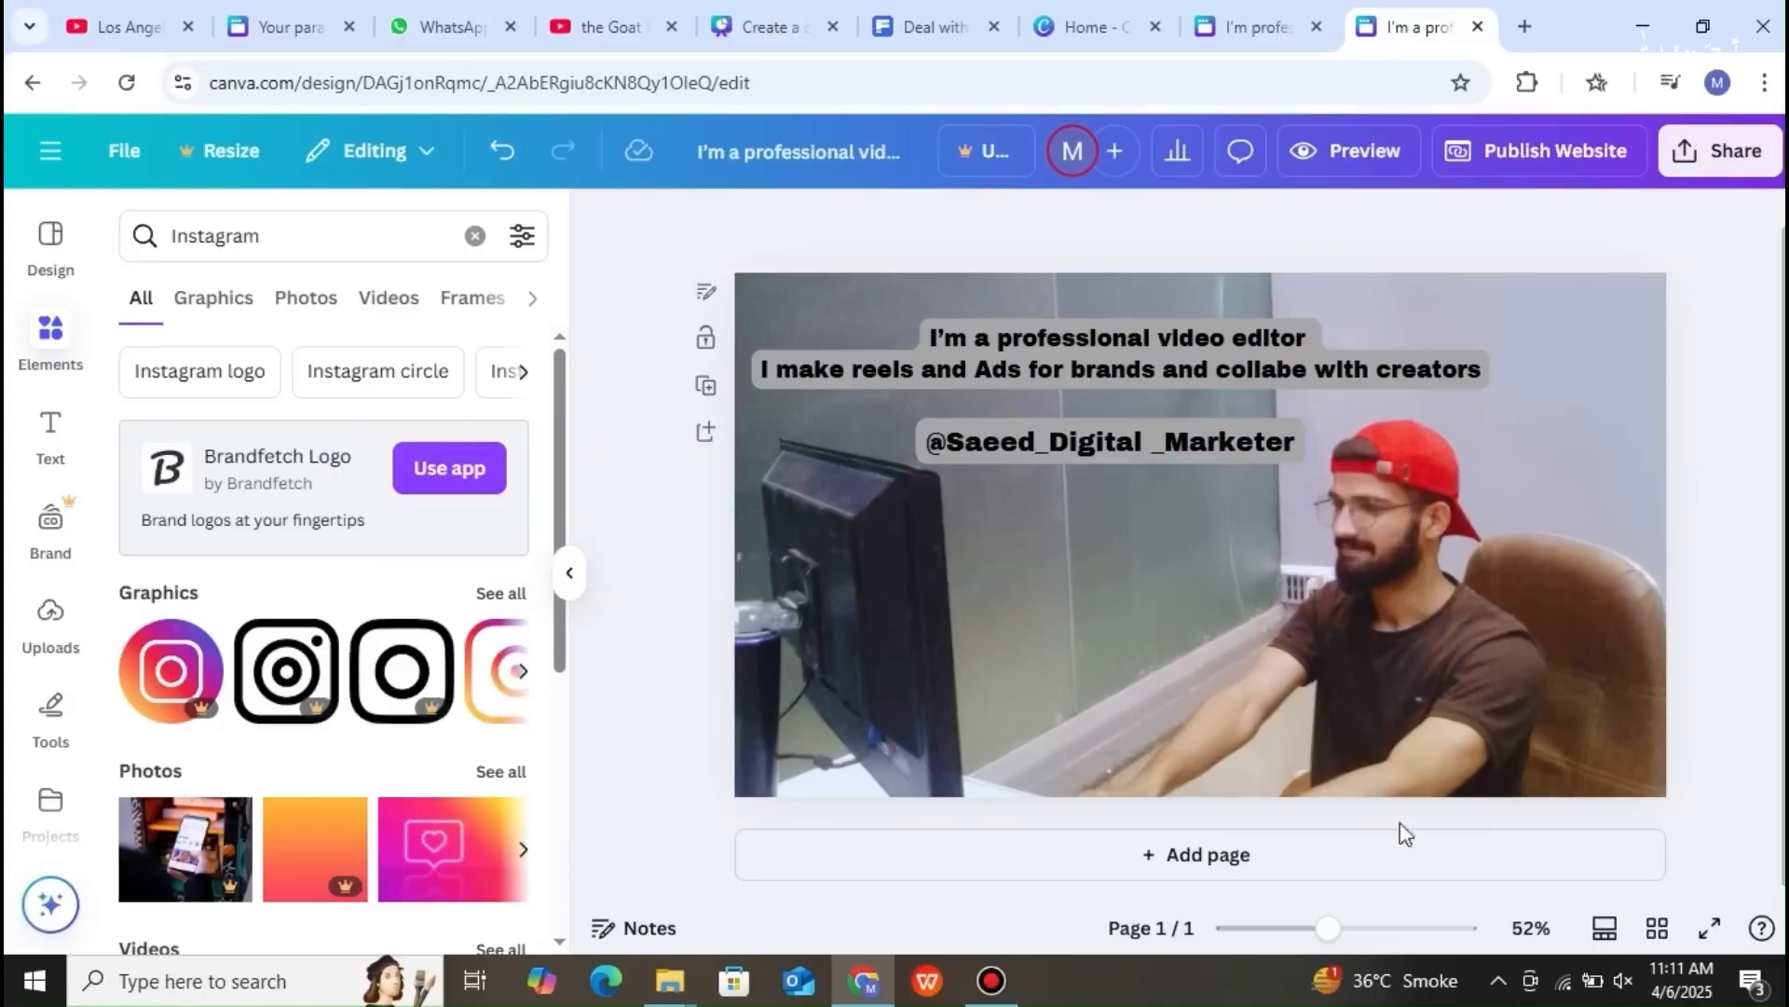
left_click(1321, 872)
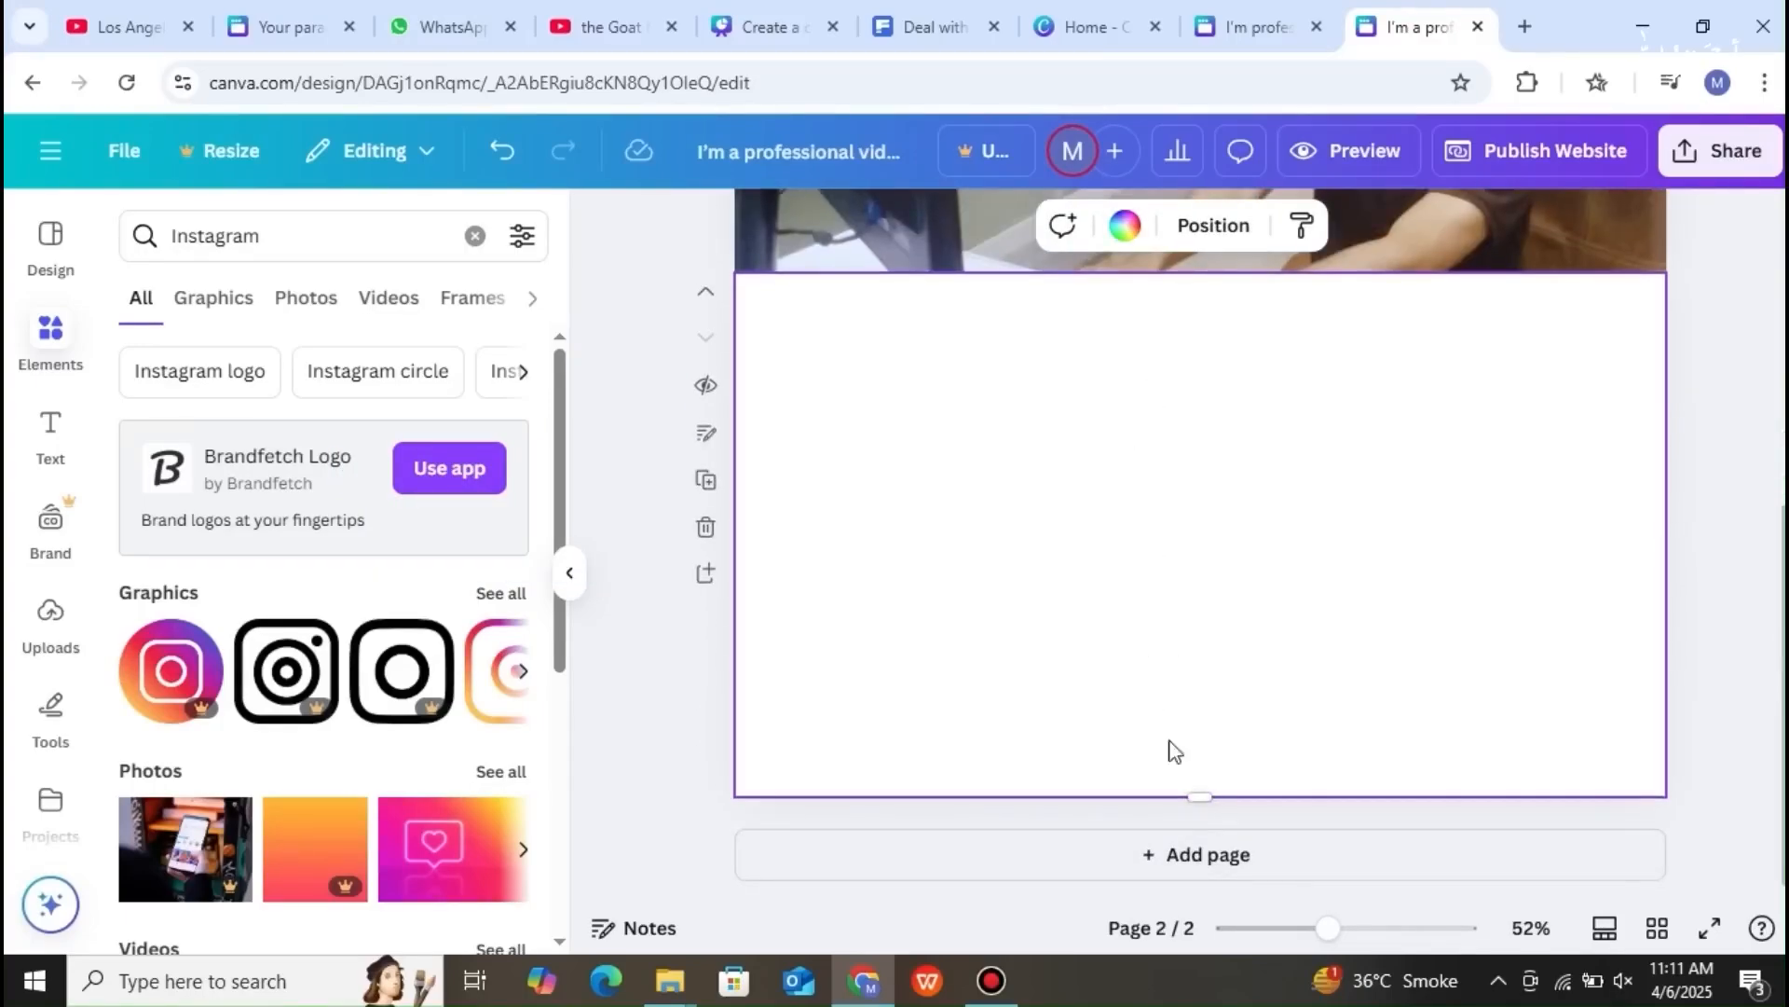
left_click_drag(1198, 793, 1208, 748)
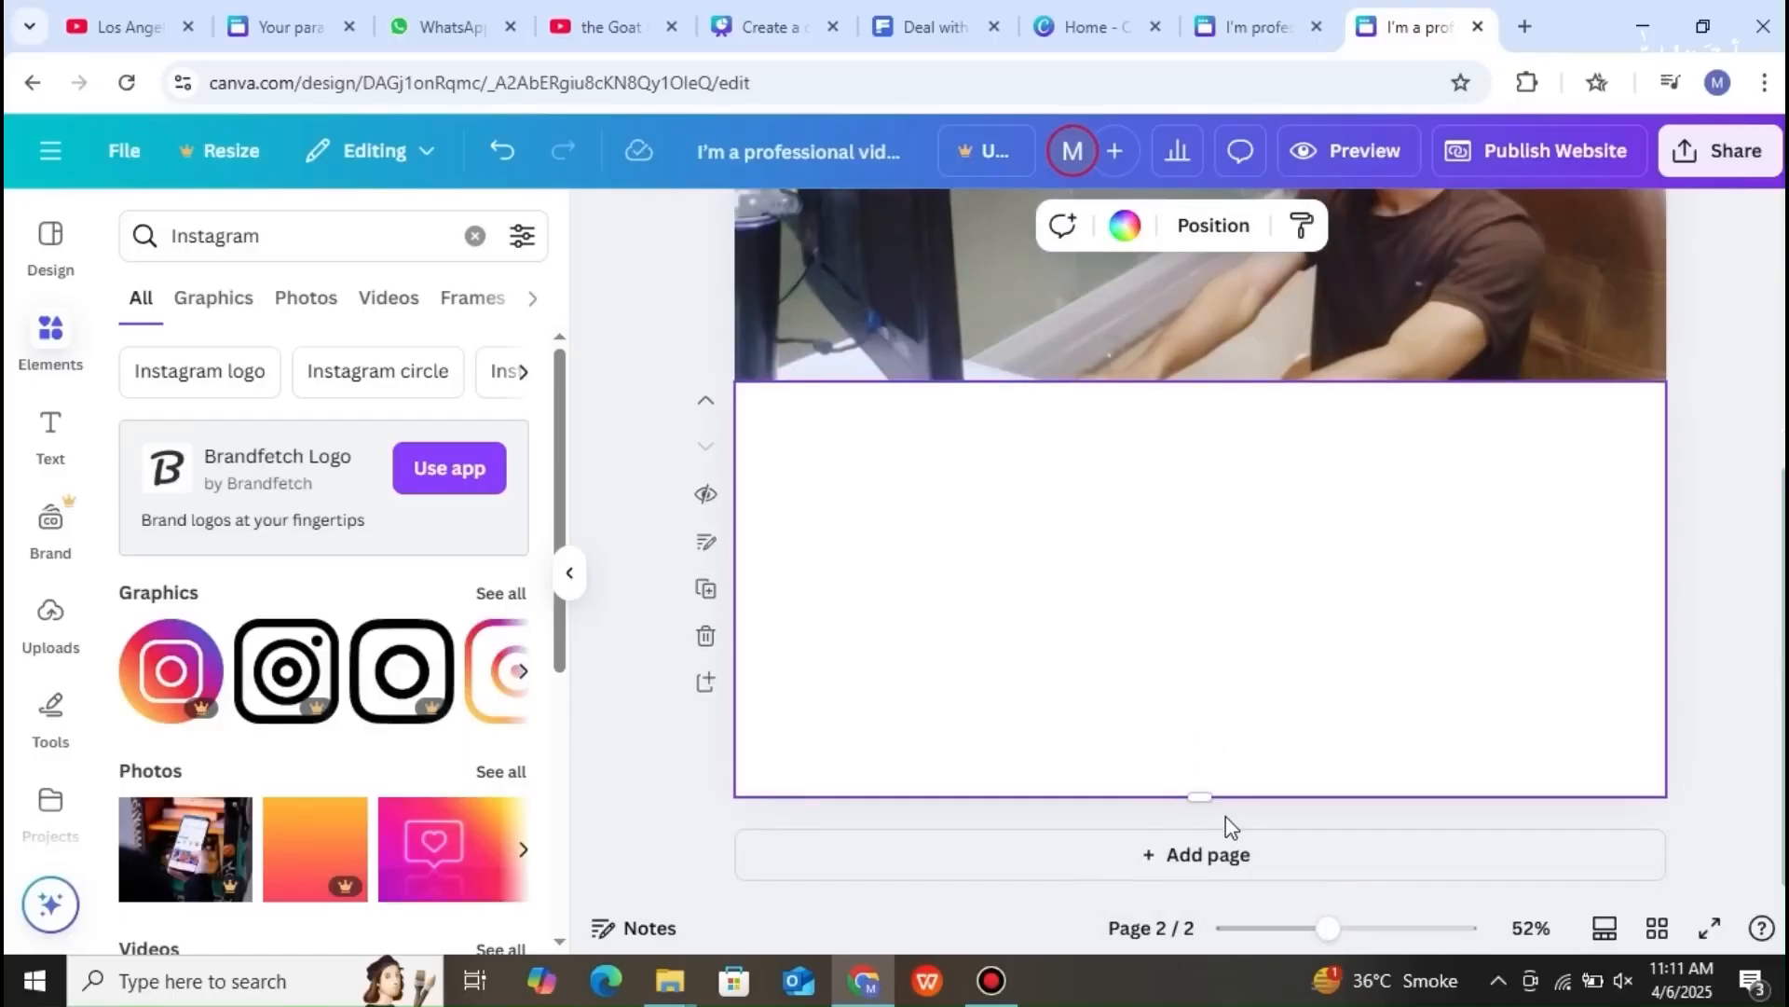
key("ctrl+z")
key("ctrl+z")
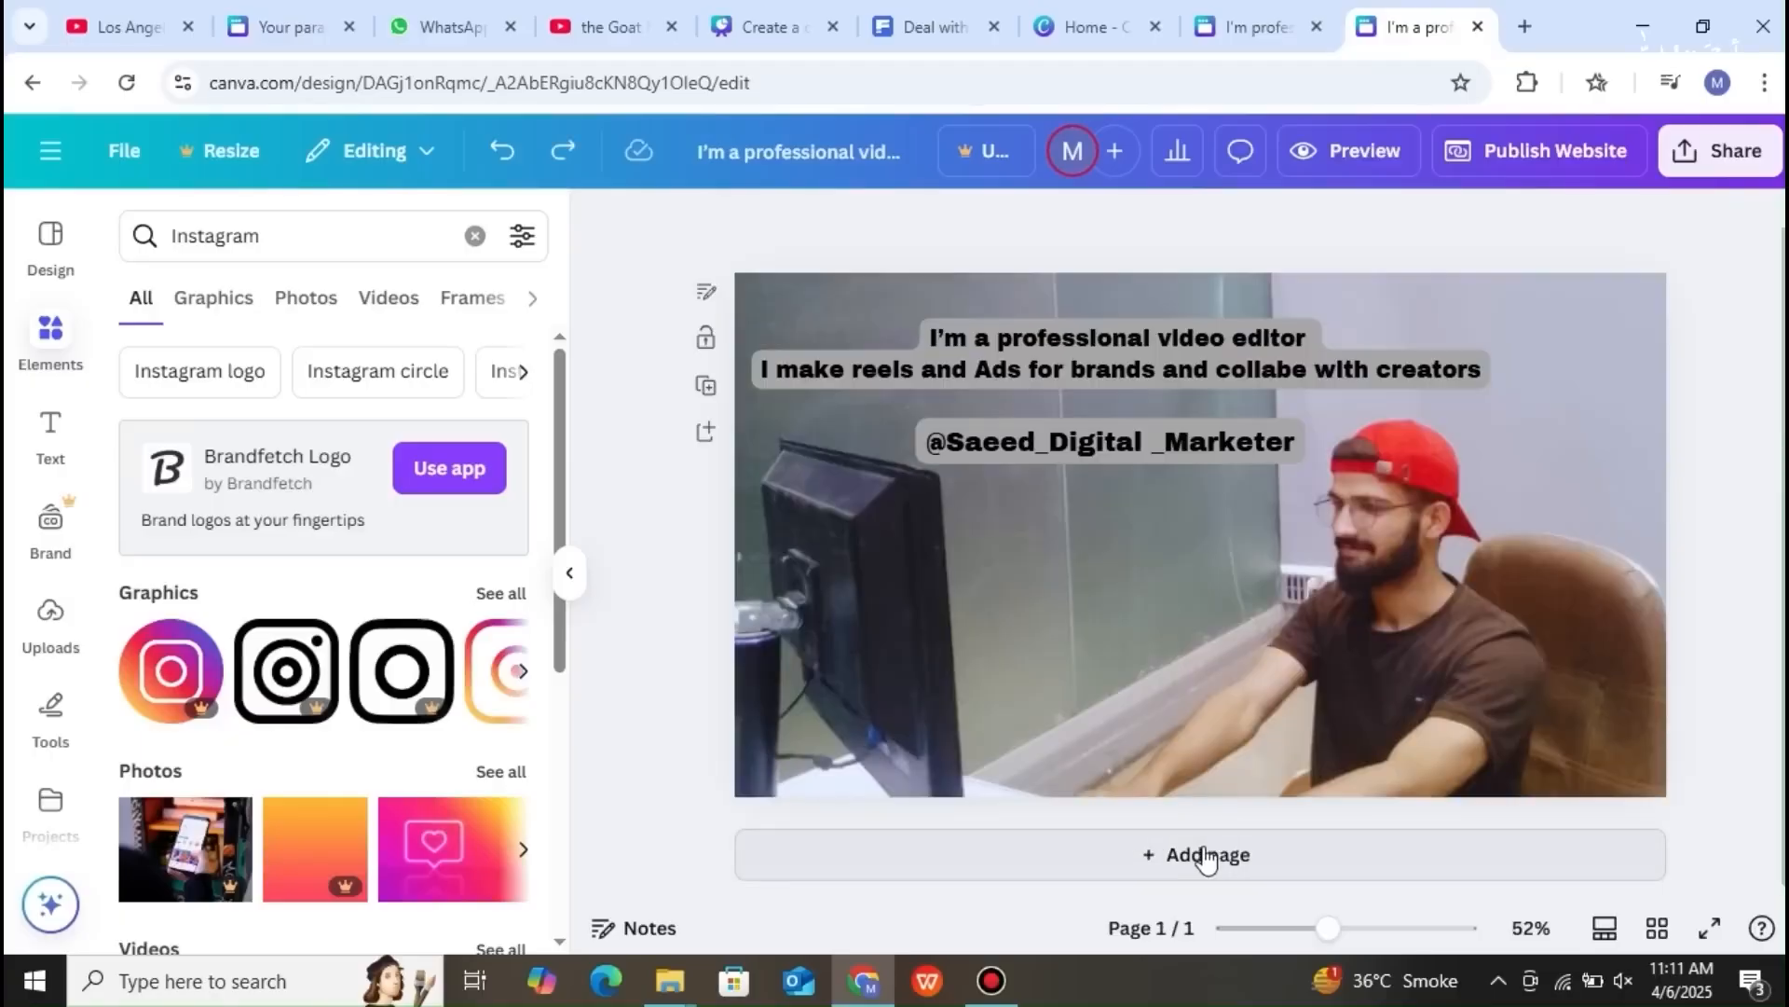
- Add a blank second page below the photo header and extend its height well beyond the default
left_click(1214, 850)
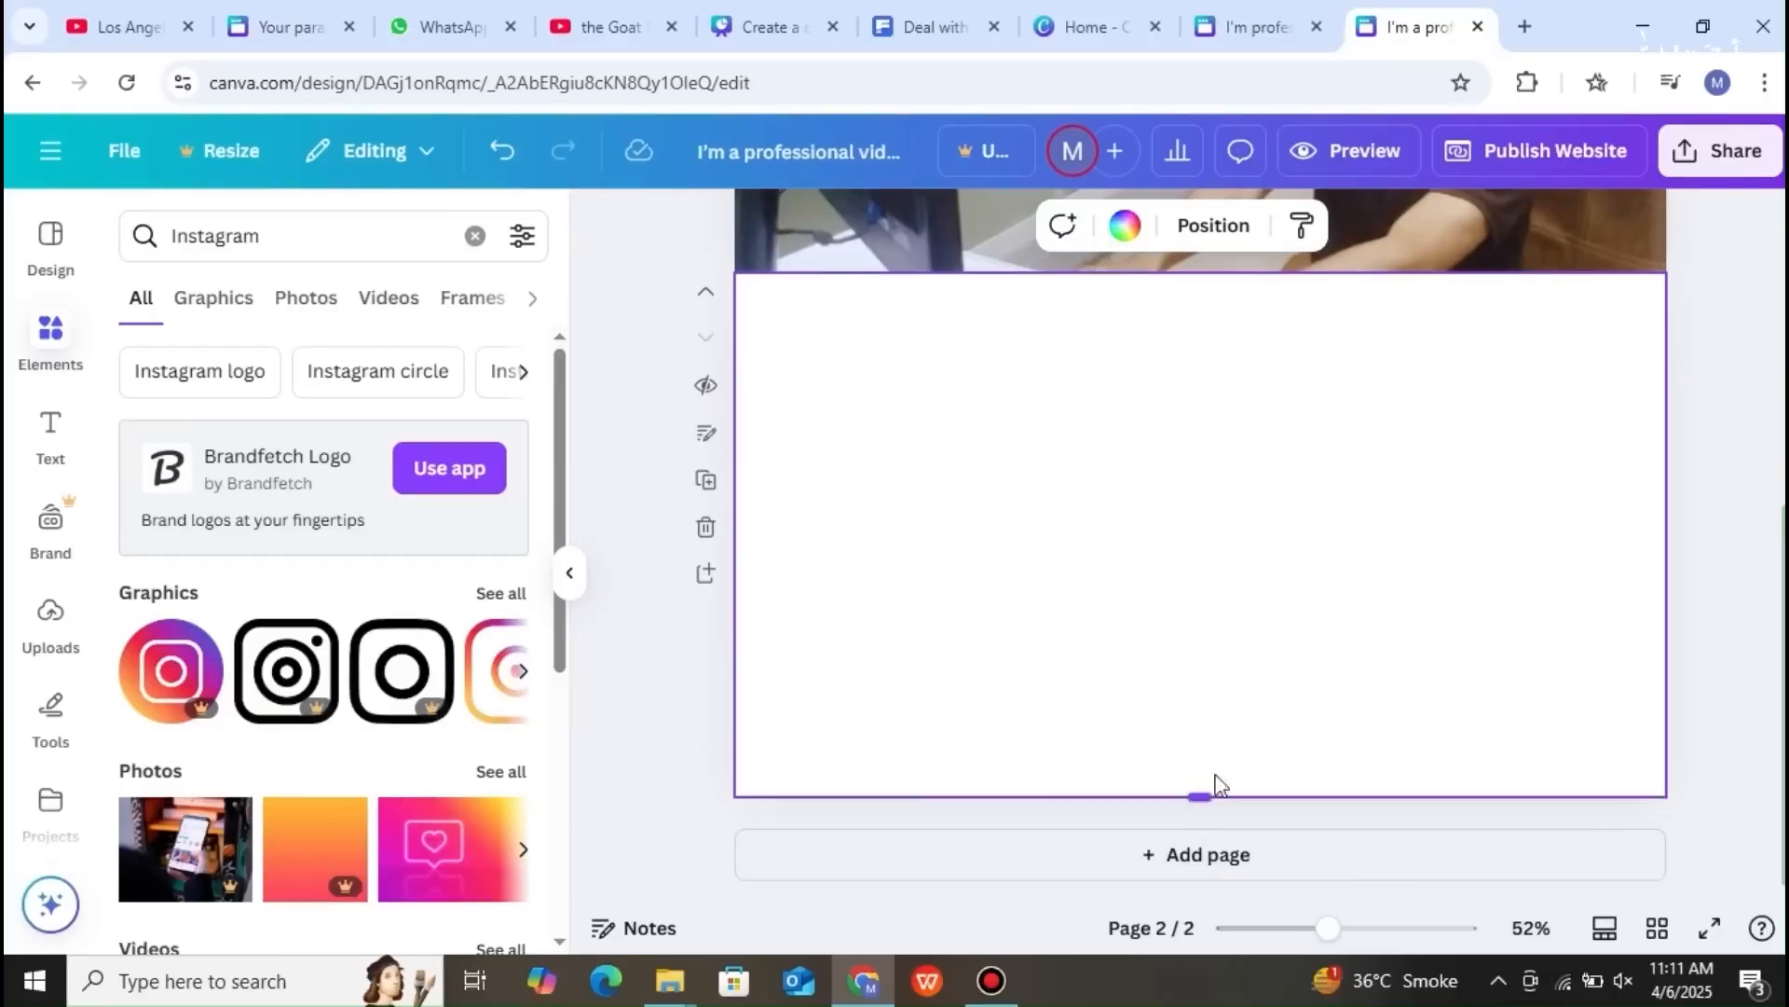
left_click_drag(1206, 801, 1234, 911)
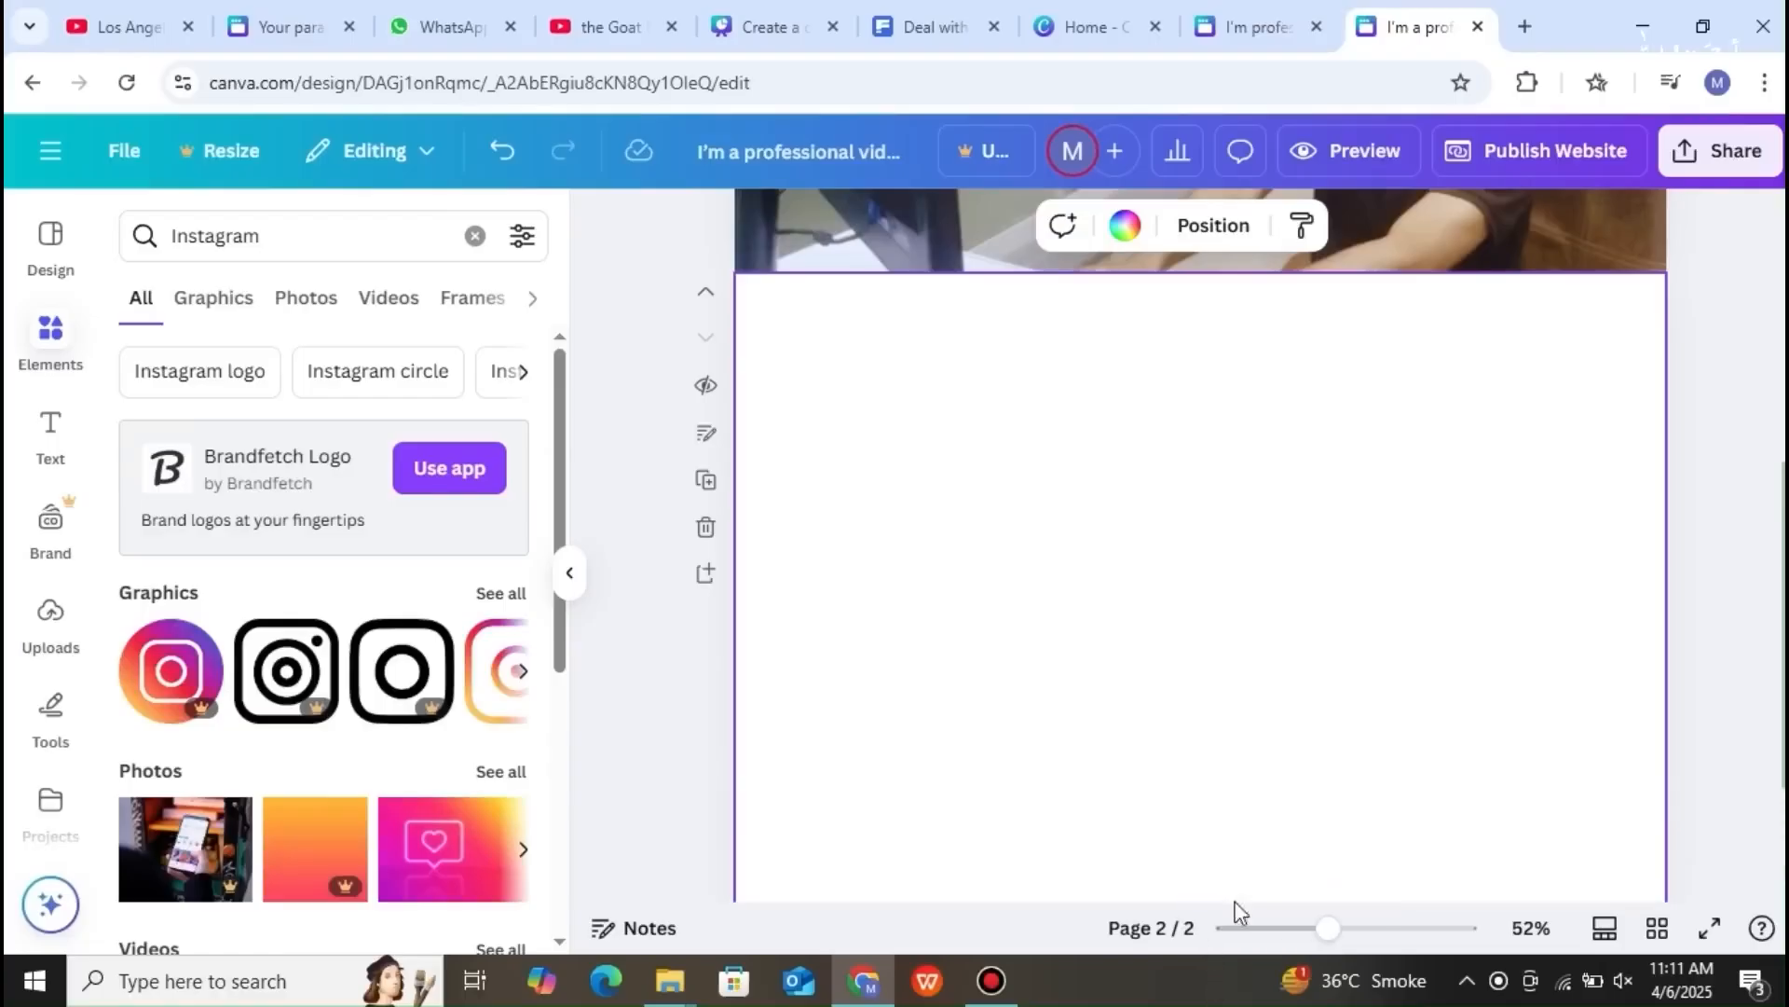
scroll(1230, 895, "down", 2)
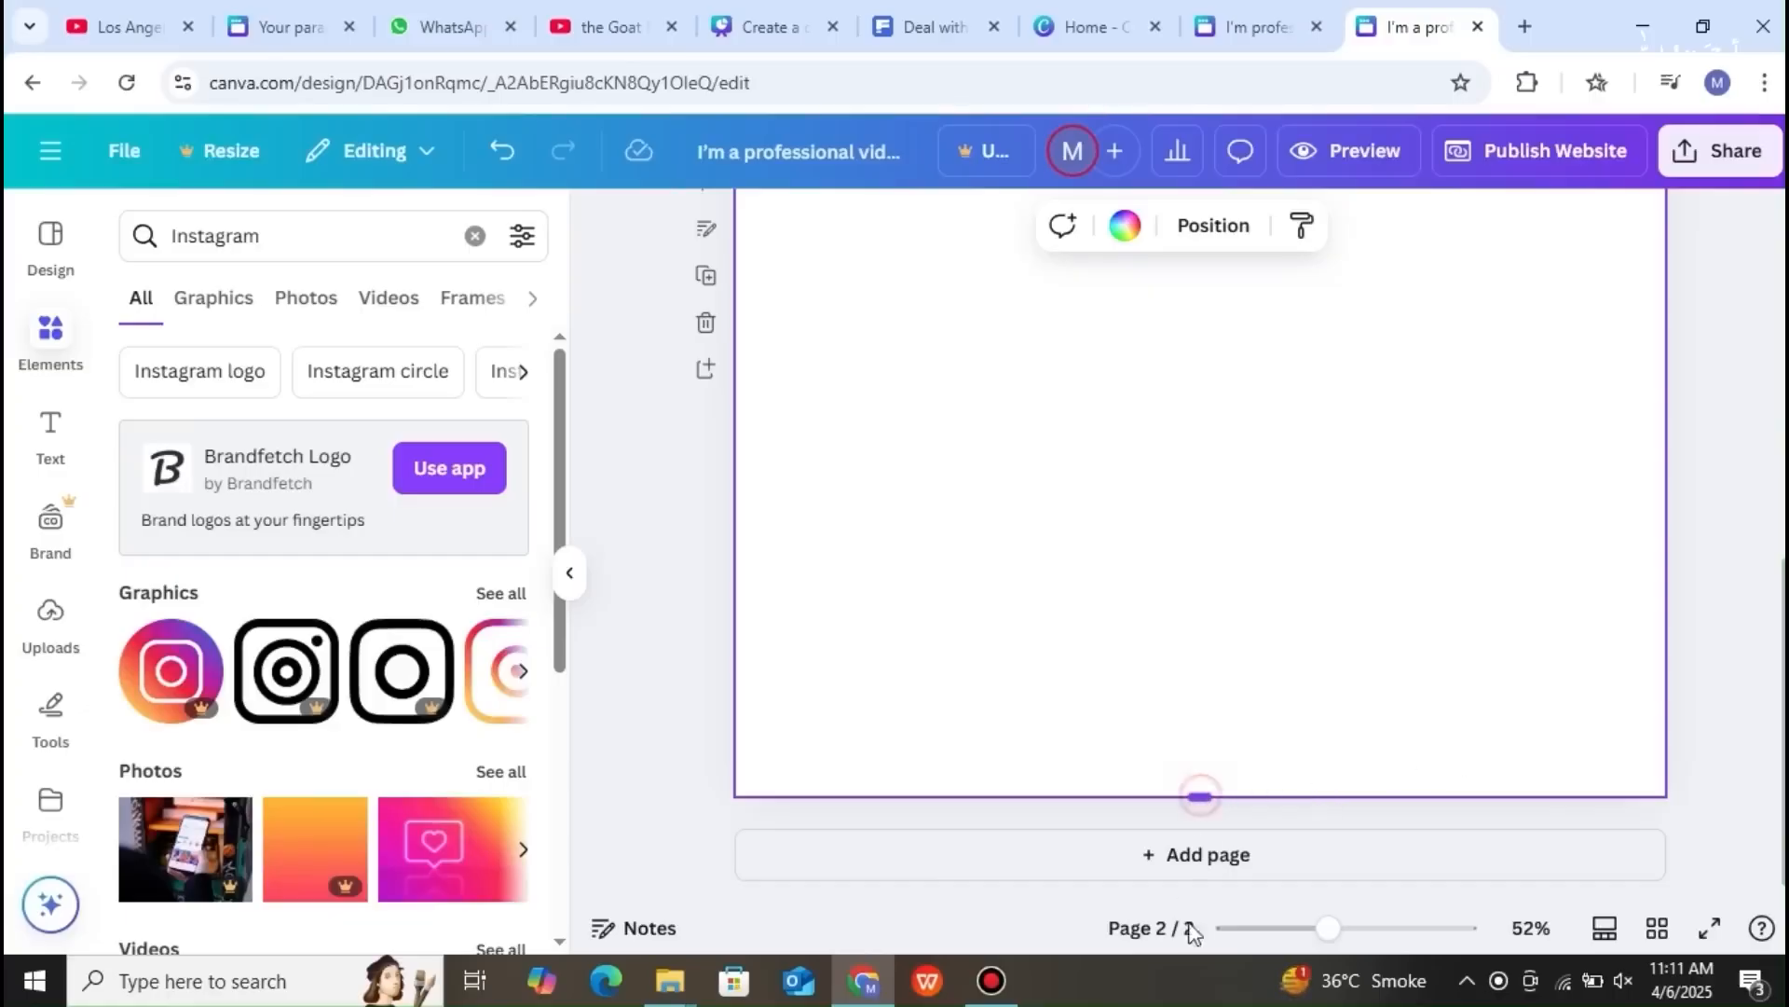
left_click_drag(1200, 794, 1203, 902)
scroll(1603, 811, "down", 1)
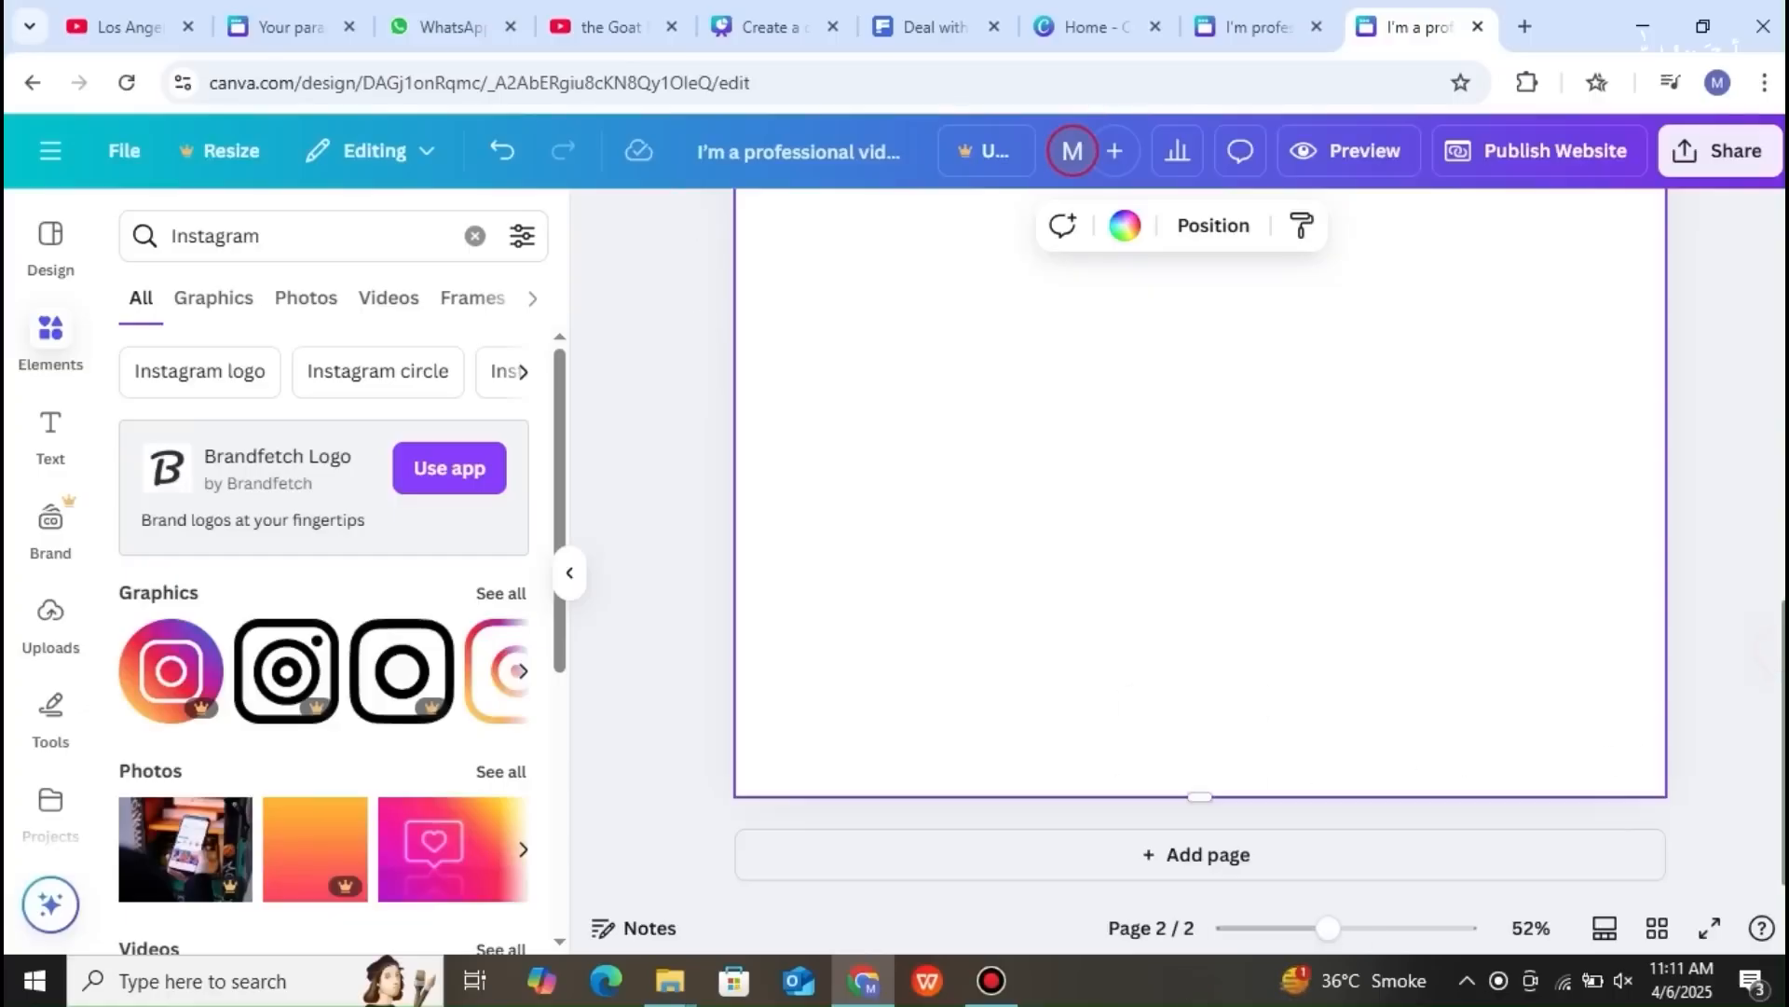
left_click_drag(1203, 794, 1203, 902)
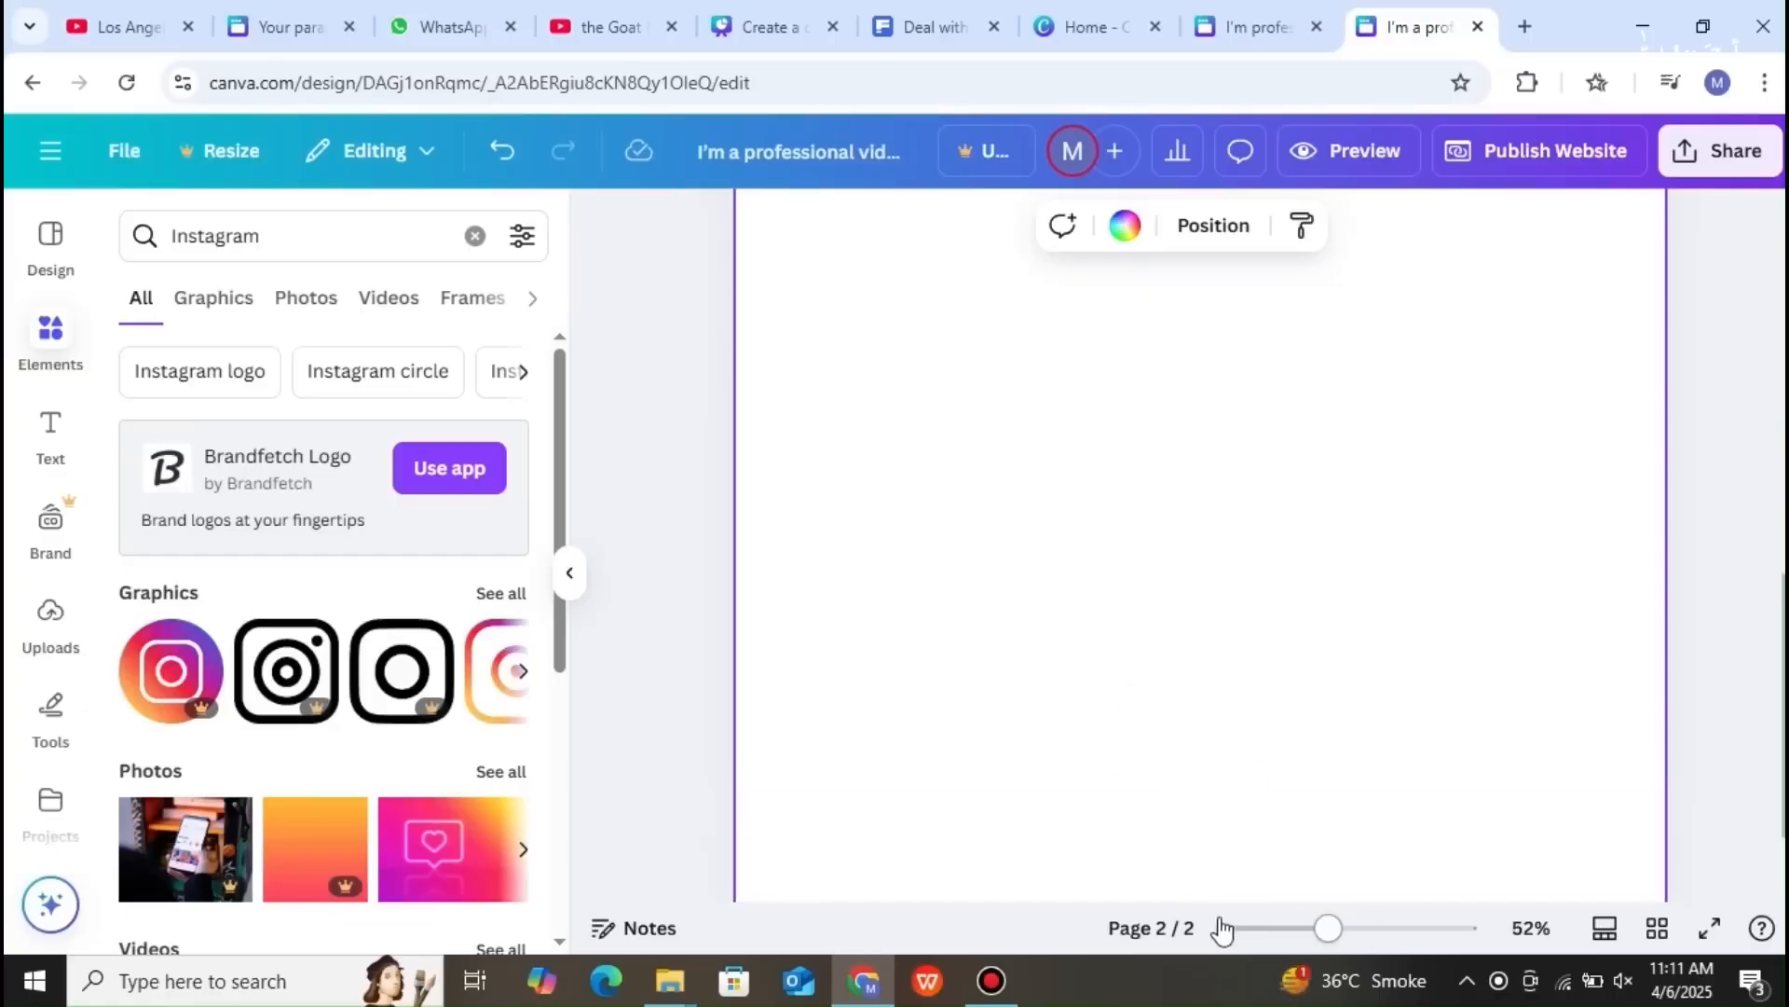
- Set the background color of the second page to medium gray
scroll(1465, 550, "up", 3)
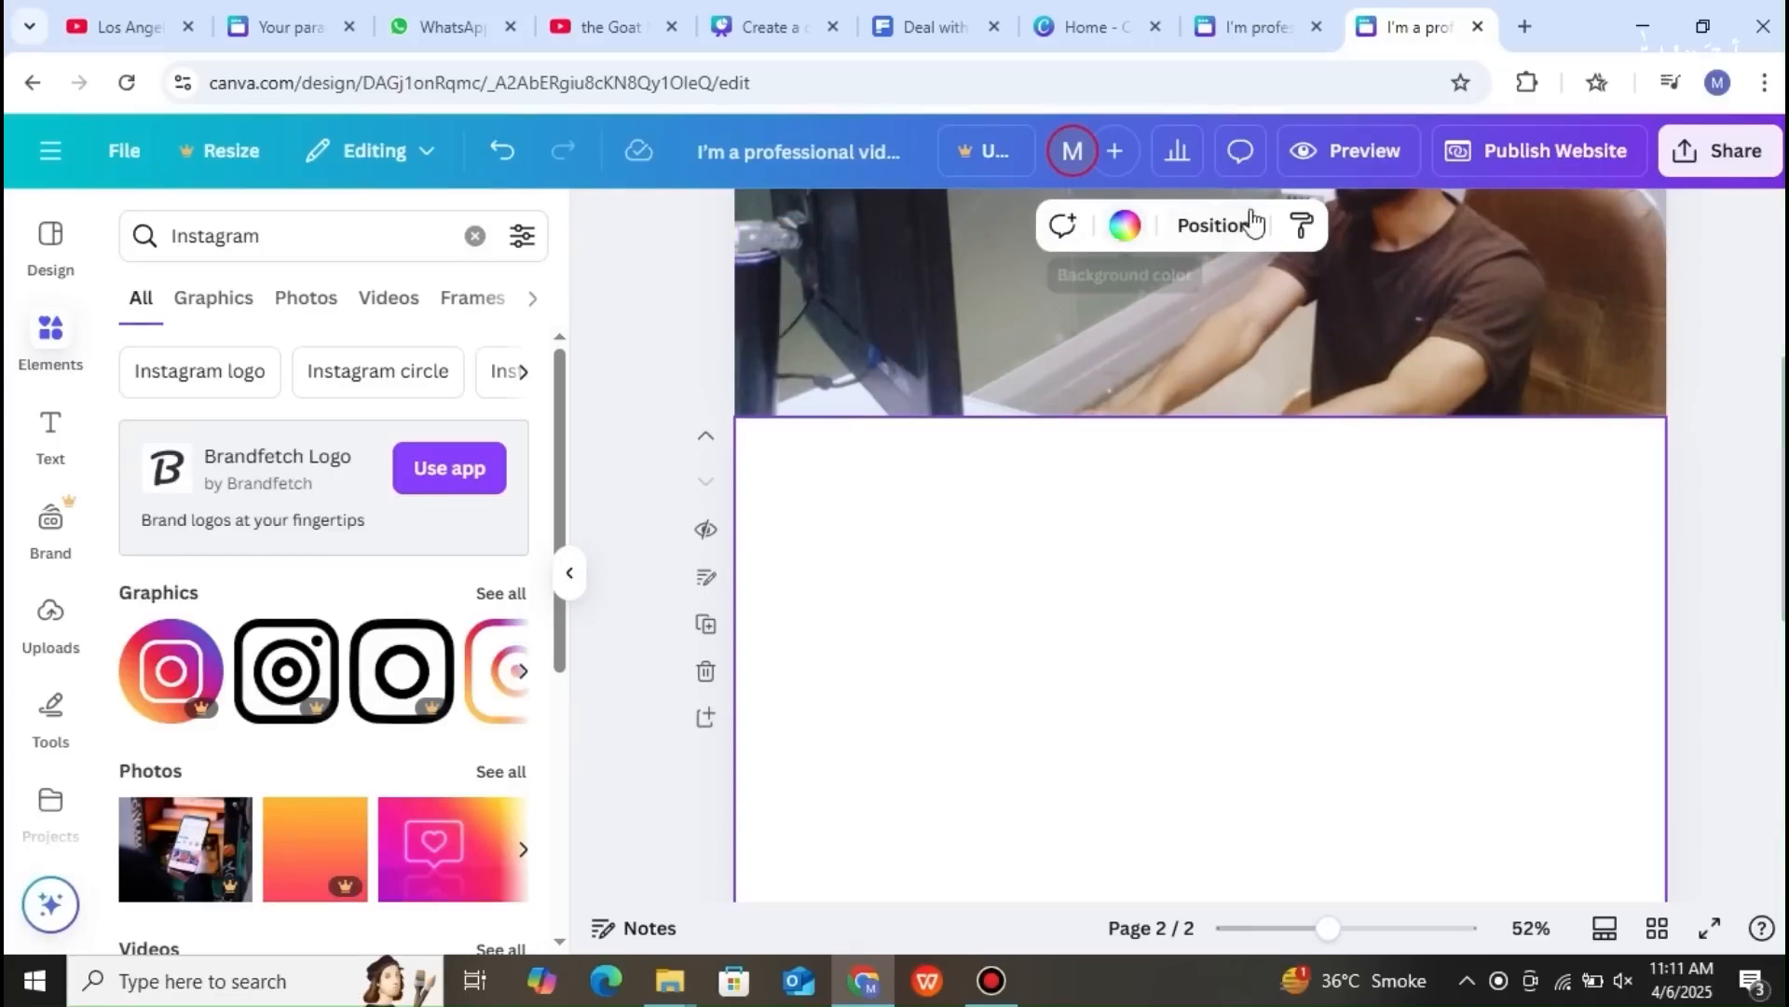
left_click(1122, 226)
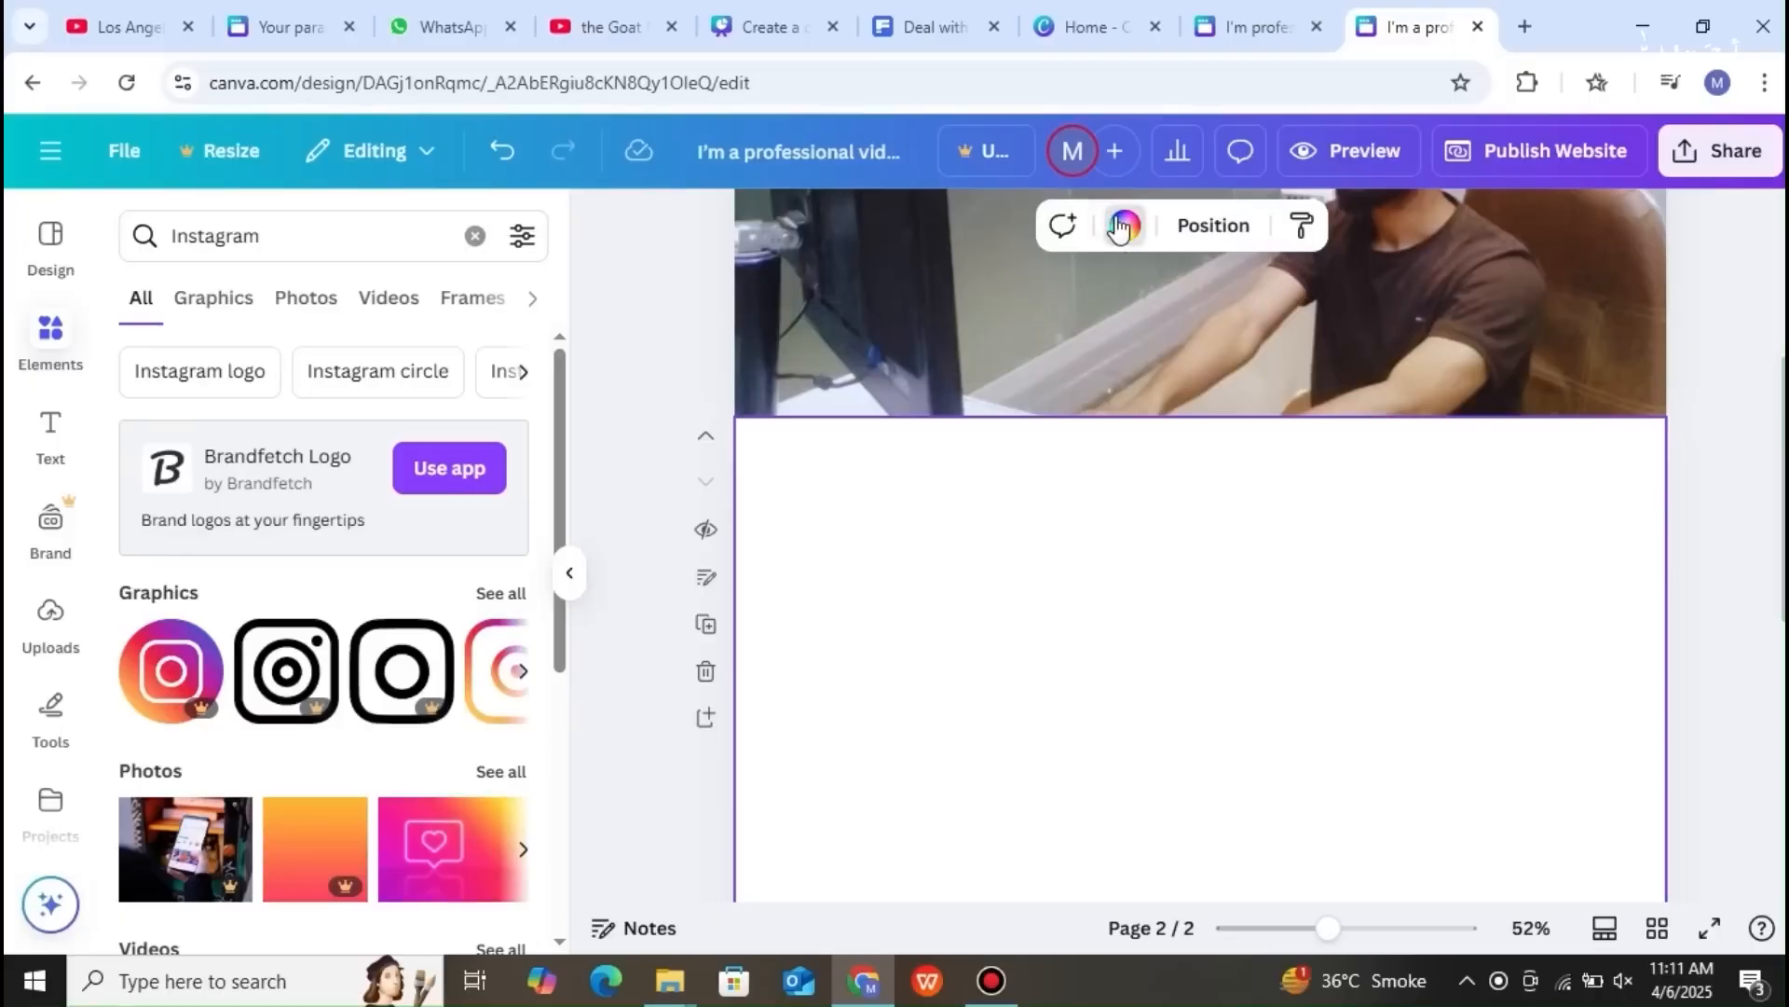
left_click(276, 448)
- Add a text box reading "WORK" to the gray page and set its font size to 100
left_click(44, 427)
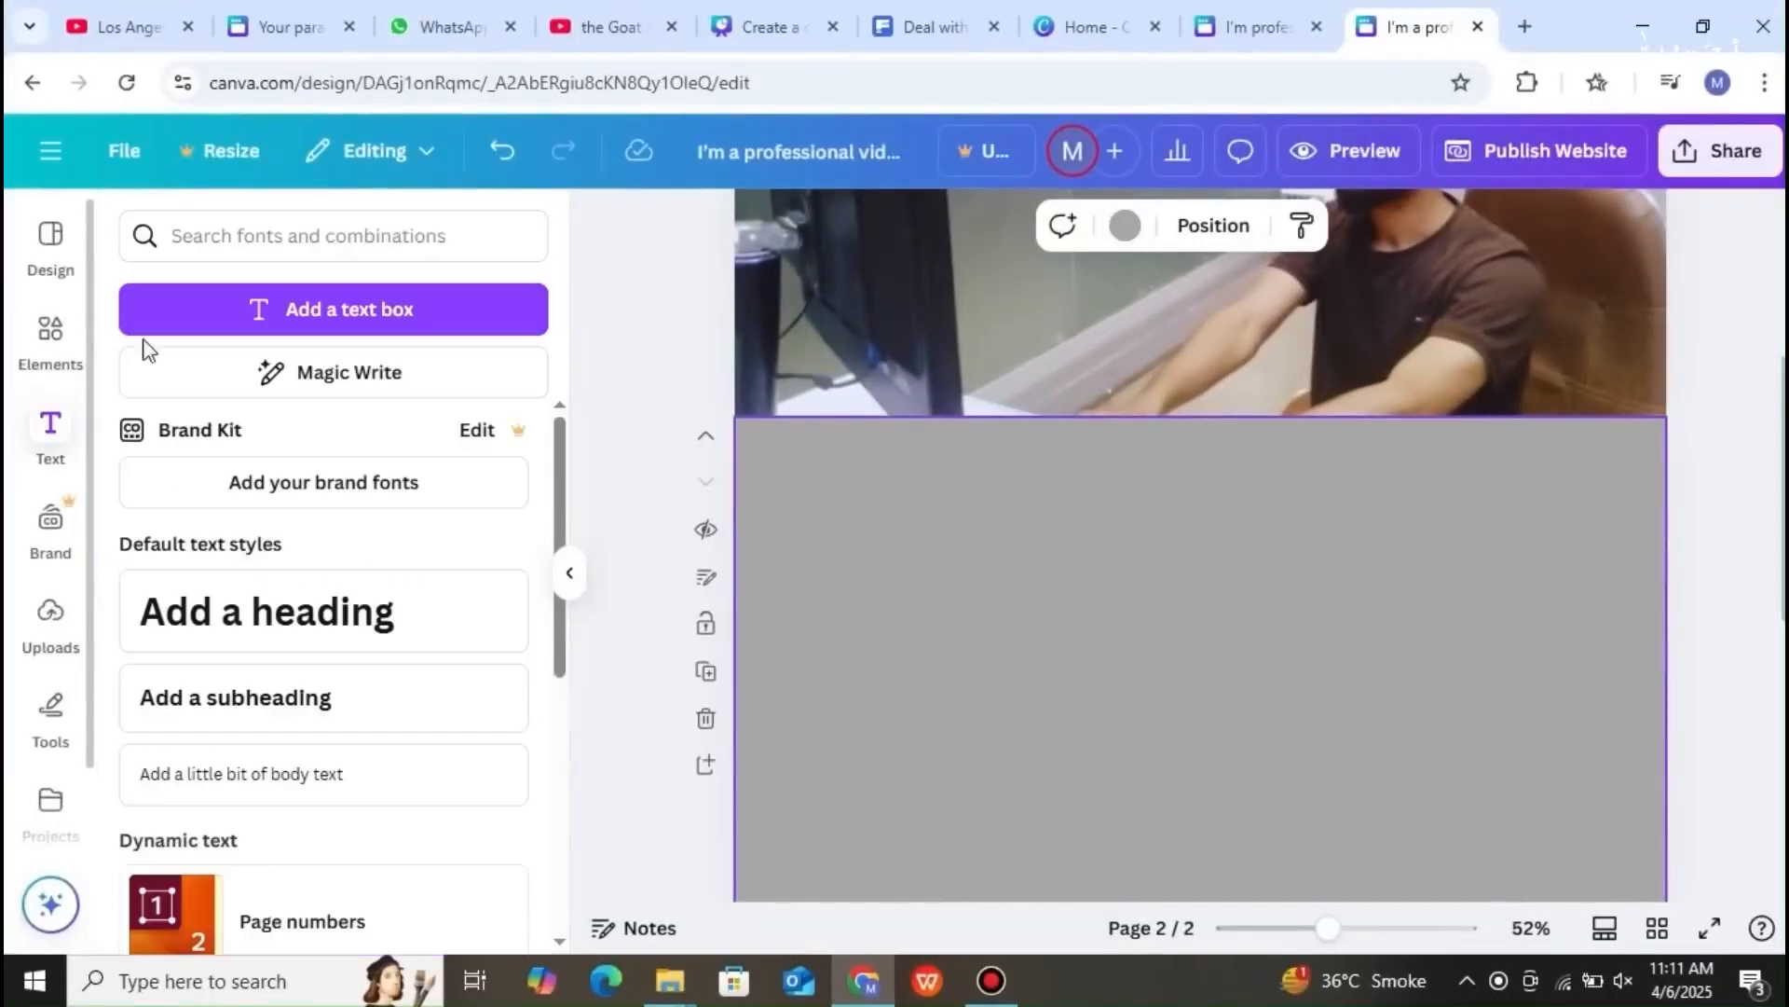
left_click(303, 311)
key("BackSpace")
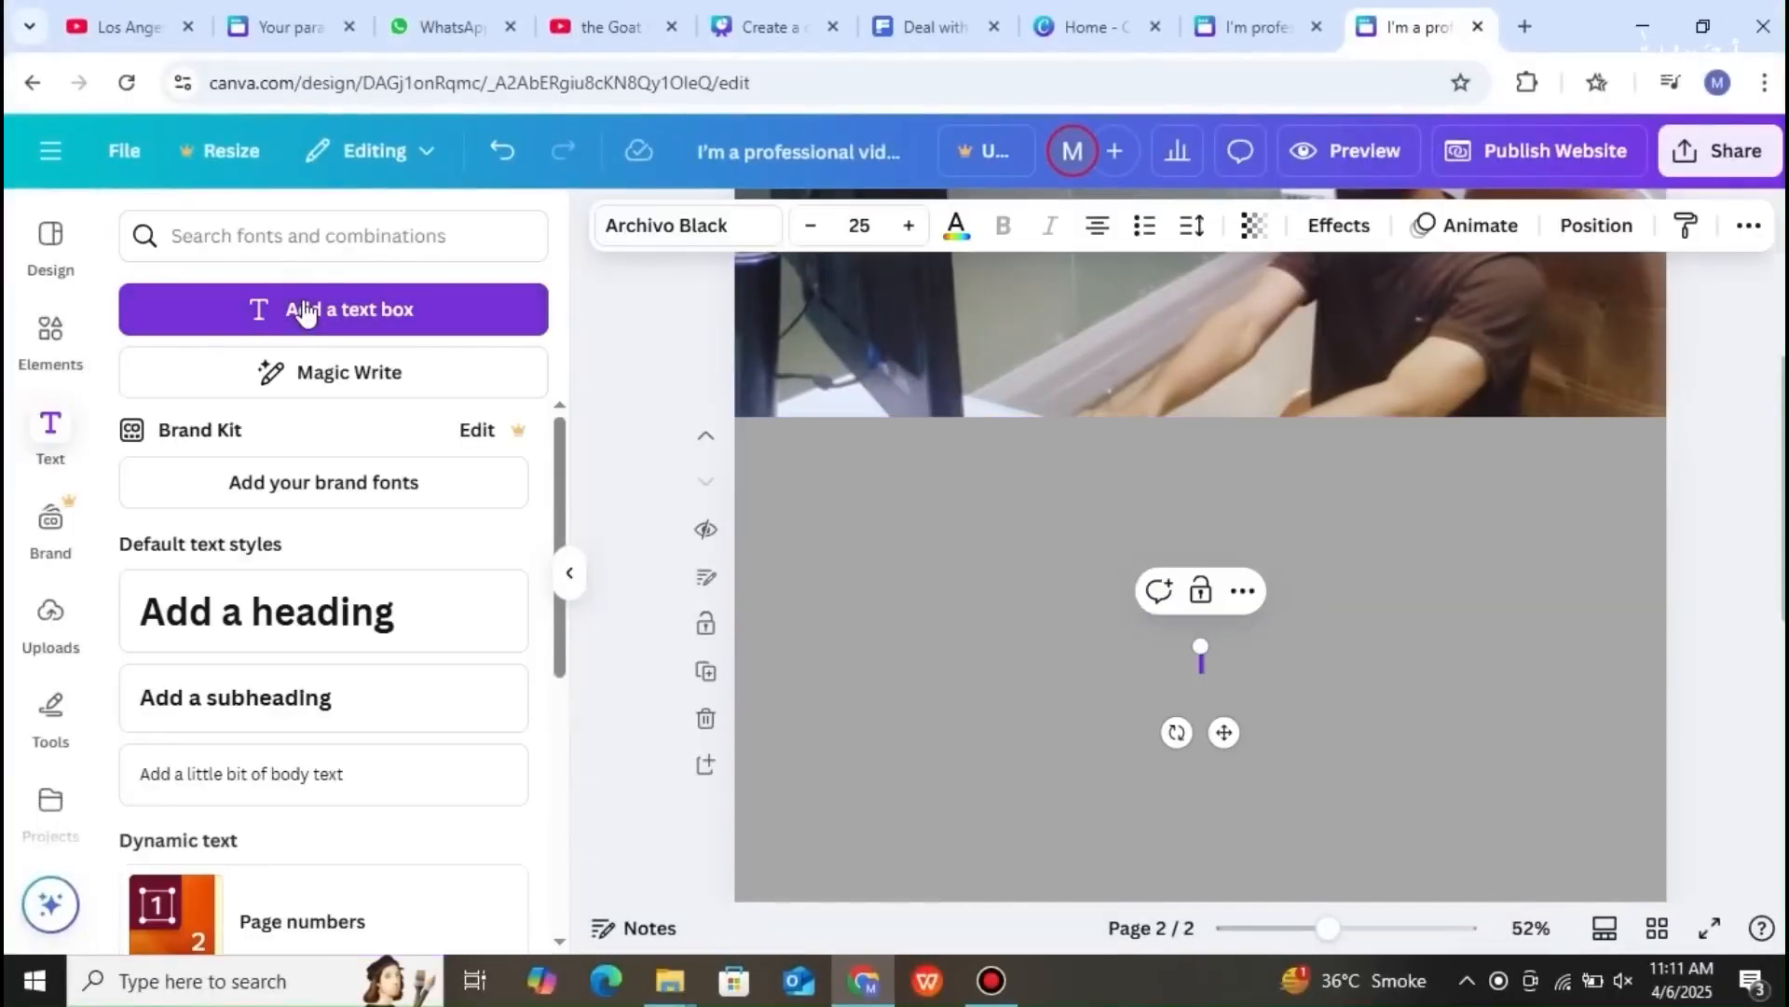
type("WORK")
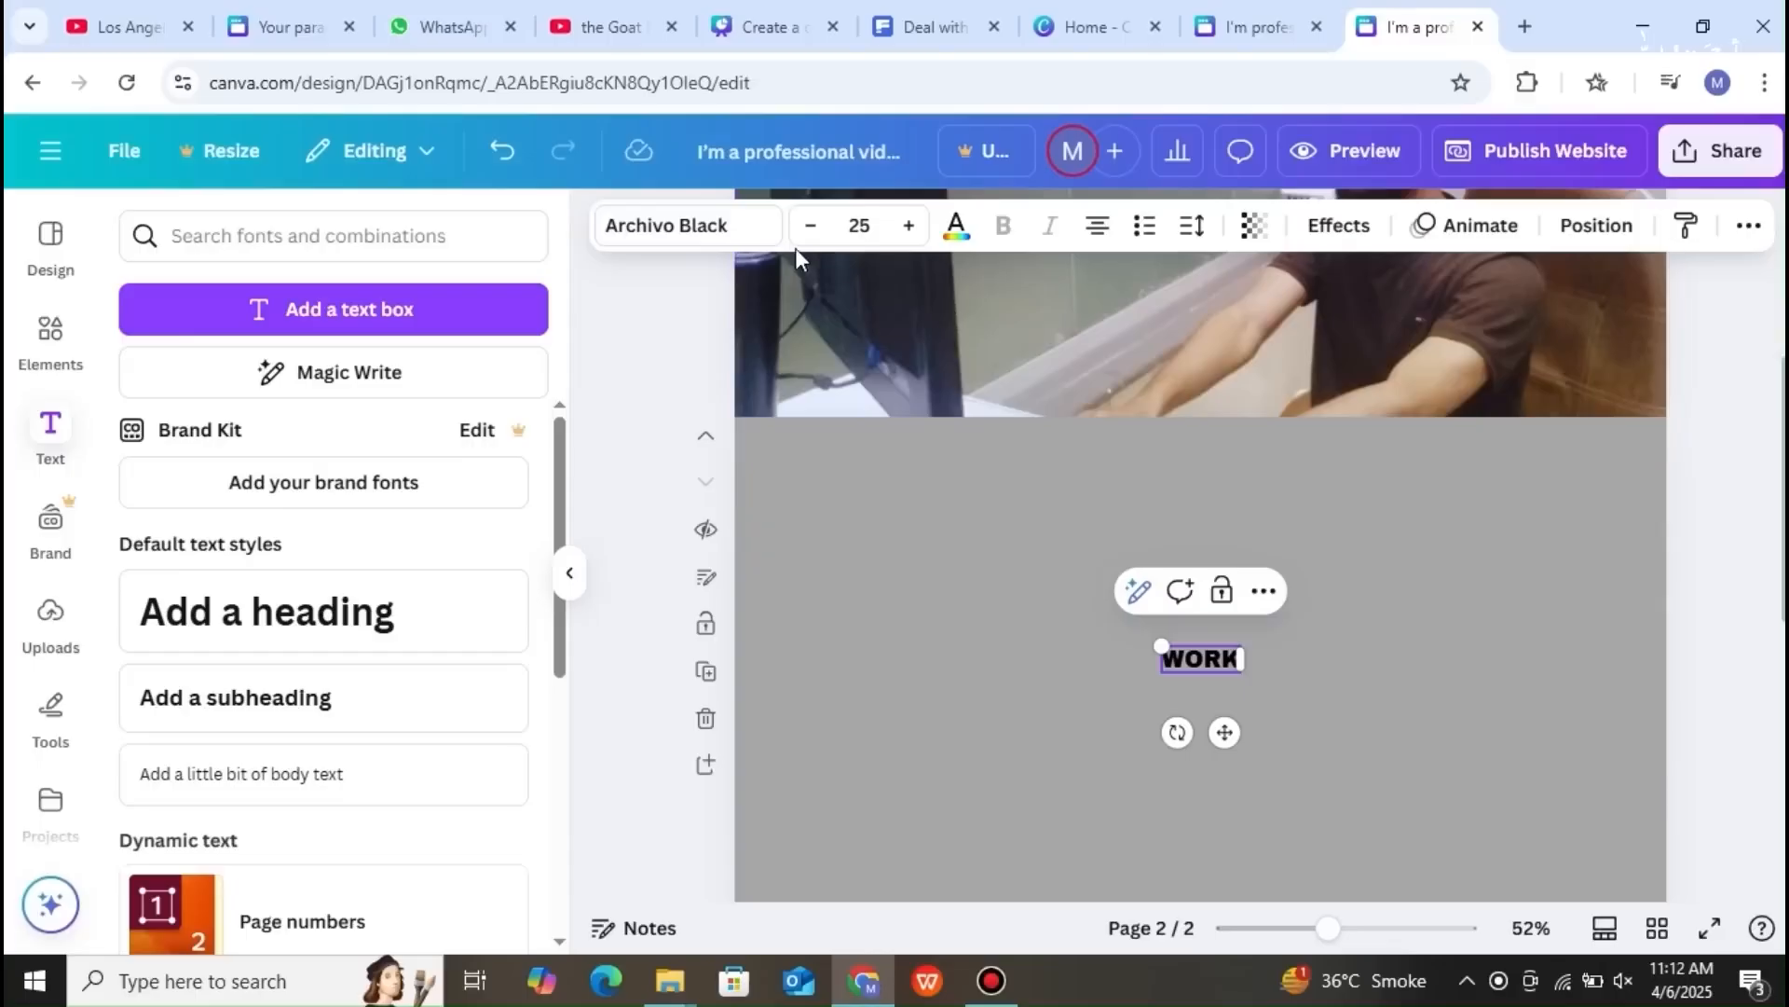
left_click(862, 226)
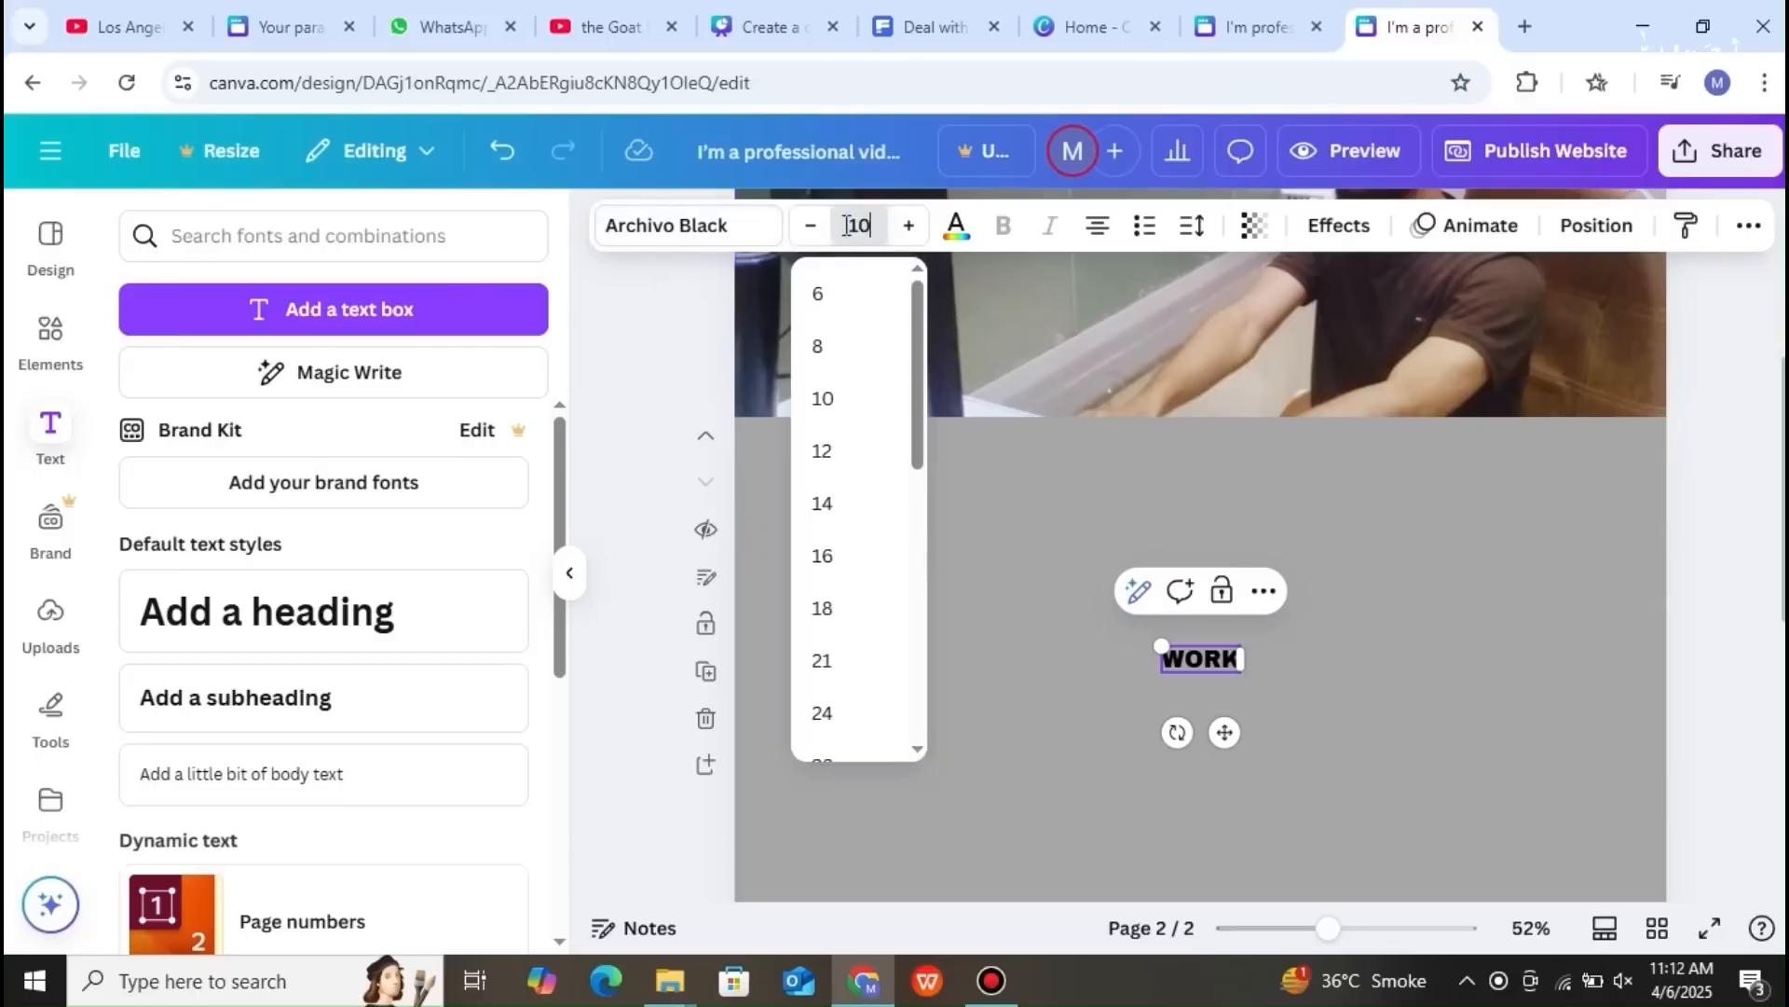
key("Return")
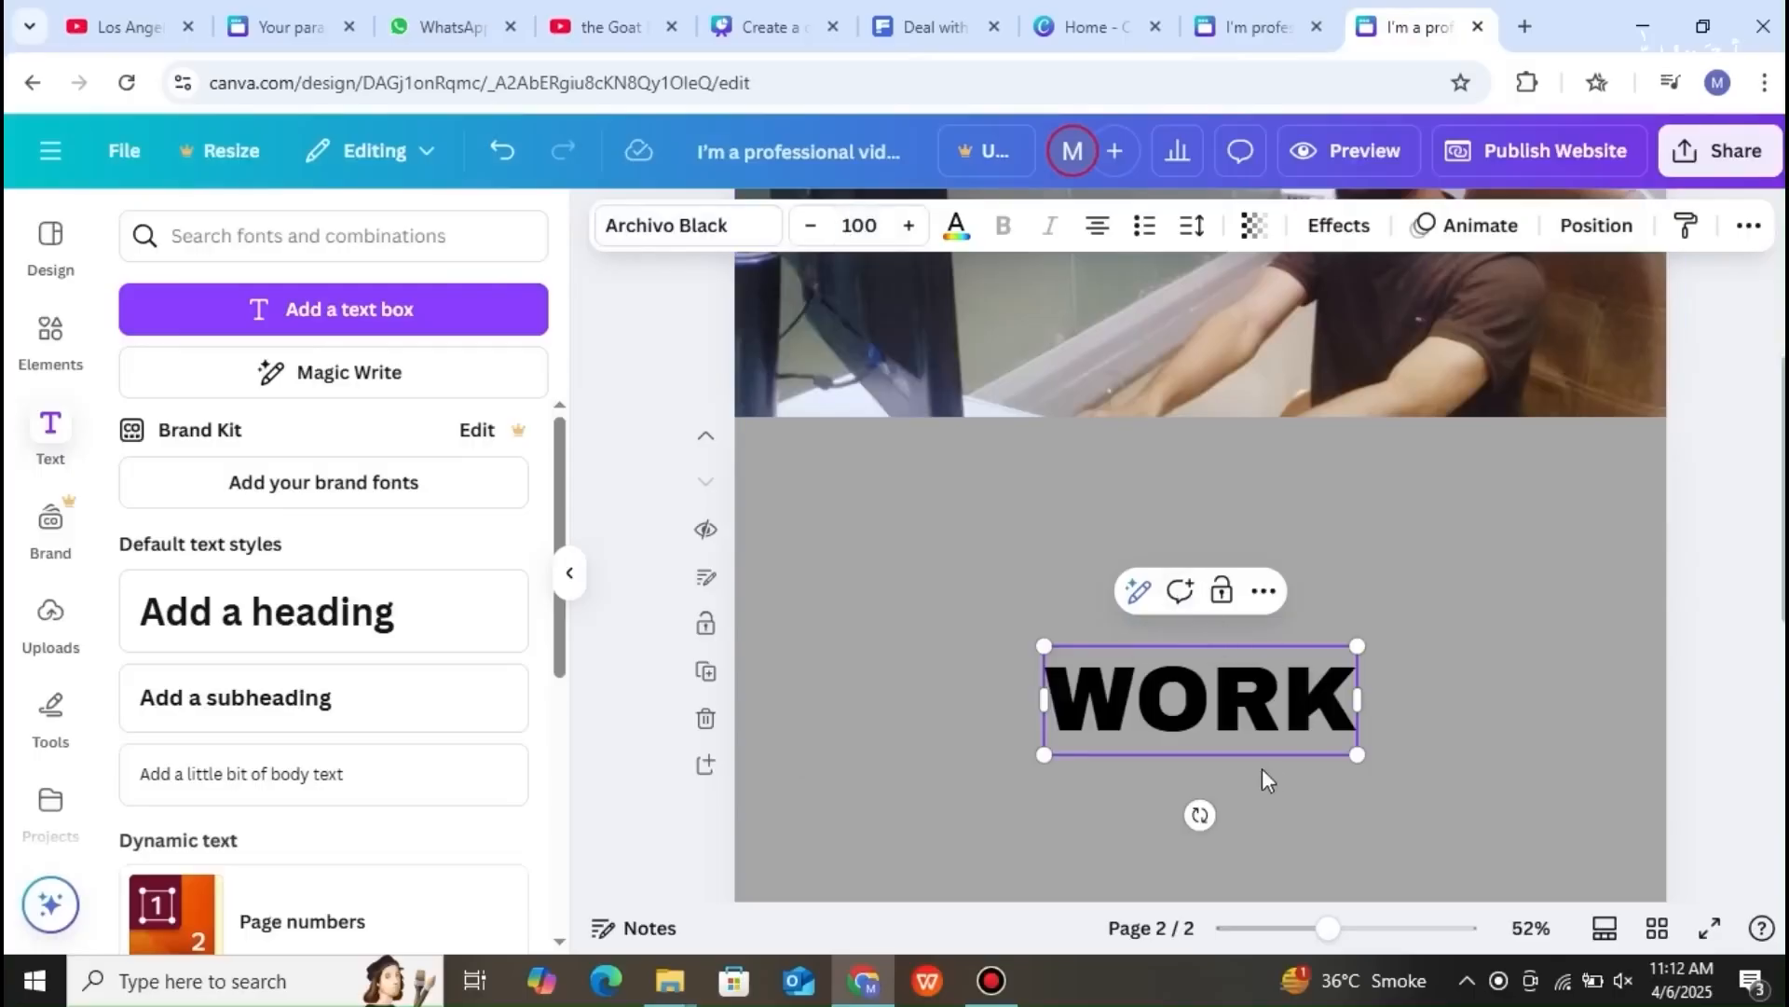
- Move the "WORK" heading to the top of the second page, roughly centered horizontally
left_click(1316, 809)
left_click_drag(1249, 701, 1220, 494)
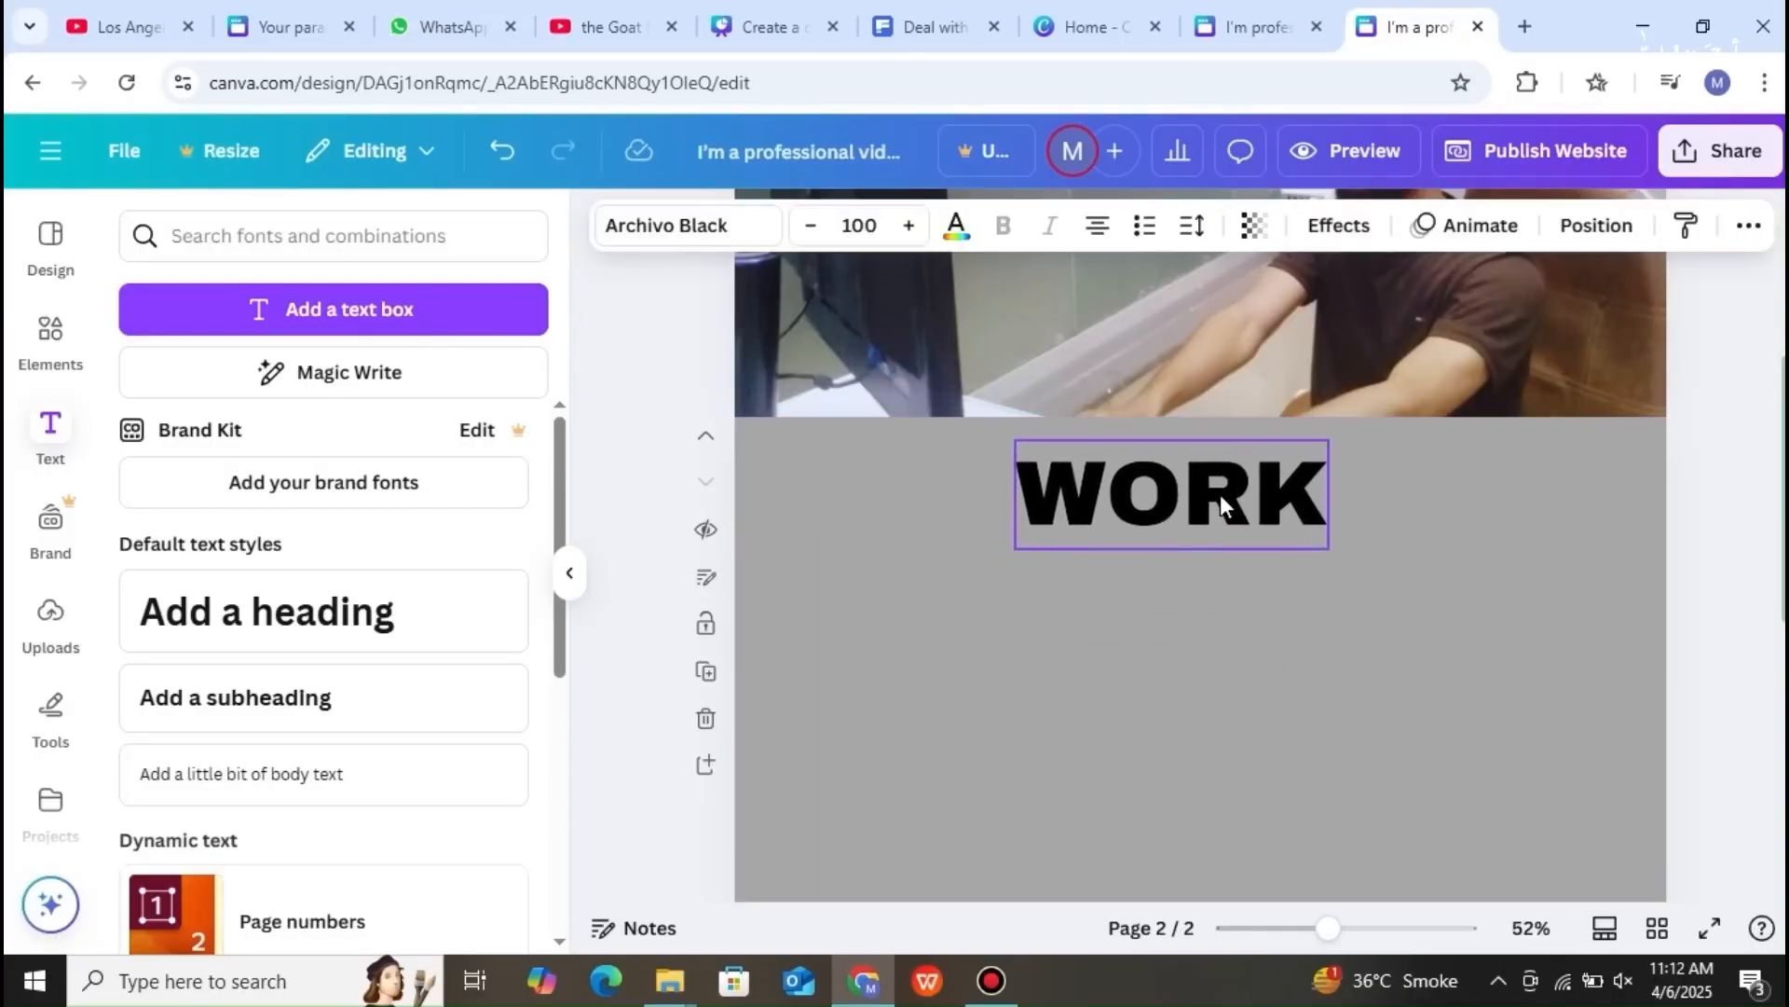
left_click(1406, 518)
left_click_drag(1784, 494, 1784, 554)
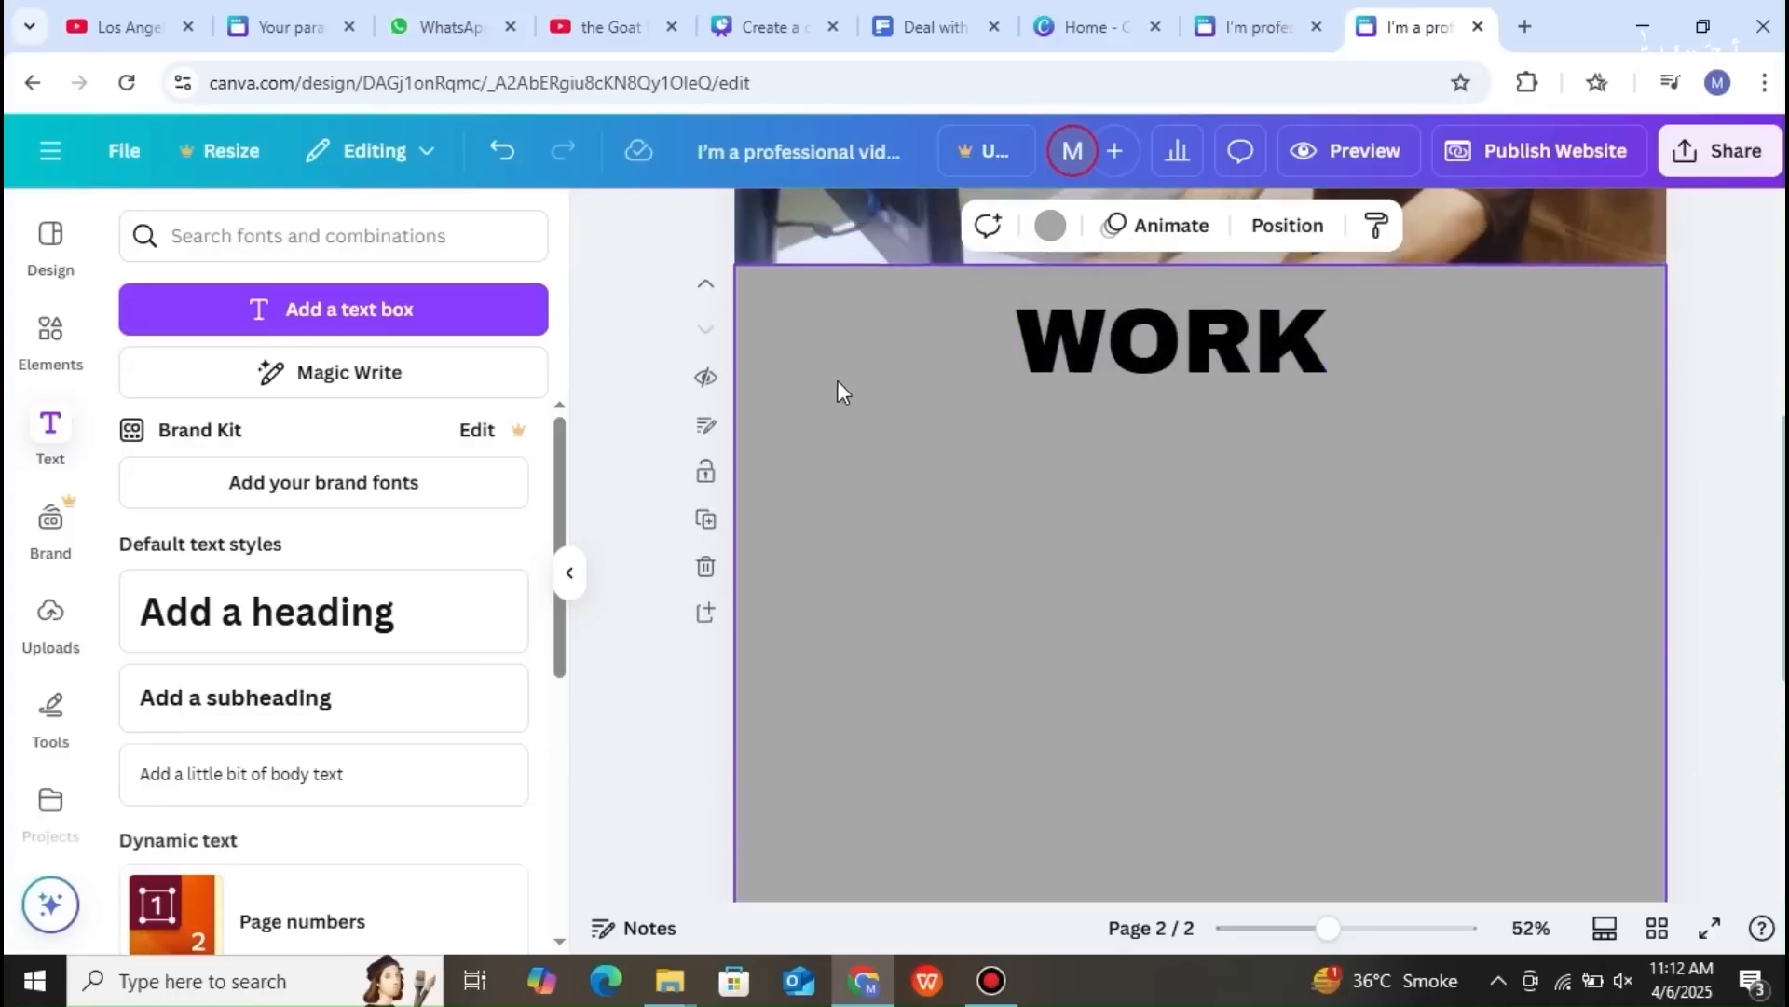
left_click(1131, 349)
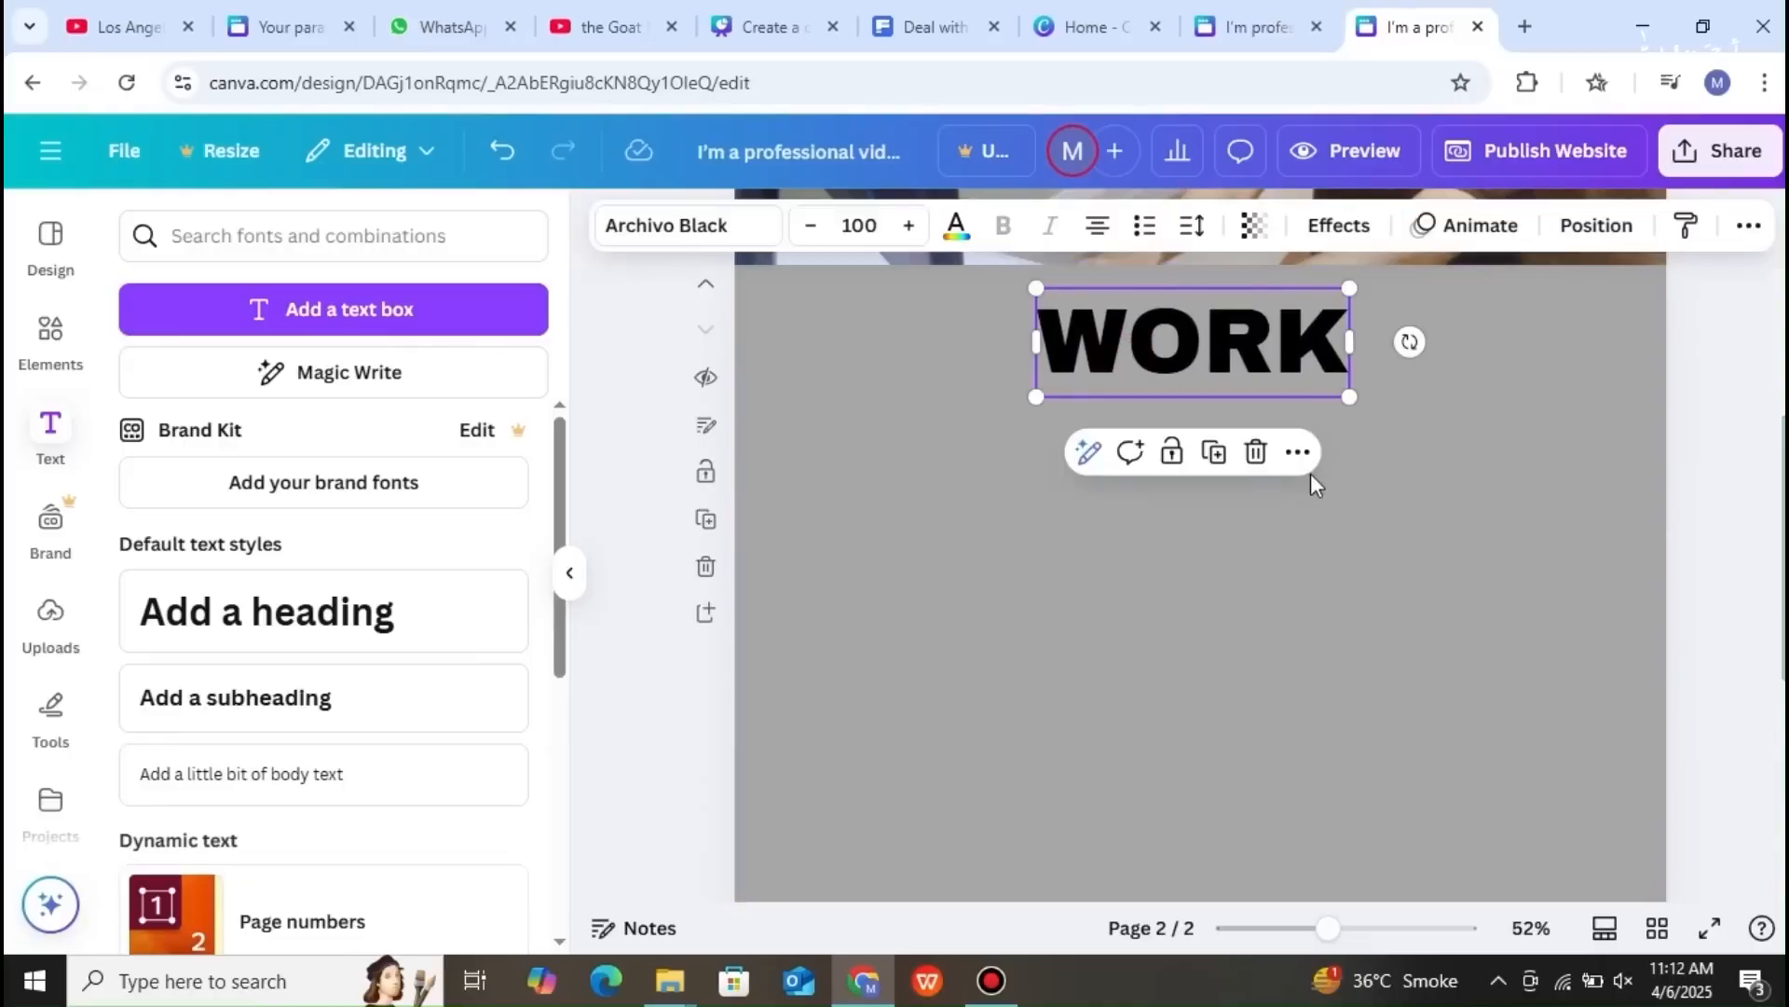
left_click(1305, 511)
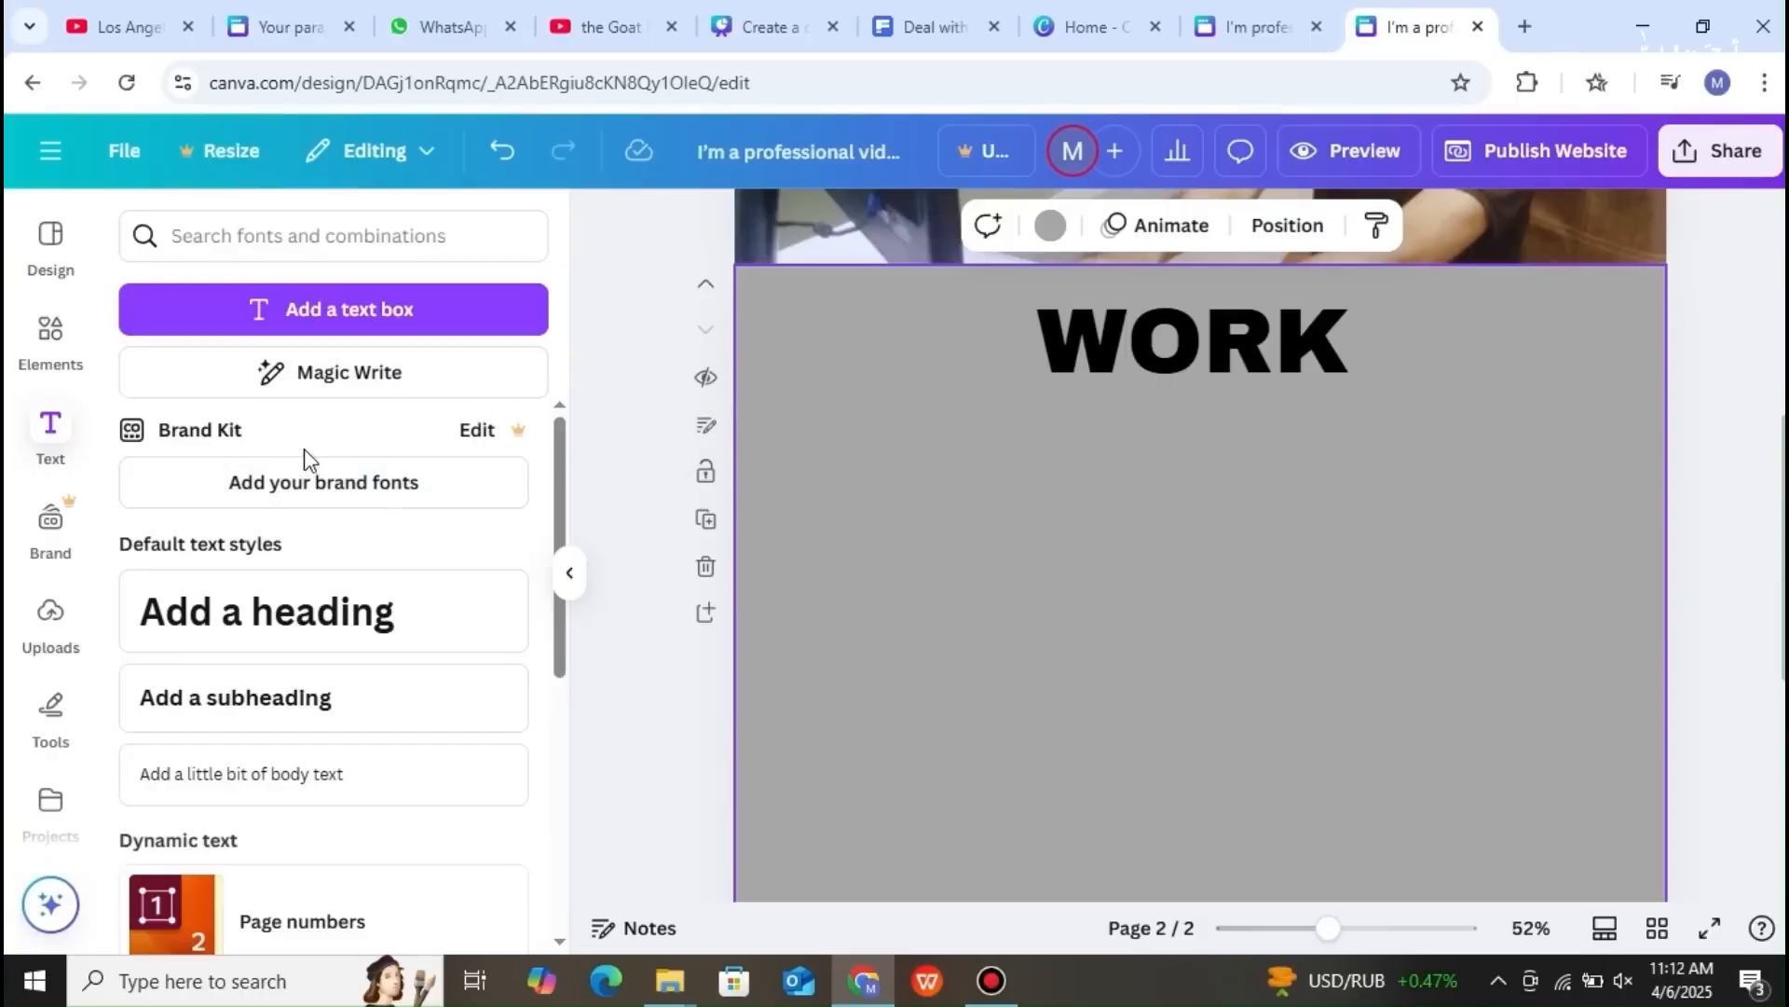
left_click(990, 978)
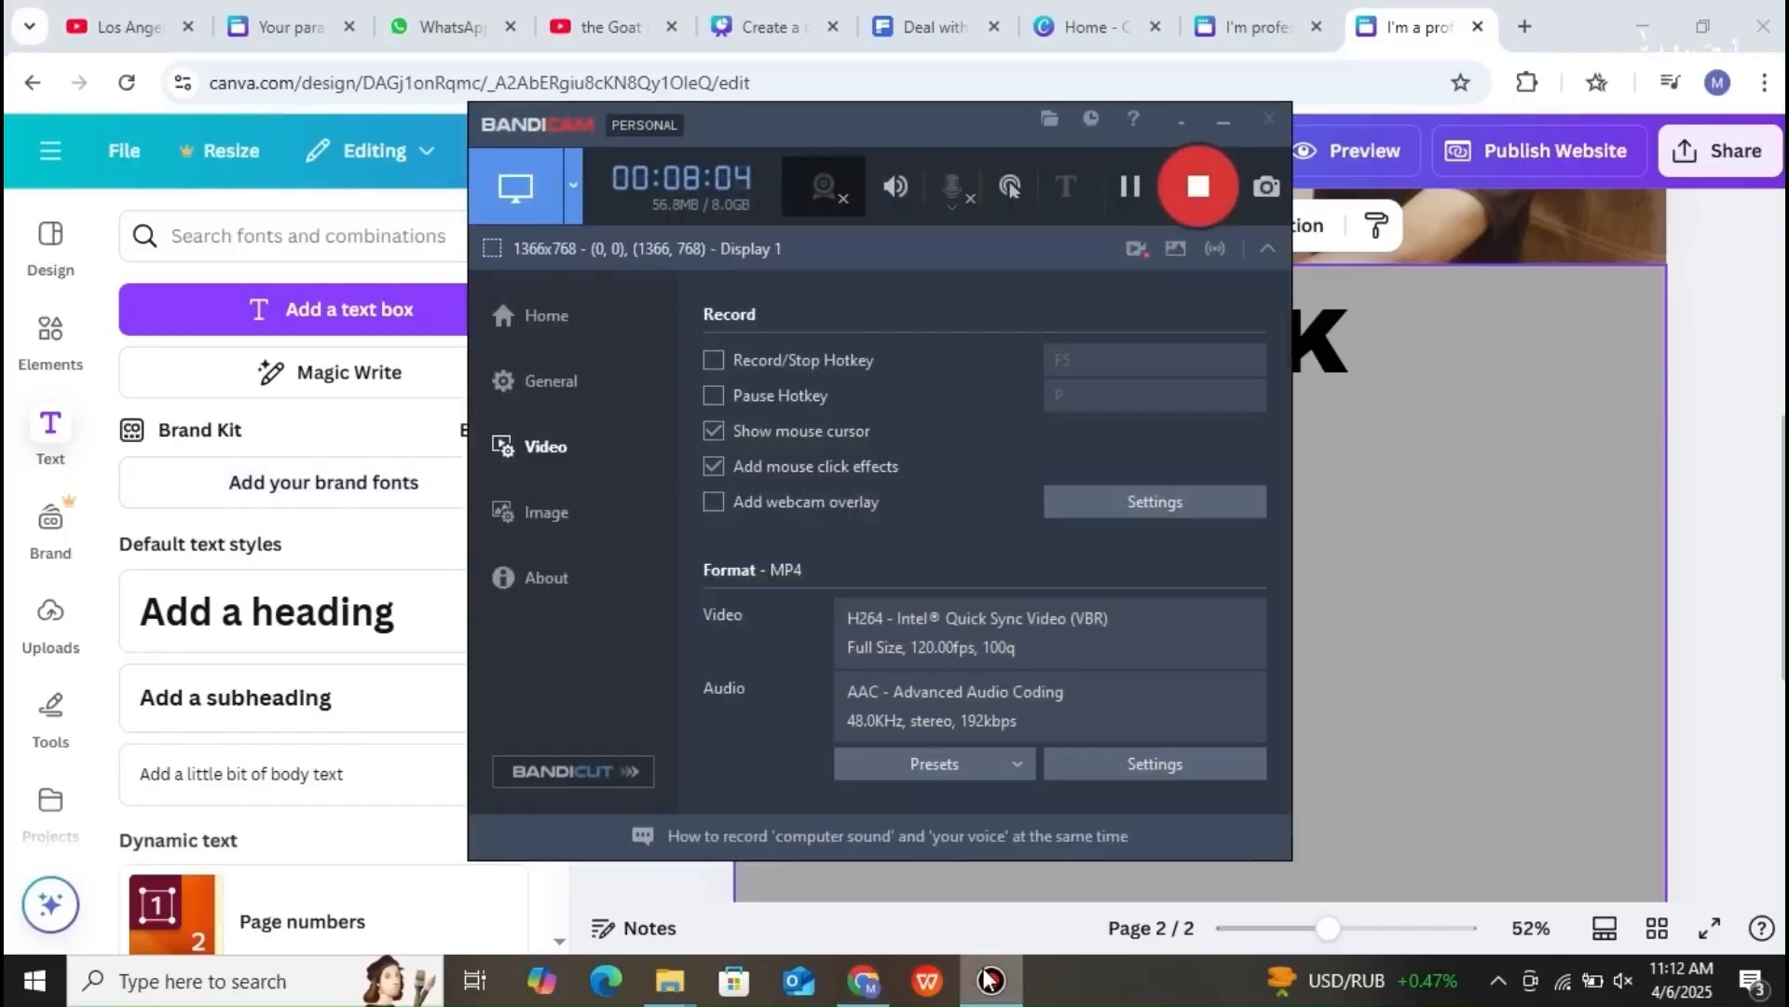
left_click(1457, 594)
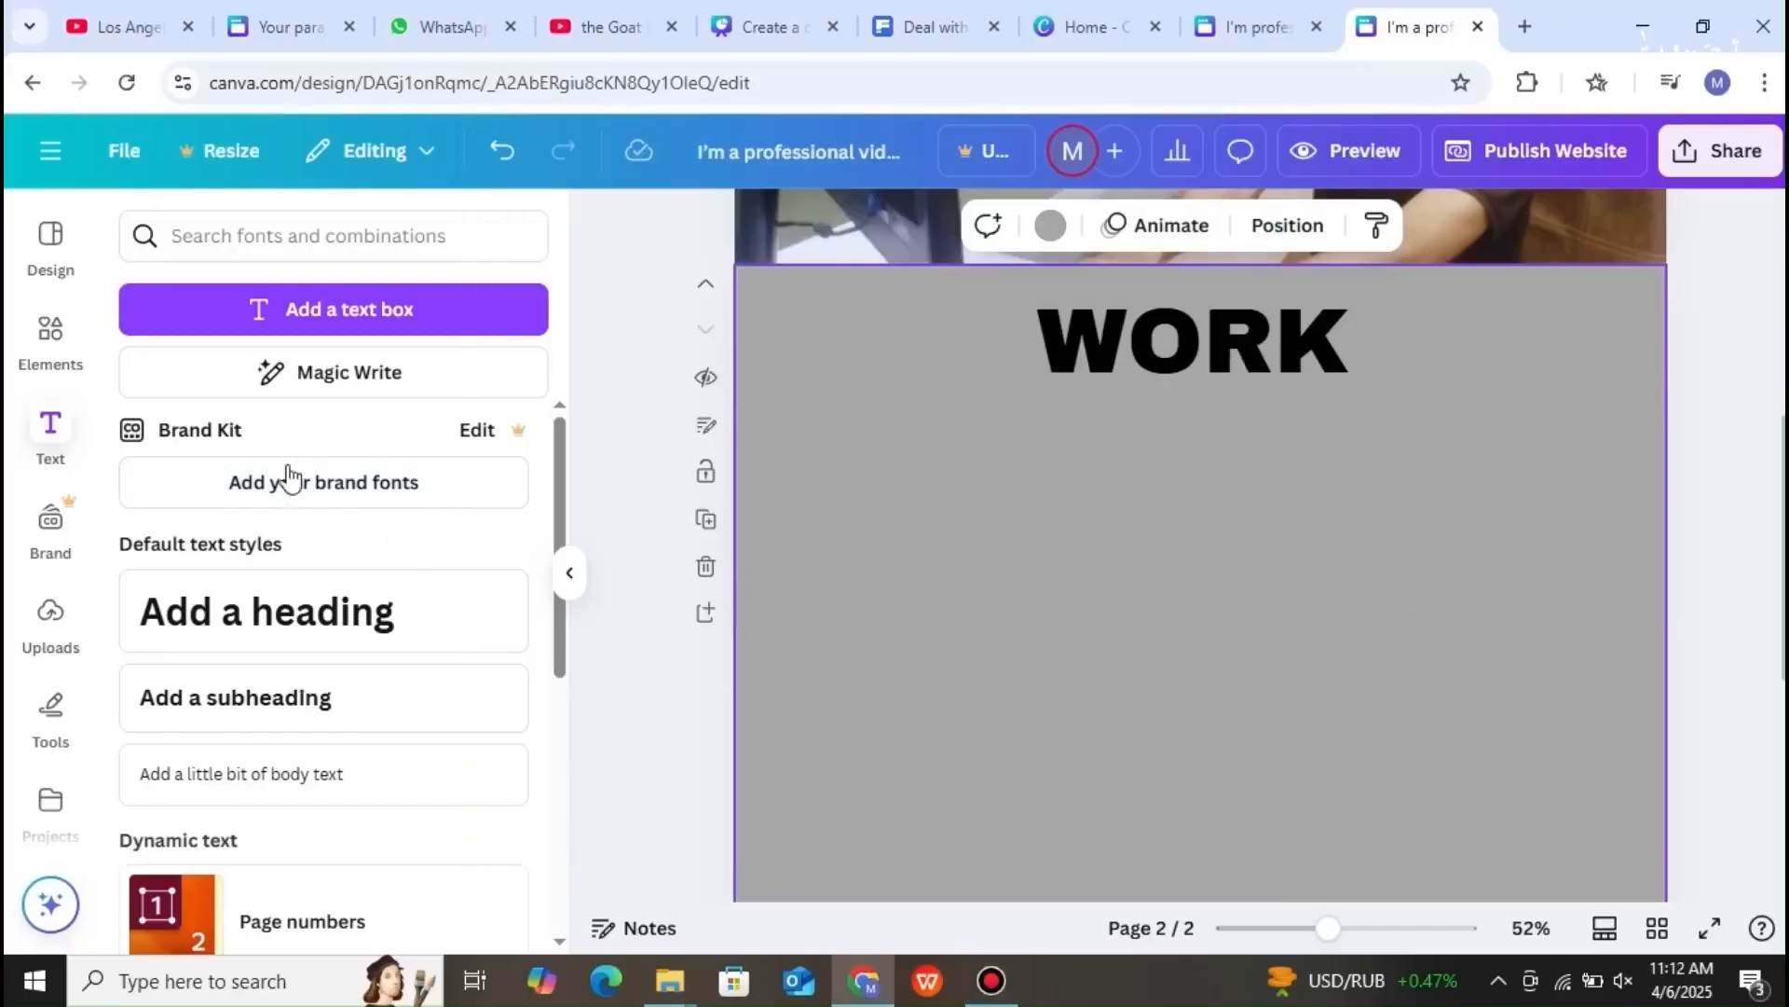
- Replace the Instagram element search with "frame" and browse the full list of frames for a portrait one
left_click(56, 337)
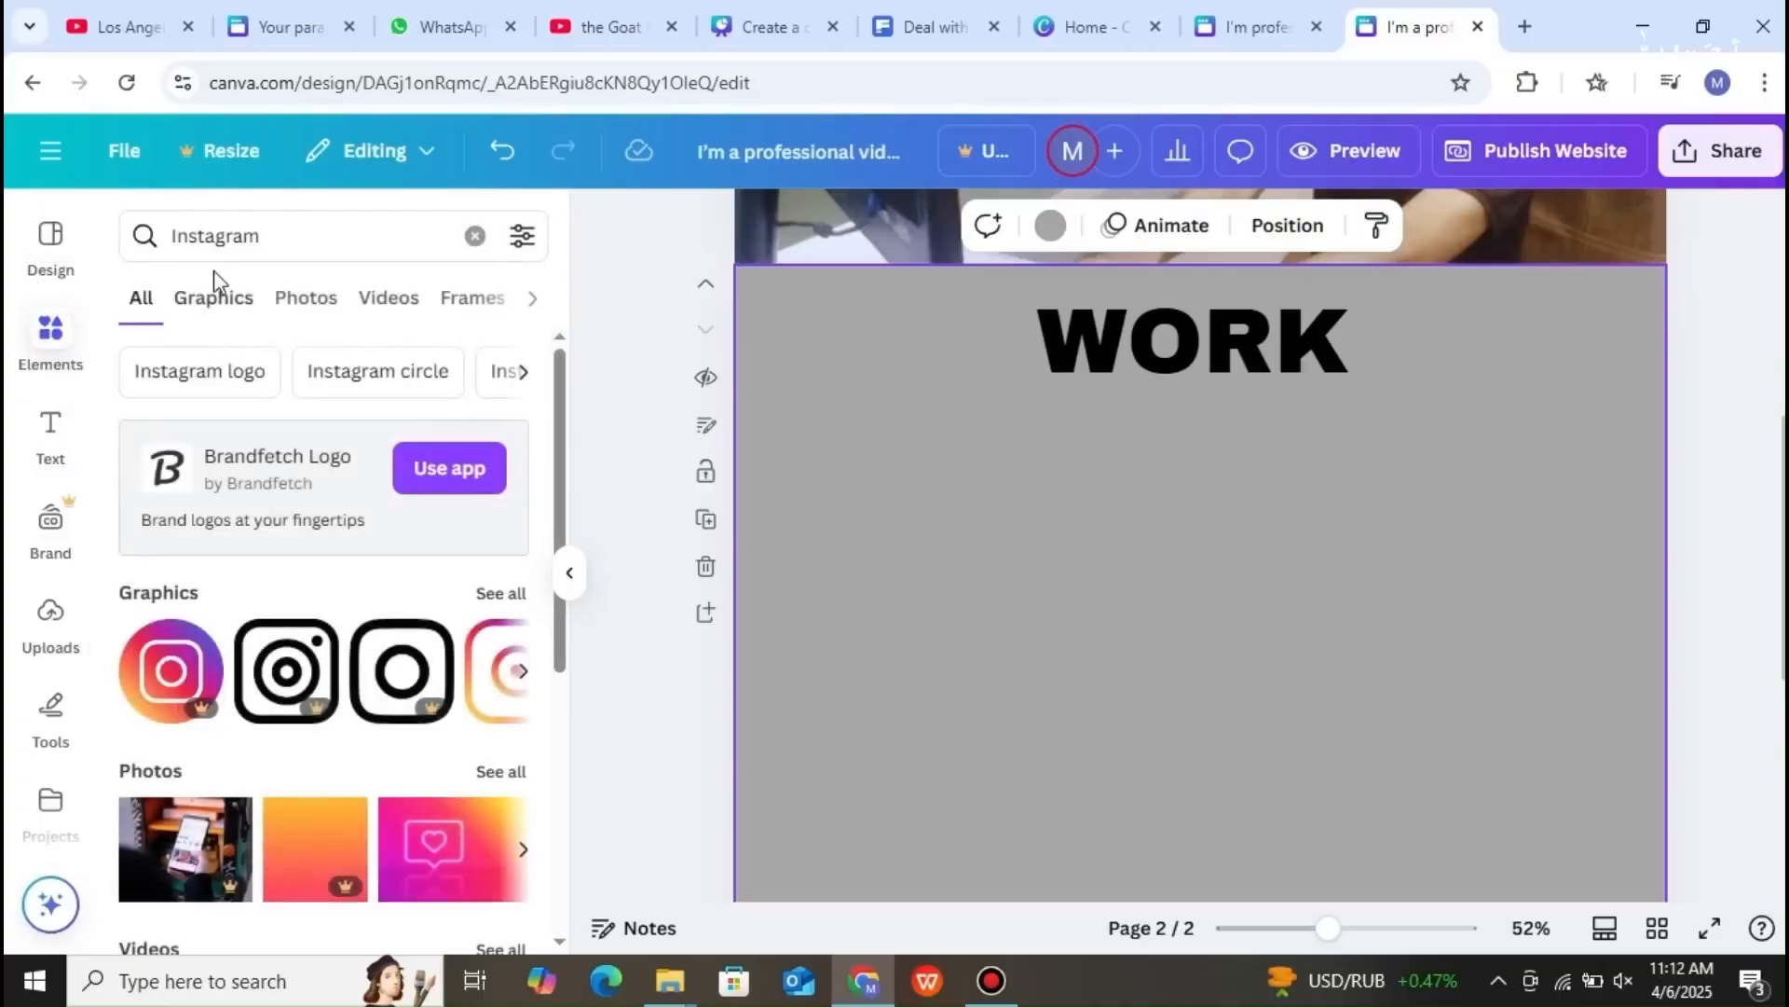
left_click(475, 236)
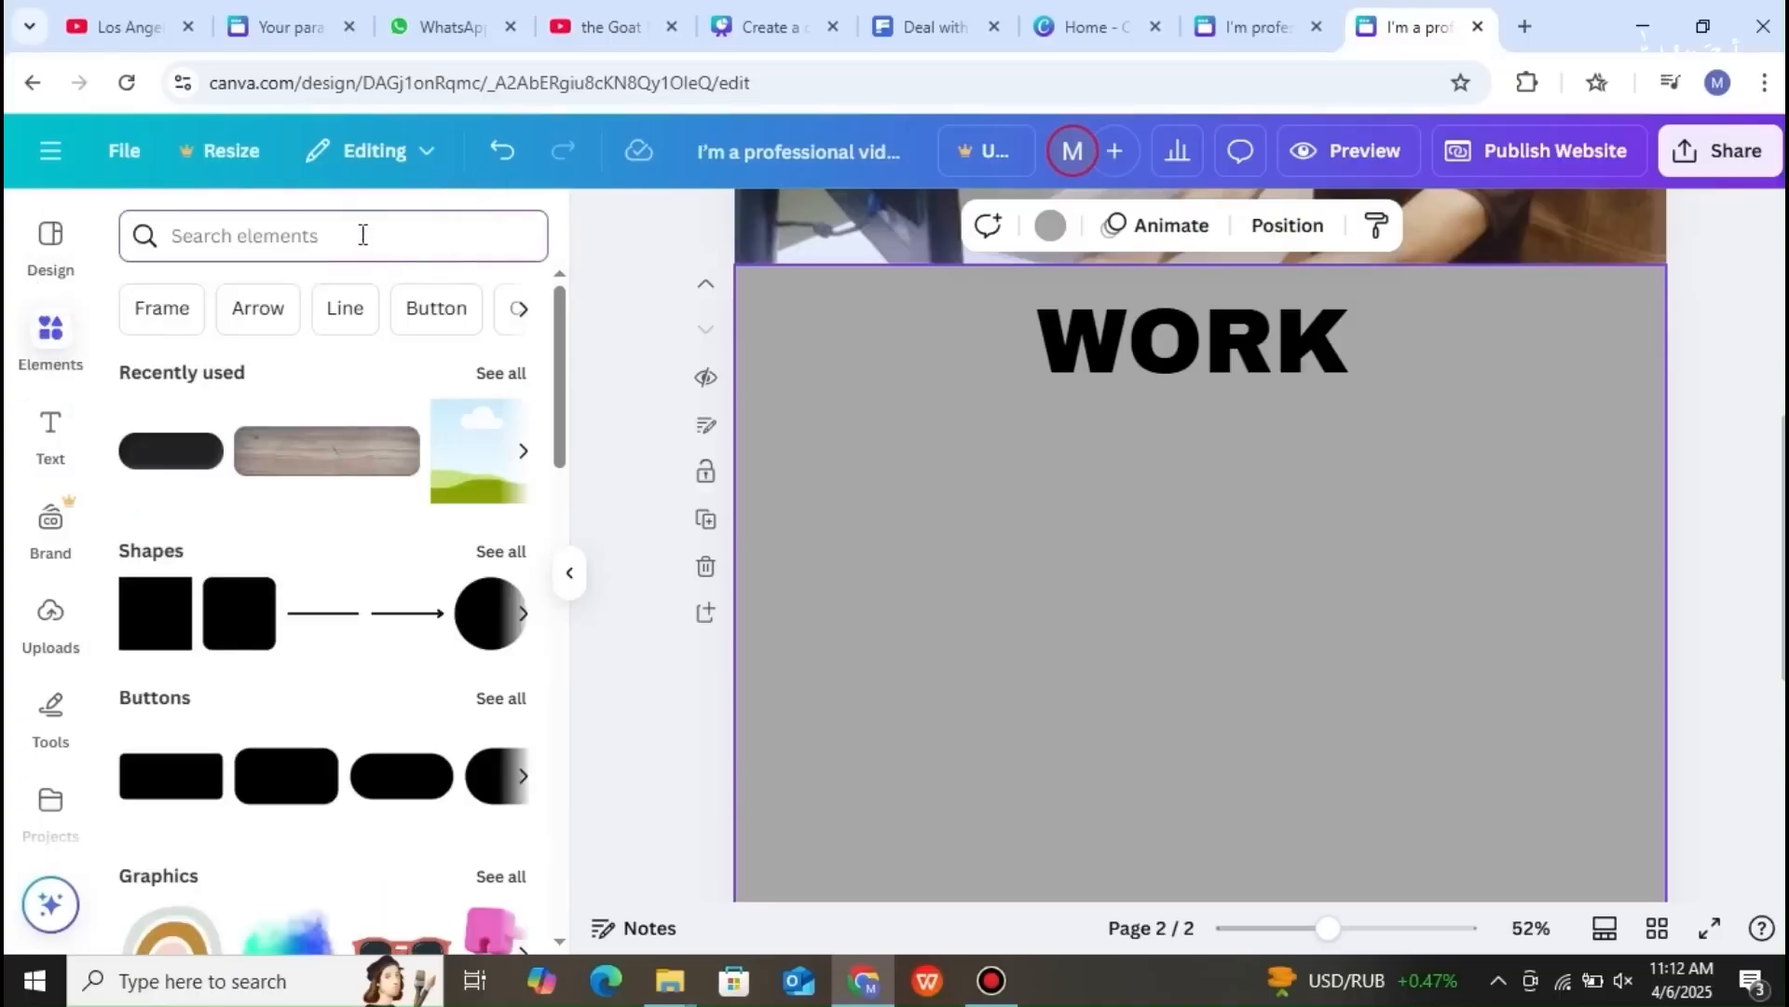
type("fram")
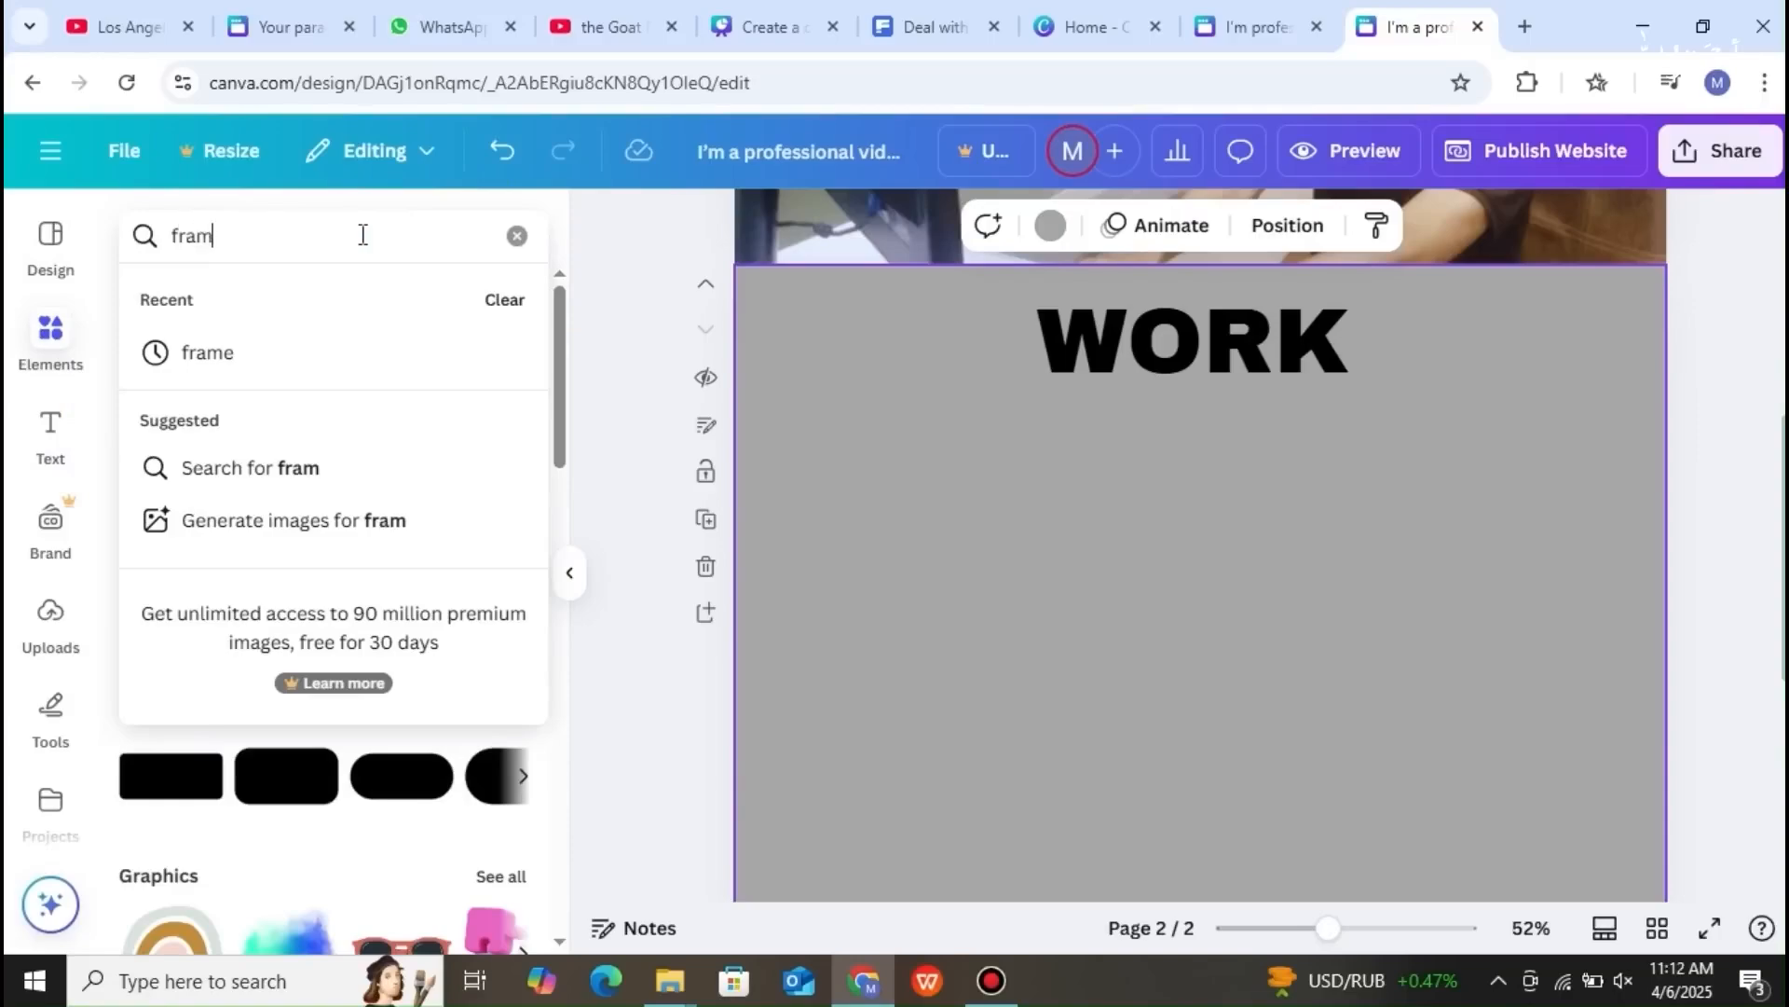
type("e")
key("Return")
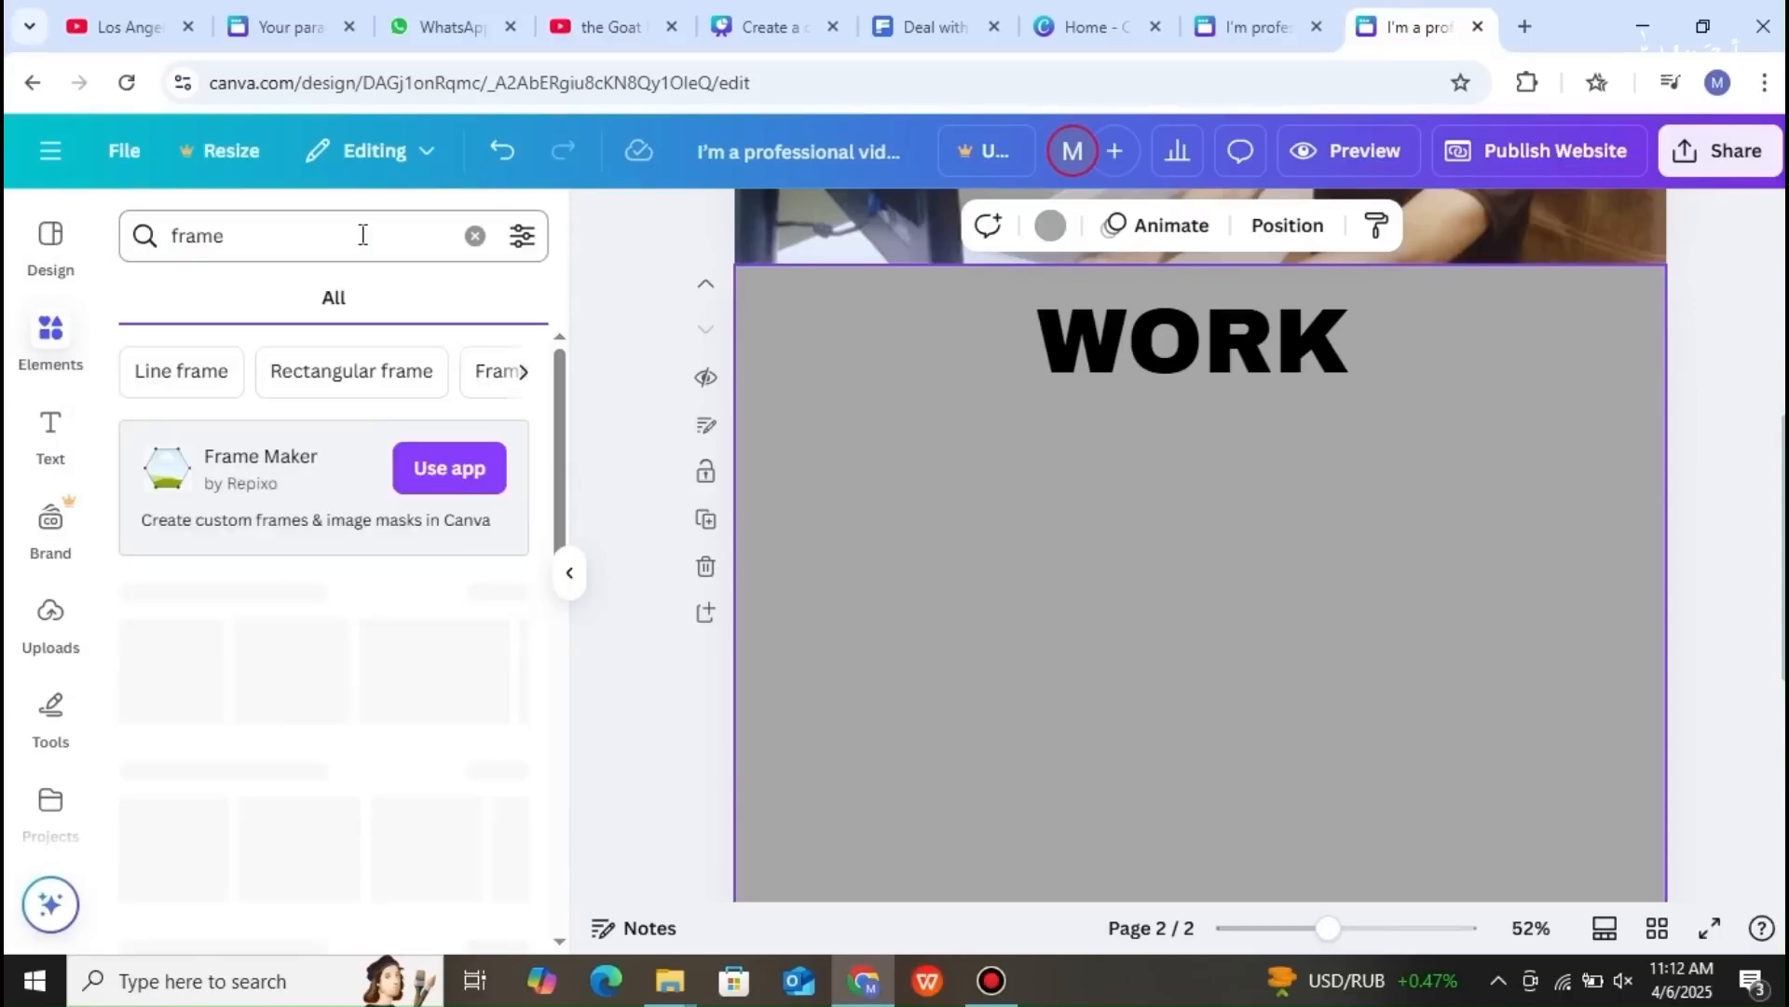
left_click(515, 593)
left_click_drag(556, 467, 559, 755)
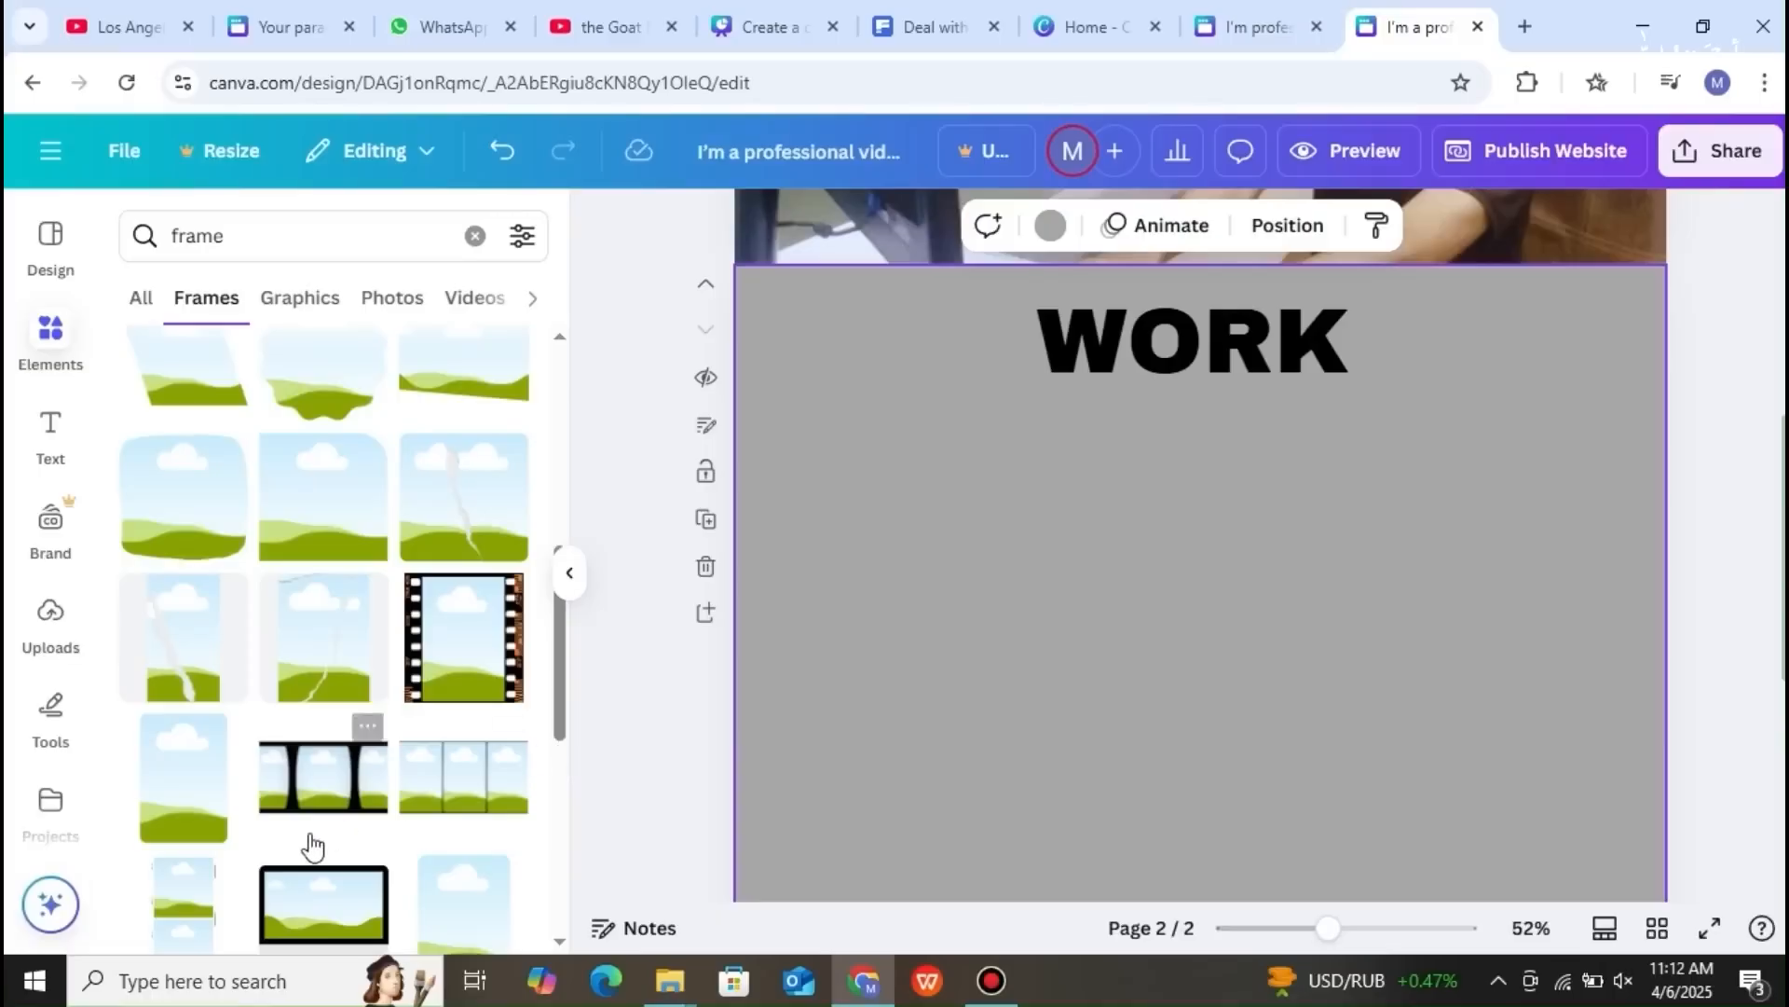
- Place a portrait rounded-corner frame at the page's left side below the heading, then narrow it and lower its top edge
left_click_drag(179, 800, 819, 469)
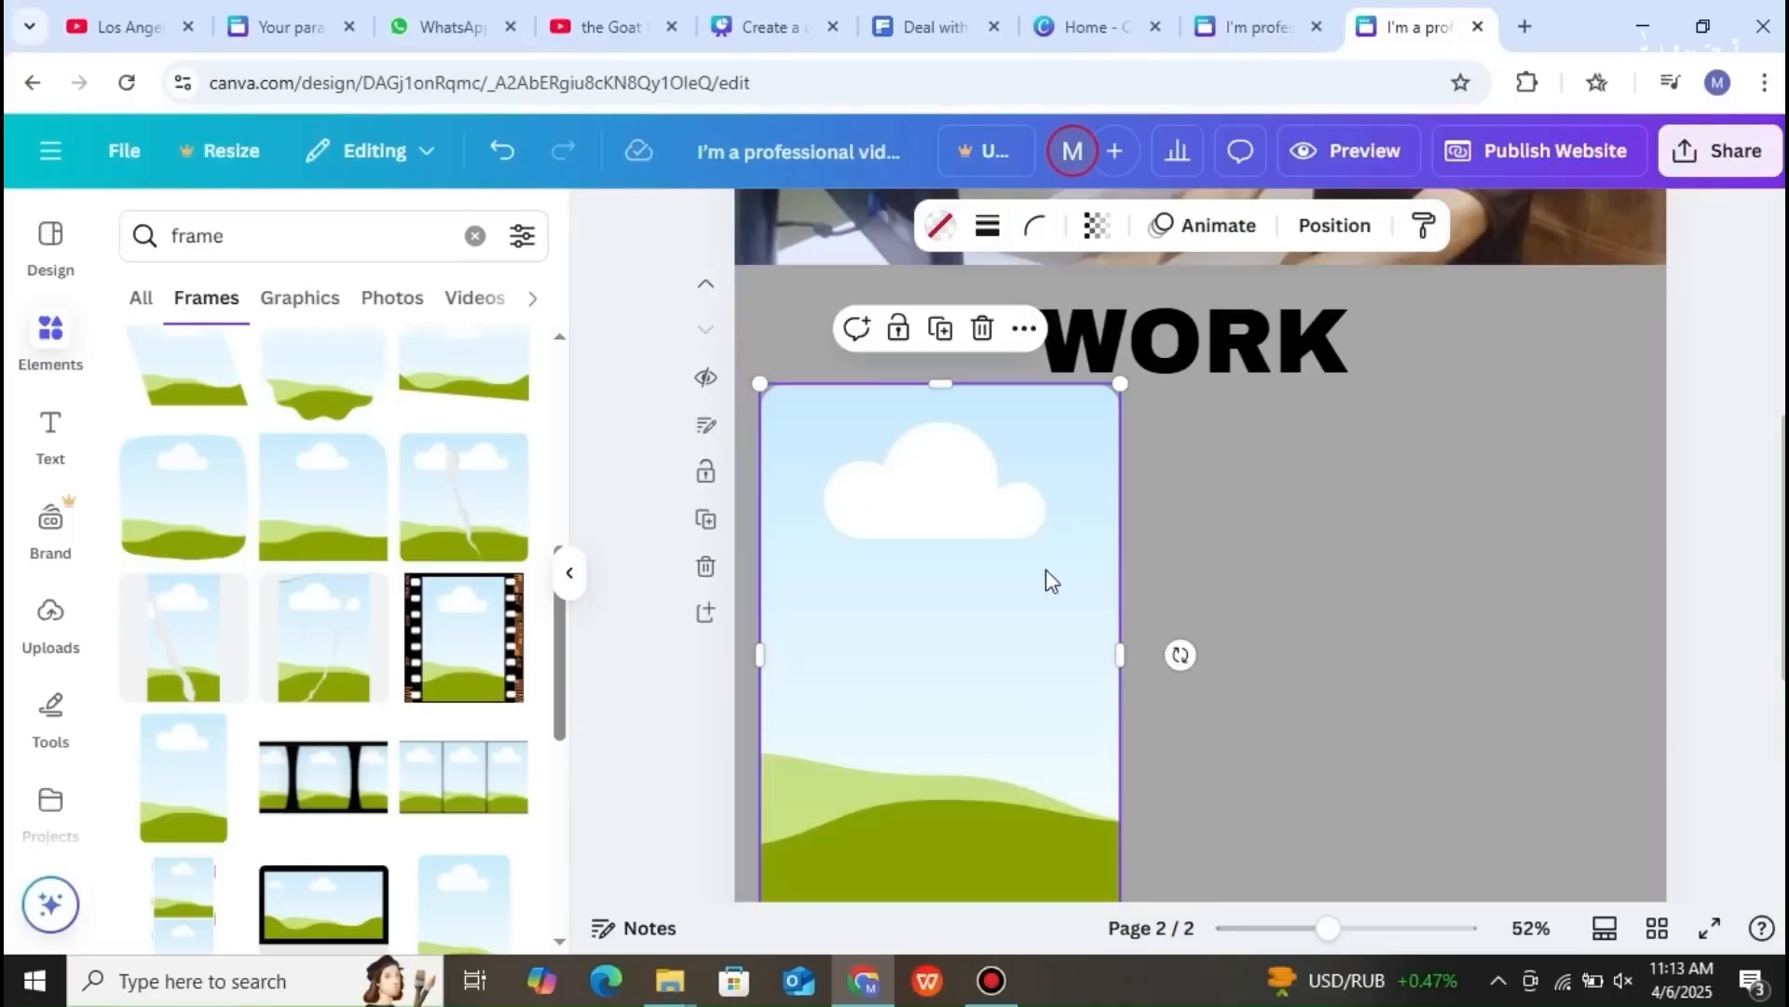
left_click_drag(1122, 654, 1053, 652)
left_click_drag(907, 383, 913, 464)
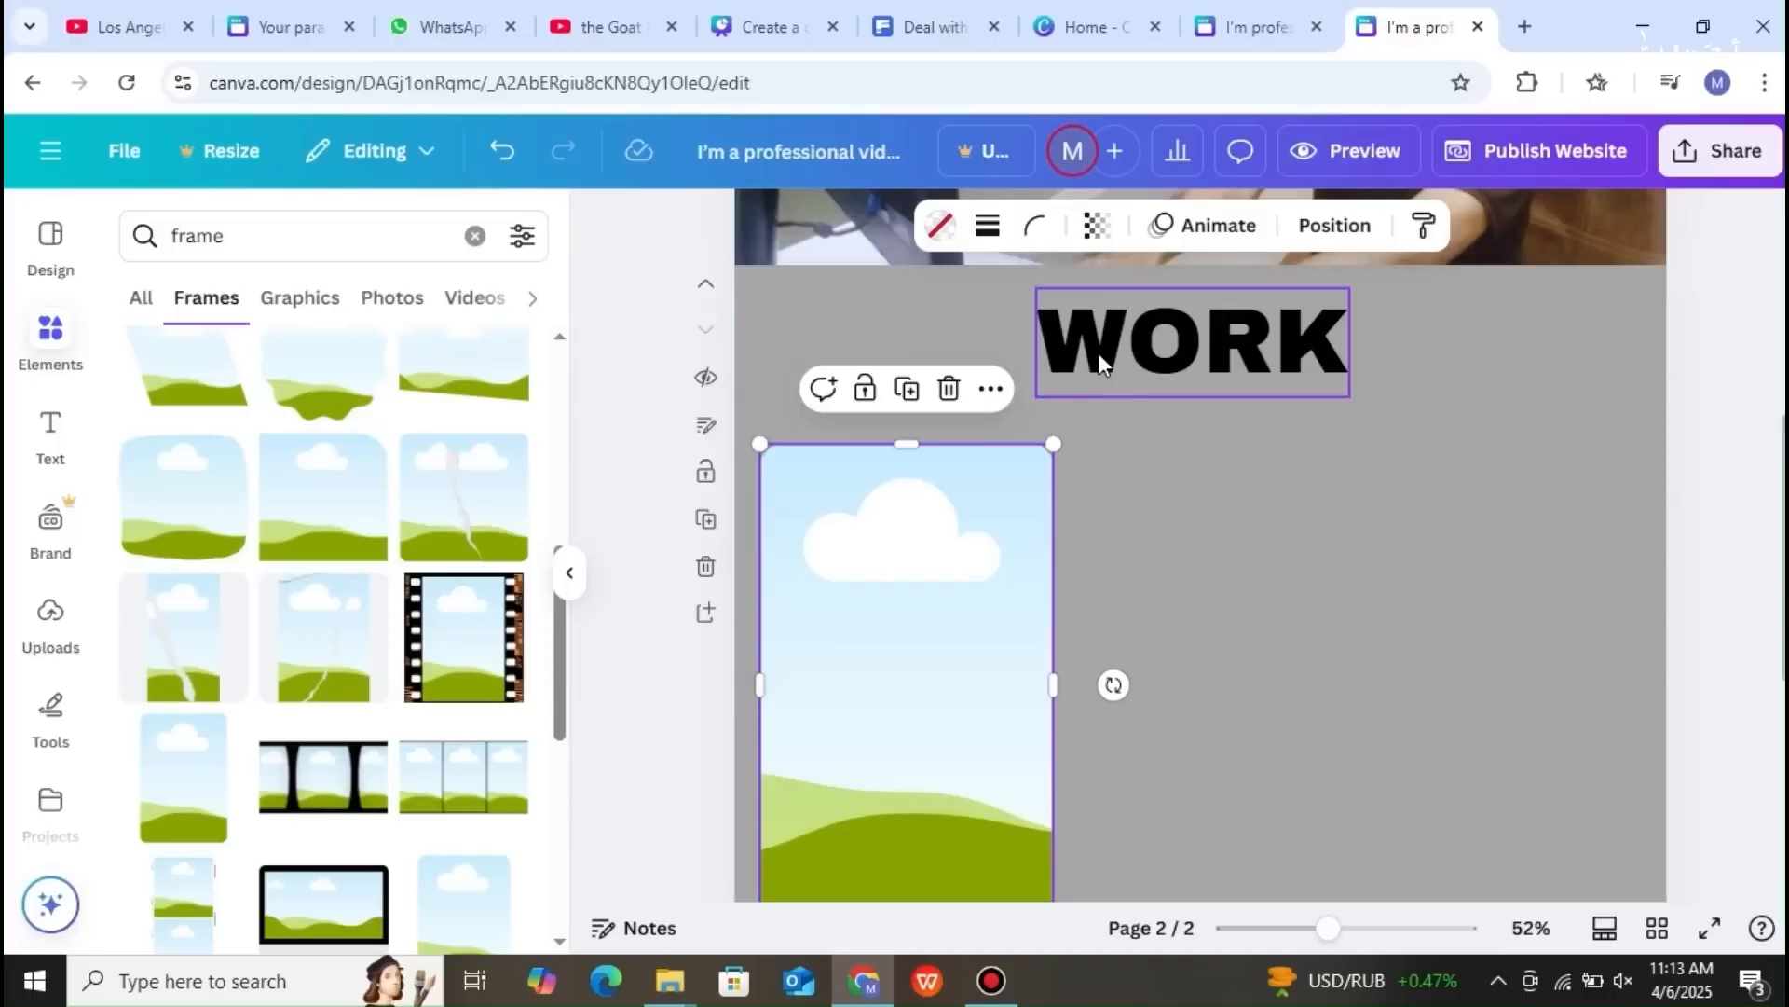
left_click_drag(918, 455, 908, 481)
left_click(1204, 474)
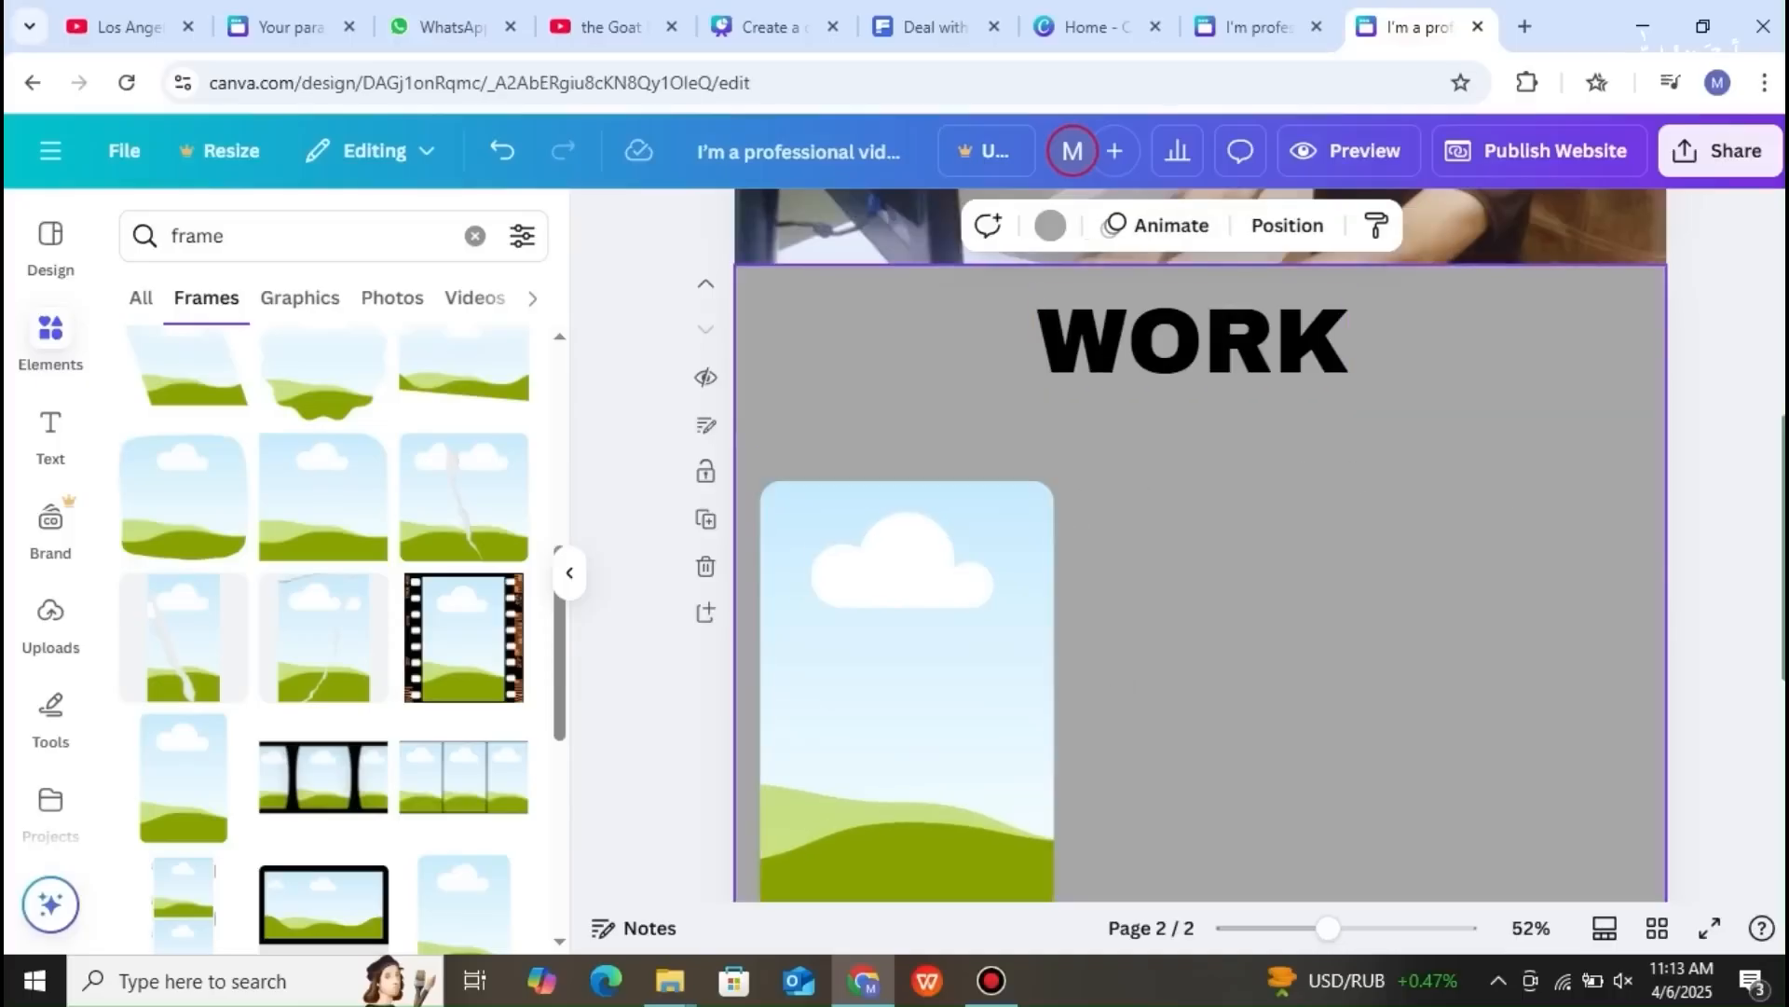
- Shift the "WORK" heading slightly down toward the frame and deselect it
scroll(1783, 511, "down", 1)
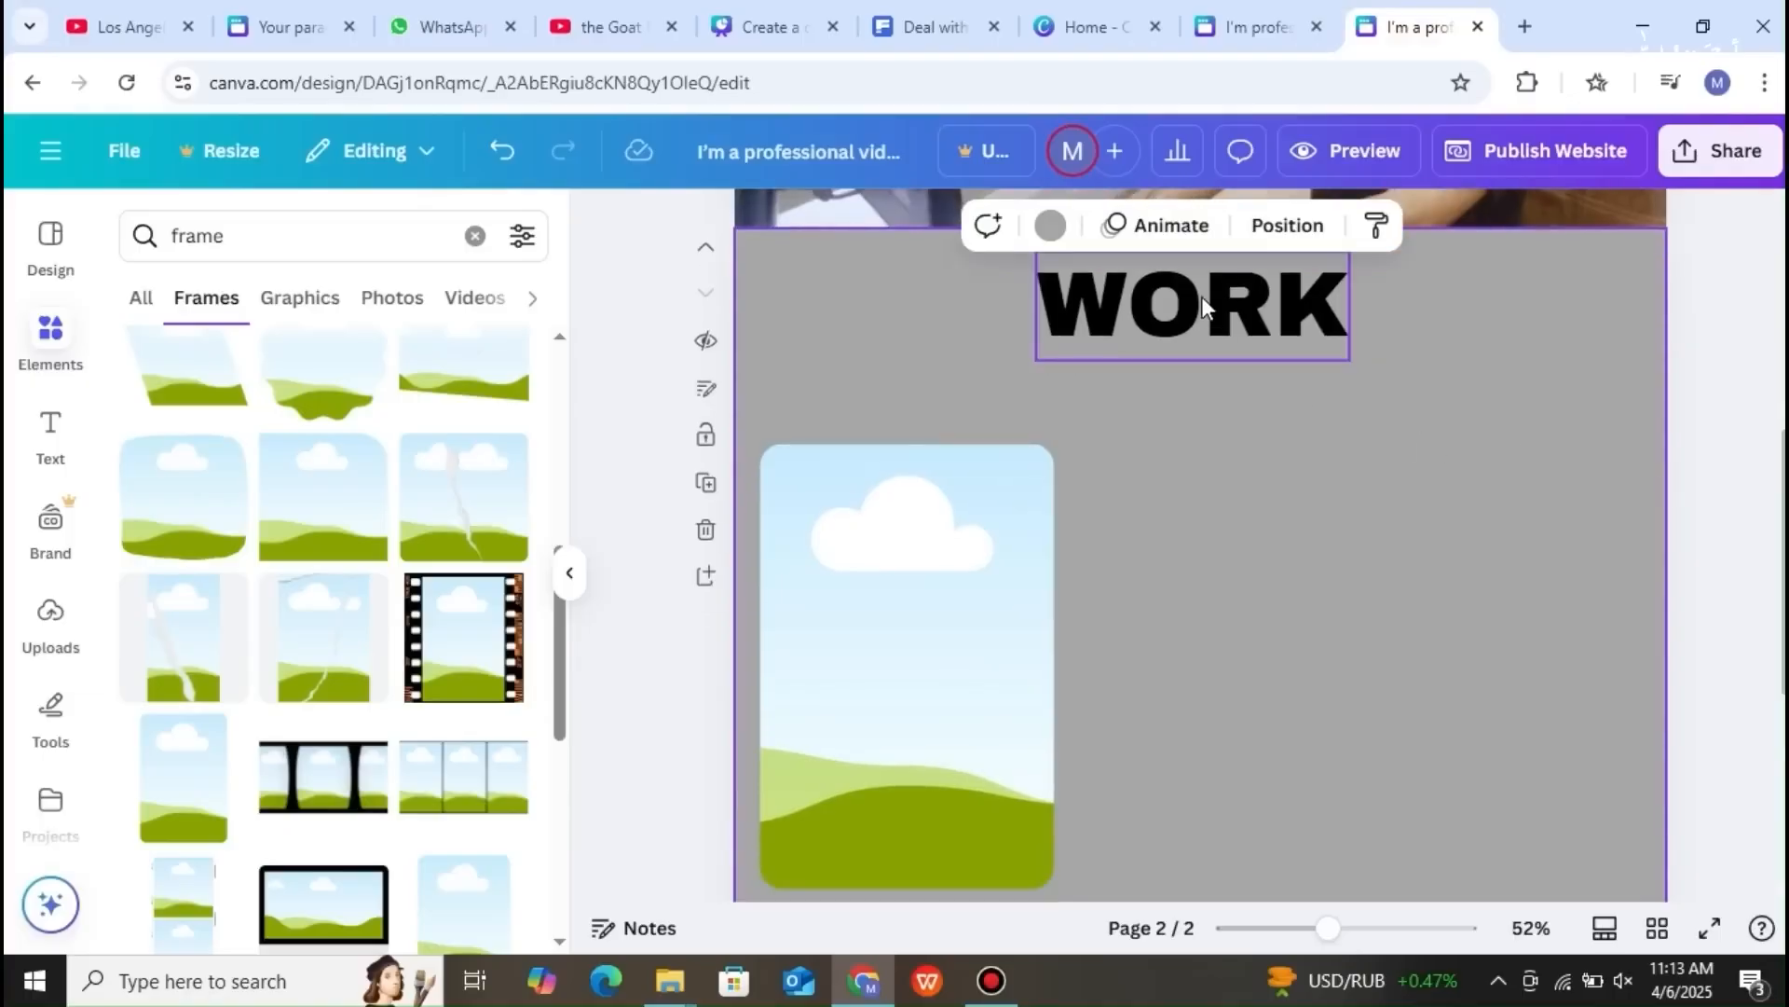
left_click(1202, 324)
left_click(1510, 455)
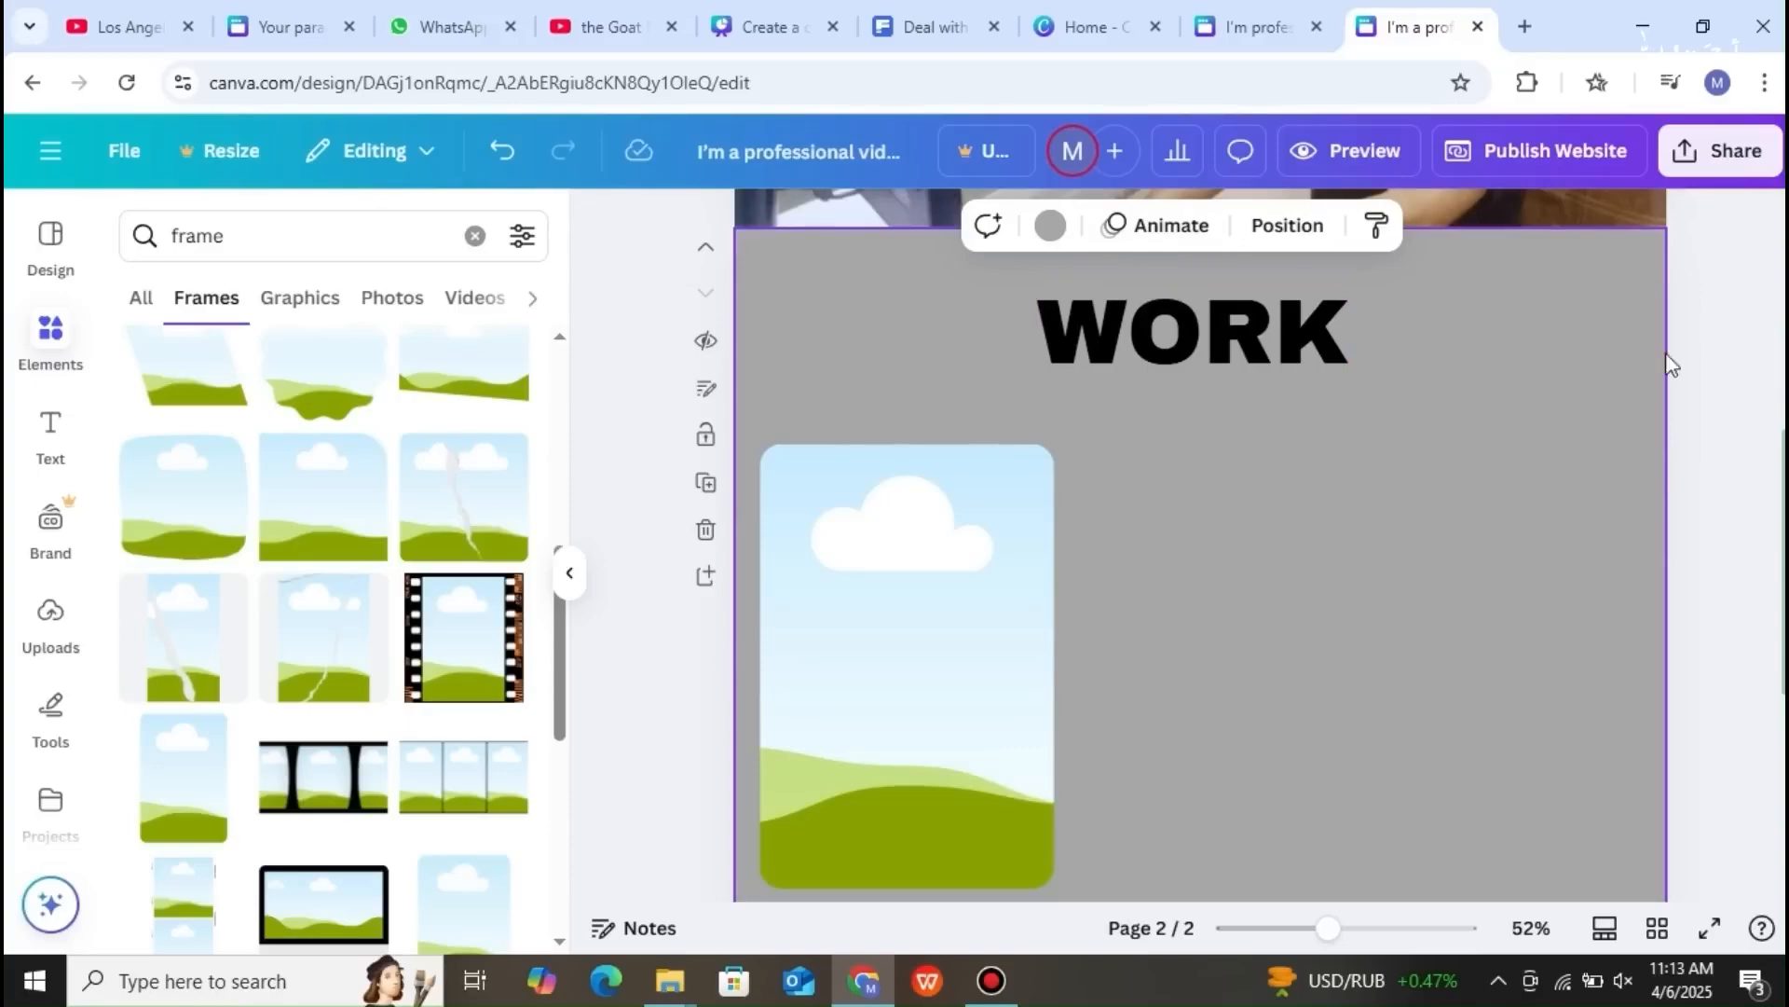
left_click(1735, 338)
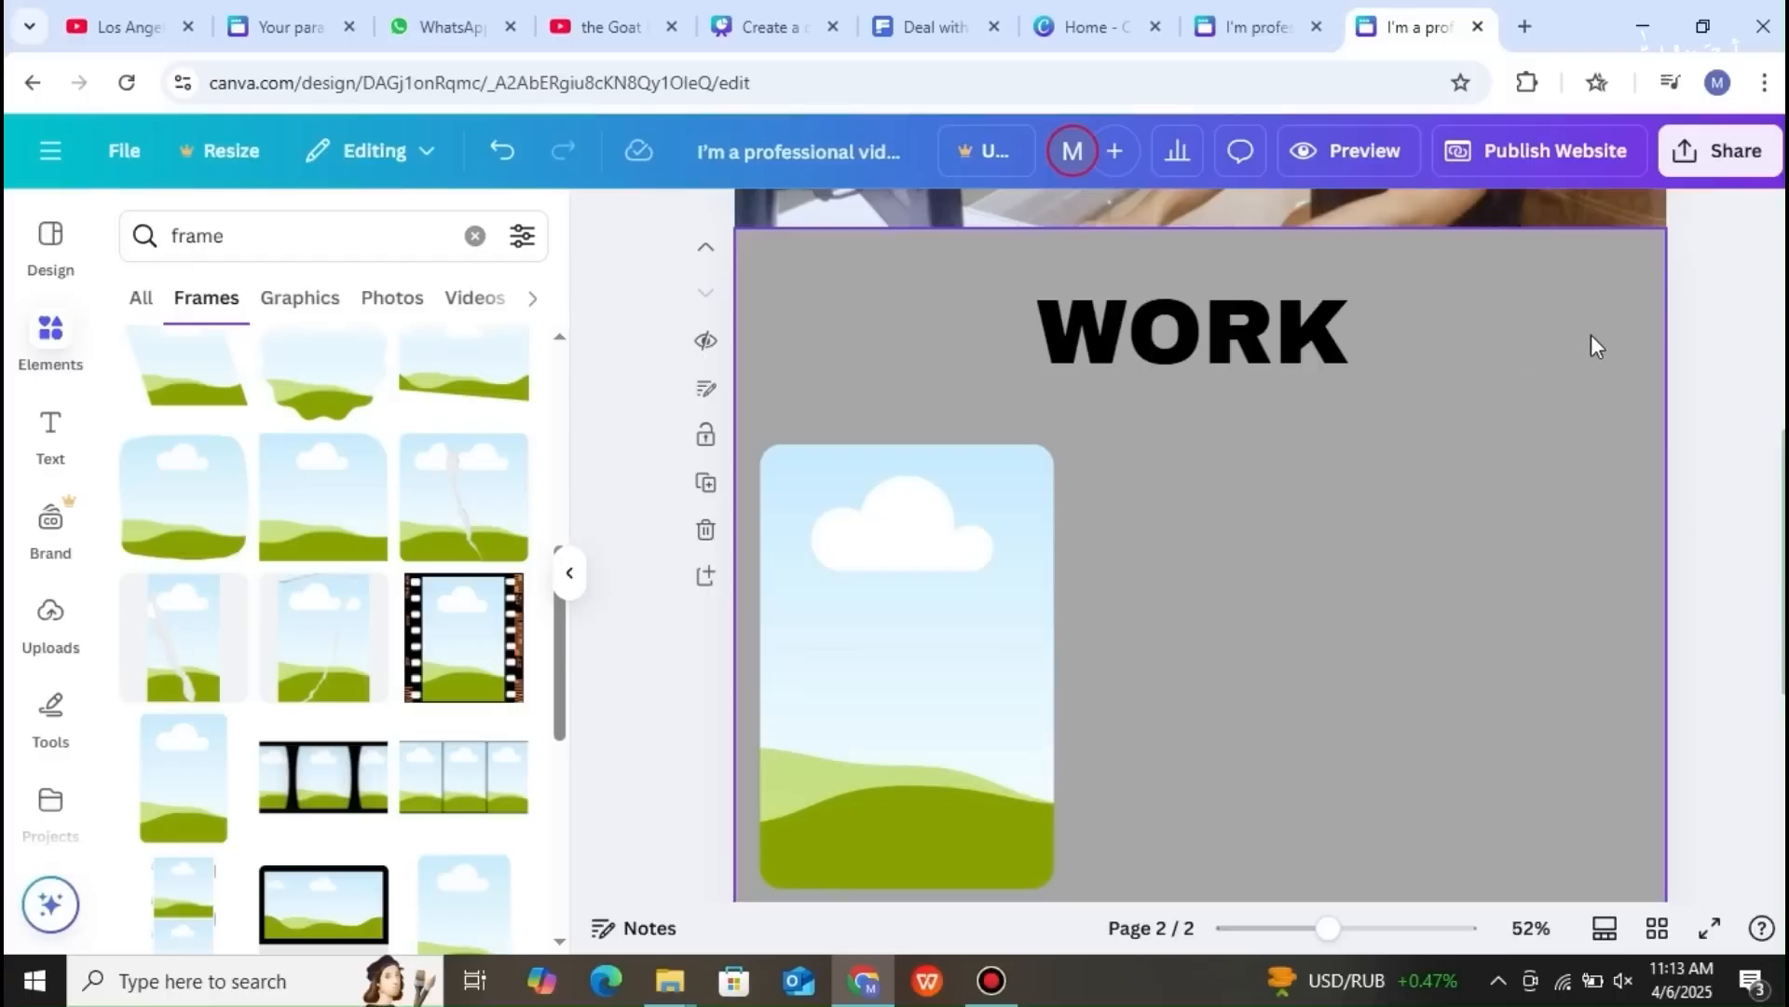
- Duplicate the portrait frame twice to form a row of three equal frames across the page
scroll(1200, 541, "down", 1)
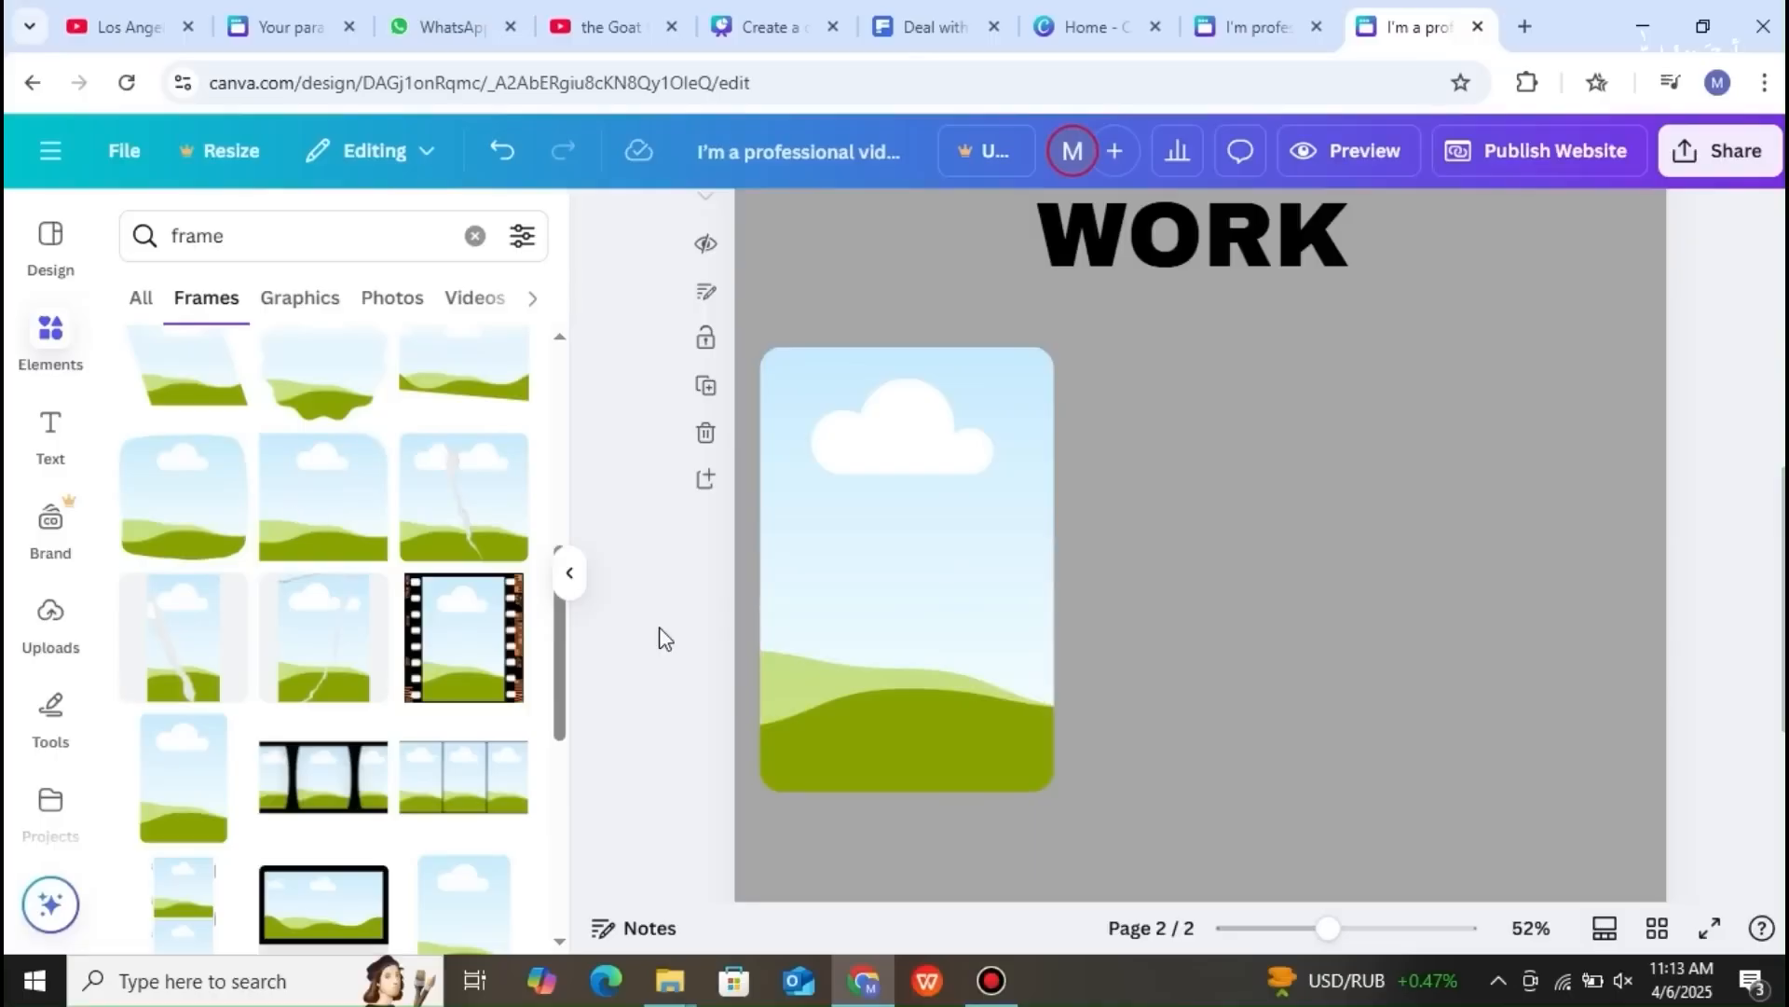
left_click(913, 662)
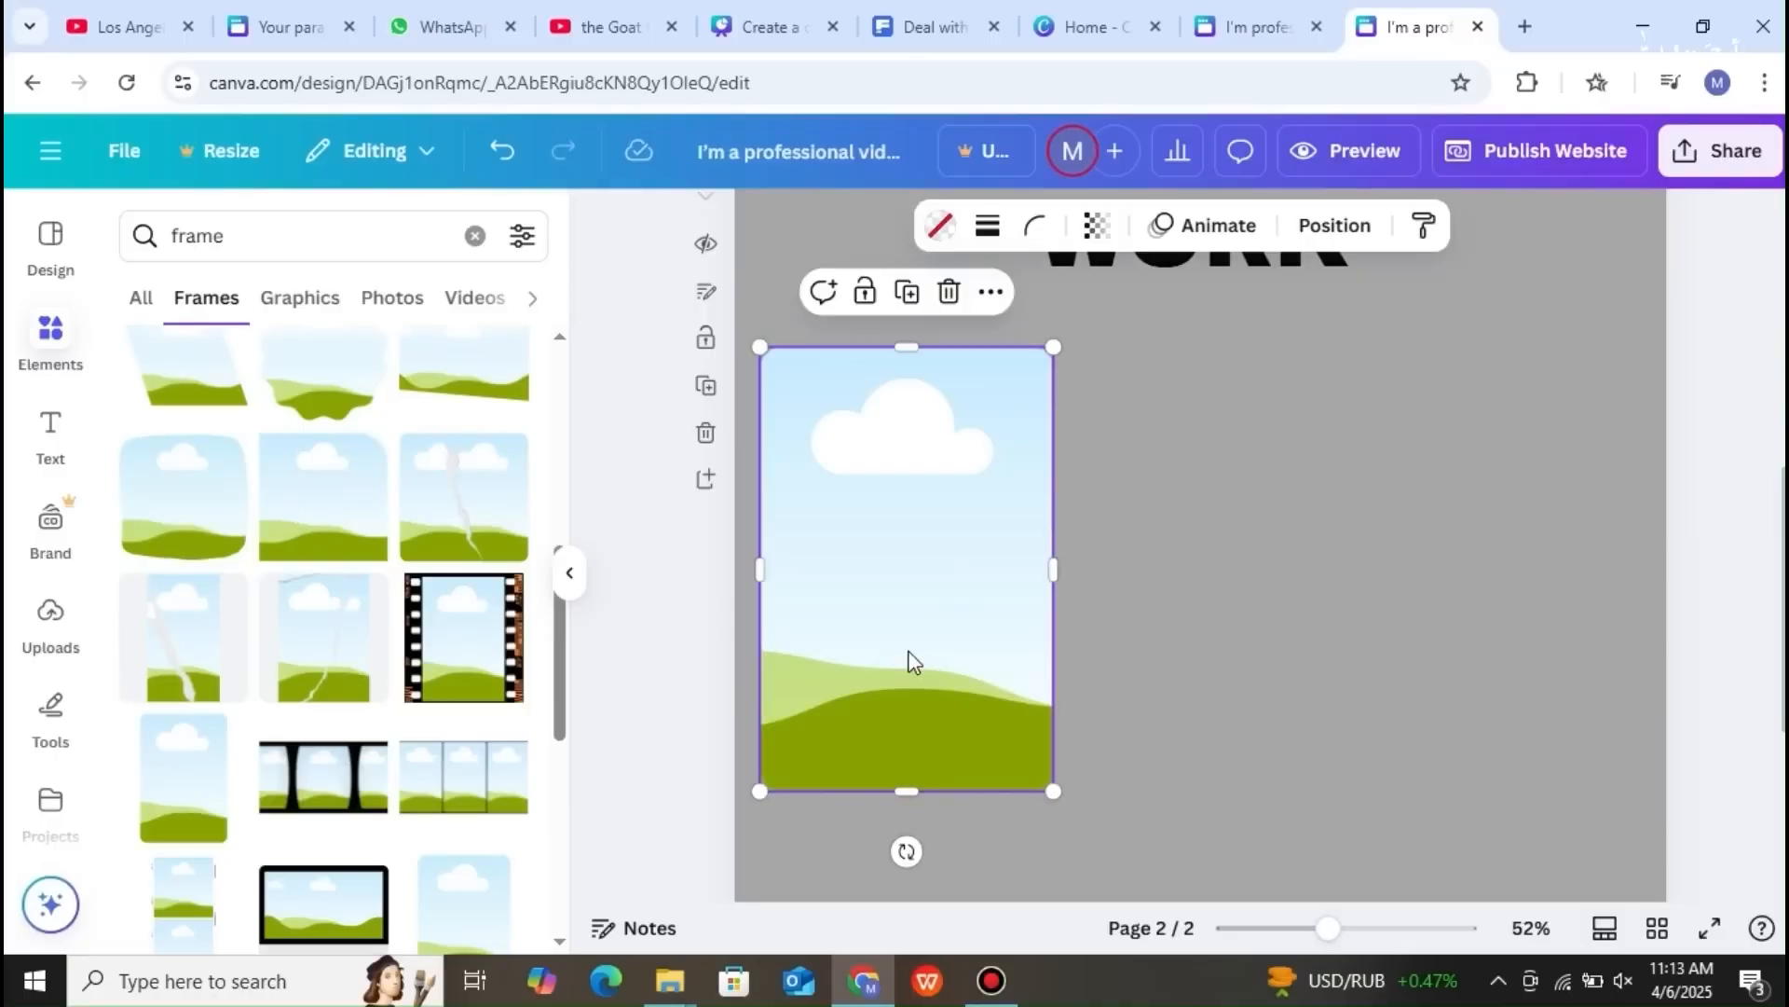
left_click_drag(909, 656, 1532, 649)
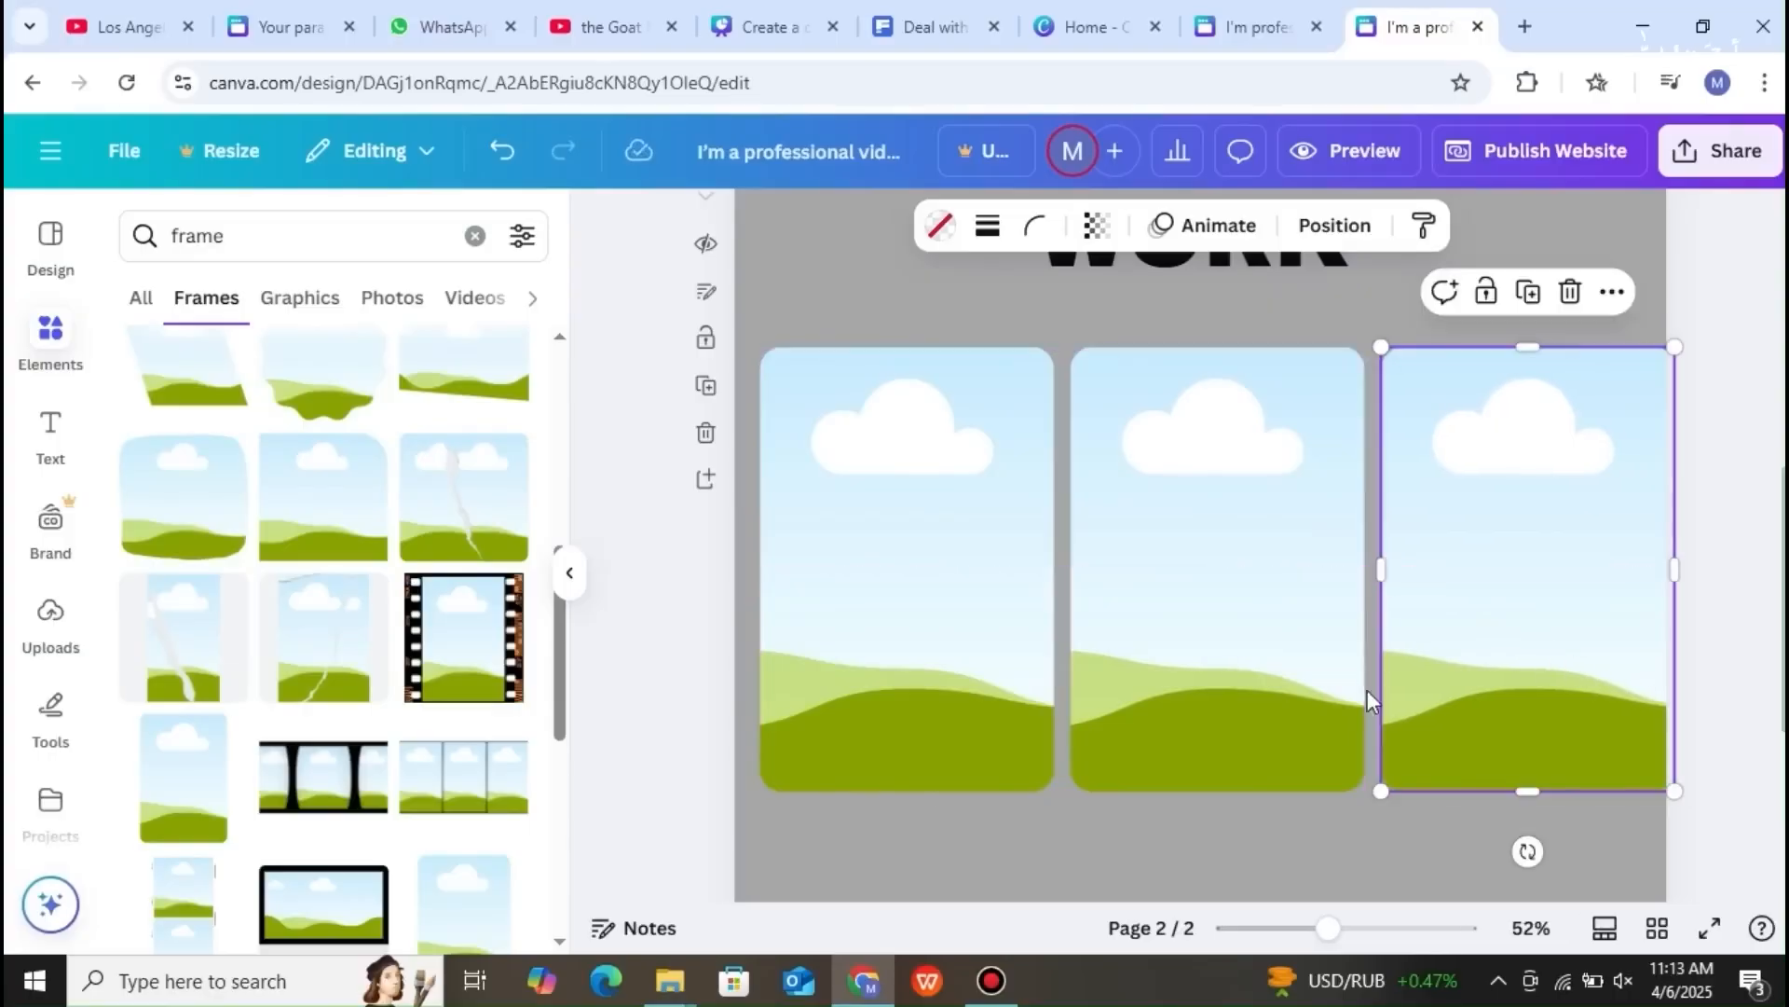
- Nudge the three frames left so the whole row fits inside the page with small gaps between them
left_click(977, 649)
left_click_drag(976, 650, 963, 647)
left_click_drag(1147, 652, 1141, 645)
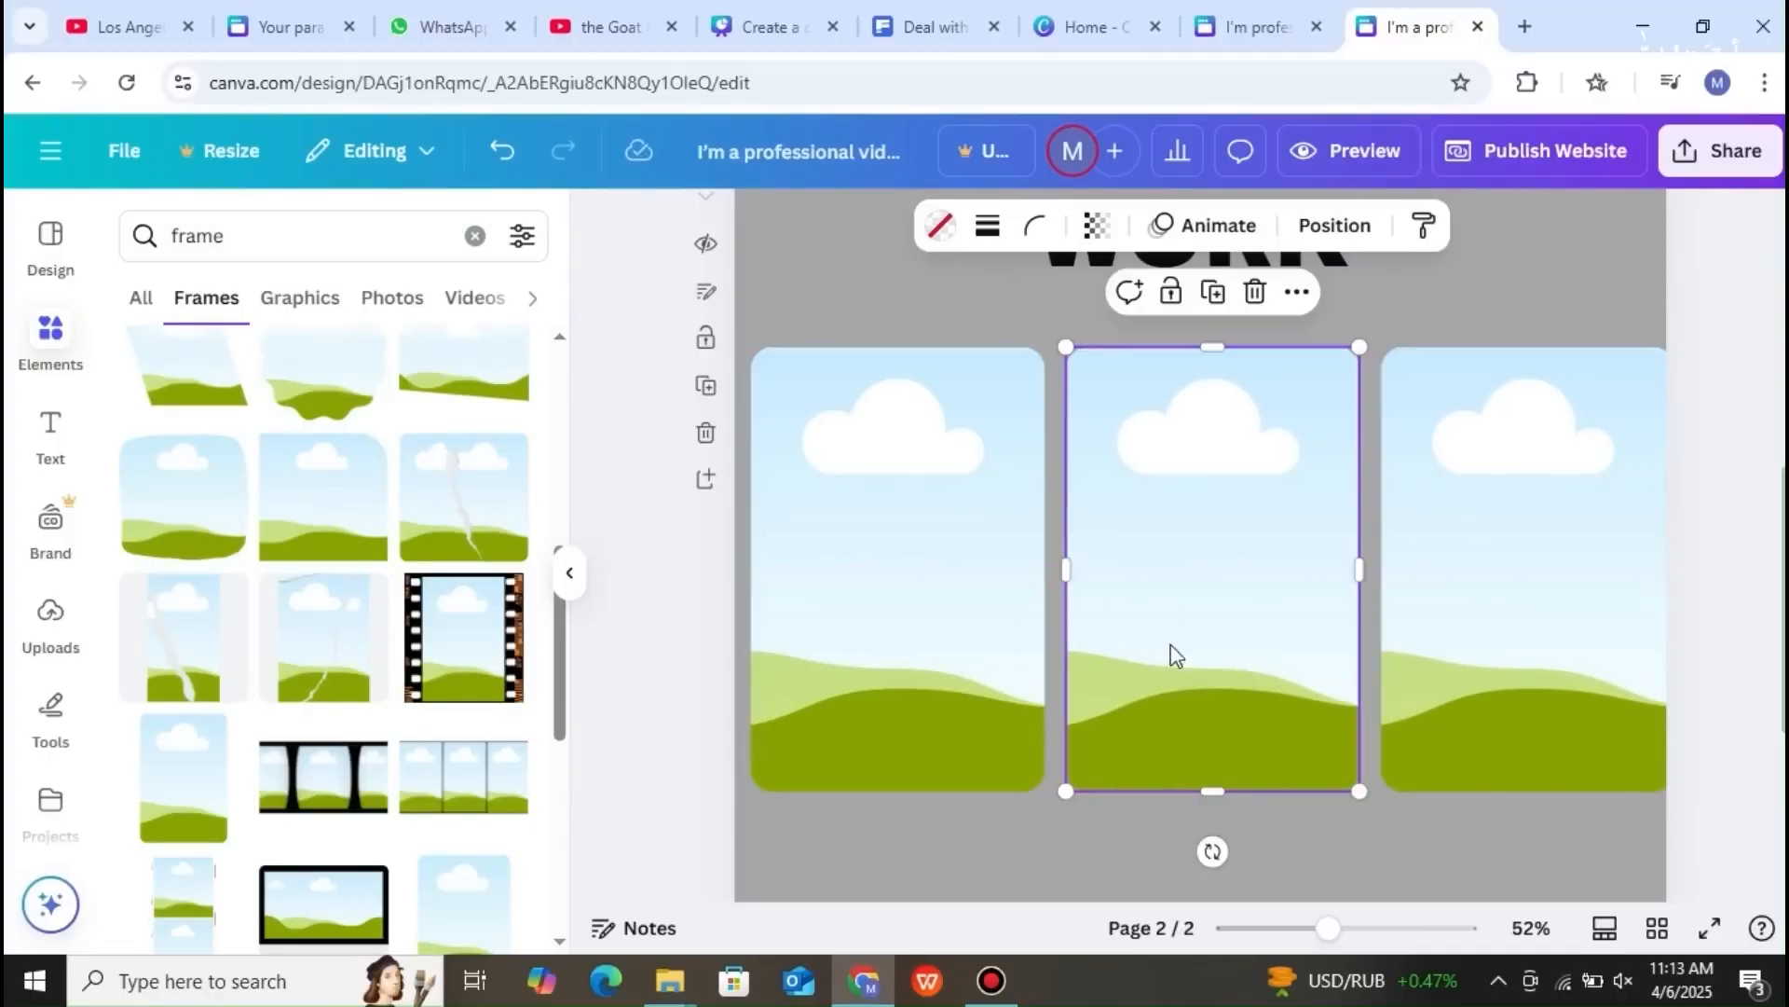
left_click(1494, 651)
left_click_drag(1490, 647, 1479, 647)
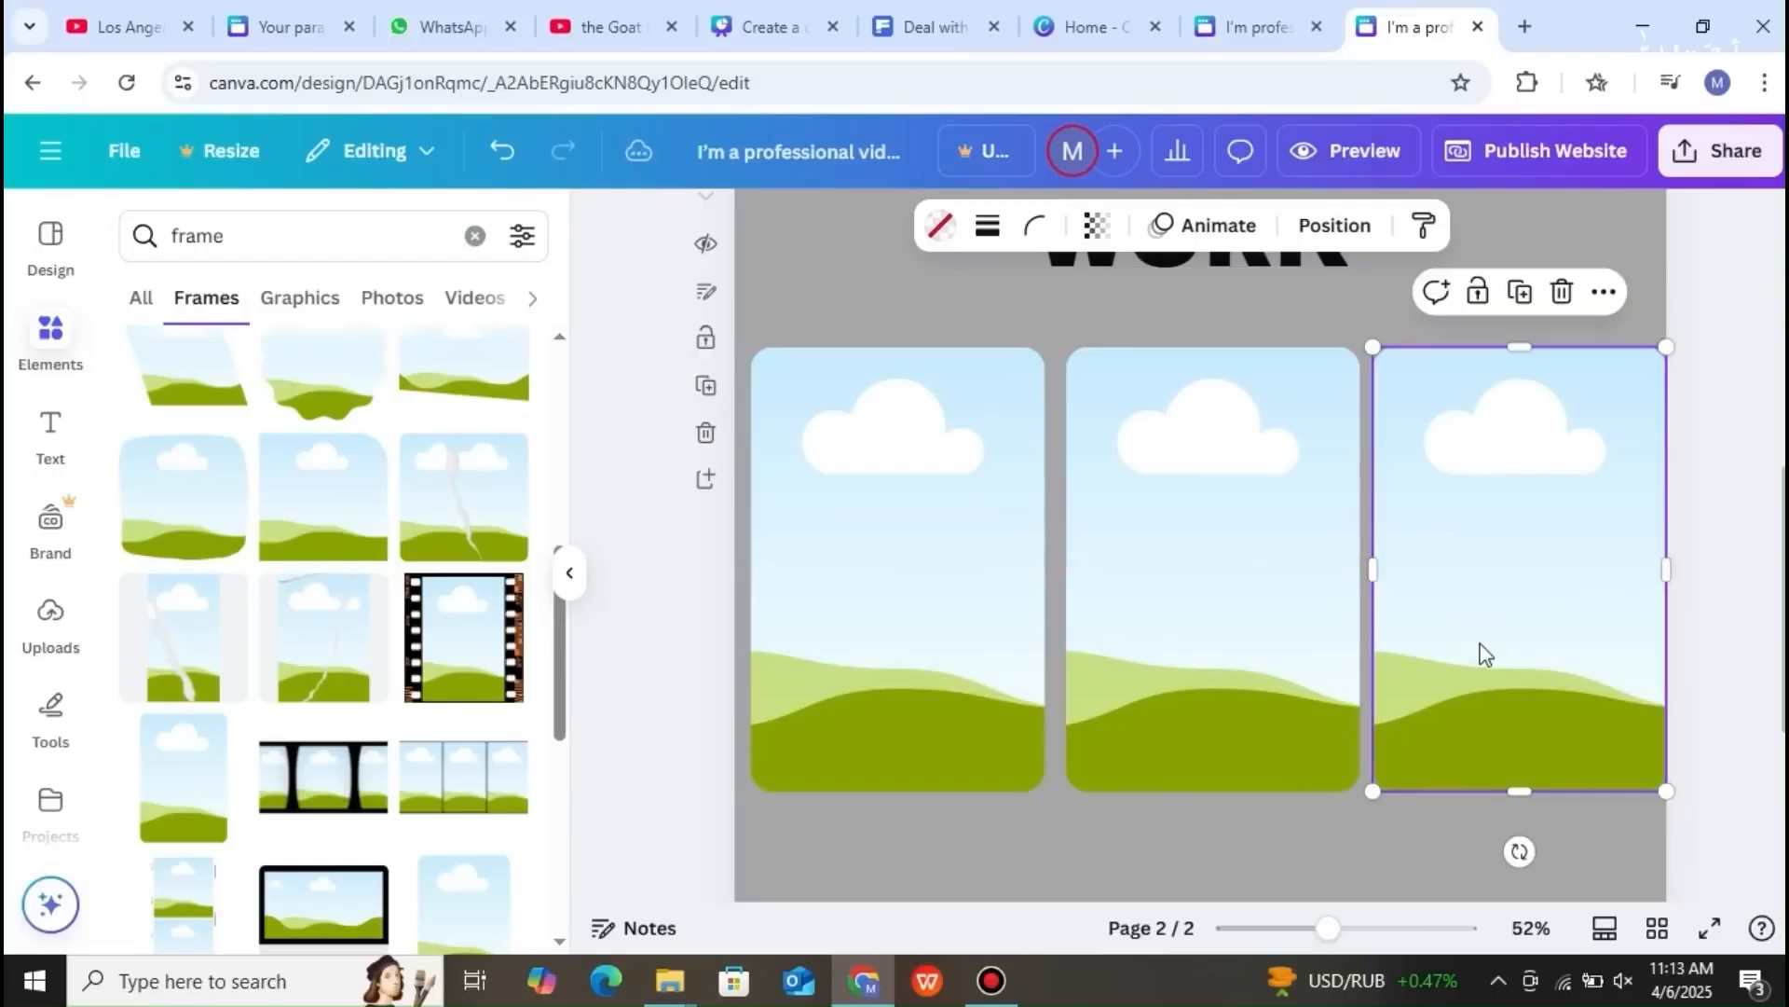
left_click_drag(991, 714, 986, 714)
left_click_drag(1159, 671, 1152, 669)
left_click_drag(1449, 651, 1428, 651)
left_click(1271, 306)
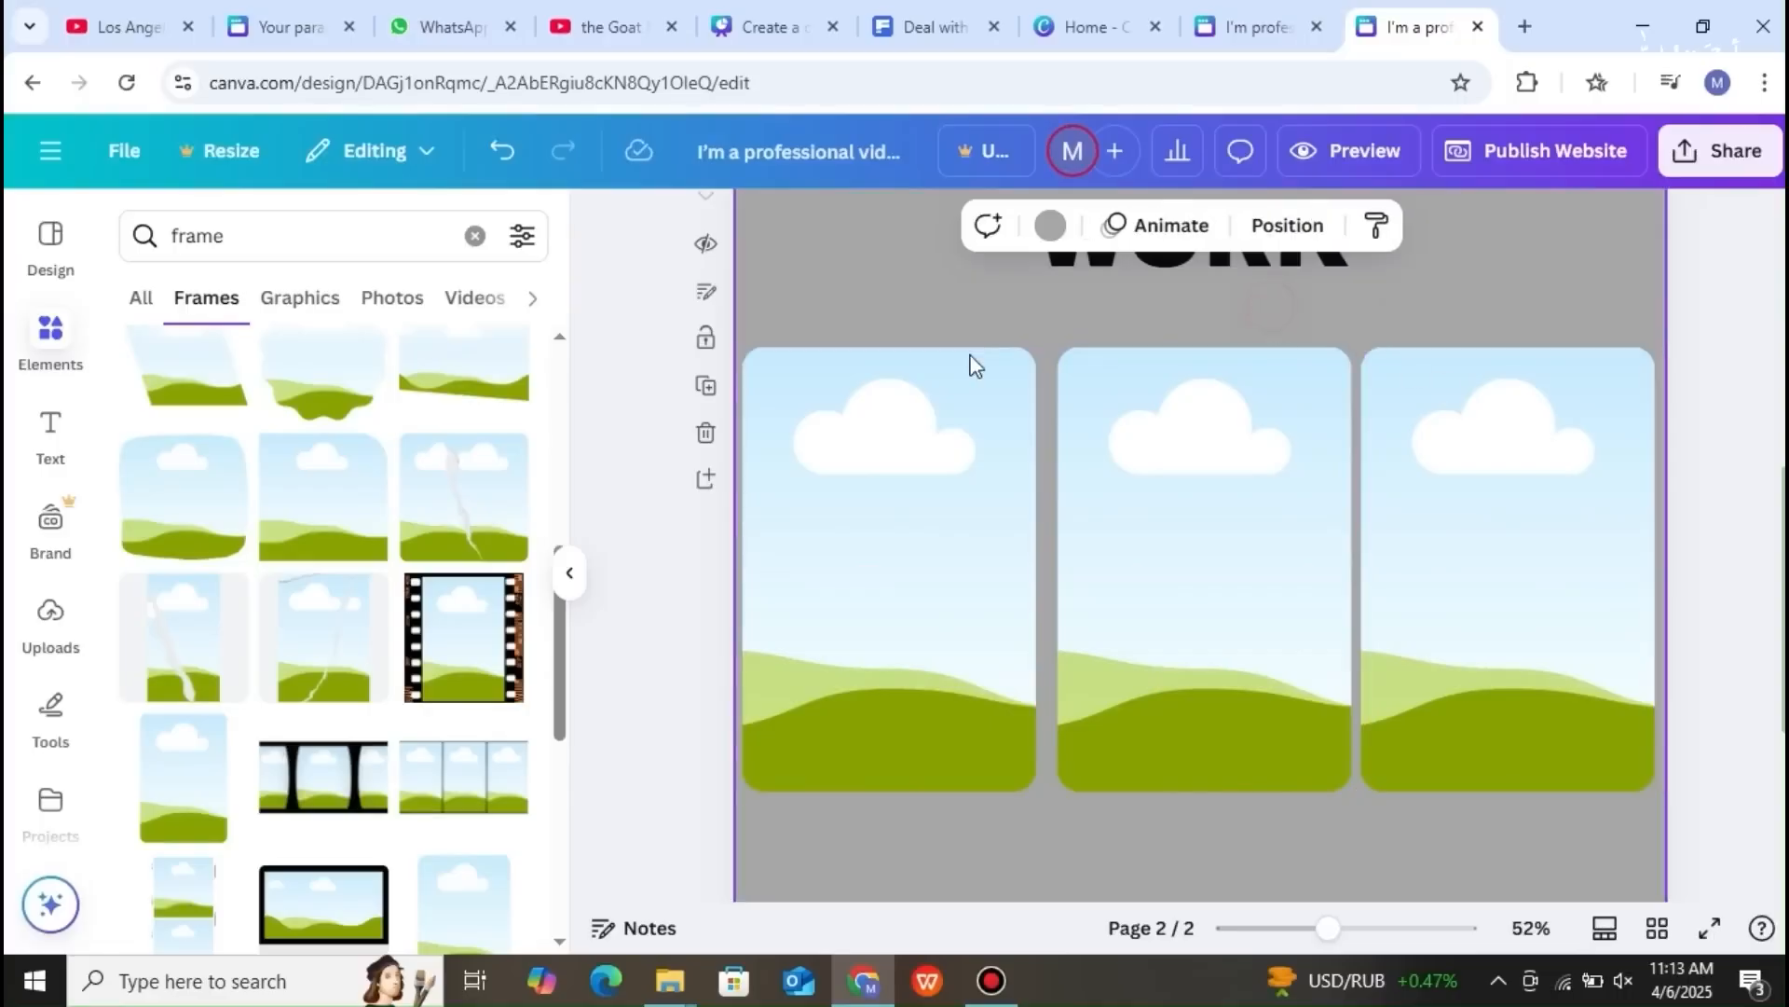
- Nudge the middle frame left to even out the gaps, and extend the bottom of the WORK page well below the frame row
left_click_drag(1278, 568, 1271, 565)
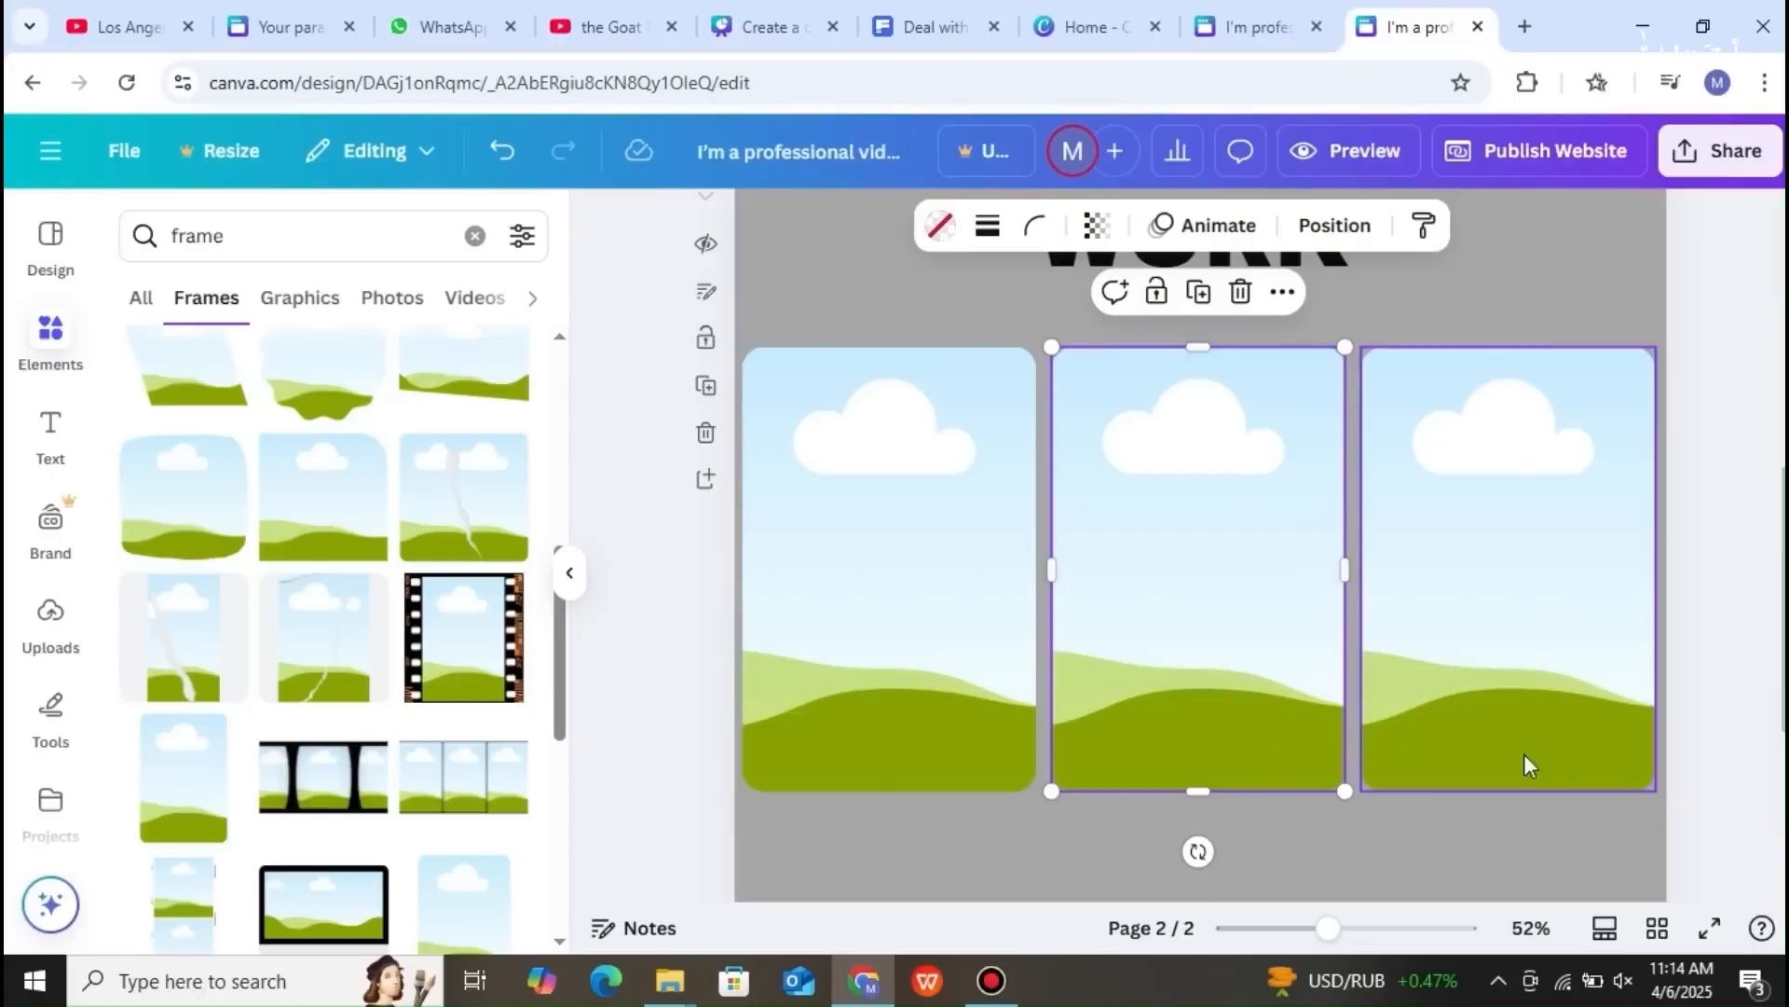
scroll(1564, 790, "down", 3)
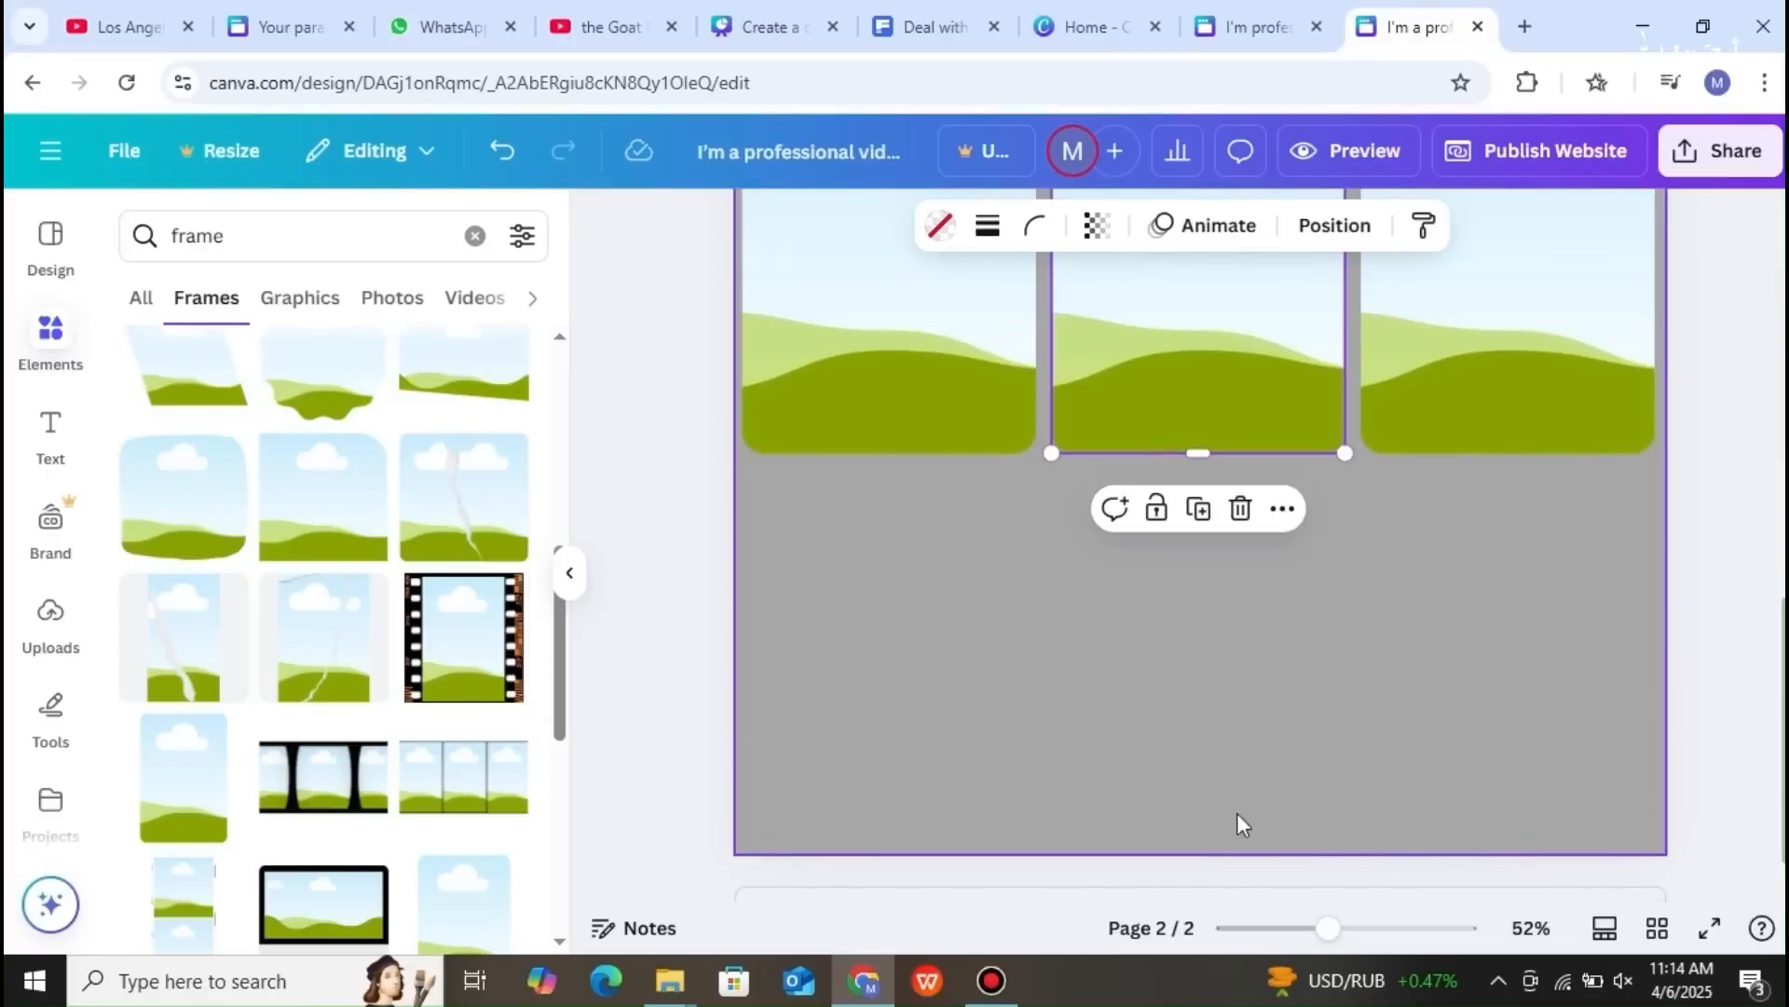
left_click(1254, 736)
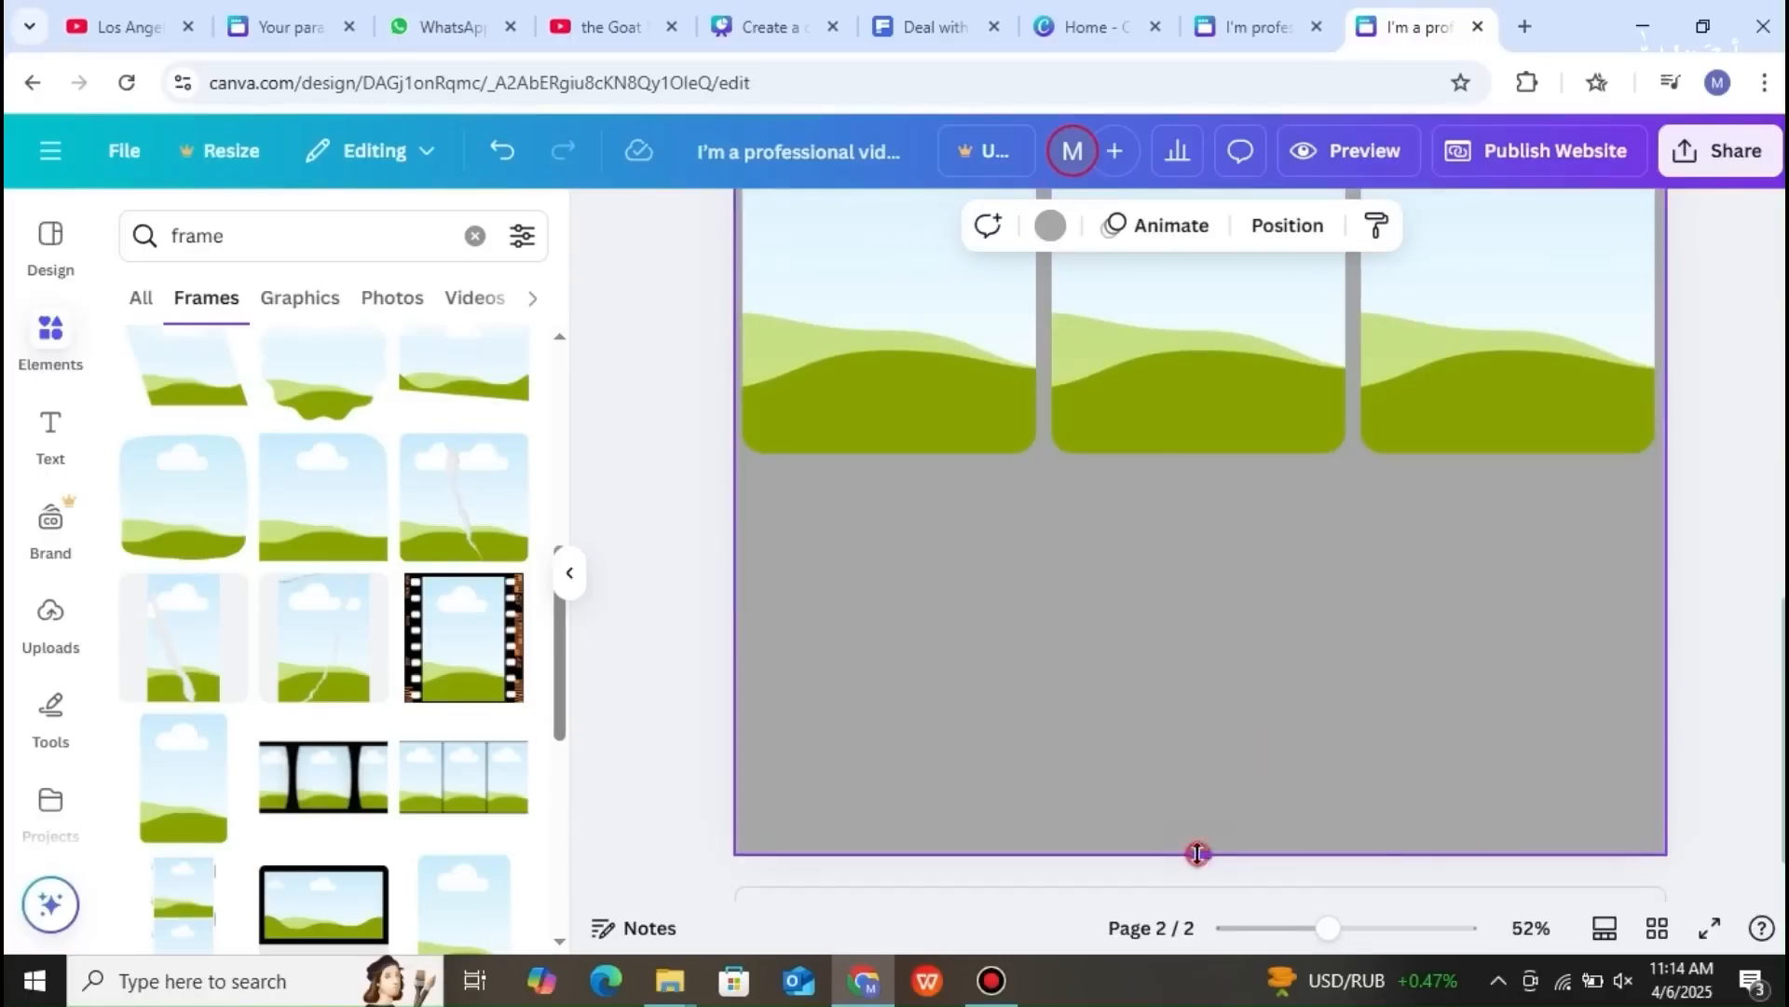
left_click_drag(1198, 851, 1193, 999)
scroll(1305, 753, "down", 2)
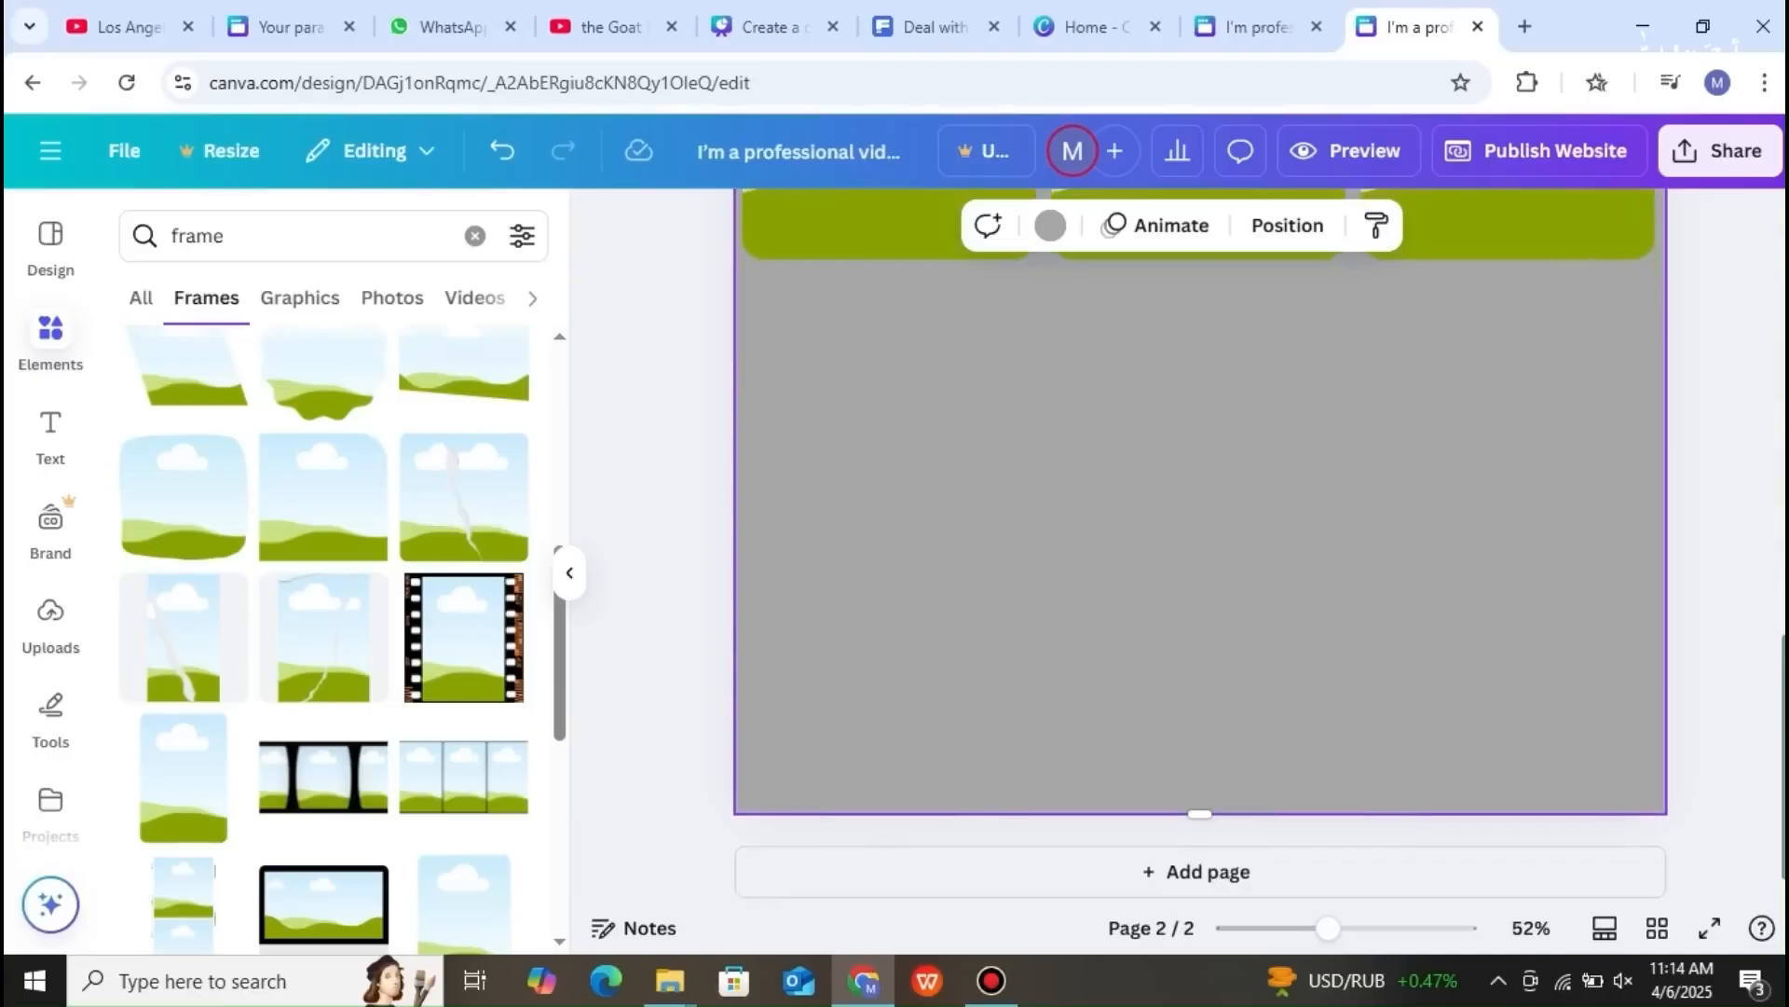
left_click_drag(1195, 807, 1194, 844)
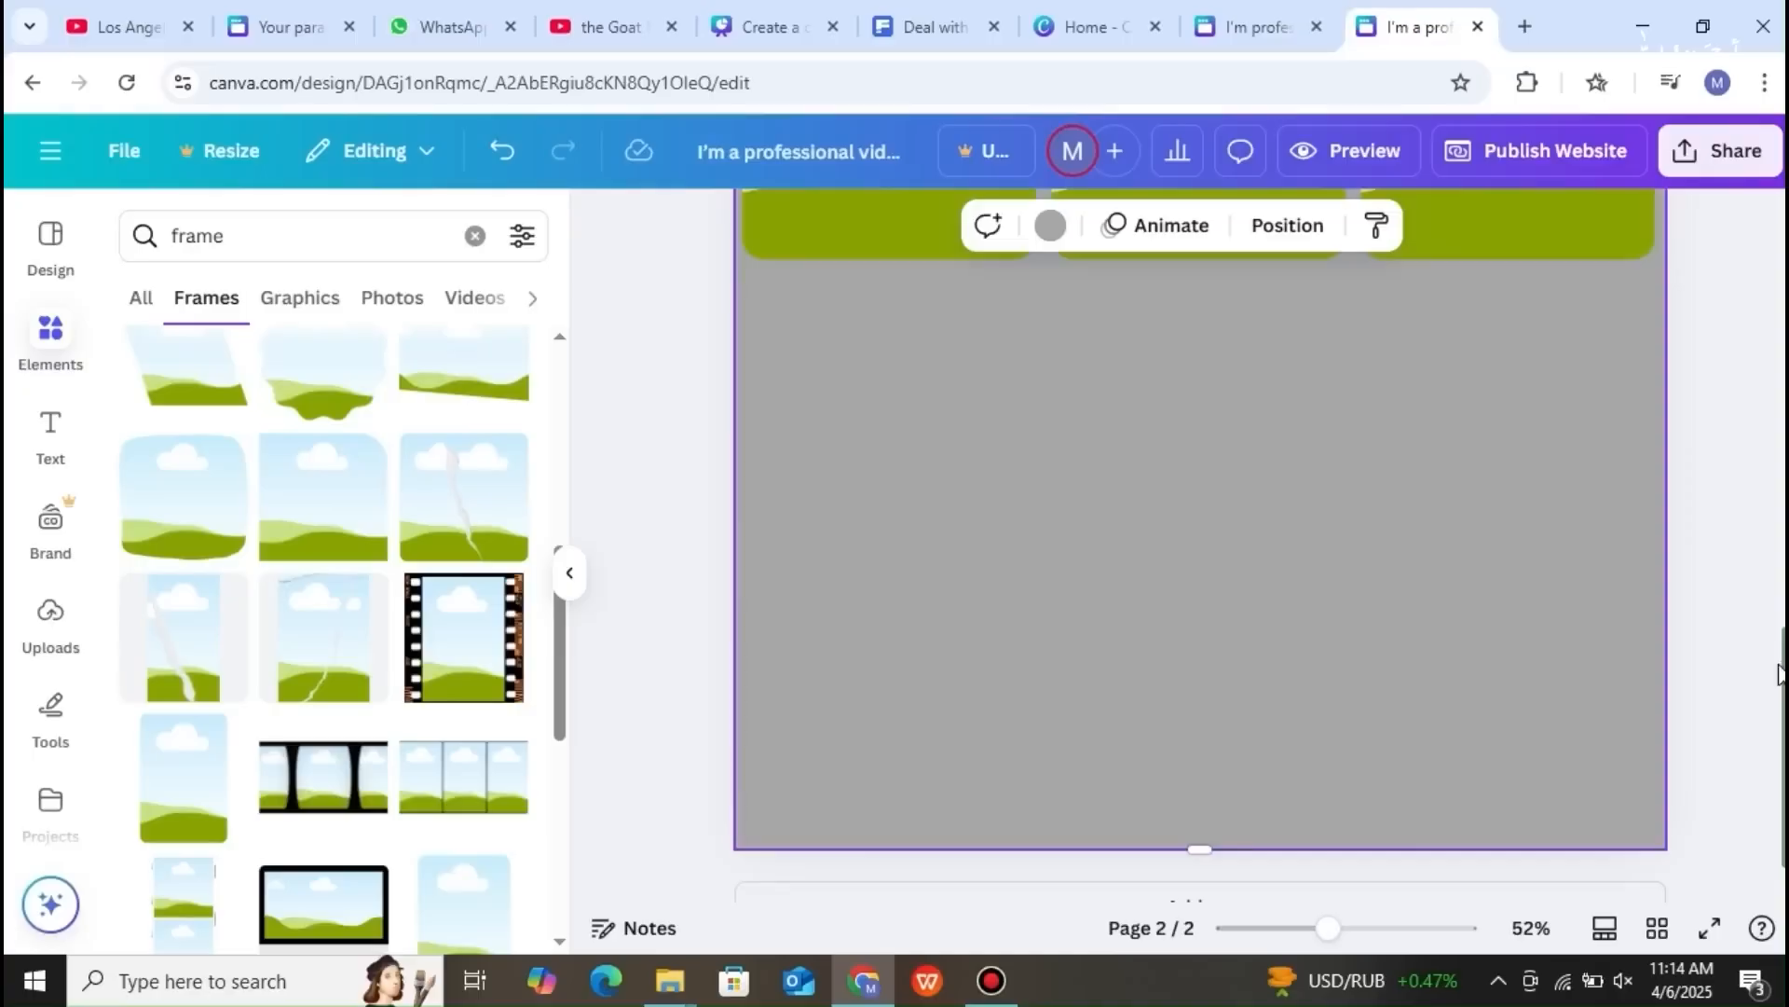
- Duplicate the row of three frames and place the copies directly below the originals as a second row with a small gap
scroll(1275, 583, "up", 2)
left_click_drag(787, 481, 1423, 284)
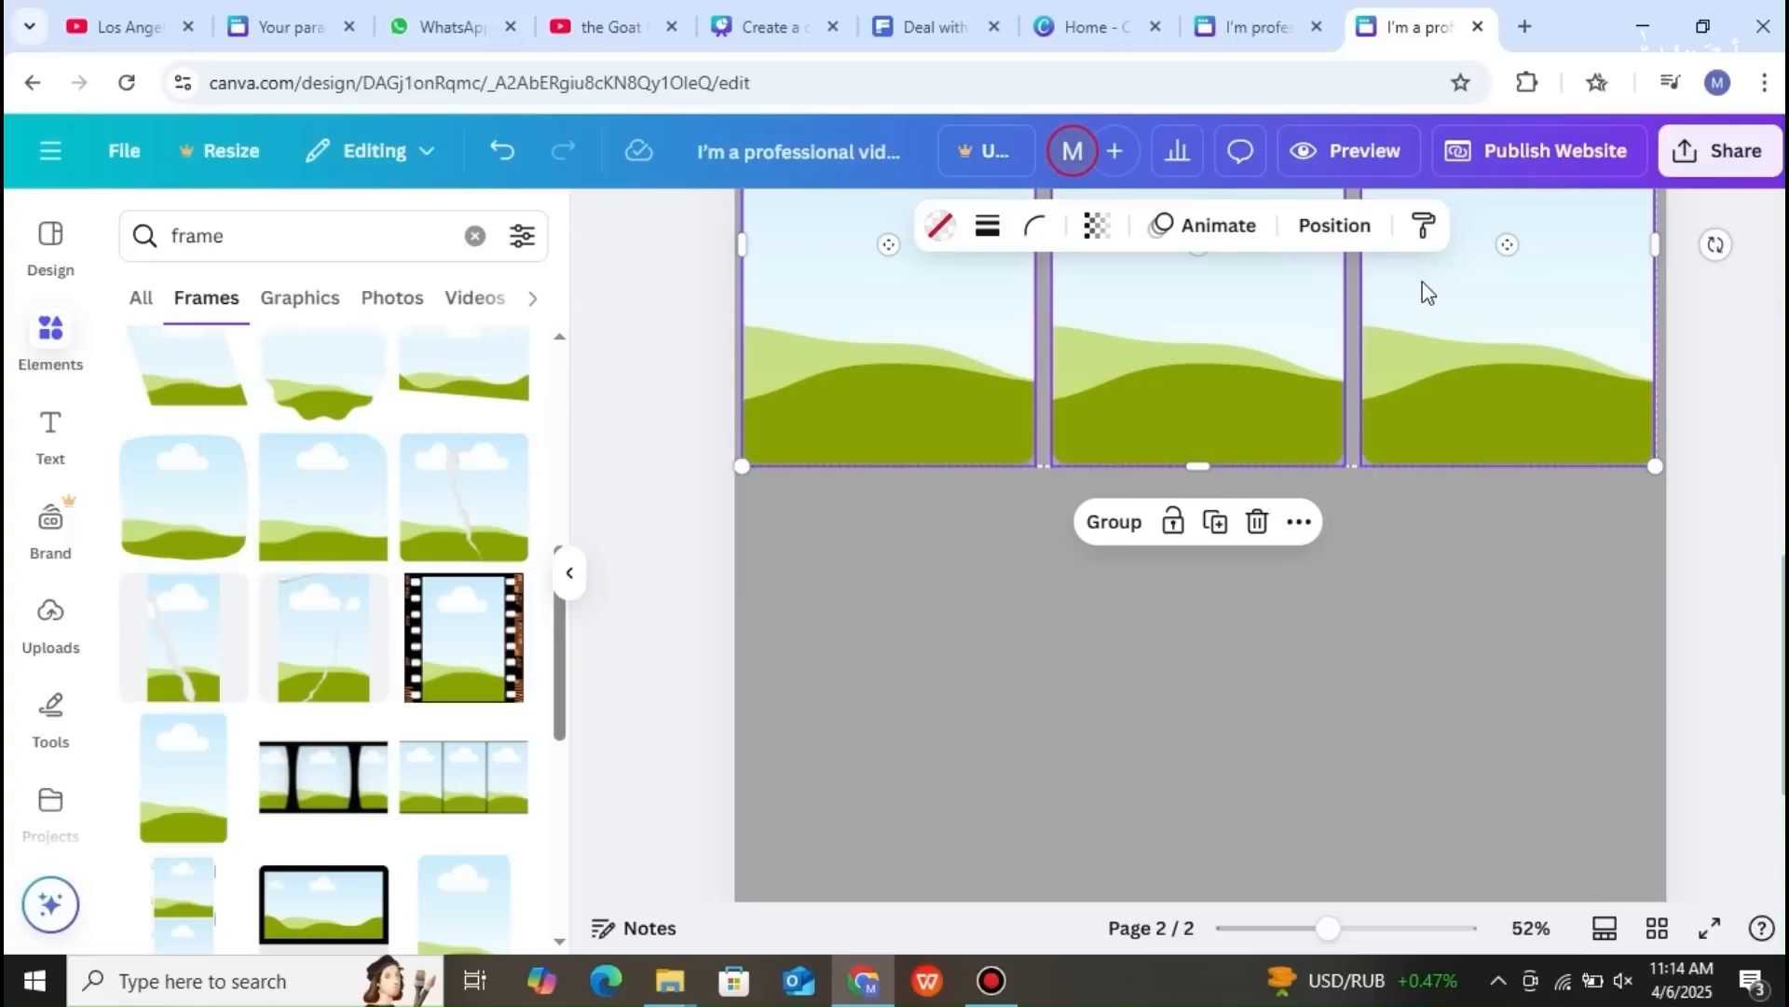
key("alt")
left_click_drag(1278, 376, 1287, 864)
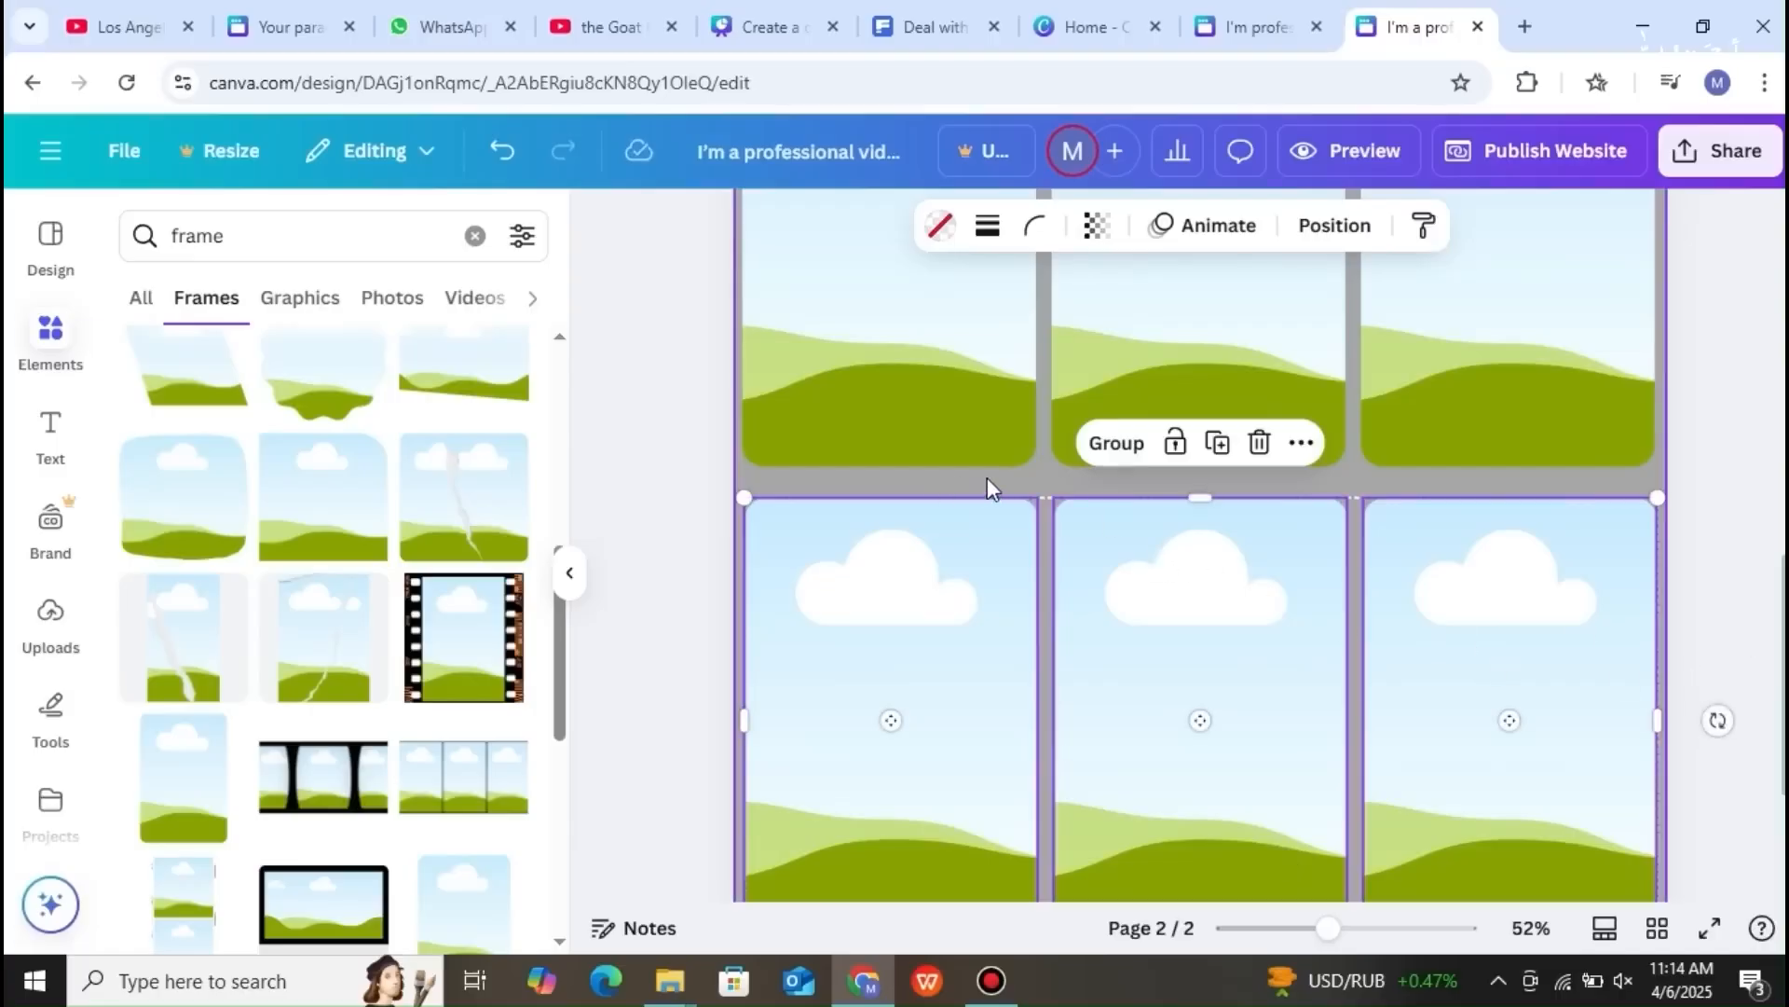
scroll(1200, 545, "down", 3)
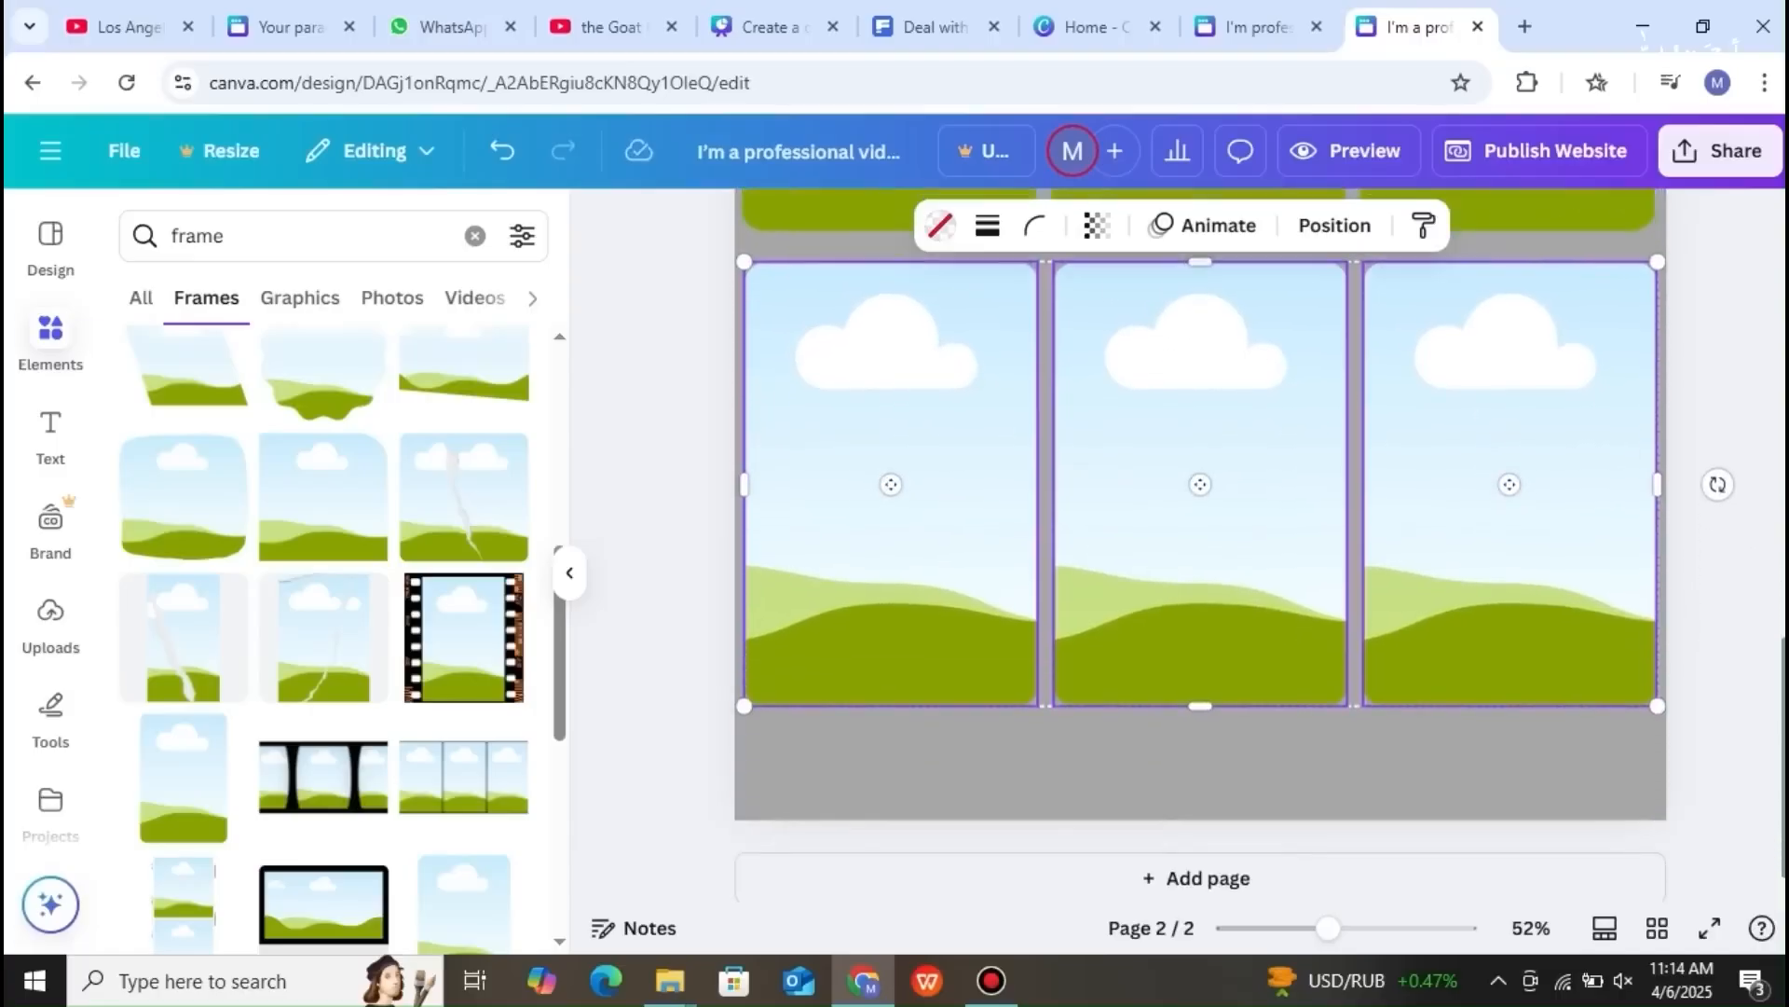
scroll(1200, 545, "up", 3)
scroll(1677, 504, "up", 3)
scroll(1678, 503, "down", 1)
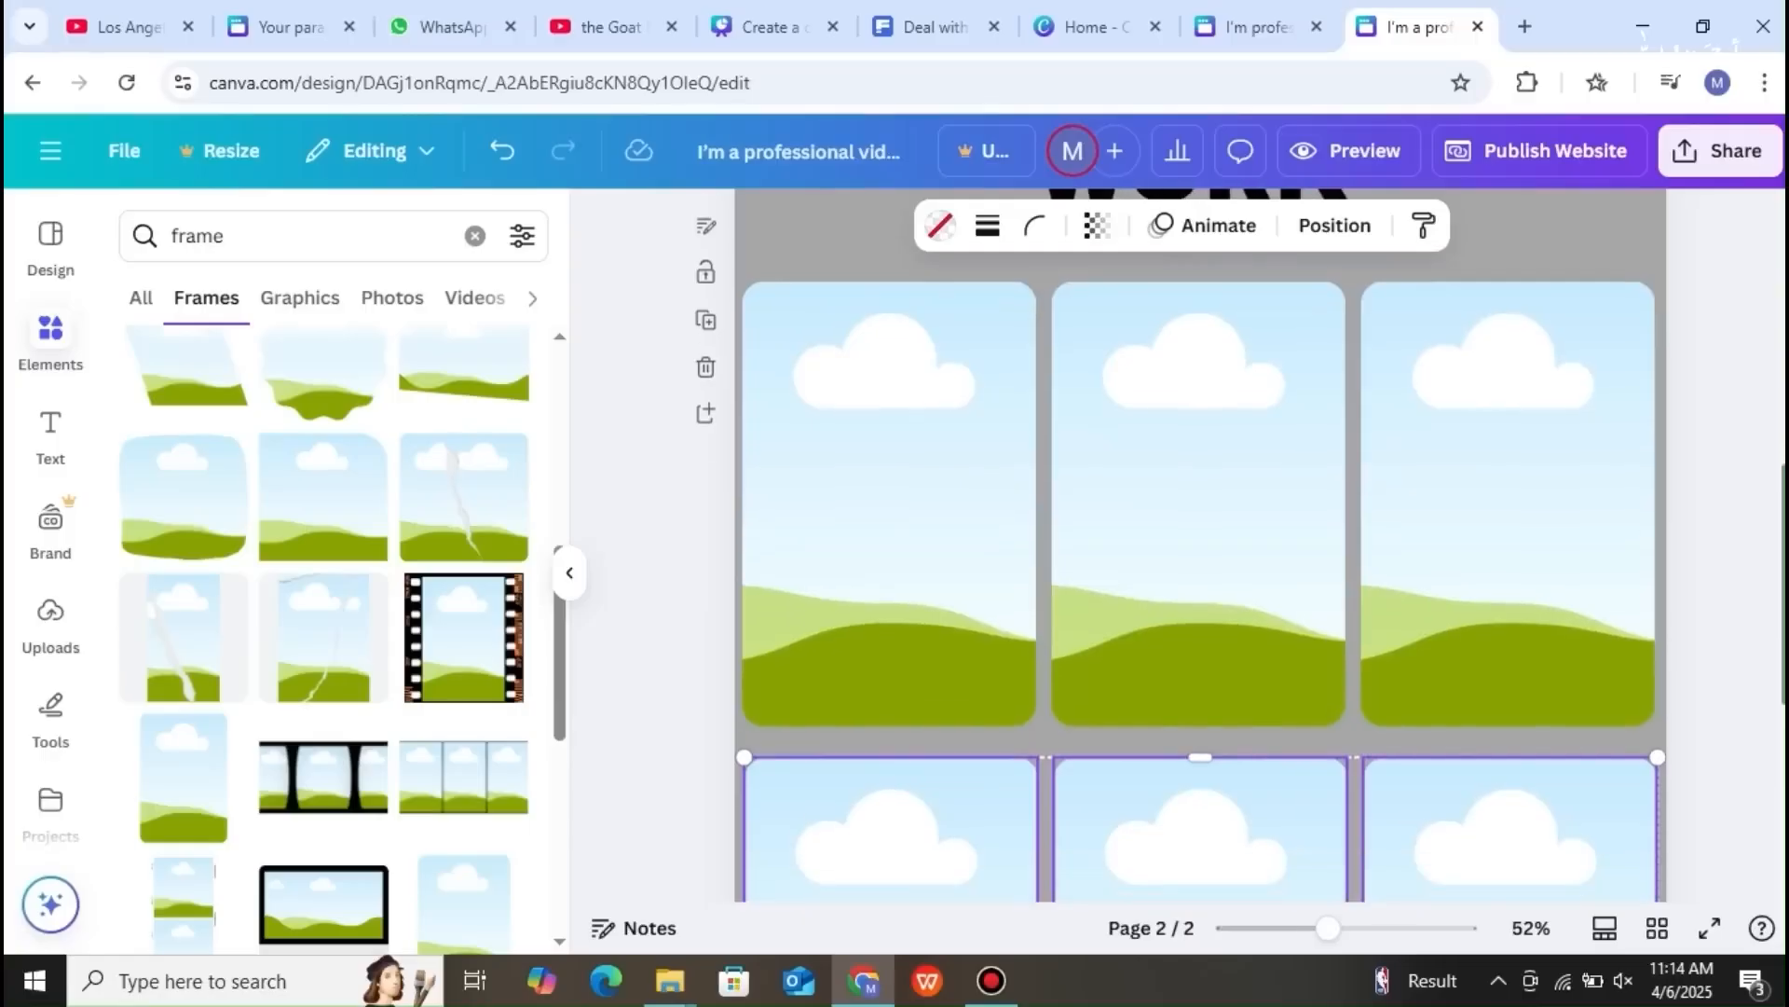
left_click(1692, 489)
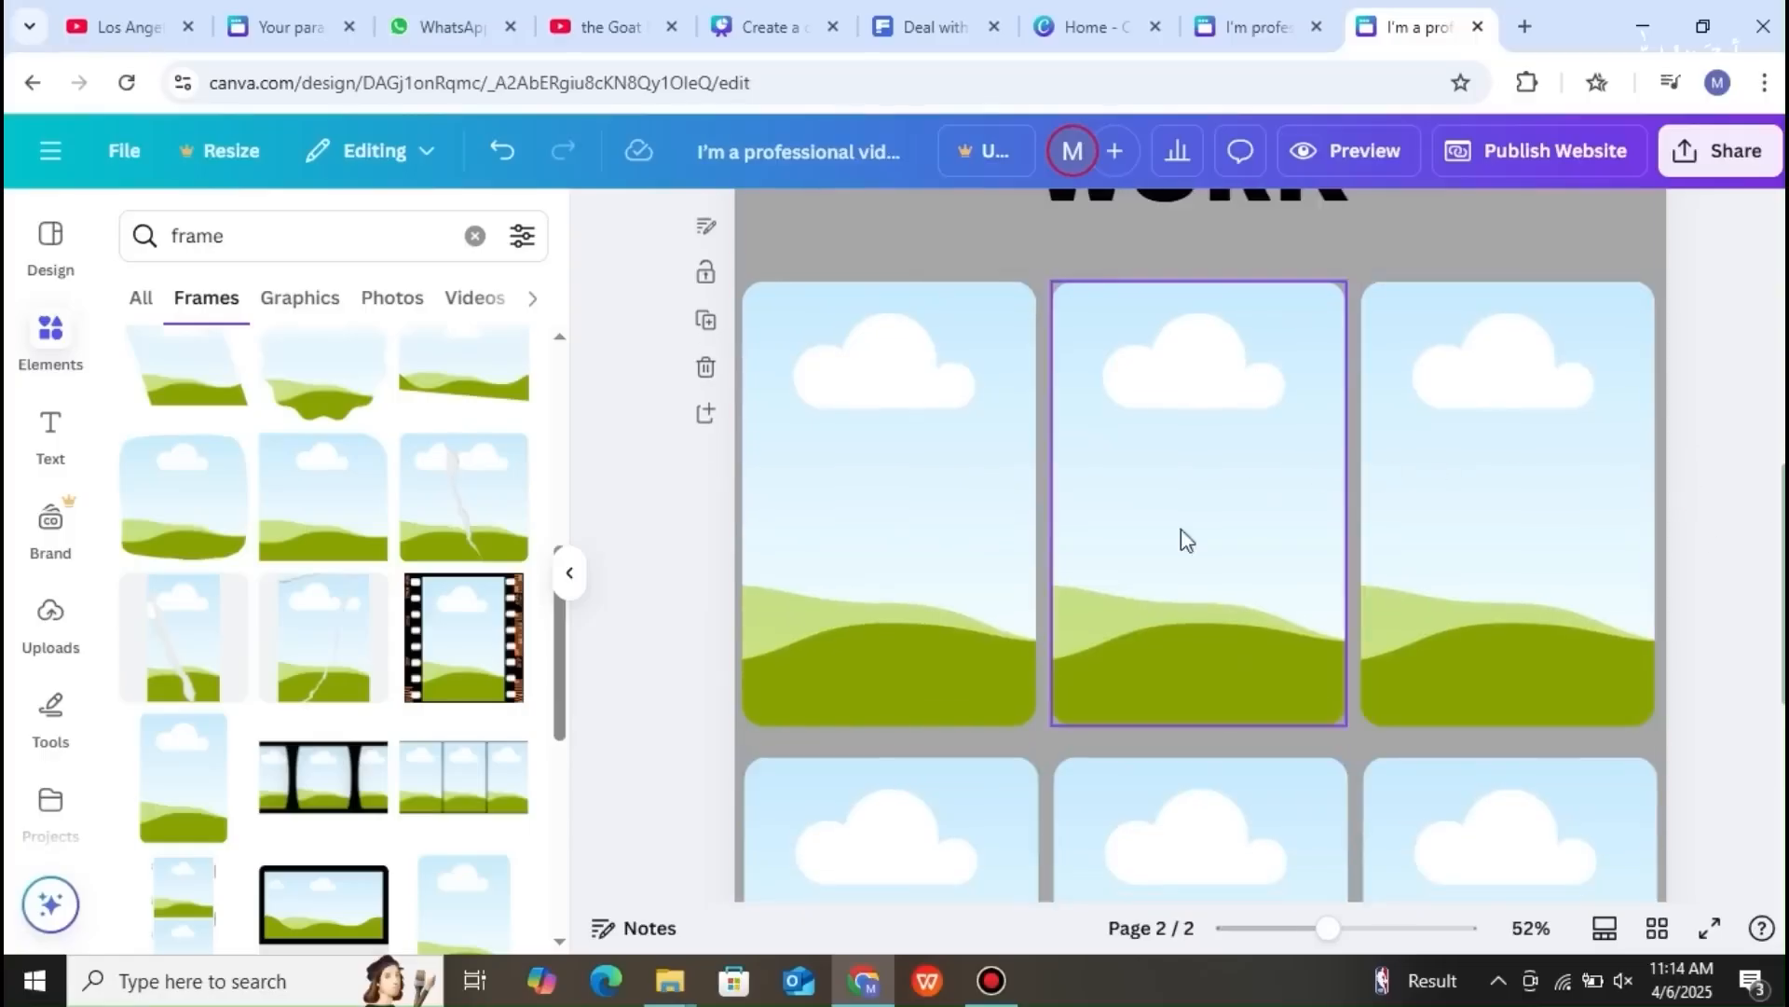
- Fill the three upper frames with the uploaded 53.3s, 45.5s and 46.6s videos, in that order
left_click(47, 443)
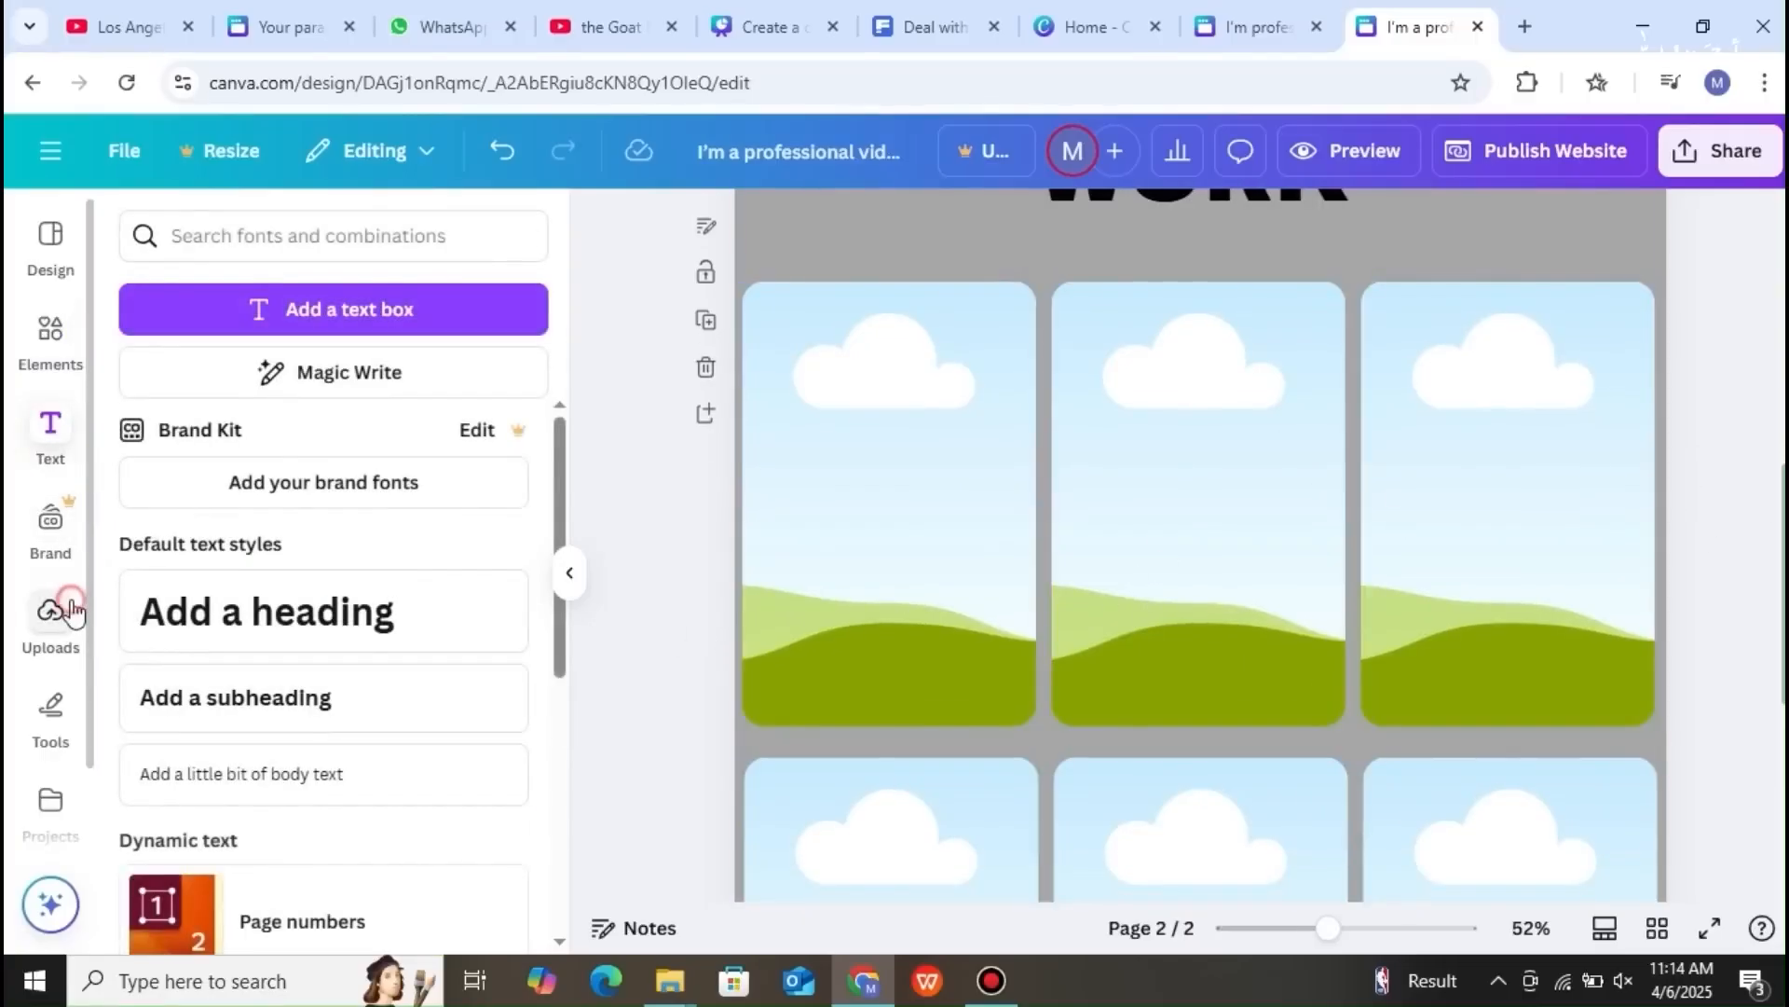
left_click(75, 615)
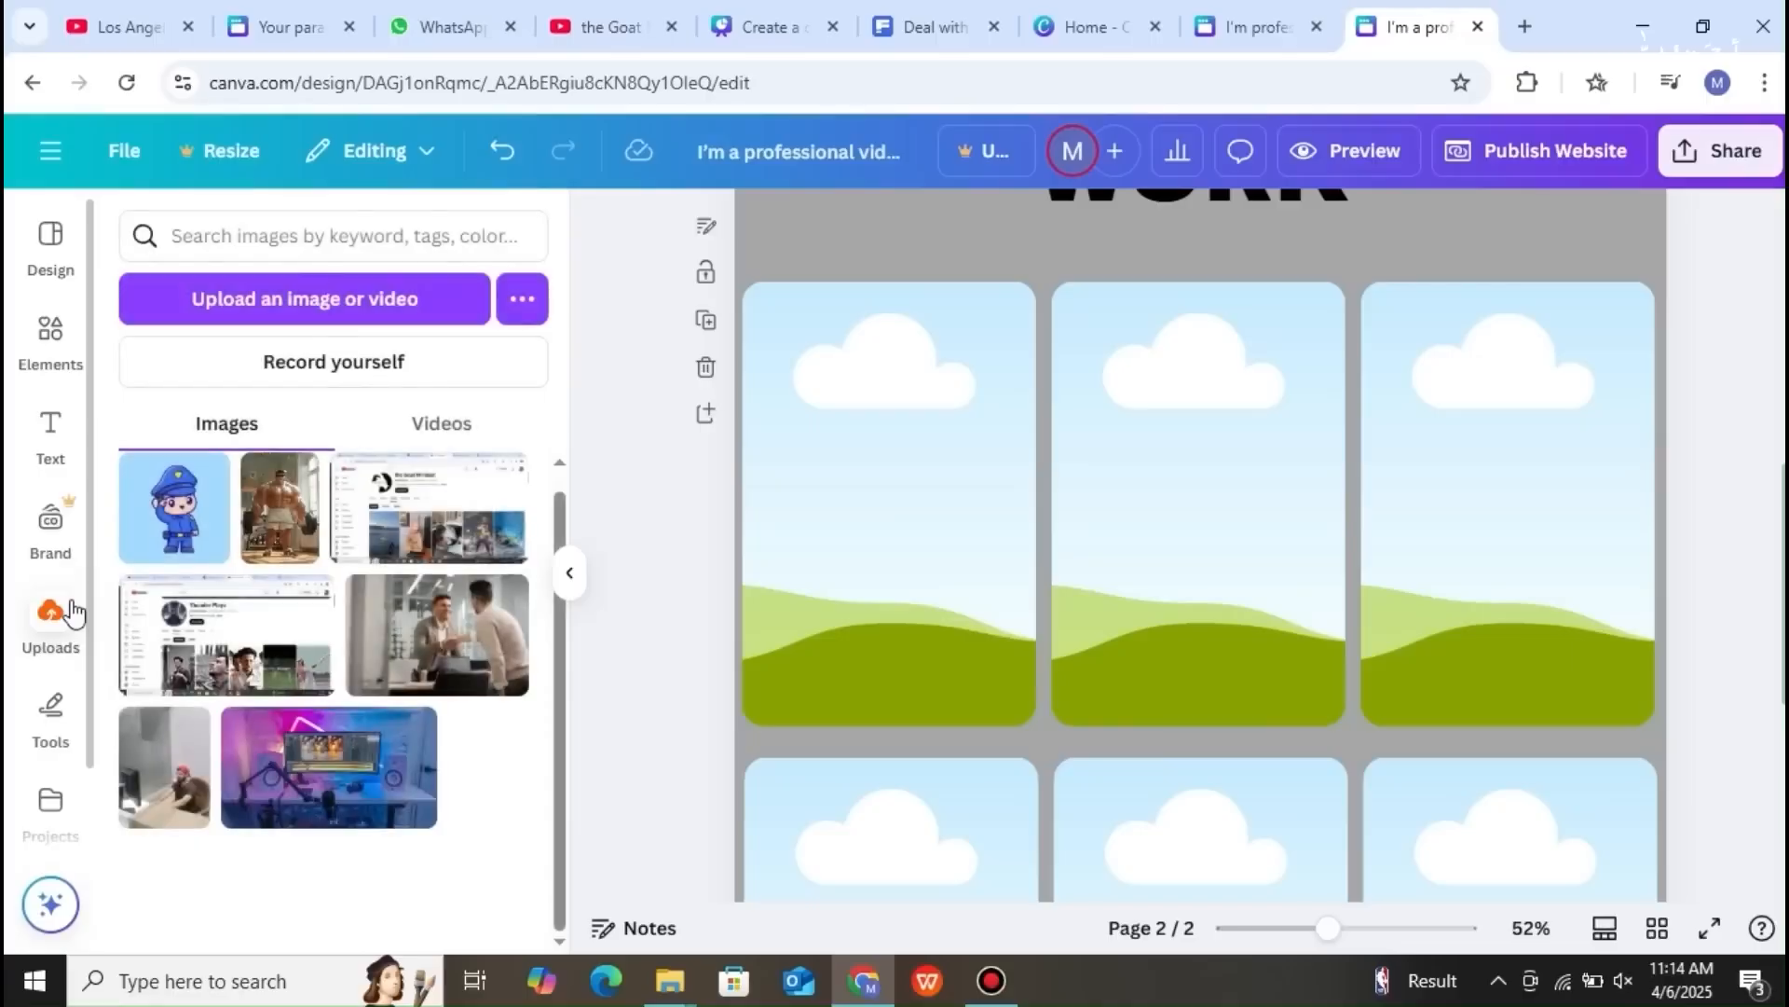
left_click(462, 440)
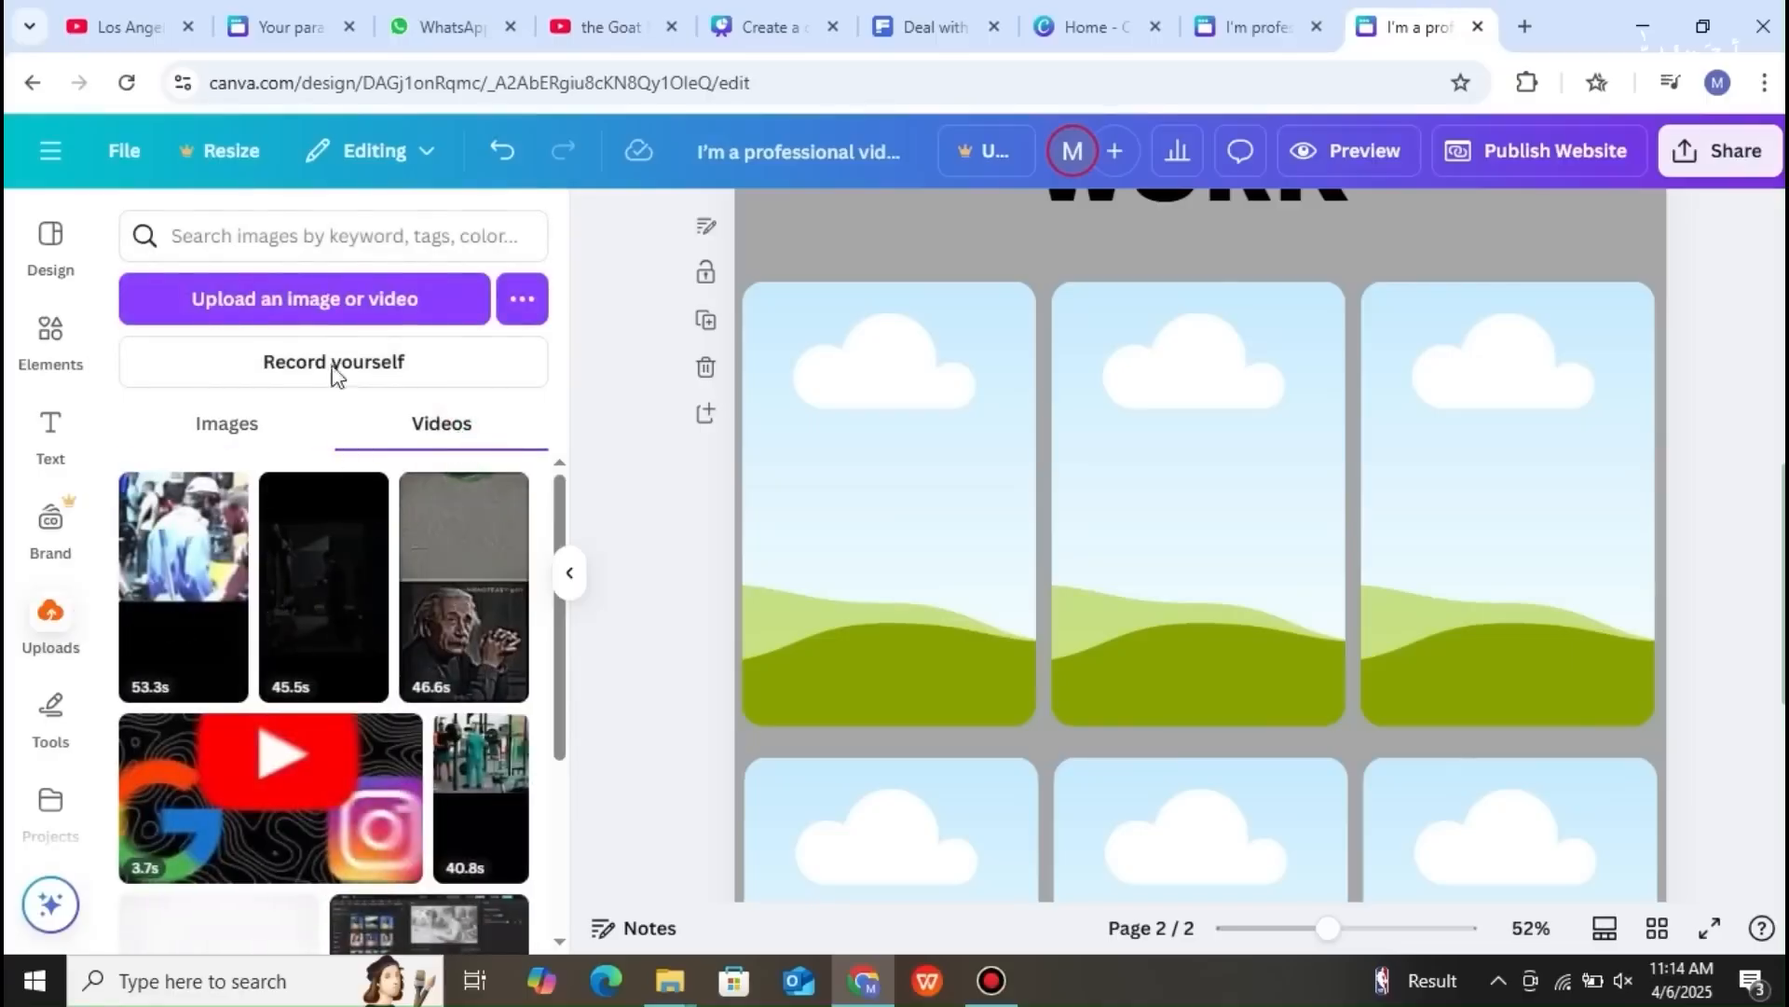
mouse_move(207, 578)
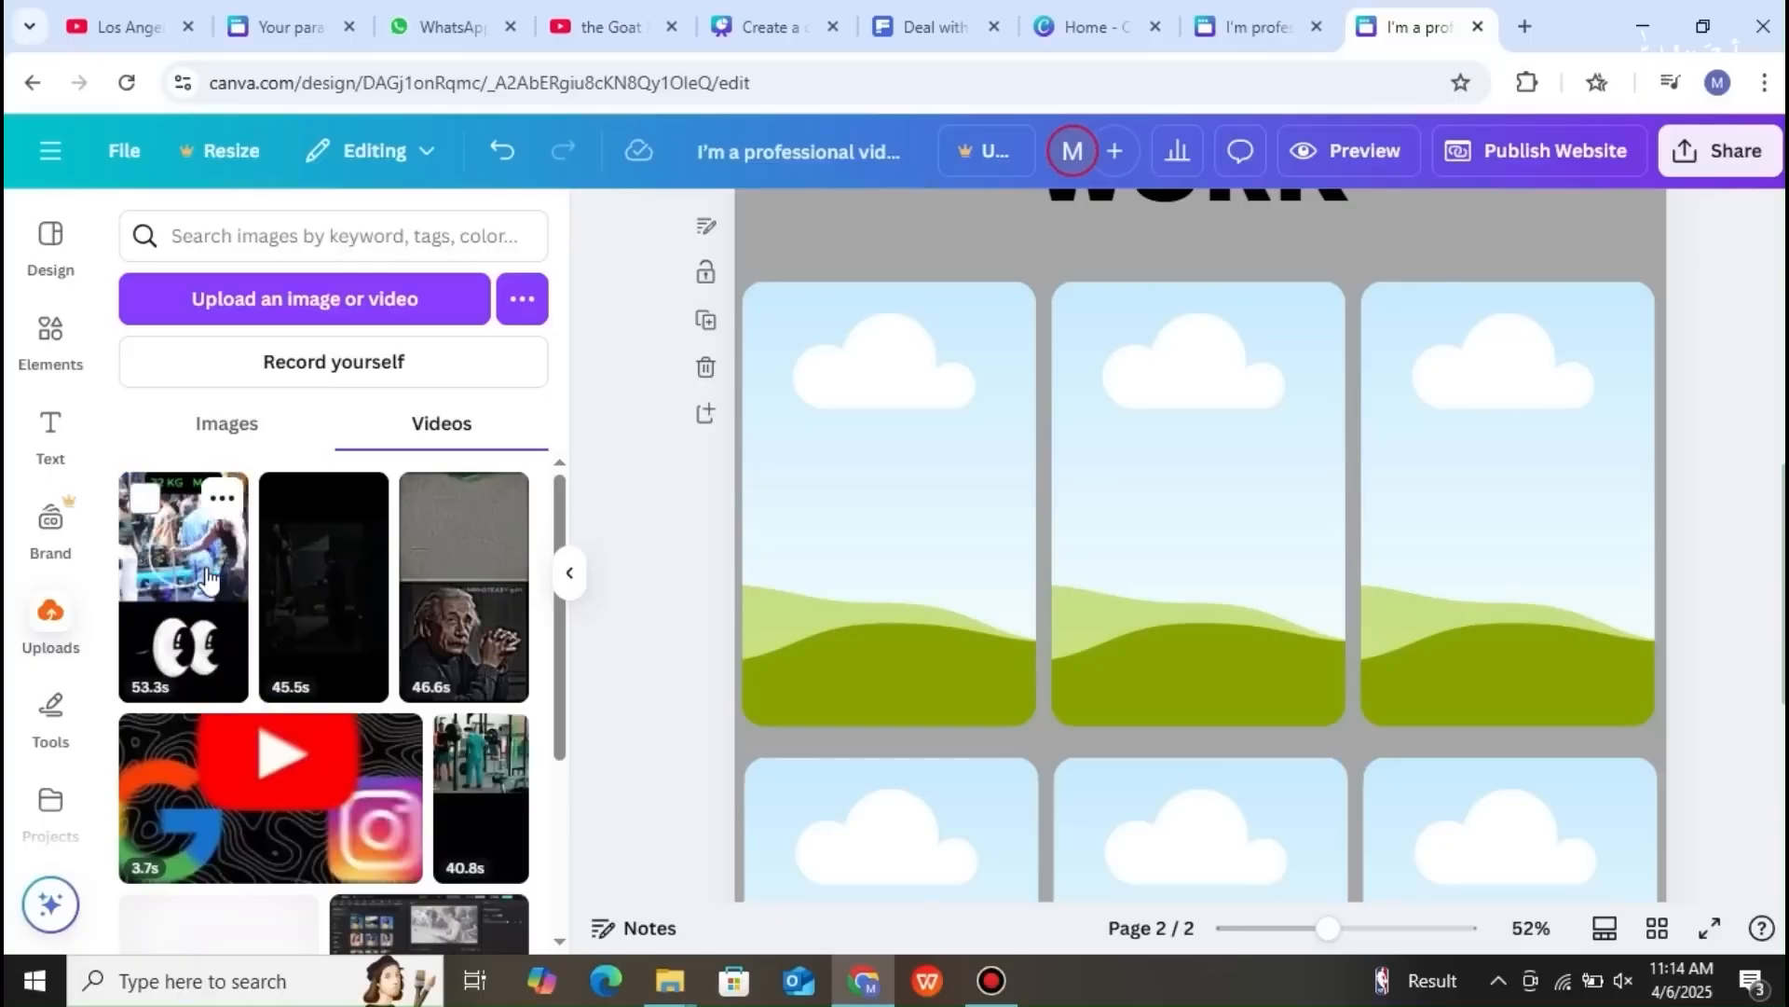
left_click_drag(207, 578, 763, 446)
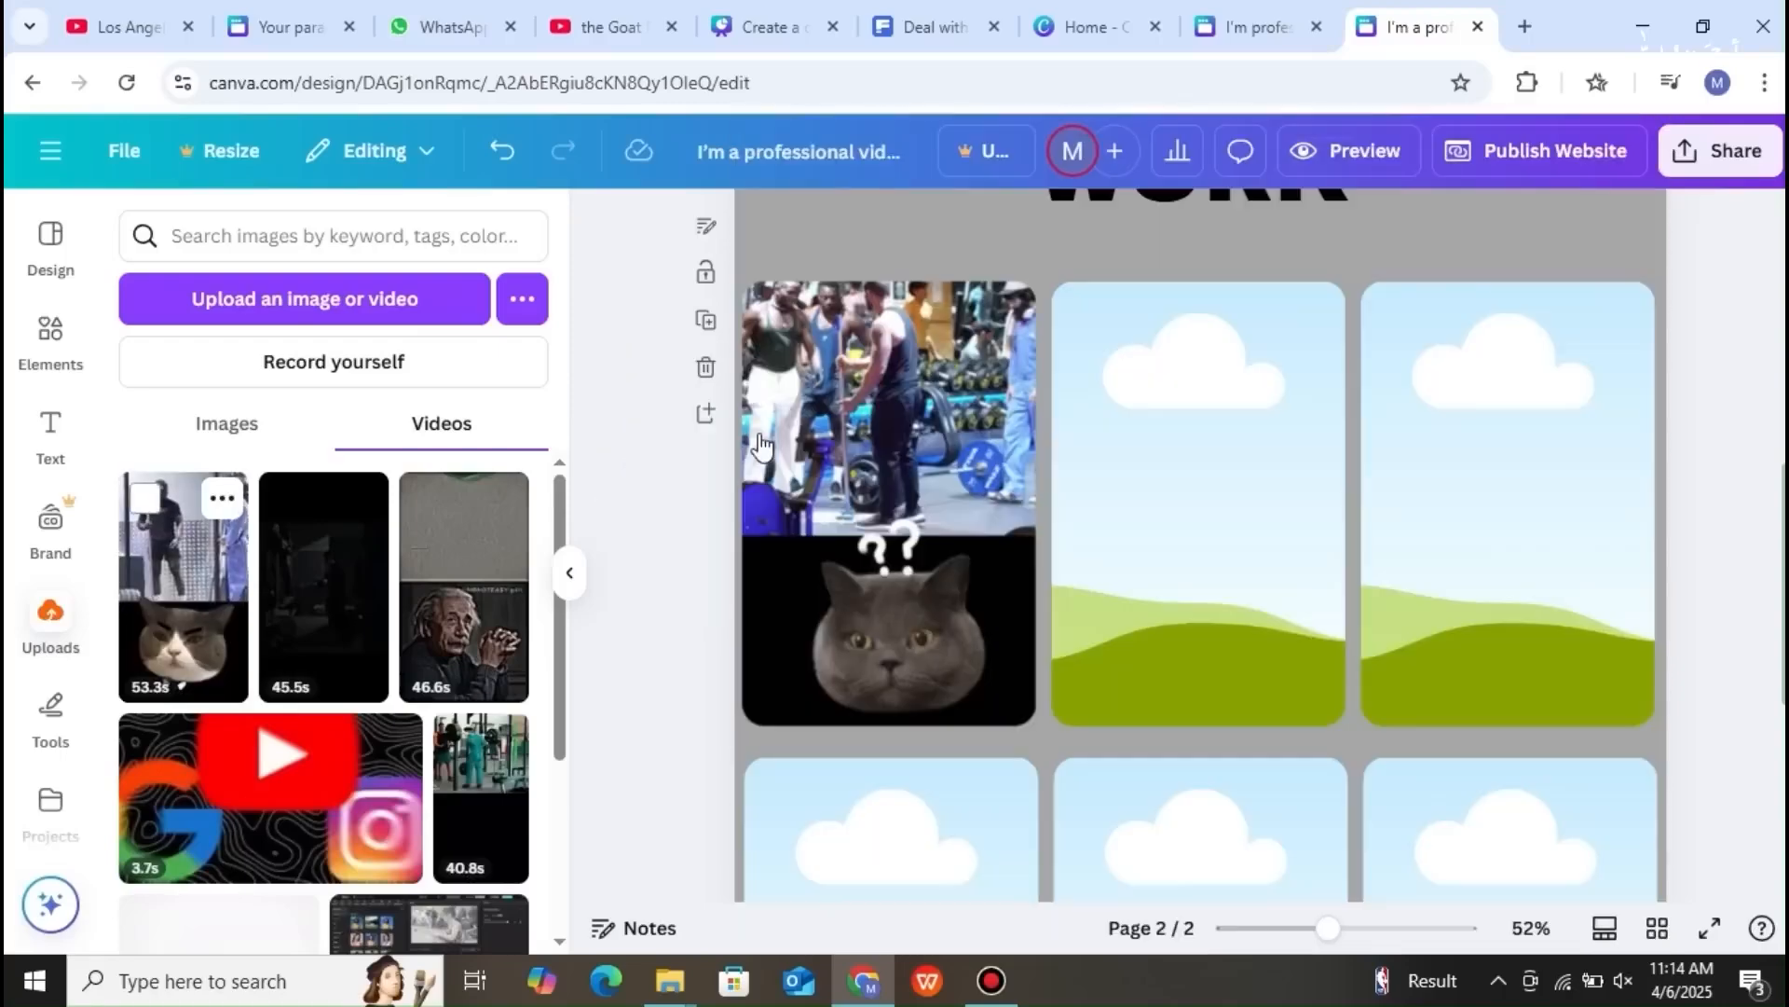
left_click_drag(319, 600, 1102, 432)
left_click_drag(477, 626, 1413, 411)
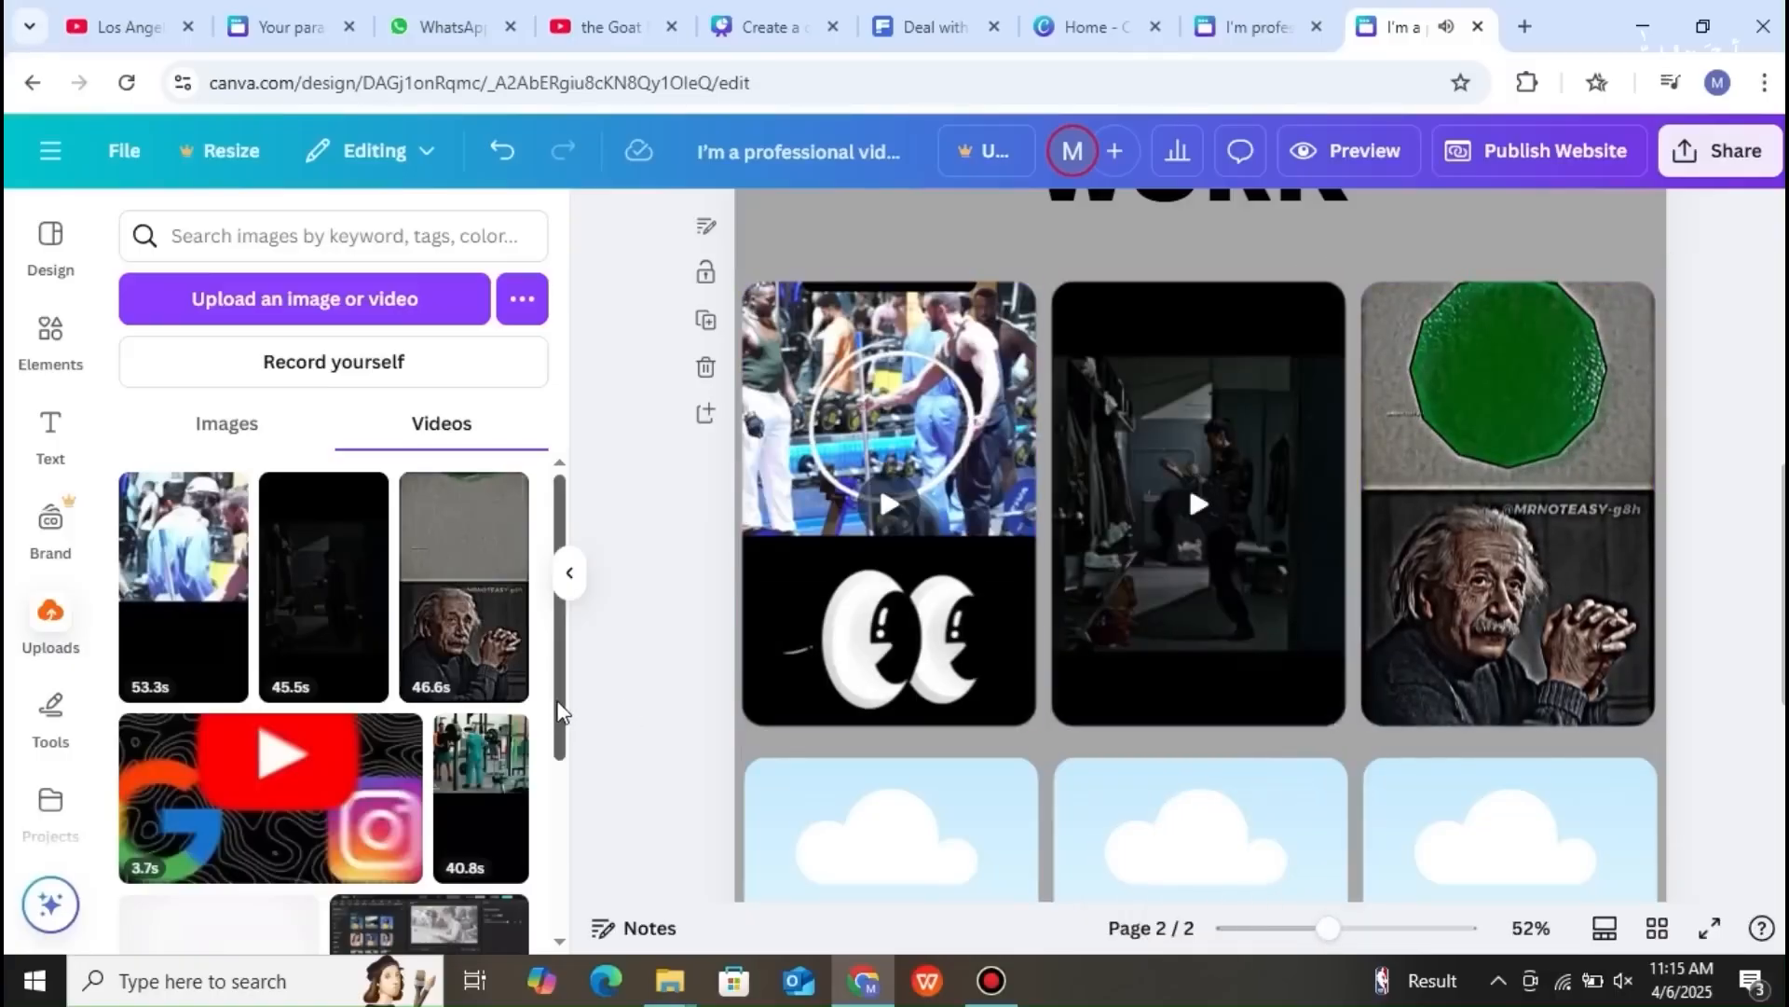
- Fill the three lower frames with the uploaded 40.8s gym video and the two 40.9s videos
scroll(559, 713, "down", 3)
left_click_drag(454, 725, 830, 853)
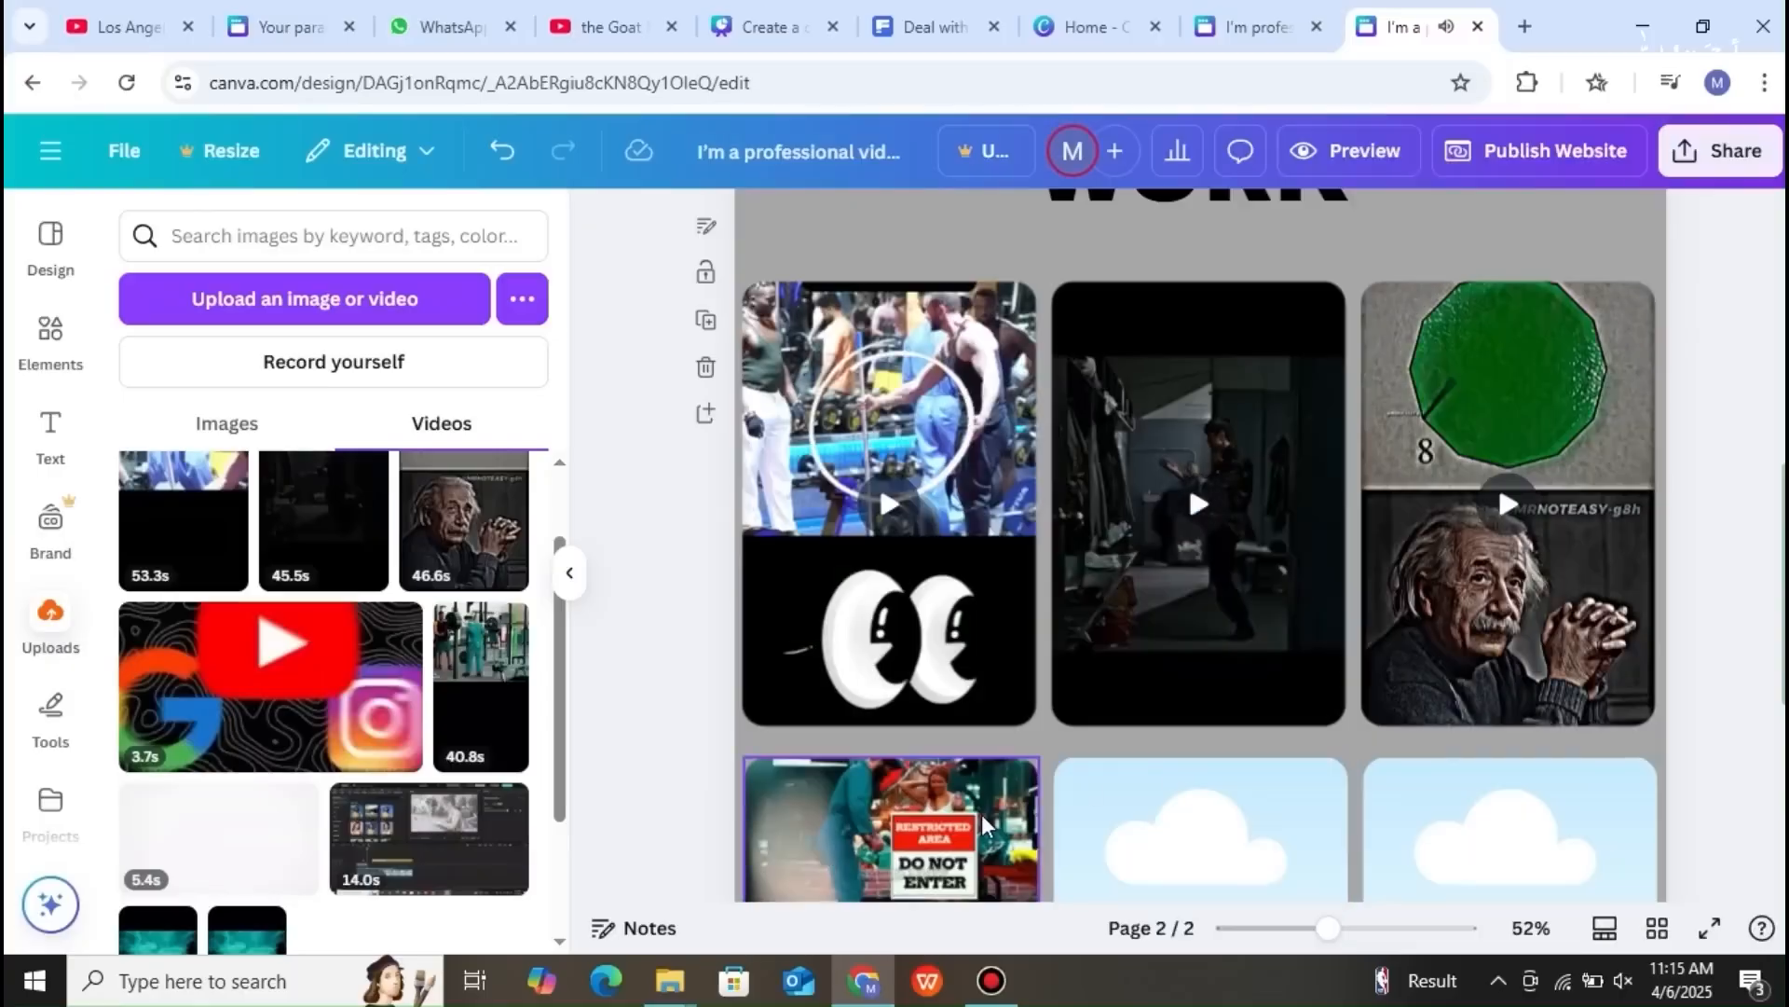
scroll(1777, 600, "down", 3)
left_click_drag(1783, 699, 1783, 750)
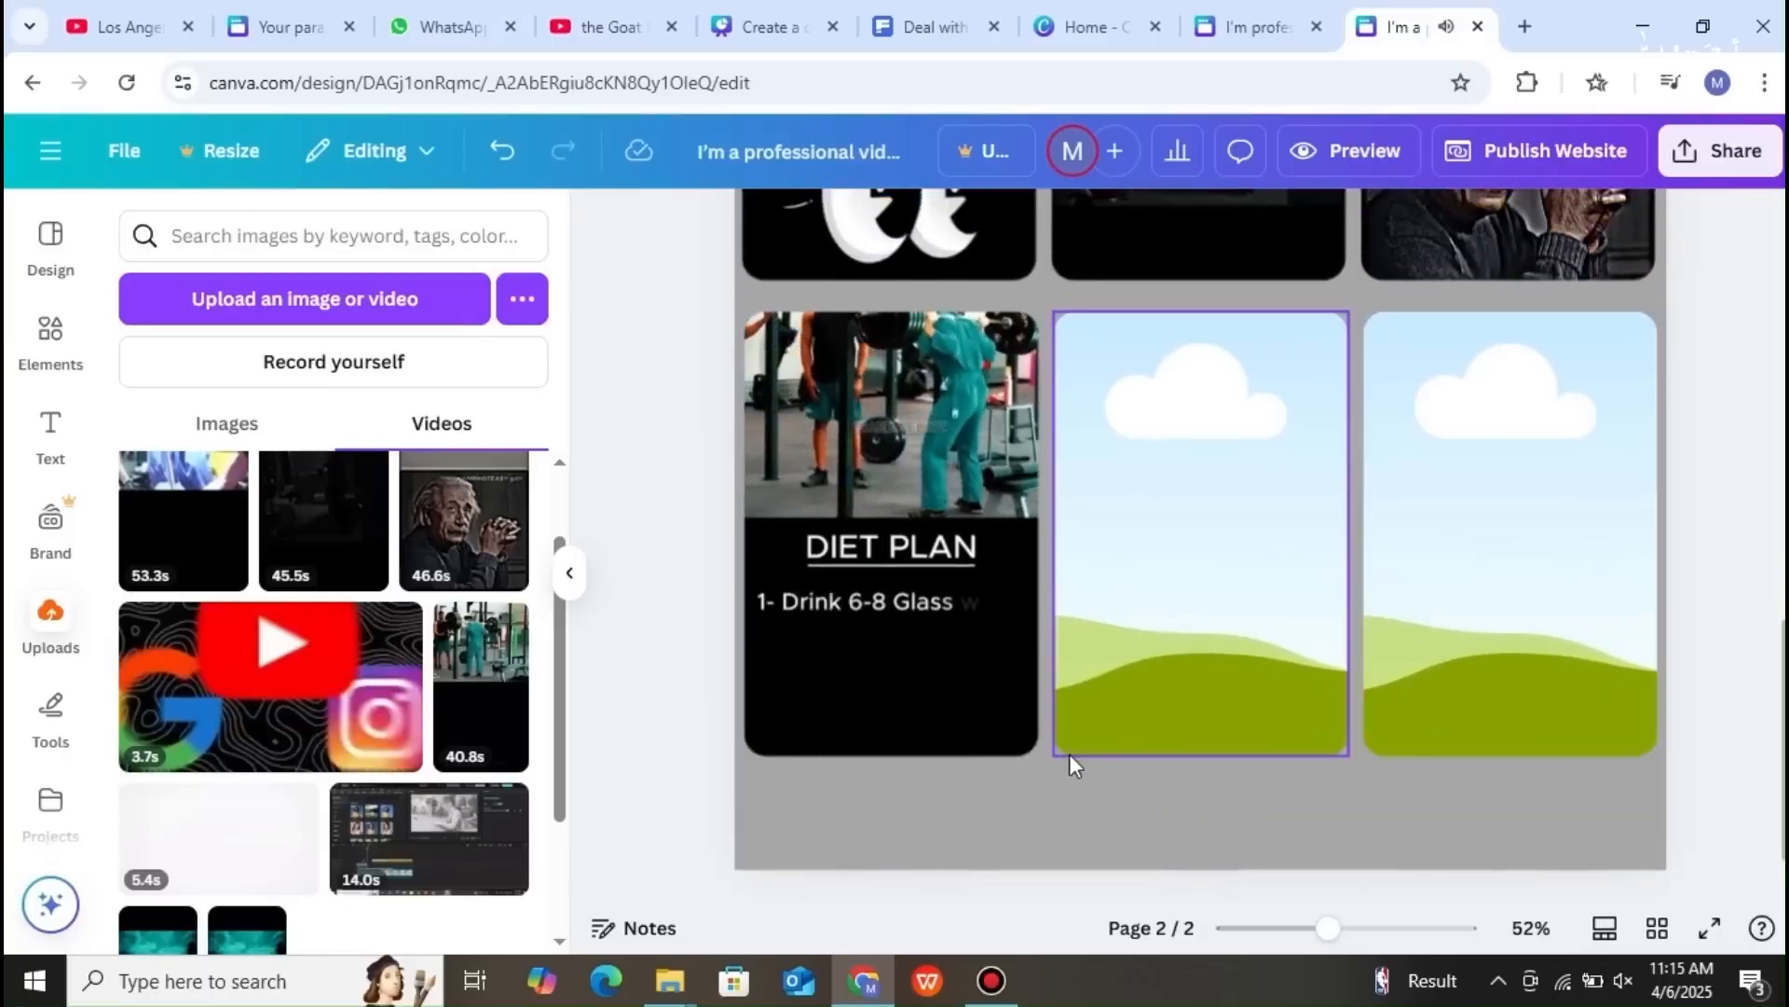
left_click_drag(247, 932, 1133, 382)
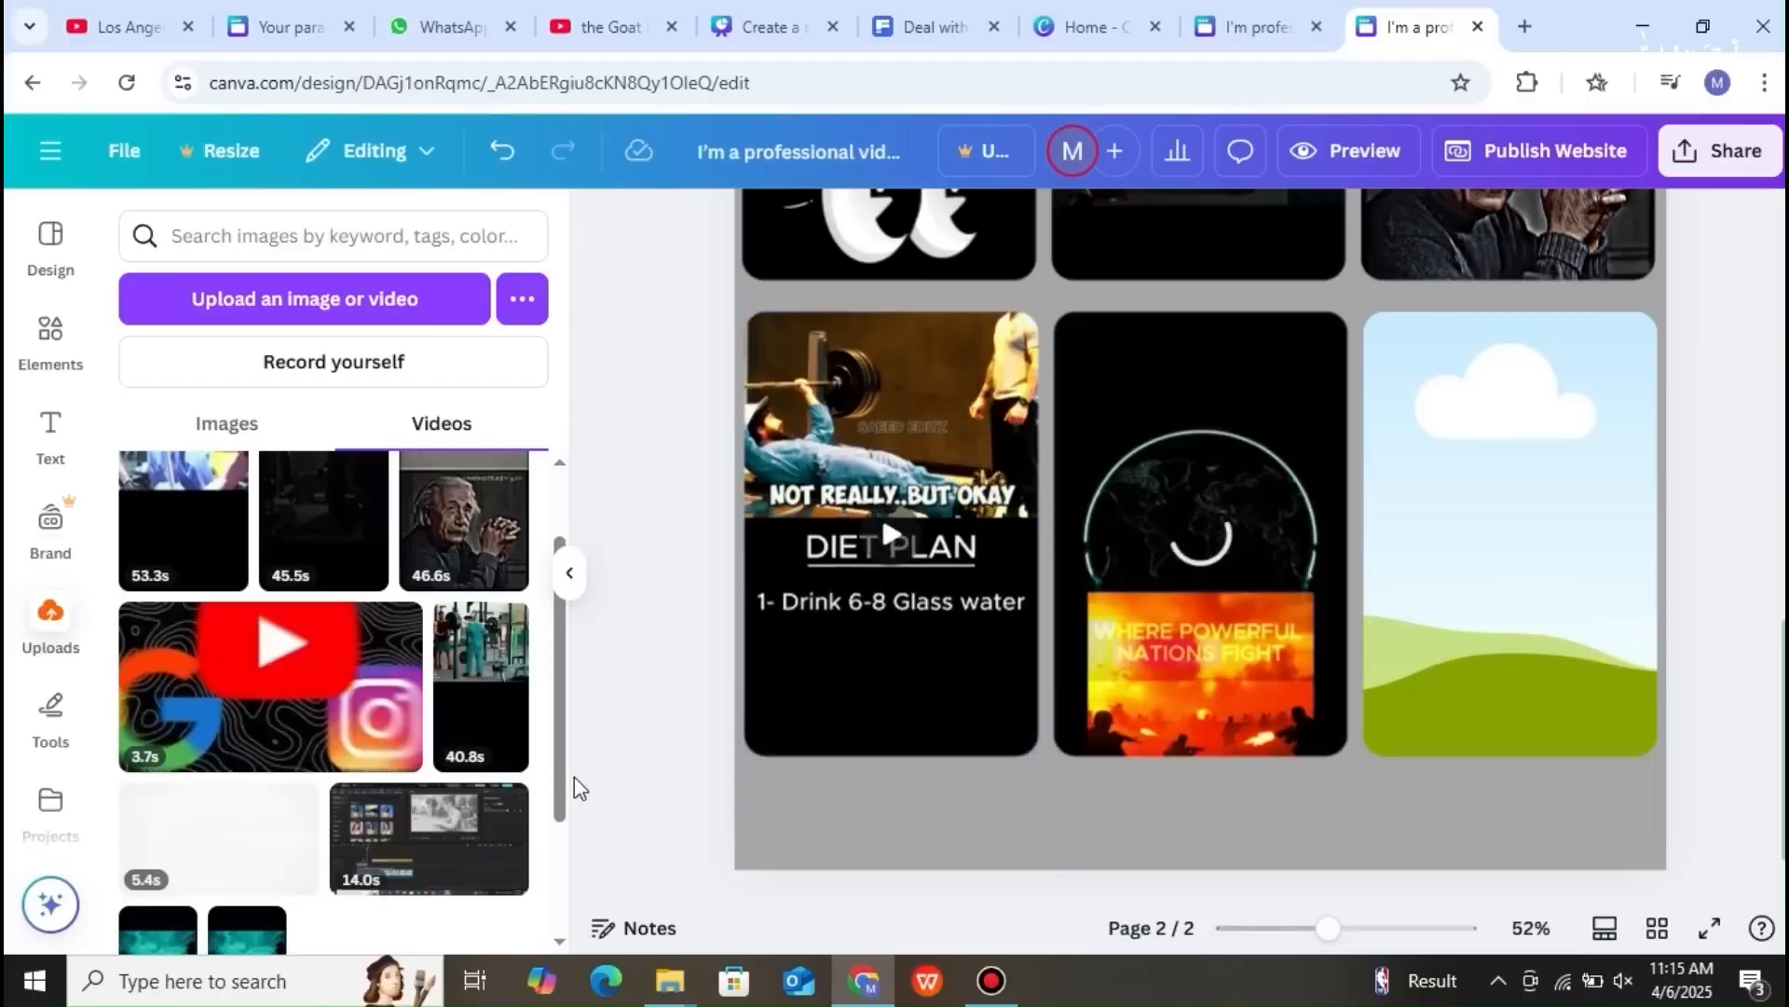
scroll(326, 820, "down", 2)
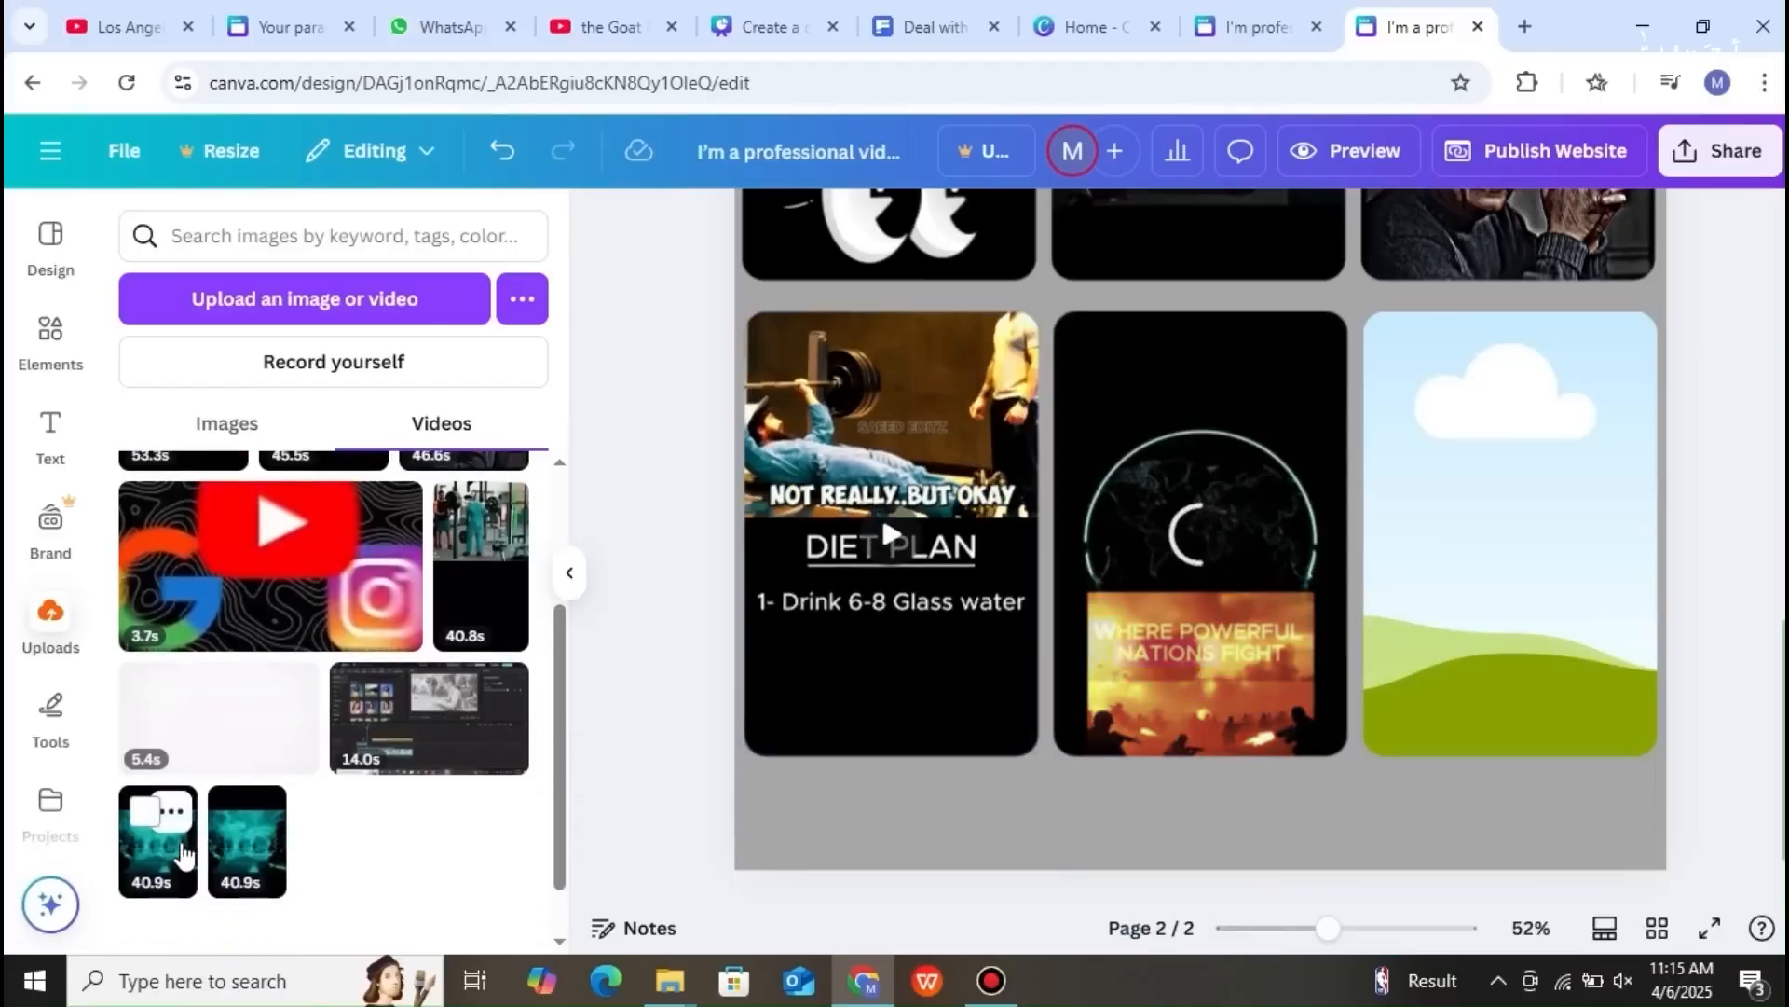
left_click_drag(174, 862, 1418, 359)
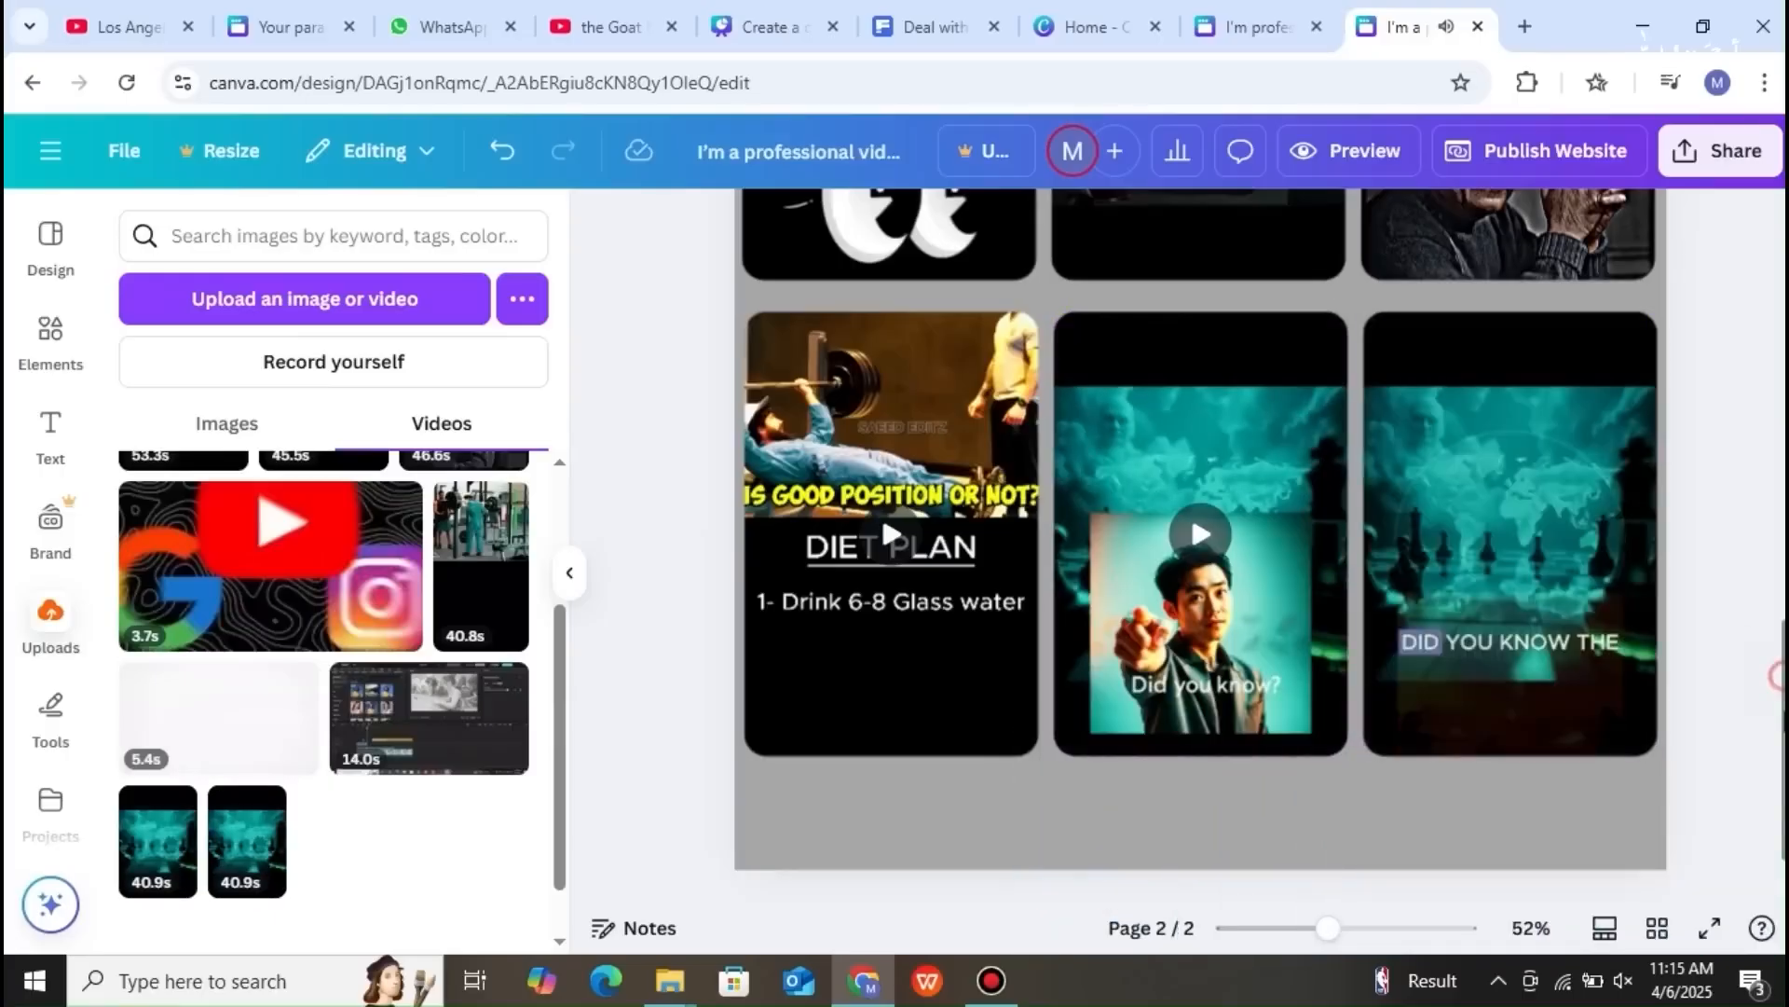
- Add a third page below the WORK page and reduce its height to a short strip
scroll(1211, 466, "down", 1)
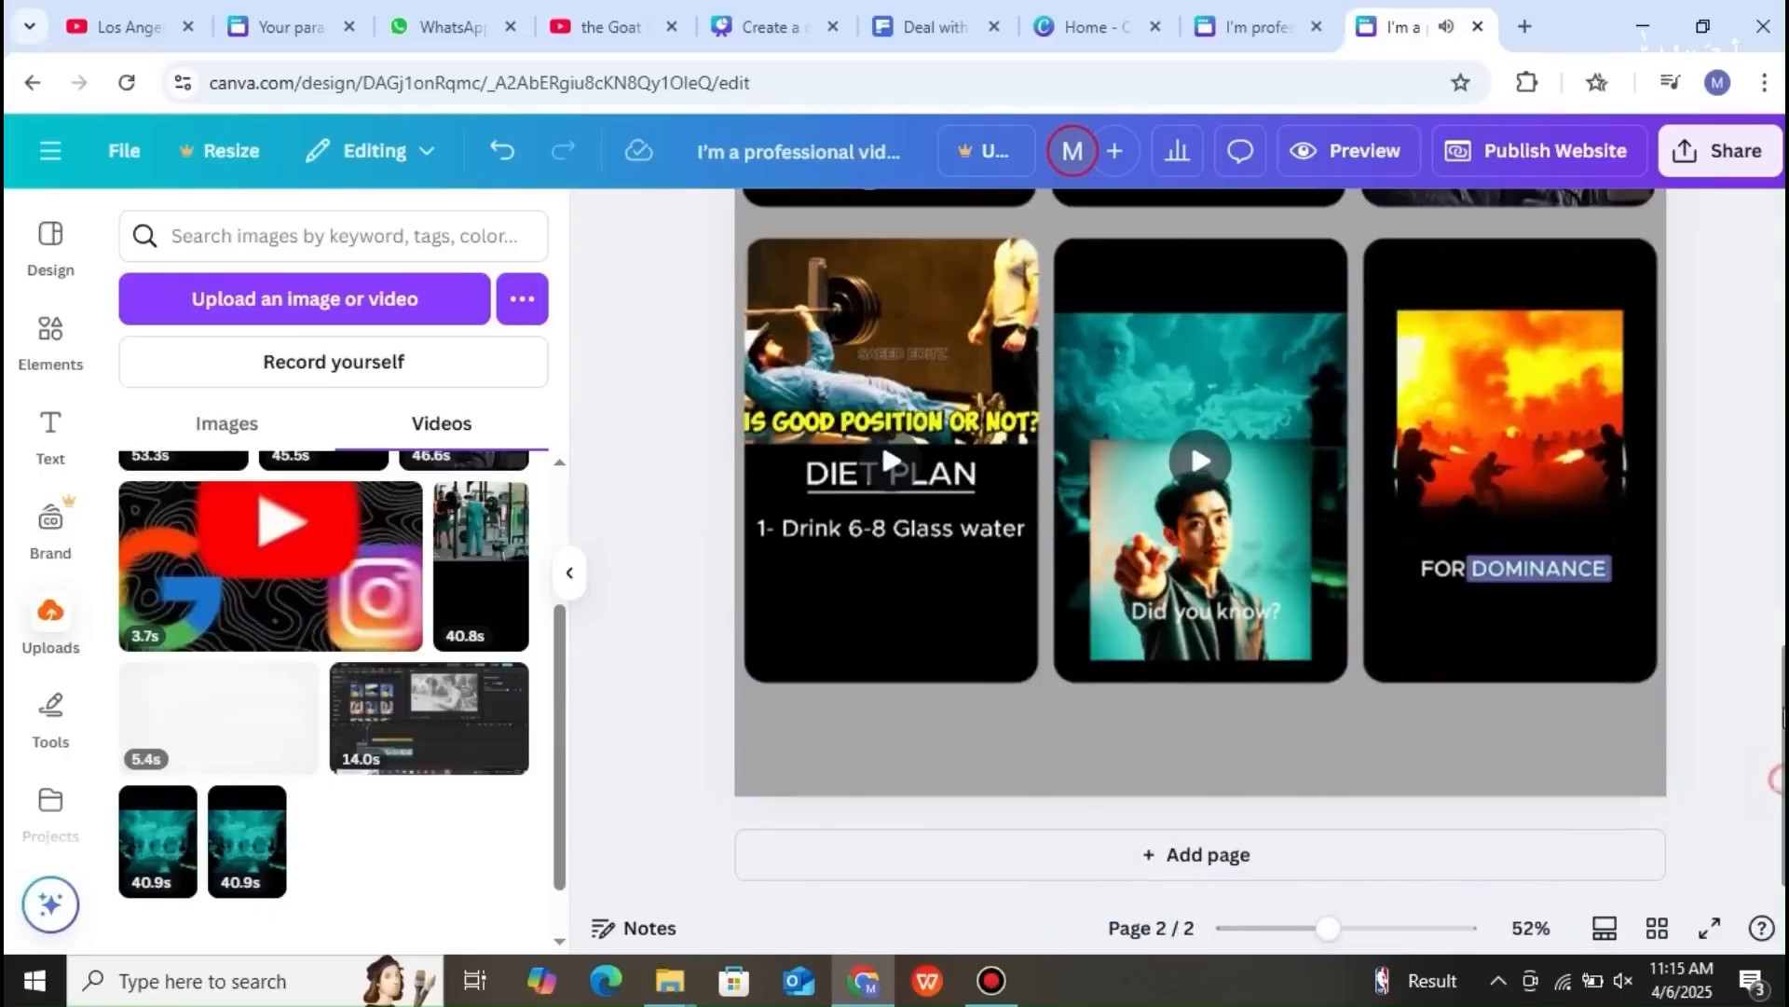
scroll(1758, 807, "up", 5)
scroll(880, 434, "up", 3)
scroll(878, 537, "down", 6)
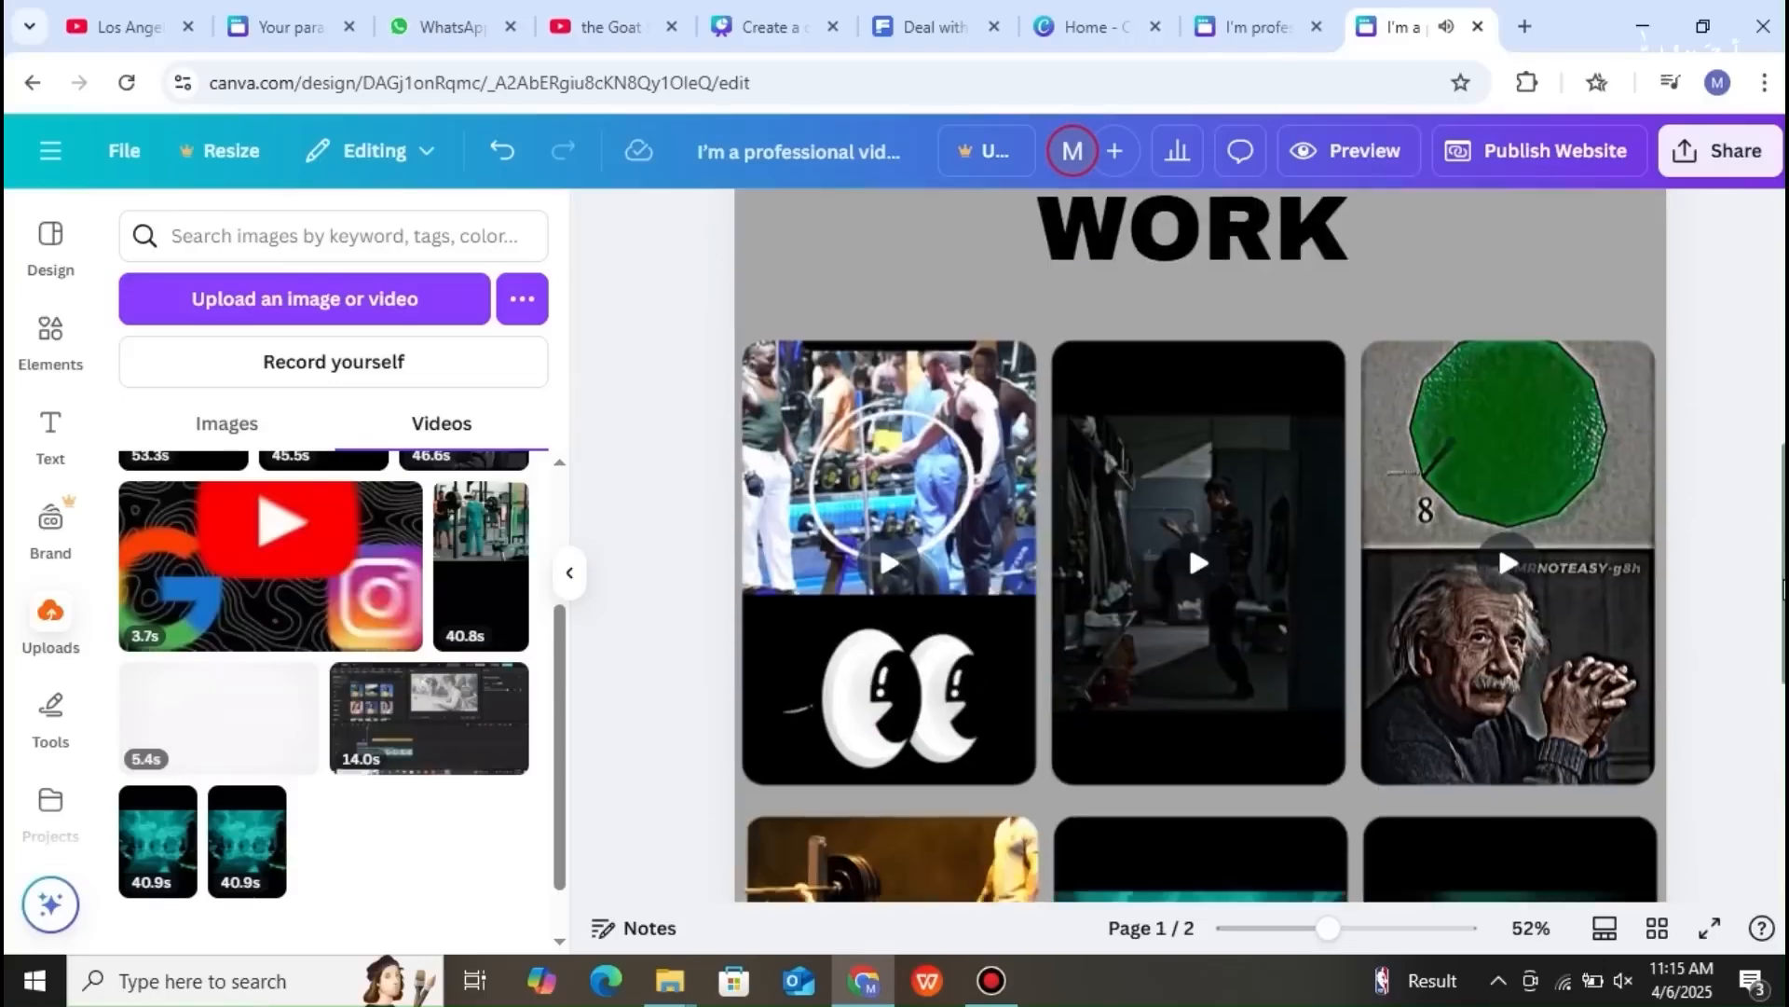
scroll(1201, 545, "down", 4)
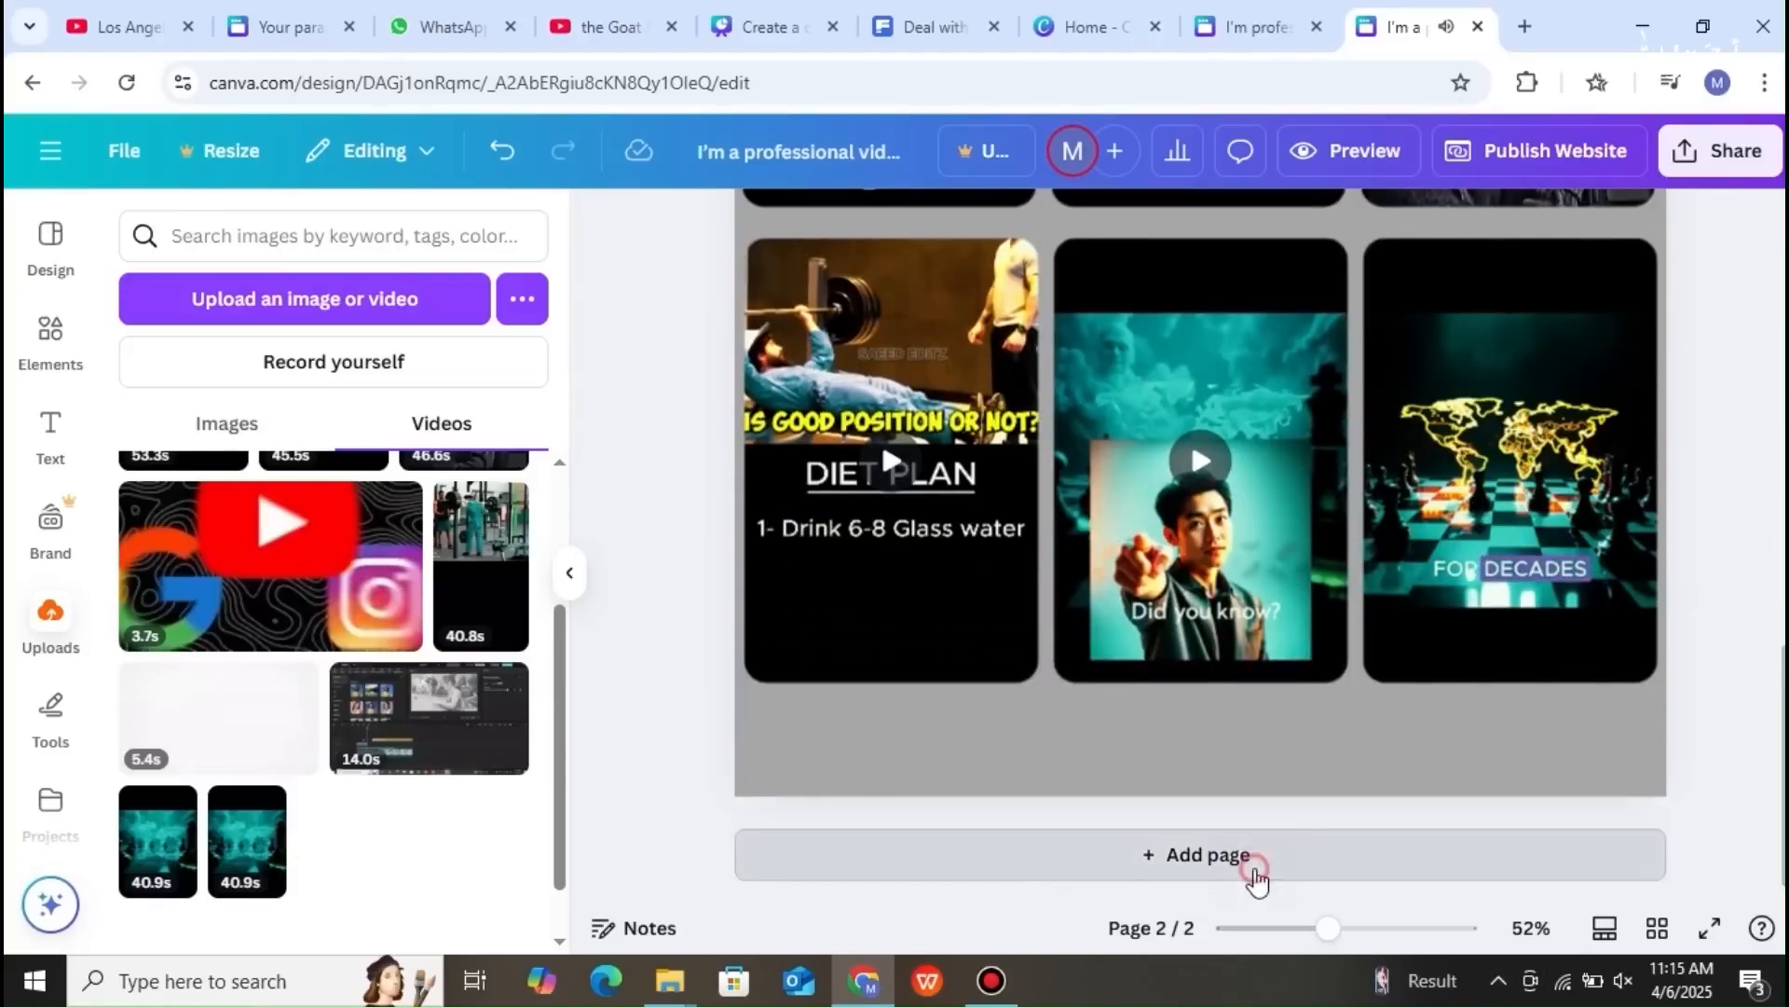
left_click(1258, 875)
left_click_drag(1194, 697, 1202, 414)
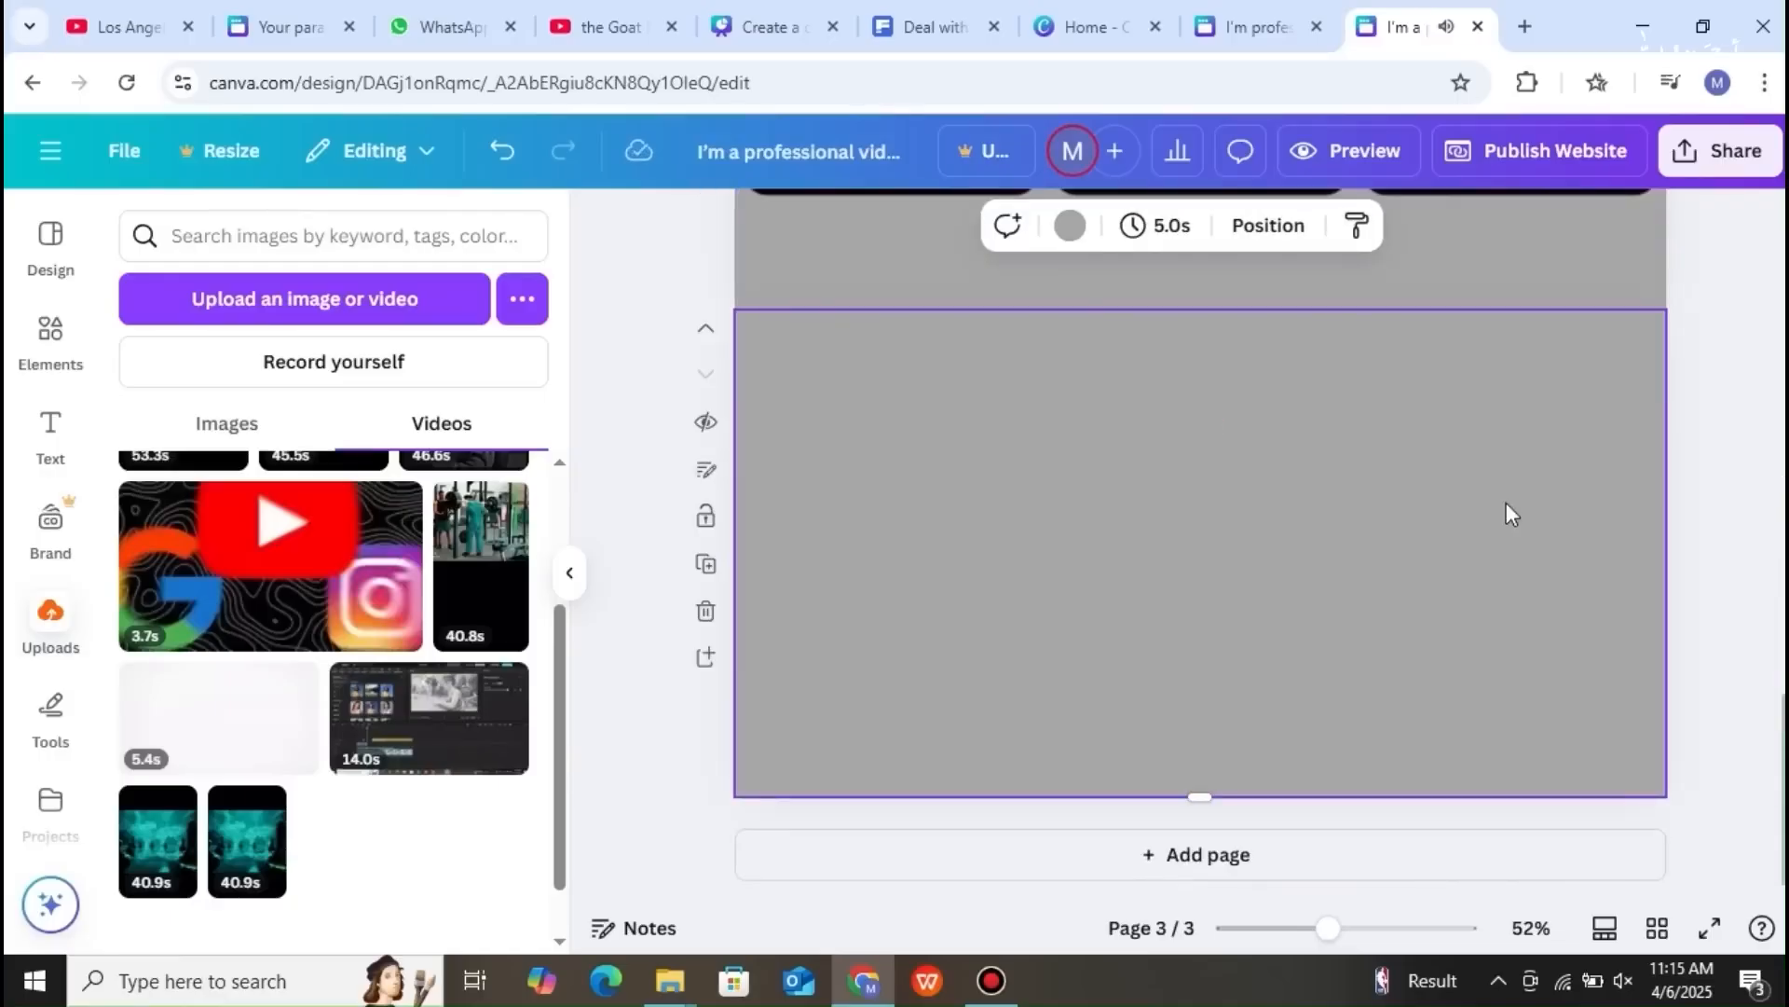
left_click_drag(1205, 790, 1197, 685)
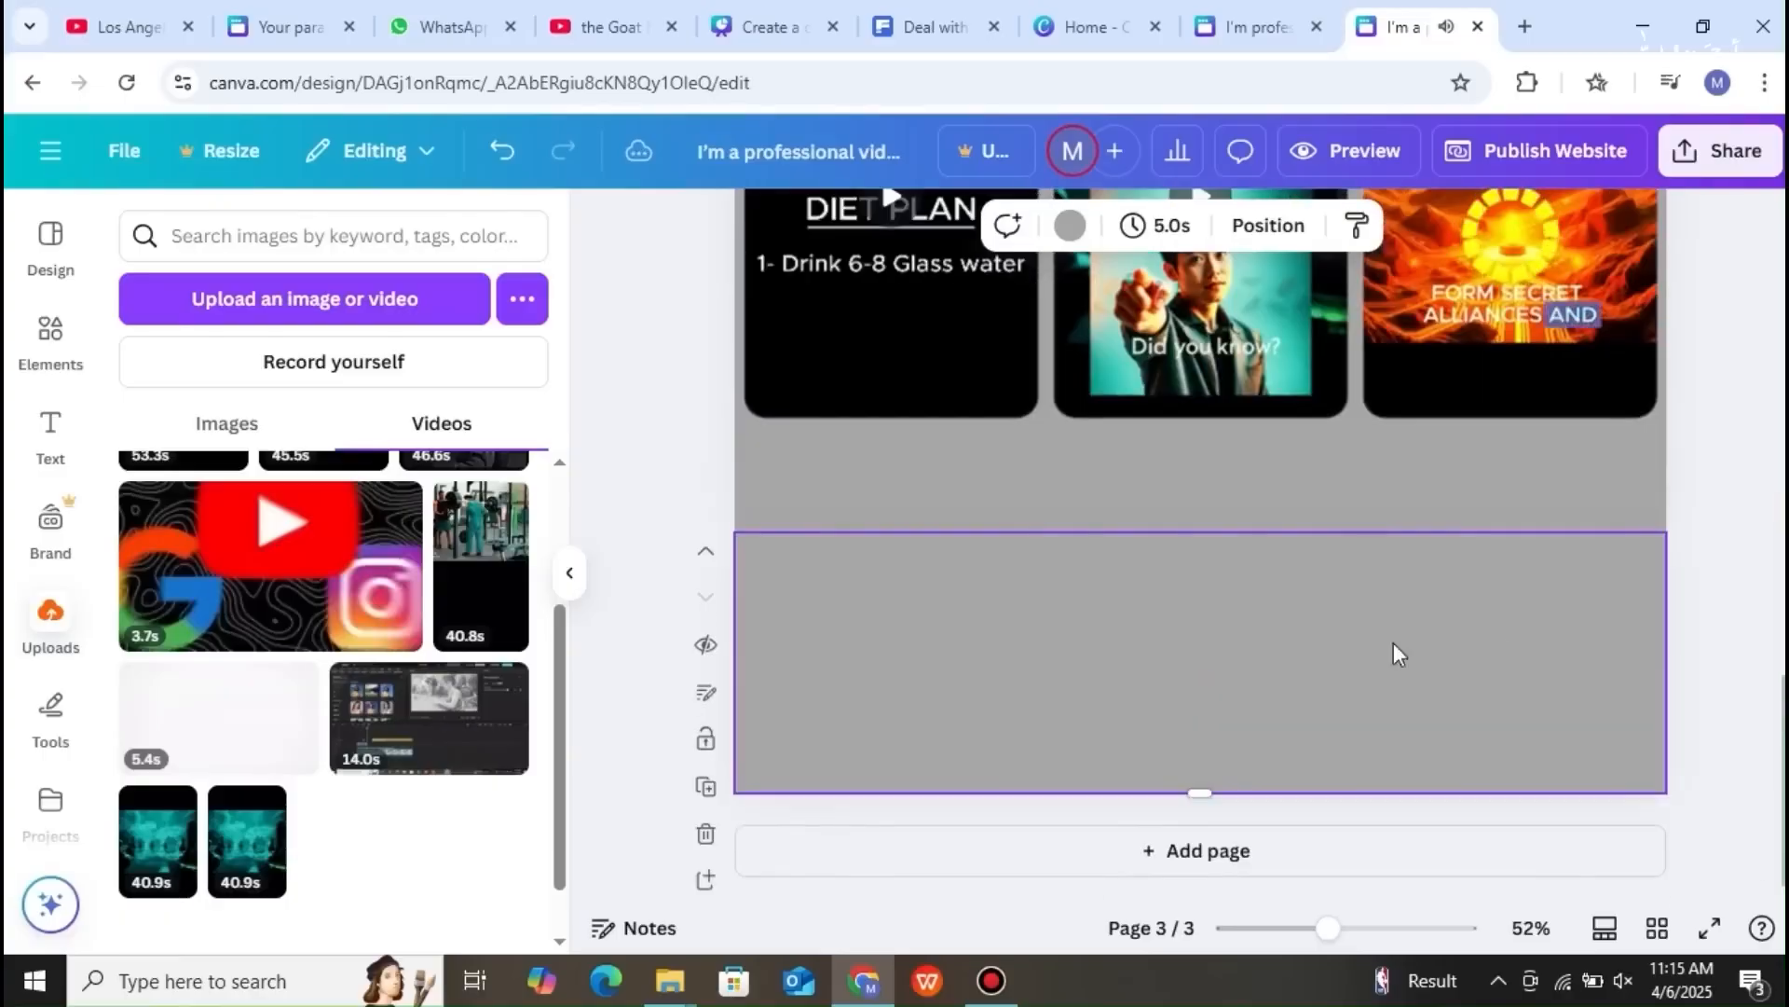
left_click(1741, 552)
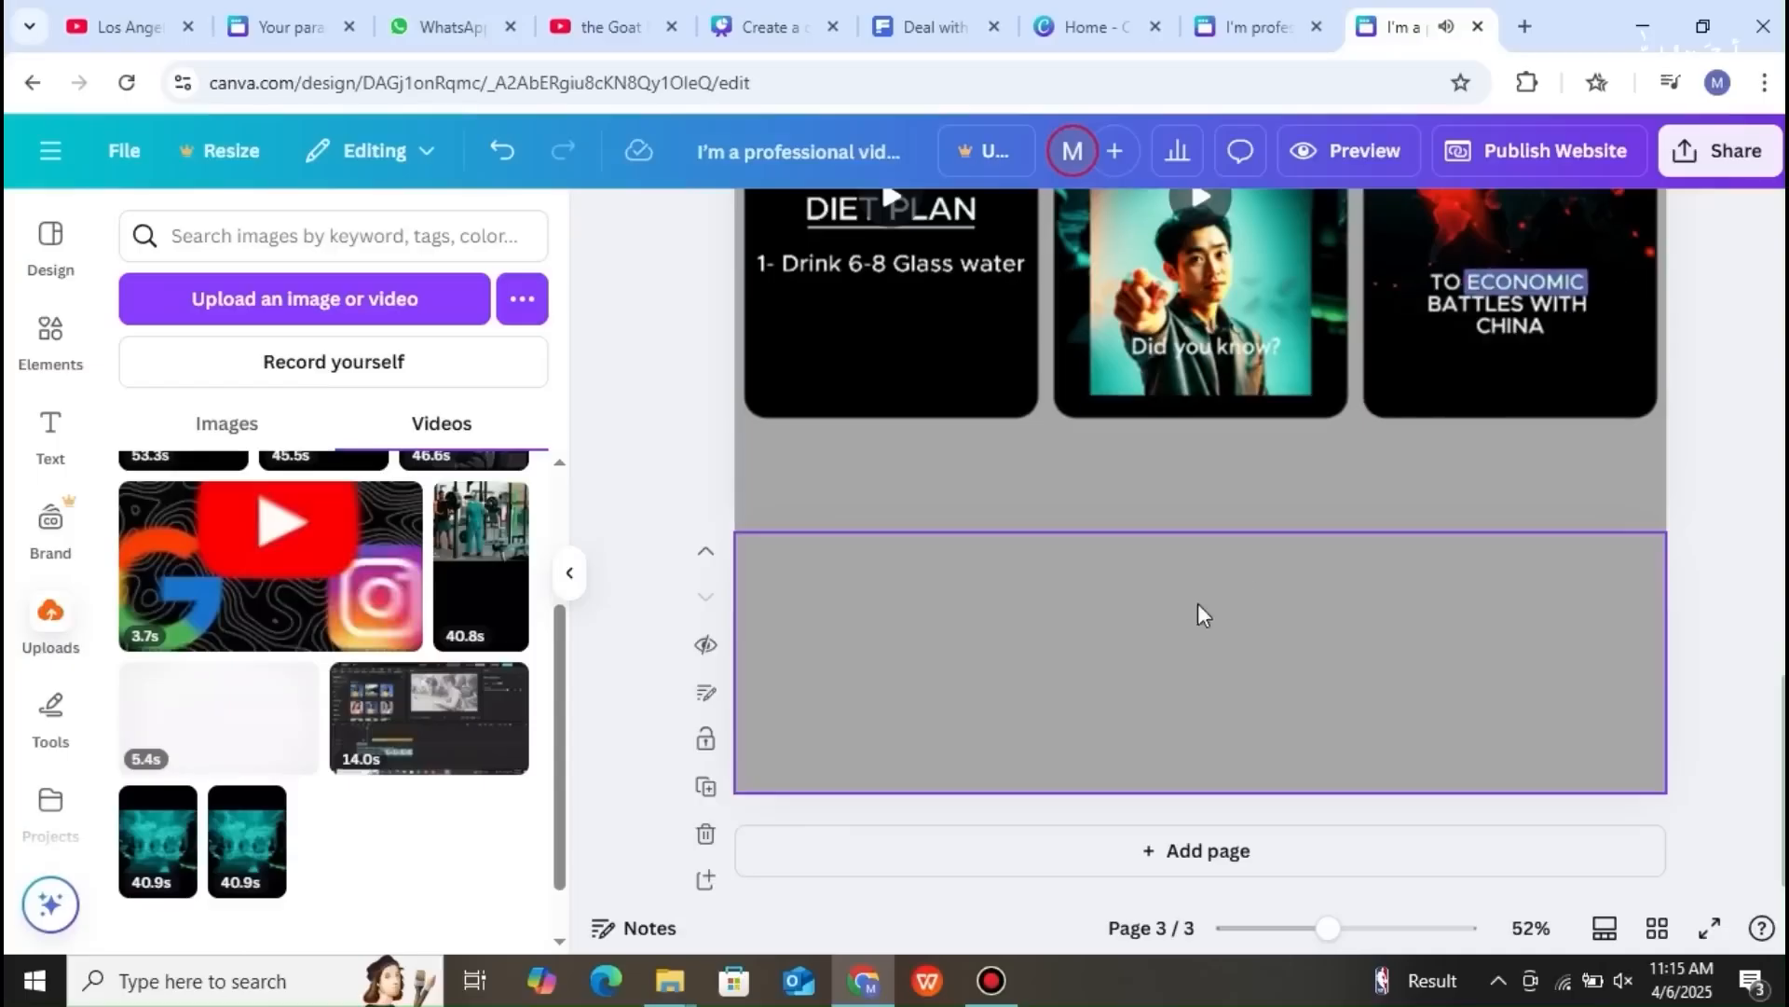
- Set the third page's background to the dark gray default solid color
left_click(1127, 614)
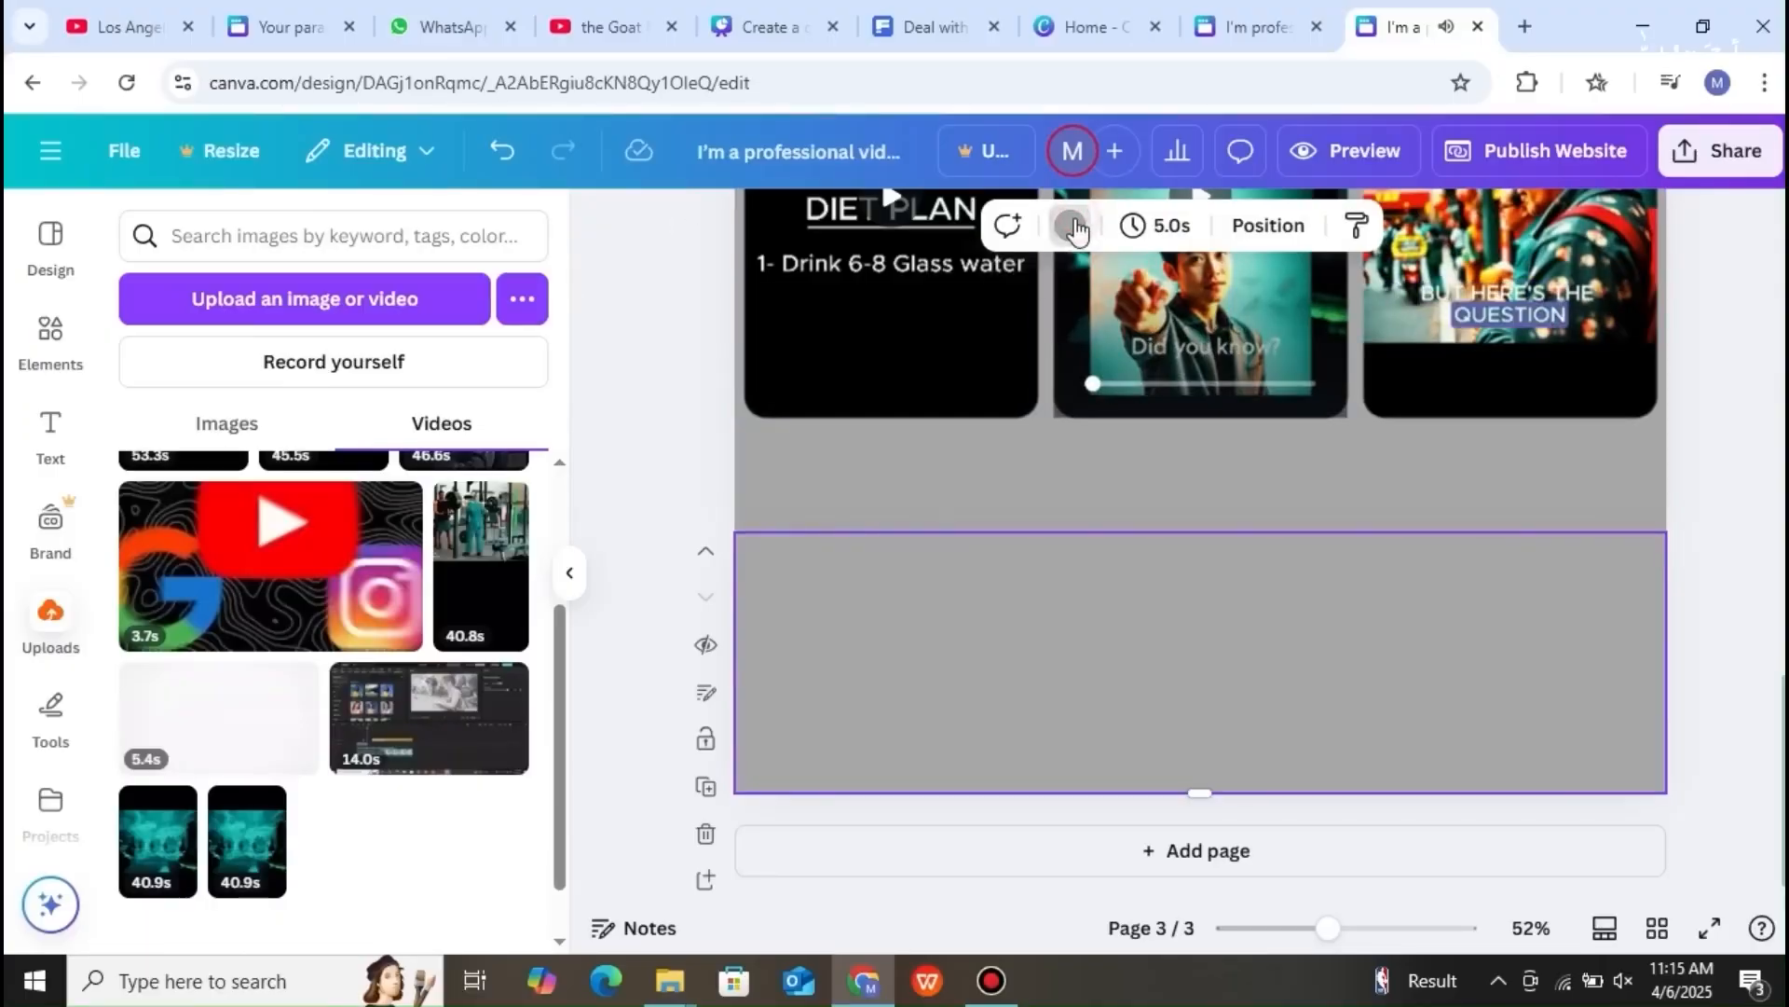
left_click(1072, 227)
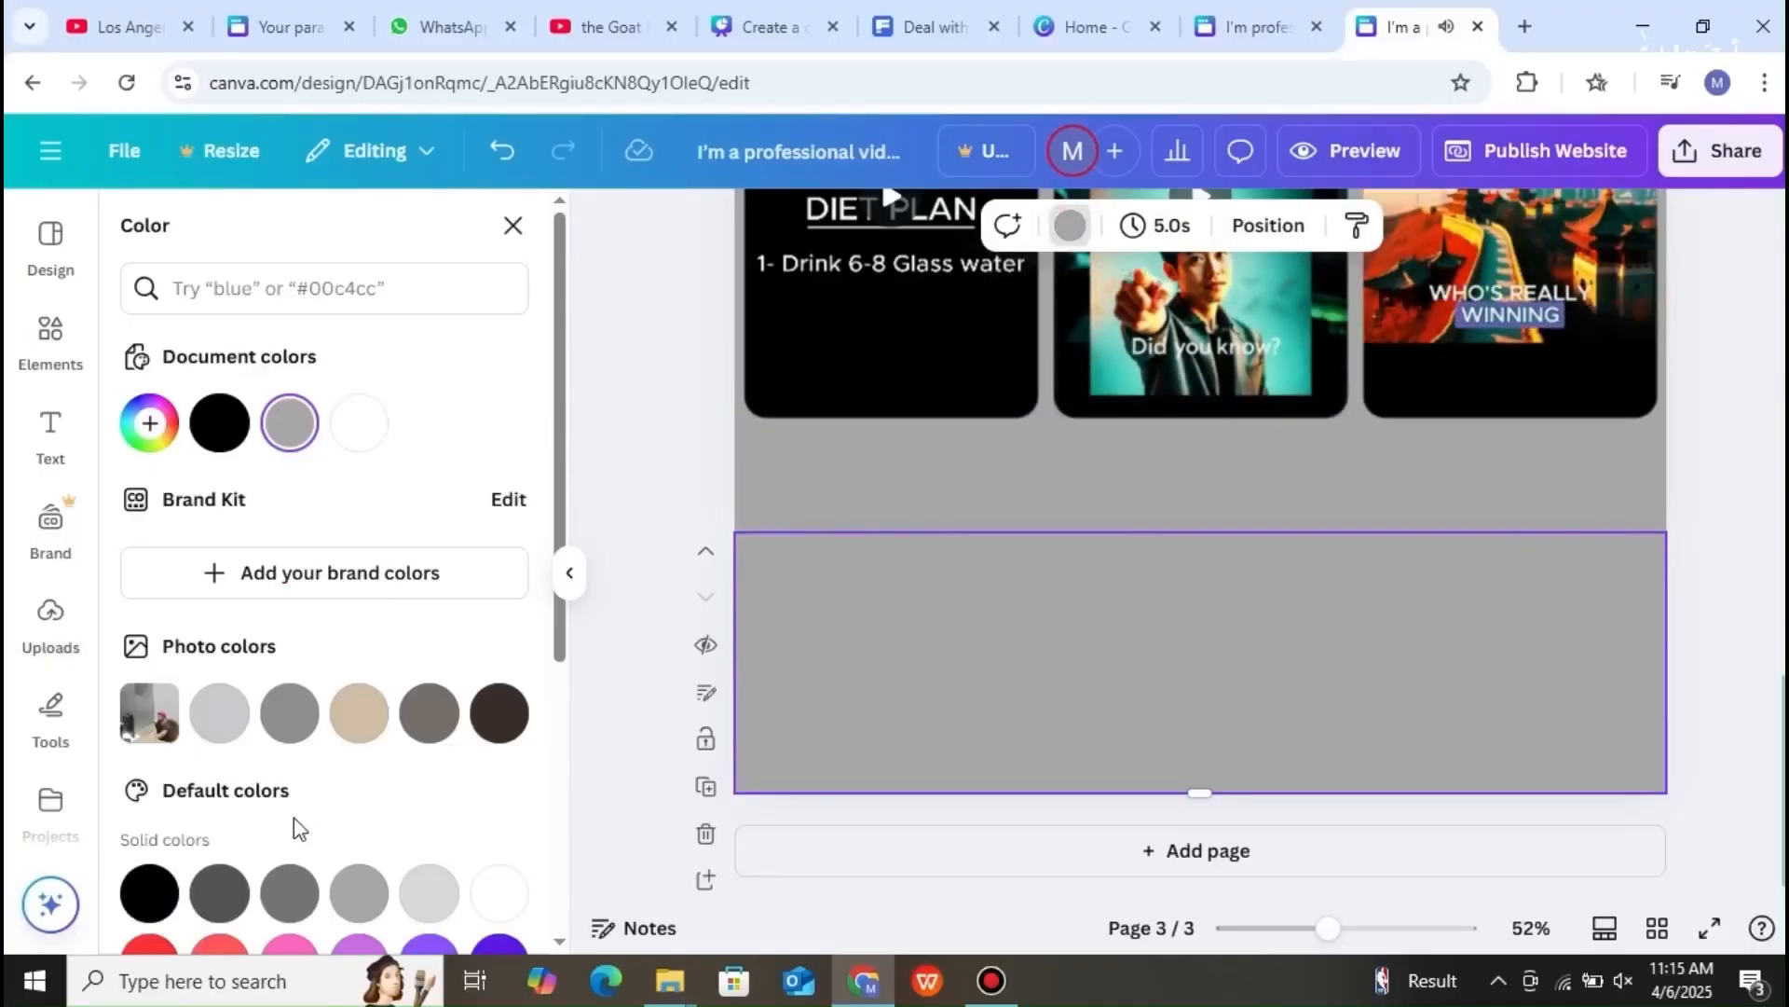
left_click(220, 892)
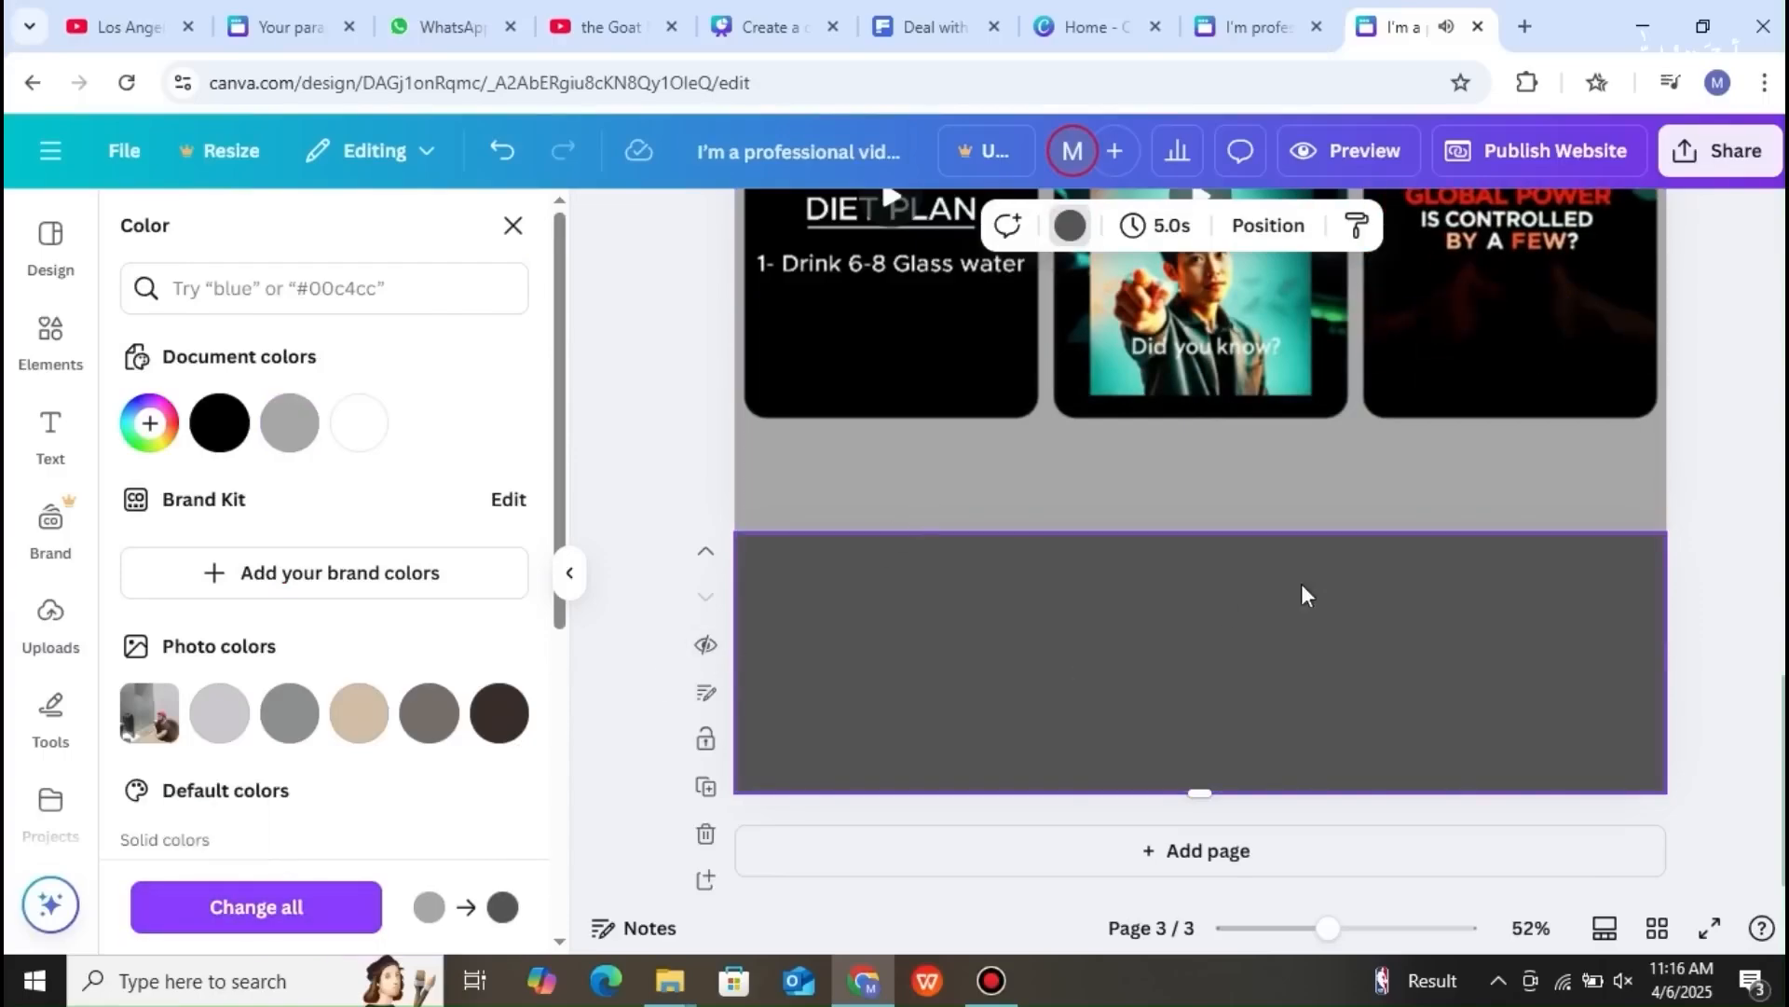
left_click(1757, 506)
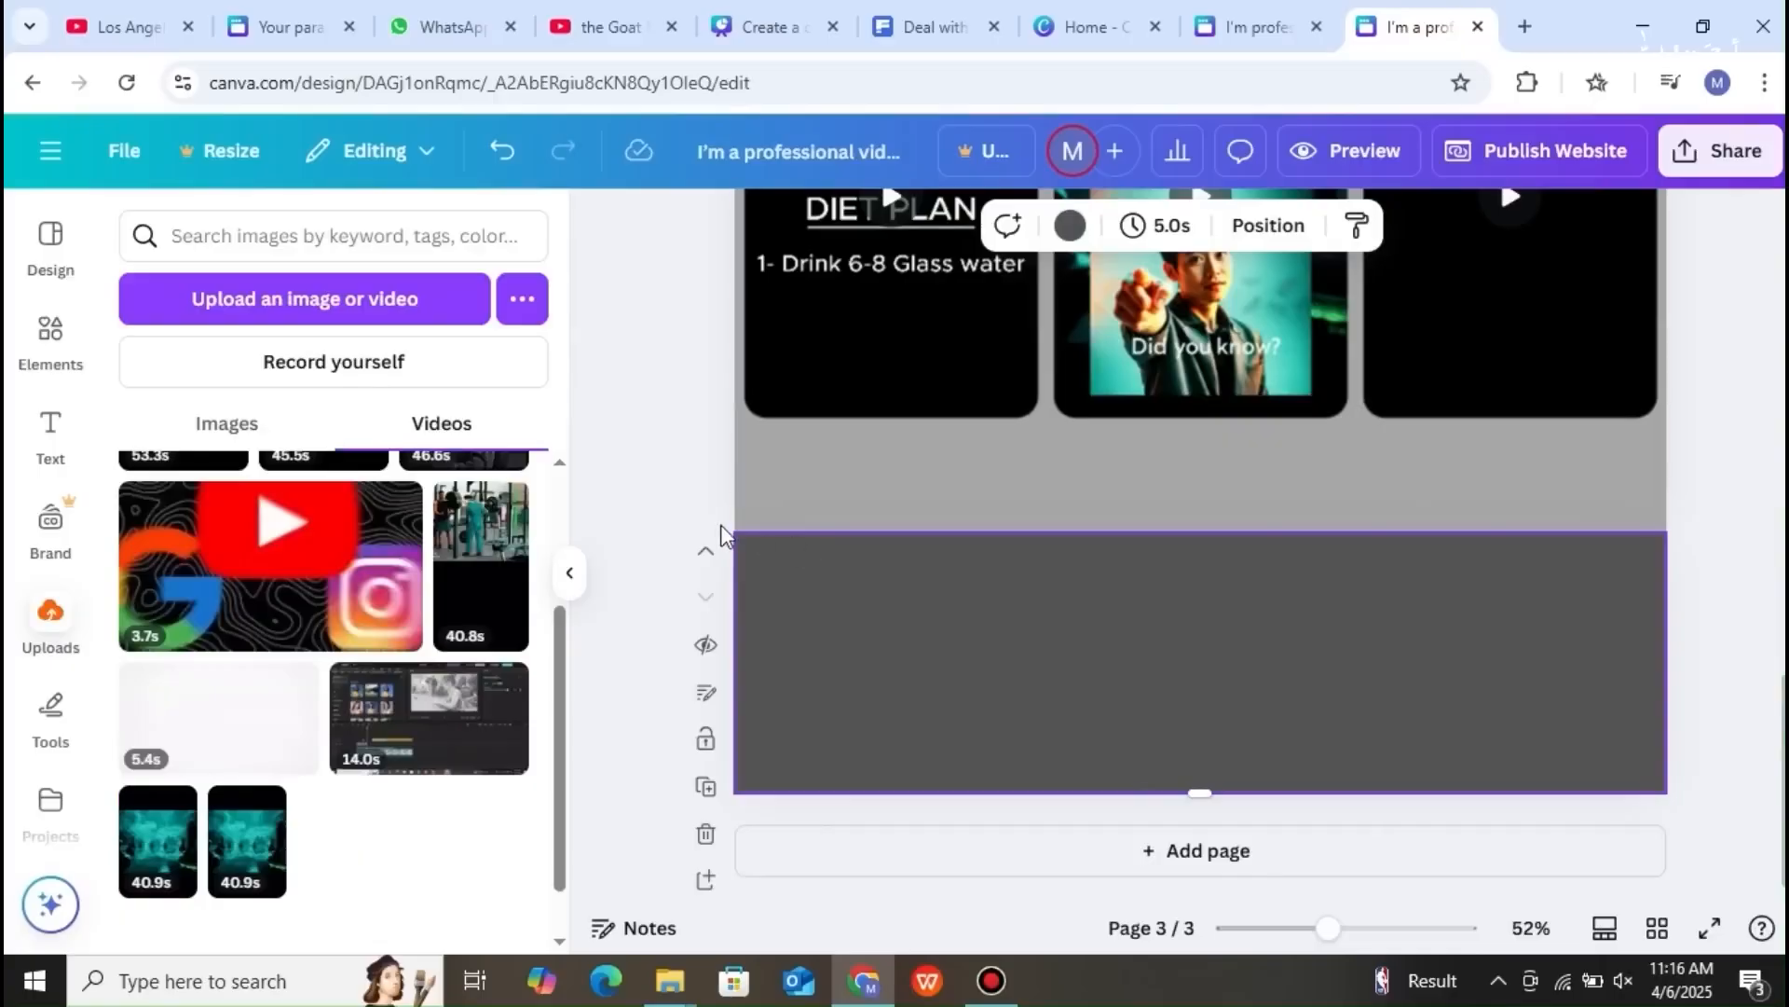
- Search the design elements for "button" in place of the previous frame search
left_click(472, 226)
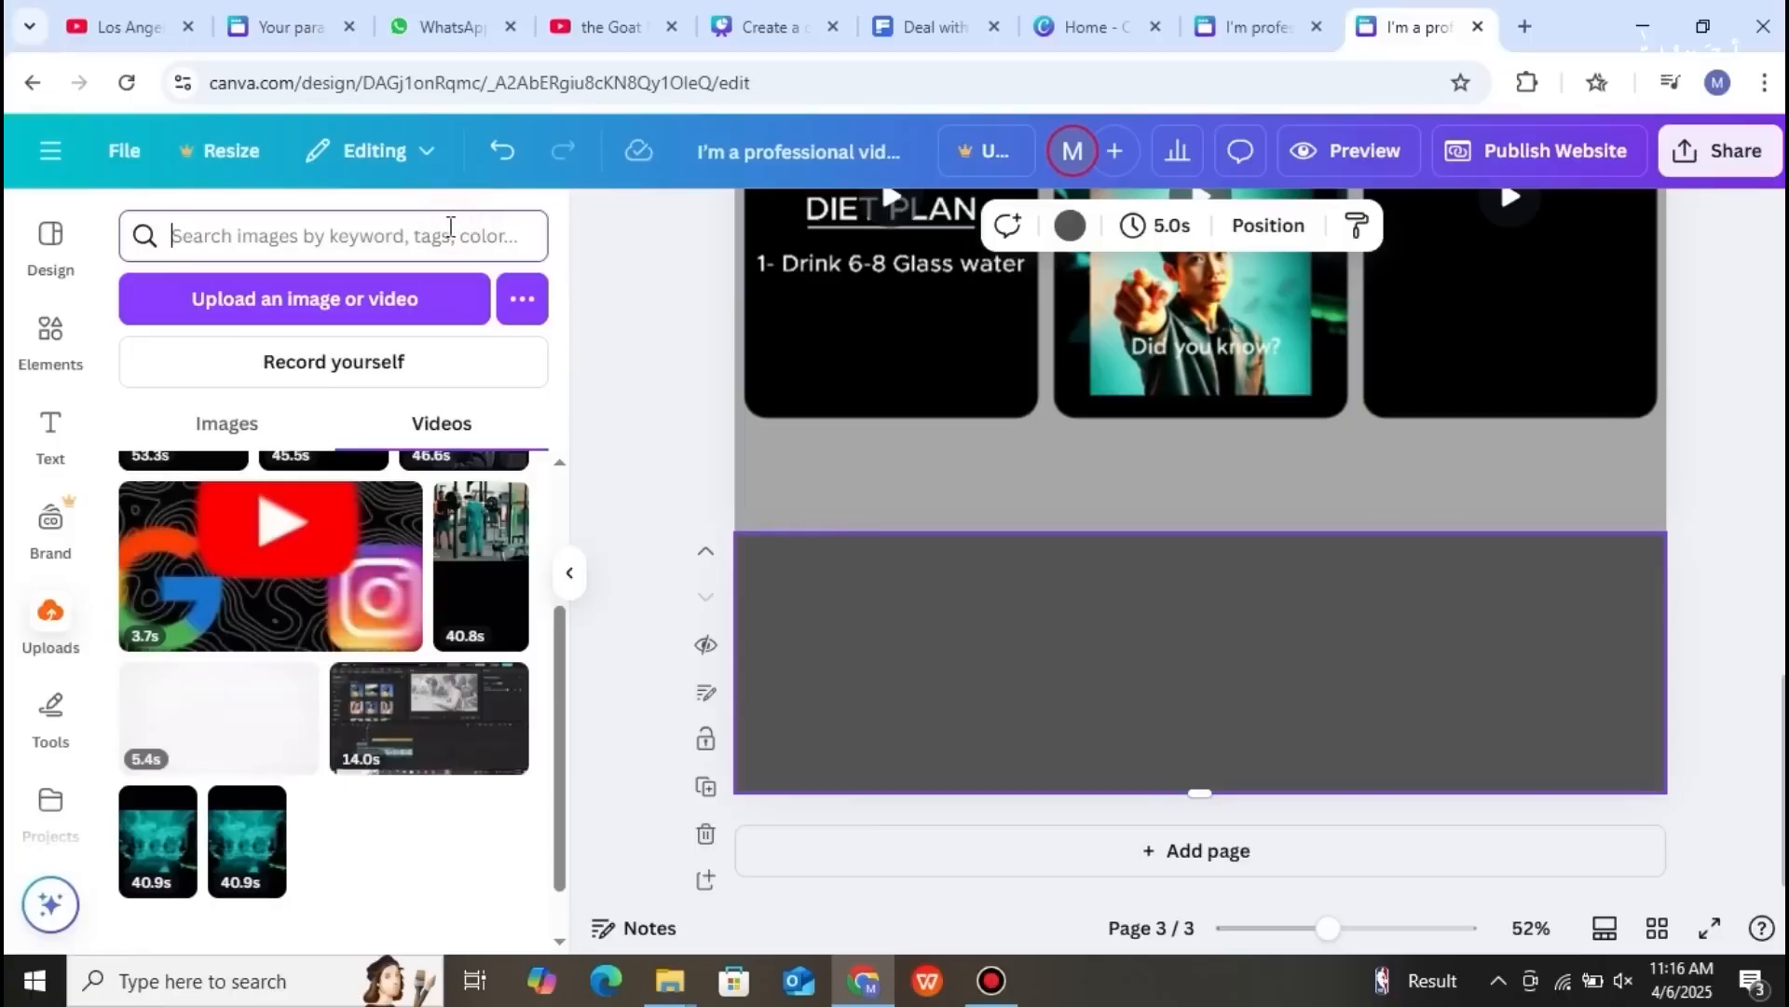
type("but")
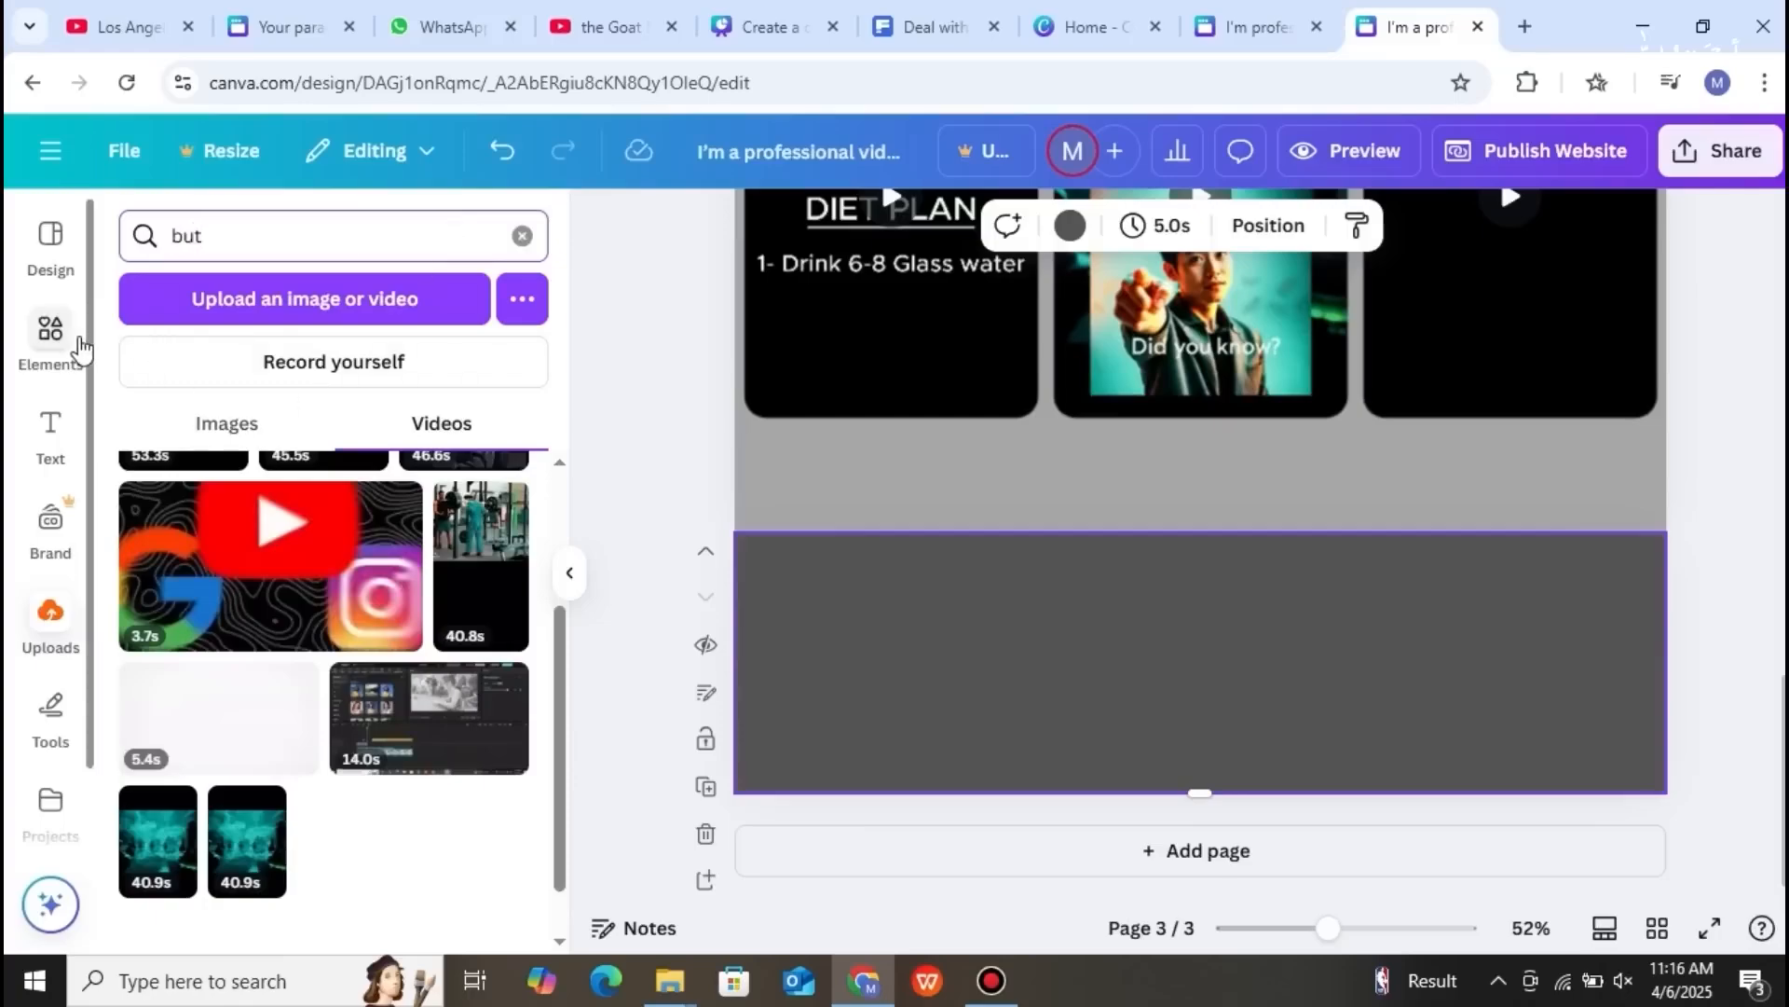
left_click(75, 341)
left_click(289, 228)
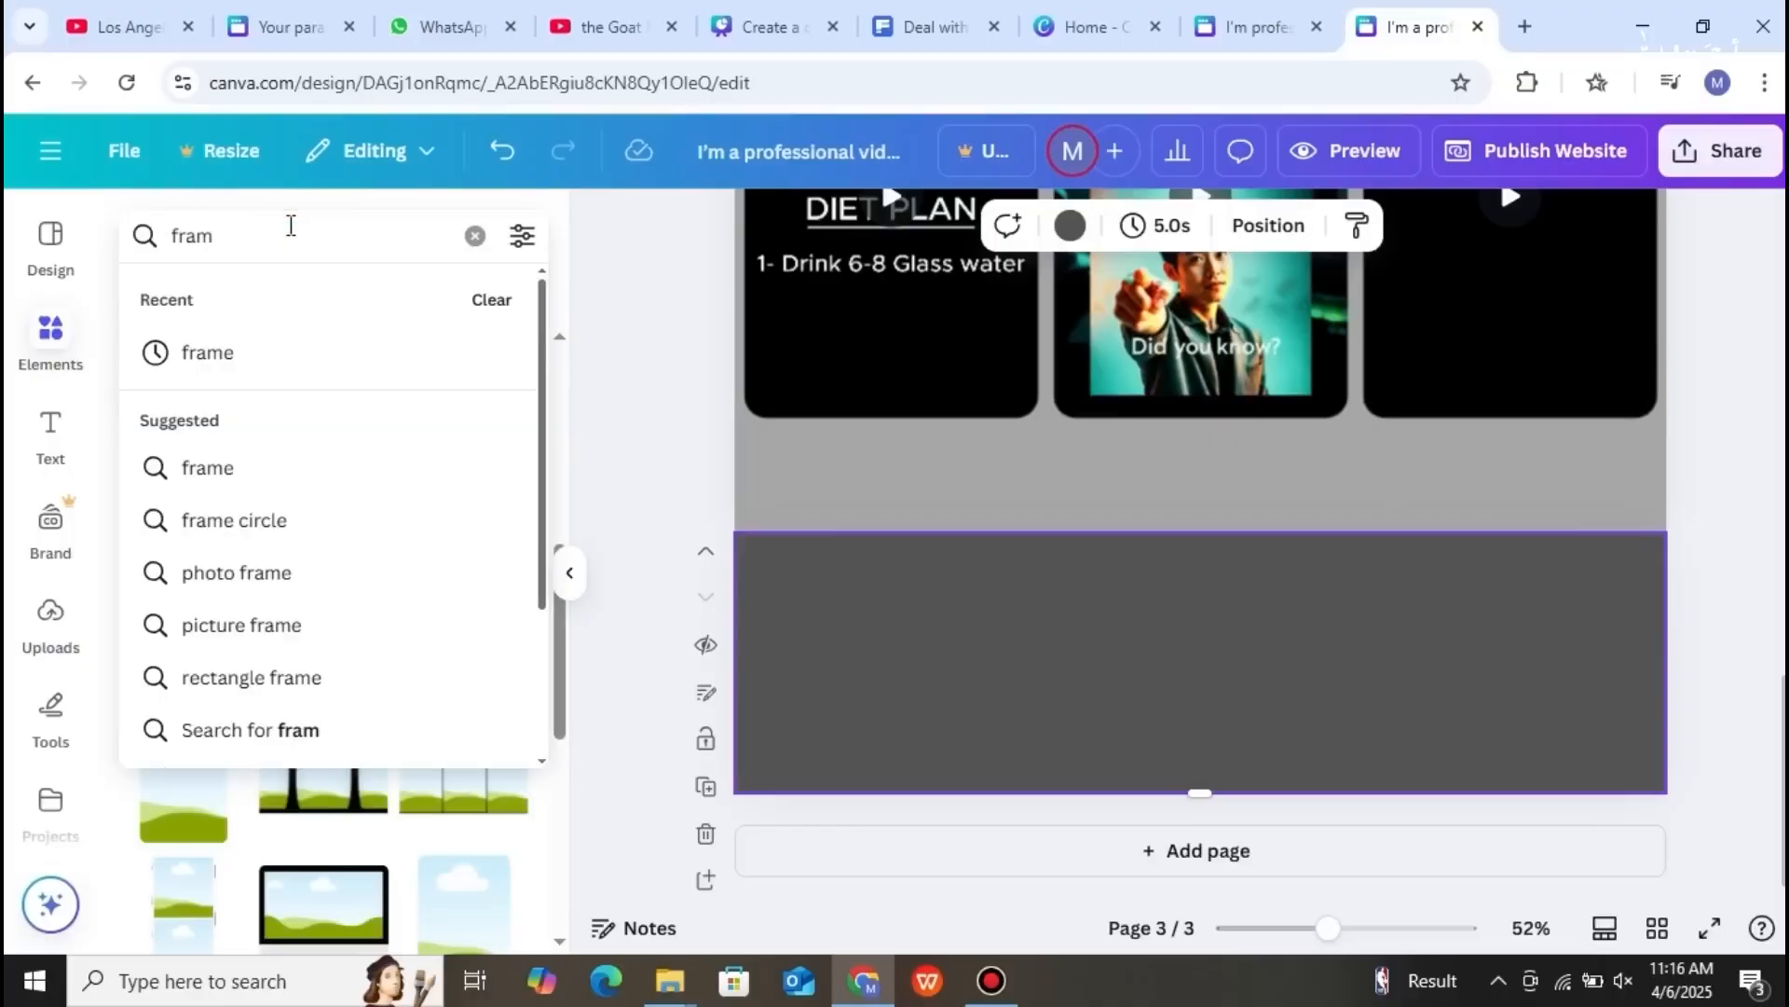
key("BackSpace")
key("BackSpace")
key("BackSpace")
key("BackSpace")
type("button")
key("Return")
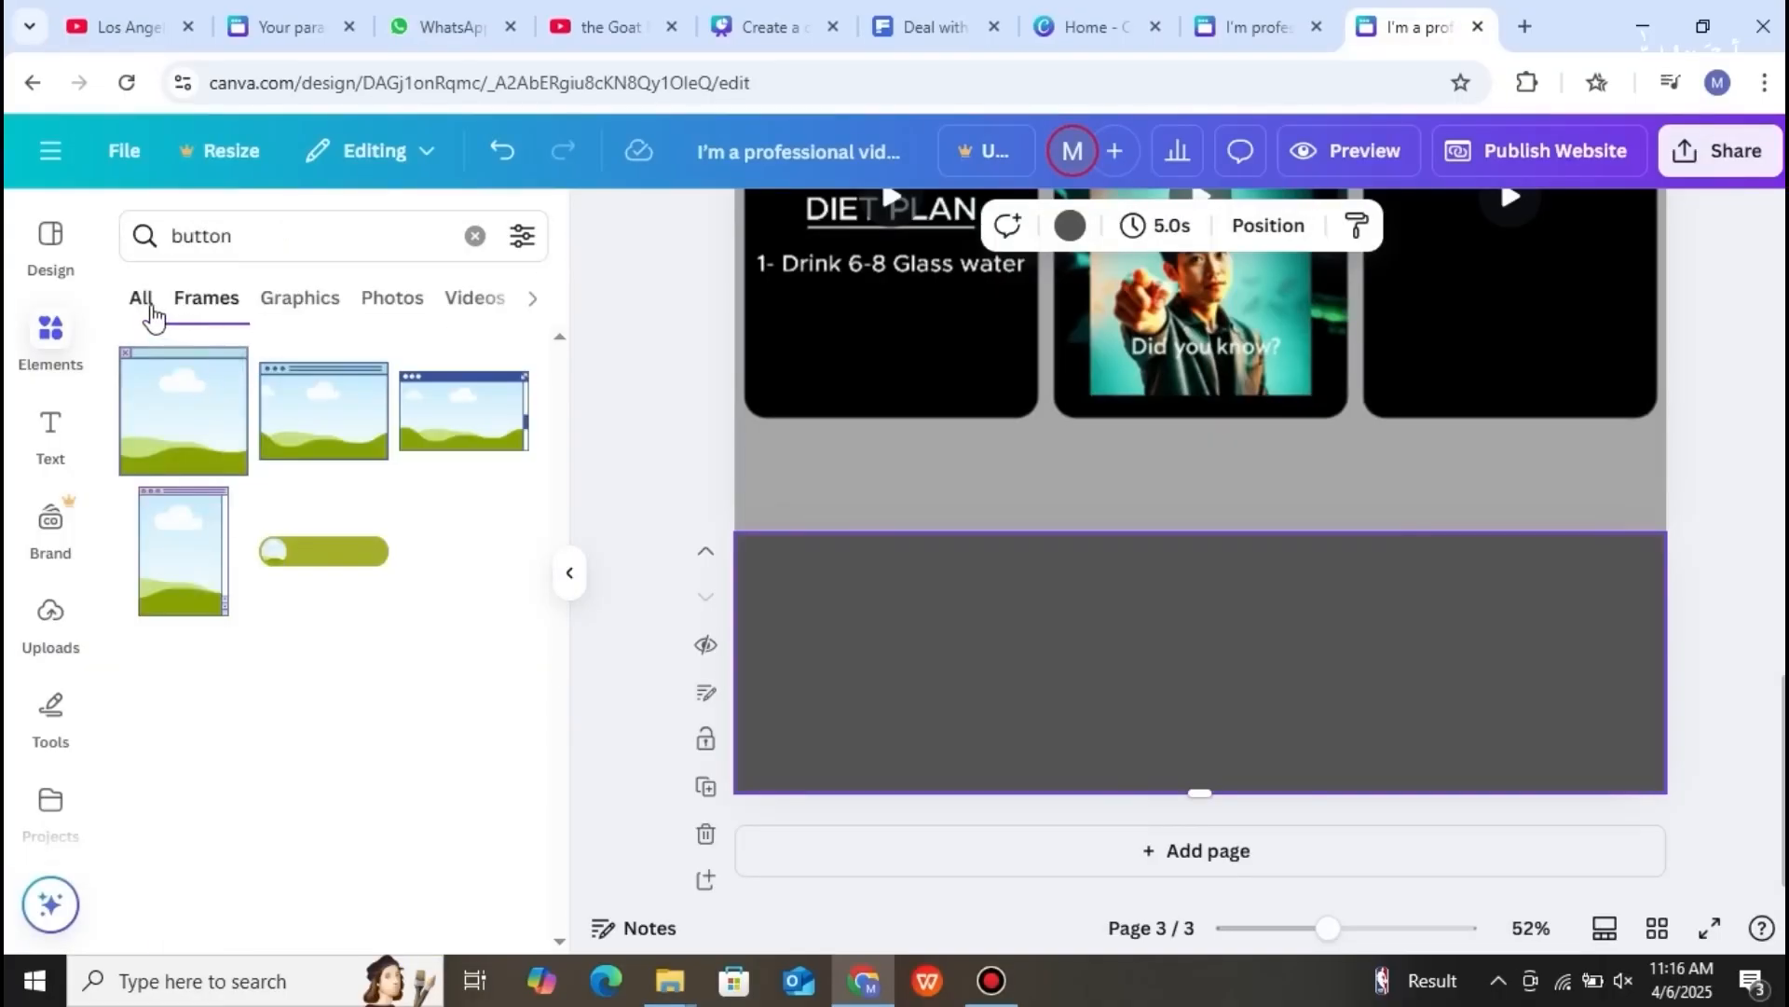
- Place the black rounded button graphic from the "button" results on the dark third page and centre it horizontally
left_click(151, 308)
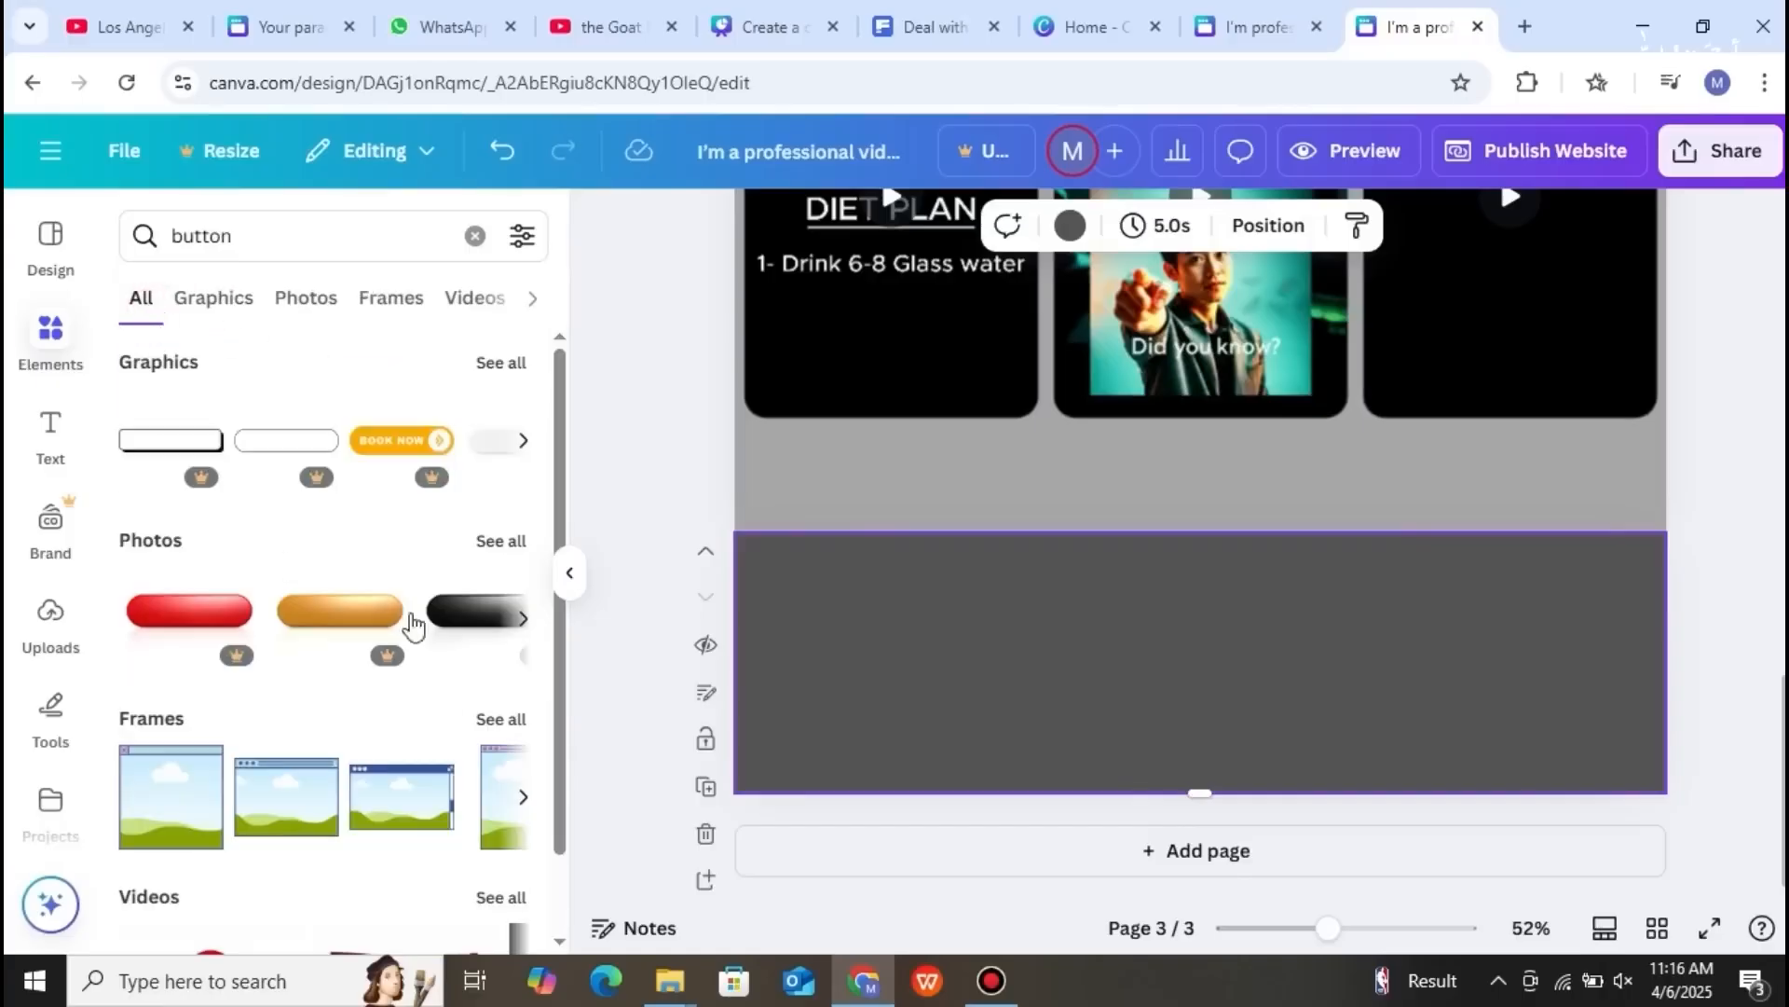
left_click(494, 543)
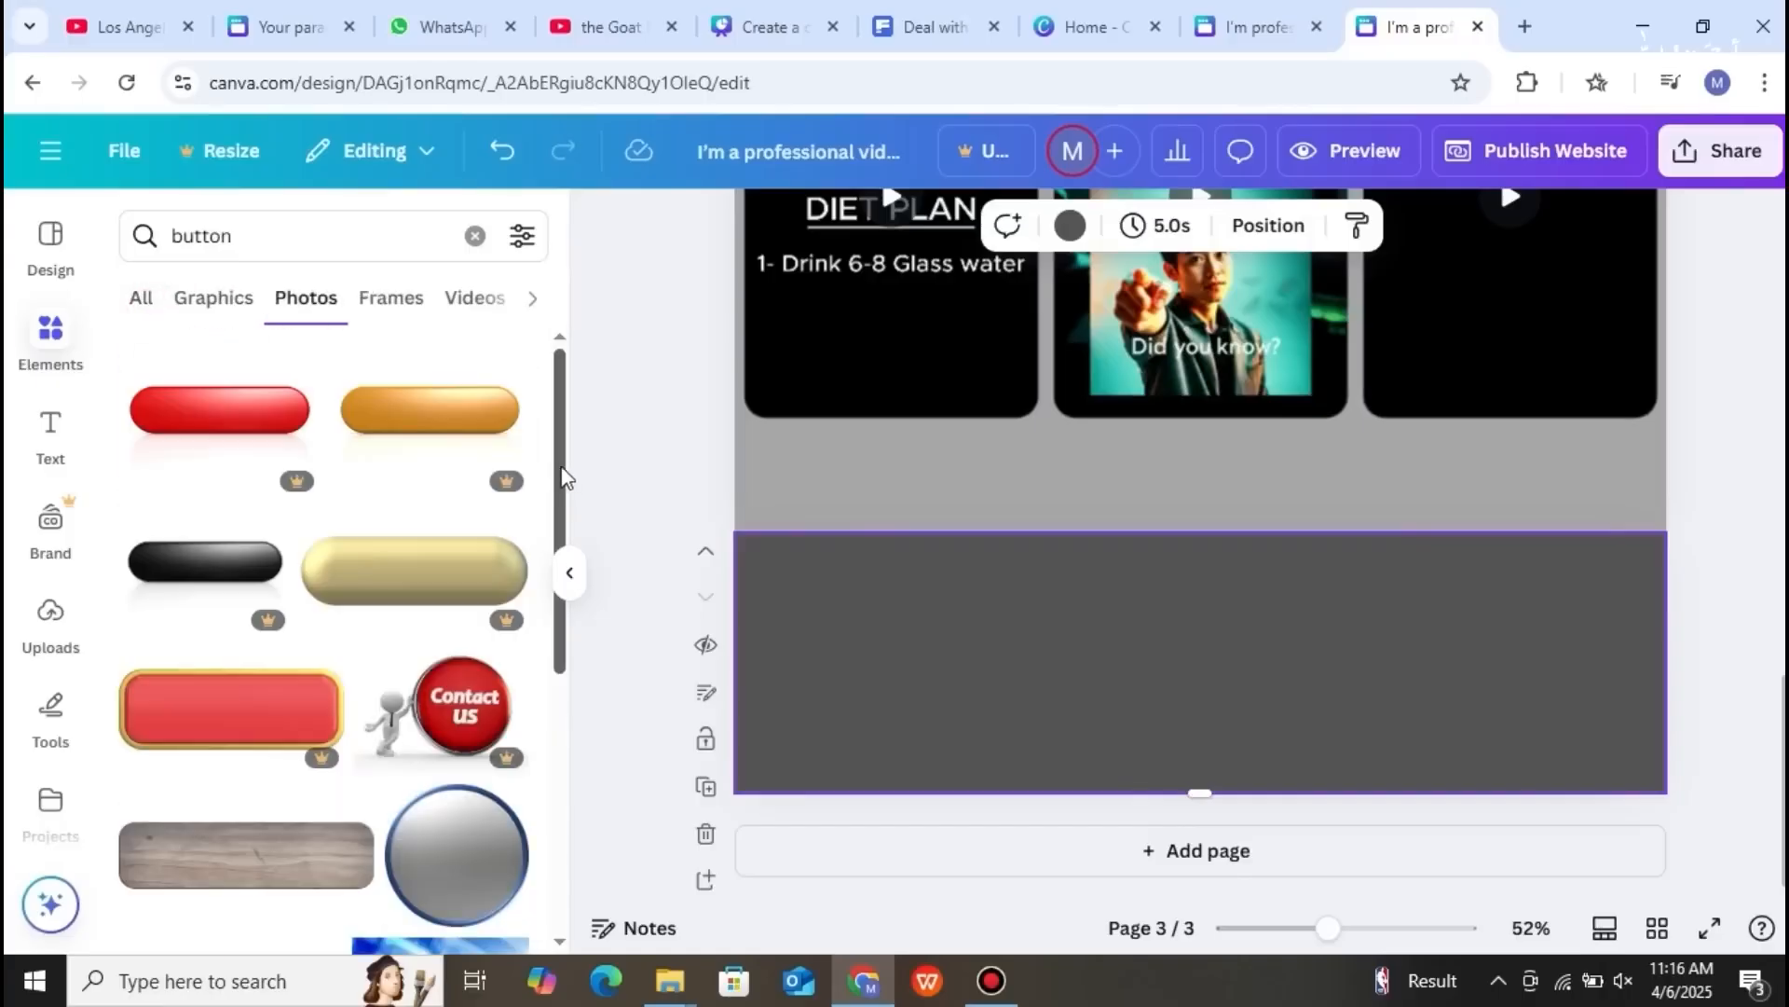
mouse_move(557, 473)
left_mouse_down()
mouse_move(561, 669)
mouse_move(547, 498)
left_mouse_up()
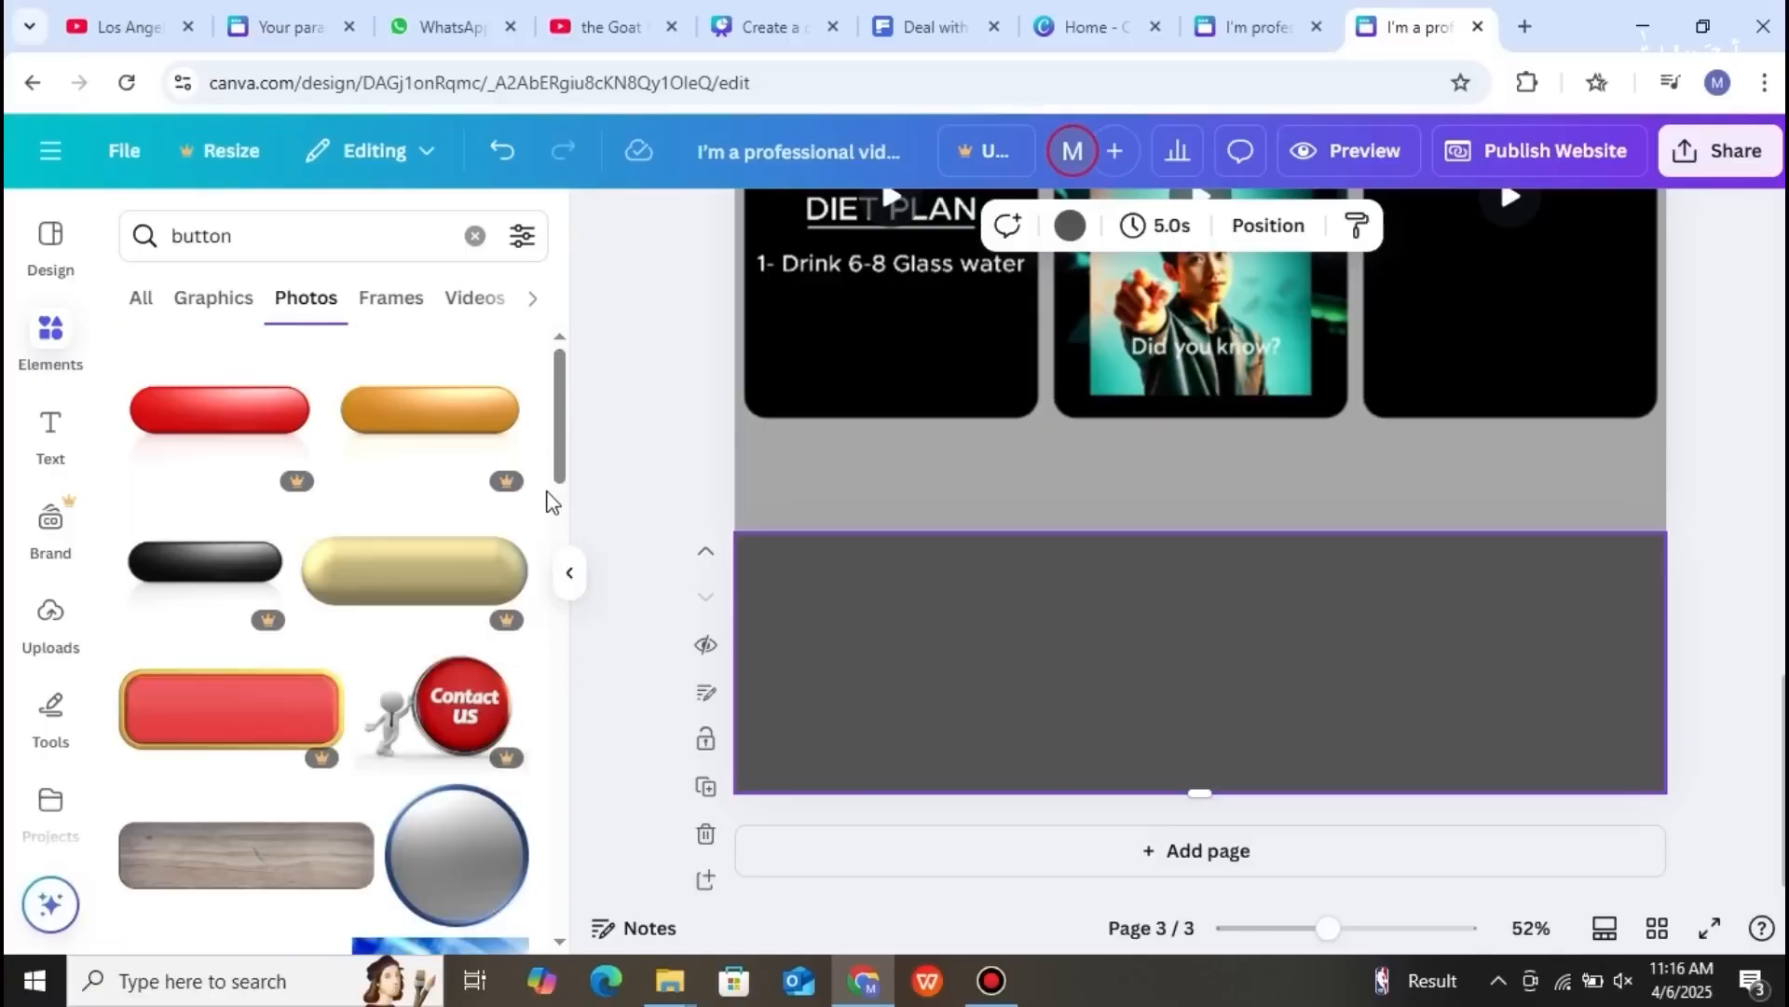
left_click(193, 308)
left_click_drag(200, 820, 1063, 659)
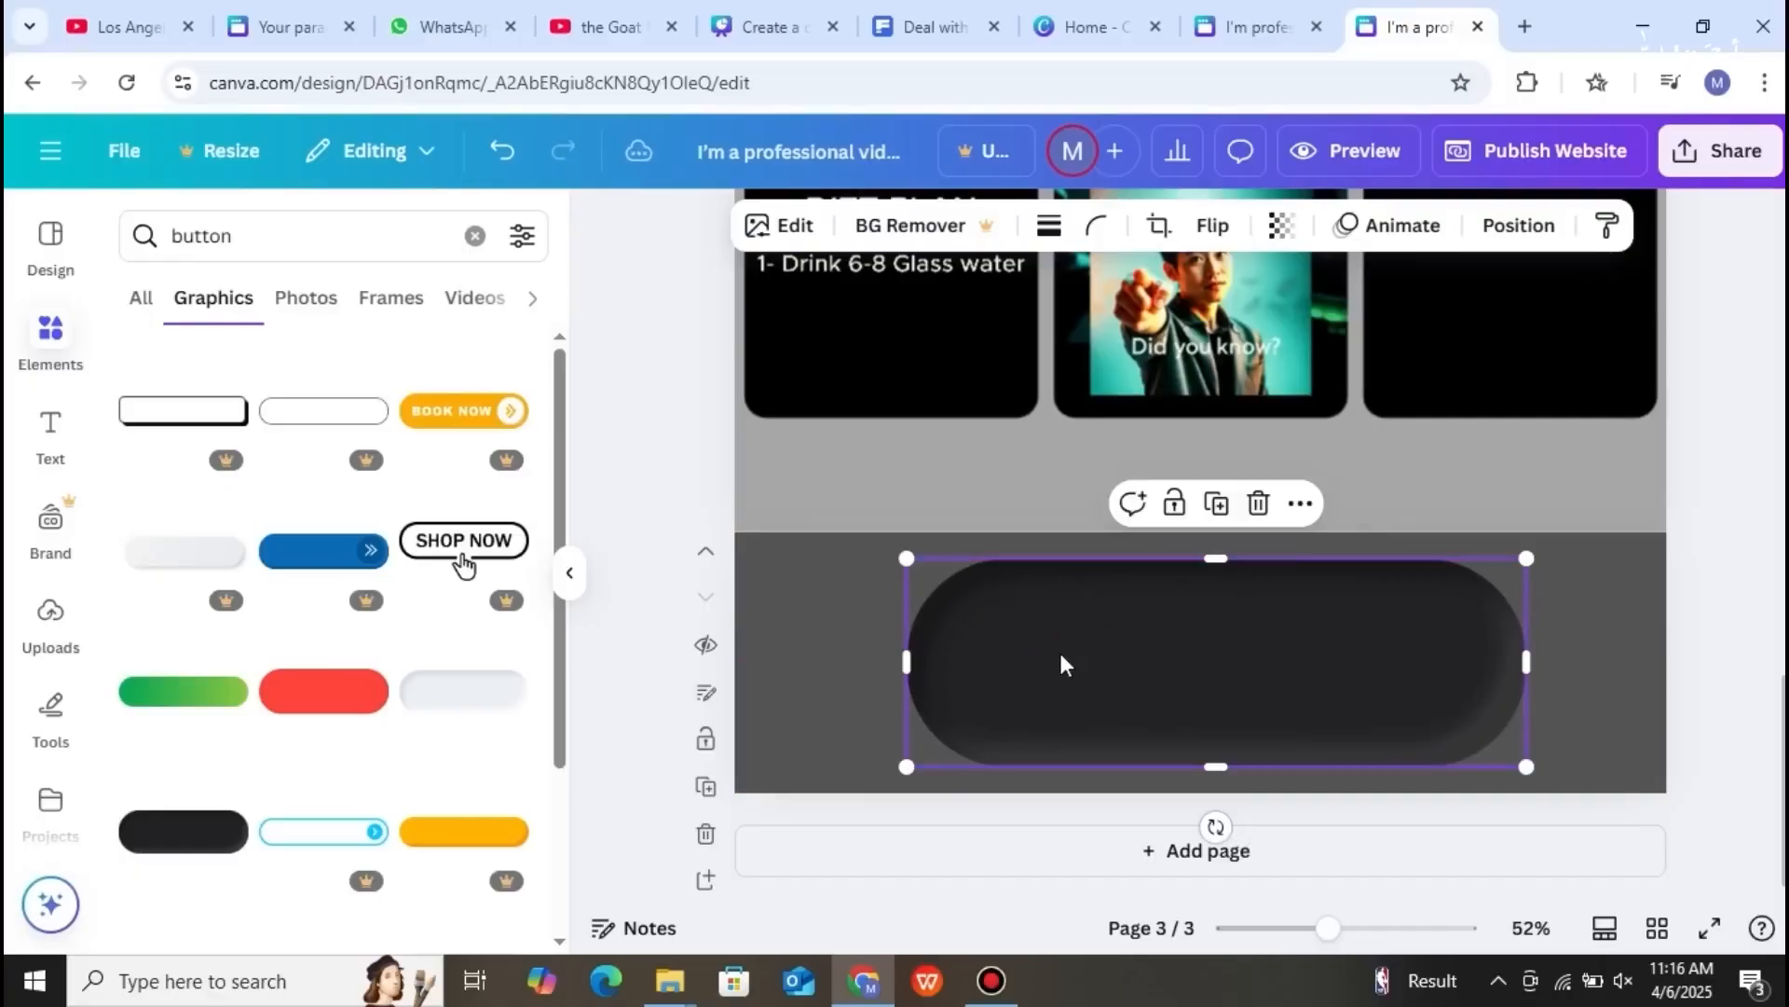
left_click(1005, 986)
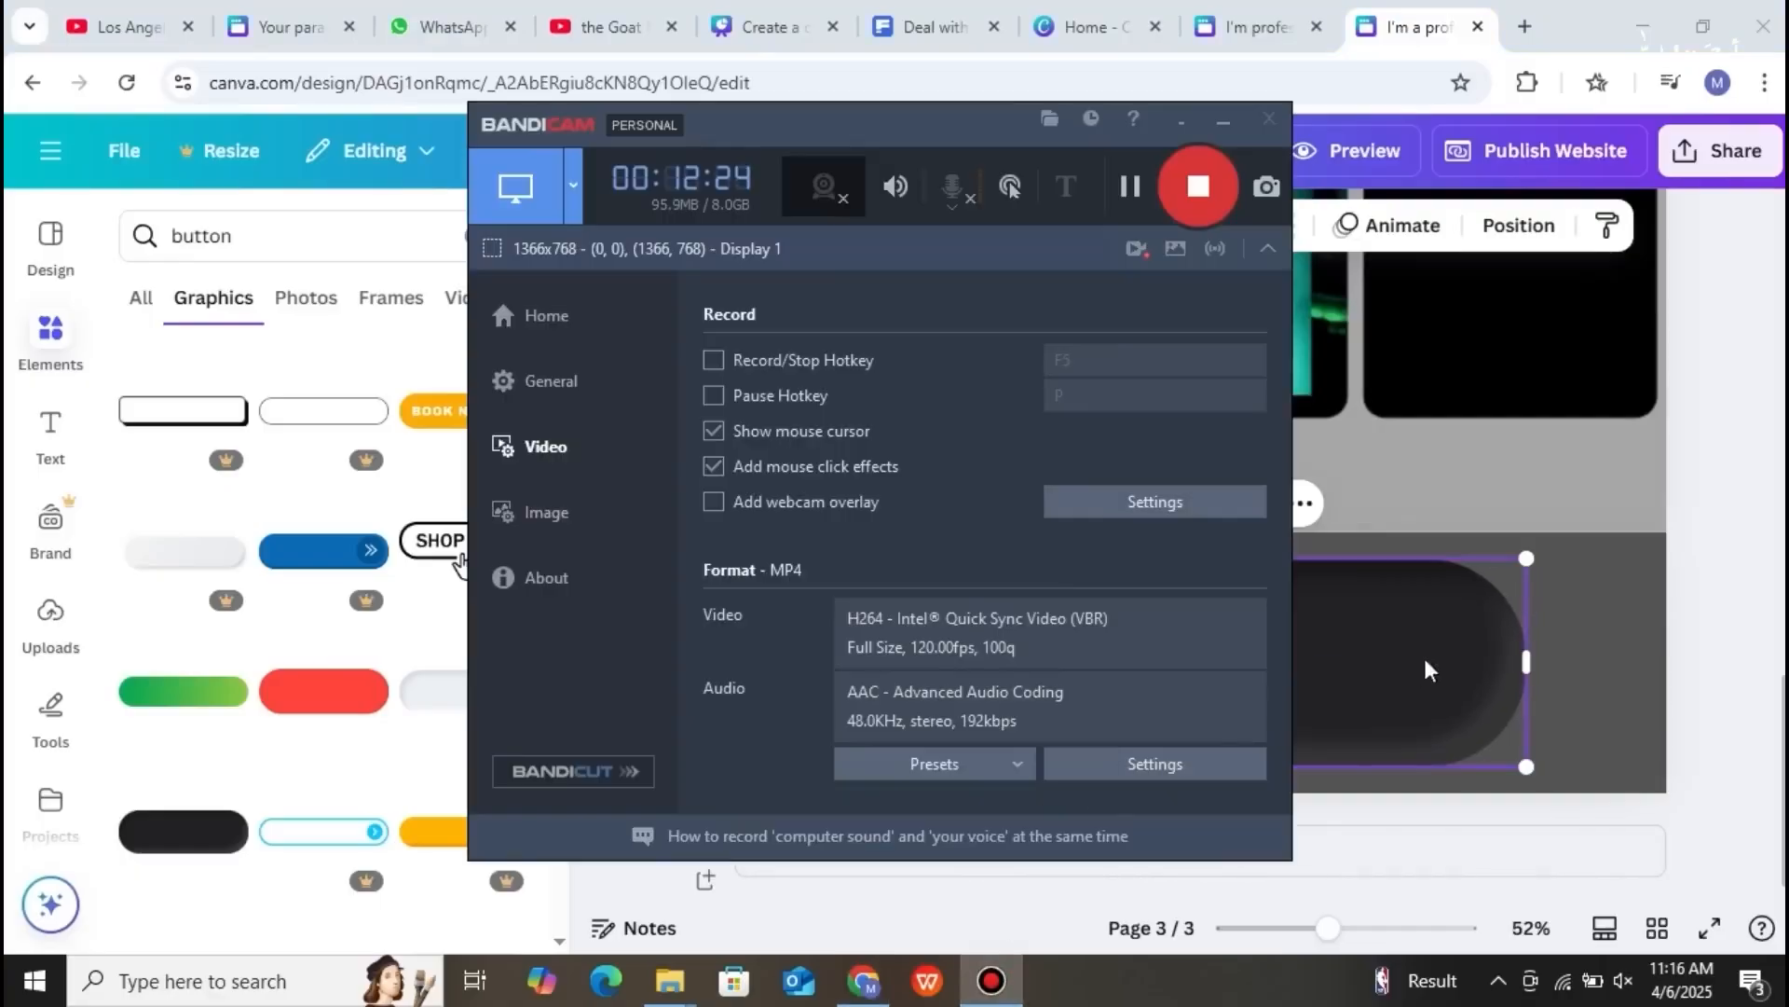
left_click(1466, 660)
left_click_drag(1346, 664, 1329, 664)
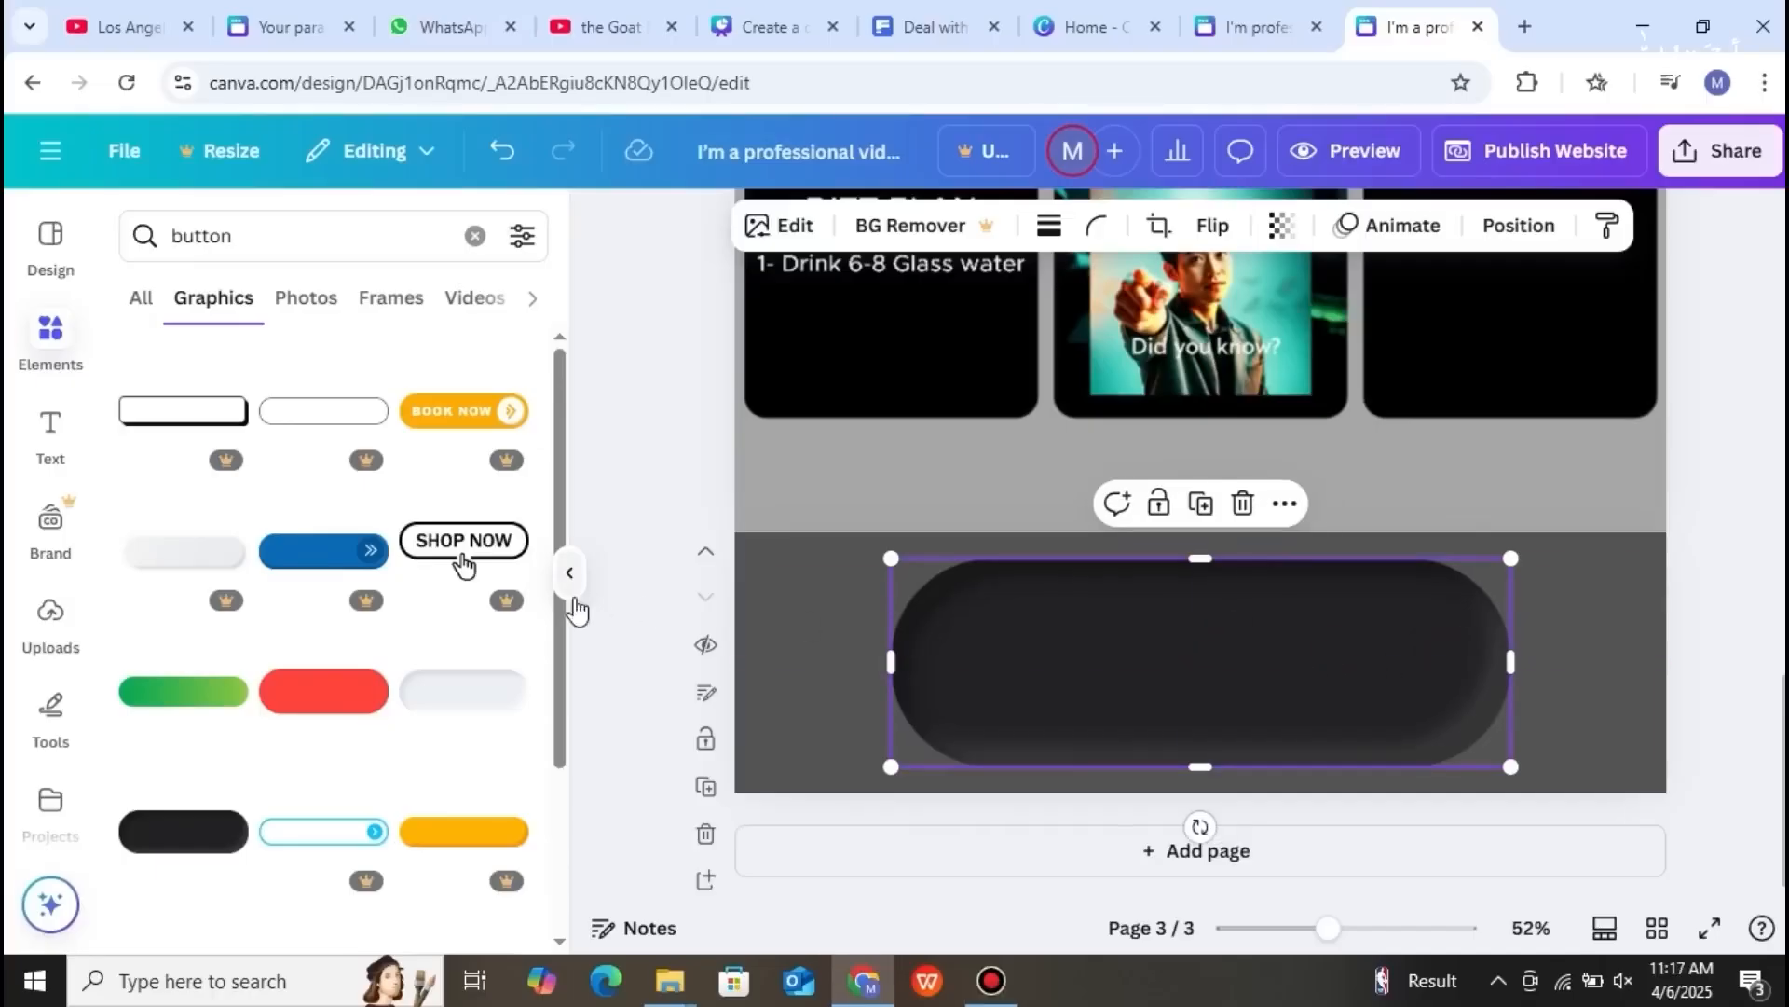
- Add a text box reading "Linked In" over the black button on the third page
left_click(53, 438)
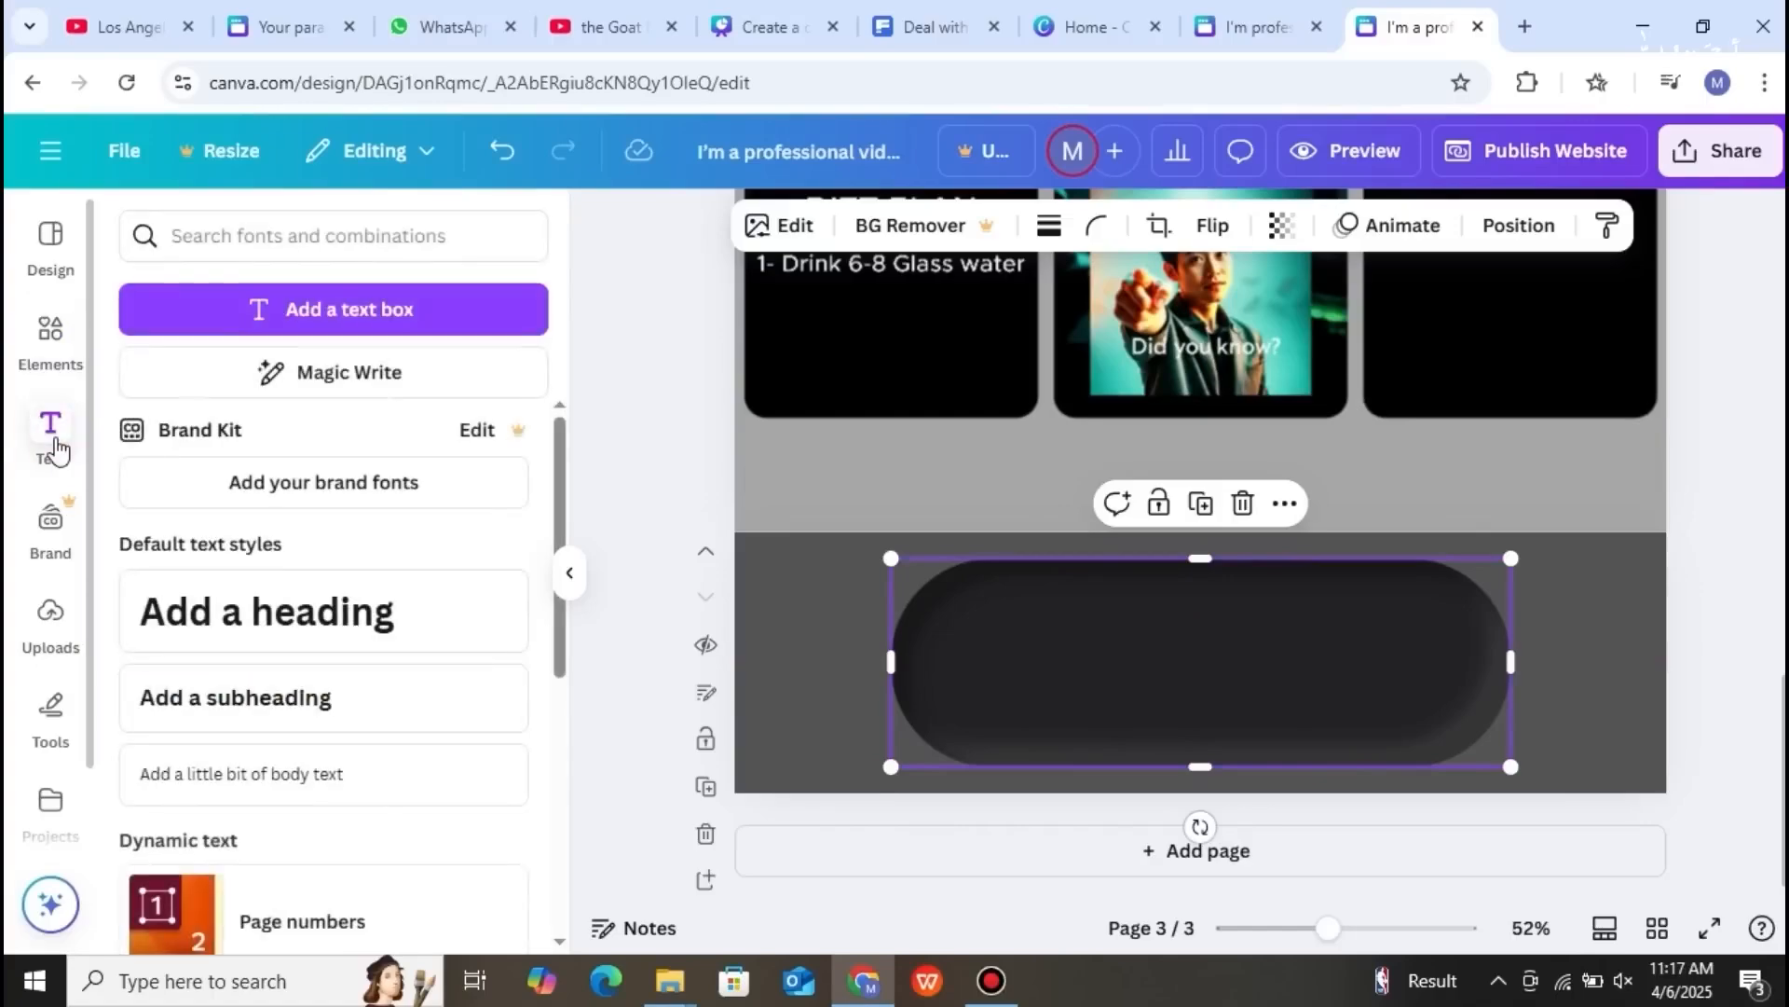
left_click(326, 316)
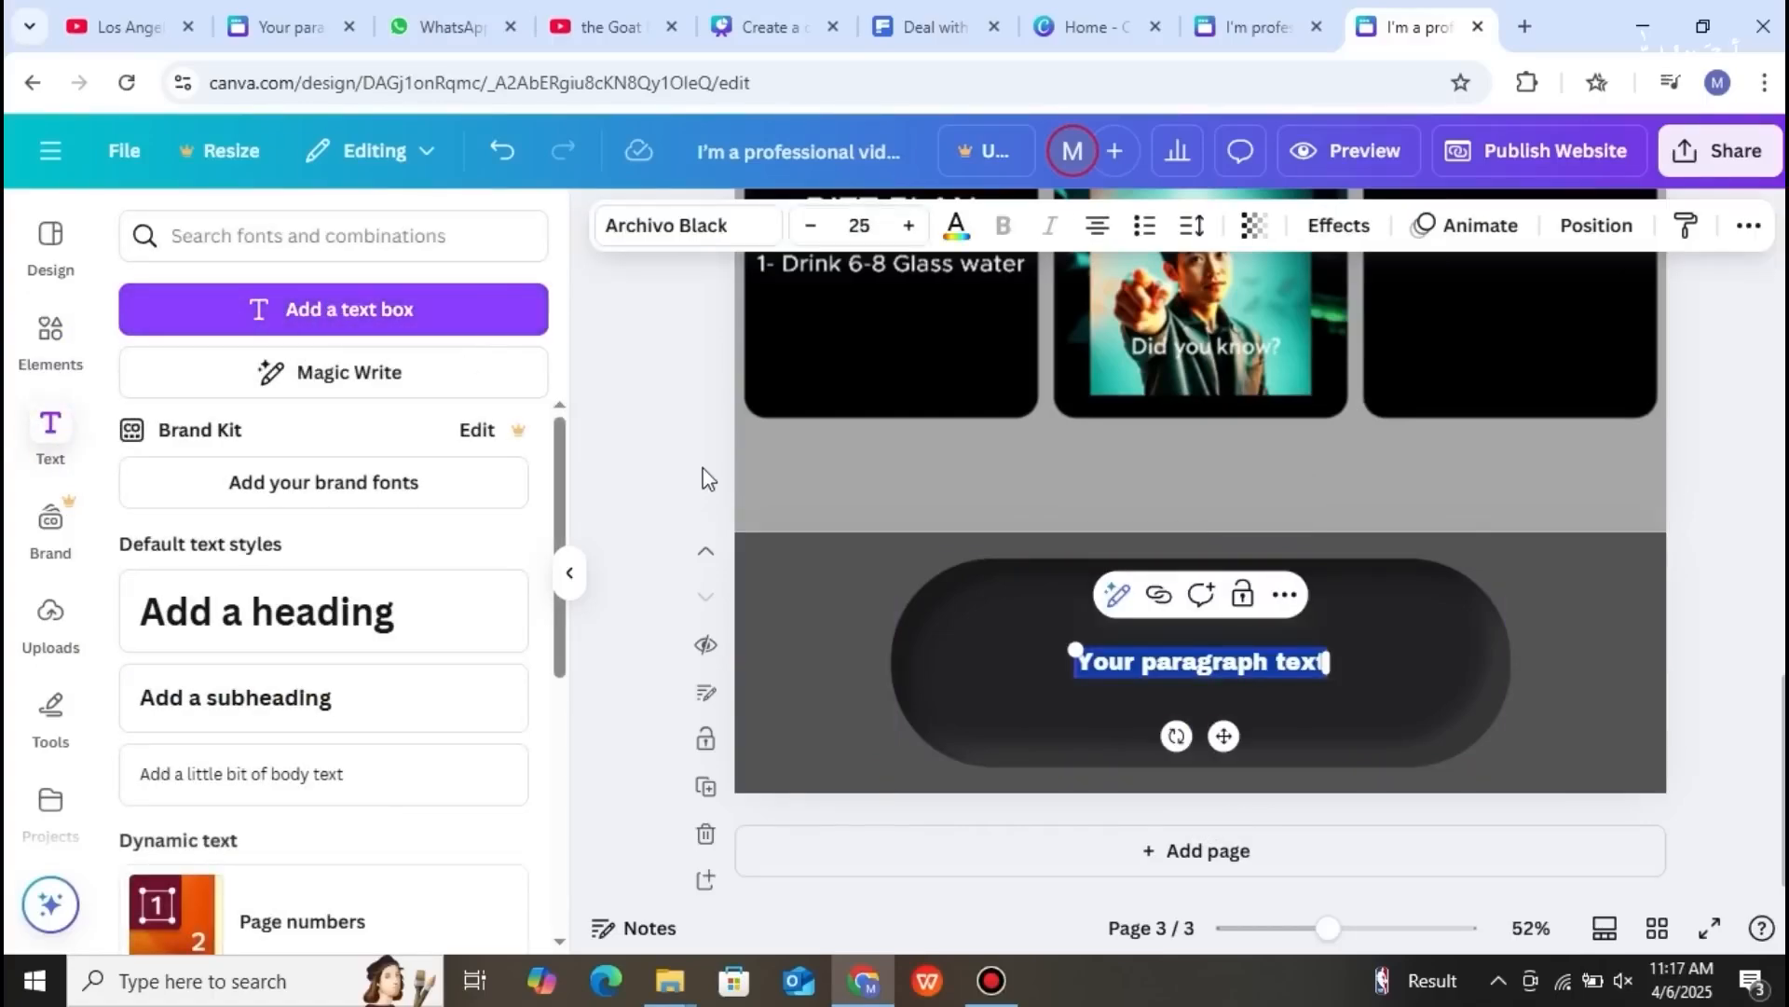
key("BackSpace")
type("L")
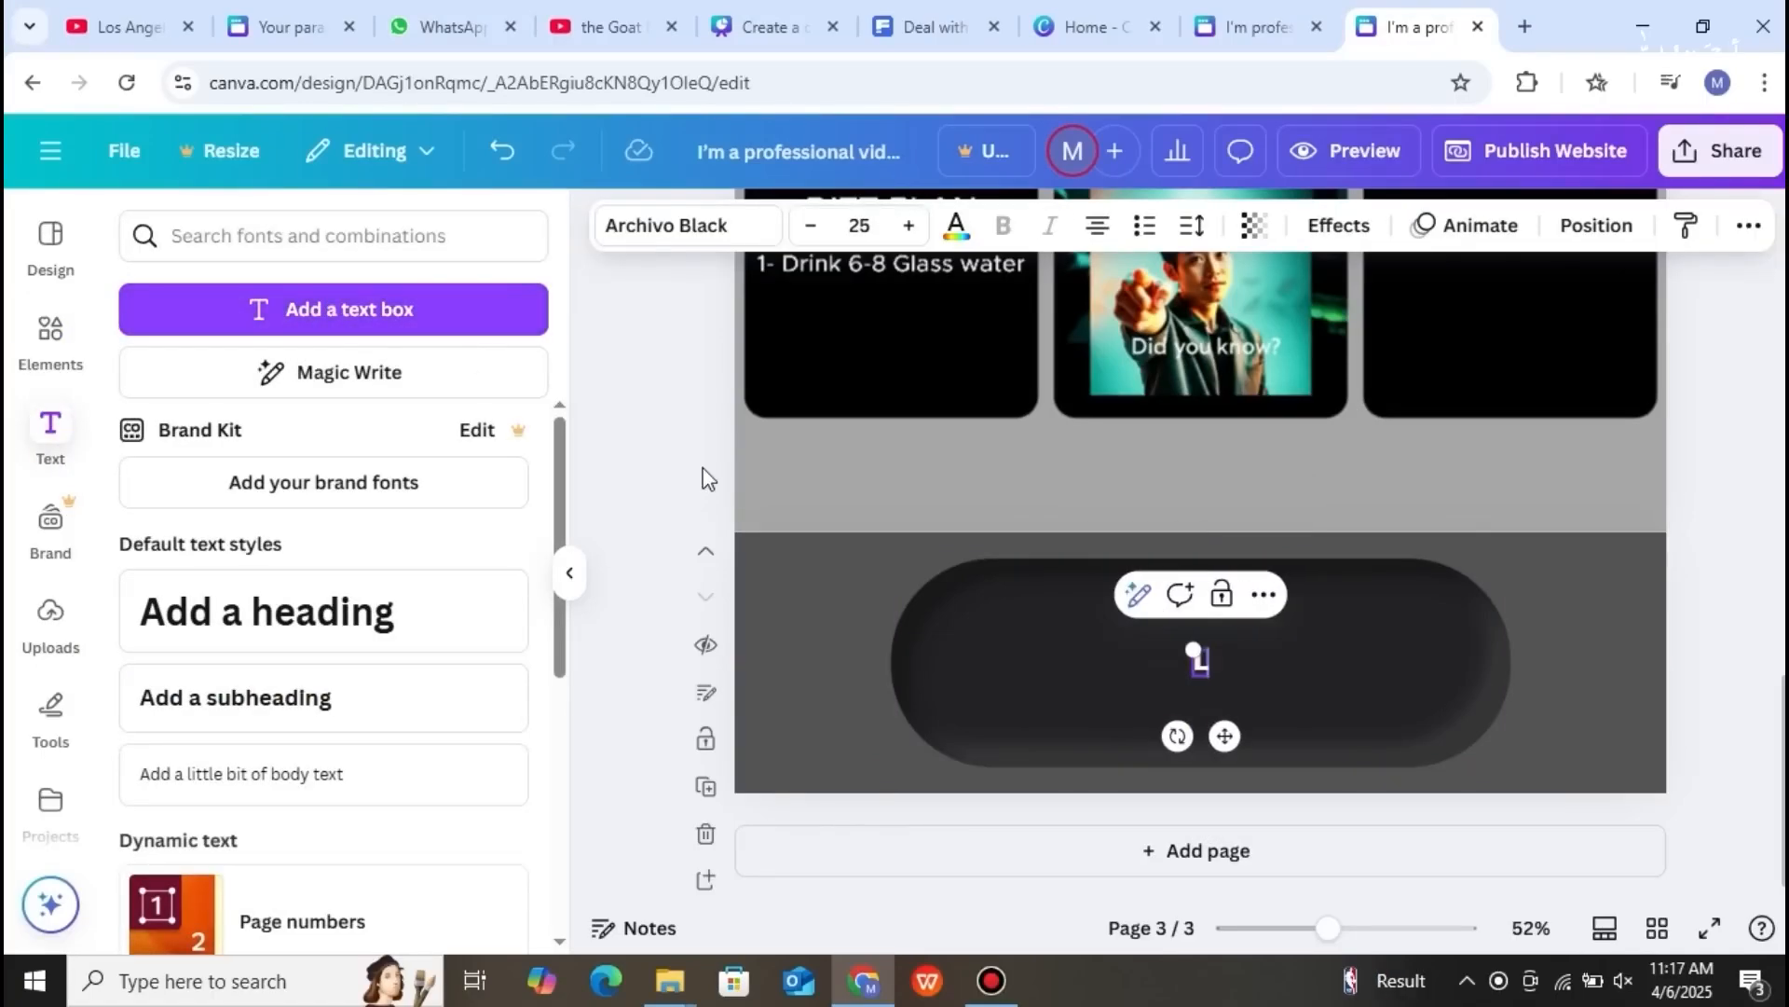
type("inked In")
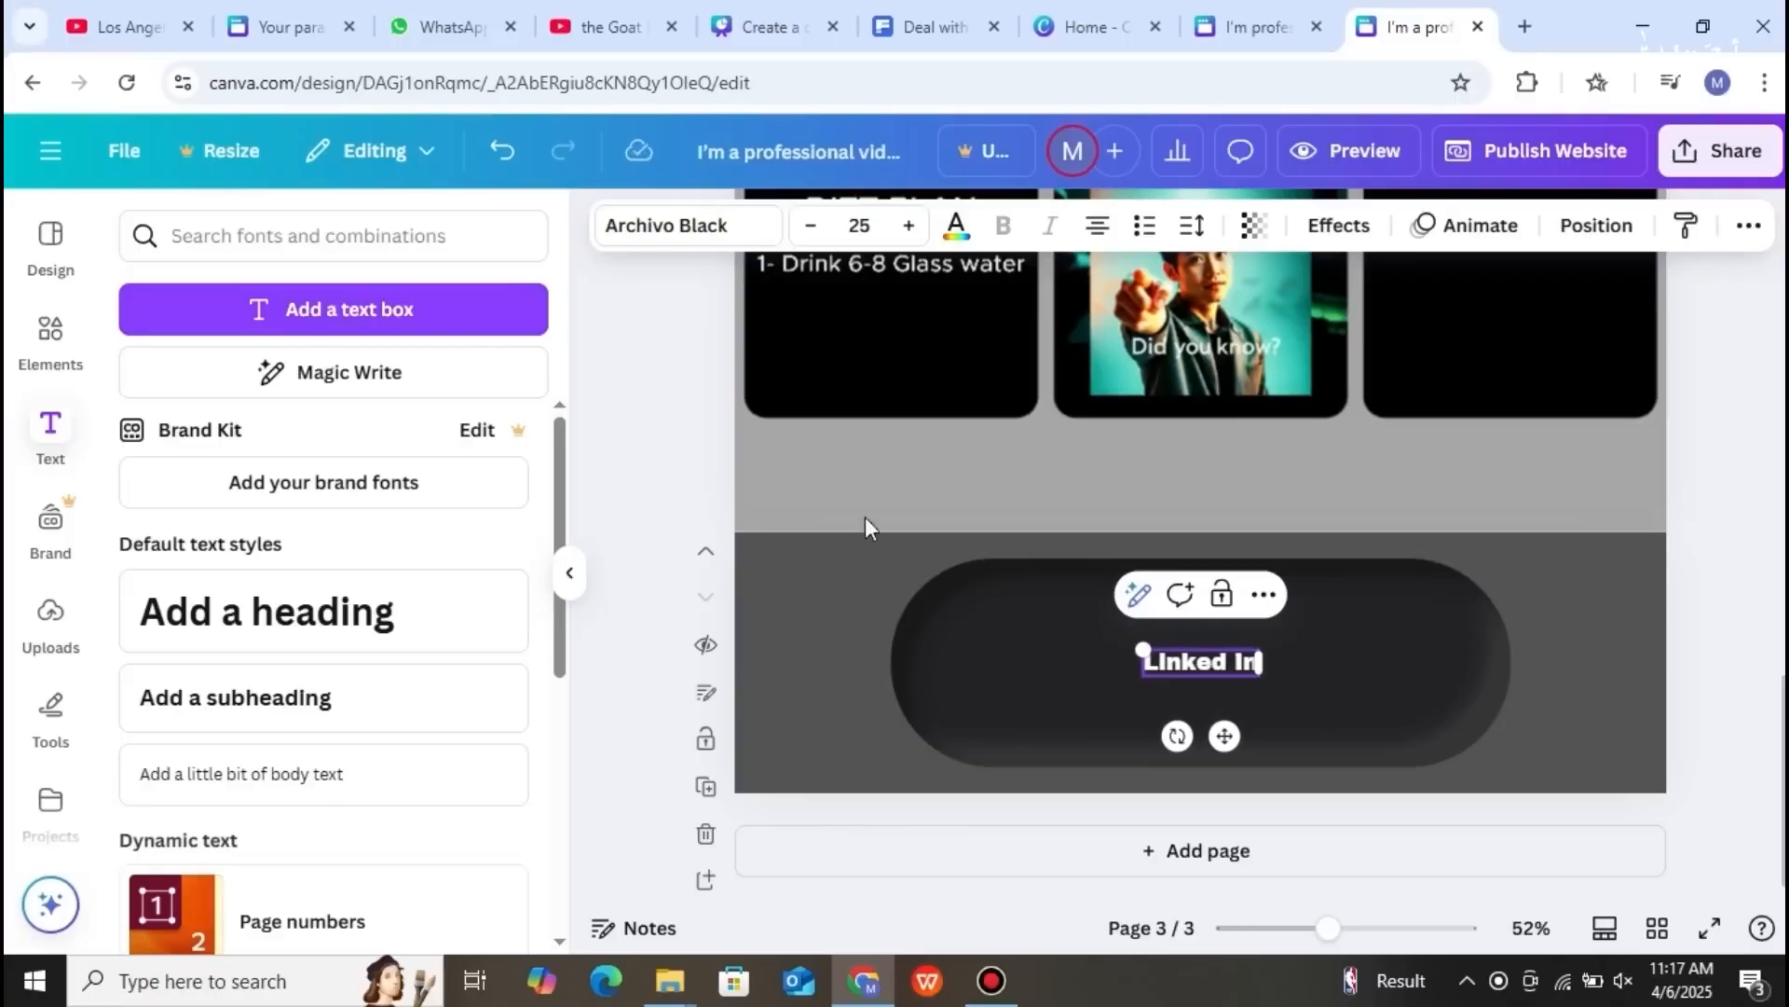
left_click(1264, 589)
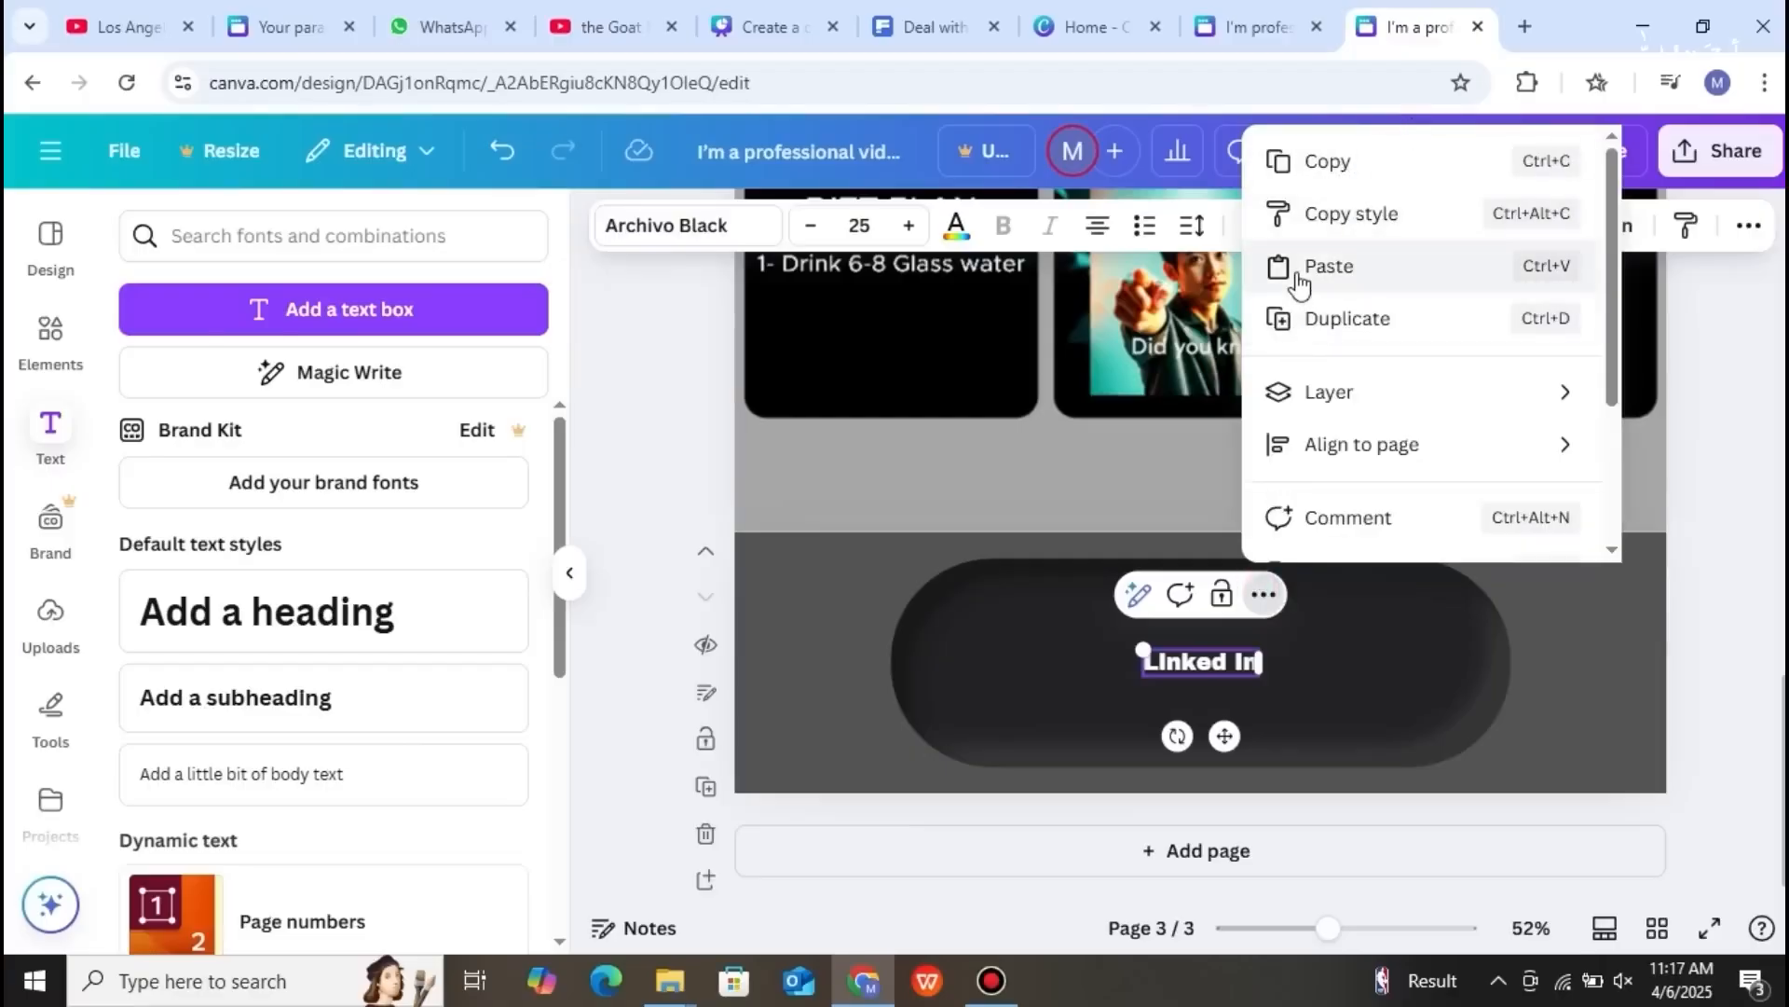
left_click(1283, 690)
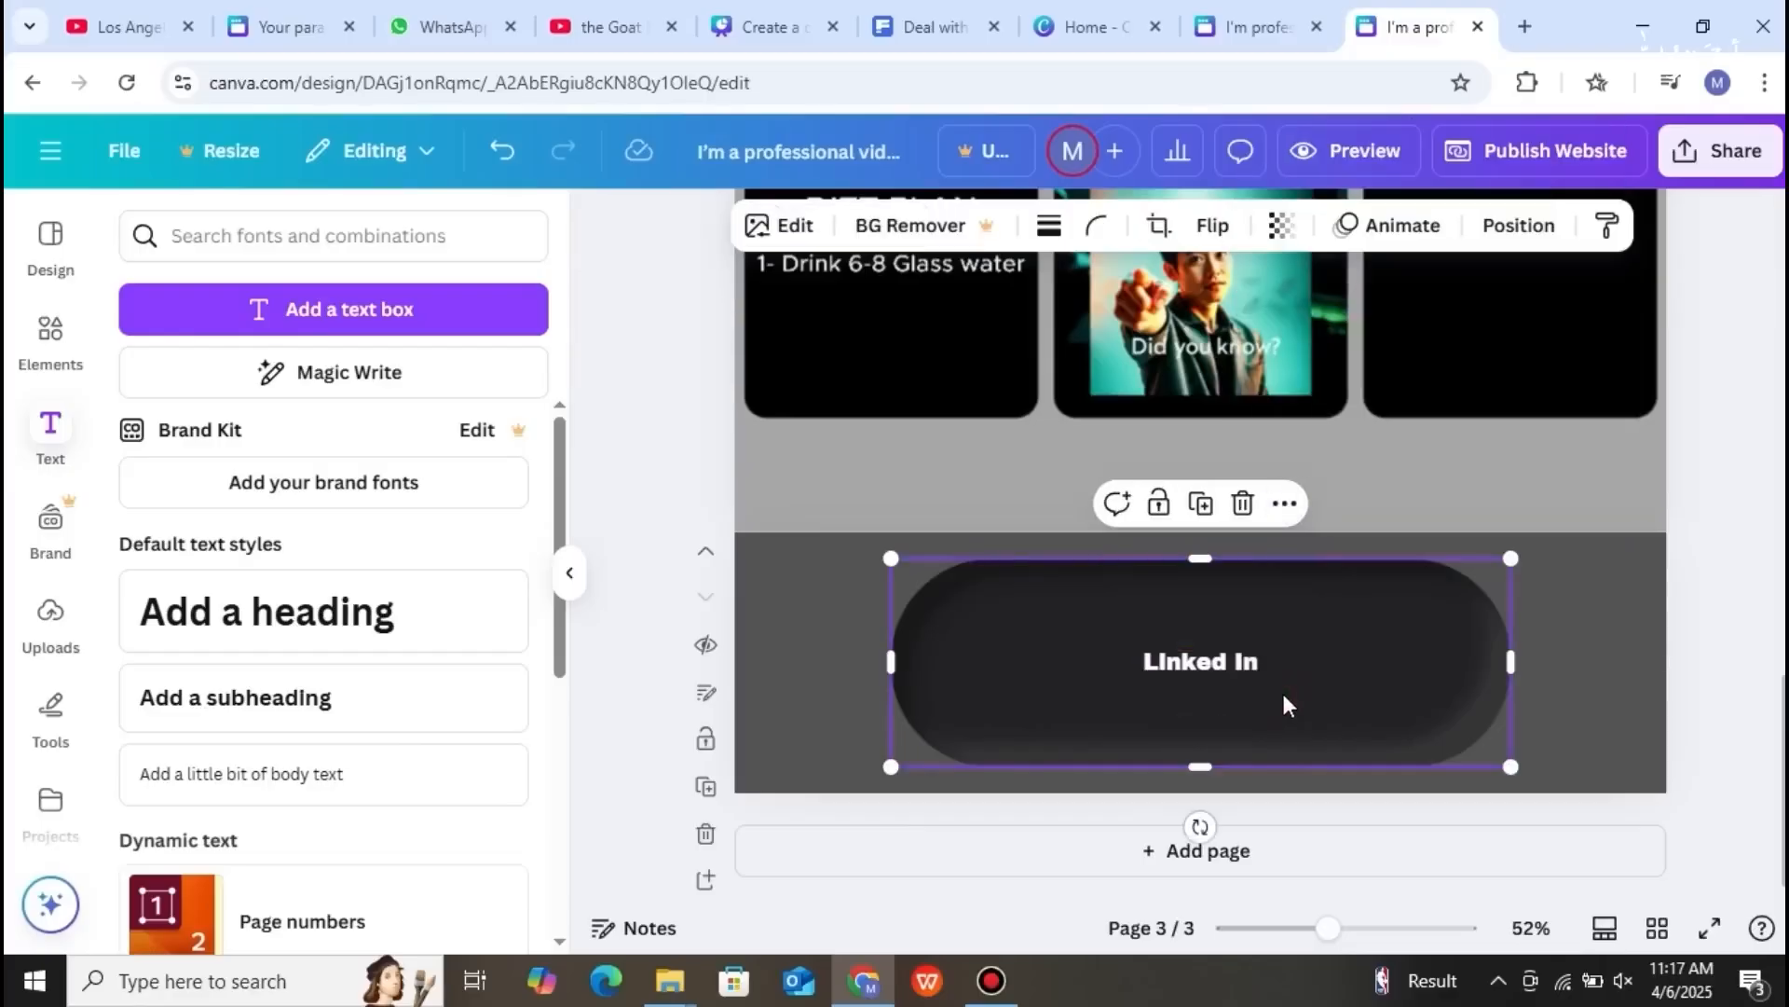
- Set the "Linked In" text's font size to 40, then delete the text and undo the deletion
left_click(1181, 661)
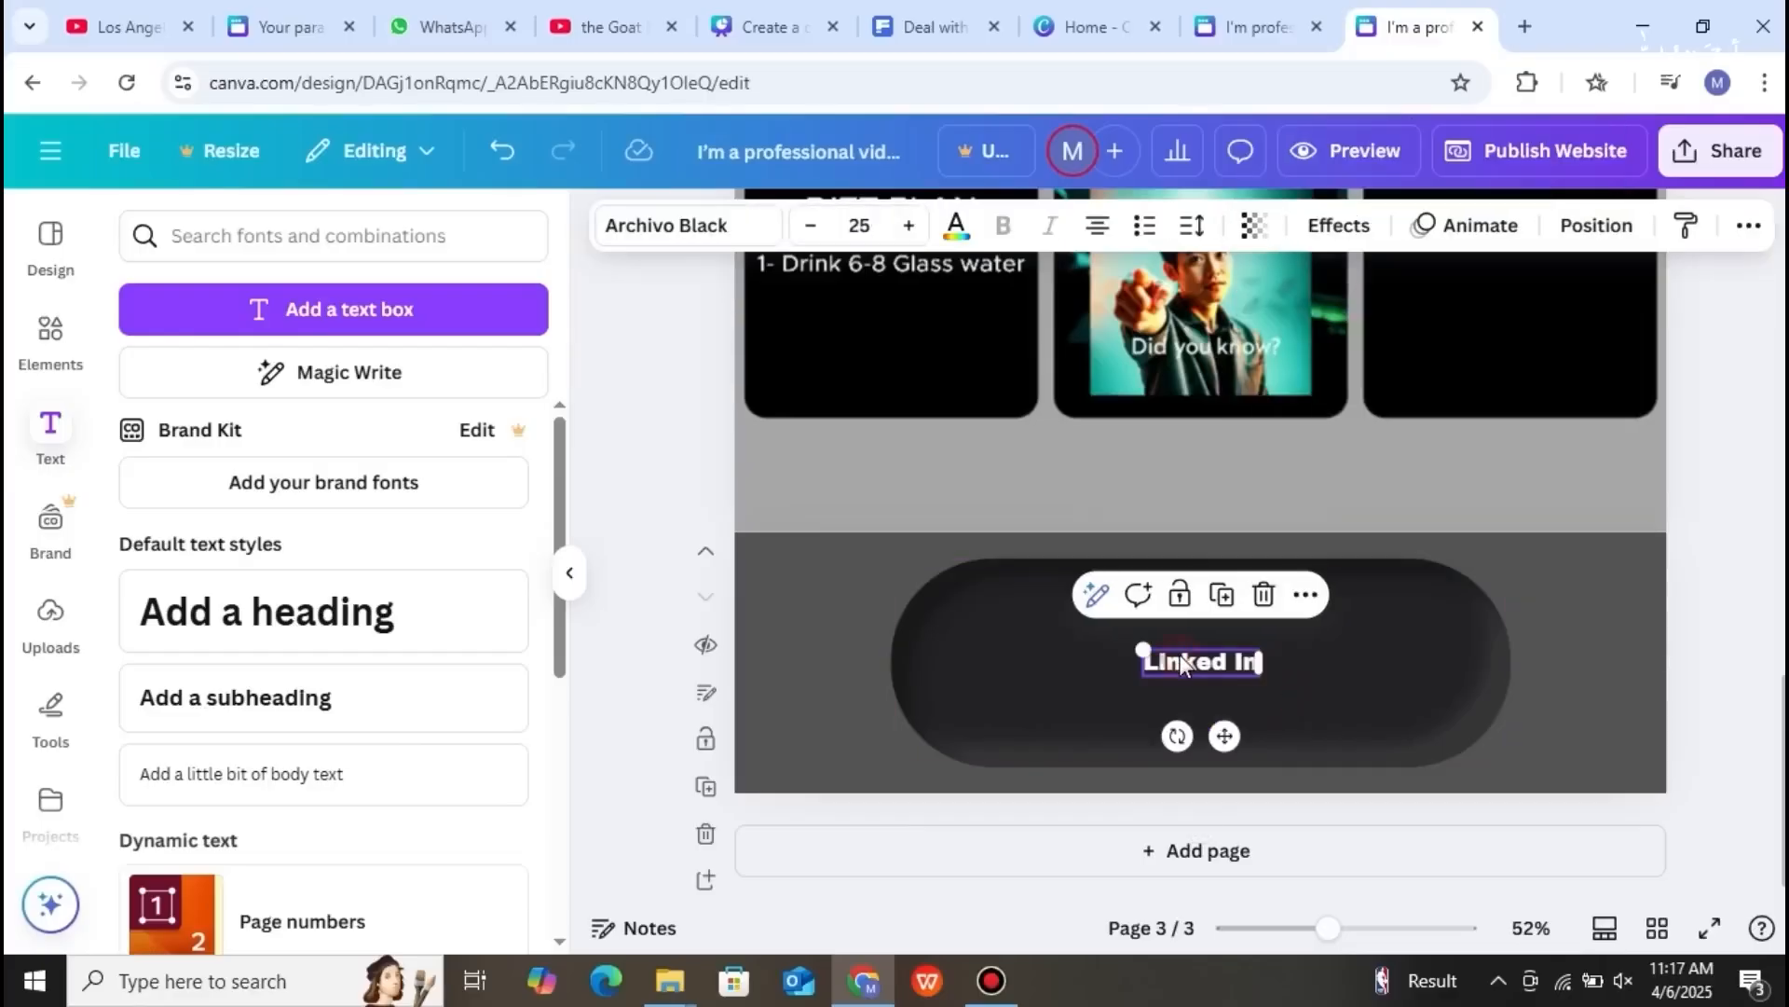
left_click(872, 225)
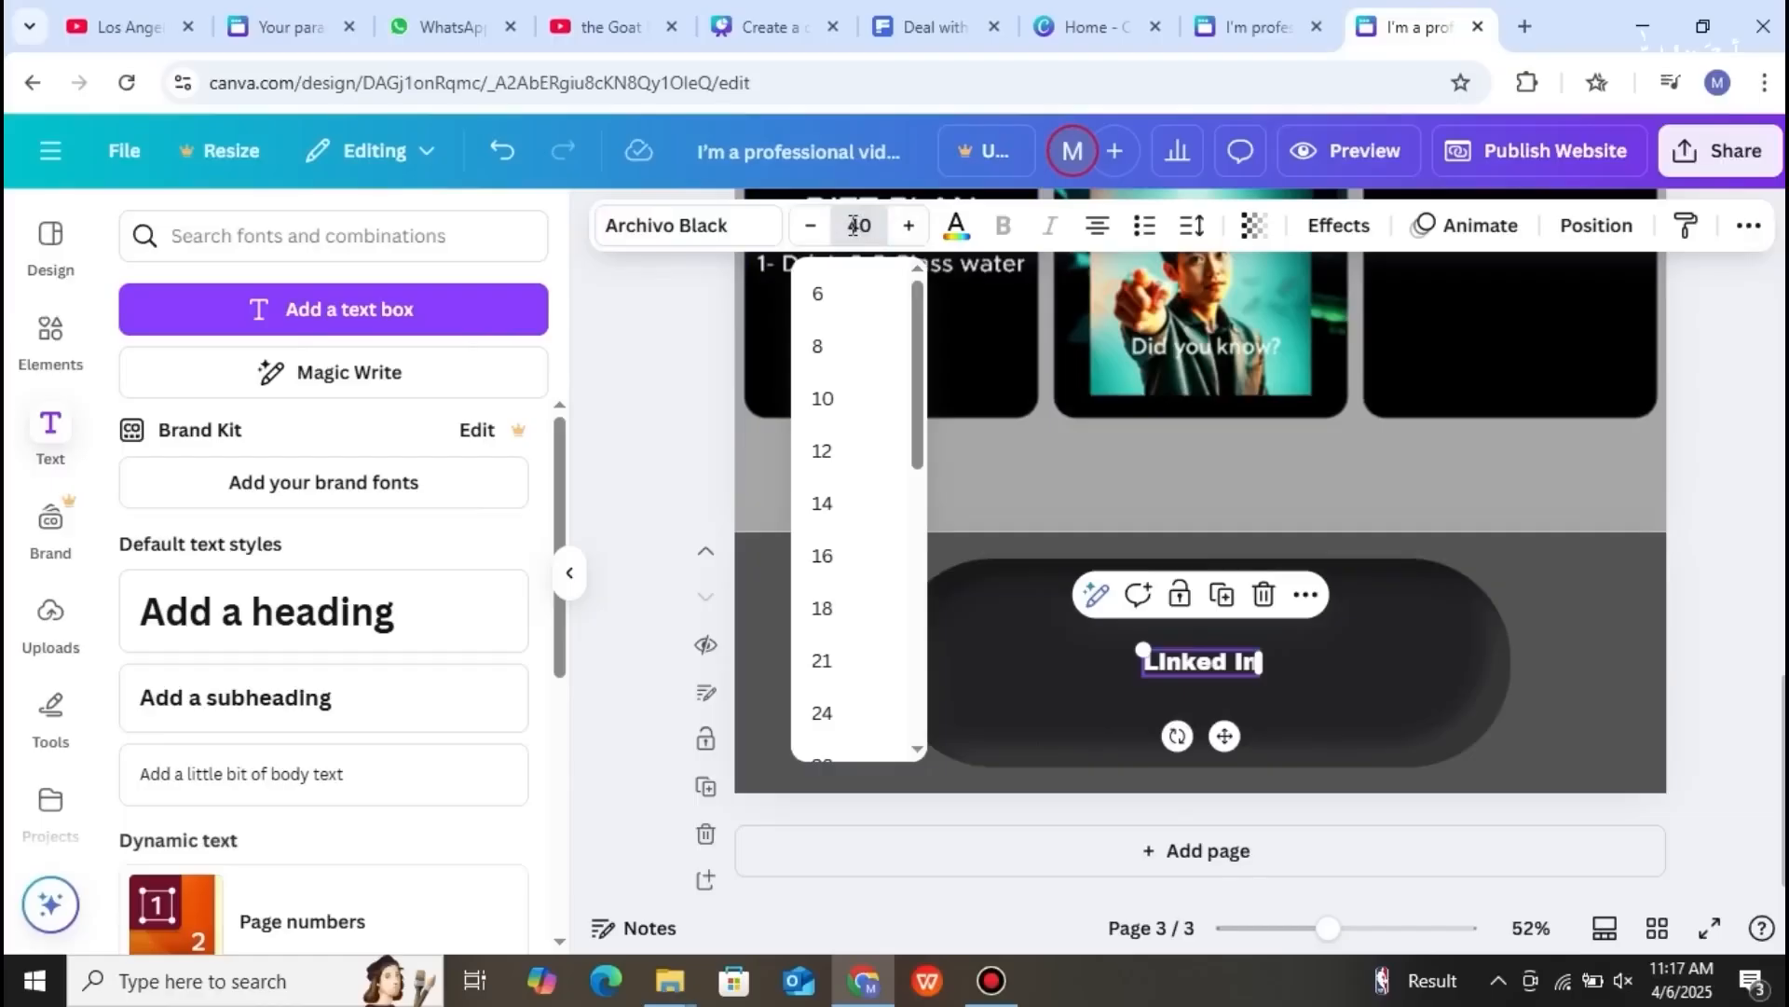
type("40")
key("Return")
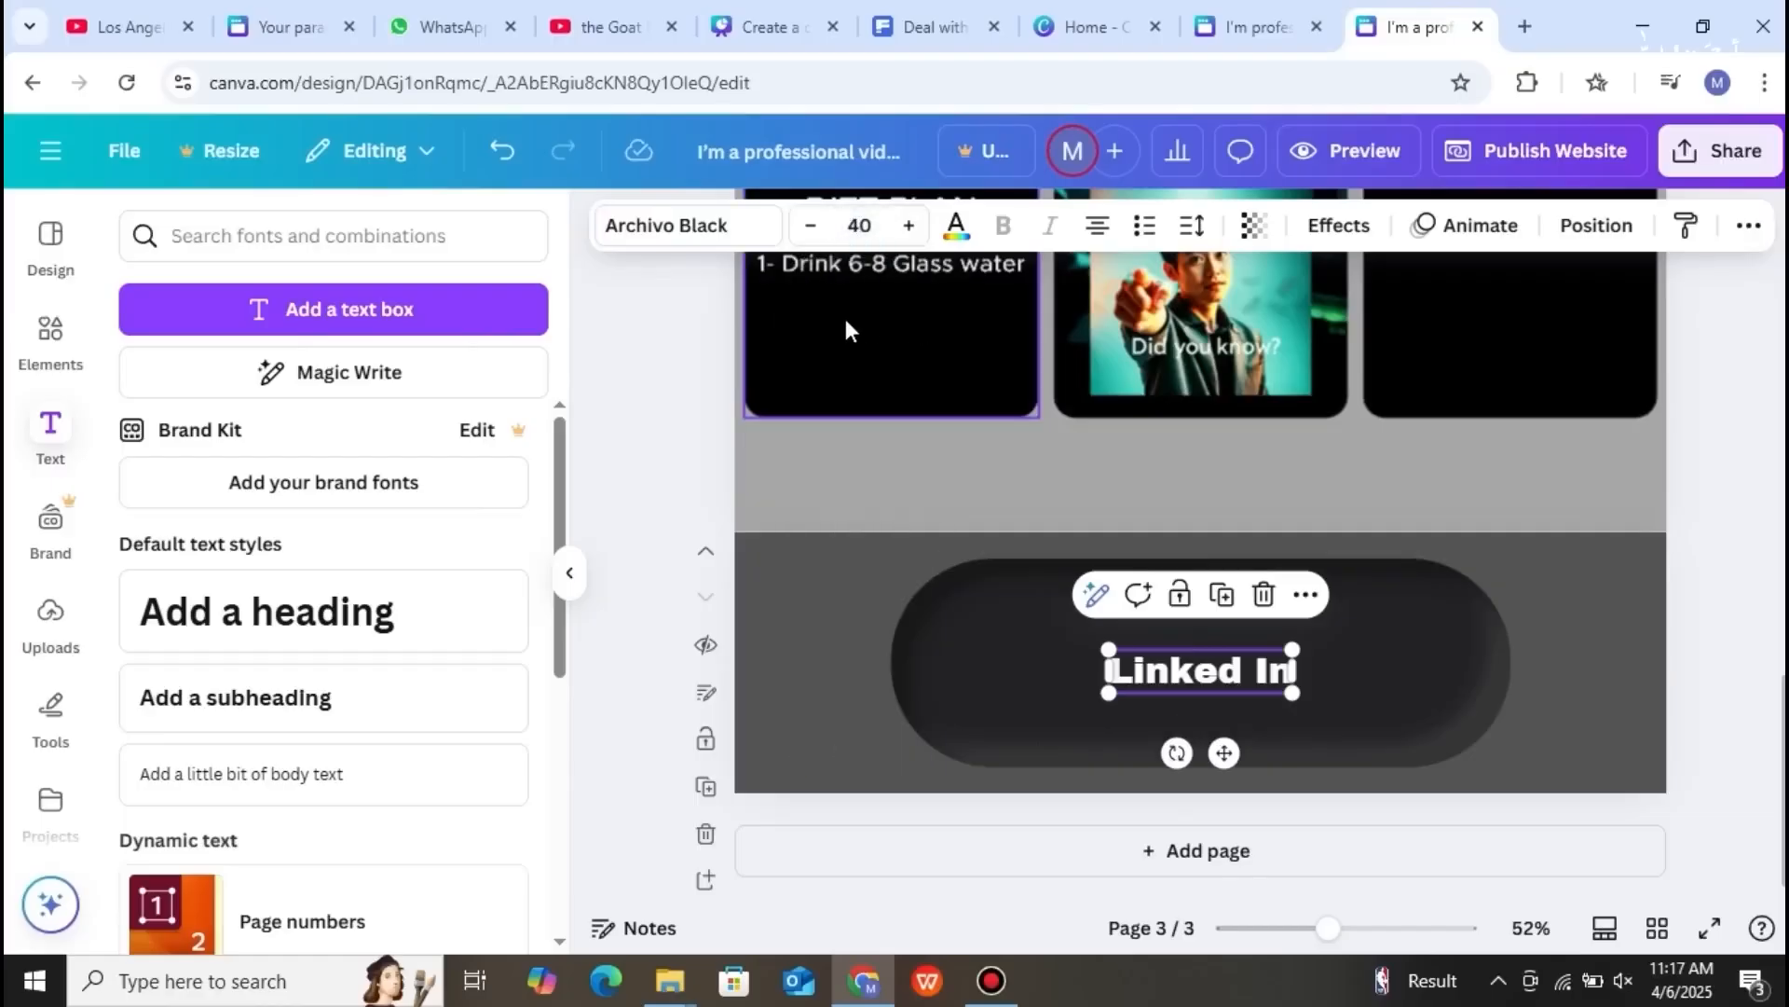
key("Delete")
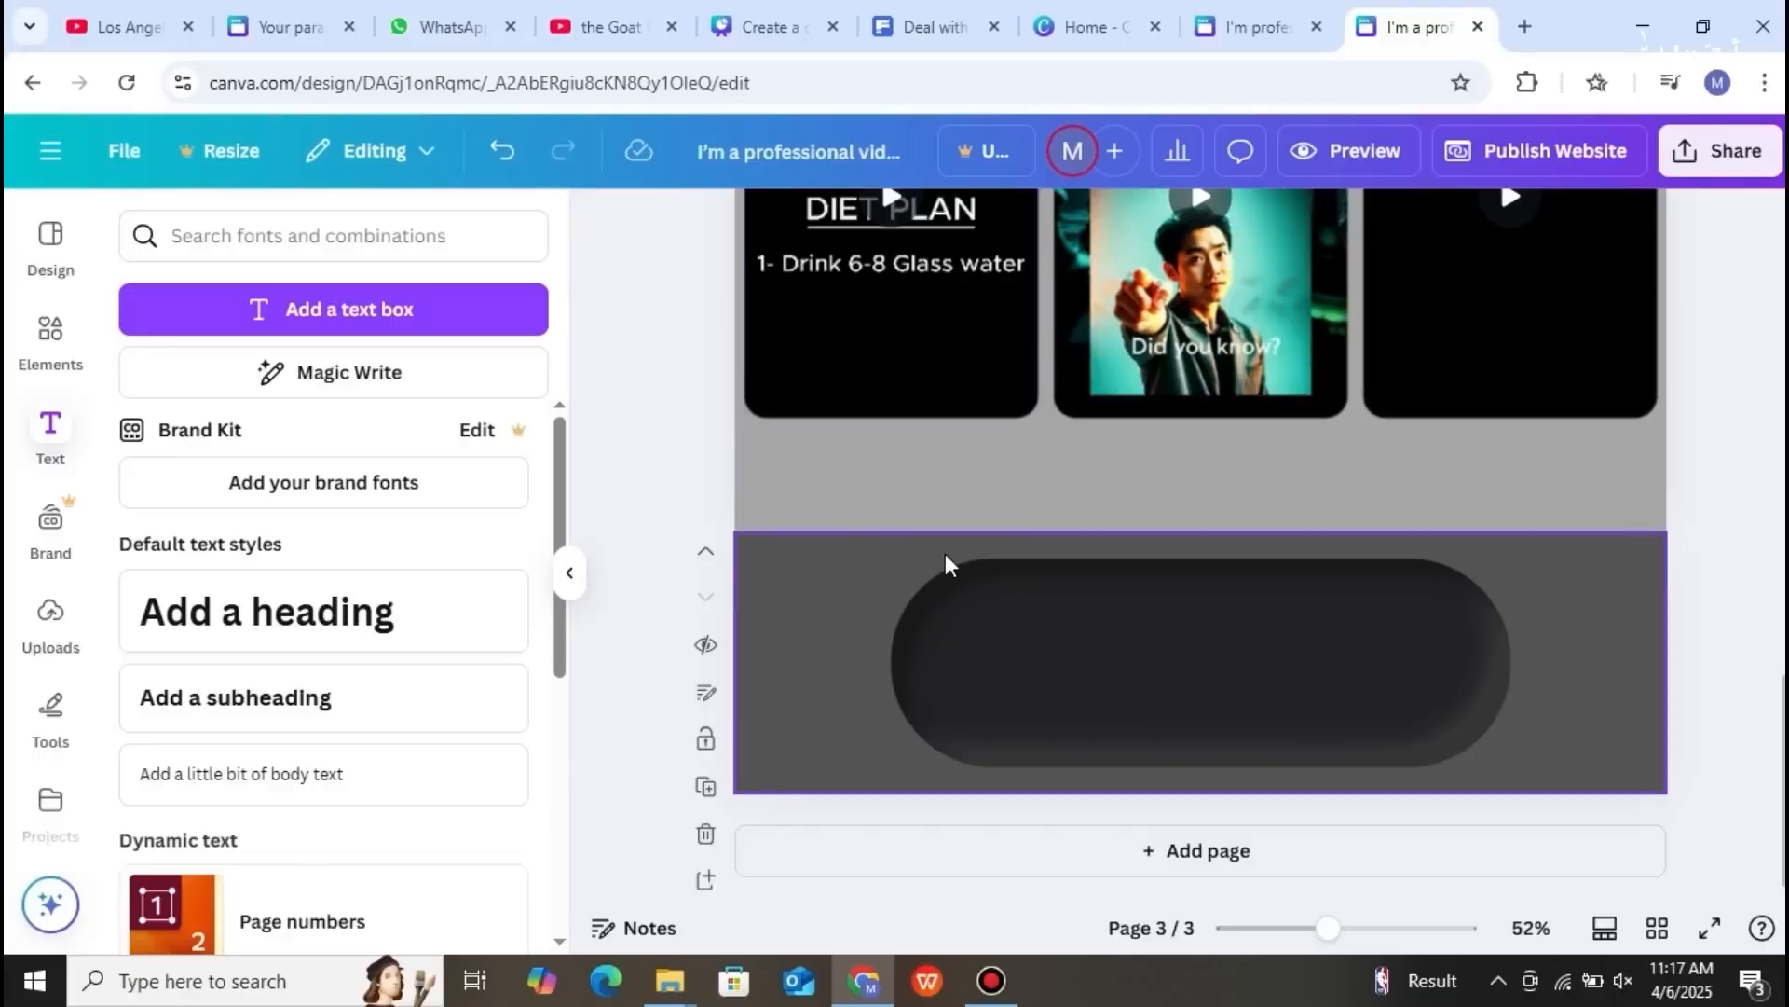
key("ctrl+z")
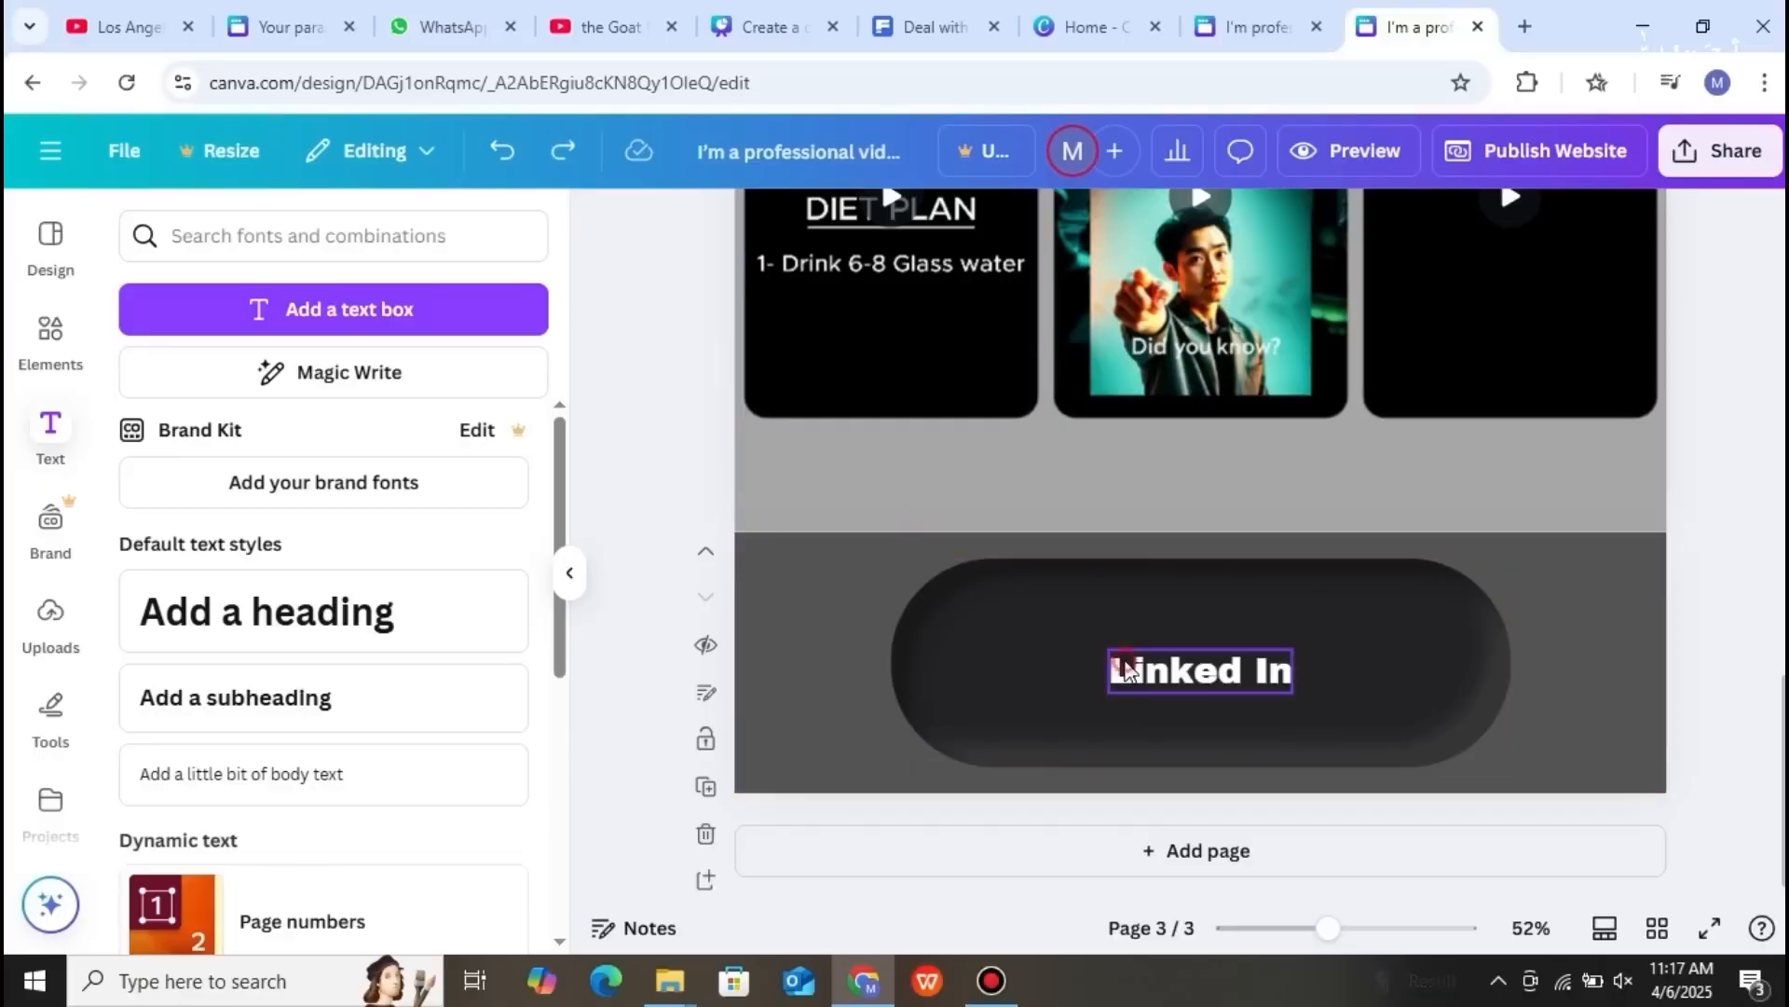
- Set the font size of the "Linked In" text to 50
left_click(1126, 665)
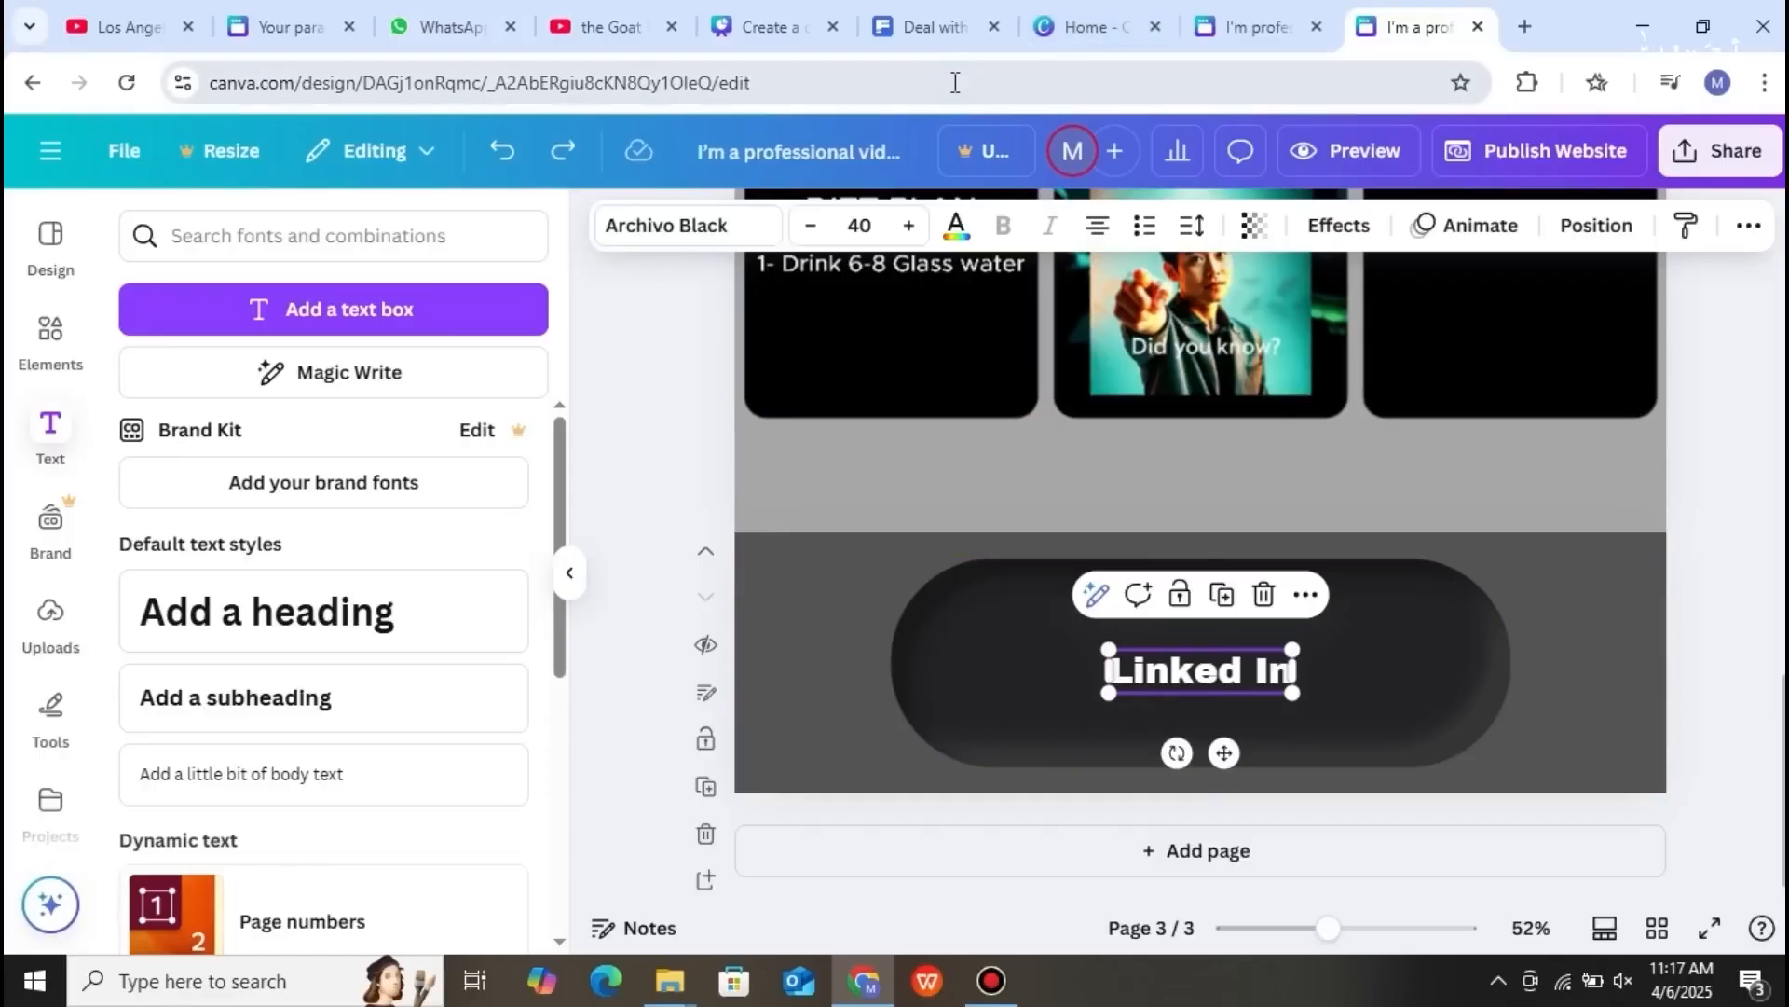
left_click(859, 227)
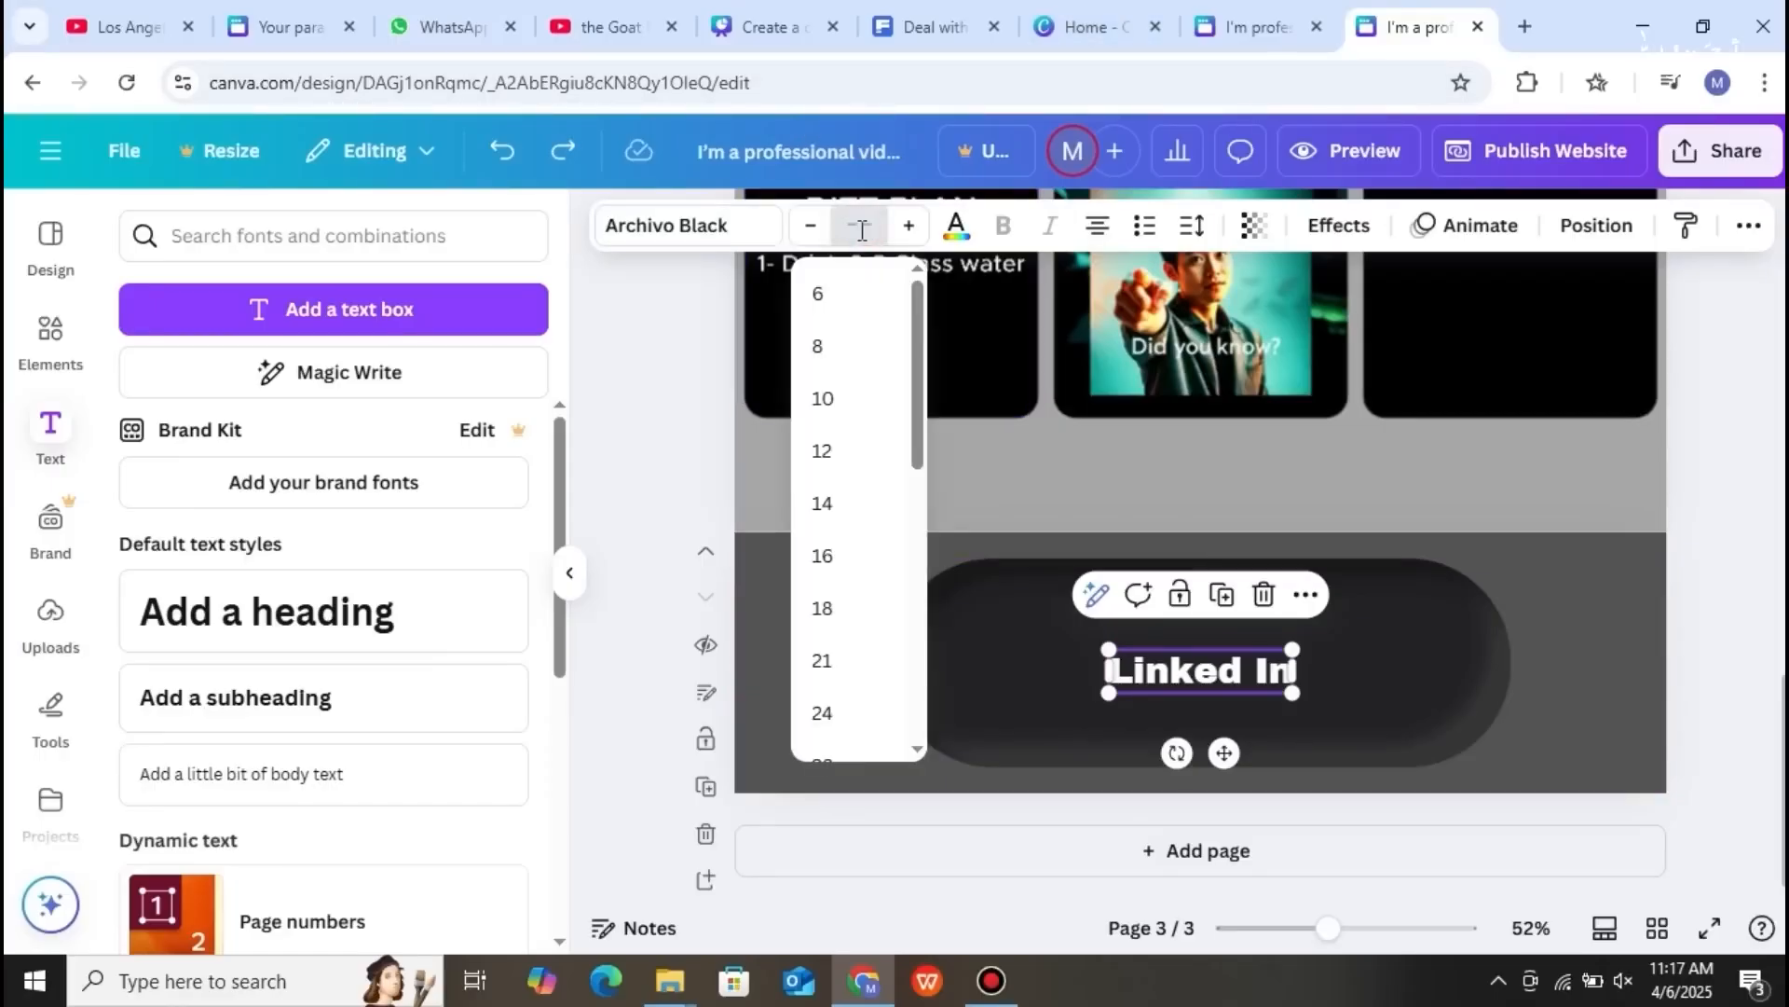
key("Return")
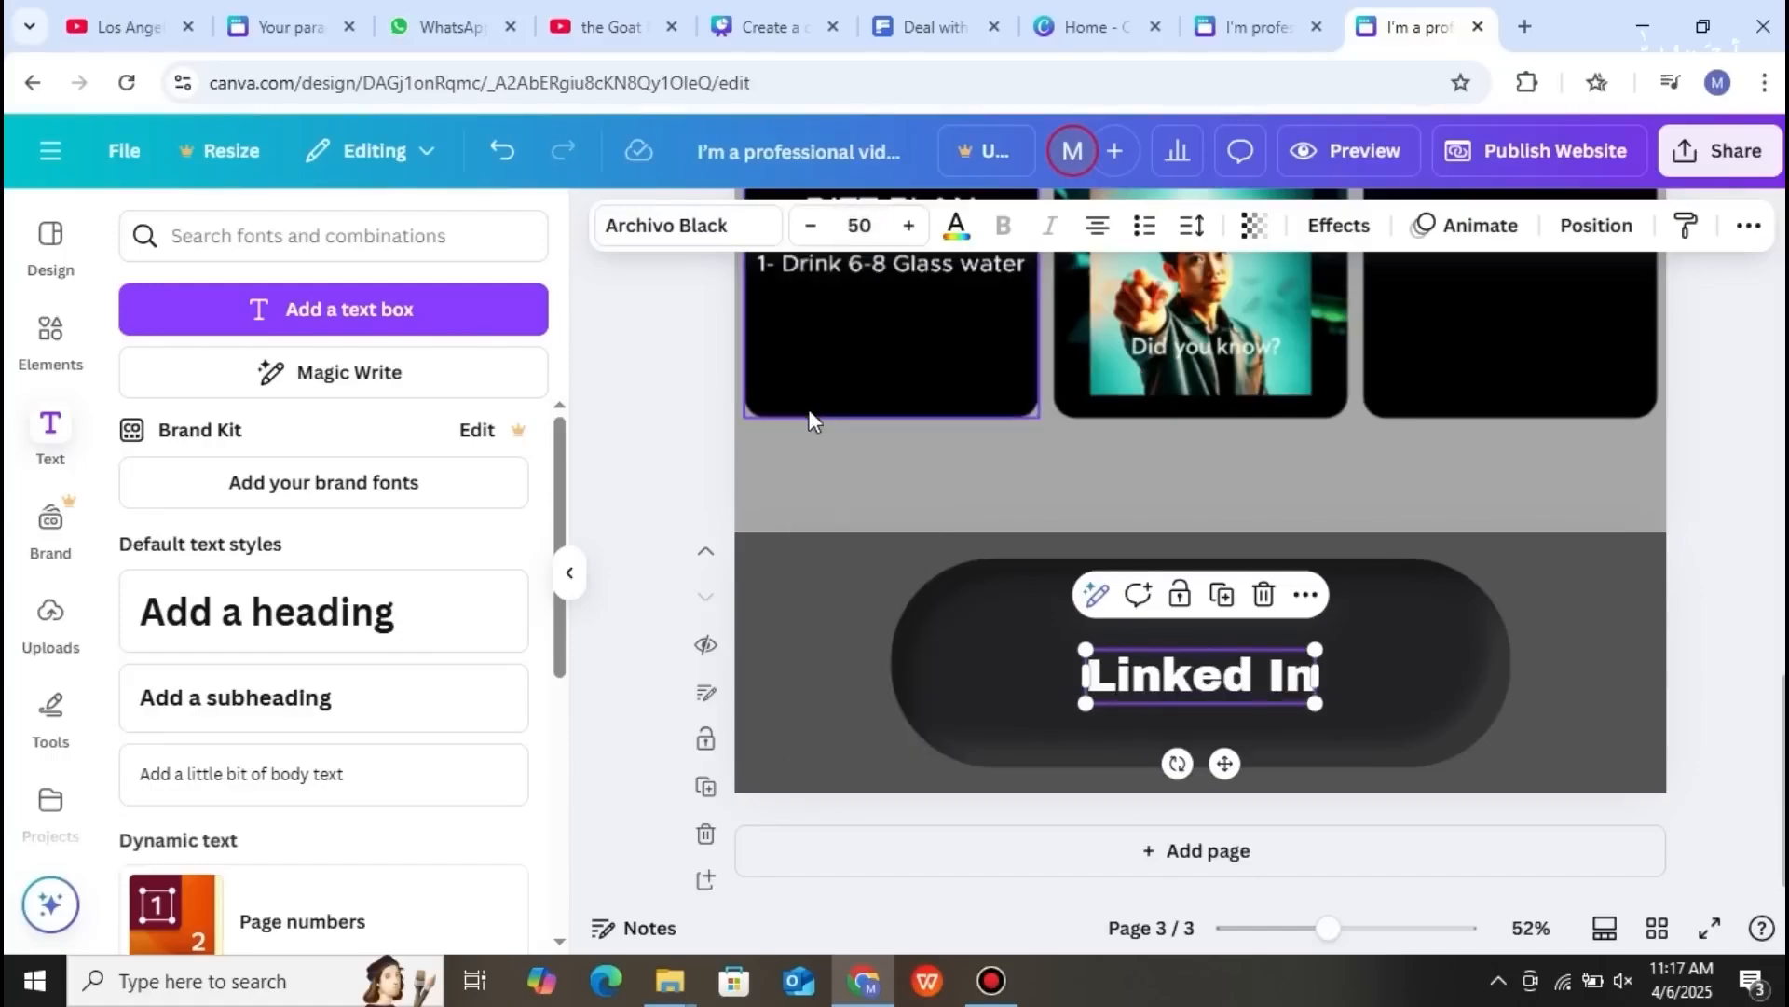
- Enlarge the "Linked In" text slightly and centre it on the black button
left_click_drag(1176, 690, 1169, 657)
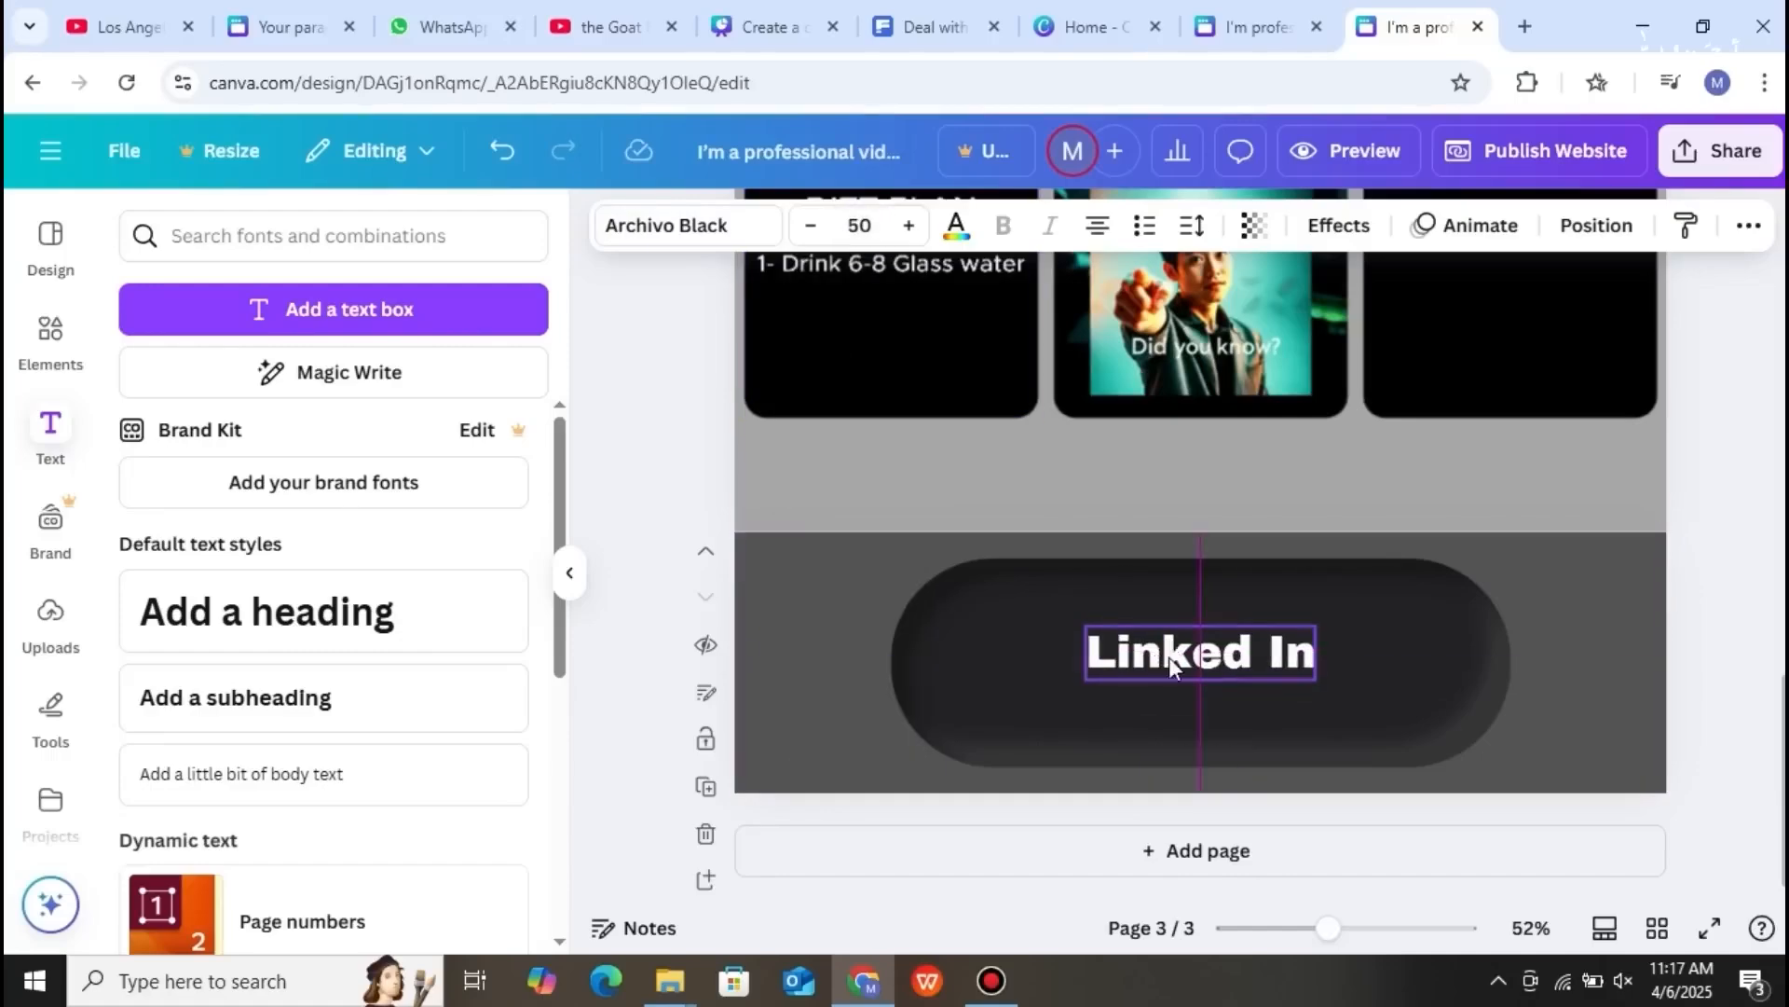
double_click(1174, 677)
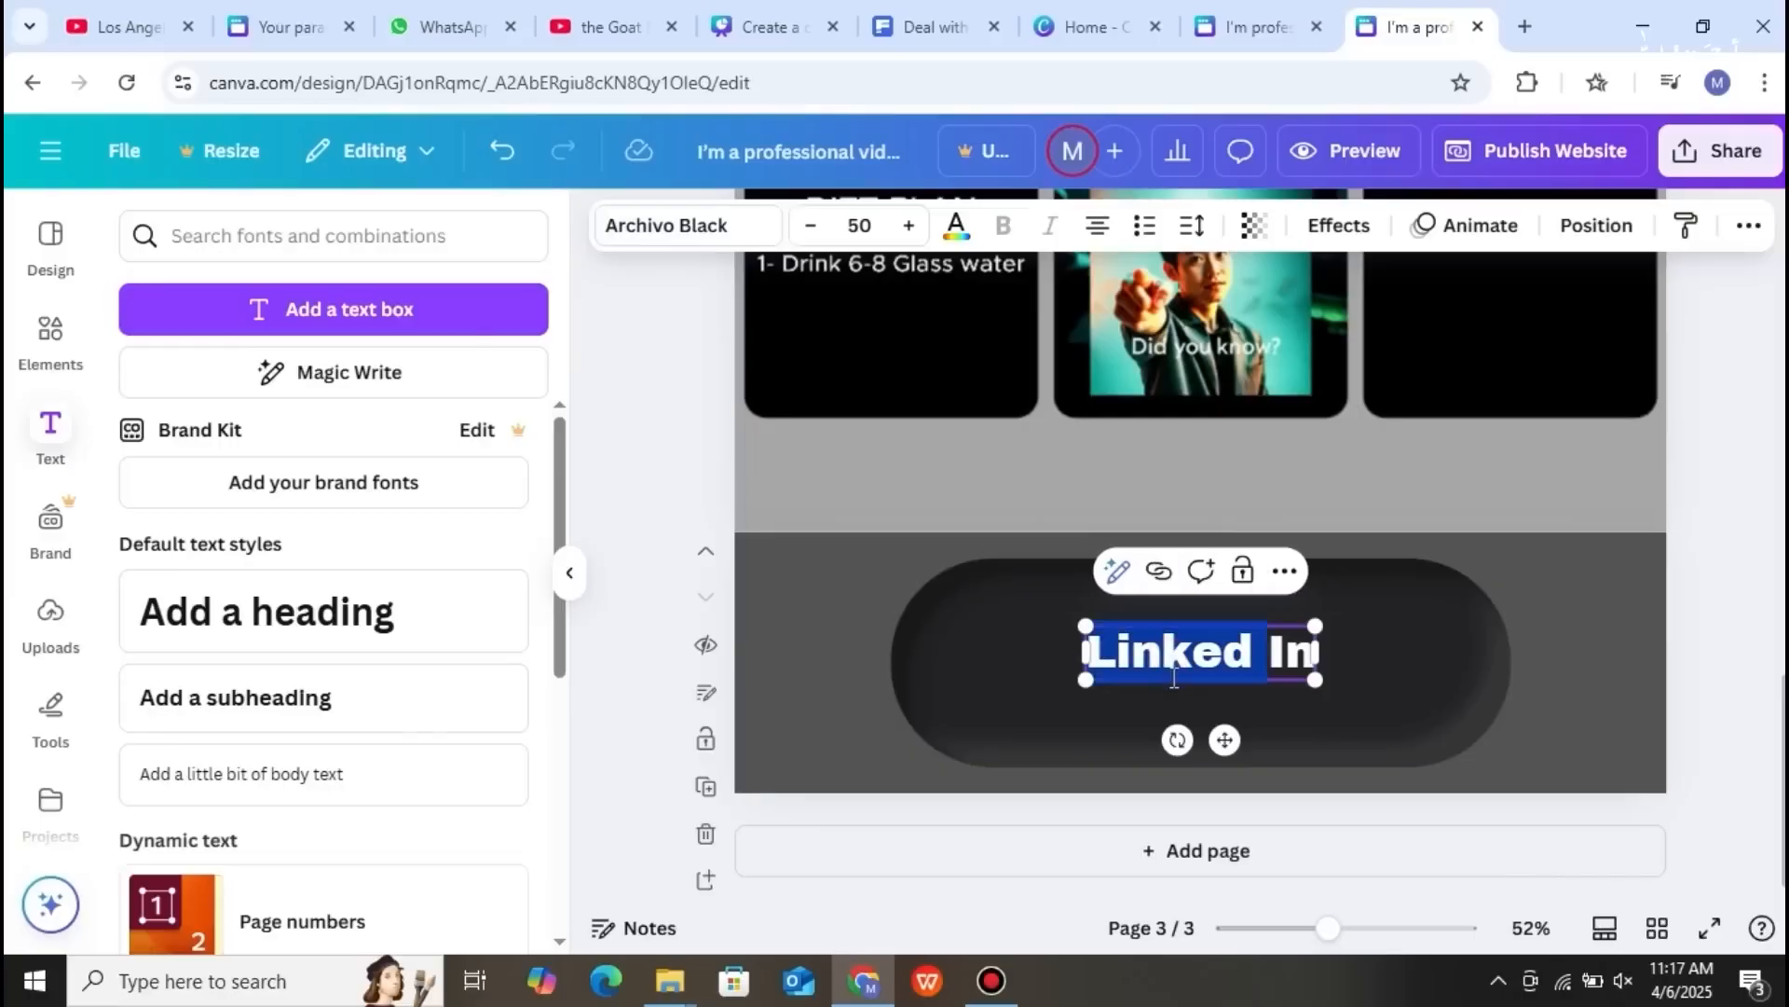
left_click(1373, 694)
mouse_move(1243, 664)
left_mouse_down()
mouse_move(1363, 700)
mouse_move(1254, 680)
left_mouse_up()
left_click(1572, 571)
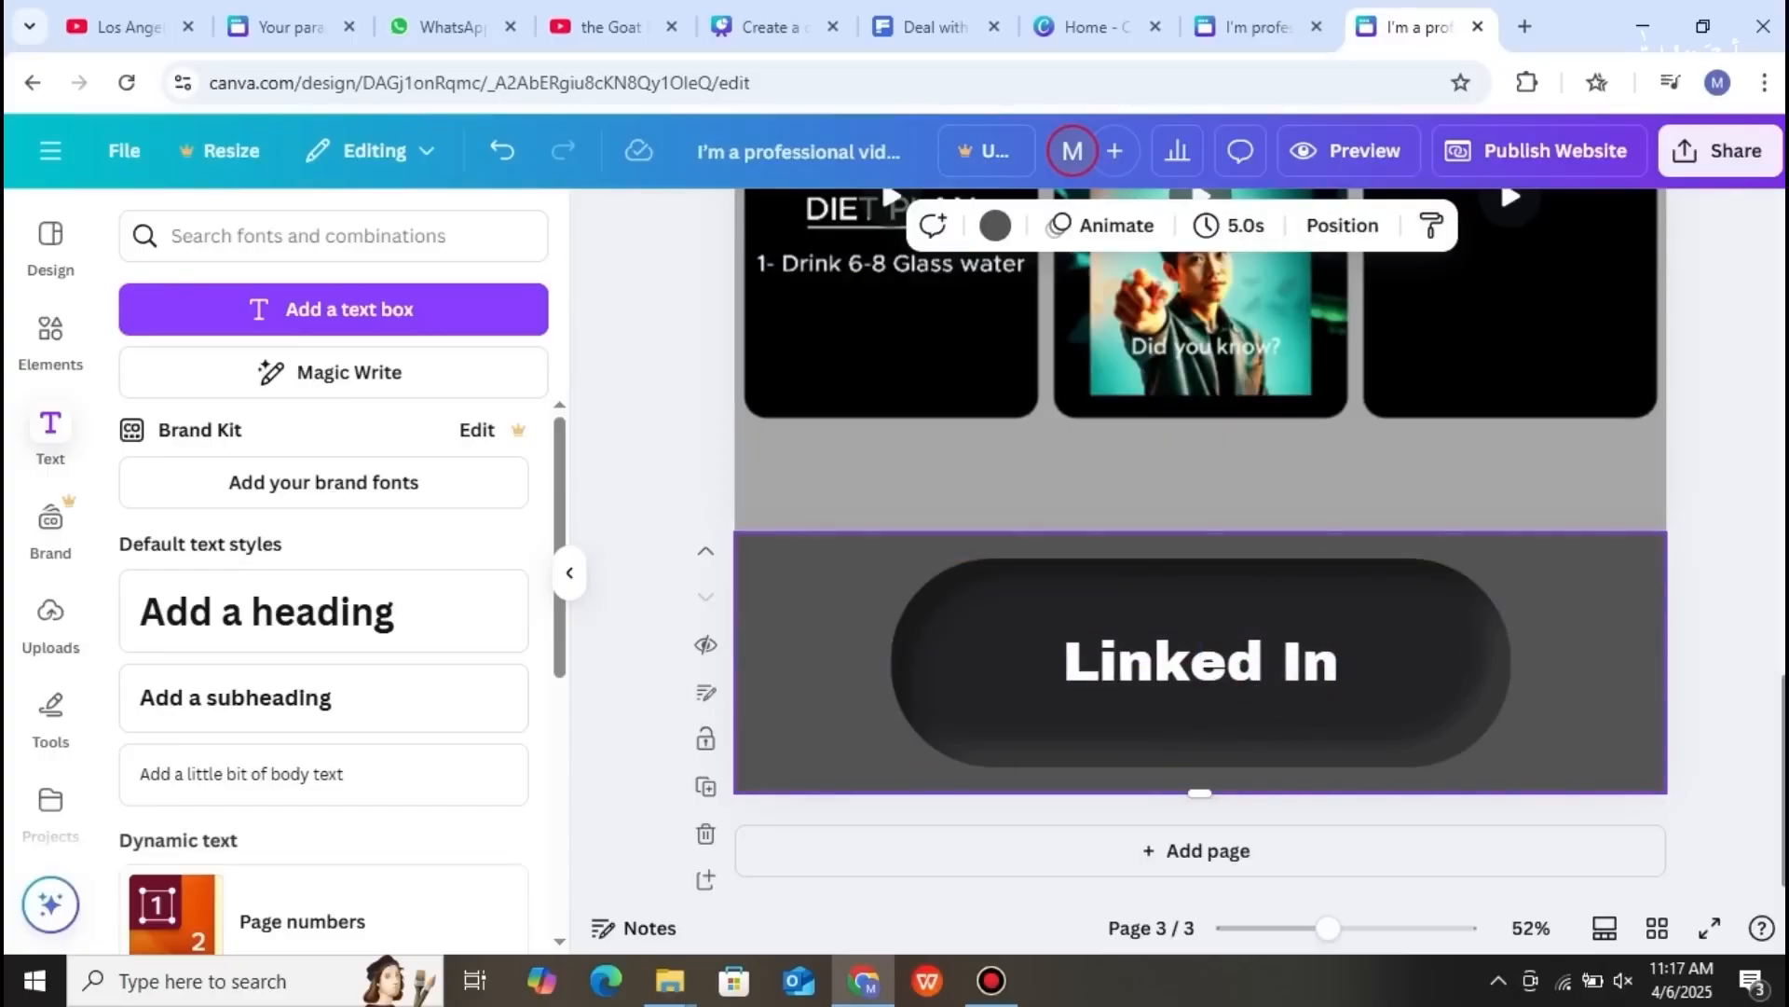
- Apply the Wipe animation to the header photo on the first page
scroll(1201, 546, "up", 15)
scroll(1200, 545, "up", 2)
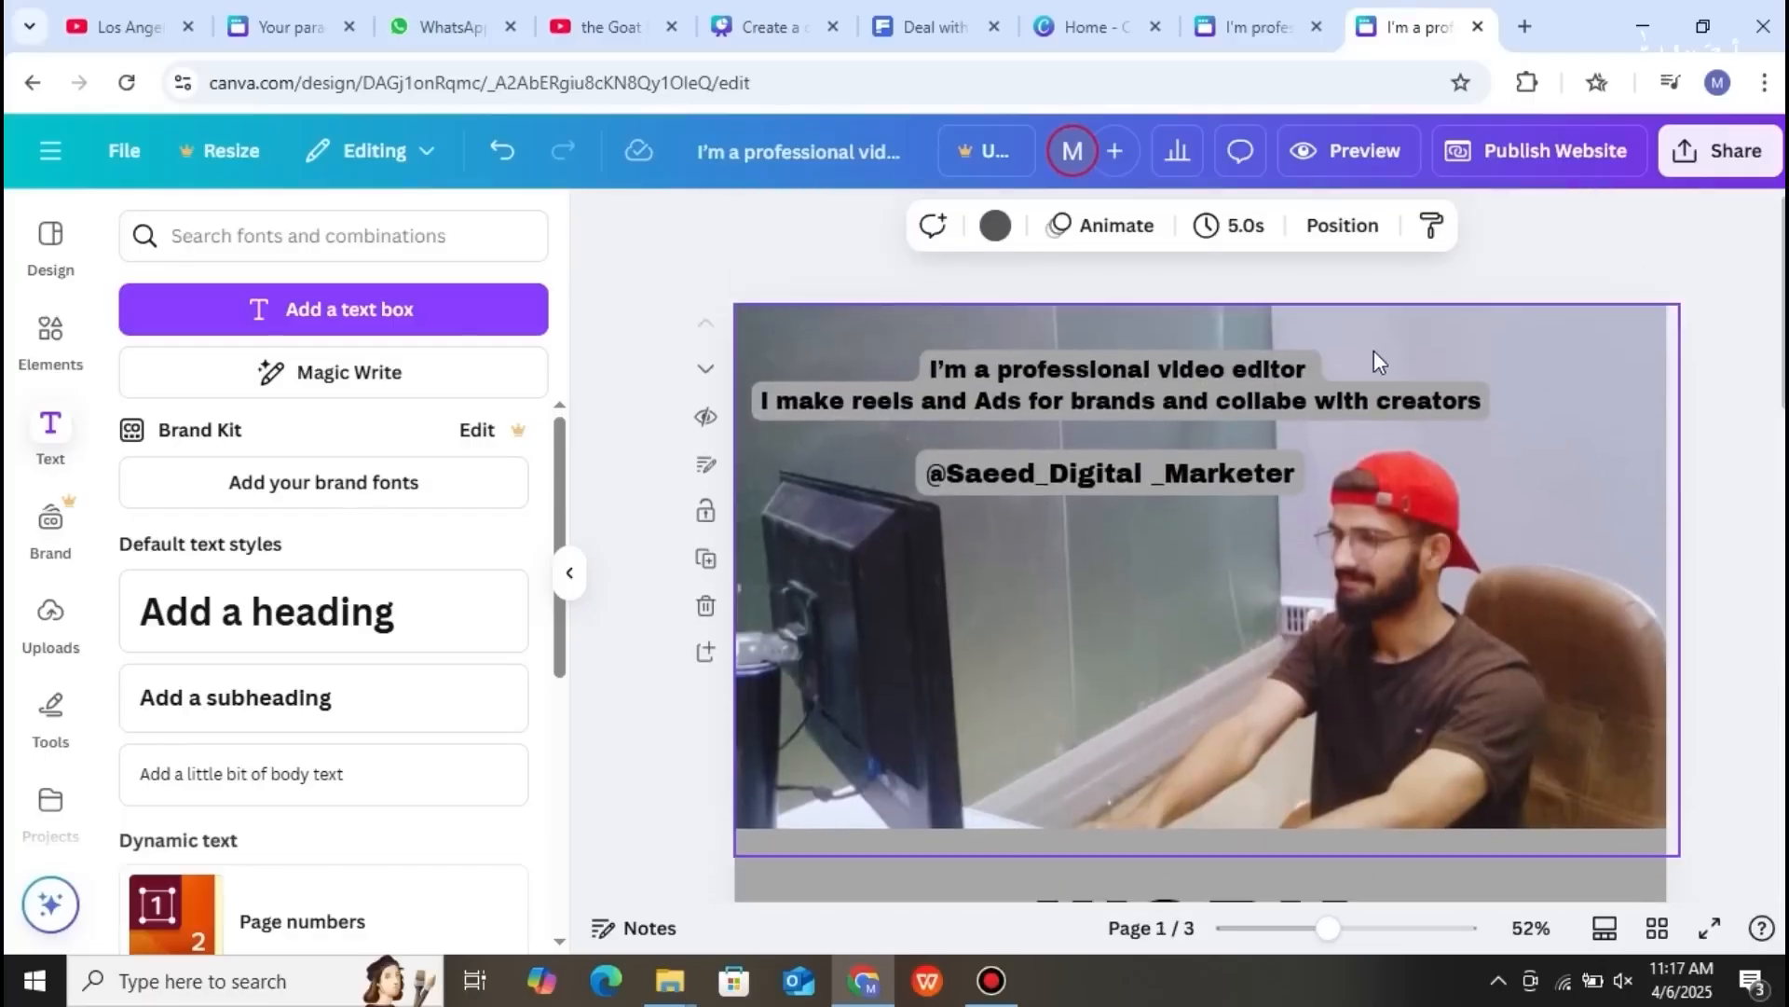
left_click(1538, 373)
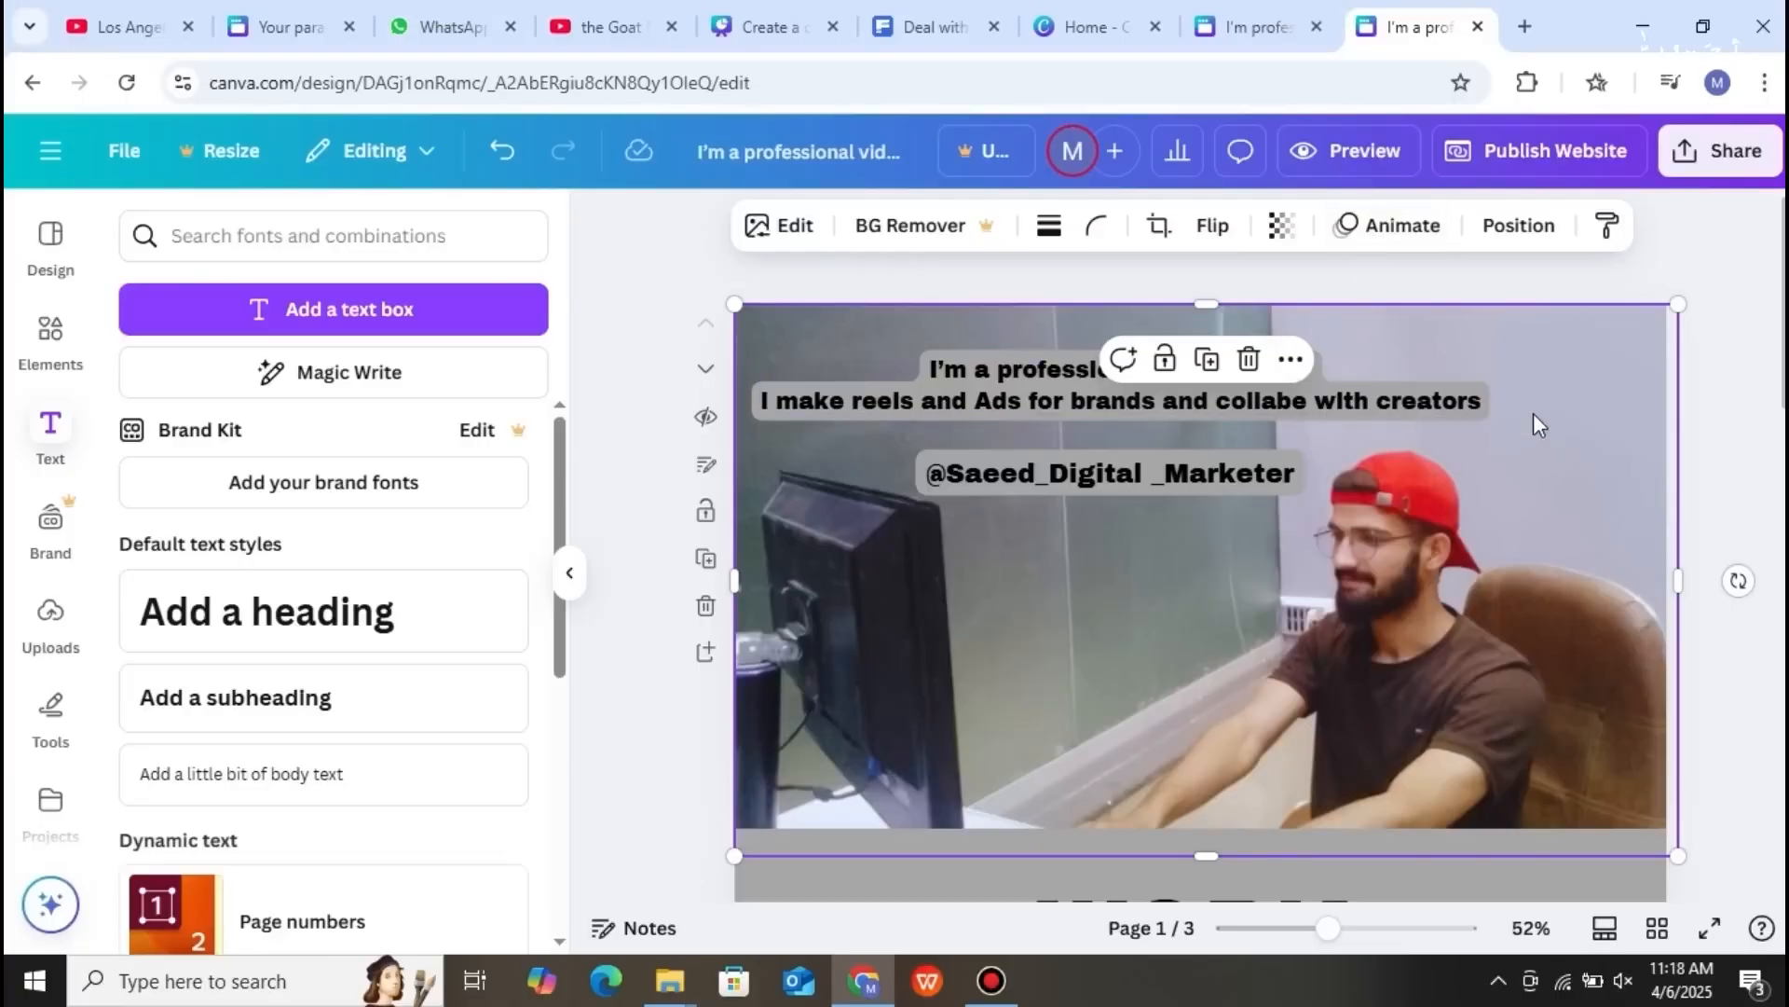
left_click(1377, 220)
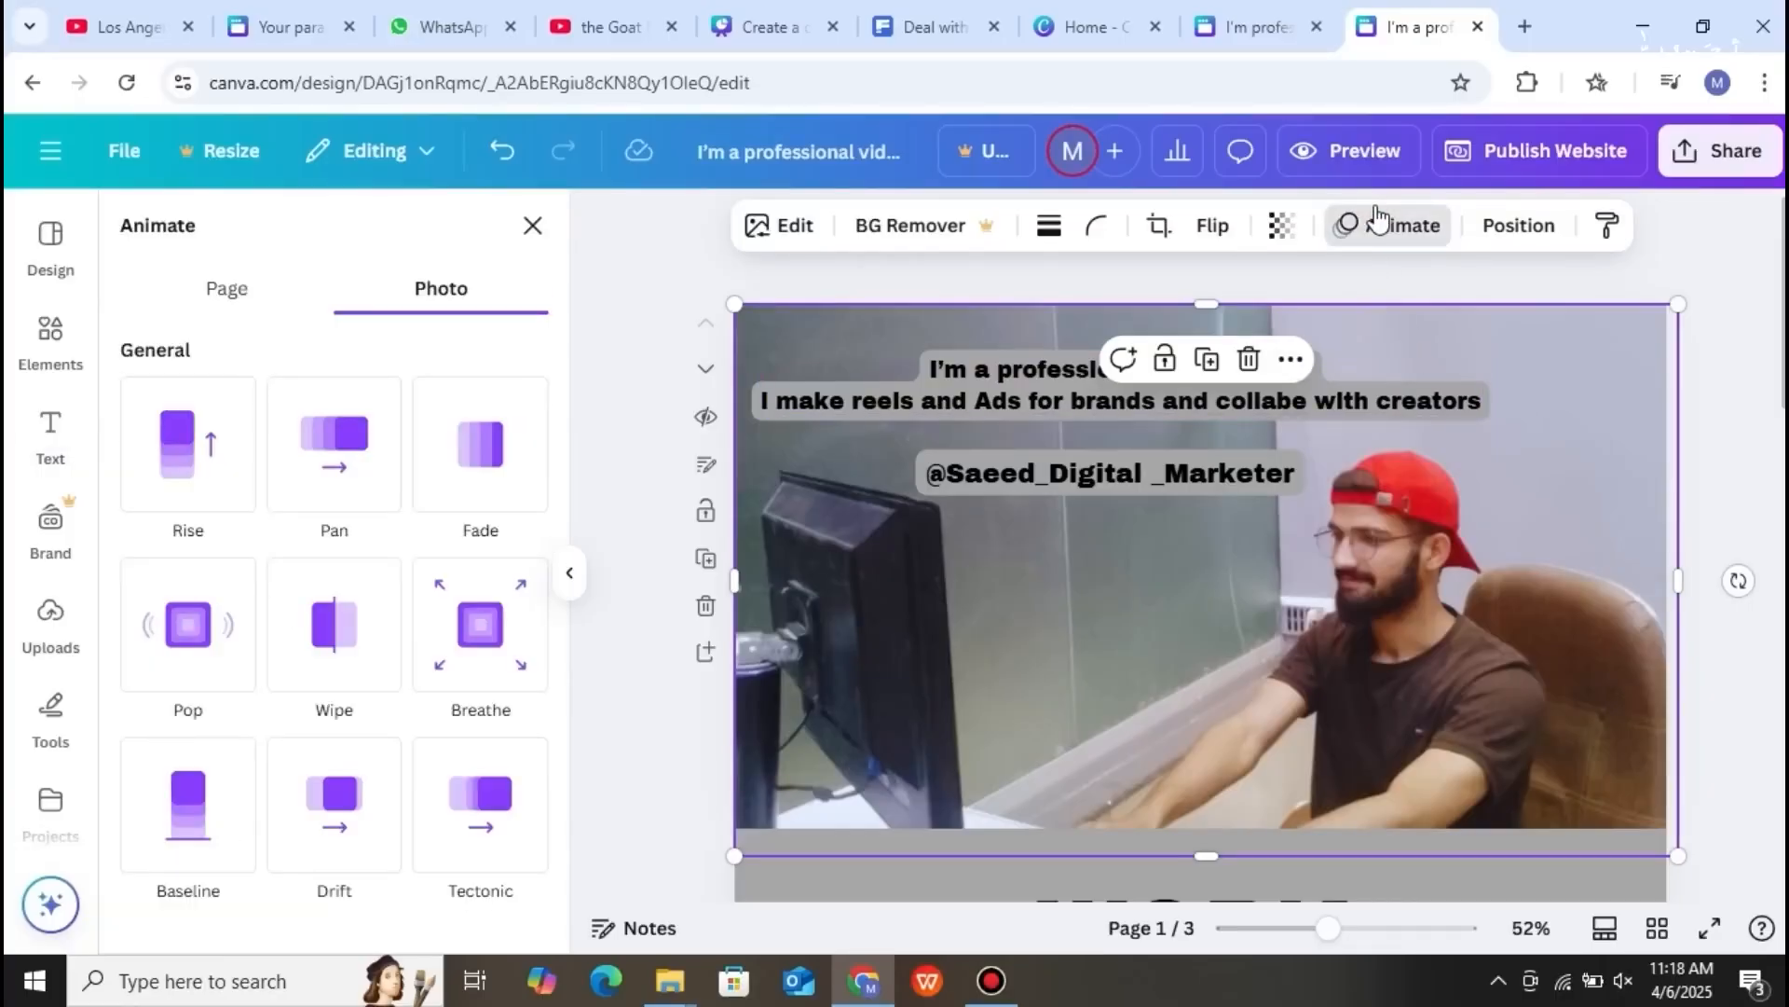
left_click(1378, 220)
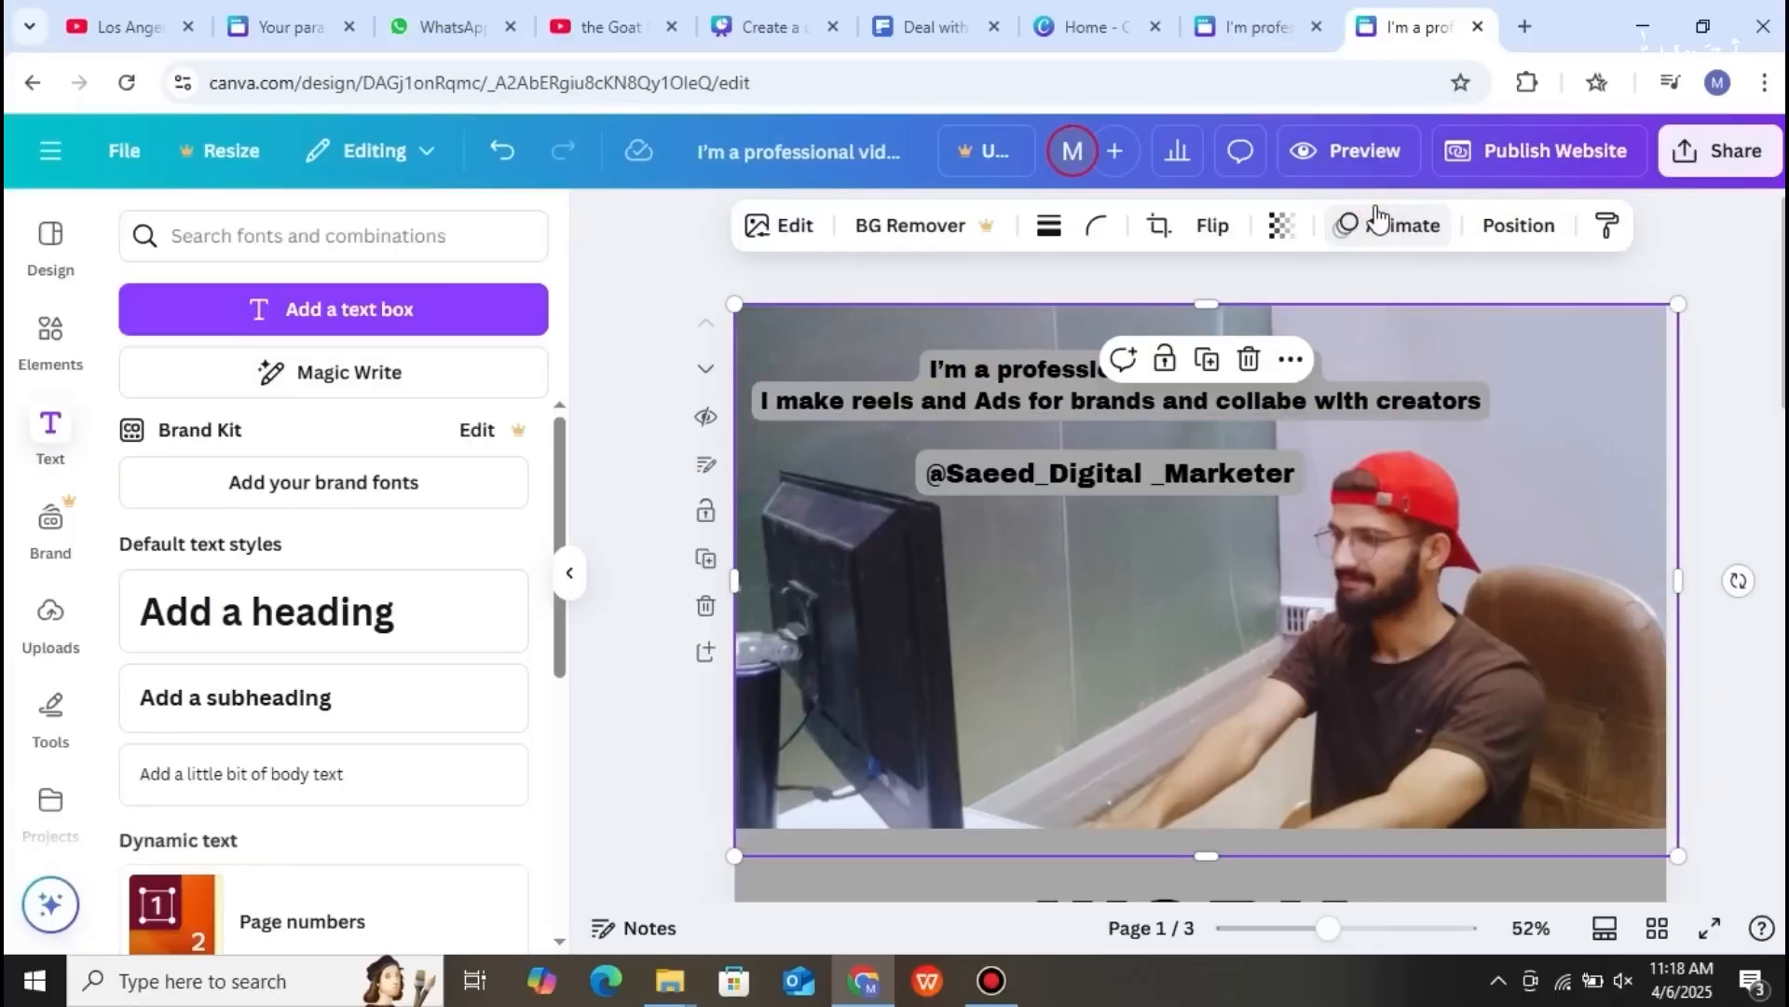
left_click(1333, 233)
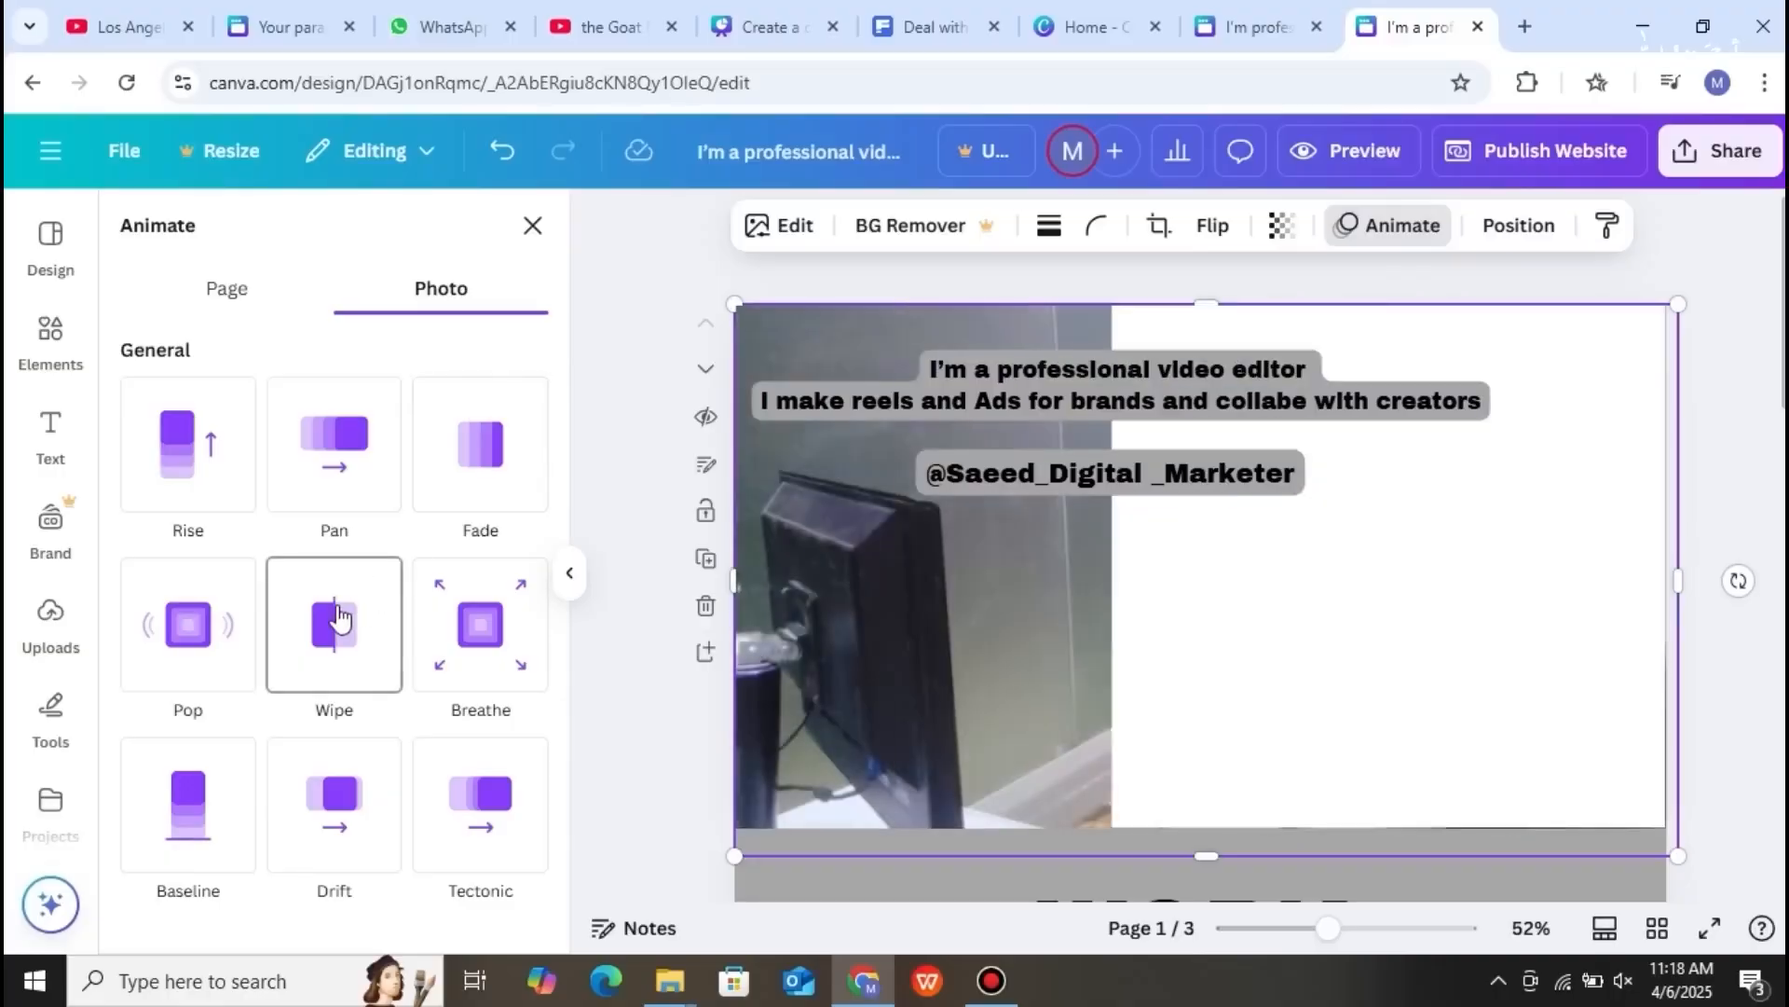
left_click(317, 627)
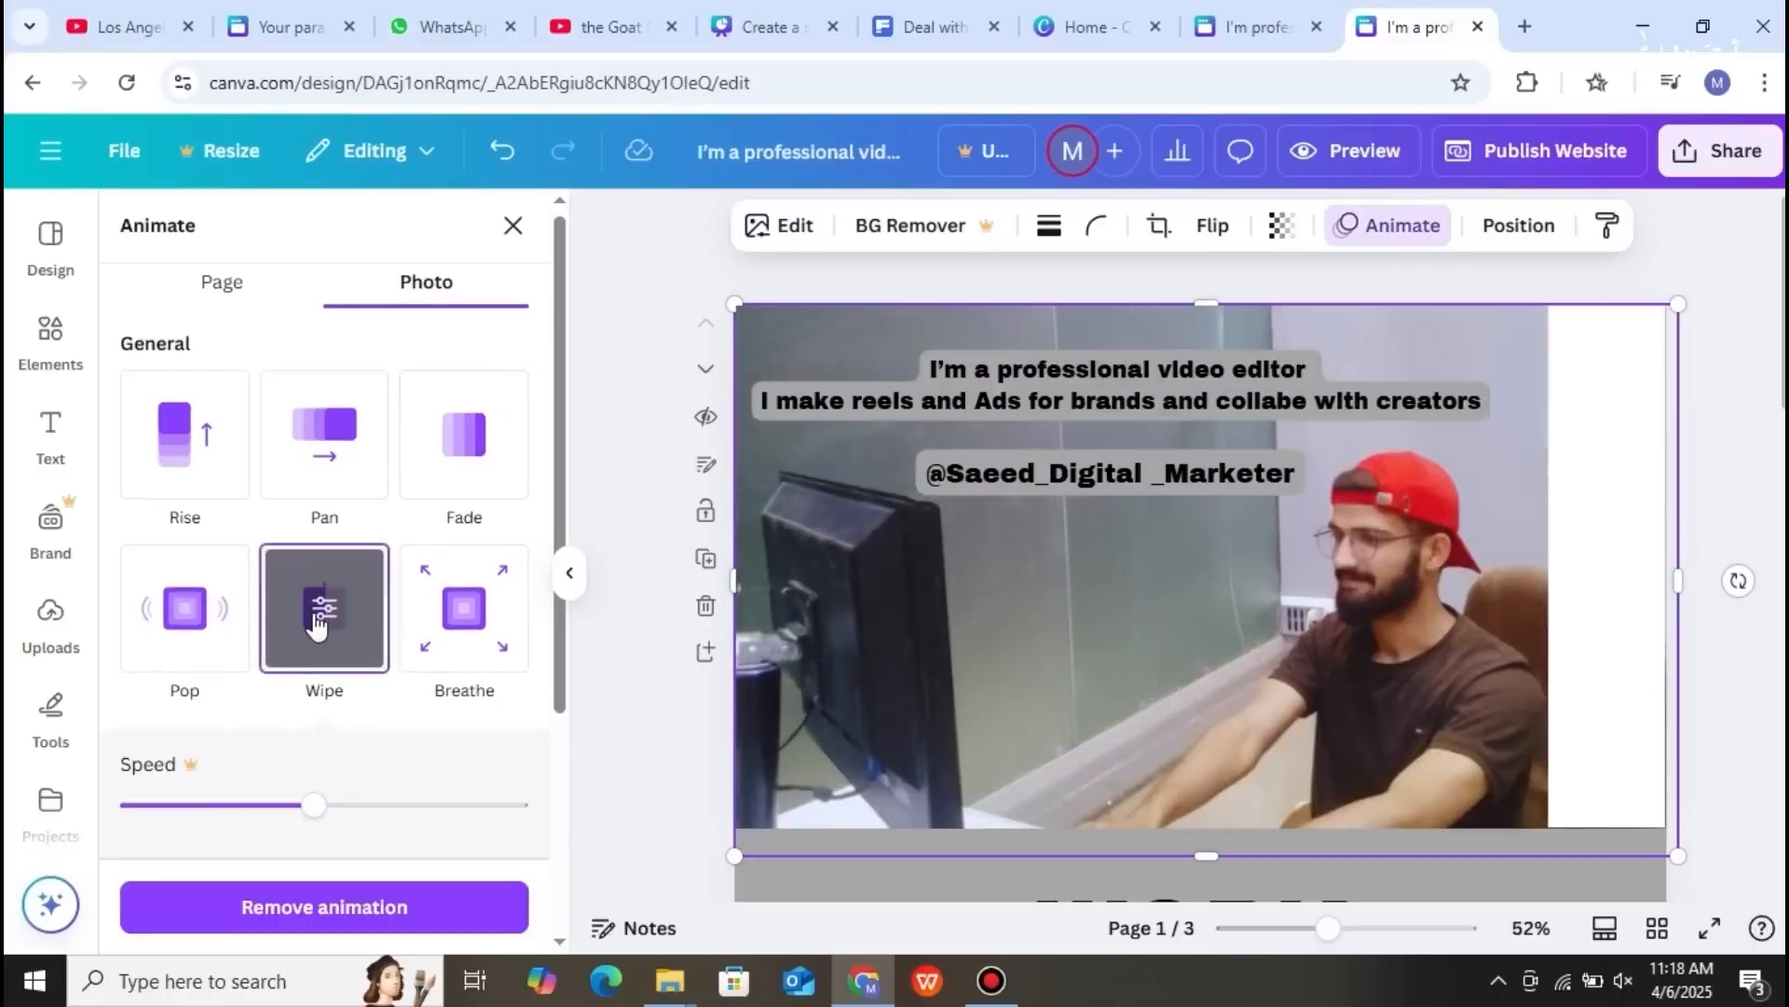
- Animate the upper row of WORK videos with Pan on the middle one, Fade on the left one and Breathe on the right one
scroll(1352, 643, "down", 6)
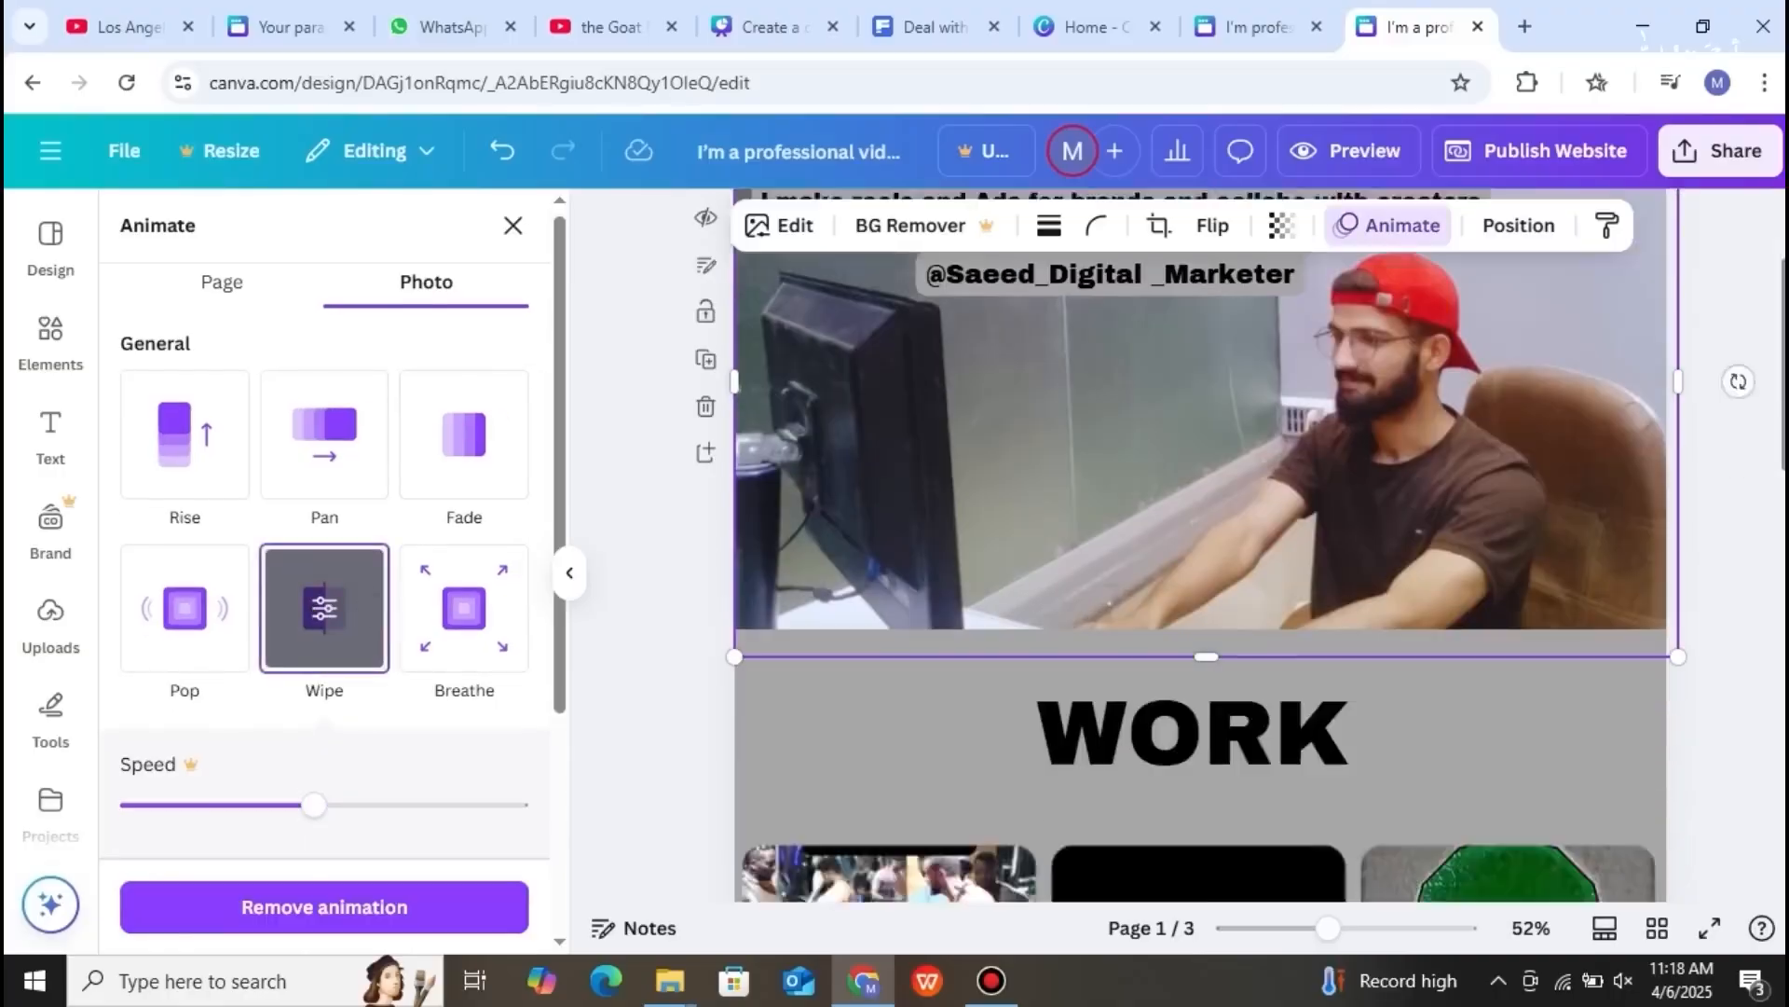
left_click(1239, 691)
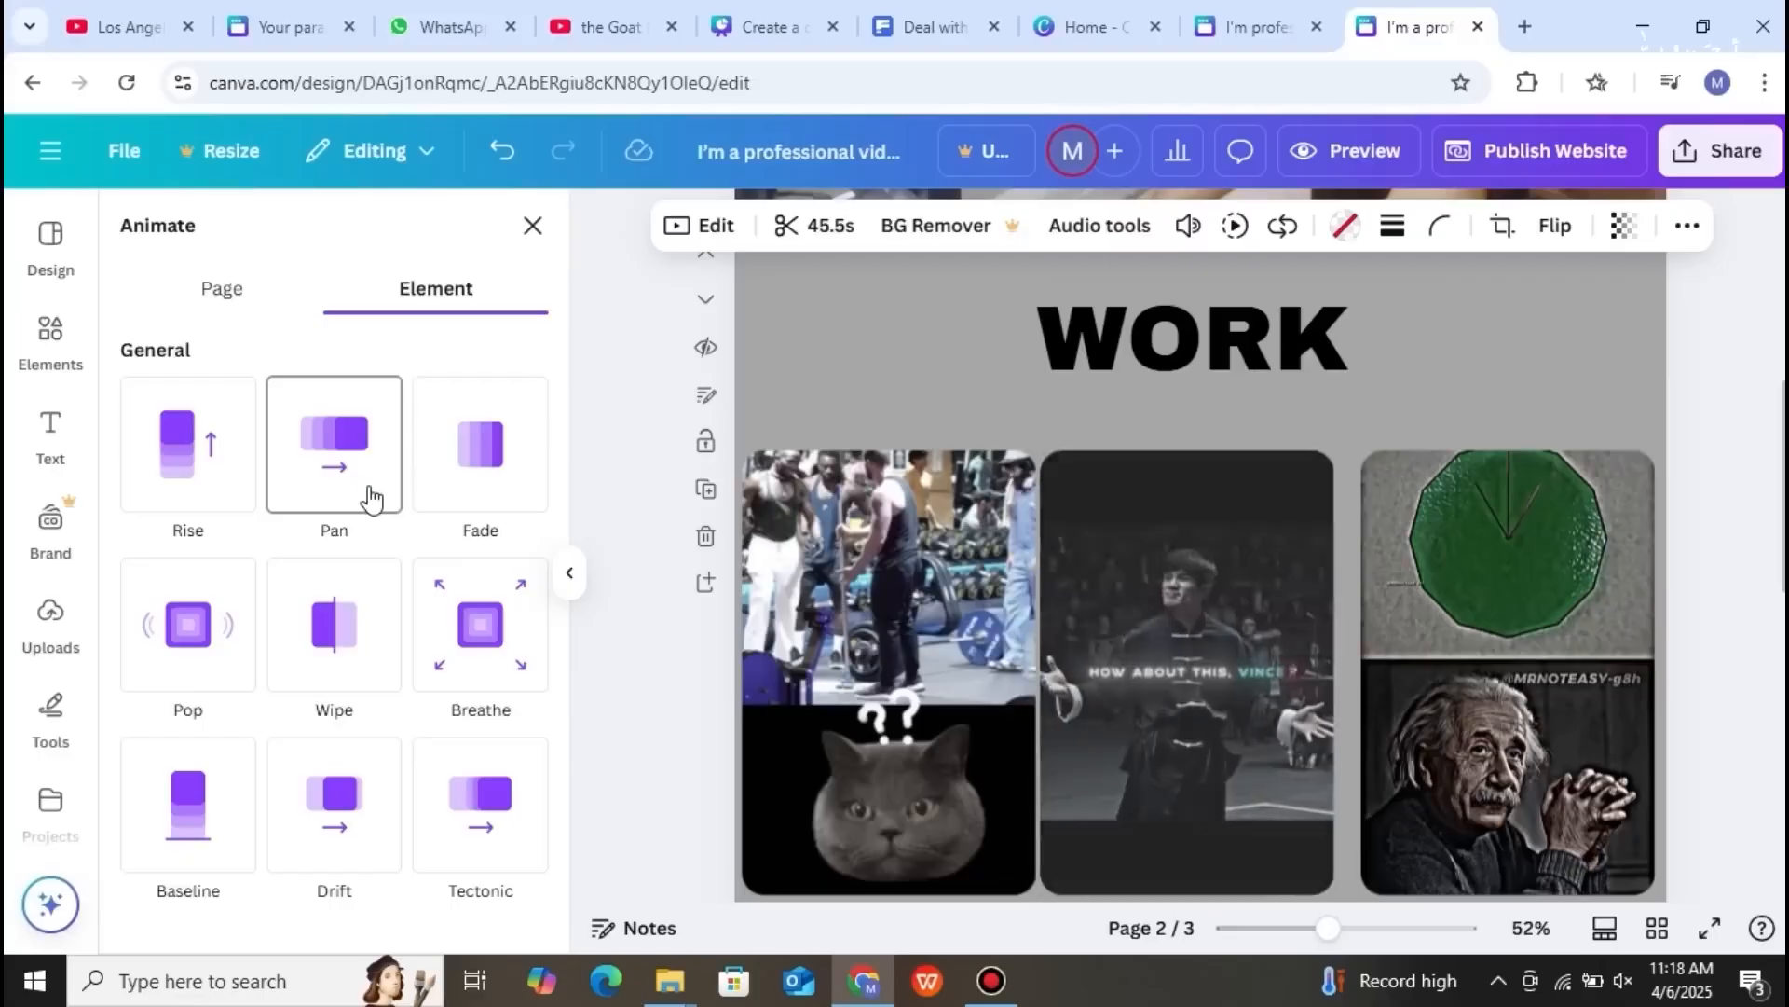
left_click(365, 501)
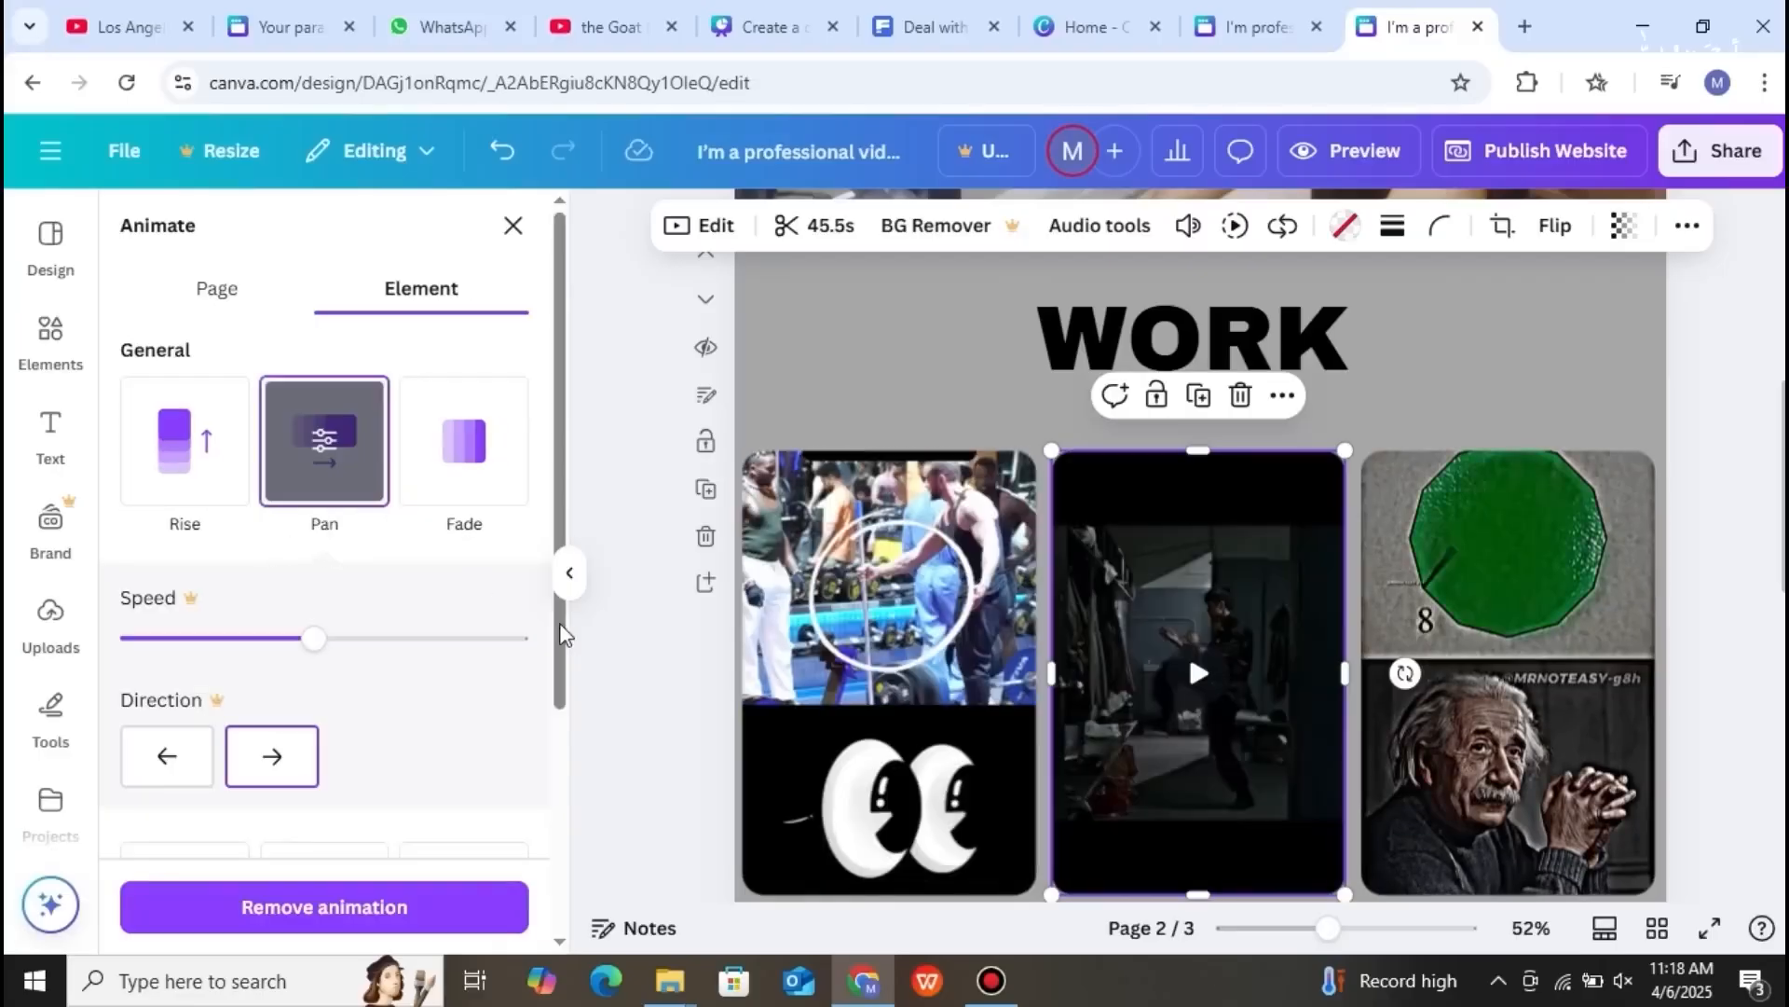
left_click(768, 686)
left_click(484, 479)
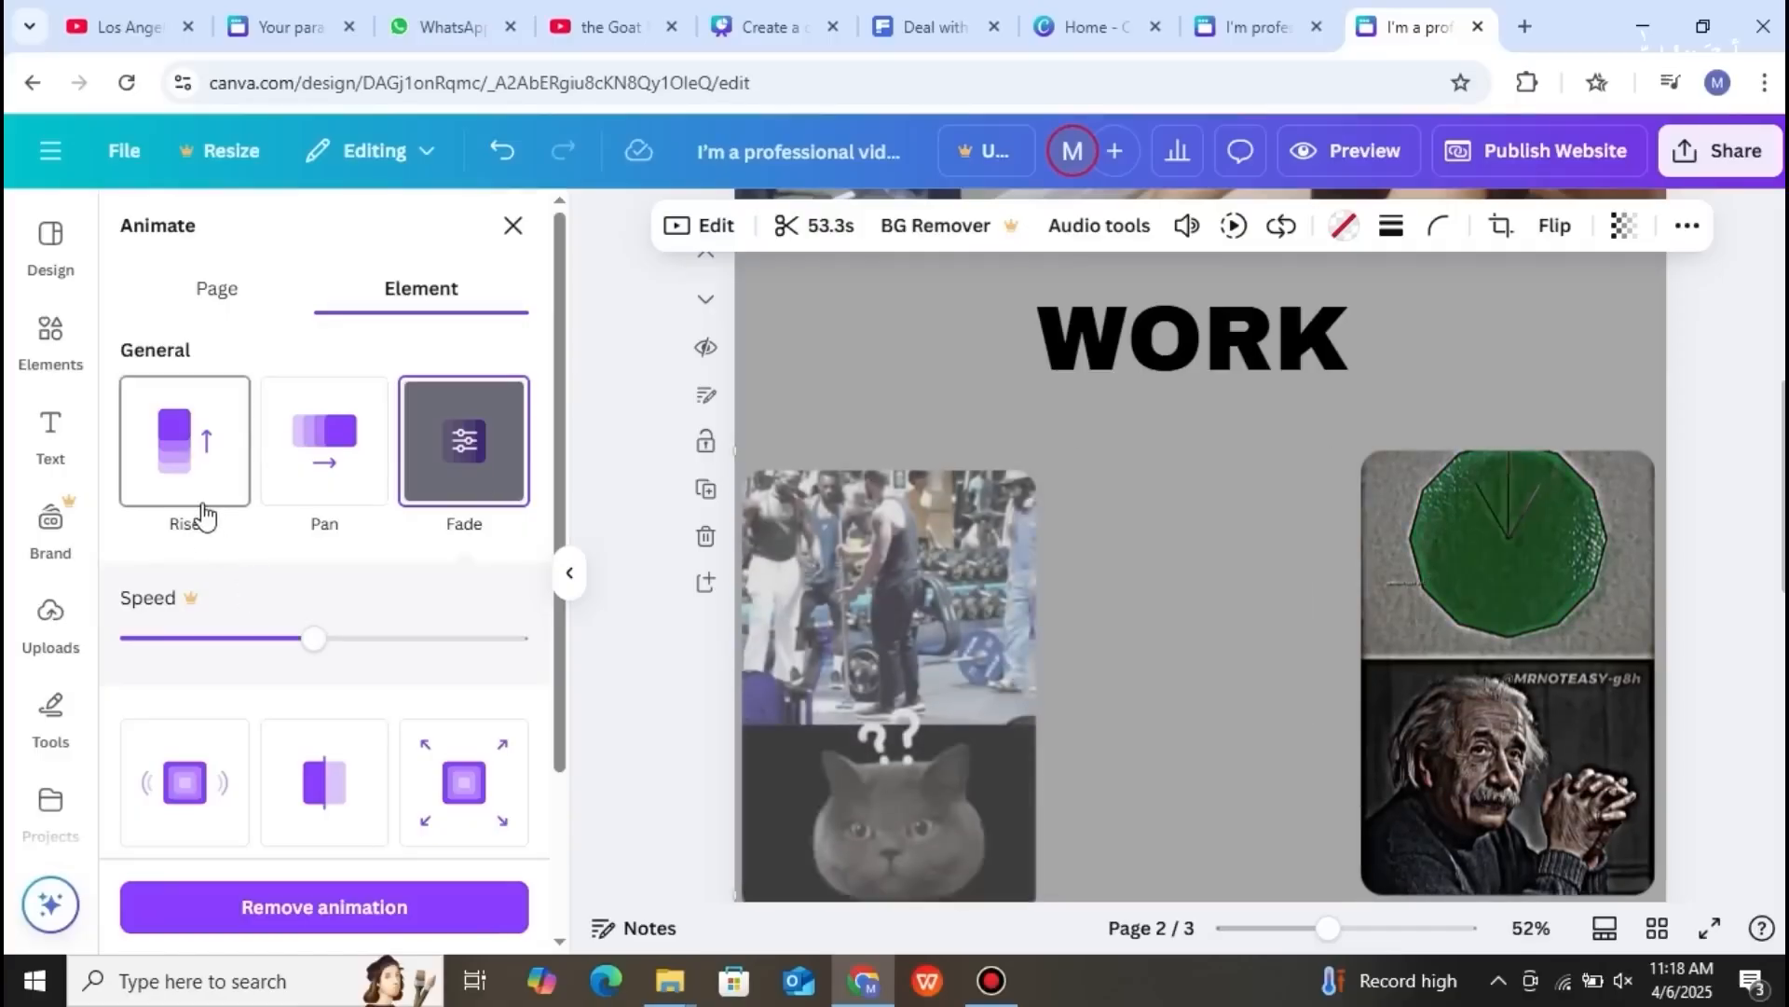
left_click(1380, 639)
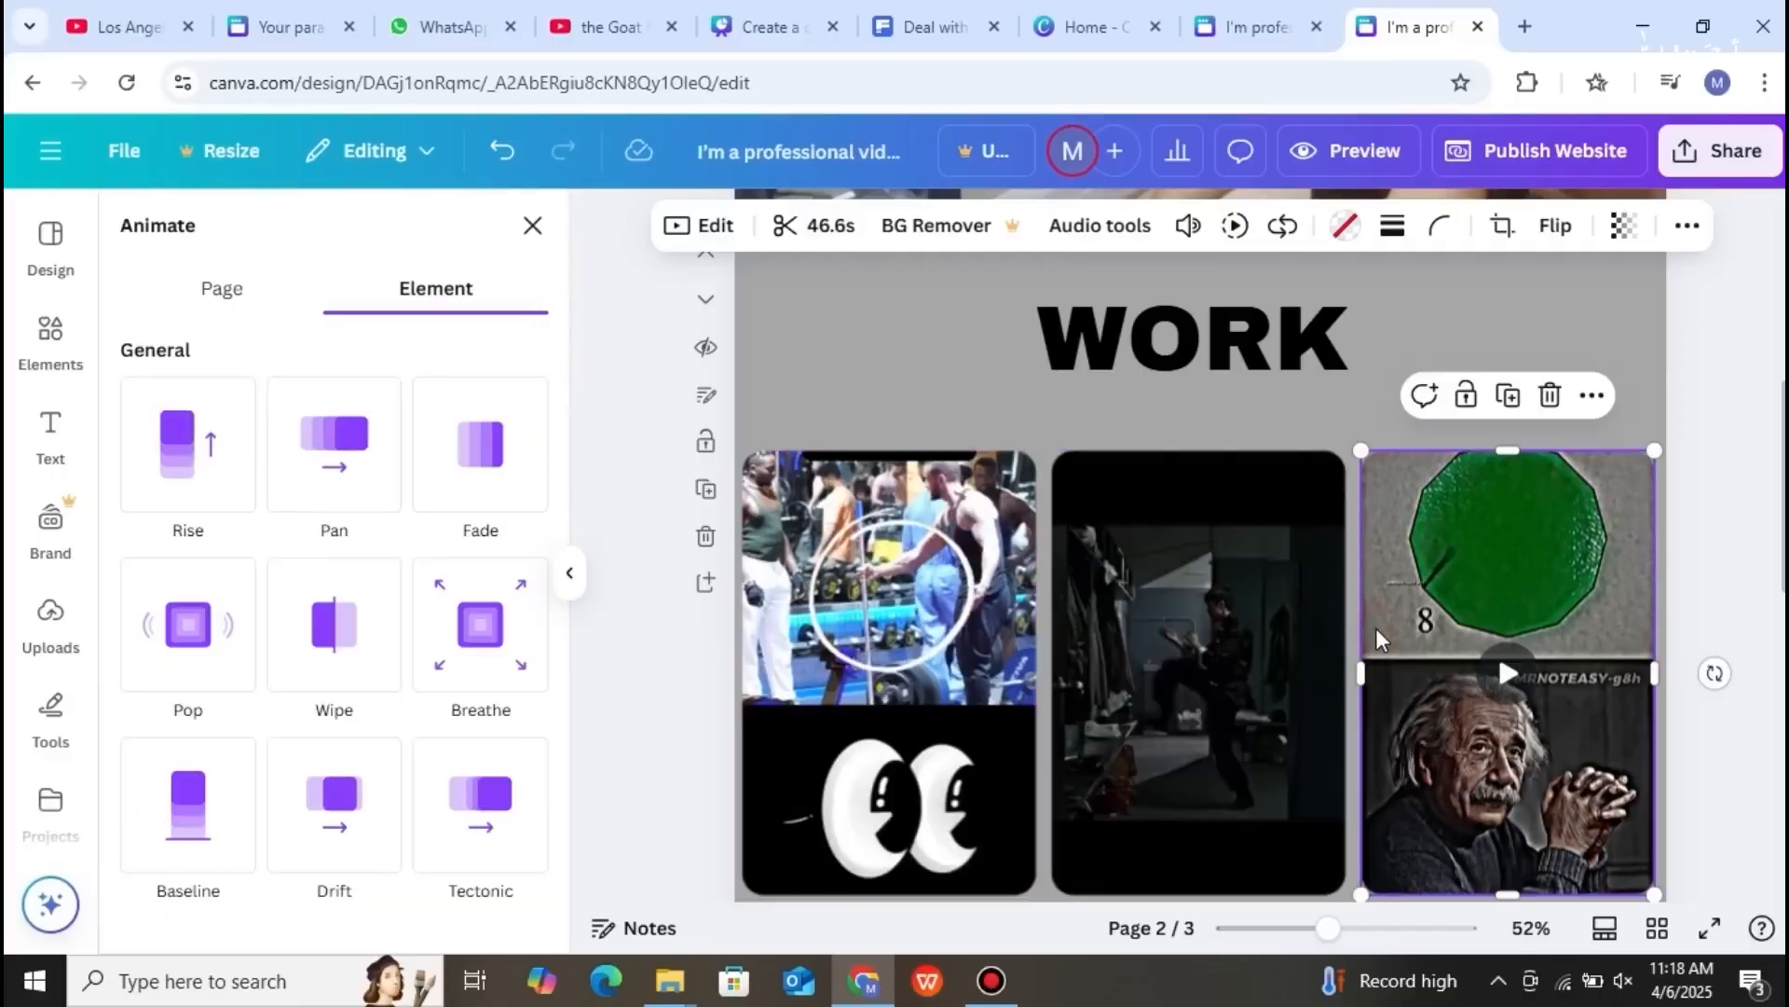
left_click(472, 667)
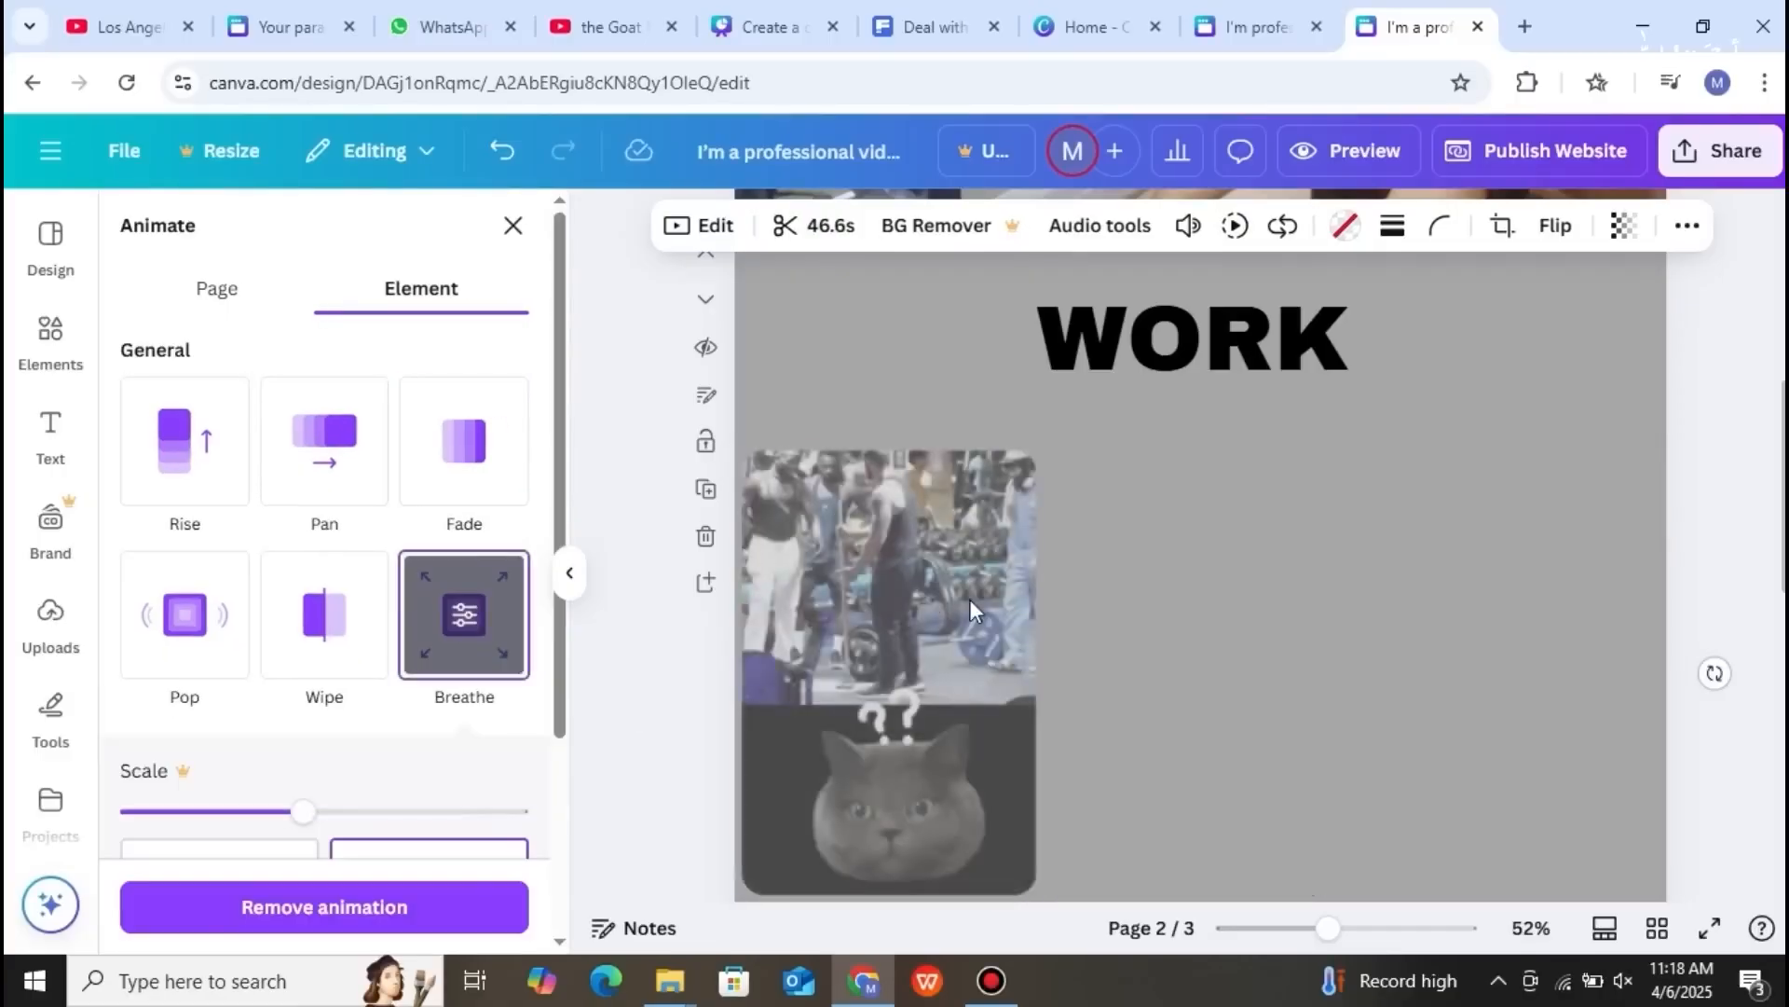
- Animate the lower row of WORK videos with Baseline on the left one, Tectonic on the middle one and Drift on the right one
scroll(1100, 653, "down", 5)
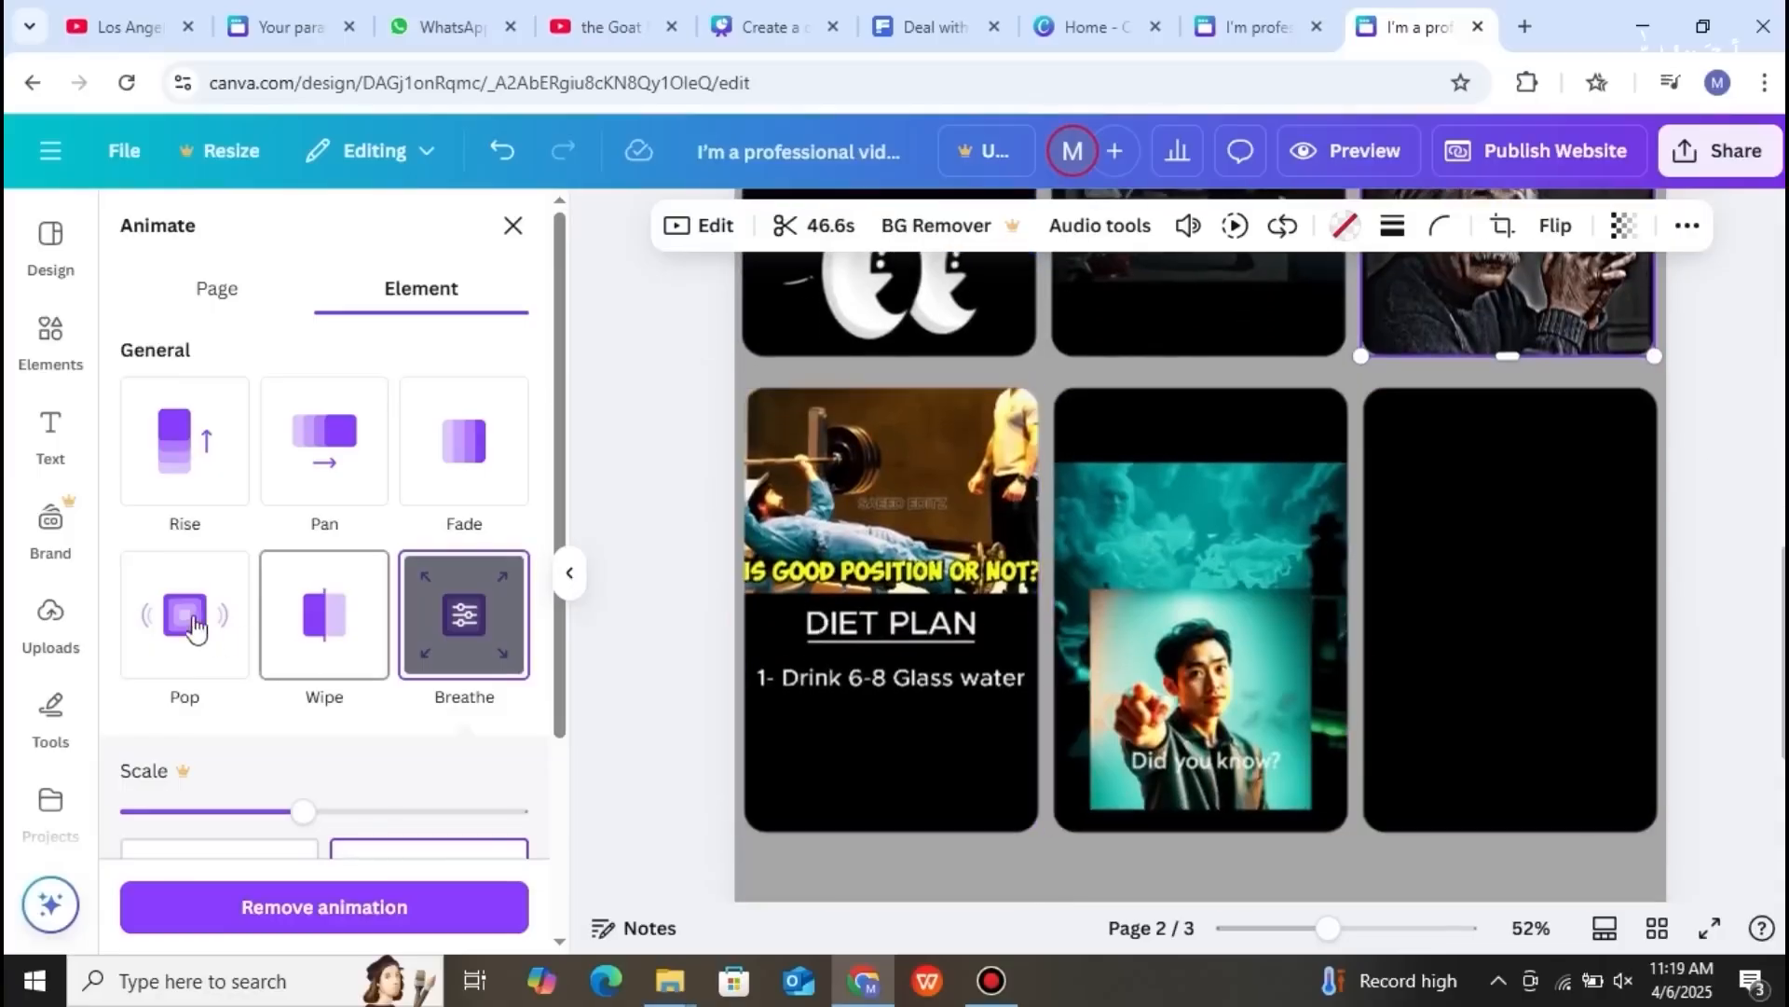
left_click(848, 665)
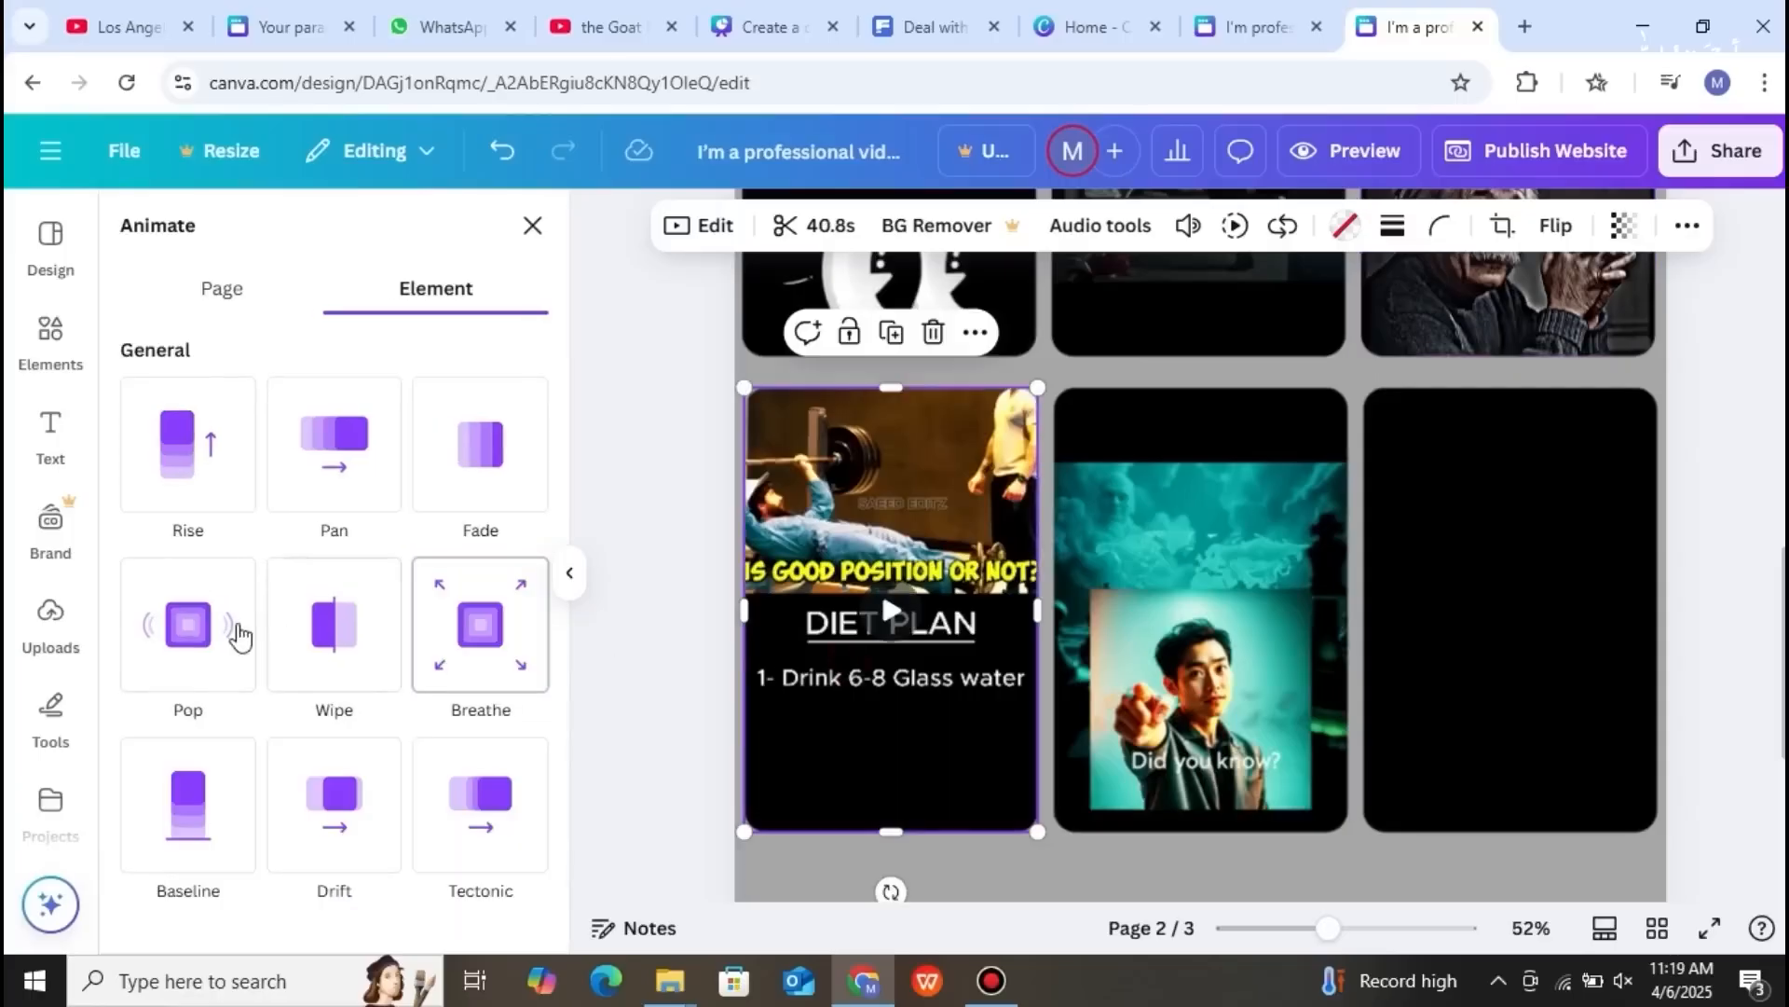
left_click(187, 794)
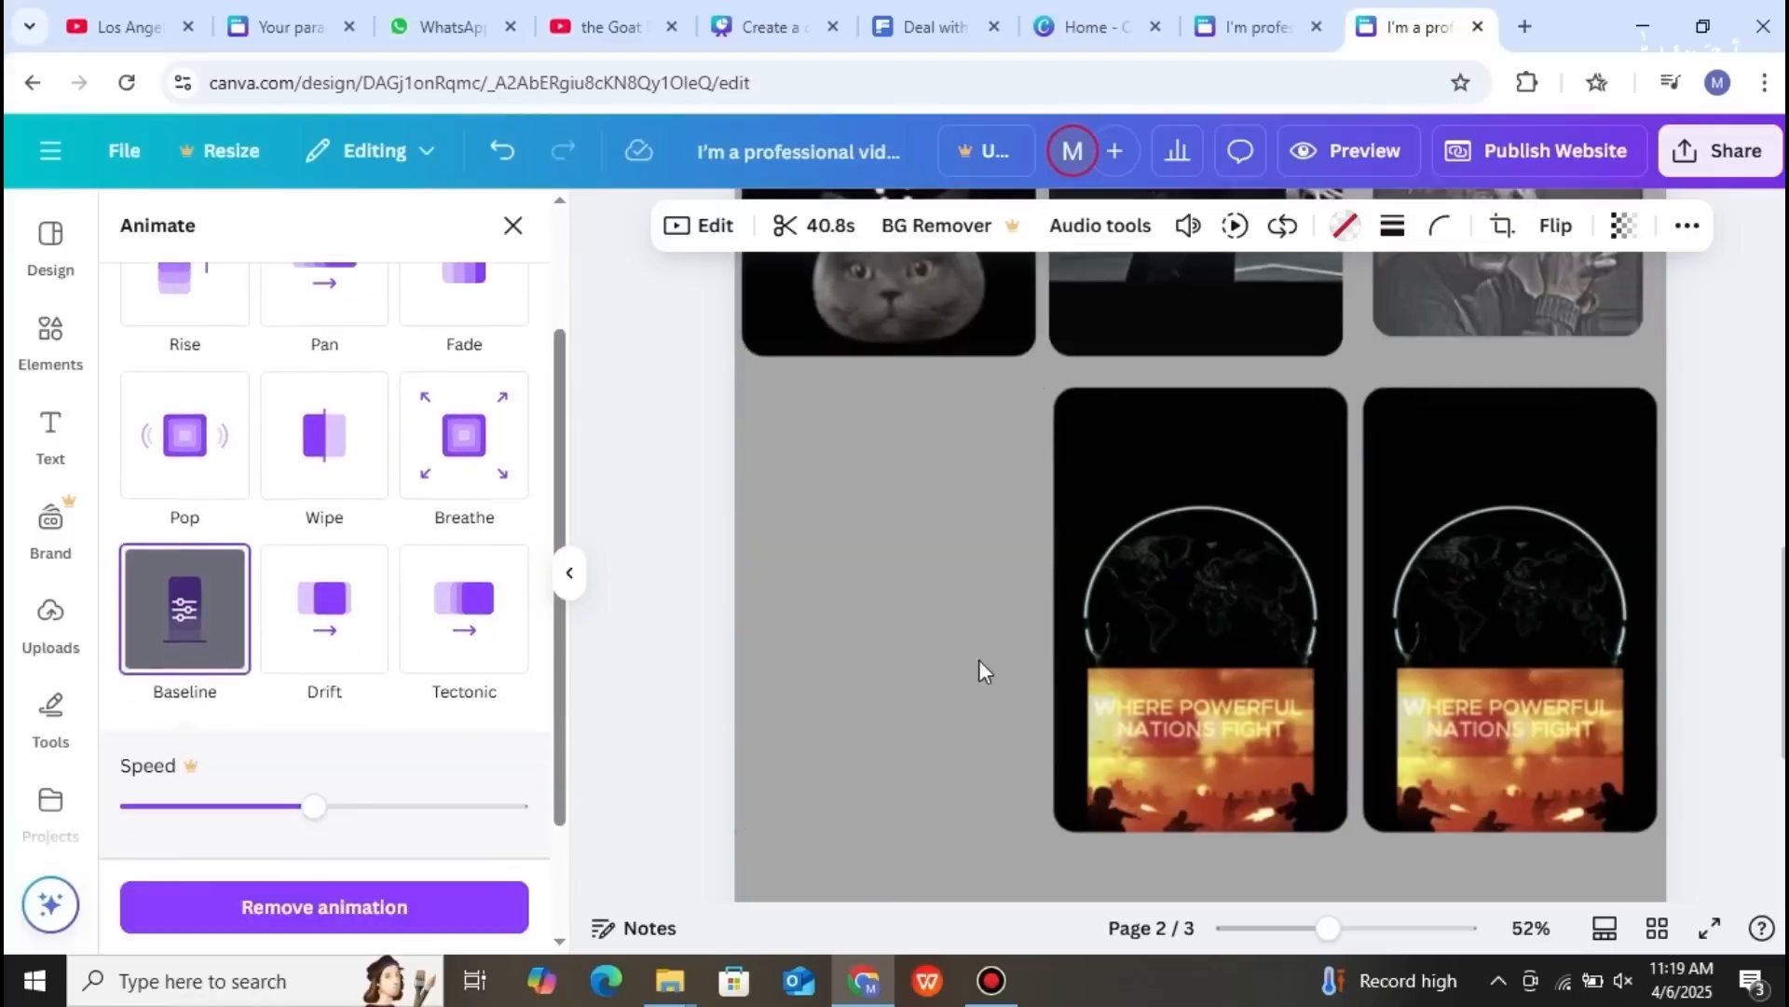
left_click(1228, 646)
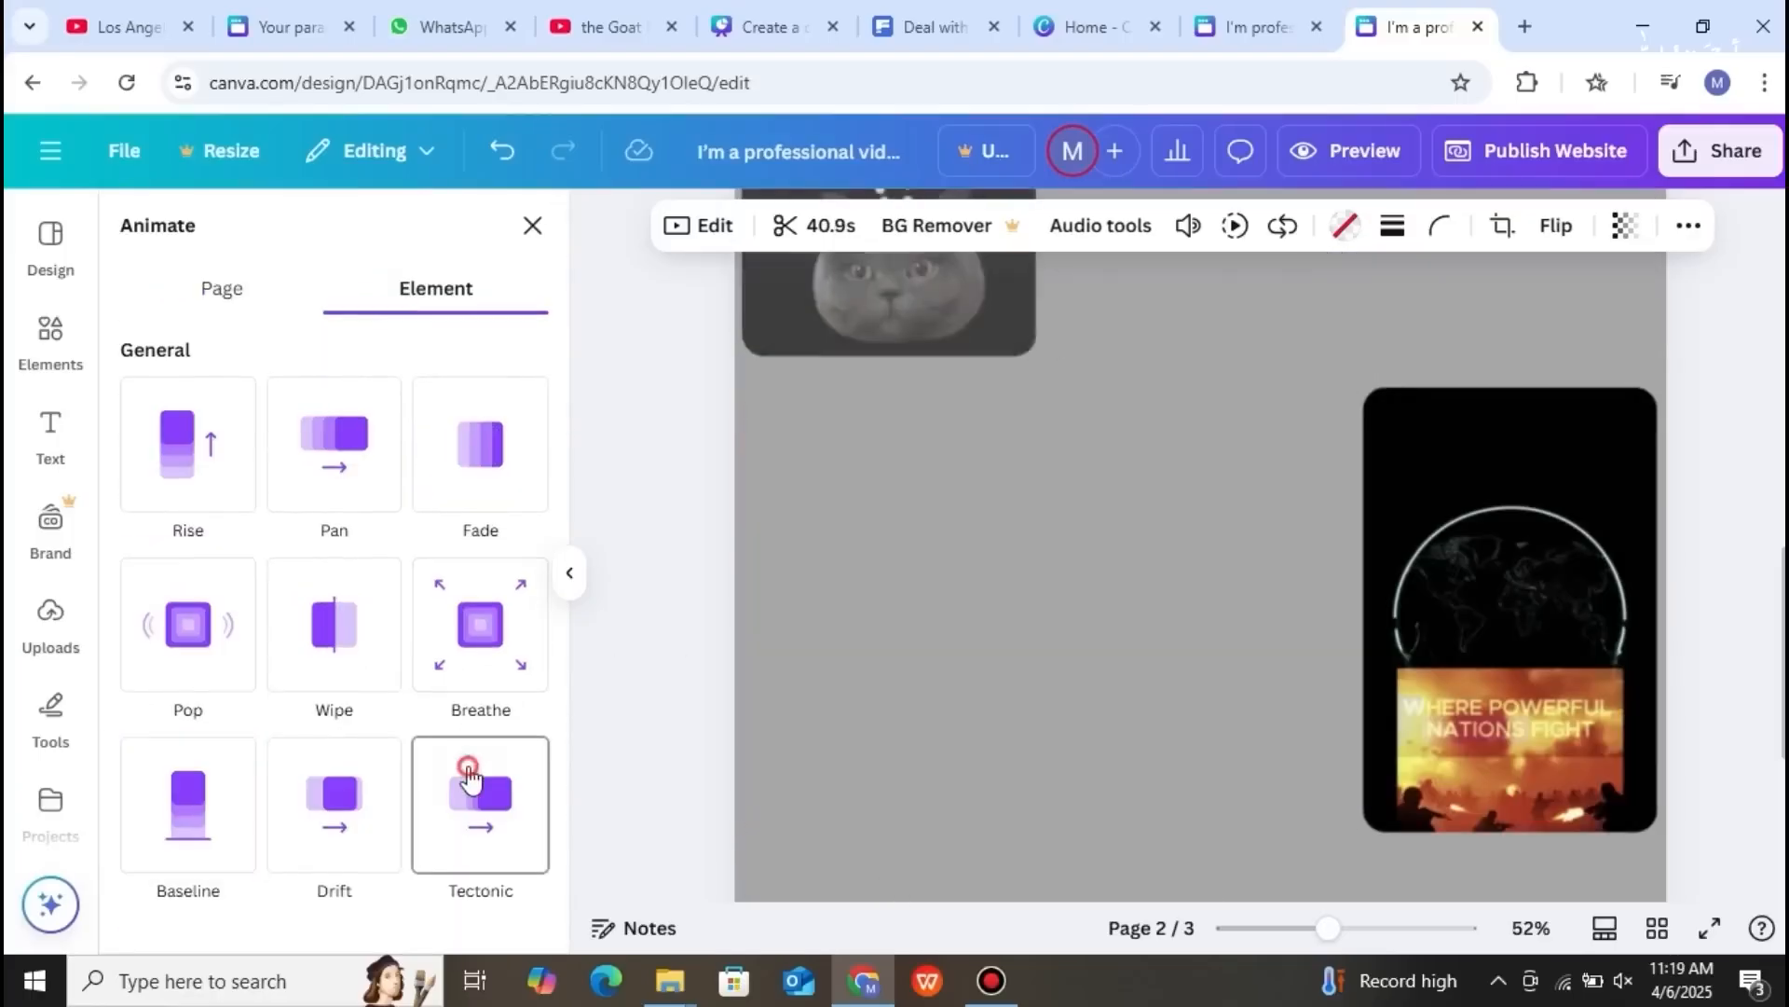
left_click(469, 776)
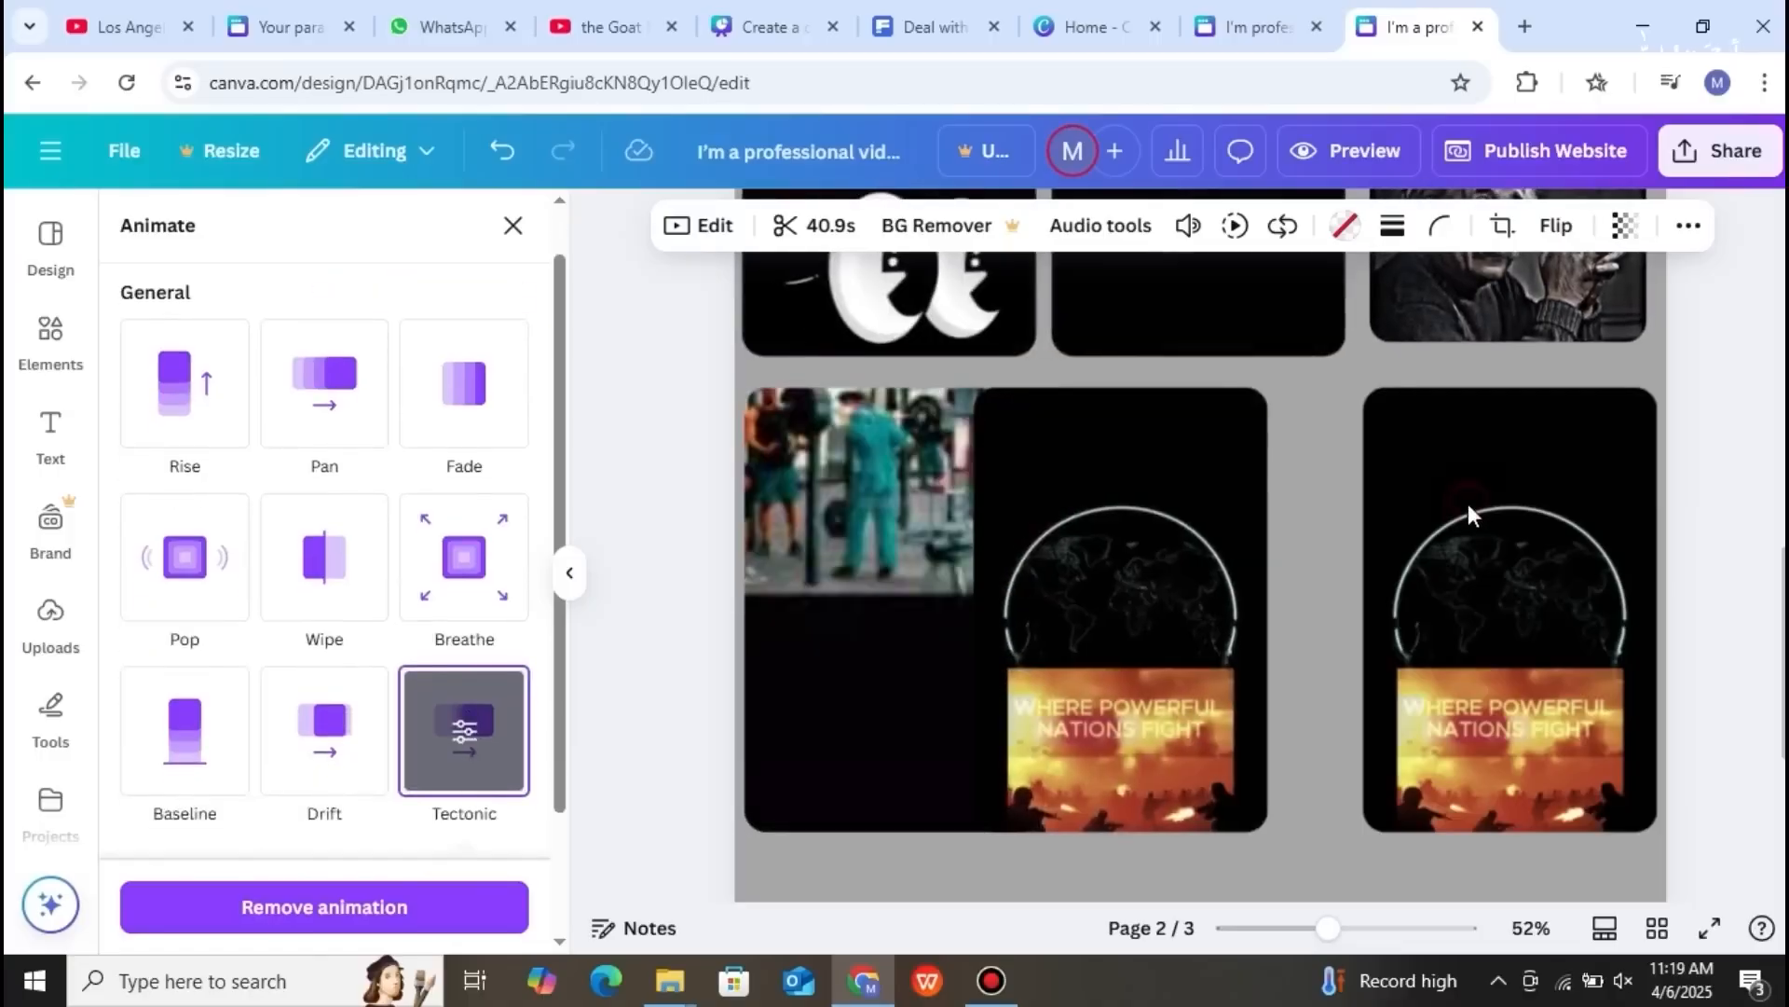
left_click(1468, 504)
left_click(335, 820)
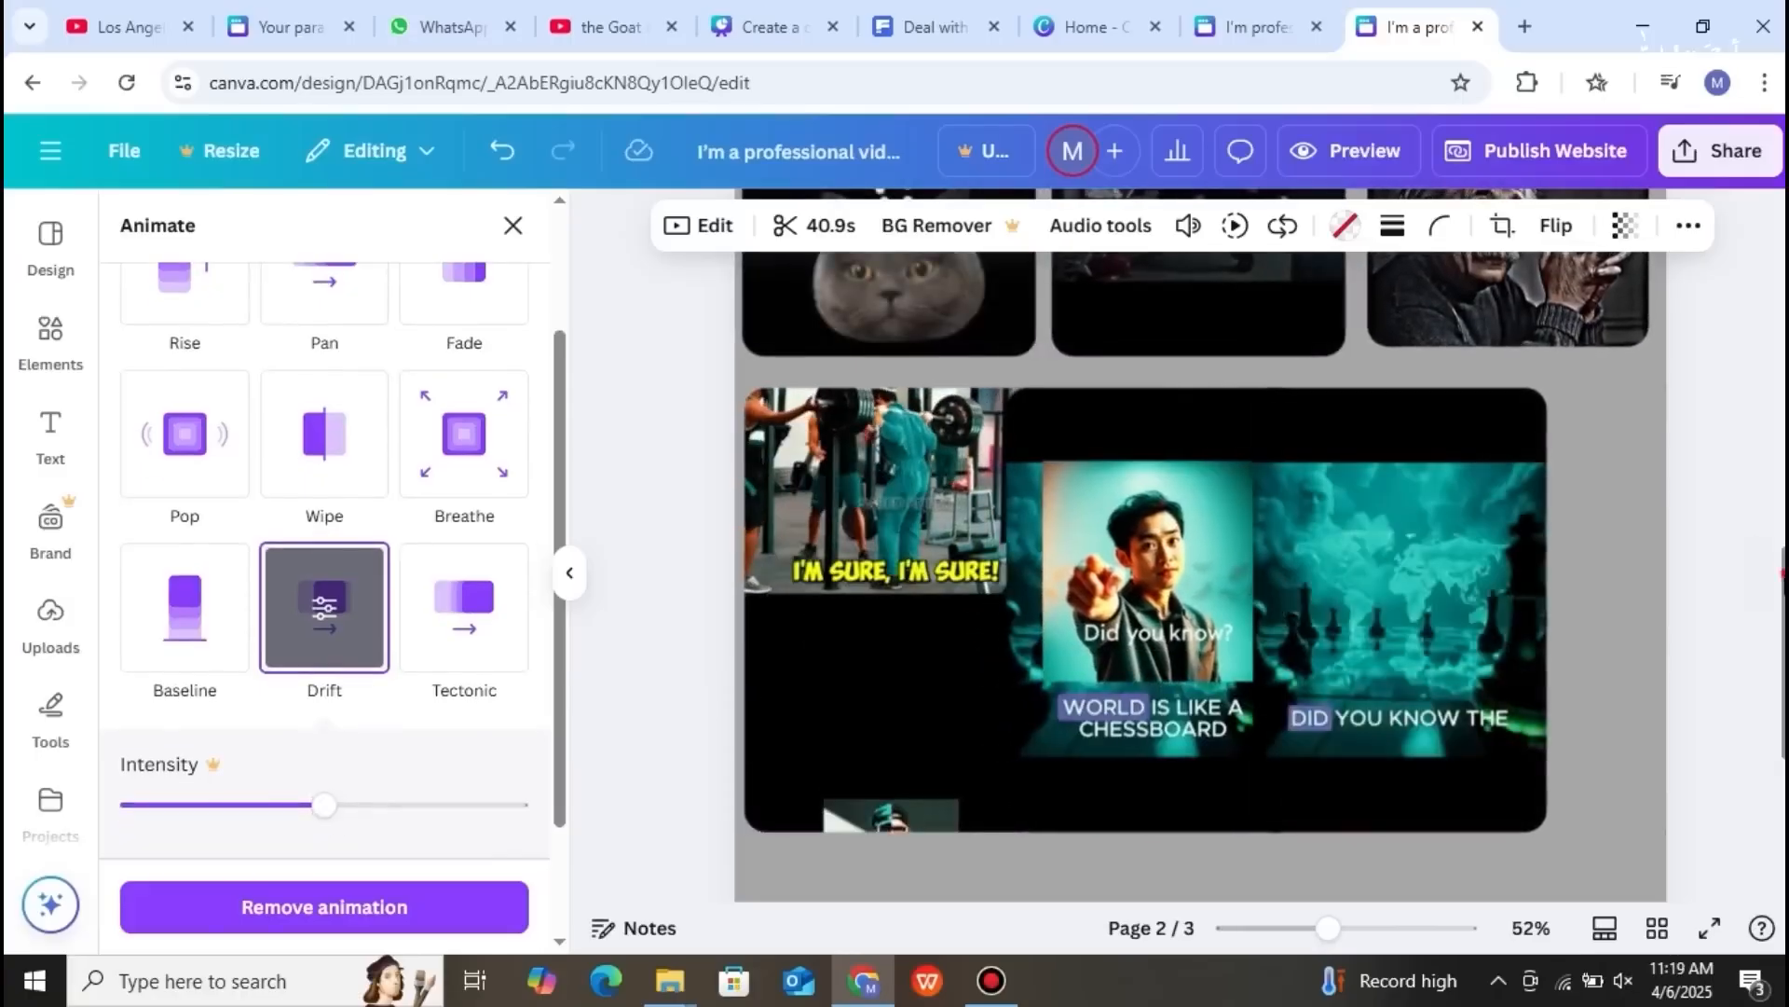
- Preview the website in desktop view and look through all its sections, ending back at the header
left_click_drag(1782, 599, 1780, 222)
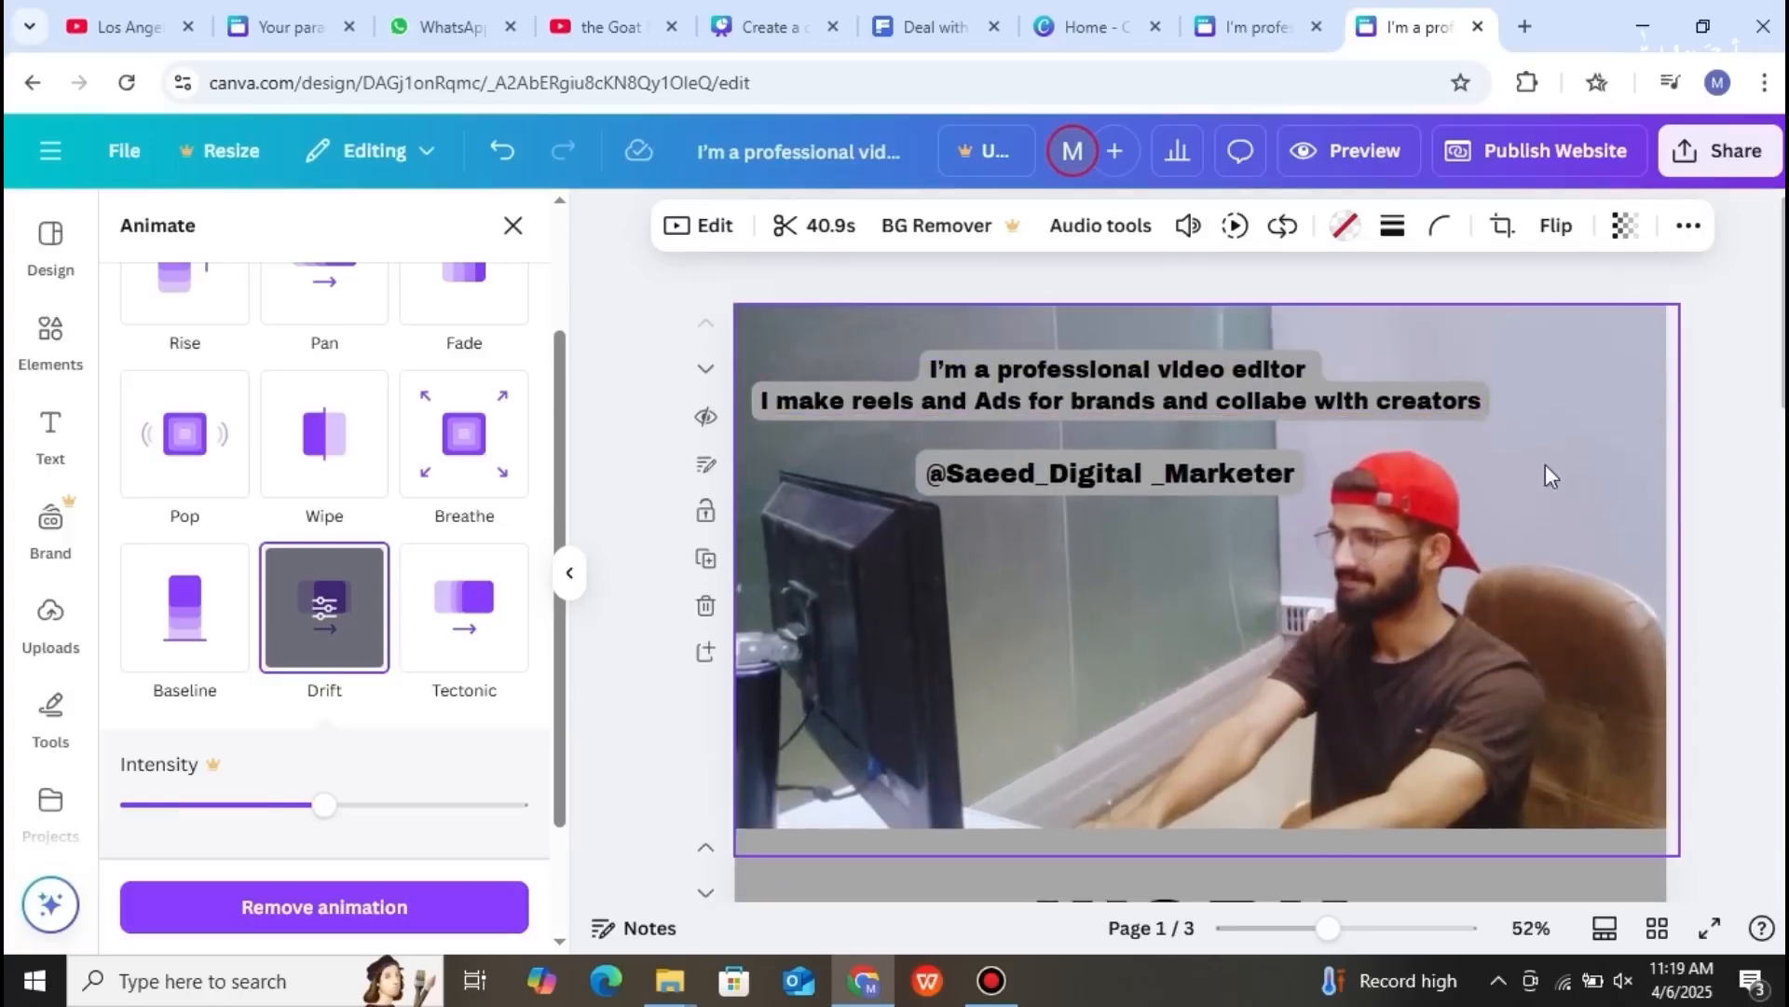
left_click_drag(1783, 358, 1783, 317)
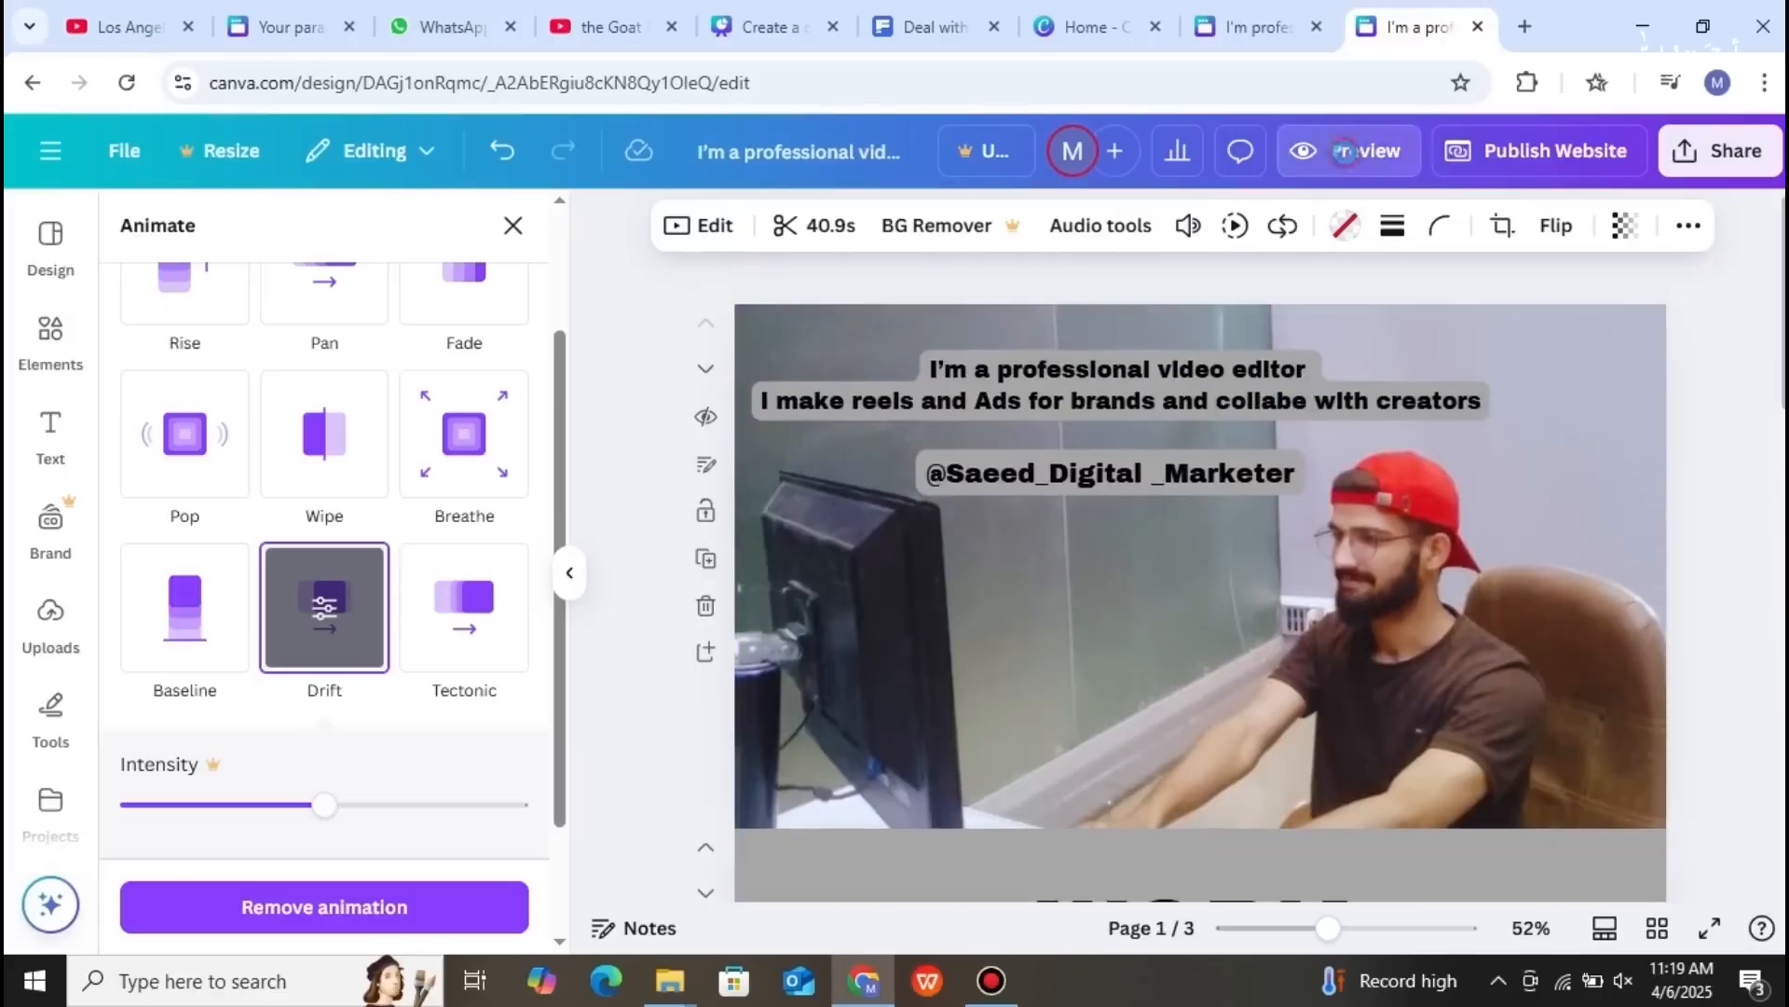
left_click(1350, 150)
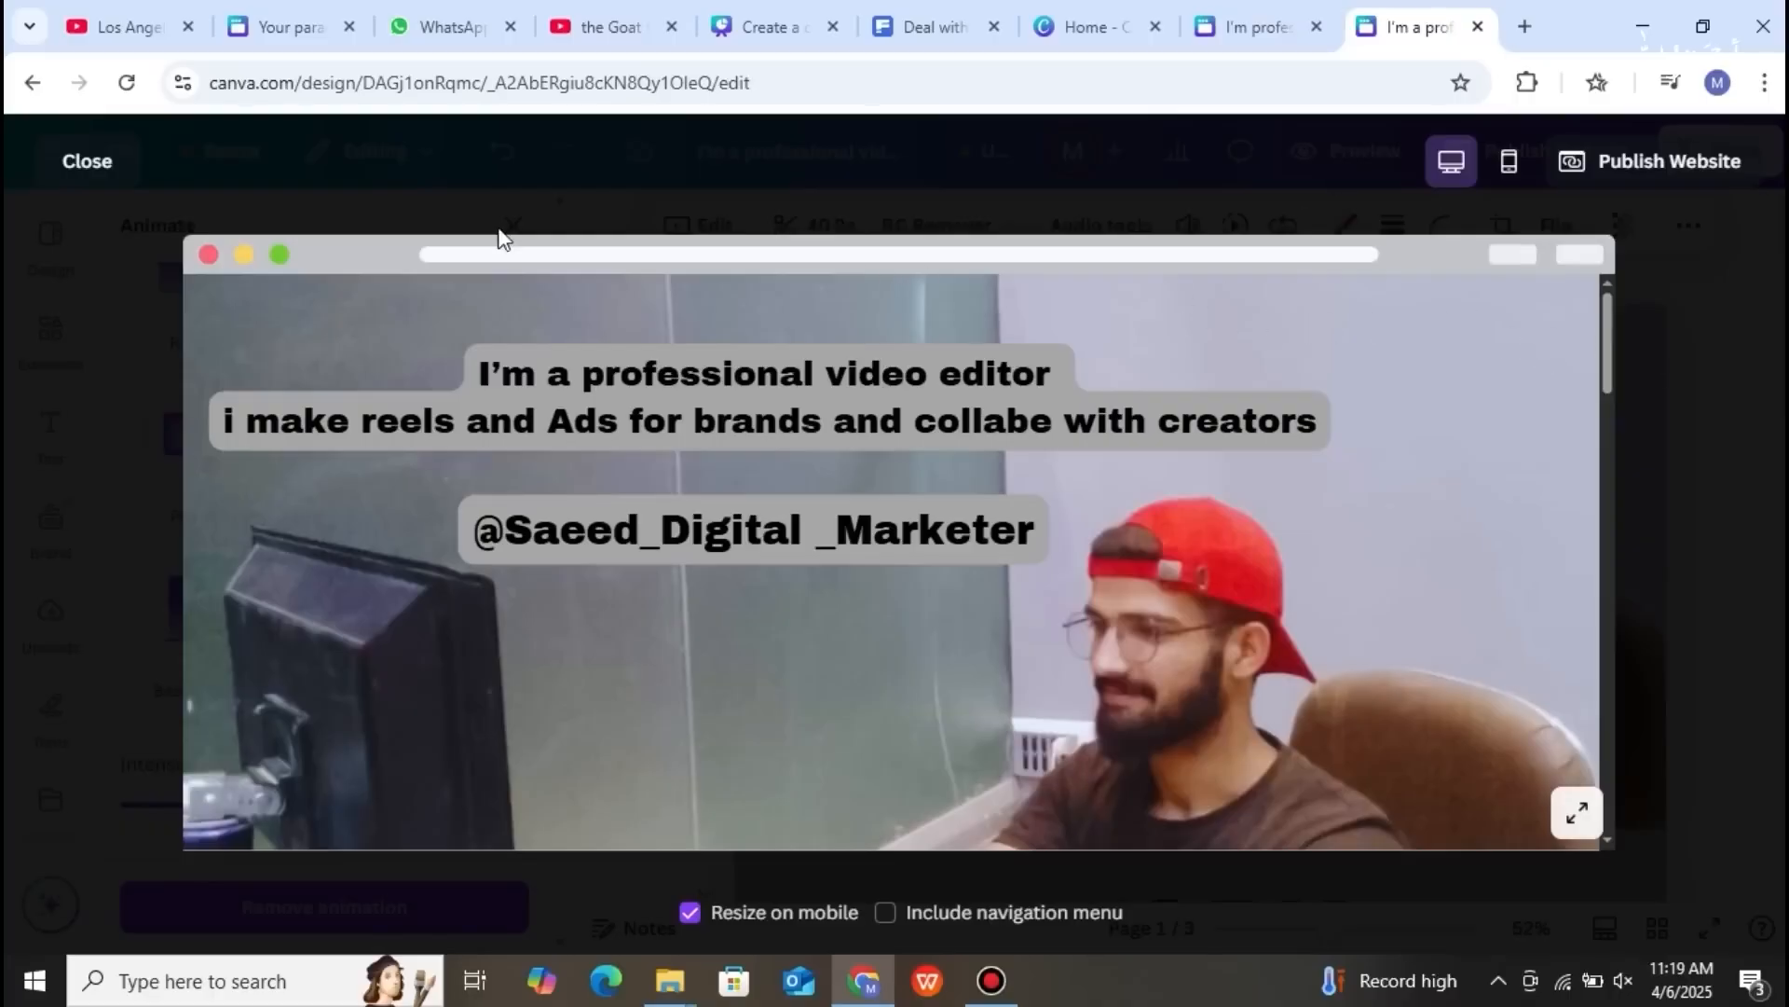
left_click(106, 168)
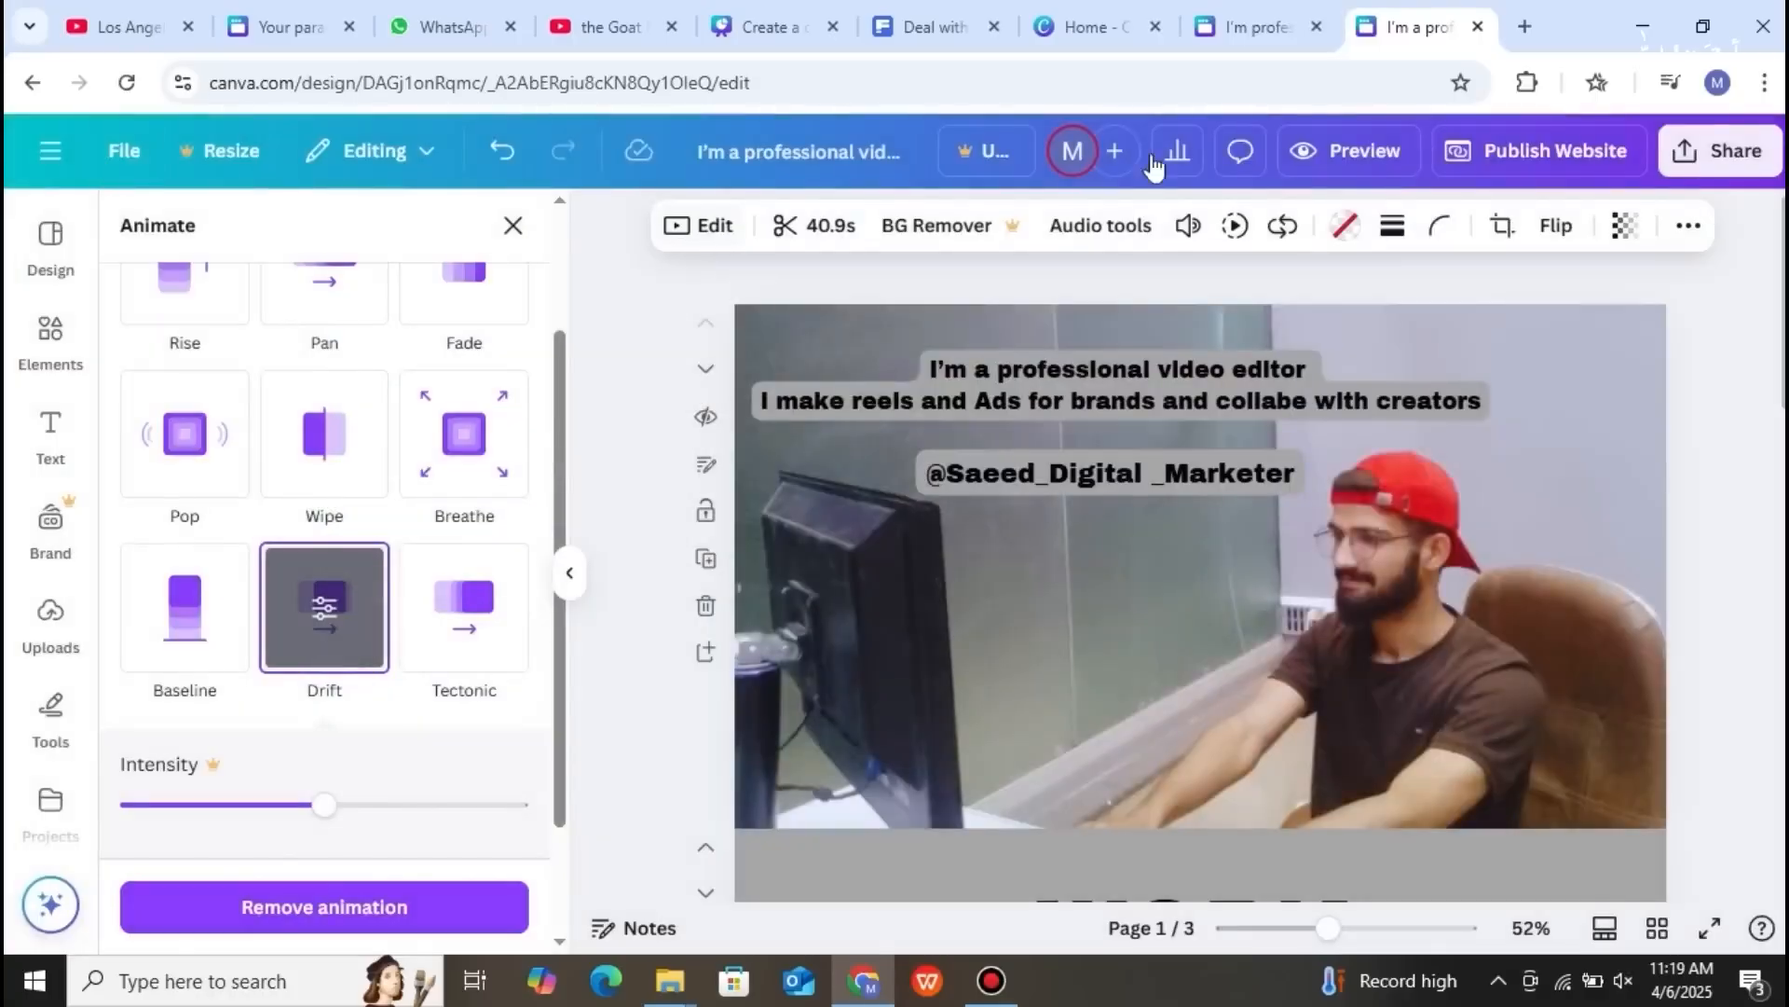
left_click(1386, 151)
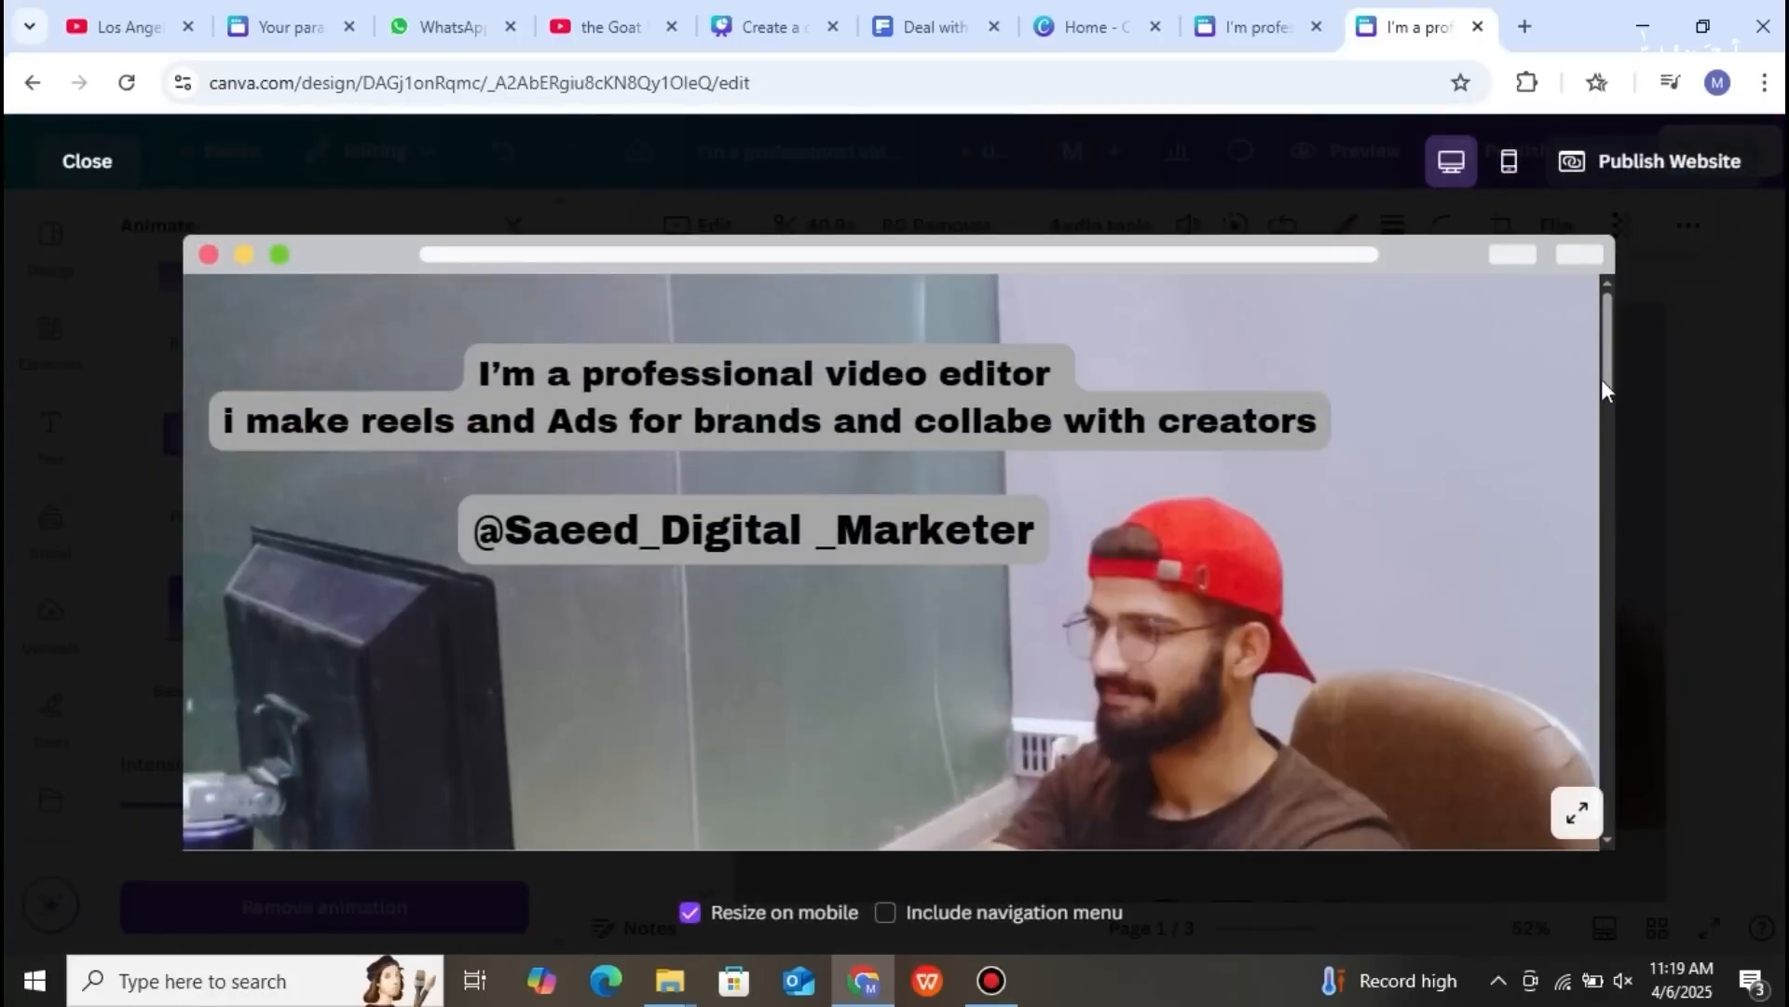
left_click_drag(1608, 358, 1639, 686)
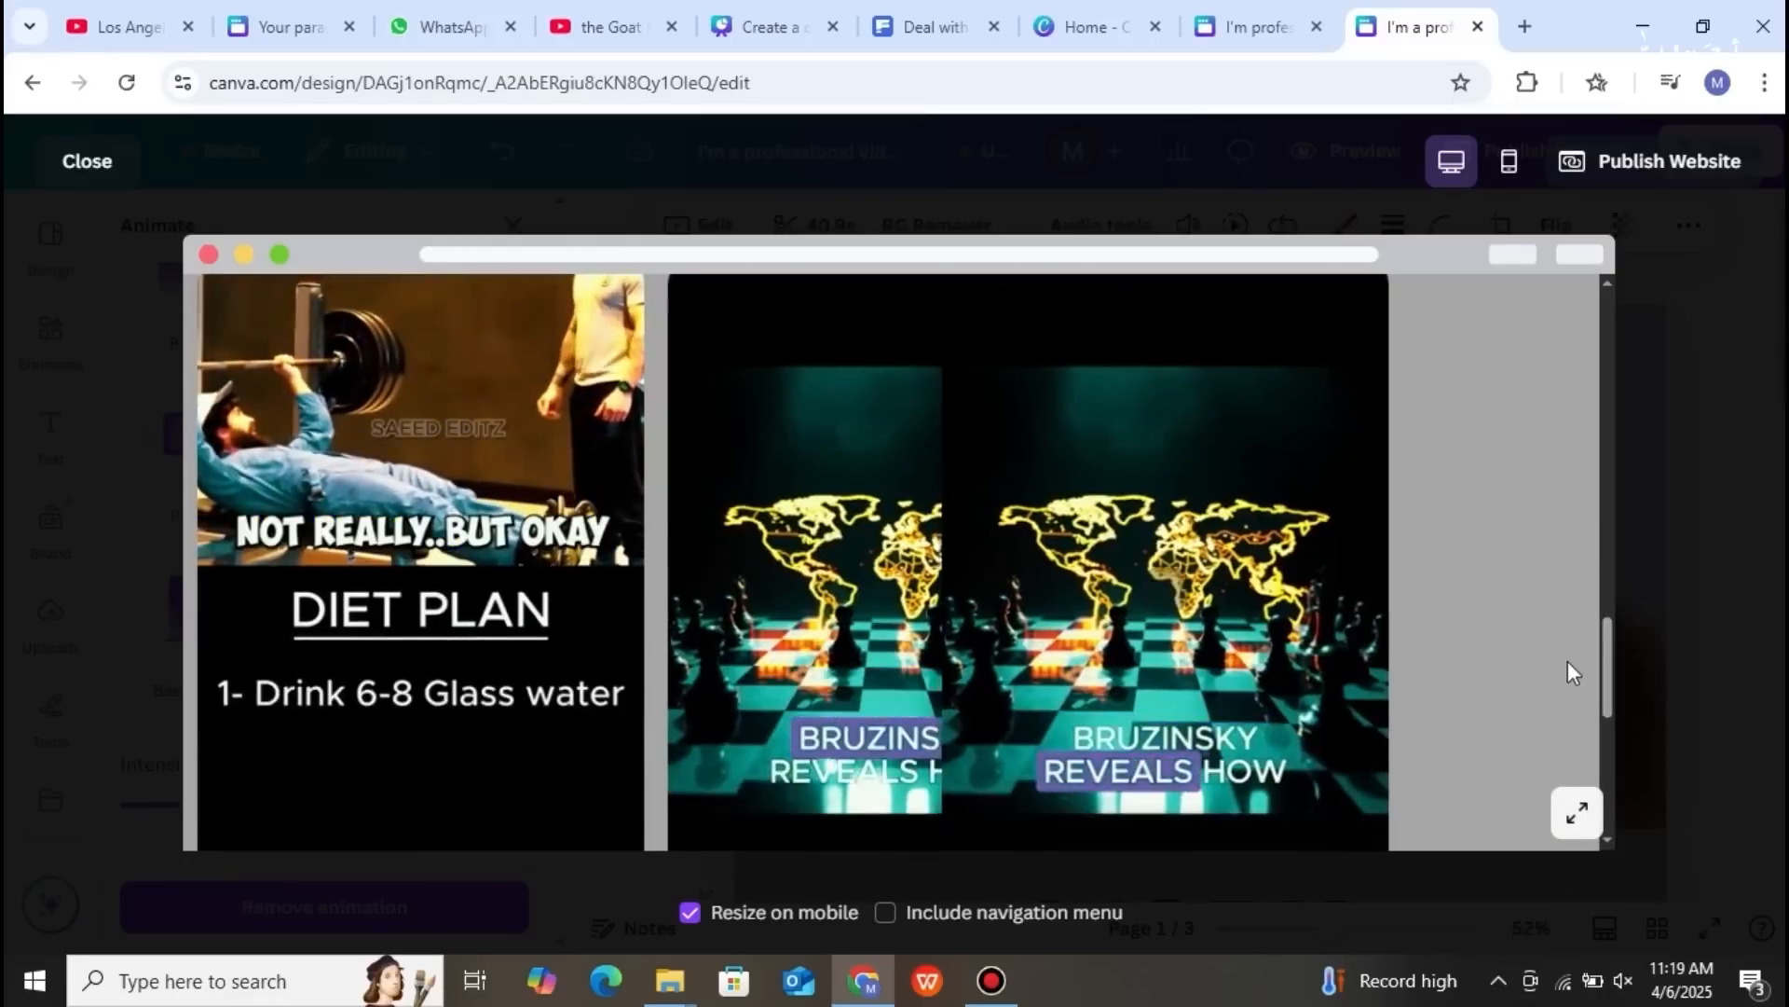
left_click_drag(1604, 656, 1612, 297)
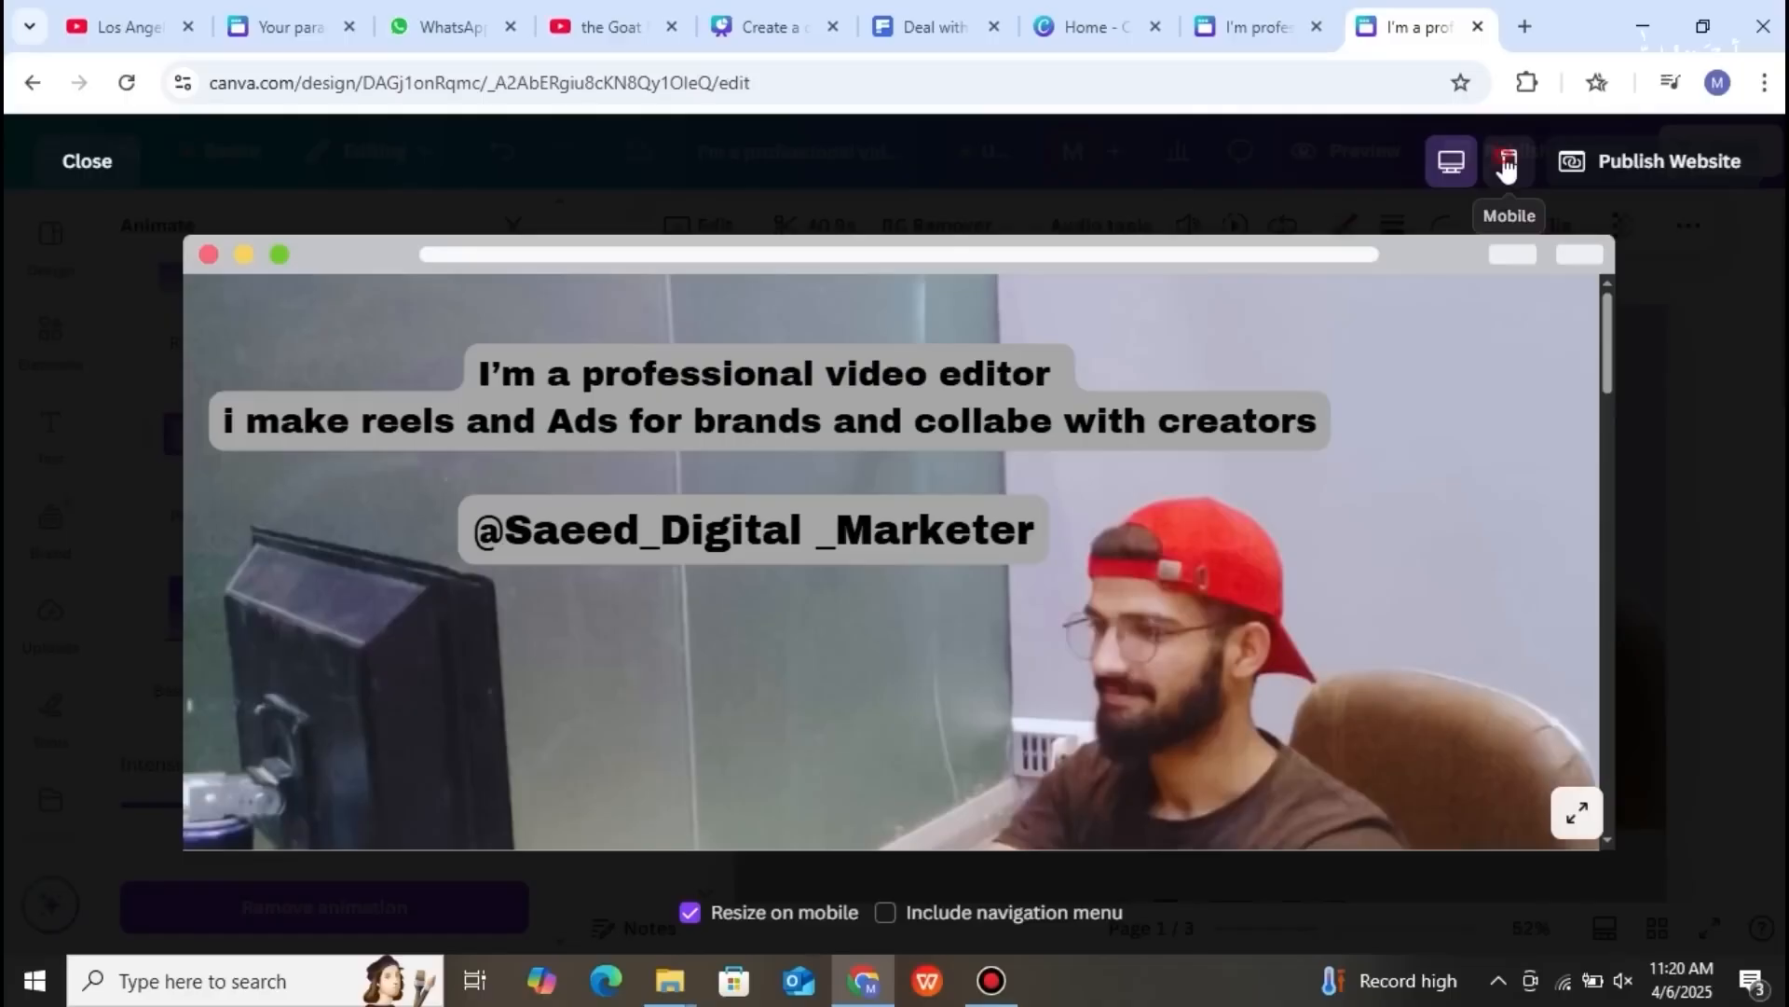
- Check the whole website in the mobile preview, and return to the editor
left_click(1507, 164)
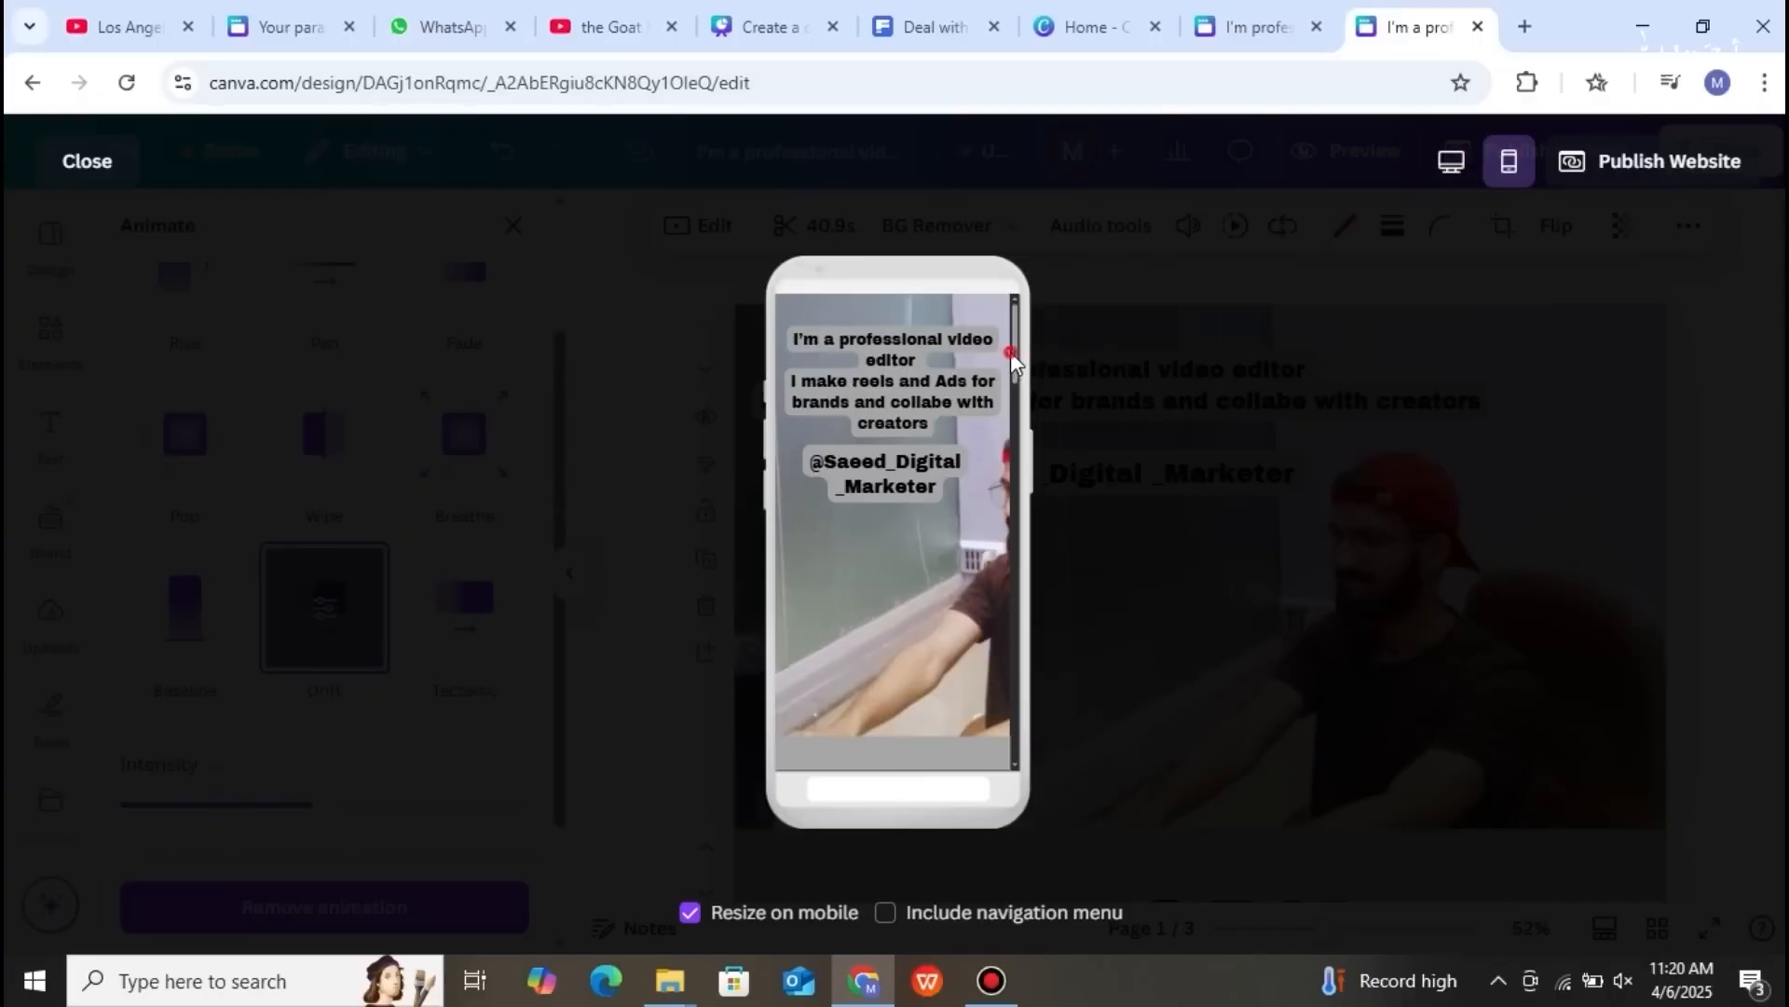
left_click_drag(1014, 369, 1020, 558)
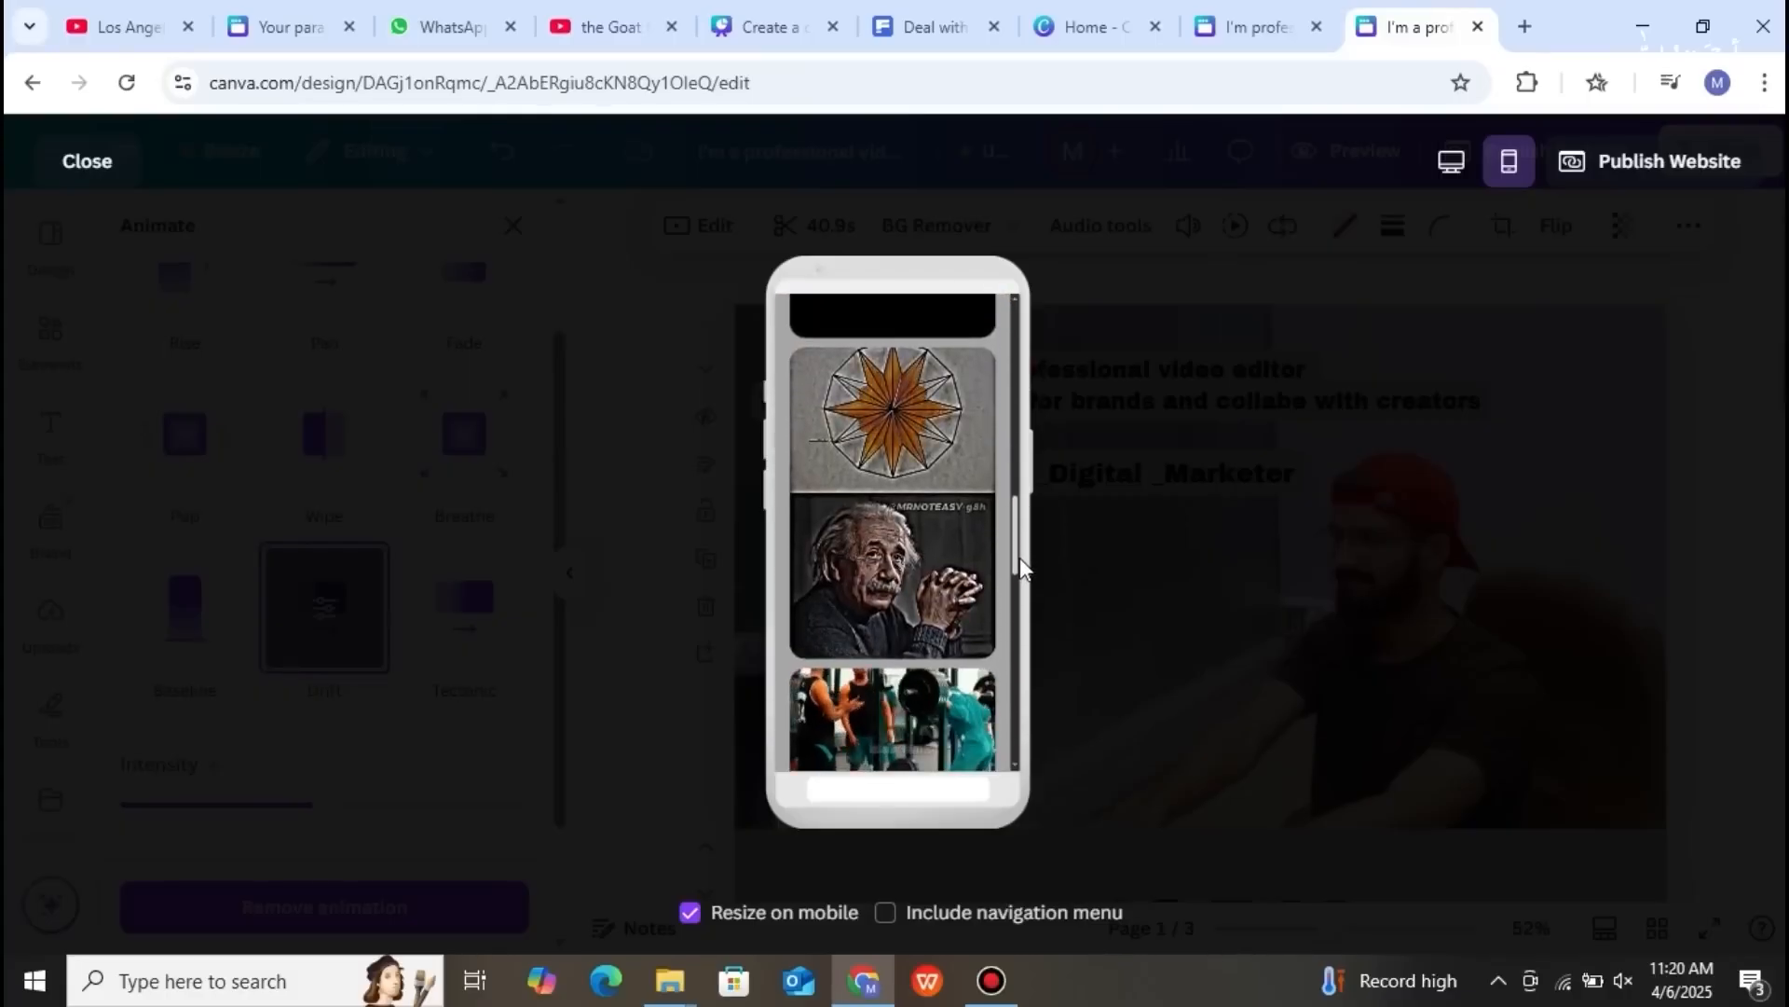
left_click_drag(1020, 558, 1007, 361)
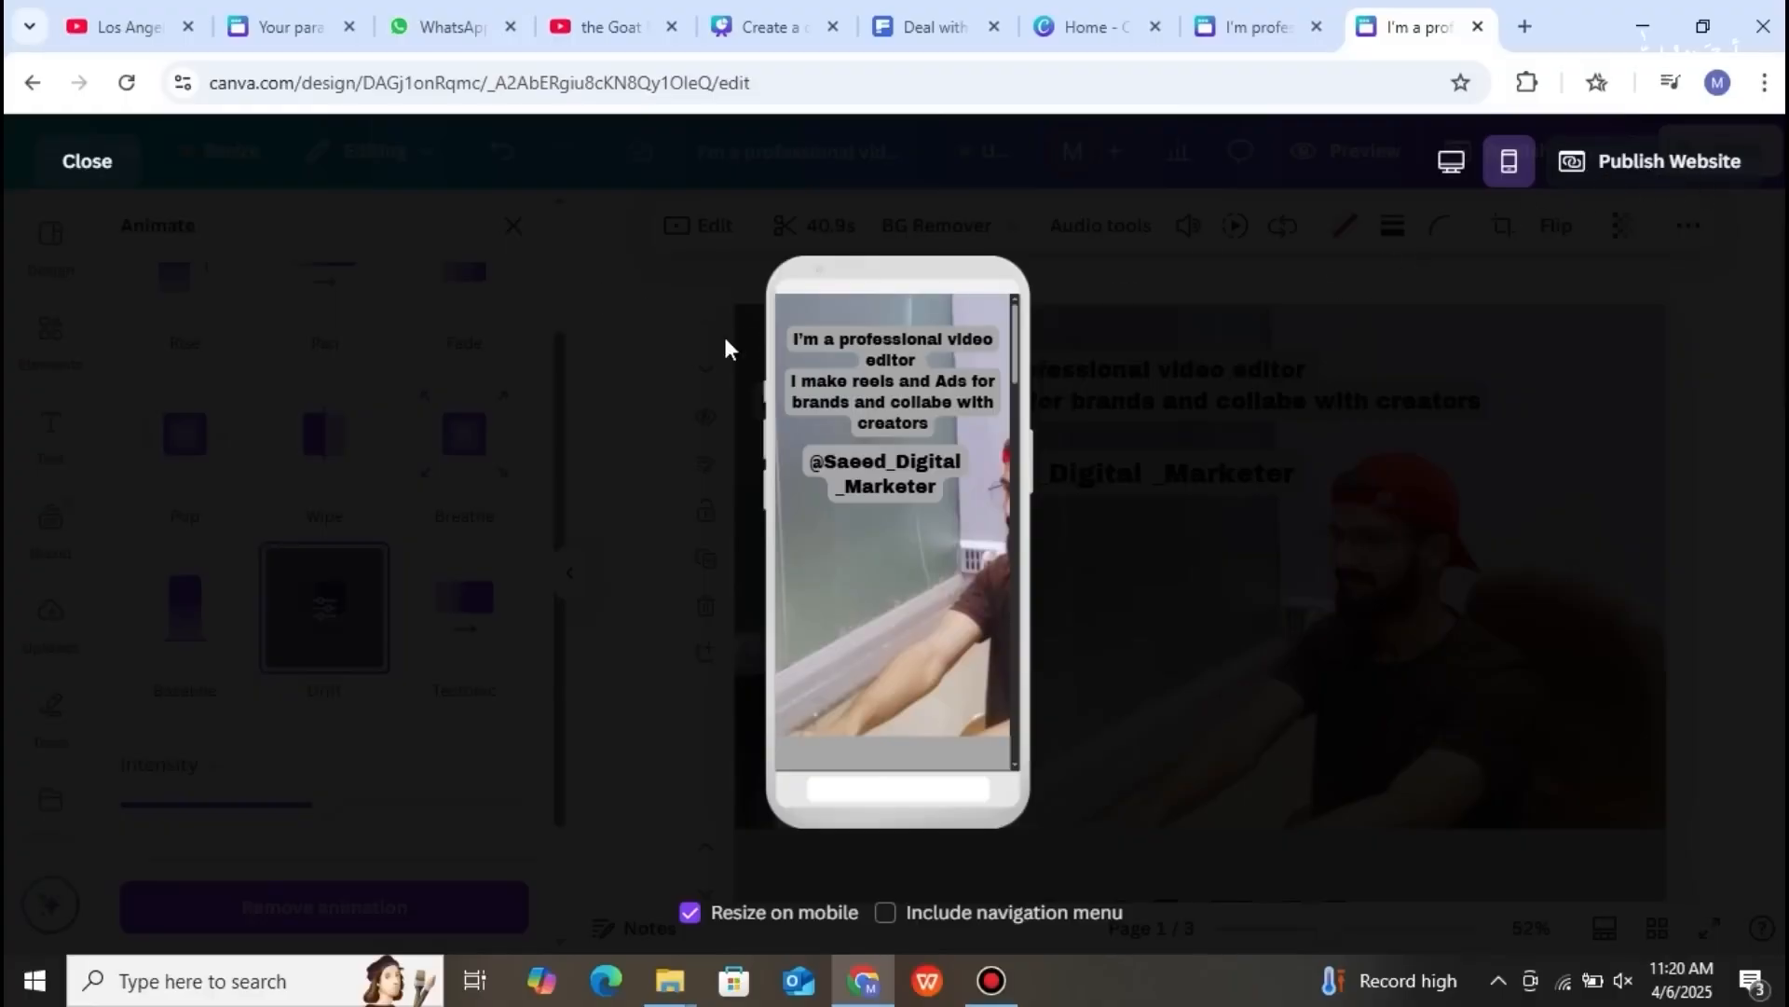
left_click(88, 164)
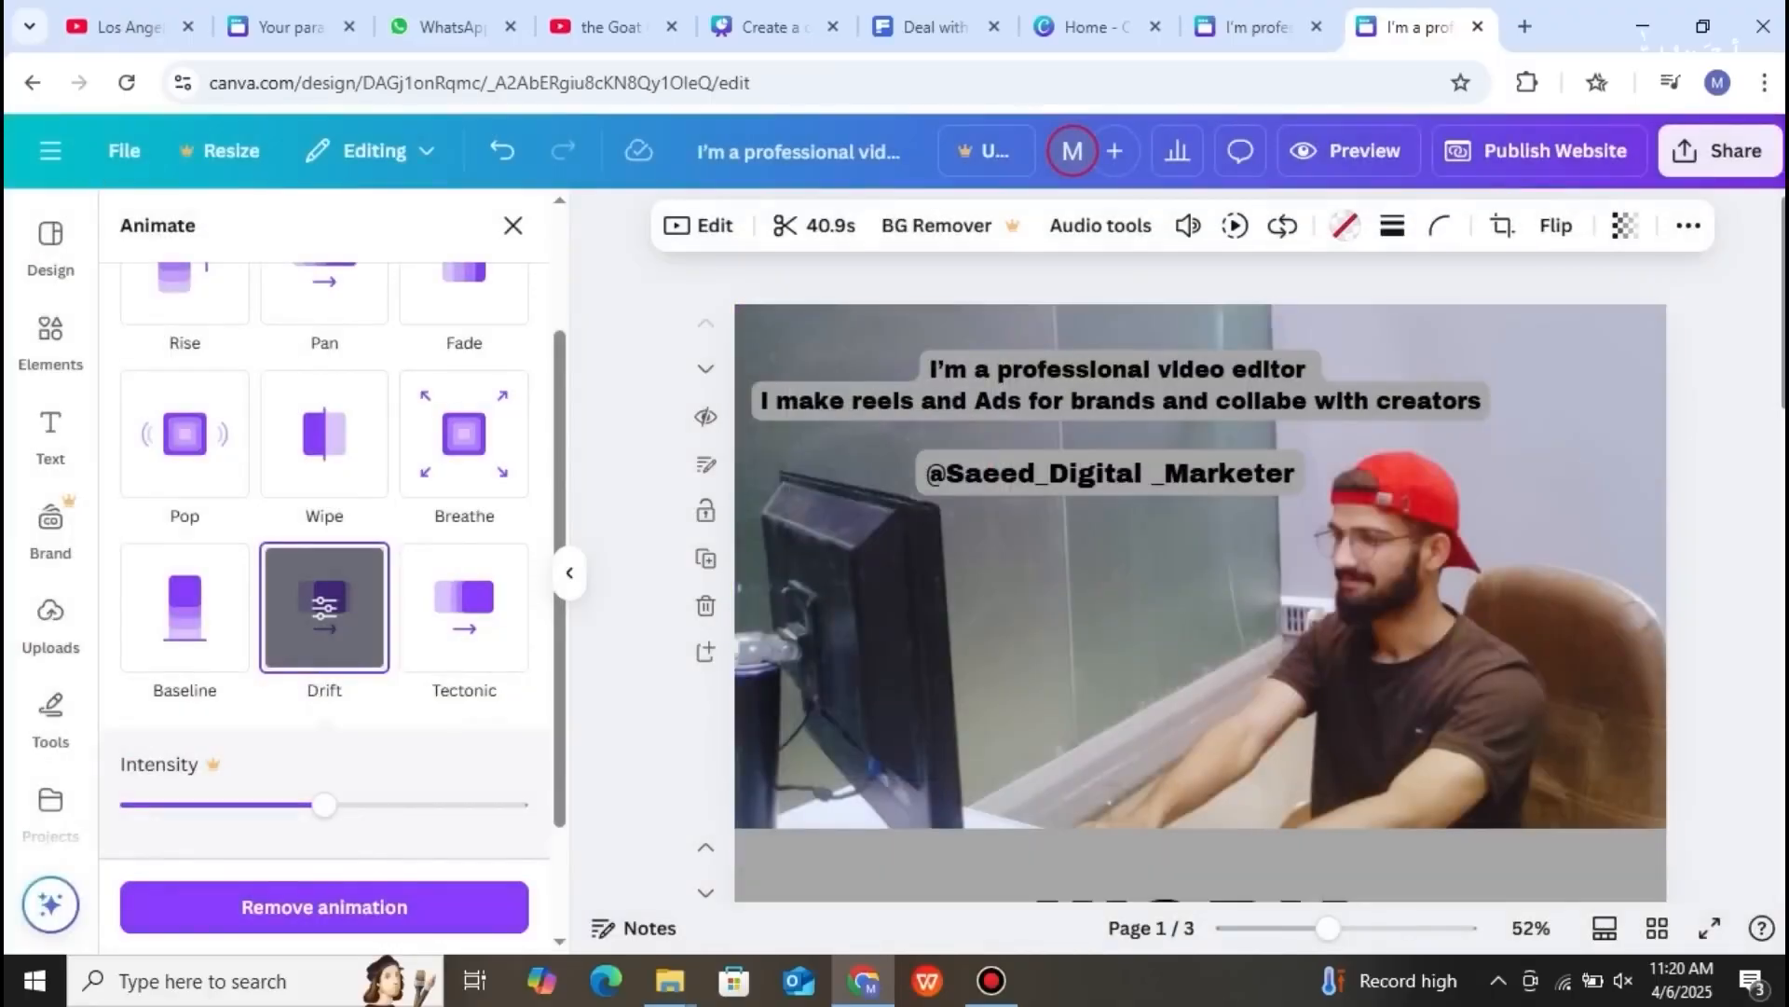
- Extend the WORK page downward to add a large empty area between the lower video row and the Linked In section
scroll(1534, 718, "down", 10)
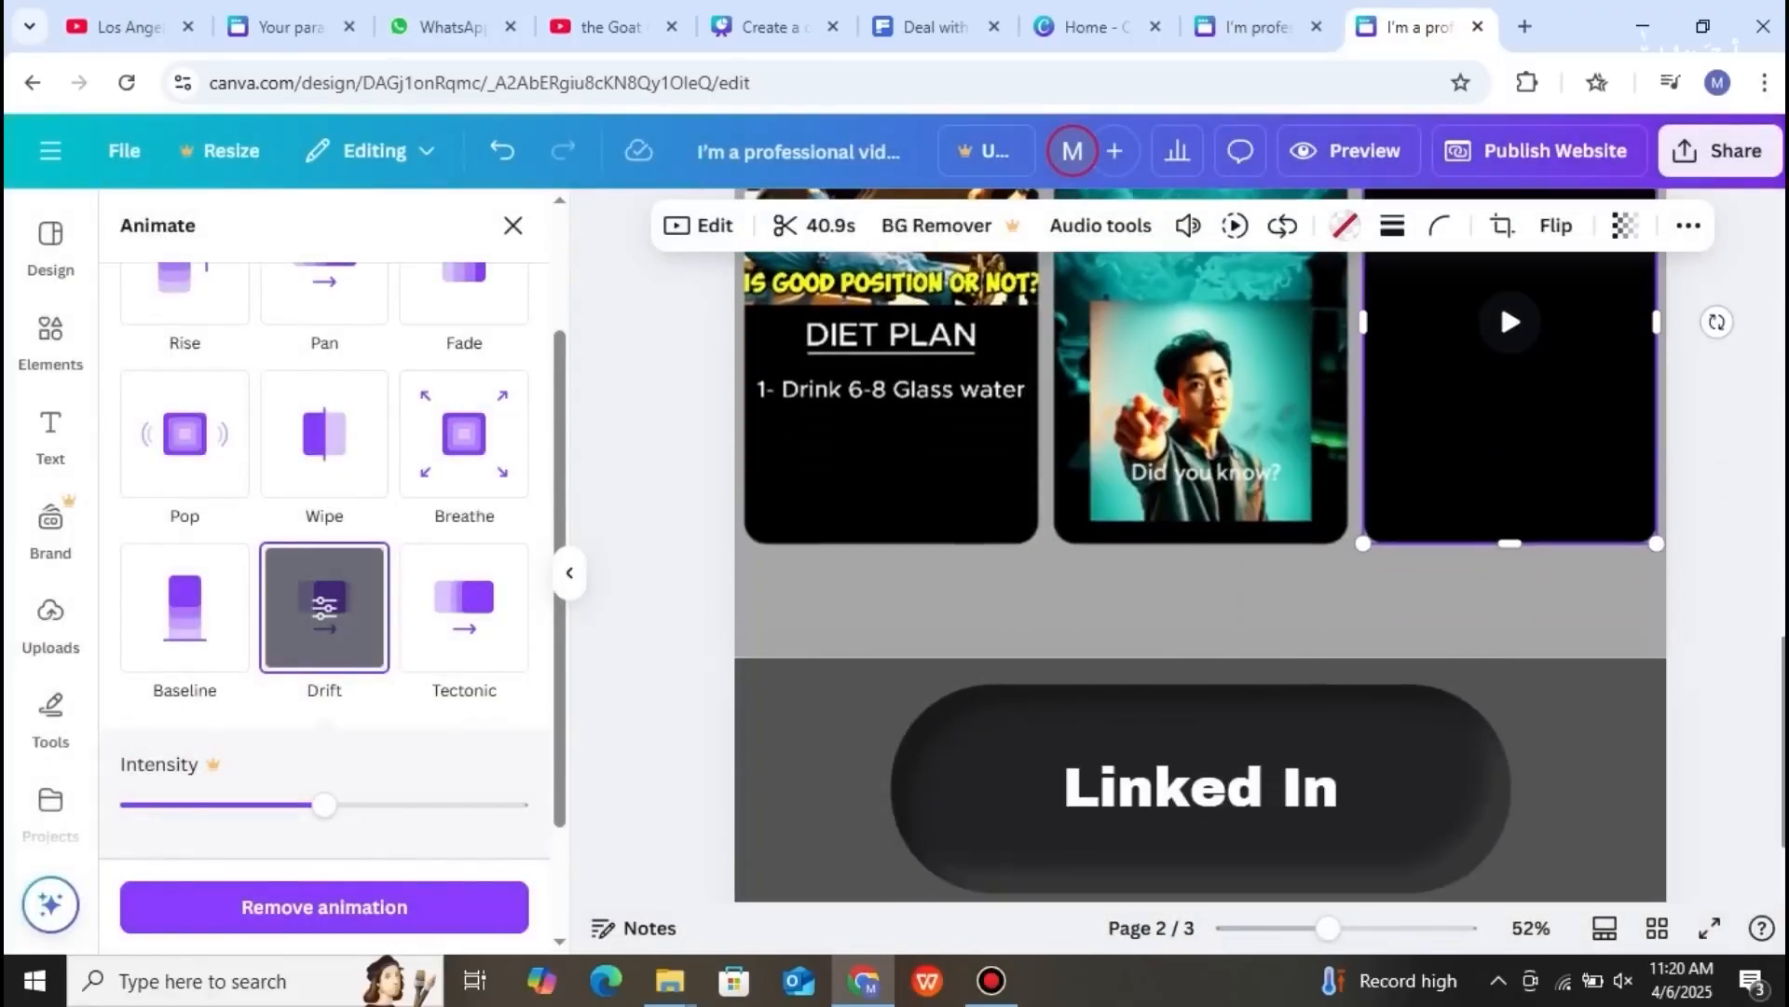
left_click(1517, 631)
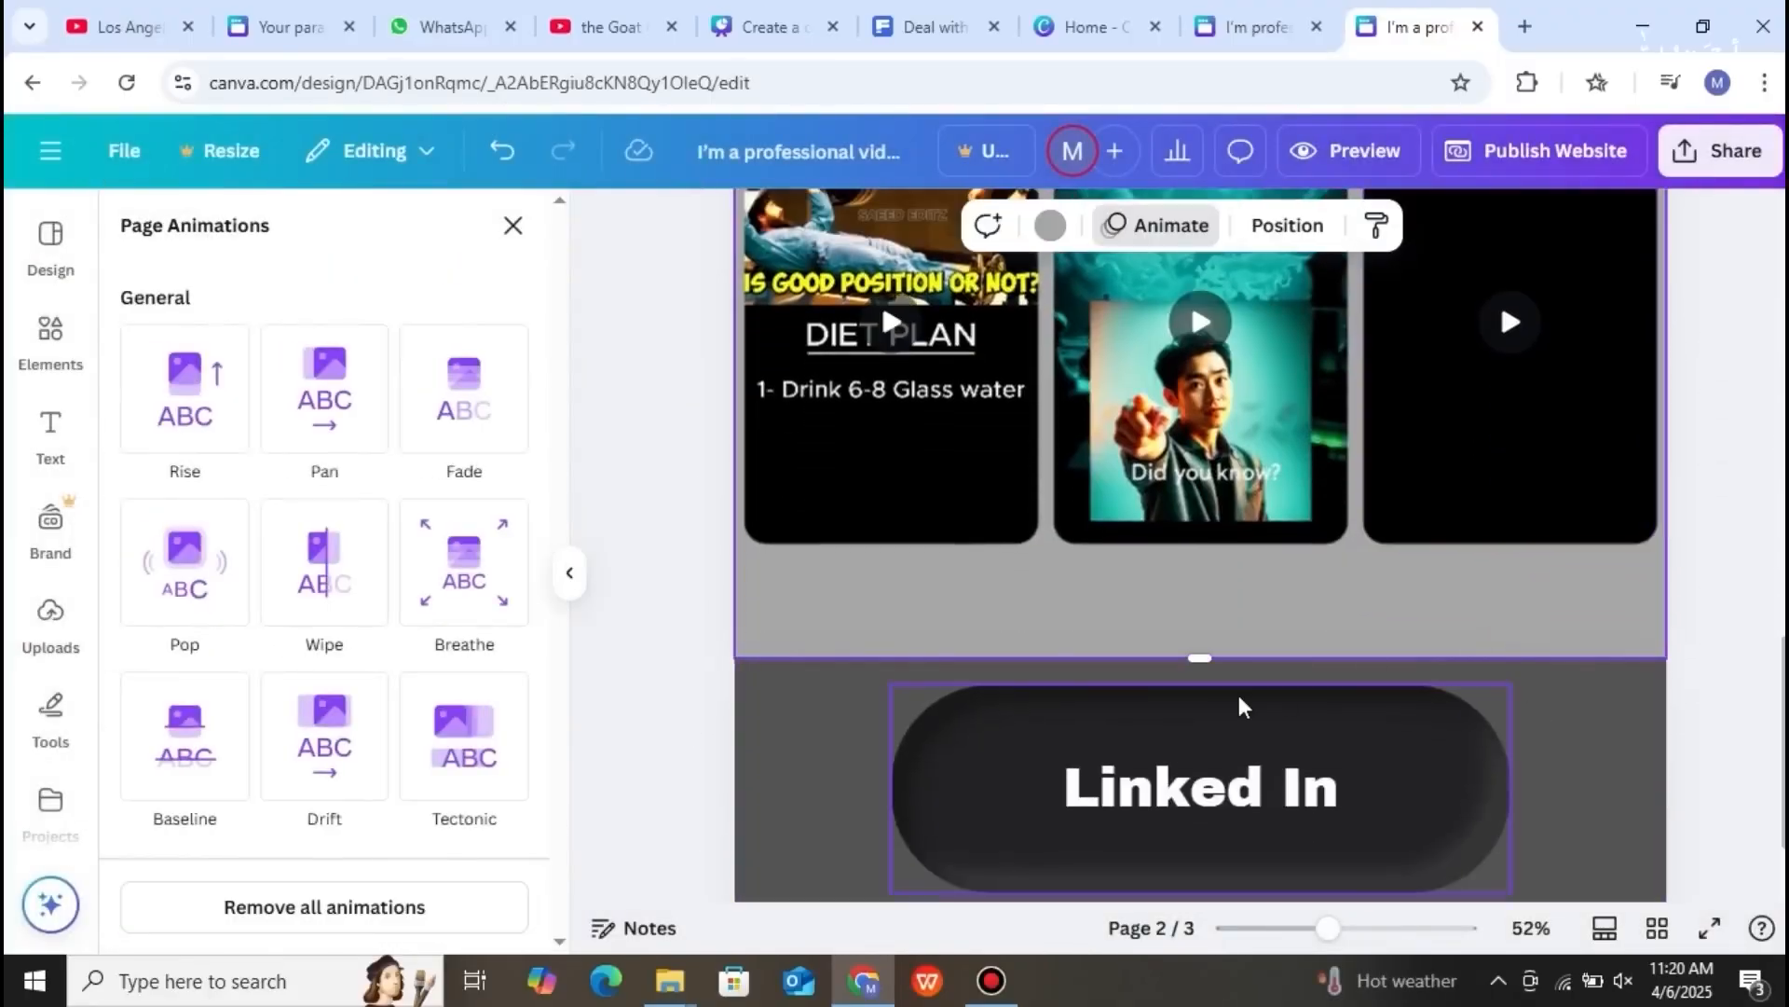
left_click_drag(1204, 723, 1208, 900)
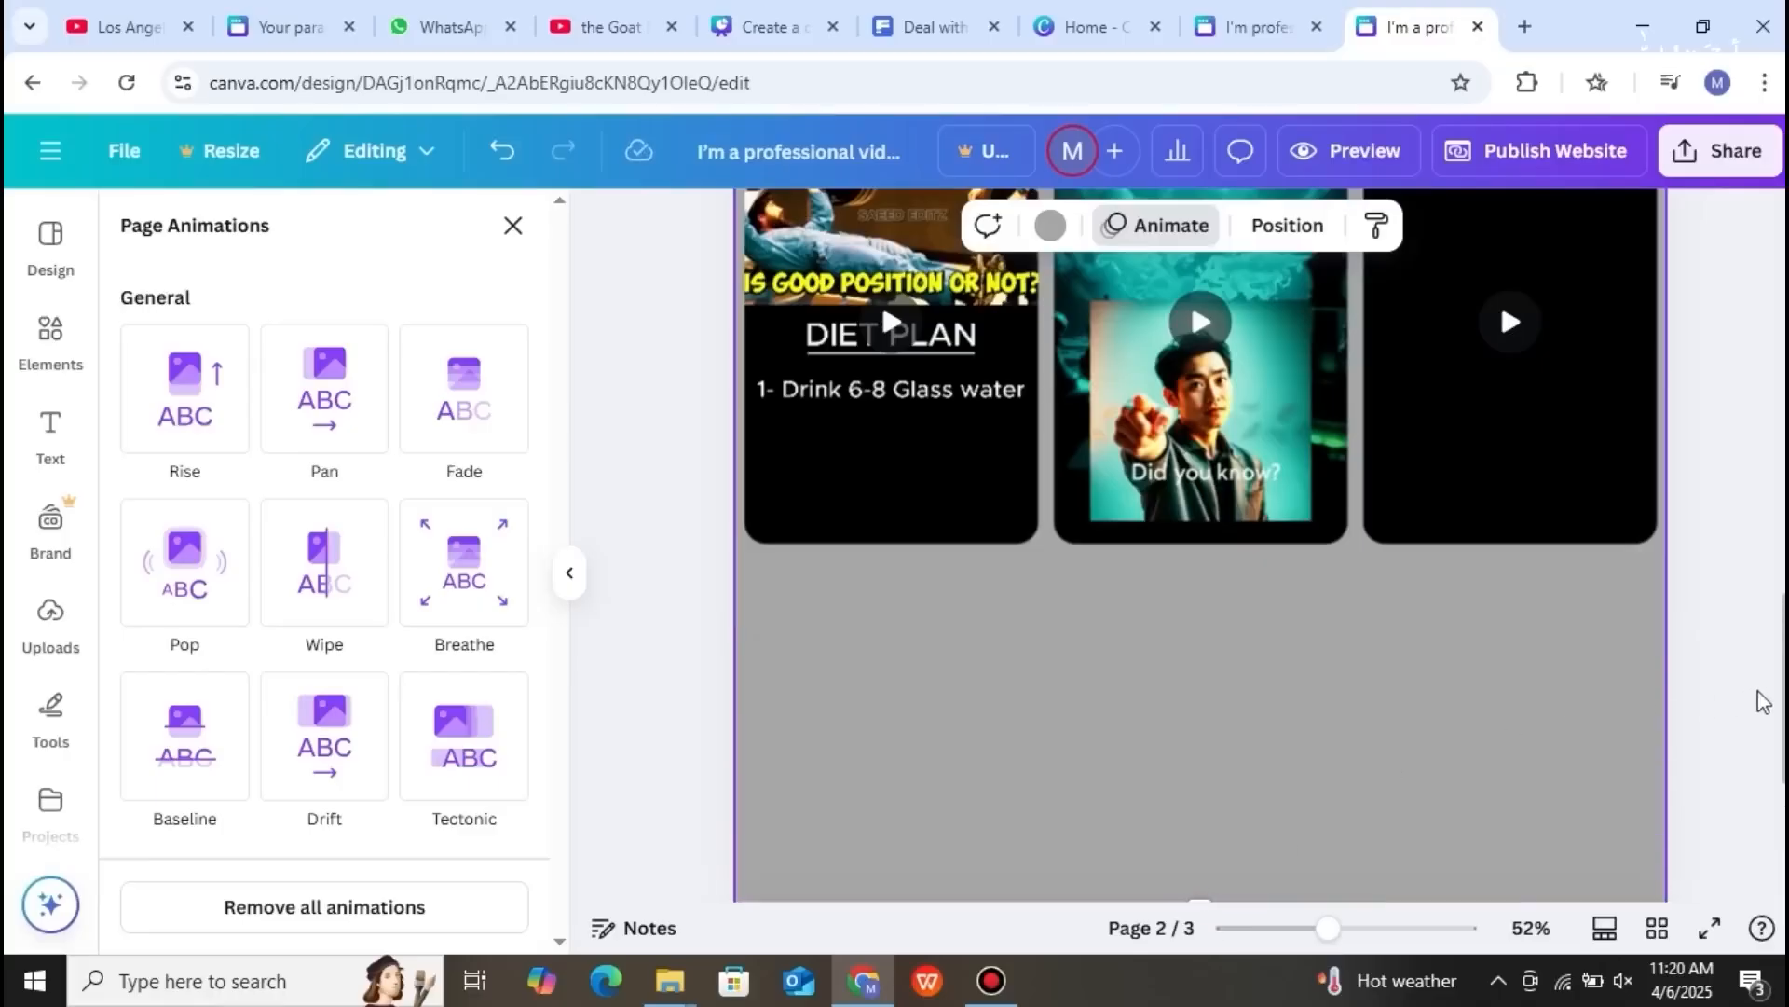
scroll(1498, 296, "down", 3)
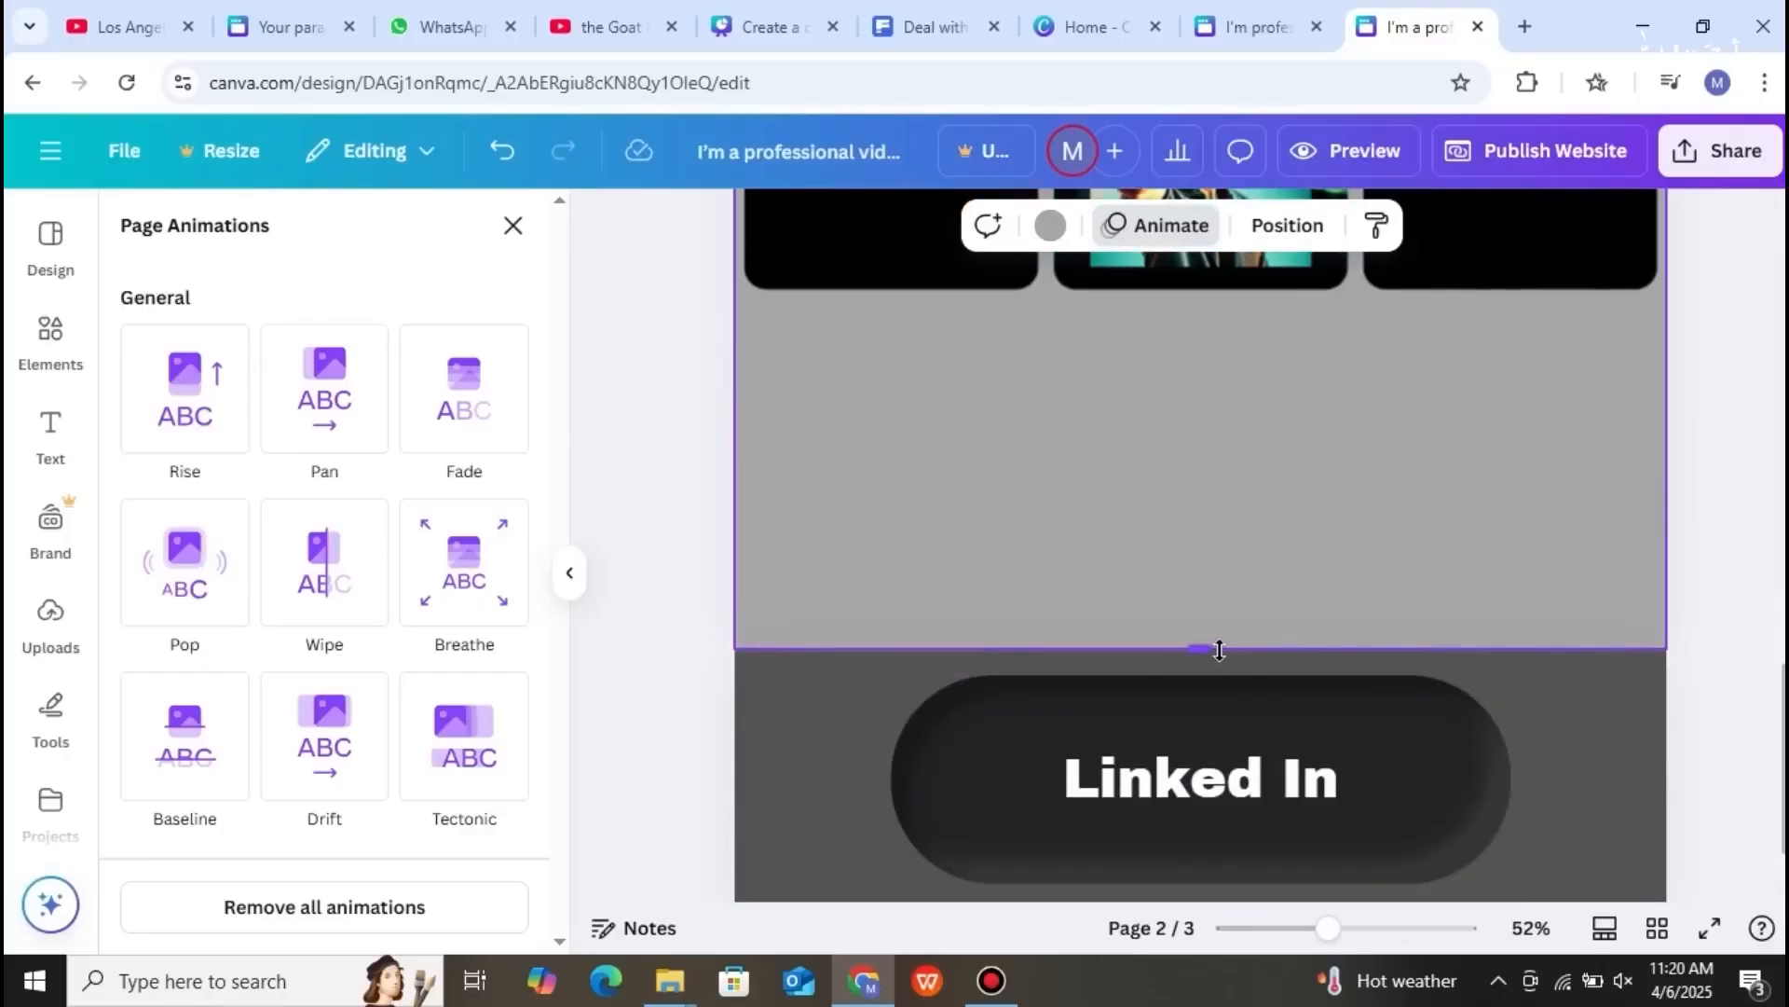
left_click_drag(1202, 645, 1173, 928)
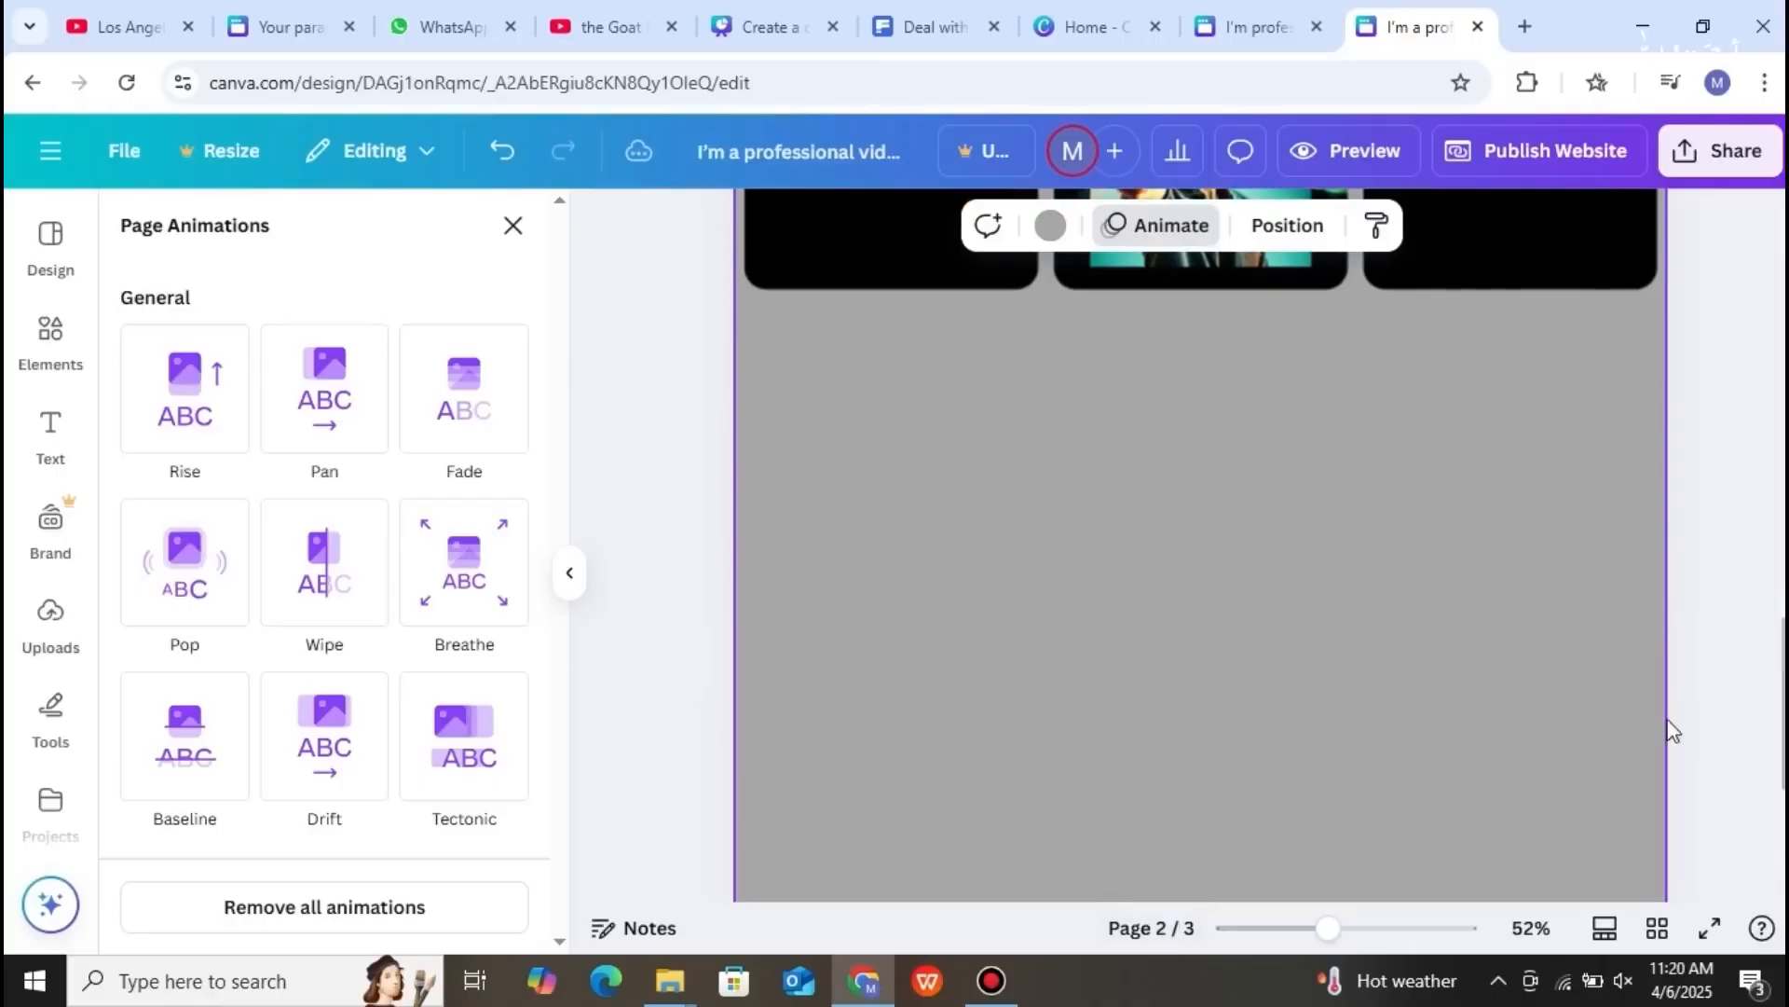
scroll(1538, 753, "down", 3)
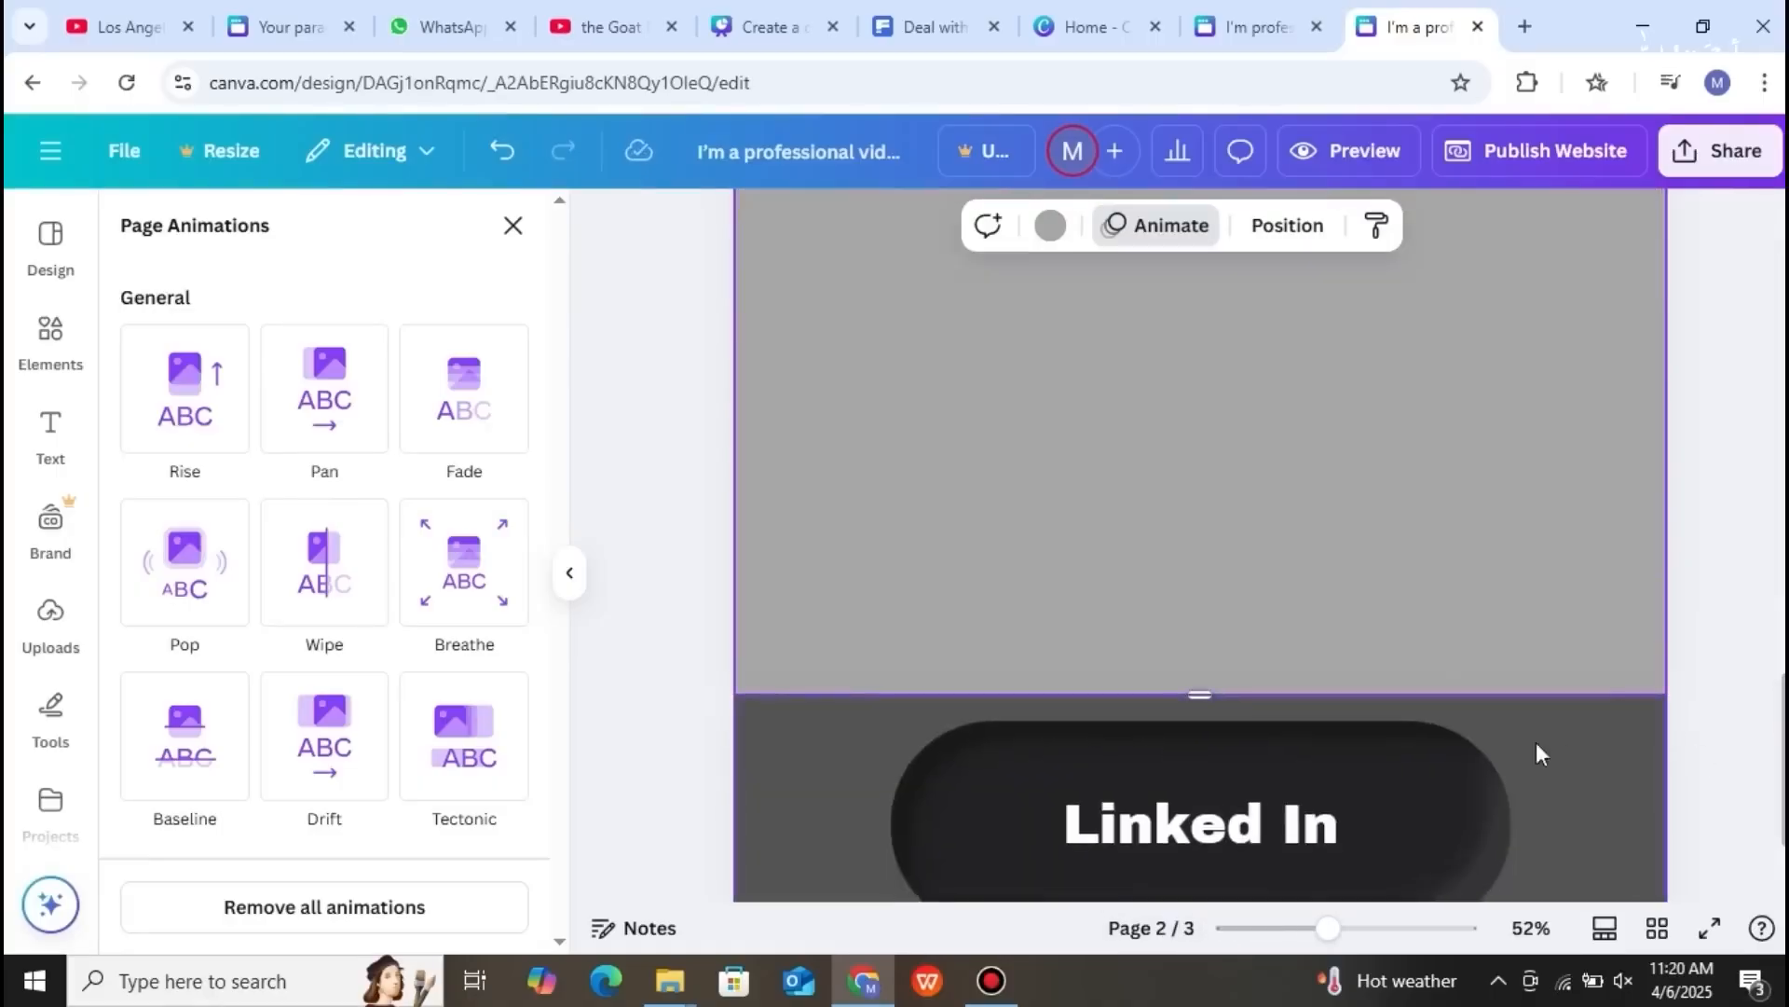
left_click_drag(1205, 687, 1195, 928)
scroll(1402, 792, "down", 3)
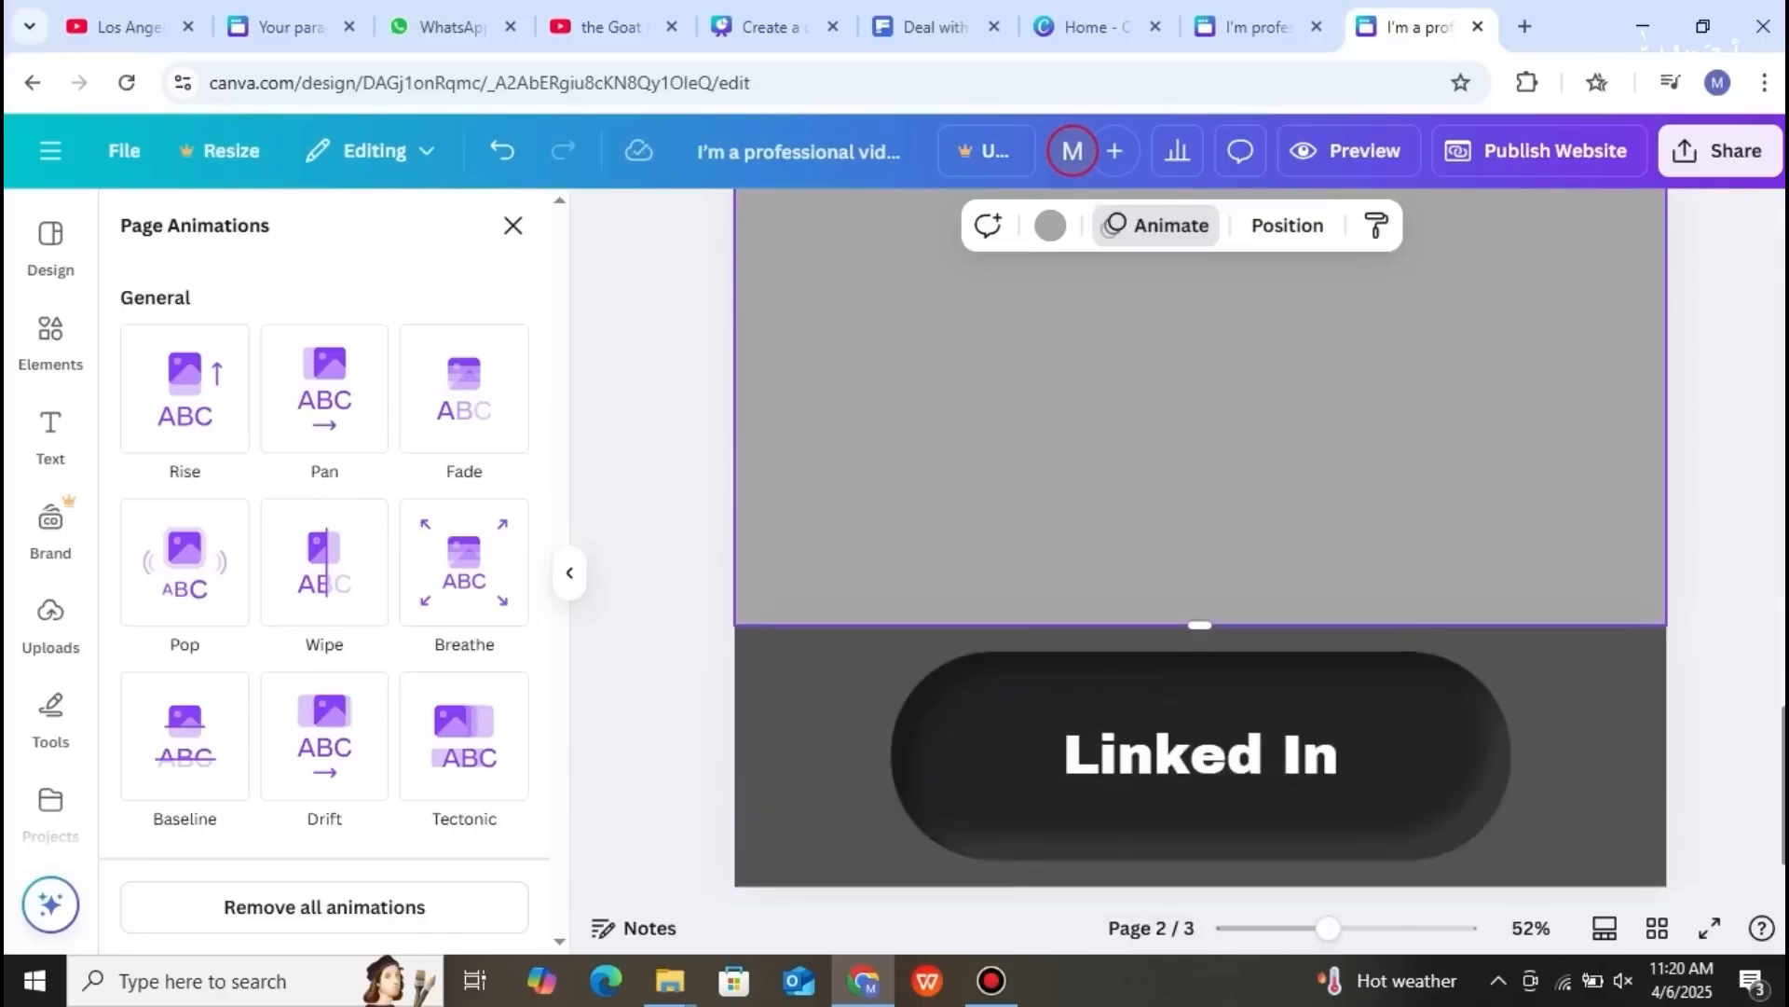
left_click_drag(1202, 679, 1208, 789)
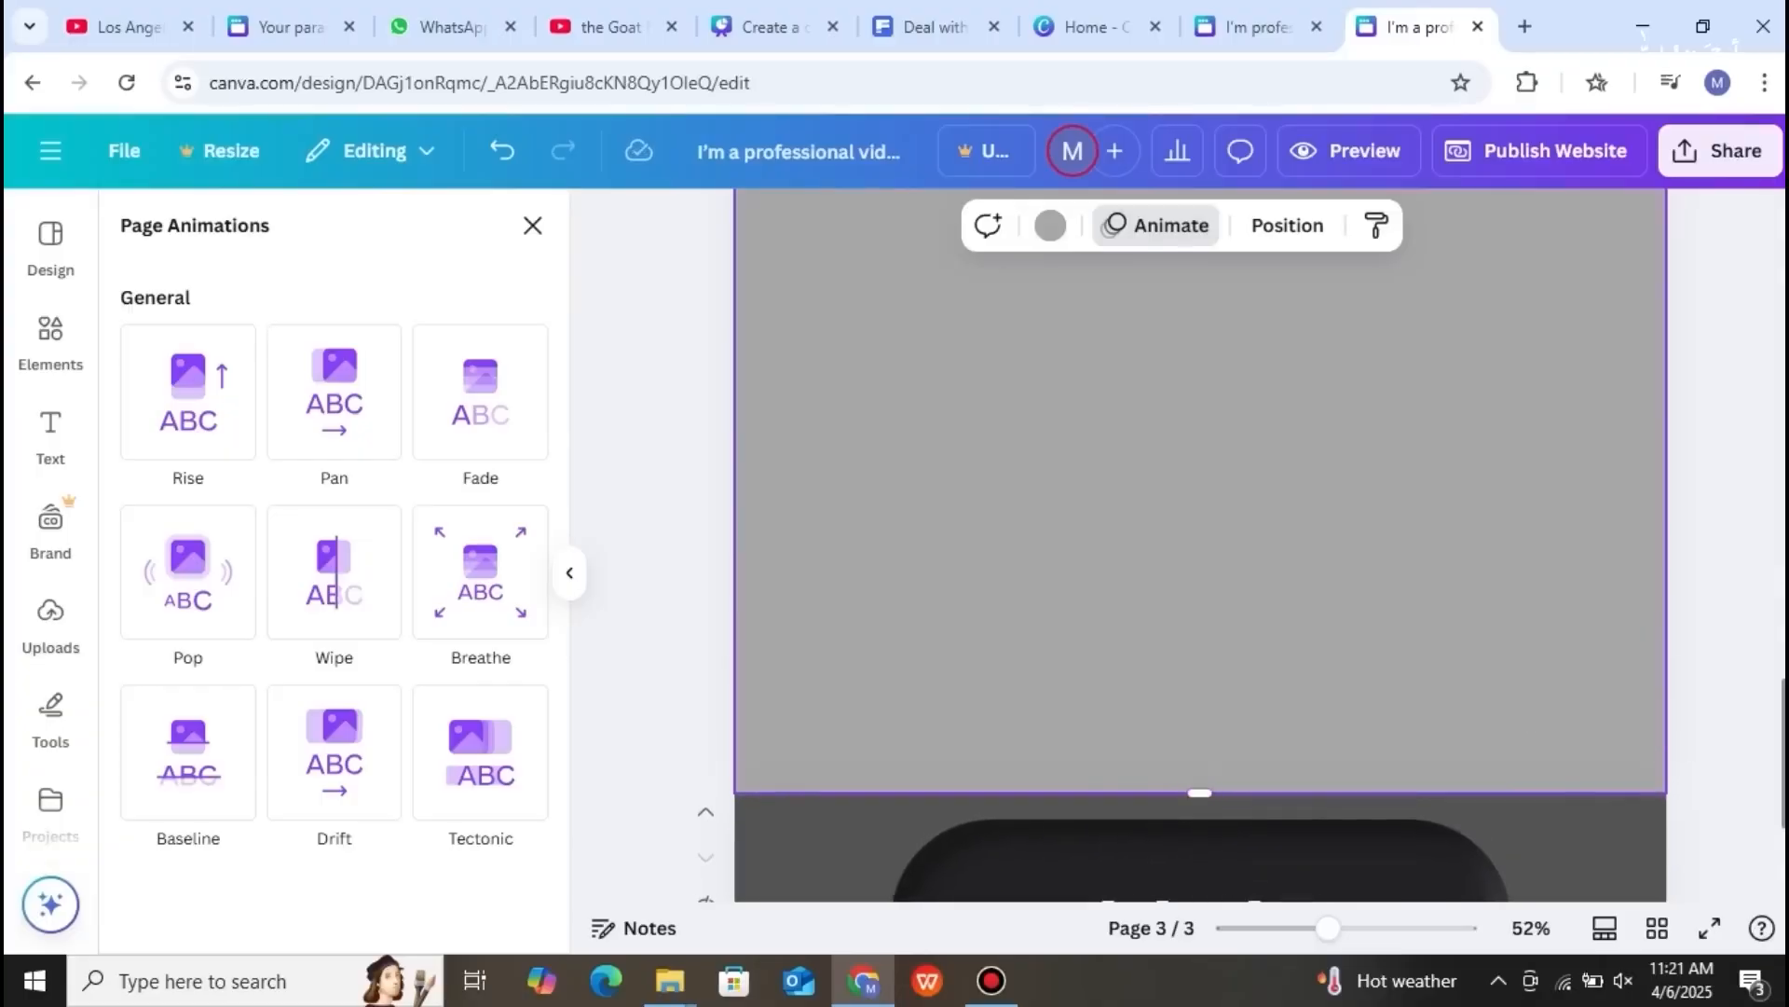
- Search the elements for "frame" and place a plain square frame in the empty area below the lower video row
scroll(1201, 546, "up", 5)
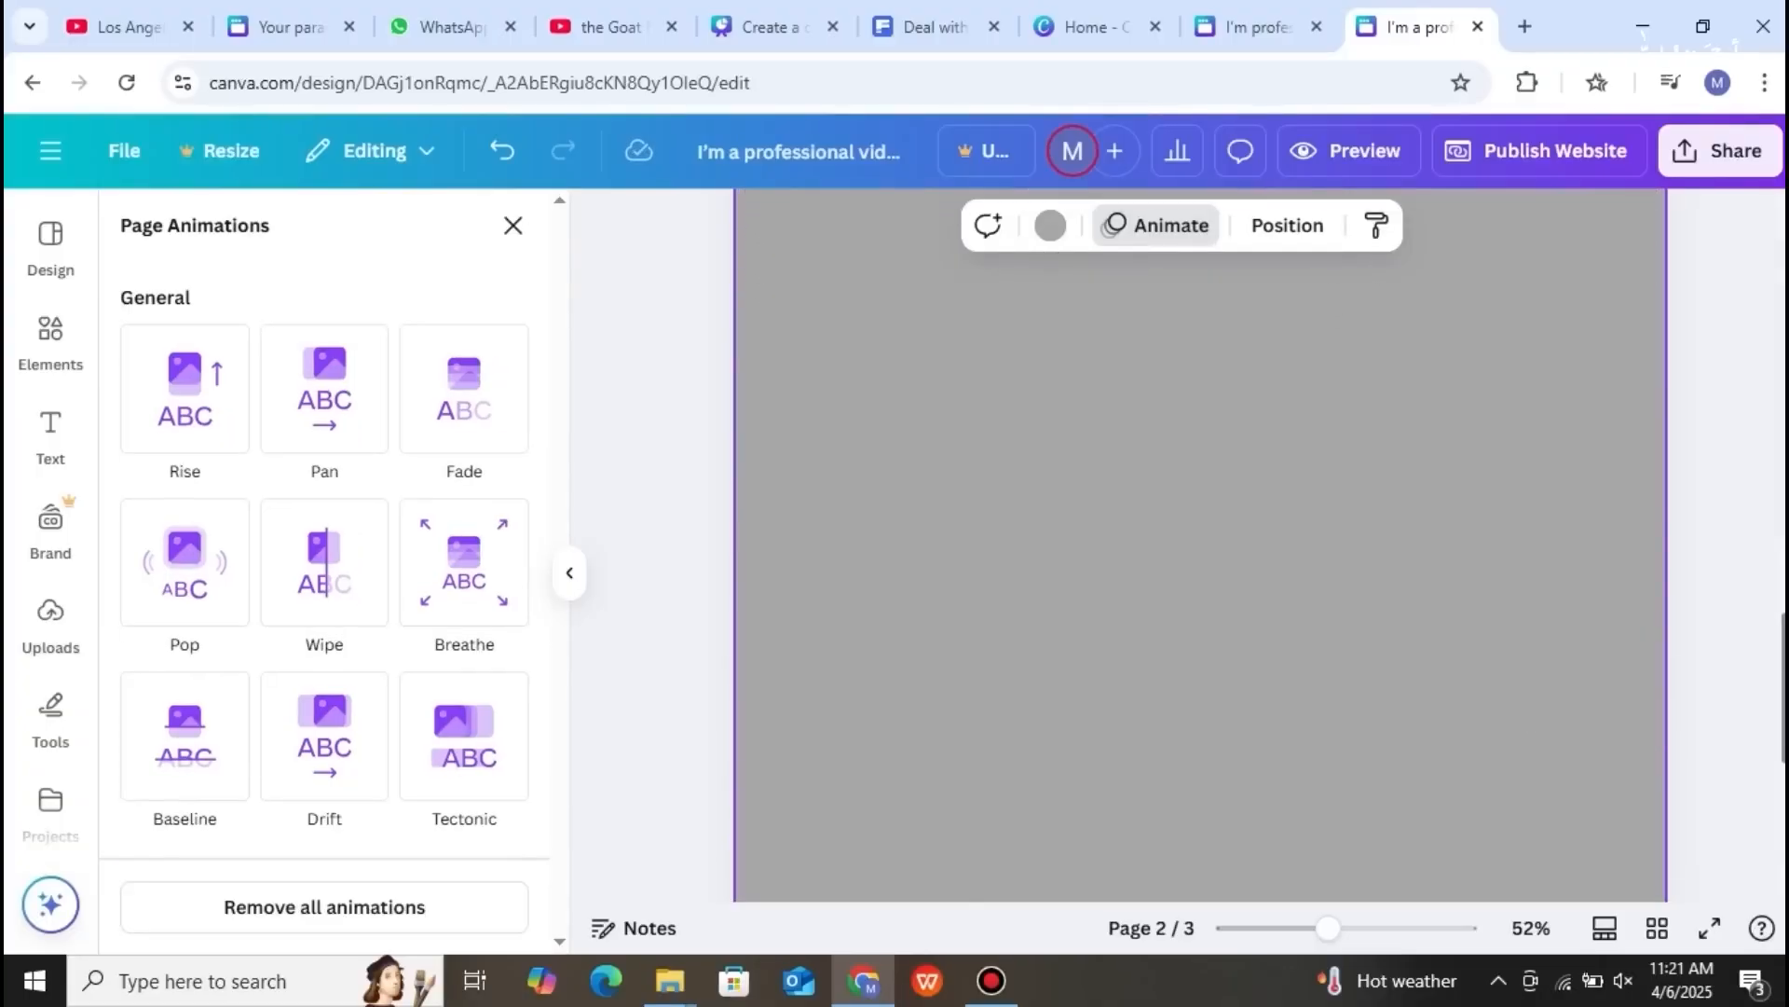
scroll(1421, 612, "up", 2)
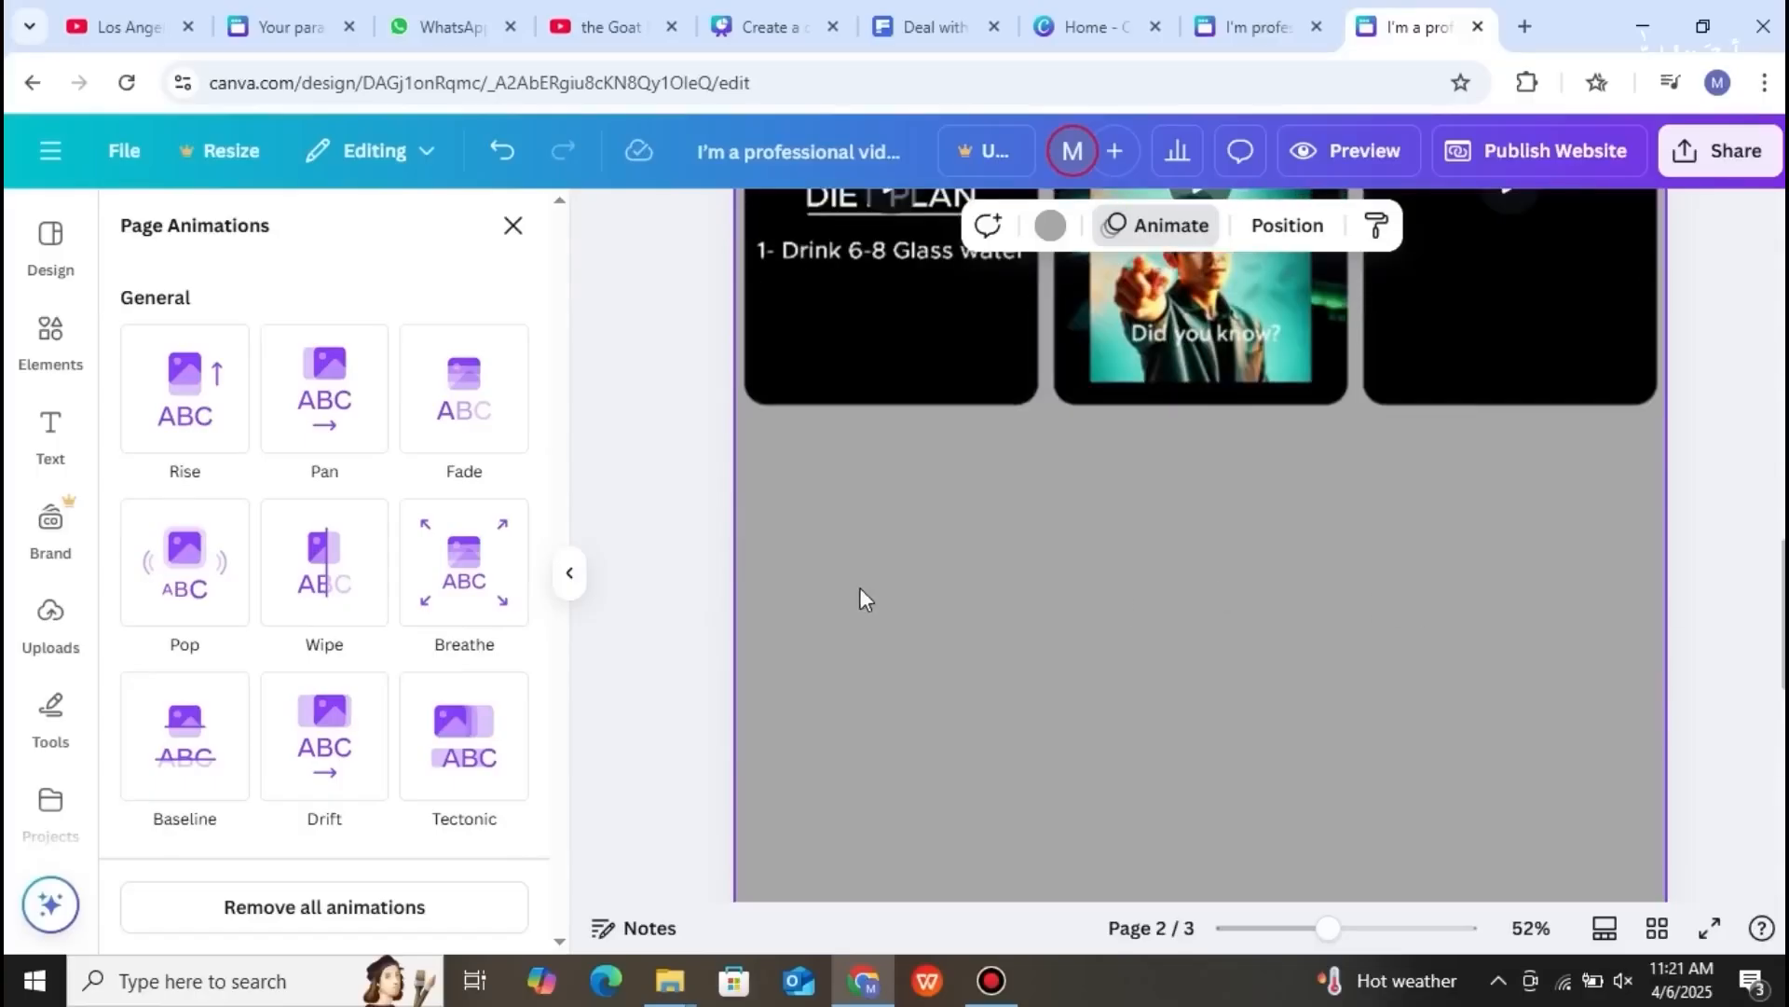
left_click(58, 359)
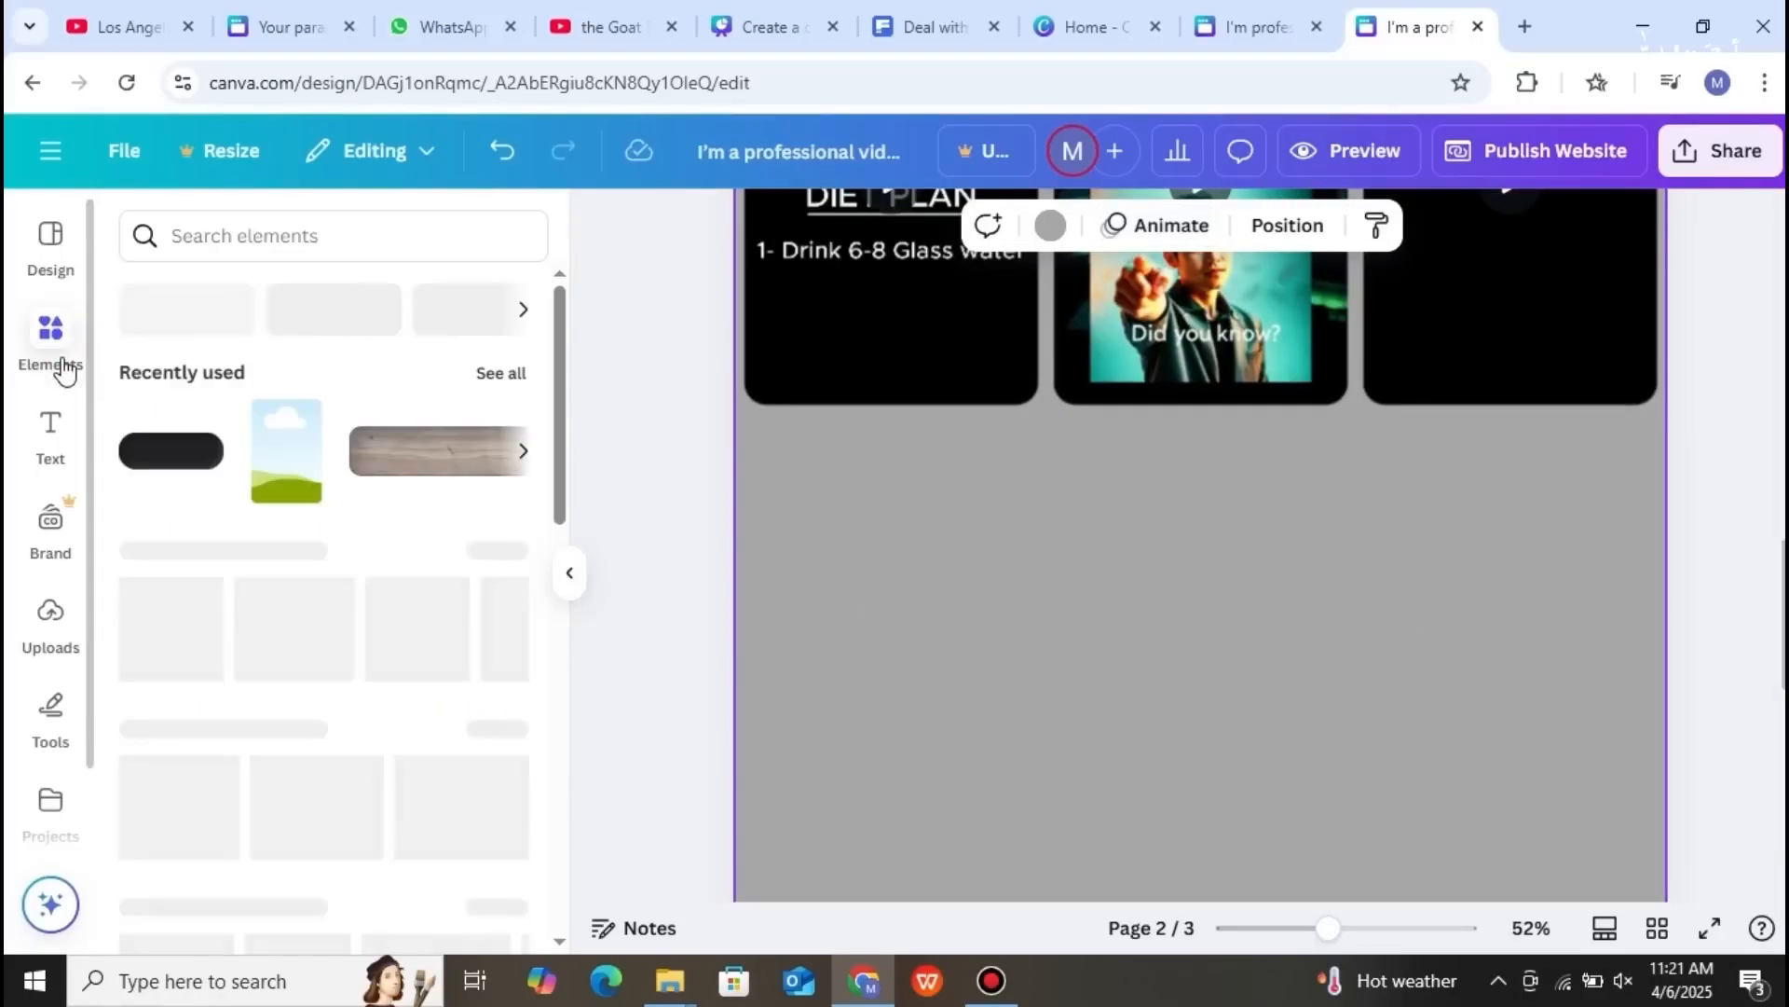
left_click(240, 233)
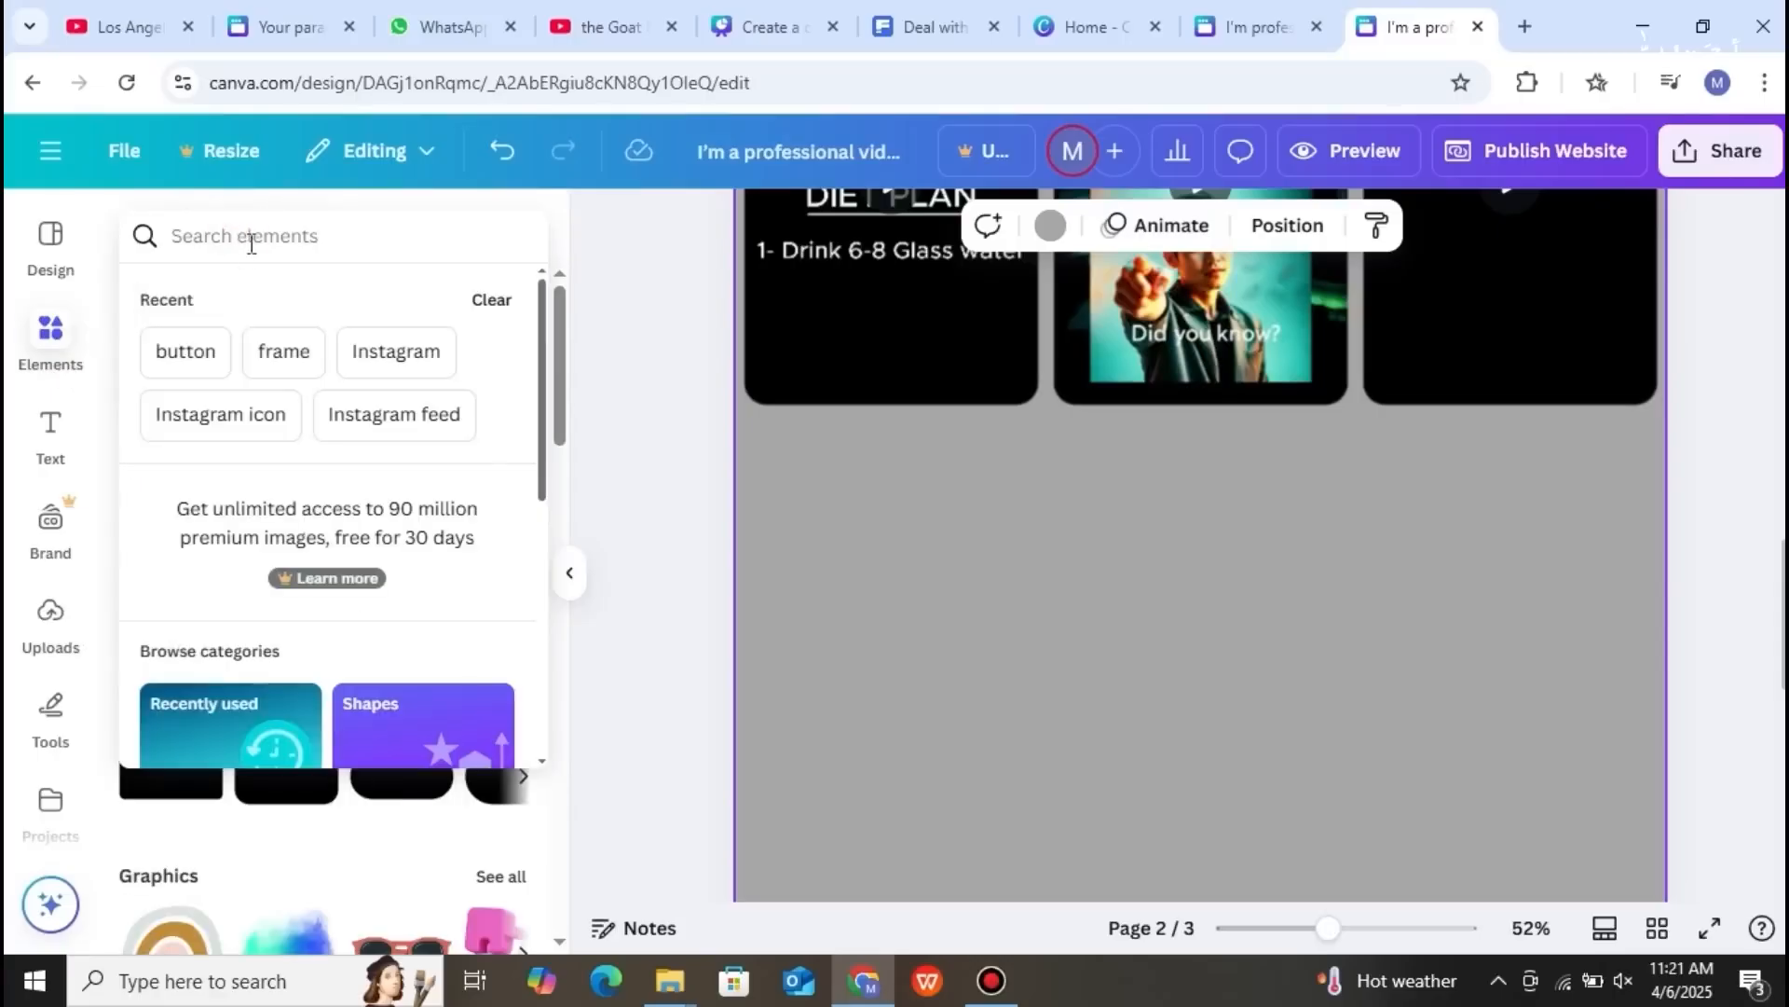
type("frame")
key("Return")
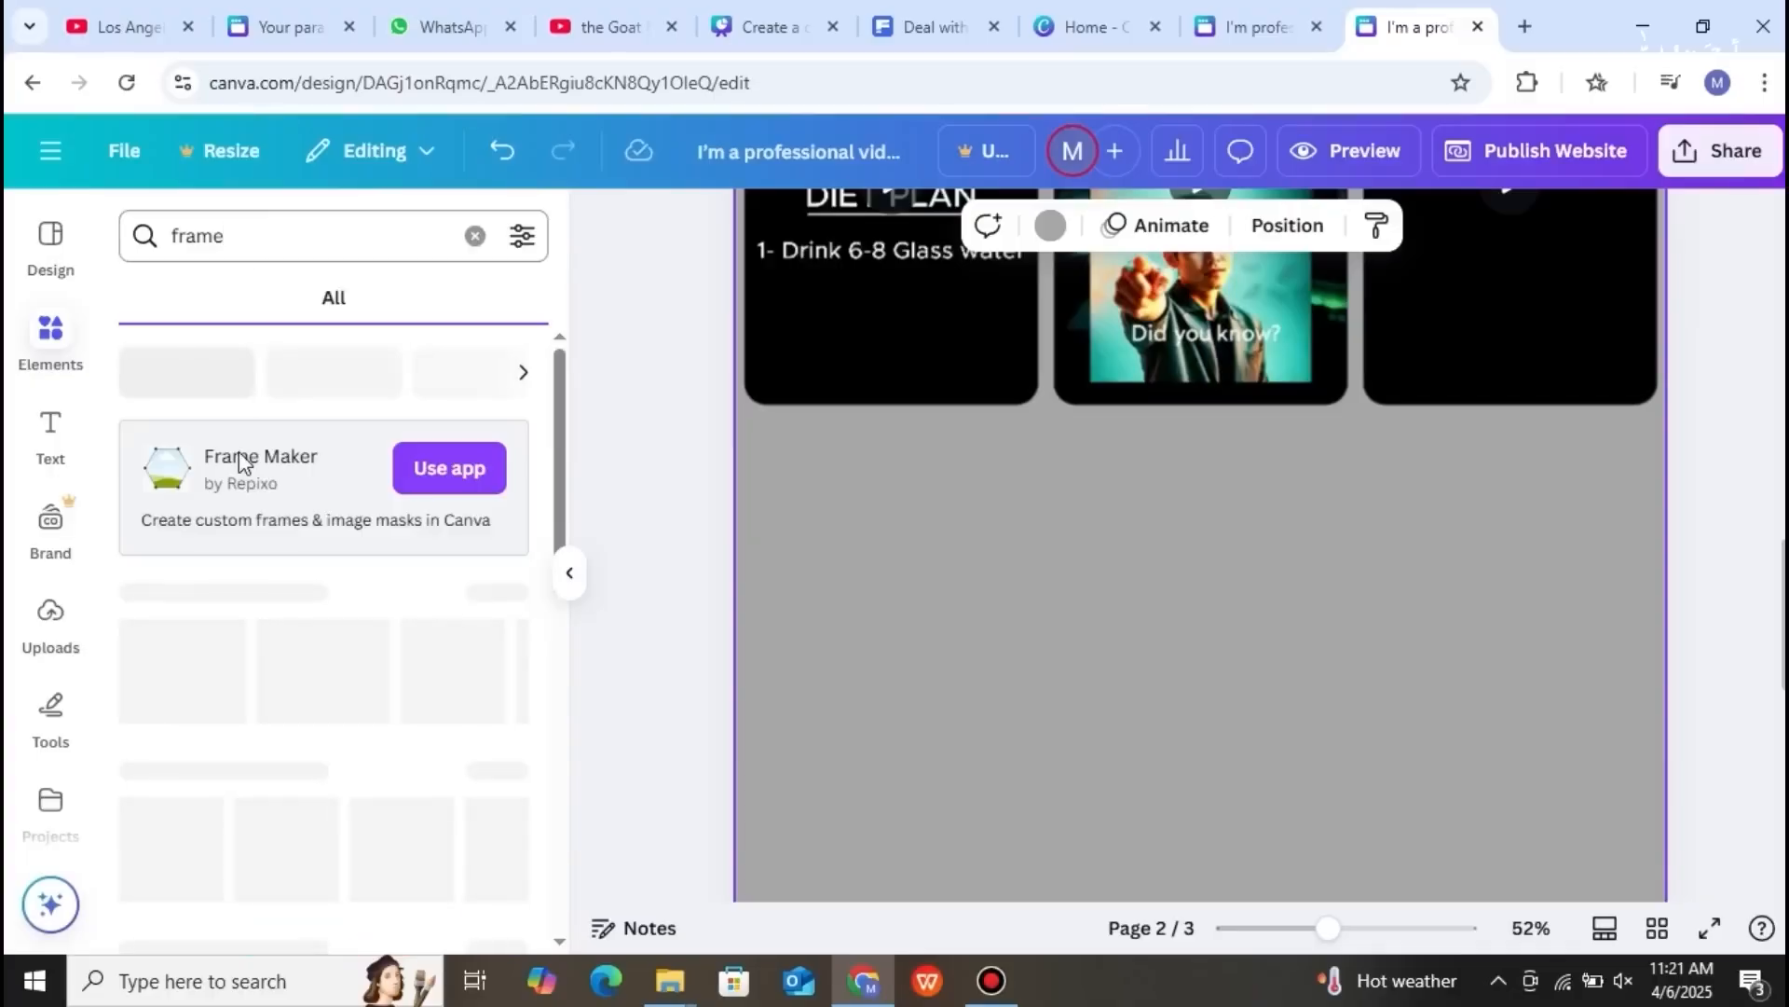
left_click_drag(561, 427, 482, 488)
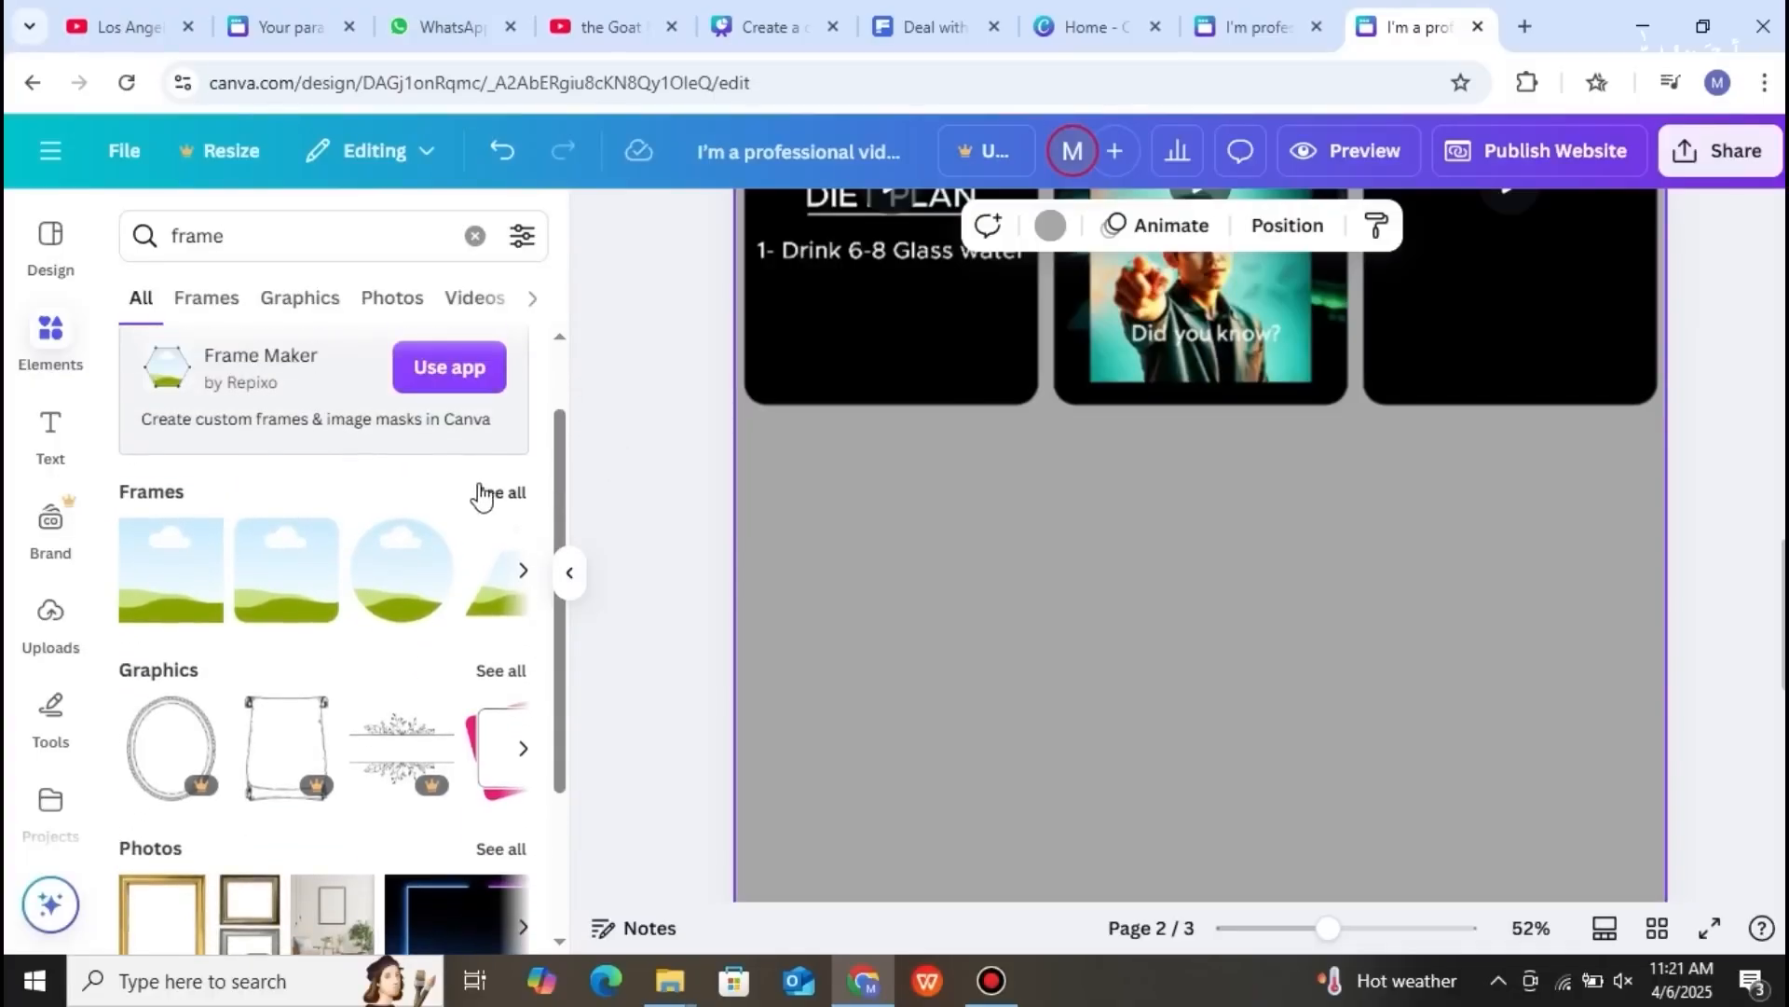
left_click(484, 494)
left_click_drag(564, 450, 562, 525)
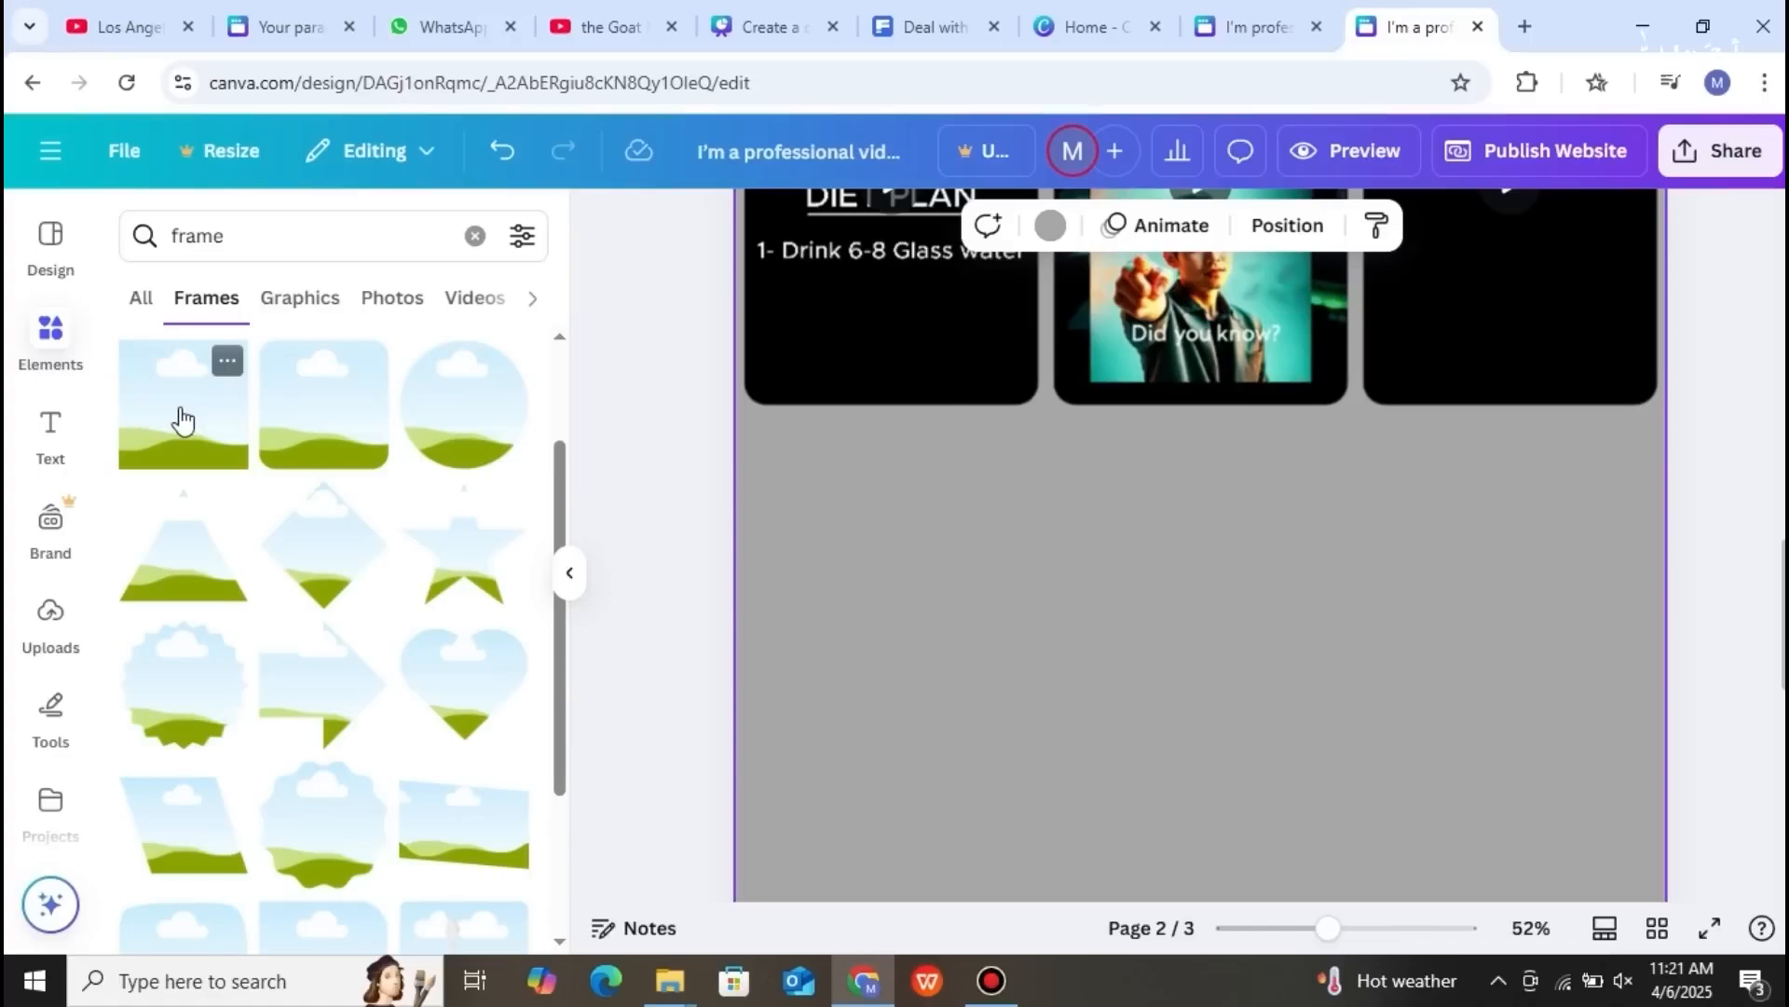
left_click_drag(184, 419, 813, 552)
- Reshape the square frame to landscape and duplicate it to form two side-by-side frames with a third one below
scroll(1407, 724, "down", 2)
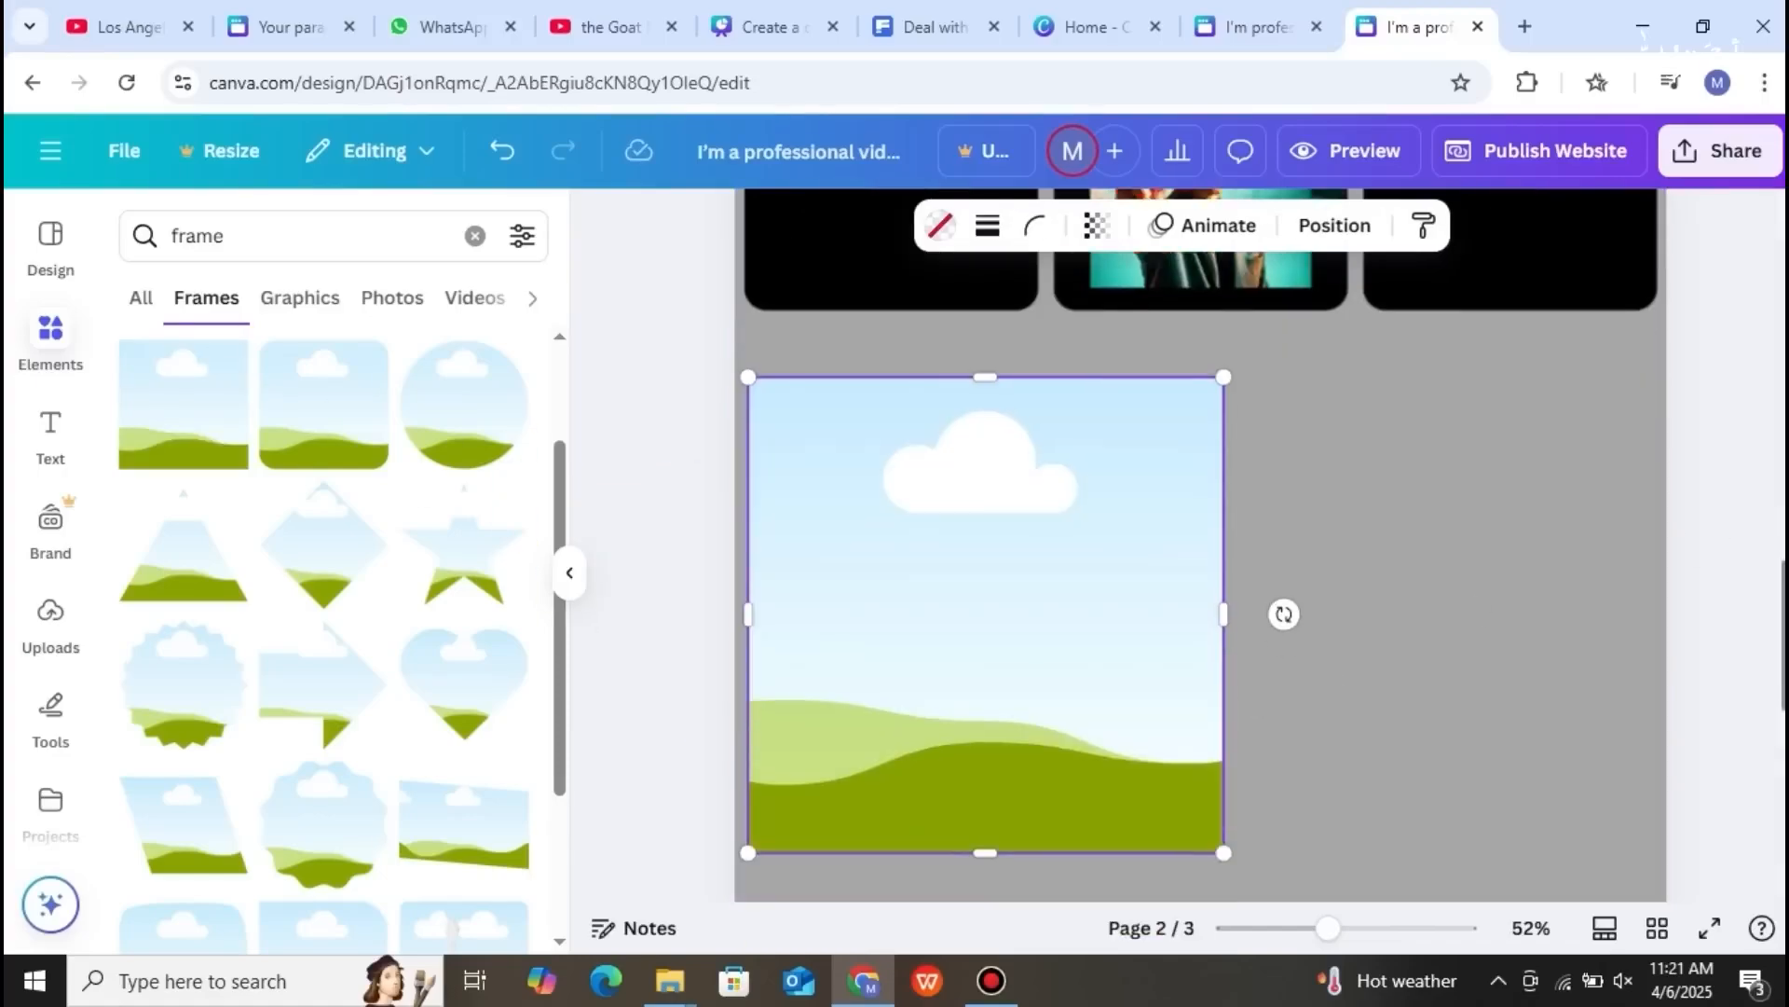
left_click_drag(990, 774, 983, 606)
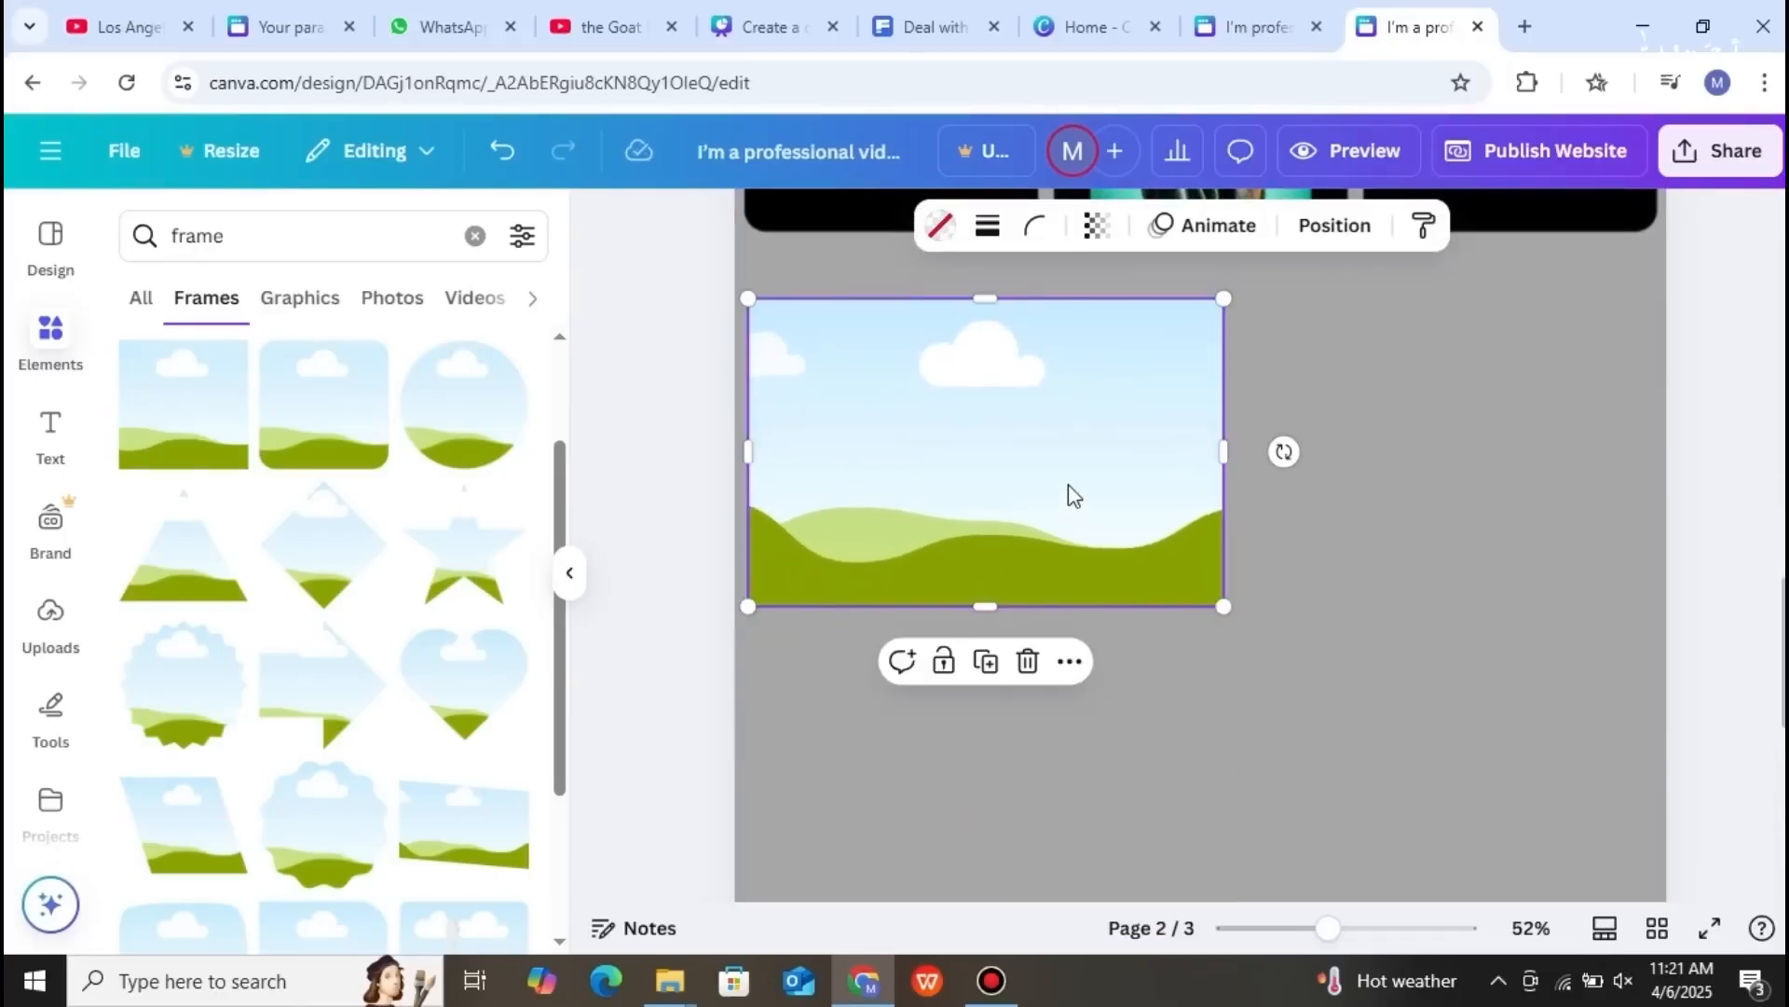
left_click_drag(1224, 452, 1301, 699)
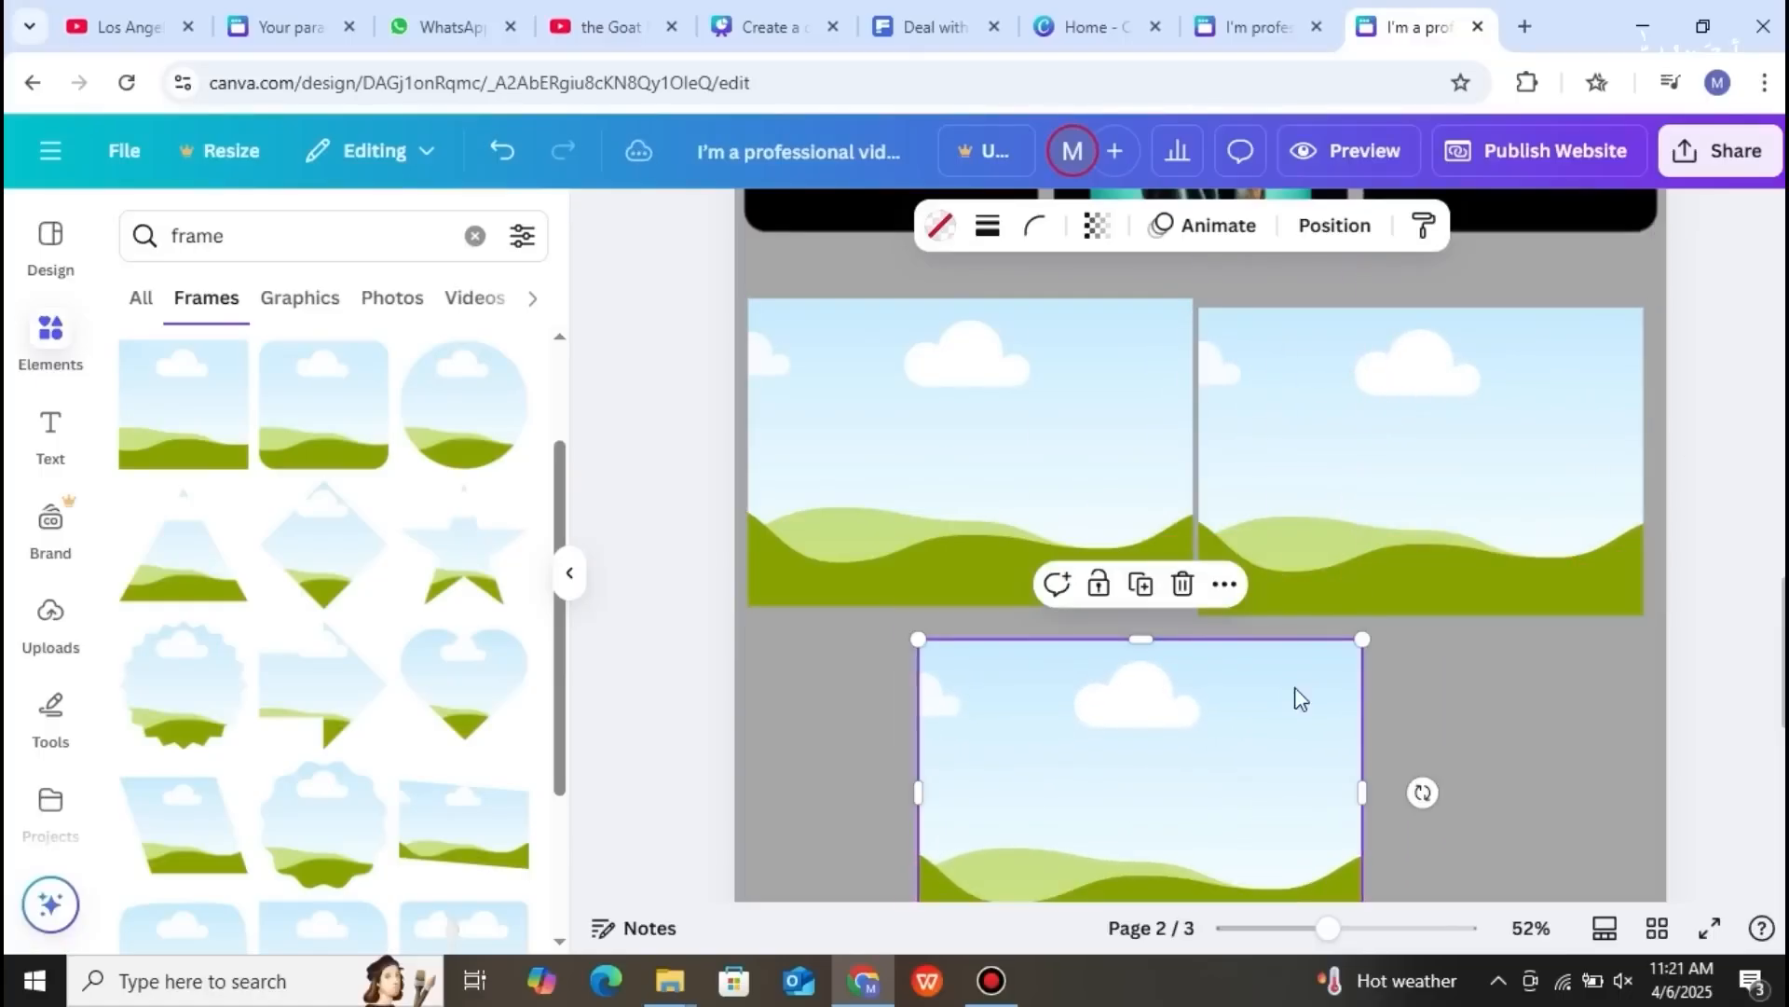
left_click(1353, 522)
left_click_drag(1260, 730, 1297, 700)
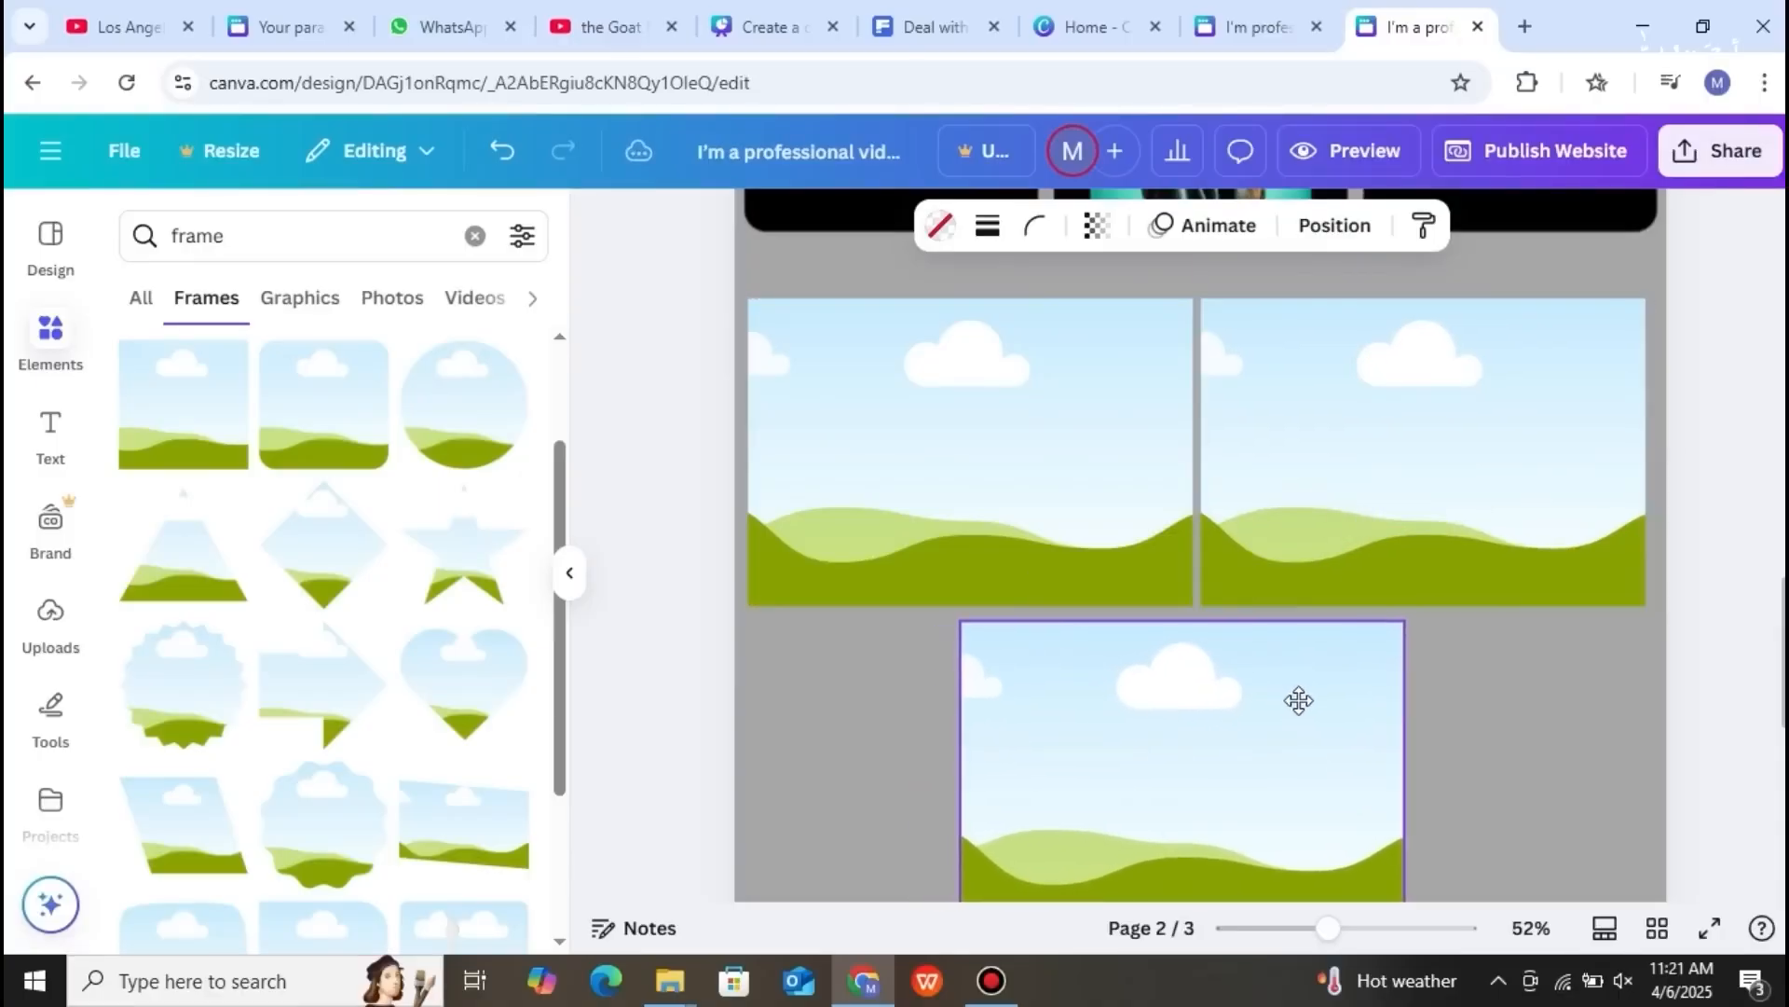
left_click(1501, 708)
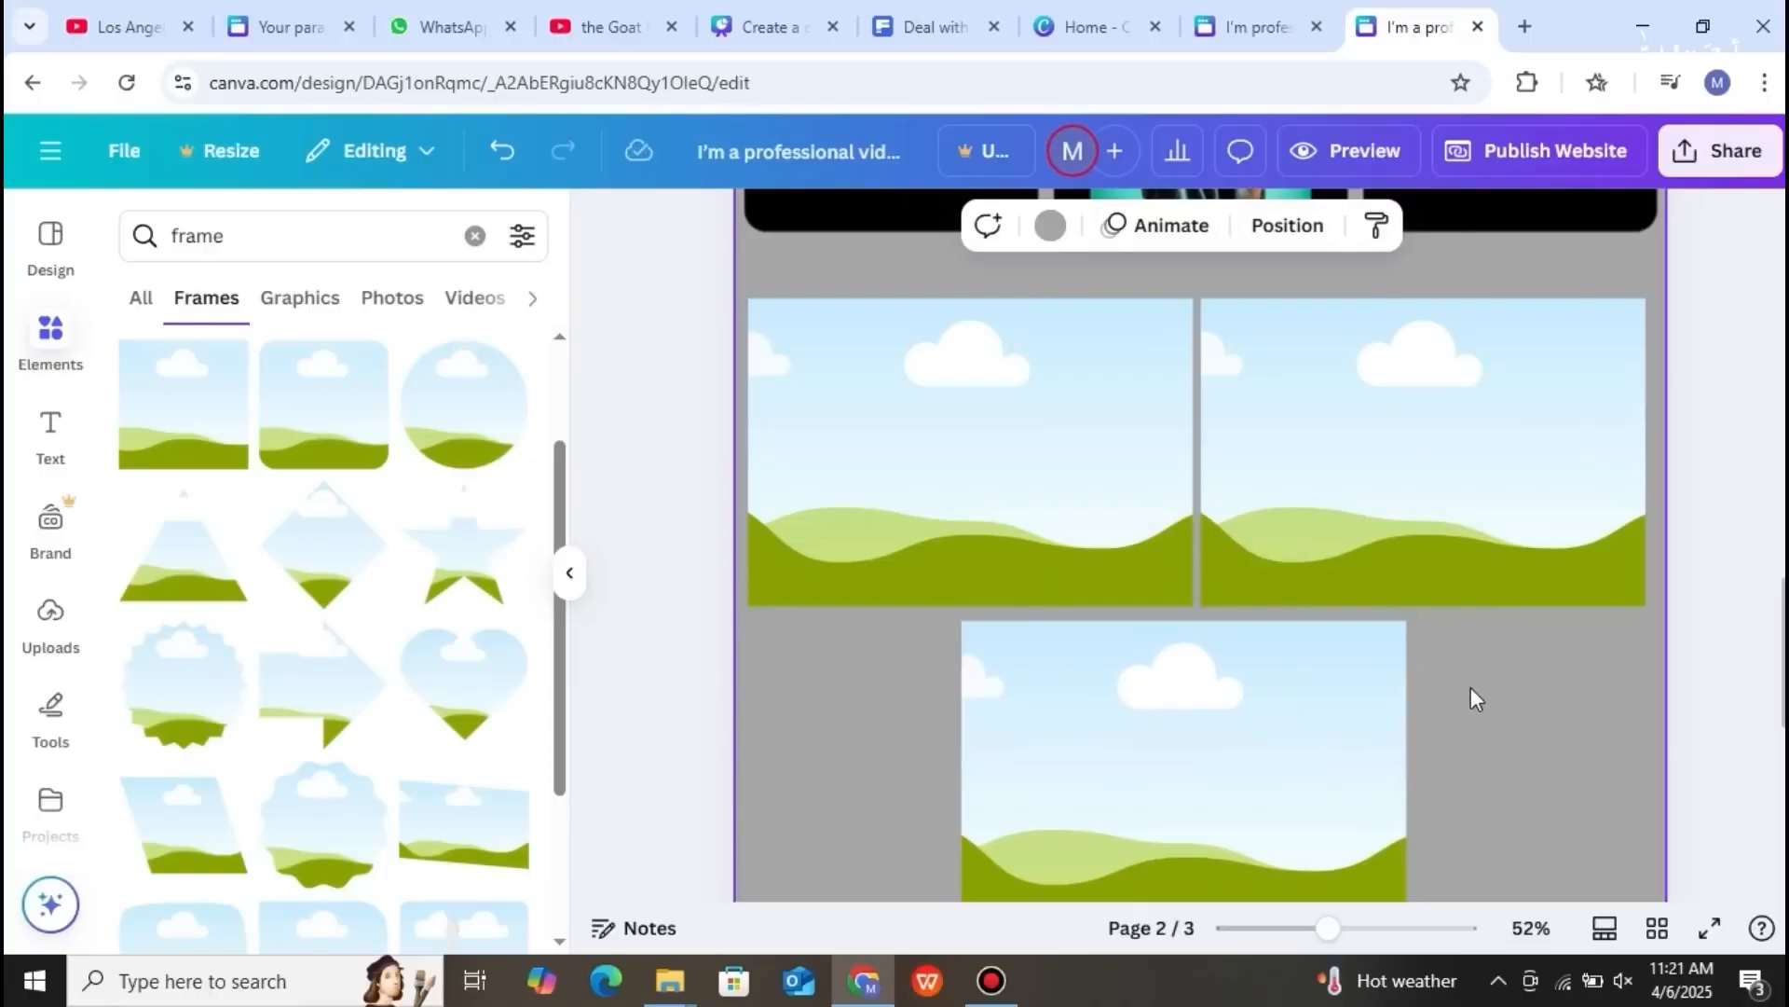
- Enlarge the third frame and move it down to just above the Linked In section, centred on the page
scroll(1200, 546, "down", 2)
scroll(1200, 545, "up", 1)
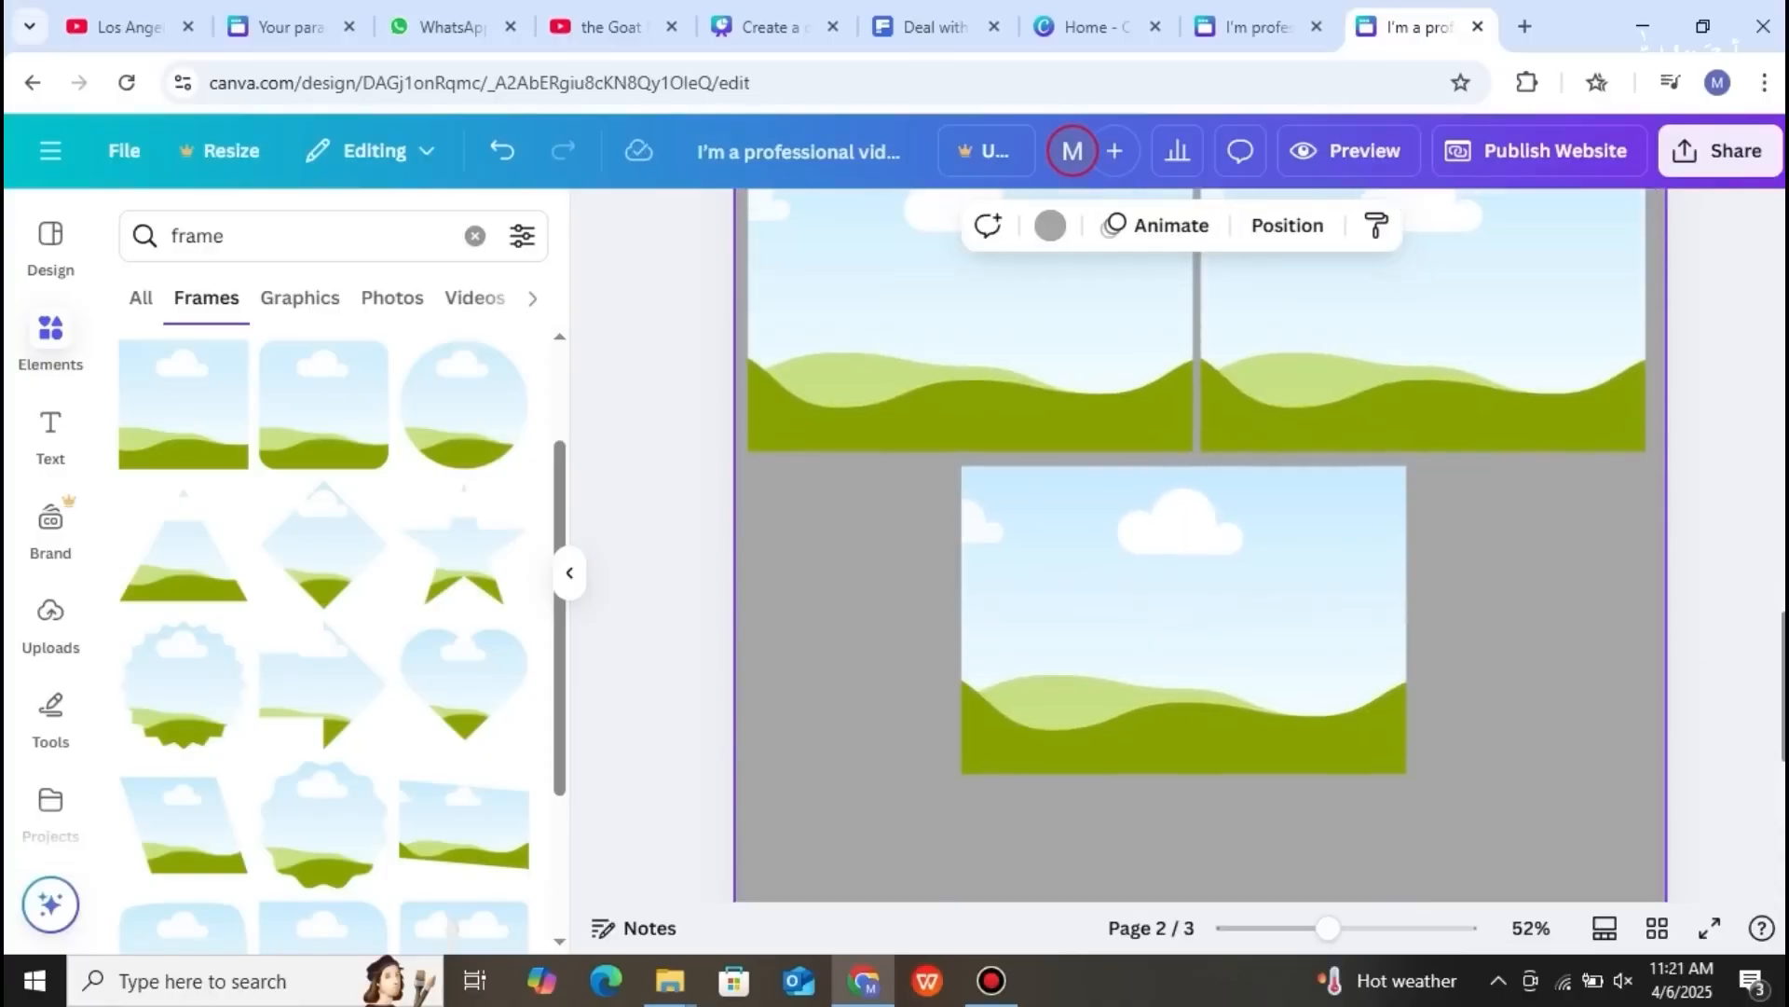
left_click(1295, 695)
left_click_drag(1406, 774, 1529, 851)
left_click_drag(1350, 779, 1326, 787)
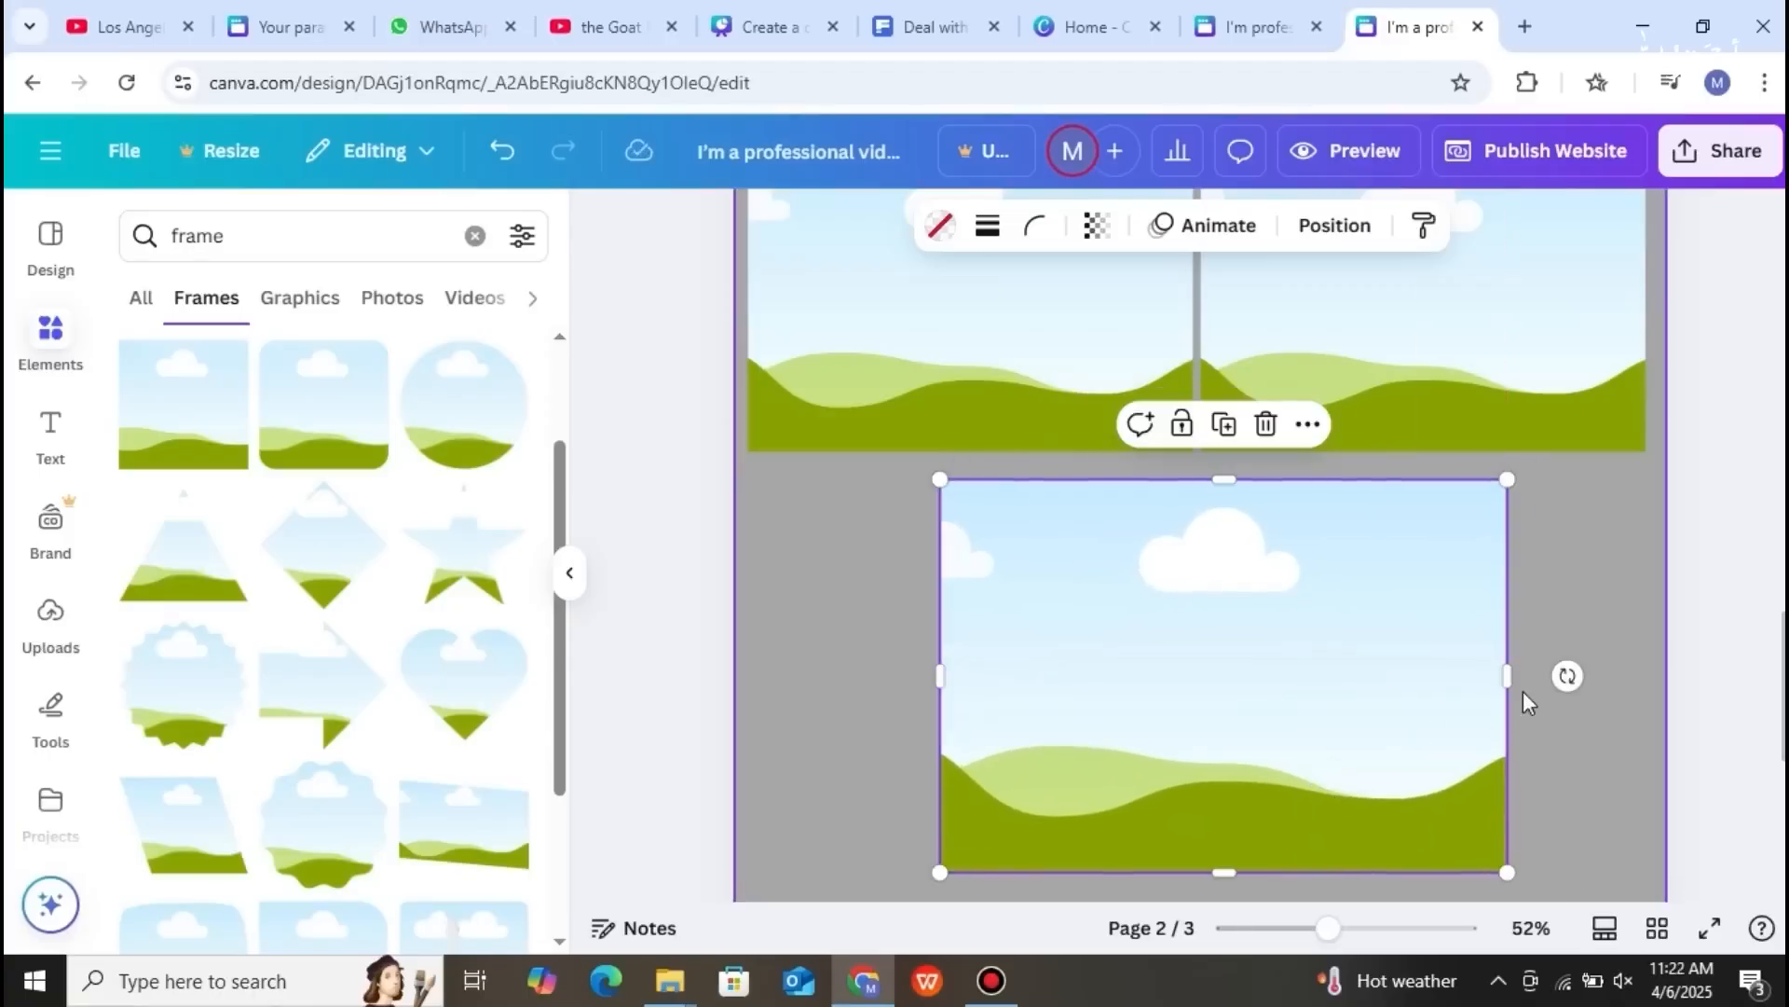
scroll(1782, 669, "down", 4)
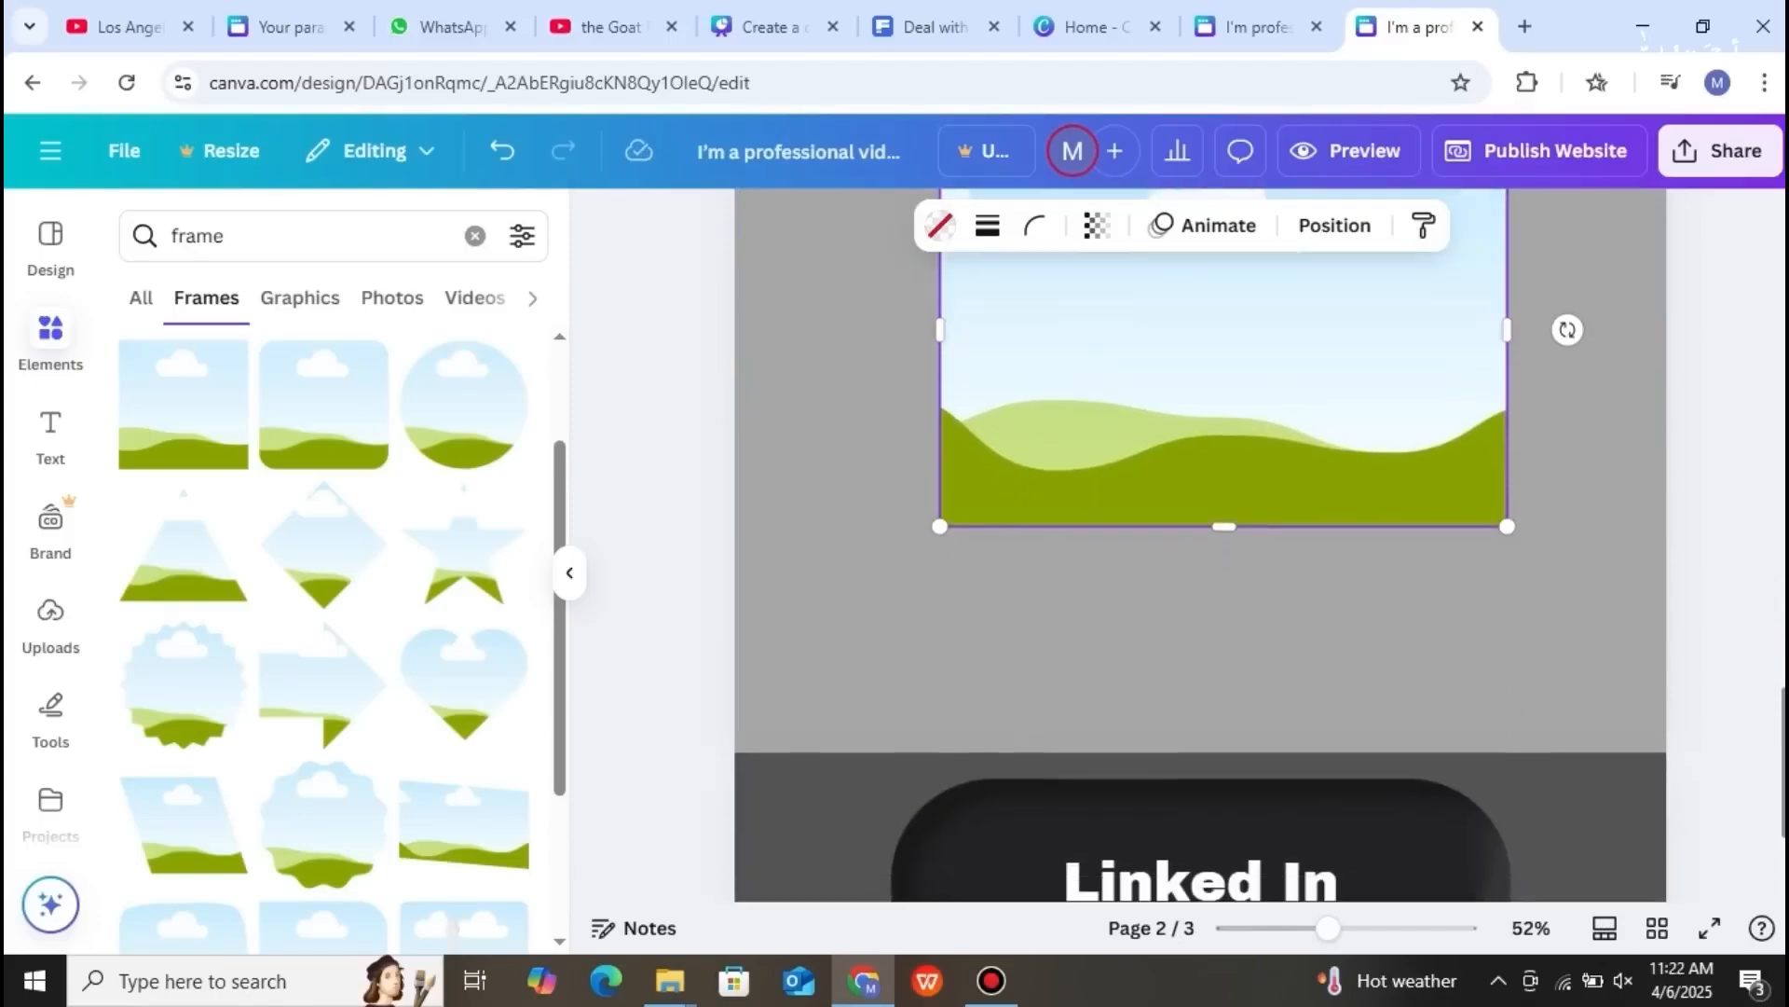
left_click_drag(1398, 483, 1366, 679)
scroll(1491, 578, "up", 8)
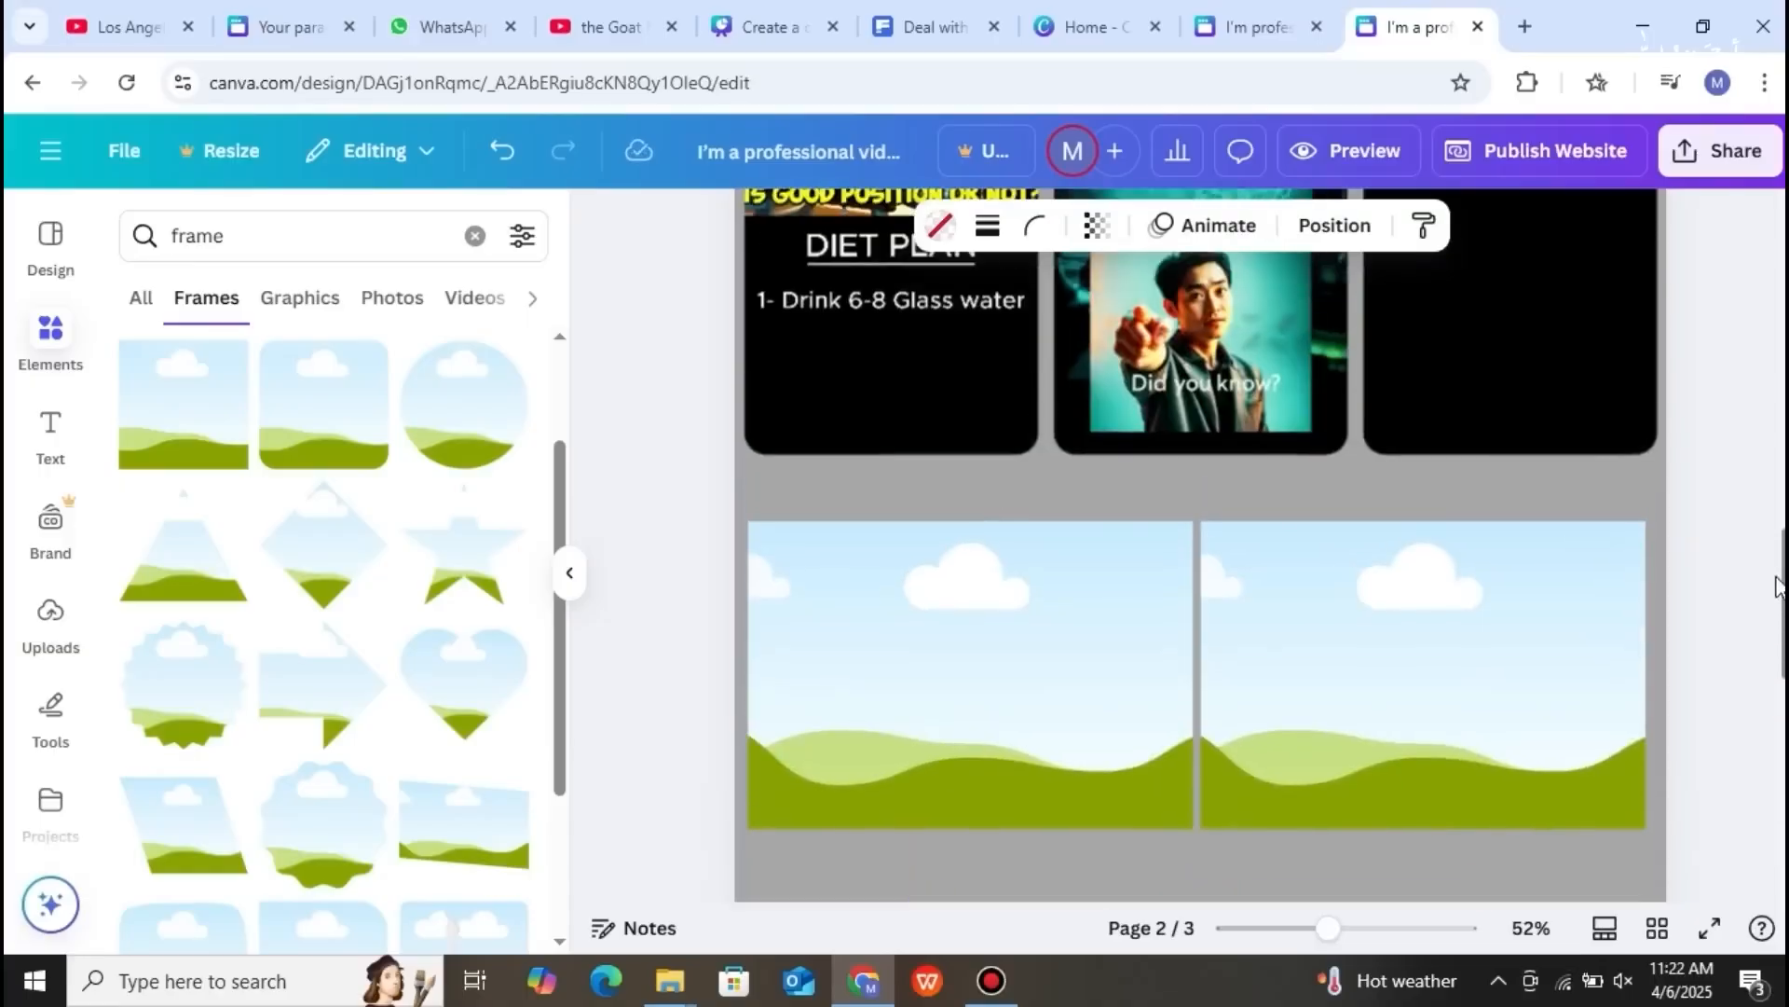
- Move the right-hand frame of the pair down into the gap above the large frame
scroll(1542, 599, "down", 3)
left_click(1381, 541)
left_click_drag(1382, 541, 1273, 749)
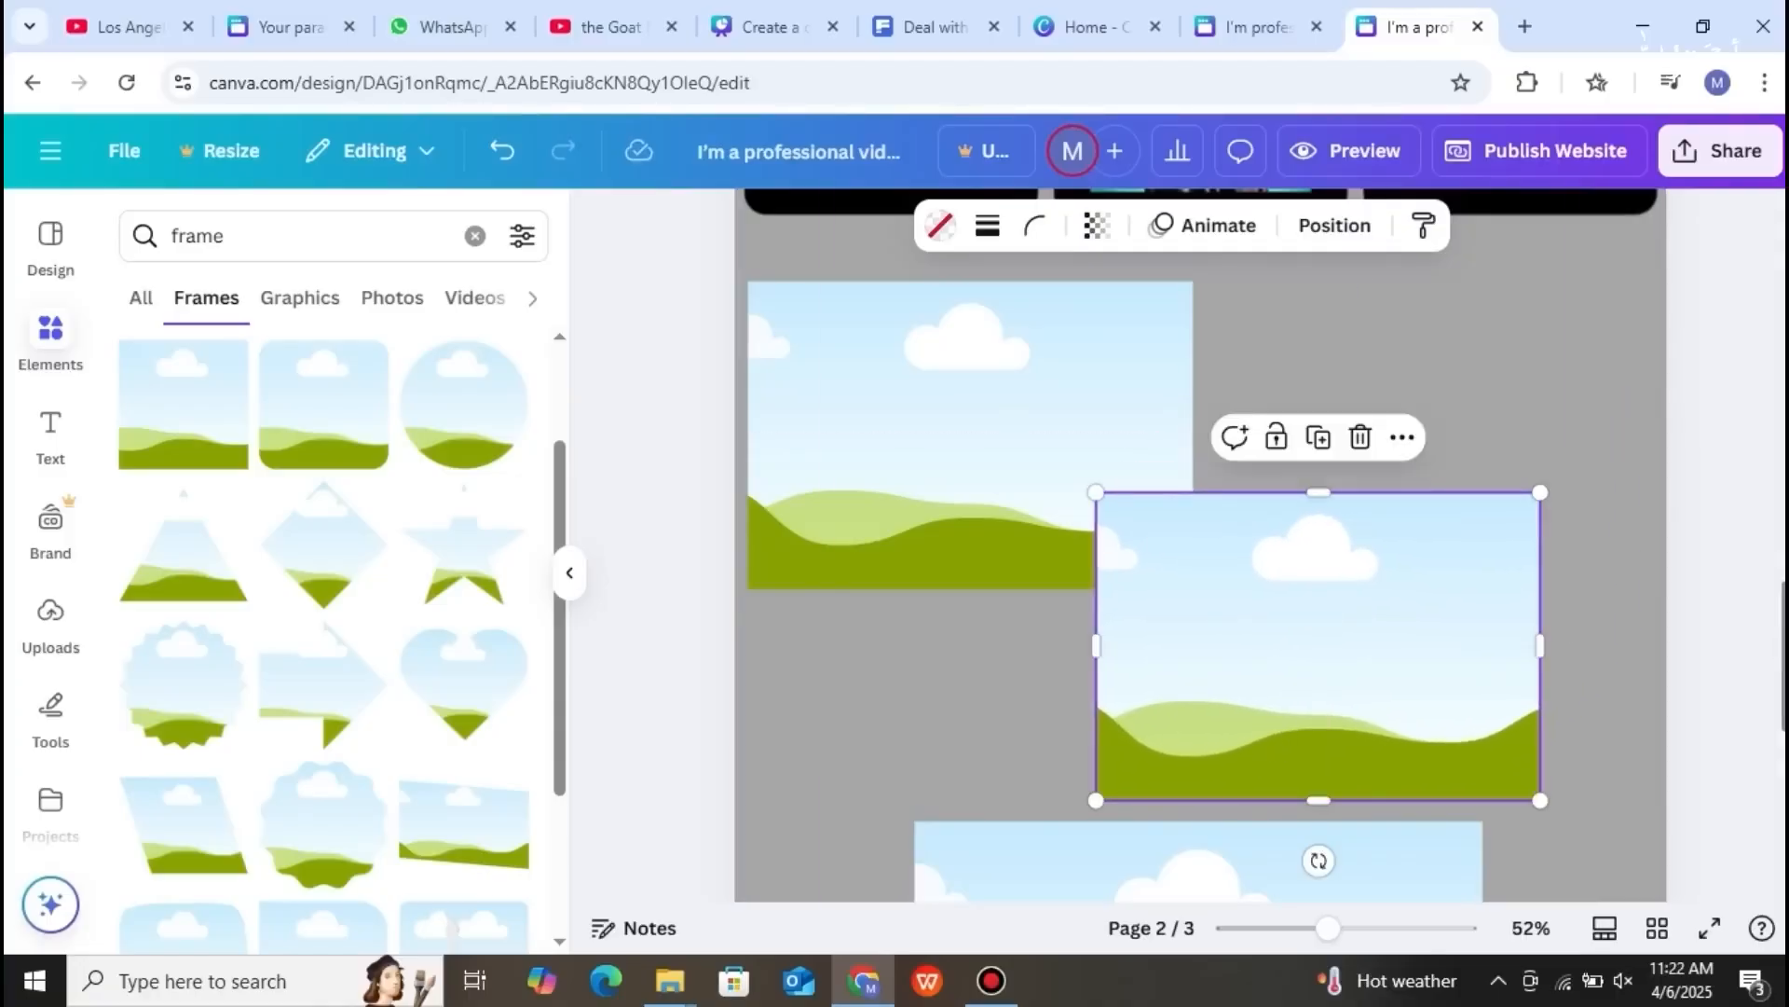
- Extend the WORK page farther downward and move the large frame down to the page's new lower edge
scroll(1640, 629, "down", 5)
left_click(1601, 673)
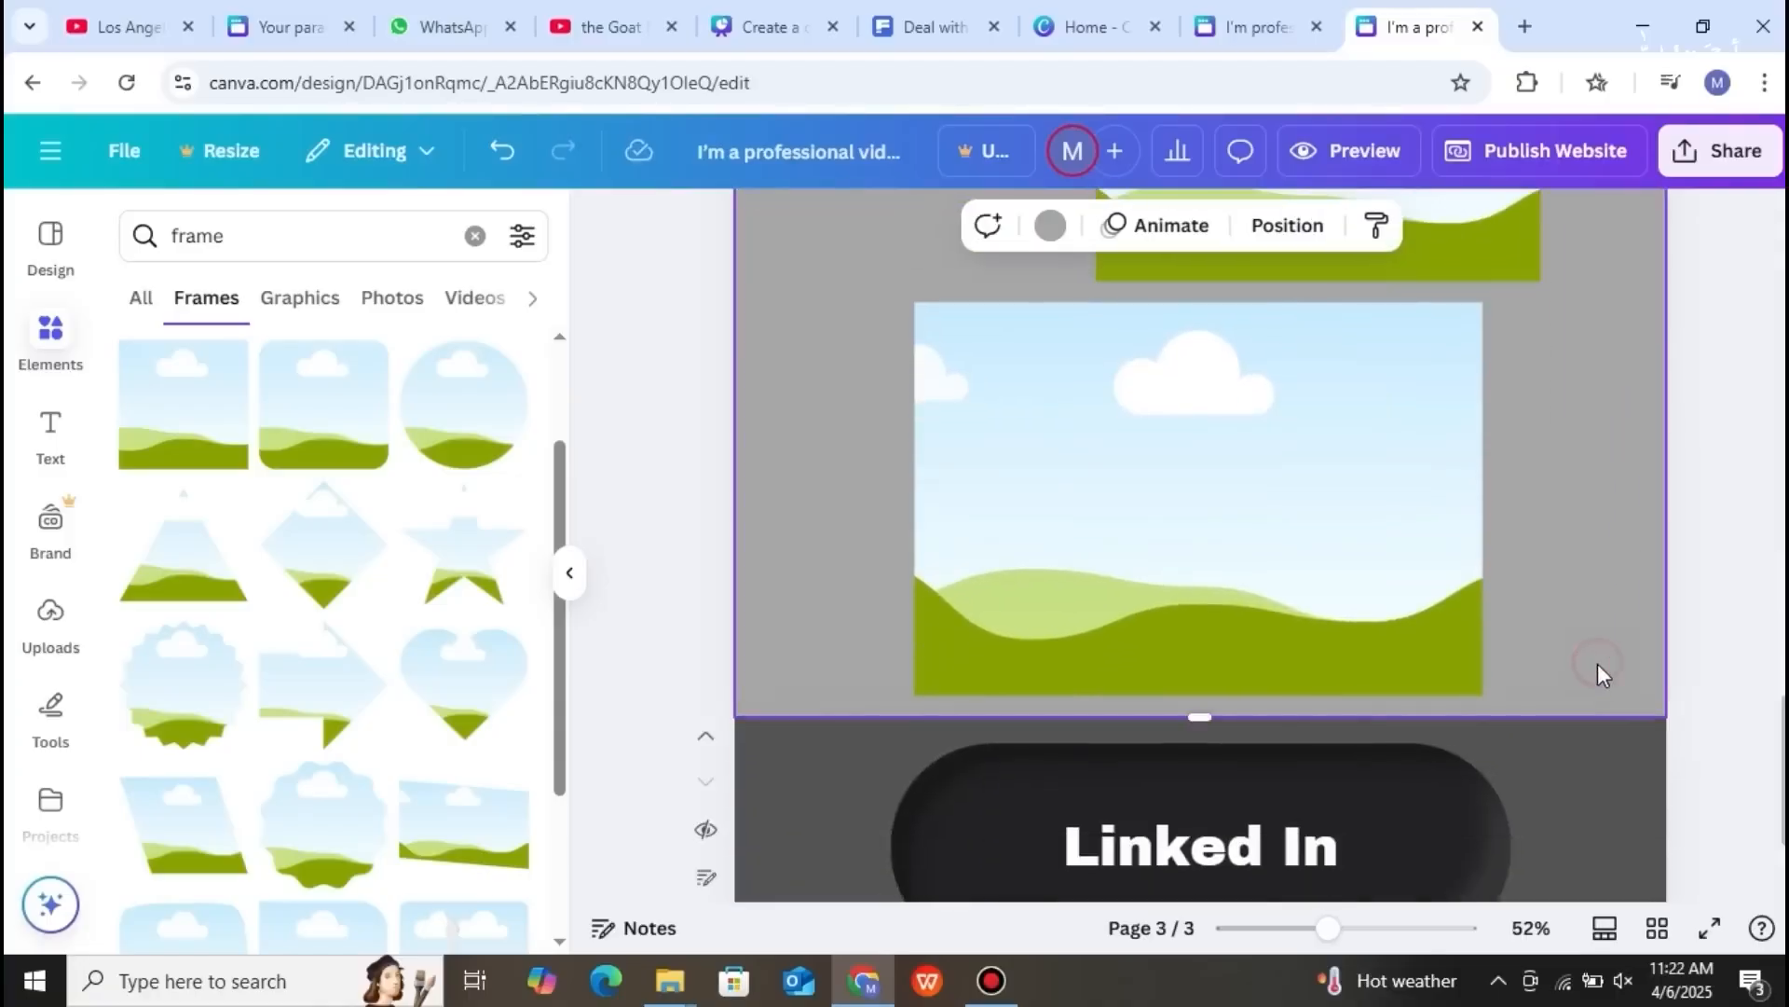
left_click_drag(1198, 768, 1198, 932)
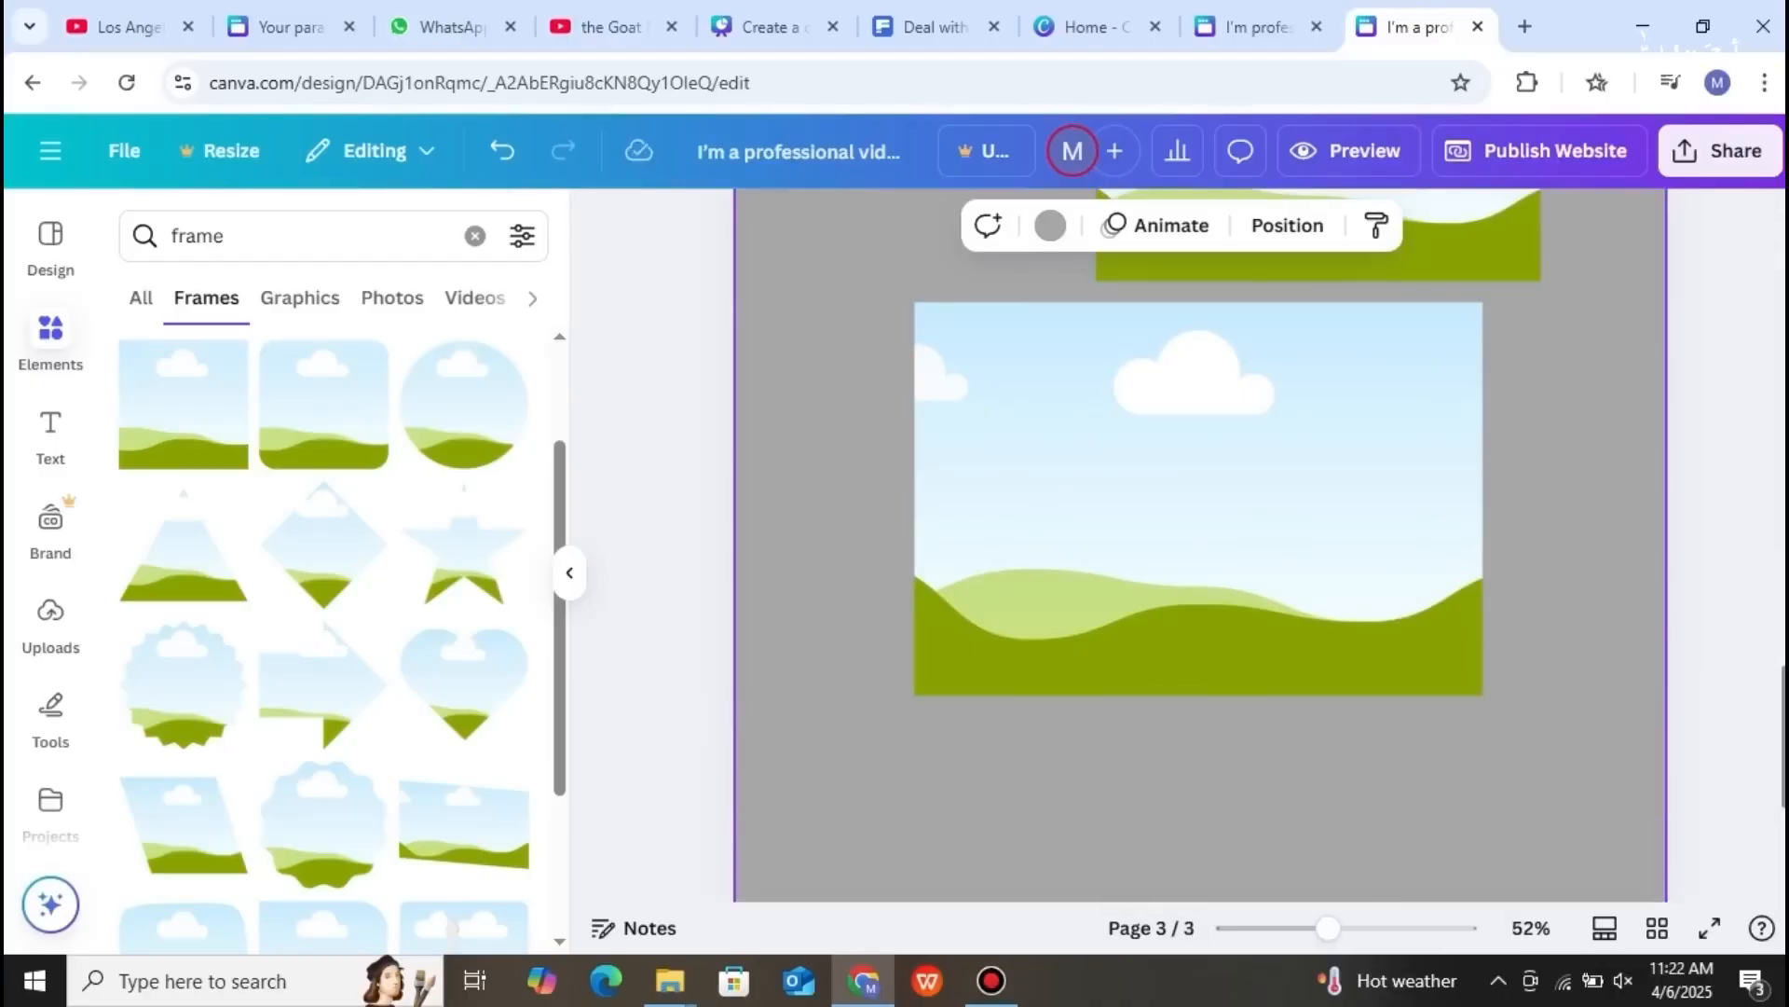
scroll(1697, 733, "down", 2)
left_click_drag(1302, 467, 1305, 659)
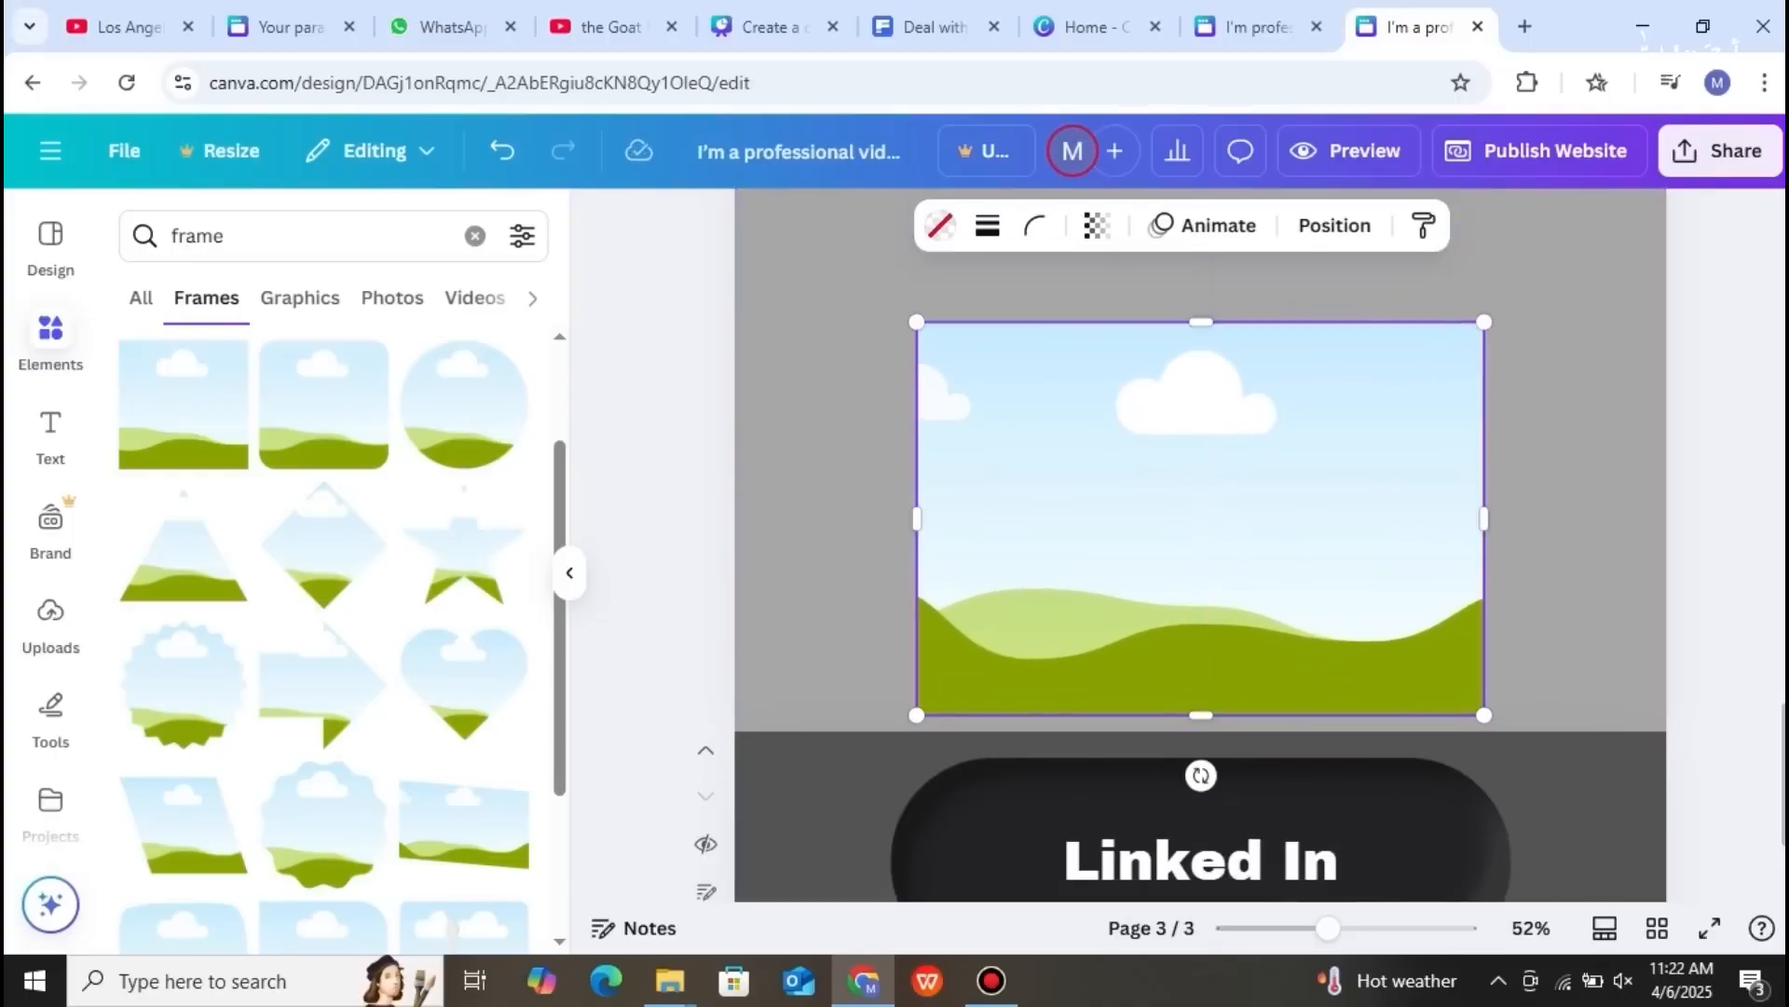
- Stack the two smaller frames in a column above the large frame and widen both to match its width
scroll(1413, 559, "up", 6)
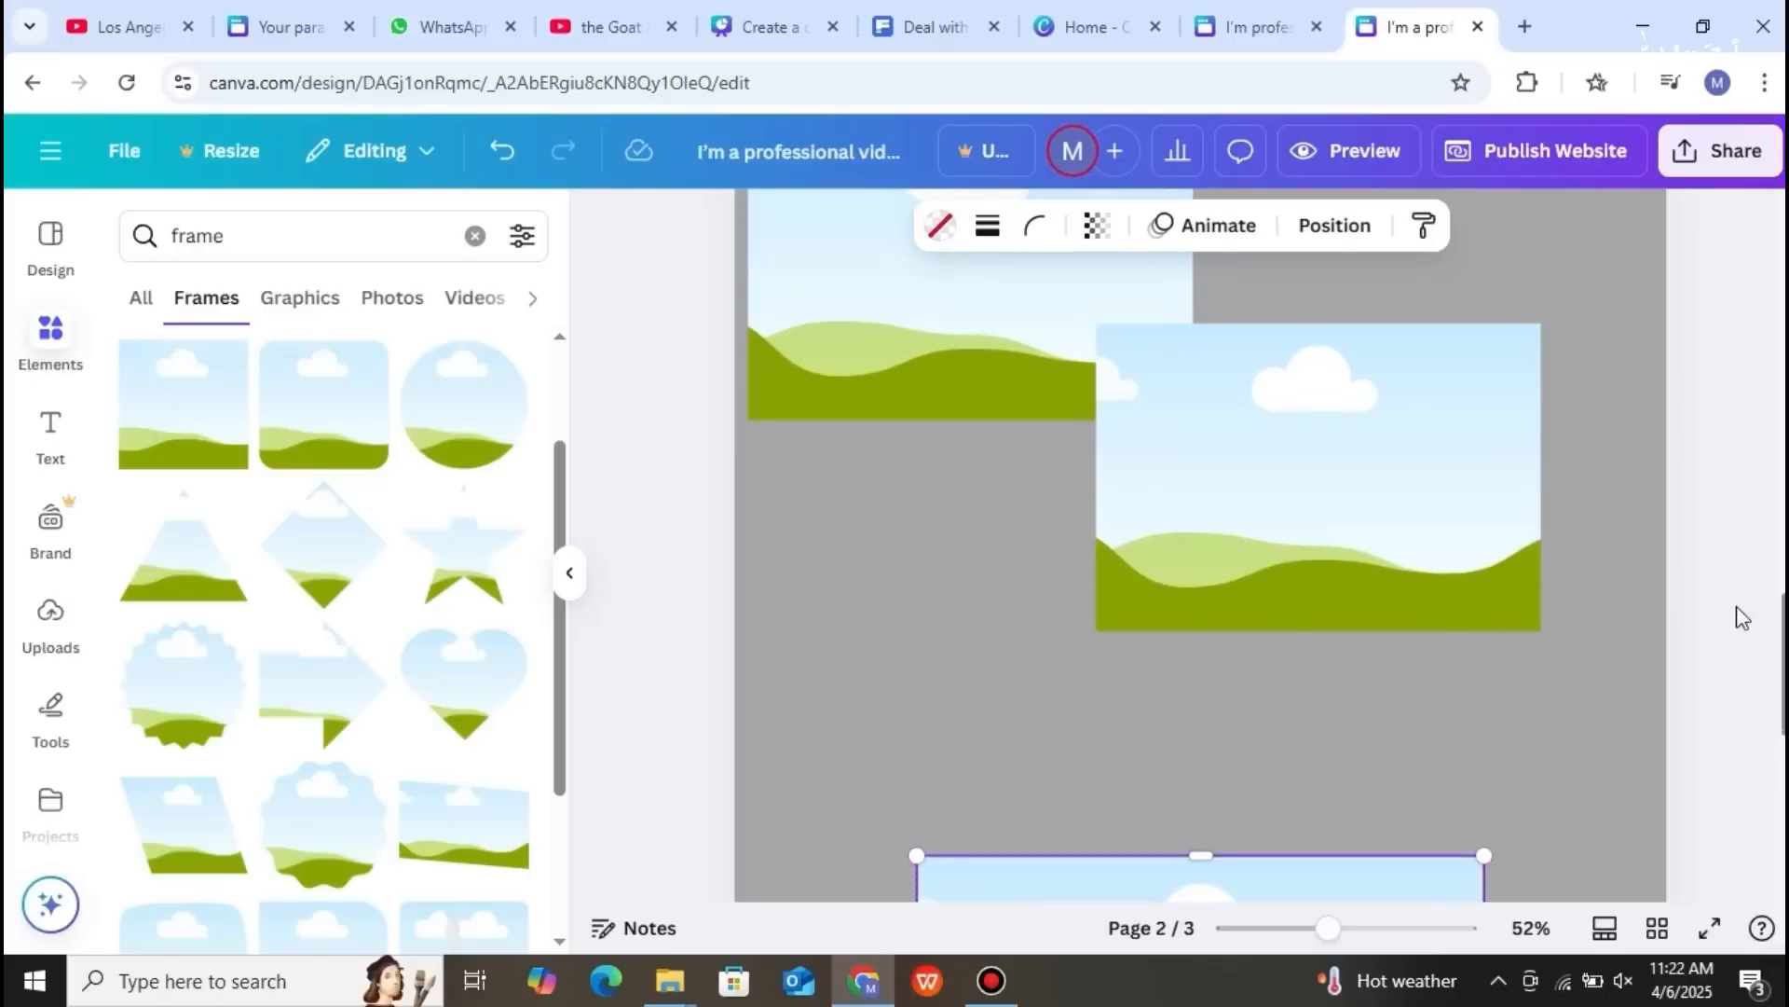
left_click_drag(1414, 559, 1230, 741)
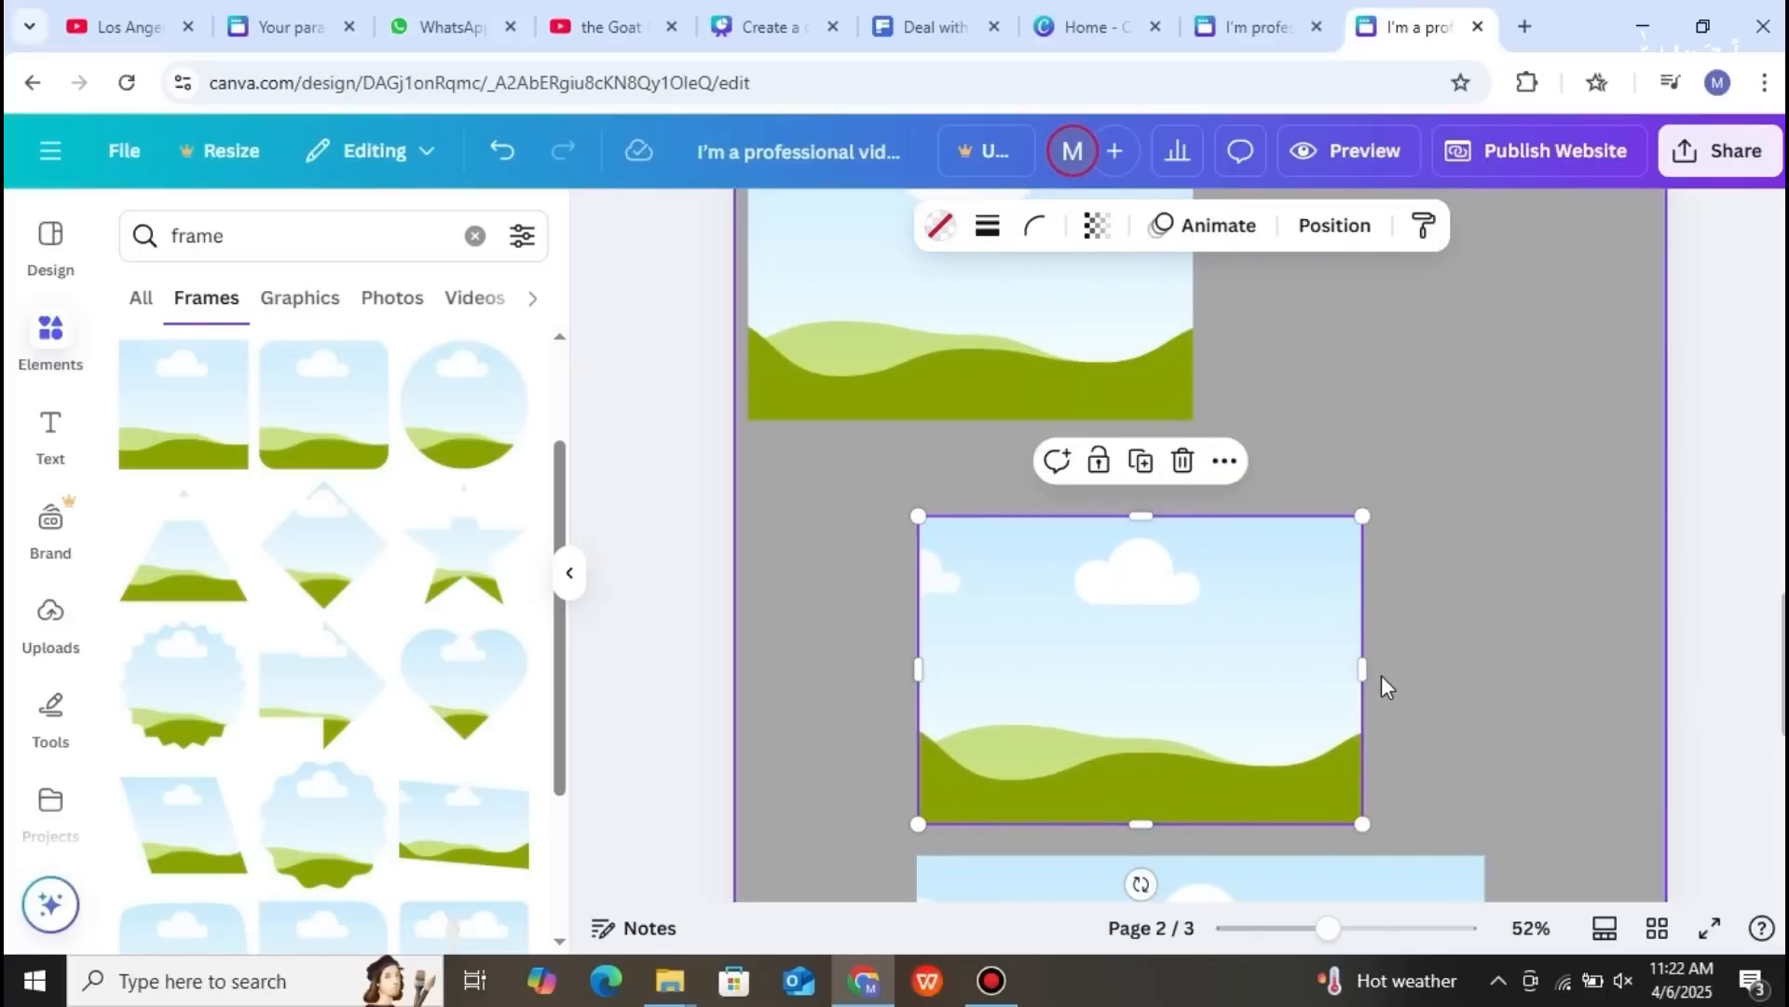
left_click_drag(1362, 672, 1479, 678)
left_click_drag(1139, 336, 1303, 406)
left_click_drag(1367, 346, 1486, 345)
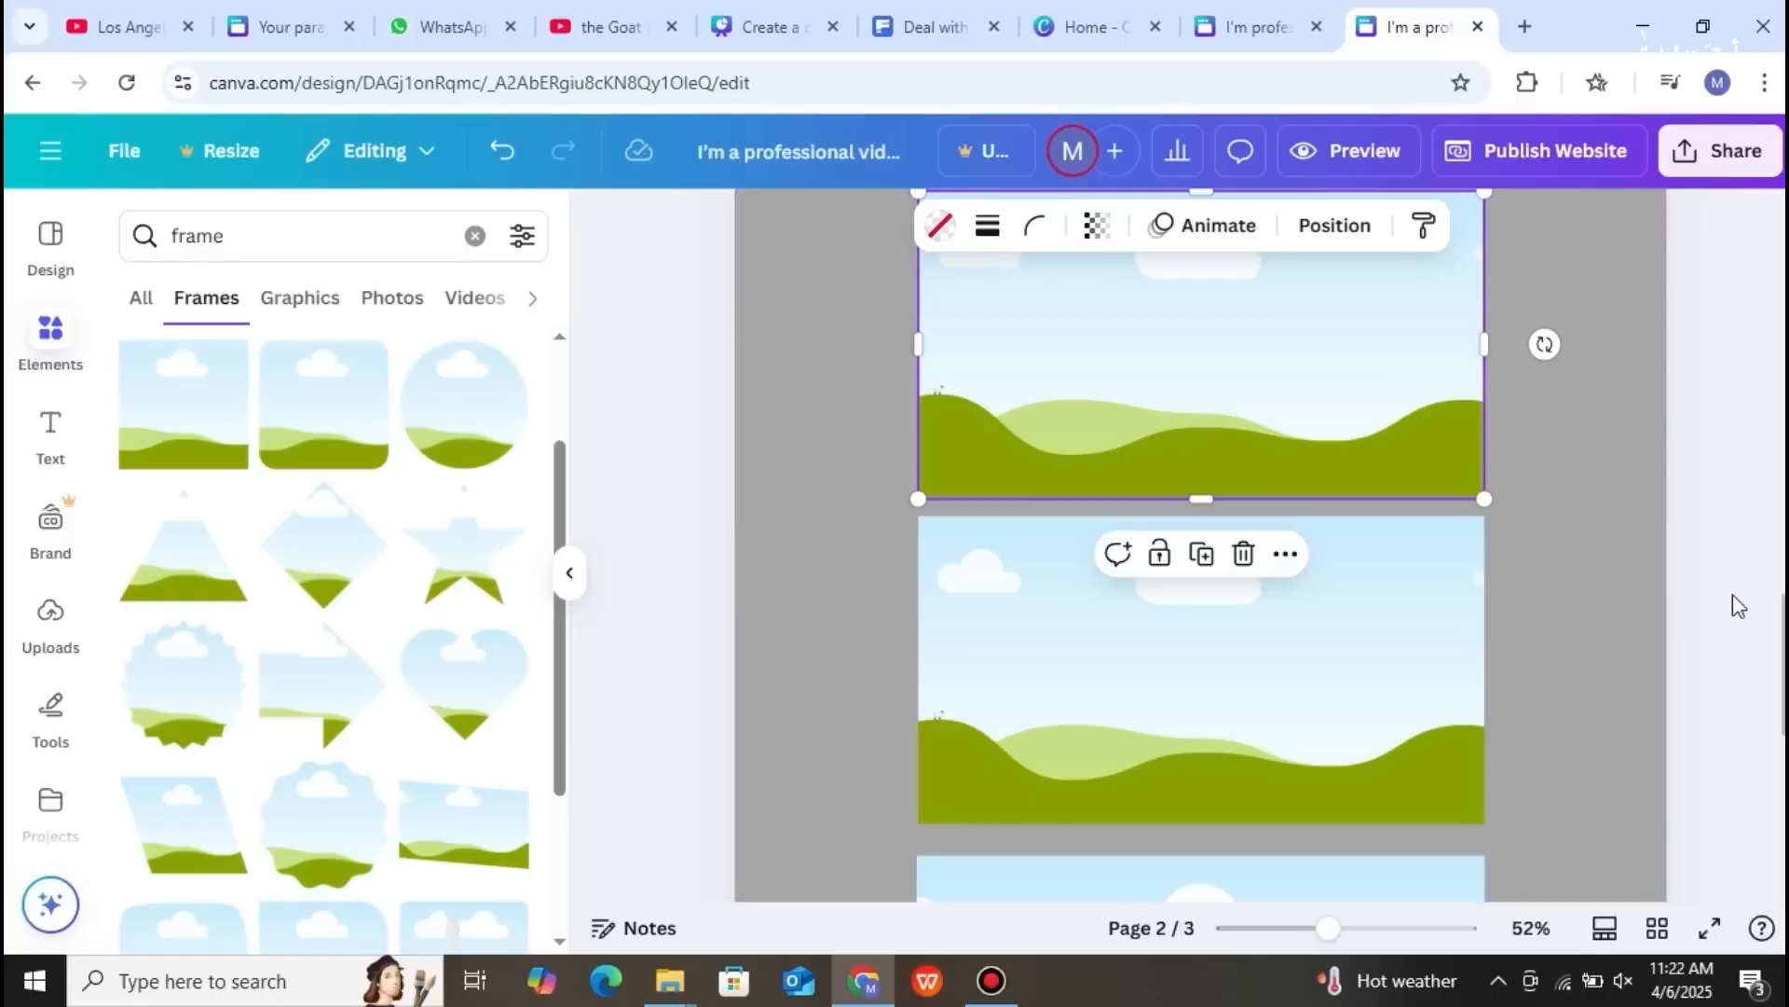
- Move the topmost frame up slightly to leave a wider gap above the middle frame
scroll(1200, 546, "up", 2)
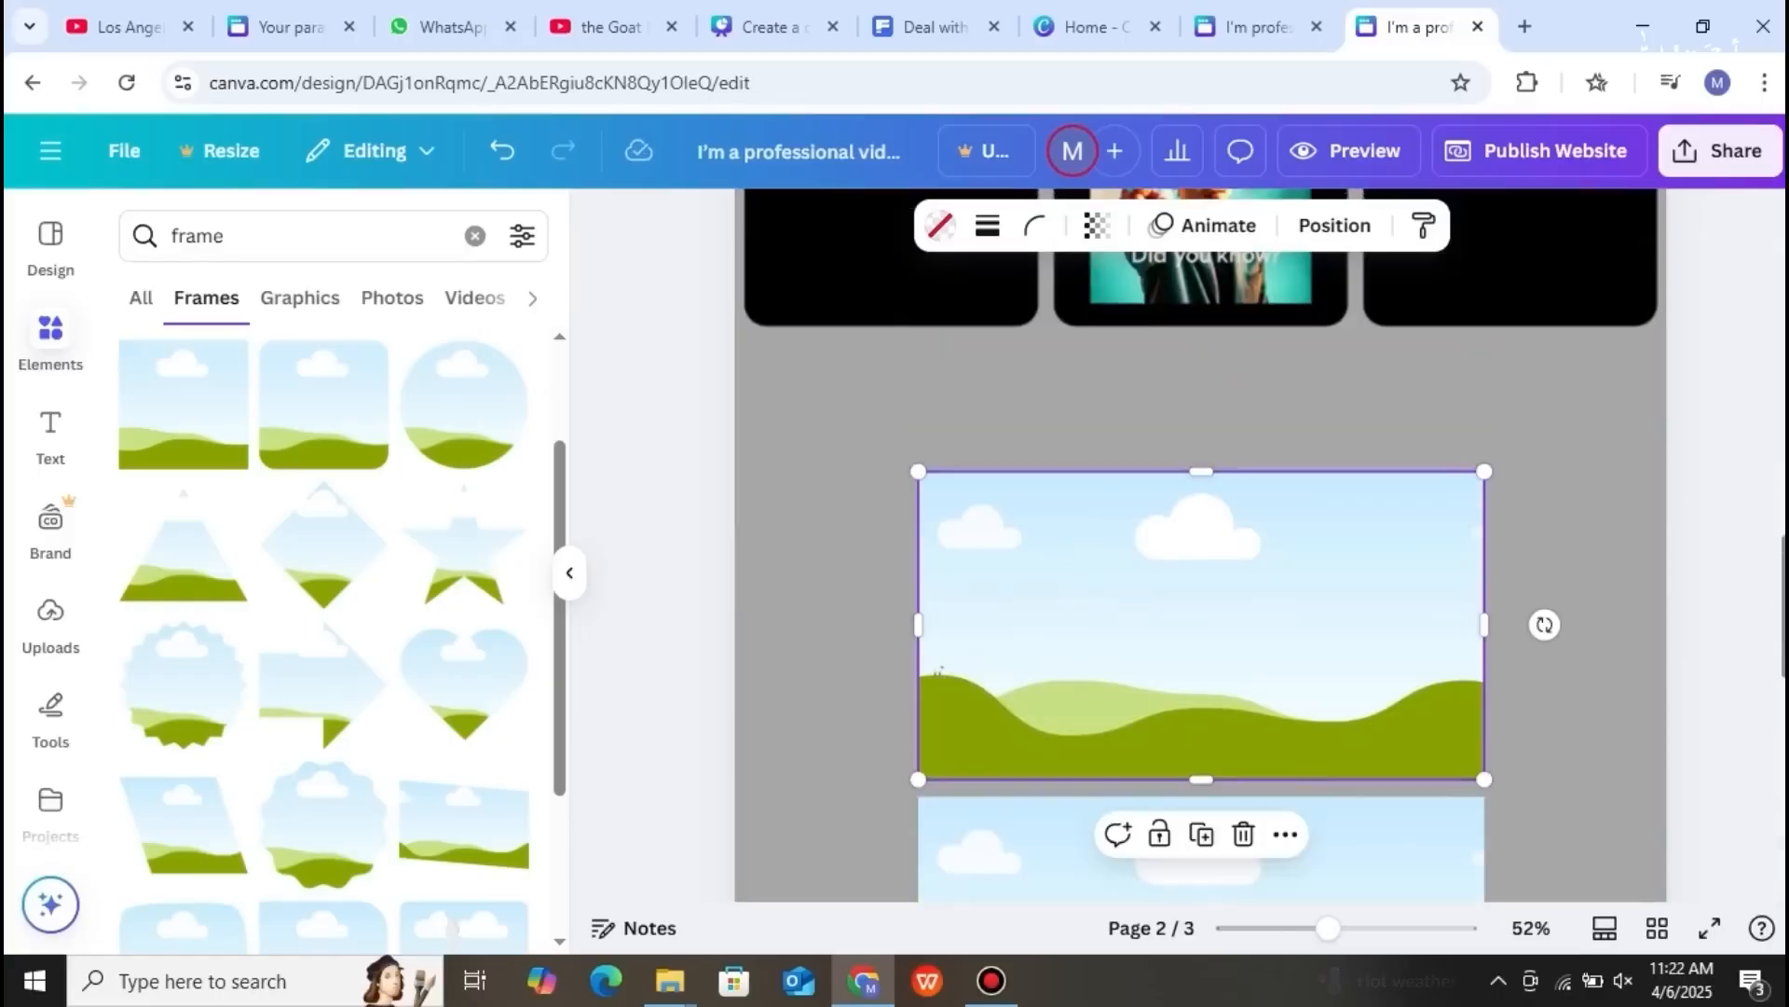
scroll(1201, 545, "down", 4)
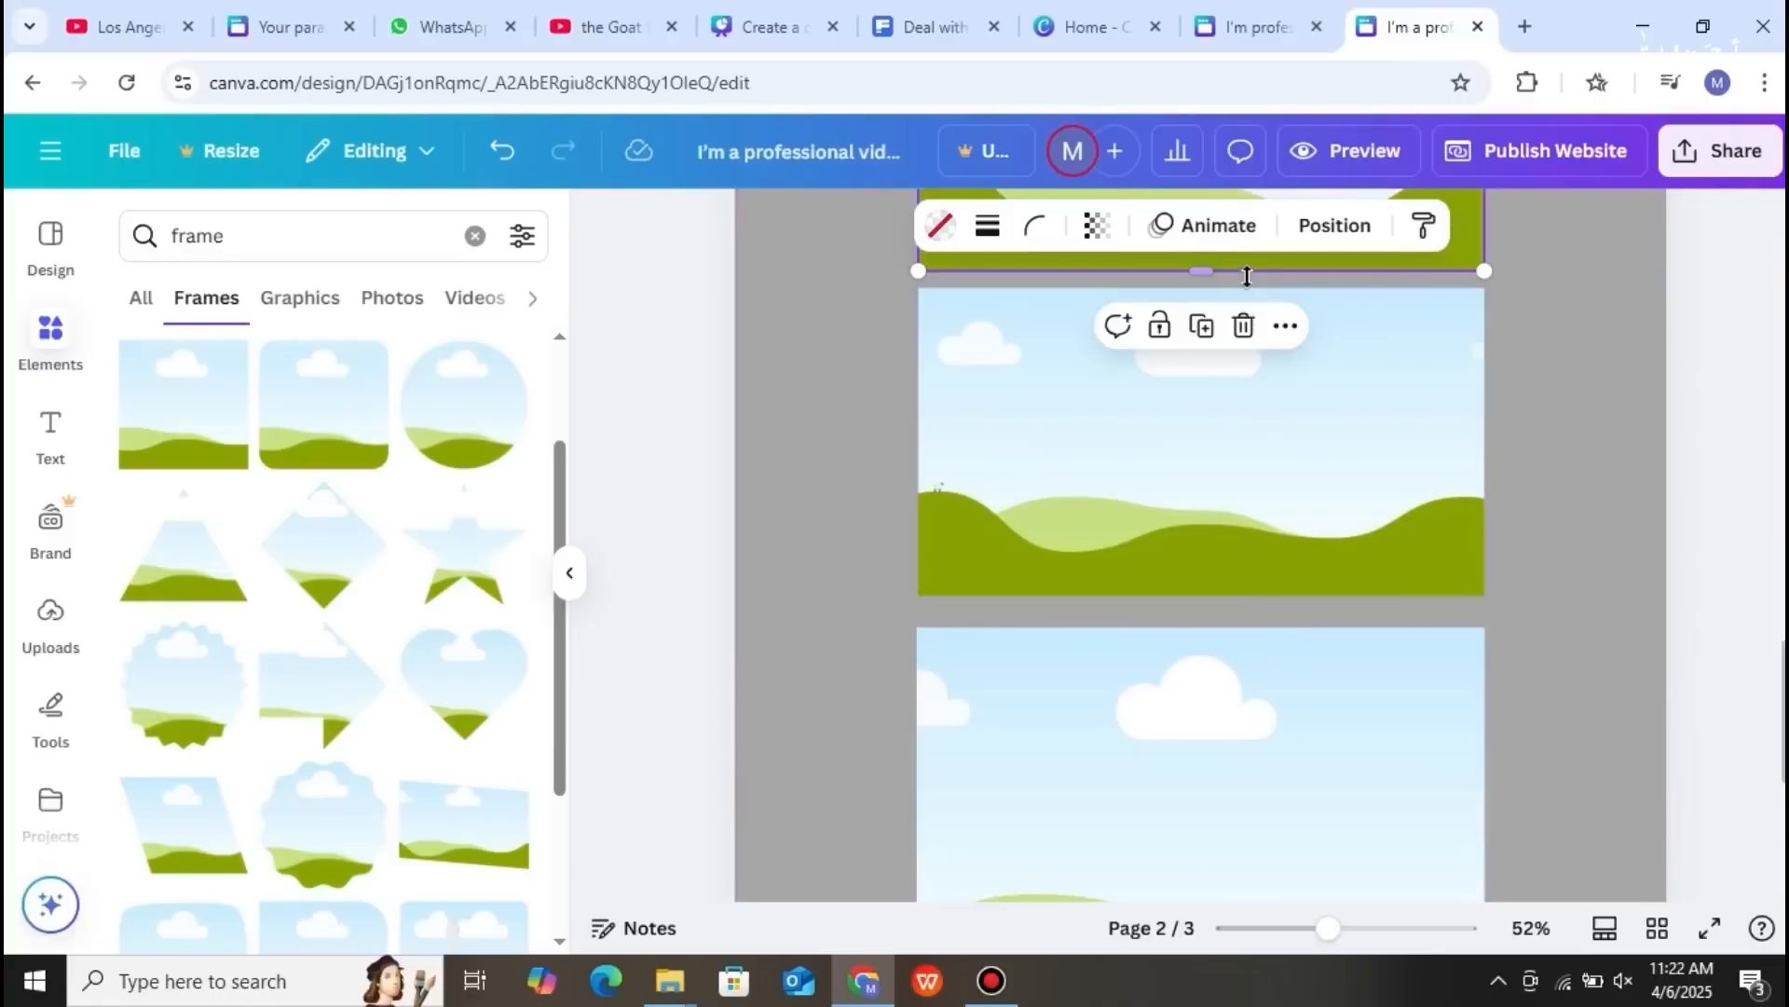
scroll(1200, 522, "up", 5)
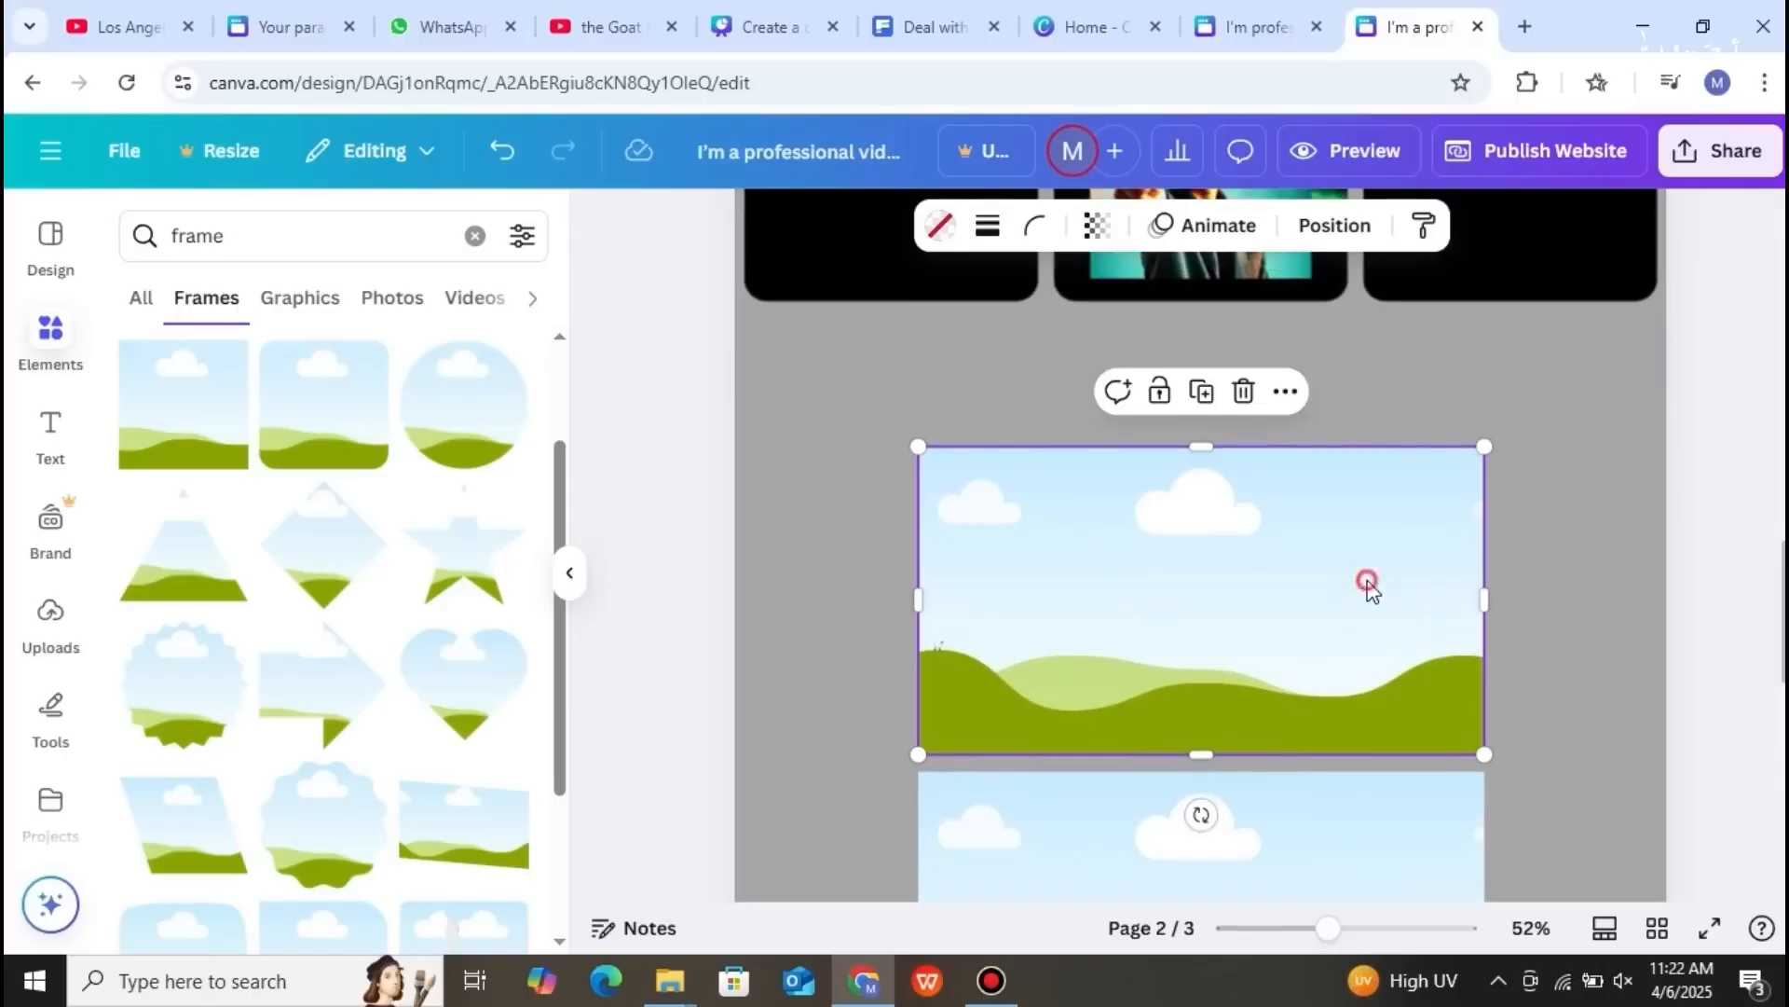
left_click_drag(1367, 579, 1366, 543)
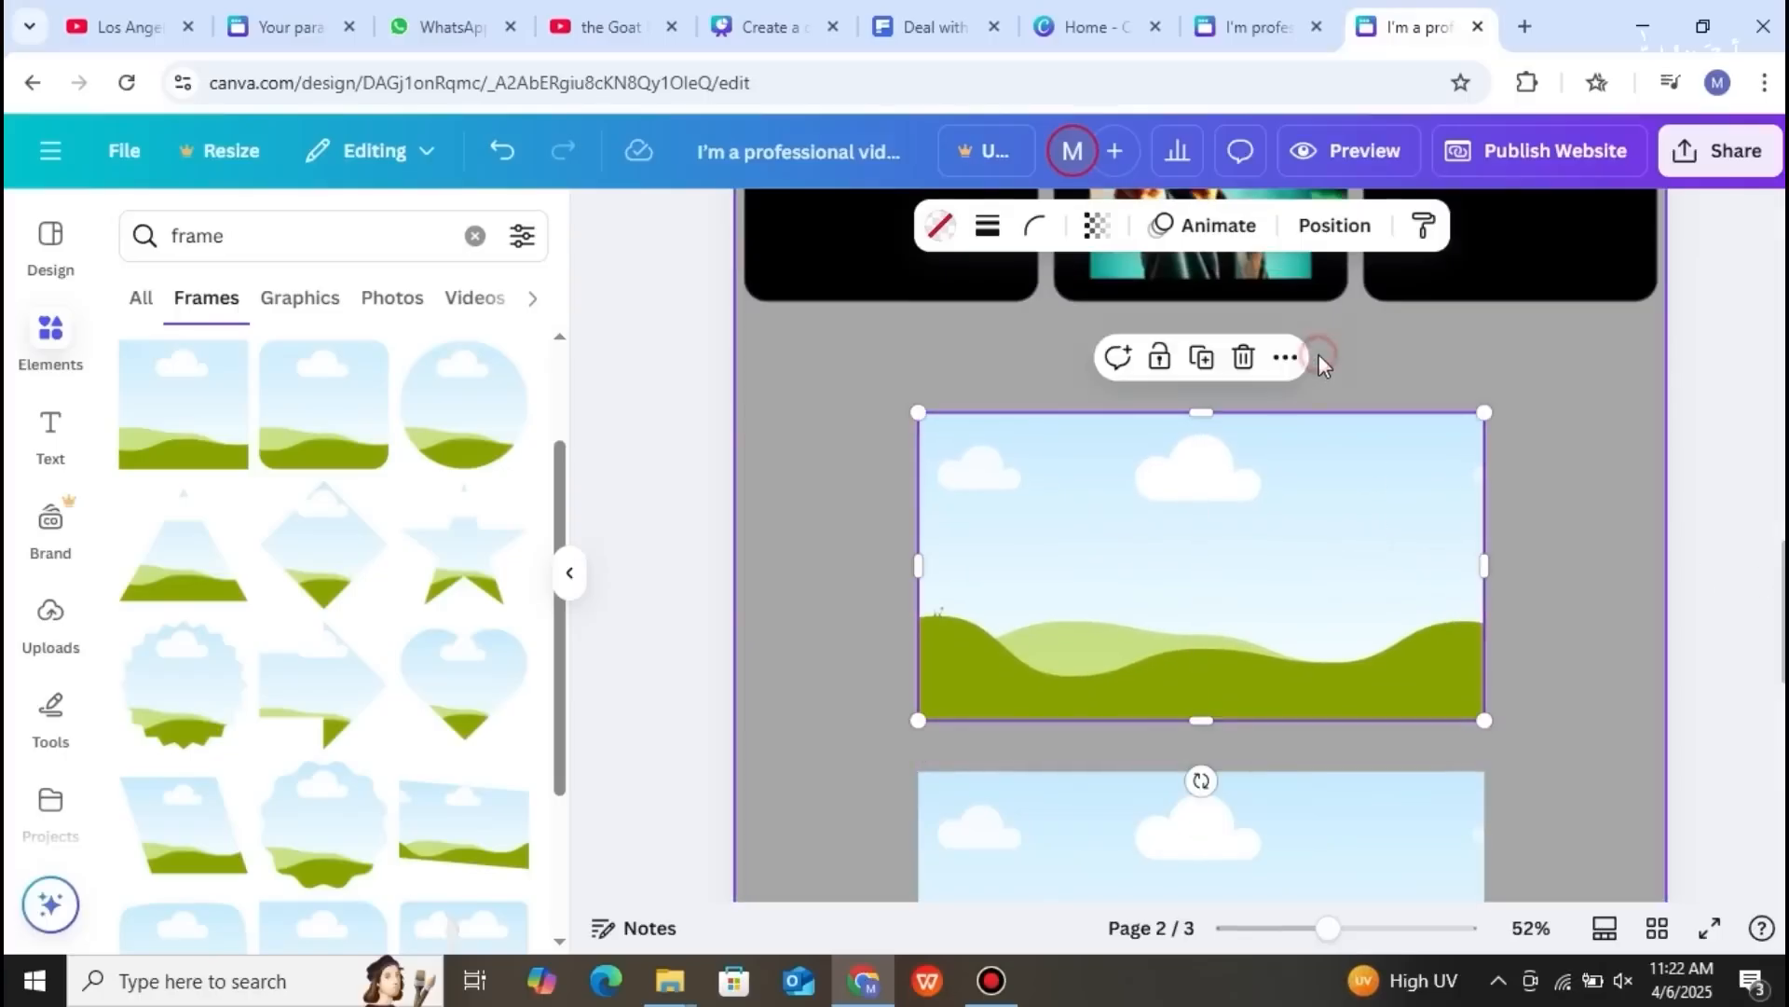
- Add a text box reading "LONG FORM CONTENT" between the lower video row and the topmost landscape frame
left_click(1144, 365)
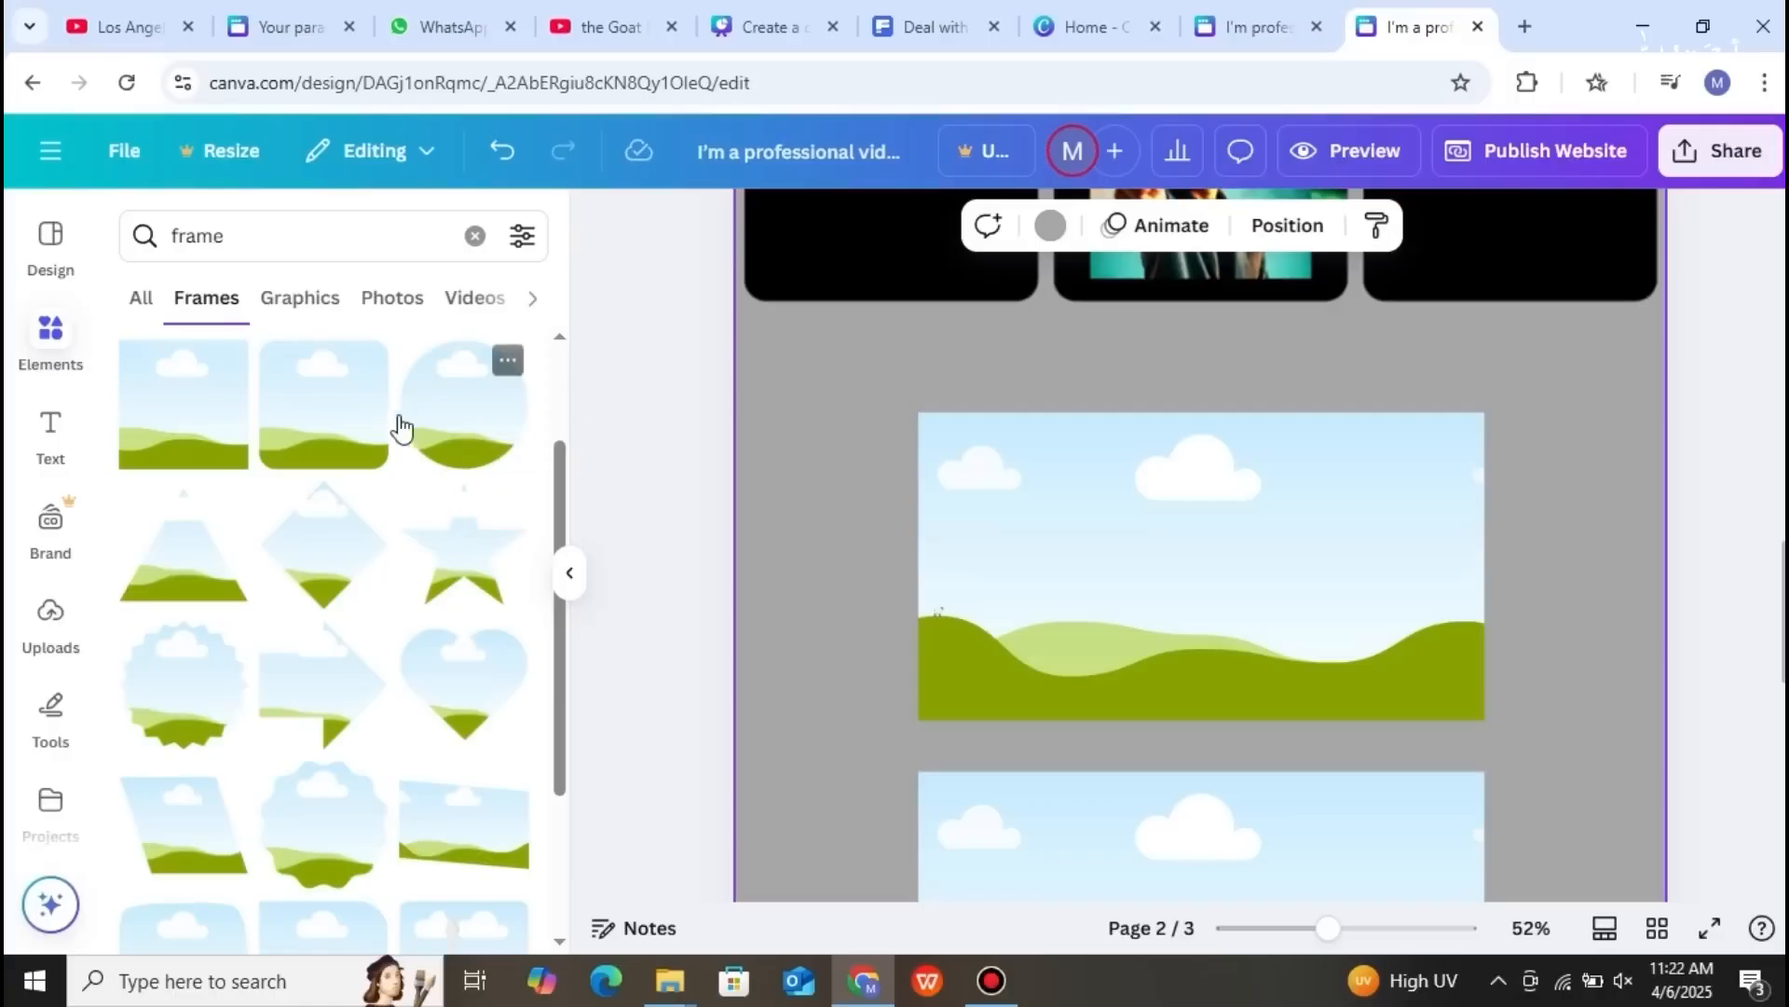
left_click(51, 447)
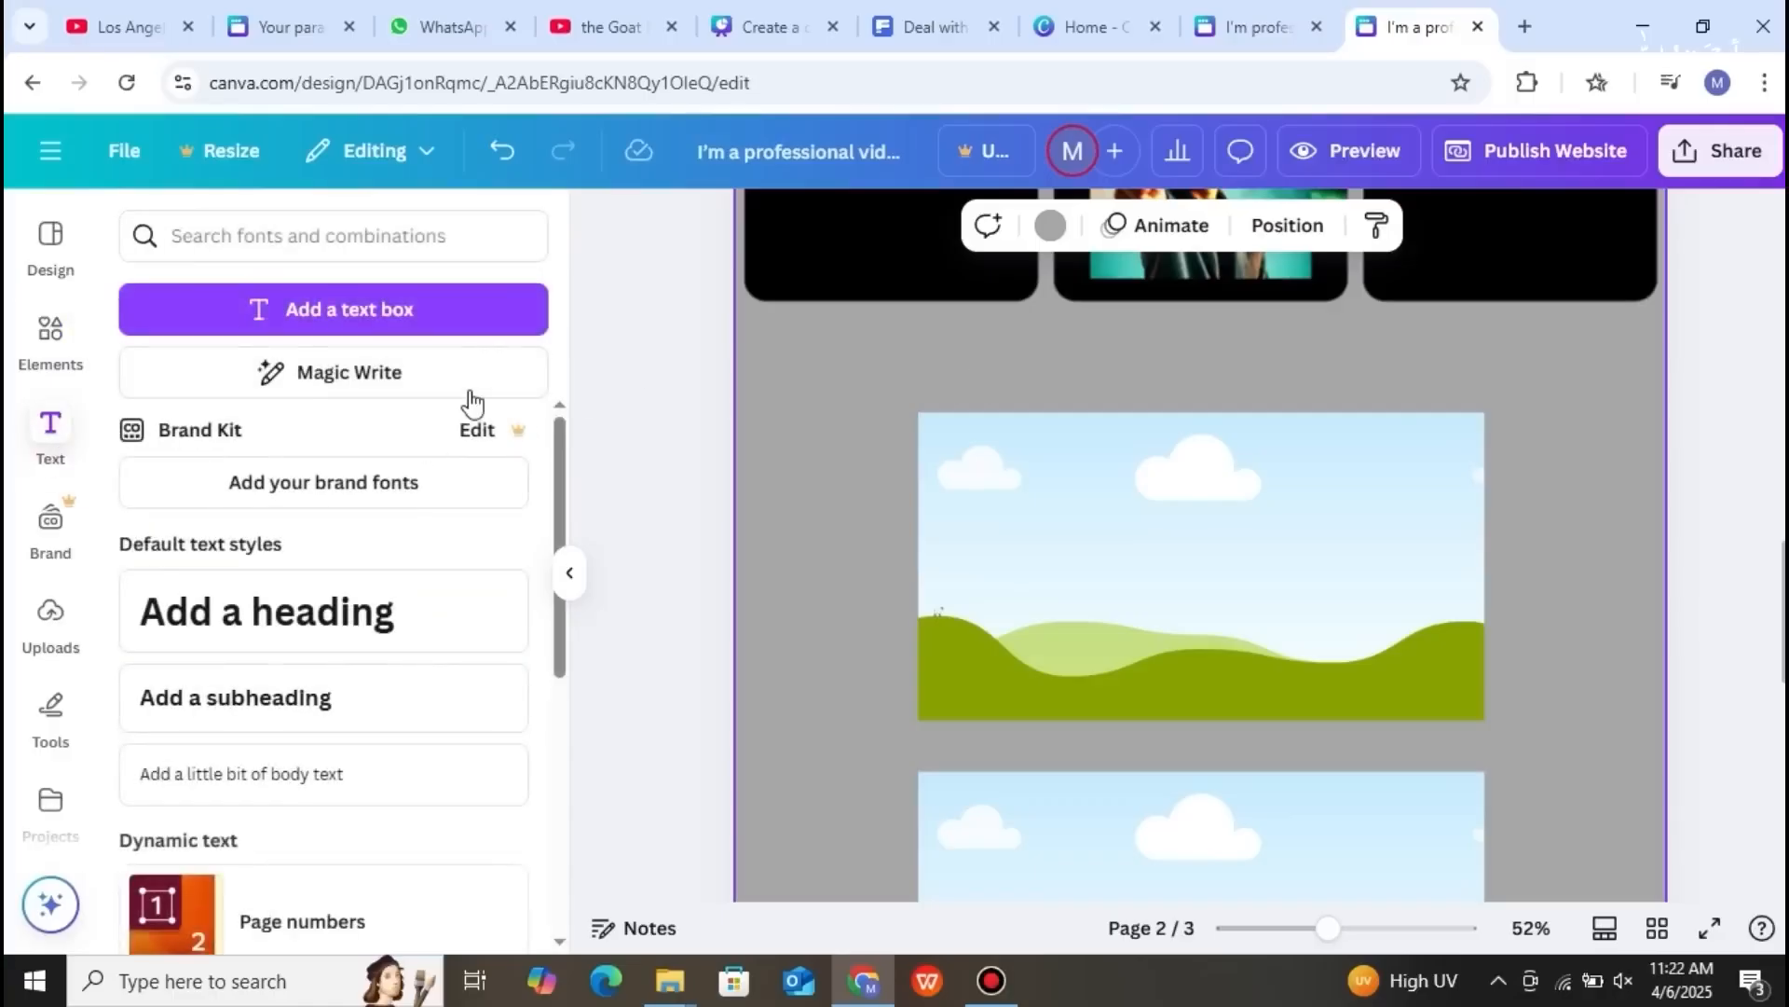
left_click(451, 322)
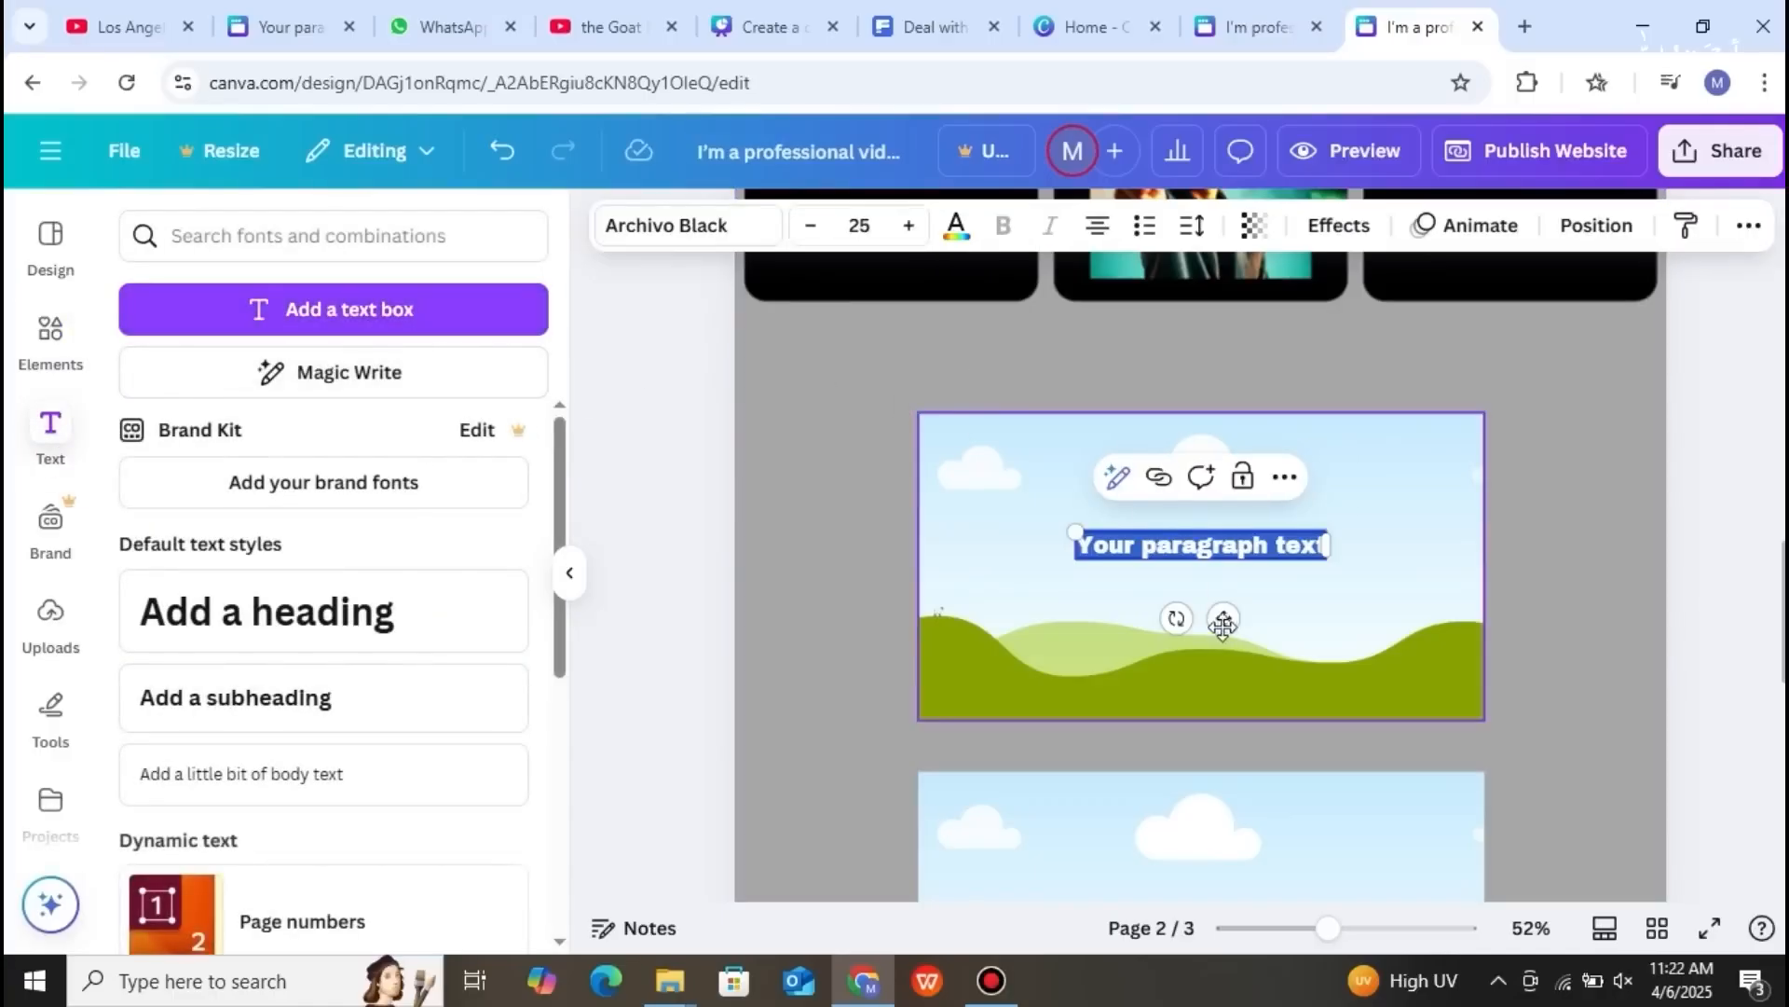
left_click_drag(1222, 615, 1227, 435)
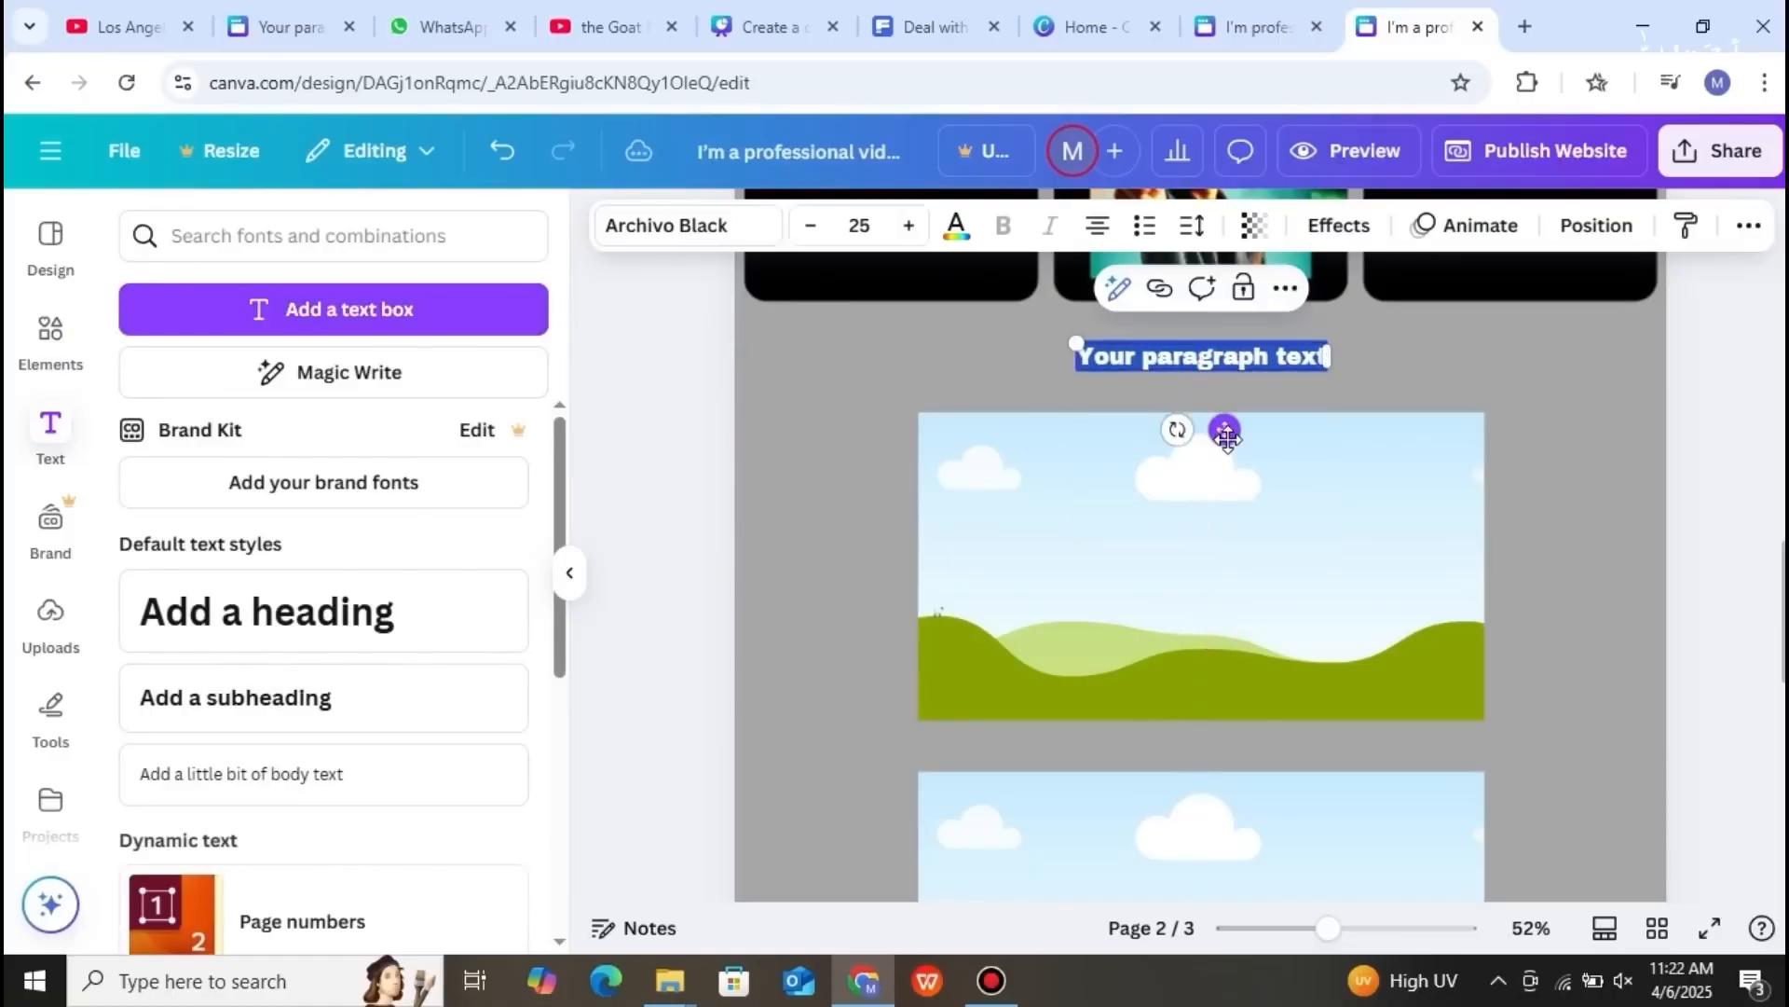
key("BackSpace")
type("LONG FOR")
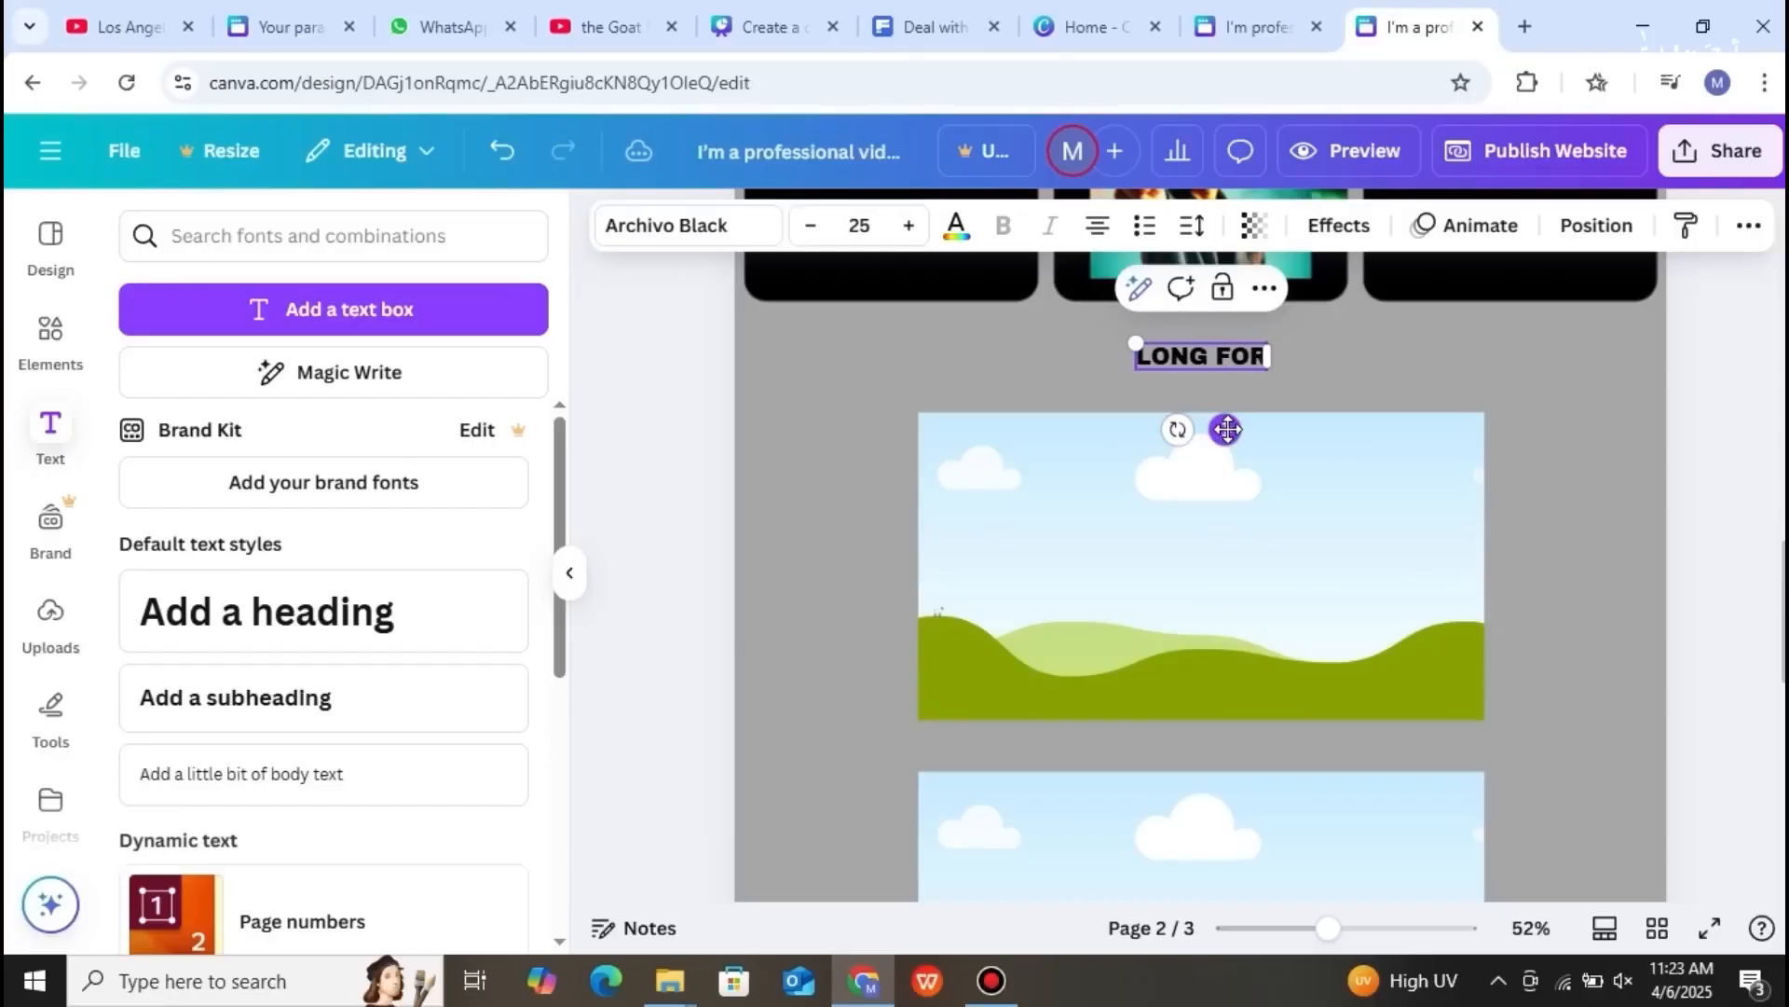
type("M CONTENT")
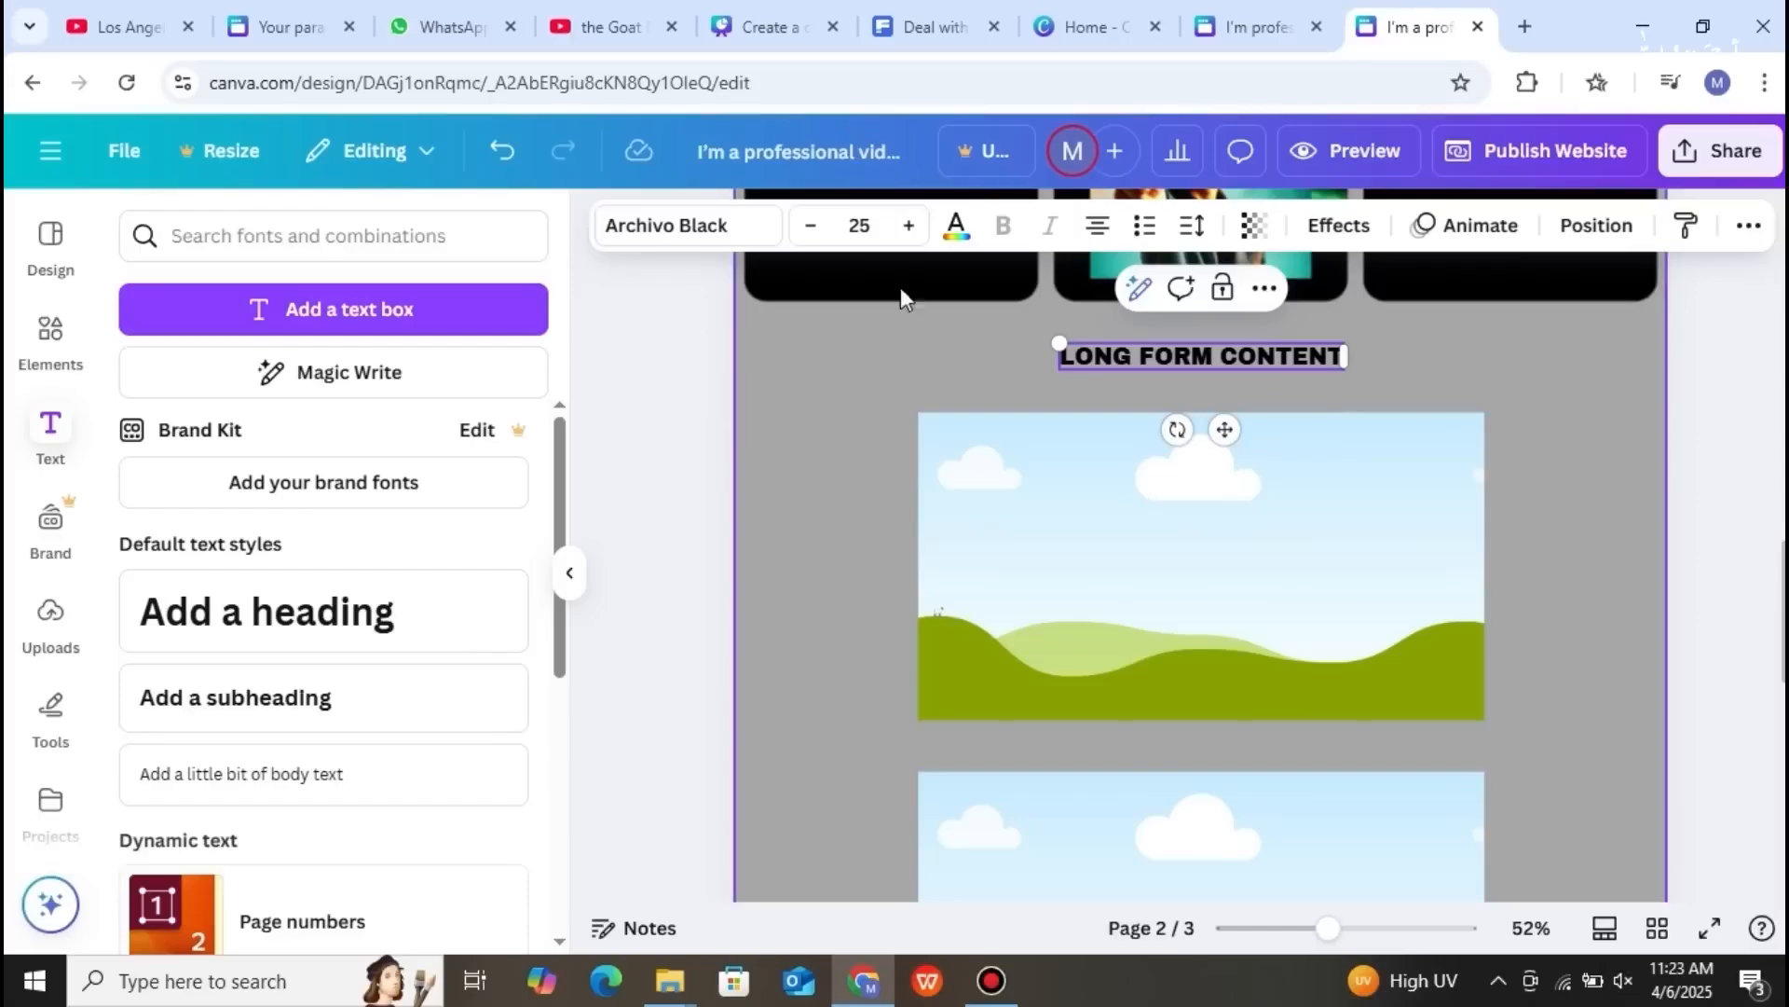
- Set the LONG FORM CONTENT heading's font size to 50 and nudge it up clear of the frame below
left_click(877, 229)
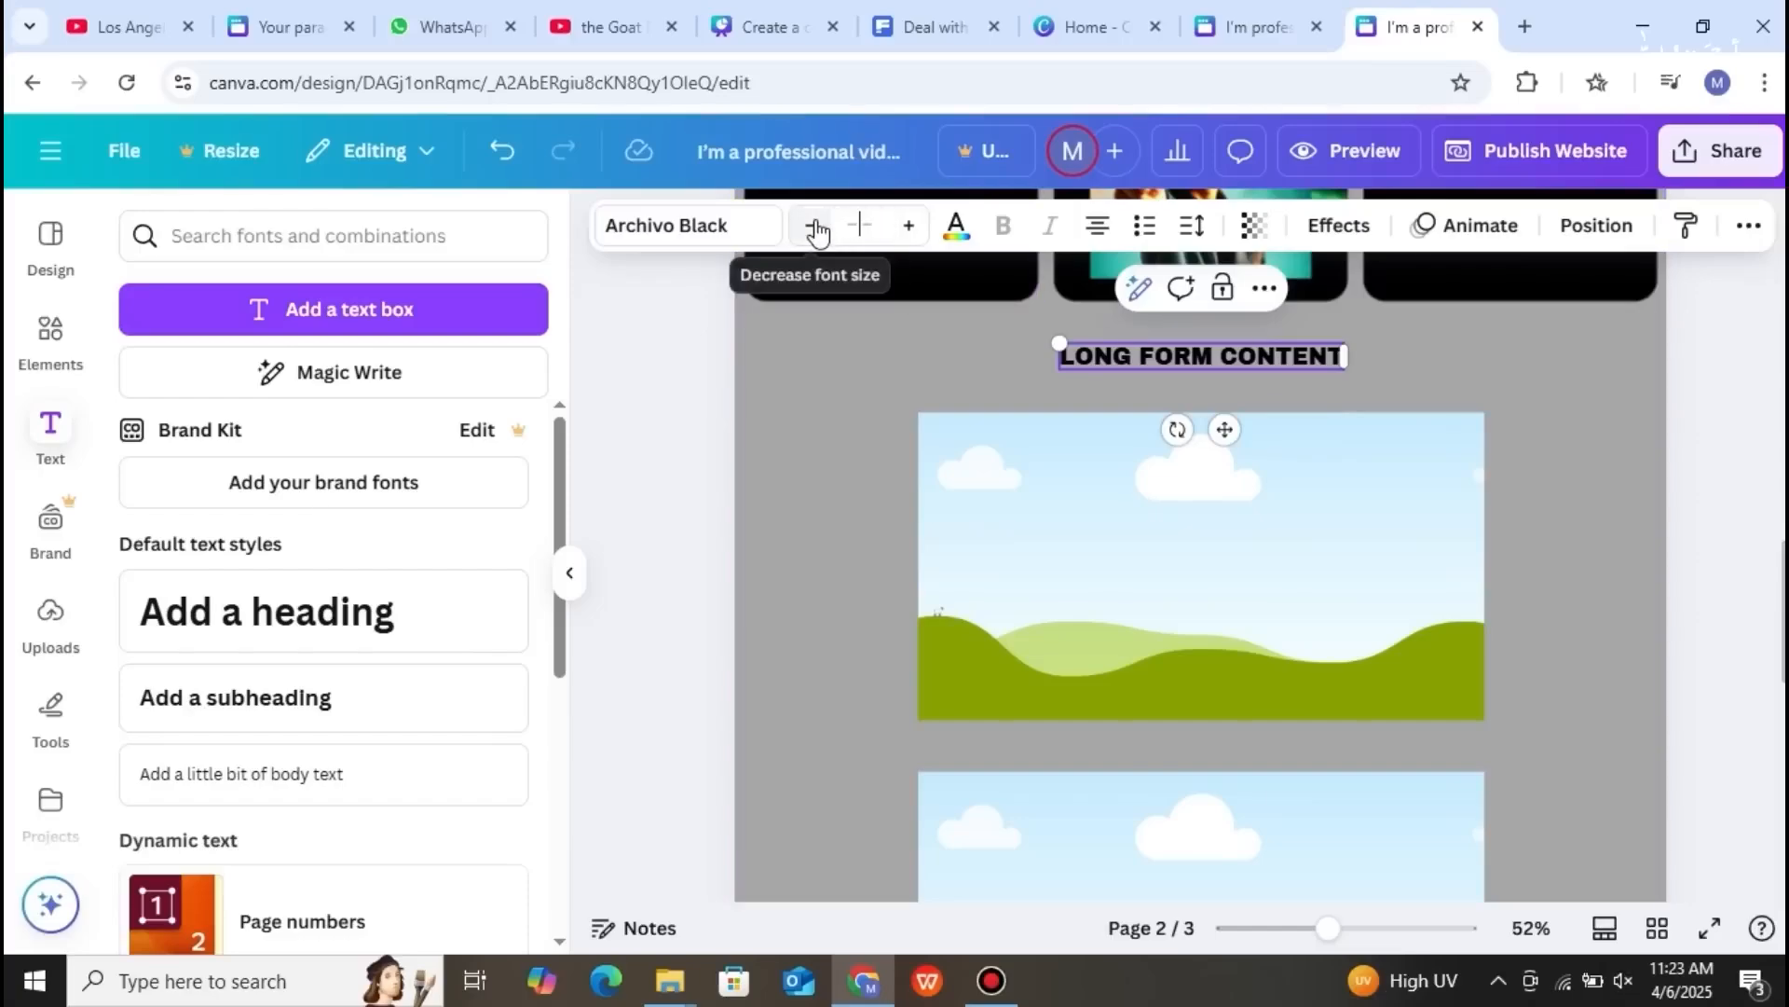
type("50")
key("Return")
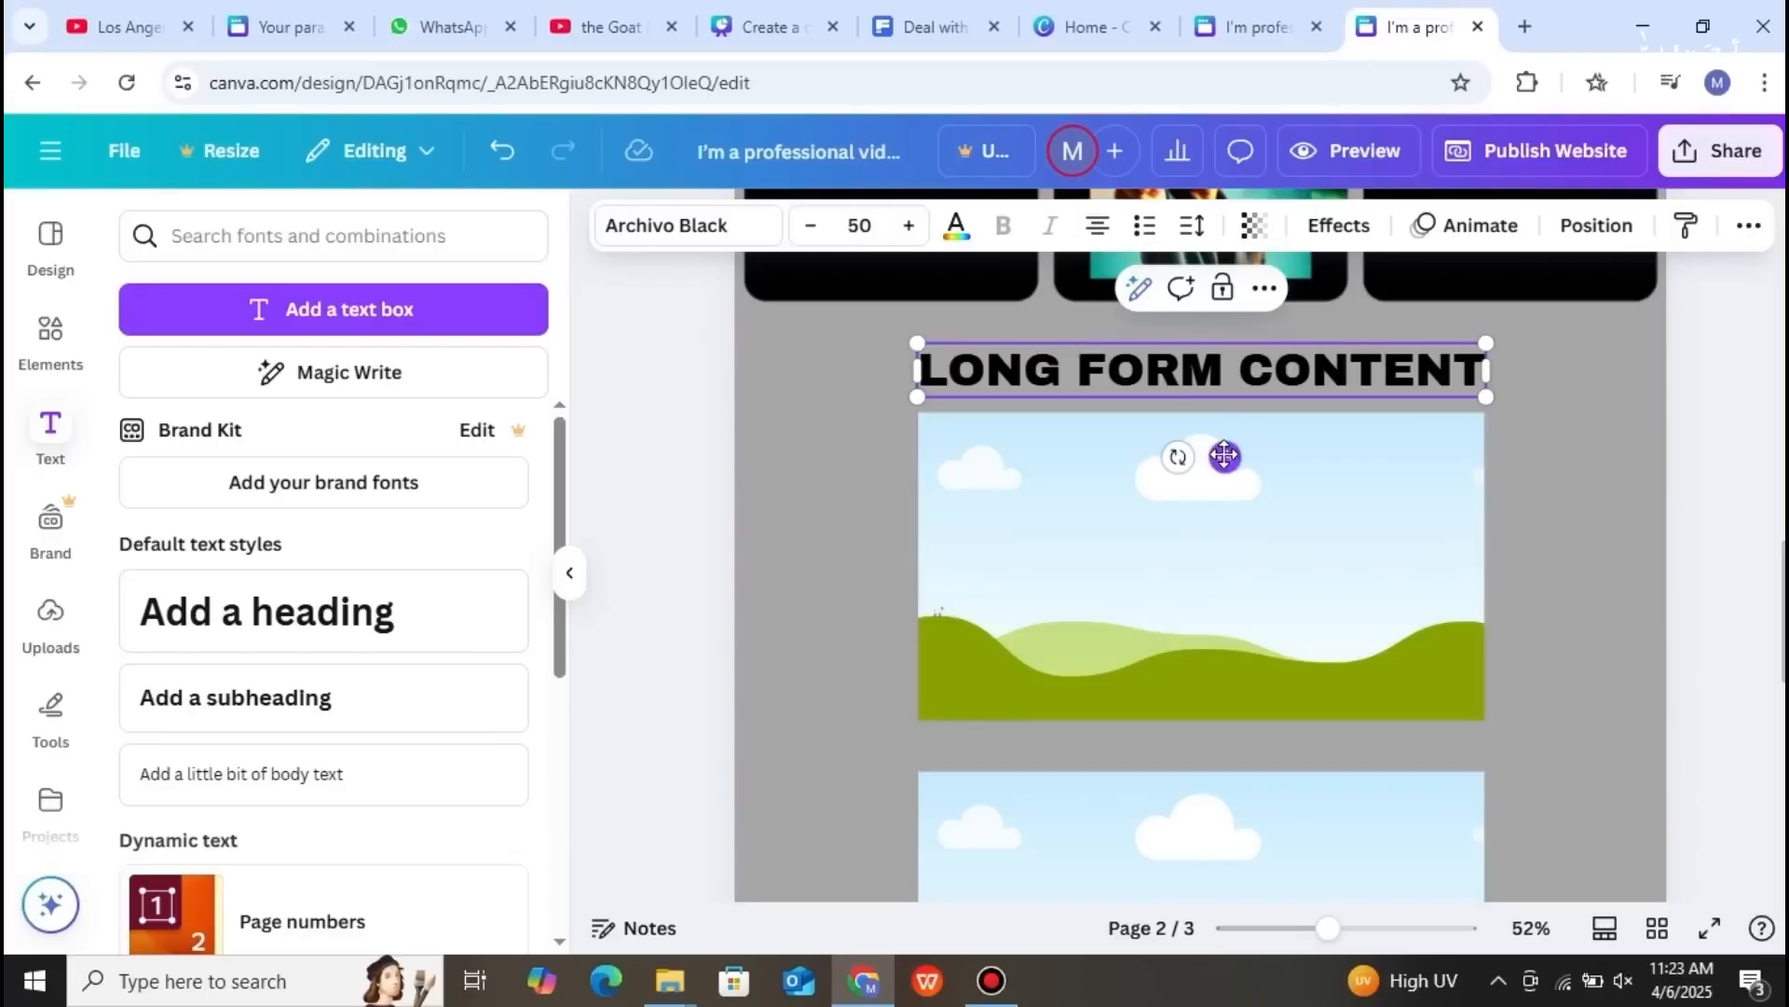
left_click_drag(1223, 454, 1224, 442)
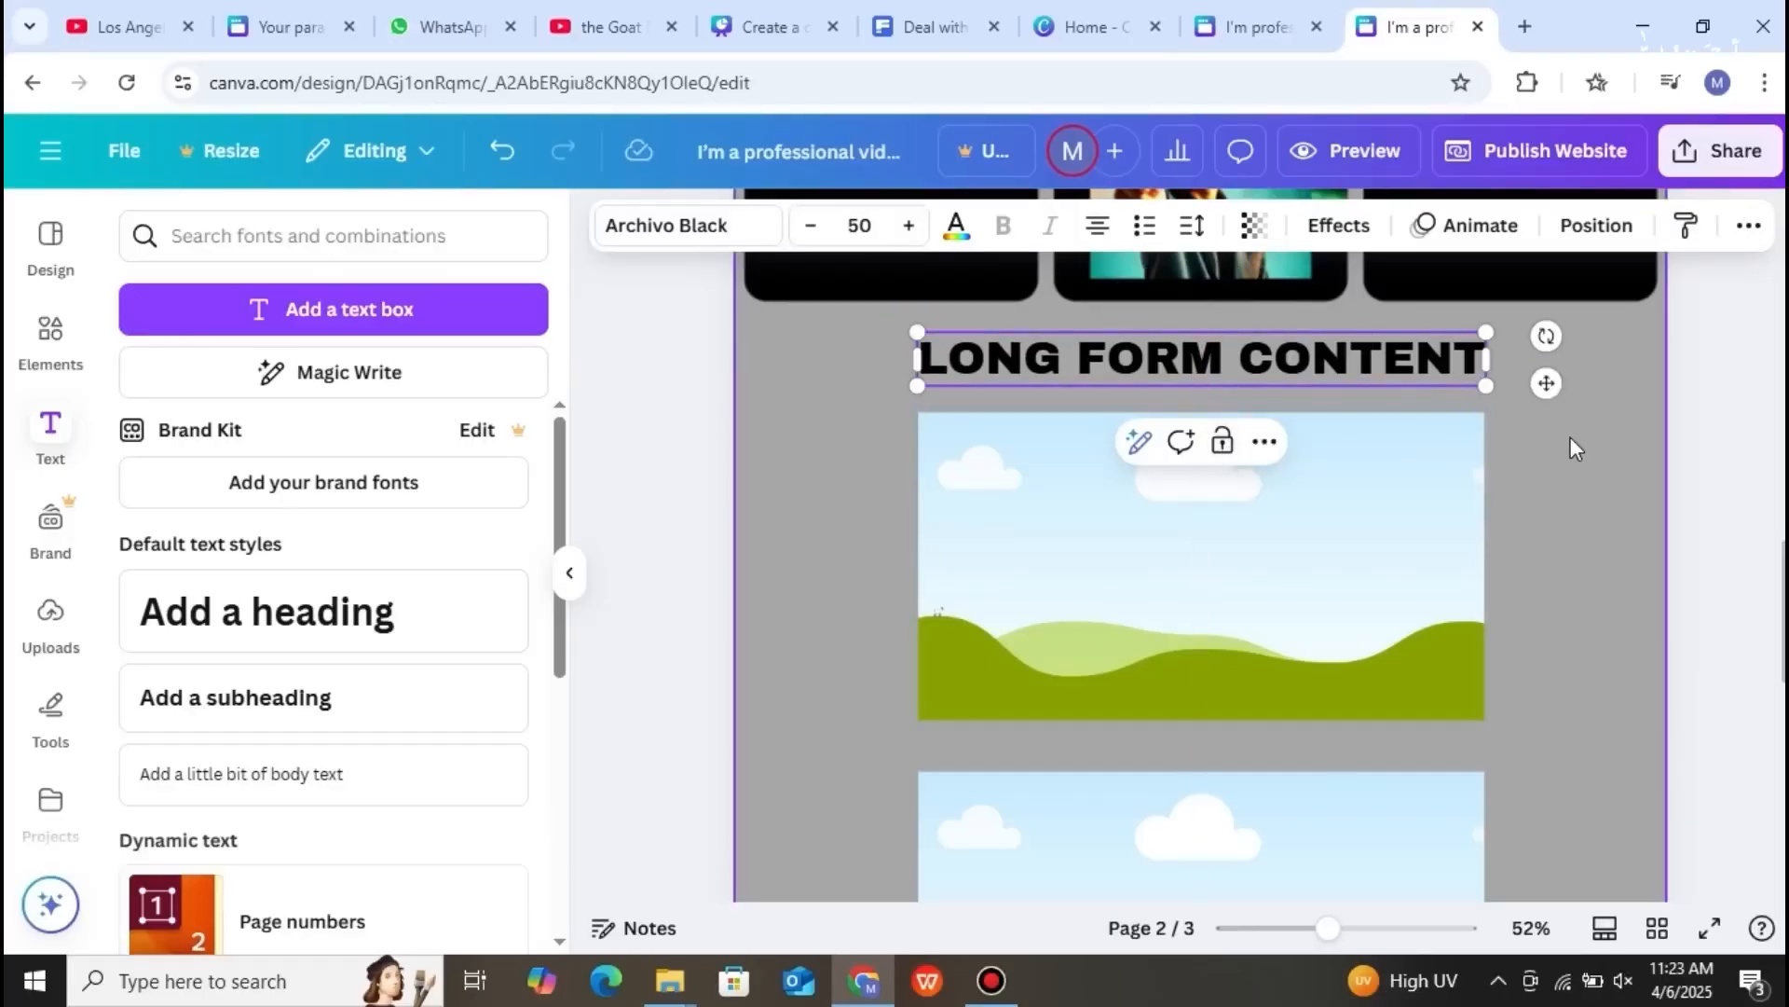
left_click(1569, 479)
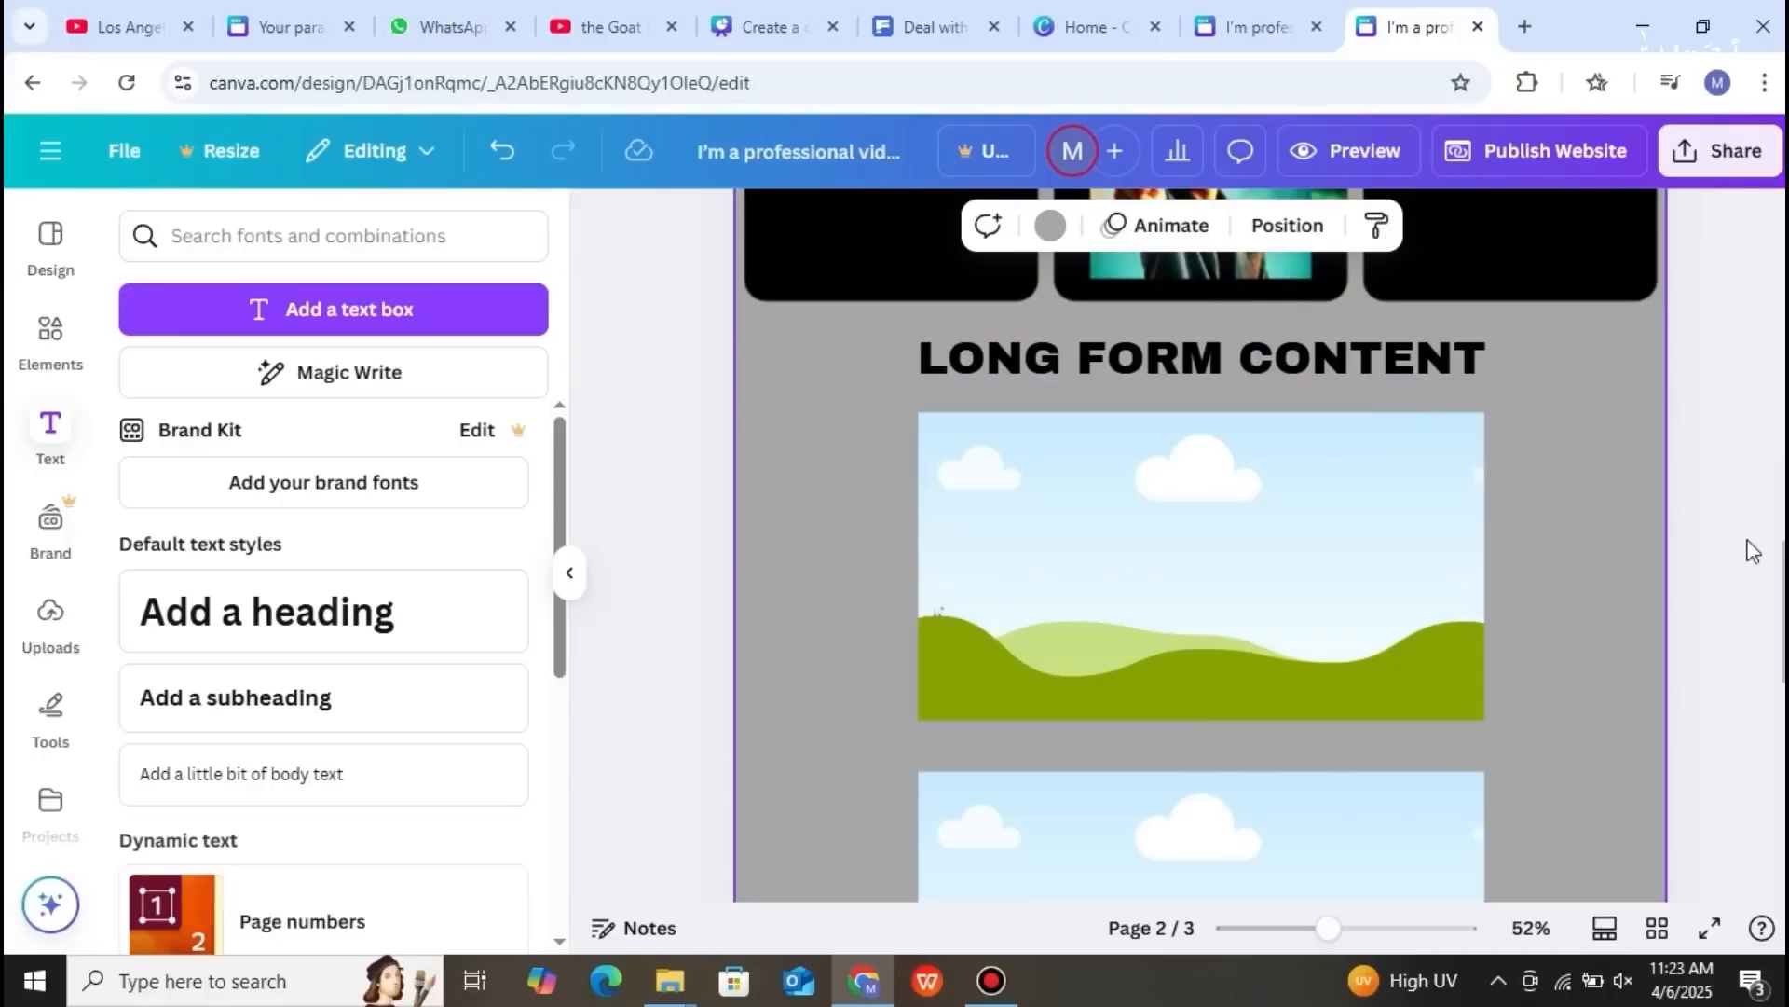
- Fill the top landscape frame under LONG FORM CONTENT with the 3.7s logo video and the middle frame with the 14.0s editing-screen video
scroll(1200, 546, "down", 10)
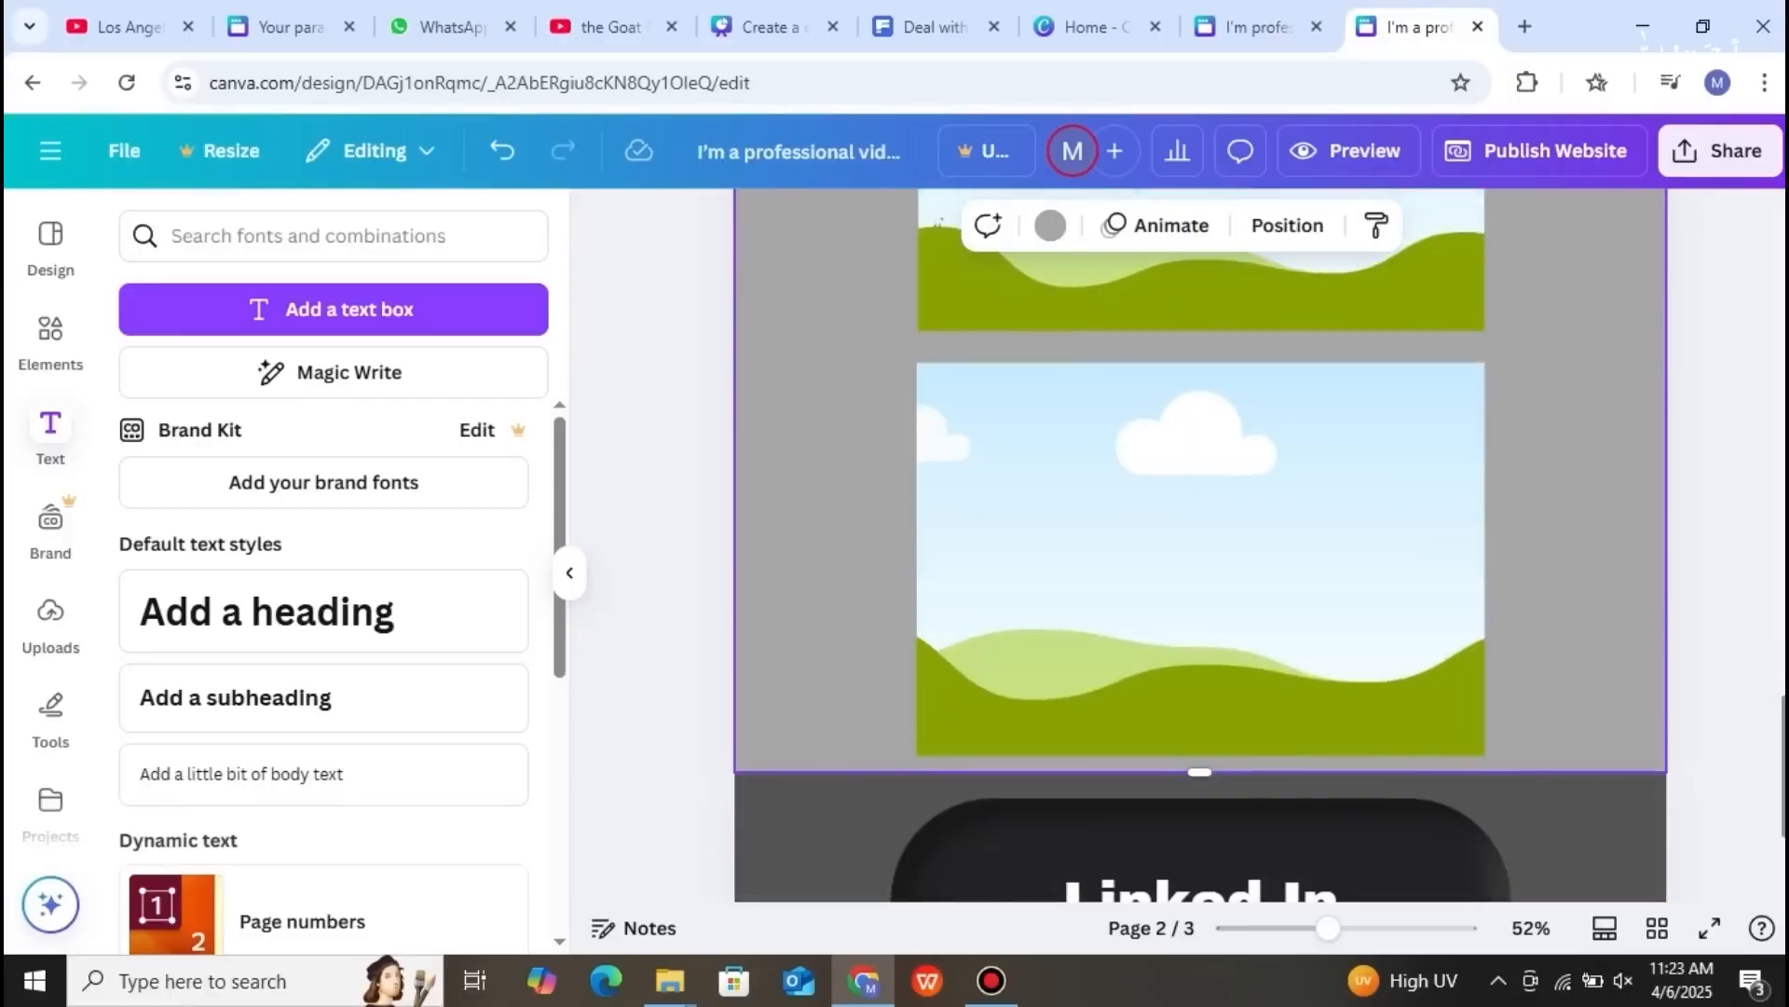
scroll(1031, 691, "up", 3)
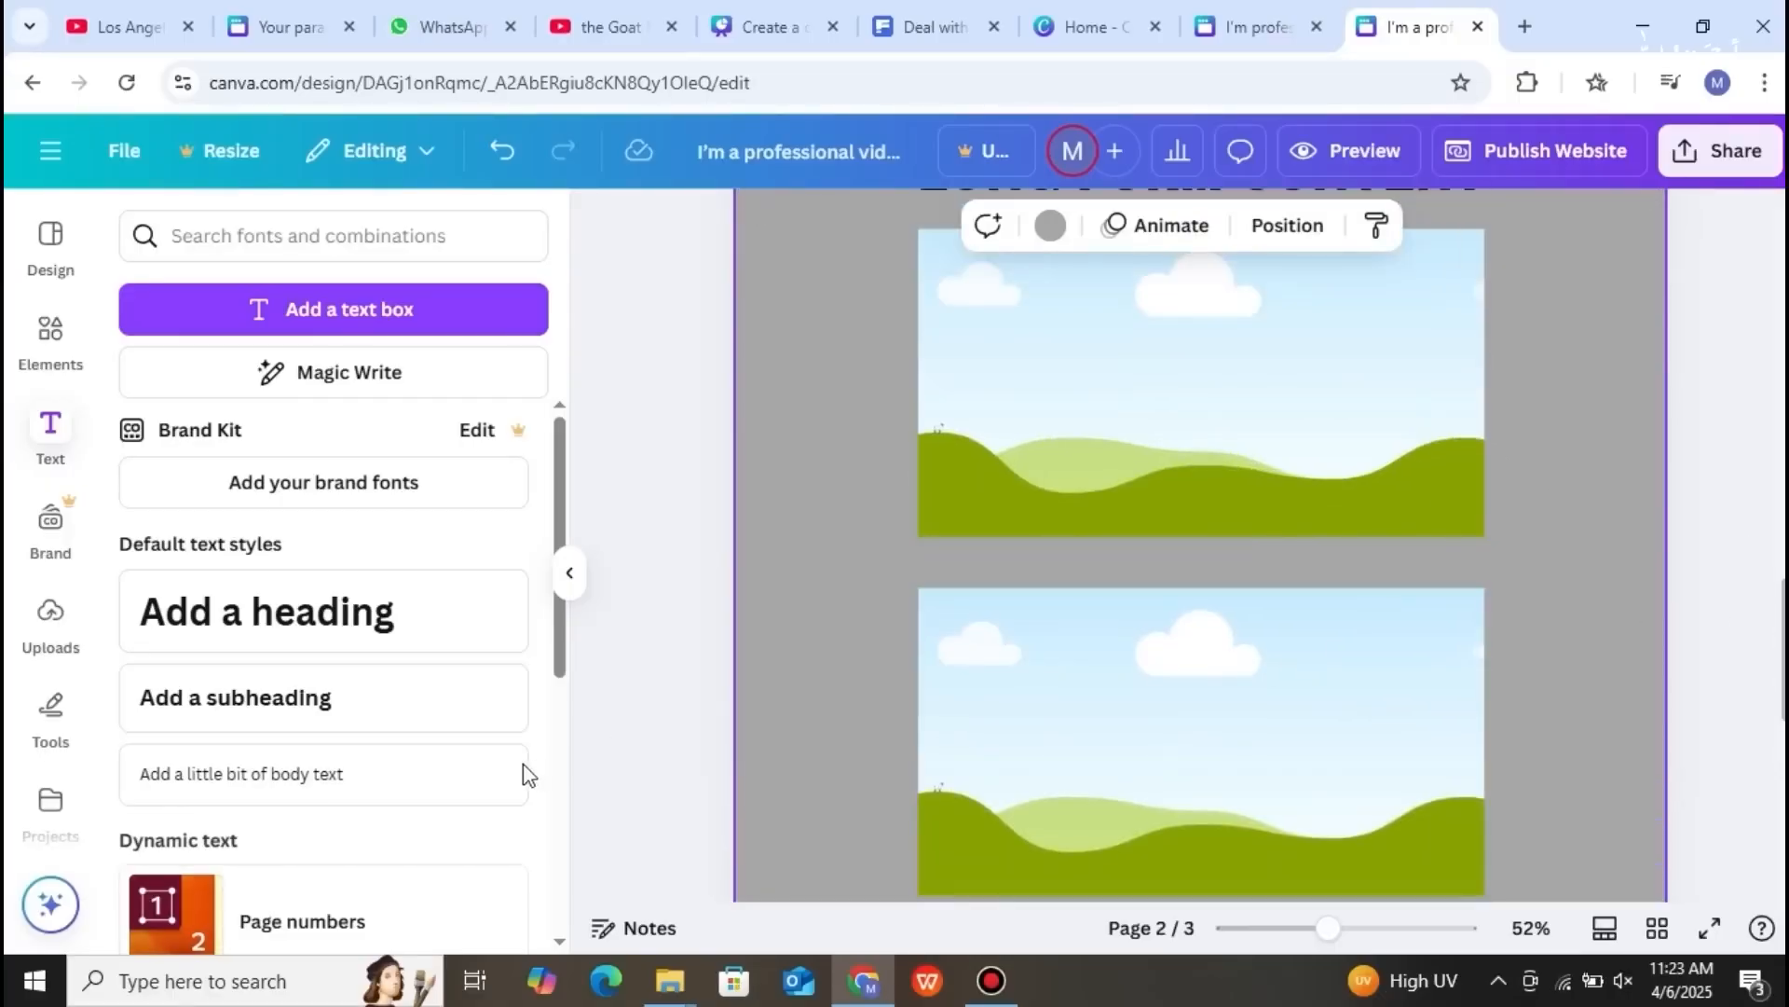
left_click(40, 641)
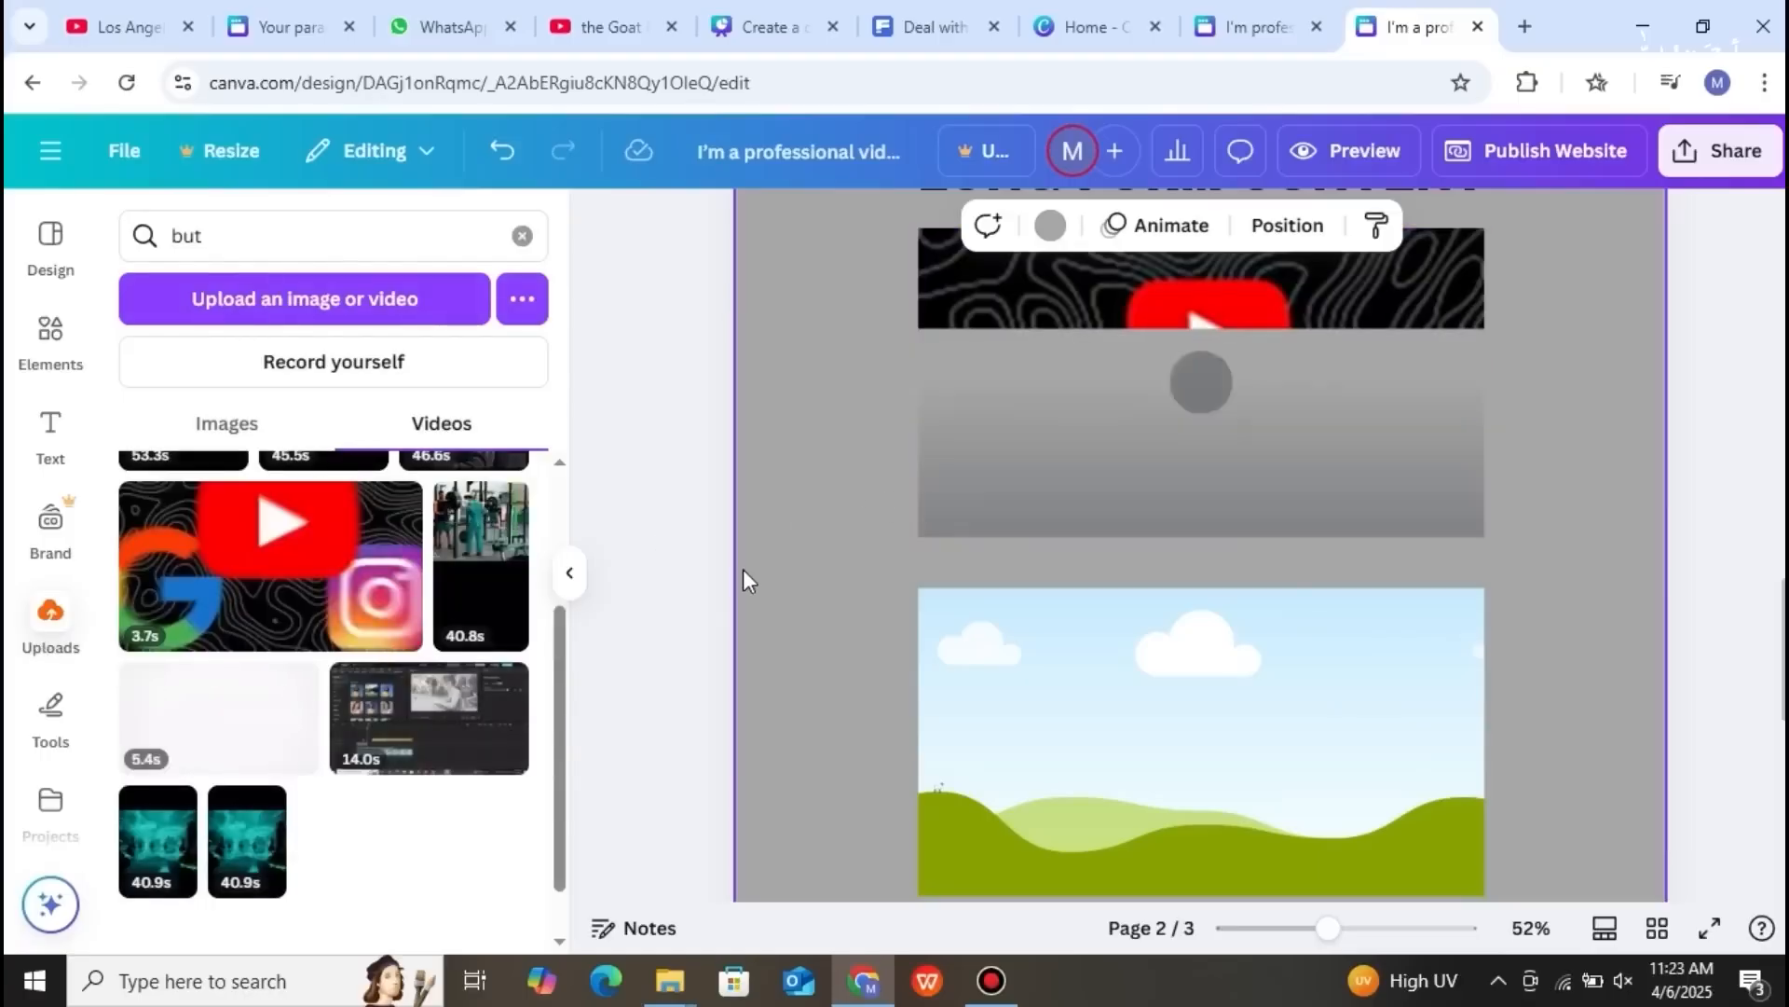
left_click_drag(430, 750, 1054, 668)
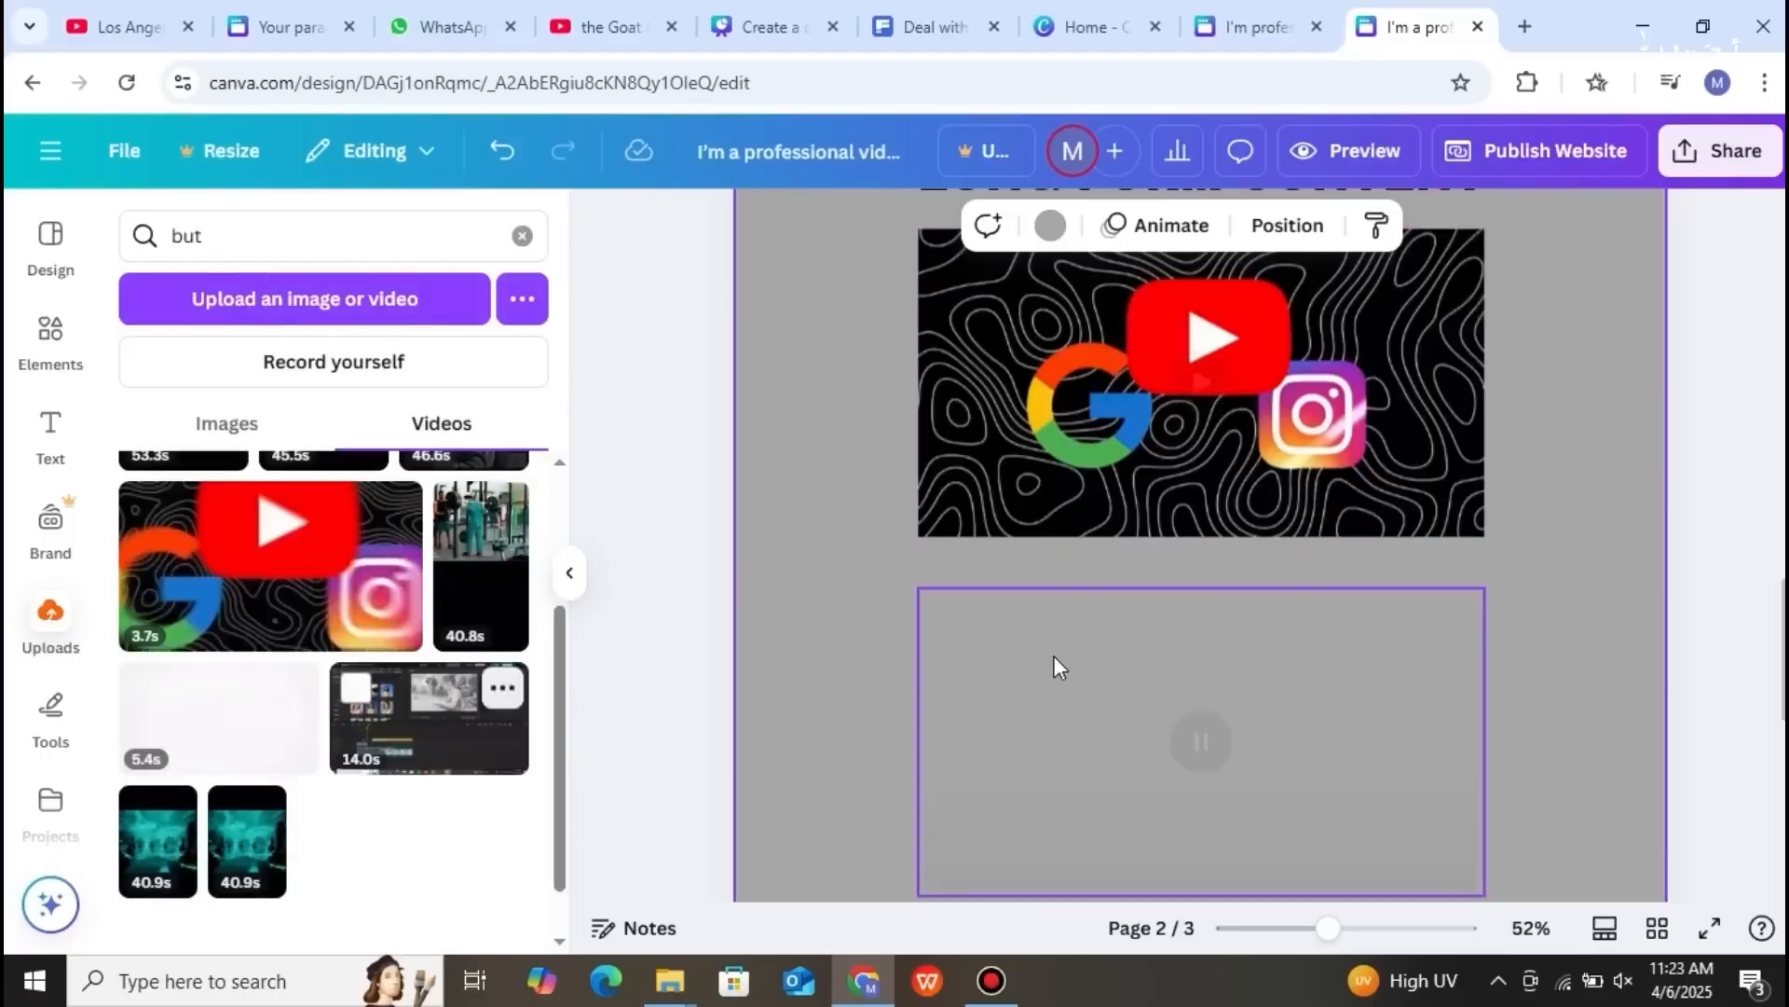
- Fill the bottom landscape frame above the Linked In section with the uploaded 5.4s animated text video
left_click_drag(560, 727, 557, 712)
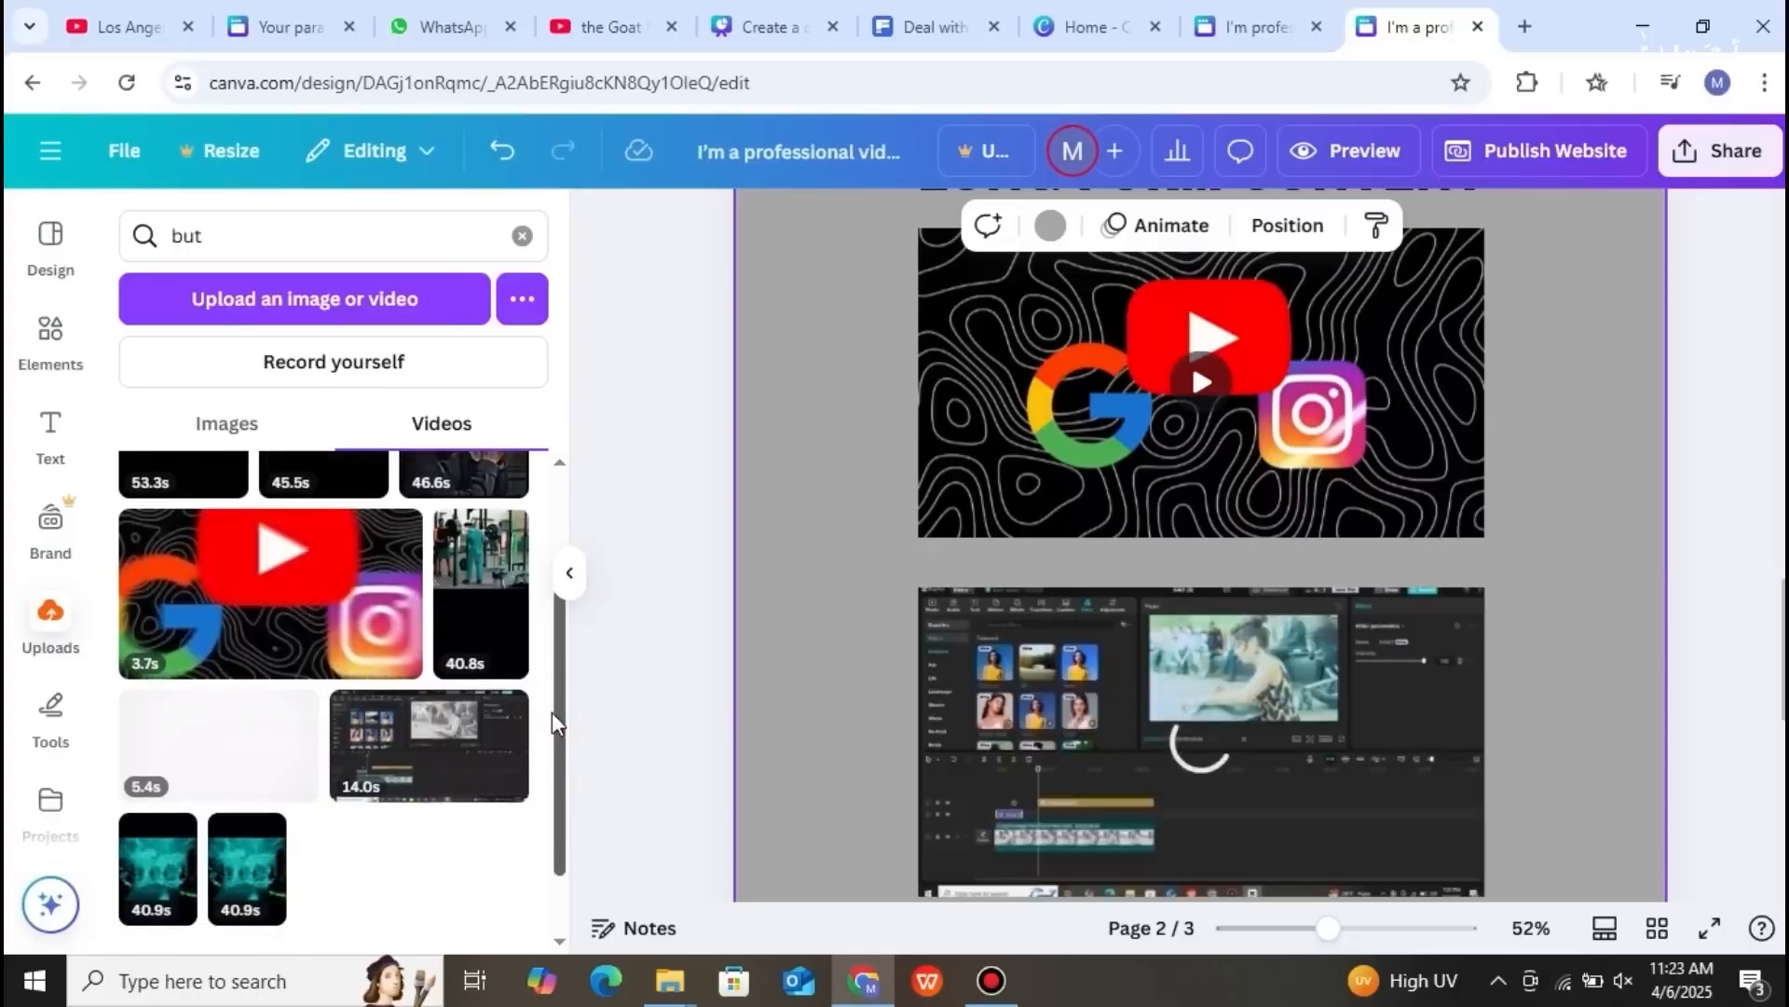
scroll(1305, 792, "down", 5)
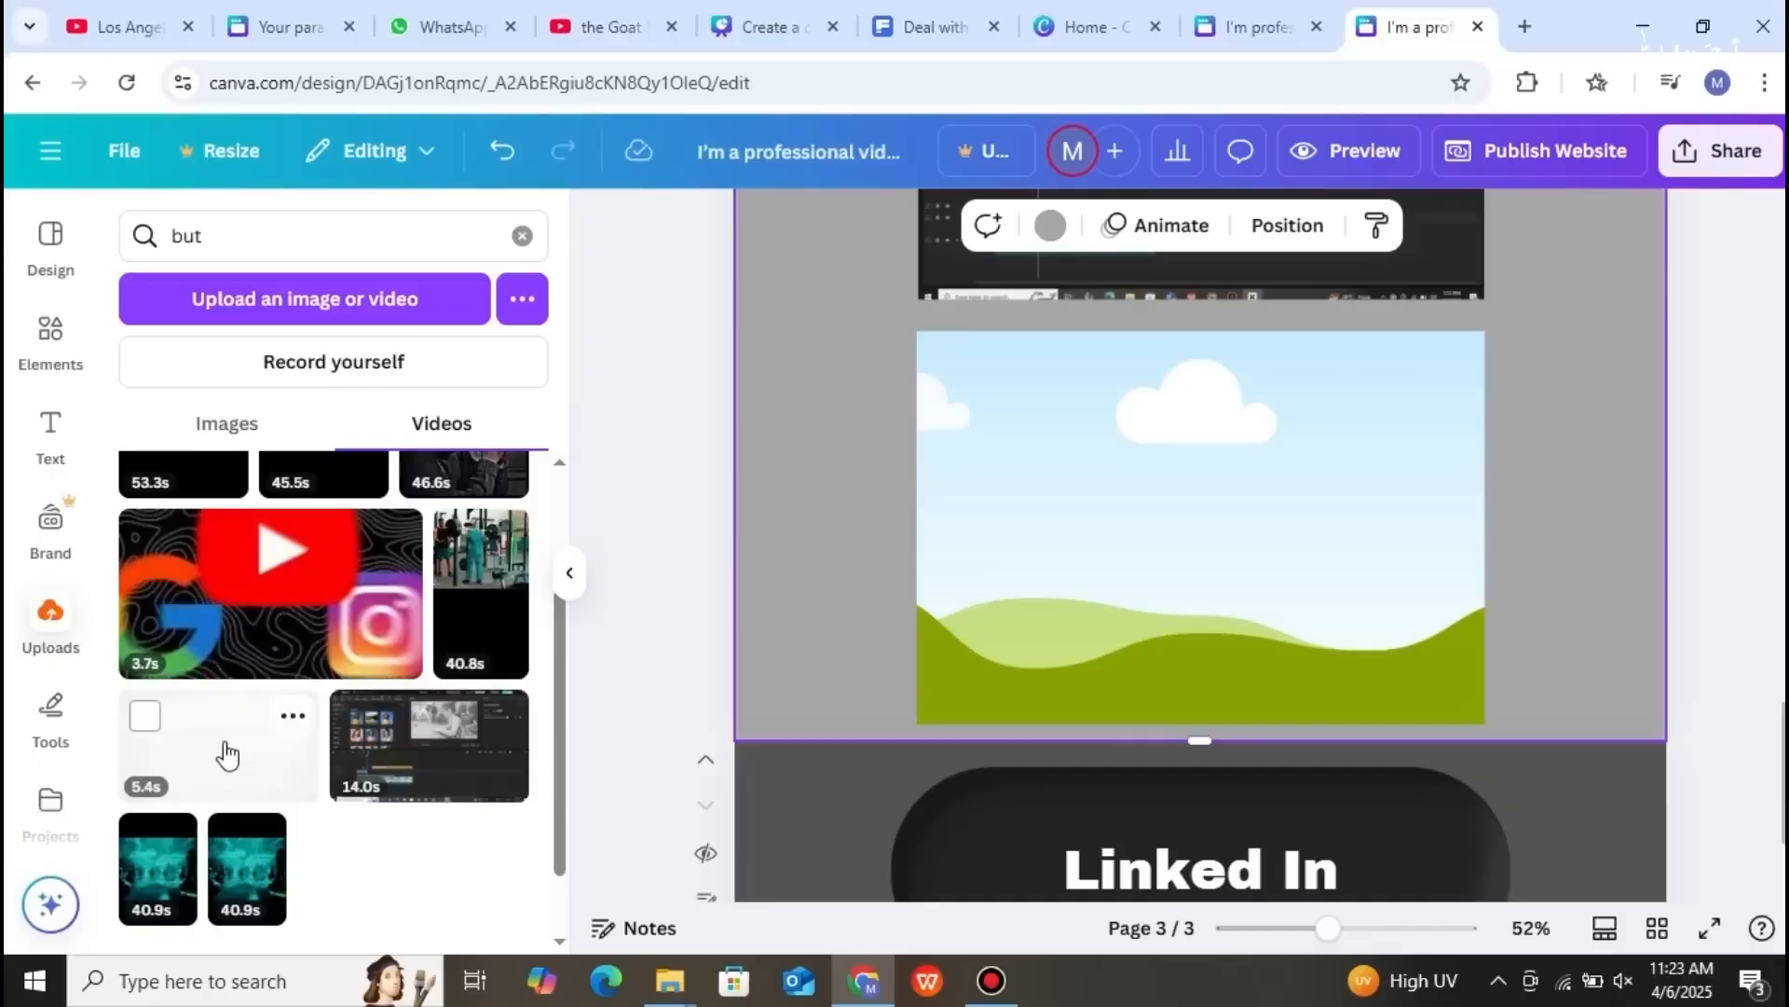
left_click_drag(227, 755, 719, 730)
left_click_drag(996, 587, 1026, 575)
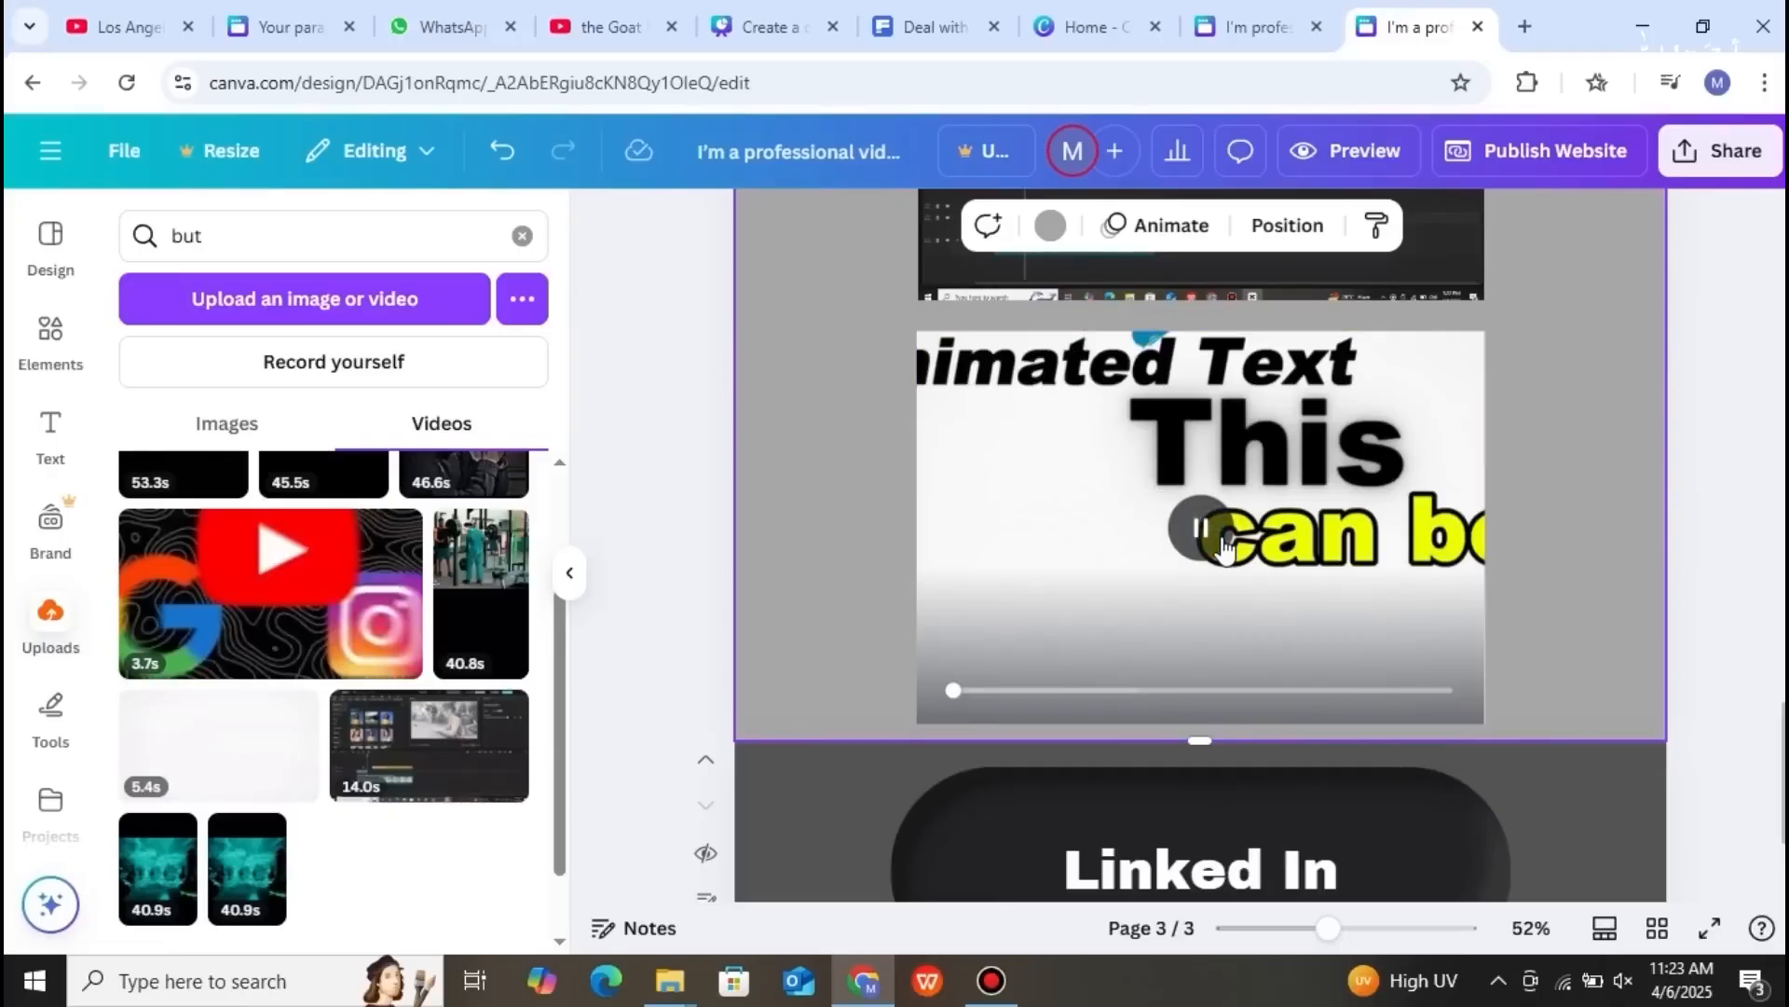
- Play the middle and top long-form videos and review the video layout across the WORK page
scroll(1202, 560, "up", 6)
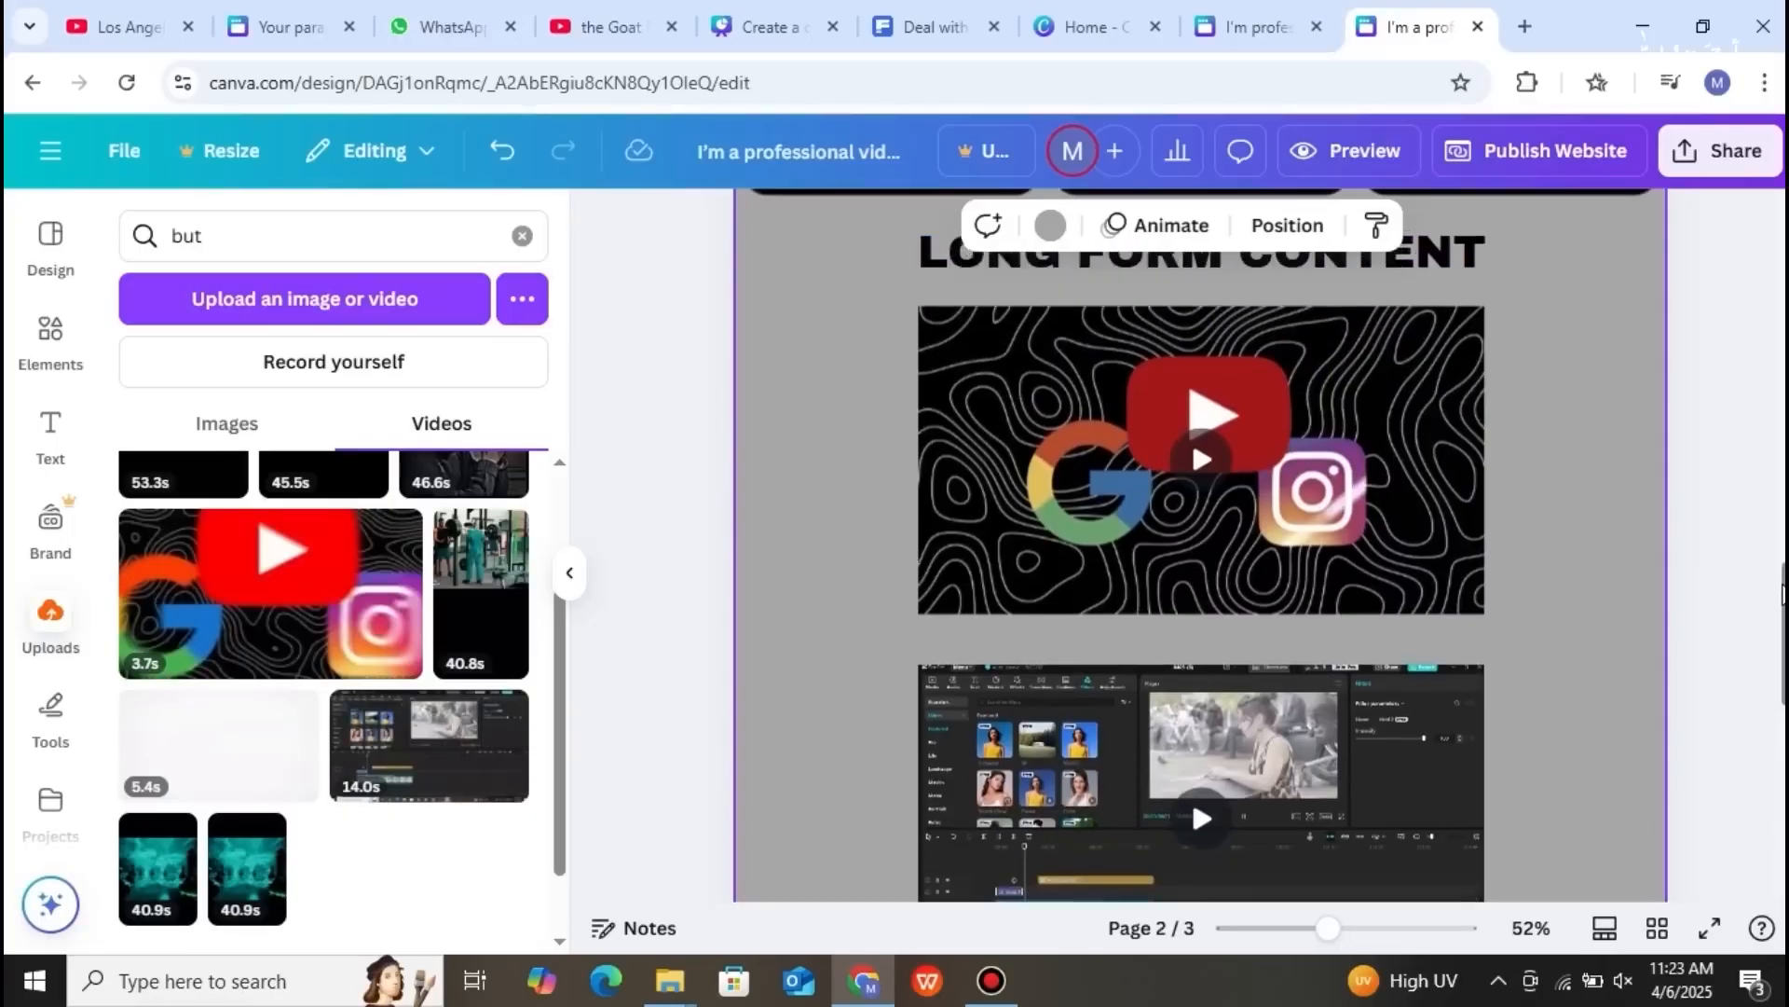
scroll(1211, 653, "down", 2)
left_click(1212, 669)
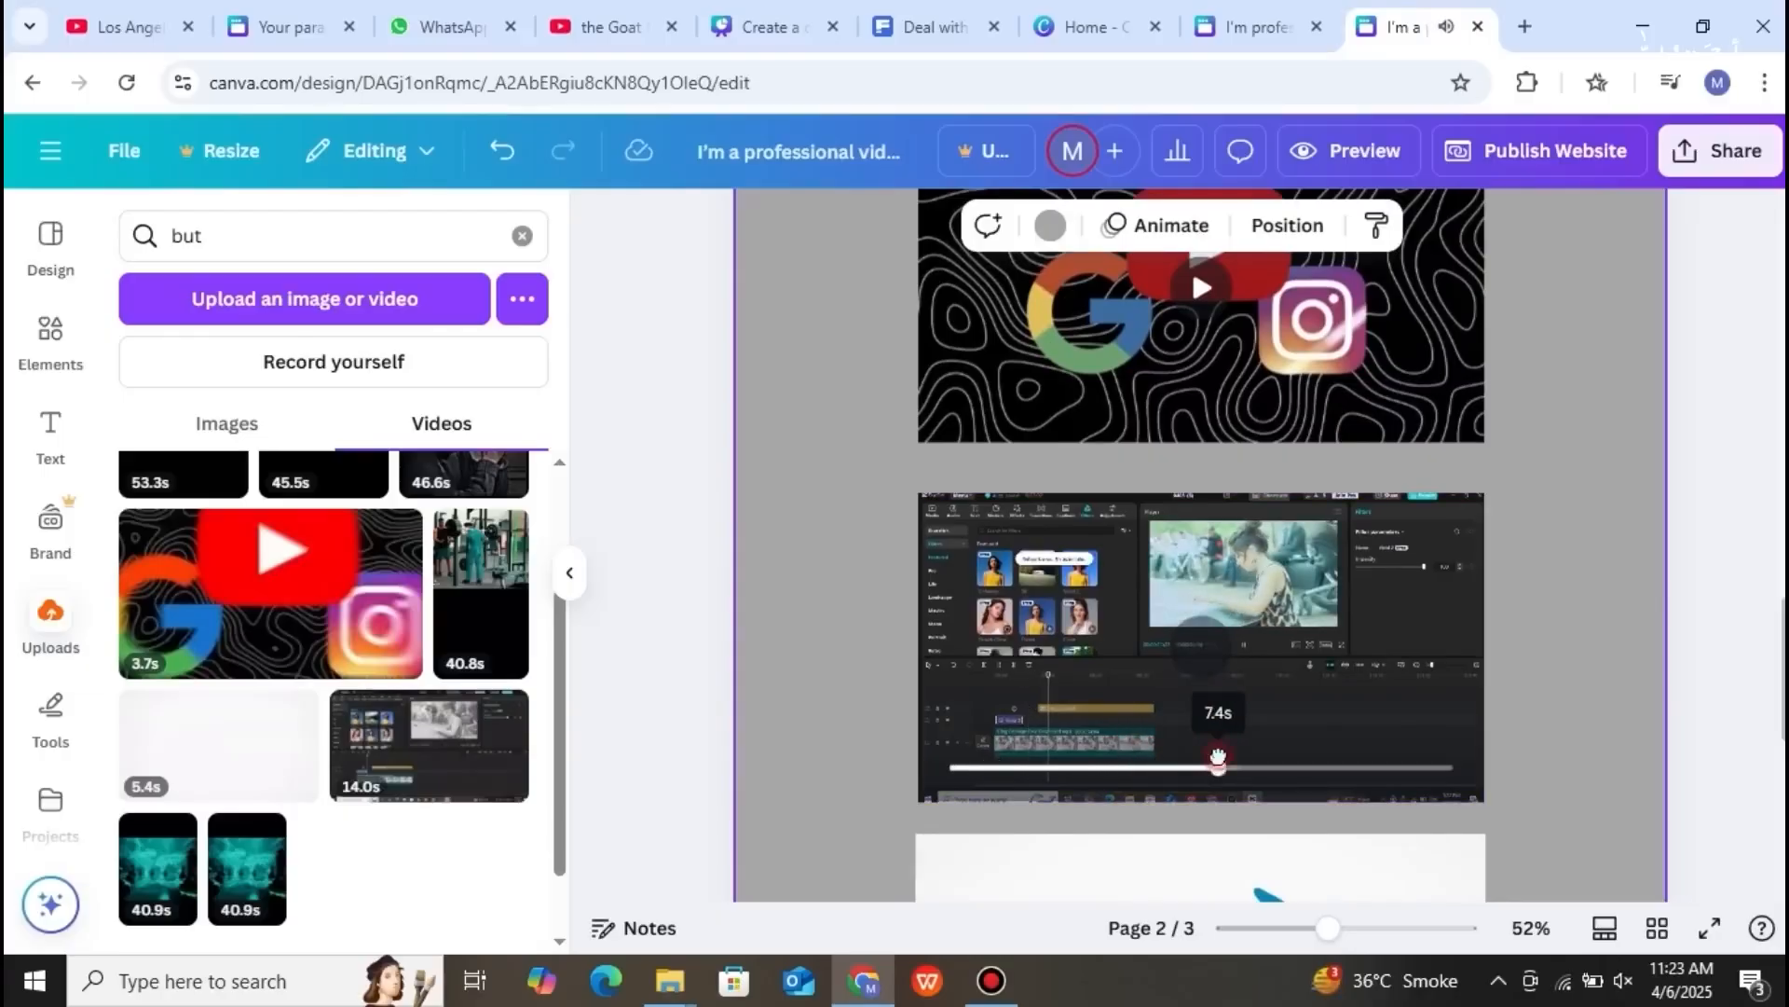
left_click(1202, 291)
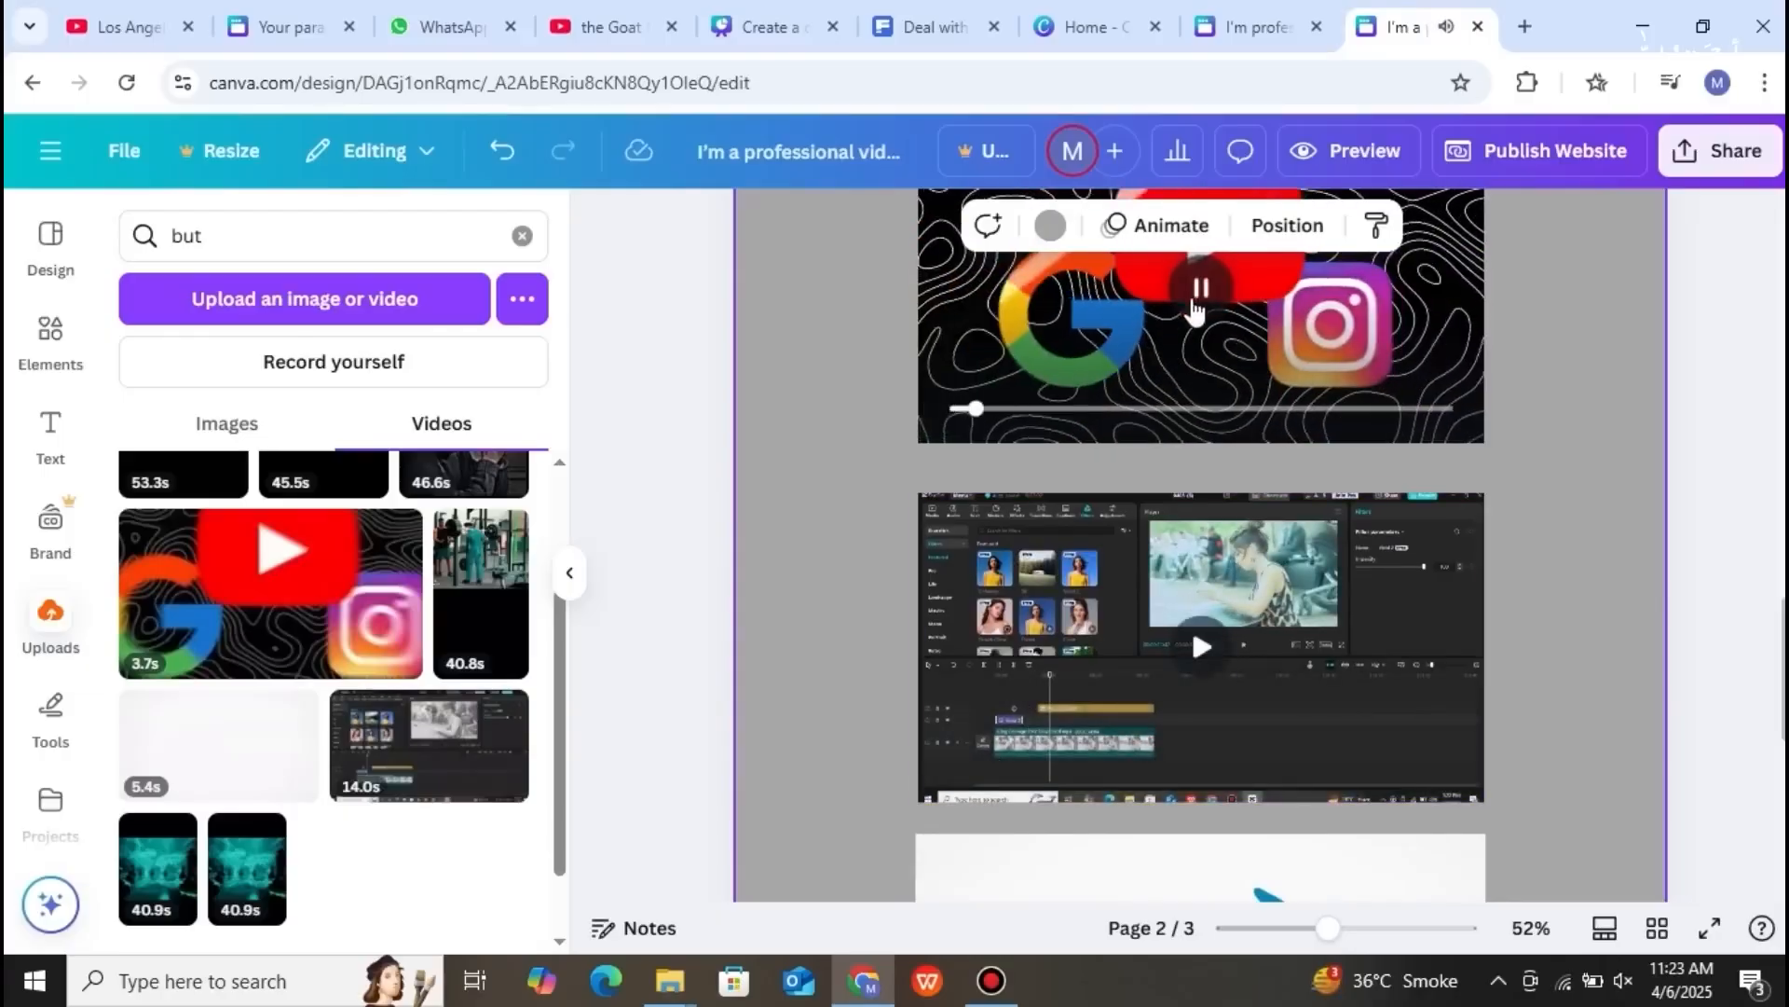
left_click_drag(1784, 652, 1783, 762)
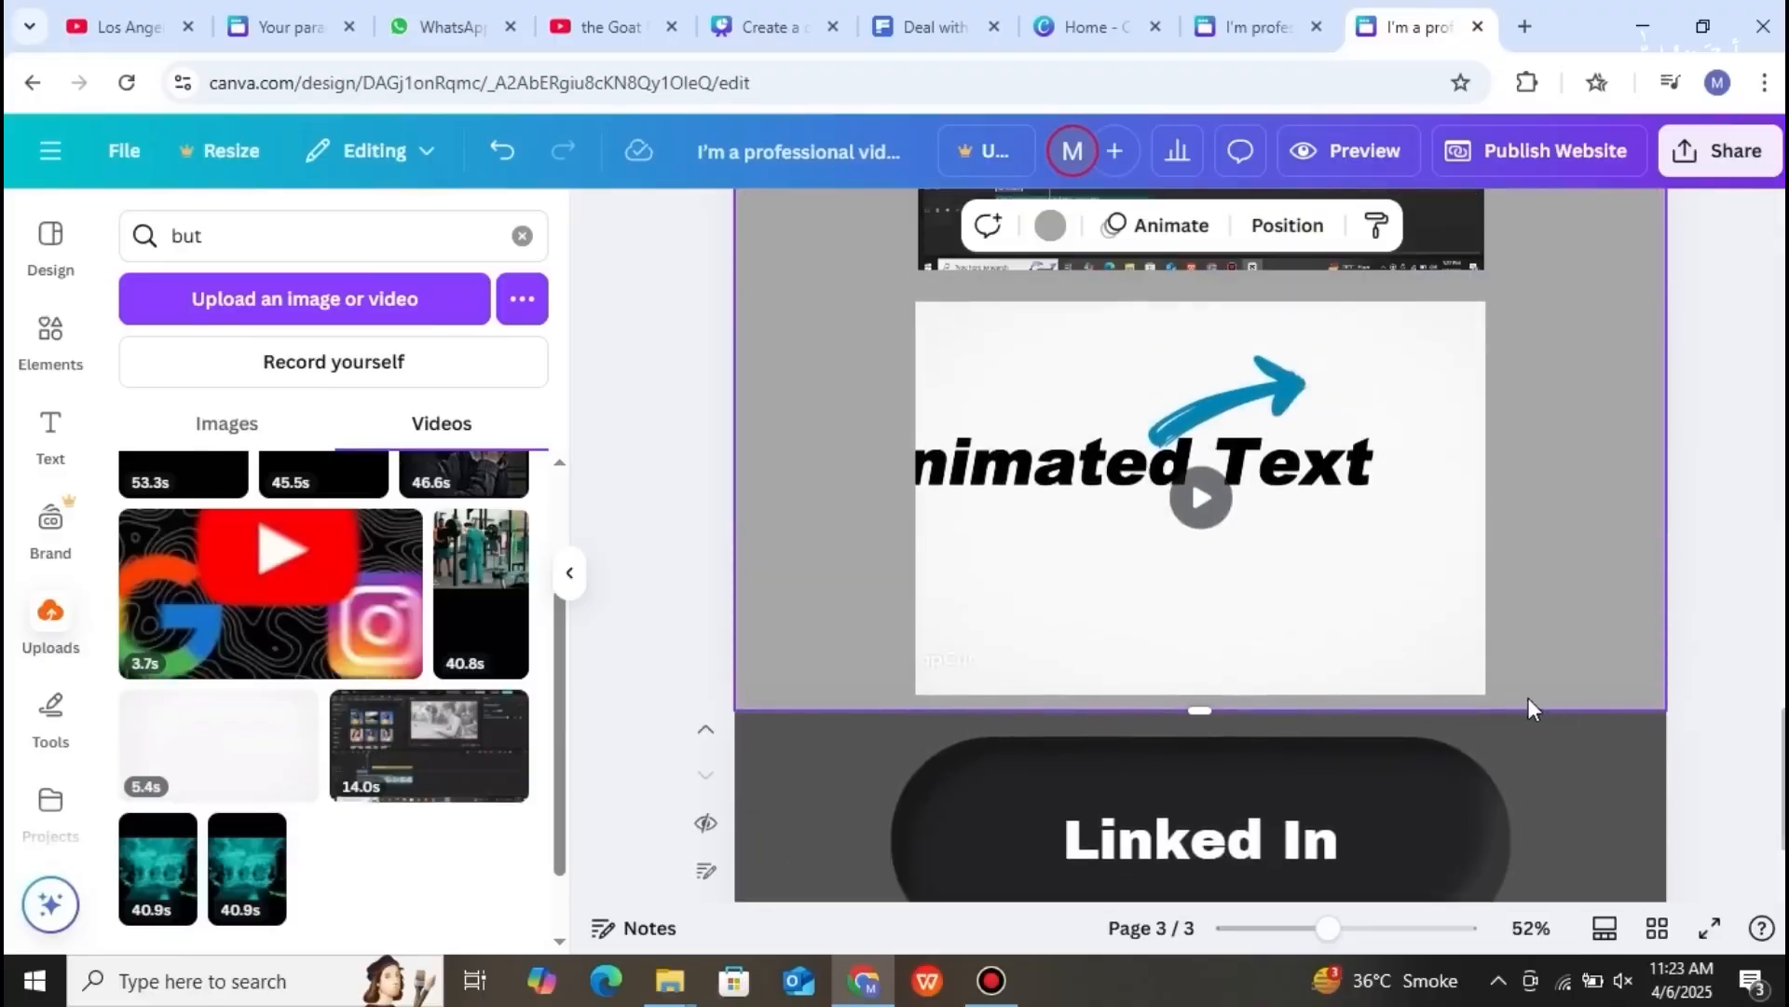
scroll(1200, 544, "up", 5)
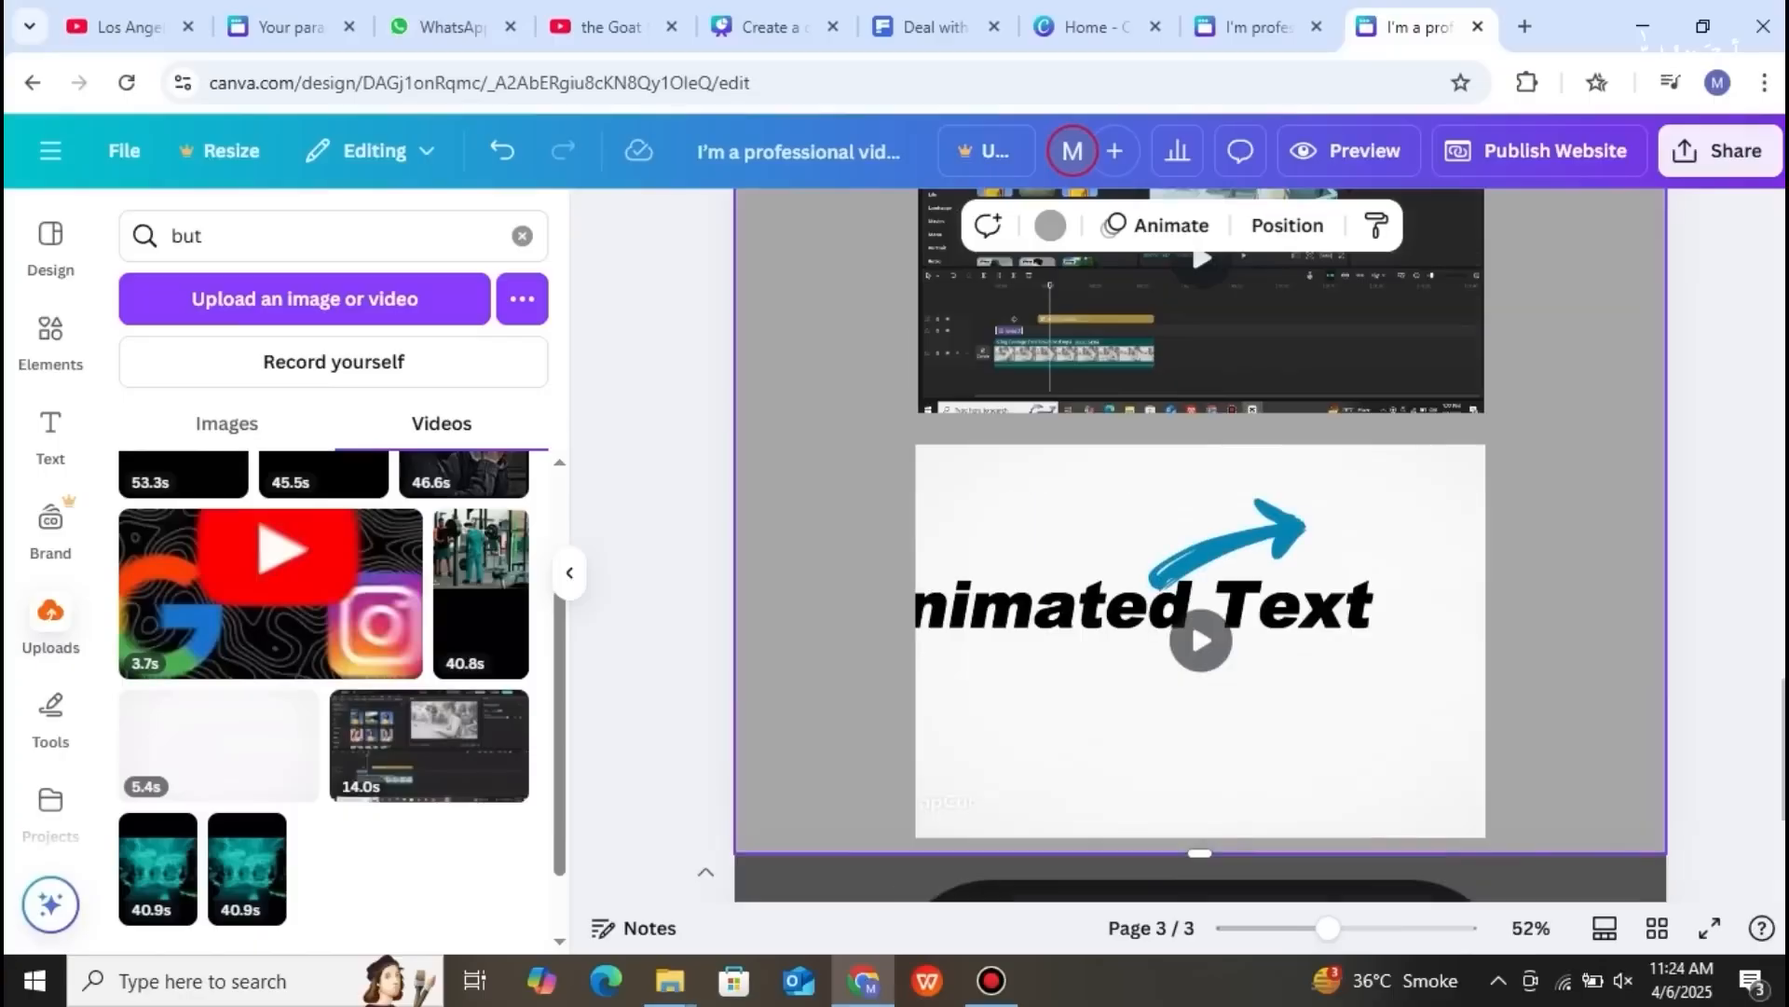
scroll(1189, 518, "up", 6)
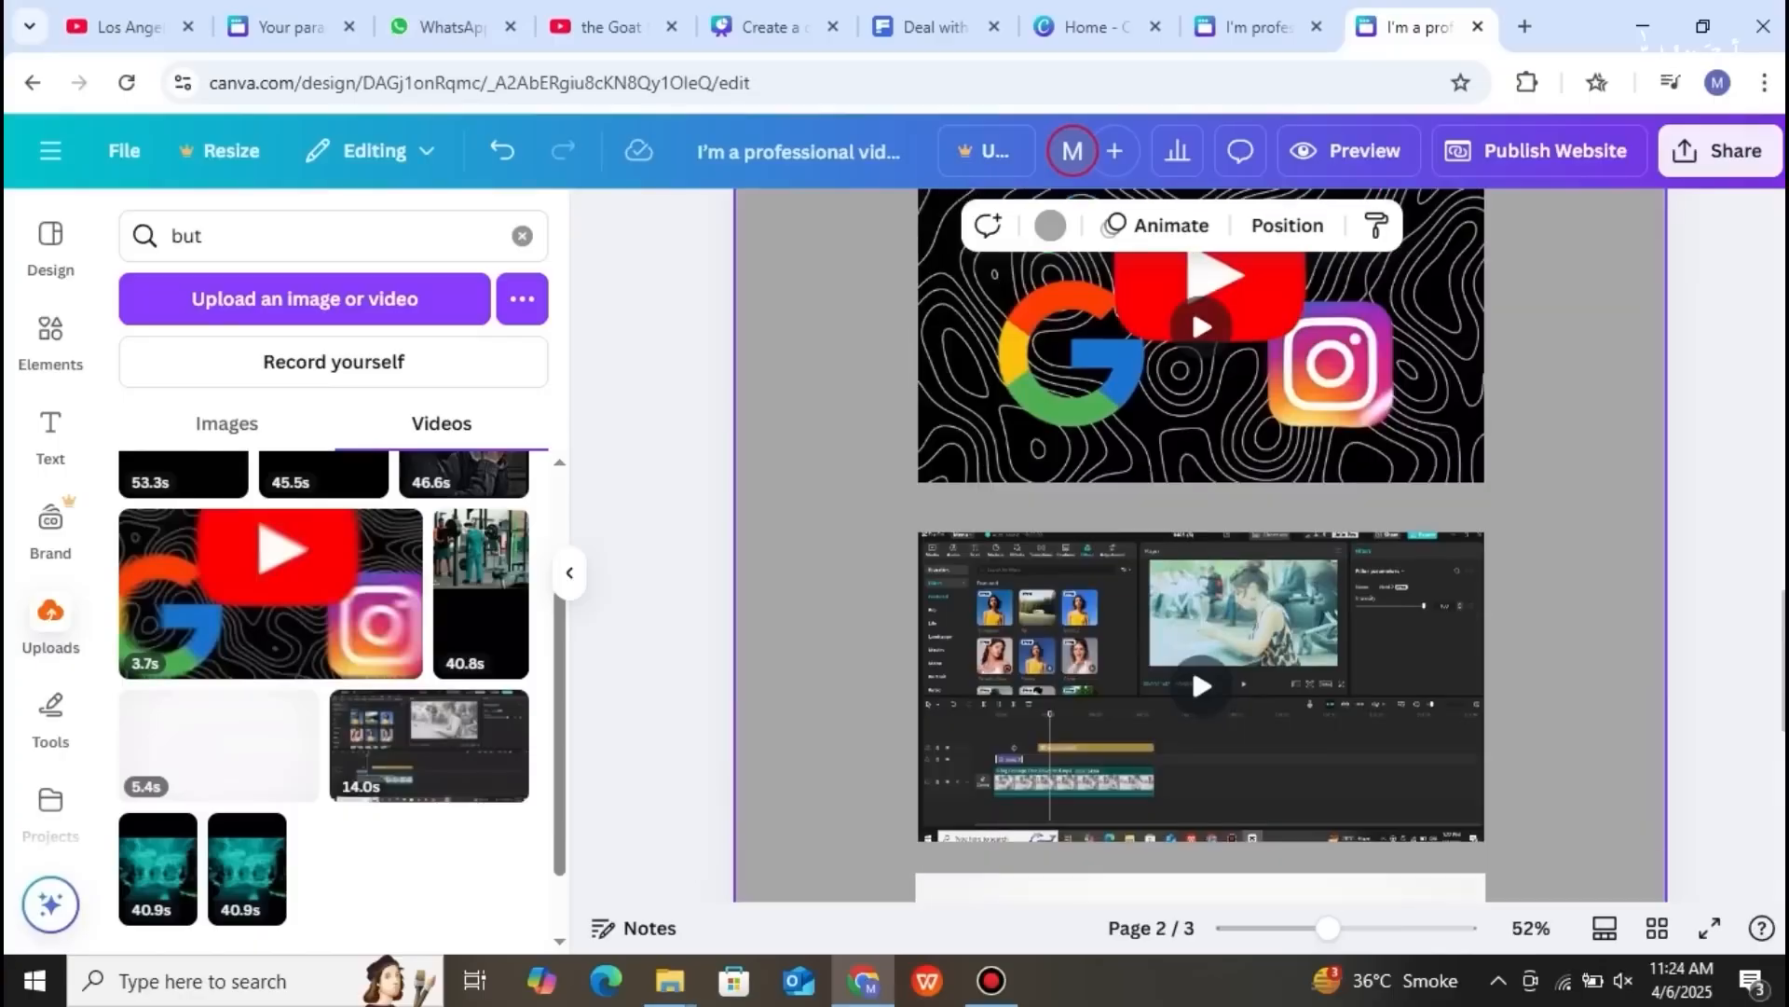
scroll(1200, 545, "up", 6)
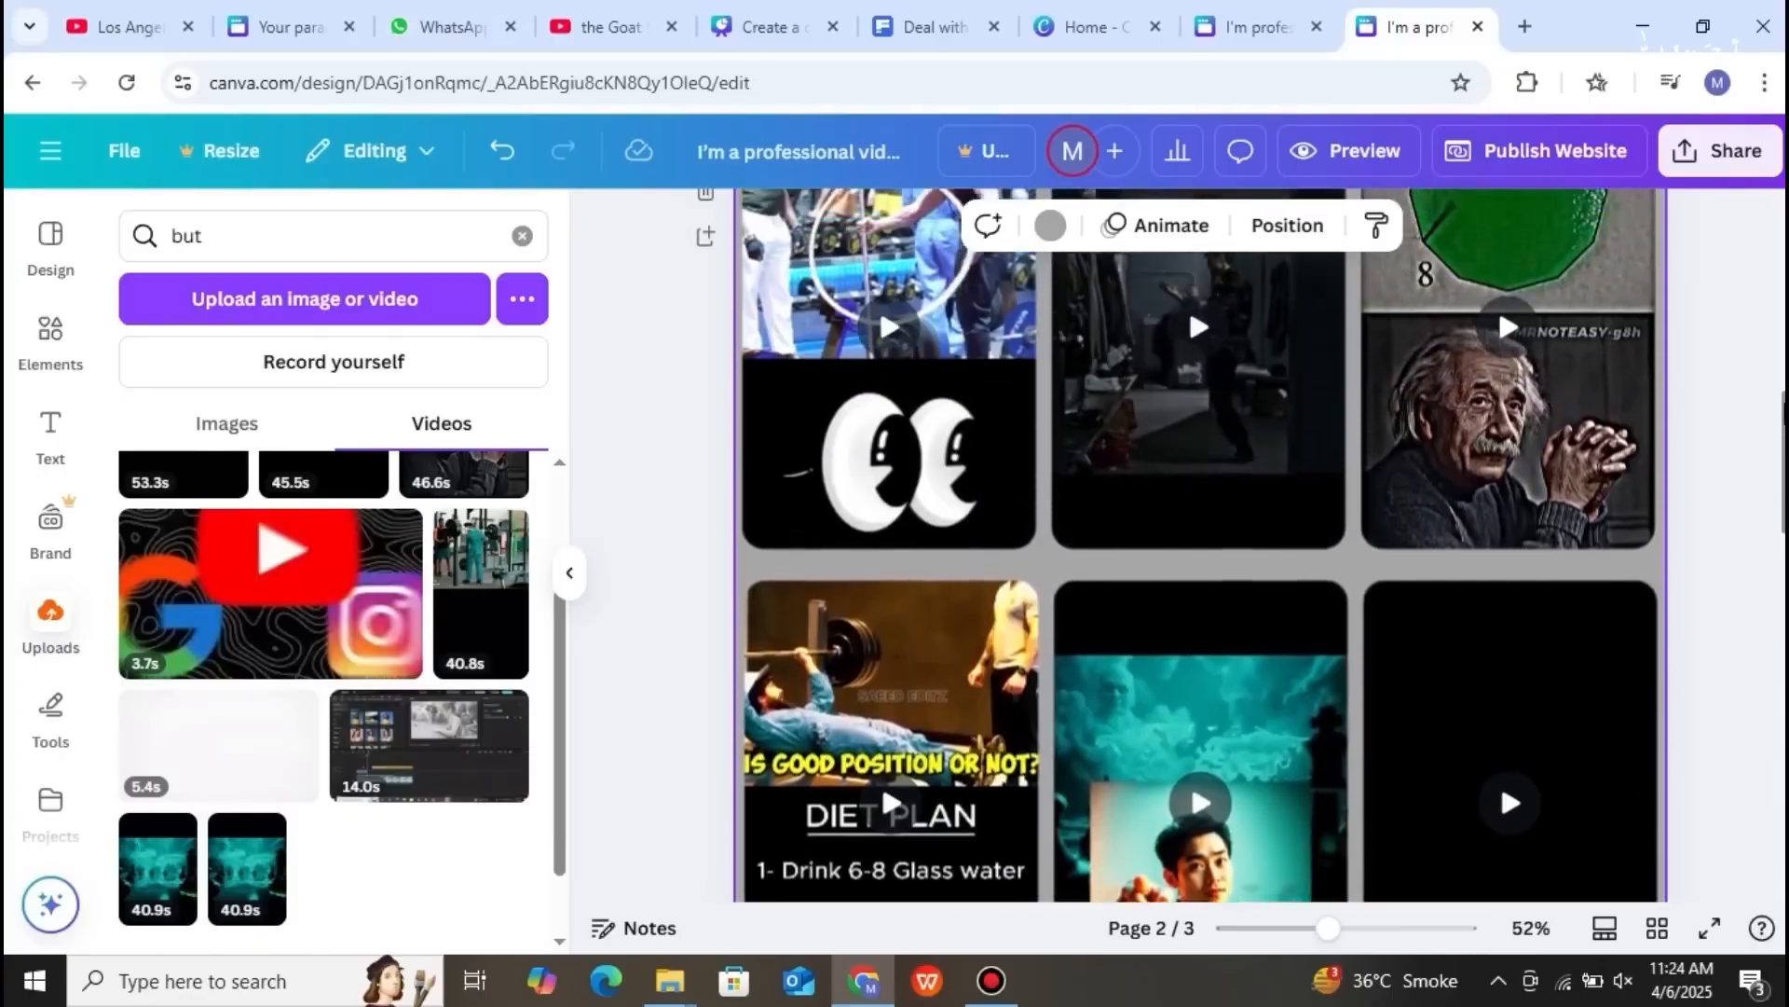
scroll(1200, 545, "down", 10)
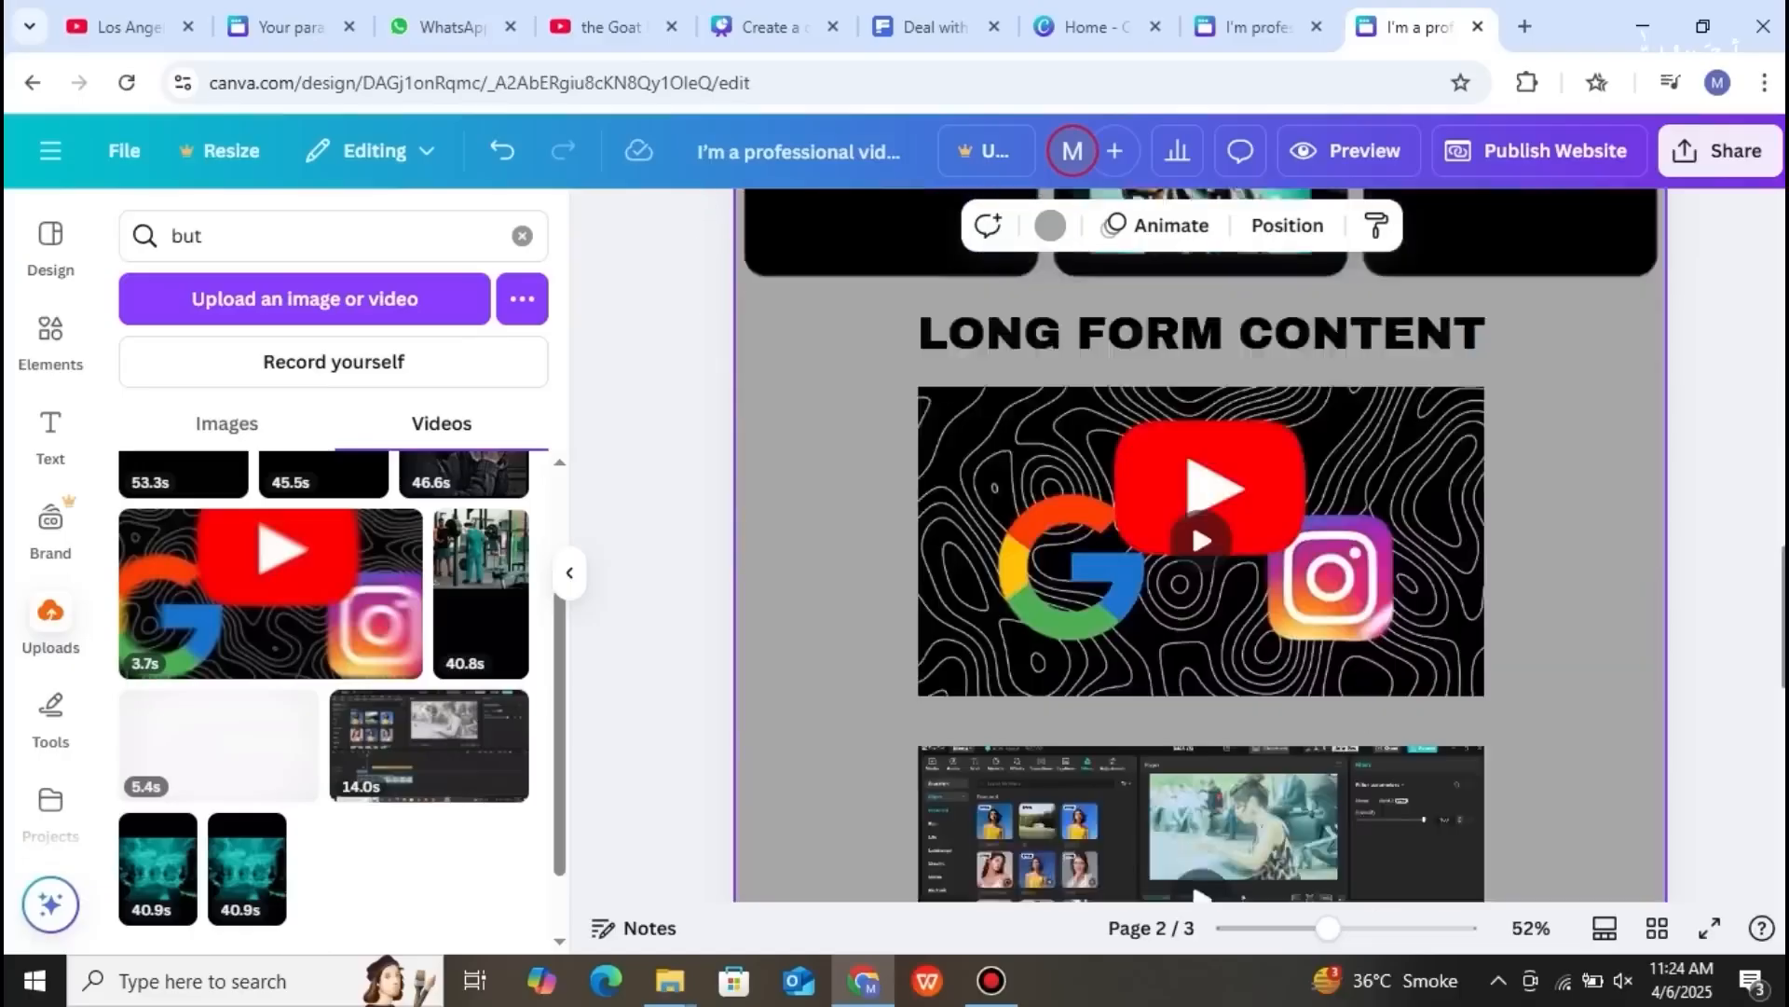
scroll(1201, 544, "up", 5)
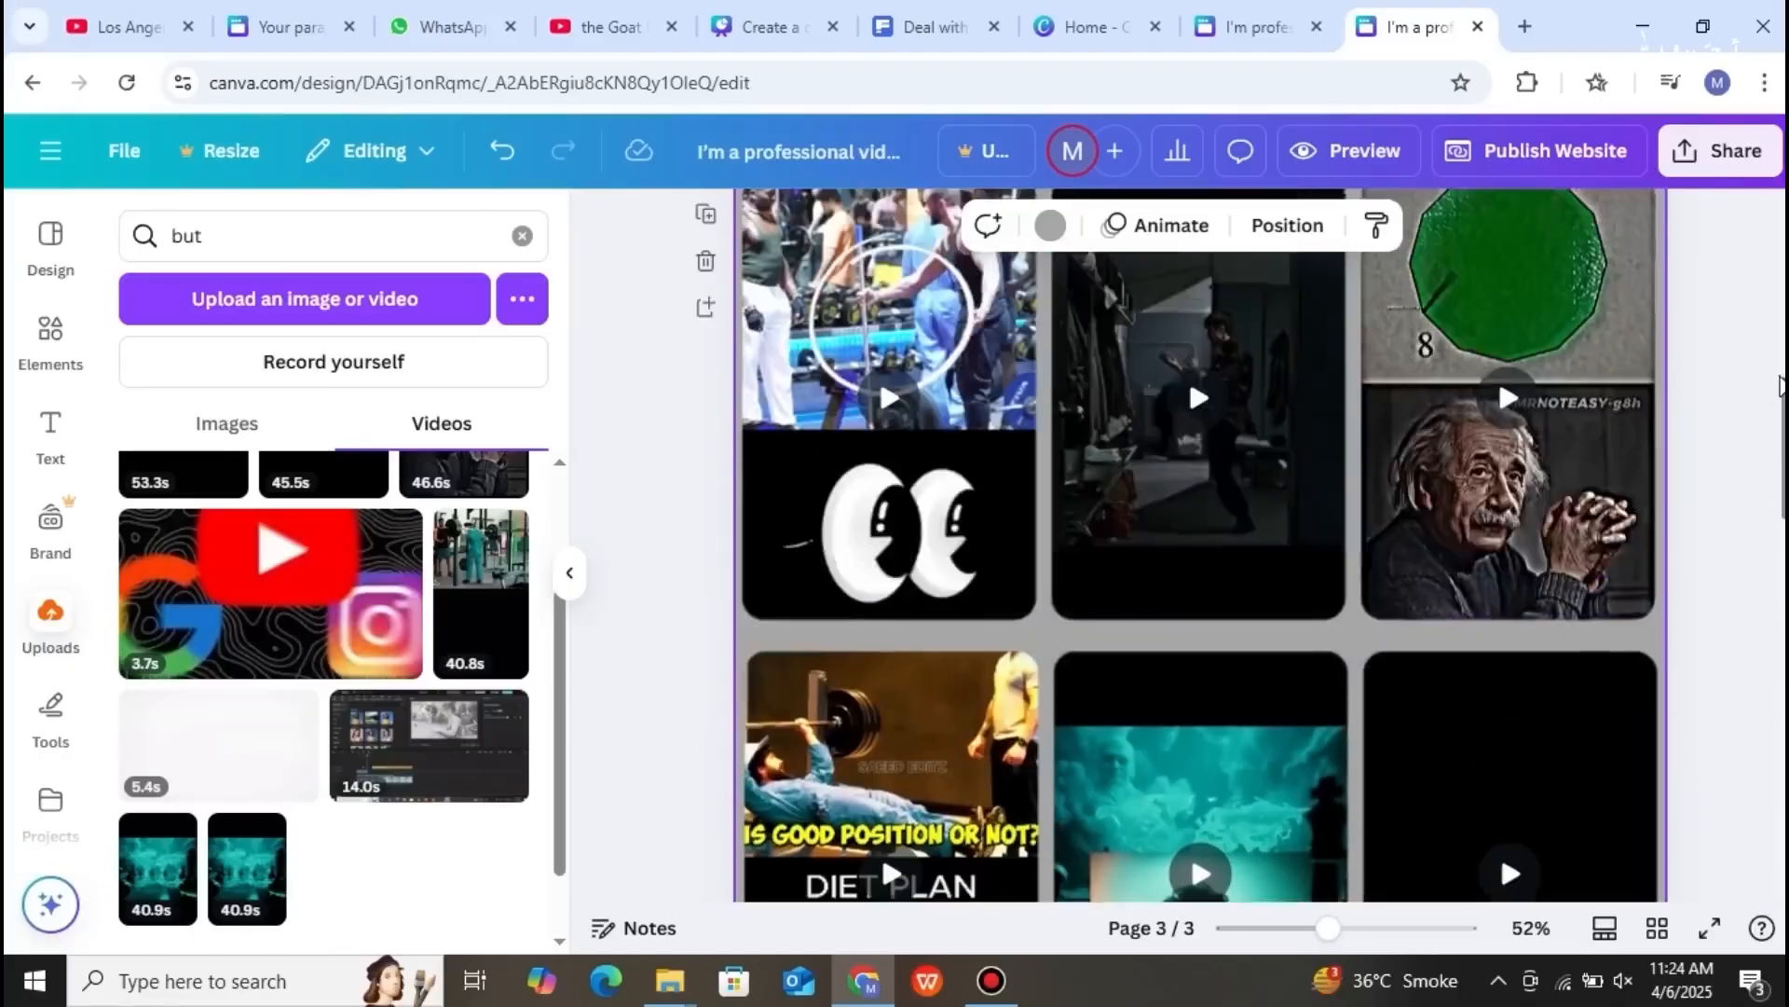
- Preview the website in the mobile view from the header down to the Linked In section, and return to the editor
left_click(1350, 151)
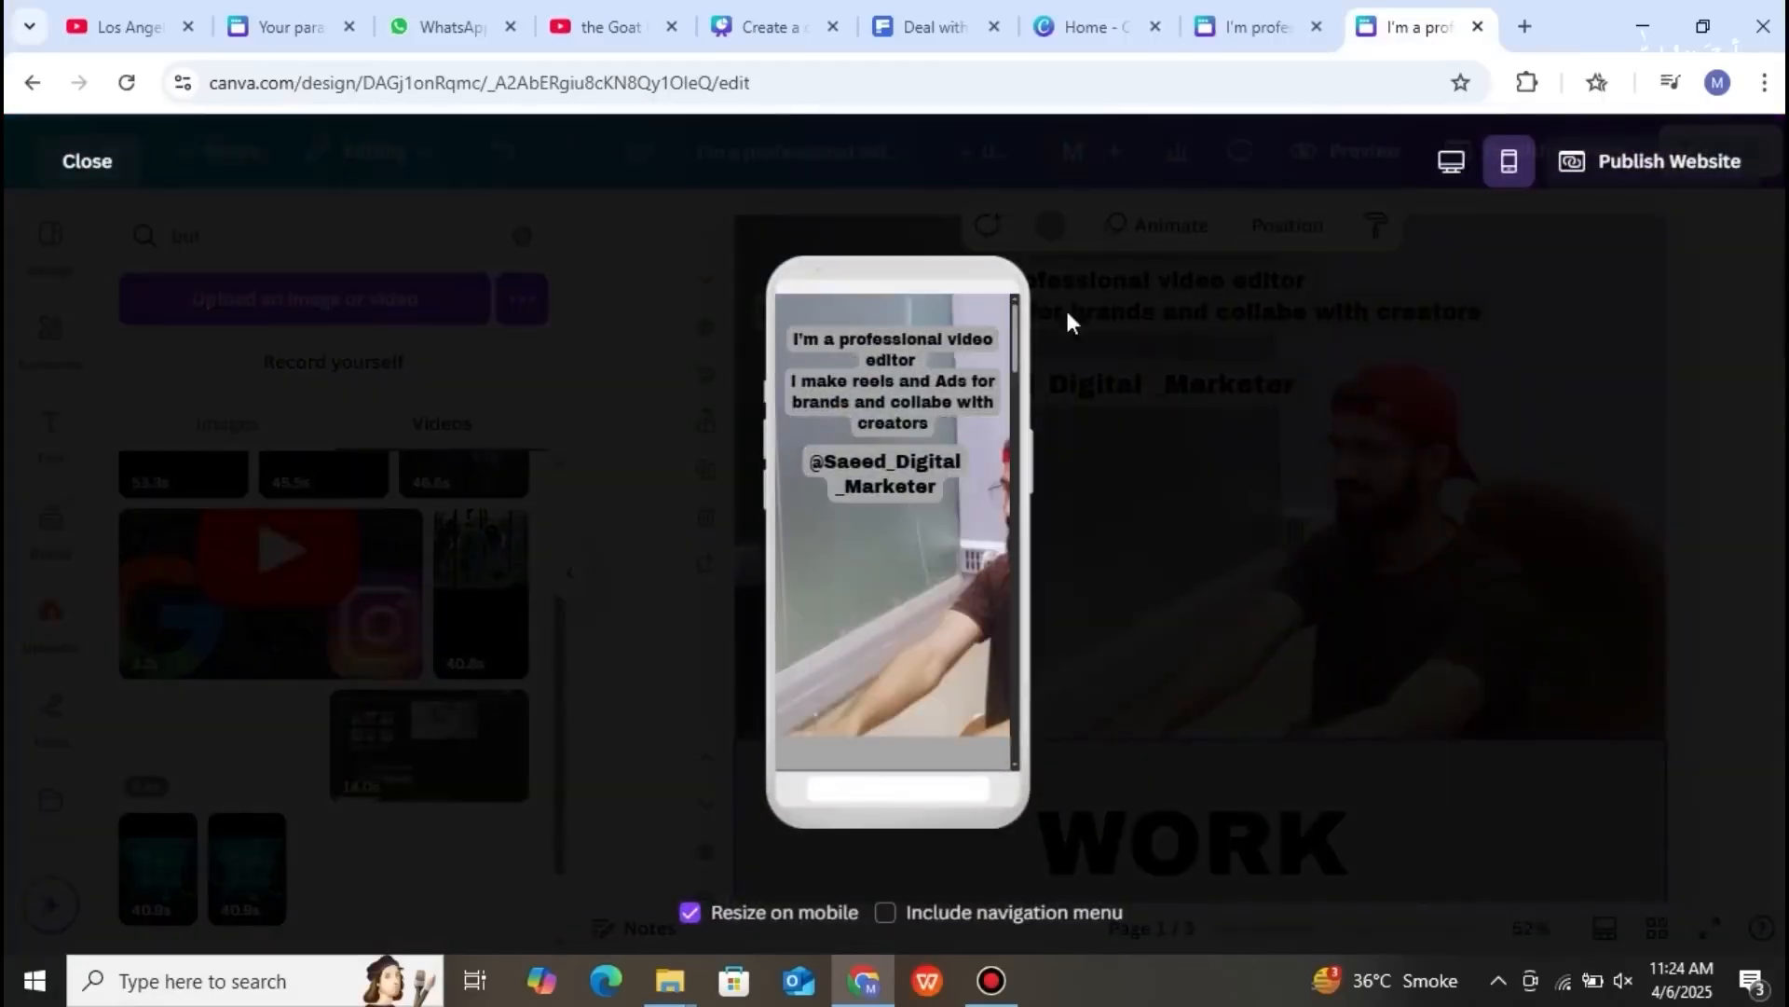
left_click_drag(1013, 365, 1020, 647)
left_click_drag(1020, 673, 1019, 688)
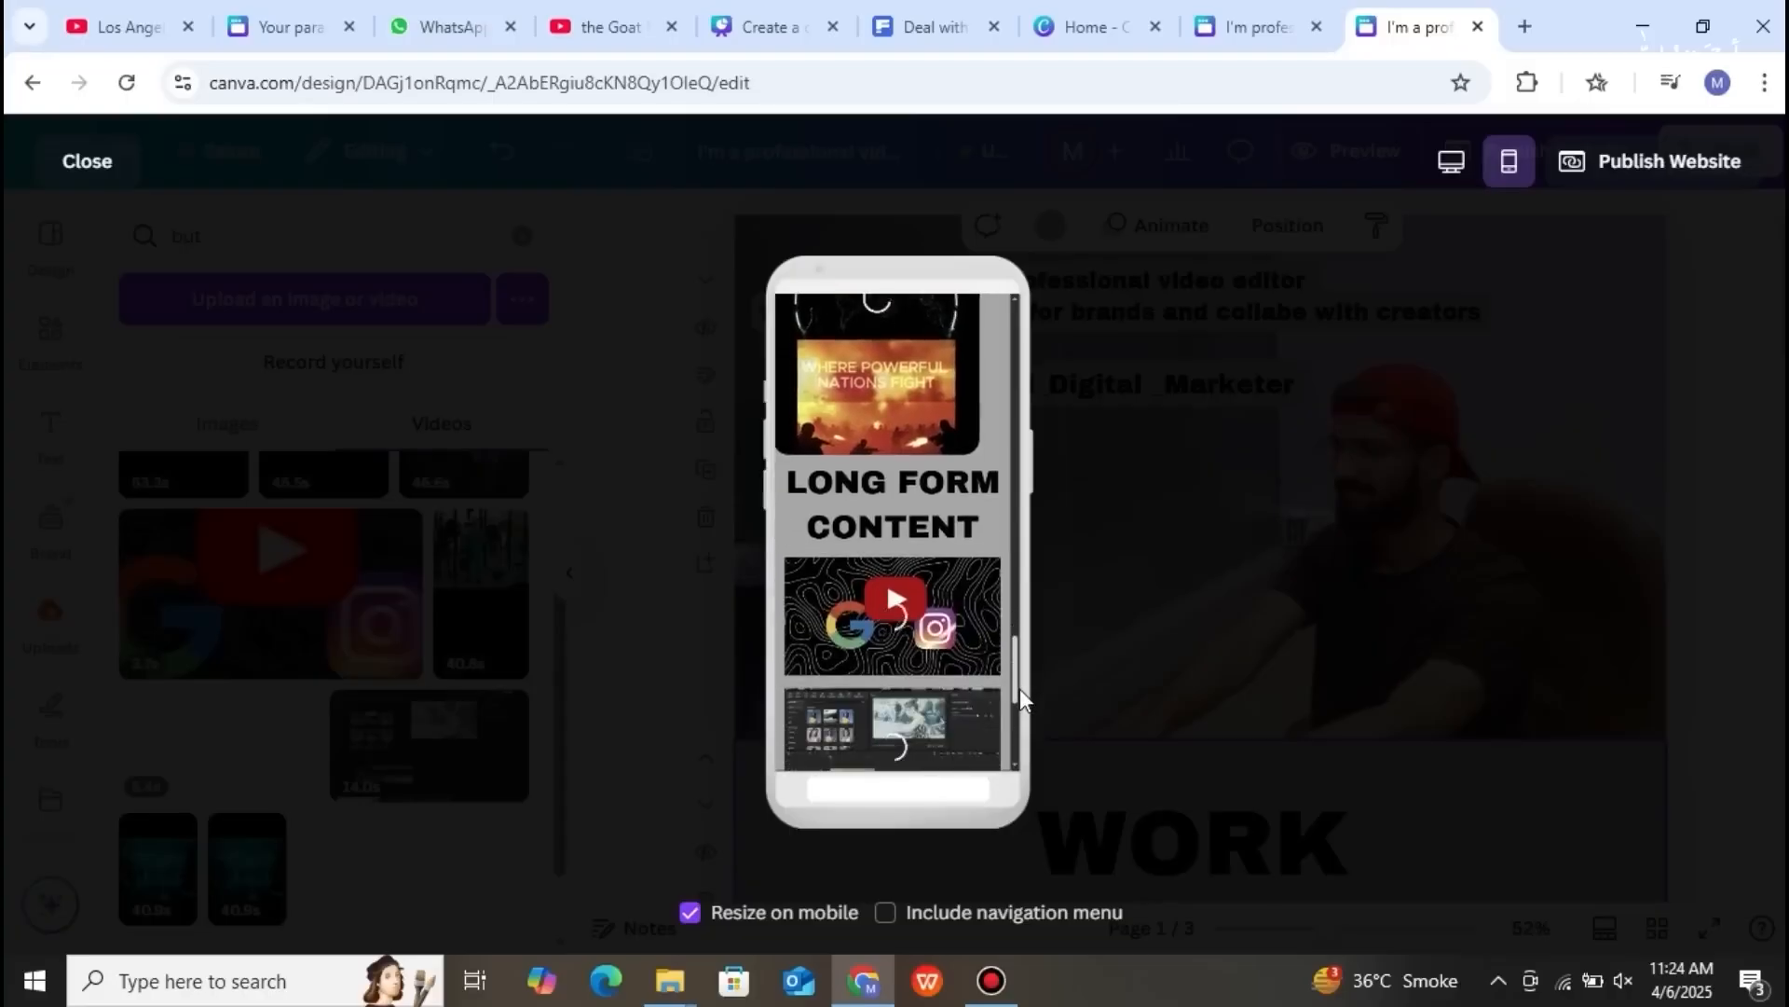
mouse_move(947, 416)
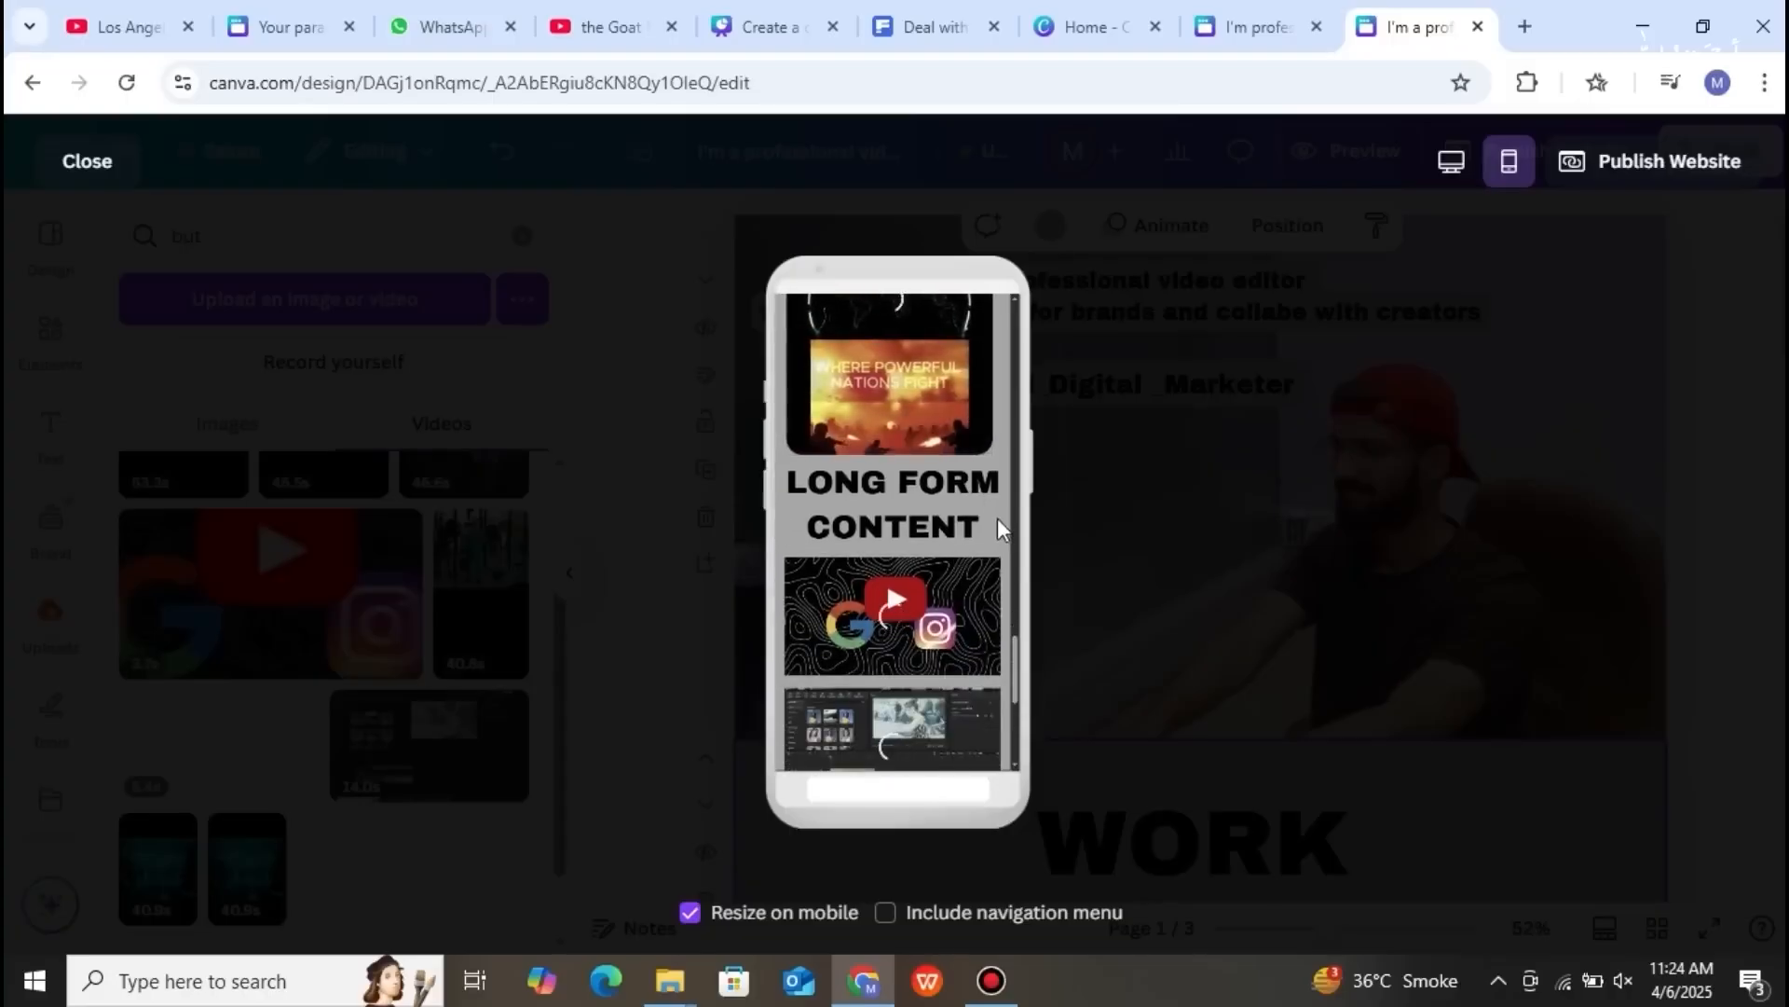
scroll(1016, 679, "down", 3)
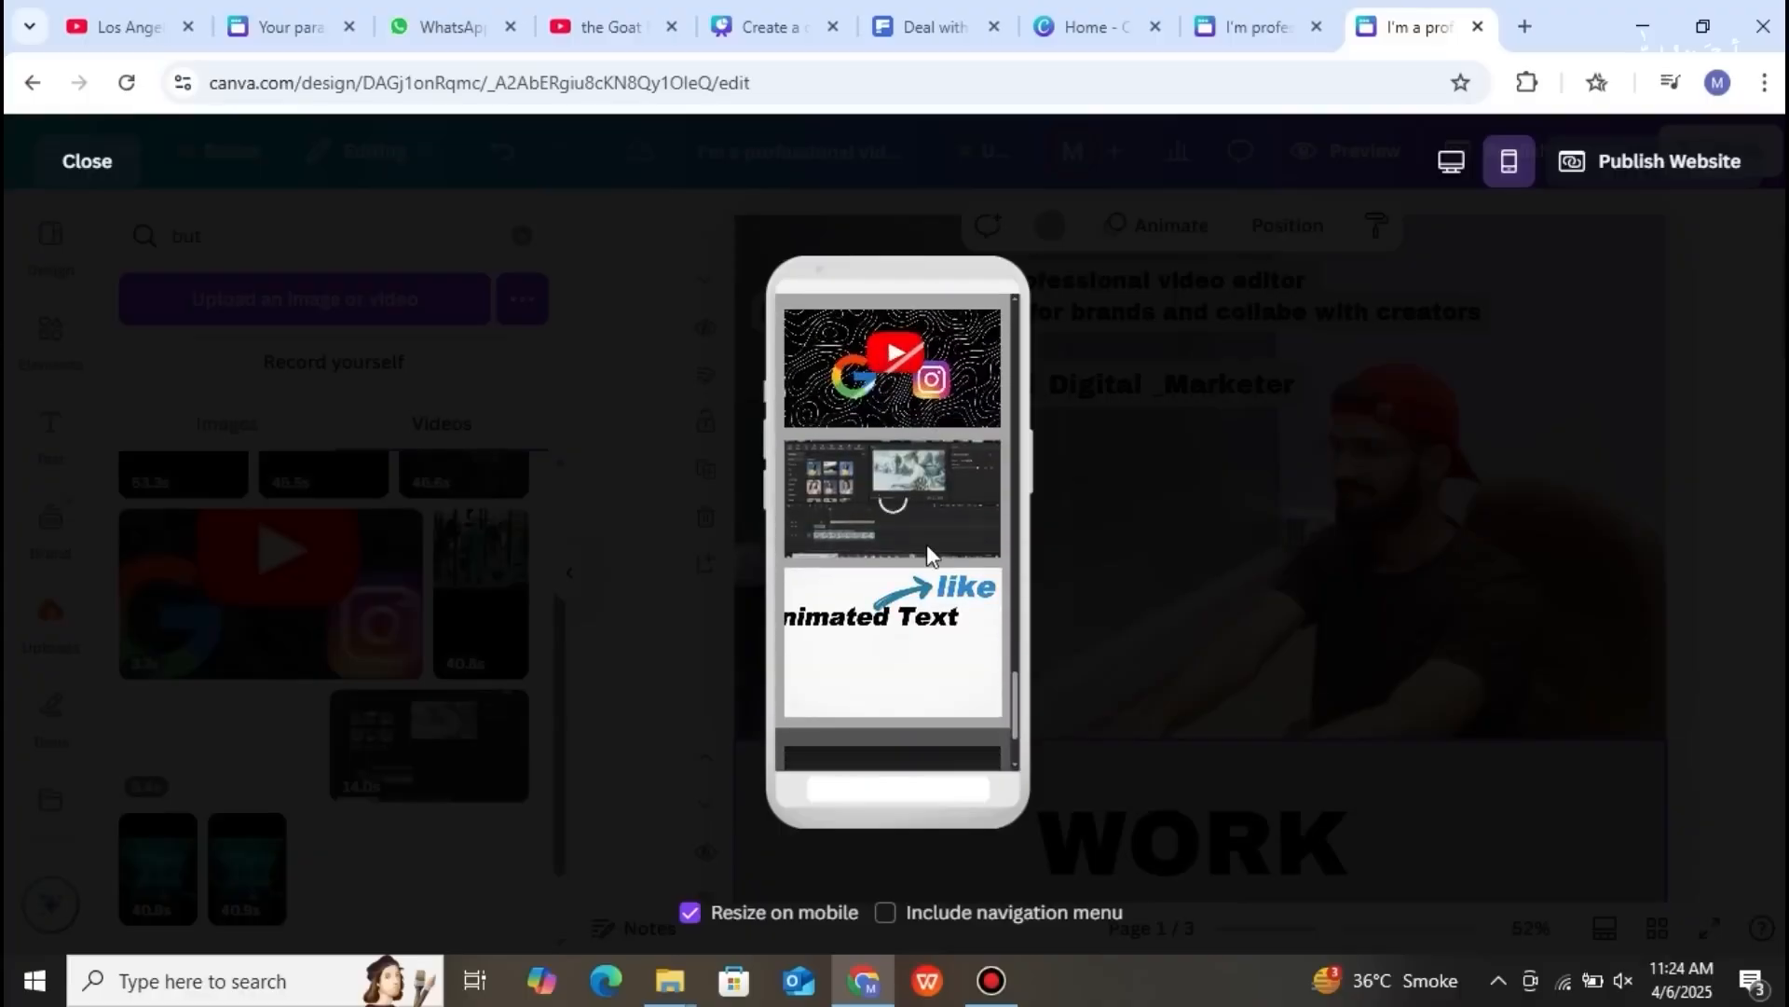
scroll(1016, 691, "down", 2)
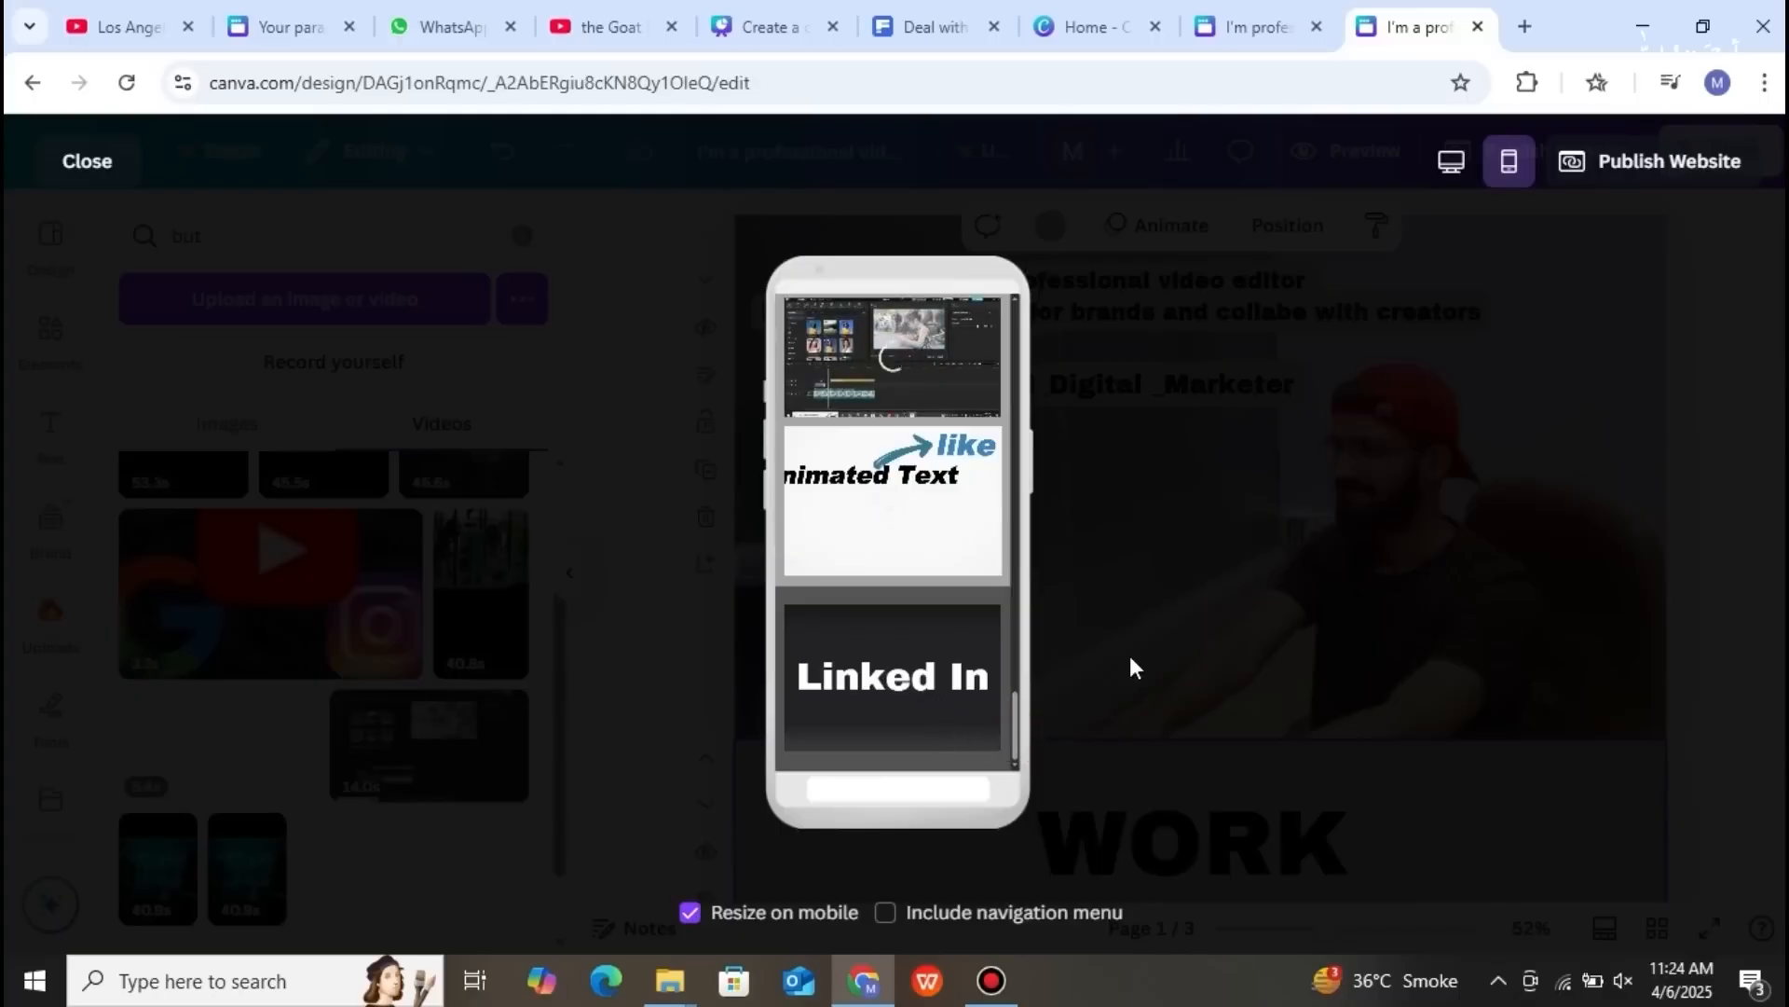
left_click(97, 172)
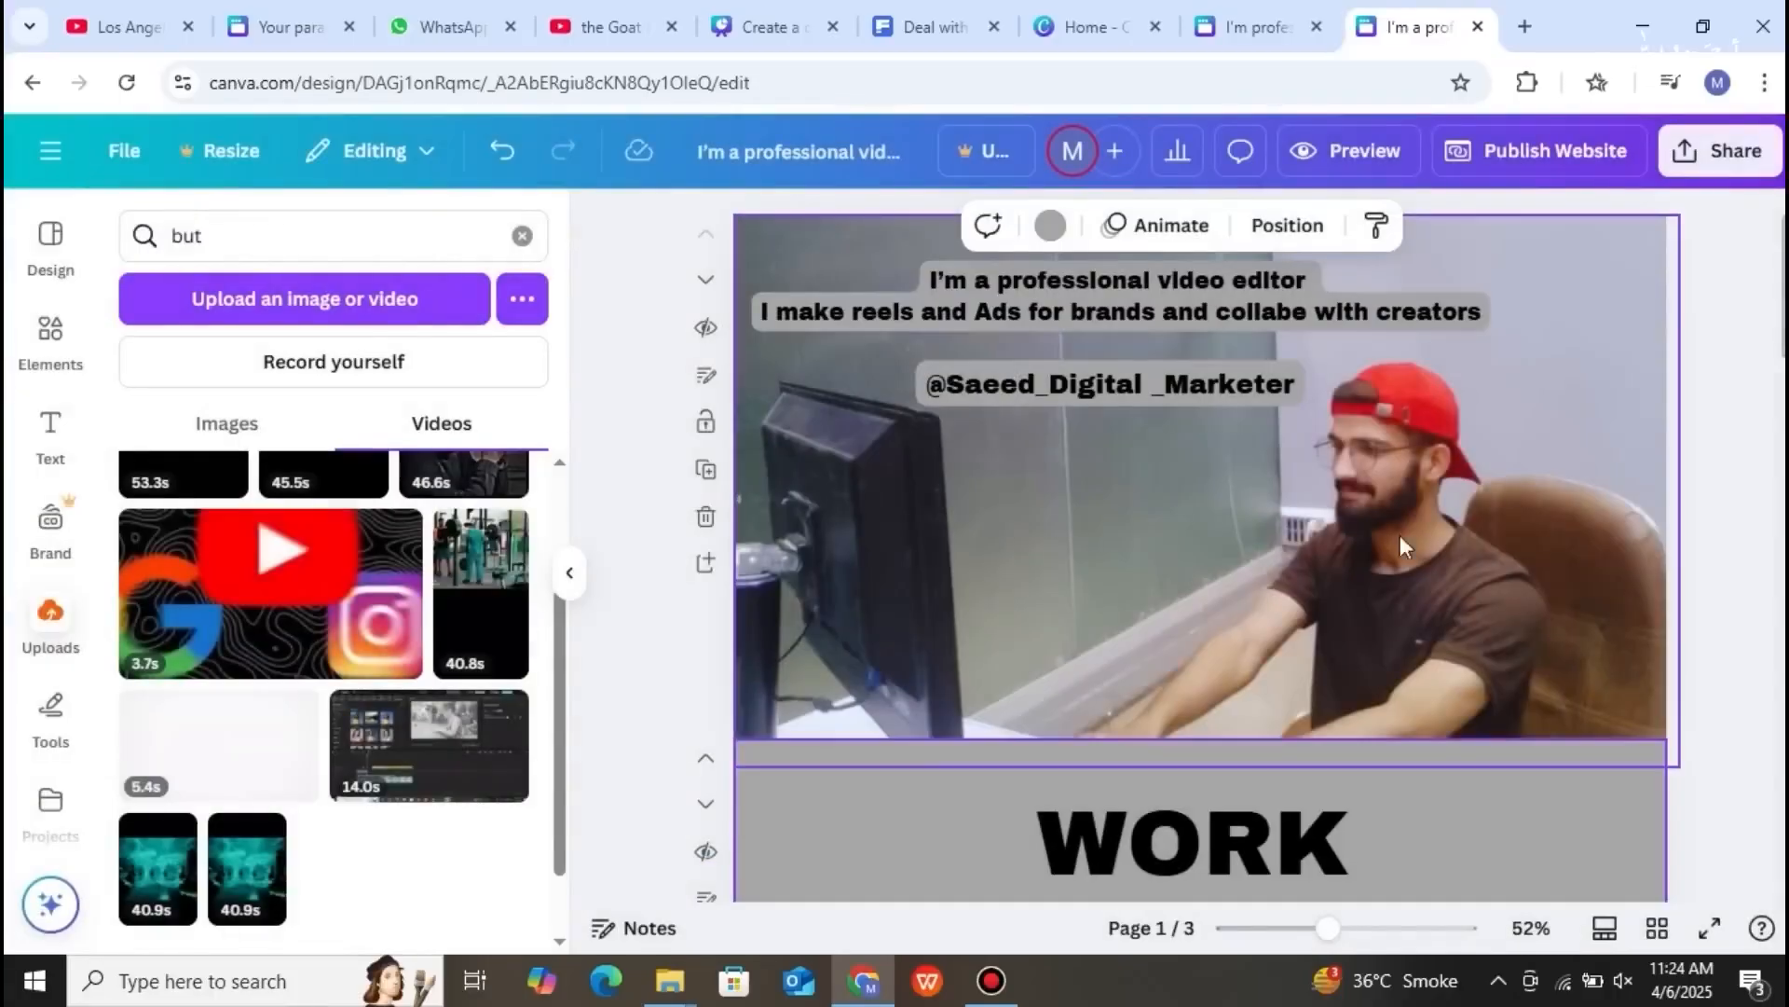
- Shorten the Linked In page so that its bottom edge meets the bottom of the dark pill-shaped button
scroll(1201, 545, "down", 10)
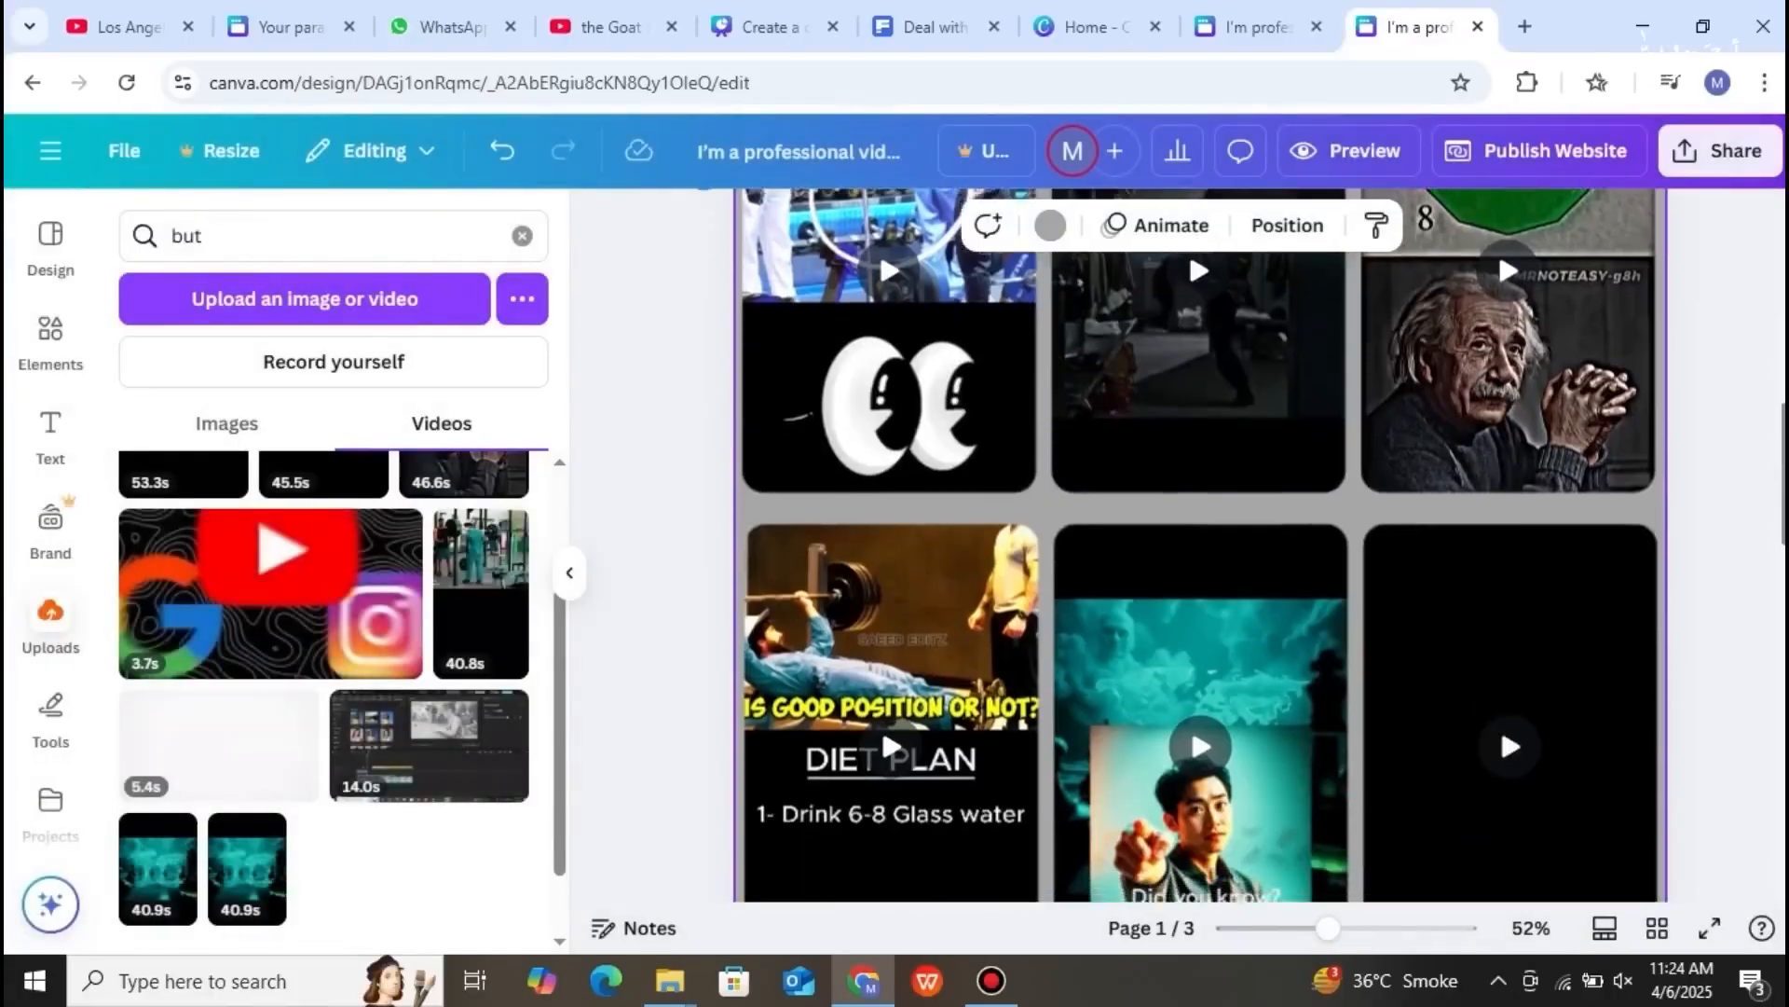
scroll(1501, 884, "down", 6)
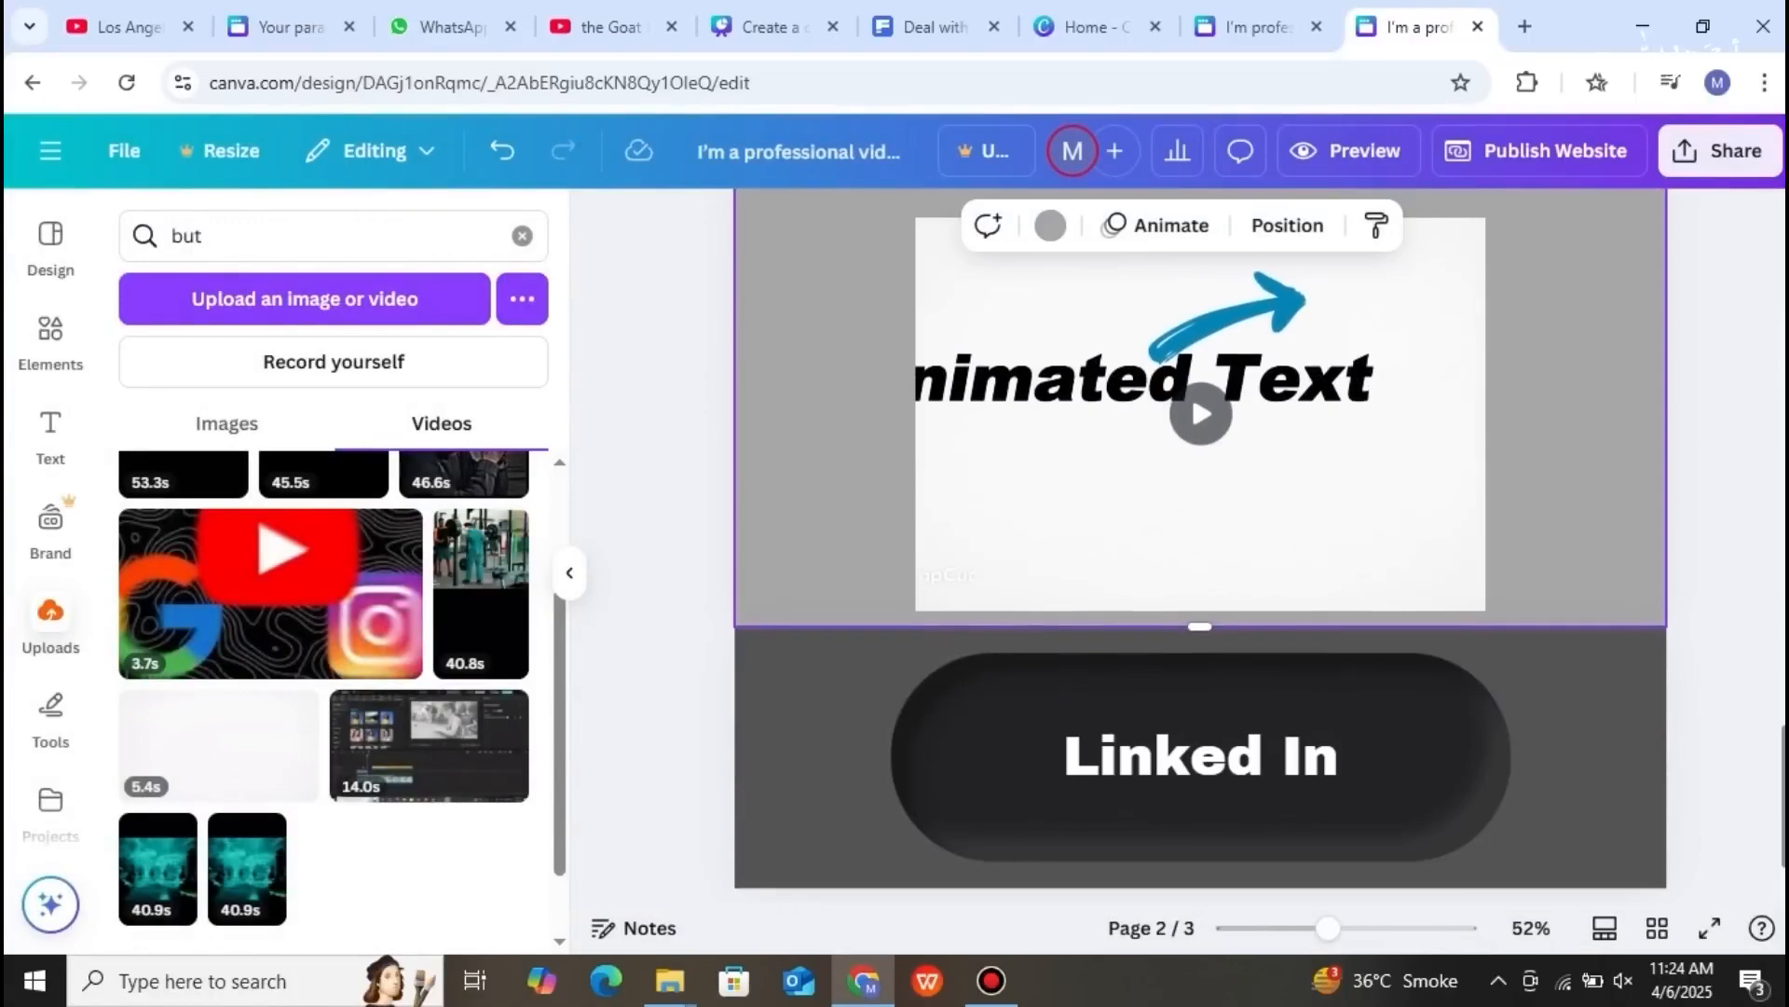
left_click(1493, 882)
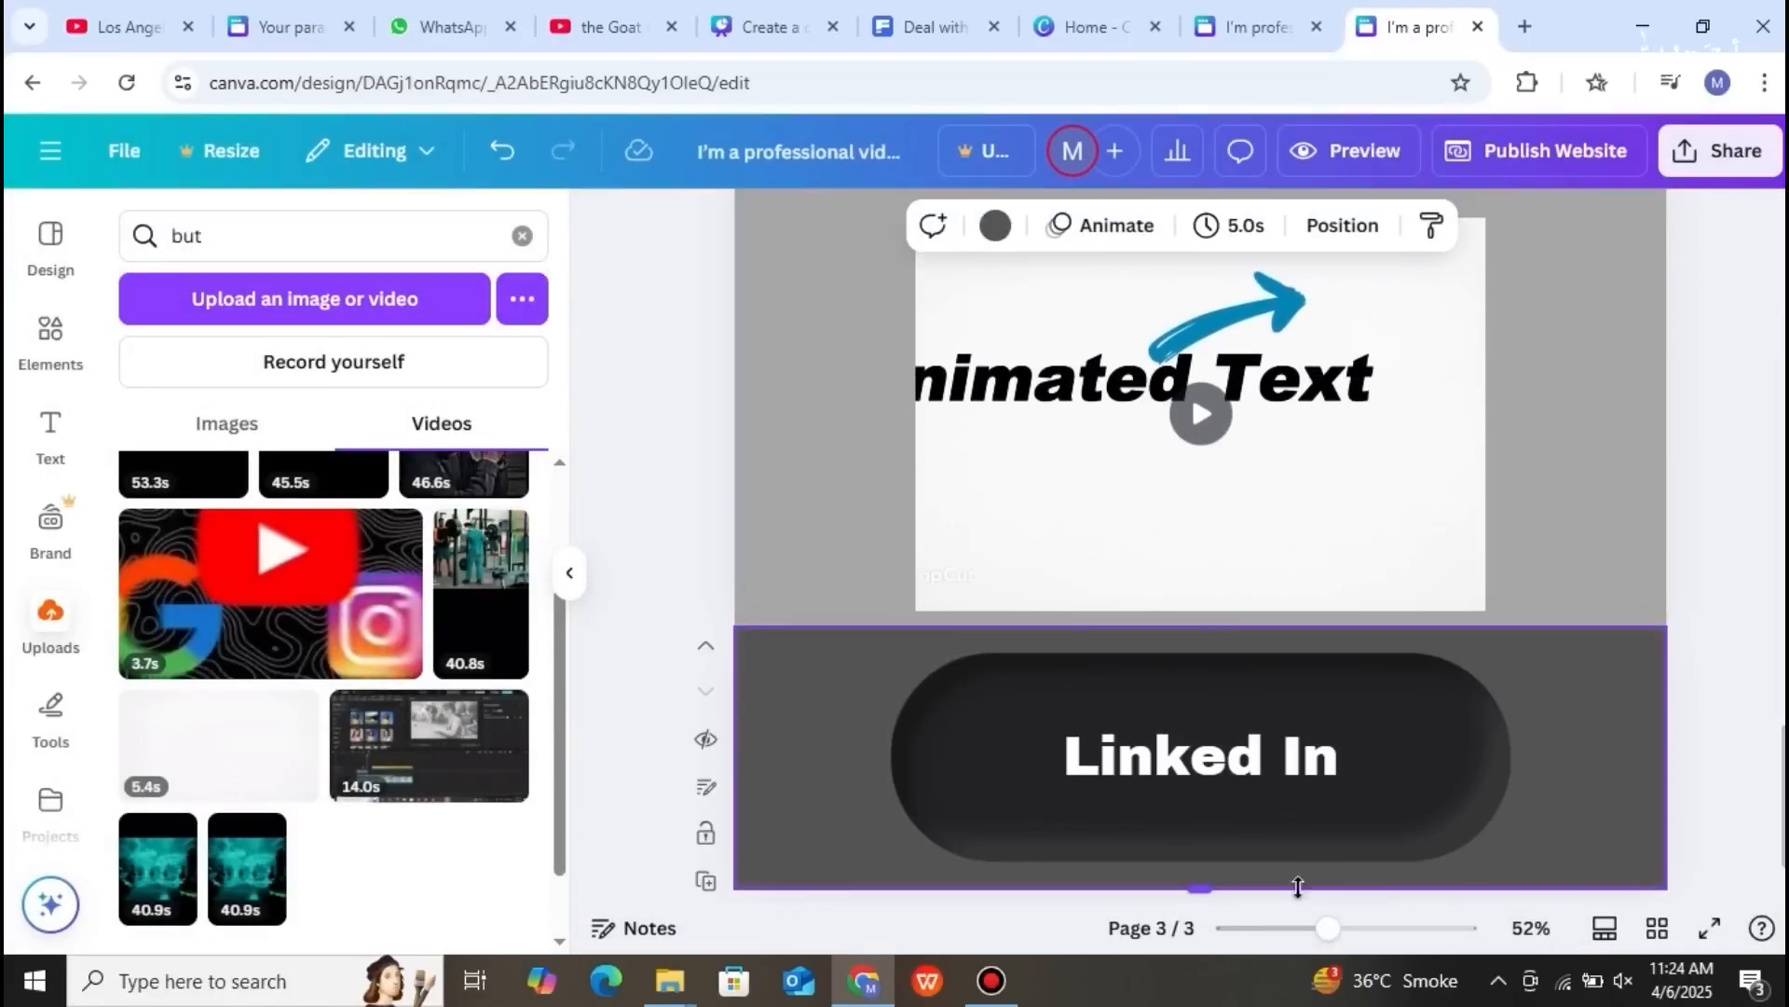
left_click_drag(1205, 887, 1205, 859)
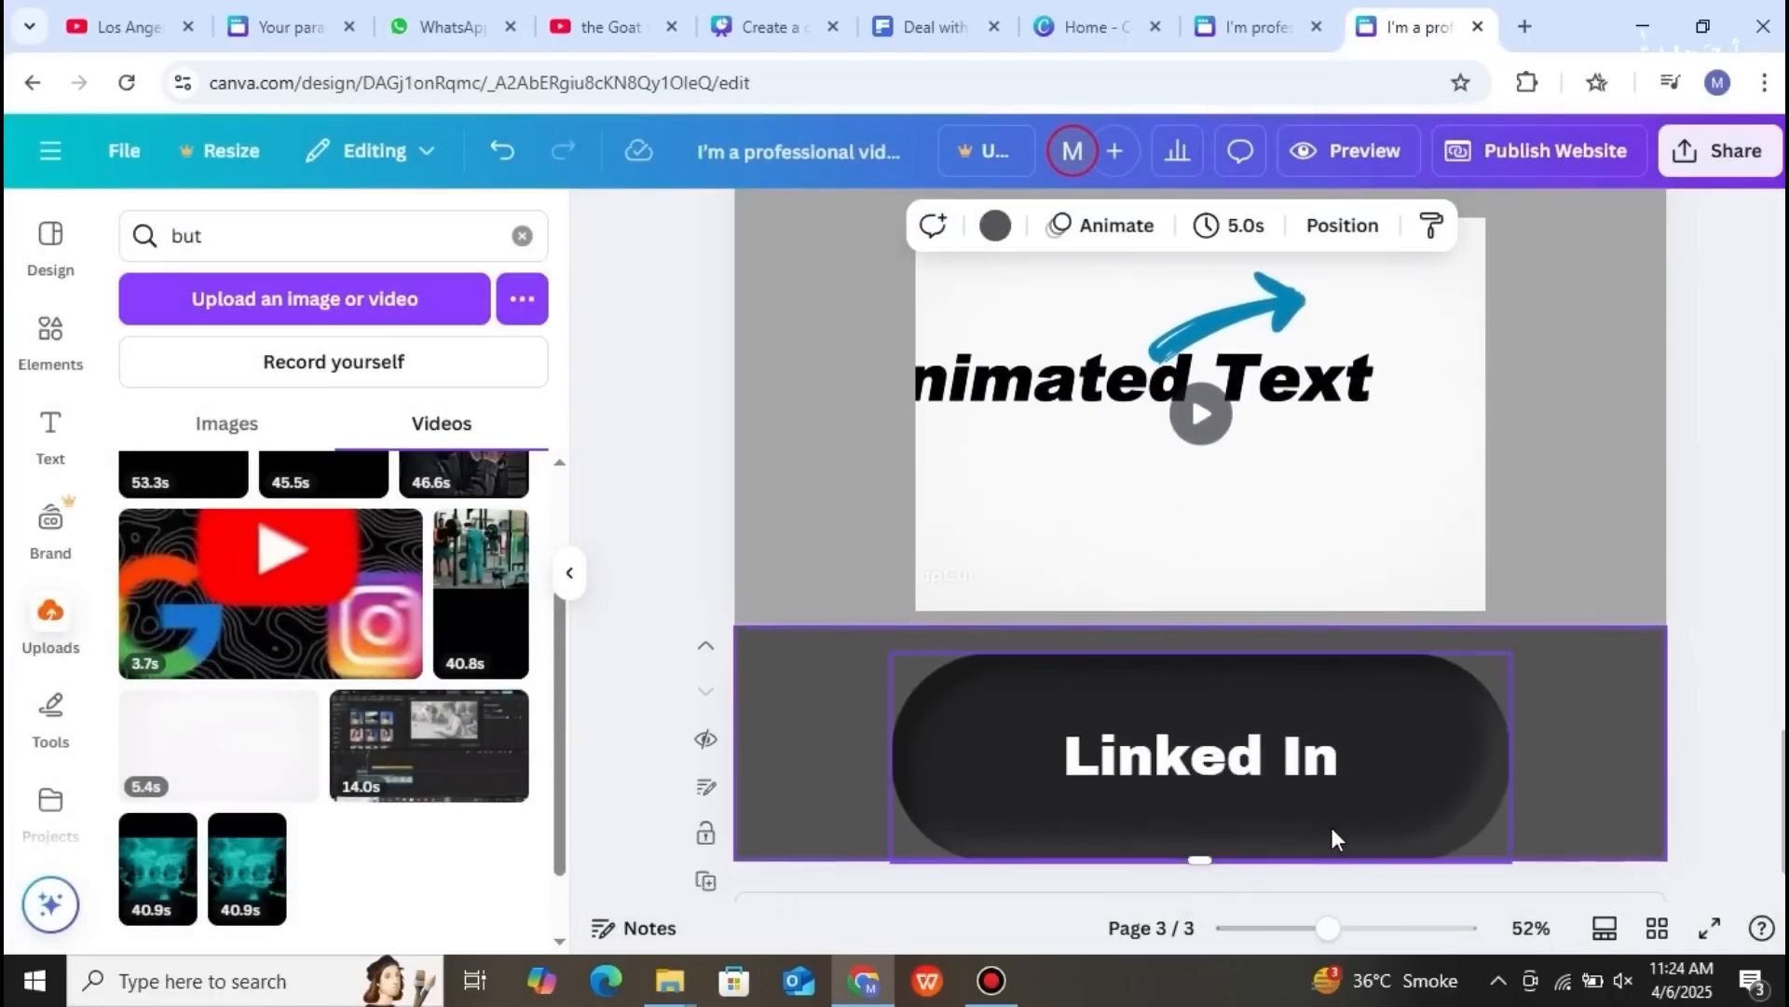
- Shrink the dark pill-shaped button and reposition the Linked In label inside it
left_click(1329, 823)
left_click_drag(1510, 865, 1381, 819)
mouse_move(1291, 755)
left_mouse_down()
mouse_move(1226, 734)
mouse_move(1264, 762)
mouse_move(1227, 756)
mouse_move(1256, 748)
left_mouse_up()
left_click(1310, 757)
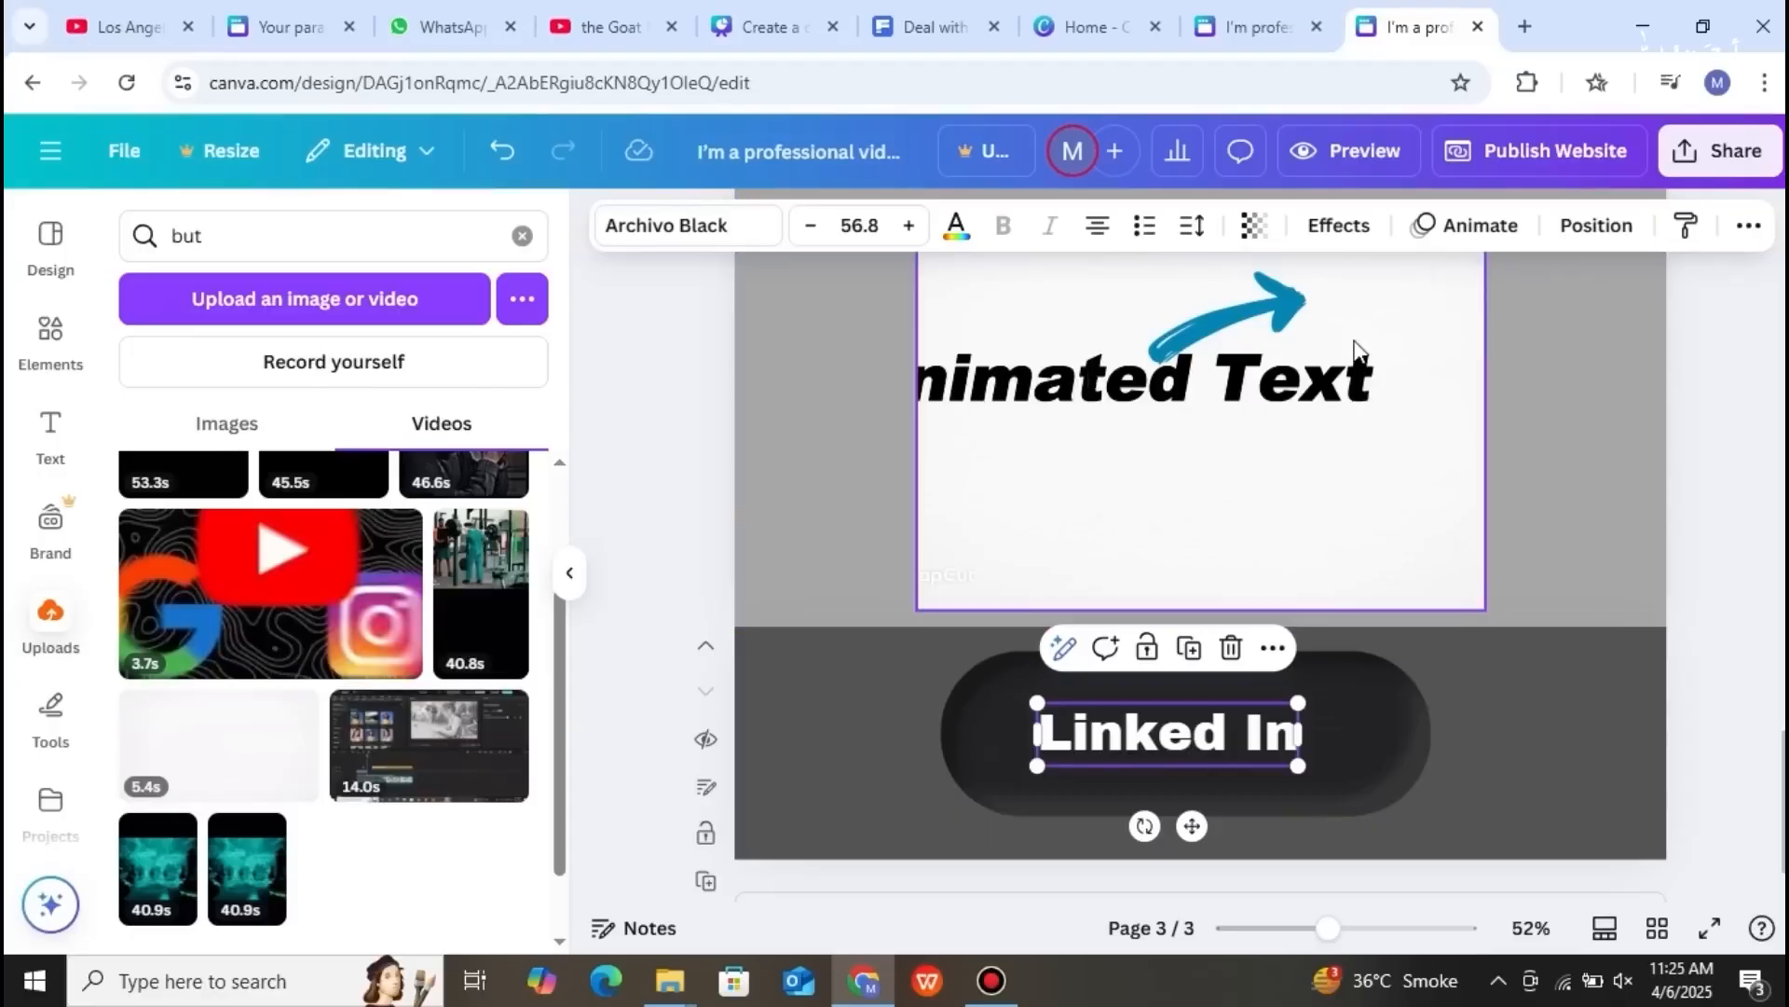
- Preview the whole website in the mobile view and in the desktop view, from the header to the Linked In section
left_click(1529, 150)
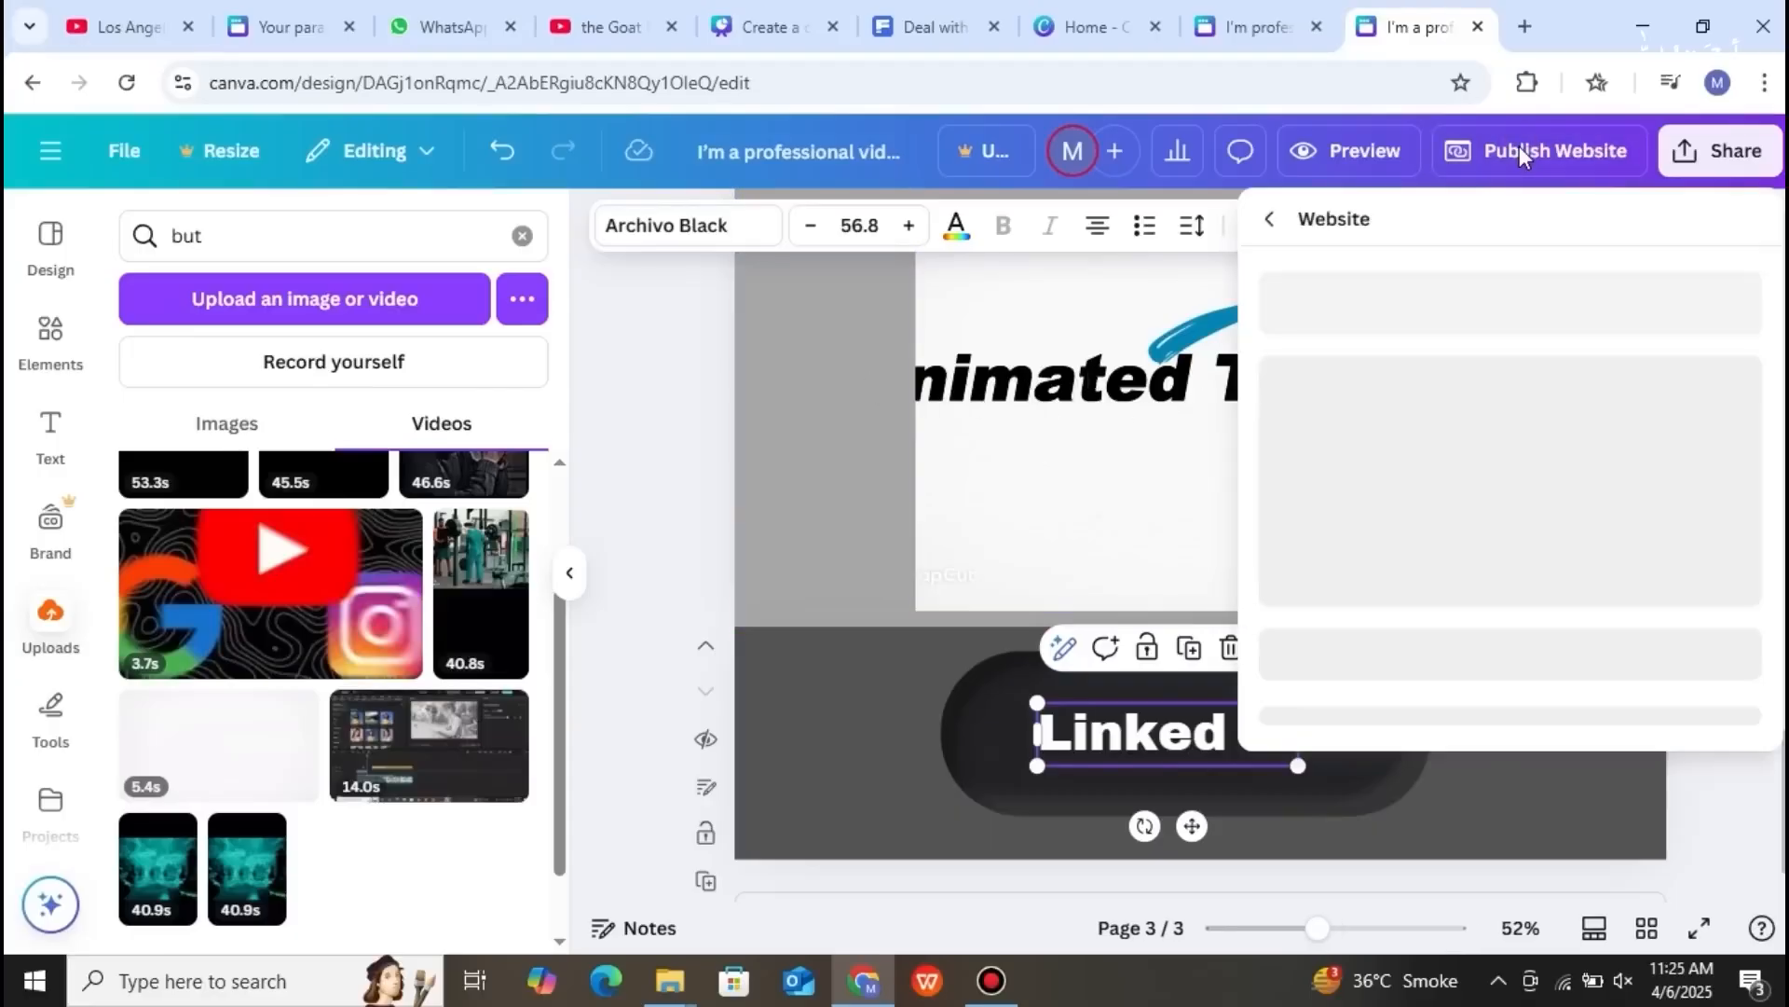
left_click(1386, 169)
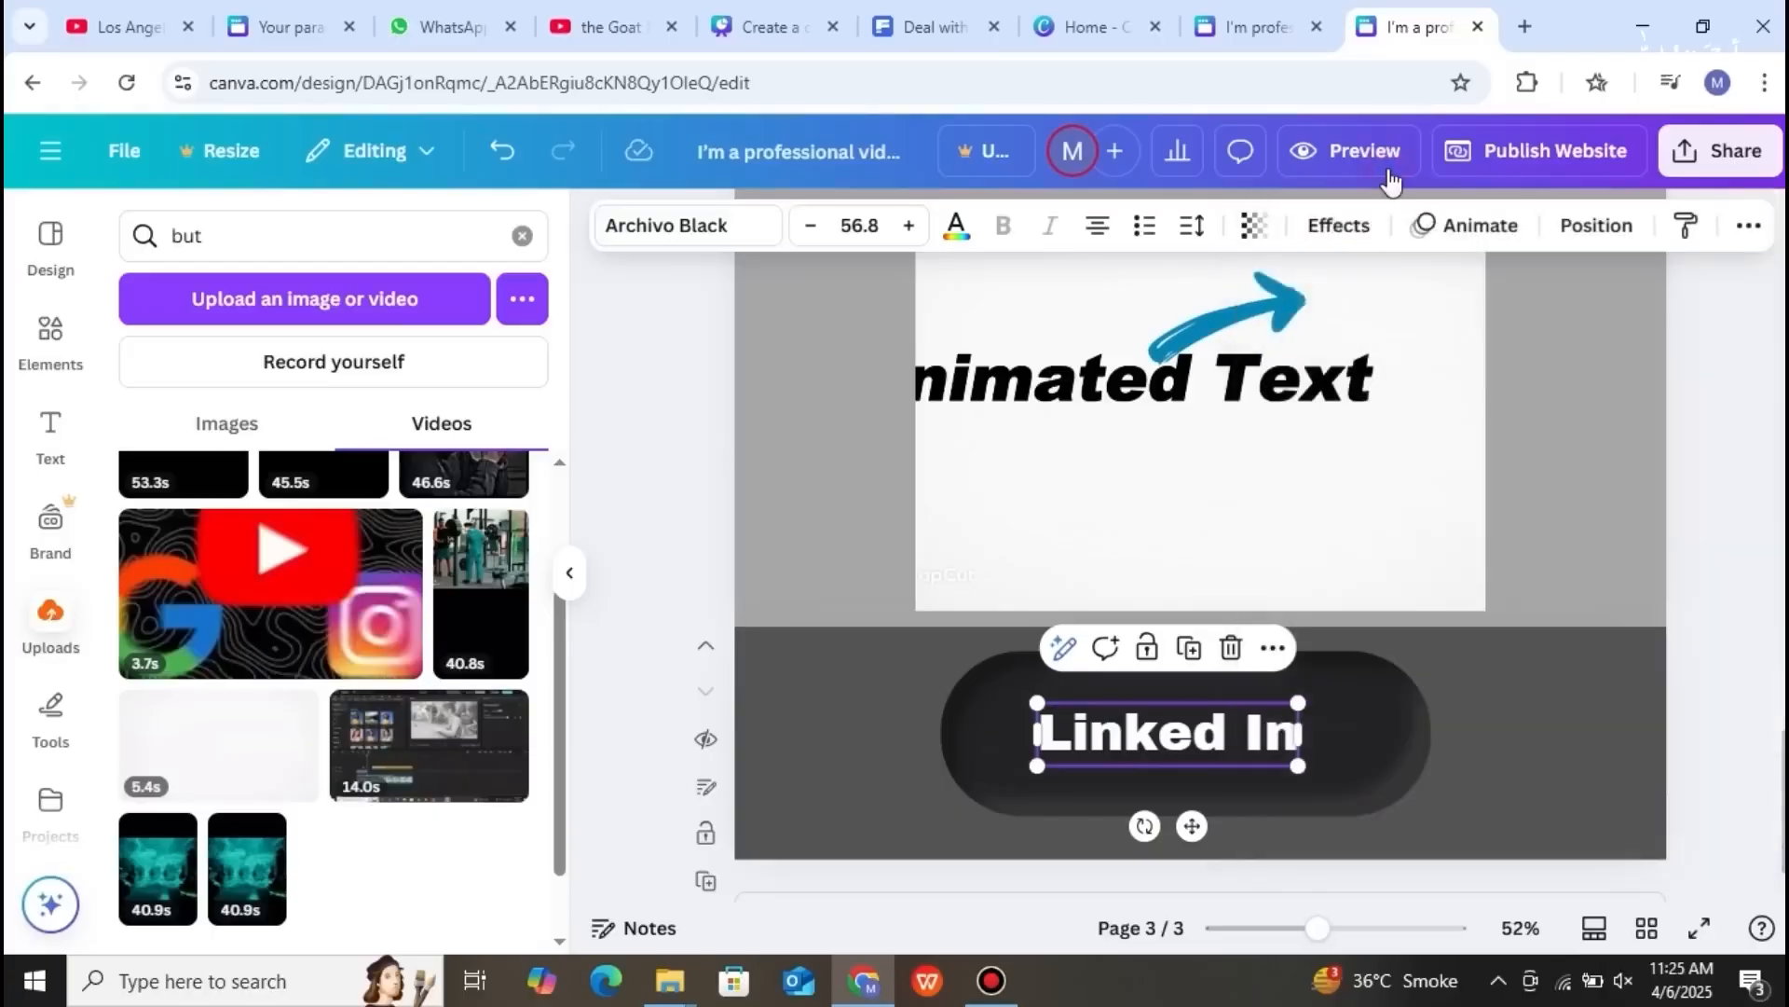
left_click(1366, 159)
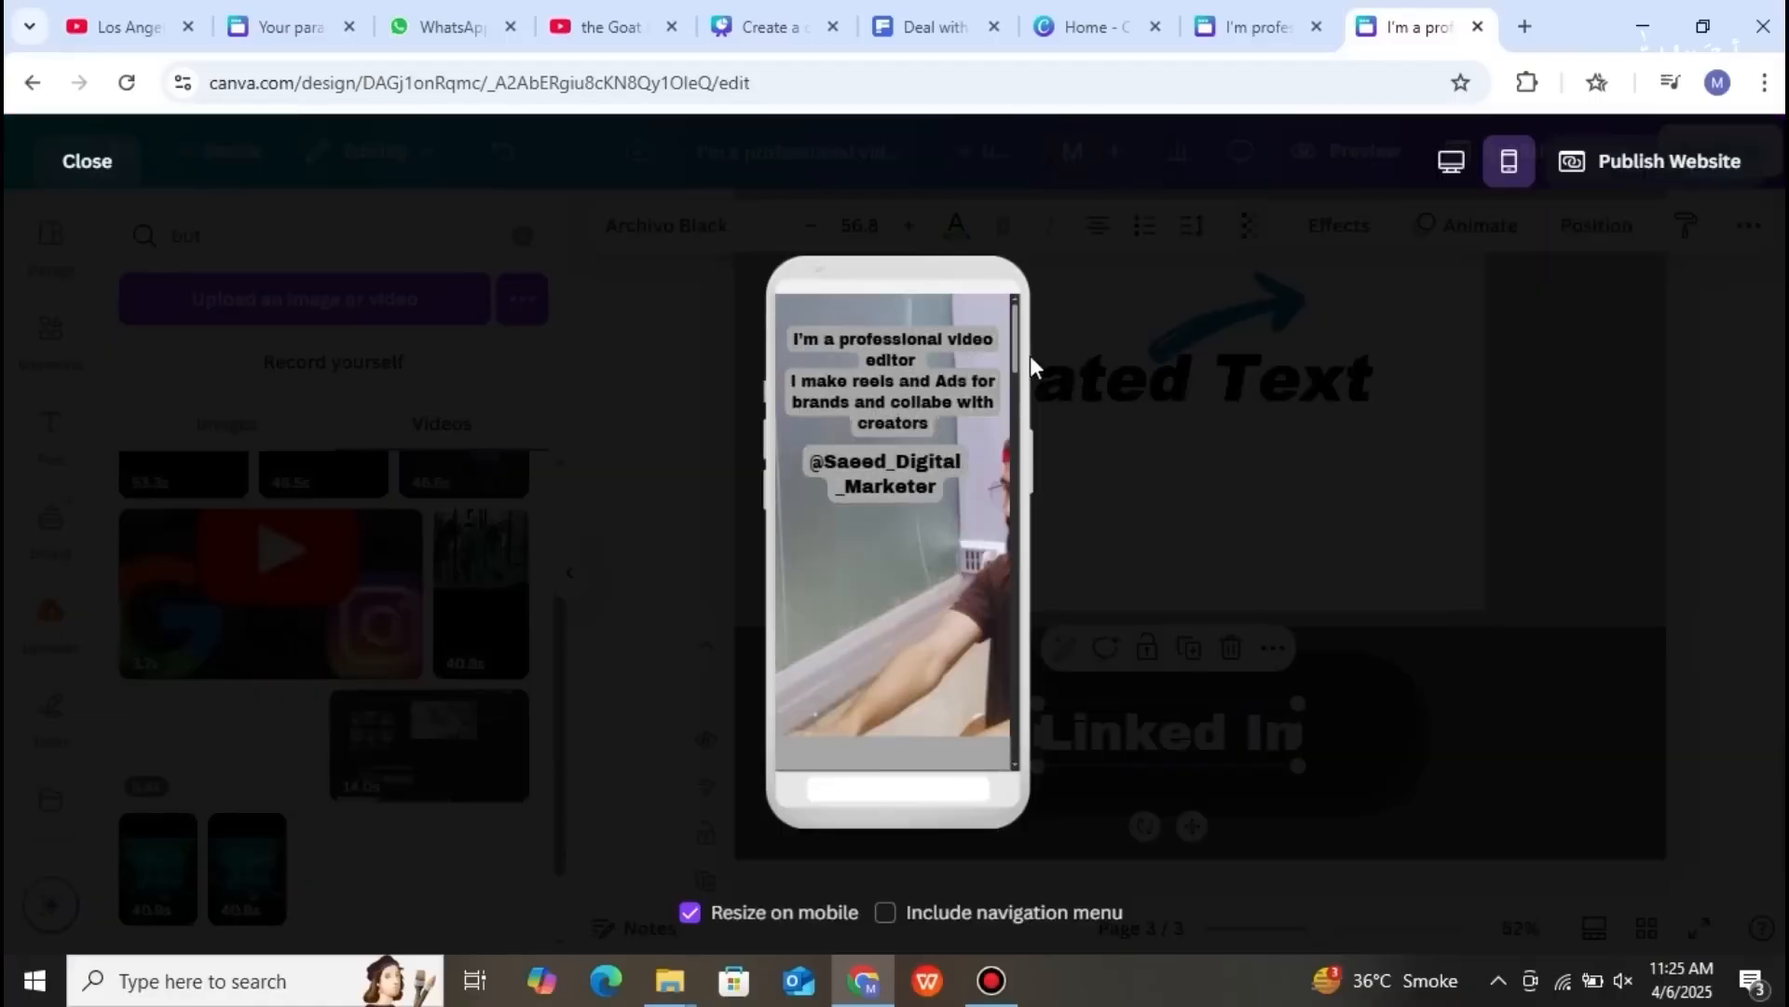
left_click_drag(1014, 343, 1006, 741)
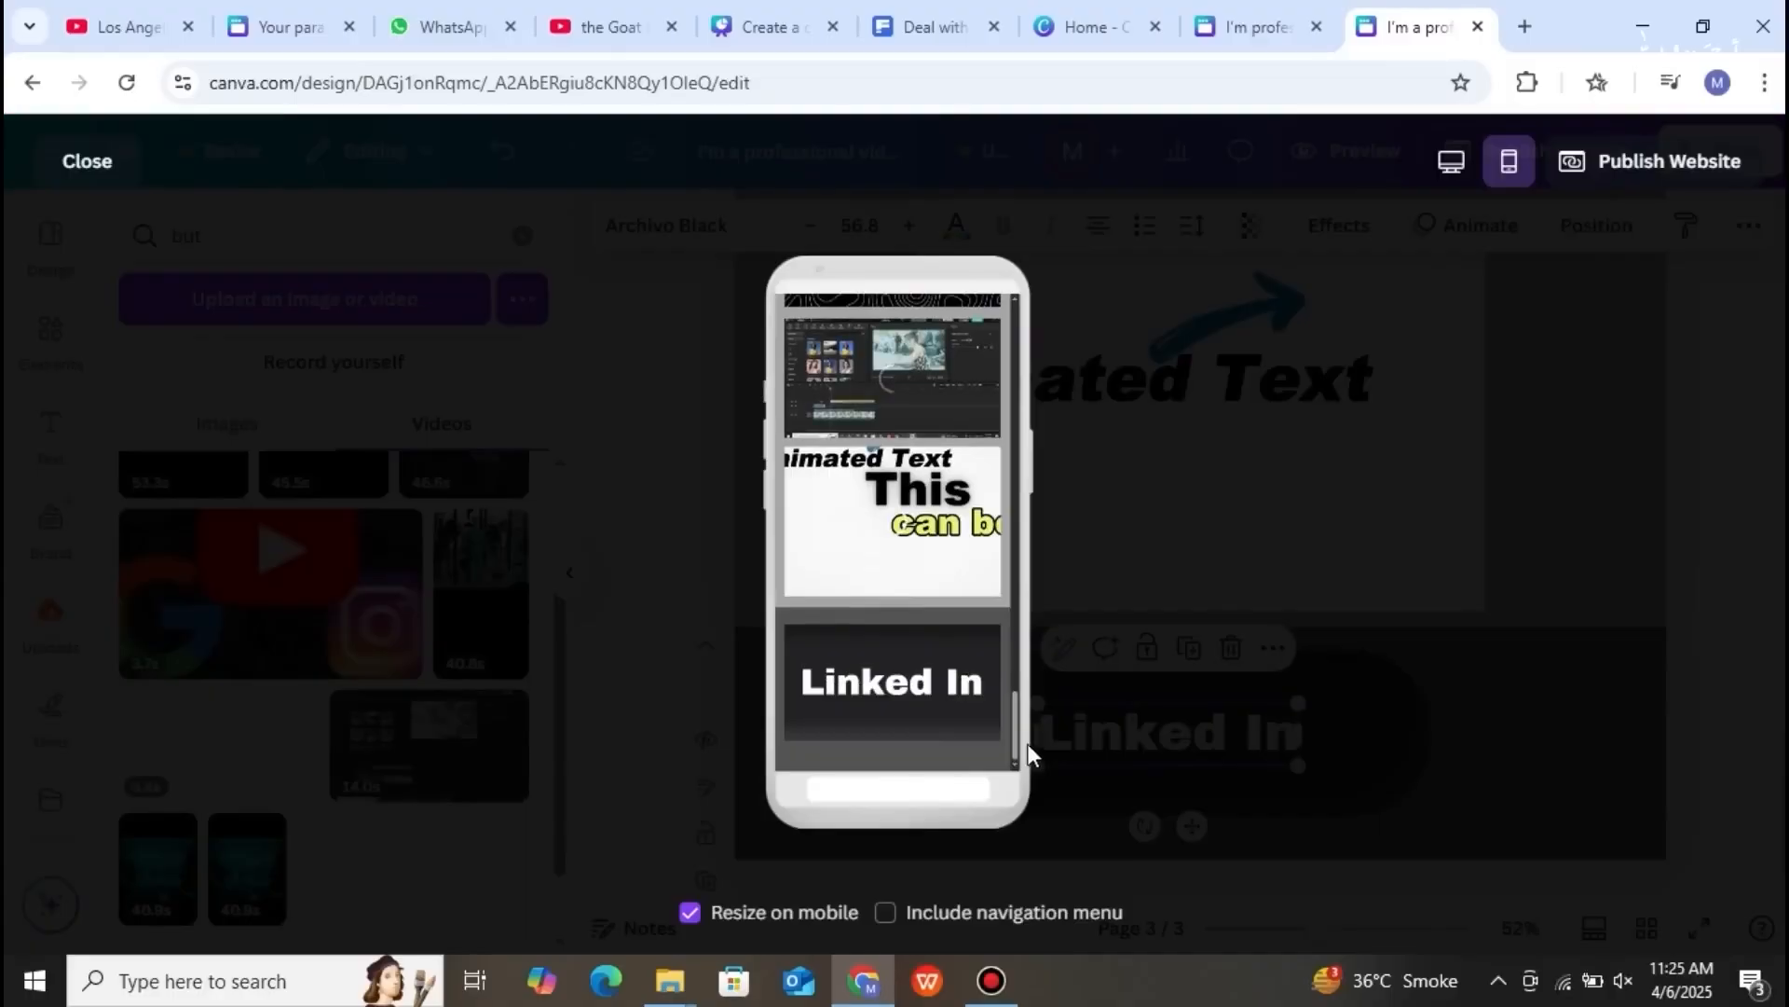
left_click_drag(1016, 734, 1029, 299)
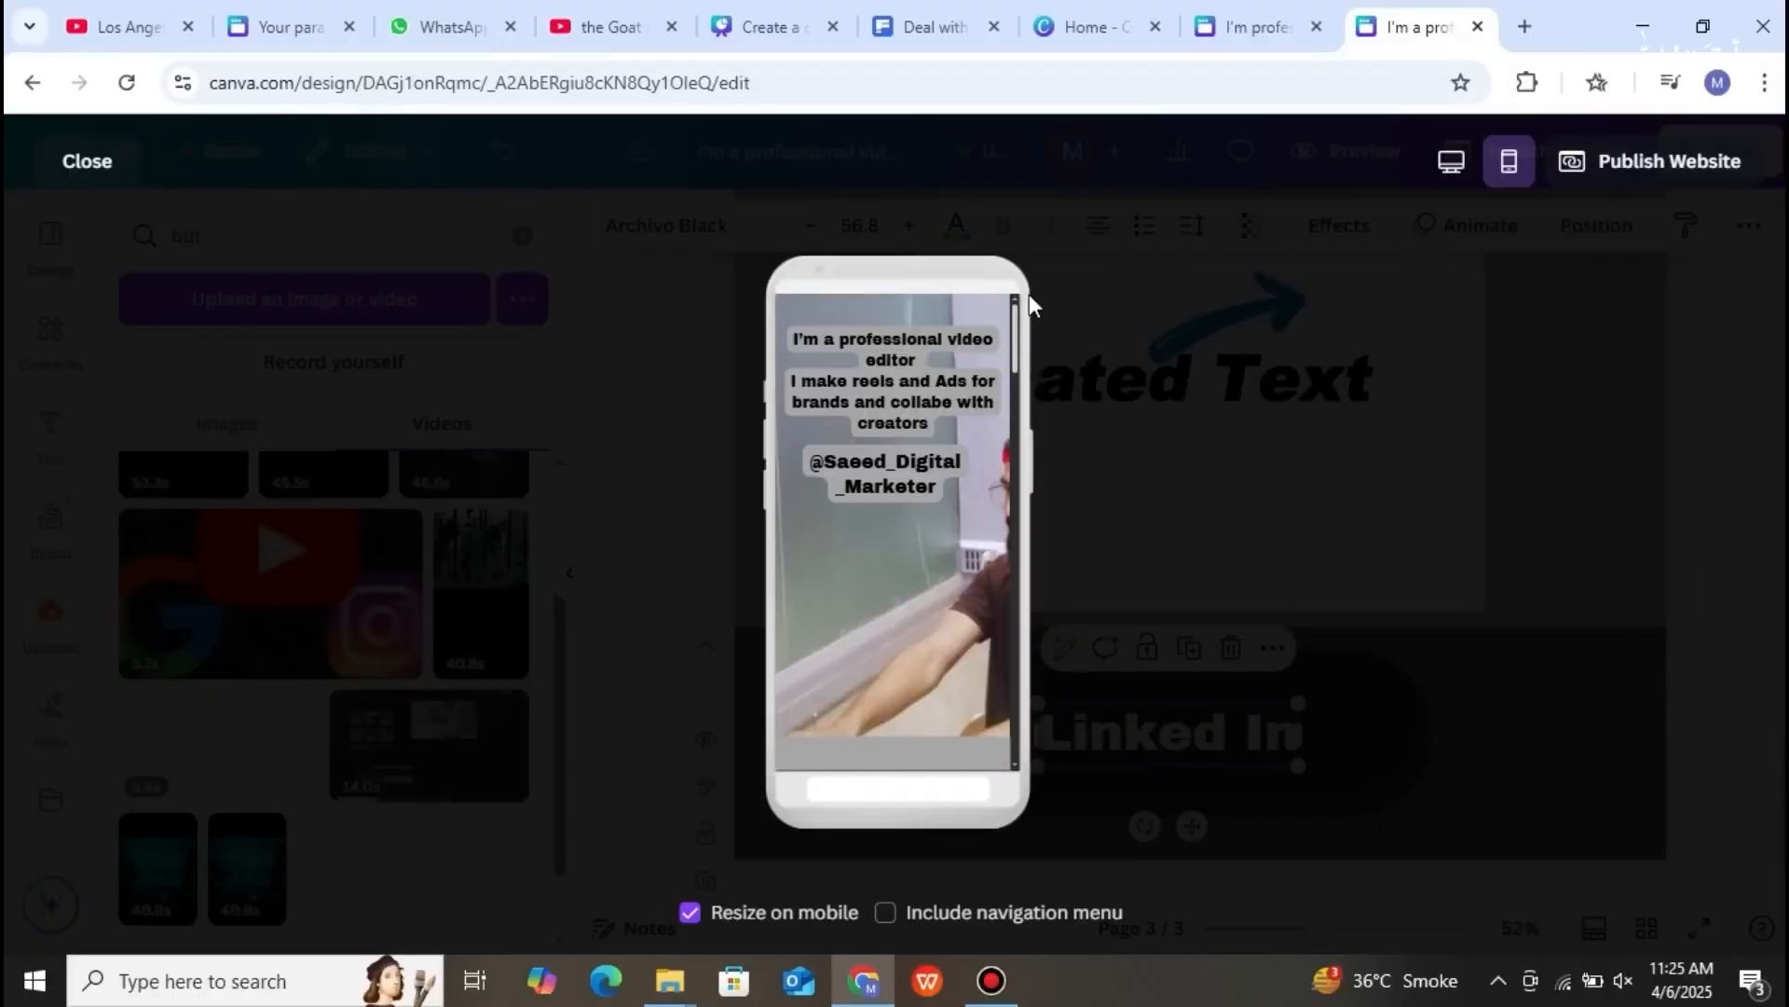
left_click(1441, 171)
left_click_drag(1603, 323, 1613, 819)
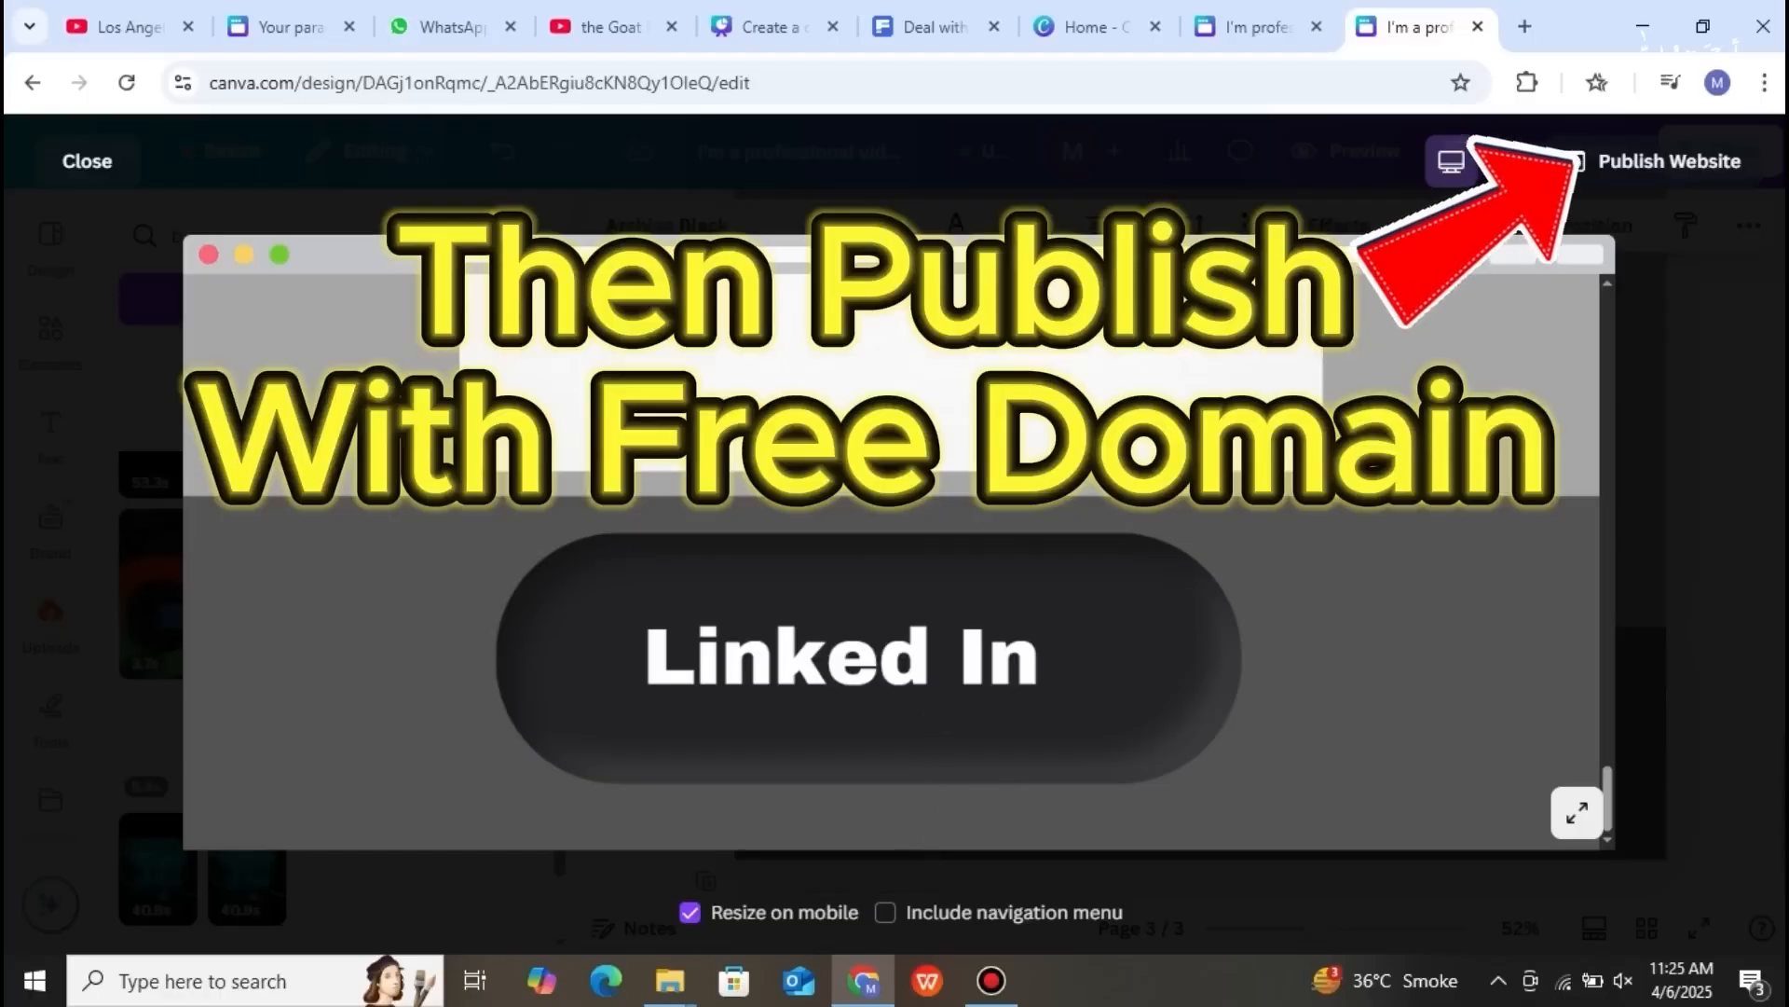
- Open the website publishing settings from the preview
left_click(1681, 159)
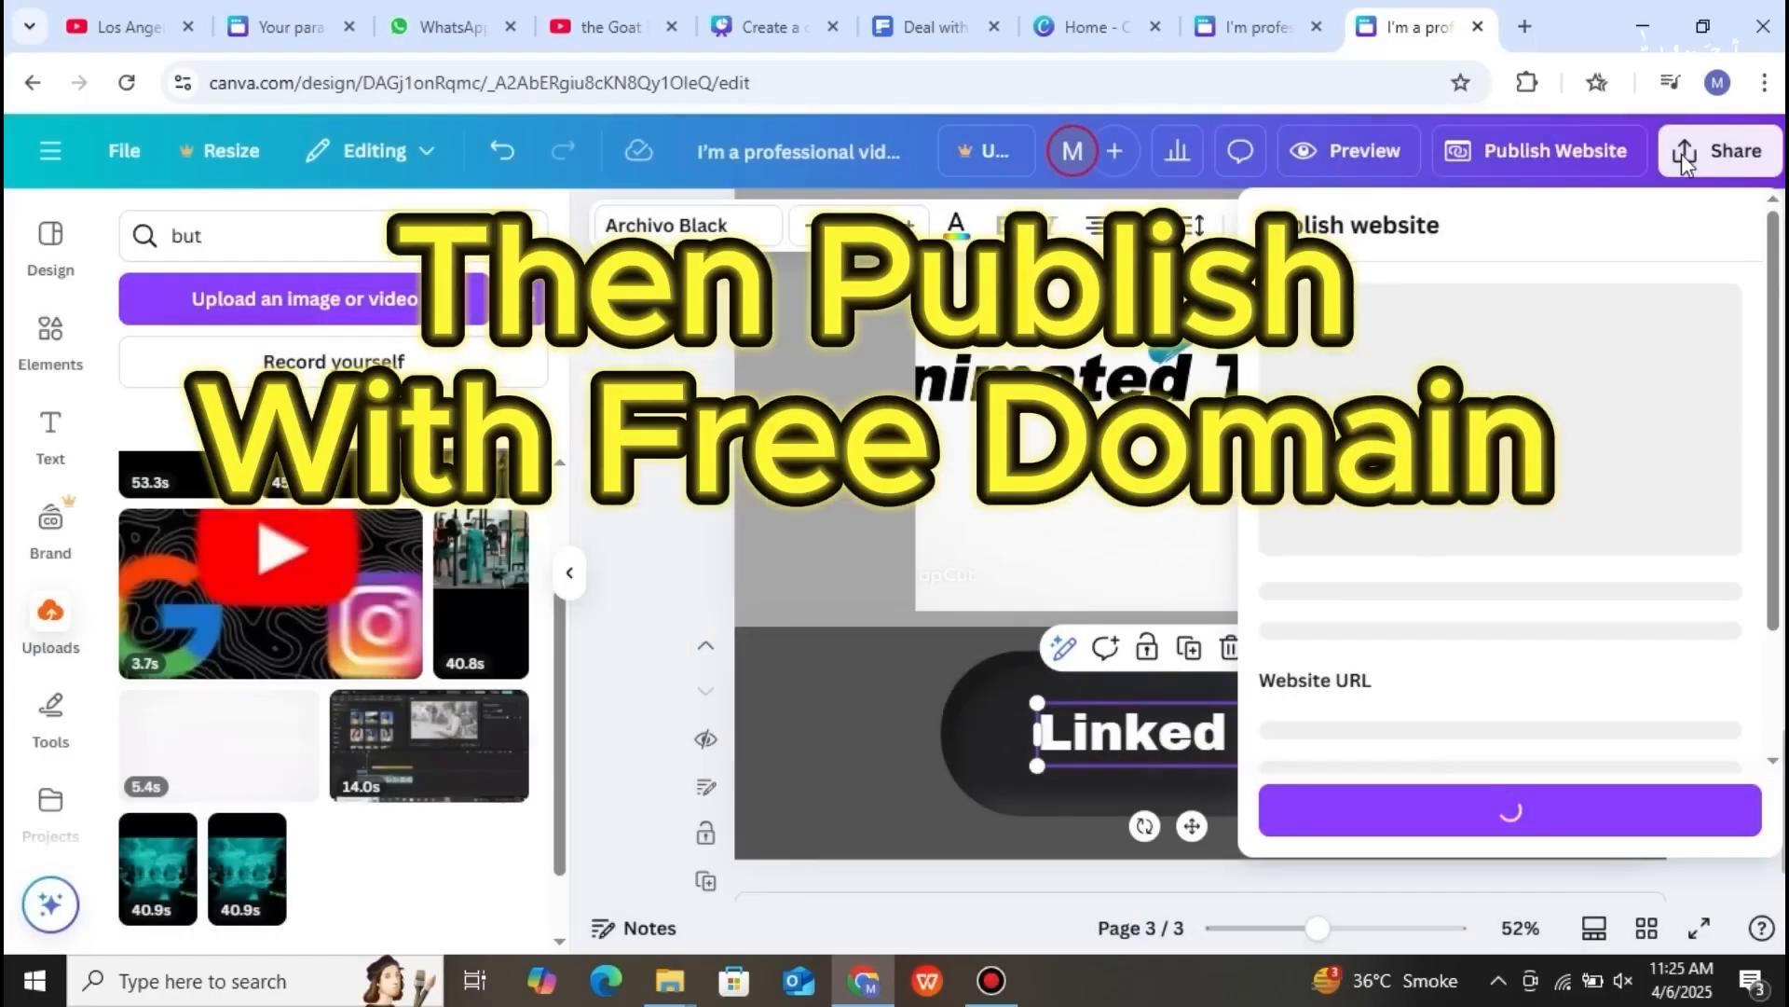